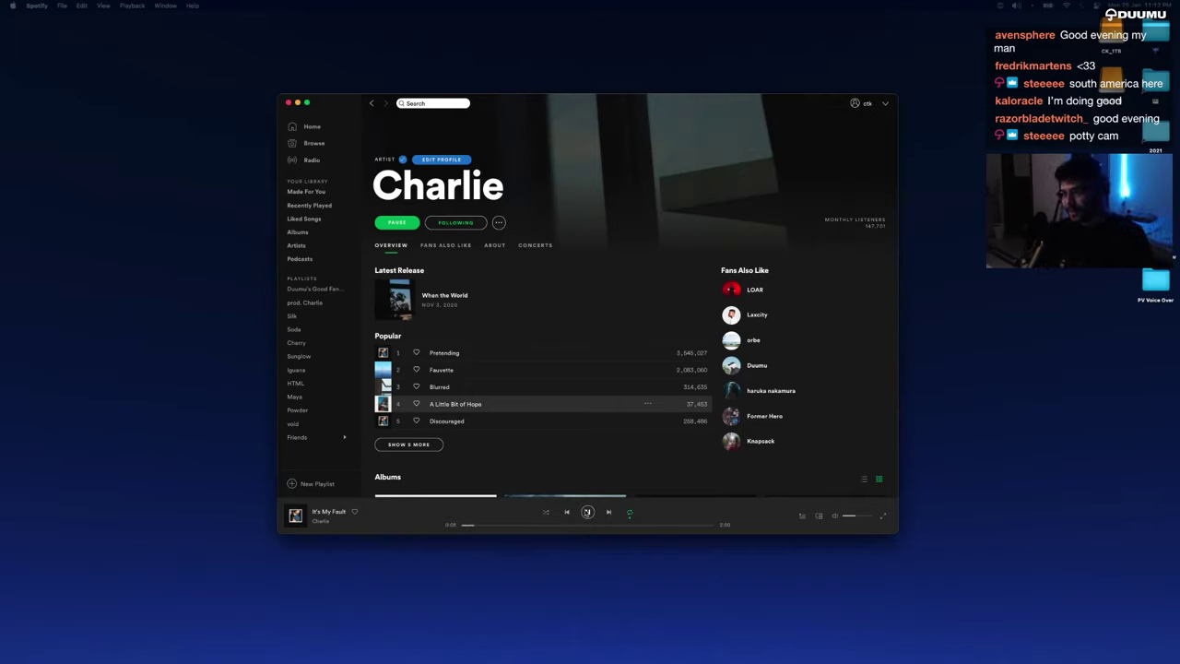
Step: Pause the playing song and quit Spotify, switching to the 21_0125 - miracle set in Ableton Live
{"action": "left_click", "coordinate": [587, 511]}
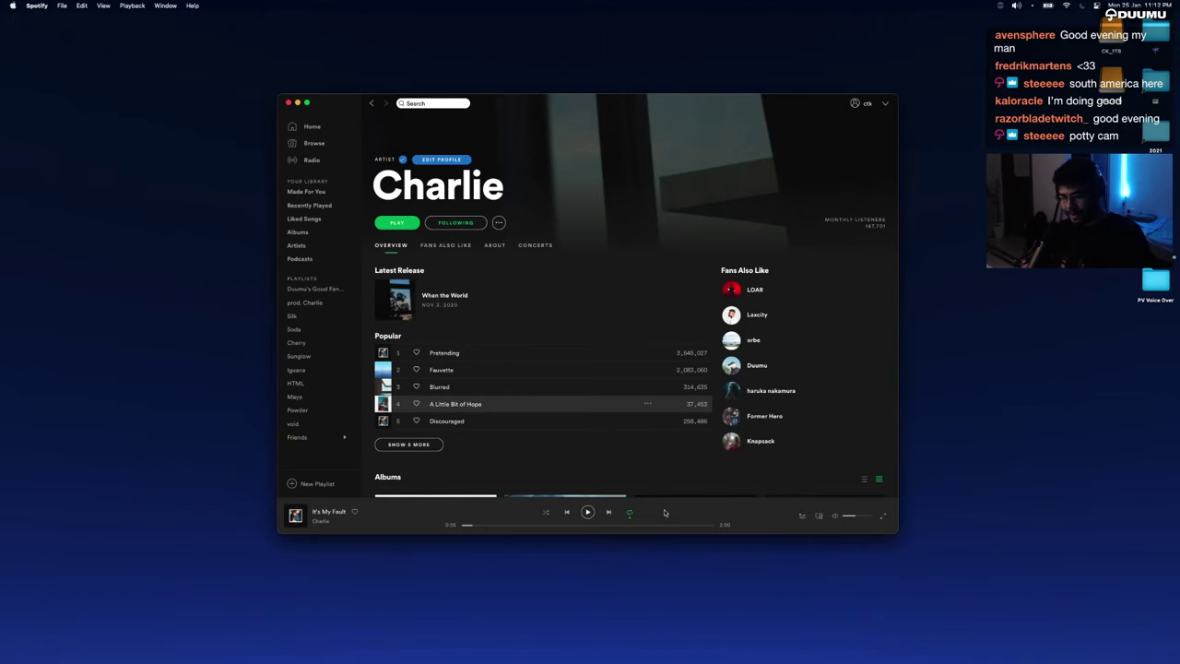
{"action": "key", "text": "super+q"}
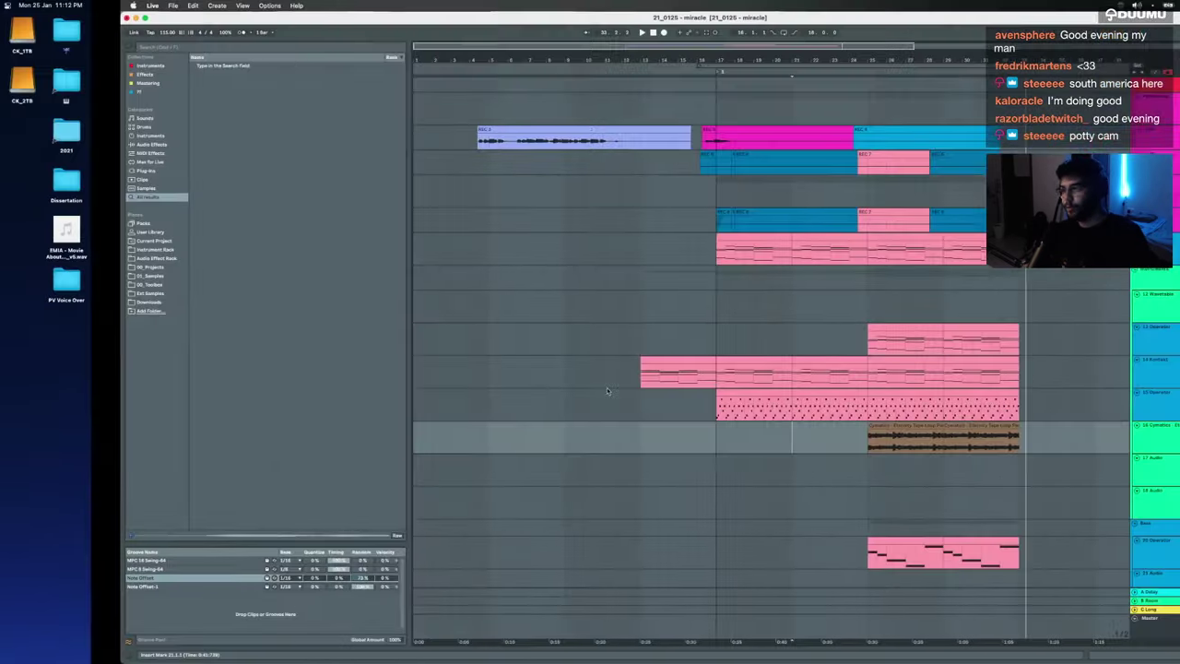
{"action": "left_click", "coordinate": [464, 447]}
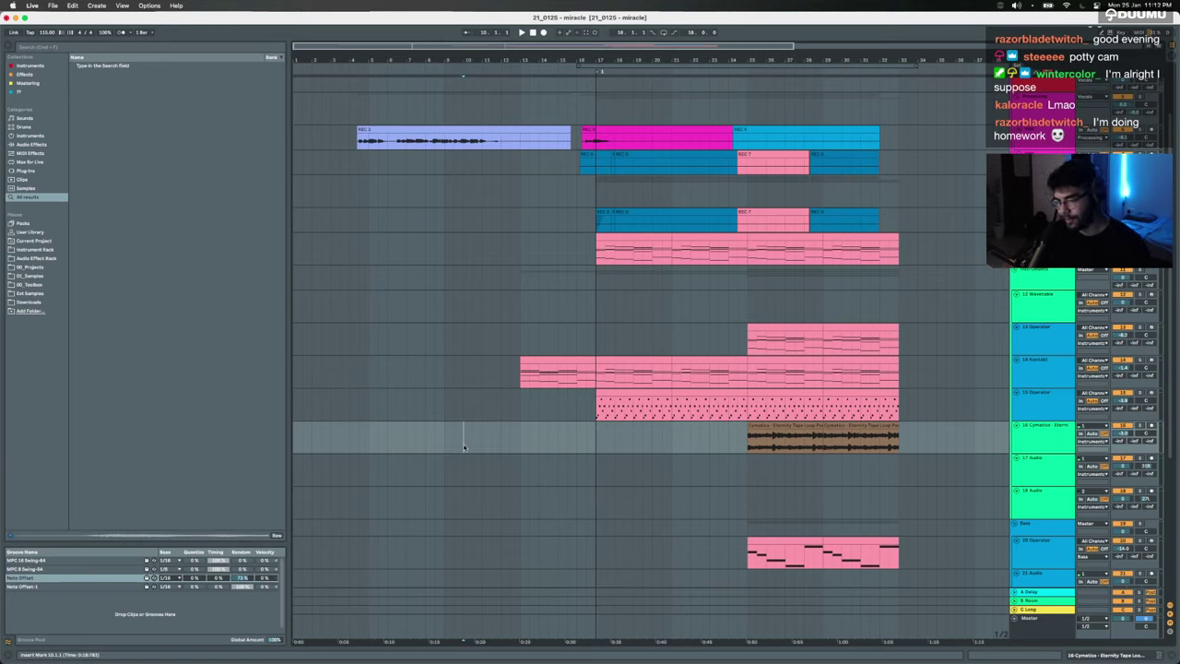
{"action": "left_click", "coordinate": [576, 111]}
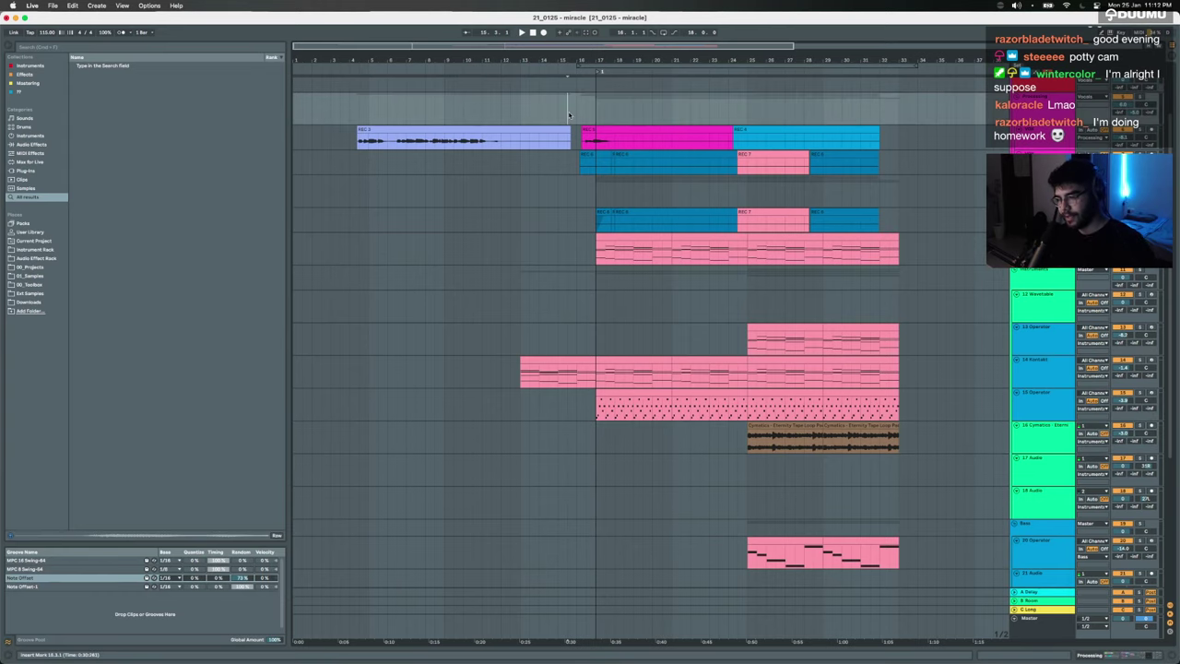
{"action": "left_click", "coordinate": [584, 202]}
{"action": "scroll", "coordinate": [582, 202], "scroll_direction": "right", "scroll_amount": 3}
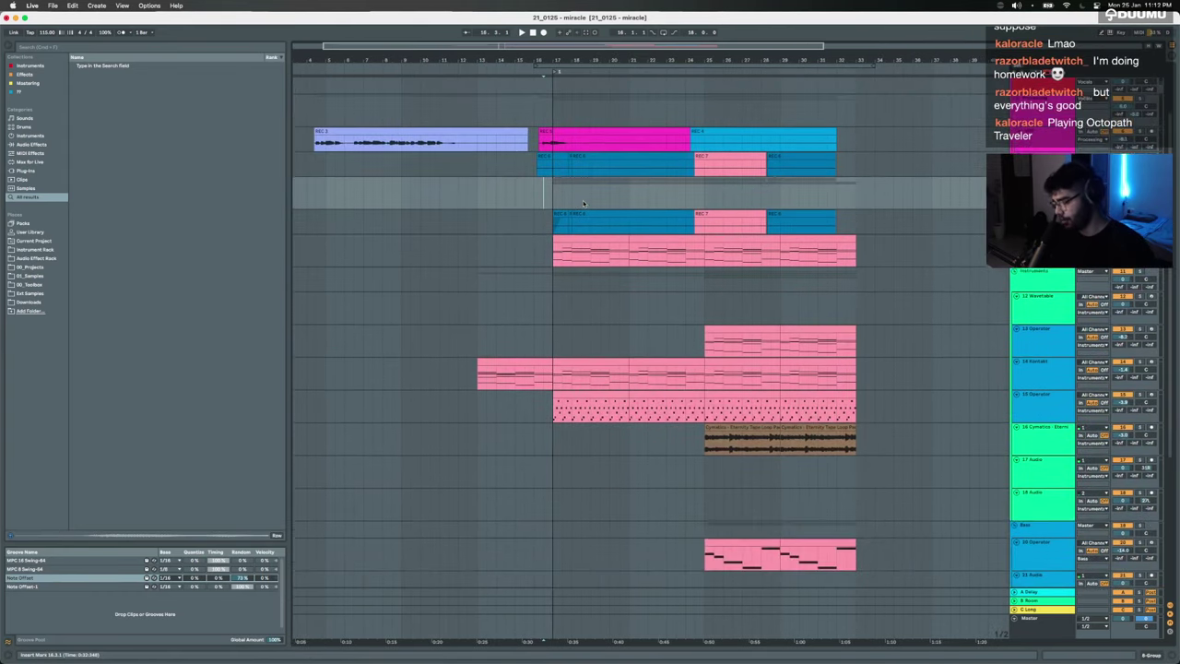
{"action": "scroll", "coordinate": [582, 203], "scroll_direction": "up", "scroll_amount": 3}
{"action": "scroll", "coordinate": [582, 202], "scroll_direction": "down", "scroll_amount": 3}
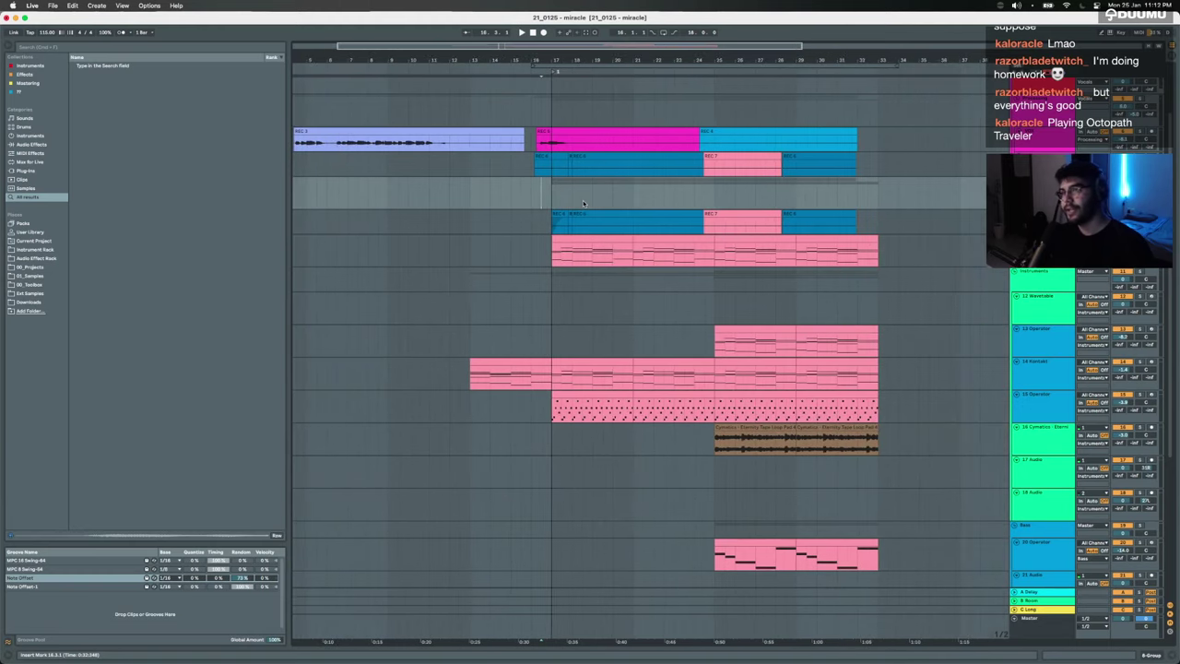
{"action": "scroll", "coordinate": [582, 203], "scroll_direction": "up", "scroll_amount": 1}
{"action": "scroll", "coordinate": [582, 203], "scroll_direction": "left", "scroll_amount": 1}
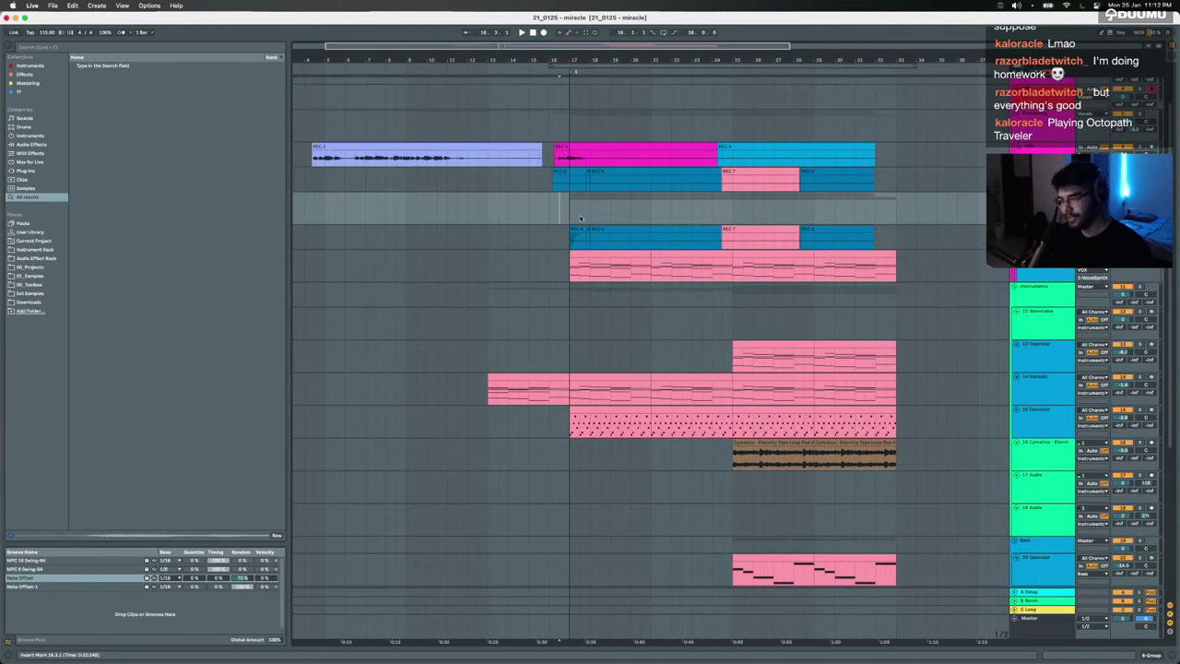
Step: Examine the waveform of the earliest vocal recording clip around bar 12, and collapse the clip detail view
{"action": "left_click", "coordinate": [518, 406]}
{"action": "left_click", "coordinate": [508, 374]}
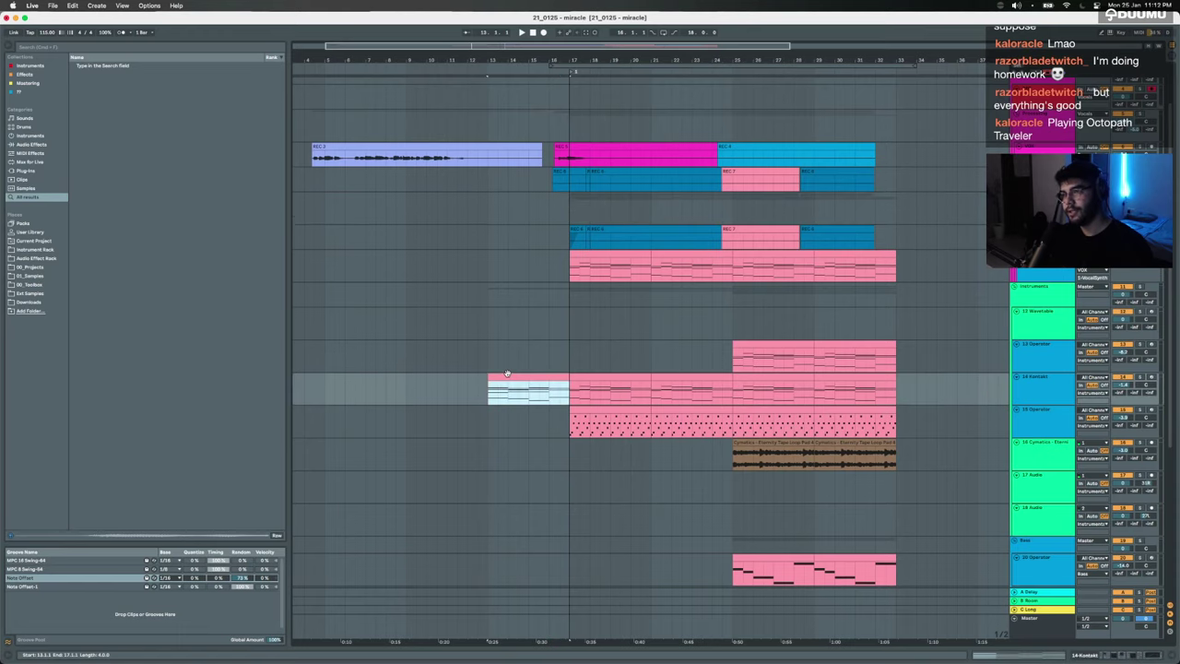
{"action": "left_click", "coordinate": [476, 162]}
{"action": "double_click", "coordinate": [477, 162]}
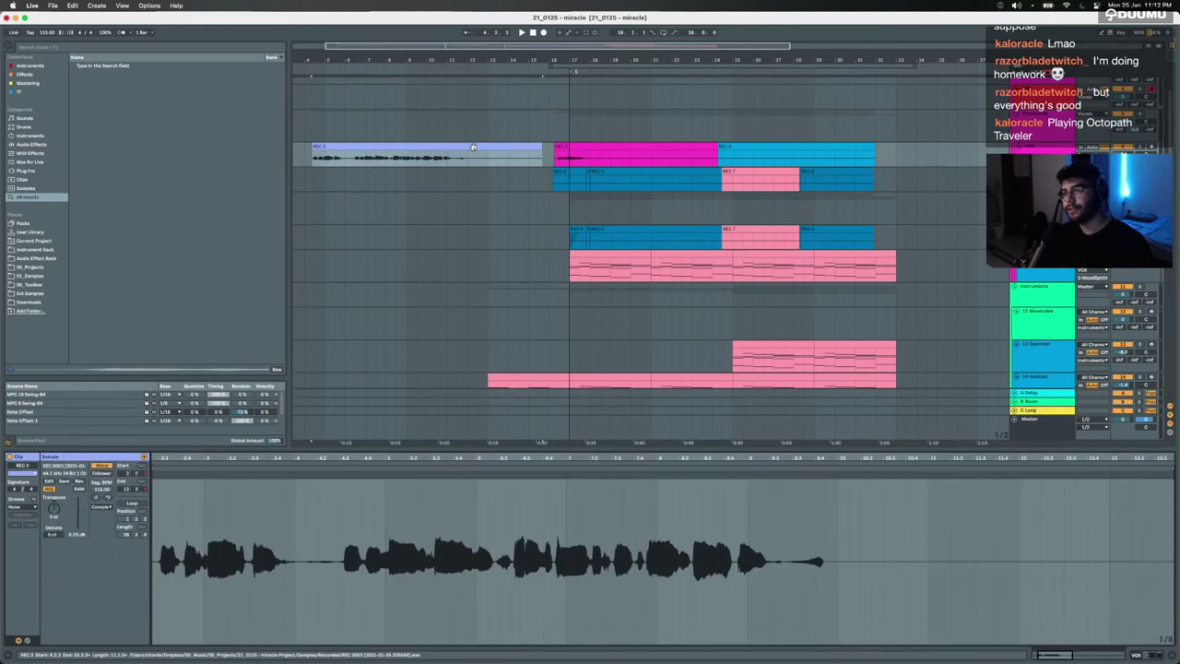
{"action": "scroll", "coordinate": [477, 178], "scroll_direction": "up", "scroll_amount": 3}
{"action": "scroll", "coordinate": [478, 178], "scroll_direction": "up", "scroll_amount": 4}
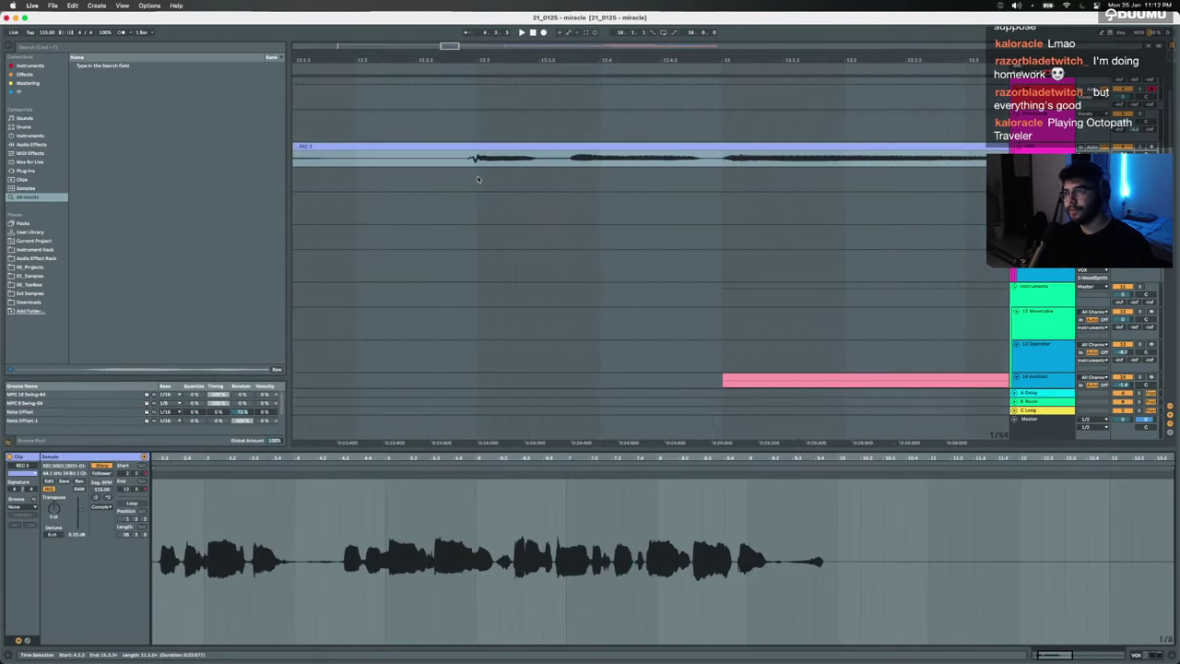
{"action": "left_click", "coordinate": [385, 179]}
{"action": "scroll", "coordinate": [395, 216], "scroll_direction": "down", "scroll_amount": 6}
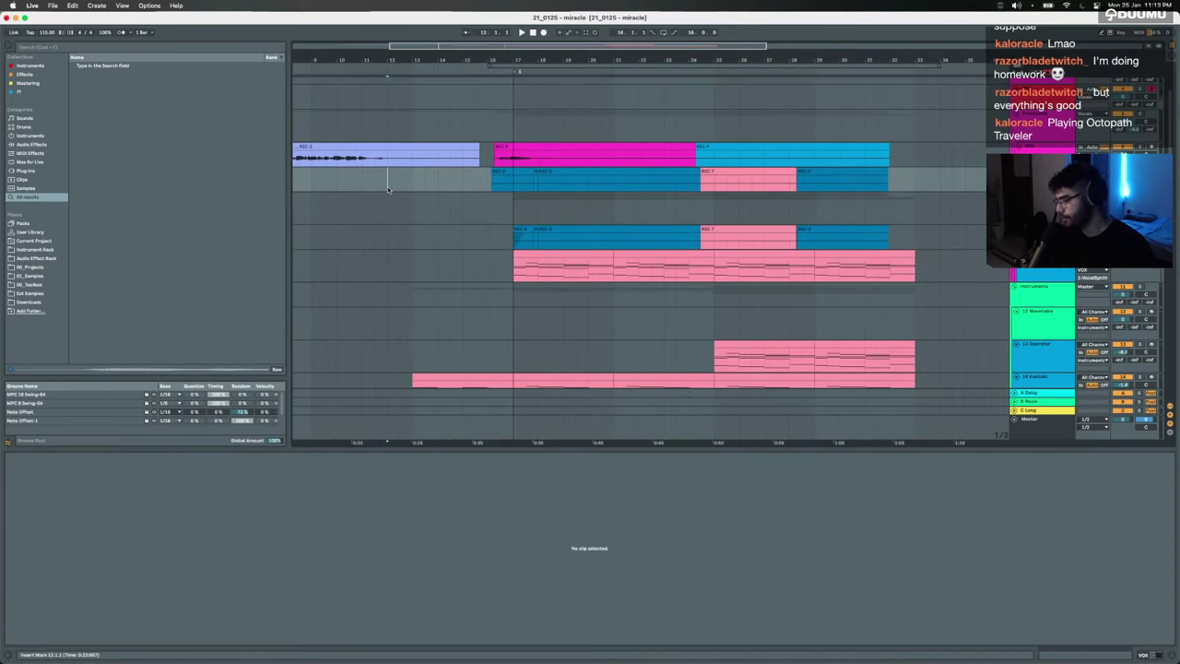
{"action": "scroll", "coordinate": [387, 187], "scroll_direction": "down", "scroll_amount": 3}
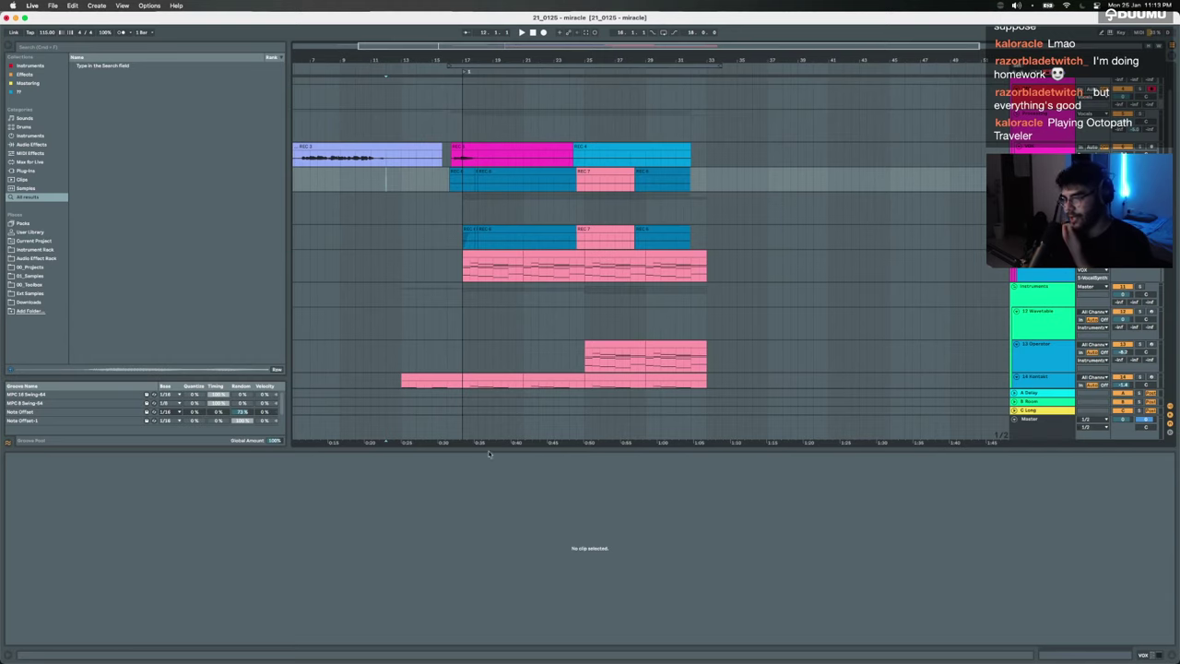
{"action": "left_click_drag", "start_coordinate": [481, 449], "coordinate": [481, 645]}
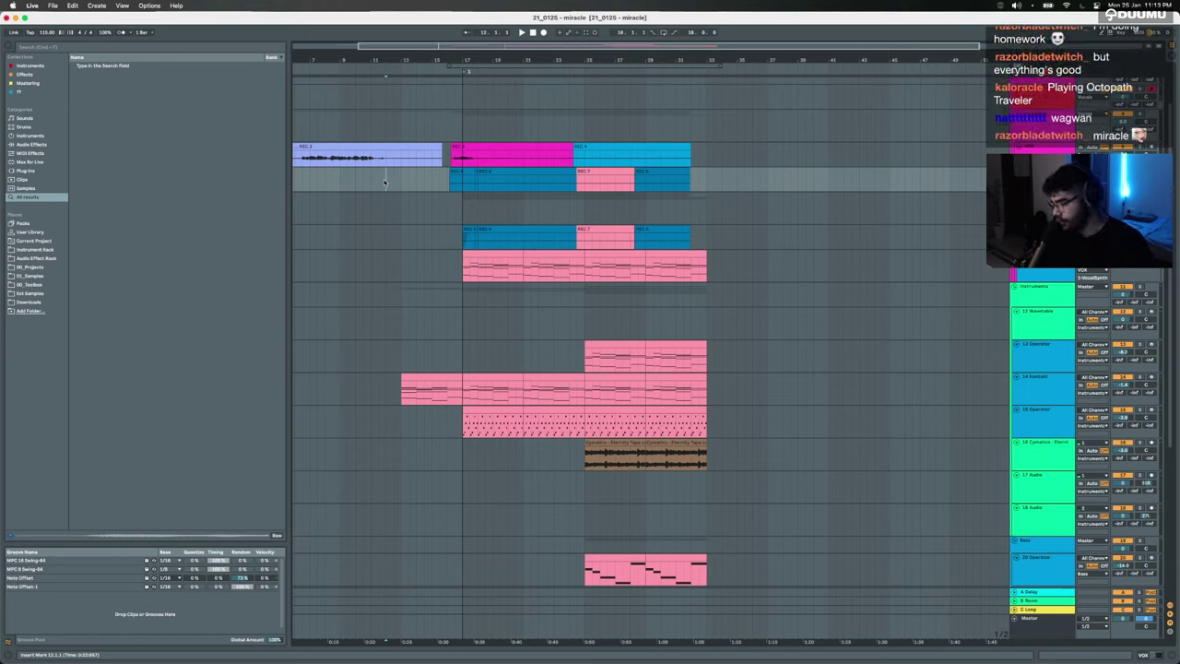
{"action": "scroll", "coordinate": [385, 181], "scroll_direction": "left", "scroll_amount": 5}
{"action": "scroll", "coordinate": [386, 182], "scroll_direction": "up", "scroll_amount": 1}
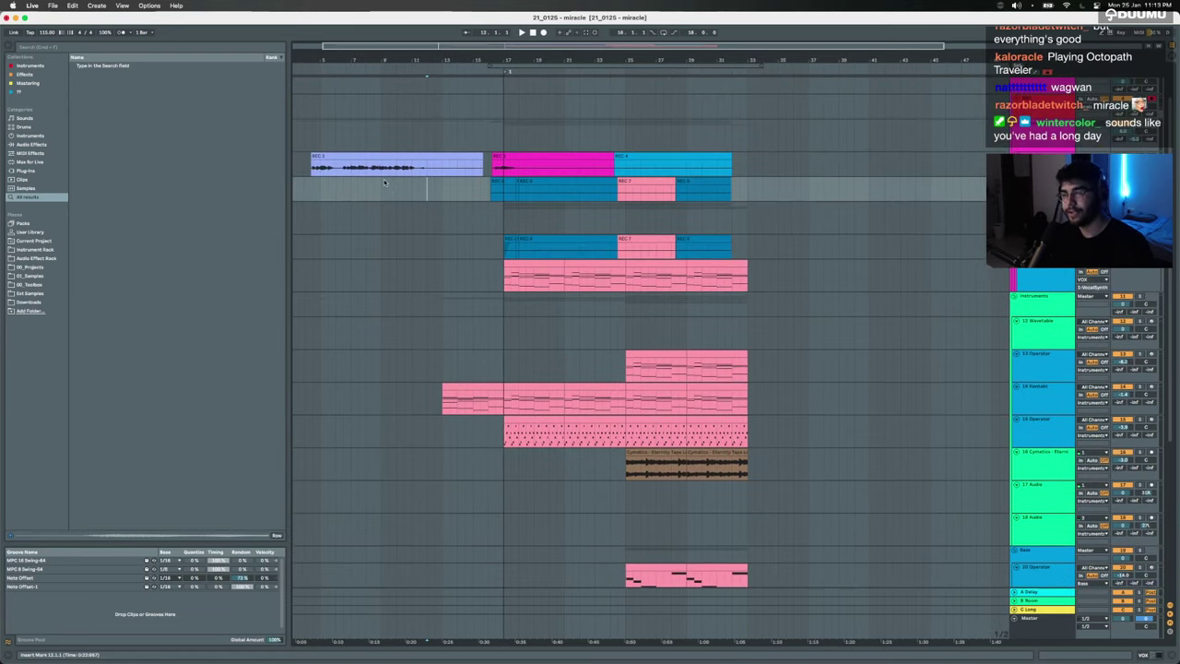
{"action": "left_click_drag", "start_coordinate": [360, 199], "coordinate": [475, 202]}
{"action": "left_click_drag", "start_coordinate": [779, 196], "coordinate": [828, 305]}
{"action": "scroll", "coordinate": [829, 309], "scroll_direction": "up", "scroll_amount": 2}
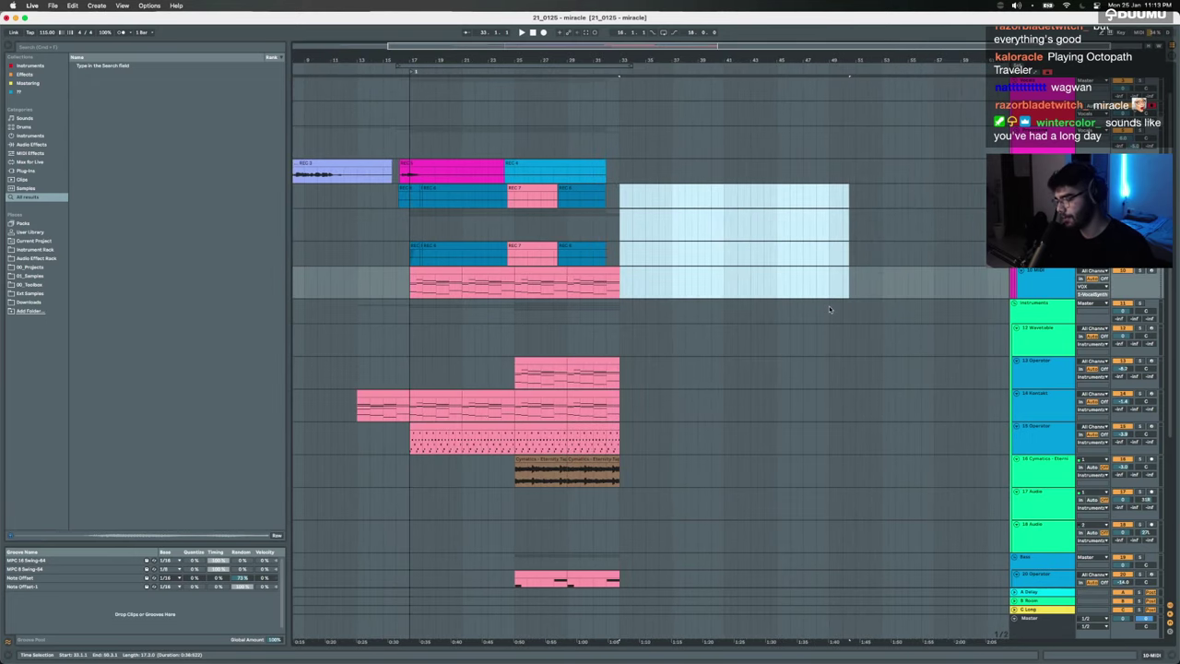
{"action": "scroll", "coordinate": [830, 310], "scroll_direction": "left", "scroll_amount": 5}
{"action": "scroll", "coordinate": [829, 310], "scroll_direction": "up", "scroll_amount": 1}
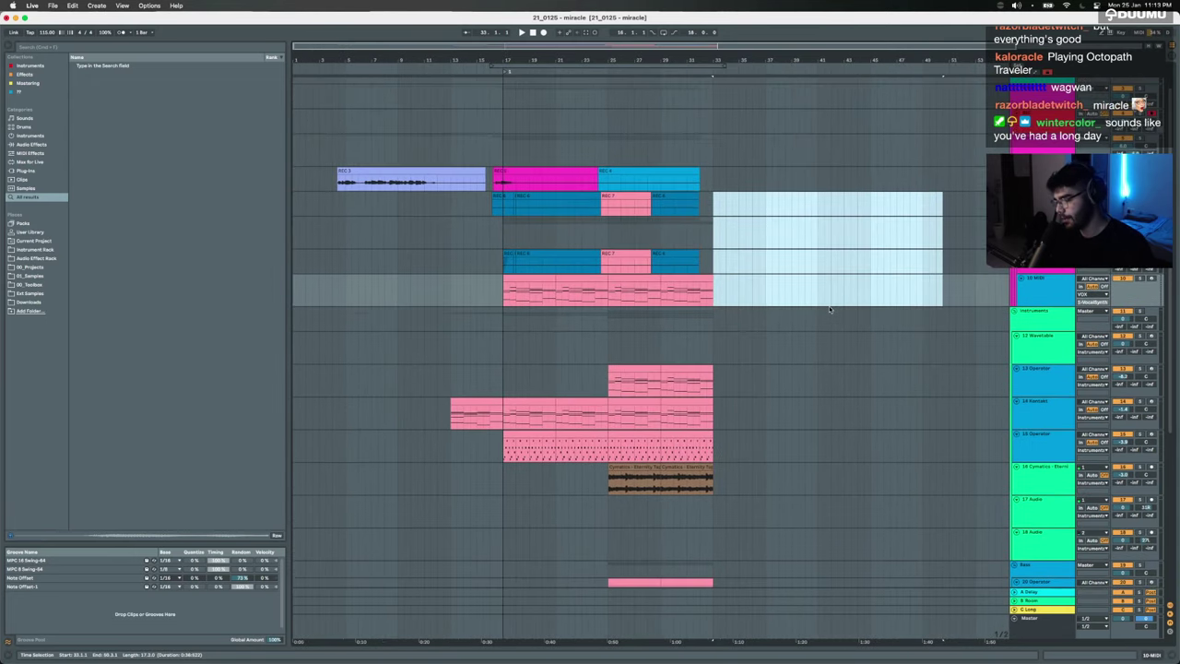
{"action": "left_click", "coordinate": [436, 202]}
{"action": "scroll", "coordinate": [436, 206], "scroll_direction": "up", "scroll_amount": 2}
{"action": "scroll", "coordinate": [436, 206], "scroll_direction": "up", "scroll_amount": 1}
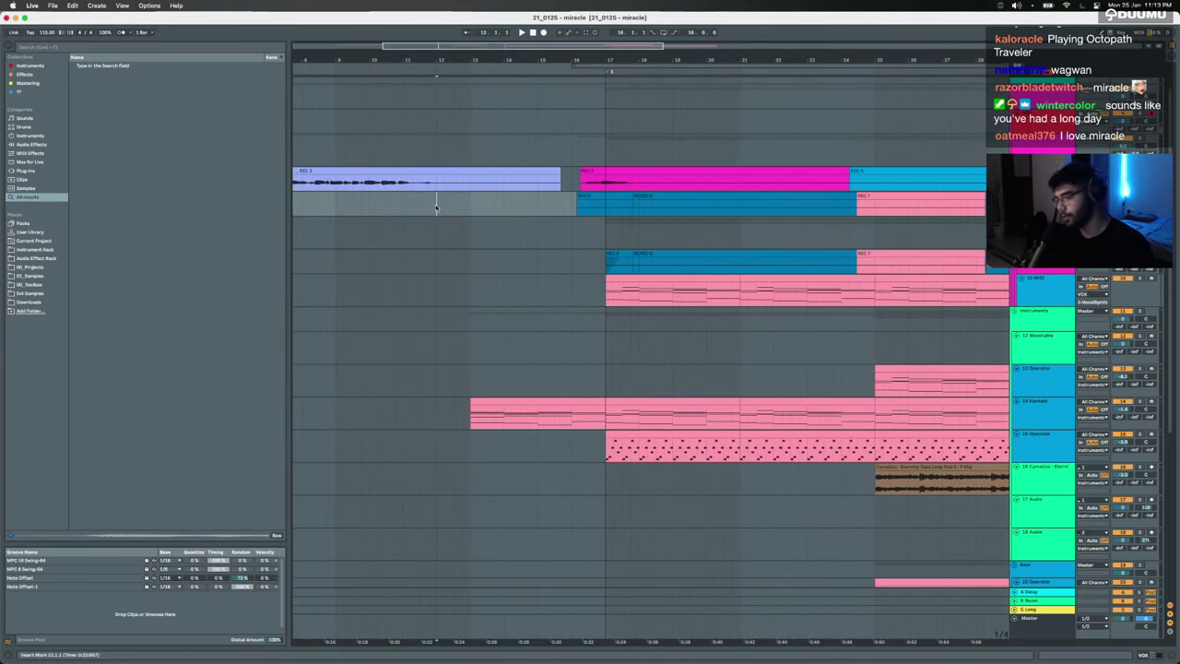
{"action": "scroll", "coordinate": [435, 206], "scroll_direction": "down", "scroll_amount": 2}
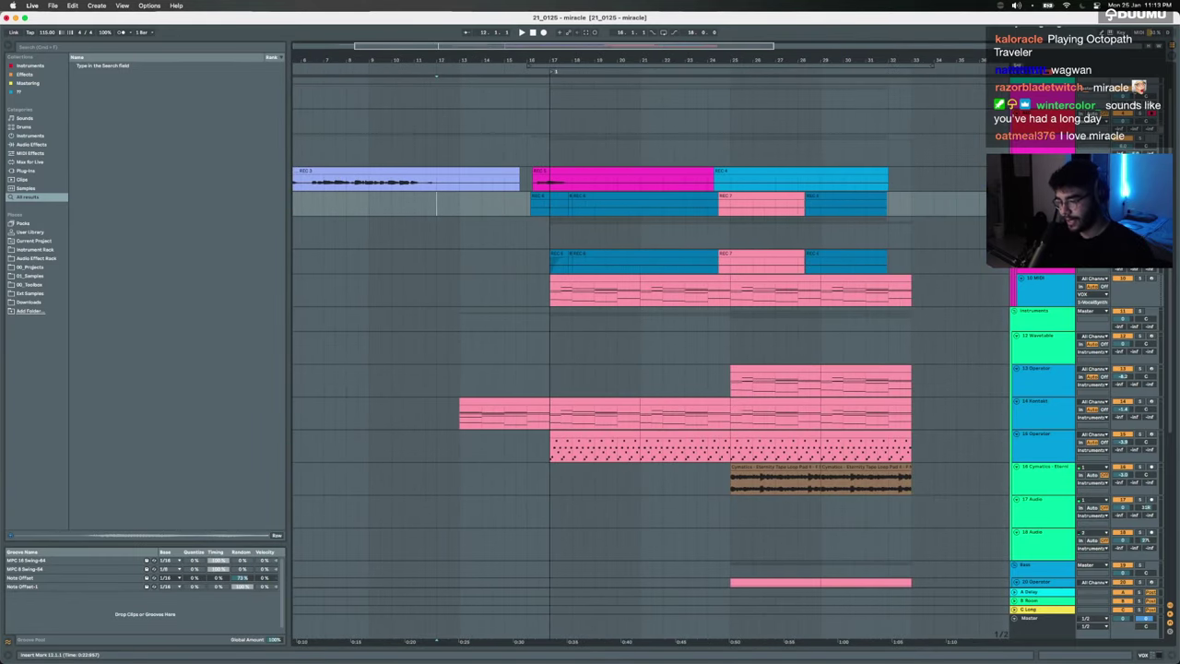
Step: Switch to Finder and open the 21_0125 - Winter 2020 Rolls folder inside Visual on the CK_1TB drive in a new window
{"action": "key", "text": "super+Tab"}
{"action": "key", "text": "super+n"}
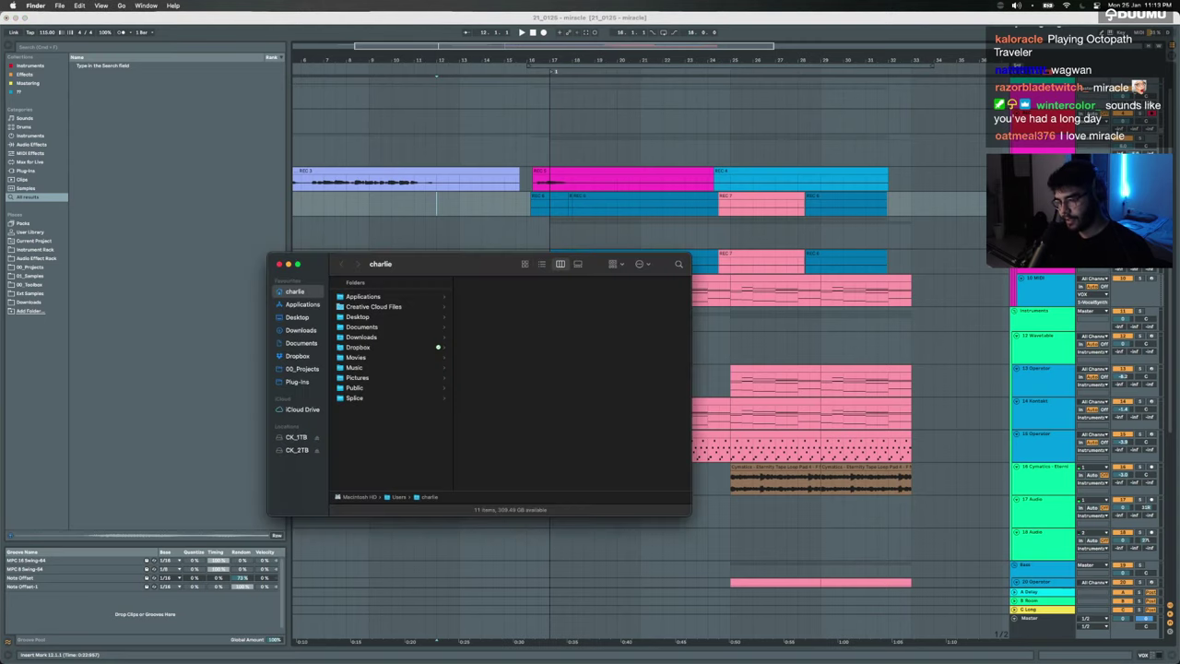
{"action": "left_click", "coordinate": [296, 438]}
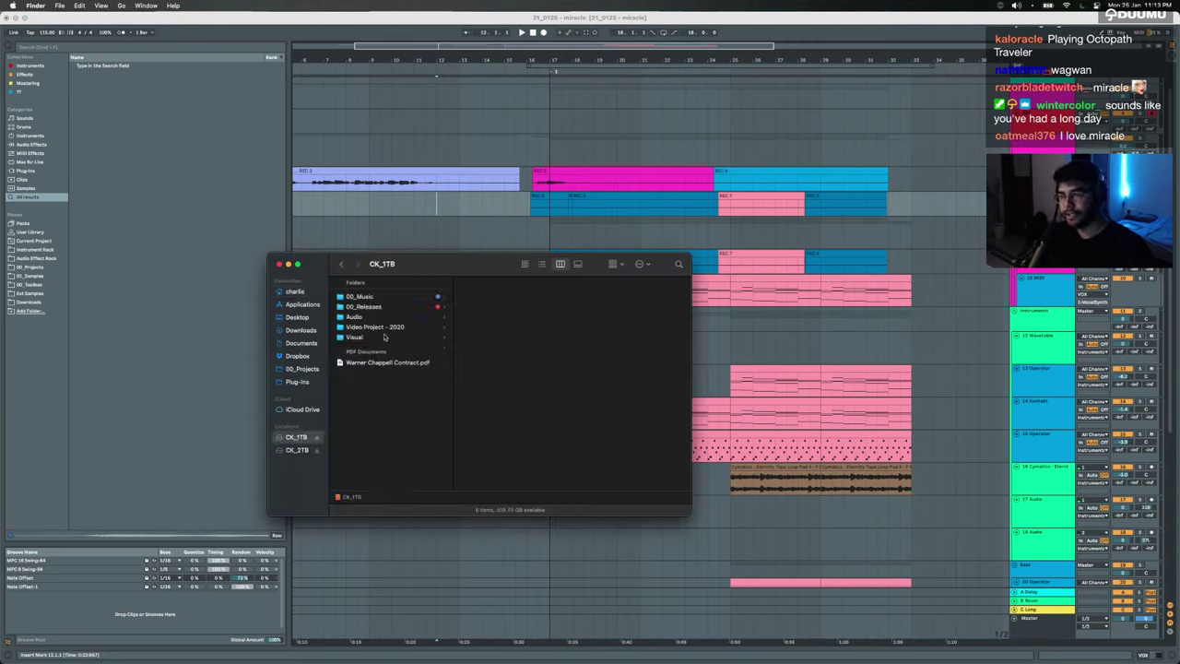
{"action": "left_click", "coordinate": [362, 327]}
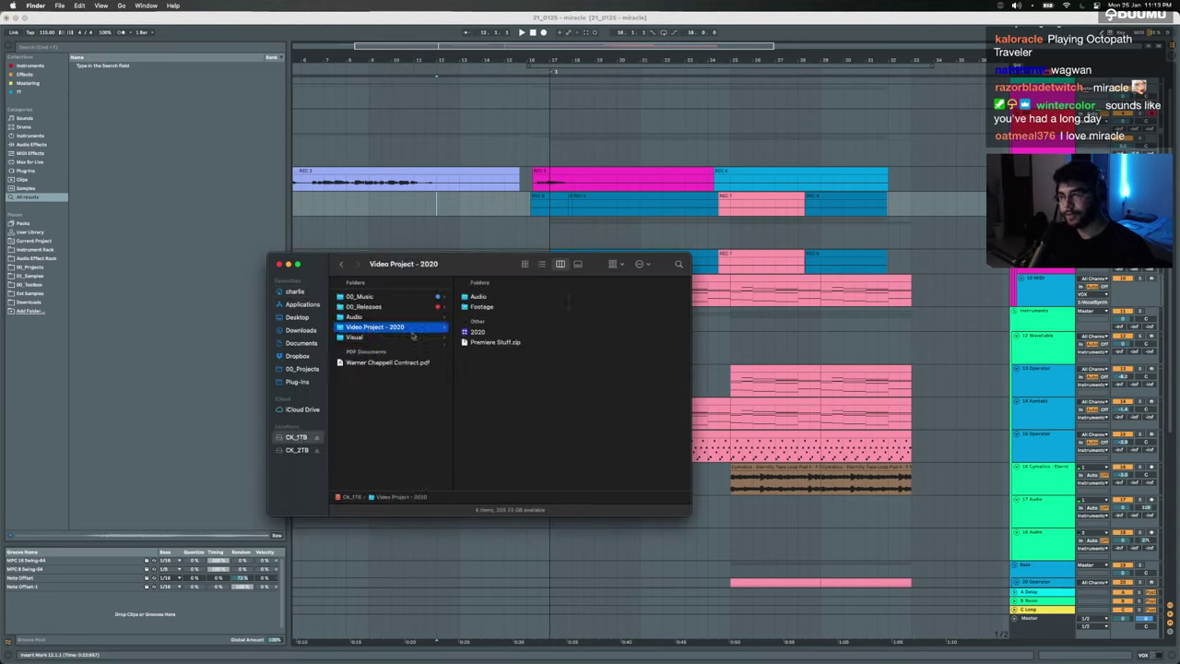
{"action": "left_click", "coordinate": [360, 337]}
{"action": "scroll", "coordinate": [510, 429], "scroll_direction": "down", "scroll_amount": 5}
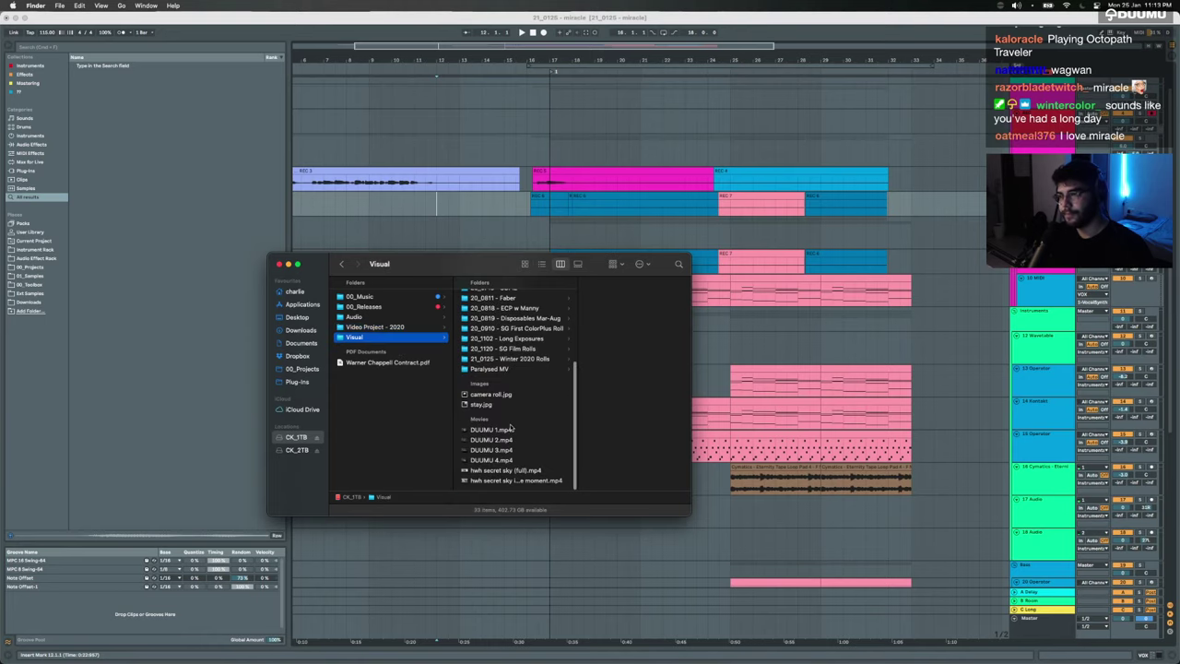
{"action": "left_click", "coordinate": [512, 359]}
{"action": "key", "text": "Right"}
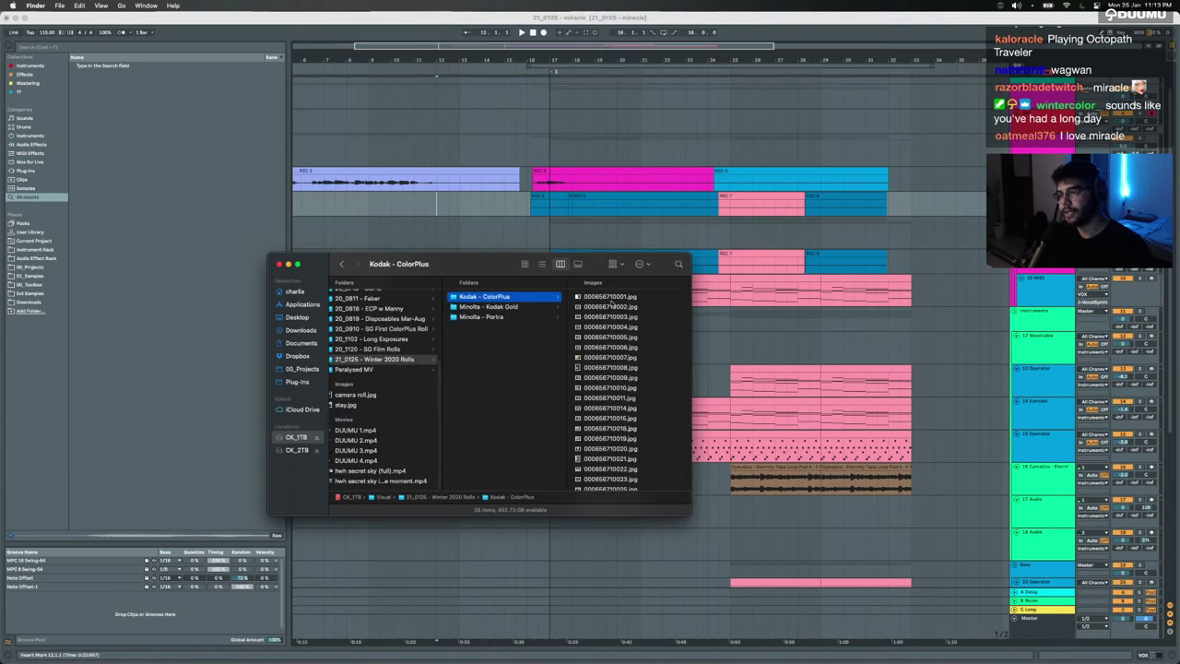
Step: Go to the Edits folder inside Minolta - Portra and preview the photo MINPORT-02.jpg
{"action": "key", "text": "Down"}
{"action": "key", "text": "Up"}
{"action": "key", "text": "Down"}
{"action": "key", "text": "Down"}
{"action": "key", "text": "Right"}
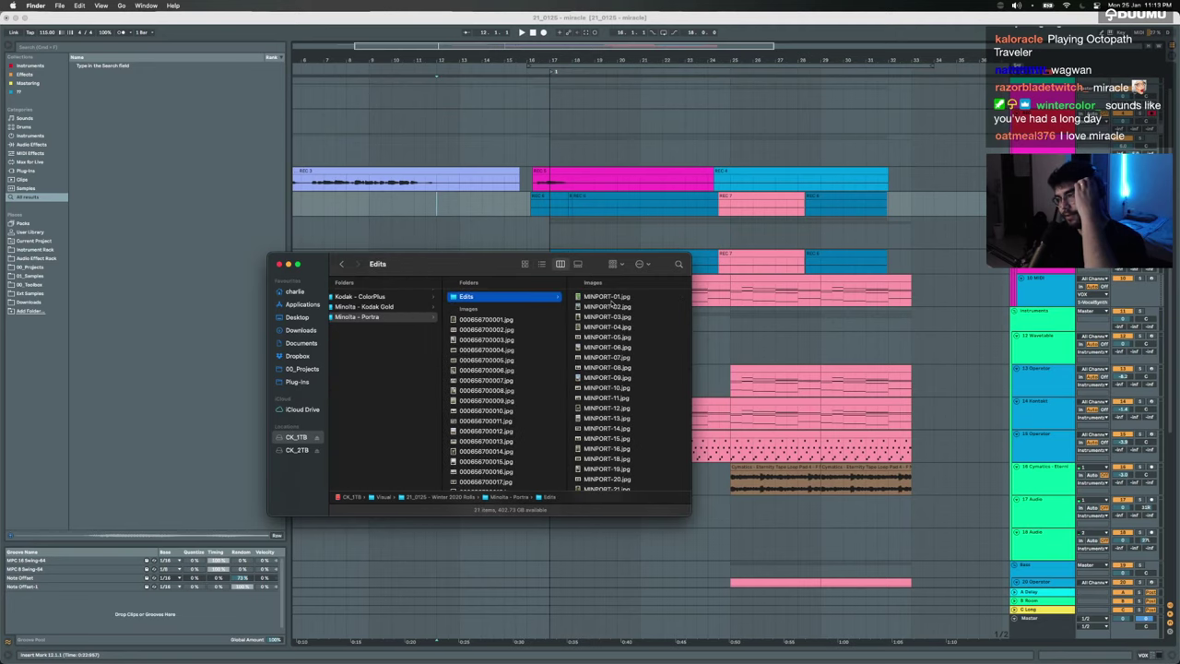
{"action": "key", "text": "Down"}
{"action": "key", "text": "Up"}
{"action": "key", "text": "Right"}
{"action": "key", "text": "Down"}
{"action": "key", "text": "space"}
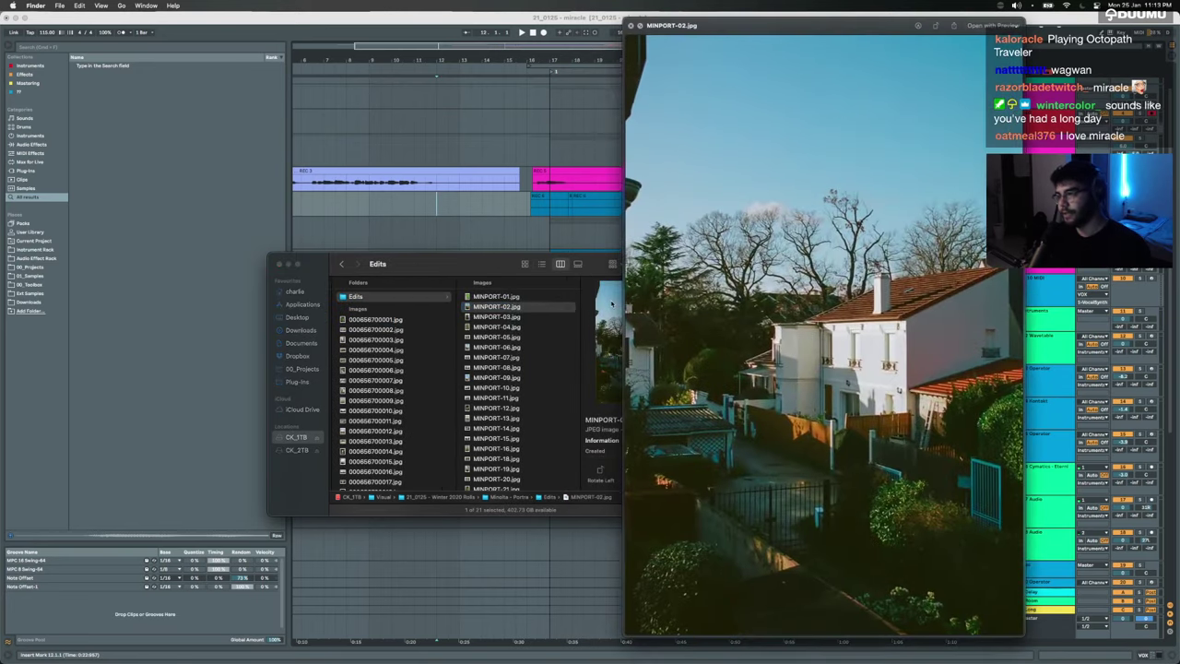
Step: Look through the previews of the following edited photos up to MINPORT-16.jpg
{"action": "key", "text": "Down"}
{"action": "key", "text": "Down"}
{"action": "key", "text": "Down"}
{"action": "key", "text": "Down"}
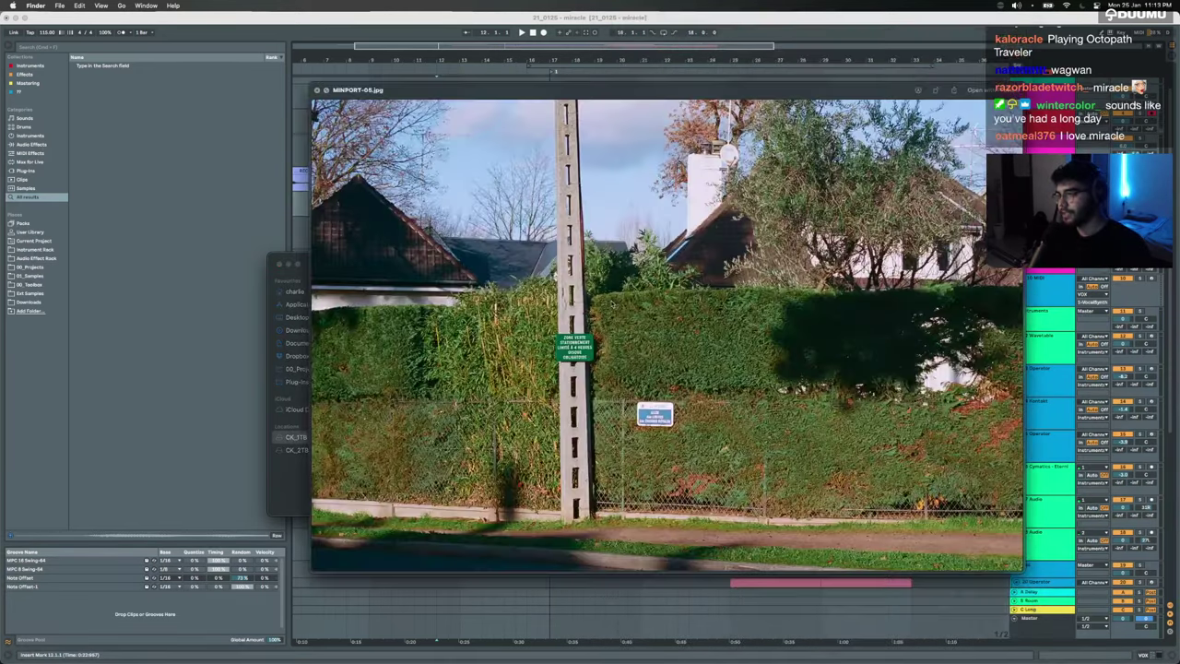
{"action": "key", "text": "Down"}
{"action": "key", "text": "Down"}
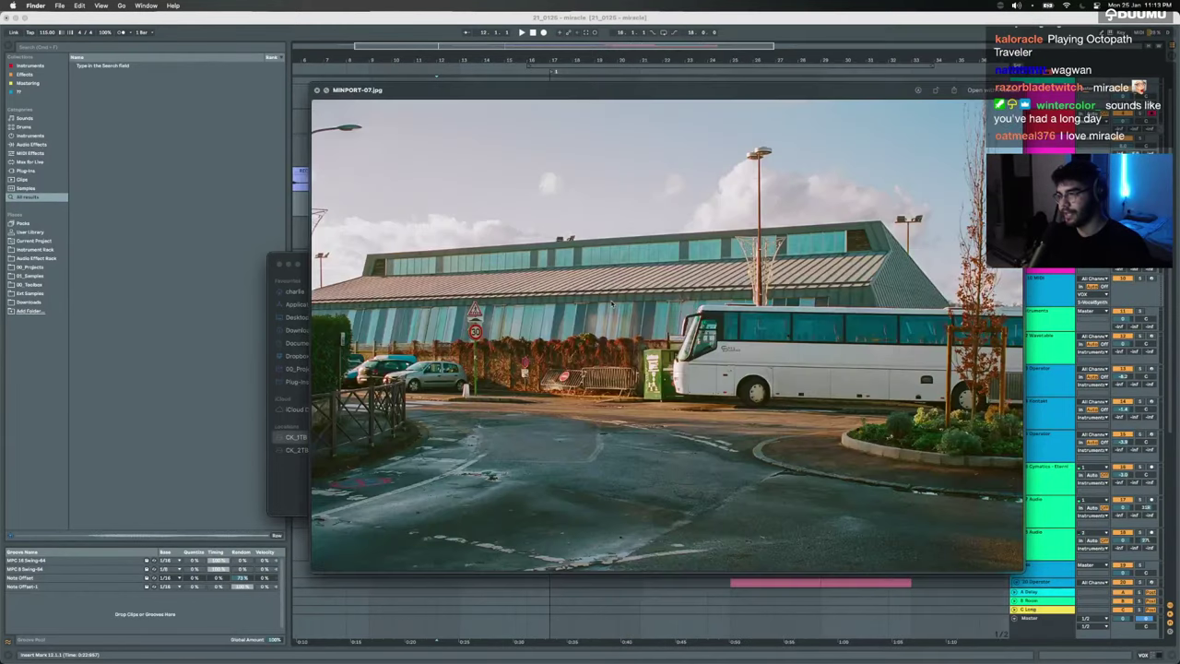
{"action": "key", "text": "Down"}
{"action": "key", "text": "Down"}
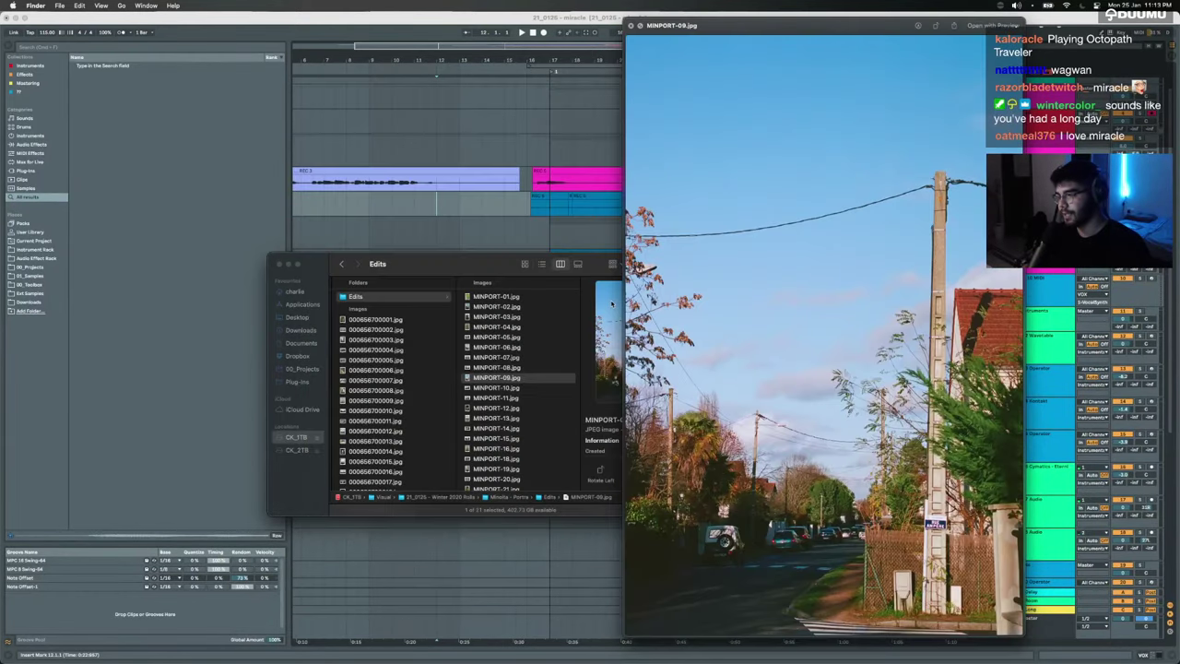
{"action": "key", "text": "Down"}
{"action": "key", "text": "Down"}
{"action": "key", "text": "Up"}
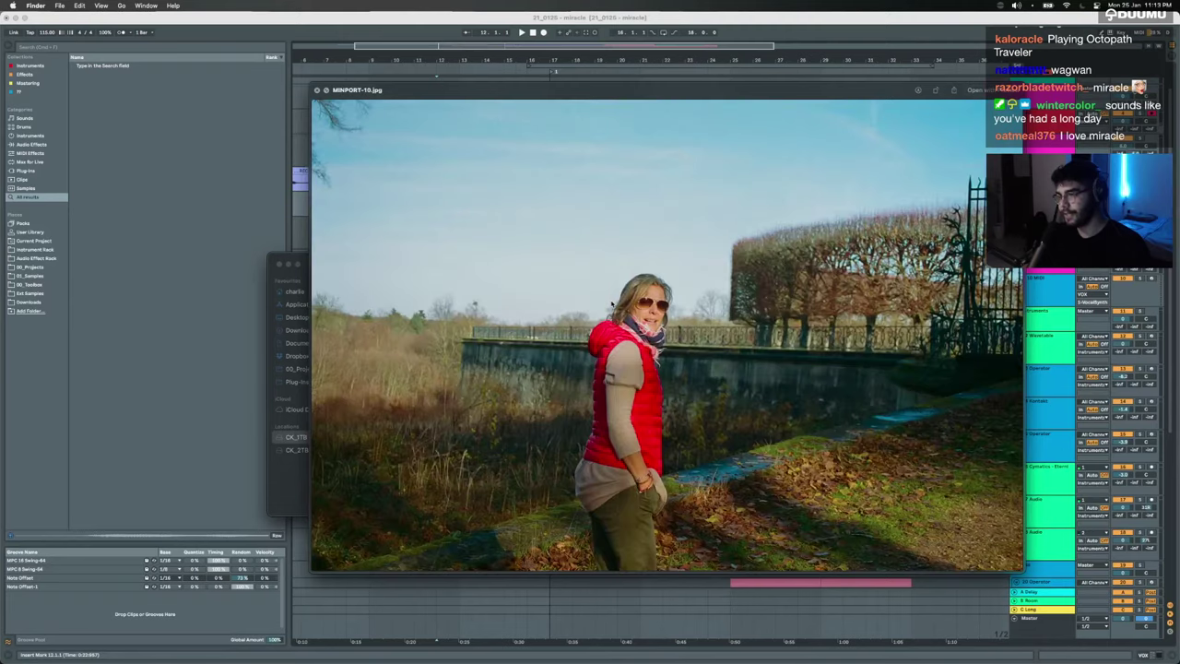
{"action": "key", "text": "Down"}
{"action": "key", "text": "Down"}
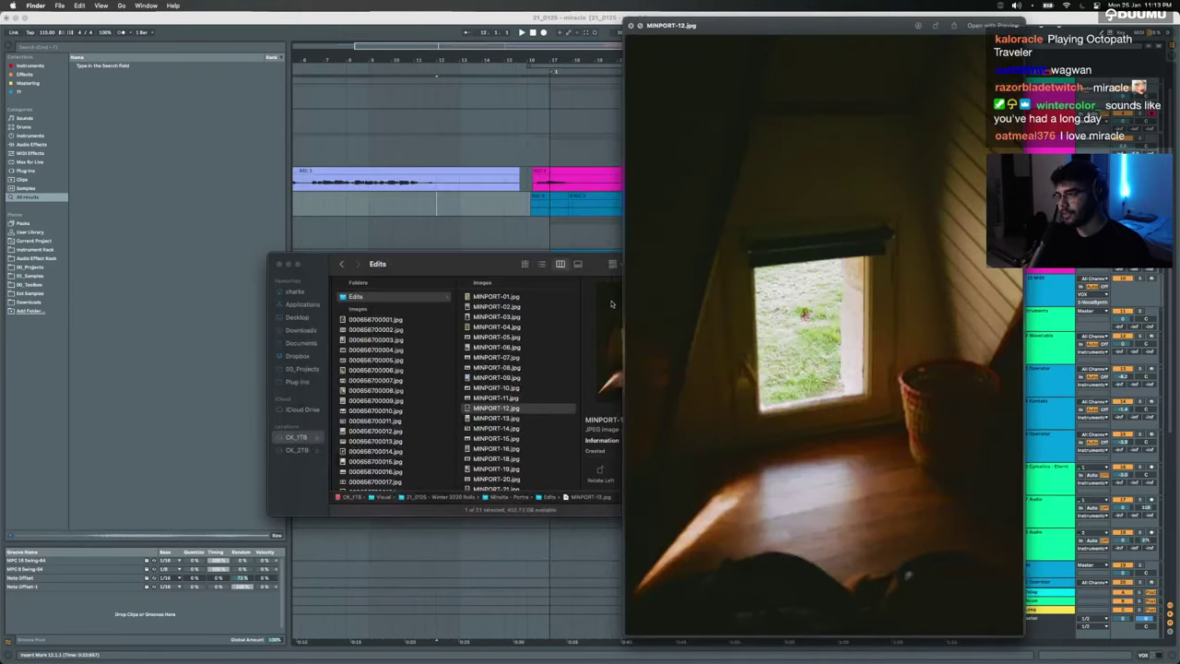
{"action": "key", "text": "Down"}
{"action": "key", "text": "Down"}
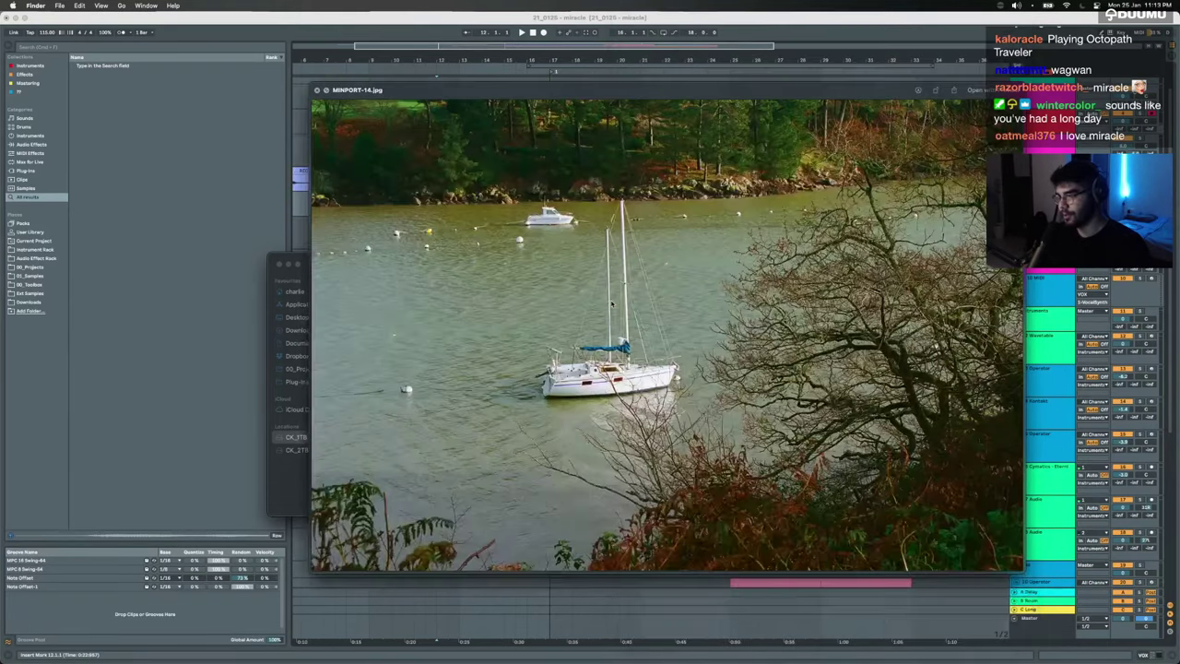
{"action": "key", "text": "Down"}
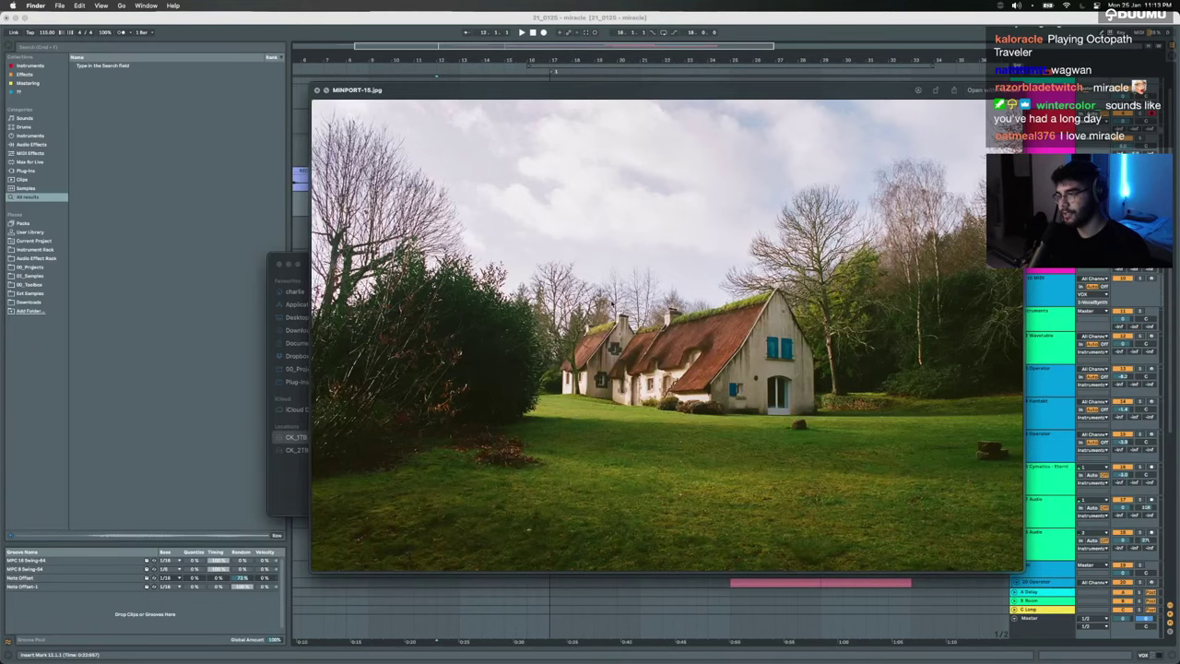
{"action": "key", "text": "Down"}
Step: Preview the unedited Minolta - Portra scans around 000656700004.jpg, close the preview and return to the film roll folders
{"action": "key", "text": "Left"}
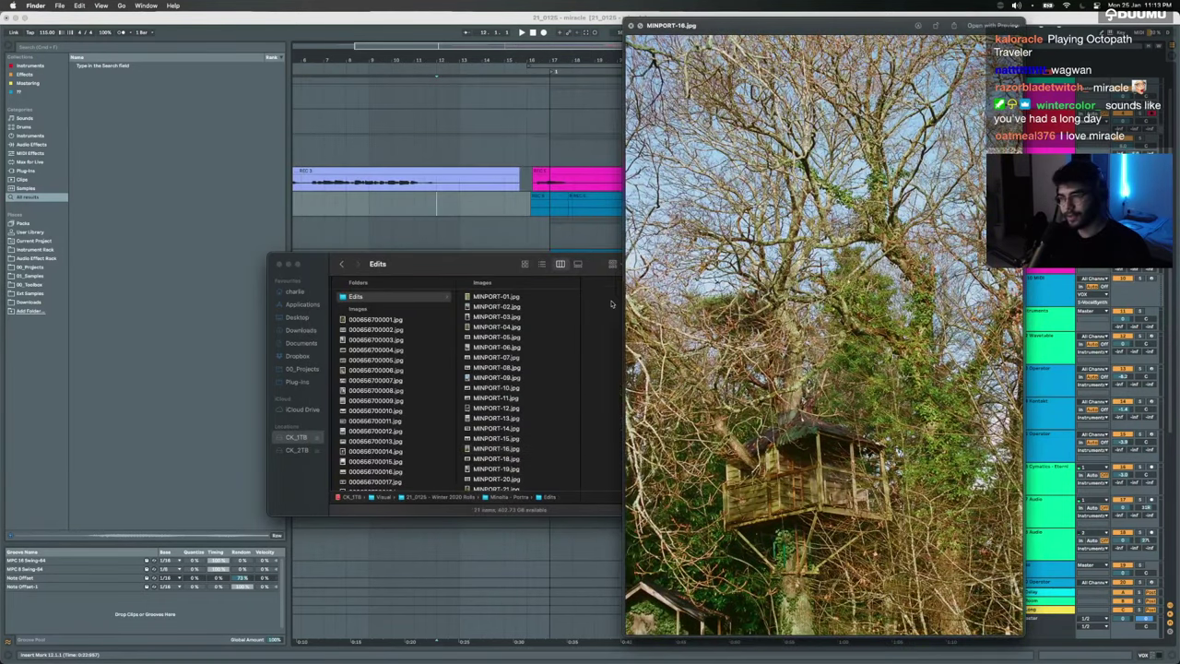
{"action": "key", "text": "Down"}
{"action": "key", "text": "Down"}
{"action": "key", "text": "Down"}
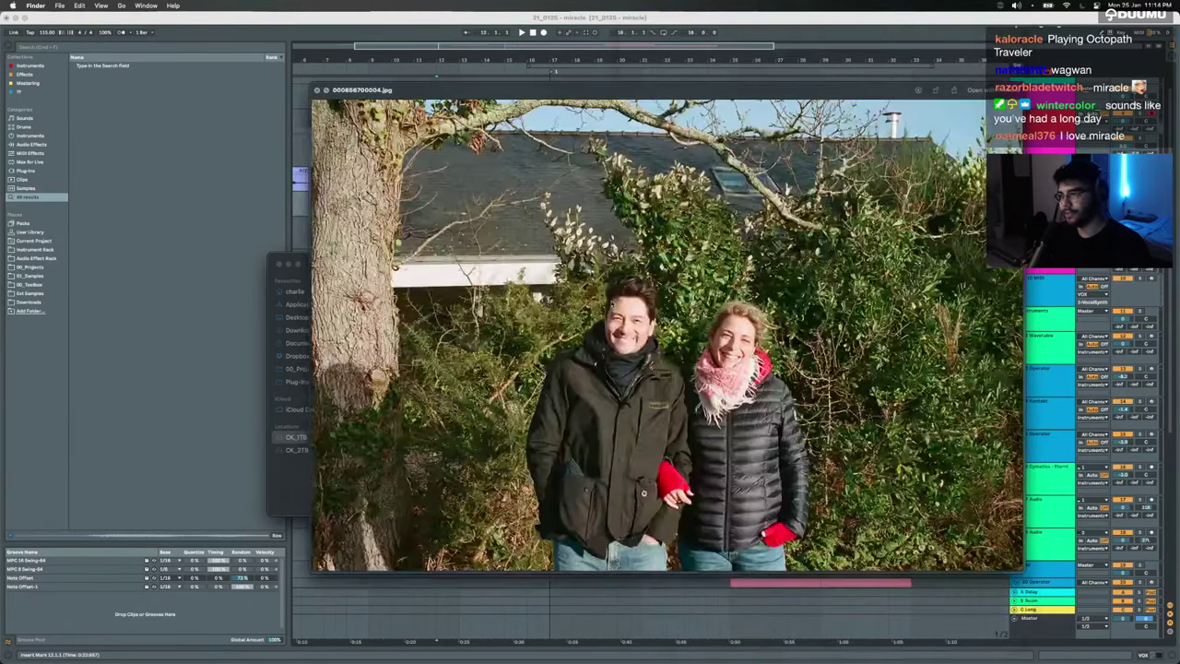
{"action": "key", "text": "Up"}
{"action": "key", "text": "space"}
{"action": "key", "text": "Left"}
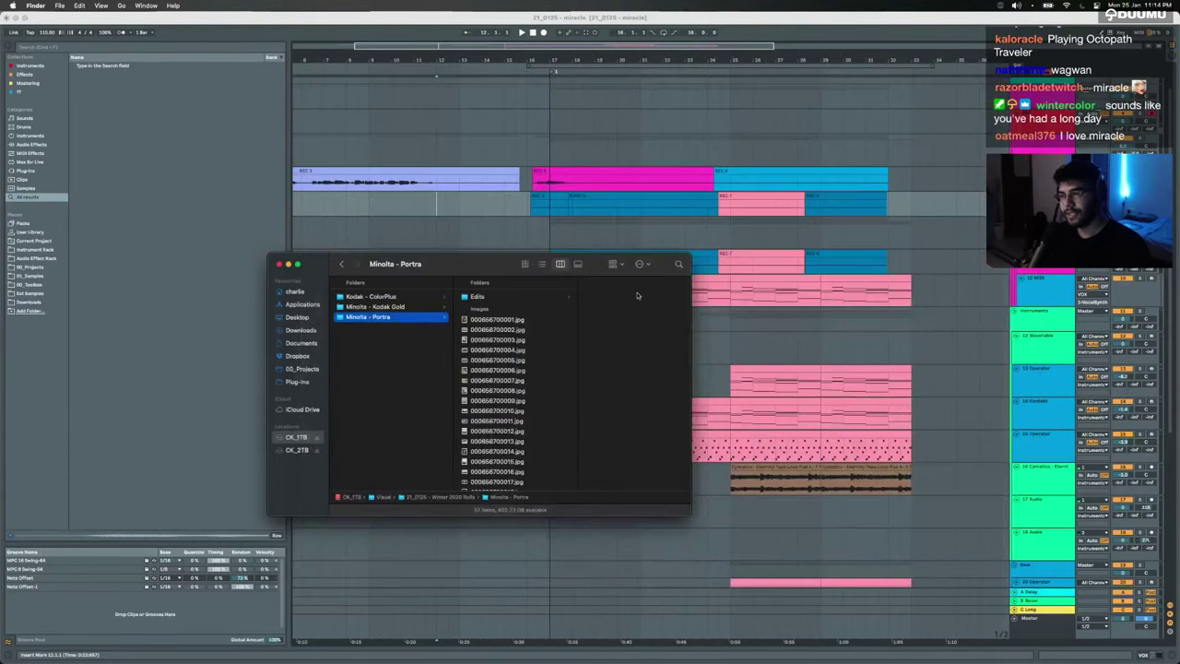
Step: Open the Minolta - Kodak Gold folder, preview the scan 000656690003.jpg and close the preview
{"action": "key", "text": "Up"}
{"action": "key", "text": "Right"}
{"action": "key", "text": "Down"}
{"action": "key", "text": "Down"}
{"action": "key", "text": "Down"}
{"action": "key", "text": "space"}
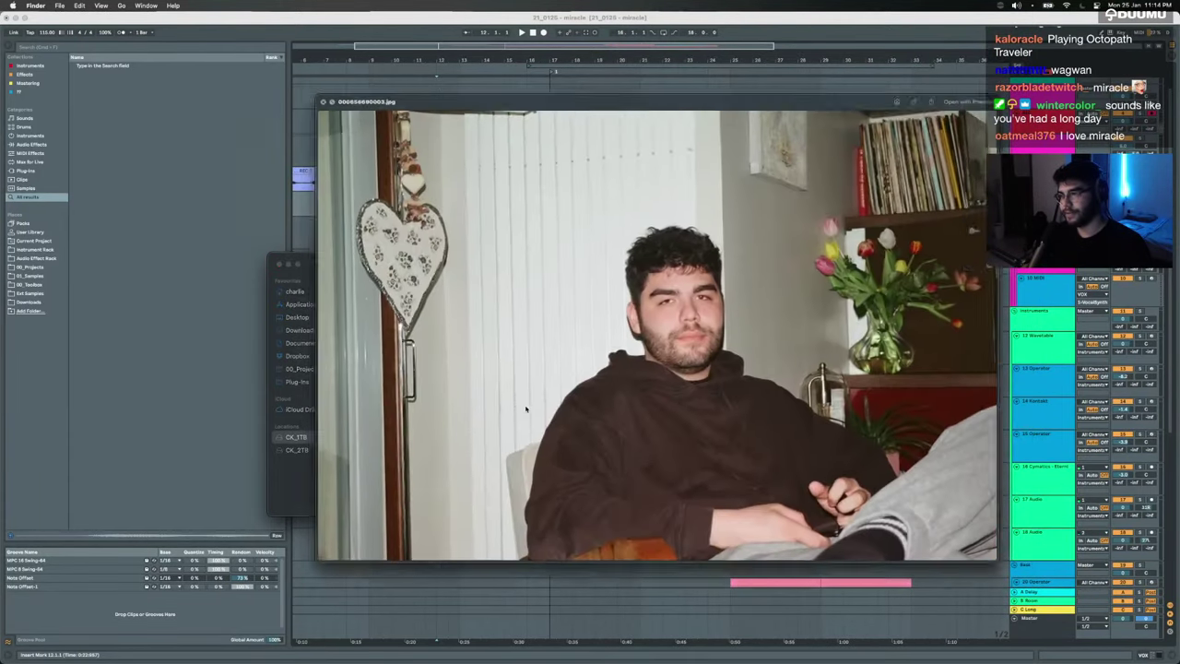
{"action": "key", "text": "space"}
Step: Look through the scans in the Kodak - ColorPlus folder and close the Finder window
{"action": "key", "text": "Left"}
{"action": "key", "text": "Up"}
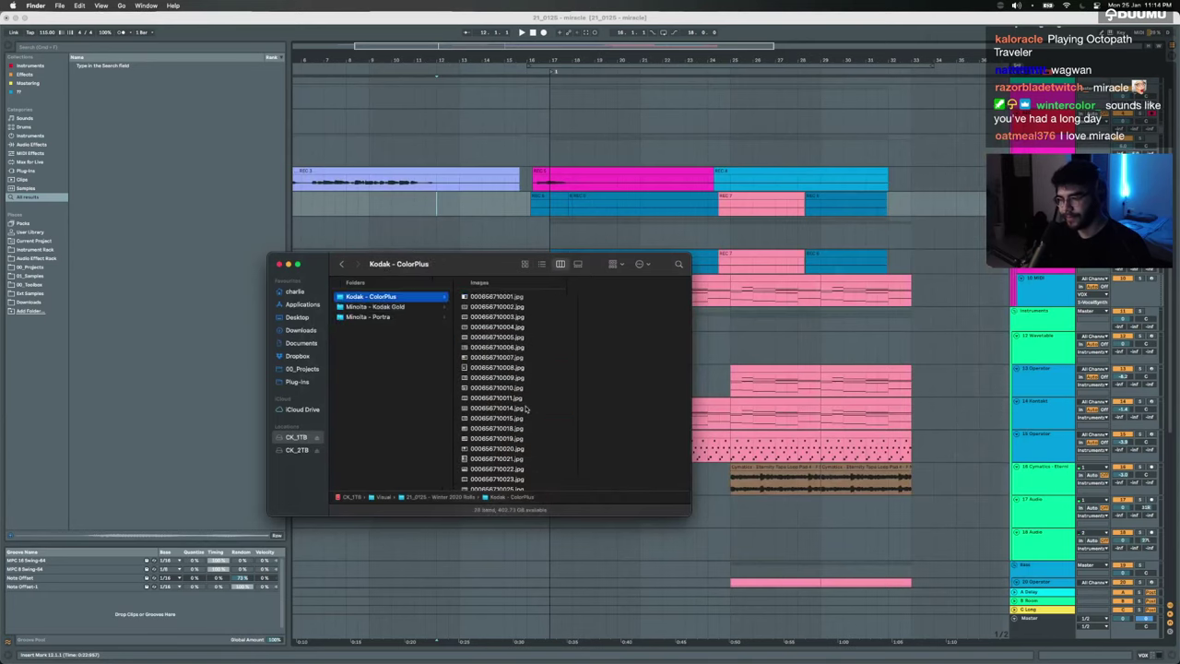
{"action": "key", "text": "Right"}
{"action": "key", "text": "Down"}
{"action": "key", "text": "Down"}
{"action": "key", "text": "Down"}
{"action": "key", "text": "Down"}
{"action": "key", "text": "Down"}
{"action": "key", "text": "Down"}
{"action": "key", "text": "Down"}
{"action": "key", "text": "Down"}
{"action": "key", "text": "Down"}
{"action": "key", "text": "Down"}
{"action": "key", "text": "Down"}
{"action": "key", "text": "Down"}
{"action": "key", "text": "Down"}
{"action": "key", "text": "Down"}
{"action": "key", "text": "Down"}
{"action": "key", "text": "Down"}
{"action": "key", "text": "Down"}
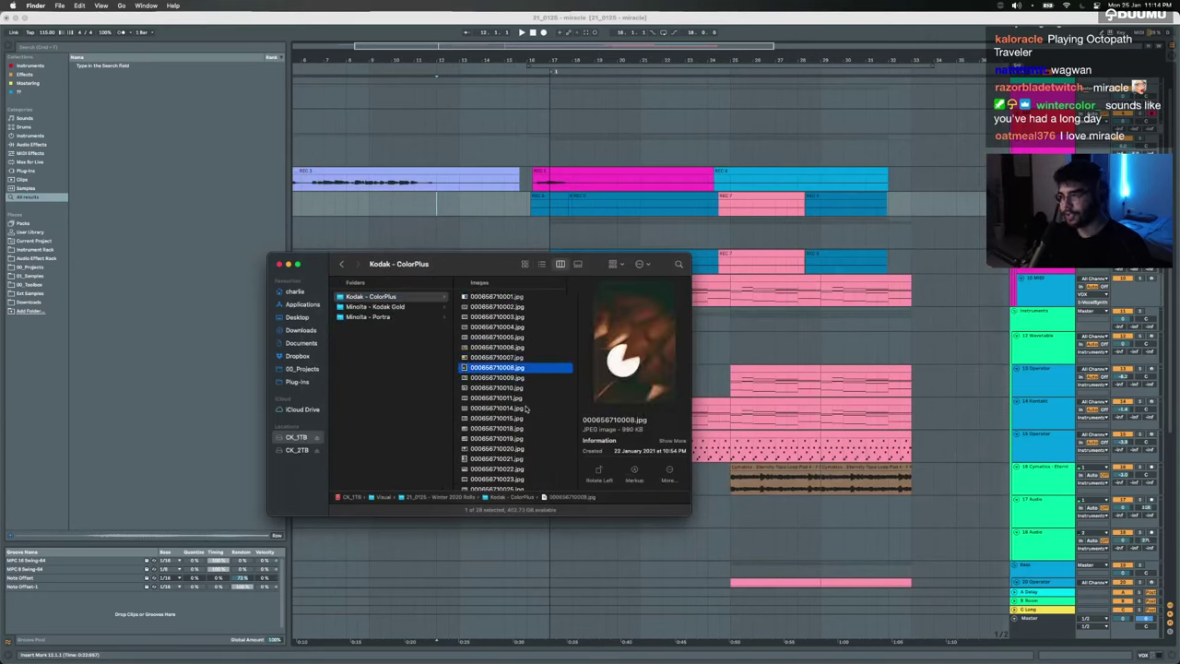
{"action": "key", "text": "Down"}
{"action": "key", "text": "Down"}
{"action": "key", "text": "Left"}
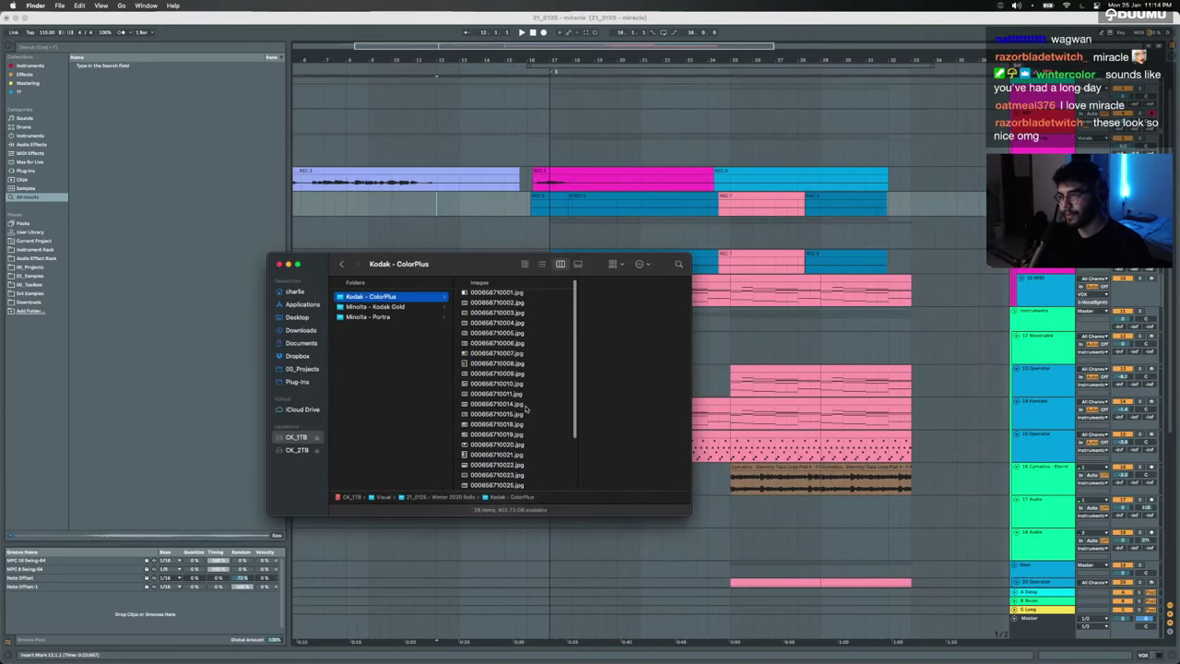
{"action": "key", "text": "super+w"}
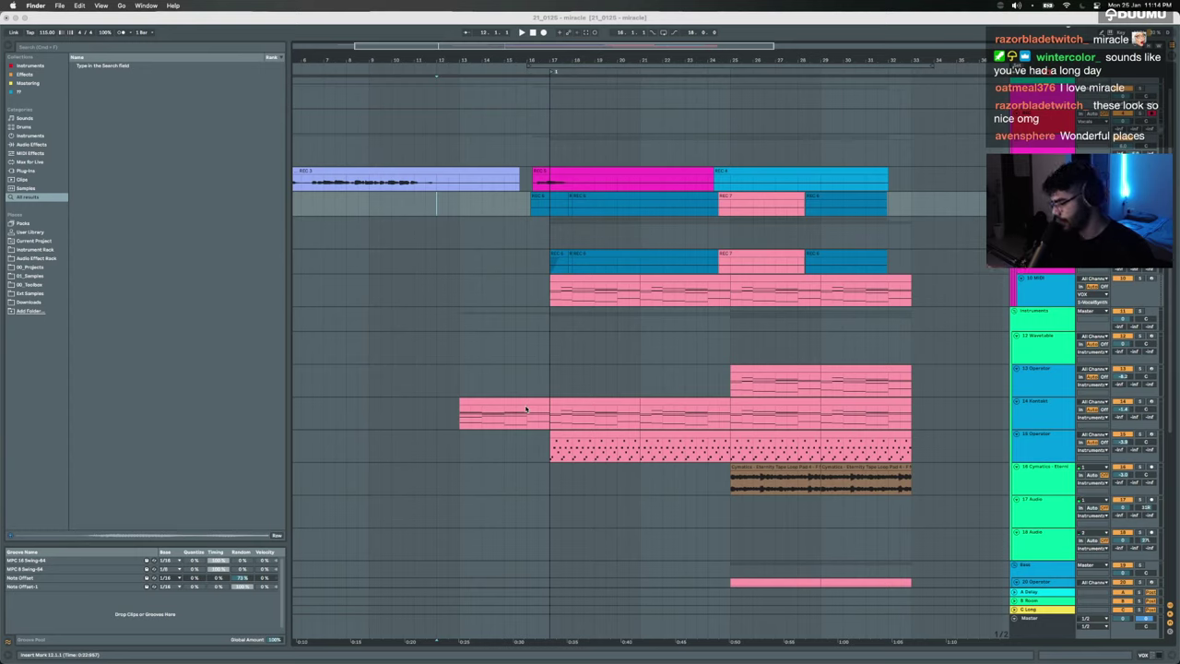
Step: Switch back to Ableton Live and play the arrangement from bar 12 into the vocal section
{"action": "left_click", "coordinate": [435, 204]}
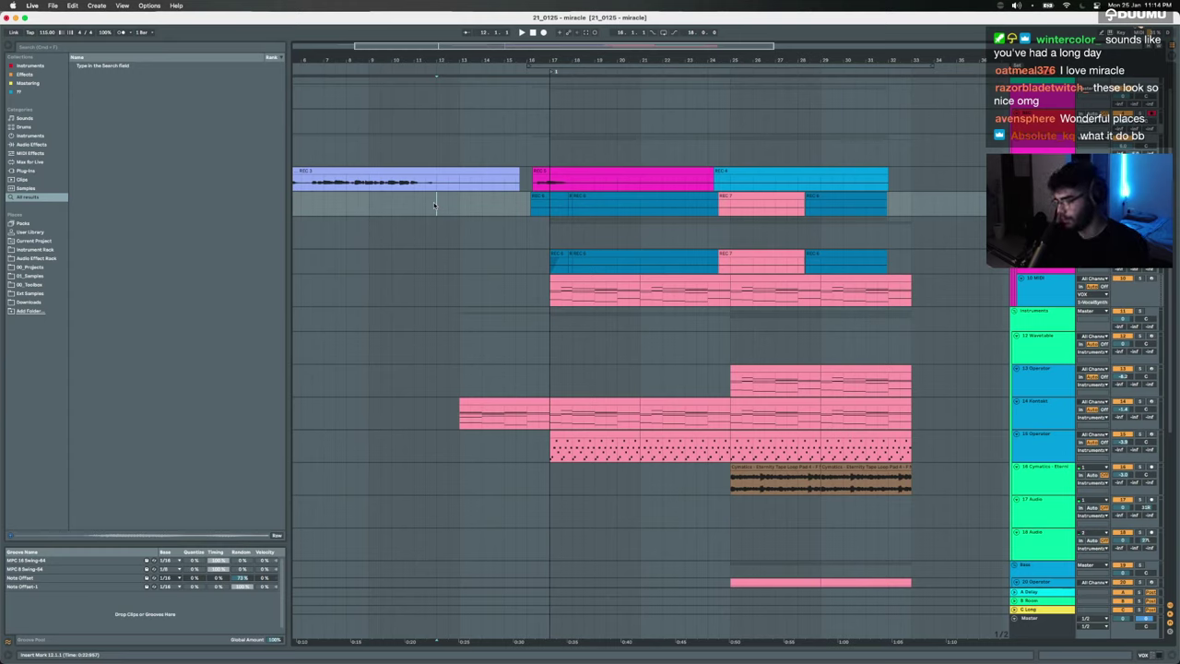
{"action": "key", "text": "space"}
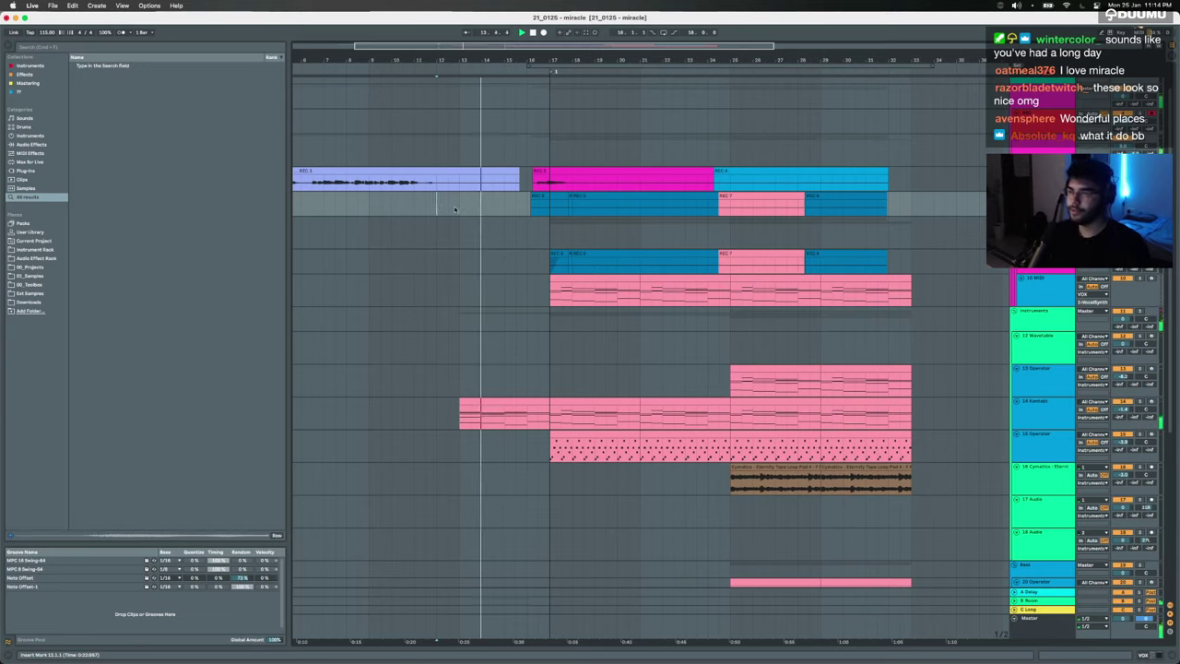
{"action": "scroll", "coordinate": [489, 210], "scroll_direction": "up", "scroll_amount": 3}
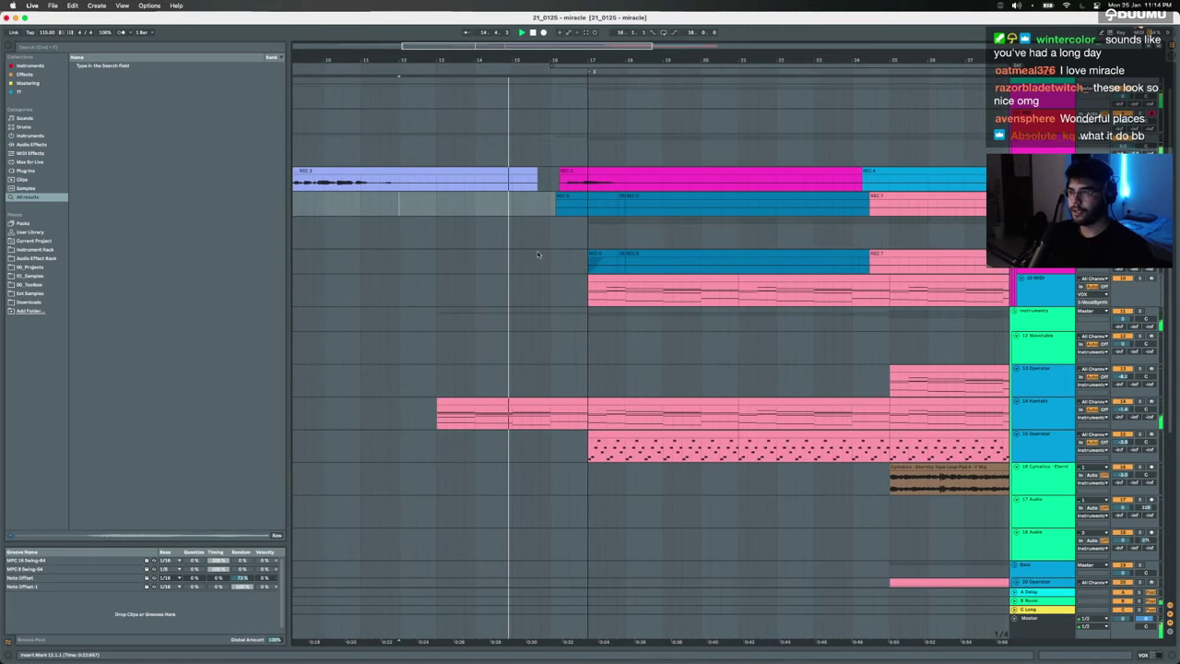
{"action": "scroll", "coordinate": [537, 249], "scroll_direction": "up", "scroll_amount": 2}
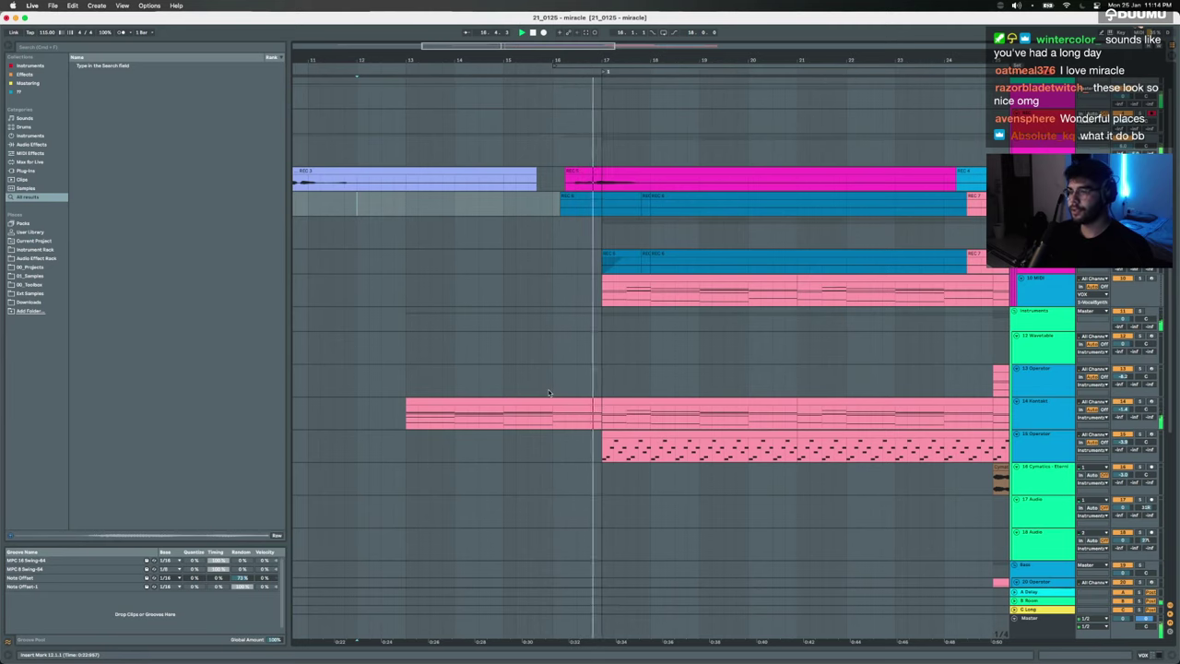
{"action": "scroll", "coordinate": [579, 372], "scroll_direction": "up", "scroll_amount": 1}
{"action": "scroll", "coordinate": [579, 371], "scroll_direction": "right", "scroll_amount": 2}
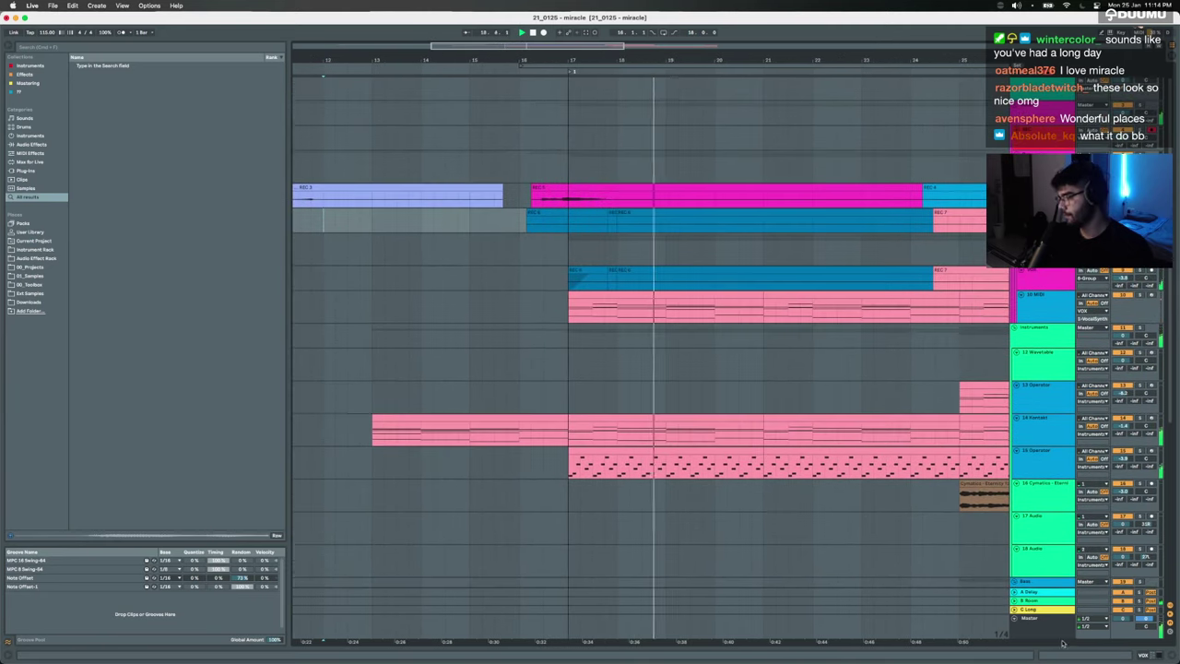
Step: Show the Master track's devices and set the Glue Compressor threshold to -5.00 dB during playback
{"action": "left_click", "coordinate": [1136, 653]}
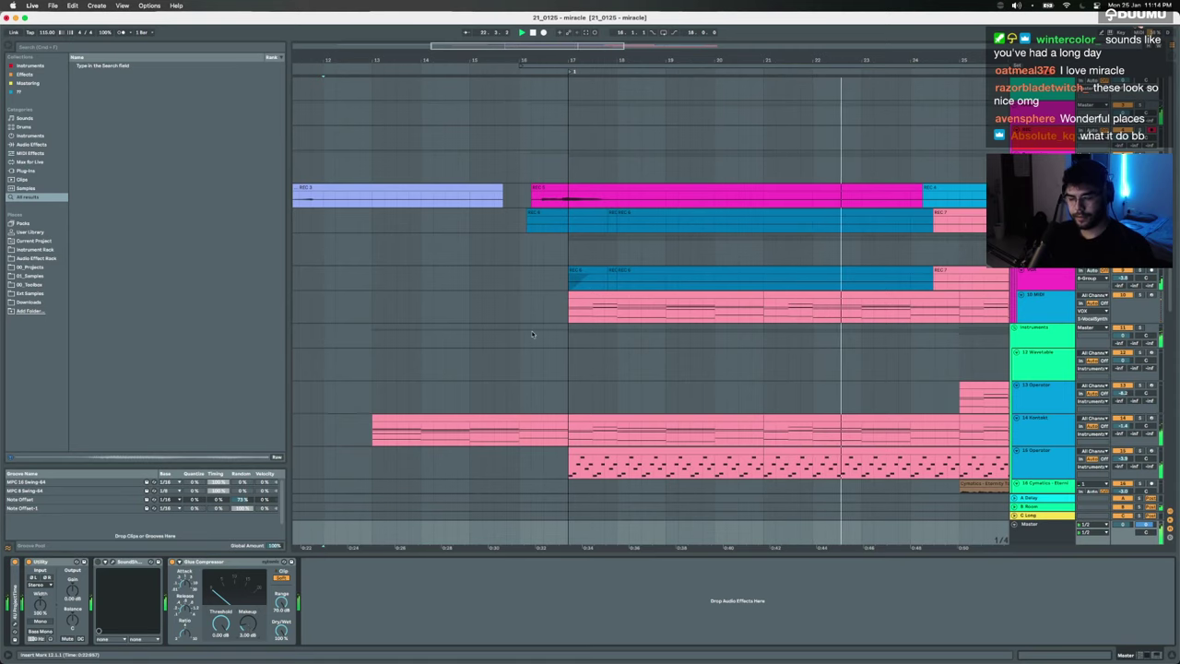
{"action": "scroll", "coordinate": [533, 333], "scroll_direction": "right", "scroll_amount": 10}
{"action": "scroll", "coordinate": [536, 330], "scroll_direction": "up", "scroll_amount": 1}
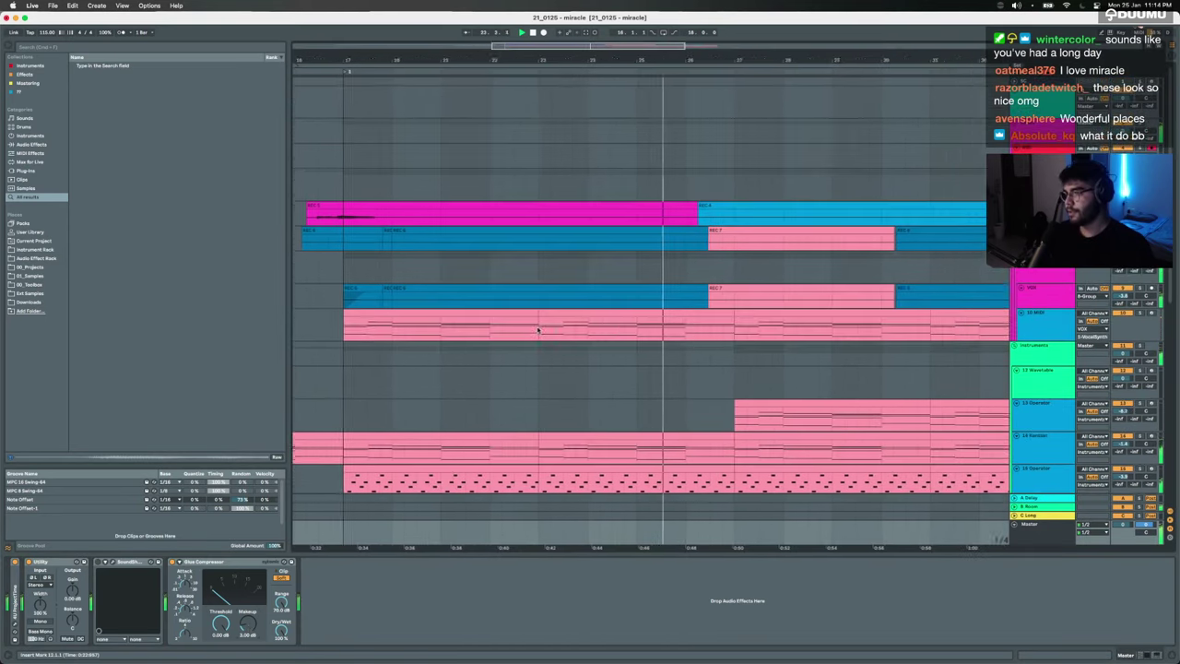
{"action": "scroll", "coordinate": [538, 329], "scroll_direction": "down", "scroll_amount": 5}
{"action": "scroll", "coordinate": [537, 329], "scroll_direction": "right", "scroll_amount": 5}
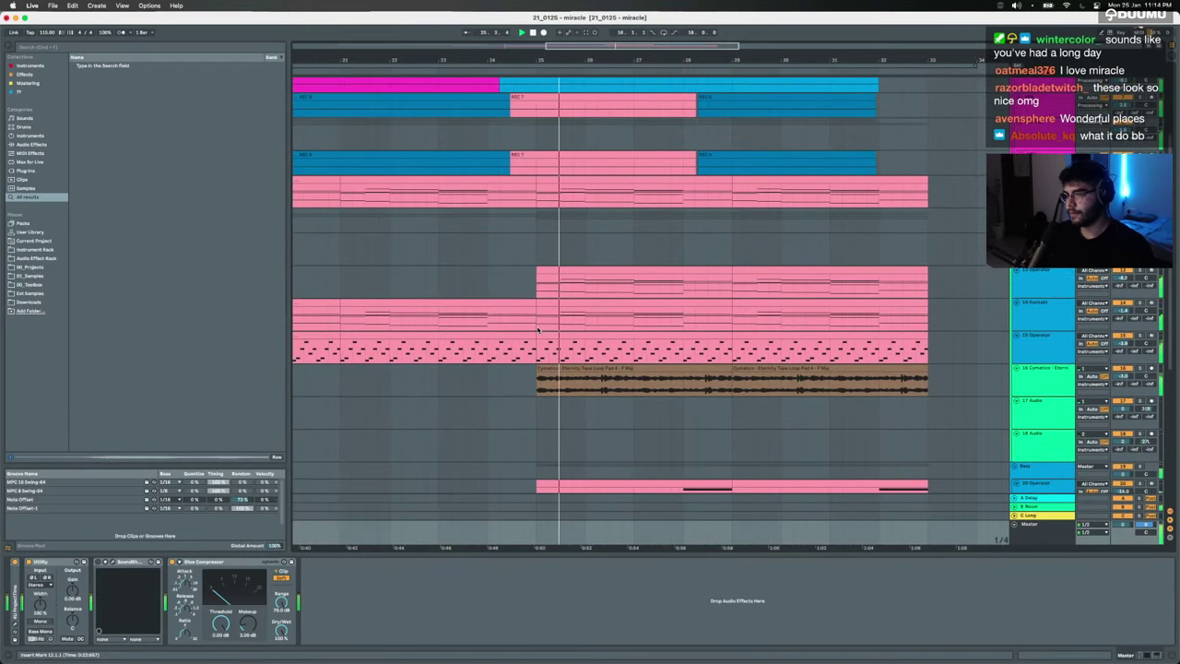
{"action": "scroll", "coordinate": [538, 329], "scroll_direction": "down", "scroll_amount": 3}
{"action": "scroll", "coordinate": [538, 329], "scroll_direction": "left", "scroll_amount": 2}
{"action": "scroll", "coordinate": [538, 329], "scroll_direction": "up", "scroll_amount": 5}
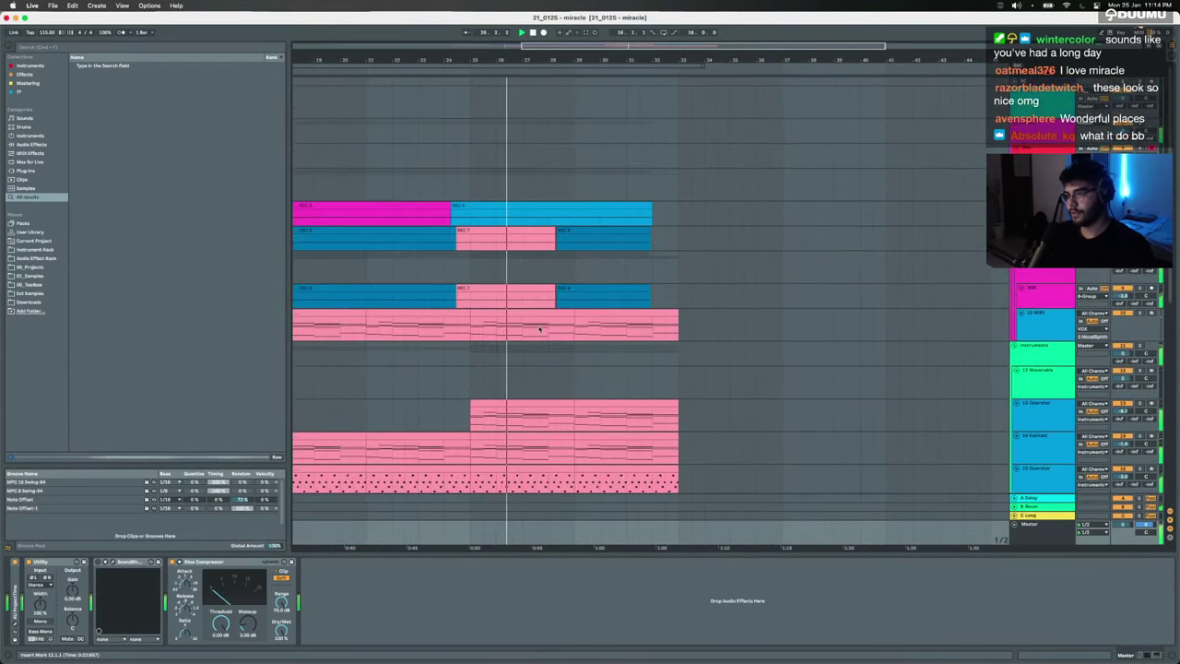
{"action": "scroll", "coordinate": [540, 329], "scroll_direction": "down", "scroll_amount": 1}
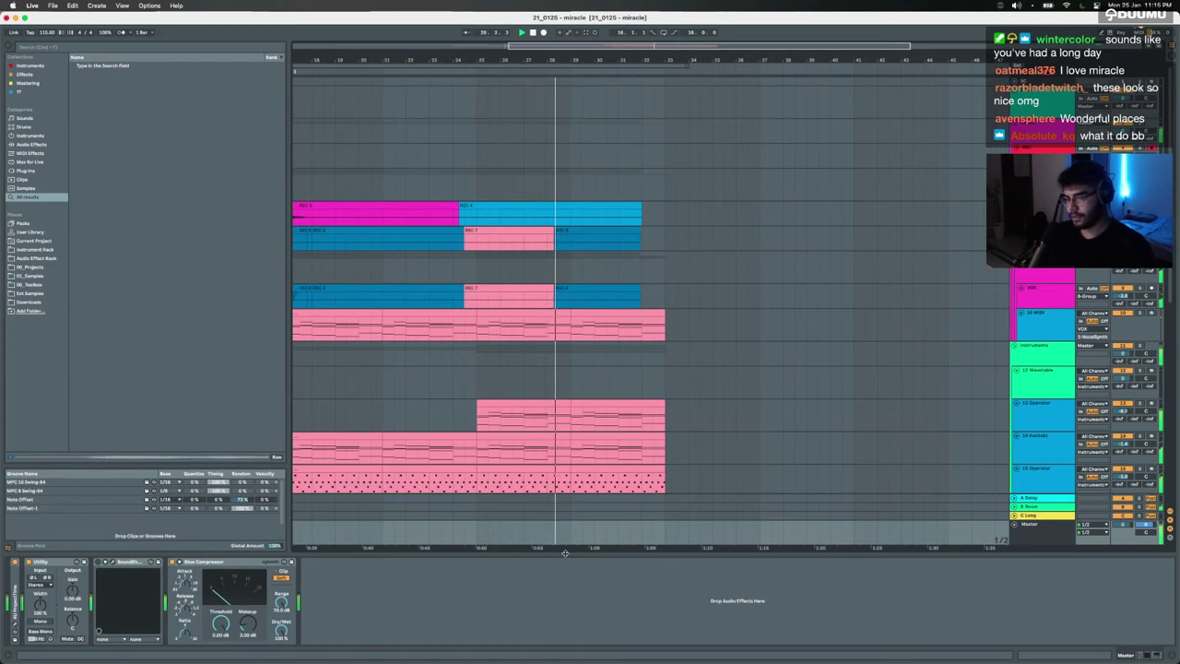
{"action": "left_click_drag", "start_coordinate": [221, 623], "coordinate": [221, 640]}
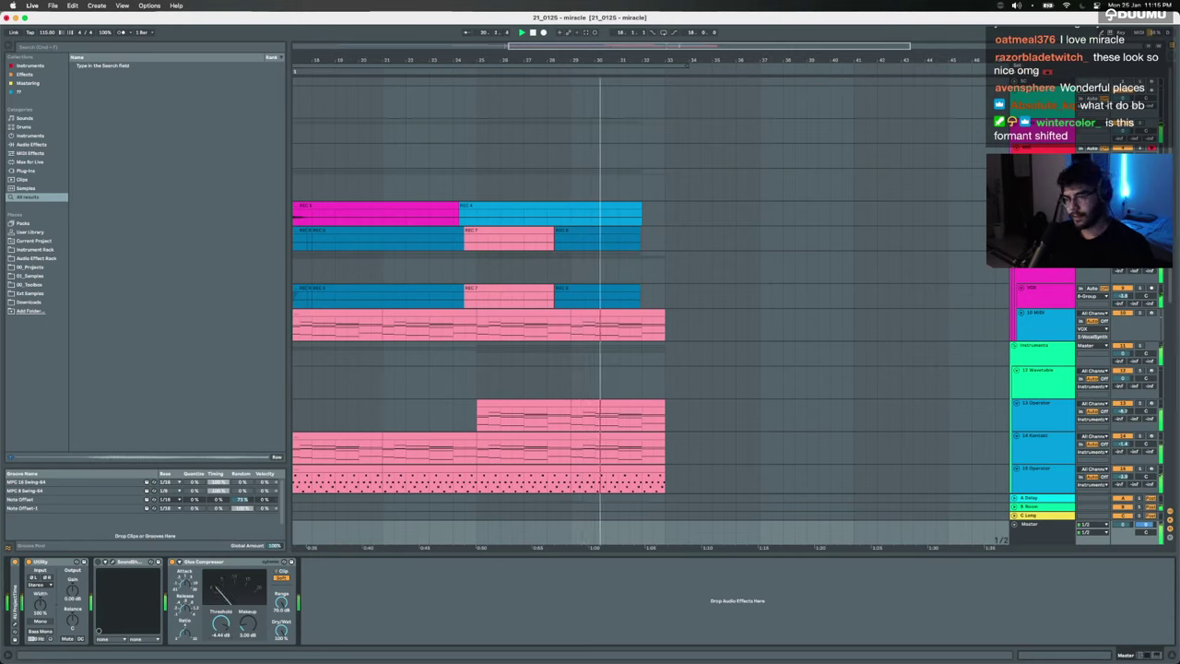
{"action": "left_click_drag", "start_coordinate": [218, 624], "coordinate": [218, 630]}
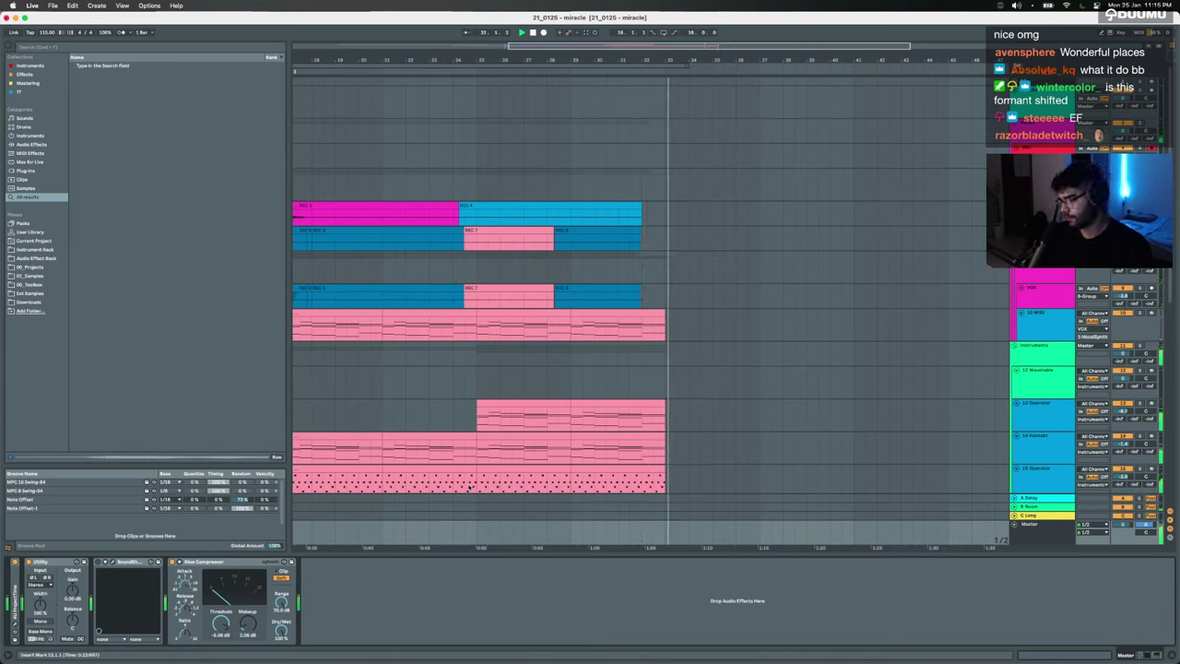
Step: Stop playback and check the device chains of the 8-Group track and the two vocal tracks above it
{"action": "left_click", "coordinate": [1091, 274]}
{"action": "left_click", "coordinate": [1045, 275]}
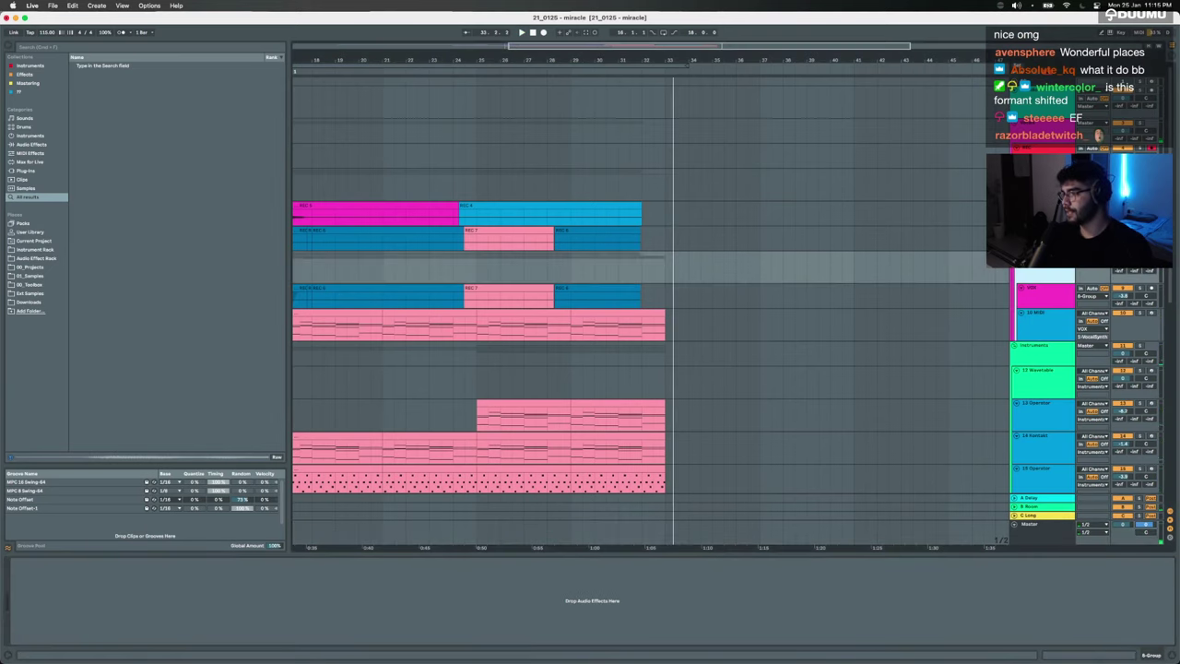
{"action": "left_click", "coordinate": [1045, 239]}
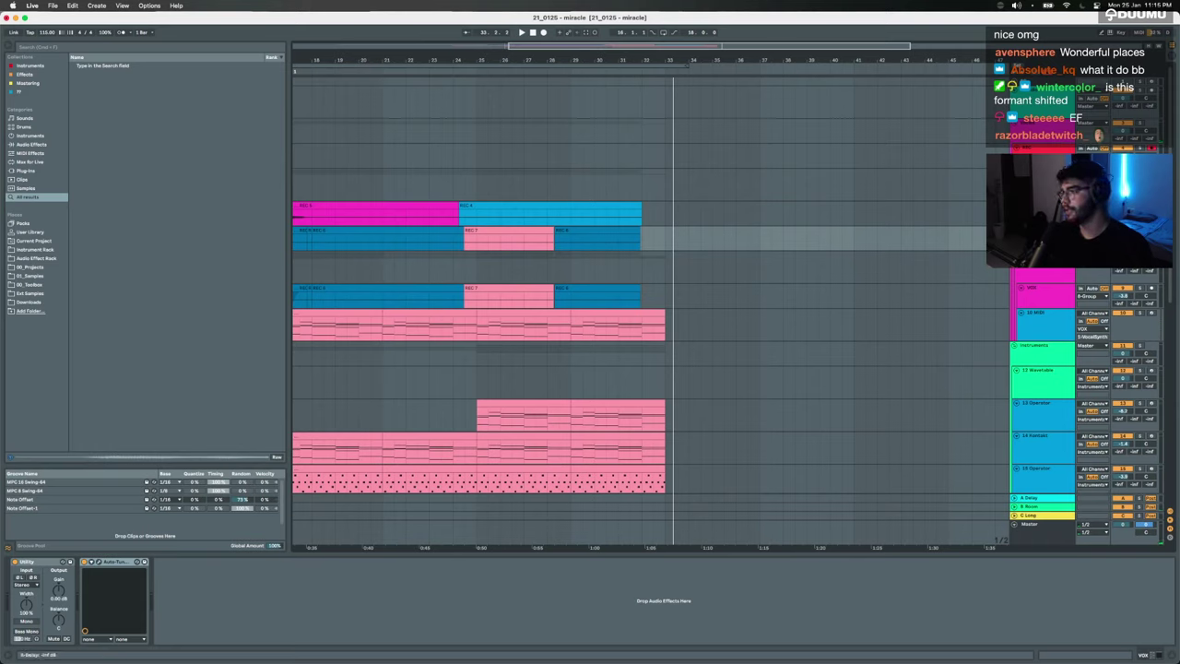
{"action": "left_click", "coordinate": [1045, 212]}
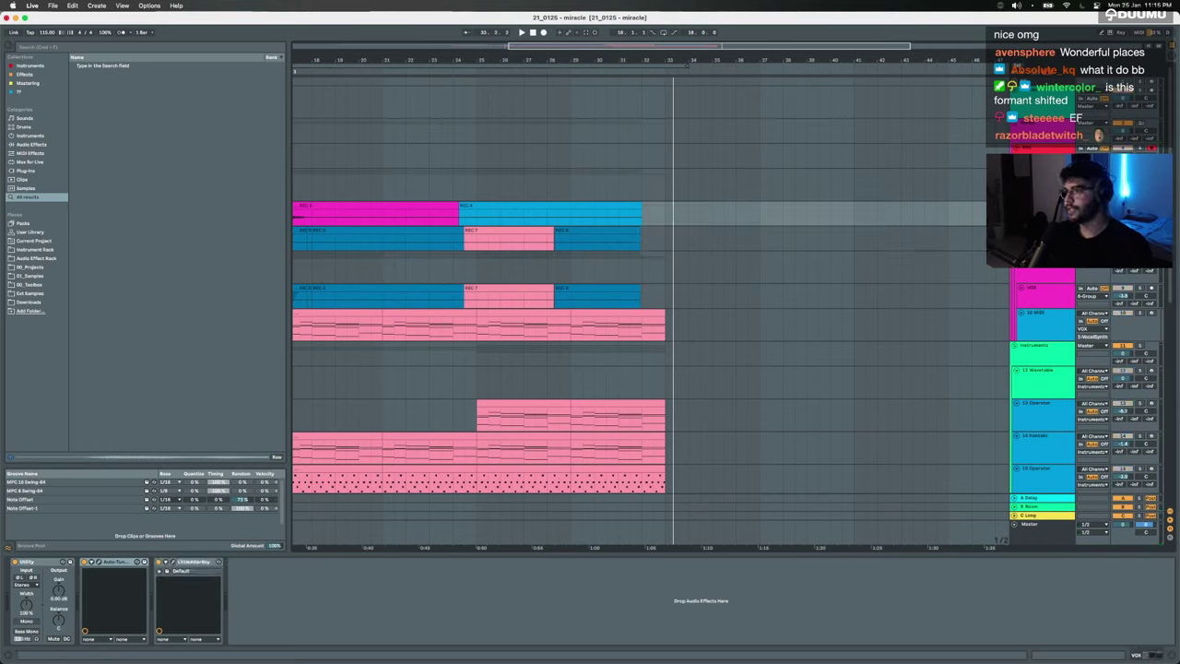
Step: Play the upper vocal track's transition from the magenta clip into the light-blue REC 4 clip
{"action": "left_click", "coordinate": [440, 220]}
{"action": "key", "text": "space"}
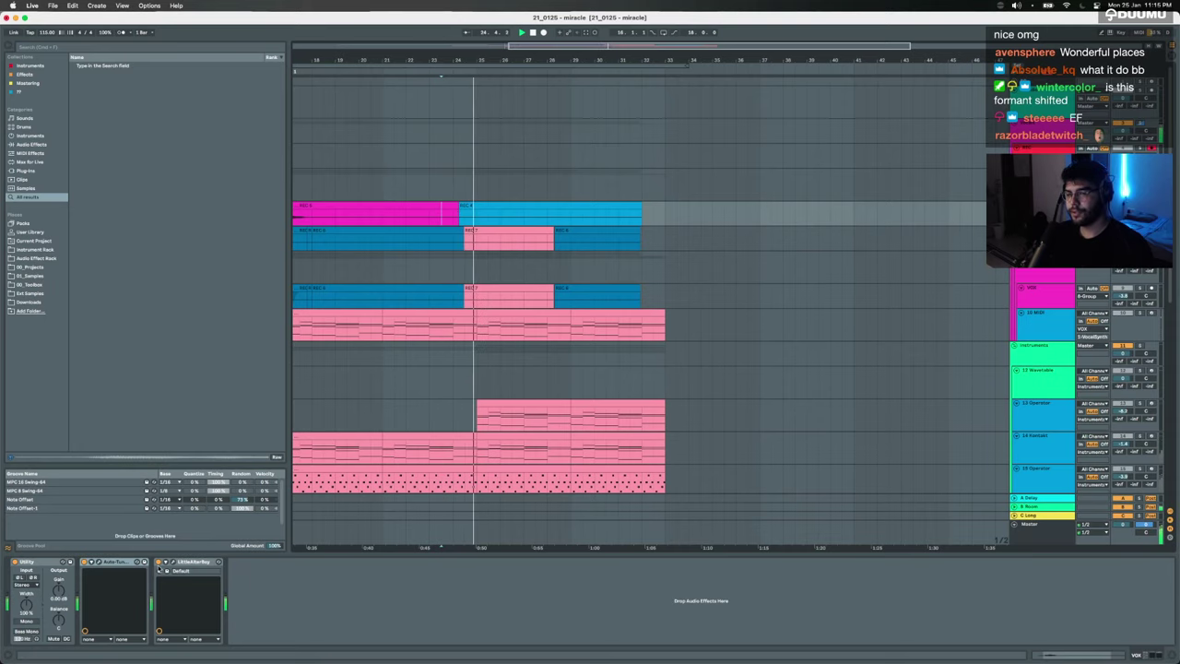
{"action": "scroll", "coordinate": [561, 337], "scroll_direction": "down", "scroll_amount": 5}
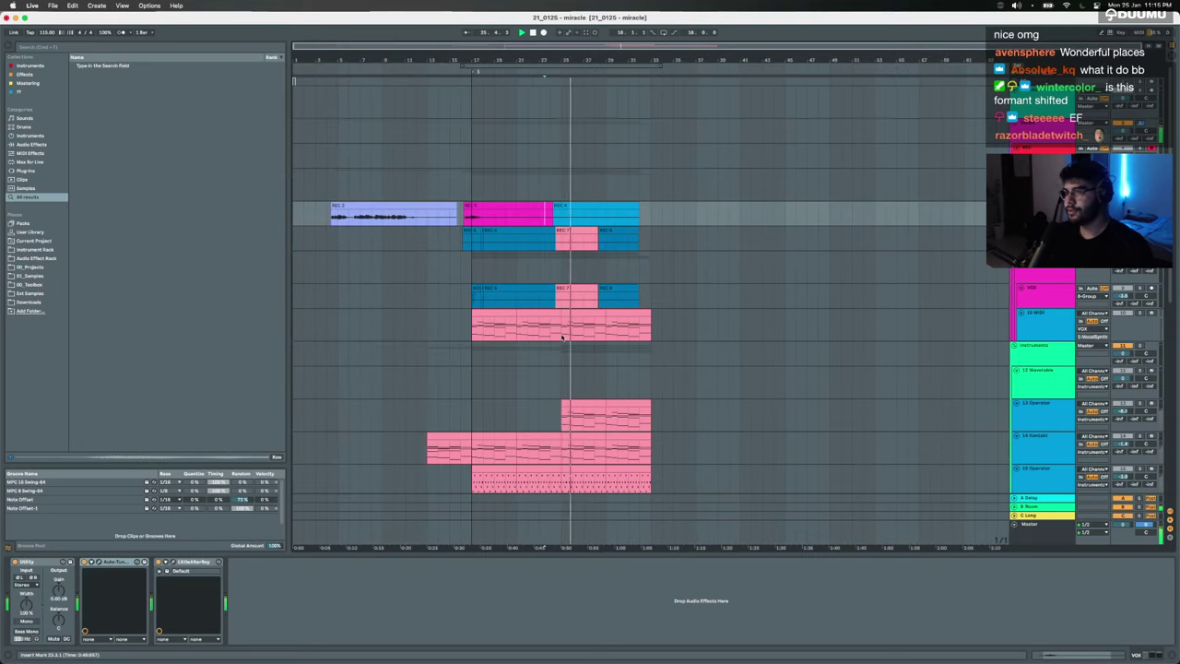
{"action": "key", "text": "space"}
Step: Deactivate the magenta clip and the adjoining light-blue REC 4 clip on the upper vocal track
{"action": "left_click", "coordinate": [528, 189]}
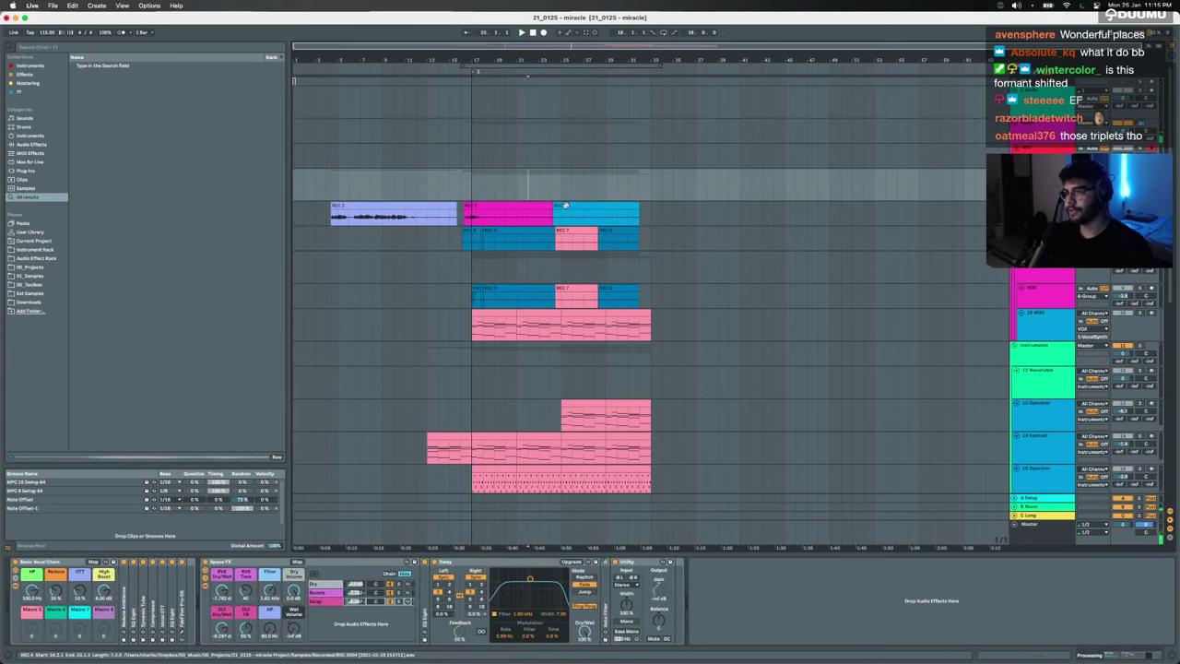
{"action": "left_click", "coordinate": [544, 205]}
{"action": "left_click", "coordinate": [570, 206], "text": "shift"}
{"action": "key", "text": "Delete"}
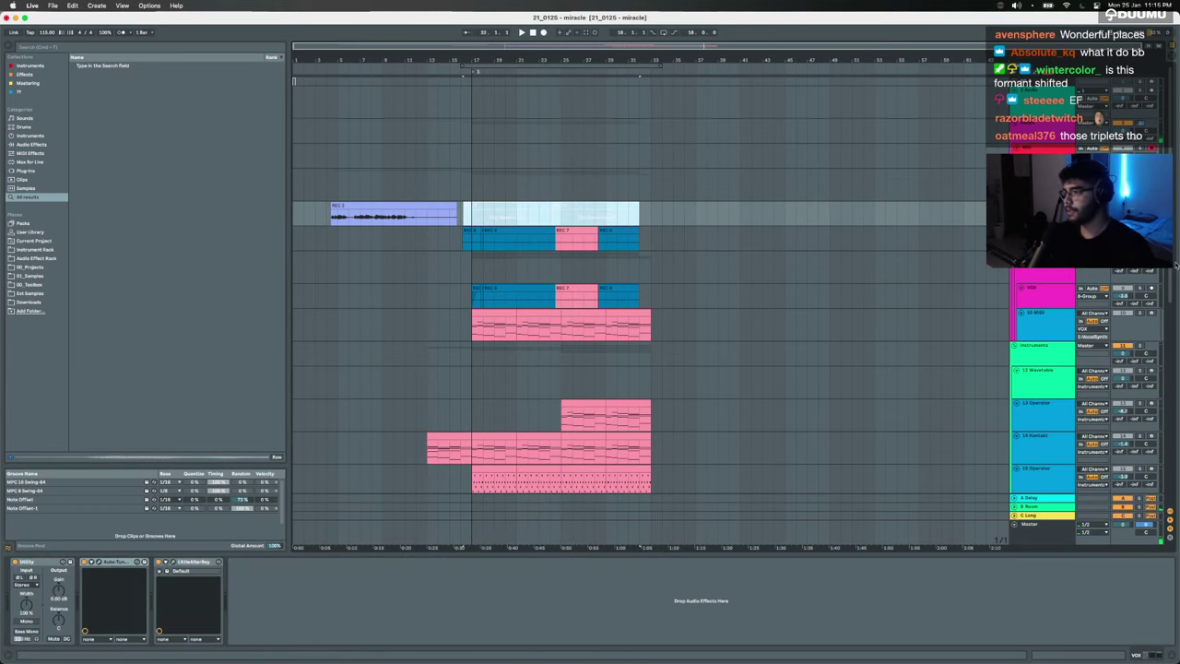
Step: Play the arrangement from bar 24 to hear the vocal track below the deactivated clips
{"action": "left_click", "coordinate": [1041, 213]}
{"action": "left_click", "coordinate": [546, 246]}
{"action": "key", "text": "space"}
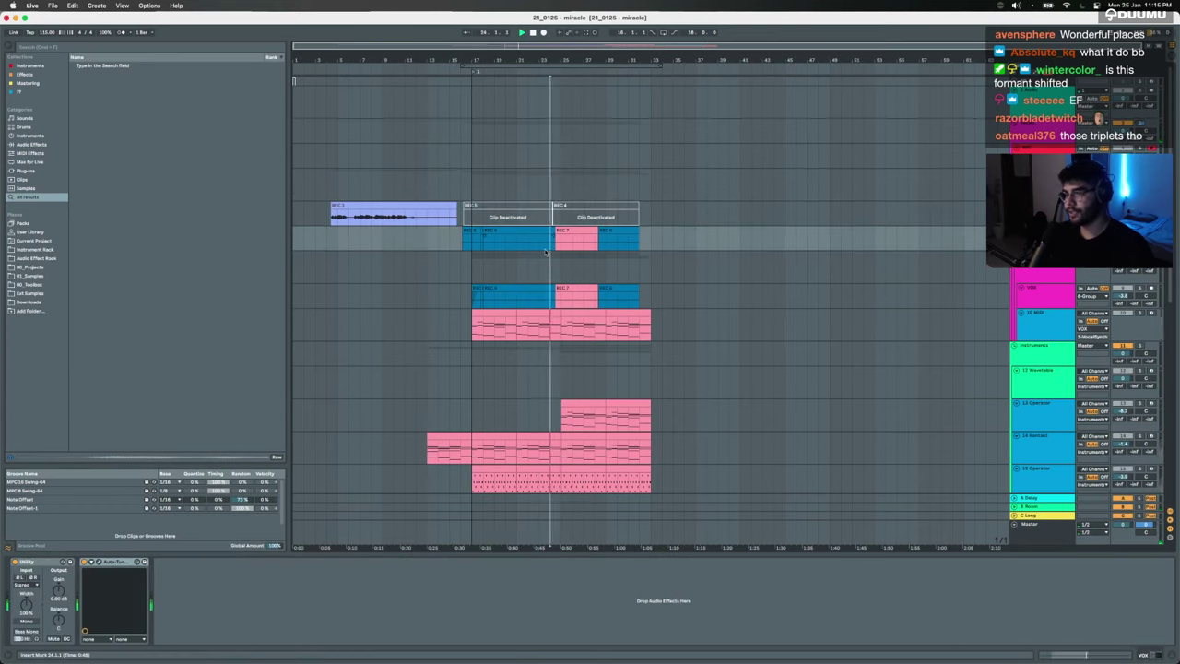
{"action": "scroll", "coordinate": [545, 253], "scroll_direction": "up", "scroll_amount": 5}
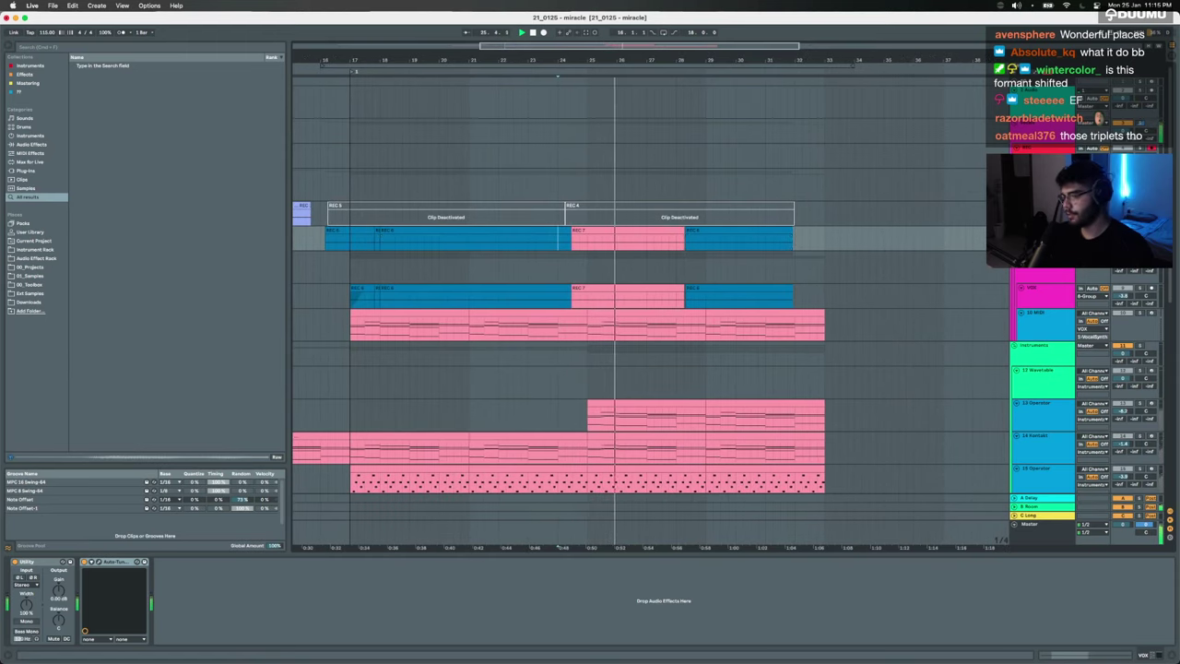
Step: Add an EQ Eight to the end of the vocal group's device chain and enable band 1 as a low cut with a raised cutoff
{"action": "left_click", "coordinate": [1042, 181]}
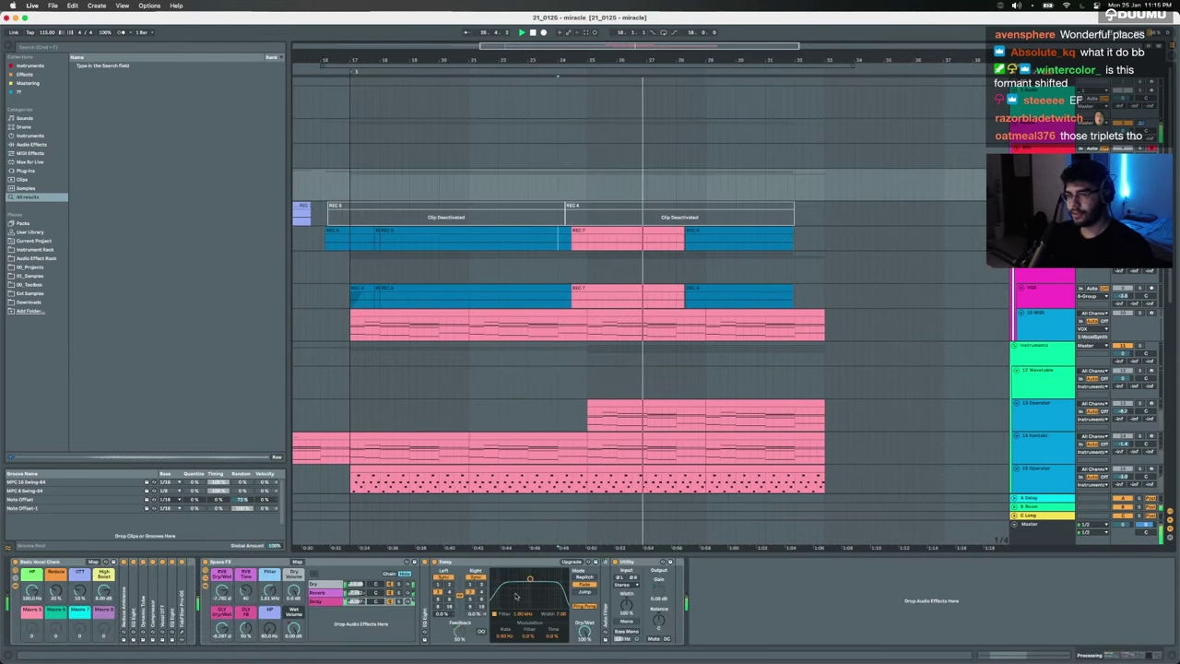
{"action": "key", "text": "super+f"}
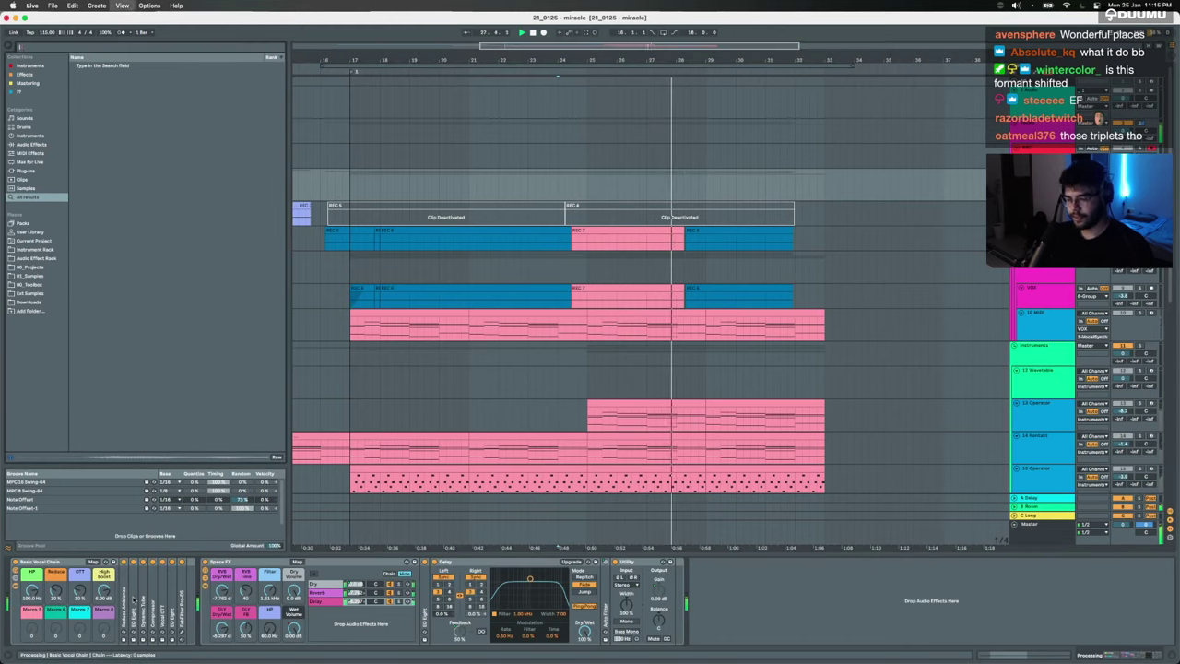
{"action": "type", "text": "eq"}
{"action": "key", "text": "Return"}
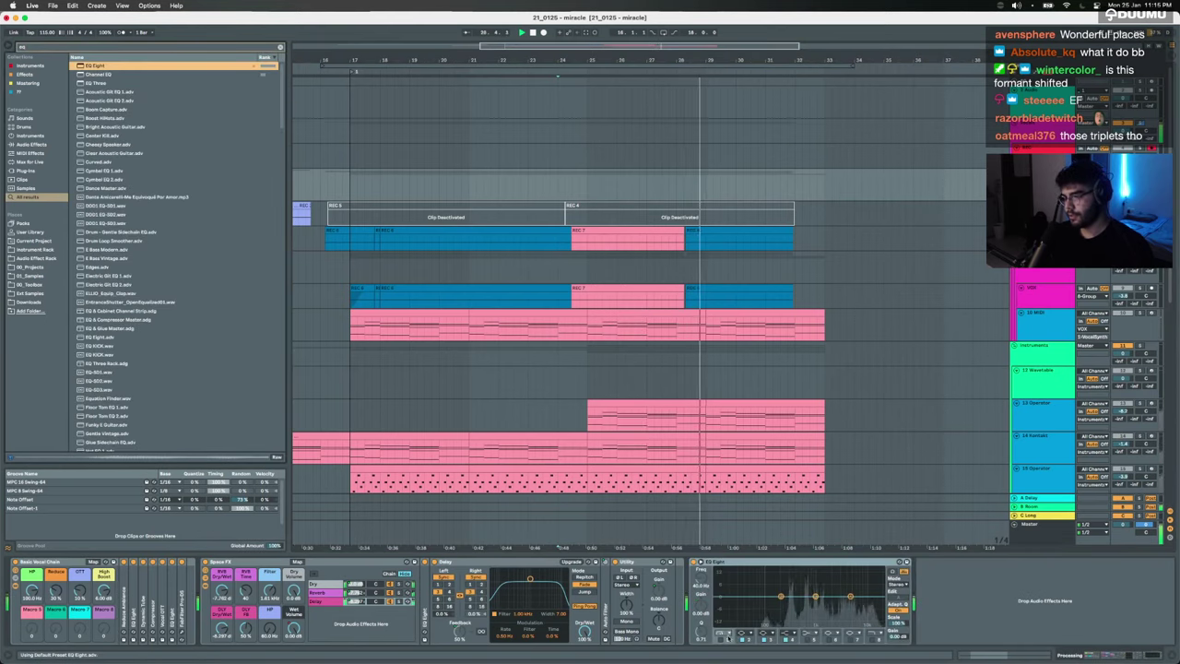
{"action": "left_click", "coordinate": [721, 640]}
{"action": "left_click_drag", "start_coordinate": [746, 603], "coordinate": [782, 608]}
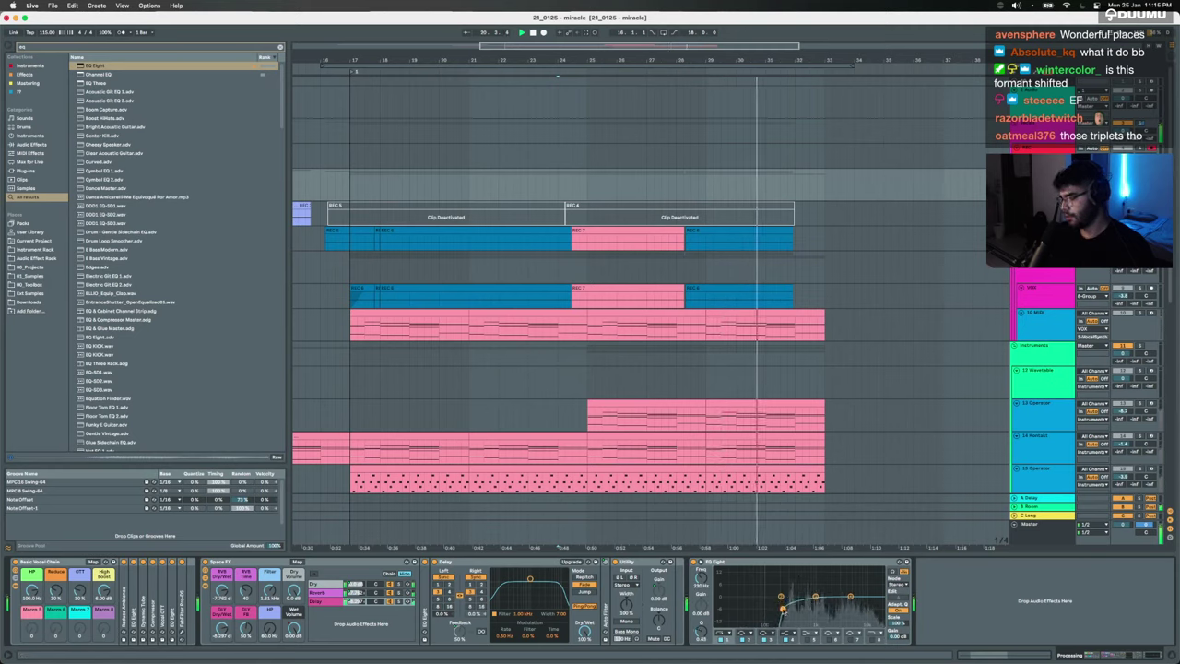
Step: Stop playback and enable the bypassed plug-in between Utility and Glue Compressor on the Master track
{"action": "key", "text": "space"}
{"action": "left_click", "coordinate": [1032, 525]}
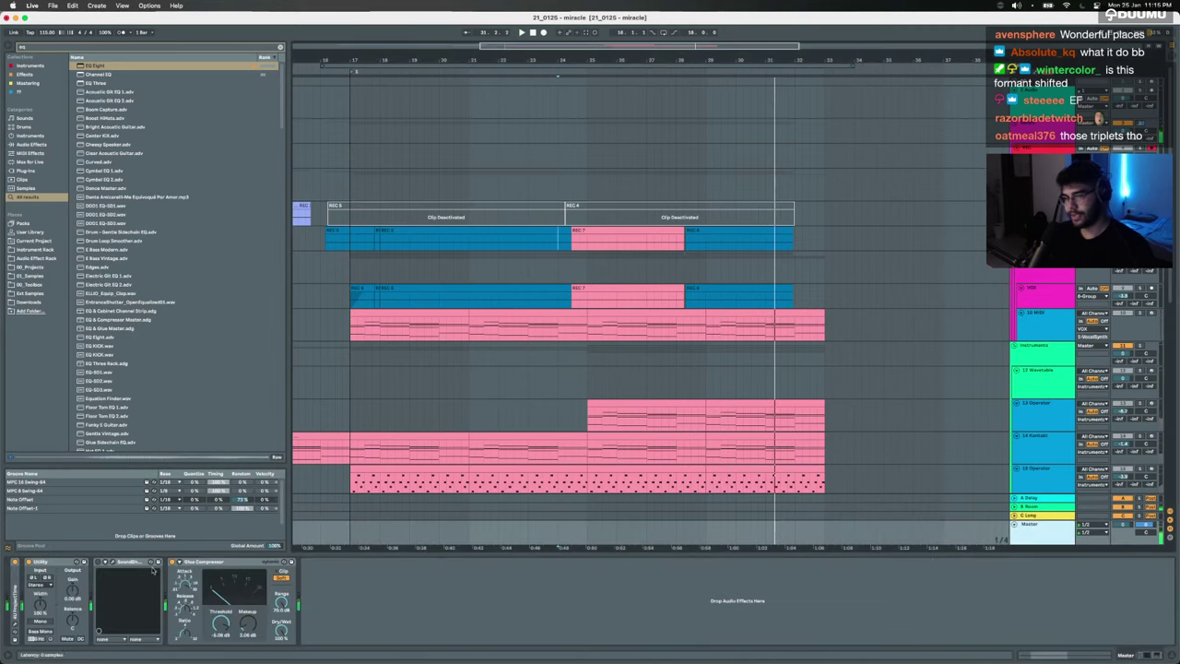
{"action": "left_click", "coordinate": [100, 562]}
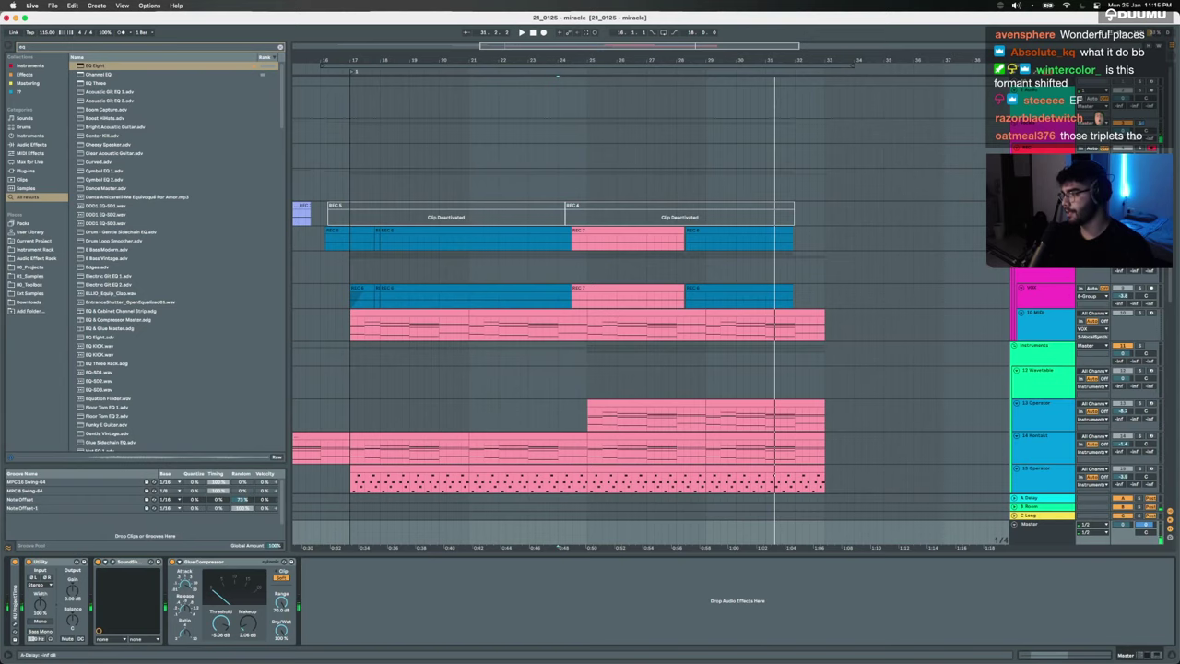
Step: In the first MIDI clip of the 14-Kontakt track, move the bar 4 chord into bar 3, replacing the chord there
{"action": "left_click", "coordinate": [557, 238]}
{"action": "left_click", "coordinate": [325, 391]}
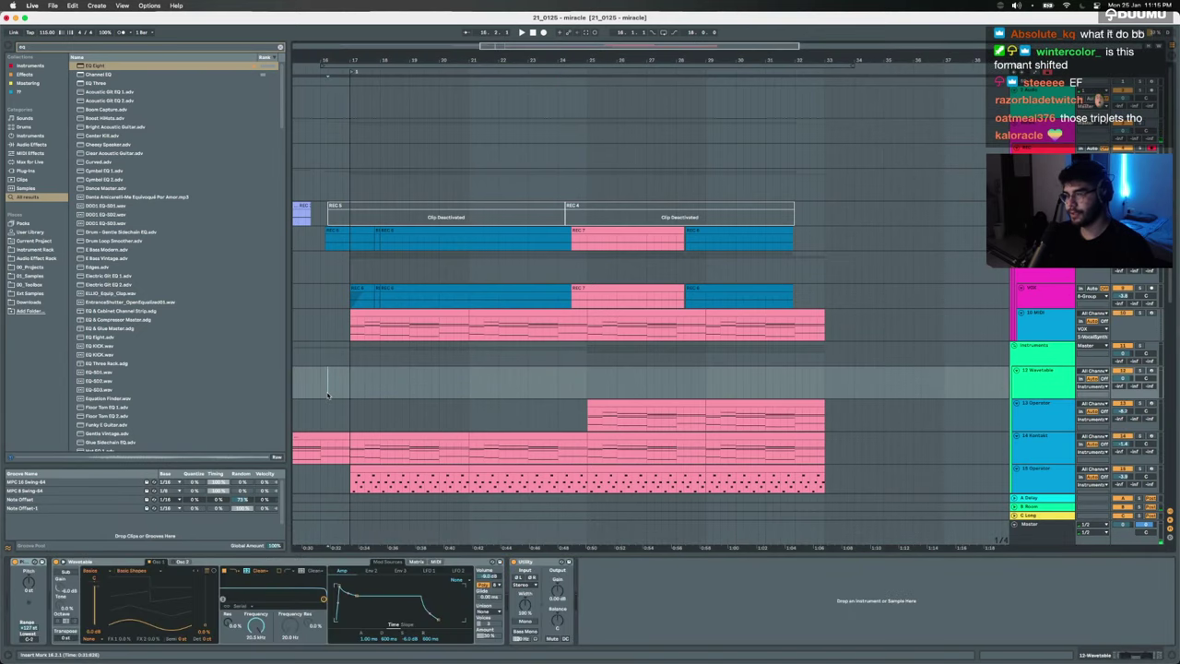
{"action": "scroll", "coordinate": [341, 392], "scroll_direction": "left", "scroll_amount": 3}
{"action": "double_click", "coordinate": [419, 423]}
{"action": "left_click_drag", "start_coordinate": [924, 590], "coordinate": [935, 484]}
{"action": "key", "text": "super+x"}
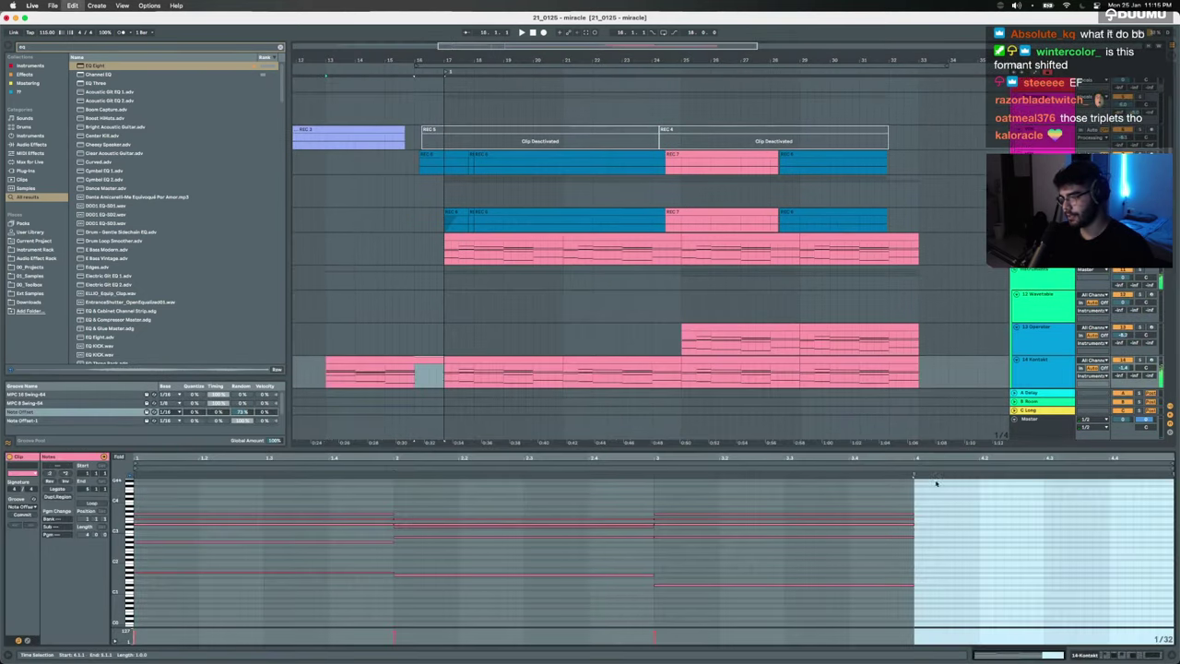
{"action": "left_click_drag", "start_coordinate": [806, 615], "coordinate": [815, 493]}
{"action": "key", "text": "Delete"}
{"action": "key", "text": "super+v"}
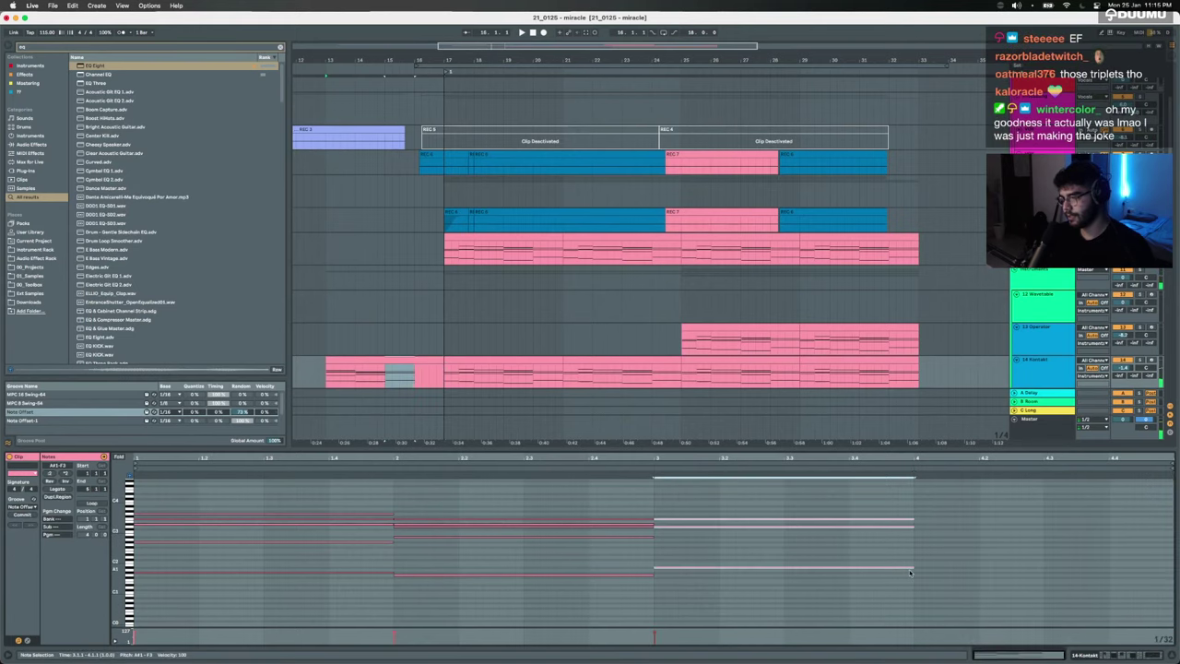
Step: Extend the bar 3 chord to the end of bar 4 in the first 14-Kontakt clip, and play the intro
{"action": "left_click_drag", "start_coordinate": [913, 567], "coordinate": [1172, 548]}
{"action": "key", "text": "space"}
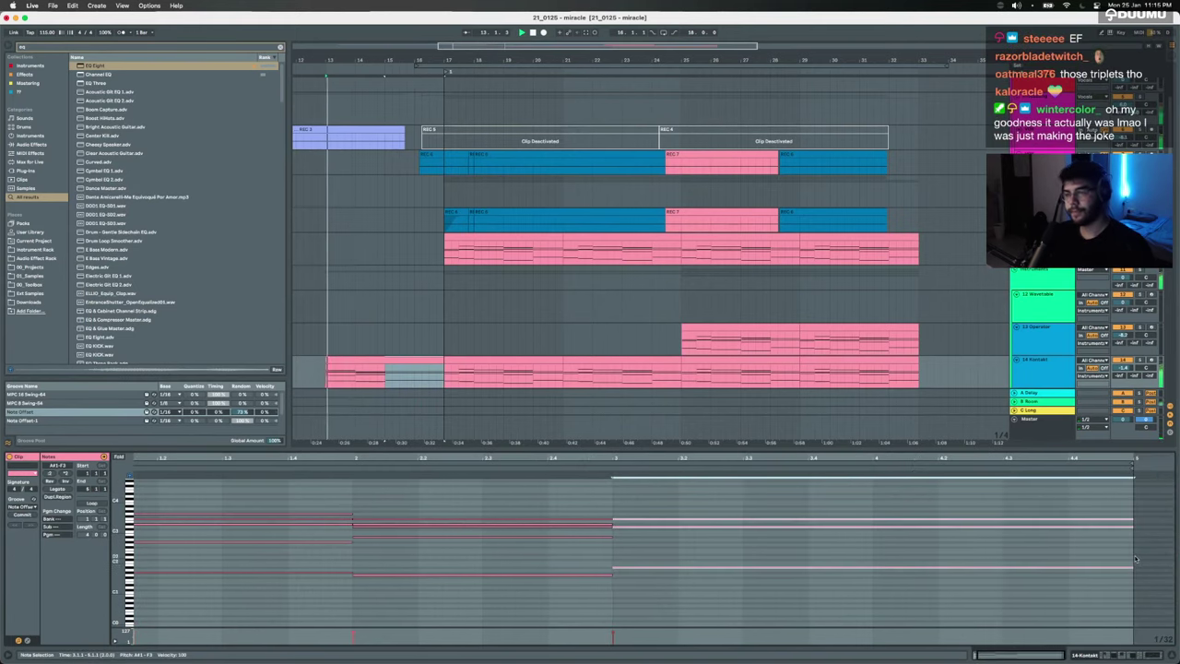
{"action": "left_click", "coordinate": [367, 359]}
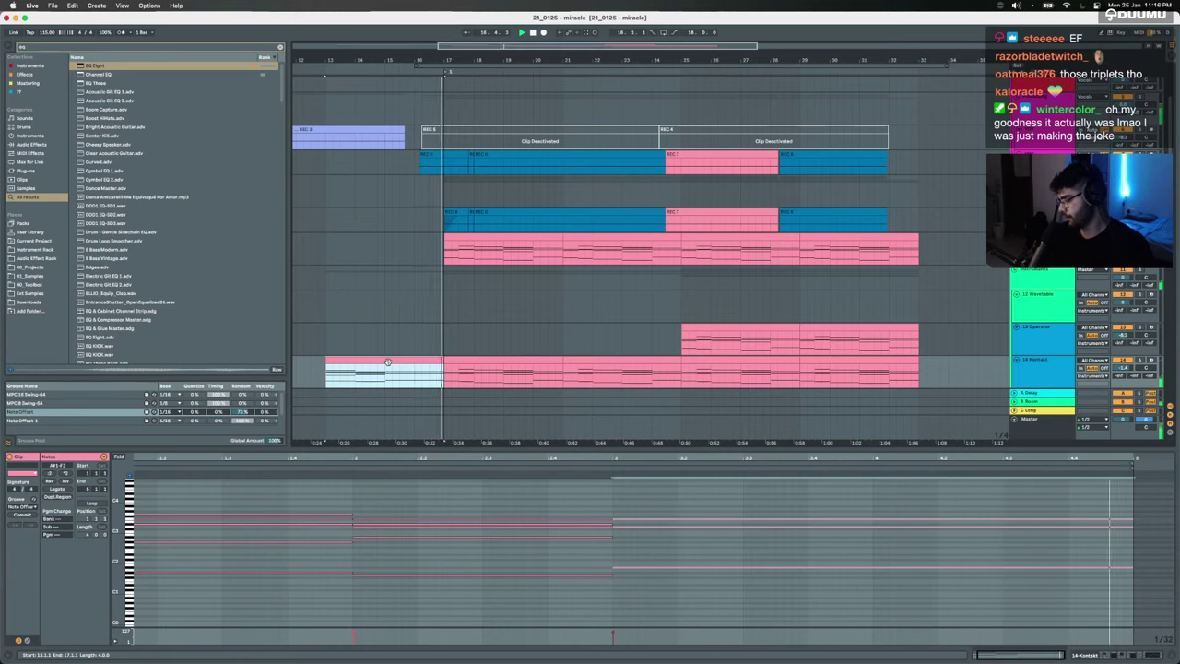
Step: Adjust the low cut band of the EQ Eight at the end of the vocal group's device chain during playback
{"action": "left_click", "coordinate": [1042, 155]}
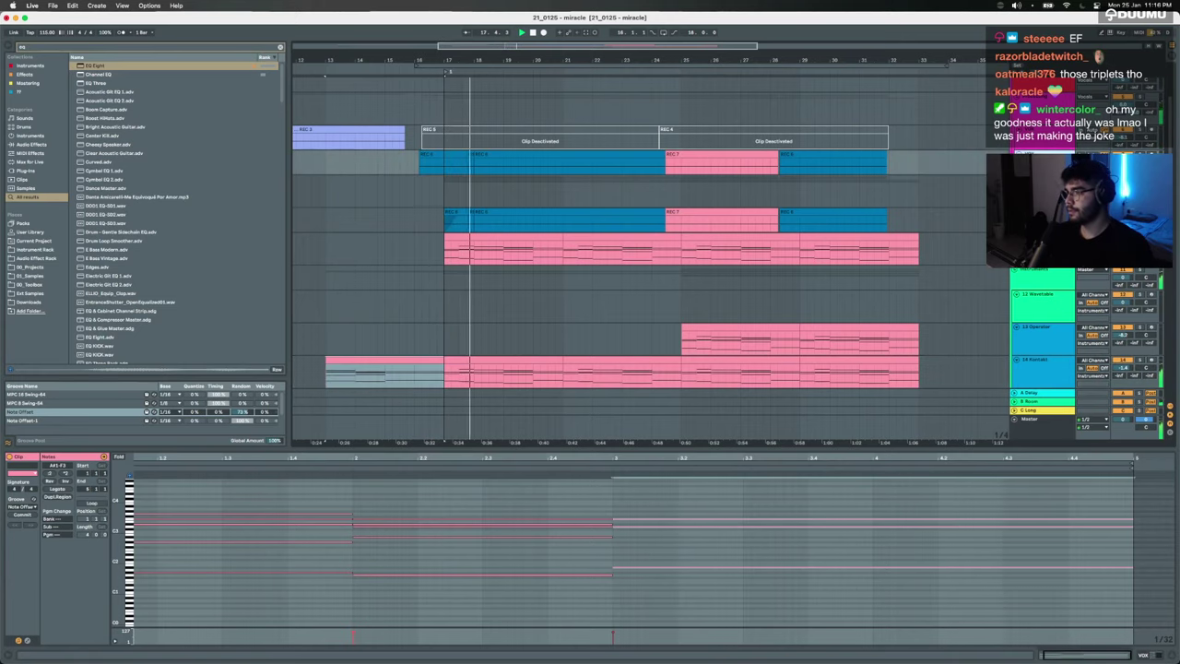
{"action": "key", "text": "shift+Tab"}
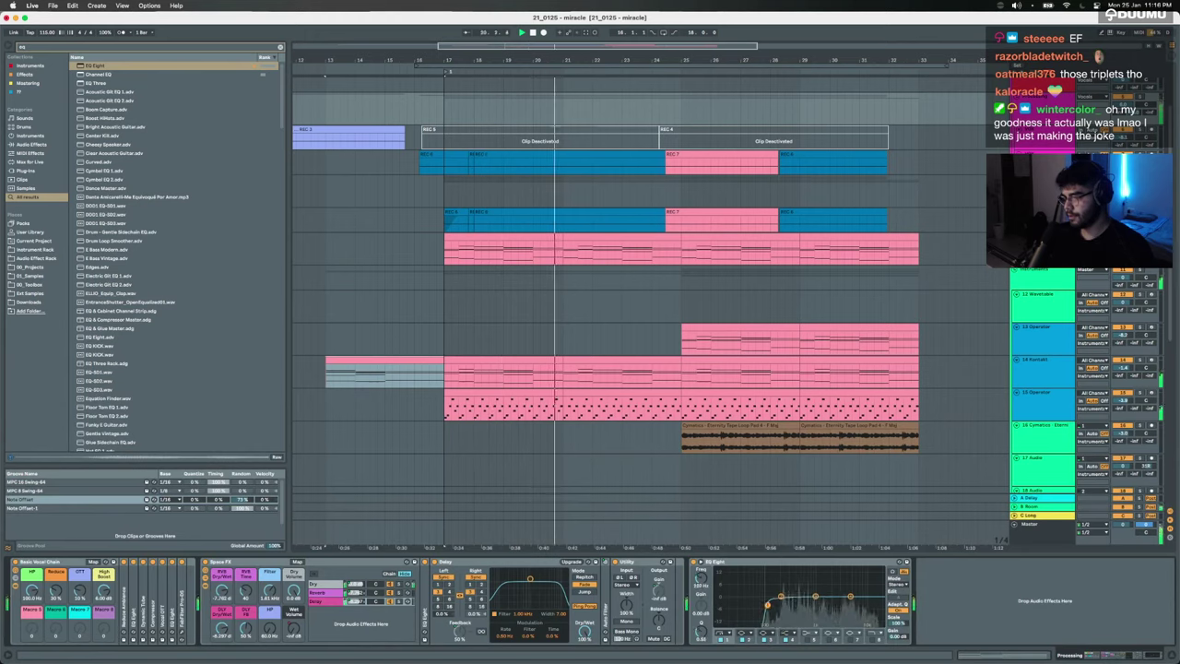
{"action": "left_click_drag", "start_coordinate": [767, 604], "coordinate": [768, 608]}
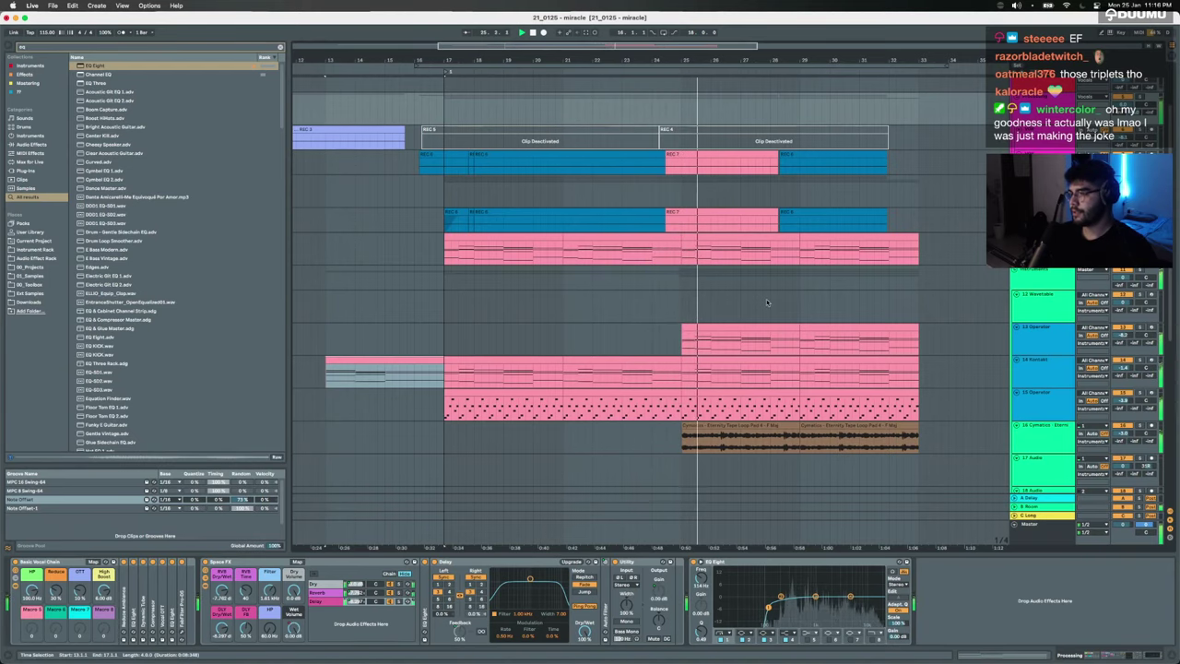
Step: Review the lower instrument, bass and drum tracks during playback and show the Master track's devices
{"action": "scroll", "coordinate": [767, 301], "scroll_direction": "down", "scroll_amount": 5}
{"action": "scroll", "coordinate": [766, 301], "scroll_direction": "right", "scroll_amount": 3}
{"action": "scroll", "coordinate": [766, 302], "scroll_direction": "down", "scroll_amount": 5}
{"action": "scroll", "coordinate": [766, 301], "scroll_direction": "right", "scroll_amount": 3}
{"action": "left_click", "coordinate": [1050, 537]}
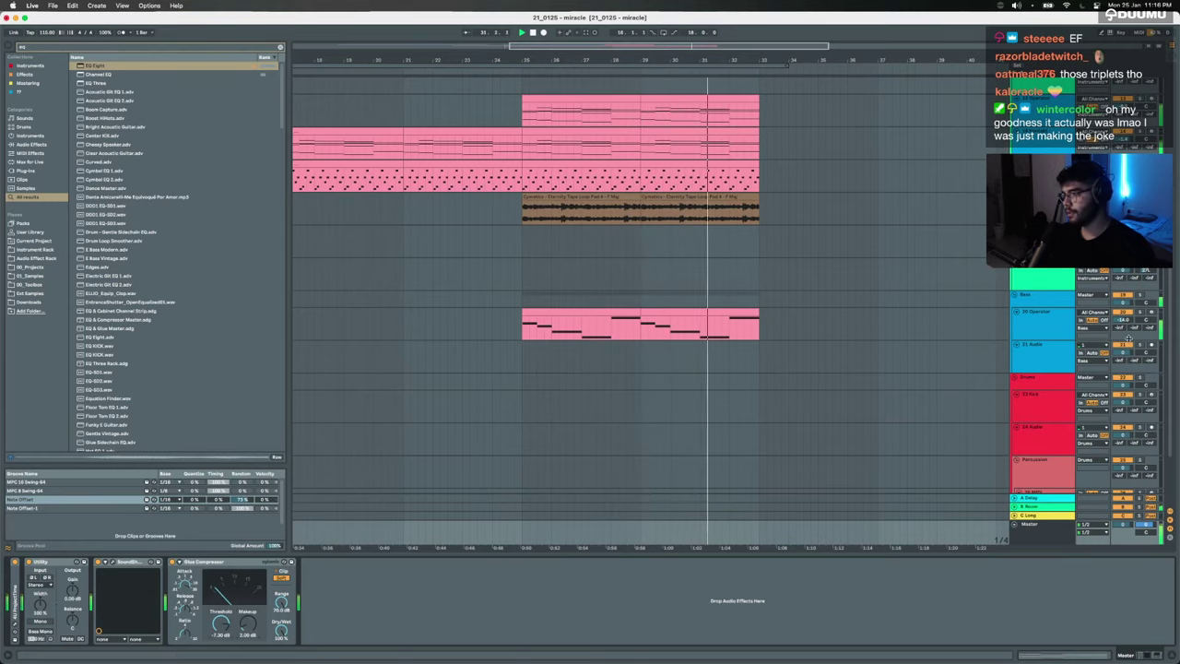
{"action": "scroll", "coordinate": [877, 333], "scroll_direction": "down", "scroll_amount": 5}
{"action": "scroll", "coordinate": [878, 333], "scroll_direction": "up", "scroll_amount": 6}
{"action": "key", "text": "space"}
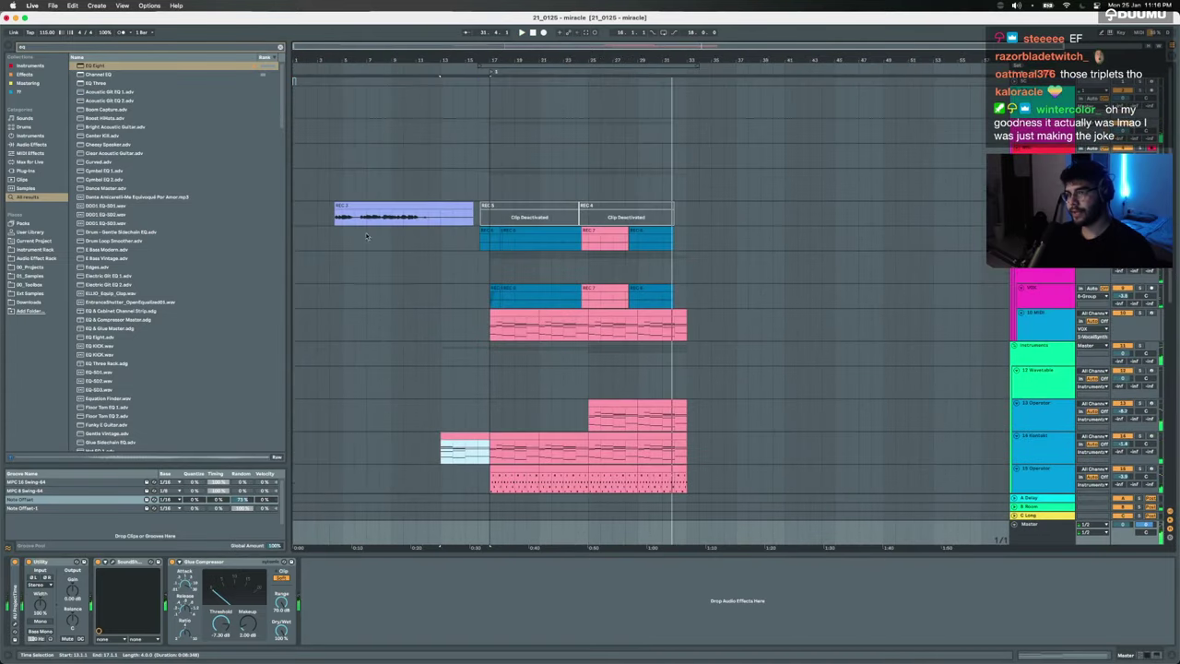
Step: Play from the REC 3 vocal clip and delete the SoundShifter Pitch plug-in from the Master track
{"action": "left_click", "coordinate": [340, 204]}
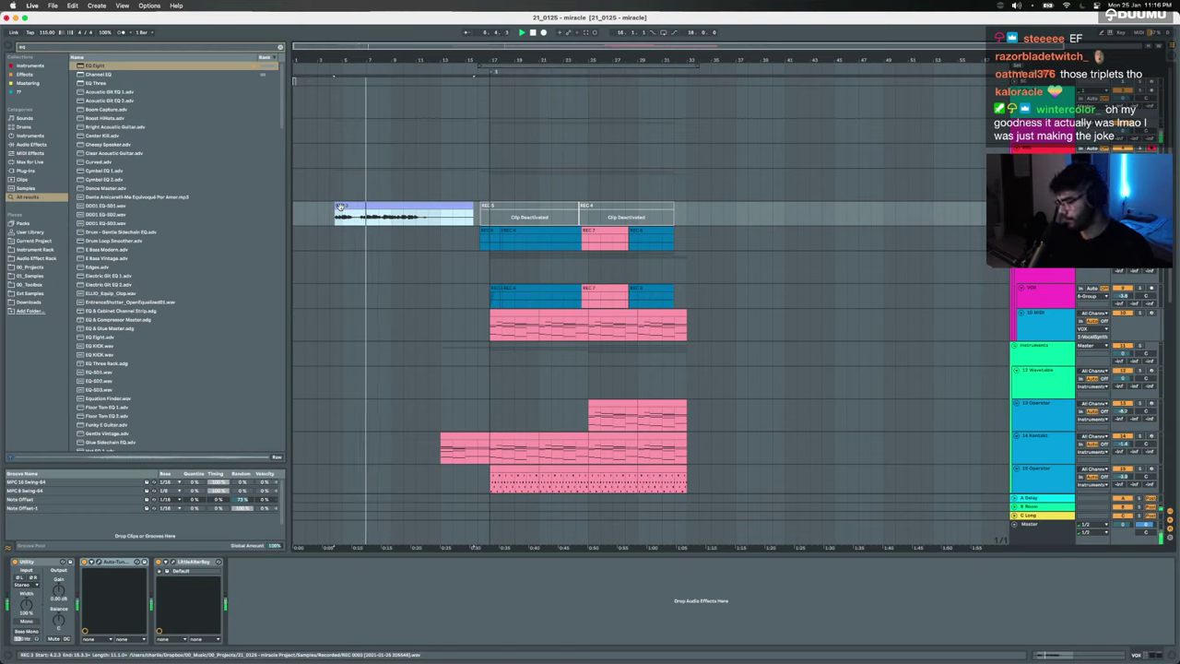
{"action": "left_click", "coordinate": [1048, 542]}
{"action": "left_click", "coordinate": [105, 561]}
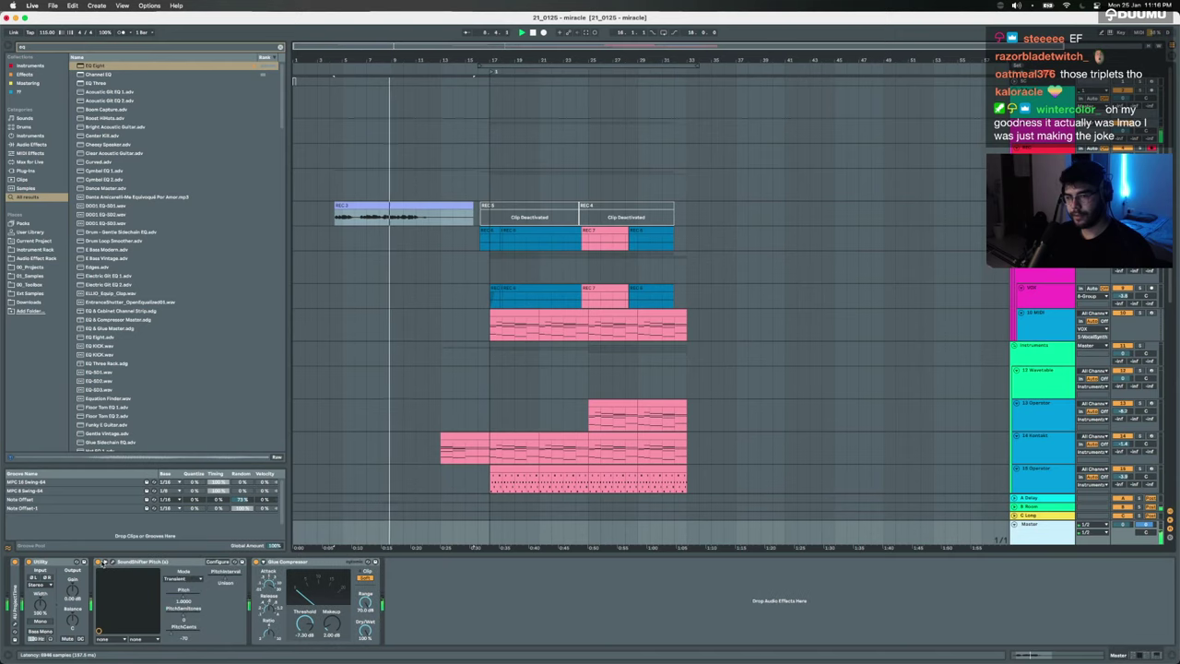
{"action": "left_click", "coordinate": [152, 563]}
{"action": "key", "text": "Delete"}
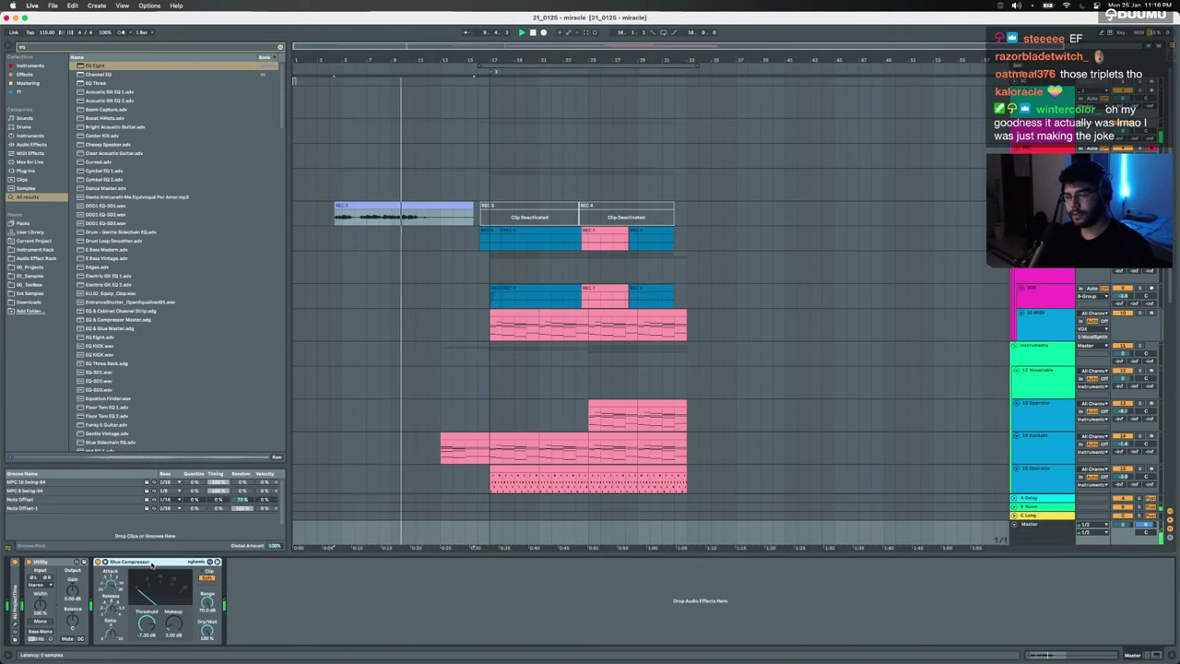
Step: Select the whole REC 3 vocal clip and play it from its start
{"action": "scroll", "coordinate": [350, 231], "scroll_direction": "up", "scroll_amount": 5}
{"action": "left_click", "coordinate": [402, 207]}
{"action": "left_click", "coordinate": [406, 232]}
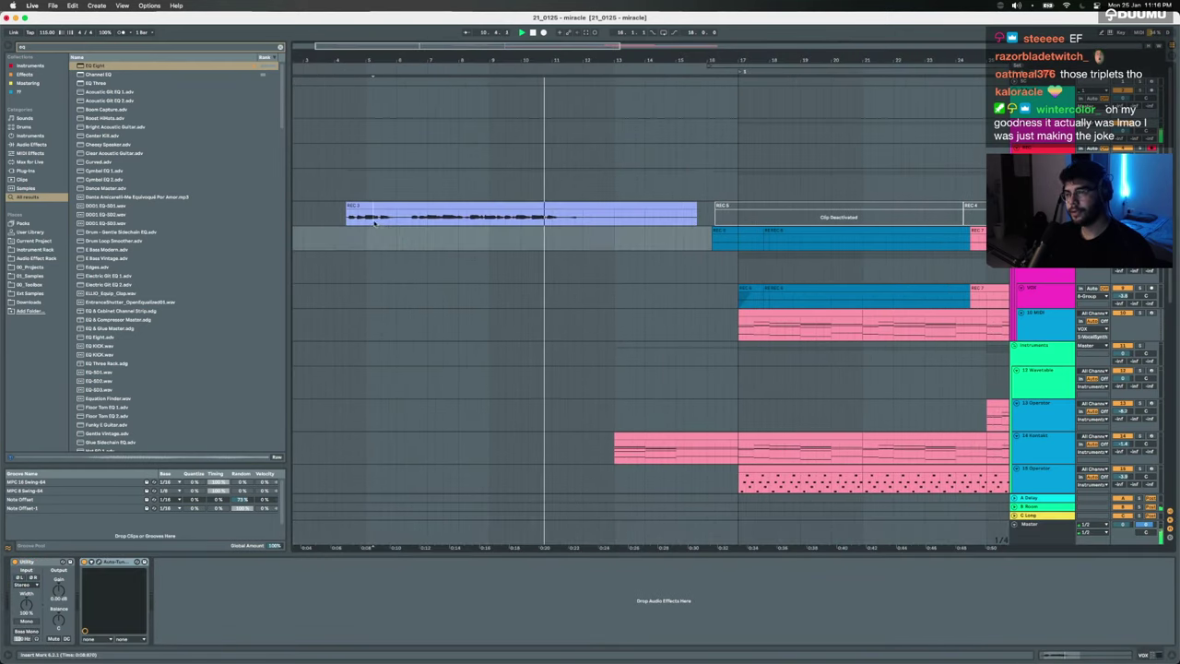
{"action": "left_click", "coordinate": [474, 219]}
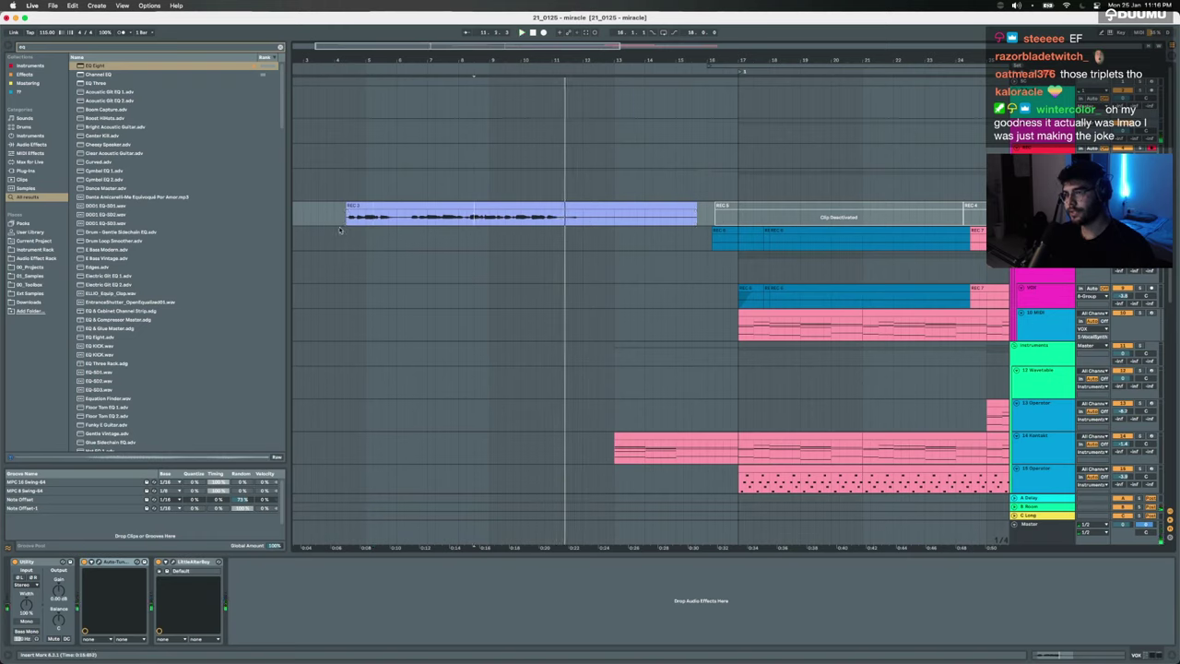
{"action": "left_click_drag", "start_coordinate": [339, 221], "coordinate": [647, 216]}
{"action": "left_click", "coordinate": [643, 206]}
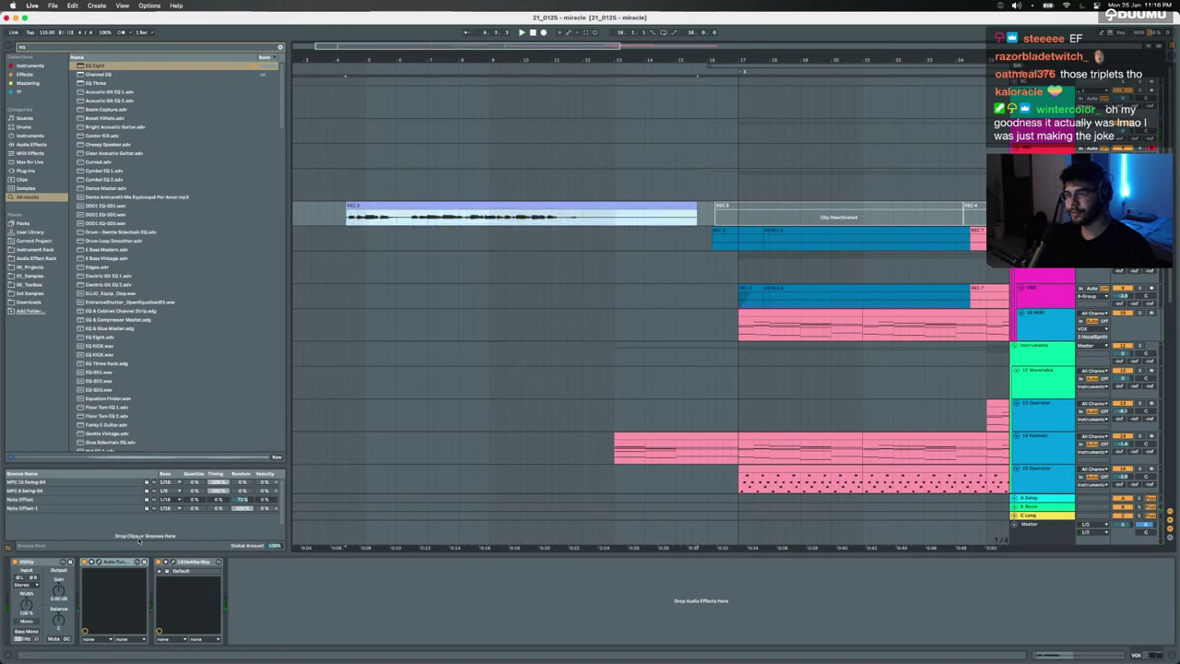
{"action": "key", "text": "space"}
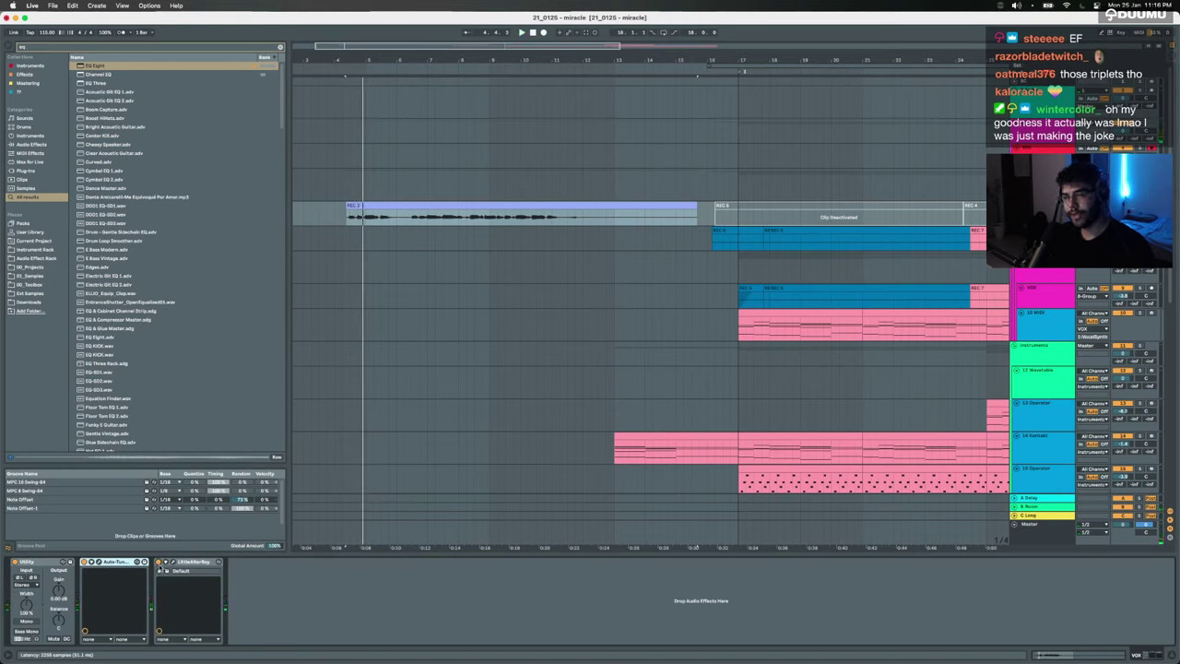
Step: Open Little AlterBoy on the REC 3 vocal track and set its formant to 0.0
{"action": "left_click", "coordinate": [173, 563]}
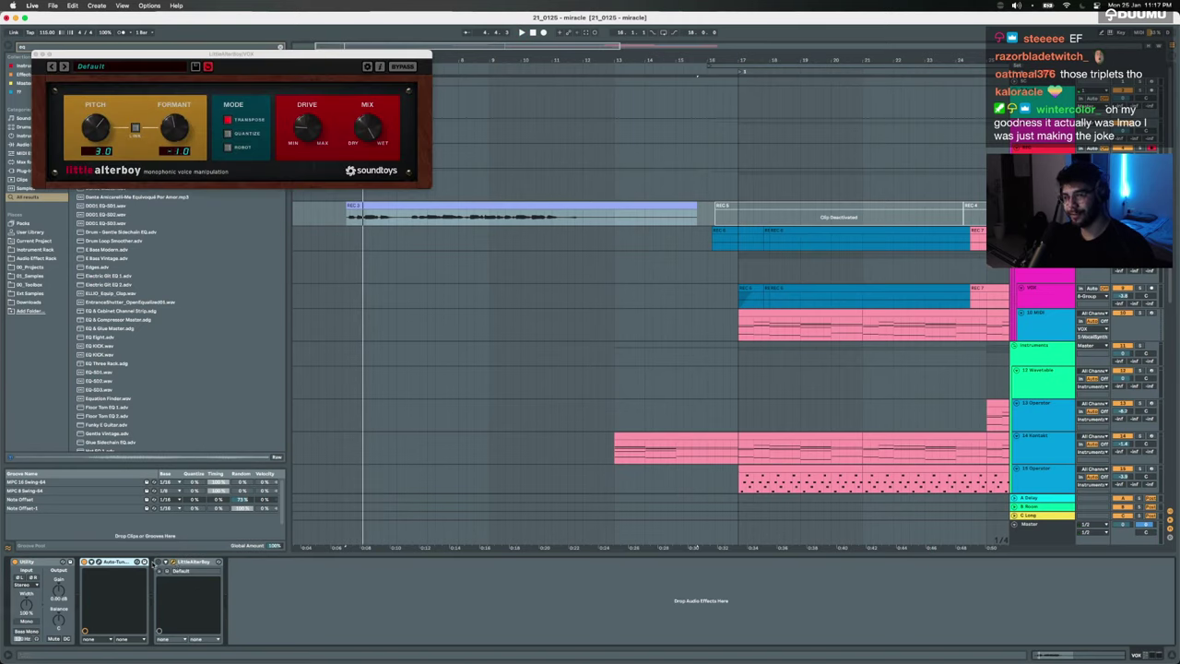
{"action": "left_click_drag", "start_coordinate": [172, 134], "coordinate": [171, 129]}
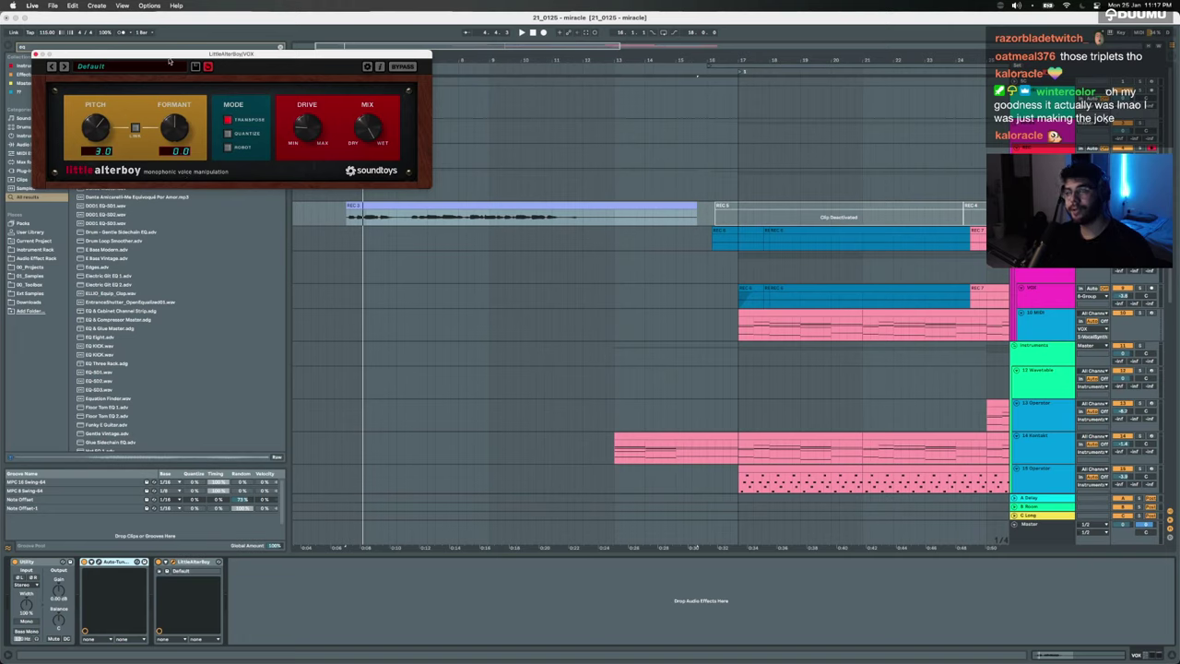
{"action": "left_click", "coordinate": [367, 66]}
{"action": "left_click", "coordinate": [367, 66]}
{"action": "left_click", "coordinate": [367, 66]}
{"action": "left_click", "coordinate": [366, 66]}
{"action": "left_click", "coordinate": [143, 70]}
{"action": "left_click", "coordinate": [232, 180]}
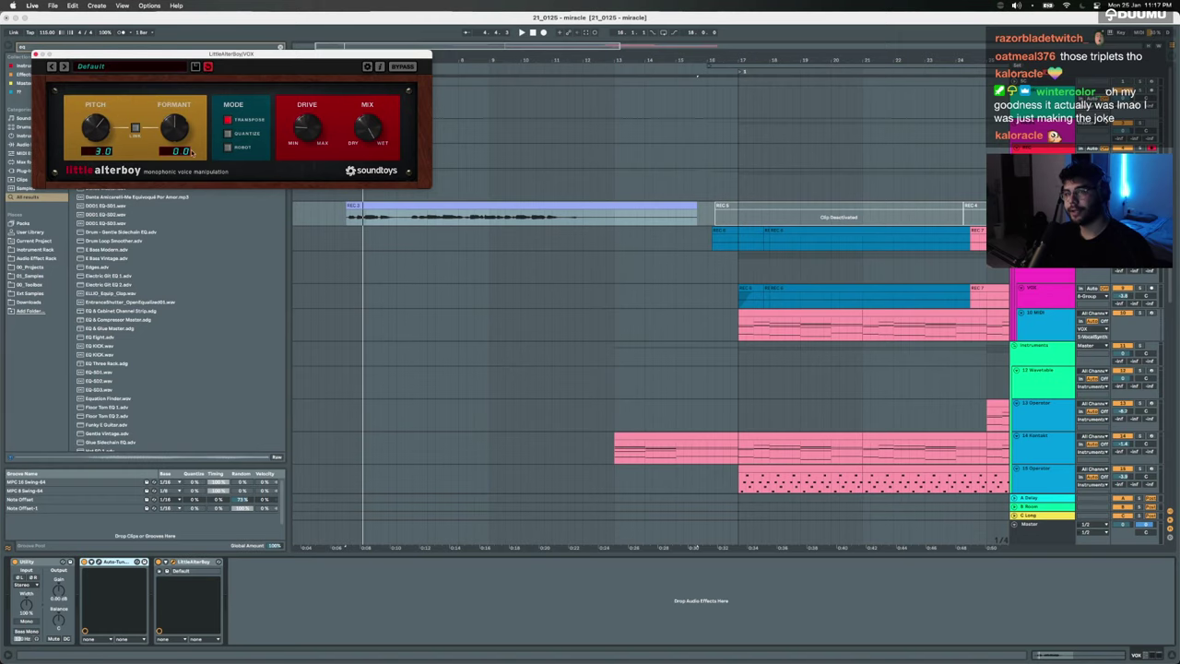
Step: Set Little AlterBoy's formant to -1.0 while auditioning the REC 3 vocal, and close the plug-in window
{"action": "left_click_drag", "start_coordinate": [300, 56], "coordinate": [562, 228]}
{"action": "key", "text": "space"}
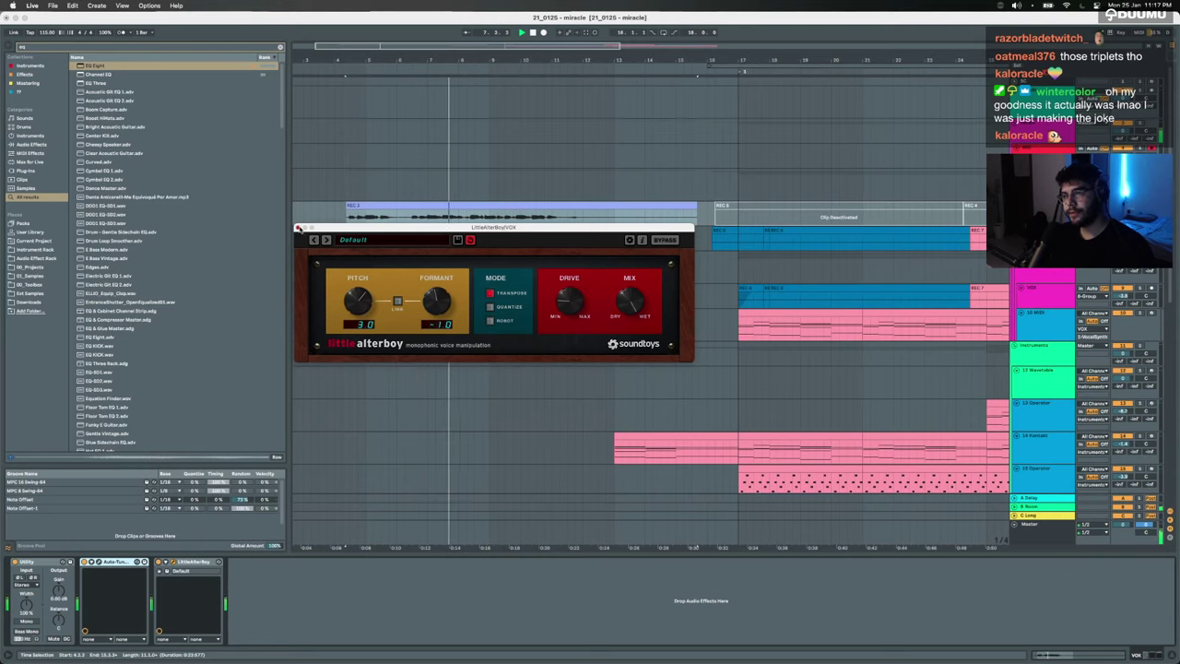
{"action": "left_click", "coordinate": [298, 228]}
{"action": "key", "text": "space"}
Step: Select the first clip on the 14-Kontakt track, solo the track and play from that clip
{"action": "left_click", "coordinate": [732, 295]}
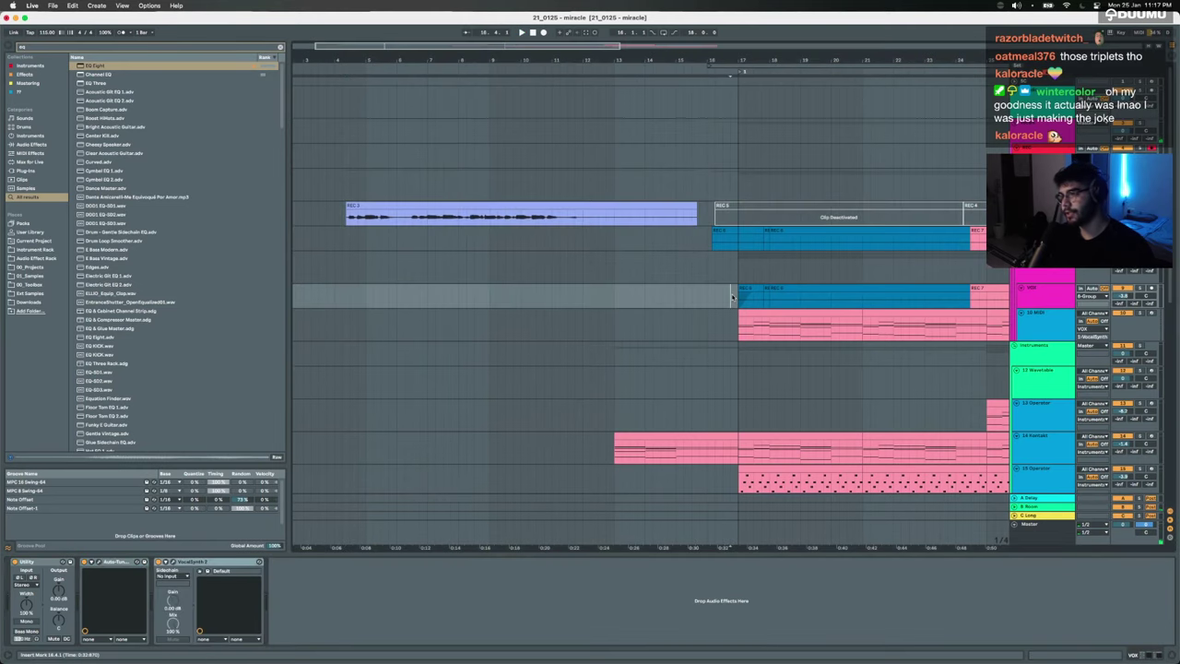
{"action": "scroll", "coordinate": [702, 287], "scroll_direction": "right", "scroll_amount": 2}
{"action": "scroll", "coordinate": [645, 368], "scroll_direction": "down", "scroll_amount": 3}
{"action": "left_click", "coordinate": [547, 426]}
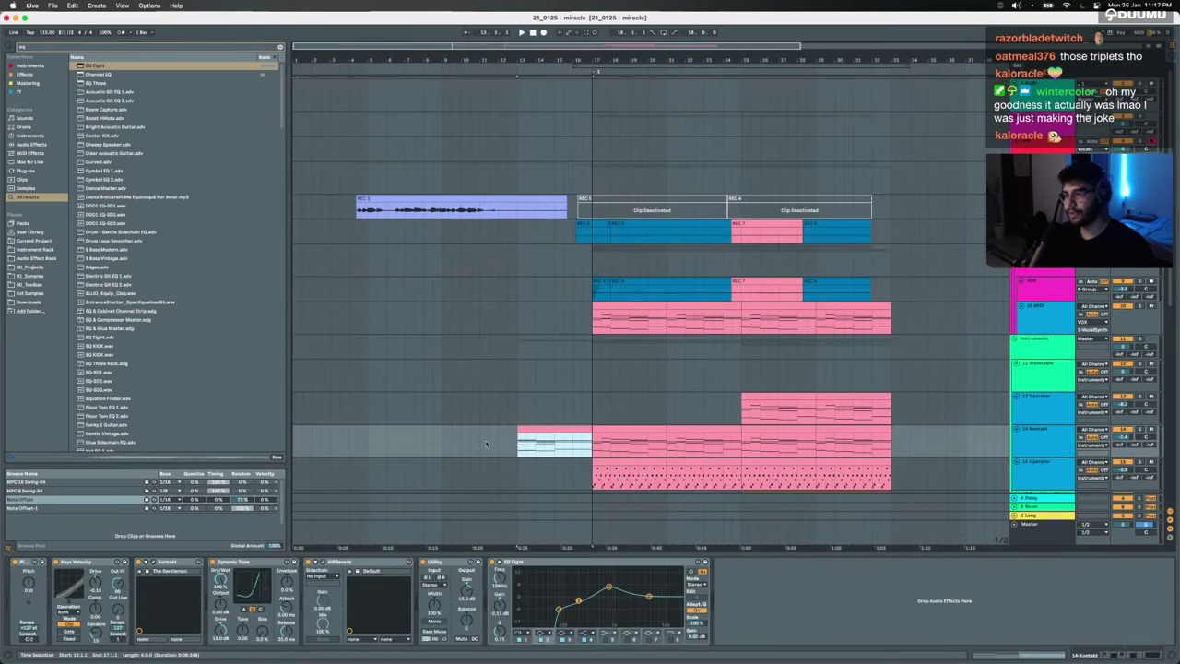
{"action": "left_click", "coordinate": [1139, 429]}
{"action": "key", "text": "space"}
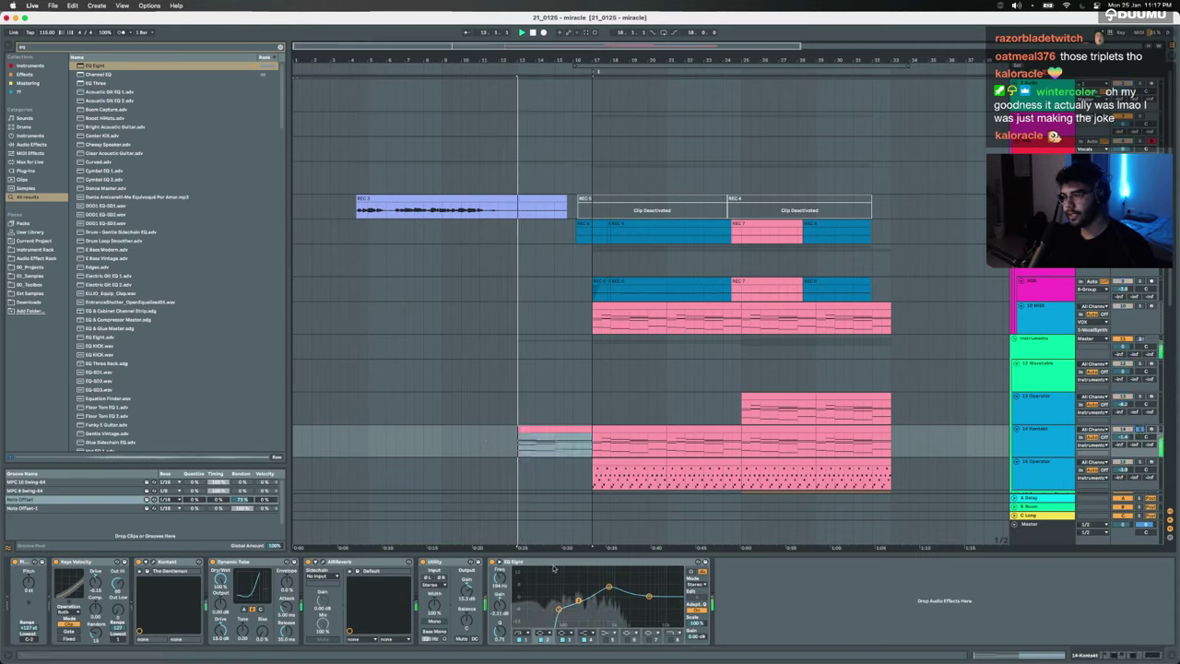
Step: Lower the frequencies of bands 1 and 3 and the gain of band 2 in the 14-Kontakt EQ Eight
{"action": "left_click", "coordinate": [558, 608]}
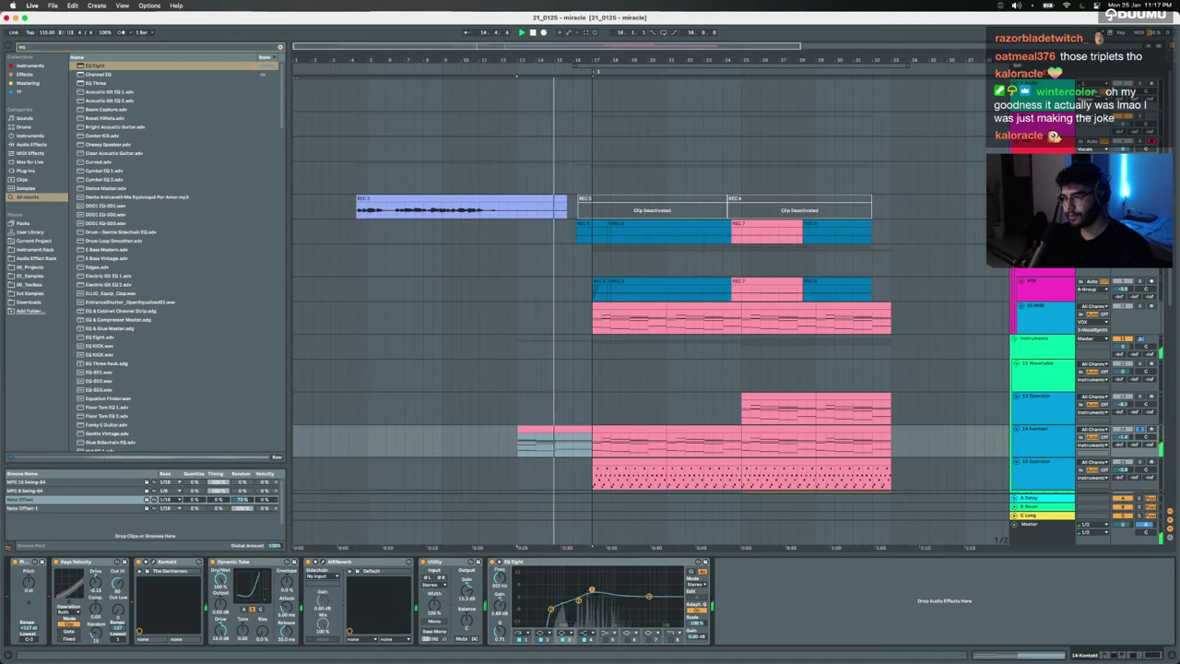
{"action": "left_click_drag", "start_coordinate": [579, 603], "coordinate": [579, 605]}
{"action": "key", "text": "space"}
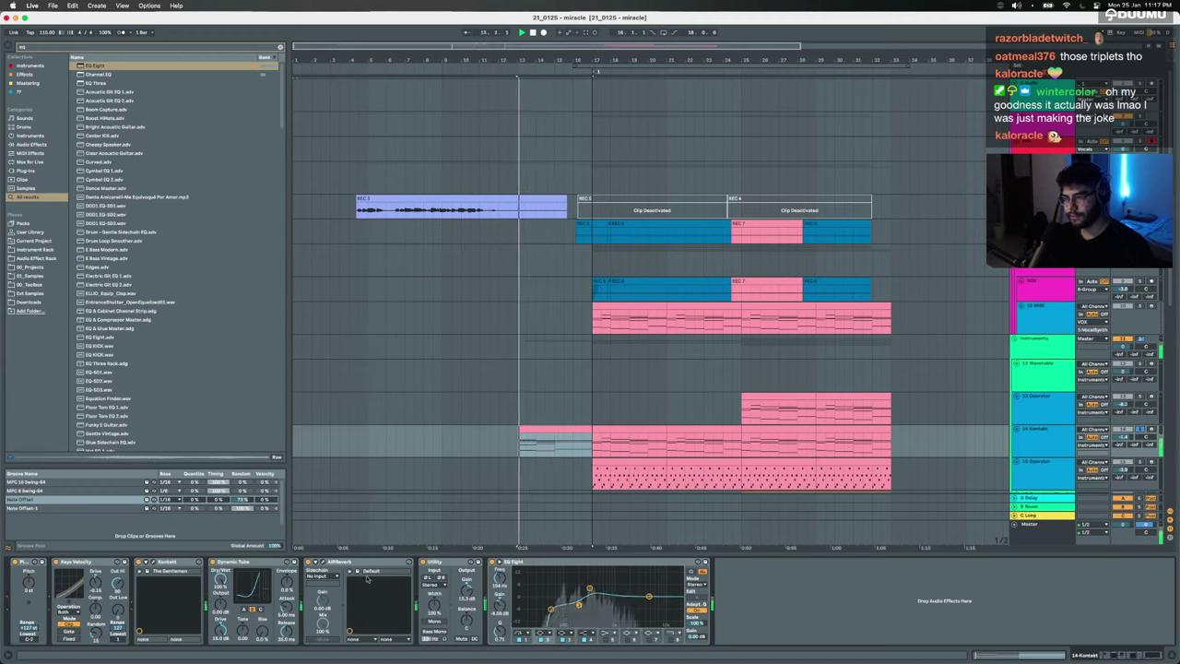
Step: Check the AIR Reverb settings on the 14-Kontakt track while listening, and stop playback
{"action": "left_click", "coordinate": [323, 561]}
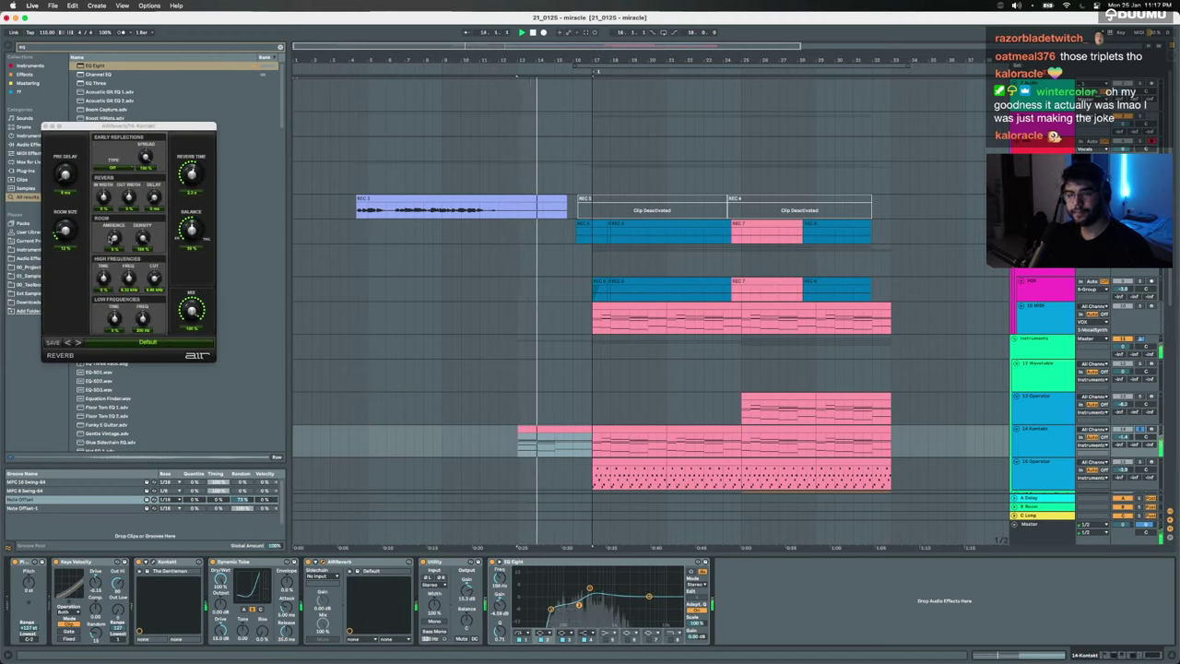
{"action": "left_click", "coordinate": [46, 126]}
{"action": "key", "text": "space"}
Step: Search the browser for "drum flang" and add the DrumFlanger.adv preset after EQ Eight on the 14-Kontakt track
{"action": "key", "text": "super+f"}
{"action": "type", "text": "dru"}
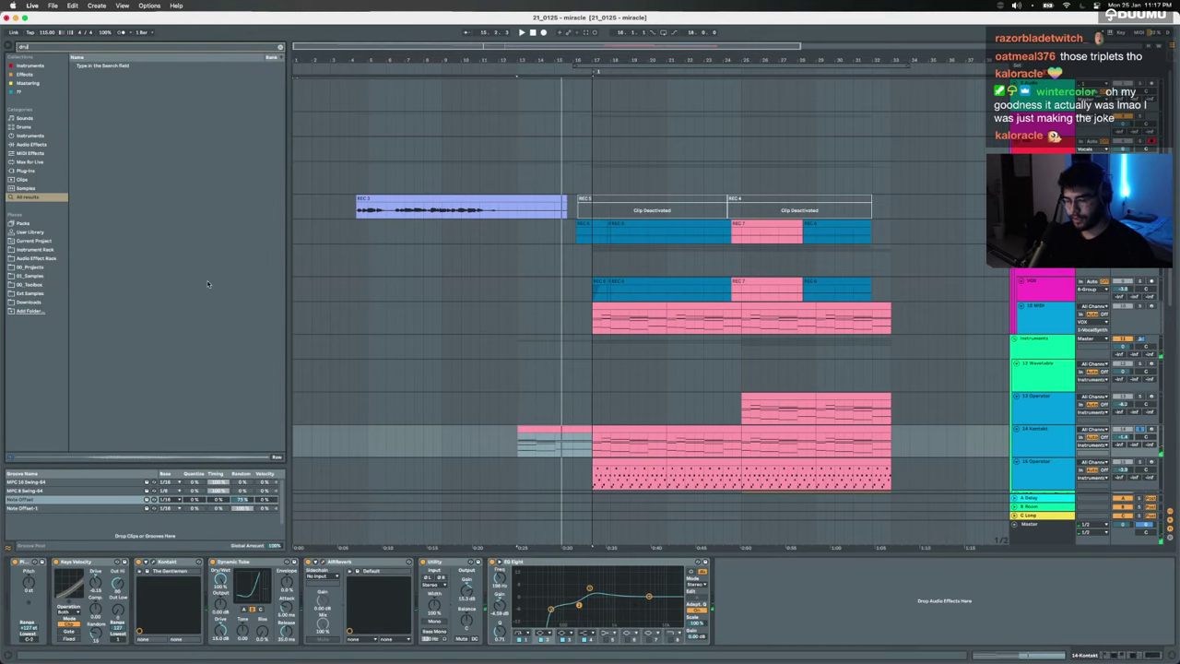
{"action": "type", "text": "um Rang"}
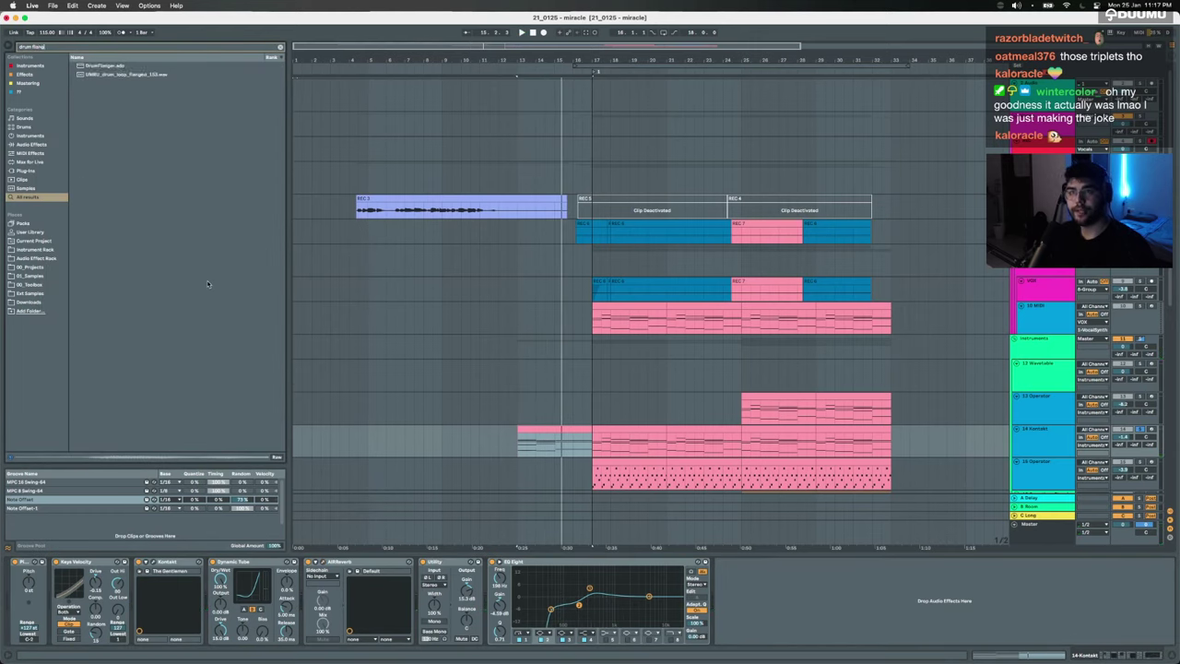
{"action": "double_click", "coordinate": [99, 65]}
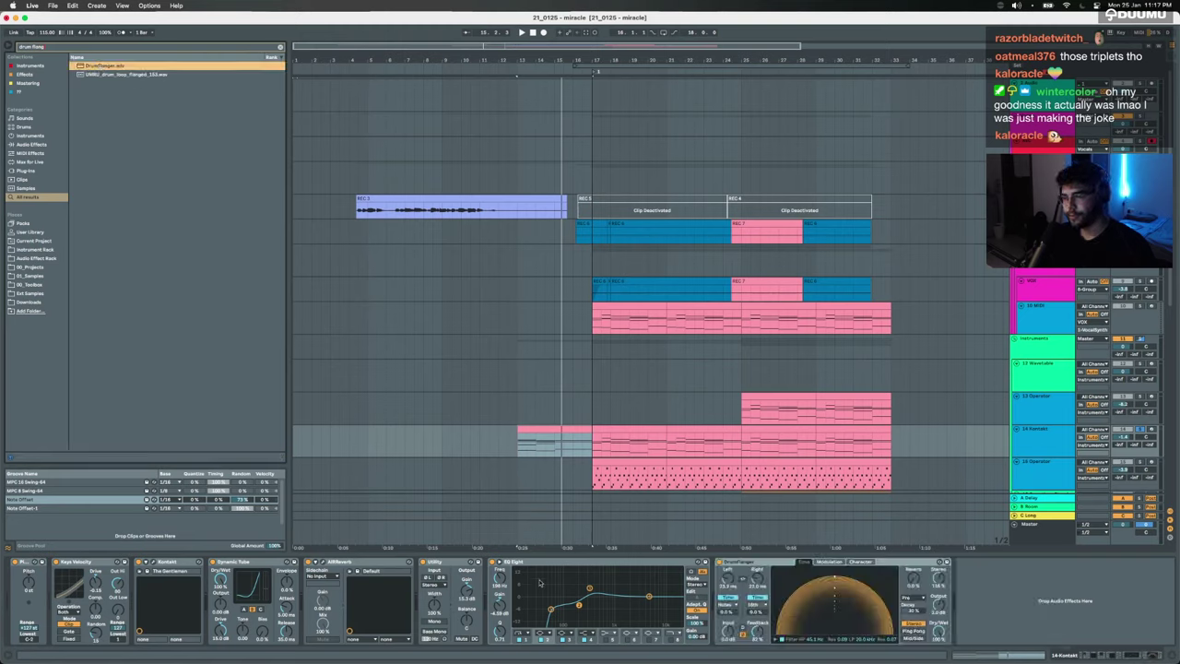
Step: Play the soloed 14-Kontakt intro and check DrumFlanger's echo, modulation and character settings
{"action": "key", "text": "space"}
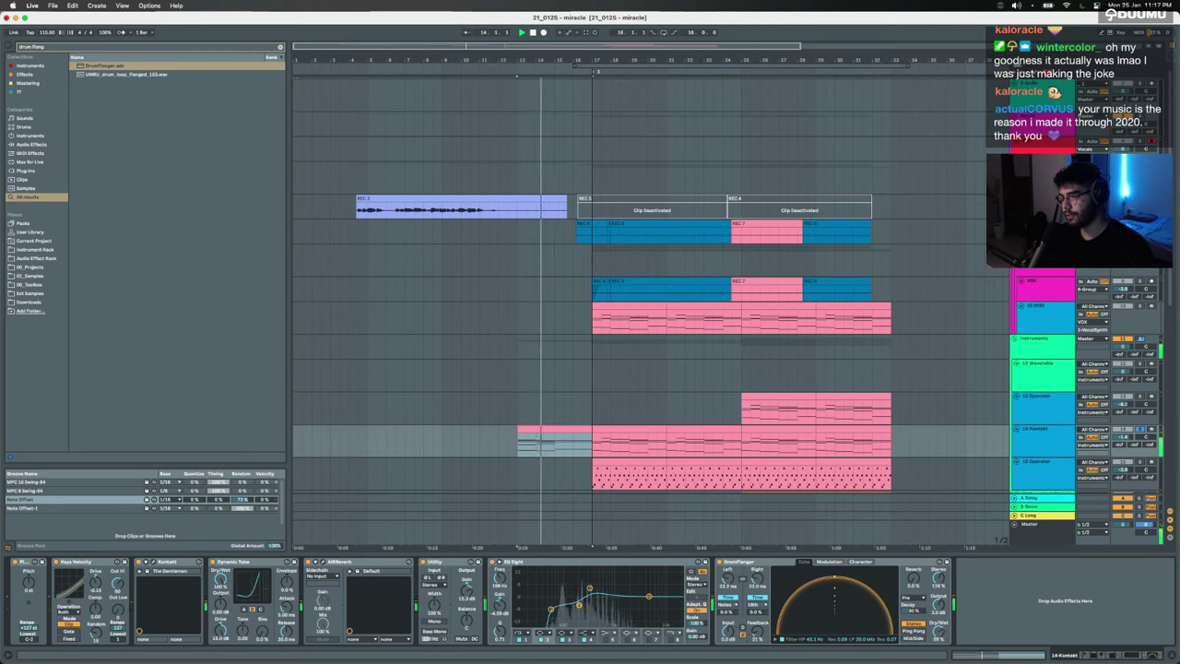
{"action": "left_click", "coordinate": [842, 562]}
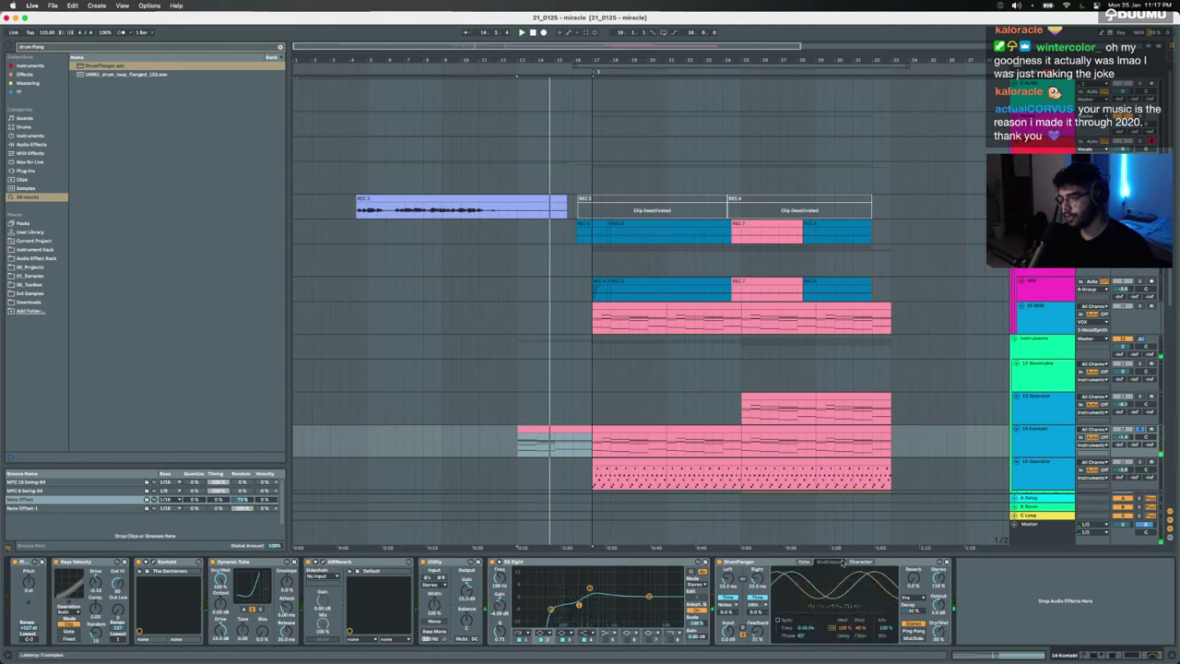
{"action": "left_click", "coordinate": [861, 562]}
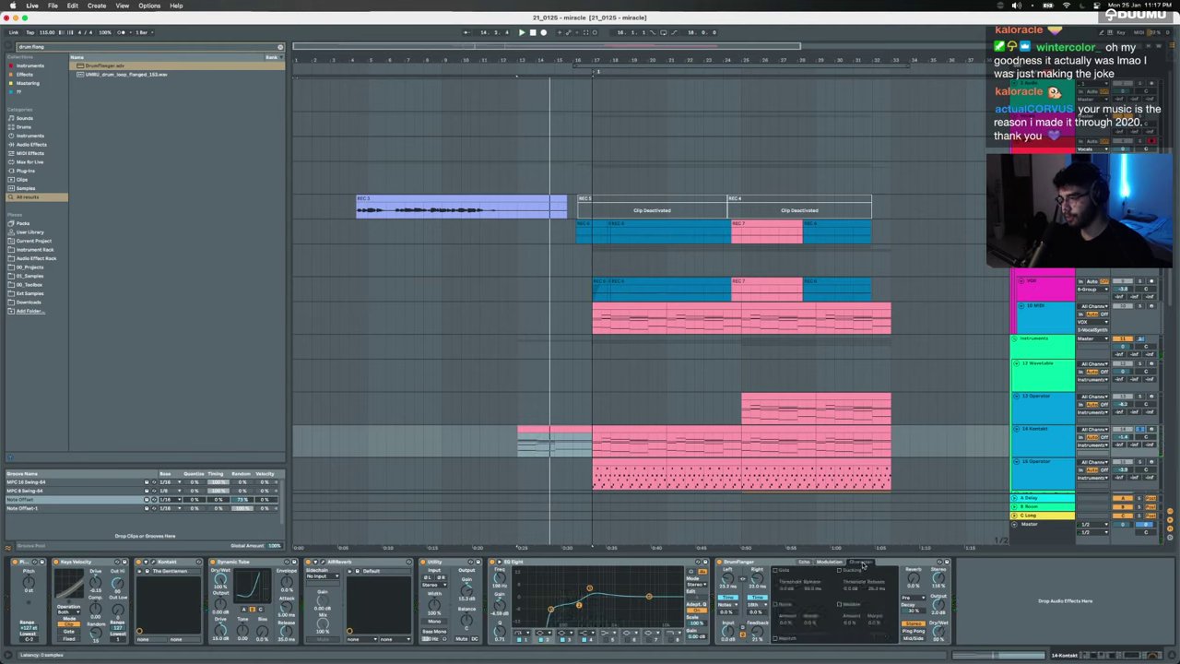
{"action": "left_click", "coordinate": [807, 563]}
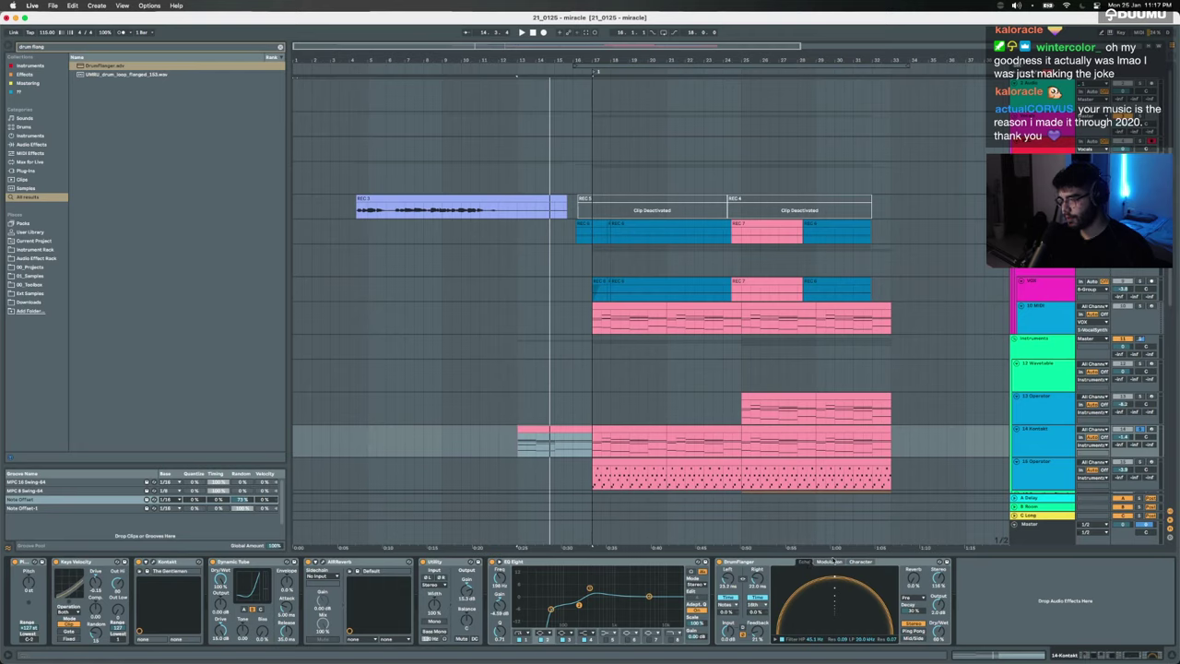
{"action": "left_click", "coordinate": [833, 561]}
{"action": "key", "text": "space"}
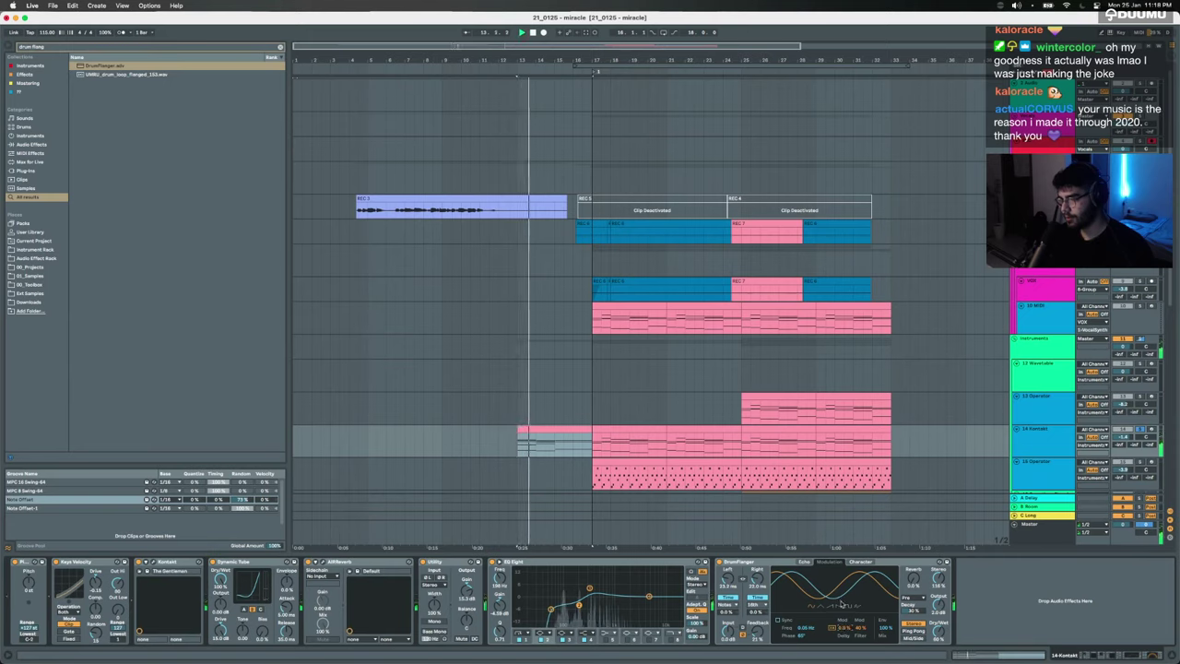
{"action": "left_click", "coordinate": [802, 562]}
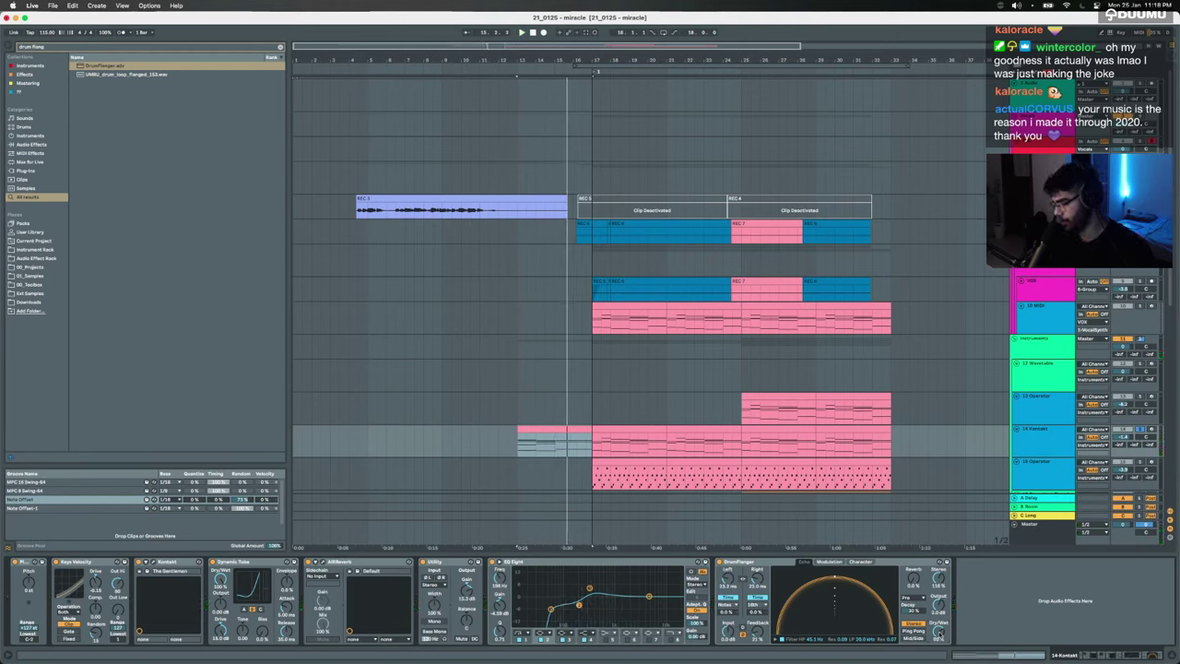
{"action": "key", "text": "space"}
Step: Open the intro chord clip on 14-Kontakt and audition the notes of its first chord, including G2, F3 and G3
{"action": "double_click", "coordinate": [532, 430]}
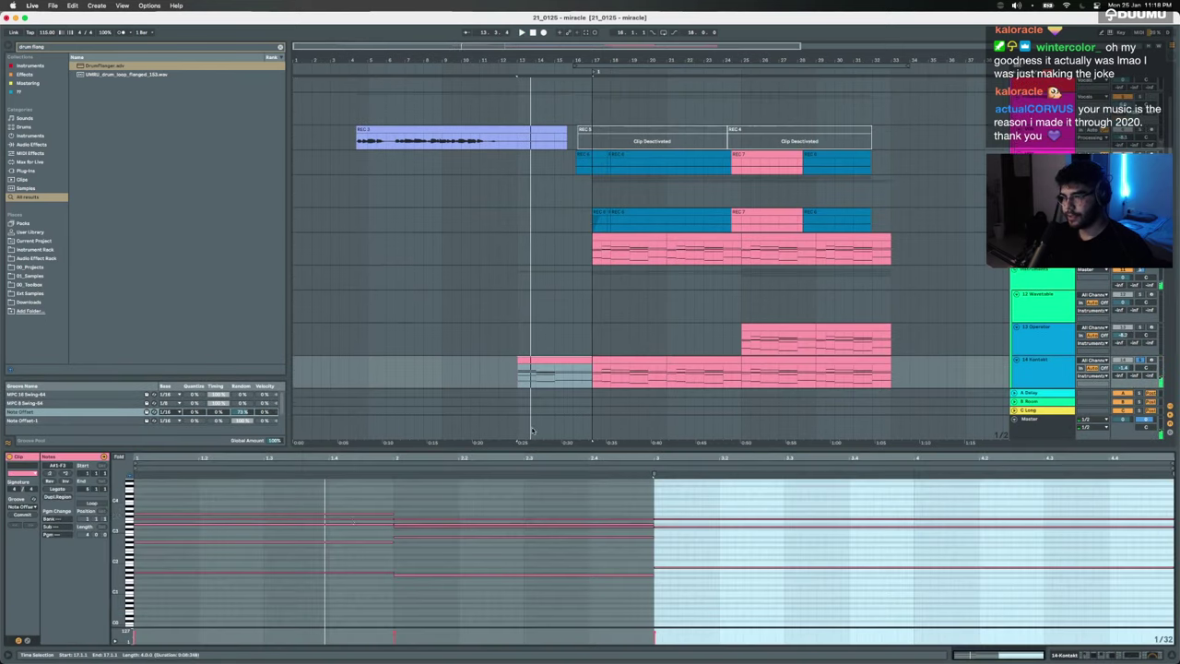
{"action": "key", "text": "space"}
{"action": "left_click", "coordinate": [335, 528]}
{"action": "left_click", "coordinate": [330, 541]}
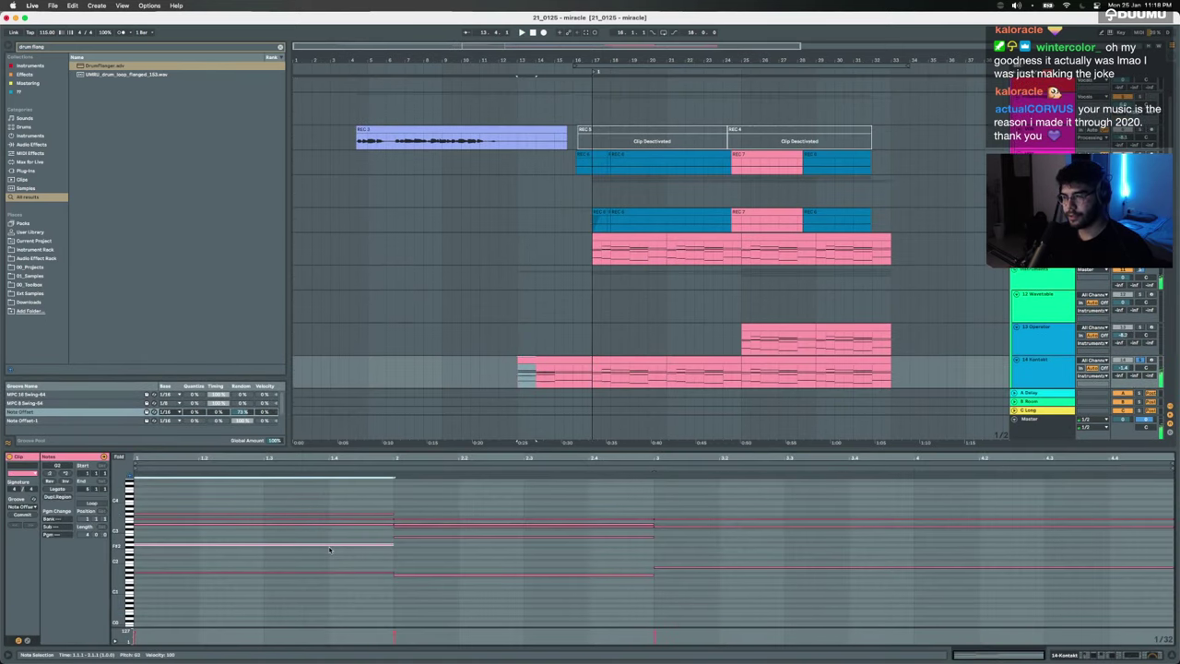
{"action": "key", "text": "space"}
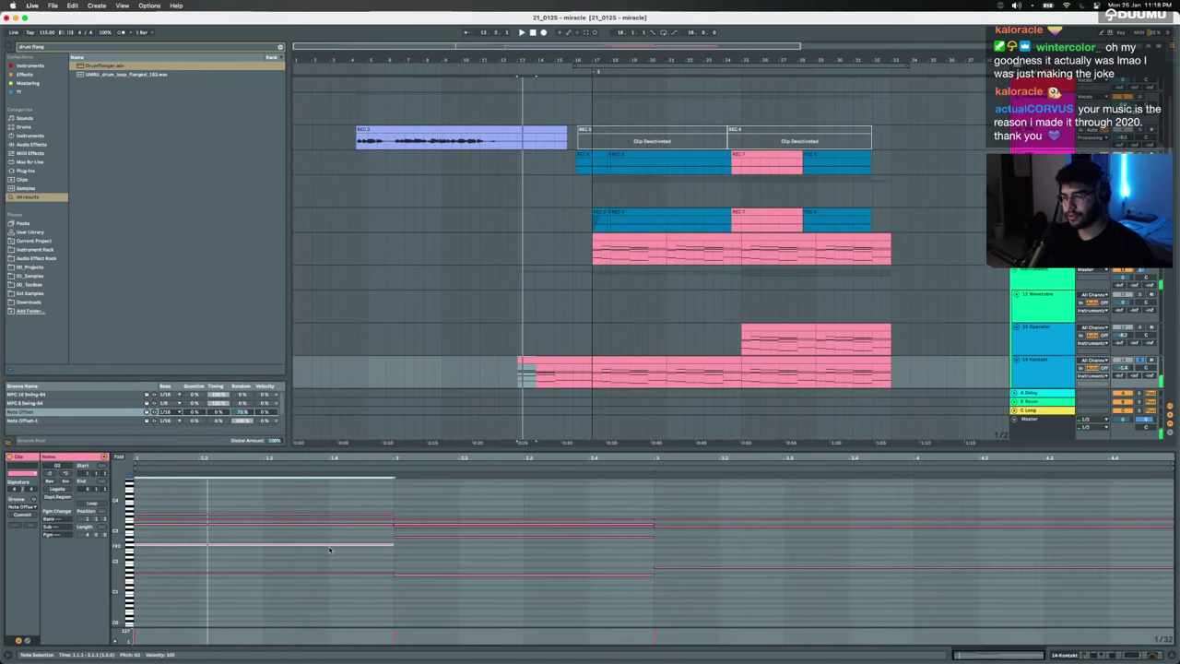
{"action": "left_click", "coordinate": [313, 530]}
{"action": "key", "text": "space"}
{"action": "left_click", "coordinate": [310, 524]}
{"action": "left_click", "coordinate": [311, 519]}
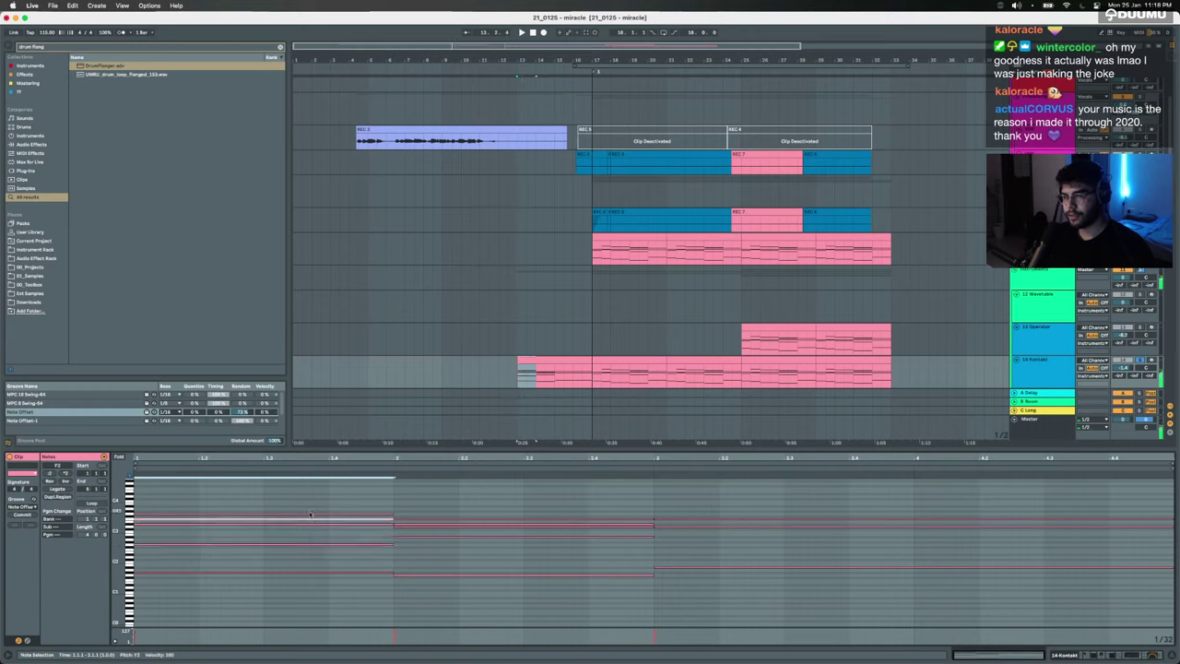
{"action": "left_click", "coordinate": [309, 517]}
{"action": "left_click", "coordinate": [309, 515]}
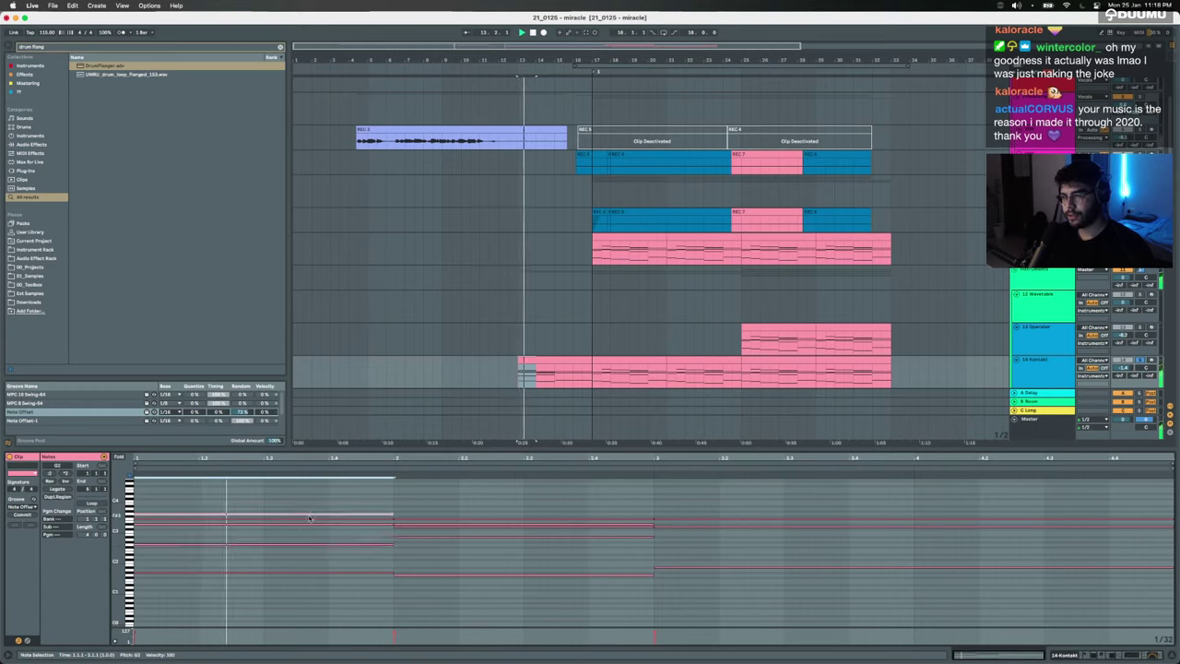
Step: Lower the D#3 note of the intro clip's first chord to C3 and play the clip
{"action": "left_click", "coordinate": [329, 525]}
{"action": "key", "text": "space"}
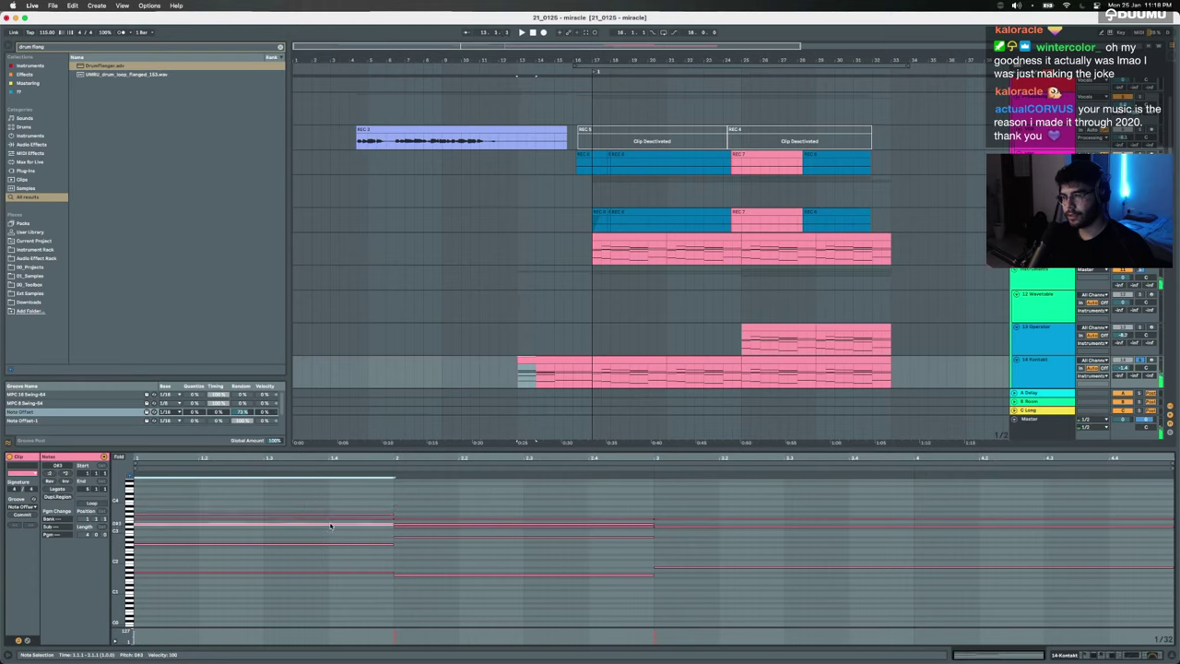
{"action": "key", "text": "Up"}
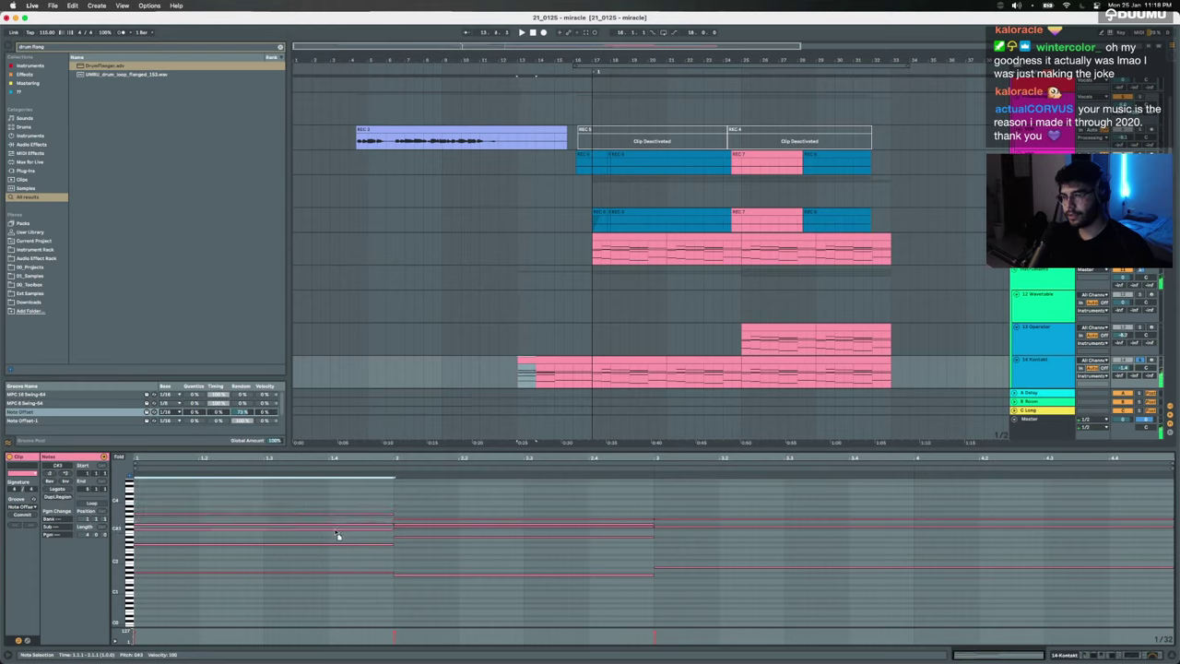
{"action": "key", "text": "space"}
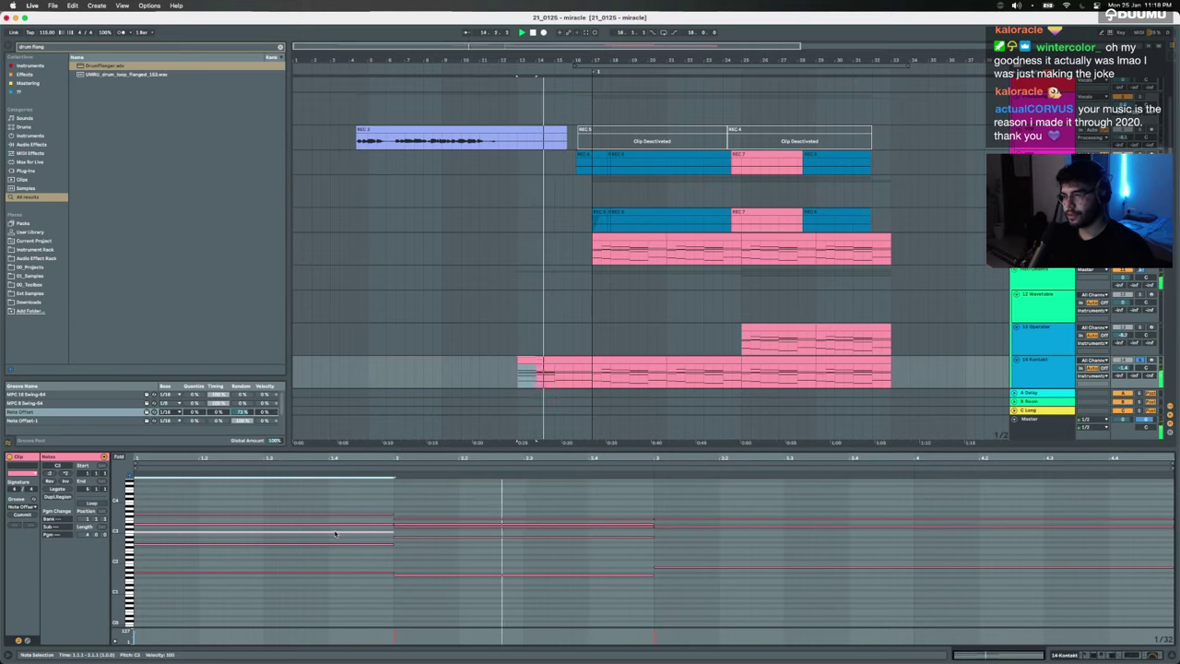
Step: Duplicate the second chord's A#2 note into the third chord and extend it to the end of the intro clip
{"action": "left_click", "coordinate": [674, 527]}
{"action": "key", "text": "space"}
{"action": "key", "text": "space"}
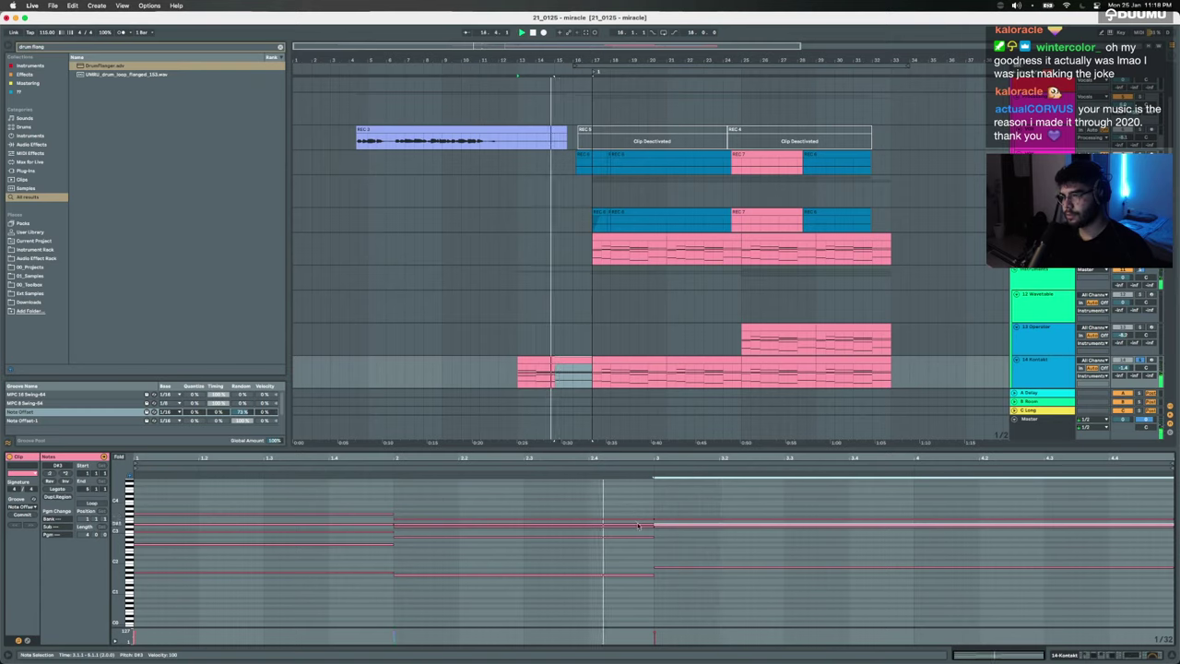
{"action": "left_click", "coordinate": [632, 537]}
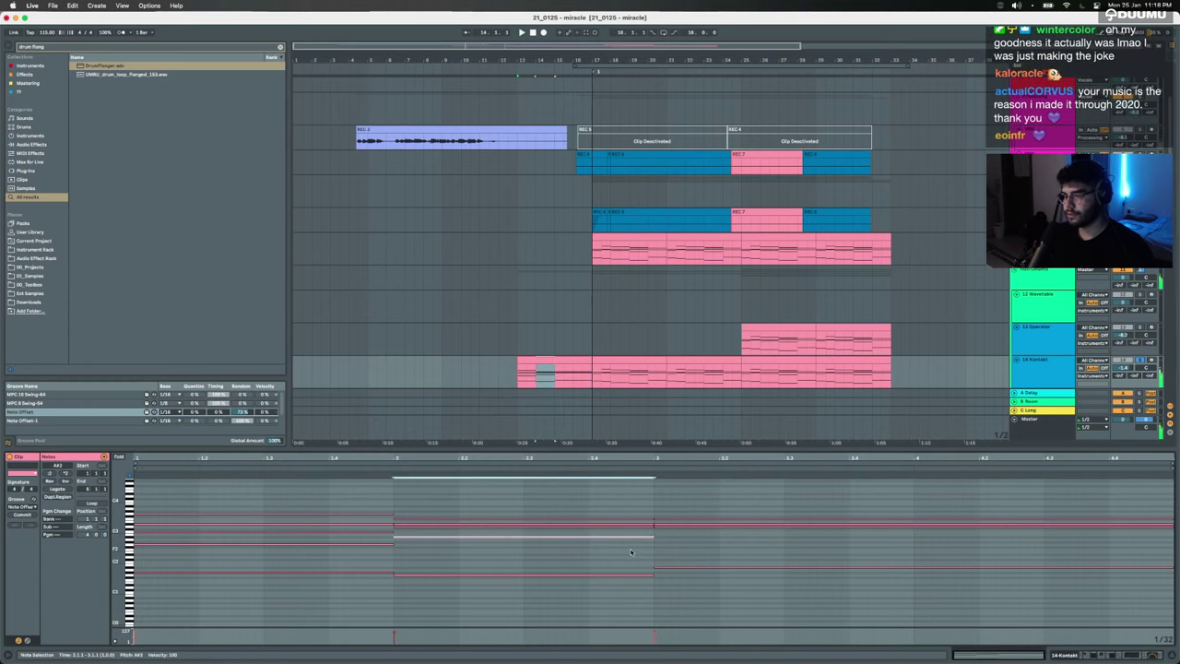
{"action": "key", "text": "super+d"}
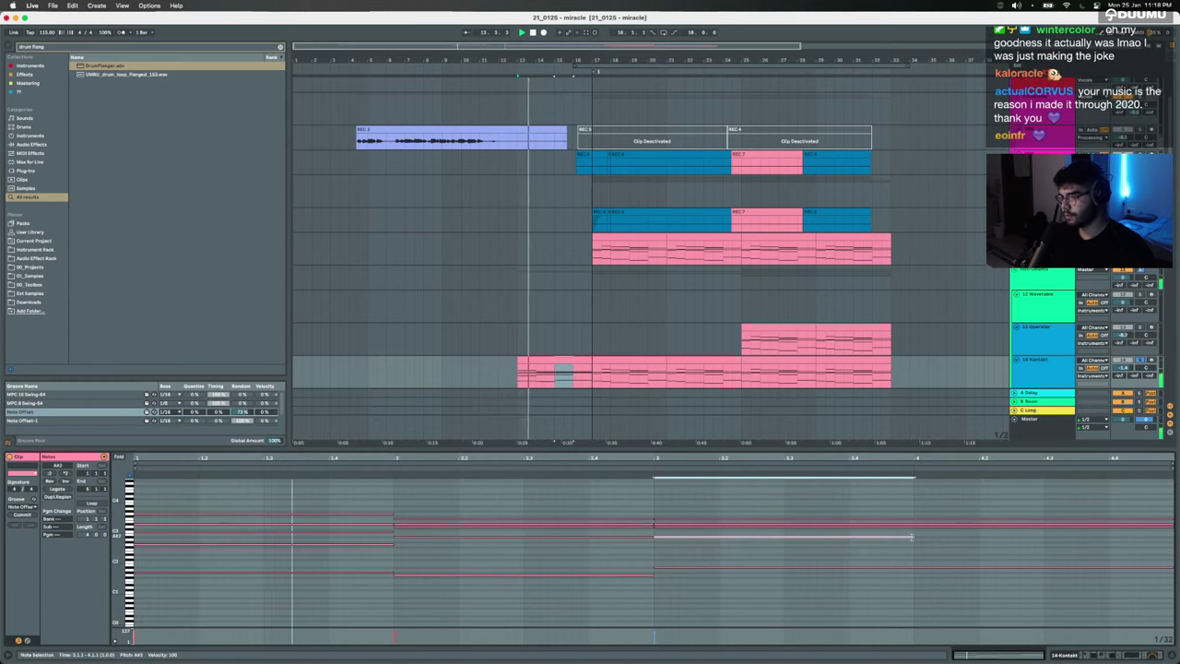
{"action": "left_click_drag", "start_coordinate": [940, 536], "coordinate": [1140, 537]}
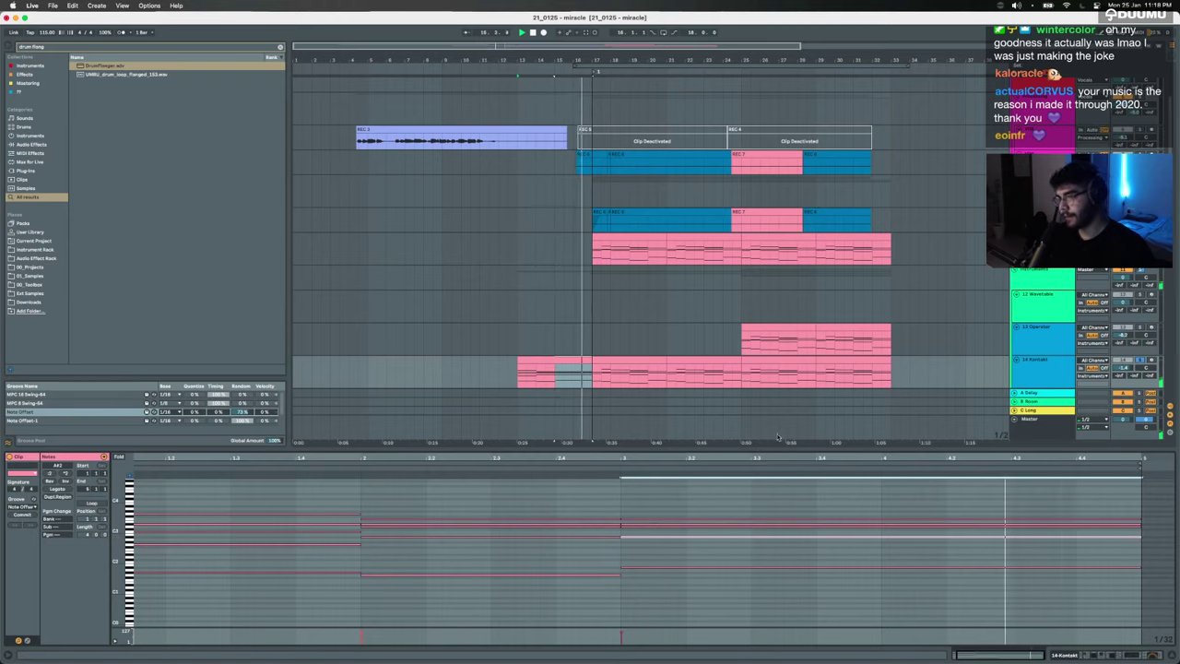
Step: Examine the notes of the 14-Kontakt chord clip at bar 17 while listening, and collapse the clip view
{"action": "left_click", "coordinate": [622, 378]}
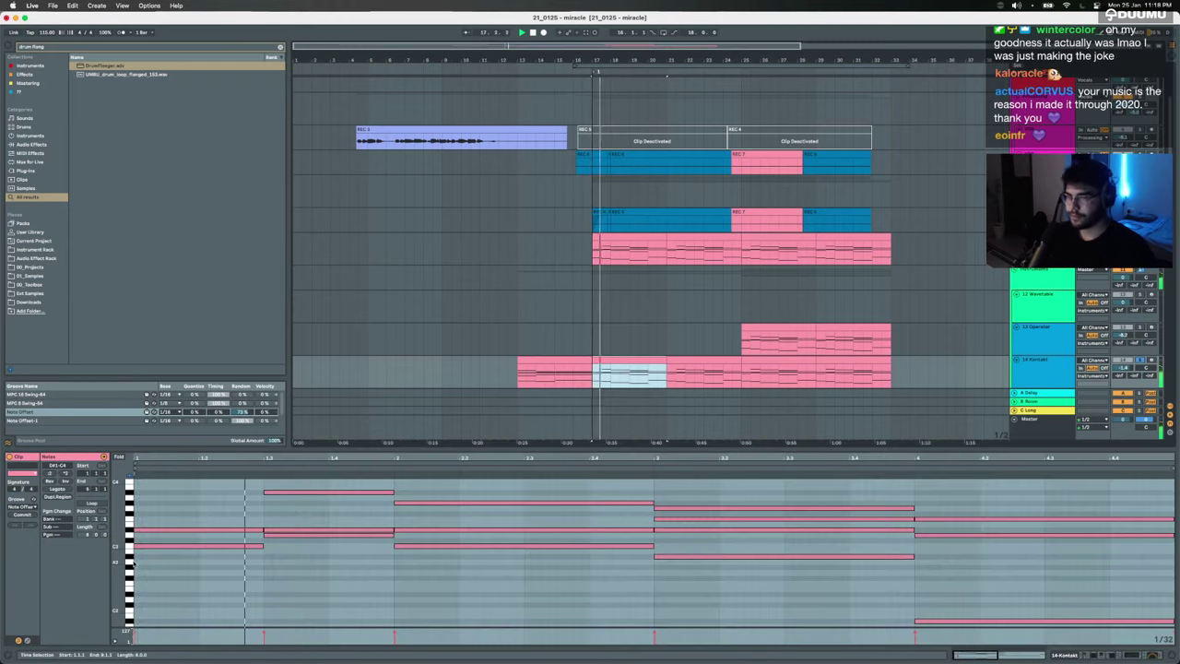
{"action": "left_click_drag", "start_coordinate": [116, 551], "coordinate": [94, 551]}
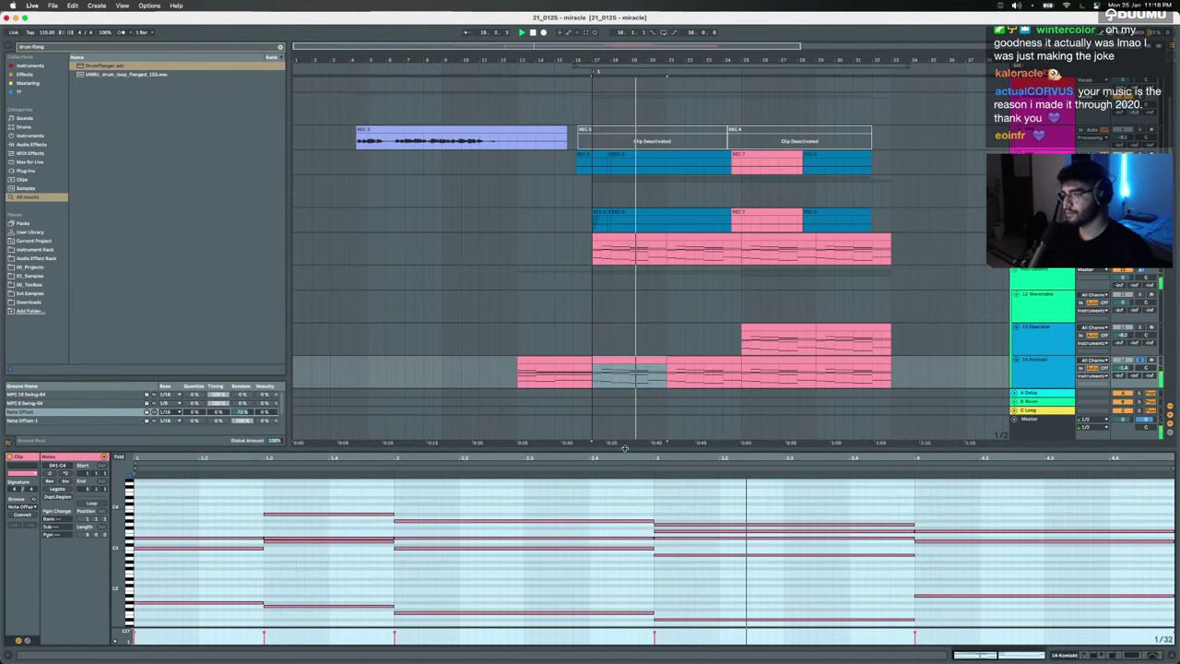
{"action": "left_click_drag", "start_coordinate": [619, 449], "coordinate": [619, 636]}
Step: Duplicate the 14-Kontakt track and solo the copy
{"action": "left_click", "coordinate": [1040, 375]}
{"action": "key", "text": "super+d"}
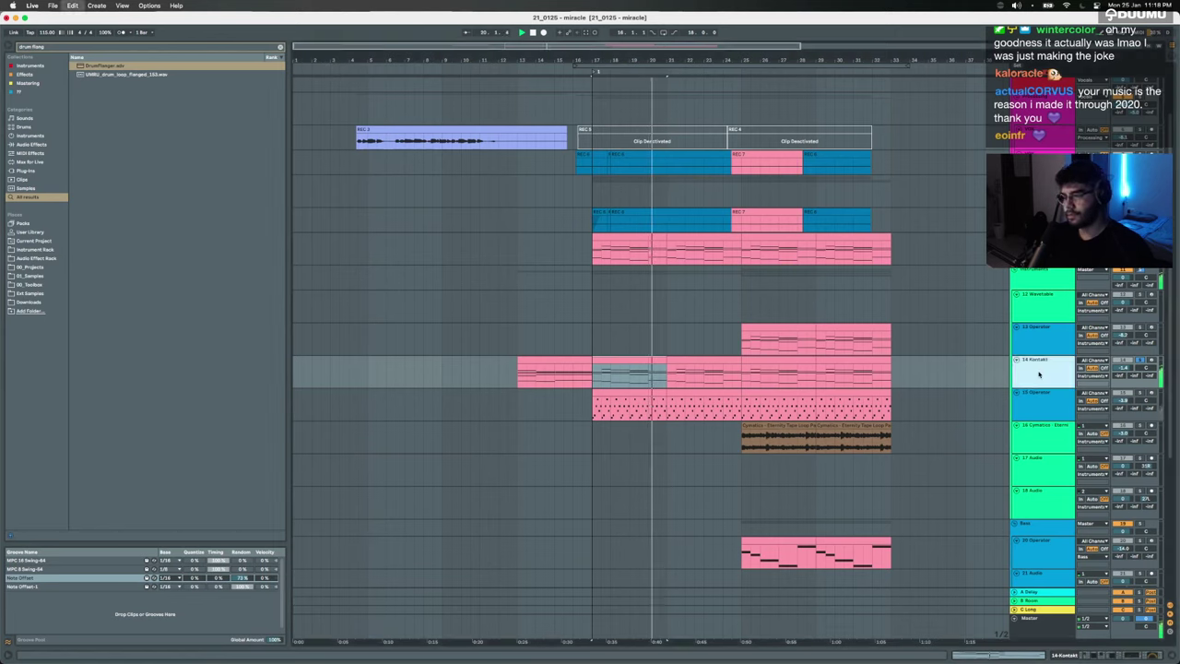
{"action": "left_click", "coordinate": [1140, 393]}
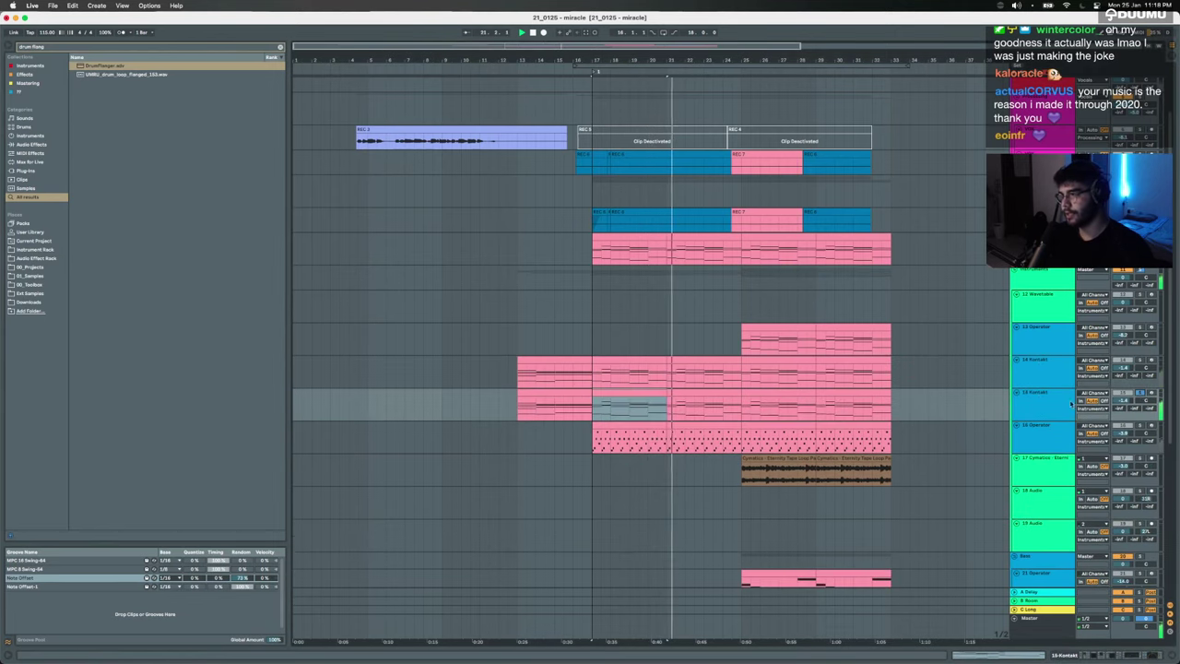
Step: Delete the intro clip from the duplicated 15-Kontakt track and loop bars 17 to 25
{"action": "left_click", "coordinate": [541, 397]}
{"action": "key", "text": "Delete"}
{"action": "left_click_drag", "start_coordinate": [593, 404], "coordinate": [741, 404]}
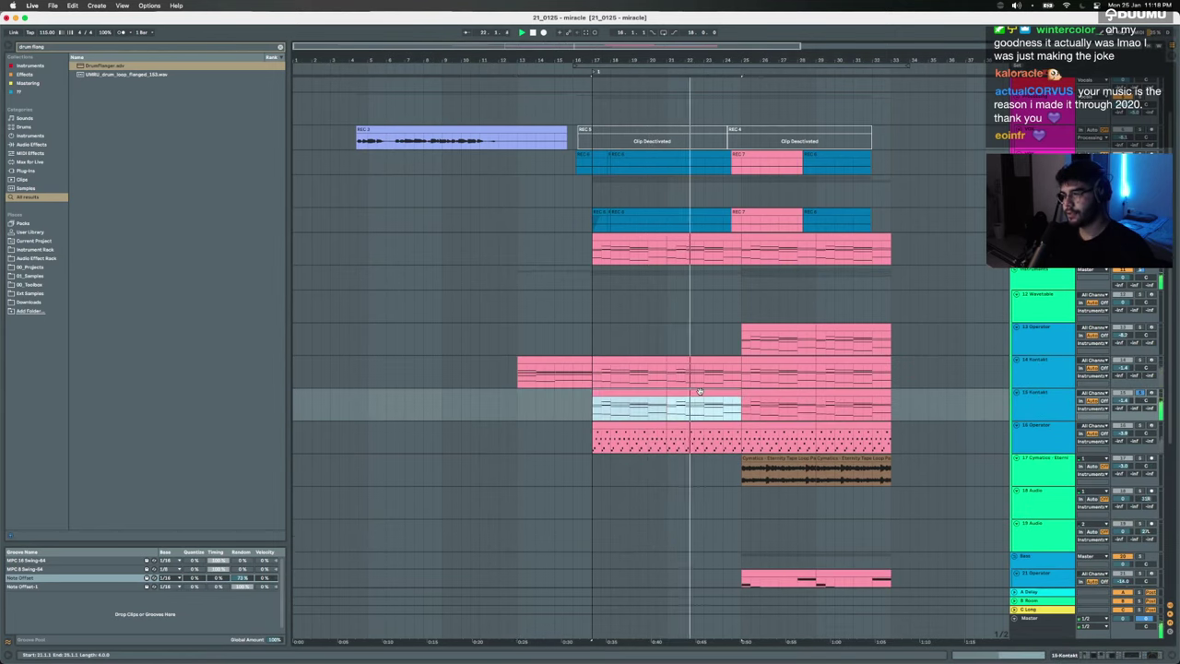
{"action": "key", "text": "super+l"}
Step: Deactivate the 15-Kontakt effects from Dynamic Tube through DrumFlanger
{"action": "left_click", "coordinate": [1096, 655]}
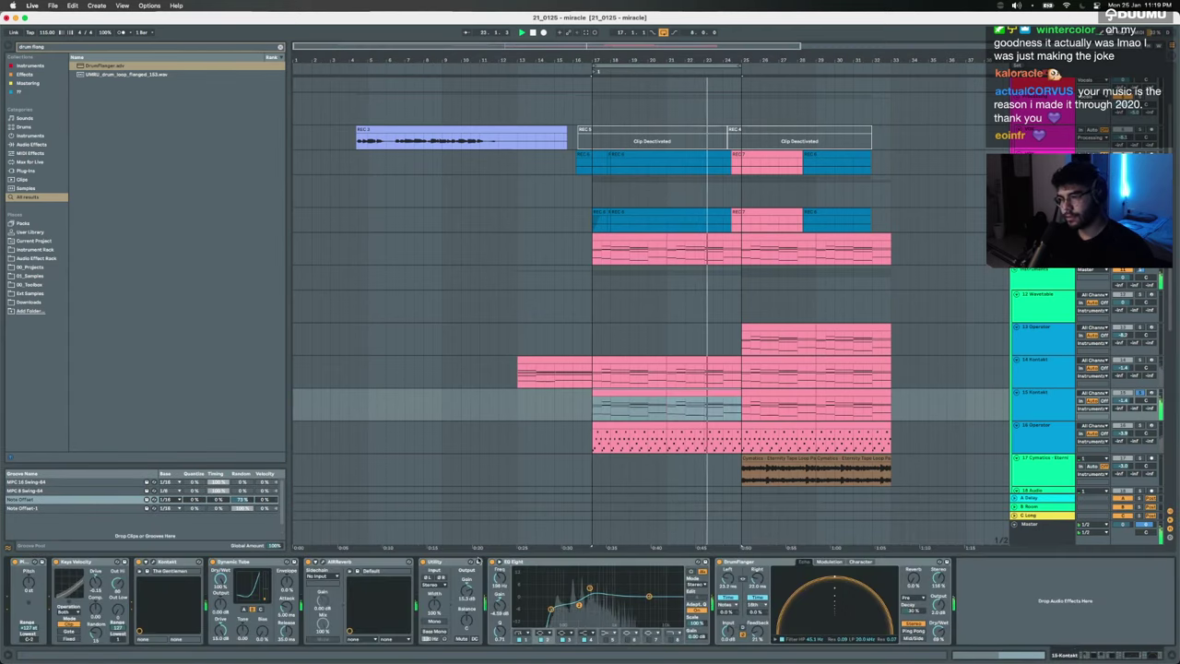
{"action": "left_click", "coordinate": [231, 563]}
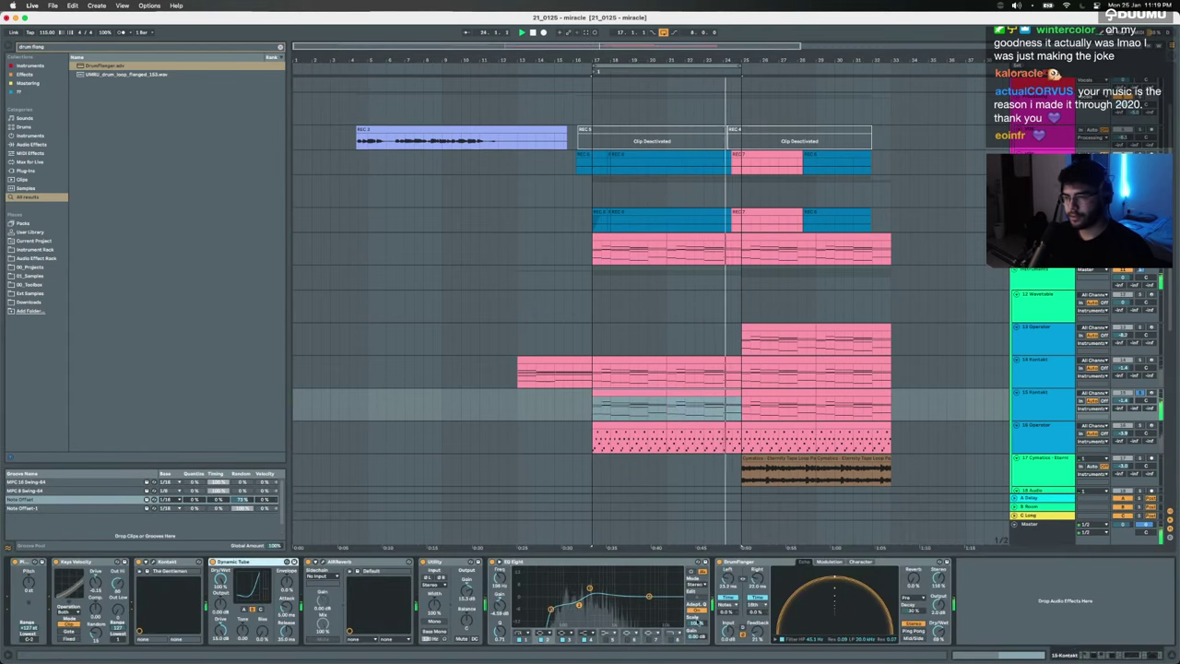
{"action": "left_click", "coordinate": [745, 562], "text": "shift"}
{"action": "key", "text": "0"}
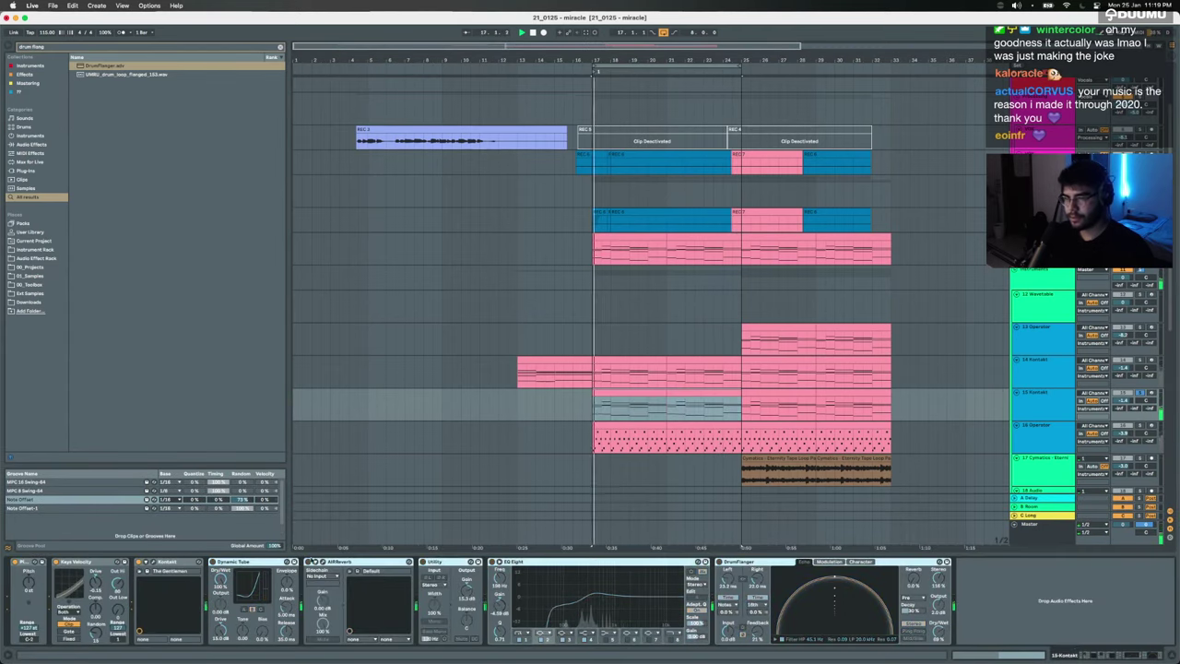
Step: Load Jazz Organ from the Band folder of Kontakt Factory Selection on 15-Kontakt and remove The Gentleman
{"action": "left_click", "coordinate": [150, 570]}
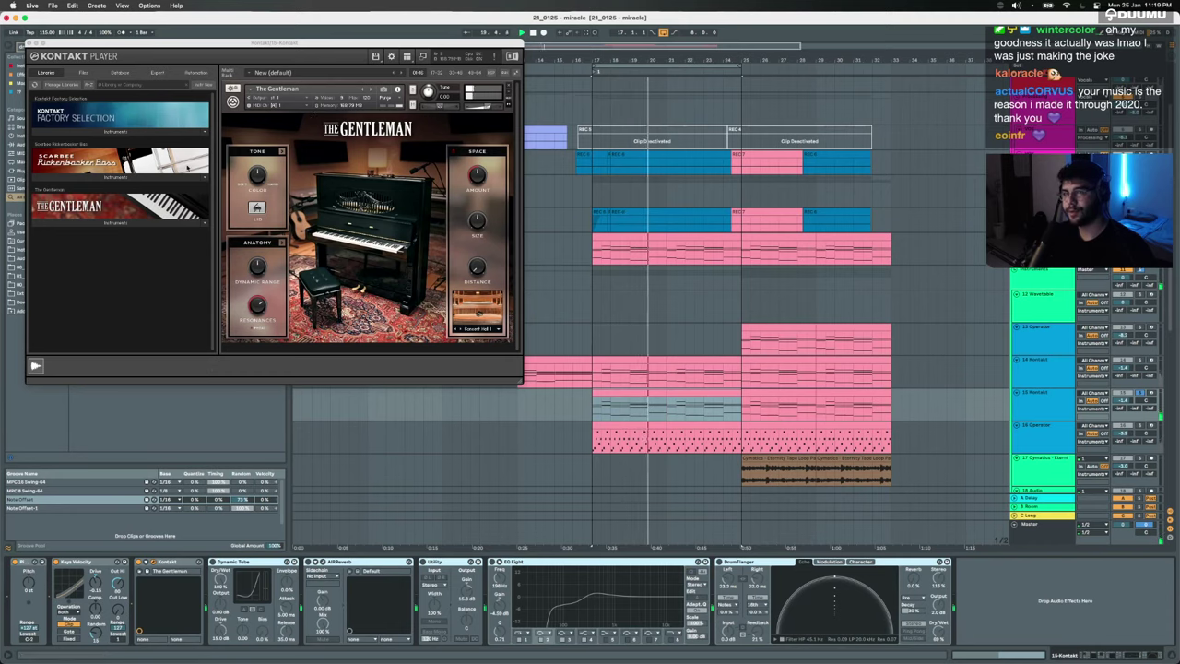
{"action": "left_click", "coordinate": [111, 131]}
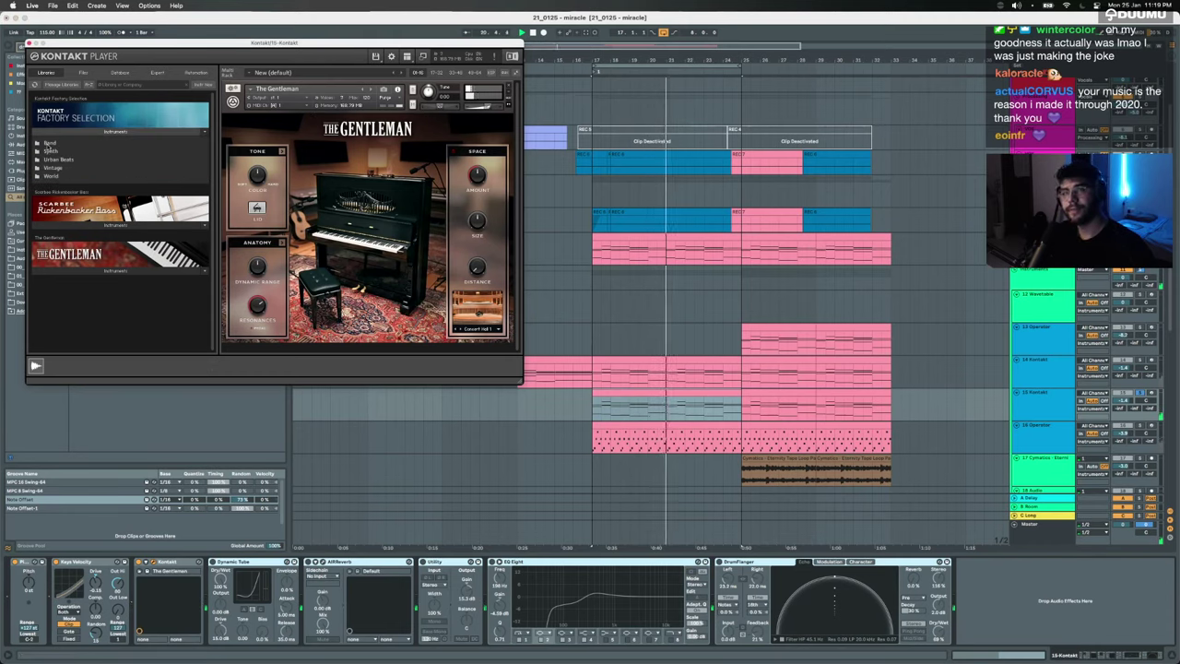
{"action": "double_click", "coordinate": [50, 143]}
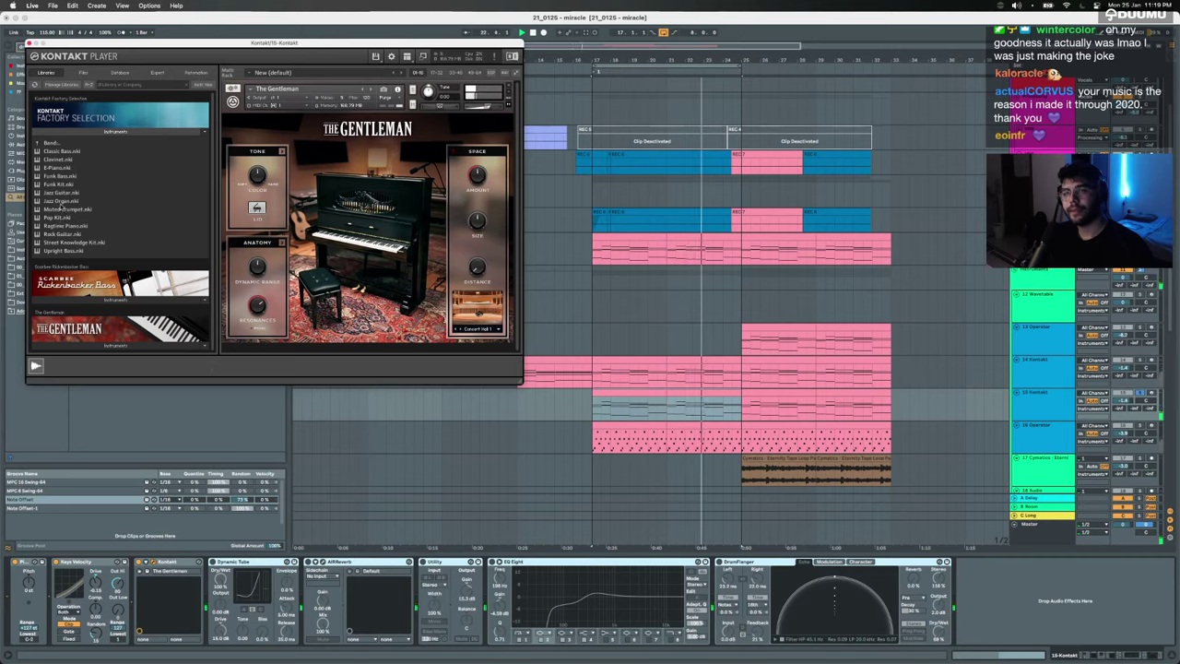
{"action": "double_click", "coordinate": [60, 200]}
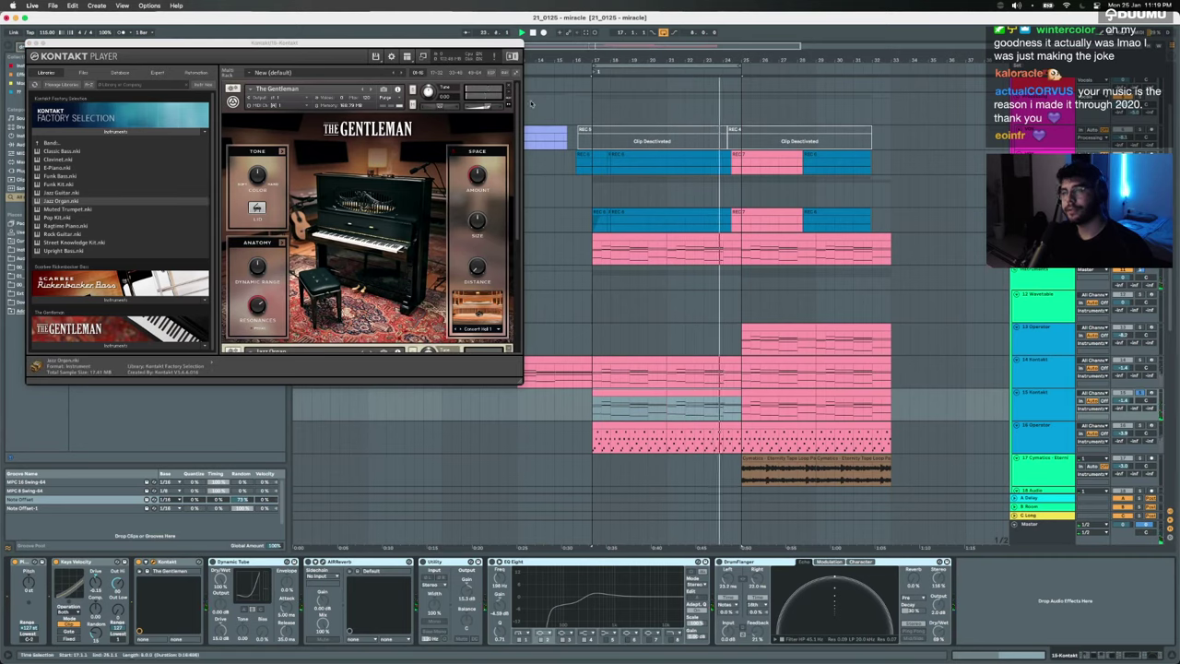
{"action": "left_click", "coordinate": [508, 87]}
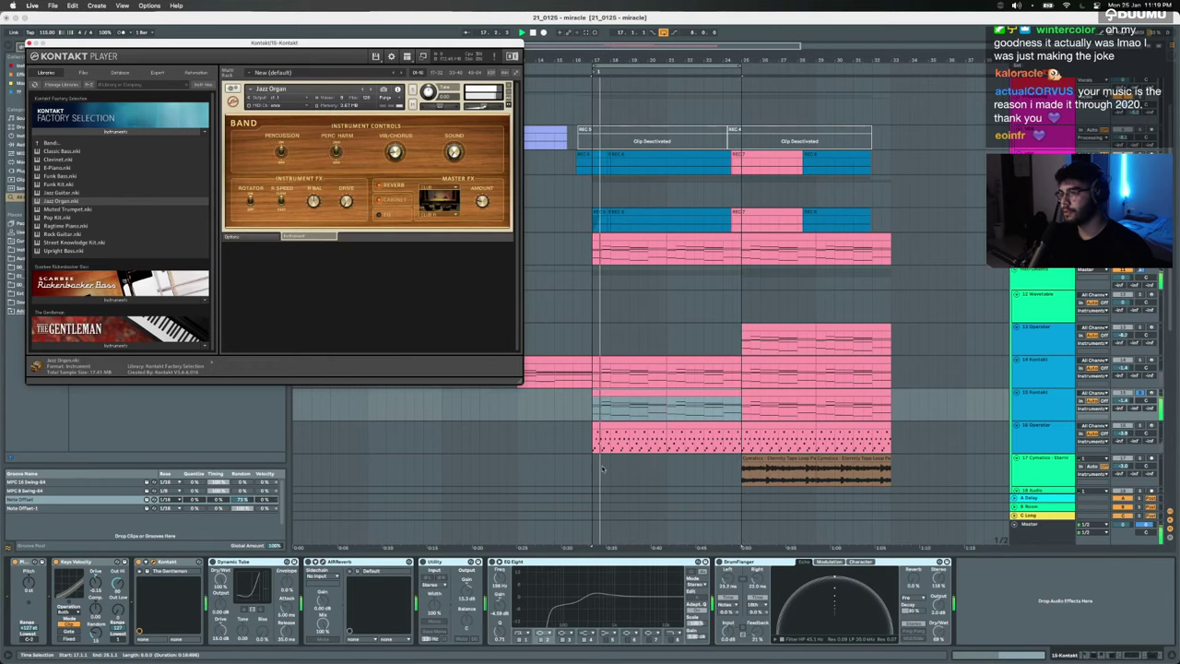
Step: Transpose 15-Kontakt up 12 semitones and reactivate its effects from Dynamic Tube through DrumFlanger
{"action": "left_click", "coordinate": [465, 586]}
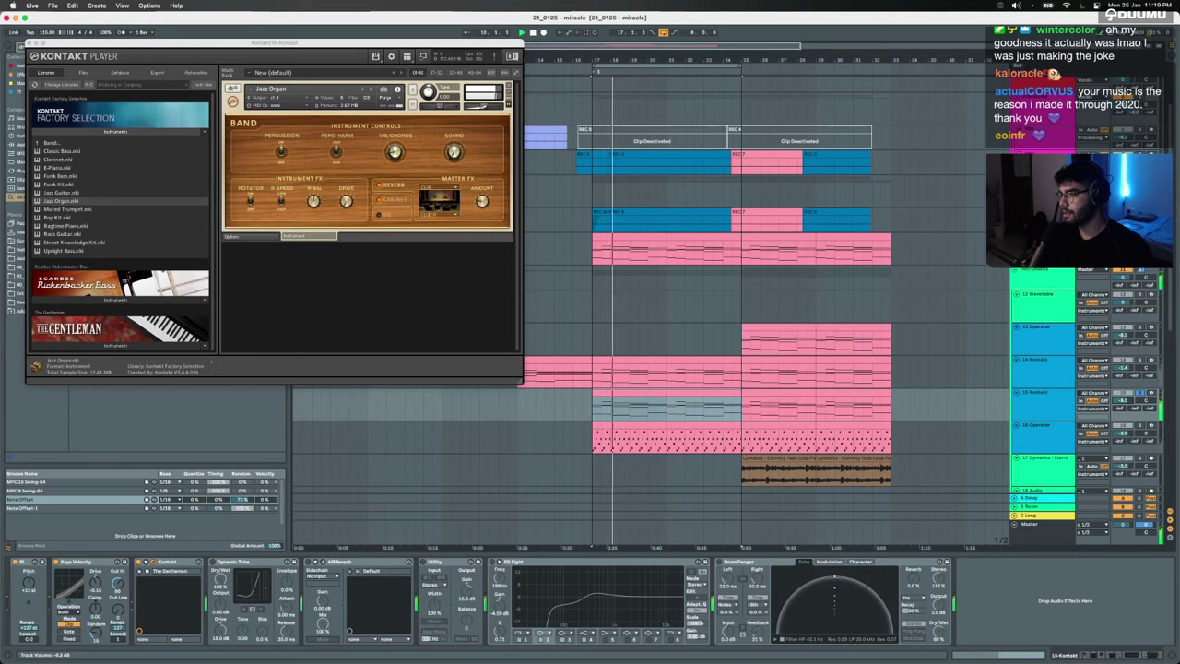
{"action": "left_click", "coordinate": [255, 562]}
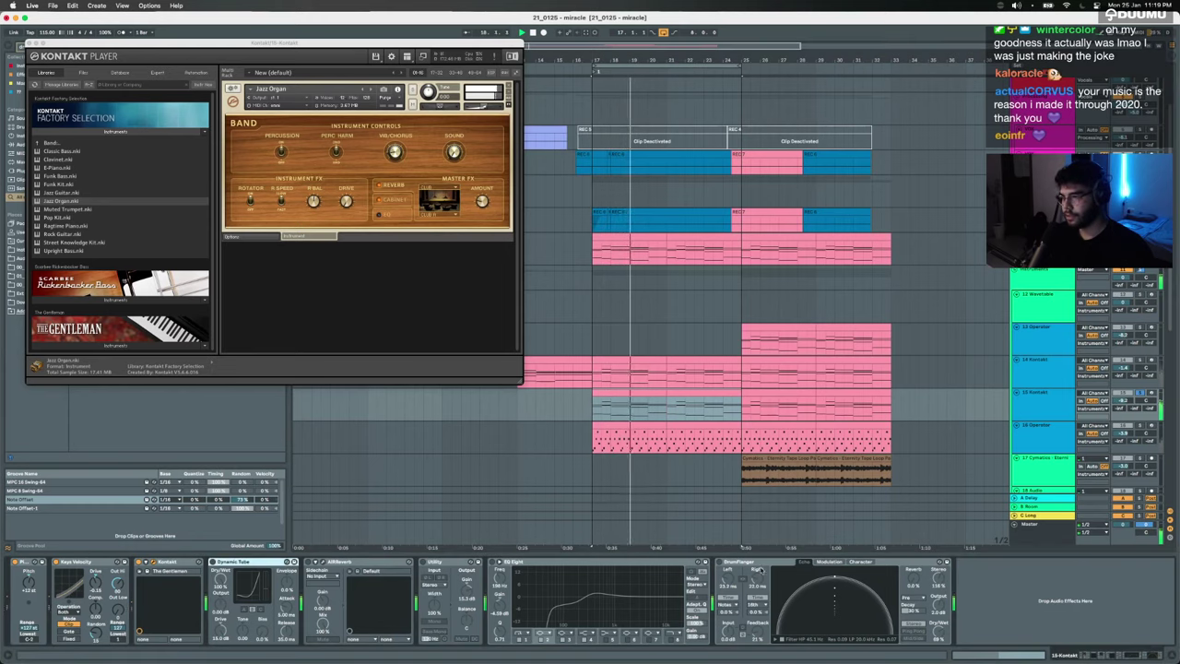
{"action": "left_click", "coordinate": [752, 562], "text": "shift"}
{"action": "key", "text": "0"}
Step: Delete Dynamic Tube from 15-Kontakt and reset the Utility gain, playing the loop to hear the organ
{"action": "key", "text": "space"}
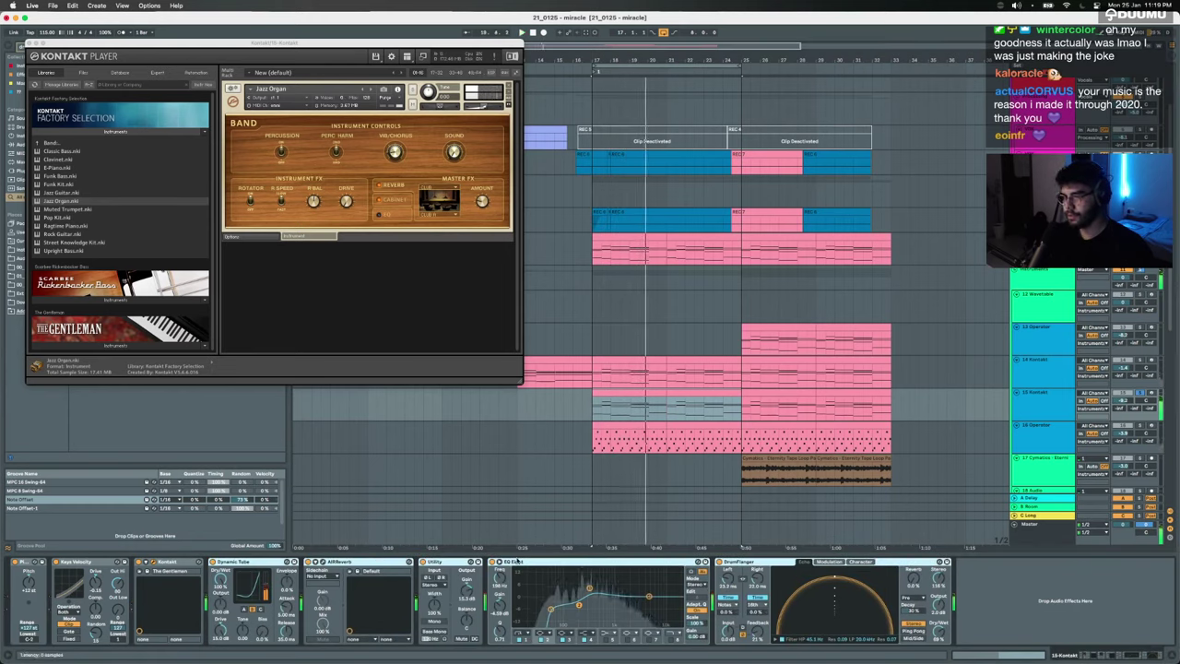
{"action": "left_click", "coordinate": [267, 562]}
{"action": "key", "text": "Delete"}
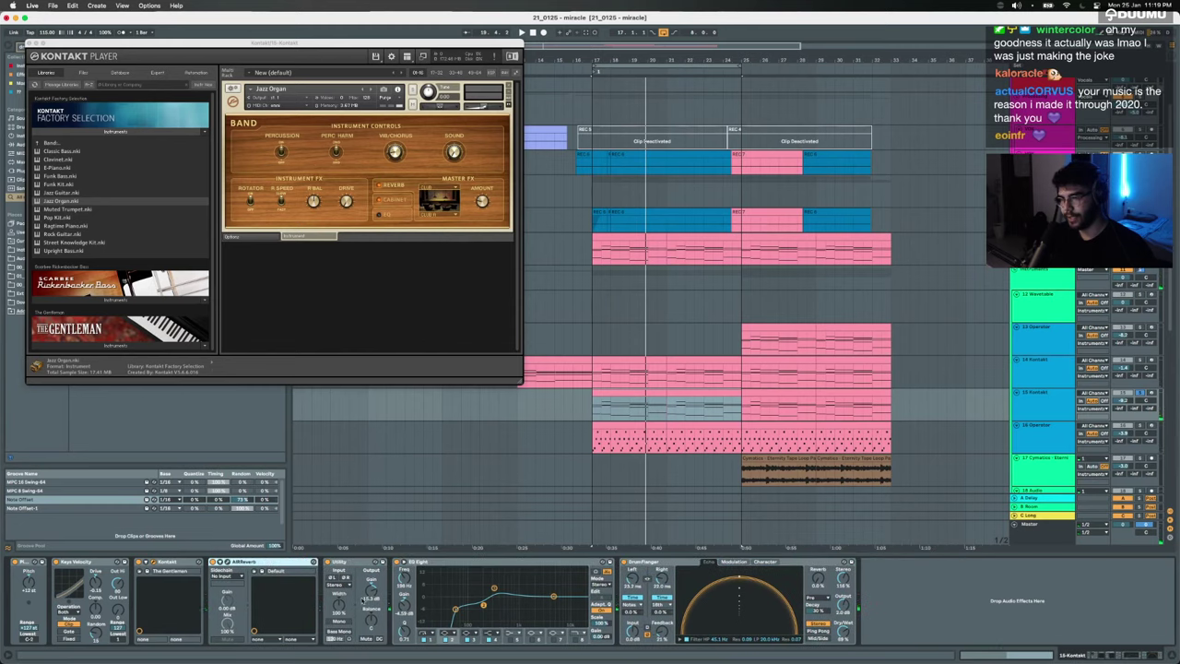
{"action": "key", "text": "space"}
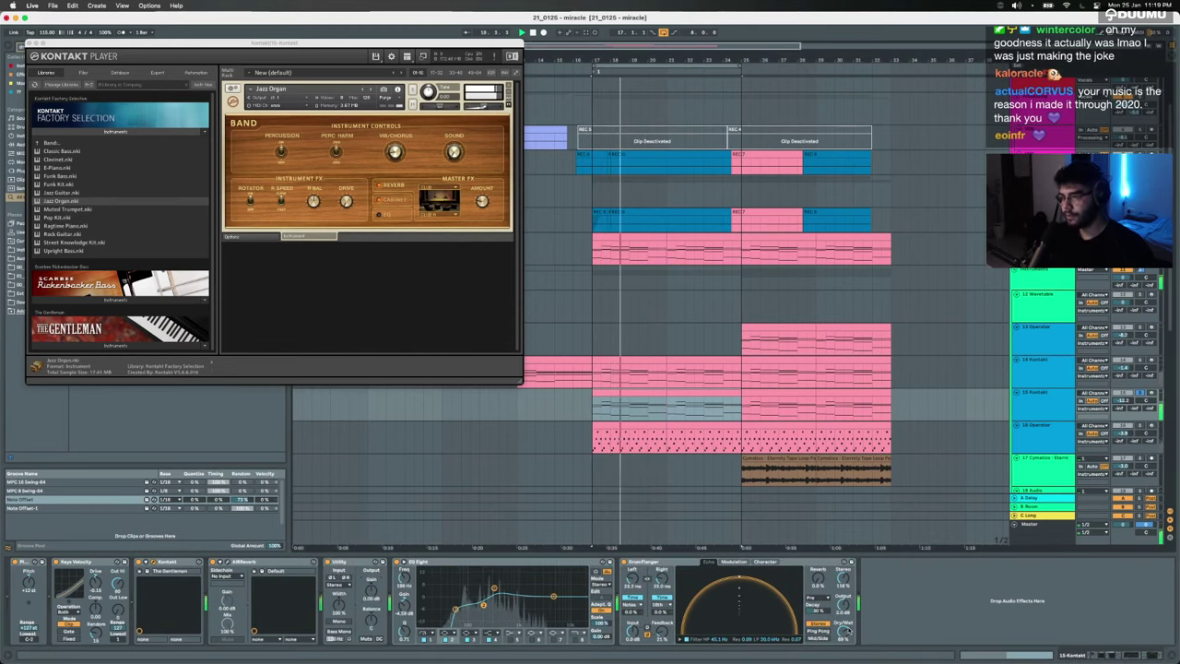
Step: Check the AIR Reverb settings, close the plug-in windows and lower the 15-Kontakt track volume to -14.0 dB
{"action": "left_click", "coordinate": [226, 561]}
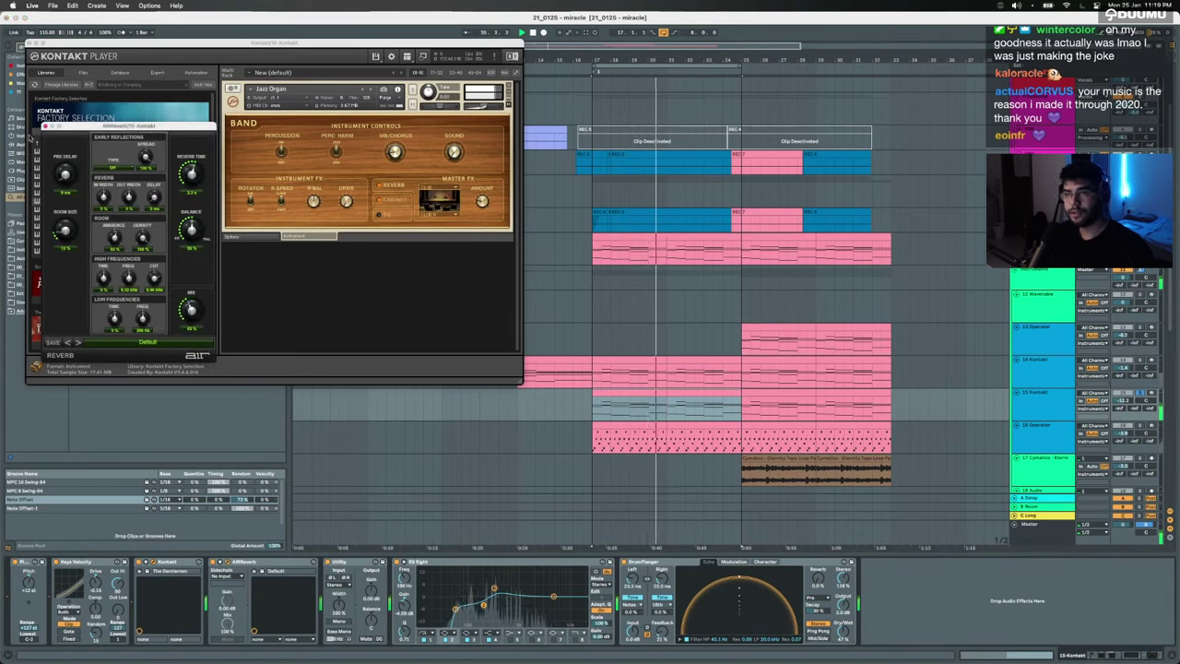
{"action": "left_click", "coordinate": [45, 127]}
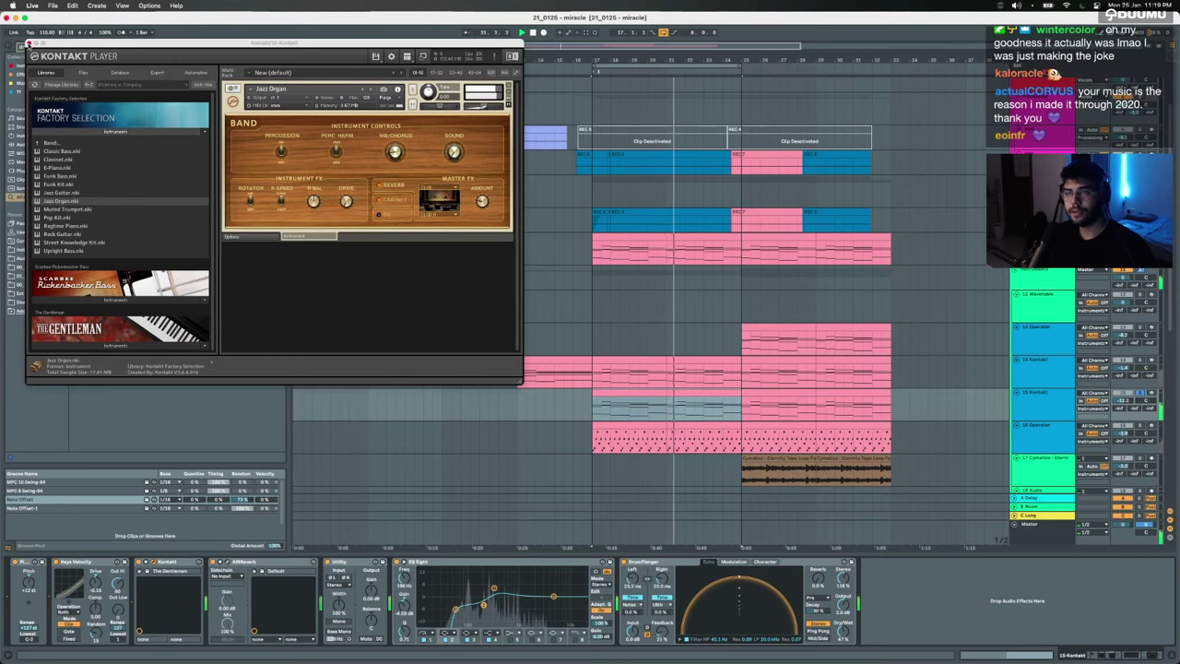
{"action": "left_click", "coordinate": [30, 44]}
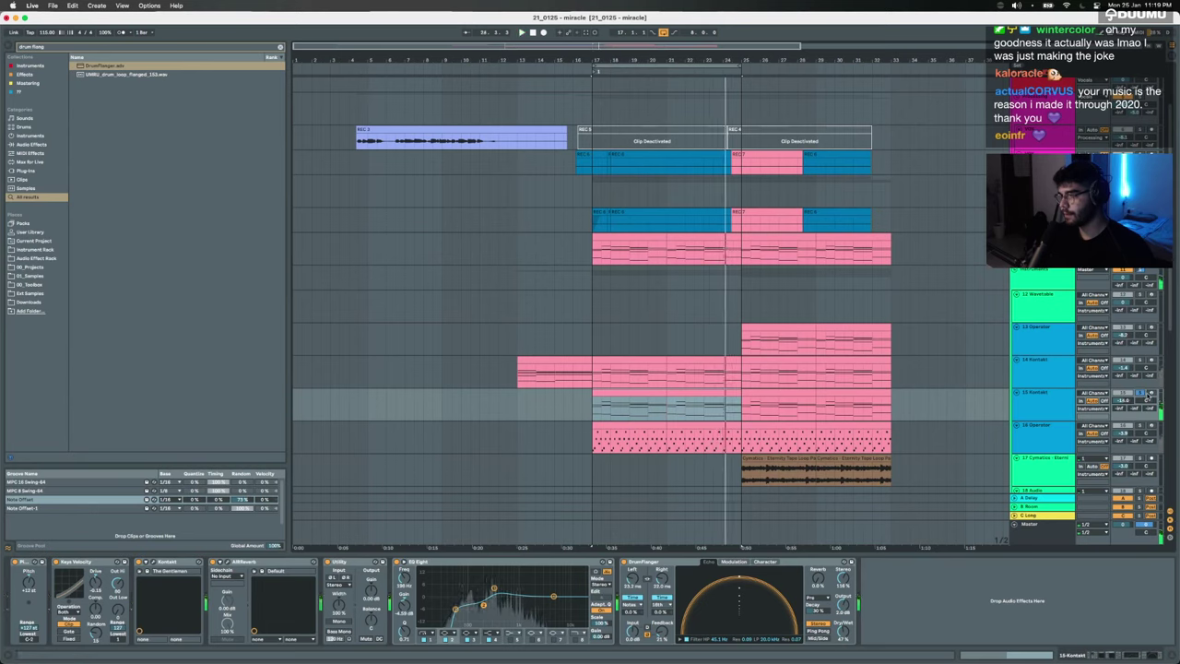
Step: Unsolo 15-Kontakt and play the full mix from the 14-Kontakt intro clip at bar 13
{"action": "left_click", "coordinate": [528, 358]}
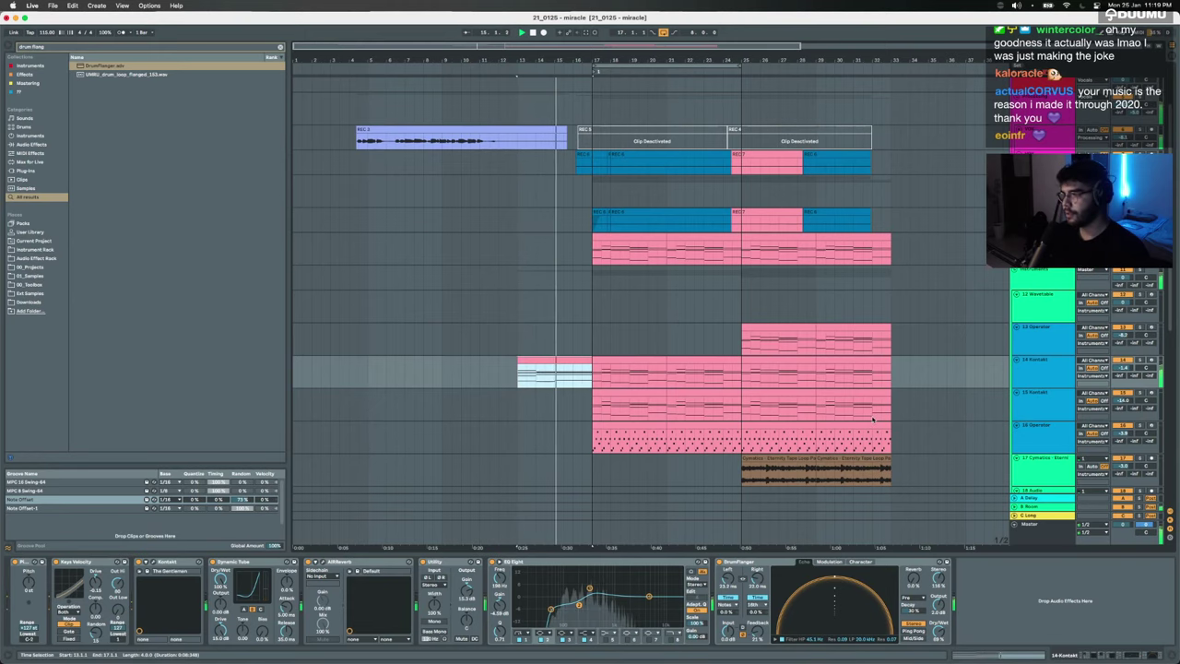
{"action": "scroll", "coordinate": [592, 417], "scroll_direction": "up", "scroll_amount": 5}
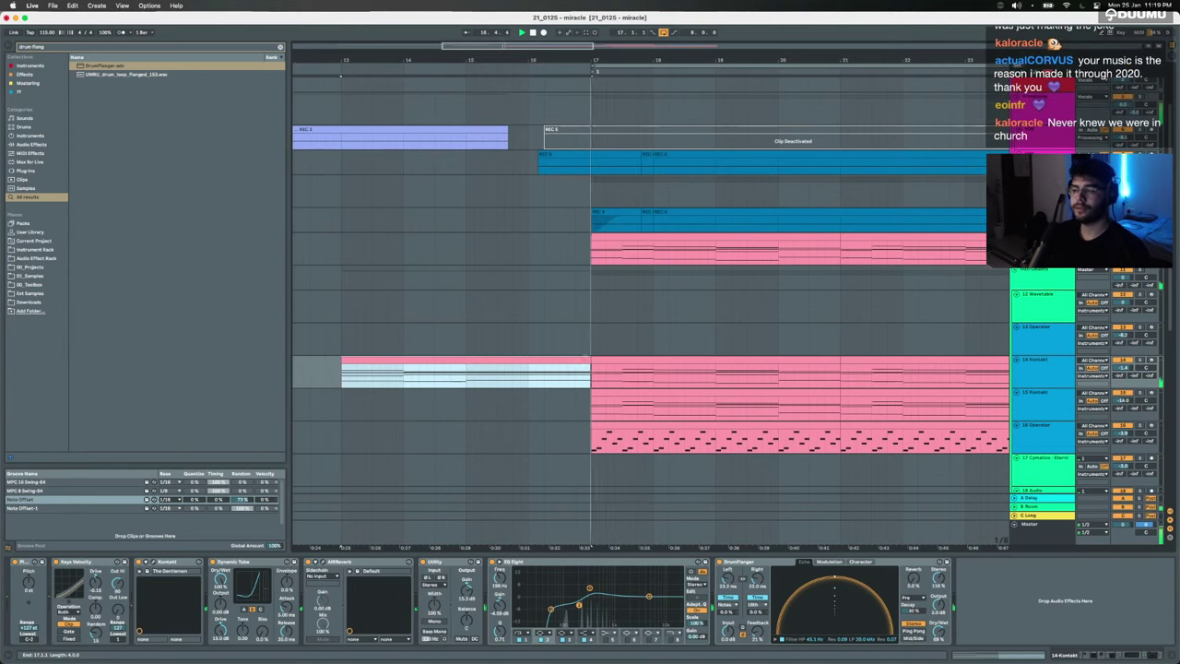
Step: Raise the 15-Kontakt track volume to -11.0 dB and play the mix on through the section starting at bar 25
{"action": "left_click_drag", "start_coordinate": [1122, 400], "coordinate": [1122, 388]}
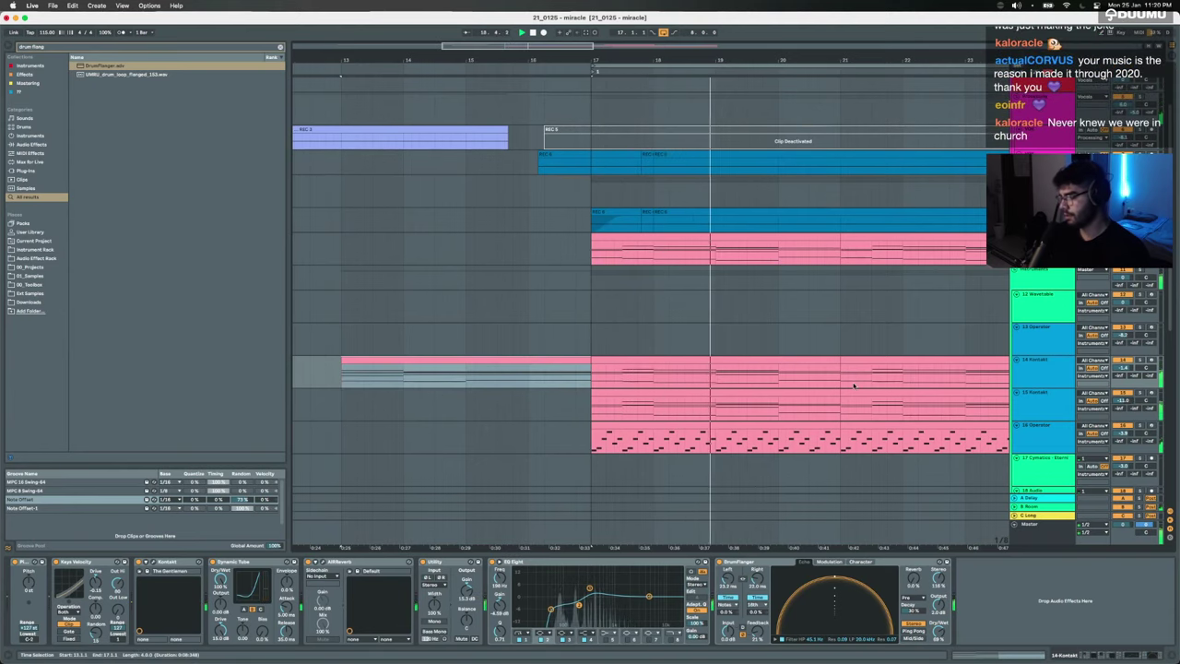
{"action": "scroll", "coordinate": [811, 378], "scroll_direction": "right", "scroll_amount": 5}
{"action": "scroll", "coordinate": [799, 378], "scroll_direction": "right", "scroll_amount": 1}
{"action": "scroll", "coordinate": [672, 356], "scroll_direction": "up", "scroll_amount": 2}
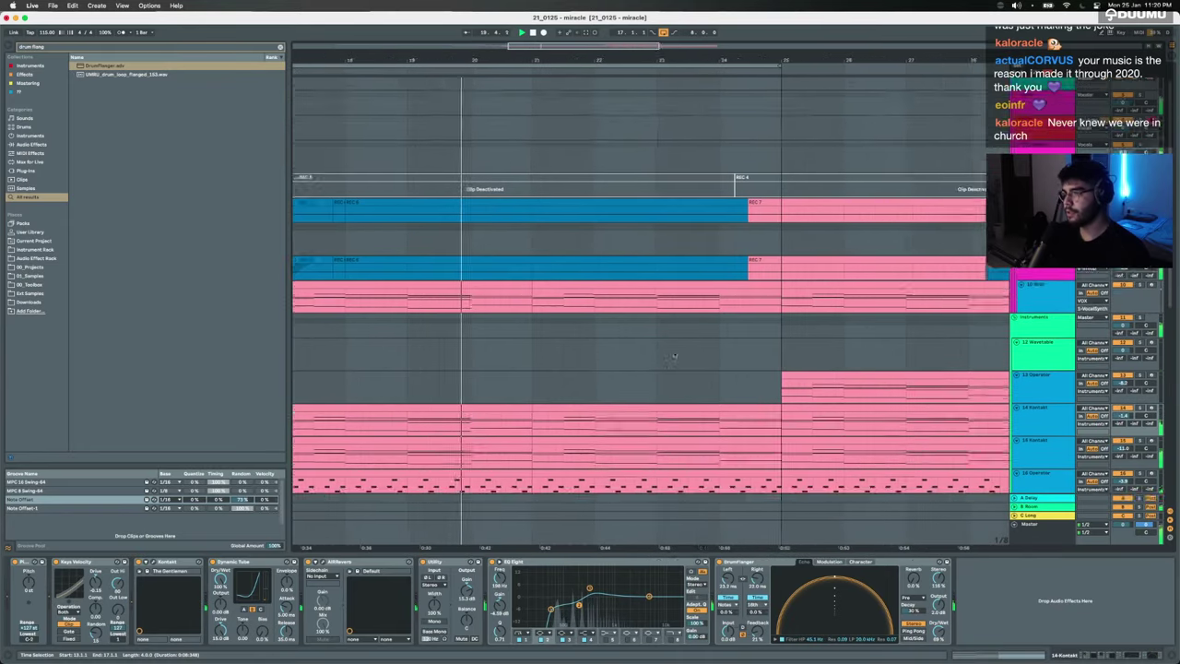
{"action": "scroll", "coordinate": [672, 355], "scroll_direction": "right", "scroll_amount": 2}
{"action": "scroll", "coordinate": [674, 355], "scroll_direction": "down", "scroll_amount": 6}
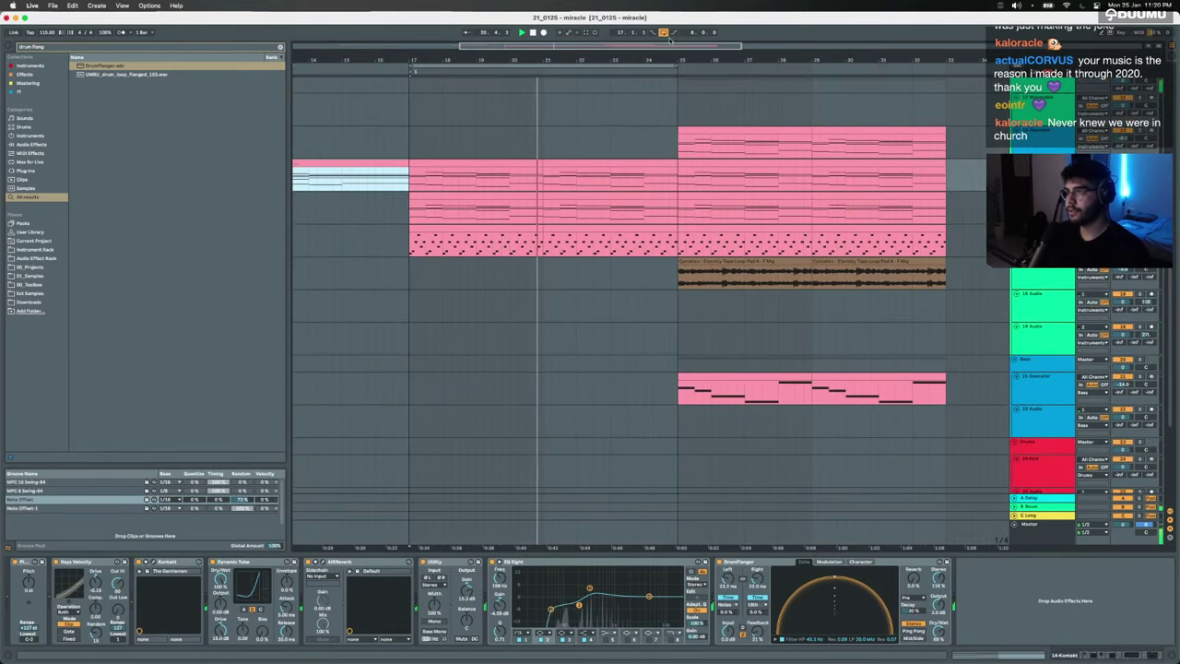
{"action": "scroll", "coordinate": [501, 225], "scroll_direction": "up", "scroll_amount": 2}
{"action": "scroll", "coordinate": [500, 225], "scroll_direction": "right", "scroll_amount": 2}
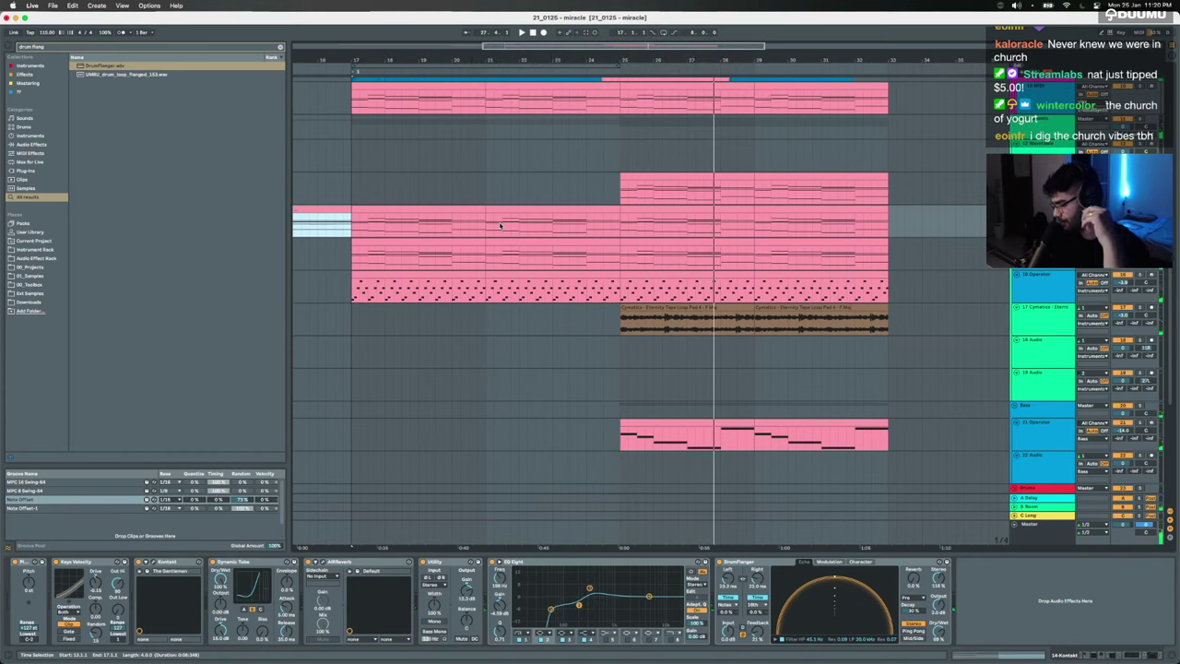
{"action": "key", "text": "space"}
{"action": "left_click", "coordinate": [443, 235]}
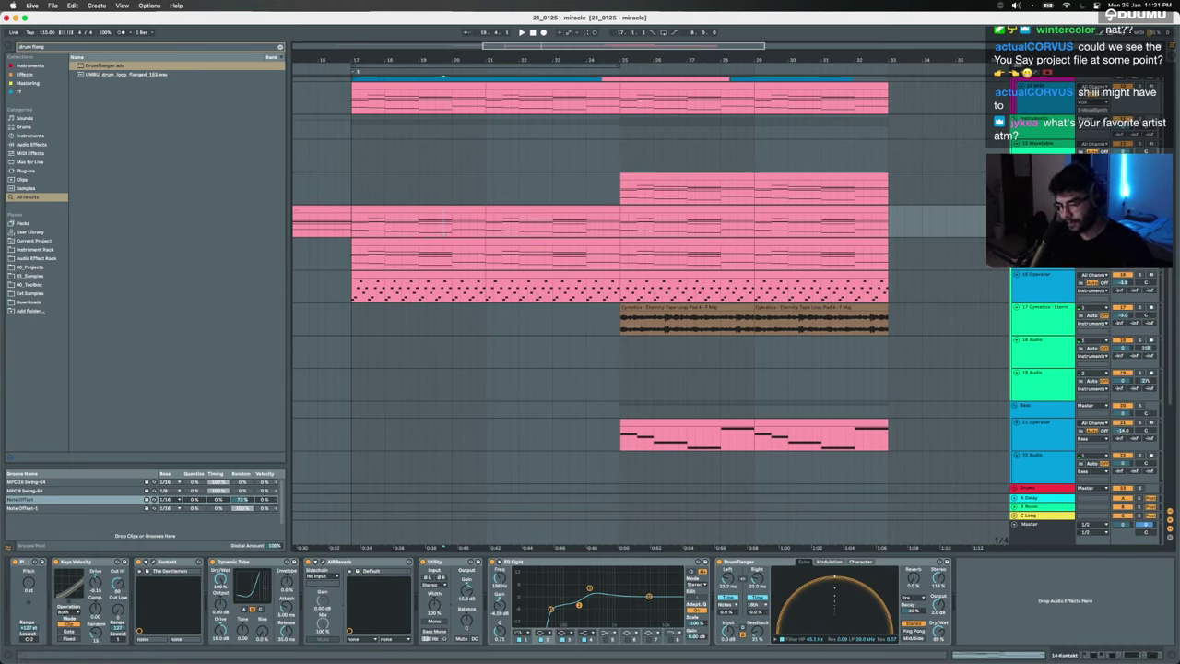
Step: Switch to Spotify and open Armando Young's artist page from the On Repeat playlist
{"action": "key", "text": "super+Tab"}
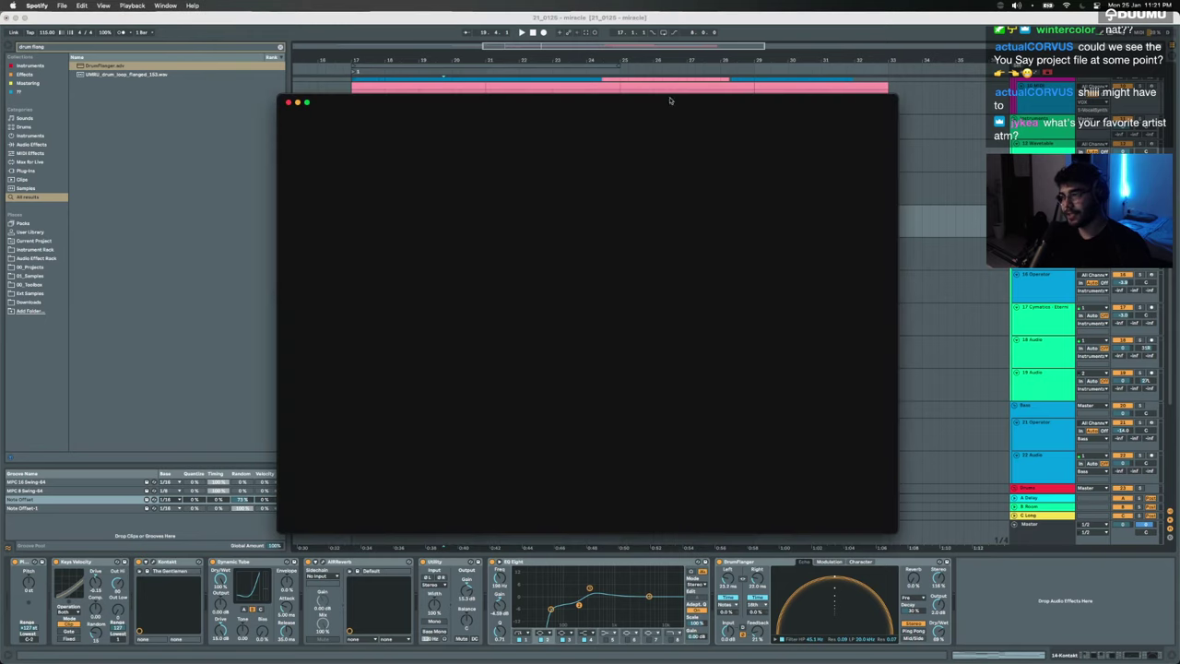
{"action": "left_click", "coordinate": [975, 192]}
{"action": "scroll", "coordinate": [502, 276], "scroll_direction": "up", "scroll_amount": 3}
{"action": "scroll", "coordinate": [499, 276], "scroll_direction": "down", "scroll_amount": 3}
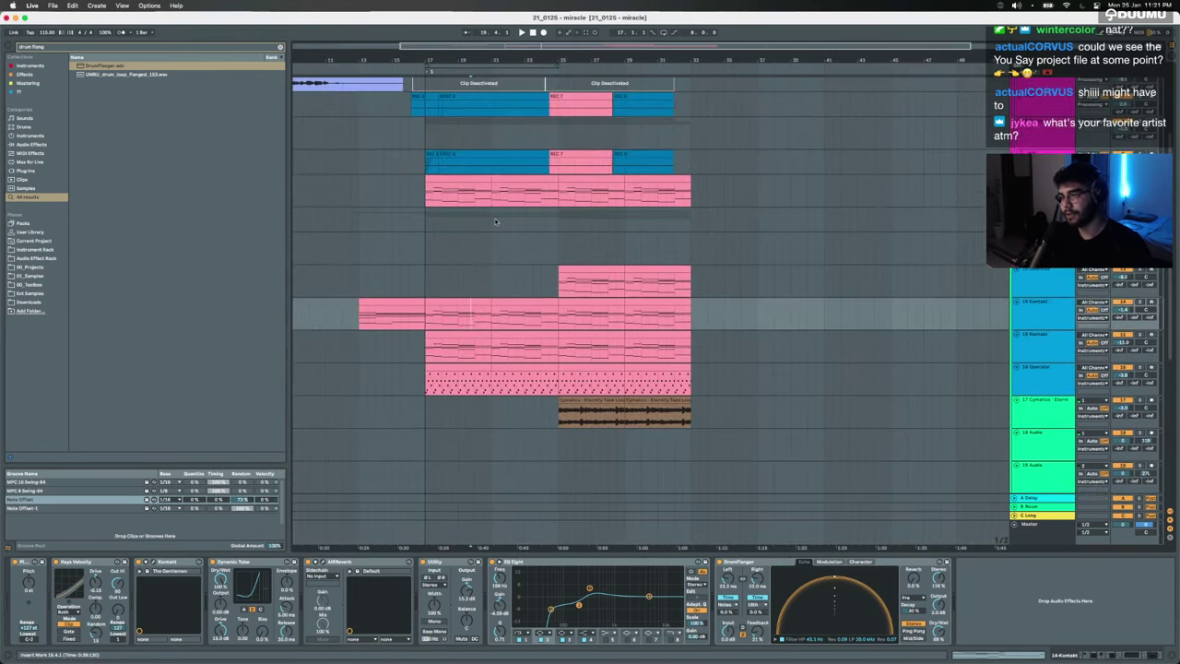
{"action": "key", "text": "ctrl+Up"}
{"action": "left_click", "coordinate": [370, 235]}
{"action": "left_click_drag", "start_coordinate": [500, 104], "coordinate": [525, 147]}
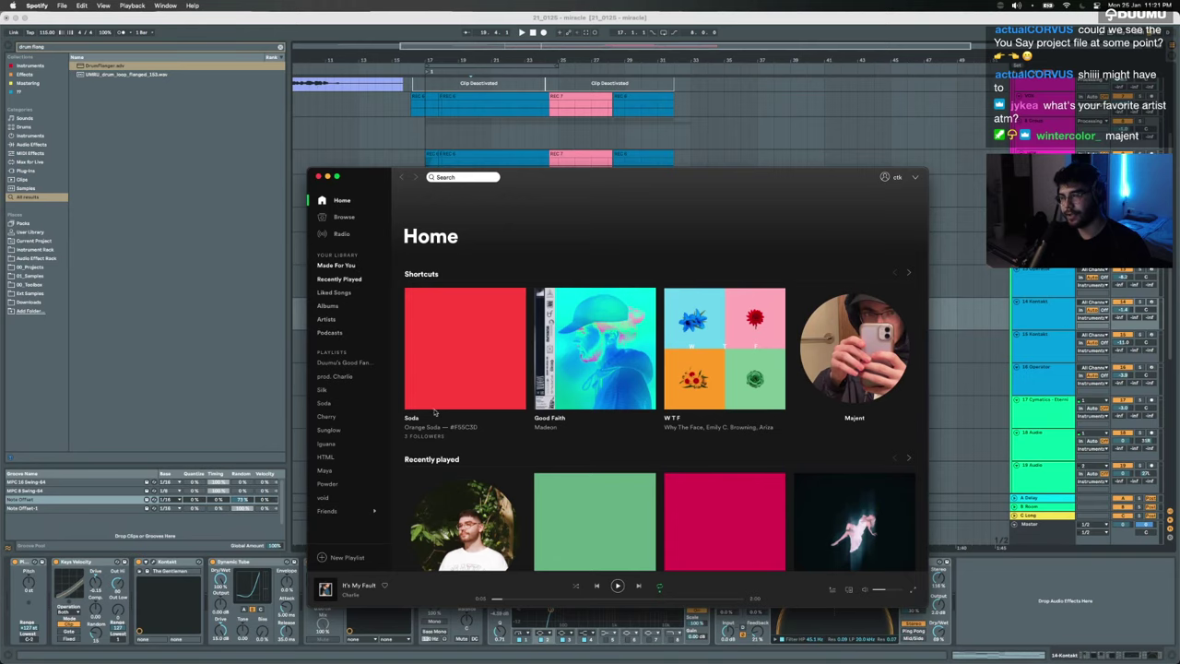
{"action": "left_click", "coordinate": [336, 265]}
{"action": "left_click", "coordinate": [803, 410]}
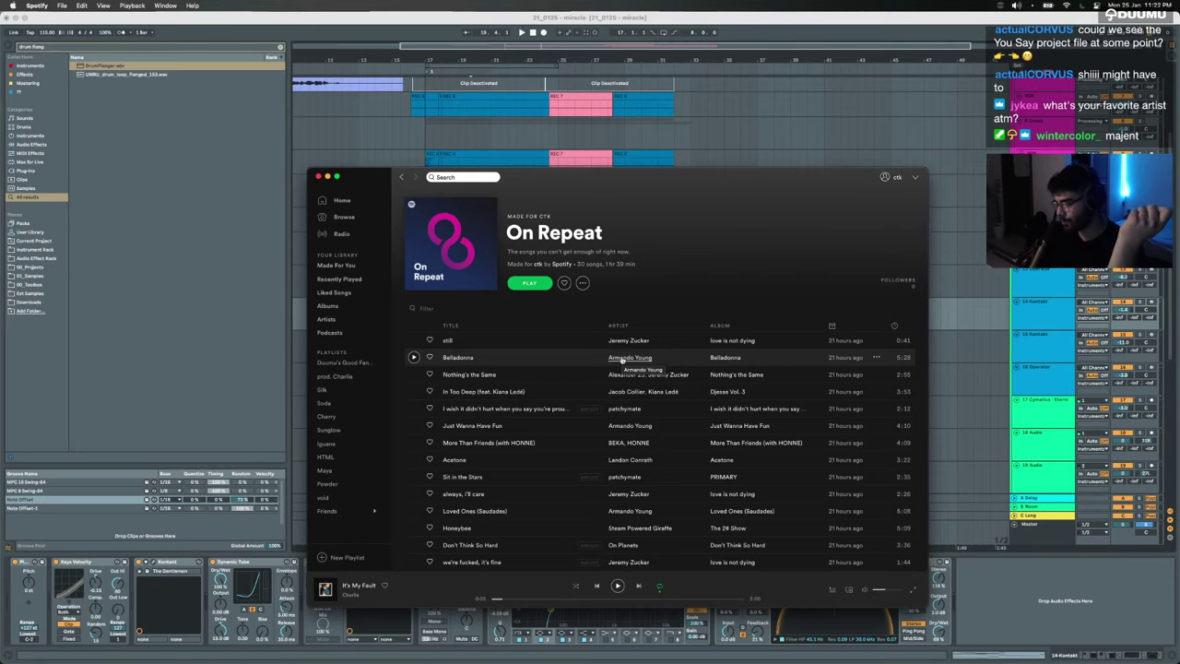
{"action": "left_click", "coordinate": [629, 358]}
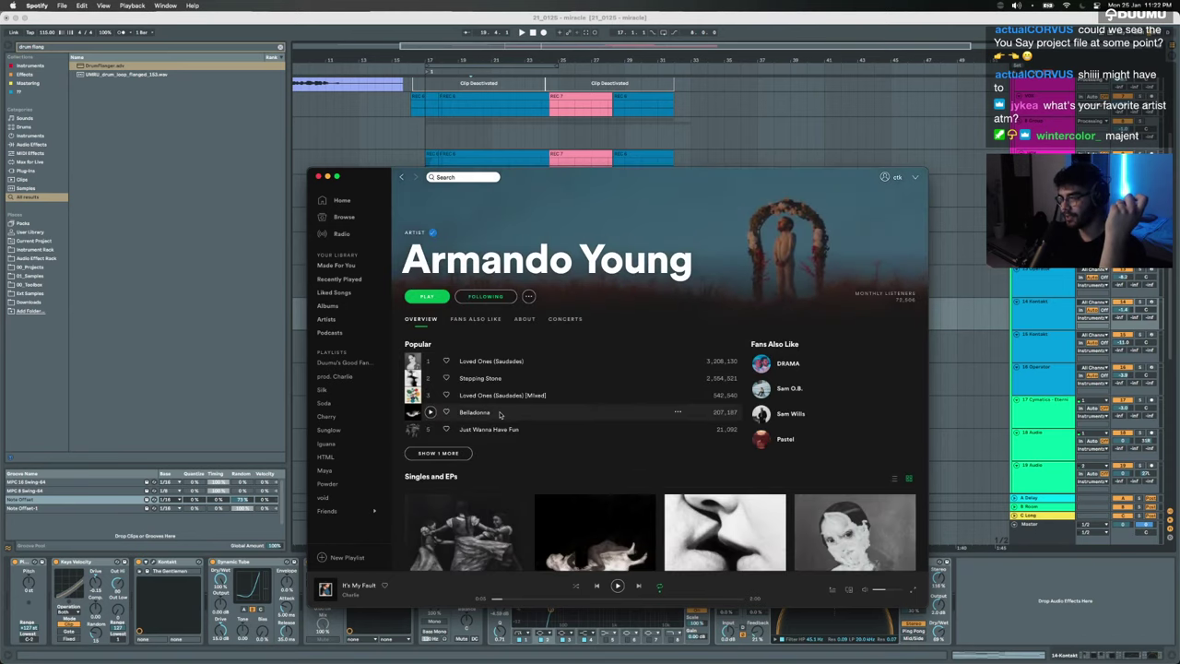
Step: Listen to parts of "Belladonna" and "Just Wanna Have Fun" from the artist's popular songs
{"action": "double_click", "coordinate": [494, 413]}
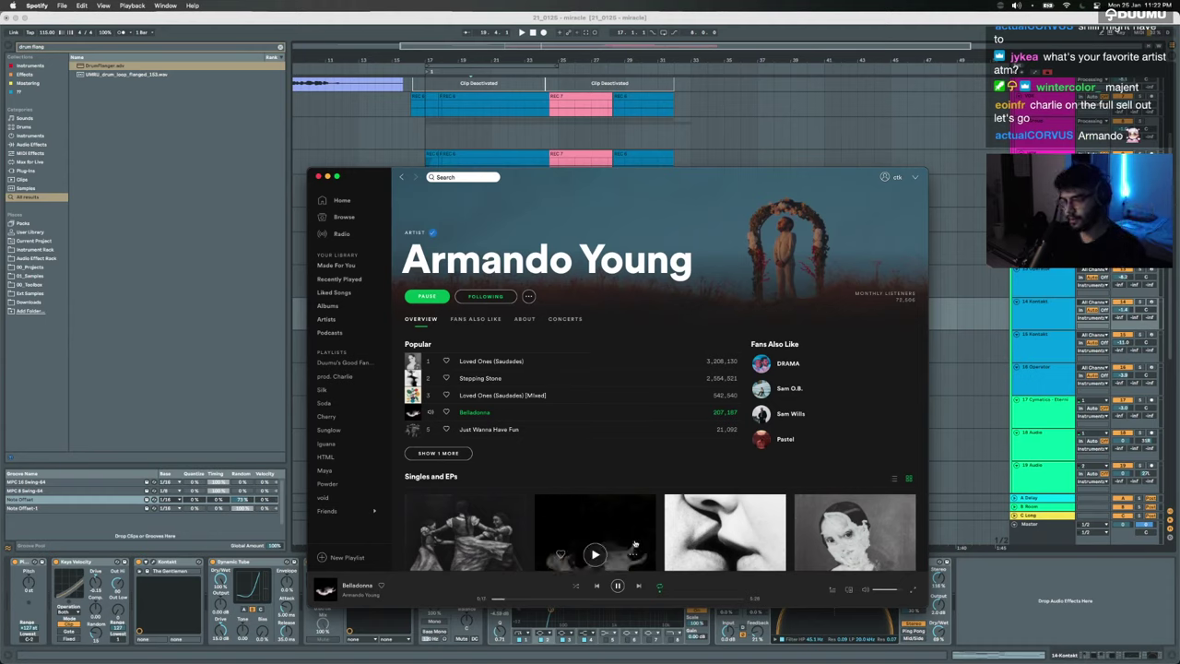
{"action": "left_click", "coordinate": [618, 586]}
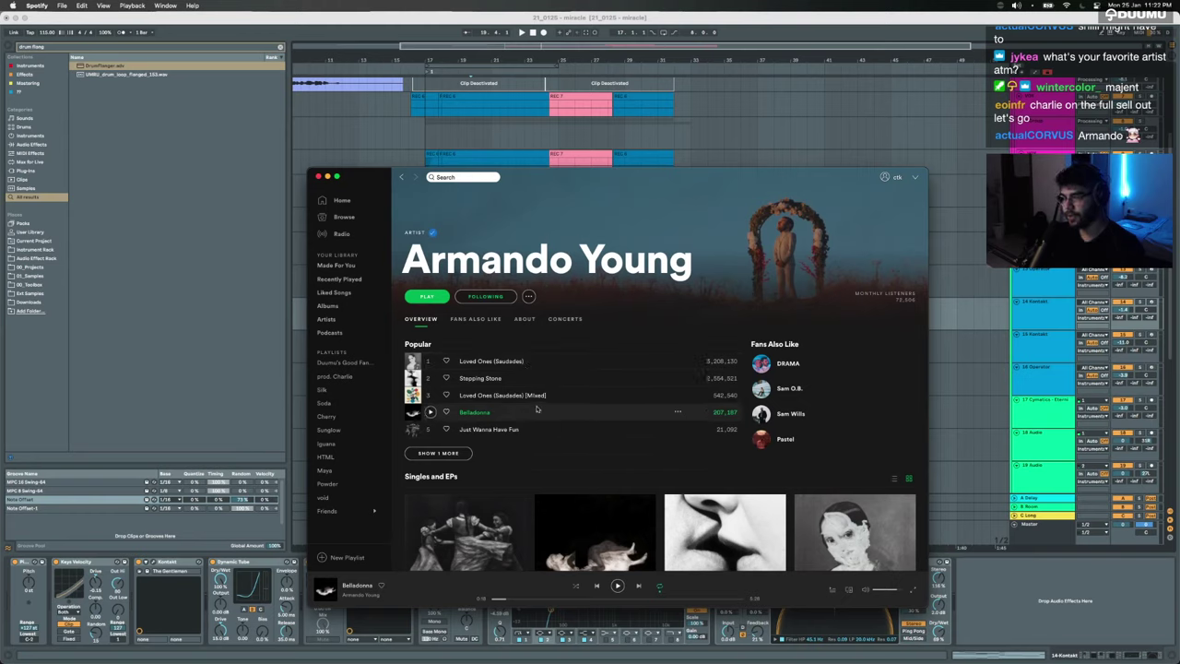
{"action": "double_click", "coordinate": [524, 430]}
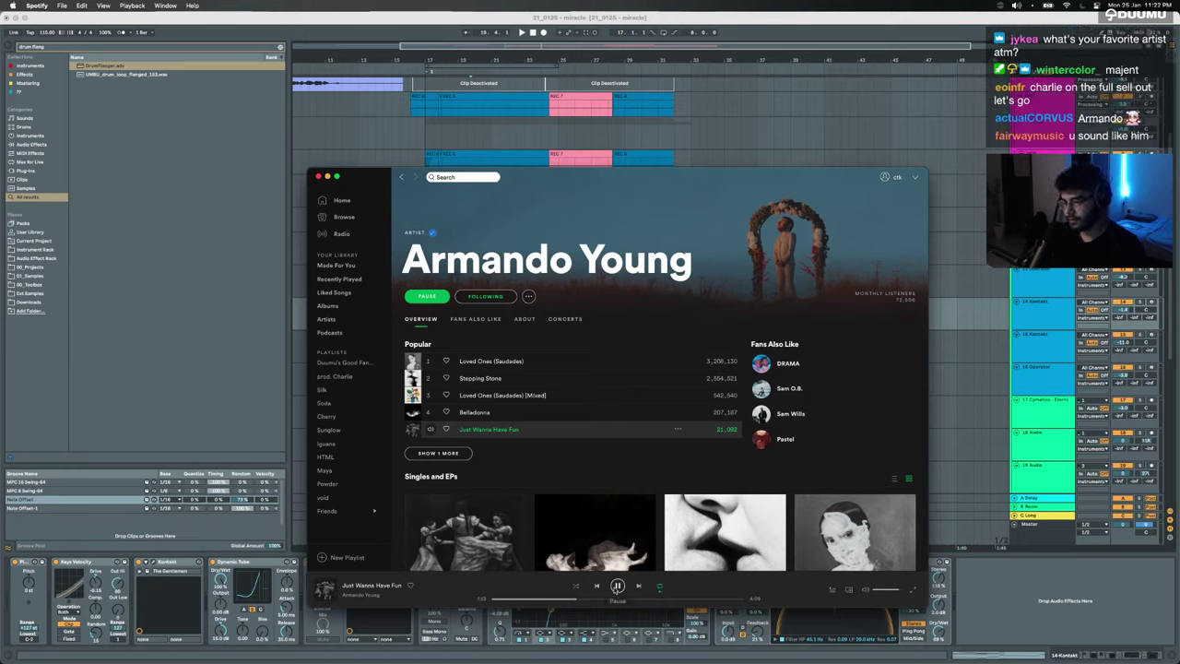
{"action": "left_click", "coordinate": [616, 587]}
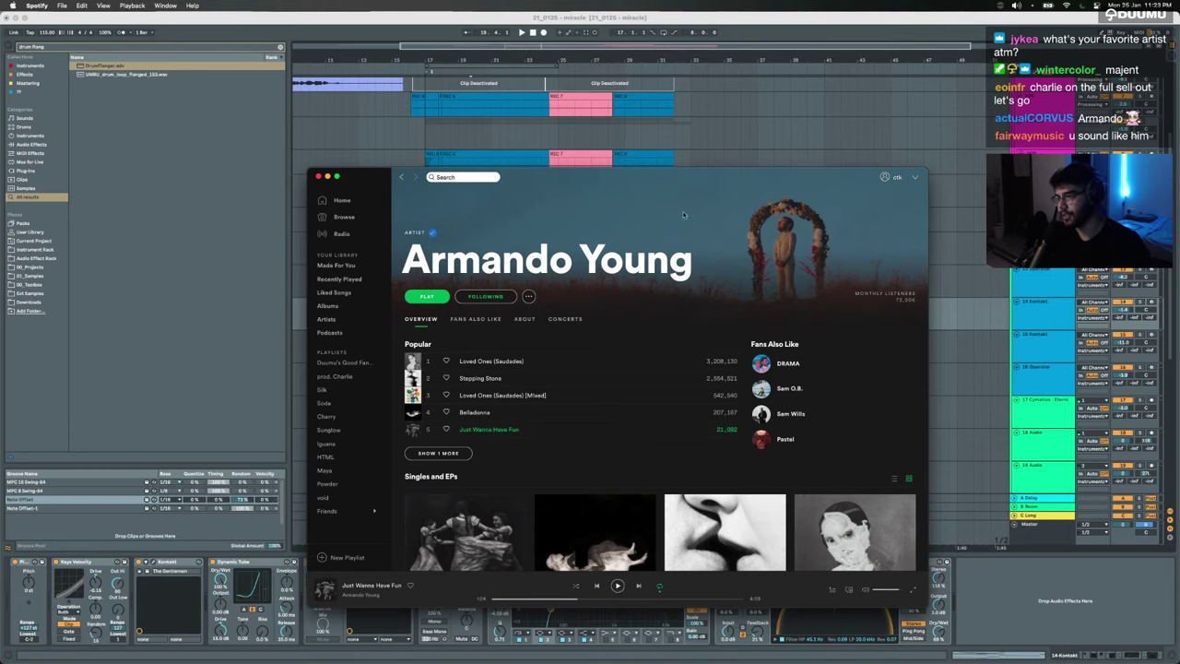
Step: Hide Spotify to return to Ableton Live, solo the Instruments group and play it from bar 17
{"action": "key", "text": "super+h"}
{"action": "left_click", "coordinate": [432, 220]}
{"action": "left_click", "coordinate": [400, 283]}
{"action": "scroll", "coordinate": [402, 284], "scroll_direction": "up", "scroll_amount": 3}
{"action": "scroll", "coordinate": [402, 284], "scroll_direction": "left", "scroll_amount": 1}
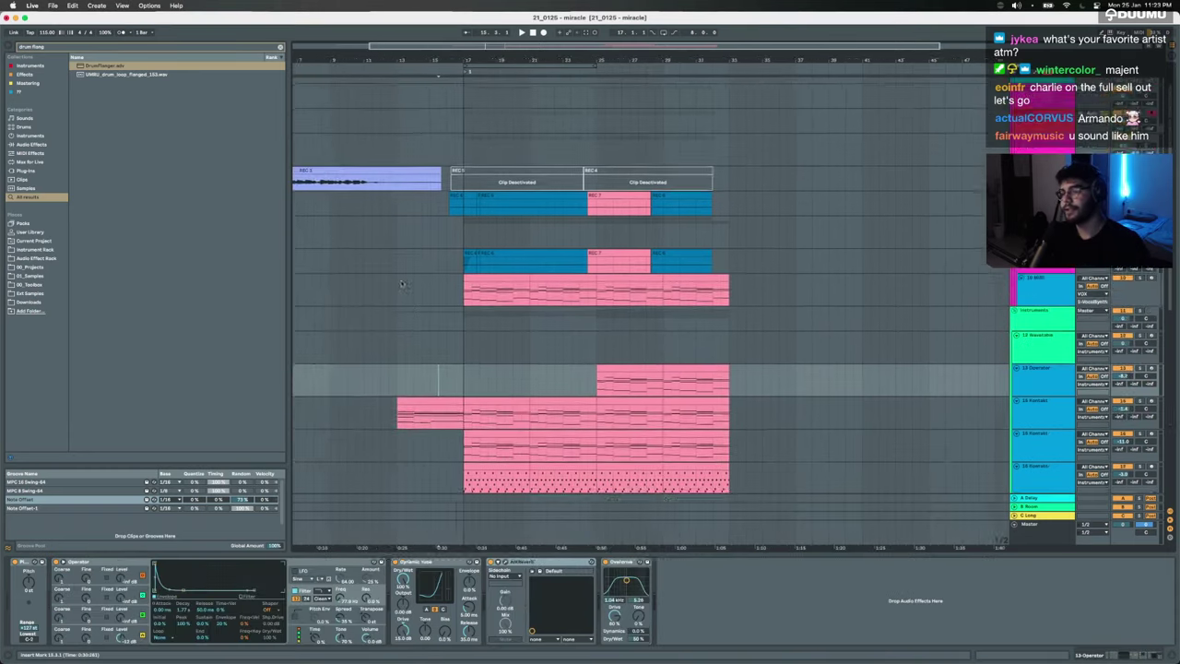
{"action": "left_click", "coordinate": [422, 321]}
{"action": "left_click", "coordinate": [480, 420]}
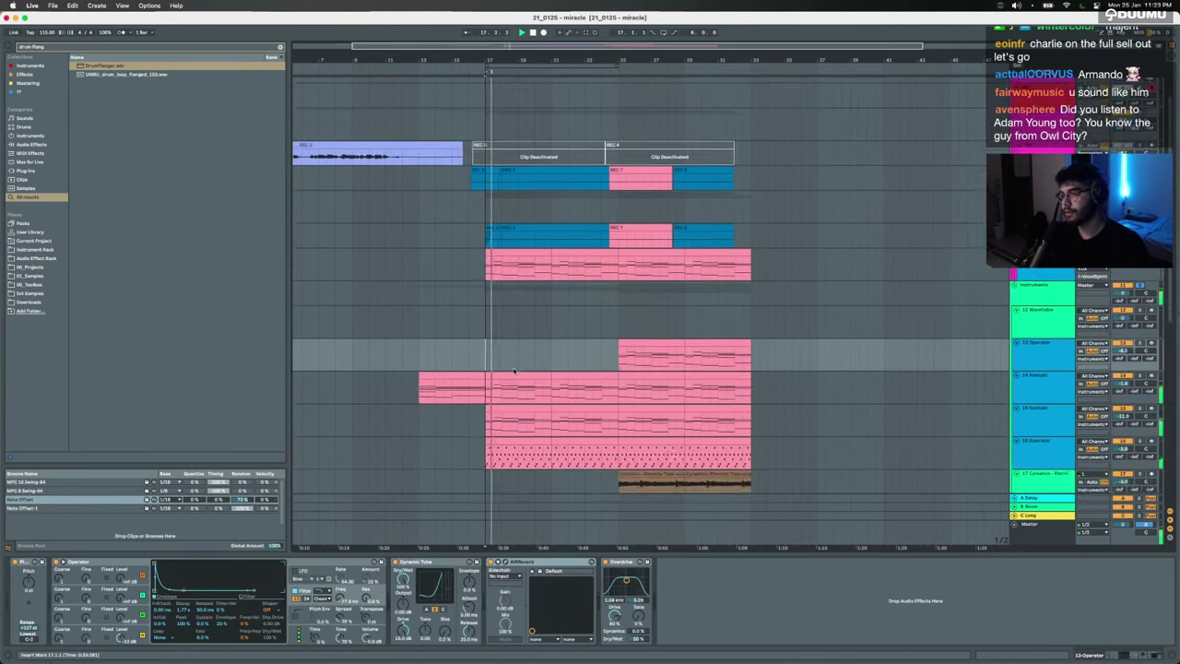
Step: Raise the 15-Kontakt track volume and shift its EQ Eight low-mid cut and the boost above it higher in frequency
{"action": "scroll", "coordinate": [1138, 346], "scroll_direction": "down", "scroll_amount": 5}
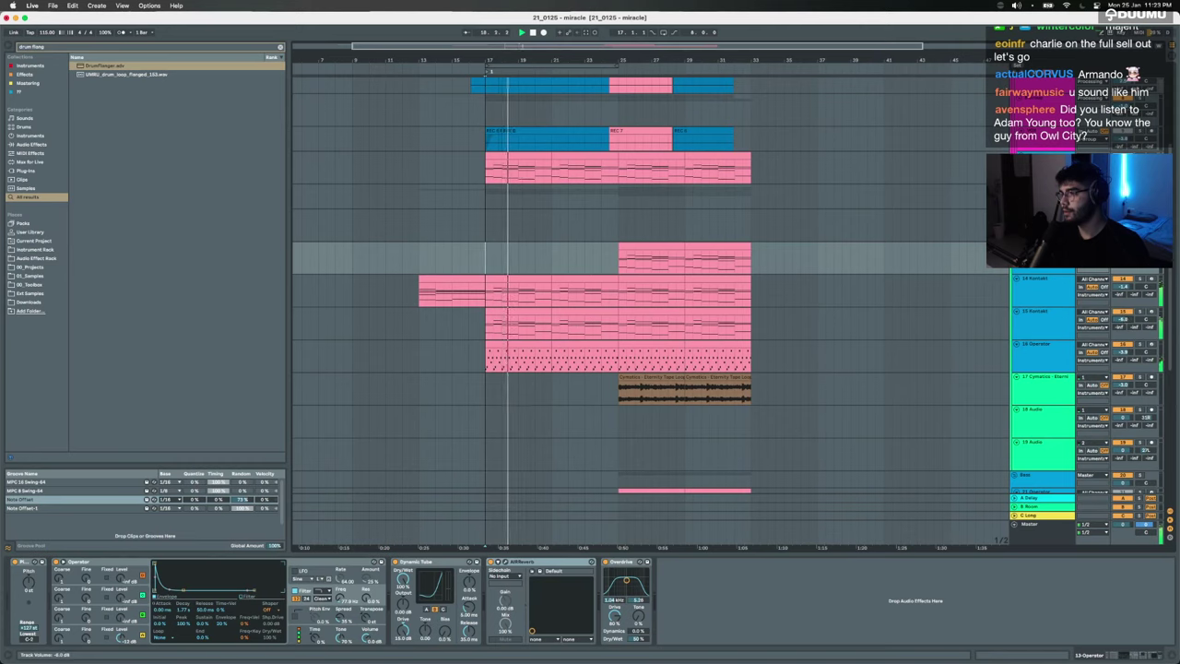
{"action": "left_click", "coordinate": [1044, 320]}
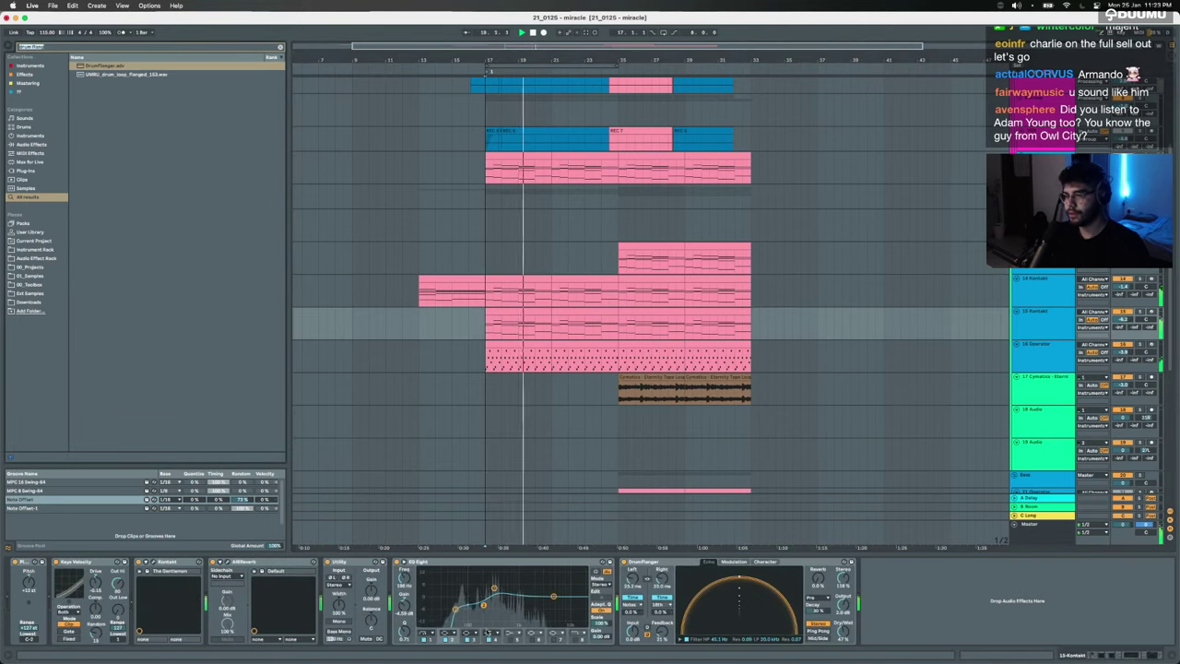
{"action": "left_click_drag", "start_coordinate": [525, 588], "coordinate": [491, 605]}
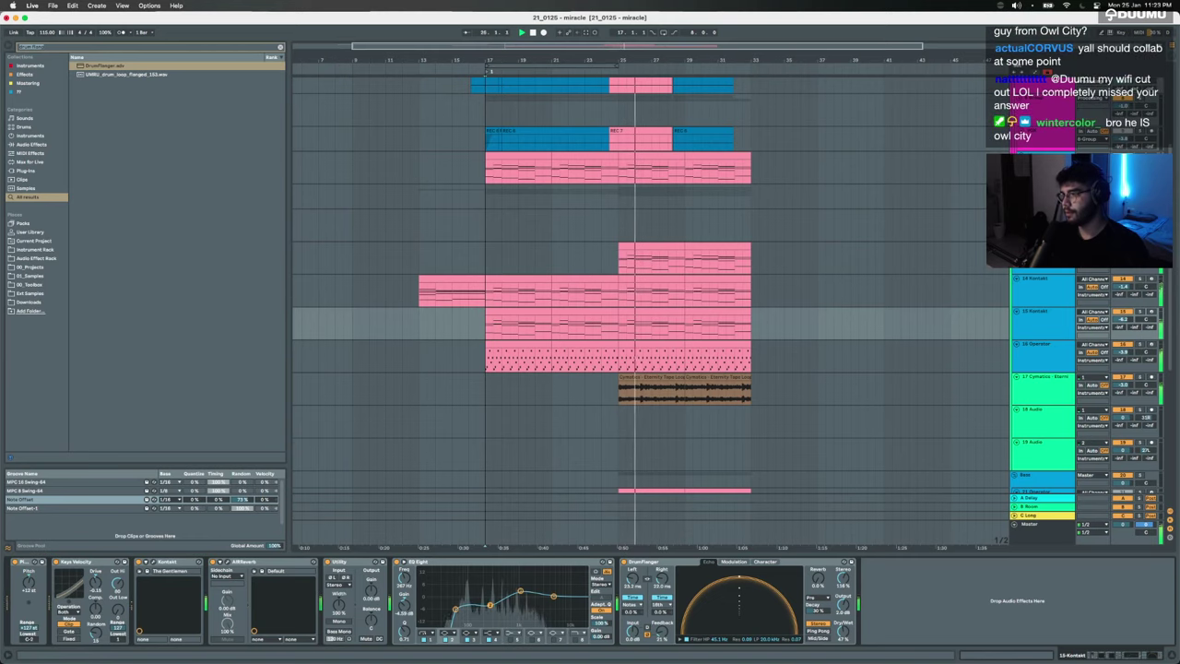
Step: Add an EQ Eight to 13-Operator, cut the low mids, slightly boost the mids and enable the low cut while playing from bar 25
{"action": "left_click", "coordinate": [656, 247]}
{"action": "key", "text": "space"}
{"action": "key", "text": "space"}
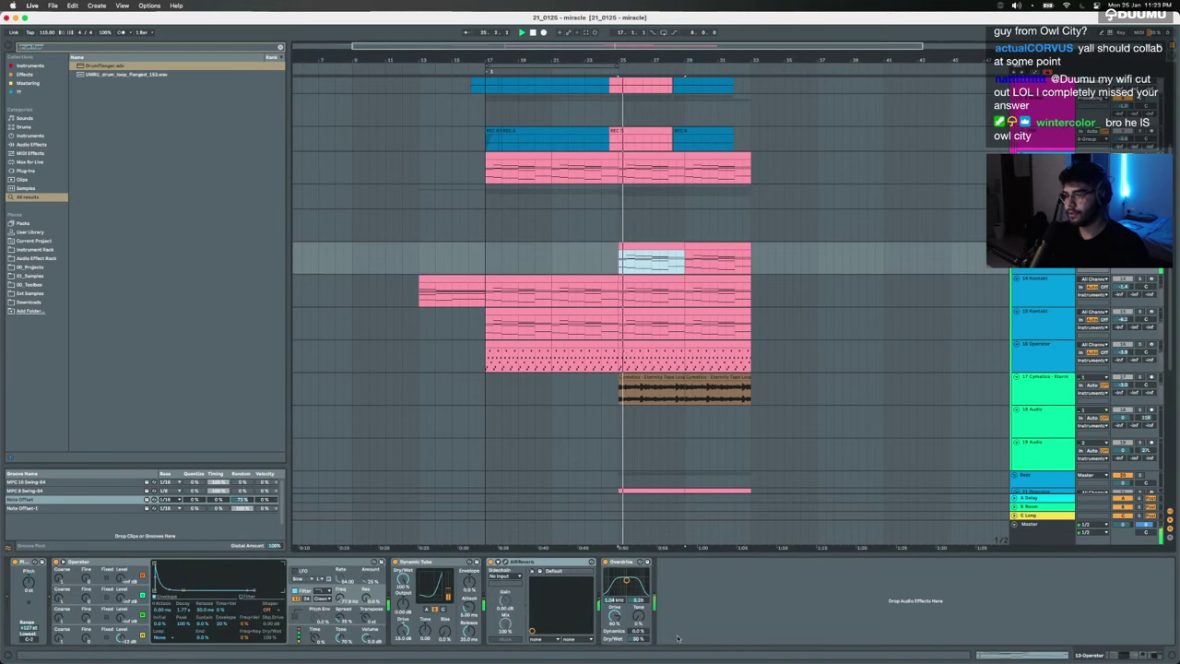
{"action": "type", "text": "eq"}
{"action": "key", "text": "Return"}
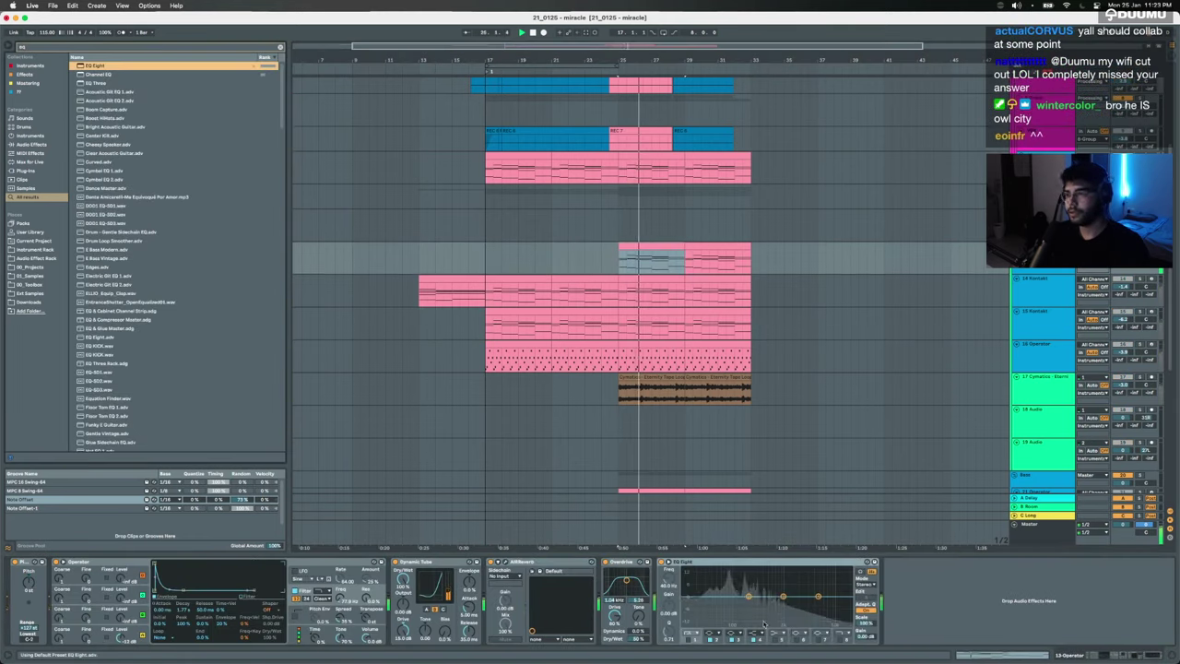
{"action": "left_click_drag", "start_coordinate": [727, 602], "coordinate": [768, 593]}
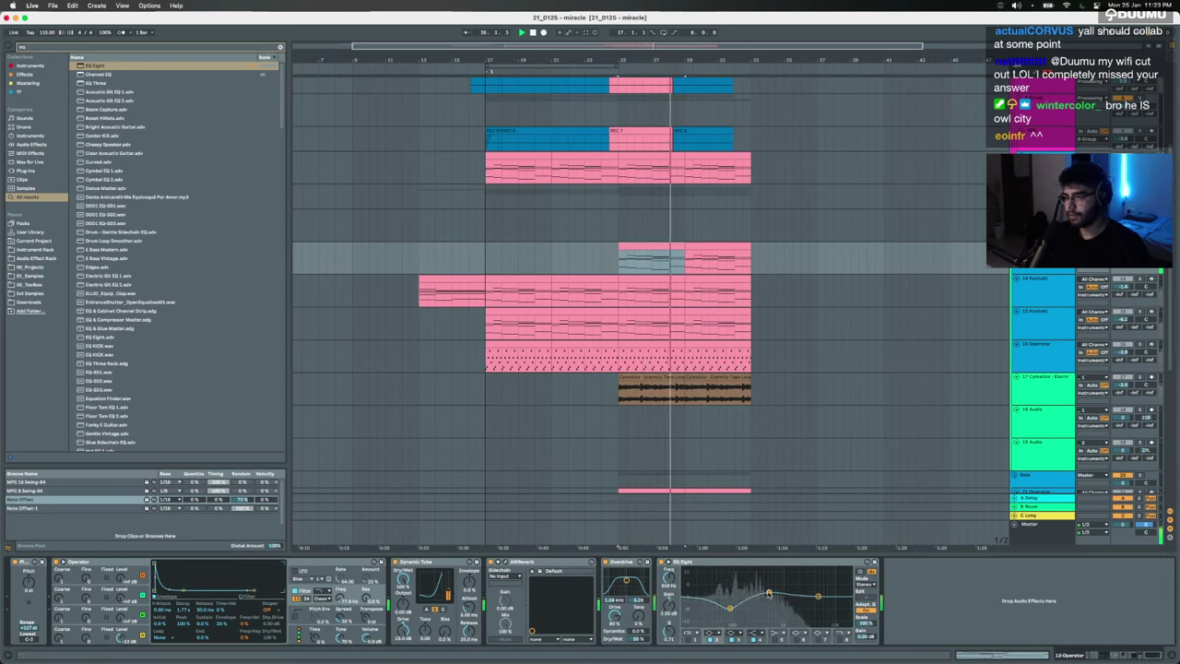
{"action": "left_click", "coordinate": [688, 640]}
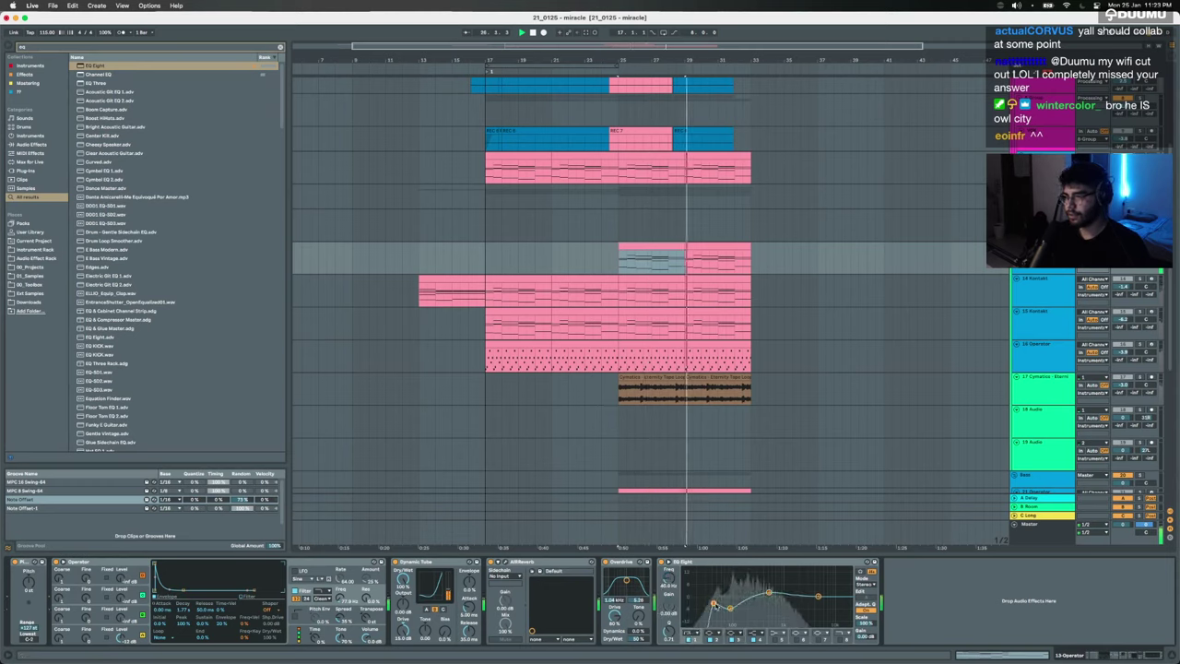
Step: Cut the low mids with two bands in the Instruments group's EQ Eight while playing from bar 25
{"action": "key", "text": "space"}
{"action": "left_click", "coordinate": [617, 203]}
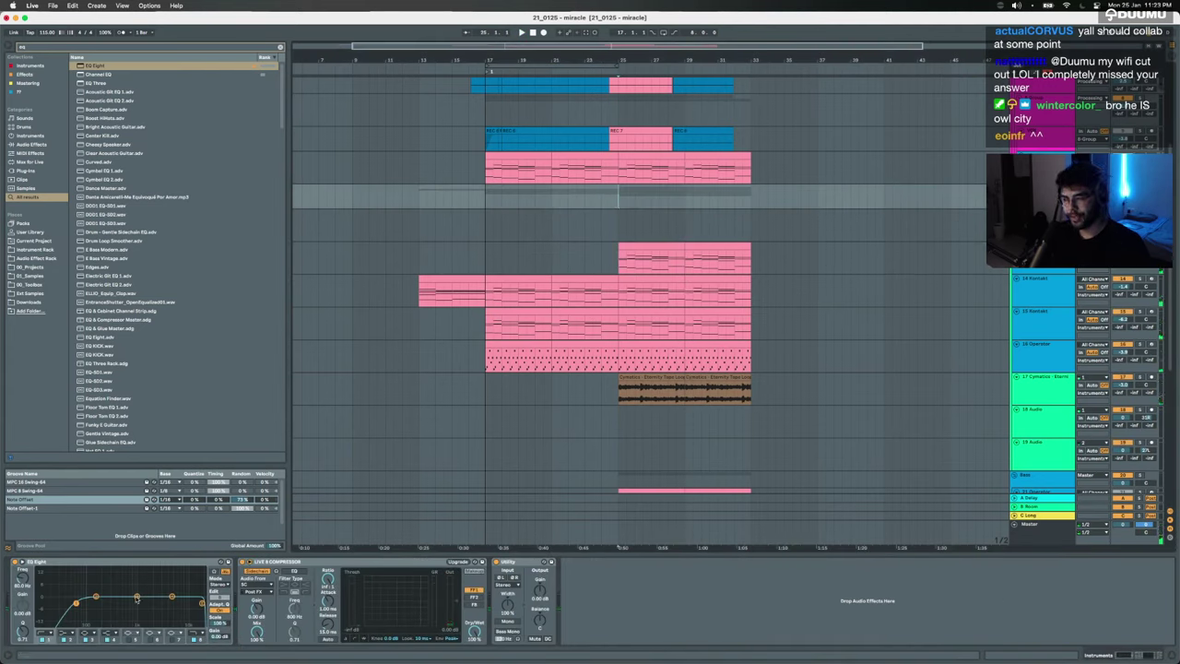
{"action": "key", "text": "space"}
{"action": "left_click_drag", "start_coordinate": [138, 598], "coordinate": [92, 602]}
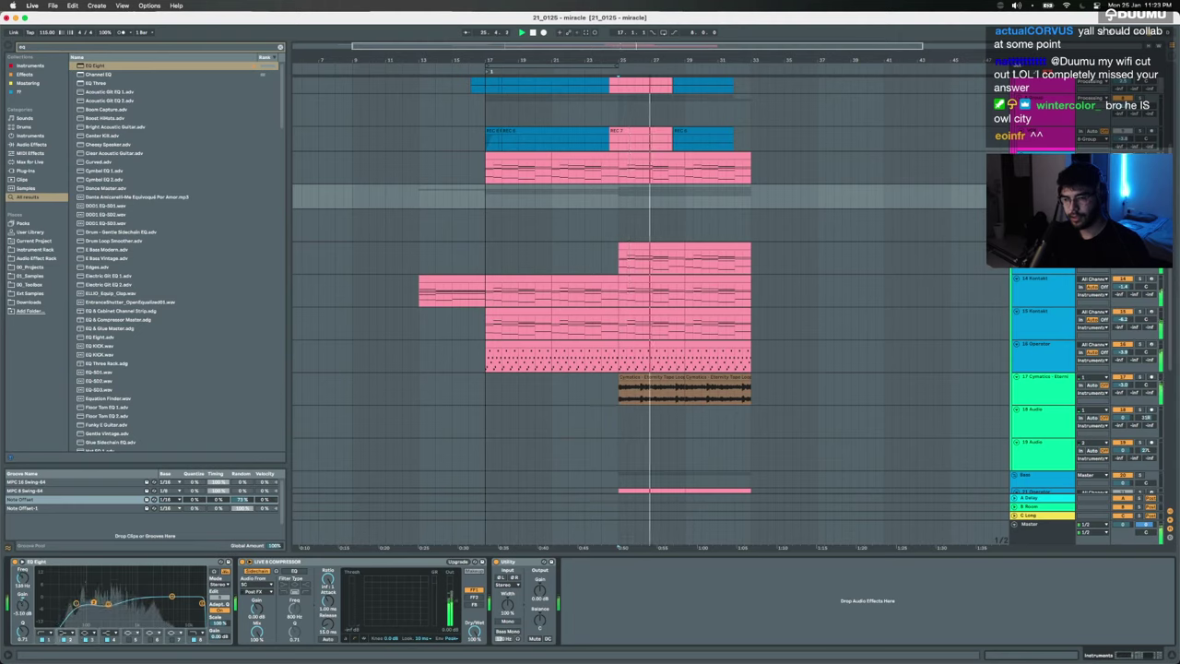
{"action": "left_click", "coordinate": [108, 604]}
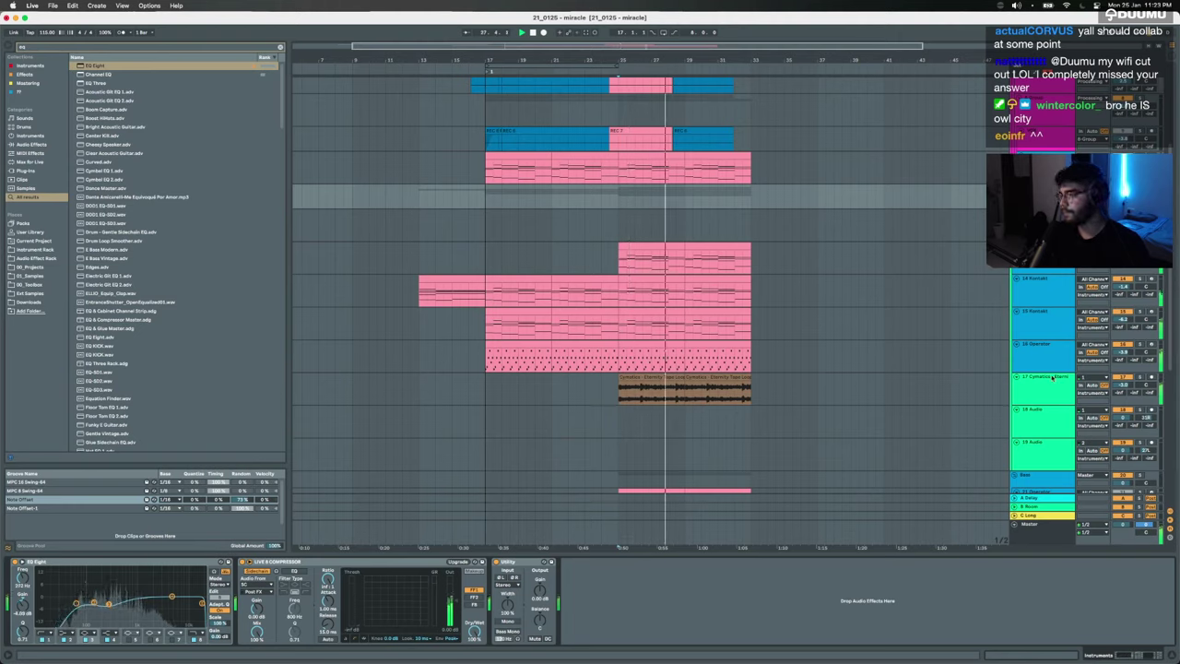
Step: Stop playback, solo 15-Kontakt and duplicate the track with its clips and effects
{"action": "left_click", "coordinate": [696, 327]}
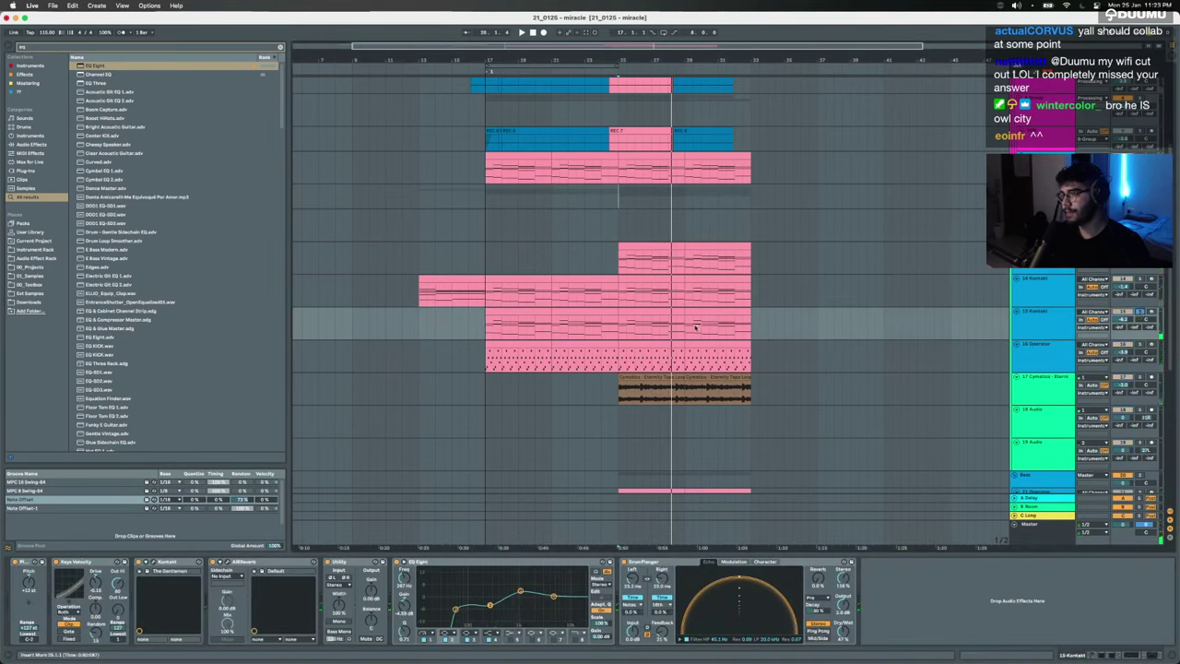
{"action": "left_click_drag", "start_coordinate": [686, 327], "coordinate": [620, 328]}
{"action": "left_click", "coordinate": [1020, 321]}
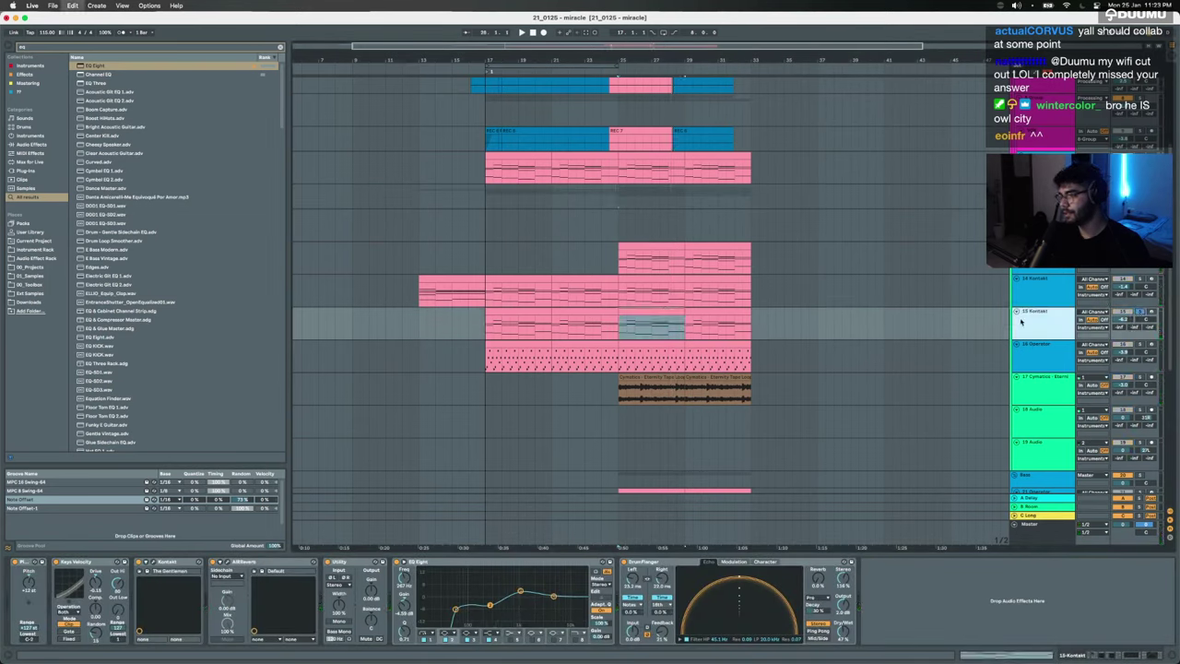
{"action": "key", "text": "super+j"}
{"action": "right_click", "coordinate": [1042, 349]}
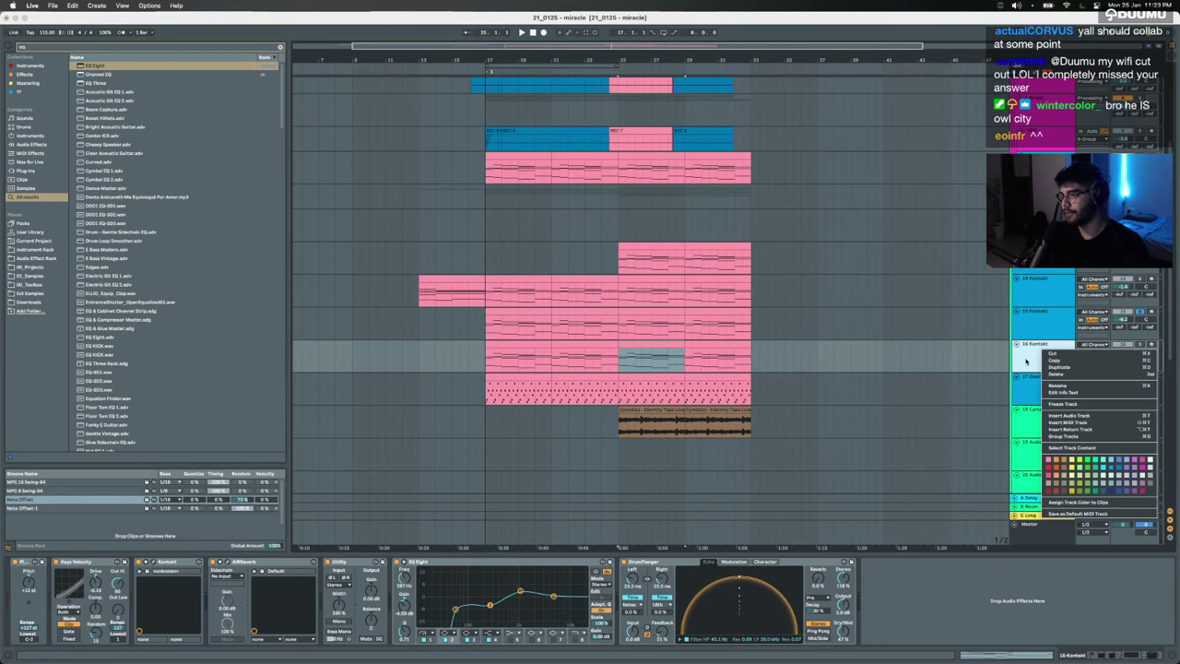
{"action": "left_click", "coordinate": [1026, 360]}
Step: Delete the clips on the duplicated 16-Kontakt track except the four-bar clip at bar 25
{"action": "left_click", "coordinate": [583, 343]}
{"action": "left_click", "coordinate": [492, 344], "text": "shift"}
{"action": "key", "text": "Delete"}
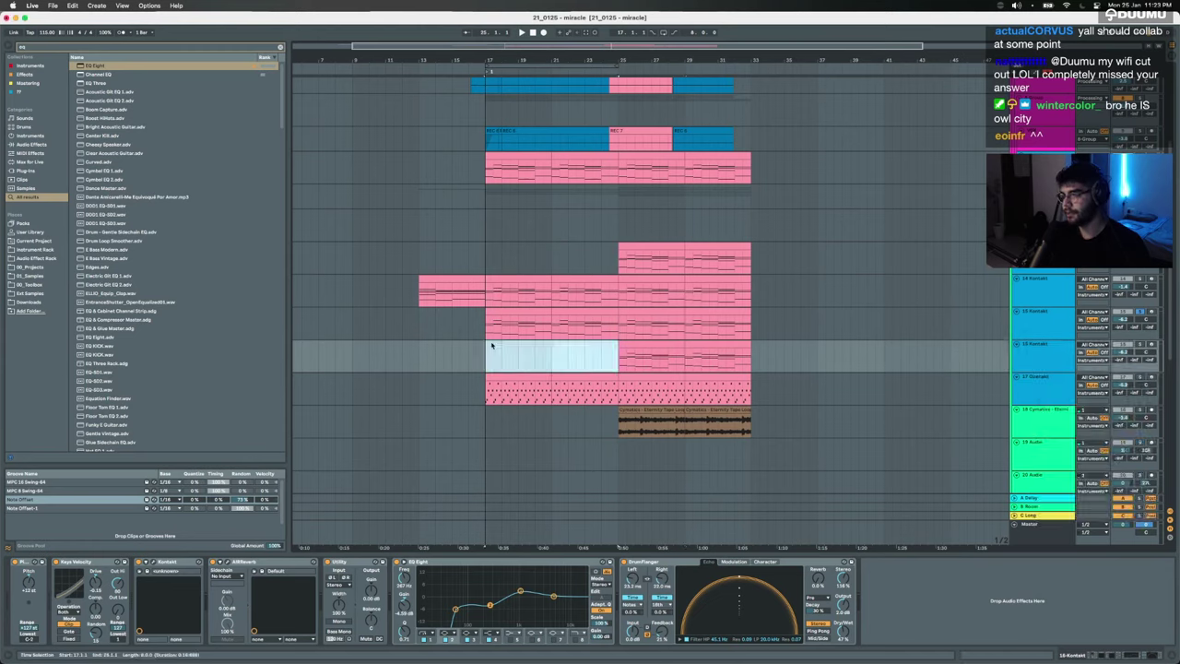
{"action": "left_click", "coordinate": [712, 346]}
{"action": "left_click_drag", "start_coordinate": [713, 346], "coordinate": [674, 346]}
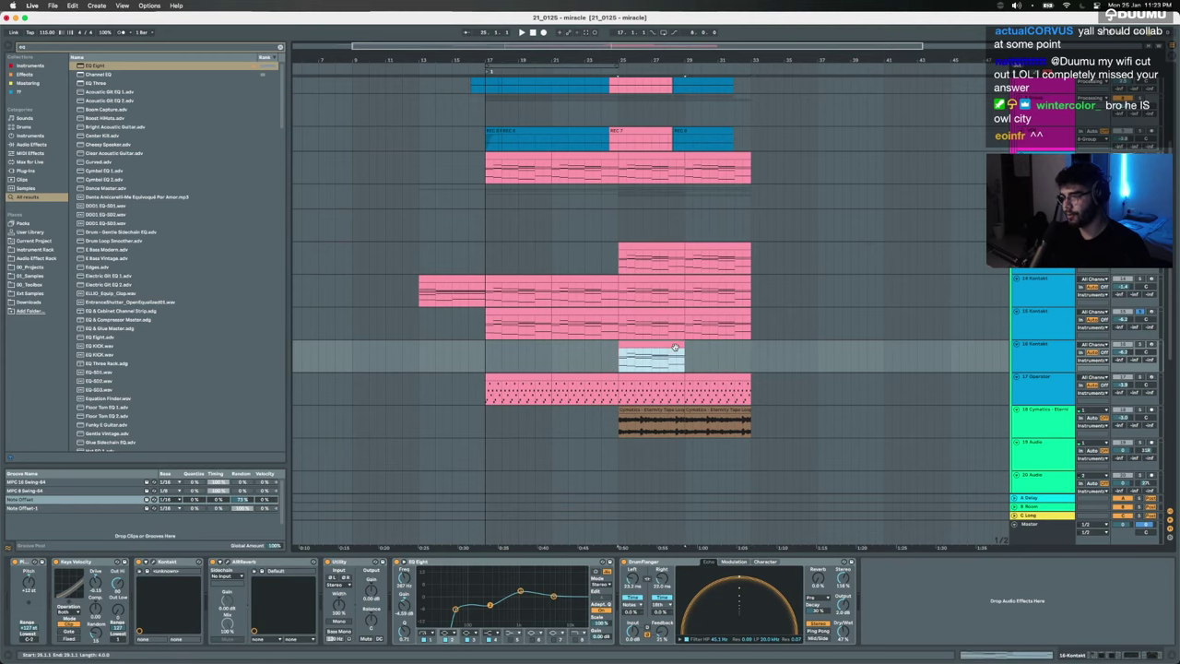
Step: Open the bar 25 clip on 16-Kontakt for note editing and solo 16-Kontakt instead of 15-Kontakt
{"action": "double_click", "coordinate": [674, 347]}
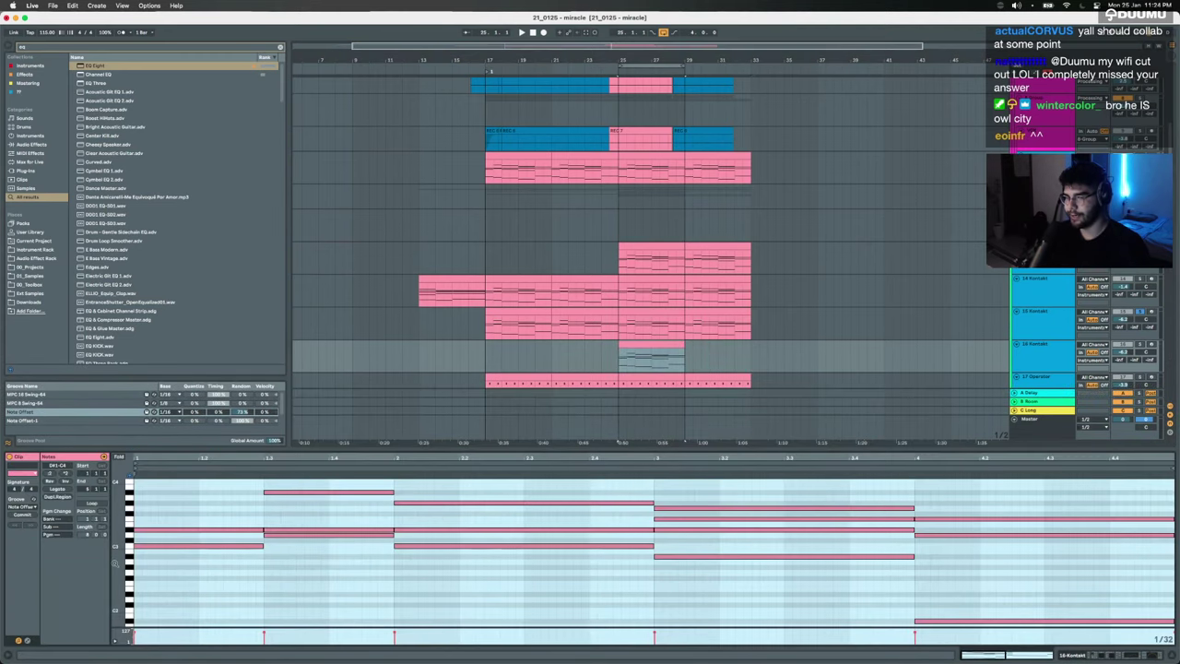
{"action": "left_click_drag", "start_coordinate": [117, 543], "coordinate": [78, 544]}
{"action": "left_click", "coordinate": [230, 576]}
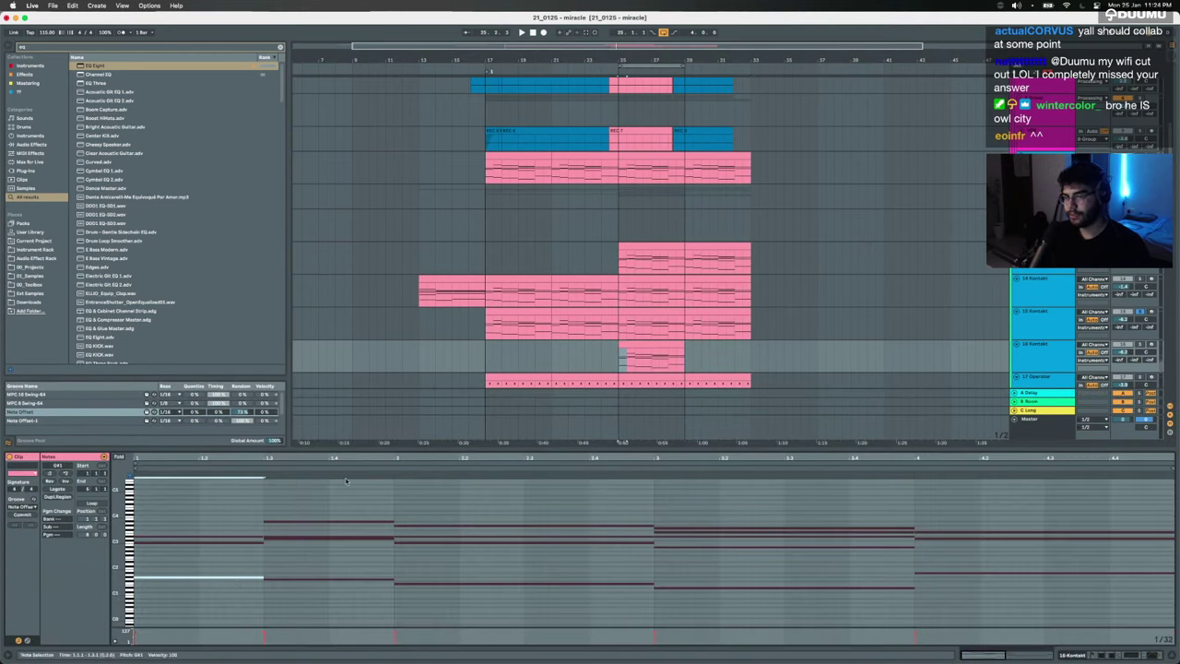
{"action": "left_click", "coordinate": [1141, 305]}
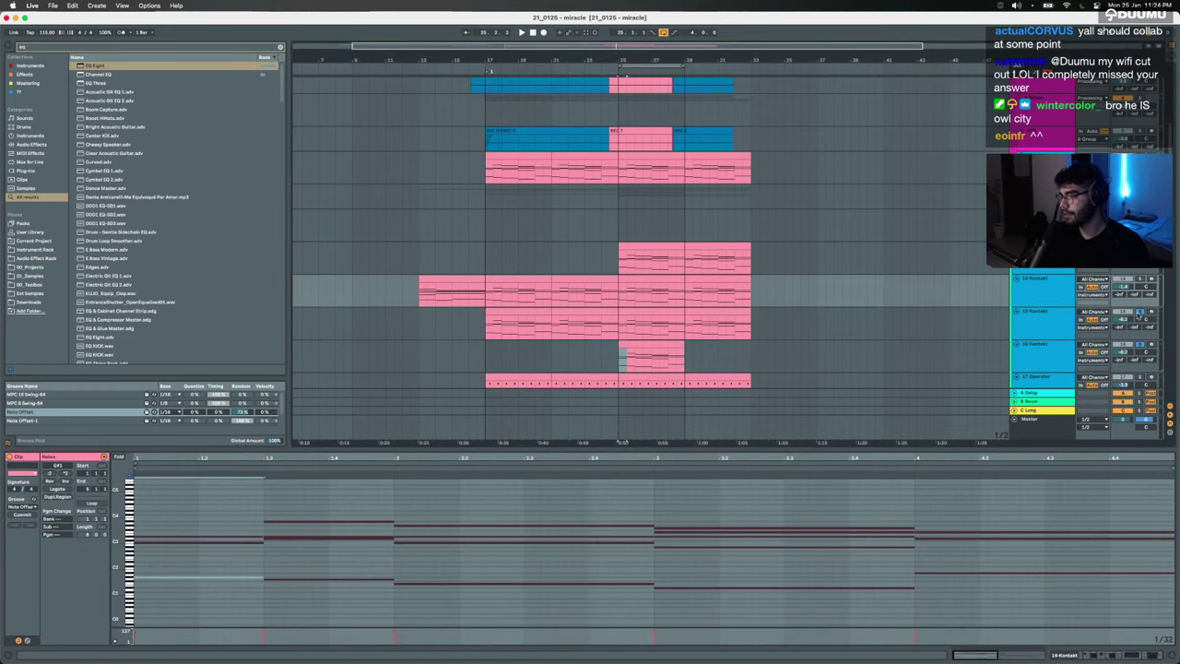
{"action": "left_click", "coordinate": [627, 346]}
Step: Audition the bass note under each chord of the 16-Kontakt clip
{"action": "left_click_drag", "start_coordinate": [235, 556], "coordinate": [237, 613]}
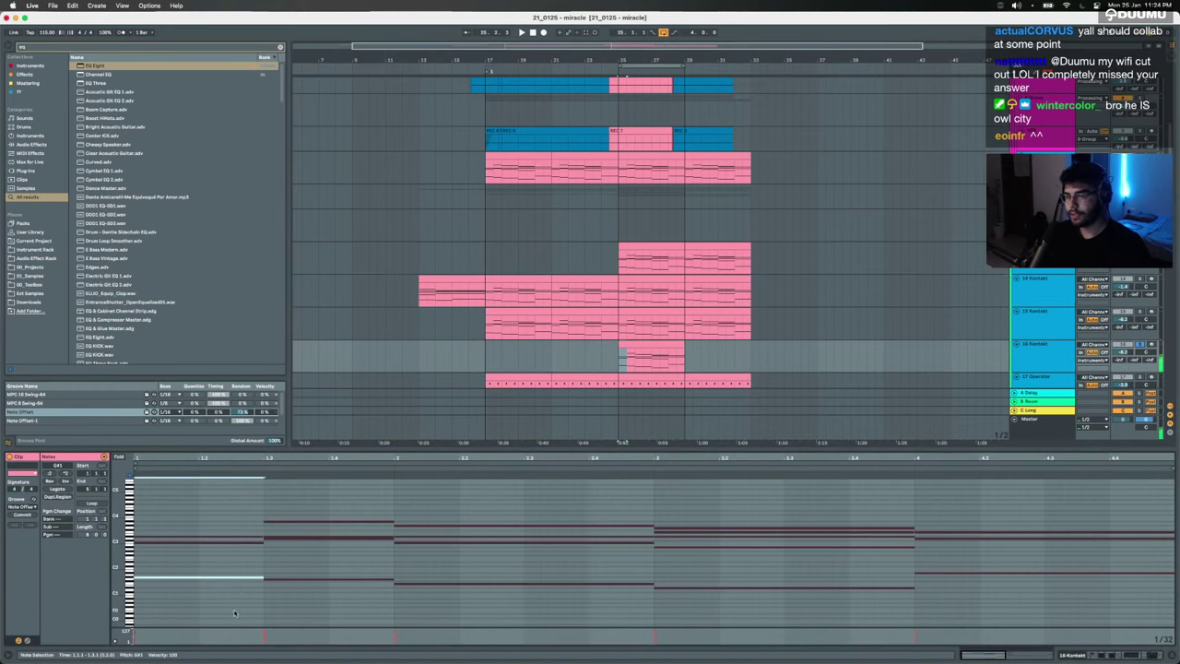
{"action": "left_click_drag", "start_coordinate": [320, 550], "coordinate": [323, 600]}
{"action": "left_click_drag", "start_coordinate": [447, 544], "coordinate": [448, 608]}
{"action": "key", "text": "super+d"}
{"action": "key", "text": "super+d"}
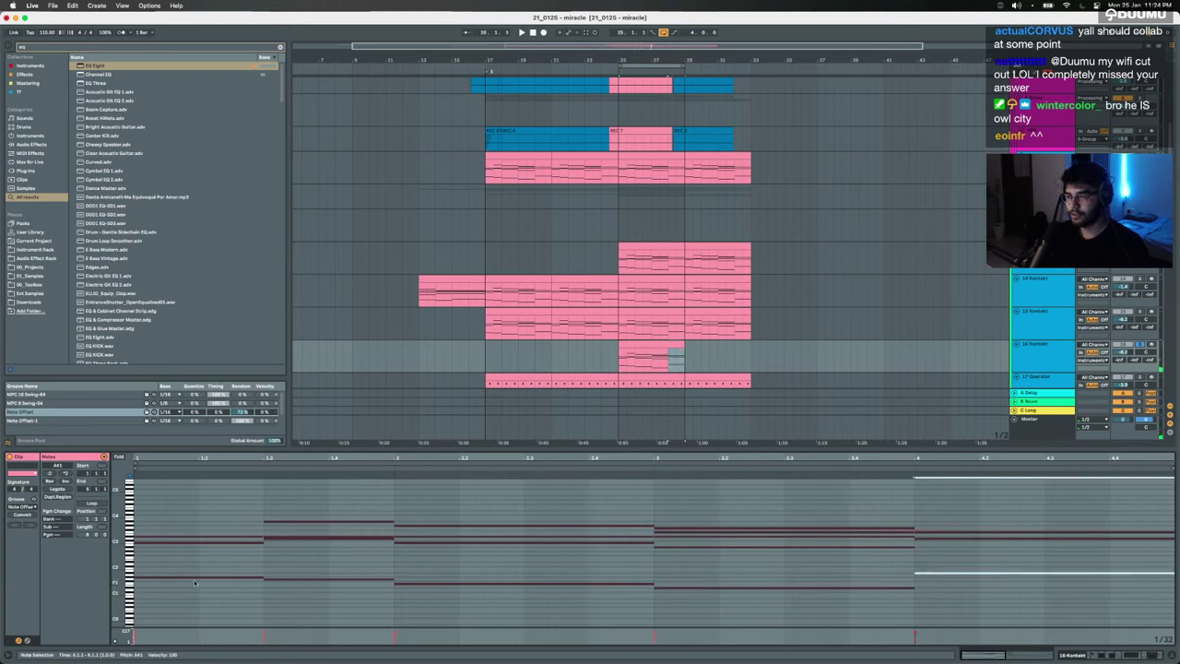
{"action": "left_click_drag", "start_coordinate": [195, 559], "coordinate": [197, 618]}
{"action": "left_click_drag", "start_coordinate": [282, 558], "coordinate": [283, 621]}
{"action": "left_click", "coordinate": [443, 626]}
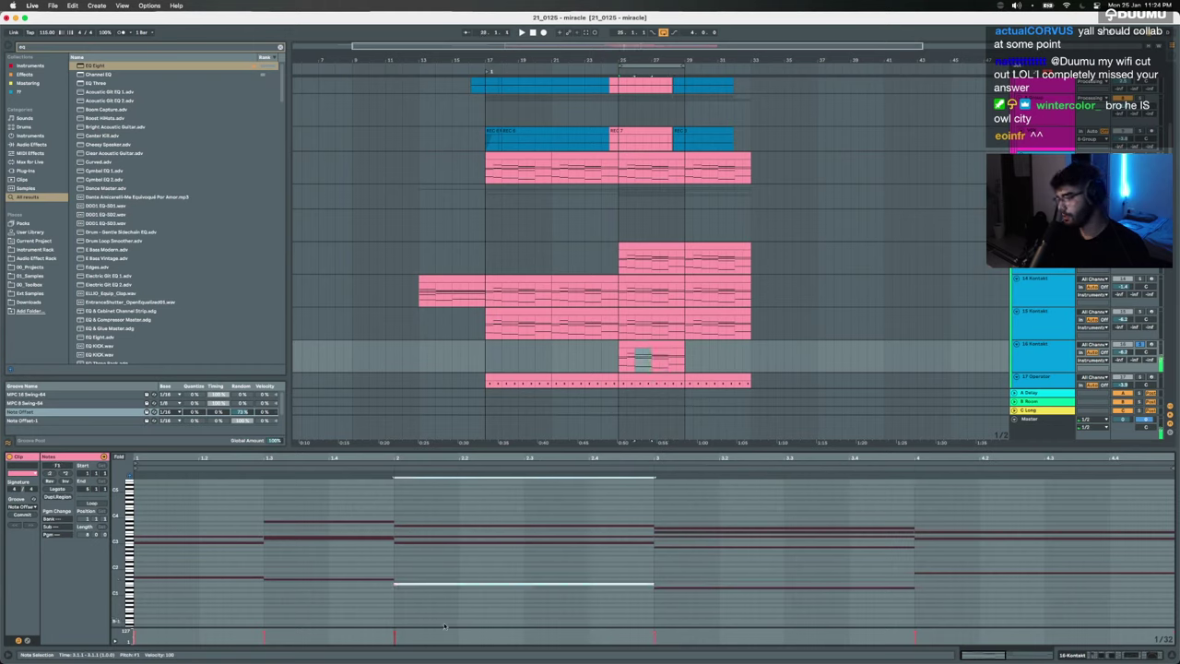
{"action": "left_click_drag", "start_coordinate": [737, 557], "coordinate": [740, 615]}
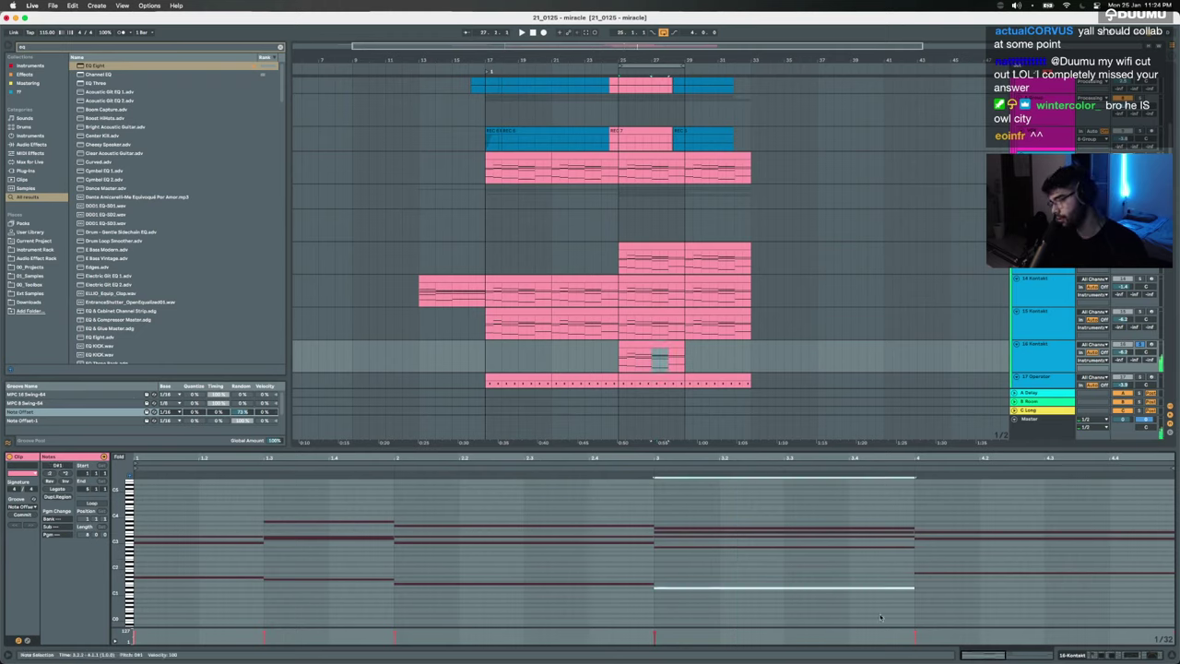
{"action": "left_click", "coordinate": [923, 574]}
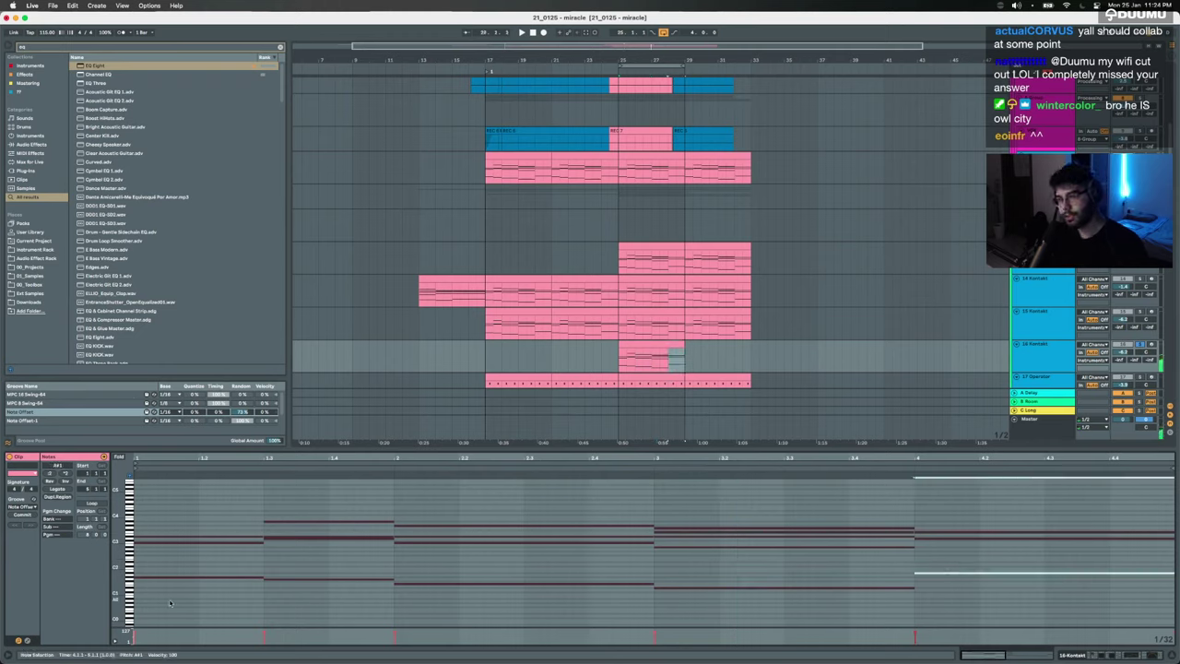
Step: Audition the lowest note above the bass in each chord of the 16-Kontakt clip
{"action": "left_click", "coordinate": [217, 544]}
{"action": "left_click", "coordinate": [332, 539]}
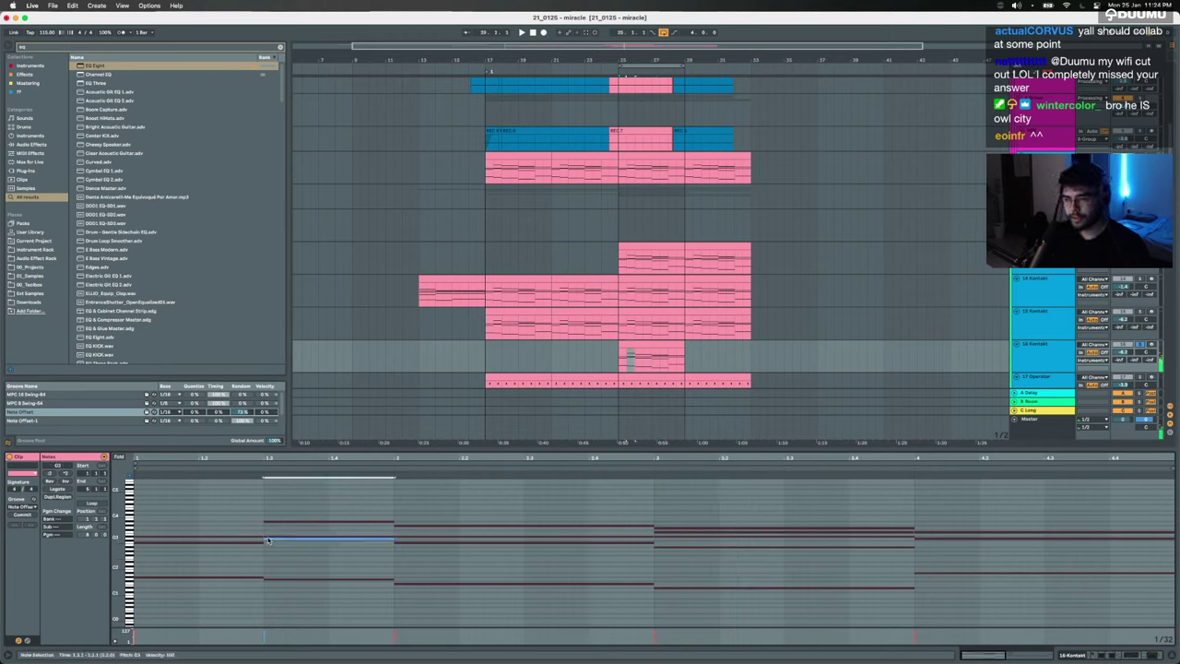
{"action": "left_click", "coordinate": [421, 537]}
{"action": "left_click", "coordinate": [884, 545]}
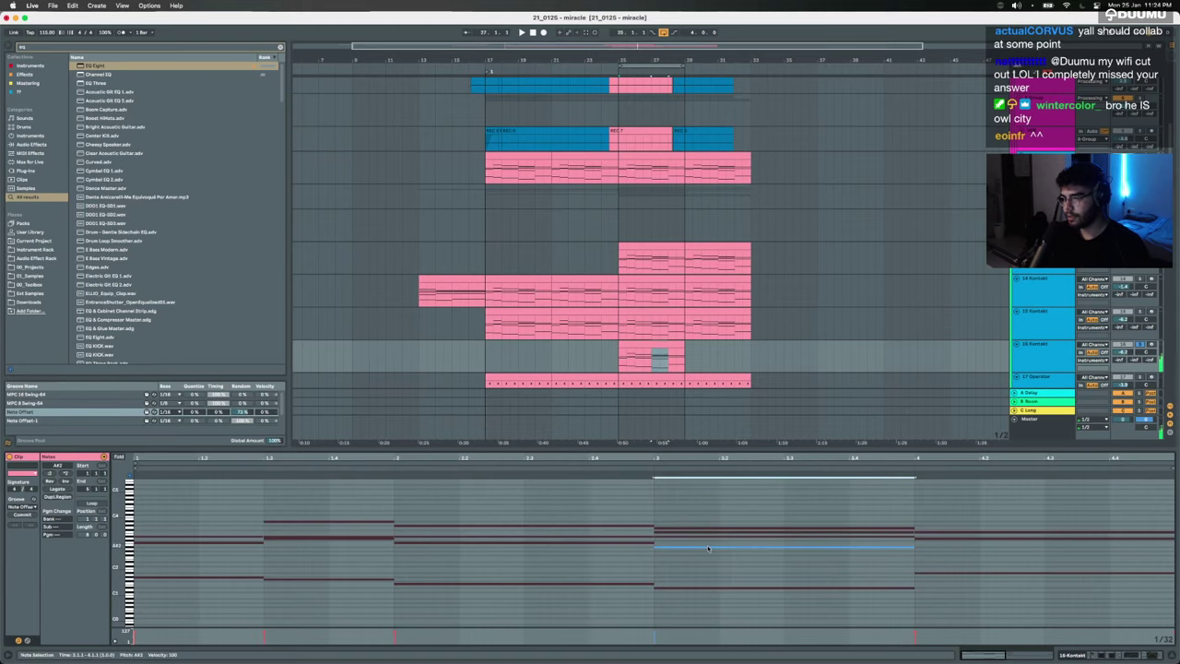
{"action": "left_click", "coordinate": [921, 541]}
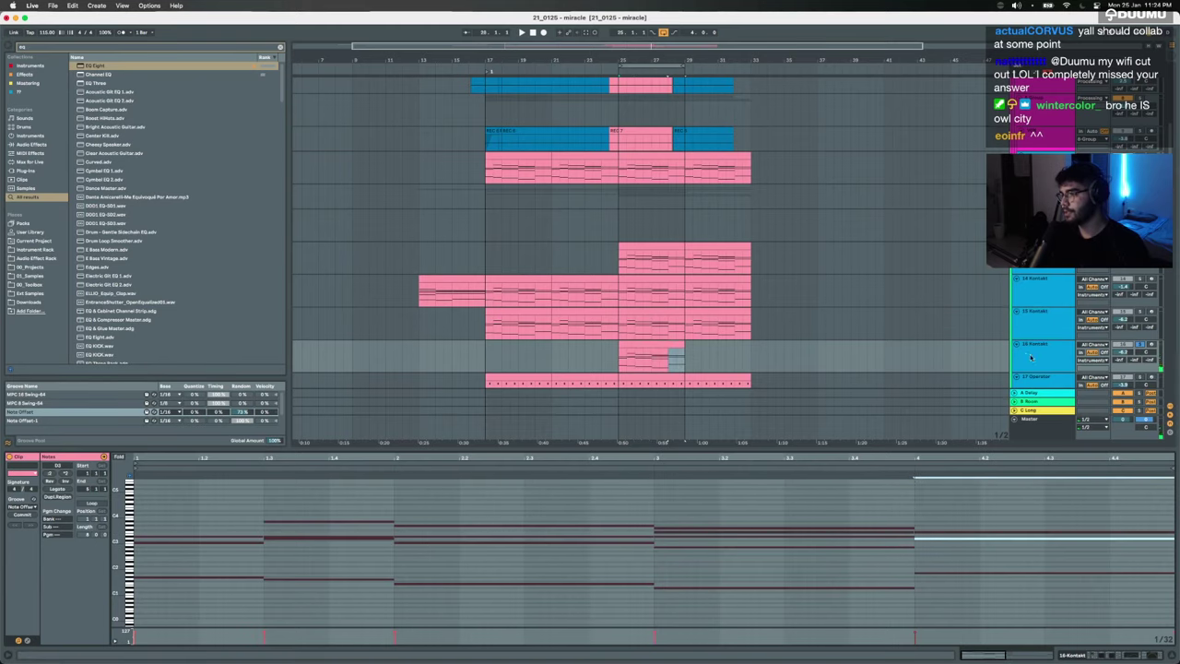
Step: Insert three empty audio tracks directly below 16-Kontakt
{"action": "key", "text": "super+t"}
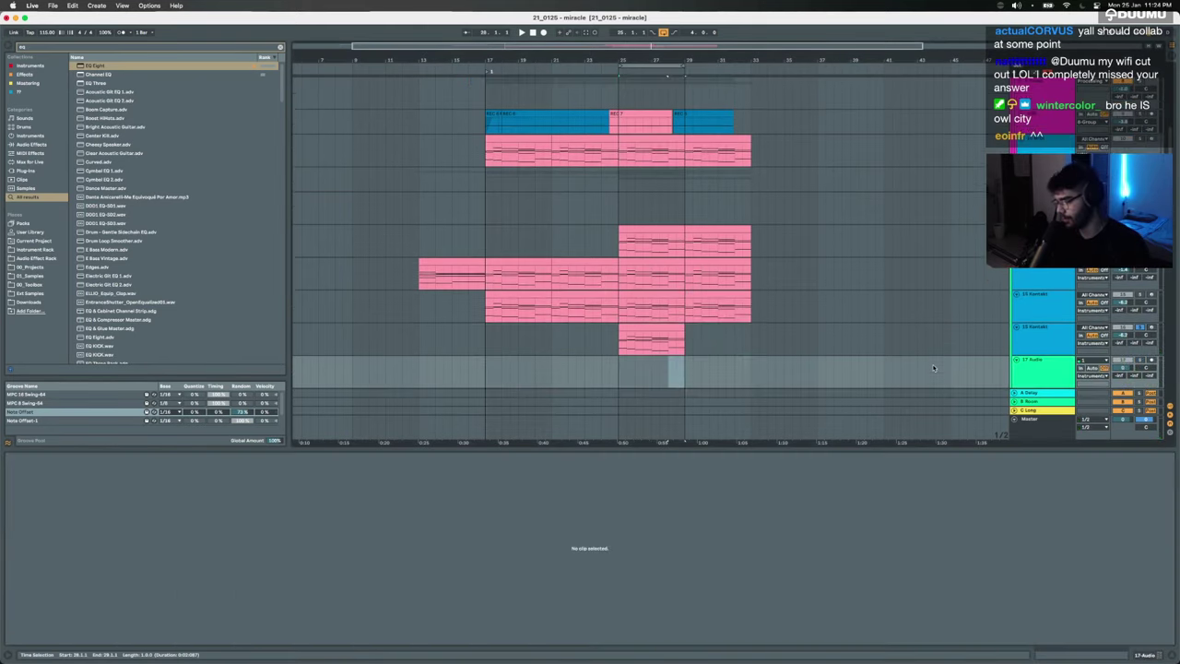
{"action": "left_click", "coordinate": [1032, 384]}
{"action": "scroll", "coordinate": [1049, 312], "scroll_direction": "down", "scroll_amount": 3}
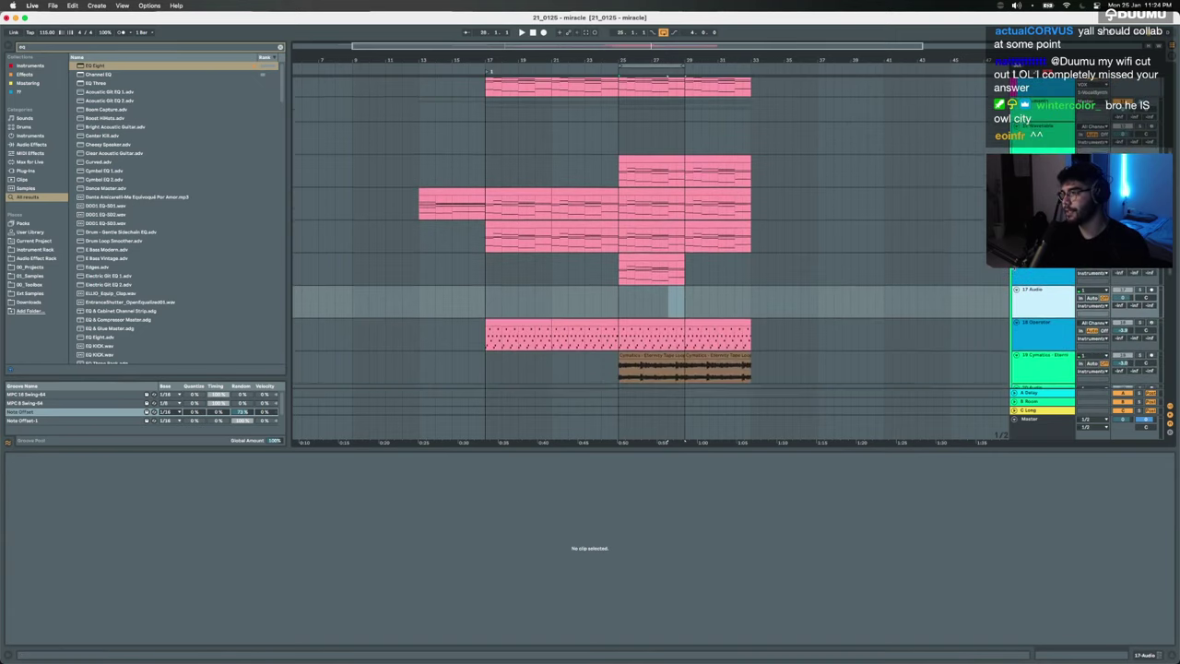
{"action": "key", "text": "ctrl+t"}
{"action": "key", "text": "ctrl+t"}
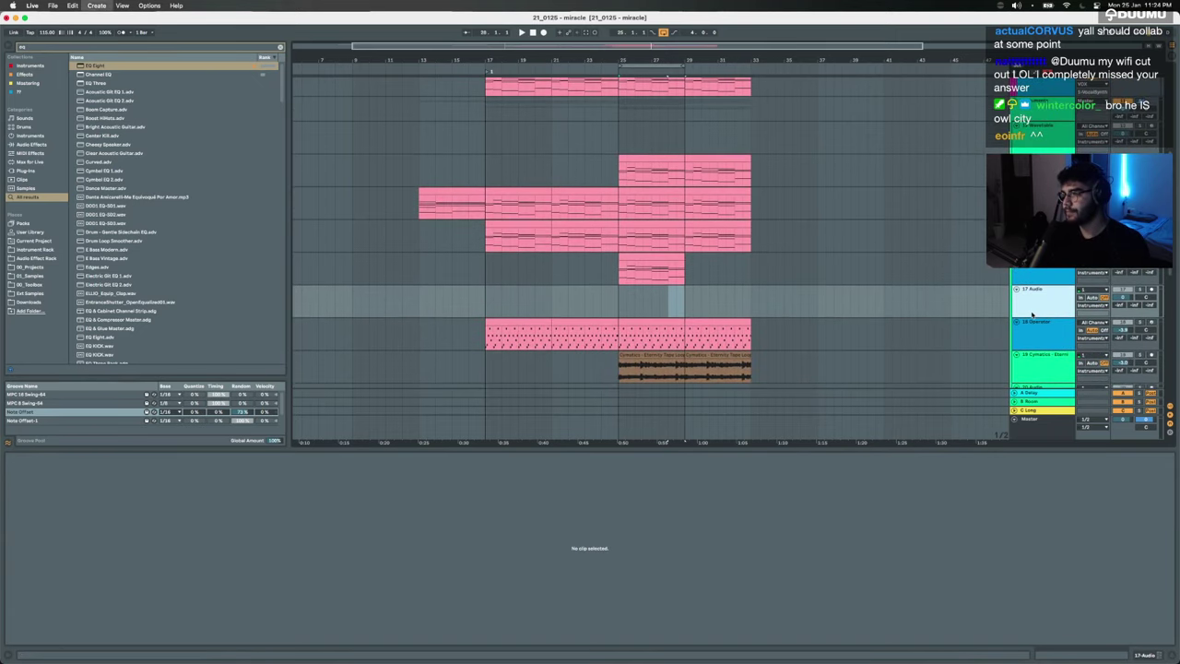
Step: Enlarge the 16-Kontakt clip's note editor, remove D#3 from the chord in its third bar and audition that chord
{"action": "left_click", "coordinate": [650, 271]}
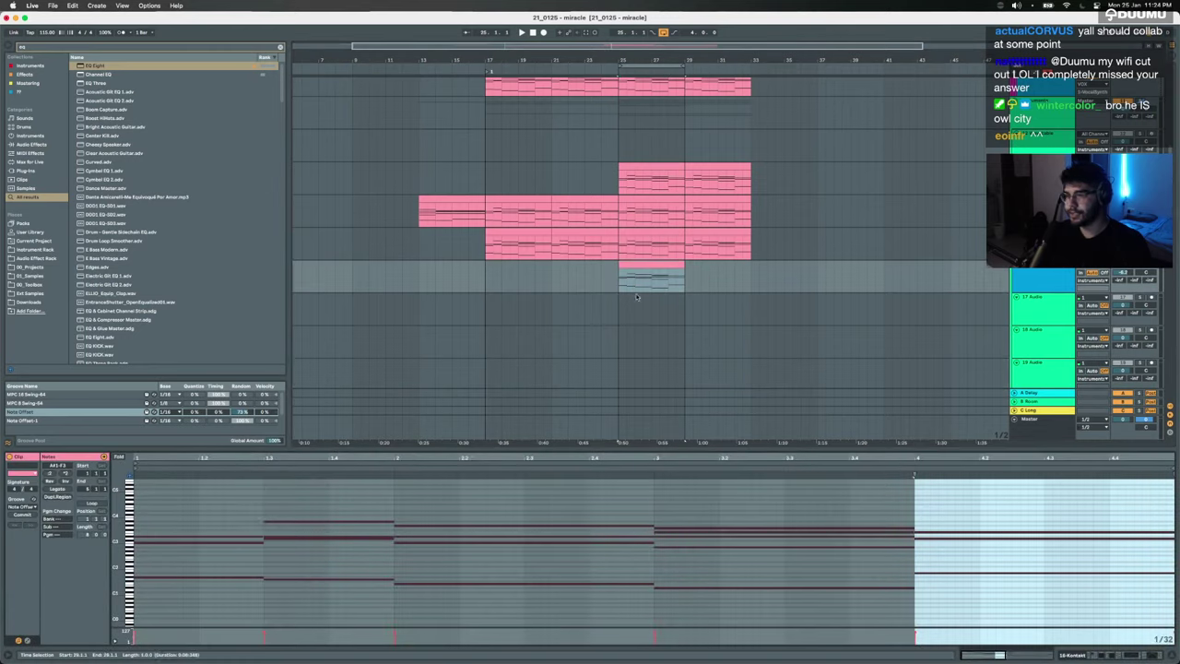
{"action": "left_click_drag", "start_coordinate": [119, 546], "coordinate": [117, 551]}
{"action": "left_click_drag", "start_coordinate": [382, 445], "coordinate": [386, 345]}
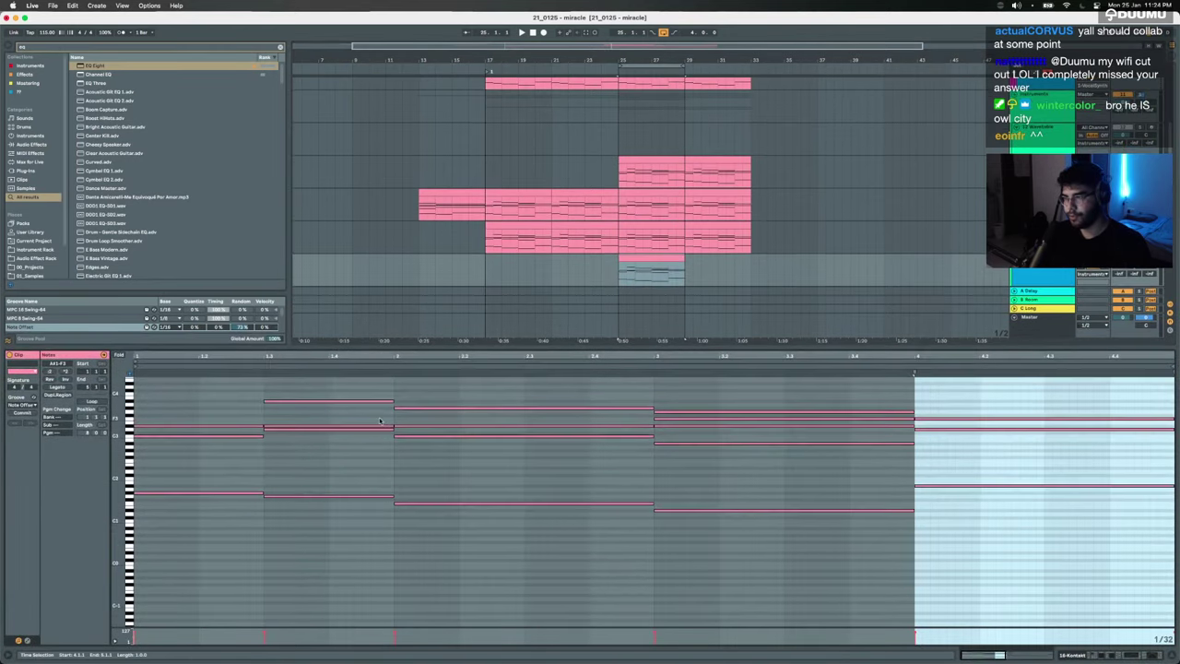
{"action": "scroll", "coordinate": [493, 458], "scroll_direction": "up", "scroll_amount": 1}
{"action": "left_click_drag", "start_coordinate": [682, 556], "coordinate": [695, 416]}
{"action": "left_click", "coordinate": [683, 457]}
{"action": "left_click", "coordinate": [684, 439]}
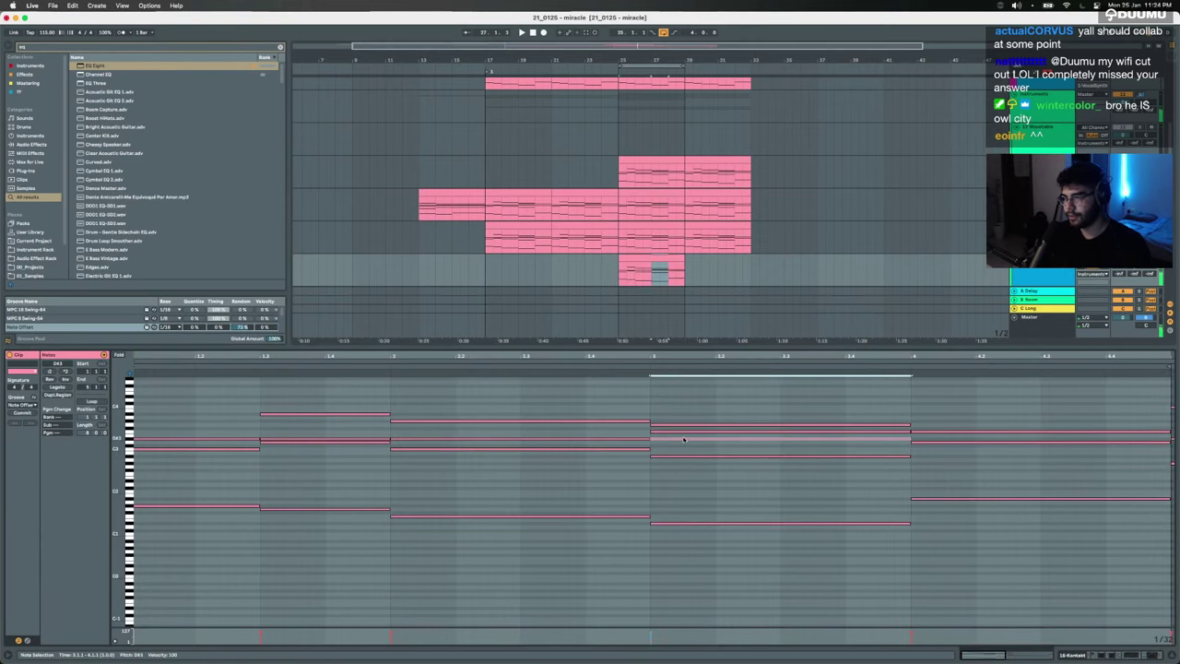
{"action": "left_click", "coordinate": [682, 432]}
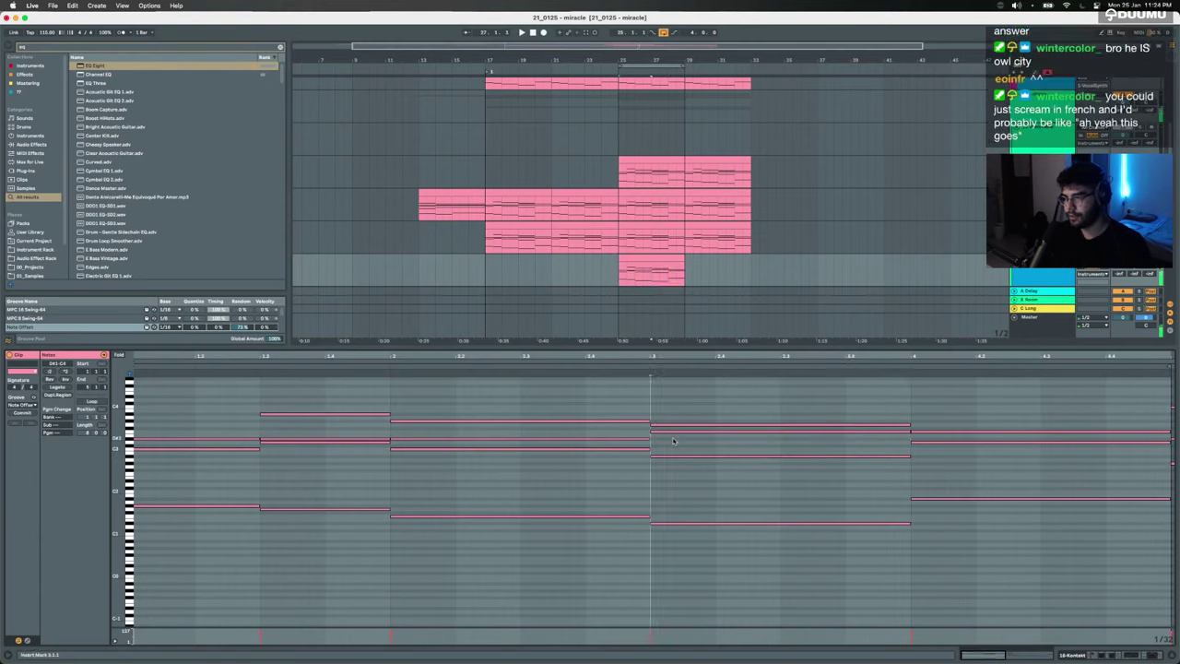
{"action": "left_click_drag", "start_coordinate": [697, 548], "coordinate": [697, 417]}
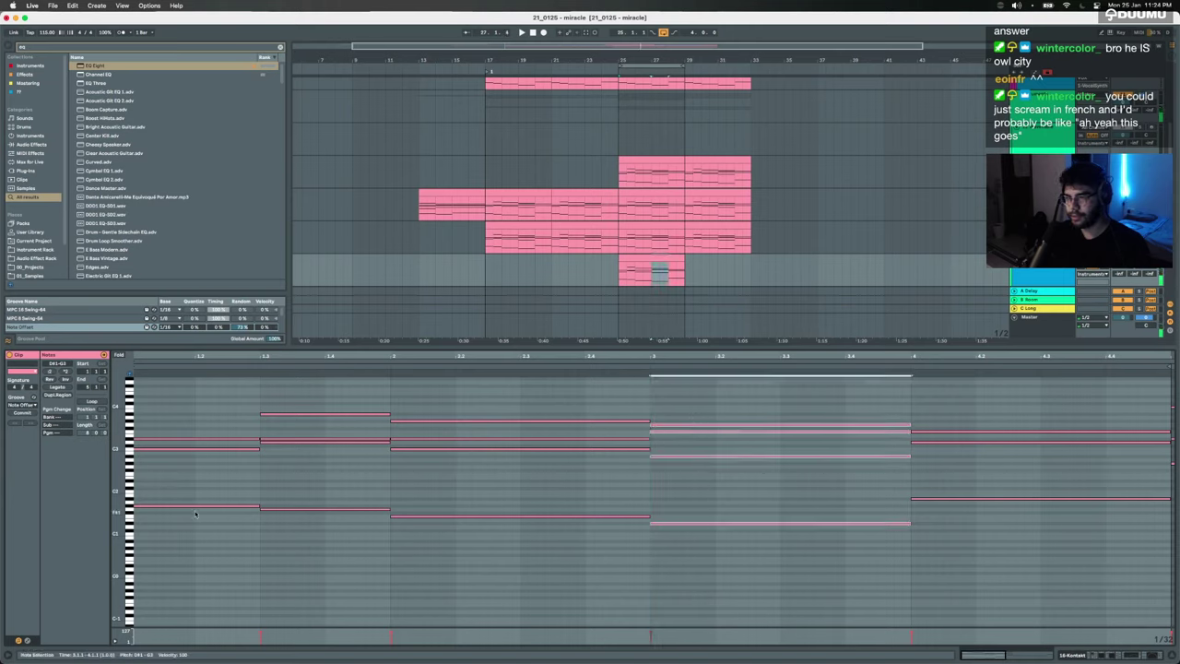
Step: Add a D3 to the first chord by copying its D#3 note, and audition the whole chord
{"action": "left_click_drag", "start_coordinate": [197, 518], "coordinate": [201, 444]}
{"action": "left_click", "coordinate": [201, 444]}
{"action": "left_click", "coordinate": [200, 443]}
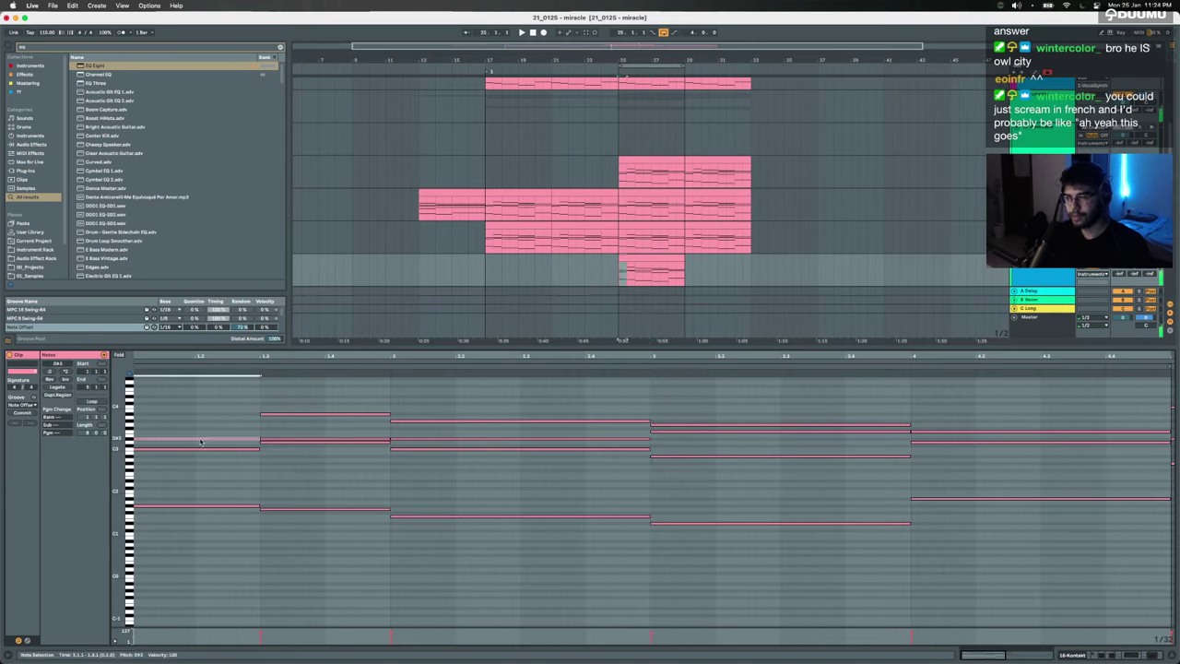
{"action": "double_click", "coordinate": [203, 460]}
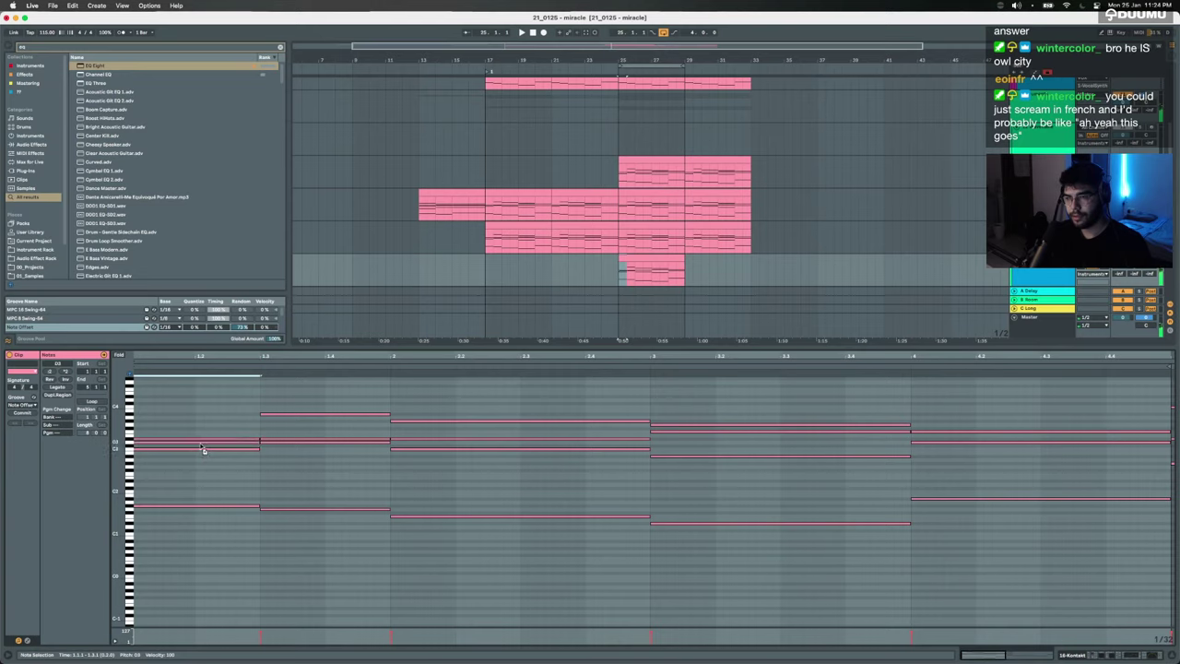
{"action": "left_click_drag", "start_coordinate": [202, 524], "coordinate": [203, 407]}
{"action": "left_click_drag", "start_coordinate": [243, 580], "coordinate": [205, 369]}
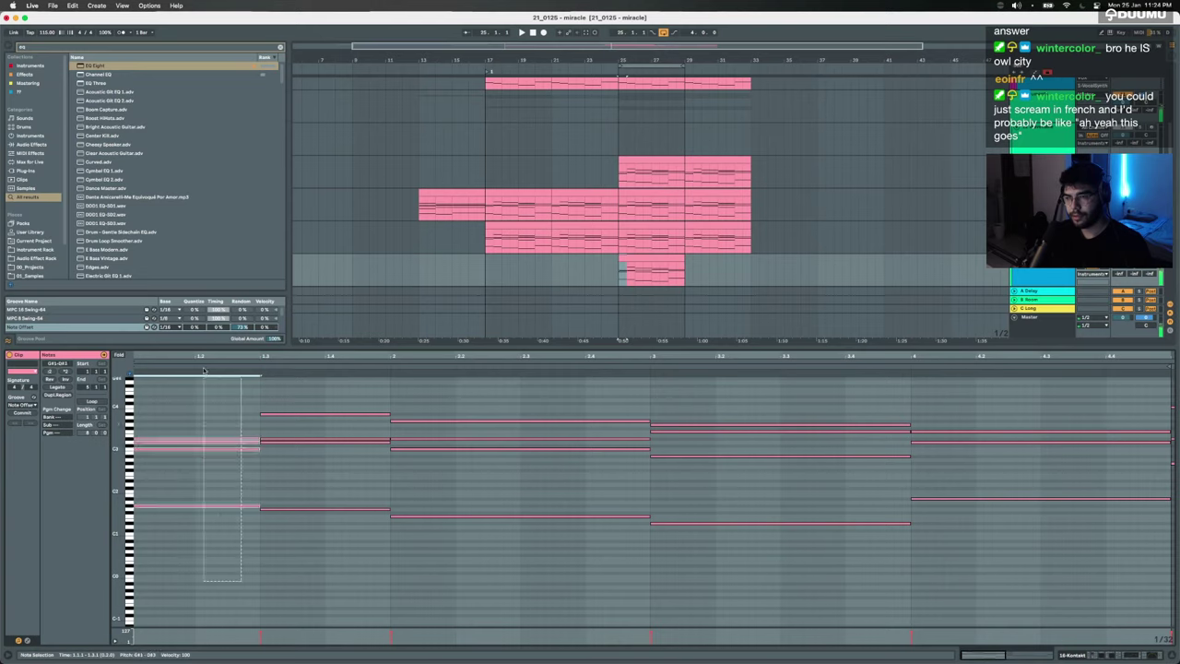
Step: Audition the second, third, fourth and last chords of the 16-Kontakt clip in turn
{"action": "left_click_drag", "start_coordinate": [327, 612], "coordinate": [321, 369]}
{"action": "left_click_drag", "start_coordinate": [436, 565], "coordinate": [433, 355]}
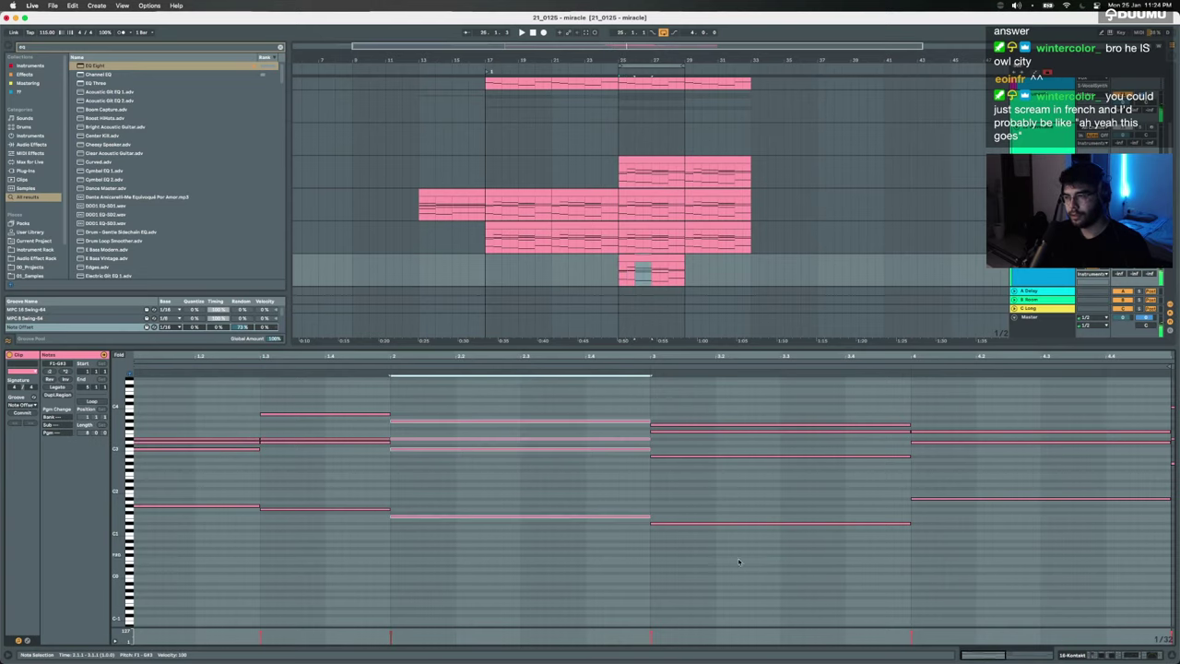
{"action": "left_click_drag", "start_coordinate": [758, 577], "coordinate": [759, 392]}
{"action": "left_click_drag", "start_coordinate": [963, 536], "coordinate": [963, 451]}
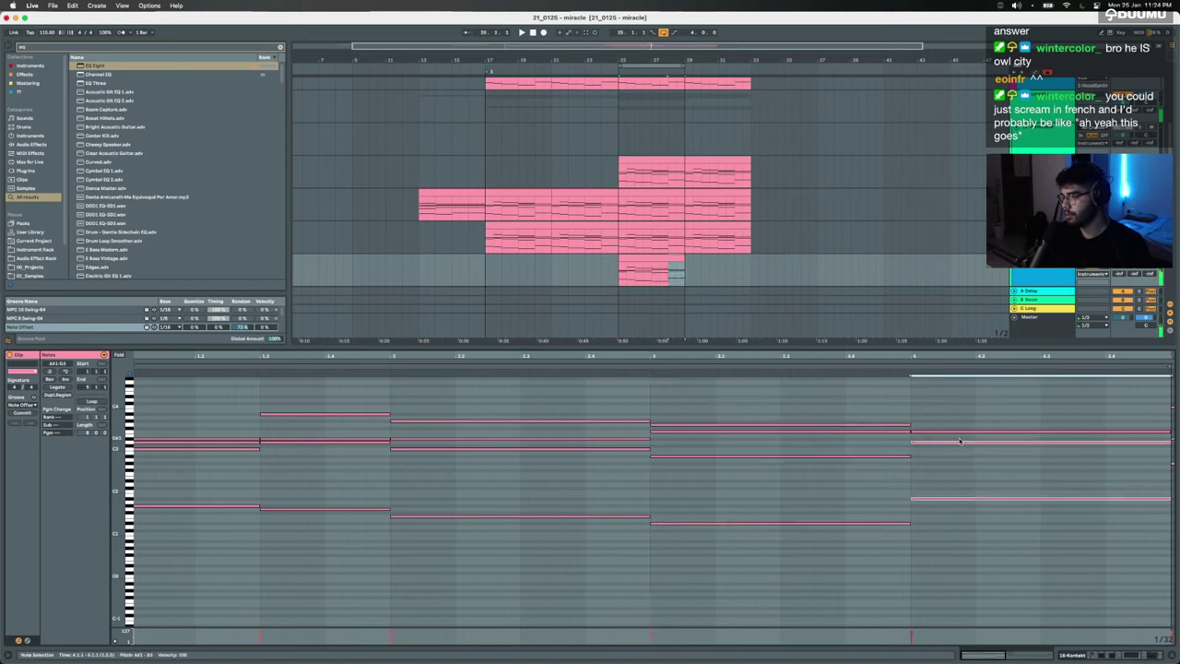
Step: Add an A#2 note to the last chord in the clip's fourth bar and audition that chord
{"action": "left_click", "coordinate": [948, 440]}
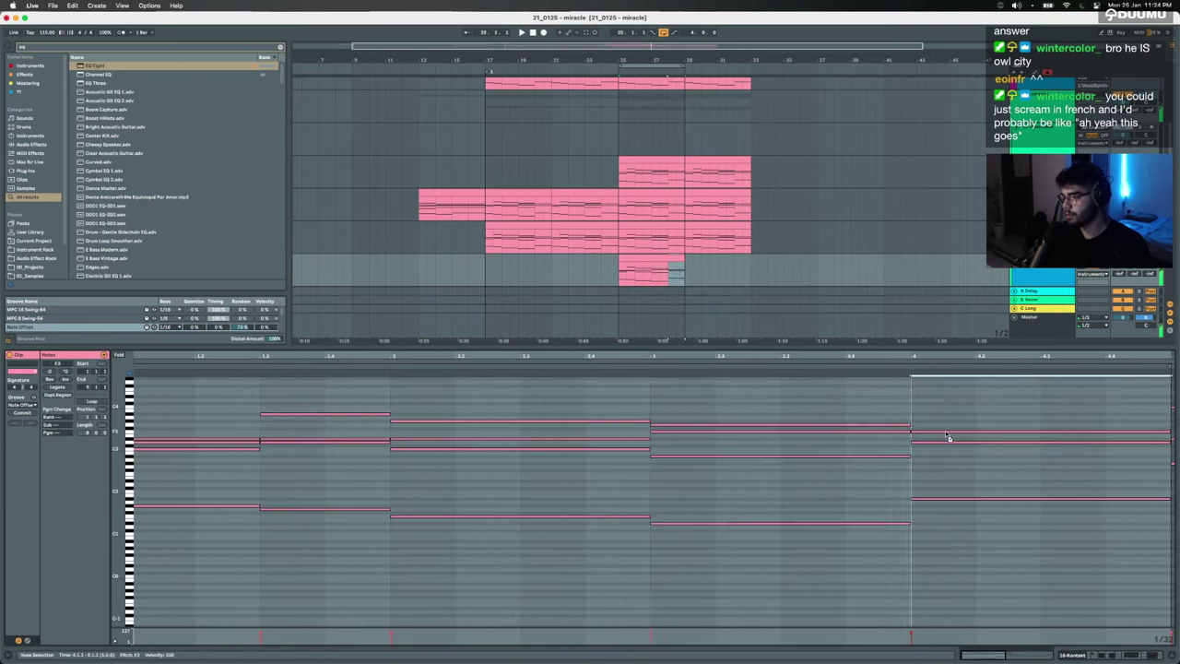
{"action": "left_click_drag", "start_coordinate": [948, 440], "coordinate": [945, 458]}
{"action": "key", "text": "shift+Down"}
{"action": "key", "text": "shift+Up"}
{"action": "left_click_drag", "start_coordinate": [927, 554], "coordinate": [922, 371]}
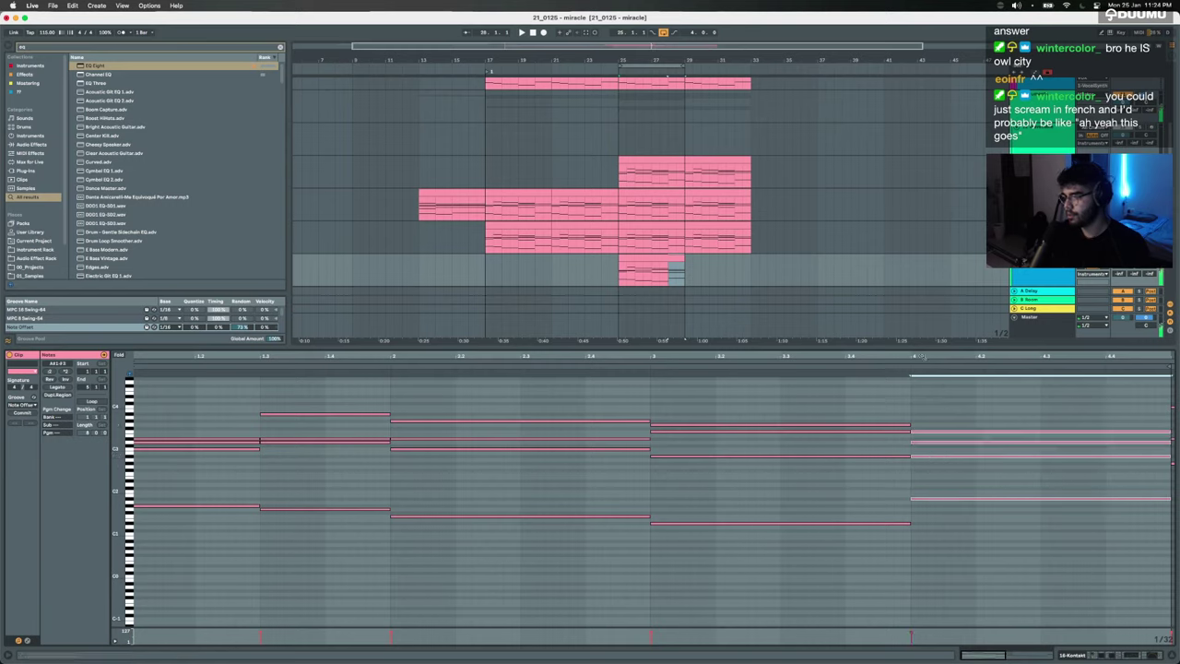
Step: Replace the added D3 in the first chord with a G2 and audition the chord
{"action": "left_click_drag", "start_coordinate": [243, 442], "coordinate": [244, 447]}
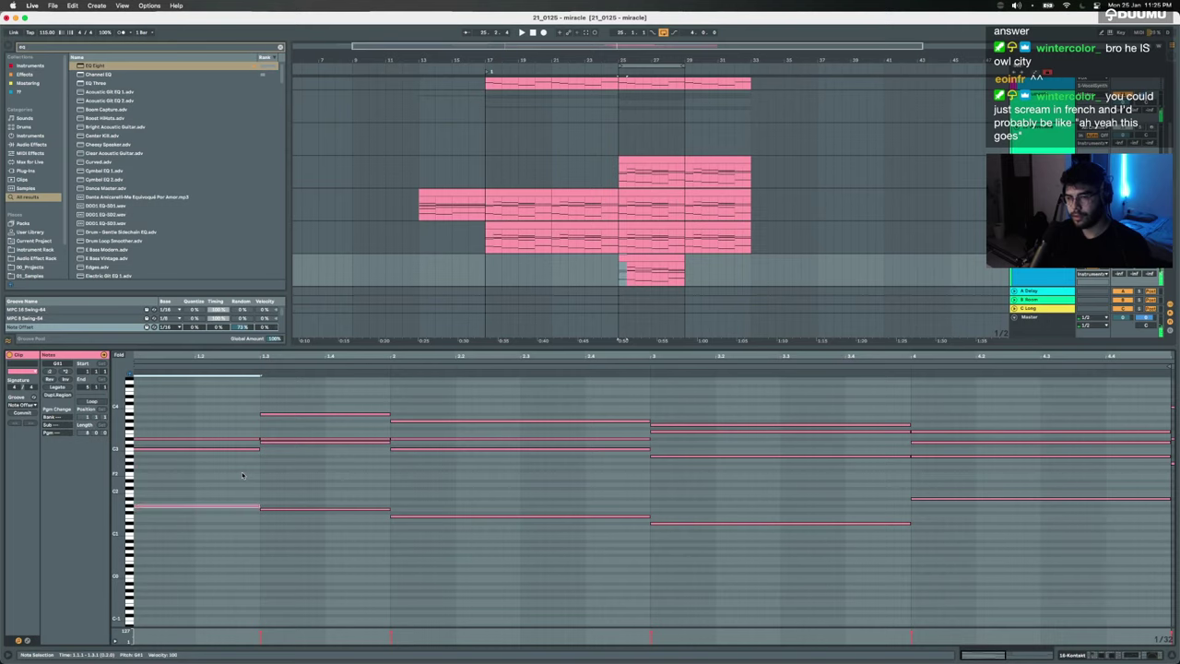
{"action": "key", "text": "shift+Up"}
{"action": "left_click_drag", "start_coordinate": [180, 553], "coordinate": [180, 412]}
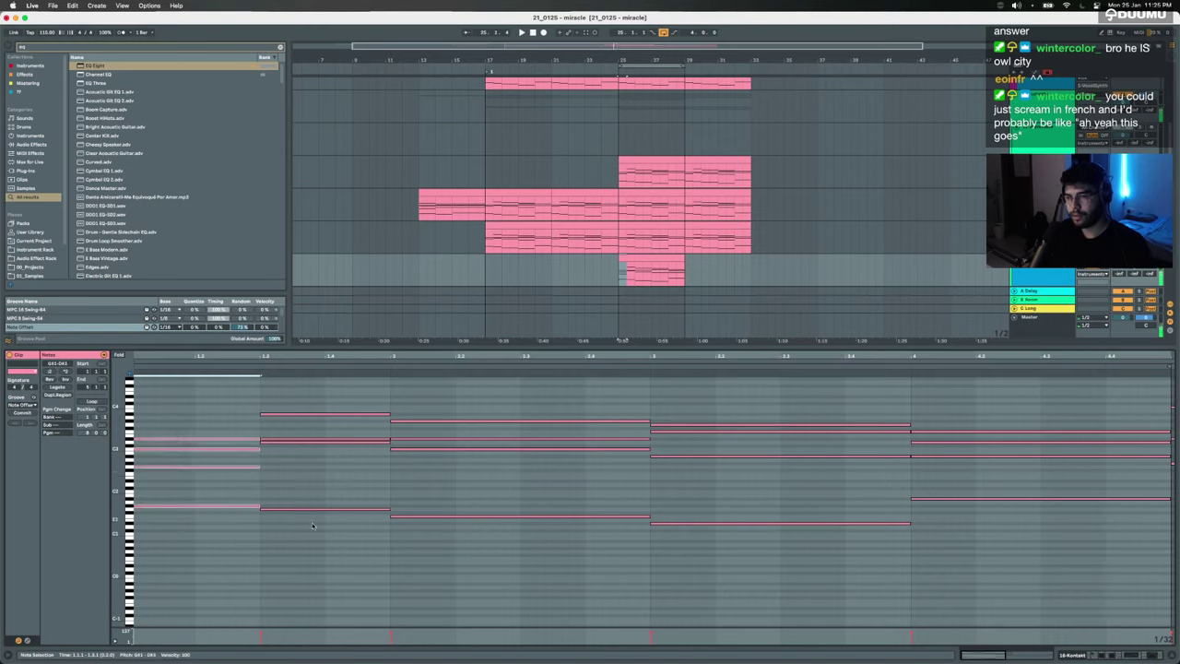
Step: Audition the four chords that follow the revised first chord to compare the full progression
{"action": "left_click_drag", "start_coordinate": [313, 525], "coordinate": [310, 379]}
{"action": "left_click_drag", "start_coordinate": [444, 569], "coordinate": [465, 380]}
{"action": "left_click_drag", "start_coordinate": [797, 587], "coordinate": [811, 405]}
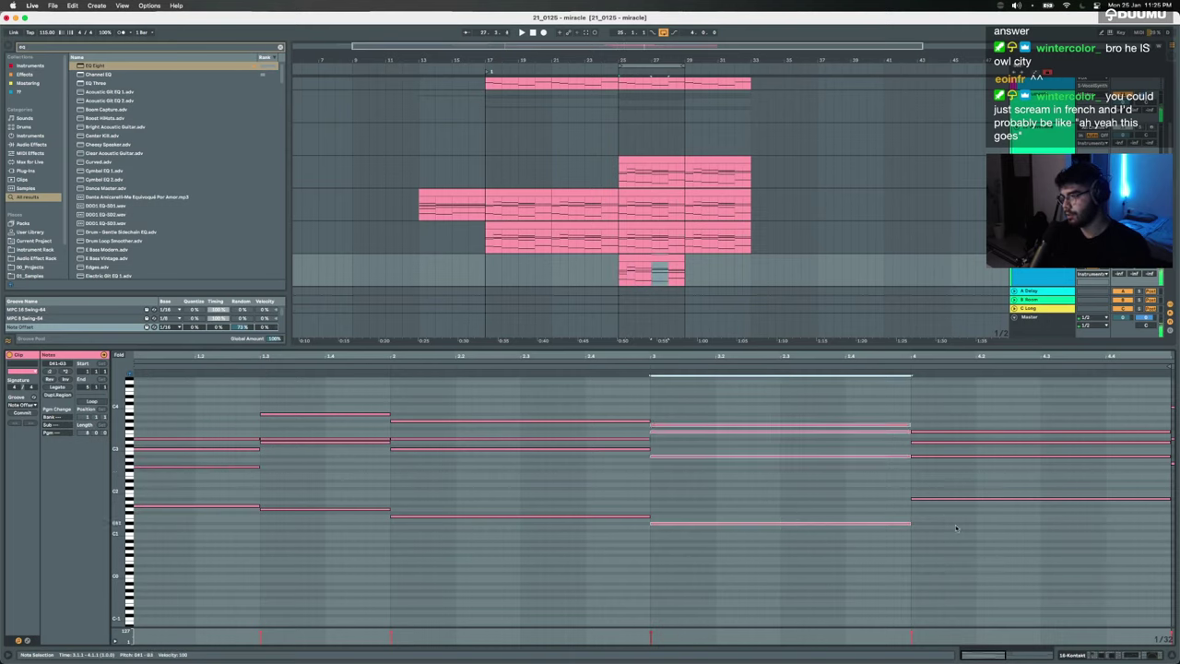
{"action": "left_click_drag", "start_coordinate": [956, 528], "coordinate": [958, 376]}
Step: Copy the revised 16-Kontakt clip to bar 17 on 15-Kontakt and duplicate it three times up to bar 33
{"action": "left_click", "coordinate": [636, 259]}
{"action": "left_click_drag", "start_coordinate": [657, 257], "coordinate": [527, 232]}
{"action": "key", "text": "super+d"}
{"action": "key", "text": "super+d"}
{"action": "key", "text": "super+d"}
Step: Copy the revised clips onto 14-Kontakt from bar 17 and onto 13-Operator from bar 25, replacing the clips there
{"action": "left_click_drag", "start_coordinate": [751, 236], "coordinate": [500, 203]}
{"action": "left_click", "coordinate": [720, 198]}
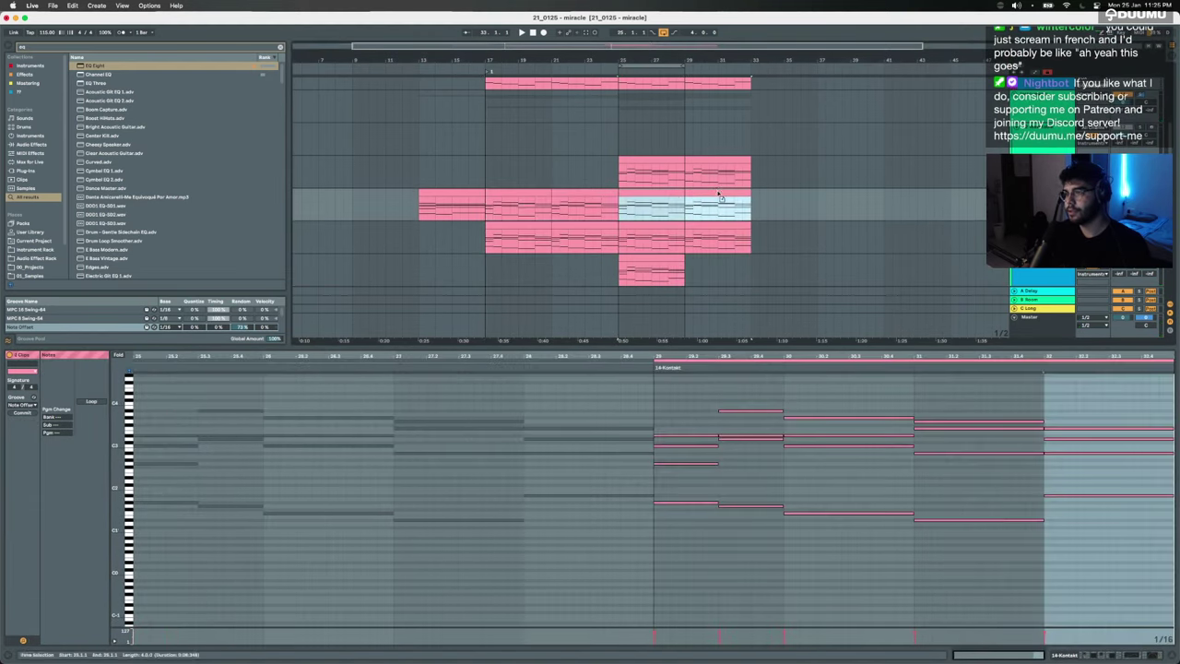
{"action": "left_click", "coordinate": [712, 172]}
Step: Select the 16-Kontakt clip and listen to the revised chords from bar 25, stopping in the fourth bar
{"action": "left_click", "coordinate": [640, 258]}
{"action": "key", "text": "space"}
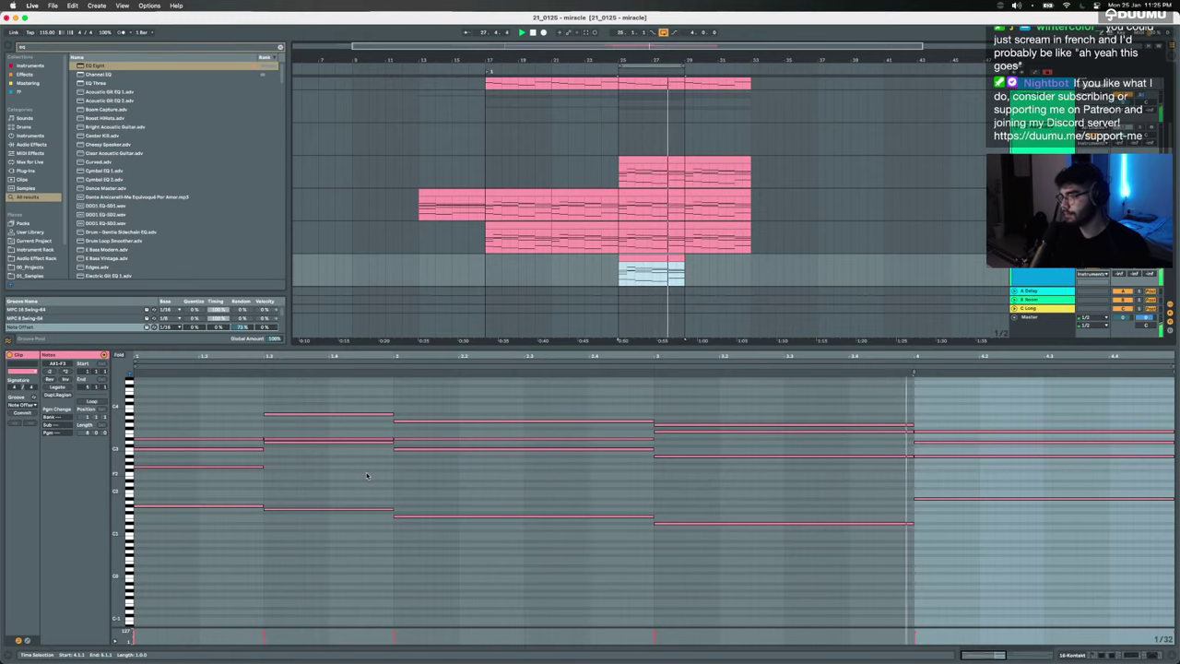
{"action": "key", "text": "space"}
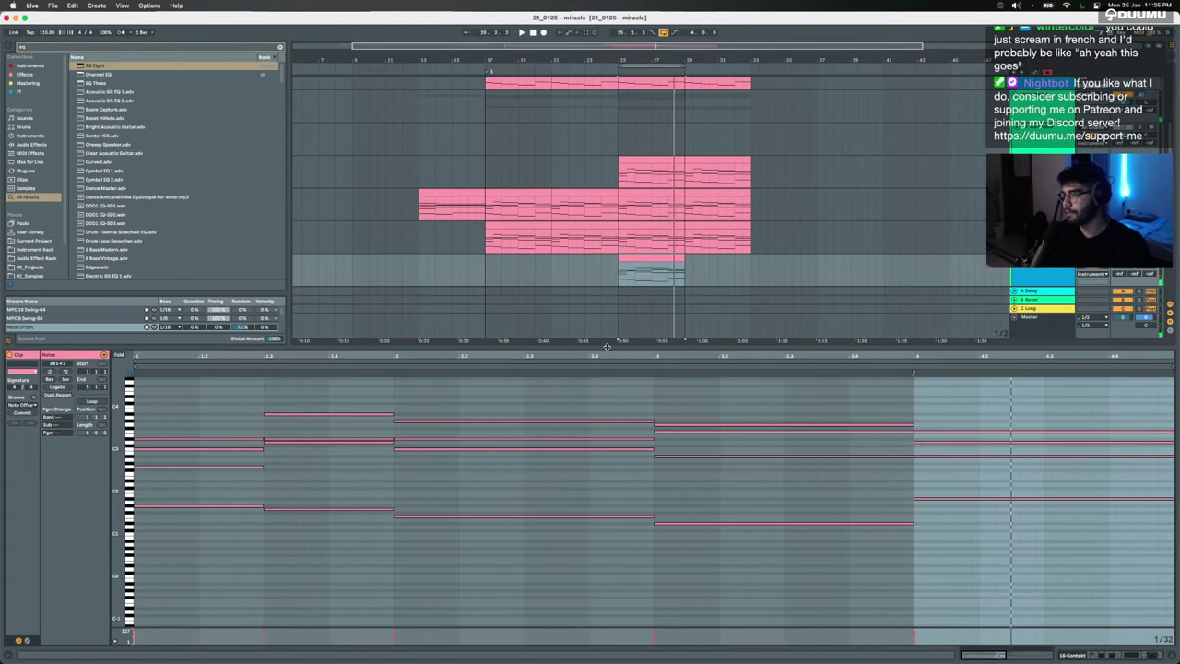
Step: Hide the note editor and insert one more audio track below the empty audio tracks
{"action": "key", "text": "super+alt+l"}
{"action": "scroll", "coordinate": [660, 341], "scroll_direction": "up", "scroll_amount": 2}
{"action": "left_click", "coordinate": [1038, 379]}
{"action": "key", "text": "super+t"}
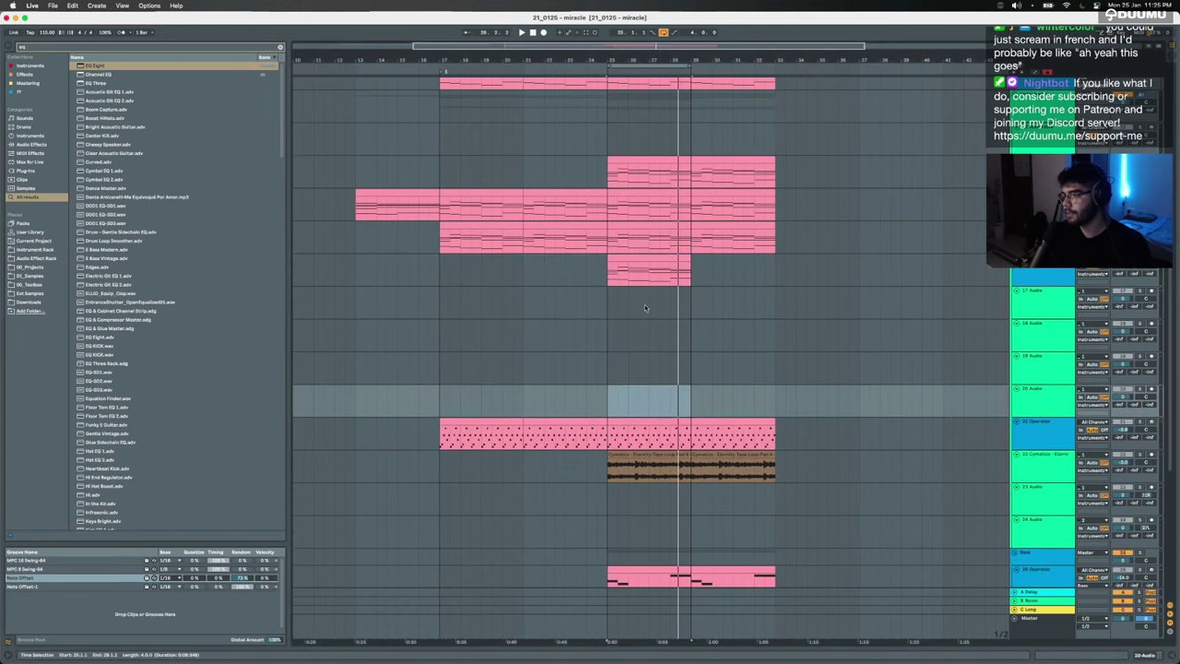
Step: Deactivate every note above the bass line in the 16-Kontakt clip and play it from bar 25
{"action": "double_click", "coordinate": [648, 274]}
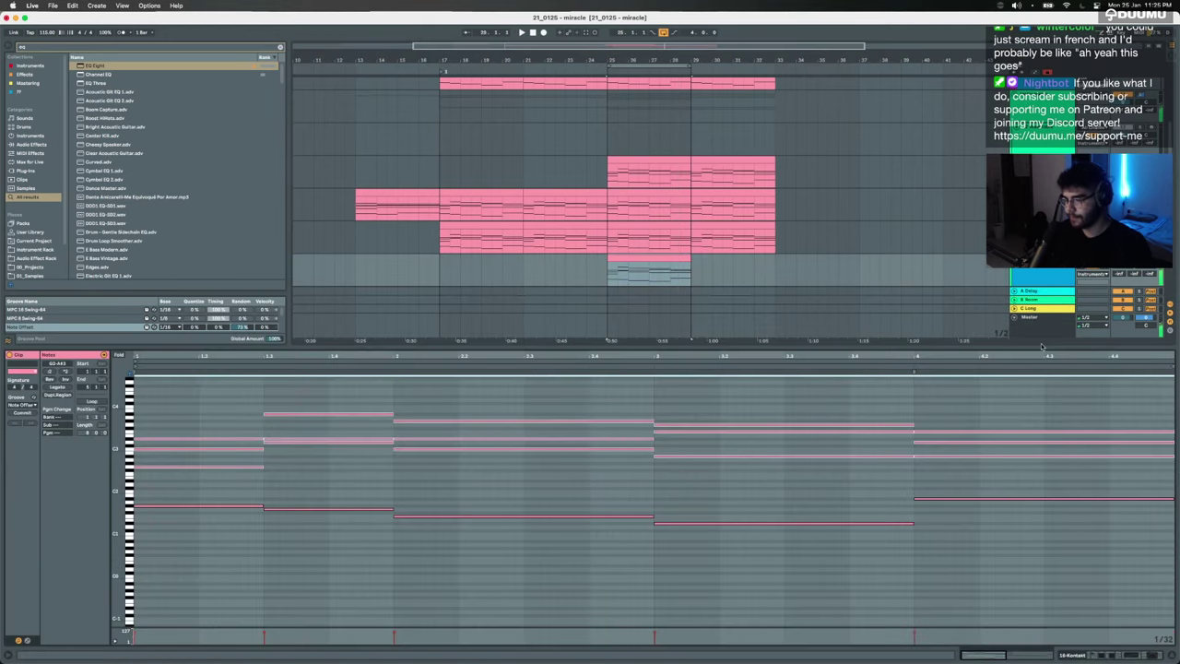
{"action": "key", "text": "space"}
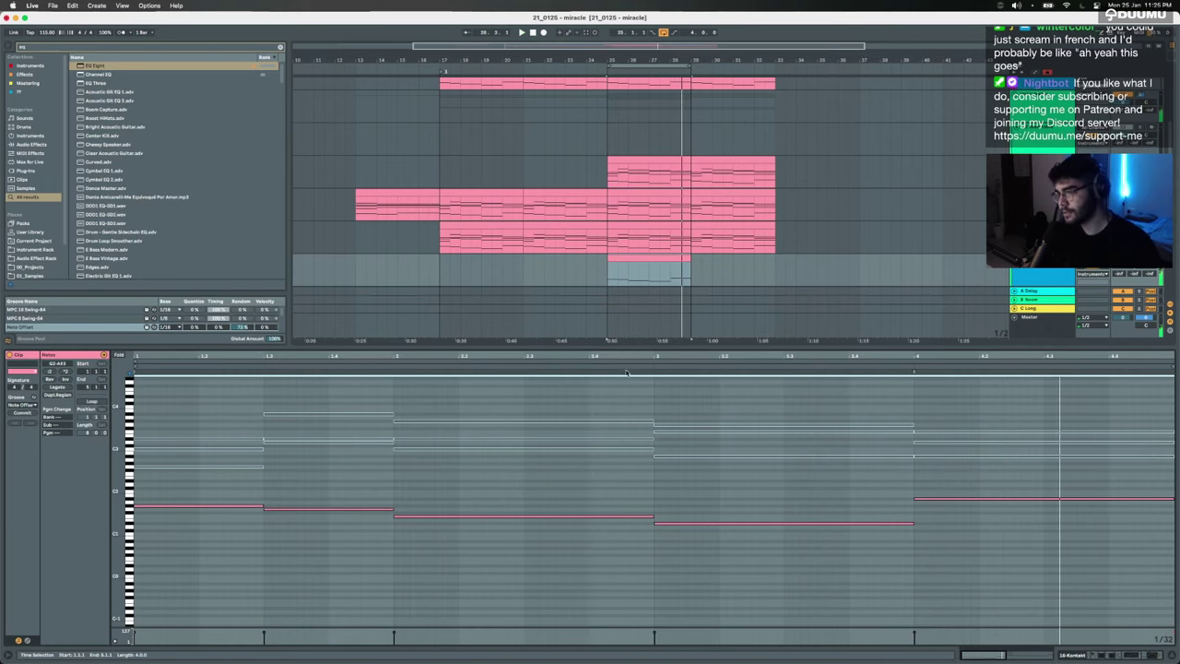
Step: Hide the note editor, then solo the 17-Audio track and arm it for recording
{"action": "key", "text": "super+alt+l"}
{"action": "left_click", "coordinate": [1045, 376]}
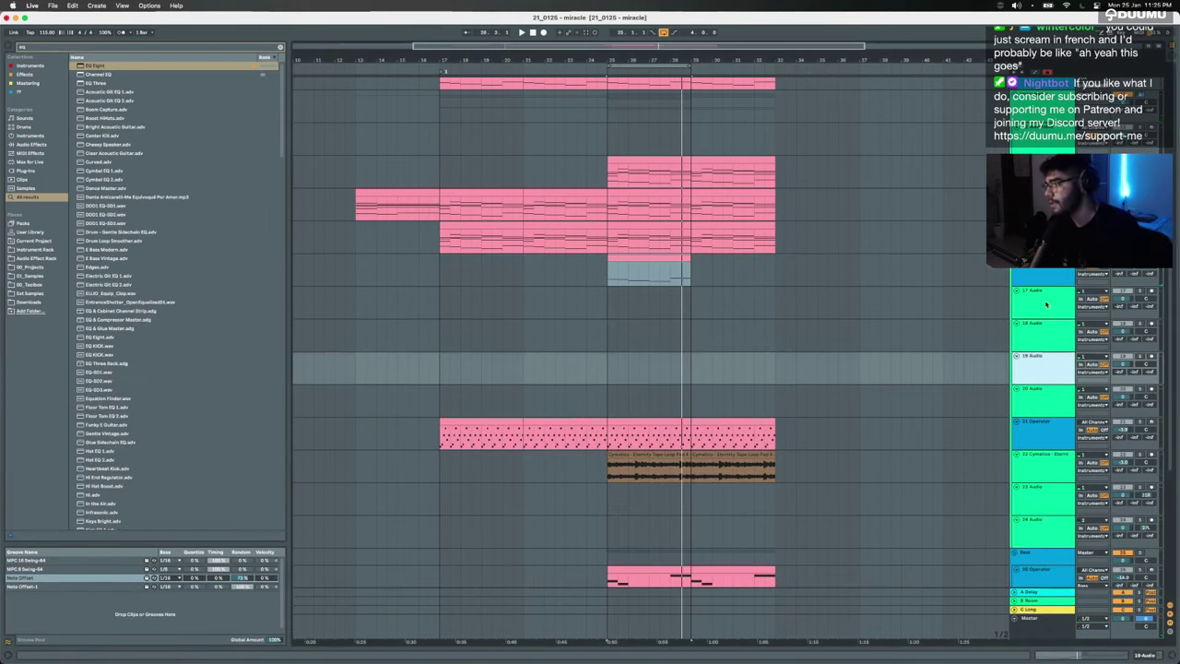
{"action": "left_click", "coordinate": [1095, 291]}
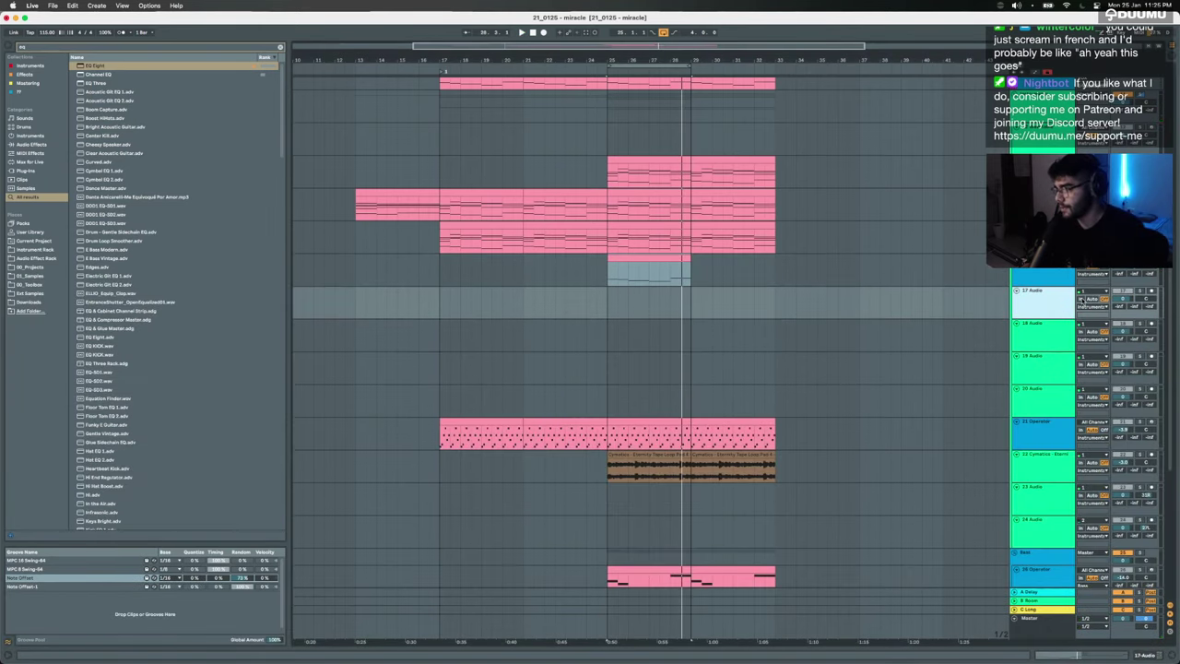
{"action": "left_click", "coordinate": [1082, 300]}
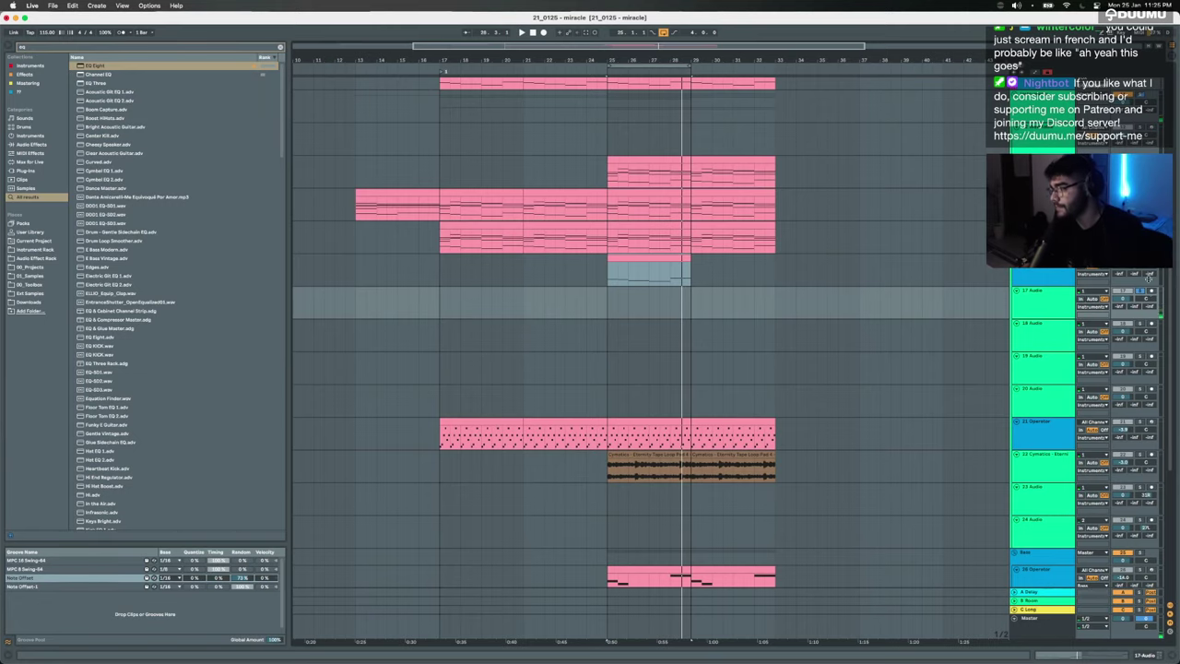
{"action": "left_click", "coordinate": [602, 315]}
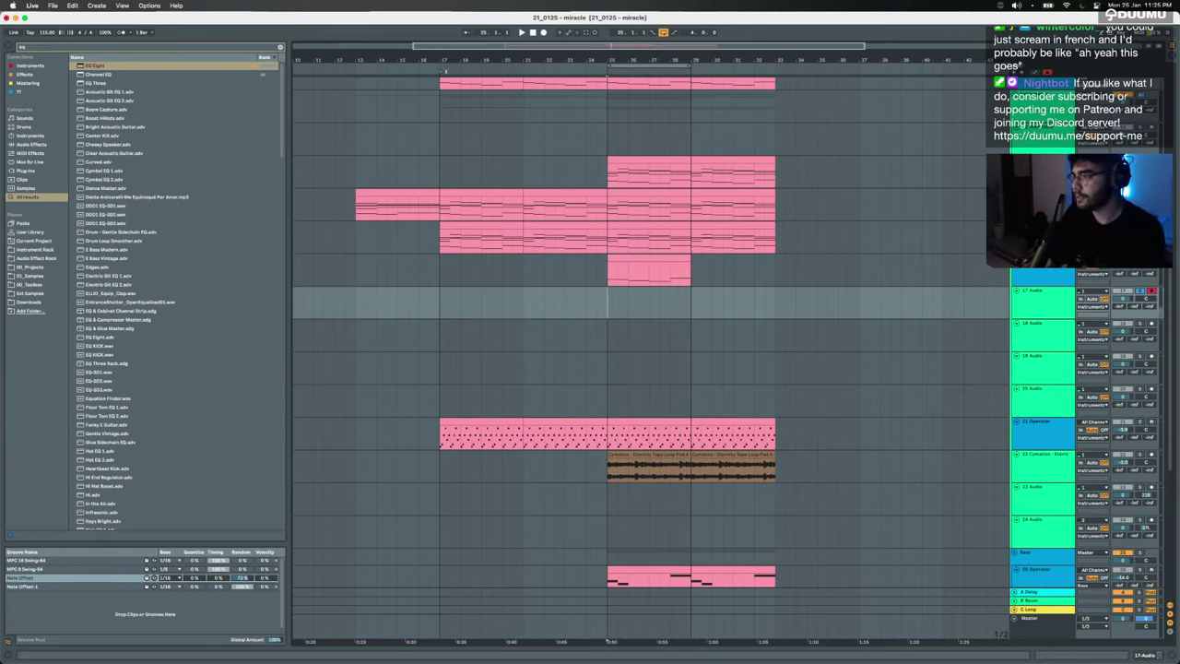
Step: Copy the Auto-Tune device from the VOX track and paste it after the Utility on 17-Audio
{"action": "scroll", "coordinate": [645, 350], "scroll_direction": "up", "scroll_amount": 5}
{"action": "left_click", "coordinate": [1043, 226]}
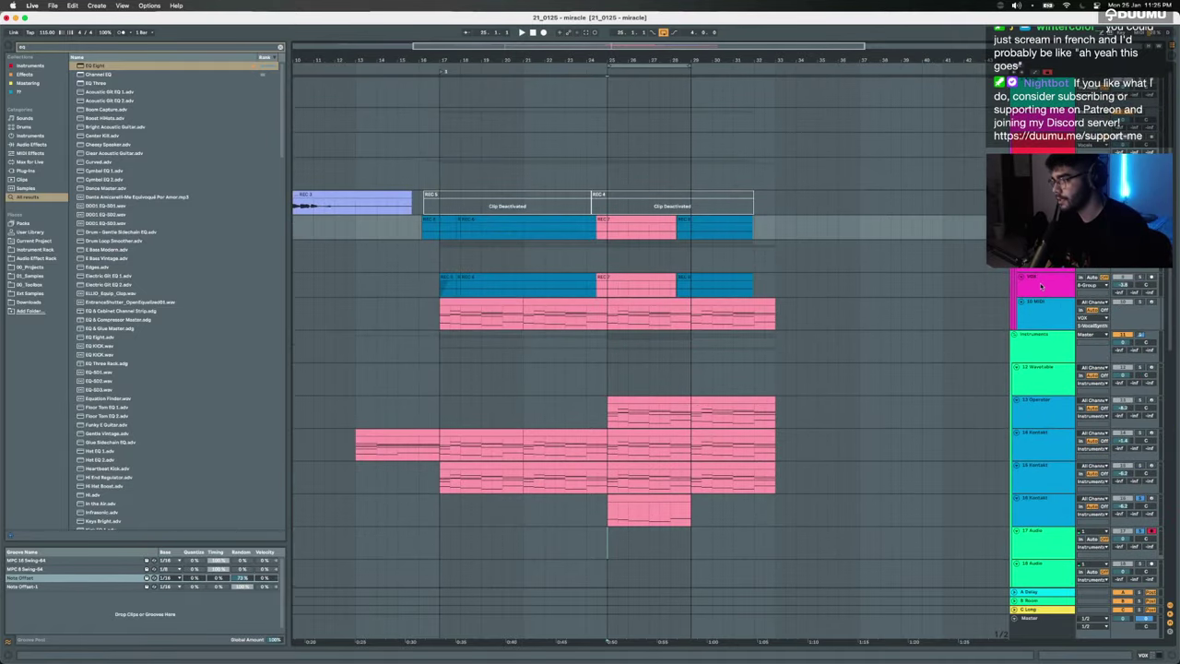
{"action": "left_click", "coordinate": [1171, 655]}
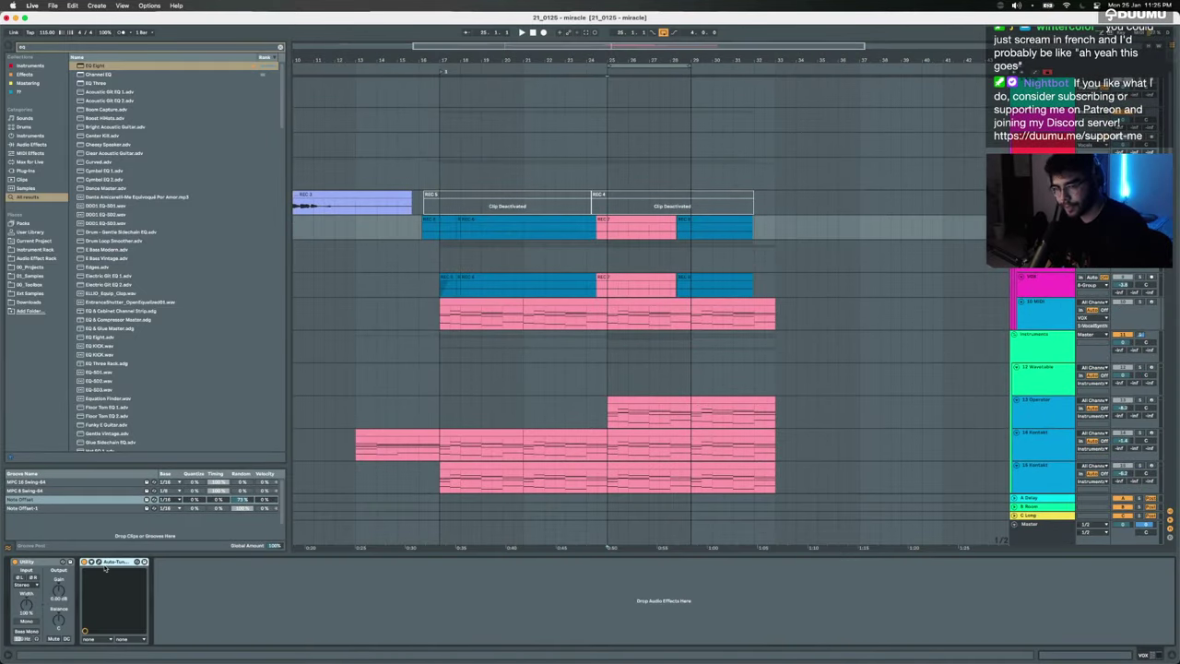
{"action": "scroll", "coordinate": [497, 430], "scroll_direction": "down", "scroll_amount": 4}
{"action": "left_click", "coordinate": [1056, 364]}
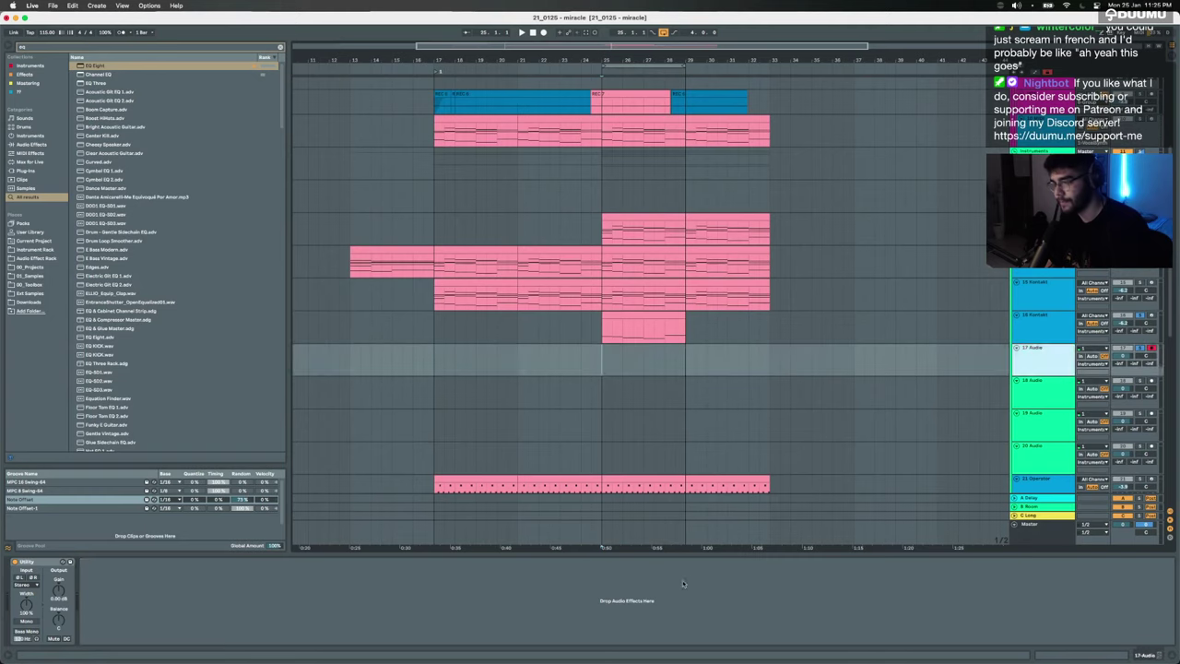
{"action": "left_click", "coordinate": [684, 585]}
{"action": "key", "text": "super+v"}
Step: Paste the Auto-Tune device onto the other empty audio tracks below 17-Audio
{"action": "left_click", "coordinate": [1058, 390]}
{"action": "left_click", "coordinate": [802, 582]}
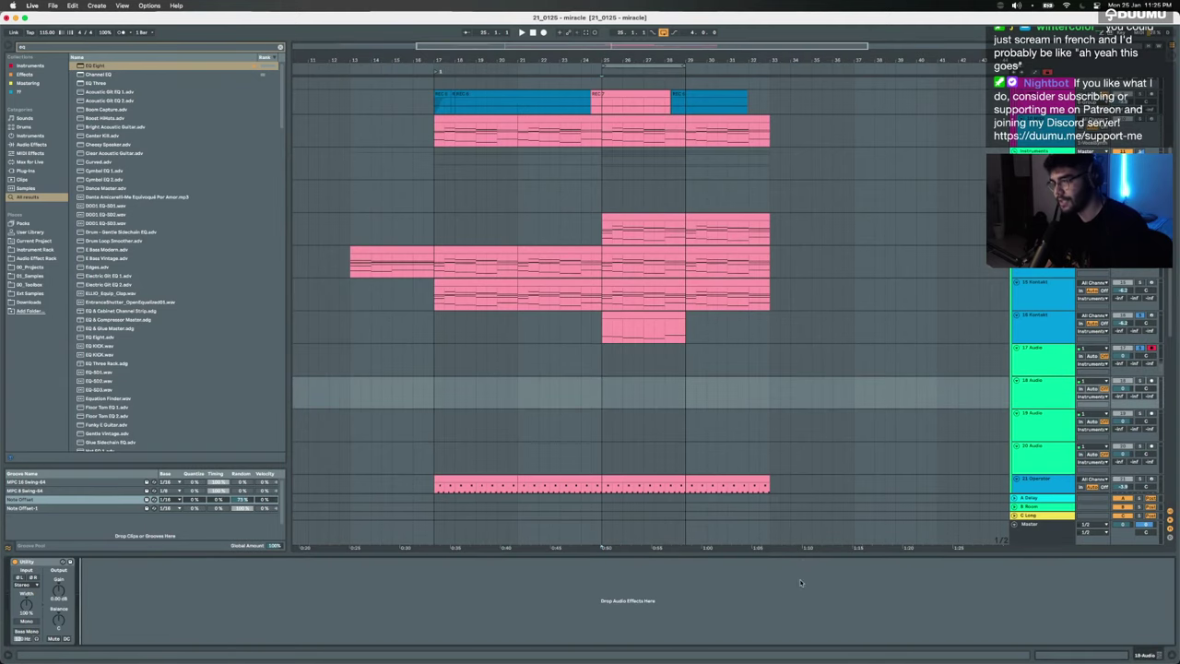
{"action": "key", "text": "super+v"}
{"action": "left_click", "coordinate": [1035, 433]}
{"action": "left_click", "coordinate": [804, 625]}
{"action": "key", "text": "super+v"}
{"action": "key", "text": "Down"}
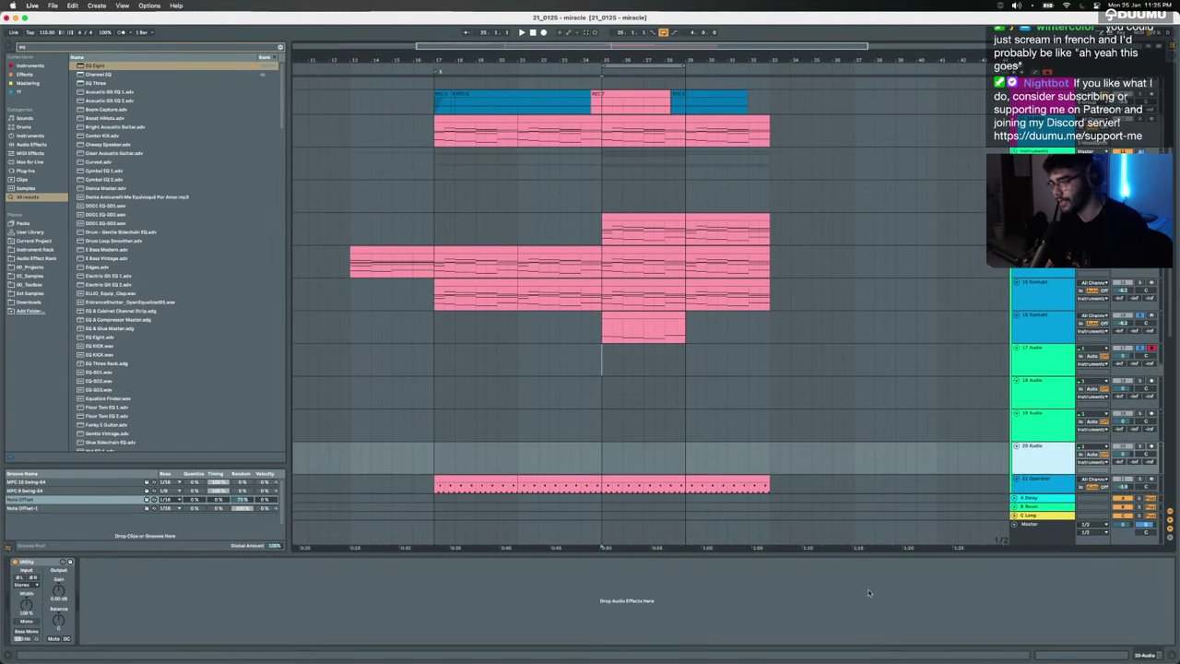
Step: Record a sung bass line onto 17-Audio, starting from bar 24 and stopping once the four-bar section has played
{"action": "left_click", "coordinate": [597, 364]}
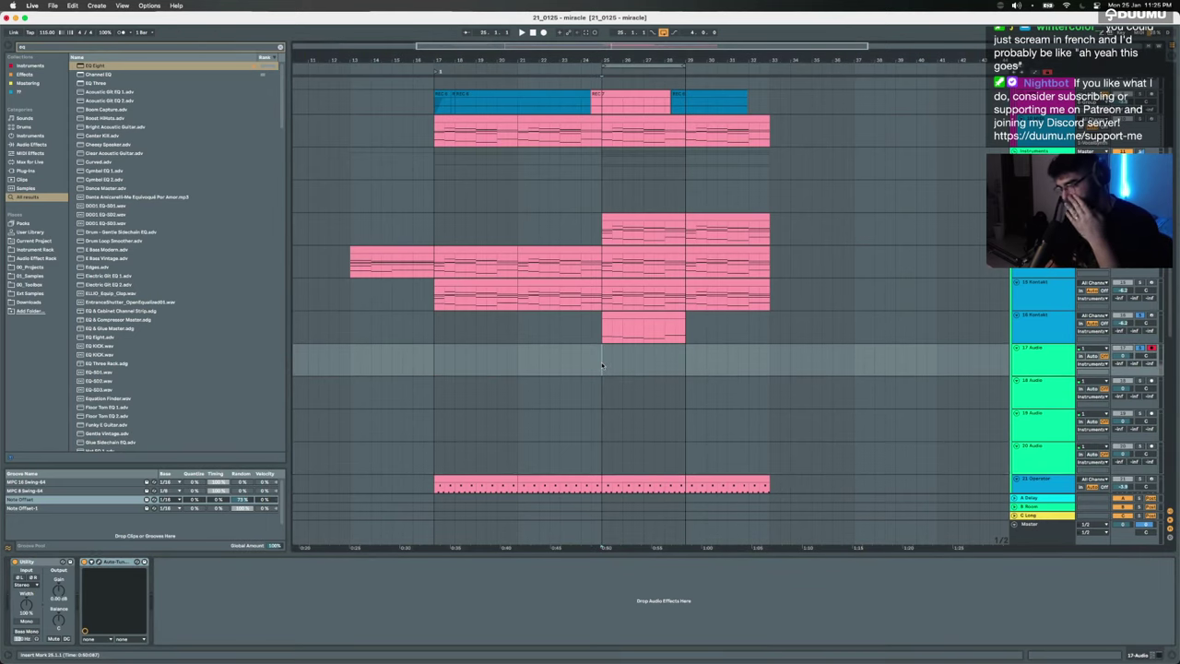
{"action": "scroll", "coordinate": [602, 365], "scroll_direction": "up", "scroll_amount": 5}
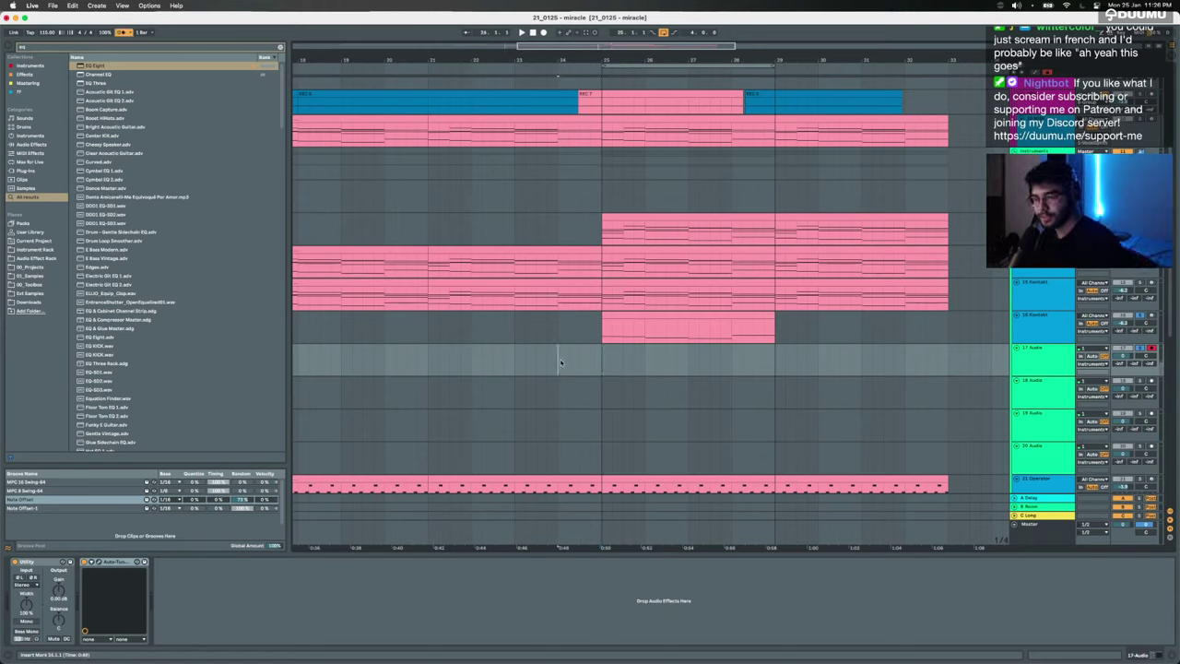
{"action": "key", "text": "space"}
{"action": "key", "text": "F9"}
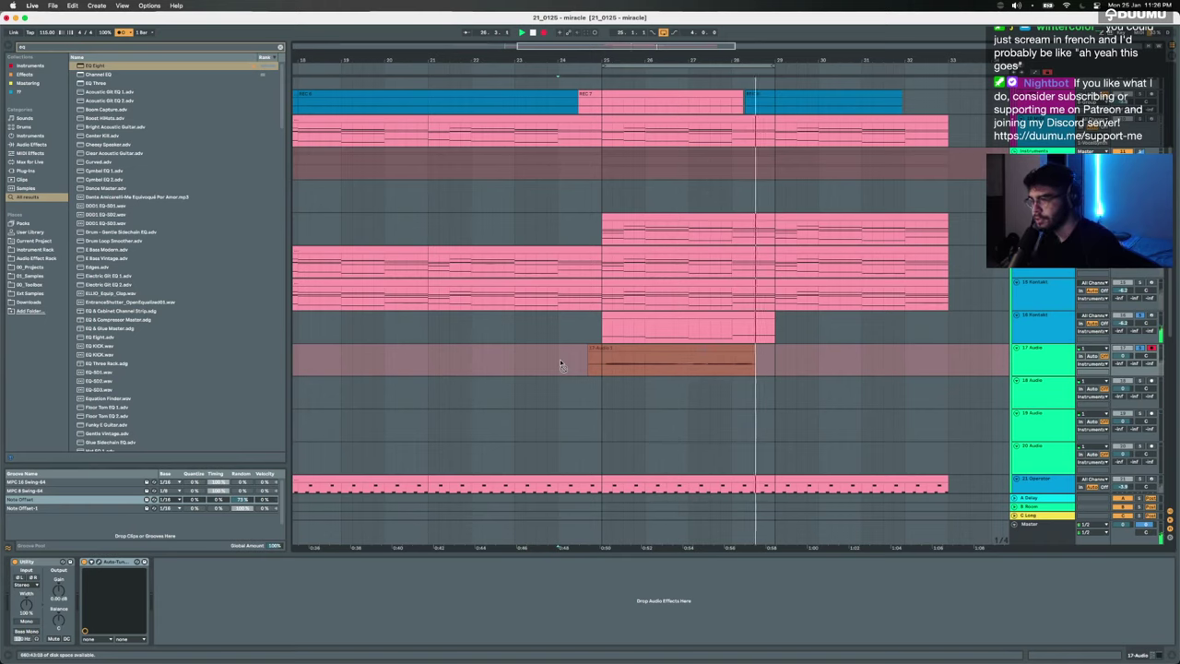
{"action": "key", "text": "space"}
Step: Extend the last recorded clip on 17-Audio back over the short fragments so the take is one continuous clip
{"action": "left_click", "coordinate": [614, 347]}
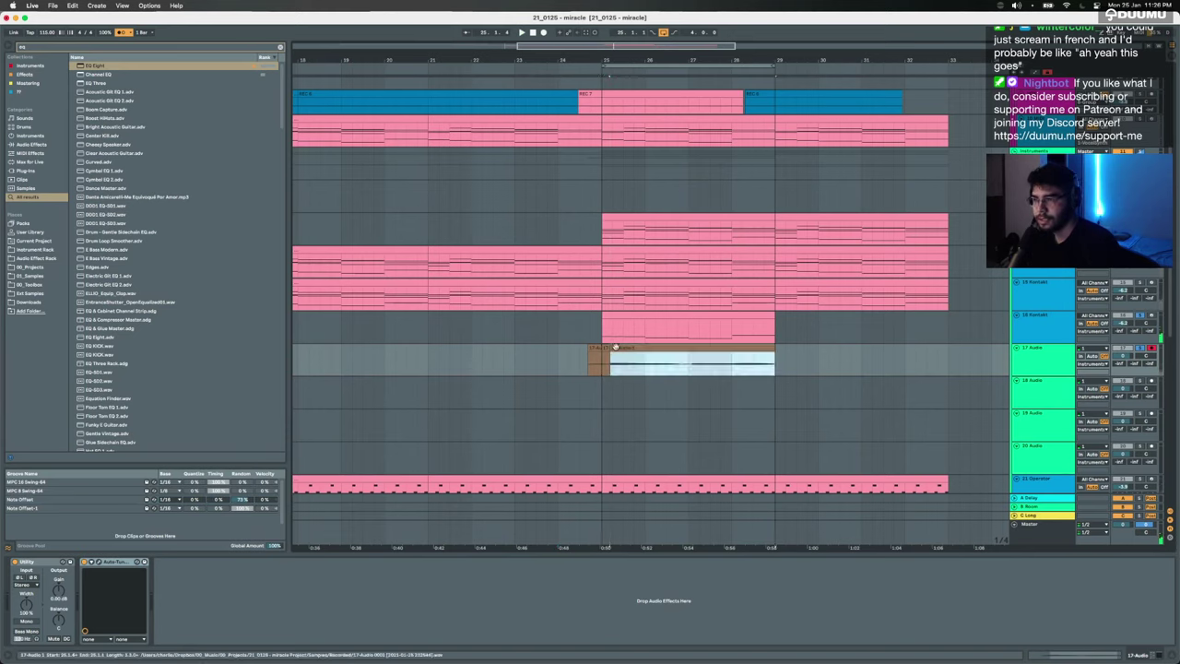
{"action": "left_click", "coordinate": [608, 347]}
{"action": "left_click_drag", "start_coordinate": [611, 347], "coordinate": [575, 347]}
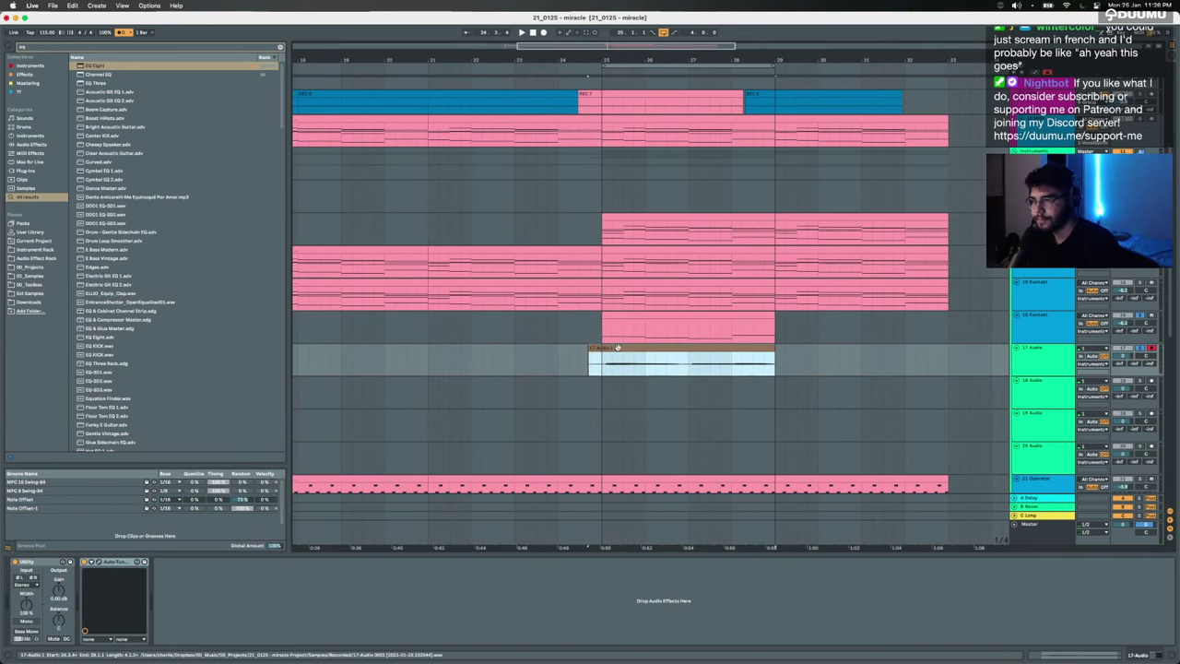
Step: Shift the 17-Audio take slightly earlier and trim it to run from just before bar 25 to bar 29
{"action": "scroll", "coordinate": [616, 347], "scroll_direction": "up", "scroll_amount": 5}
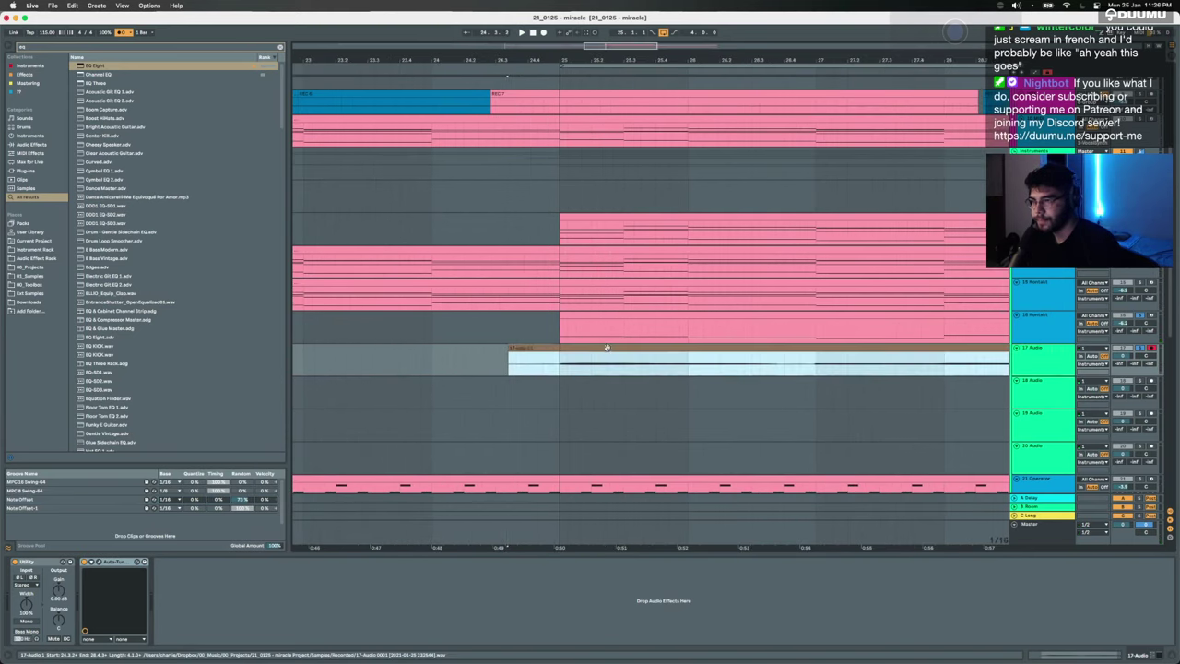
{"action": "key", "text": "space"}
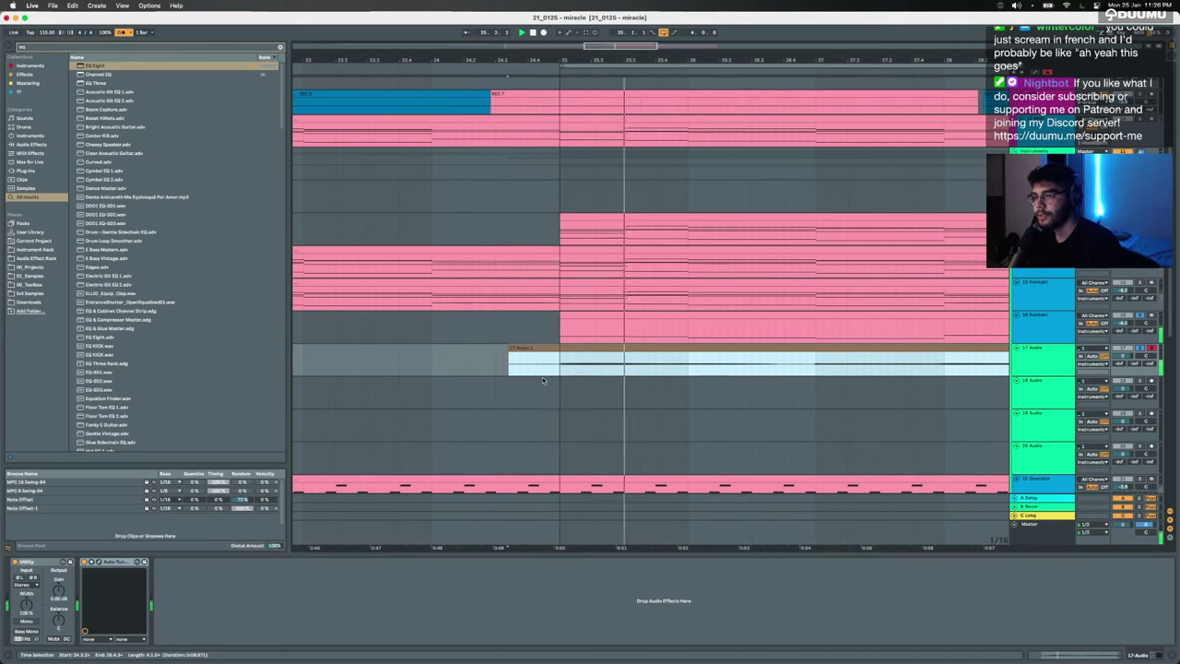
{"action": "left_click_drag", "start_coordinate": [552, 365], "coordinate": [464, 365]}
{"action": "key", "text": "Delete"}
{"action": "scroll", "coordinate": [465, 365], "scroll_direction": "down", "scroll_amount": 4}
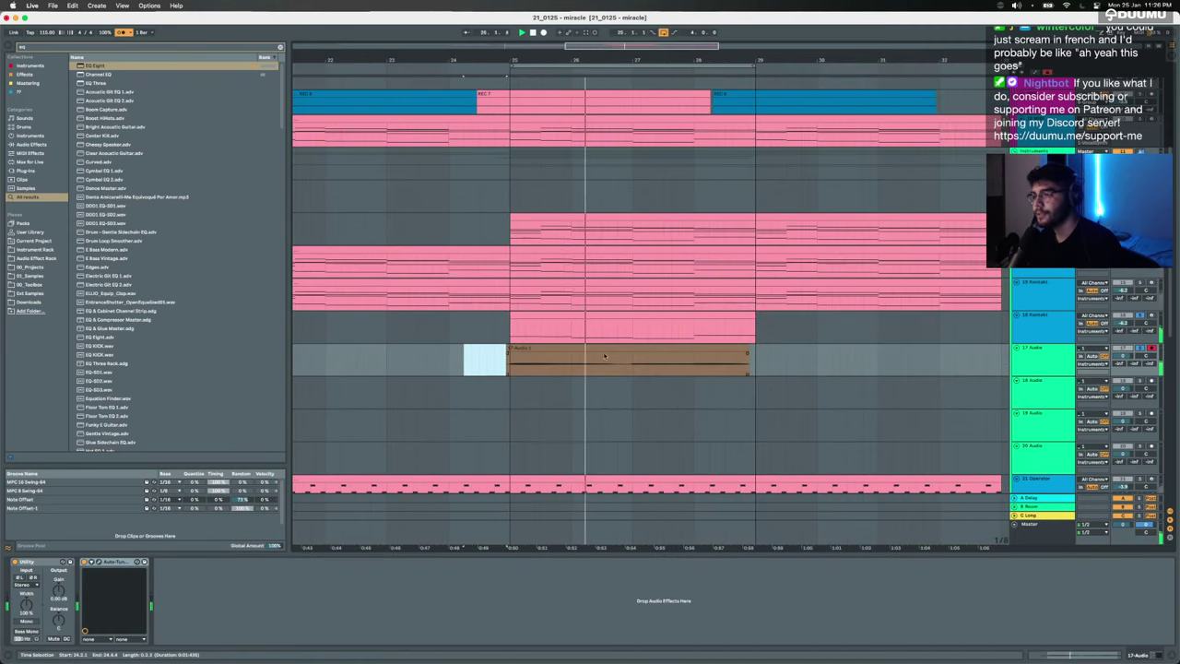
{"action": "left_click", "coordinate": [749, 359]}
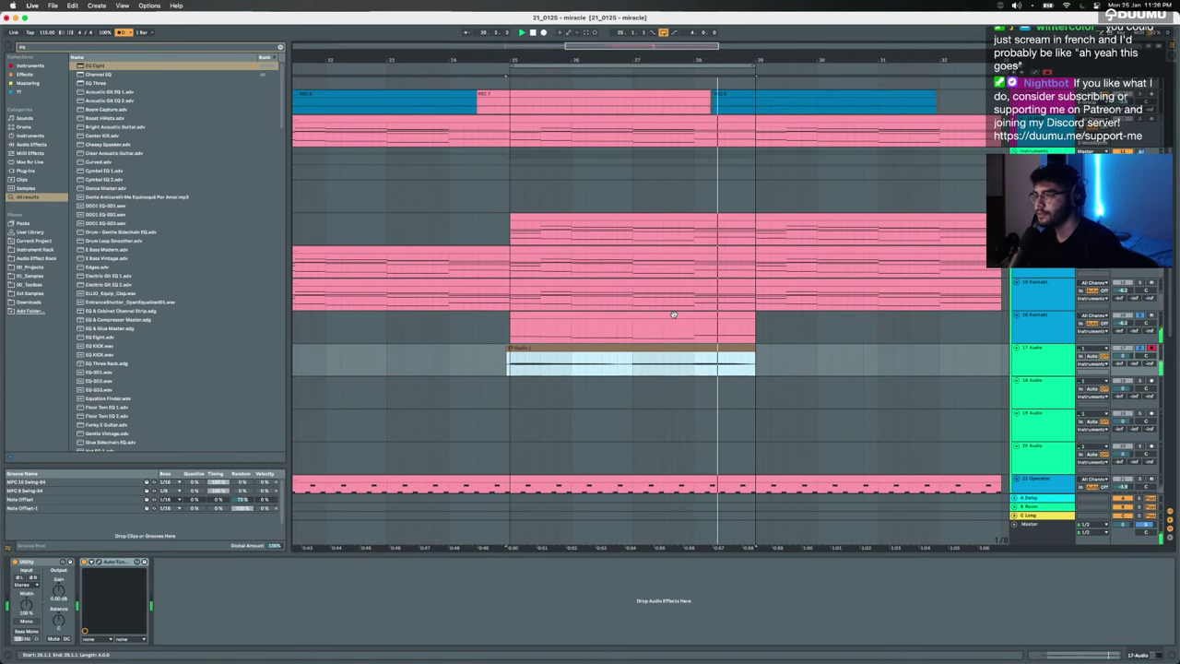
Step: Open the 16-Kontakt clip and deactivate all of its bass notes
{"action": "double_click", "coordinate": [673, 315]}
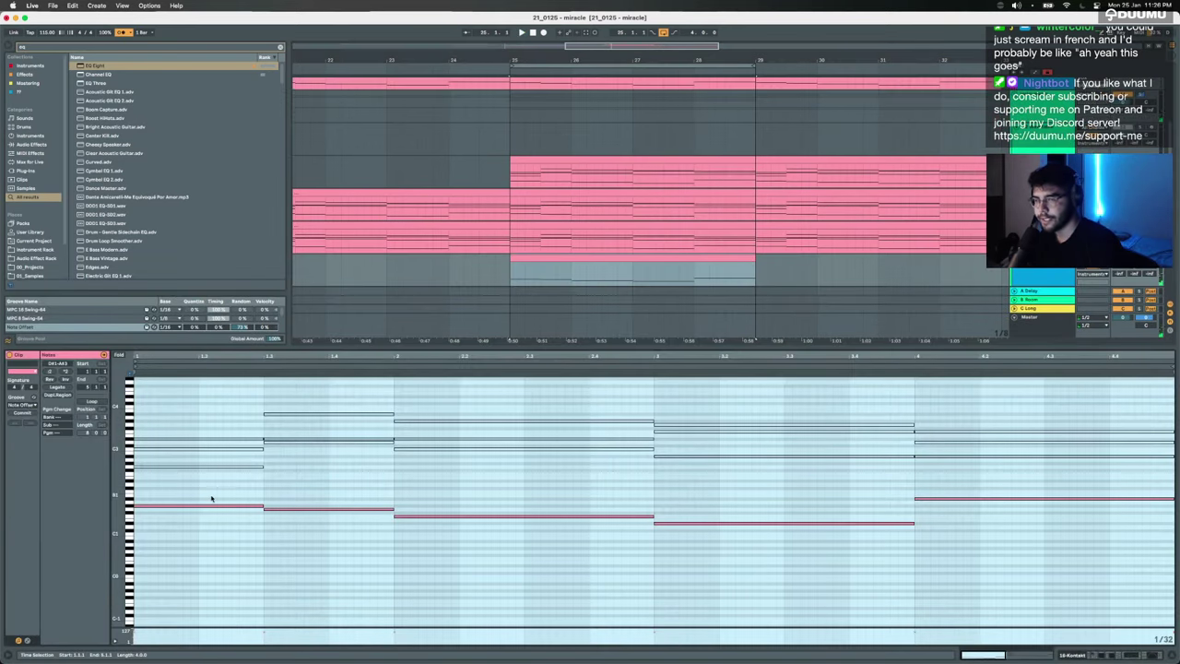
{"action": "left_click_drag", "start_coordinate": [208, 487], "coordinate": [979, 546]}
{"action": "key", "text": "0"}
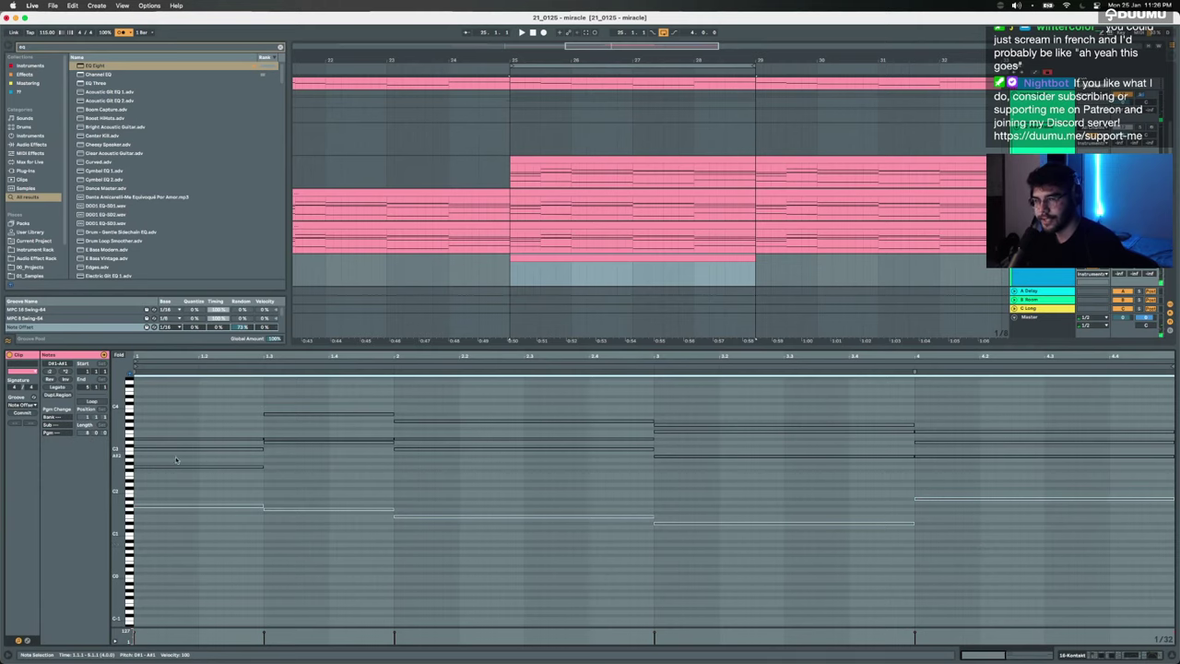
Step: Activate the voice just above the bass in each chord of the 16-Kontakt clip and play it back
{"action": "left_click", "coordinate": [177, 459]}
{"action": "left_click", "coordinate": [286, 444], "text": "shift"}
{"action": "left_click", "coordinate": [415, 450], "text": "shift"}
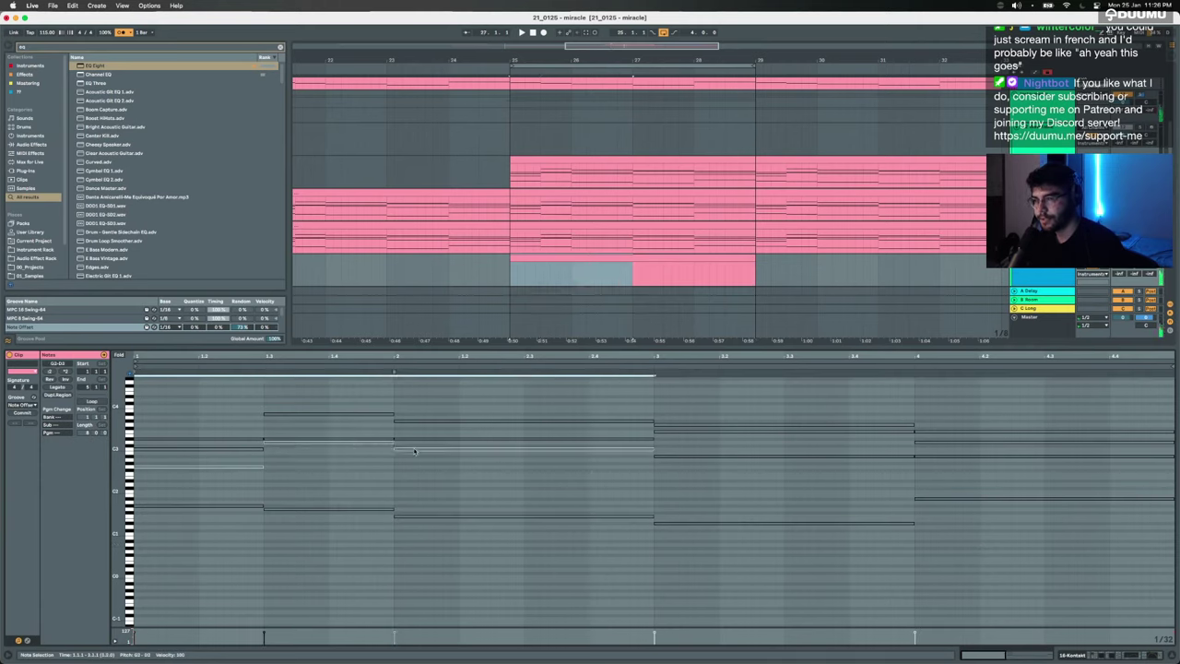
{"action": "left_click", "coordinate": [763, 455], "text": "shift"}
{"action": "left_click", "coordinate": [950, 457], "text": "shift"}
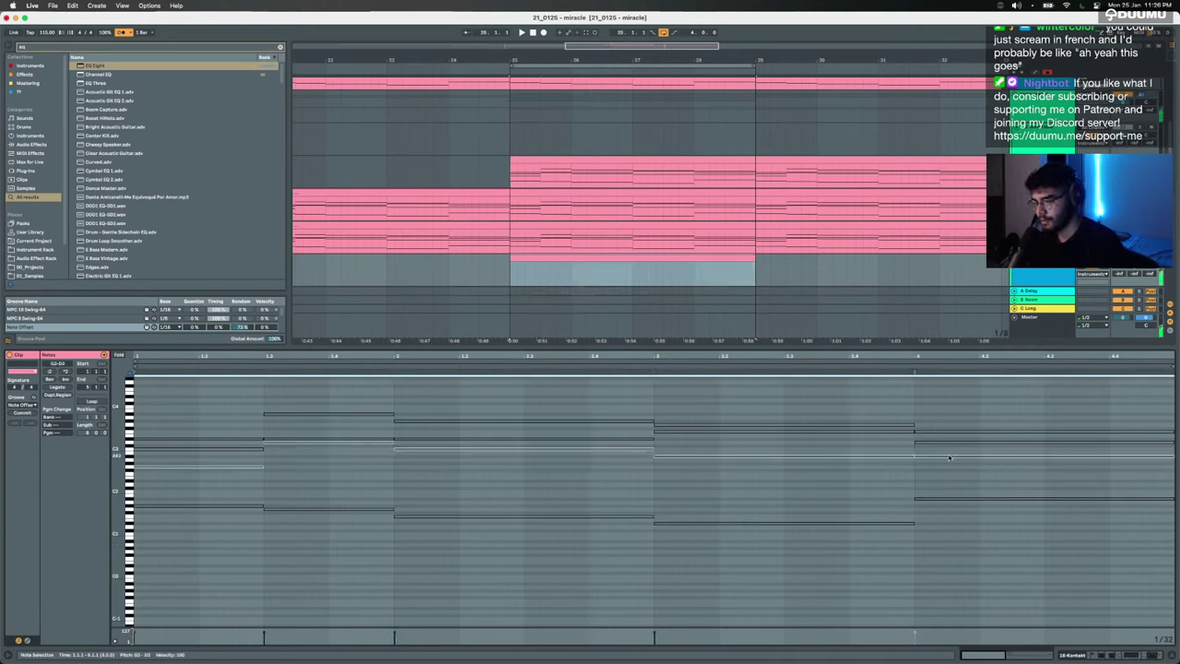
{"action": "key", "text": "space"}
Step: Record the second sung voice onto 18-Audio from bar 24 through the four-bar section
{"action": "scroll", "coordinate": [673, 262], "scroll_direction": "down", "scroll_amount": 3}
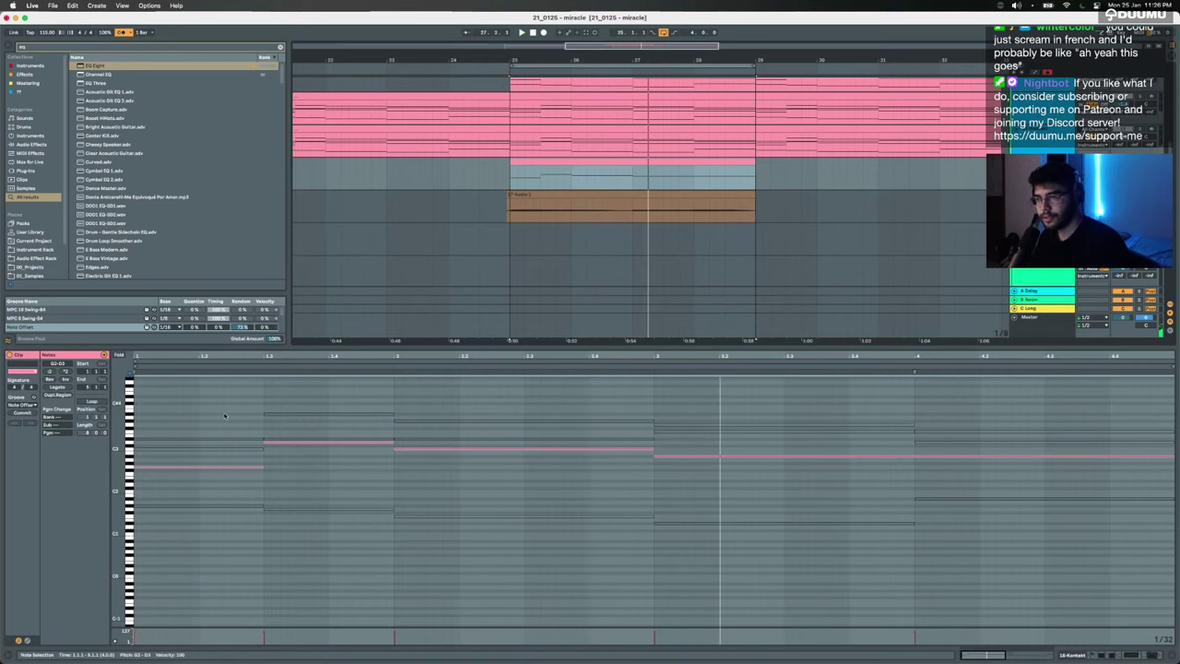
{"action": "left_click", "coordinate": [1041, 232]}
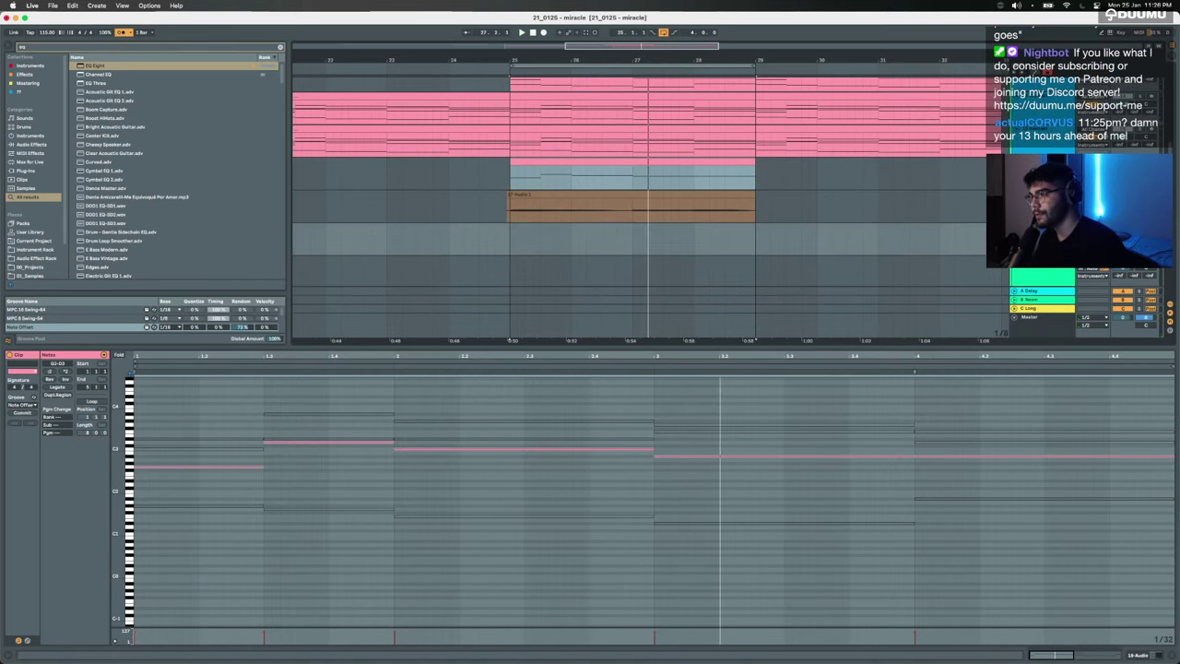
{"action": "left_click", "coordinate": [453, 234]}
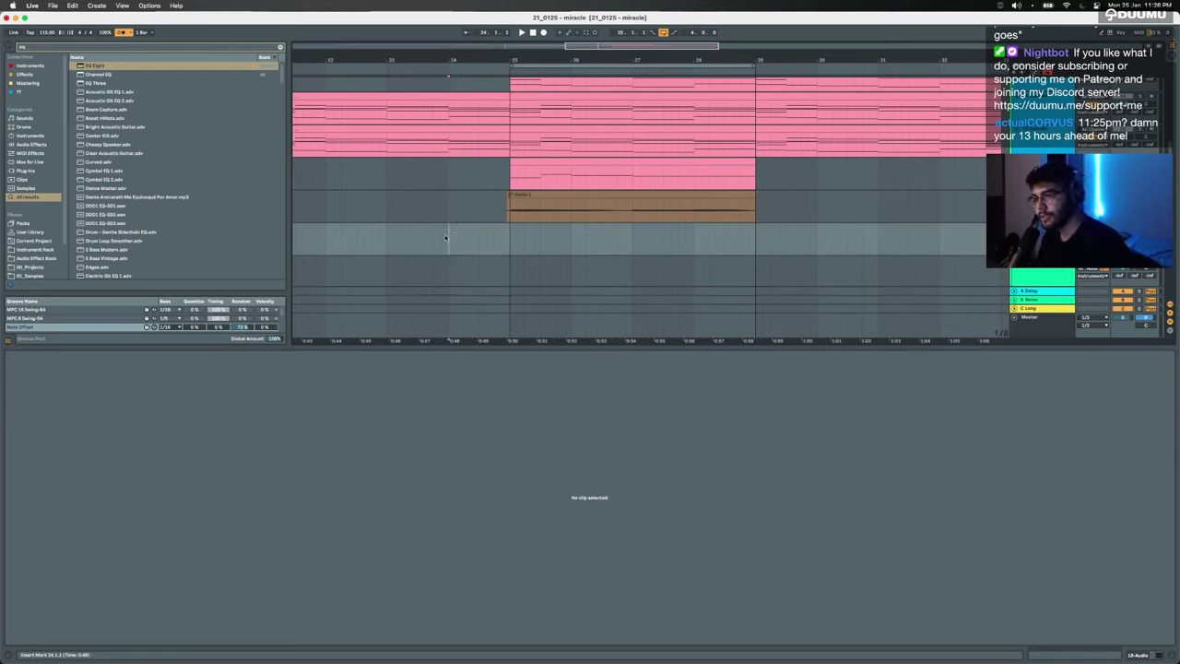
{"action": "key", "text": "F9"}
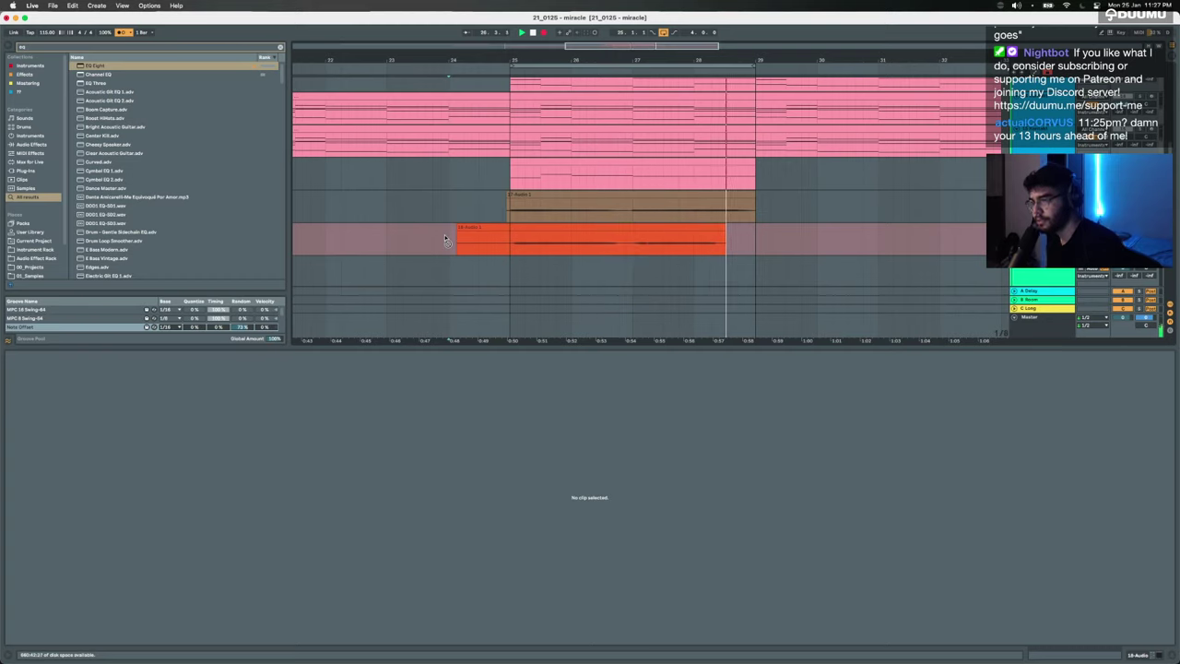
{"action": "key", "text": "space"}
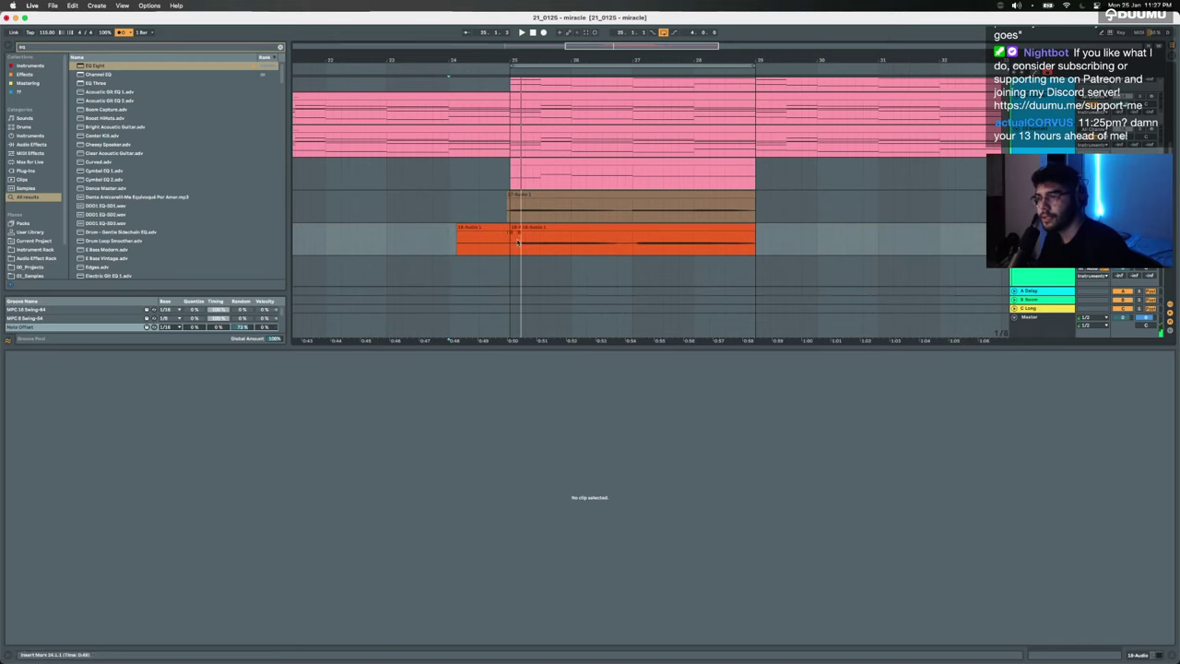
Step: Join the 18-Audio recording into one clip, extend its end just past bar 29 and remove the lead-in before bar 25
{"action": "left_click", "coordinate": [477, 227]}
{"action": "scroll", "coordinate": [476, 227], "scroll_direction": "up", "scroll_amount": 3}
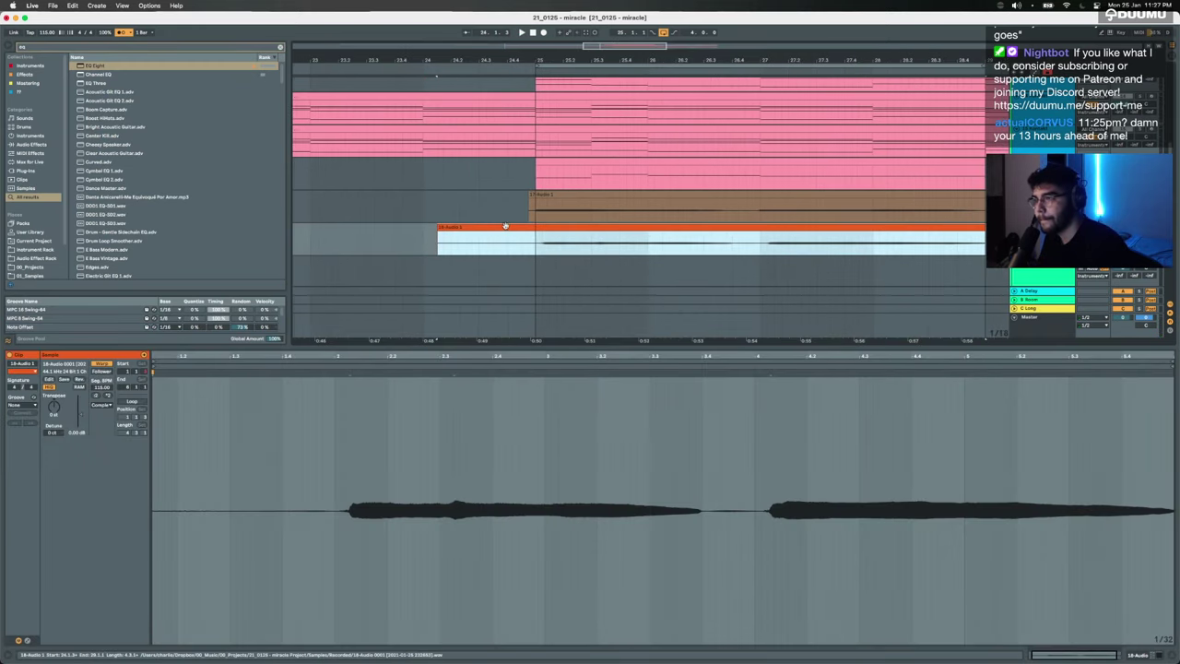
{"action": "scroll", "coordinate": [632, 229], "scroll_direction": "down", "scroll_amount": 2}
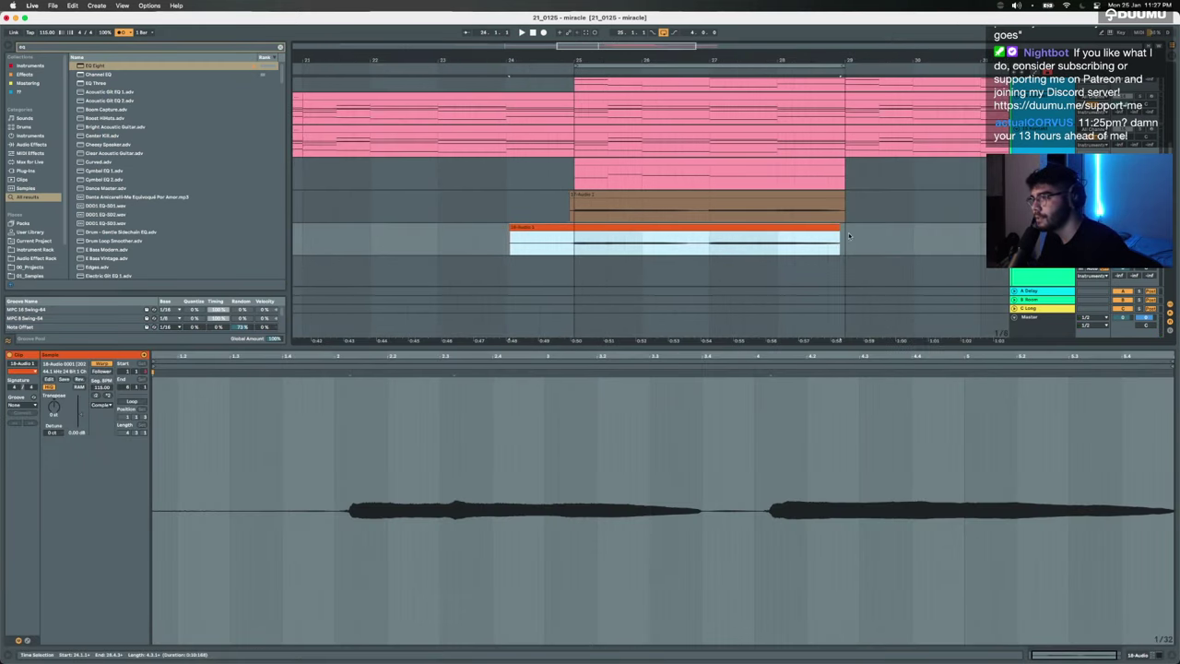
{"action": "left_click_drag", "start_coordinate": [849, 236], "coordinate": [851, 236]}
{"action": "left_click_drag", "start_coordinate": [558, 245], "coordinate": [452, 246]}
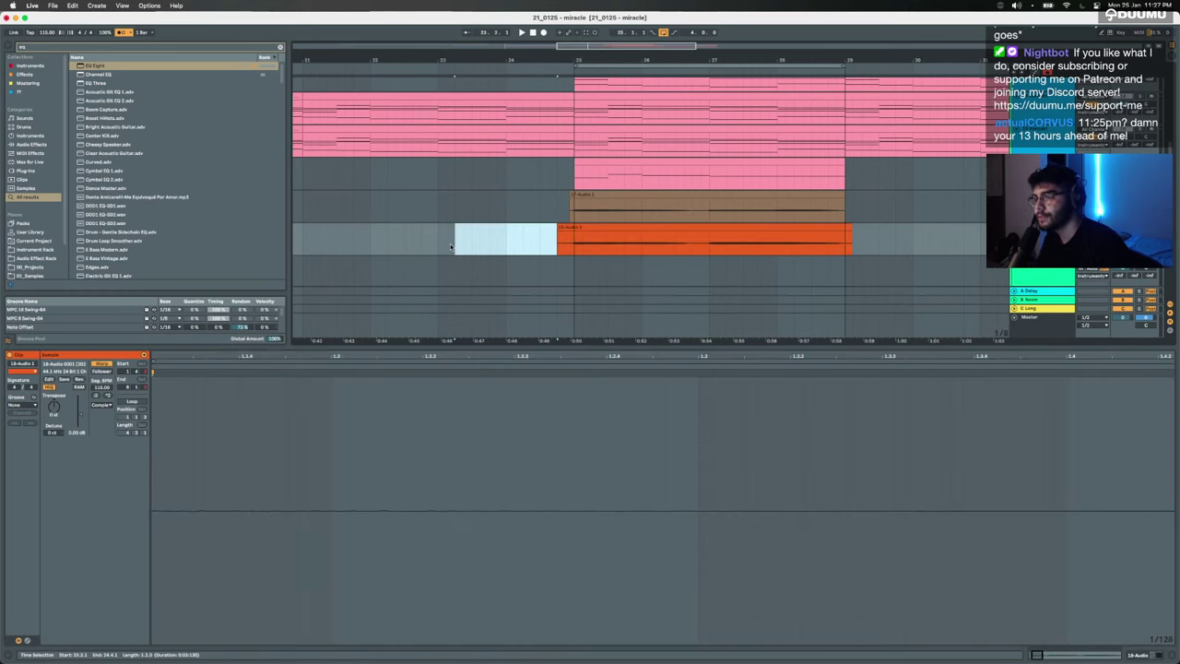
Step: Reopen the 16-Kontakt clip and deactivate the second-voice notes across all five chords
{"action": "double_click", "coordinate": [790, 163]}
{"action": "left_click", "coordinate": [221, 461]}
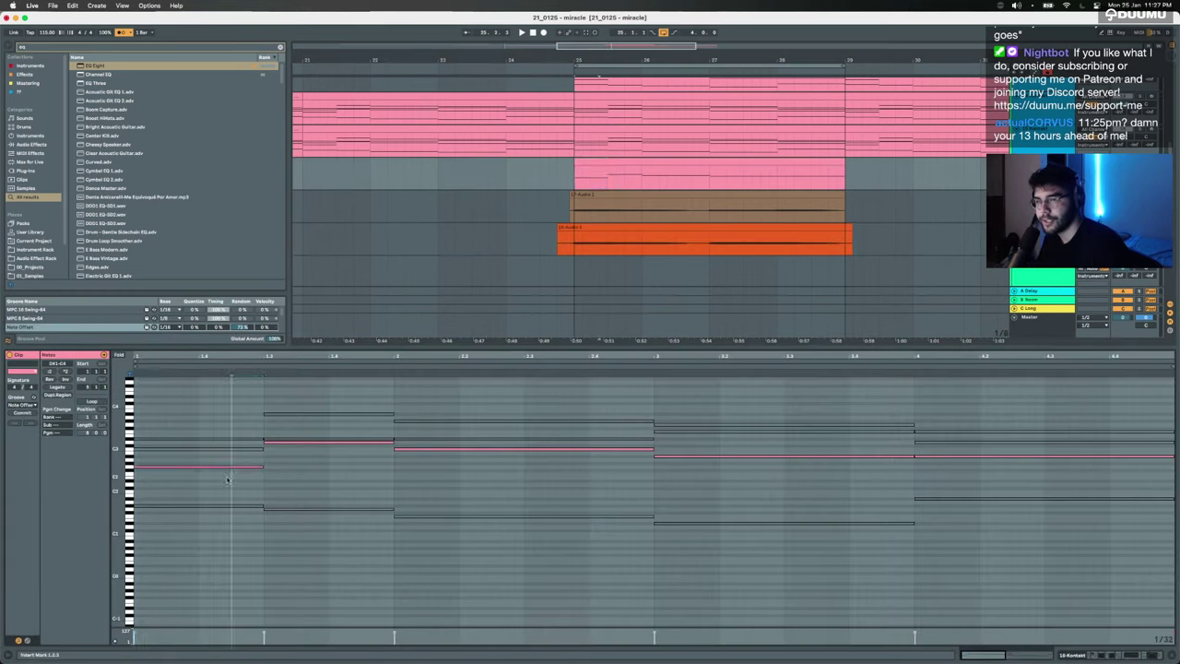
{"action": "left_click", "coordinate": [222, 467]}
{"action": "left_click_drag", "start_coordinate": [302, 446], "coordinate": [425, 451]}
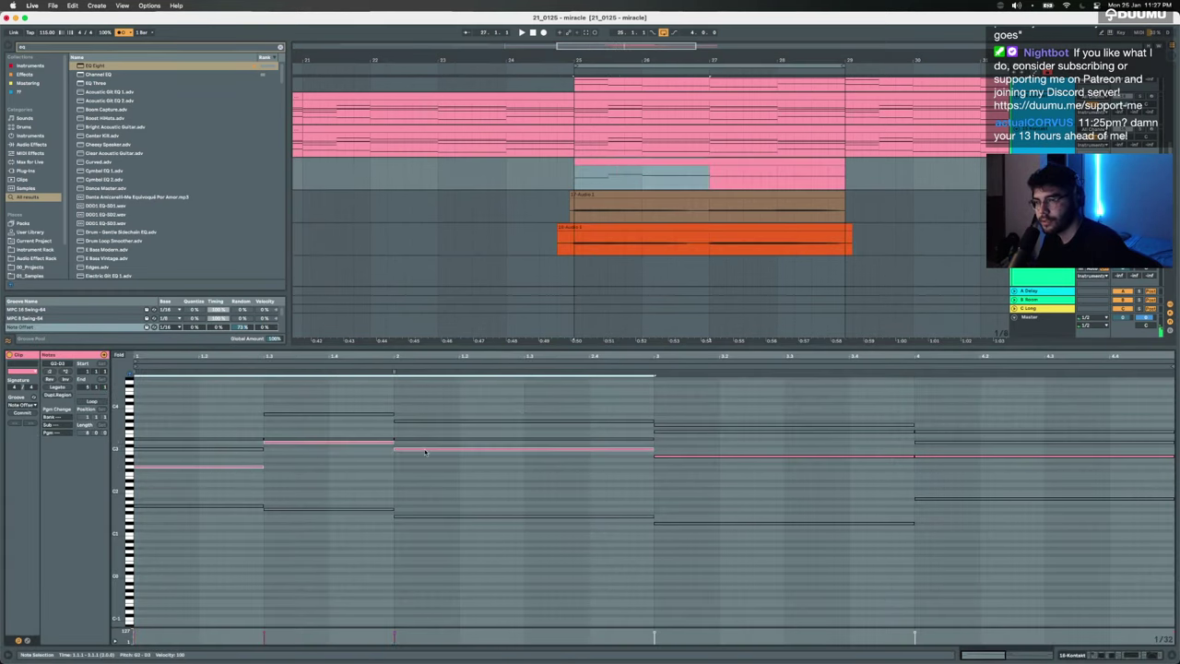
{"action": "left_click_drag", "start_coordinate": [826, 450], "coordinate": [917, 482]}
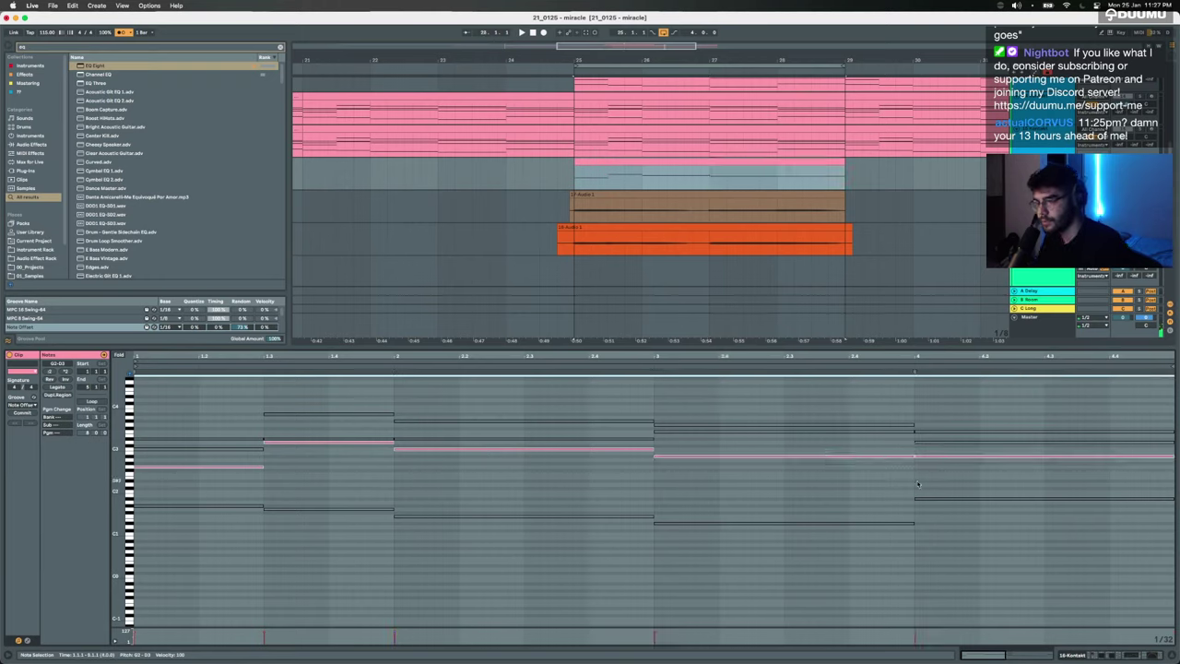
Step: Activate the third voice's note in each of the five chords of the 16-Kontakt clip
{"action": "left_click", "coordinate": [219, 421]}
{"action": "left_click", "coordinate": [206, 449]}
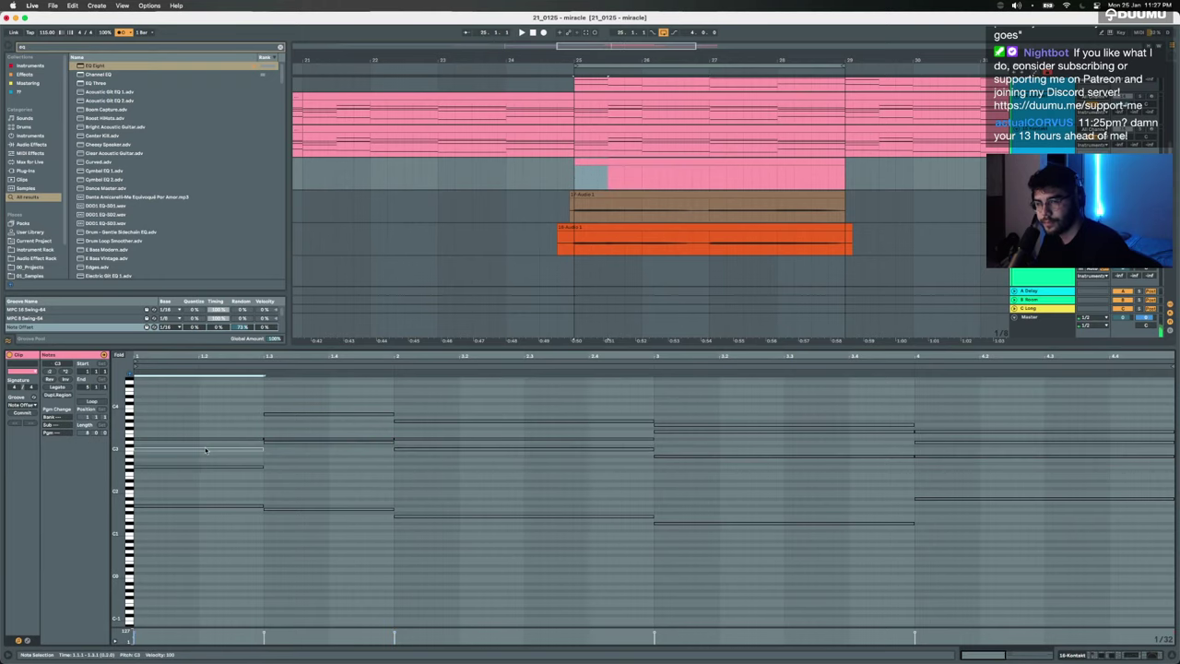
{"action": "left_click", "coordinate": [298, 439]}
{"action": "left_click", "coordinate": [455, 441], "text": "shift"}
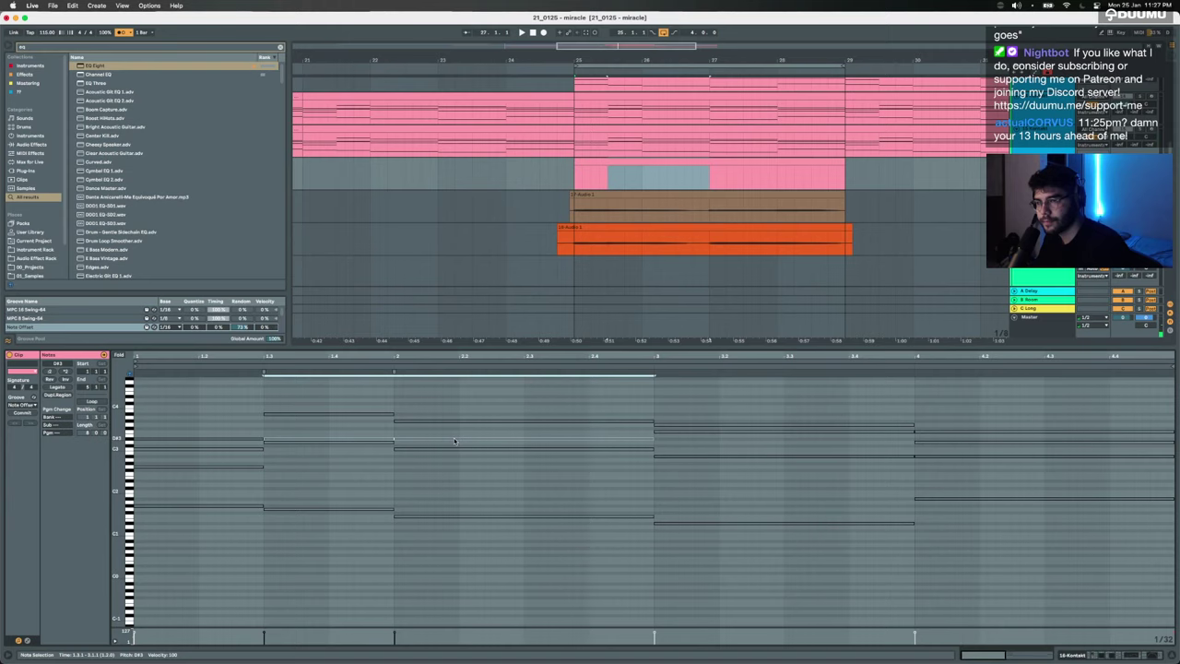
{"action": "left_click", "coordinate": [266, 450], "text": "shift"}
{"action": "left_click", "coordinate": [699, 431], "text": "shift"}
{"action": "left_click", "coordinate": [946, 444], "text": "shift"}
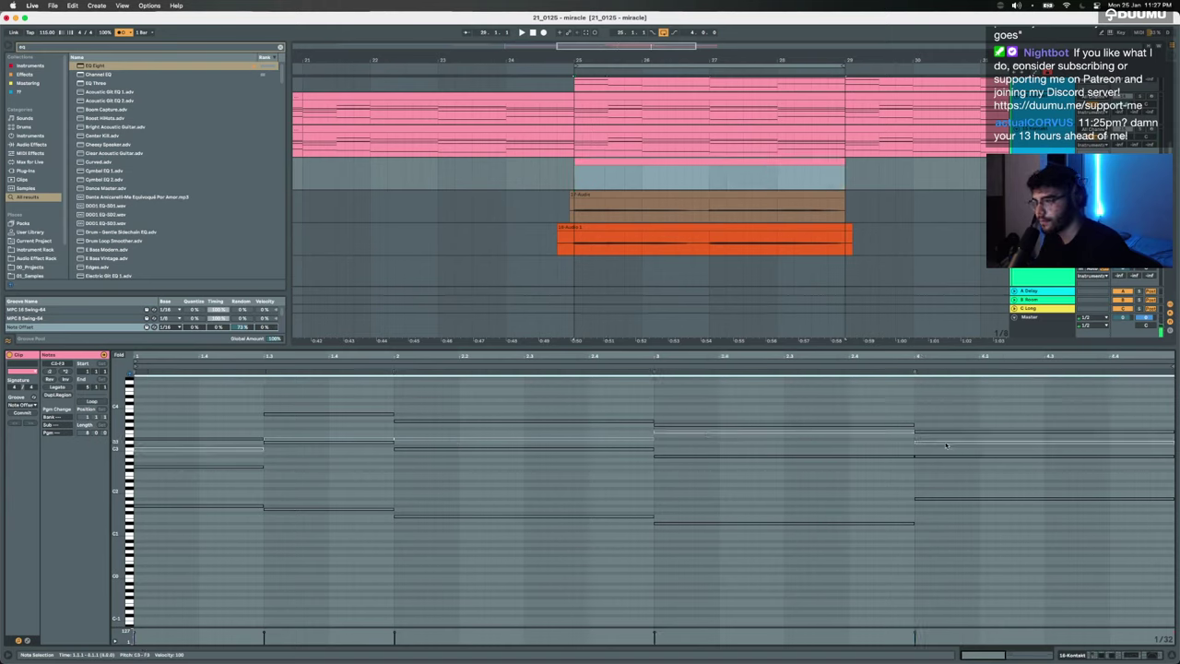
{"action": "key", "text": "0"}
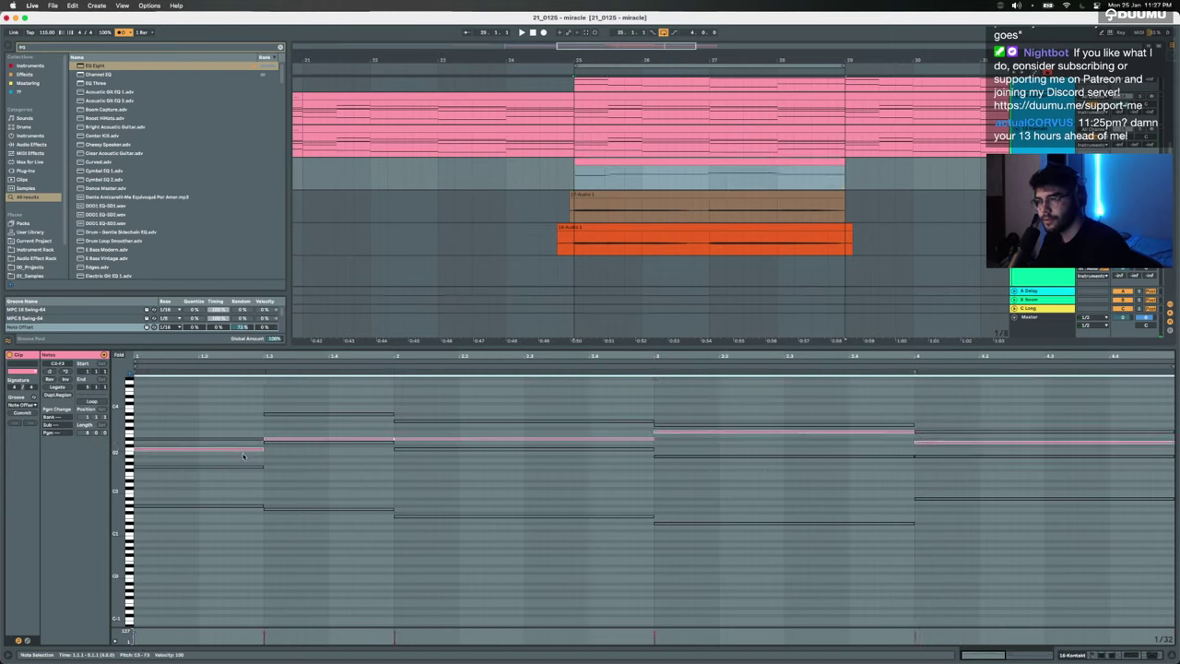
{"action": "left_click_drag", "start_coordinate": [243, 455], "coordinate": [972, 412]}
Step: Record the third sung voice onto 19-Audio from bar 24 through the four-bar section
{"action": "left_click", "coordinate": [682, 162]}
{"action": "key", "text": "super+c"}
{"action": "scroll", "coordinate": [686, 227], "scroll_direction": "down", "scroll_amount": 3}
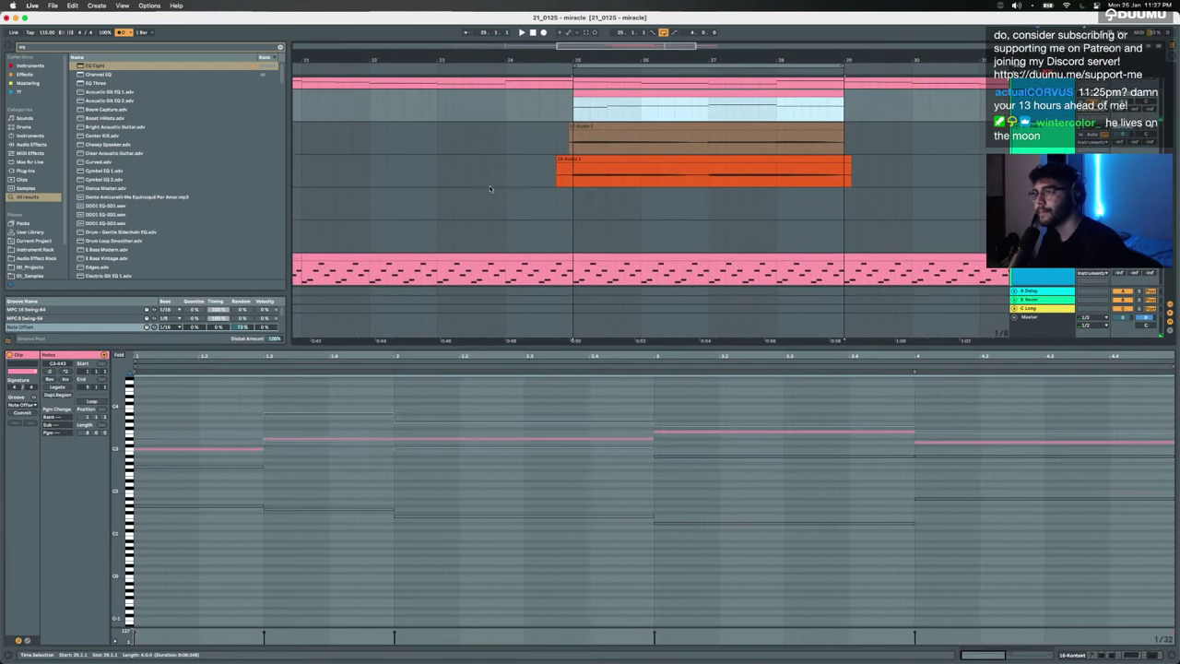
{"action": "left_click", "coordinate": [538, 202]}
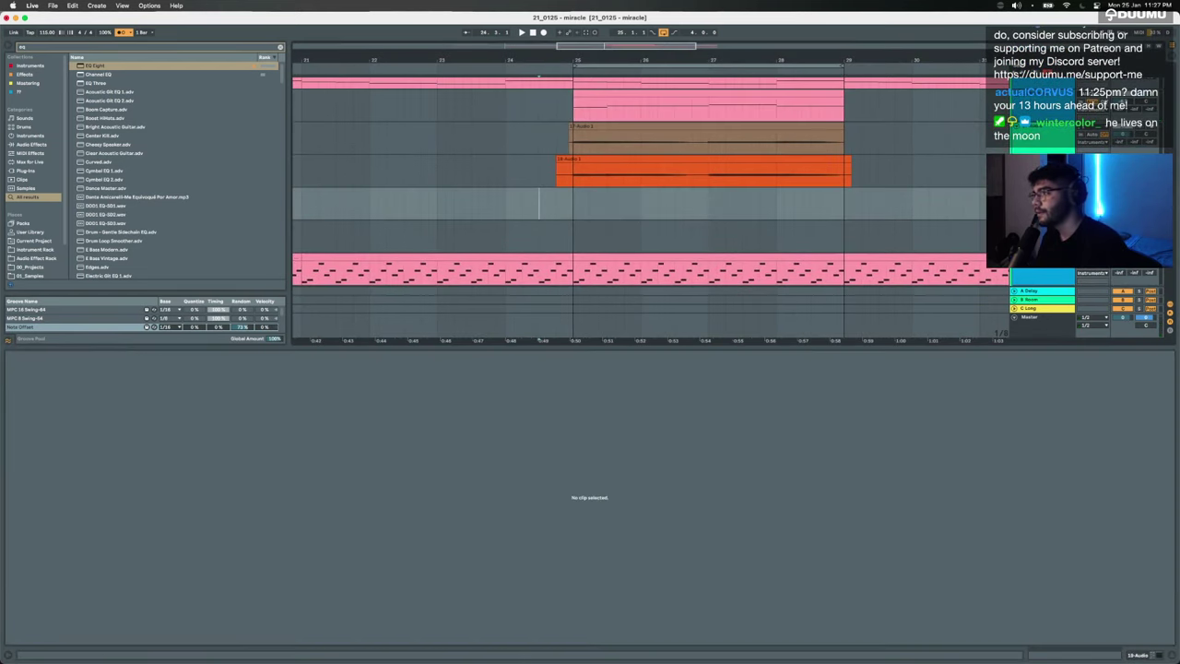
{"action": "key", "text": "F9"}
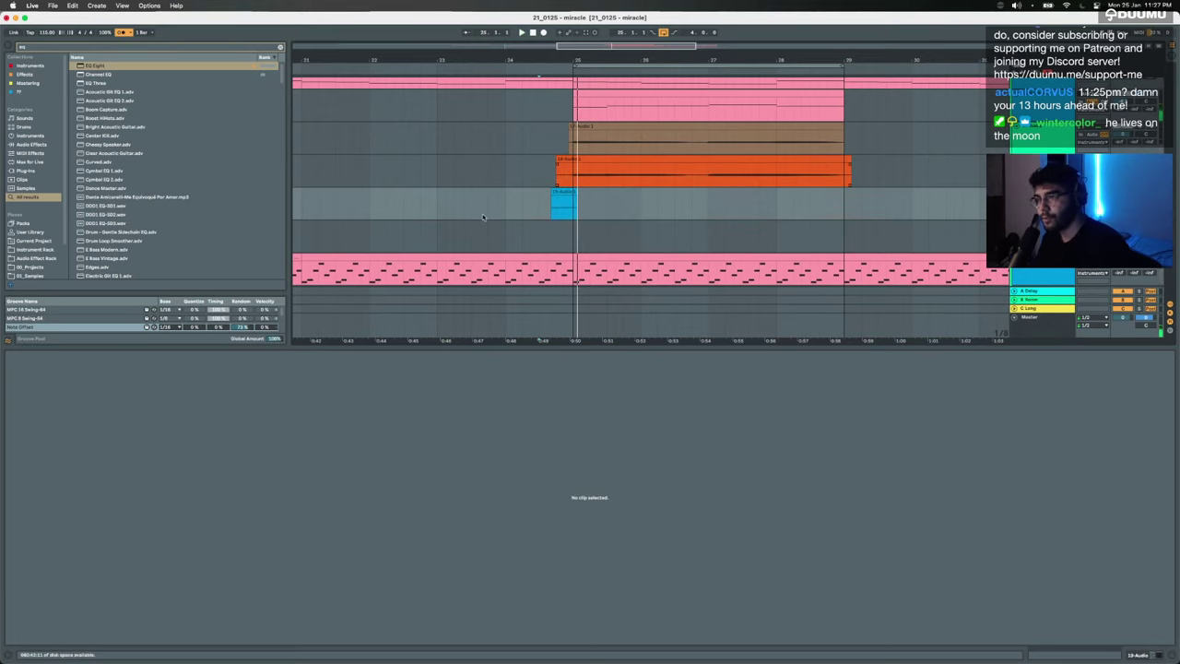
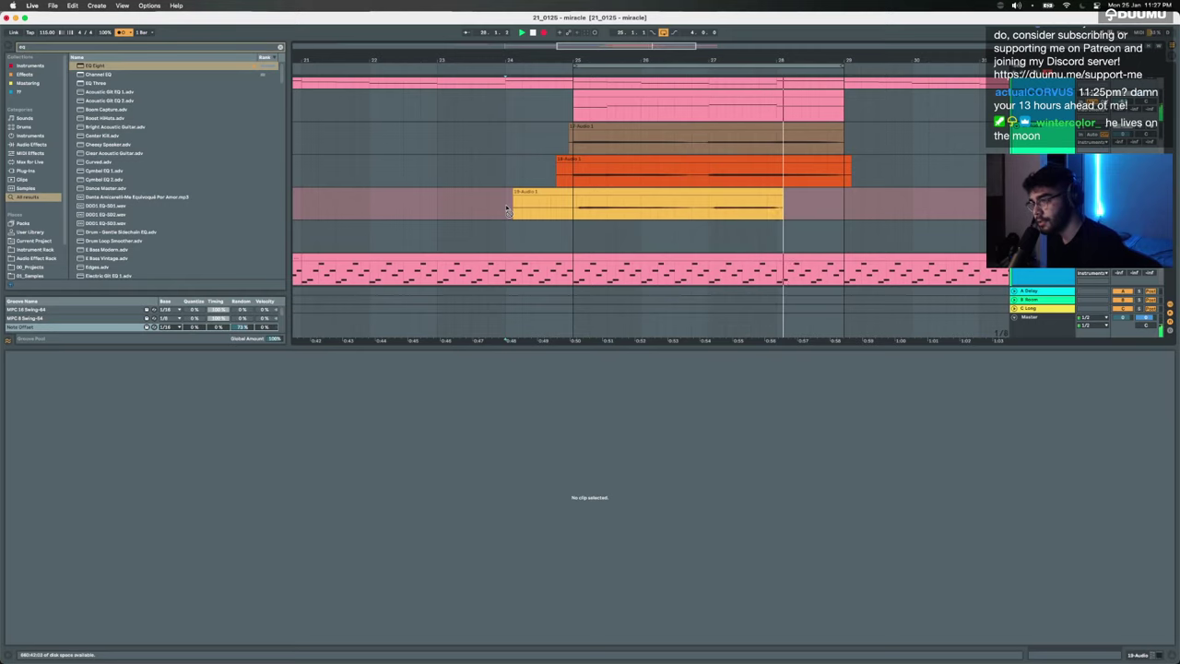
{"action": "key", "text": "space"}
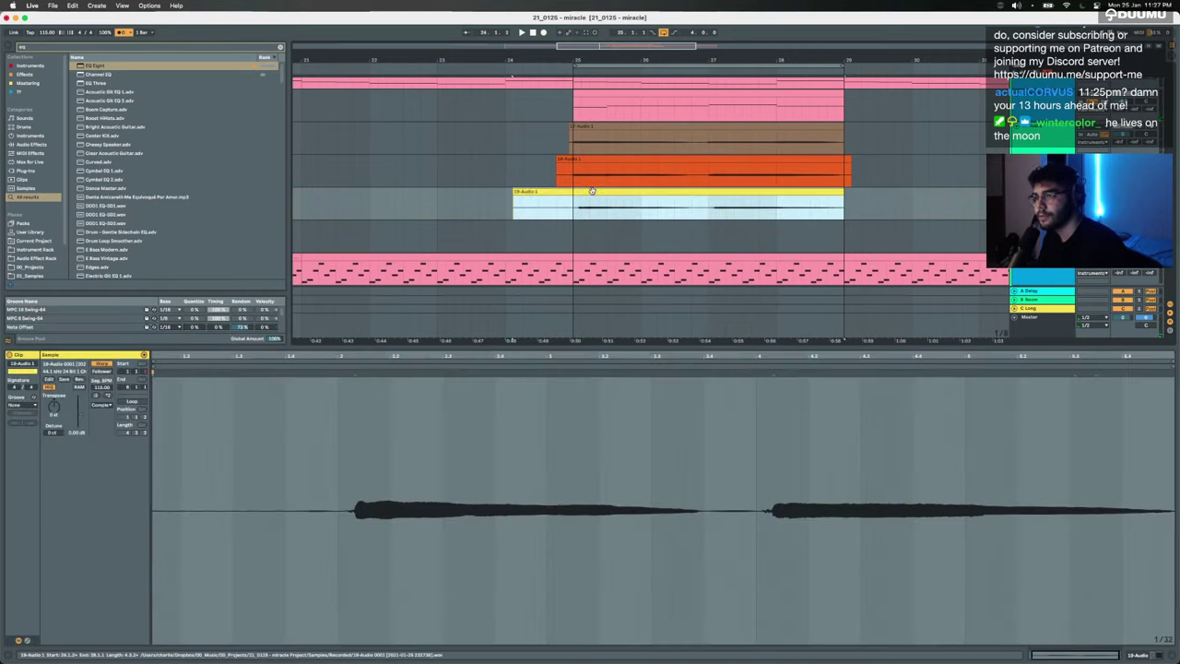
Step: Remove the lead-in of the 19-Audio recording so it starts level with the 18-Audio clip
{"action": "left_click", "coordinate": [588, 193]}
{"action": "left_click_drag", "start_coordinate": [556, 205], "coordinate": [498, 205]}
{"action": "key", "text": "Delete"}
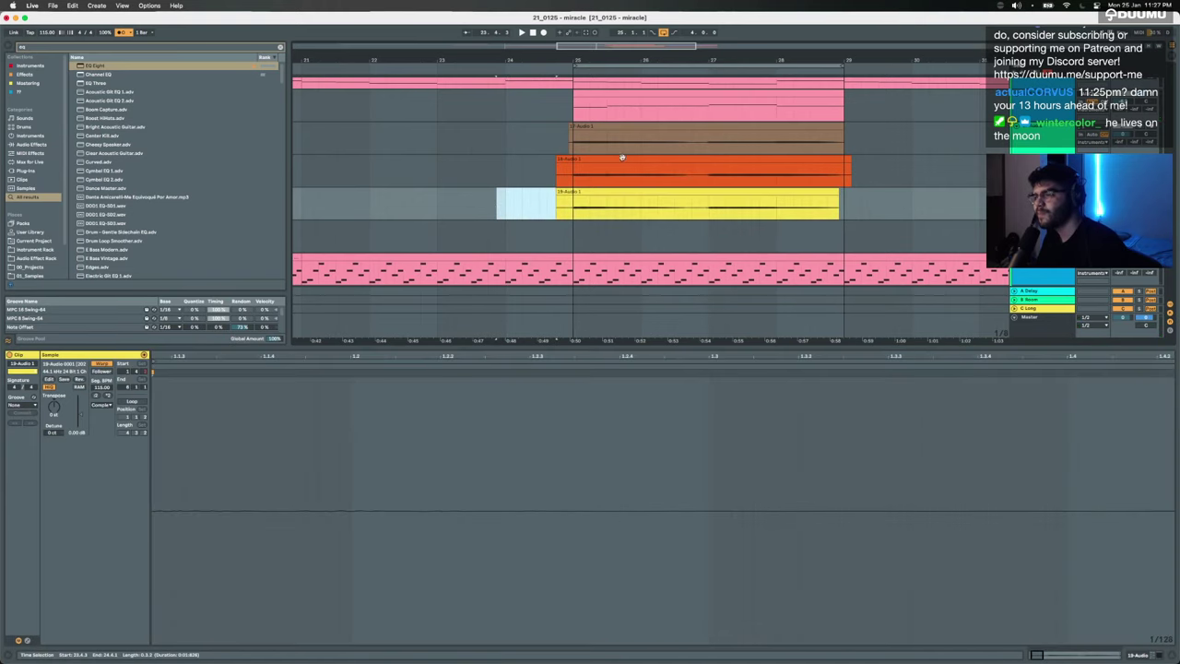
Step: Reopen the 16-Kontakt clip and deactivate the third-voice notes across all five chords
{"action": "left_click", "coordinate": [647, 92]}
{"action": "left_click", "coordinate": [243, 450]}
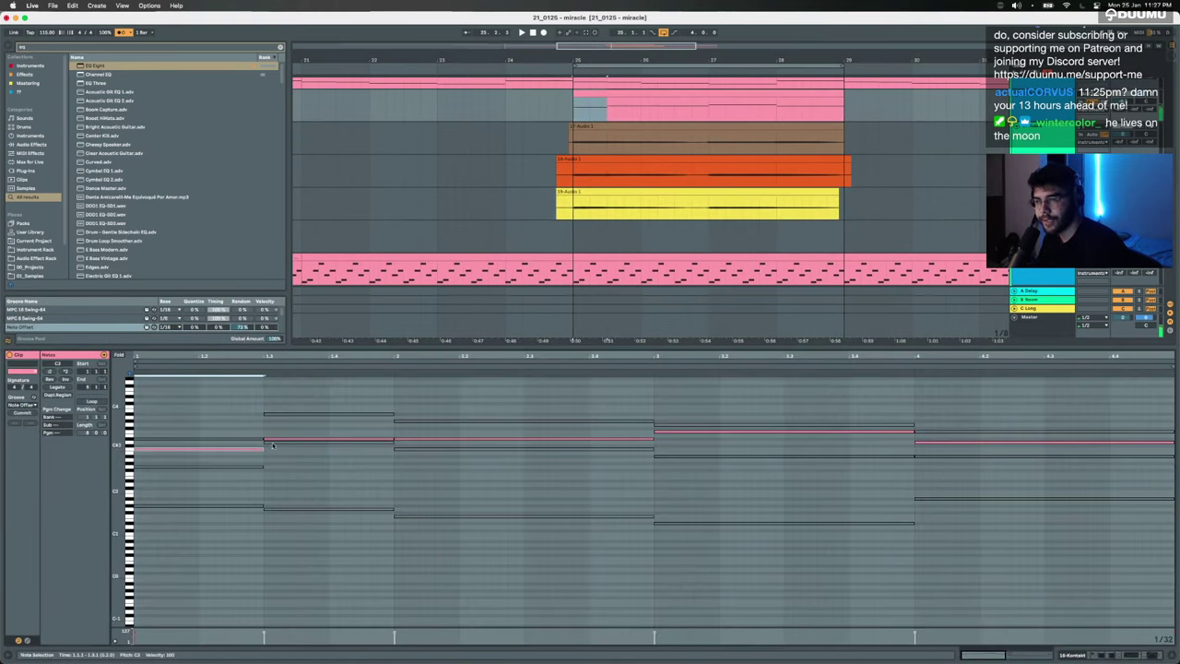
{"action": "left_click", "coordinate": [397, 439], "text": "shift"}
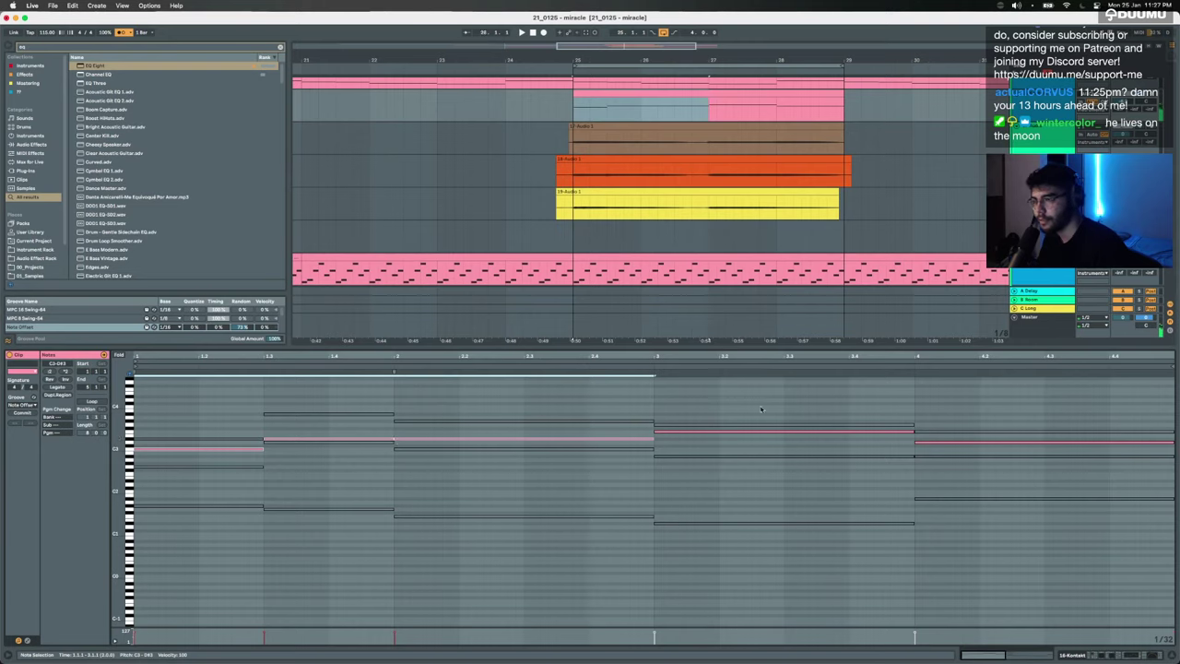
{"action": "left_click", "coordinate": [908, 432], "text": "shift"}
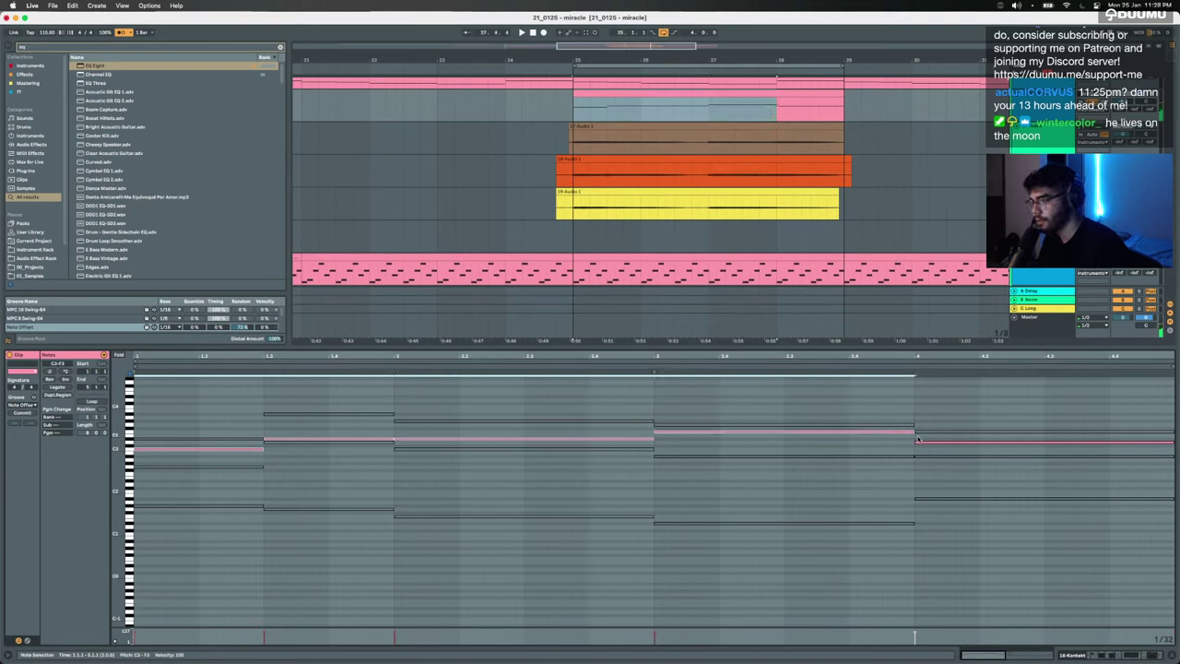
{"action": "left_click", "coordinate": [917, 442], "text": "shift"}
{"action": "key", "text": "0"}
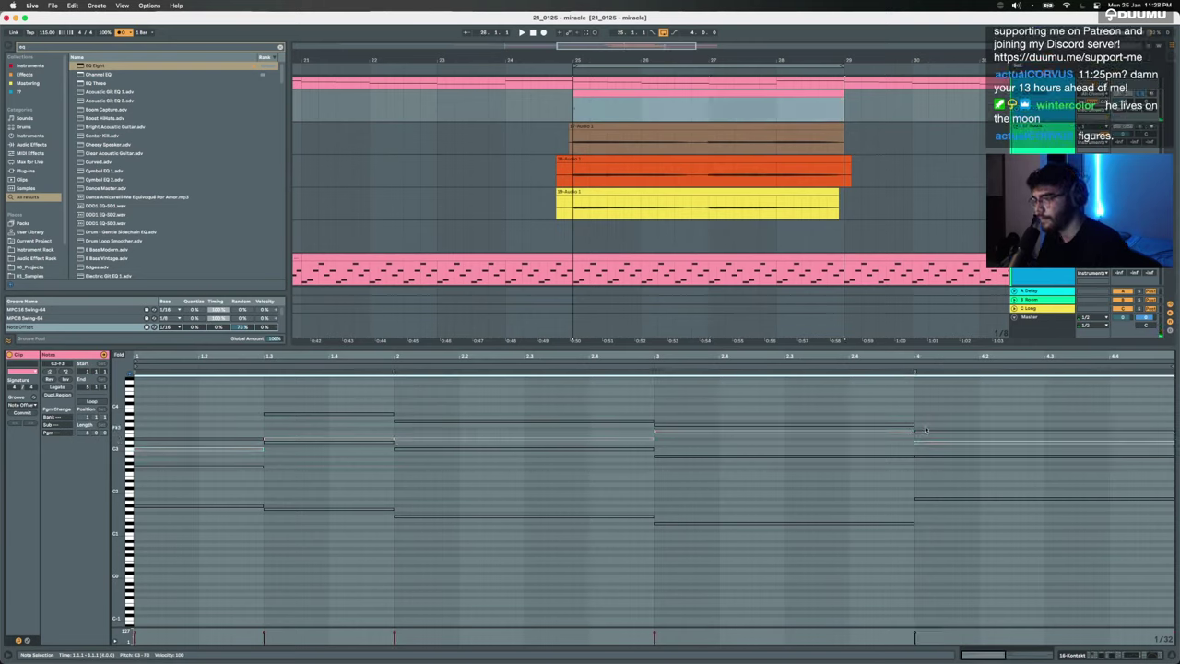
Step: Activate the highest note in each of the five chords of the 16-Kontakt clip
{"action": "left_click", "coordinate": [923, 429]}
{"action": "left_click", "coordinate": [923, 432]}
{"action": "left_click", "coordinate": [896, 426]}
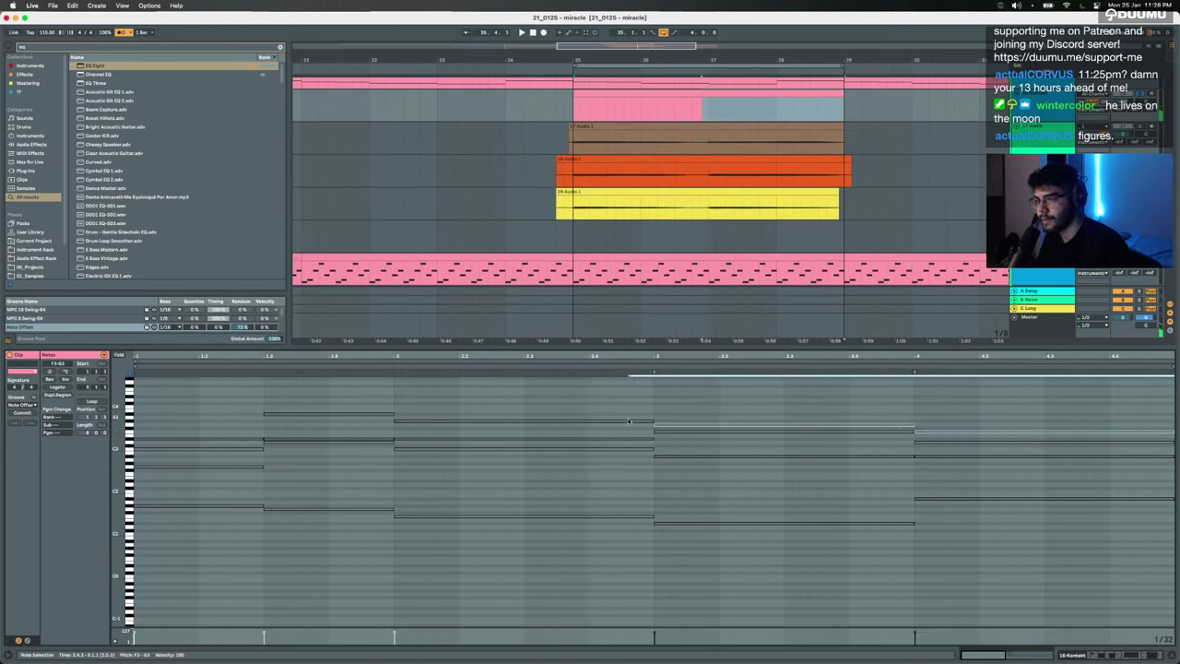
{"action": "left_click", "coordinate": [628, 420], "text": "shift"}
{"action": "left_click", "coordinate": [370, 415], "text": "shift"}
{"action": "left_click", "coordinate": [246, 441], "text": "shift"}
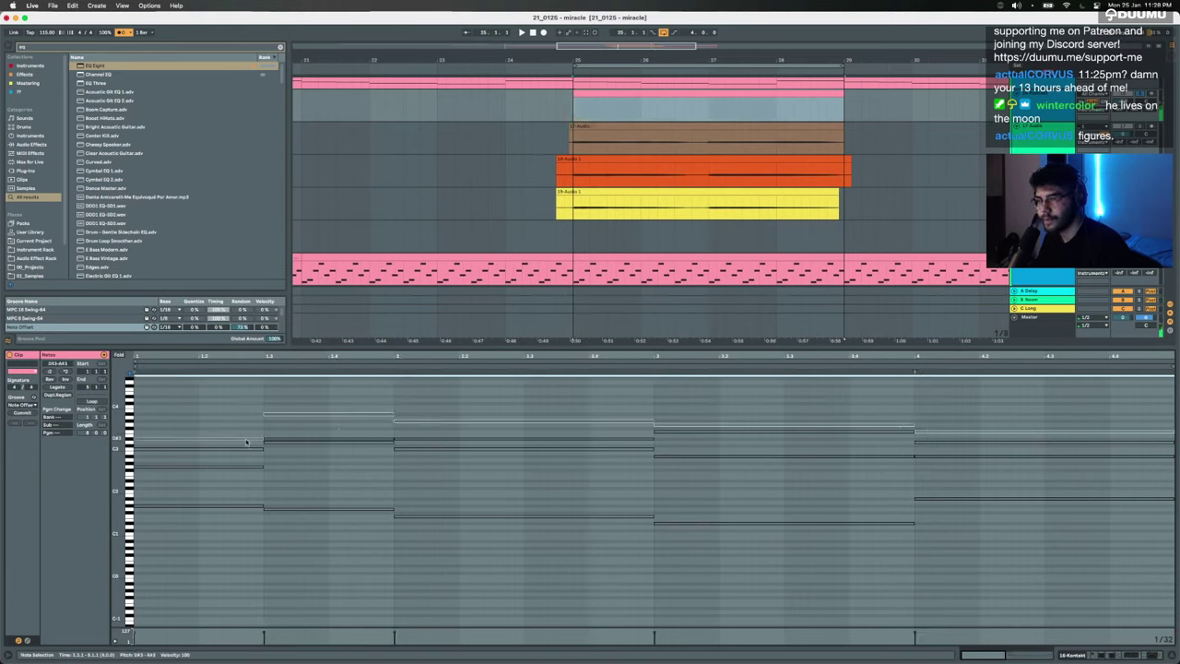
{"action": "key", "text": "0"}
{"action": "left_click_drag", "start_coordinate": [237, 430], "coordinate": [299, 404]}
{"action": "left_click_drag", "start_coordinate": [452, 415], "coordinate": [452, 430]}
{"action": "left_click_drag", "start_coordinate": [754, 413], "coordinate": [754, 435]}
{"action": "left_click_drag", "start_coordinate": [920, 412], "coordinate": [920, 441]}
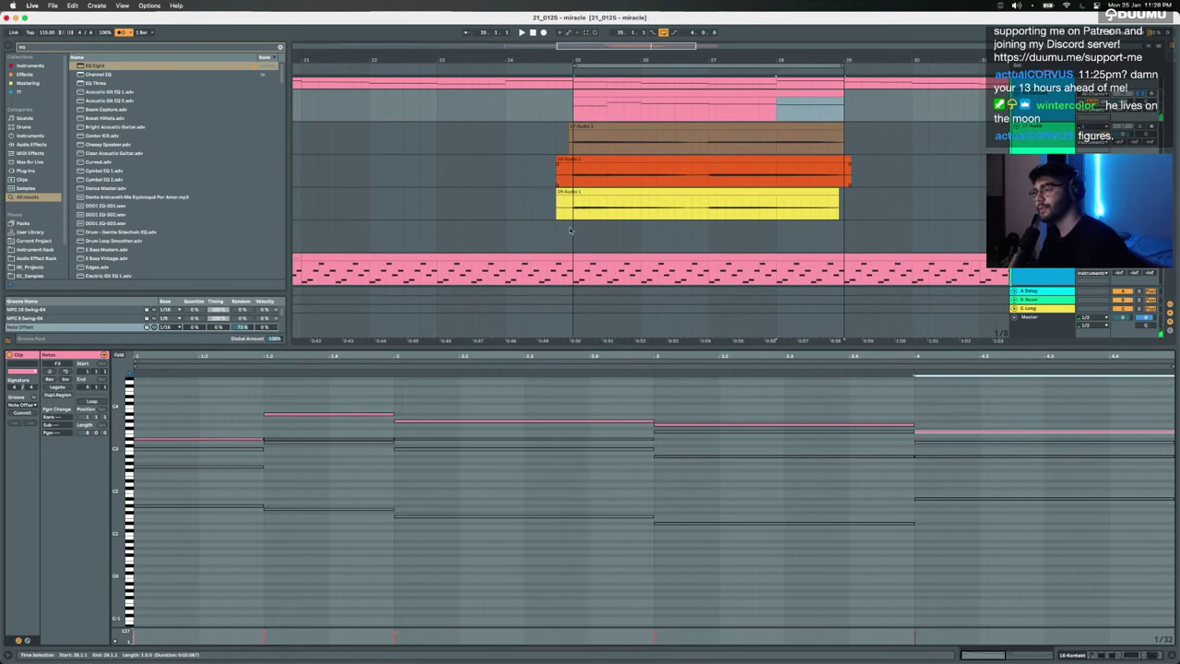
Step: Record the top sung voice onto 20-Audio from bar 24 through the four-bar section
{"action": "left_click", "coordinate": [540, 234]}
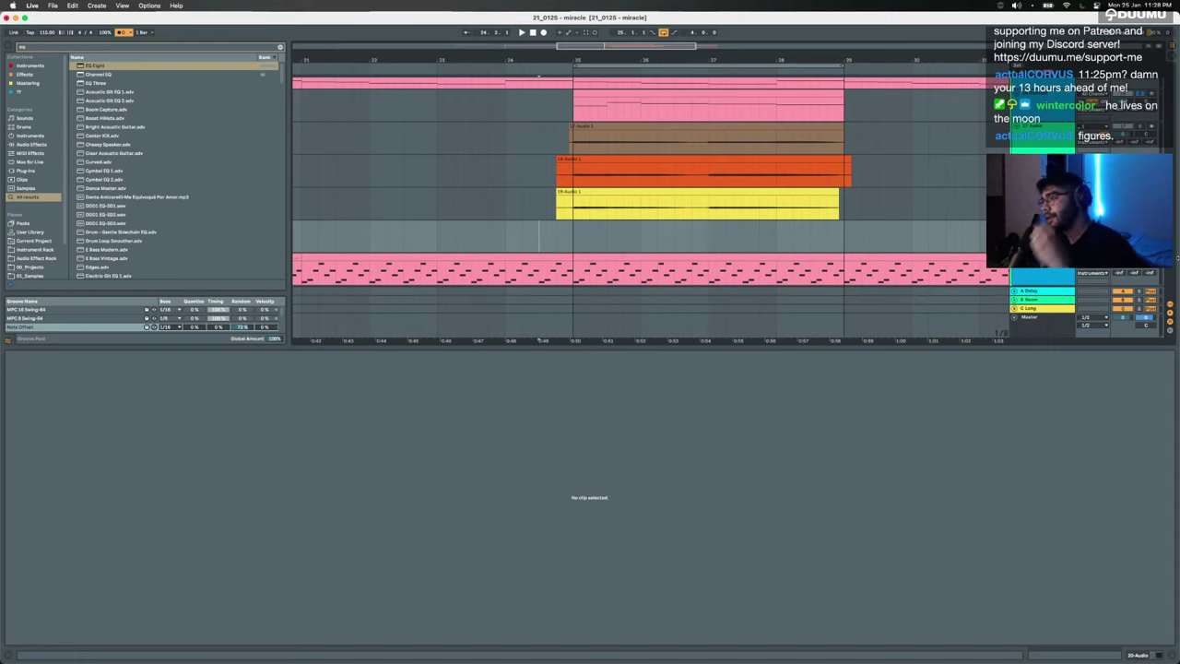
{"action": "left_click", "coordinate": [496, 242]}
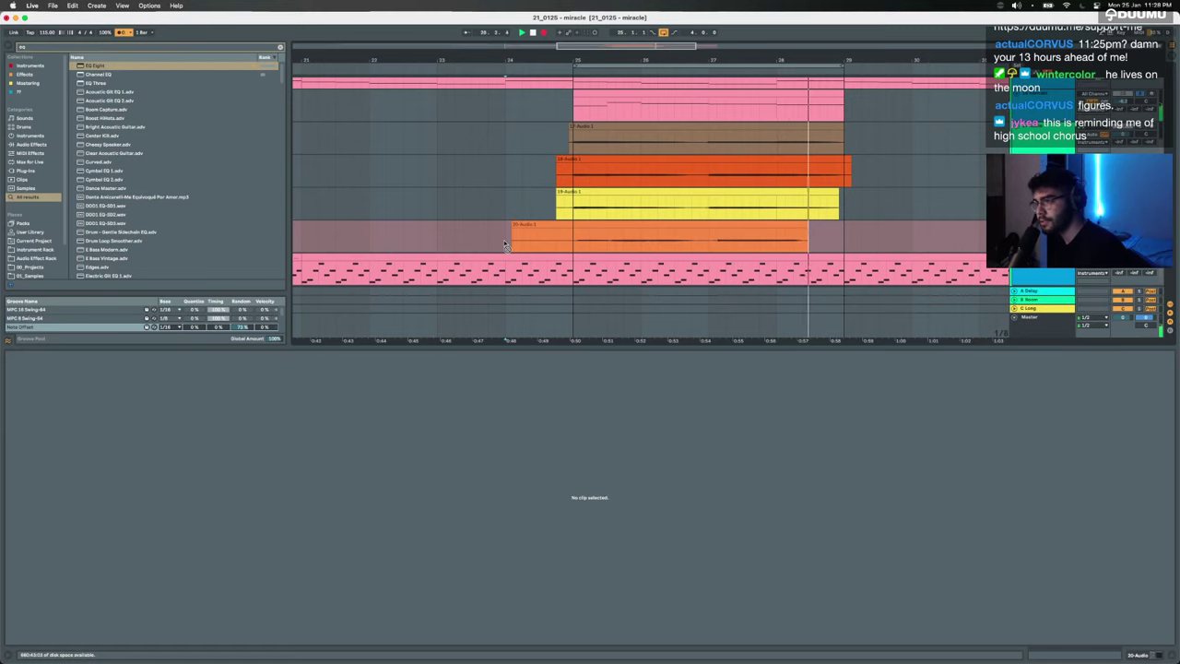
{"action": "key", "text": "space"}
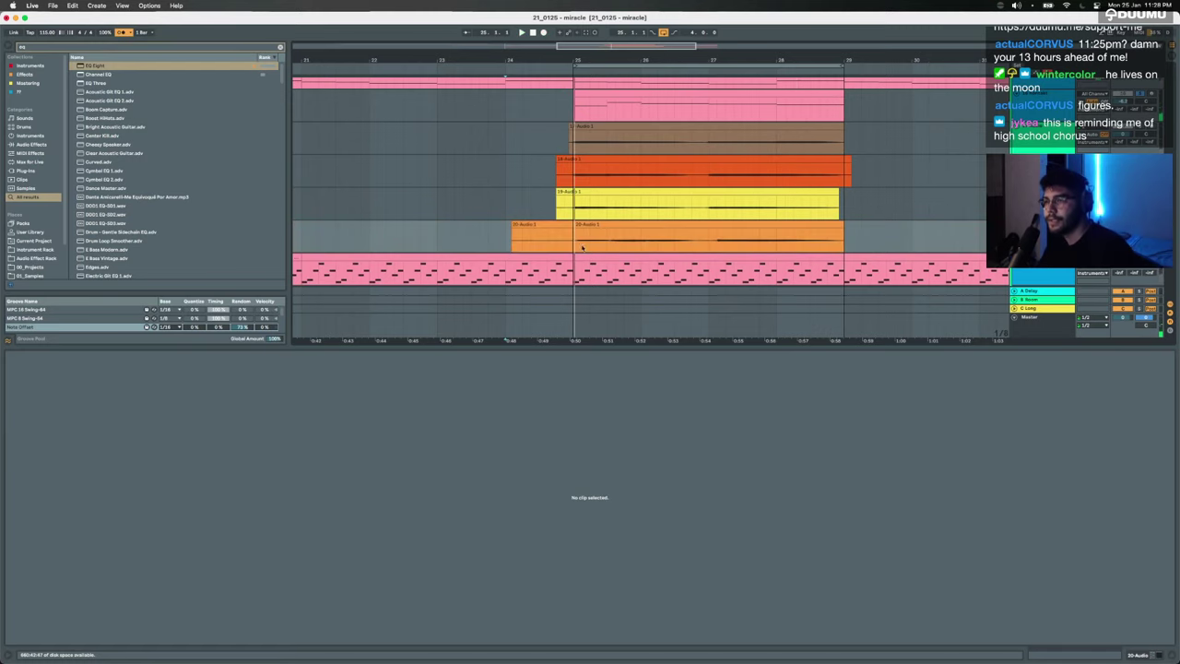
Step: Join the 20-Audio recording into one clip and trim the lead-ins on all four voice tracks to one common start just before bar 25
{"action": "left_click", "coordinate": [581, 247]}
{"action": "scroll", "coordinate": [578, 235], "scroll_direction": "up", "scroll_amount": 3}
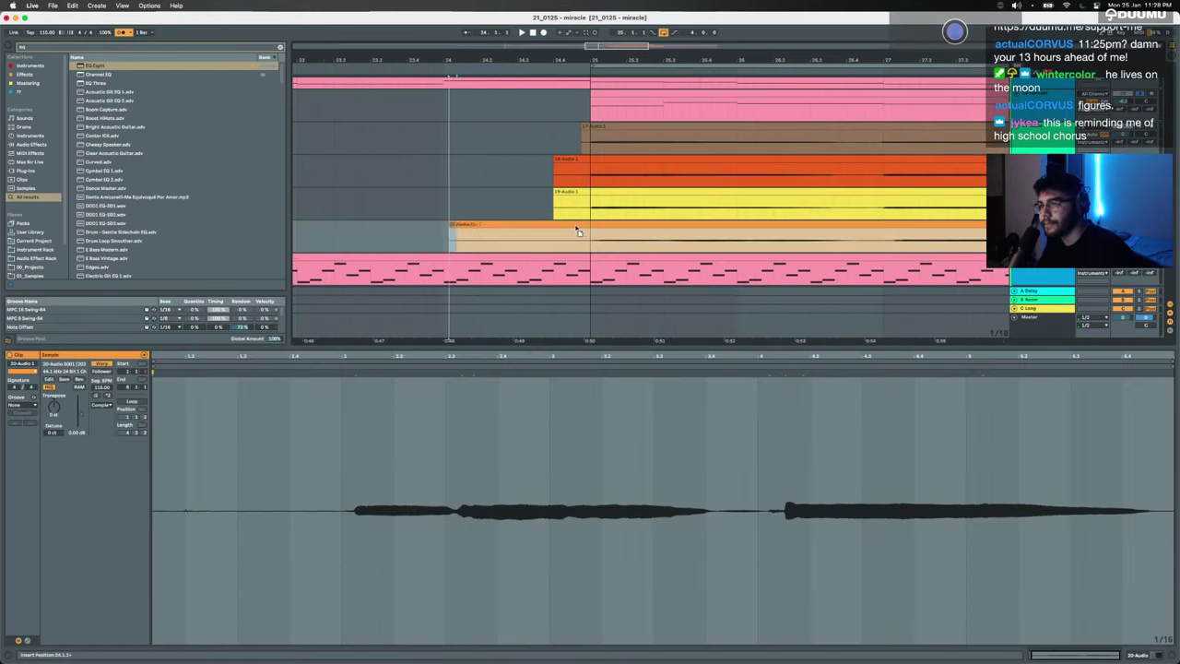
{"action": "left_click_drag", "start_coordinate": [578, 231], "coordinate": [422, 143]}
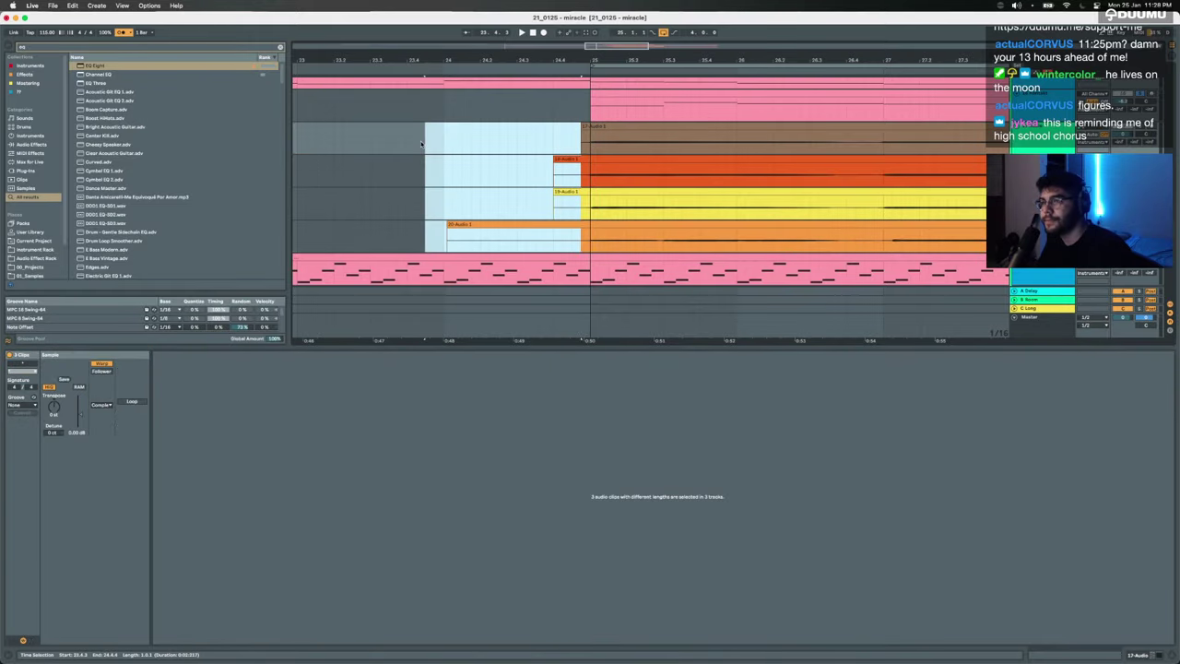
{"action": "key", "text": "Delete"}
Step: Group the four voice audio tracks and play back the choir from just before bar 25
{"action": "left_click", "coordinate": [1038, 144]}
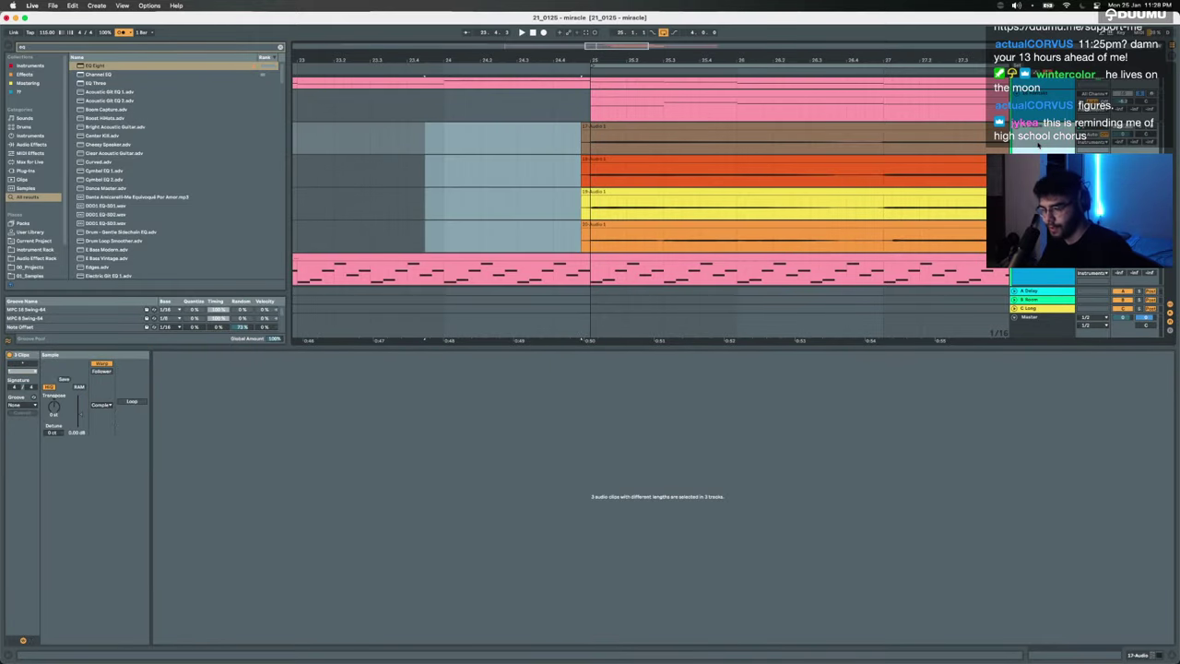
{"action": "key", "text": "super+g"}
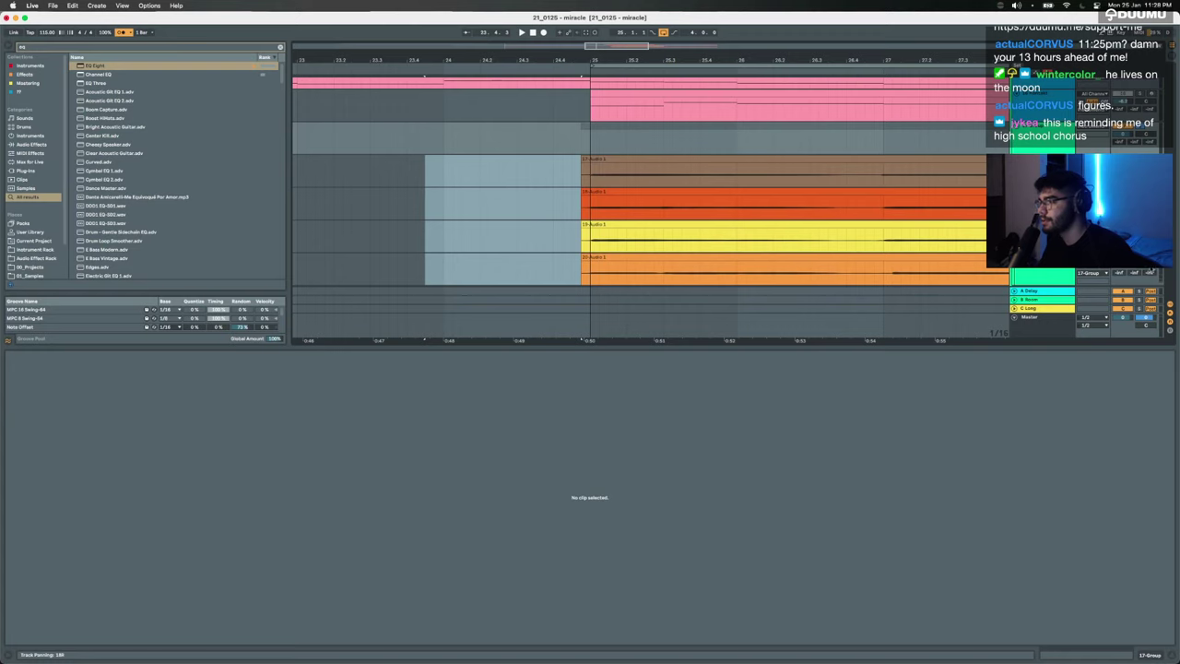
{"action": "left_click", "coordinate": [900, 260]}
{"action": "key", "text": "space"}
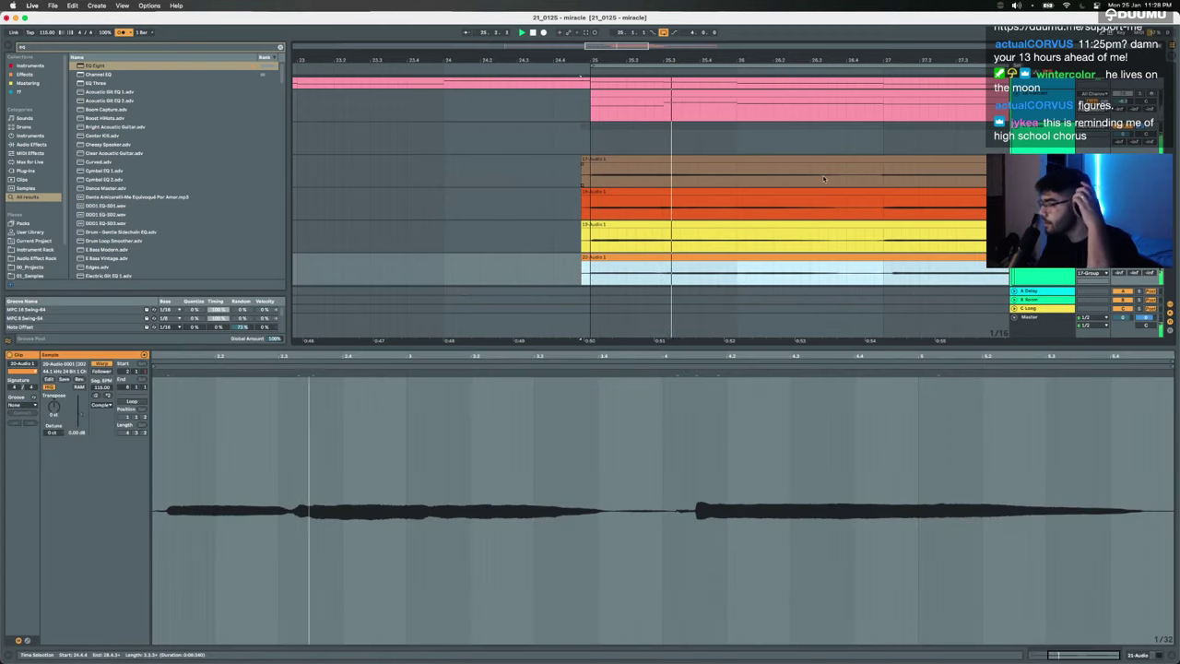
{"action": "scroll", "coordinate": [732, 170], "scroll_direction": "down", "scroll_amount": 5}
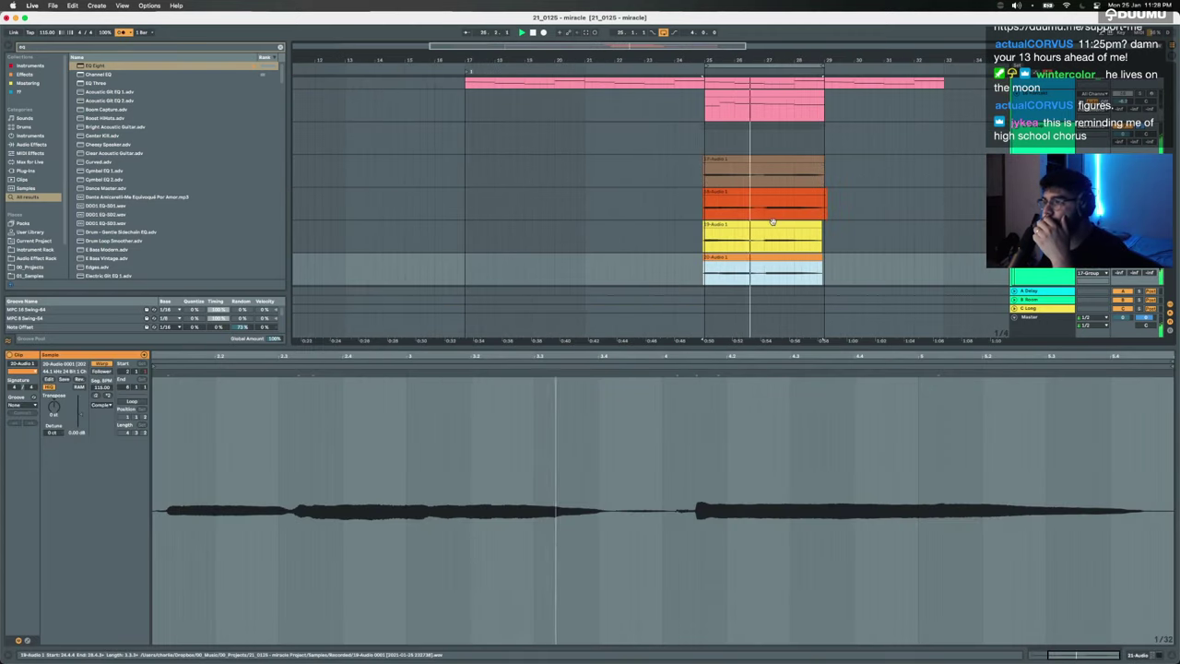
{"action": "scroll", "coordinate": [772, 221], "scroll_direction": "up", "scroll_amount": 4}
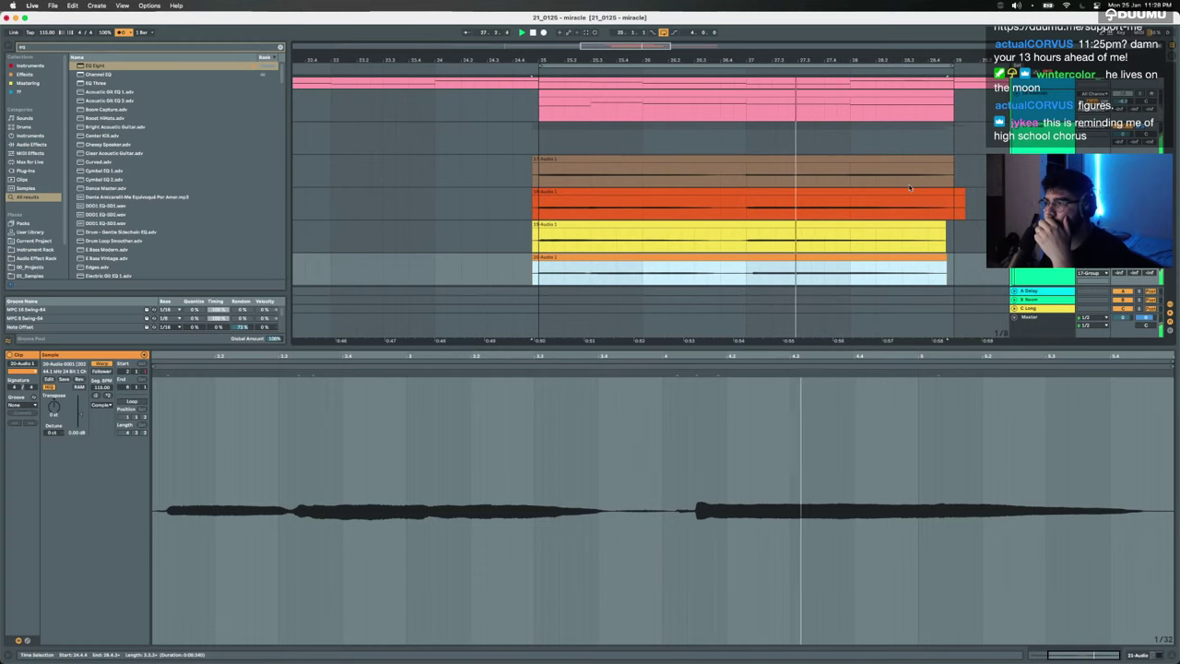
Step: Duplicate the first voice's track, 17-Audio, with its clip and place the copy below the top voice's track
{"action": "left_click", "coordinate": [559, 160]}
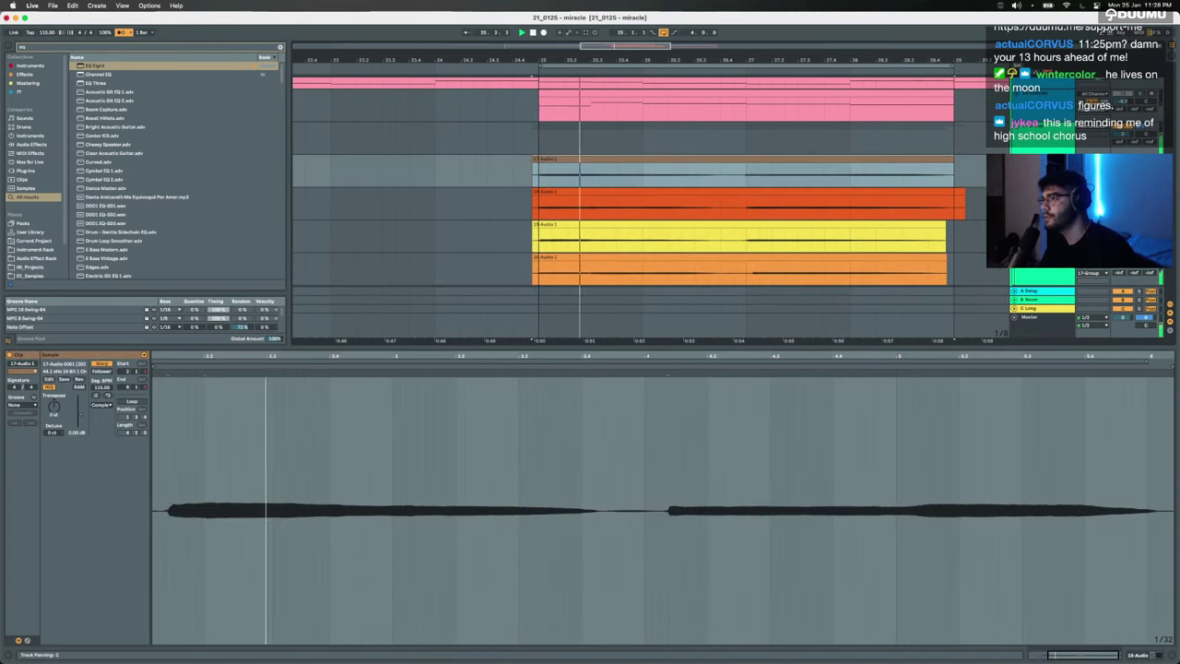
{"action": "scroll", "coordinate": [645, 185], "scroll_direction": "down", "scroll_amount": 2}
{"action": "scroll", "coordinate": [645, 184], "scroll_direction": "right", "scroll_amount": 1}
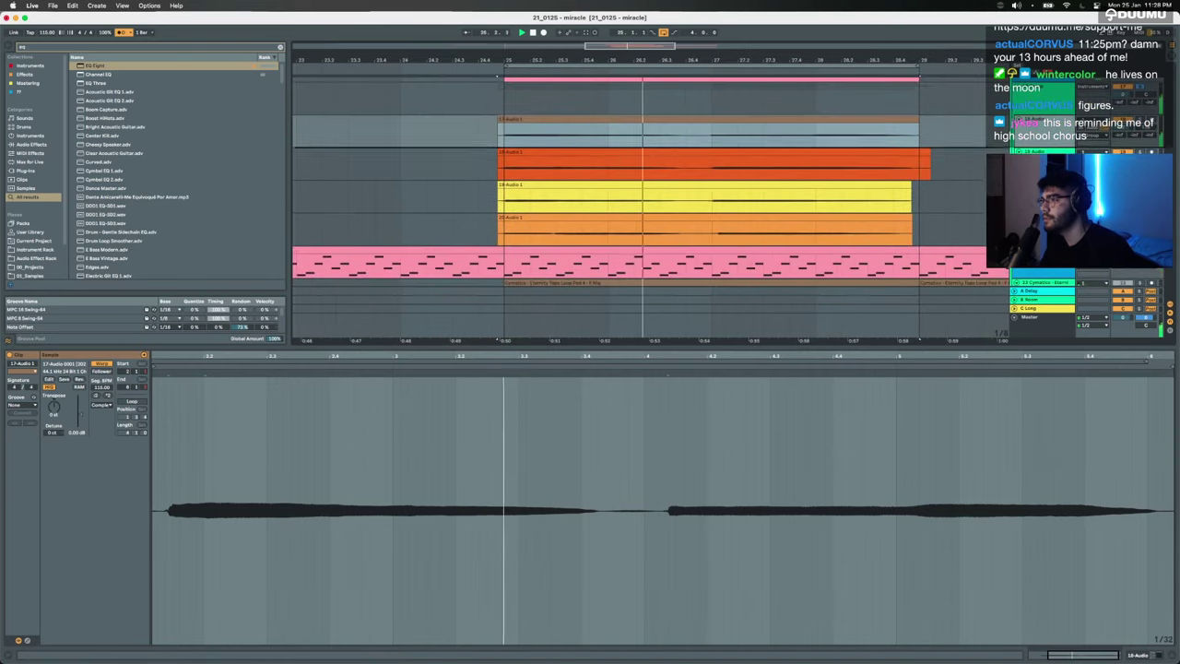
{"action": "left_click_drag", "start_coordinate": [1036, 119], "coordinate": [1042, 247]}
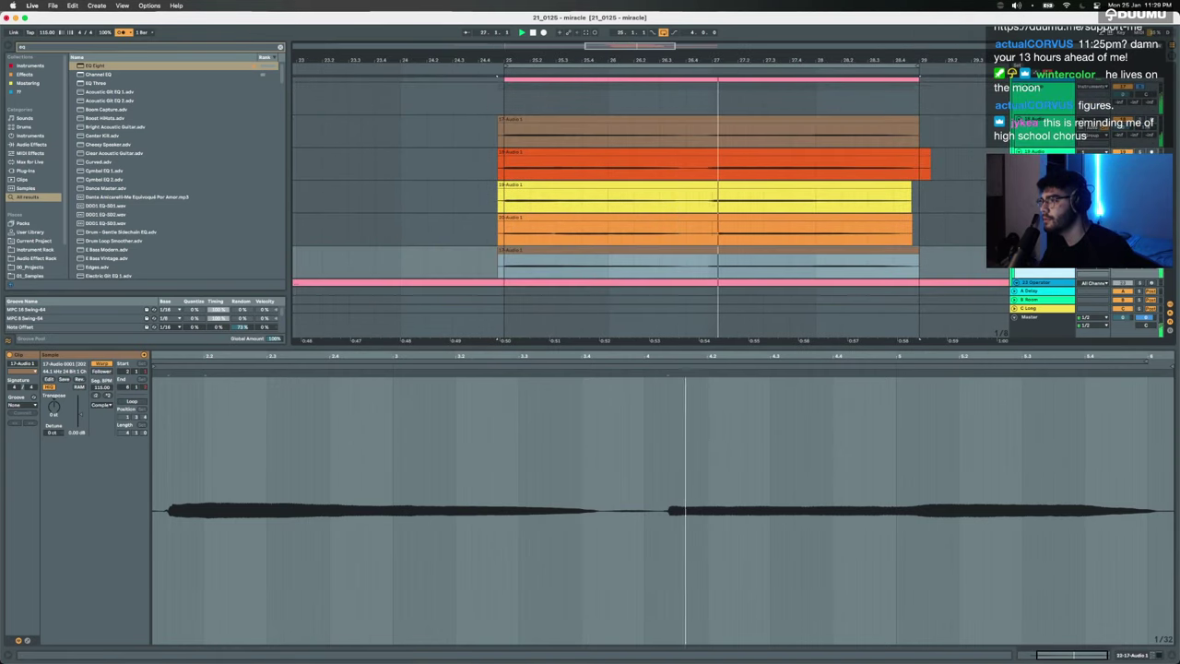
Step: Transpose the duplicated 17-Audio clip down by 12 semitones
{"action": "left_click", "coordinate": [778, 252]}
{"action": "left_click_drag", "start_coordinate": [53, 406], "coordinate": [54, 429]}
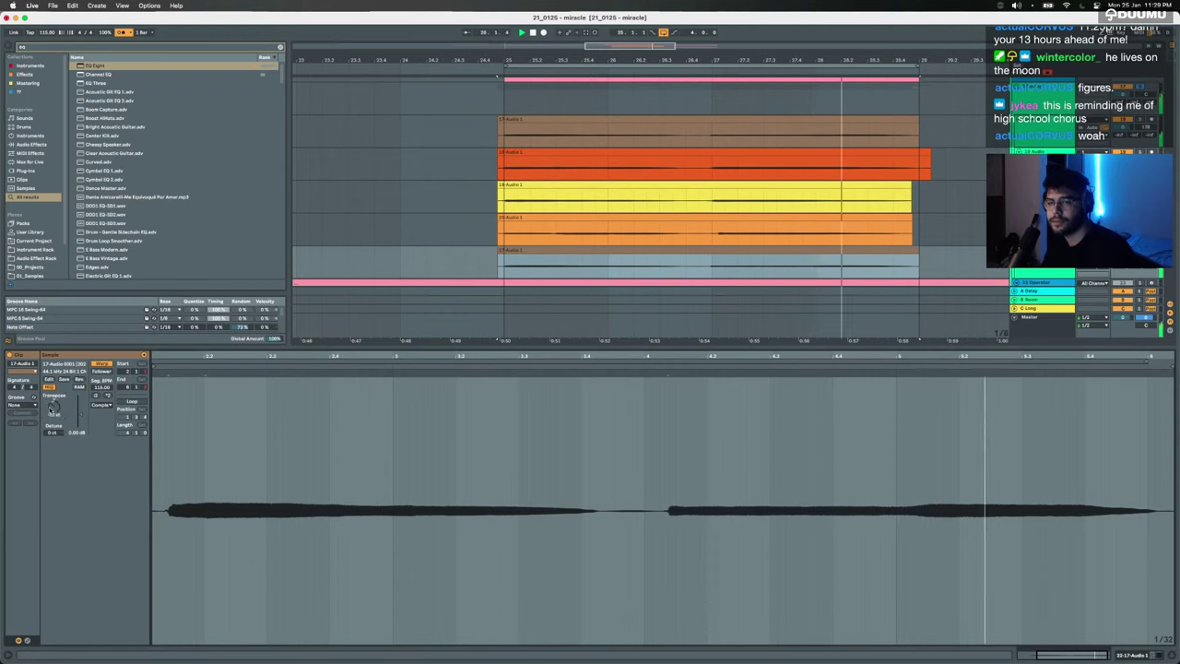
{"action": "left_click", "coordinate": [1015, 250]}
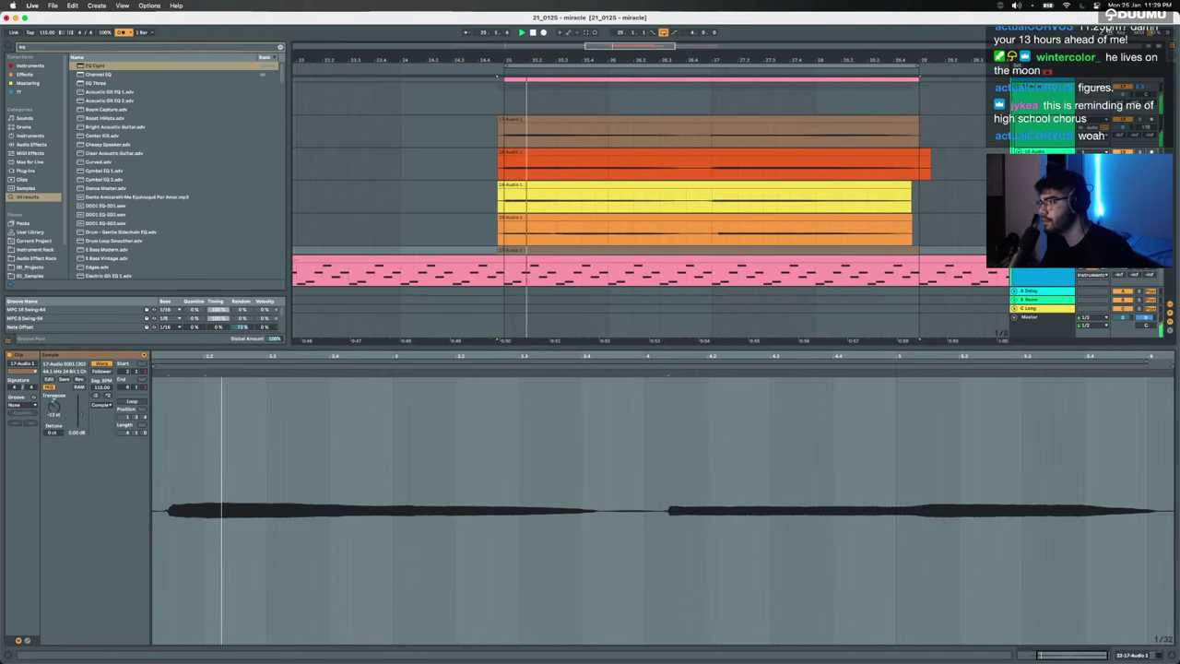
{"action": "left_click", "coordinate": [1015, 250]}
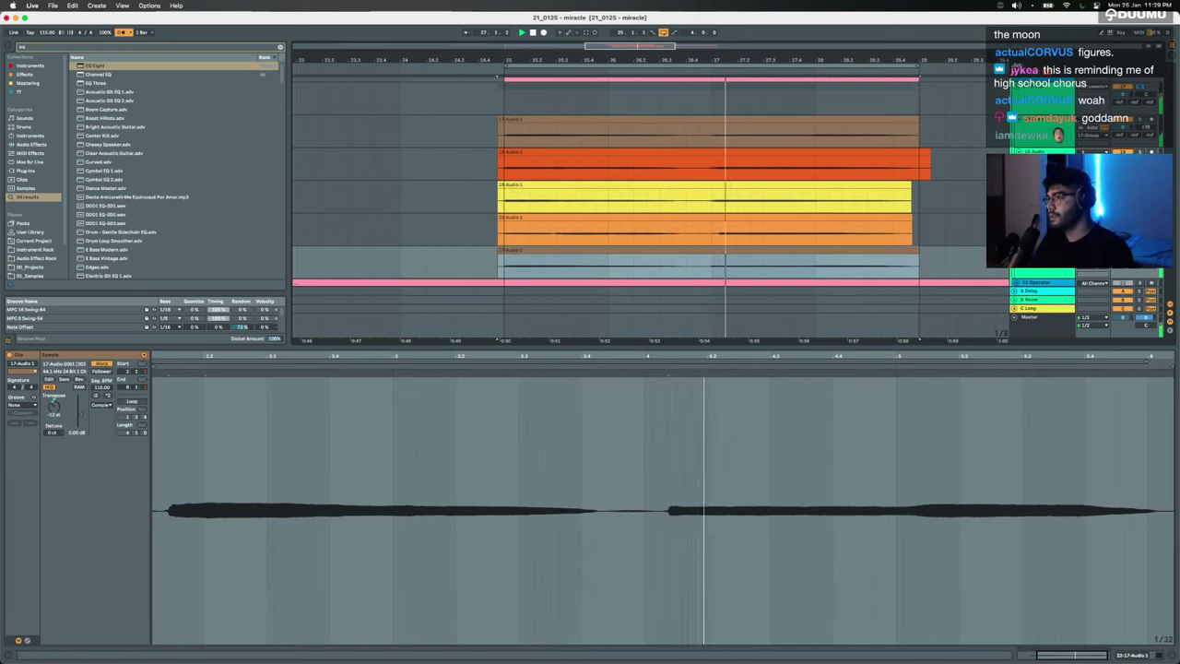
Step: Copy the EQ Eight and DrumFlanger effects from the 16-Kontakt track onto the voice group above the choir tracks
{"action": "left_click", "coordinate": [1039, 87]}
{"action": "key", "text": "shift+Tab"}
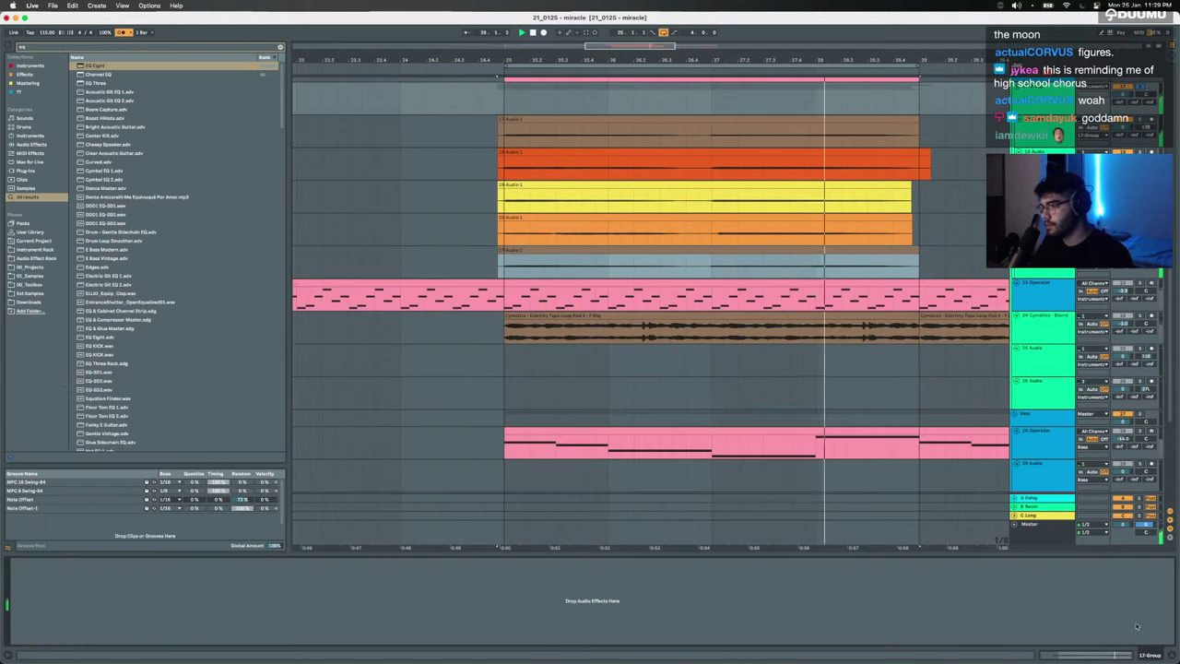
{"action": "scroll", "coordinate": [956, 287], "scroll_direction": "up", "scroll_amount": 4}
{"action": "left_click", "coordinate": [1040, 208]}
{"action": "left_click", "coordinate": [526, 561]}
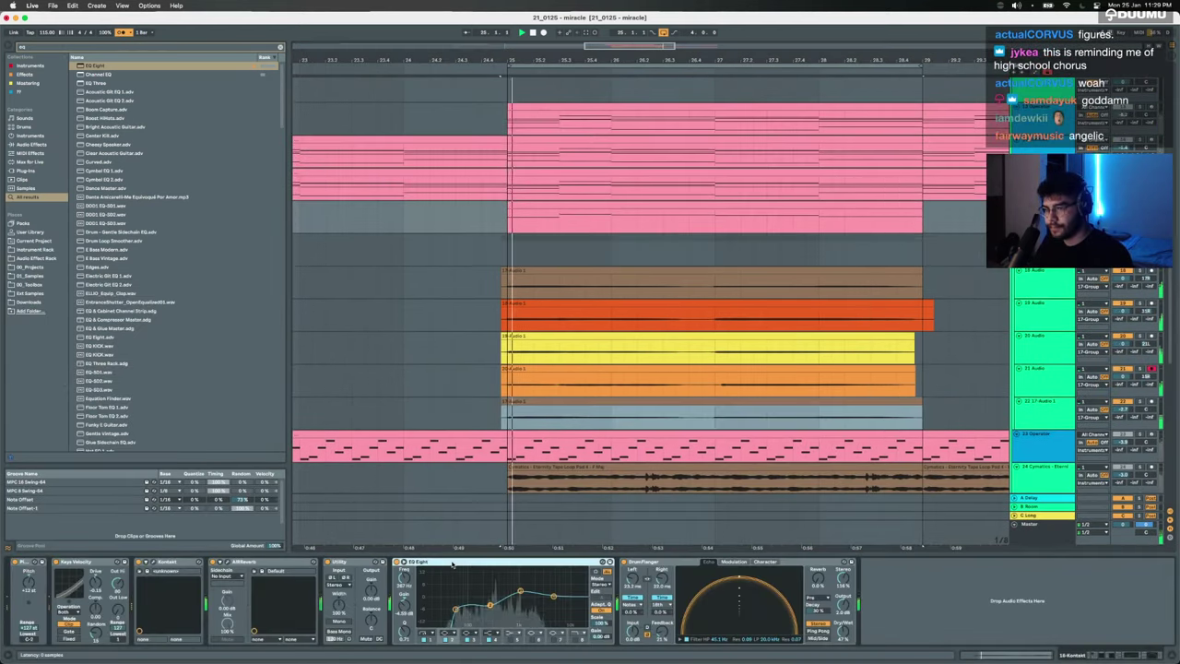
{"action": "left_click", "coordinate": [648, 563], "text": "shift"}
{"action": "key", "text": "super+c"}
{"action": "left_click", "coordinate": [1039, 241]}
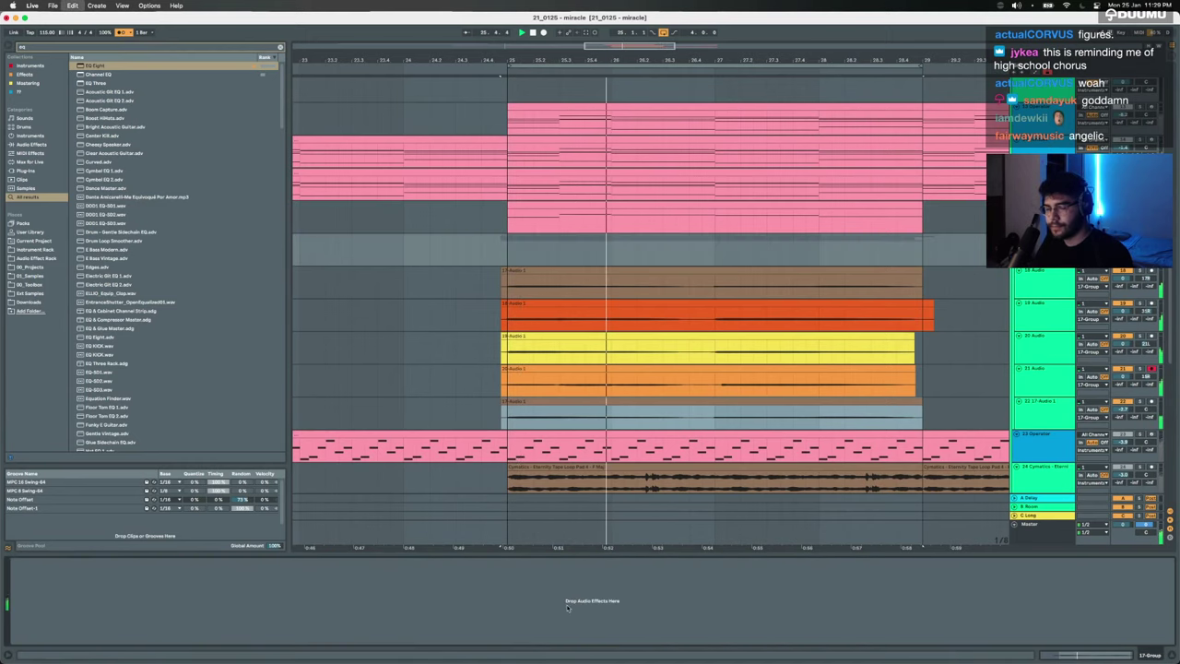
{"action": "key", "text": "super+v"}
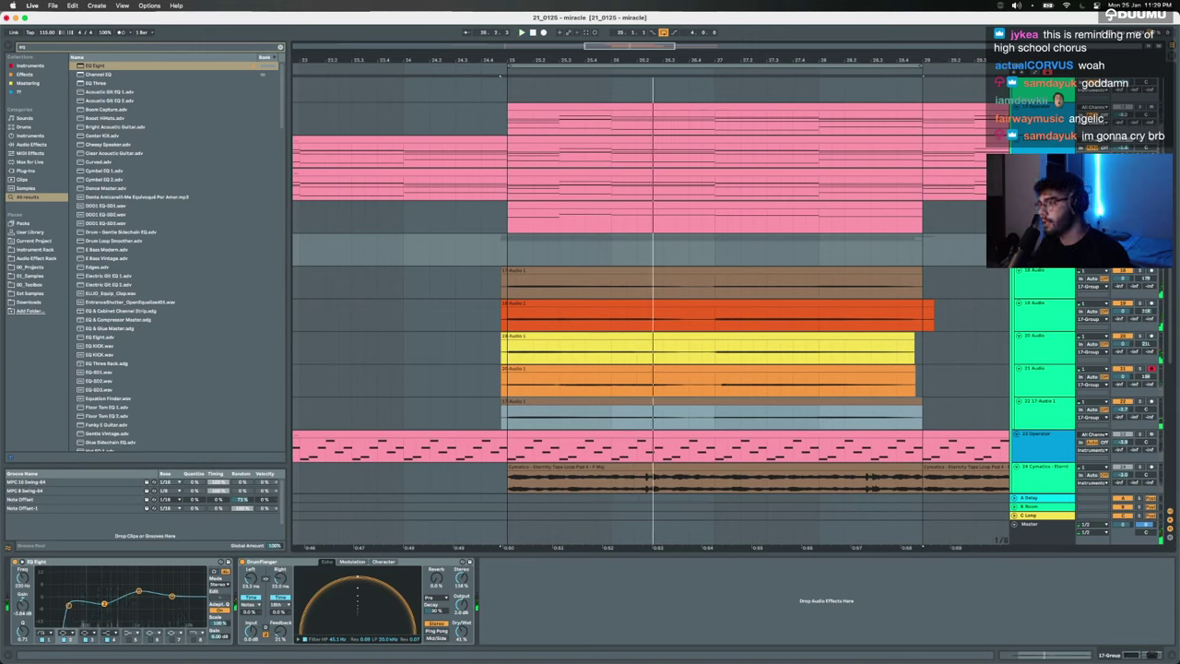
Step: Play back the processed choir from shortly before bar 25 and switch off the arrangement loop
{"action": "left_click", "coordinate": [378, 251]}
{"action": "key", "text": "space"}
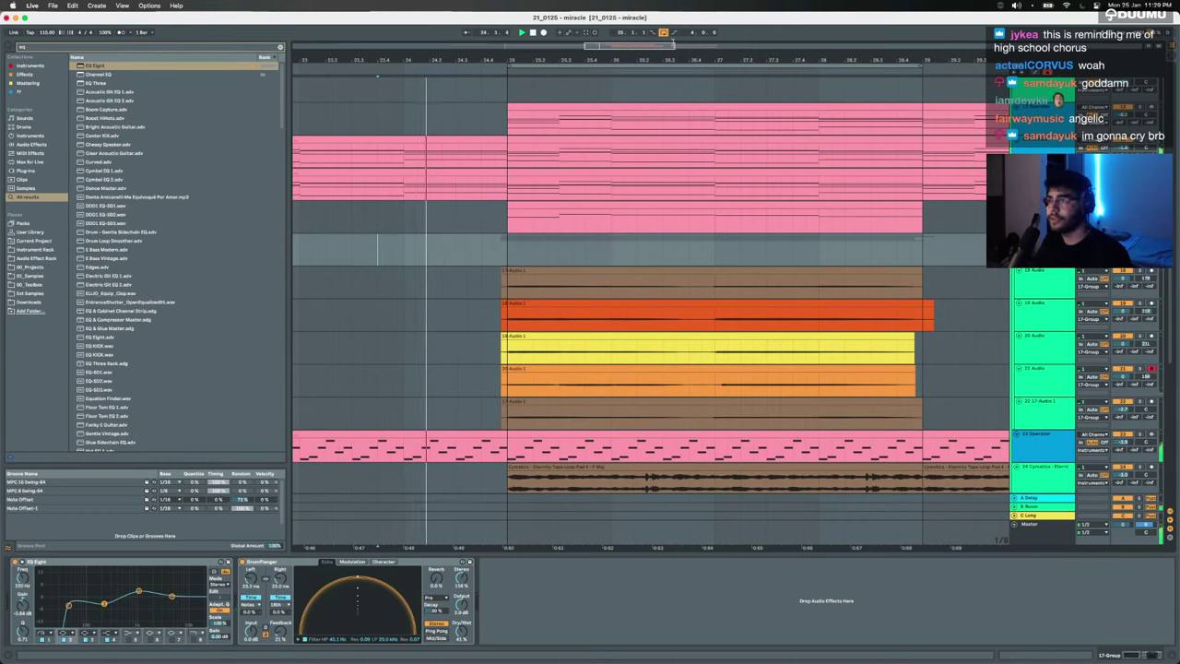
{"action": "key", "text": "super+l"}
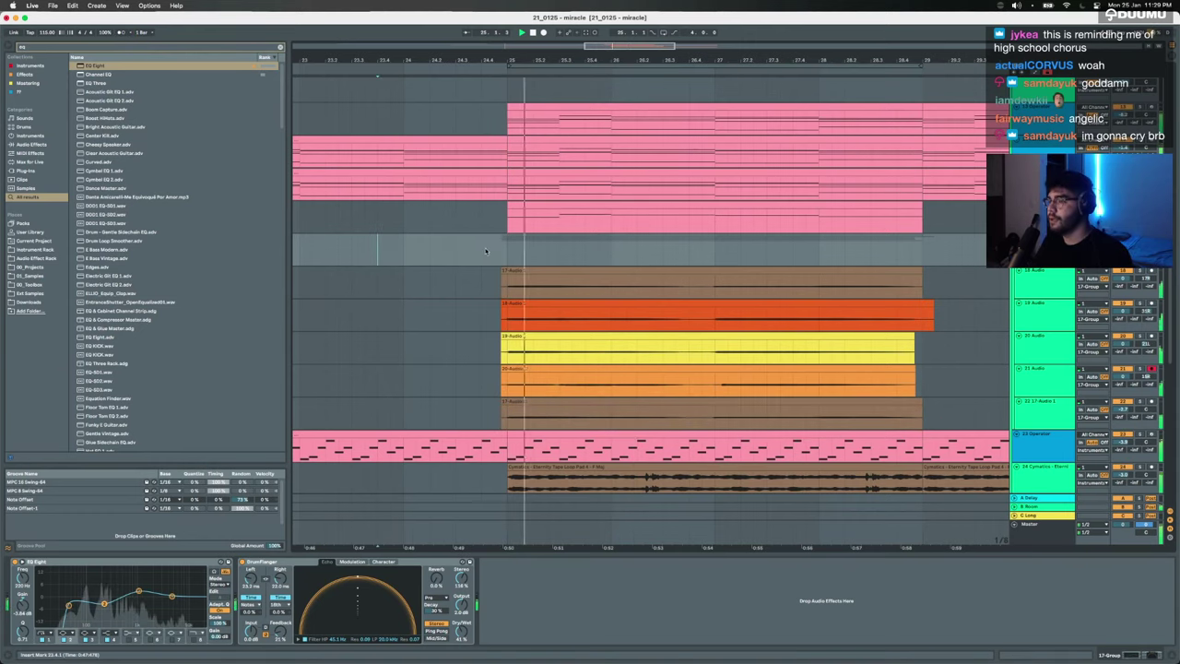
Step: Repeat the voice clips from bar 29 to 33, crossfade the joins on the four main voice tracks, and play from bar 25
{"action": "left_click_drag", "start_coordinate": [482, 250], "coordinate": [459, 376]}
{"action": "key", "text": "super+d"}
{"action": "key", "text": "alt+super+d"}
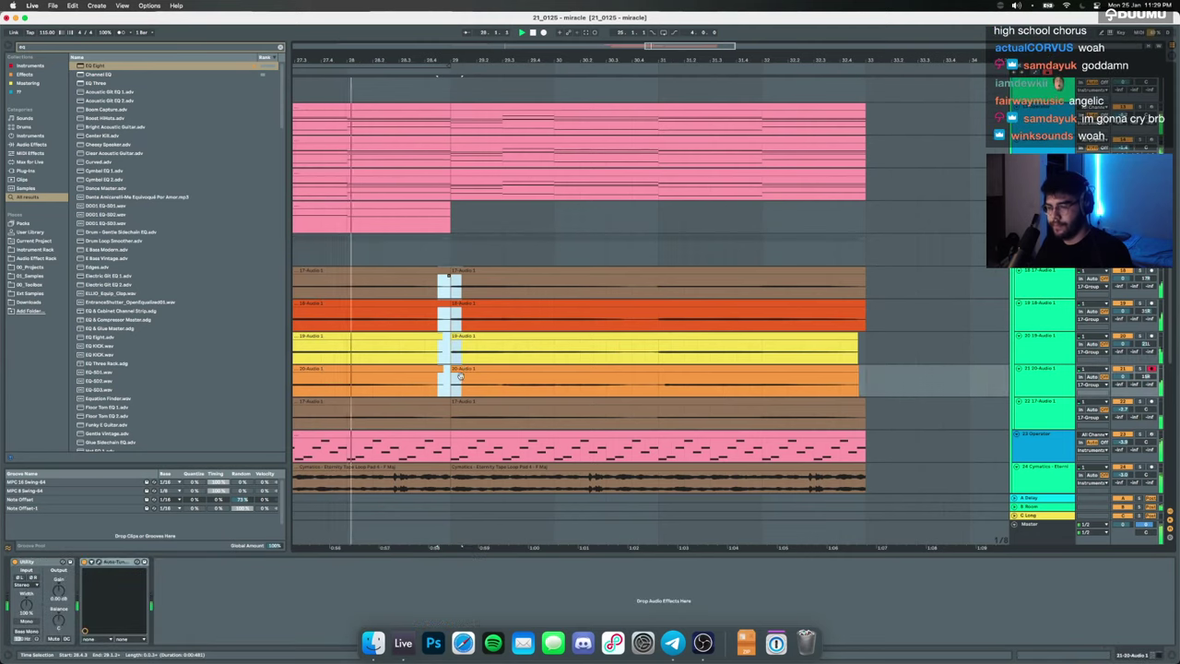
{"action": "left_click", "coordinate": [425, 313]}
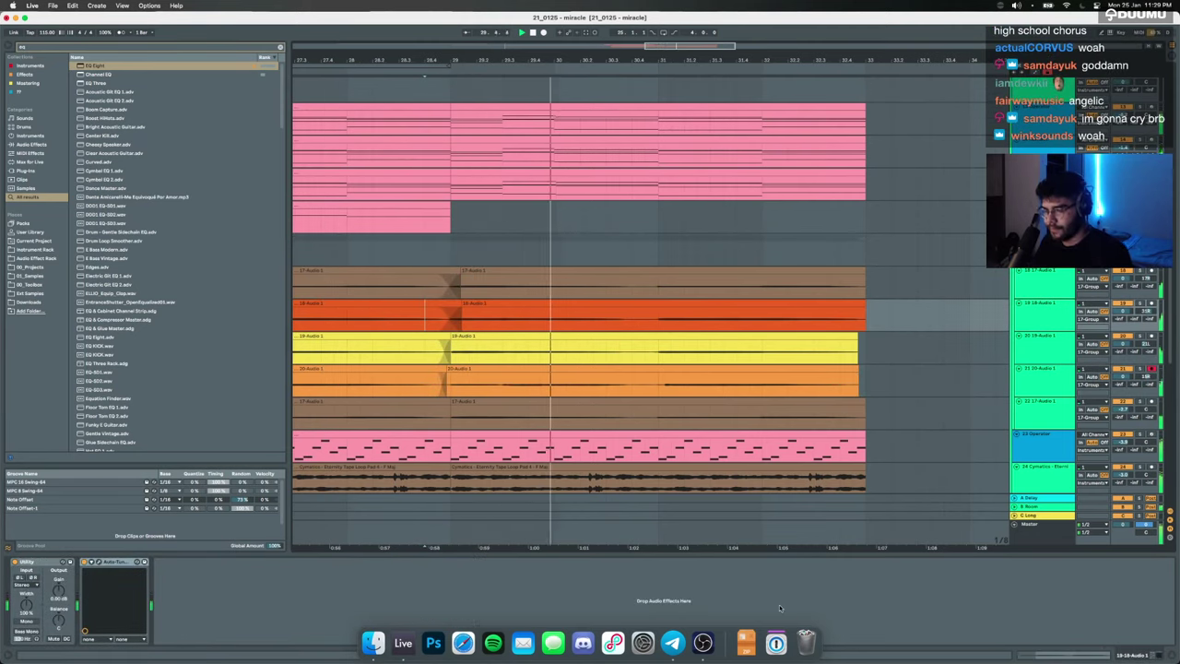
{"action": "scroll", "coordinate": [664, 253], "scroll_direction": "down", "scroll_amount": 3}
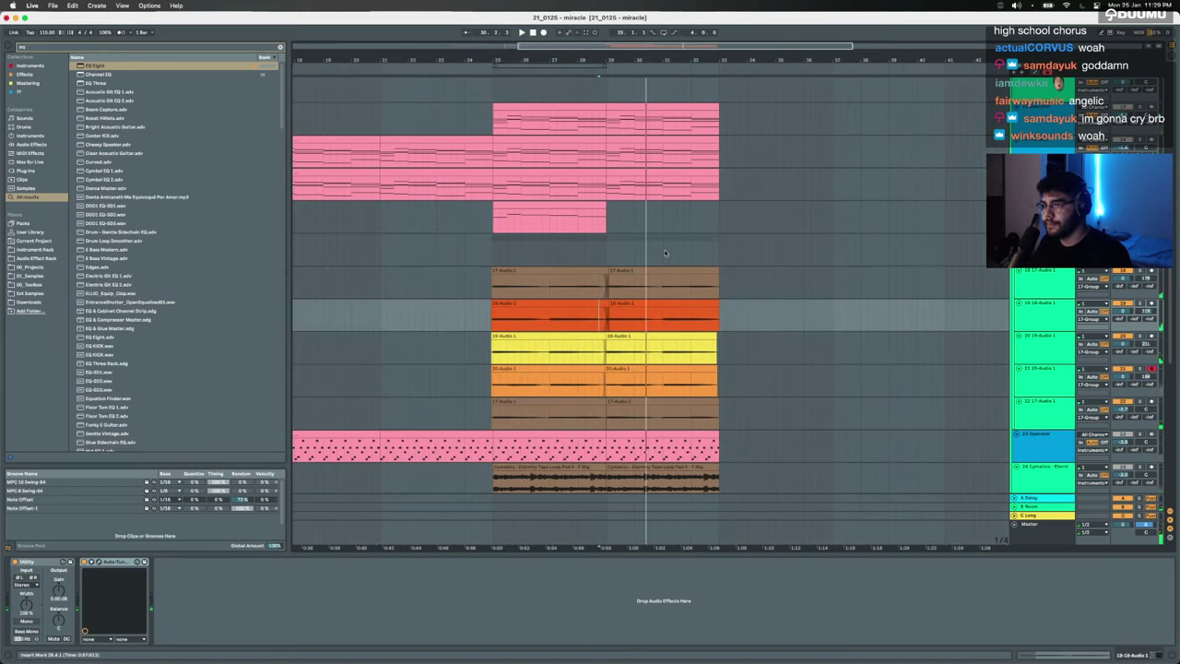
{"action": "left_click", "coordinate": [495, 252]}
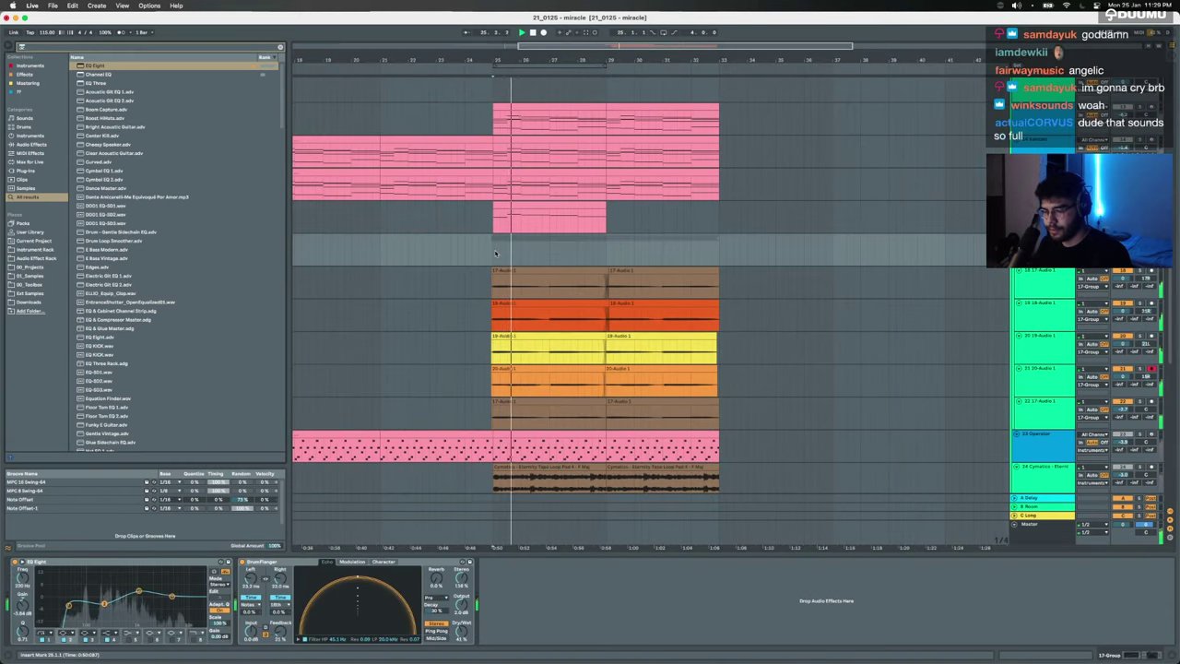
{"action": "key", "text": "Escape"}
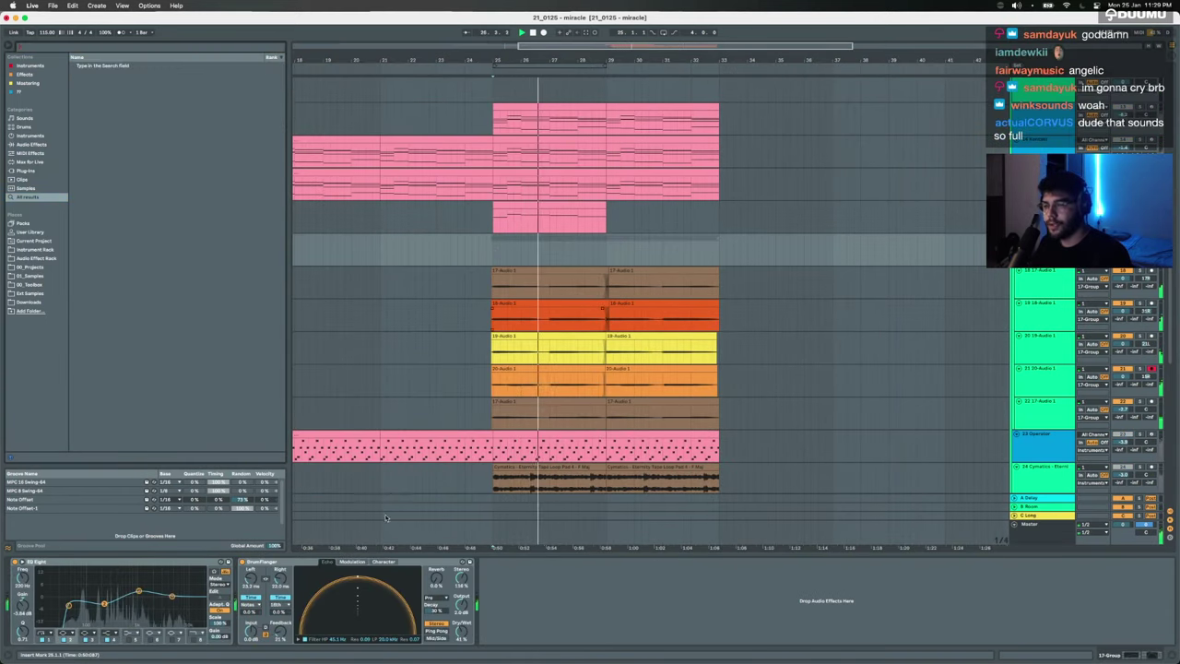
{"action": "left_click", "coordinate": [210, 564]}
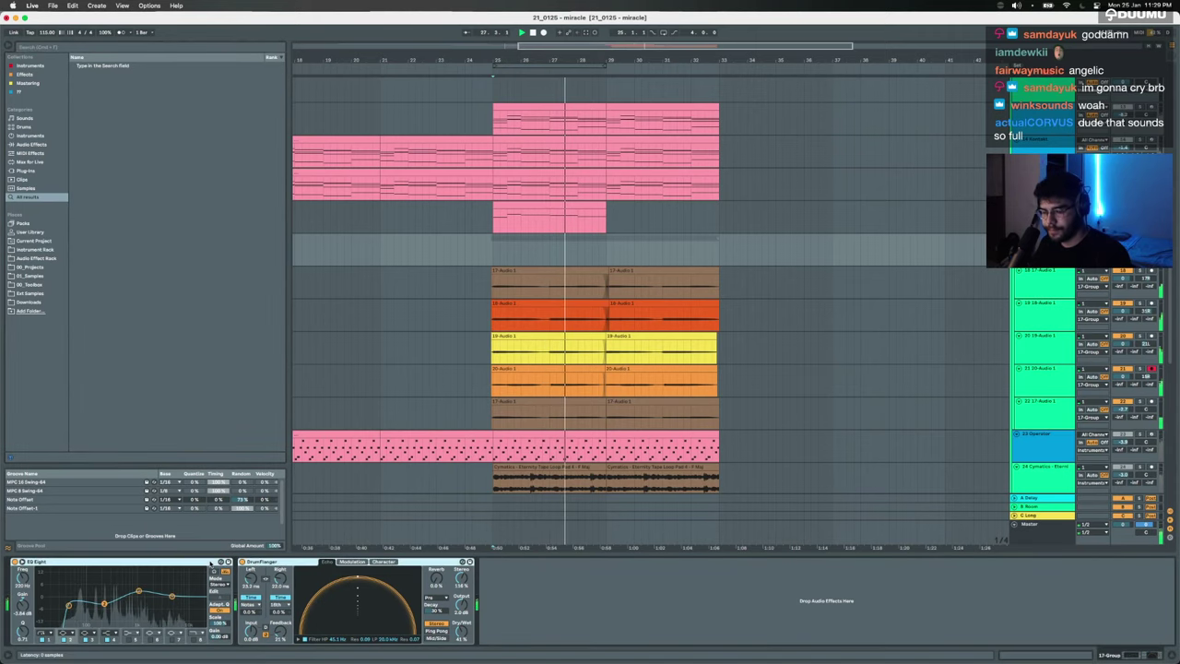
{"action": "left_click", "coordinate": [276, 561], "text": "shift"}
{"action": "key", "text": "super+d"}
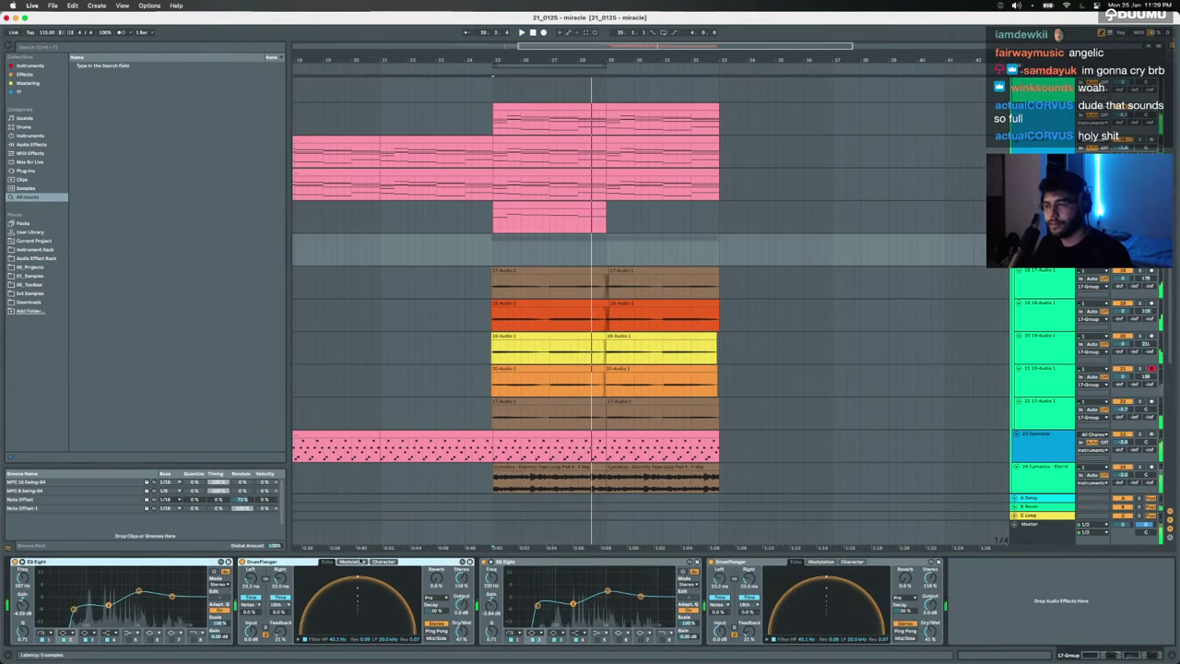
{"action": "key", "text": "super+z"}
Step: Find the Basic Vocal Chain rack, load it onto the voice group ahead of EQ Eight, and play the choir
{"action": "left_click", "coordinate": [499, 249]}
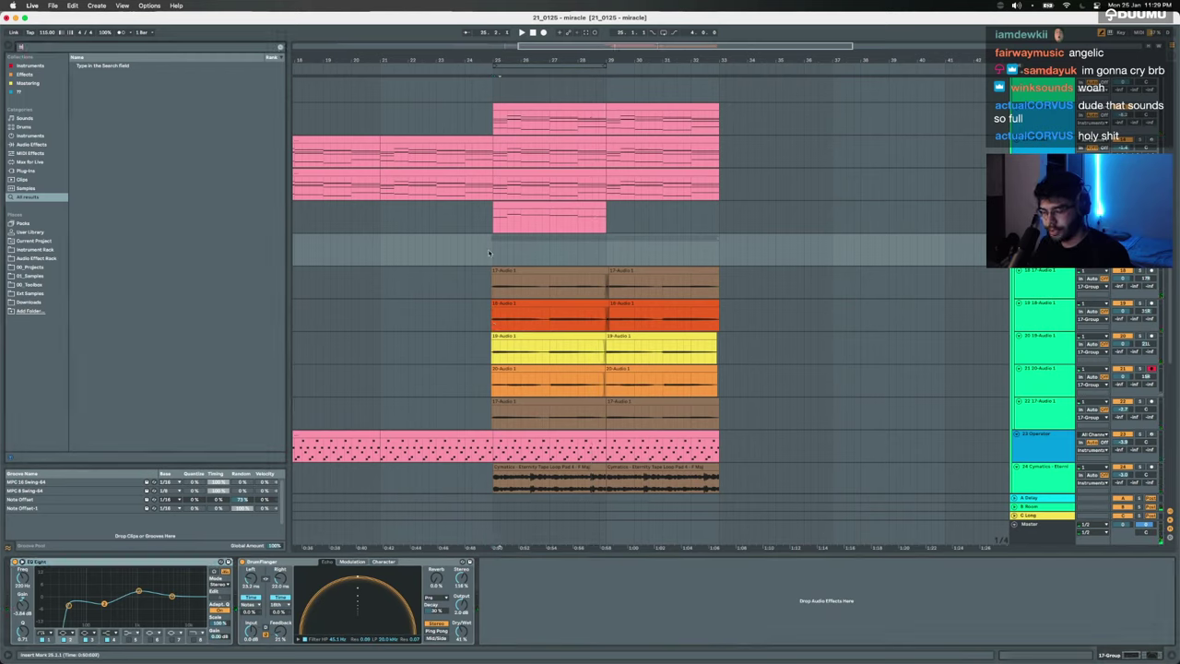
{"action": "key", "text": "super+f"}
{"action": "type", "text": "basic vo"}
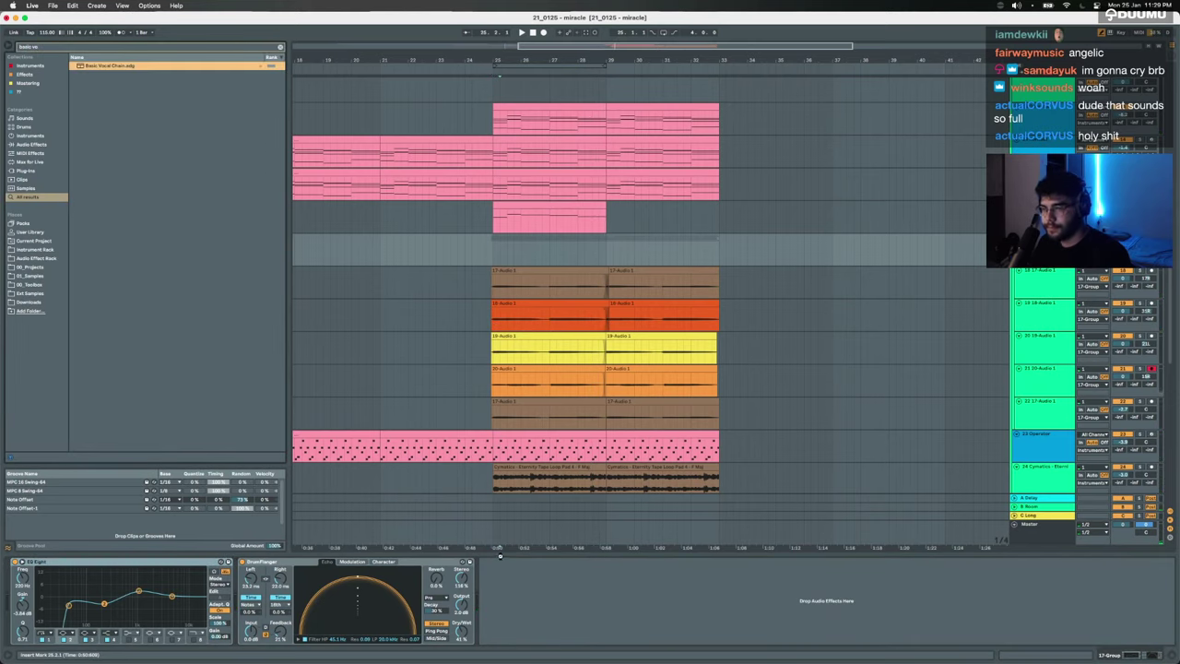
{"action": "key", "text": "Return"}
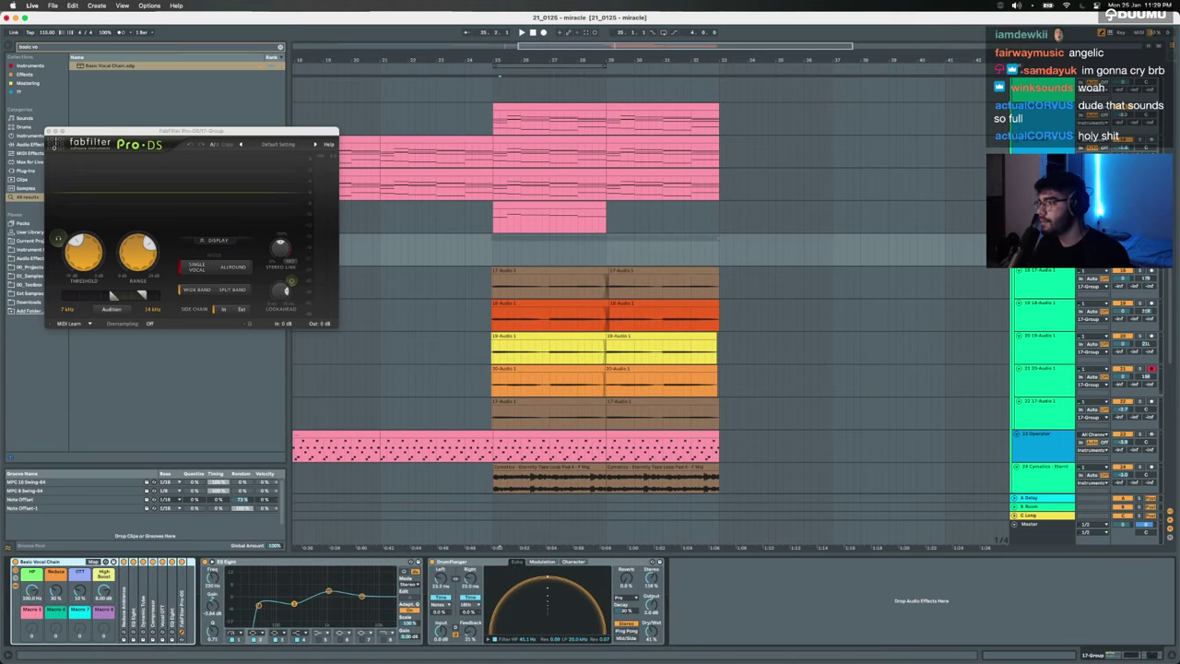
{"action": "key", "text": "space"}
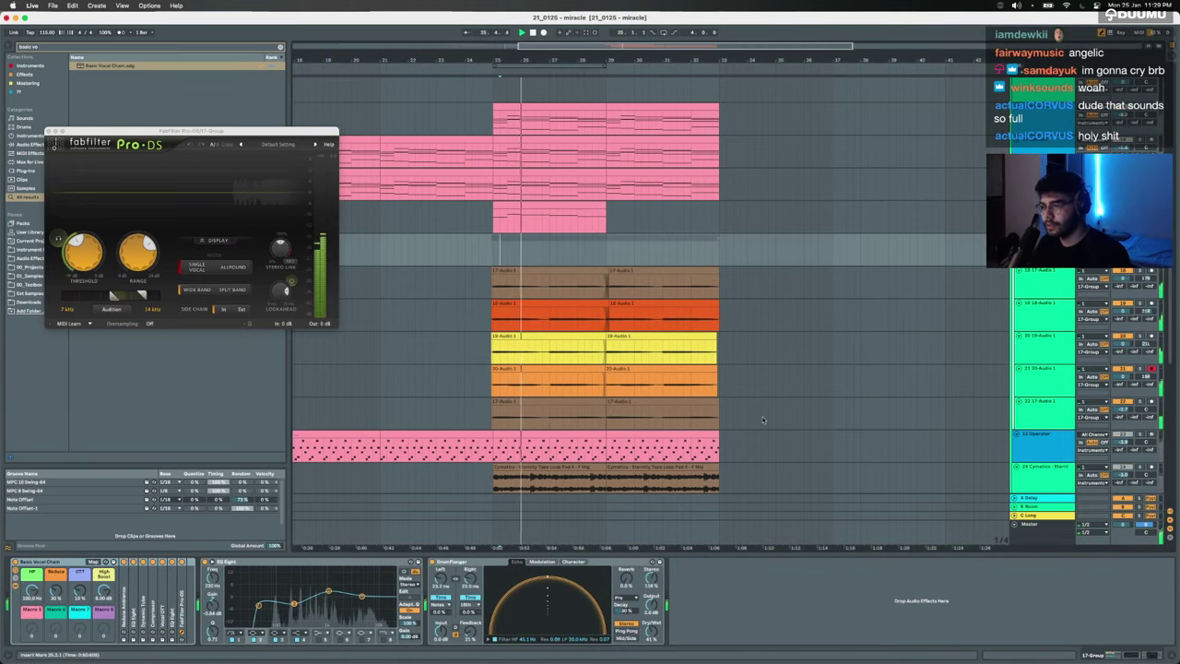
Step: Add a Utility at the end of the voice group's effects and close the Pro-DS plug-in window
{"action": "key", "text": "super+f"}
{"action": "type", "text": "ut"}
{"action": "key", "text": "Return"}
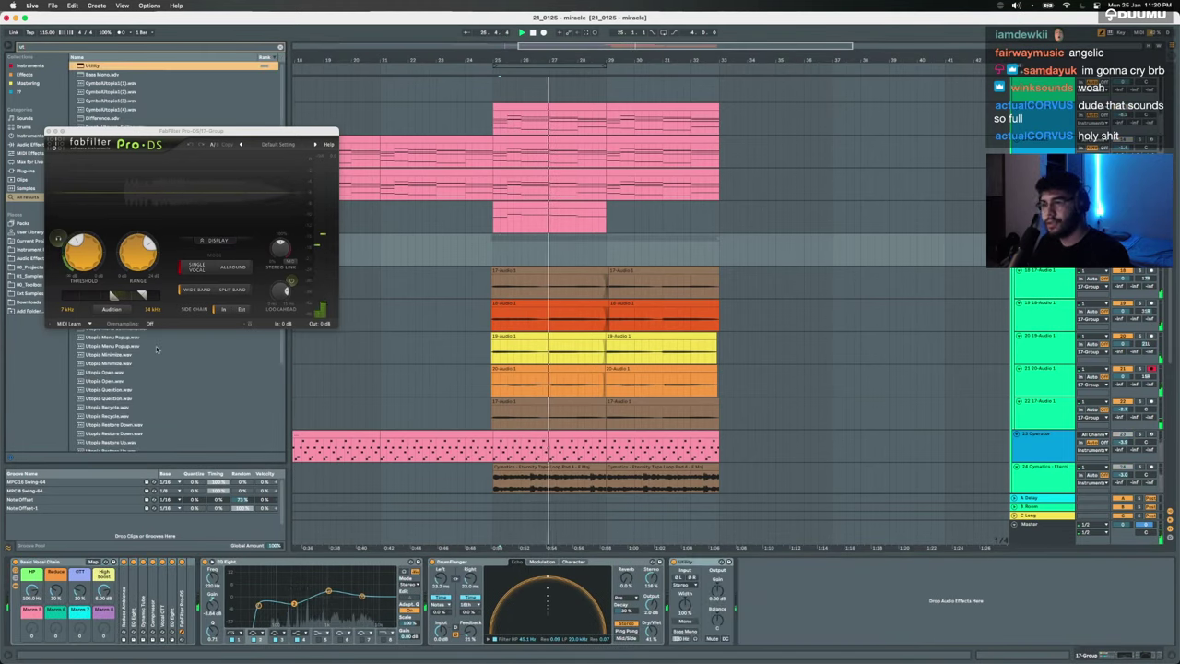
{"action": "left_click", "coordinate": [49, 131]}
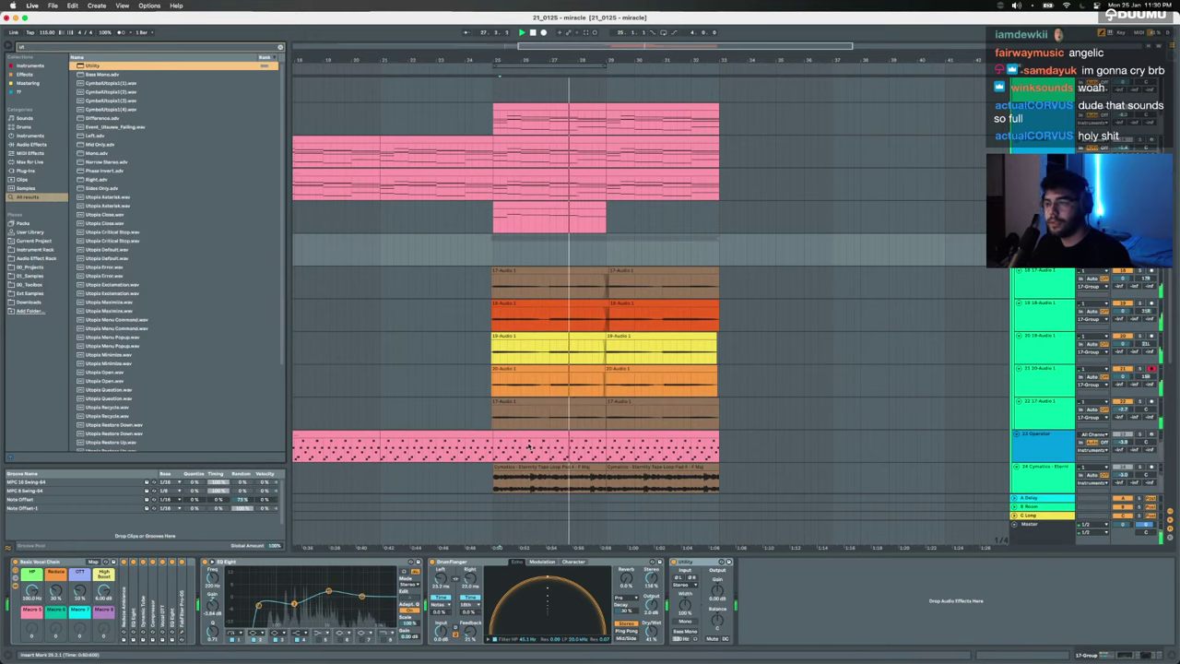
{"action": "left_click", "coordinate": [703, 614]}
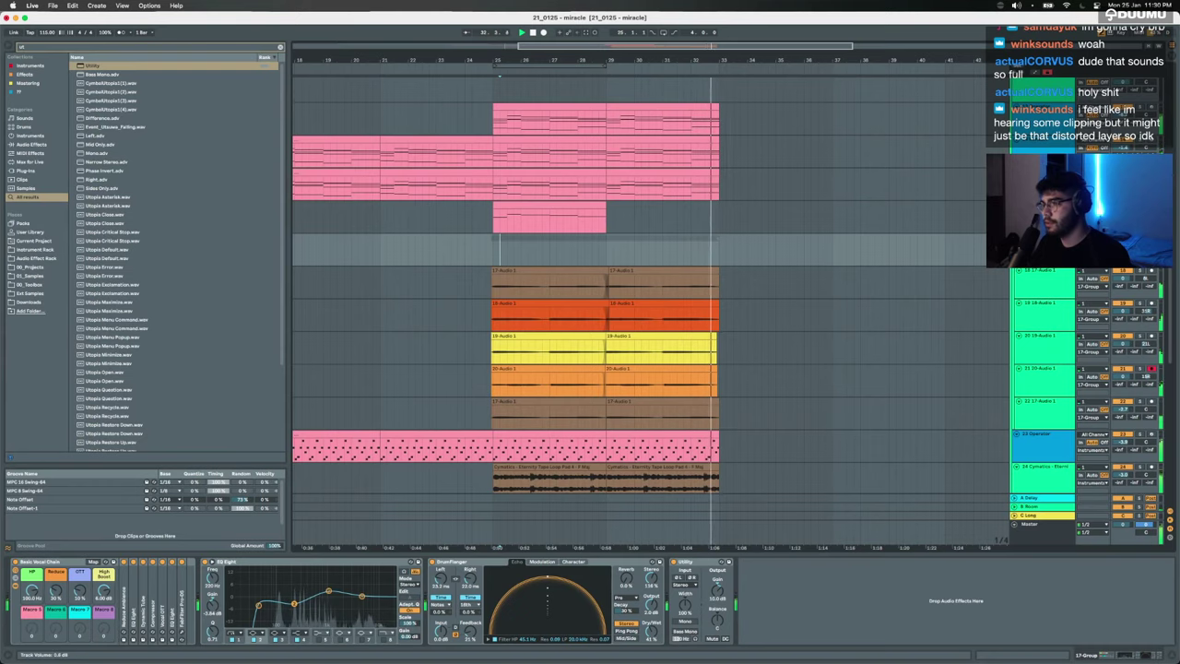
Step: Play the arrangement from bar 13, where the first Kontakt part begins
{"action": "key", "text": "space"}
{"action": "scroll", "coordinate": [592, 266], "scroll_direction": "down", "scroll_amount": 5}
{"action": "scroll", "coordinate": [592, 268], "scroll_direction": "up", "scroll_amount": 2}
{"action": "scroll", "coordinate": [592, 268], "scroll_direction": "left", "scroll_amount": 2}
{"action": "left_click", "coordinate": [428, 306]}
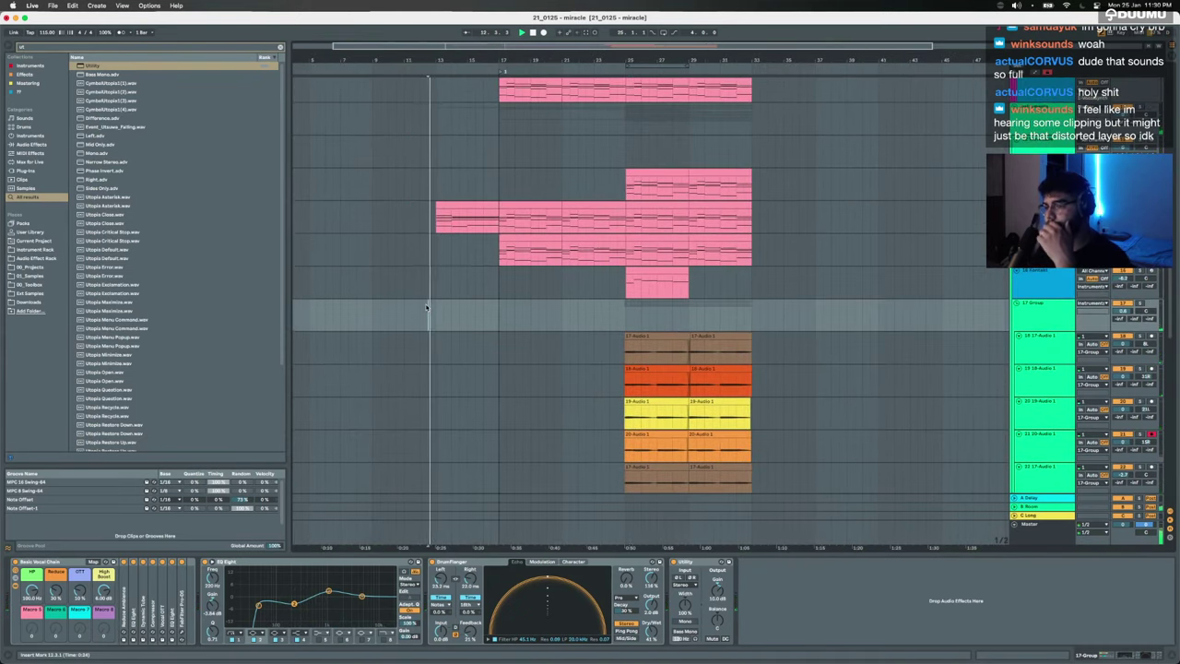
{"action": "key", "text": "space"}
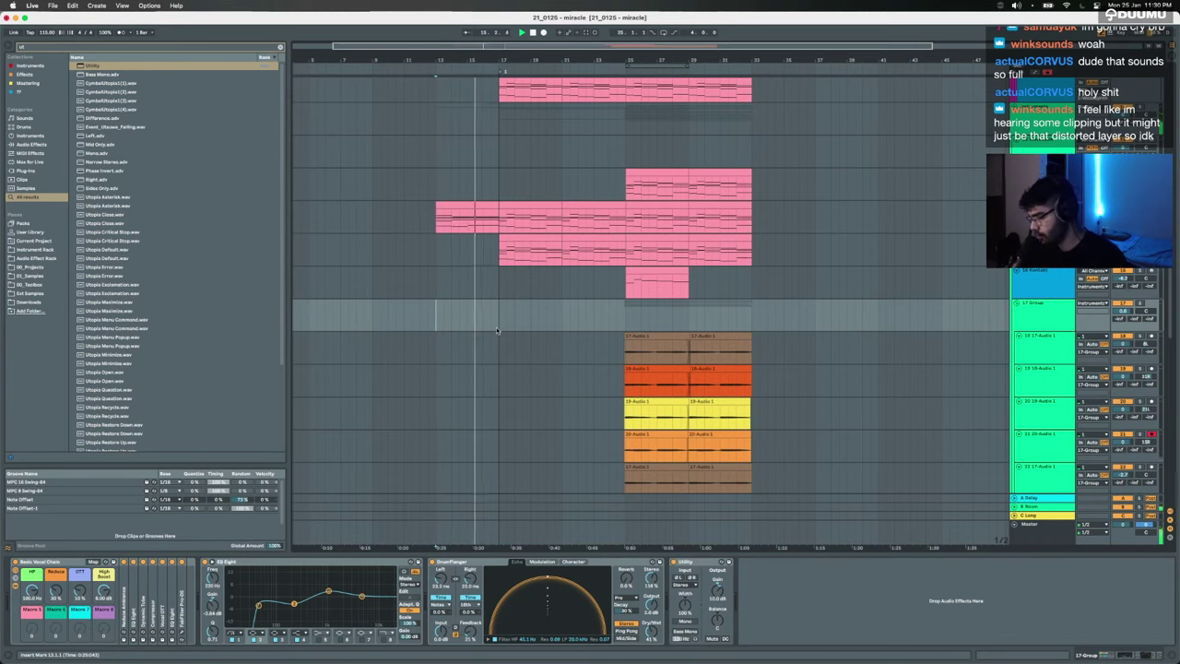
{"action": "scroll", "coordinate": [536, 368], "scroll_direction": "up", "scroll_amount": 3}
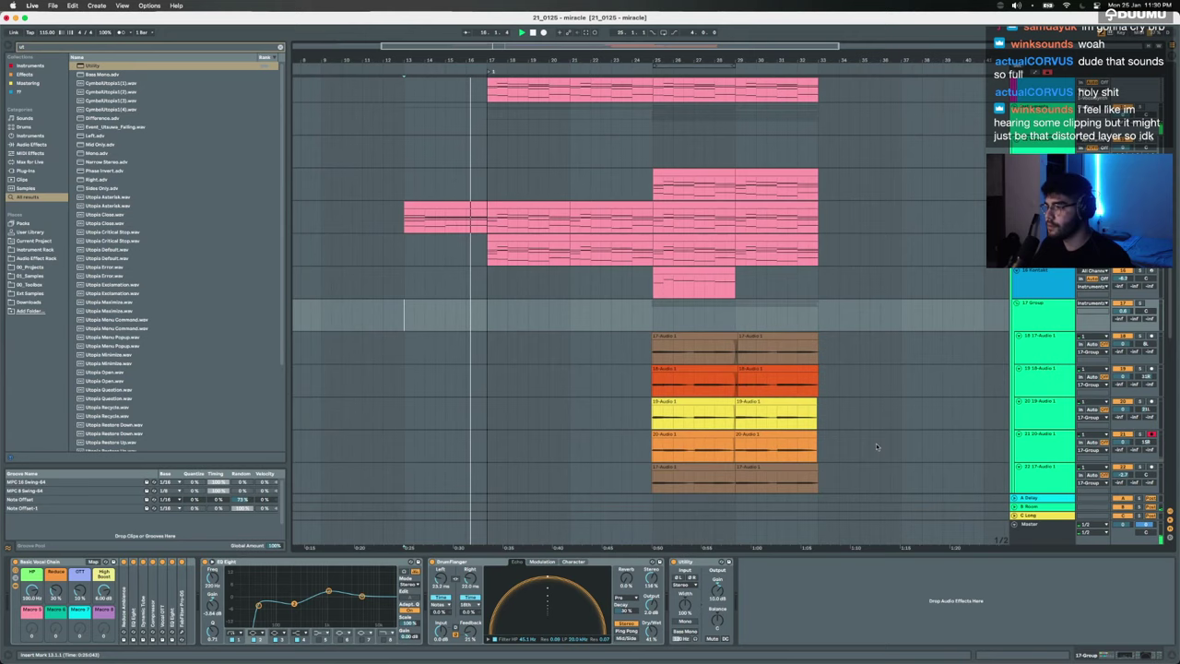
Step: Check the Master's effects and the effects on the Kontakt track with the clip starting at bar 17, and stop playback
{"action": "left_click", "coordinate": [1032, 526]}
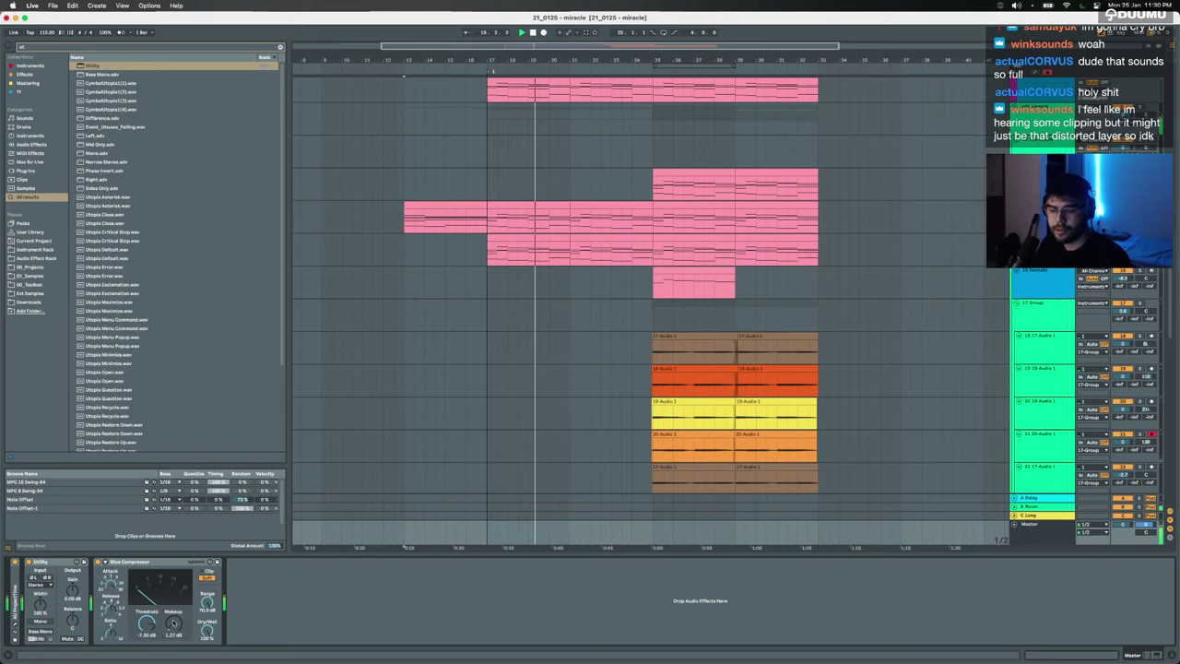
{"action": "left_click", "coordinate": [566, 236]}
{"action": "scroll", "coordinate": [562, 235], "scroll_direction": "up", "scroll_amount": 4}
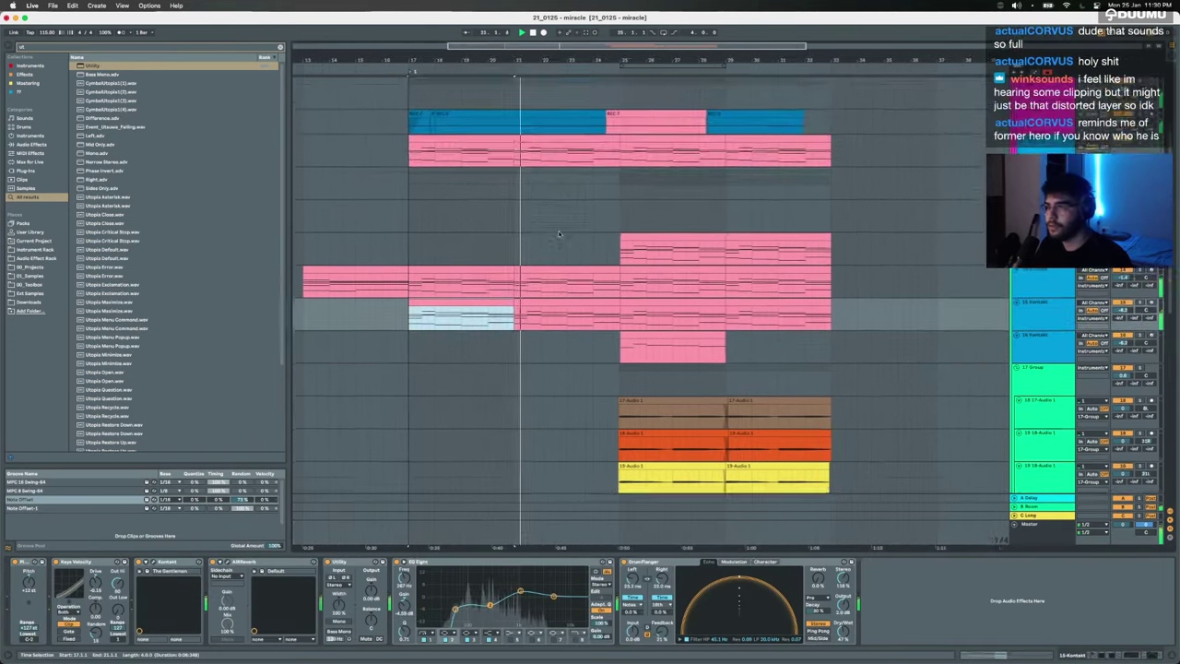
{"action": "scroll", "coordinate": [558, 234], "scroll_direction": "down", "scroll_amount": 2}
{"action": "scroll", "coordinate": [559, 235], "scroll_direction": "down", "scroll_amount": 3}
{"action": "key", "text": "space"}
{"action": "scroll", "coordinate": [559, 236], "scroll_direction": "up", "scroll_amount": 4}
{"action": "scroll", "coordinate": [559, 237], "scroll_direction": "down", "scroll_amount": 6}
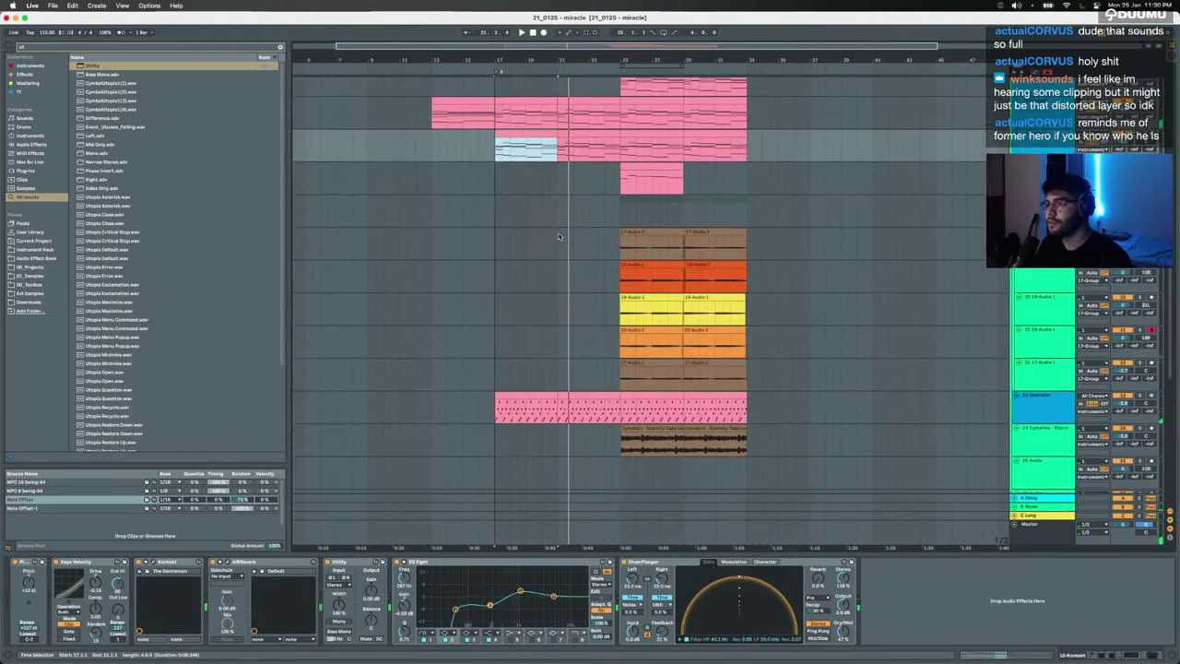
Step: Solo the Operator arpeggio track, play it from bar 17, and raise its volume against the other tracks through the choir section
{"action": "left_click", "coordinate": [1039, 406]}
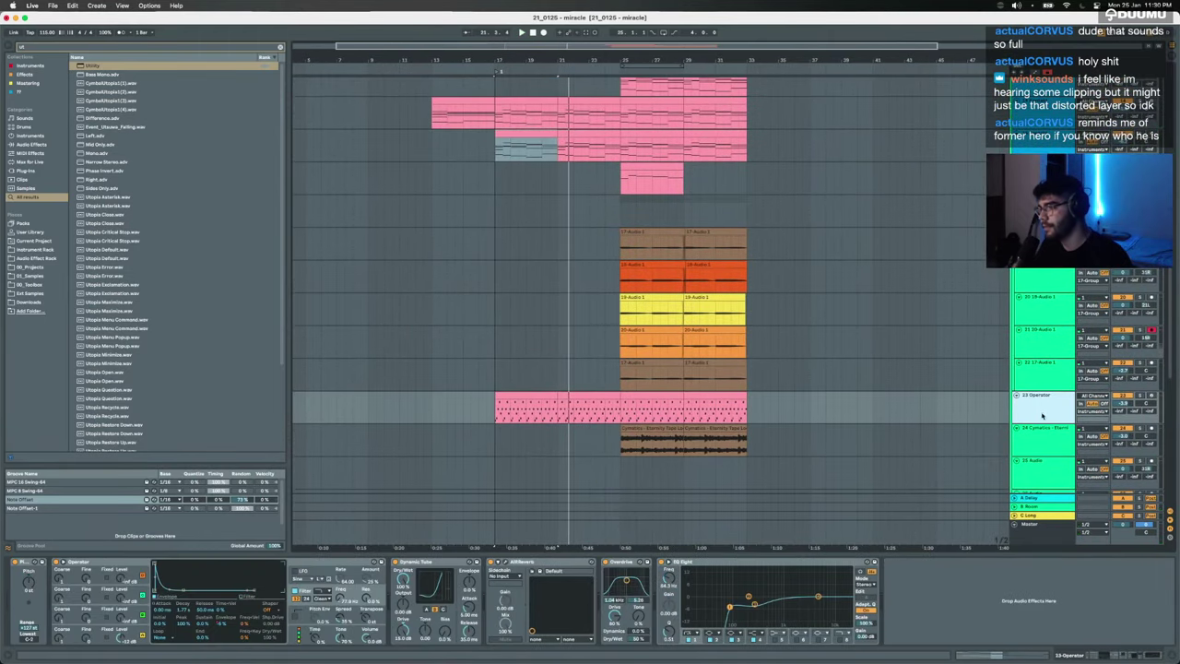
{"action": "left_click", "coordinate": [1035, 442]}
{"action": "left_click", "coordinate": [1039, 410]}
{"action": "left_click", "coordinate": [1140, 397]}
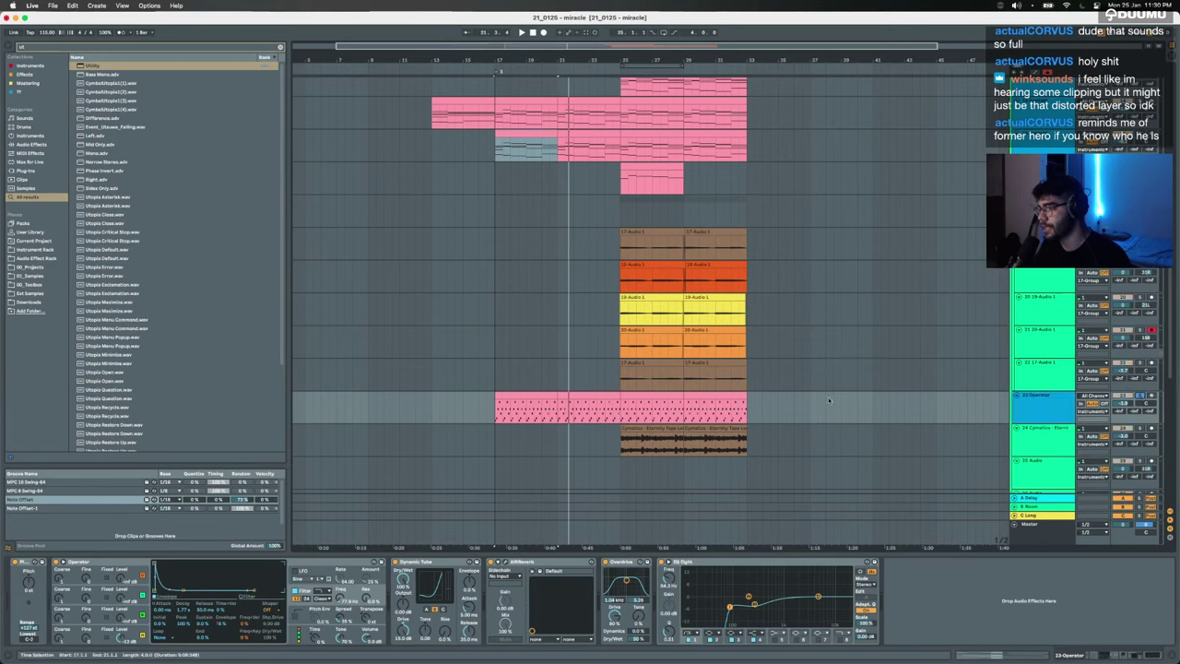
{"action": "left_click", "coordinate": [509, 395]}
{"action": "key", "text": "space"}
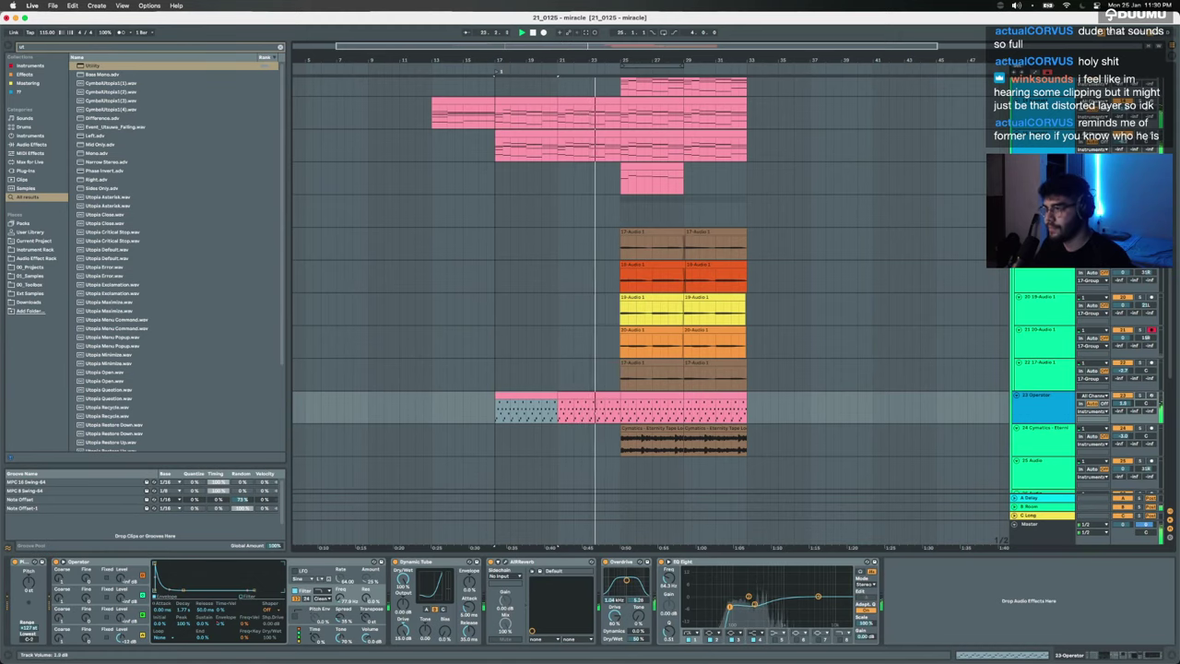
{"action": "scroll", "coordinate": [646, 390], "scroll_direction": "up", "scroll_amount": 3}
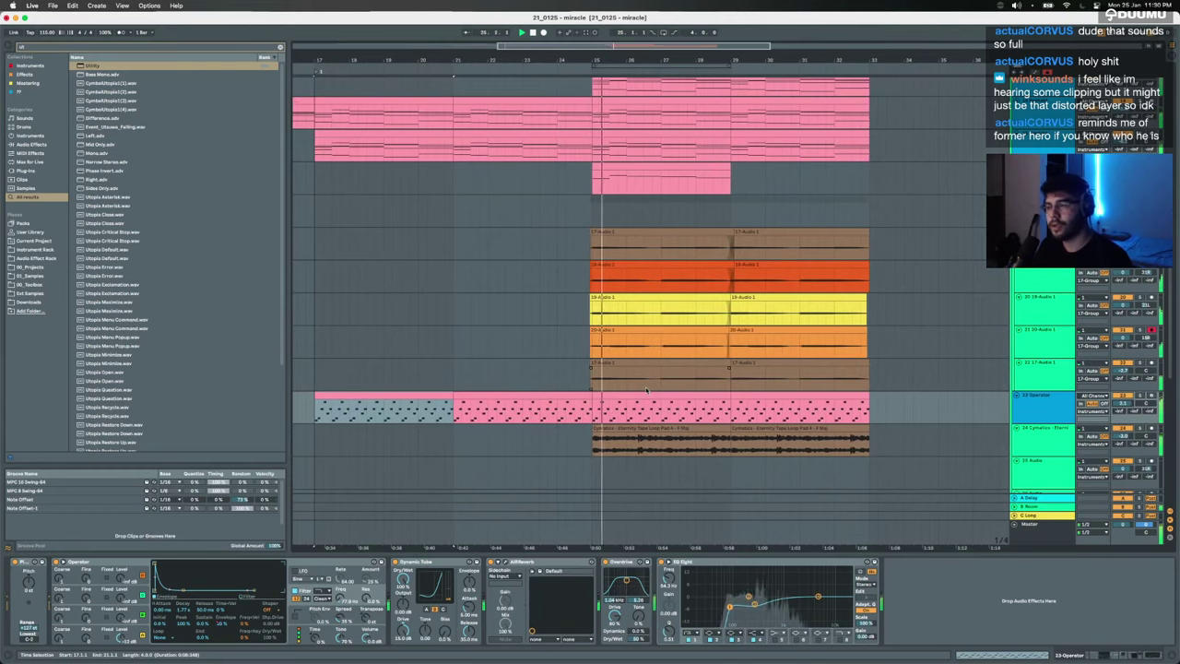
{"action": "scroll", "coordinate": [879, 304], "scroll_direction": "right", "scroll_amount": 4}
{"action": "scroll", "coordinate": [879, 304], "scroll_direction": "up", "scroll_amount": 2}
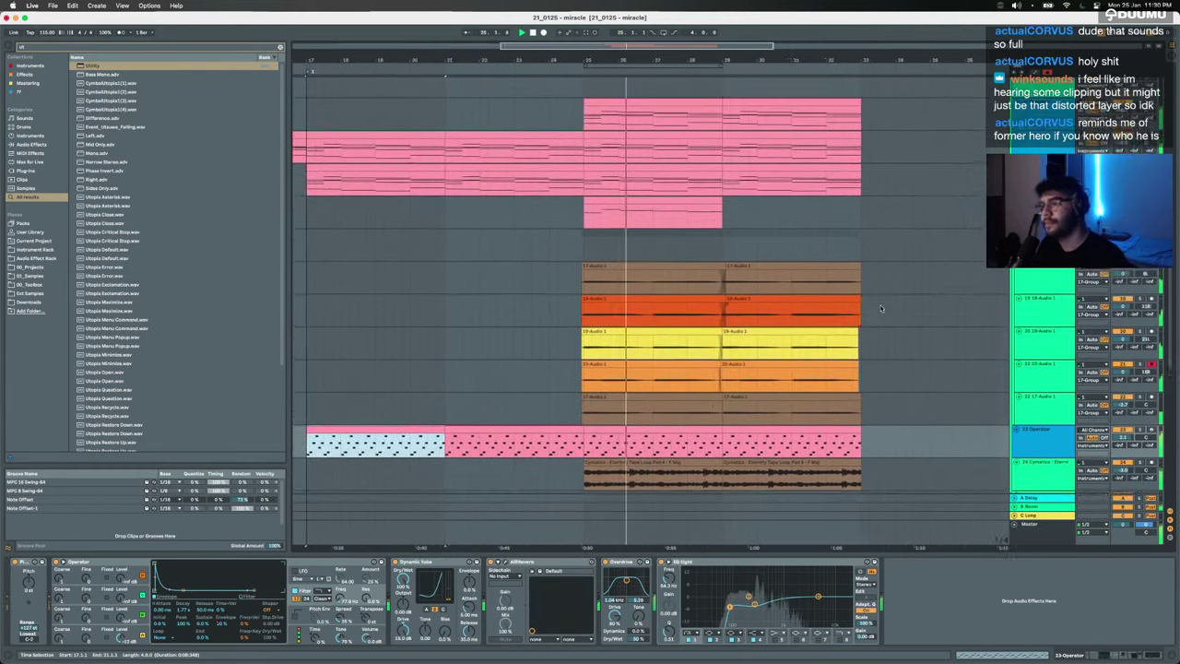
{"action": "scroll", "coordinate": [881, 309], "scroll_direction": "right", "scroll_amount": 1}
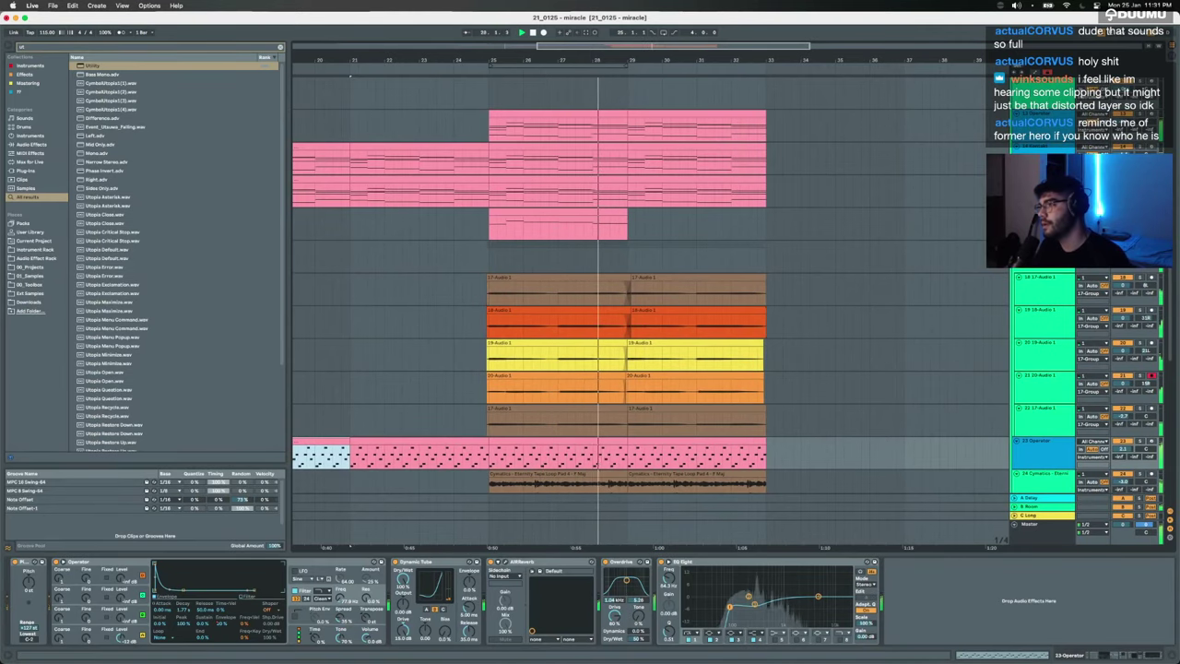
Step: Delete the 16-Kontakt track with the single clip at bars 25 to 29, directly above the voice group
{"action": "left_click", "coordinate": [1042, 217]}
{"action": "key", "text": "Delete"}
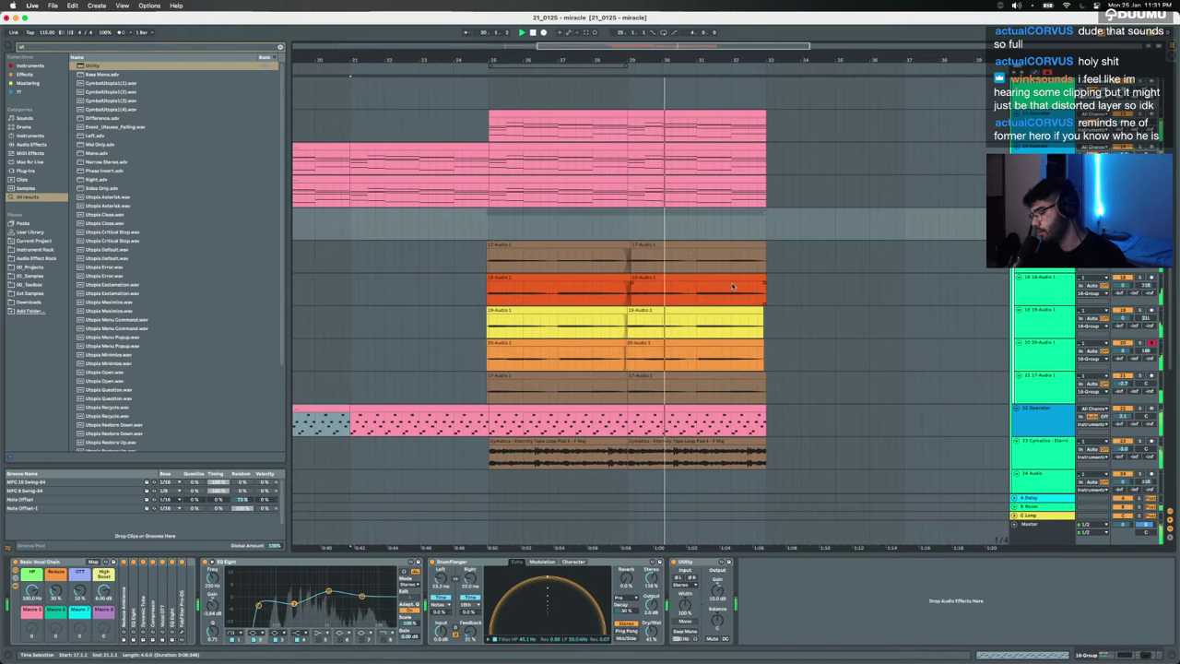
{"action": "scroll", "coordinate": [732, 287], "scroll_direction": "right", "scroll_amount": 3}
{"action": "scroll", "coordinate": [732, 287], "scroll_direction": "down", "scroll_amount": 2}
{"action": "scroll", "coordinate": [732, 287], "scroll_direction": "up", "scroll_amount": 1}
{"action": "scroll", "coordinate": [732, 286], "scroll_direction": "up", "scroll_amount": 5}
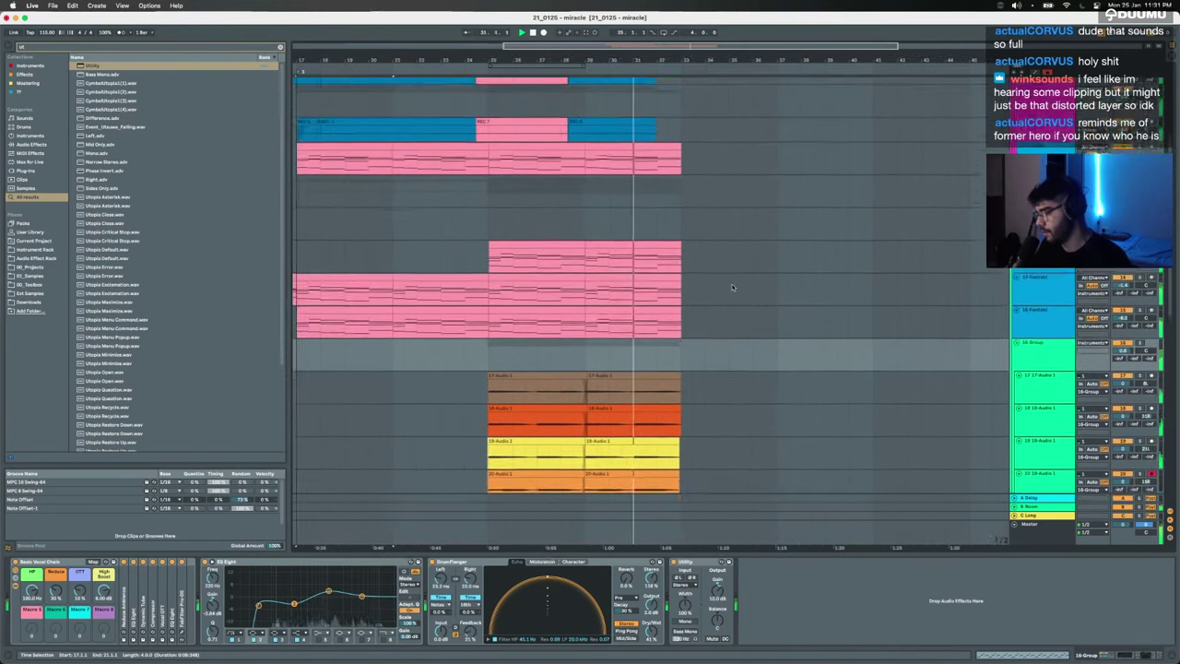
{"action": "scroll", "coordinate": [731, 286], "scroll_direction": "up", "scroll_amount": 3}
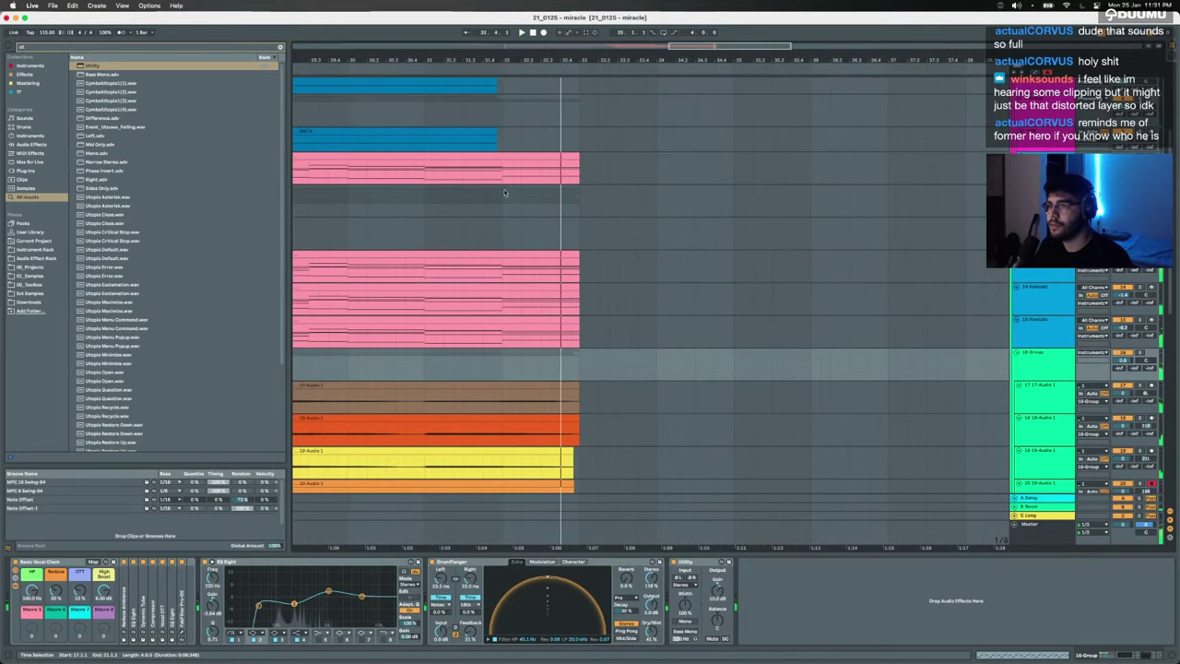
Step: Stop playback and delete everything past bar 32 on 10-MIDI, the 13-Operator chords and the voice group's audio tracks
{"action": "key", "text": "space"}
{"action": "left_click_drag", "start_coordinate": [502, 173], "coordinate": [607, 175]}
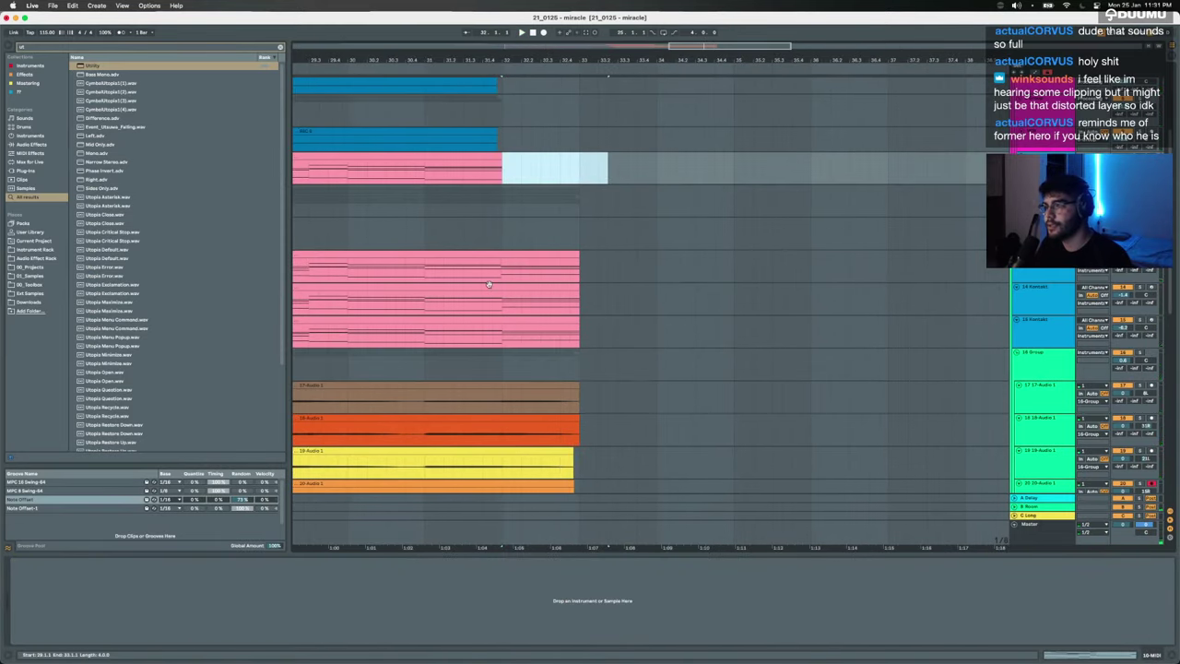
{"action": "left_click_drag", "start_coordinate": [492, 277], "coordinate": [710, 272]}
{"action": "left_click_drag", "start_coordinate": [511, 267], "coordinate": [697, 277]}
{"action": "left_click_drag", "start_coordinate": [501, 335], "coordinate": [650, 402]}
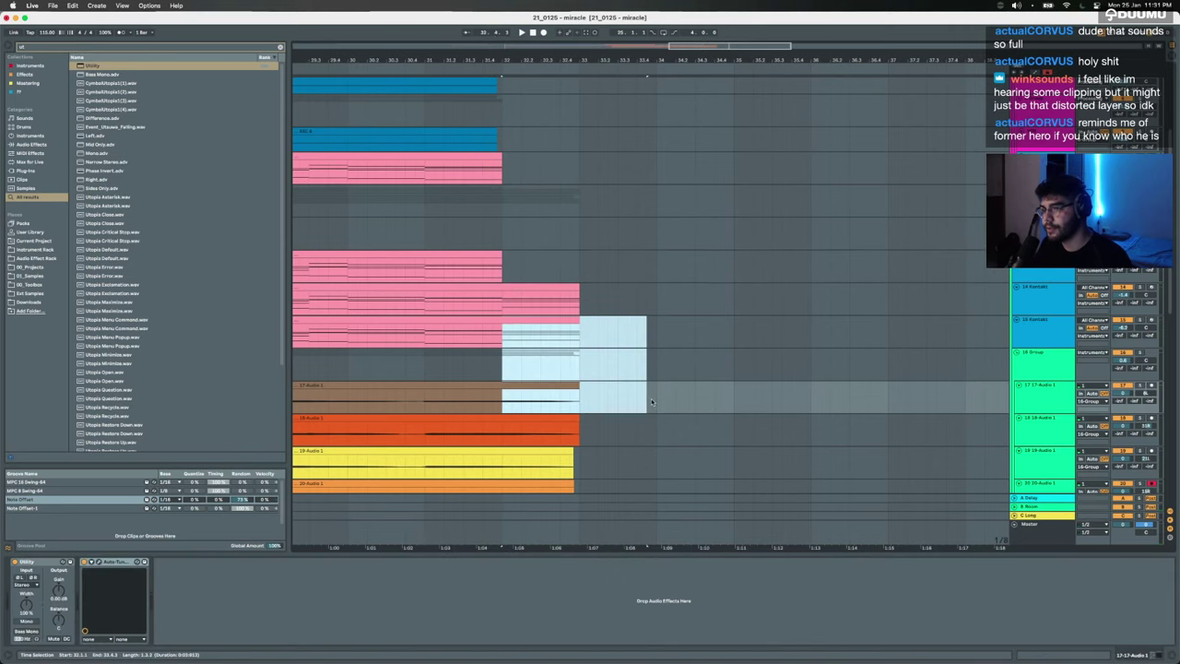
{"action": "key", "text": "Delete"}
Step: Play the shortened ending from bar 30 and check the lower tracks for material running past bar 32
{"action": "key", "text": "space"}
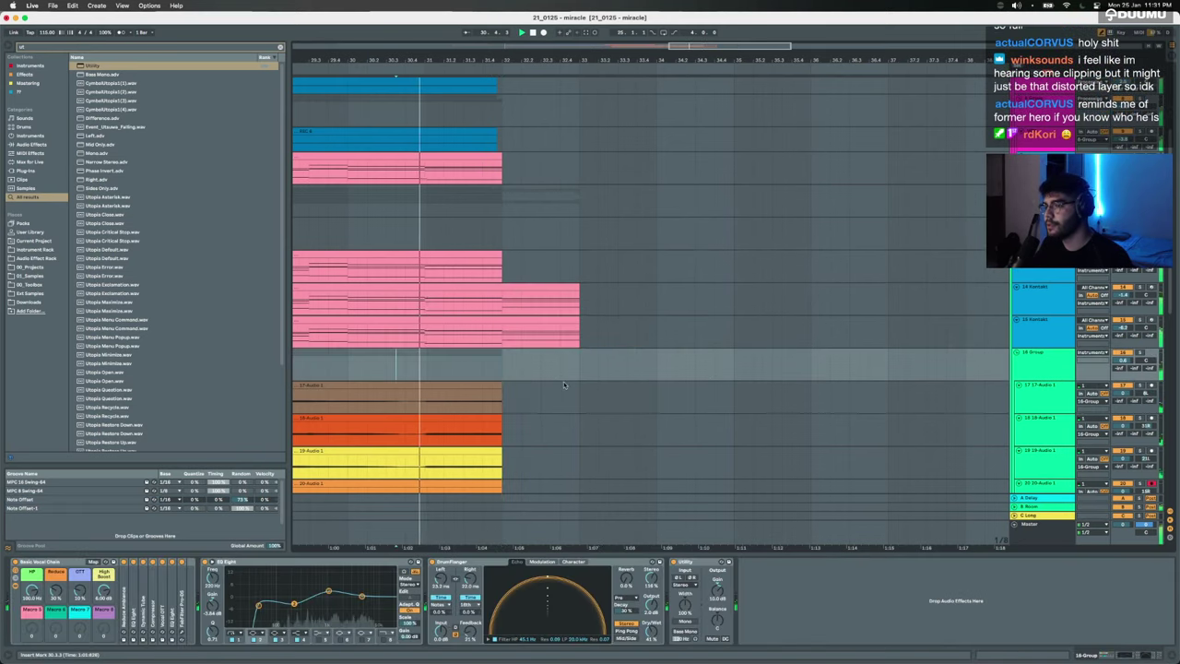
{"action": "scroll", "coordinate": [543, 326], "scroll_direction": "up", "scroll_amount": 4}
{"action": "scroll", "coordinate": [544, 327], "scroll_direction": "down", "scroll_amount": 6}
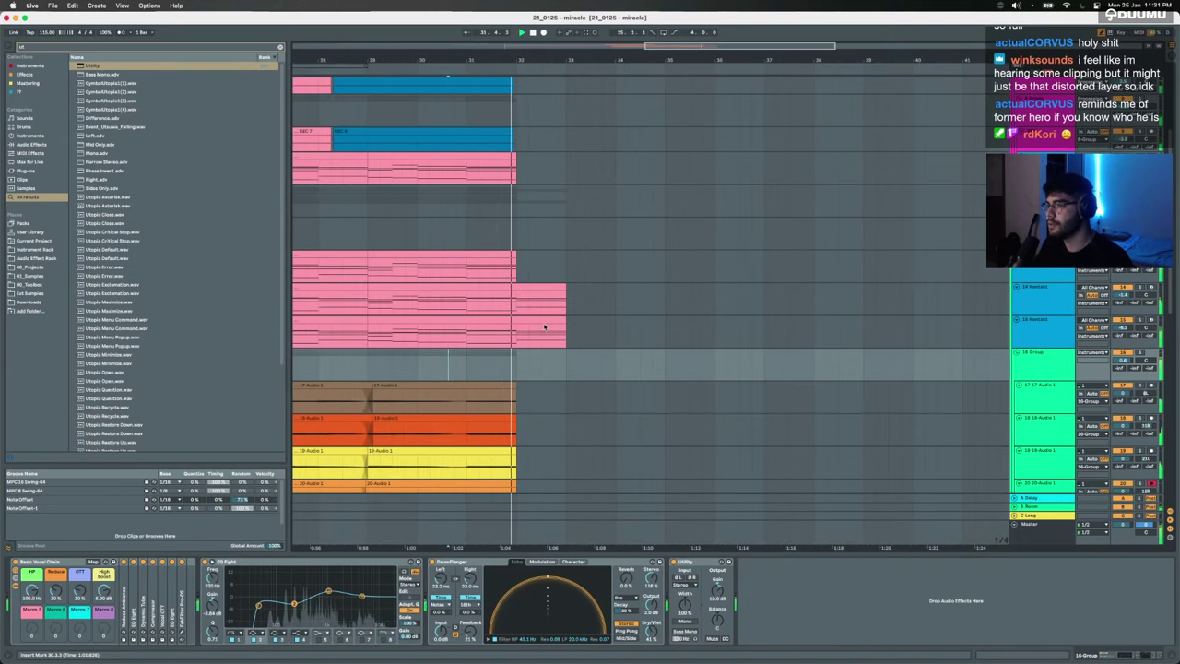
{"action": "scroll", "coordinate": [543, 327], "scroll_direction": "down", "scroll_amount": 5}
{"action": "left_click_drag", "start_coordinate": [523, 341], "coordinate": [603, 381]}
{"action": "left_click", "coordinate": [493, 330]}
{"action": "key", "text": "space"}
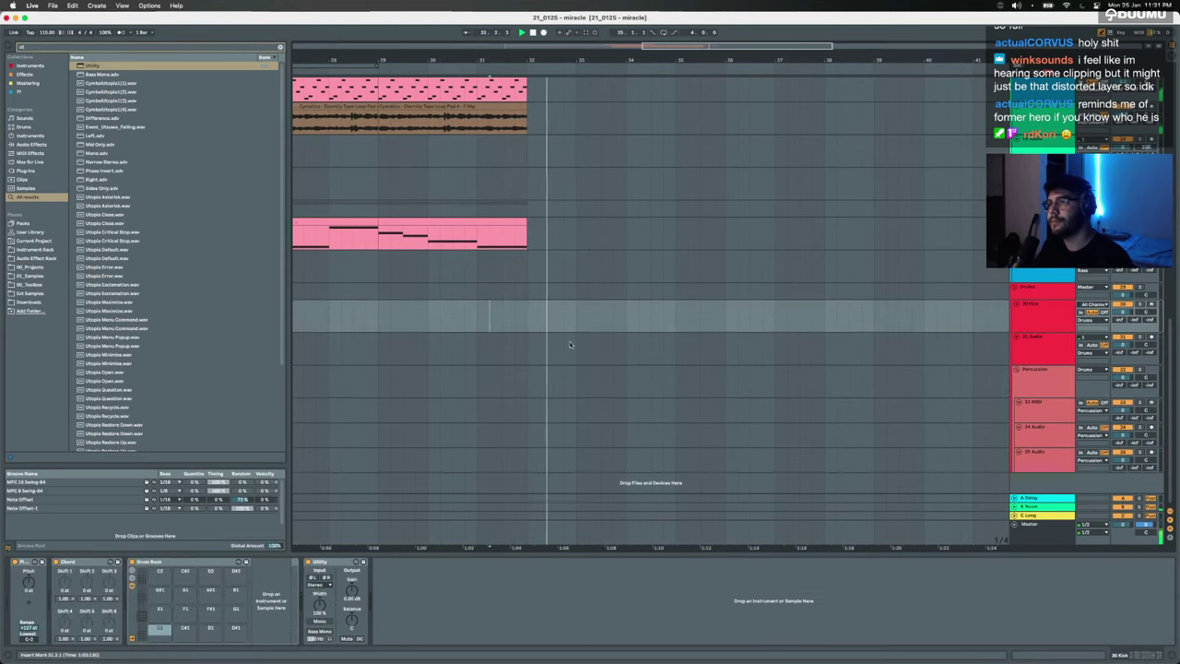
{"action": "scroll", "coordinate": [565, 210], "scroll_direction": "down", "scroll_amount": 5}
{"action": "key", "text": "space"}
Step: Delete the 15-Kontakt material past bar 32 and play the ending from bar 31
{"action": "scroll", "coordinate": [564, 230], "scroll_direction": "up", "scroll_amount": 6}
{"action": "left_click_drag", "start_coordinate": [554, 214], "coordinate": [591, 208]}
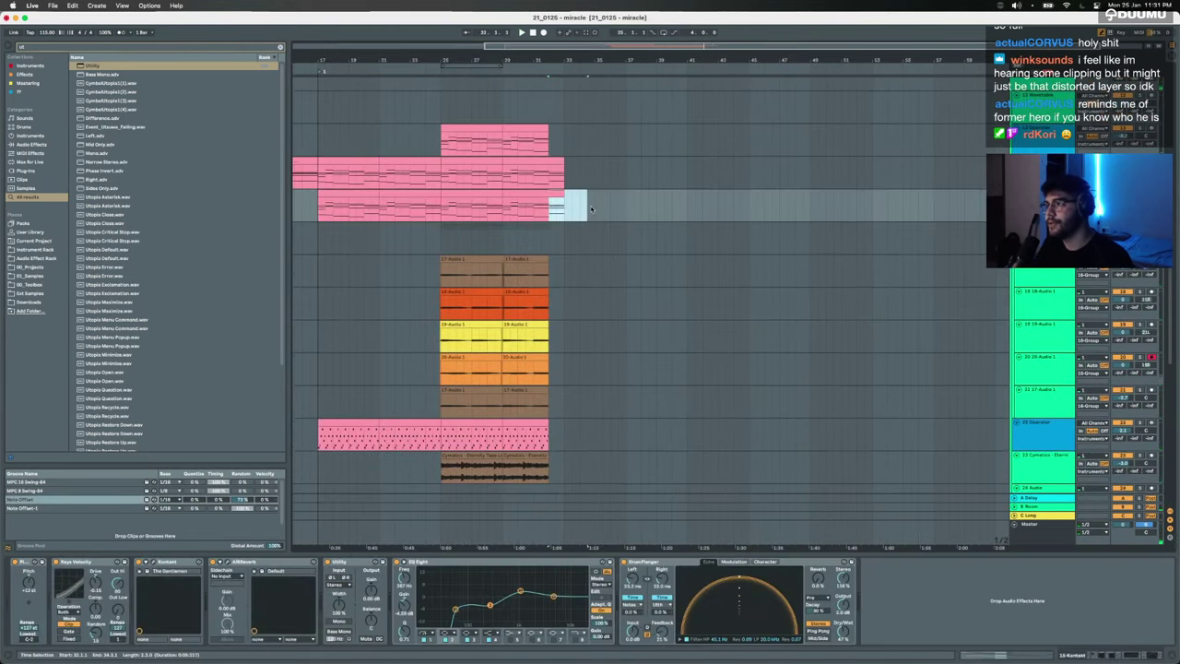
{"action": "left_click", "coordinate": [542, 180]}
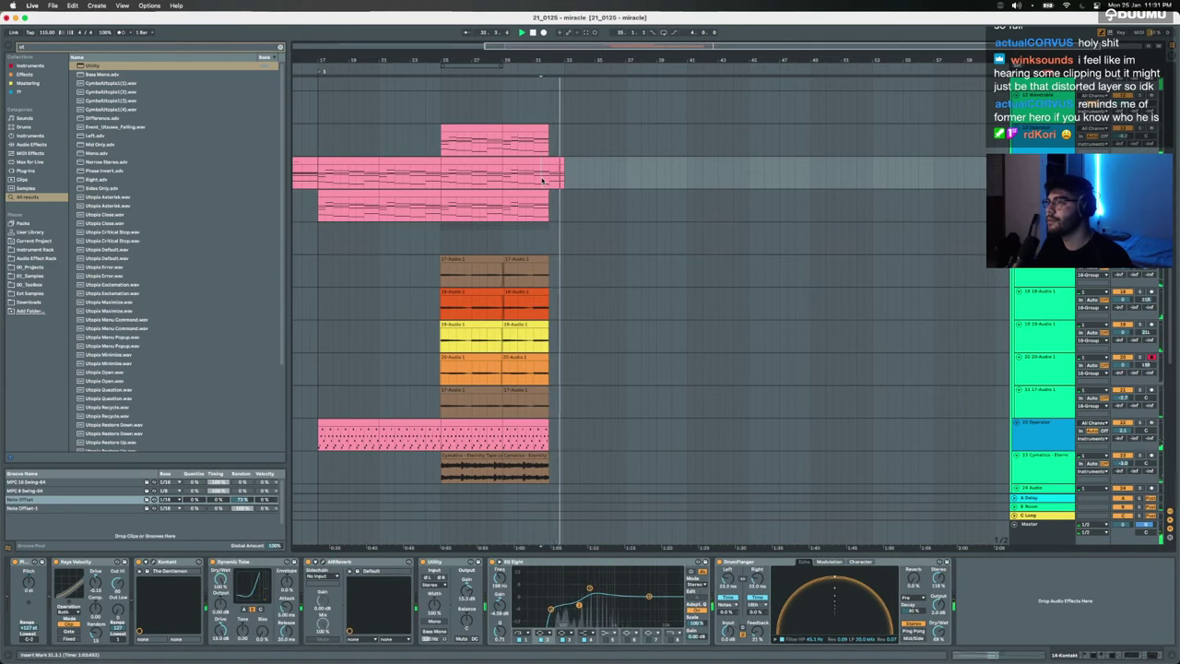
Step: Play the 14-Kontakt entrance at bar 13 and check the effects on the 13-Operator track
{"action": "scroll", "coordinate": [546, 180], "scroll_direction": "down", "scroll_amount": 3}
{"action": "scroll", "coordinate": [545, 181], "scroll_direction": "up", "scroll_amount": 2}
{"action": "left_click", "coordinate": [441, 225]}
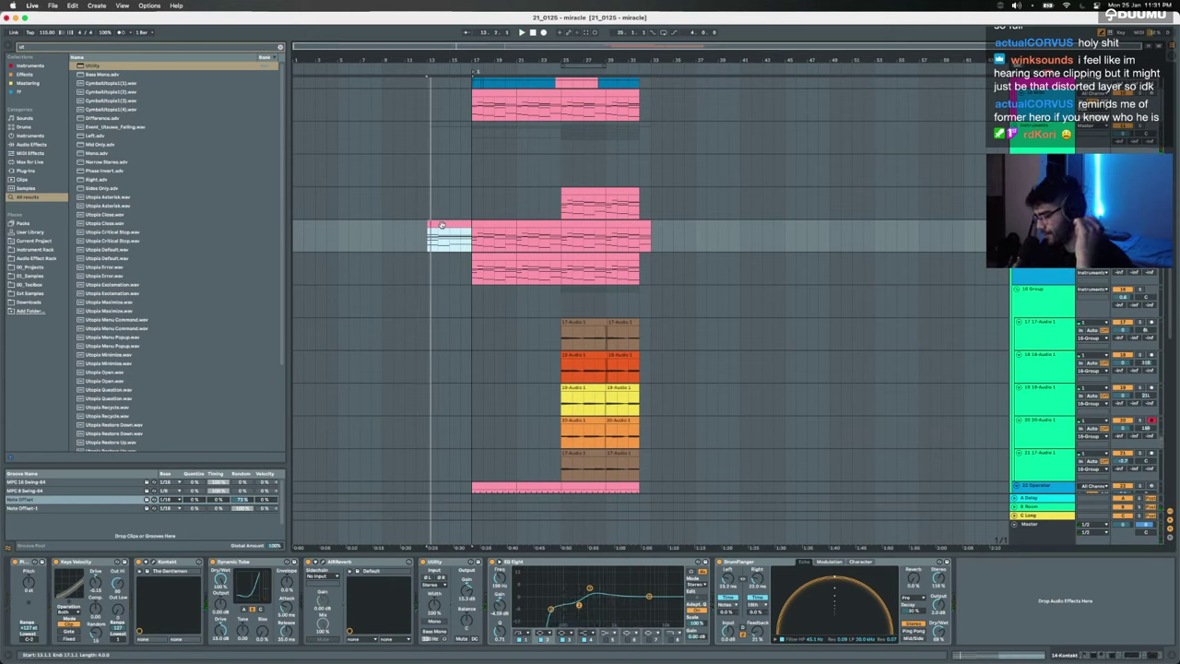
{"action": "scroll", "coordinate": [441, 225], "scroll_direction": "up", "scroll_amount": 3}
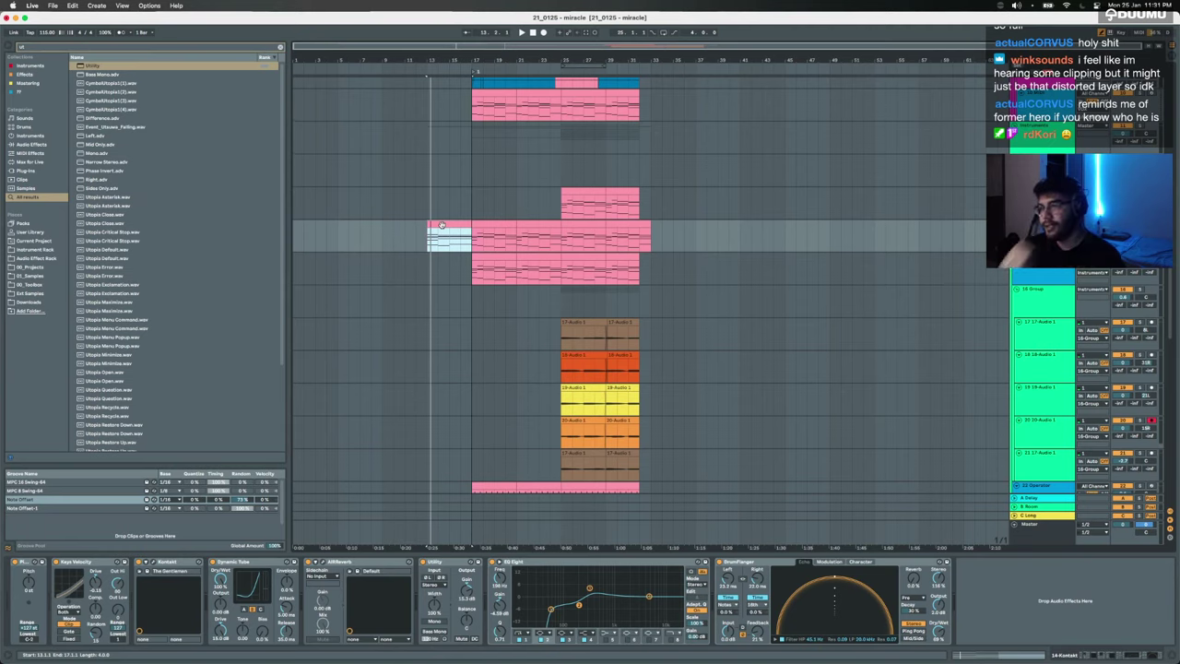
{"action": "left_click", "coordinate": [571, 261]}
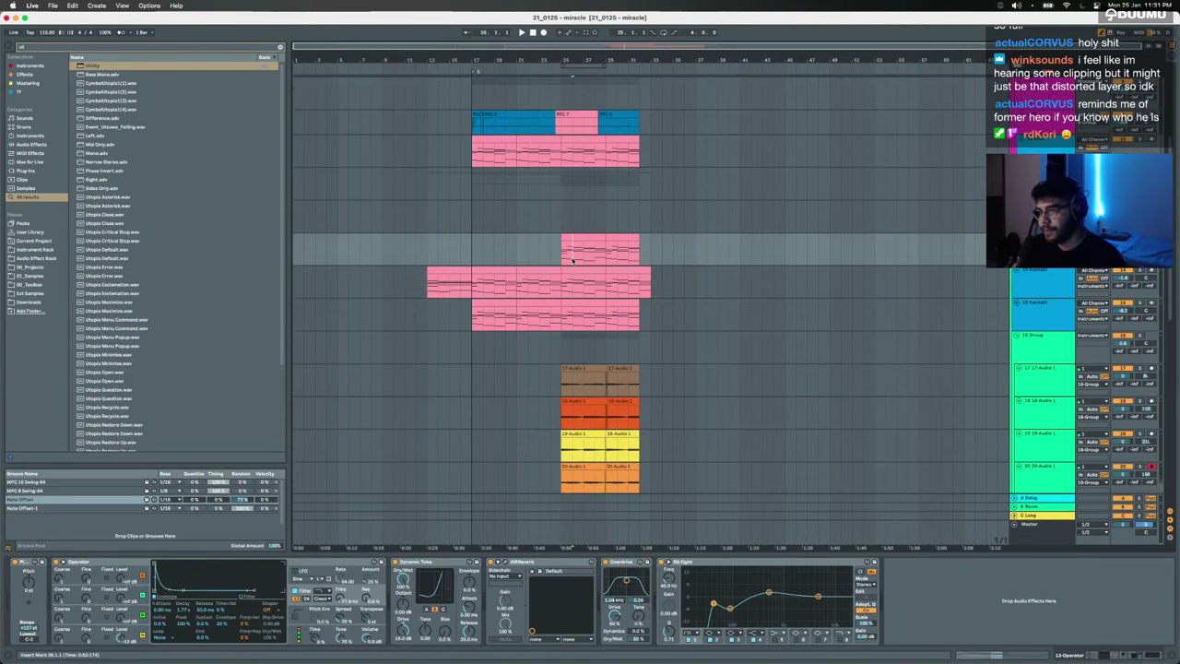
Step: Play from bar 25, adjust the threshold of the Master's Glue Compressor and set its makeup gain to 2.00 dB
{"action": "left_click", "coordinate": [564, 539]}
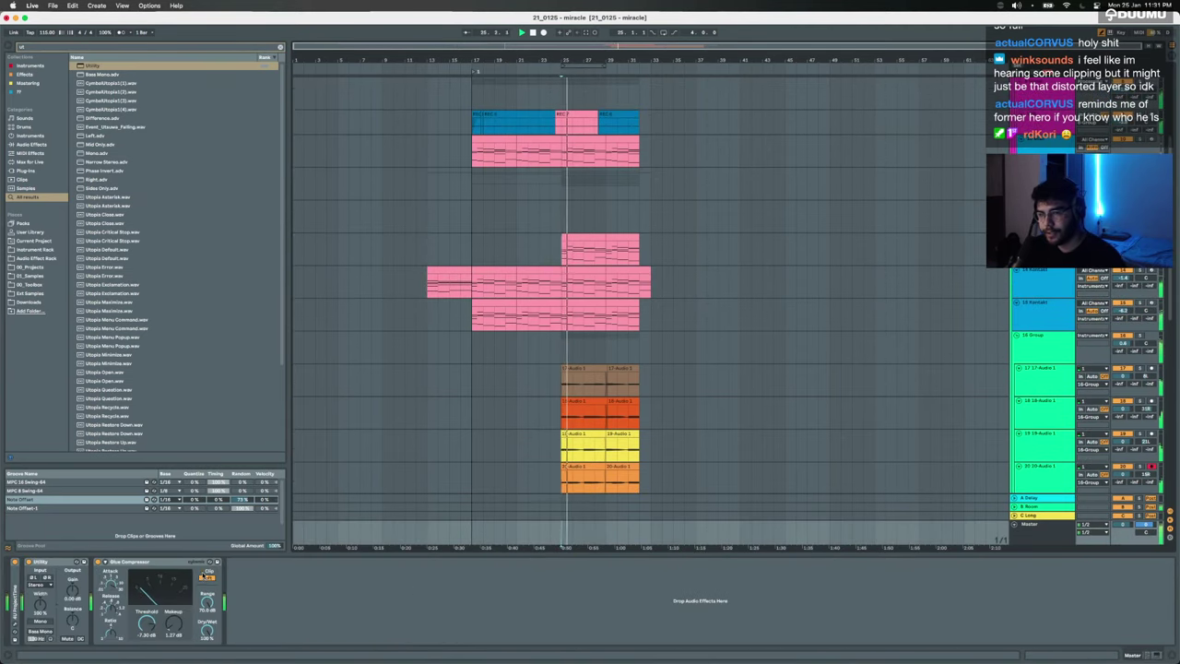
{"action": "left_click_drag", "start_coordinate": [173, 623], "coordinate": [173, 562]}
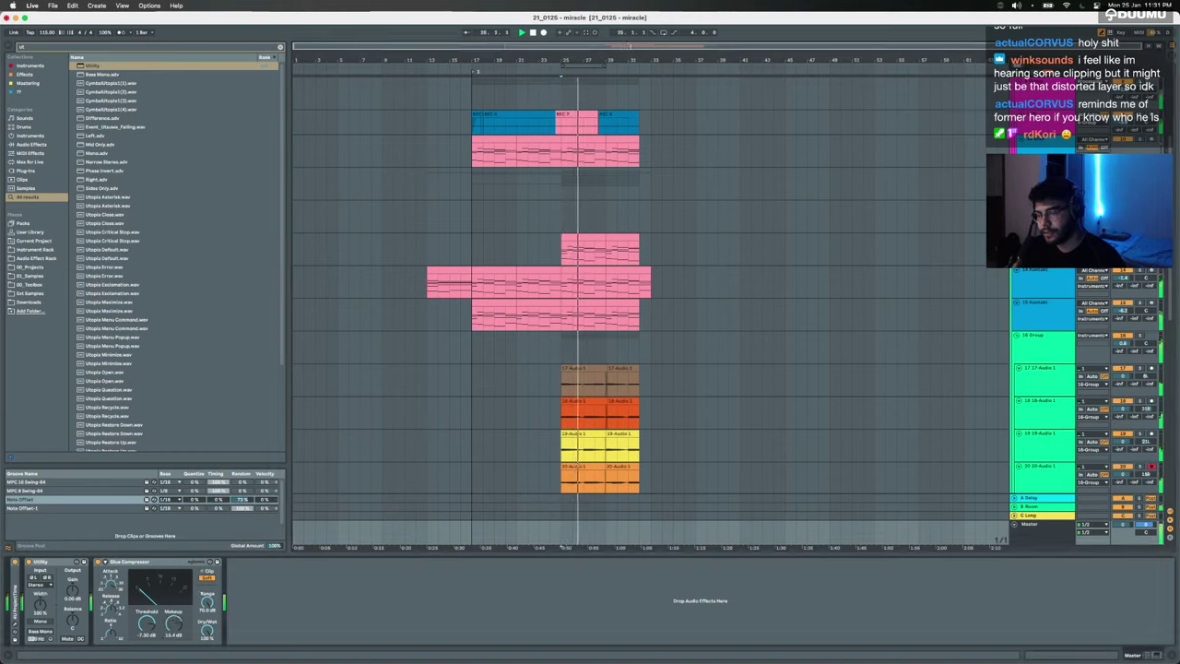
{"action": "double_click", "coordinate": [179, 623]}
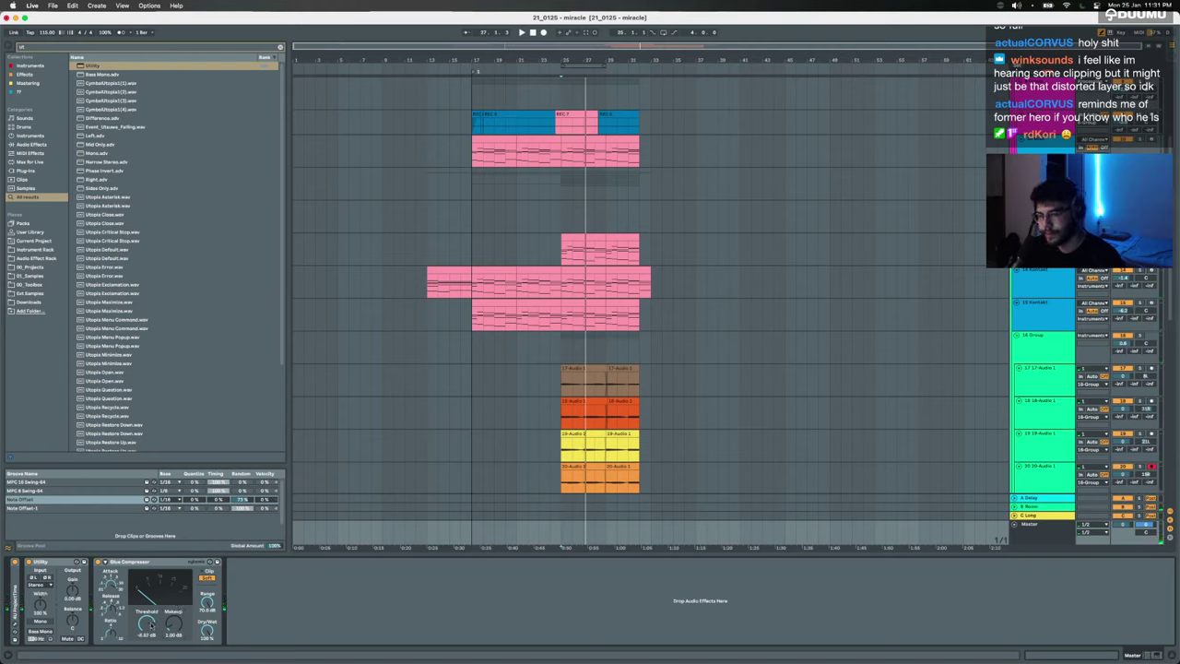
{"action": "scroll", "coordinate": [596, 194], "scroll_direction": "up", "scroll_amount": 3}
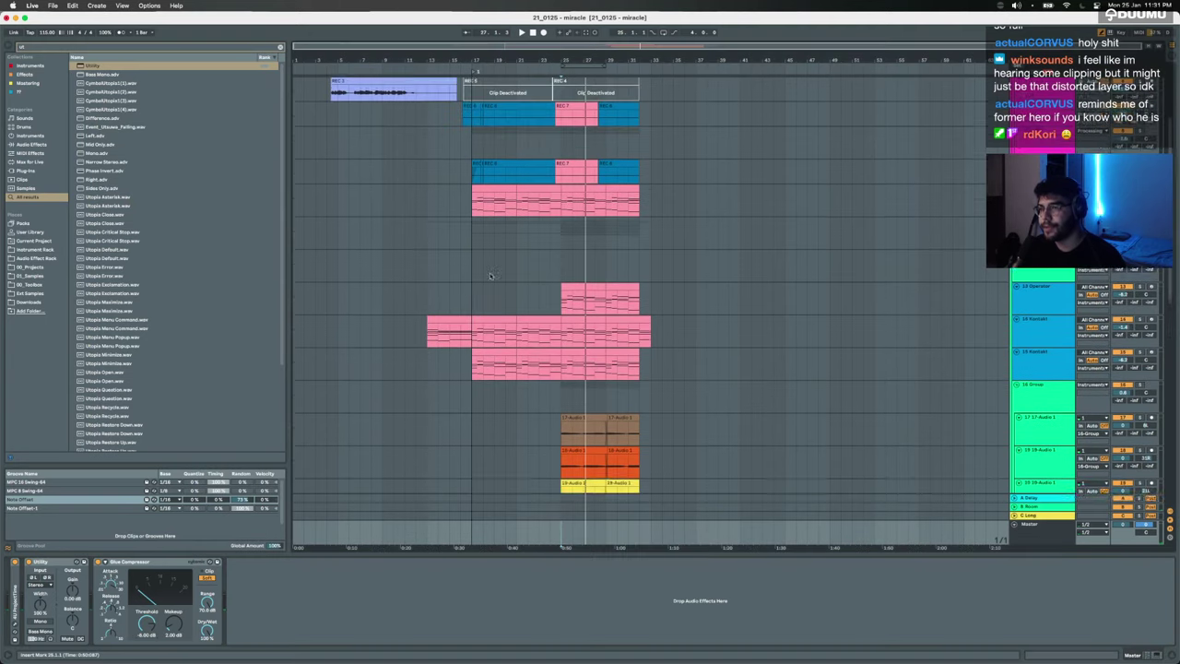
Step: Play the arrangement from the Kontakt entrance at bar 13, and replay it from bar 17 through the choir section
{"action": "left_click", "coordinate": [441, 335]}
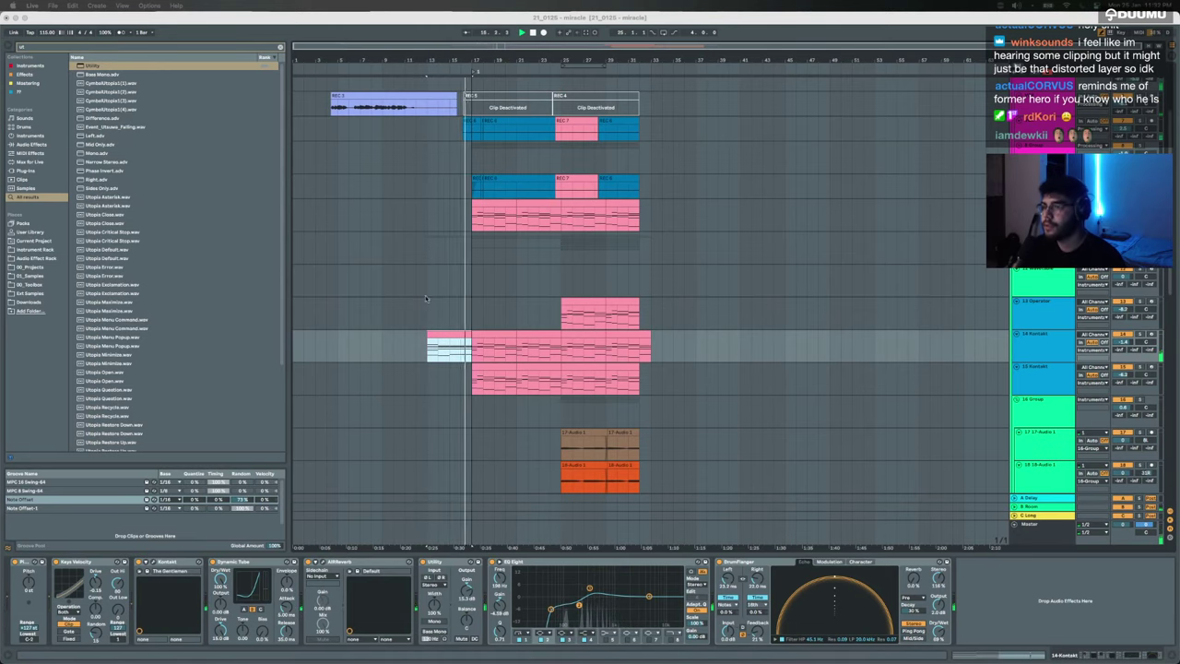
{"action": "left_click", "coordinate": [467, 311]}
{"action": "scroll", "coordinate": [467, 310], "scroll_direction": "up", "scroll_amount": 4}
{"action": "left_click", "coordinate": [483, 313]}
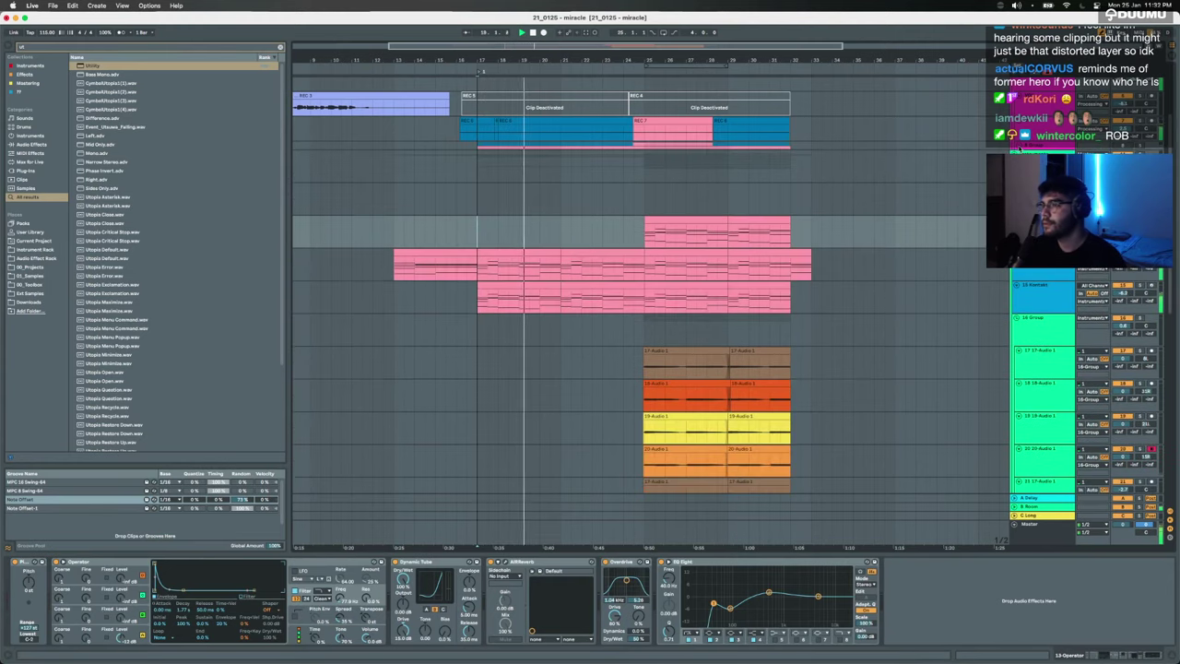
{"action": "scroll", "coordinate": [1019, 148], "scroll_direction": "down", "scroll_amount": 3}
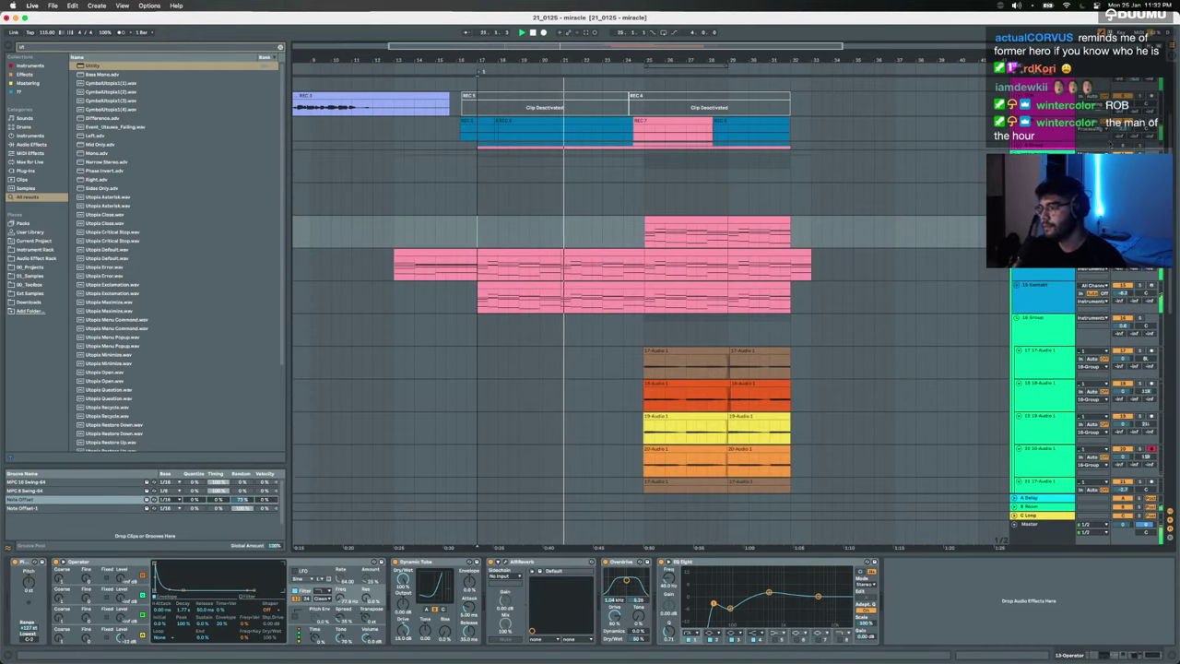
{"action": "scroll", "coordinate": [688, 240], "scroll_direction": "right", "scroll_amount": 1}
{"action": "scroll", "coordinate": [689, 239], "scroll_direction": "up", "scroll_amount": 1}
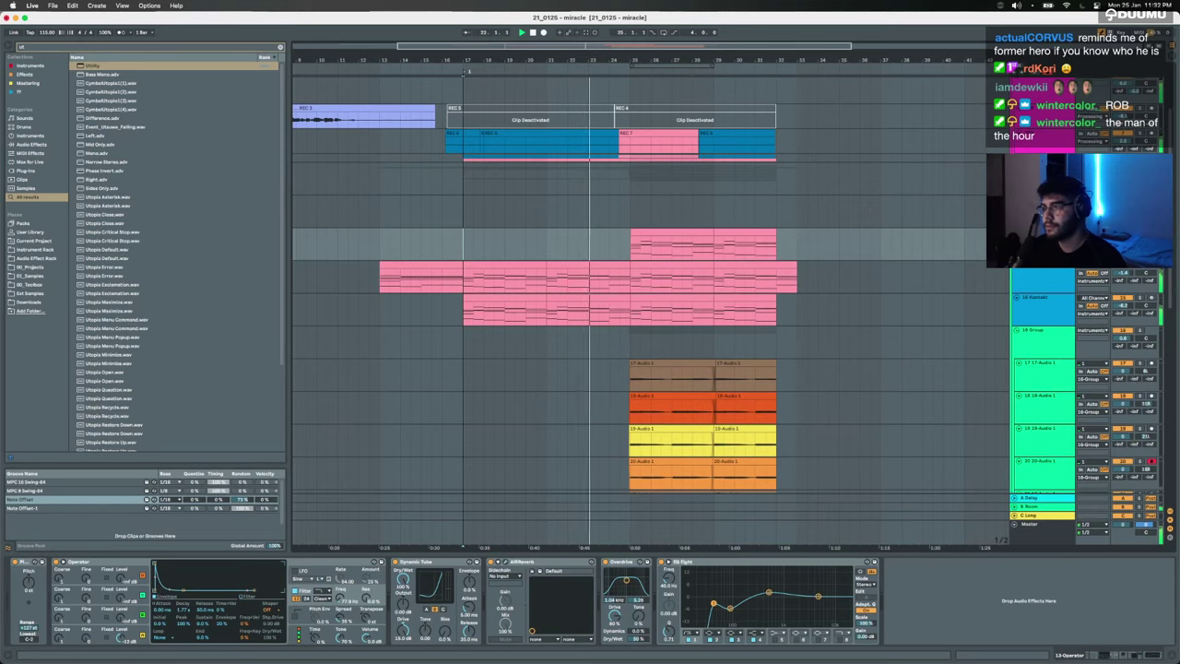
{"action": "scroll", "coordinate": [661, 226], "scroll_direction": "up", "scroll_amount": 2}
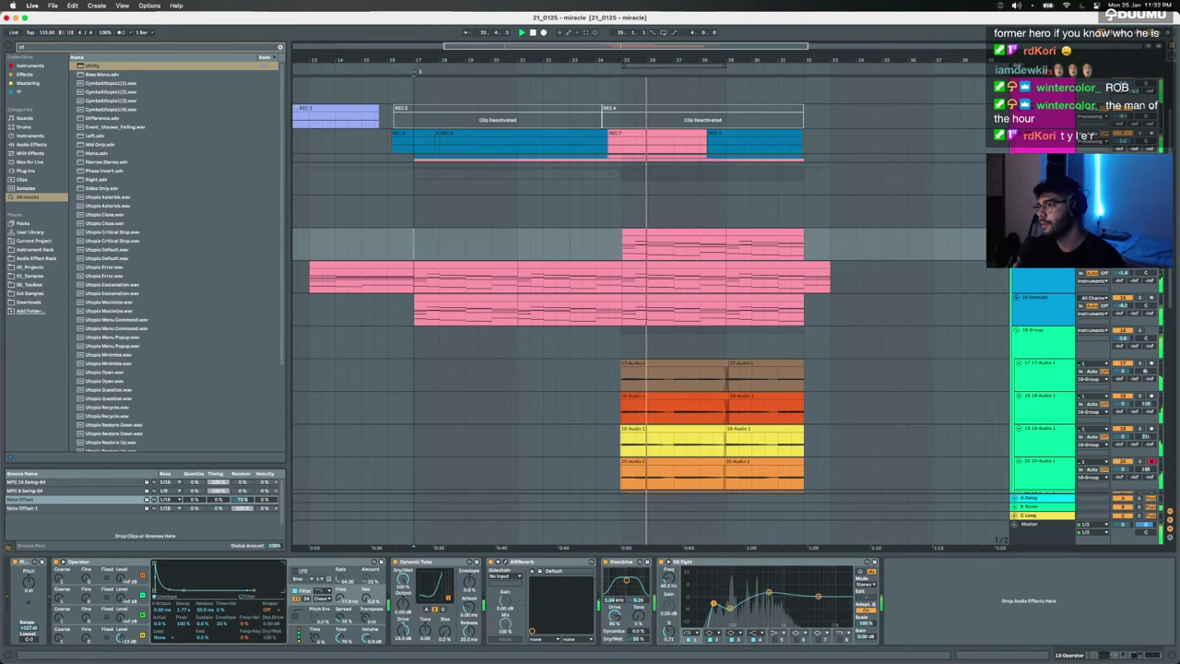
Step: Check the VOX track's effects, stop playback and examine its vocal takes from bar 23 on
{"action": "left_click", "coordinate": [1043, 136]}
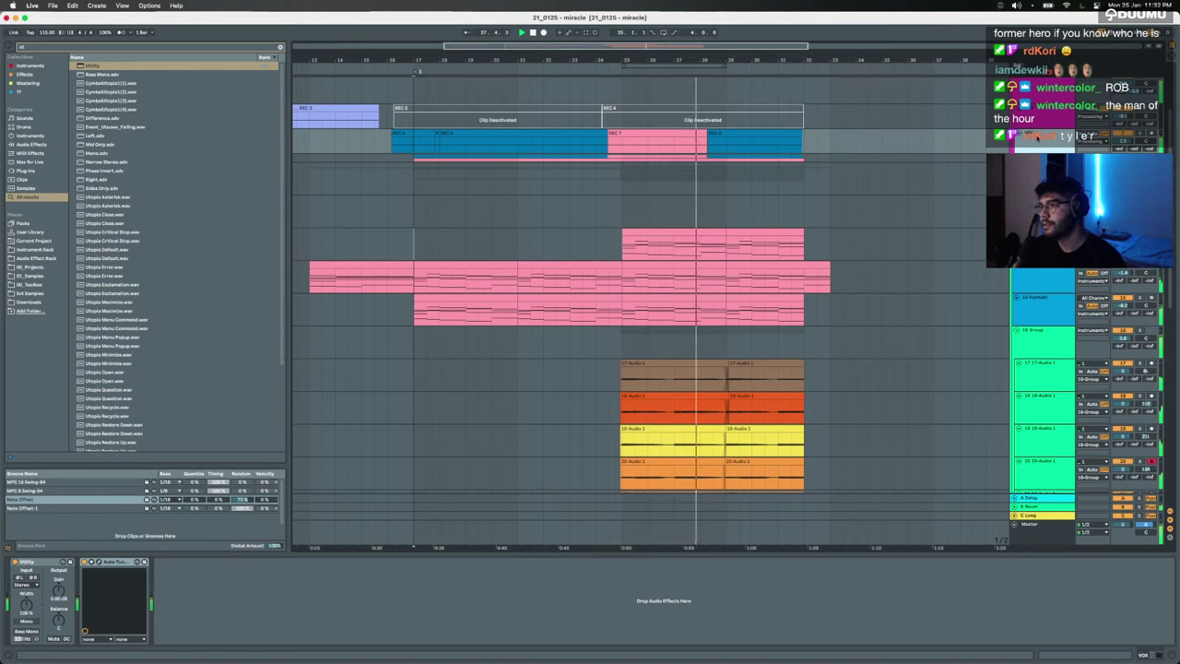
{"action": "scroll", "coordinate": [1037, 136], "scroll_direction": "up", "scroll_amount": 3}
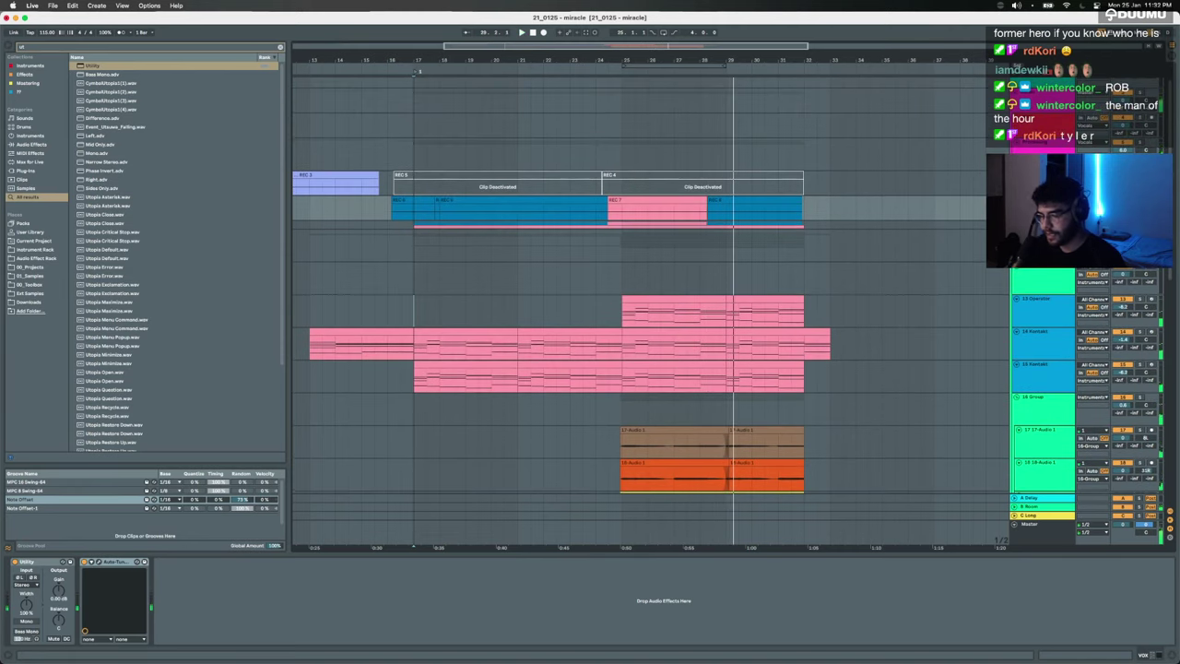
{"action": "scroll", "coordinate": [646, 368], "scroll_direction": "up", "scroll_amount": 3}
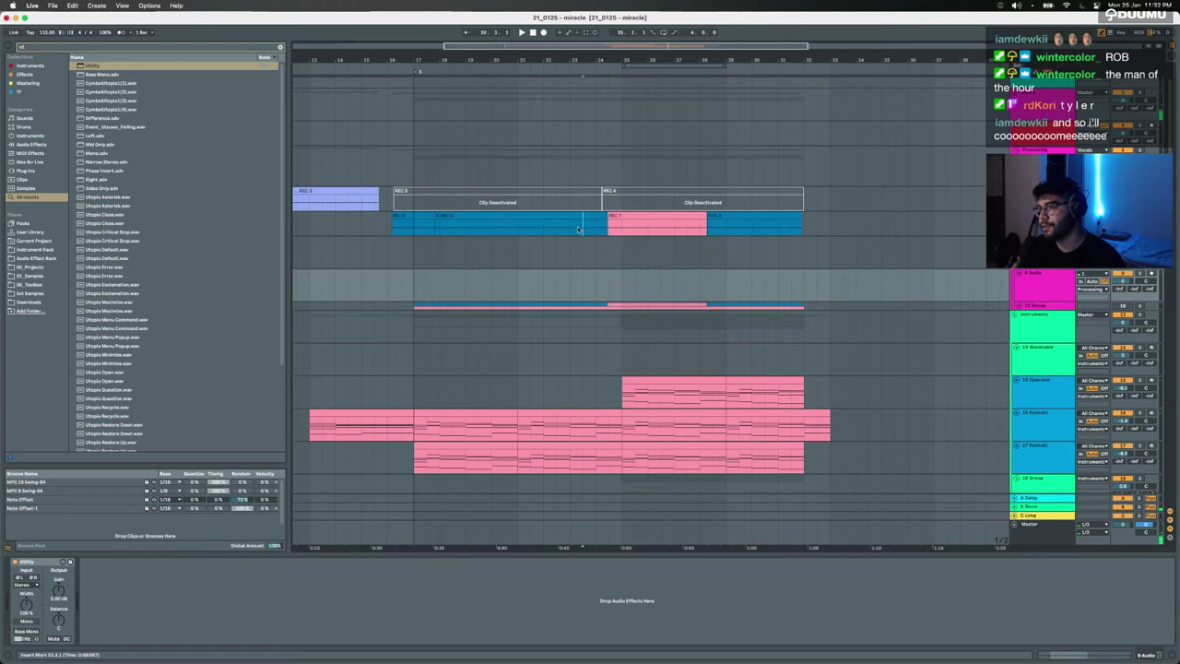
{"action": "left_click_drag", "start_coordinate": [583, 224], "coordinate": [806, 221]}
{"action": "left_click", "coordinate": [569, 230]}
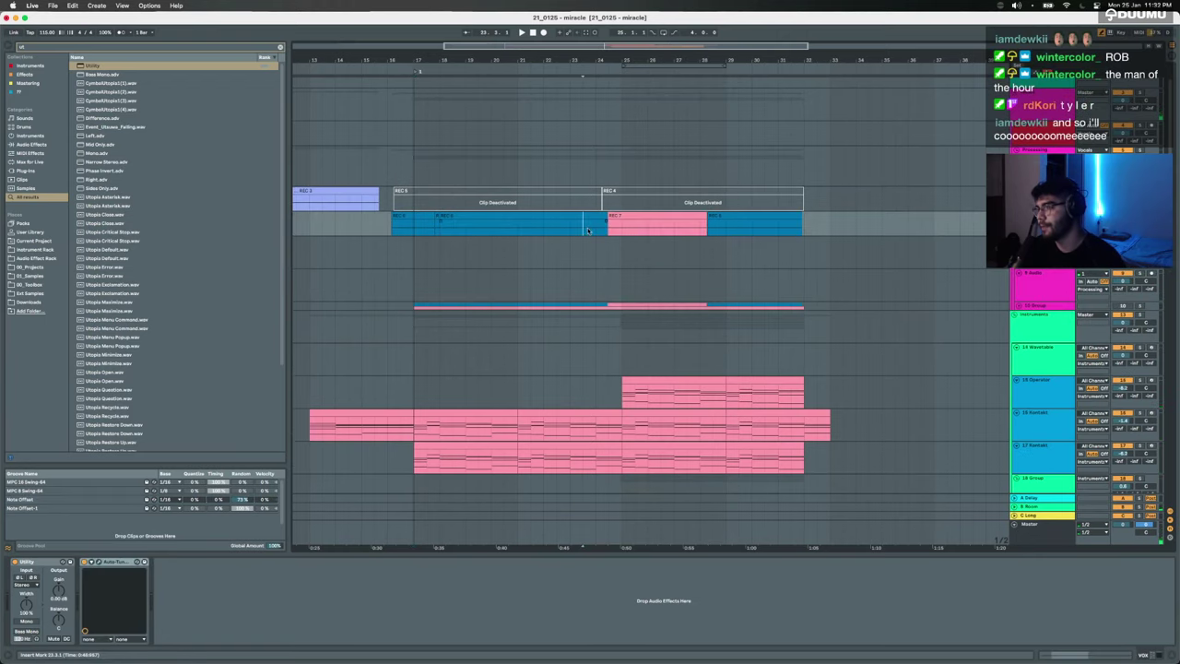
{"action": "left_click", "coordinate": [530, 166]}
{"action": "left_click", "coordinate": [520, 127]}
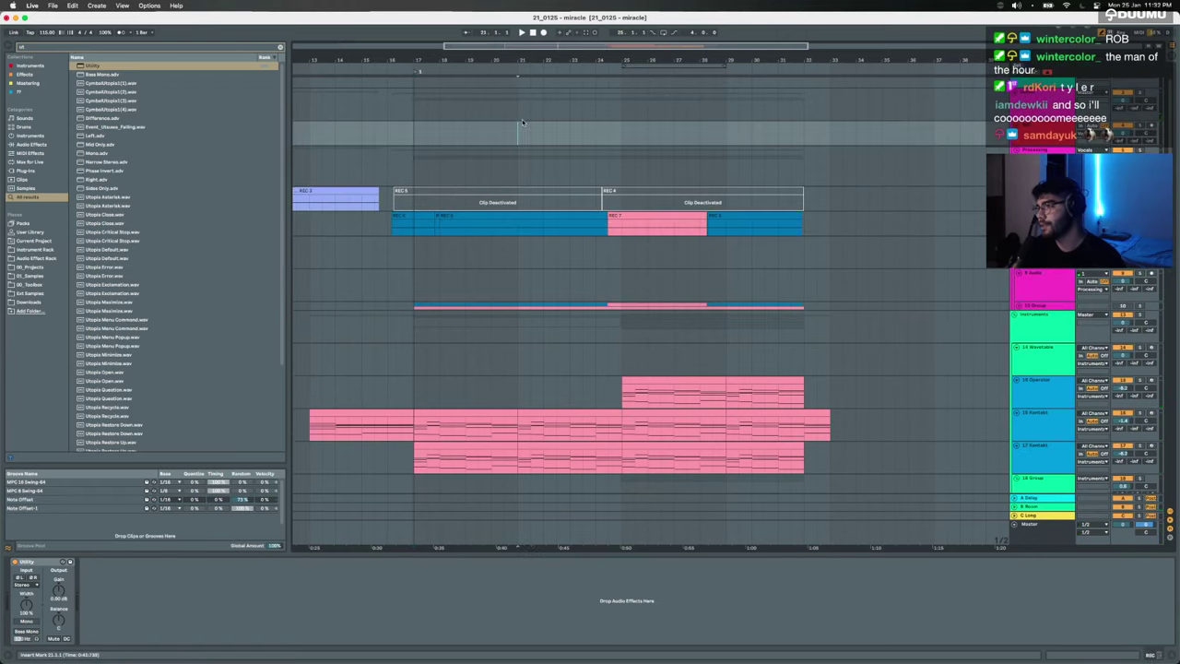
{"action": "left_click", "coordinate": [524, 295]}
{"action": "key", "text": "ctrl+Left"}
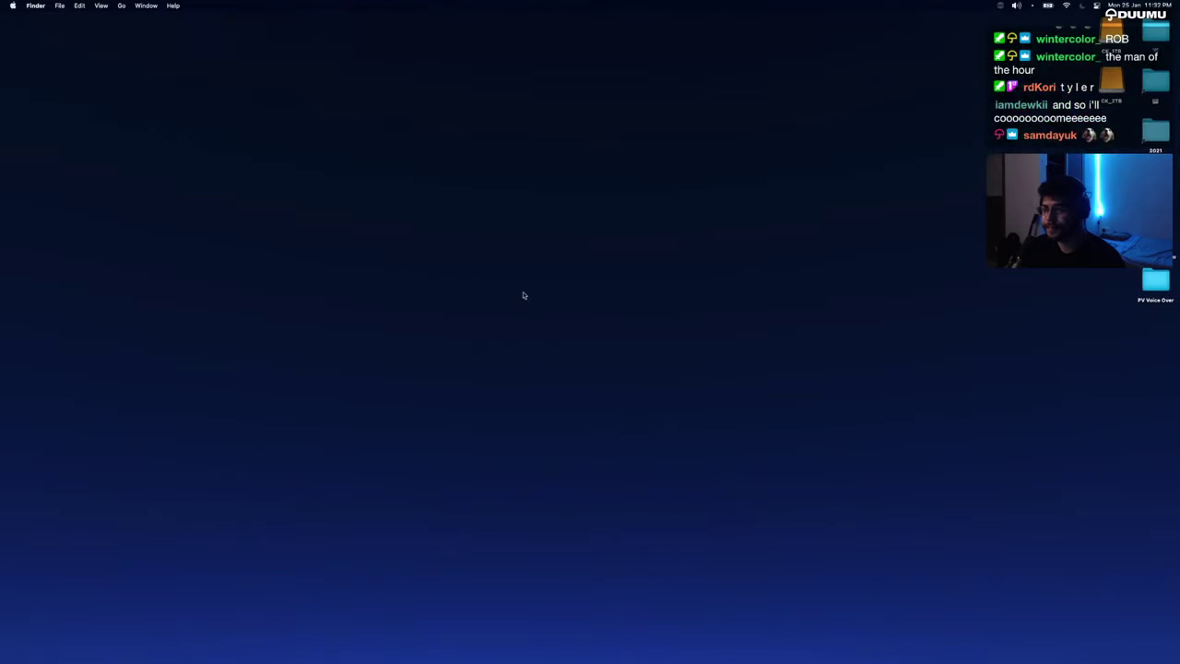
{"action": "key", "text": "ctrl+Right"}
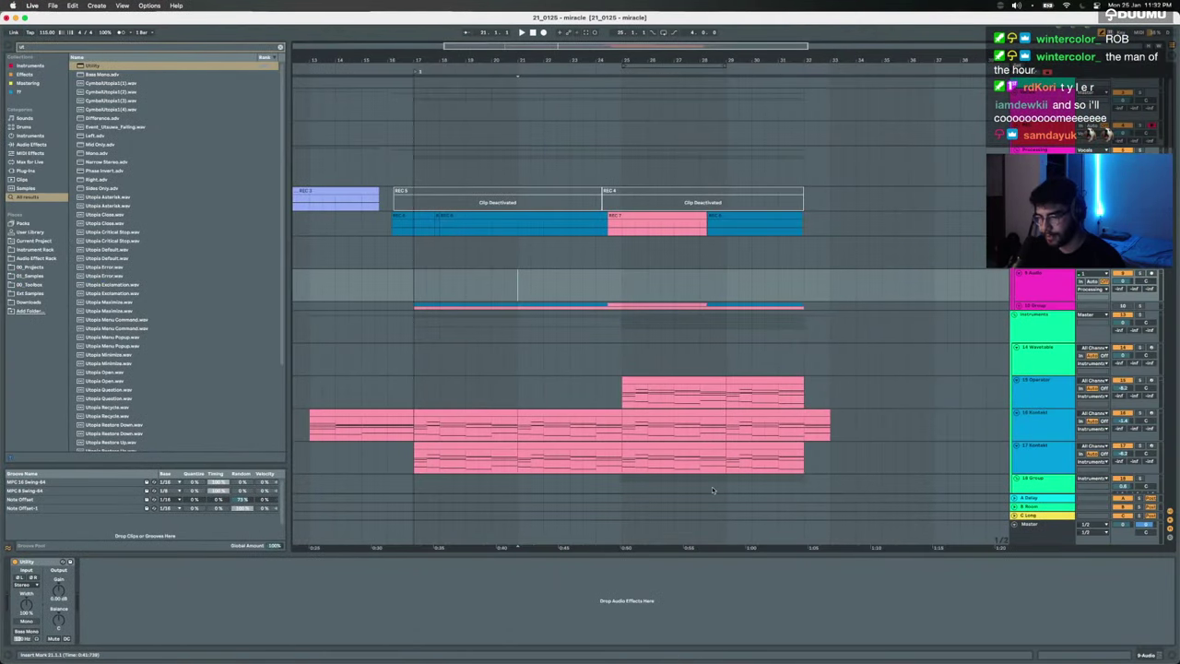
Step: Play the VOX takes from bar 25 to the ending, and replay the section from bar 23
{"action": "left_click", "coordinate": [637, 230]}
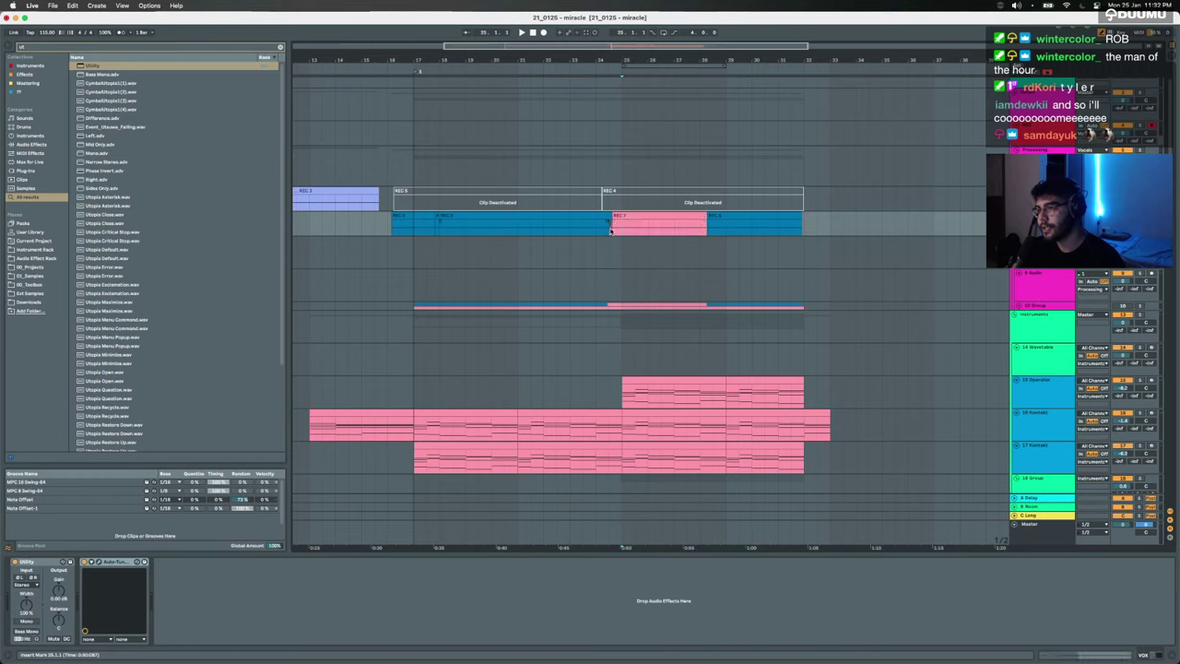
{"action": "key", "text": "space"}
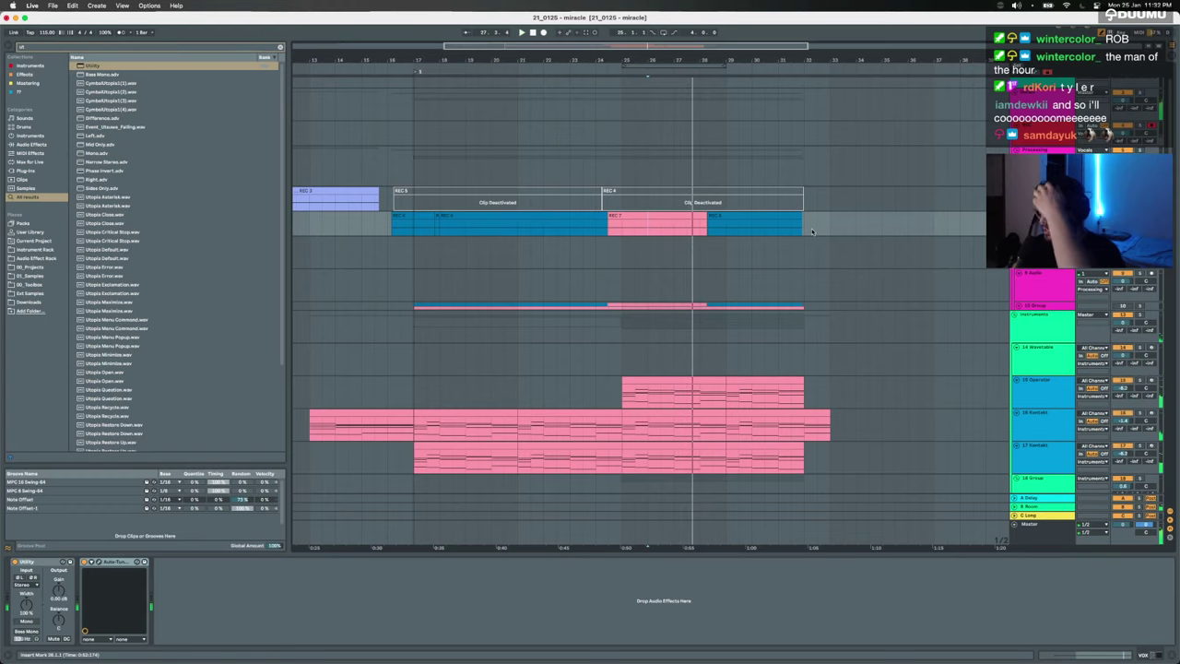
{"action": "scroll", "coordinate": [803, 229], "scroll_direction": "up", "scroll_amount": 4}
{"action": "scroll", "coordinate": [652, 242], "scroll_direction": "down", "scroll_amount": 5}
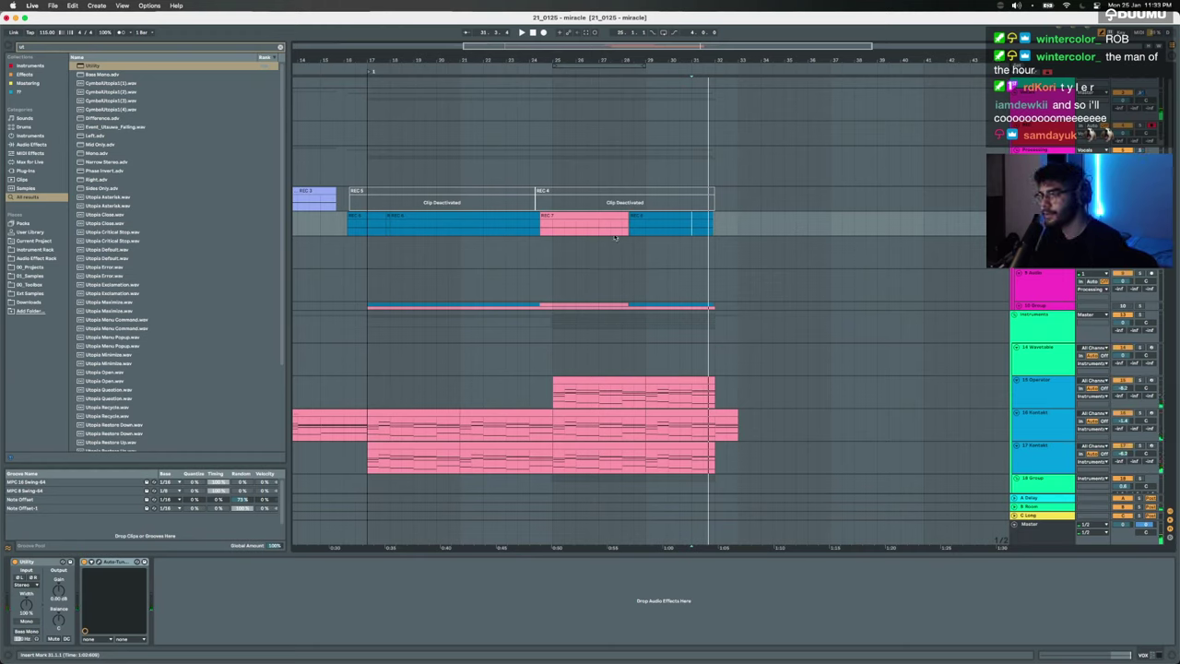
{"action": "left_click", "coordinate": [517, 170]}
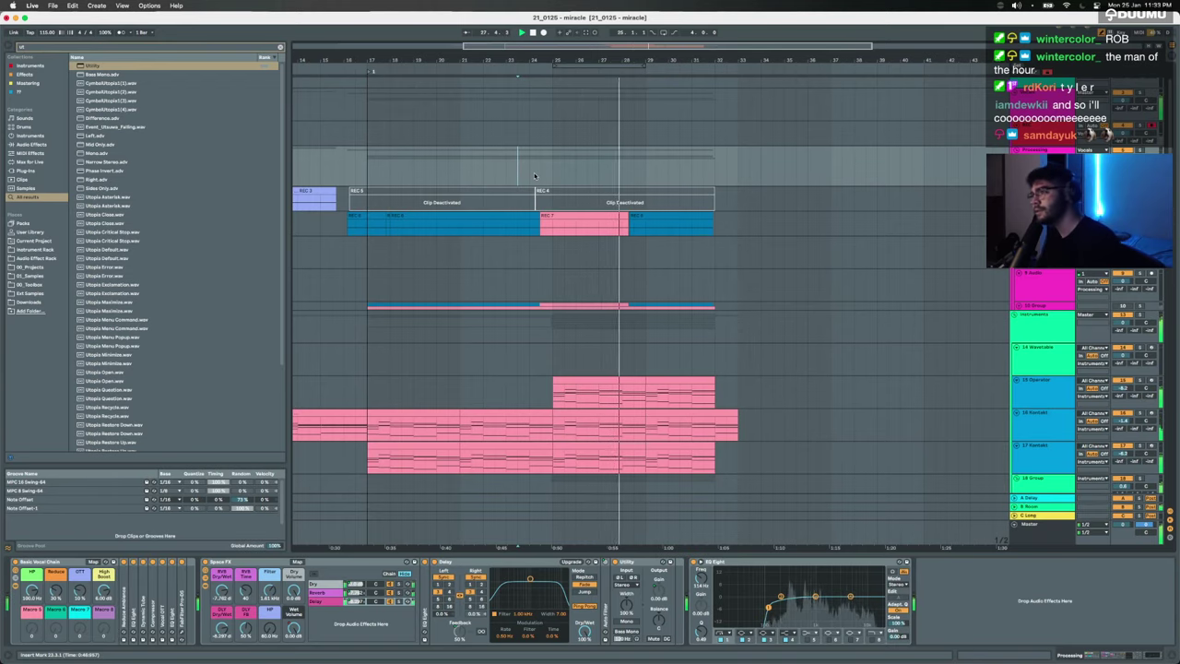
{"action": "key", "text": "space"}
Step: Record a vocal take on the REC track from about bar 22 to bar 31 and delete its opening up to bar 24.2
{"action": "left_click", "coordinate": [486, 138]}
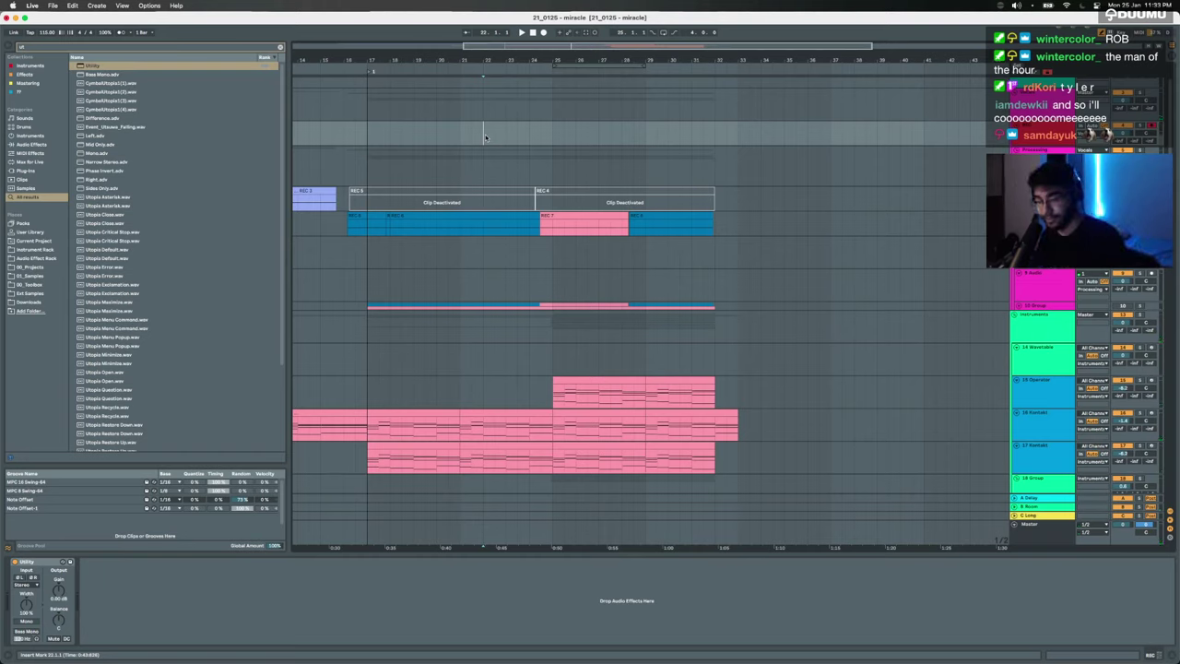
{"action": "key", "text": "F9"}
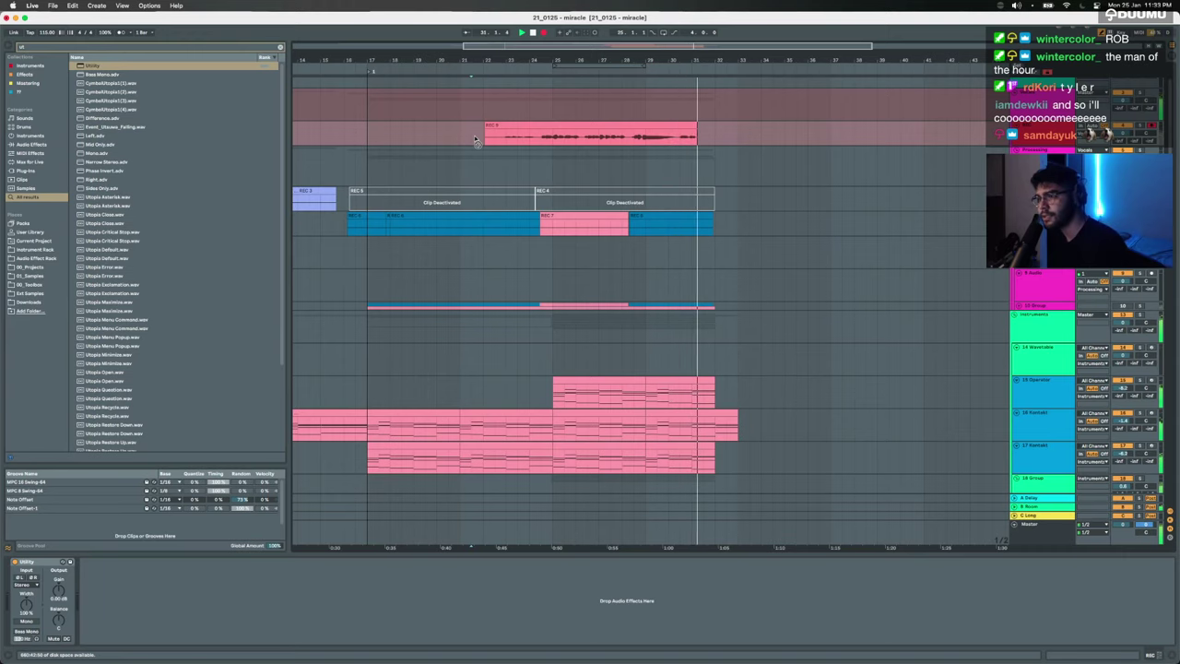
{"action": "scroll", "coordinate": [550, 145], "scroll_direction": "up", "scroll_amount": 5}
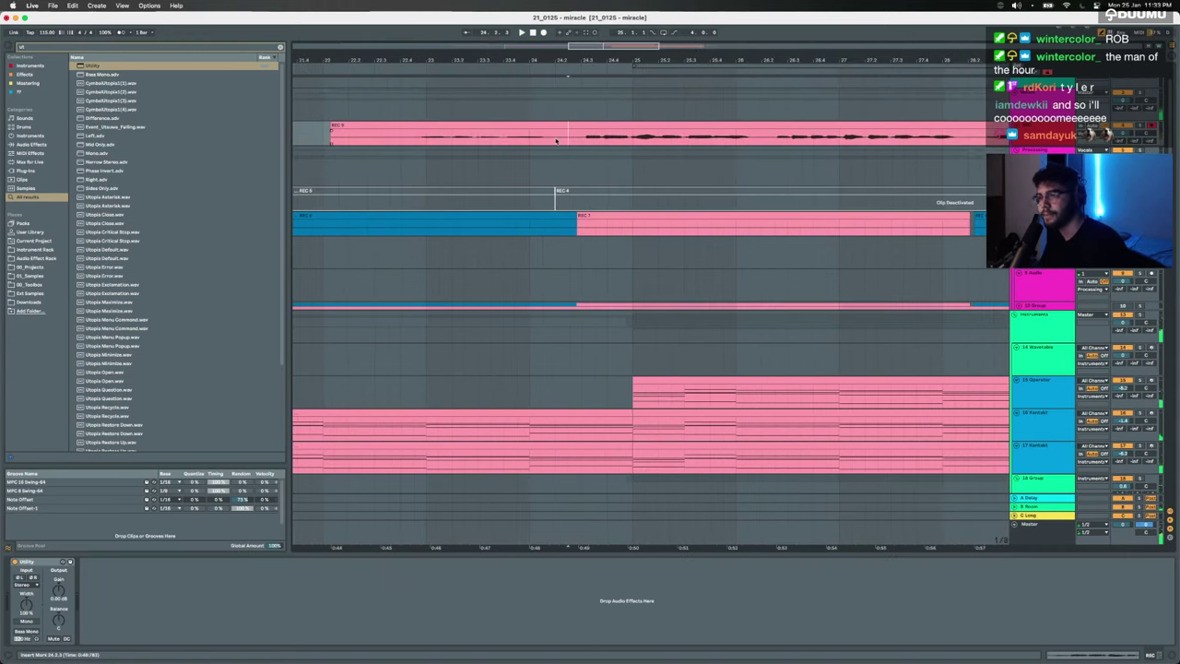
{"action": "left_click_drag", "start_coordinate": [555, 141], "coordinate": [330, 140]}
{"action": "key", "text": "Delete"}
Step: Copy the VOX track's Auto-Tune effect onto the empty audio track directly below it
{"action": "left_click", "coordinate": [1040, 249]}
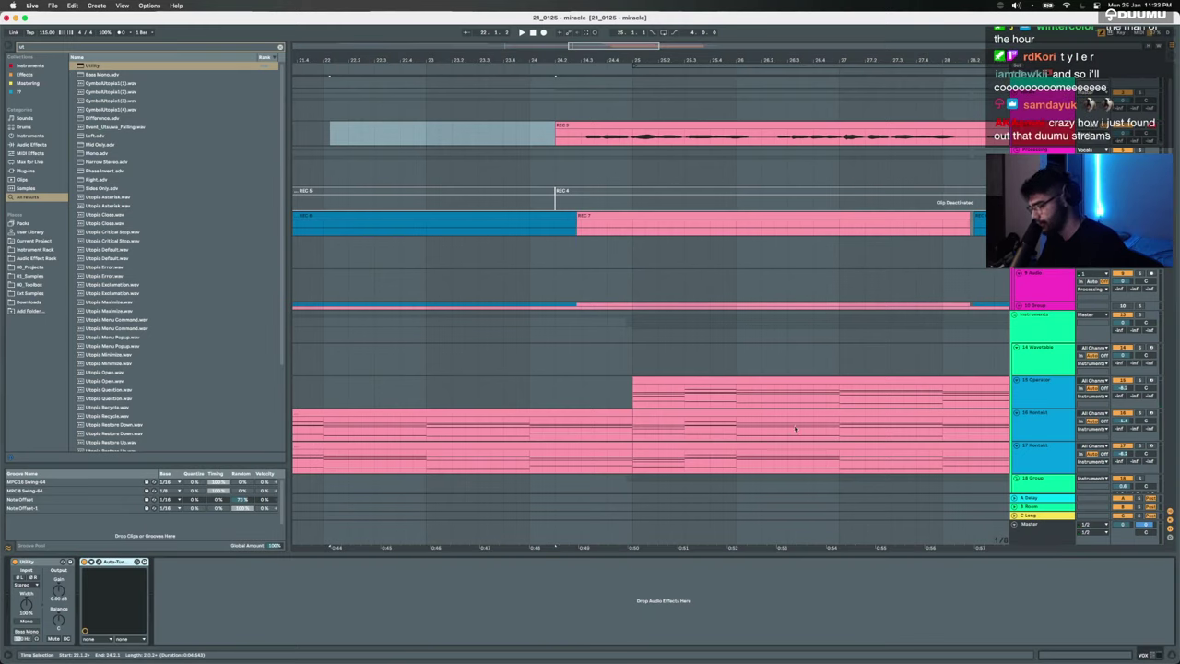
{"action": "left_click", "coordinate": [1039, 252]}
{"action": "left_click", "coordinate": [379, 618]}
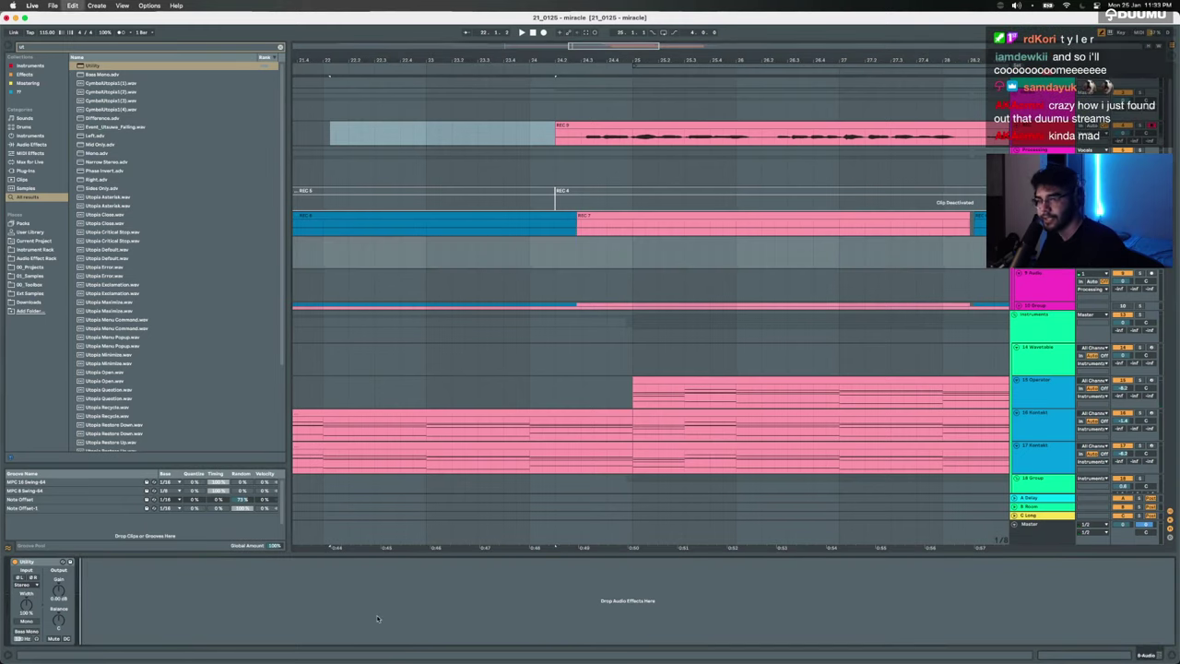
{"action": "key", "text": "super+v"}
Step: Move the recorded REC 9 take onto the track below VOX and delete its opening up to the start of the REC 7 clip
{"action": "left_click_drag", "start_coordinate": [599, 126], "coordinate": [634, 241]}
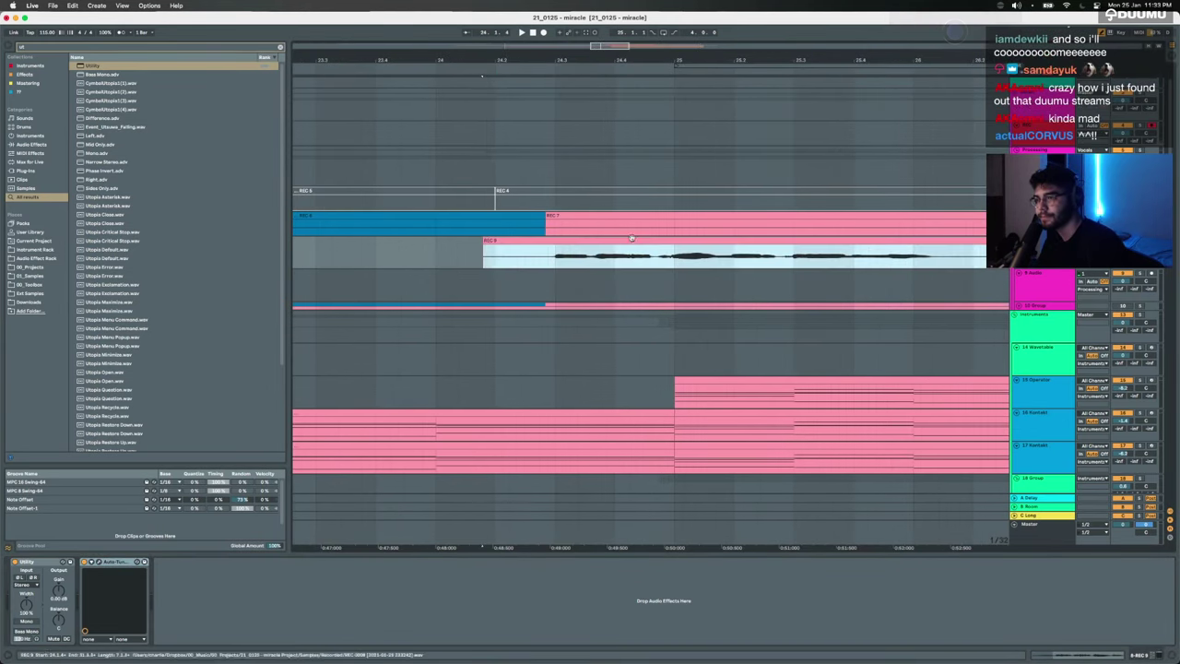
{"action": "key", "text": "space"}
{"action": "left_click", "coordinate": [547, 258]}
{"action": "left_click_drag", "start_coordinate": [546, 258], "coordinate": [352, 258]}
{"action": "key", "text": "Delete"}
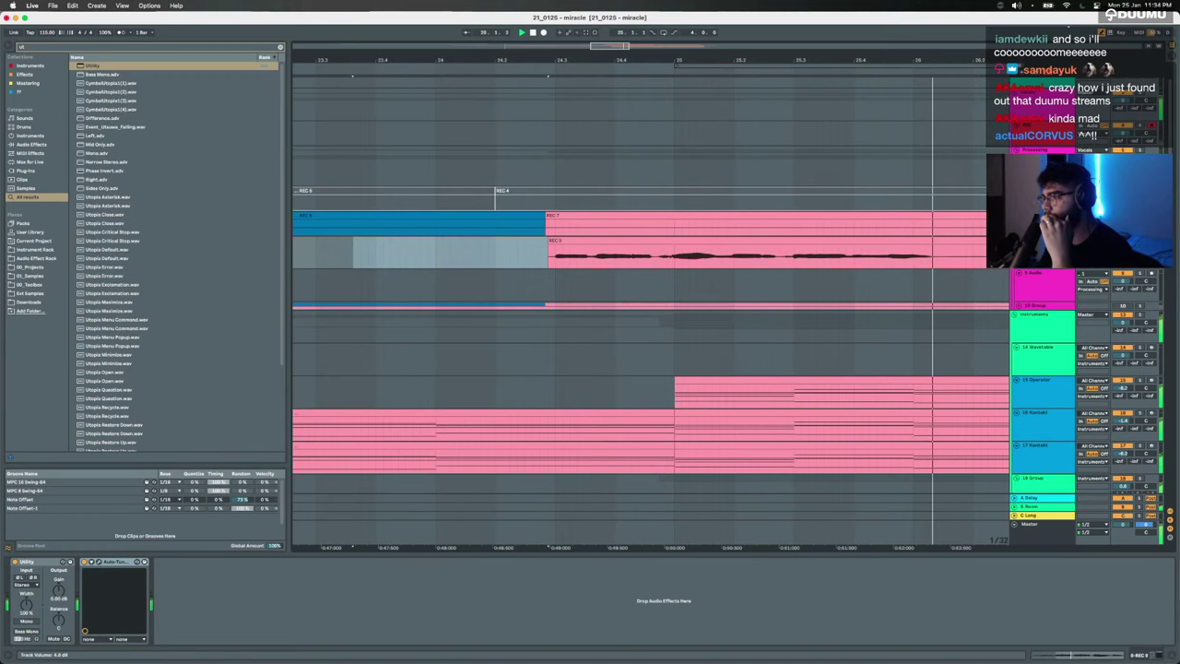
Step: Play the trimmed REC 9 take through to bar 31 alongside the arrangement
{"action": "scroll", "coordinate": [719, 241], "scroll_direction": "right", "scroll_amount": 3}
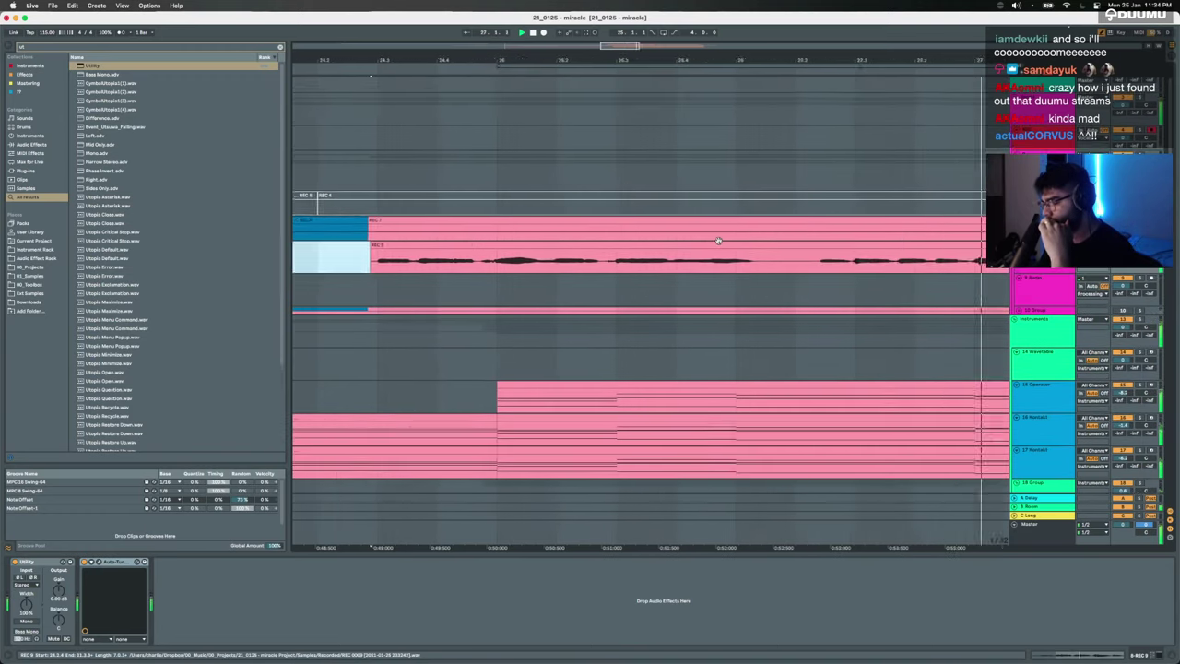
{"action": "scroll", "coordinate": [719, 242], "scroll_direction": "down", "scroll_amount": 4}
{"action": "scroll", "coordinate": [719, 243], "scroll_direction": "right", "scroll_amount": 4}
{"action": "scroll", "coordinate": [719, 245], "scroll_direction": "down", "scroll_amount": 1}
{"action": "scroll", "coordinate": [718, 245], "scroll_direction": "down", "scroll_amount": 3}
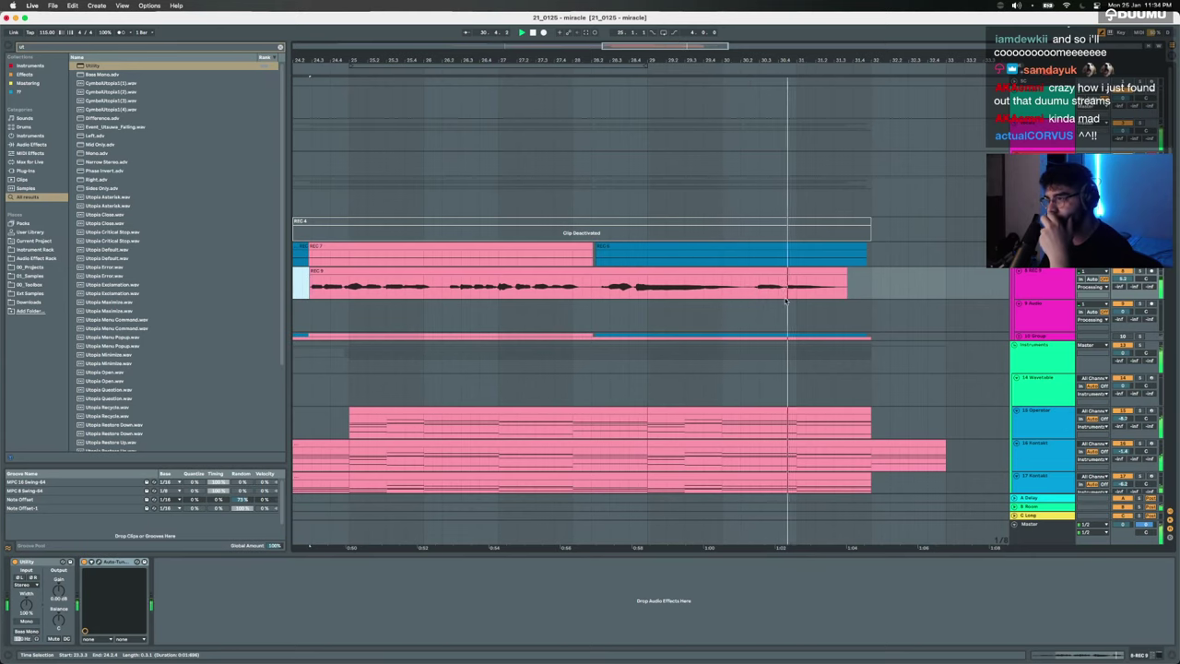
{"action": "scroll", "coordinate": [786, 302], "scroll_direction": "down", "scroll_amount": 3}
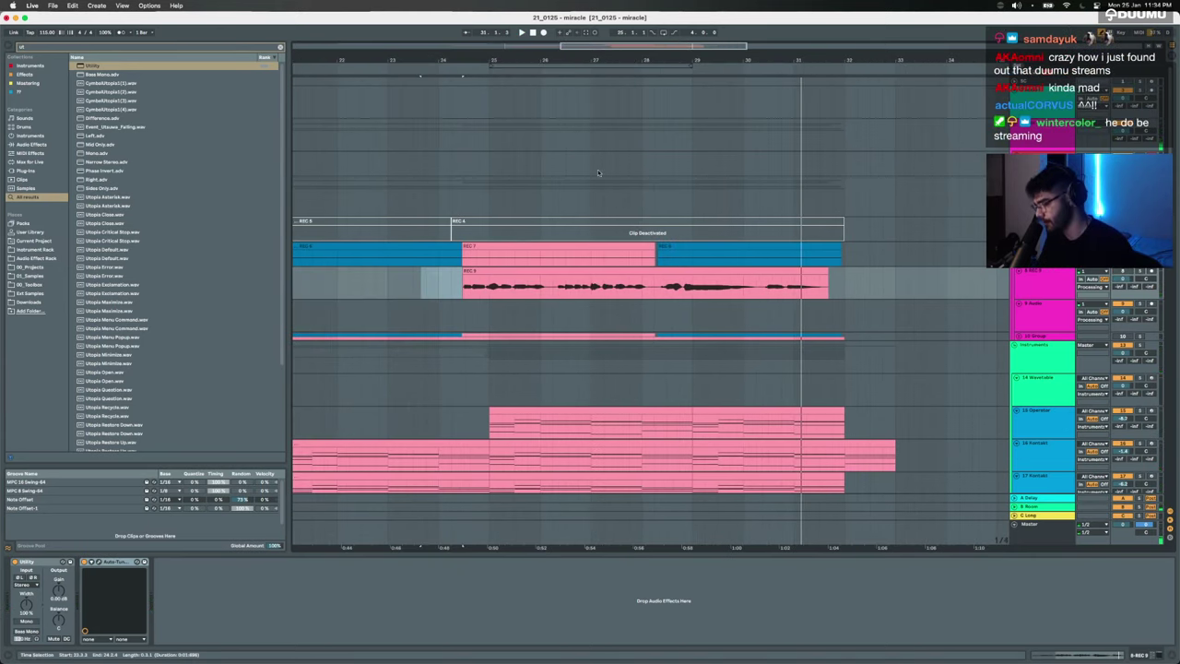
{"action": "left_click", "coordinate": [355, 164]}
{"action": "key", "text": "space"}
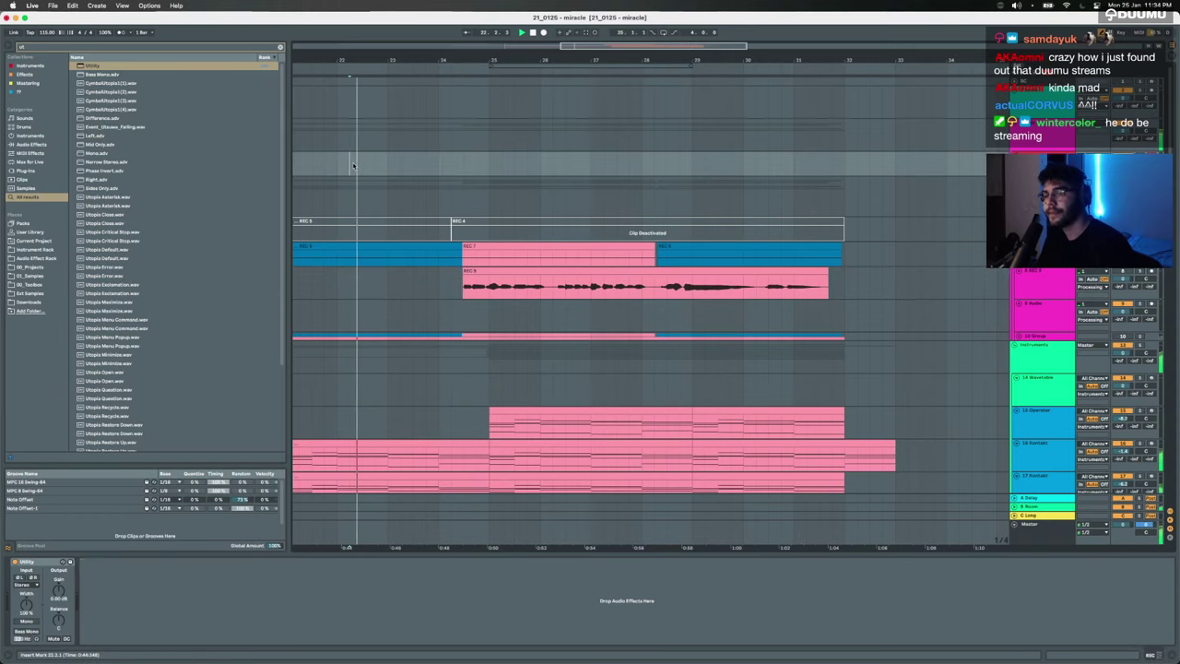
{"action": "key", "text": "F9"}
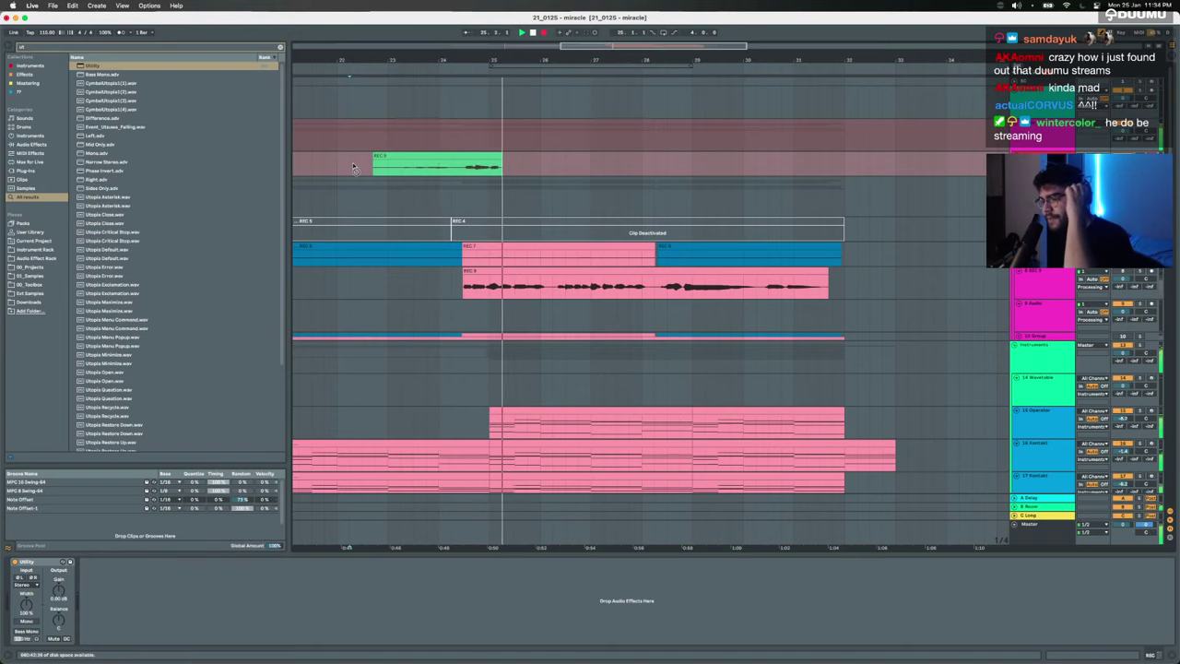
{"action": "key", "text": "space"}
{"action": "left_click_drag", "start_coordinate": [339, 164], "coordinate": [561, 172]}
{"action": "key", "text": "Delete"}
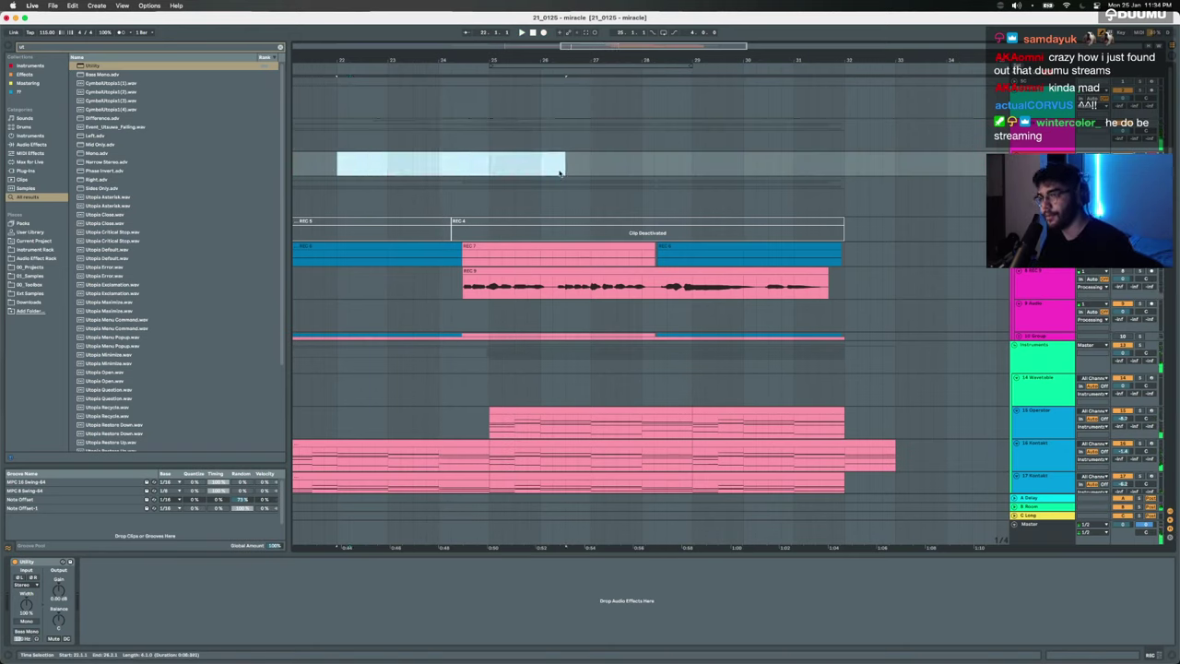
Step: Record another vocal take on the REC track from about bar 22.4 to bar 31
{"action": "left_click", "coordinate": [343, 163]}
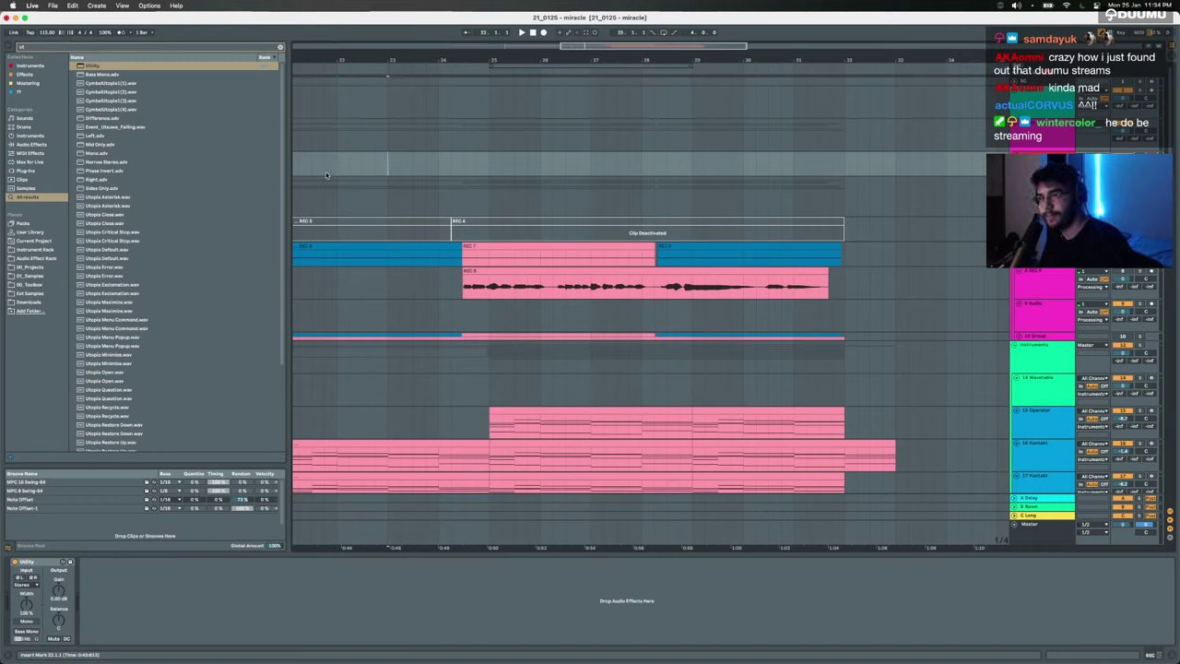
{"action": "key", "text": "F9"}
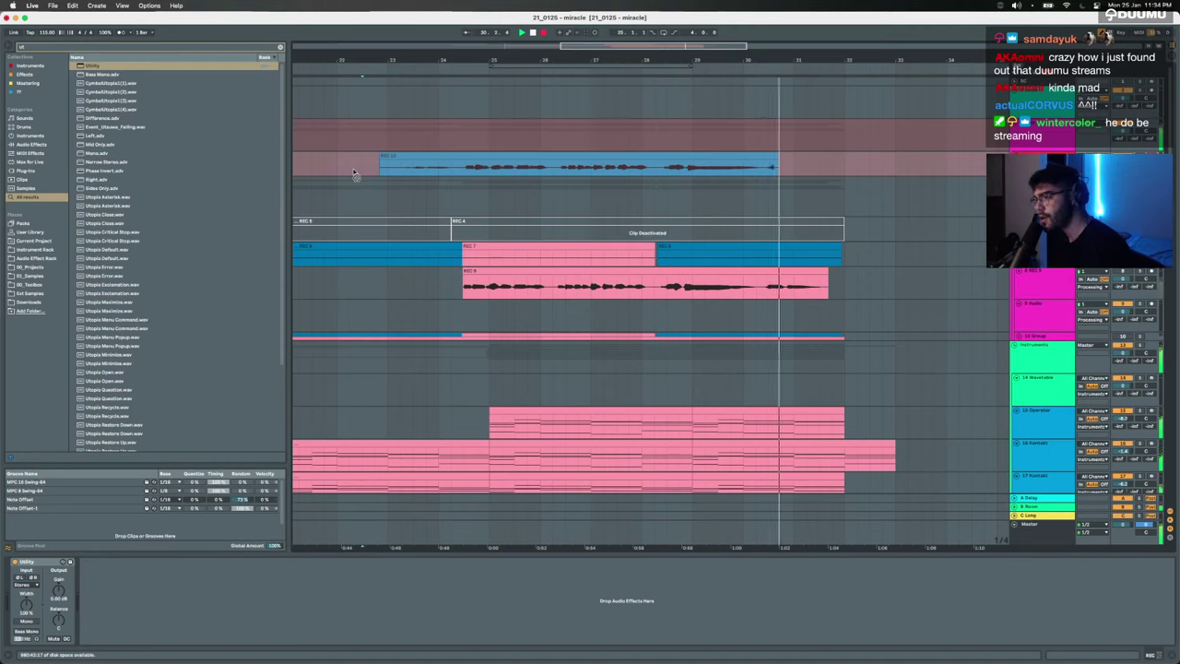
{"action": "key", "text": "F9"}
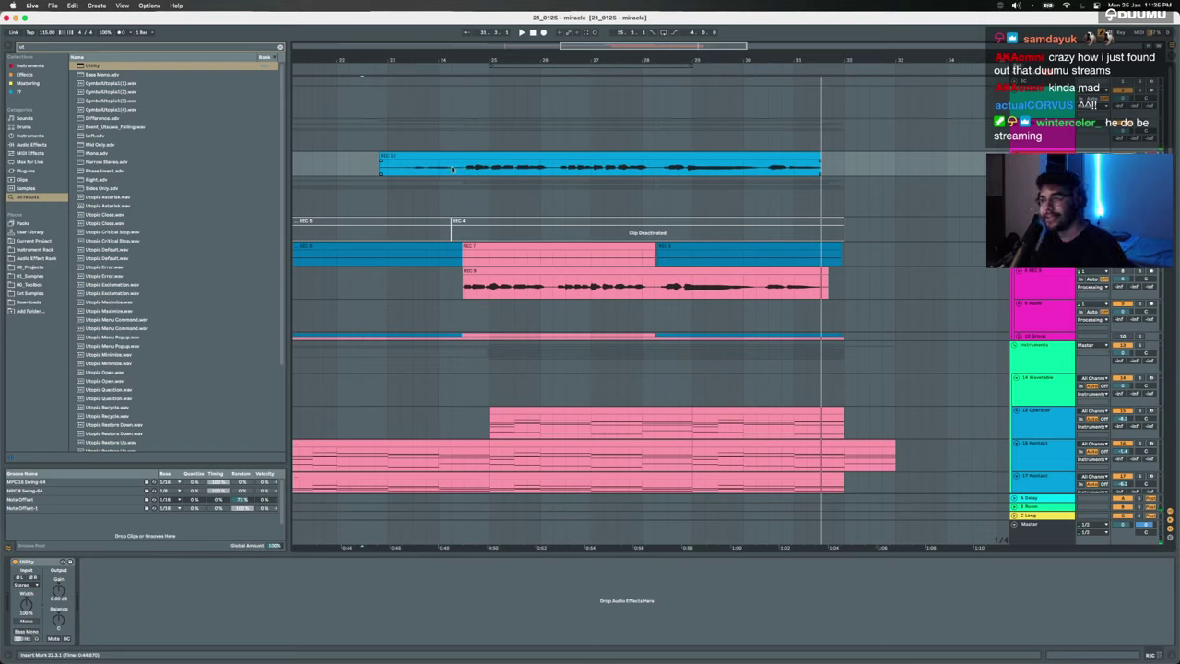
Step: Split the new take at about bar 24.2 and move its sung part onto the empty audio track below REC 9
{"action": "key", "text": "super+e"}
{"action": "mouse_move", "coordinate": [471, 156]}
{"action": "left_mouse_down"}
{"action": "mouse_move", "coordinate": [477, 316]}
{"action": "mouse_move", "coordinate": [486, 307]}
{"action": "mouse_move", "coordinate": [379, 316]}
{"action": "left_mouse_up"}
{"action": "scroll", "coordinate": [477, 316], "scroll_direction": "up", "scroll_amount": 5}
{"action": "scroll", "coordinate": [475, 307], "scroll_direction": "down", "scroll_amount": 5}
{"action": "key", "text": "Delete"}
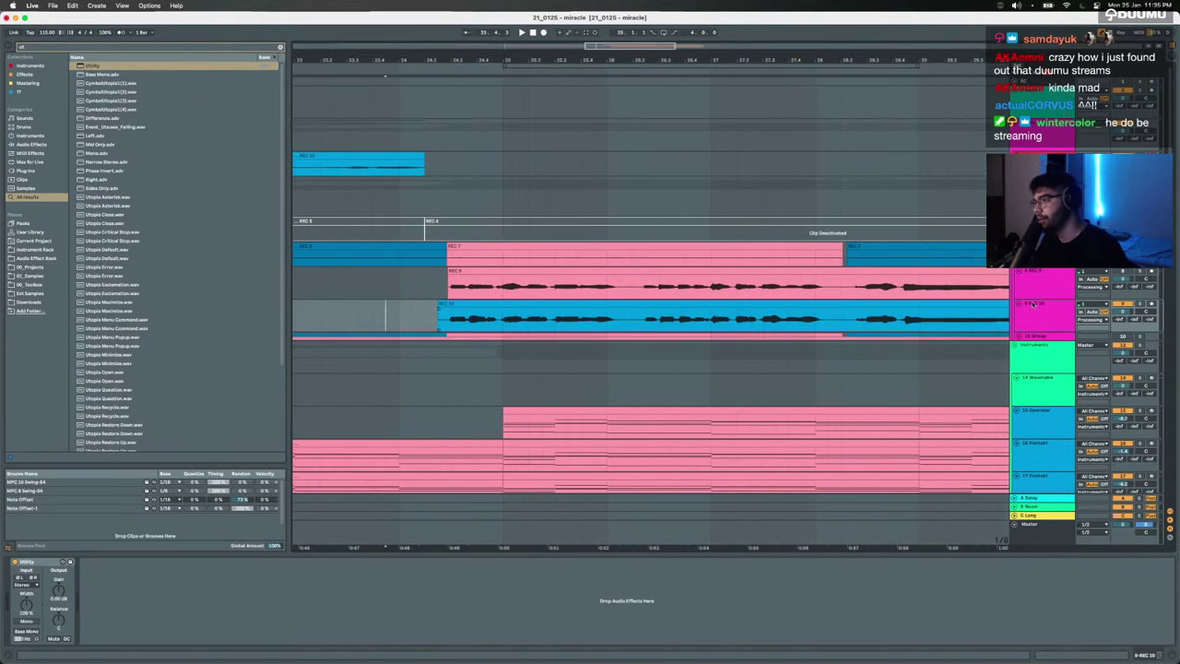
Step: Group the REC 9 and REC 10 tracks, pan them to opposite sides and balance the soloed group's volume during playback
{"action": "left_click", "coordinate": [1057, 277]}
{"action": "left_click", "coordinate": [1031, 323], "text": "shift"}
{"action": "key", "text": "super+g"}
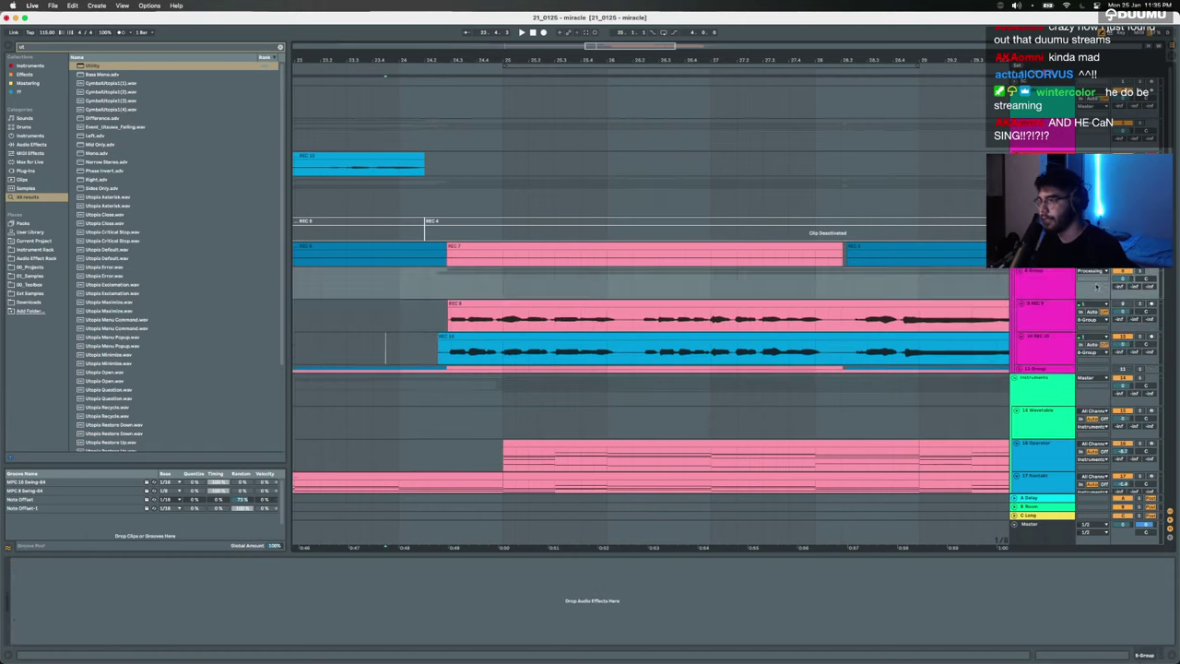
{"action": "left_click", "coordinate": [1118, 304]}
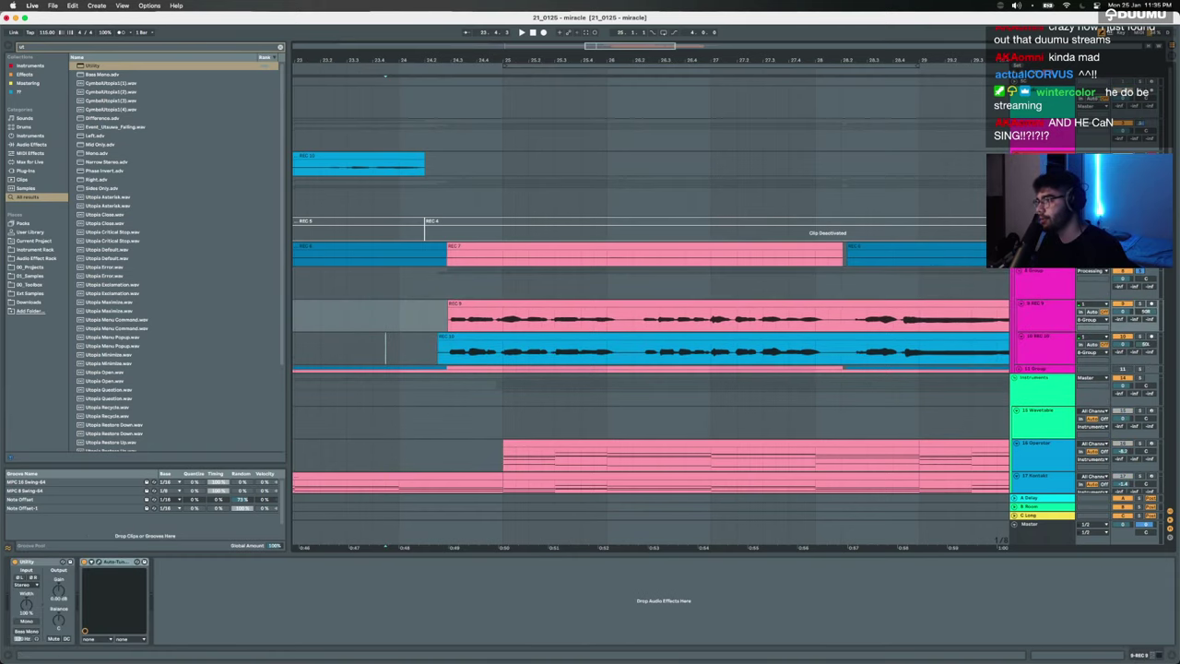
{"action": "left_click", "coordinate": [1122, 282]}
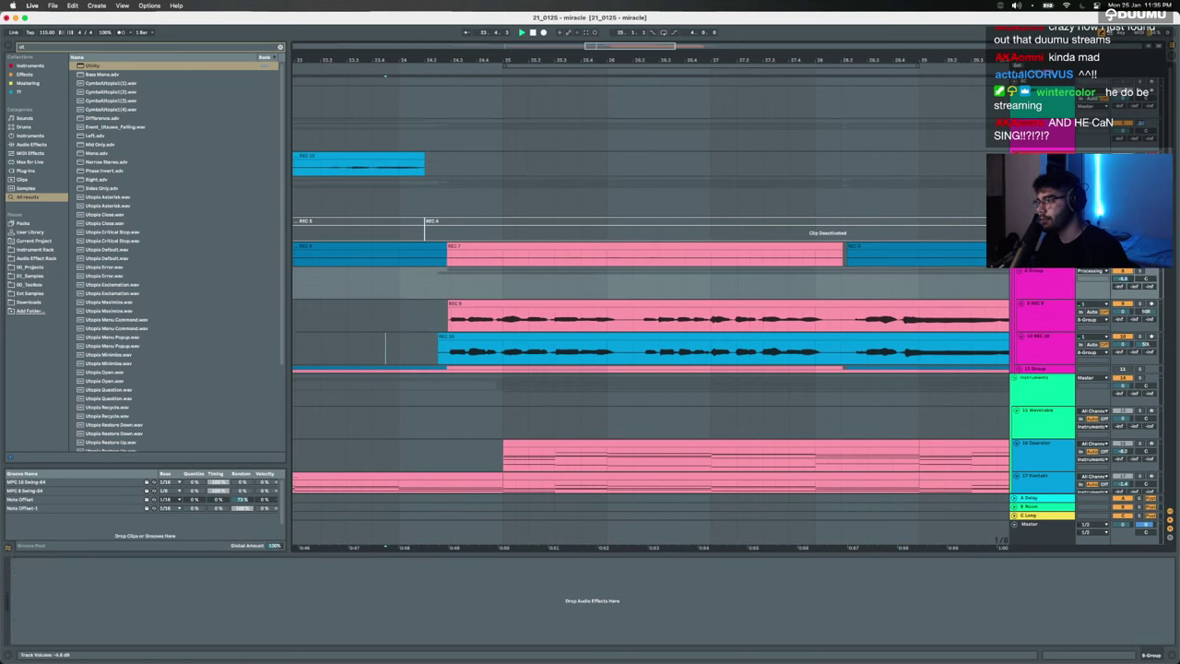
{"action": "key", "text": "space"}
{"action": "left_click_drag", "start_coordinate": [1122, 280], "coordinate": [1122, 260]}
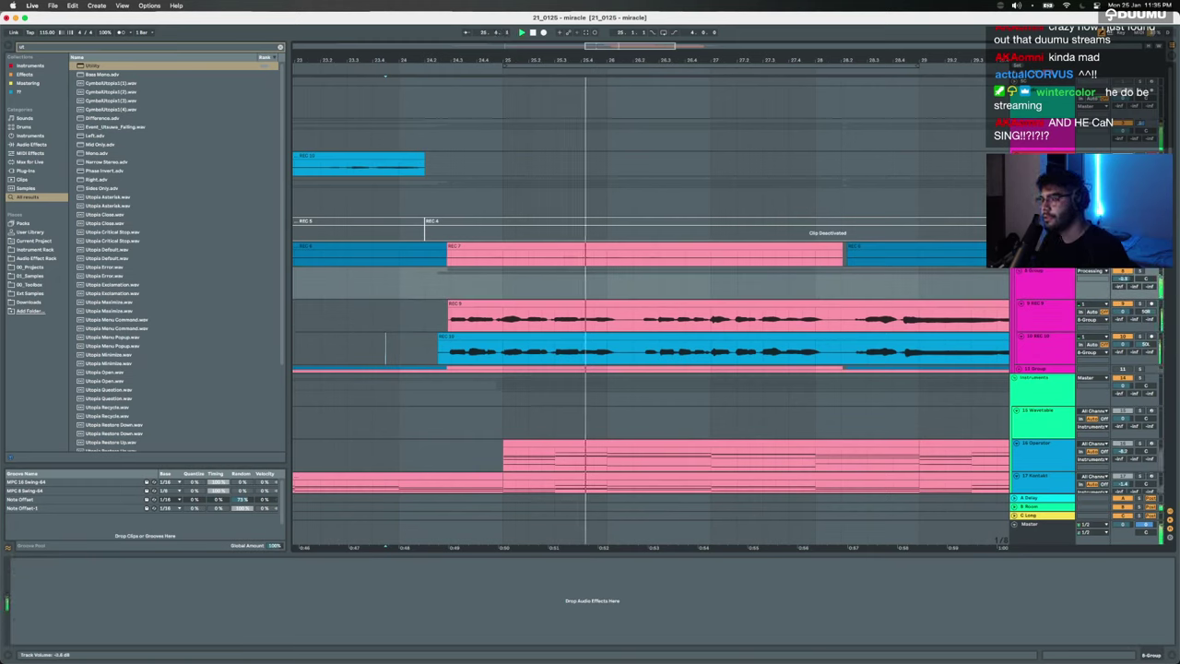
Step: Solo the REC 10 track and copy the REC 9 track's Auto-Tune effect onto it
{"action": "left_click", "coordinate": [1138, 342]}
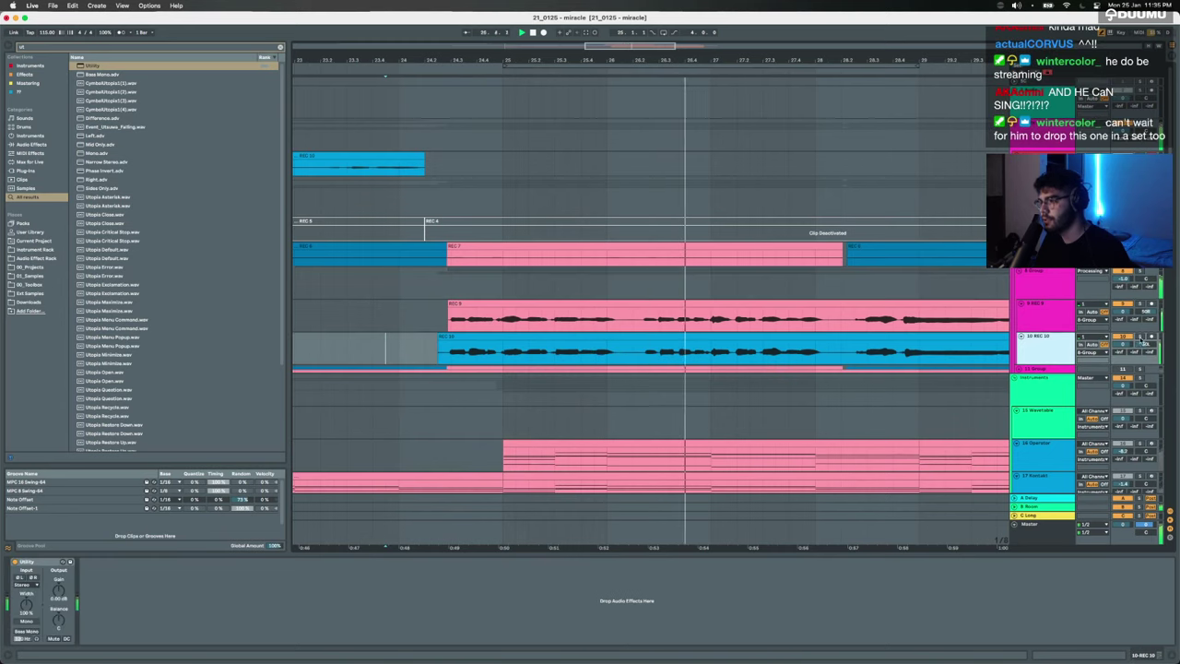
{"action": "left_click", "coordinate": [1140, 337]}
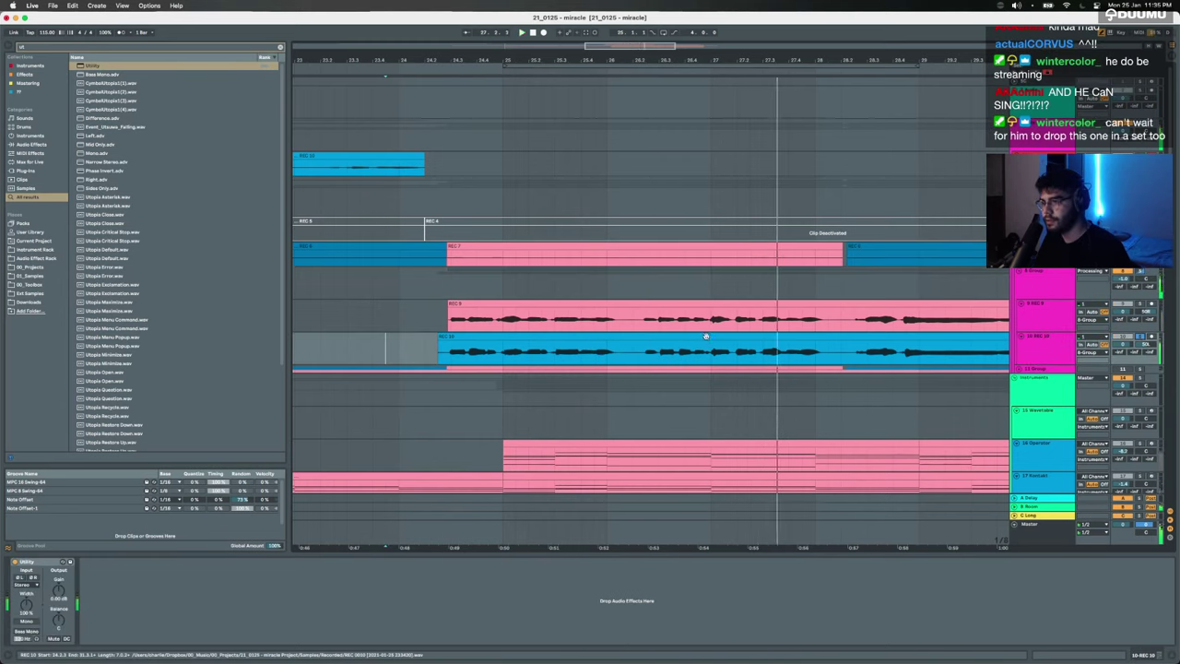
{"action": "left_click", "coordinate": [705, 337]}
{"action": "left_click", "coordinate": [970, 331]}
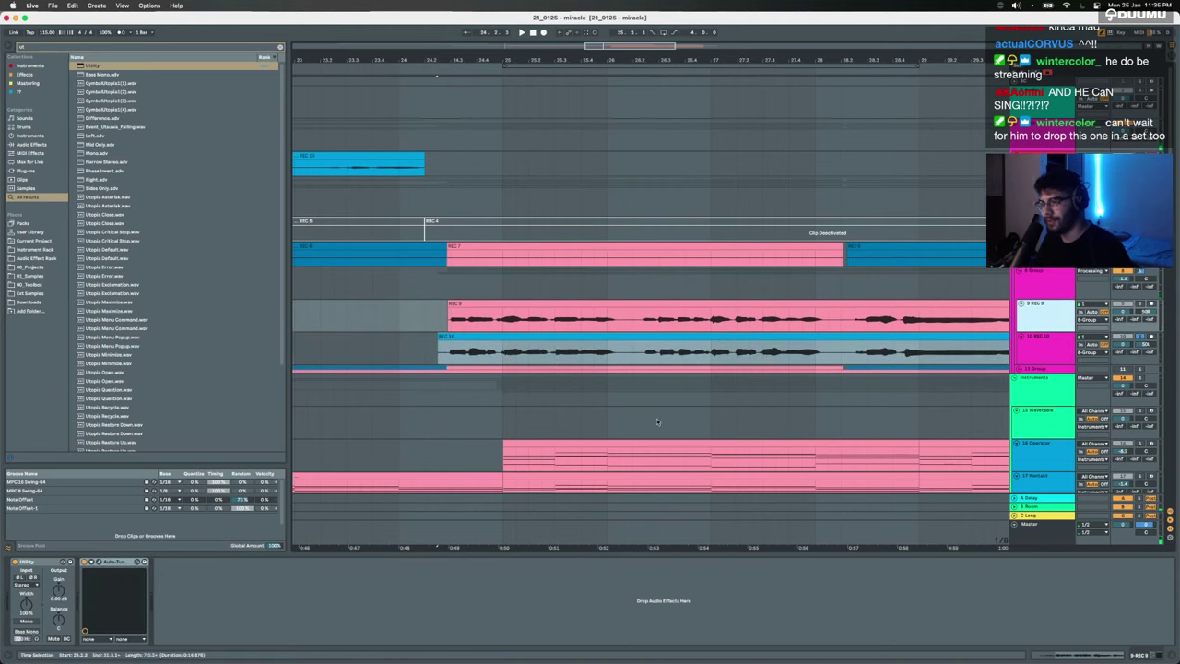
{"action": "left_click", "coordinate": [127, 561]}
{"action": "key", "text": "Delete"}
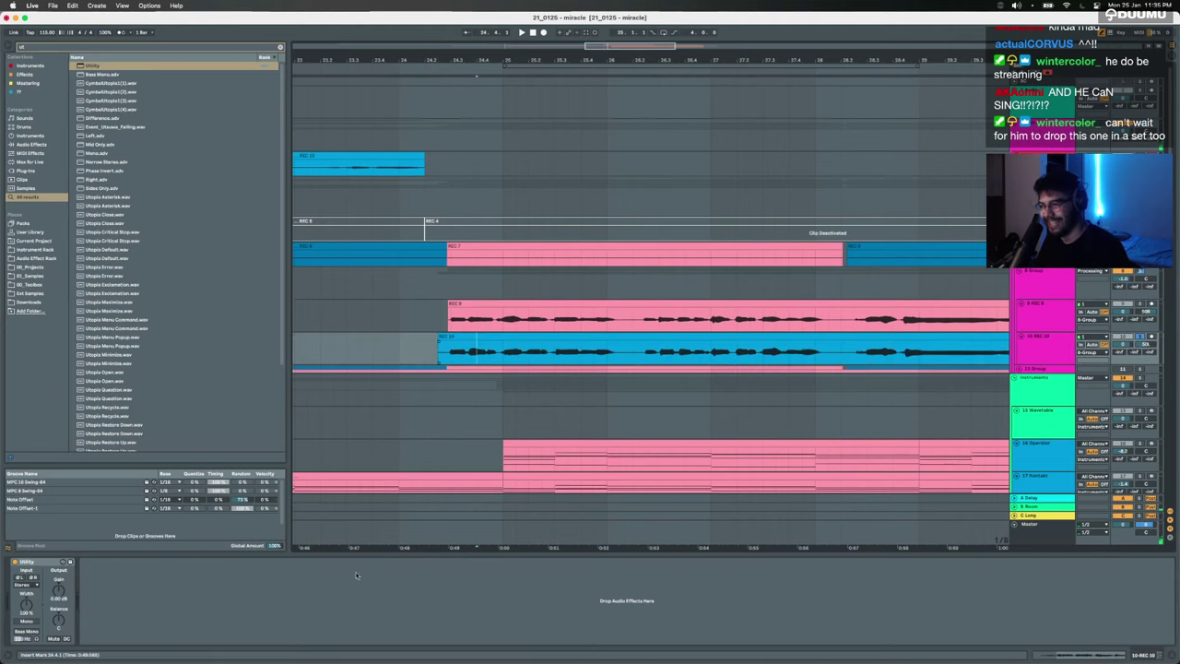
{"action": "key", "text": "super+z"}
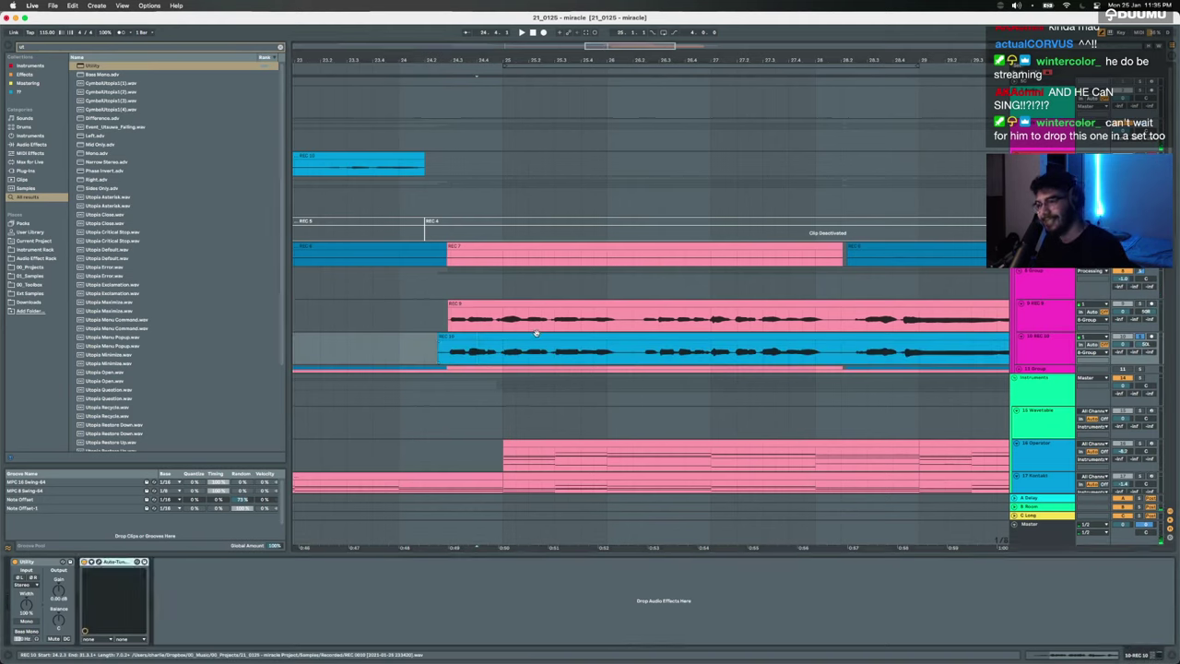
Step: Play the REC 10 take from its start and solo the whole group to hear both layered takes together
{"action": "left_click", "coordinate": [535, 334]}
{"action": "key", "text": "space"}
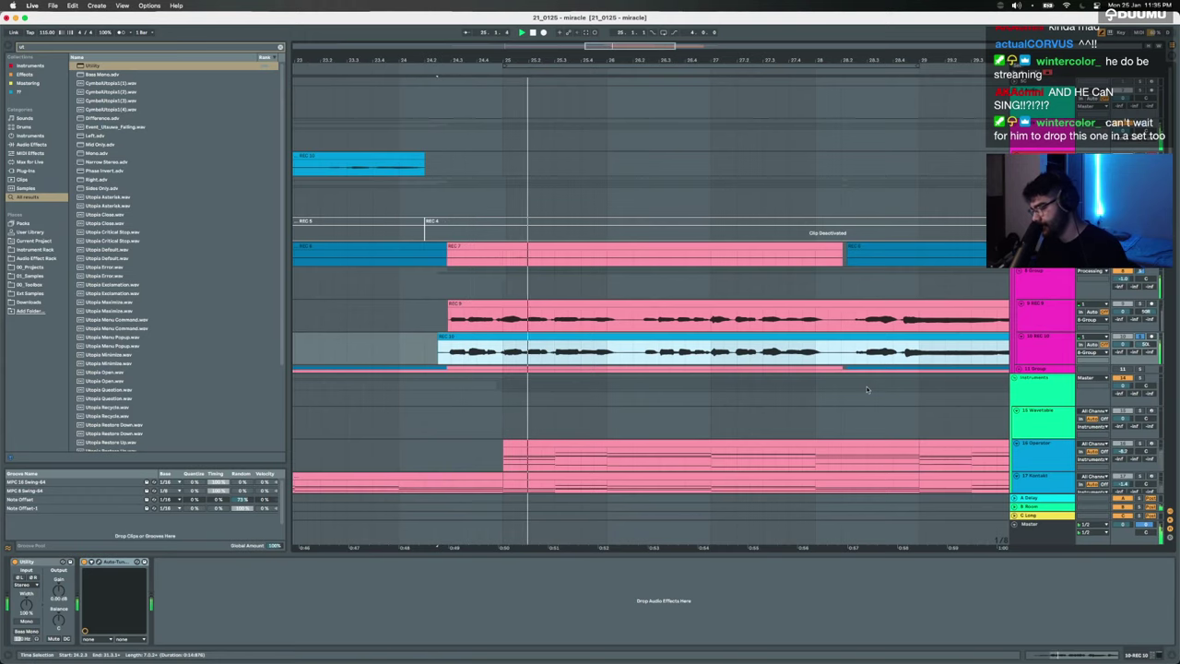
{"action": "left_click", "coordinate": [1140, 271]}
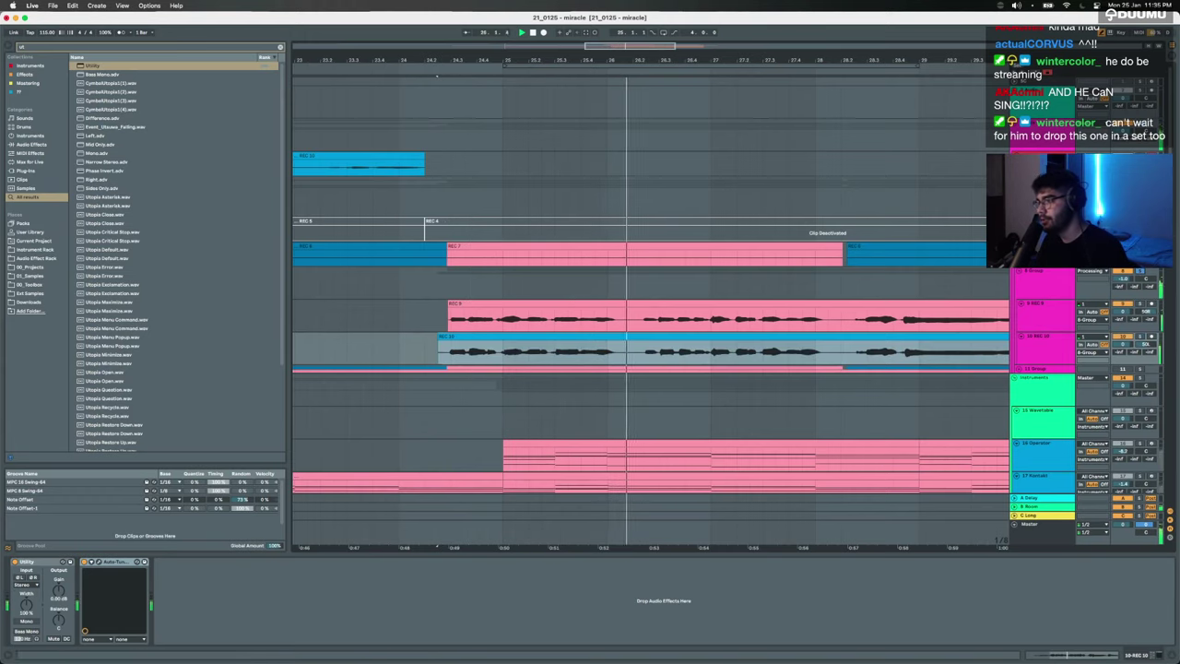
{"action": "scroll", "coordinate": [733, 251], "scroll_direction": "down", "scroll_amount": 5}
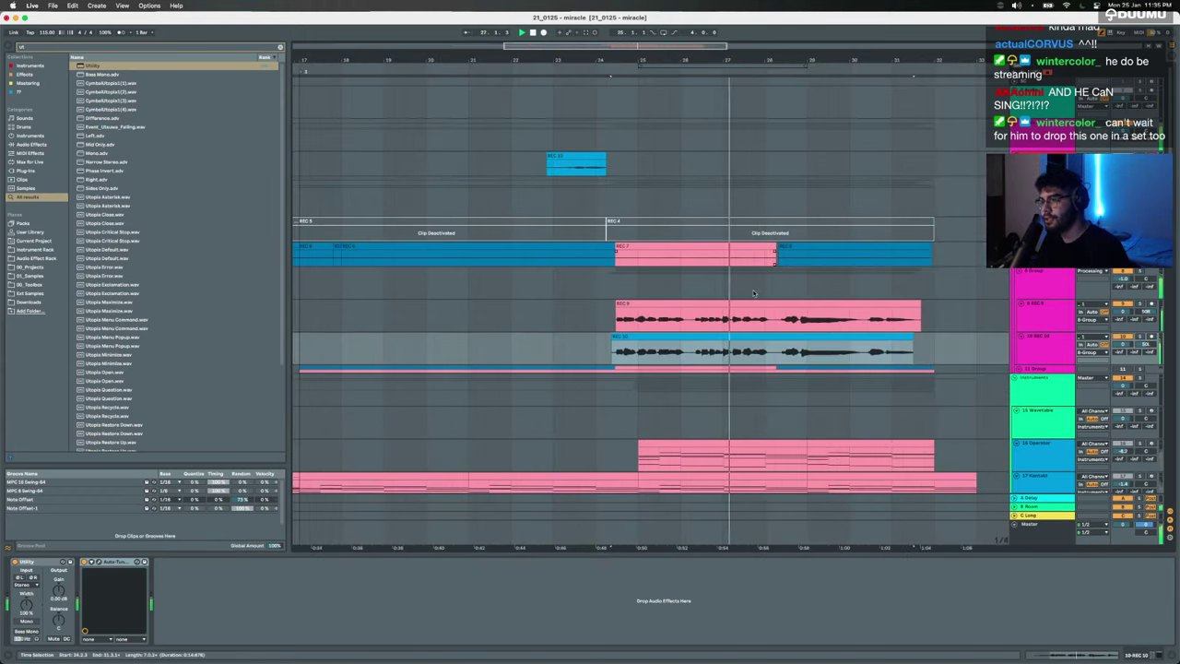
{"action": "scroll", "coordinate": [752, 293], "scroll_direction": "up", "scroll_amount": 3}
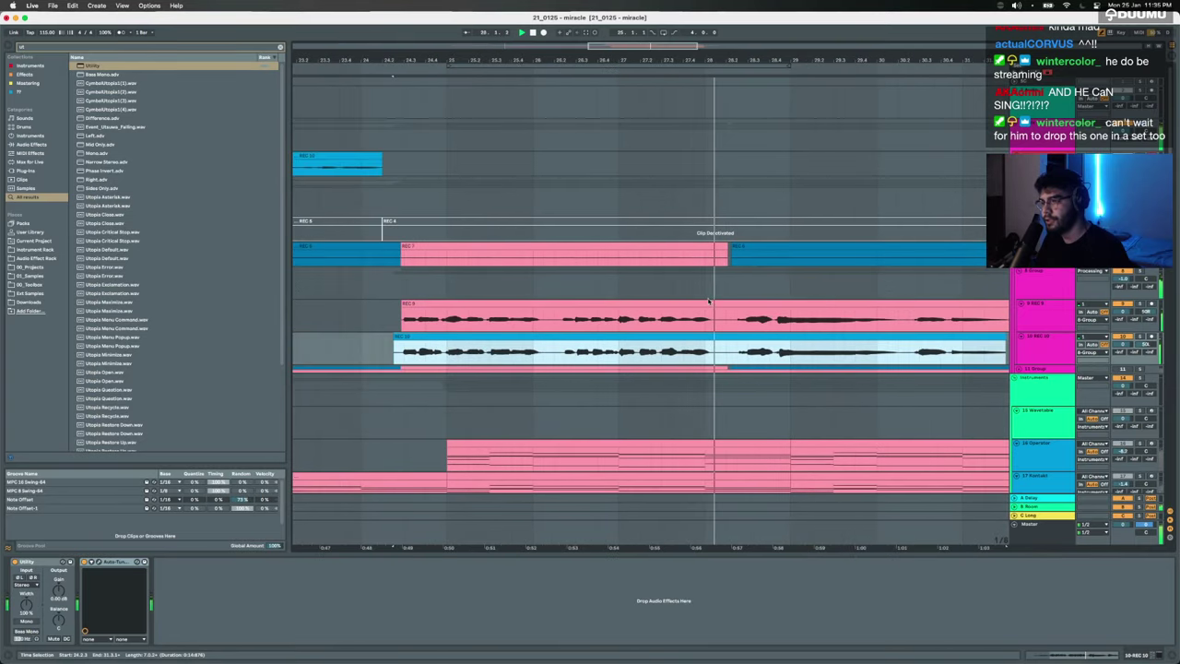
{"action": "scroll", "coordinate": [707, 300], "scroll_direction": "down", "scroll_amount": 4}
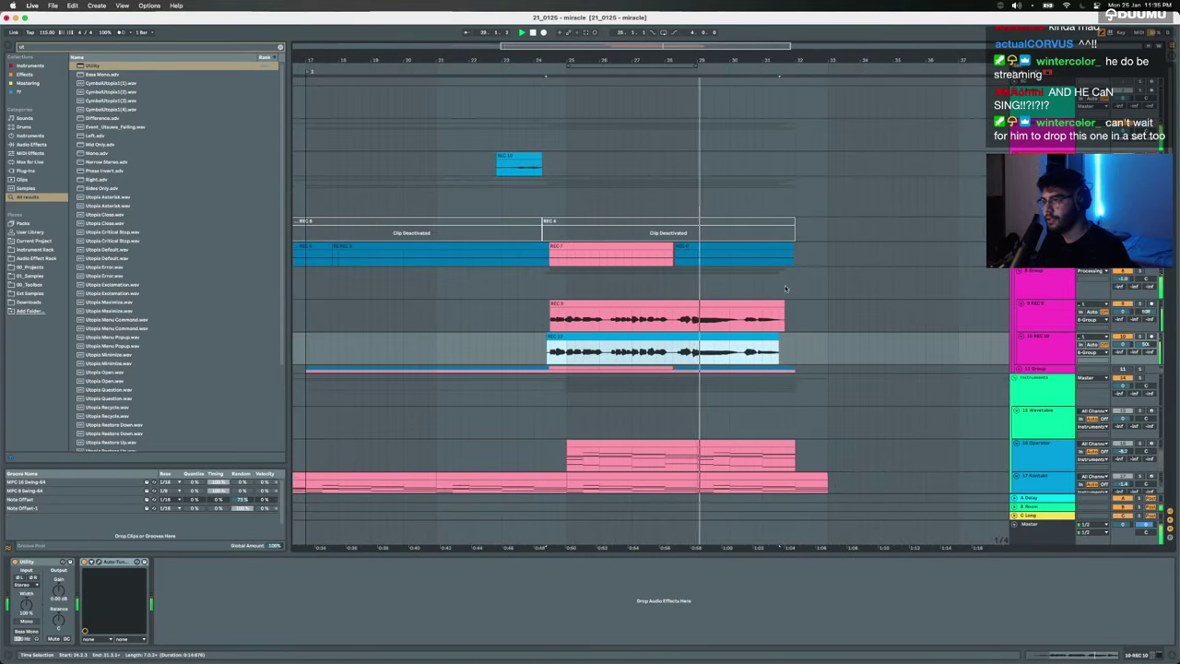
Step: Reshape the high end in the Processing track's EQ Eight, moving an upper band further toward the treble
{"action": "left_click", "coordinate": [1041, 184]}
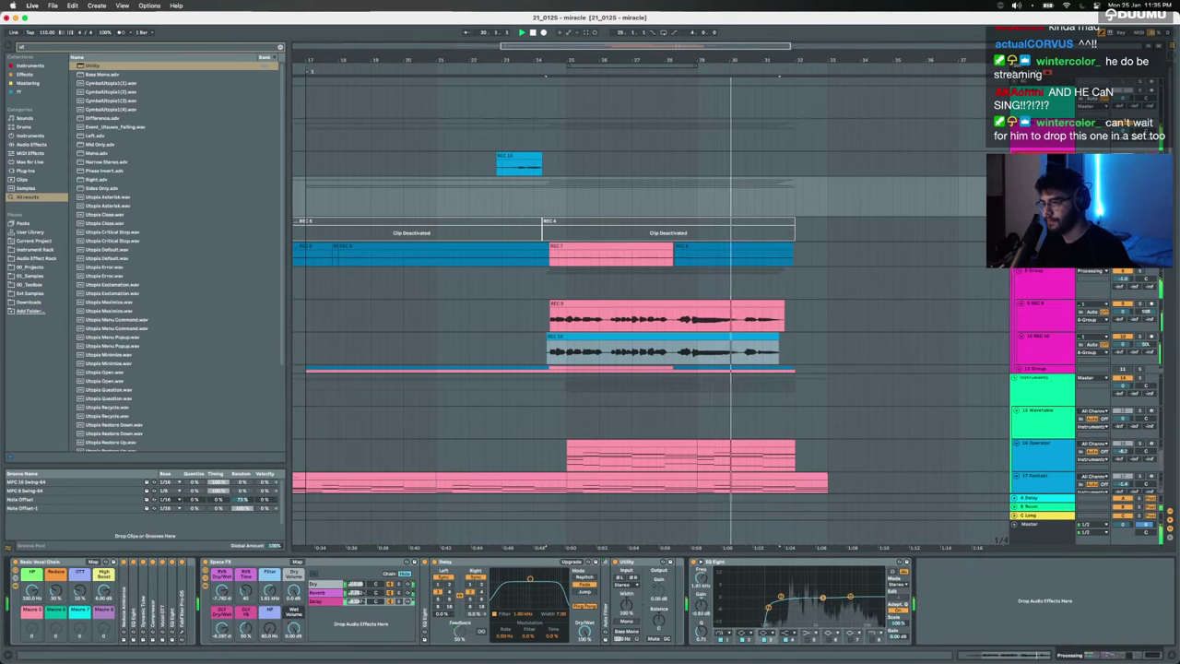
{"action": "left_click_drag", "start_coordinate": [823, 597], "coordinate": [861, 607]}
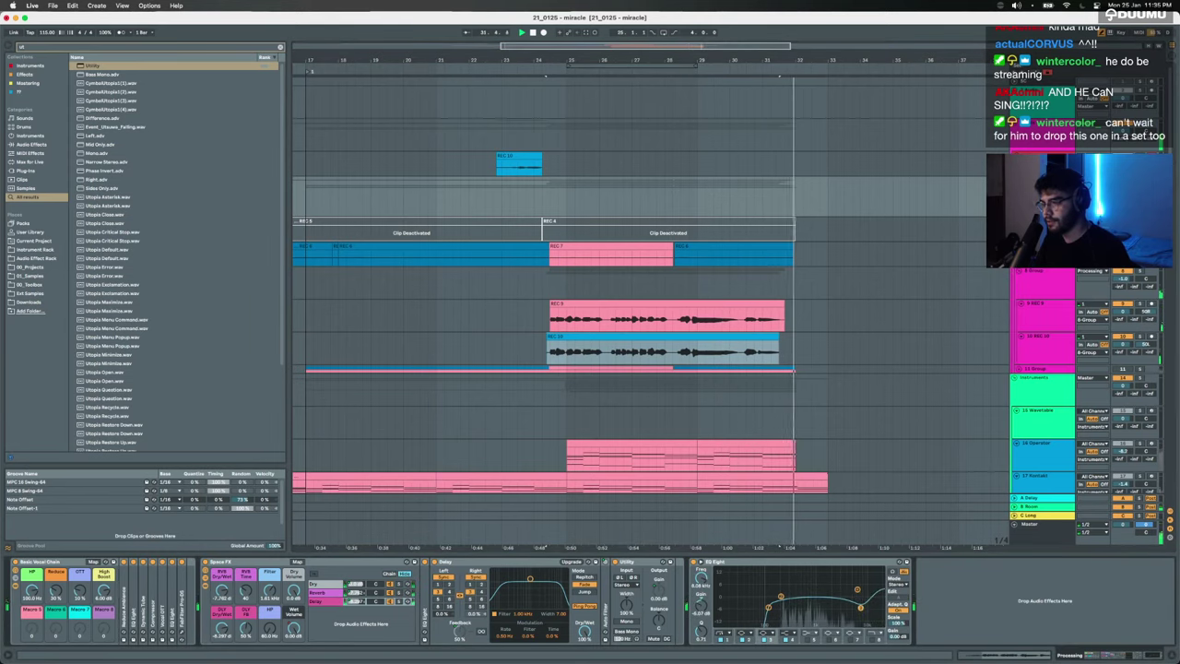
{"action": "scroll", "coordinate": [436, 242], "scroll_direction": "down", "scroll_amount": 3}
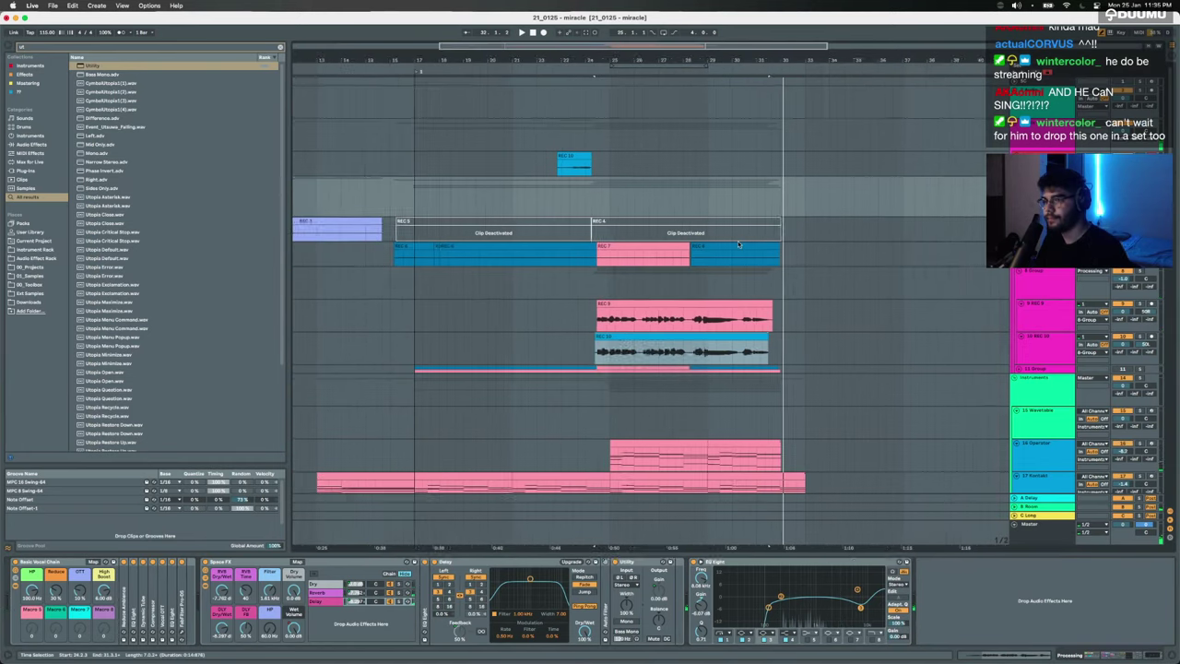
Step: Play the arrangement from bar 13, and replay the VOX entrance from bar 16.3
{"action": "scroll", "coordinate": [436, 241], "scroll_direction": "left", "scroll_amount": 5}
{"action": "scroll", "coordinate": [436, 241], "scroll_direction": "down", "scroll_amount": 3}
{"action": "left_click_drag", "start_coordinate": [484, 250], "coordinate": [381, 254]}
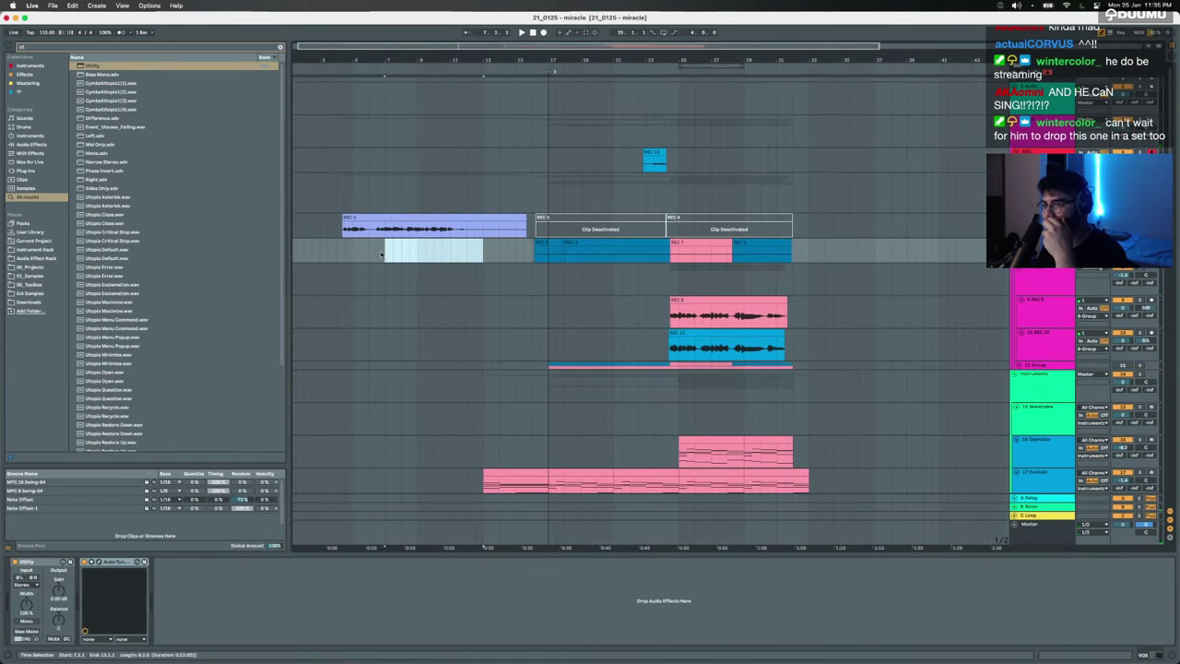
{"action": "left_click", "coordinate": [477, 255]}
{"action": "key", "text": "space"}
{"action": "key", "text": "plus"}
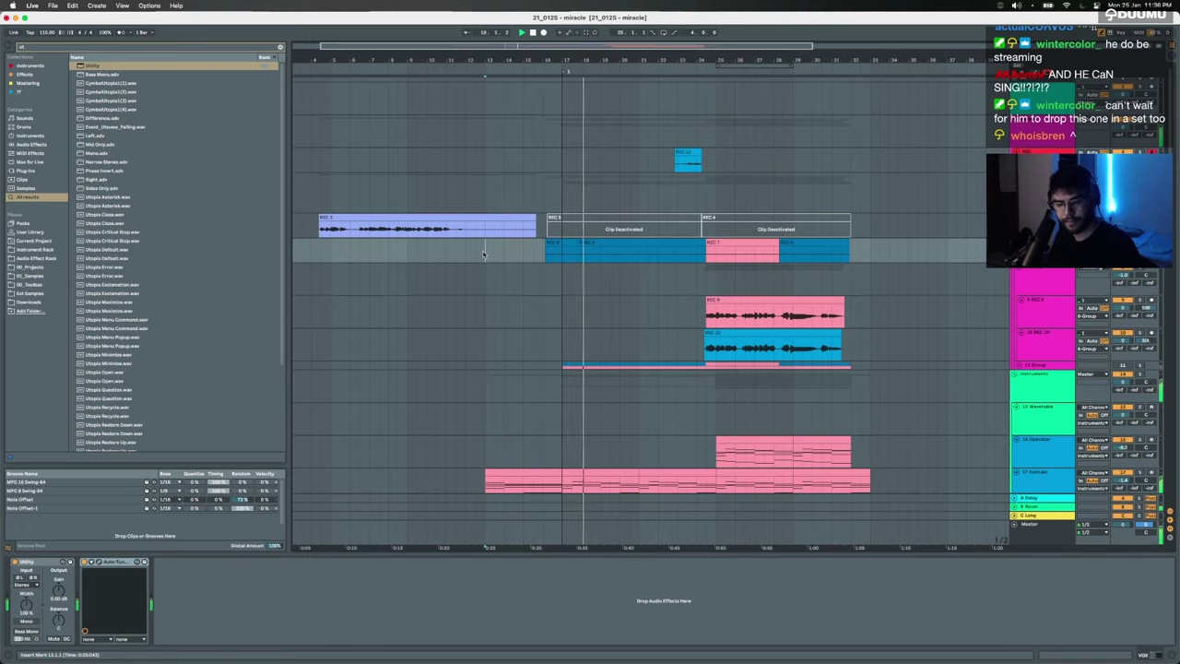
{"action": "scroll", "coordinate": [598, 271], "scroll_direction": "up", "scroll_amount": 5}
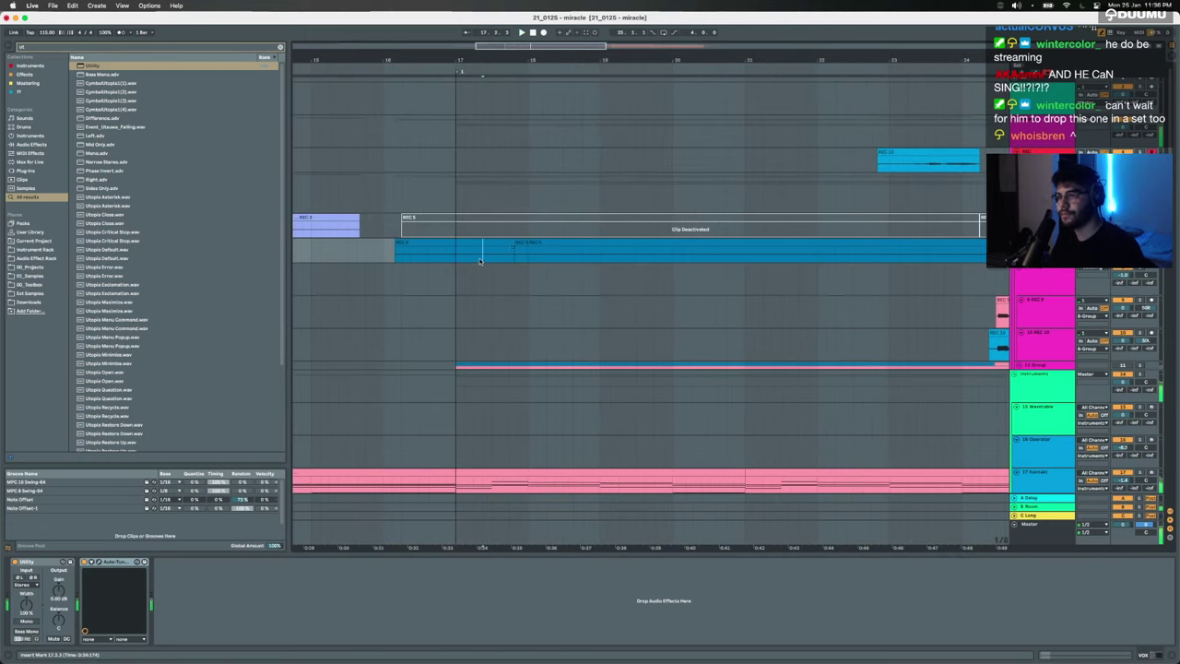
{"action": "left_click", "coordinate": [427, 259]}
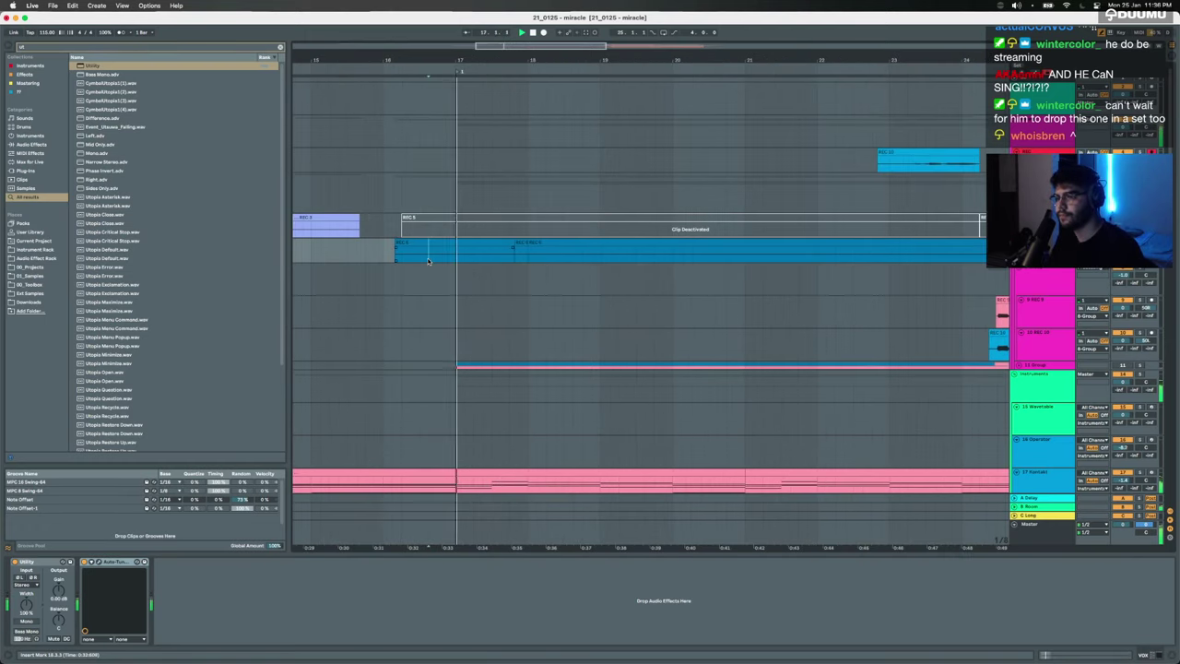
Step: Check the audio device, sample rate and buffer size settings in the preferences
{"action": "left_click", "coordinate": [426, 260]}
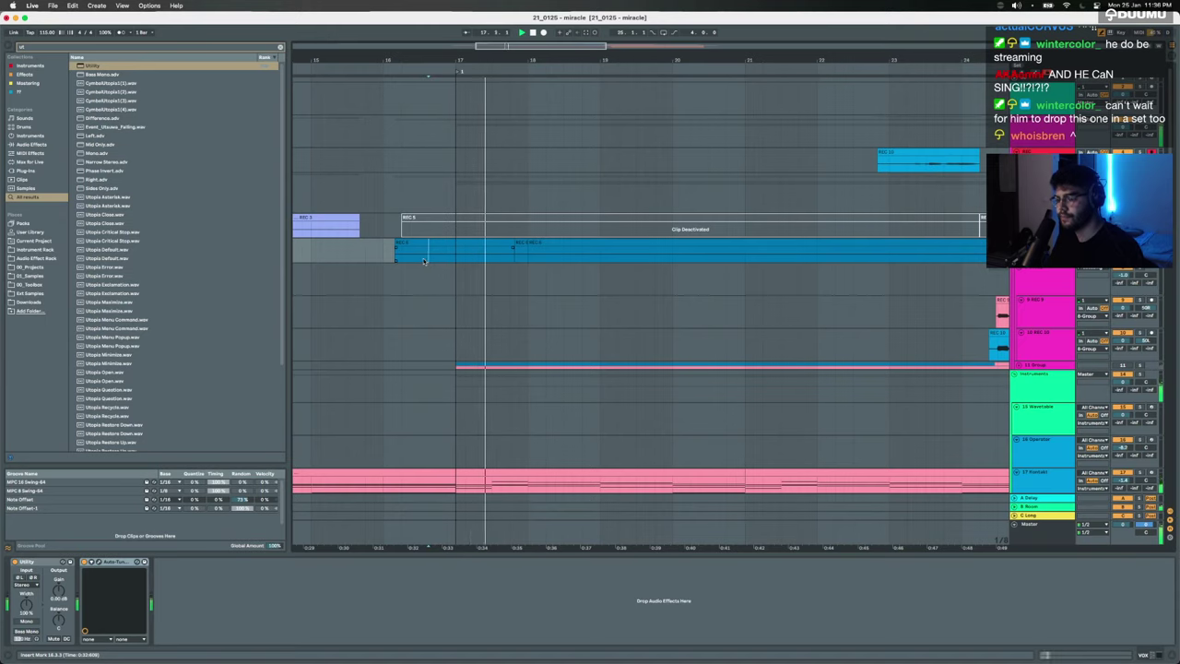
{"action": "key", "text": "super+comma"}
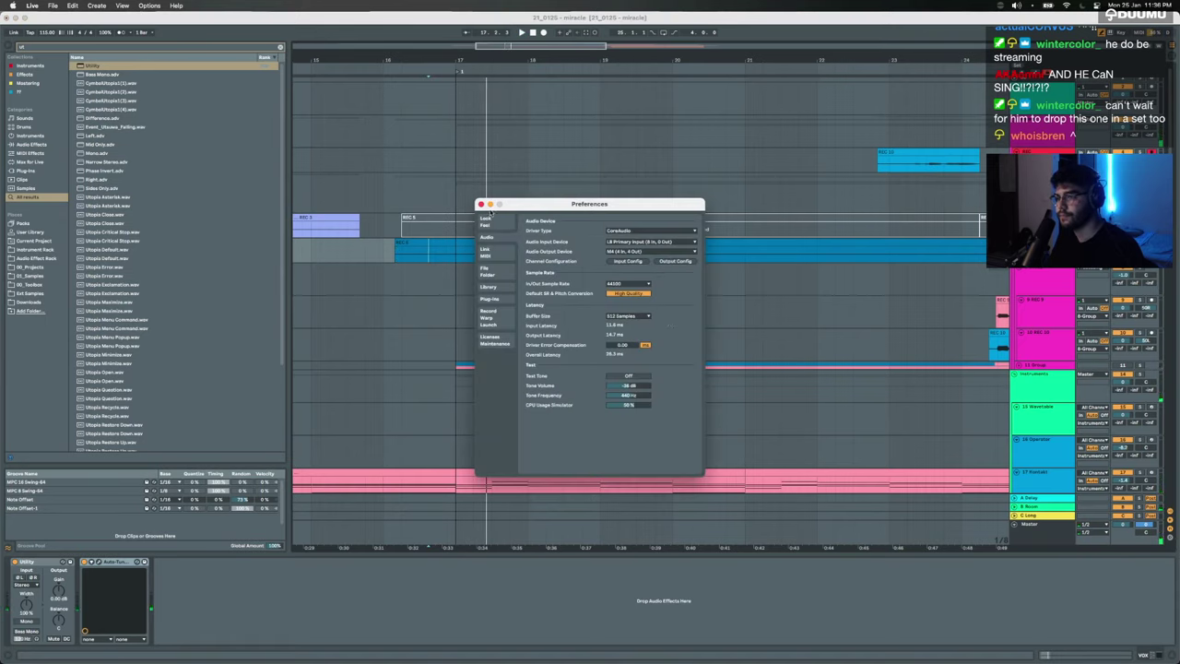
{"action": "left_click", "coordinate": [480, 204]}
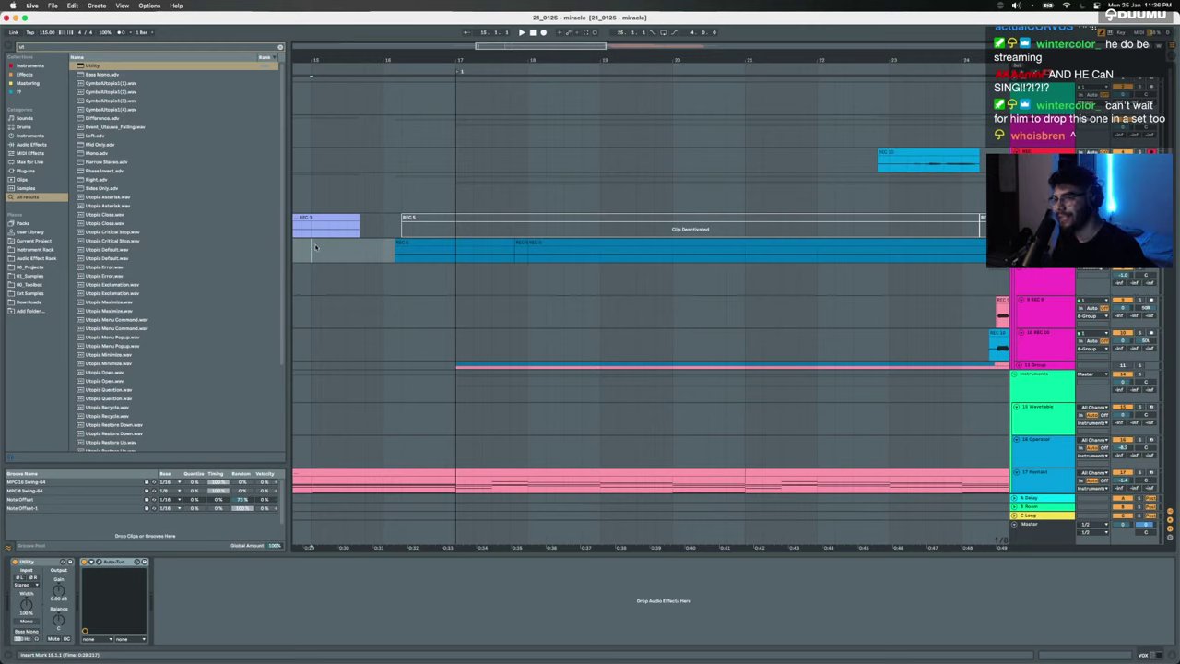
Step: Extend the end of the REC 3 clip to meet the deactivated REC 5 clip, and play from bar 15
{"action": "mouse_move", "coordinate": [357, 220]}
{"action": "left_mouse_down"}
{"action": "mouse_move", "coordinate": [421, 219]}
{"action": "mouse_move", "coordinate": [401, 221]}
{"action": "left_mouse_up"}
{"action": "left_click", "coordinate": [321, 253]}
{"action": "key", "text": "space"}
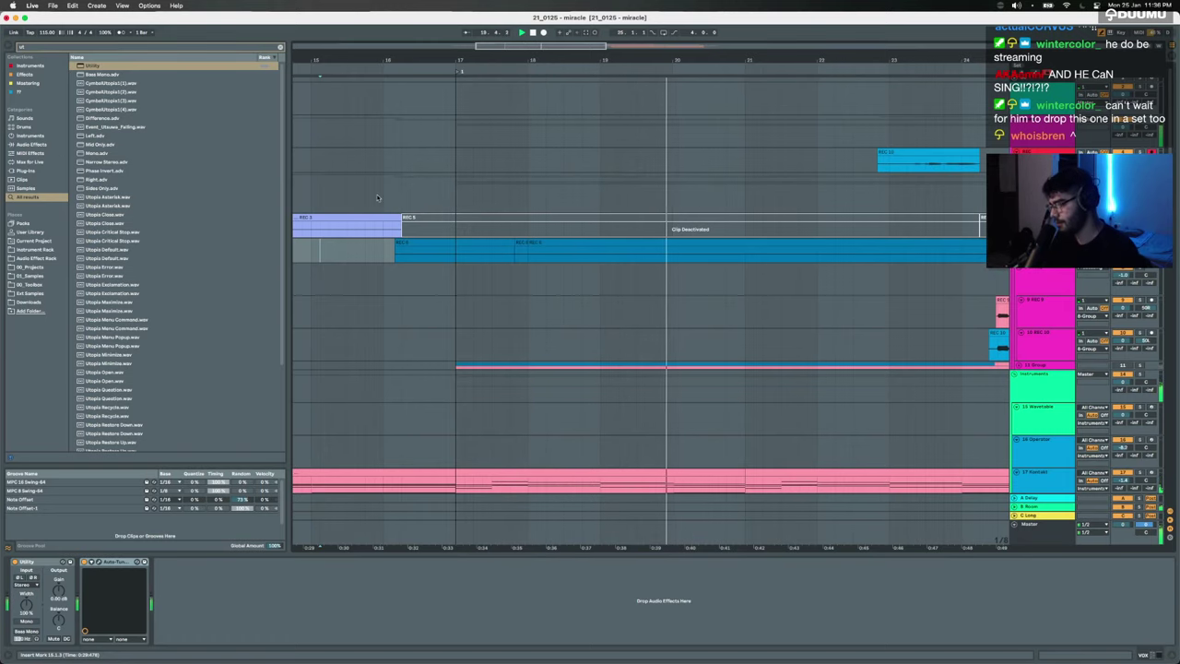
Step: Delete the short leftover take on the REC track between bars 22 and 25
{"action": "scroll", "coordinate": [406, 197], "scroll_direction": "right", "scroll_amount": 5}
{"action": "scroll", "coordinate": [406, 199], "scroll_direction": "down", "scroll_amount": 2}
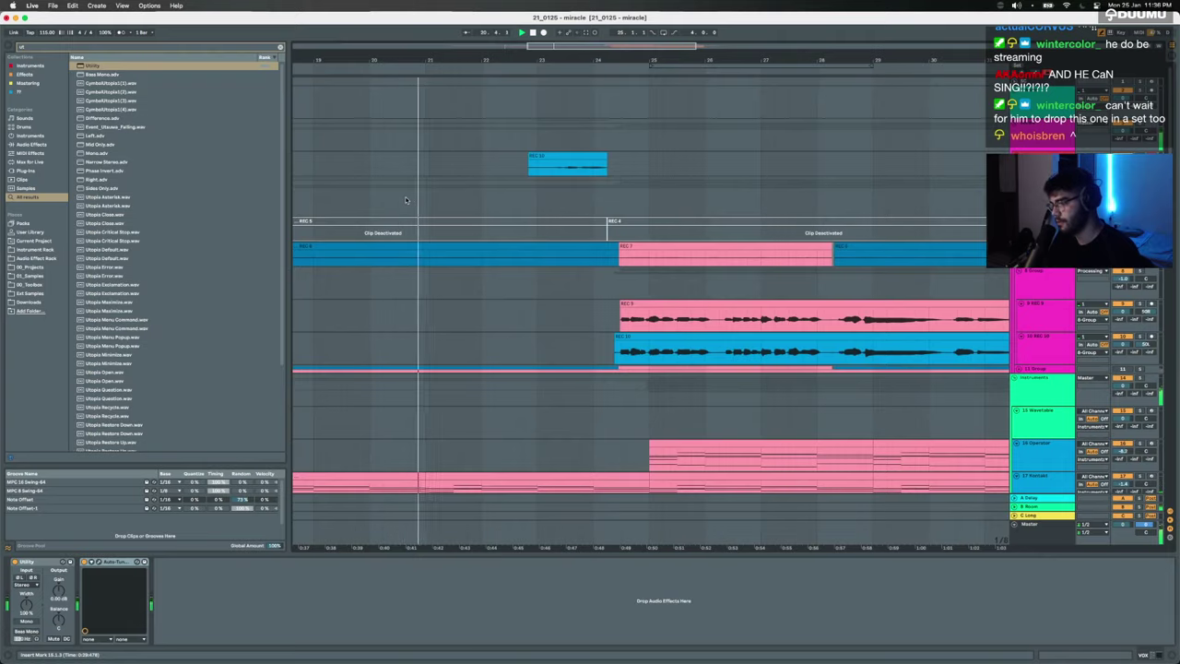
{"action": "scroll", "coordinate": [406, 200], "scroll_direction": "down", "scroll_amount": 10}
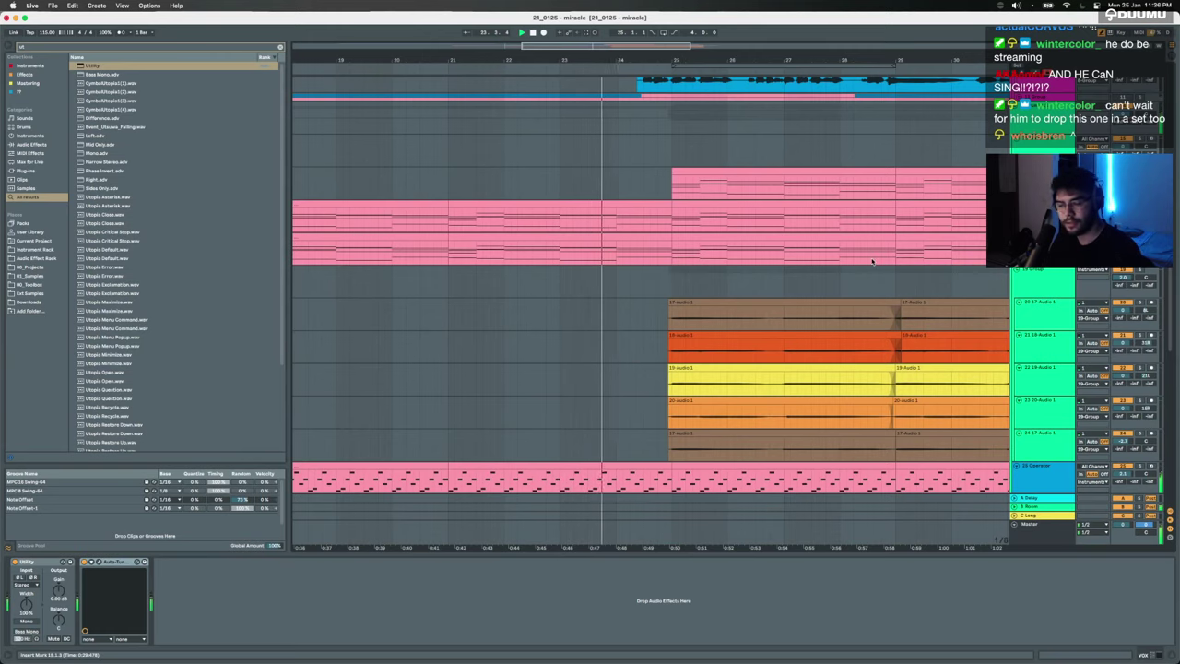
{"action": "scroll", "coordinate": [872, 262], "scroll_direction": "up", "scroll_amount": 10}
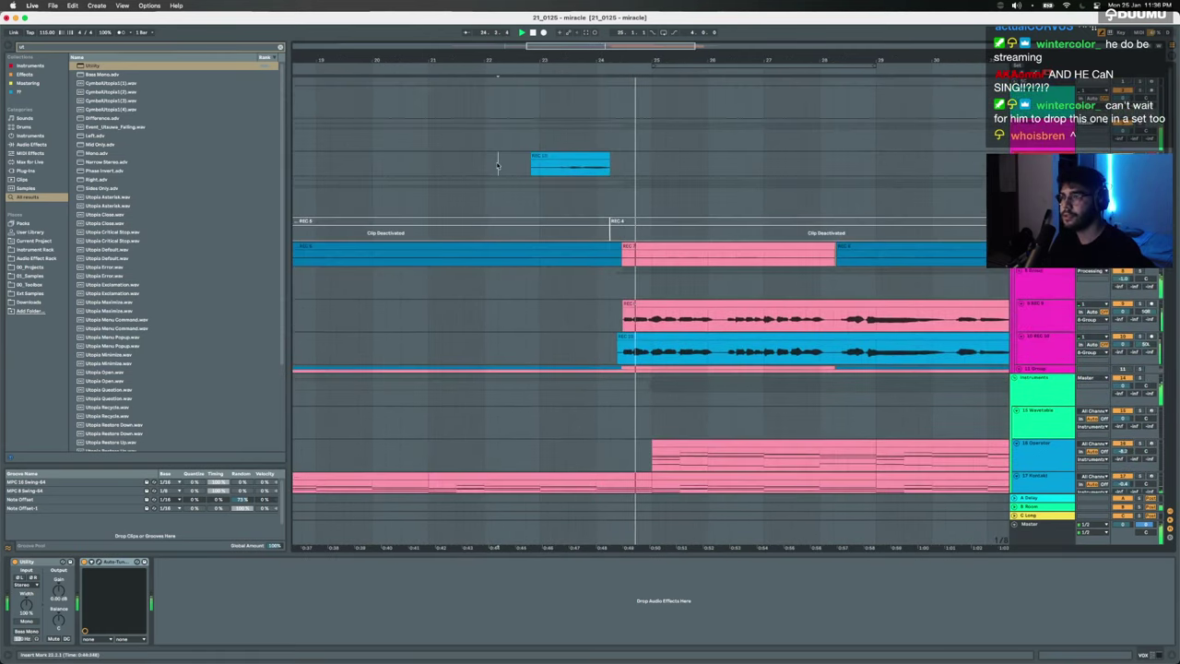
{"action": "left_click_drag", "start_coordinate": [498, 164], "coordinate": [665, 166]}
{"action": "key", "text": "Delete"}
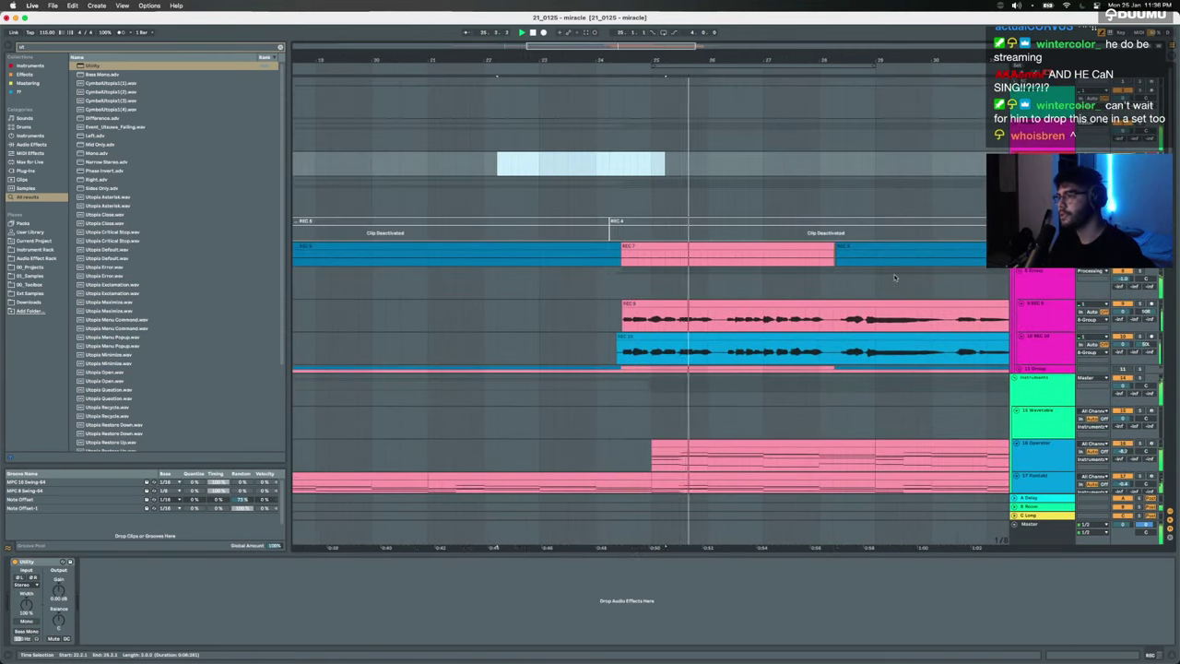
Step: Examine the vocal, instrument and bass clips up to the section's end near bar 32 during playback
{"action": "scroll", "coordinate": [895, 278], "scroll_direction": "right", "scroll_amount": 5}
{"action": "scroll", "coordinate": [895, 277], "scroll_direction": "down", "scroll_amount": 5}
{"action": "scroll", "coordinate": [757, 319], "scroll_direction": "down", "scroll_amount": 8}
{"action": "scroll", "coordinate": [756, 320], "scroll_direction": "down", "scroll_amount": 5}
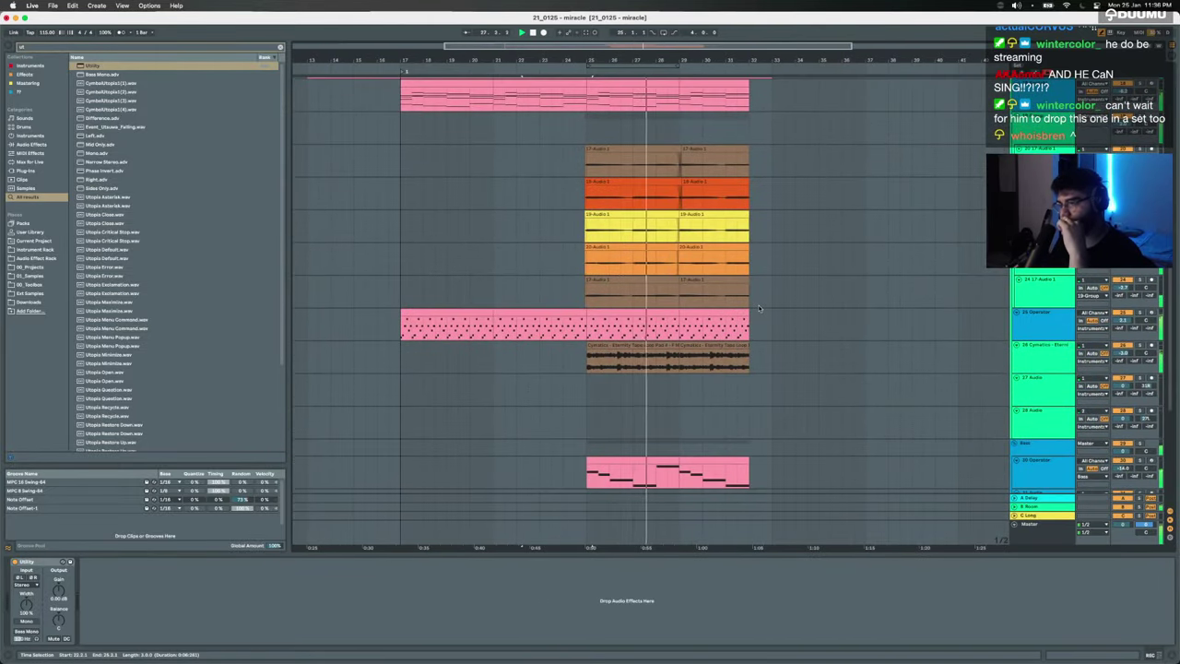
{"action": "scroll", "coordinate": [758, 308], "scroll_direction": "up", "scroll_amount": 10}
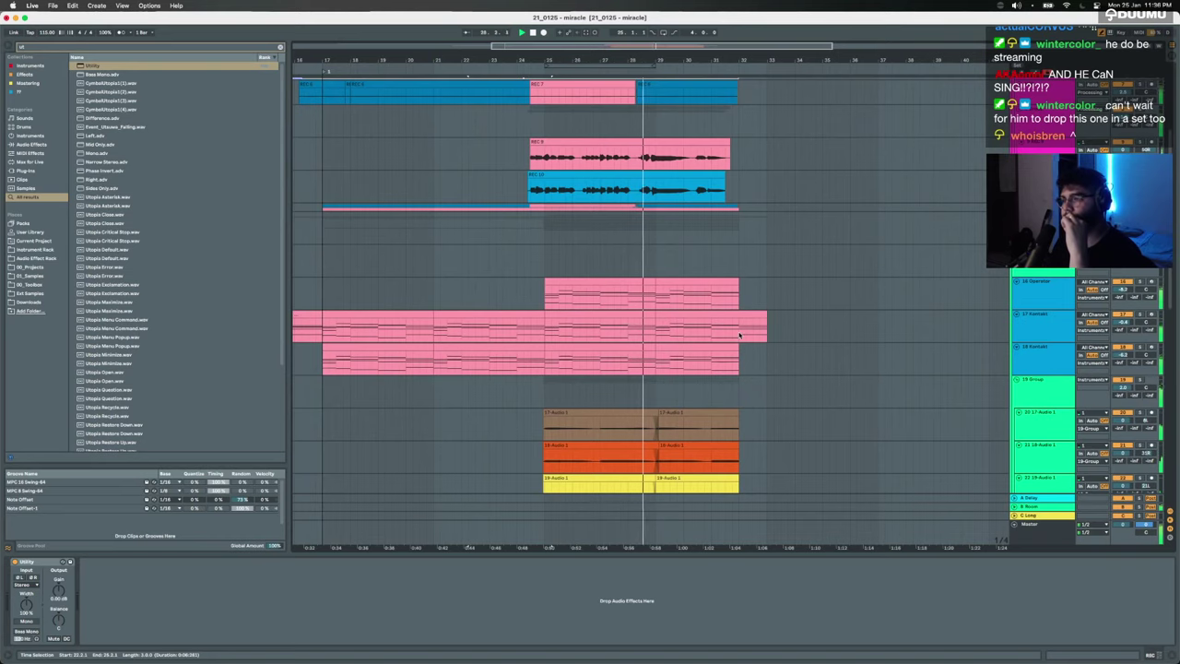
{"action": "scroll", "coordinate": [759, 307], "scroll_direction": "right", "scroll_amount": 5}
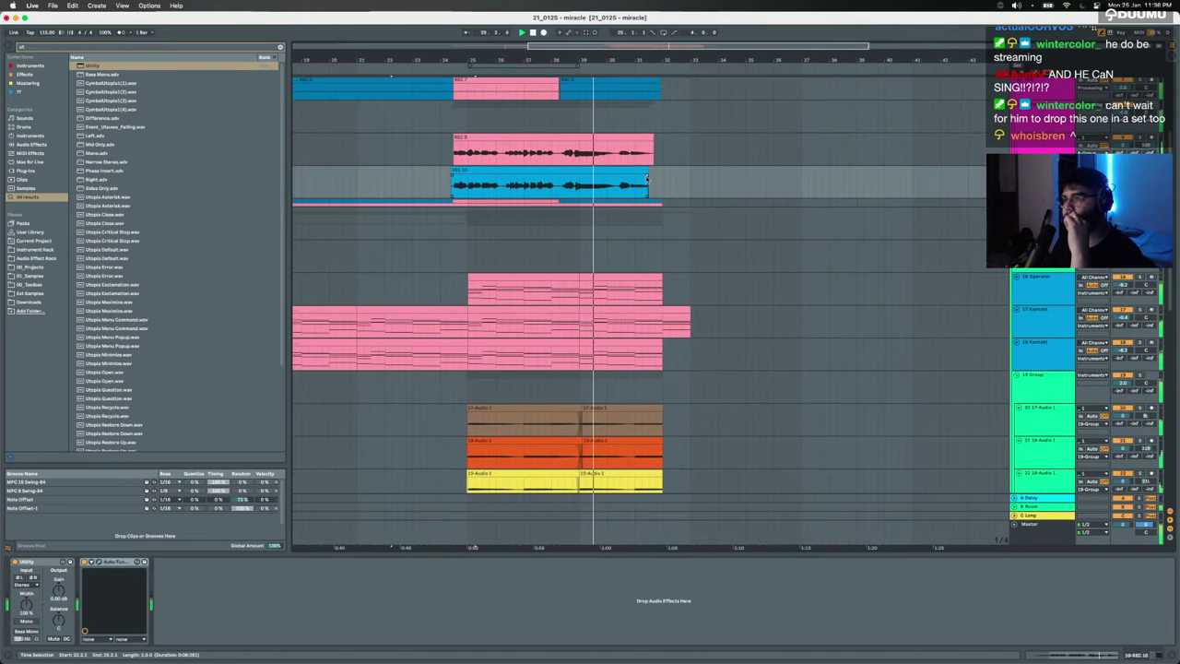
Step: Add FabFilter Pro-MB to the Master track
{"action": "left_click", "coordinate": [1034, 535]}
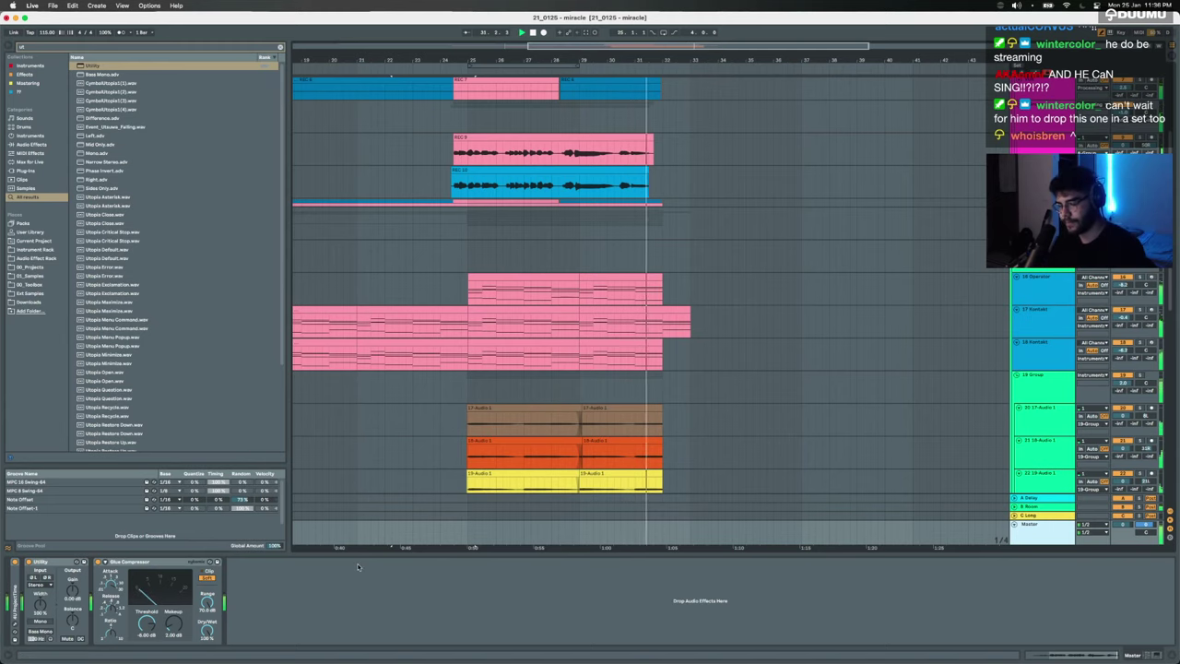
{"action": "key", "text": "super+f"}
{"action": "type", "text": "pro-mb"}
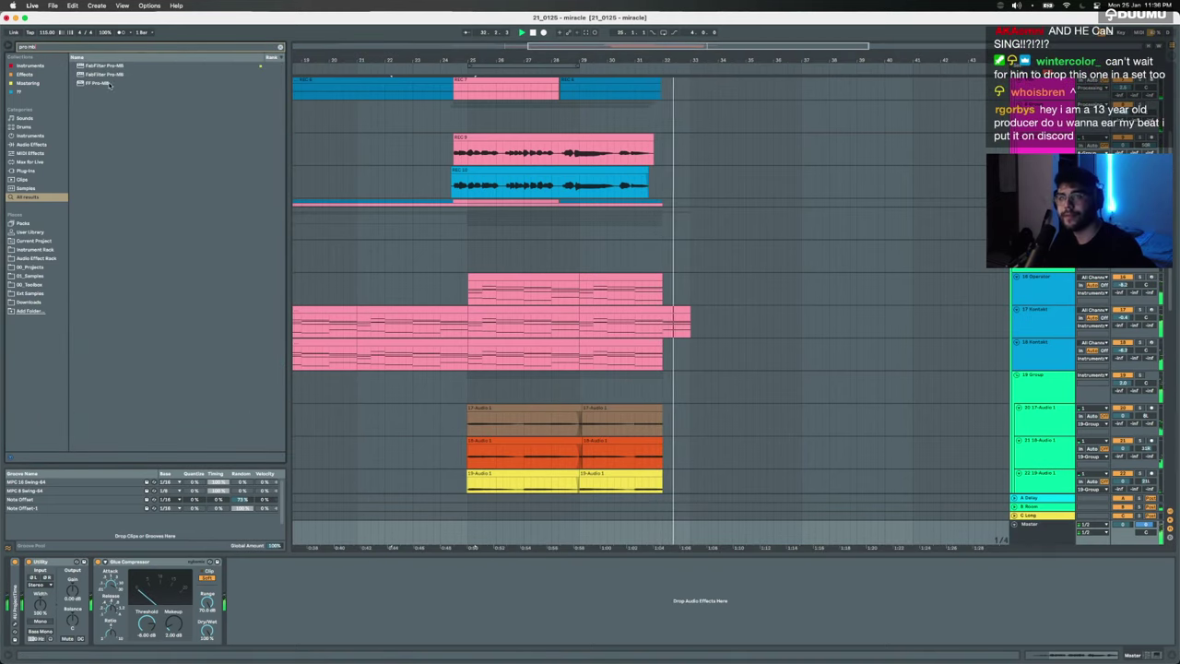
{"action": "key", "text": "Down"}
{"action": "key", "text": "Return"}
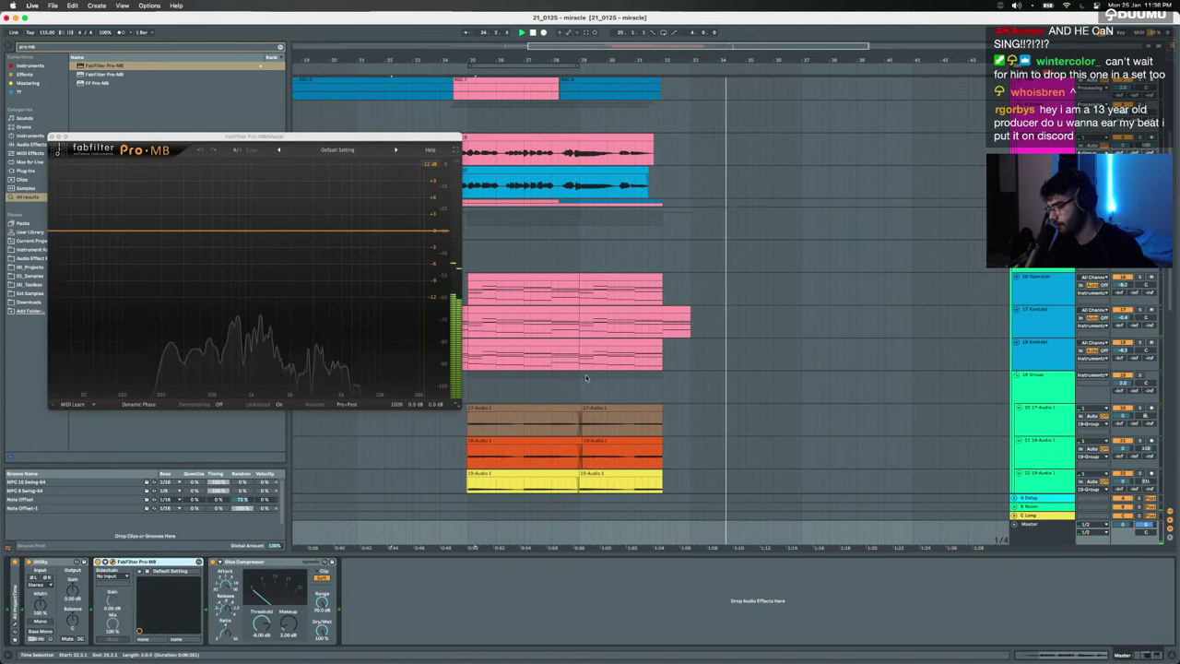
{"action": "left_click", "coordinate": [551, 224]}
{"action": "left_click", "coordinate": [394, 150]}
{"action": "left_click", "coordinate": [522, 222]}
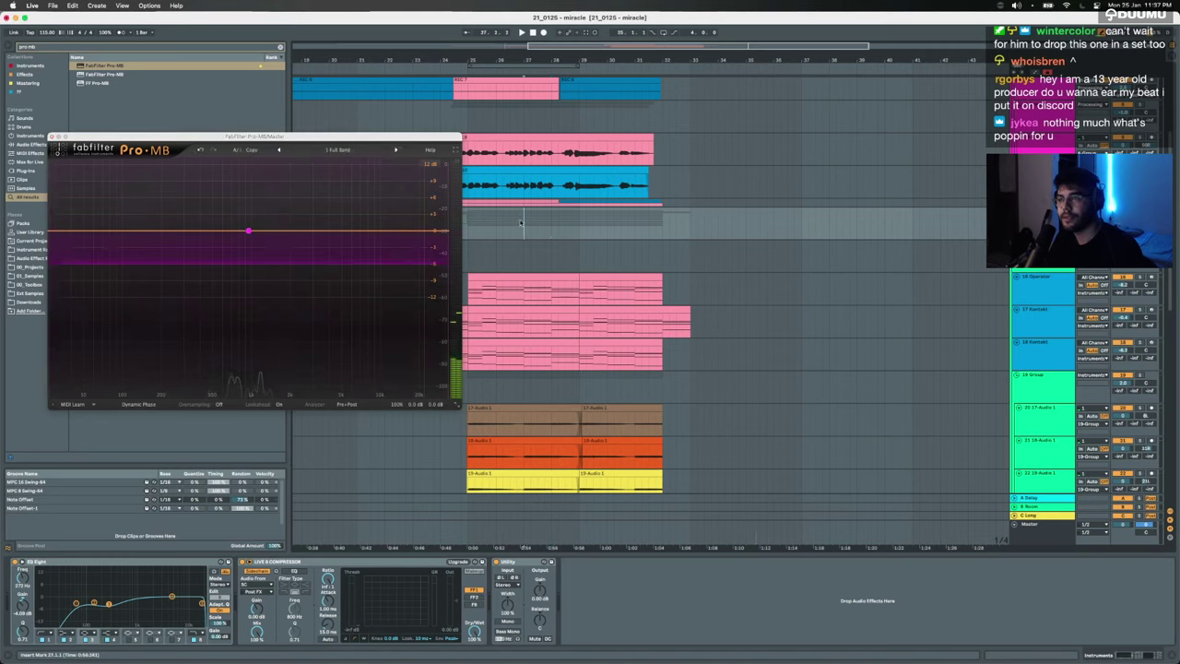
{"action": "left_click", "coordinate": [319, 147]}
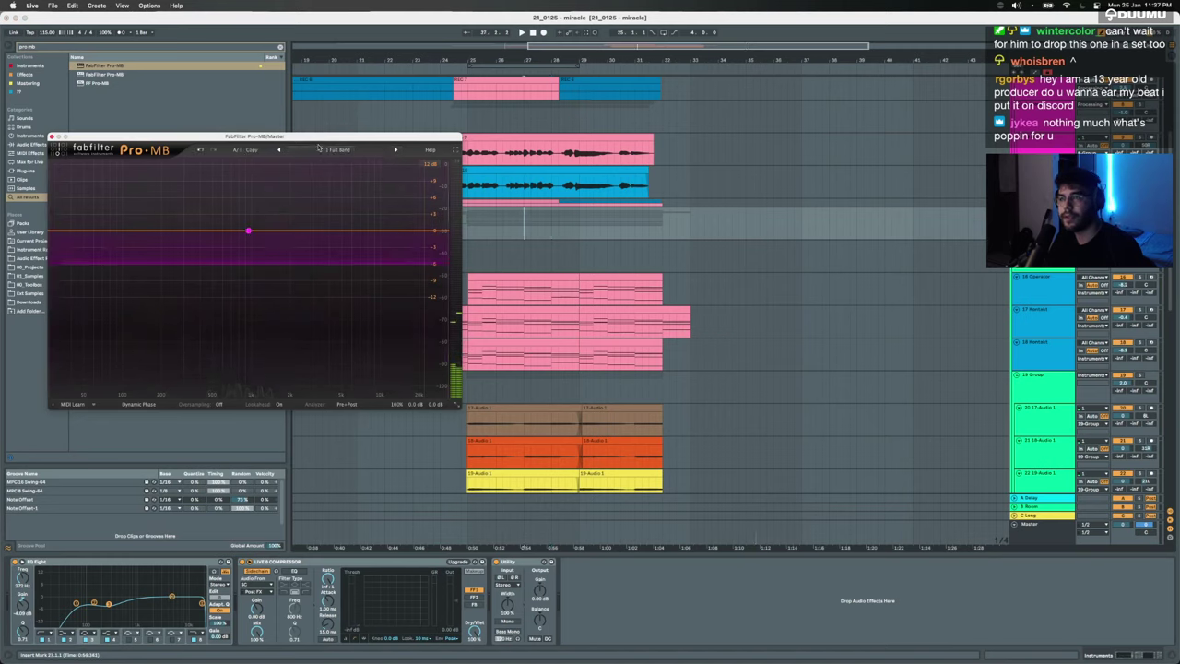
{"action": "left_click", "coordinate": [395, 151]}
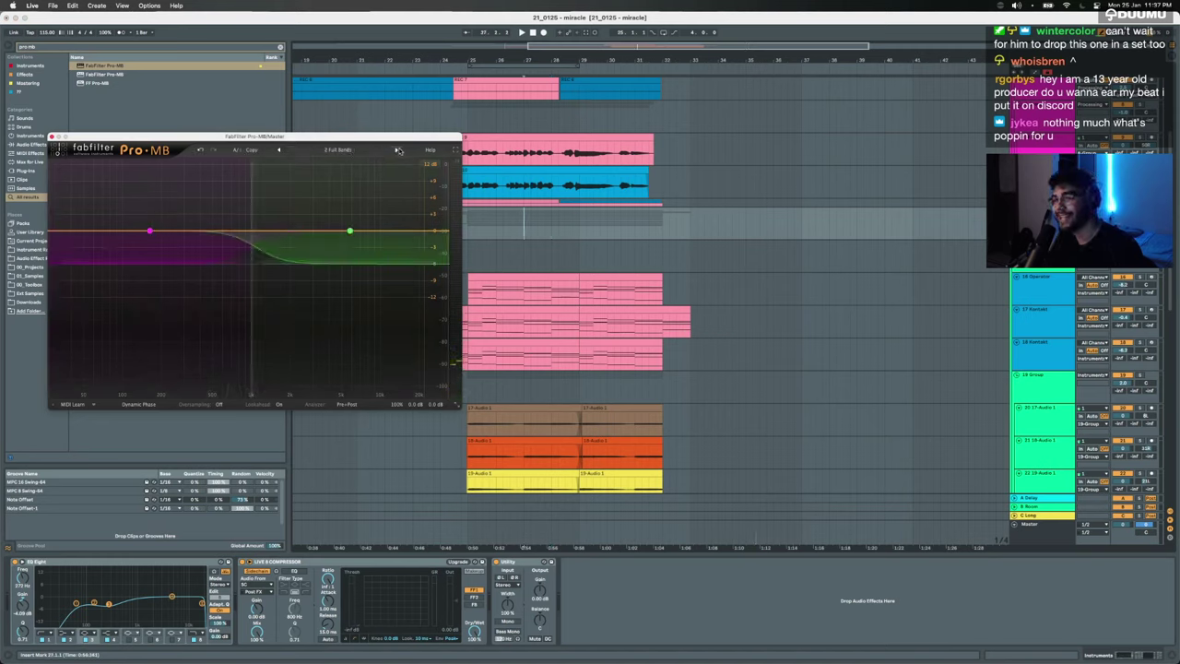
{"action": "left_click", "coordinate": [397, 150]}
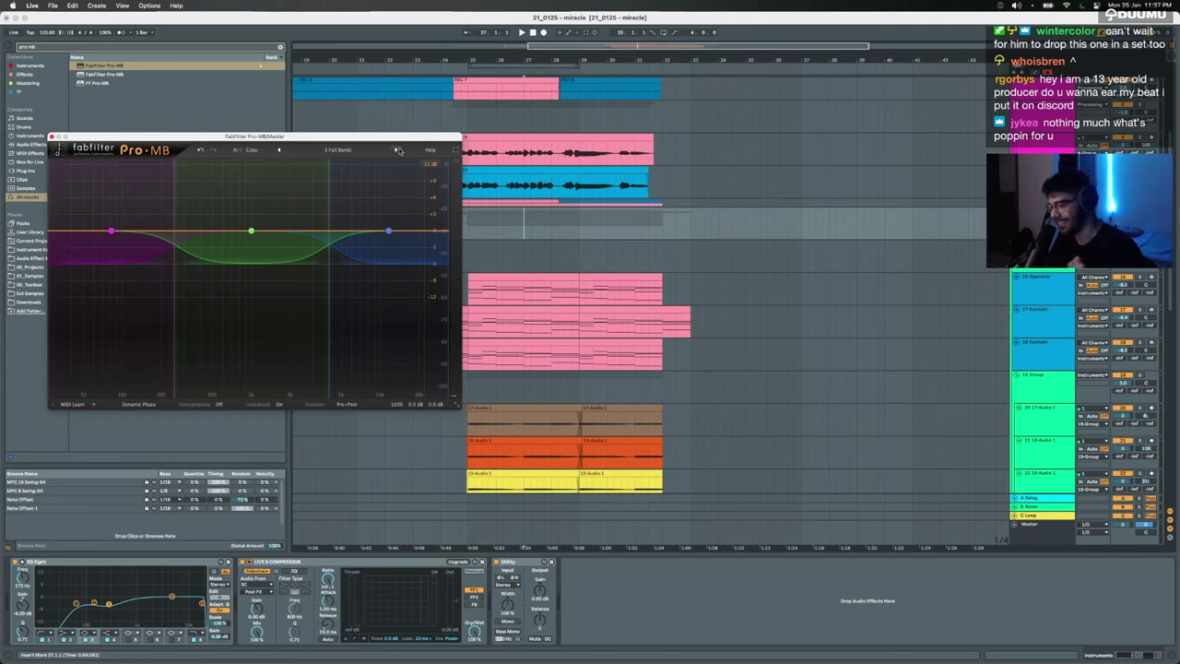
{"action": "left_click", "coordinate": [279, 149]}
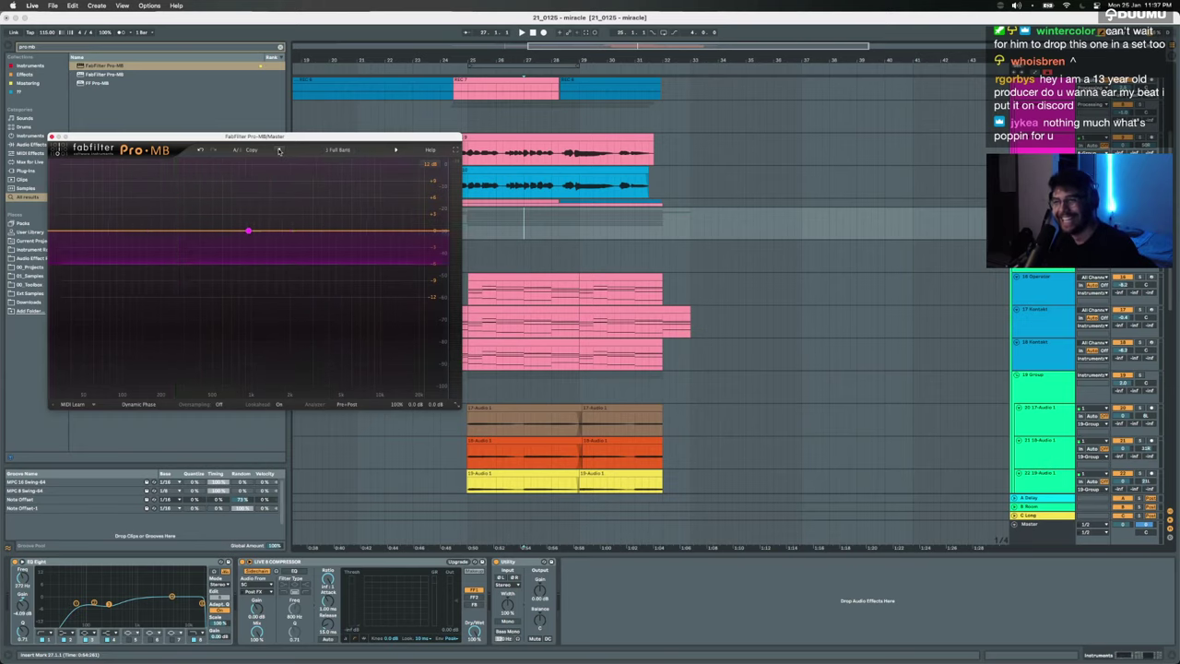
{"action": "left_click", "coordinate": [337, 150]}
{"action": "left_click", "coordinate": [350, 142]}
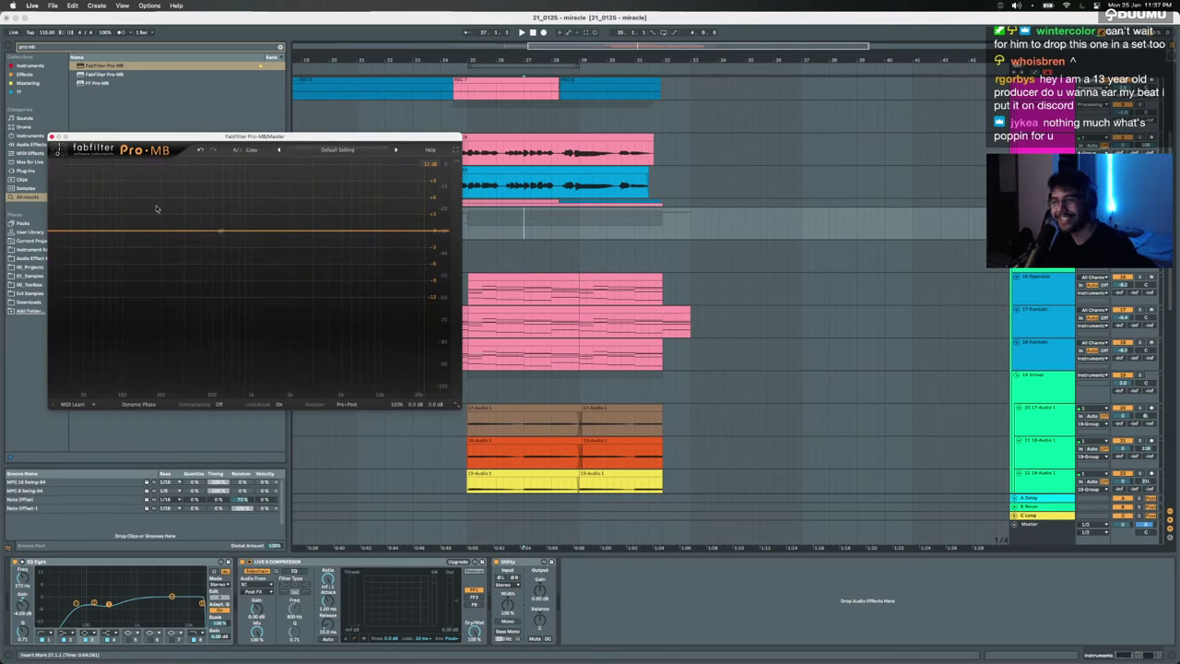
Step: Create five adjacent compression bands in Pro-MB, covering the spectrum from the lows to the highs
{"action": "left_click_drag", "start_coordinate": [101, 231], "coordinate": [176, 232]}
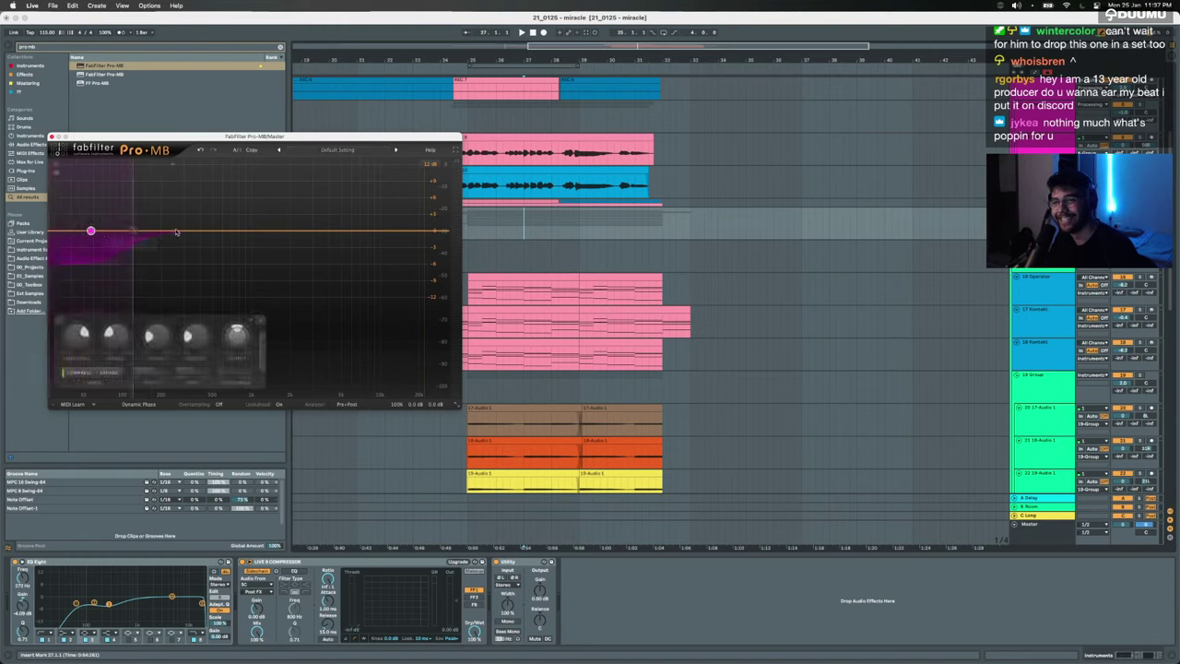
{"action": "left_click", "coordinate": [175, 231]}
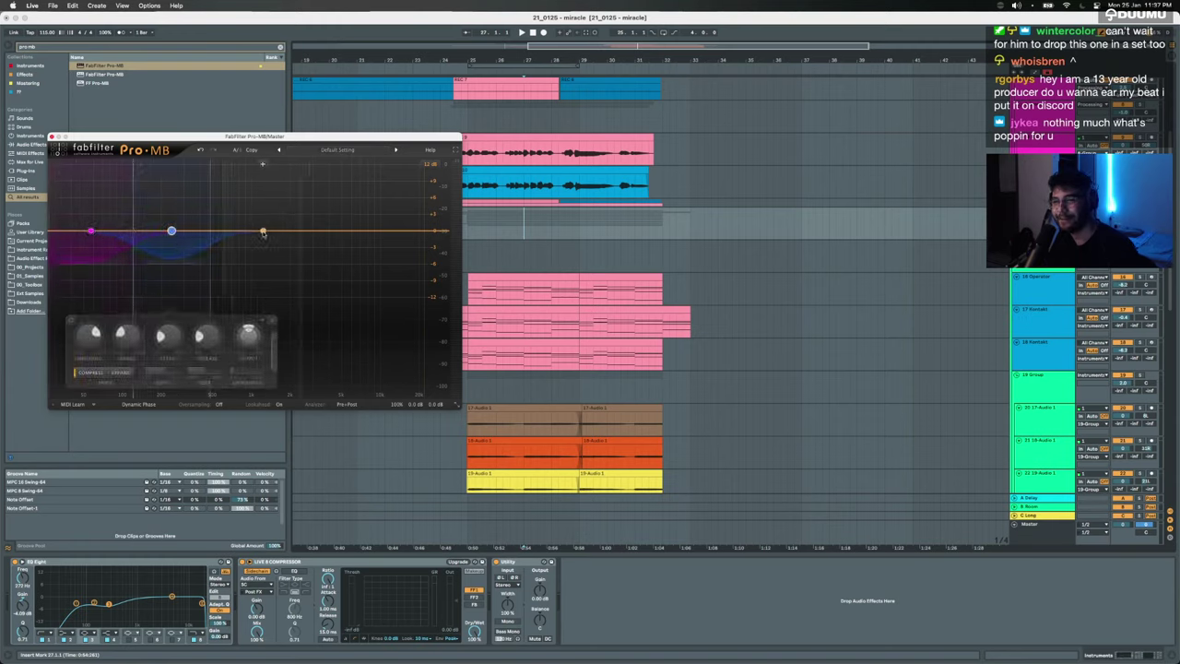
{"action": "left_click", "coordinate": [254, 232]}
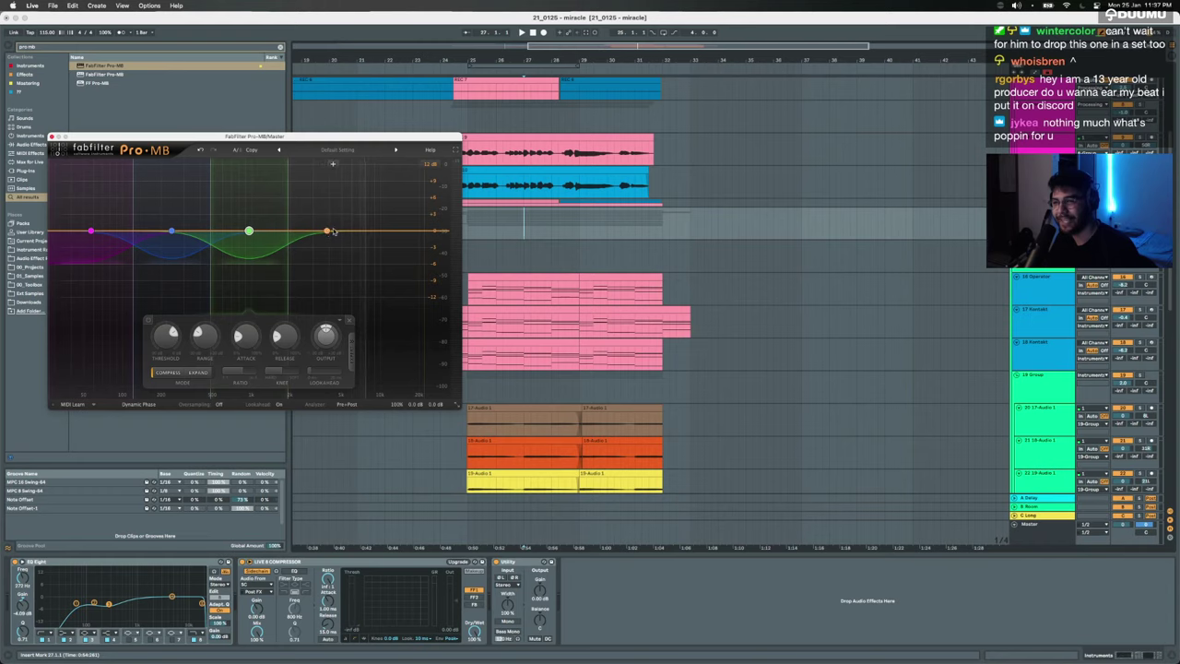
{"action": "left_click", "coordinate": [330, 231]}
{"action": "left_click", "coordinate": [409, 231]}
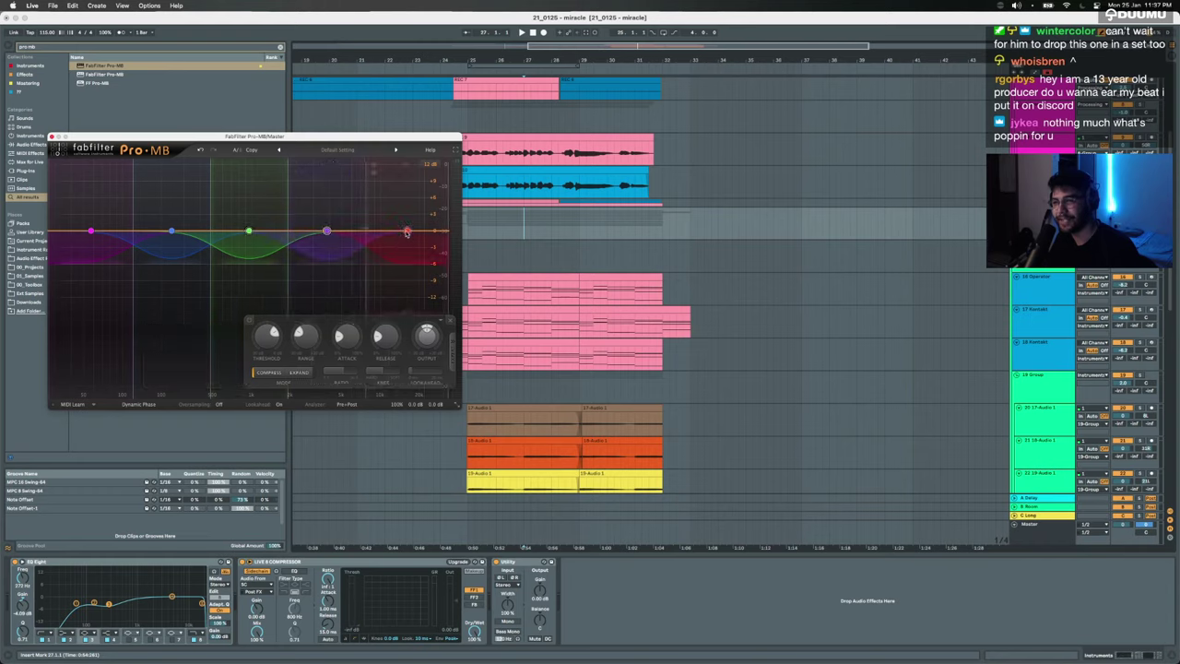
Step: Raise the attack on each of the five Pro-MB bands, working from the lowest band to the highest
{"action": "left_click", "coordinate": [119, 315]}
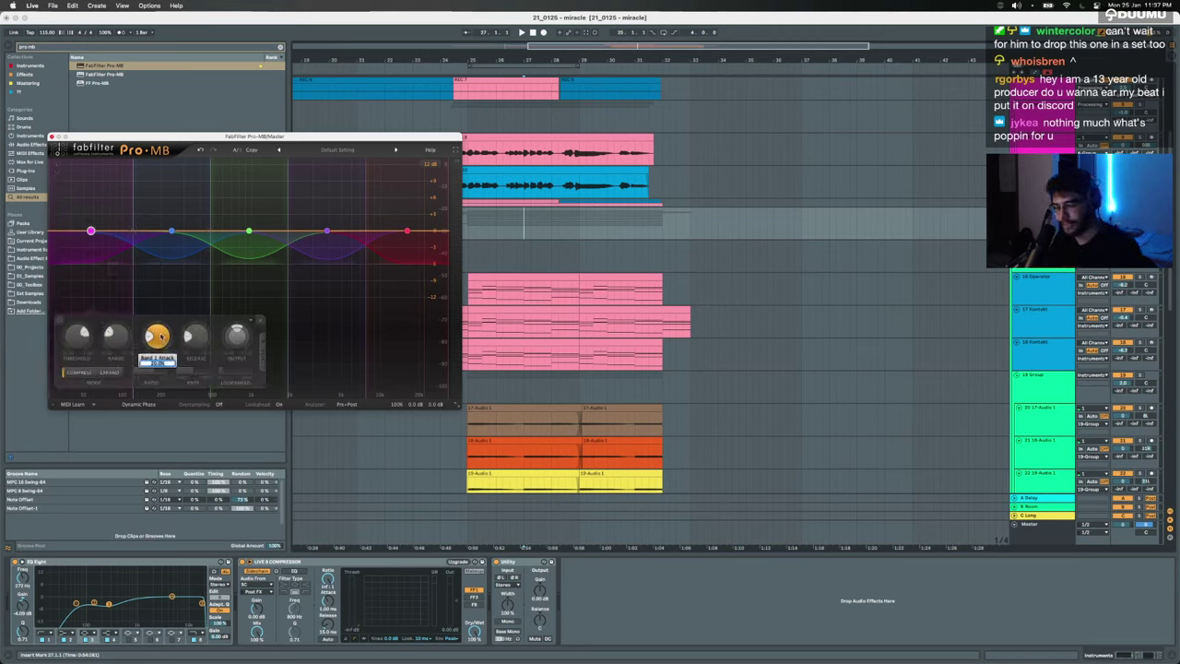
{"action": "left_click", "coordinate": [186, 297]}
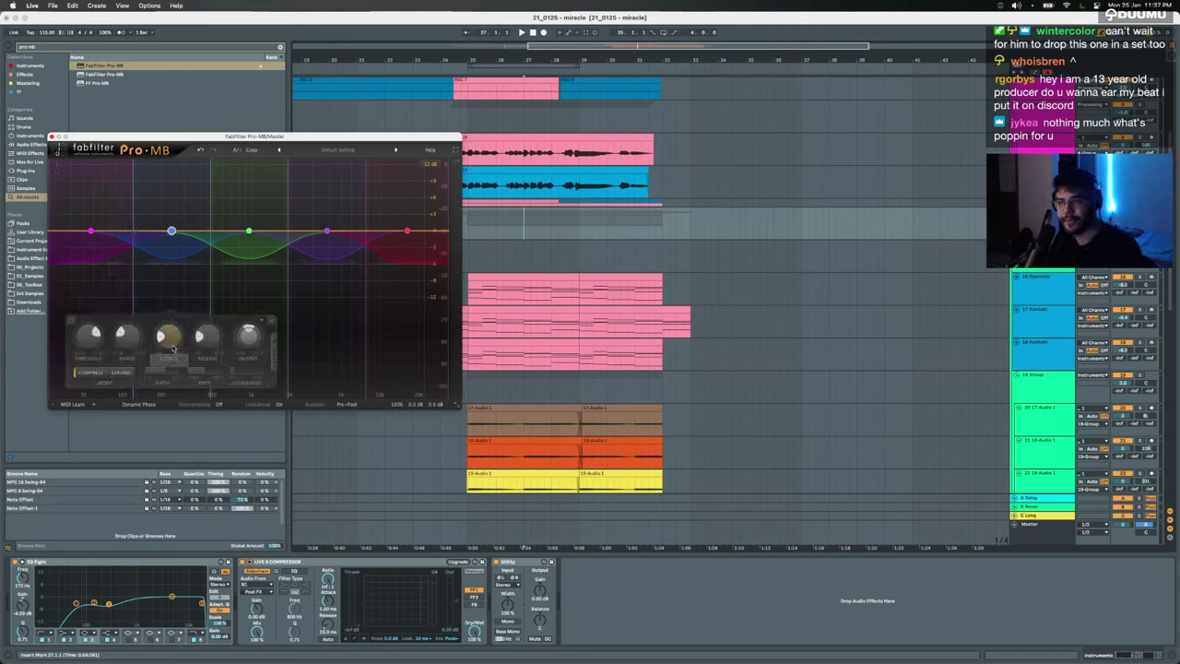
{"action": "left_click", "coordinate": [249, 230]}
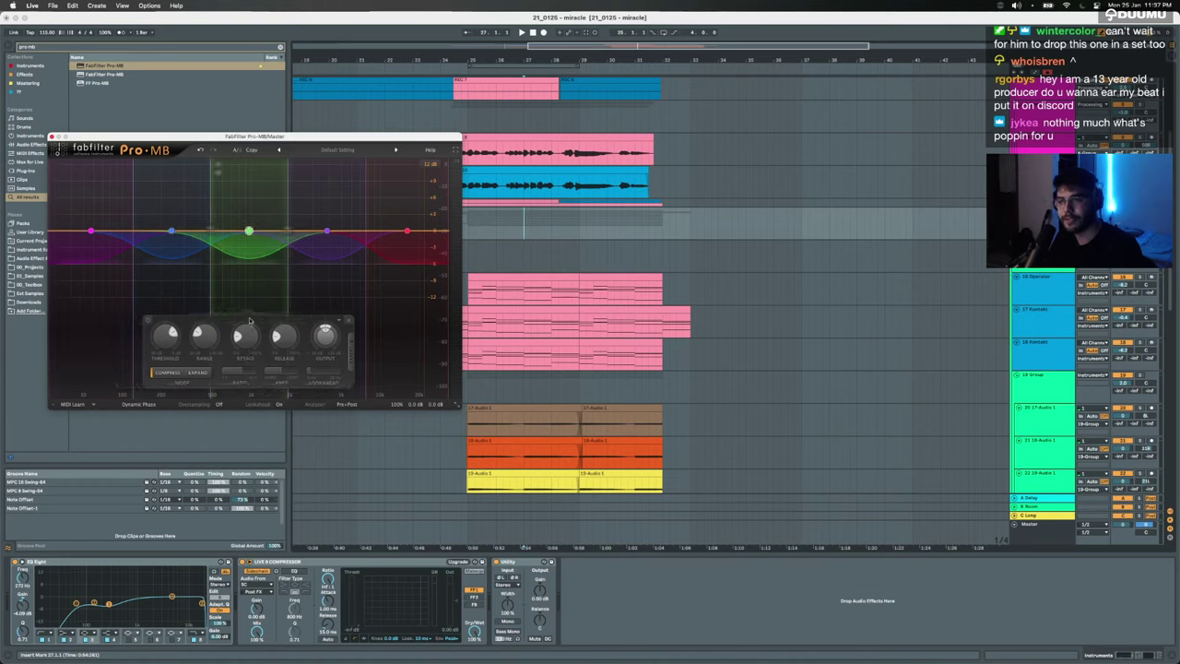
{"action": "left_click", "coordinate": [319, 304]}
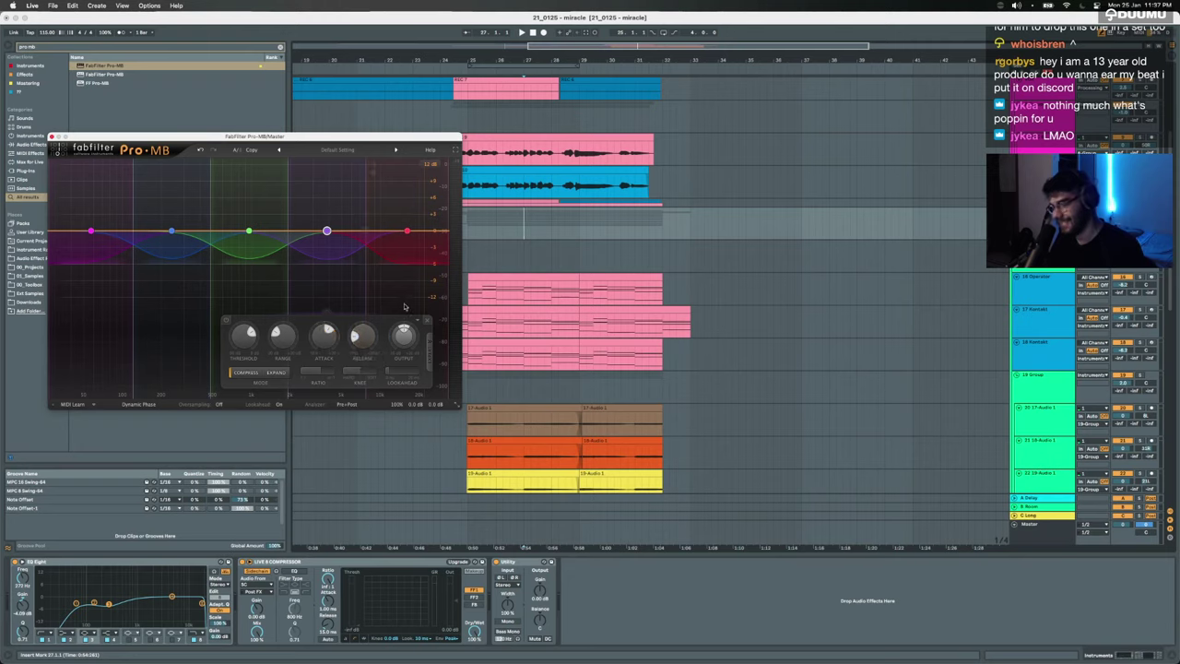
{"action": "left_click", "coordinate": [381, 294]}
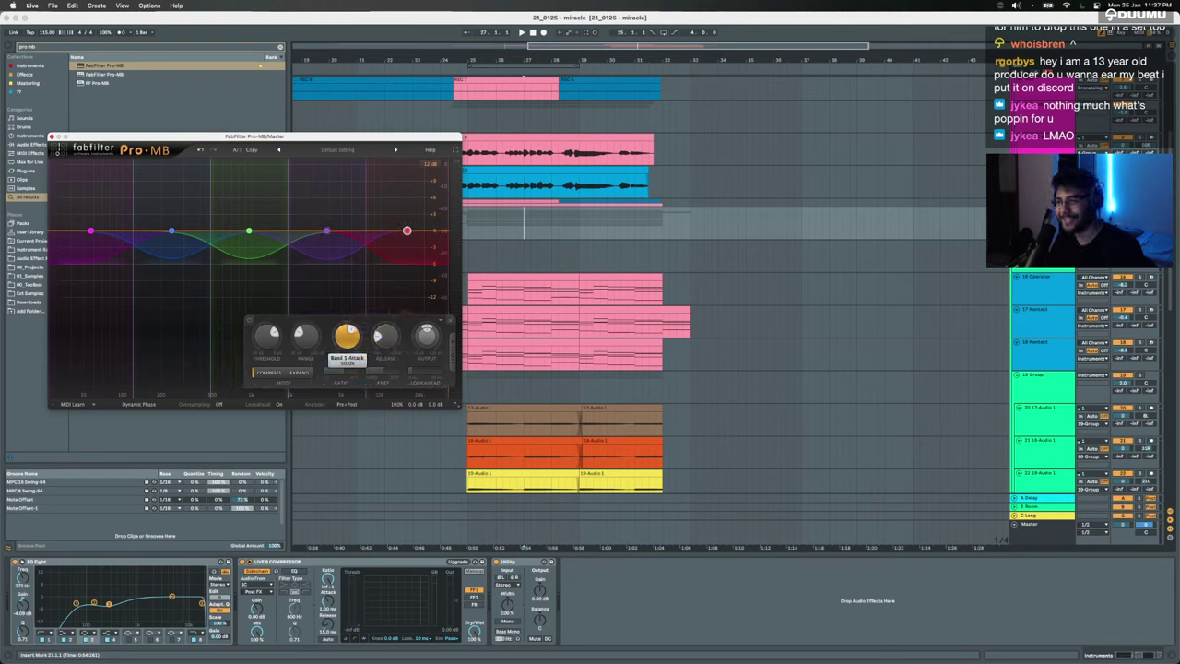
Step: Save the five-band Pro-MB setup as a preset named Flatten
{"action": "left_click", "coordinate": [352, 150]}
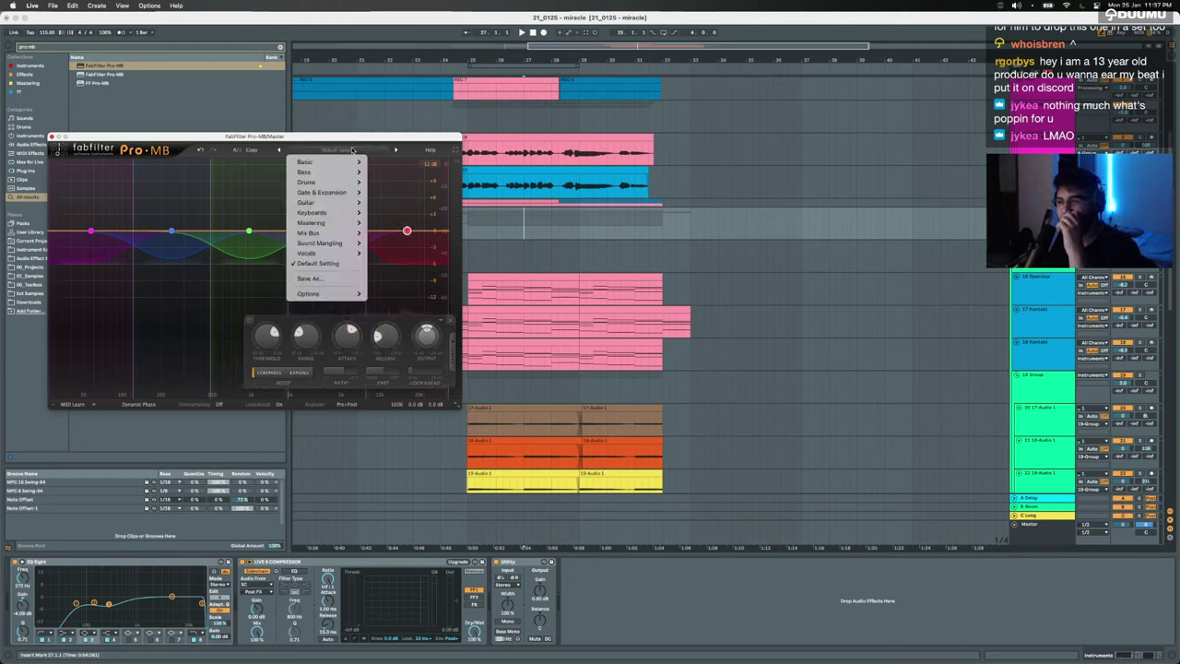
{"action": "left_click", "coordinate": [338, 278]}
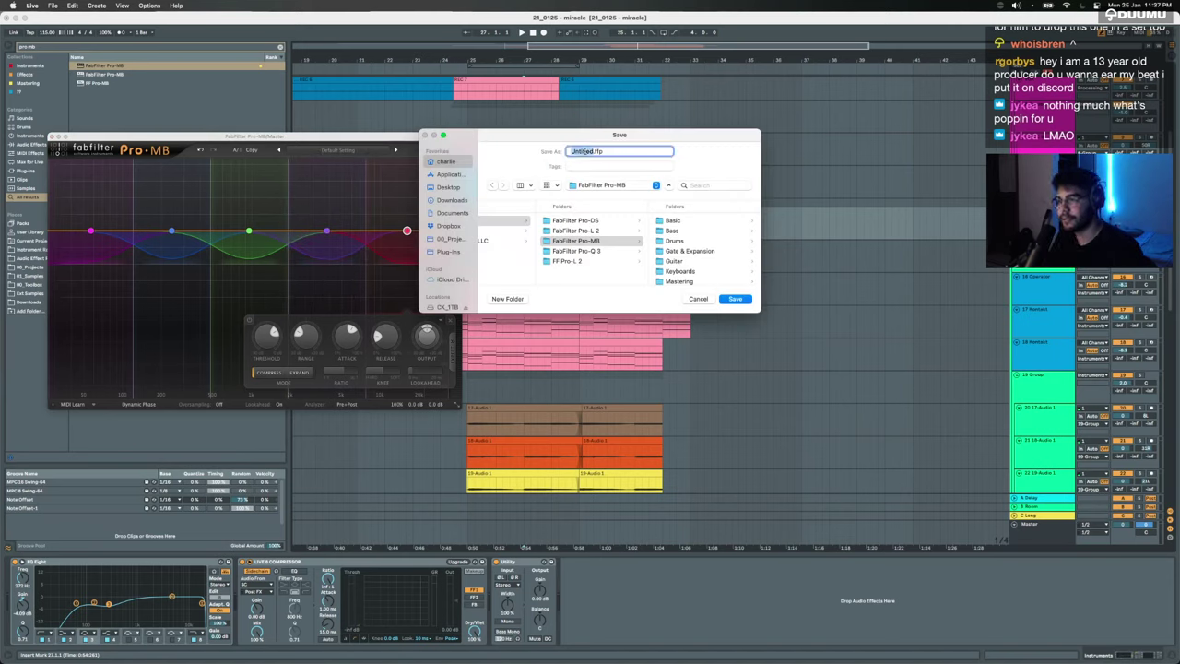
{"action": "type", "text": "Flatten"}
{"action": "key", "text": "Return"}
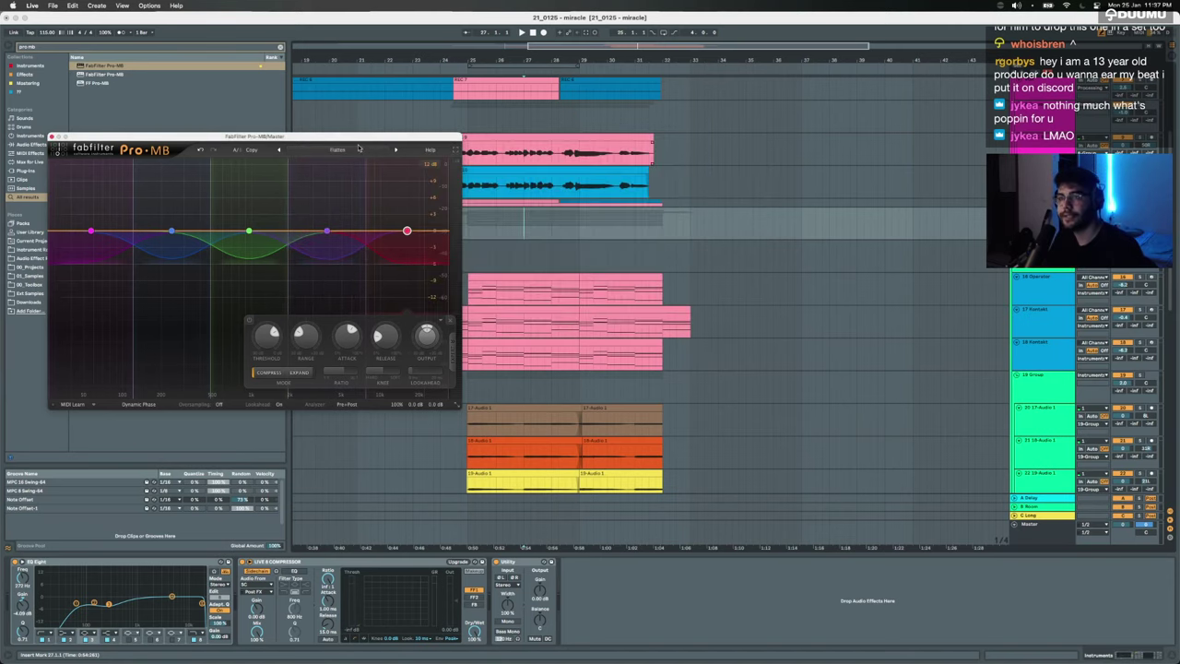
Step: Switch Pro-MB to the default setting and reload the Flatten preset
{"action": "left_click", "coordinate": [368, 151]}
{"action": "left_click", "coordinate": [278, 152]}
{"action": "left_click", "coordinate": [278, 150]}
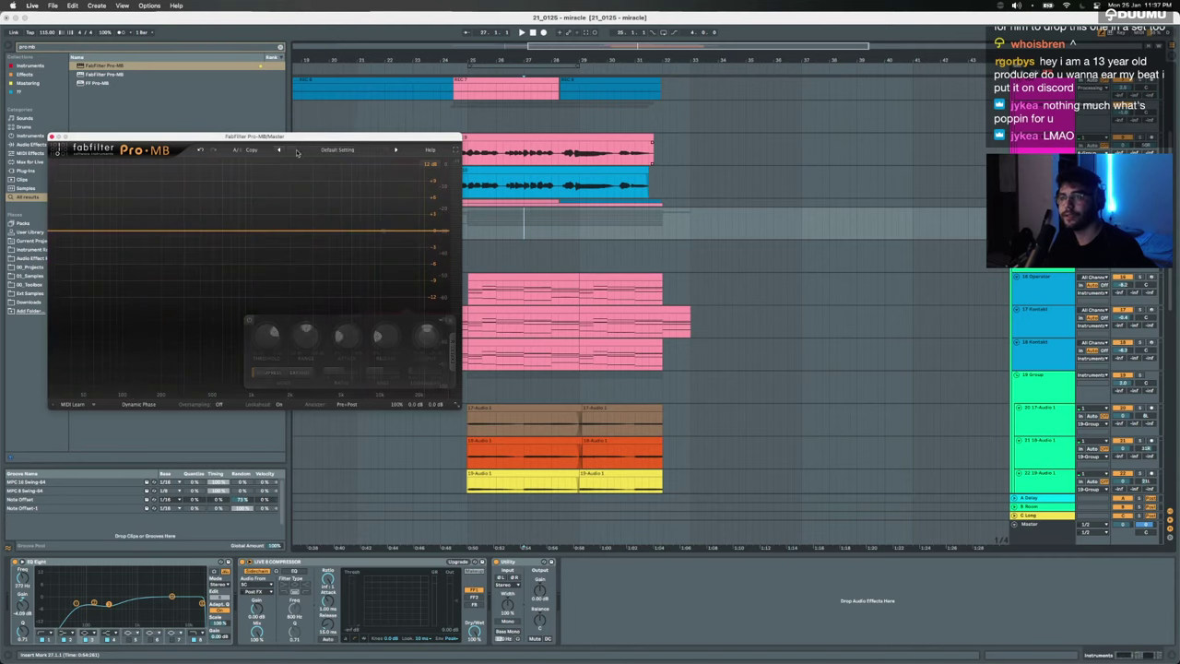
{"action": "left_click", "coordinate": [396, 151]}
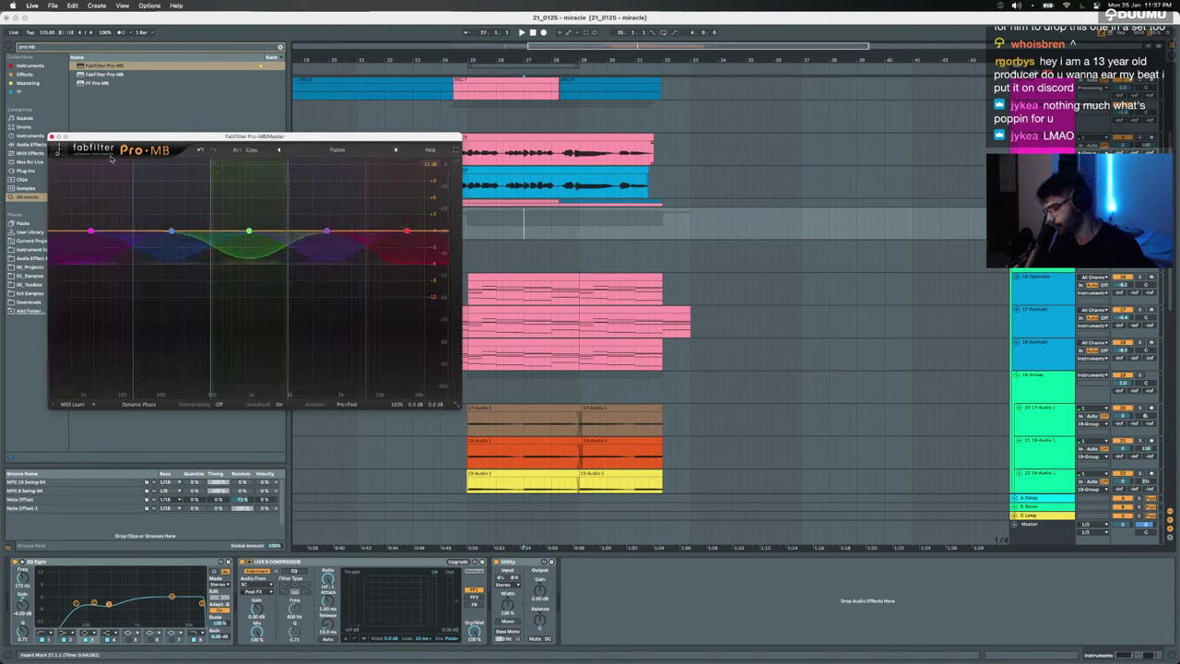
Step: Play back the mix through the Flatten preset, close the Pro-MB window and show the Master track's devices
{"action": "key", "text": "space"}
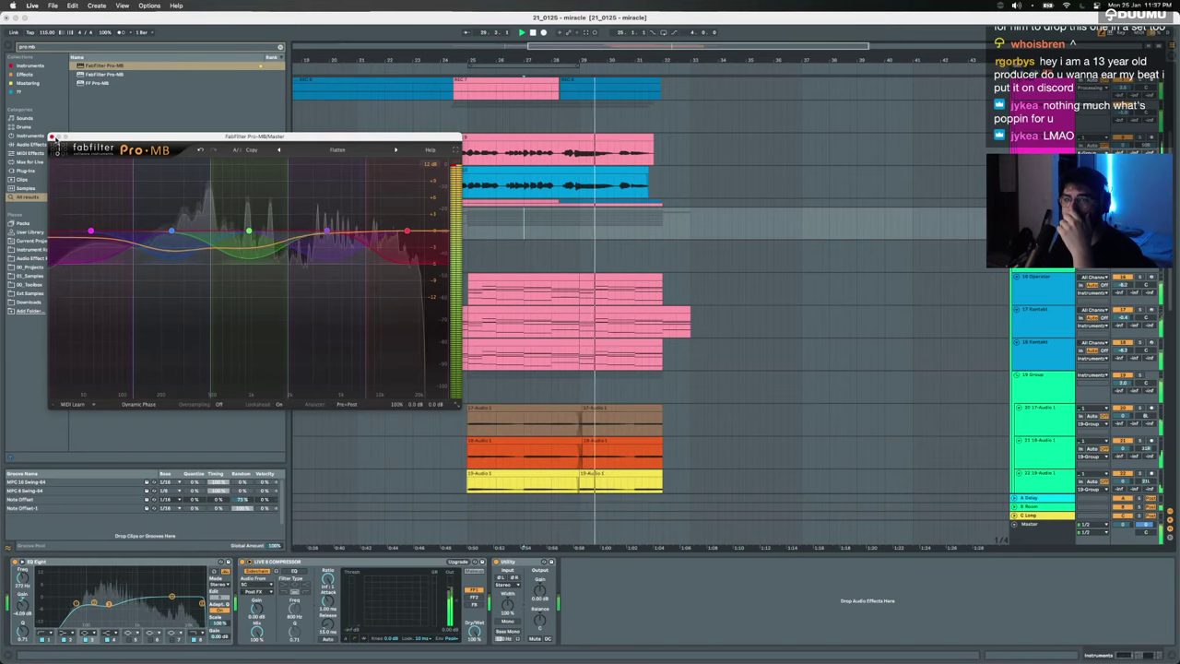
{"action": "left_click", "coordinate": [53, 137]}
{"action": "left_click", "coordinate": [574, 530]}
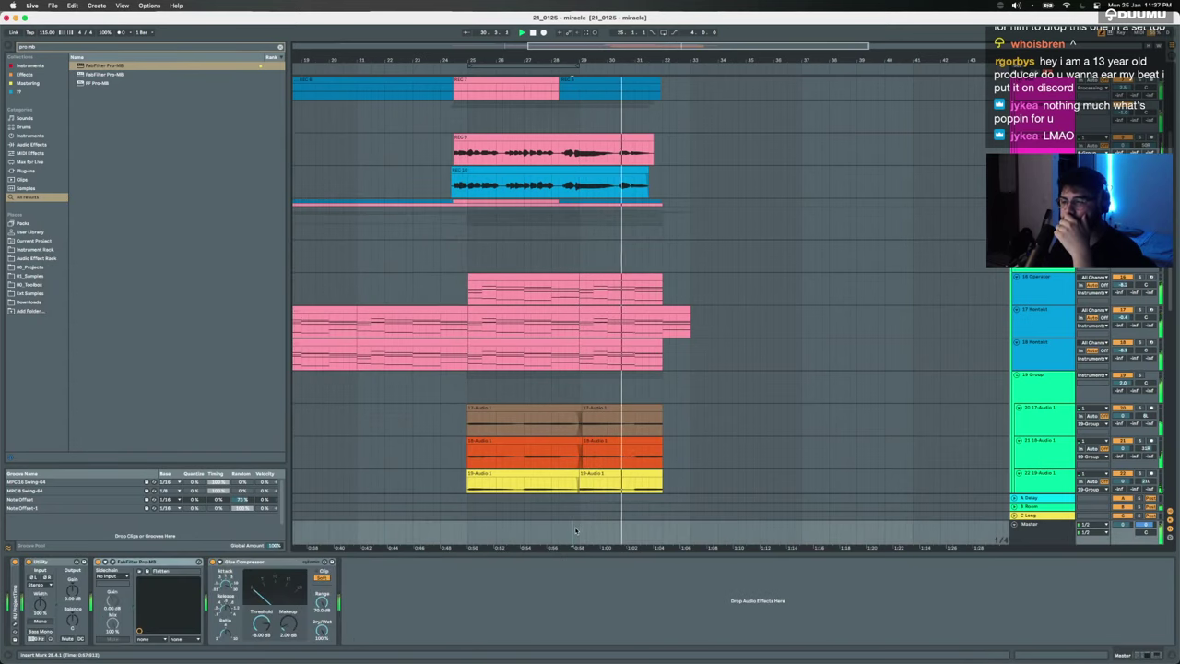
Step: Solo the 25 Operator track and select the section of its MIDI clip from bar 25 to bar 29
{"action": "scroll", "coordinate": [565, 317], "scroll_direction": "down", "scroll_amount": 4}
{"action": "scroll", "coordinate": [566, 318], "scroll_direction": "up", "scroll_amount": 1}
{"action": "scroll", "coordinate": [564, 318], "scroll_direction": "up", "scroll_amount": 3}
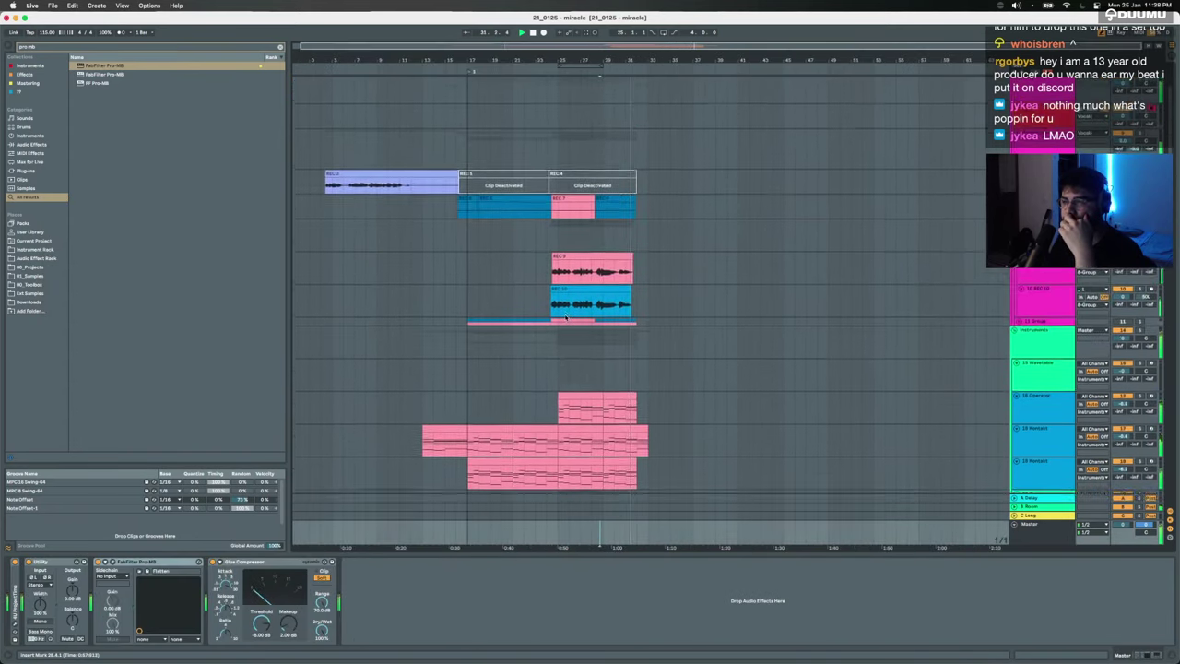
{"action": "scroll", "coordinate": [605, 362], "scroll_direction": "down", "scroll_amount": 10}
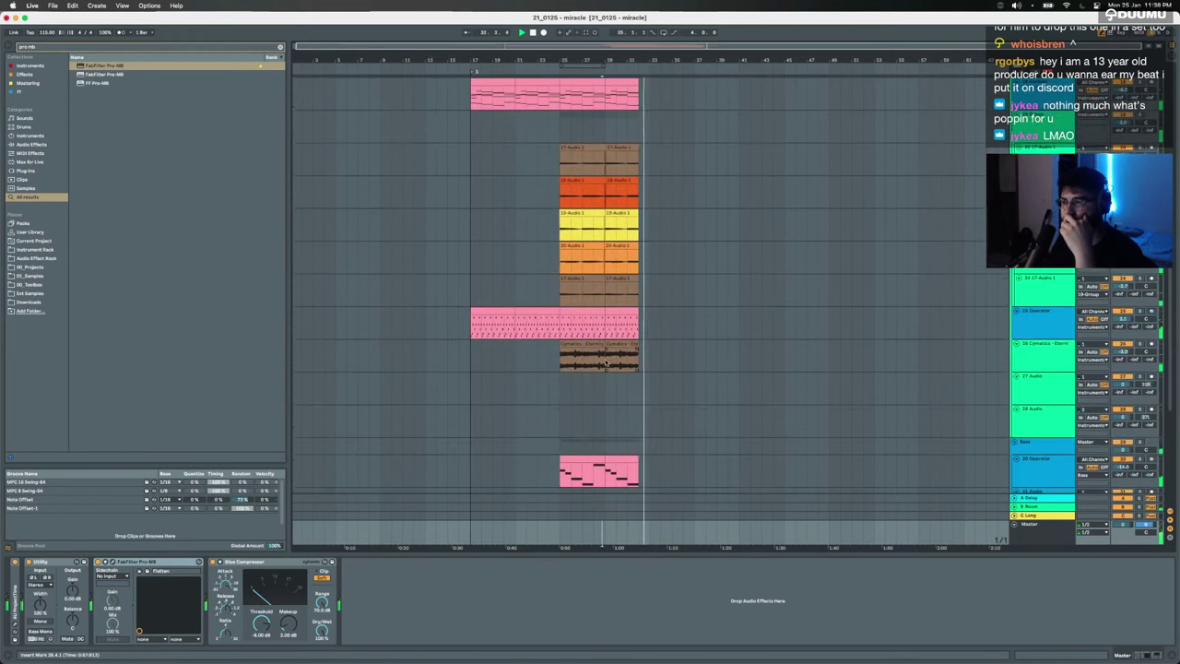
{"action": "scroll", "coordinate": [636, 359], "scroll_direction": "up", "scroll_amount": 3}
{"action": "left_click", "coordinate": [434, 318]}
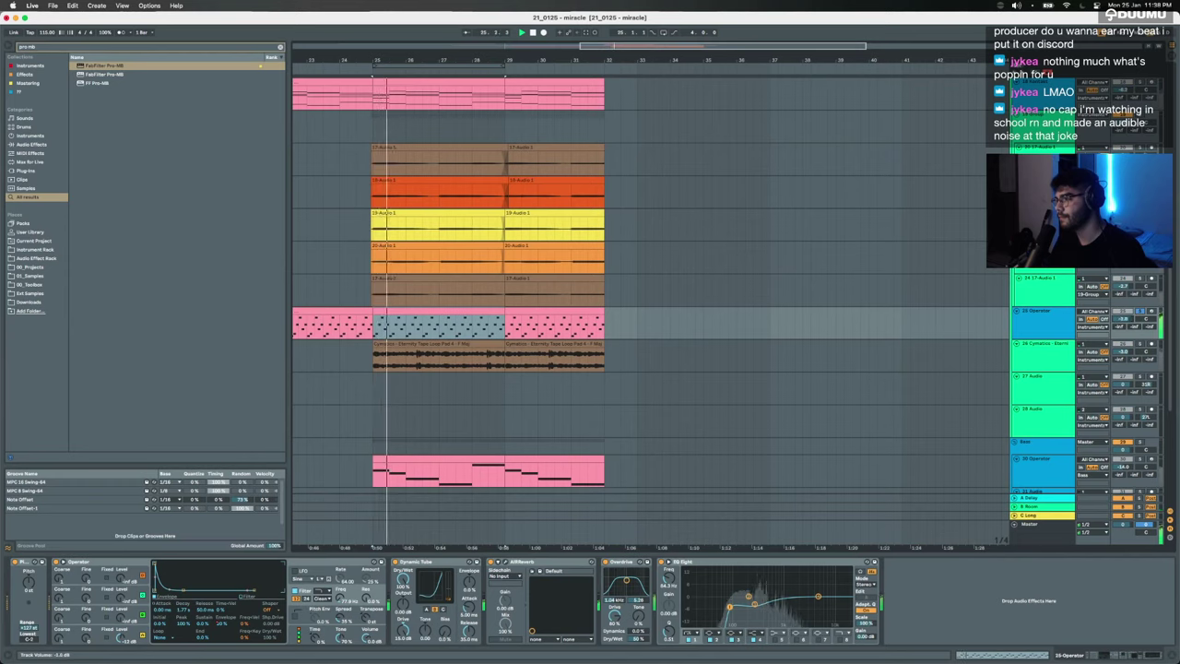
Step: Add a second EQ Eight at the end of the 25 Operator track's chain and dip its low-mid bands
{"action": "left_click", "coordinate": [1045, 337]}
{"action": "key", "text": "super+f"}
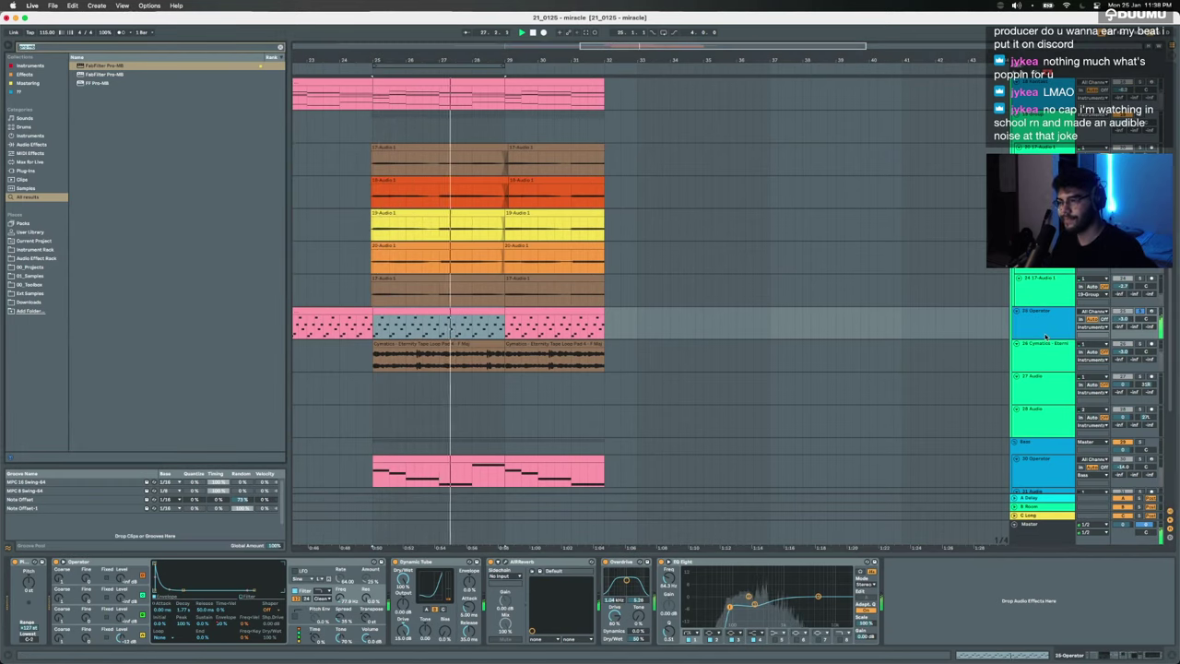
{"action": "type", "text": "eq"}
{"action": "key", "text": "Return"}
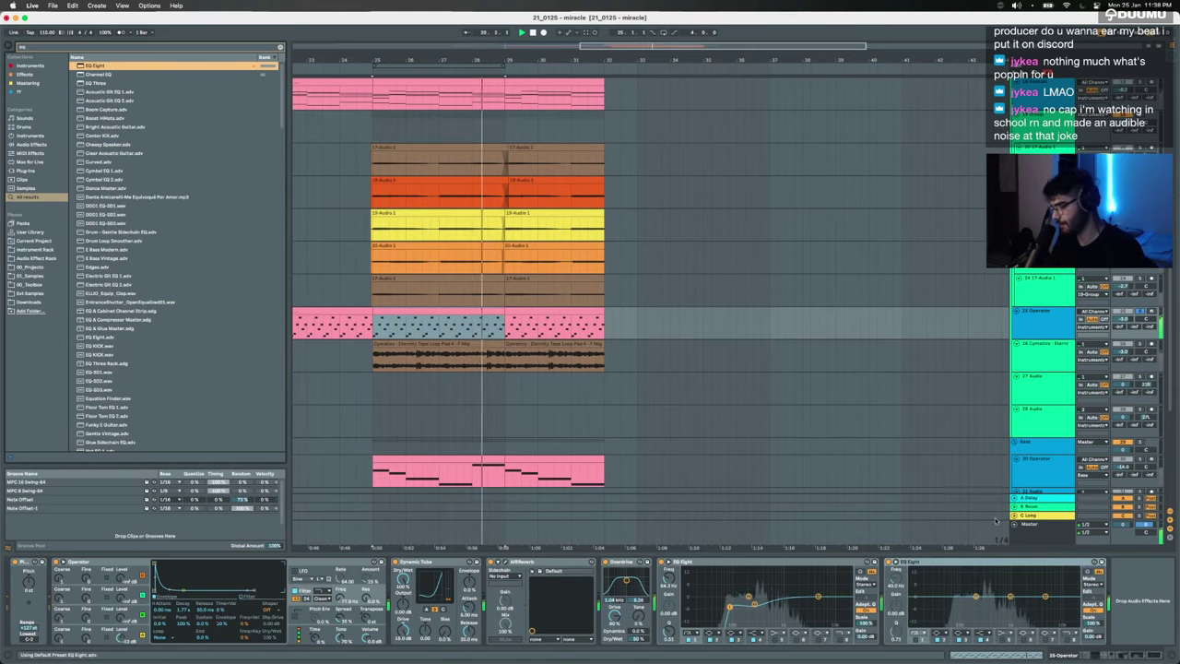
{"action": "left_click", "coordinate": [1009, 596]}
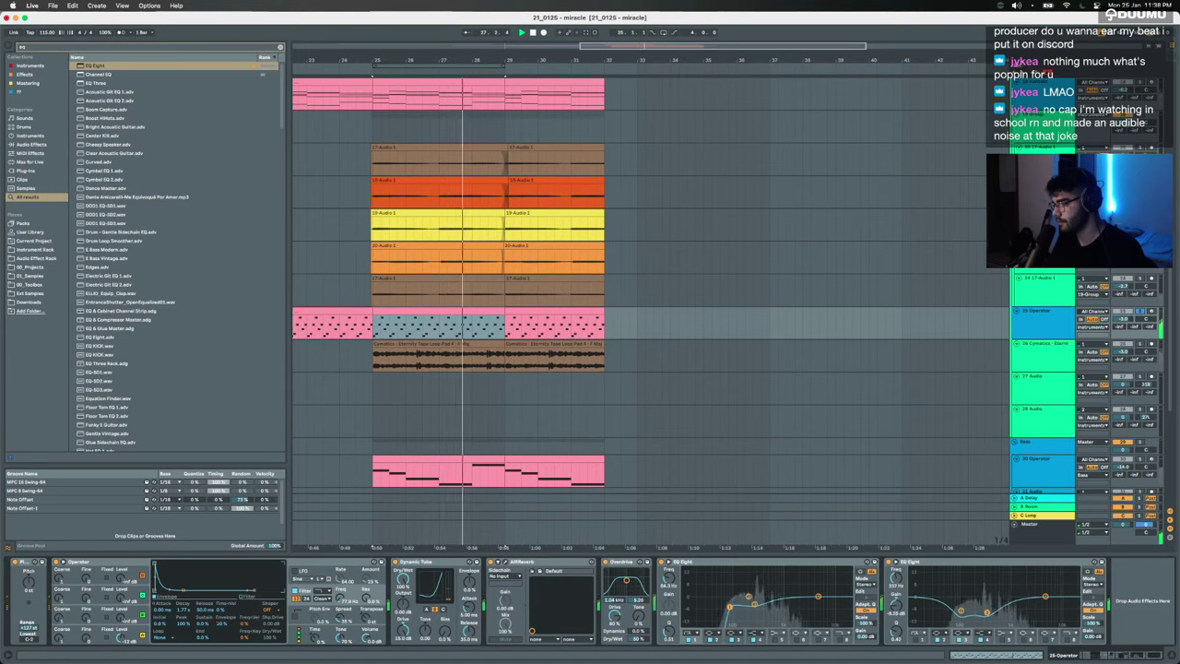
{"action": "left_click_drag", "start_coordinate": [986, 612], "coordinate": [987, 610]}
{"action": "key", "text": "space"}
Step: Load the Basic Vocal Chain and Vocal Delays racks onto the 25 Operator track after the EQs
{"action": "left_click", "coordinate": [1034, 332]}
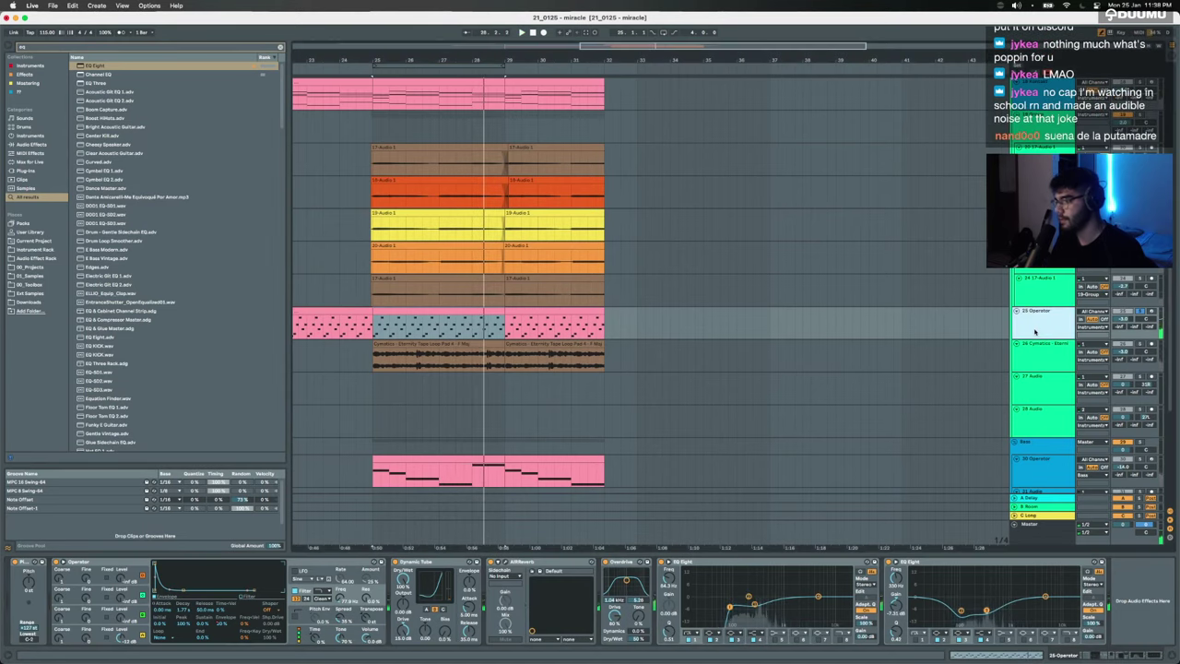
{"action": "key", "text": "super+f"}
{"action": "type", "text": "v"}
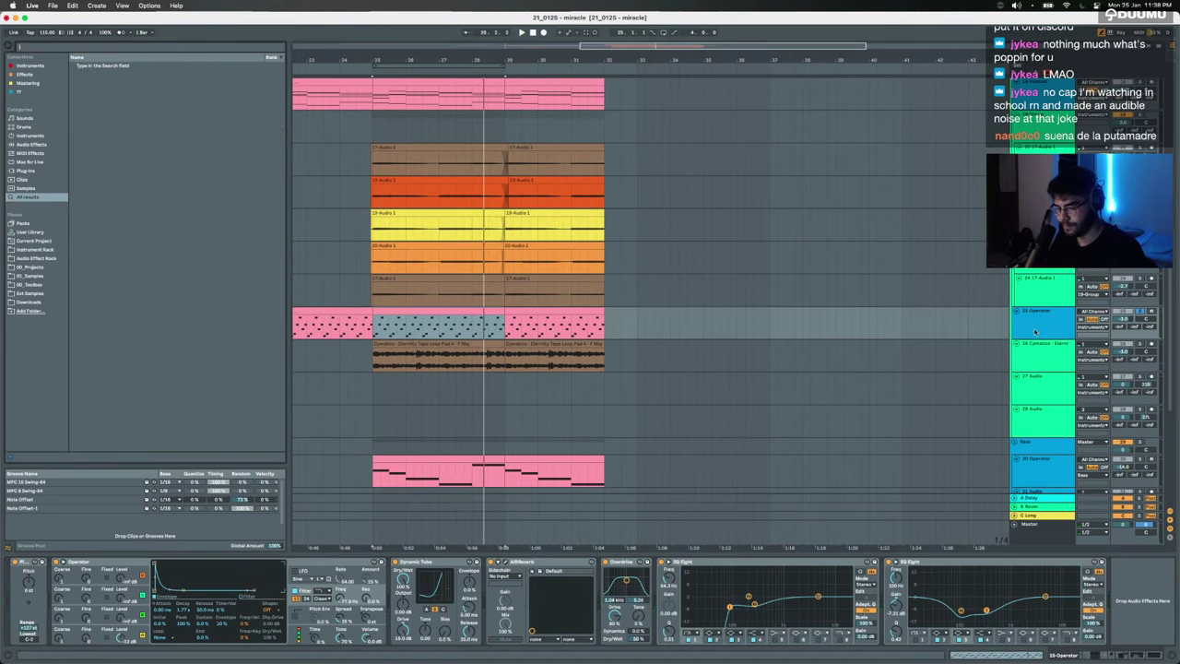
{"action": "type", "text": "vocal"}
{"action": "key", "text": "Return"}
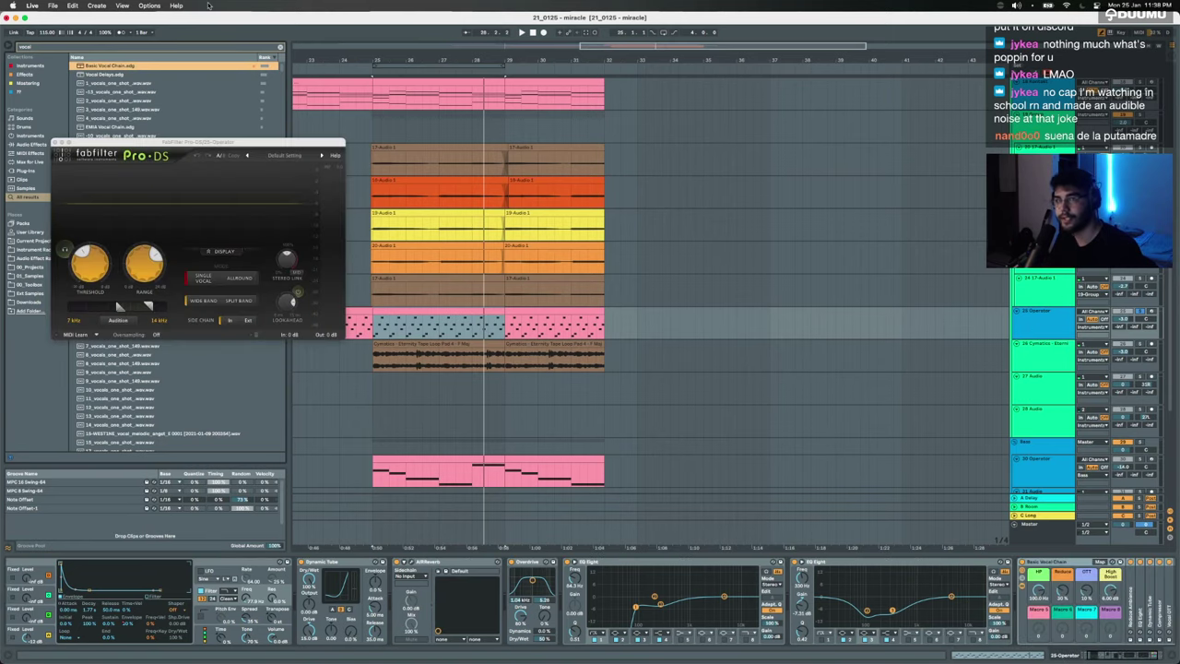
{"action": "left_click", "coordinate": [126, 74]}
{"action": "key", "text": "Return"}
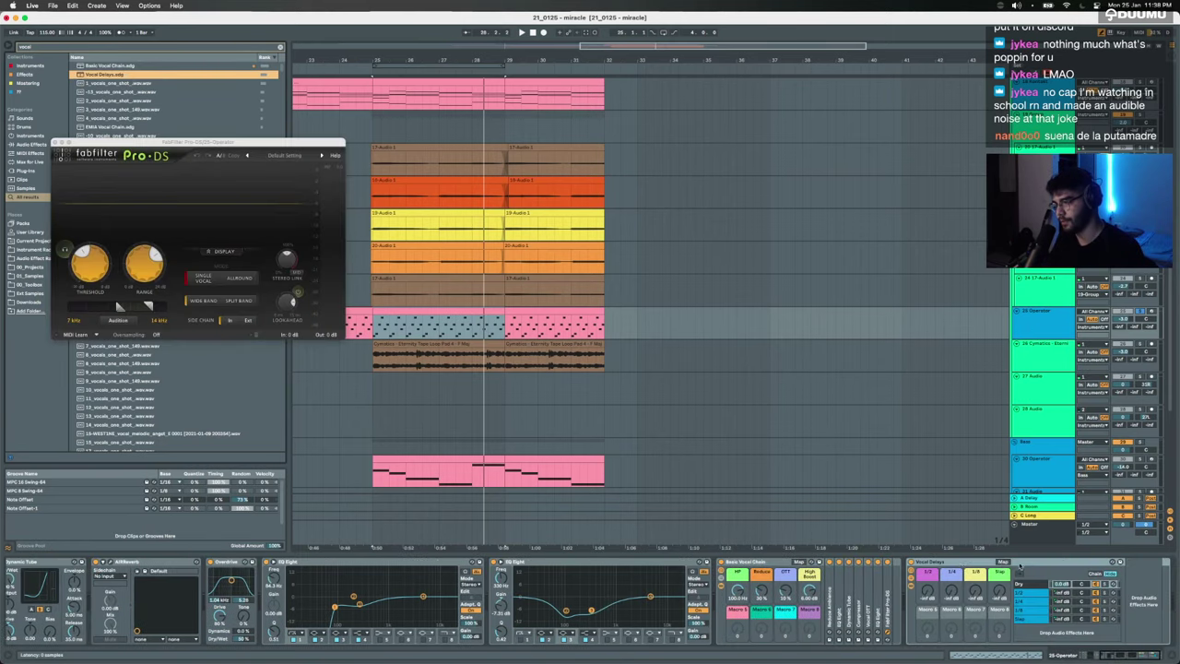
Step: Play back the soloed part and remove the Basic Vocal Chain rack from the 25 Operator track
{"action": "key", "text": "space"}
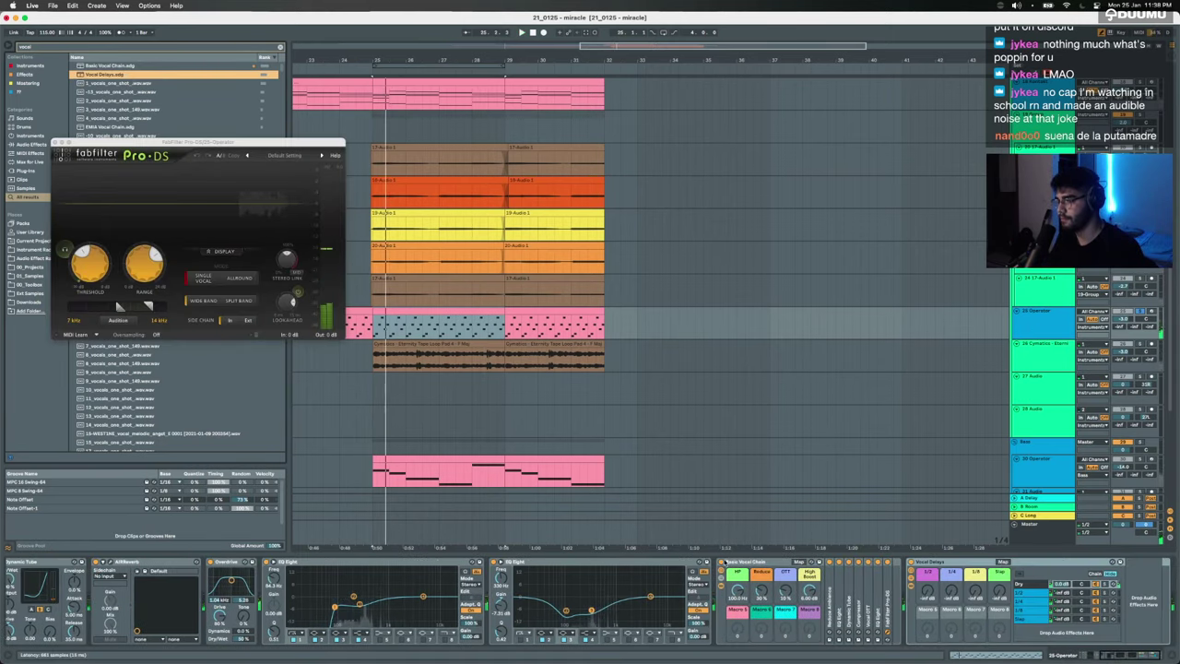
{"action": "left_click", "coordinate": [739, 560]}
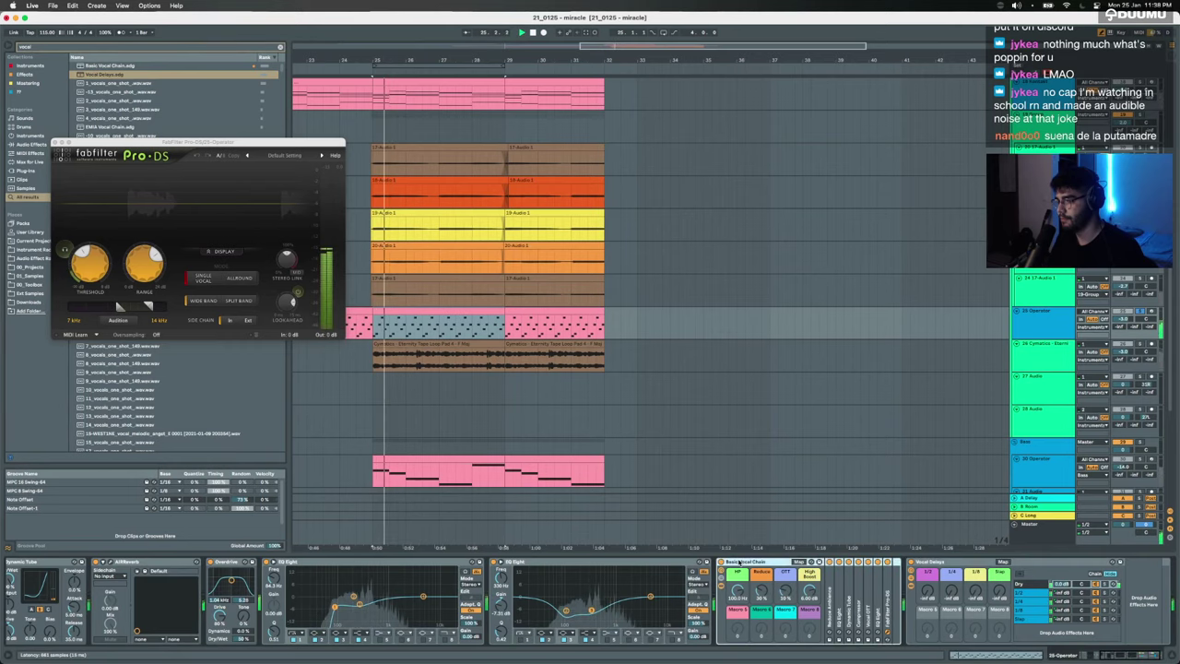
{"action": "key", "text": "Delete"}
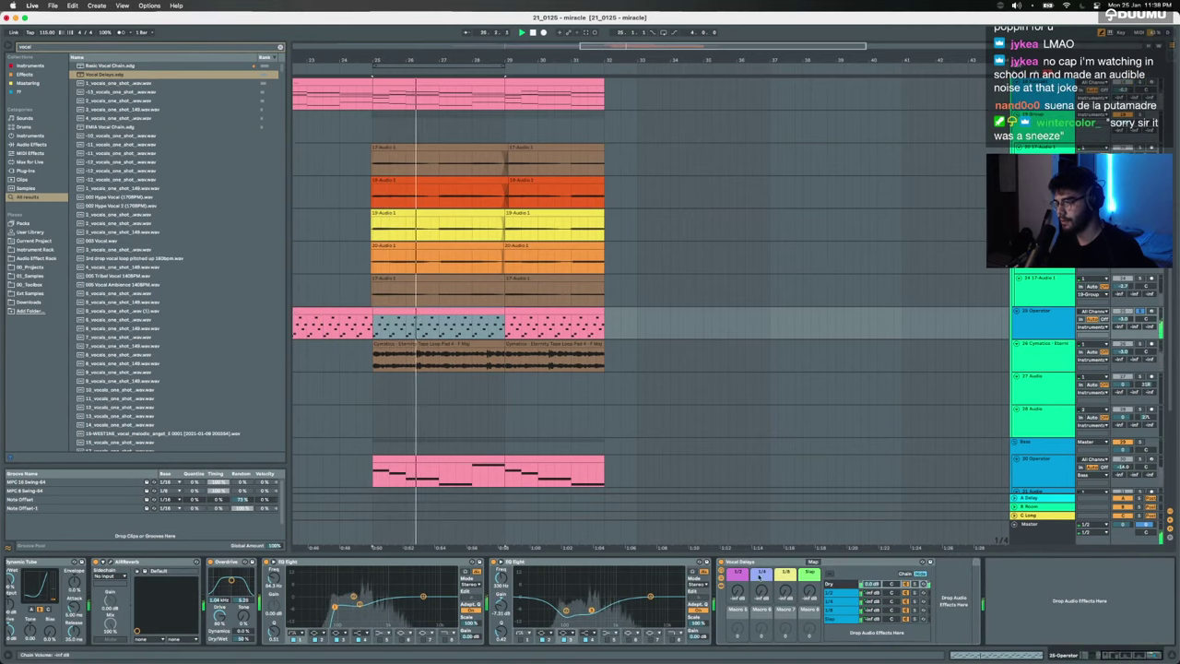
Step: Raise the 1/2, 1/4 and 1/8 delay levels in the Vocal Delays rack, with 1/2 at about -8.8 dB
{"action": "left_click_drag", "start_coordinate": [761, 597], "coordinate": [759, 636]}
{"action": "left_click_drag", "start_coordinate": [790, 590], "coordinate": [740, 575]}
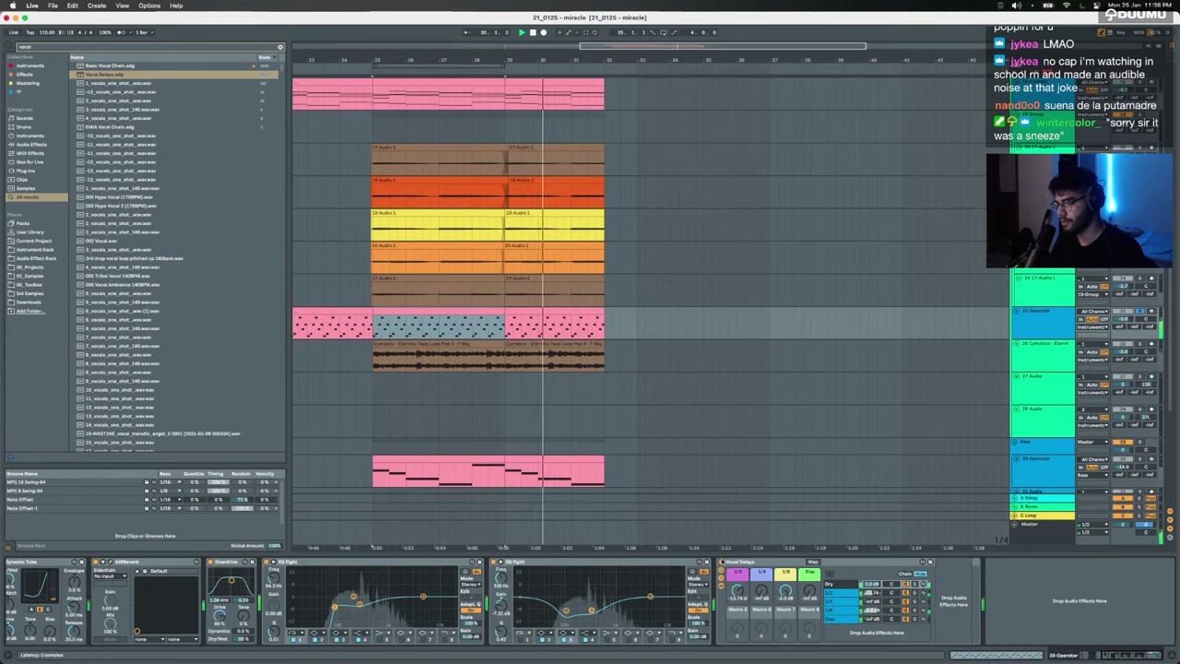
{"action": "left_click_drag", "start_coordinate": [761, 594], "coordinate": [762, 599]}
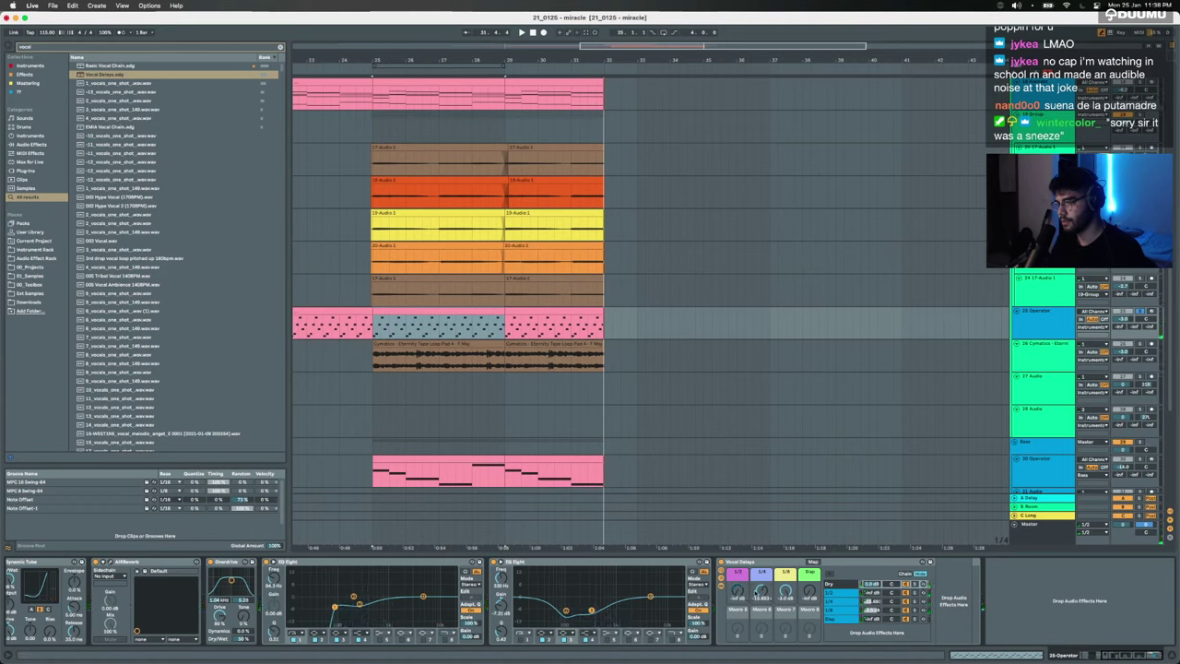
{"action": "left_click_drag", "start_coordinate": [738, 591], "coordinate": [738, 582]}
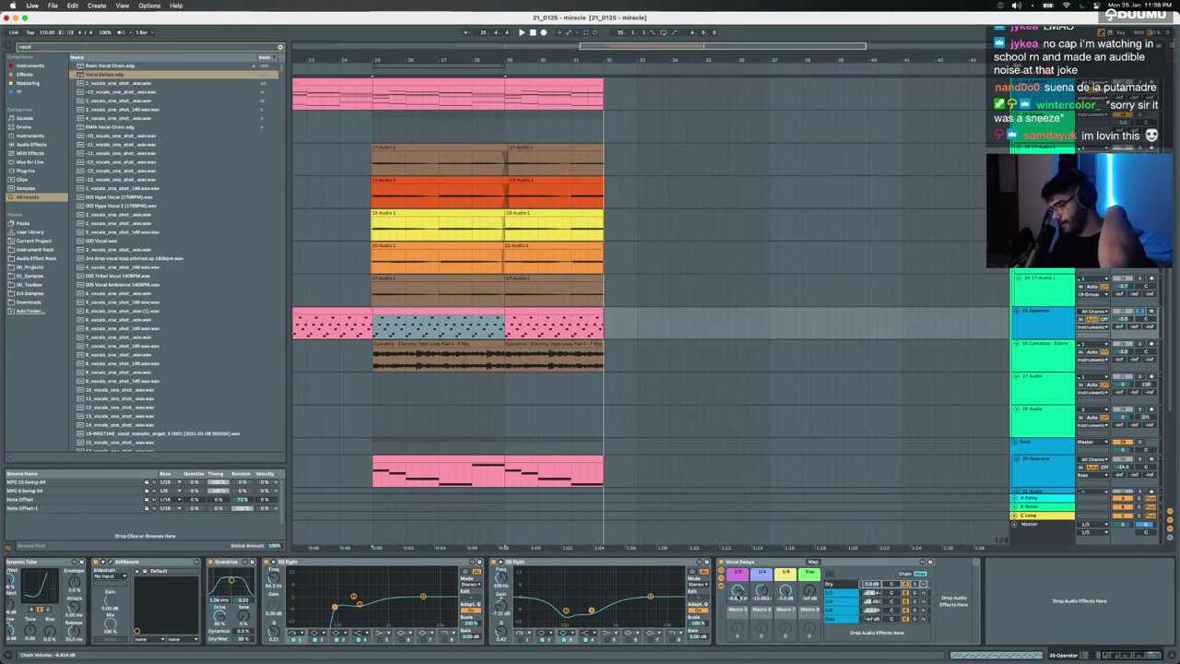
Step: Automate the 1/2, 1/4 and 1/8 delay levels to rise from silence at bar 25 to the clips' end, and play it back
{"action": "key", "text": "a"}
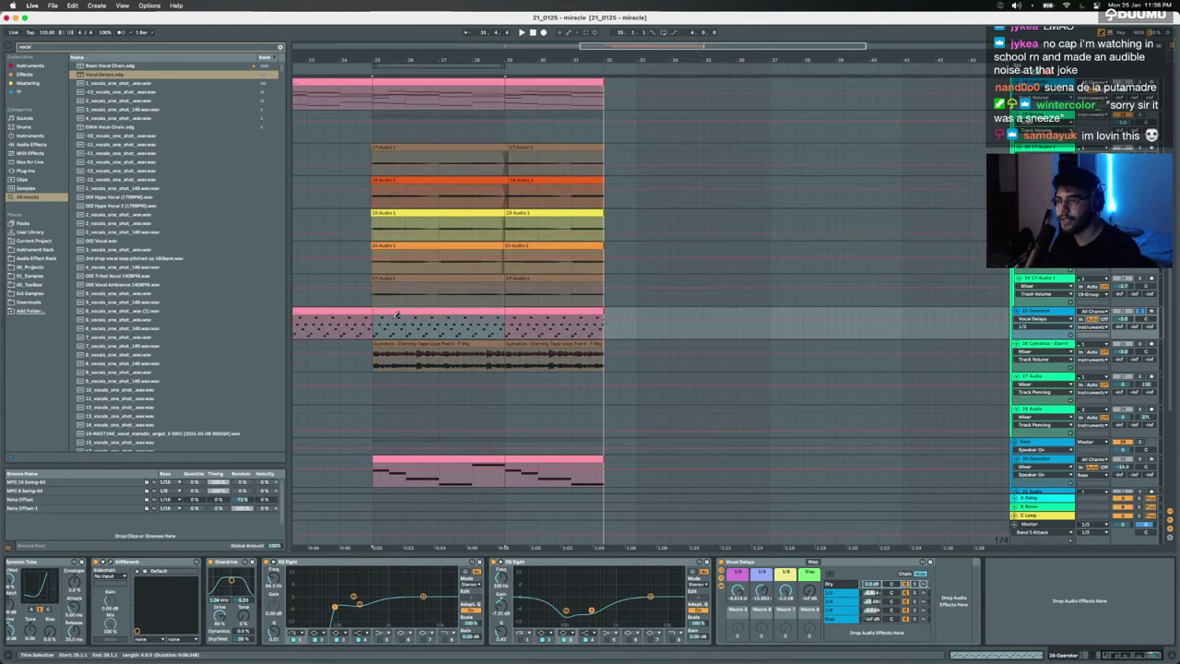
{"action": "left_click", "coordinate": [381, 329]}
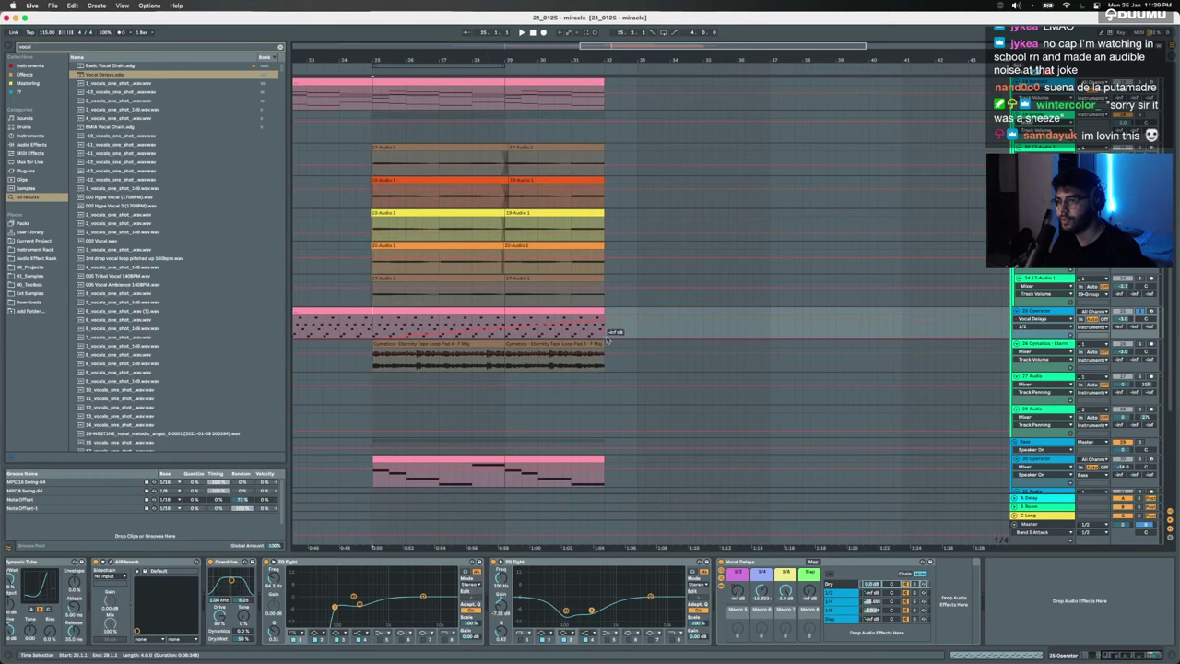
{"action": "left_click", "coordinate": [762, 590]}
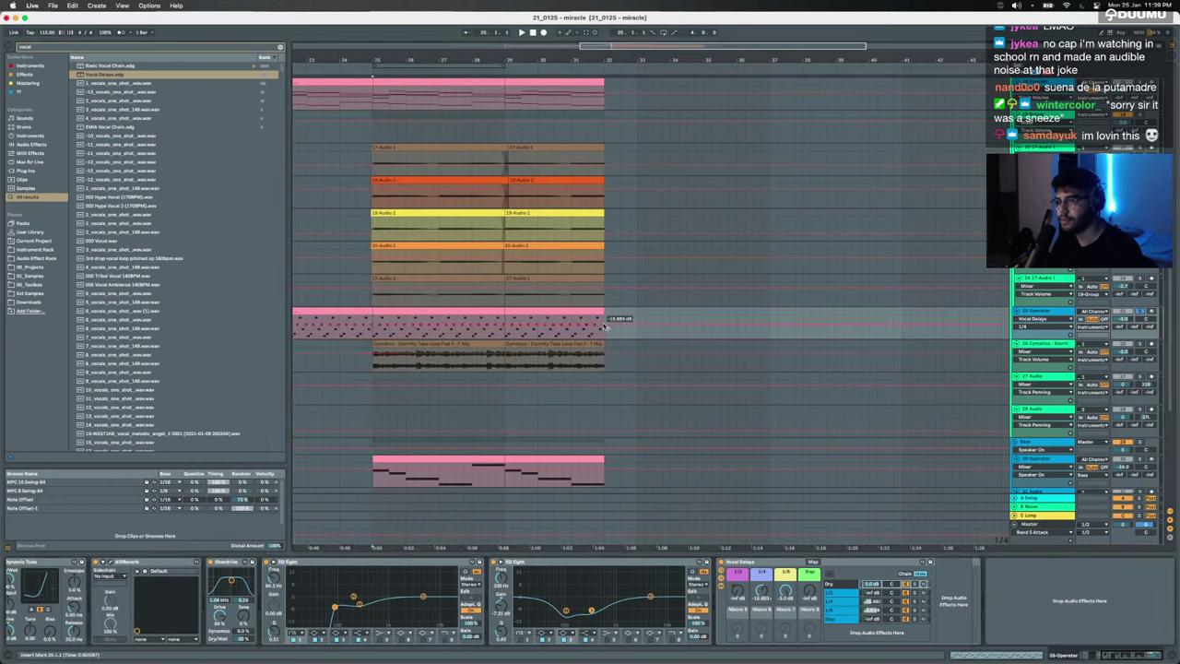
{"action": "left_click_drag", "start_coordinate": [604, 326], "coordinate": [605, 340]}
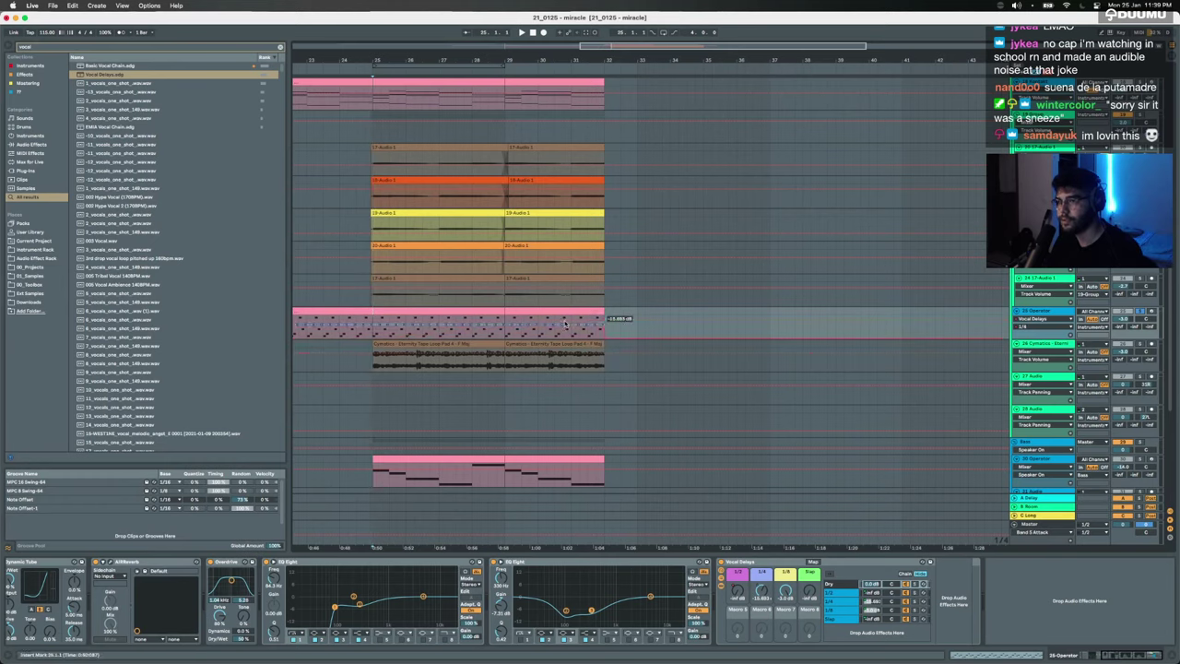
{"action": "left_click", "coordinate": [414, 329]}
{"action": "left_click", "coordinate": [372, 329]}
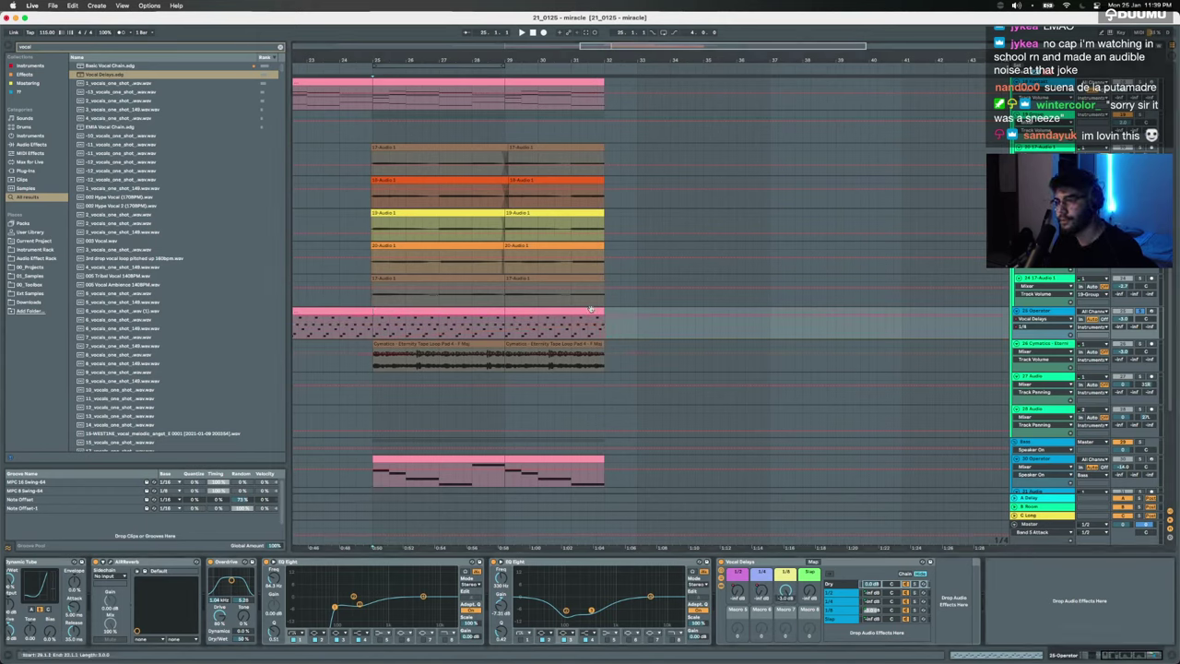
{"action": "left_click_drag", "start_coordinate": [605, 318], "coordinate": [365, 340]}
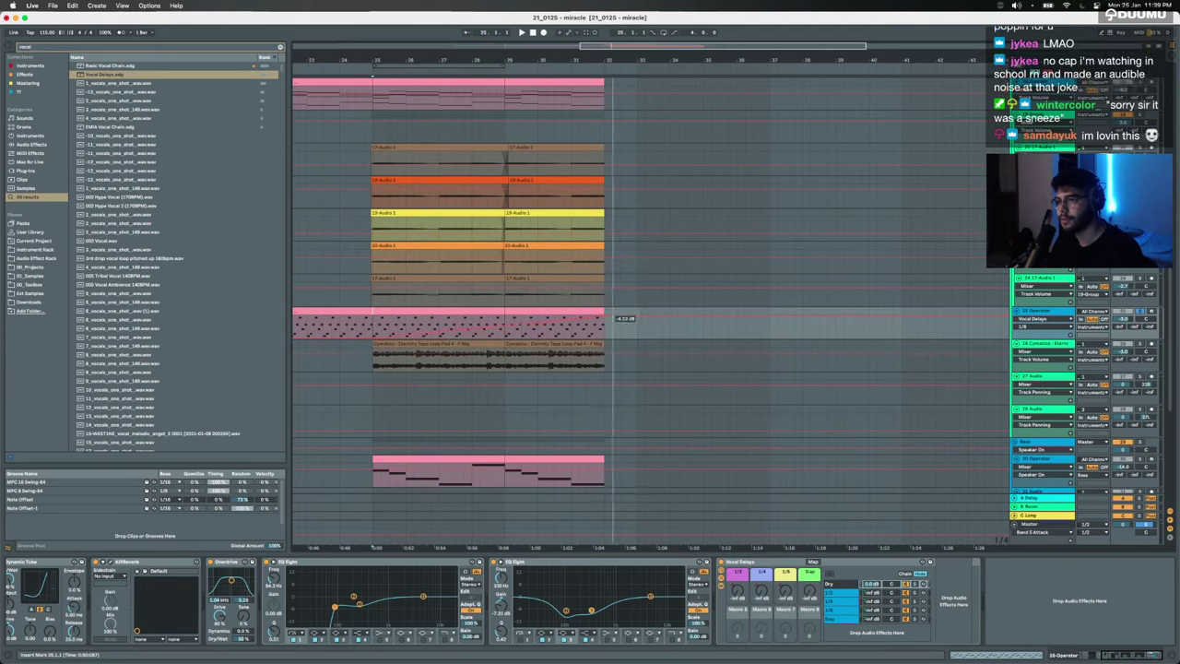
{"action": "key", "text": "space"}
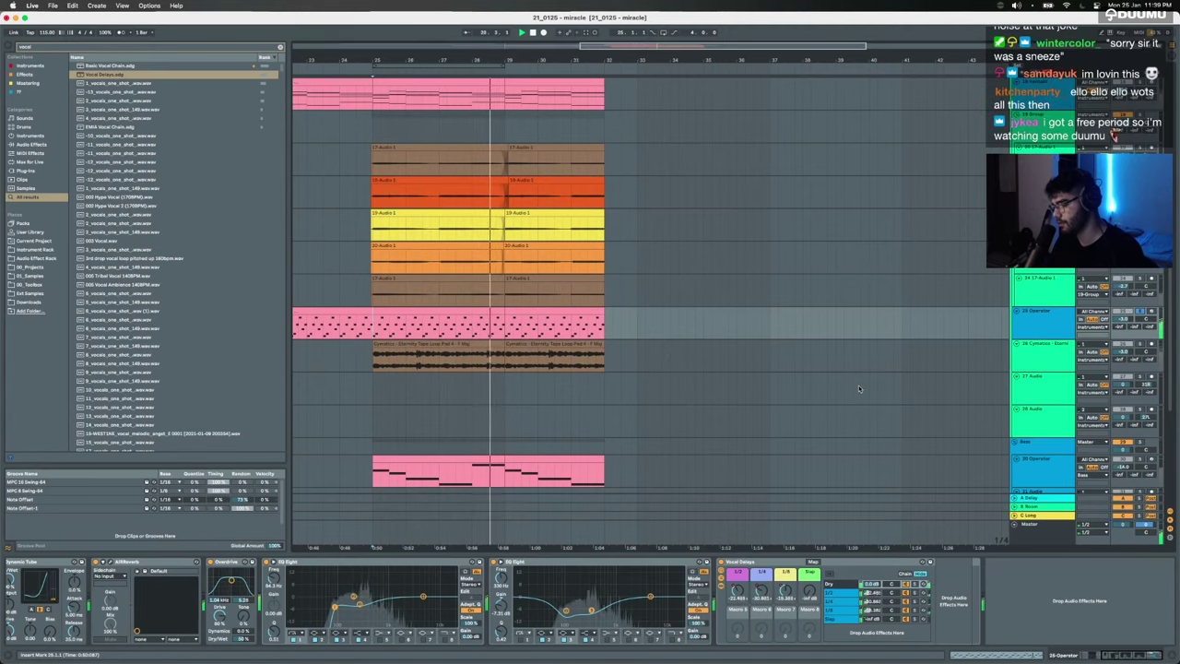
Step: Search the browser for "ott" and load the OTT preset at the end of the 25 Operator track's chain
{"action": "left_click", "coordinate": [1032, 318]}
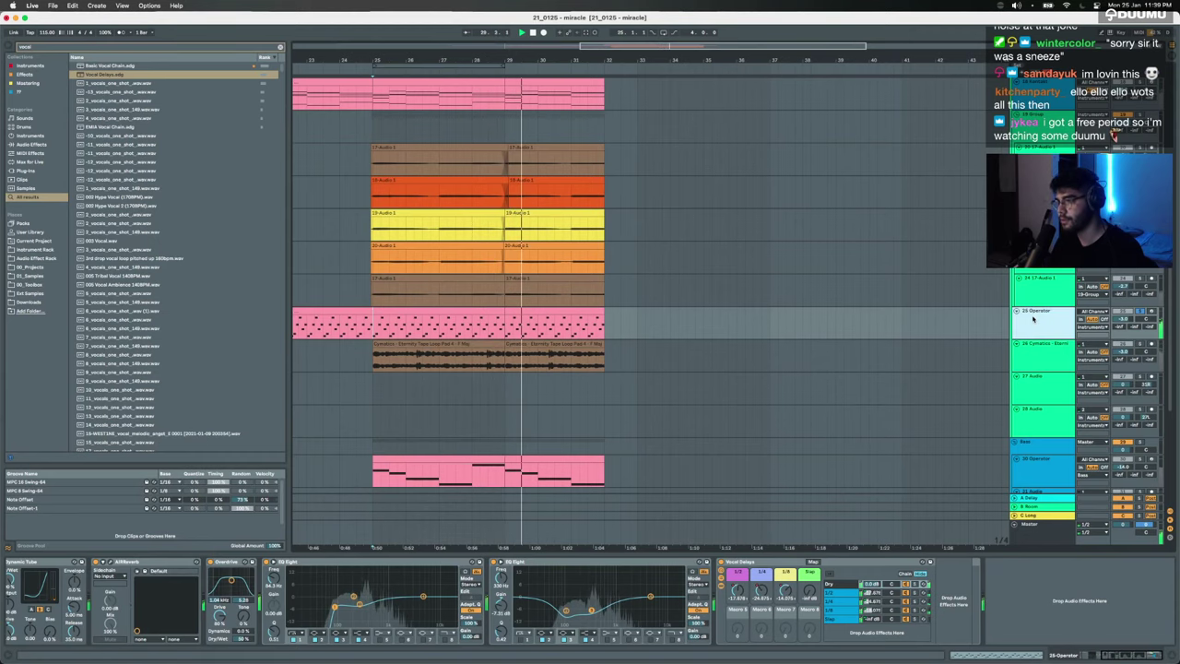
{"action": "key", "text": "space"}
{"action": "key", "text": "super+f"}
{"action": "type", "text": "ott"}
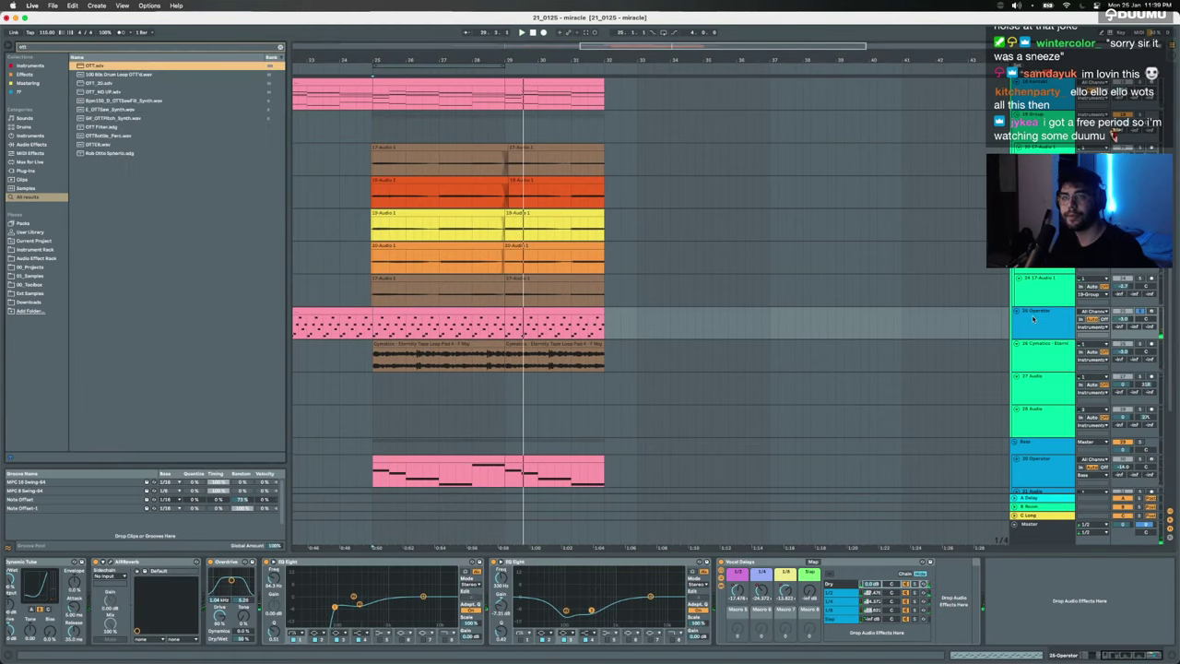
{"action": "key", "text": "Return"}
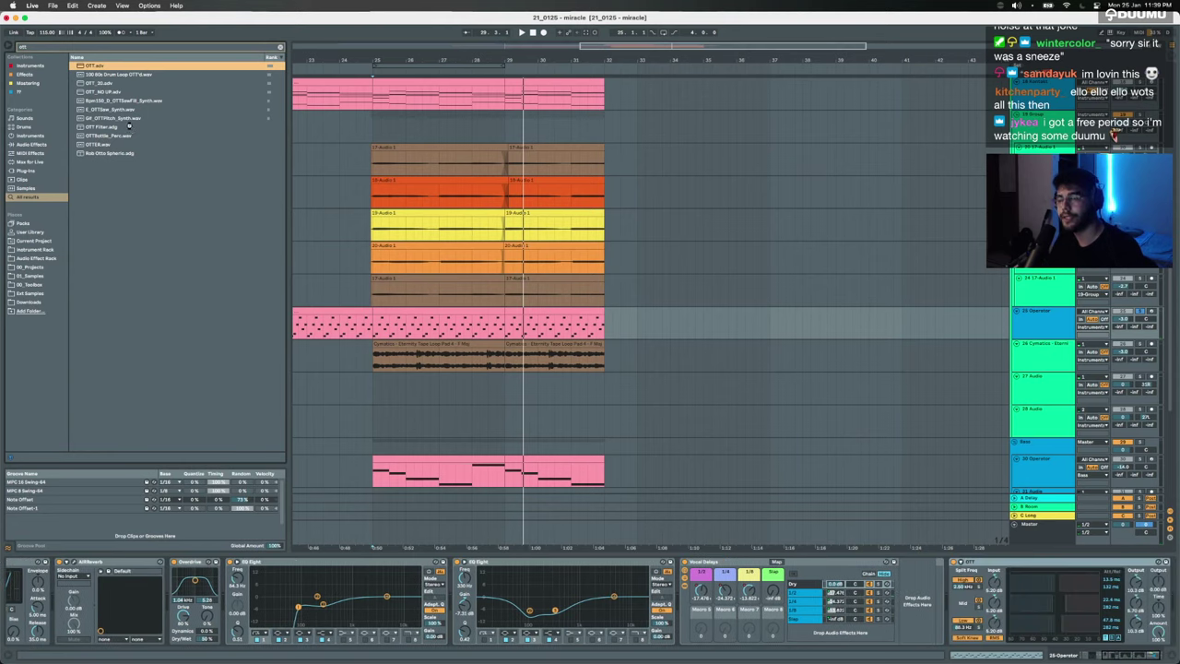
{"action": "key", "text": "Return"}
Step: Audition the track, lower the output of the last OTT and delete the duplicate OTT before it
{"action": "key", "text": "space"}
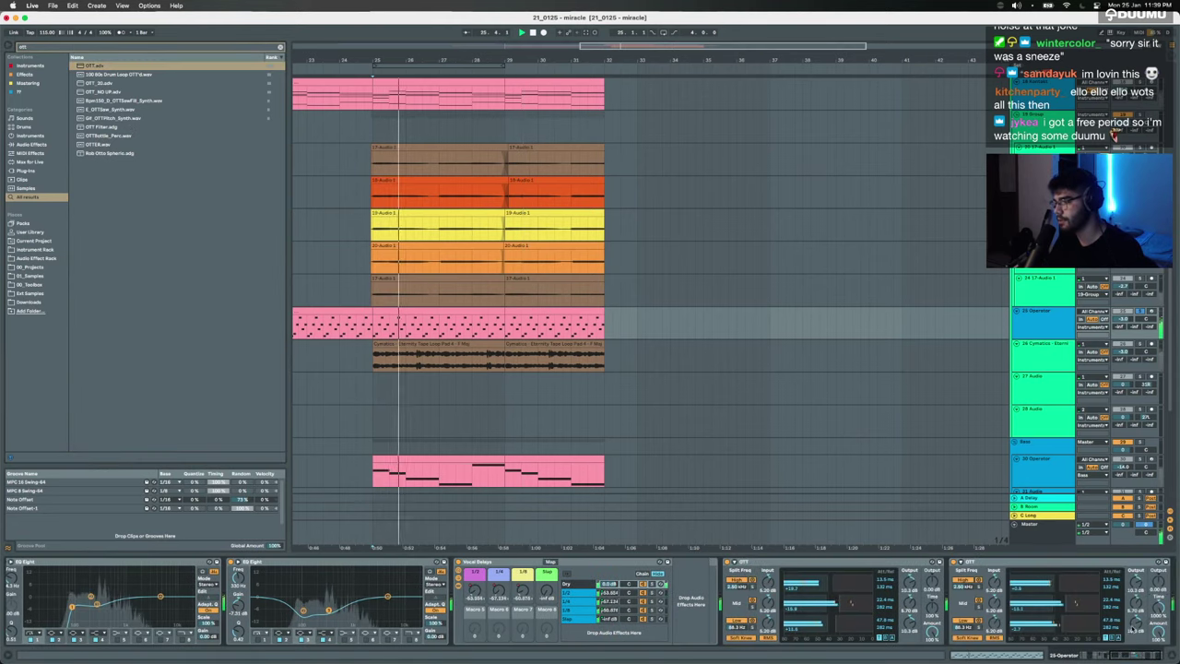
{"action": "left_click_drag", "start_coordinate": [1000, 561], "coordinate": [474, 606]}
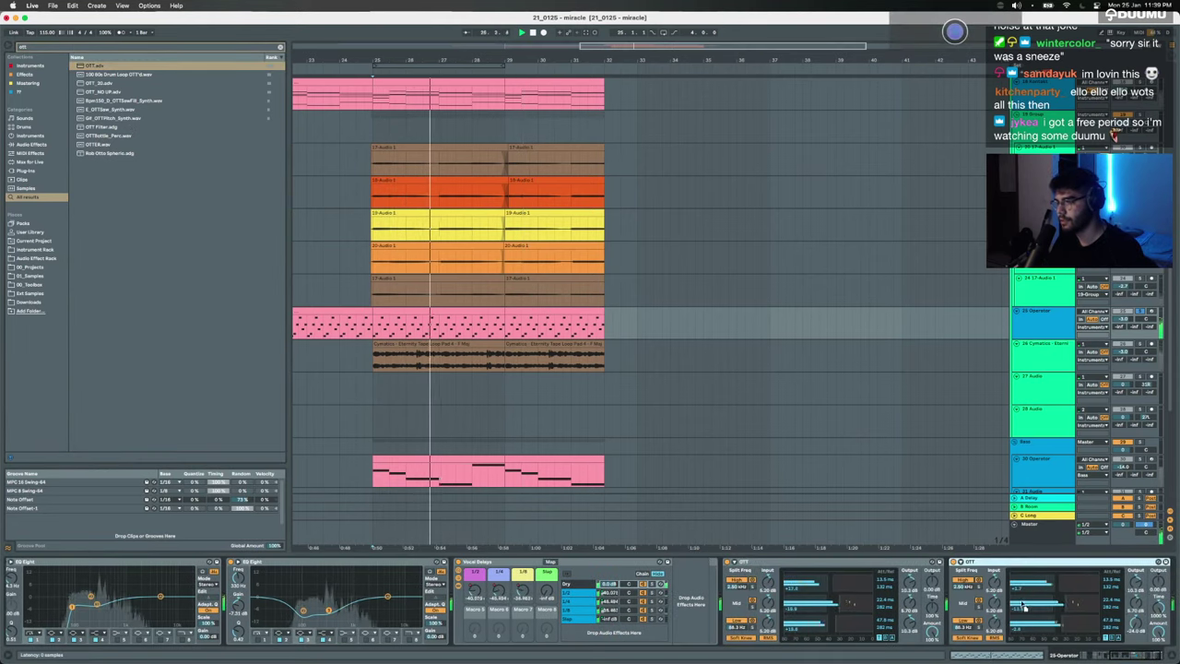
{"action": "key", "text": "space"}
{"action": "left_click", "coordinate": [819, 561]}
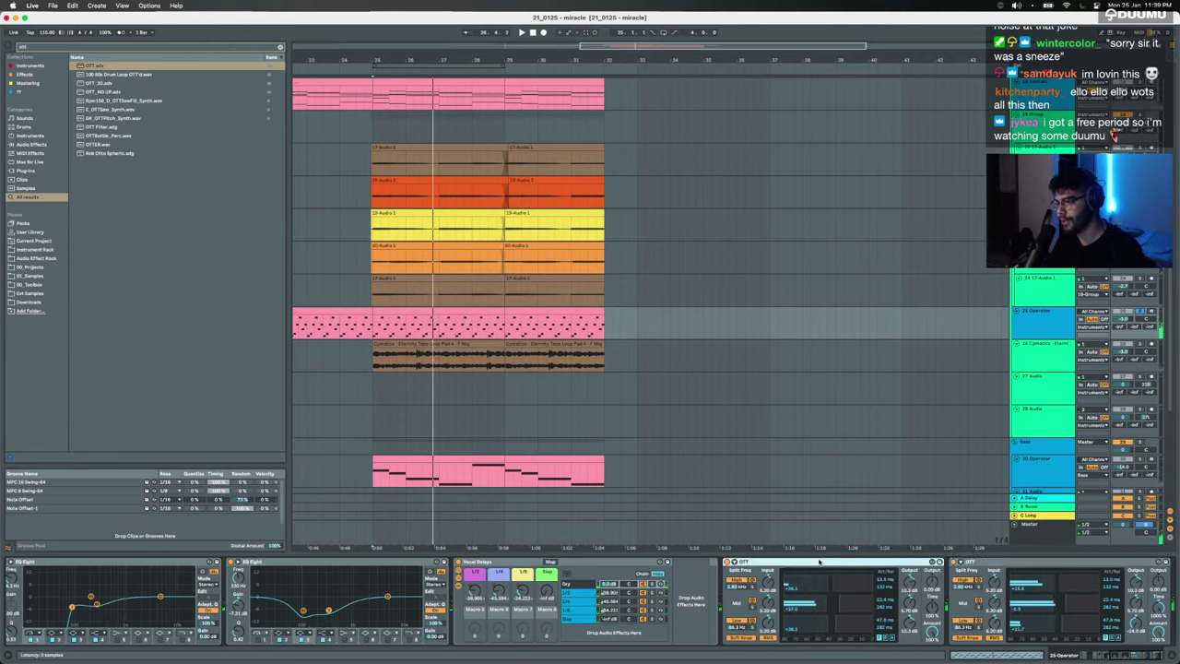
{"action": "key", "text": "Delete"}
{"action": "key", "text": "space"}
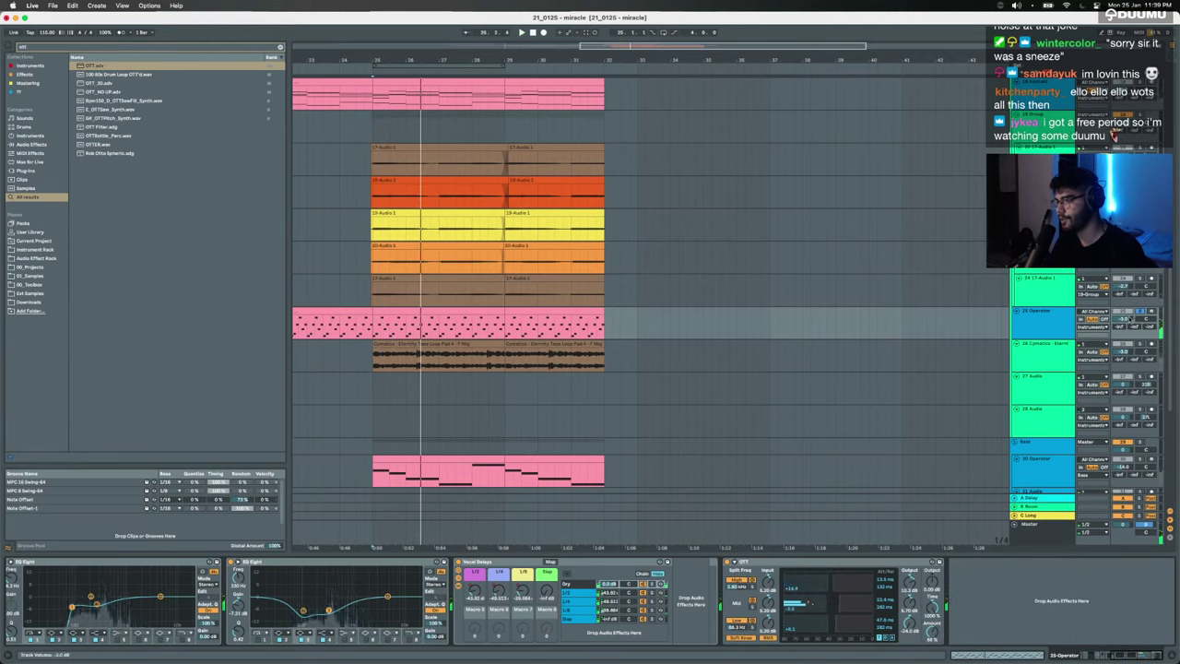
Step: Unsolo the 25 Operator track and play the full arrangement from just before the 17 Kontakt clips
{"action": "left_click", "coordinate": [1139, 312]}
{"action": "scroll", "coordinate": [646, 281], "scroll_direction": "down", "scroll_amount": 3}
{"action": "scroll", "coordinate": [646, 281], "scroll_direction": "left", "scroll_amount": 4}
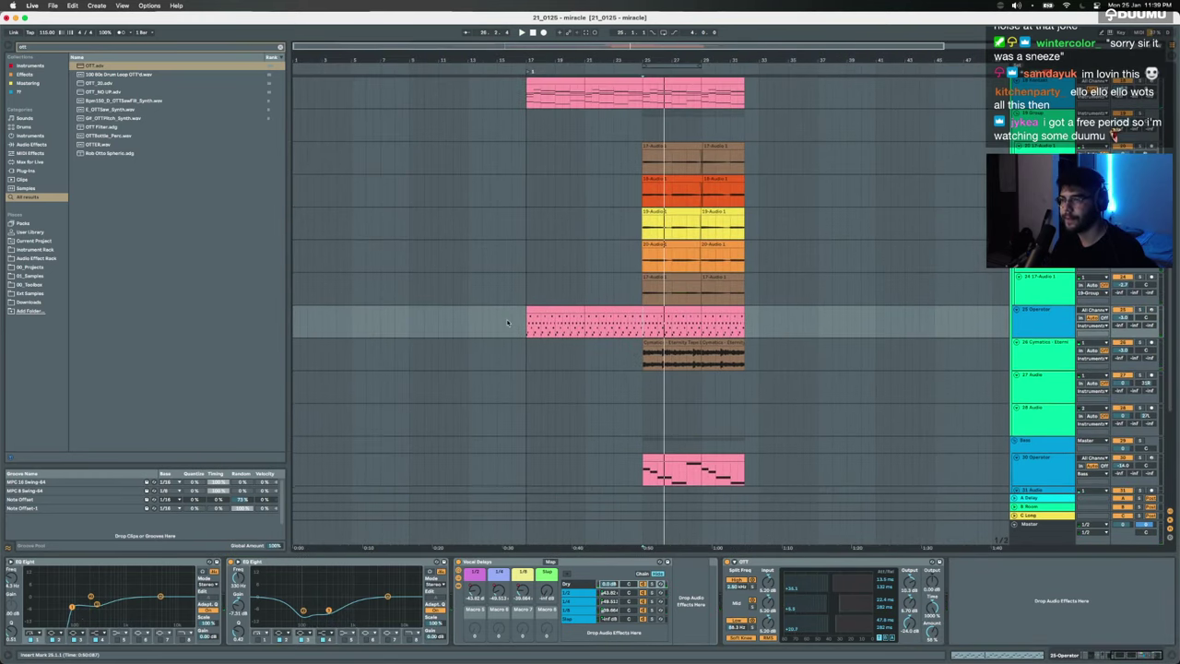
{"action": "left_click", "coordinate": [505, 320]}
{"action": "key", "text": "space"}
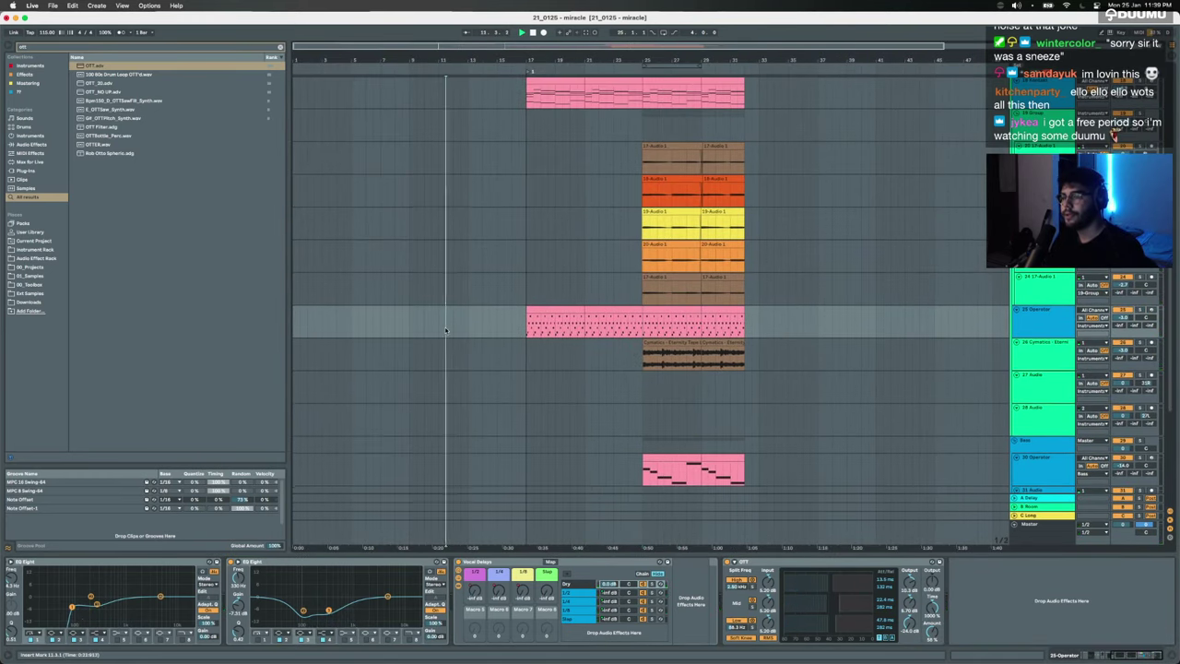
{"action": "scroll", "coordinate": [452, 329], "scroll_direction": "up", "scroll_amount": 3}
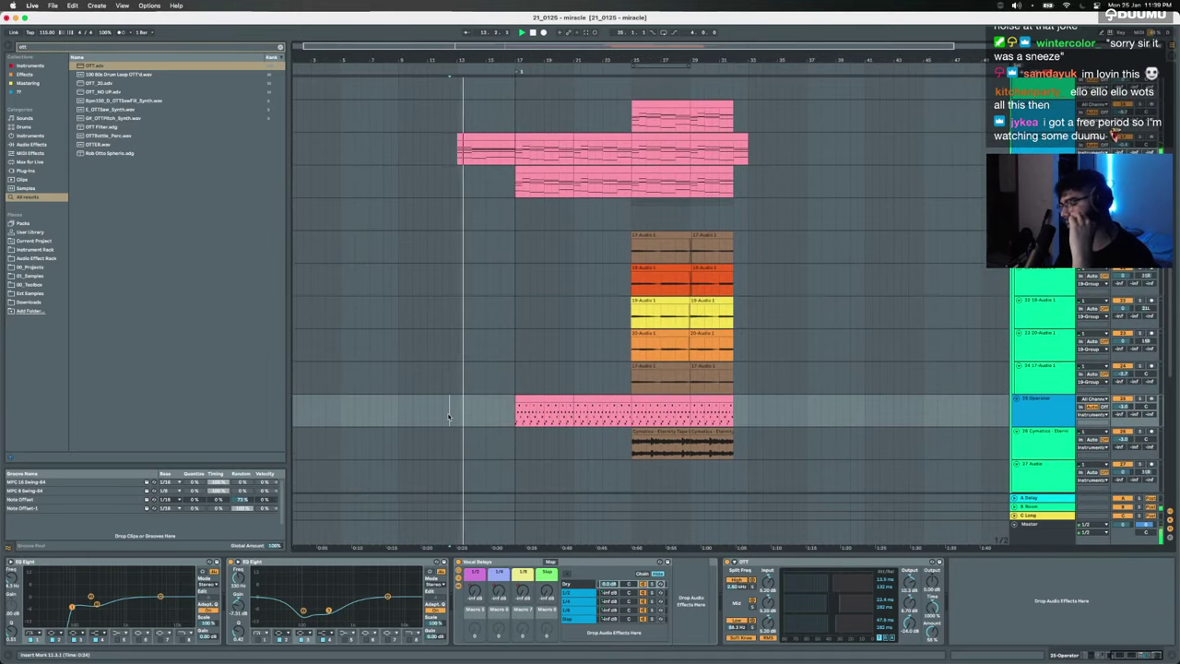
{"action": "scroll", "coordinate": [449, 413], "scroll_direction": "up", "scroll_amount": 8}
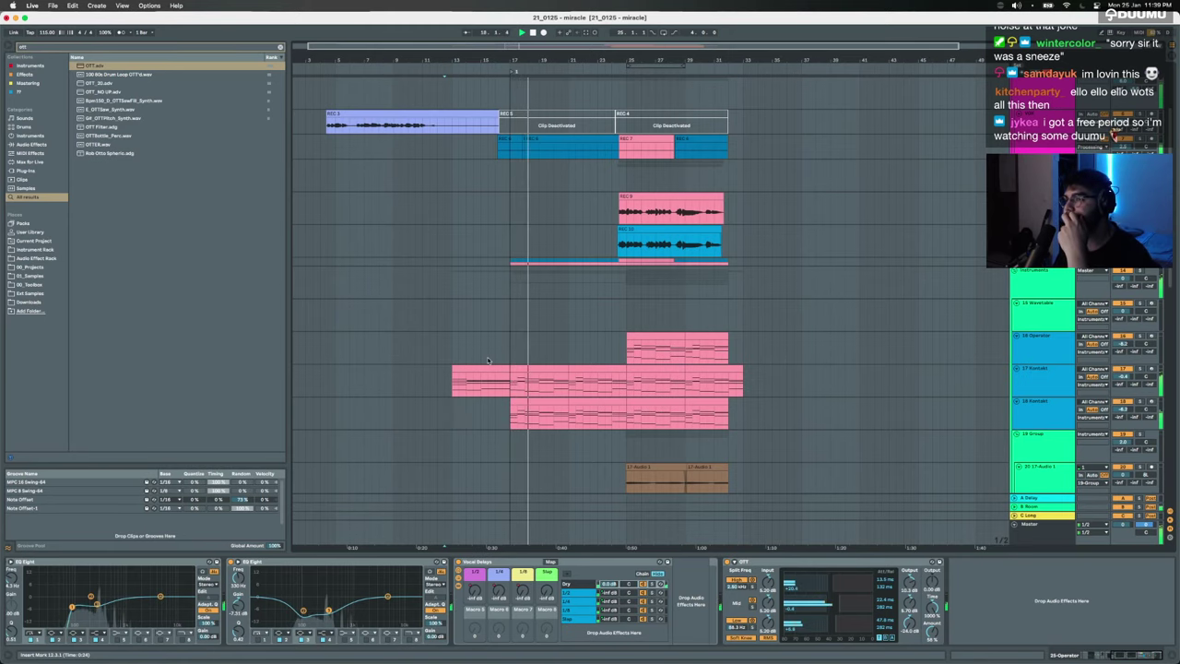
{"action": "scroll", "coordinate": [631, 156], "scroll_direction": "up", "scroll_amount": 5}
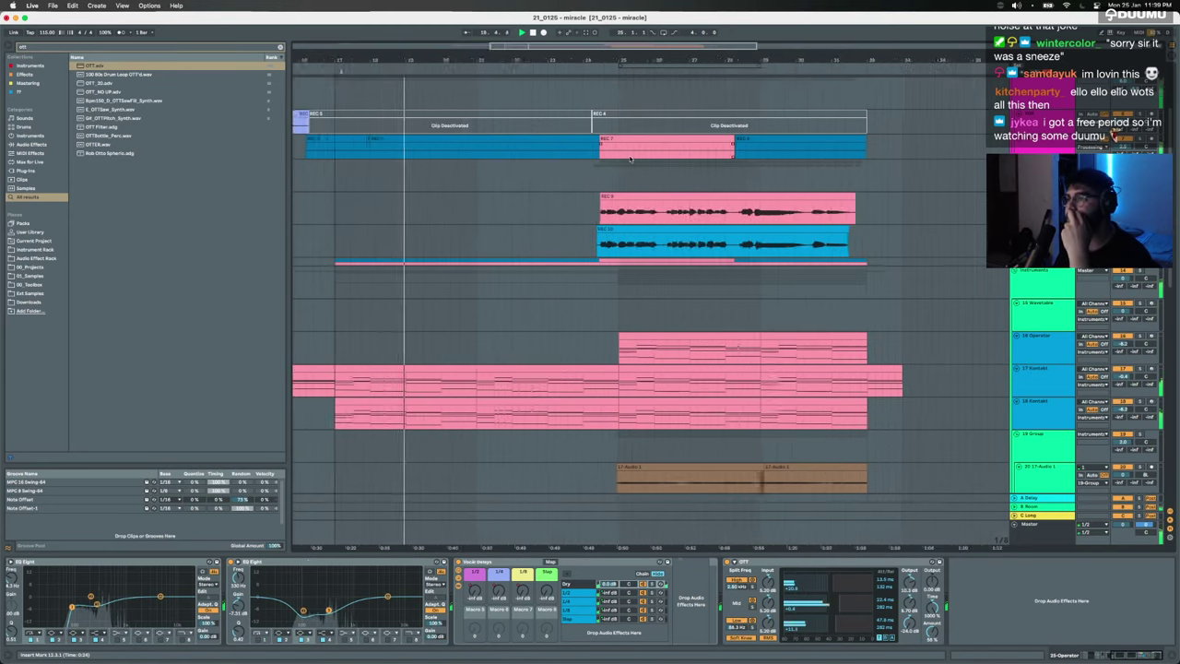
Step: Move the blue vocal takes between bars 16 and 24 up over the deactivated clip, and slightly extend the preceding purple clip's end
{"action": "left_click", "coordinate": [544, 153]}
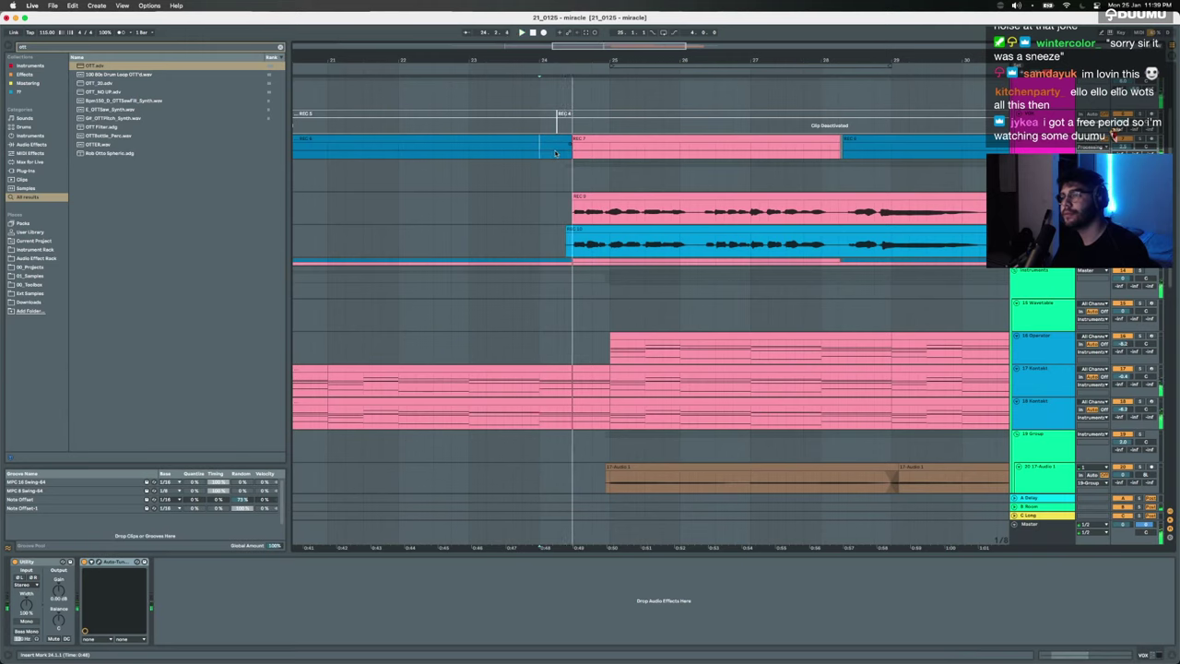
{"action": "left_click_drag", "start_coordinate": [542, 139], "coordinate": [542, 127]}
{"action": "scroll", "coordinate": [541, 127], "scroll_direction": "left", "scroll_amount": 5}
{"action": "scroll", "coordinate": [542, 128], "scroll_direction": "down", "scroll_amount": 3}
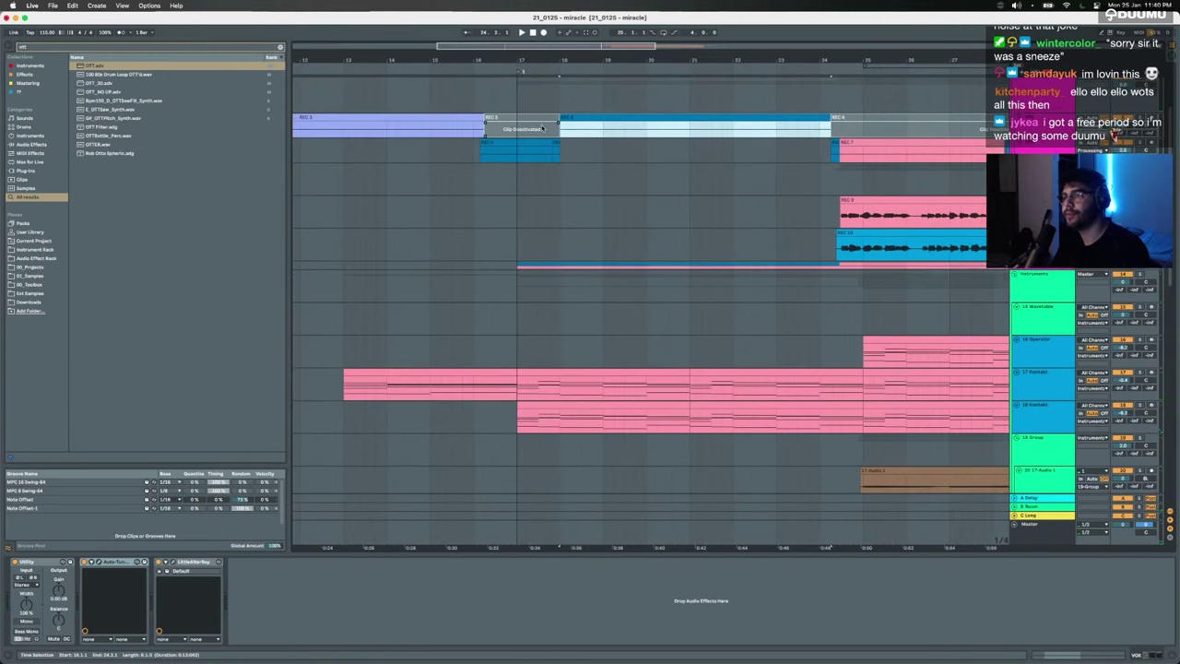
{"action": "left_click", "coordinate": [445, 126]}
{"action": "key", "text": "space"}
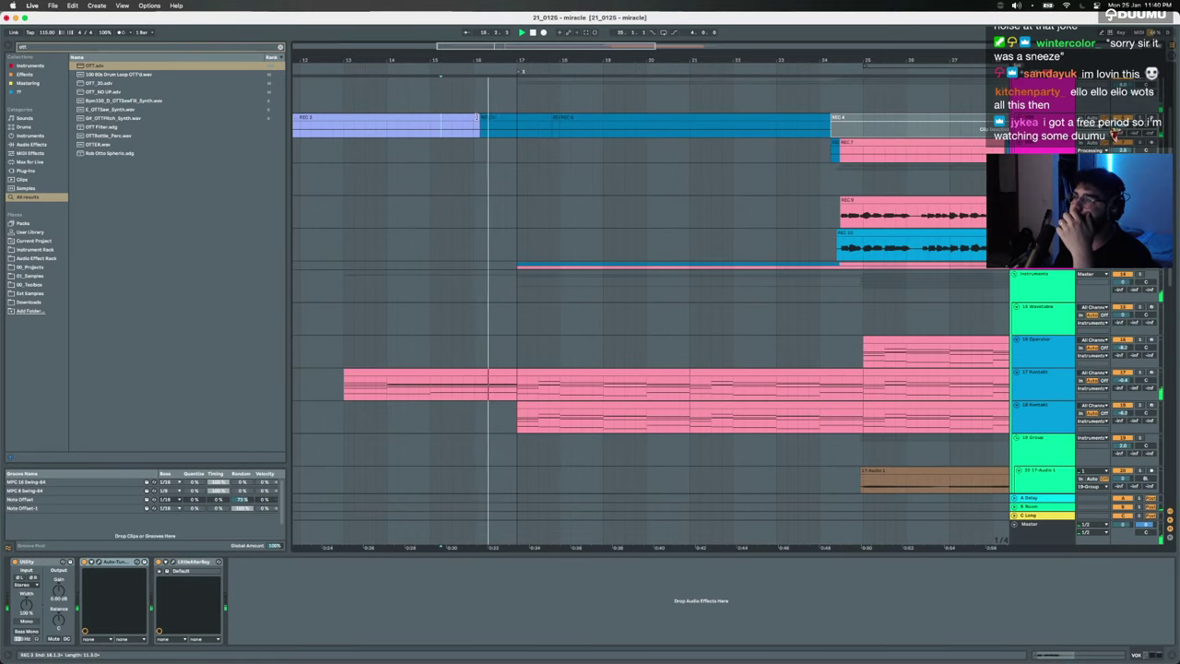
{"action": "left_click_drag", "start_coordinate": [479, 117], "coordinate": [482, 117]}
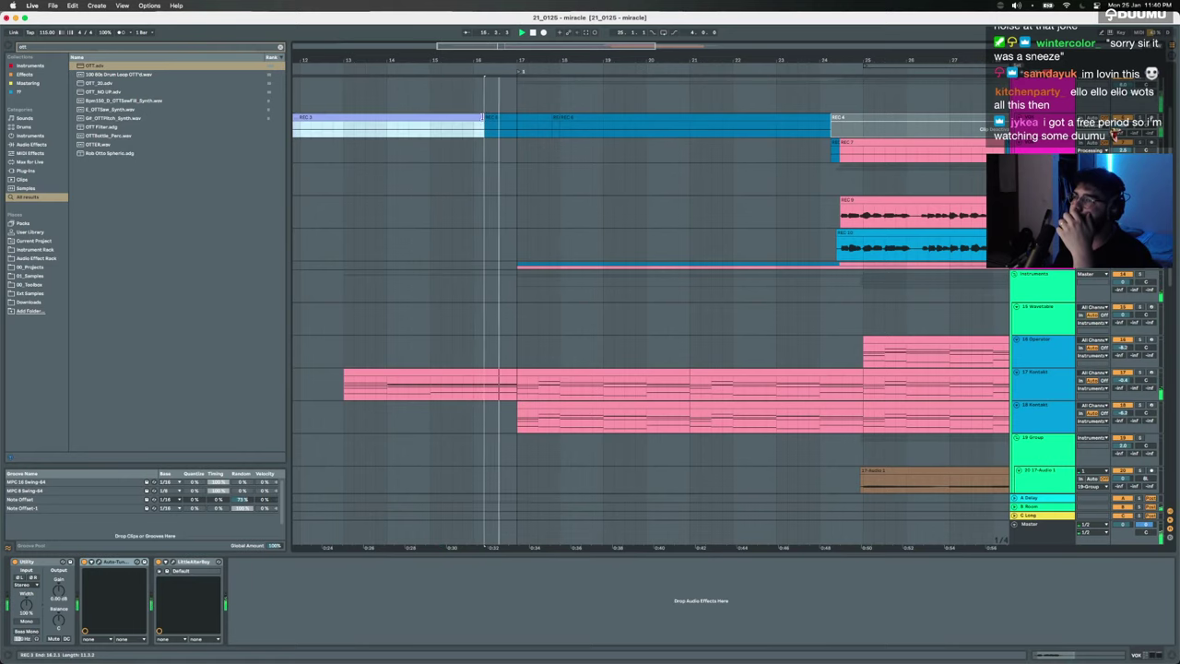
Step: Set the warp mode of the moved blue vocal clips to Complex Pro and close their clip details
{"action": "double_click", "coordinate": [587, 118]}
{"action": "left_click_drag", "start_coordinate": [53, 409], "coordinate": [53, 414]}
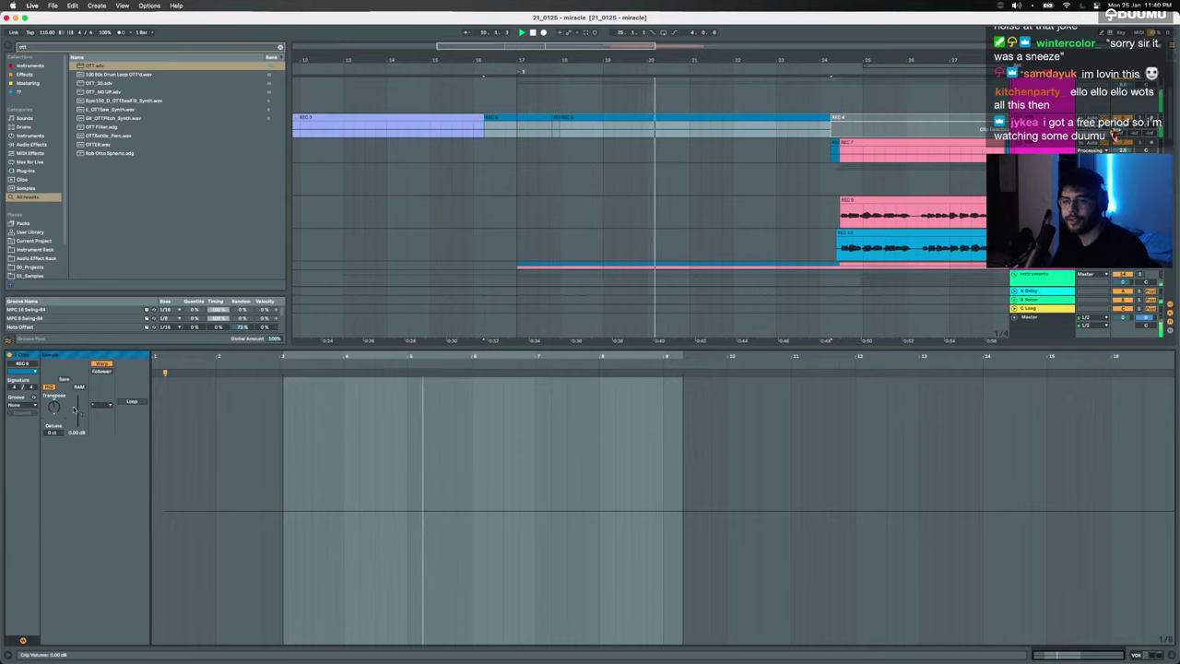
{"action": "left_click", "coordinate": [101, 404]}
{"action": "left_click", "coordinate": [97, 447]}
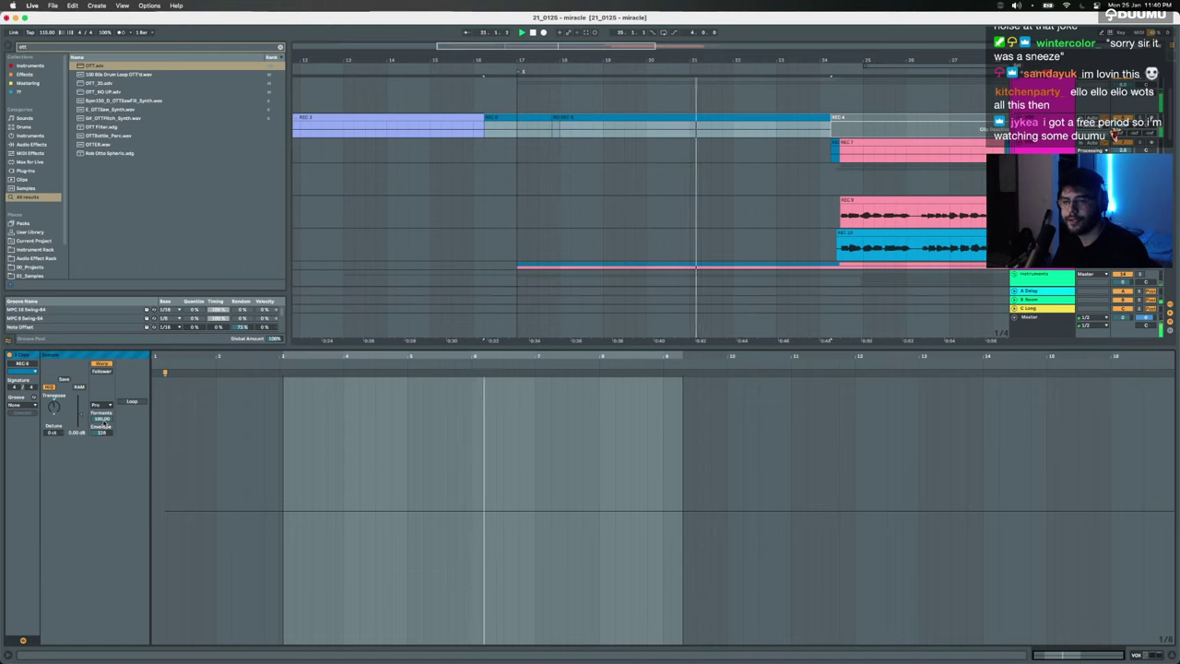
{"action": "key", "text": "super+alt+l"}
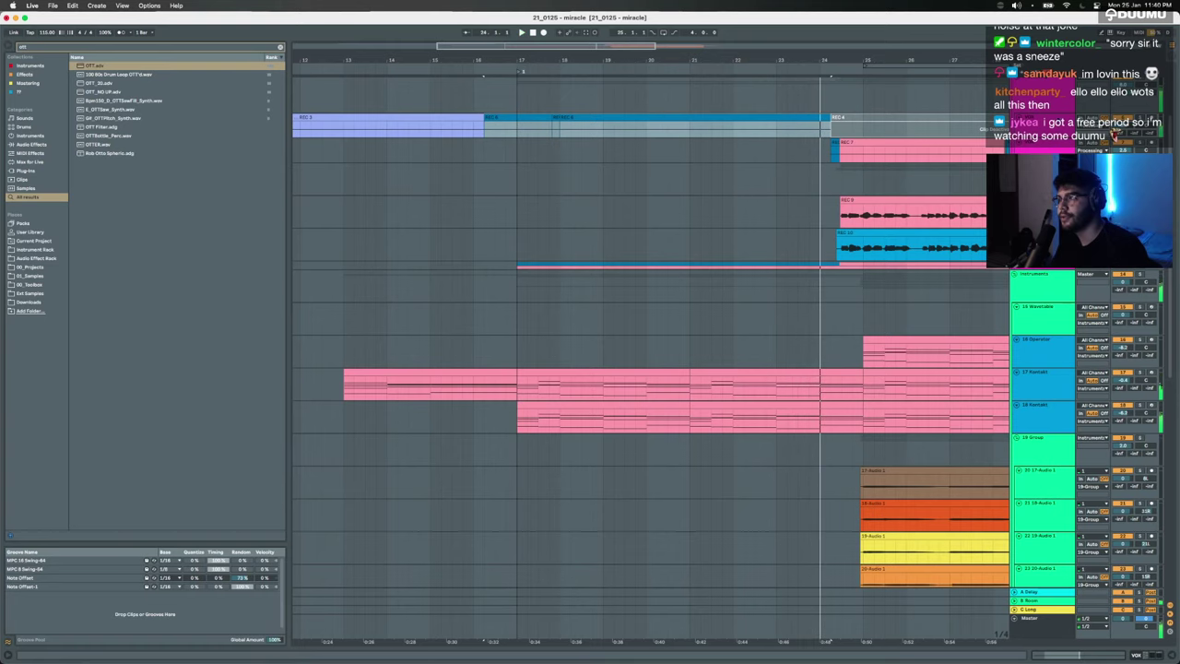
Step: Move the Utility device to the end of the VOX track's effect chain and show the automation lanes
{"action": "left_click", "coordinate": [1137, 656]}
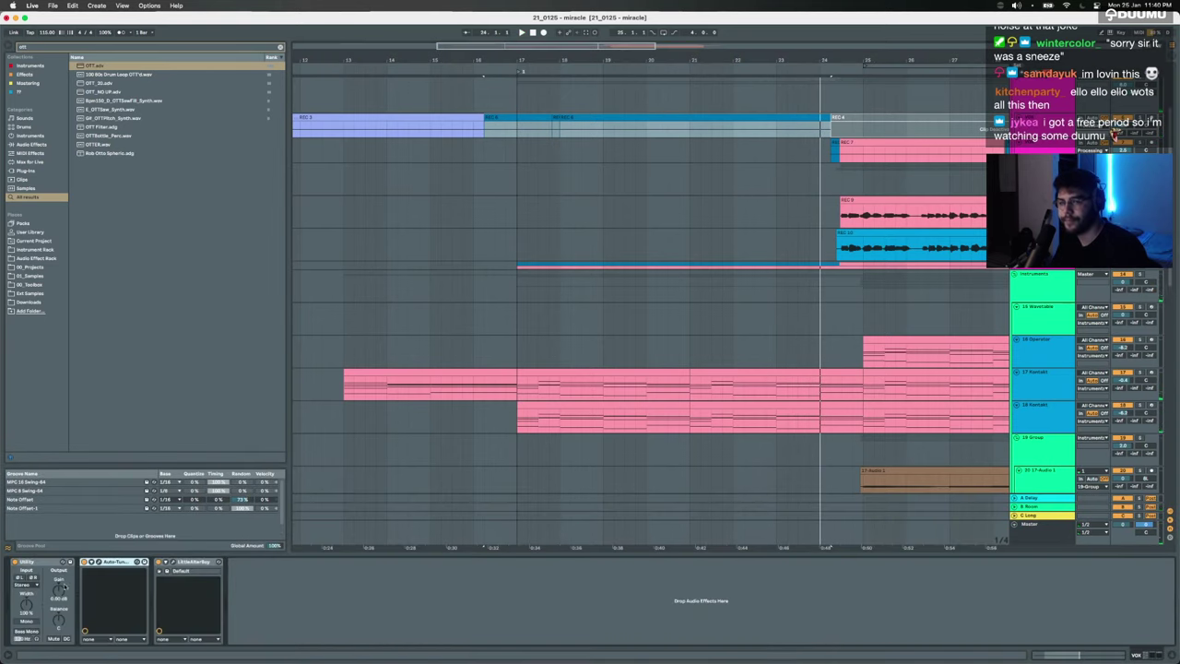
{"action": "left_click_drag", "start_coordinate": [45, 568], "coordinate": [231, 575]}
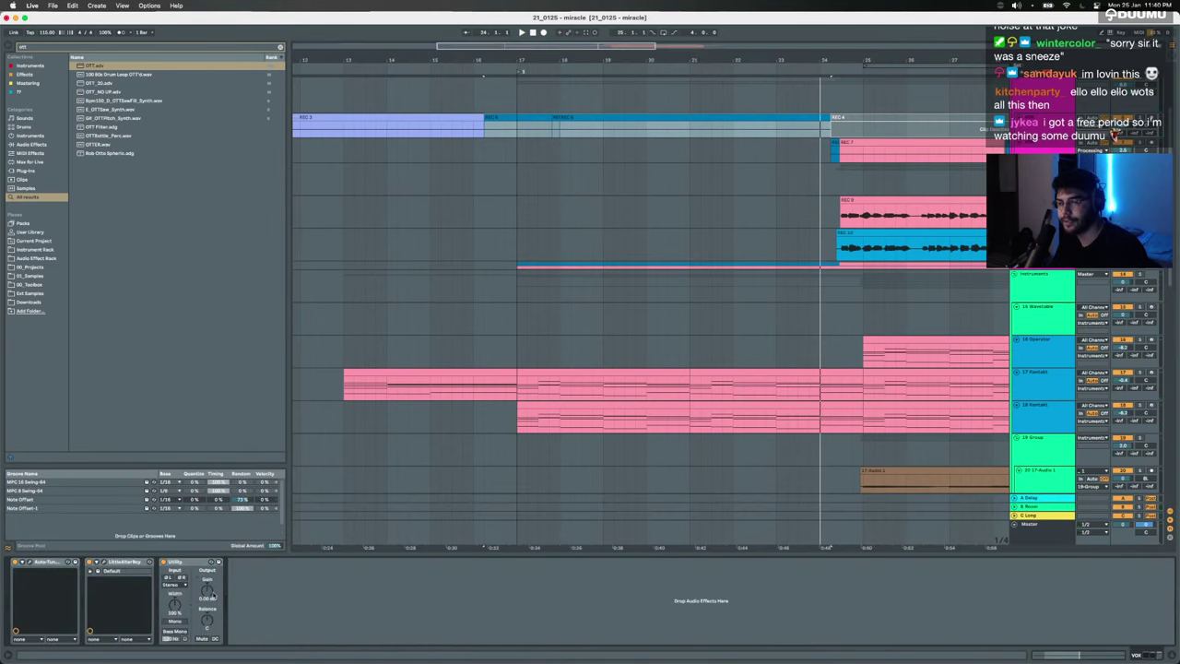
{"action": "key", "text": "a"}
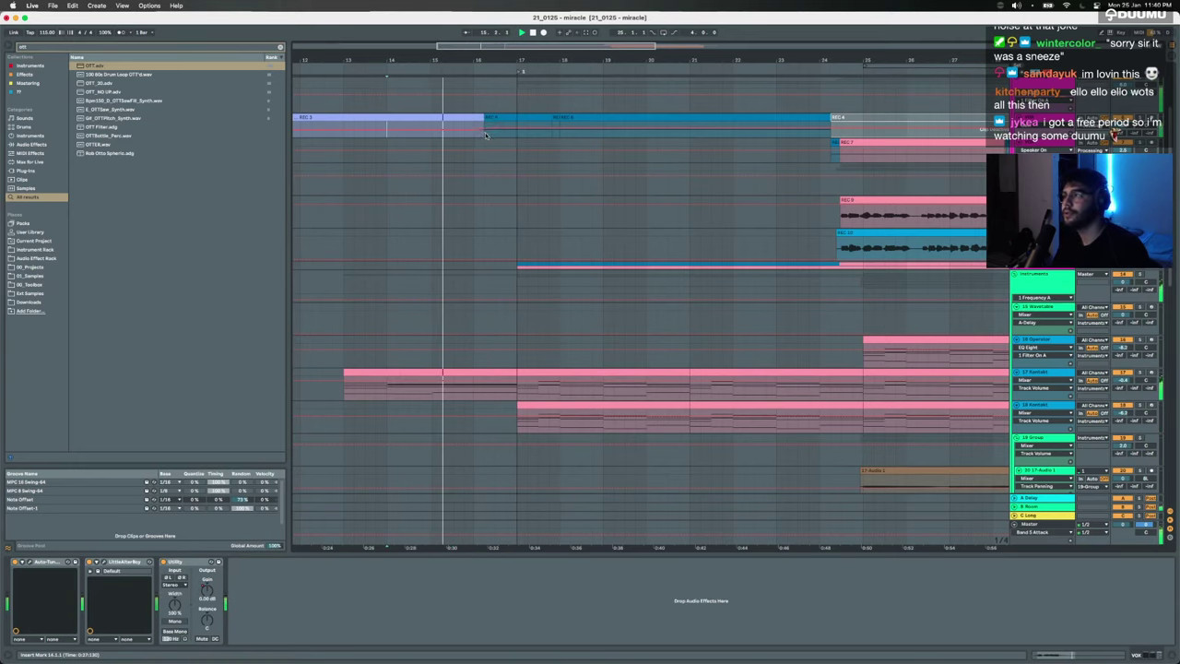
Step: Hide the automation lanes and leave a short gap between the purple vocal clip and the first blue clip near bar 16
{"action": "key", "text": "a"}
{"action": "scroll", "coordinate": [503, 154], "scroll_direction": "down", "scroll_amount": 5}
{"action": "scroll", "coordinate": [502, 153], "scroll_direction": "down", "scroll_amount": 2}
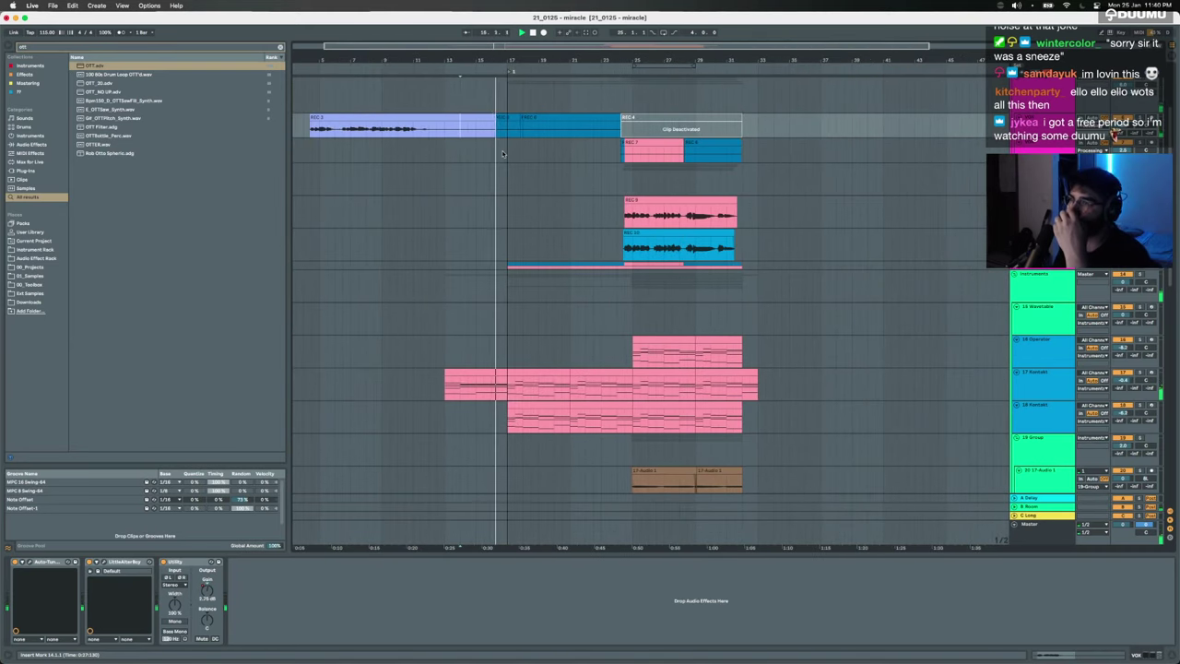
{"action": "scroll", "coordinate": [497, 123], "scroll_direction": "up", "scroll_amount": 3}
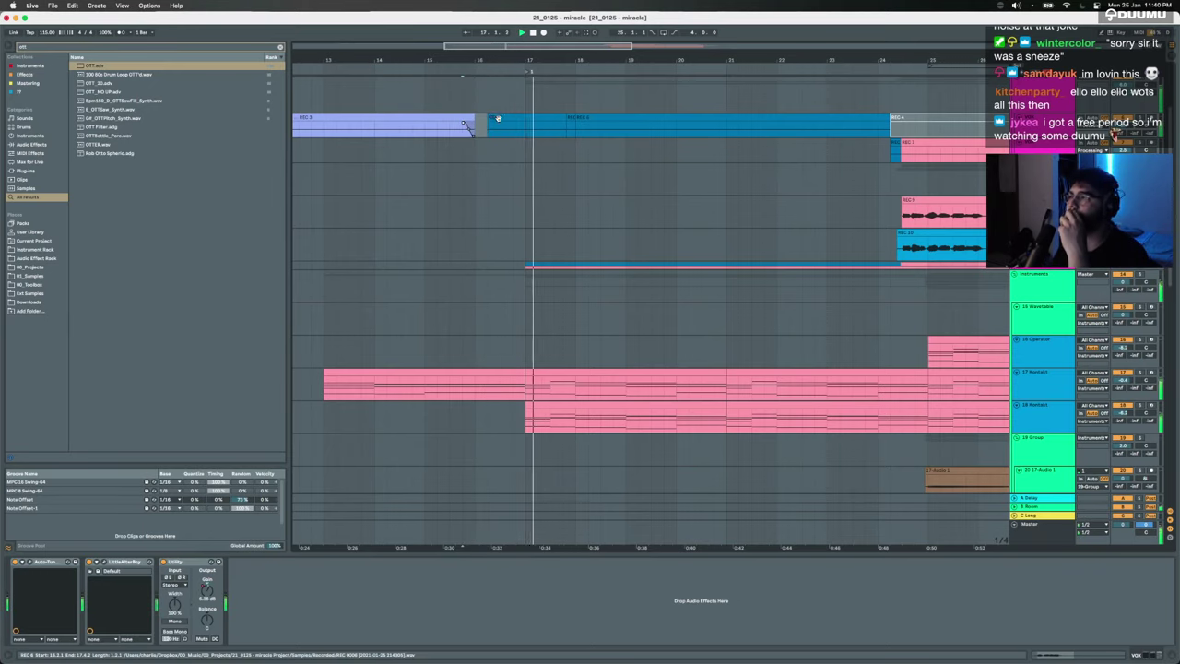
{"action": "left_click", "coordinate": [495, 121]}
Step: Review the arrangement during playback from bar 17 into the vocal section after bar 24, checking the Master and Instruments device chains
{"action": "scroll", "coordinate": [621, 158], "scroll_direction": "down", "scroll_amount": 2}
{"action": "left_click", "coordinate": [1042, 530]}
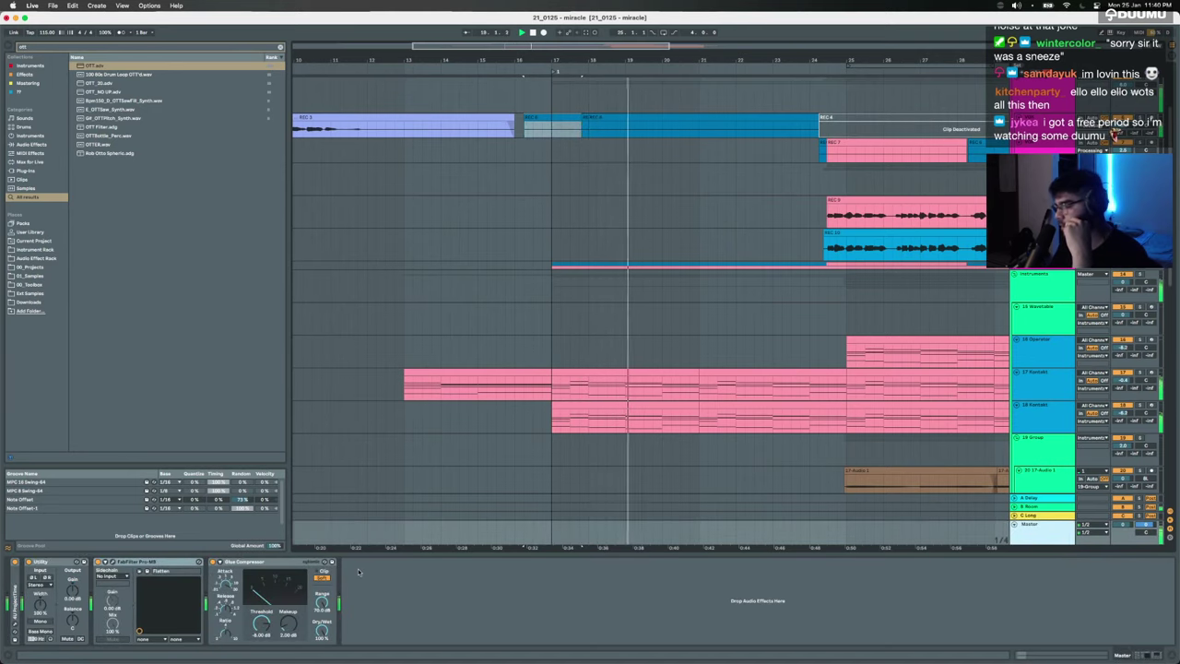
{"action": "scroll", "coordinate": [665, 322], "scroll_direction": "right", "scroll_amount": 5}
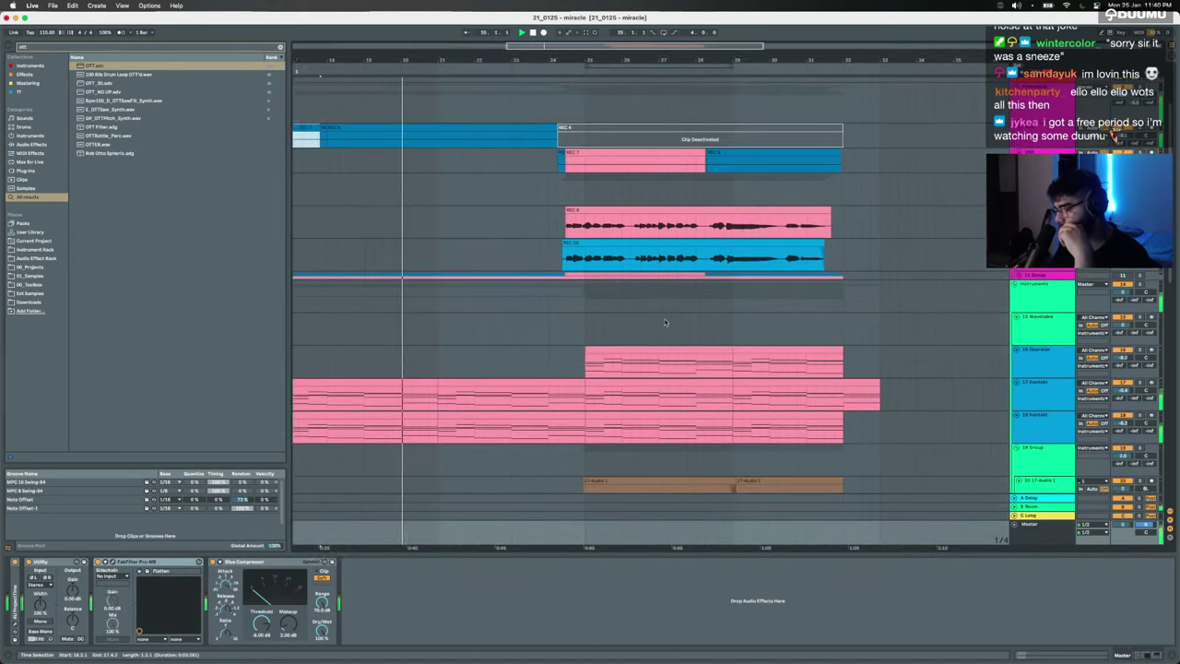
{"action": "scroll", "coordinate": [665, 322], "scroll_direction": "down", "scroll_amount": 2}
{"action": "scroll", "coordinate": [666, 322], "scroll_direction": "right", "scroll_amount": 3}
{"action": "scroll", "coordinate": [665, 322], "scroll_direction": "up", "scroll_amount": 2}
{"action": "scroll", "coordinate": [665, 322], "scroll_direction": "left", "scroll_amount": 5}
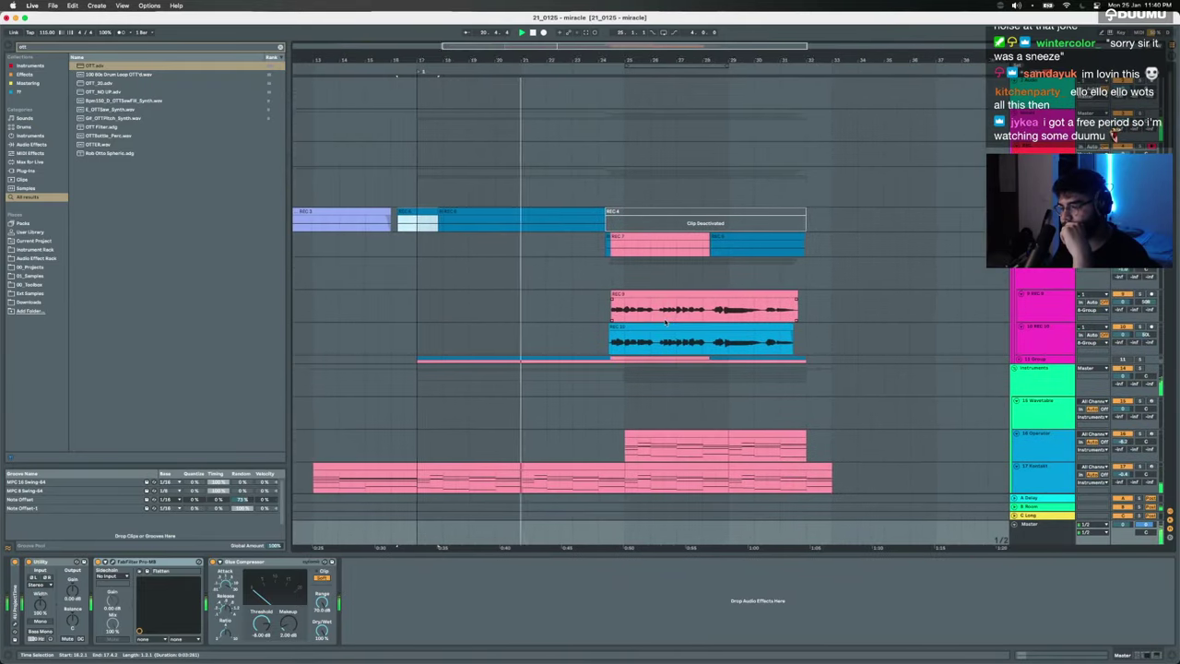
{"action": "scroll", "coordinate": [665, 321], "scroll_direction": "down", "scroll_amount": 2}
{"action": "right_click", "coordinate": [664, 321]}
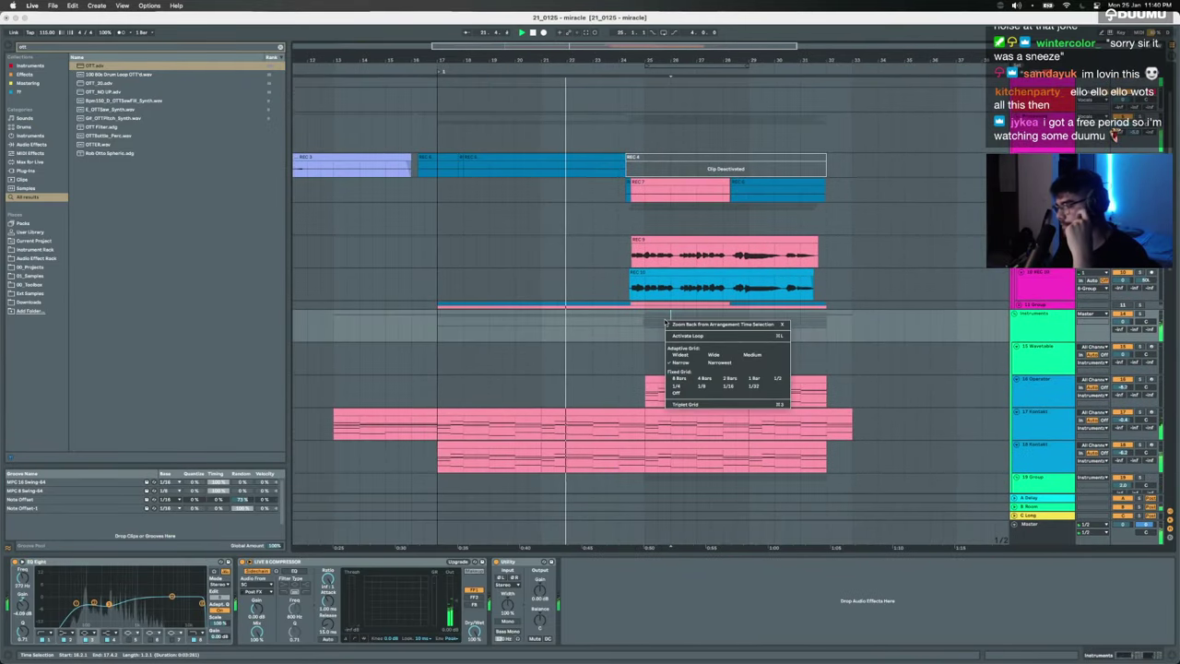
{"action": "left_click", "coordinate": [617, 298]}
{"action": "left_click", "coordinate": [580, 292]}
{"action": "scroll", "coordinate": [635, 301], "scroll_direction": "up", "scroll_amount": 3}
{"action": "scroll", "coordinate": [634, 304], "scroll_direction": "right", "scroll_amount": 3}
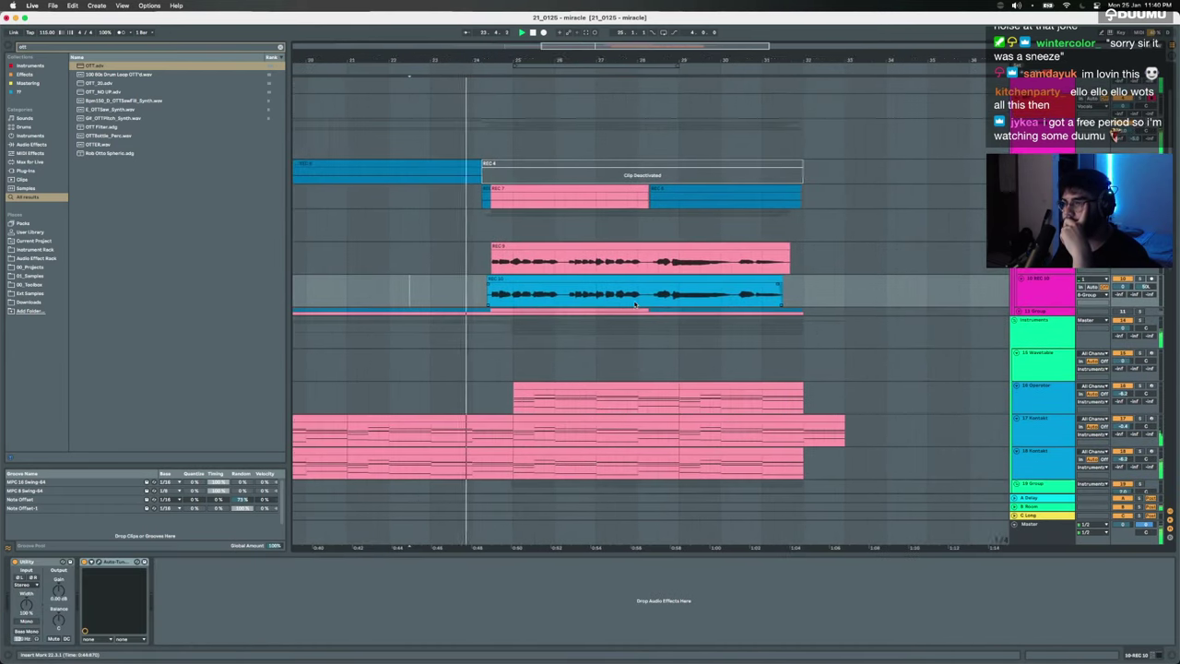
{"action": "scroll", "coordinate": [634, 304], "scroll_direction": "right", "scroll_amount": 1}
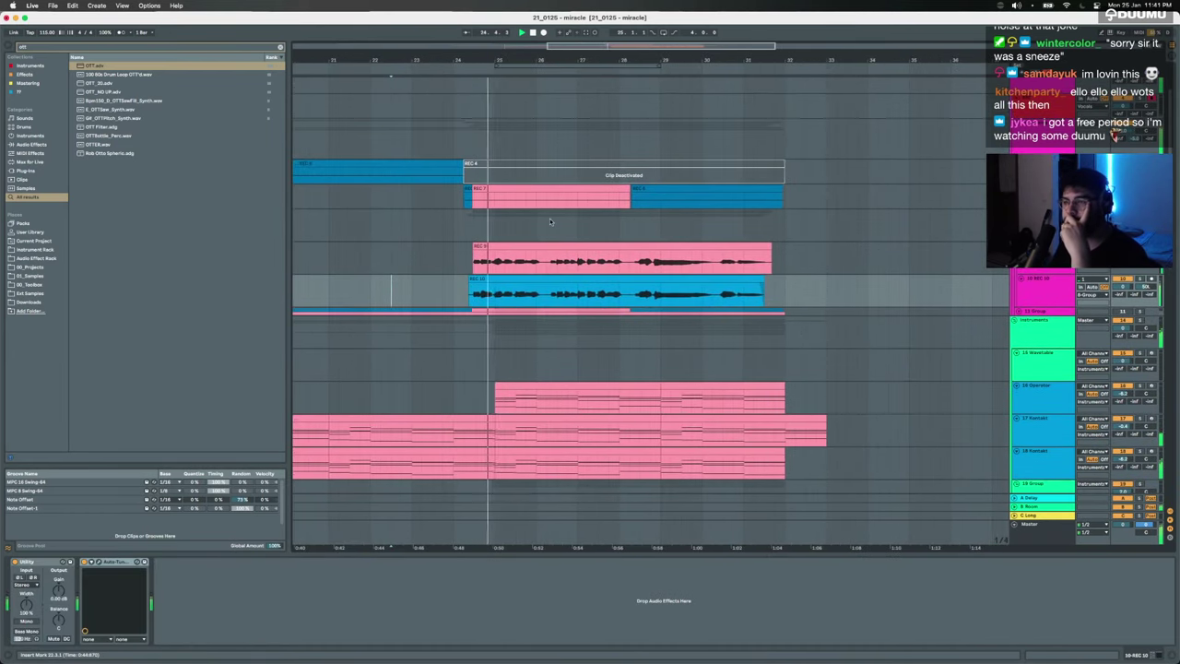
{"action": "scroll", "coordinate": [443, 179], "scroll_direction": "down", "scroll_amount": 5}
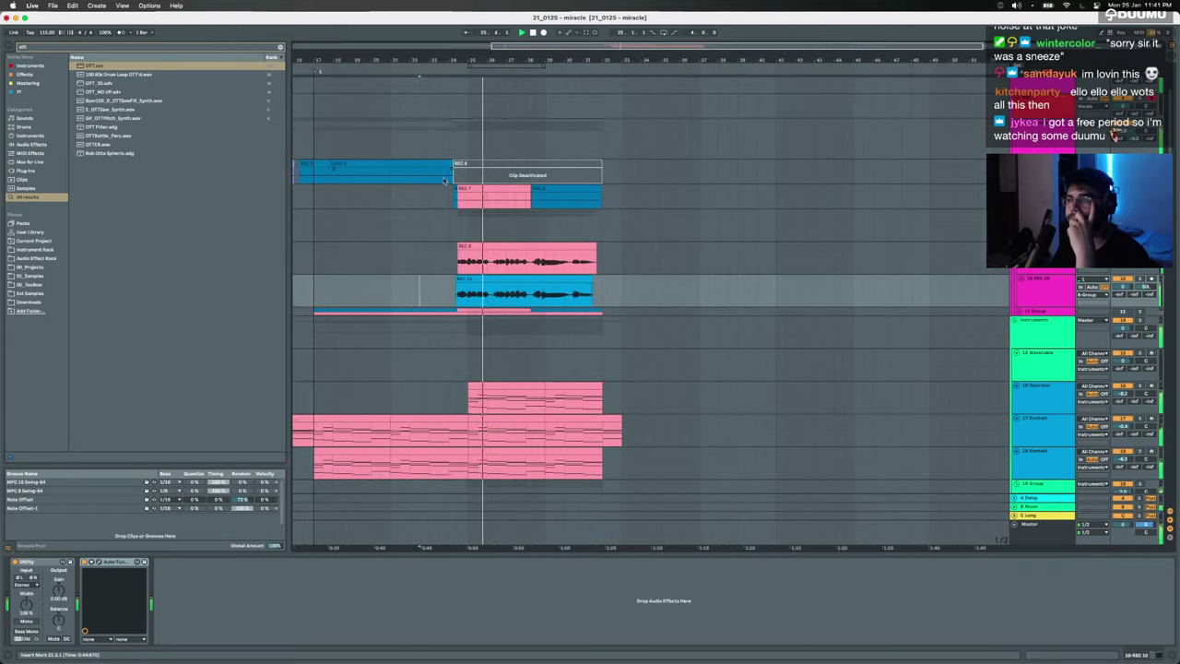
Step: Delete the short blue clip directly before the pink REC 7 take, just after bar 24
{"action": "left_click_drag", "start_coordinate": [443, 180], "coordinate": [509, 222]}
{"action": "scroll", "coordinate": [510, 222], "scroll_direction": "up", "scroll_amount": 5}
{"action": "scroll", "coordinate": [511, 222], "scroll_direction": "up", "scroll_amount": 2}
{"action": "left_click", "coordinate": [551, 211]}
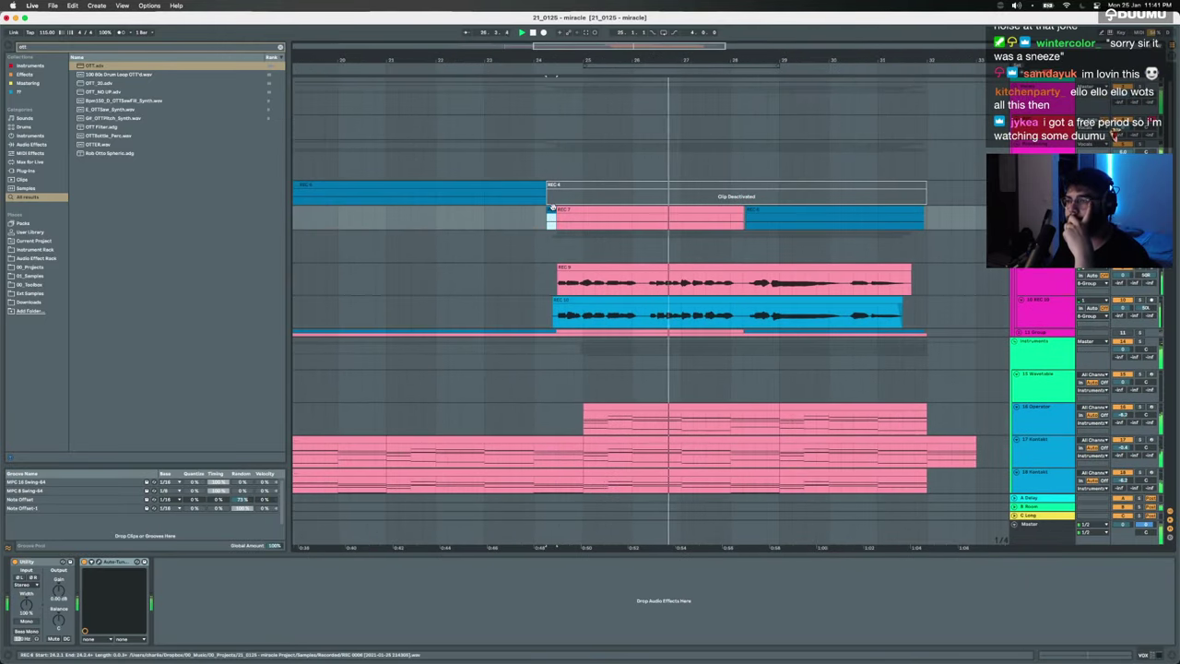
{"action": "key", "text": "Delete"}
{"action": "scroll", "coordinate": [552, 212], "scroll_direction": "up", "scroll_amount": 1}
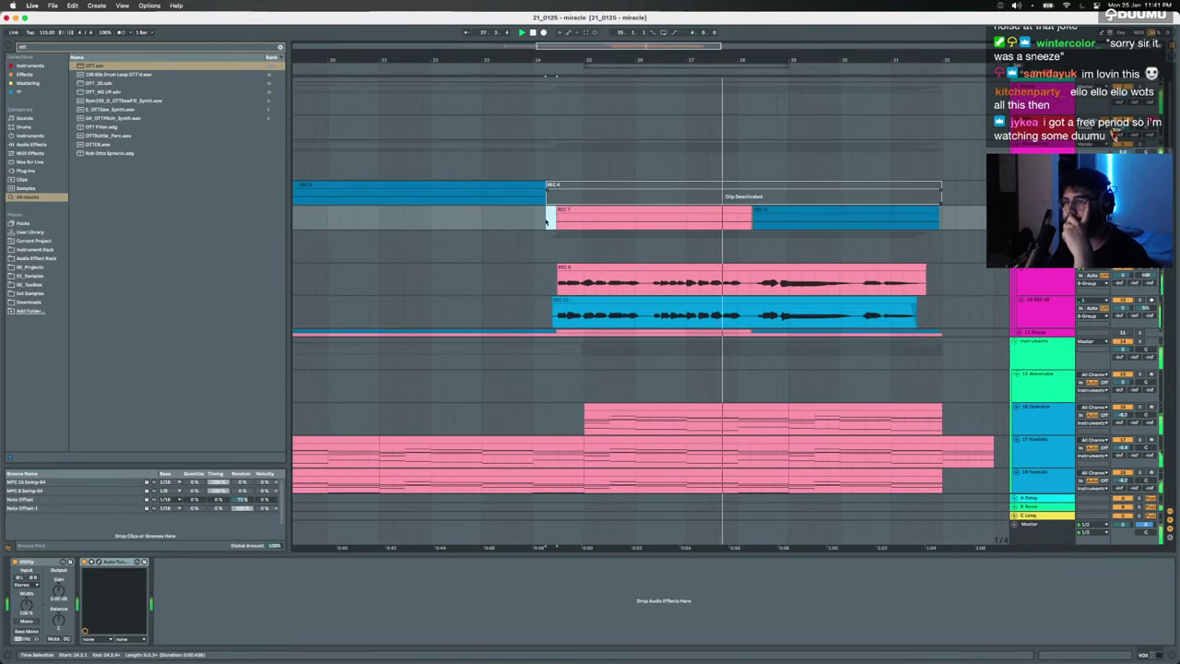
Step: Insert an audio track below the vocal tracks and record a short take on it between bars 24 and 25
{"action": "left_click", "coordinate": [1046, 131]}
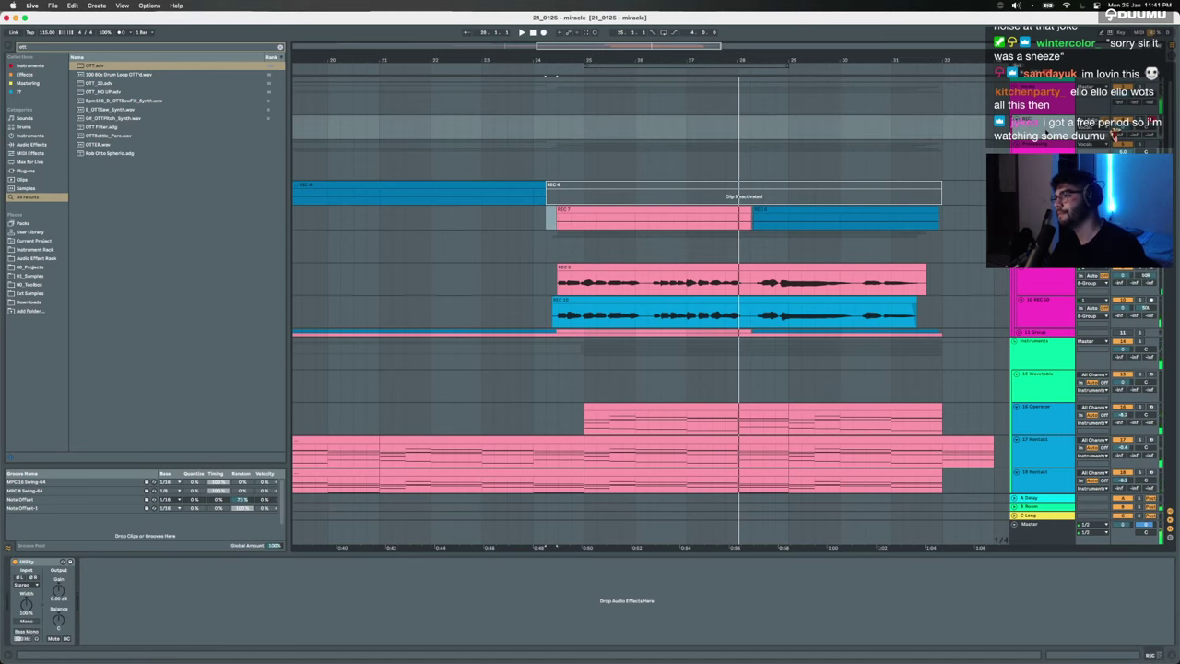
{"action": "left_click", "coordinate": [1034, 327]}
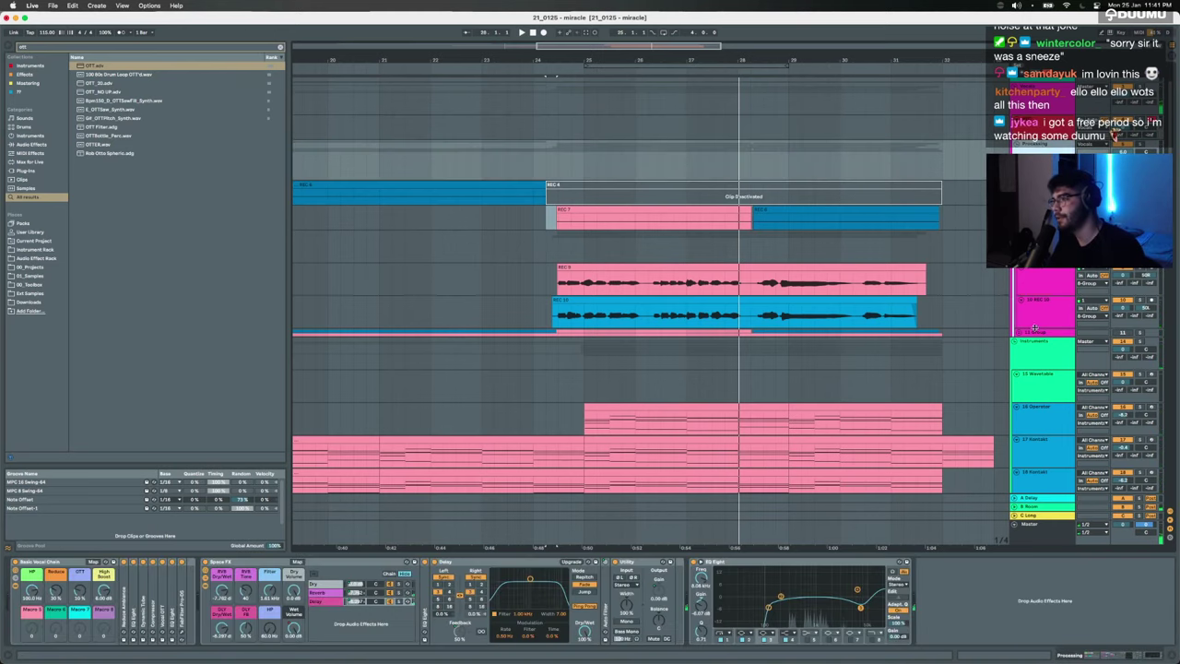
{"action": "key", "text": "super+t"}
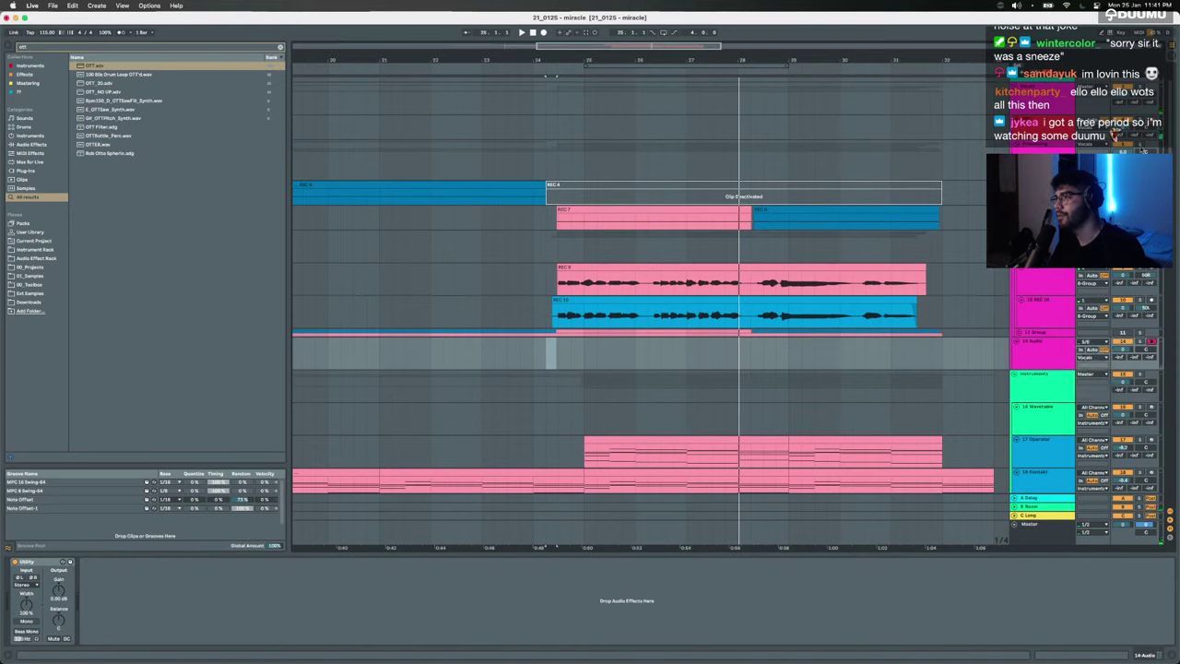
{"action": "left_click", "coordinate": [536, 365]}
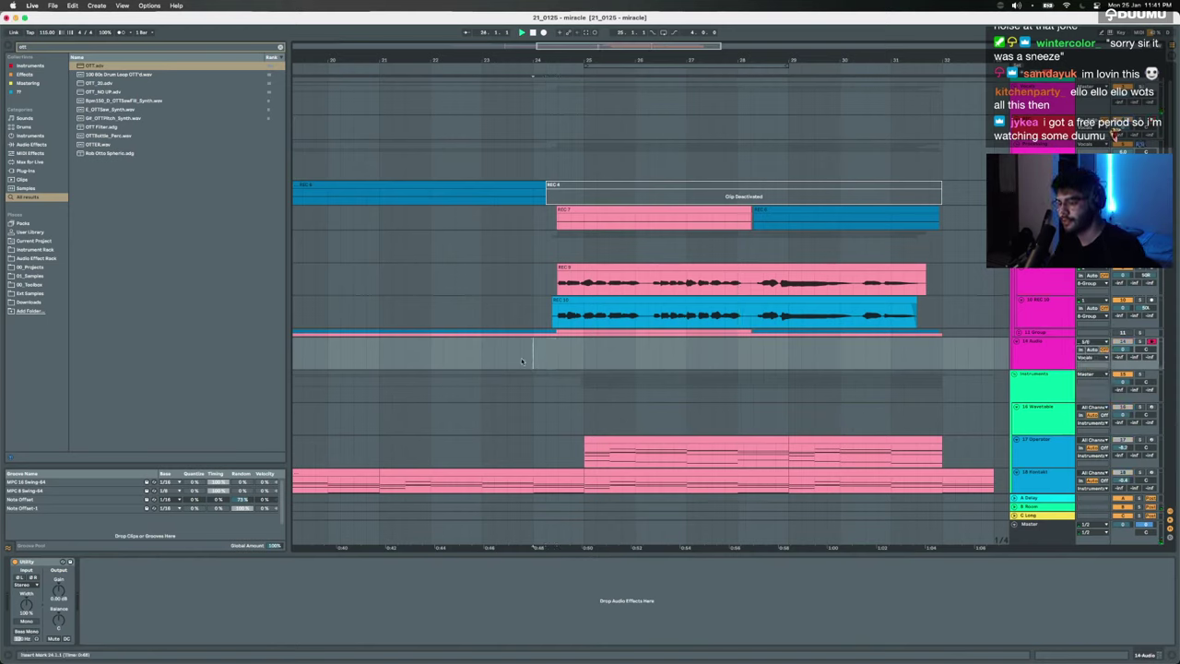
{"action": "key", "text": "F9"}
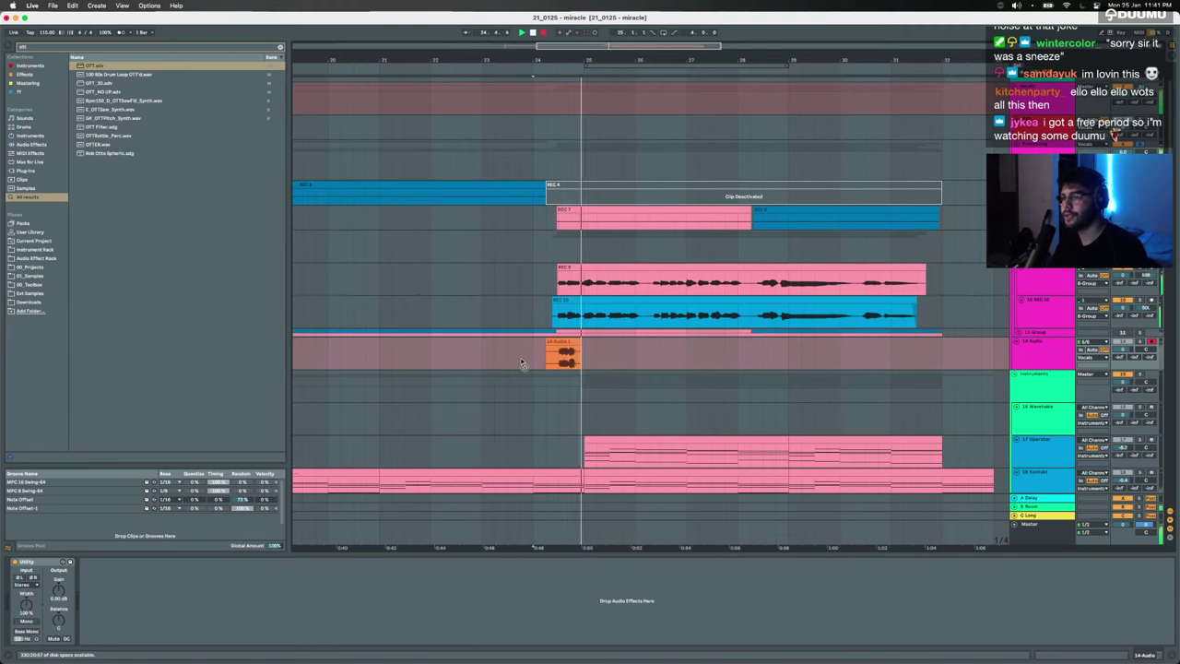
{"action": "key", "text": "space"}
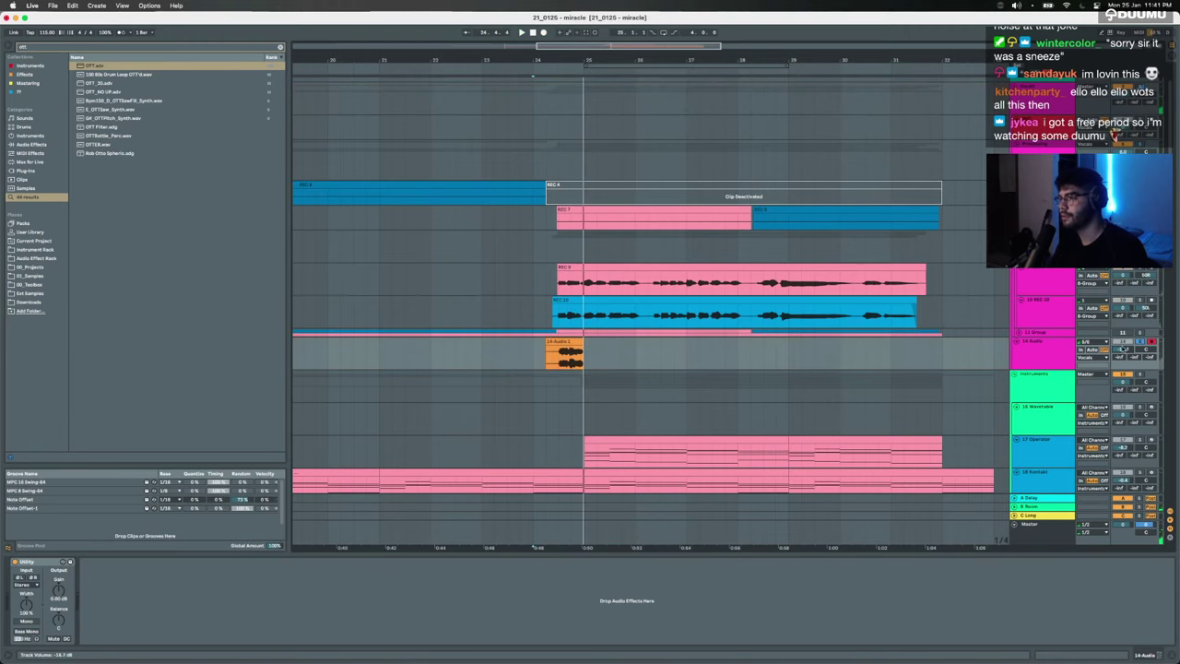
Step: Cut the recorded take down to a short slice at about bar 24.3, deleting the audio before and after it
{"action": "scroll", "coordinate": [552, 368], "scroll_direction": "up", "scroll_amount": 5}
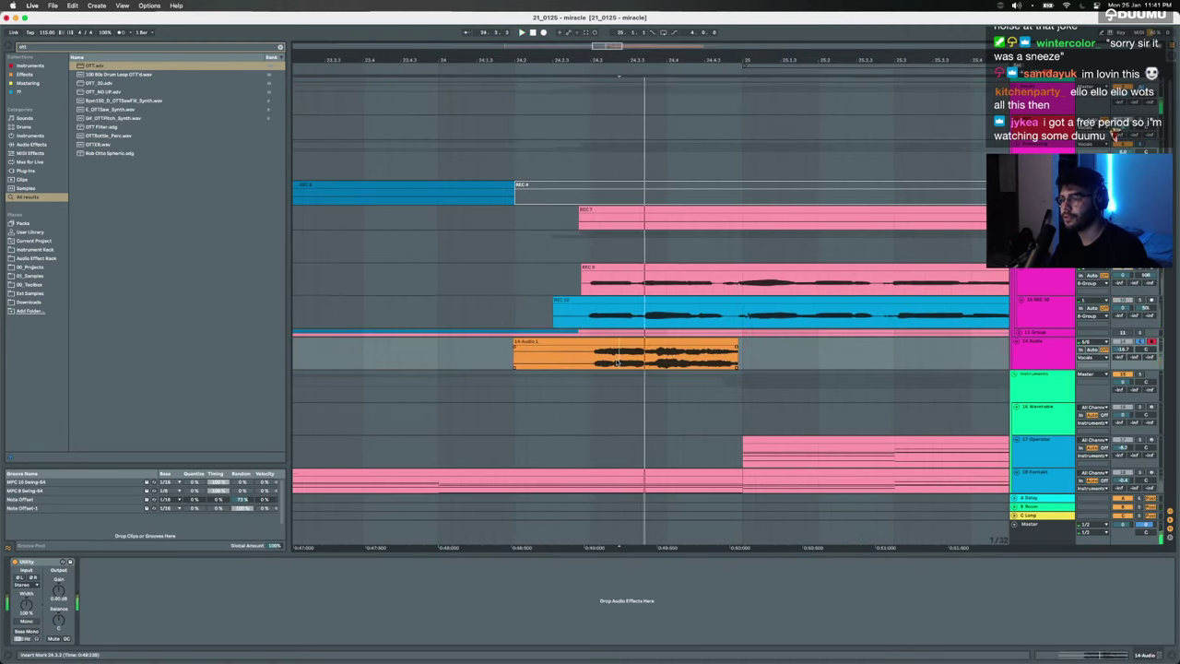
{"action": "left_click_drag", "start_coordinate": [617, 362], "coordinate": [603, 342]}
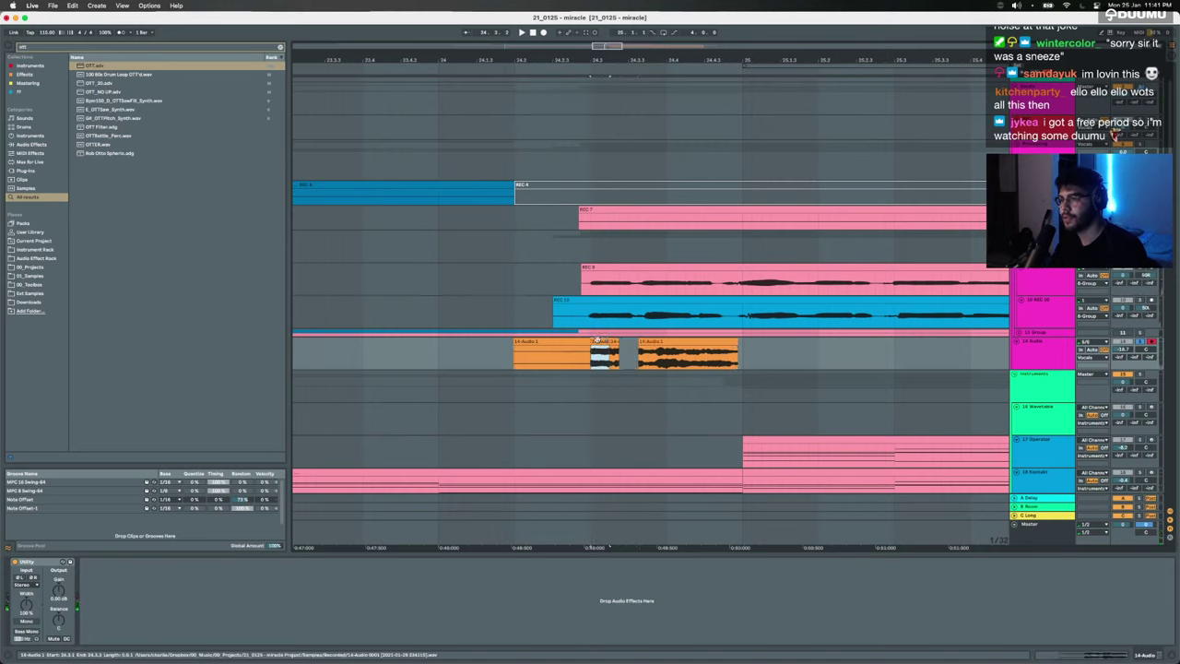
{"action": "left_click", "coordinate": [579, 342]}
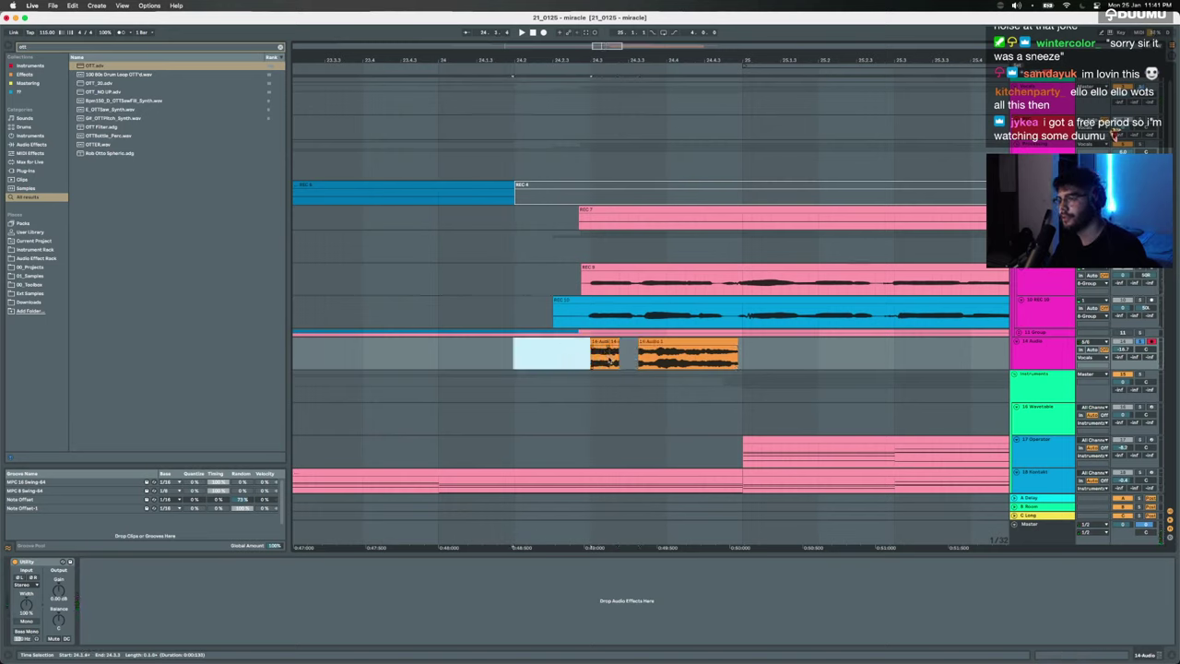
{"action": "left_click_drag", "start_coordinate": [608, 359], "coordinate": [924, 343]}
{"action": "left_click", "coordinate": [596, 343]}
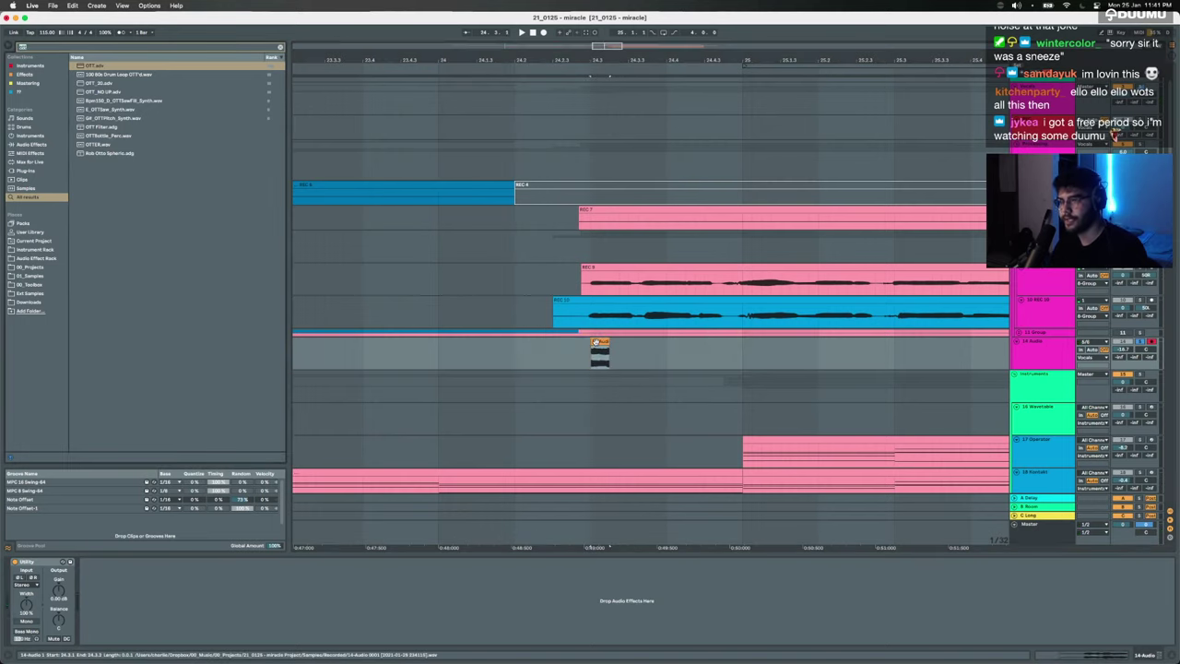
Step: Try the stock Reverb at High quality and 100% dry/wet on the recorded slice, and remove the device
{"action": "key", "text": "ctrl+f"}
{"action": "type", "text": "reverb"}
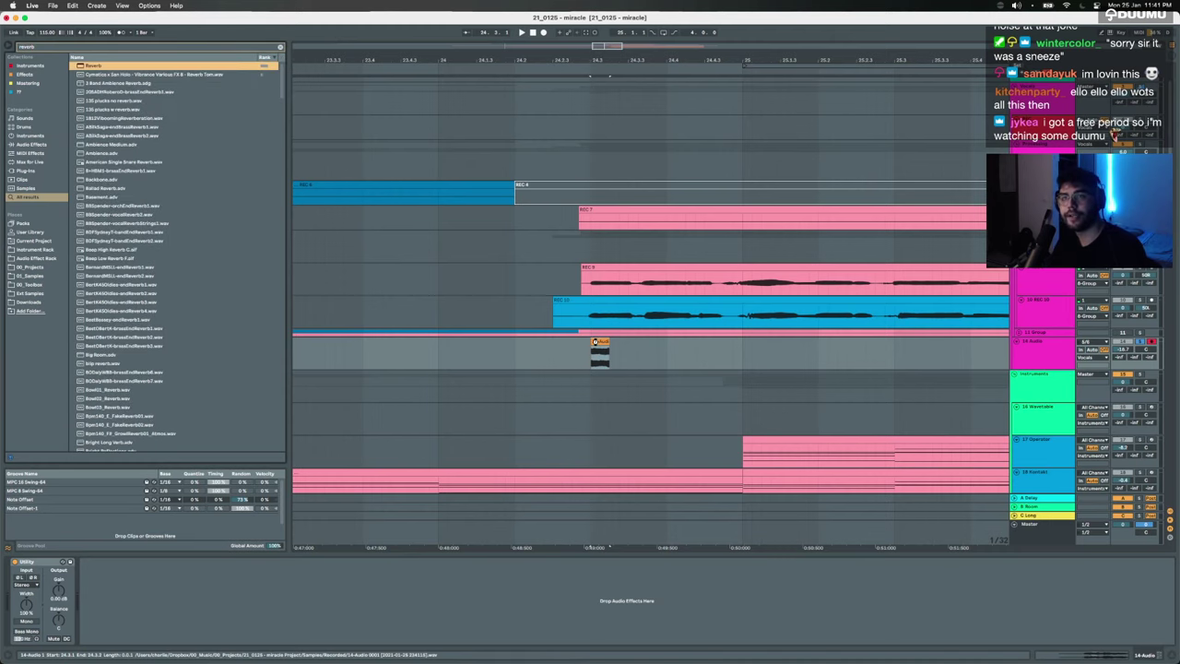
{"action": "key", "text": "Return"}
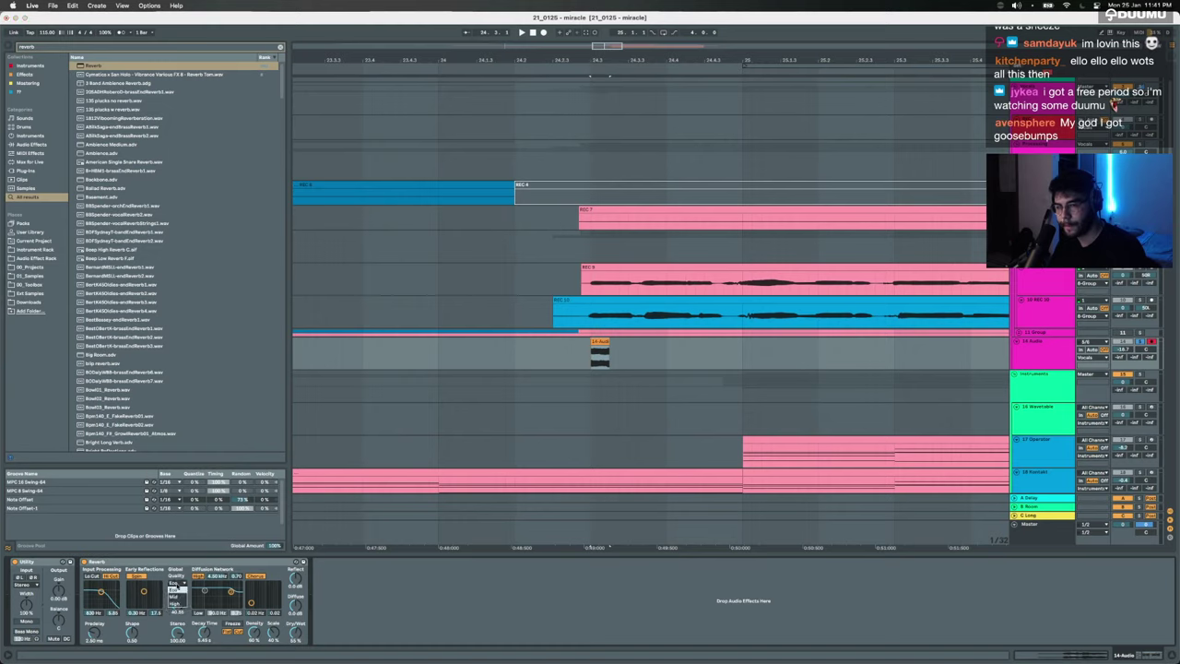
{"action": "key", "text": "space"}
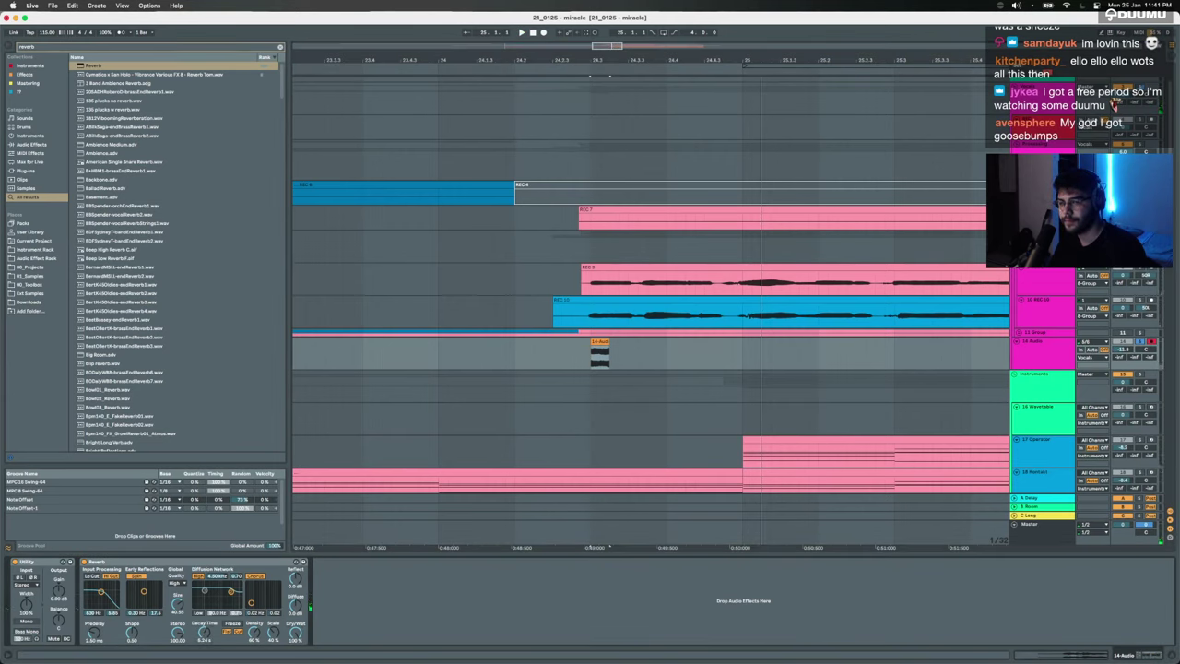
{"action": "key", "text": "space"}
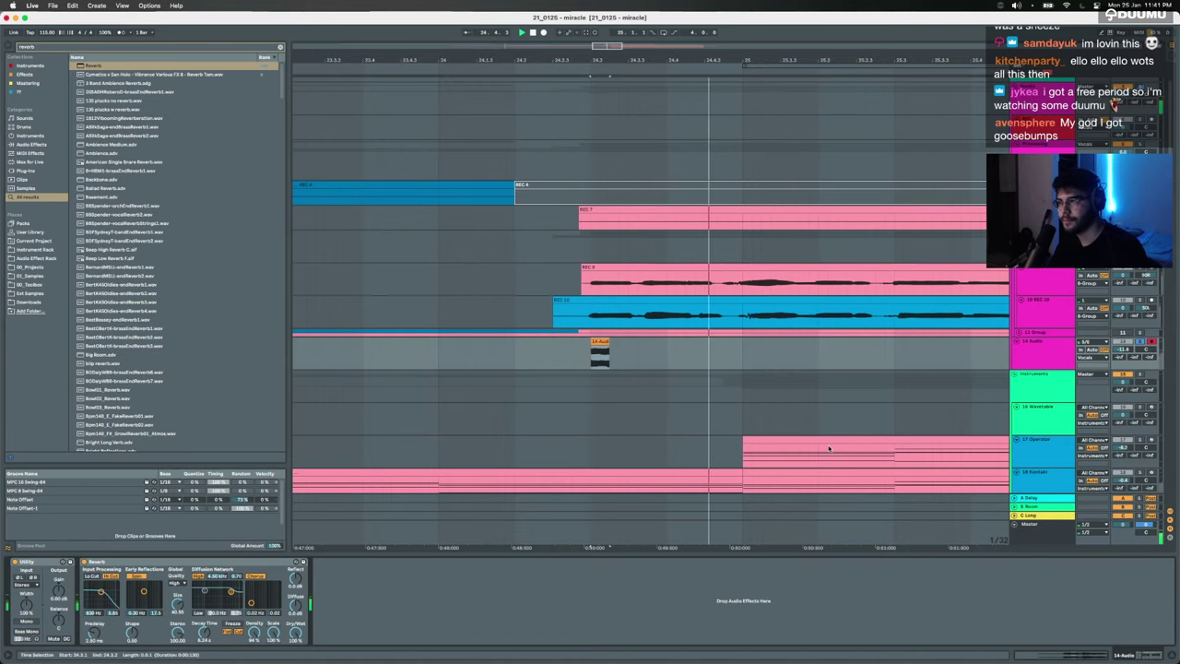
{"action": "key", "text": "space"}
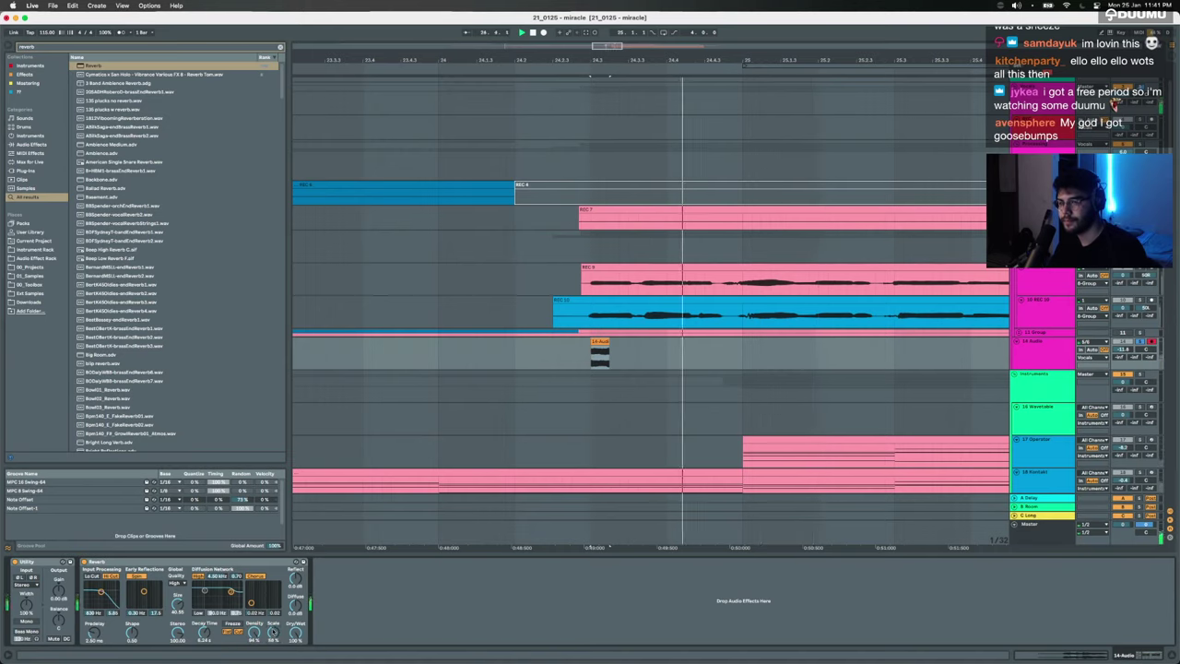
{"action": "left_click", "coordinate": [206, 558]}
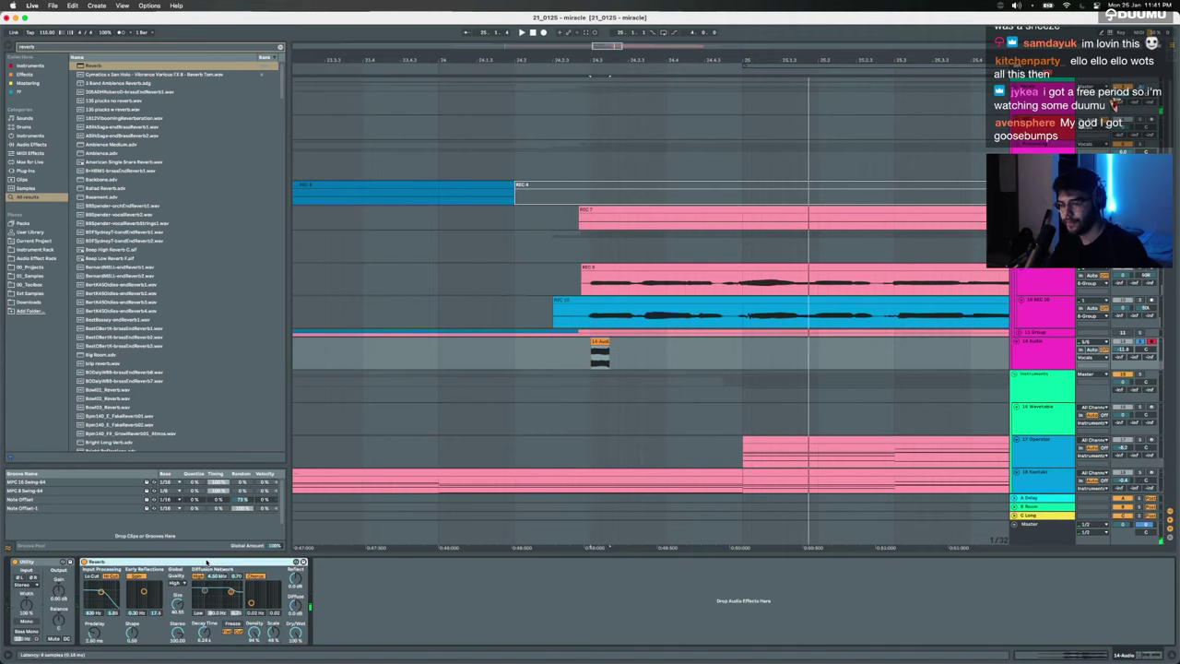
{"action": "key", "text": "BackSpace"}
Step: Add ValhallaRoom to the new audio track with a 100% mix and a decay of about 14.71 s
{"action": "key", "text": "super+f"}
{"action": "type", "text": "valhalla"}
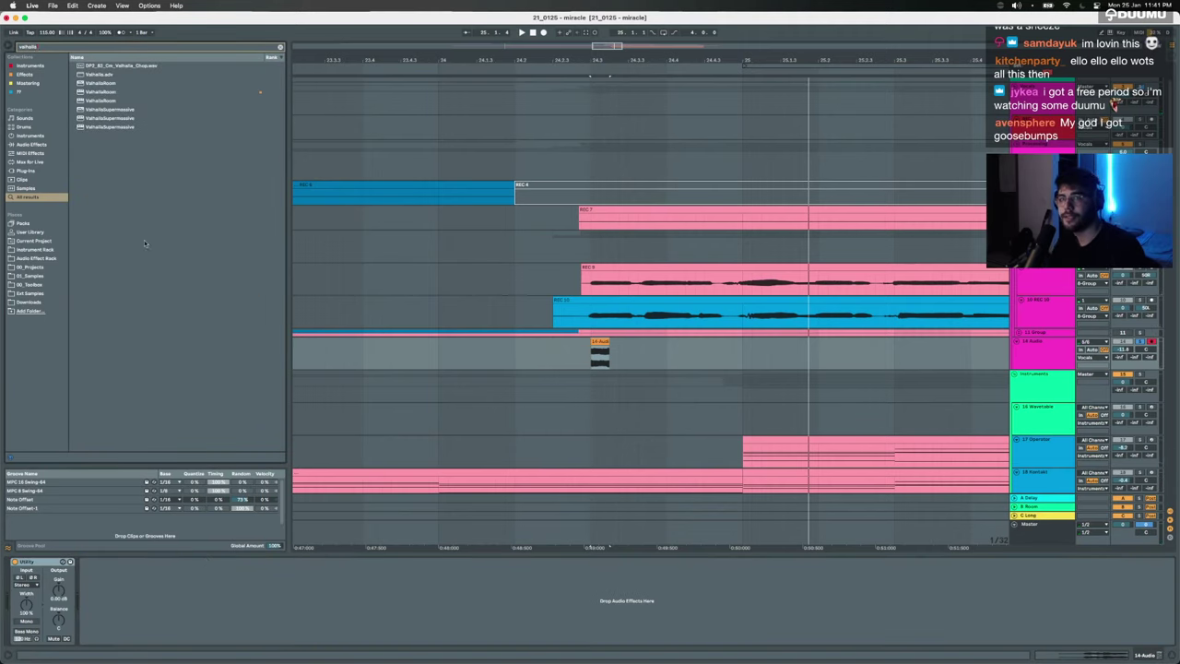
{"action": "double_click", "coordinate": [118, 93]}
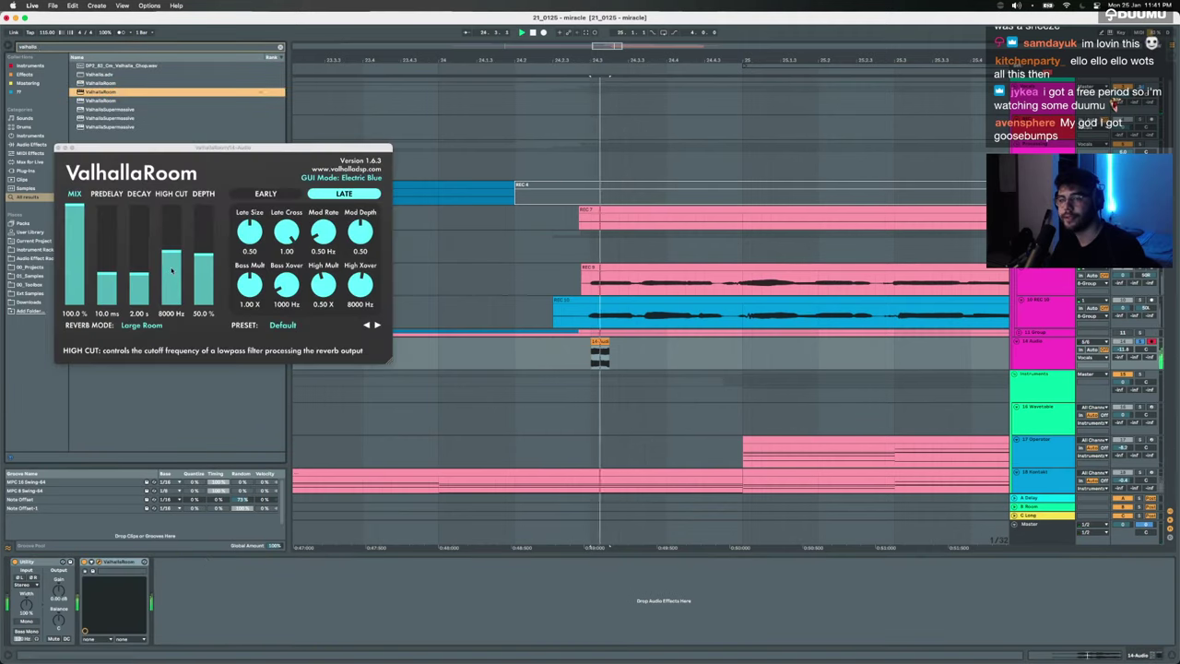
{"action": "left_click_drag", "start_coordinate": [139, 279], "coordinate": [139, 249]}
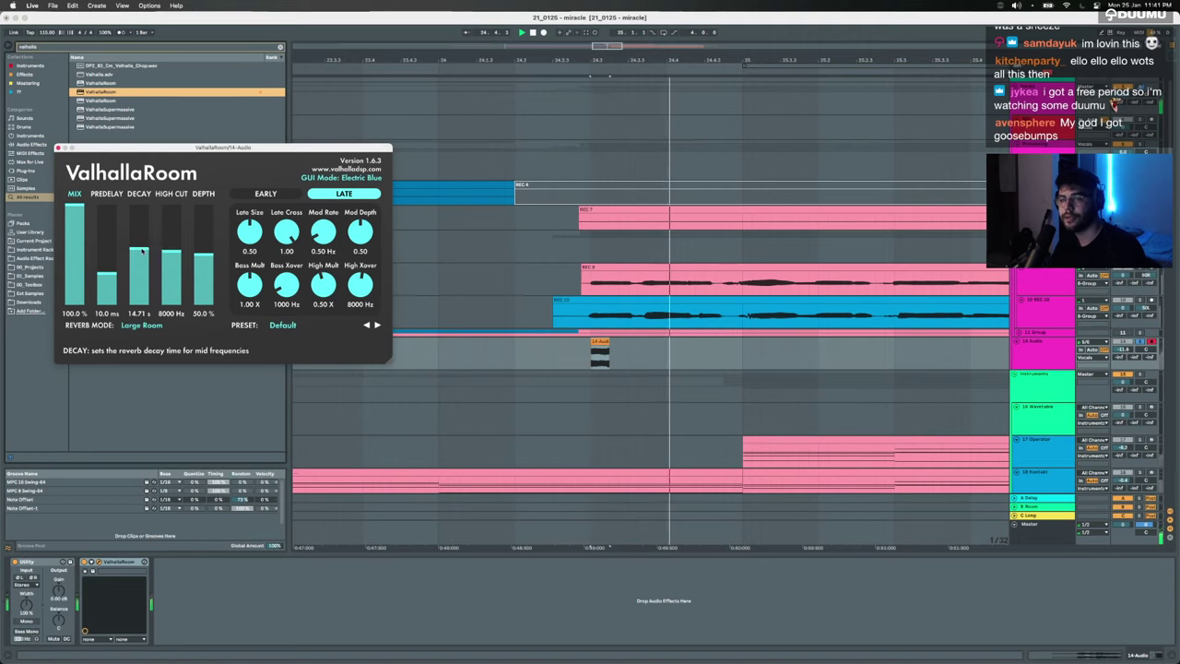
{"action": "left_click", "coordinate": [58, 148]}
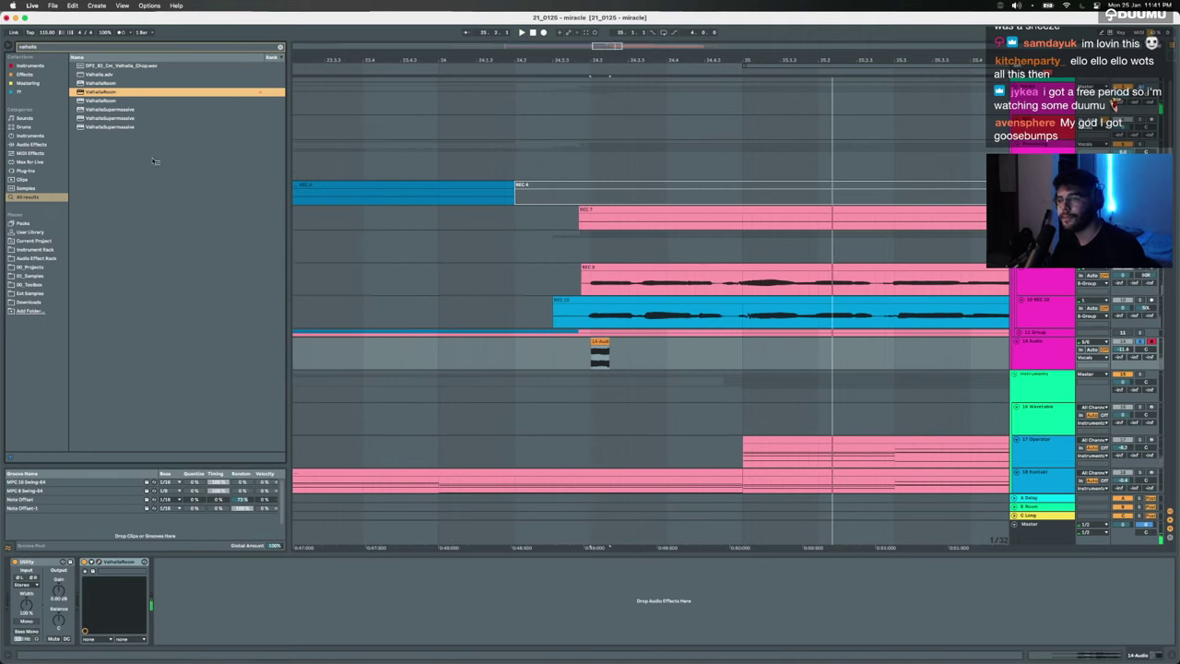
Step: Freeze and flatten the new audio track to render its reverb as audio
{"action": "right_click", "coordinate": [1040, 355]}
{"action": "left_click", "coordinate": [1062, 406]}
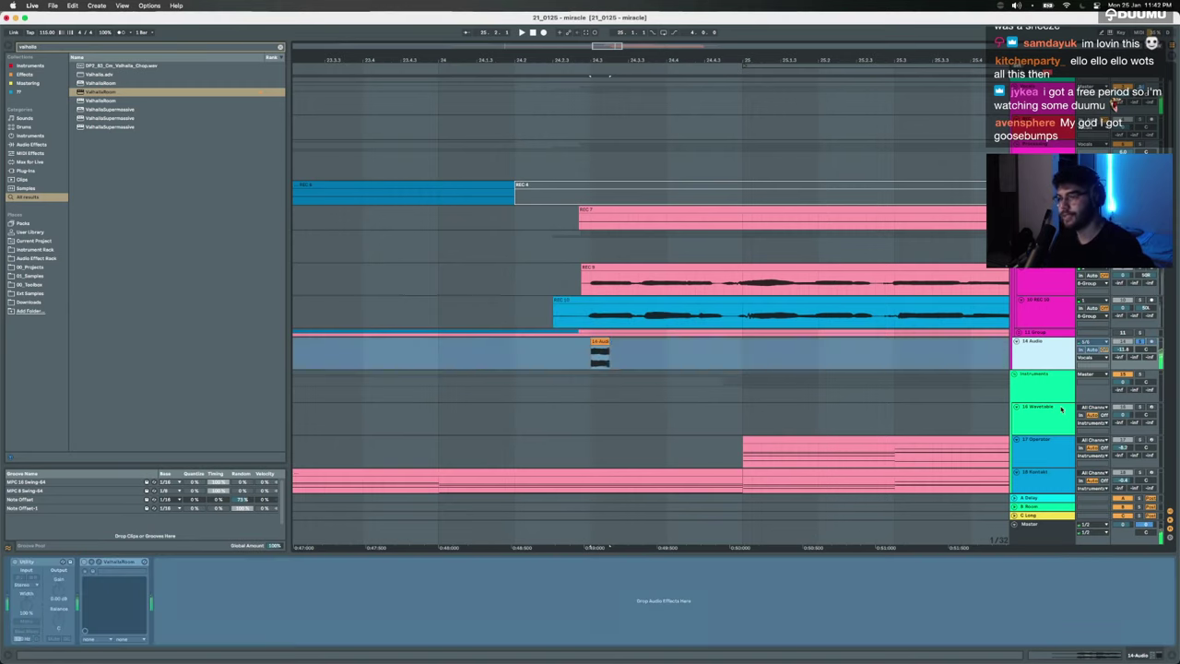
{"action": "right_click", "coordinate": [1040, 357]}
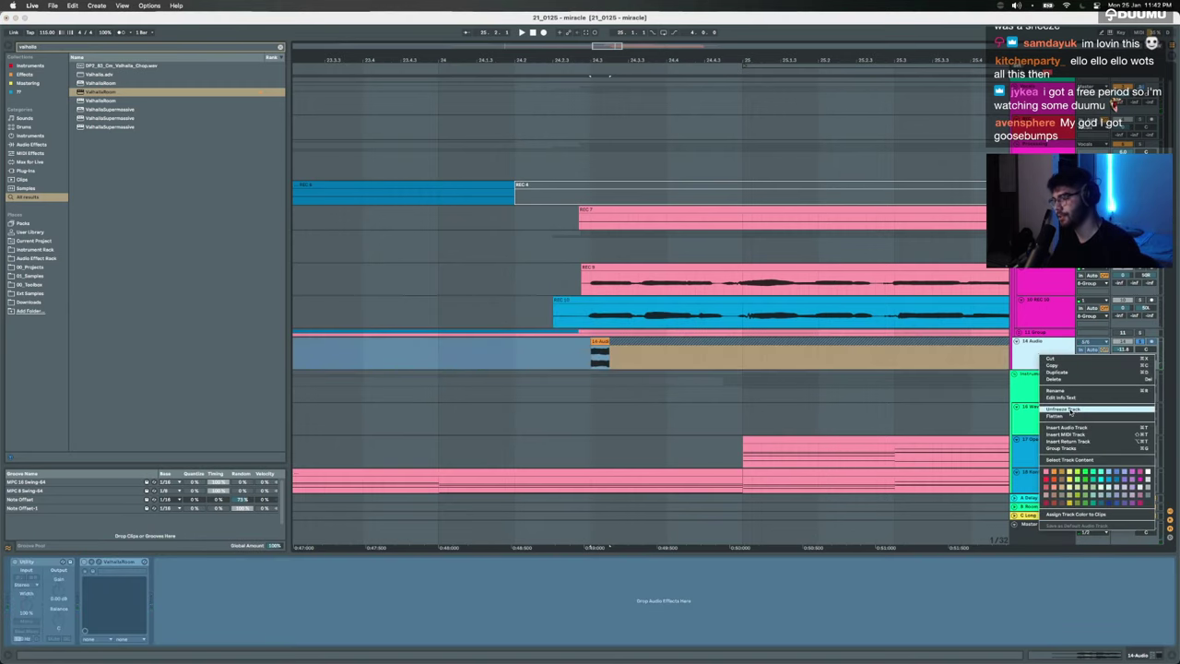
{"action": "left_click", "coordinate": [1064, 416]}
Step: Remove the short slice at the front of the flattened audio and move the reverb tail clip to start at bar 21
{"action": "scroll", "coordinate": [599, 337], "scroll_direction": "down", "scroll_amount": 2}
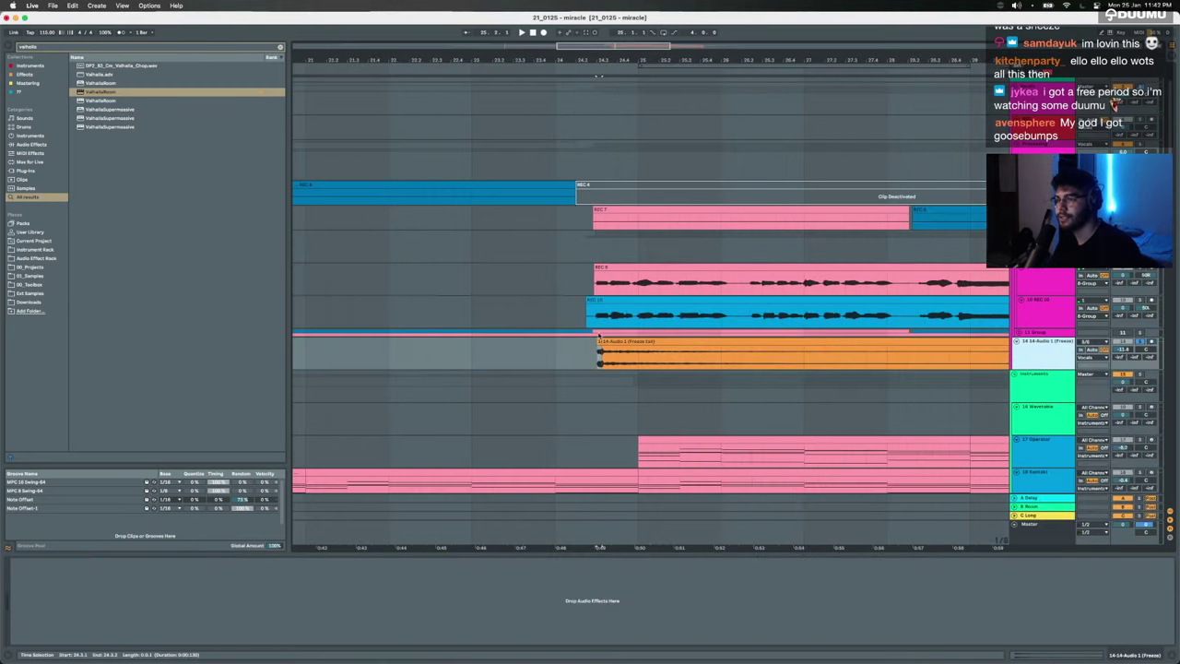
{"action": "left_click_drag", "start_coordinate": [600, 341], "coordinate": [413, 364]}
{"action": "left_click", "coordinate": [602, 341]}
{"action": "key", "text": "Delete"}
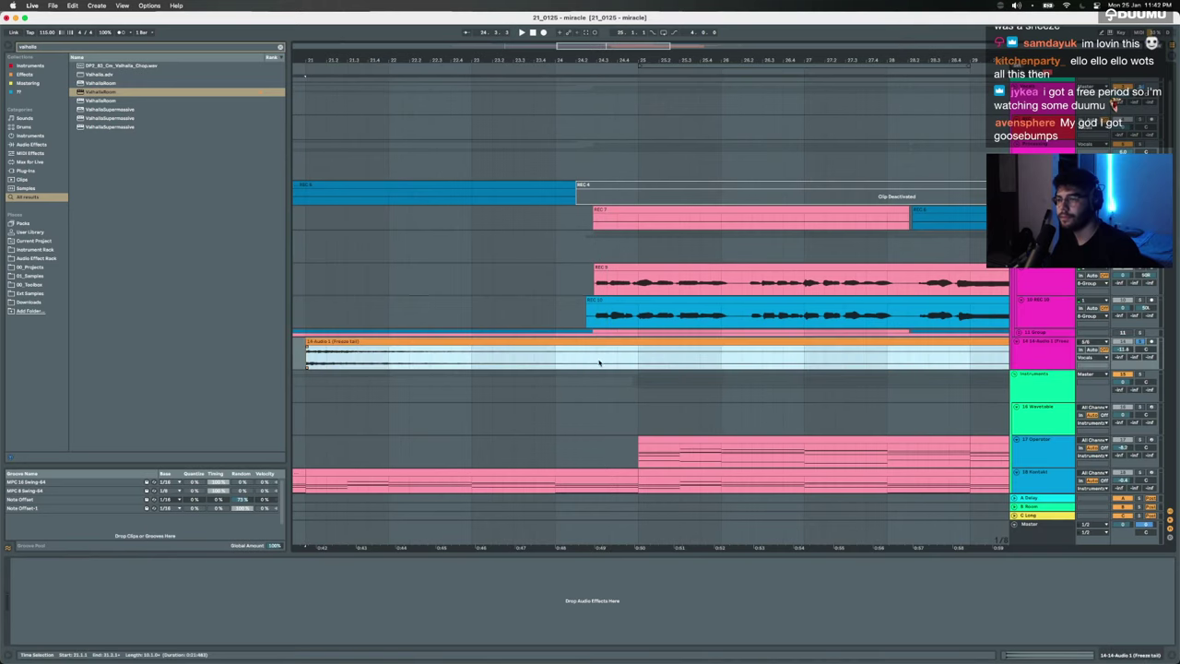
Step: Split the reverb tail clip at 24.3, delete the part after the split, and reverse the remaining clip
{"action": "left_click", "coordinate": [585, 351]}
{"action": "left_click", "coordinate": [603, 341]}
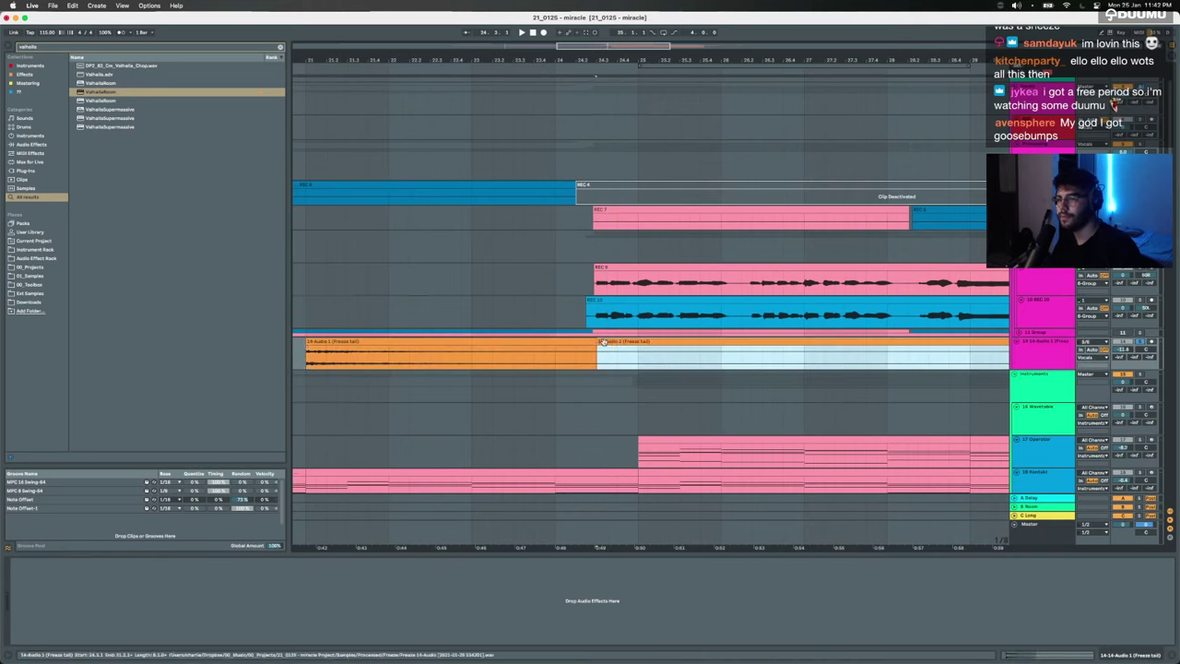
{"action": "key", "text": "Delete"}
{"action": "left_click", "coordinate": [582, 339]}
{"action": "key", "text": "r"}
{"action": "left_click", "coordinate": [416, 369]}
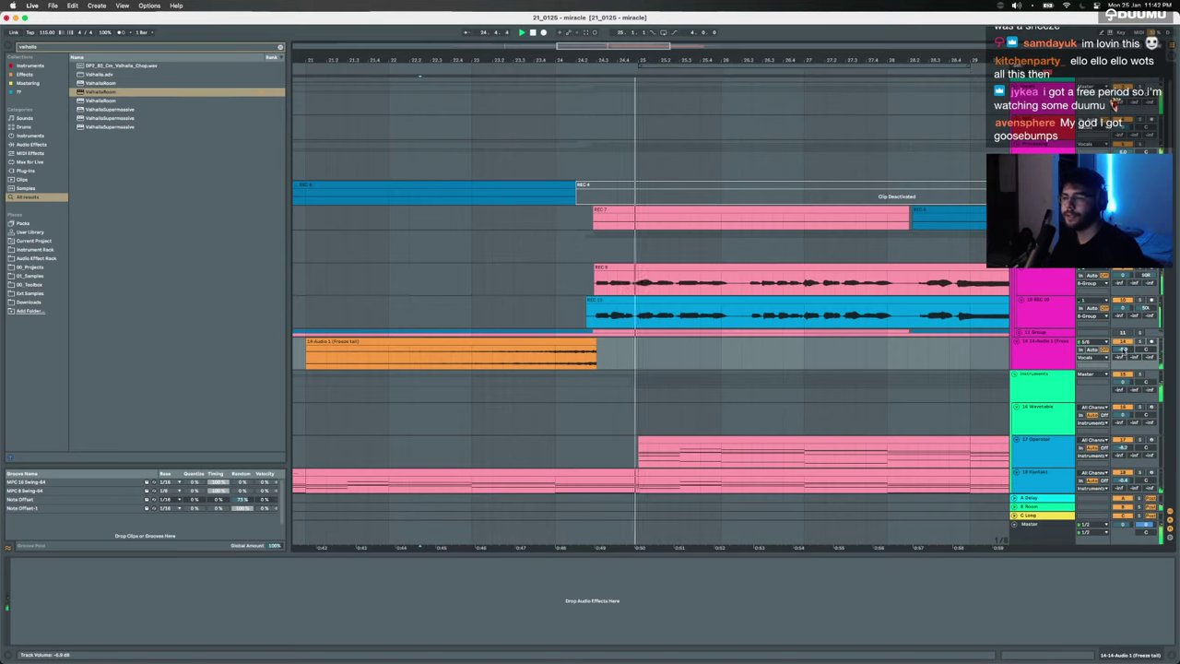
Step: Fade in the reversed reverb clip from bar 21 to about bar 23 and raise its track volume
{"action": "scroll", "coordinate": [505, 358], "scroll_direction": "down", "scroll_amount": 5}
{"action": "left_click", "coordinate": [438, 341]}
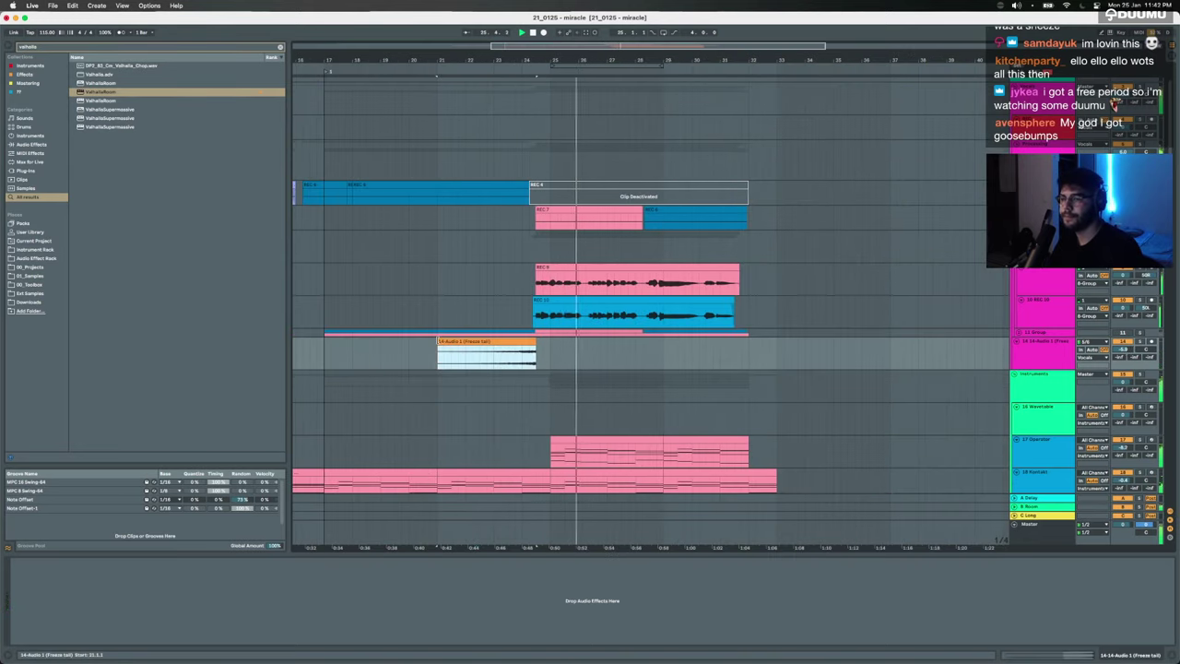
{"action": "mouse_move", "coordinate": [439, 347]}
{"action": "left_mouse_down"}
{"action": "mouse_move", "coordinate": [534, 347]}
{"action": "mouse_move", "coordinate": [501, 363]}
{"action": "left_mouse_up"}
{"action": "left_click", "coordinate": [485, 358]}
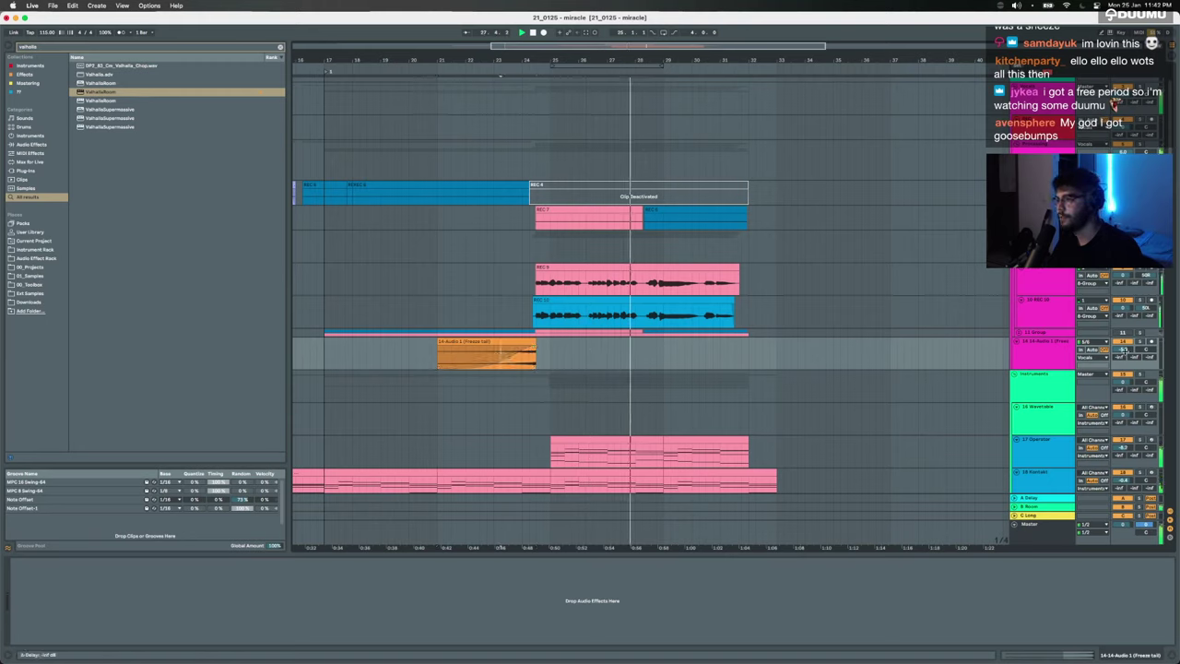
{"action": "left_click", "coordinate": [451, 306]}
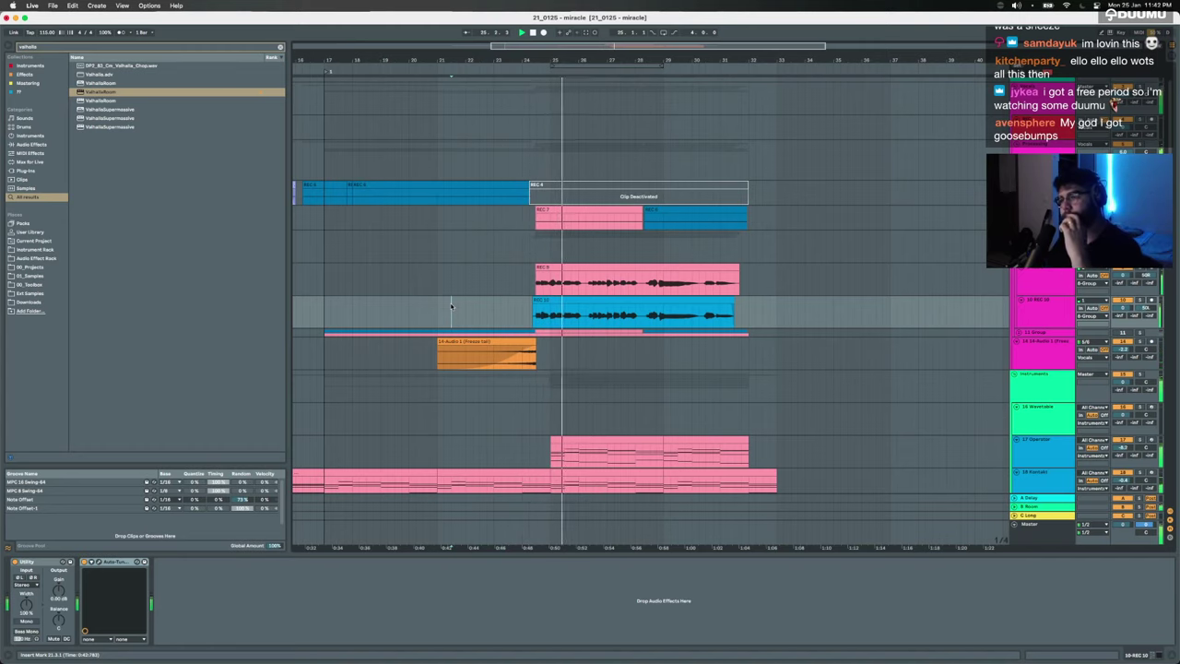
Step: Delete the instrument clip content between 24.3 and 25.1 on the Kontakt and Operator tracks, and play the transition from bar 23
{"action": "scroll", "coordinate": [538, 392], "scroll_direction": "down", "scroll_amount": 3}
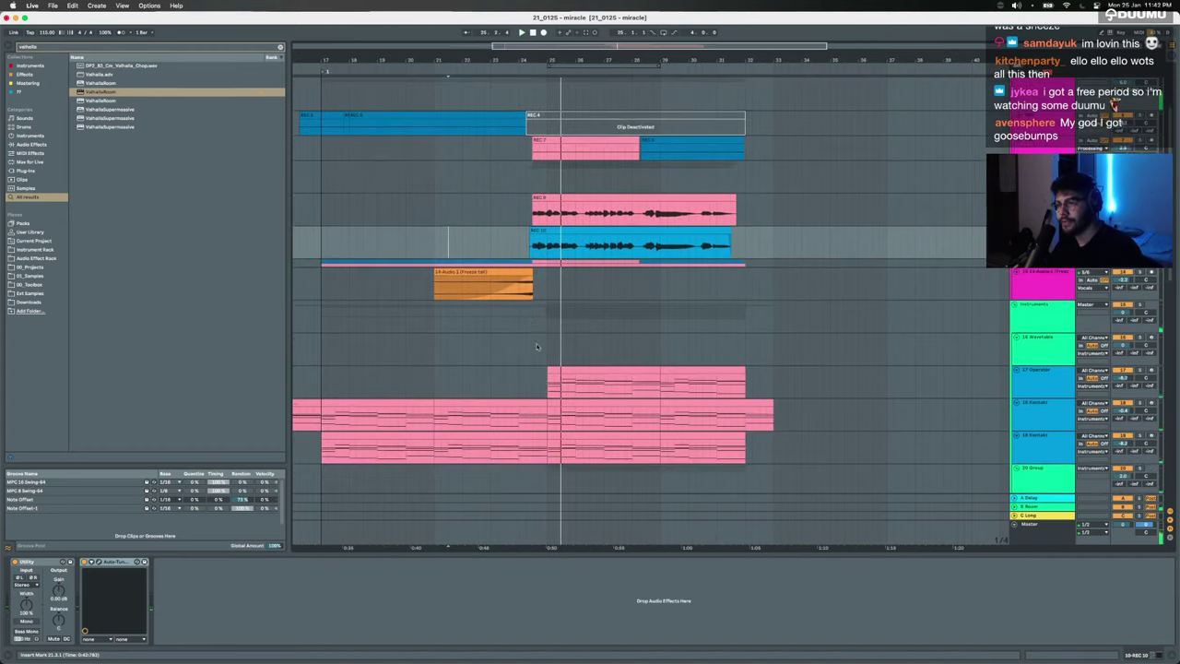
{"action": "scroll", "coordinate": [529, 348], "scroll_direction": "down", "scroll_amount": 5}
{"action": "left_click_drag", "start_coordinate": [522, 267], "coordinate": [548, 369]}
{"action": "scroll", "coordinate": [537, 350], "scroll_direction": "up", "scroll_amount": 3}
{"action": "scroll", "coordinate": [538, 346], "scroll_direction": "down", "scroll_amount": 9}
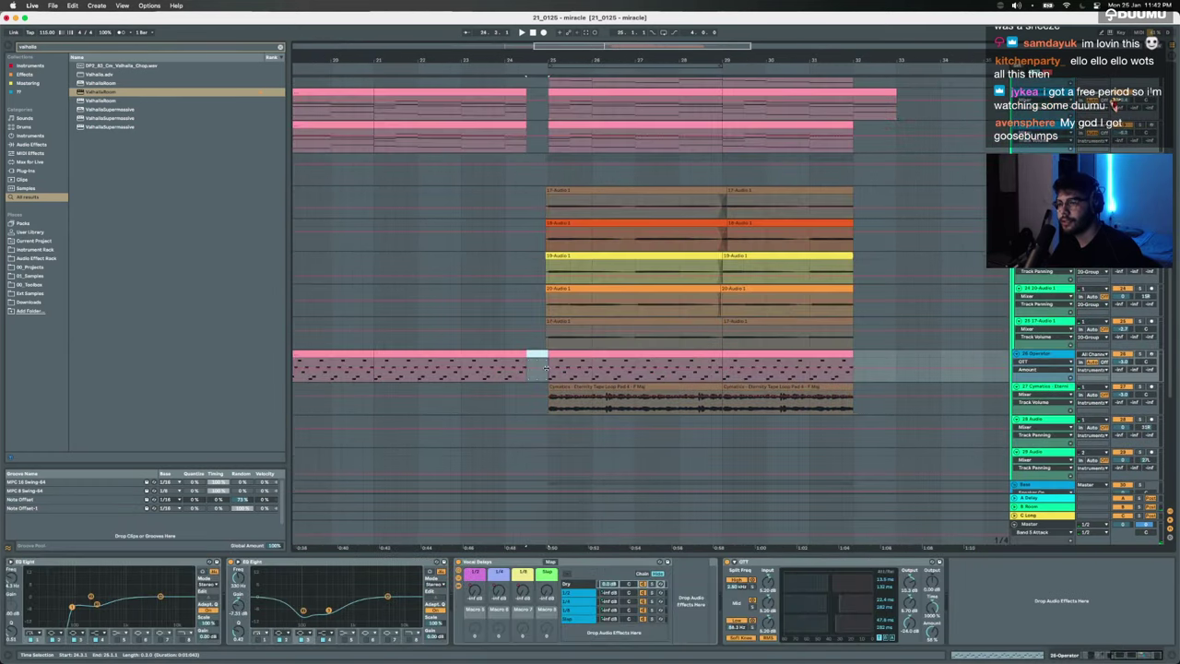
{"action": "scroll", "coordinate": [547, 371], "scroll_direction": "down", "scroll_amount": 12}
{"action": "scroll", "coordinate": [544, 370], "scroll_direction": "up", "scroll_amount": 20}
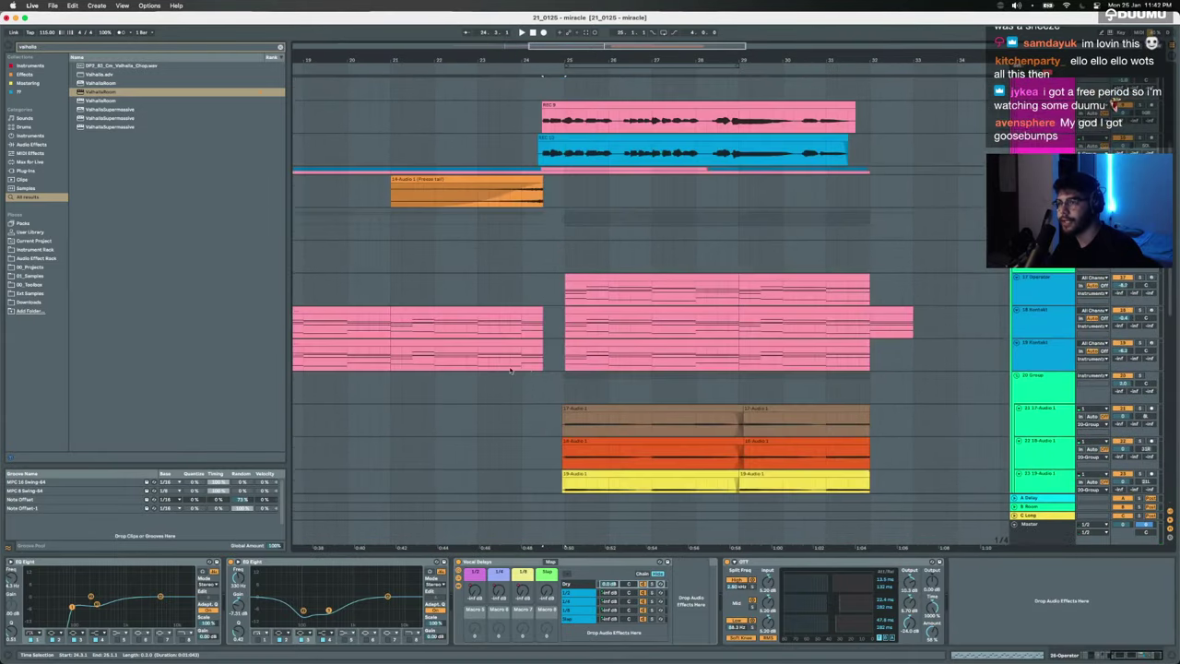
{"action": "left_click", "coordinate": [476, 388]}
{"action": "key", "text": "space"}
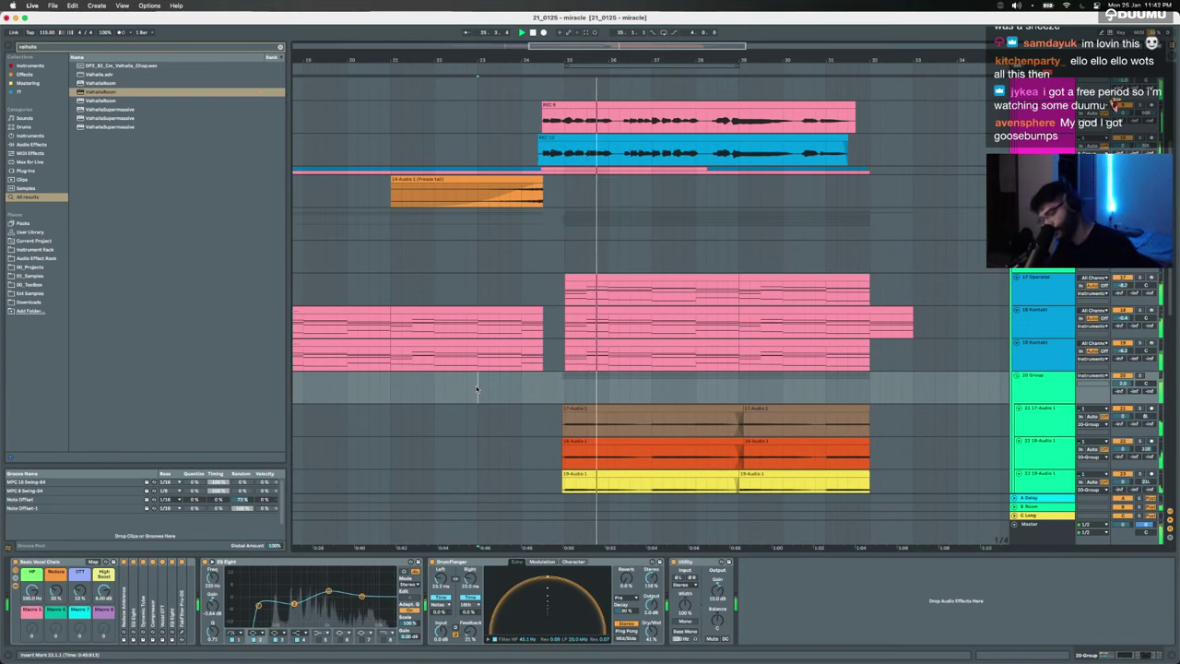
Step: Review the instrument, bass and drum tracks across the arrangement while the section after bar 25 plays
{"action": "key", "text": "minus"}
{"action": "scroll", "coordinate": [539, 379], "scroll_direction": "down", "scroll_amount": 3}
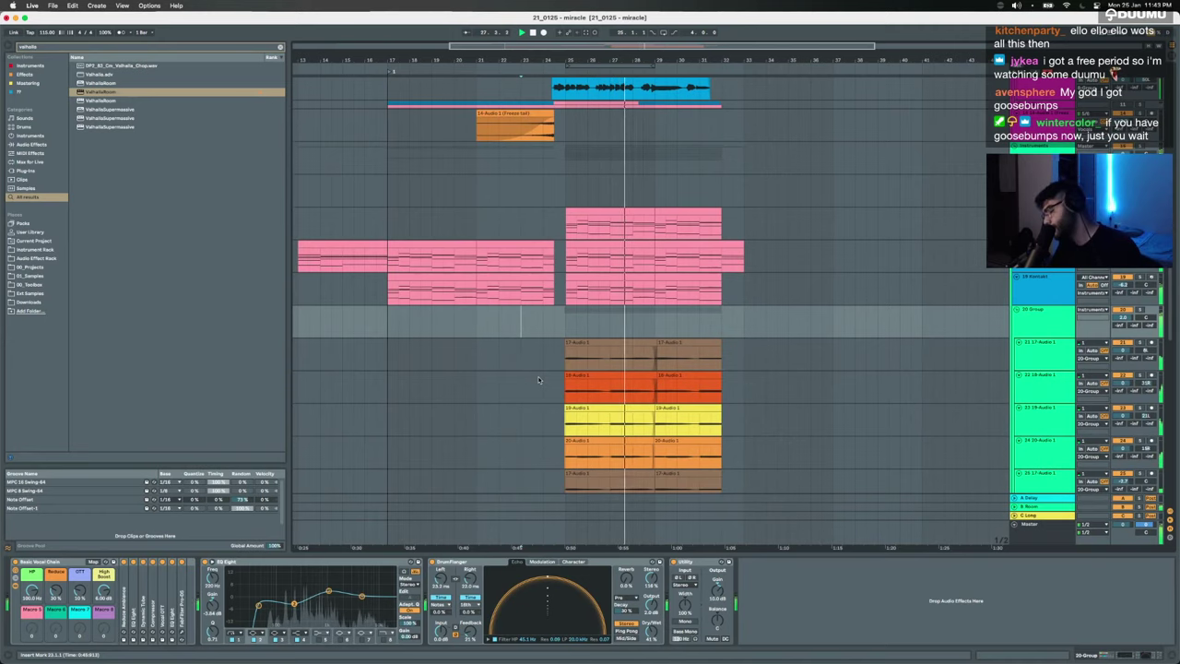
{"action": "scroll", "coordinate": [539, 379], "scroll_direction": "down", "scroll_amount": 5}
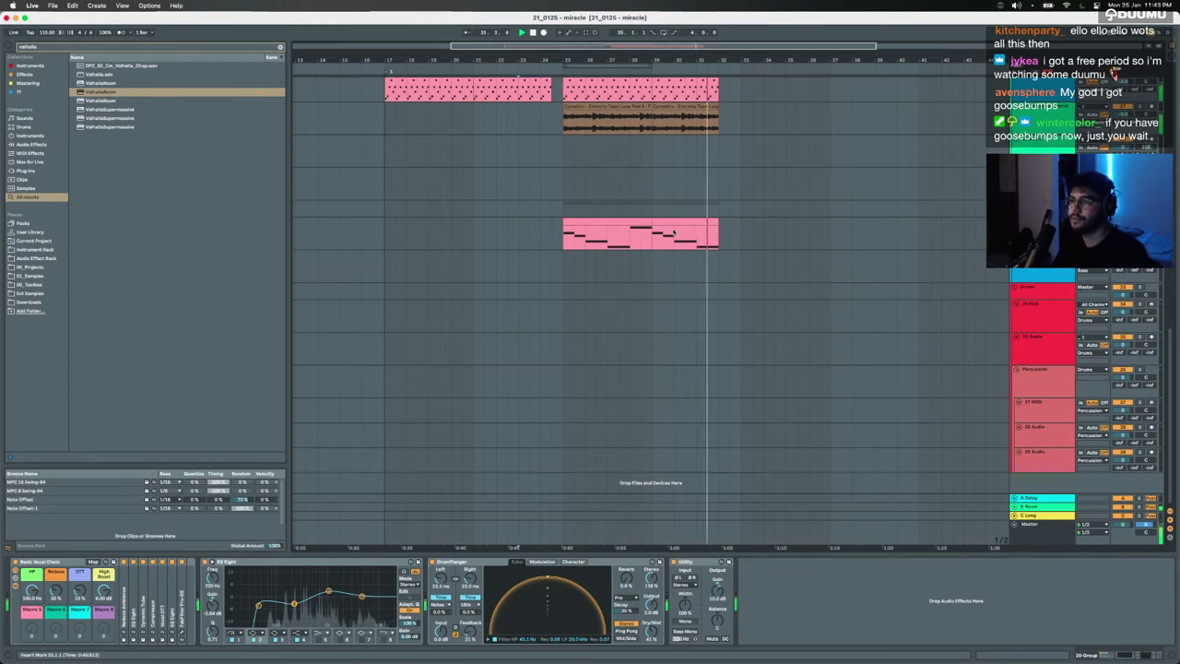
{"action": "scroll", "coordinate": [673, 232], "scroll_direction": "right", "scroll_amount": 3}
{"action": "scroll", "coordinate": [673, 231], "scroll_direction": "up", "scroll_amount": 3}
{"action": "scroll", "coordinate": [673, 232], "scroll_direction": "right", "scroll_amount": 1}
{"action": "scroll", "coordinate": [672, 231], "scroll_direction": "up", "scroll_amount": 1}
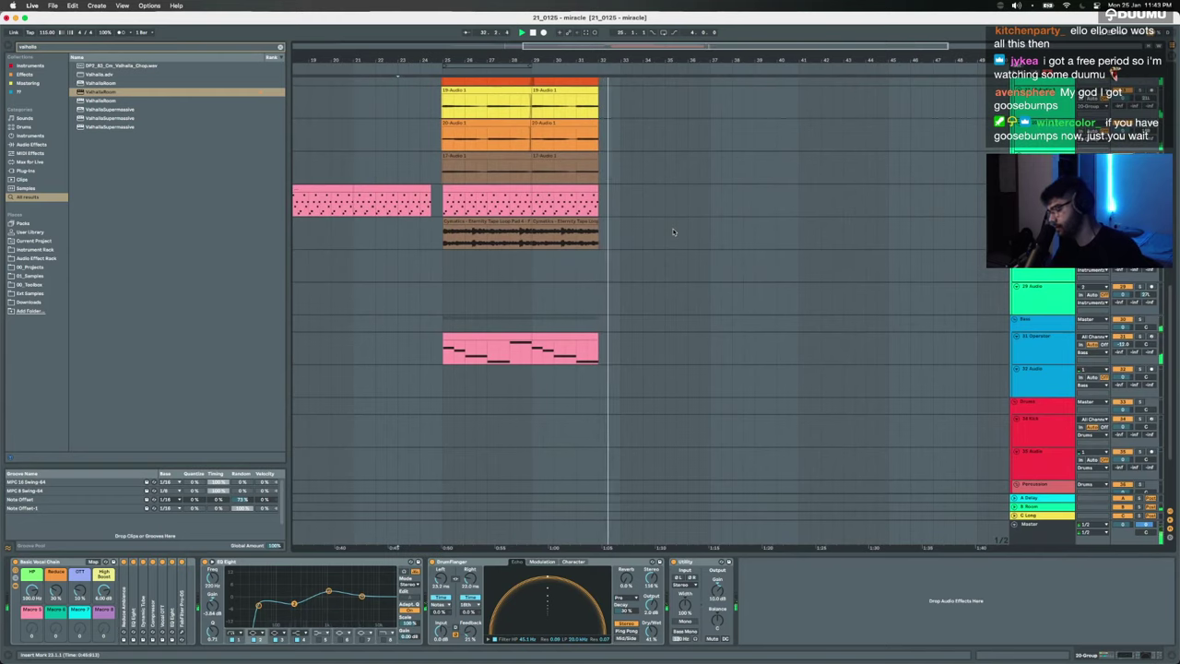
{"action": "scroll", "coordinate": [538, 274], "scroll_direction": "down", "scroll_amount": 4}
{"action": "scroll", "coordinate": [537, 274], "scroll_direction": "up", "scroll_amount": 10}
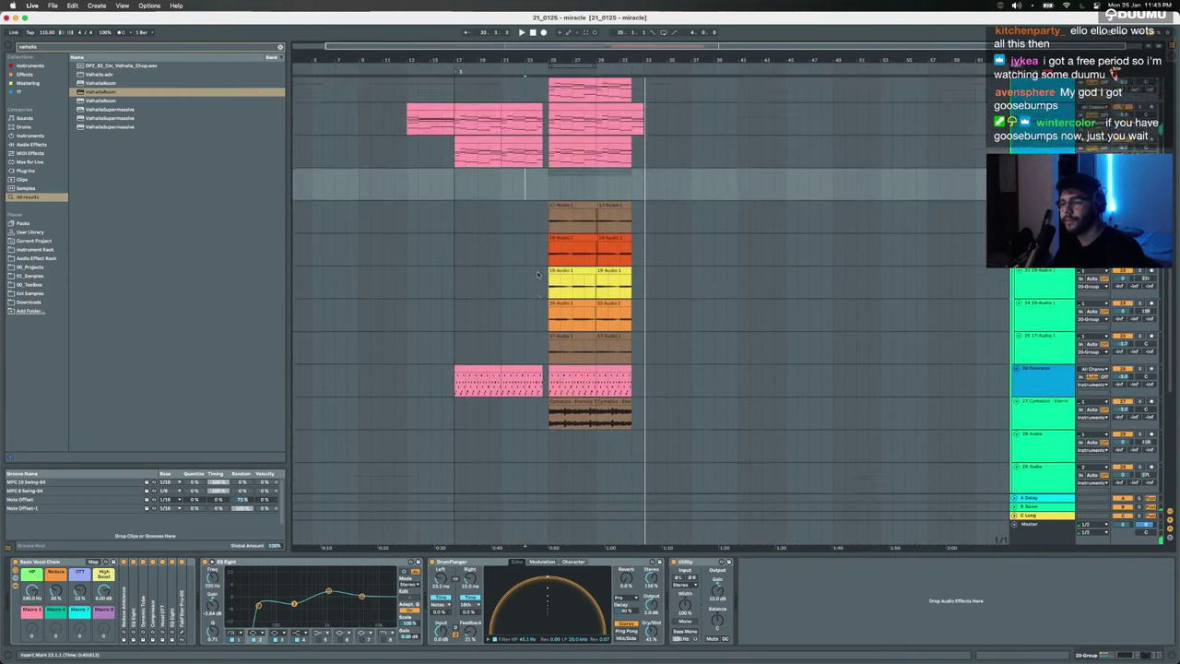
Step: Play the arrangement from bar 13 and examine the device chains of the two Kontakt tracks
{"action": "left_click", "coordinate": [408, 214]}
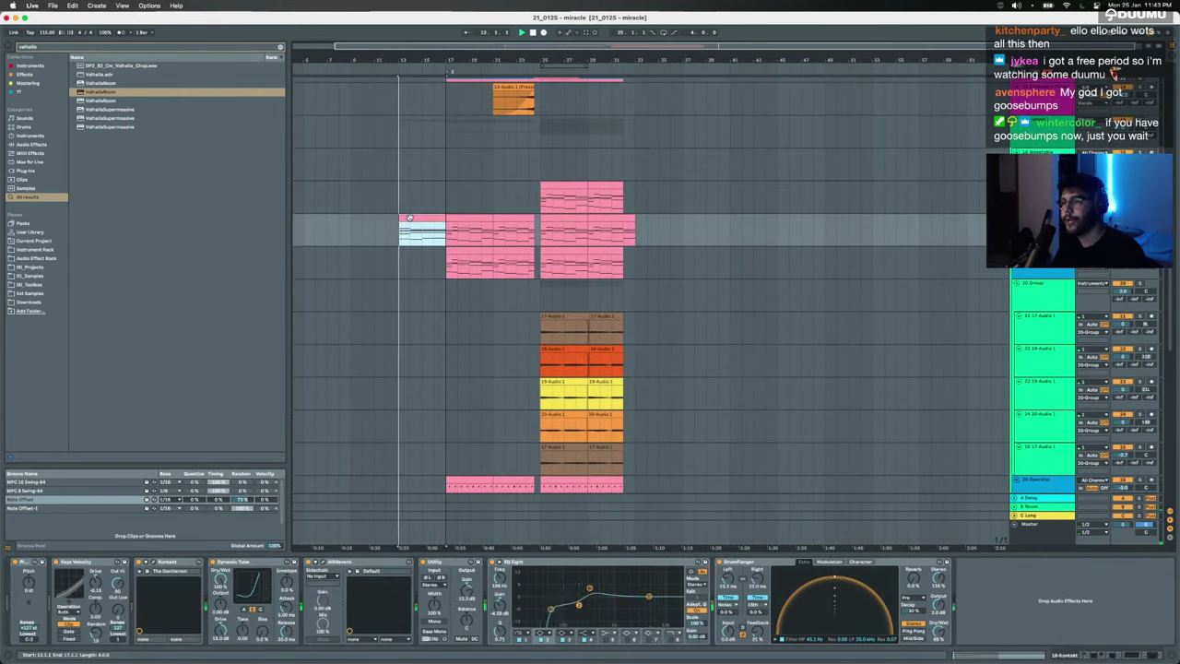
{"action": "key", "text": "space"}
{"action": "scroll", "coordinate": [527, 265], "scroll_direction": "up", "scroll_amount": 3}
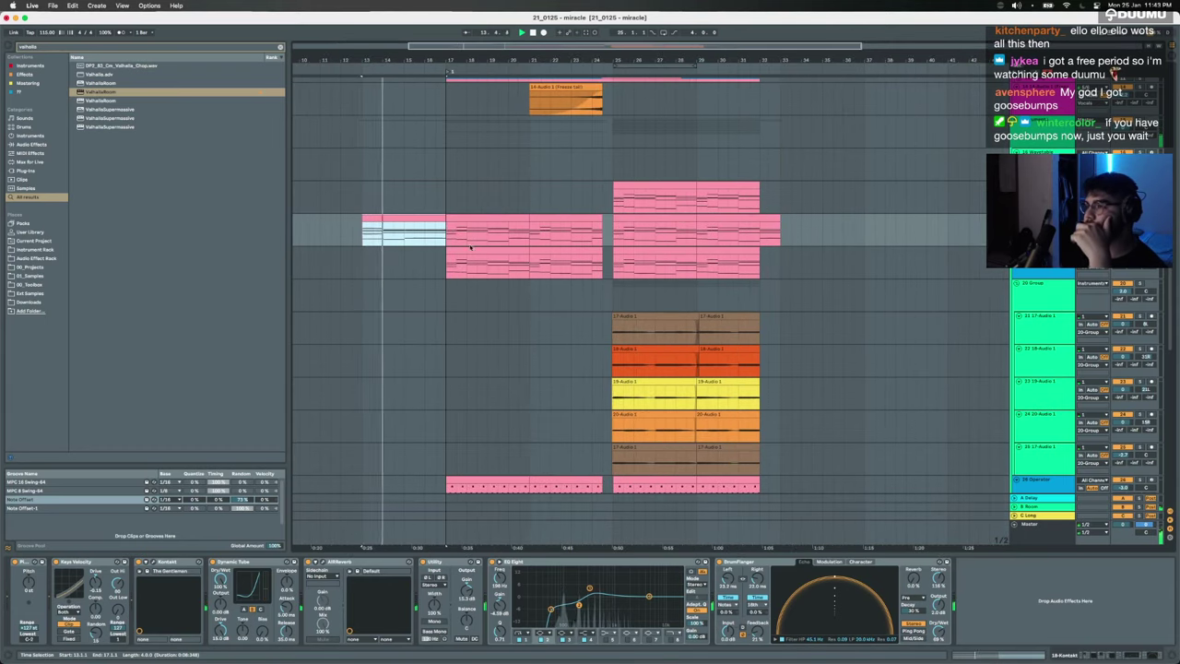
{"action": "left_click", "coordinate": [478, 243]}
{"action": "left_click", "coordinate": [477, 251]}
{"action": "scroll", "coordinate": [477, 253], "scroll_direction": "up", "scroll_amount": 1}
{"action": "scroll", "coordinate": [477, 252], "scroll_direction": "right", "scroll_amount": 1}
{"action": "scroll", "coordinate": [478, 252], "scroll_direction": "down", "scroll_amount": 1}
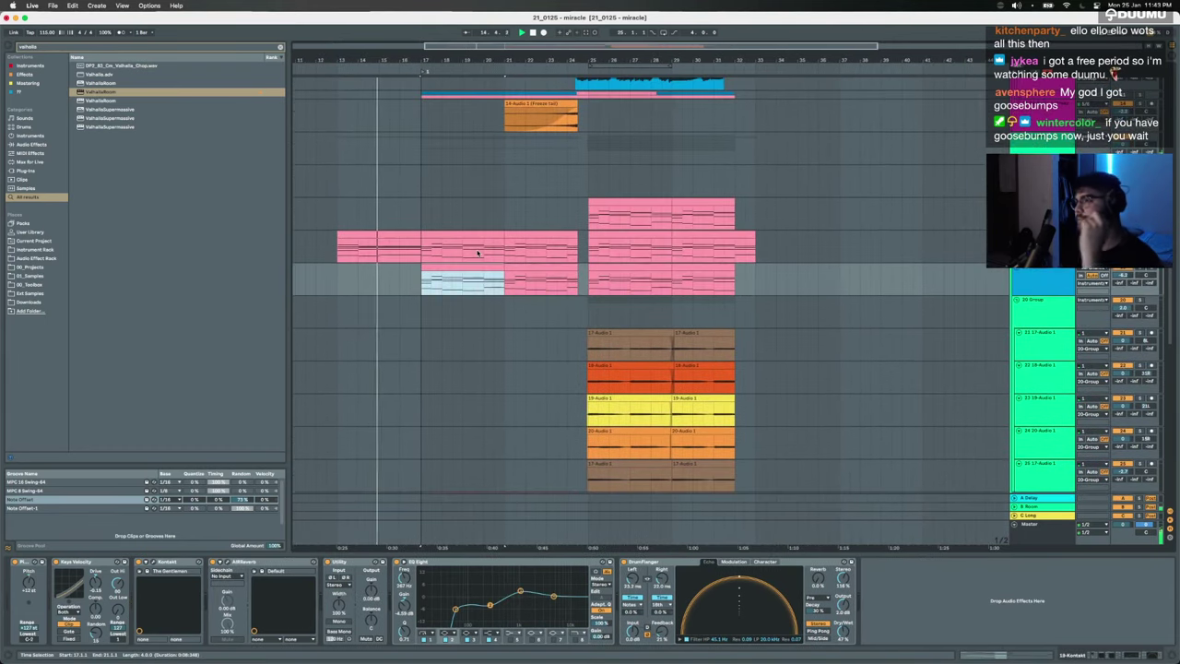
Step: Trim the starts of the REC 9 and REC 10 vocal clips to 24.3, where the reversed reverb ends
{"action": "scroll", "coordinate": [595, 242], "scroll_direction": "up", "scroll_amount": 5}
{"action": "scroll", "coordinate": [594, 189], "scroll_direction": "up", "scroll_amount": 5}
{"action": "scroll", "coordinate": [594, 190], "scroll_direction": "up", "scroll_amount": 1}
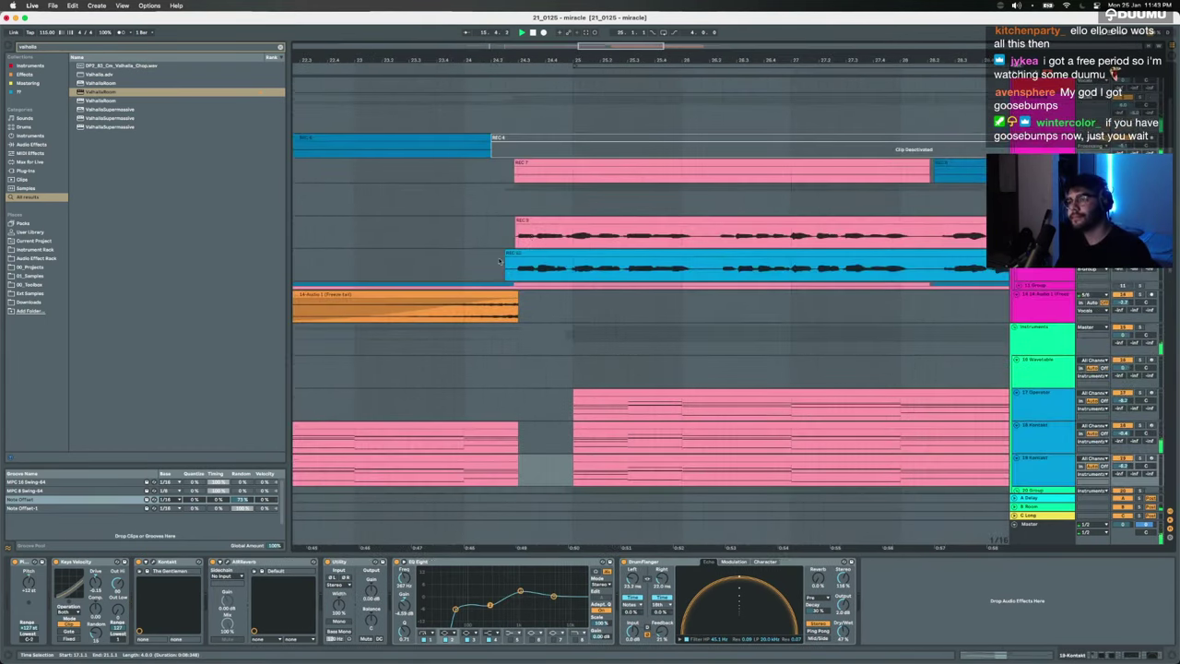
{"action": "left_click_drag", "start_coordinate": [493, 265], "coordinate": [525, 236]}
{"action": "left_click", "coordinate": [517, 236]}
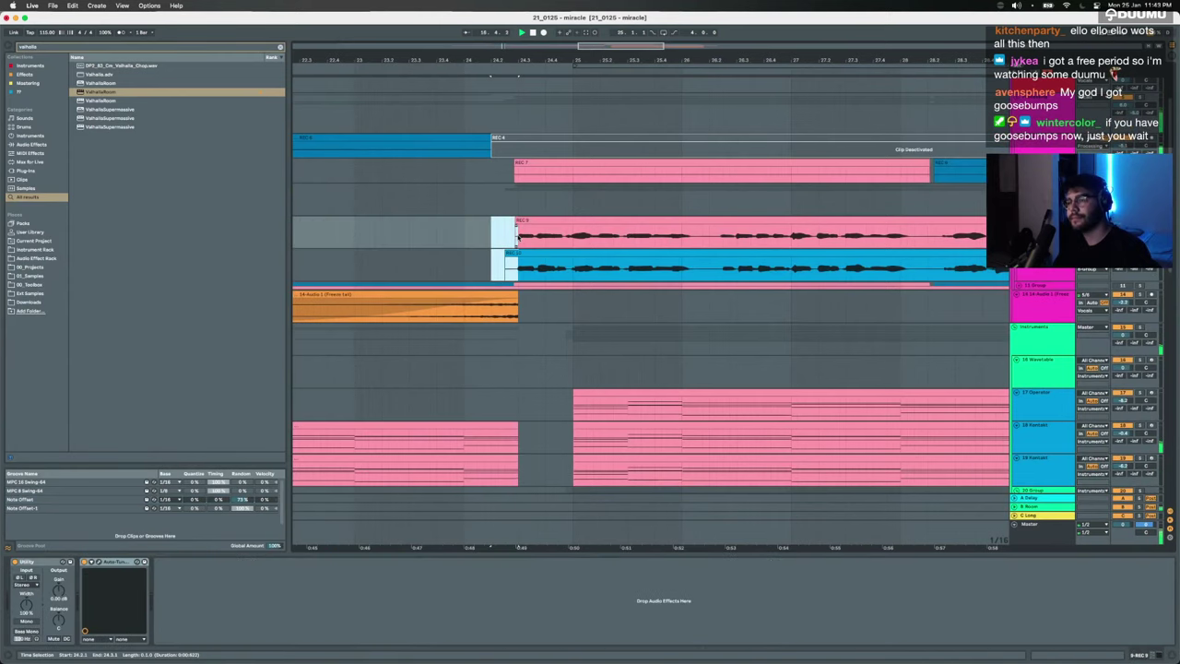
{"action": "left_click_drag", "start_coordinate": [503, 234], "coordinate": [514, 236]}
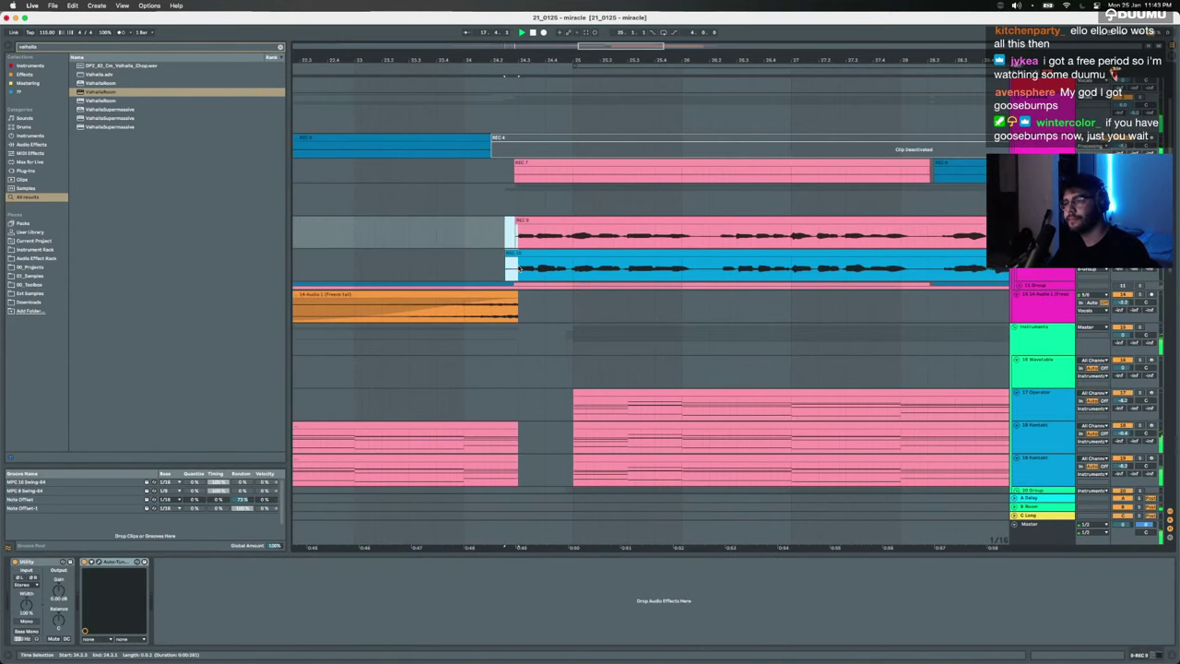
{"action": "left_click", "coordinate": [519, 268]}
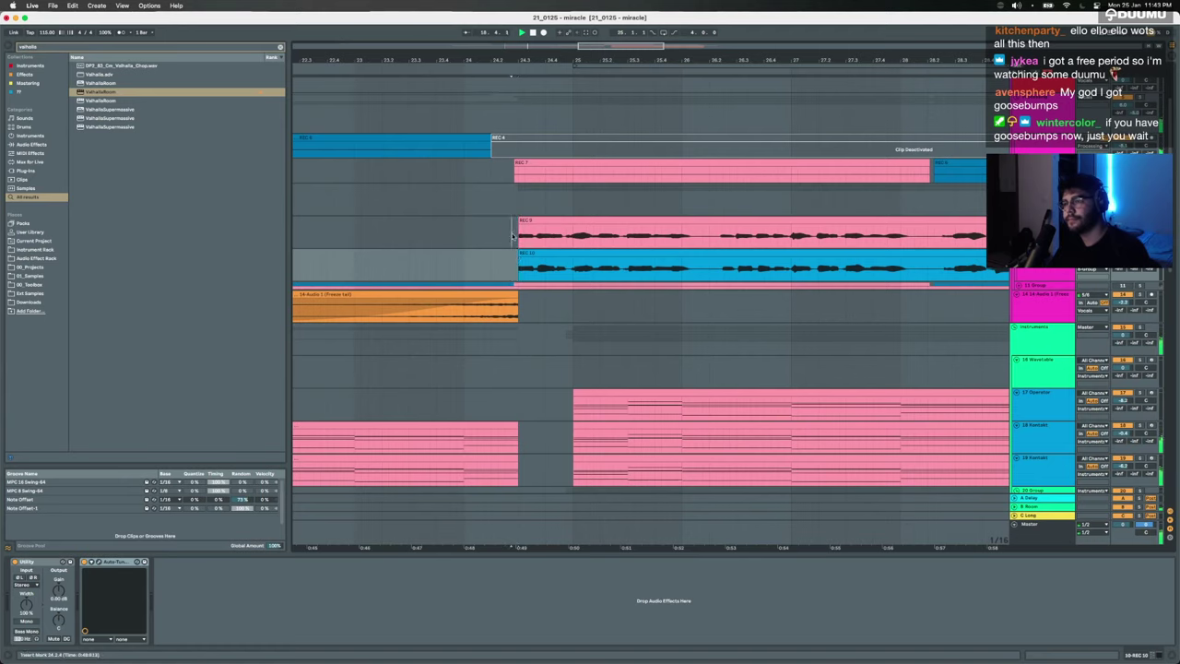
Step: Remove the collapsed 11 Group track below REC 10
{"action": "left_click", "coordinate": [512, 176]}
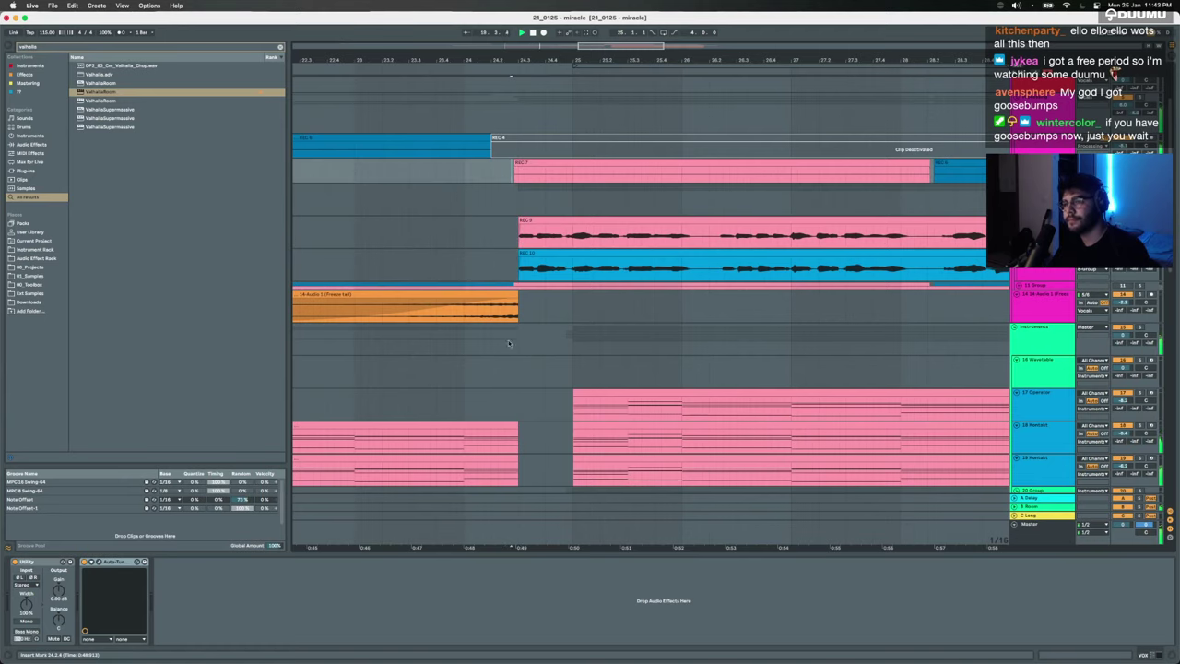
{"action": "left_click", "coordinate": [1061, 286]}
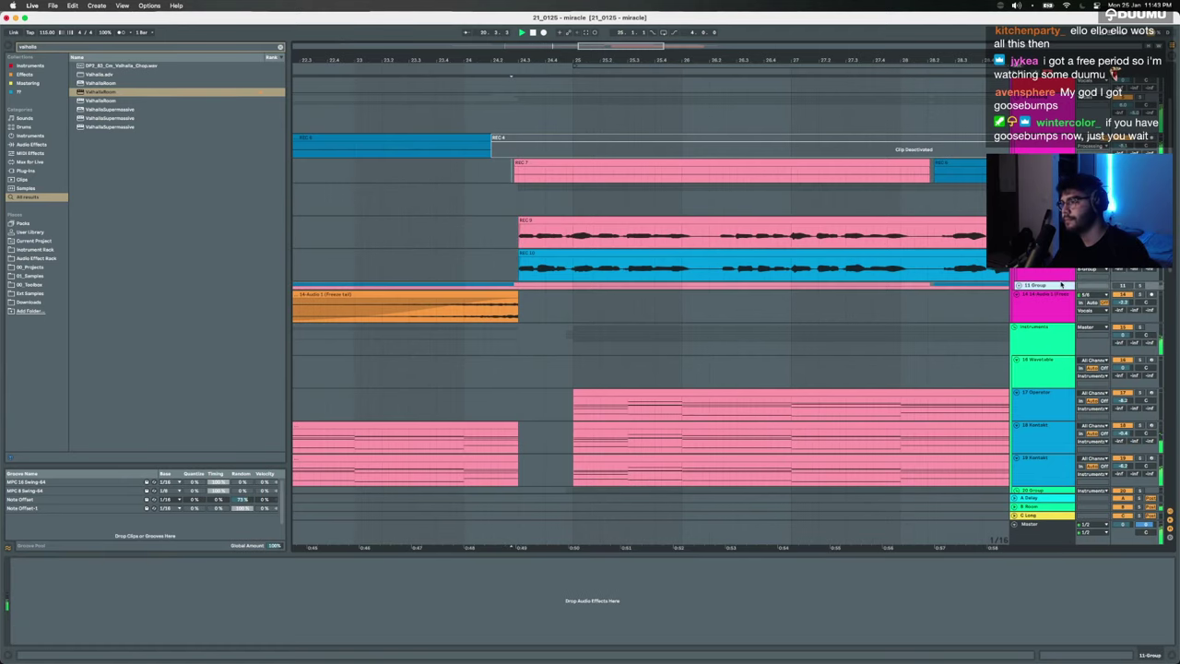
{"action": "key", "text": "super+shift+g"}
Step: Move the reversed reverb track out of the vocals into the Instruments group, directly above the first Operator track
{"action": "scroll", "coordinate": [667, 264], "scroll_direction": "down", "scroll_amount": 11}
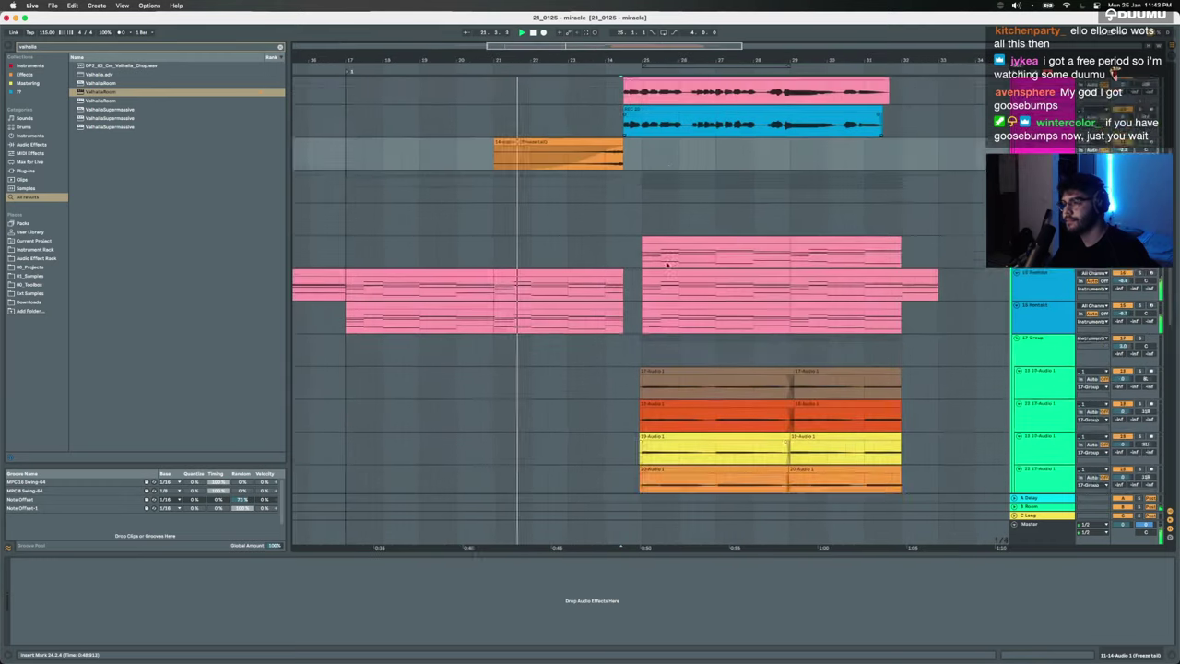
{"action": "scroll", "coordinate": [627, 319], "scroll_direction": "up", "scroll_amount": 4}
{"action": "left_click", "coordinate": [643, 170]}
{"action": "scroll", "coordinate": [636, 202], "scroll_direction": "up", "scroll_amount": 6}
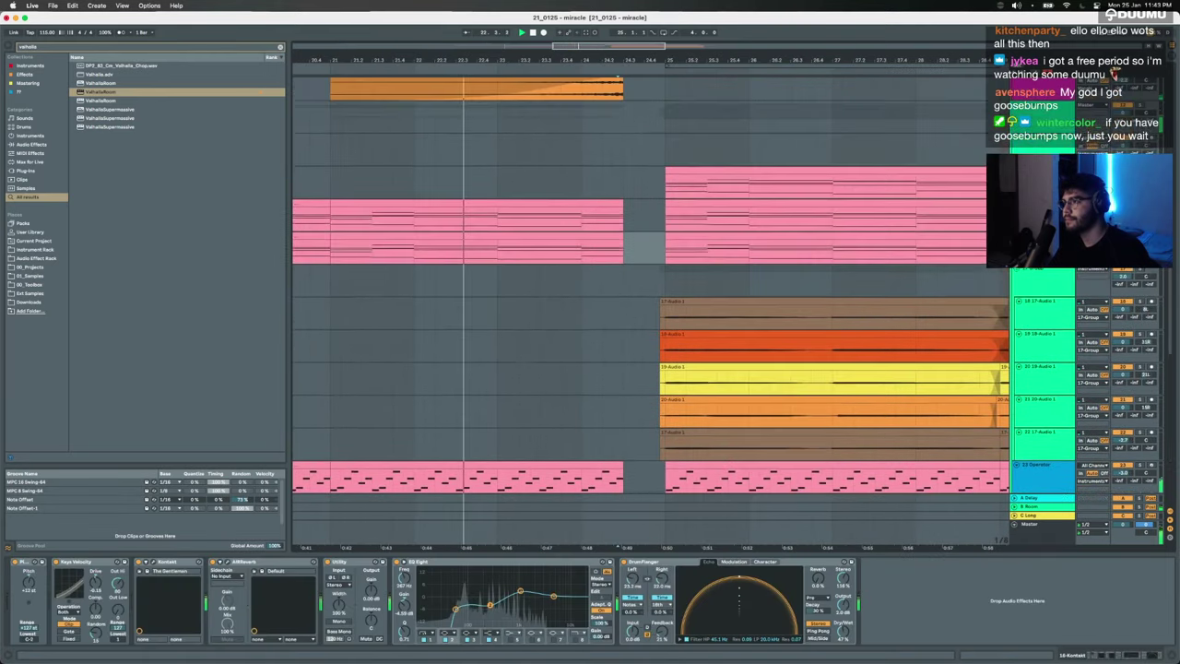
{"action": "left_click_drag", "start_coordinate": [1032, 195], "coordinate": [1030, 277]}
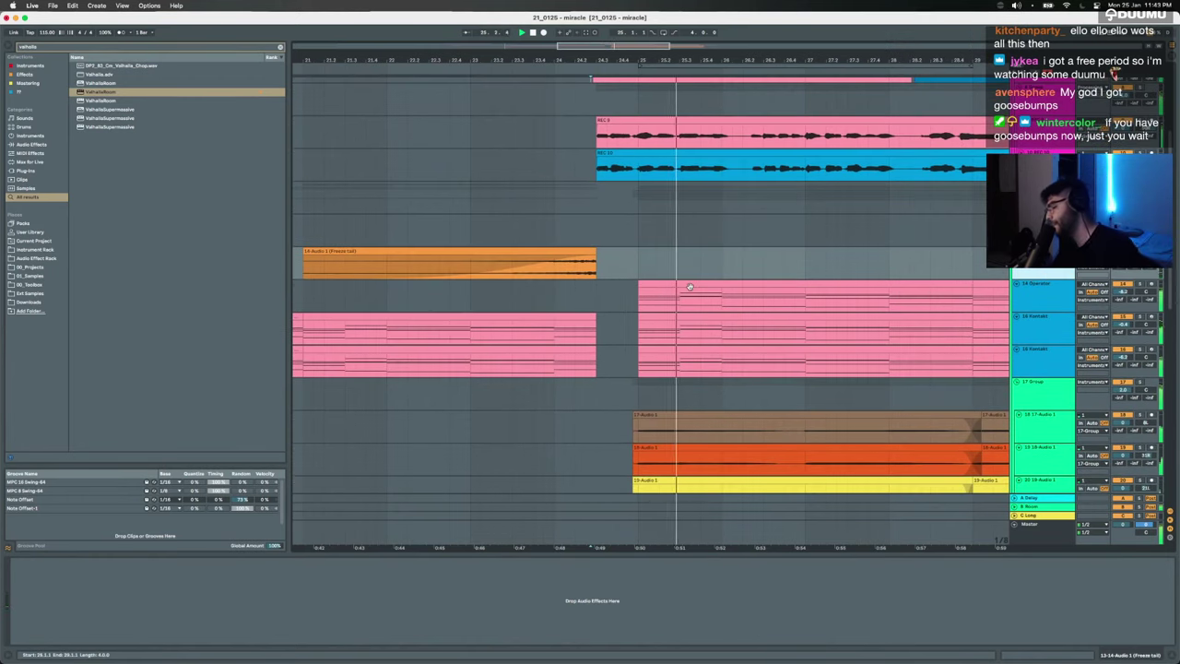
Step: Add a Grain Delay to the Operator track below the reversed reverb, with pitch 12.0 and dry/wet around 58%
{"action": "scroll", "coordinate": [771, 302], "scroll_direction": "down", "scroll_amount": 5}
{"action": "scroll", "coordinate": [772, 301], "scroll_direction": "right", "scroll_amount": 4}
{"action": "scroll", "coordinate": [772, 302], "scroll_direction": "down", "scroll_amount": 3}
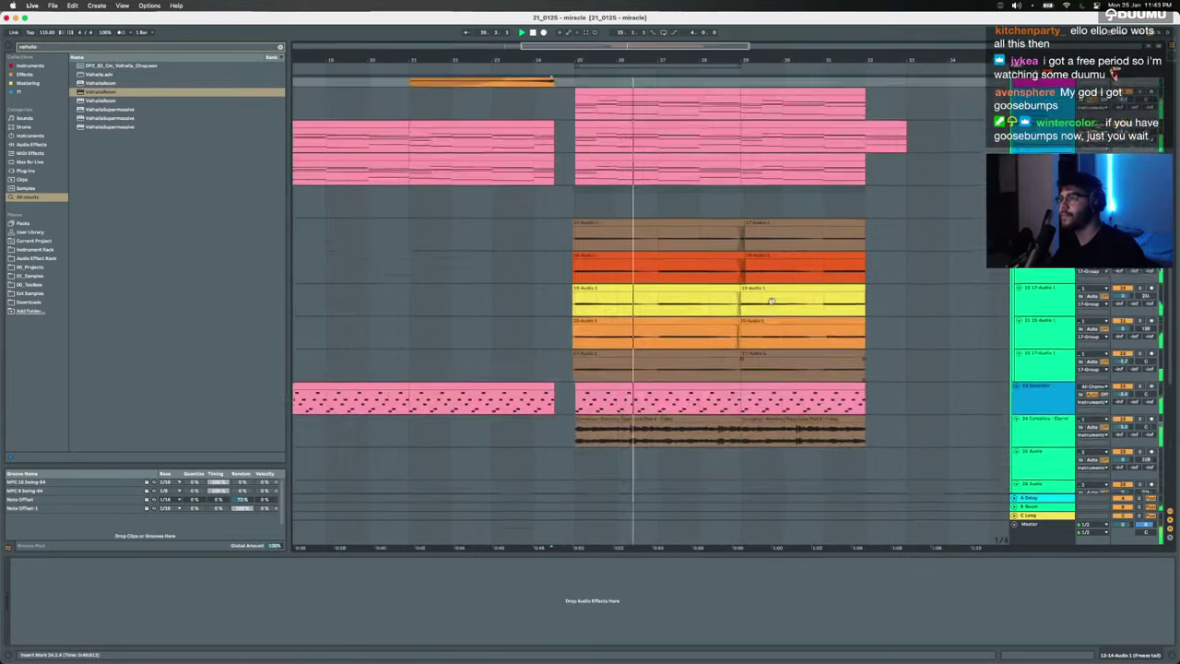
{"action": "scroll", "coordinate": [770, 302], "scroll_direction": "up", "scroll_amount": 5}
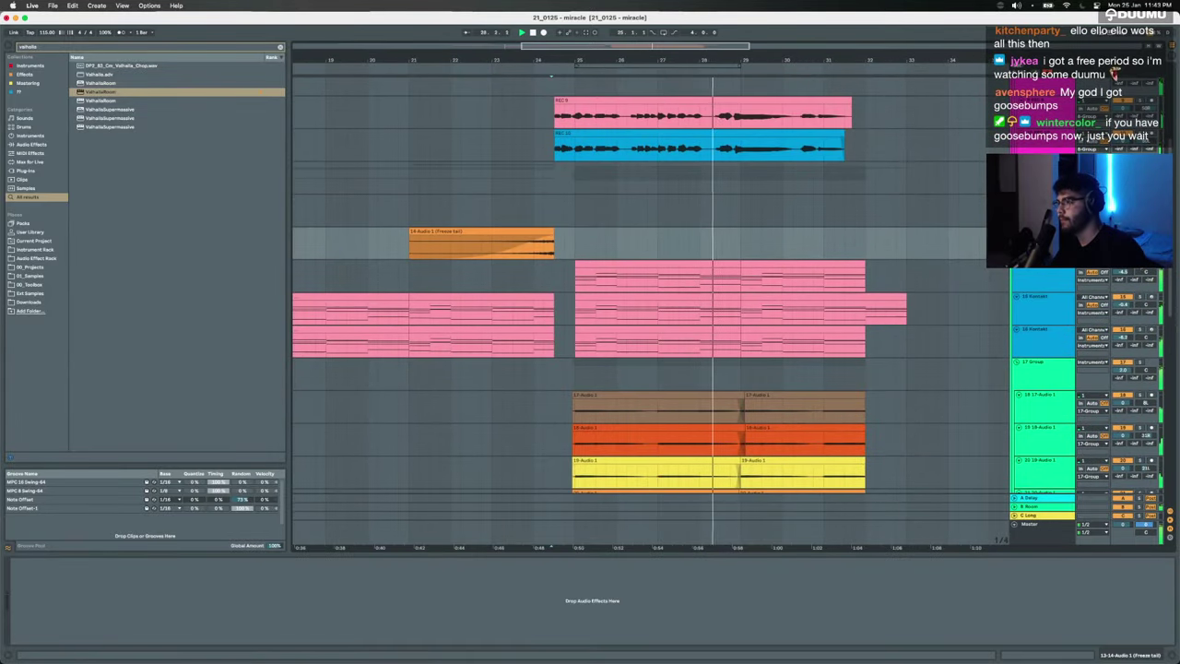
{"action": "left_click", "coordinate": [657, 265]}
{"action": "key", "text": "super+f"}
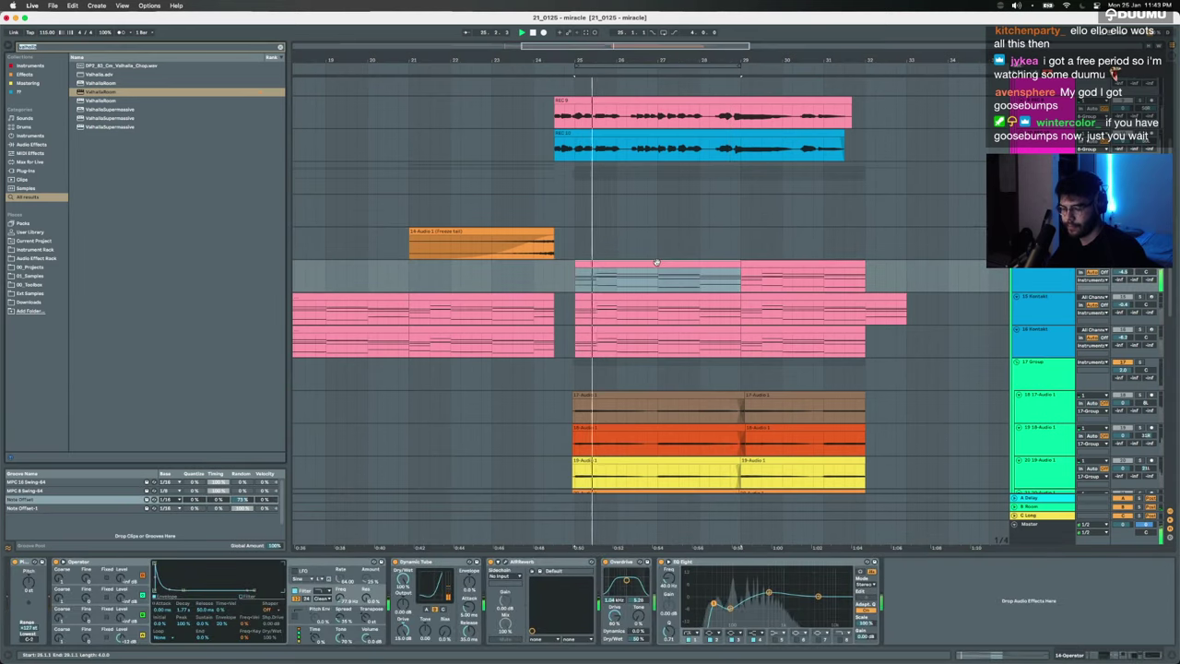
{"action": "type", "text": "grain del"}
{"action": "key", "text": "Return"}
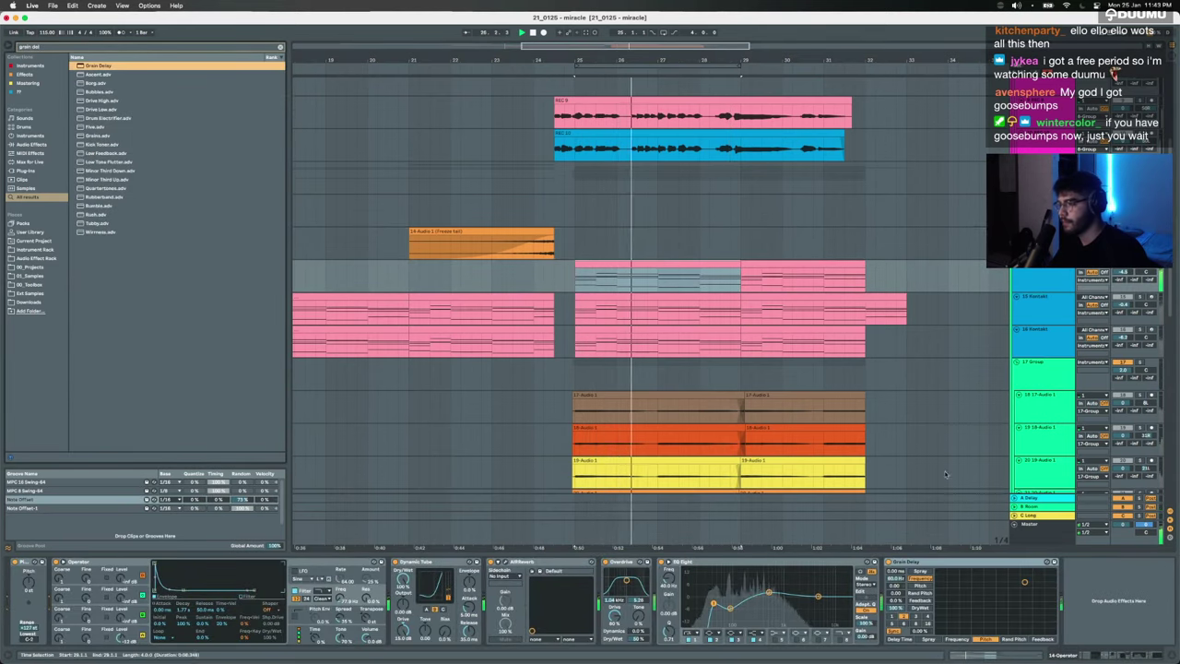
{"action": "left_click_drag", "start_coordinate": [895, 579], "coordinate": [893, 591]}
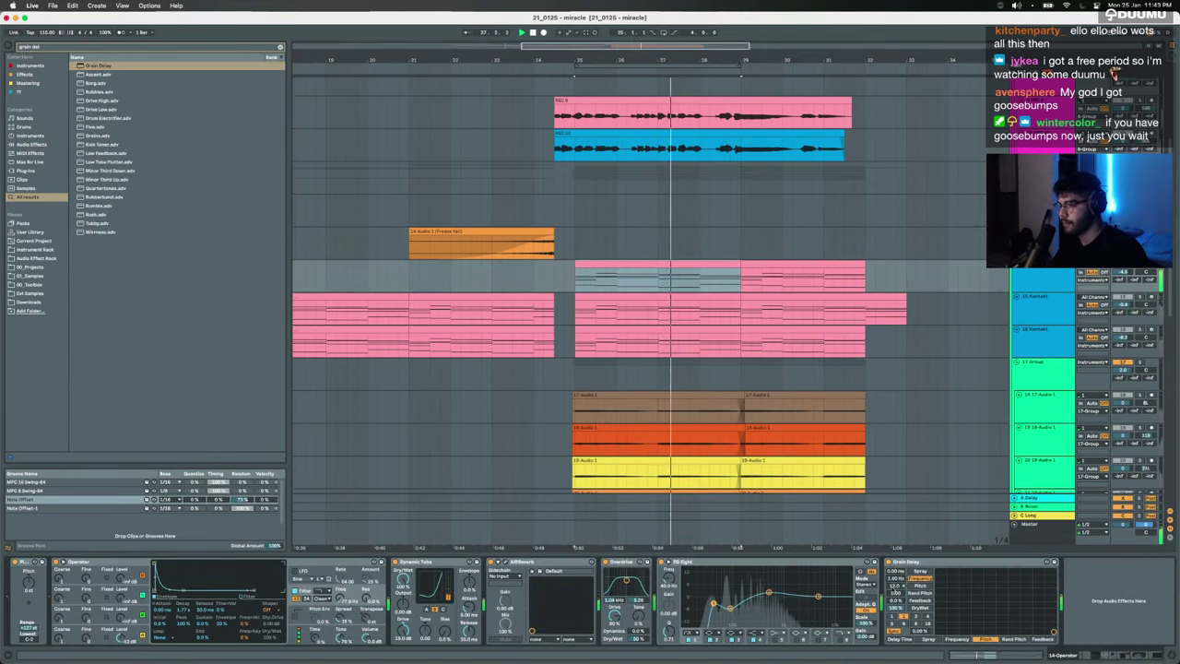
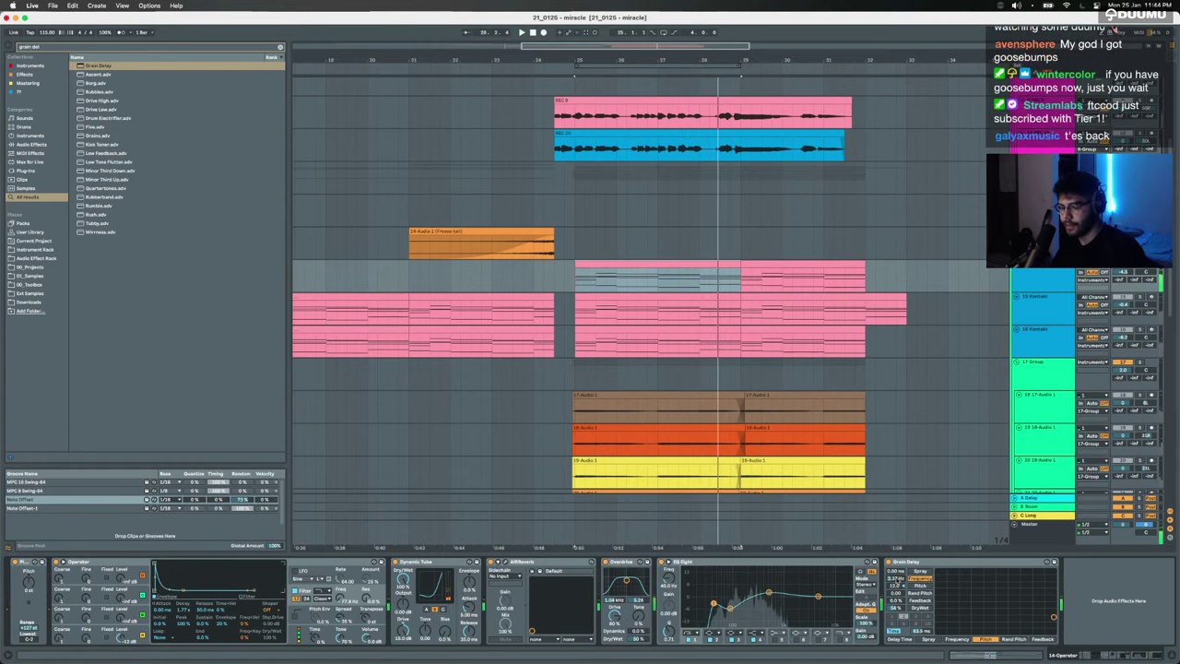
Step: Add an EQ Eight after the Grain Delay and boost its high bands during playback
{"action": "key", "text": "super+f"}
{"action": "type", "text": "eq"}
{"action": "key", "text": "Return"}
{"action": "key", "text": "space"}
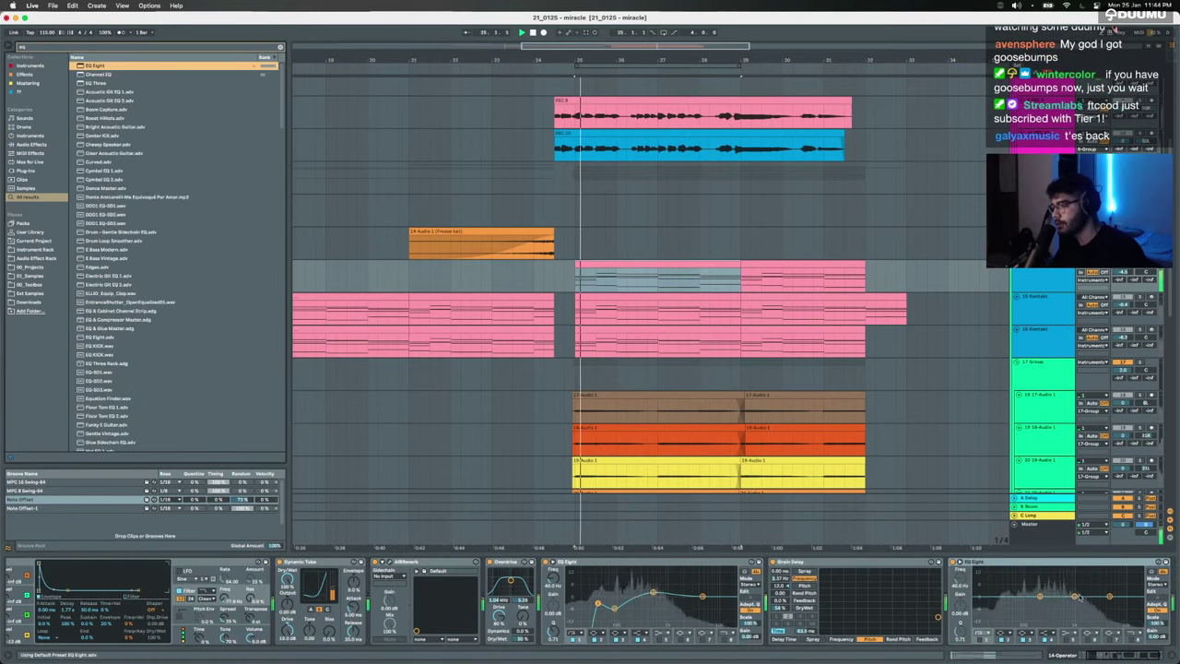
{"action": "left_click_drag", "start_coordinate": [1076, 596], "coordinate": [1102, 584]}
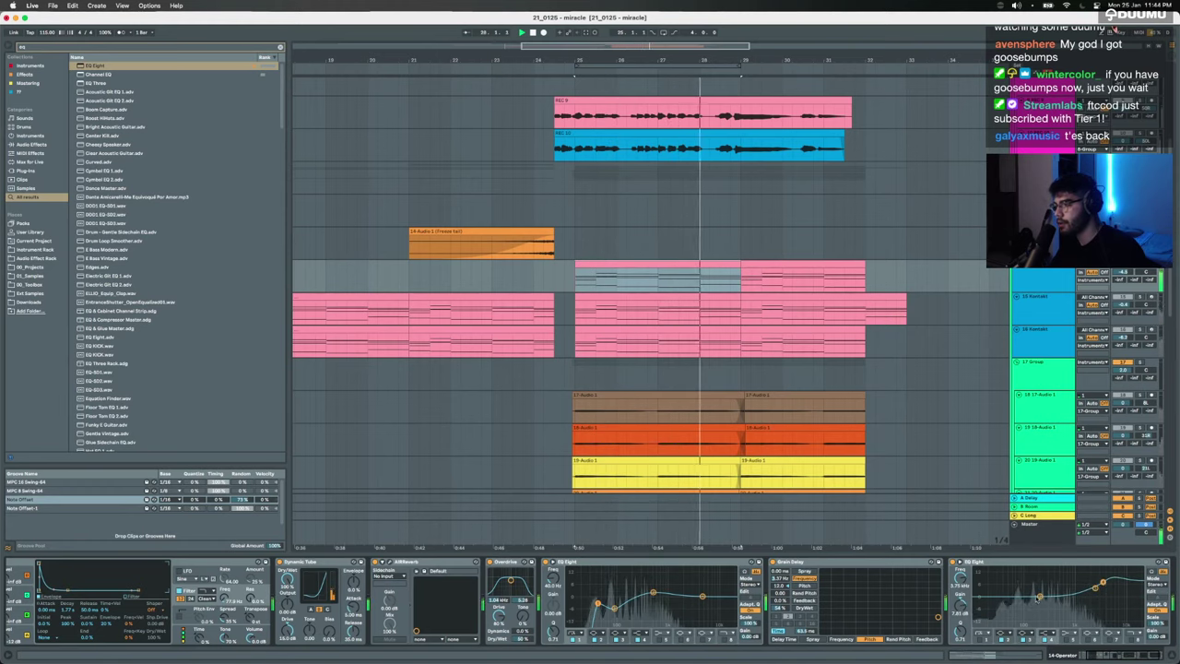
Step: Add the Erosion effect after the new EQ Eight on the Operator track
{"action": "key", "text": "super+f"}
{"action": "type", "text": "eros"}
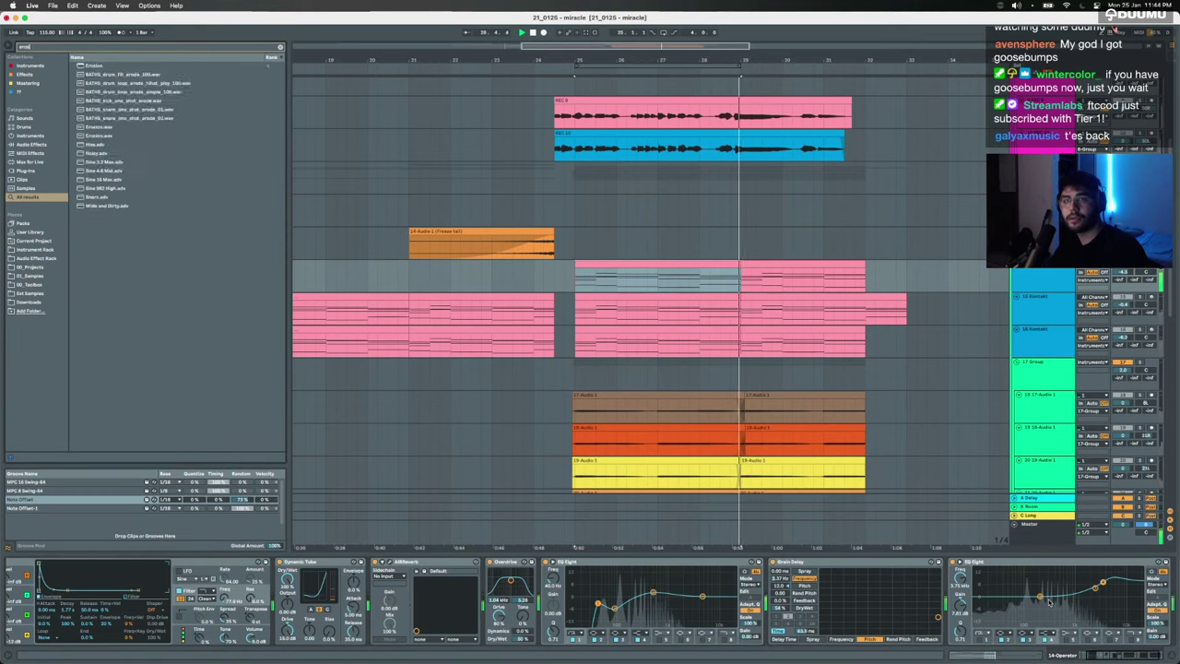
{"action": "key", "text": "Down"}
{"action": "key", "text": "Return"}
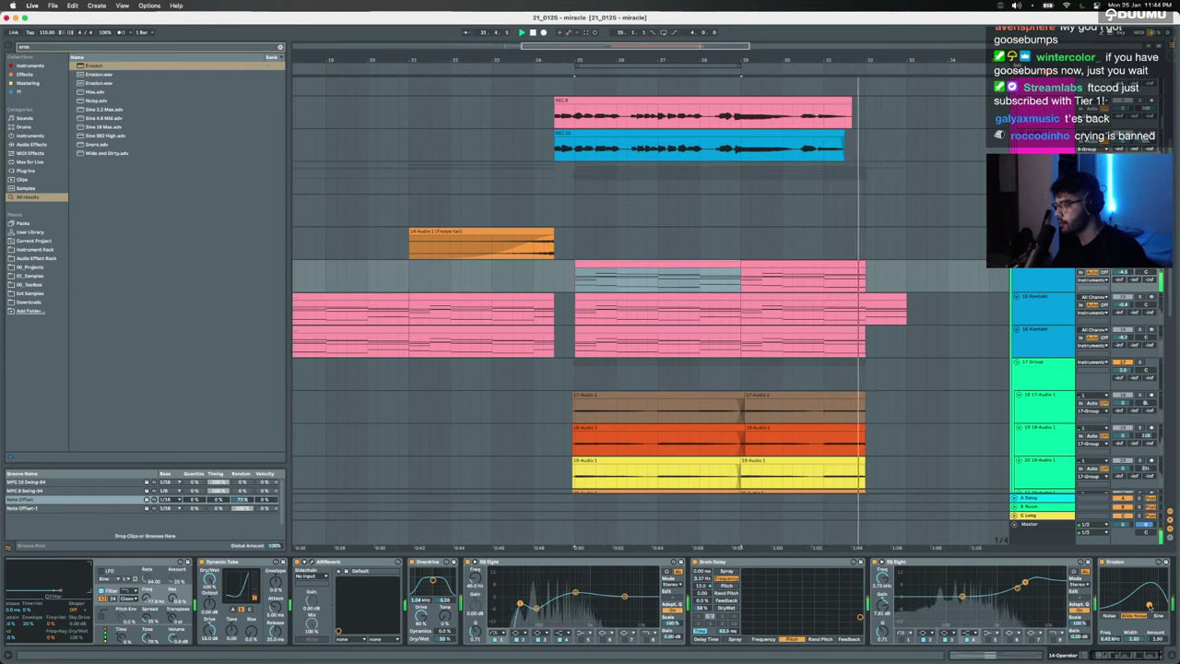
Step: Unsolo the Operator track, play the section in the full mix, and view the Master track's effects
{"action": "left_click", "coordinate": [1139, 267]}
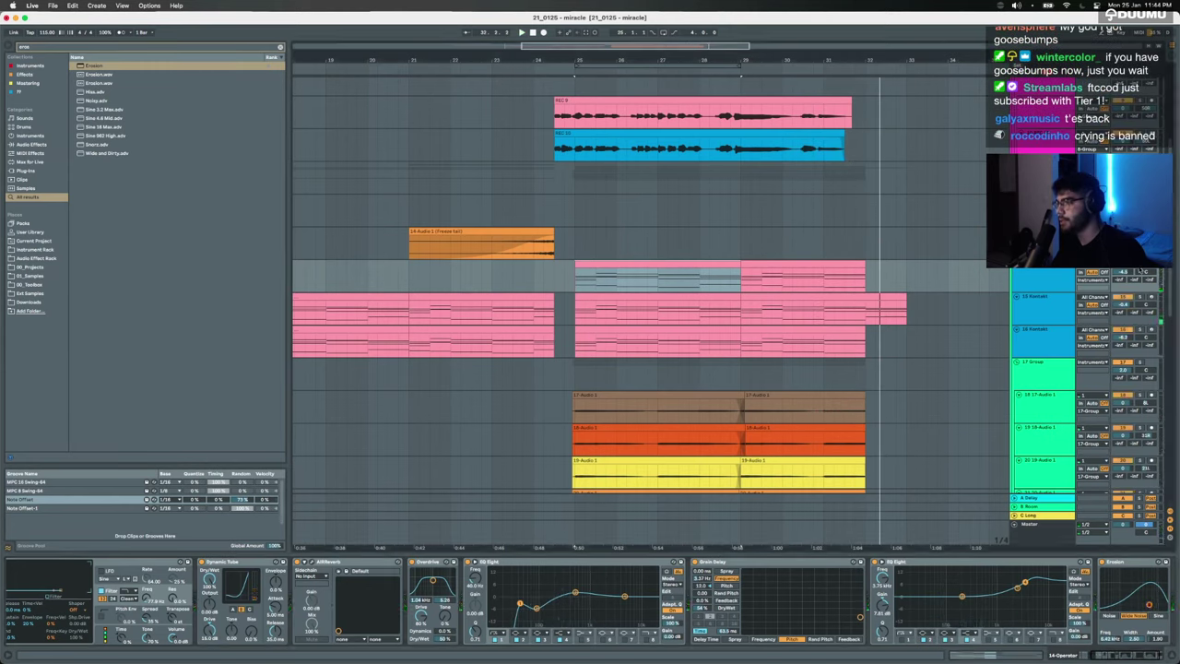
{"action": "left_click", "coordinate": [448, 202]}
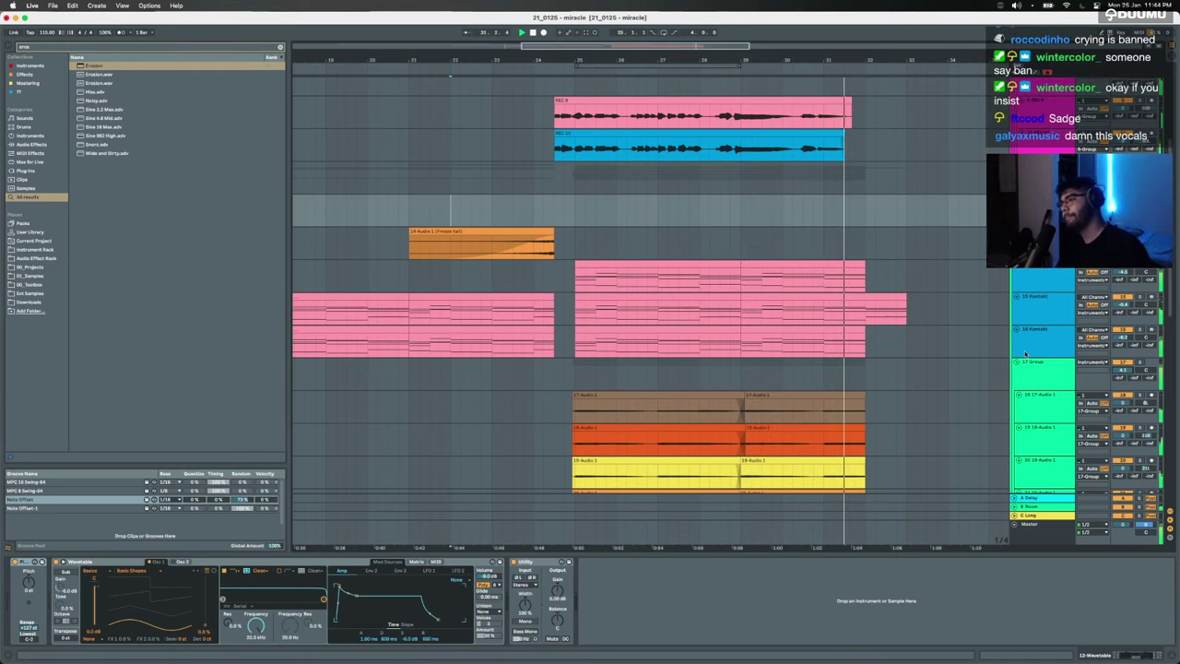
{"action": "key", "text": "Down"}
{"action": "left_click", "coordinate": [1040, 528]}
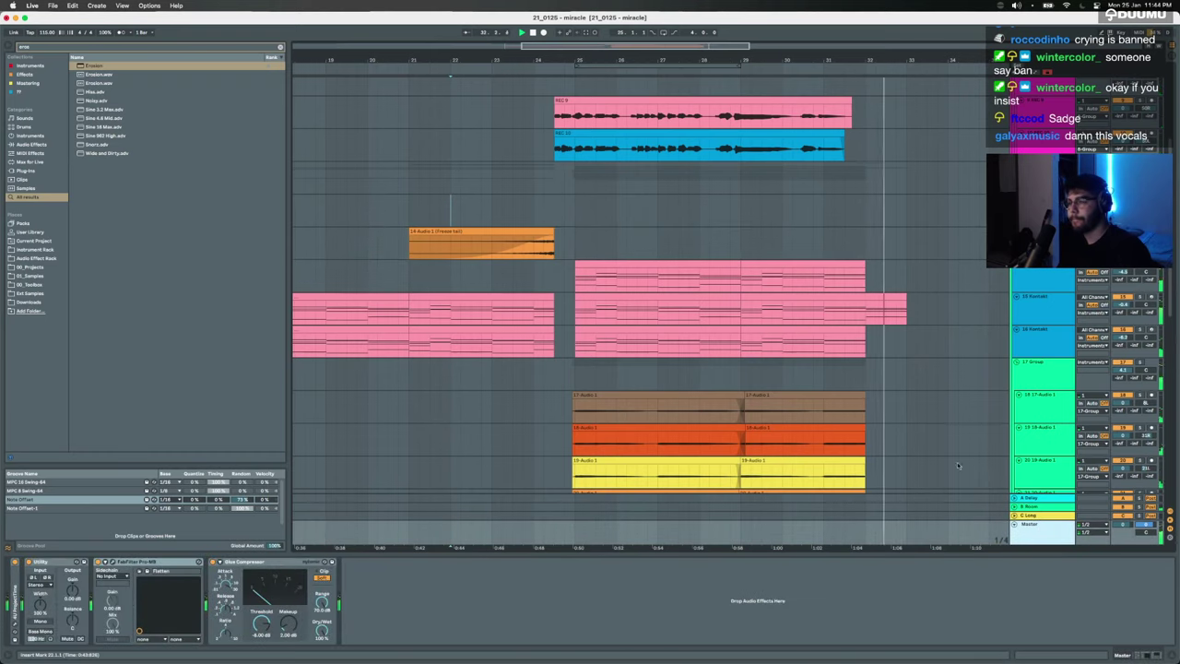
Step: Trim the ends of the last clips on the Operator track and 16 Kontakt track slightly shorter
{"action": "scroll", "coordinate": [912, 407], "scroll_direction": "up", "scroll_amount": 5}
{"action": "left_click_drag", "start_coordinate": [741, 264], "coordinate": [735, 265]}
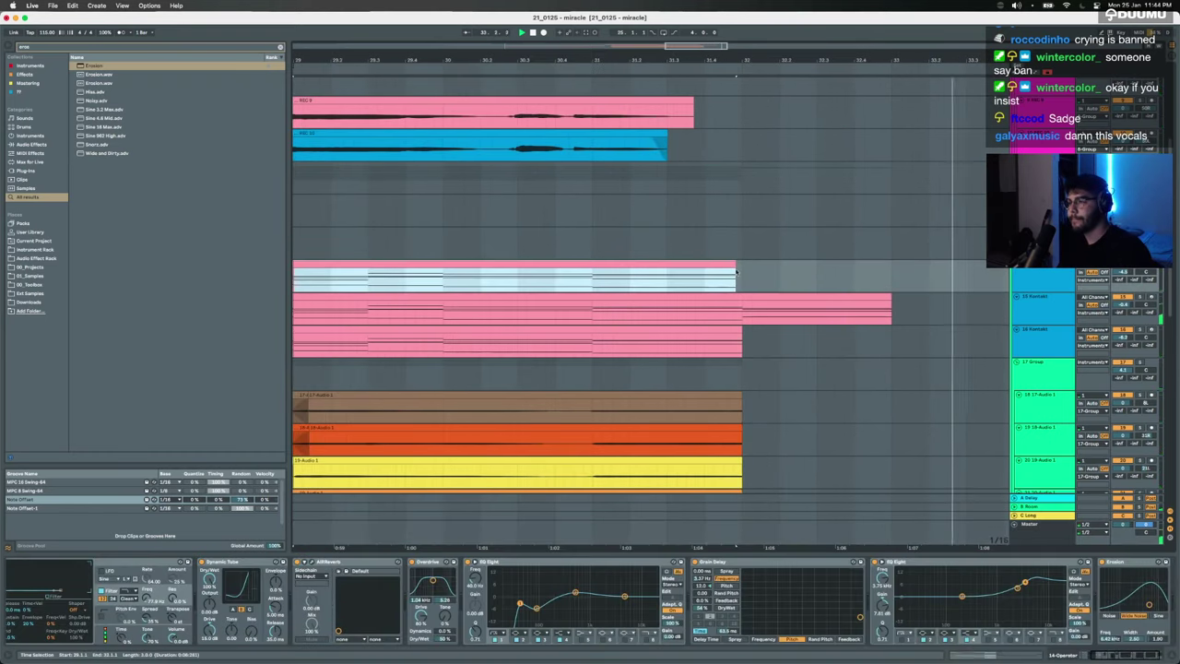
{"action": "left_click_drag", "start_coordinate": [741, 329], "coordinate": [734, 331]}
{"action": "scroll", "coordinate": [733, 331], "scroll_direction": "down", "scroll_amount": 5}
{"action": "key", "text": "space"}
{"action": "scroll", "coordinate": [561, 394], "scroll_direction": "down", "scroll_amount": 5}
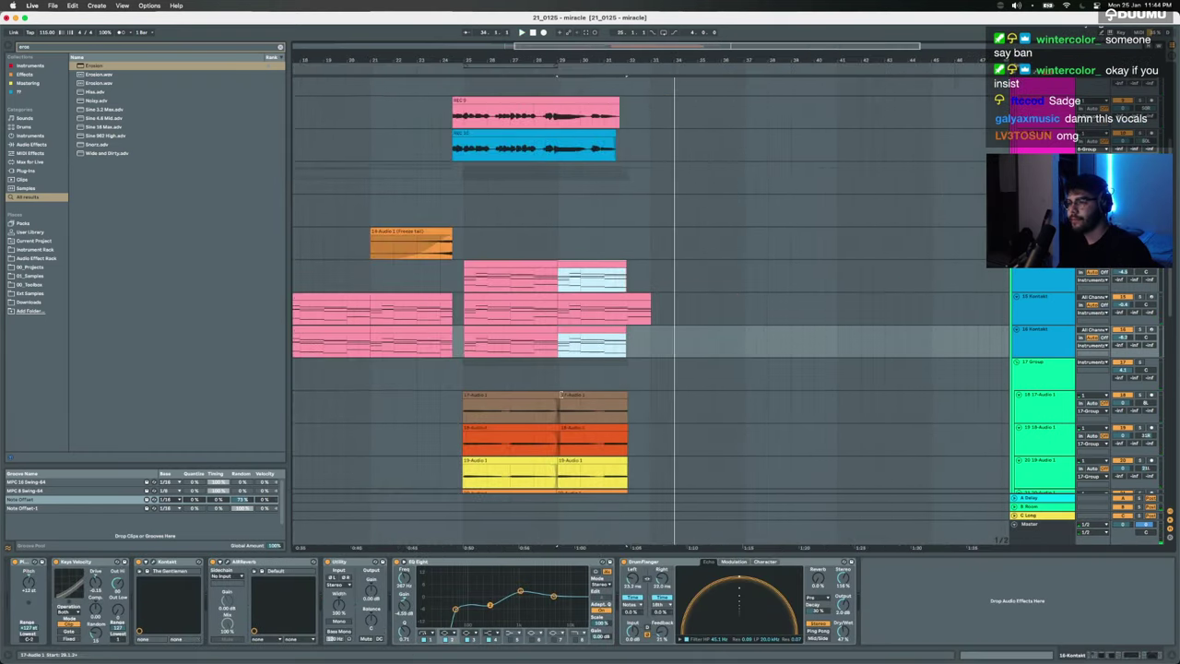
Step: Solo 17-Group and add a one-beat lead-in to its audio clips from 24.4.1 to 25.1.1
{"action": "left_click_drag", "start_coordinate": [482, 392], "coordinate": [612, 400]}
{"action": "scroll", "coordinate": [612, 400], "scroll_direction": "up", "scroll_amount": 5}
{"action": "scroll", "coordinate": [611, 399], "scroll_direction": "up", "scroll_amount": 2}
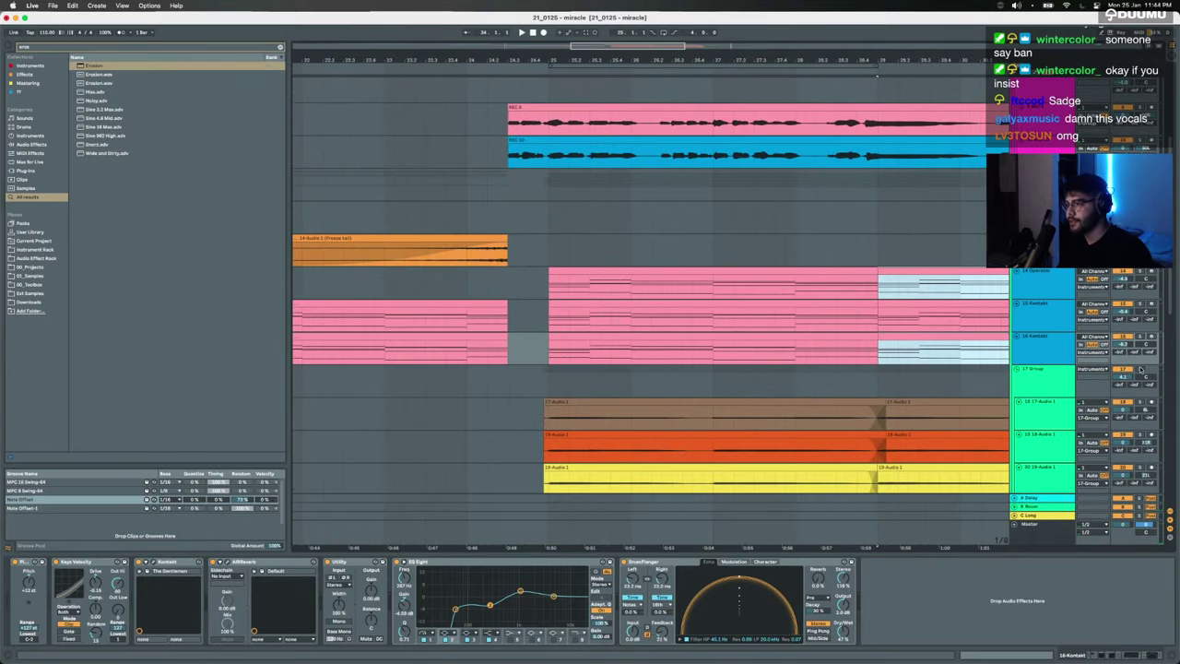
{"action": "left_click", "coordinate": [550, 386]}
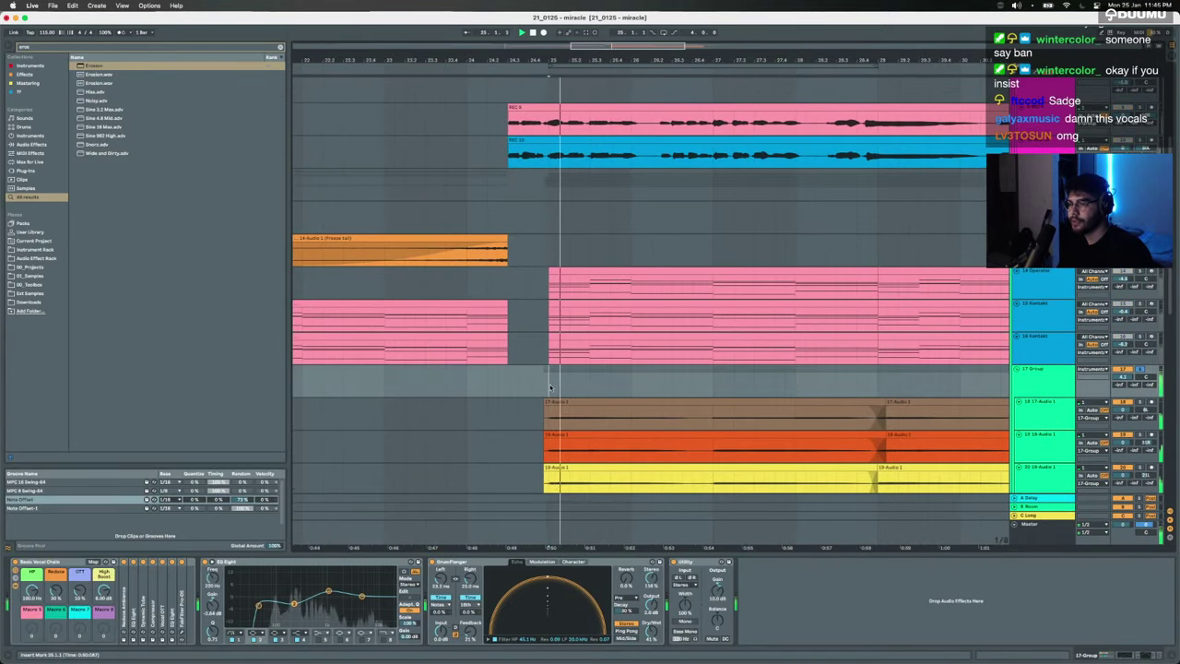
{"action": "mouse_move", "coordinate": [569, 385]}
{"action": "left_mouse_down"}
{"action": "mouse_move", "coordinate": [587, 387]}
{"action": "mouse_move", "coordinate": [547, 384]}
{"action": "left_mouse_up"}
{"action": "left_click", "coordinate": [522, 382]}
{"action": "key", "text": "plus"}
{"action": "key", "text": "plus"}
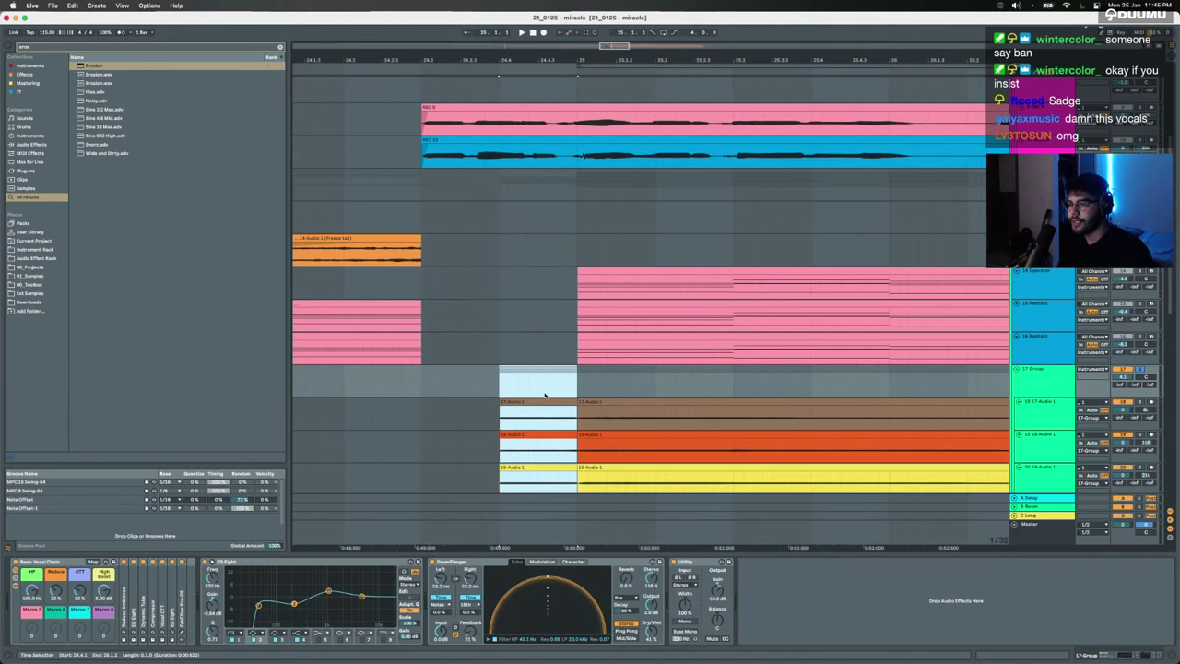
Step: Find the Frequency Shifter effect and add it after the Utility on 17-Group
{"action": "key", "text": "super+f"}
{"action": "type", "text": "freq"}
{"action": "key", "text": "Down"}
{"action": "key", "text": "Return"}
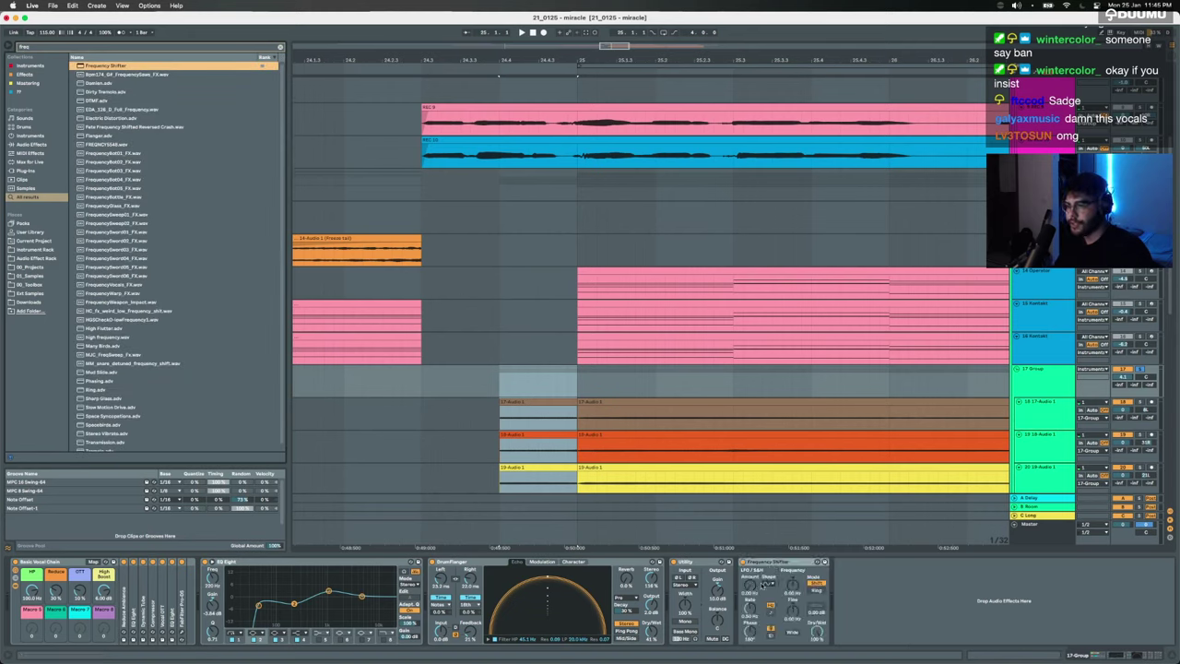
Step: Automate the Frequency Shifter's Fine parameter on 17-Group to rise from 24.4.1 to 25.1.1, and play the transition
{"action": "key", "text": "a"}
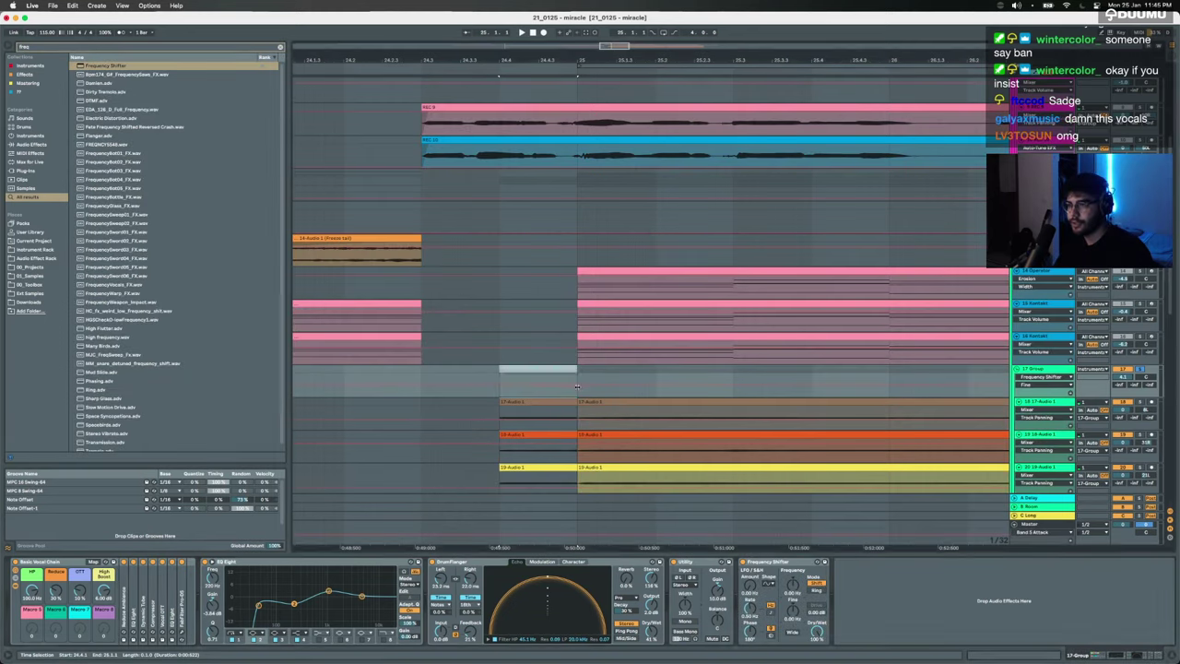
{"action": "left_click", "coordinate": [578, 382]}
{"action": "left_click_drag", "start_coordinate": [500, 380], "coordinate": [500, 398]}
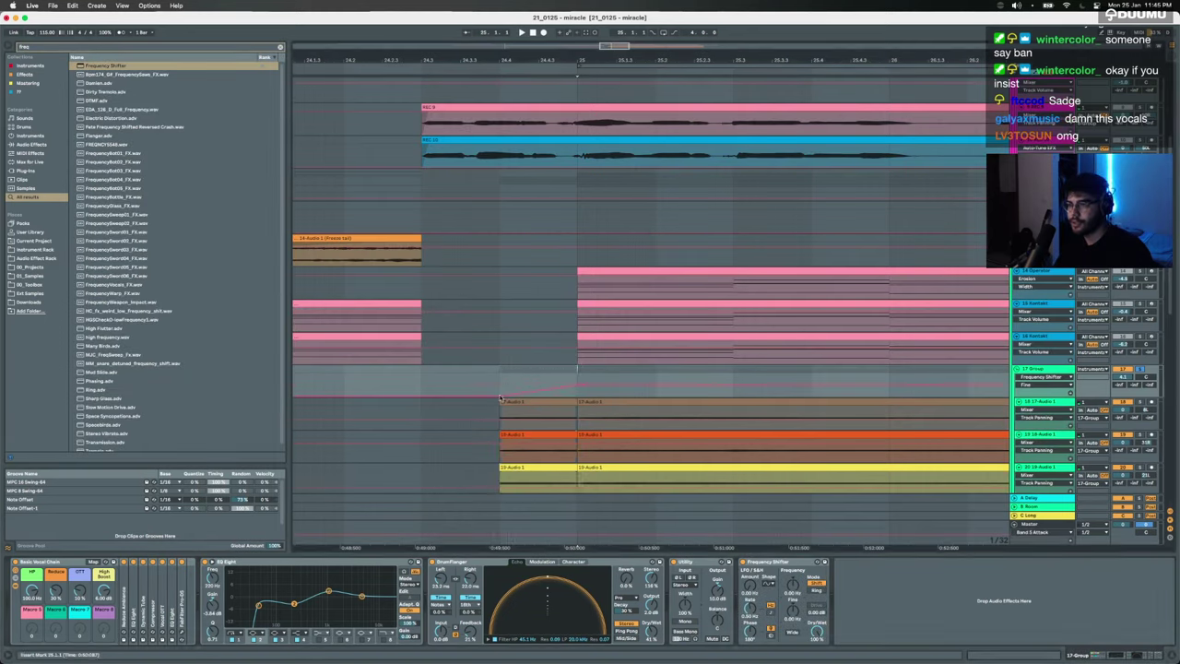
{"action": "key", "text": "space"}
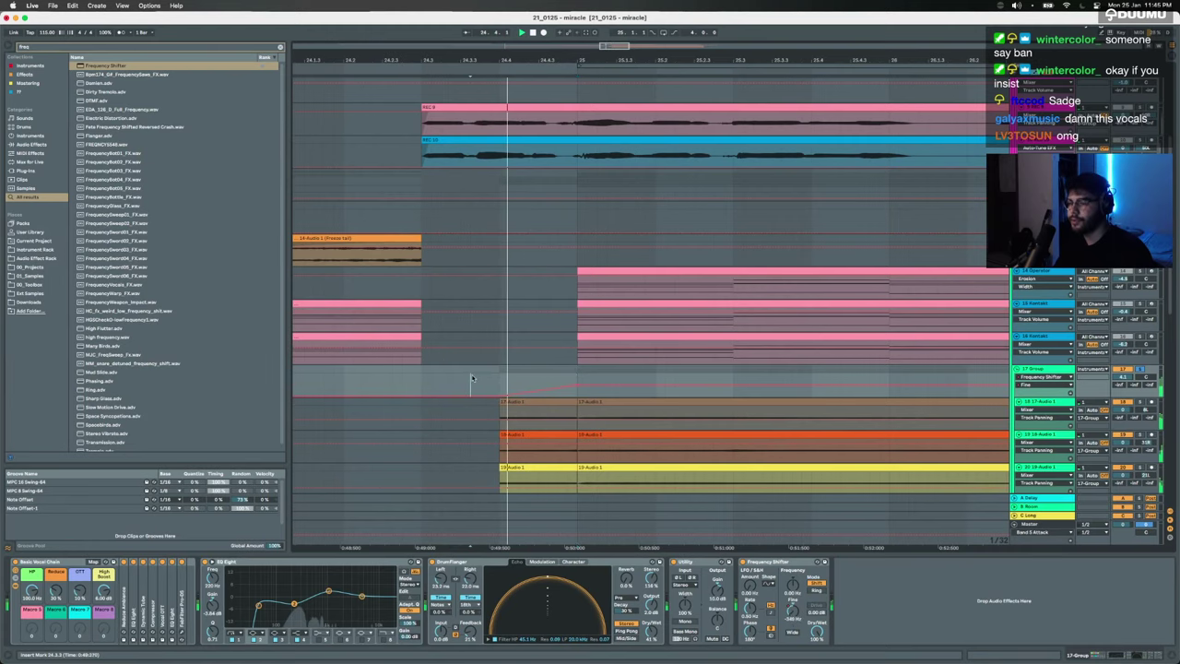
Step: Fade in the group's four upper lead-in clips and clear the beat before bar 25 on the lowest 17-Audio 1 track
{"action": "left_click", "coordinate": [570, 396]}
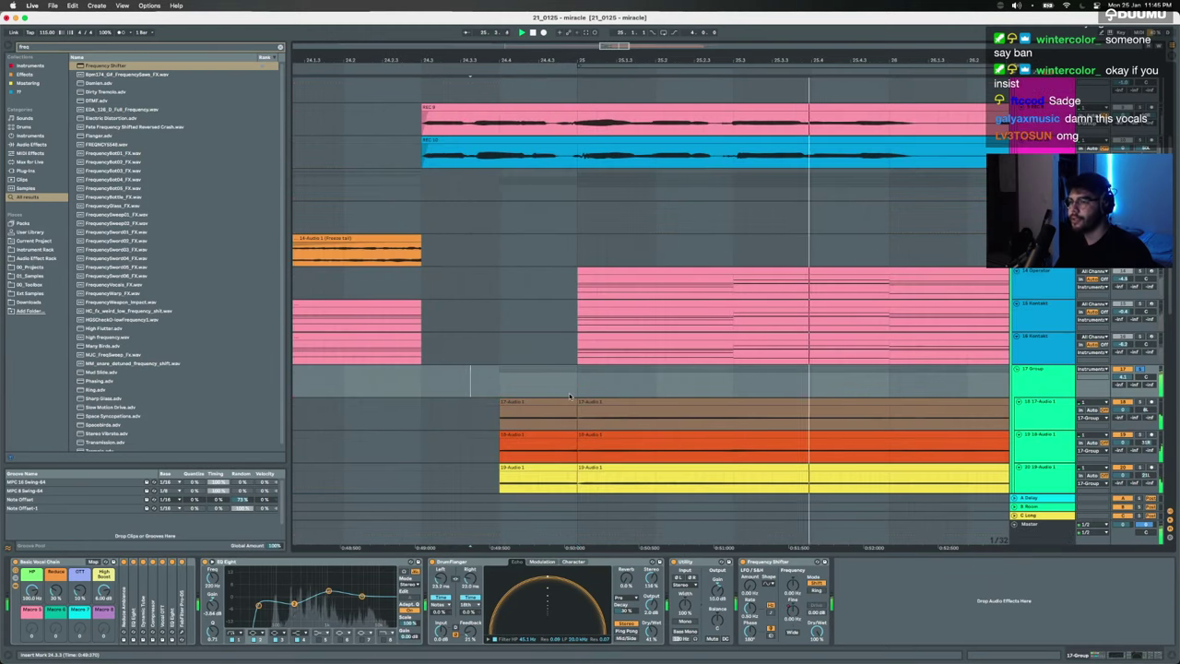
{"action": "key", "text": "a"}
{"action": "key", "text": "a"}
{"action": "key", "text": "space"}
{"action": "left_click_drag", "start_coordinate": [556, 410], "coordinate": [538, 441]}
{"action": "scroll", "coordinate": [479, 410], "scroll_direction": "down", "scroll_amount": 3}
{"action": "left_click", "coordinate": [535, 439]}
{"action": "key", "text": "space"}
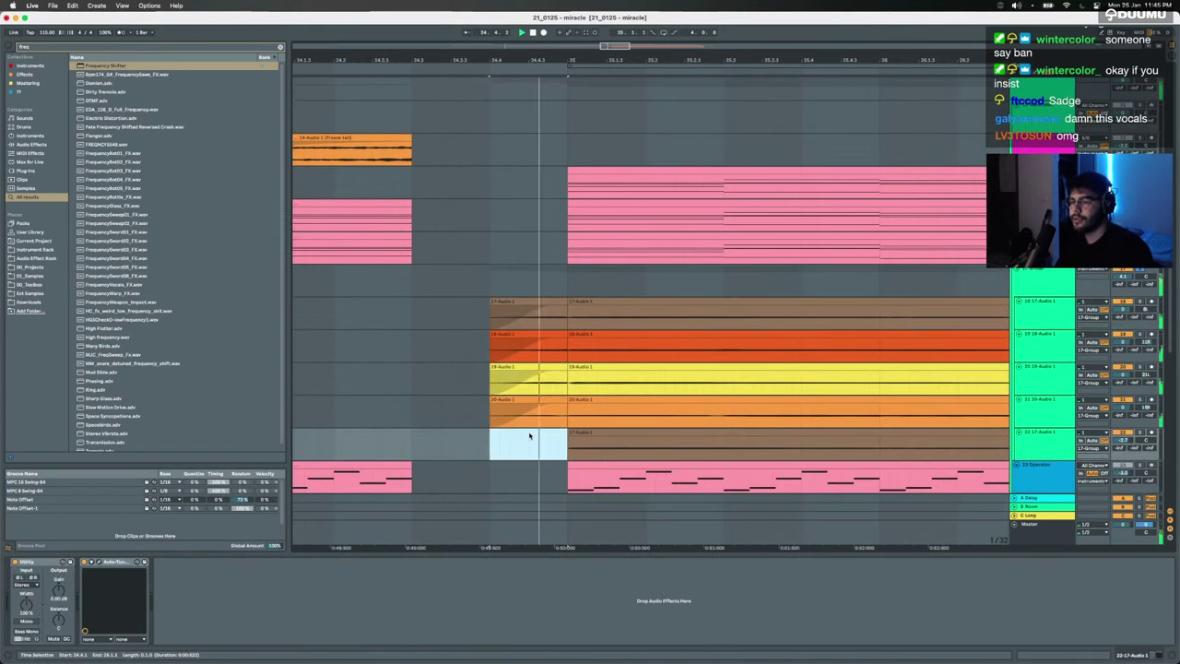
Step: Unsolo 17-Group and play the transition in the full mix from 24.1.4
{"action": "key", "text": "space"}
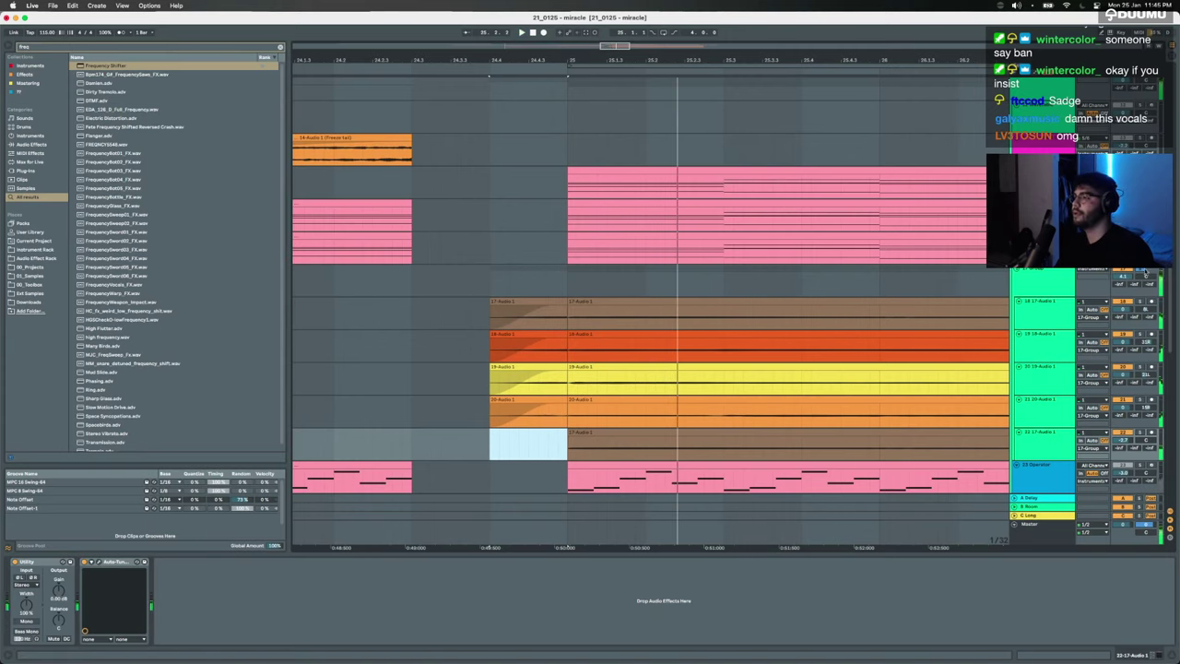
{"action": "left_click", "coordinate": [324, 288]}
{"action": "key", "text": "space"}
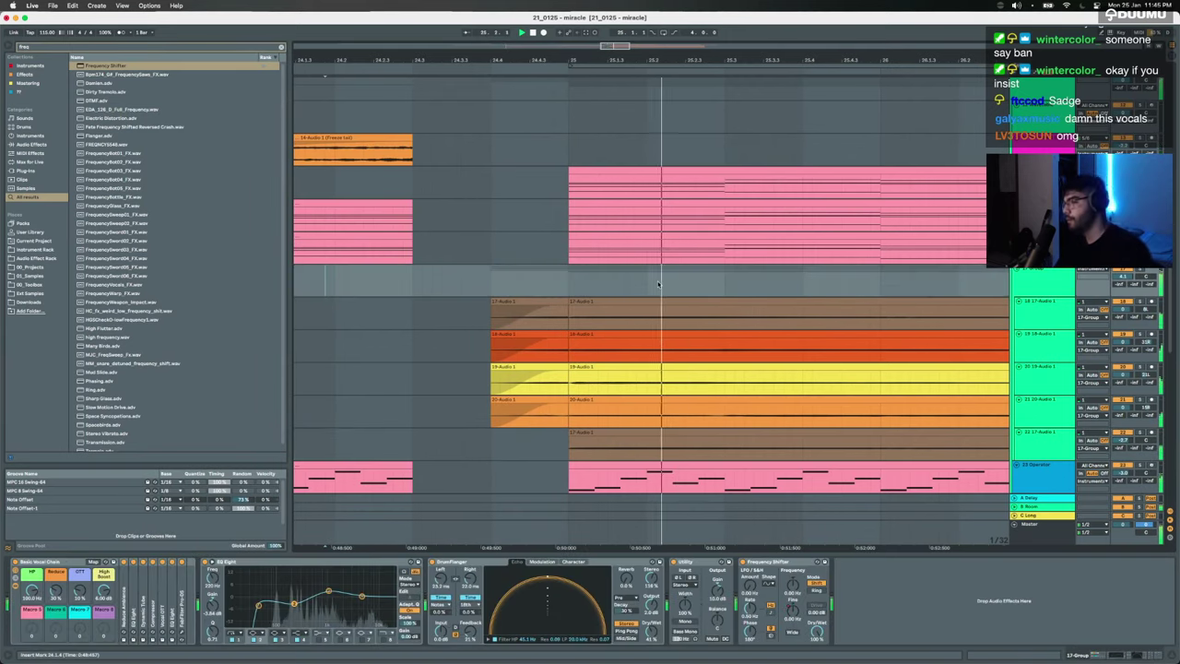
Step: Cut the start of the group's lead-in clips so they begin at 24.4.2, and replay the transition
{"action": "key", "text": "minus"}
{"action": "key", "text": "a"}
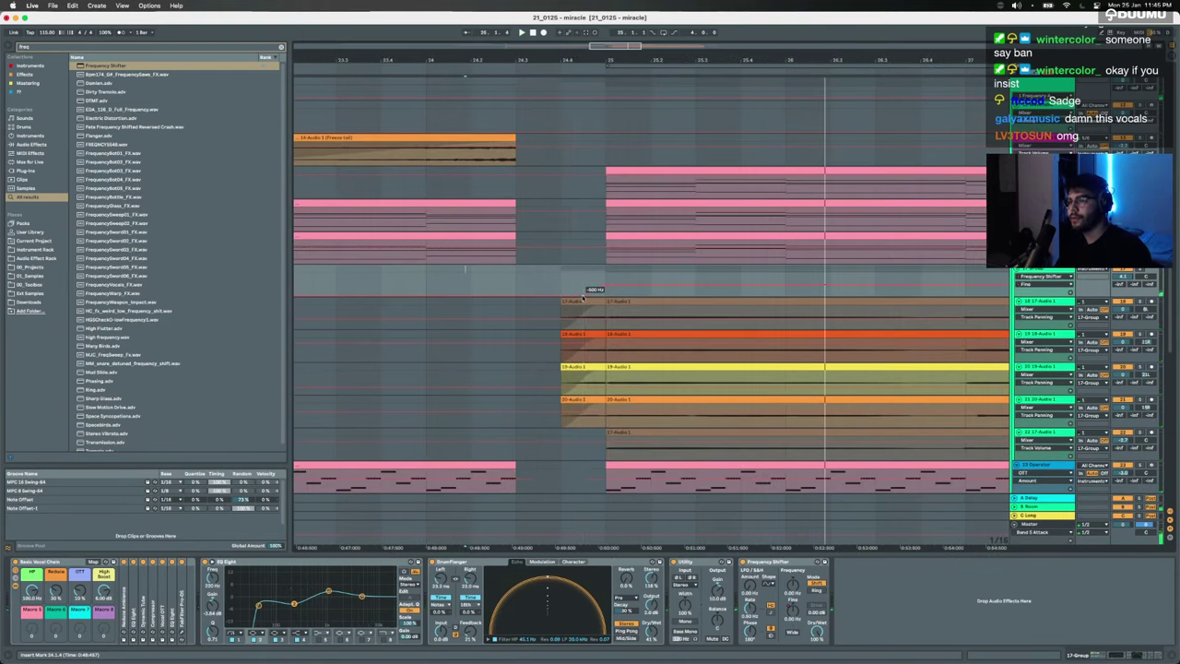
{"action": "key", "text": "a"}
{"action": "left_click_drag", "start_coordinate": [582, 297], "coordinate": [550, 453]}
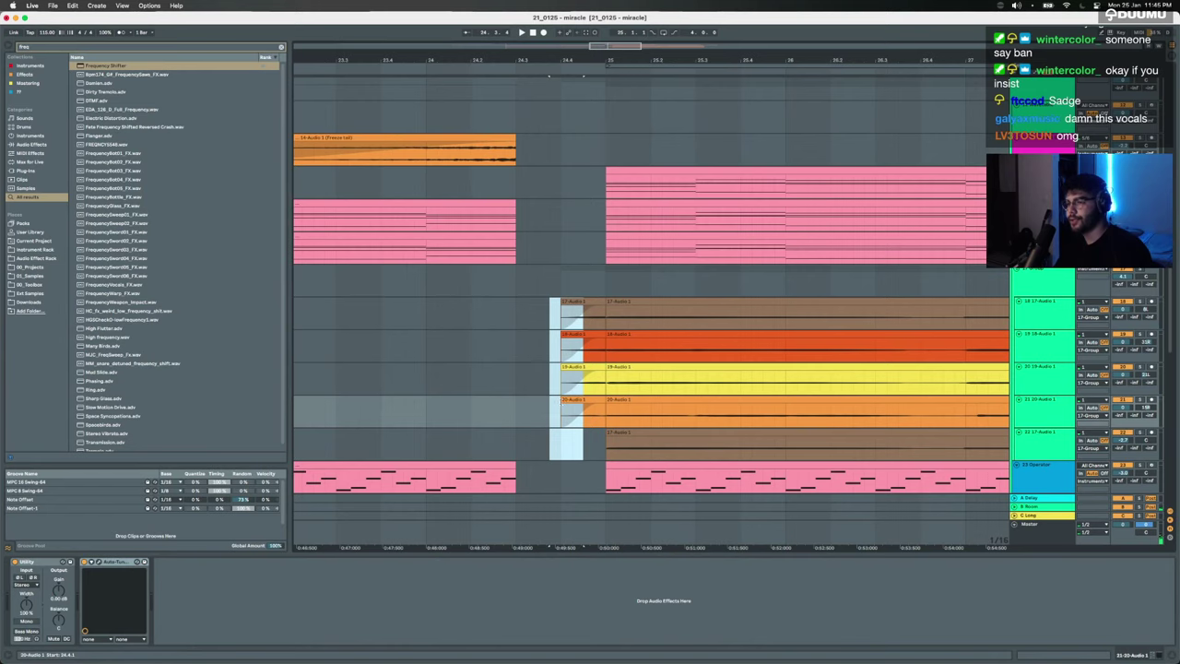
{"action": "left_click", "coordinate": [412, 281]}
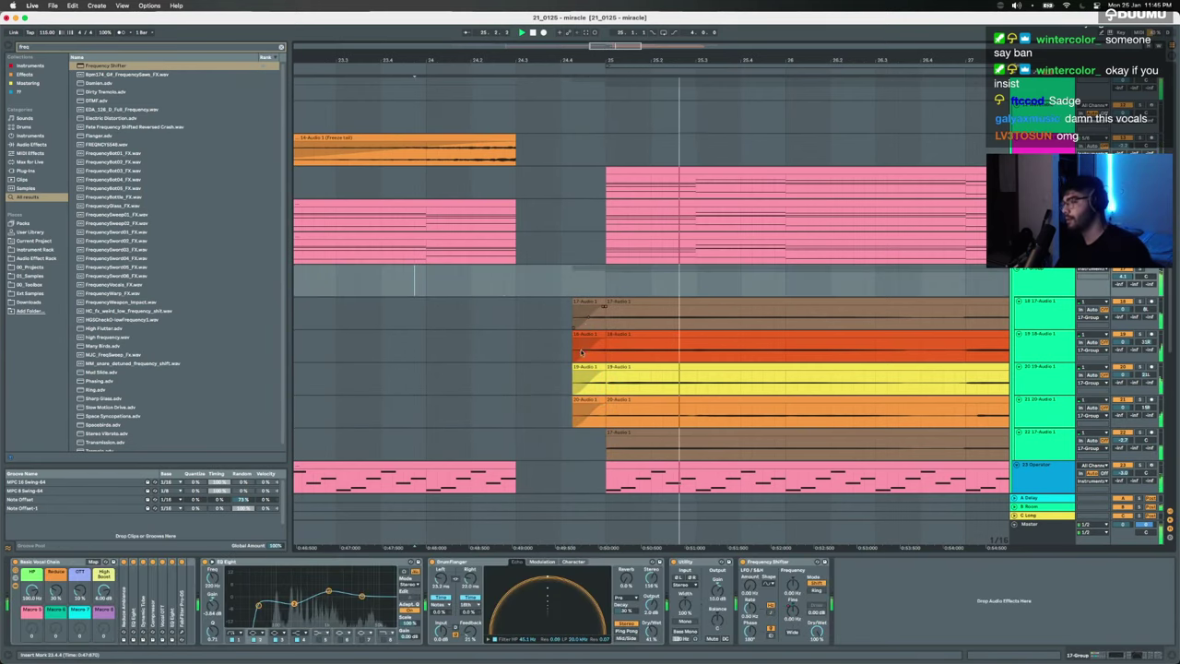
Step: Select all four lead-in clips of 17-Group, shift them slightly past 25.1.1, and play from 24.3.1
{"action": "left_click", "coordinate": [587, 400]}
{"action": "key", "text": "space"}
{"action": "left_click", "coordinate": [594, 301], "text": "shift"}
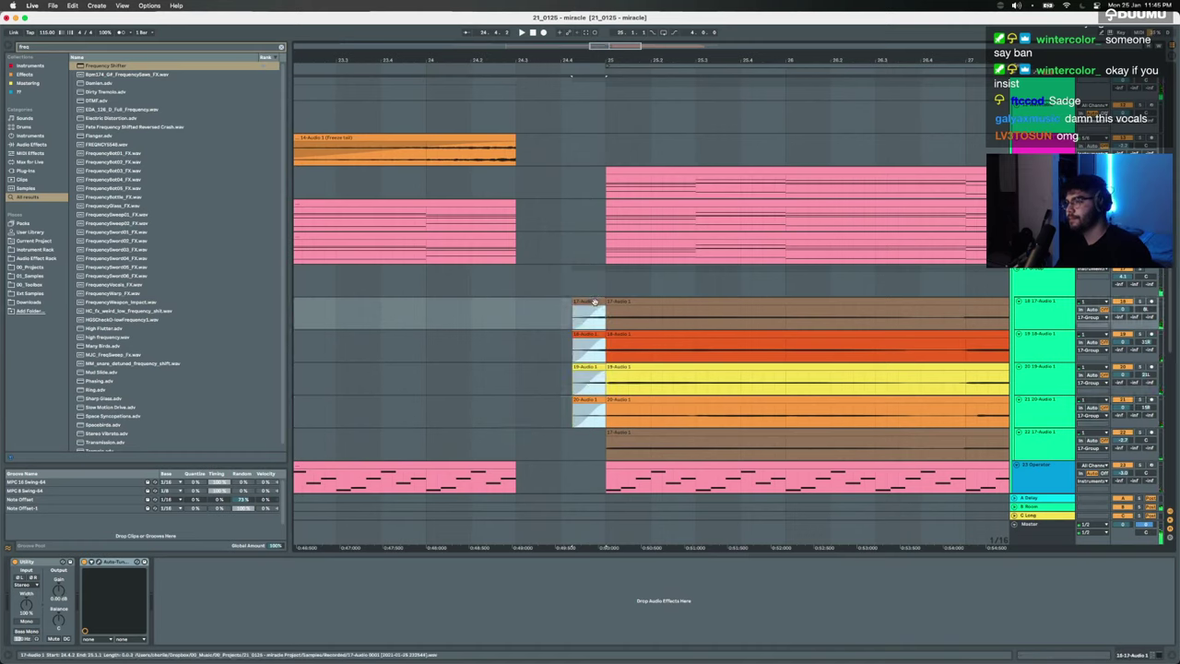
{"action": "left_click_drag", "start_coordinate": [594, 301], "coordinate": [598, 301]}
{"action": "left_click", "coordinate": [518, 308]}
{"action": "key", "text": "space"}
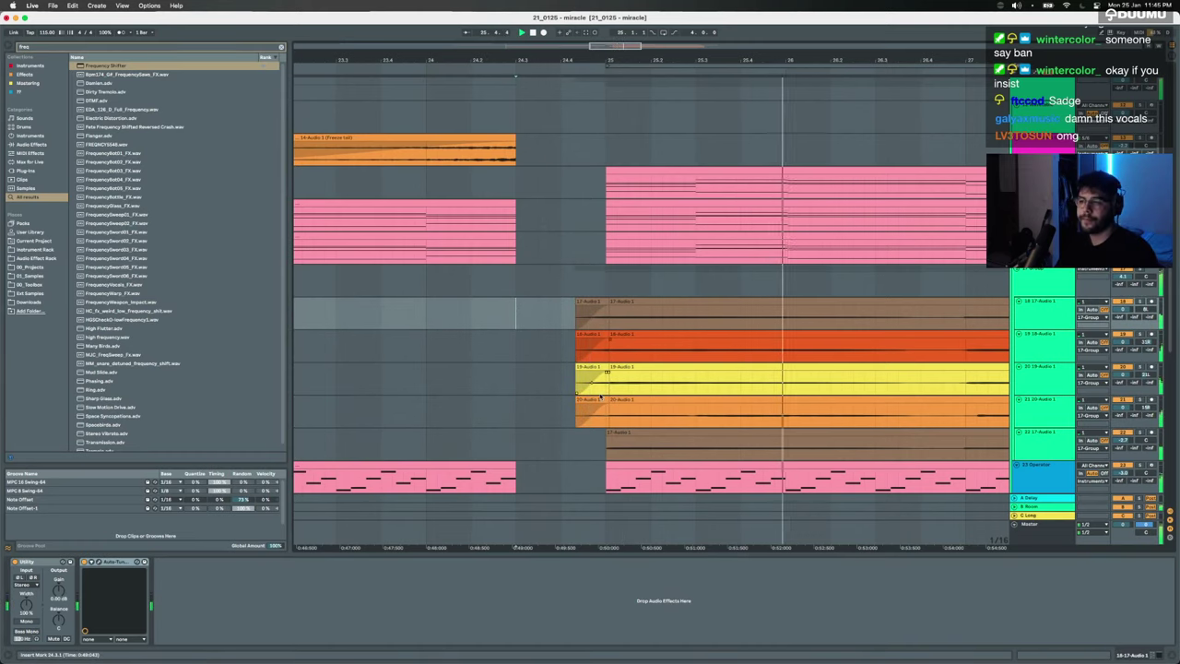
Step: Crossfade the lead-in clips with the main group clips just after bar 25 and play from 24.3.1
{"action": "scroll", "coordinate": [606, 381], "scroll_direction": "up", "scroll_amount": 2}
{"action": "key", "text": "super+alt+f"}
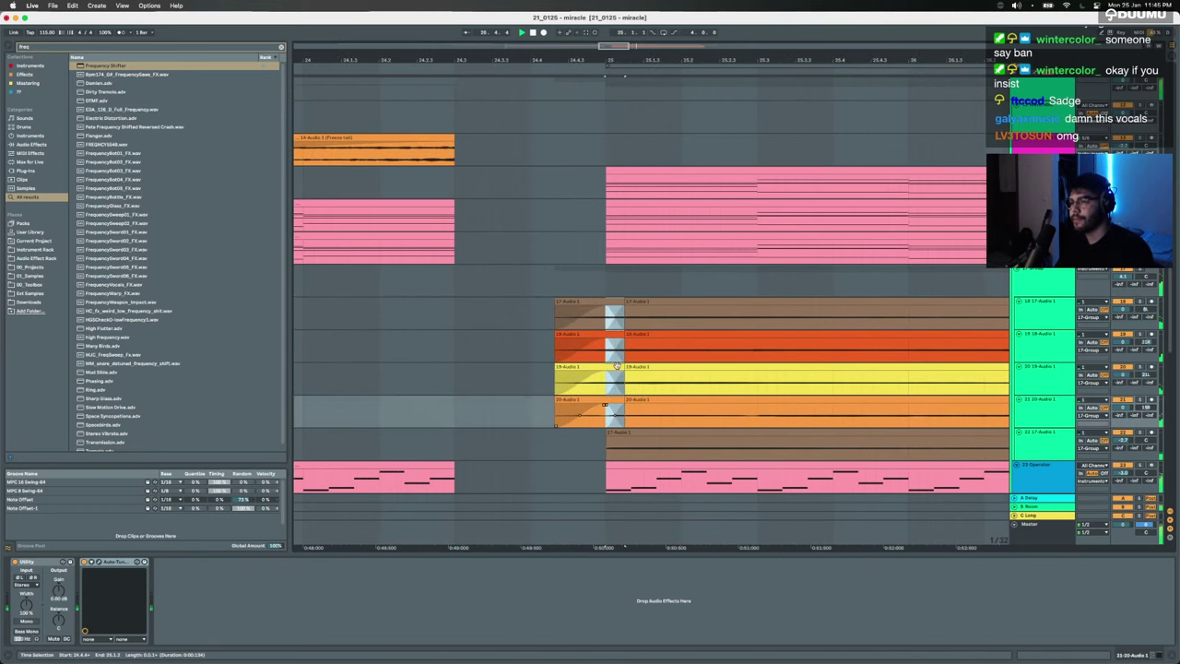
{"action": "scroll", "coordinate": [599, 324], "scroll_direction": "down", "scroll_amount": 3}
{"action": "left_click", "coordinate": [570, 279]}
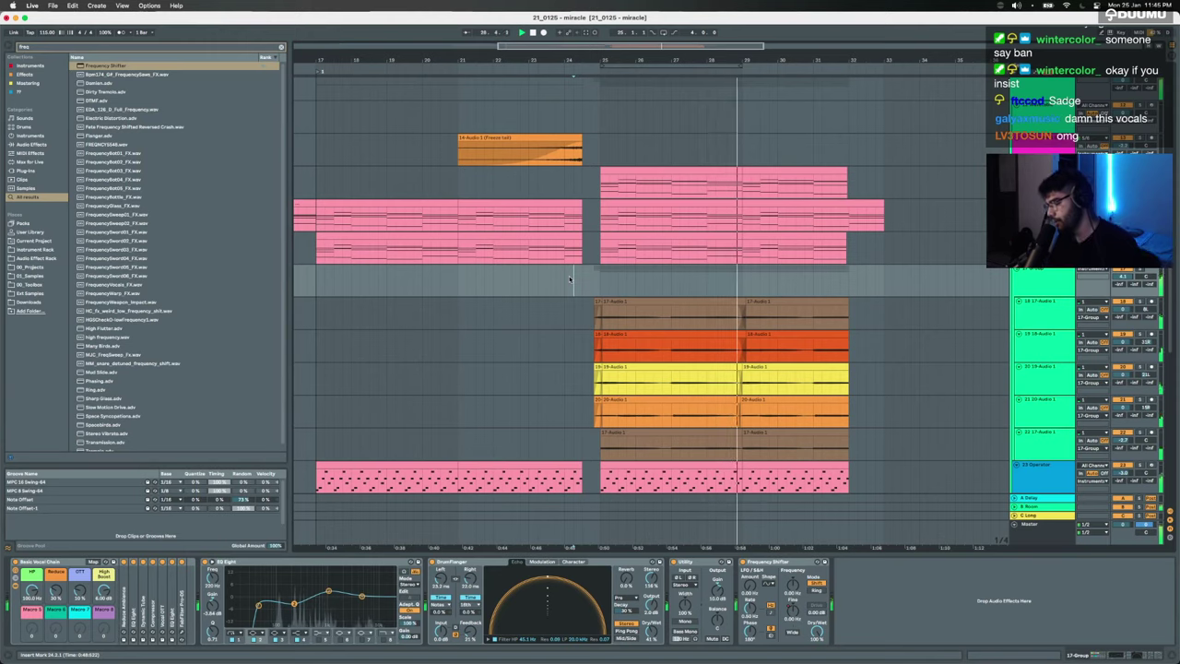
Step: Move the low-mid band of the vocal Processing group's EQ Eight to a higher frequency while auditioning the vocals
{"action": "scroll", "coordinate": [568, 278], "scroll_direction": "up", "scroll_amount": 5}
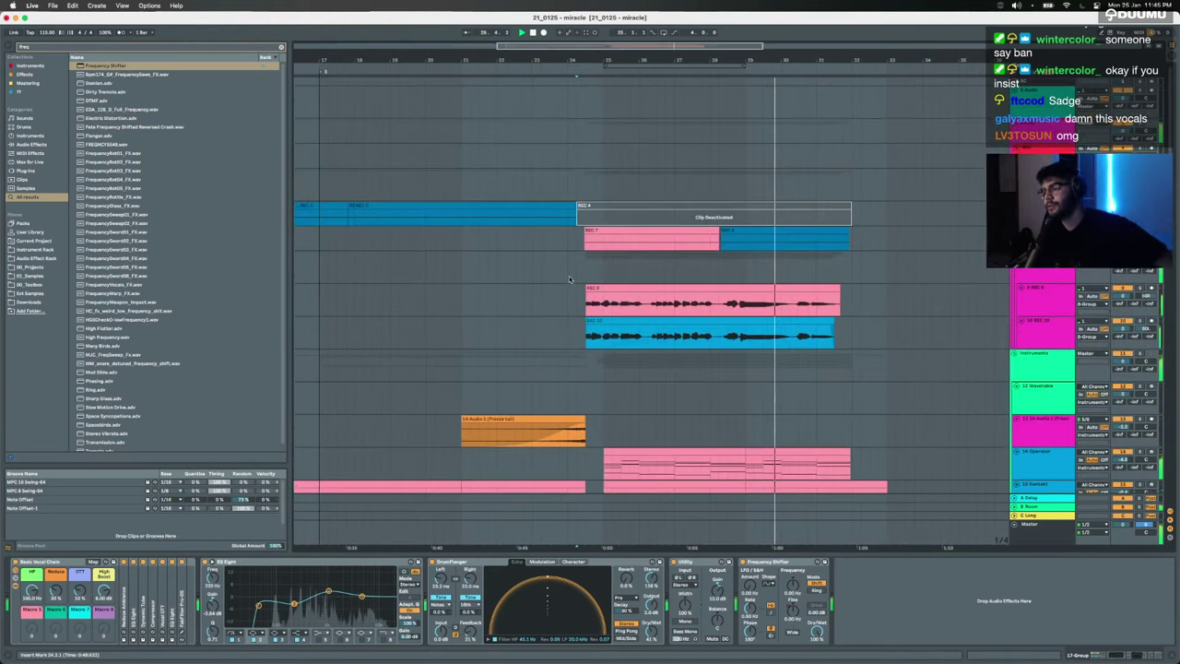
{"action": "scroll", "coordinate": [569, 275], "scroll_direction": "up", "scroll_amount": 3}
{"action": "scroll", "coordinate": [568, 270], "scroll_direction": "right", "scroll_amount": 5}
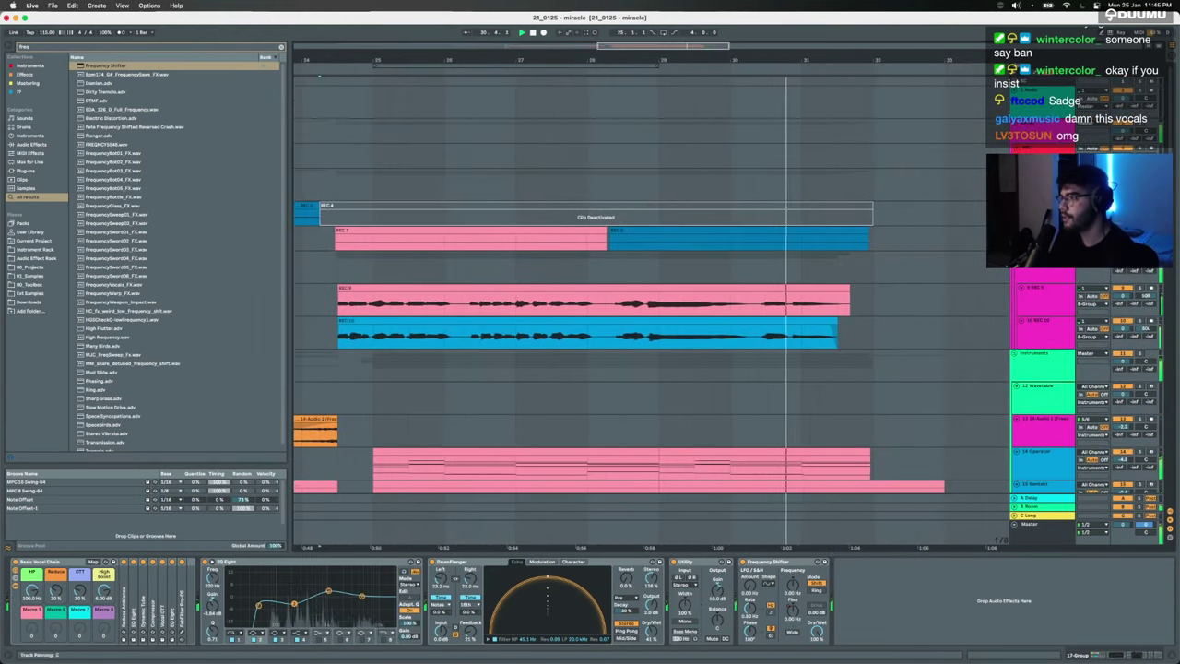
{"action": "left_click", "coordinate": [1041, 184]}
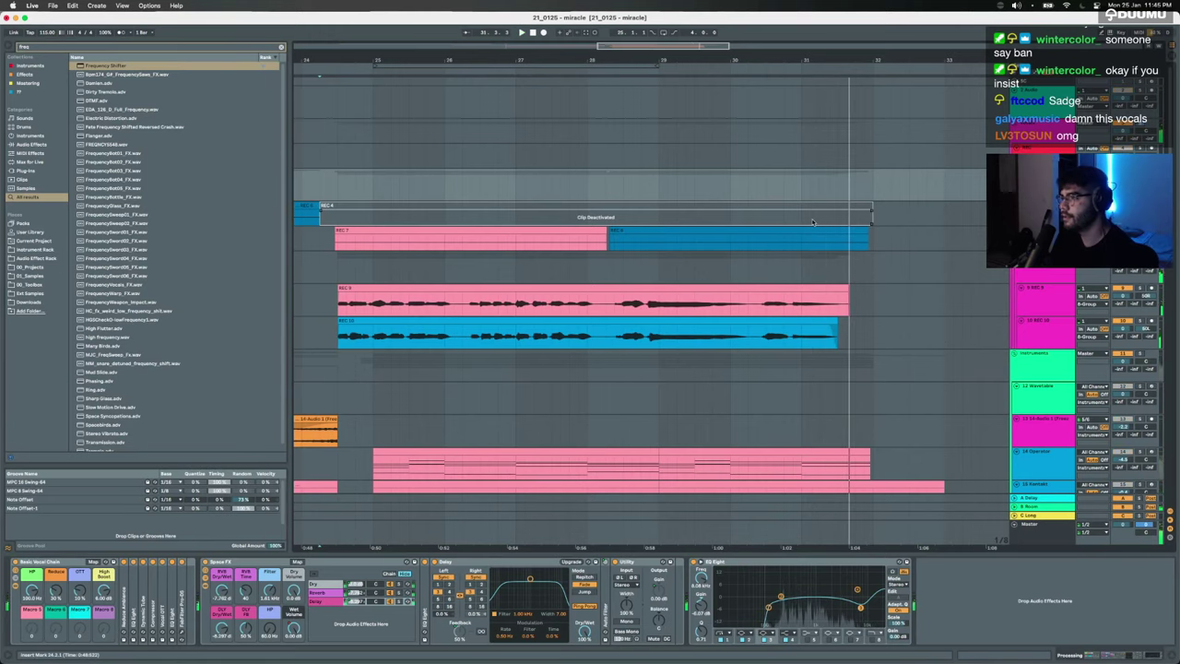
{"action": "scroll", "coordinate": [603, 221], "scroll_direction": "down", "scroll_amount": 3}
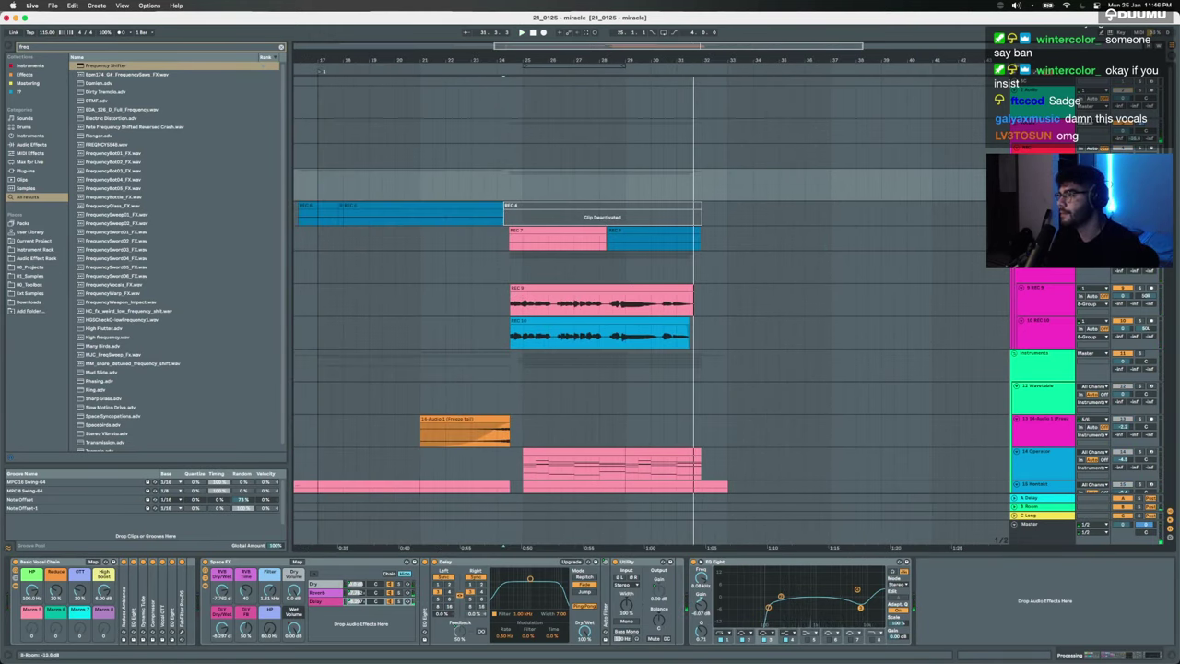
{"action": "key", "text": "space"}
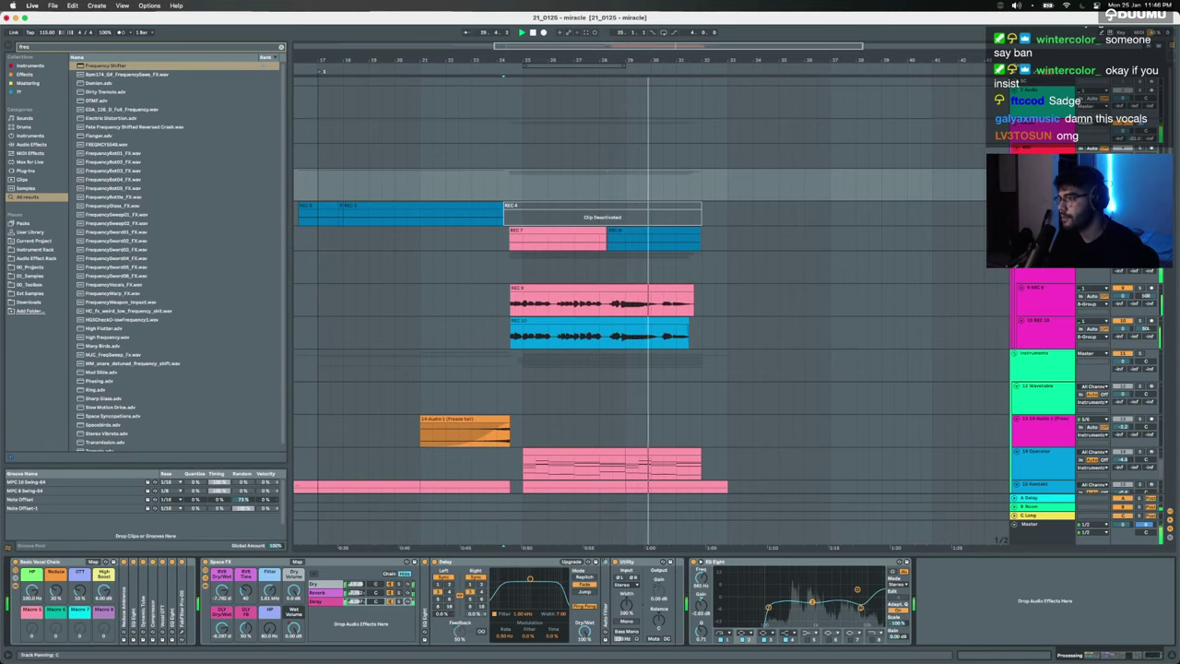
{"action": "key", "text": "space"}
Step: Play the opening vocal REC 3 from bar 5 and examine the intro's arrangement
{"action": "scroll", "coordinate": [640, 305], "scroll_direction": "down", "scroll_amount": 5}
{"action": "left_click", "coordinate": [344, 204]}
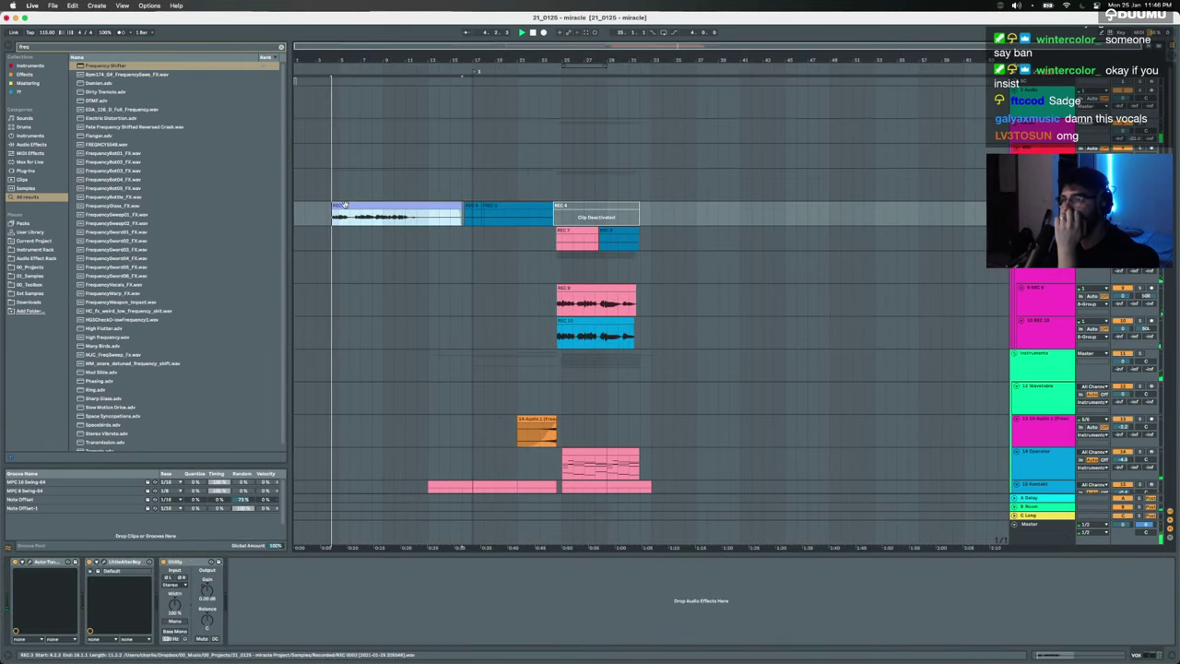
{"action": "scroll", "coordinate": [345, 204], "scroll_direction": "up", "scroll_amount": 5}
{"action": "left_click", "coordinate": [331, 267]}
{"action": "scroll", "coordinate": [331, 267], "scroll_direction": "down", "scroll_amount": 3}
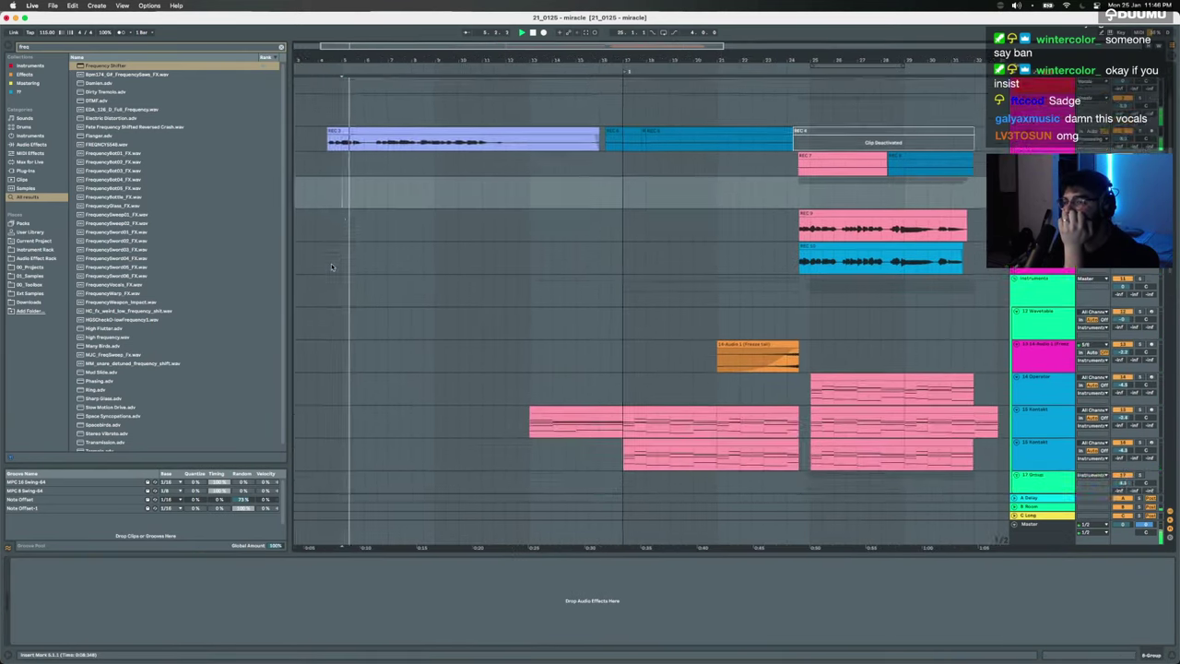
{"action": "scroll", "coordinate": [332, 267], "scroll_direction": "down", "scroll_amount": 5}
{"action": "scroll", "coordinate": [332, 267], "scroll_direction": "up", "scroll_amount": 7}
{"action": "key", "text": "space"}
{"action": "scroll", "coordinate": [332, 267], "scroll_direction": "down", "scroll_amount": 2}
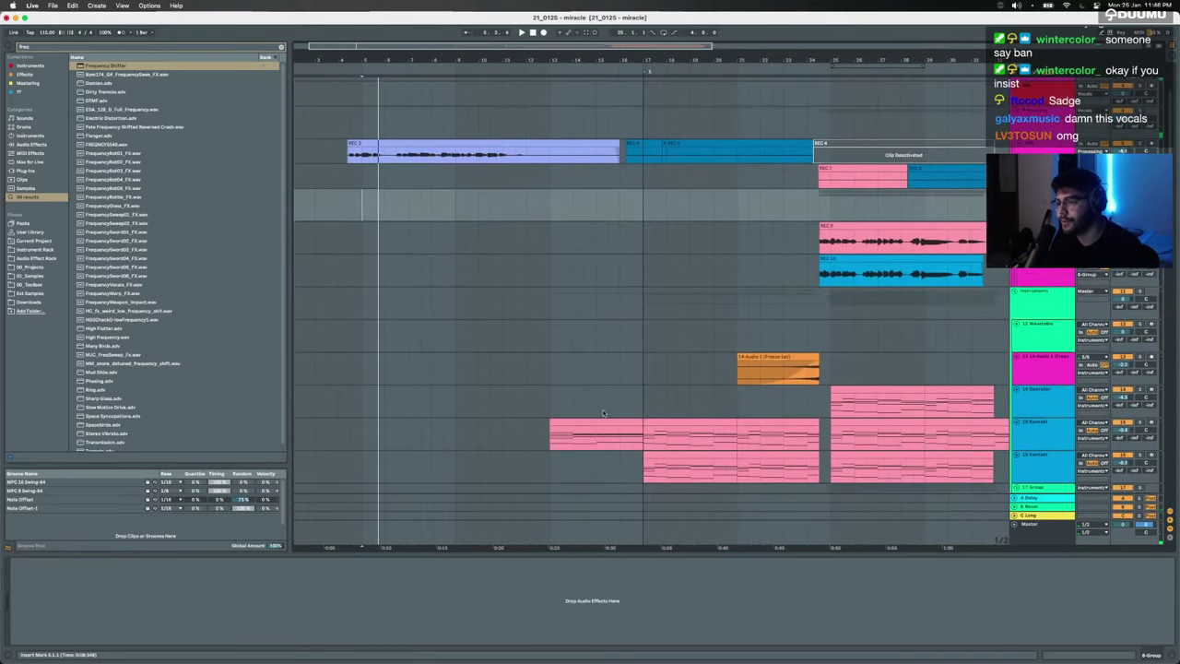
Step: Fill 5.1.1 to 13.1.1 on the 15 Kontakt track with an eight-bar MIDI clip and delete its upper notes
{"action": "left_click_drag", "start_coordinate": [603, 414], "coordinate": [416, 426]}
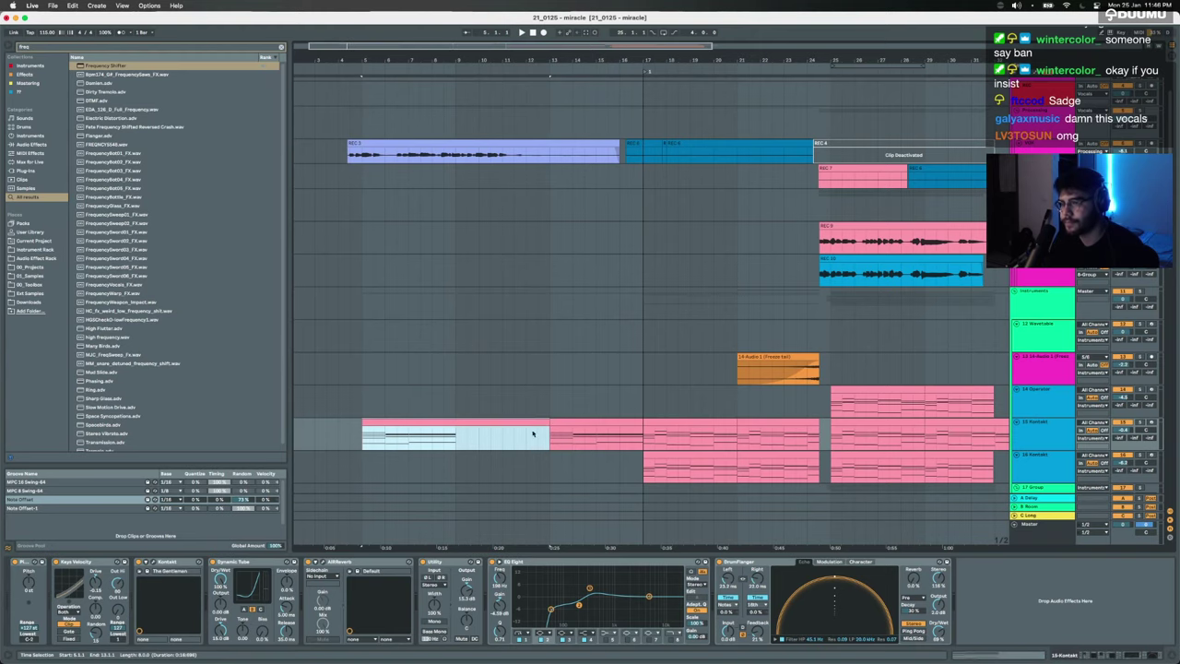
{"action": "double_click", "coordinate": [532, 433]}
{"action": "left_click_drag", "start_coordinate": [197, 557], "coordinate": [415, 221]}
{"action": "key", "text": "Delete"}
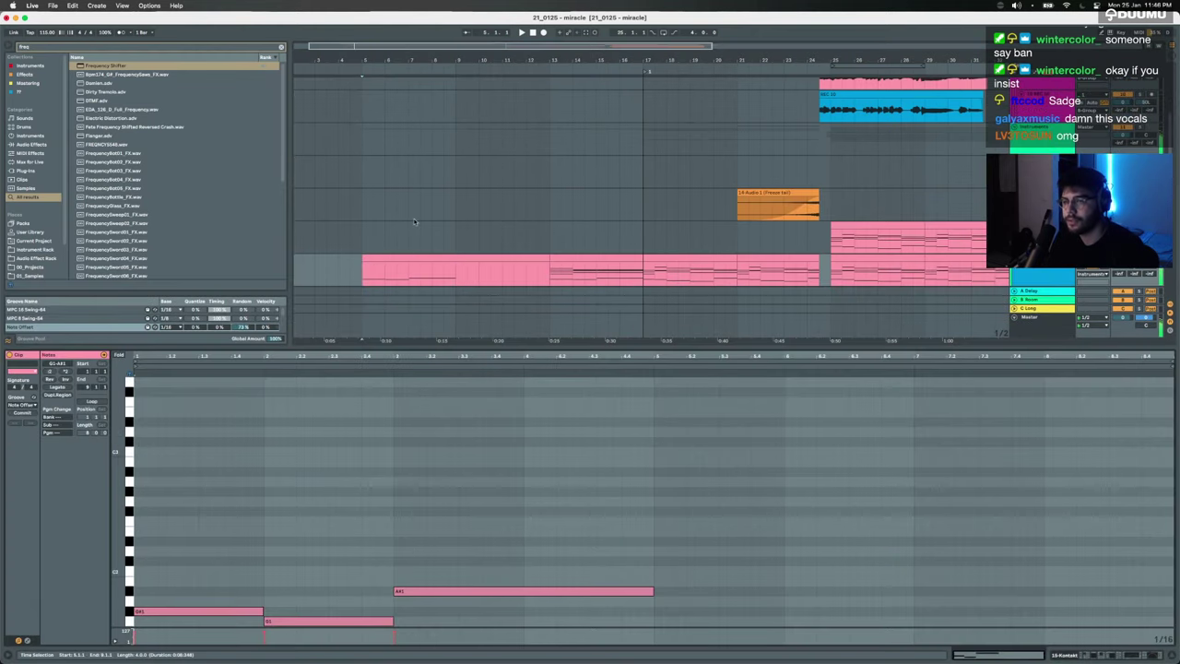
Step: Reduce the new Kontakt clip to a single one-bar note at D#2 in its first bar and play it
{"action": "left_click", "coordinate": [205, 612]}
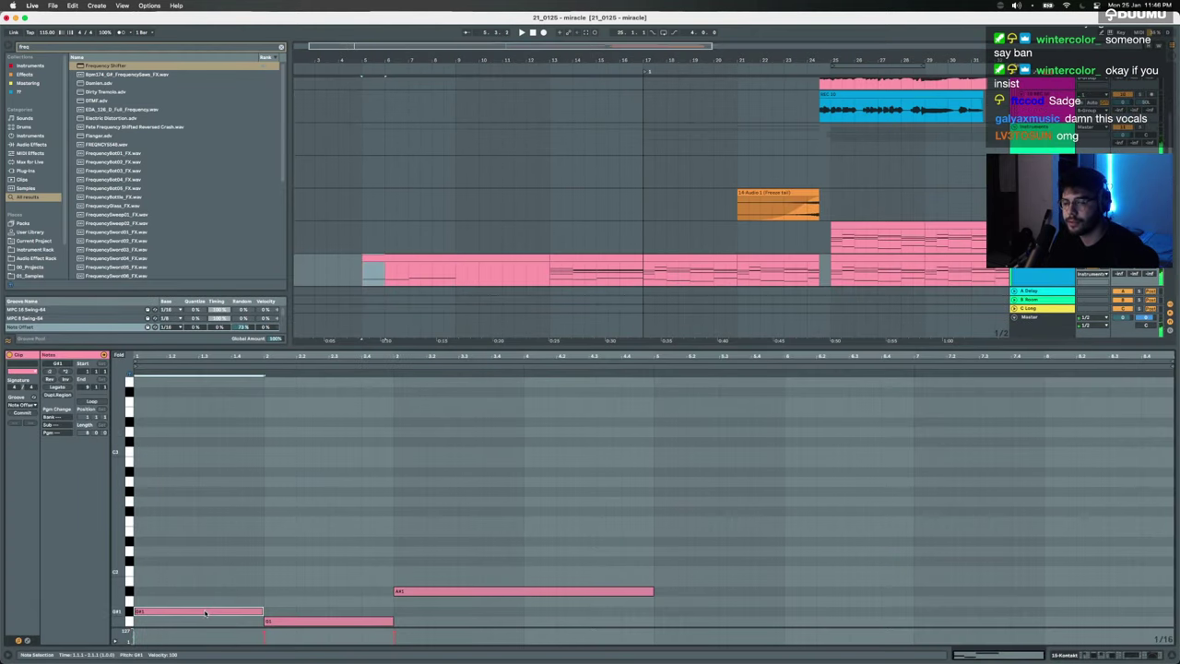
{"action": "left_click_drag", "start_coordinate": [205, 612], "coordinate": [410, 625]}
{"action": "key", "text": "Delete"}
{"action": "key", "text": "space"}
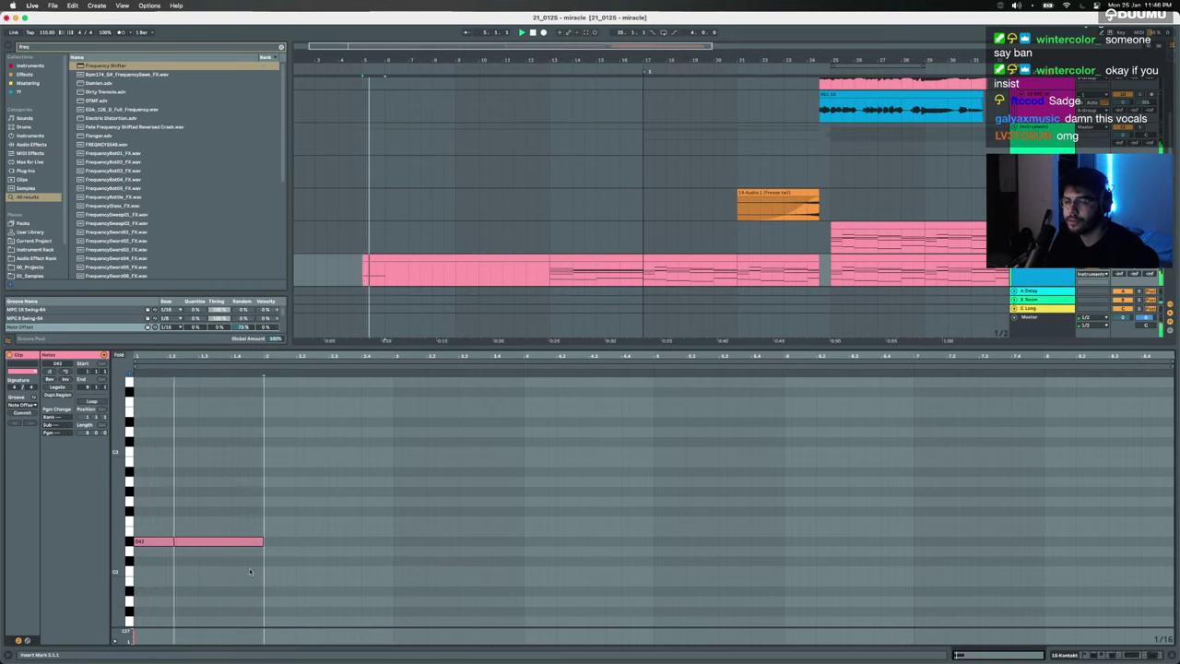
Step: Try several pitches for the Kontakt clip's one-bar note, settle on G#2 and play it
{"action": "mouse_move", "coordinate": [226, 539]}
{"action": "left_mouse_down"}
{"action": "mouse_move", "coordinate": [225, 581]}
{"action": "mouse_move", "coordinate": [225, 541]}
{"action": "left_mouse_up"}
{"action": "key", "text": "Up"}
{"action": "key", "text": "Up"}
{"action": "key", "text": "Up"}
{"action": "key", "text": "Up"}
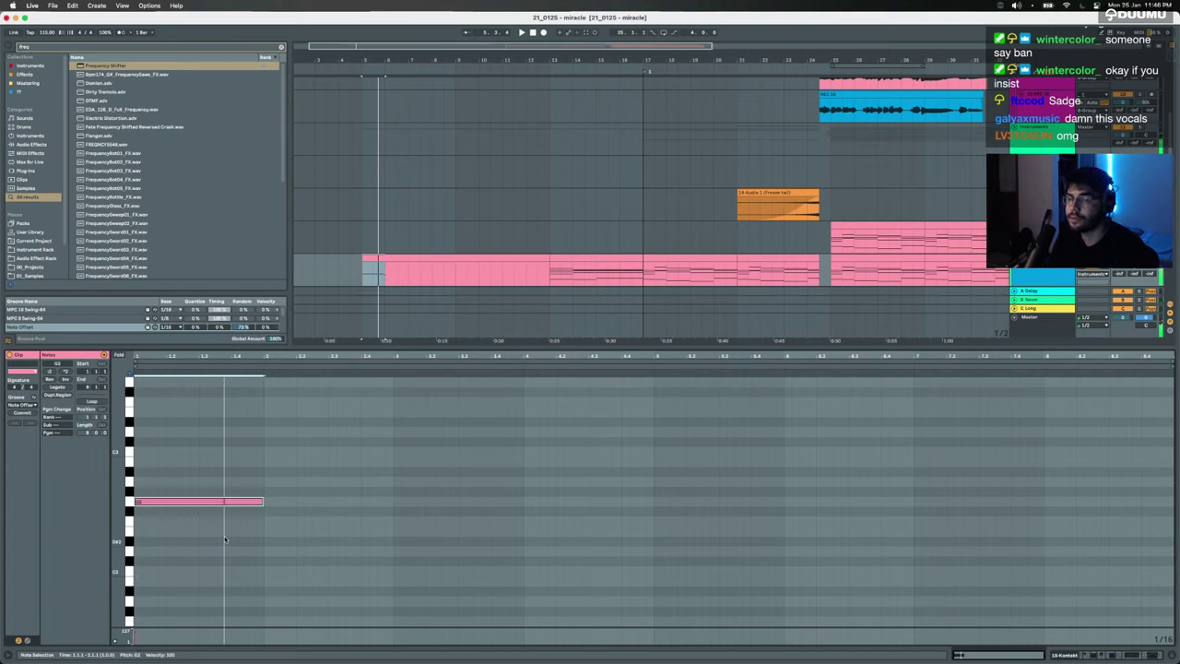
{"action": "key", "text": "Down"}
{"action": "key", "text": "Down"}
{"action": "key", "text": "Down"}
{"action": "key", "text": "Down"}
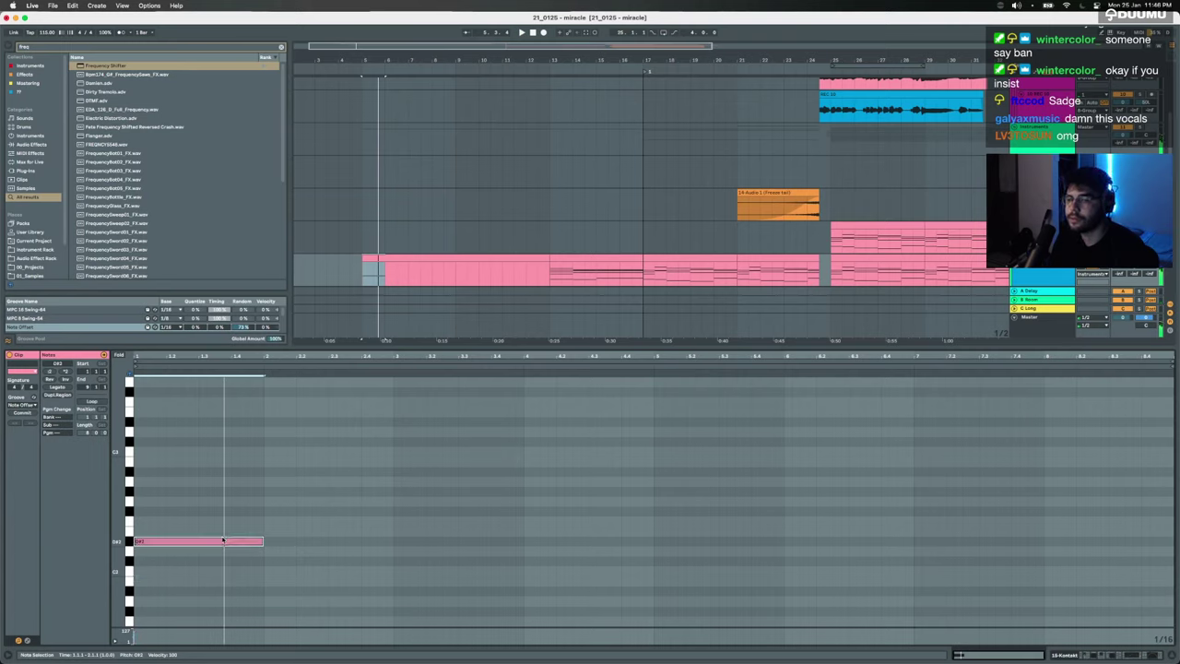
{"action": "key", "text": "Up"}
{"action": "key", "text": "Up"}
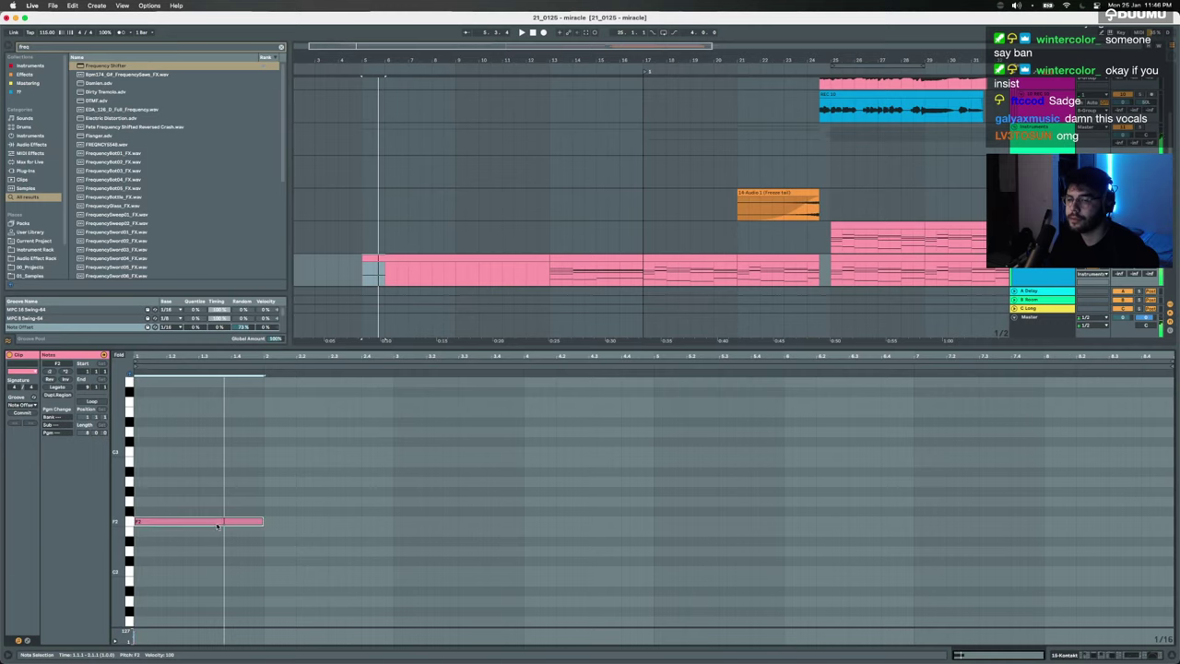
{"action": "left_click_drag", "start_coordinate": [218, 525], "coordinate": [221, 497]}
{"action": "key", "text": "space"}
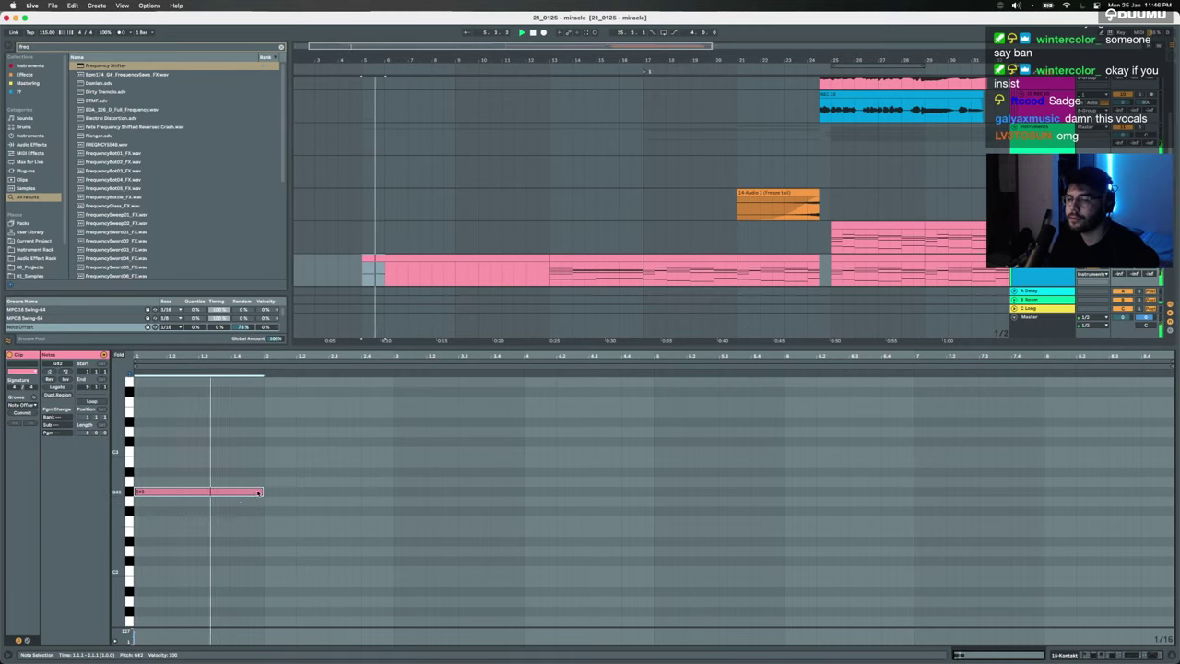
Step: Extend the line with G2 in bar 2 and a two-bar A#2 from bar 3, and transpose all notes down an octave
{"action": "key", "text": "space"}
{"action": "key", "text": "ctrl+d"}
{"action": "key", "text": "Down"}
{"action": "key", "text": "ctrl+d"}
{"action": "key", "text": "Up"}
{"action": "key", "text": "Up"}
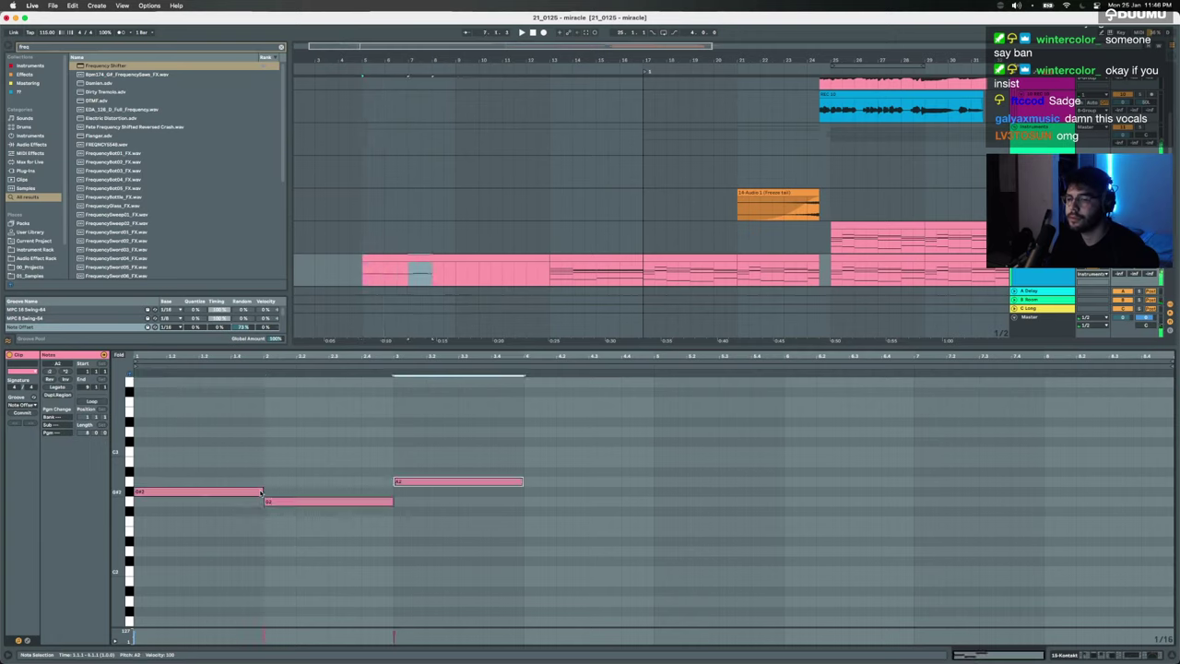
{"action": "key", "text": "Up"}
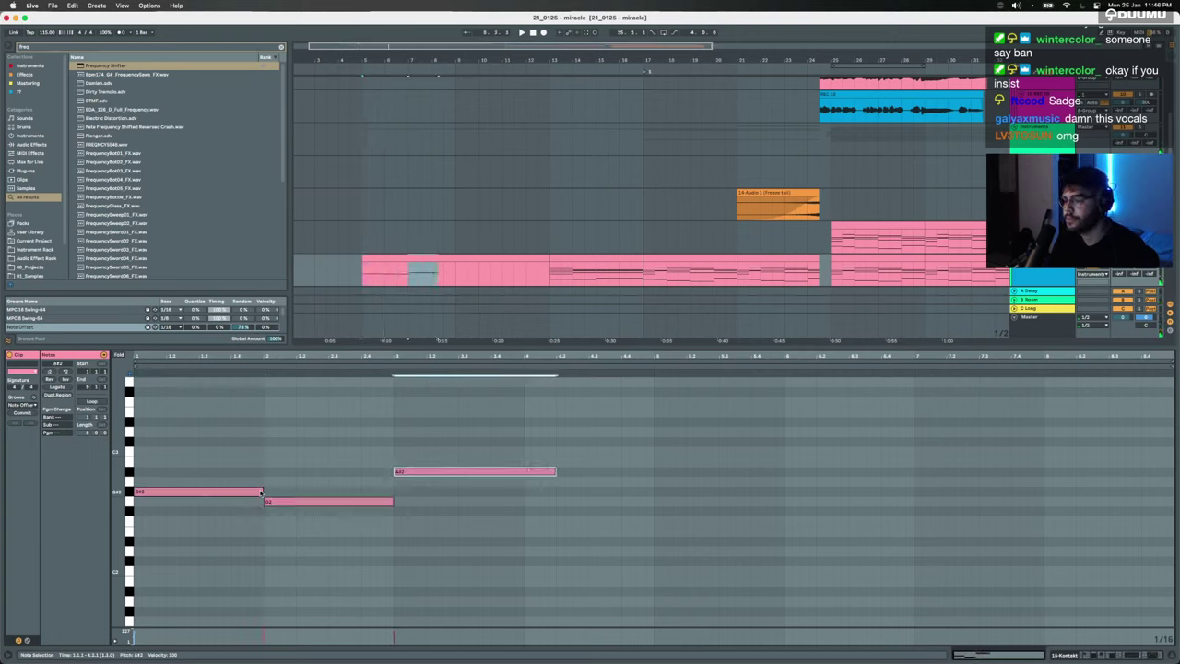
{"action": "key", "text": "ctrl+a"}
{"action": "key", "text": "shift+Down"}
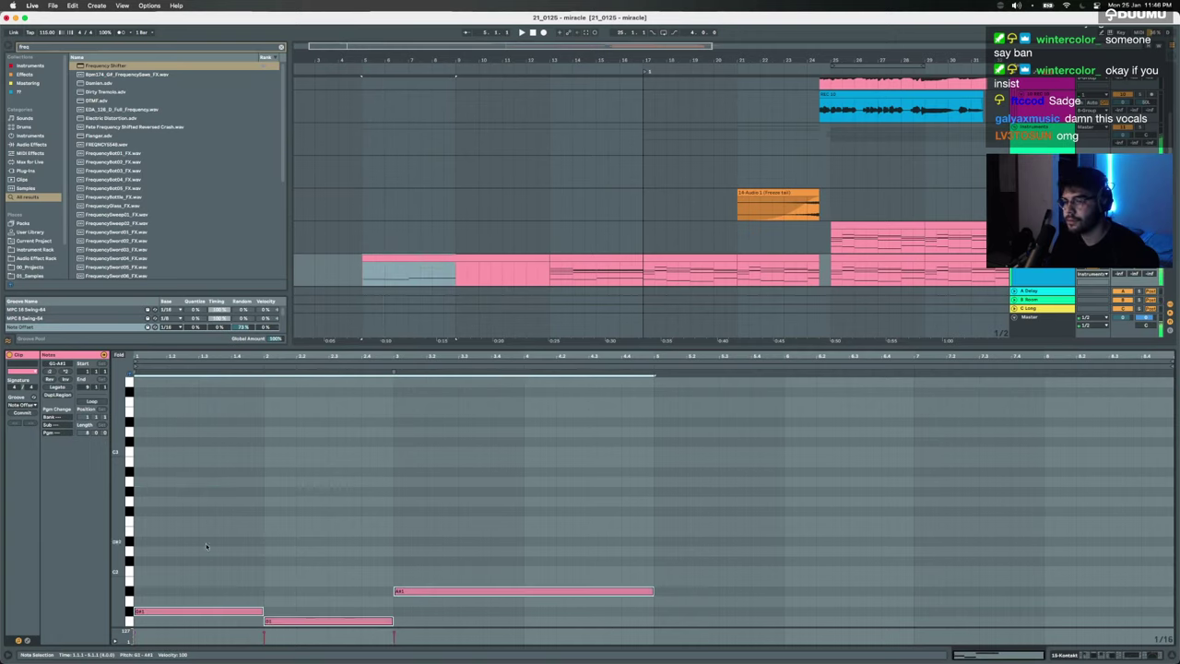
Step: Copy the first bass note up to D#2 and C3, and add a one-bar A#2 over bar 2
{"action": "left_click", "coordinate": [199, 604]}
{"action": "left_click", "coordinate": [201, 613]}
{"action": "left_click_drag", "start_coordinate": [201, 613], "coordinate": [203, 461]}
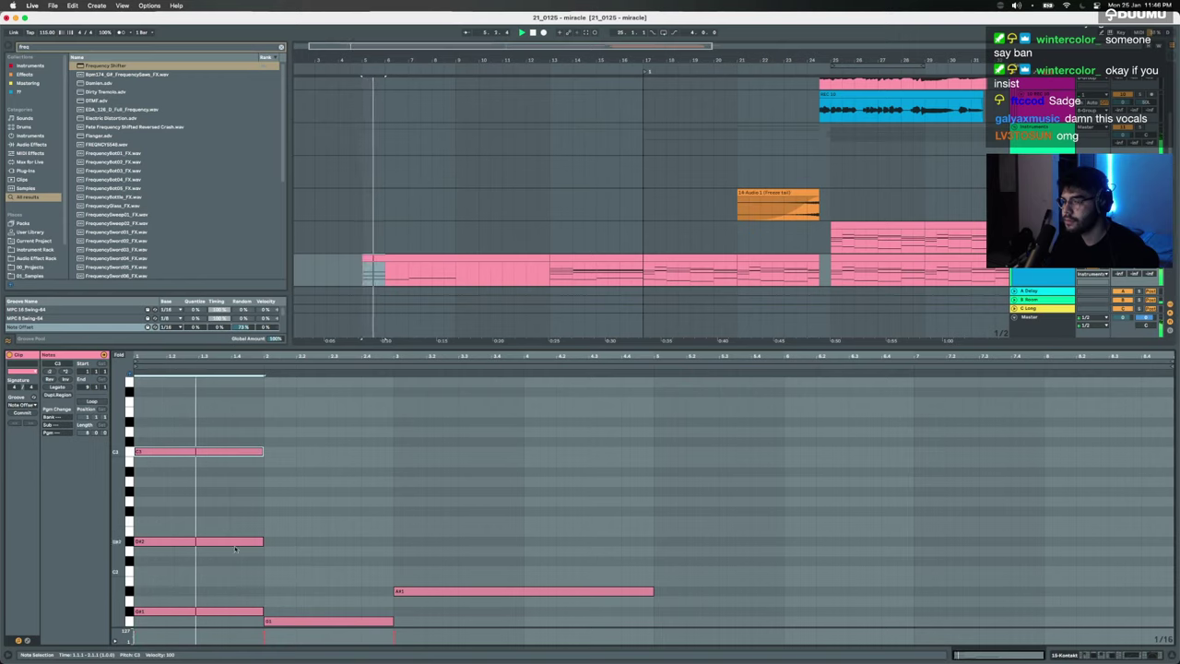
{"action": "double_click", "coordinate": [295, 472]}
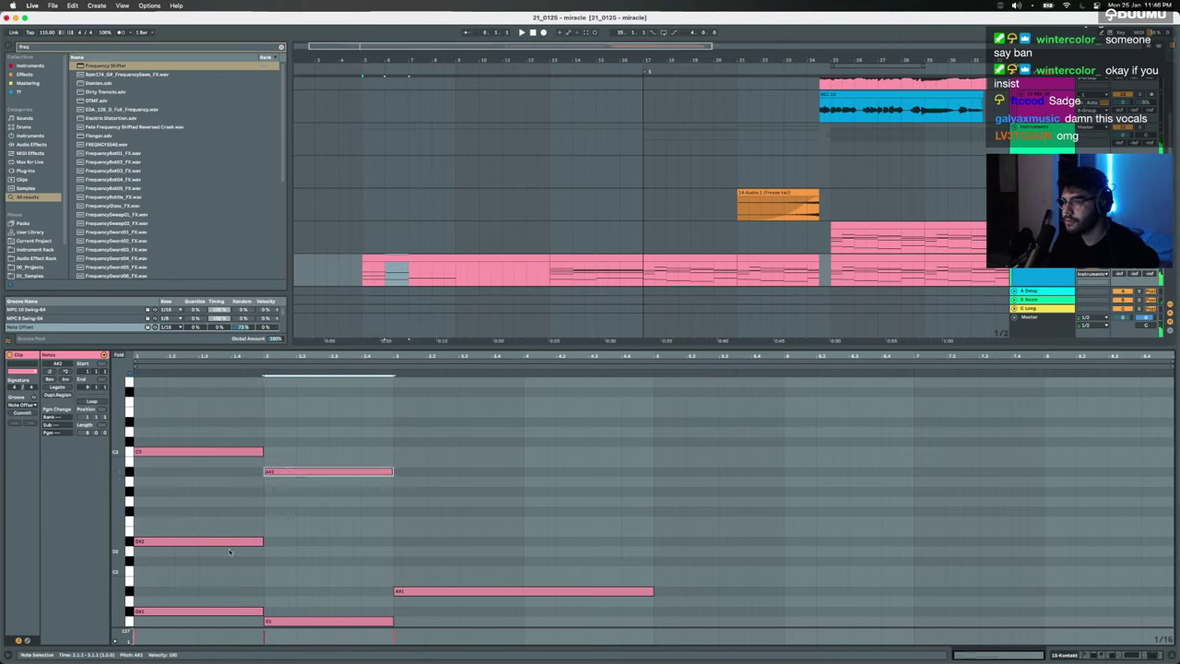
Step: Delay the start of bar 1's D#2 to beat 2 and audition the chord
{"action": "left_click", "coordinate": [136, 542]}
{"action": "left_click_drag", "start_coordinate": [136, 541], "coordinate": [167, 543]}
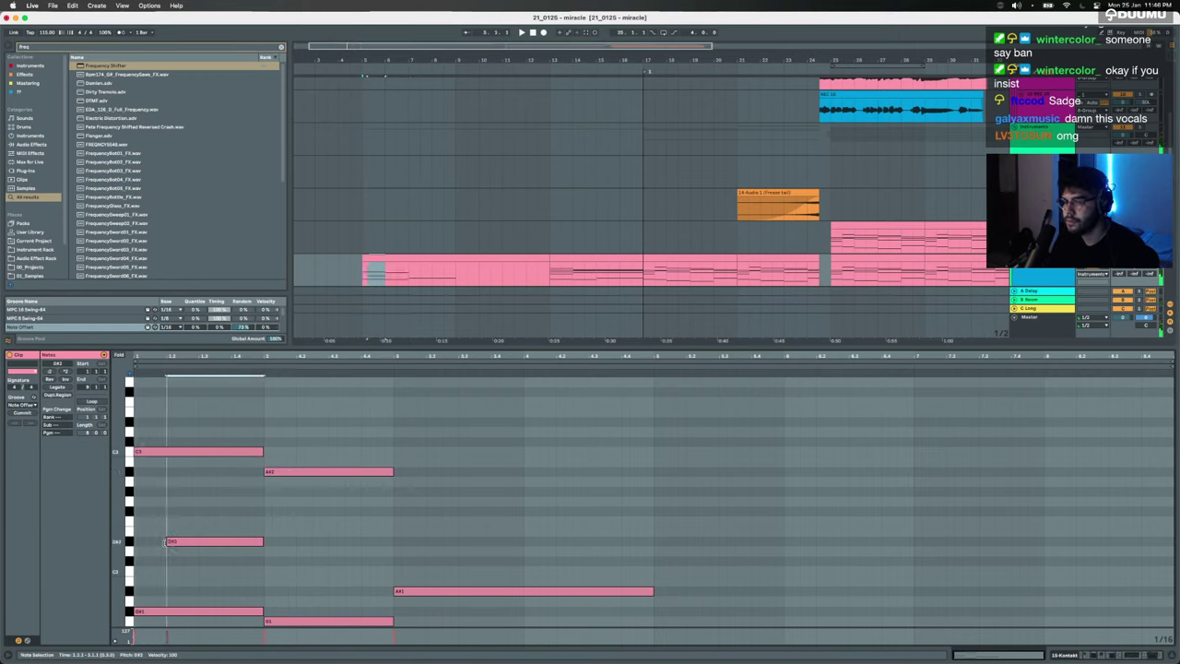
{"action": "left_click", "coordinate": [142, 451]}
{"action": "key", "text": "space"}
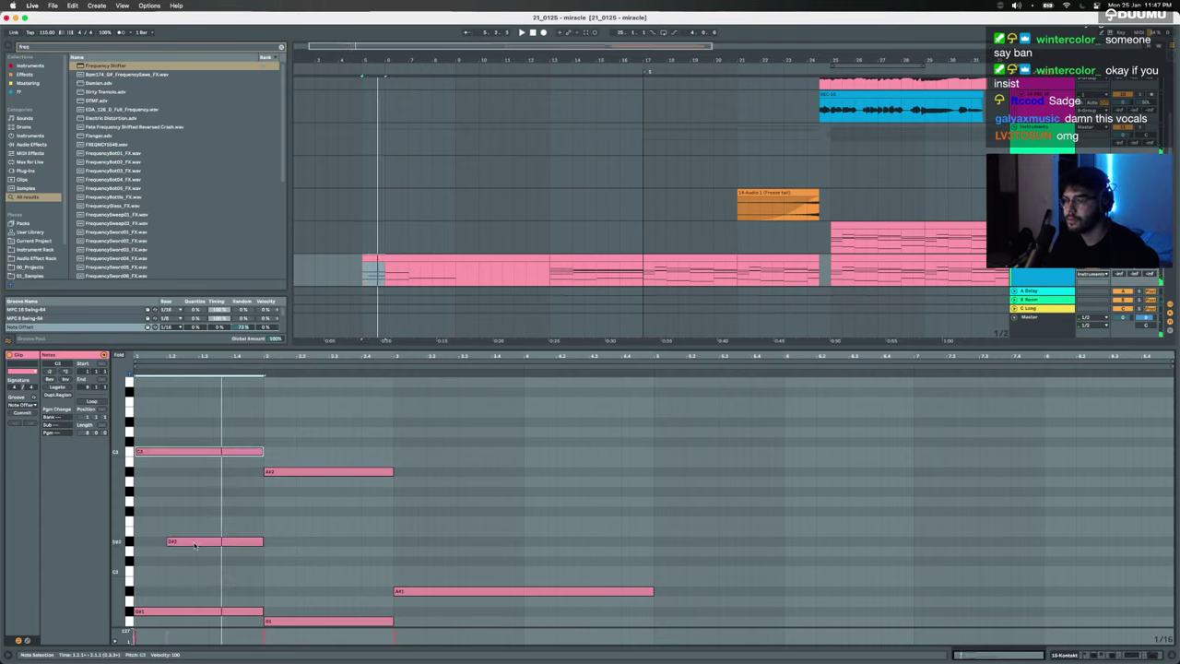
Step: Add G2 on beat 3 and C3 on beat 4 of bar 1, both ending at bar 2, and play the clip
{"action": "left_click_drag", "start_coordinate": [195, 545], "coordinate": [263, 505]}
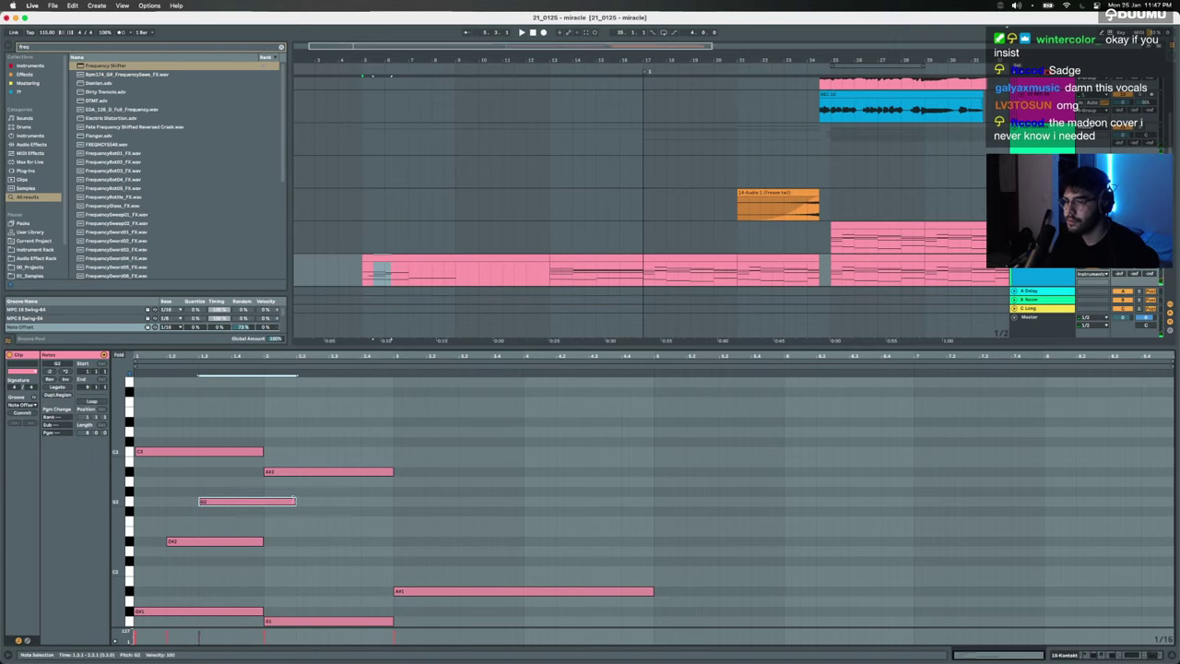
{"action": "left_click_drag", "start_coordinate": [208, 504], "coordinate": [265, 465]}
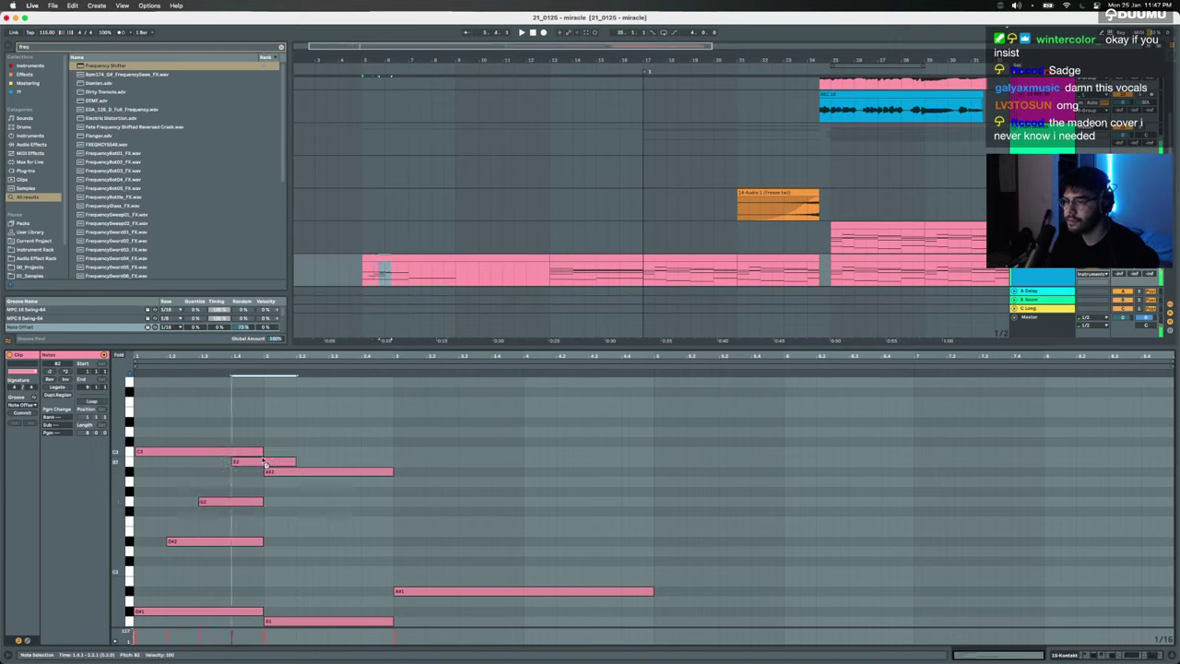
{"action": "left_click", "coordinate": [297, 455]}
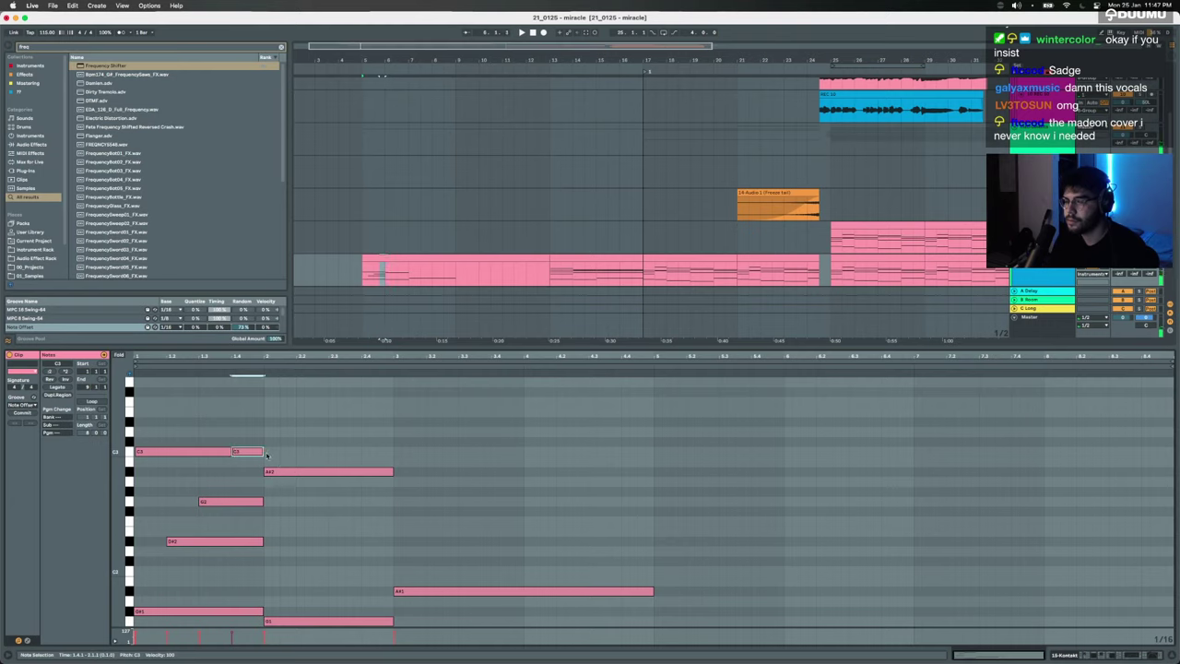
{"action": "key", "text": "space"}
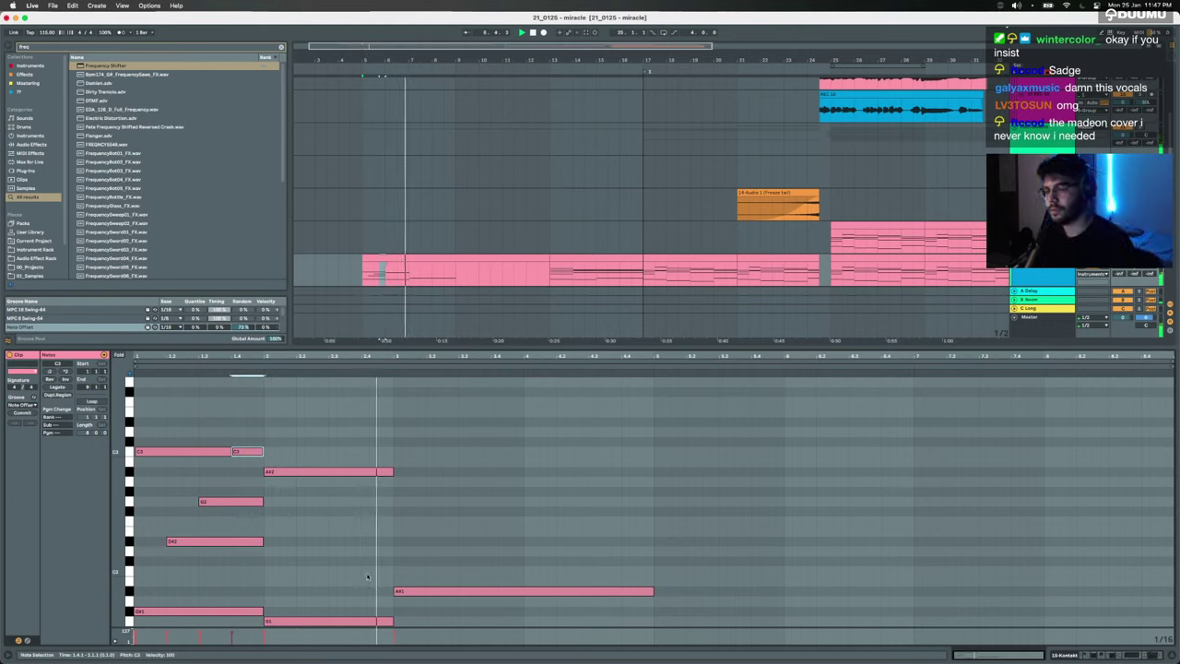
{"action": "key", "text": "space"}
Step: Lower the two-bar bass note starting in bar 3 to D#1
{"action": "left_click", "coordinate": [409, 591]}
{"action": "key", "text": "Down"}
{"action": "key", "text": "Down"}
{"action": "key", "text": "Down"}
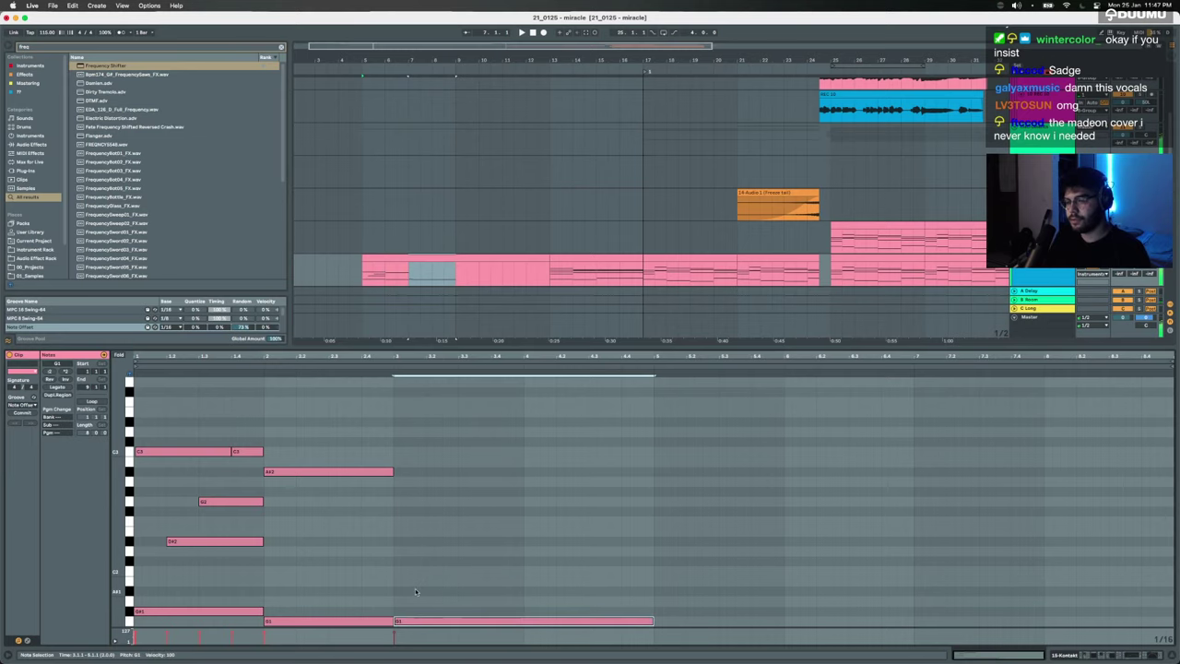
{"action": "key", "text": "Down"}
{"action": "key", "text": "Down"}
{"action": "key", "text": "Down"}
{"action": "key", "text": "Down"}
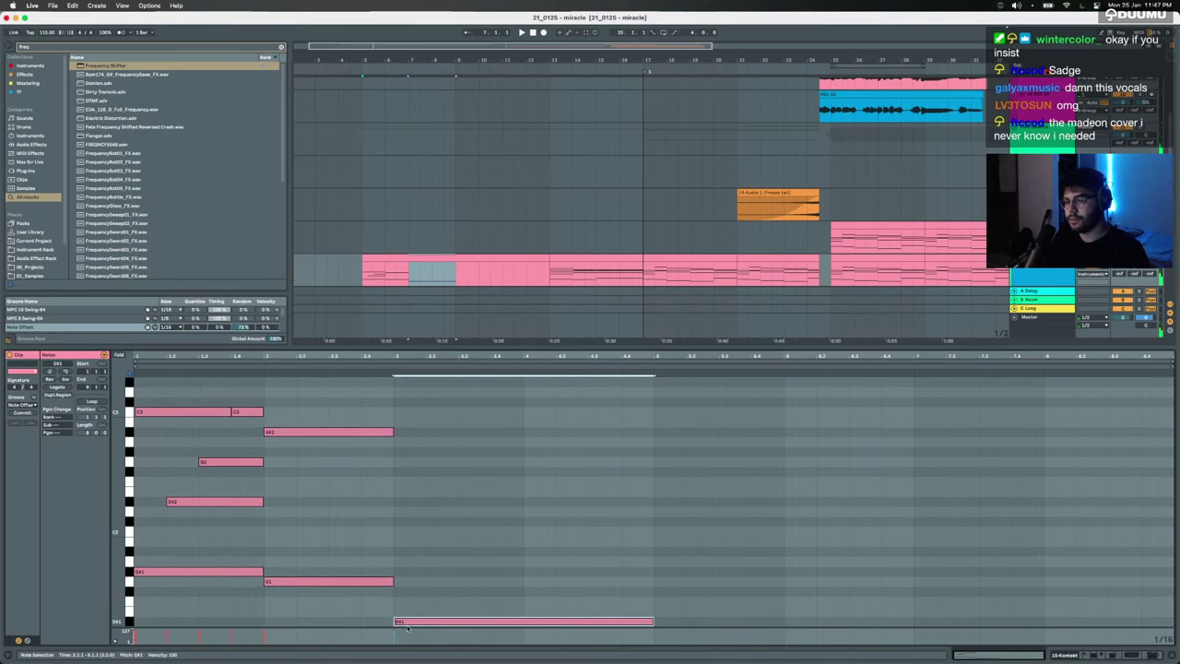
Step: Copy the two-bar bass note in bars 3 and 4 up to G2 and A#2
{"action": "left_click_drag", "start_coordinate": [419, 623], "coordinate": [420, 463]}
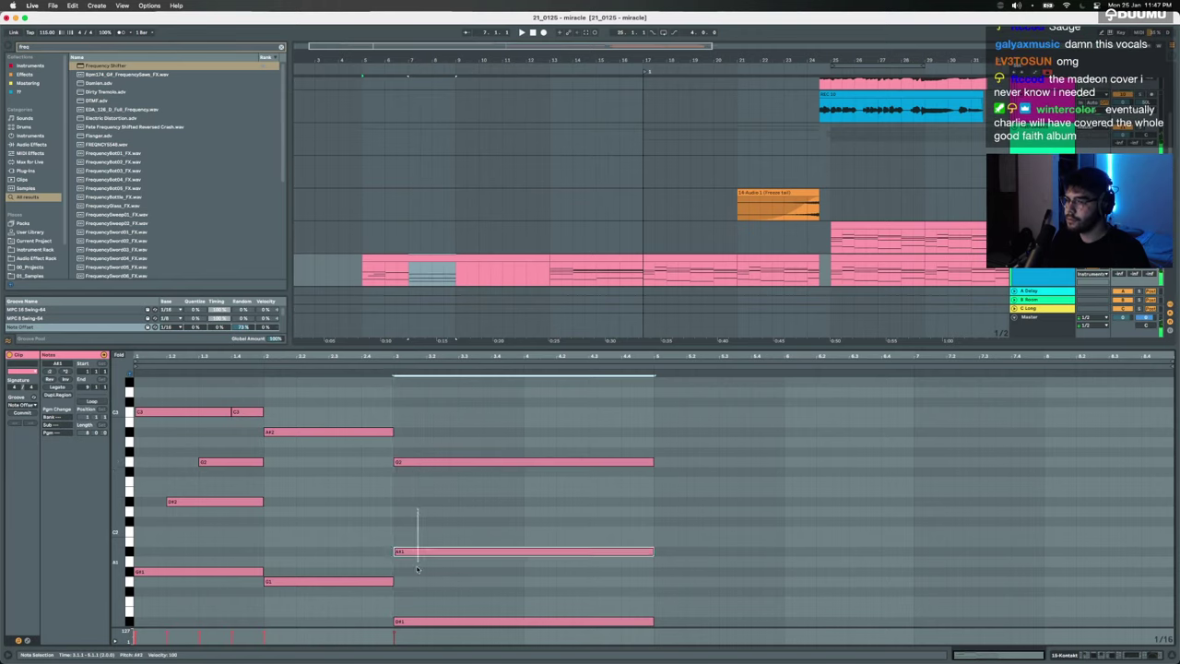
{"action": "key", "text": "shift+Down"}
{"action": "key", "text": "shift+Up"}
{"action": "key", "text": "shift+Up"}
{"action": "key", "text": "shift+Up"}
{"action": "key", "text": "shift+Down"}
{"action": "scroll", "coordinate": [416, 570], "scroll_direction": "down", "scroll_amount": 3}
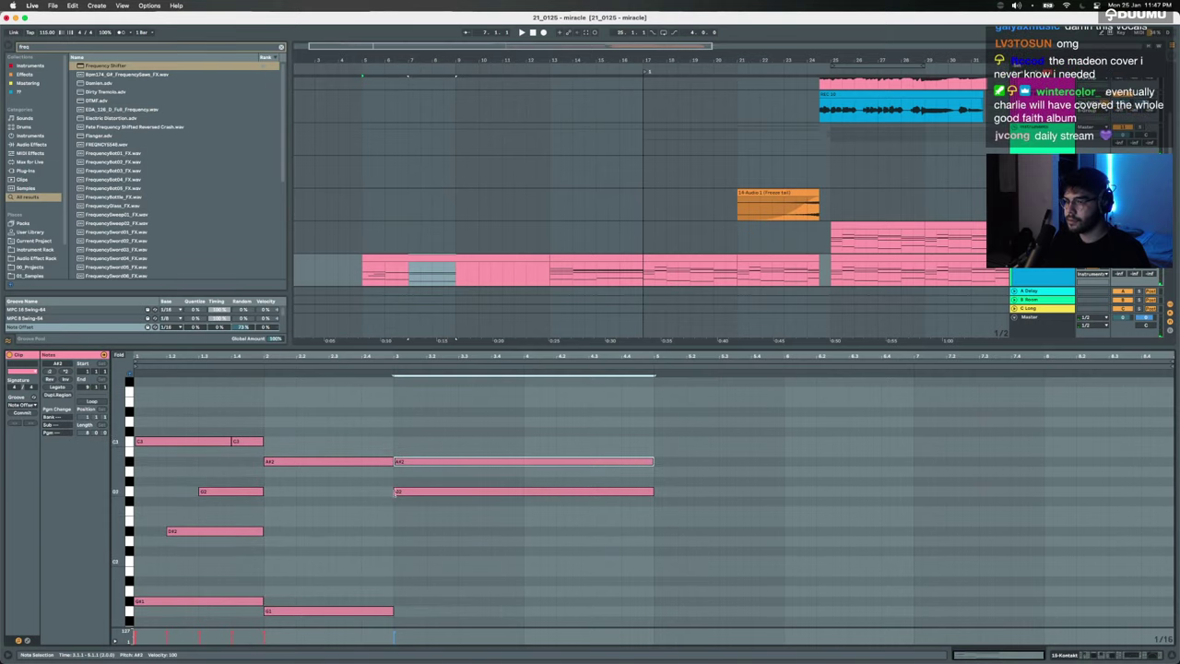
Step: Start the G2 note in bar 3 on beat 2 and transpose it to D#2 while auditioning
{"action": "left_click_drag", "start_coordinate": [396, 491], "coordinate": [426, 490]}
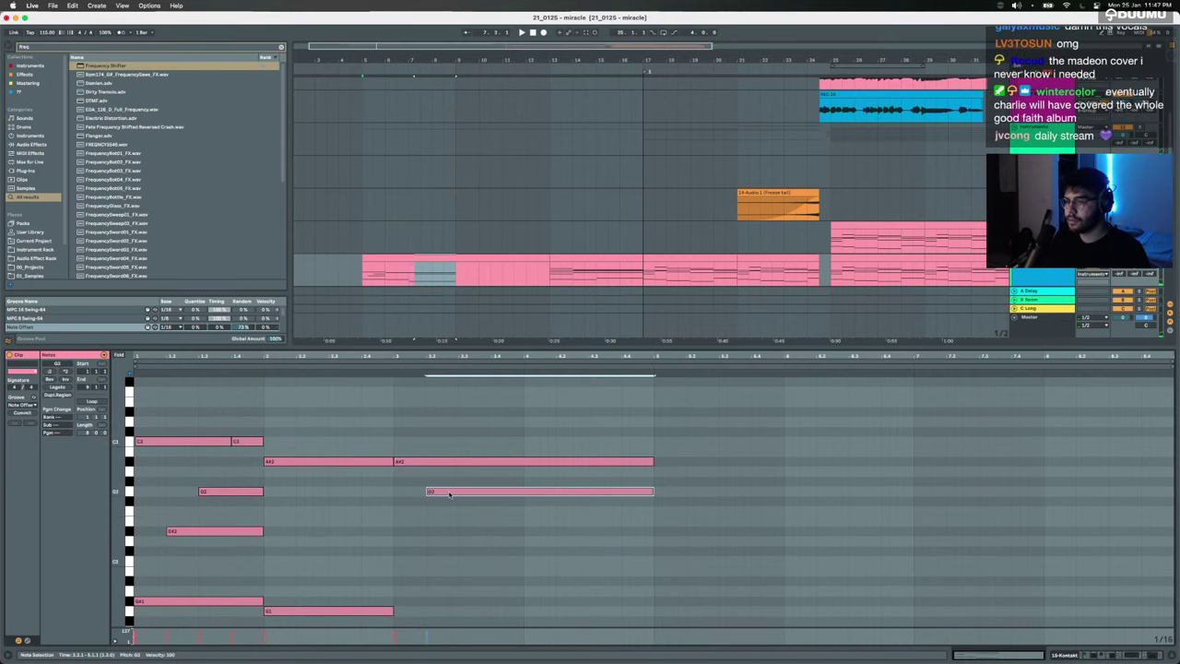
{"action": "key", "text": "Down"}
{"action": "key", "text": "Down"}
{"action": "key", "text": "Down"}
{"action": "key", "text": "Up"}
{"action": "key", "text": "space"}
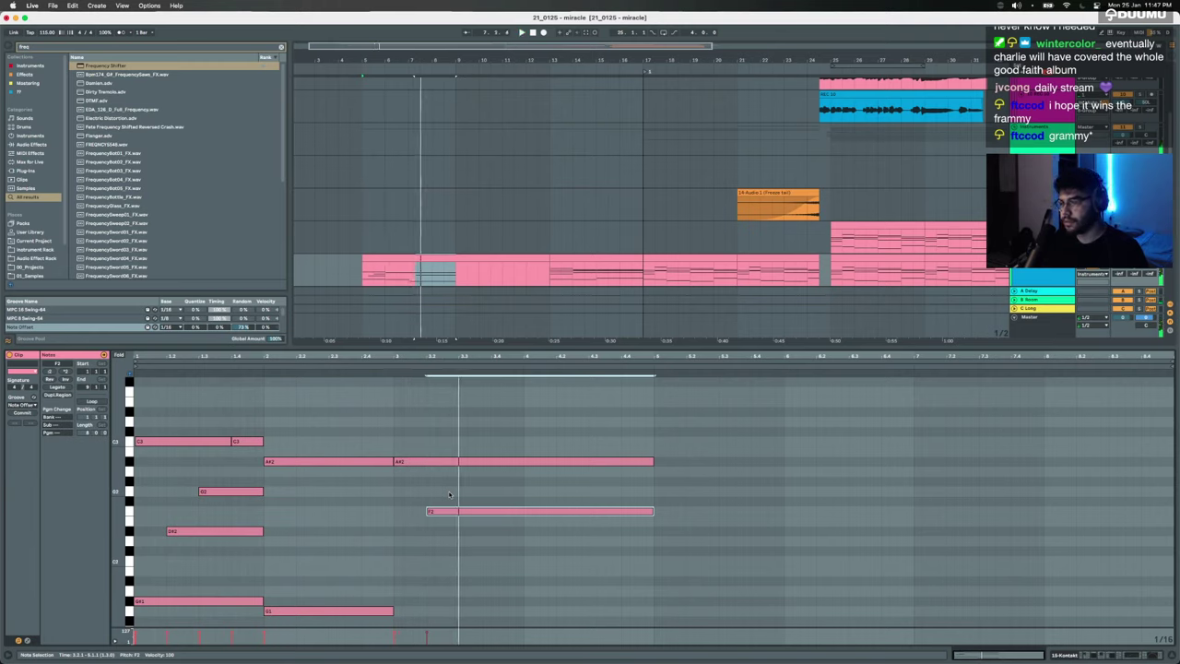
{"action": "key", "text": "Down"}
{"action": "key", "text": "Down"}
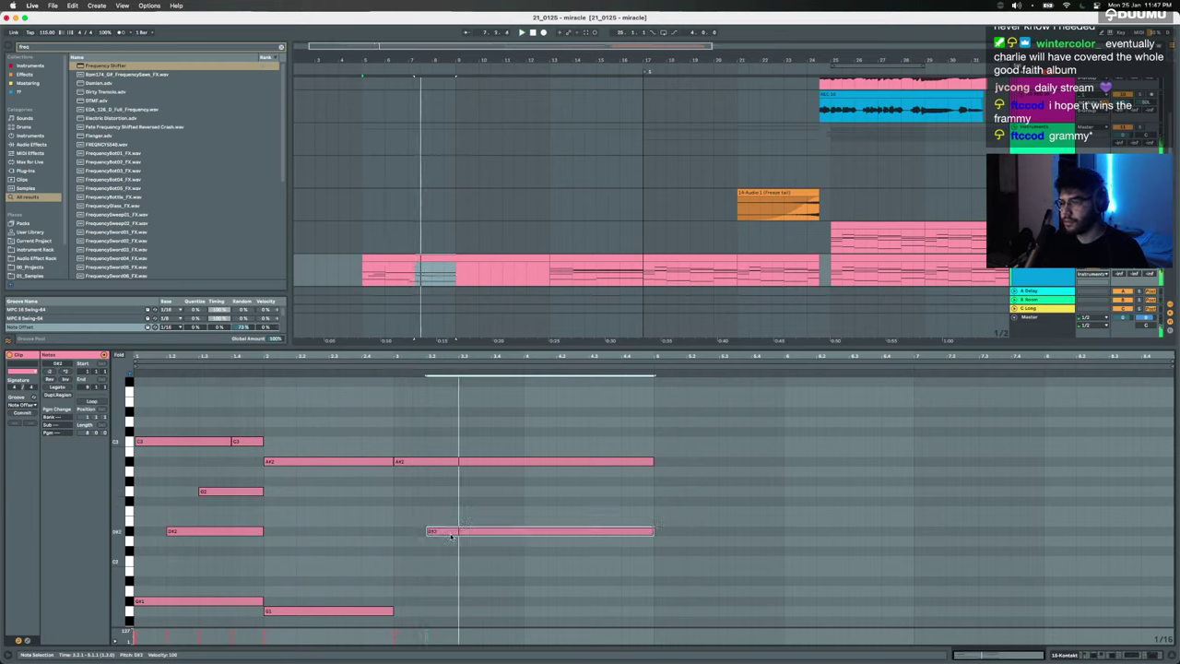
Step: Add staggered F2, G2 and A#2 notes at 3.3, 3.4 and 4.1, lower the D#2, F2 and G2 velocities to 67, and play
{"action": "left_click_drag", "start_coordinate": [451, 536], "coordinate": [550, 467]}
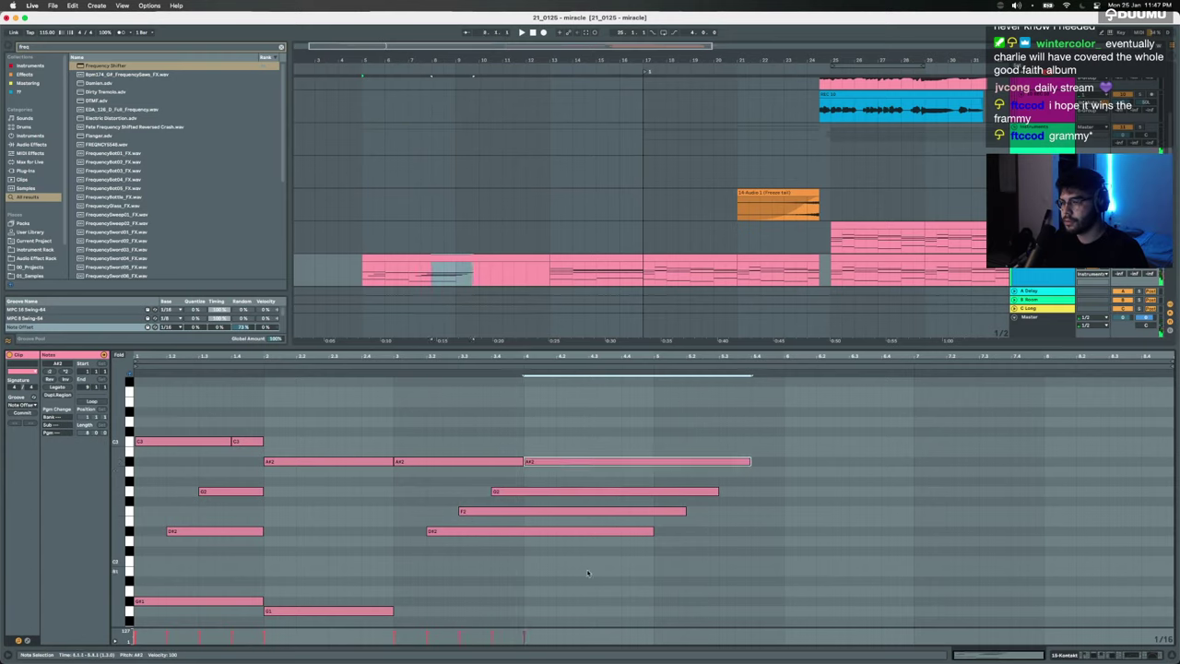
{"action": "left_click_drag", "start_coordinate": [386, 637], "coordinate": [496, 632]}
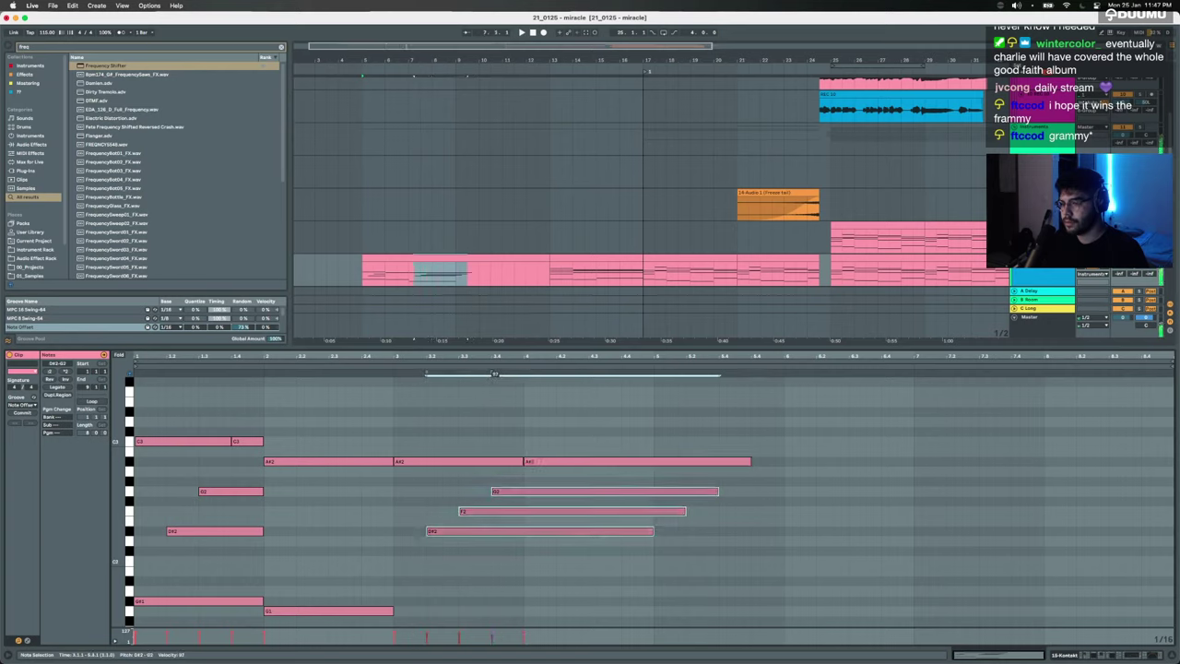
{"action": "key", "text": "space"}
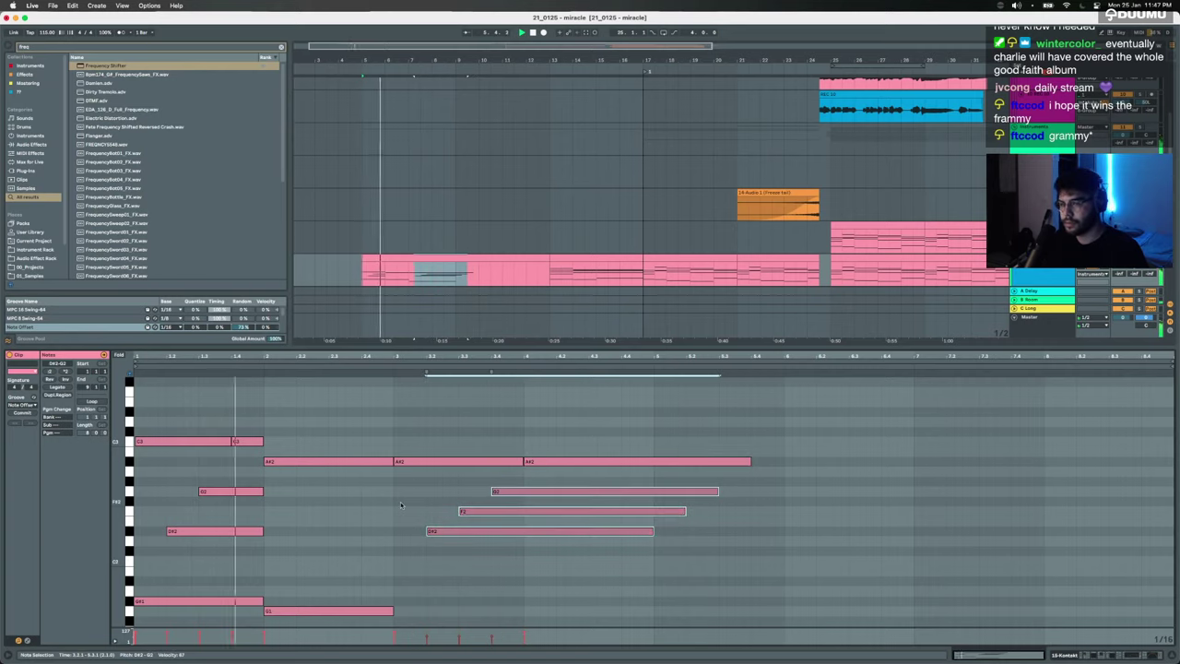
Step: Shorten the overhanging F2, G2 and A#2 notes to end with bar 4
{"action": "scroll", "coordinate": [400, 502], "scroll_direction": "down", "scroll_amount": 3}
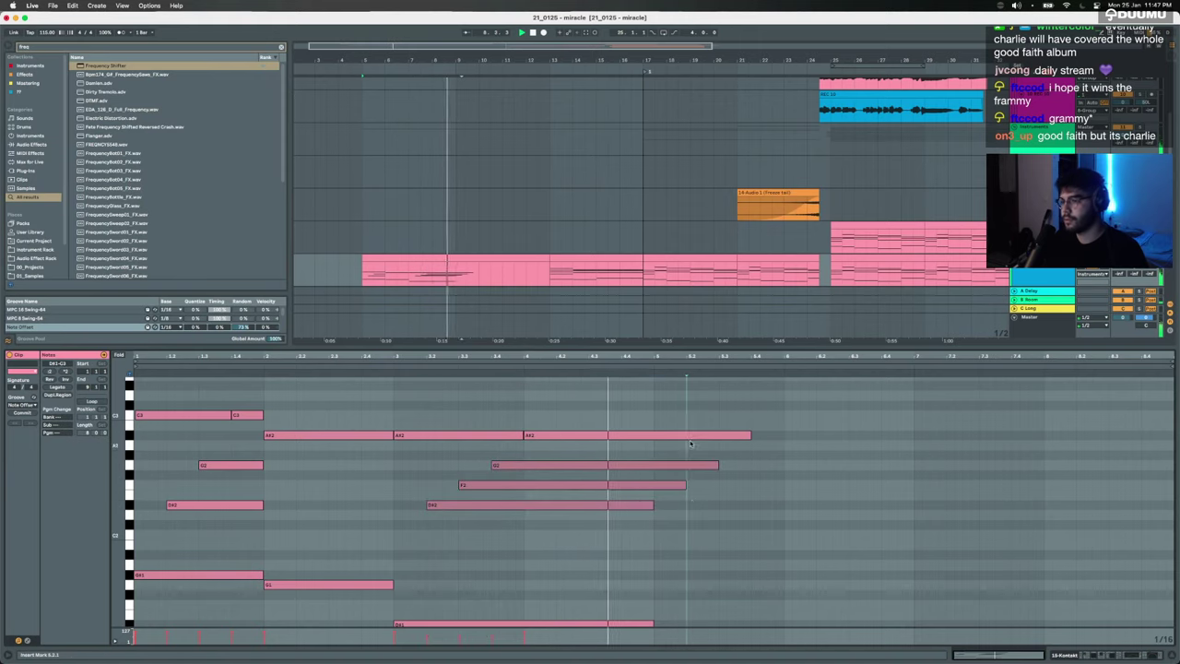
{"action": "left_click_drag", "start_coordinate": [684, 484], "coordinate": [660, 465]}
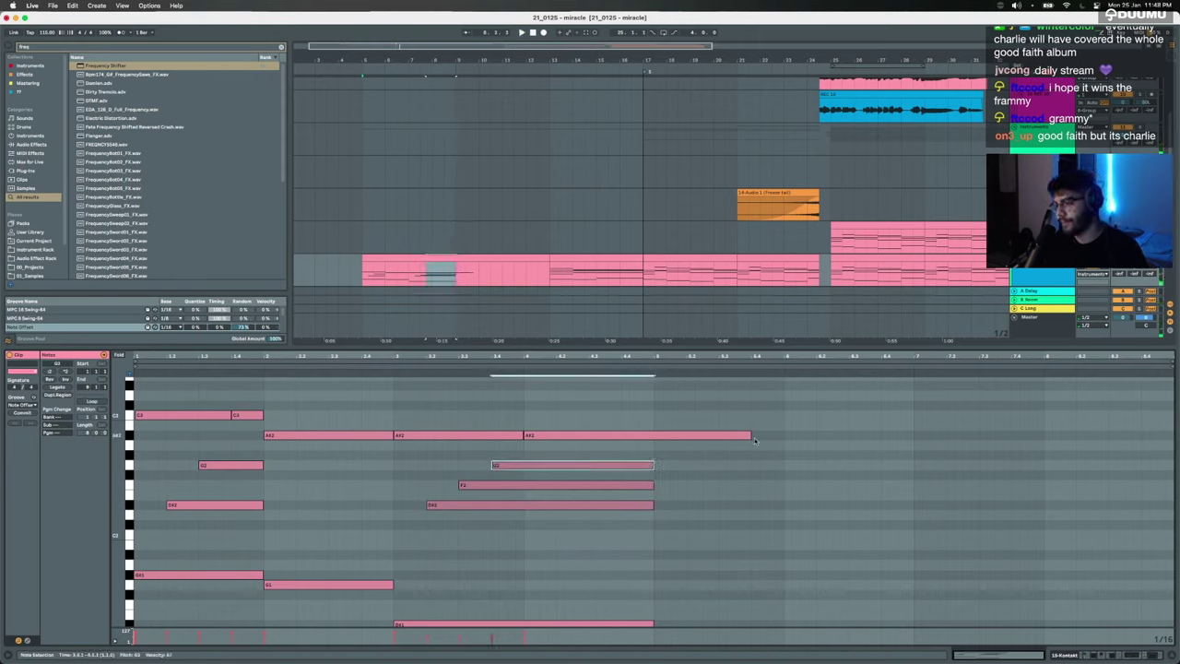
{"action": "left_click_drag", "start_coordinate": [748, 437], "coordinate": [660, 435]}
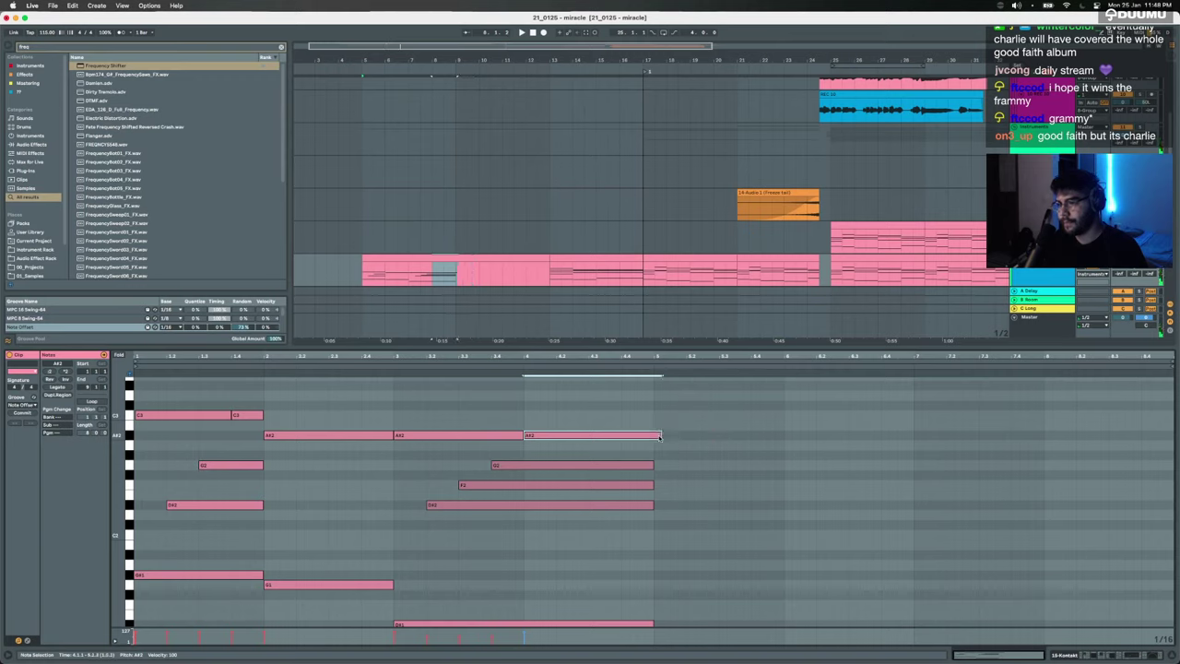
Step: Add a quieter one-bar F2 under the A#2 in bar 2, trying other pitches during playback
{"action": "left_click_drag", "start_coordinate": [187, 597], "coordinate": [150, 419]}
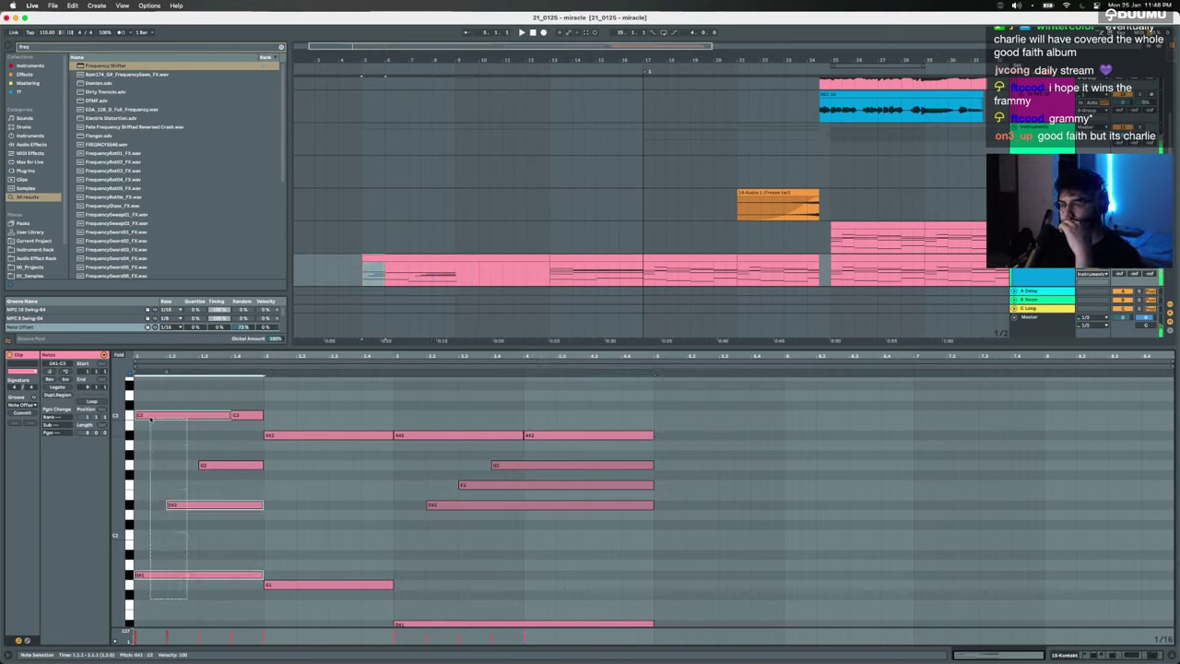
{"action": "left_click_drag", "start_coordinate": [324, 602], "coordinate": [327, 469]}
{"action": "left_click", "coordinate": [326, 404]}
{"action": "left_click", "coordinate": [327, 437]}
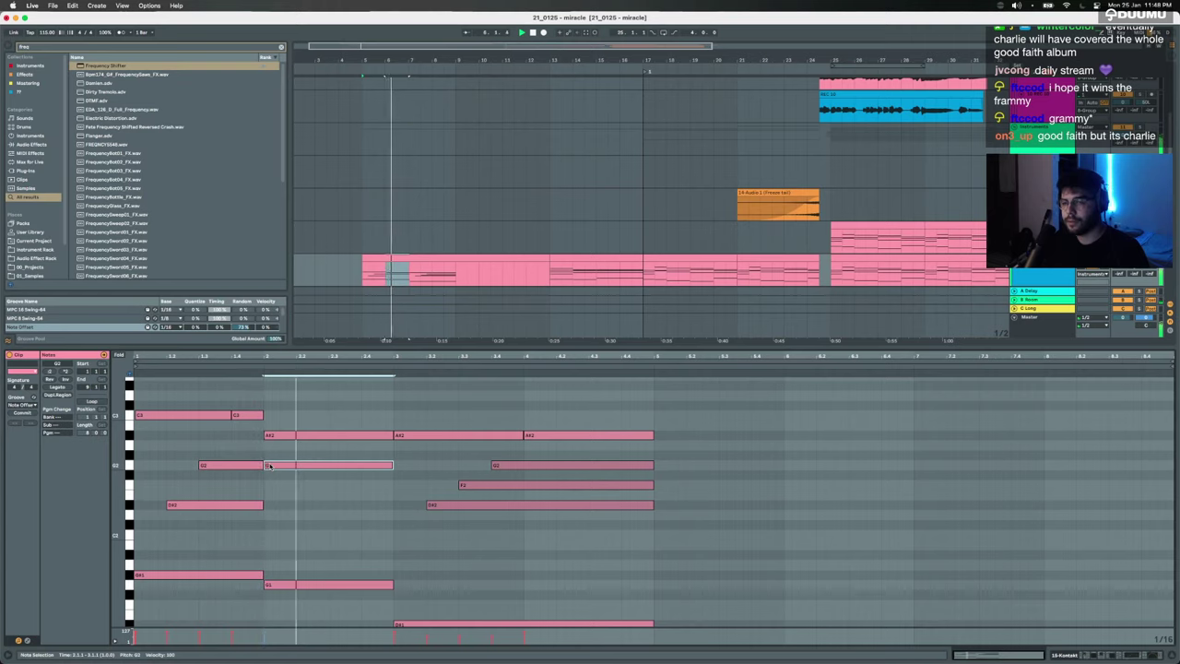
{"action": "key", "text": "Down"}
{"action": "key", "text": "Down"}
{"action": "key", "text": "Down"}
{"action": "key", "text": "Down"}
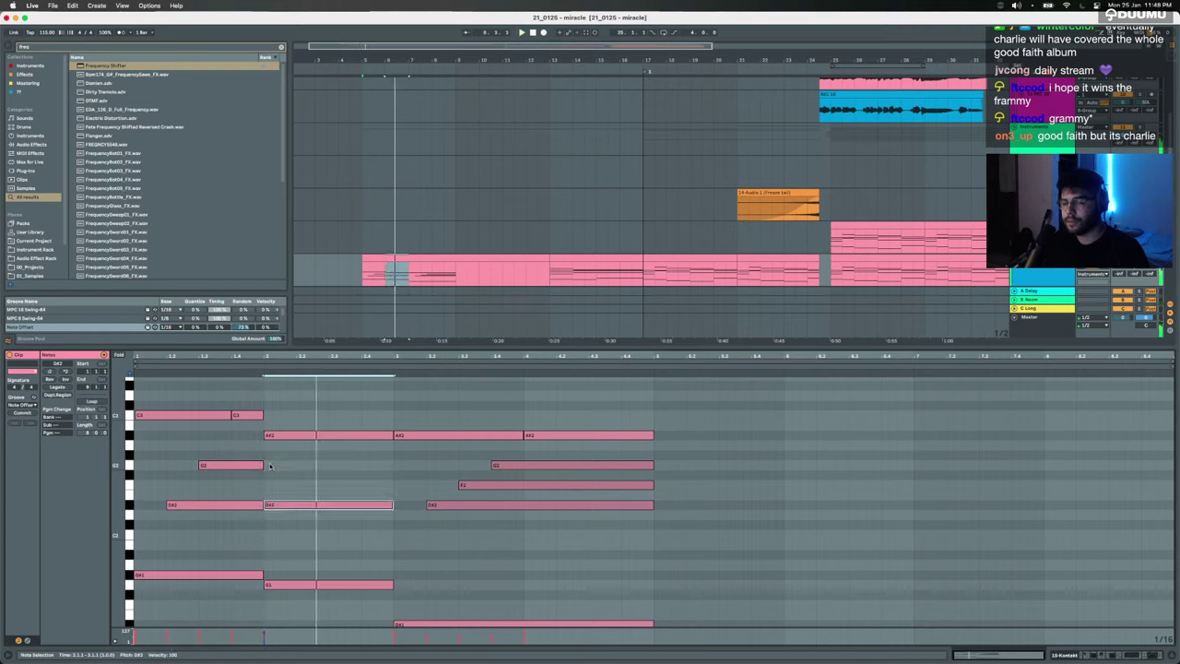
{"action": "key", "text": "Up"}
{"action": "key", "text": "Up"}
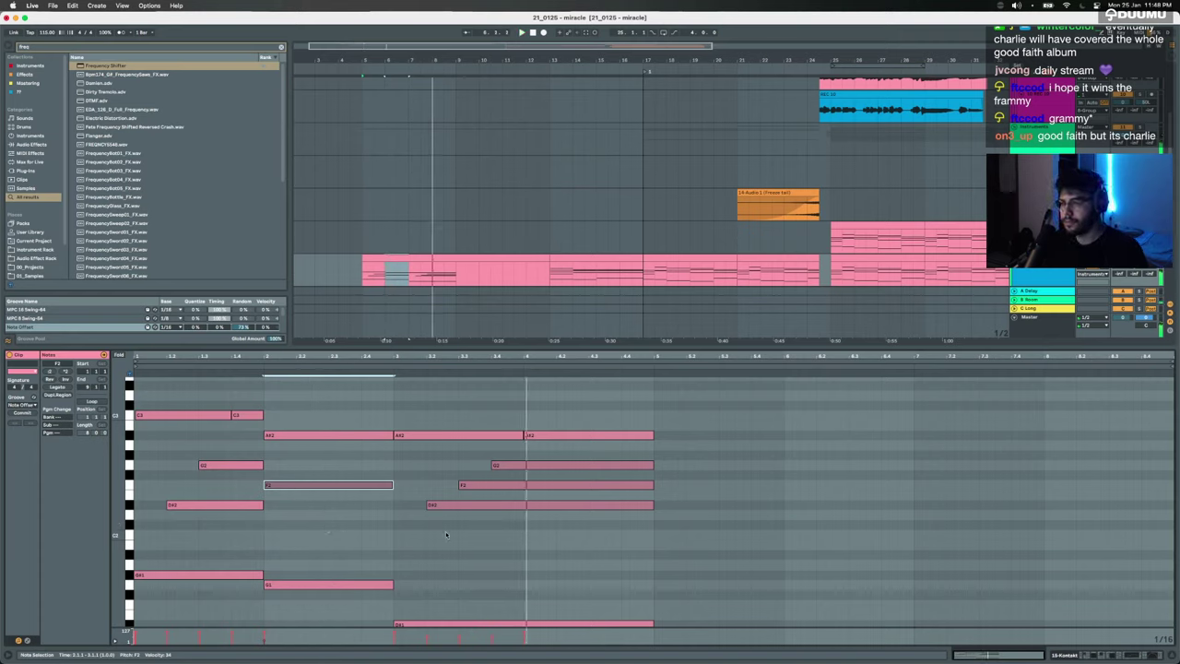
Step: Revoice the three staggered inner notes starting in bar 3 to A#1, D#2 and F2, auditioning the chord
{"action": "left_click", "coordinate": [456, 503]}
{"action": "left_click_drag", "start_coordinate": [462, 506], "coordinate": [462, 555]}
{"action": "left_click_drag", "start_coordinate": [488, 481], "coordinate": [509, 466]}
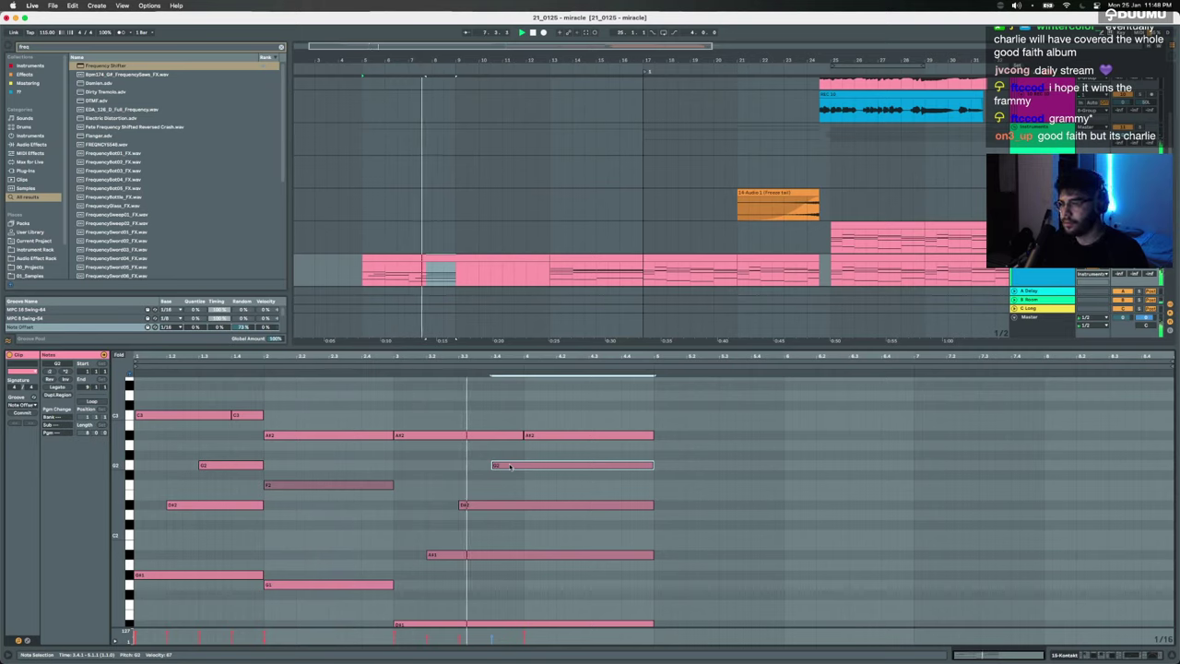
{"action": "key", "text": "space"}
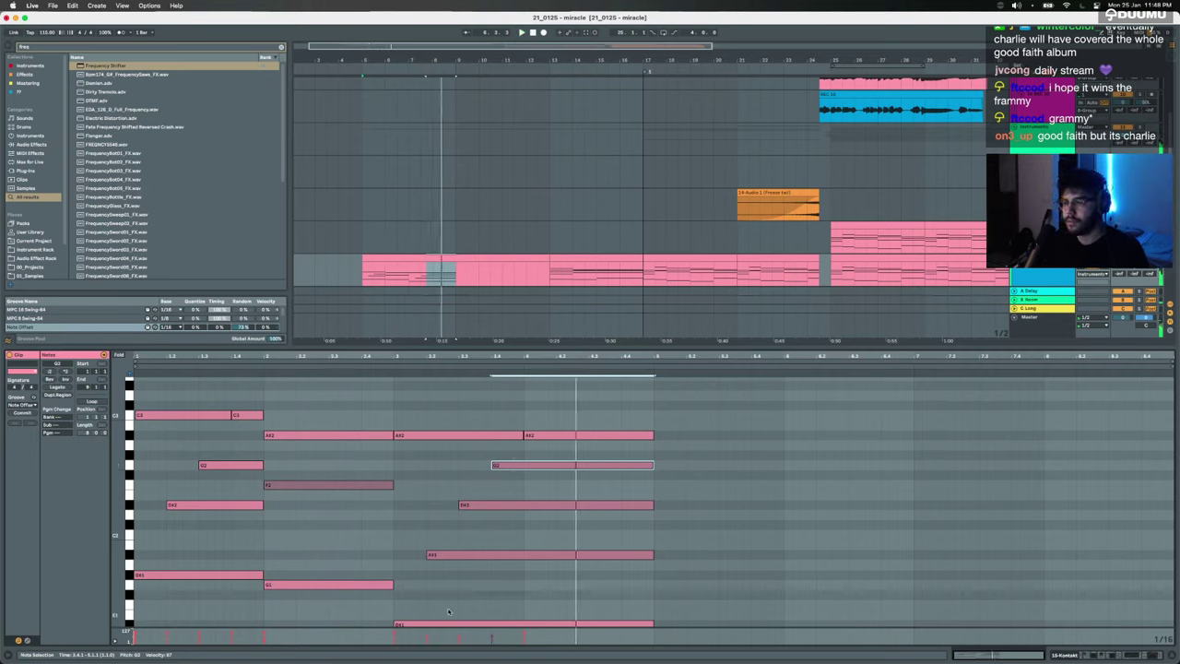
{"action": "left_click_drag", "start_coordinate": [451, 571], "coordinate": [471, 550]}
{"action": "left_click_drag", "start_coordinate": [467, 524], "coordinate": [504, 491]}
{"action": "left_click", "coordinate": [499, 466]}
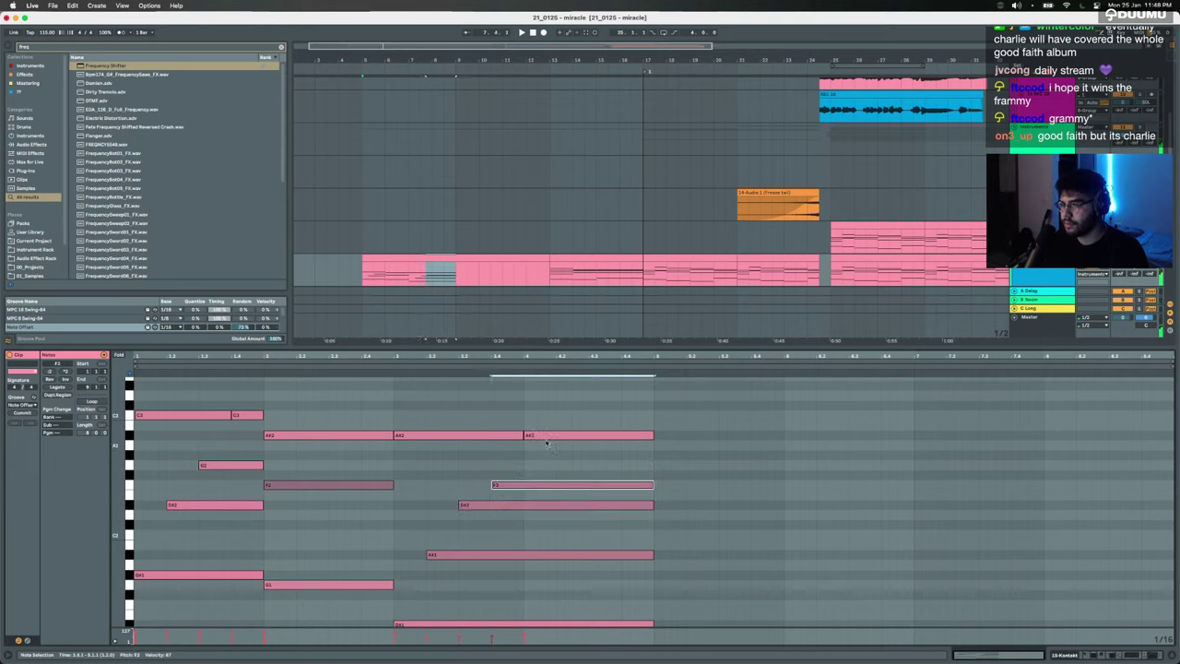
Step: Extend bar 3's A#2 through bar 4, change the 4.1 note to G2, ramp the A#1, D#2 and F2 velocities upward, and play
{"action": "left_click_drag", "start_coordinate": [546, 443], "coordinate": [653, 433]}
{"action": "left_click_drag", "start_coordinate": [658, 474], "coordinate": [519, 570]}
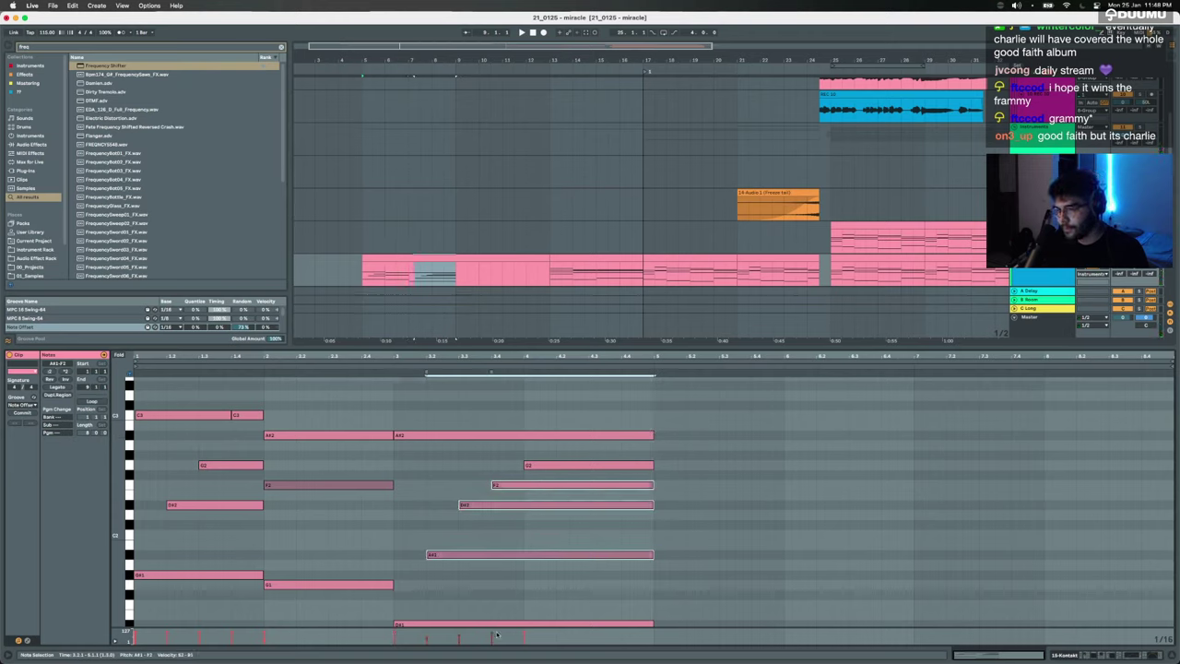
{"action": "key", "text": "space"}
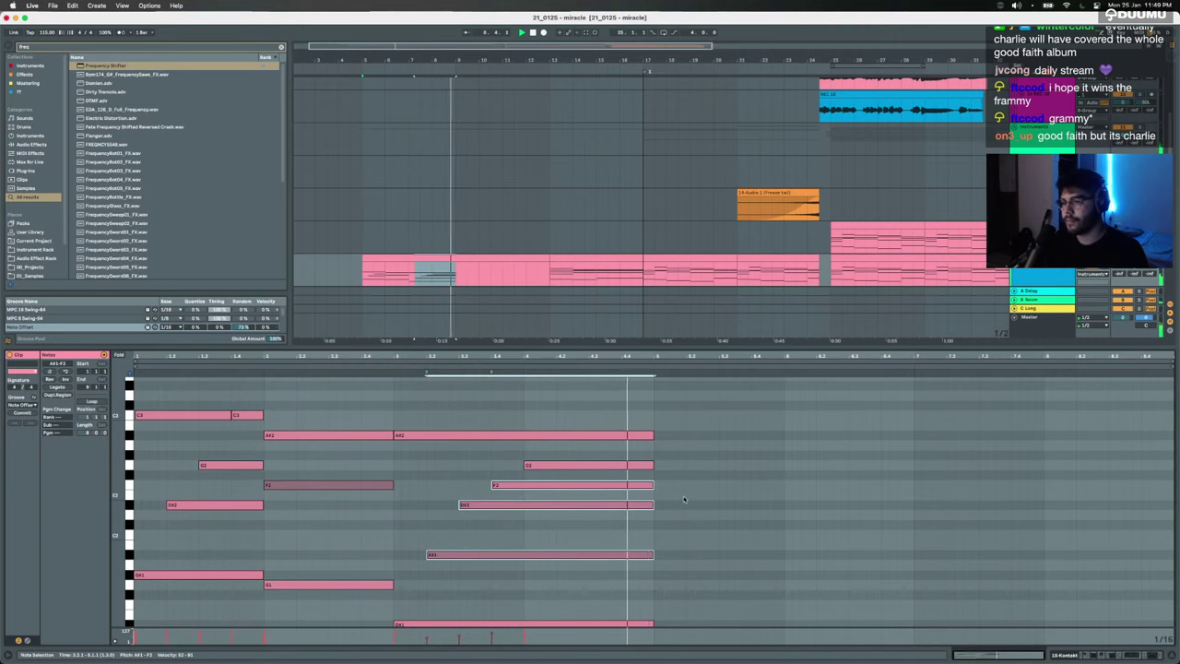
Step: Add a two-bar F1 bass note at bar 5 and duplicate it into bar 7, raised to G1
{"action": "scroll", "coordinate": [461, 541], "scroll_direction": "down", "scroll_amount": 2}
{"action": "left_click", "coordinate": [481, 590]}
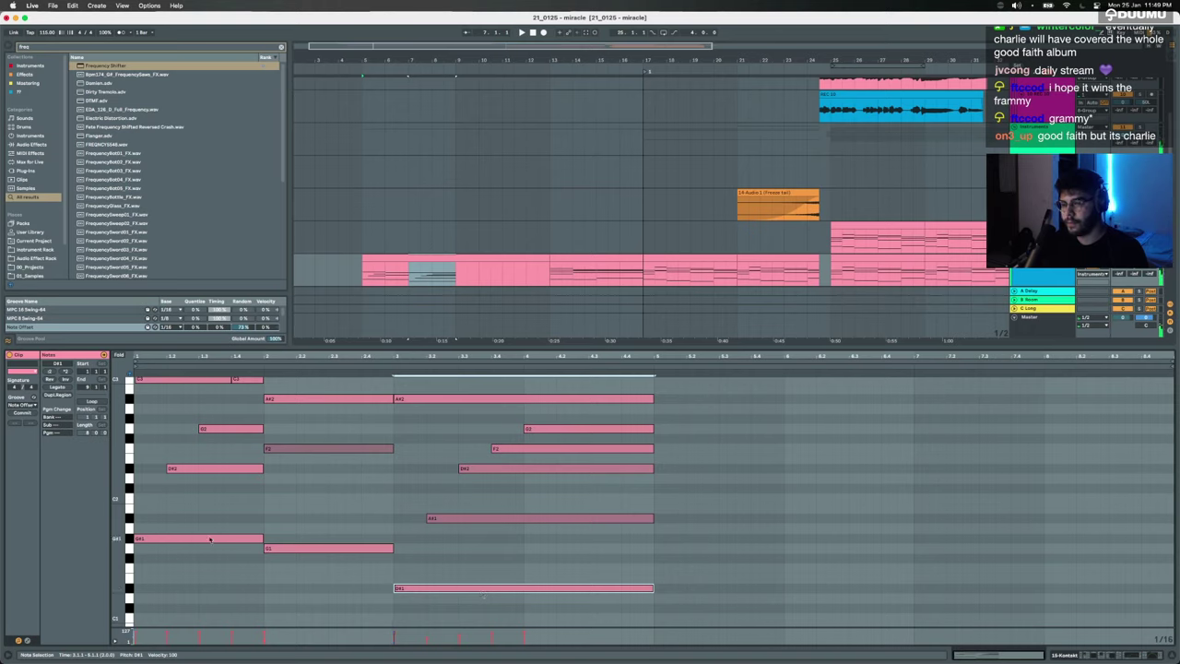
{"action": "left_click_drag", "start_coordinate": [210, 539], "coordinate": [721, 574]}
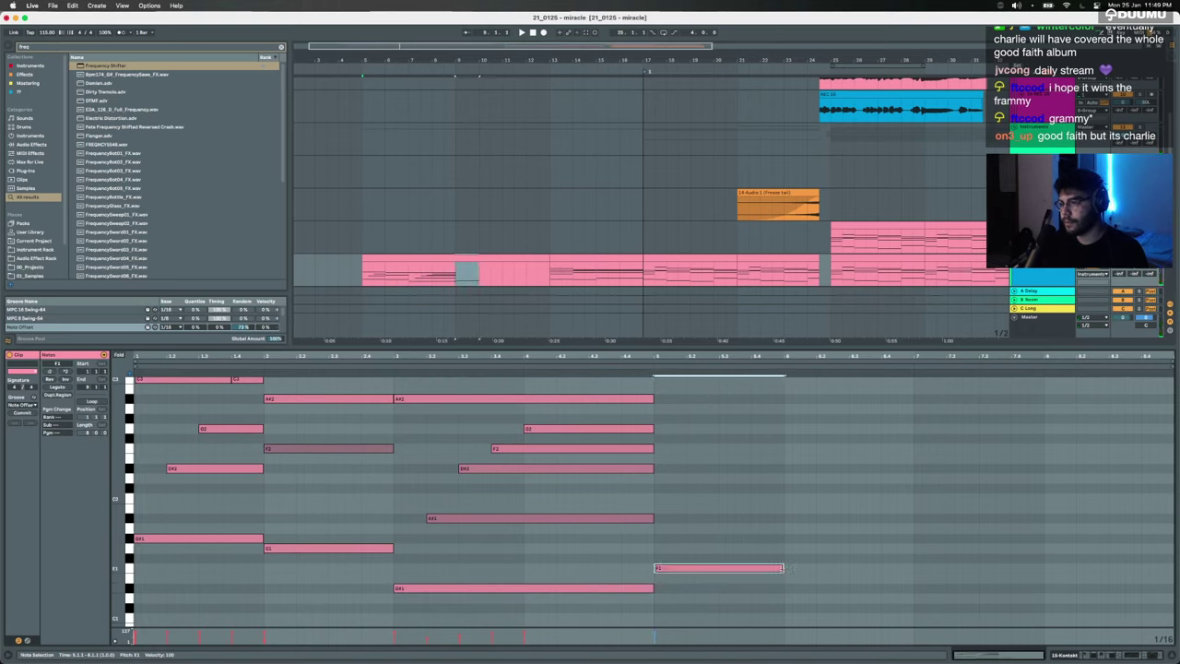
{"action": "left_click_drag", "start_coordinate": [783, 567], "coordinate": [910, 566]}
{"action": "key", "text": "ctrl+d"}
{"action": "key", "text": "Up"}
{"action": "key", "text": "Up"}
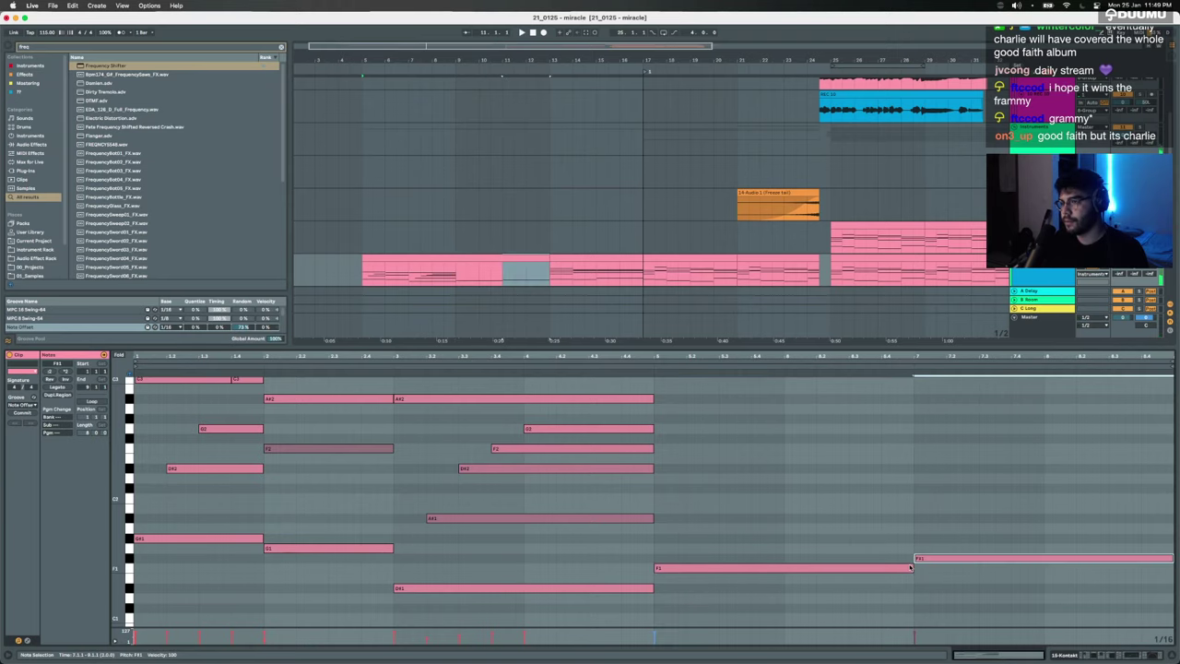
Step: Stack two-bar G#2 and A#2 notes above the F1 at bar 5, trying C3 for the top note first
{"action": "left_click", "coordinate": [350, 547]}
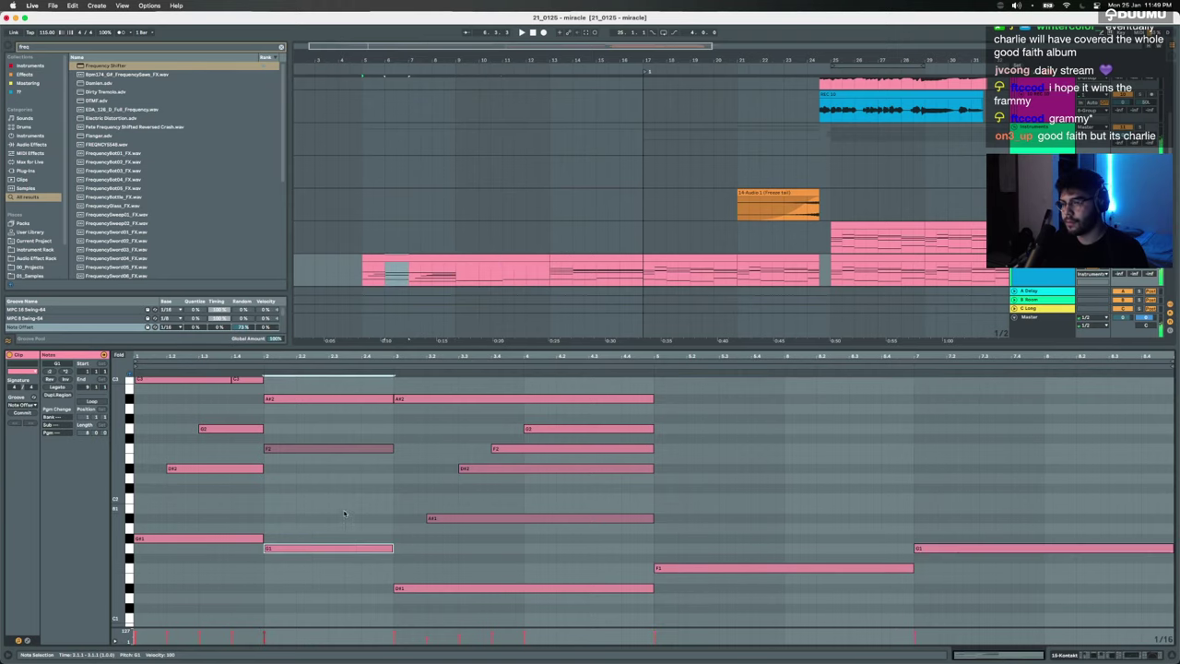
{"action": "scroll", "coordinate": [327, 579], "scroll_direction": "up", "scroll_amount": 2}
{"action": "left_click", "coordinate": [702, 611]}
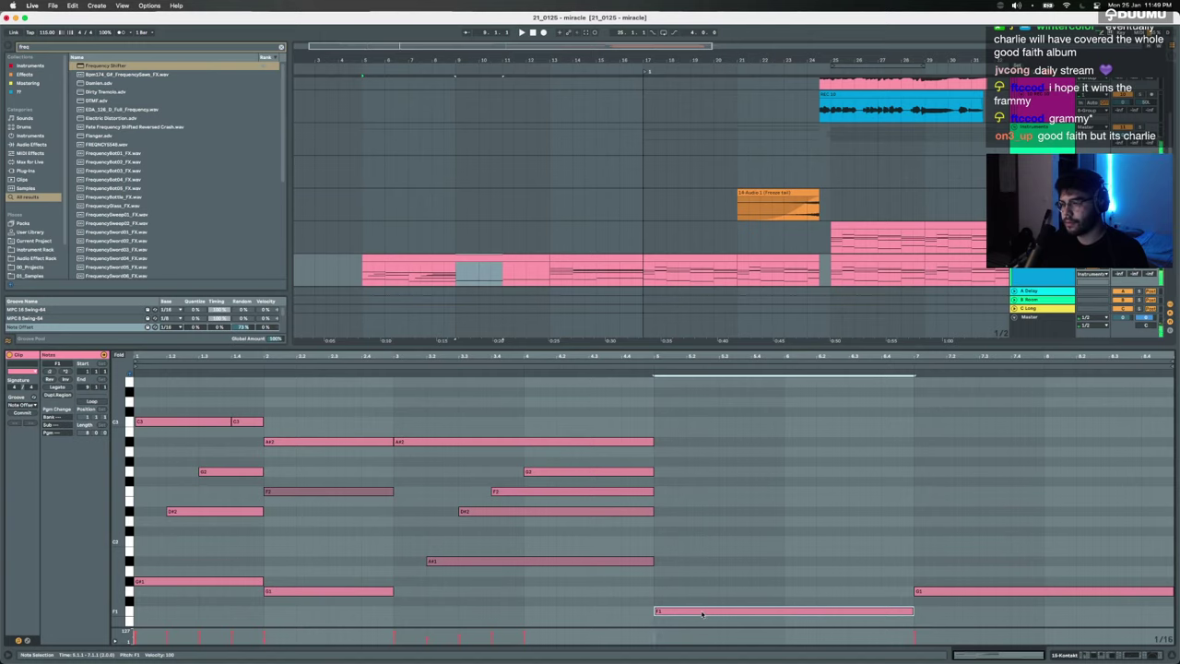
{"action": "left_click_drag", "start_coordinate": [701, 613], "coordinate": [700, 470]}
{"action": "left_click", "coordinate": [692, 542]}
{"action": "key", "text": "shift+Up"}
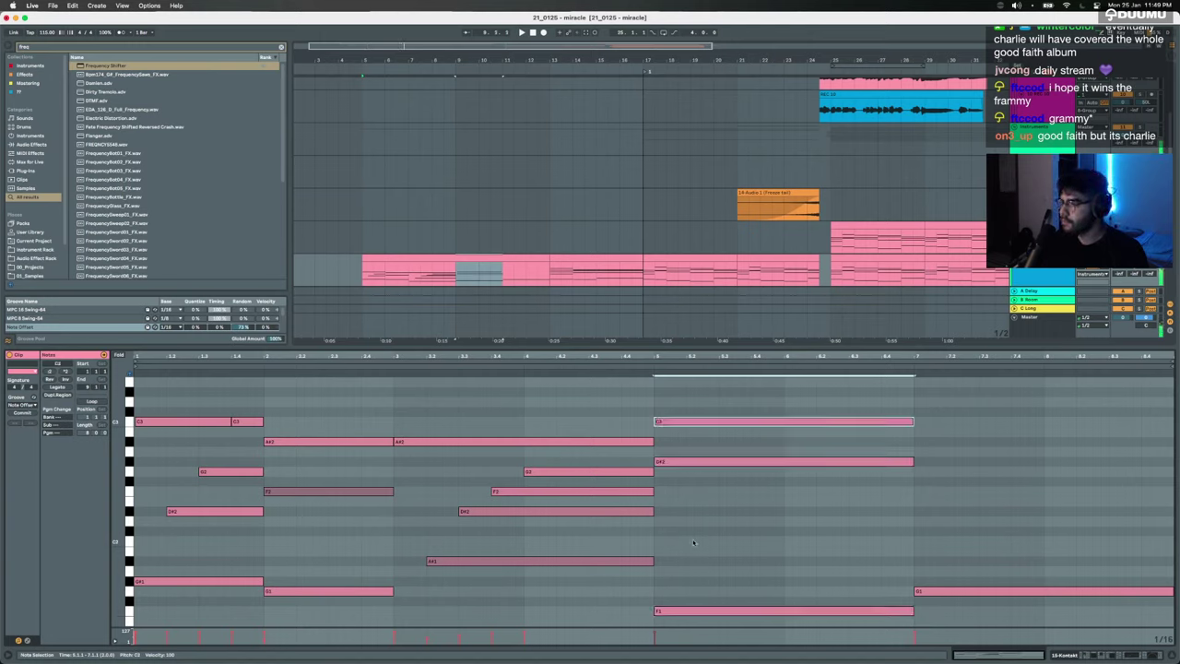
{"action": "left_click_drag", "start_coordinate": [684, 426], "coordinate": [683, 443]}
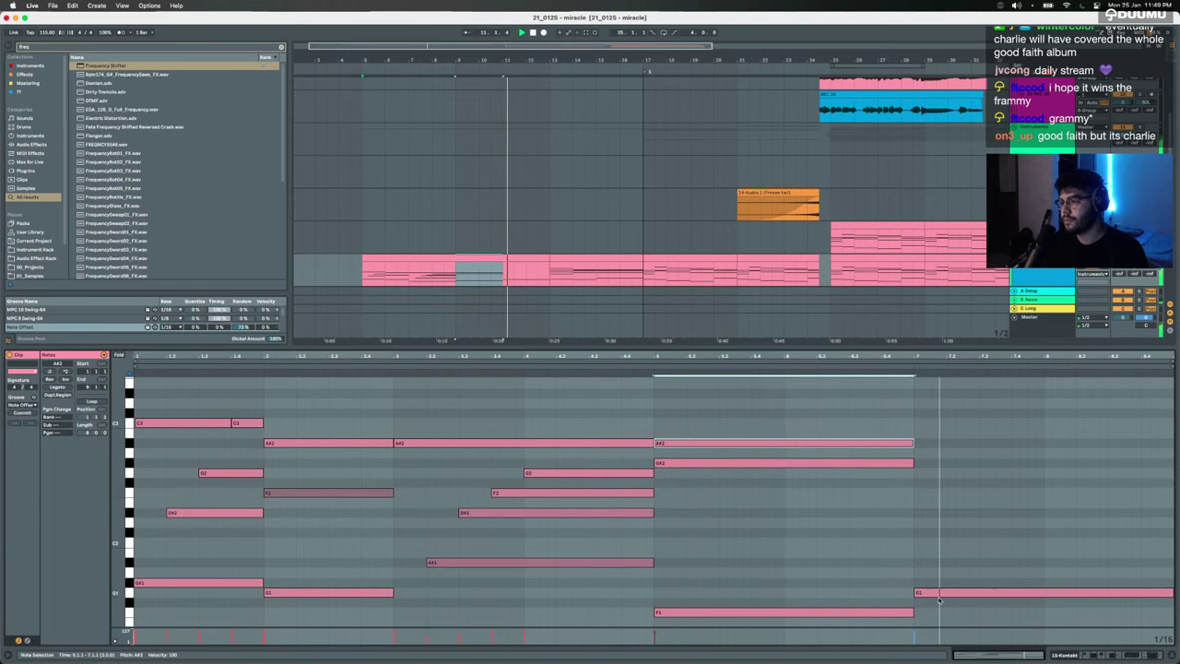
Step: Stop playback and lower the two-bar bass note at bar 7 to D#1
{"action": "left_click", "coordinate": [932, 593]}
{"action": "key", "text": "space"}
{"action": "left_click_drag", "start_coordinate": [932, 592], "coordinate": [933, 612]}
{"action": "key", "text": "Down"}
{"action": "key", "text": "Down"}
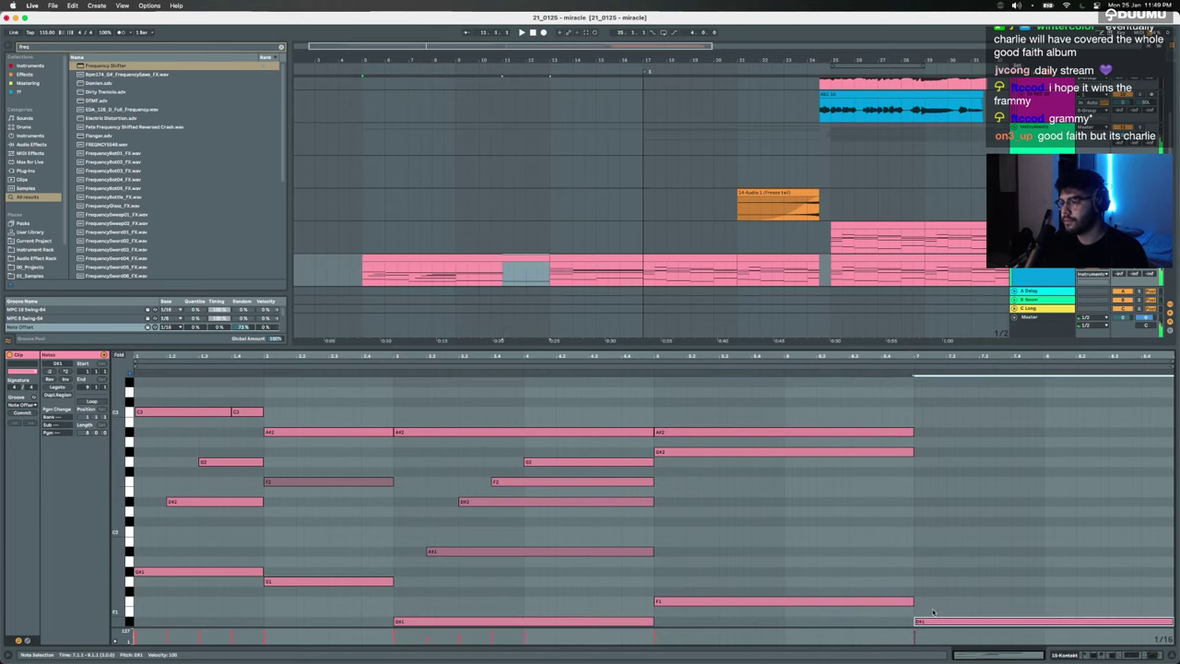
Step: Copy the whole staggered chord of bars 3 and 4 into bars 7 and 8
{"action": "scroll", "coordinate": [836, 600], "scroll_direction": "down", "scroll_amount": 2}
{"action": "left_click_drag", "start_coordinate": [495, 624], "coordinate": [541, 399]}
{"action": "key", "text": "super+c"}
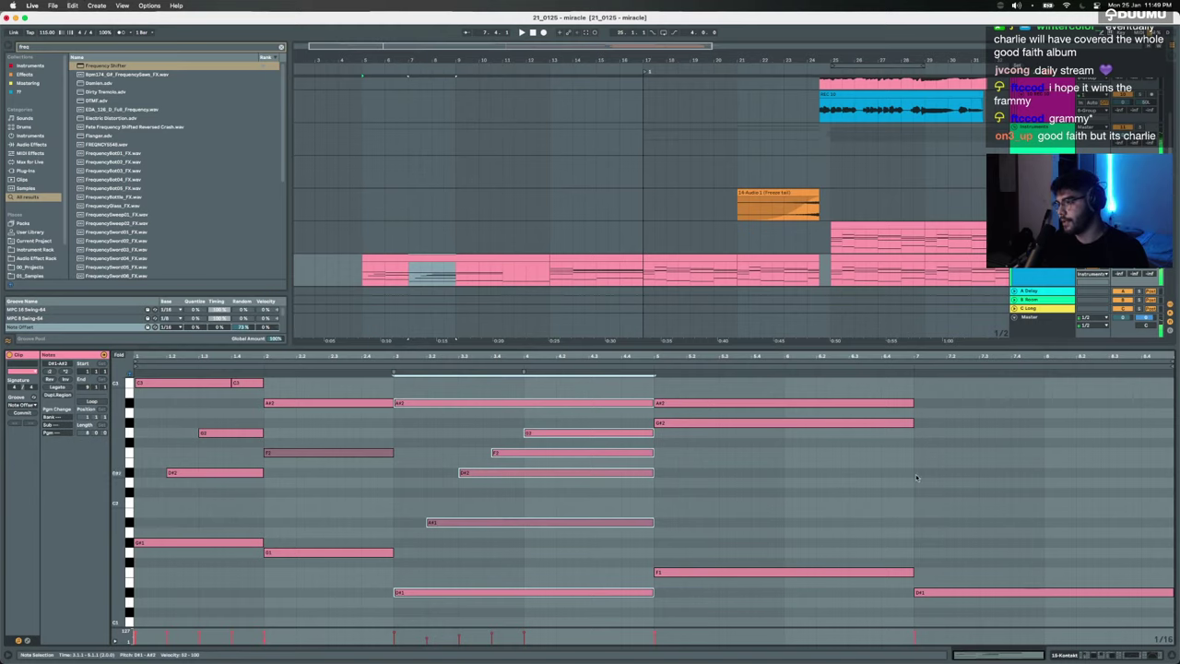
Step: Play the arrangement from bar 4 to check the new chords against the intro vocals
{"action": "scroll", "coordinate": [335, 261], "scroll_direction": "down", "scroll_amount": 3}
{"action": "left_click", "coordinate": [335, 261]}
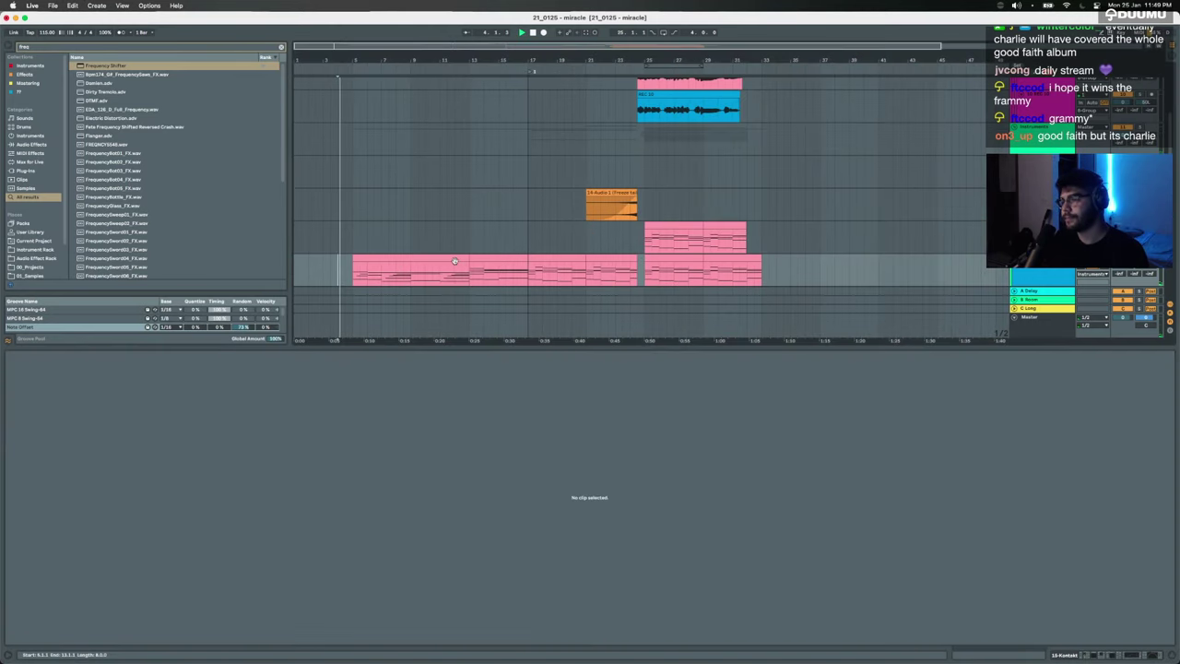
{"action": "left_click", "coordinate": [442, 345]}
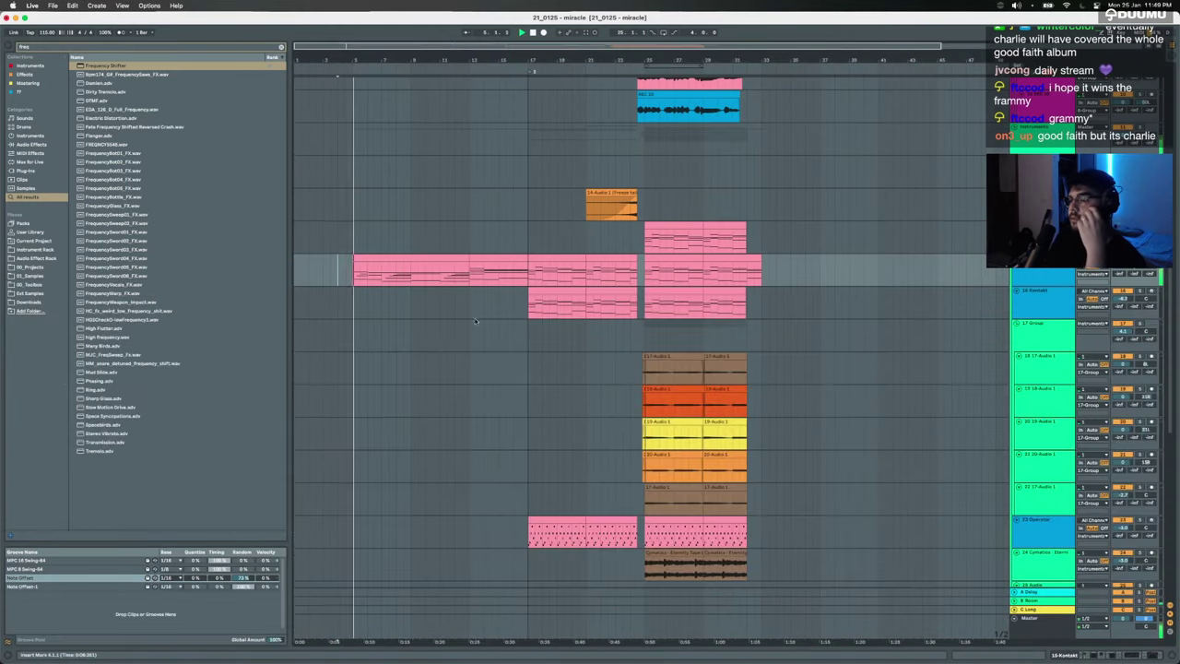
{"action": "scroll", "coordinate": [481, 314], "scroll_direction": "up", "scroll_amount": 1}
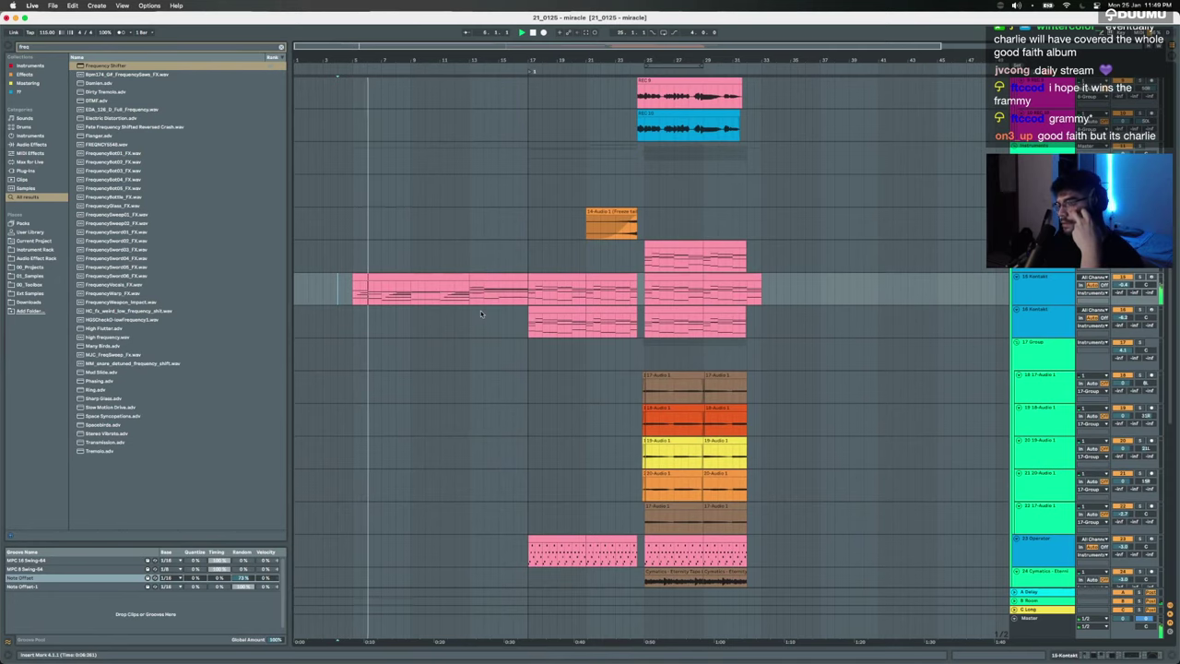
{"action": "scroll", "coordinate": [415, 315], "scroll_direction": "up", "scroll_amount": 4}
{"action": "scroll", "coordinate": [415, 315], "scroll_direction": "right", "scroll_amount": 2}
{"action": "scroll", "coordinate": [414, 315], "scroll_direction": "up", "scroll_amount": 3}
{"action": "scroll", "coordinate": [415, 315], "scroll_direction": "left", "scroll_amount": 2}
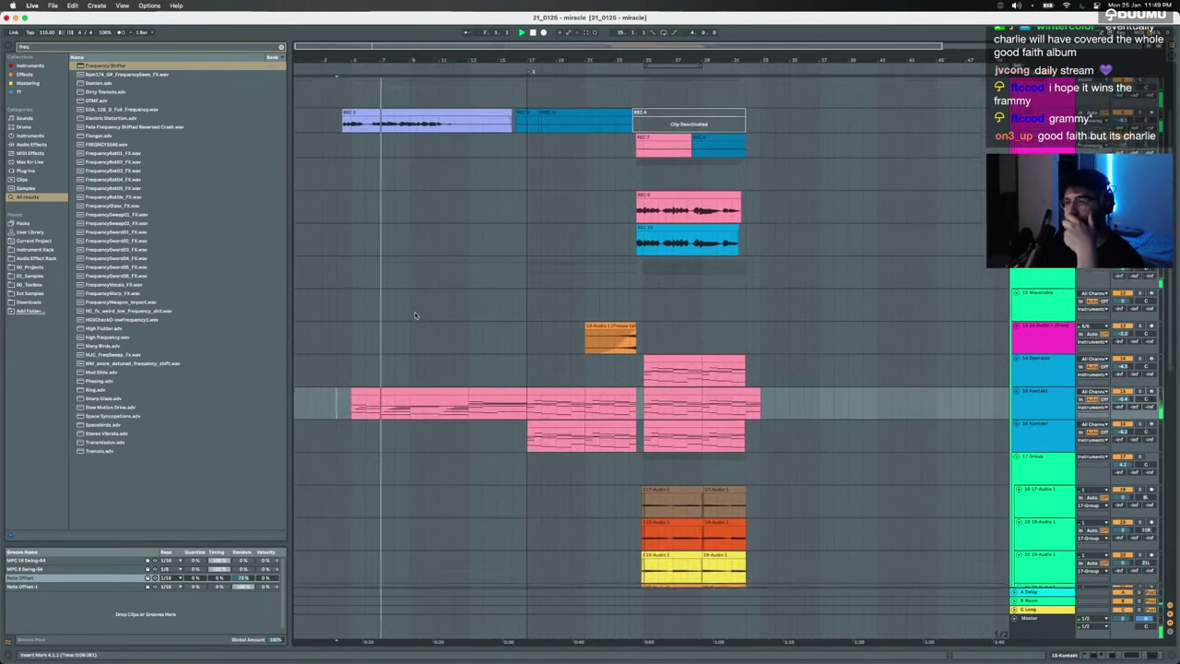
{"action": "left_click", "coordinate": [442, 397]}
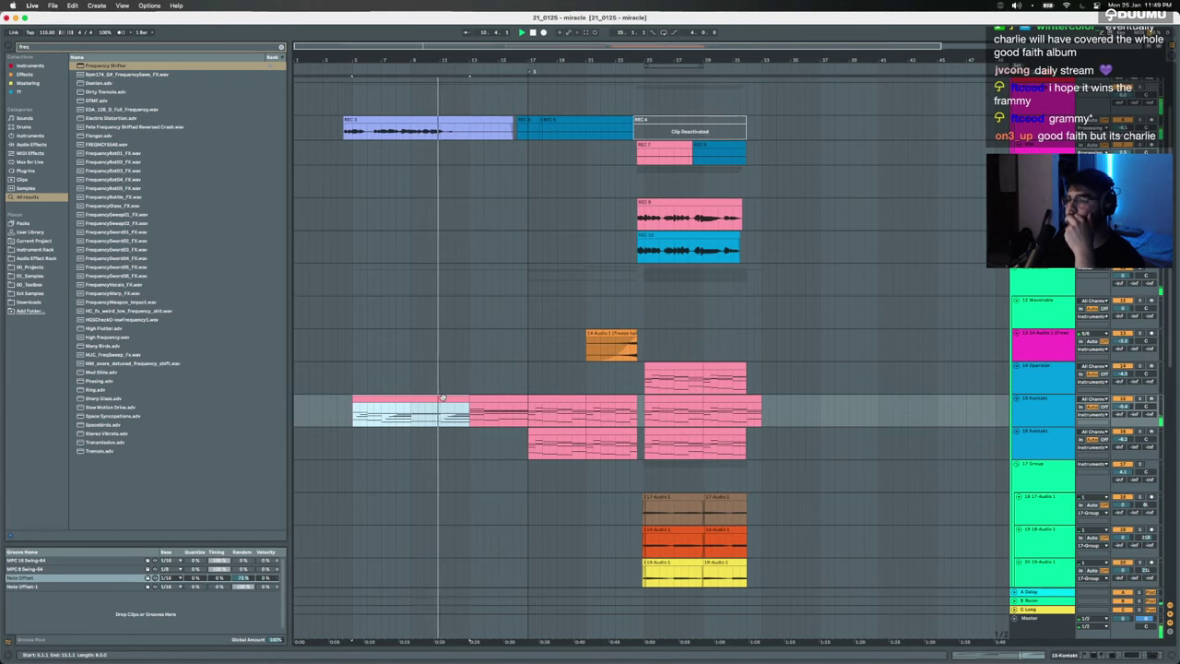
Step: Reopen the intro chord clip, lower the bar 7 bass note to C1 and move its top A#2 down to D#2
{"action": "double_click", "coordinate": [441, 397]}
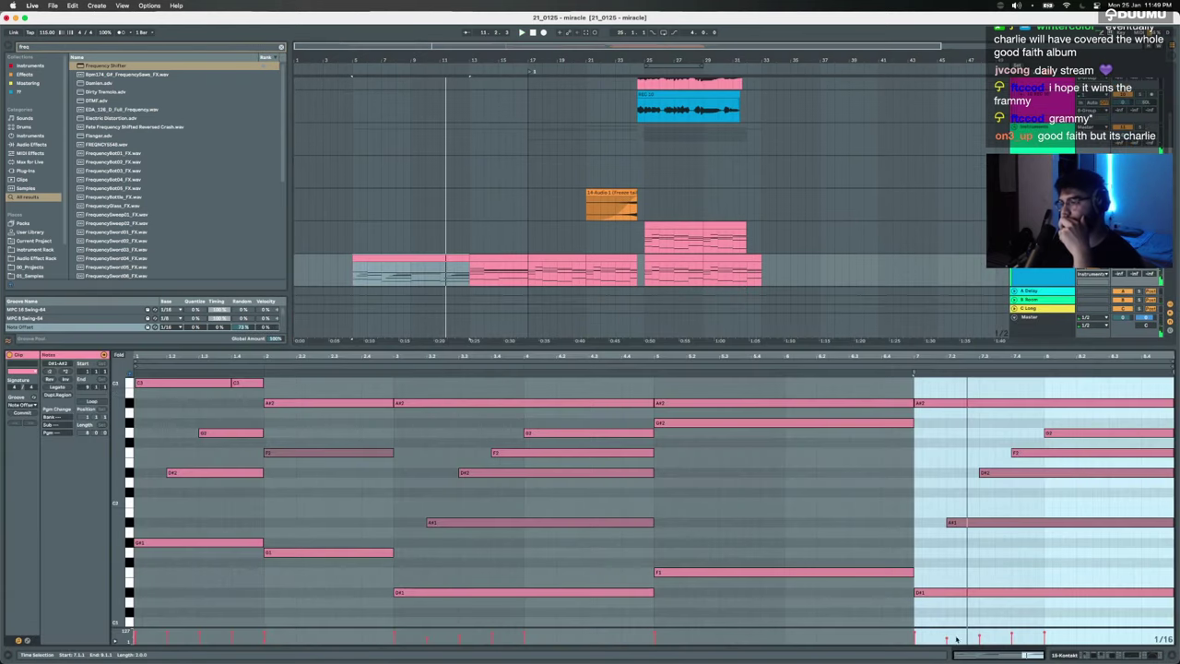
{"action": "left_click", "coordinate": [795, 572]}
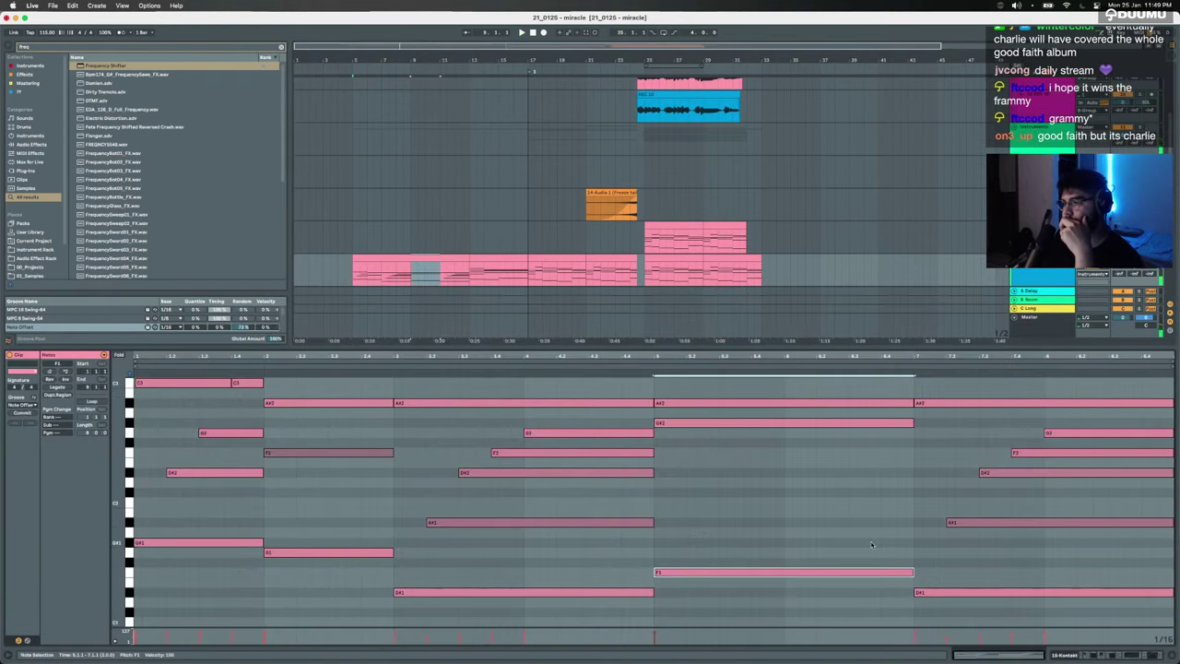
{"action": "left_click_drag", "start_coordinate": [926, 592], "coordinate": [928, 622]}
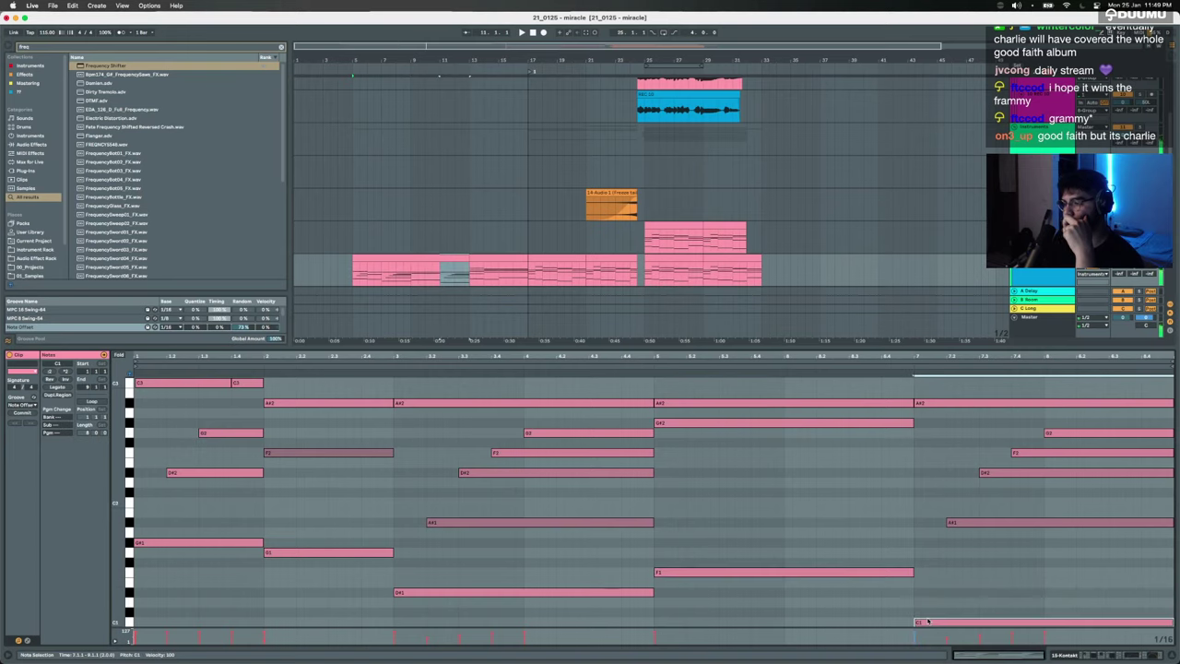
{"action": "left_click_drag", "start_coordinate": [999, 565], "coordinate": [1089, 305]}
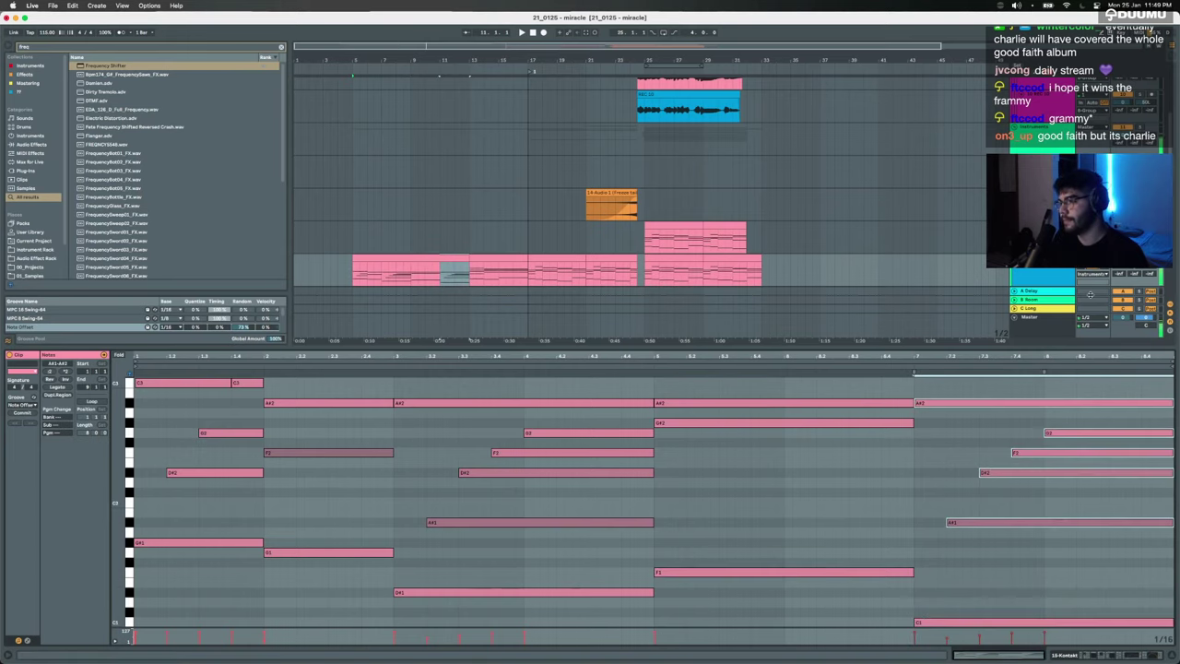
{"action": "left_click", "coordinate": [955, 424]}
{"action": "left_click_drag", "start_coordinate": [953, 403], "coordinate": [952, 473]}
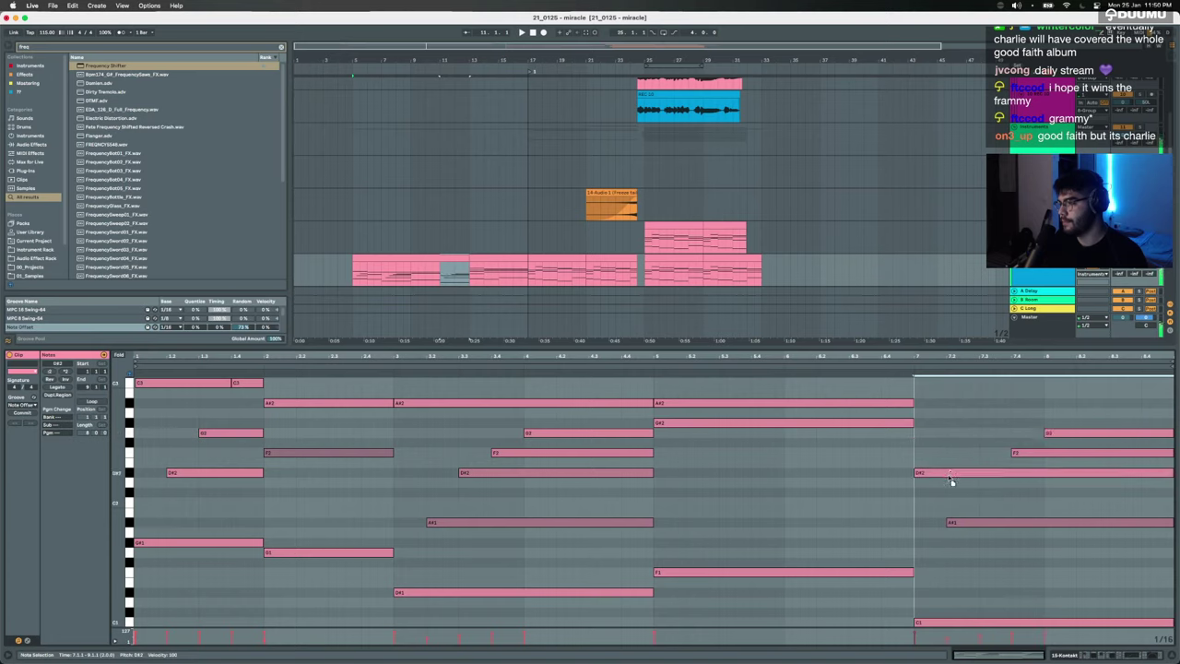
Step: Try the staggered F2 at 7.4 as G#1, then delete it together with the A#1 at 7.2
{"action": "left_click", "coordinate": [1028, 453]}
{"action": "key", "text": "shift+Down"}
{"action": "key", "text": "Up"}
{"action": "key", "text": "Up"}
{"action": "key", "text": "Up"}
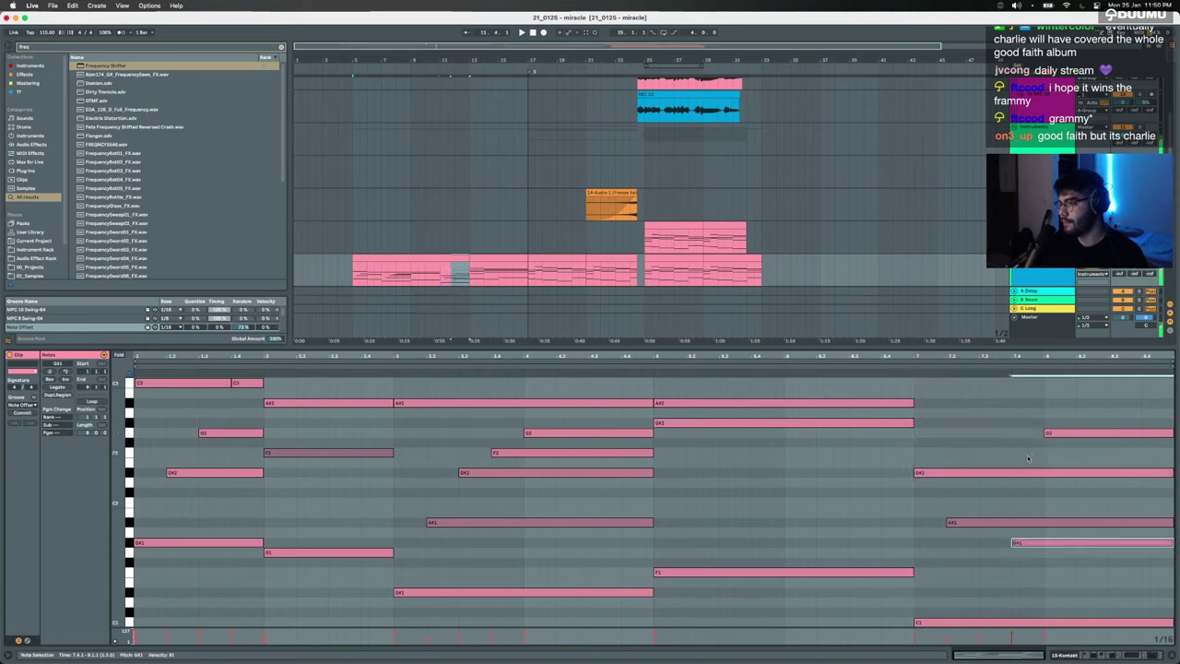
{"action": "left_click", "coordinate": [982, 522]}
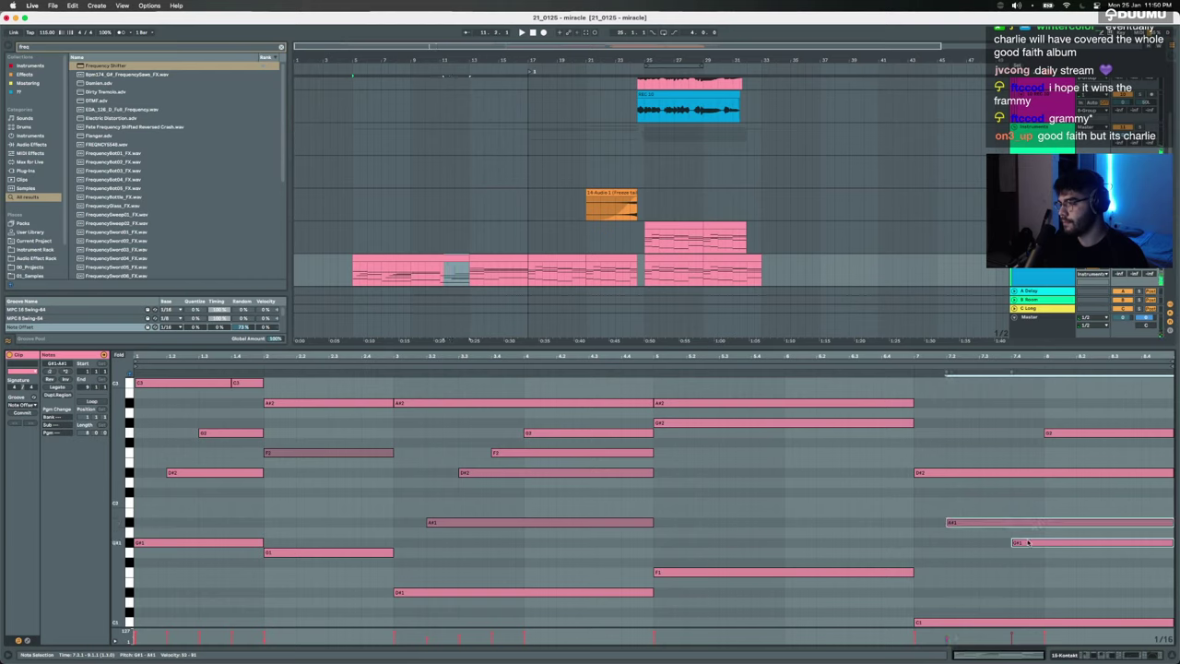
{"action": "key", "text": "Delete"}
Step: Remove the G2 at 8.1 and add an F2 at bar 7, lengthened through bar 8 above the D#2
{"action": "left_click_drag", "start_coordinate": [1063, 437], "coordinate": [931, 457]}
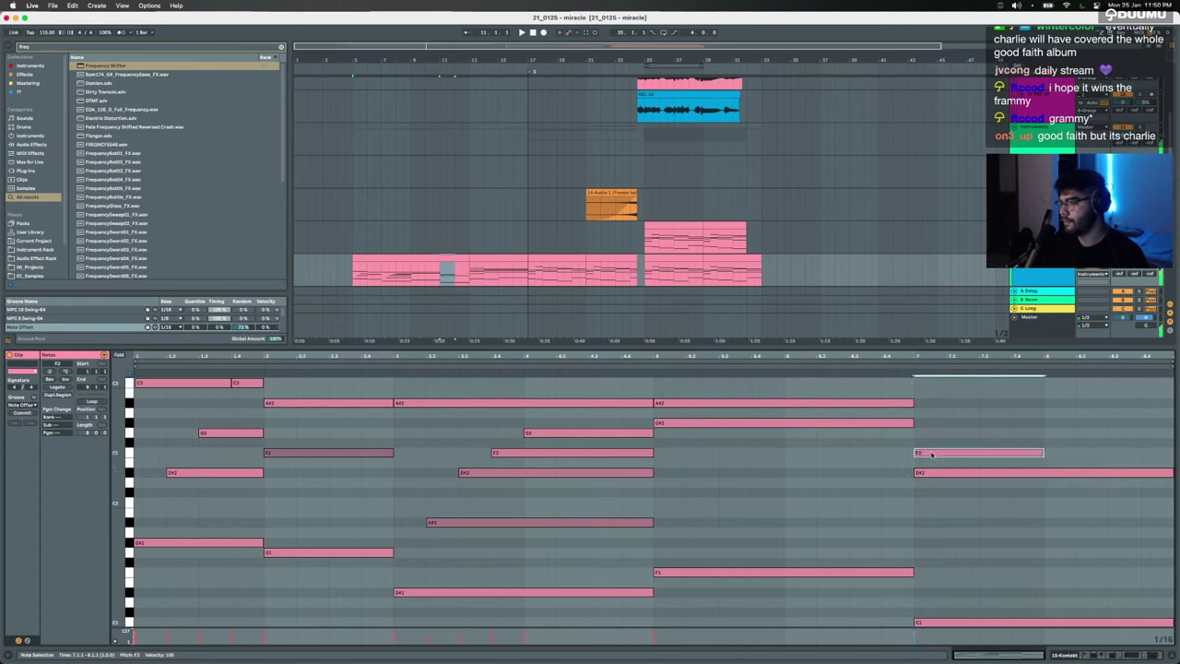
{"action": "left_click_drag", "start_coordinate": [1043, 453], "coordinate": [1172, 452]}
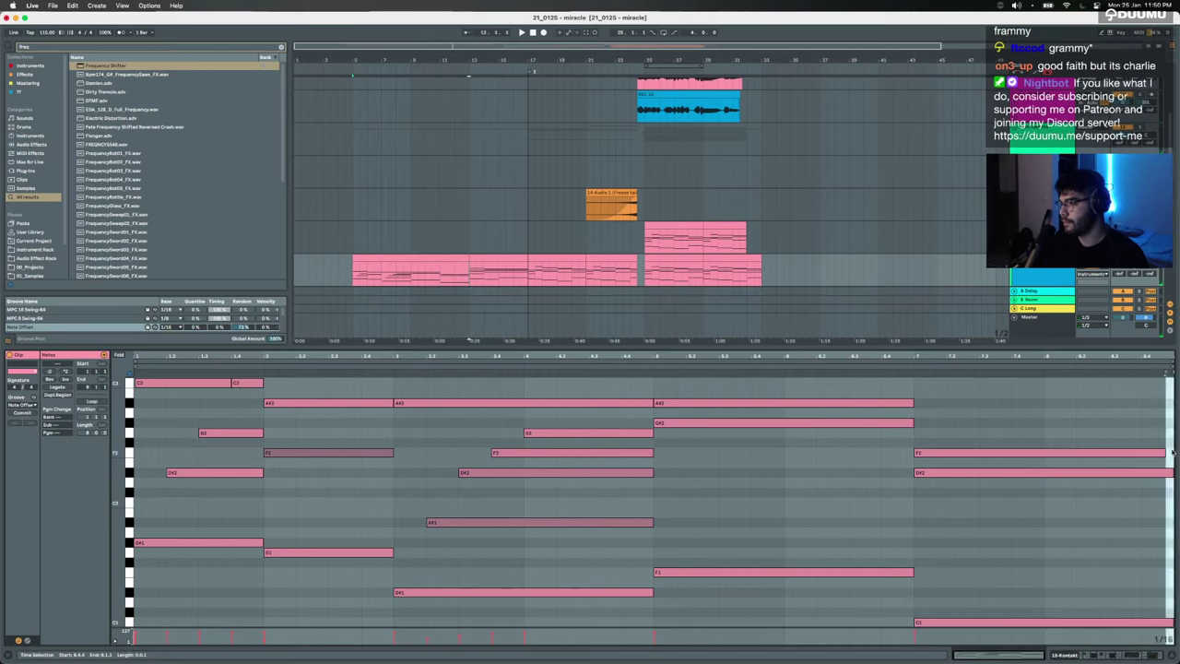
{"action": "left_click", "coordinate": [1082, 473], "text": "shift"}
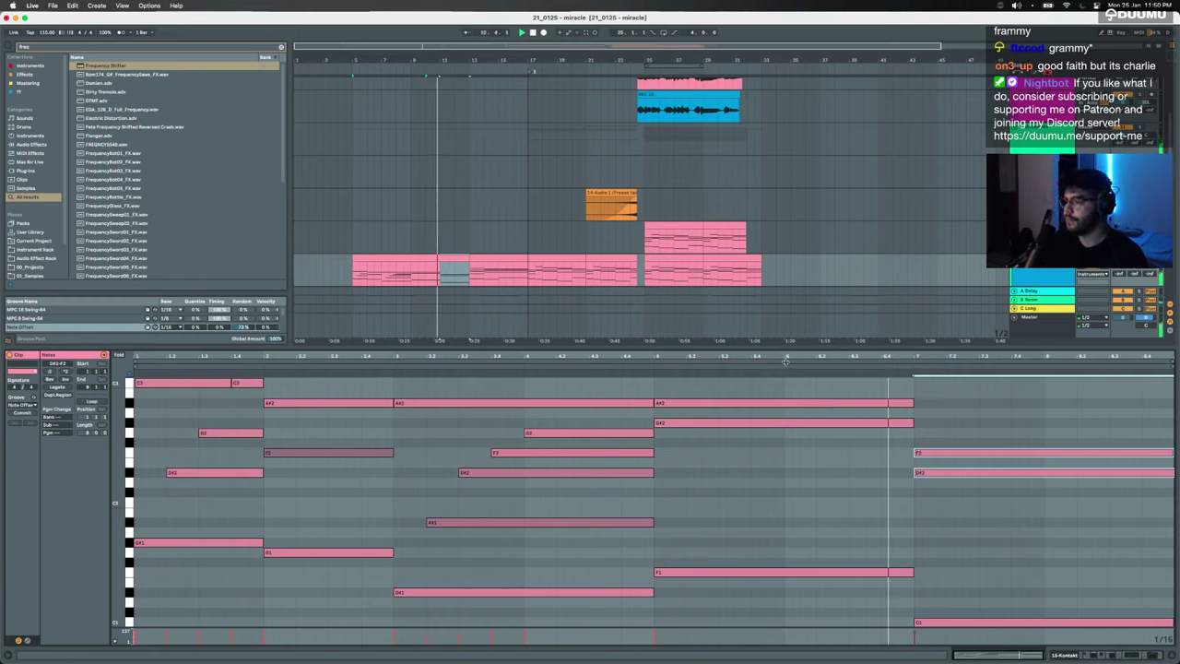
Step: Play the eight-bar chord clip from its start to judge the chord at bar 7
{"action": "key", "text": "space"}
{"action": "left_click", "coordinate": [451, 258]}
{"action": "key", "text": "space"}
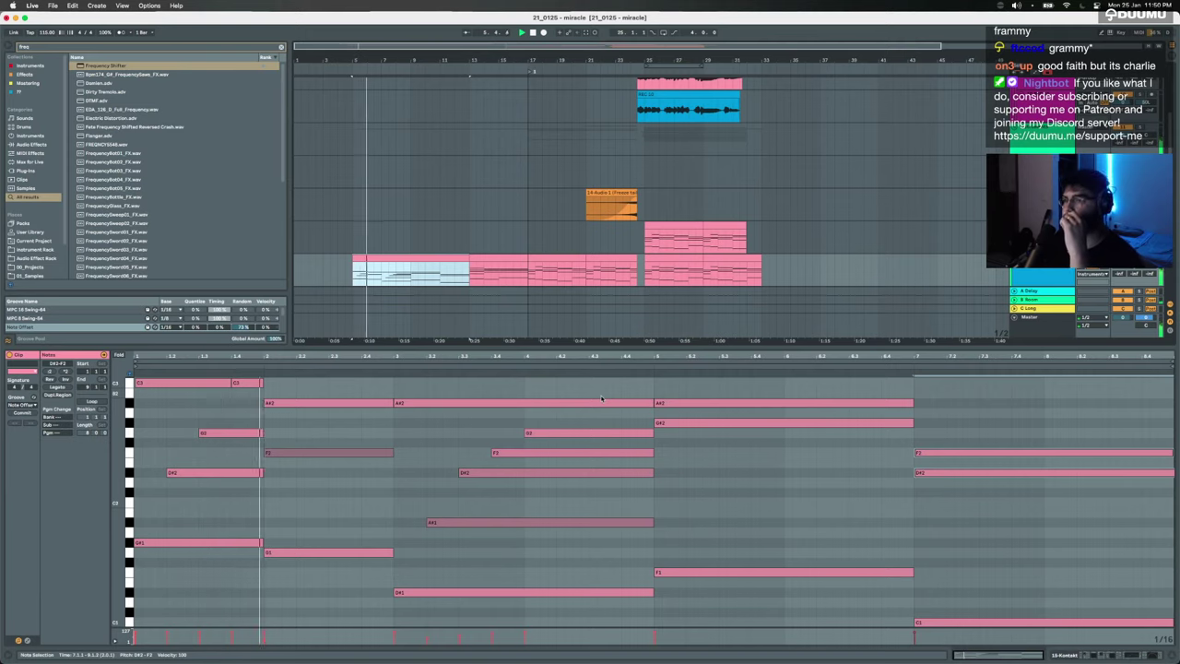
{"action": "left_click_drag", "start_coordinate": [406, 439], "coordinate": [398, 458]}
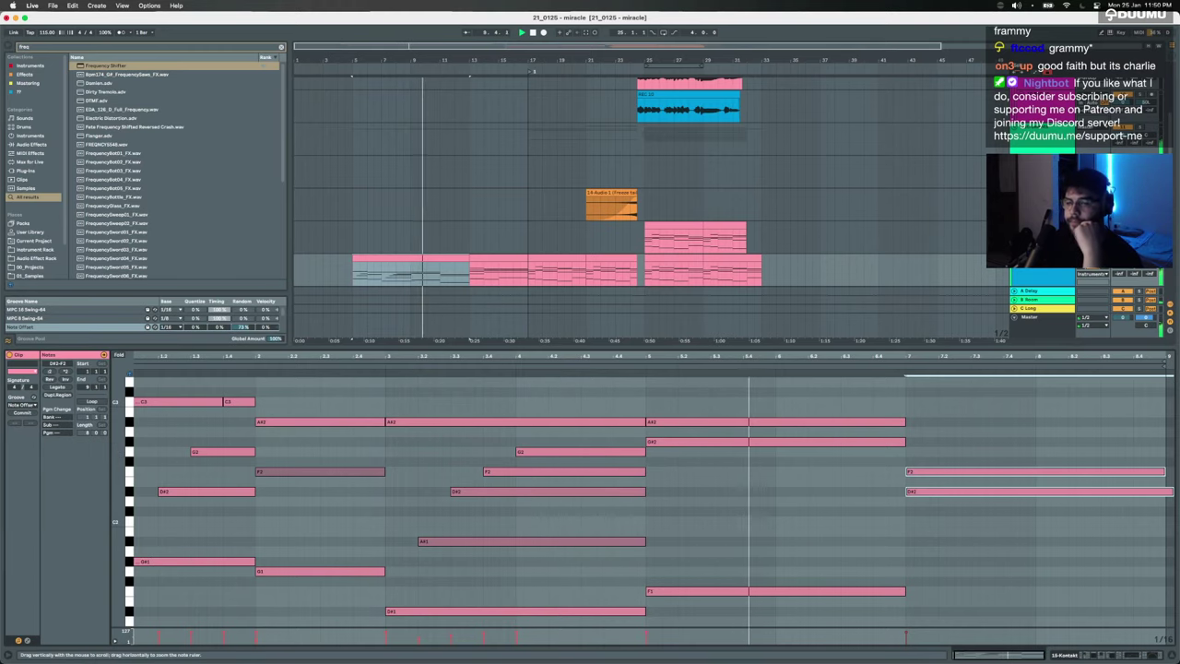
{"action": "left_click_drag", "start_coordinate": [120, 501], "coordinate": [114, 501]}
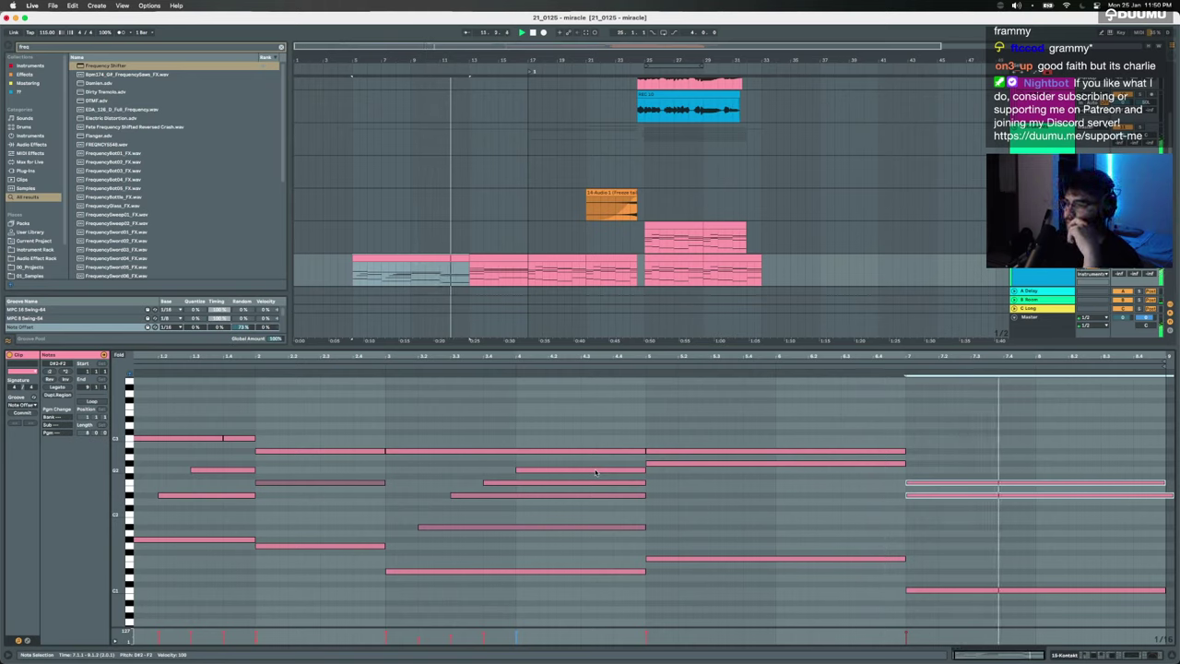
{"action": "key", "text": "space"}
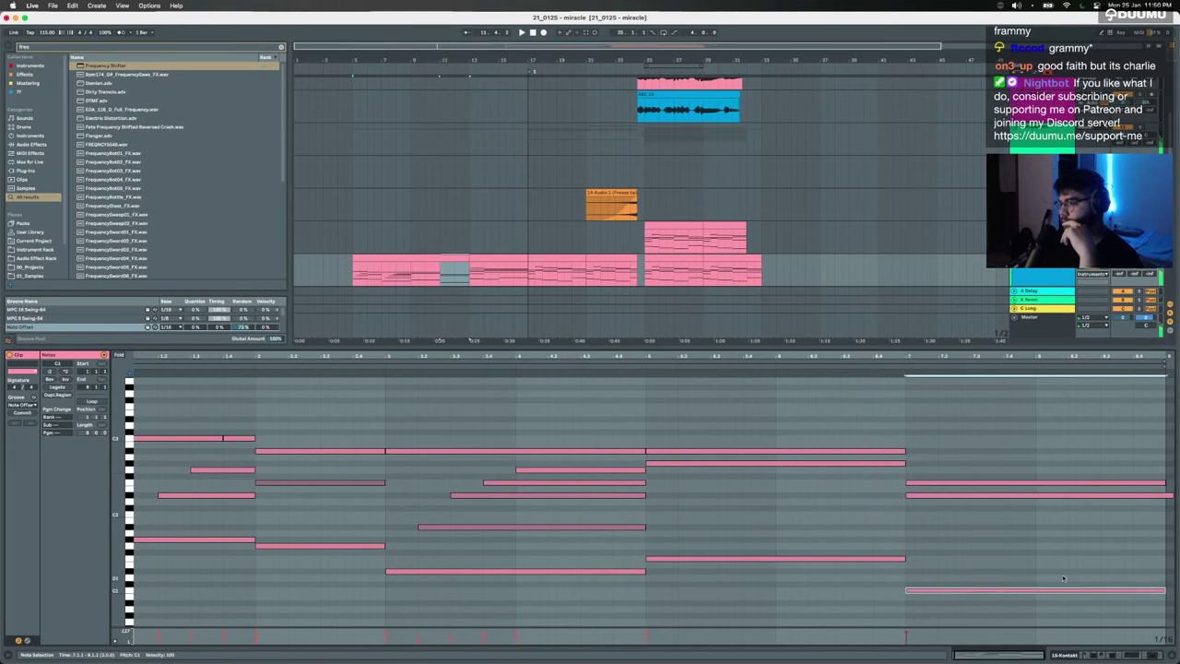
Step: Raise bar 7's bass note an octave to C2, move the D#2 up to G2, and audition the chord
{"action": "key", "text": "shift+Up"}
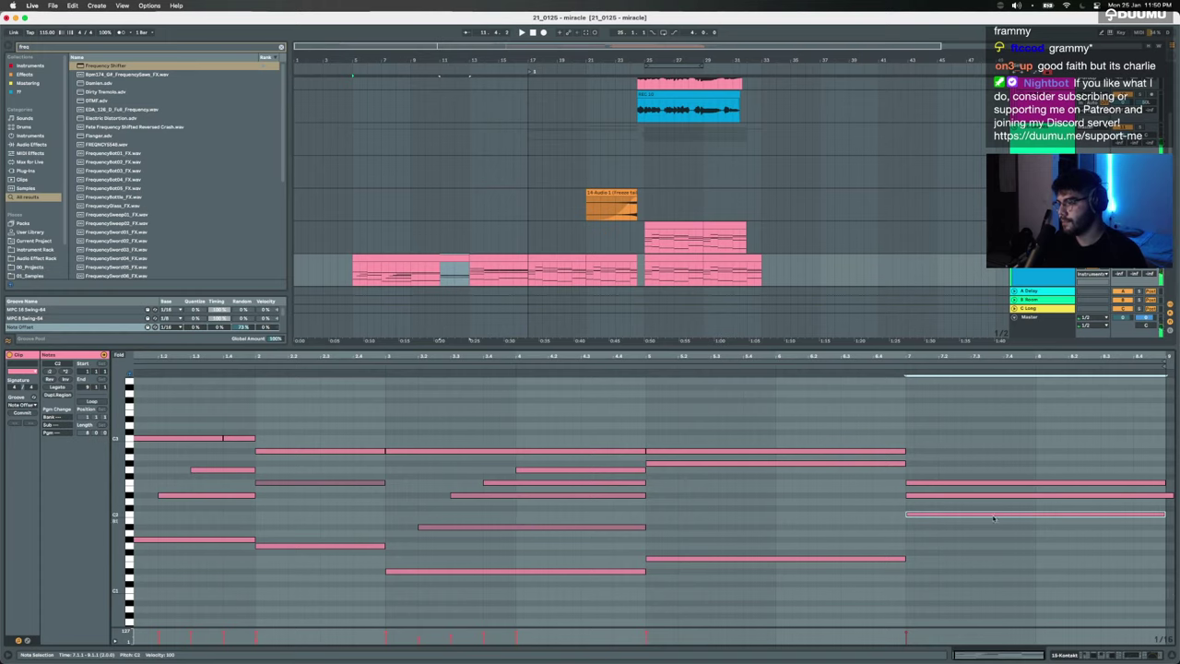
{"action": "left_click_drag", "start_coordinate": [991, 497], "coordinate": [982, 471]}
{"action": "left_click", "coordinate": [855, 362]}
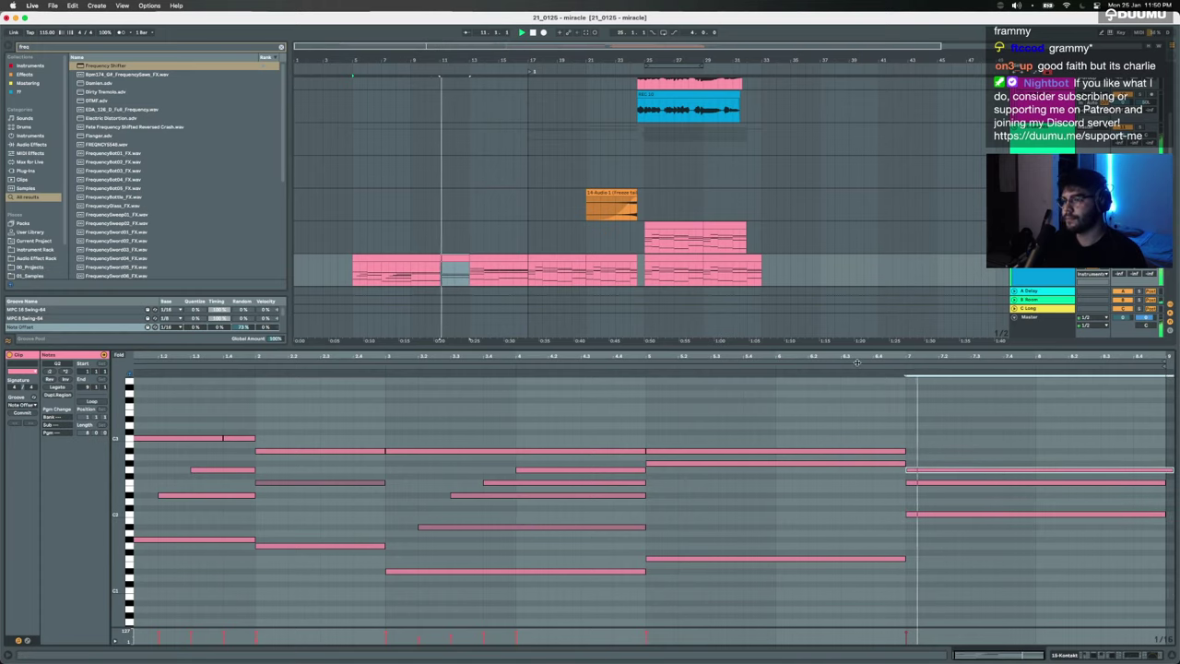
{"action": "left_click", "coordinate": [940, 515]}
{"action": "key", "text": "space"}
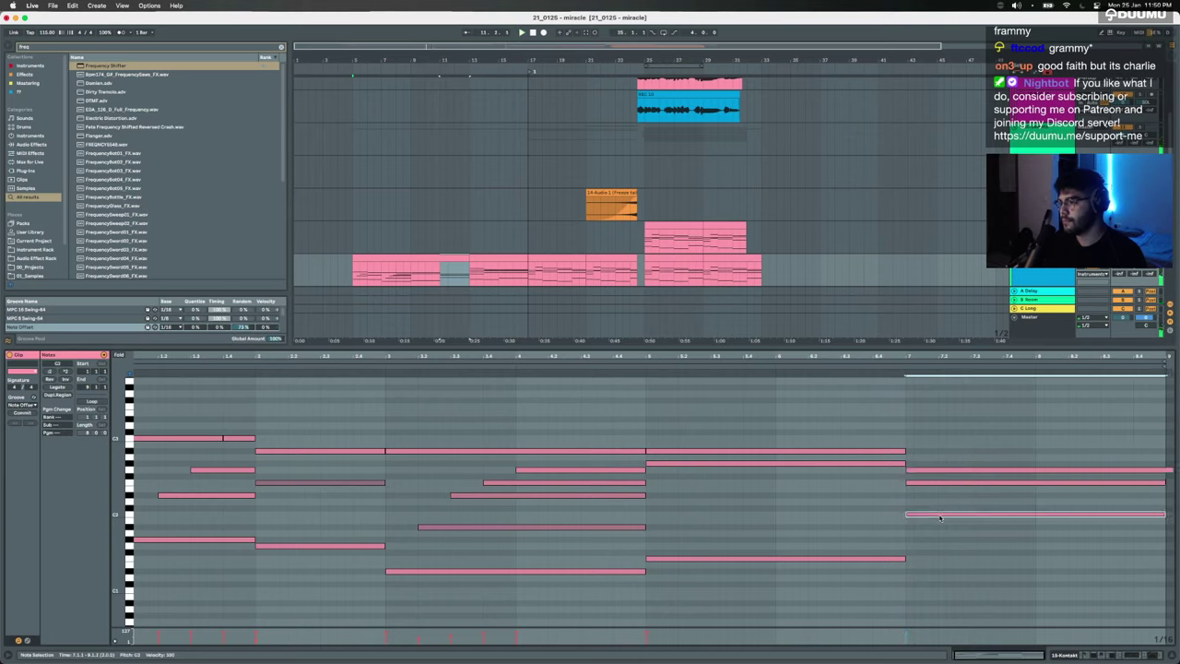
Step: Lower the F2 in the bar 7 chord to D#2 and play the revised chord
{"action": "left_click", "coordinate": [920, 482]}
{"action": "key", "text": "Down"}
{"action": "key", "text": "Down"}
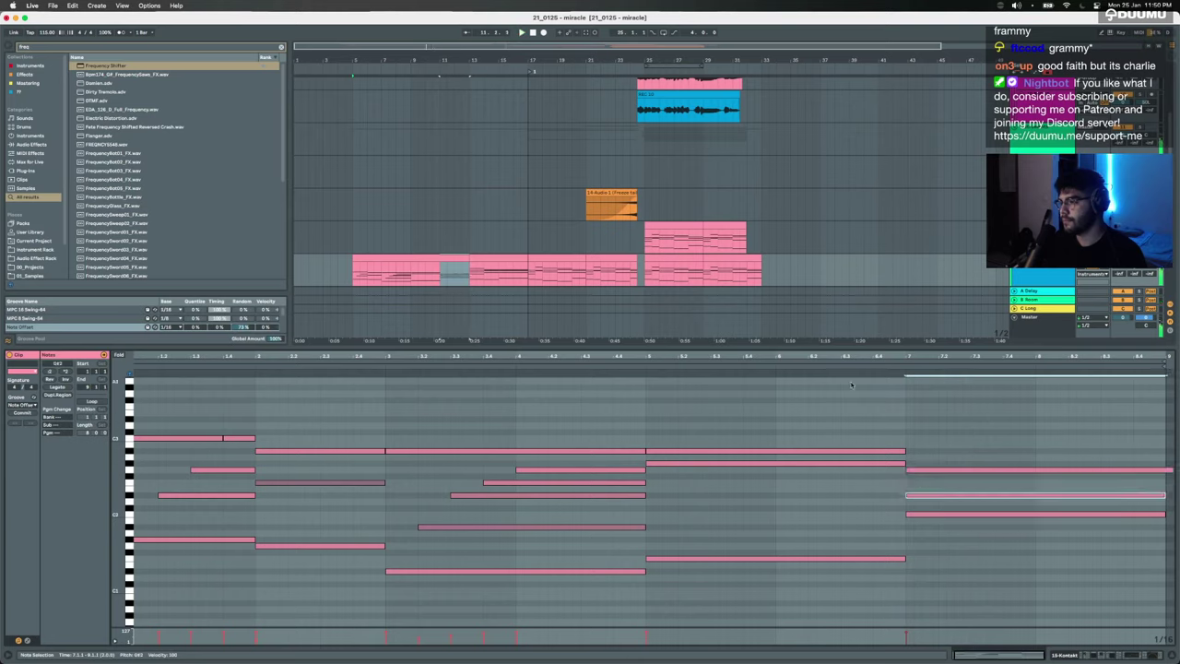
{"action": "key", "text": "space"}
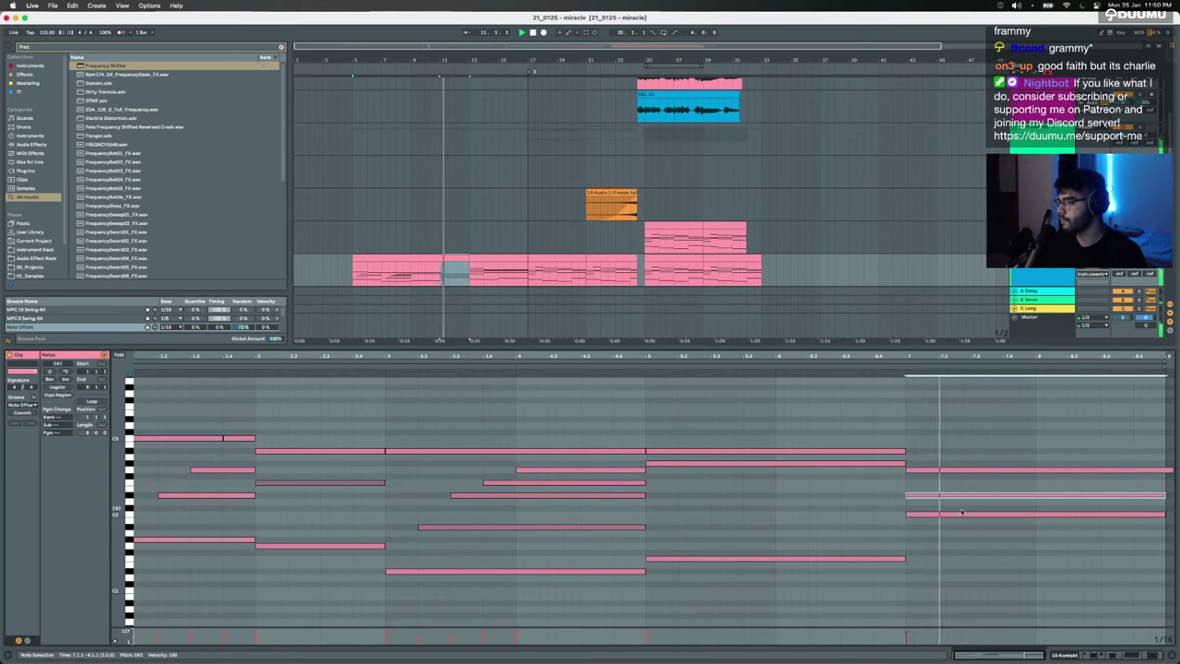
Step: Try moving the D#2 in the bar 7 chord up to A#2 and C3, adjusting its velocity
{"action": "left_click", "coordinate": [942, 515]}
{"action": "key", "text": "space"}
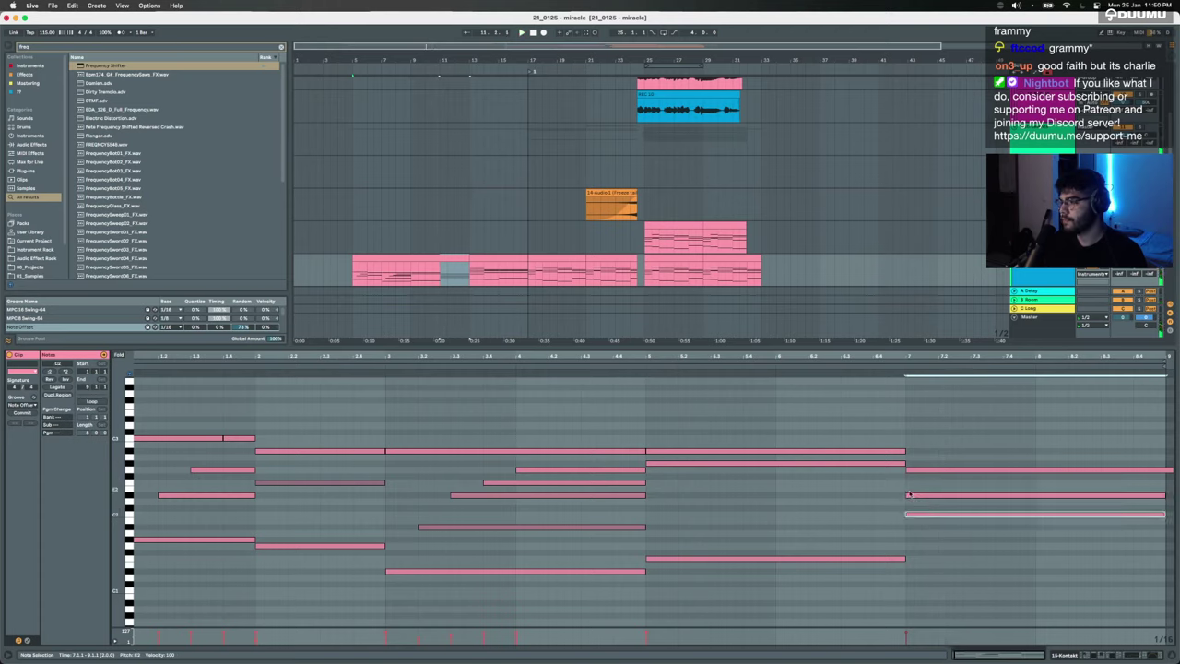
{"action": "left_click_drag", "start_coordinate": [908, 495], "coordinate": [926, 422]}
{"action": "key", "text": "super+z"}
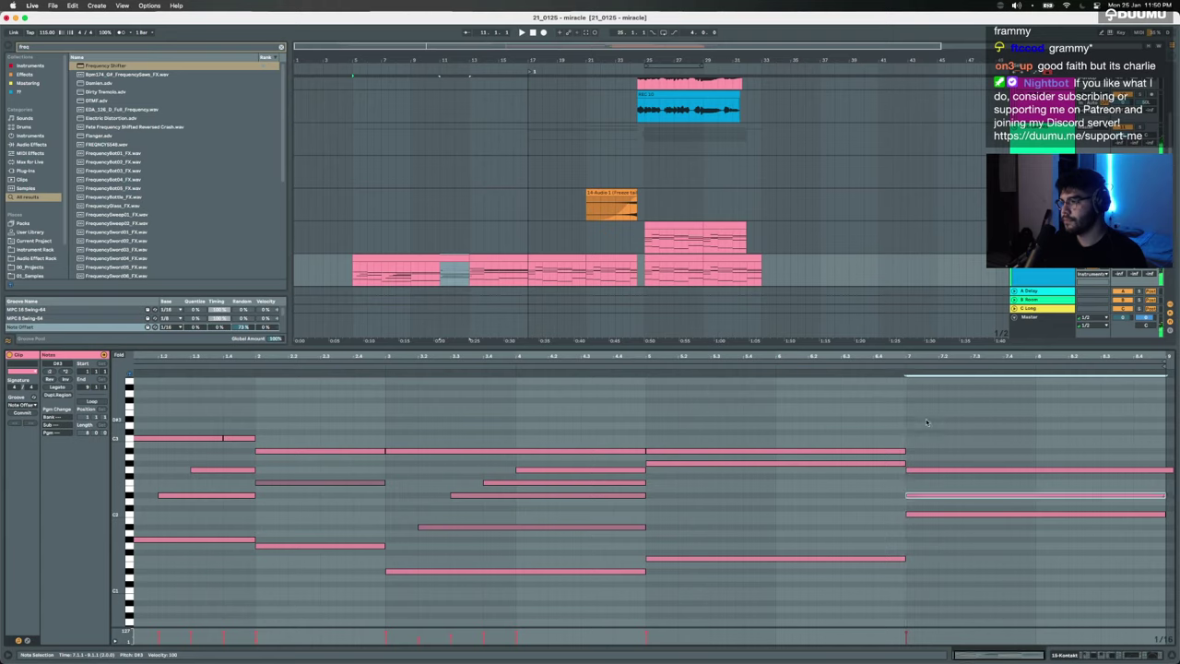
{"action": "key", "text": "super+shift+z"}
{"action": "key", "text": "Down"}
{"action": "key", "text": "Down"}
{"action": "key", "text": "Down"}
{"action": "key", "text": "Down"}
{"action": "key", "text": "Down"}
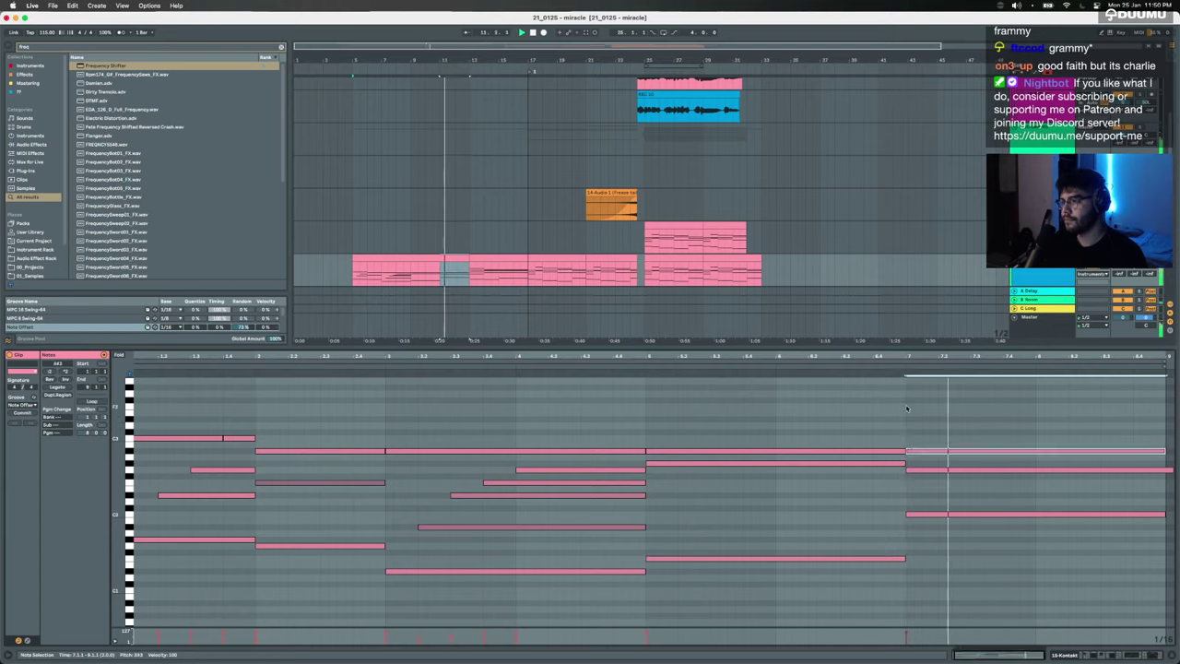
{"action": "key", "text": "Up"}
{"action": "key", "text": "Up"}
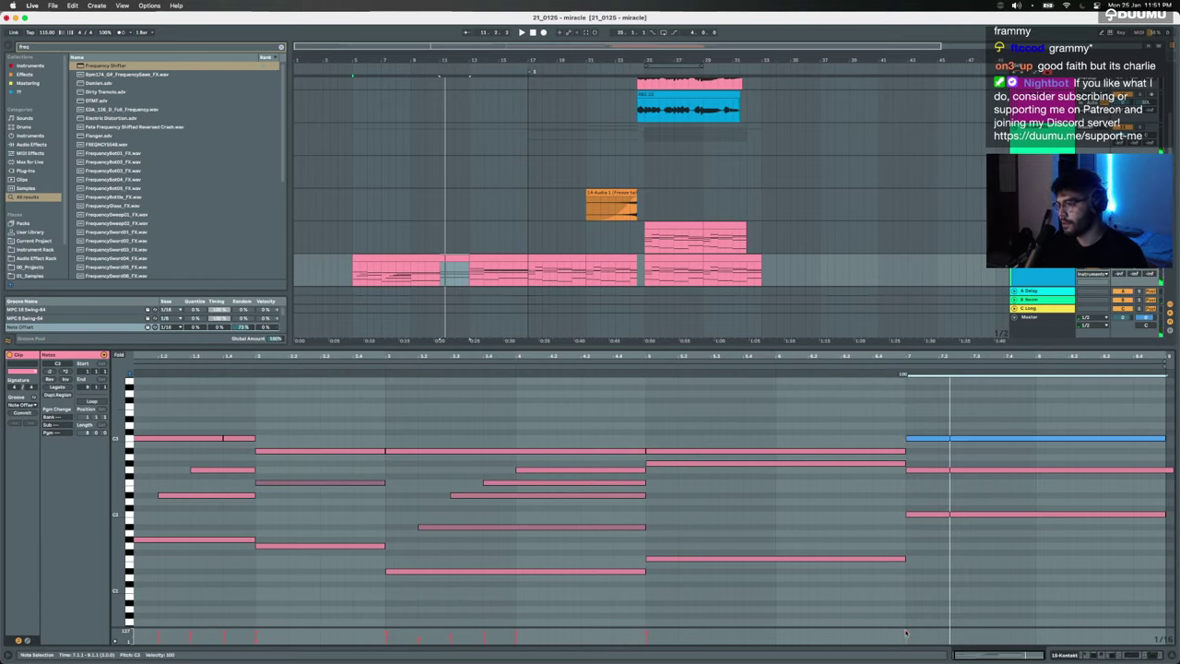
{"action": "left_click", "coordinate": [907, 638]}
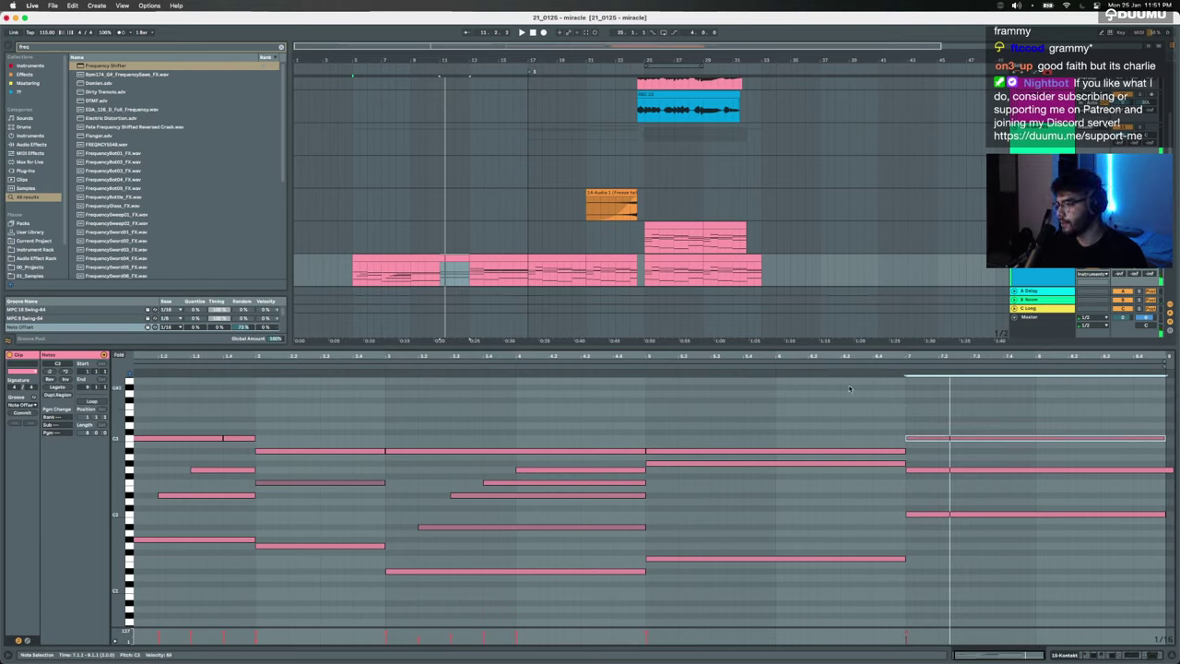
Step: Audition the bar 7 chord, delete its notes, and replay the progression leading into that bar
{"action": "left_click", "coordinate": [821, 356]}
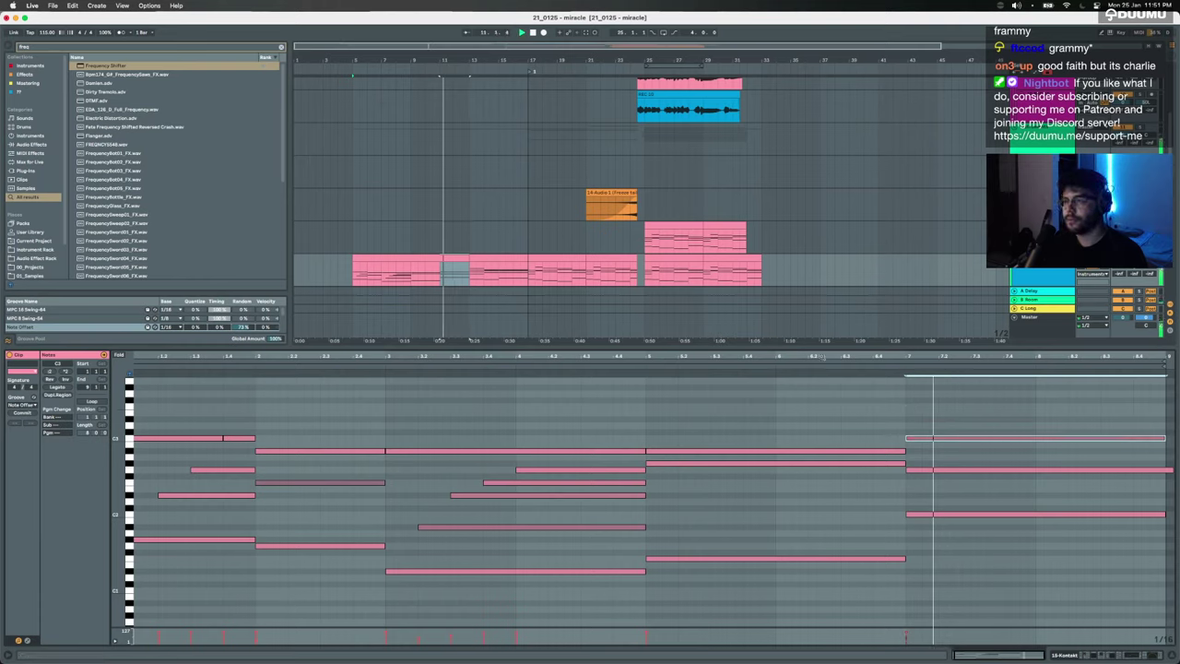
{"action": "key", "text": "space"}
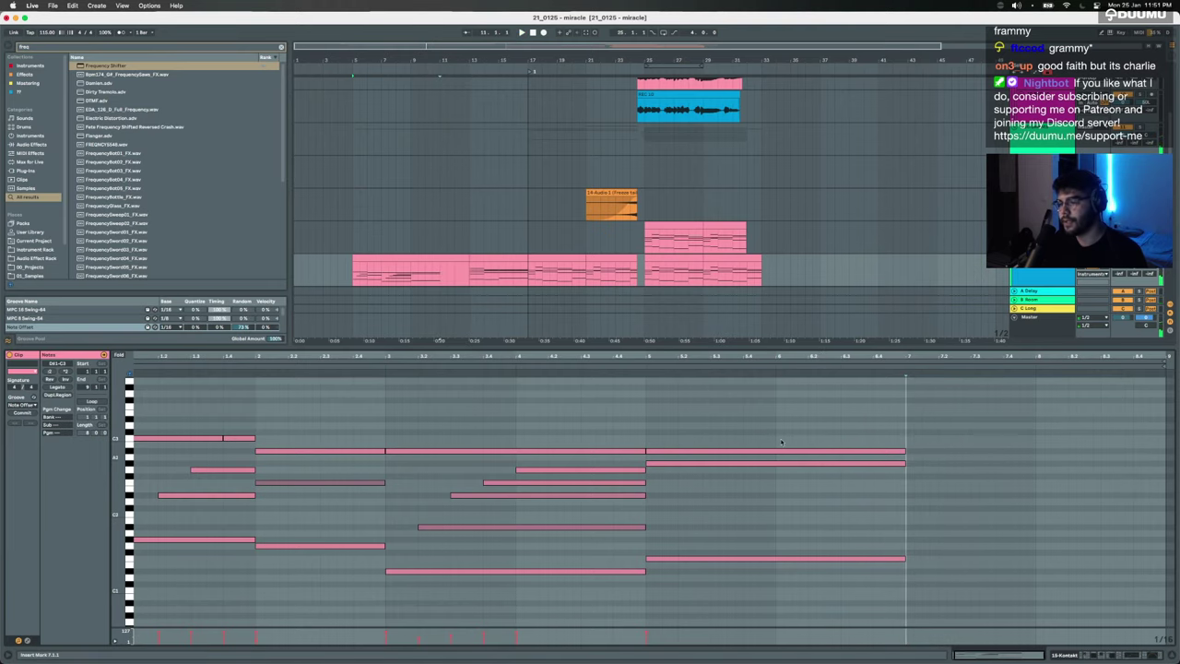
{"action": "left_click", "coordinate": [396, 271]}
{"action": "key", "text": "space"}
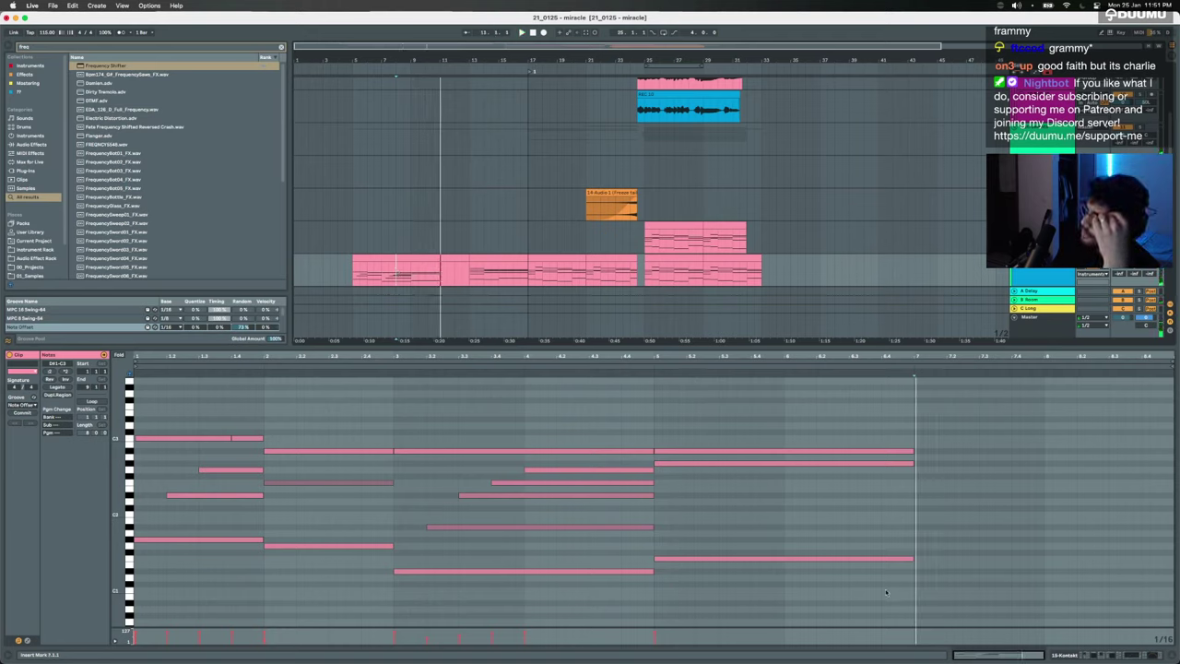
Step: Duplicate the F1 bass note from bar 5 into bar 7, lower it to D#1, and audition the change
{"action": "left_click", "coordinate": [900, 558]}
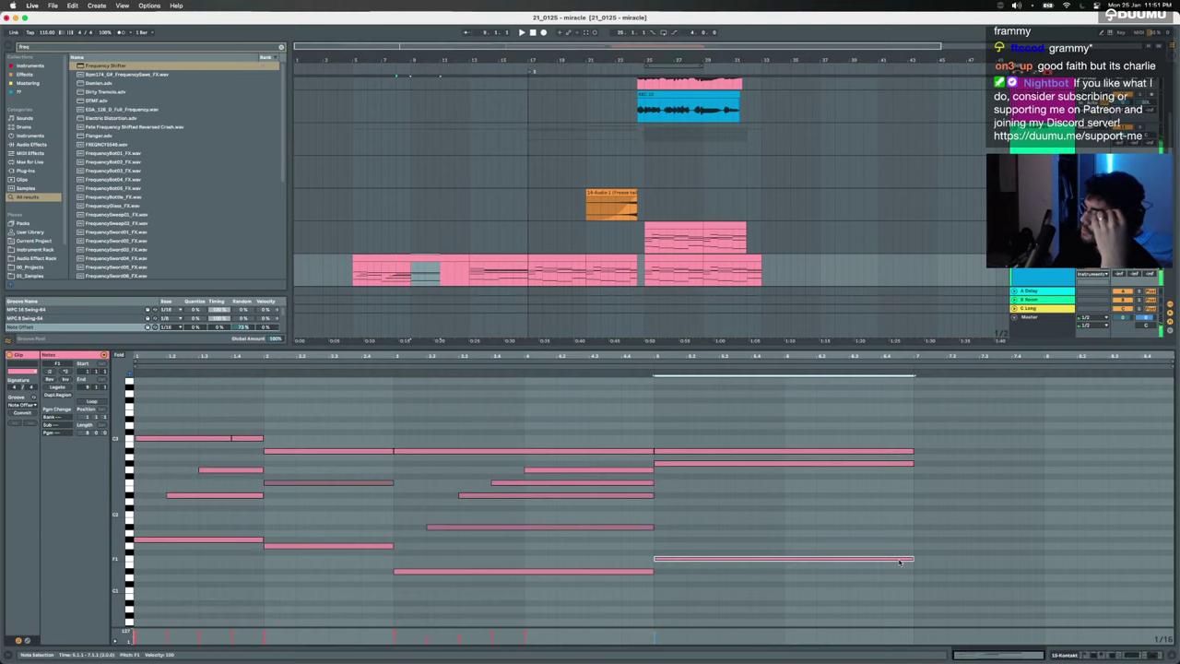
{"action": "key", "text": "super+d"}
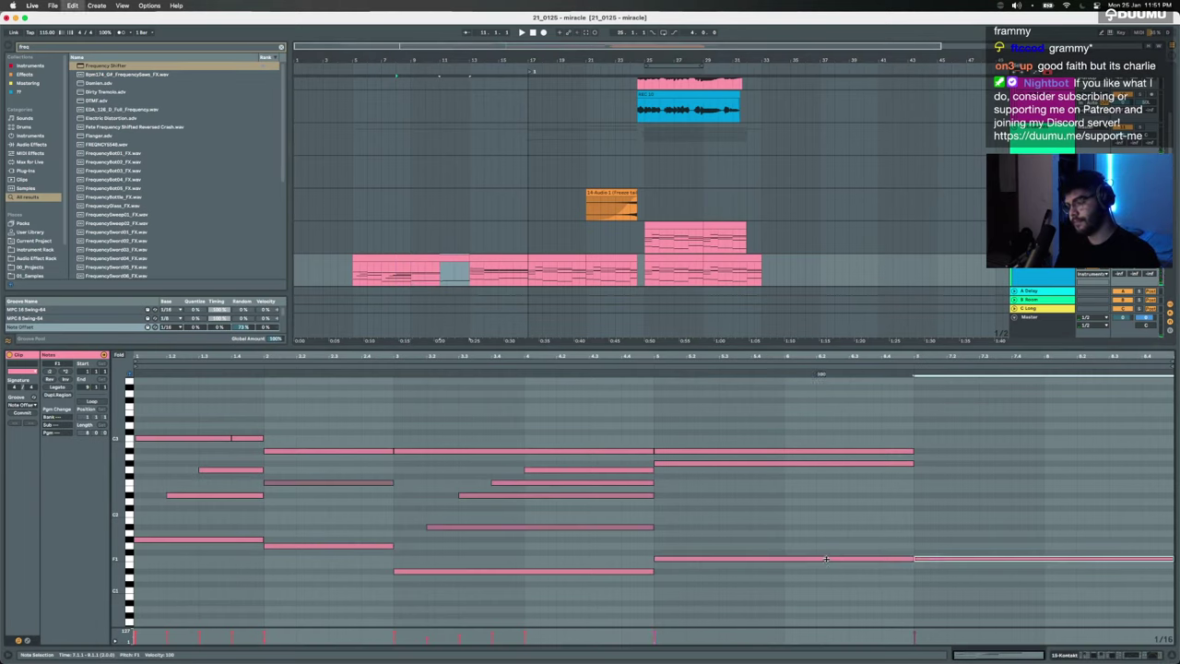
{"action": "key", "text": "Down"}
{"action": "key", "text": "Down"}
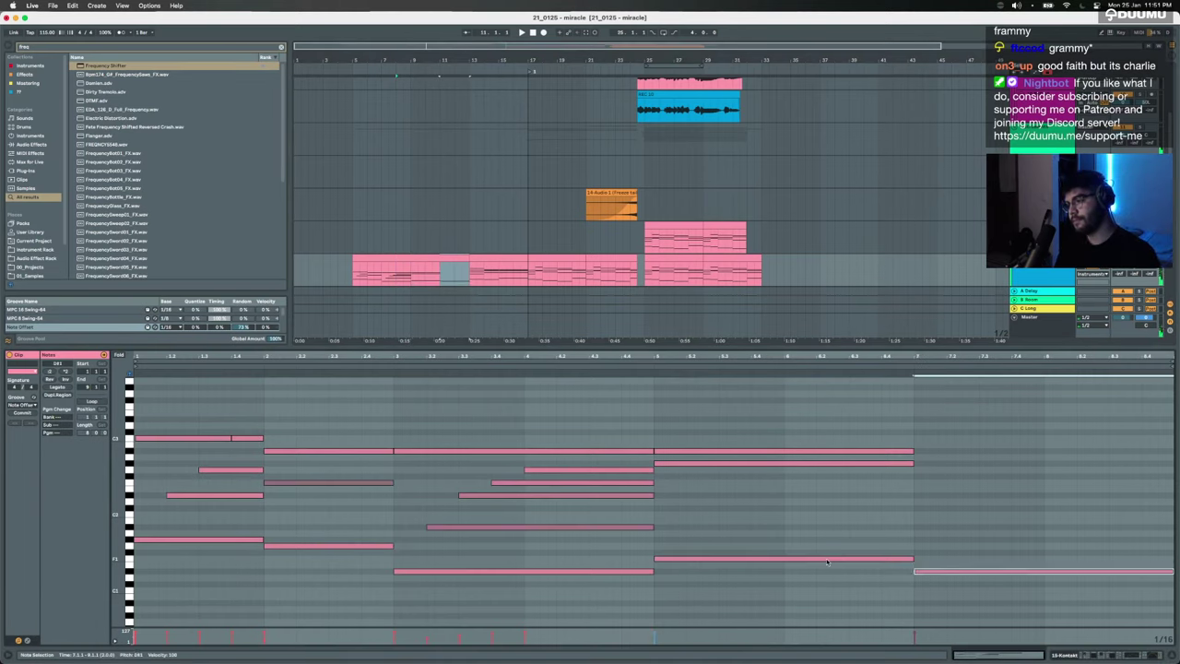
{"action": "left_click", "coordinate": [433, 291]}
{"action": "key", "text": "space"}
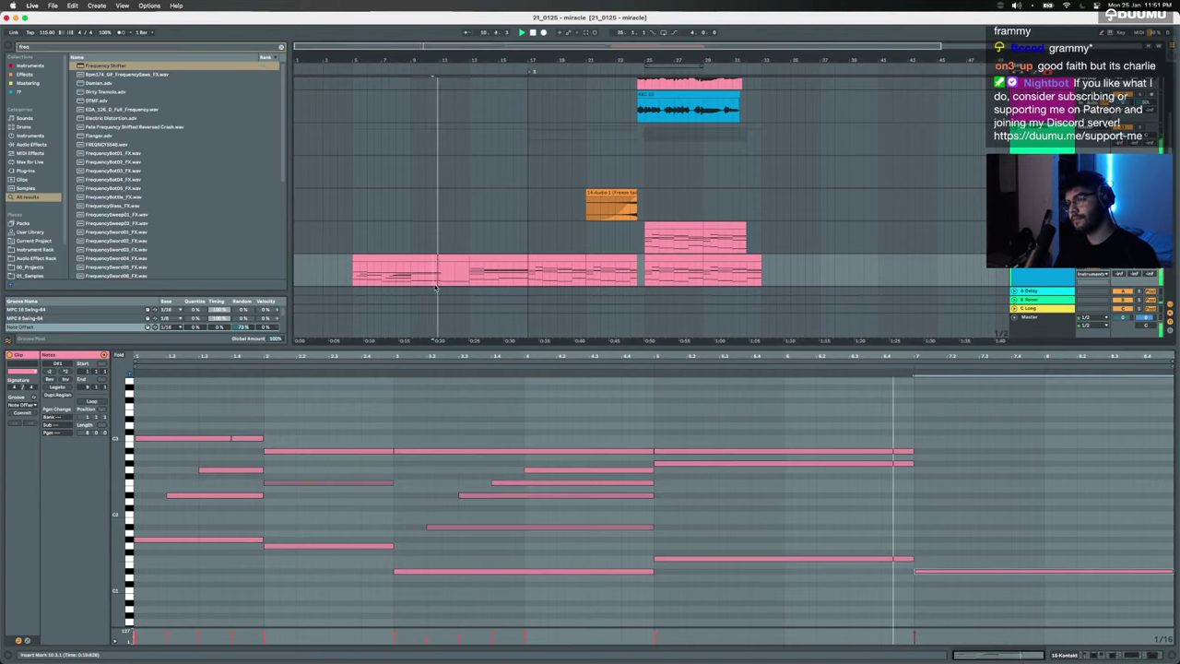
{"action": "key", "text": "space"}
Step: Try the bar 7 bass note at C1 and at A#1
{"action": "left_click", "coordinate": [968, 573]}
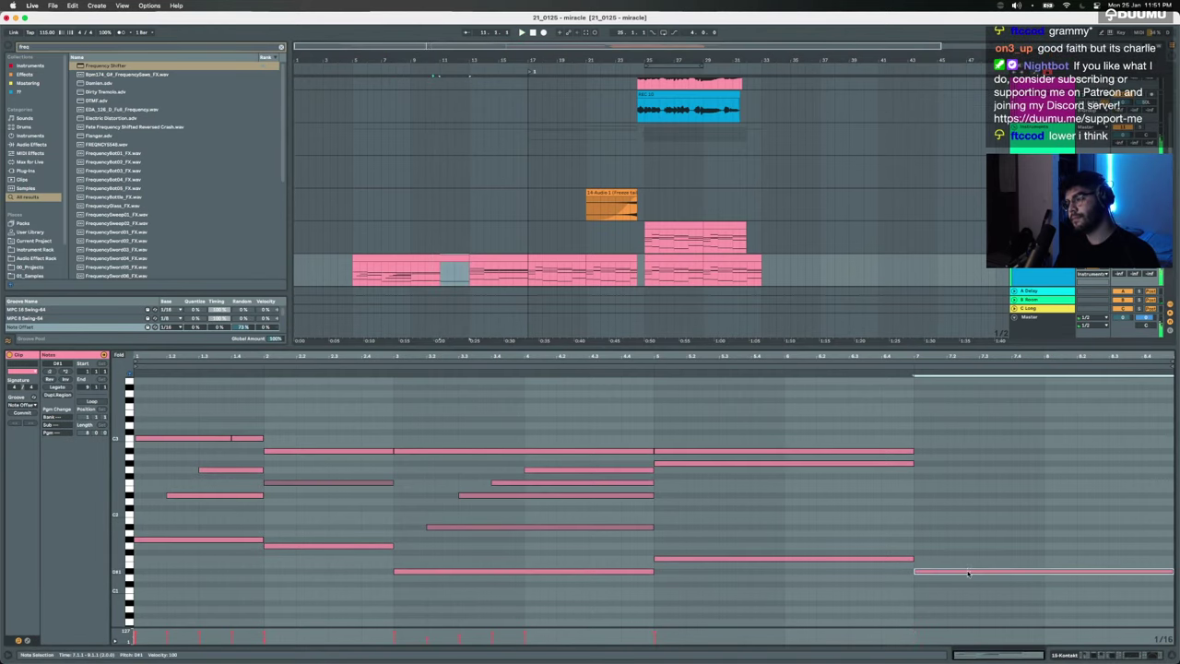
{"action": "key", "text": "Down"}
{"action": "key", "text": "Down"}
{"action": "key", "text": "Down"}
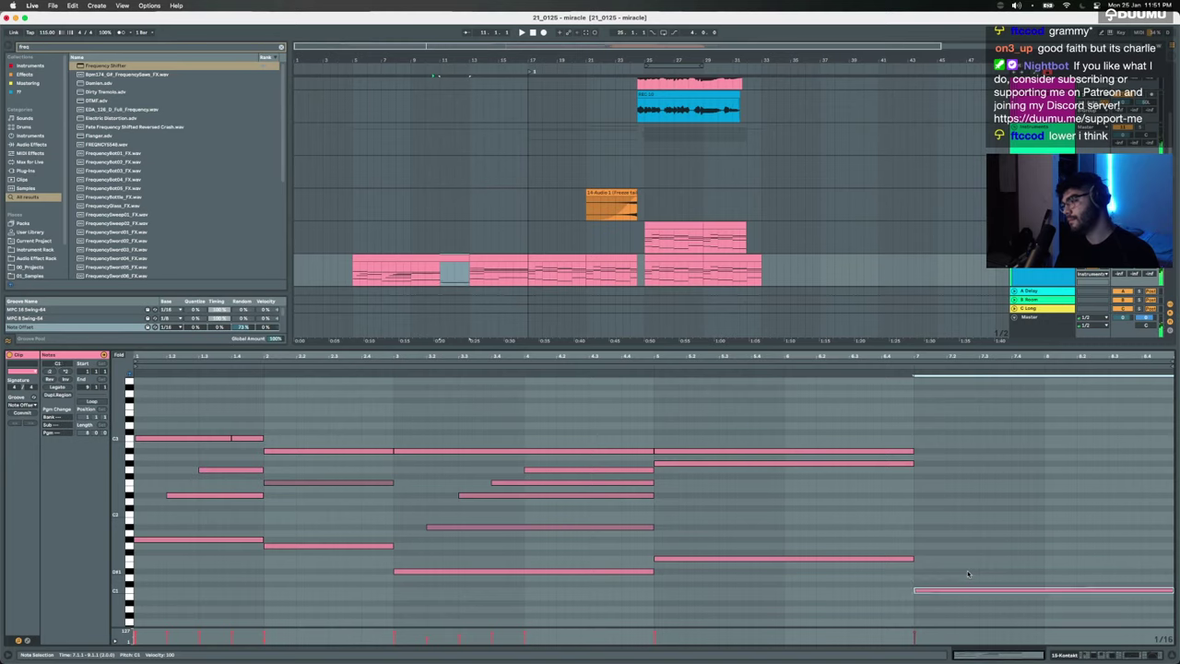
{"action": "key", "text": "shift+Up"}
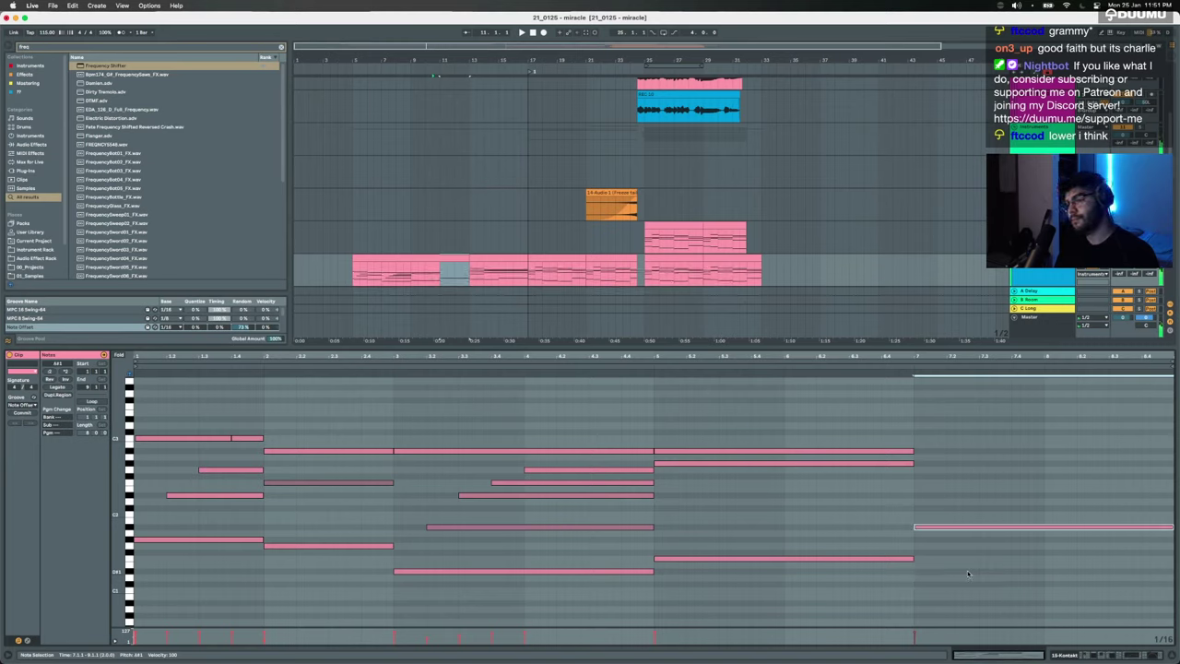
Step: Compare the earlier bass notes, play into bar 7, and inspect the chords in the following Kontakt clip
{"action": "left_click", "coordinate": [224, 540]}
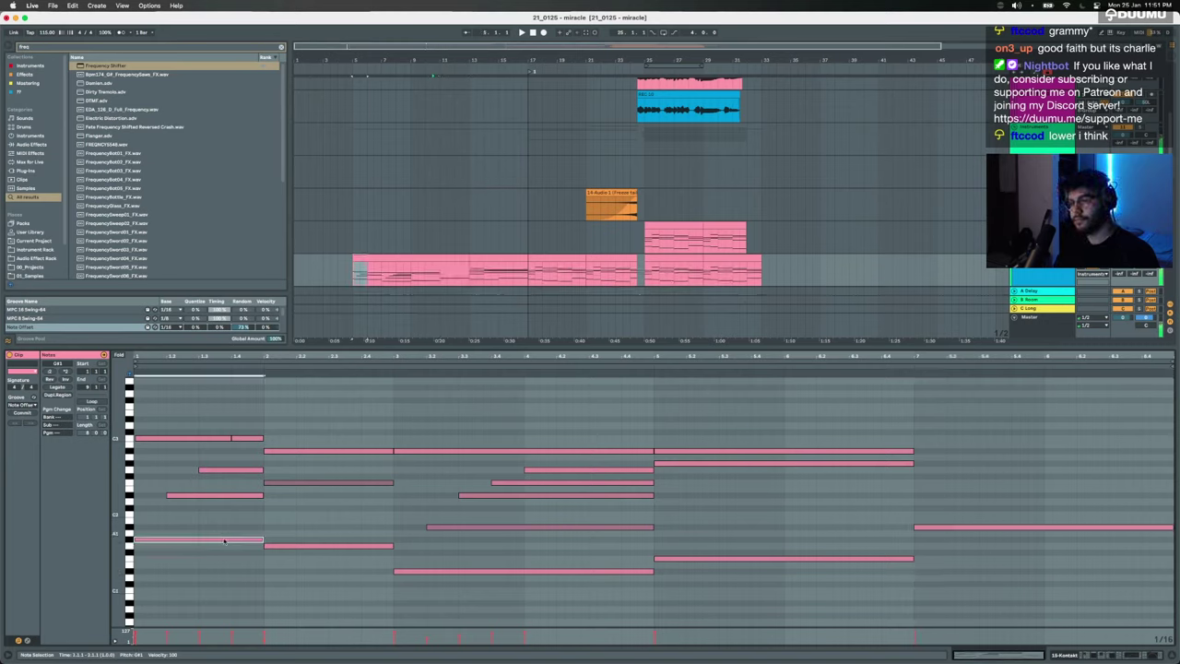
{"action": "left_click", "coordinate": [892, 560]}
{"action": "left_click", "coordinate": [811, 376]}
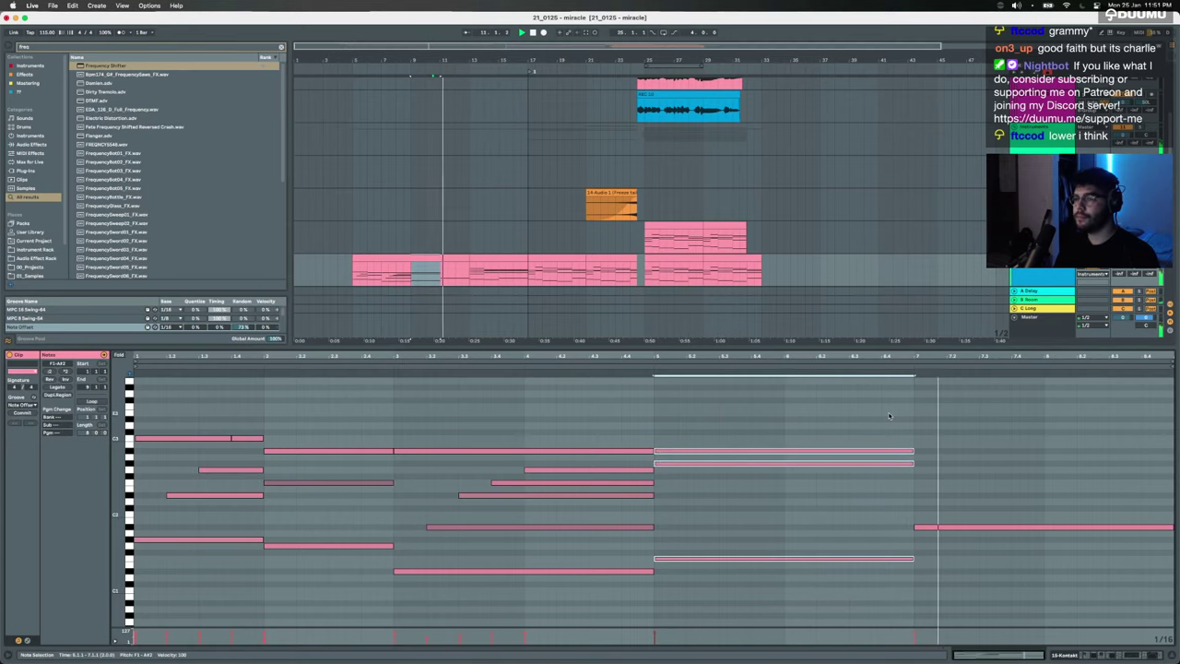
{"action": "left_click", "coordinate": [500, 272]}
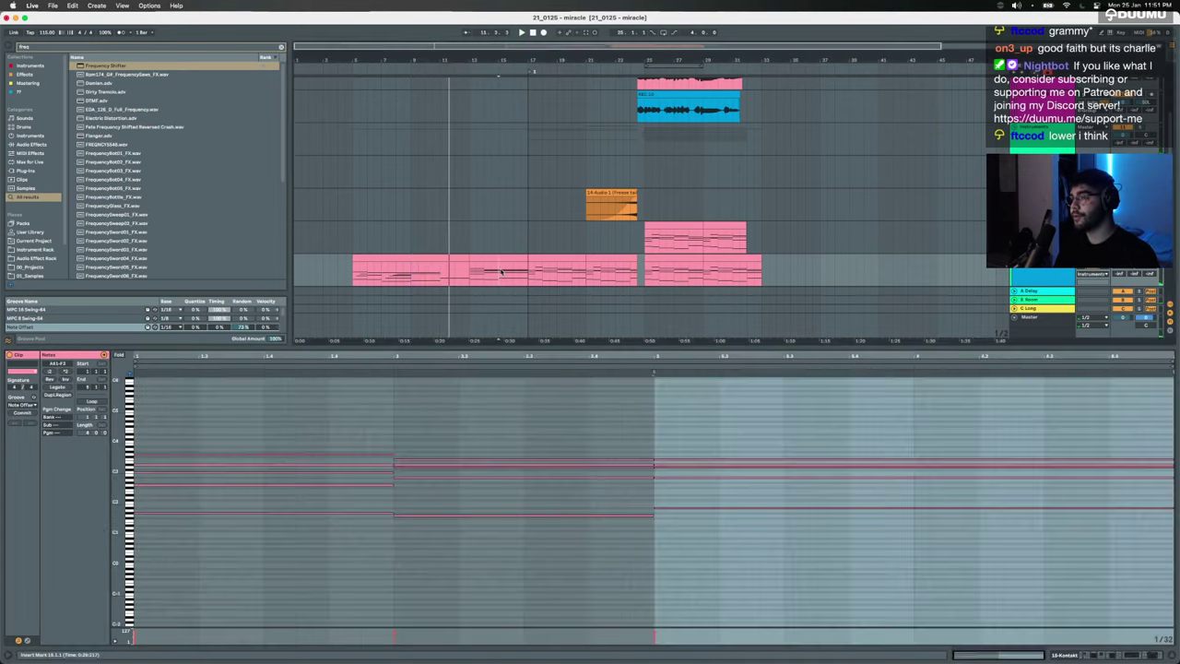
{"action": "left_click_drag", "start_coordinate": [501, 280], "coordinate": [512, 237]}
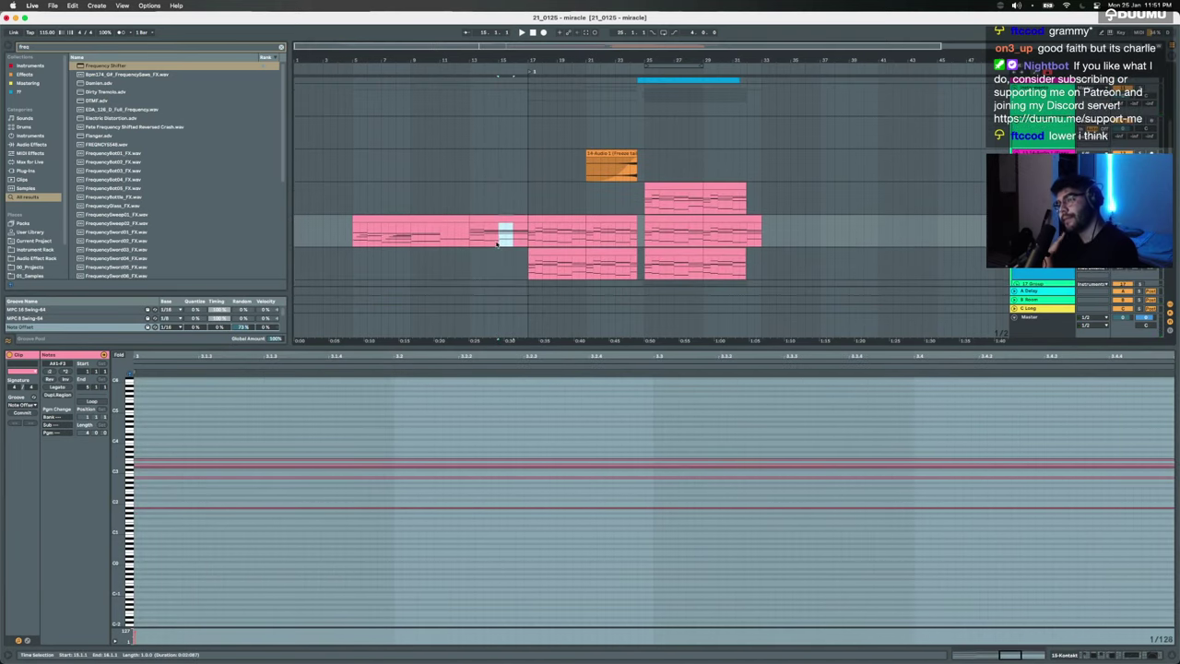
Step: Rebuild the bar 7 chord in the eight-bar clip as C1, D#2 and G2, and play it
{"action": "left_click", "coordinate": [426, 235]}
{"action": "left_click_drag", "start_coordinate": [968, 528], "coordinate": [940, 501]}
{"action": "left_click", "coordinate": [936, 545]}
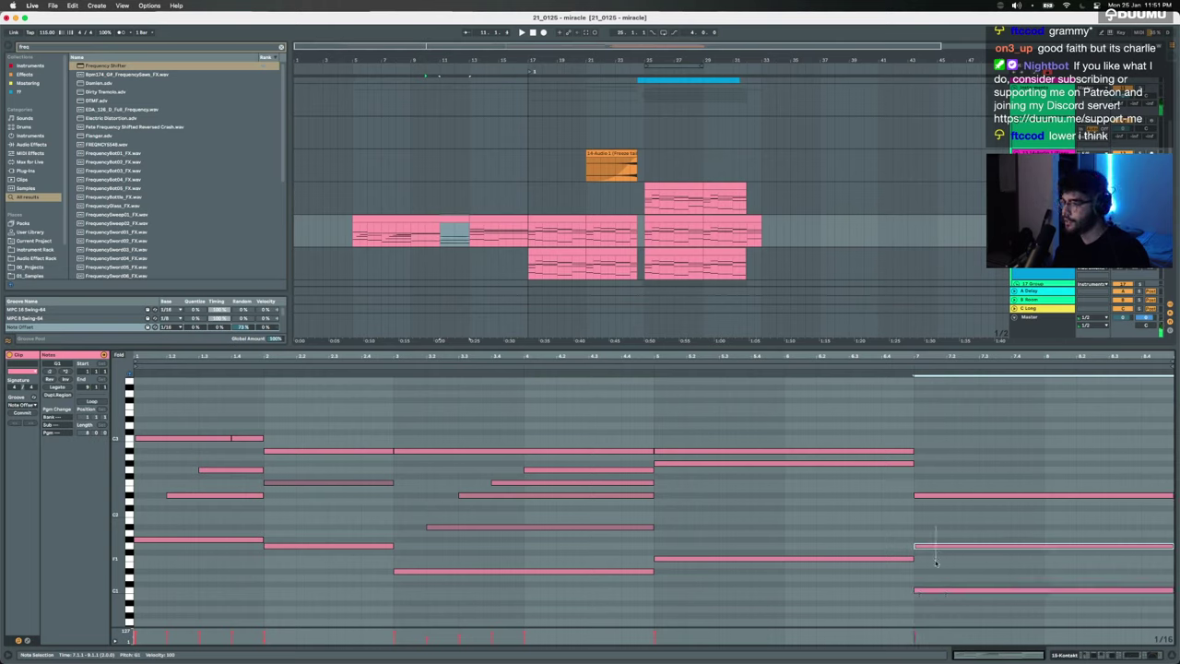
{"action": "key", "text": "shift+Up"}
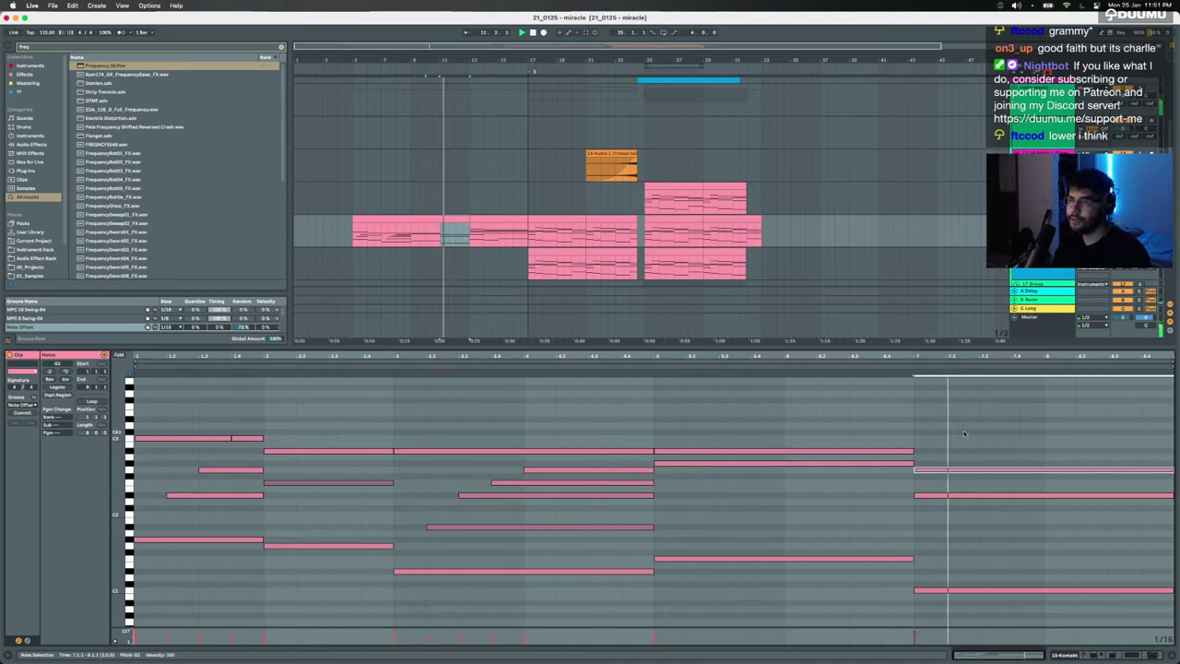
{"action": "key", "text": "space"}
Step: Try the bar 7 bass an octave higher, return it to C1, and raise the D#2 to F2
{"action": "left_click", "coordinate": [938, 589]}
{"action": "key", "text": "shift+Up"}
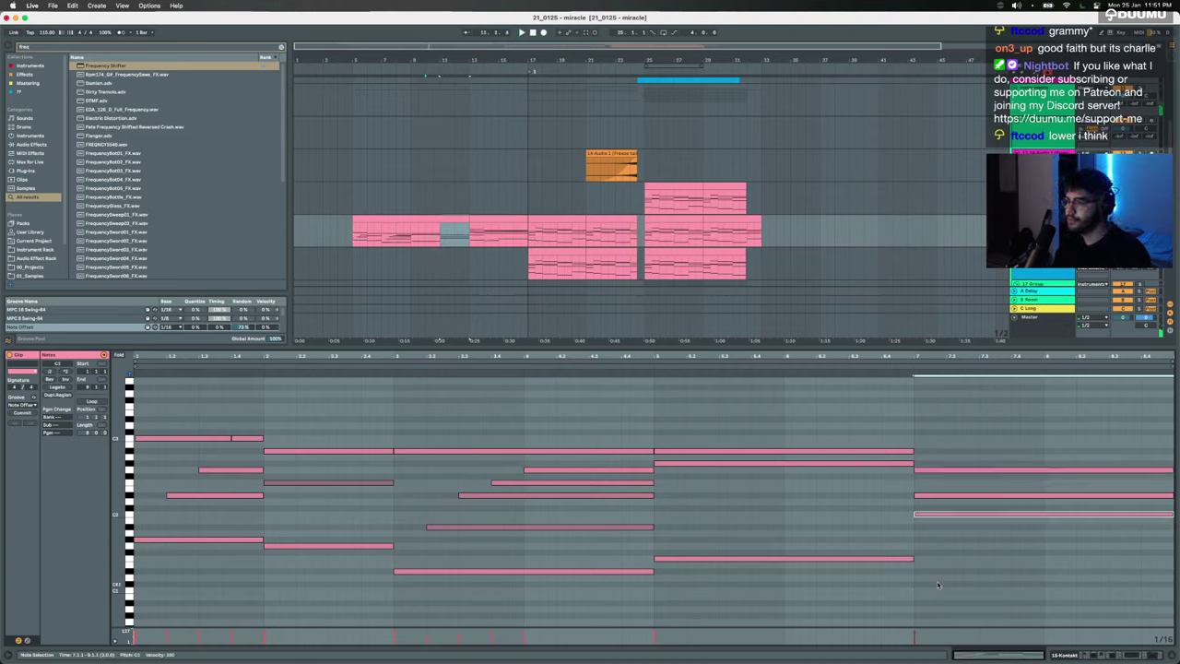
{"action": "key", "text": "shift+Down"}
{"action": "left_click", "coordinate": [931, 495]}
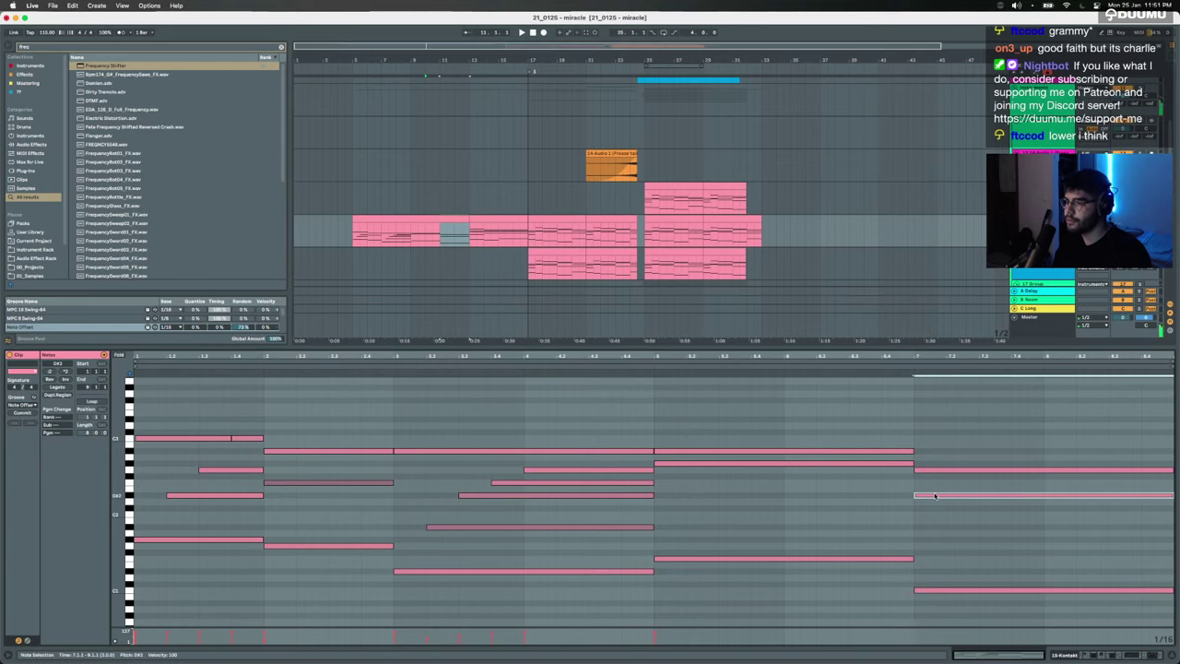
{"action": "key", "text": "Up"}
{"action": "key", "text": "Up"}
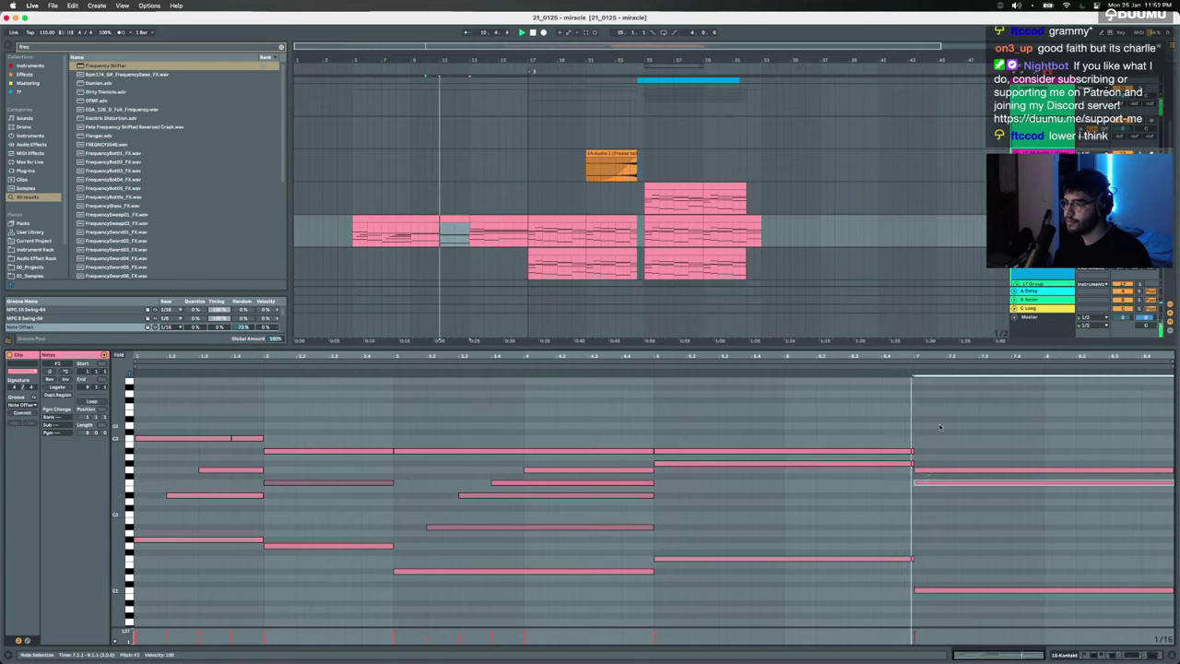
Step: Lower the bar 7 F2 to A#1, compare it in other octaves, and play the chord with A#1
{"action": "left_click_drag", "start_coordinate": [943, 483], "coordinate": [947, 527]}
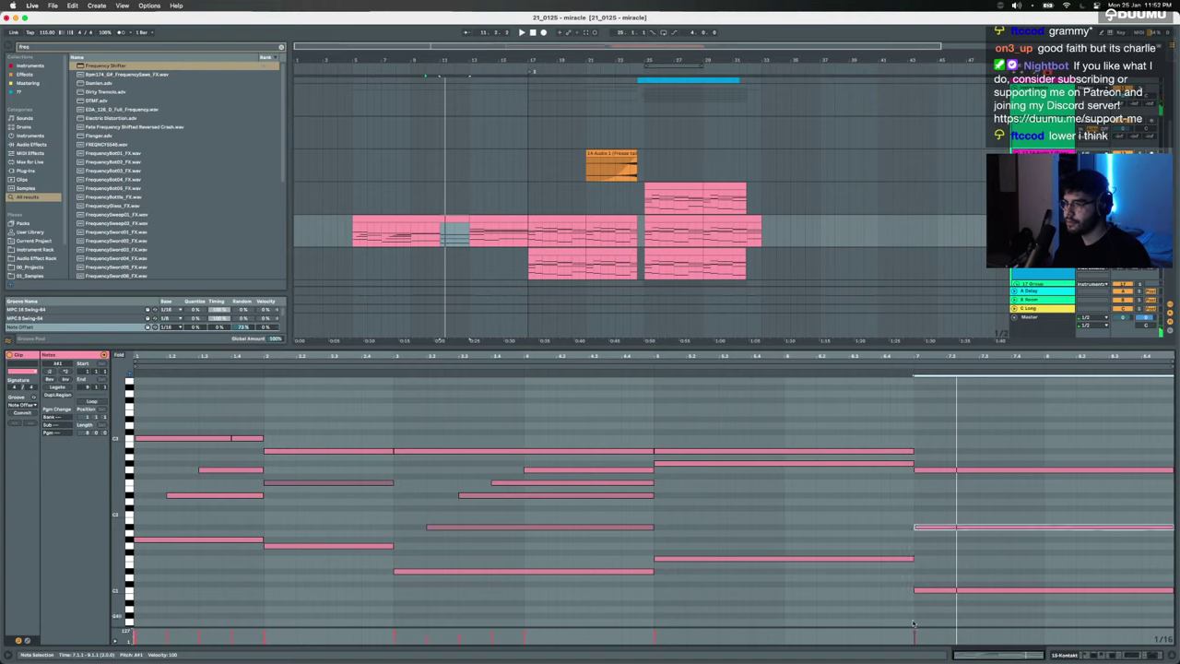
{"action": "key", "text": "shift+Down"}
{"action": "key", "text": "shift+Up"}
{"action": "key", "text": "shift+Up"}
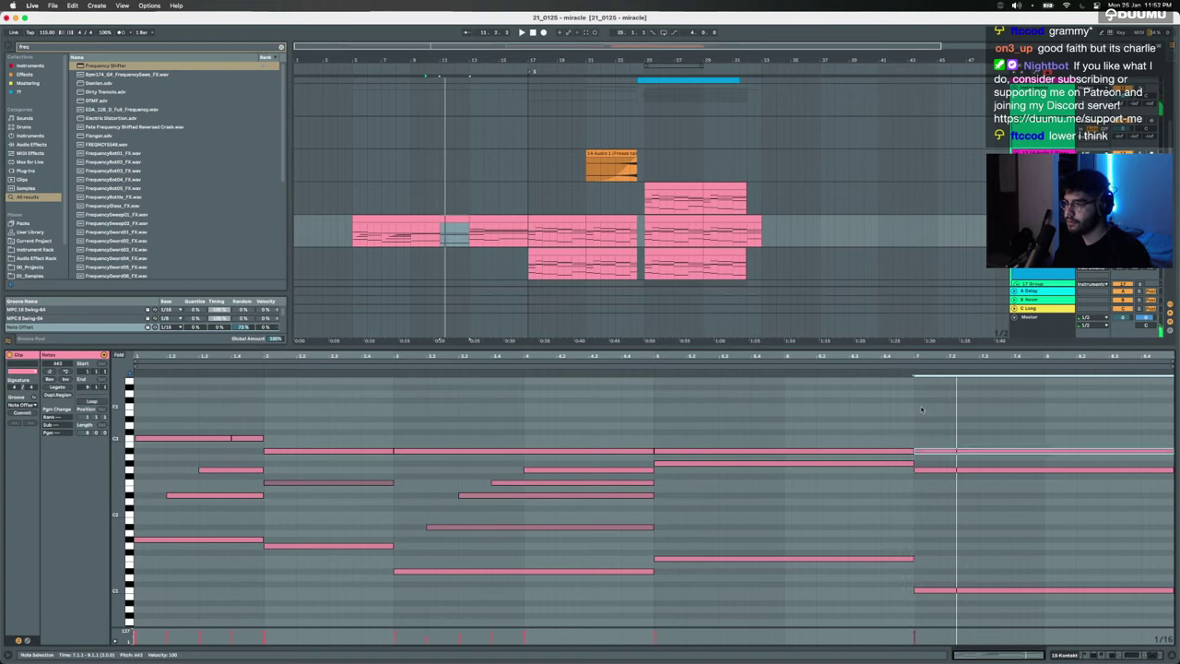
{"action": "key", "text": "shift+Down"}
{"action": "left_click", "coordinate": [866, 363]}
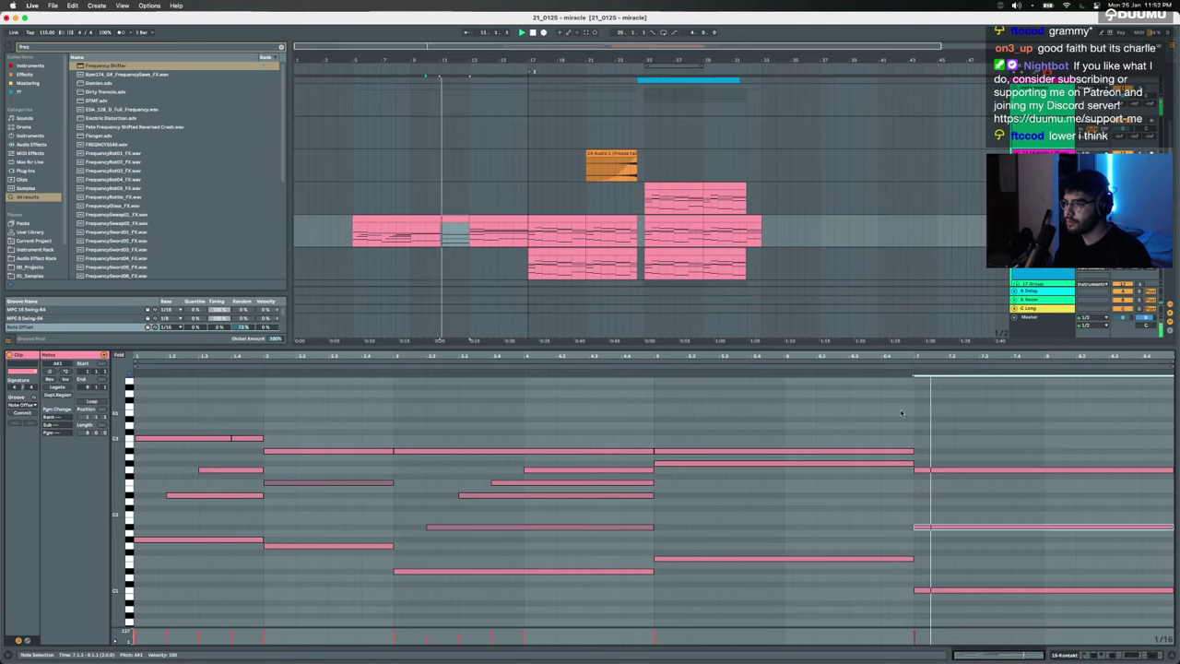
{"action": "key", "text": "space"}
Step: Try the bar 7 A#1 at G2, settle it on D#2, and play the chord
{"action": "key", "text": "Down"}
{"action": "key", "text": "Down"}
{"action": "key", "text": "Down"}
{"action": "key", "text": "shift+Up"}
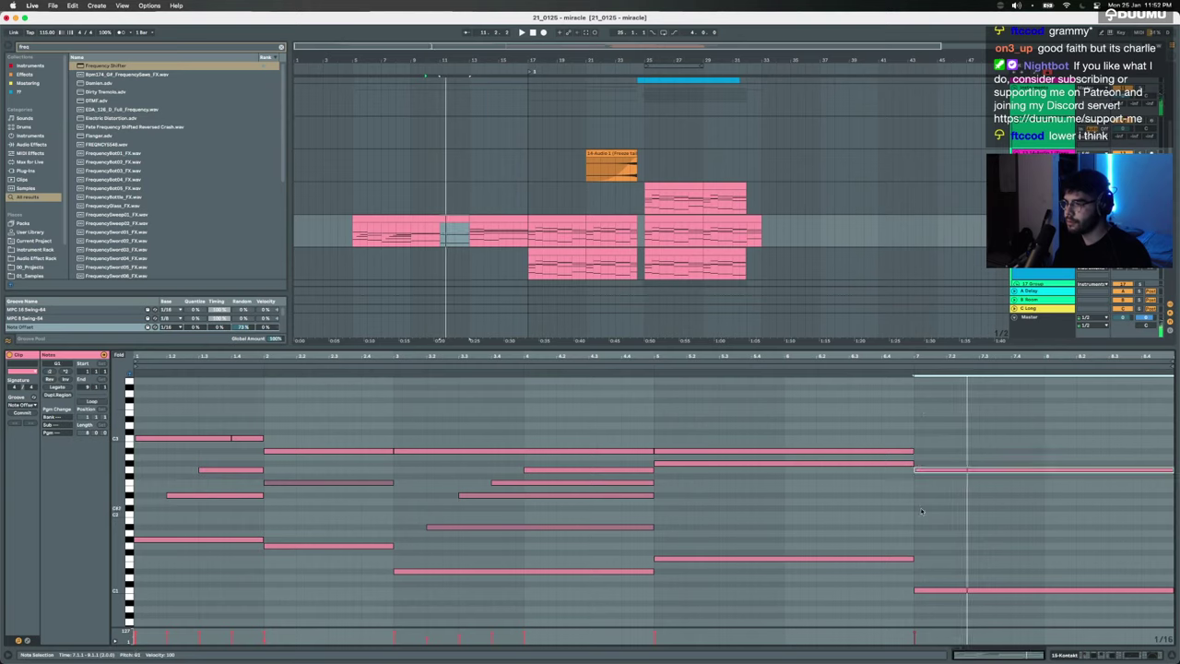
{"action": "key", "text": "Down"}
{"action": "key", "text": "Down"}
{"action": "key", "text": "Down"}
{"action": "key", "text": "Down"}
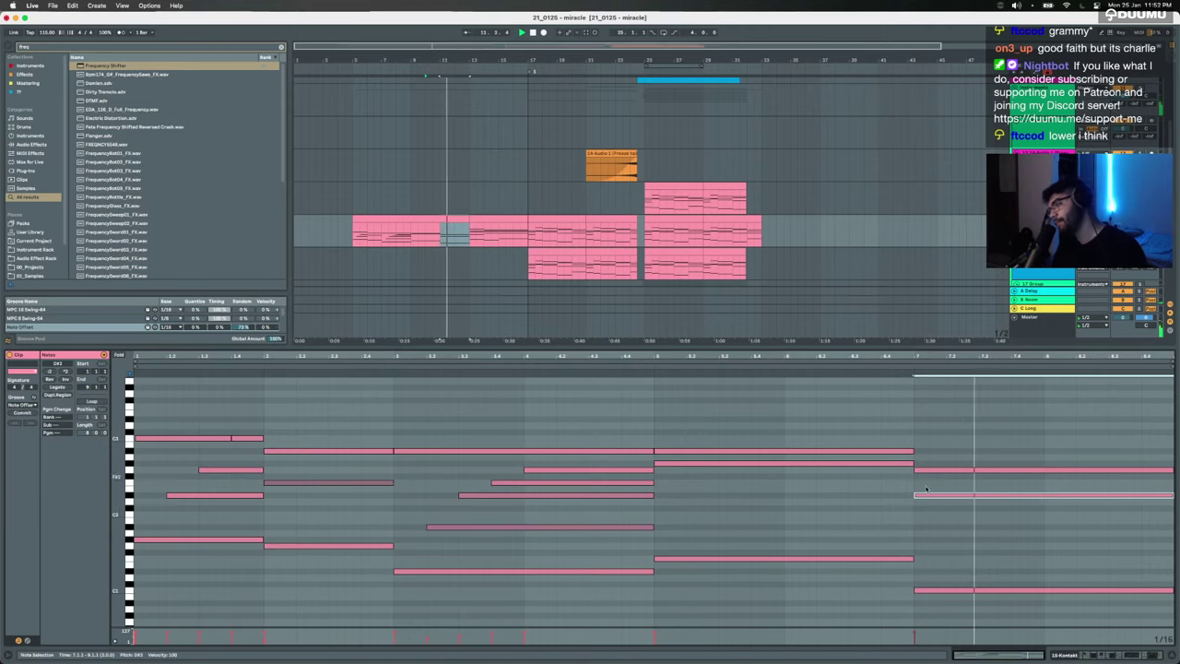
Step: Hide the clip view and play the arrangement from just before the eight-bar chord clip
{"action": "left_click", "coordinate": [344, 238]}
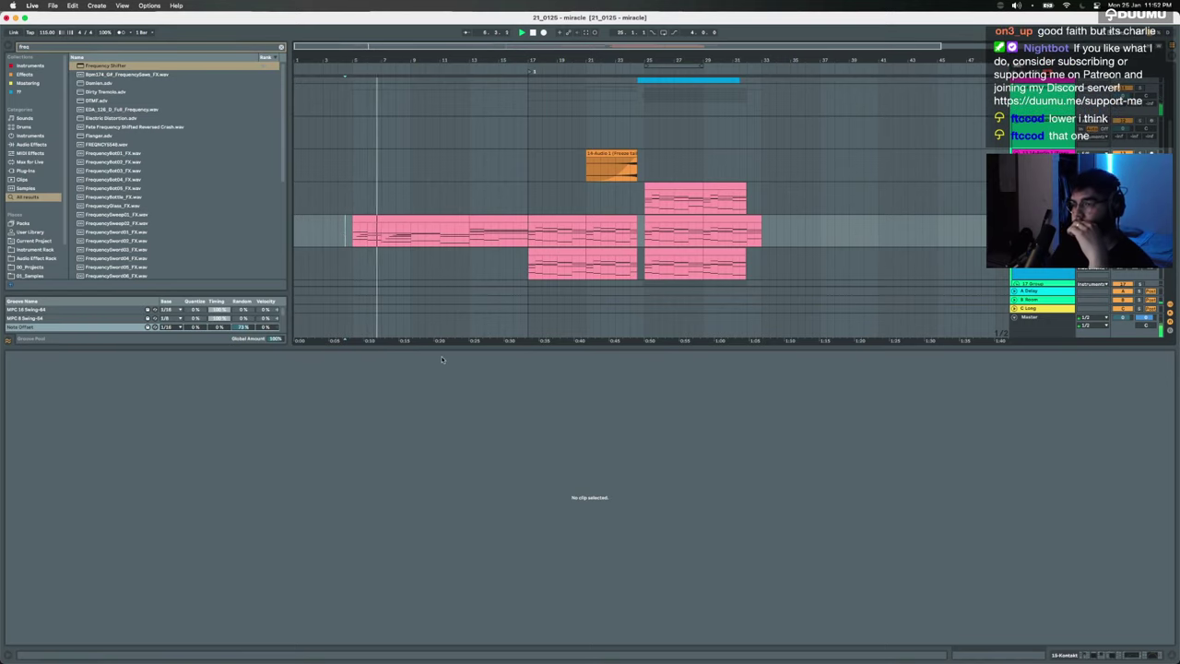
{"action": "key", "text": "alt+super+l"}
{"action": "scroll", "coordinate": [437, 325], "scroll_direction": "up", "scroll_amount": 4}
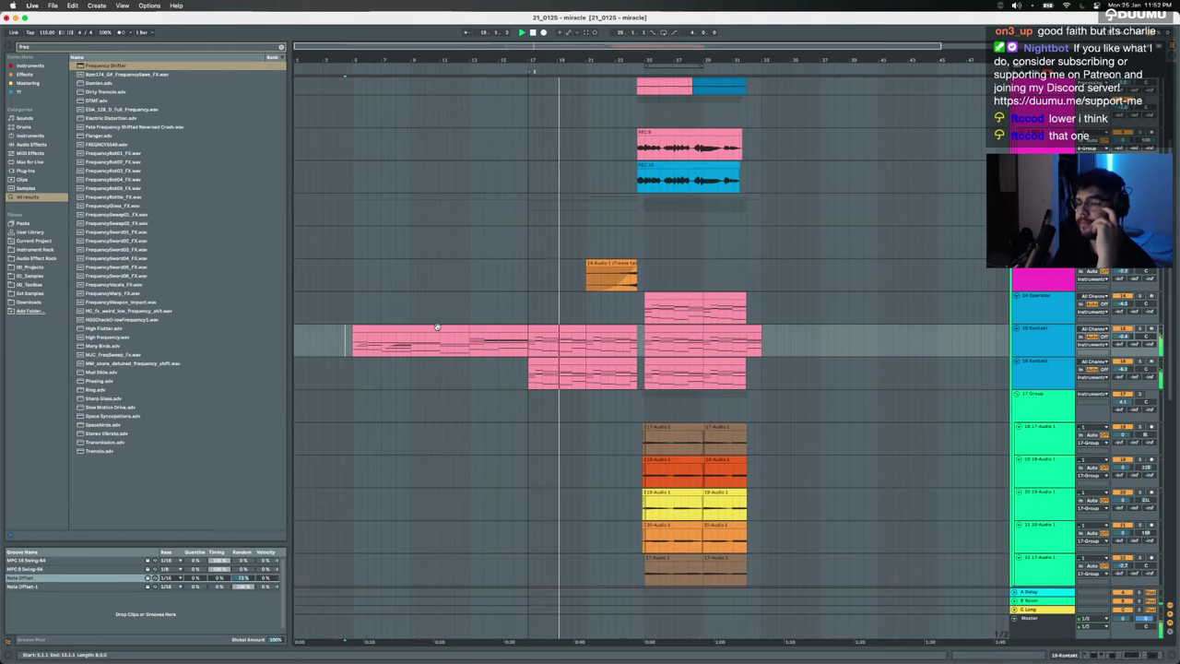
{"action": "scroll", "coordinate": [437, 327], "scroll_direction": "up", "scroll_amount": 5}
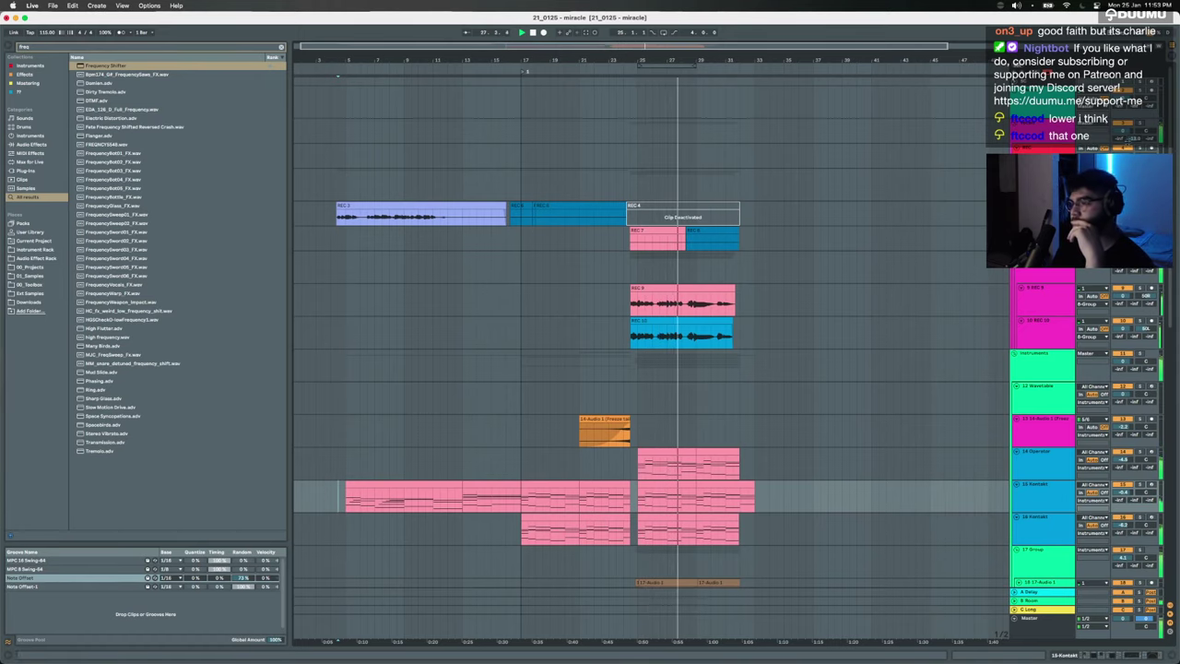
Step: Delete the instrument and vocal group material from bar 29 onward
{"action": "scroll", "coordinate": [614, 375], "scroll_direction": "up", "scroll_amount": 5}
{"action": "left_click_drag", "start_coordinate": [614, 375], "coordinate": [879, 378]}
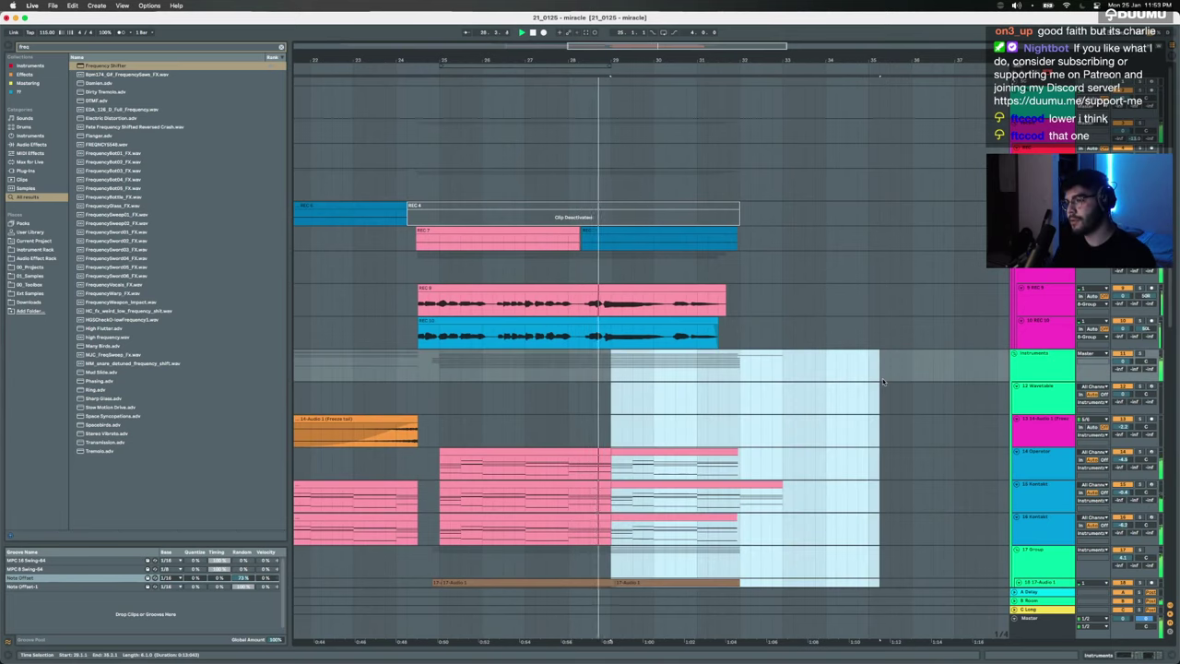
{"action": "key", "text": "space"}
{"action": "left_click_drag", "start_coordinate": [613, 275], "coordinate": [782, 334]}
{"action": "key", "text": "Delete"}
Step: Remove the part of the bass Operator clip that runs past bar 29
{"action": "scroll", "coordinate": [591, 392], "scroll_direction": "down", "scroll_amount": 5}
{"action": "scroll", "coordinate": [591, 393], "scroll_direction": "down", "scroll_amount": 5}
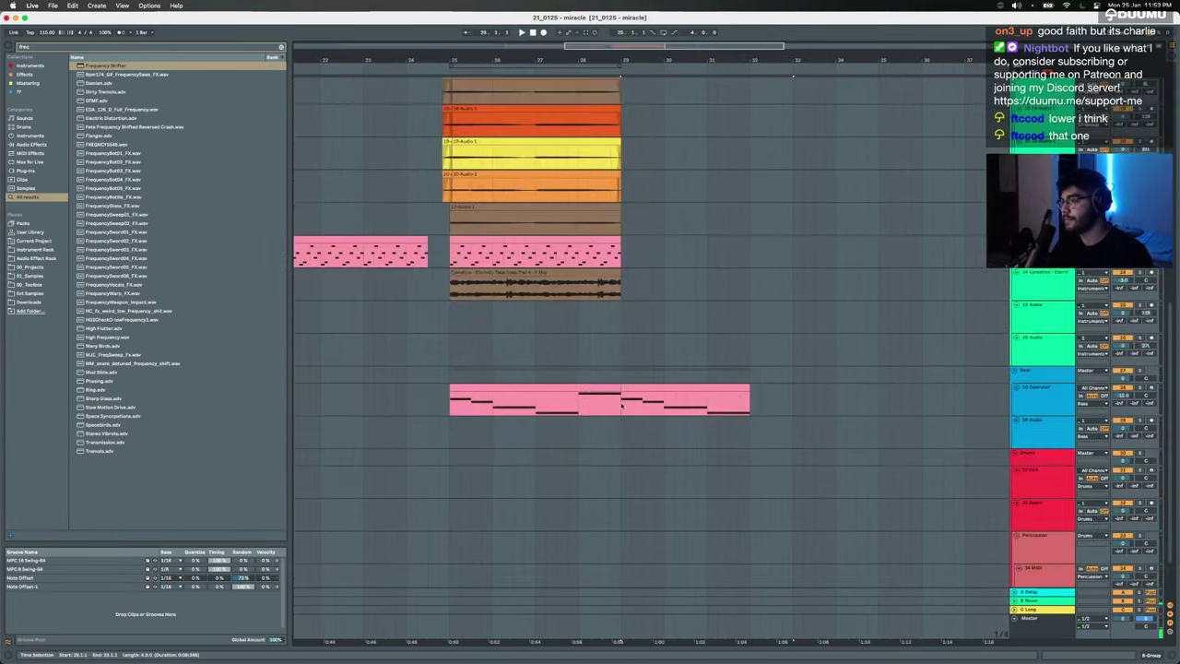
{"action": "left_click", "coordinate": [635, 395]}
{"action": "scroll", "coordinate": [576, 244], "scroll_direction": "up", "scroll_amount": 4}
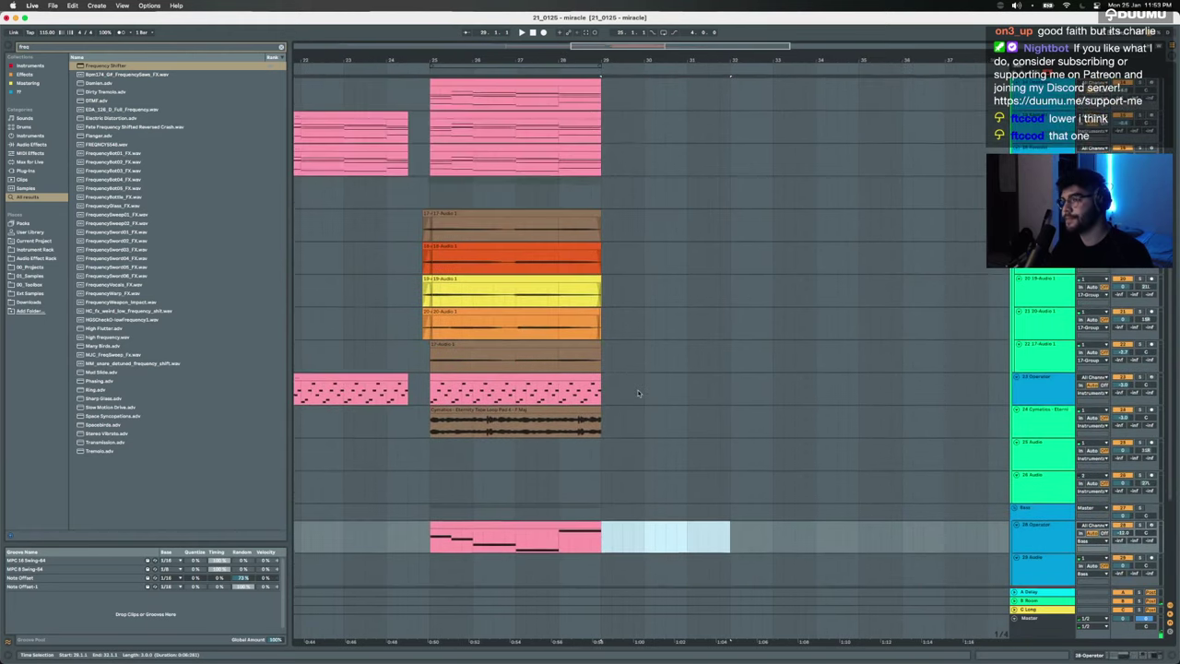
Step: Duplicate the bar 25 Kontakt clip directly after itself at bar 29 and play the arrangement from late in bar 27
{"action": "left_click", "coordinate": [576, 244]}
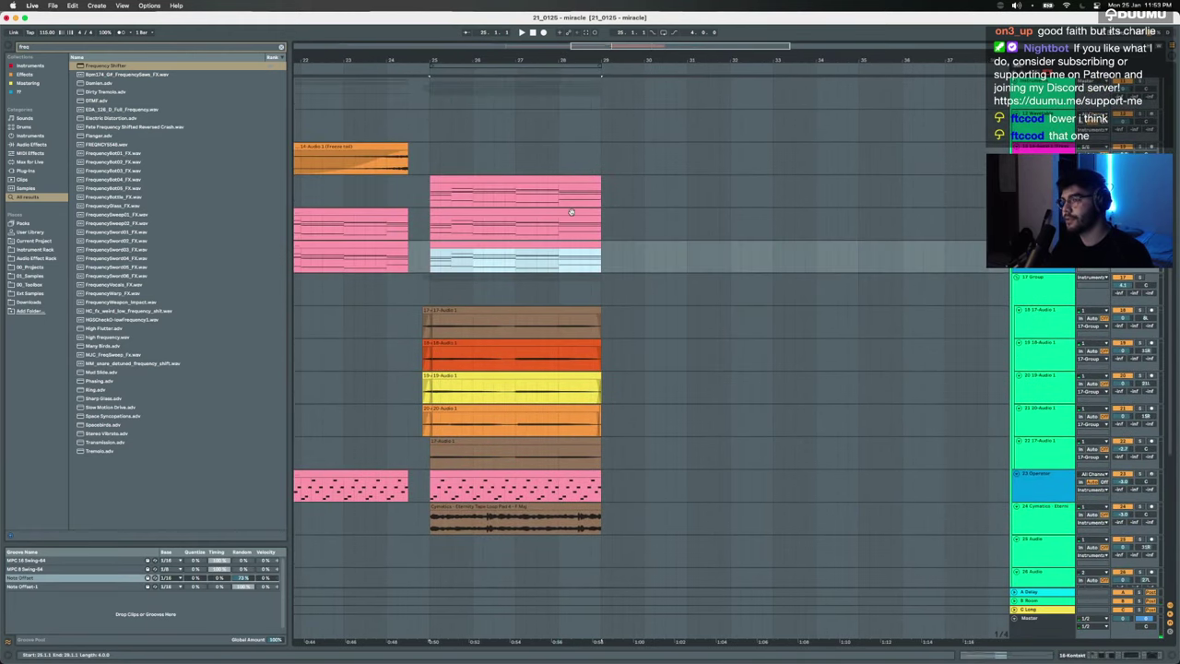
{"action": "key", "text": "super+d"}
{"action": "left_click", "coordinate": [548, 231]}
{"action": "key", "text": "space"}
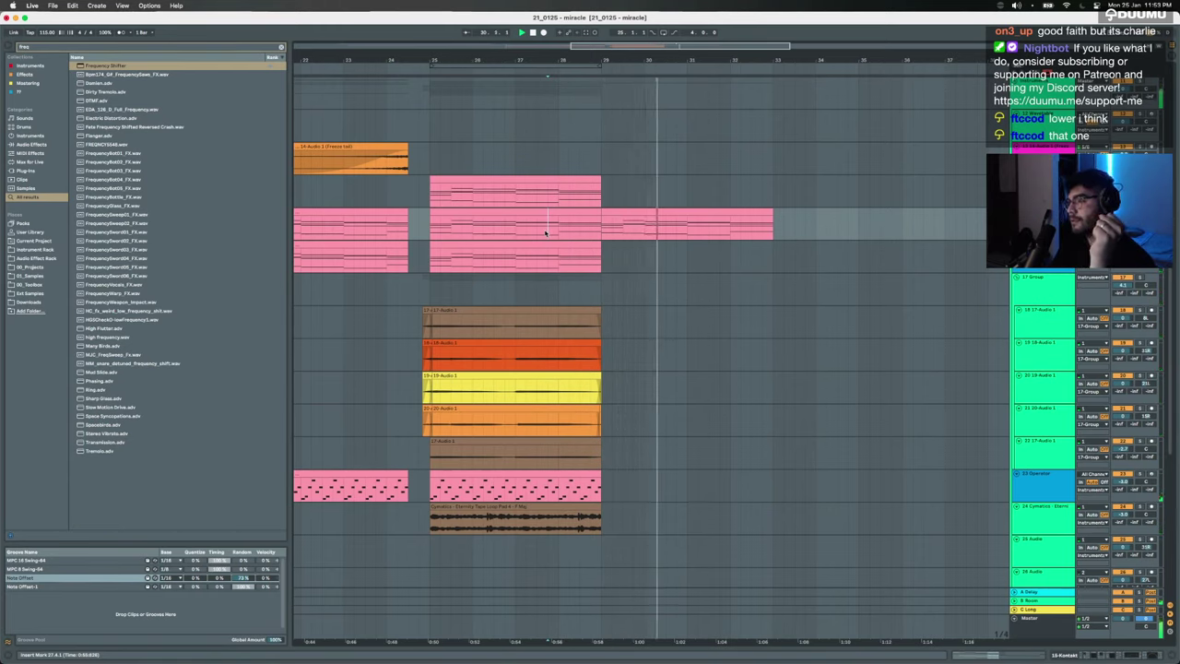
Step: Open the duplicated Kontakt clip and extend its last chord through bar 4 of the clip
{"action": "scroll", "coordinate": [673, 307], "scroll_direction": "up", "scroll_amount": 3}
{"action": "scroll", "coordinate": [672, 307], "scroll_direction": "right", "scroll_amount": 3}
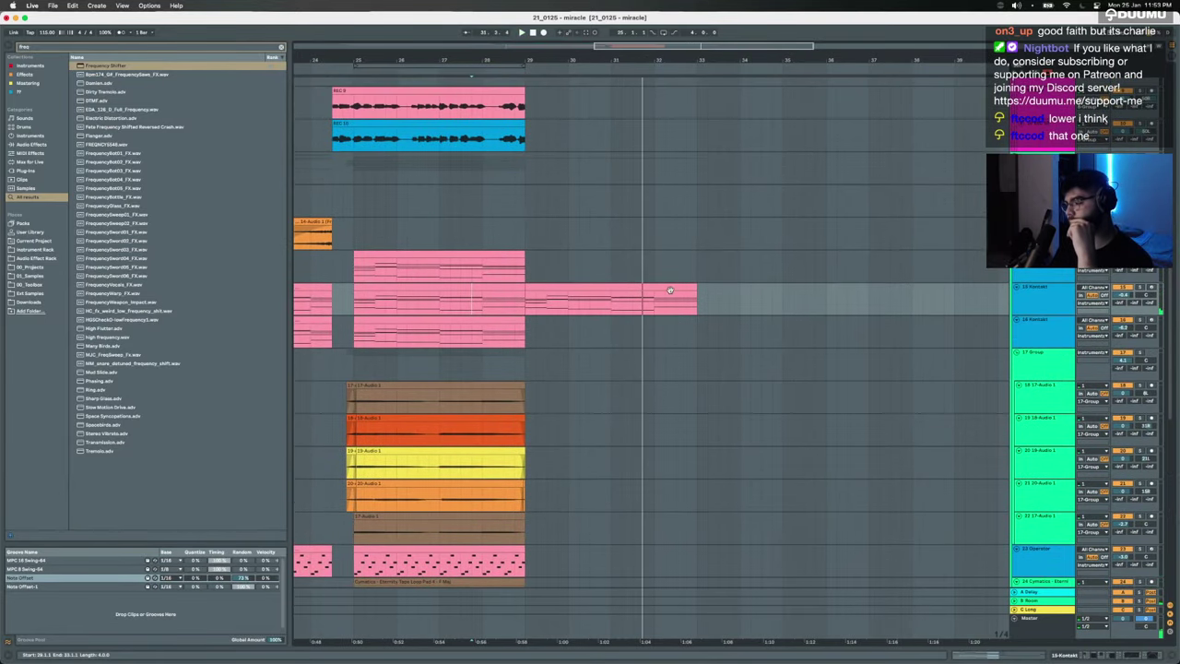
{"action": "scroll", "coordinate": [670, 290], "scroll_direction": "down", "scroll_amount": 3}
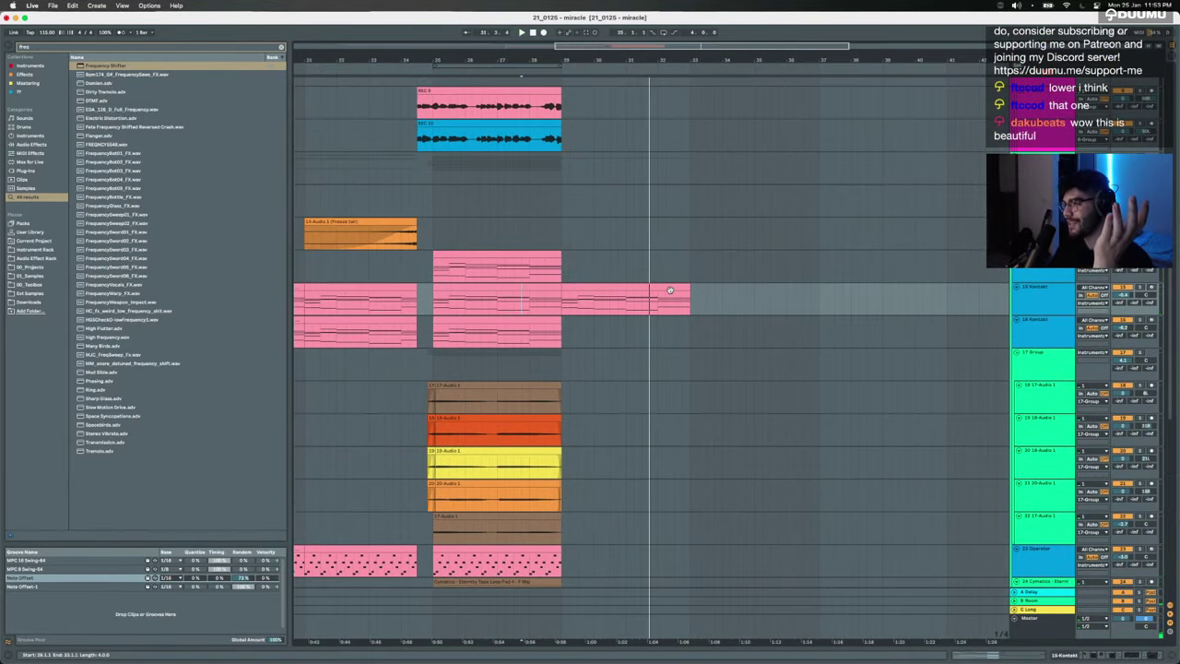
{"action": "scroll", "coordinate": [670, 290], "scroll_direction": "down", "scroll_amount": 5}
{"action": "double_click", "coordinate": [640, 286]}
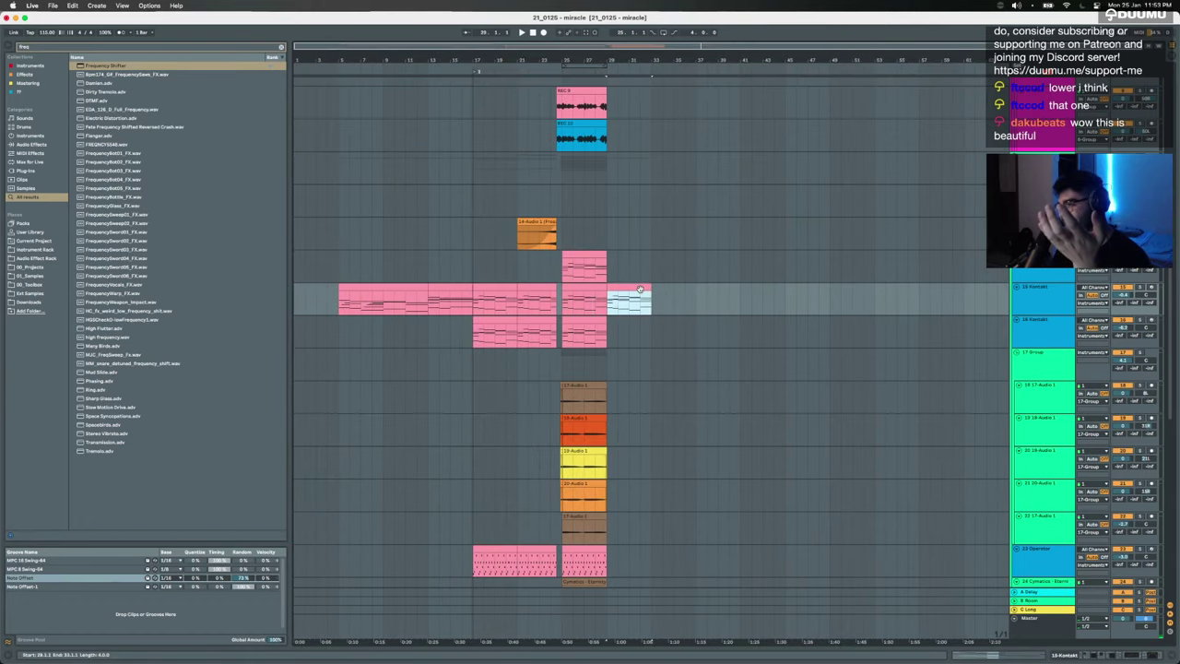
{"action": "left_click", "coordinate": [967, 304]}
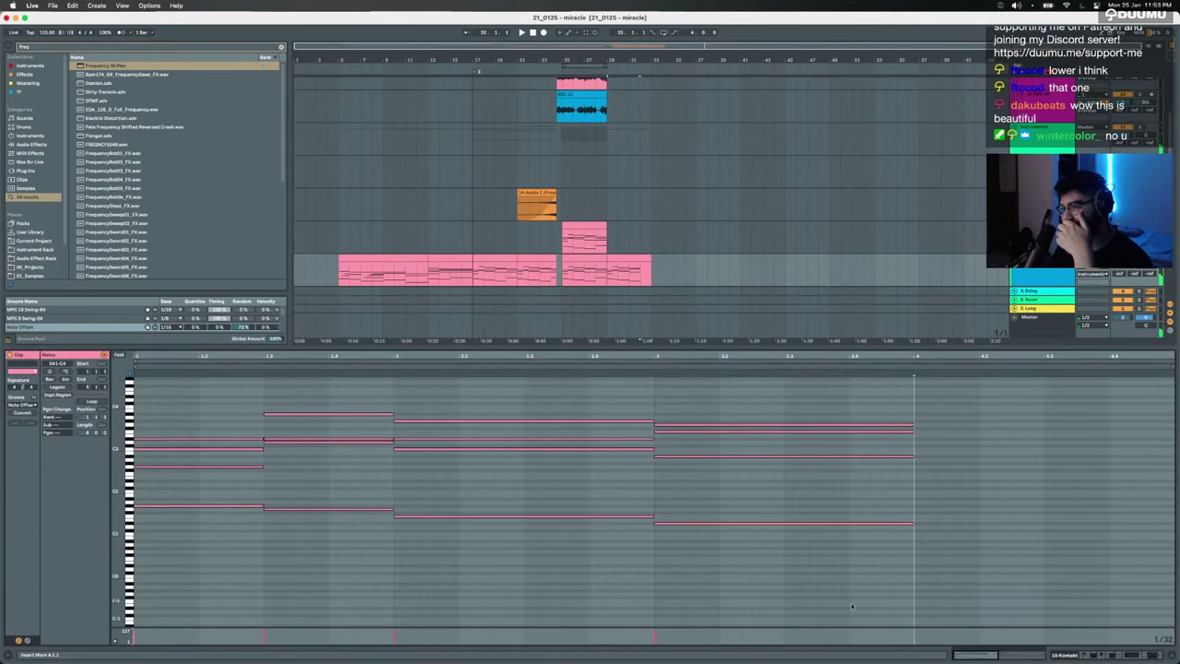
{"action": "left_click_drag", "start_coordinate": [934, 541], "coordinate": [639, 405]}
{"action": "left_click", "coordinate": [44, 395]}
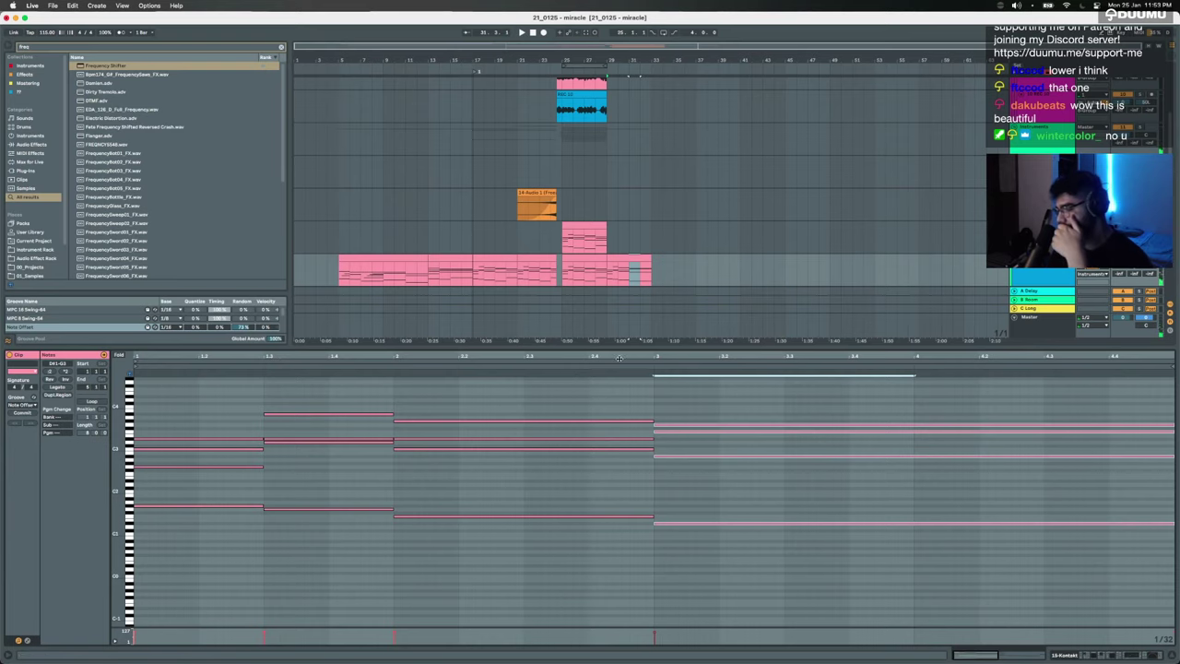
{"action": "key", "text": "super+alt+l"}
Step: Play the arrangement from late in bar 27 through the extended Kontakt chord and listen to the ending
{"action": "scroll", "coordinate": [677, 313], "scroll_direction": "up", "scroll_amount": 4}
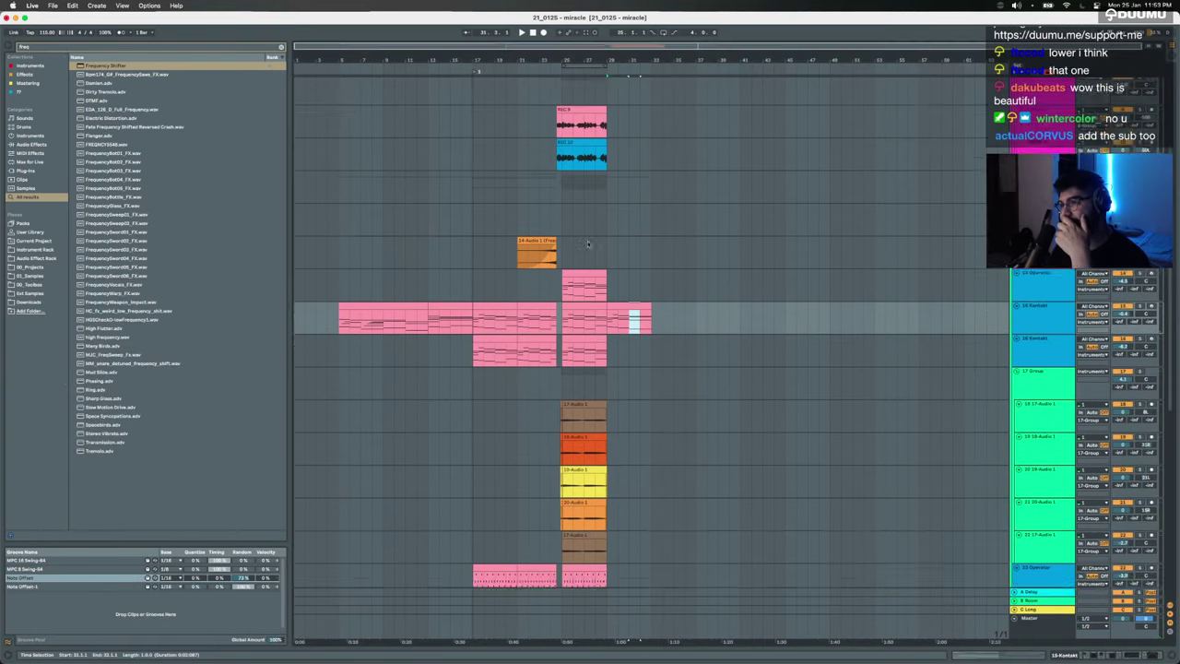
{"action": "scroll", "coordinate": [673, 255], "scroll_direction": "up", "scroll_amount": 5}
{"action": "scroll", "coordinate": [673, 254], "scroll_direction": "up", "scroll_amount": 2}
{"action": "left_click", "coordinate": [536, 219]}
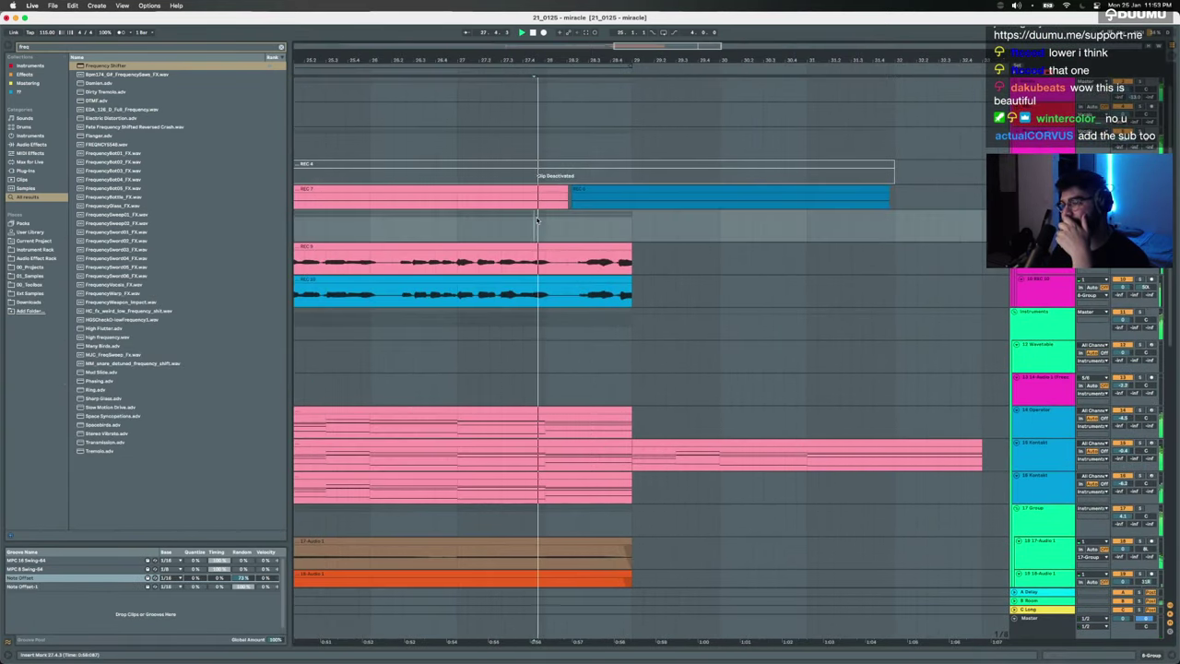
{"action": "key", "text": "space"}
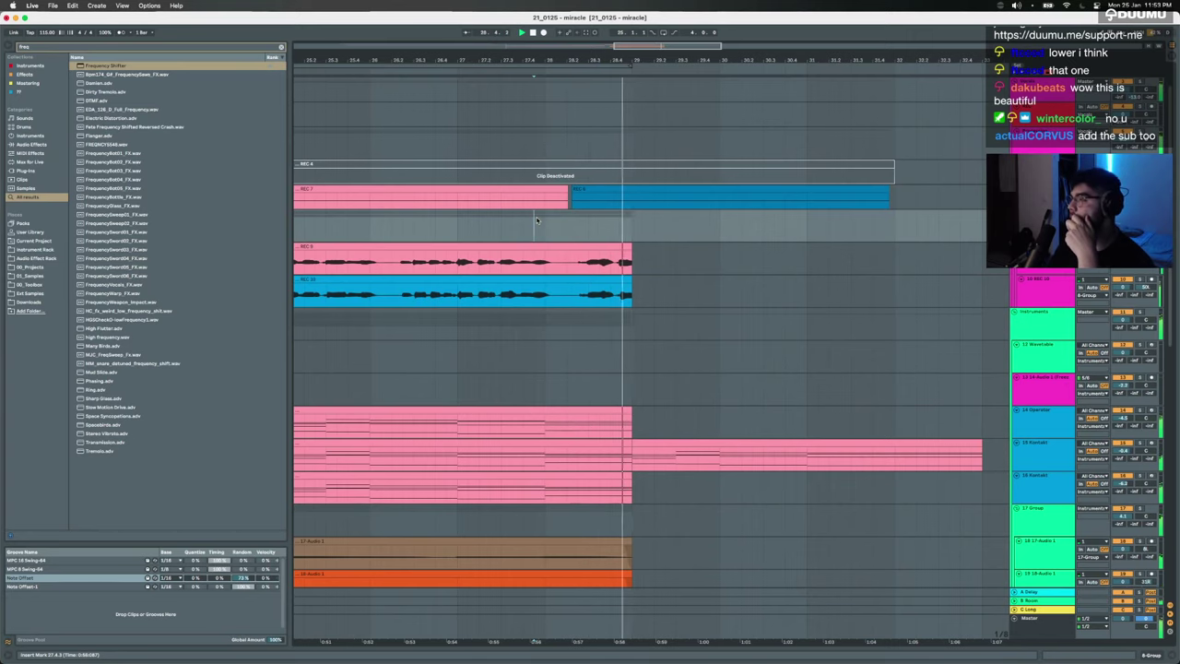
{"action": "scroll", "coordinate": [620, 243], "scroll_direction": "up", "scroll_amount": 5}
{"action": "scroll", "coordinate": [619, 243], "scroll_direction": "down", "scroll_amount": 5}
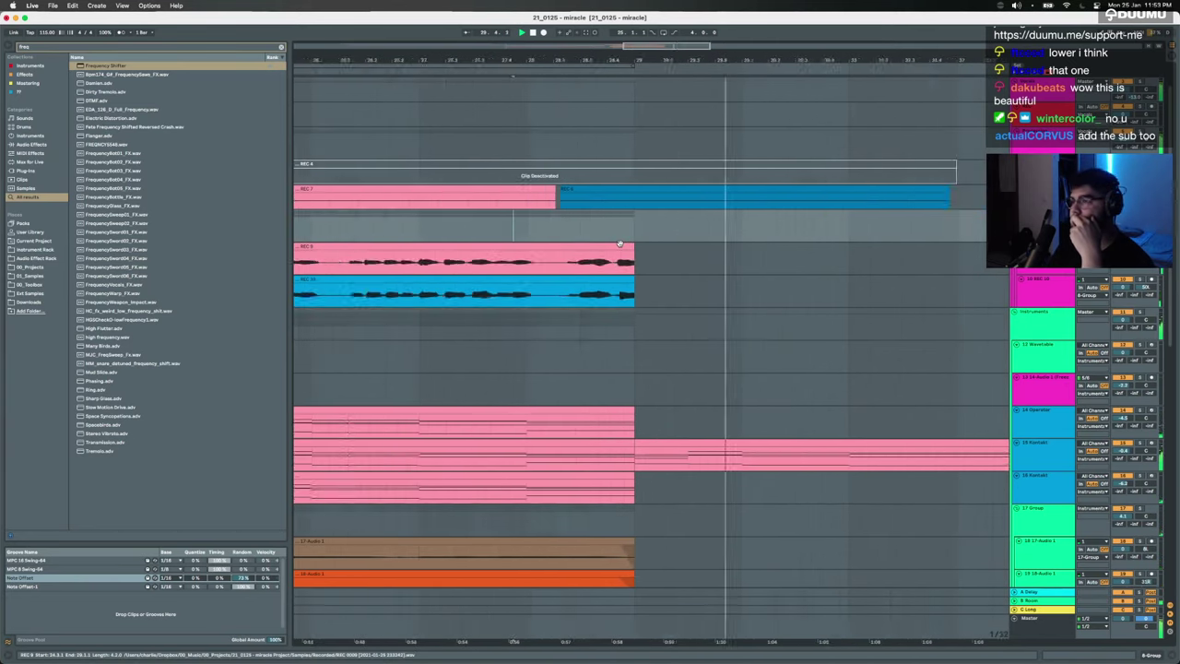
{"action": "scroll", "coordinate": [619, 244], "scroll_direction": "down", "scroll_amount": 2}
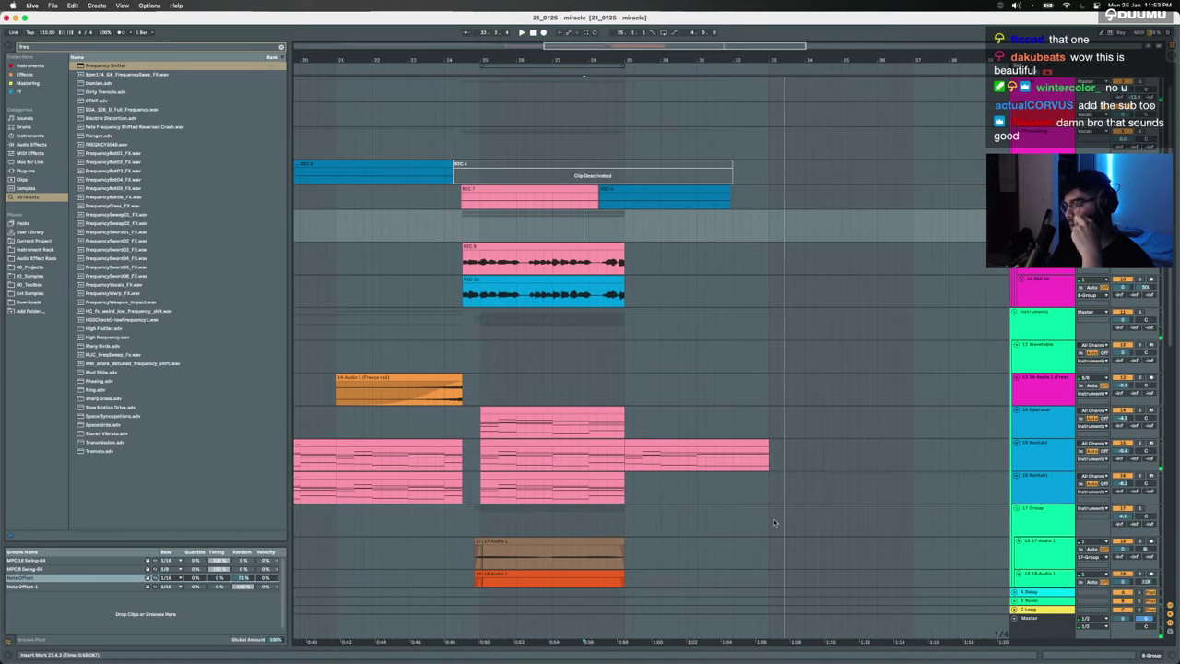
Step: Undo the recent edits back to before the instrument and vocal material from bar 29 was deleted
{"action": "key", "text": "minus"}
{"action": "key", "text": "minus"}
{"action": "left_click", "coordinate": [629, 448]}
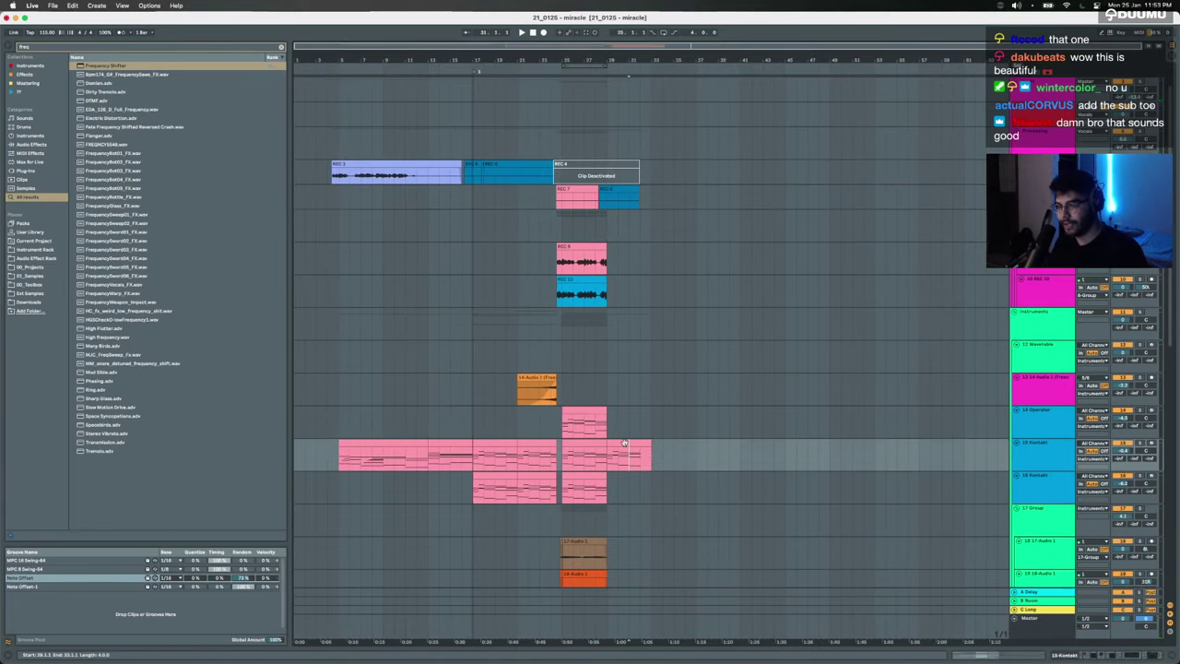
{"action": "key", "text": "super+z"}
{"action": "key", "text": "super+z"}
{"action": "key", "text": "super+z"}
{"action": "key", "text": "super+z"}
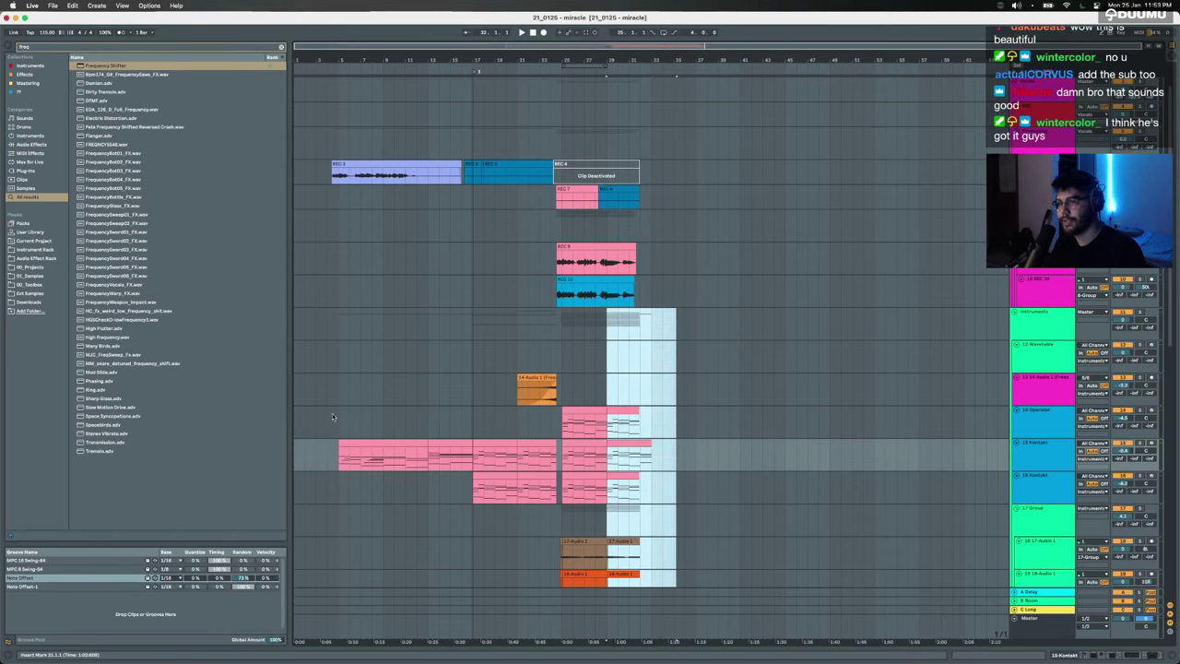
Step: Duplicate the first Kontakt track with its clips and delete the intro chord clips before bar 17 from the original
{"action": "left_click", "coordinate": [1068, 453]}
{"action": "key", "text": "super+d"}
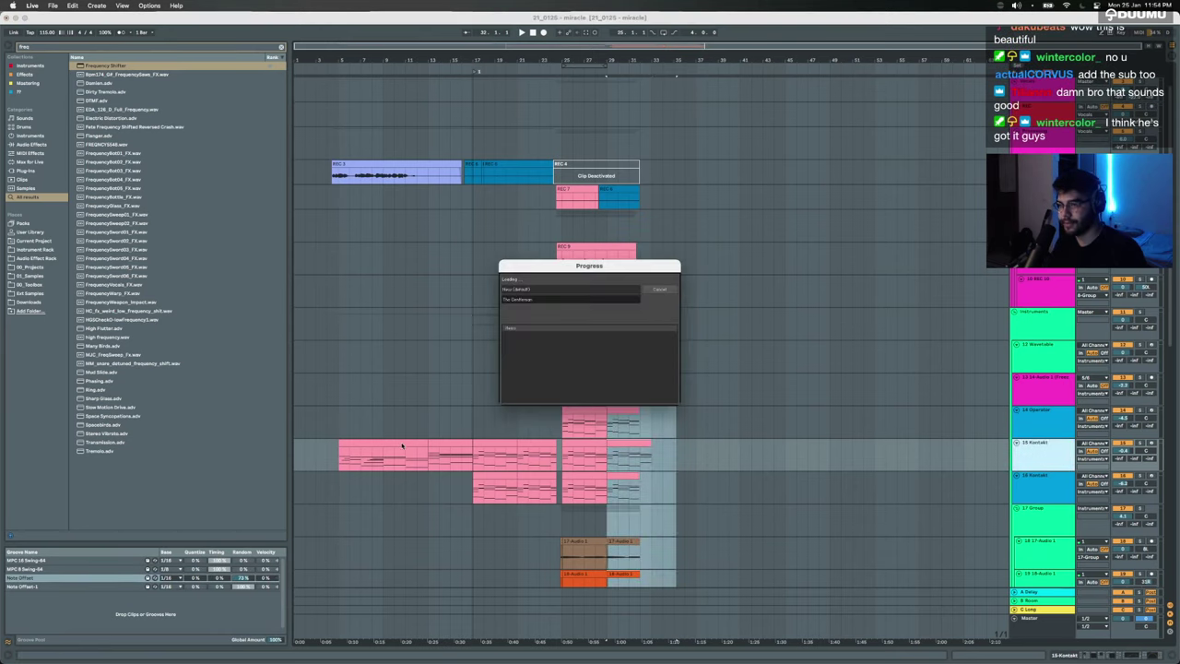
{"action": "left_click", "coordinate": [391, 443]}
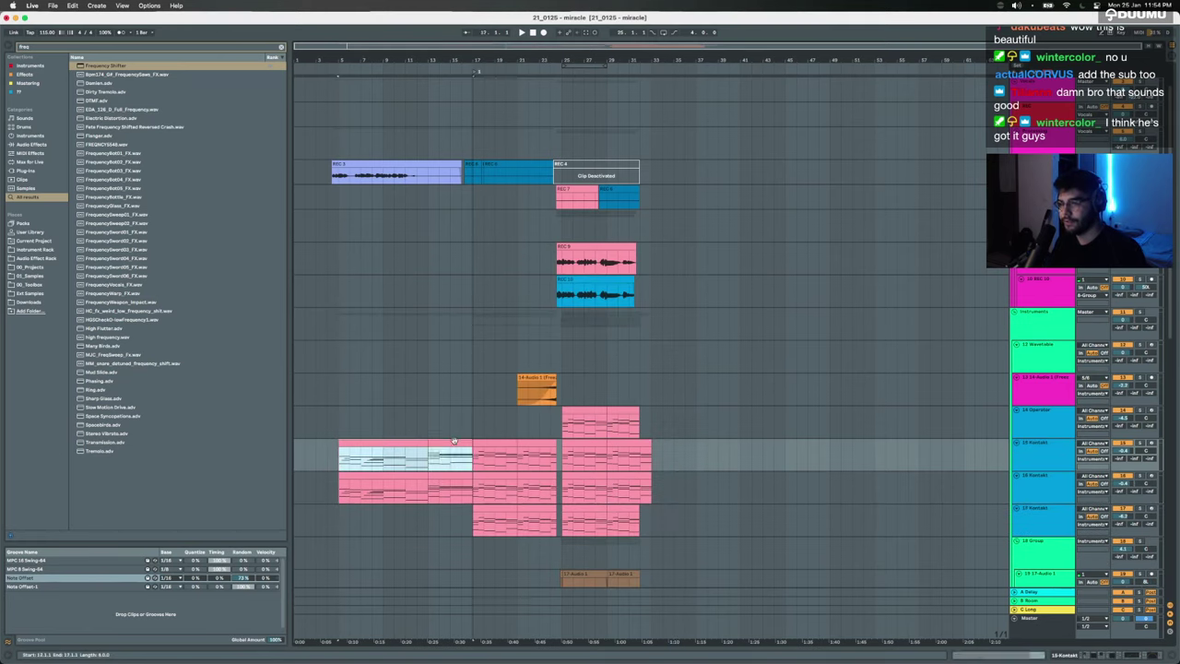
{"action": "key", "text": "Delete"}
Step: Delete the clips from bar 17 onward on the duplicated Kontakt track
{"action": "left_click", "coordinate": [487, 475]}
{"action": "left_click", "coordinate": [646, 476], "text": "shift"}
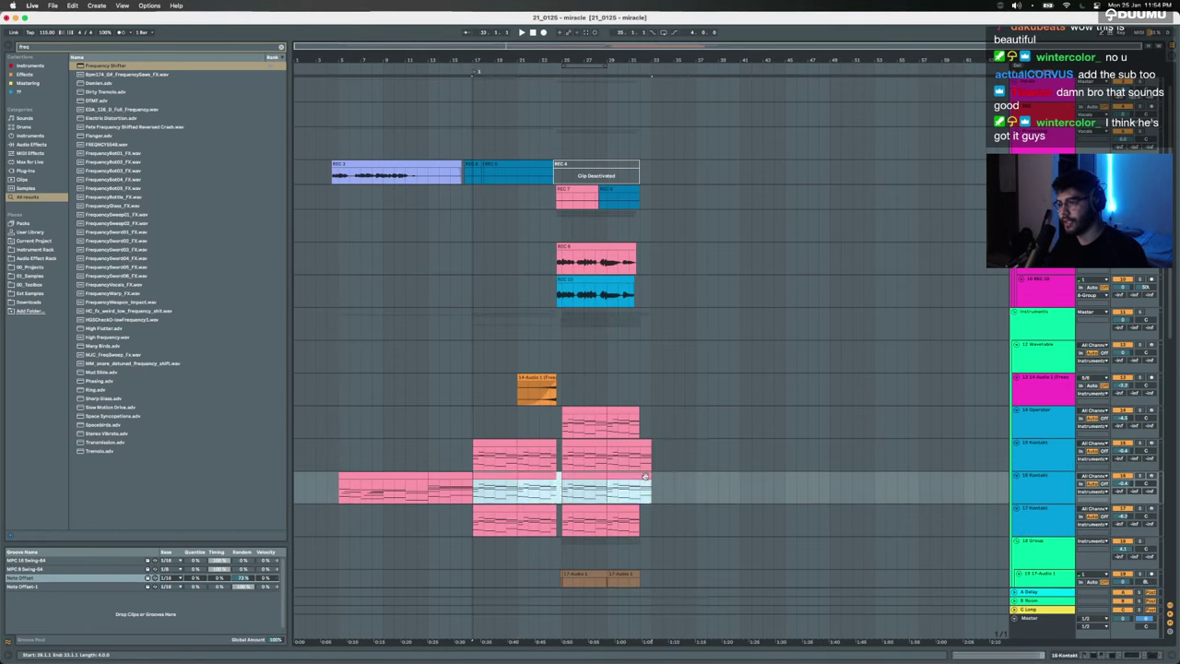
{"action": "key", "text": "Delete"}
Step: Search the browser for "ima" and load imagiro piano in place of Kontakt on the duplicated track
{"action": "left_click", "coordinate": [374, 472]}
{"action": "key", "text": "super+f"}
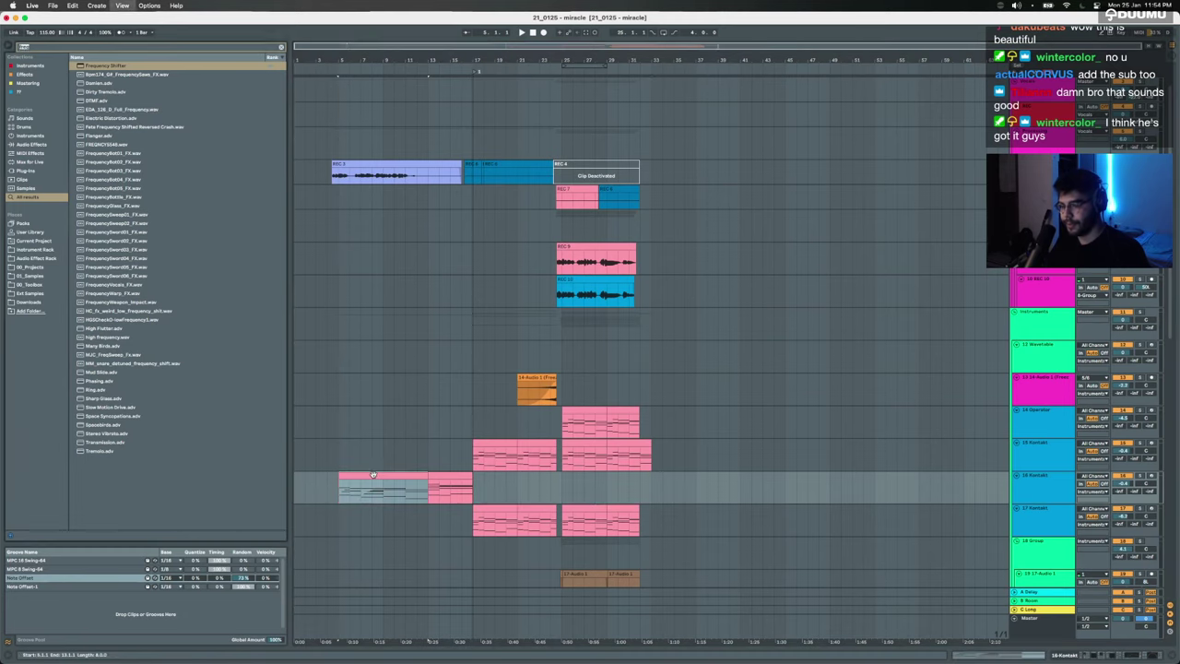
{"action": "type", "text": "imahg"}
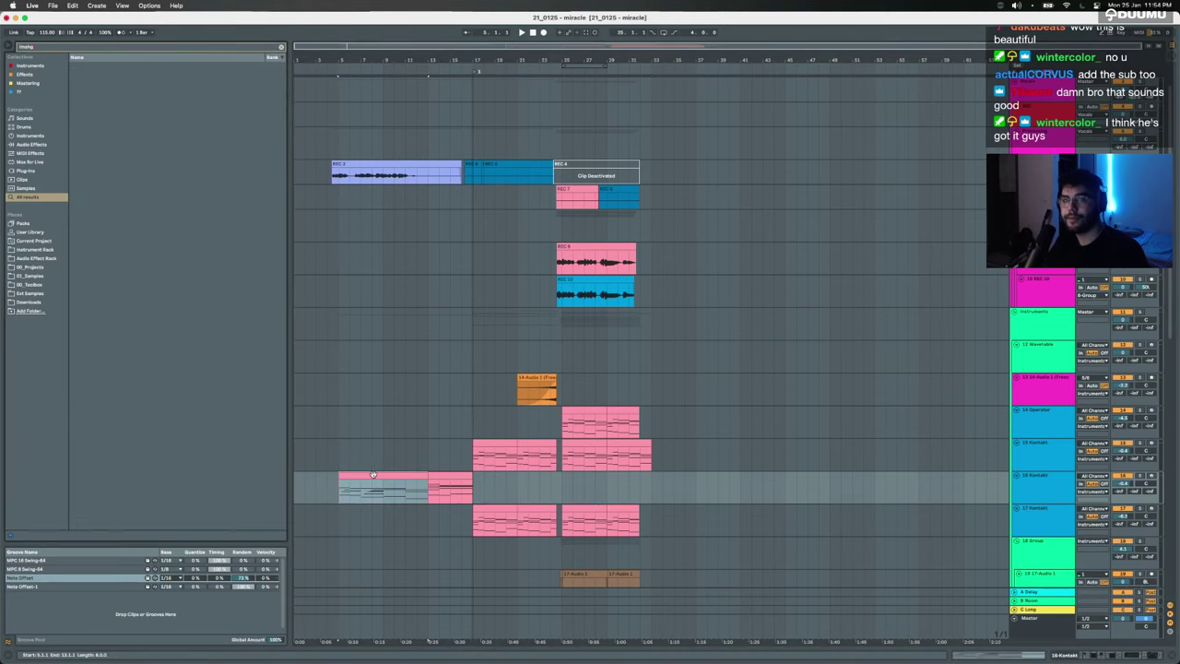
{"action": "key", "text": "BackSpace"}
{"action": "key", "text": "BackSpace"}
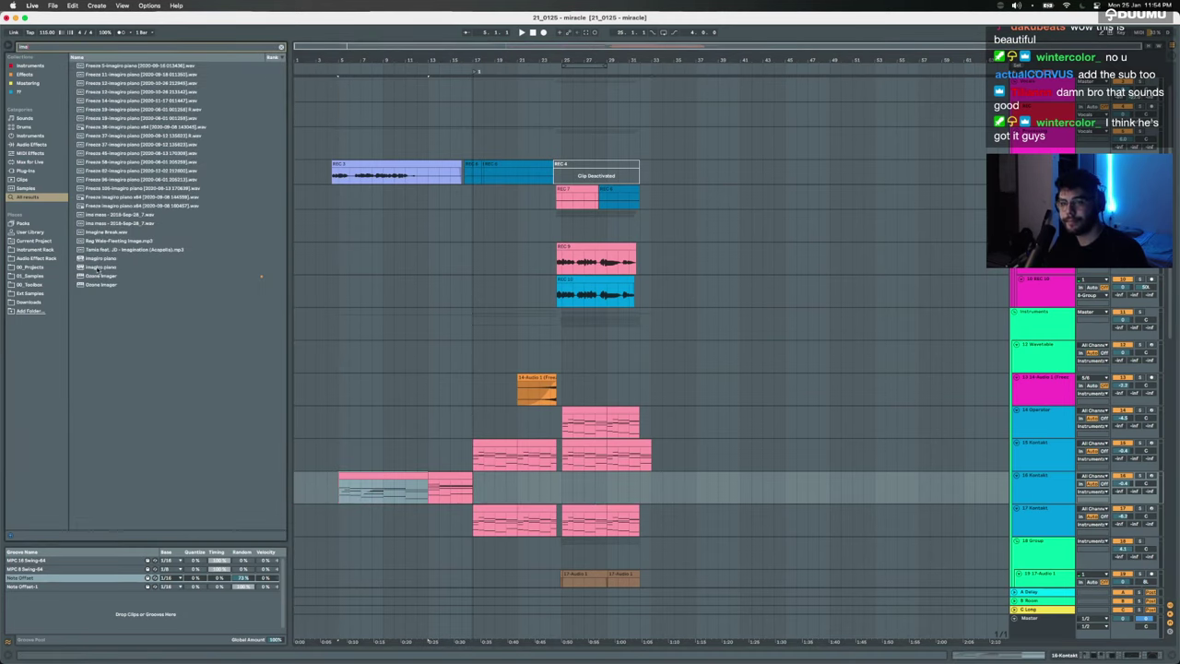
{"action": "left_click", "coordinate": [96, 267]}
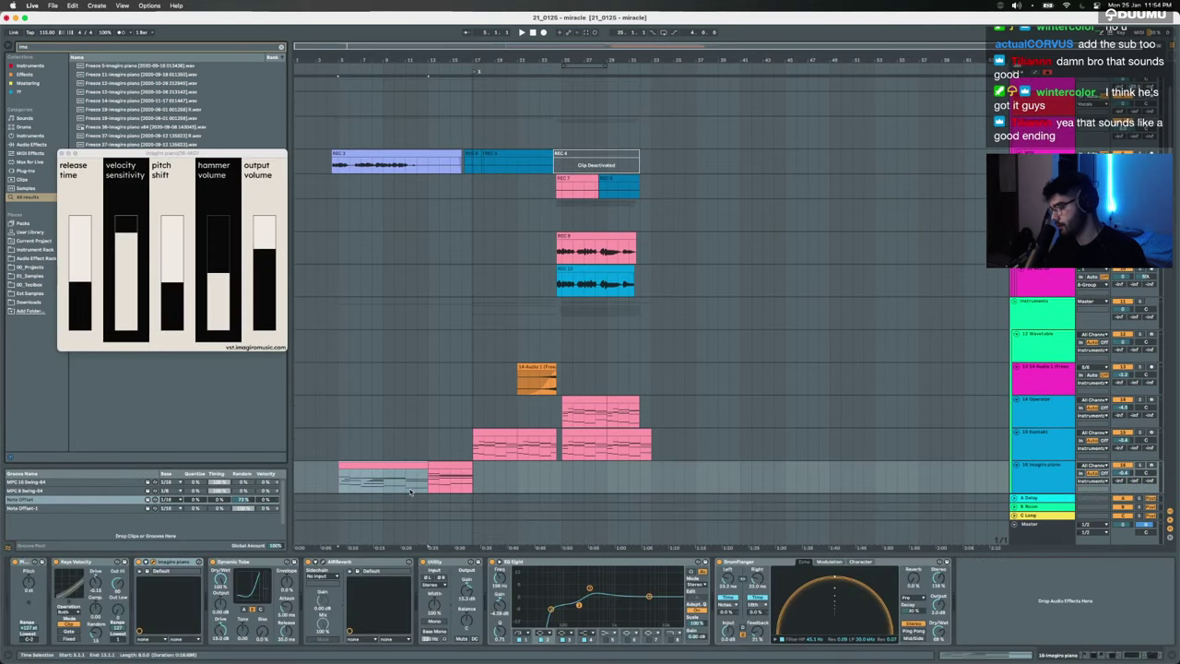
Step: Play the intro chords with the new piano, close its plugin window and select the bar 13 clip
{"action": "key", "text": "space"}
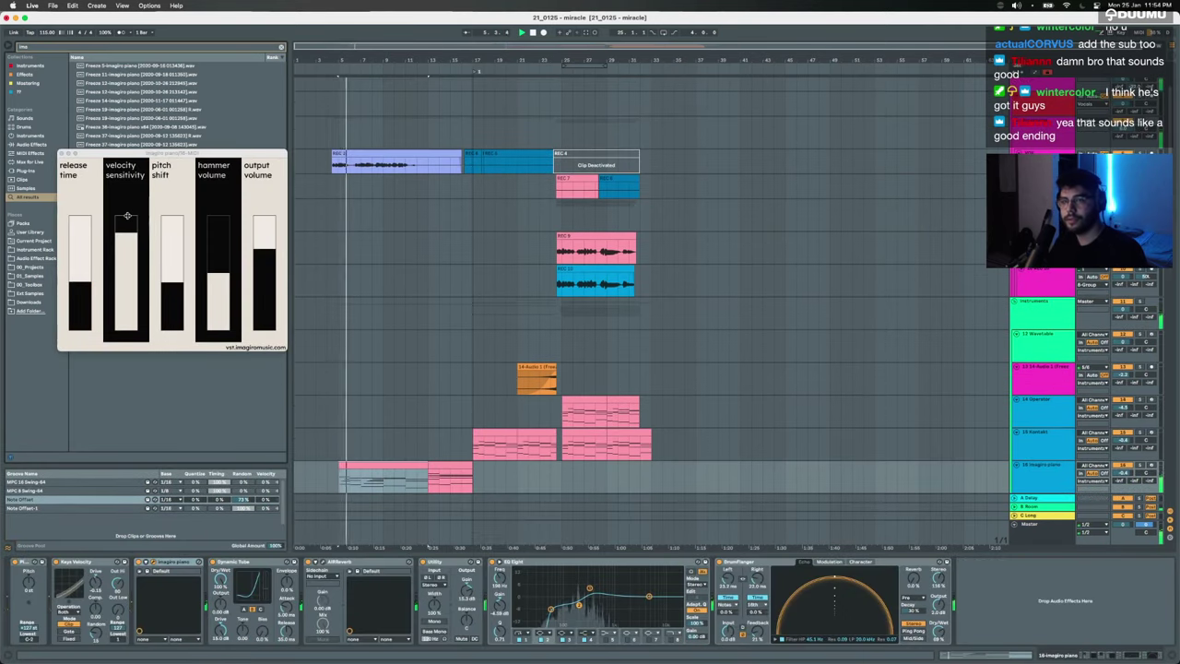
{"action": "left_click", "coordinate": [62, 154]}
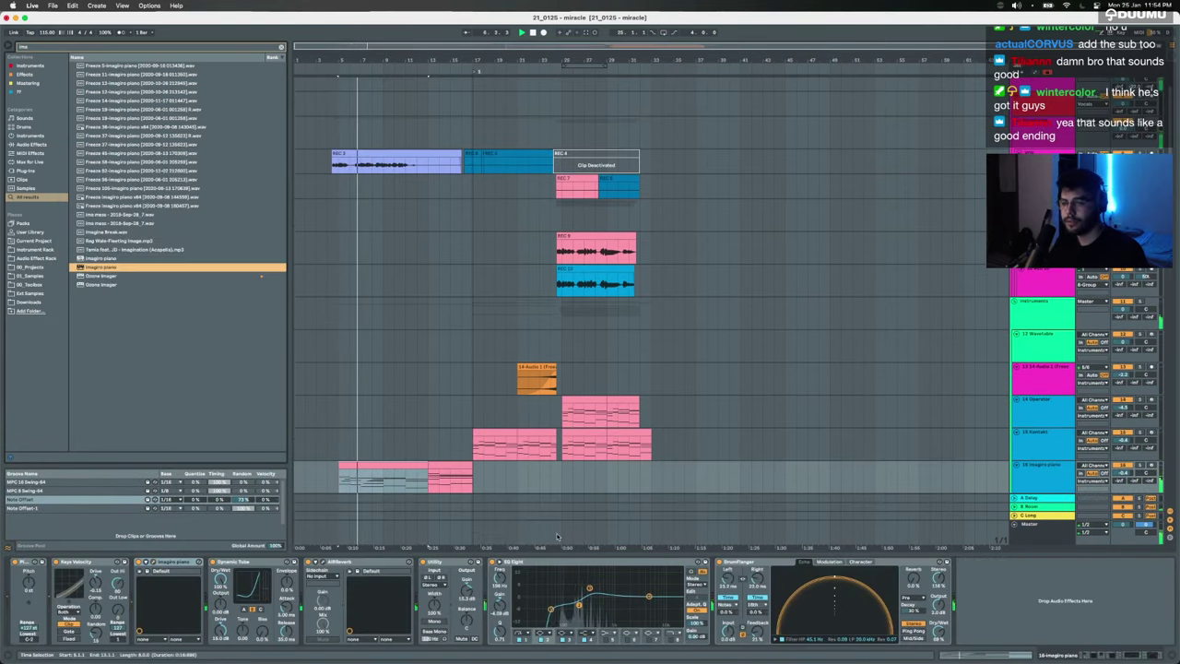
{"action": "scroll", "coordinate": [451, 464], "scroll_direction": "up", "scroll_amount": 5}
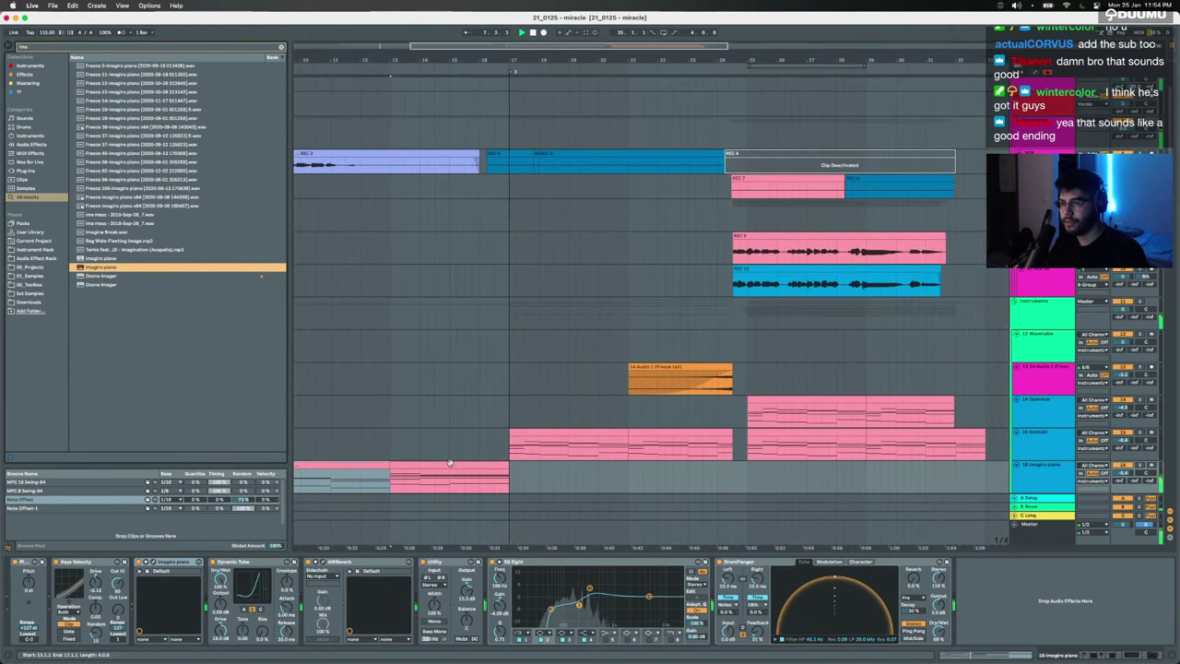
{"action": "left_click", "coordinate": [454, 463]}
{"action": "scroll", "coordinate": [443, 460], "scroll_direction": "down", "scroll_amount": 3}
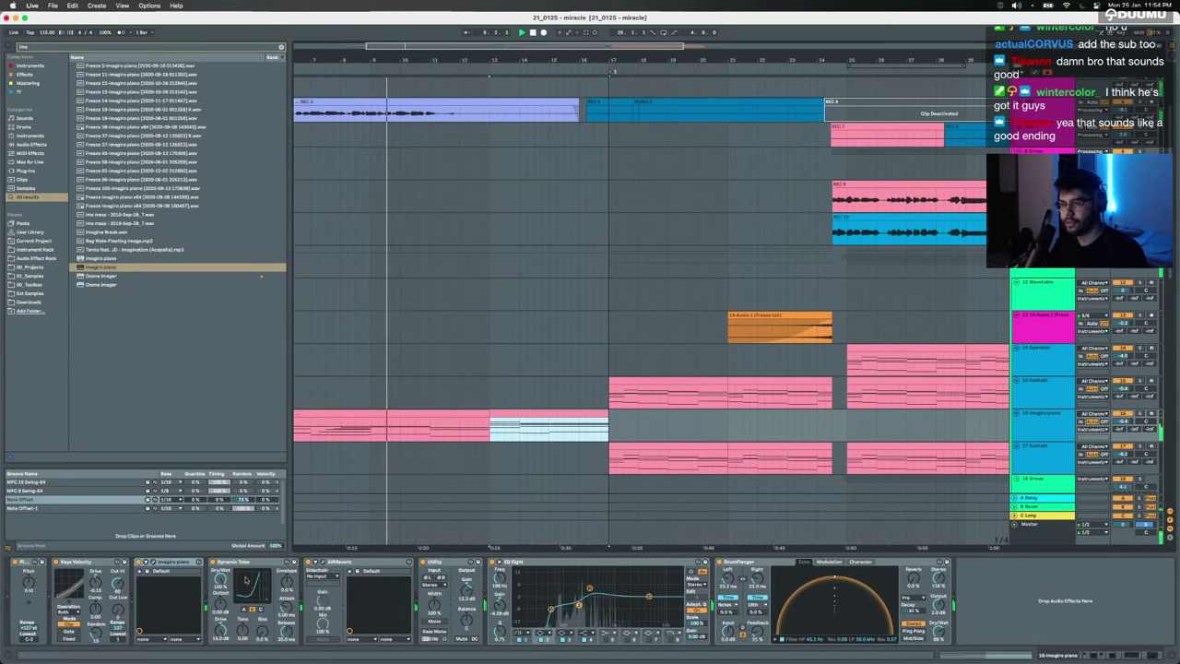
Step: Raise the imagiro piano's output volume, lower its hammer volume and slightly raise its pitch shift
{"action": "left_click", "coordinate": [154, 561]}
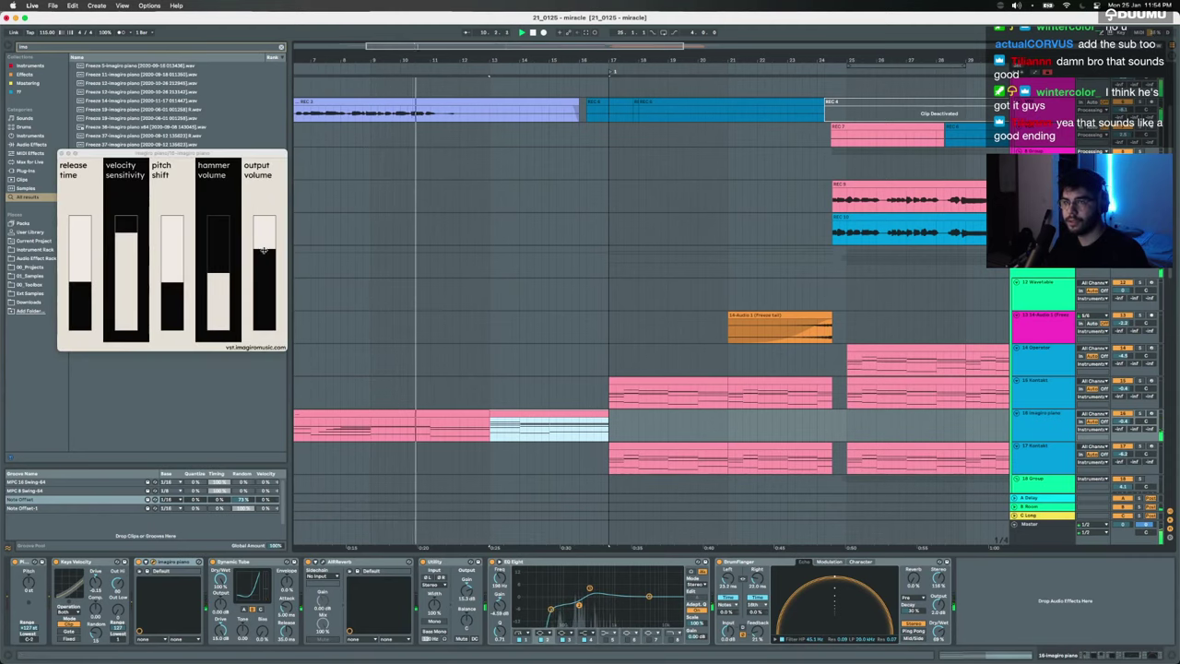
{"action": "left_click_drag", "start_coordinate": [263, 249], "coordinate": [264, 228]}
{"action": "left_click_drag", "start_coordinate": [215, 274], "coordinate": [176, 273]}
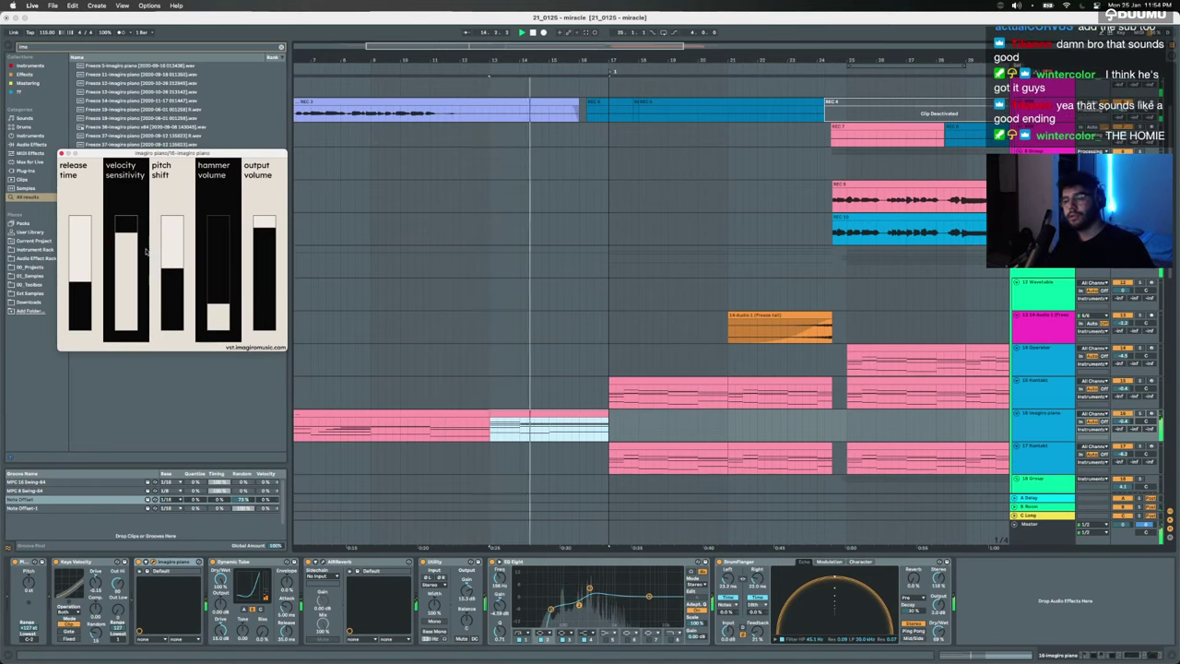
{"action": "left_click", "coordinate": [61, 154]}
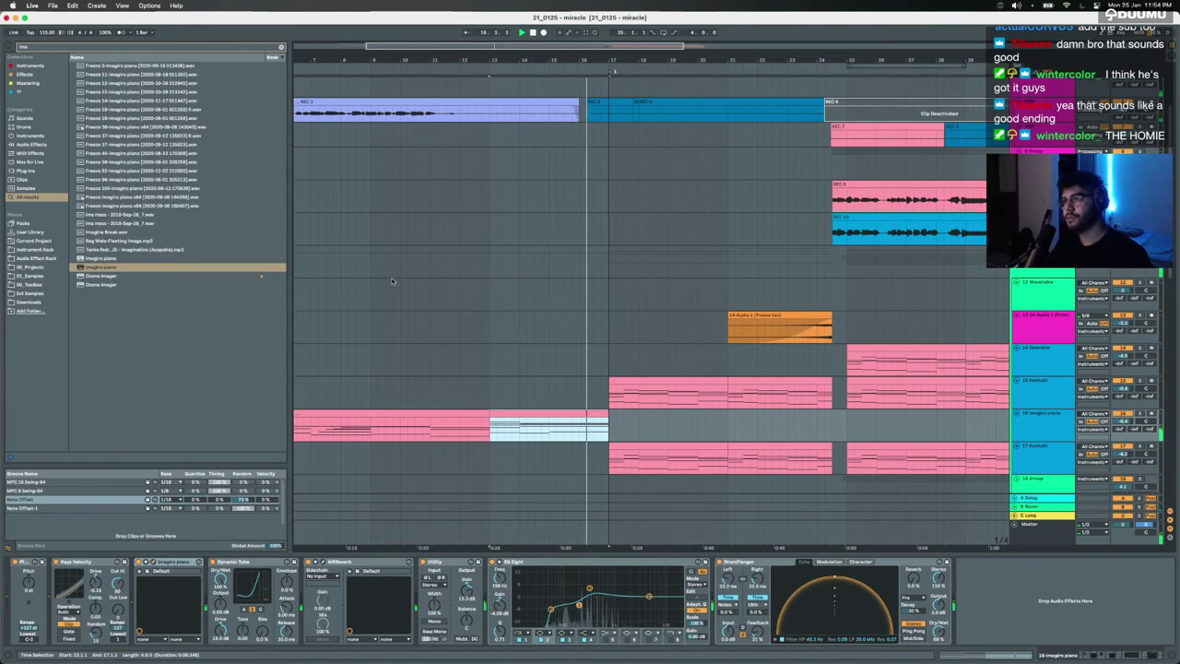
Step: Remove the last bar of the intro piano clip, from bar 16 to bar 17
{"action": "left_click_drag", "start_coordinate": [579, 428], "coordinate": [636, 430]}
{"action": "left_click", "coordinate": [522, 368]}
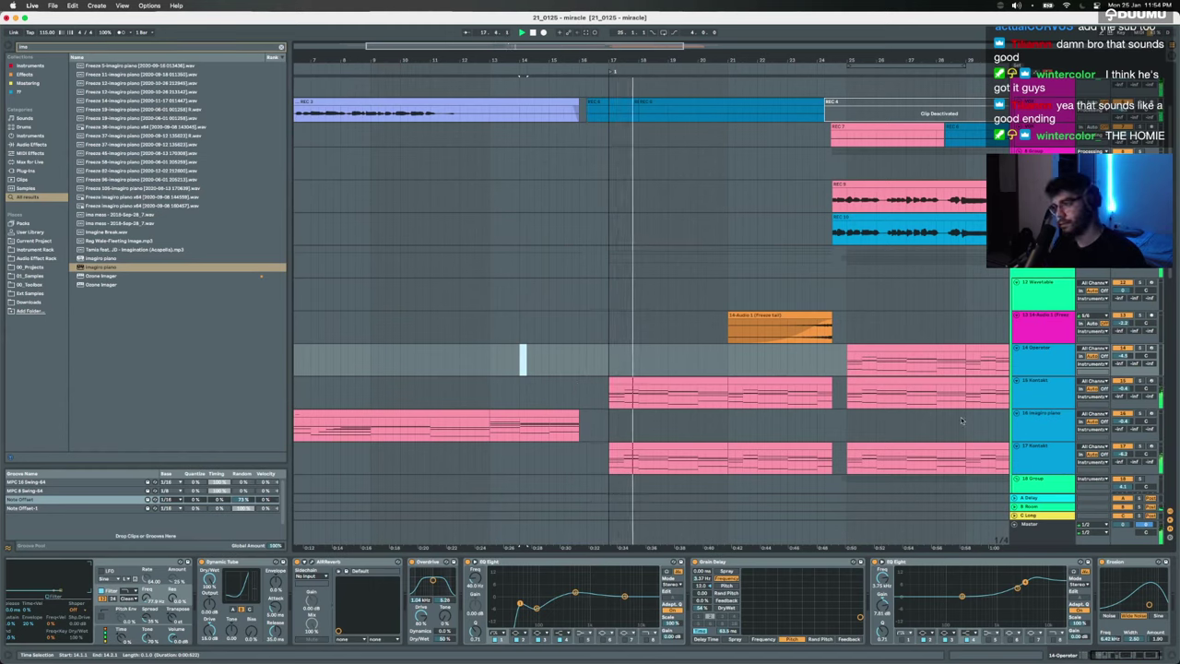
Step: Move the lower Kontakt track above the imagiro piano track and raise the volume of the first Kontakt track
{"action": "left_click_drag", "start_coordinate": [1052, 452], "coordinate": [1050, 408]}
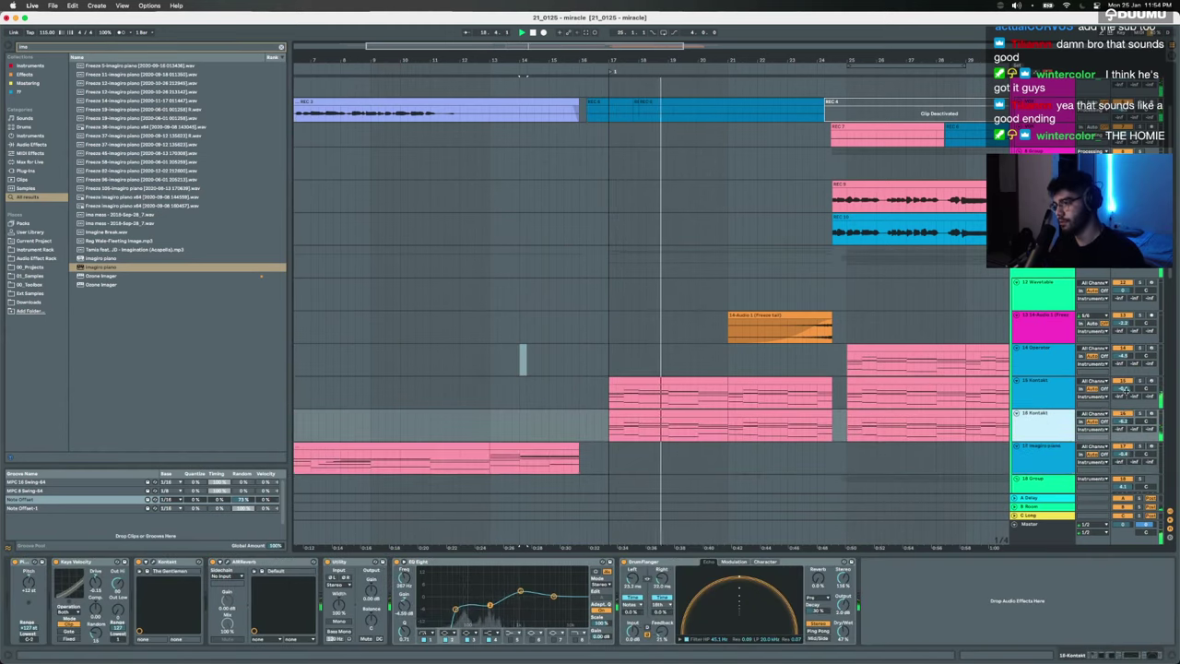
{"action": "left_click_drag", "start_coordinate": [1123, 388], "coordinate": [1123, 375]}
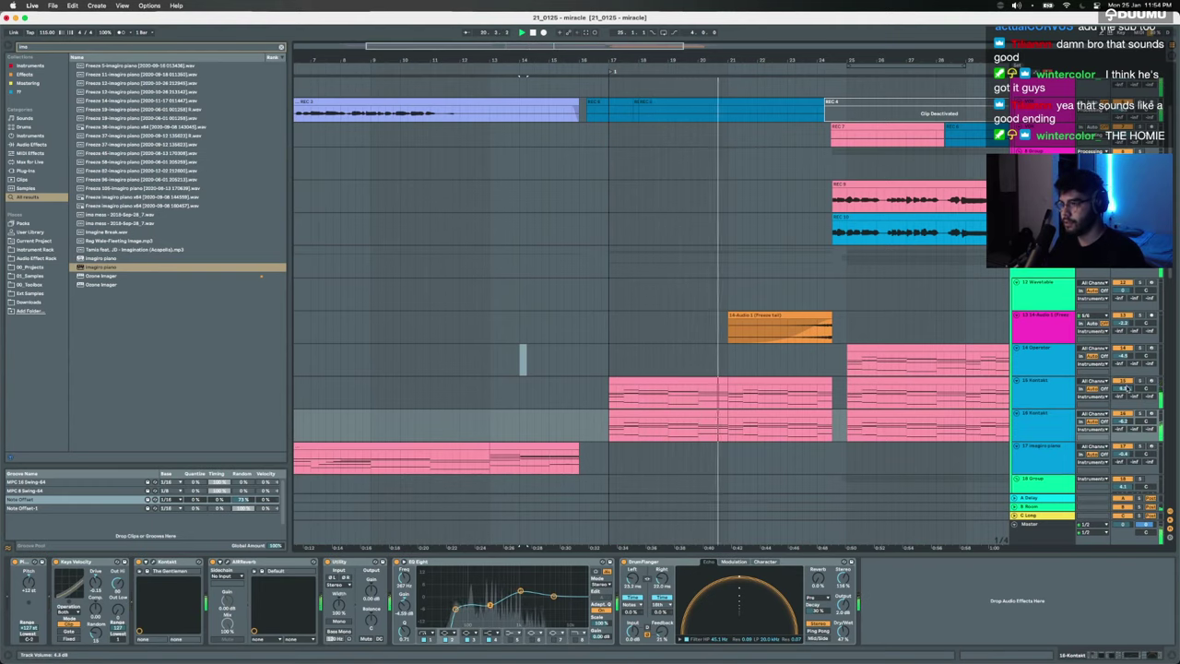
Step: Examine the instrument, vocal and bass tracks around the bar 25 section during playback
{"action": "scroll", "coordinate": [625, 353], "scroll_direction": "down", "scroll_amount": 5}
{"action": "scroll", "coordinate": [625, 354], "scroll_direction": "down", "scroll_amount": 10}
{"action": "scroll", "coordinate": [606, 353], "scroll_direction": "up", "scroll_amount": 3}
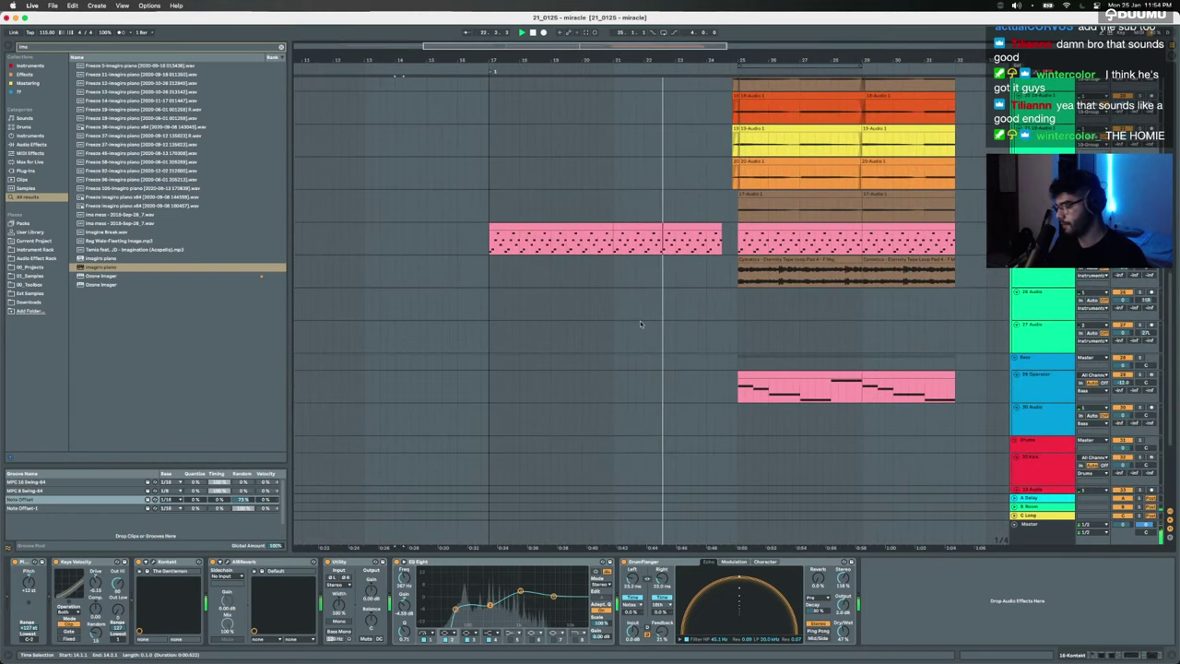
{"action": "scroll", "coordinate": [605, 353], "scroll_direction": "up", "scroll_amount": 5}
{"action": "scroll", "coordinate": [570, 339], "scroll_direction": "up", "scroll_amount": 6}
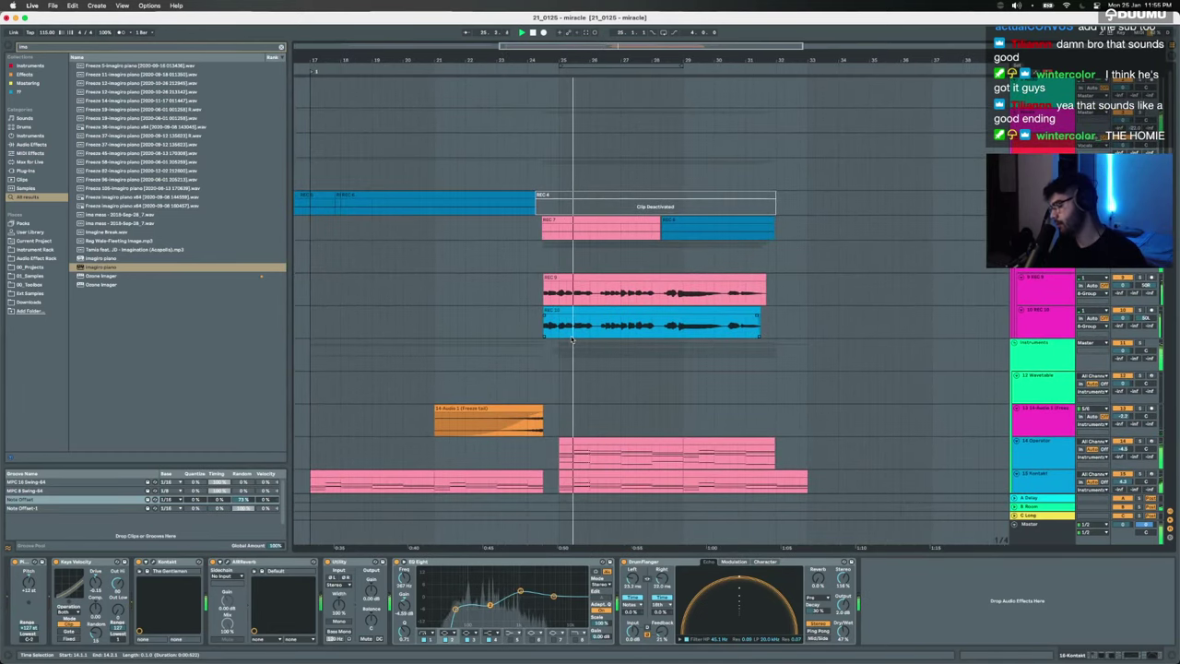
{"action": "left_click", "coordinate": [556, 369]}
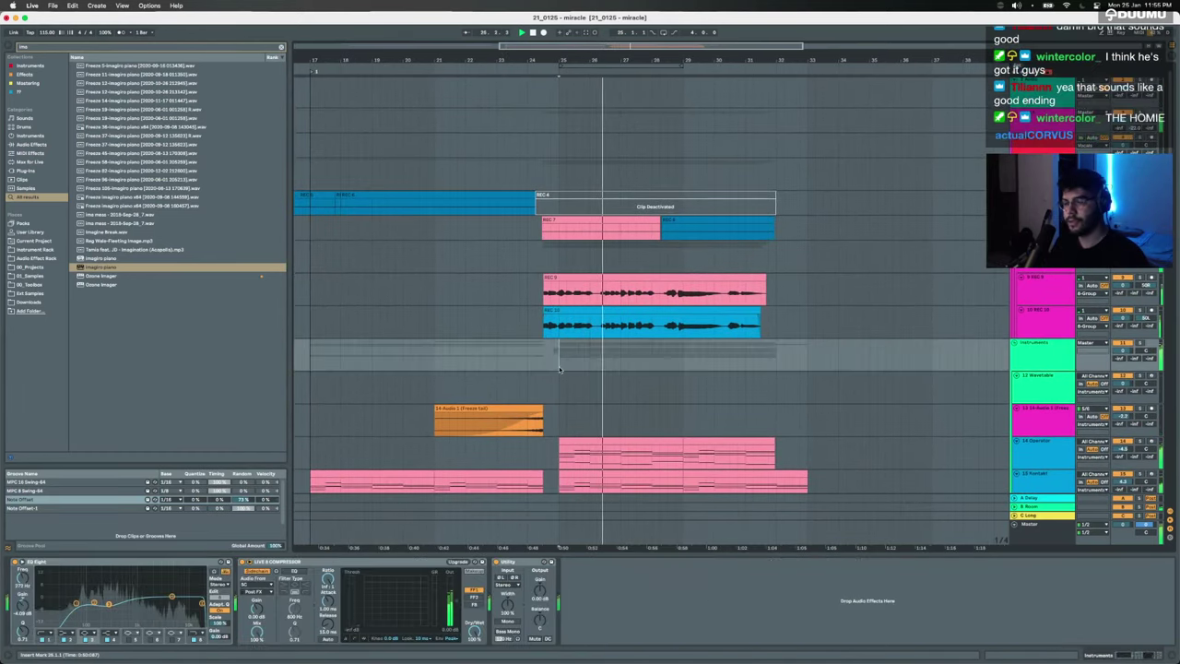
{"action": "scroll", "coordinate": [559, 369], "scroll_direction": "down", "scroll_amount": 6}
{"action": "scroll", "coordinate": [559, 369], "scroll_direction": "up", "scroll_amount": 5}
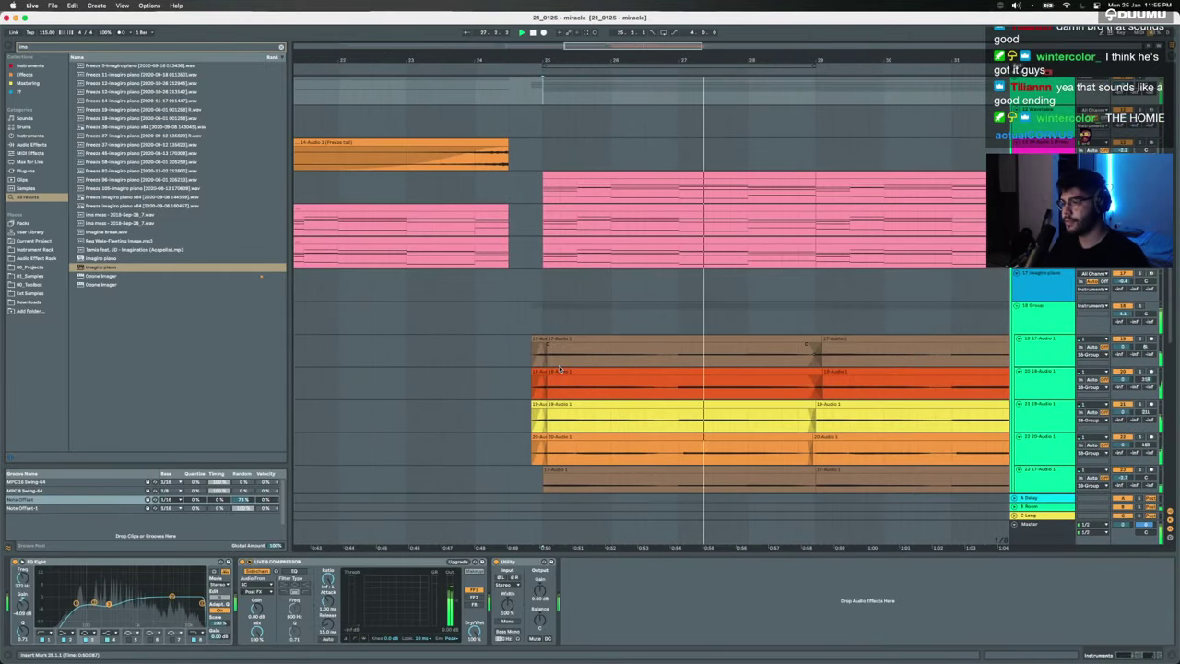
Step: Lower the lowest note of the final chord in the lower Kontakt clip, at bar 31, to C1
{"action": "scroll", "coordinate": [560, 369], "scroll_direction": "down", "scroll_amount": 4}
{"action": "scroll", "coordinate": [708, 462], "scroll_direction": "down", "scroll_amount": 3}
{"action": "scroll", "coordinate": [708, 462], "scroll_direction": "right", "scroll_amount": 5}
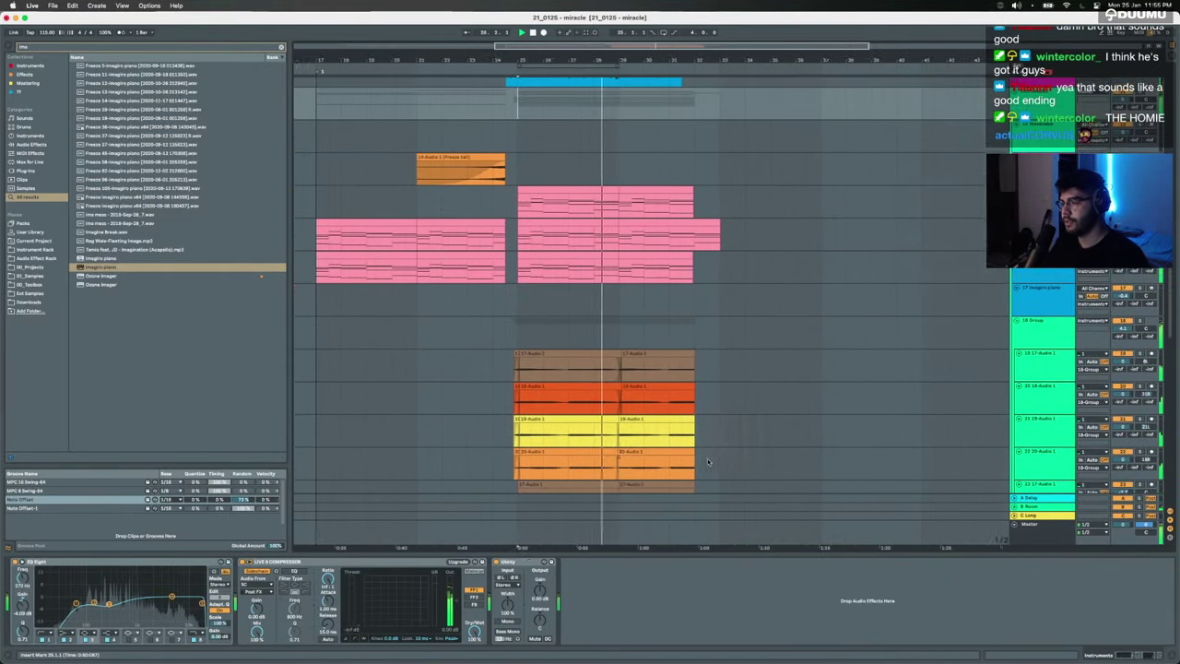
{"action": "scroll", "coordinate": [530, 406], "scroll_direction": "up", "scroll_amount": 3}
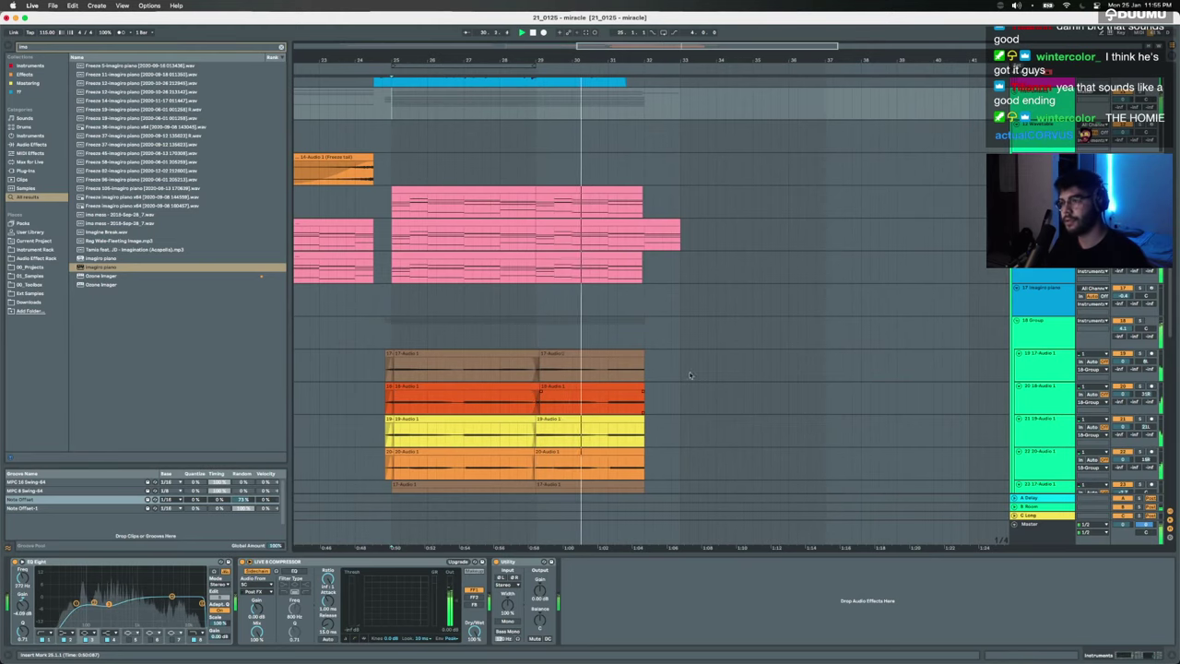
{"action": "left_click", "coordinate": [603, 269]}
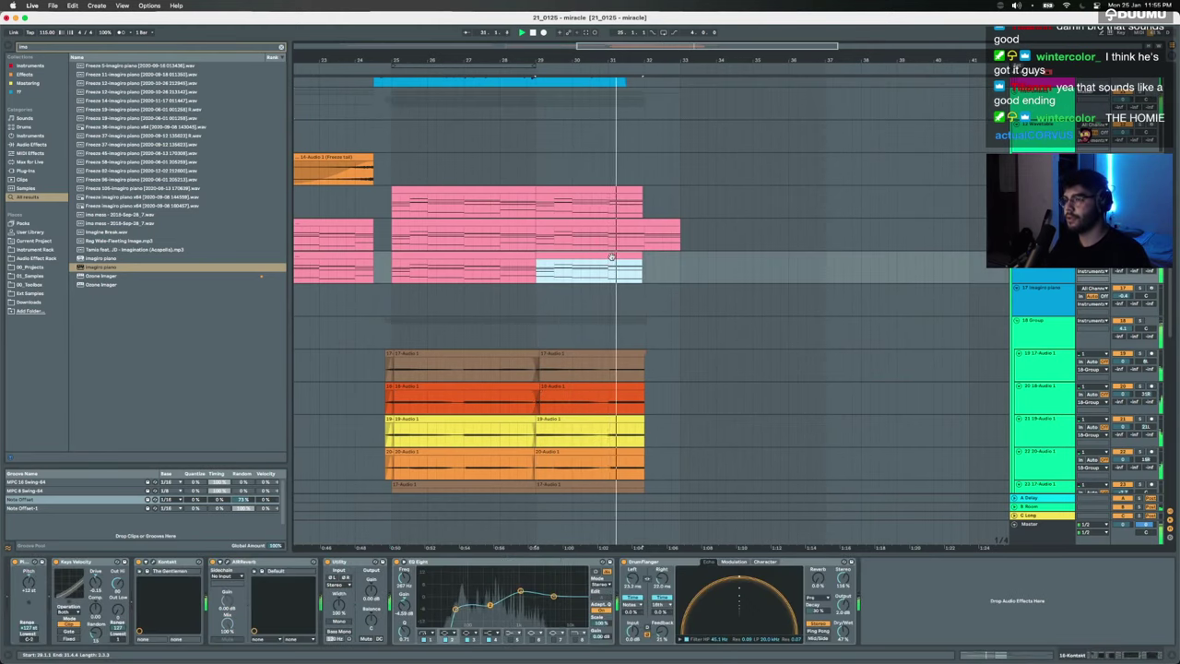
{"action": "key", "text": "space"}
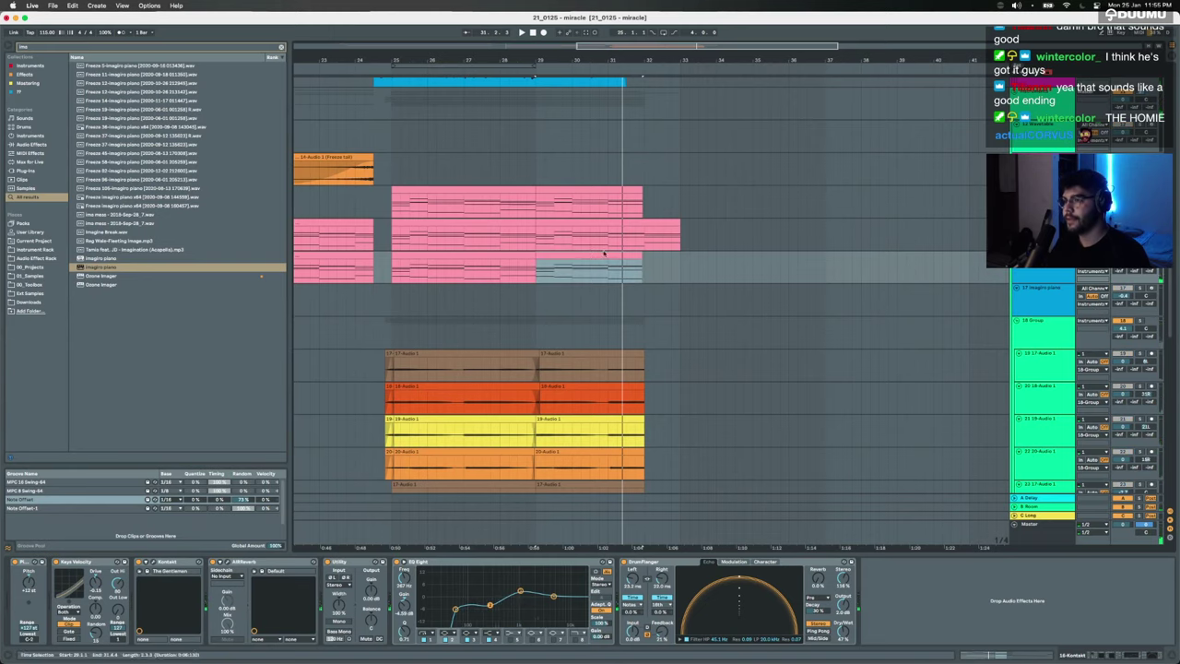
{"action": "double_click", "coordinate": [604, 253]}
{"action": "left_click", "coordinate": [856, 523]}
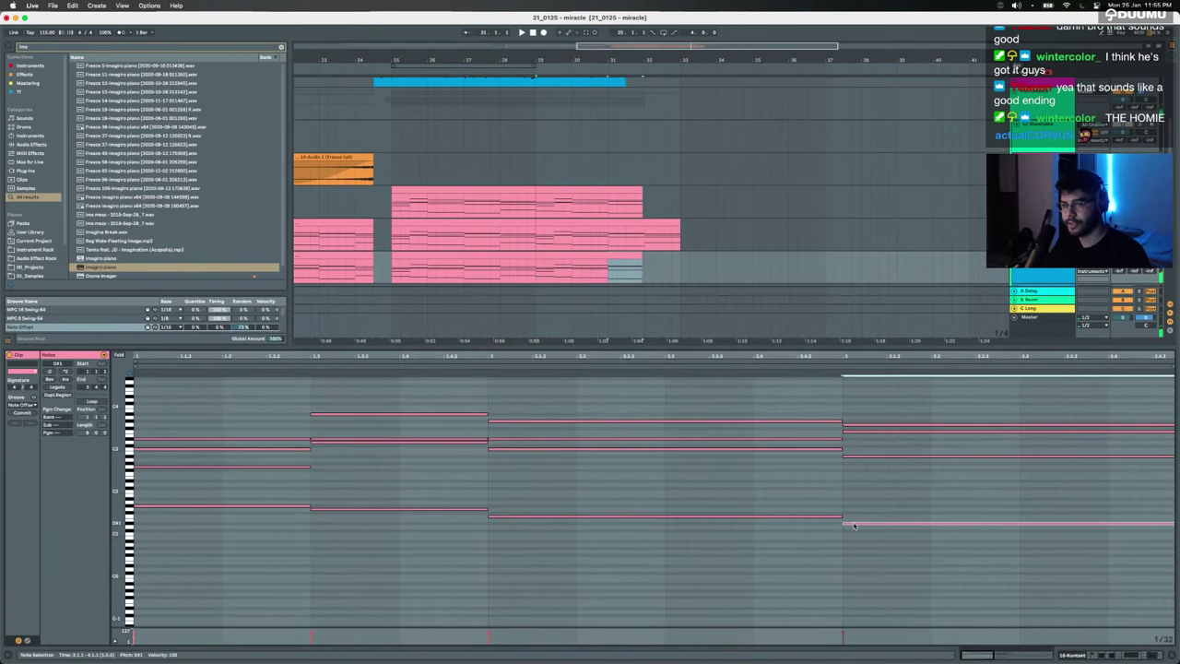
{"action": "left_click_drag", "start_coordinate": [855, 524], "coordinate": [854, 538]}
Step: Compare the bass note with the longer Kontakt clip, and lower the second-lowest note of the lower clip's final chord to D#2
{"action": "left_click", "coordinate": [651, 239]}
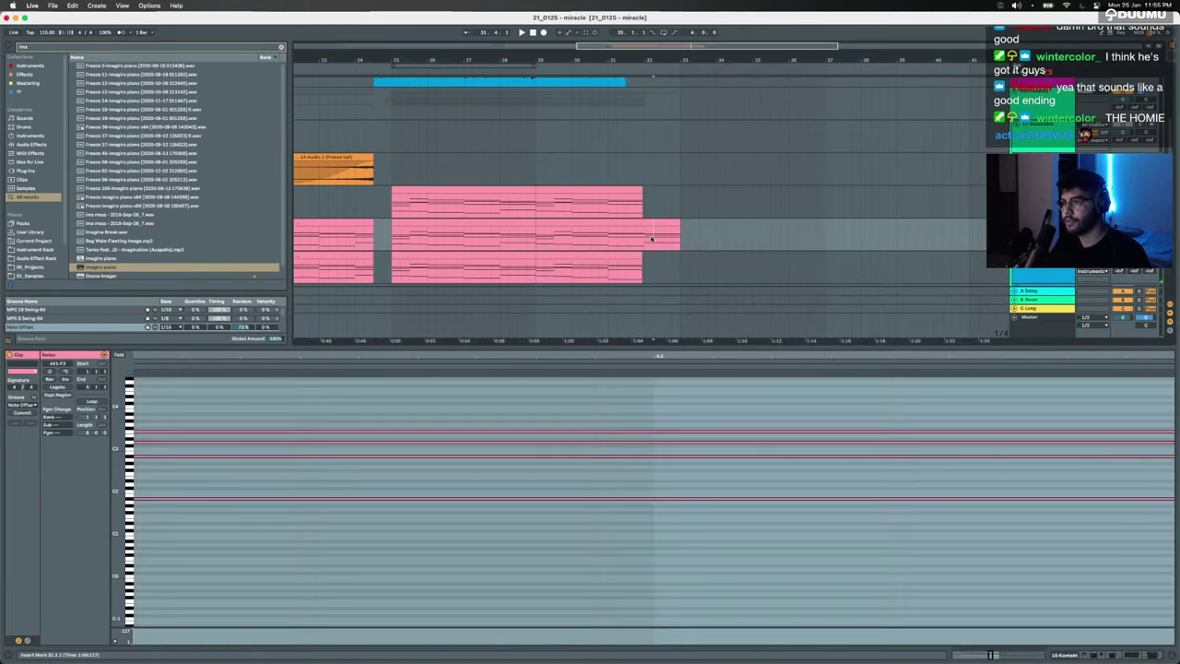
{"action": "left_click", "coordinate": [625, 500]}
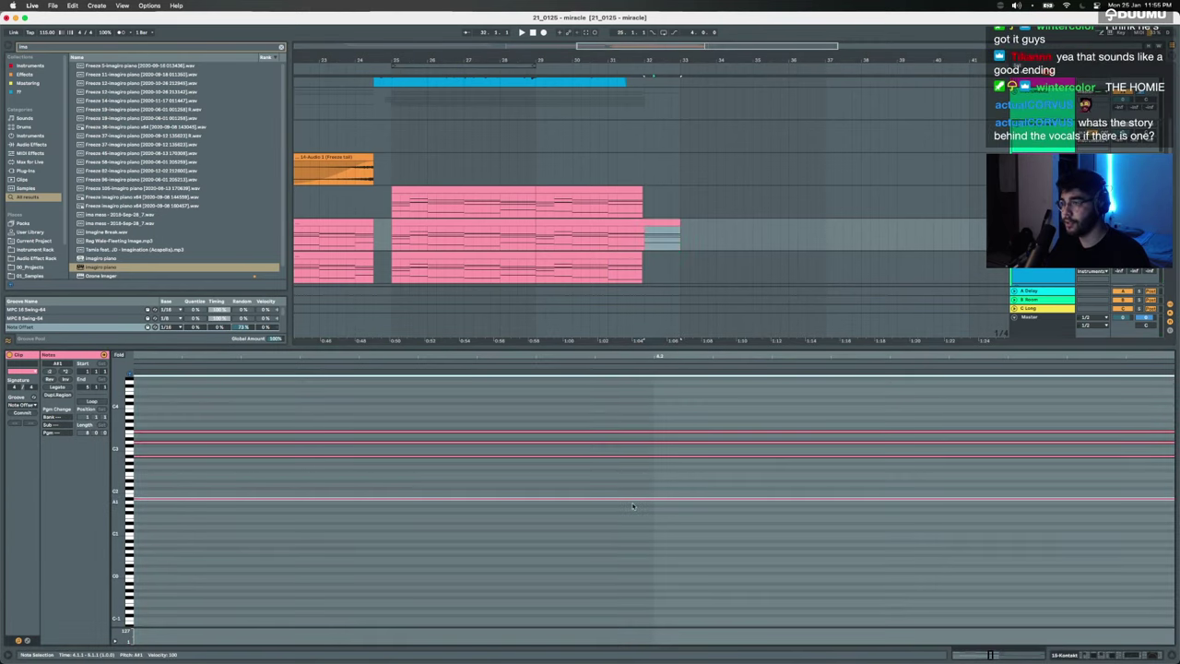
{"action": "left_click", "coordinate": [619, 255]}
{"action": "left_click", "coordinate": [866, 500]}
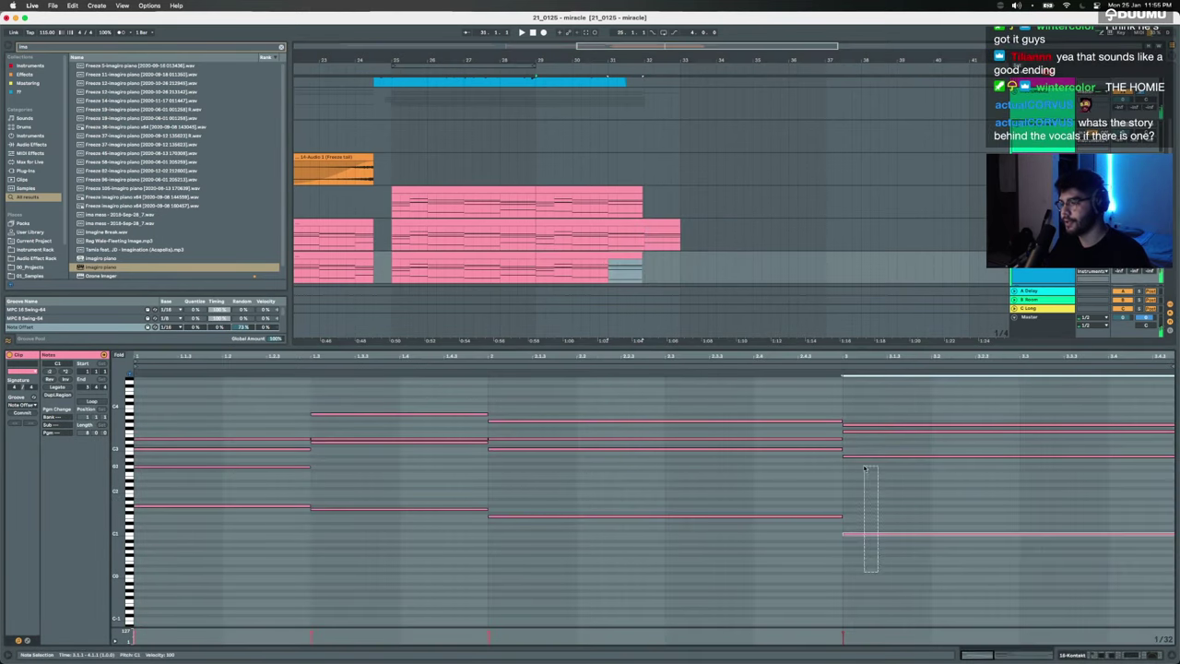
{"action": "left_click", "coordinate": [863, 454]}
{"action": "key", "text": "Down"}
{"action": "key", "text": "Down"}
{"action": "key", "text": "Down"}
{"action": "key", "text": "Down"}
{"action": "key", "text": "Down"}
{"action": "key", "text": "Down"}
{"action": "key", "text": "Down"}
{"action": "key", "text": "Down"}
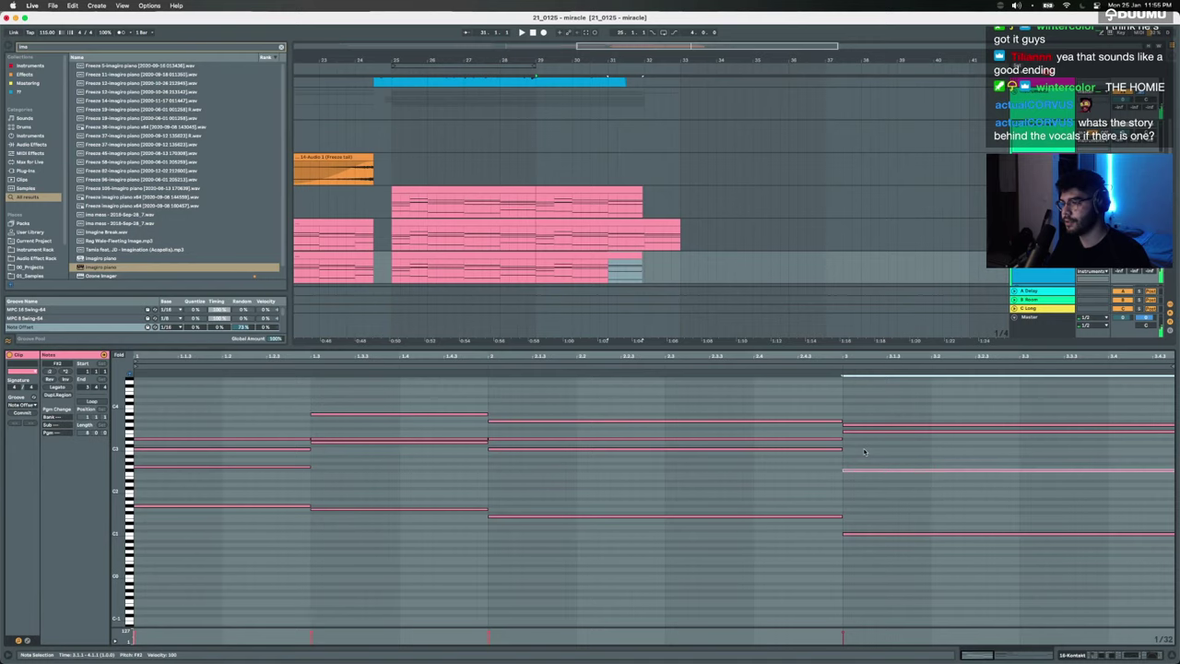
{"action": "key", "text": "Up"}
Step: Replace the bar 31 chord in the longer Kontakt clip with a copy of the revised C1–G3 chord, held to the clip's end
{"action": "left_click", "coordinate": [864, 431]}
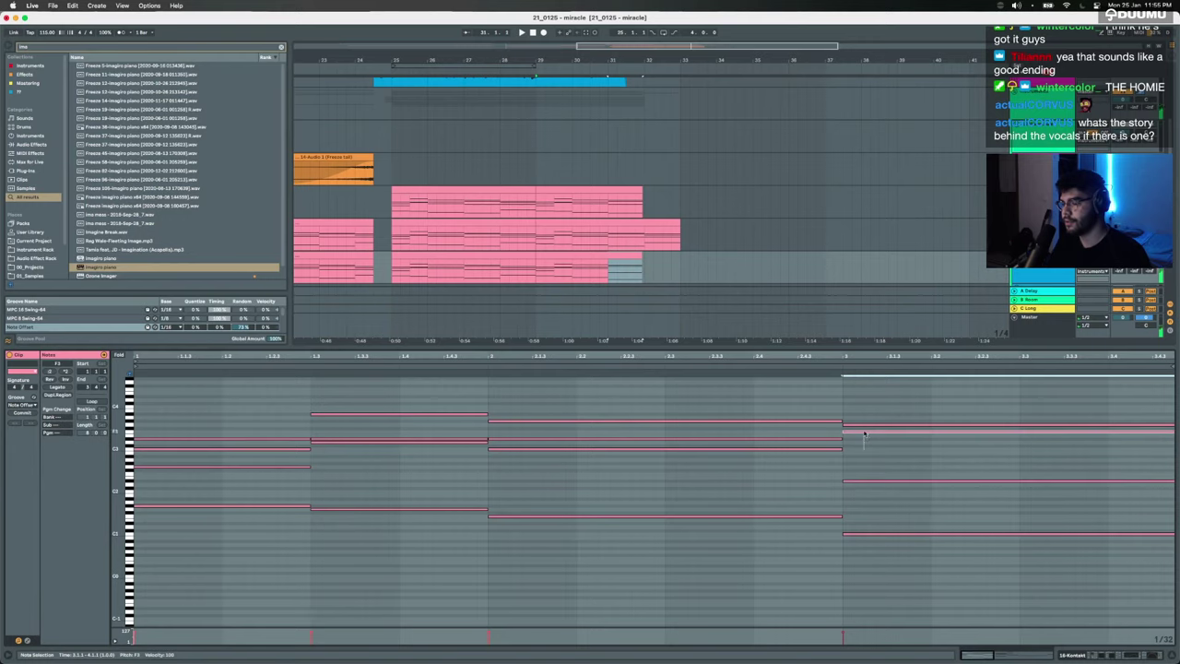
{"action": "left_click", "coordinate": [865, 425]}
{"action": "left_click_drag", "start_coordinate": [871, 596], "coordinate": [883, 327]}
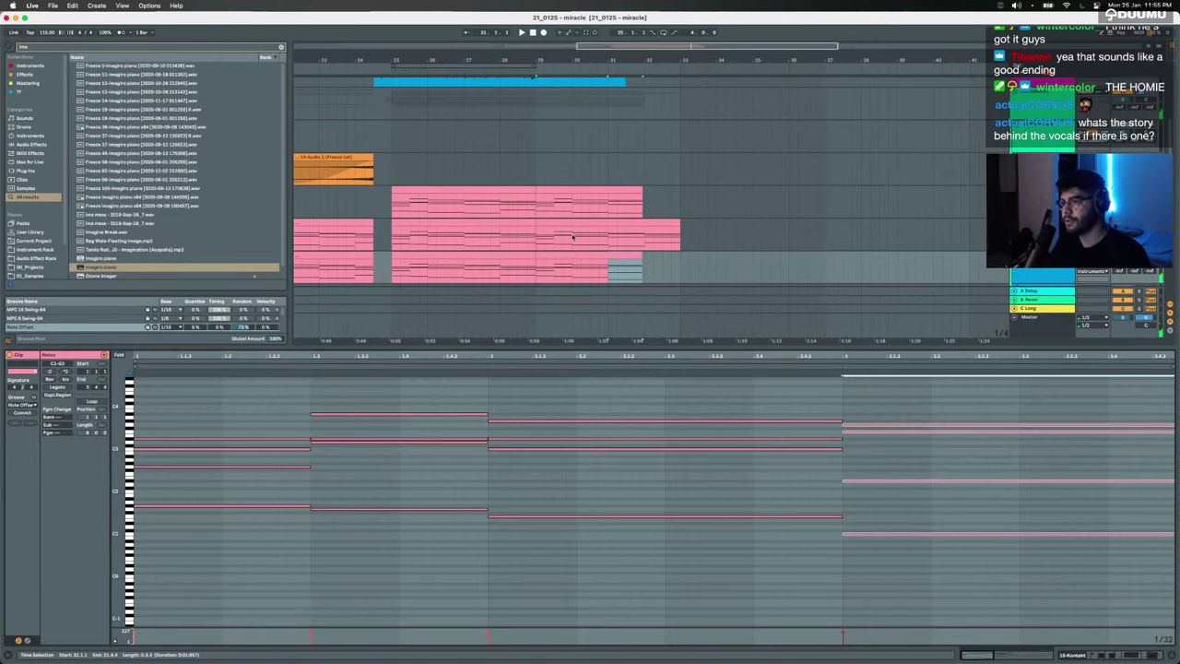
{"action": "left_click", "coordinate": [601, 257]}
{"action": "left_click_drag", "start_coordinate": [601, 256], "coordinate": [680, 222]}
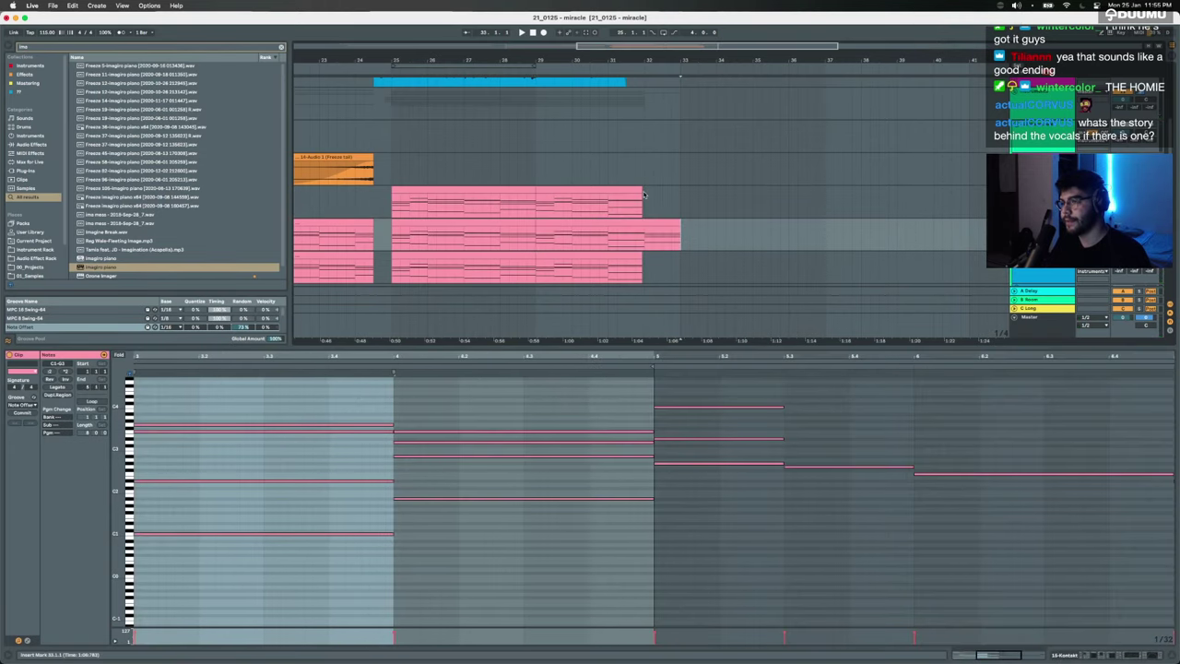
{"action": "left_click", "coordinate": [640, 223]}
{"action": "left_click_drag", "start_coordinate": [1045, 593], "coordinate": [1012, 415]}
{"action": "key", "text": "Delete"}
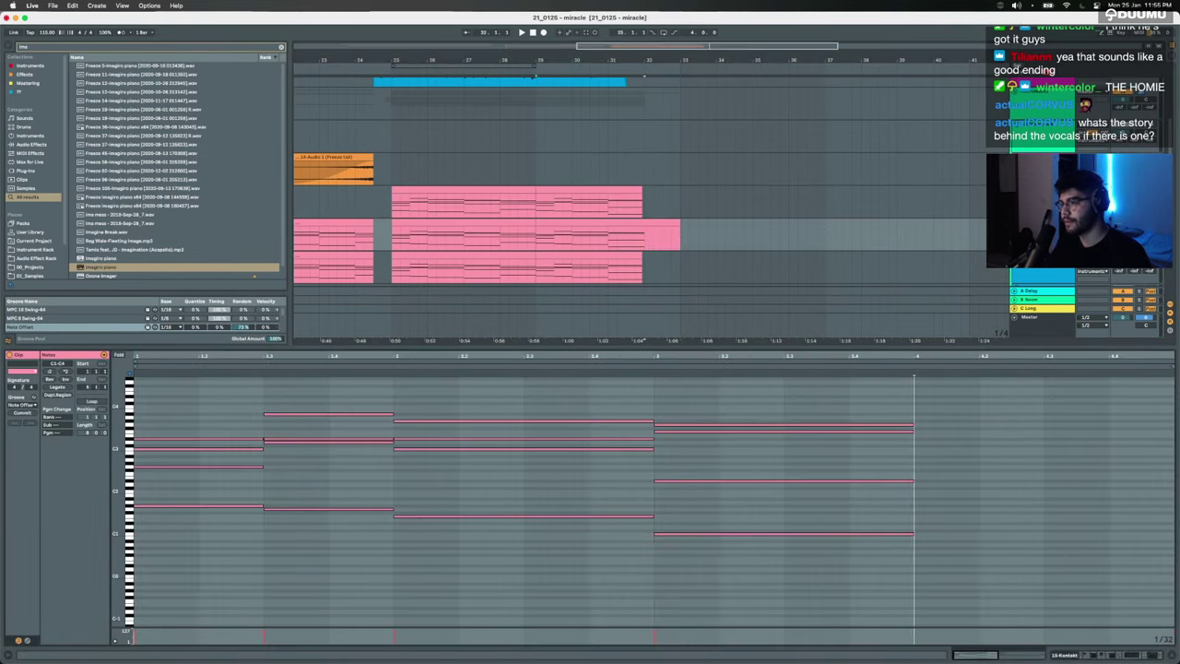
{"action": "left_click_drag", "start_coordinate": [816, 591], "coordinate": [789, 380]}
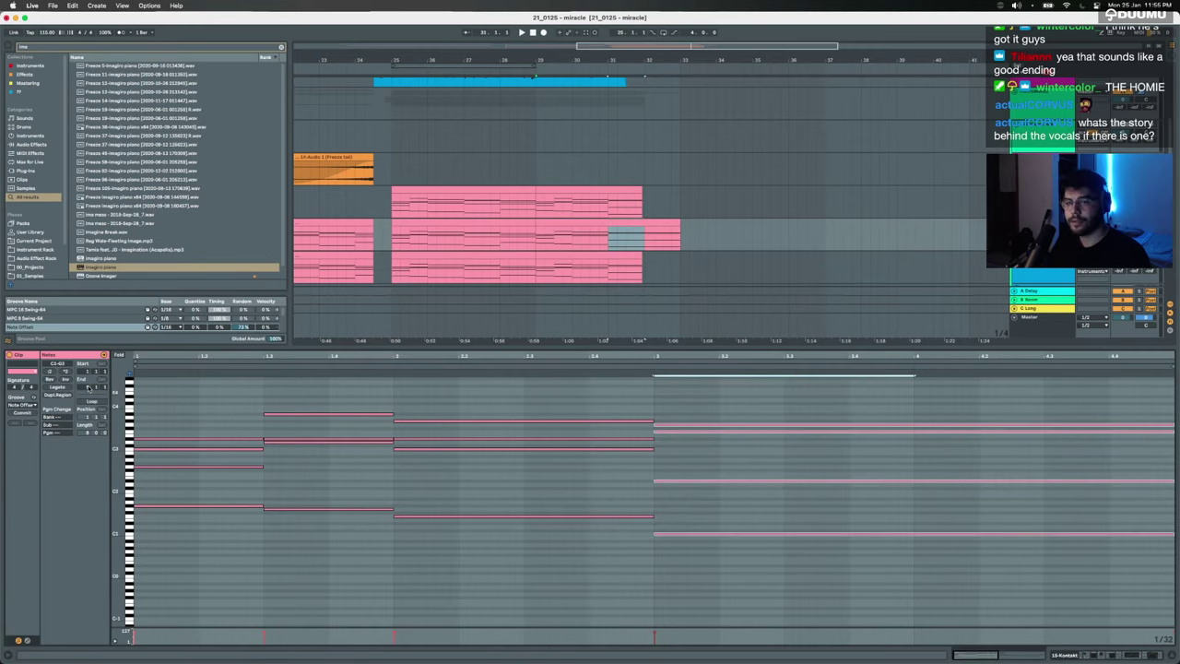
{"action": "key", "text": "super+d"}
Step: Examine where the vocal clips end and the lowest note of the longer Kontakt clip's final chord
{"action": "scroll", "coordinate": [626, 122], "scroll_direction": "down", "scroll_amount": 5}
{"action": "left_click_drag", "start_coordinate": [605, 120], "coordinate": [667, 130]}
{"action": "scroll", "coordinate": [667, 130], "scroll_direction": "up", "scroll_amount": 5}
{"action": "scroll", "coordinate": [667, 130], "scroll_direction": "up", "scroll_amount": 4}
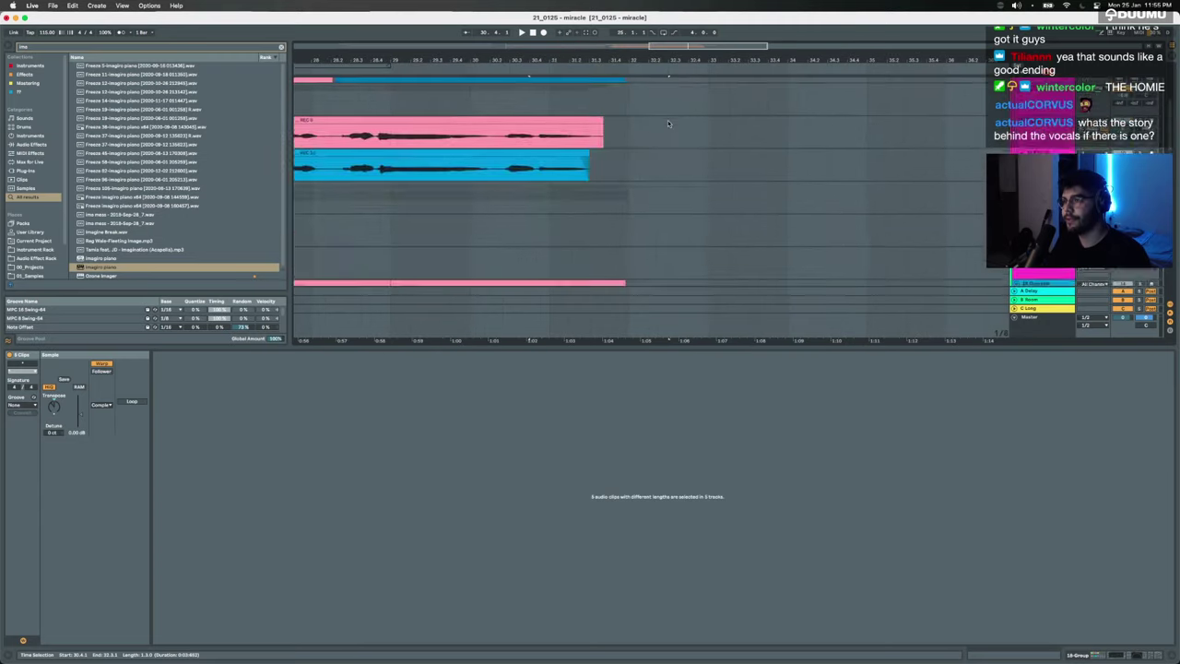
{"action": "scroll", "coordinate": [668, 128], "scroll_direction": "down", "scroll_amount": 4}
{"action": "left_click", "coordinate": [625, 146]}
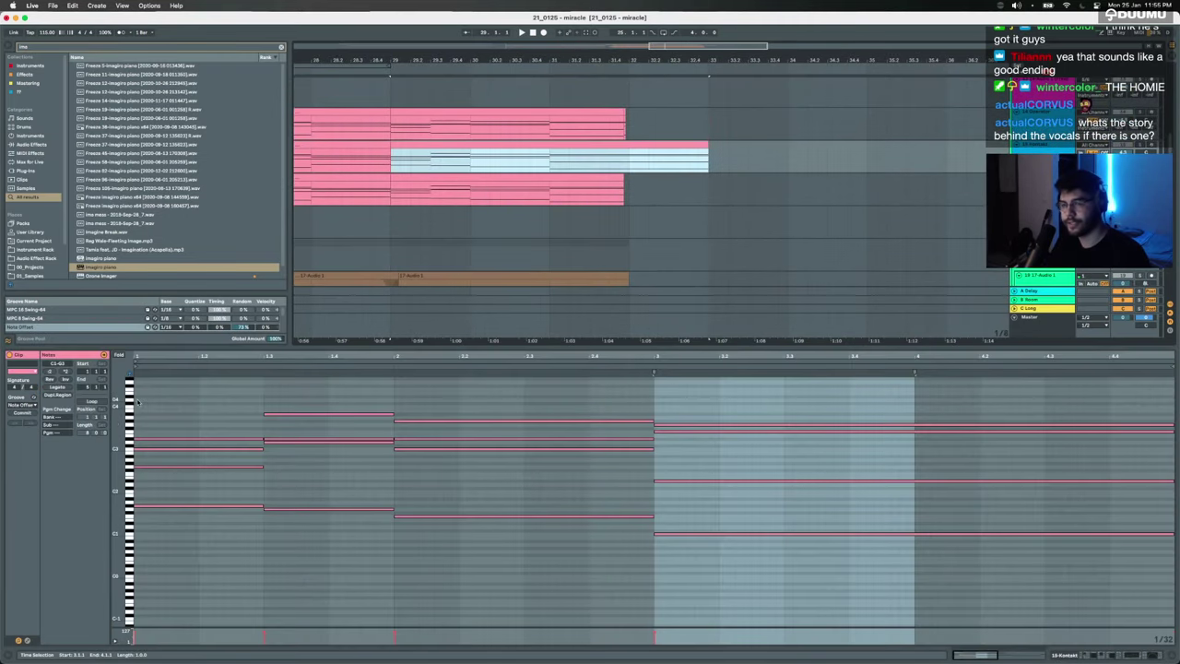
{"action": "left_click", "coordinate": [734, 558]}
{"action": "scroll", "coordinate": [612, 228], "scroll_direction": "down", "scroll_amount": 2}
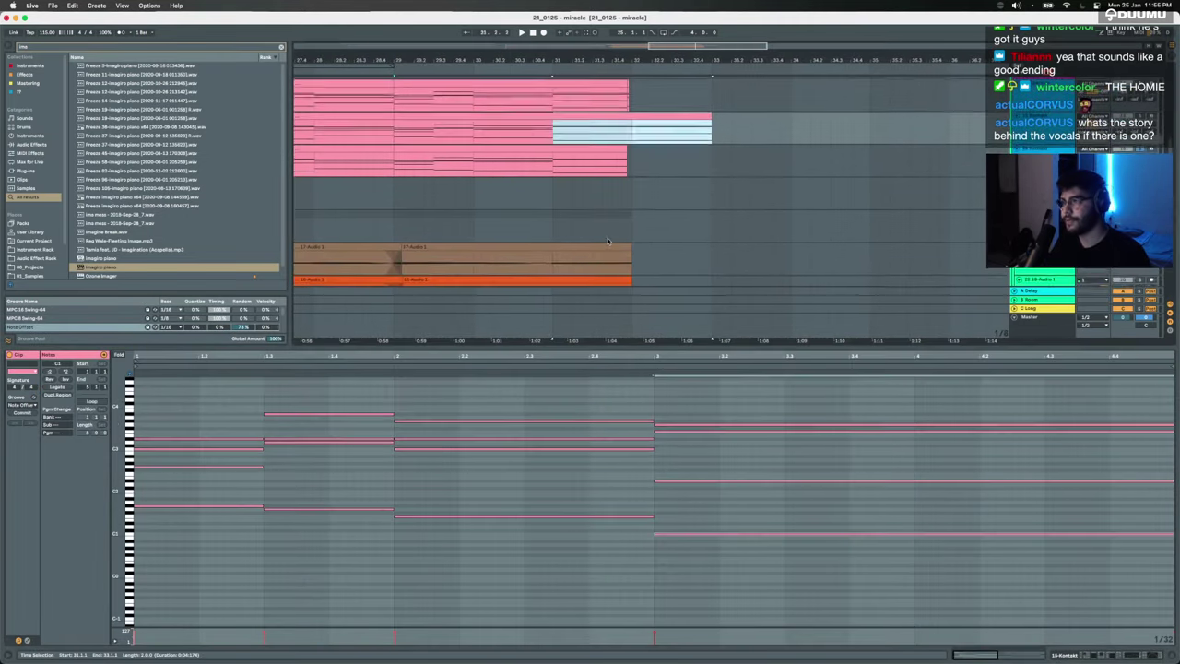
Step: Split the upper 17-Audio 1 clip just before bar 31, transpose the last piece by -3 semitones and set its warp mode to Complex Pro
{"action": "left_click", "coordinate": [609, 229]}
{"action": "scroll", "coordinate": [609, 236], "scroll_direction": "down", "scroll_amount": 4}
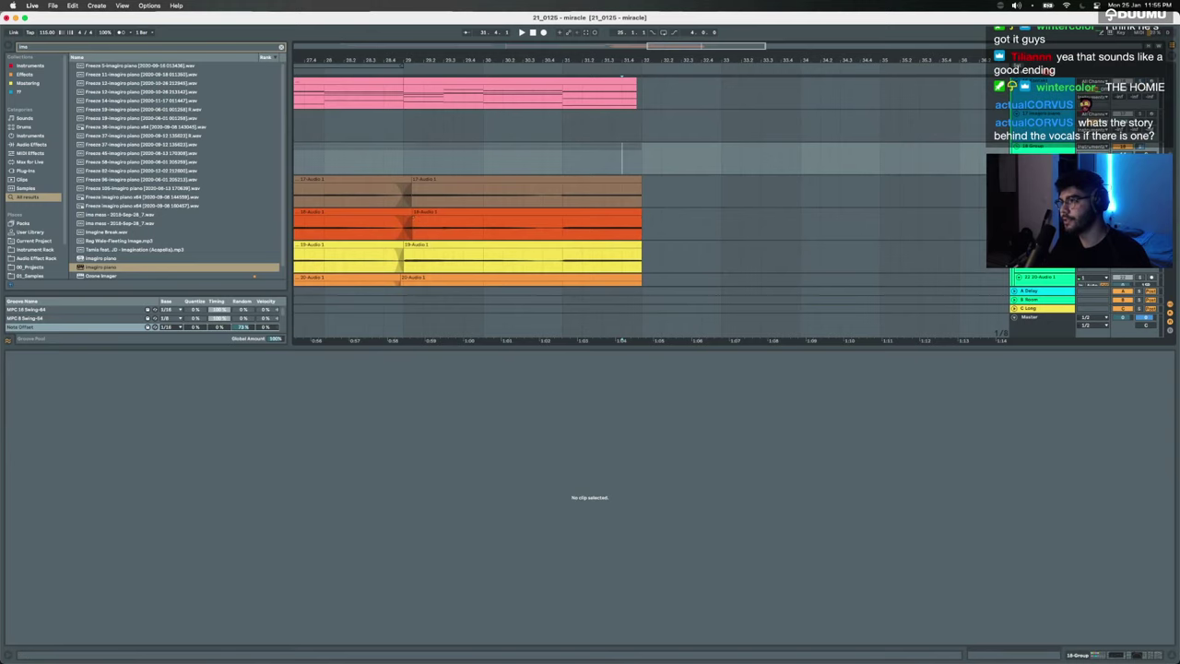
{"action": "left_click", "coordinate": [553, 194]}
{"action": "key", "text": "super+e"}
{"action": "left_click", "coordinate": [577, 180]}
{"action": "key", "text": "space"}
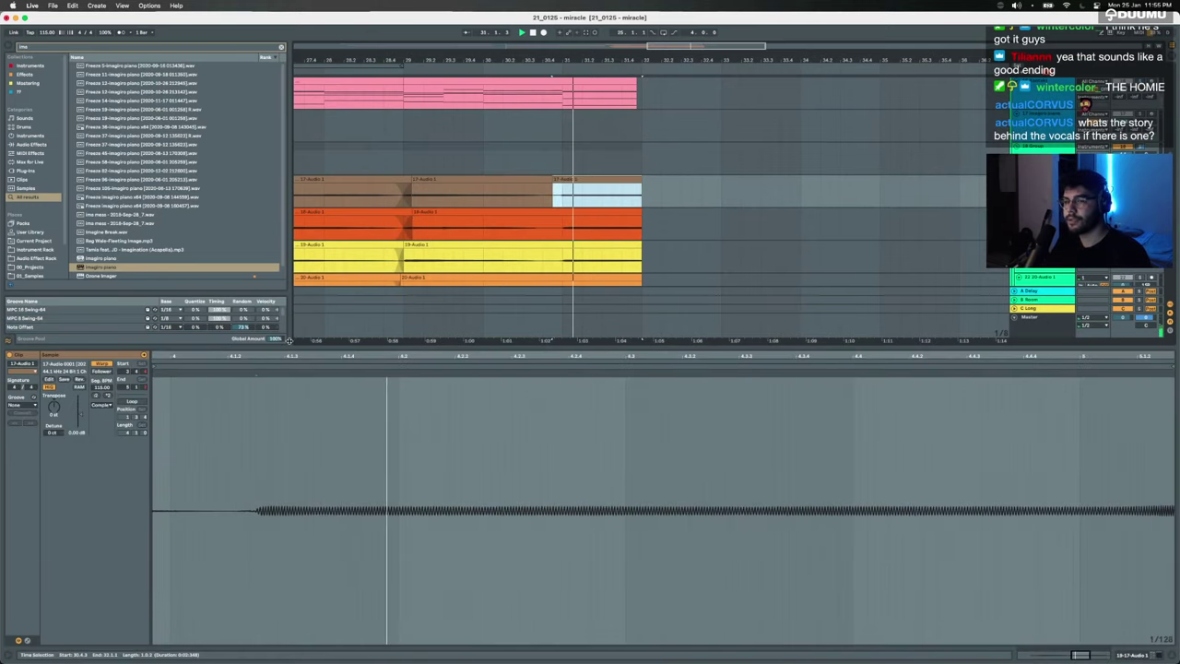
{"action": "left_click", "coordinate": [54, 412]}
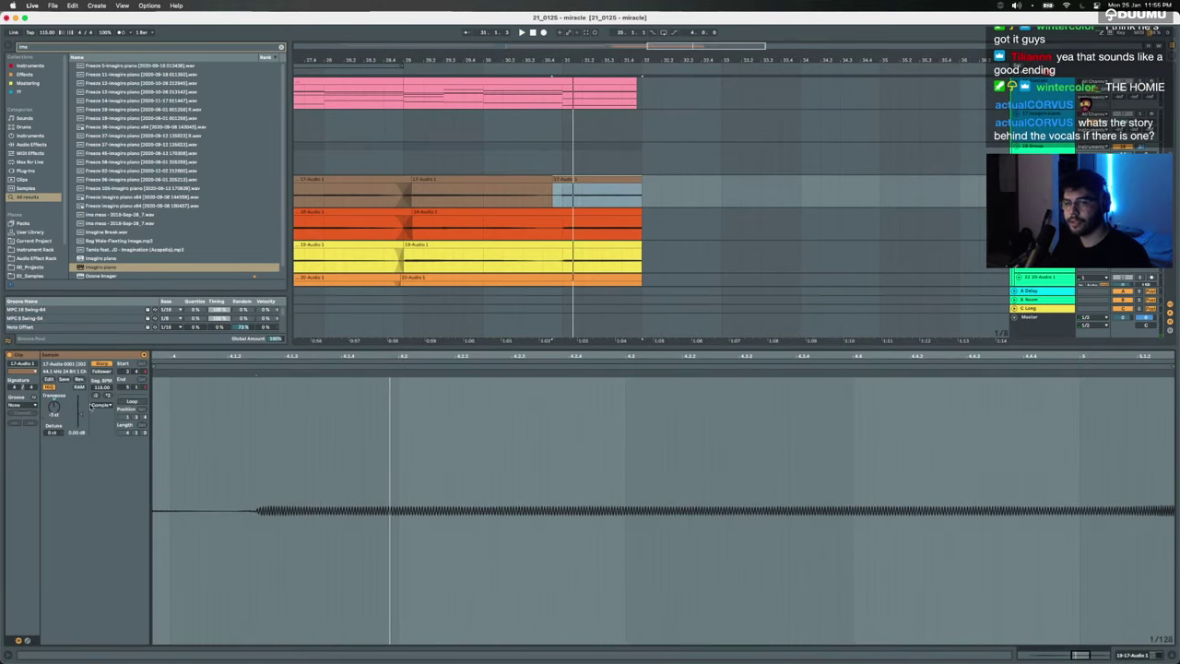
{"action": "left_click", "coordinate": [99, 406]}
{"action": "left_click", "coordinate": [103, 448]}
{"action": "key", "text": "space"}
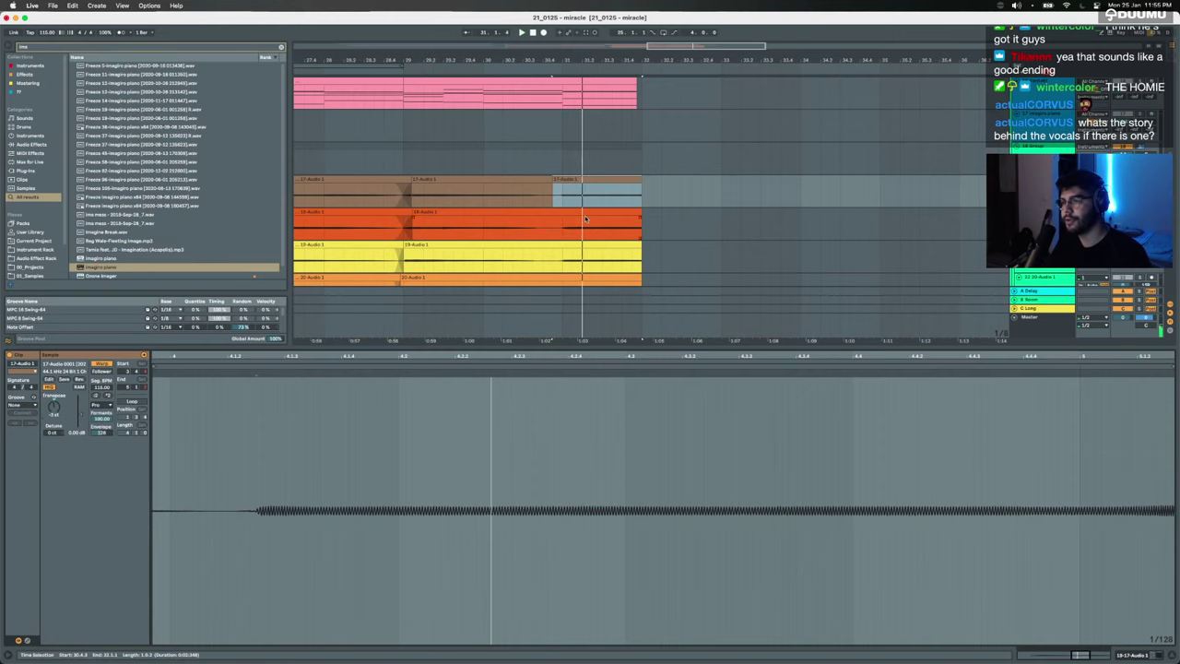
Step: Check the chord's D#2 note, copy the split piece onto the end of the 18-Audio 1 clip and reset the copy's transposition
{"action": "scroll", "coordinate": [585, 218], "scroll_direction": "up", "scroll_amount": 3}
{"action": "left_click", "coordinate": [567, 145]}
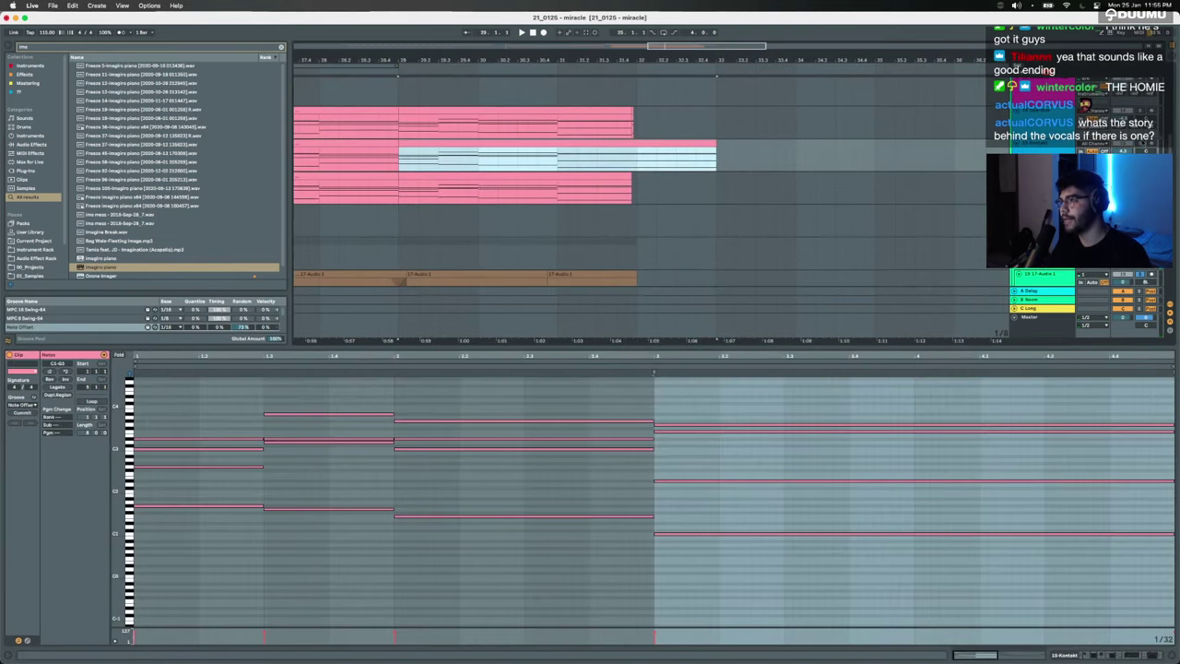
{"action": "left_click", "coordinate": [735, 480]}
{"action": "scroll", "coordinate": [591, 228], "scroll_direction": "down", "scroll_amount": 3}
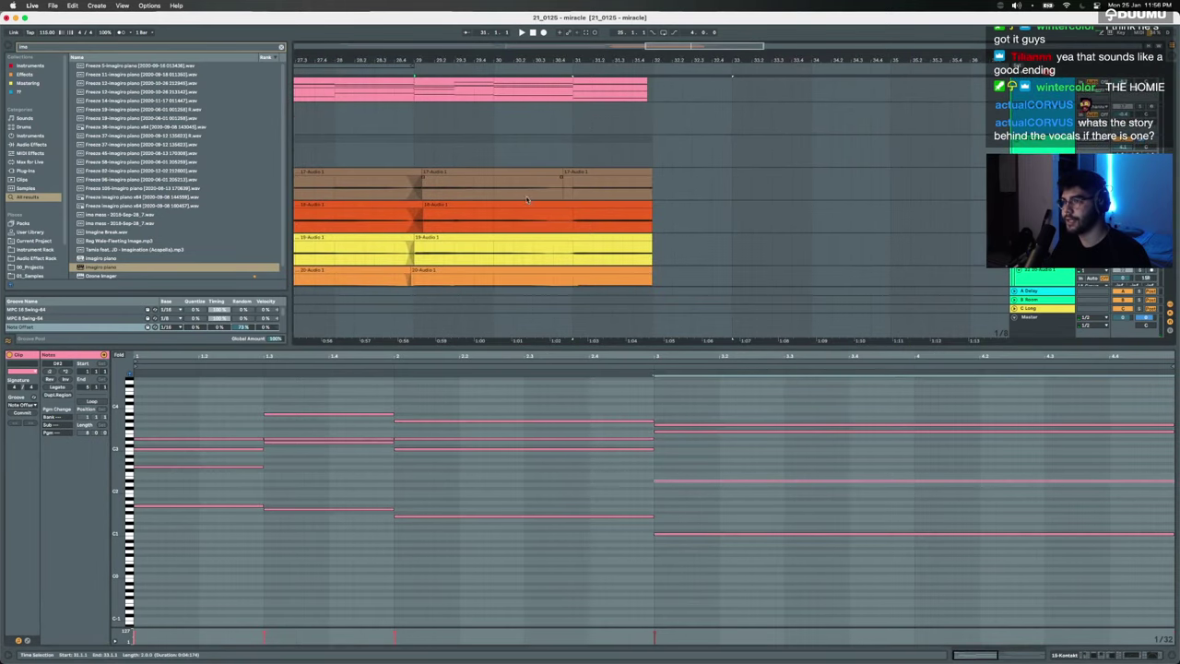
{"action": "left_click_drag", "start_coordinate": [581, 173], "coordinate": [582, 208]}
{"action": "double_click", "coordinate": [53, 407]}
{"action": "key", "text": "space"}
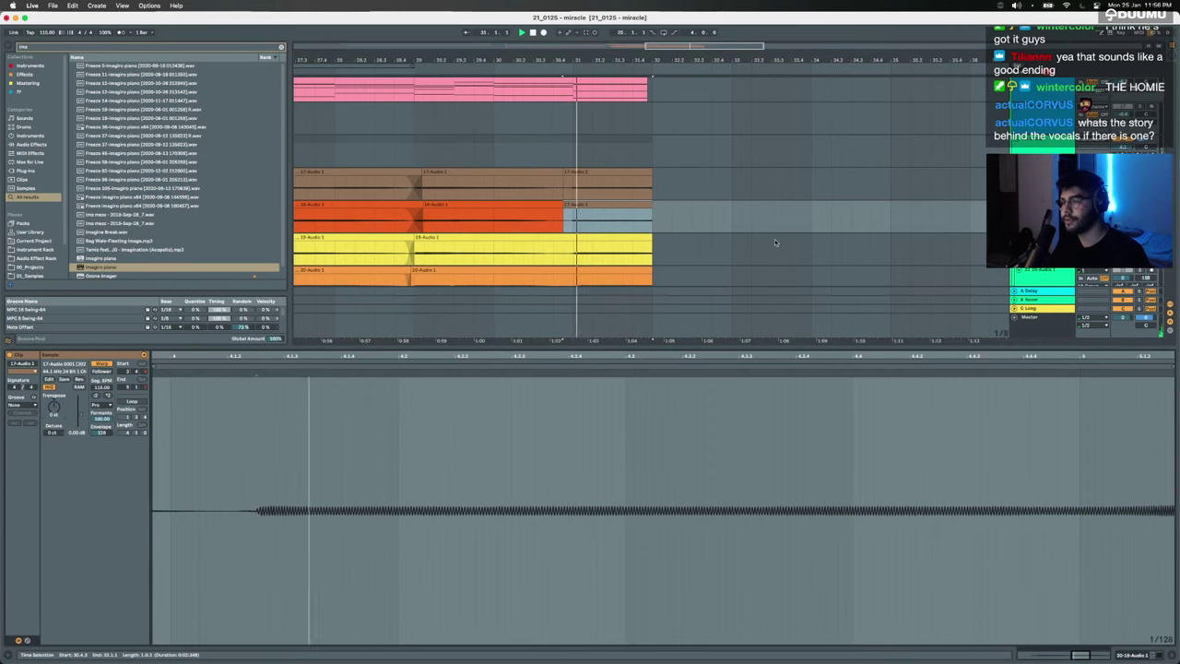
Step: Check the top notes of the longer Kontakt clip's final chord and listen to the 19-Audio 1 clip around bar 31
{"action": "scroll", "coordinate": [669, 149], "scroll_direction": "up", "scroll_amount": 3}
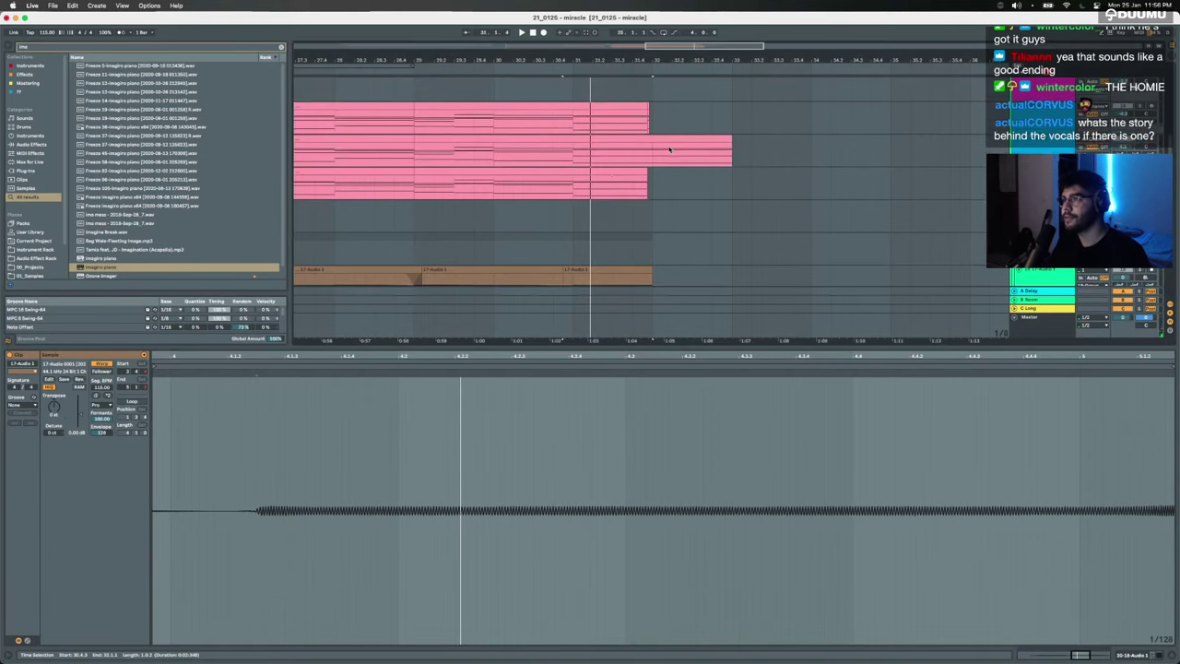
{"action": "left_click", "coordinate": [600, 147]}
{"action": "left_click_drag", "start_coordinate": [711, 466], "coordinate": [706, 427]}
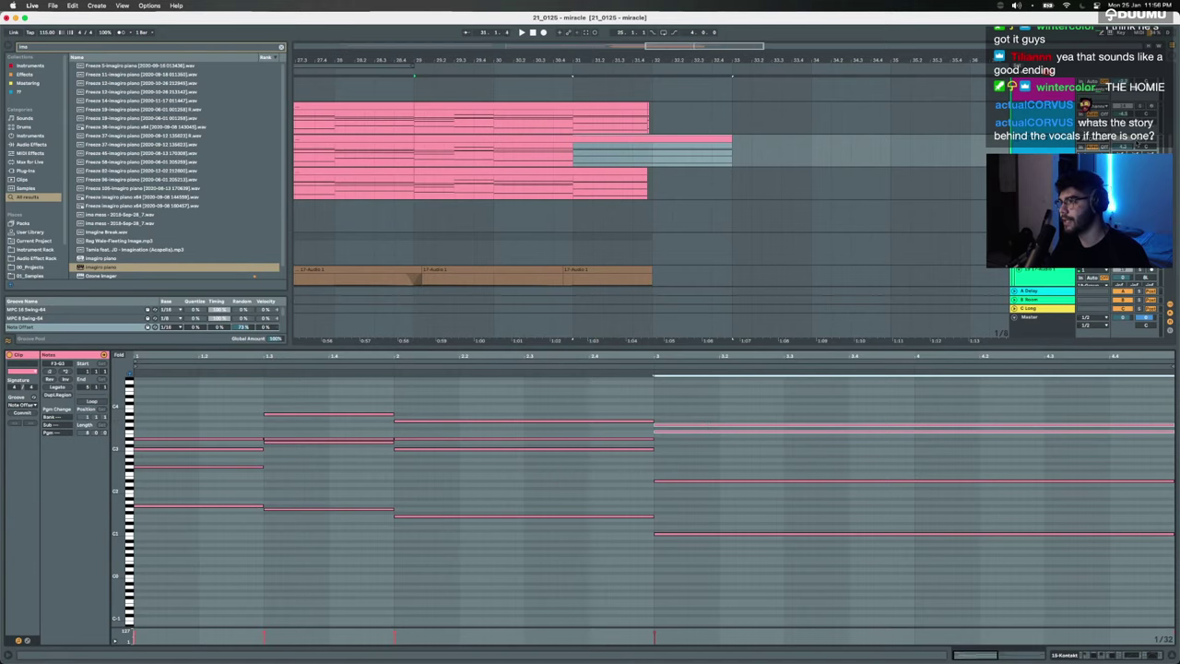
{"action": "left_click", "coordinate": [1143, 143]}
{"action": "left_click", "coordinate": [967, 427]}
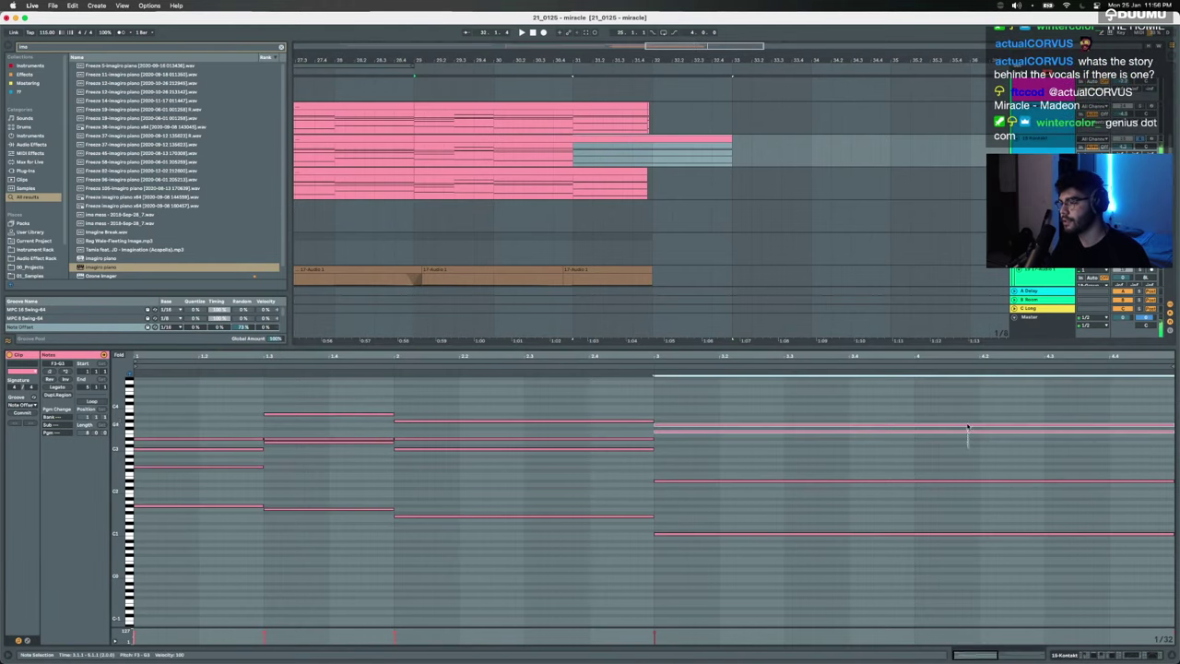
{"action": "scroll", "coordinate": [632, 162], "scroll_direction": "down", "scroll_amount": 6}
{"action": "left_click", "coordinate": [1043, 127]}
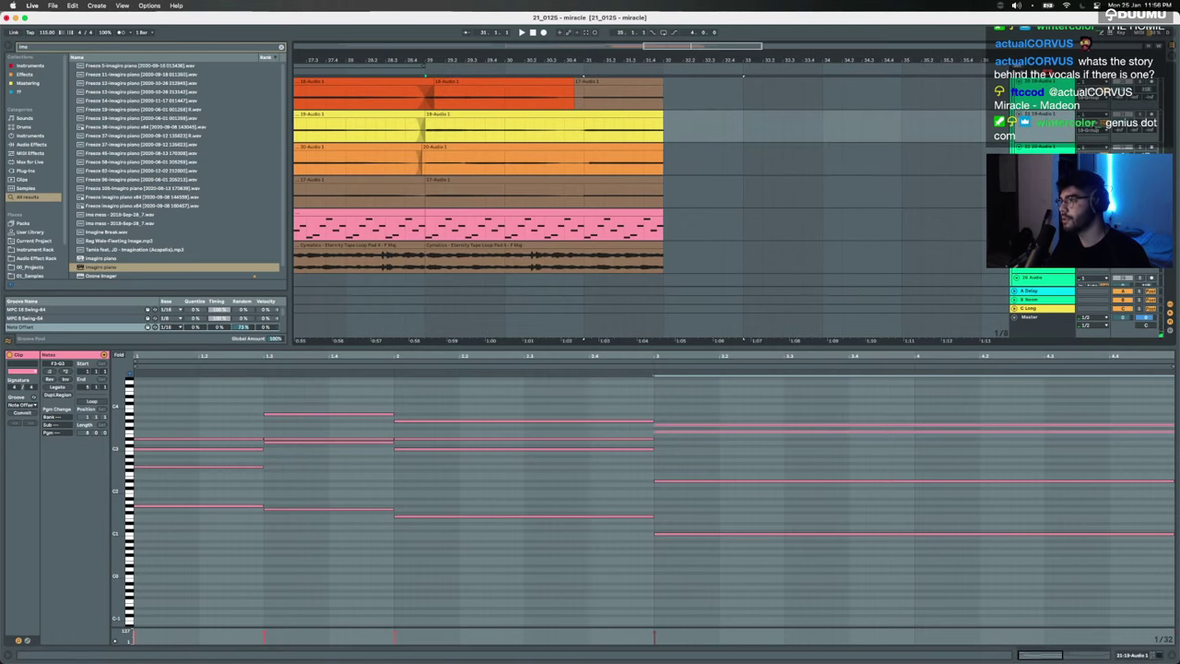
{"action": "left_click", "coordinate": [595, 129]}
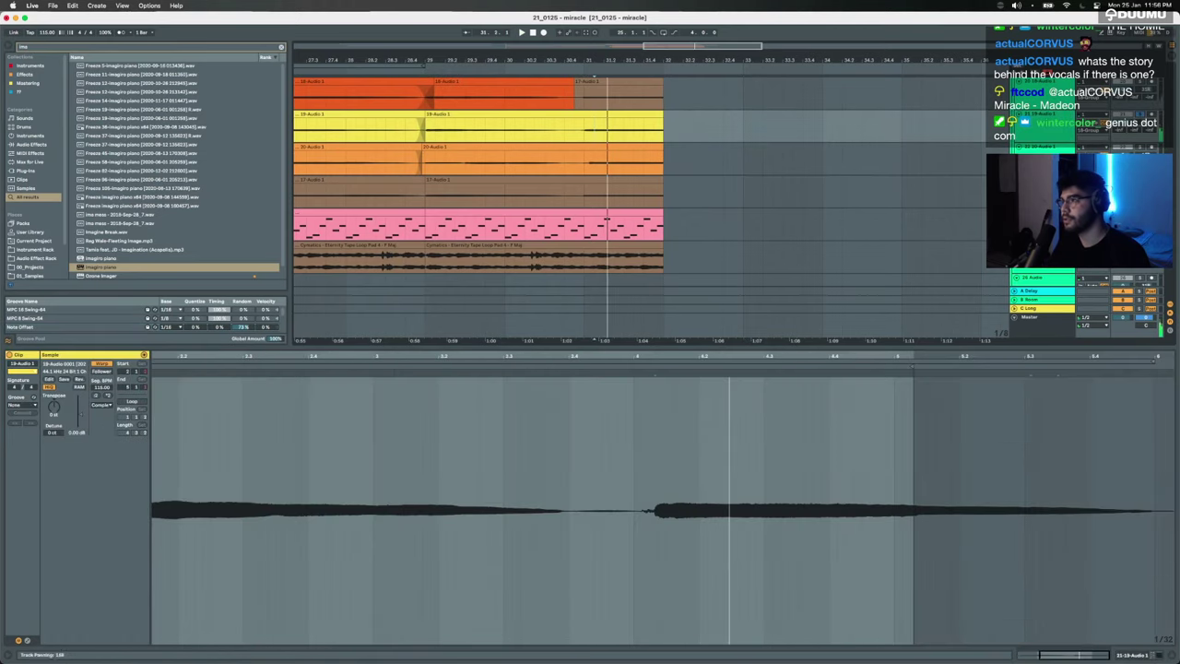
{"action": "left_click", "coordinate": [1138, 148]}
{"action": "key", "text": "space"}
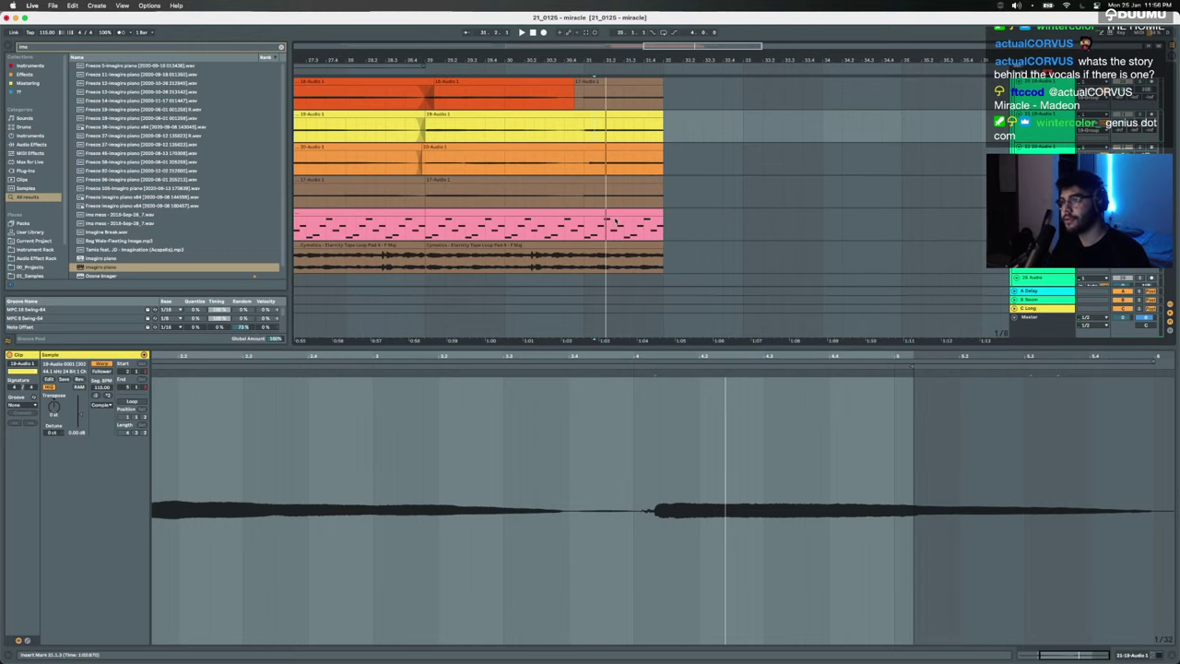
Step: Transpose the last piece of the lowest 17-Audio 1 track by -15 semitones and hide the clip details
{"action": "left_click", "coordinate": [577, 194]}
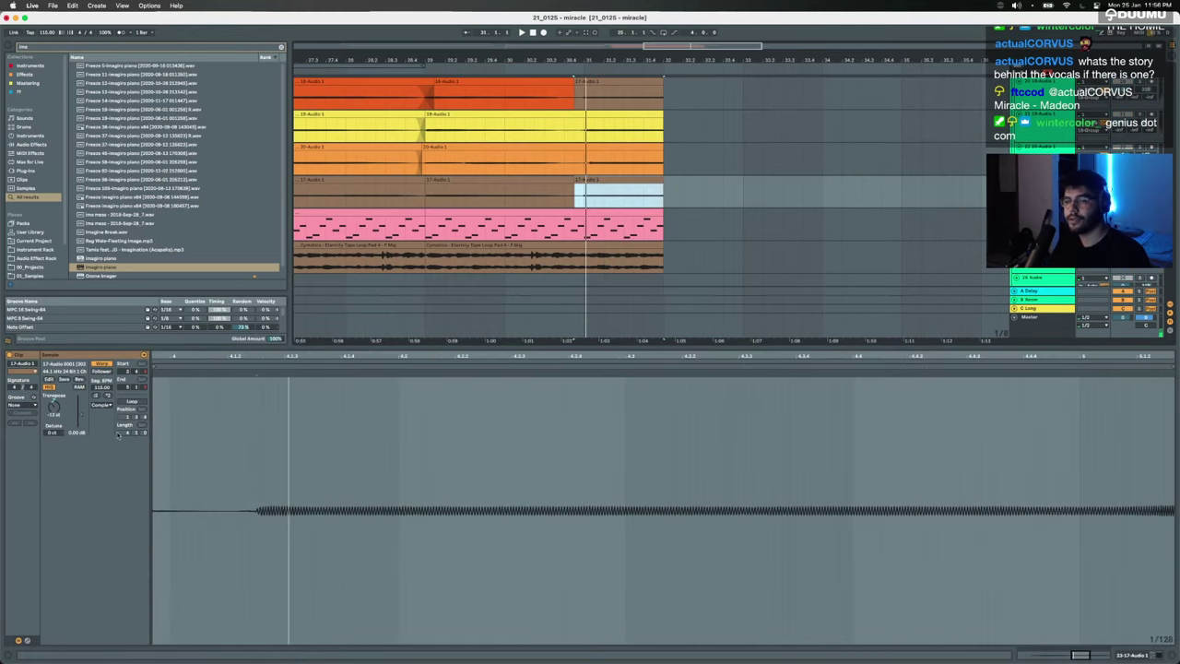
{"action": "key", "text": "space"}
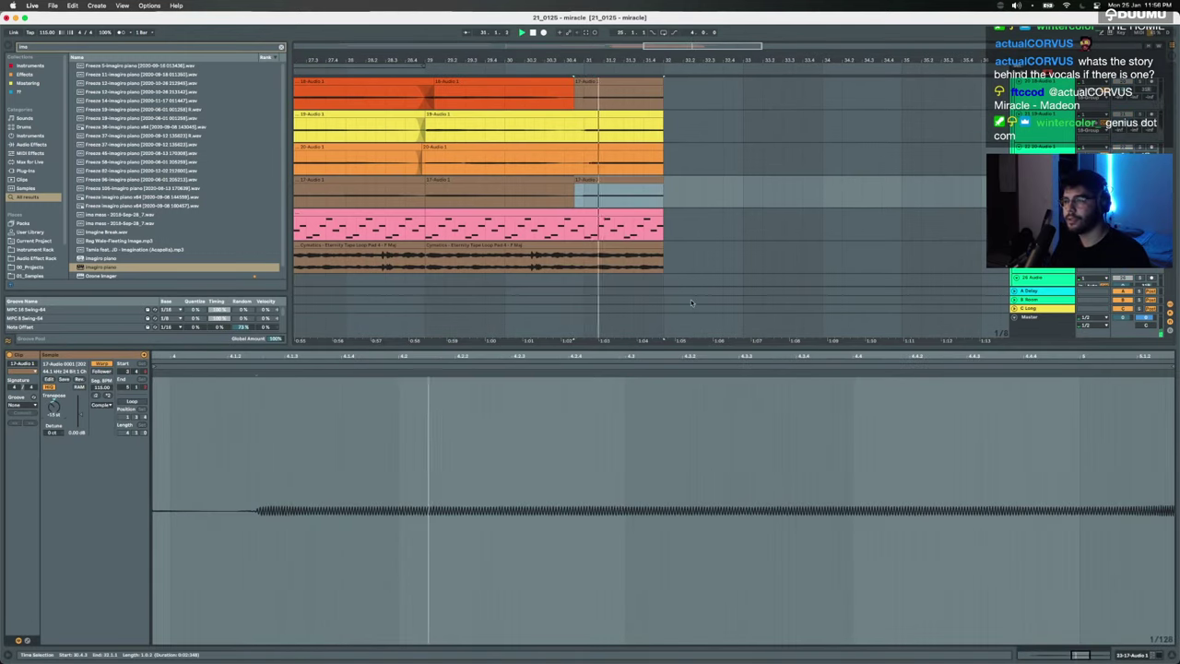
{"action": "key", "text": "space"}
{"action": "key", "text": "super+alt+l"}
Step: Listen to the lowest 17-Audio 1 track from bar 27 and look over the Operator, Kontakt and group tracks
{"action": "scroll", "coordinate": [634, 345], "scroll_direction": "up", "scroll_amount": 3}
{"action": "scroll", "coordinate": [634, 346], "scroll_direction": "left", "scroll_amount": 2}
{"action": "scroll", "coordinate": [636, 344], "scroll_direction": "down", "scroll_amount": 4}
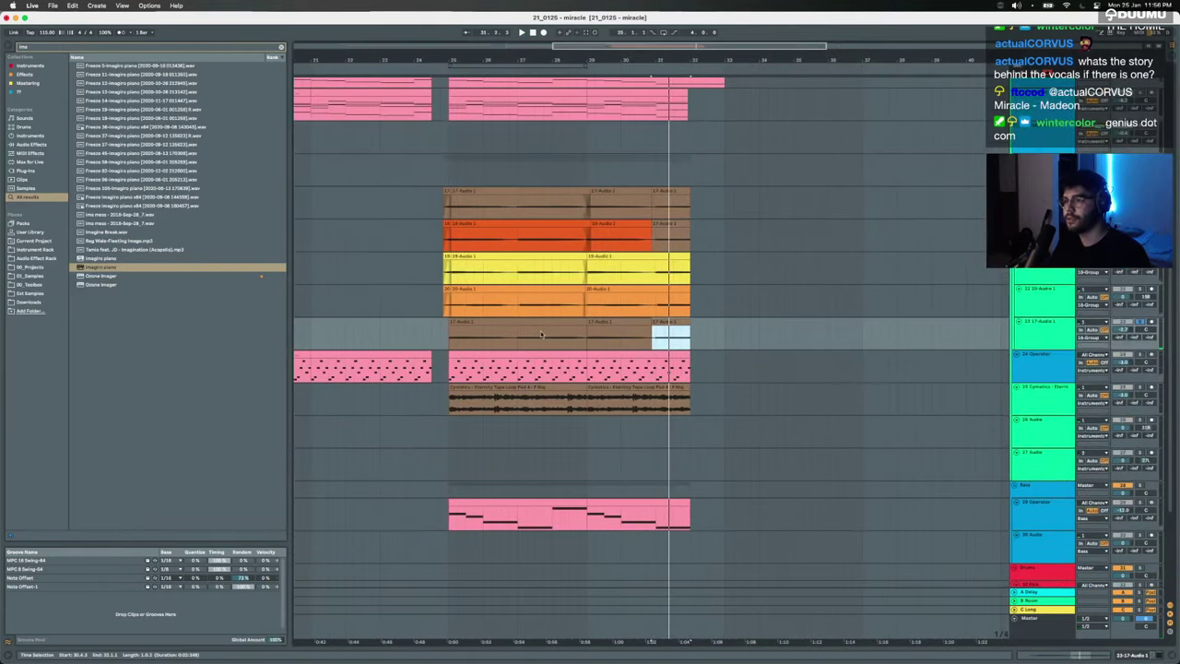
{"action": "left_click", "coordinate": [544, 335]}
{"action": "key", "text": "space"}
{"action": "key", "text": "space"}
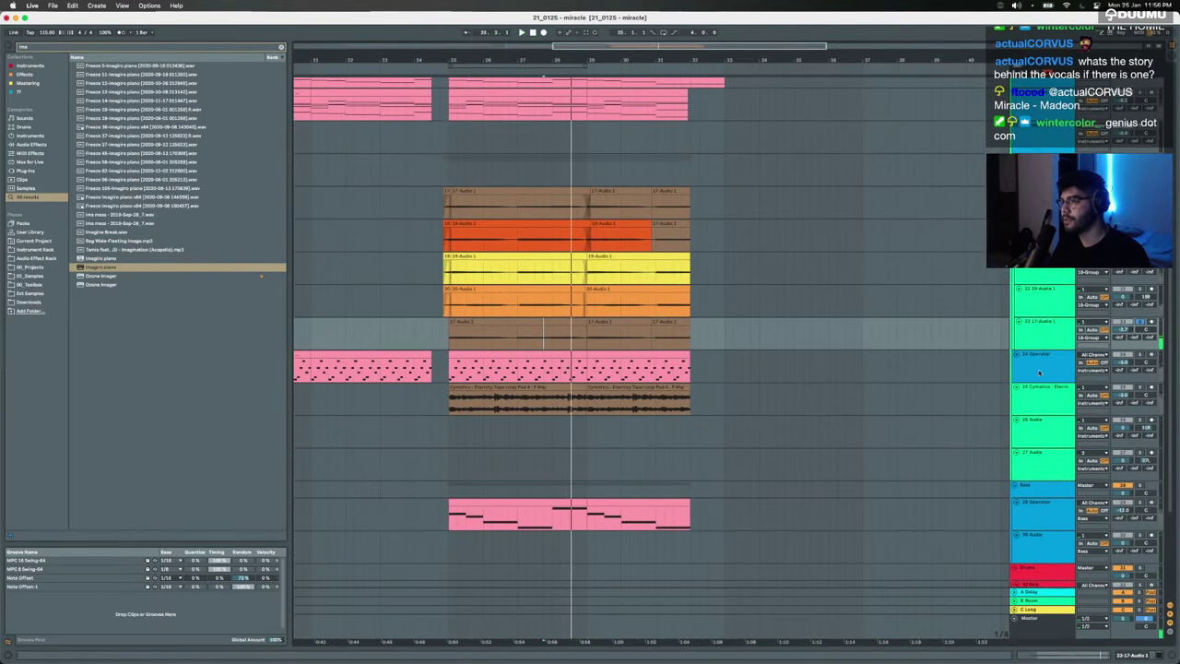
{"action": "left_click", "coordinate": [1037, 370]}
{"action": "scroll", "coordinate": [706, 399], "scroll_direction": "up", "scroll_amount": 1}
{"action": "scroll", "coordinate": [705, 399], "scroll_direction": "up", "scroll_amount": 5}
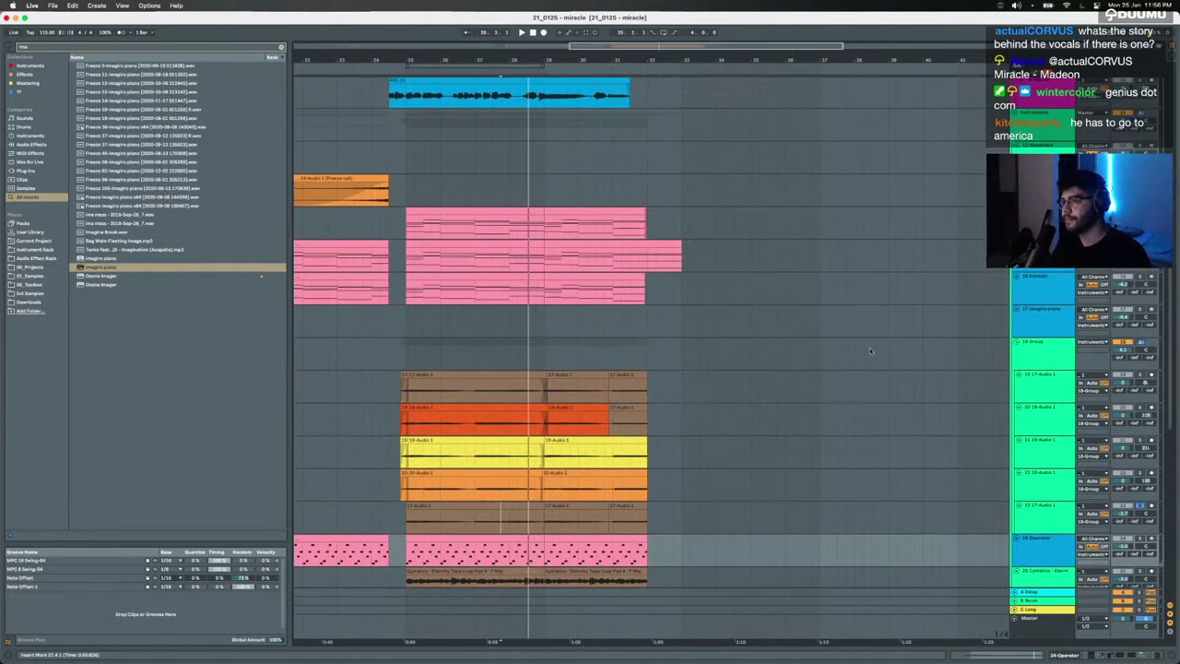
Step: Lower the last note of the bass Operator clip to C0
{"action": "scroll", "coordinate": [625, 546], "scroll_direction": "down", "scroll_amount": 4}
{"action": "double_click", "coordinate": [629, 543]}
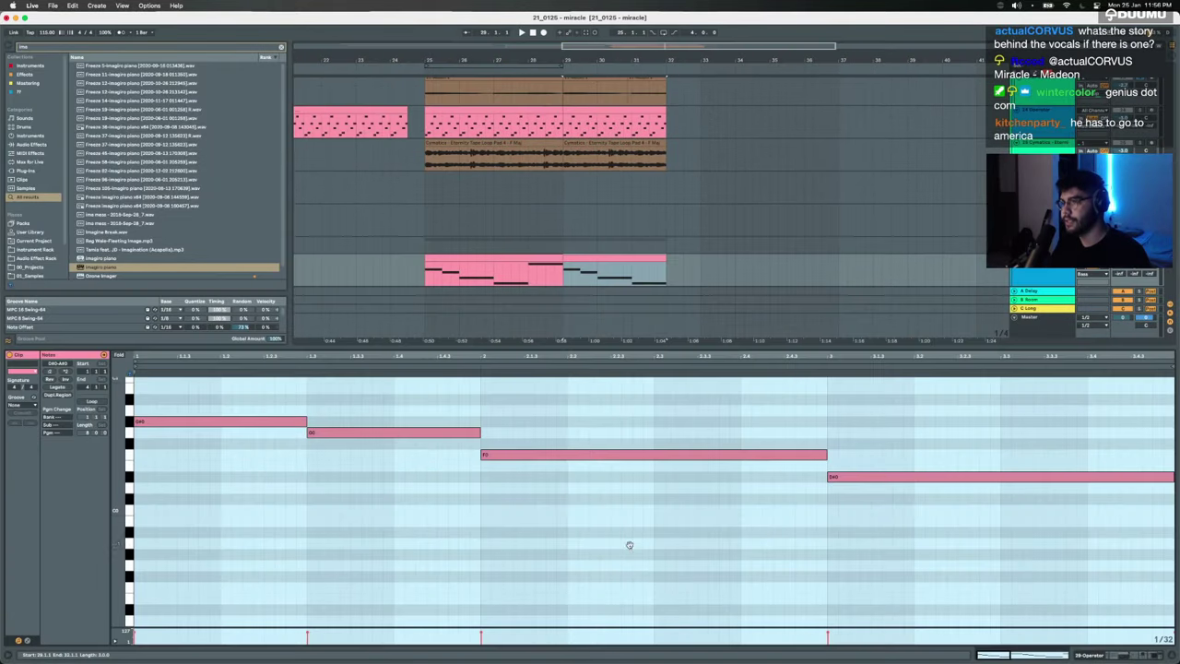
{"action": "left_click", "coordinate": [867, 474]}
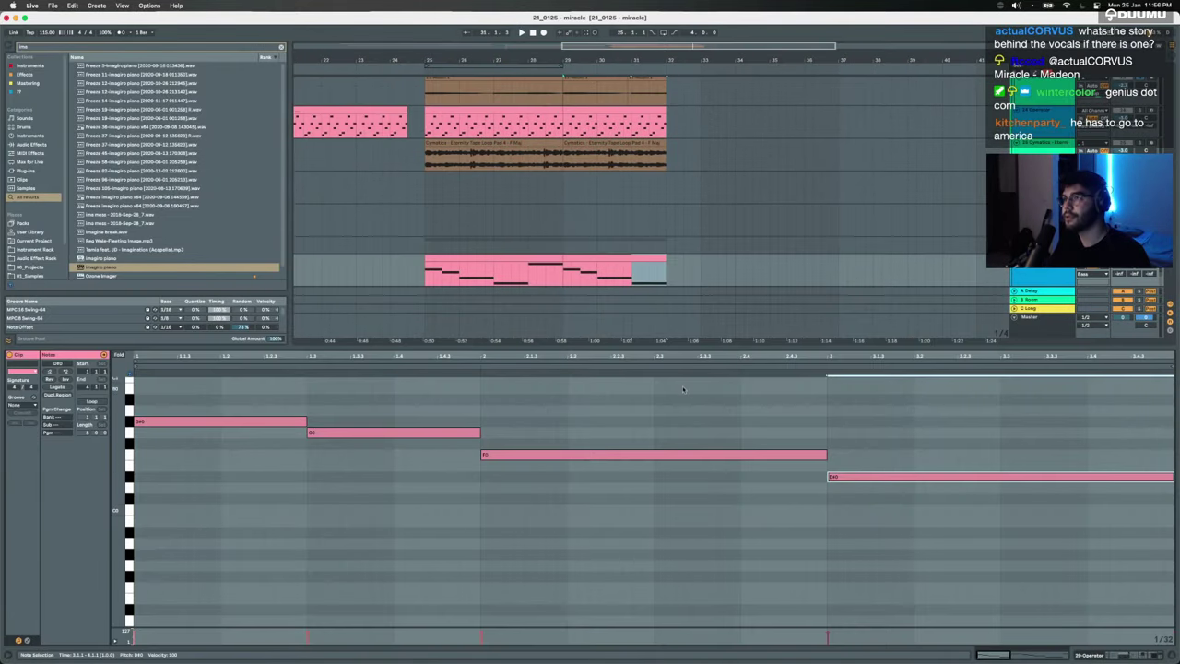
{"action": "key", "text": "Down"}
{"action": "key", "text": "Down"}
{"action": "key", "text": "Down"}
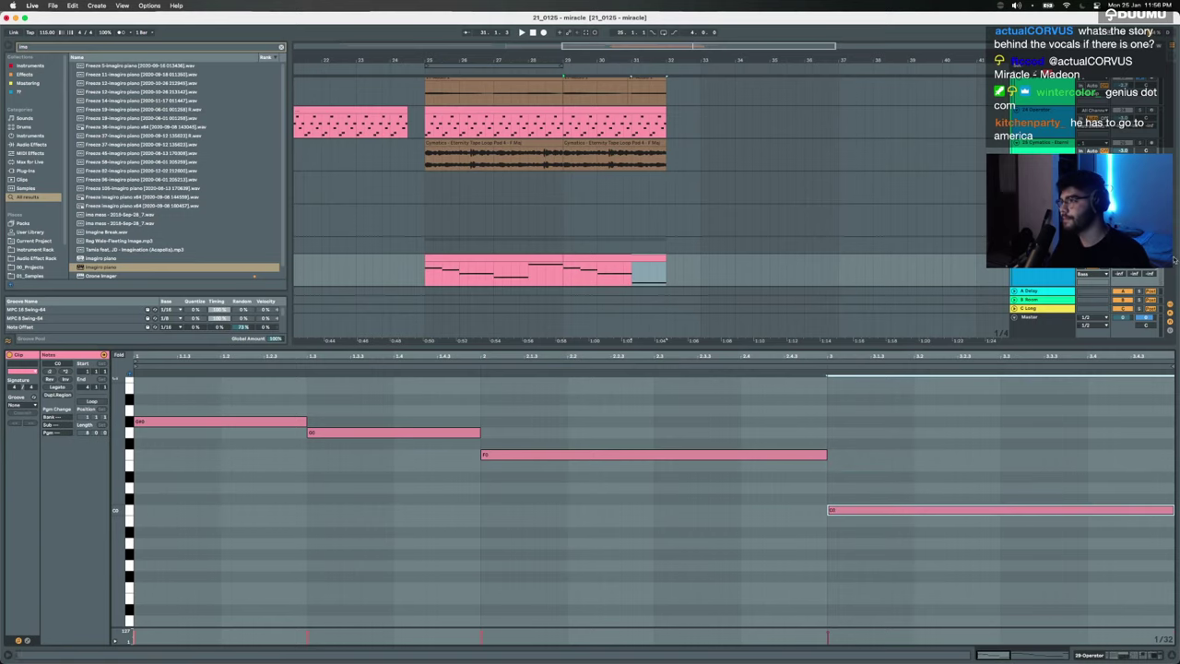
{"action": "left_click", "coordinate": [406, 195]}
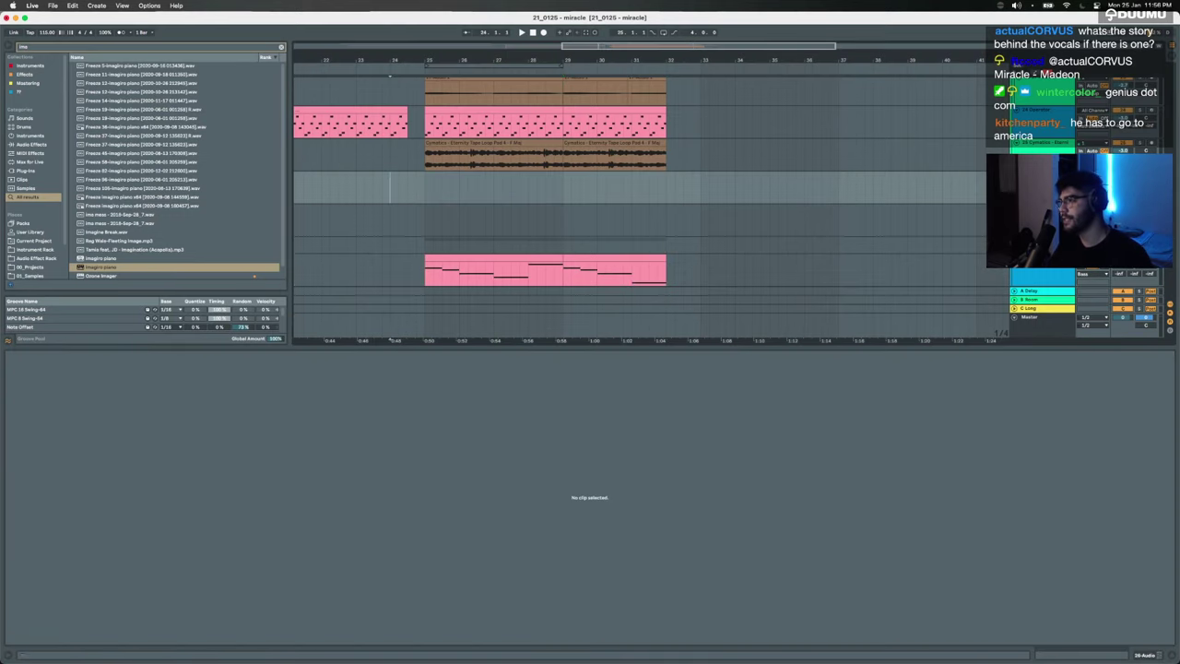
Step: Listen to the grouped audio clips from bar 28 through the bar 31 ending and hide the clip details
{"action": "scroll", "coordinate": [839, 192], "scroll_direction": "up", "scroll_amount": 2}
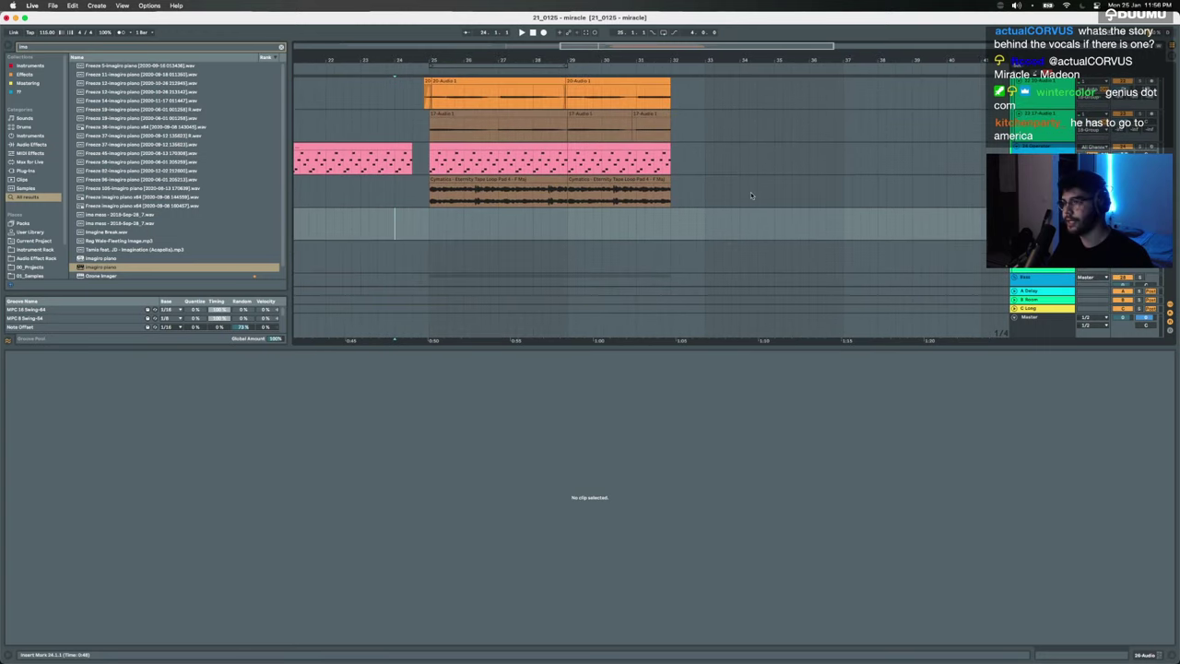
{"action": "scroll", "coordinate": [750, 192], "scroll_direction": "up", "scroll_amount": 5}
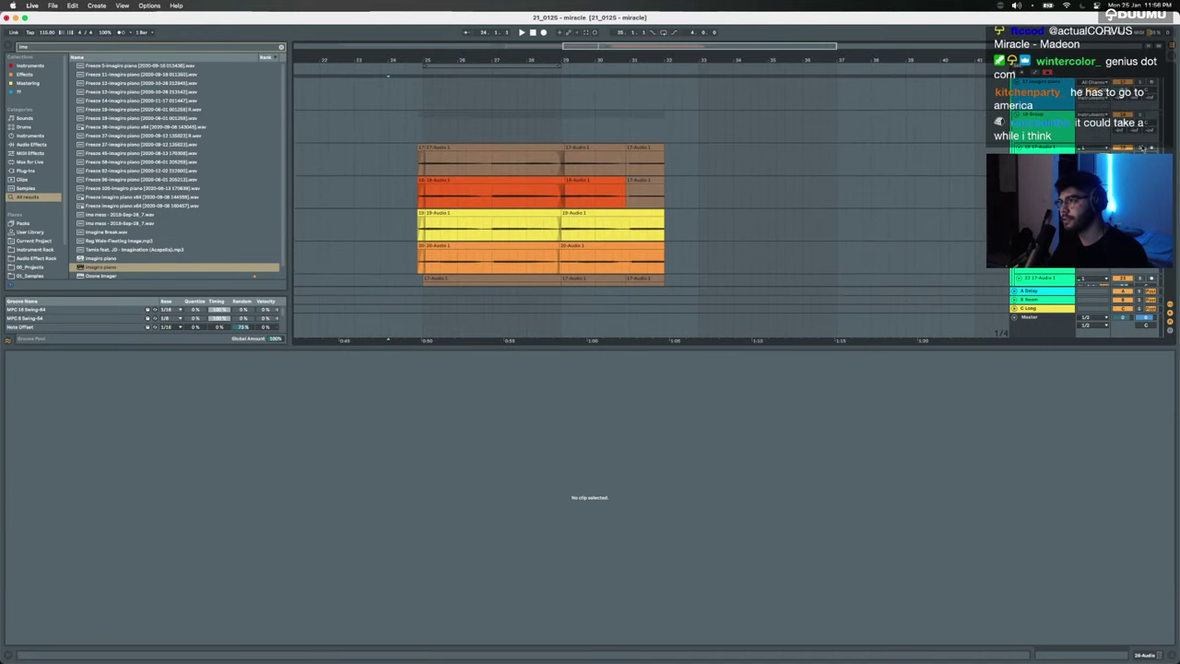
{"action": "left_click", "coordinate": [651, 164]}
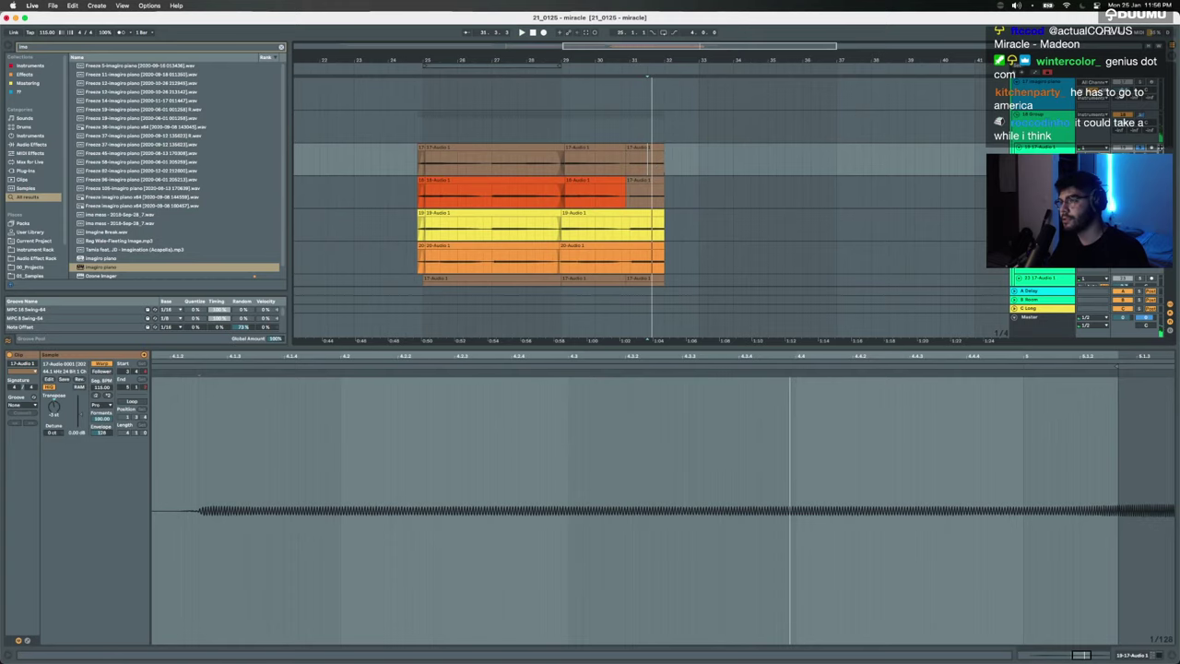
{"action": "left_click", "coordinate": [537, 136]}
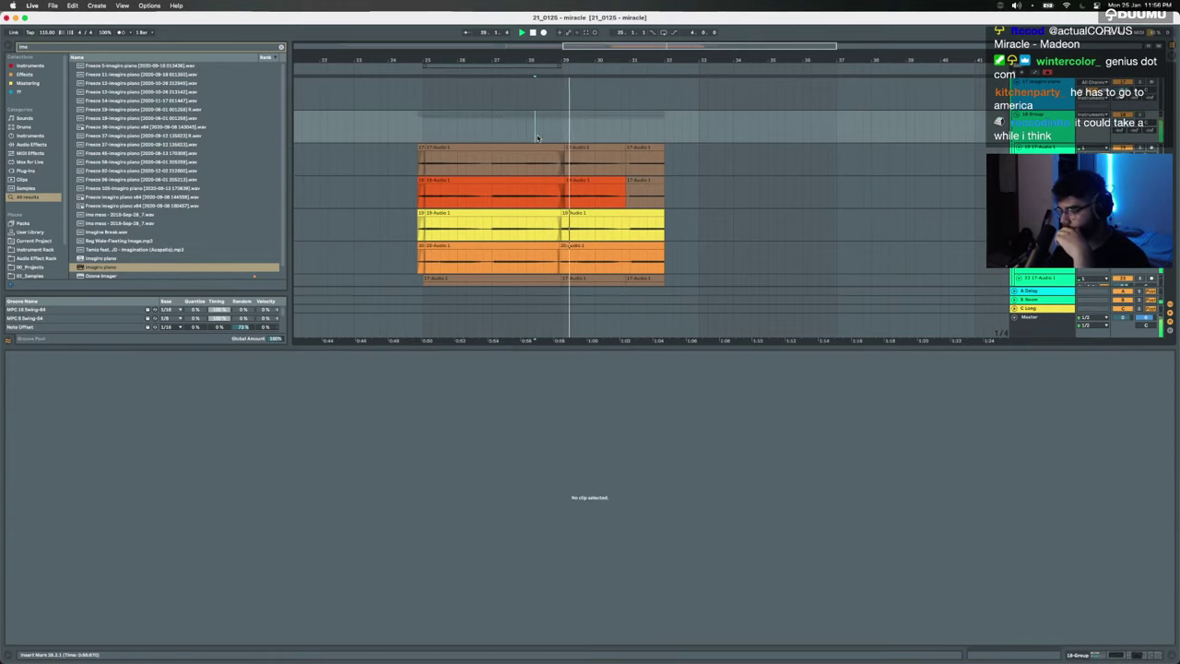
{"action": "scroll", "coordinate": [538, 138], "scroll_direction": "up", "scroll_amount": 2}
{"action": "scroll", "coordinate": [539, 138], "scroll_direction": "right", "scroll_amount": 3}
{"action": "scroll", "coordinate": [602, 159], "scroll_direction": "down", "scroll_amount": 3}
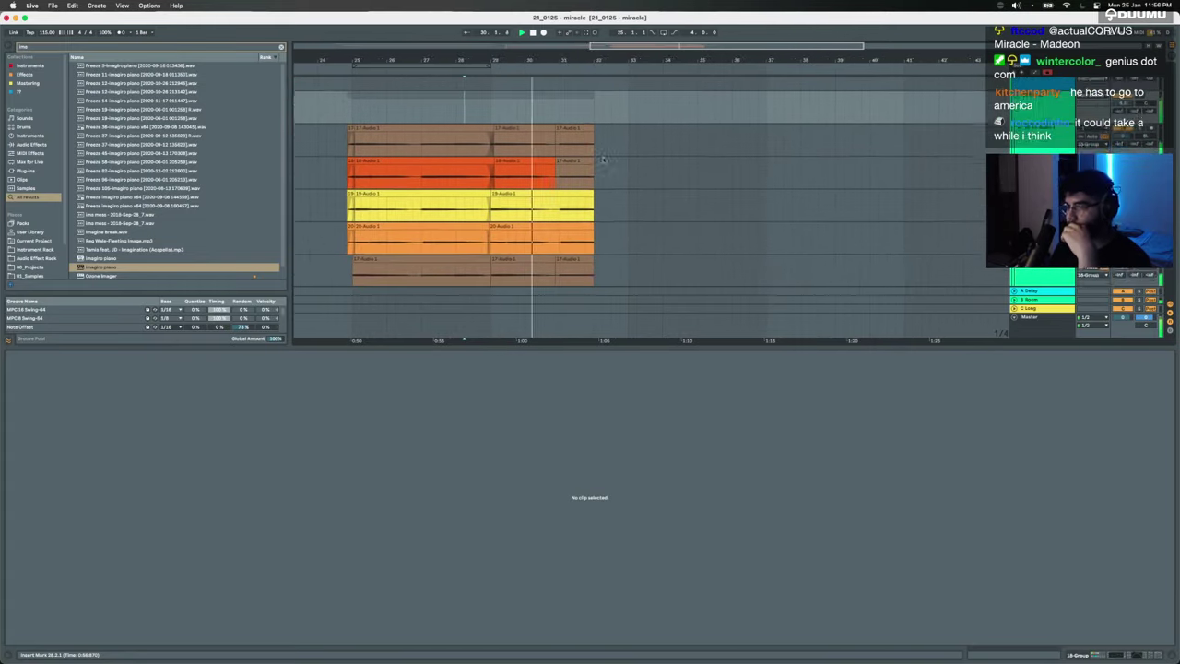
{"action": "scroll", "coordinate": [603, 159], "scroll_direction": "down", "scroll_amount": 1}
{"action": "scroll", "coordinate": [604, 160], "scroll_direction": "up", "scroll_amount": 4}
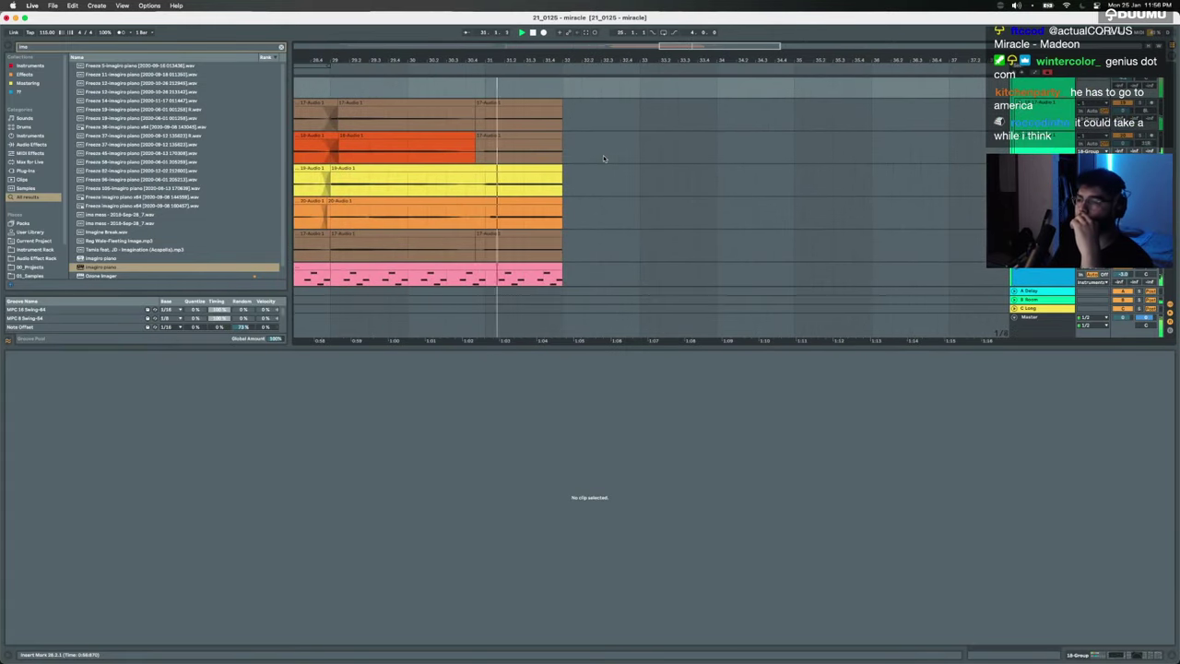
{"action": "scroll", "coordinate": [603, 158], "scroll_direction": "up", "scroll_amount": 3}
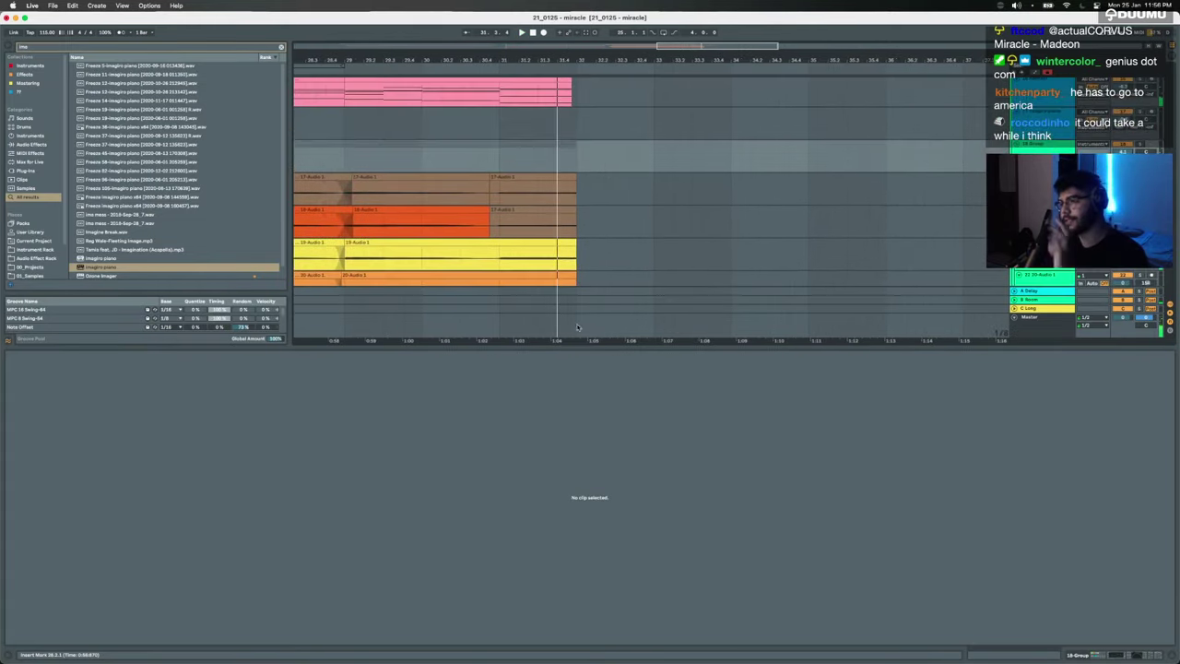
{"action": "left_click_drag", "start_coordinate": [555, 345], "coordinate": [590, 636]}
{"action": "scroll", "coordinate": [810, 421], "scroll_direction": "up", "scroll_amount": 4}
{"action": "scroll", "coordinate": [810, 421], "scroll_direction": "down", "scroll_amount": 6}
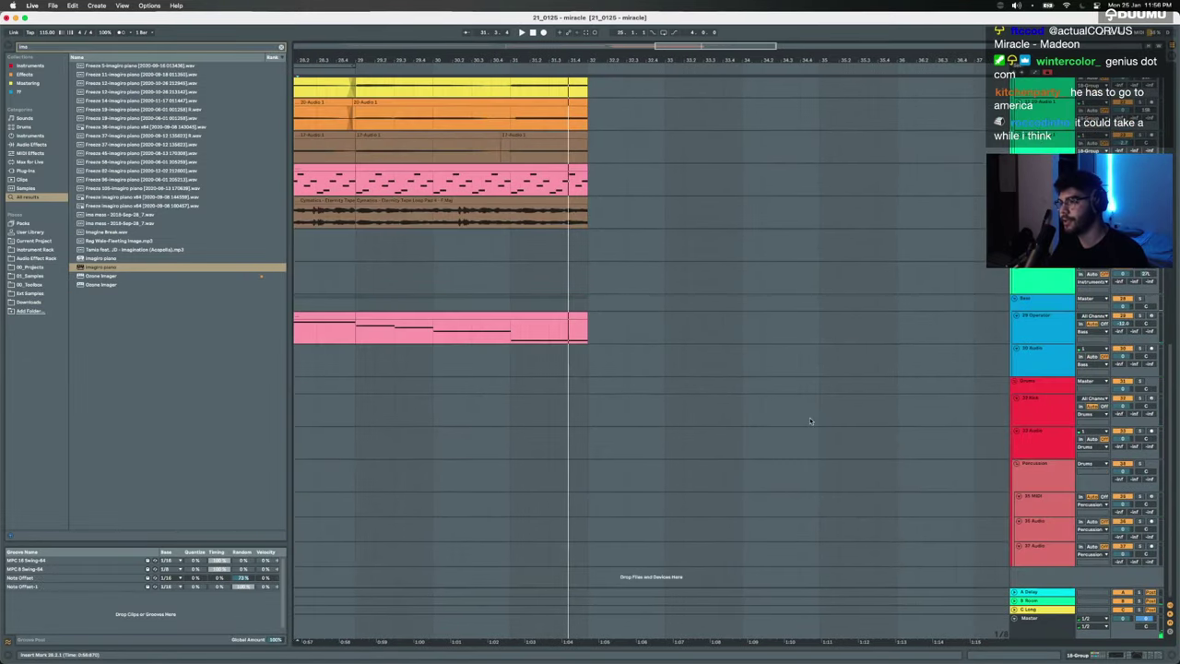
Step: Move the bass Operator clip's last note back up to D#0 and hide the clip details
{"action": "double_click", "coordinate": [472, 321]}
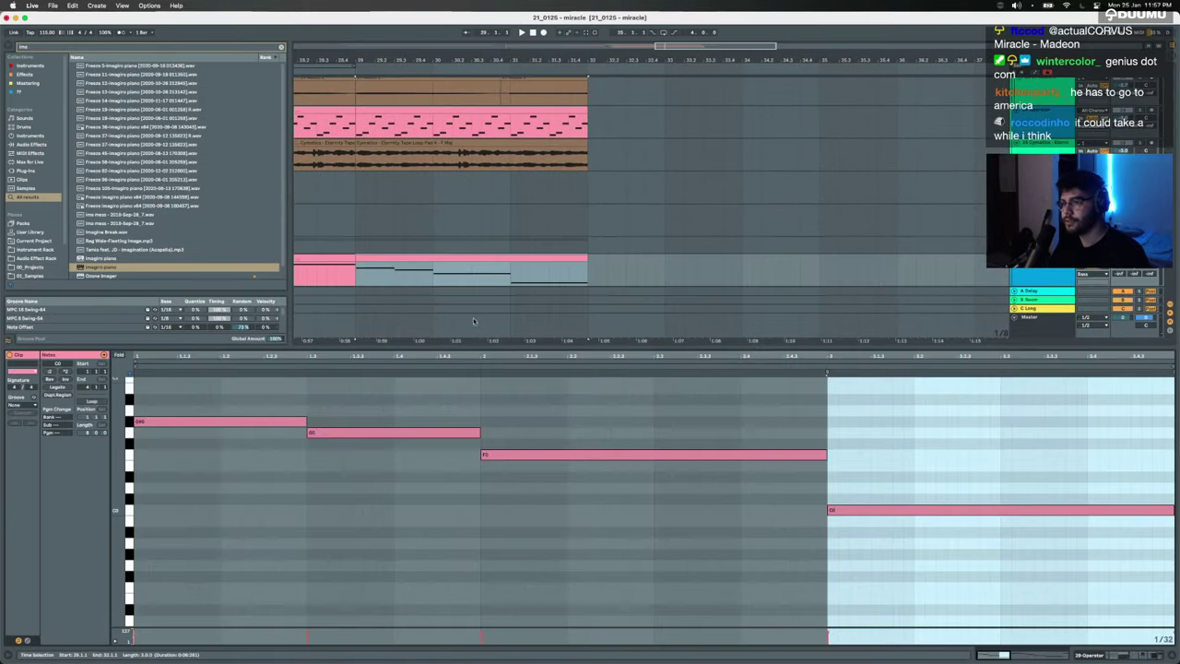
{"action": "left_click_drag", "start_coordinate": [856, 512], "coordinate": [853, 478]}
{"action": "key", "text": "shift+Up"}
{"action": "key", "text": "shift+Down"}
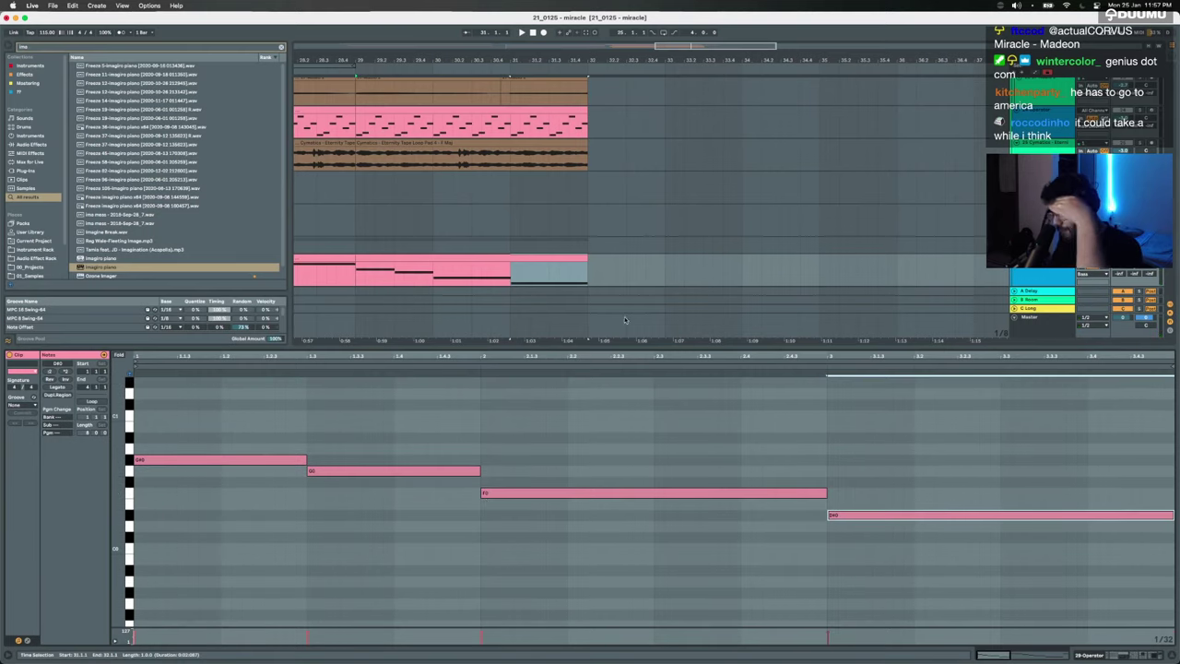
{"action": "left_click", "coordinate": [569, 347]}
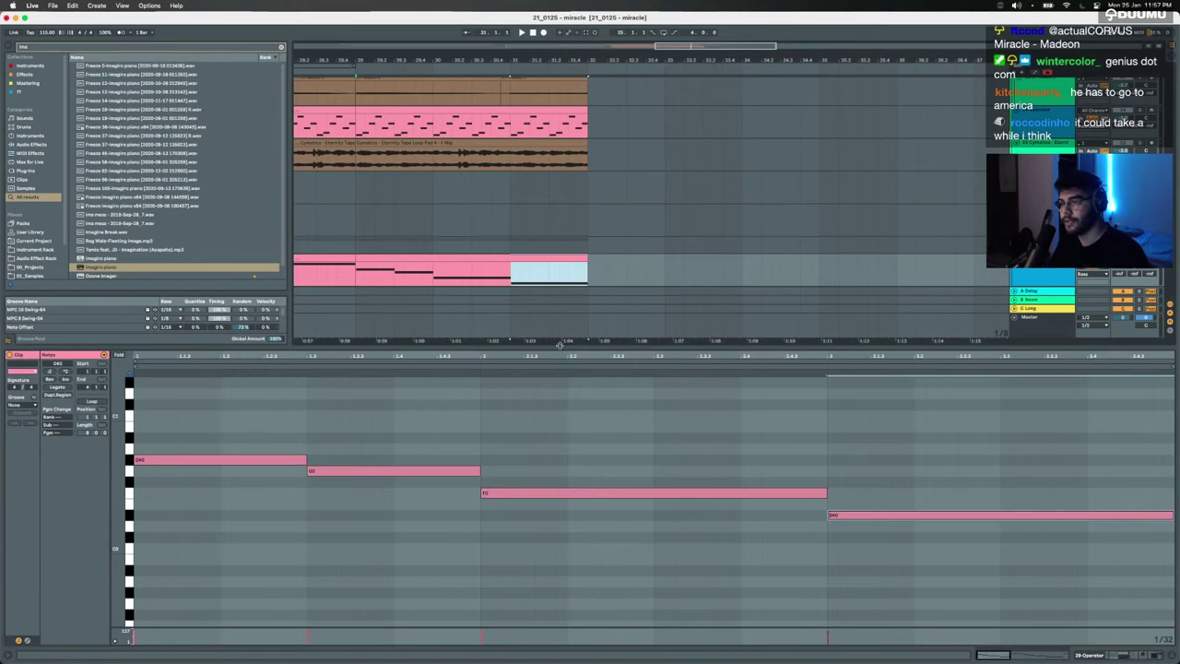
{"action": "key", "text": "super+alt+l"}
{"action": "scroll", "coordinate": [558, 346], "scroll_direction": "down", "scroll_amount": 5}
{"action": "left_click", "coordinate": [490, 312]}
{"action": "scroll", "coordinate": [495, 320], "scroll_direction": "up", "scroll_amount": 8}
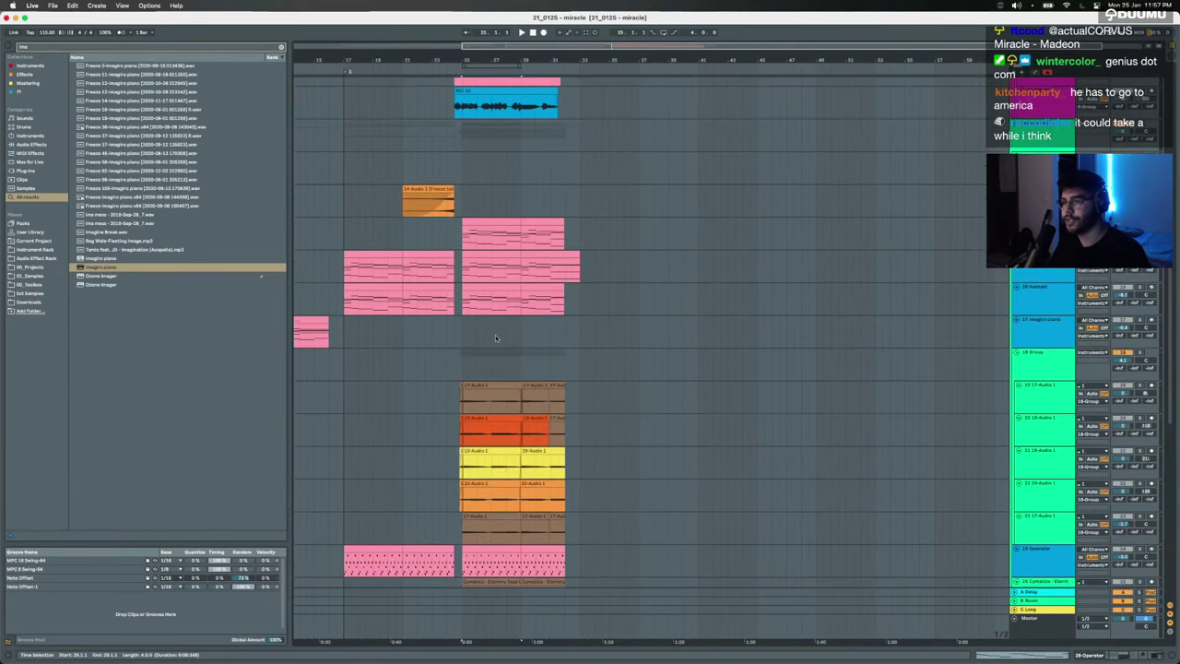
{"action": "left_click", "coordinate": [520, 203], "text": "shift"}
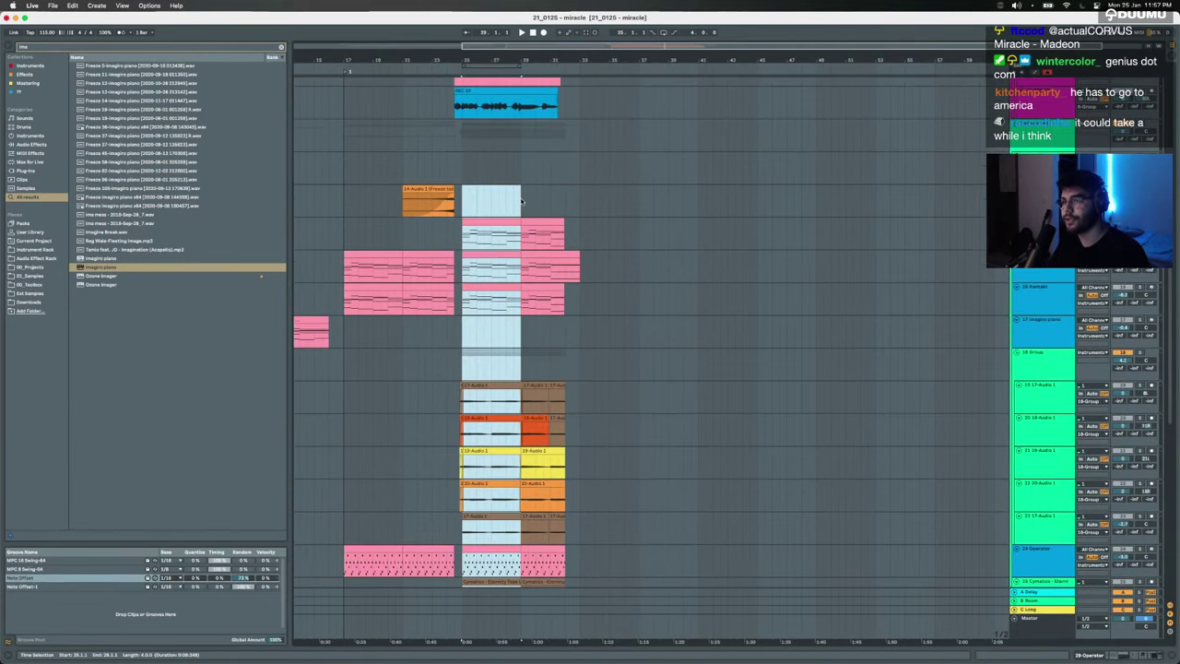
{"action": "left_click_drag", "start_coordinate": [521, 202], "coordinate": [618, 557]}
{"action": "scroll", "coordinate": [508, 507], "scroll_direction": "down", "scroll_amount": 5}
{"action": "key", "text": "super+d"}
{"action": "scroll", "coordinate": [530, 478], "scroll_direction": "up", "scroll_amount": 2}
{"action": "scroll", "coordinate": [552, 536], "scroll_direction": "down", "scroll_amount": 1}
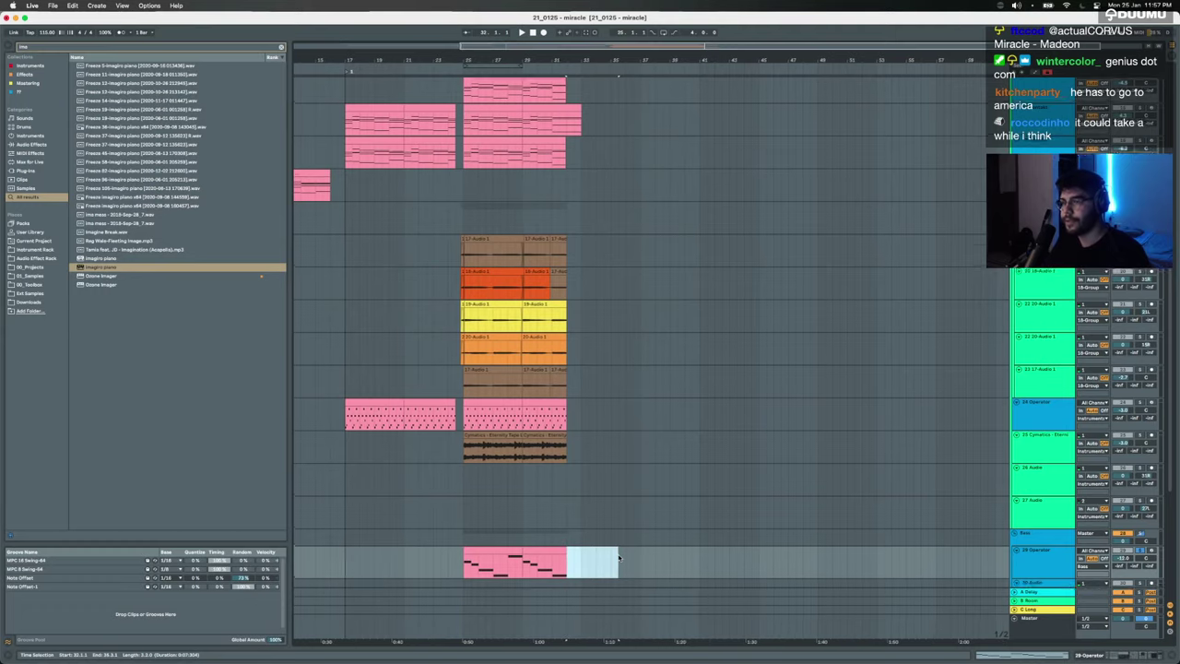
Step: Duplicate the 15-Kontakt clip at bar 25 onto bars 29 to 33
{"action": "scroll", "coordinate": [571, 489], "scroll_direction": "up", "scroll_amount": 10}
{"action": "left_click", "coordinate": [503, 413]}
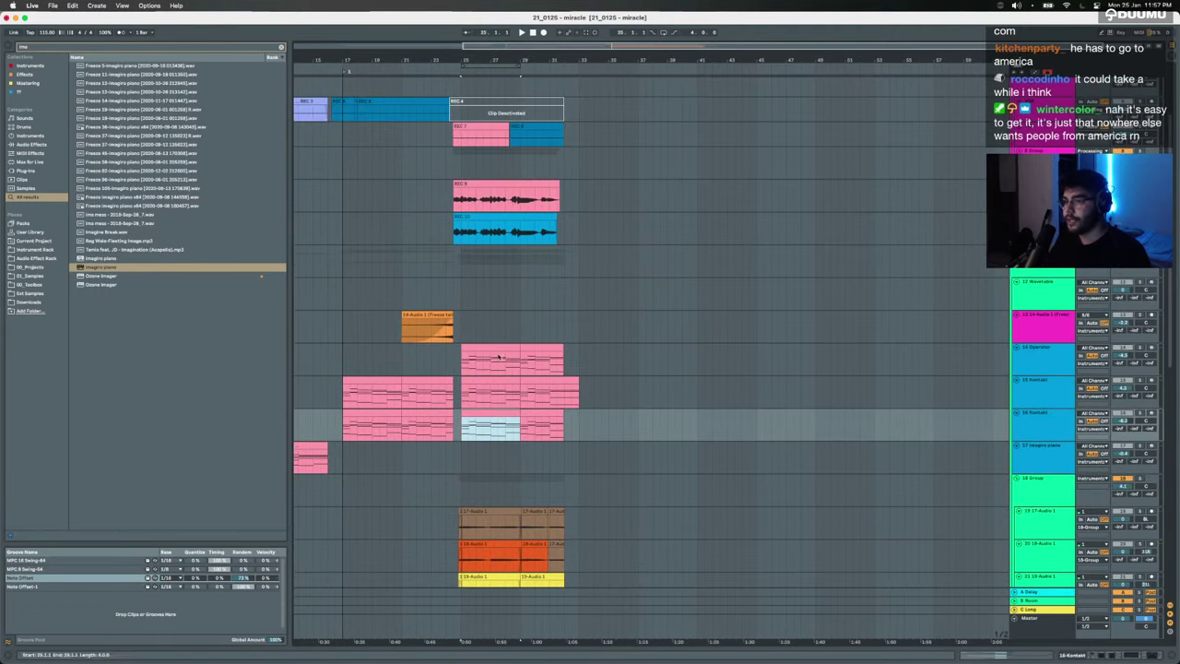
{"action": "left_click", "coordinate": [499, 381]}
{"action": "key", "text": "super+d"}
Step: Extend the bar 29 clips on both 17-Audio 1 tracks and the 18-Audio 1 track to bar 32, over the split end pieces
{"action": "scroll", "coordinate": [523, 395], "scroll_direction": "down", "scroll_amount": 6}
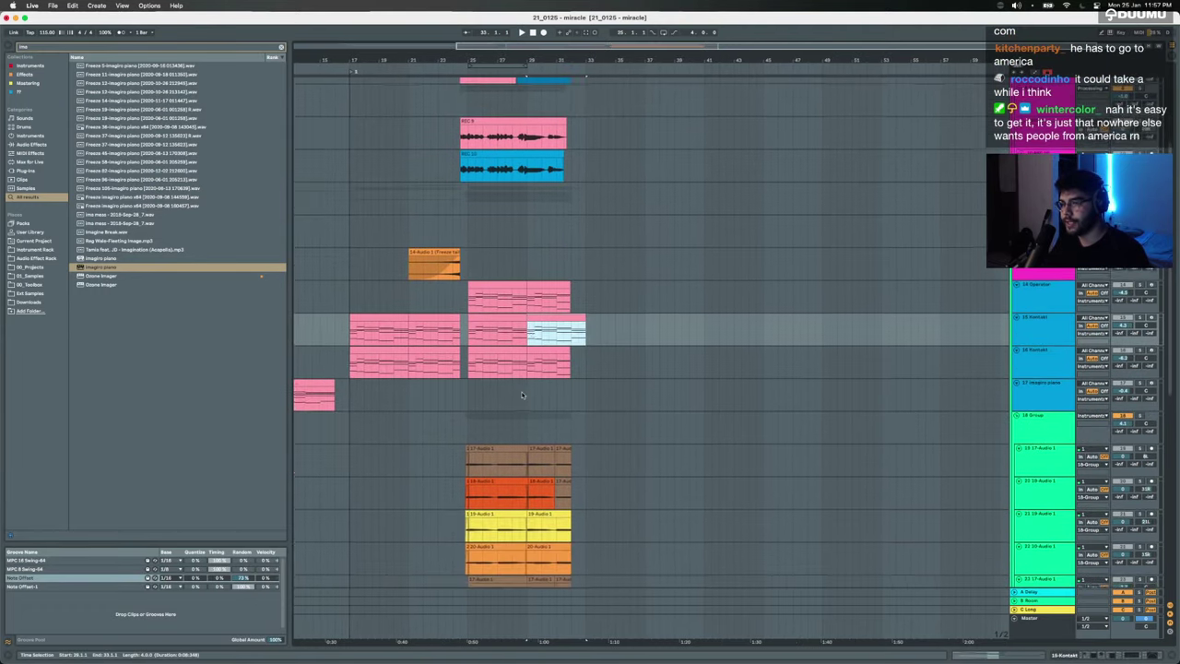
{"action": "scroll", "coordinate": [522, 391], "scroll_direction": "down", "scroll_amount": 1}
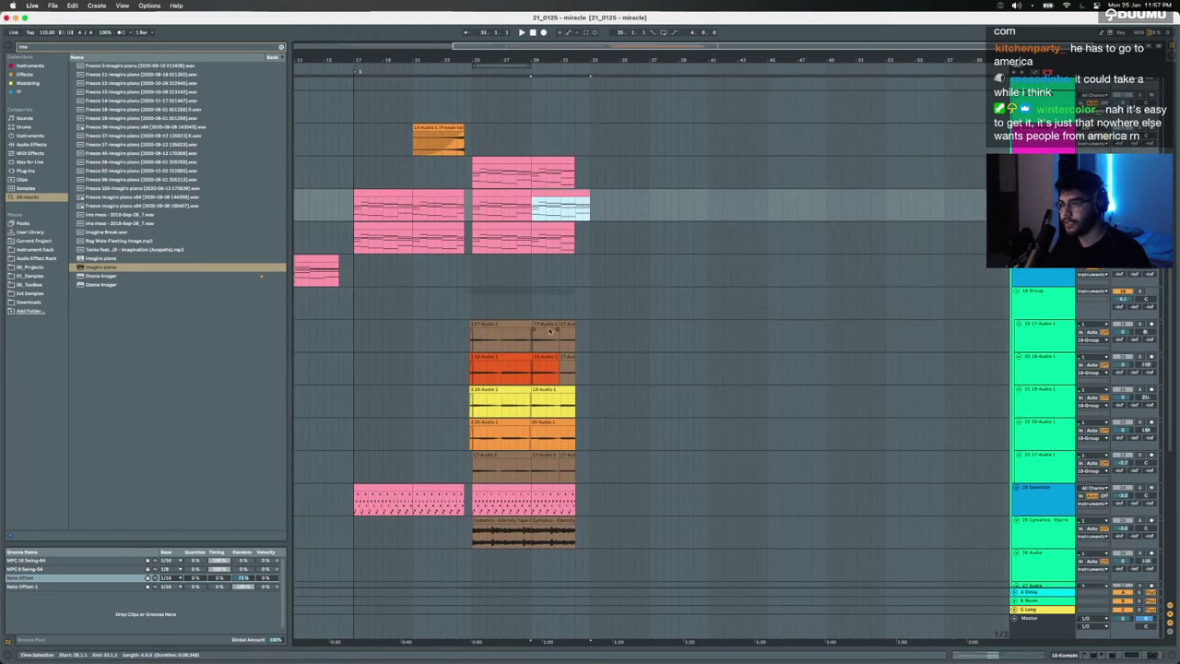
{"action": "left_click", "coordinate": [550, 329]}
{"action": "key", "text": "shift+Down"}
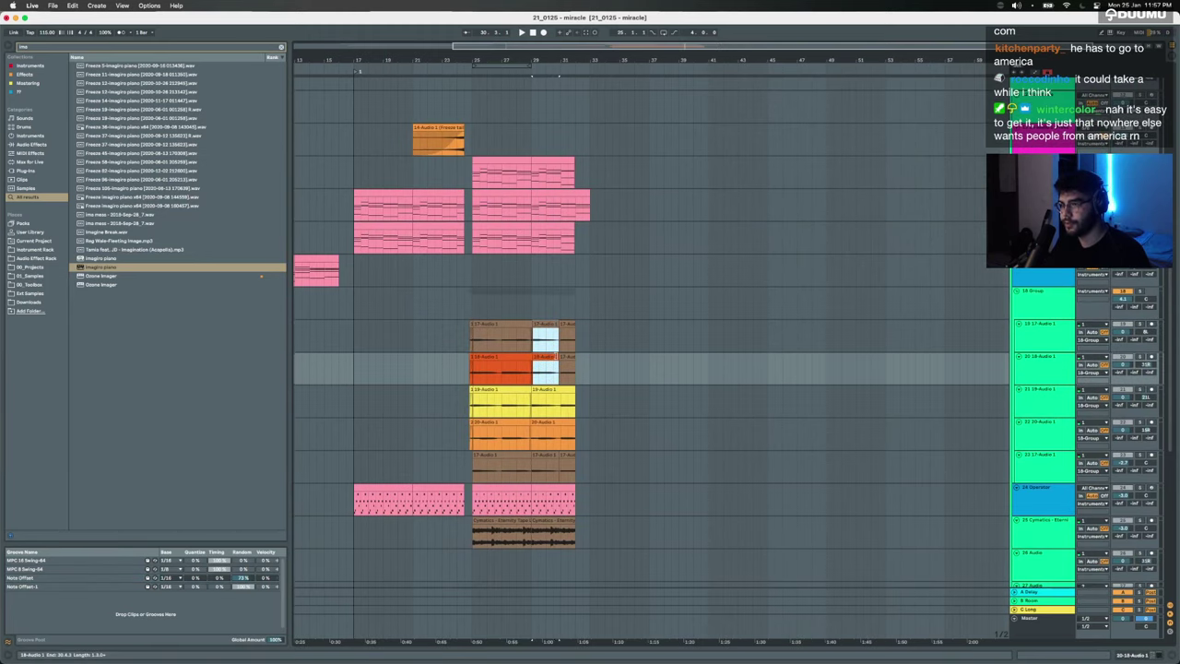
{"action": "key", "text": "shift+Right"}
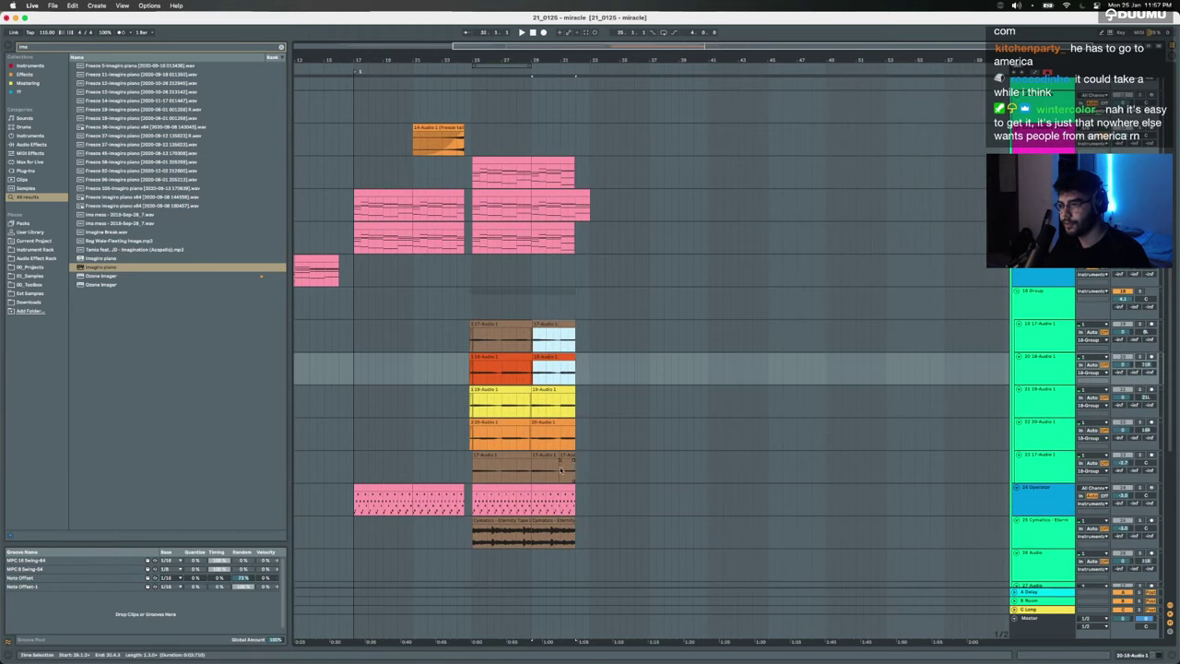
{"action": "left_click", "coordinate": [562, 470]}
Step: Play the song from the 15-Kontakt clip at bar 25, open that clip's notes and check its lowest notes
{"action": "scroll", "coordinate": [489, 333], "scroll_direction": "up", "scroll_amount": 5}
{"action": "scroll", "coordinate": [490, 332], "scroll_direction": "up", "scroll_amount": 2}
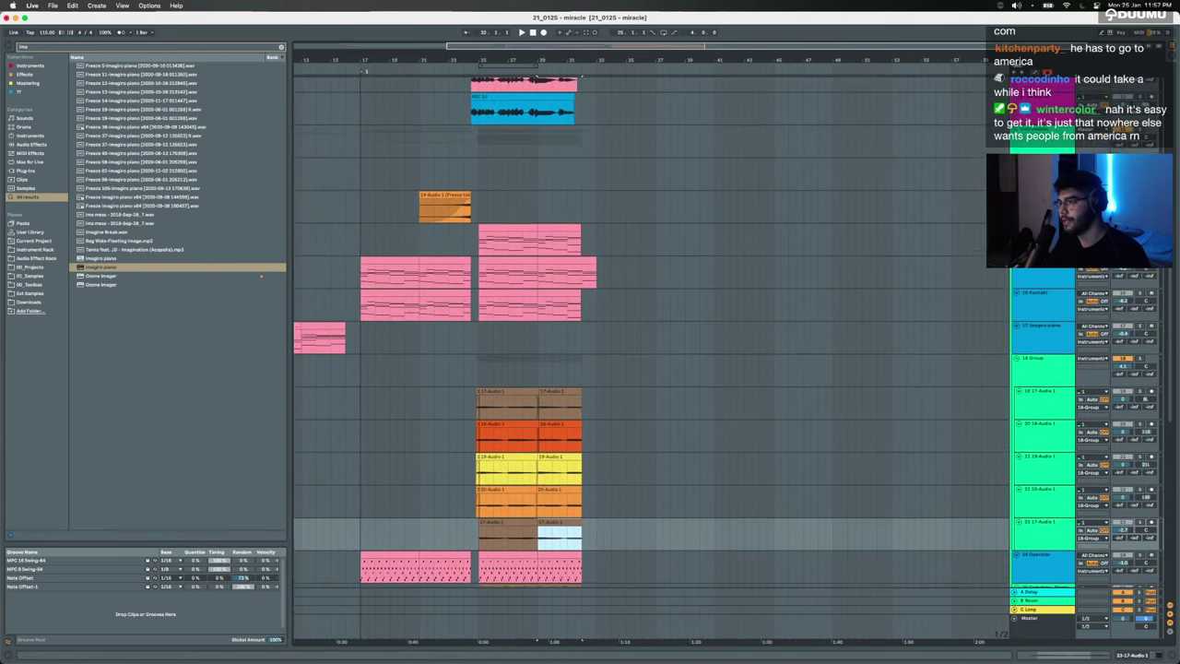
{"action": "left_click", "coordinate": [391, 262]}
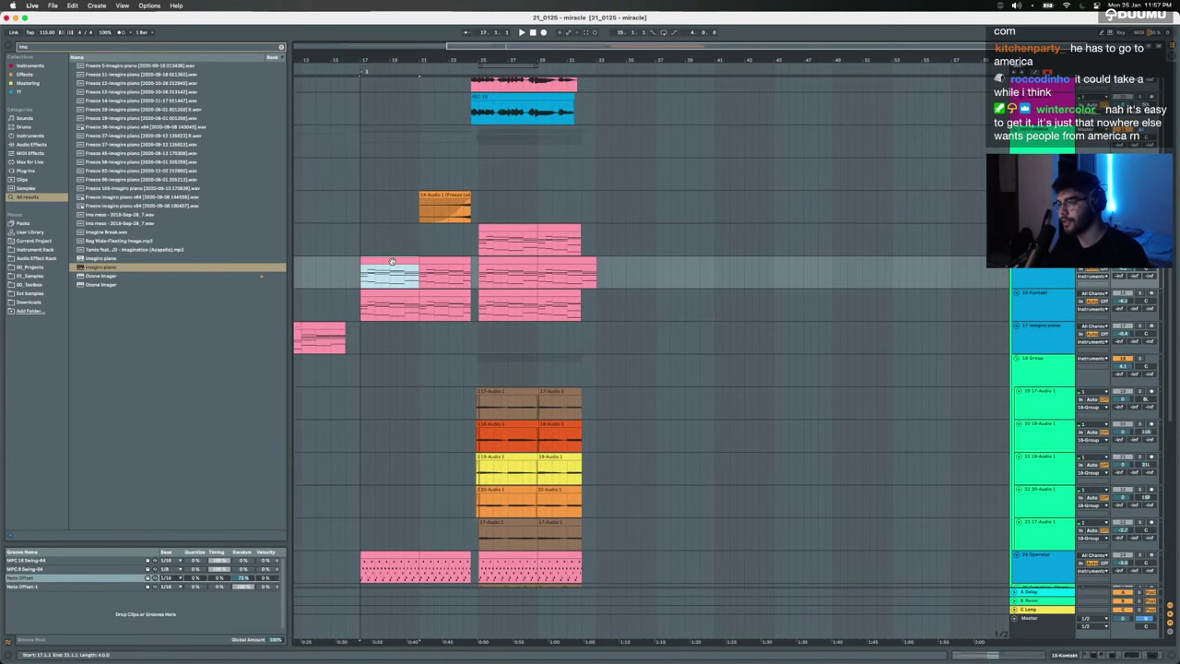
{"action": "left_click", "coordinate": [502, 266]}
{"action": "key", "text": "space"}
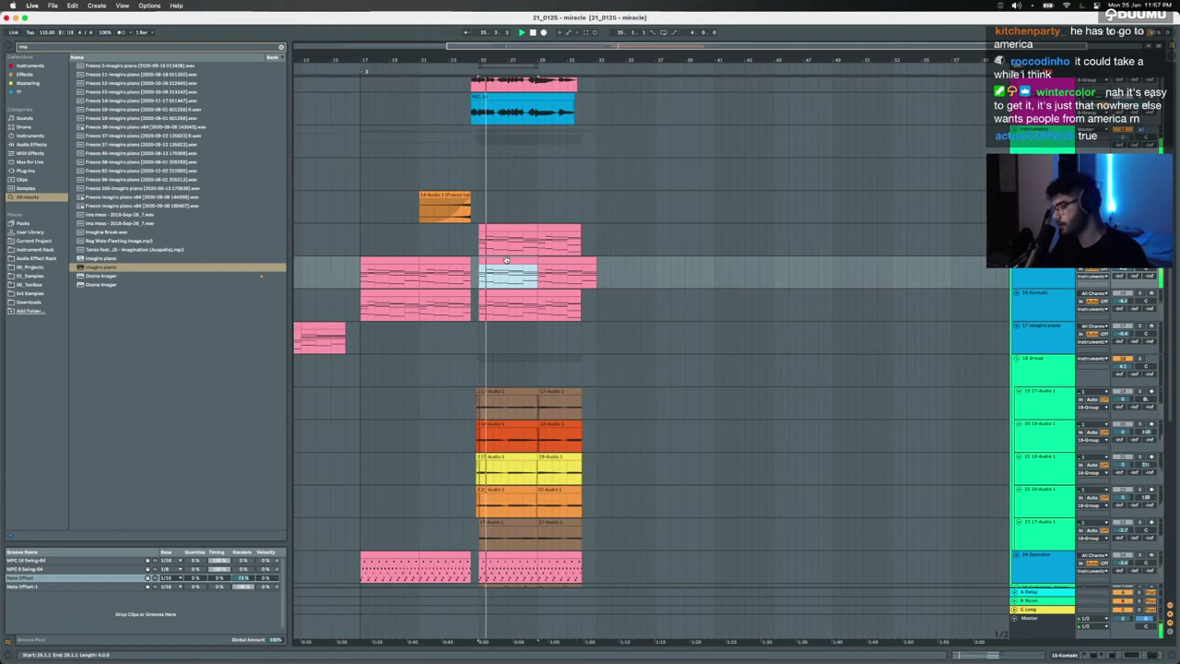
{"action": "double_click", "coordinate": [506, 261]}
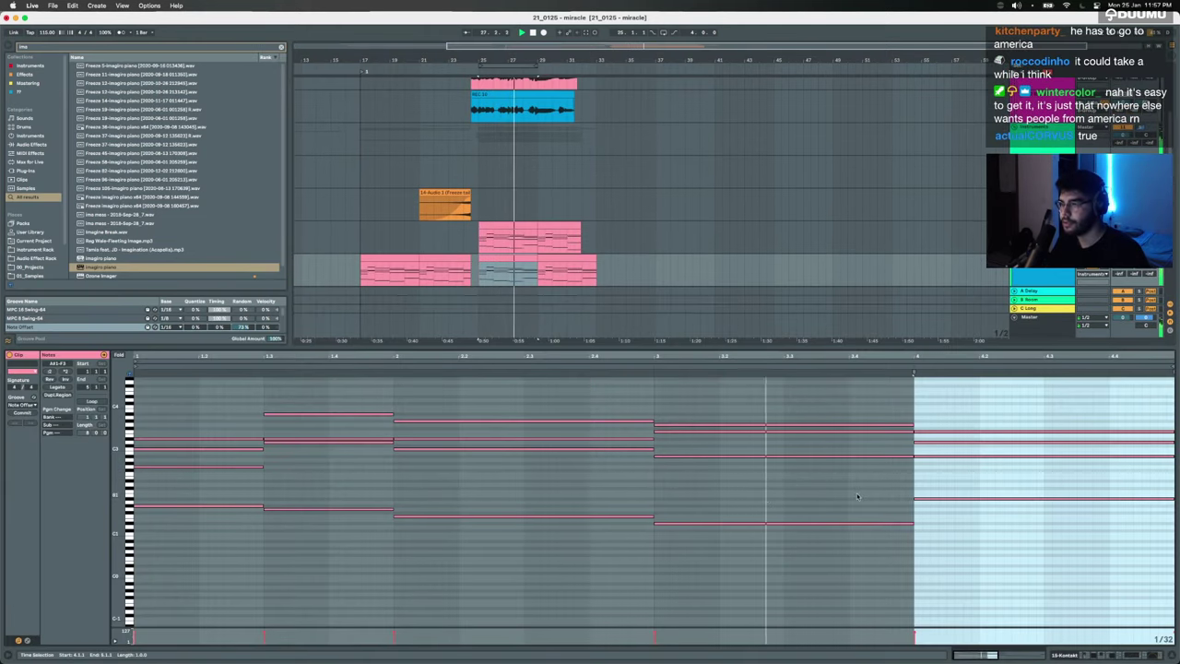
{"action": "key", "text": "space"}
{"action": "left_click", "coordinate": [811, 523]}
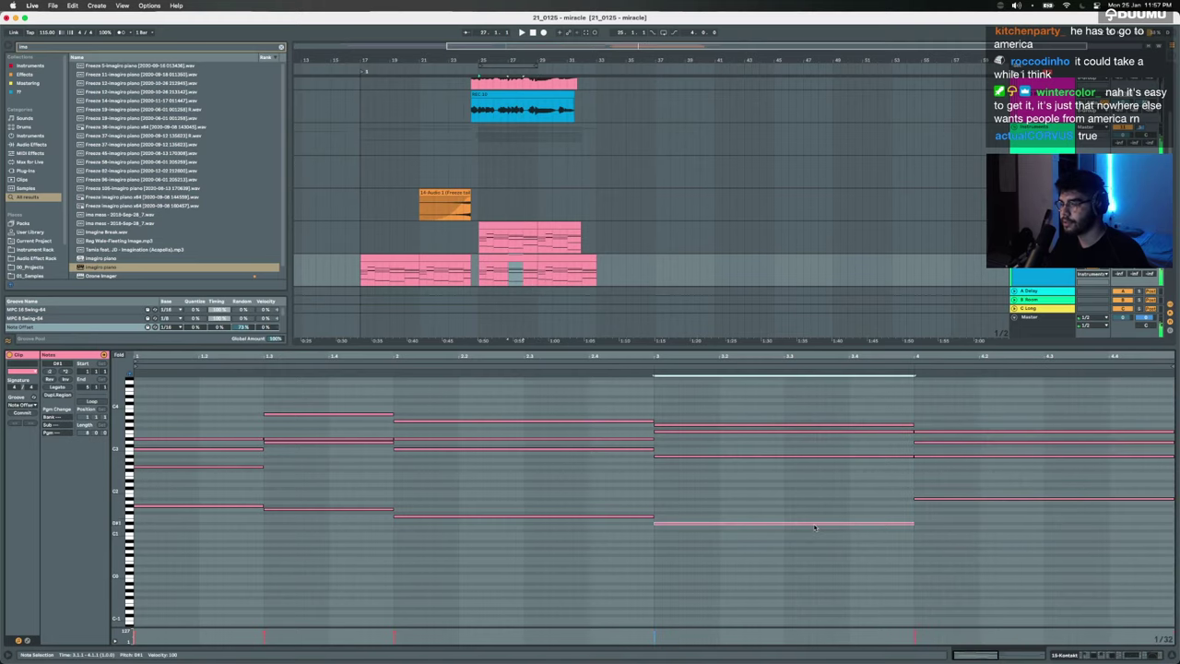
{"action": "left_click", "coordinate": [217, 505]}
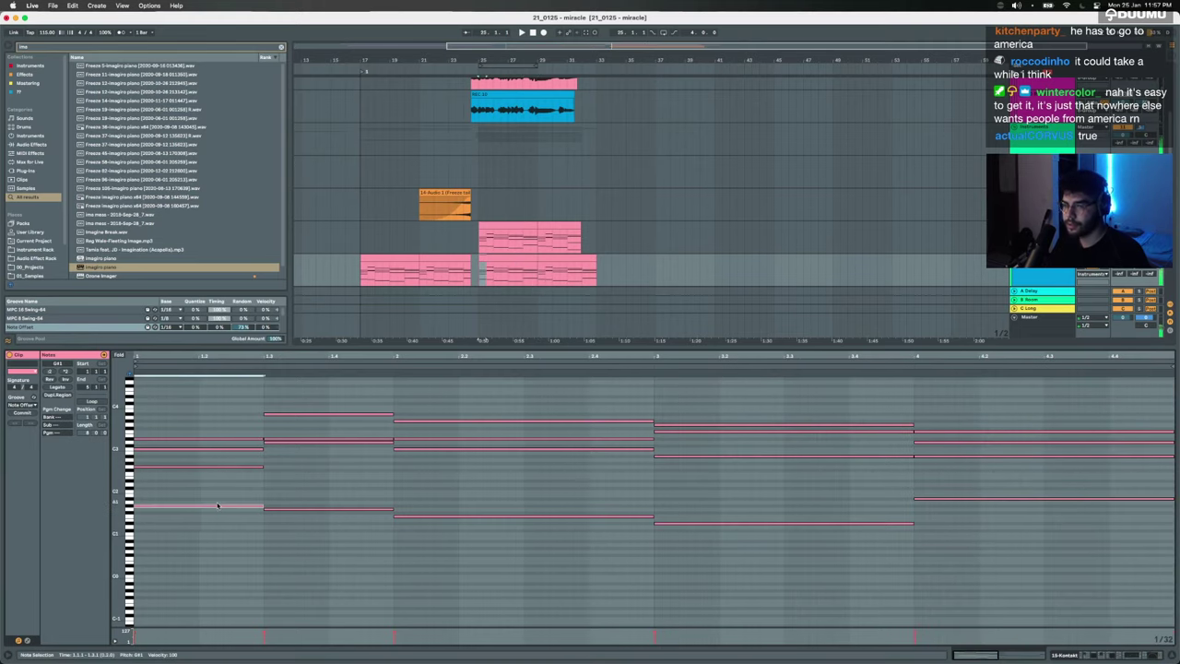
{"action": "left_click", "coordinate": [297, 507]}
{"action": "left_click", "coordinate": [452, 516]}
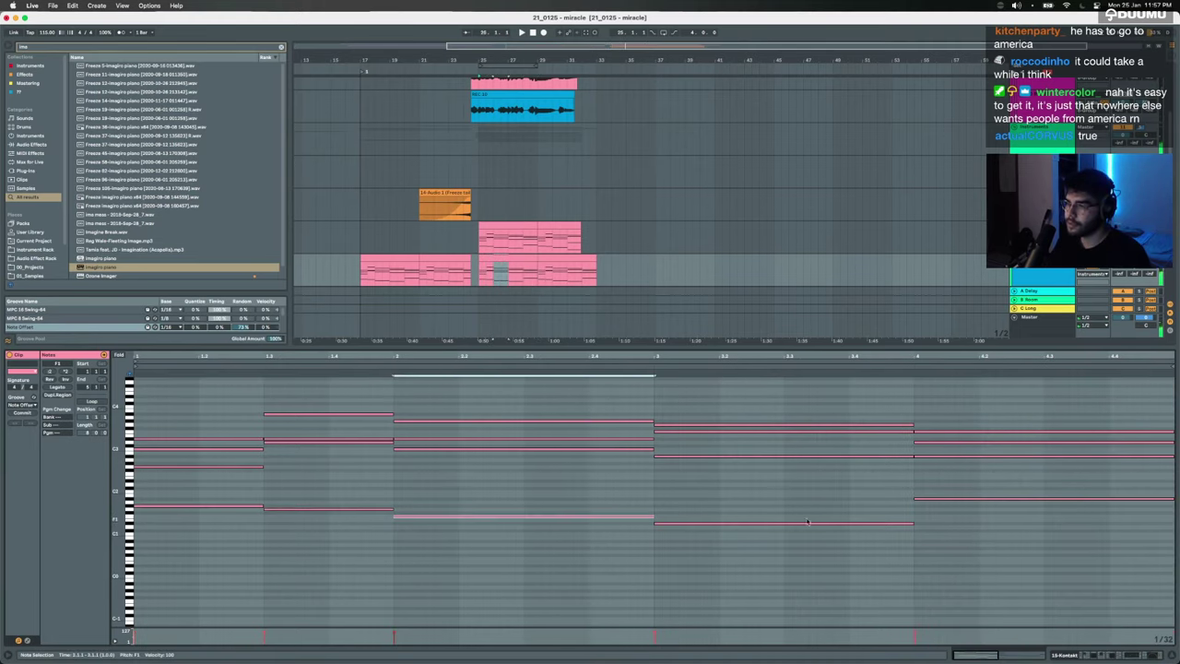
Step: Raise the lowest note at 3.1.1 in the Kontakt clip to A#1 and move the final chord's lowest note to D1
{"action": "left_click_drag", "start_coordinate": [795, 524], "coordinate": [797, 504]}
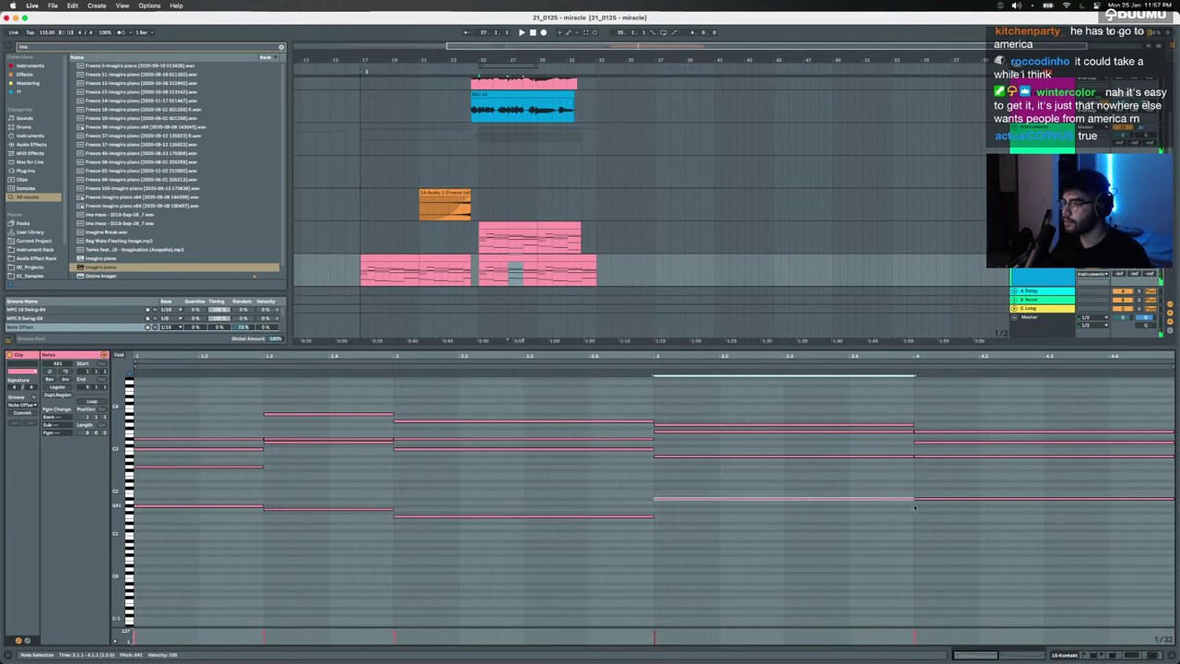
{"action": "left_click_drag", "start_coordinate": [930, 499], "coordinate": [930, 486]}
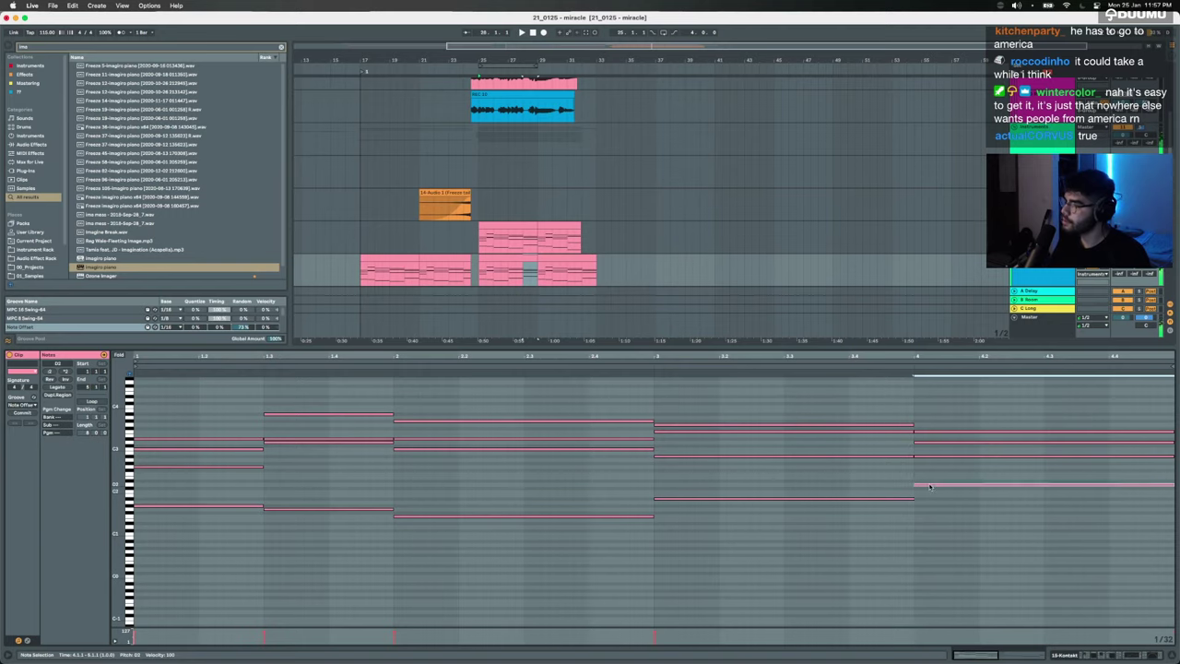
{"action": "key", "text": "shift+Down"}
{"action": "left_click", "coordinate": [871, 515]}
{"action": "left_click", "coordinate": [840, 498]}
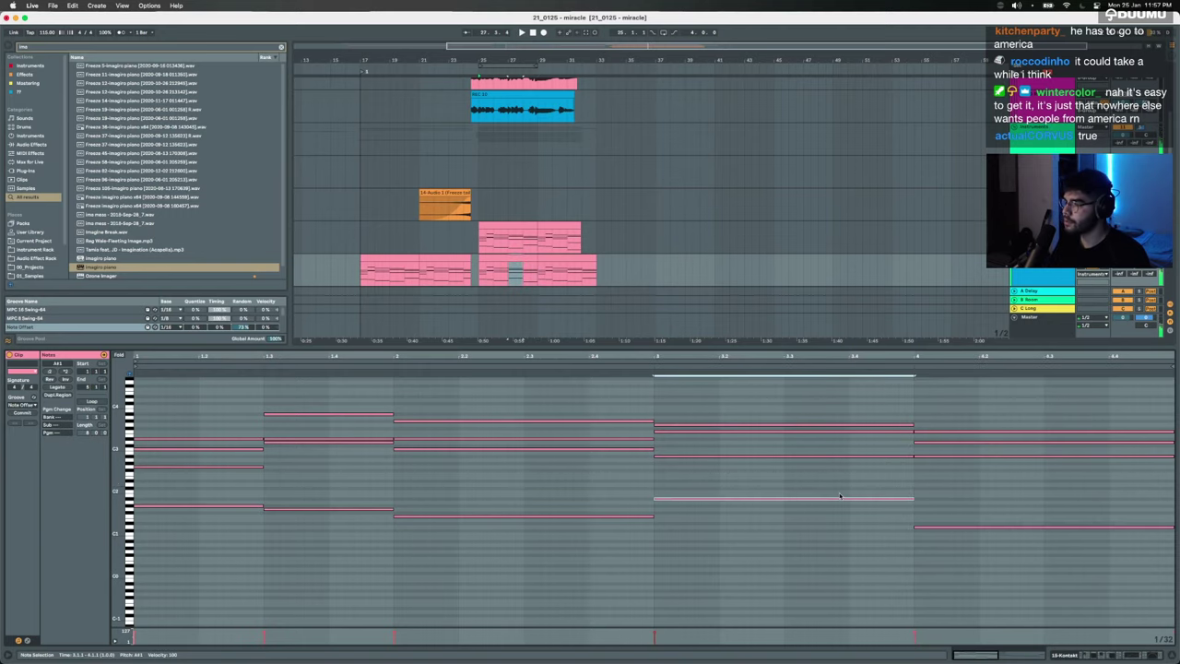
Step: Delete the final chord's upper notes in the Kontakt clip and select the upper notes of the chord before it
{"action": "left_click", "coordinate": [836, 481]}
{"action": "left_click_drag", "start_coordinate": [945, 502], "coordinate": [943, 405]}
{"action": "key", "text": "Delete"}
{"action": "left_click_drag", "start_coordinate": [844, 480], "coordinate": [823, 382]}
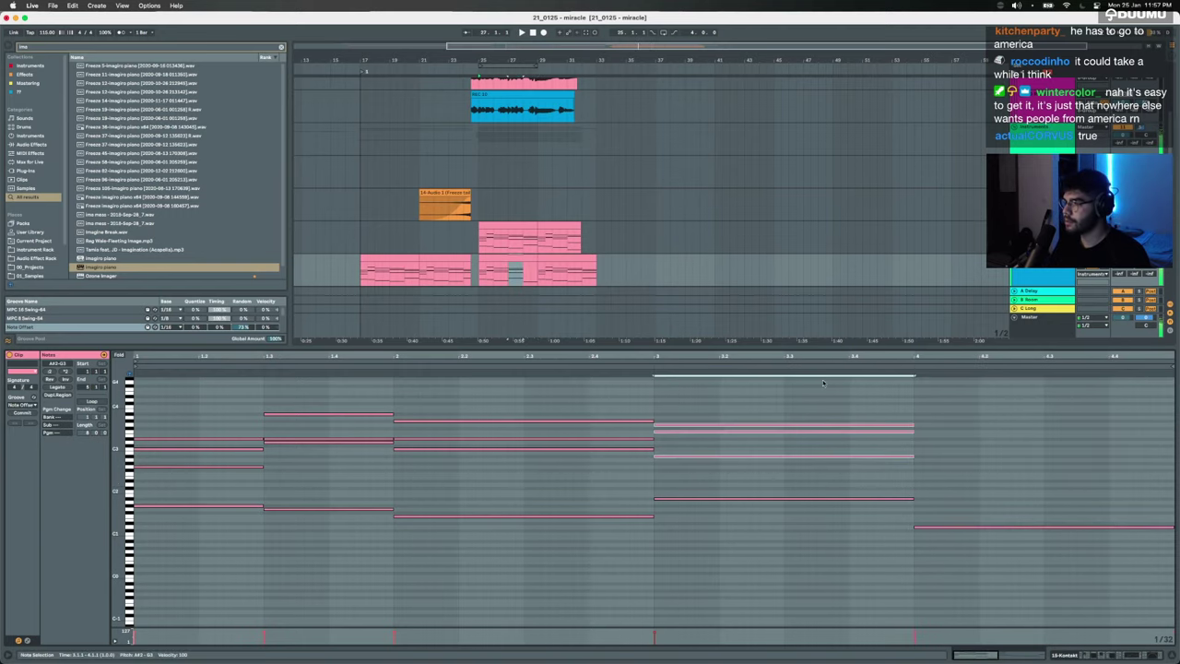
Step: Paste the copied note into the bar 3 chord and delete the chord's top G3 note
{"action": "key", "text": "super+v"}
{"action": "key", "text": "super+z"}
{"action": "key", "text": "super+v"}
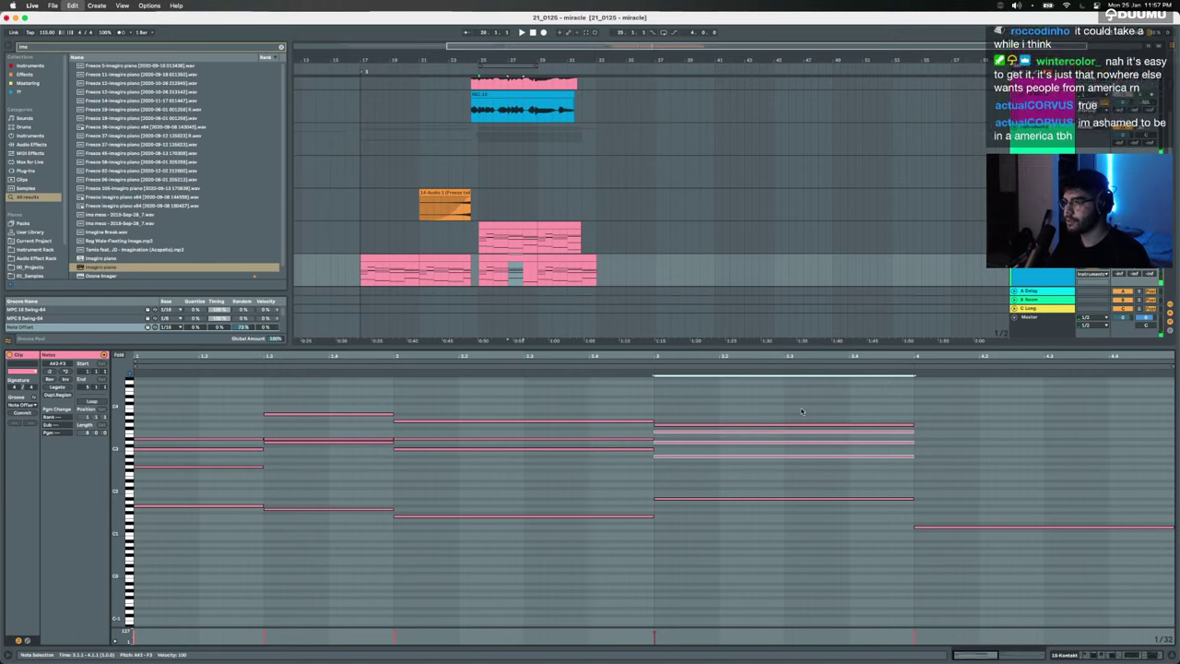
{"action": "left_click_drag", "start_coordinate": [801, 410], "coordinate": [790, 429]}
{"action": "key", "text": "Delete"}
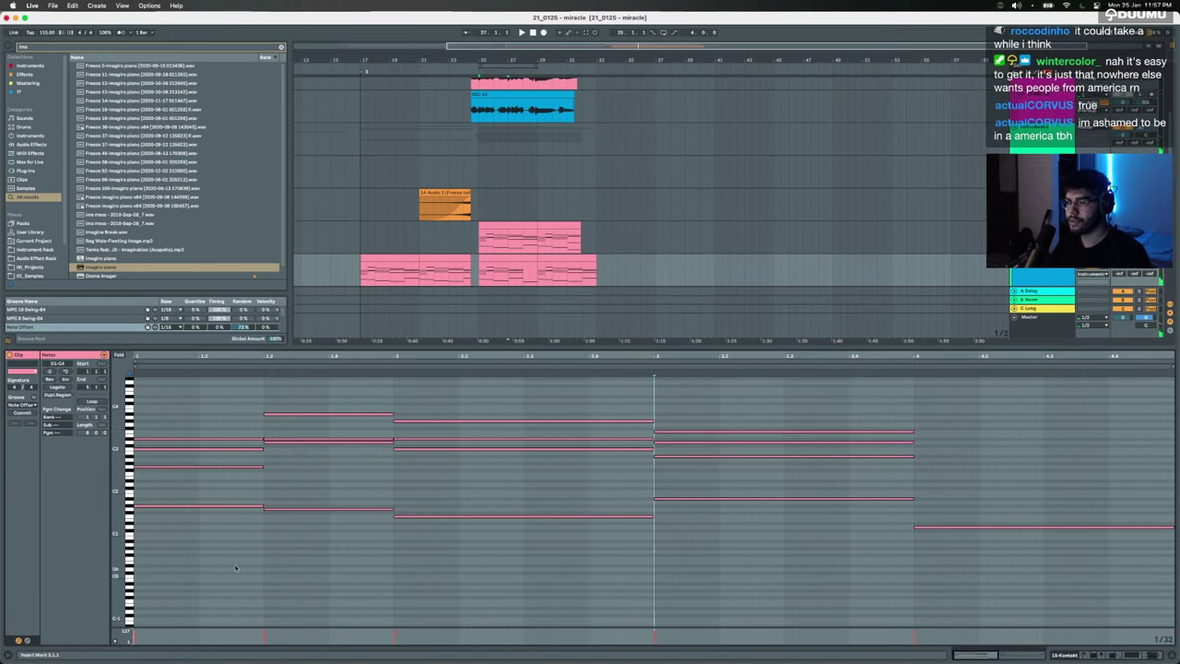
Step: Audition each chord in bars 1 to 3 of the piano clip by selecting its notes
{"action": "left_click_drag", "start_coordinate": [236, 568], "coordinate": [205, 405]}
{"action": "left_click_drag", "start_coordinate": [335, 568], "coordinate": [329, 396]}
{"action": "left_click_drag", "start_coordinate": [467, 609], "coordinate": [471, 369]}
{"action": "left_click", "coordinate": [724, 358]}
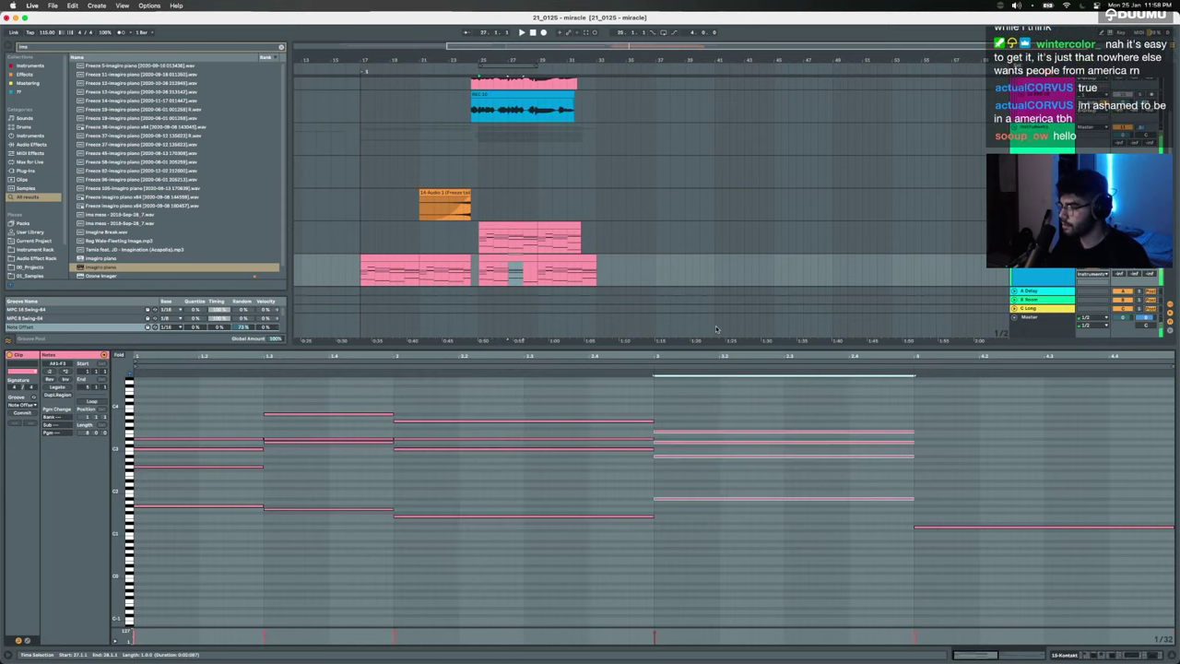
Step: Delete the lone D1 bass note in bar 4 and extend the bar 3 chord to the end of bar 4
{"action": "left_click", "coordinate": [944, 526]}
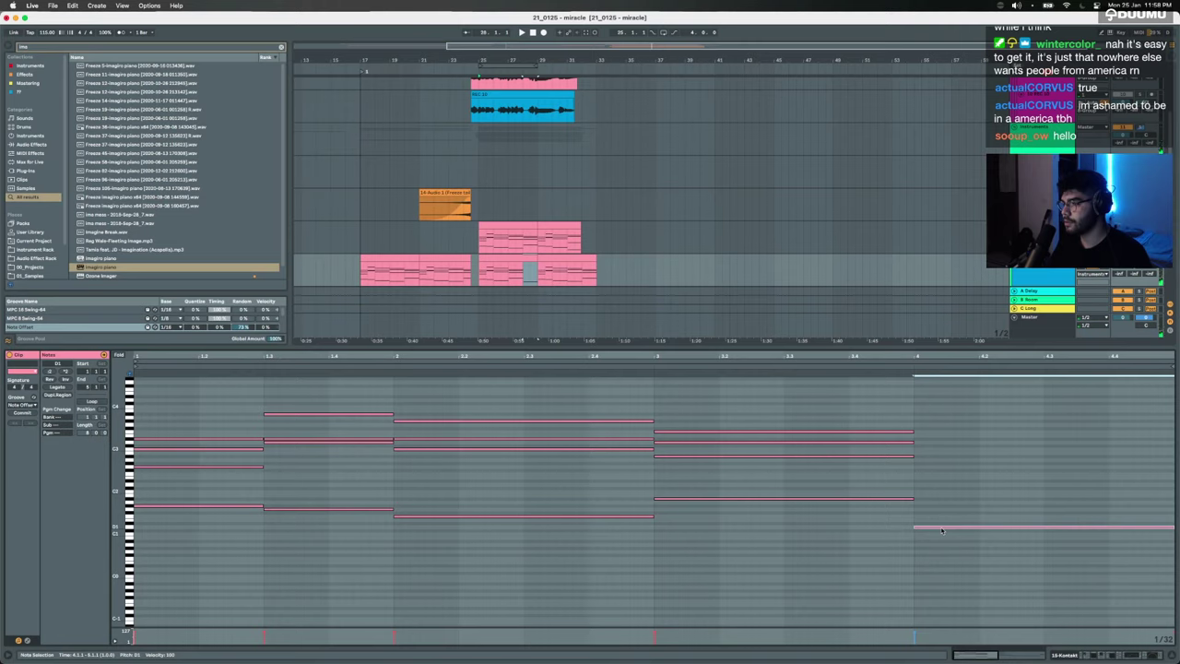
{"action": "key", "text": "Down"}
{"action": "key", "text": "Down"}
{"action": "key", "text": "Down"}
{"action": "key", "text": "Down"}
{"action": "key", "text": "shift+Up"}
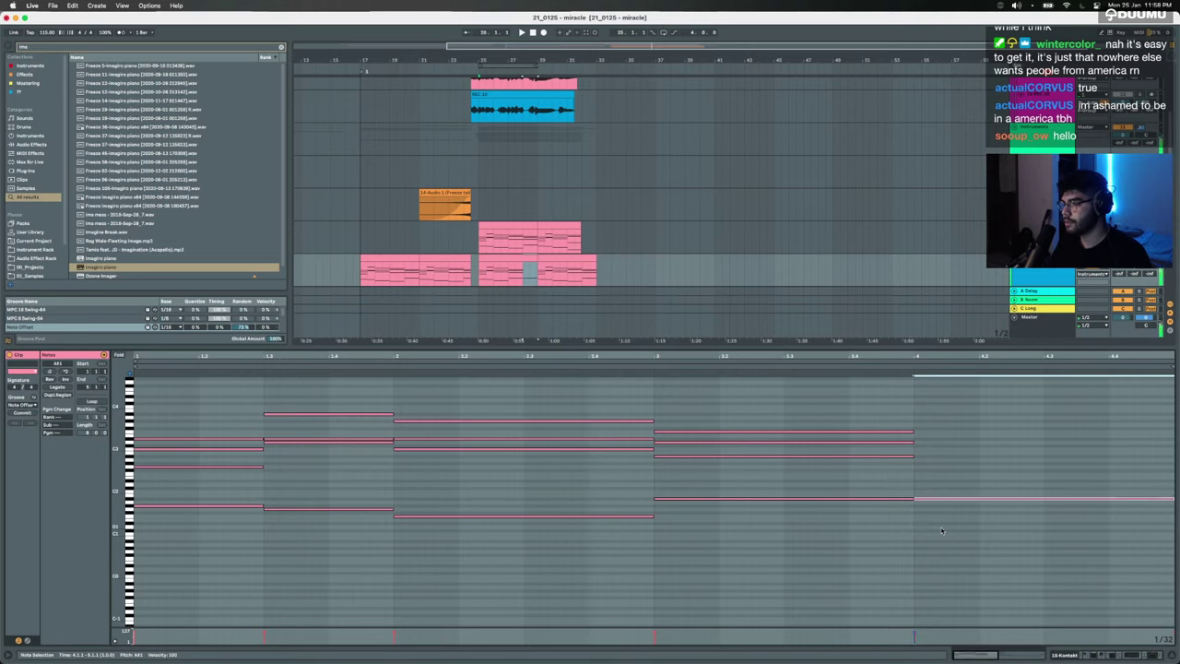
{"action": "key", "text": "Delete"}
{"action": "left_click_drag", "start_coordinate": [942, 530], "coordinate": [785, 248]}
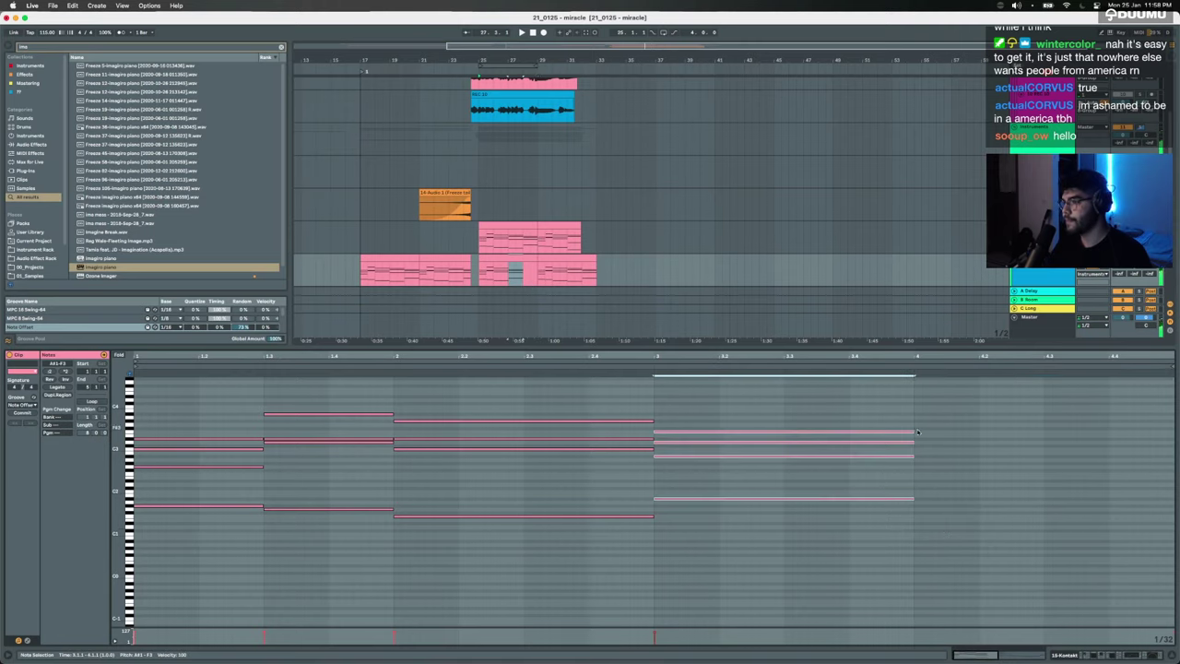
{"action": "left_click_drag", "start_coordinate": [917, 432], "coordinate": [1139, 431]}
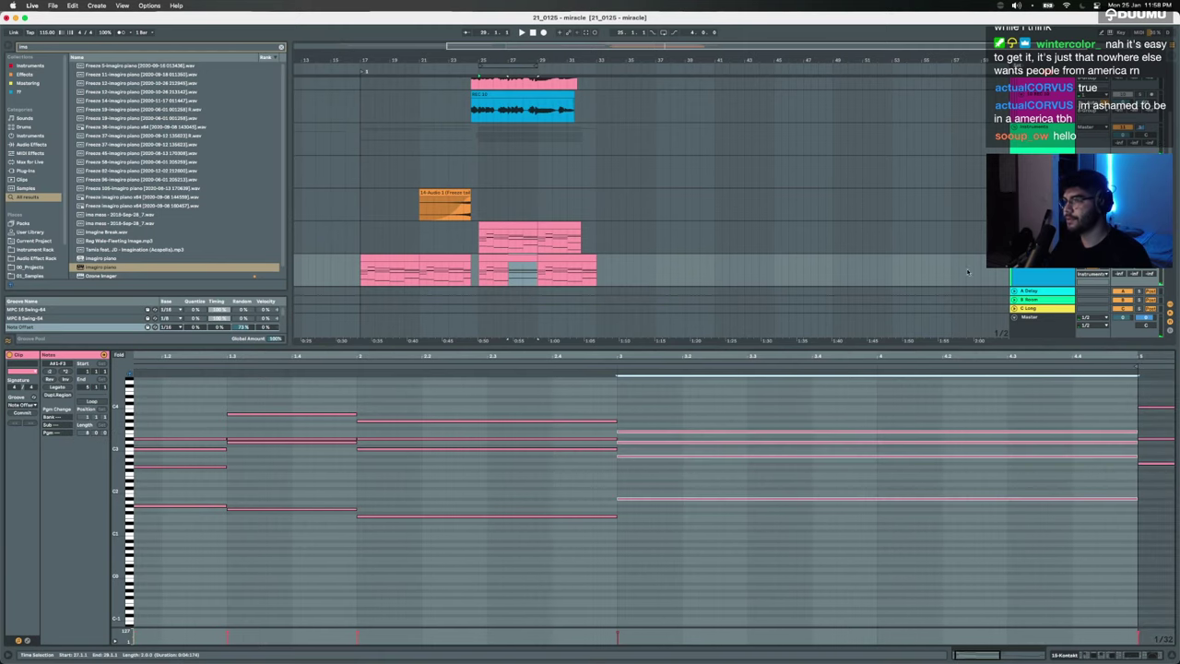
Step: Play back the arrangement around bar 25 with the revised chords and reopen the middle track's piano clip
{"action": "scroll", "coordinate": [967, 271], "scroll_direction": "up", "scroll_amount": 5}
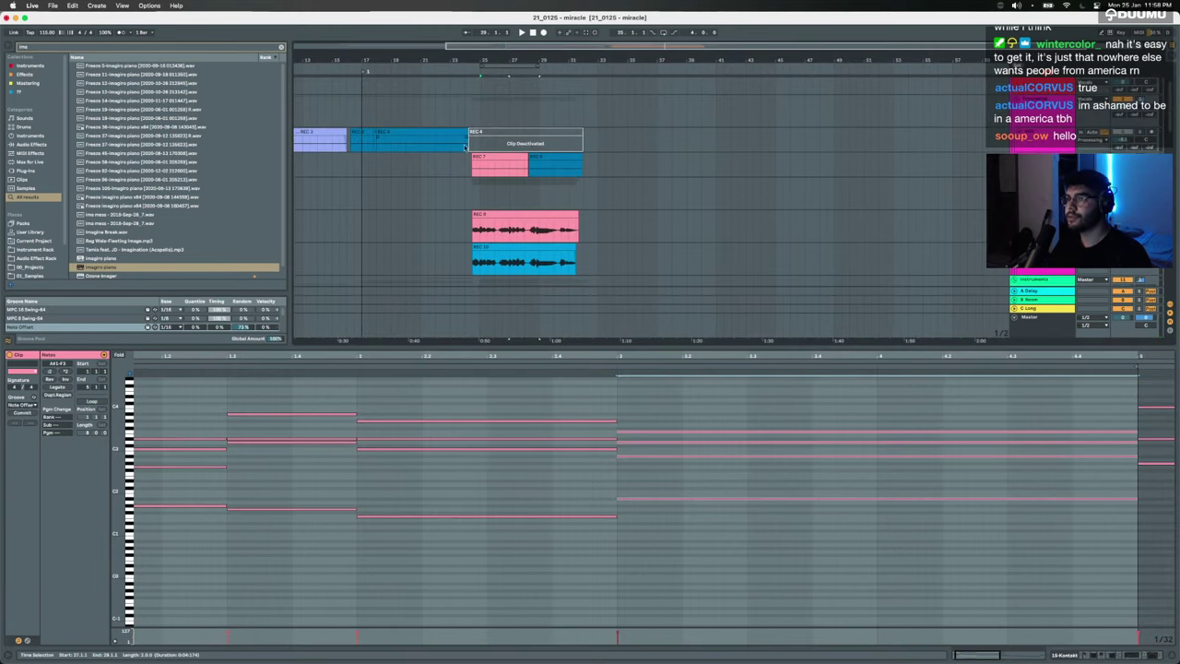
{"action": "left_click", "coordinate": [482, 159]}
{"action": "key", "text": "space"}
{"action": "scroll", "coordinate": [484, 161], "scroll_direction": "down", "scroll_amount": 8}
{"action": "scroll", "coordinate": [484, 162], "scroll_direction": "up", "scroll_amount": 3}
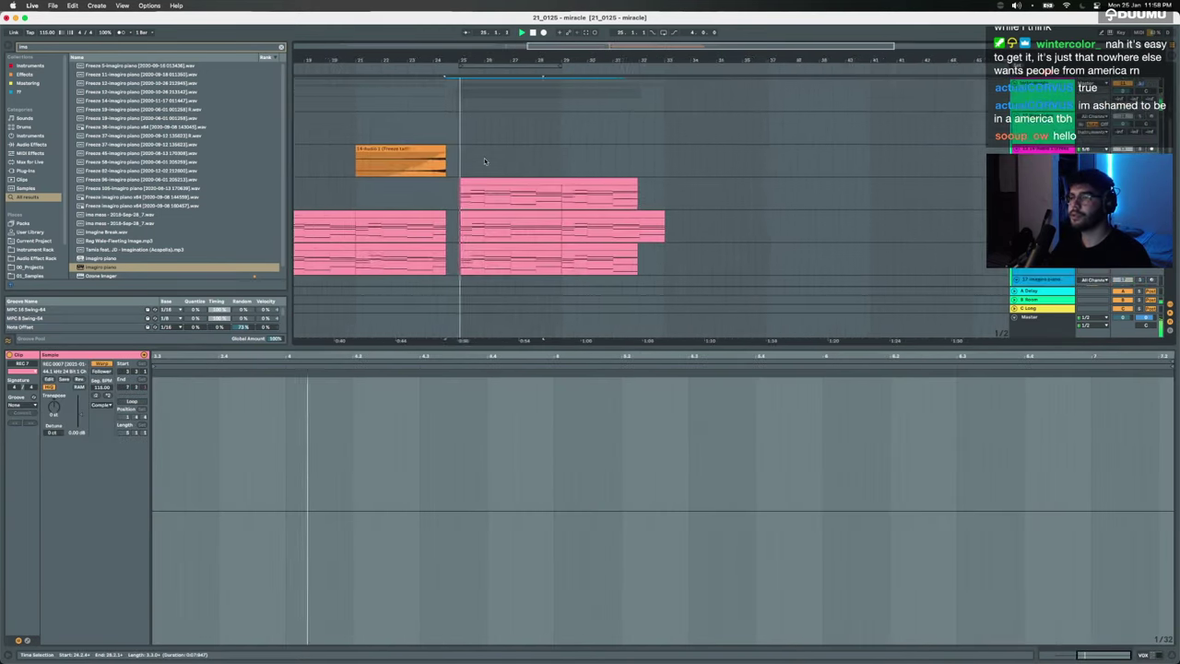
{"action": "left_click", "coordinate": [515, 215]}
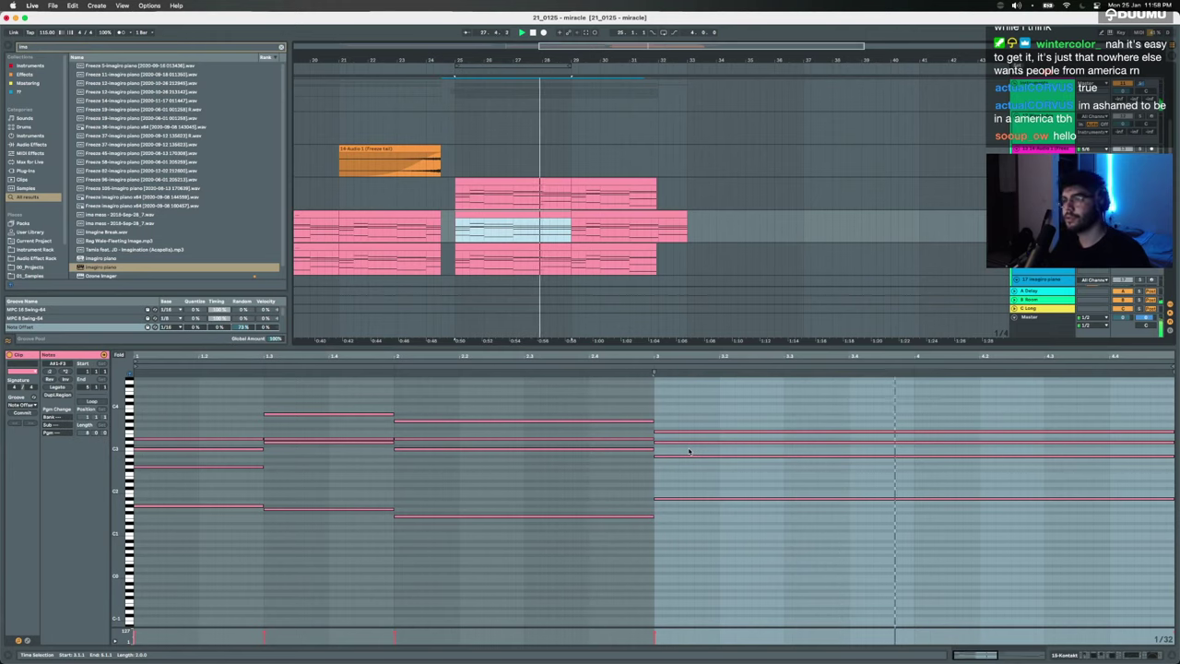
{"action": "key", "text": "space"}
Step: Trim the start of the extended chord to bar 4, leaving bar 3 of the clip empty
{"action": "left_click", "coordinate": [777, 488]}
{"action": "left_click_drag", "start_coordinate": [754, 498], "coordinate": [708, 398]}
{"action": "left_click_drag", "start_coordinate": [654, 431], "coordinate": [914, 441]}
{"action": "left_click", "coordinate": [648, 505]}
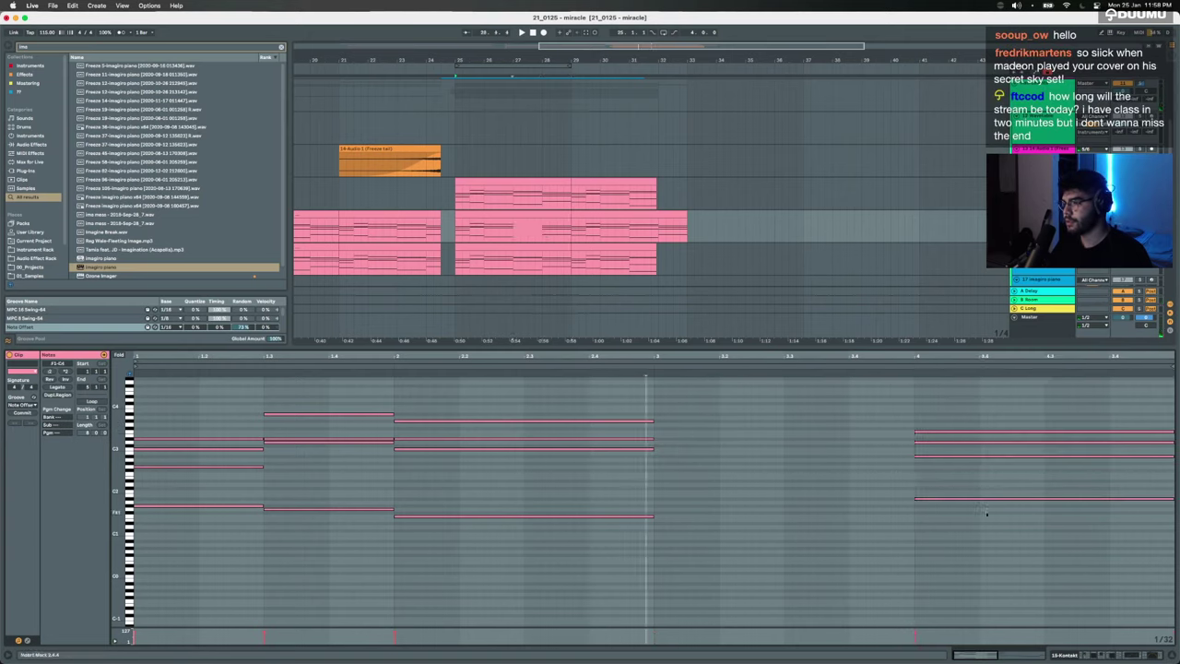
Step: Copy the bar 4 chord's bass note into bar 3 at pitch C2 and compare it in other octaves
{"action": "left_click_drag", "start_coordinate": [978, 500], "coordinate": [720, 498]}
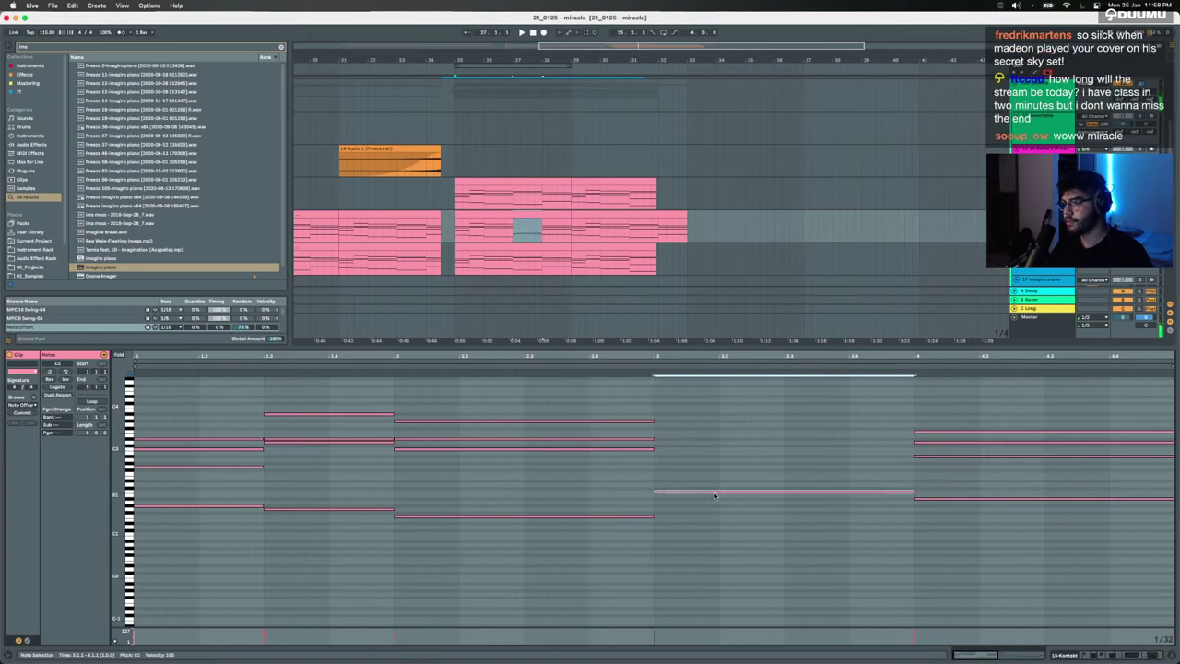
{"action": "key", "text": "shift+Down"}
{"action": "key", "text": "shift+Up"}
Step: Audition the chord progression in order from bar 1 through bar 4 with the new bass note
{"action": "left_click_drag", "start_coordinate": [196, 566], "coordinate": [187, 377]}
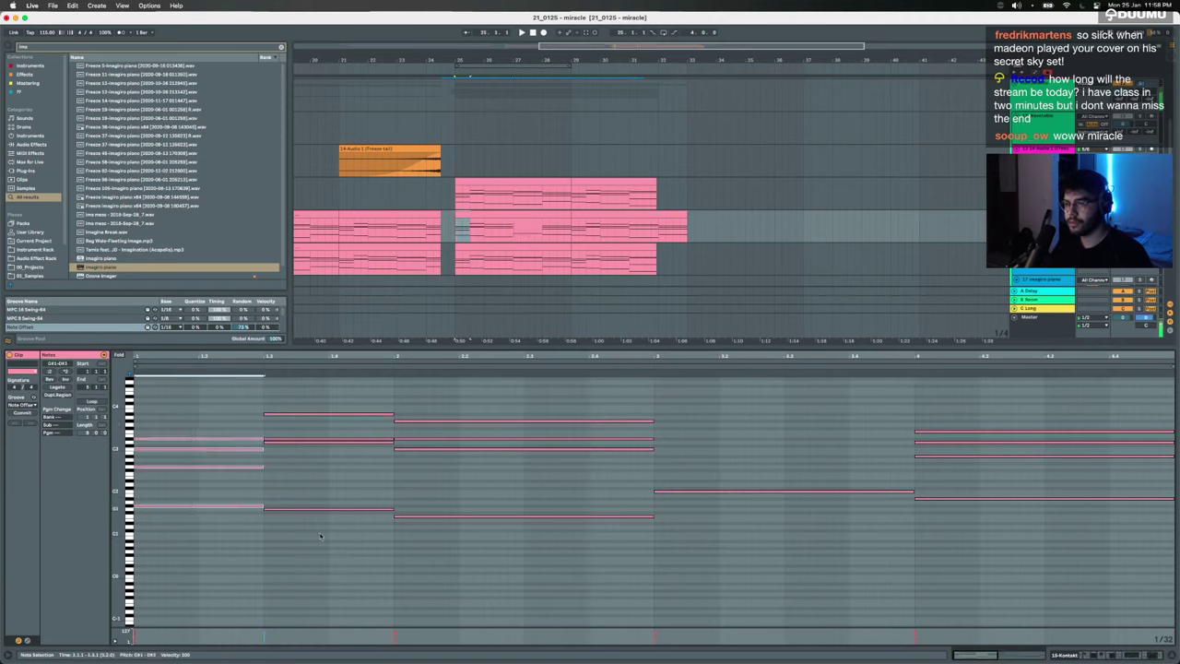
{"action": "left_click_drag", "start_coordinate": [341, 553], "coordinate": [339, 378]}
{"action": "left_click_drag", "start_coordinate": [534, 559], "coordinate": [530, 383]}
{"action": "left_click_drag", "start_coordinate": [739, 559], "coordinate": [732, 449]}
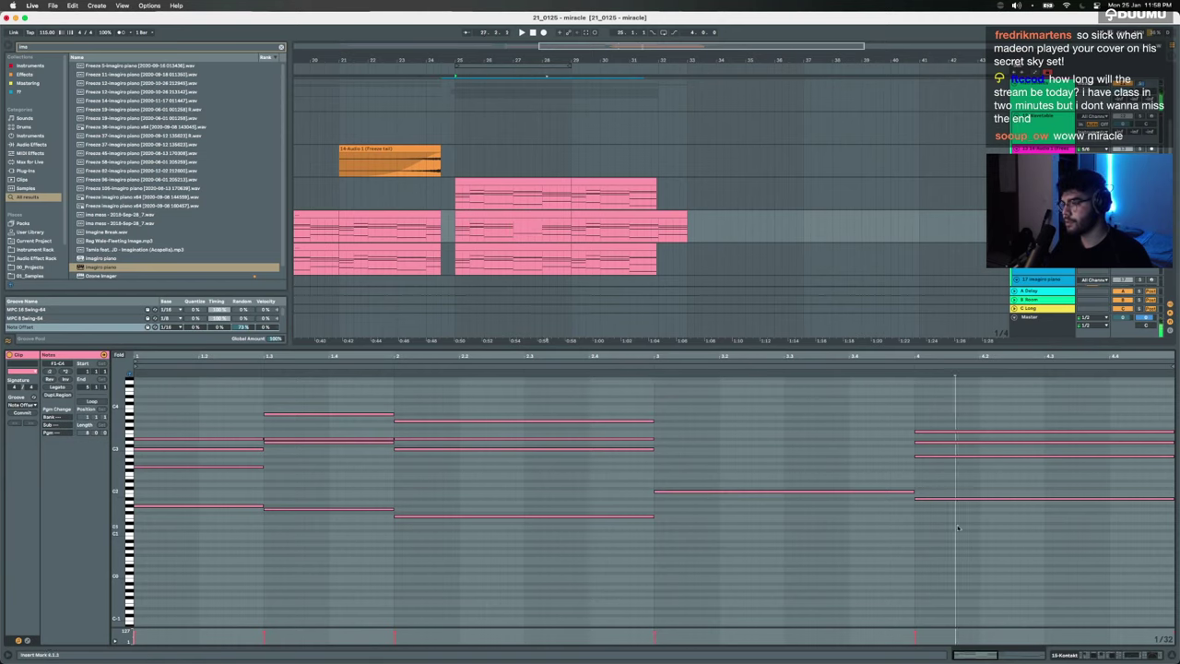
{"action": "left_click", "coordinate": [946, 414]}
Step: Complete the bar 3 chord by adding C3, D#3 and G3 above the C2 bass note
{"action": "left_click", "coordinate": [719, 488]}
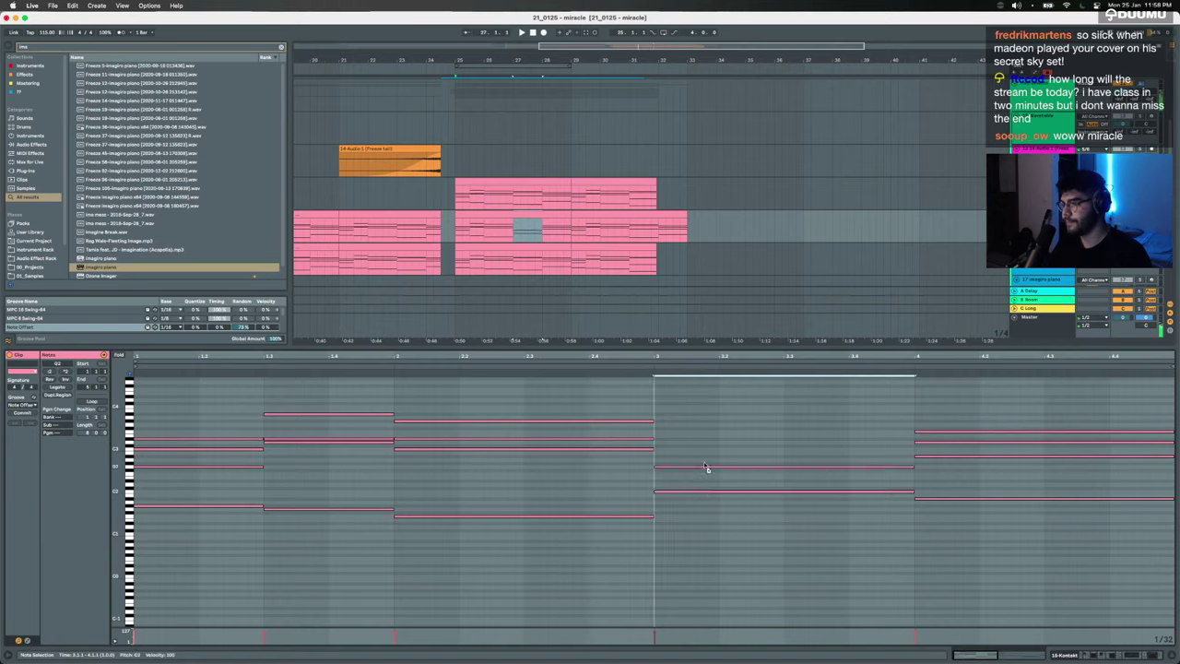
{"action": "double_click", "coordinate": [707, 456]}
{"action": "left_click_drag", "start_coordinate": [707, 460], "coordinate": [707, 438]}
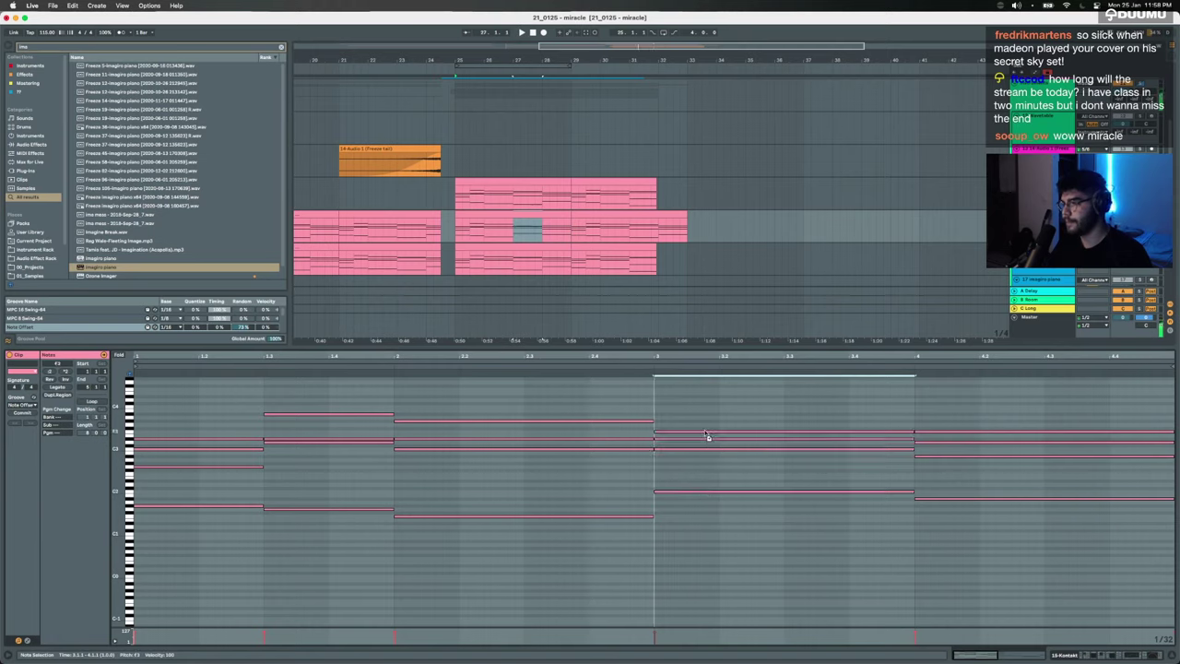
{"action": "left_click_drag", "start_coordinate": [552, 394], "coordinate": [540, 584]}
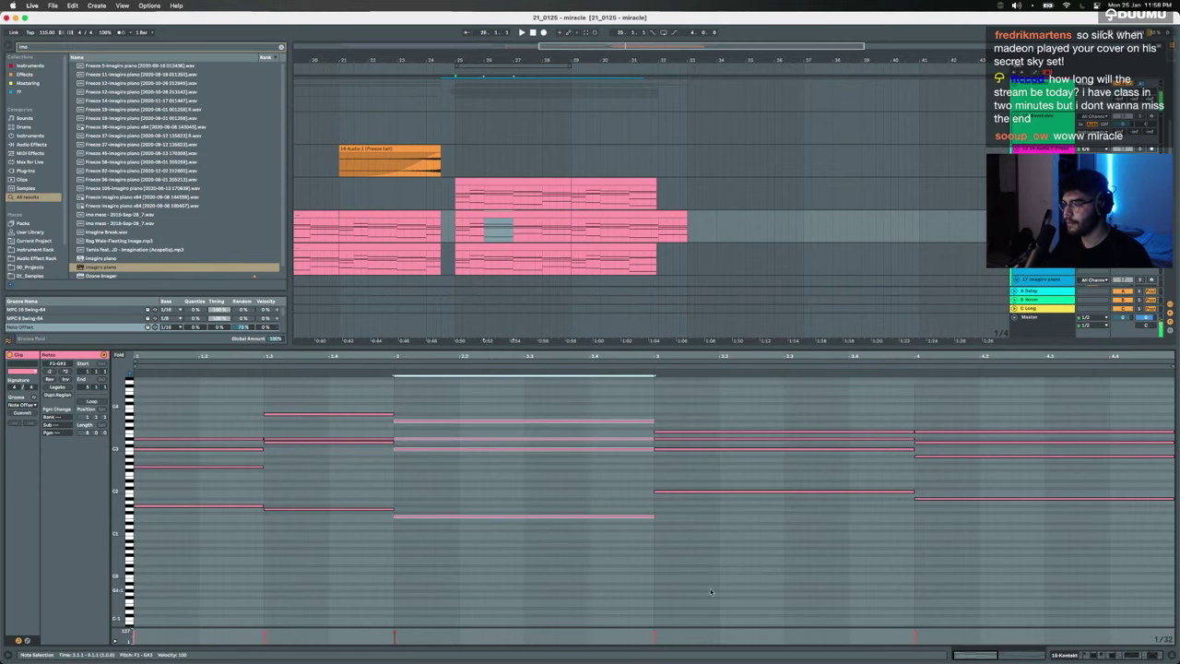
{"action": "left_click_drag", "start_coordinate": [711, 592], "coordinate": [713, 394]}
{"action": "left_click", "coordinate": [856, 435]}
{"action": "left_click_drag", "start_coordinate": [856, 433], "coordinate": [855, 424]}
Step: Audition the bar 3 and bar 4 chords and play the progression back in the arrangement
{"action": "left_click_drag", "start_coordinate": [835, 522], "coordinate": [831, 358]}
{"action": "left_click_drag", "start_coordinate": [987, 533], "coordinate": [968, 417]}
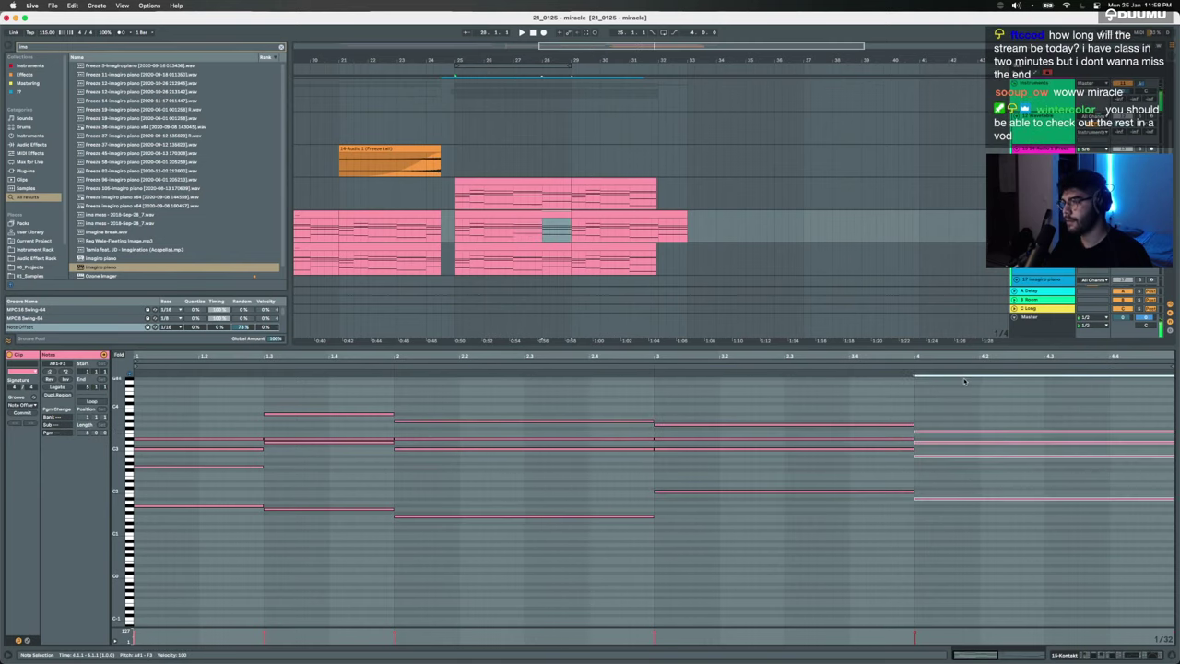
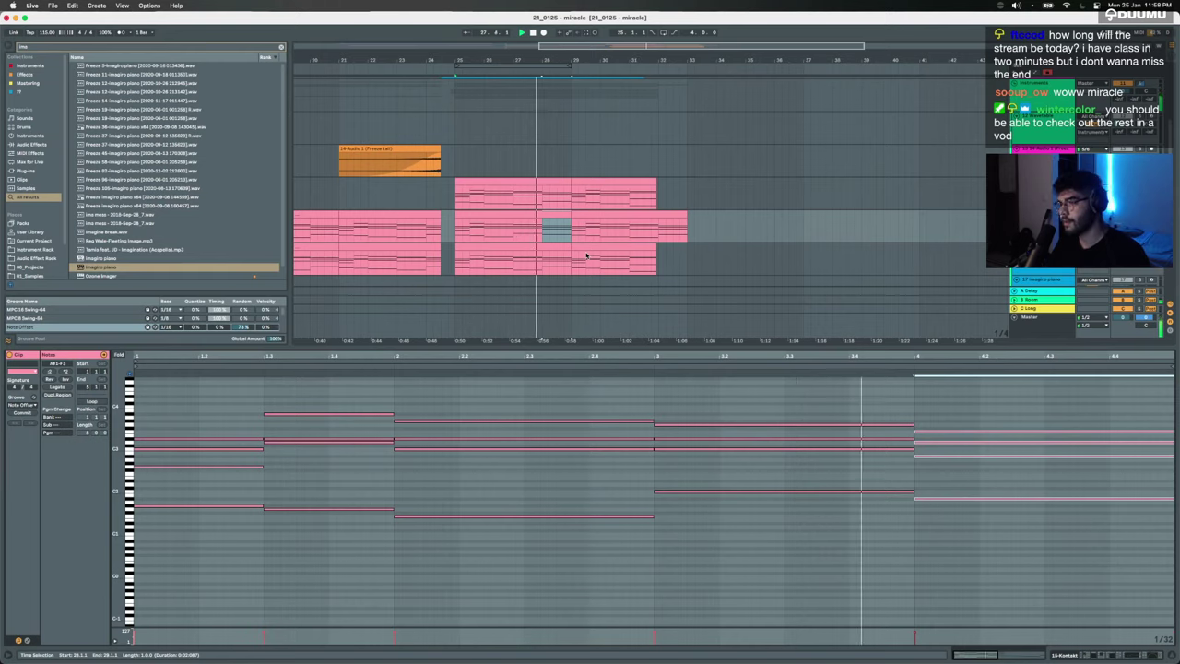
{"action": "key", "text": "space"}
Step: Lower the bar 3 chord's bass note one octave to C1 and play back the progression
{"action": "left_click", "coordinate": [709, 491]}
{"action": "key", "text": "shift+Down"}
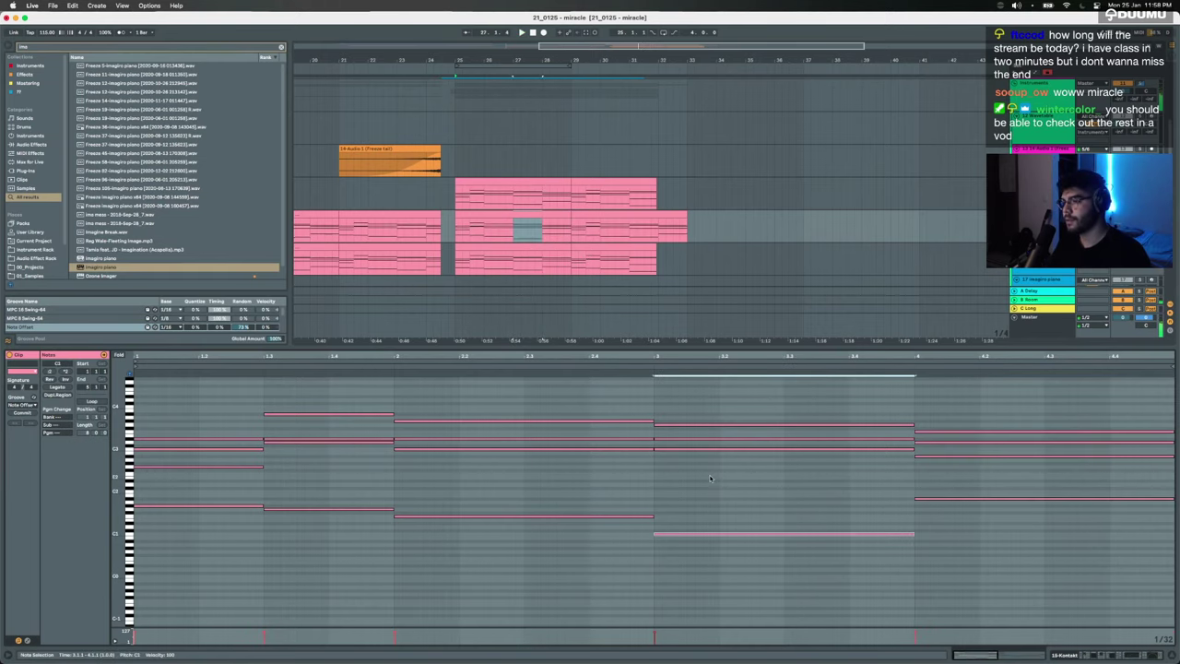
{"action": "left_click", "coordinate": [695, 422]}
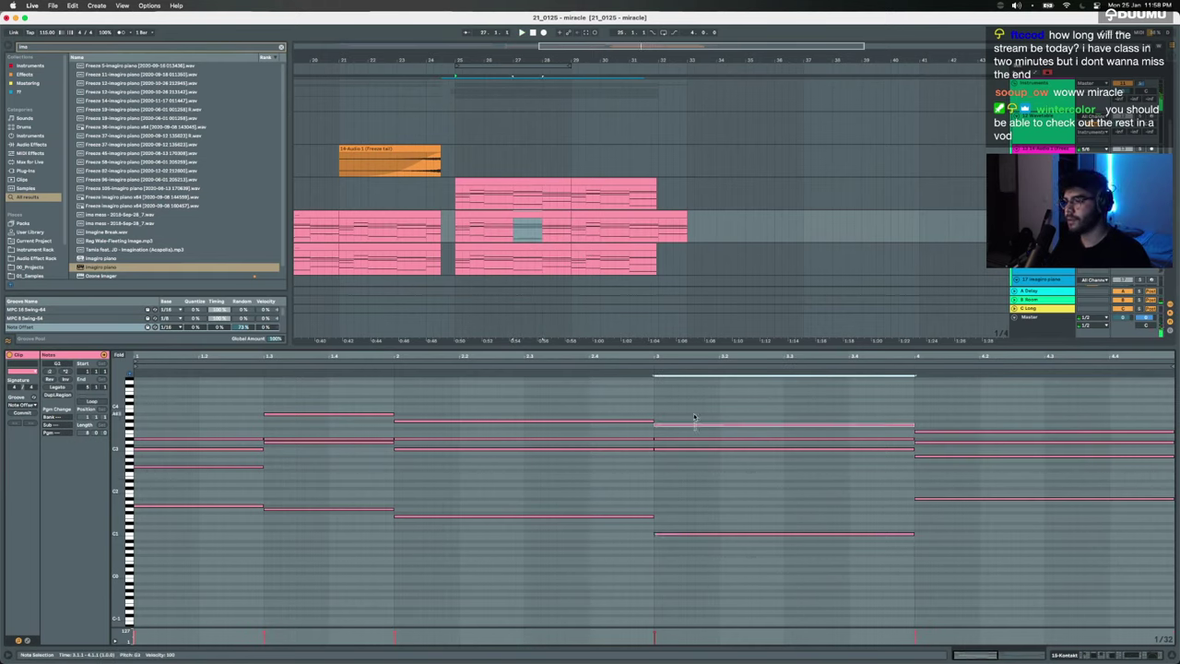
{"action": "left_click", "coordinate": [612, 364]}
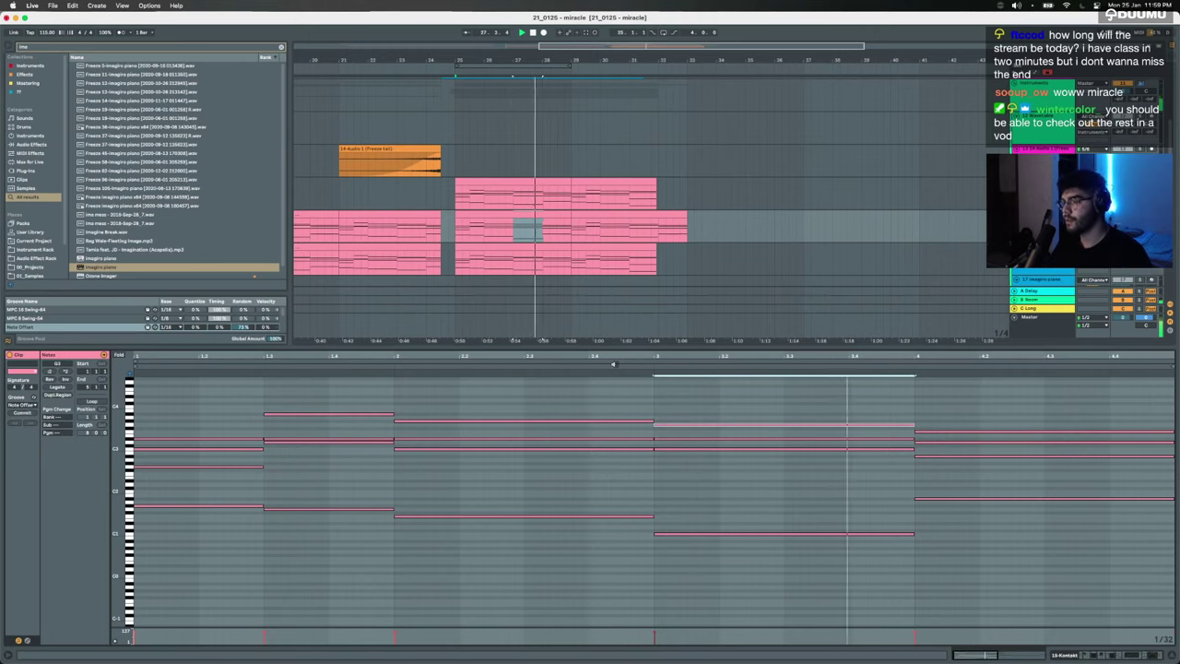
{"action": "key", "text": "space"}
Step: Copy the edited four-bar chord clip at bar 25 onto the piano tracks directly above and below it
{"action": "key", "text": "super+alt+l"}
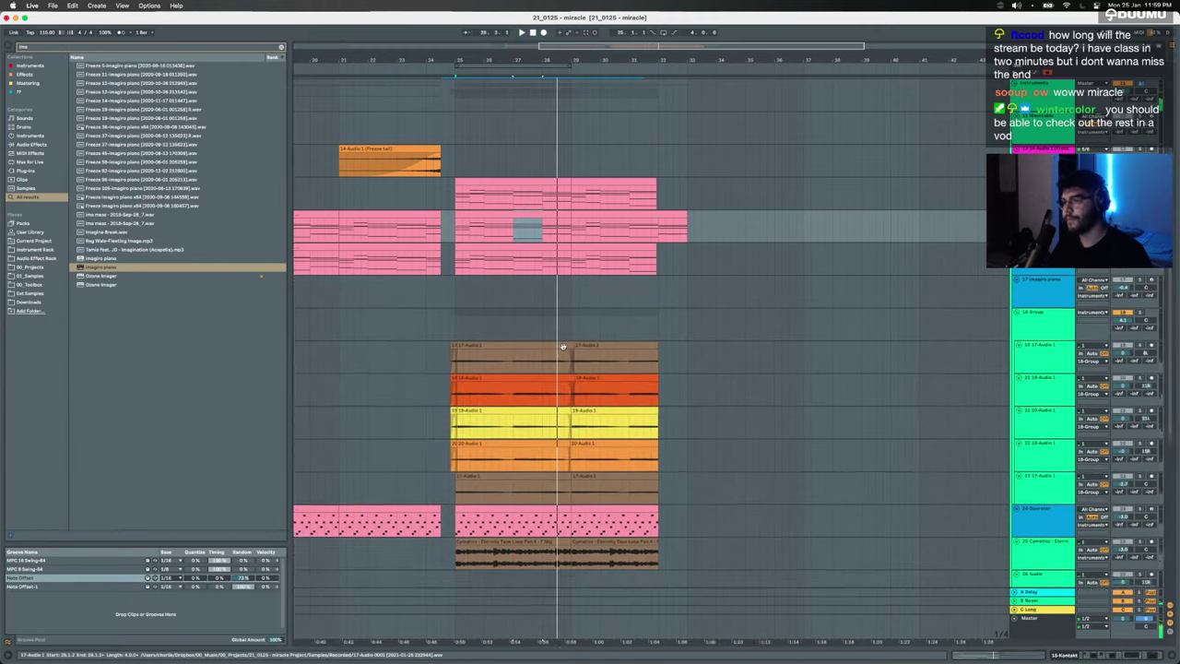
{"action": "scroll", "coordinate": [564, 323], "scroll_direction": "up", "scroll_amount": 3}
{"action": "left_click", "coordinate": [547, 293]}
{"action": "left_click", "coordinate": [547, 293]}
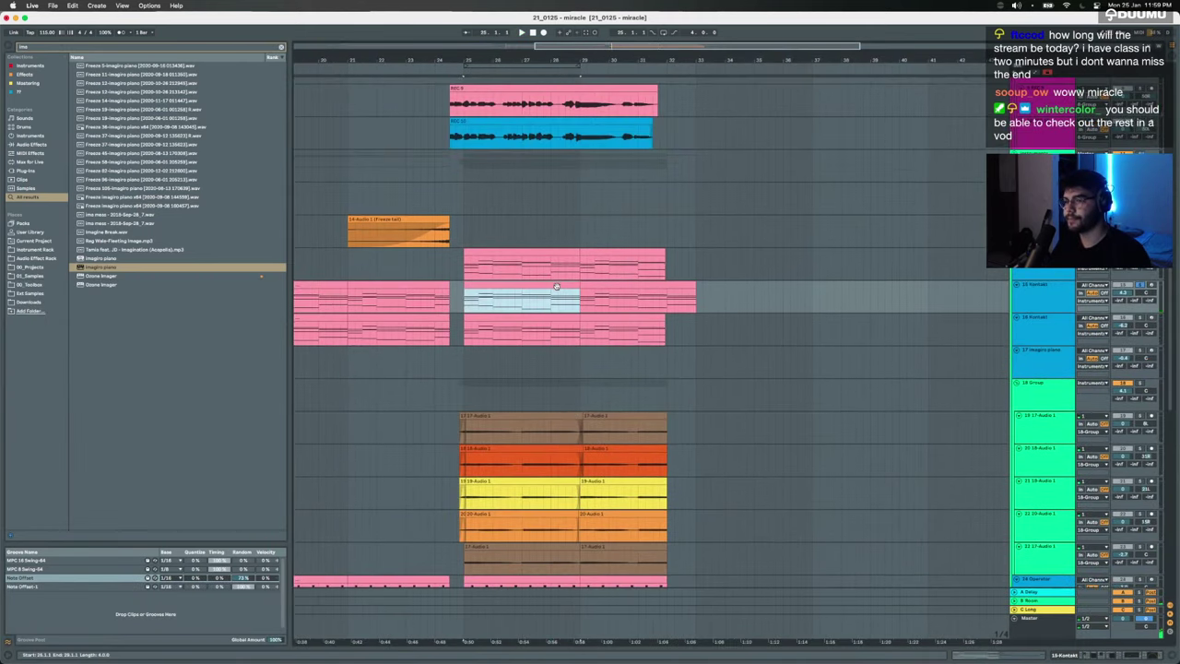
{"action": "scroll", "coordinate": [557, 287], "scroll_direction": "left", "scroll_amount": 1}
{"action": "scroll", "coordinate": [556, 287], "scroll_direction": "up", "scroll_amount": 1}
{"action": "left_click_drag", "start_coordinate": [559, 290], "coordinate": [560, 338]}
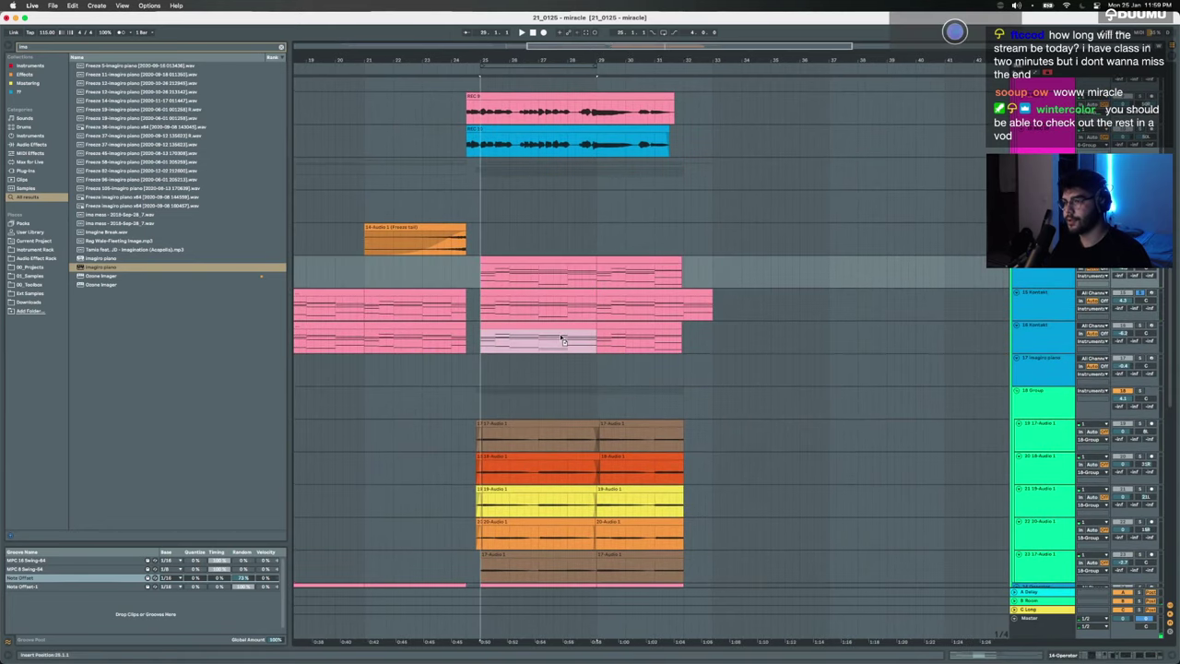
Step: Check the new C1 bass note, then split the upper 17-Audio 1 clip from 26.4.4 to 28.1.1 and transpose that section -3 st
{"action": "key", "text": "z"}
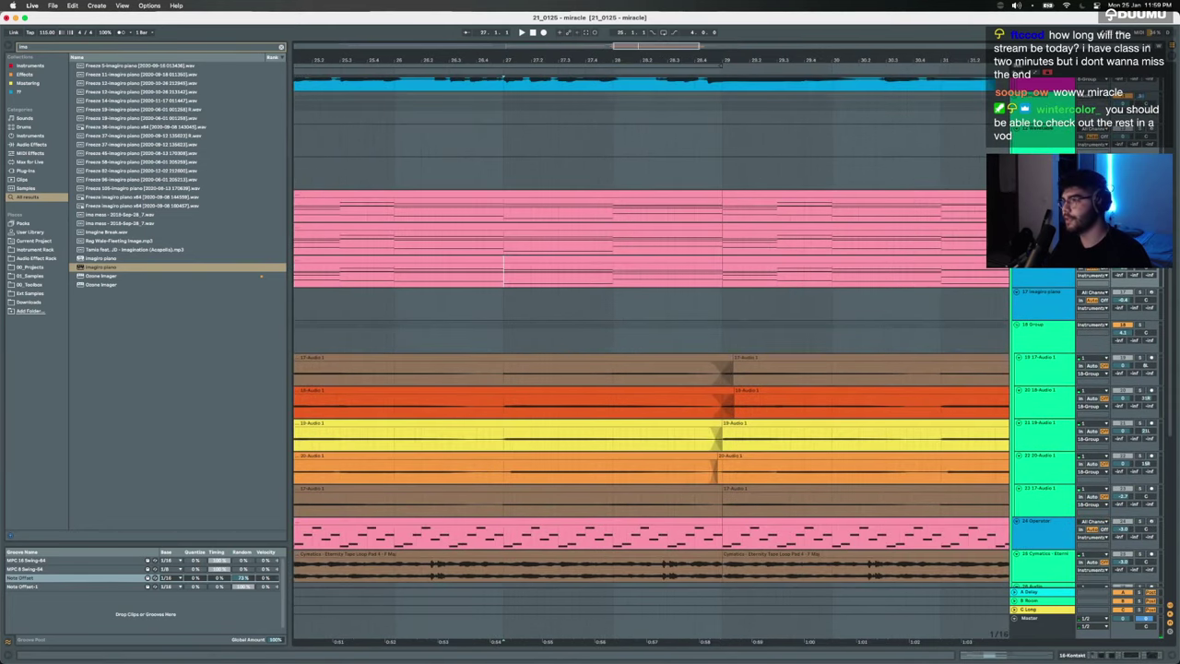
{"action": "double_click", "coordinate": [498, 228]}
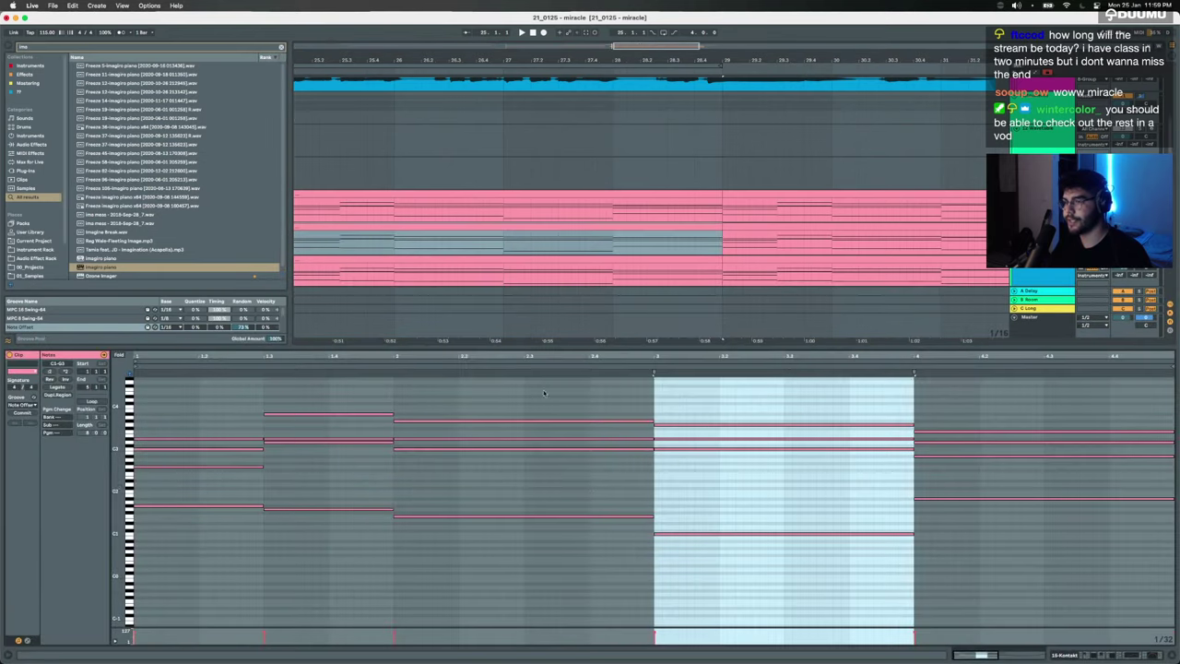
{"action": "left_click_drag", "start_coordinate": [719, 518], "coordinate": [737, 542]}
{"action": "scroll", "coordinate": [594, 238], "scroll_direction": "down", "scroll_amount": 3}
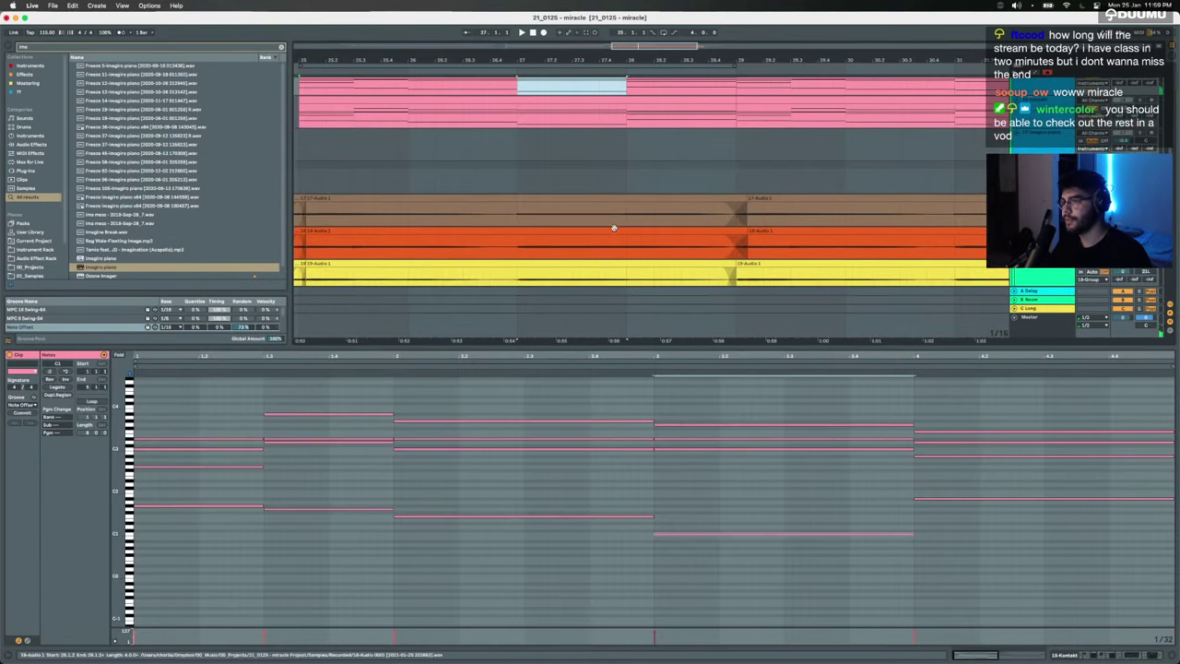
{"action": "left_click", "coordinate": [601, 209]}
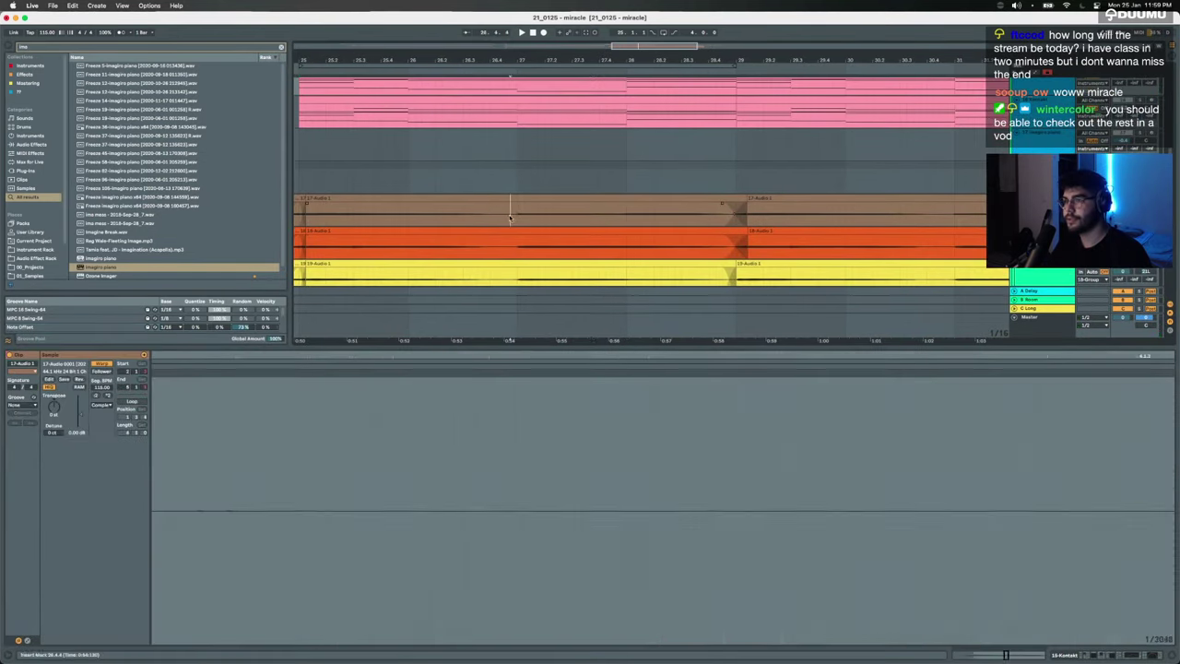
{"action": "left_click_drag", "start_coordinate": [621, 208], "coordinate": [629, 216]}
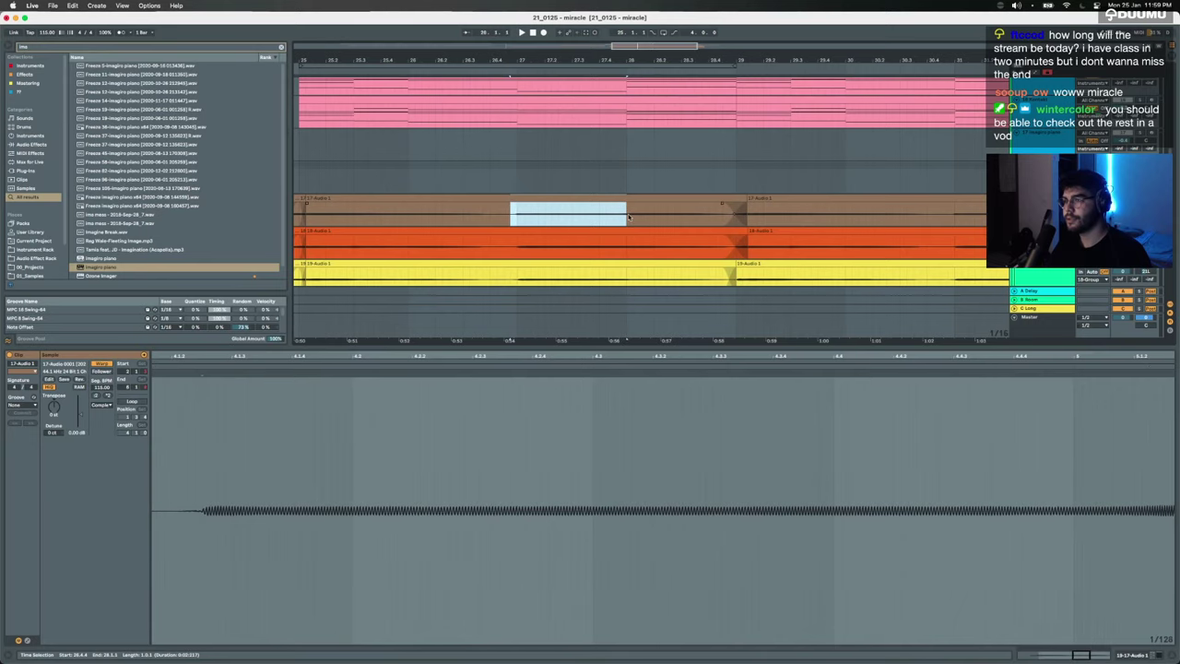
{"action": "key", "text": "space"}
{"action": "left_click", "coordinate": [64, 415]}
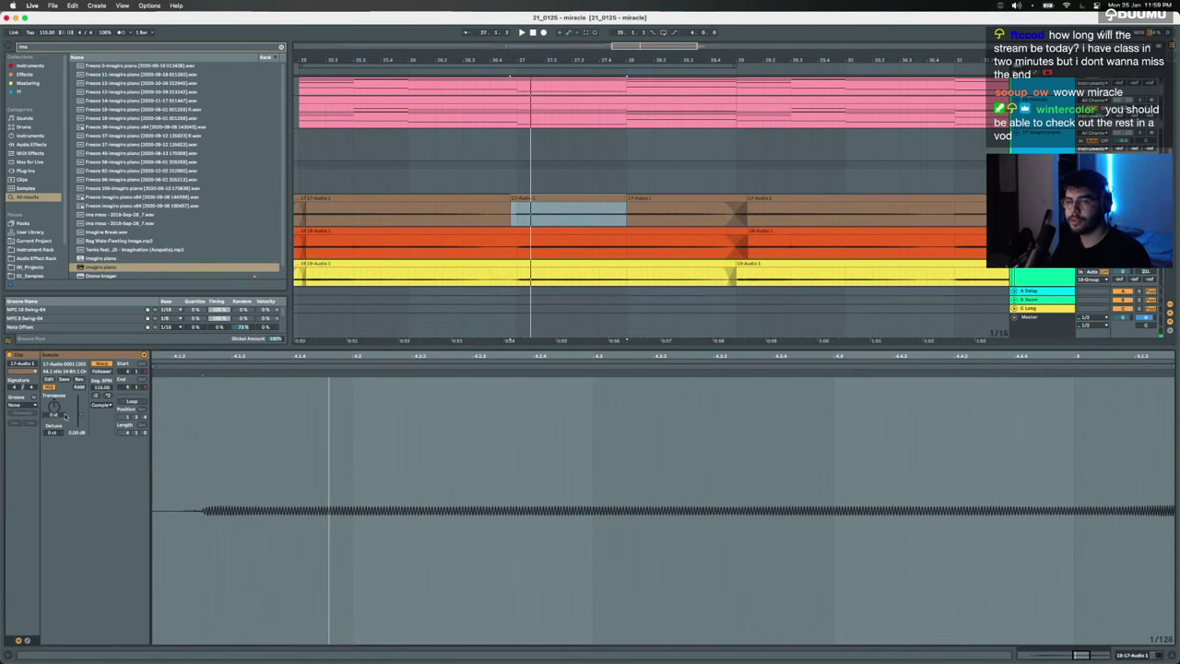
Step: Split off the matching section of the lower 17-Audio 1 clip up to 28.1.1, transpose it to -15 st and play it back
{"action": "scroll", "coordinate": [571, 175], "scroll_direction": "down", "scroll_amount": 5}
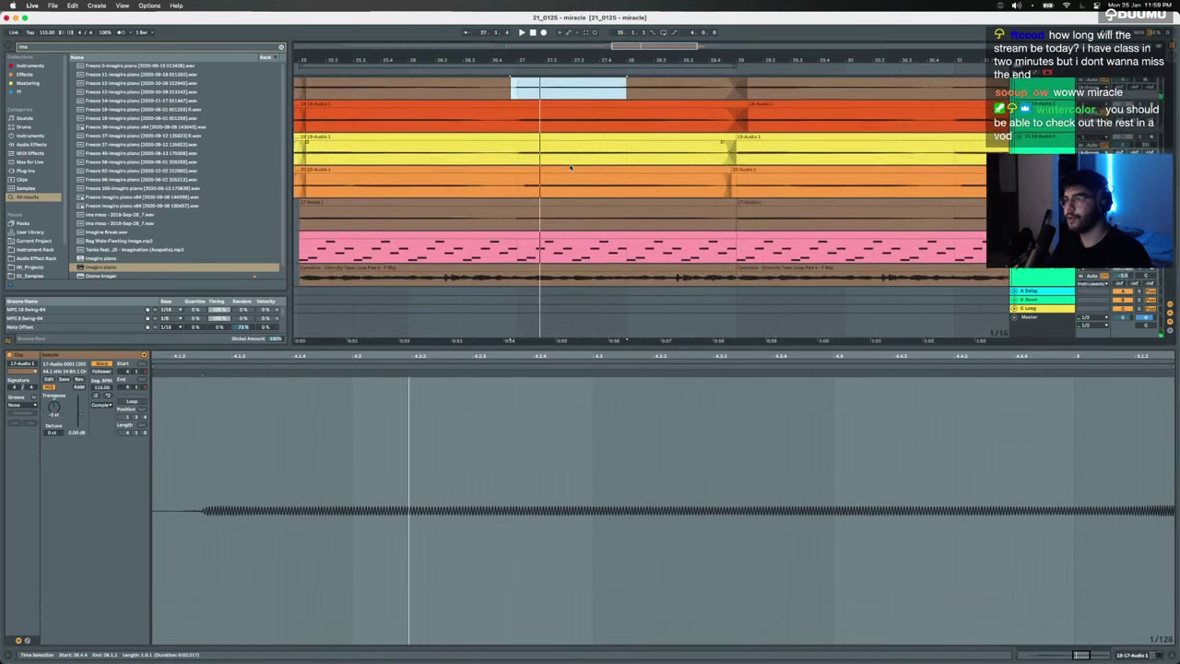
{"action": "left_click_drag", "start_coordinate": [504, 218], "coordinate": [625, 215]}
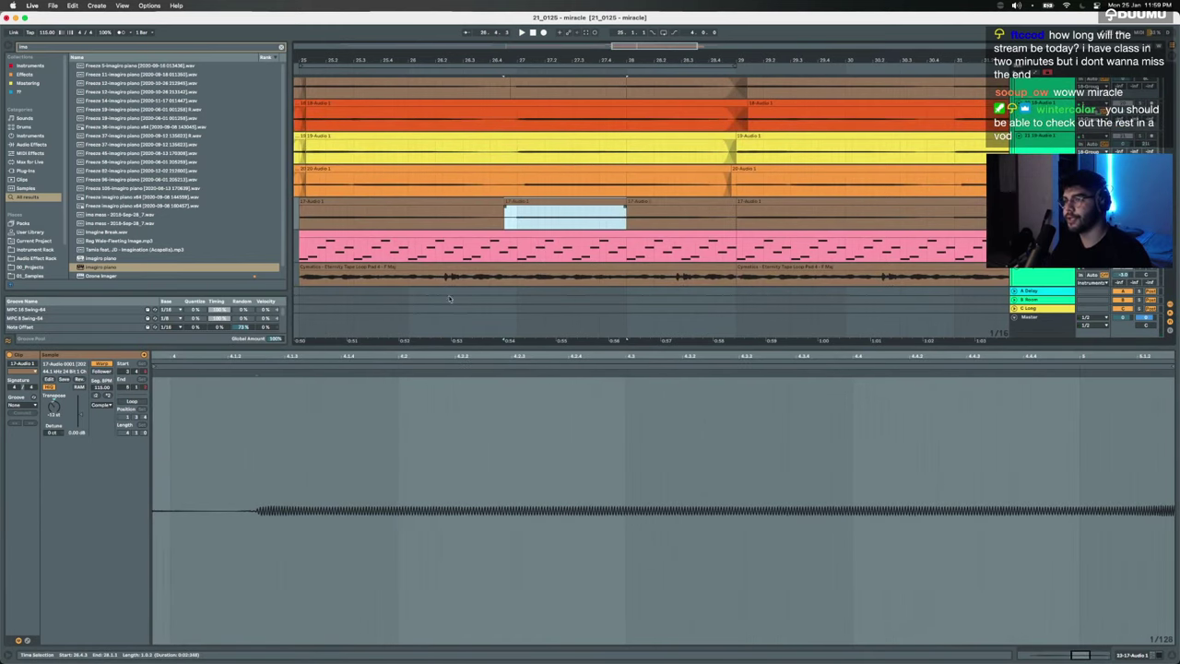
{"action": "left_click", "coordinate": [55, 416]}
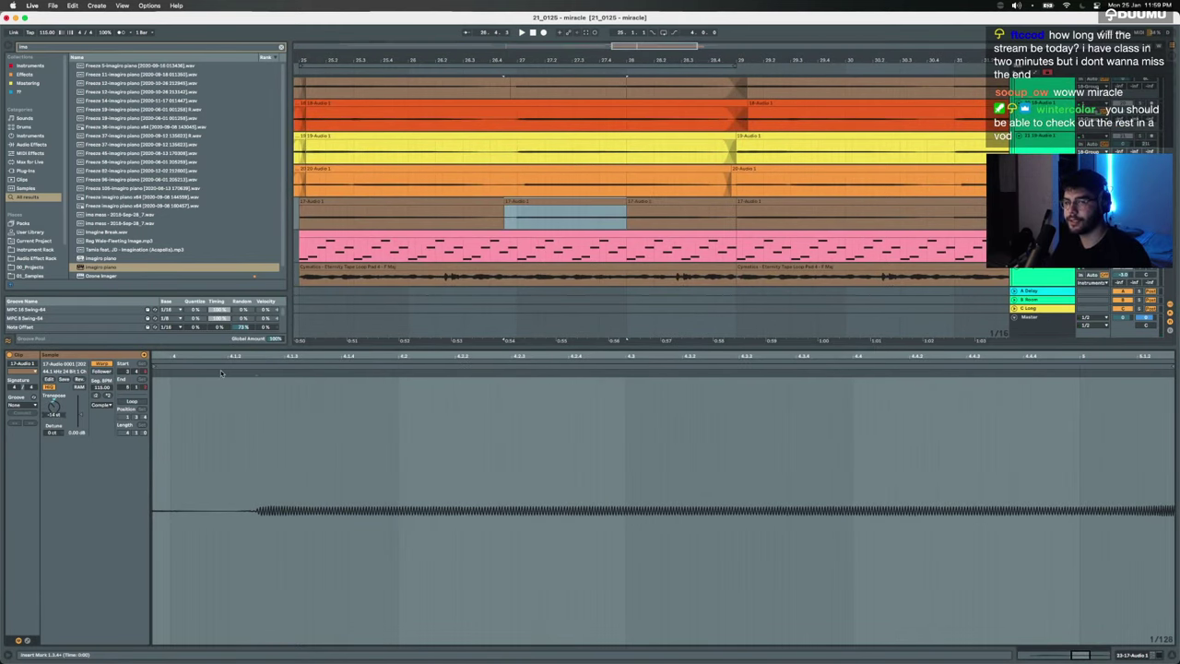
{"action": "key", "text": "Down"}
{"action": "key", "text": "space"}
{"action": "scroll", "coordinate": [479, 189], "scroll_direction": "up", "scroll_amount": 8}
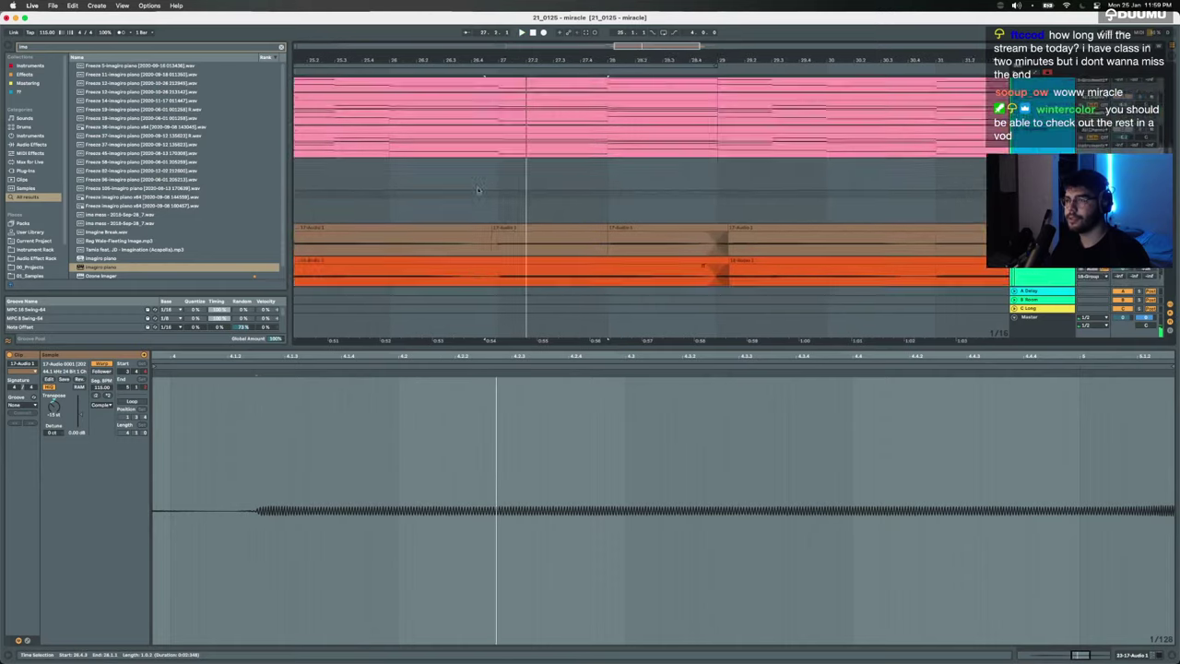
Step: Open the lower Kontakt track's piano clip at bar 25 and examine the upper notes of its bar 27 chord
{"action": "scroll", "coordinate": [477, 187], "scroll_direction": "down", "scroll_amount": 1}
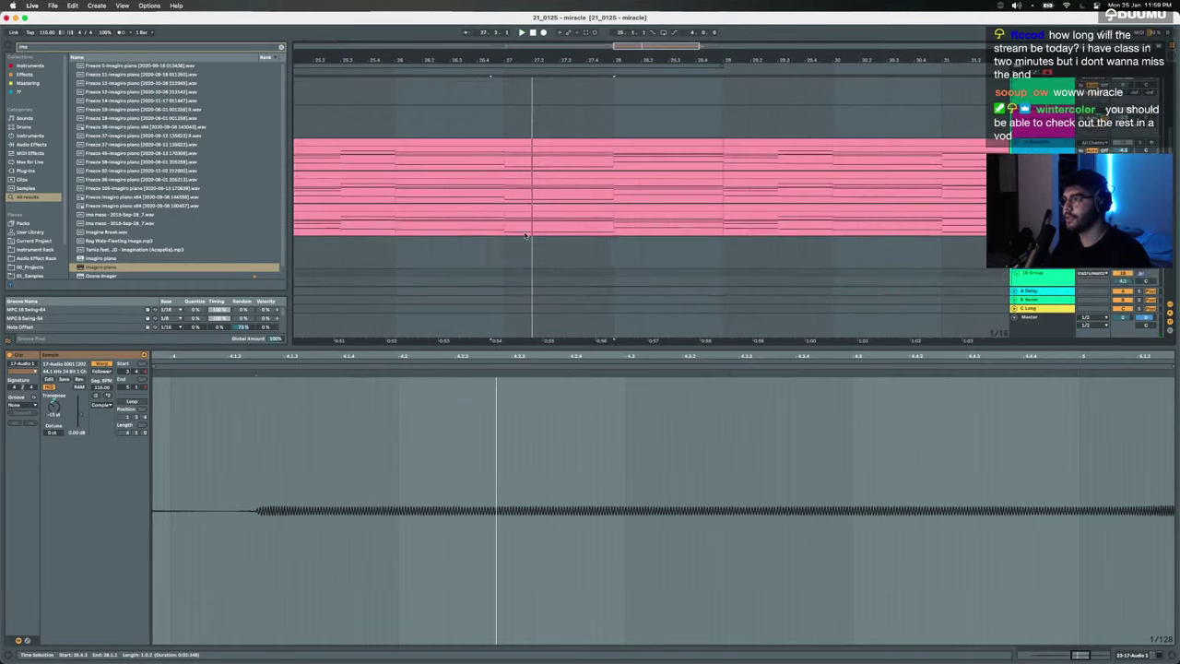
{"action": "scroll", "coordinate": [530, 197], "scroll_direction": "down", "scroll_amount": 2}
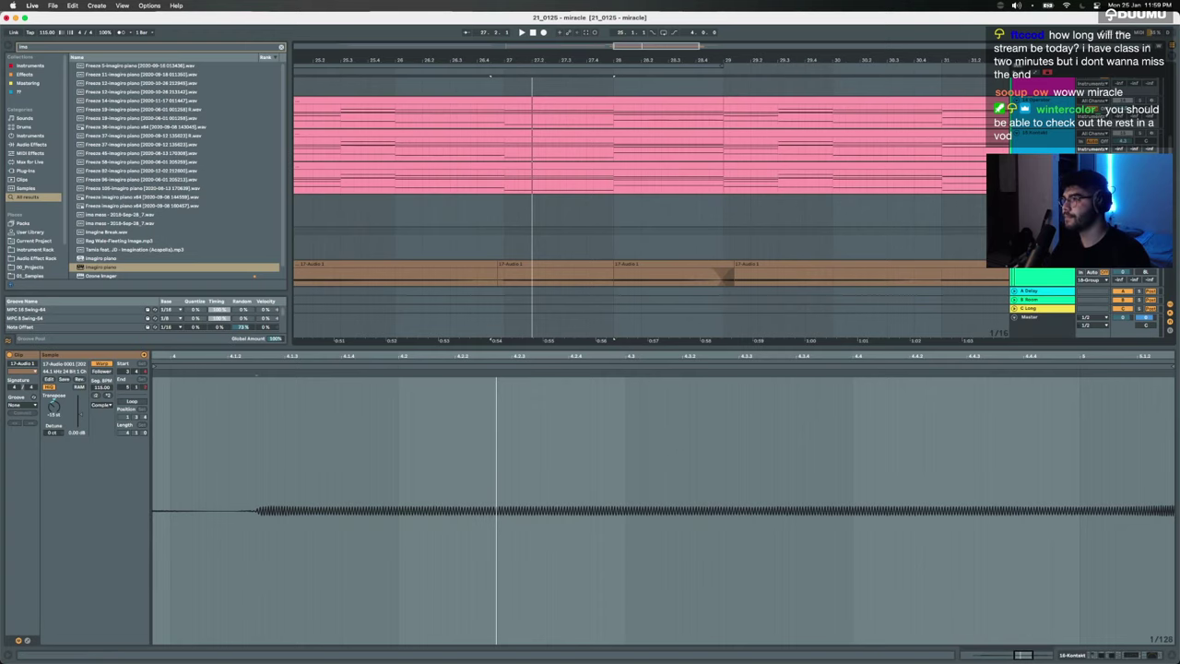
{"action": "left_click", "coordinate": [608, 130]}
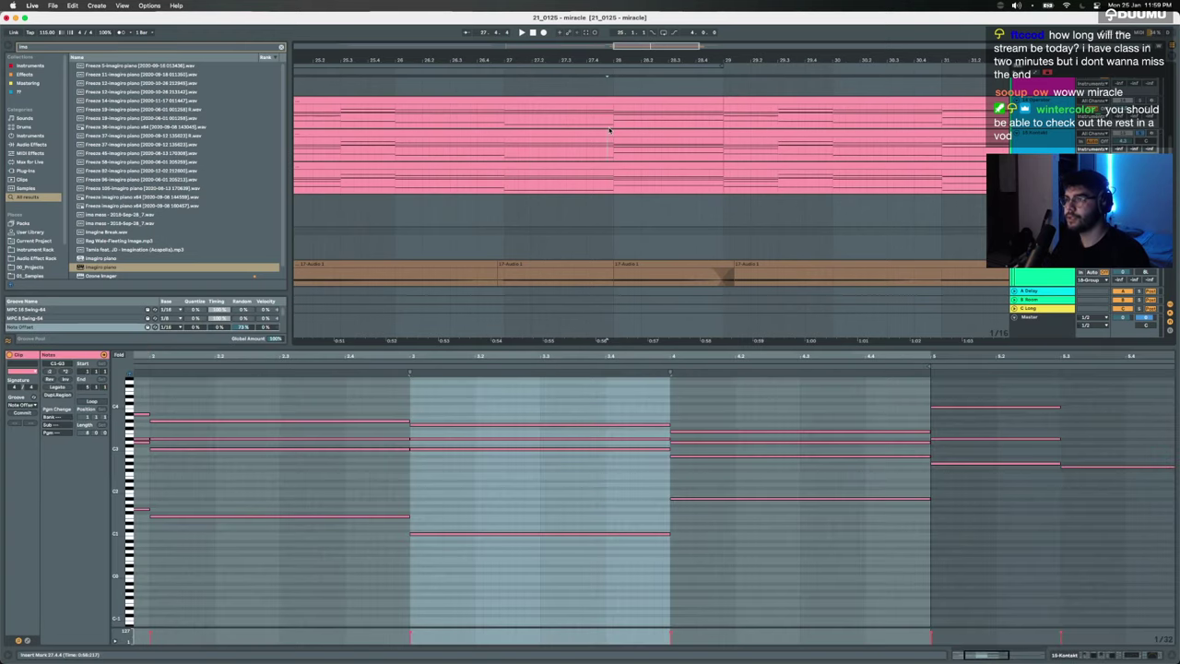
{"action": "left_click", "coordinate": [510, 469]}
{"action": "left_click", "coordinate": [510, 449]}
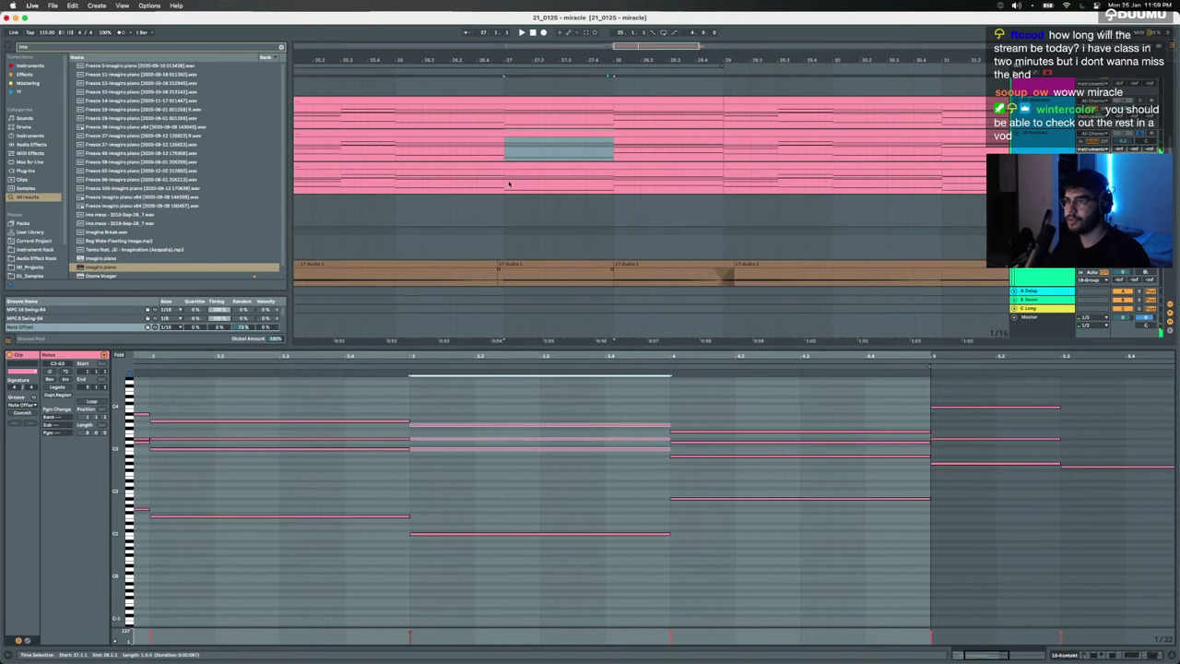
Step: Split off the section of the 18-Audio 1 clip ending at 28.1.1, transpose it up and set its warp mode to Complex Pro
{"action": "scroll", "coordinate": [509, 184], "scroll_direction": "down", "scroll_amount": 5}
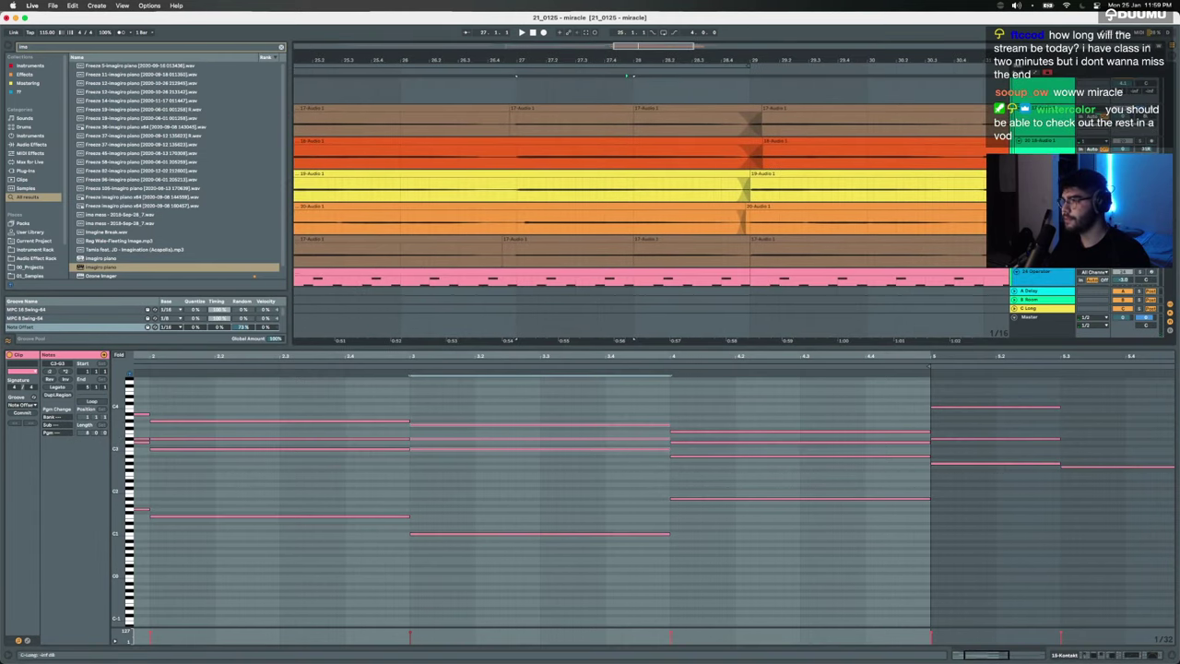
{"action": "left_click", "coordinate": [537, 151]}
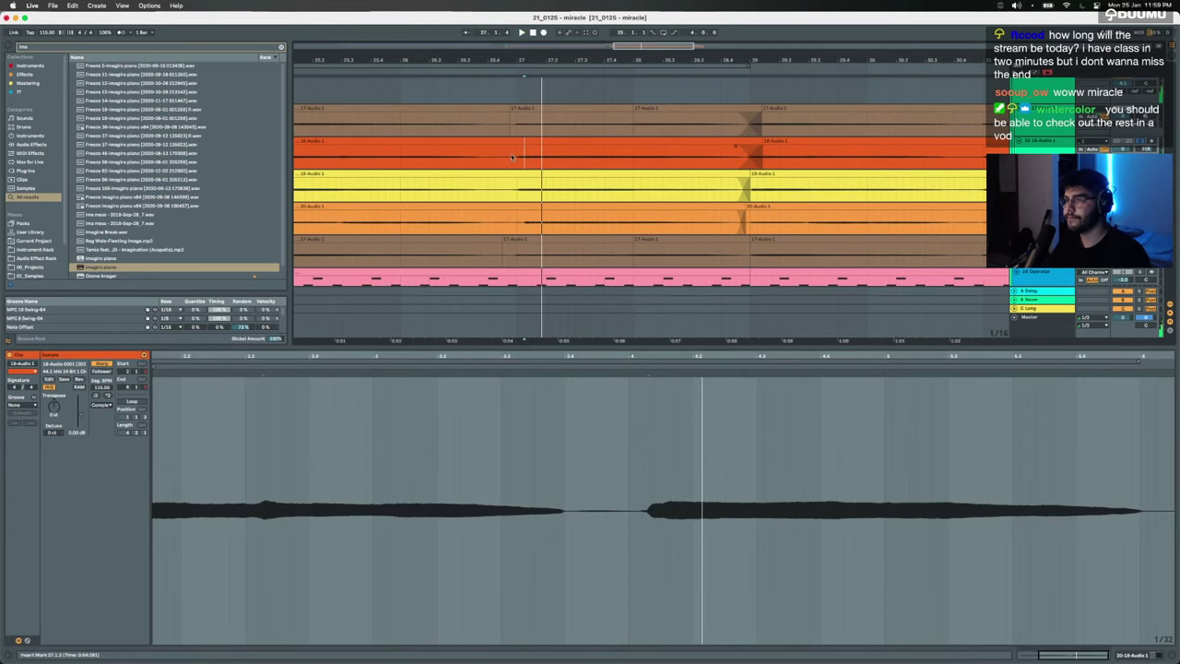
{"action": "left_click_drag", "start_coordinate": [512, 156], "coordinate": [633, 157]}
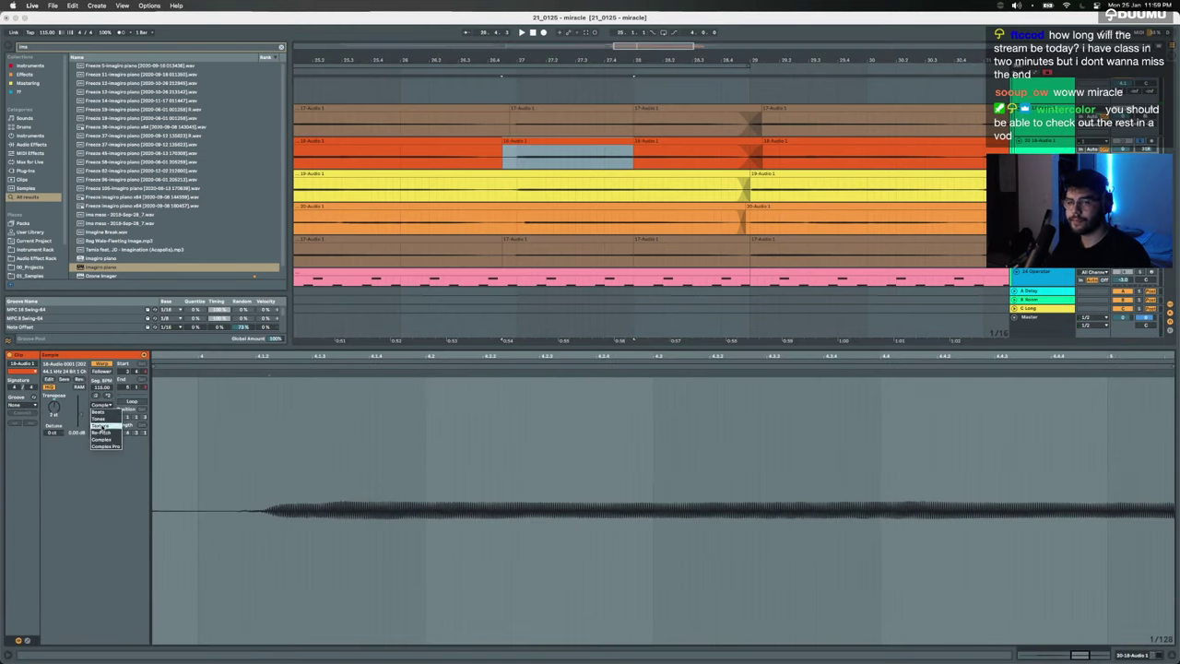
{"action": "left_click", "coordinate": [100, 446]}
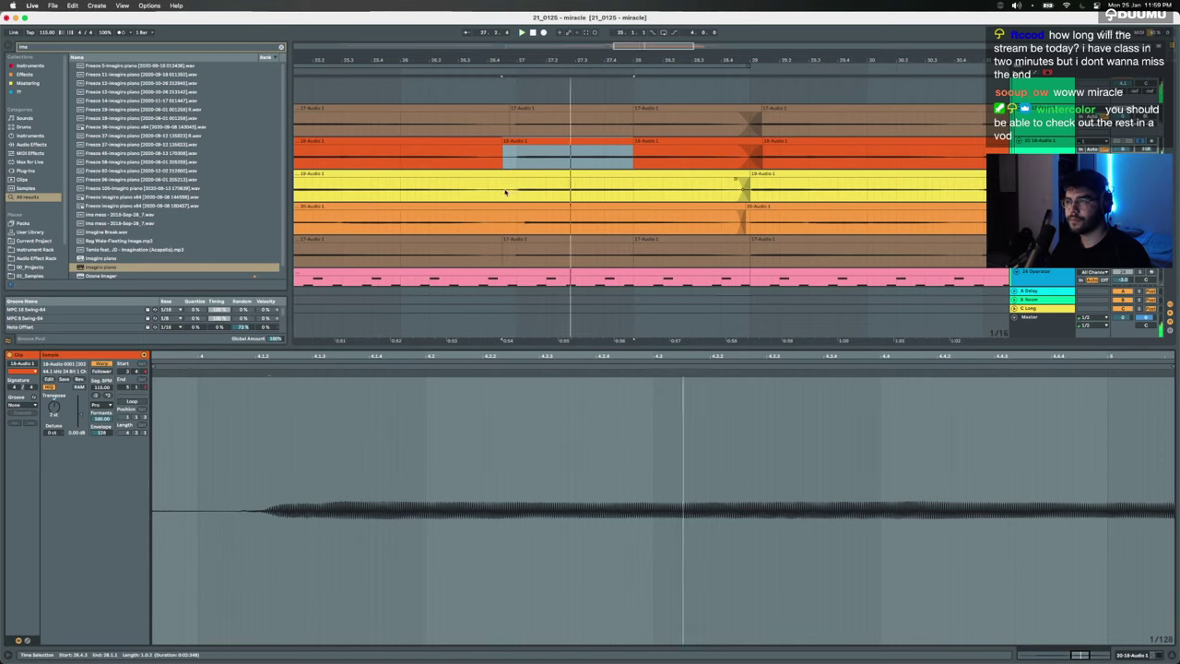
Step: Split off the matching section of the 19-Audio 1 clip up to 28.1.1, transpose it -2 st in Complex Pro mode and play it back
{"action": "left_click_drag", "start_coordinate": [506, 191], "coordinate": [634, 189]}
{"action": "key", "text": "space"}
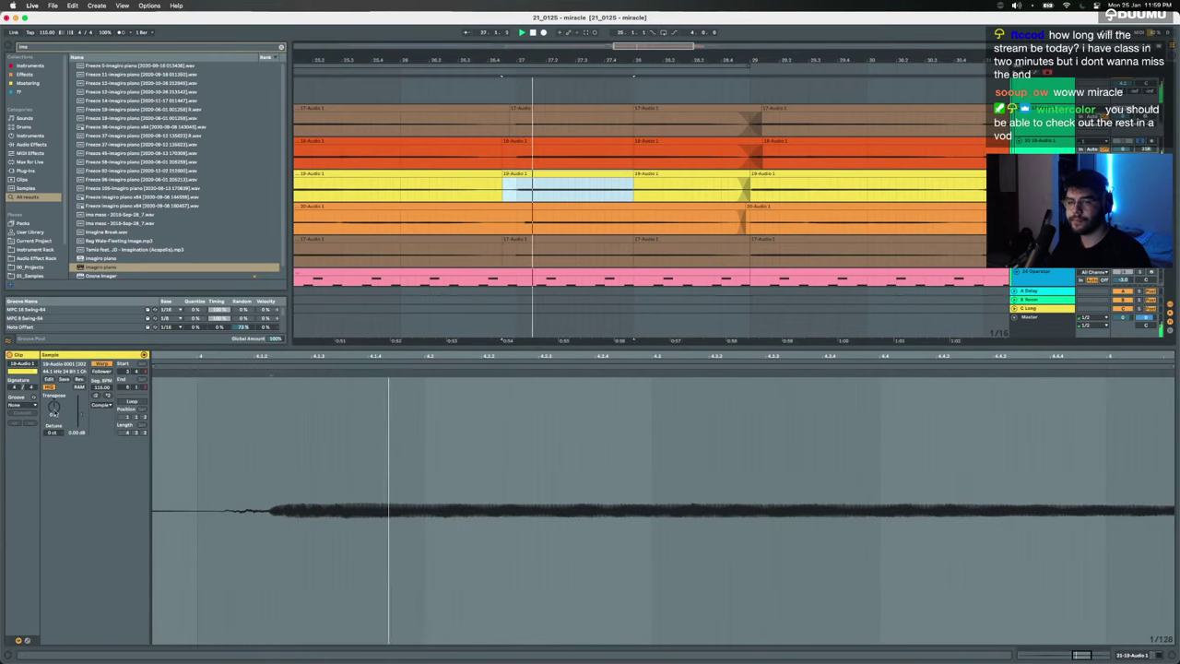
{"action": "key", "text": "space"}
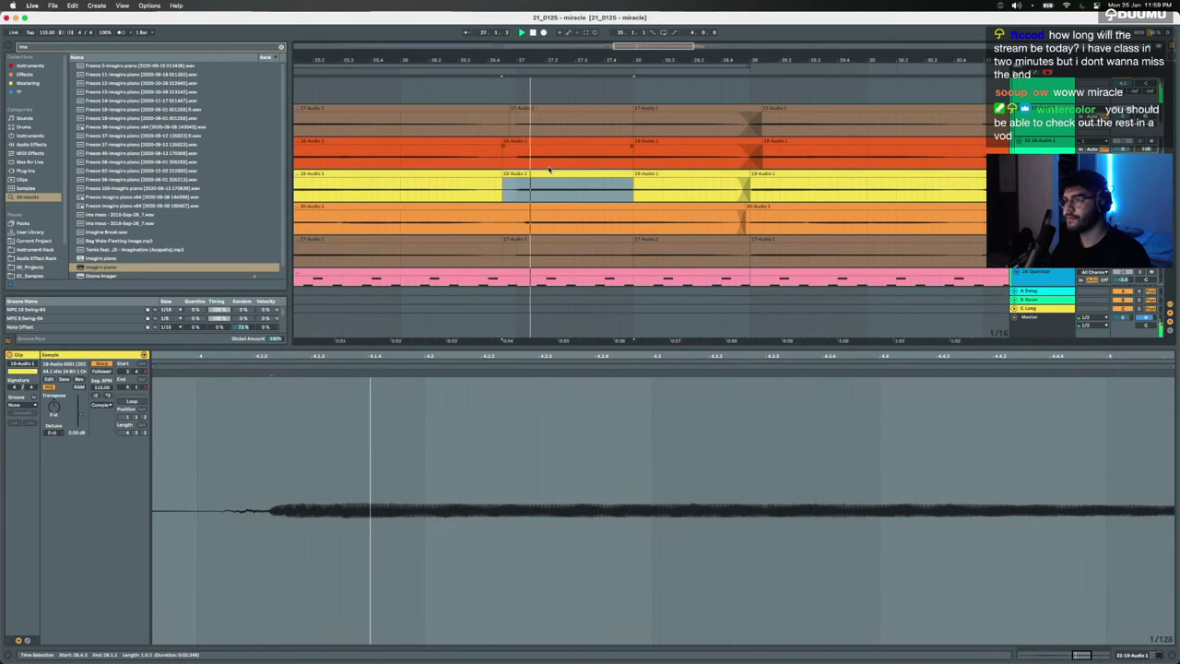
{"action": "left_click", "coordinate": [102, 404]}
{"action": "left_click", "coordinate": [105, 449]}
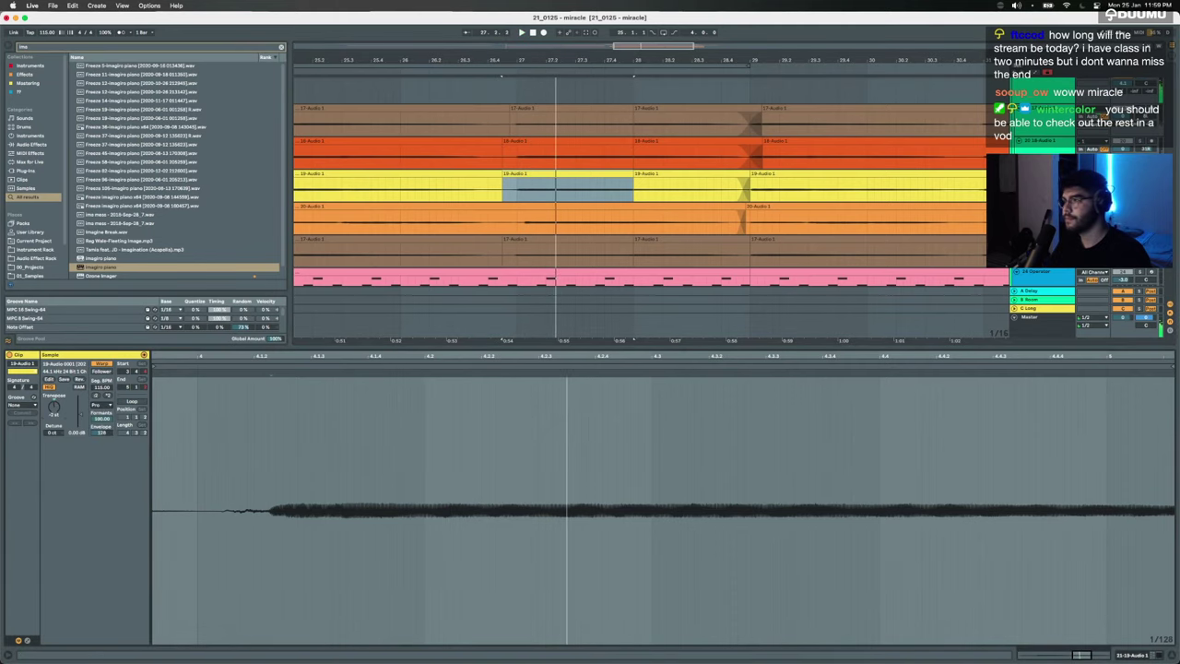
{"action": "key", "text": "space"}
{"action": "key", "text": "space"}
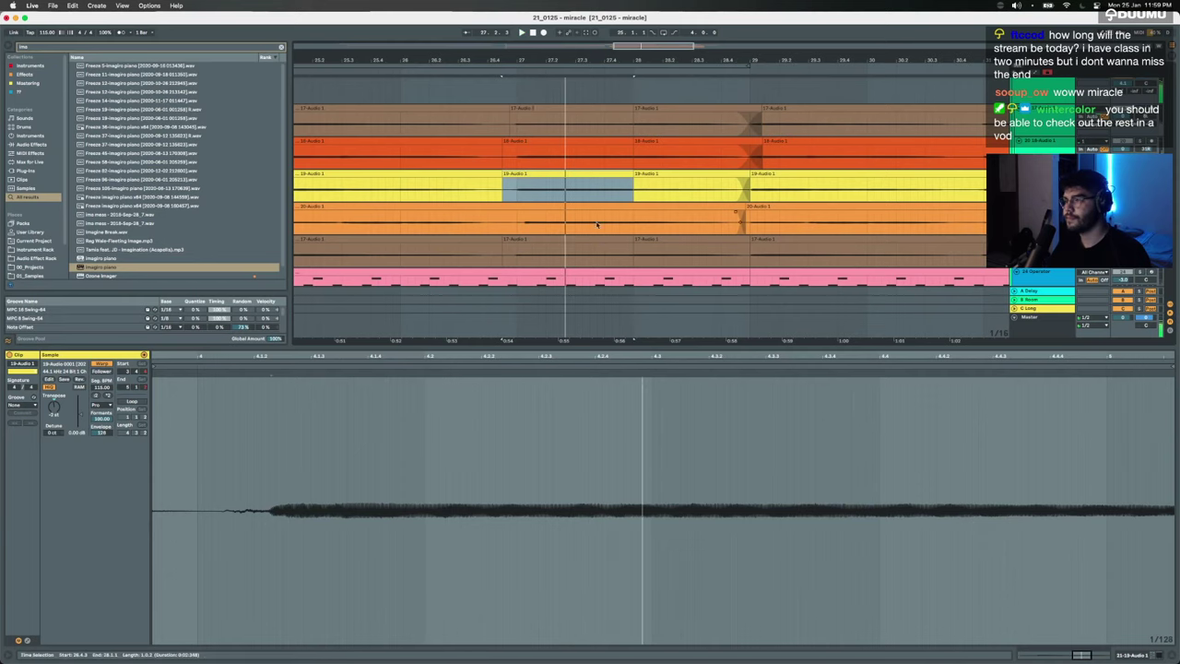
Step: Play back the reworked section from bar 26 with the clip view hidden and turn off solo on 18-Group
{"action": "scroll", "coordinate": [1177, 137], "scroll_direction": "up", "scroll_amount": 1}
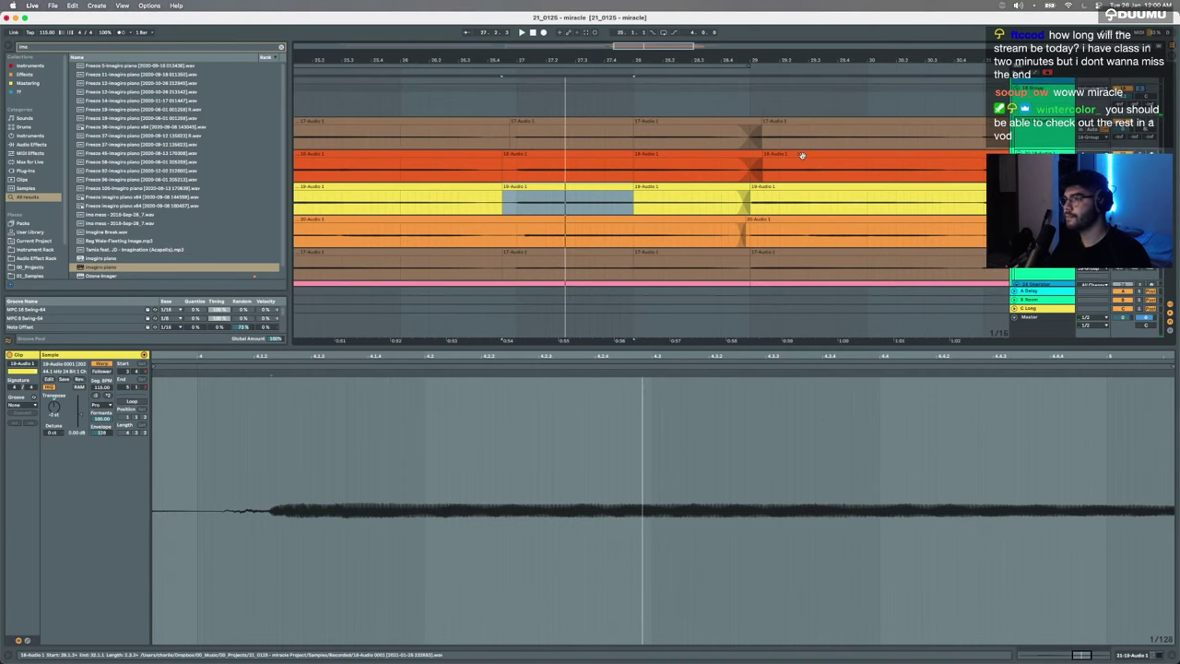
{"action": "scroll", "coordinate": [803, 155], "scroll_direction": "down", "scroll_amount": 3}
{"action": "left_click", "coordinate": [642, 111]}
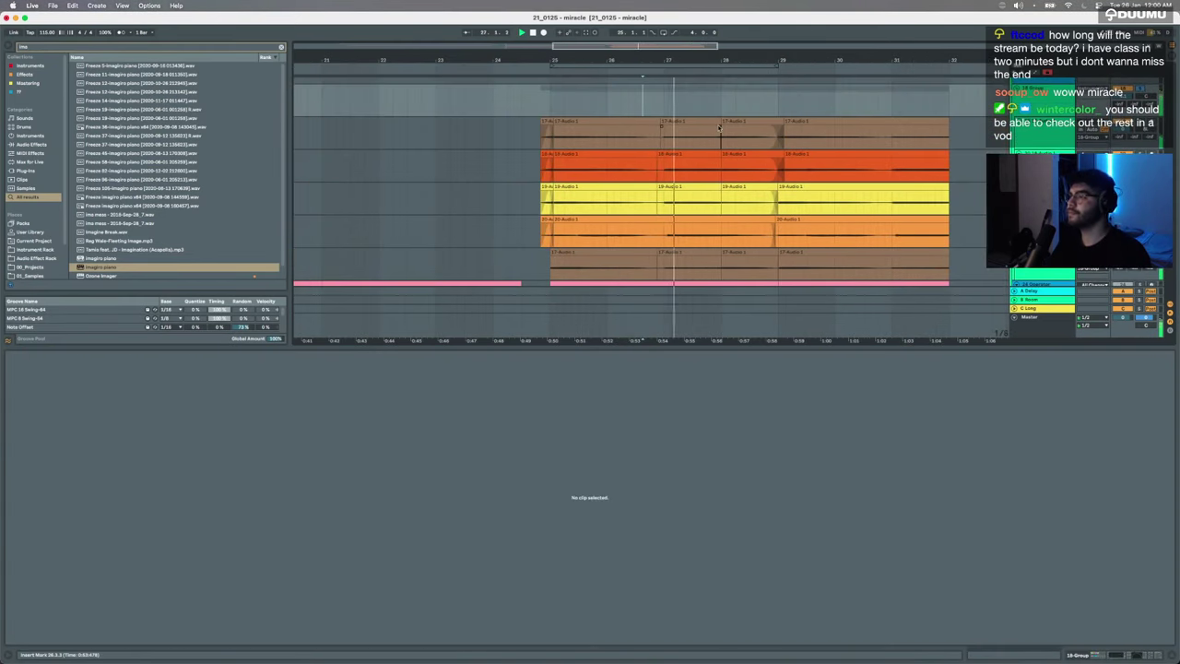
{"action": "scroll", "coordinate": [717, 122], "scroll_direction": "up", "scroll_amount": 8}
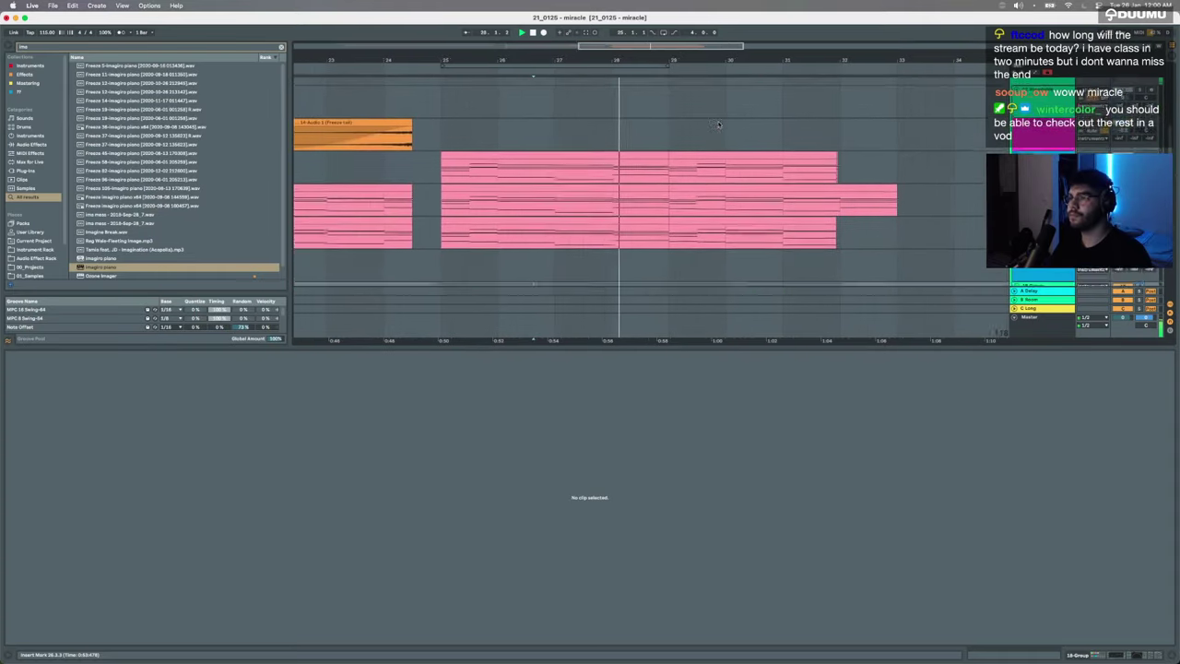
{"action": "key", "text": "super+alt+l"}
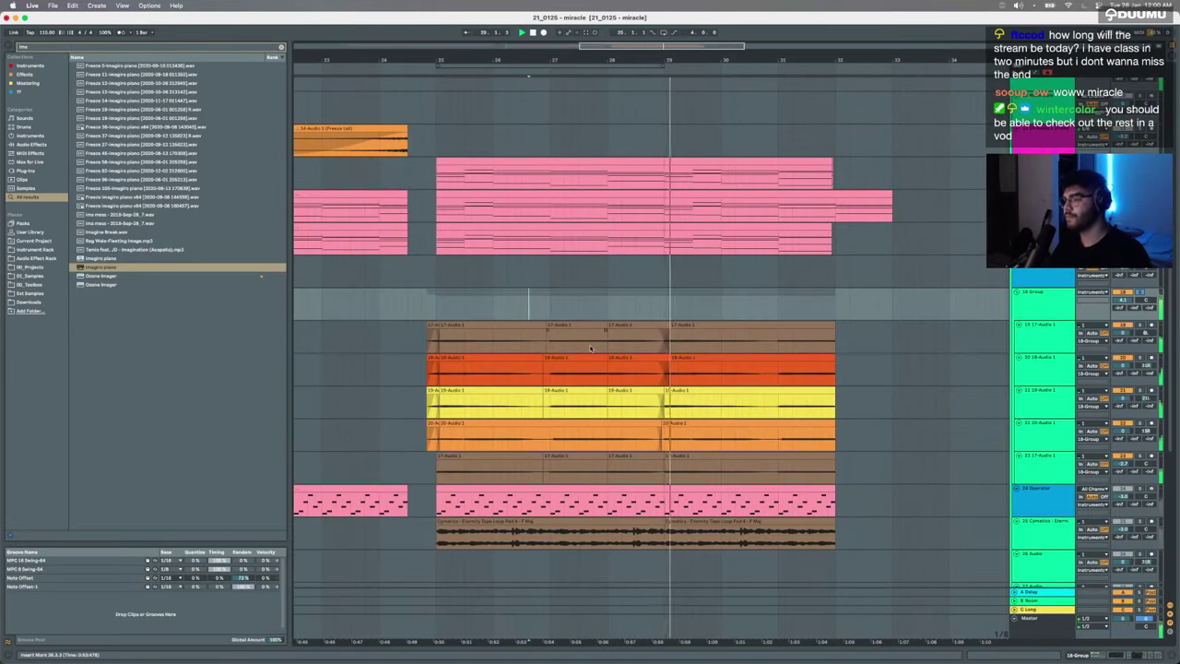
{"action": "scroll", "coordinate": [590, 351], "scroll_direction": "down", "scroll_amount": 2}
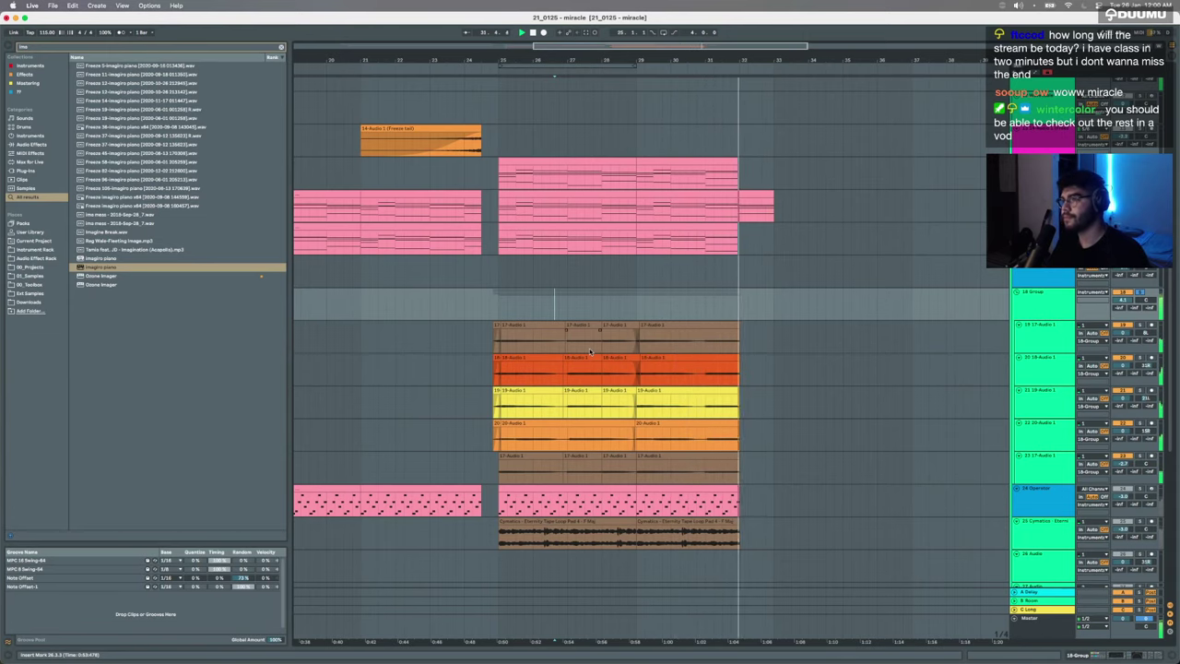
{"action": "scroll", "coordinate": [590, 350], "scroll_direction": "up", "scroll_amount": 1}
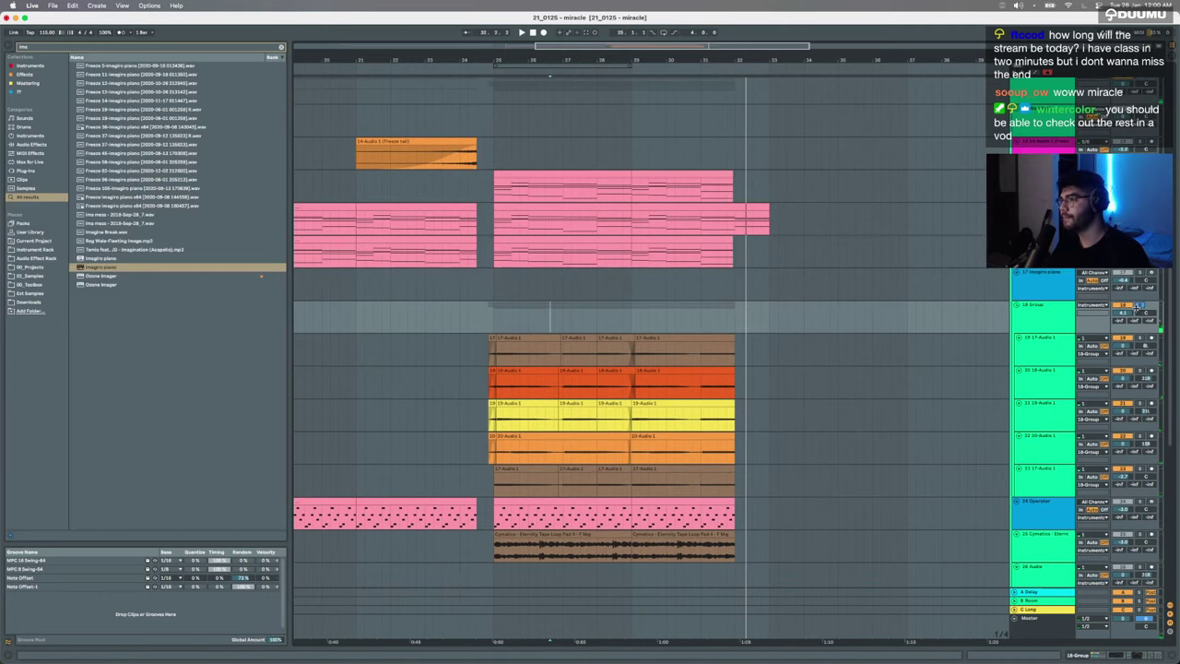
{"action": "scroll", "coordinate": [662, 311], "scroll_direction": "down", "scroll_amount": 2}
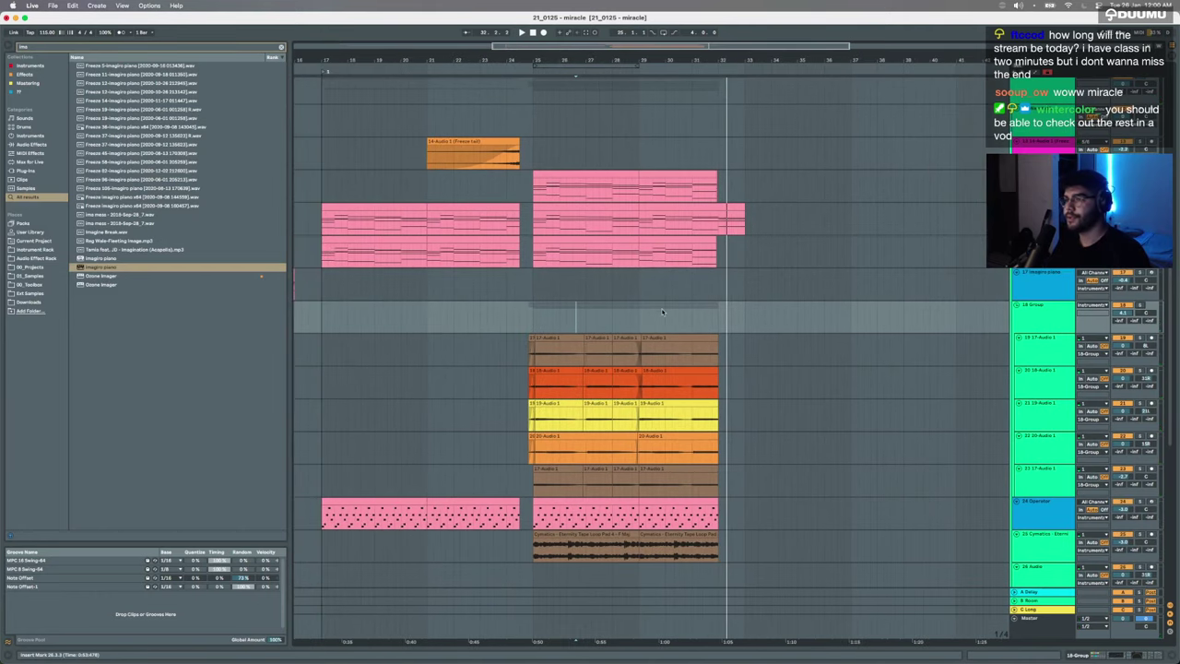
Step: Copy the edited four-bar chord clips at bar 25 on both Kontakt tracks back to bar 17 and select the clips at bar 21
{"action": "left_click", "coordinate": [586, 182]}
{"action": "left_click", "coordinate": [593, 206]}
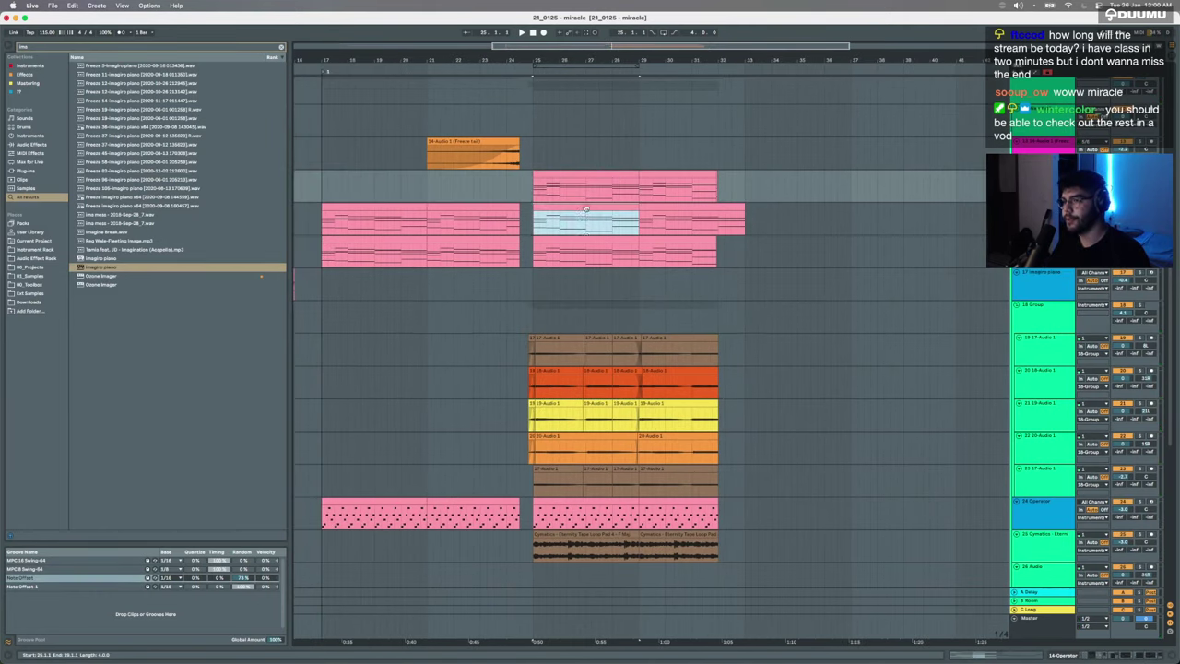
{"action": "left_click", "coordinate": [585, 239], "text": "shift"}
{"action": "left_click_drag", "start_coordinate": [584, 239], "coordinate": [376, 236]}
{"action": "scroll", "coordinate": [377, 237], "scroll_direction": "left", "scroll_amount": 2}
{"action": "left_click", "coordinate": [485, 238]}
{"action": "left_click", "coordinate": [483, 214]}
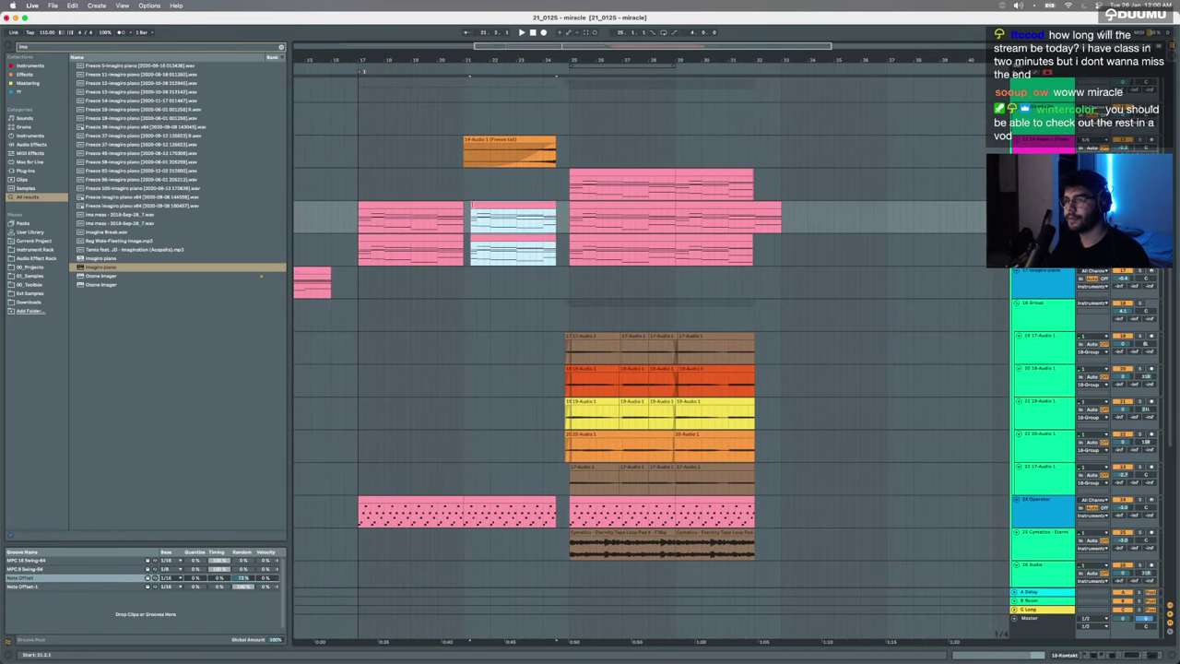
Step: Play back the arrangement from bar 15, show the vocal group's device chain and review the layered tracks during playback
{"action": "left_click", "coordinate": [313, 187]}
{"action": "key", "text": "space"}
{"action": "scroll", "coordinate": [313, 187], "scroll_direction": "up", "scroll_amount": 5}
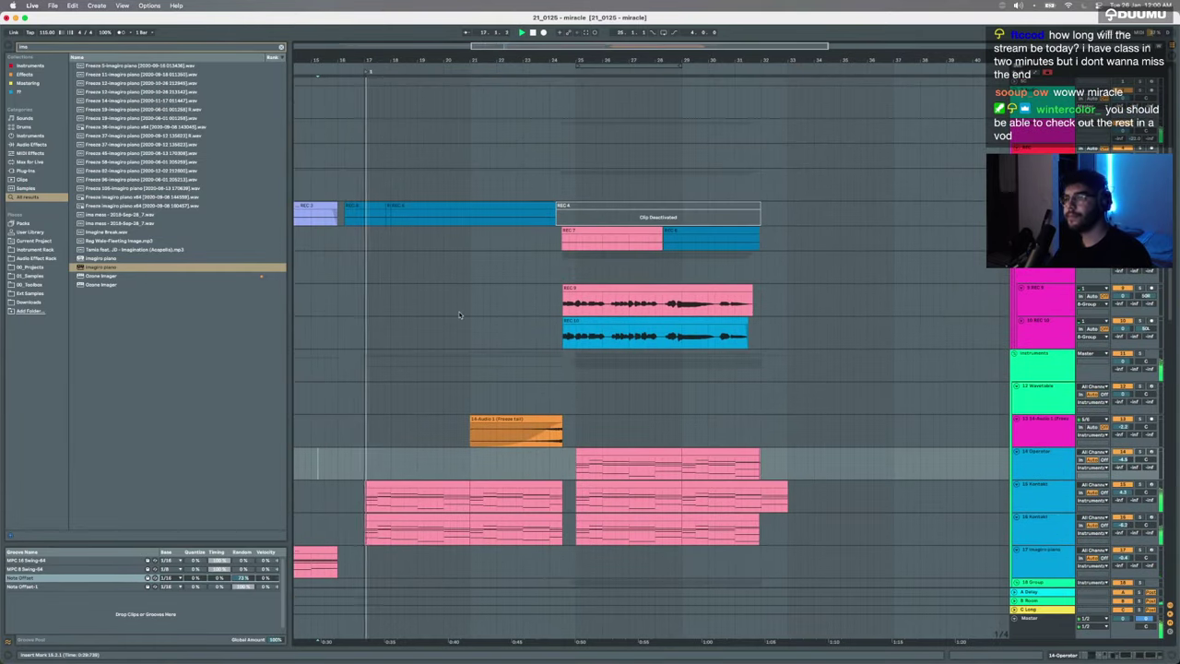
{"action": "left_click", "coordinate": [1041, 182]}
{"action": "left_click", "coordinate": [1121, 655]}
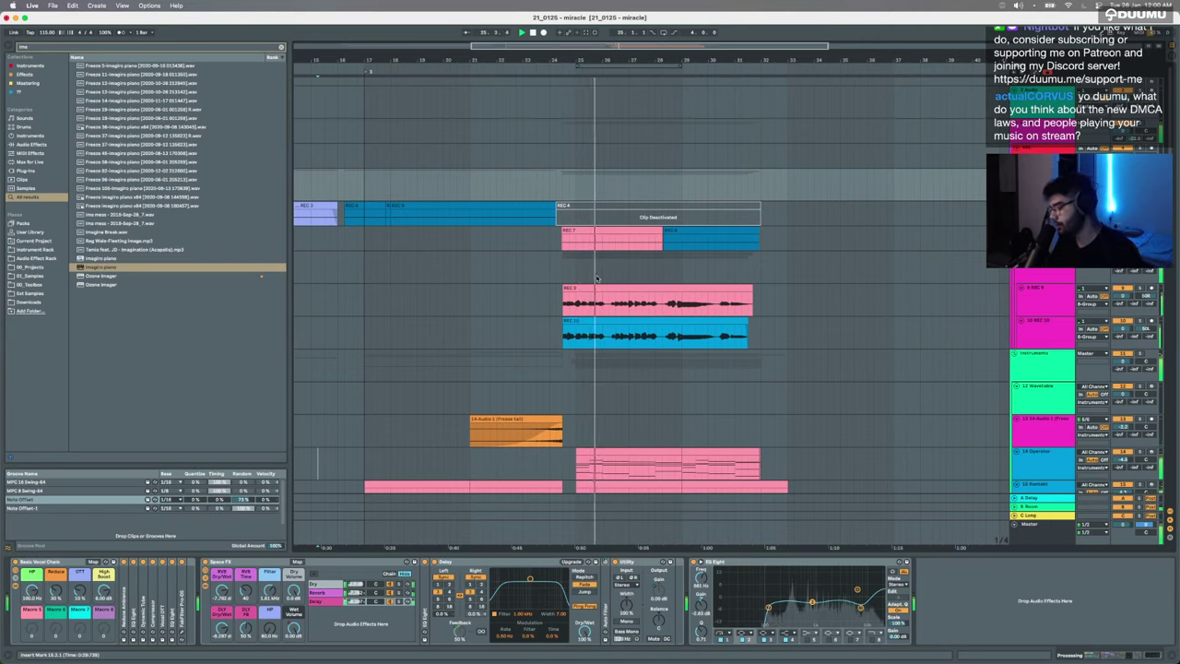
{"action": "scroll", "coordinate": [597, 278], "scroll_direction": "down", "scroll_amount": 3}
{"action": "scroll", "coordinate": [596, 277], "scroll_direction": "right", "scroll_amount": 2}
{"action": "scroll", "coordinate": [597, 278], "scroll_direction": "up", "scroll_amount": 3}
{"action": "scroll", "coordinate": [596, 277], "scroll_direction": "down", "scroll_amount": 3}
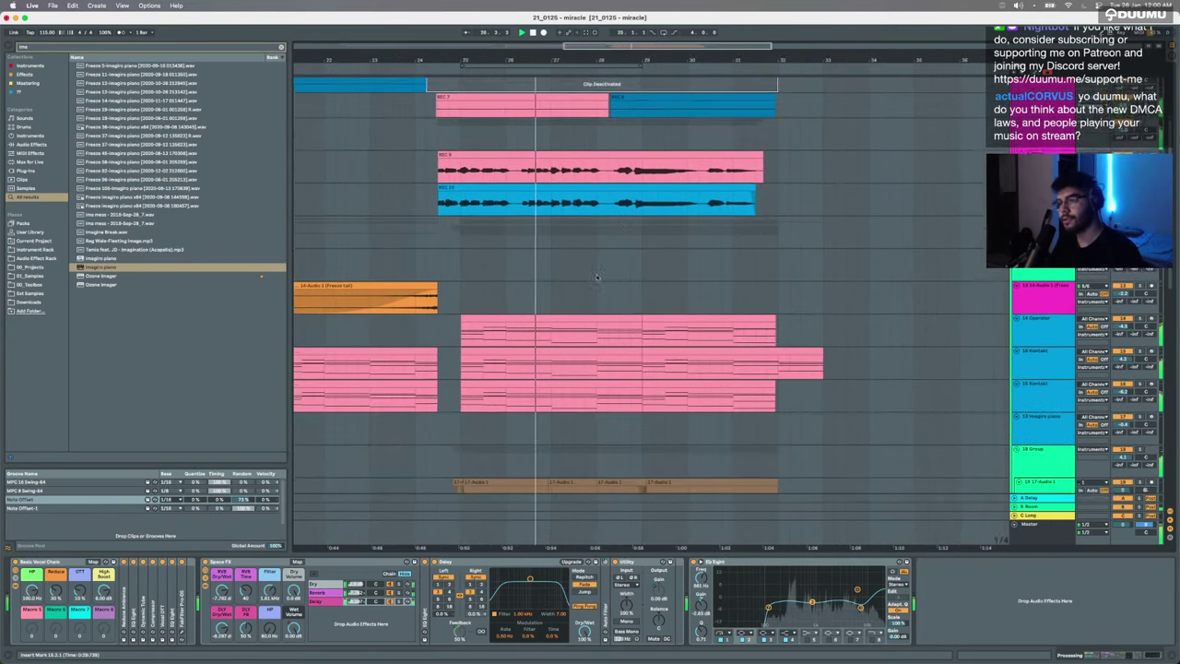
{"action": "scroll", "coordinate": [596, 277], "scroll_direction": "down", "scroll_amount": 5}
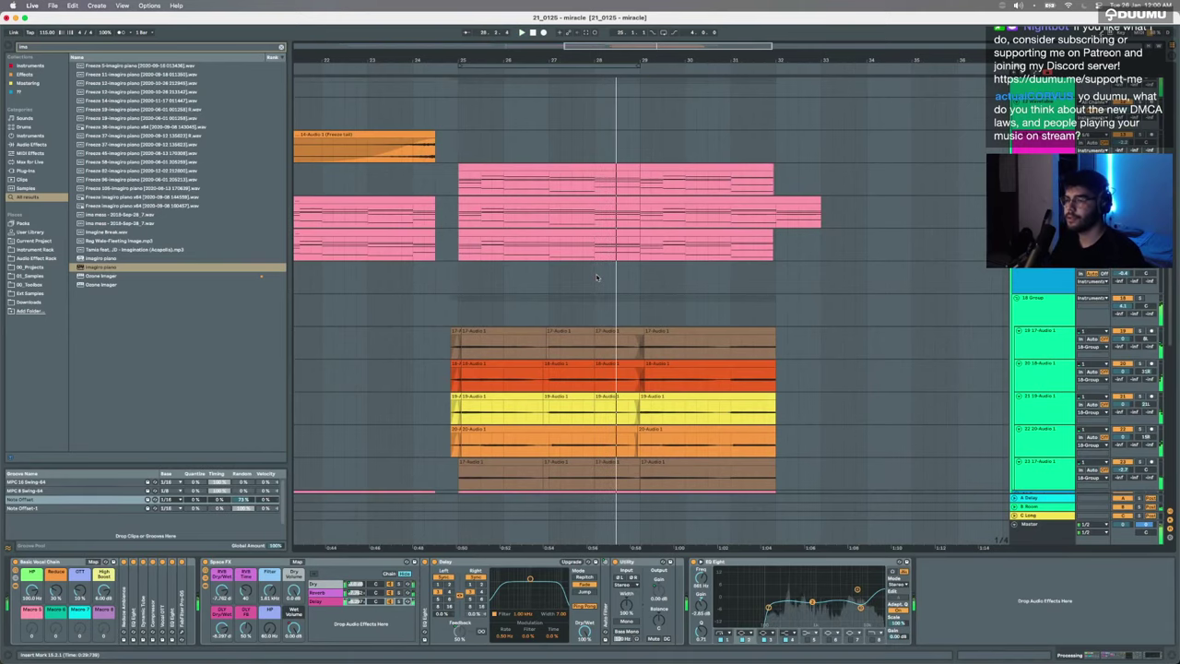
{"action": "scroll", "coordinate": [597, 278], "scroll_direction": "up", "scroll_amount": 5}
{"action": "scroll", "coordinate": [596, 277], "scroll_direction": "down", "scroll_amount": 8}
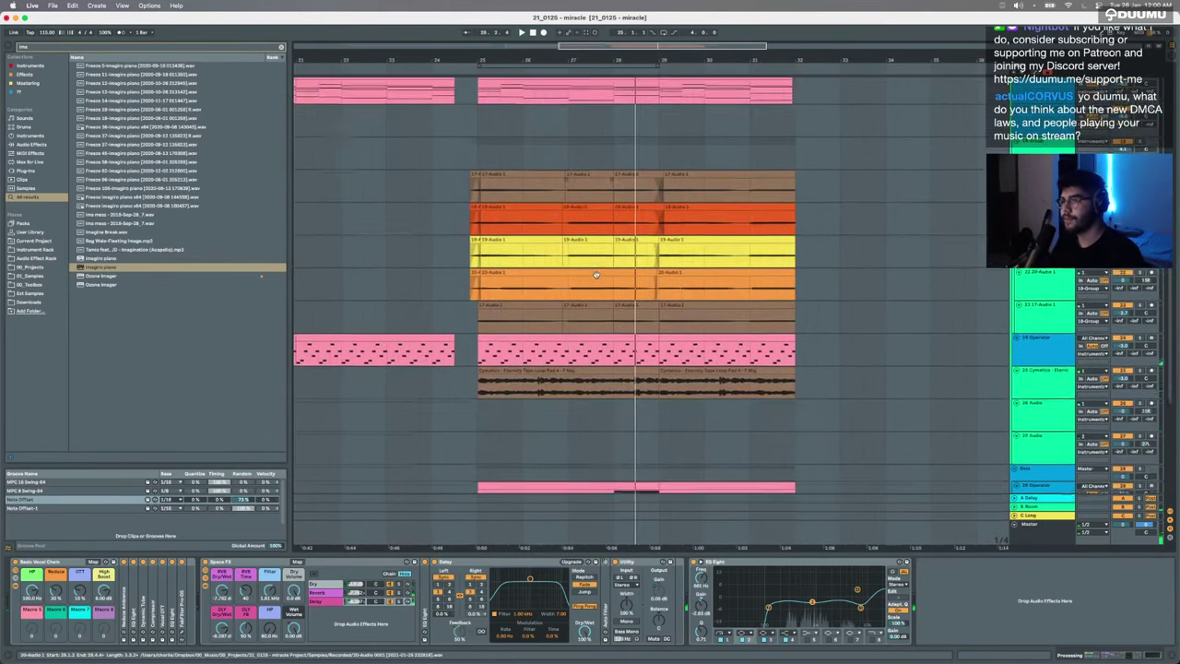
Step: Check the bar 27 root note in the piano clip at bar 25 and lower the 29-Operator bass clip's bar 27 note to match
{"action": "double_click", "coordinate": [612, 147]}
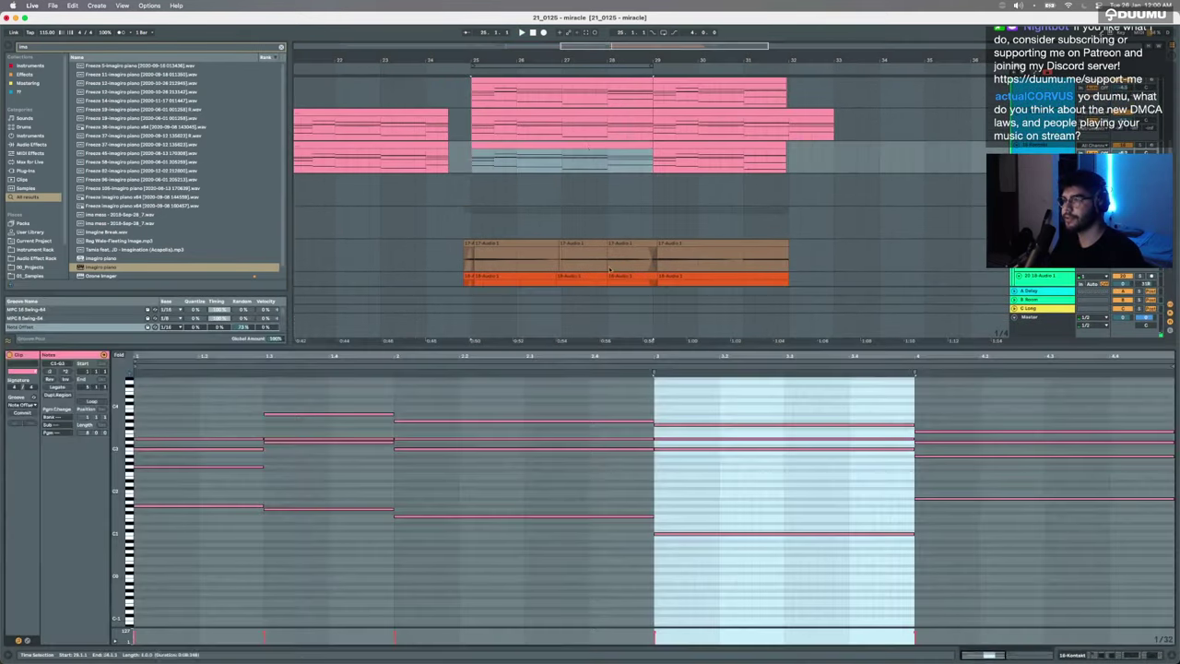
{"action": "left_click_drag", "start_coordinate": [664, 523], "coordinate": [665, 550]}
{"action": "scroll", "coordinate": [572, 153], "scroll_direction": "down", "scroll_amount": 8}
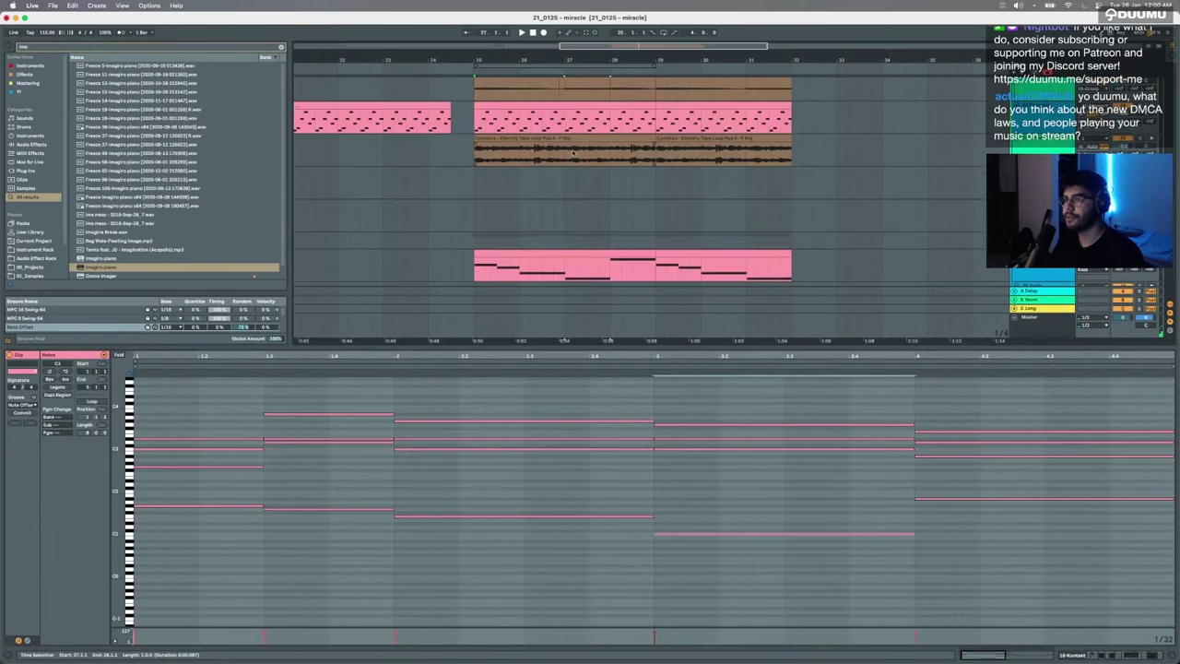
{"action": "left_click", "coordinate": [590, 254]}
{"action": "left_click_drag", "start_coordinate": [728, 477], "coordinate": [728, 510]}
Step: Play back the section from 24.3.1 and examine how the bass, audio layers and piano clips fit together
{"action": "left_click", "coordinate": [506, 216]}
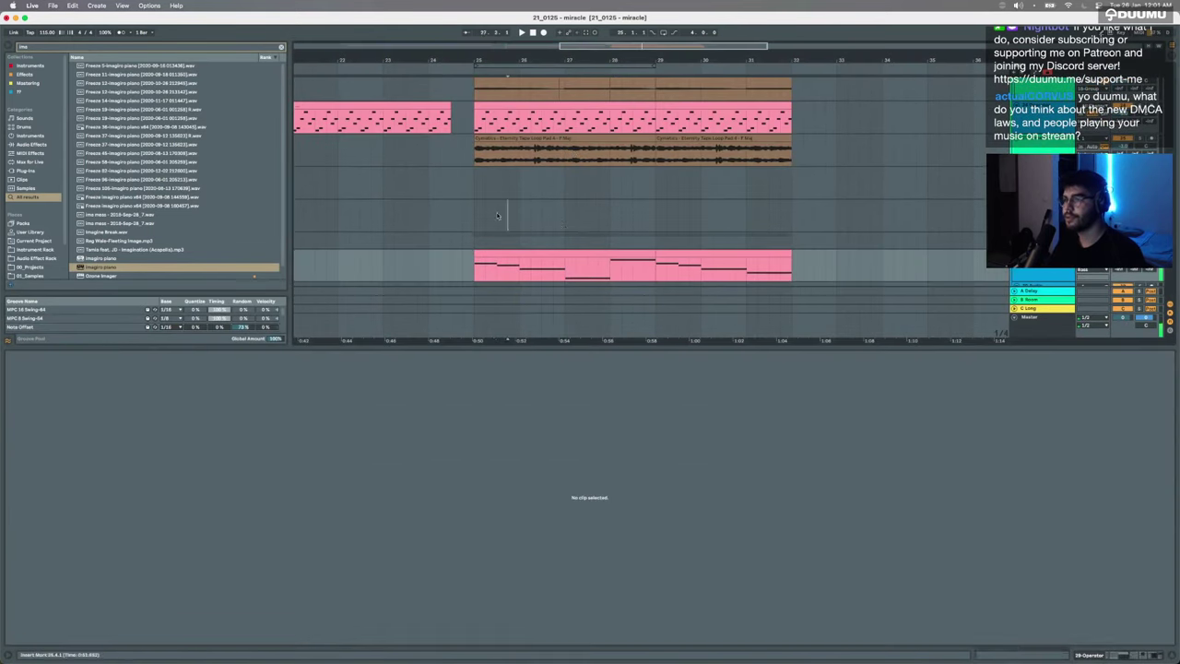
{"action": "left_click_drag", "start_coordinate": [498, 215], "coordinate": [495, 216]}
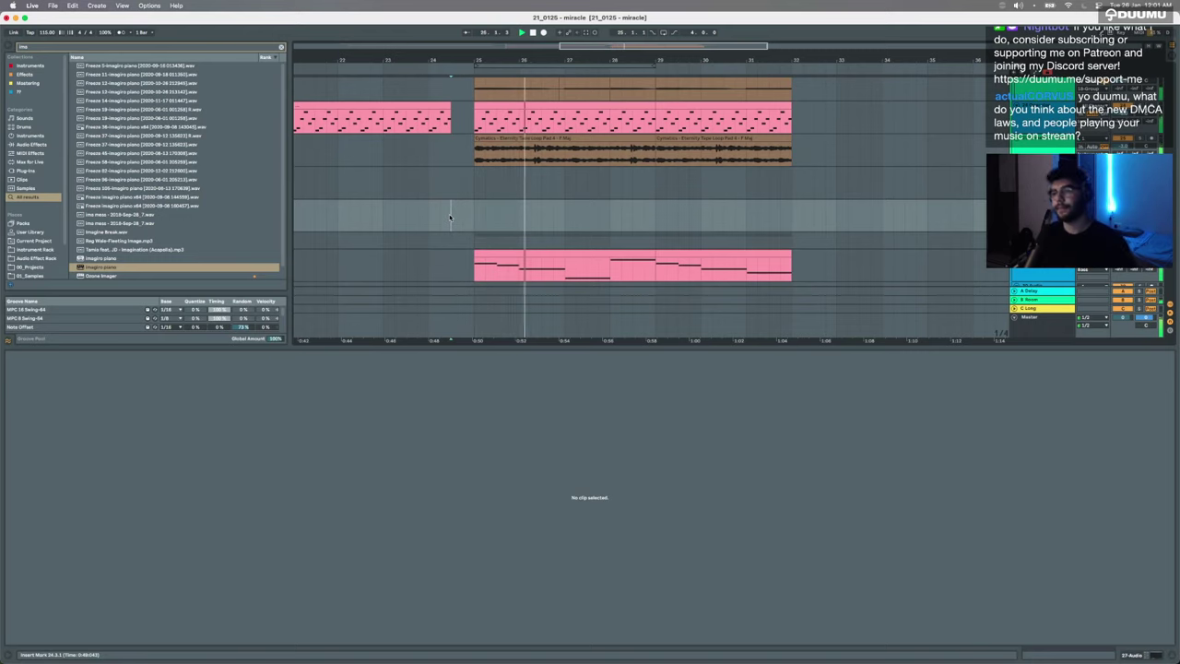
{"action": "double_click", "coordinate": [586, 347]}
{"action": "scroll", "coordinate": [567, 287], "scroll_direction": "up", "scroll_amount": 5}
{"action": "scroll", "coordinate": [567, 288], "scroll_direction": "right", "scroll_amount": 3}
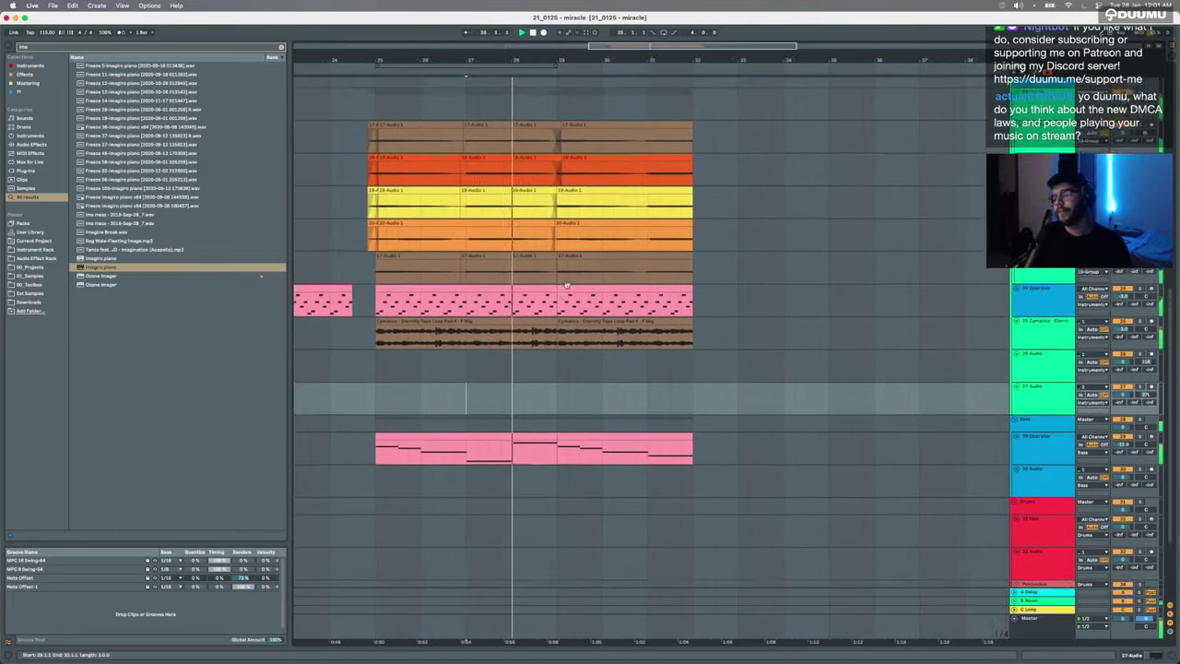
{"action": "scroll", "coordinate": [567, 287], "scroll_direction": "up", "scroll_amount": 2}
{"action": "scroll", "coordinate": [567, 288], "scroll_direction": "right", "scroll_amount": 1}
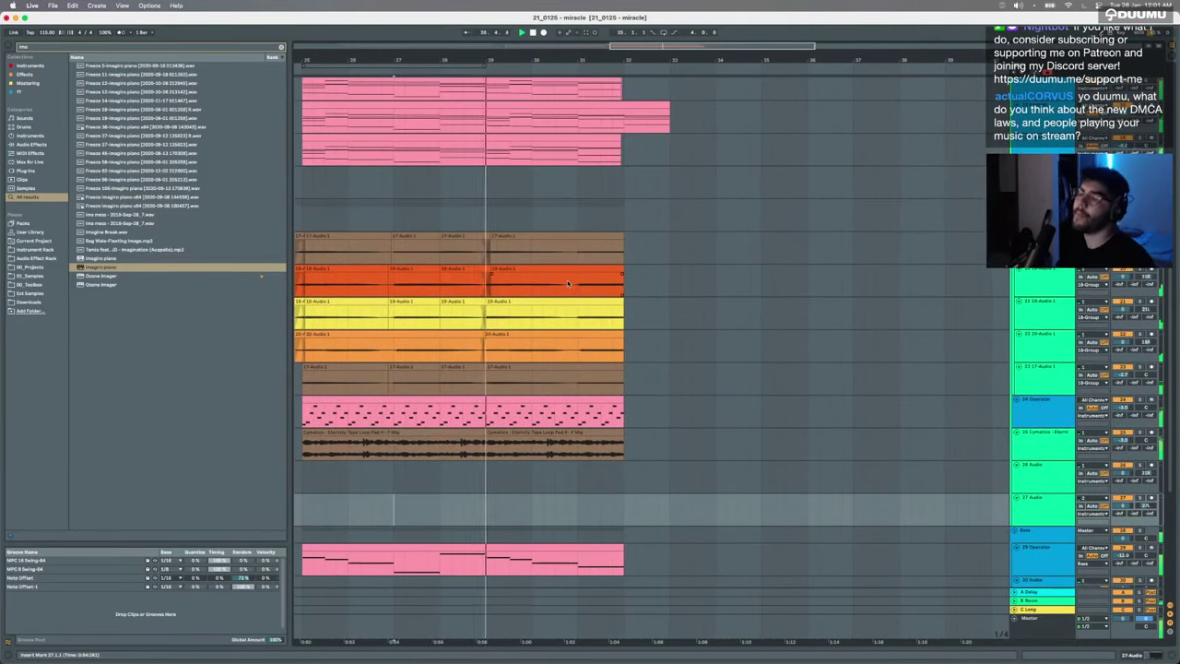
{"action": "scroll", "coordinate": [567, 284], "scroll_direction": "up", "scroll_amount": 4}
{"action": "scroll", "coordinate": [567, 284], "scroll_direction": "right", "scroll_amount": 1}
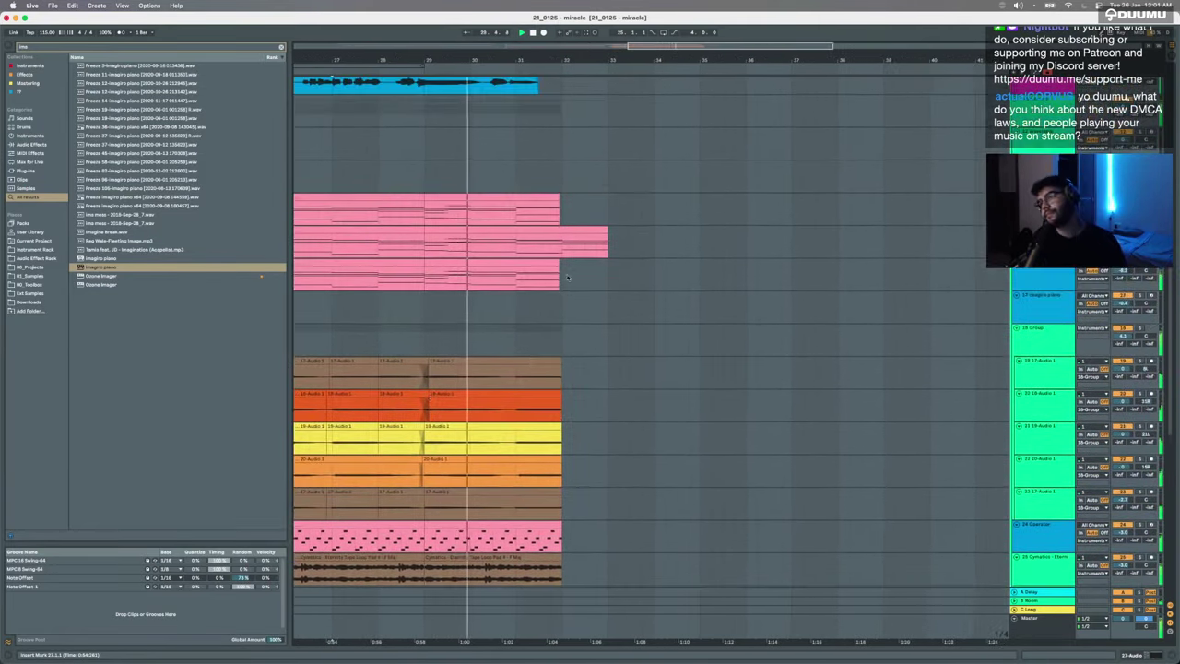
Step: Delete the part of the middle piano clip that extends past bar 32 and open the notes of its bar 29 clip
{"action": "left_click_drag", "start_coordinate": [562, 241], "coordinate": [642, 239]}
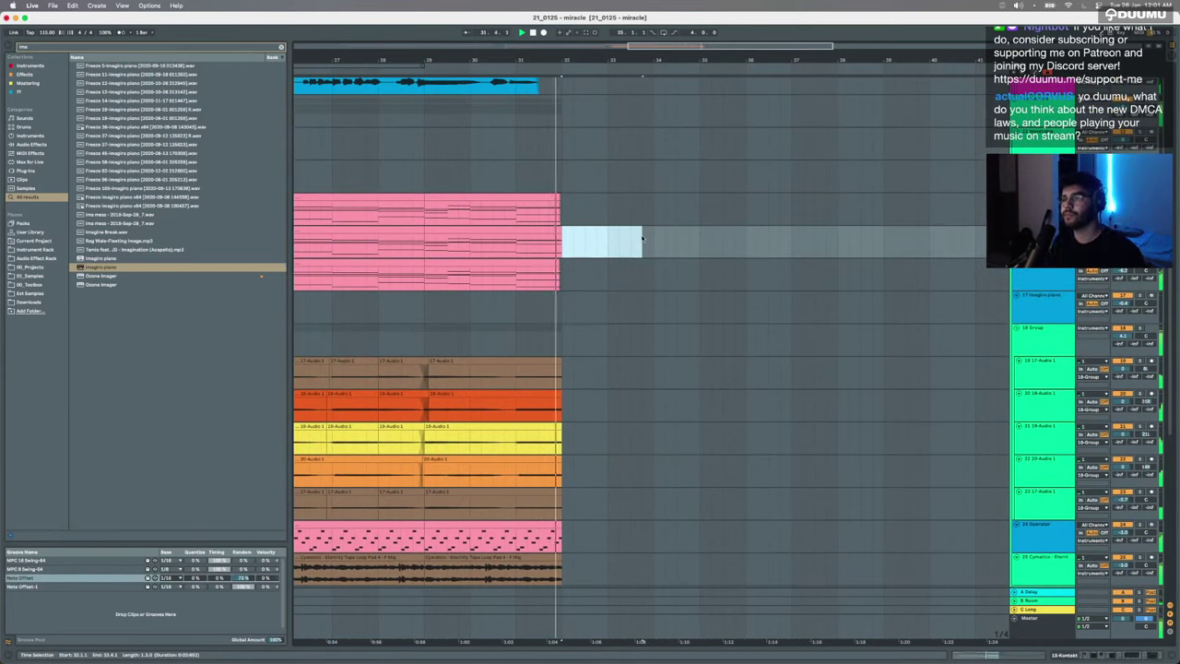
{"action": "double_click", "coordinate": [540, 230]}
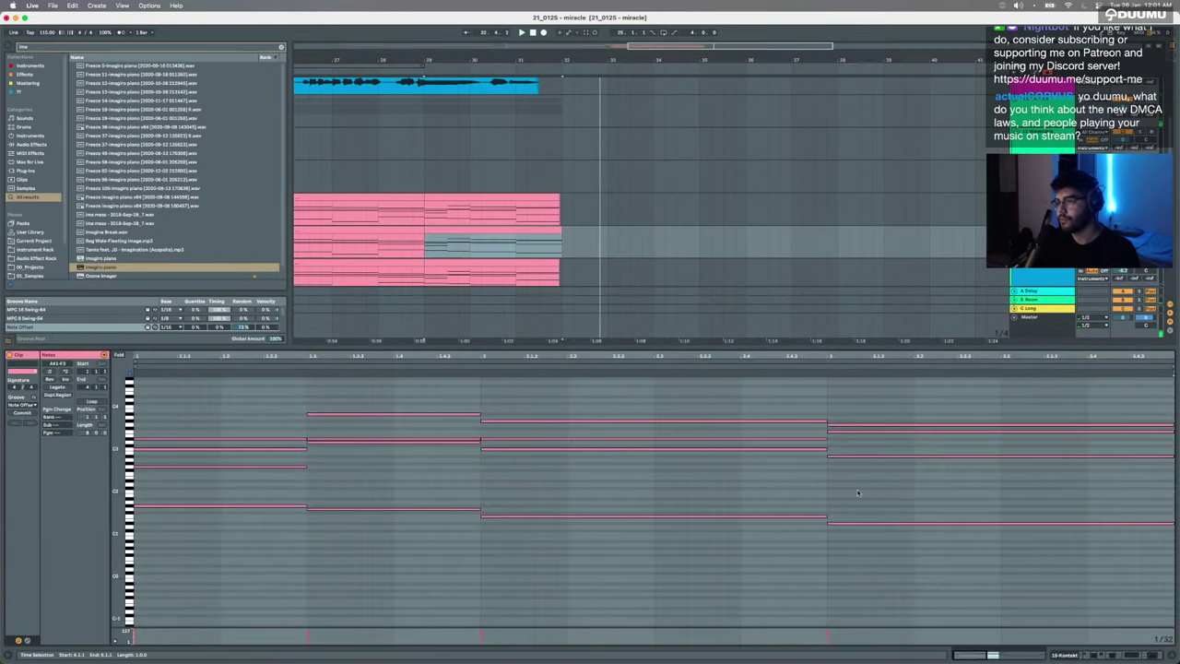
Step: Extend the middle piano track's bar 29 clip to bar 33, delete the chord at bar 32 and hold the preceding chord through it
{"action": "left_click_drag", "start_coordinate": [558, 235], "coordinate": [608, 235]}
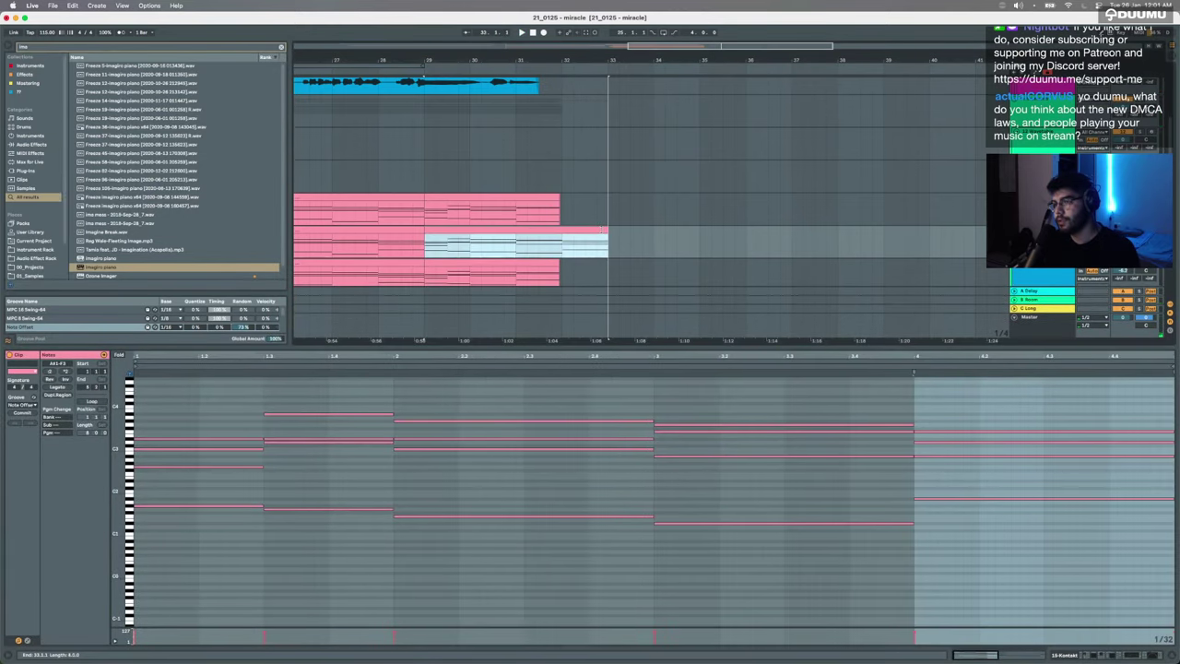
{"action": "key", "text": "Delete"}
{"action": "left_click_drag", "start_coordinate": [827, 543], "coordinate": [800, 396]}
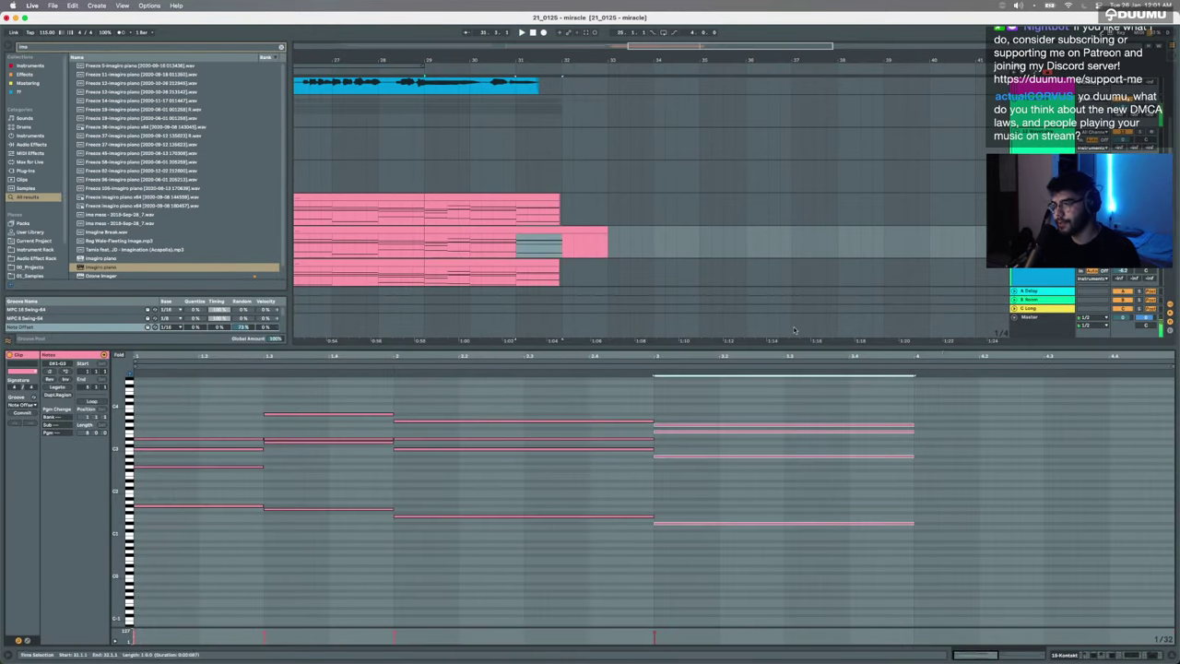
{"action": "key", "text": "super+d"}
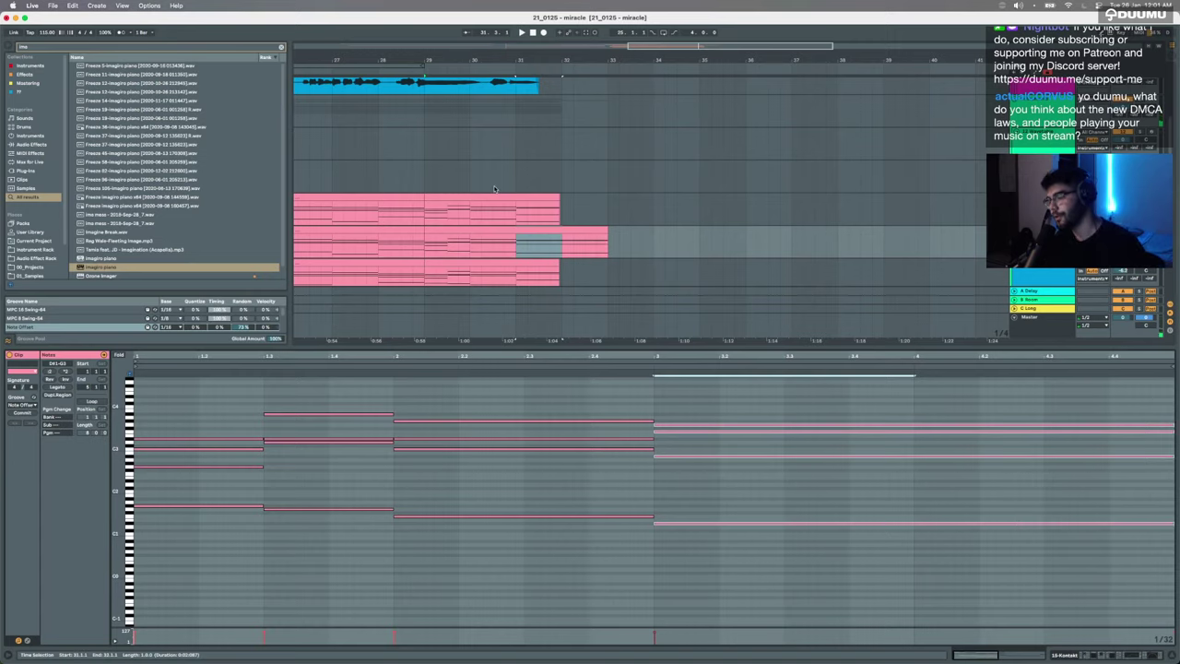
Step: Play back the extended piano ending and restore the clip's original bar 32 chord in place of the held one
{"action": "left_click", "coordinate": [485, 157]}
{"action": "key", "text": "space"}
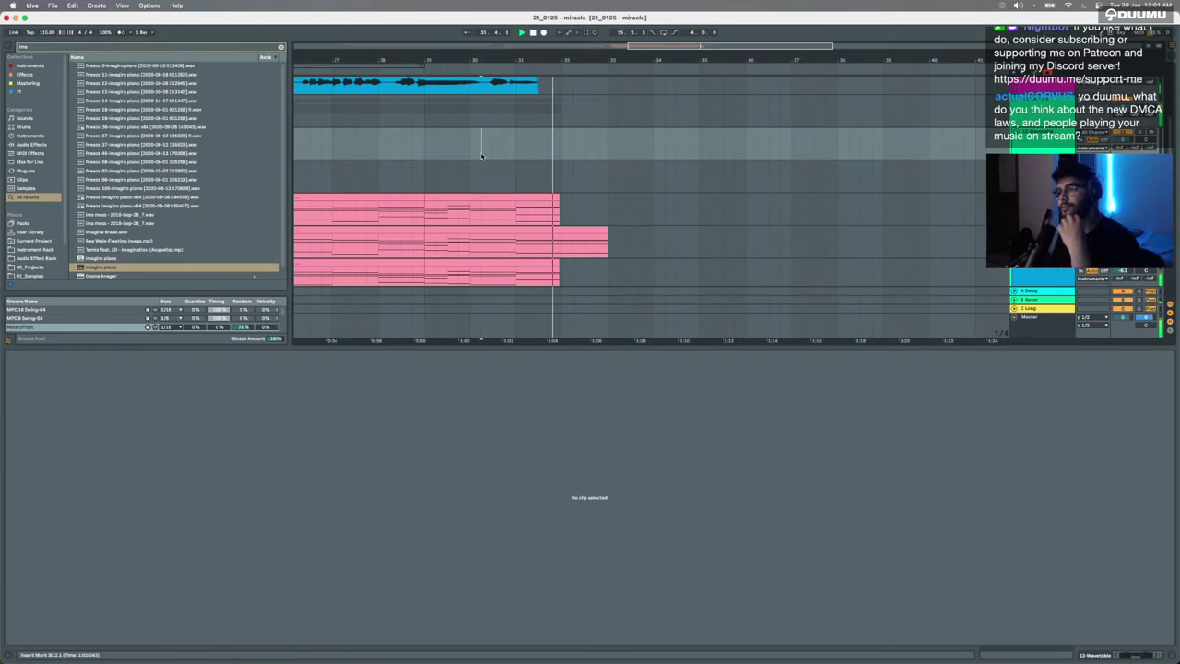
{"action": "scroll", "coordinate": [594, 251], "scroll_direction": "down", "scroll_amount": 2}
{"action": "scroll", "coordinate": [593, 252], "scroll_direction": "down", "scroll_amount": 5}
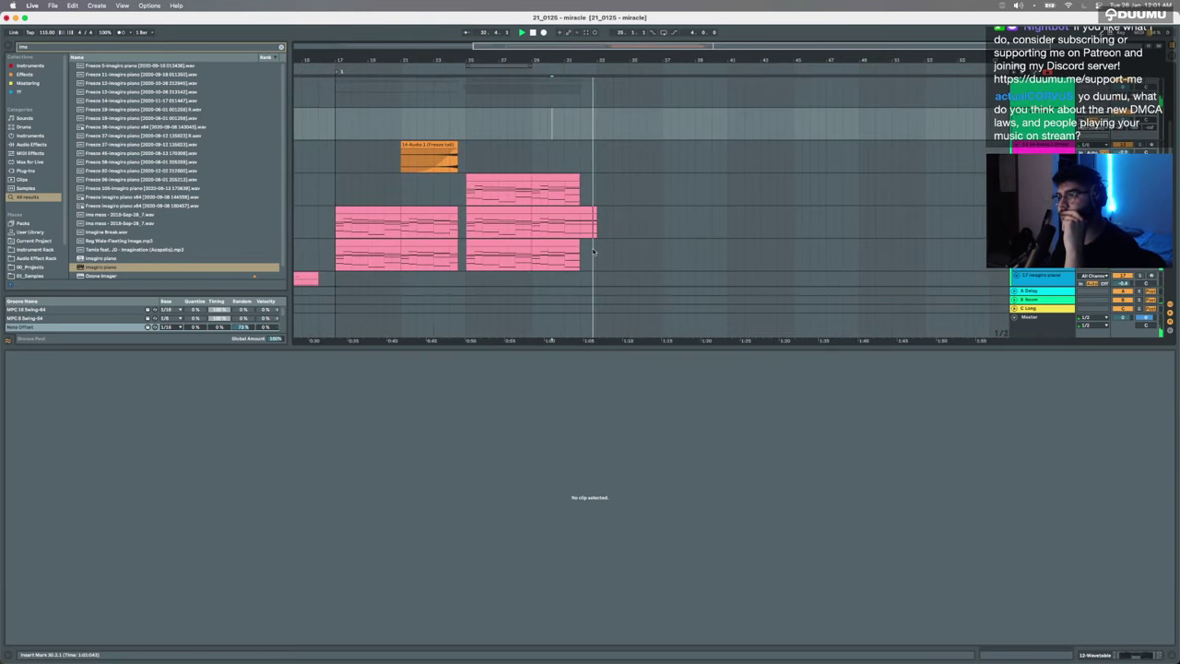
{"action": "left_click", "coordinate": [590, 212]}
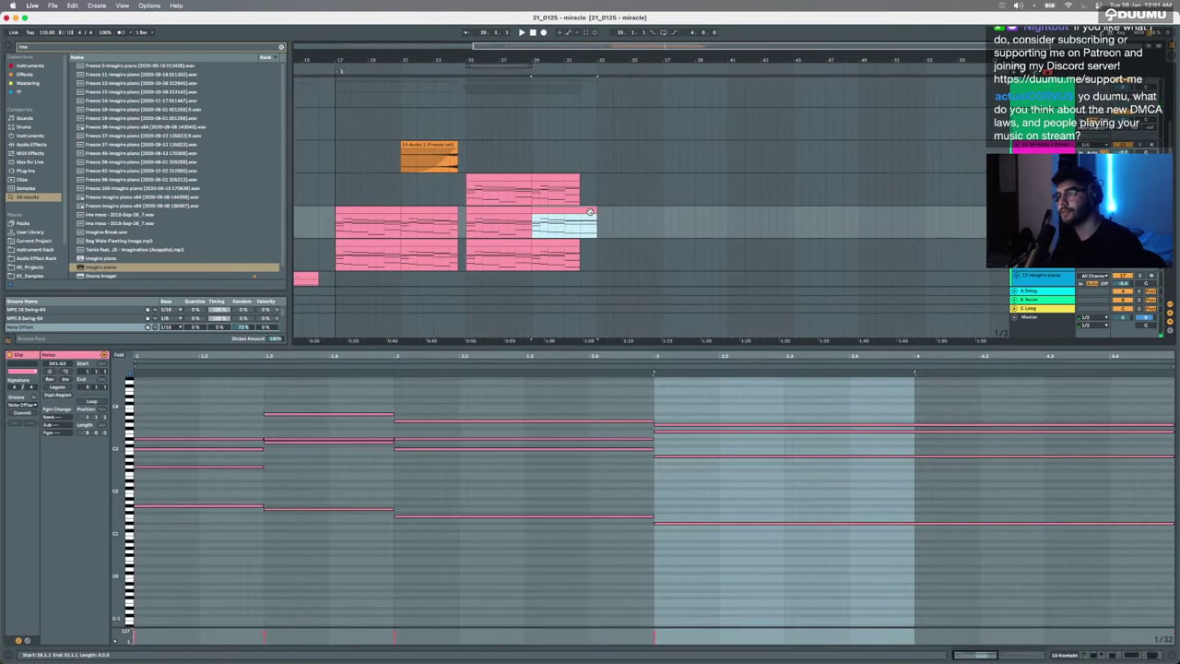
{"action": "key", "text": "space"}
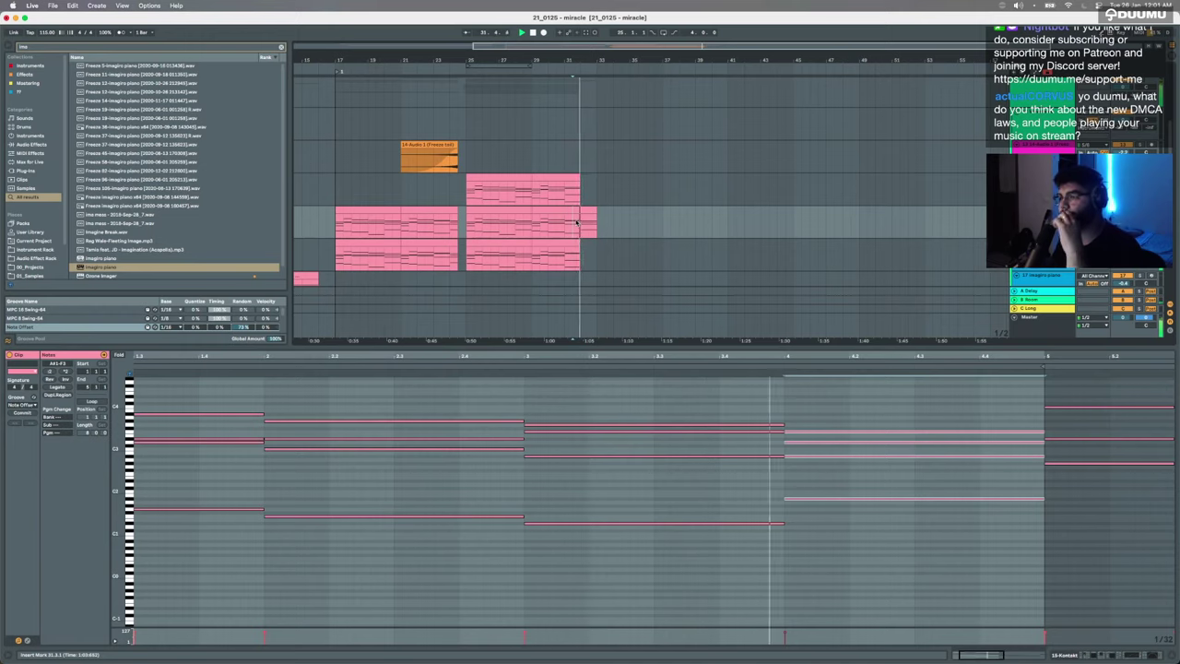
{"action": "left_click", "coordinate": [588, 347]}
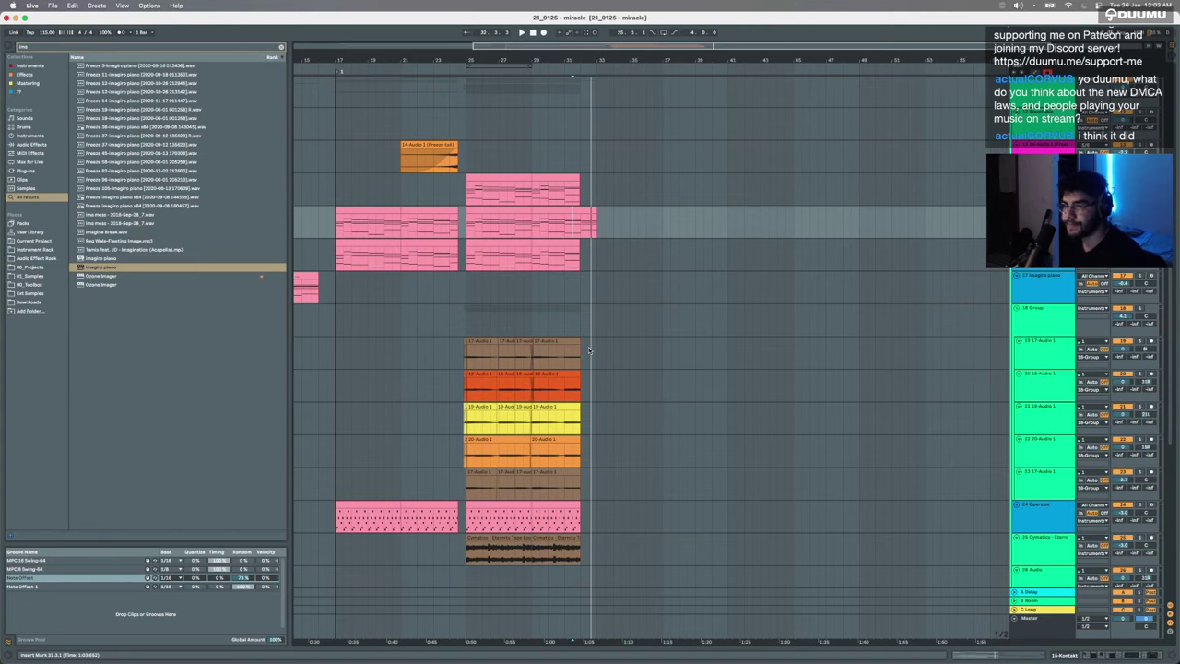
Step: Play the intro piano clip from bar 5, lower the 17-imagiro piano track's volume to -4.1 dB and show its device chain
{"action": "scroll", "coordinate": [588, 347], "scroll_direction": "left", "scroll_amount": 10}
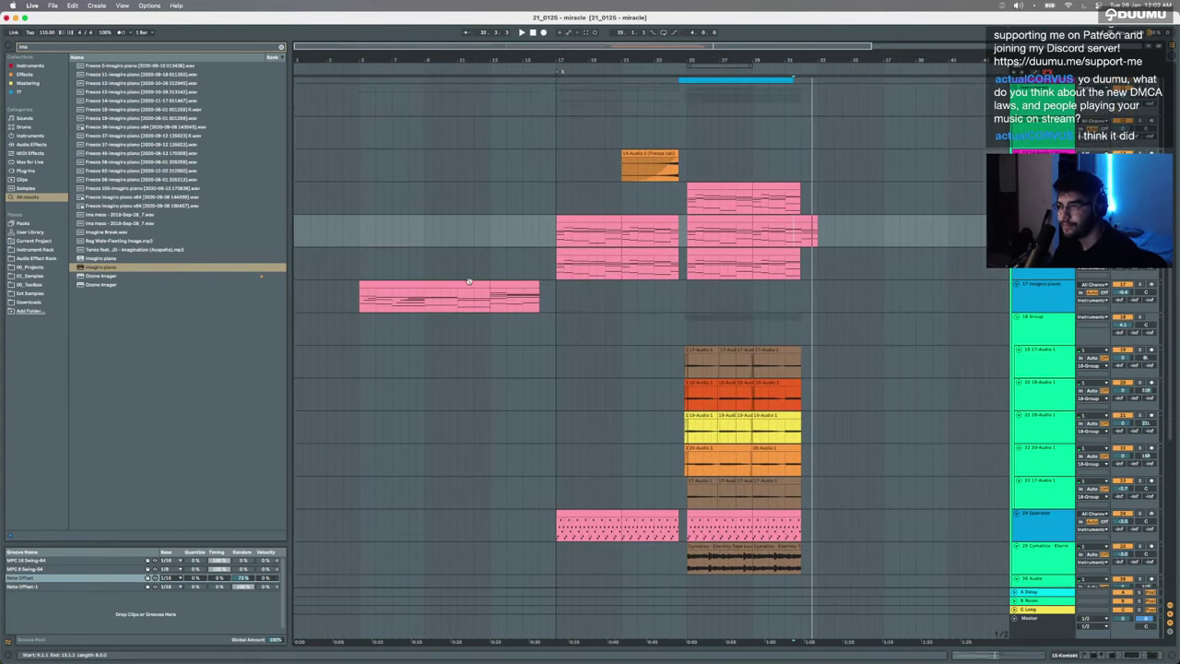
{"action": "left_click", "coordinate": [364, 298]}
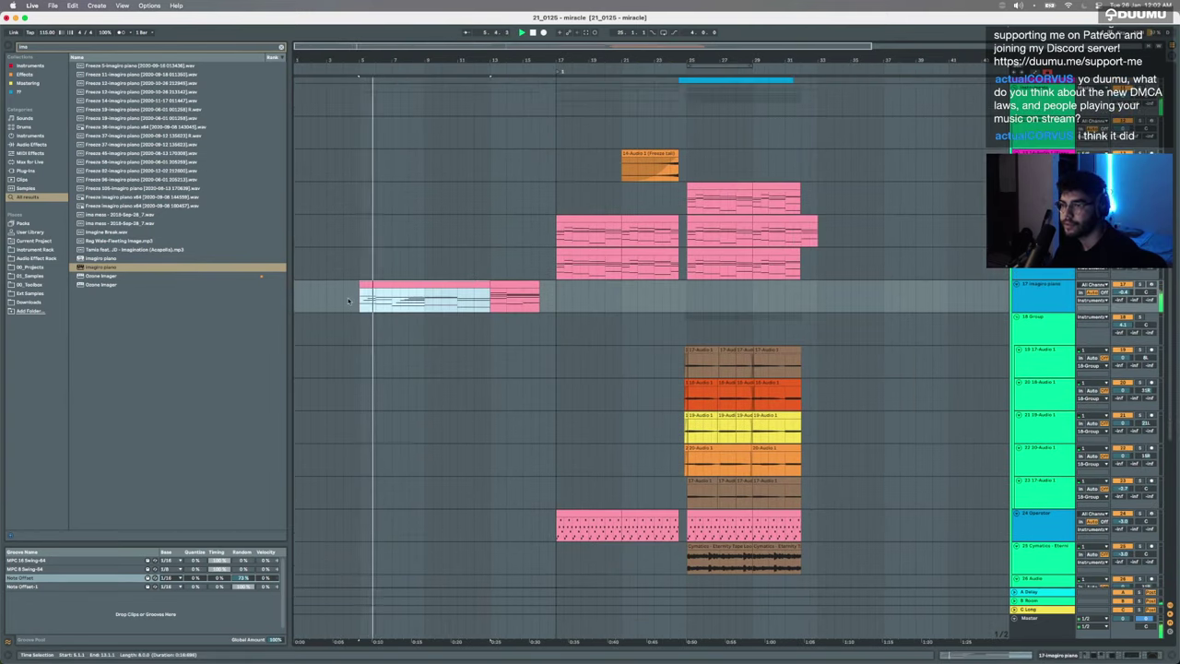
{"action": "left_click", "coordinate": [1149, 297]}
{"action": "left_click_drag", "start_coordinate": [1123, 292], "coordinate": [1122, 308]}
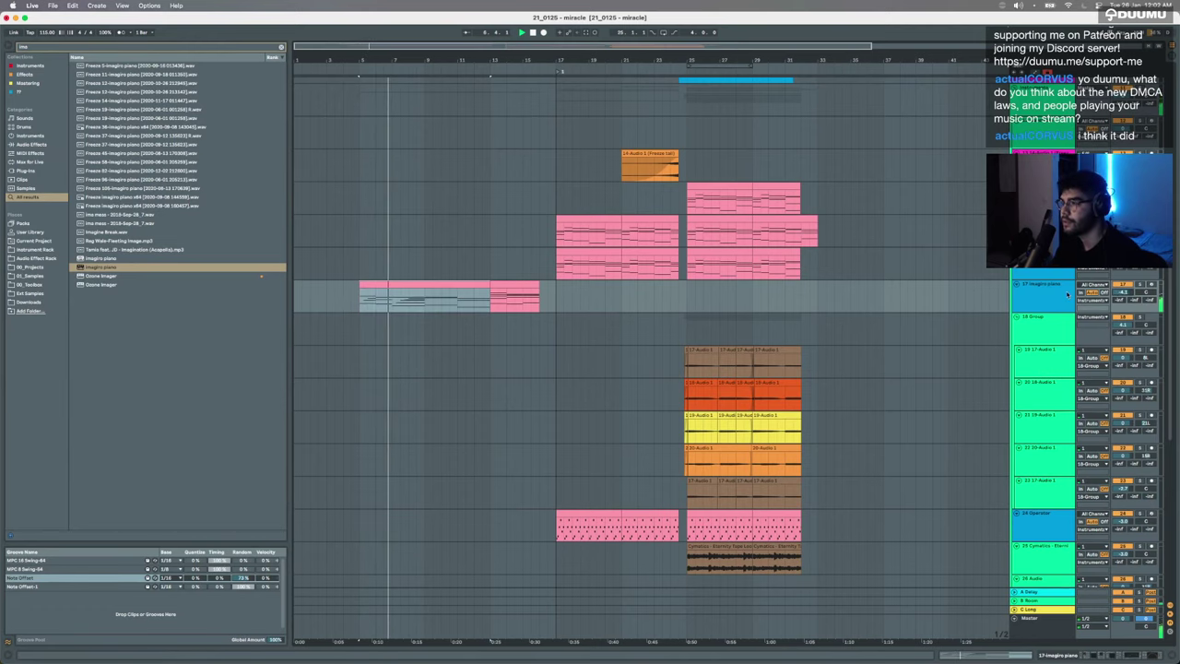
{"action": "left_click", "coordinate": [1051, 295]}
{"action": "left_click", "coordinate": [1075, 653]}
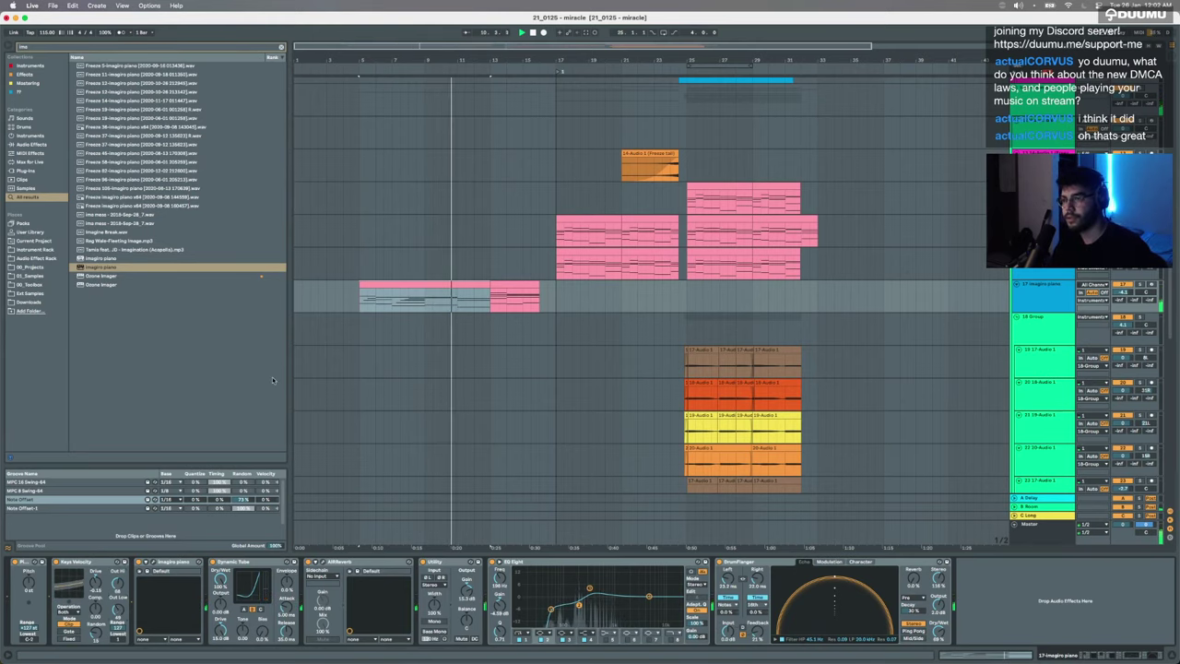
Step: Copy the AIRReverb device from the B Room return track to the end of the VOX track's device chain
{"action": "scroll", "coordinate": [645, 305], "scroll_direction": "up", "scroll_amount": 5}
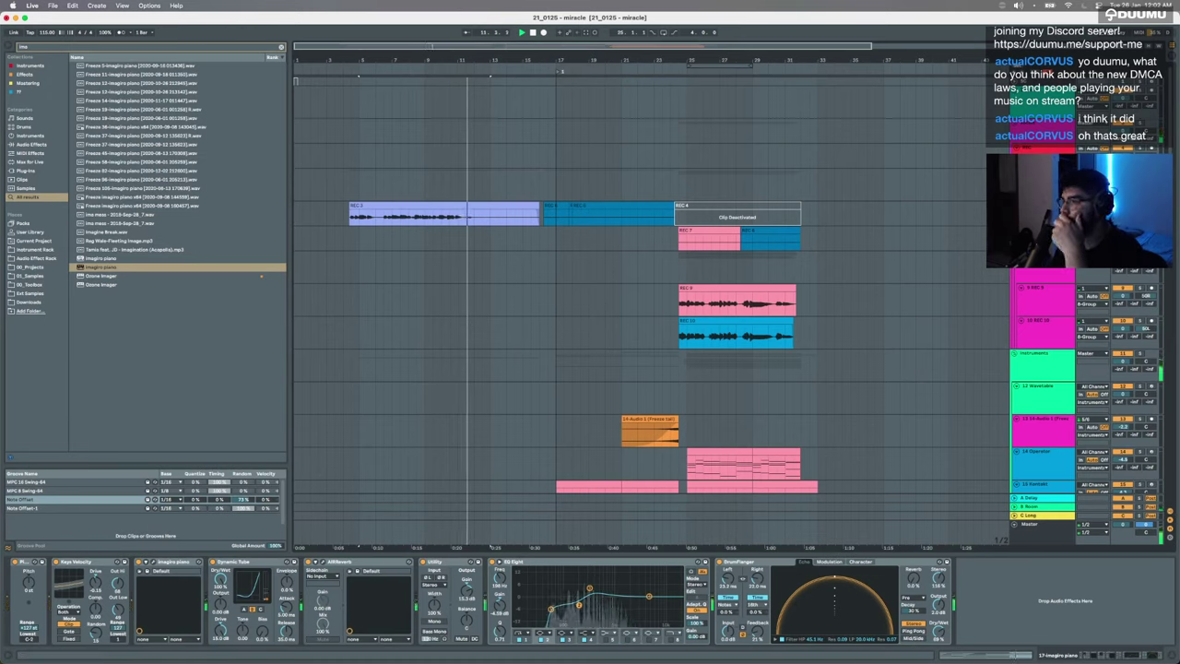
{"action": "left_click", "coordinate": [1041, 208]}
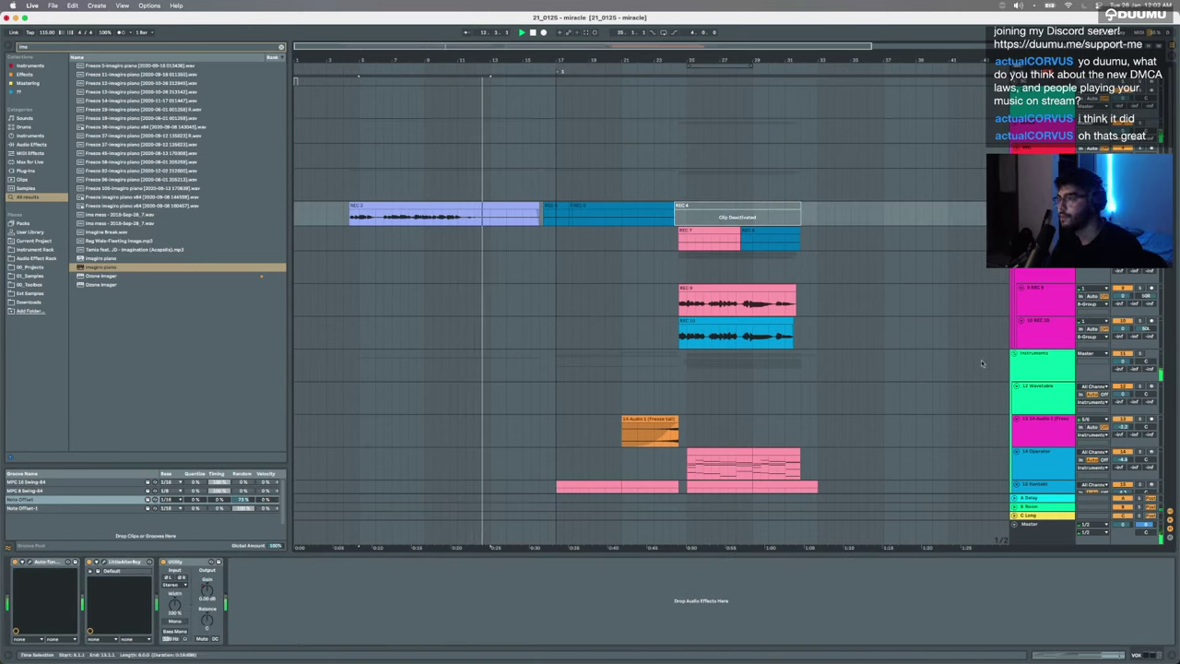
{"action": "left_click", "coordinate": [1036, 507]}
{"action": "left_click", "coordinate": [55, 561]}
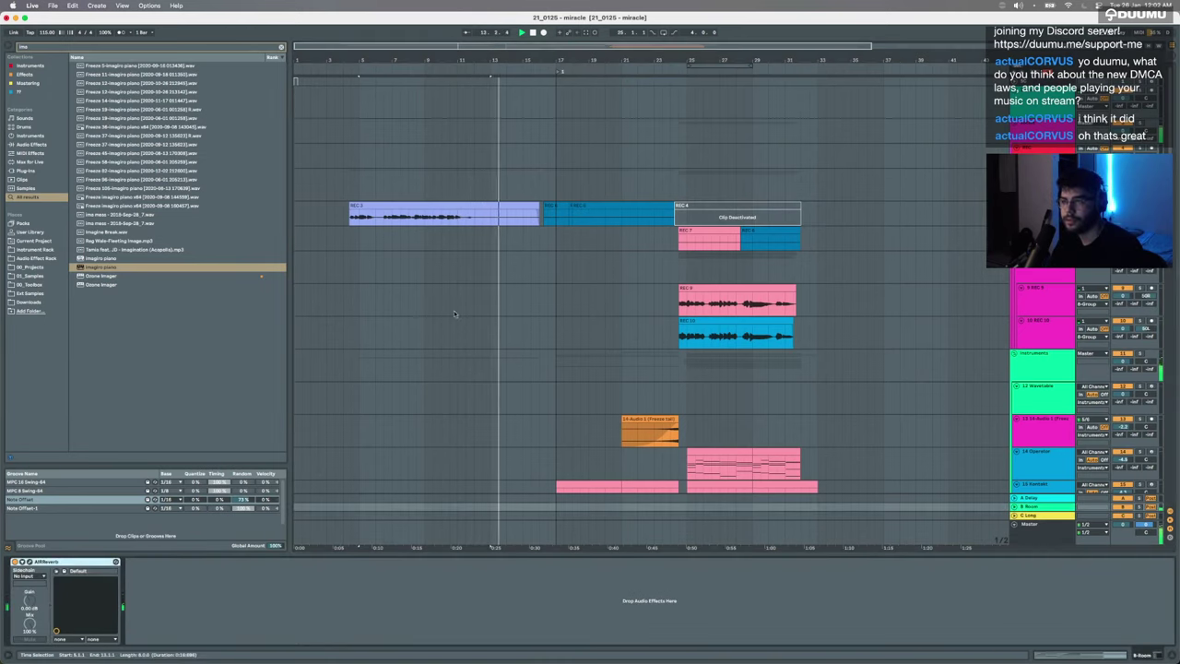
{"action": "left_click", "coordinate": [460, 207]}
{"action": "left_click", "coordinate": [557, 608]}
{"action": "key", "text": "super+v"}
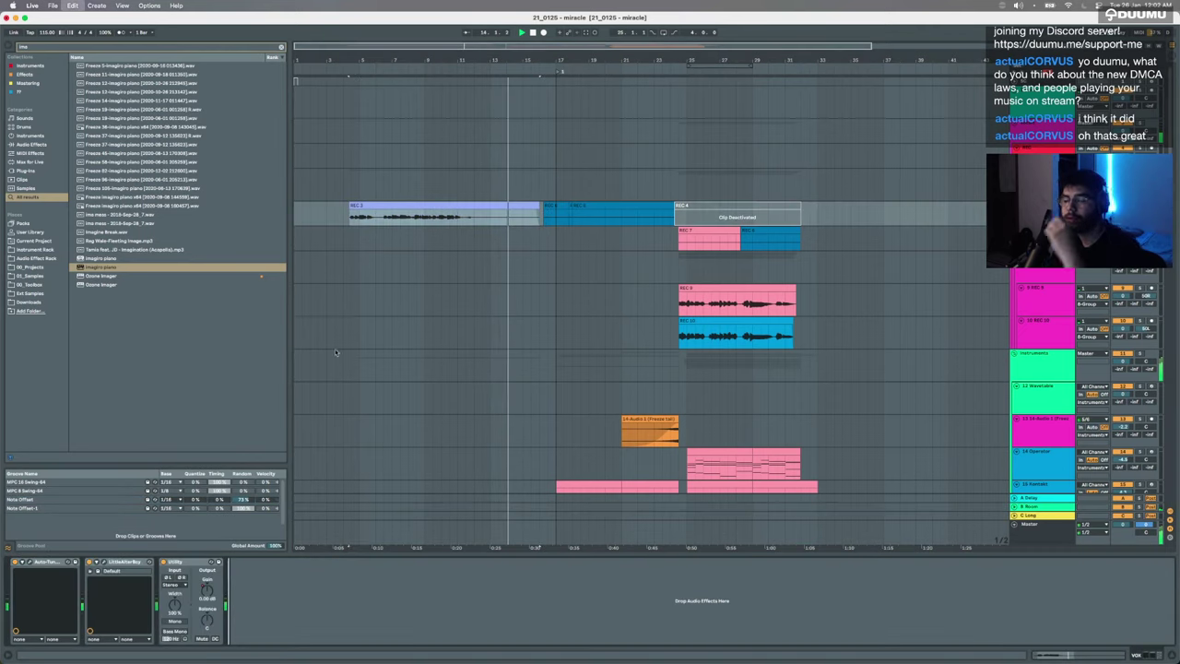
Step: Lower the mix of the VOX track's AIRReverb, raise its Utility gain to 6.38 dB and close the reverb window
{"action": "left_click", "coordinate": [246, 561]}
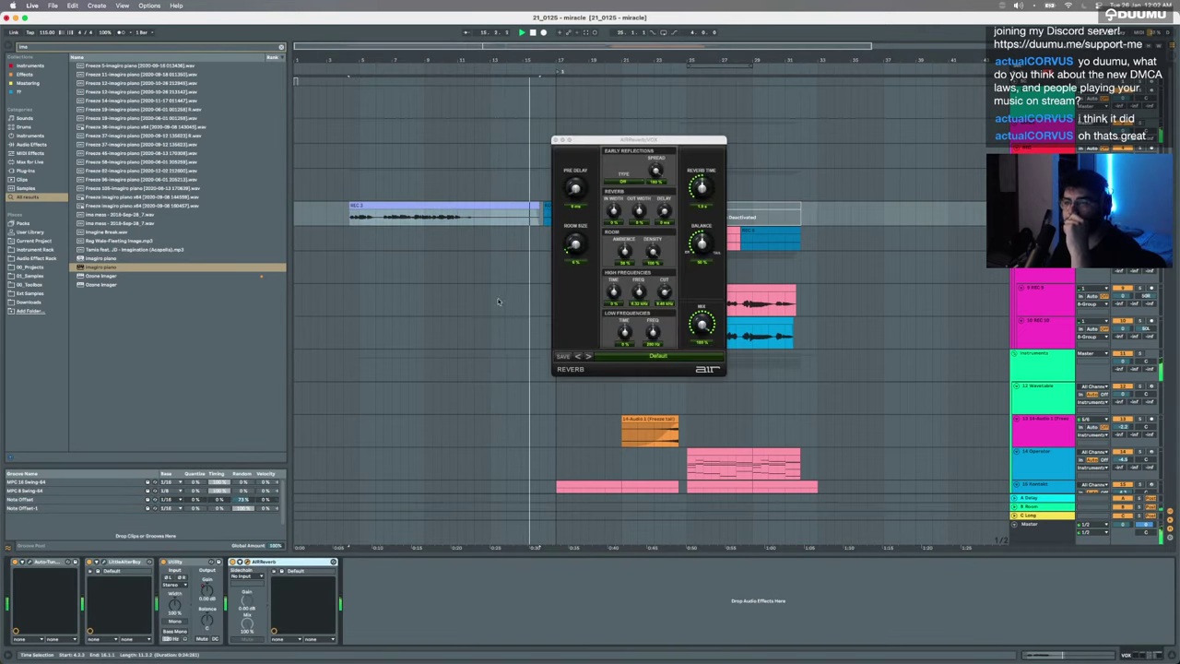
{"action": "left_click_drag", "start_coordinate": [687, 383], "coordinate": [687, 391]}
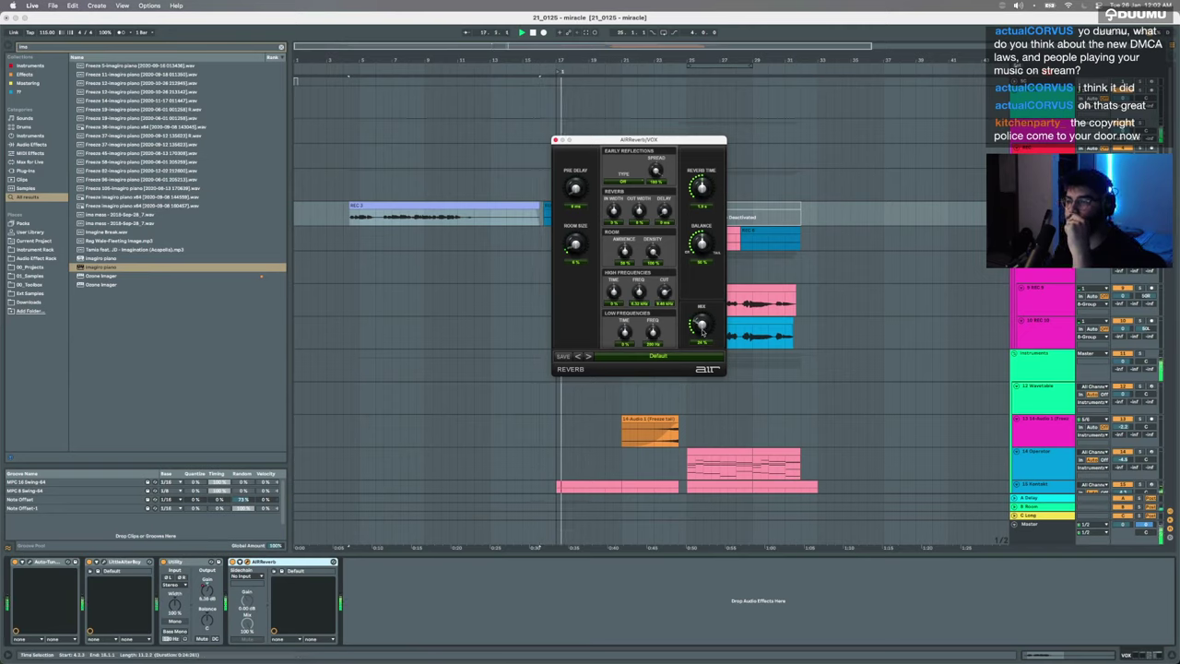
{"action": "left_click", "coordinate": [555, 141]}
Step: Review the lead vocal clip at bar 18 and the stacked vocal and instrument layers as playback runs through to bar 28
{"action": "left_click", "coordinate": [590, 205]}
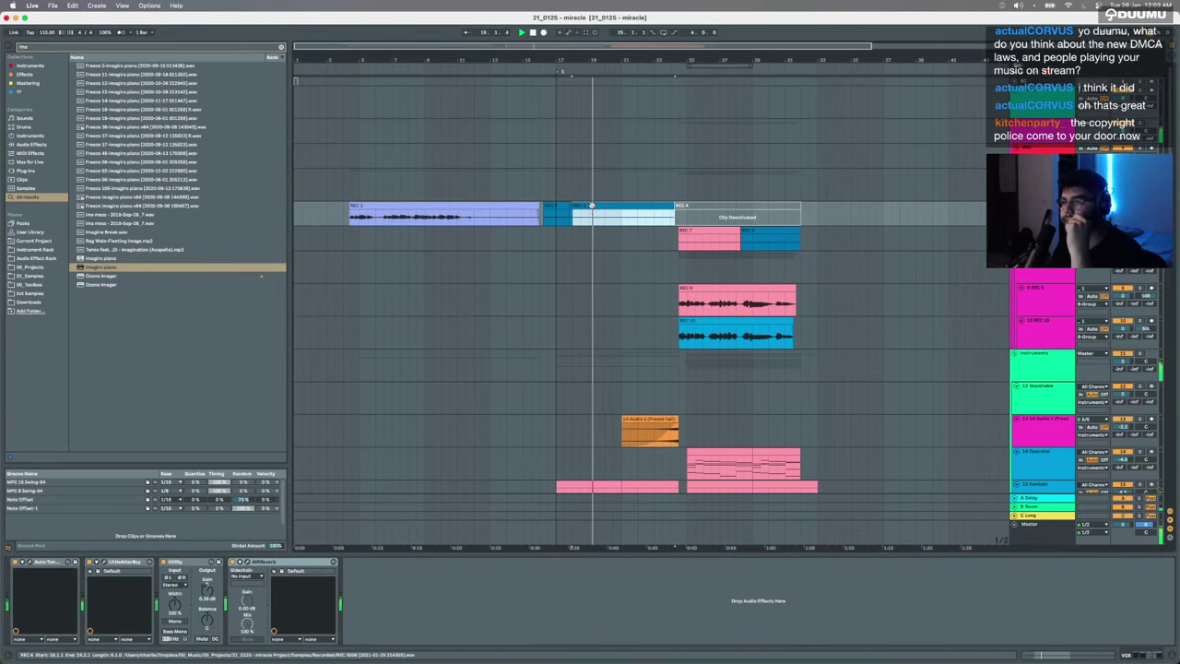
{"action": "left_click", "coordinate": [584, 205]}
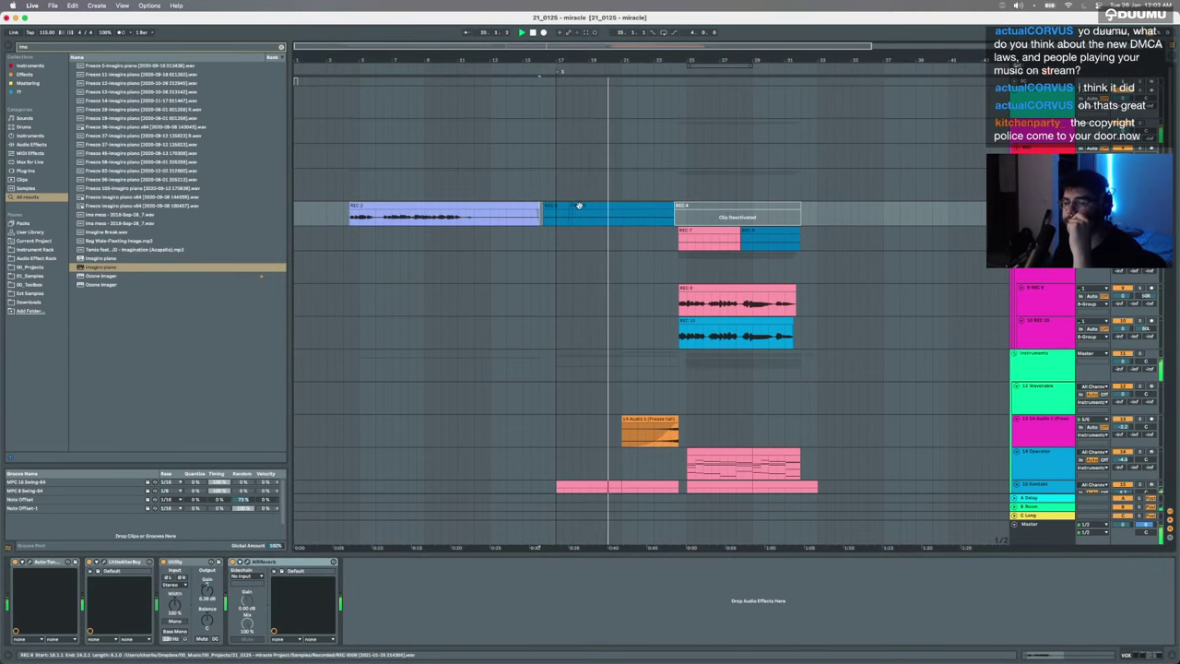
{"action": "left_click", "coordinate": [579, 205]}
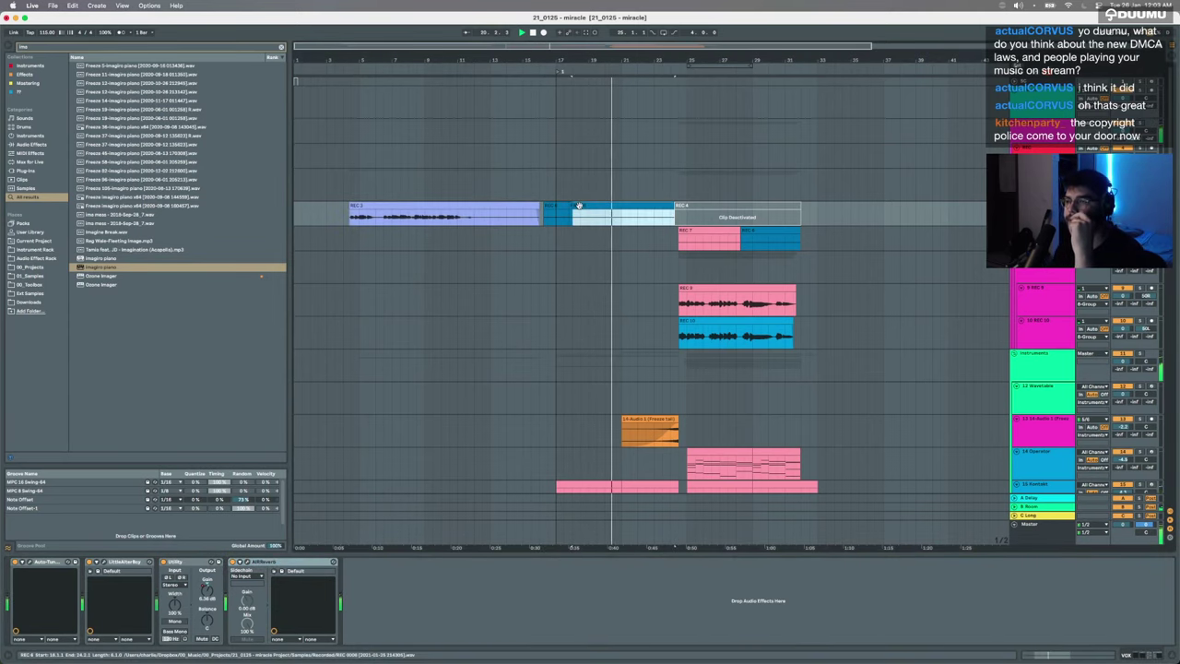
{"action": "left_click", "coordinate": [89, 563]}
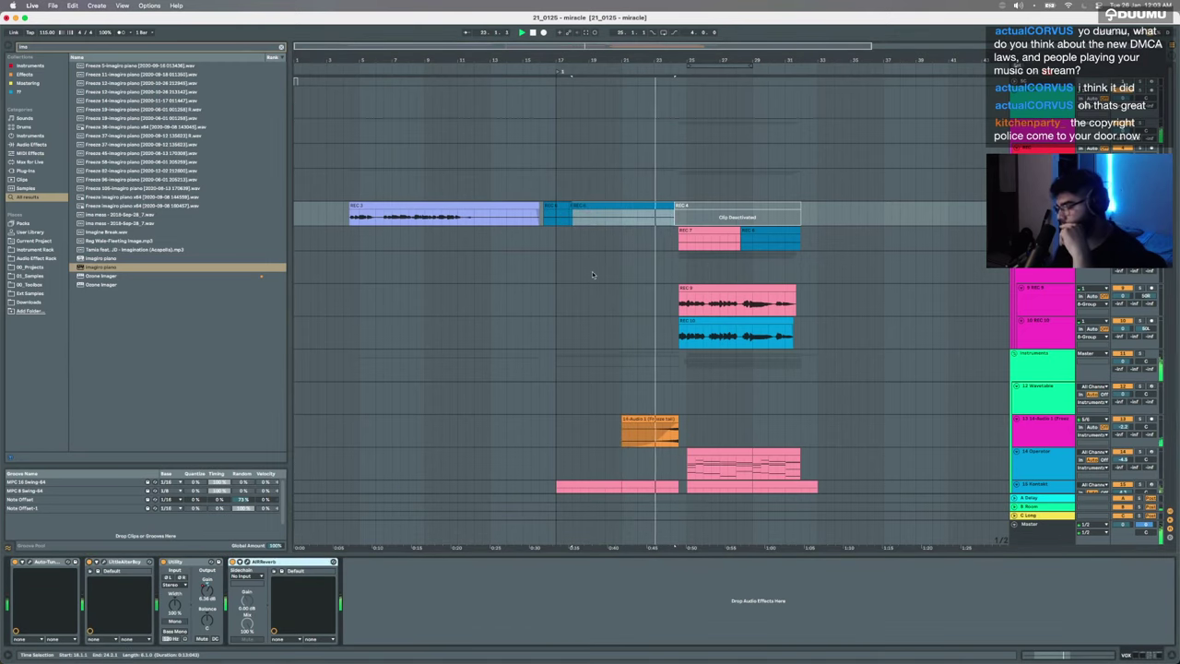
{"action": "key", "text": "plus"}
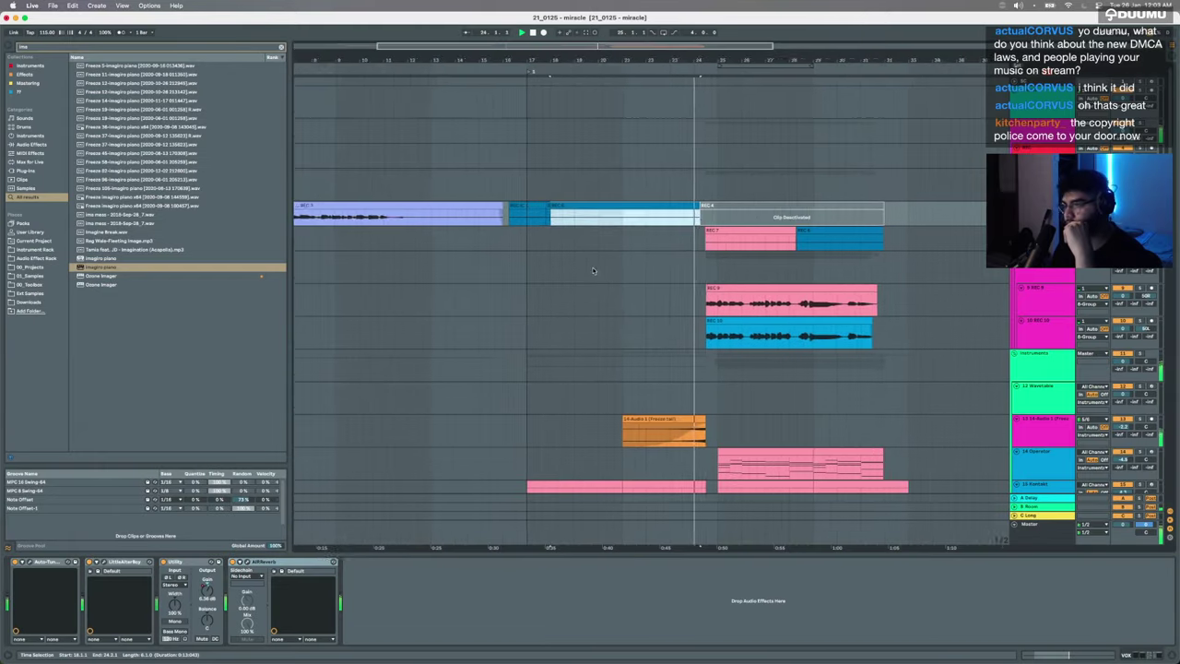
{"action": "scroll", "coordinate": [593, 271], "scroll_direction": "right", "scroll_amount": 3}
{"action": "scroll", "coordinate": [593, 271], "scroll_direction": "down", "scroll_amount": 1}
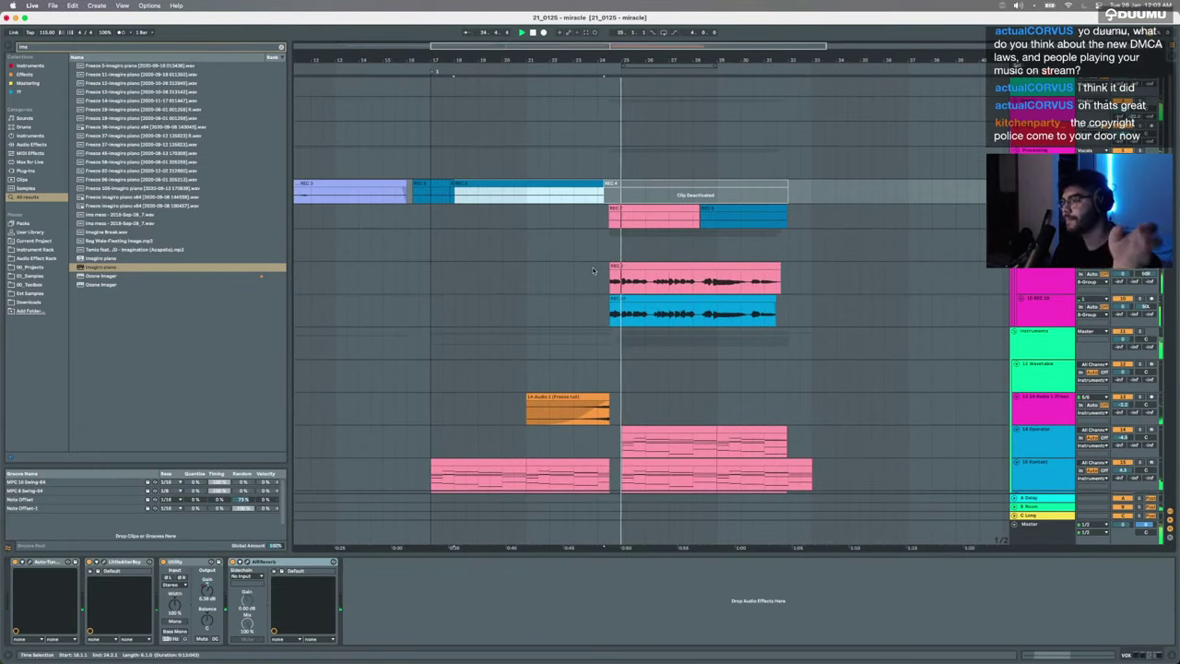
{"action": "scroll", "coordinate": [593, 270], "scroll_direction": "down", "scroll_amount": 3}
{"action": "scroll", "coordinate": [593, 270], "scroll_direction": "right", "scroll_amount": 1}
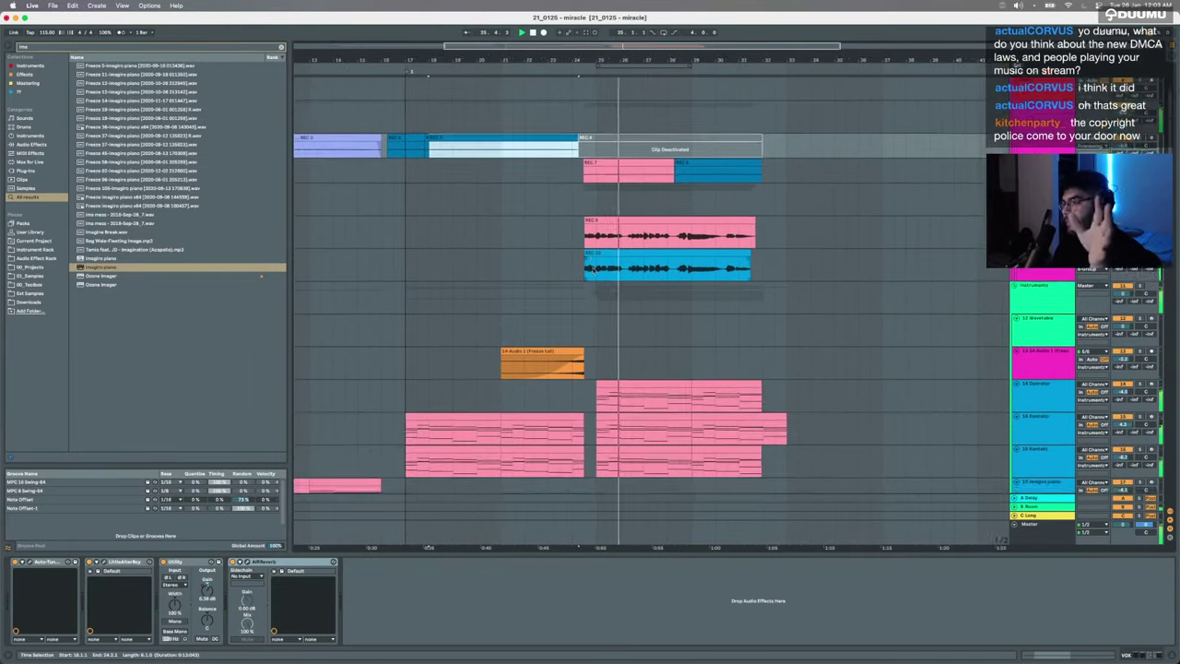
{"action": "scroll", "coordinate": [592, 270], "scroll_direction": "down", "scroll_amount": 2}
{"action": "scroll", "coordinate": [593, 270], "scroll_direction": "right", "scroll_amount": 1}
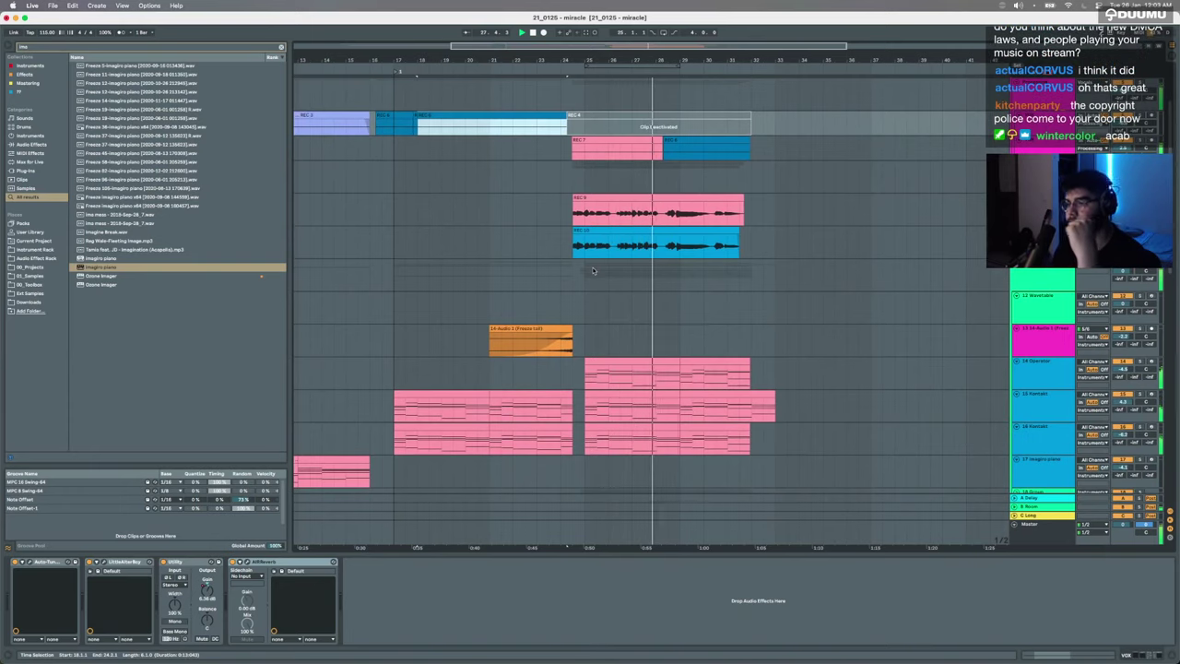
{"action": "scroll", "coordinate": [593, 270], "scroll_direction": "down", "scroll_amount": 5}
{"action": "scroll", "coordinate": [593, 270], "scroll_direction": "right", "scroll_amount": 1}
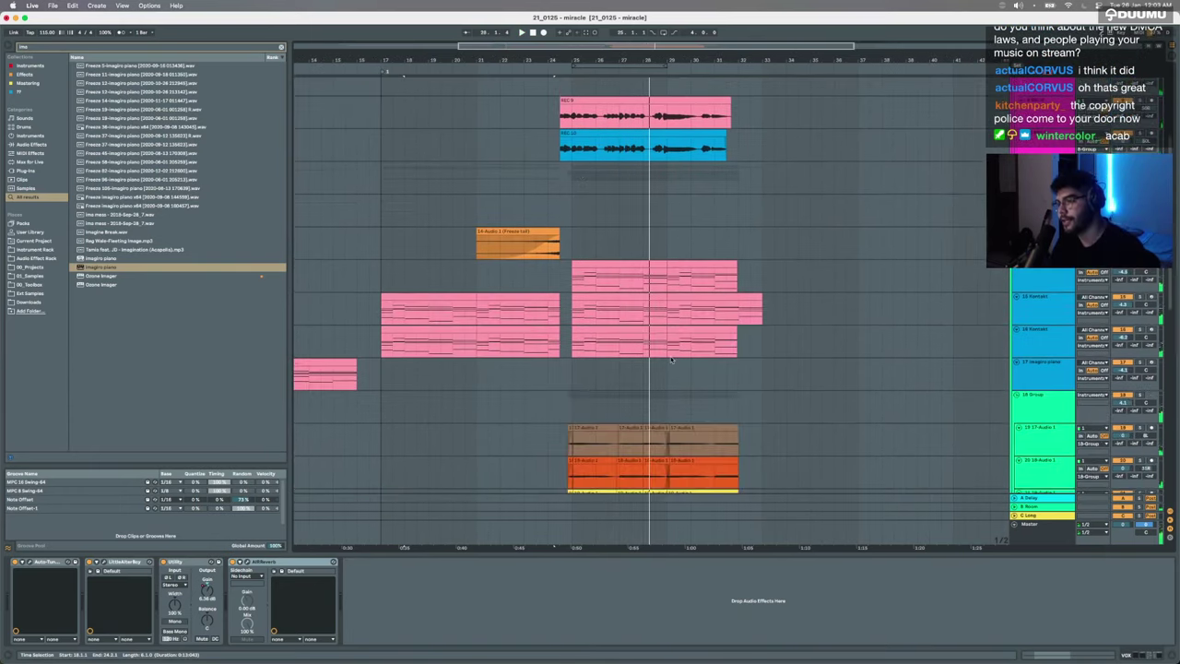
Step: Compare the bar 21 clips on the two Kontakt piano tracks with the clips in the section from bar 25
{"action": "left_click", "coordinate": [679, 321]}
{"action": "left_click", "coordinate": [691, 332]}
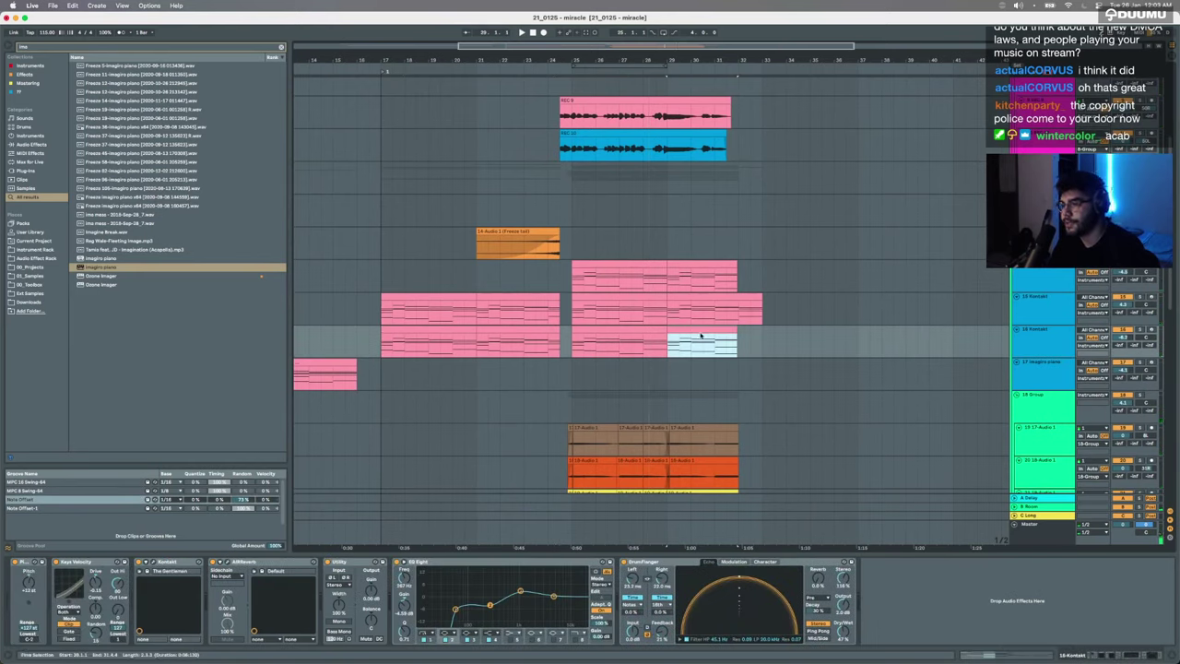
{"action": "left_click", "coordinate": [505, 329]}
{"action": "left_click", "coordinate": [453, 329]}
{"action": "left_click", "coordinate": [521, 329]}
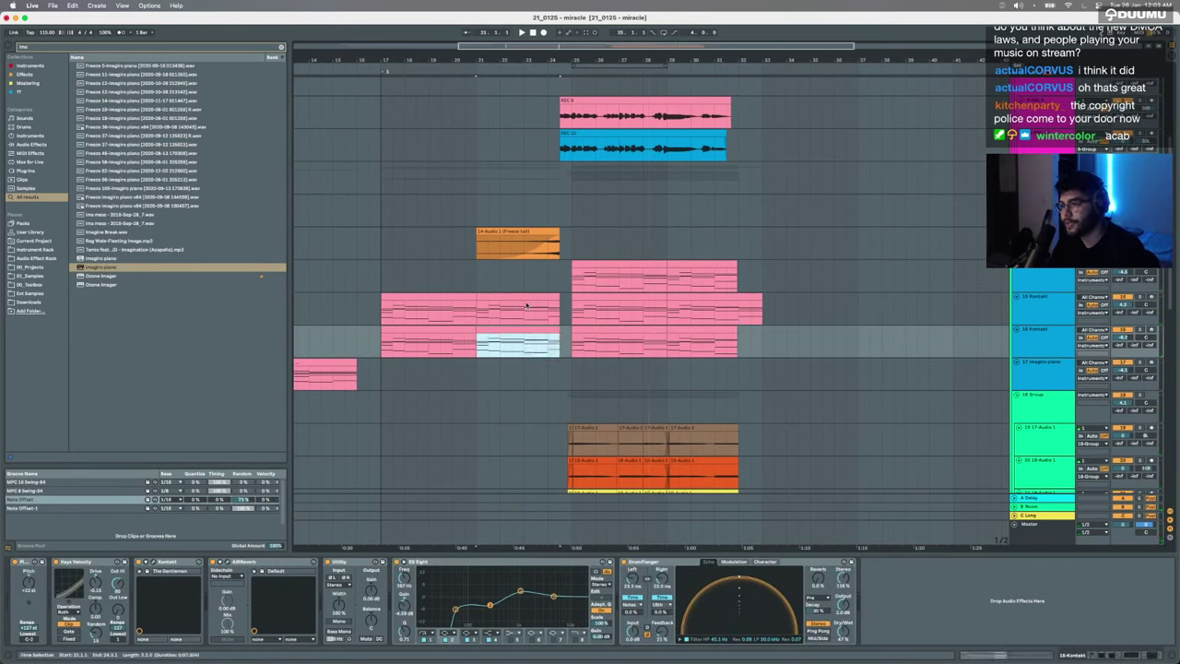
{"action": "left_click", "coordinate": [523, 293], "text": "shift"}
{"action": "left_click_drag", "start_coordinate": [521, 295], "coordinate": [655, 280]}
{"action": "left_click", "coordinate": [652, 297]}
Step: Select the clip joins around bar 29 across the five audio layers in the 18-Group and crossfade them
{"action": "scroll", "coordinate": [645, 313], "scroll_direction": "down", "scroll_amount": 5}
{"action": "left_click", "coordinate": [600, 295]}
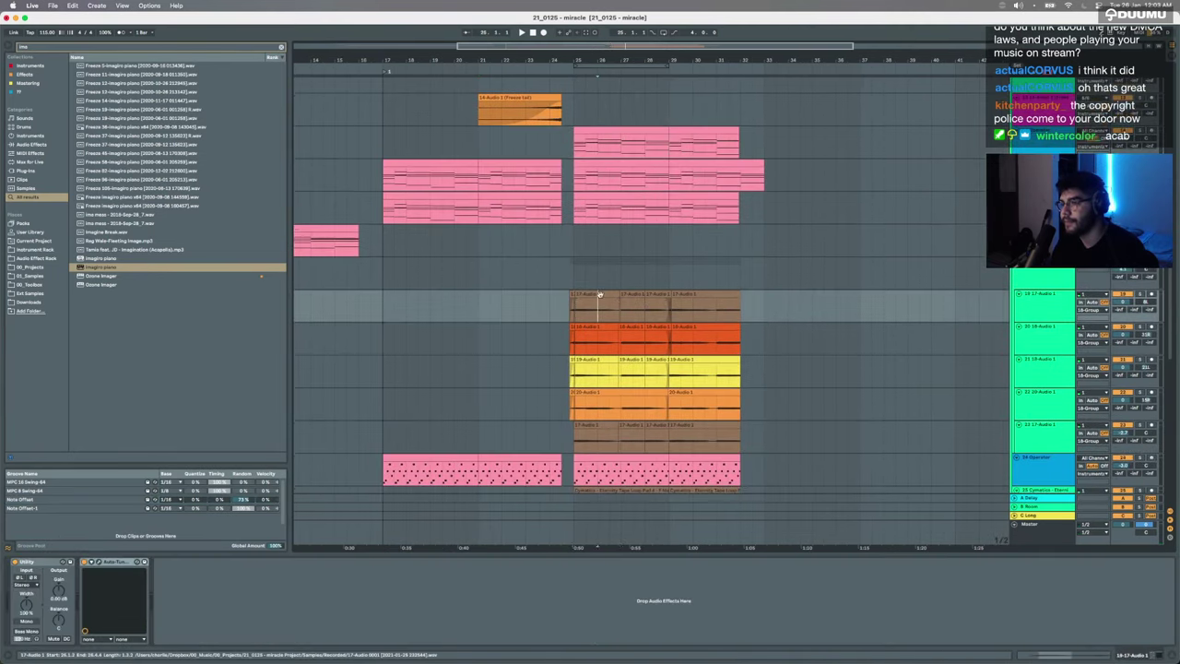
{"action": "left_click", "coordinate": [611, 429], "text": "shift"}
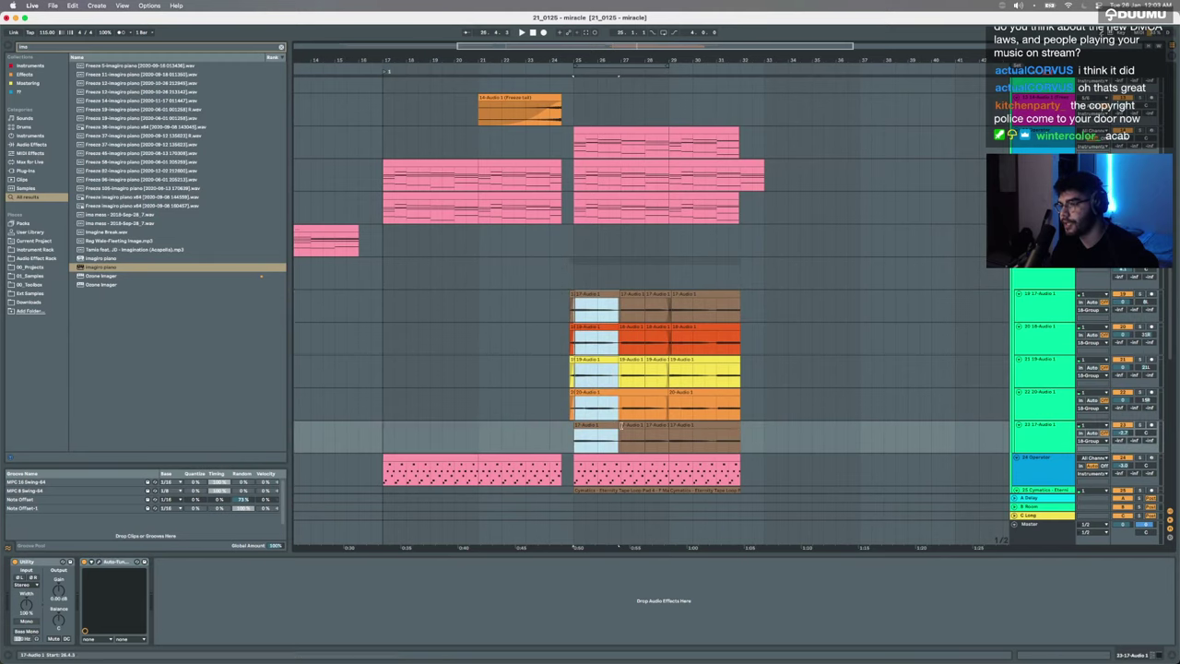
{"action": "left_click", "coordinate": [614, 425]}
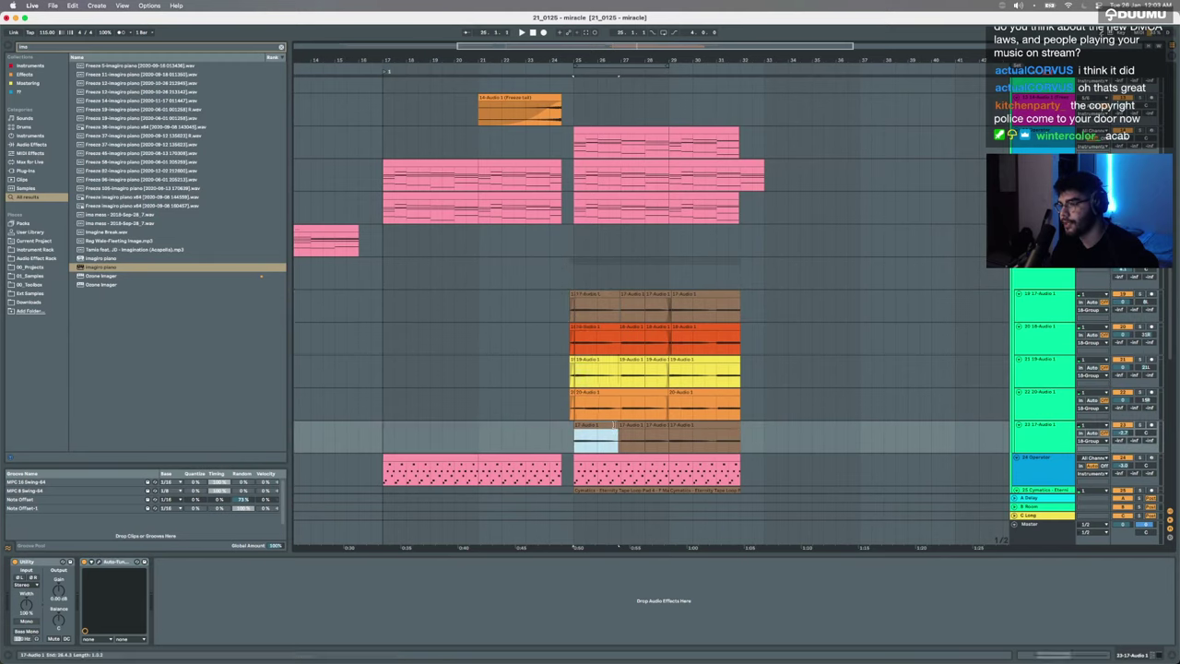
{"action": "left_click", "coordinate": [611, 293], "text": "shift"}
{"action": "left_click_drag", "start_coordinate": [619, 295], "coordinate": [628, 445]}
{"action": "scroll", "coordinate": [674, 295], "scroll_direction": "up", "scroll_amount": 5}
{"action": "key", "text": "super+alt+f"}
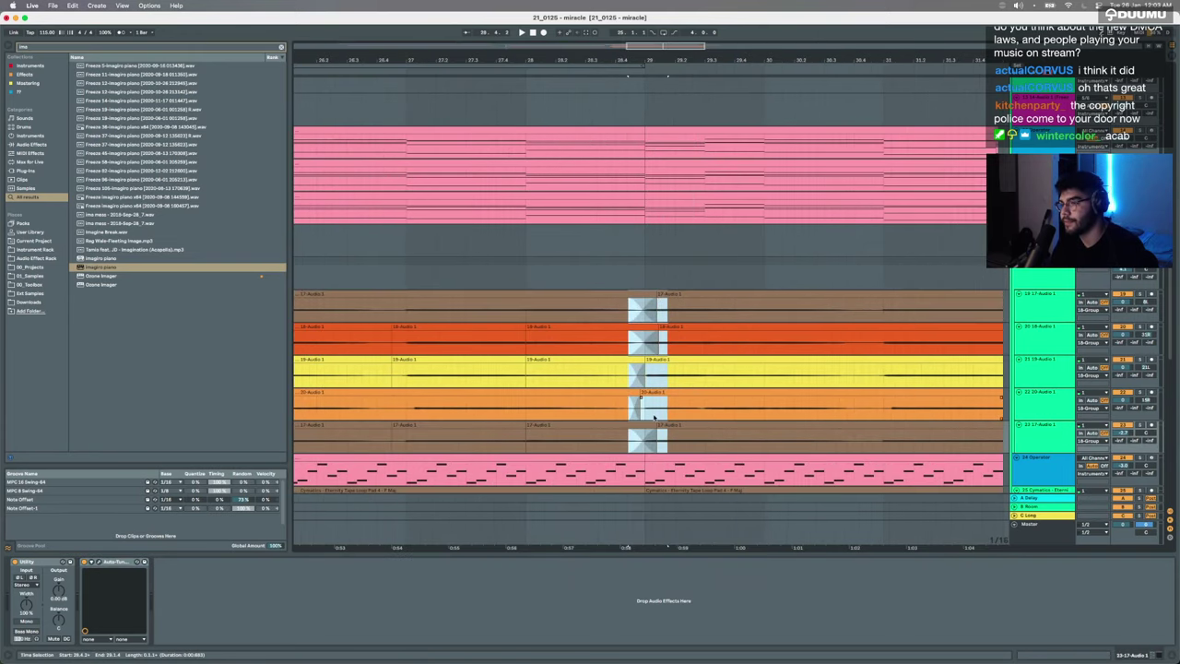
{"action": "scroll", "coordinate": [653, 418], "scroll_direction": "down", "scroll_amount": 5}
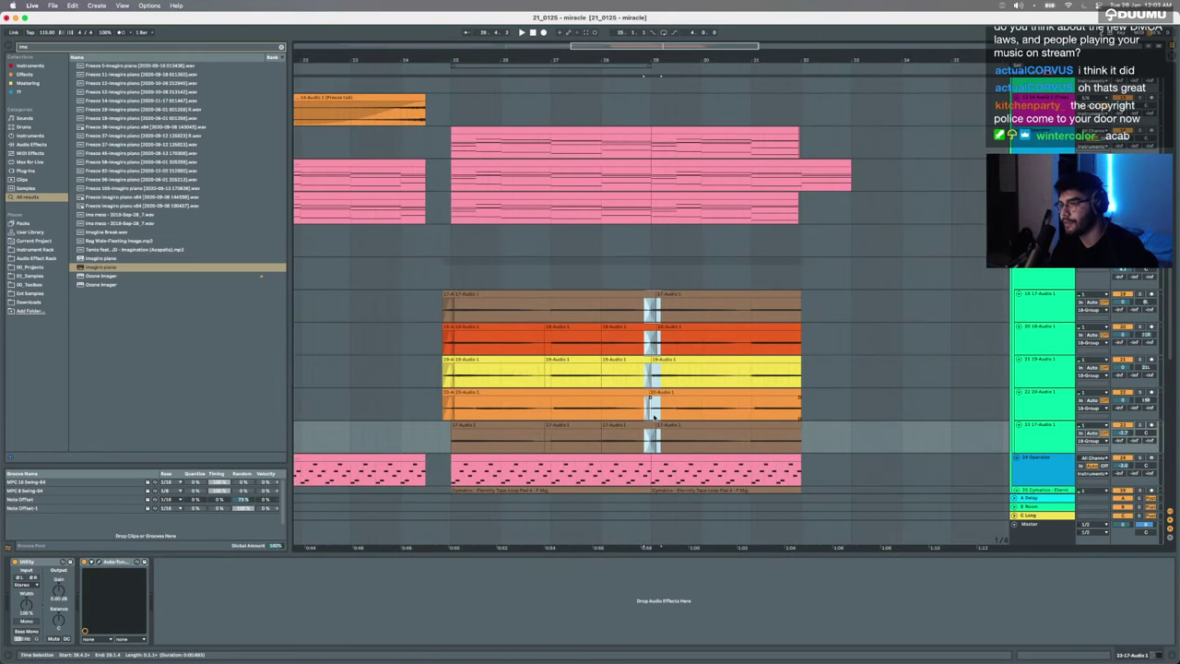
{"action": "scroll", "coordinate": [627, 417], "scroll_direction": "up", "scroll_amount": 5}
{"action": "scroll", "coordinate": [628, 415], "scroll_direction": "down", "scroll_amount": 2}
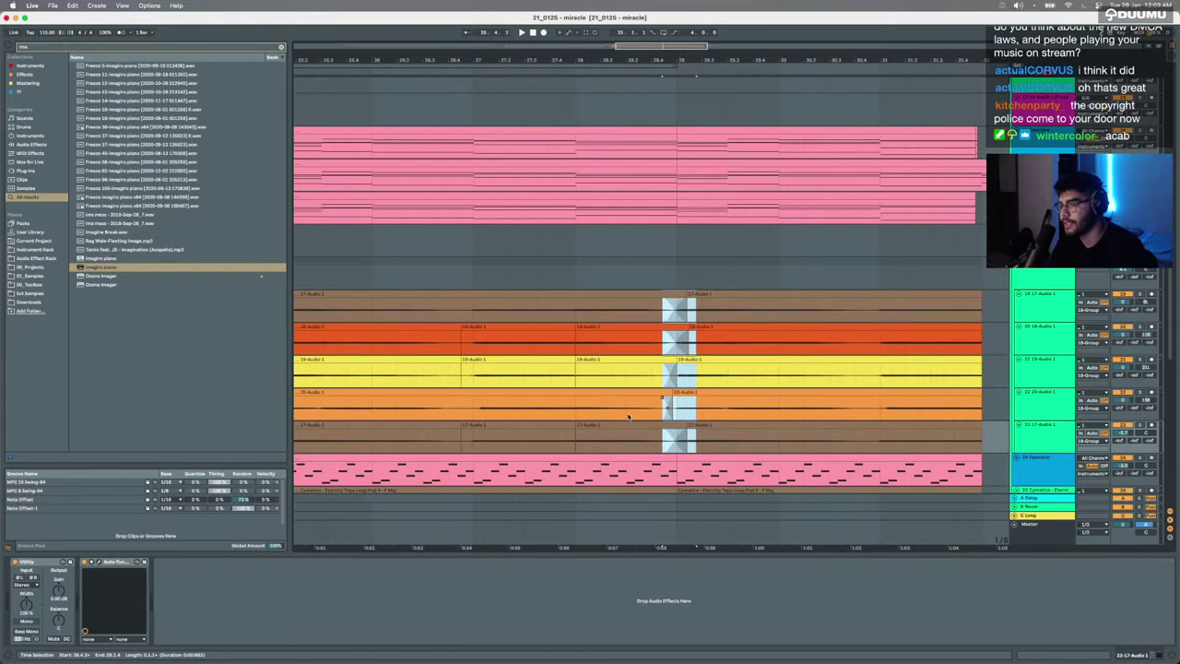
Step: Check the bass Operator clip from bar 25 and play the layered section from bar 24
{"action": "scroll", "coordinate": [635, 415], "scroll_direction": "down", "scroll_amount": 3}
{"action": "scroll", "coordinate": [638, 420], "scroll_direction": "down", "scroll_amount": 5}
{"action": "scroll", "coordinate": [639, 429], "scroll_direction": "down", "scroll_amount": 5}
{"action": "scroll", "coordinate": [639, 433], "scroll_direction": "down", "scroll_amount": 1}
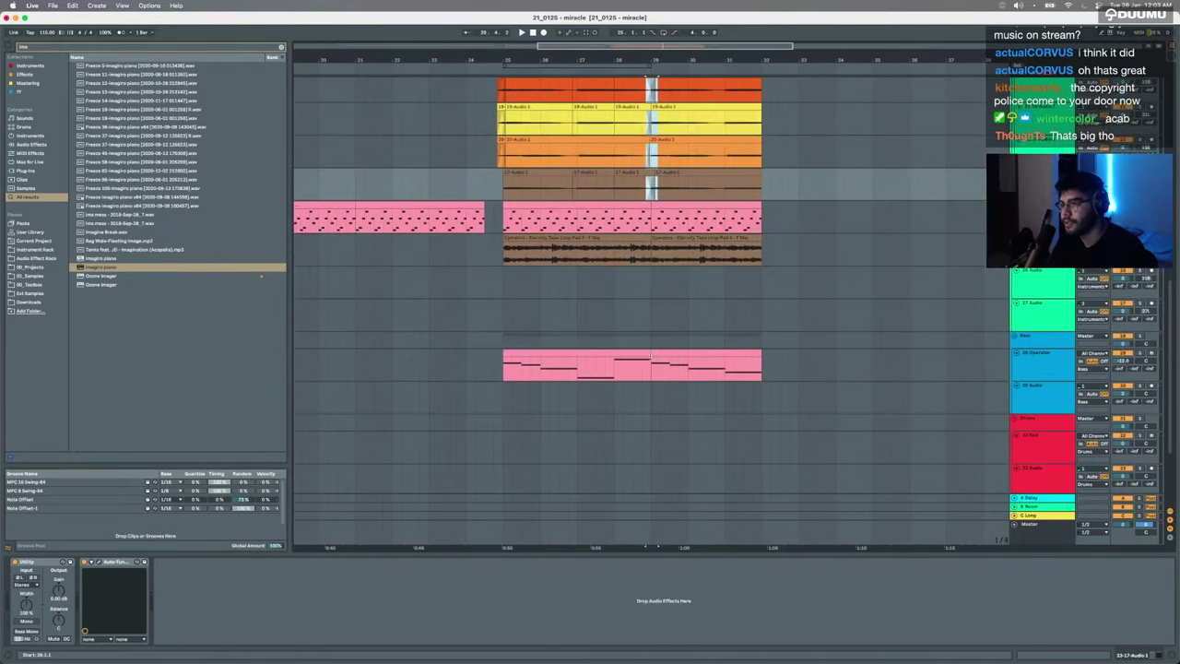
{"action": "left_click_drag", "start_coordinate": [759, 367], "coordinate": [549, 355]}
{"action": "scroll", "coordinate": [548, 355], "scroll_direction": "down", "scroll_amount": 1}
{"action": "scroll", "coordinate": [548, 356], "scroll_direction": "up", "scroll_amount": 2}
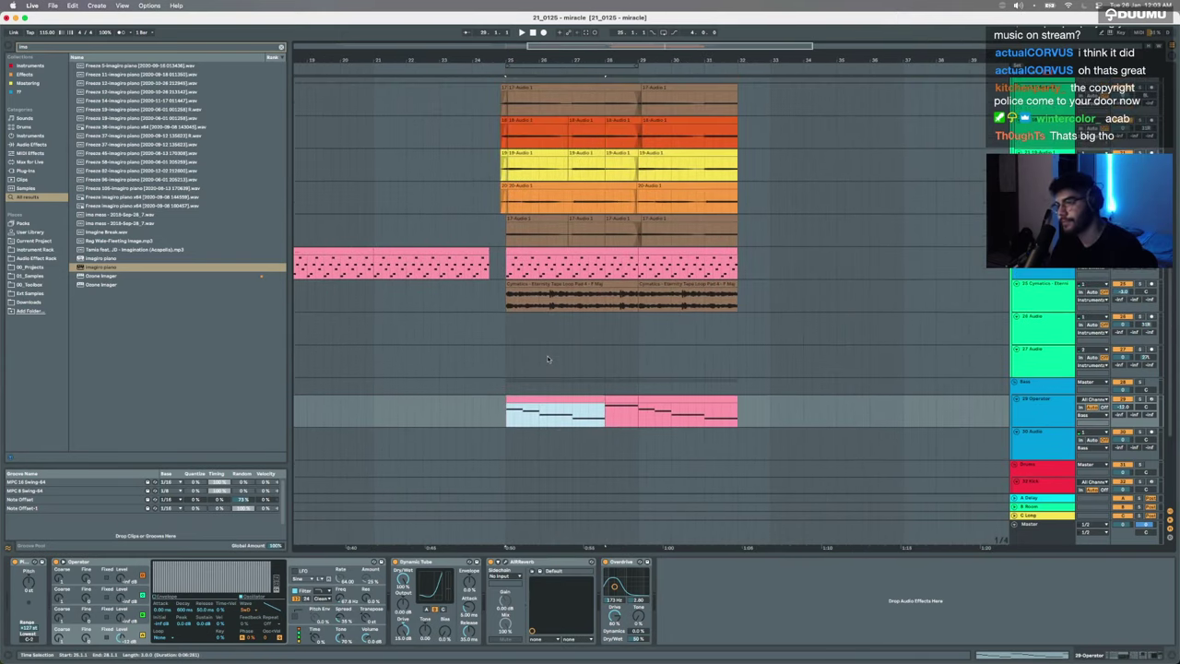
{"action": "left_click", "coordinate": [503, 358]}
{"action": "scroll", "coordinate": [500, 376], "scroll_direction": "up", "scroll_amount": 4}
{"action": "scroll", "coordinate": [501, 376], "scroll_direction": "up", "scroll_amount": 3}
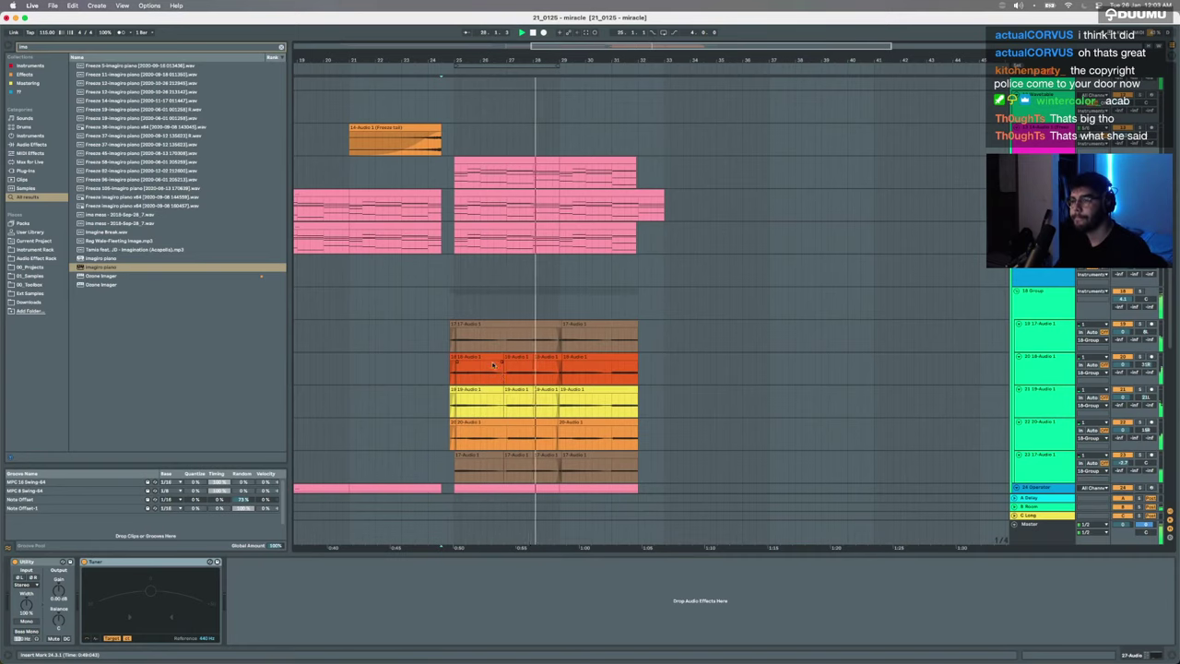
Step: Extend the bar 25 clips on the 18-Audio and 19-Audio tracks together to bar 29, covering the shorter clips between
{"action": "left_click", "coordinate": [501, 366]}
{"action": "left_click", "coordinate": [496, 391], "text": "shift"}
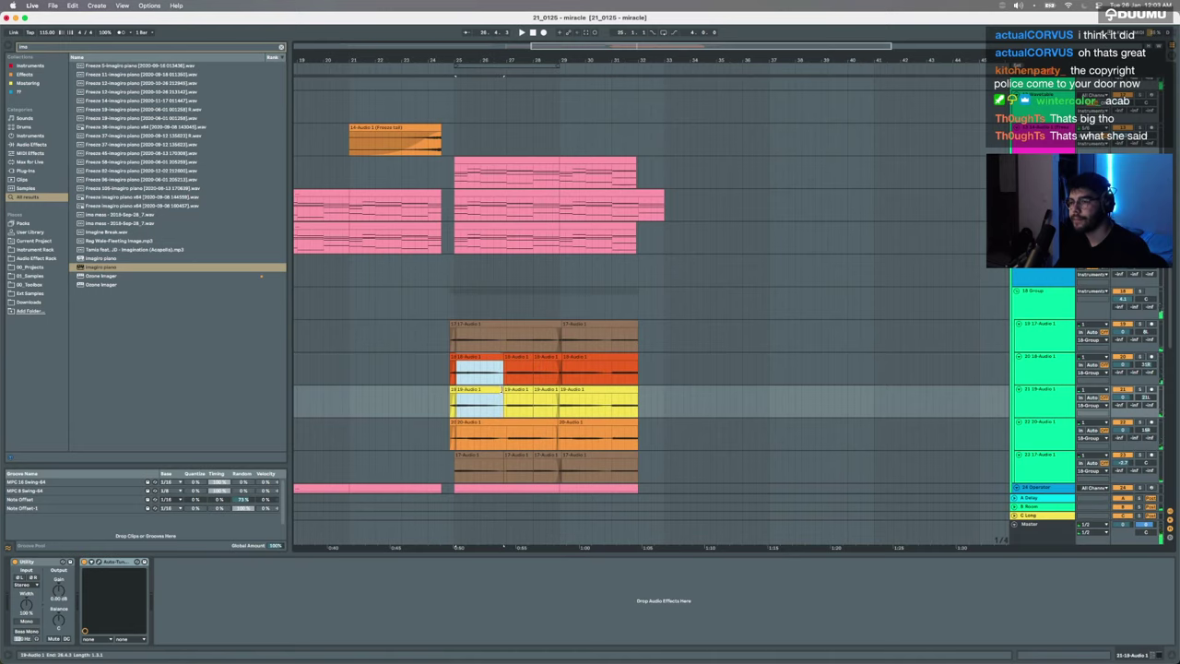
{"action": "left_click_drag", "start_coordinate": [502, 389], "coordinate": [560, 388]}
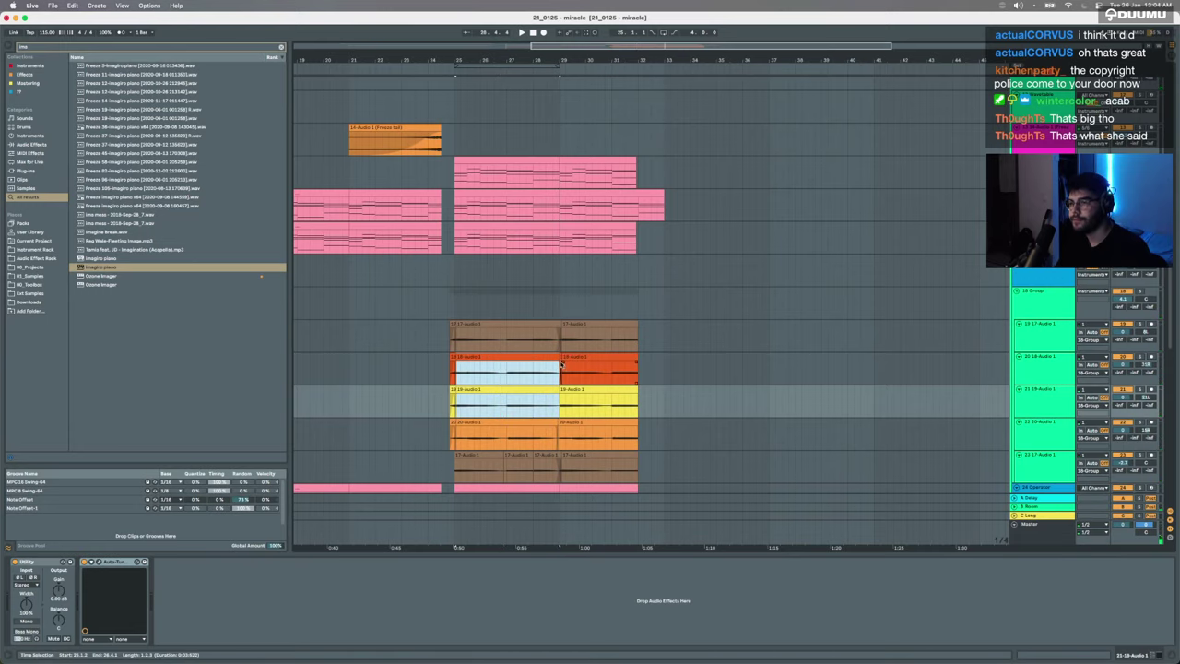
Step: Pull the starts of the main clips on the four upper 18-Group tracks back to bar 25
{"action": "scroll", "coordinate": [455, 386], "scroll_direction": "up", "scroll_amount": 5}
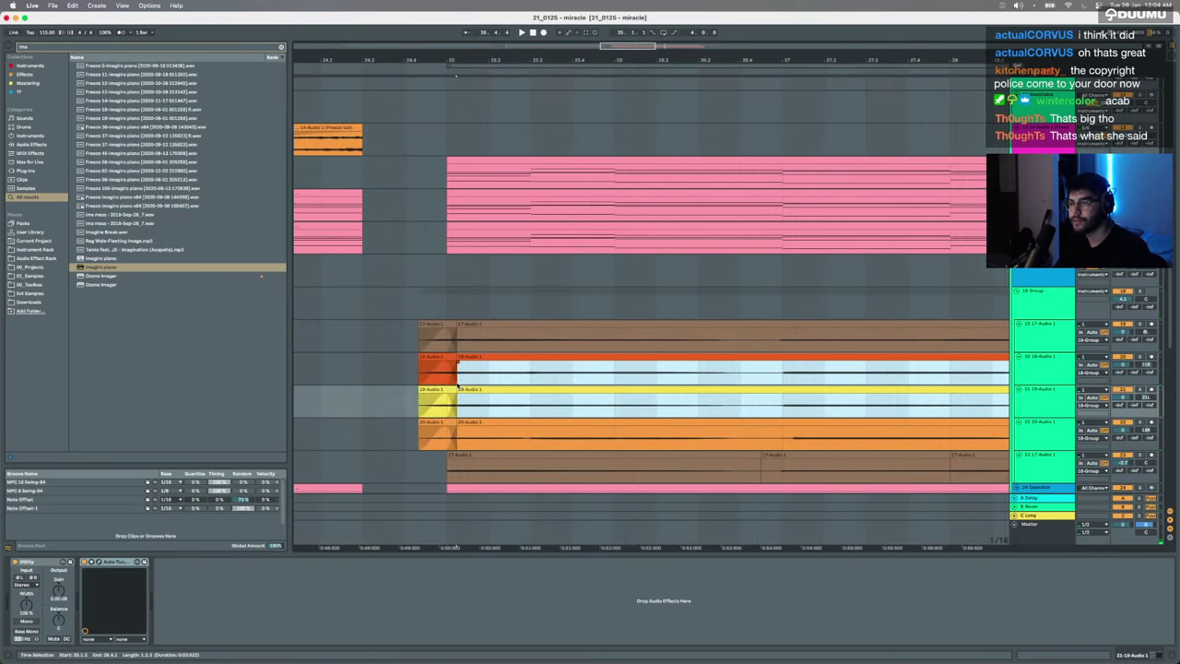
{"action": "left_click", "coordinate": [460, 325]}
{"action": "left_click", "coordinate": [460, 422], "text": "shift"}
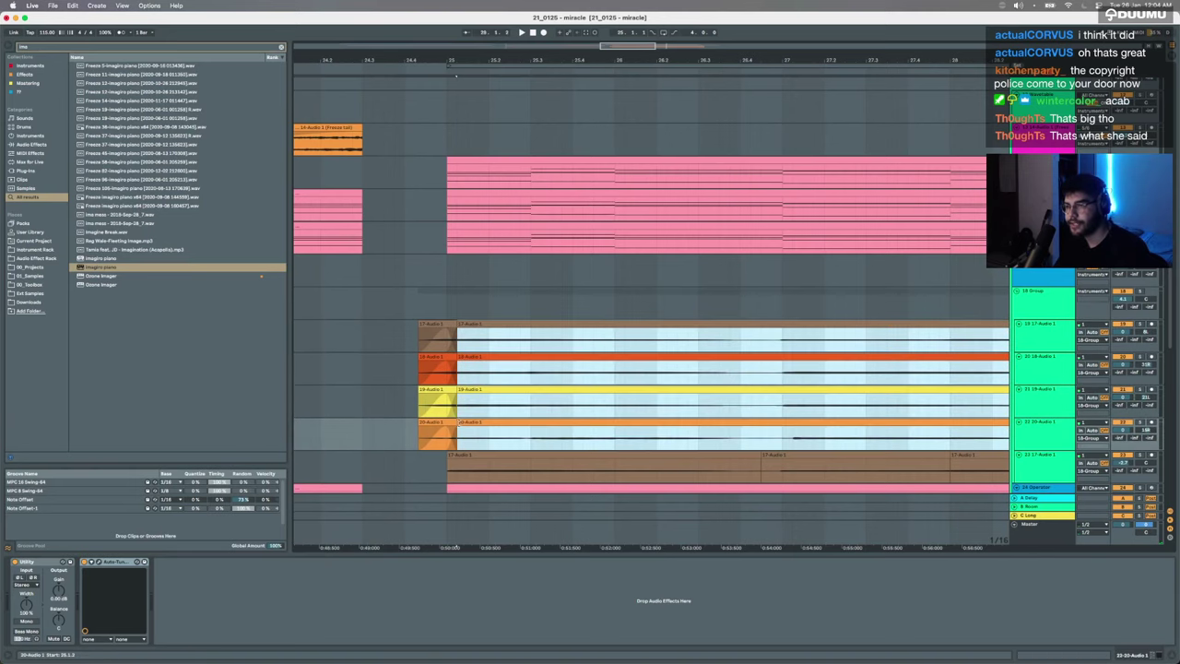
{"action": "left_click_drag", "start_coordinate": [458, 422], "coordinate": [447, 422]}
Step: Widen the crossfades at bar 25 on the four upper 18-Group tracks and play back the join
{"action": "left_click", "coordinate": [436, 329]}
{"action": "key", "text": "space"}
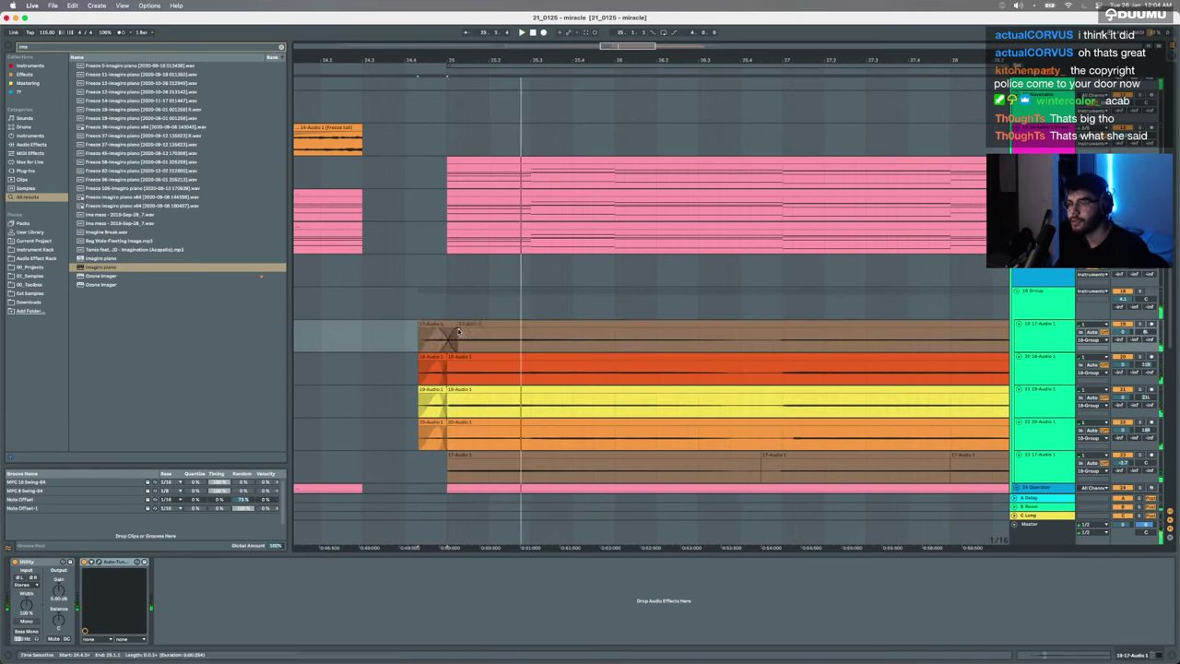
{"action": "key", "text": "space"}
{"action": "left_click", "coordinate": [447, 364]}
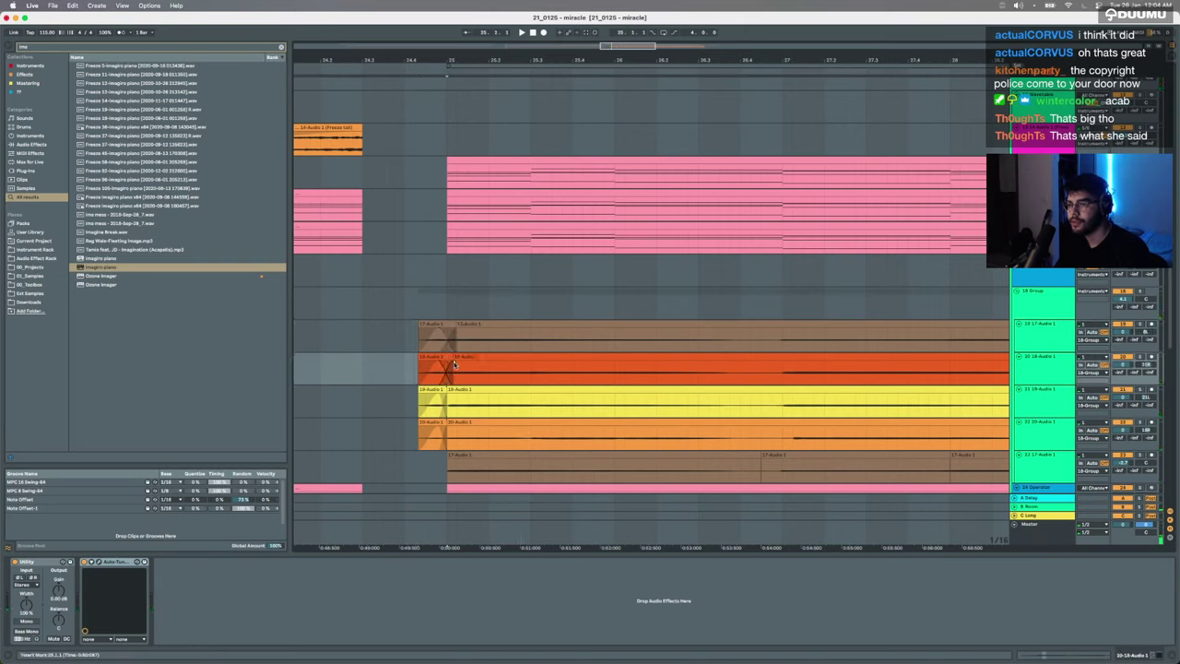
{"action": "left_click", "coordinate": [451, 396]}
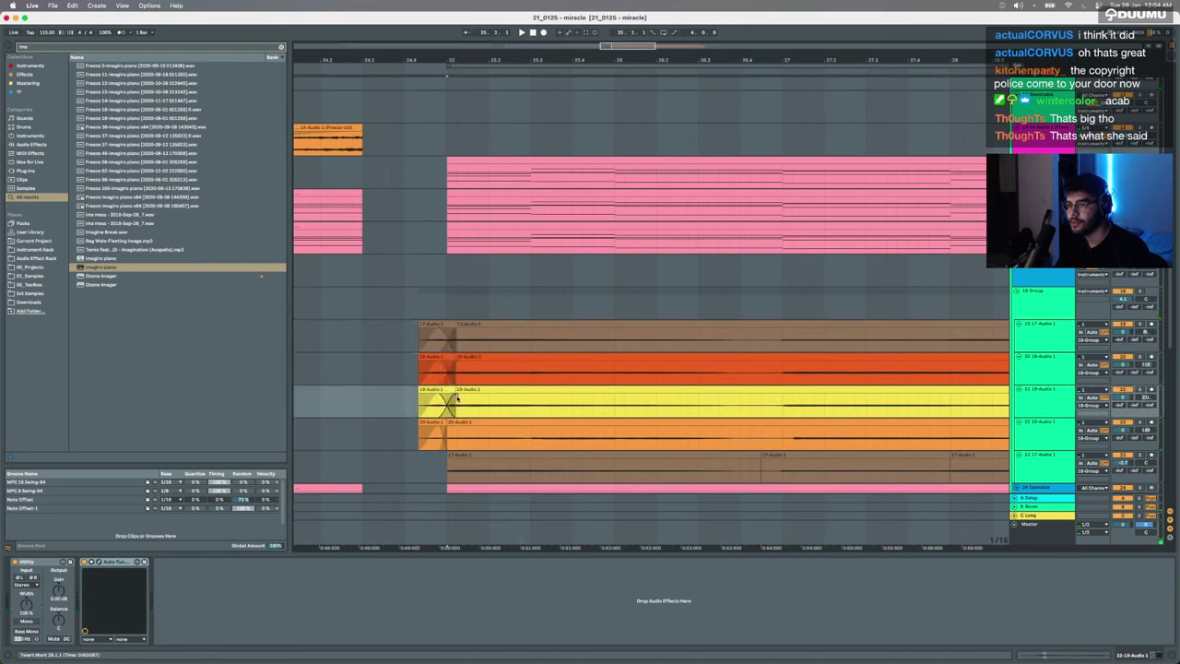
{"action": "left_click", "coordinate": [448, 431]}
{"action": "key", "text": "space"}
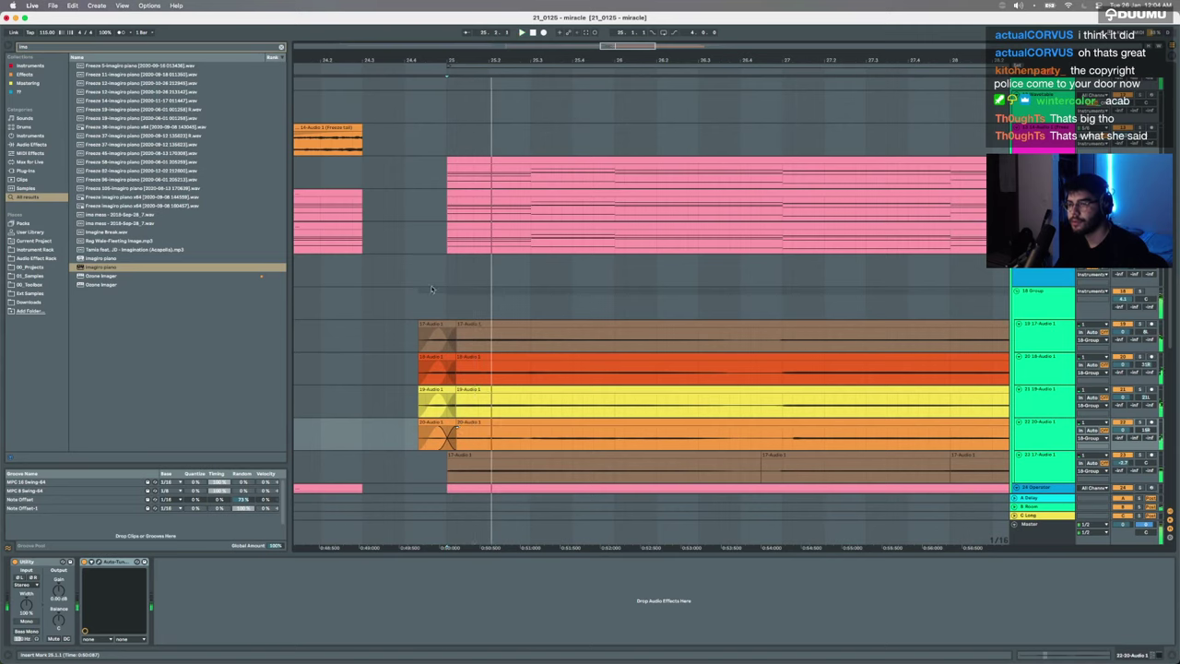
{"action": "left_click", "coordinate": [420, 301]}
{"action": "scroll", "coordinate": [531, 311], "scroll_direction": "down", "scroll_amount": 3}
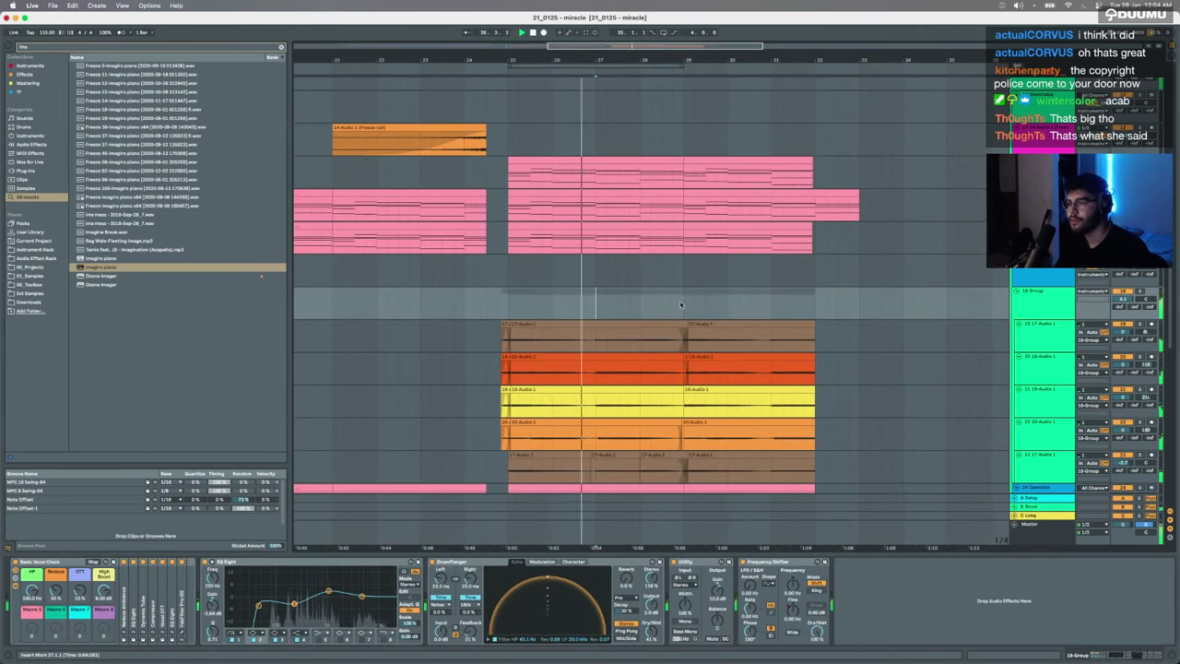
{"action": "left_click_drag", "start_coordinate": [684, 304], "coordinate": [508, 308]}
{"action": "key", "text": "super+d"}
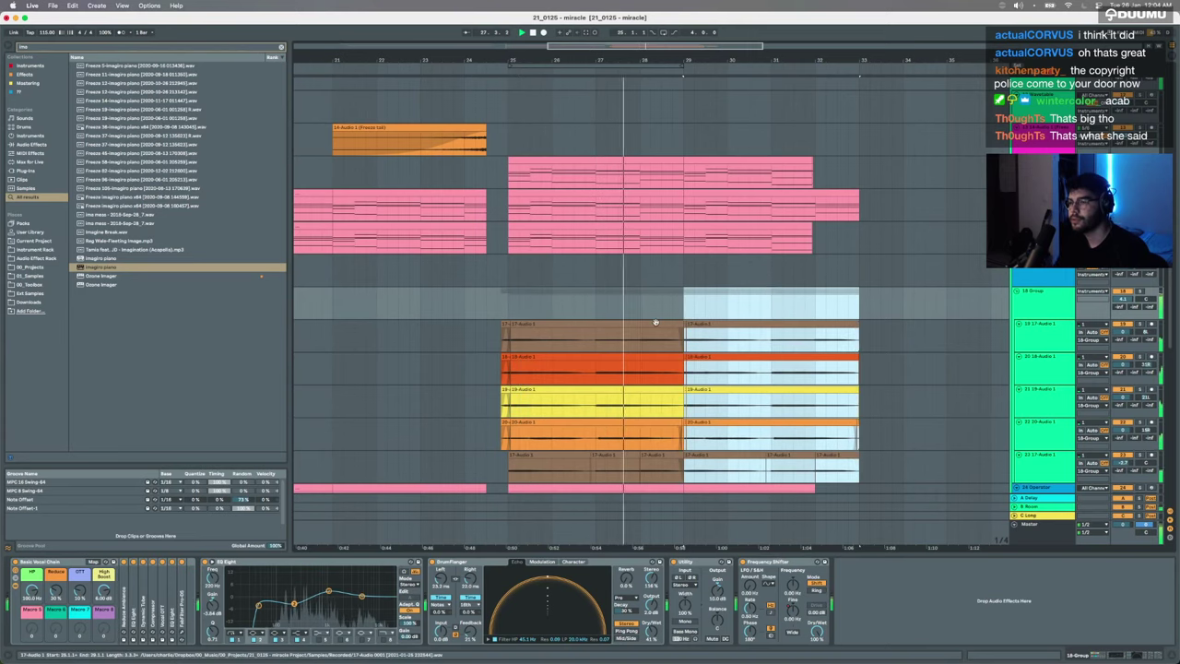
{"action": "key", "text": "Delete"}
{"action": "left_click_drag", "start_coordinate": [682, 305], "coordinate": [514, 305]}
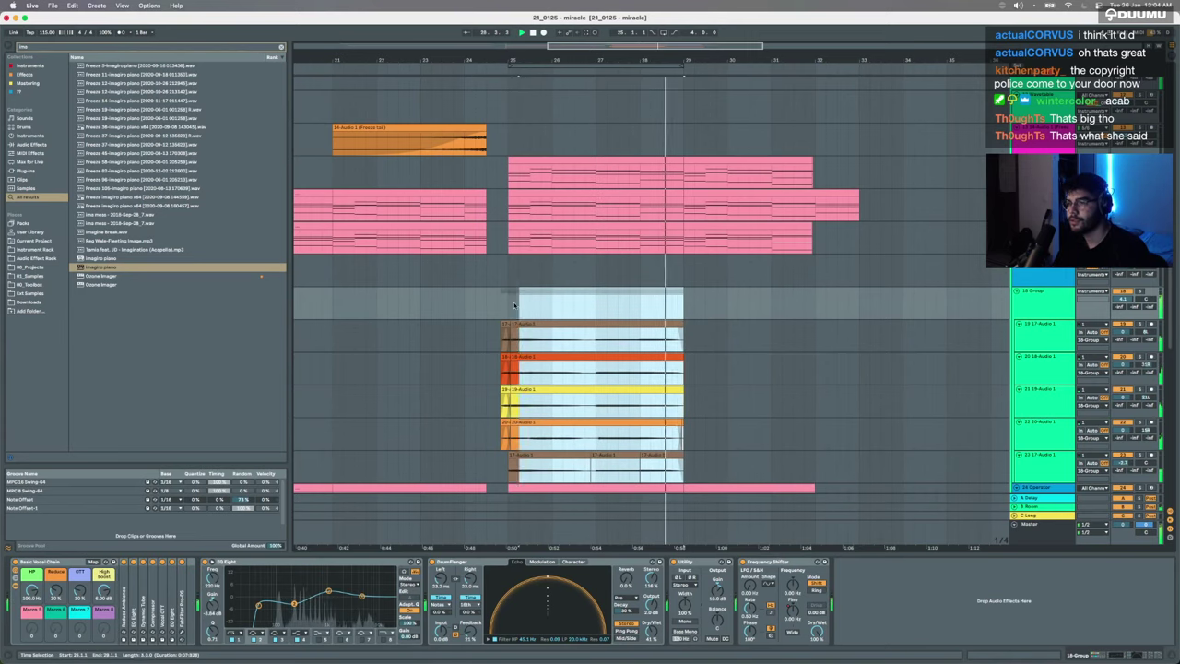
{"action": "key", "text": "super+d"}
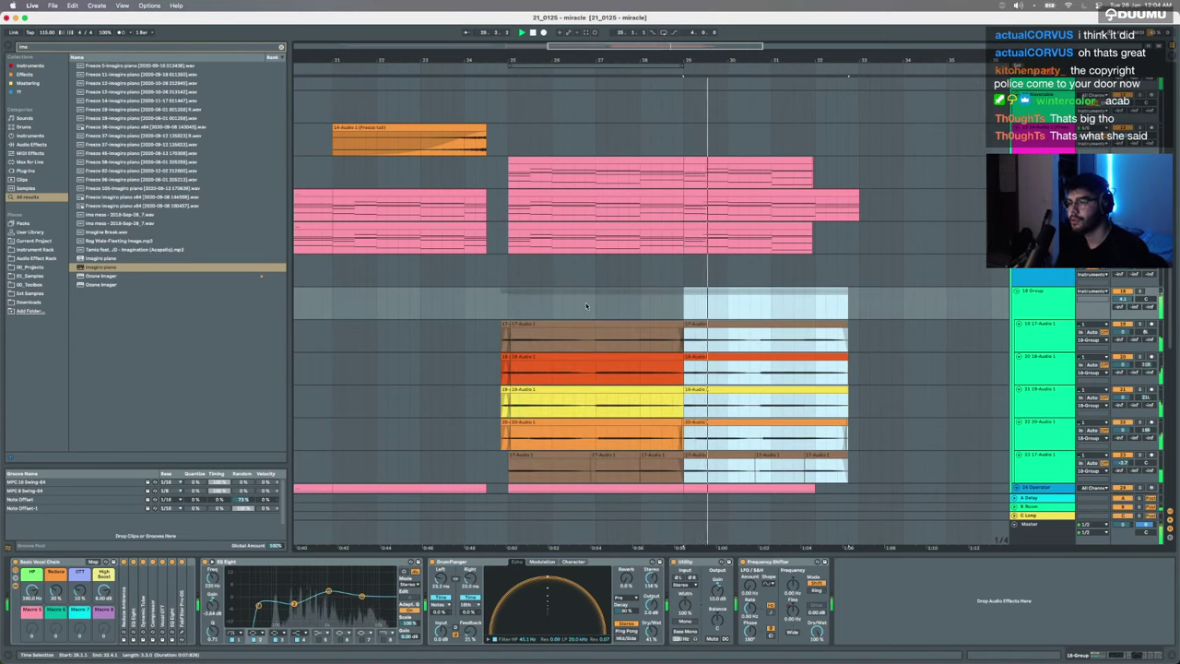
{"action": "key", "text": "Delete"}
Step: Duplicate the whole 18-Group section from bar 25 to bar 29 so the copy follows directly at bar 29
{"action": "left_click_drag", "start_coordinate": [683, 305], "coordinate": [510, 304]}
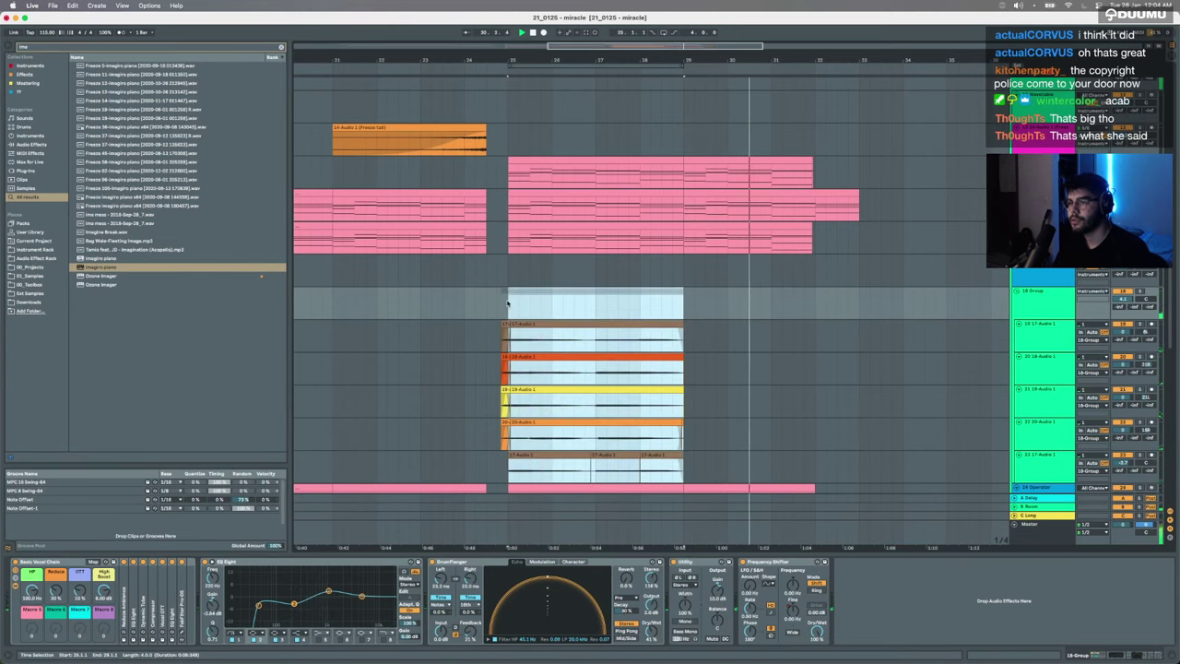
{"action": "key", "text": "super+d"}
{"action": "scroll", "coordinate": [674, 305], "scroll_direction": "up", "scroll_amount": 3}
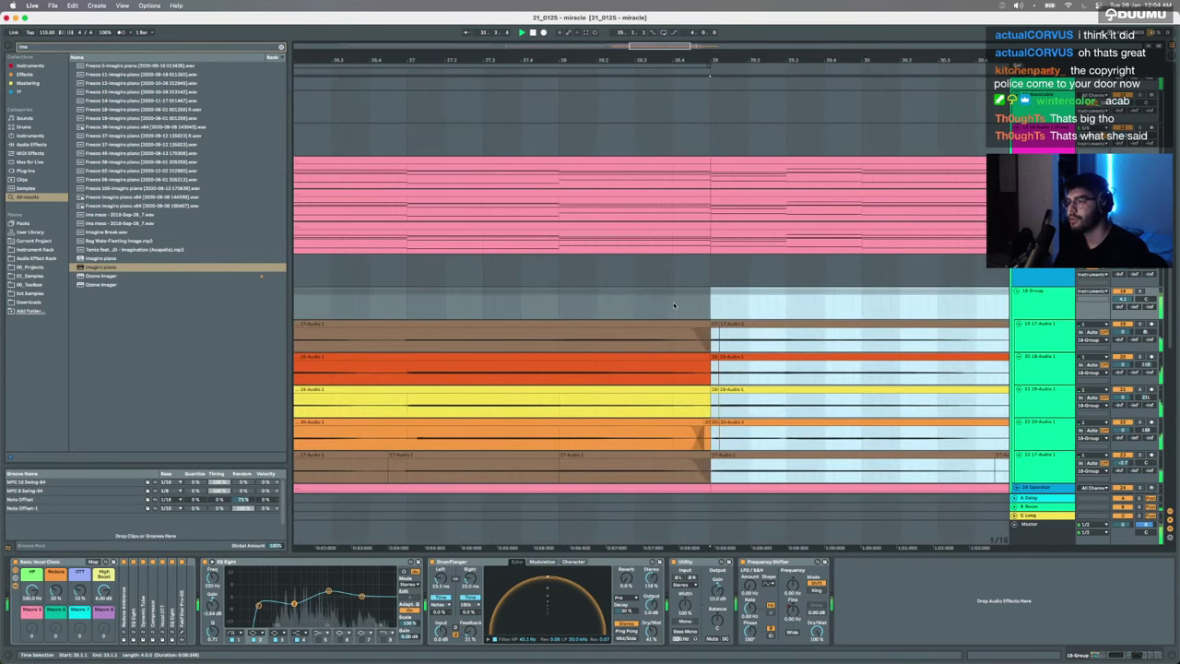
{"action": "scroll", "coordinate": [673, 305], "scroll_direction": "down", "scroll_amount": 3}
Step: Extend the starts of the duplicated layer clips back to the bar 29 join, bringing 18-Audio and 19-Audio to 28.4.4
{"action": "left_click", "coordinate": [698, 323]}
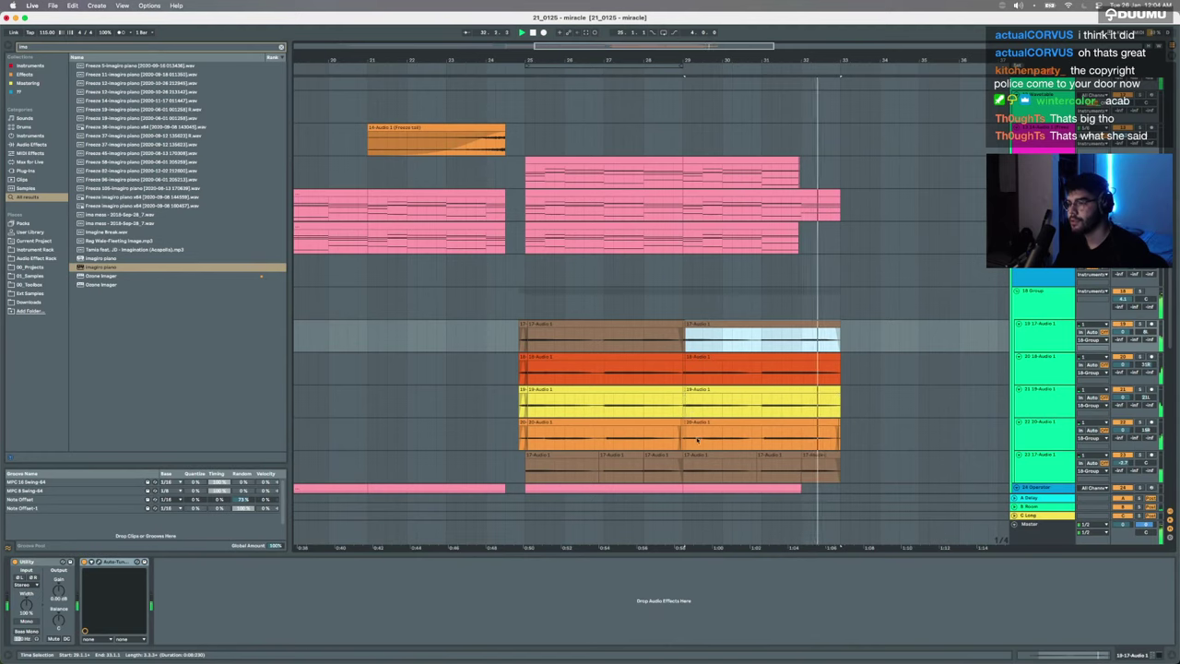
{"action": "left_click", "coordinate": [697, 439], "text": "shift"}
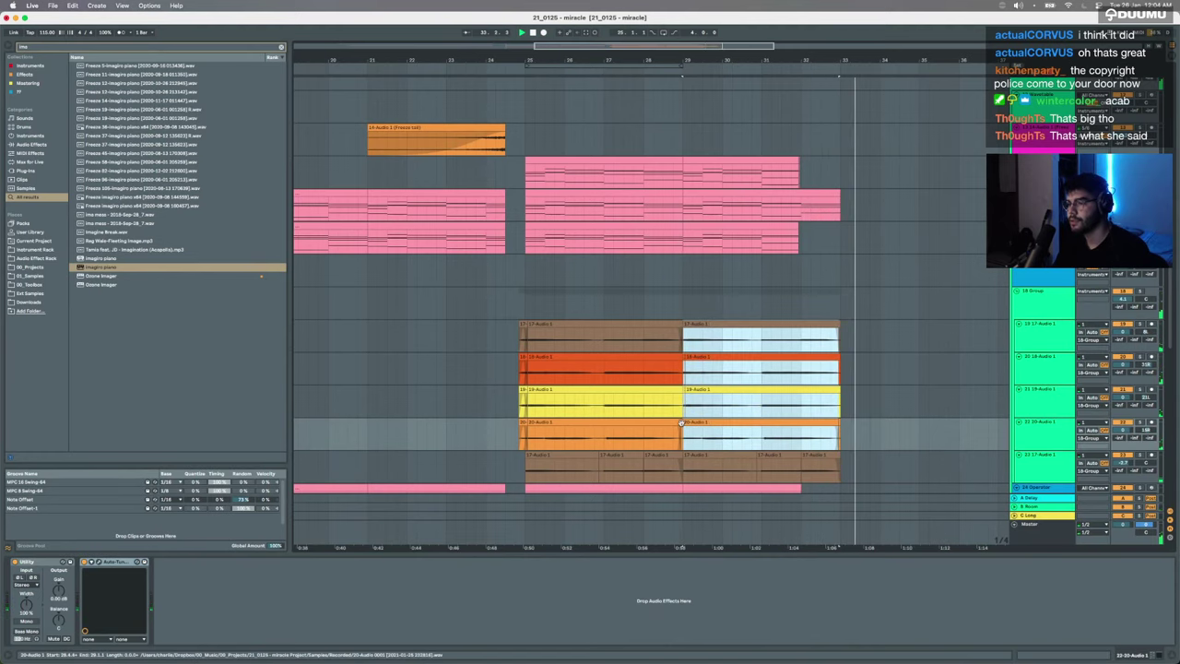
{"action": "scroll", "coordinate": [681, 423], "scroll_direction": "up", "scroll_amount": 5}
{"action": "left_click", "coordinate": [713, 372]}
{"action": "left_click", "coordinate": [708, 389]}
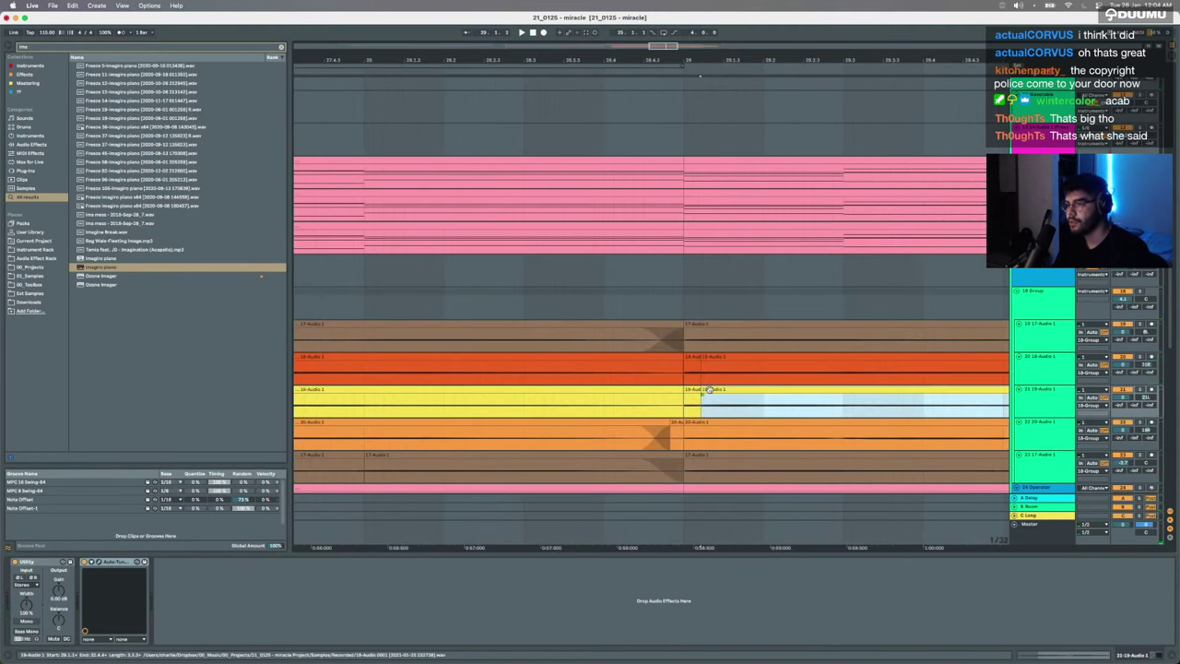
{"action": "mouse_move", "coordinate": [668, 388]}
{"action": "left_mouse_down"}
{"action": "mouse_move", "coordinate": [663, 358]}
{"action": "mouse_move", "coordinate": [674, 358]}
{"action": "mouse_move", "coordinate": [674, 404]}
{"action": "left_mouse_up"}
Step: Remove the leftover fragment before bar 29 on the 20-Audio track and start its duplicated clip at 28.4.4
{"action": "left_click", "coordinate": [669, 422]}
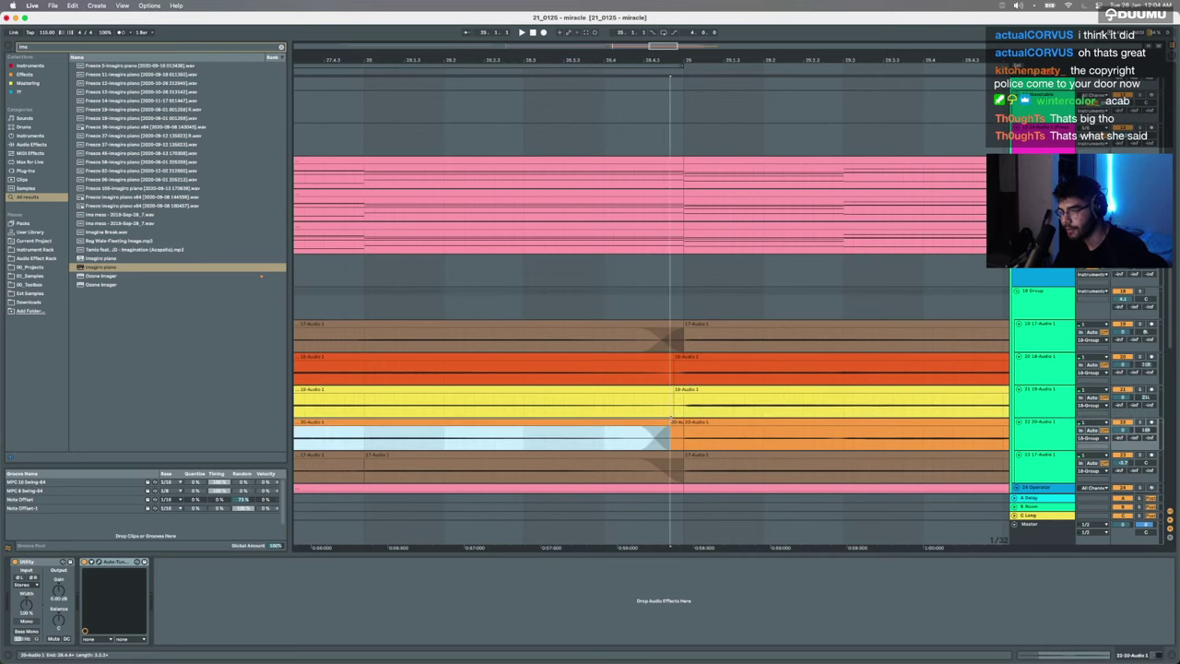
{"action": "left_click", "coordinate": [673, 421]}
{"action": "left_click", "coordinate": [667, 422]}
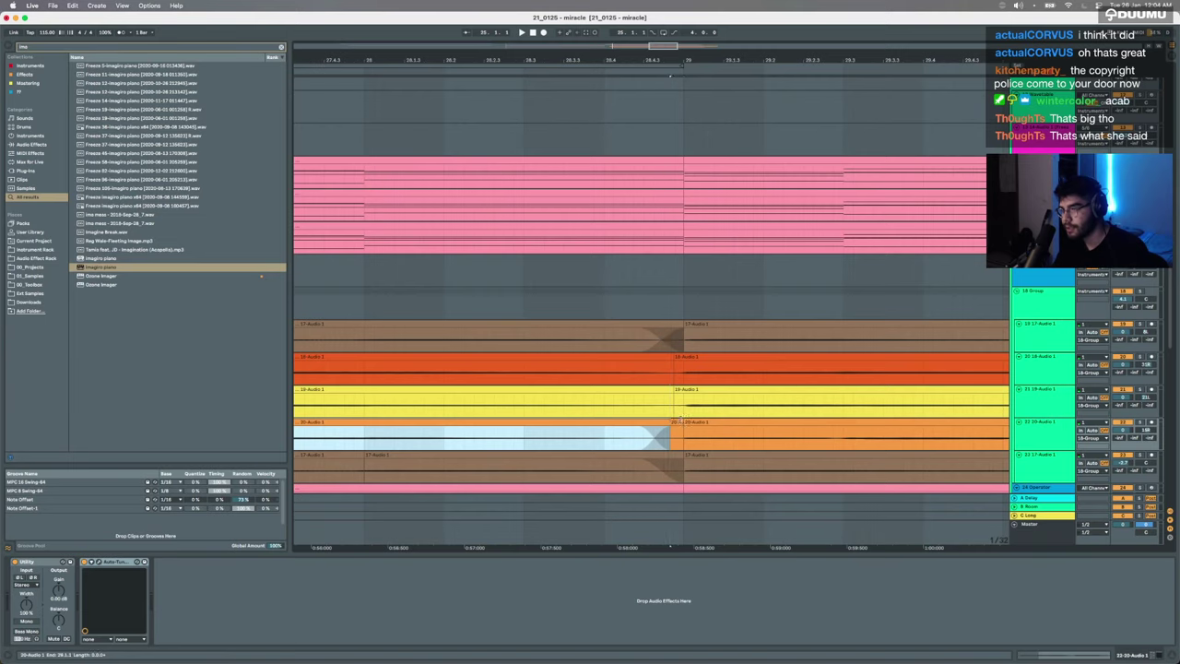
{"action": "left_click", "coordinate": [680, 426]}
{"action": "left_click", "coordinate": [671, 425]}
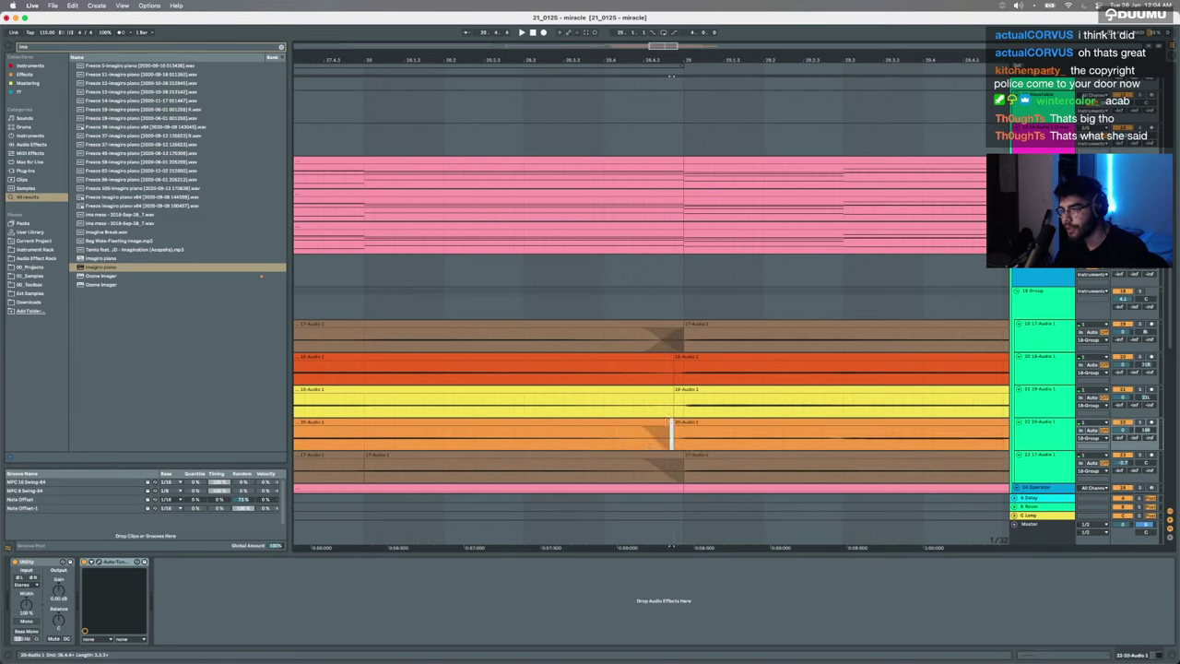
{"action": "left_click", "coordinate": [667, 433]}
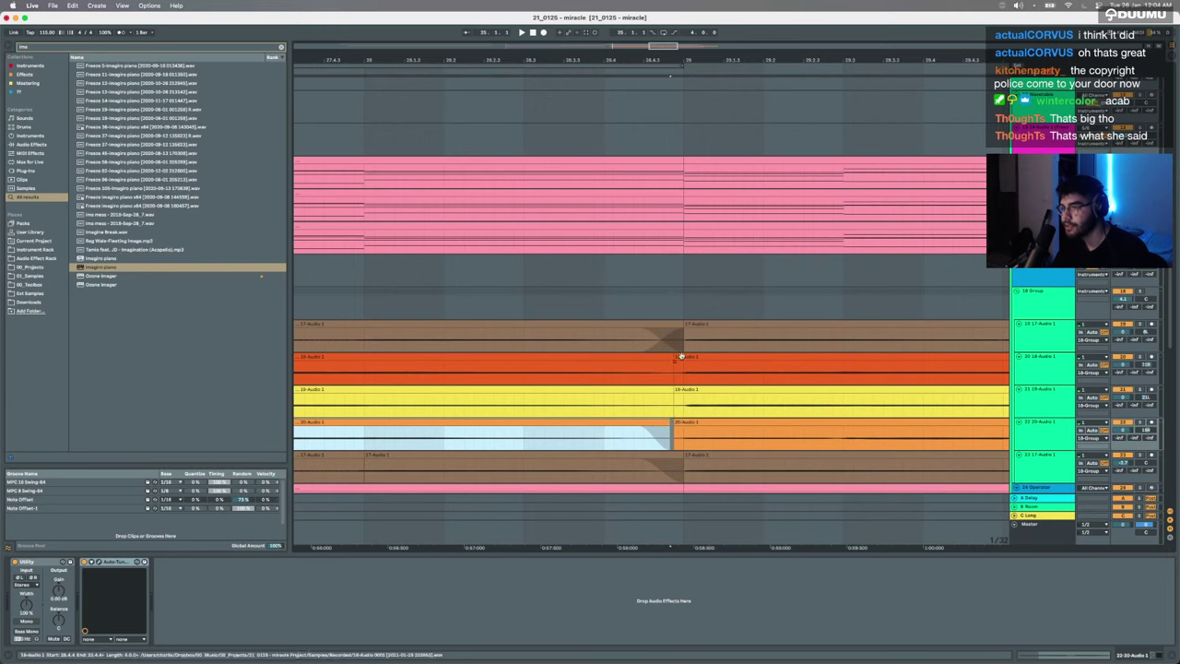
{"action": "left_click", "coordinate": [674, 323]}
Step: Solo the 18-Group and play it from bar 24 to hear the layers enter
{"action": "scroll", "coordinate": [652, 333], "scroll_direction": "down", "scroll_amount": 10}
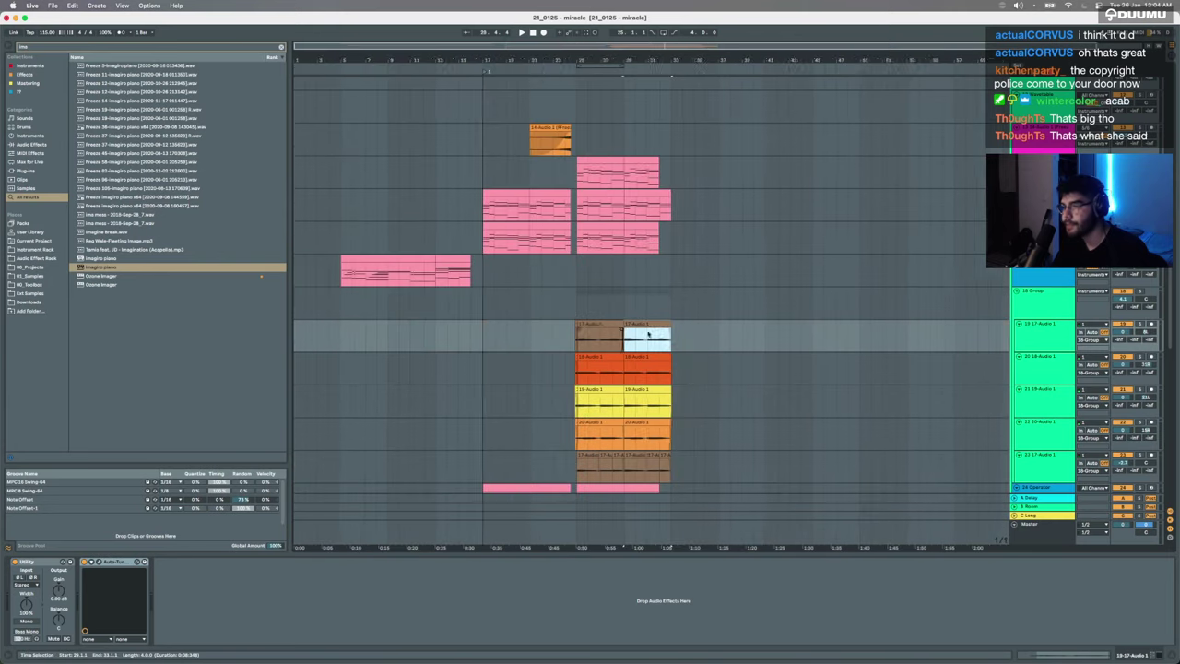
{"action": "left_click", "coordinate": [555, 302]}
{"action": "key", "text": "space"}
{"action": "left_click", "coordinate": [1140, 292]}
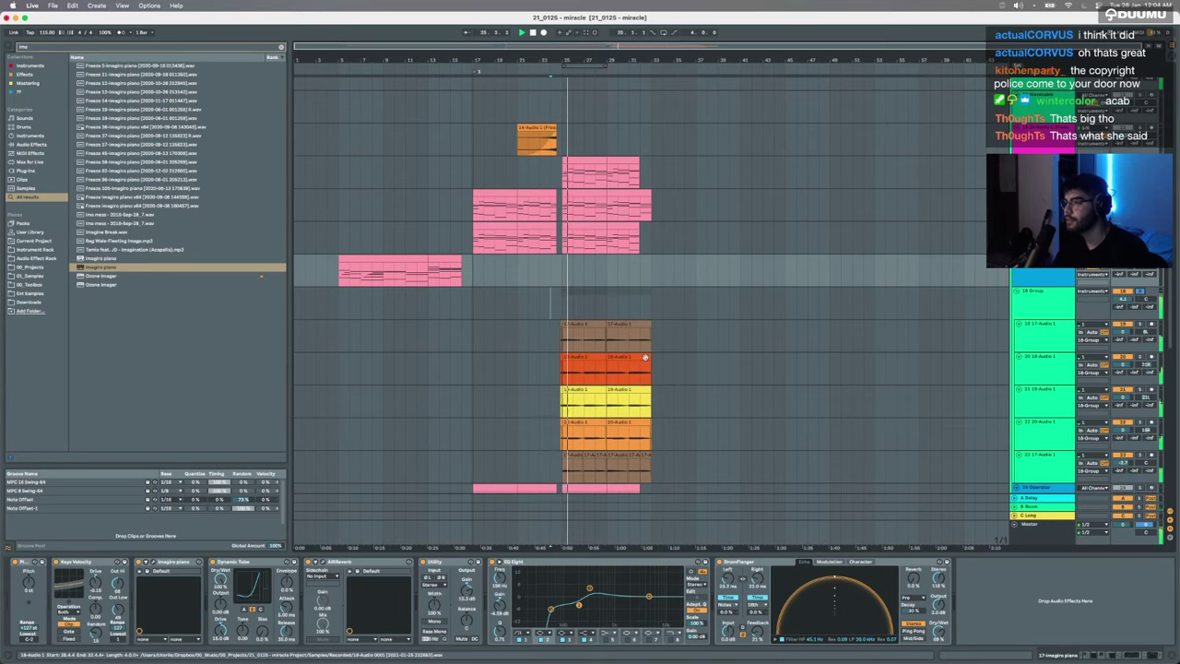
Step: Inspect the 18-Group's Frequency Shifter Fine automation around bar 25, hide the automation, and unsolo the group for playback
{"action": "key", "text": "a"}
{"action": "scroll", "coordinate": [564, 318], "scroll_direction": "up", "scroll_amount": 10}
{"action": "scroll", "coordinate": [751, 355], "scroll_direction": "right", "scroll_amount": 4}
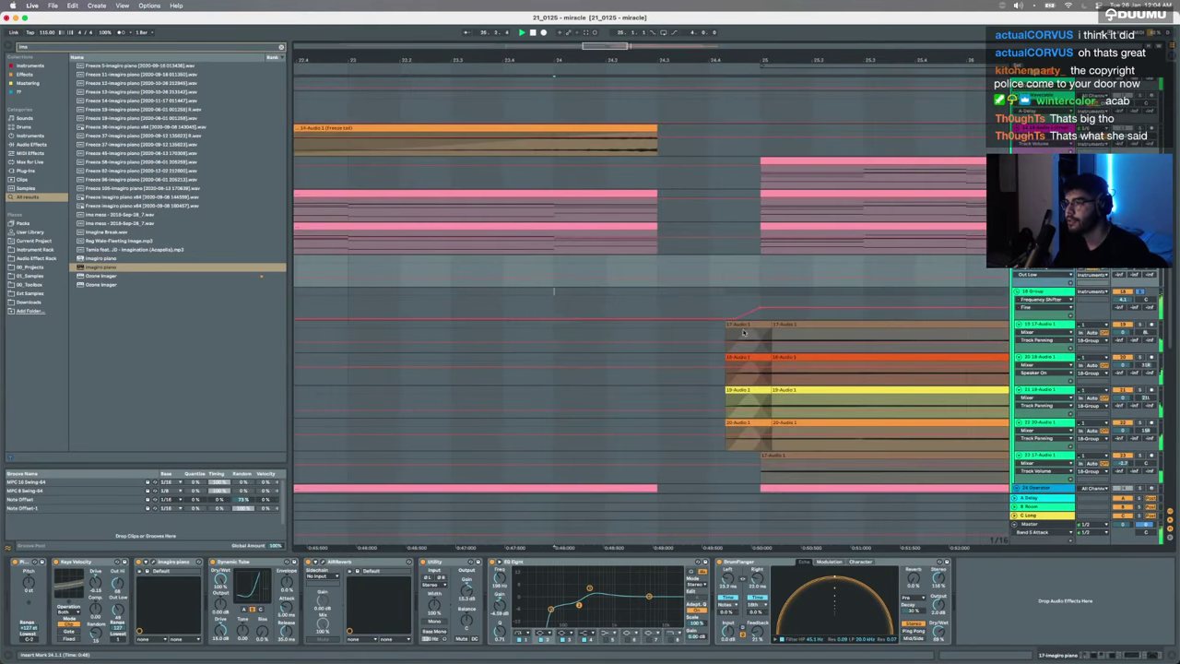
{"action": "key", "text": "Down"}
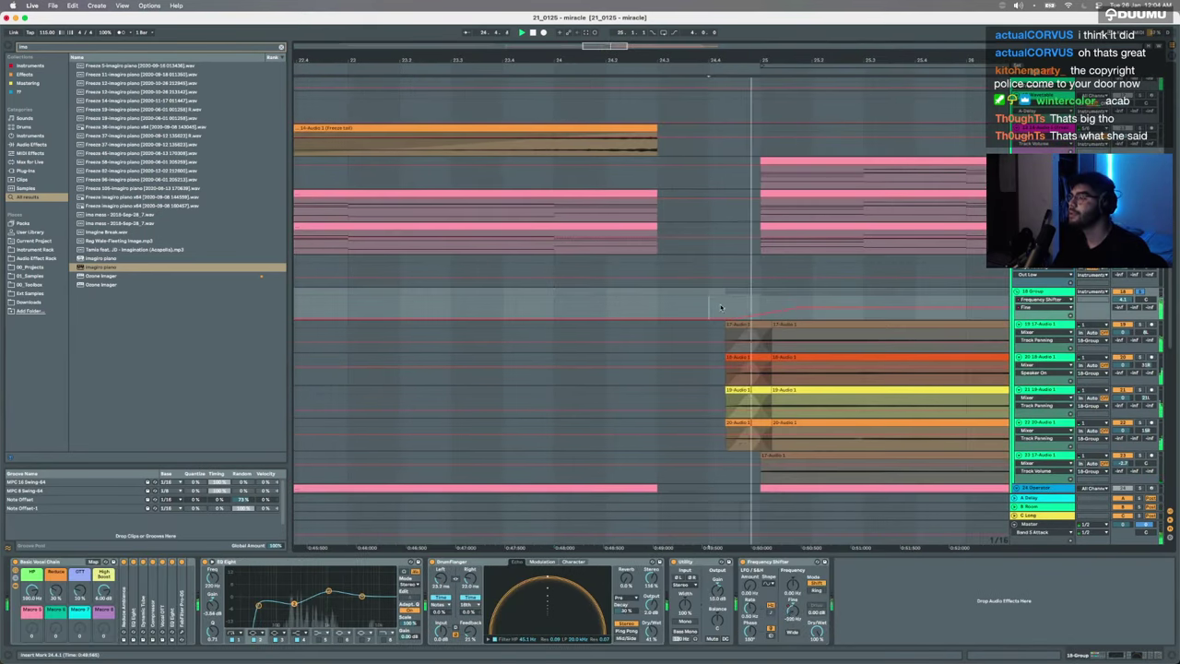
{"action": "left_click", "coordinate": [1061, 293]}
{"action": "left_click", "coordinate": [1140, 292]}
{"action": "key", "text": "space"}
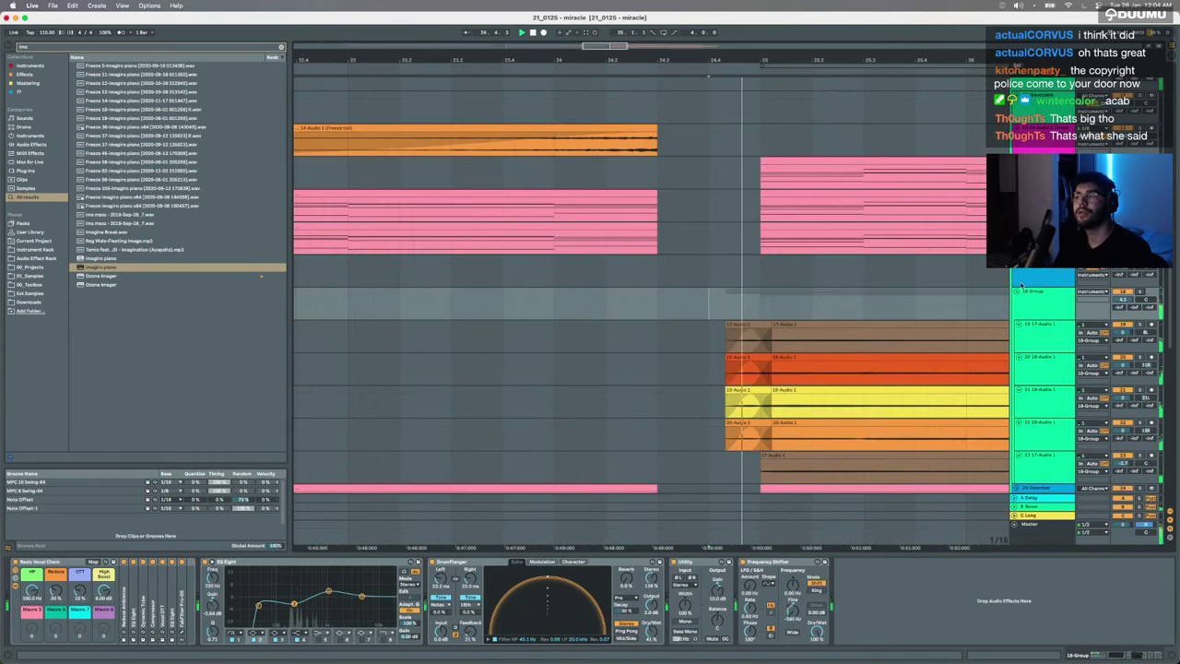
Step: Listen to the full arrangement from bar 24 past the bar 29 join, then stop playback
{"action": "scroll", "coordinate": [839, 315], "scroll_direction": "down", "scroll_amount": 5}
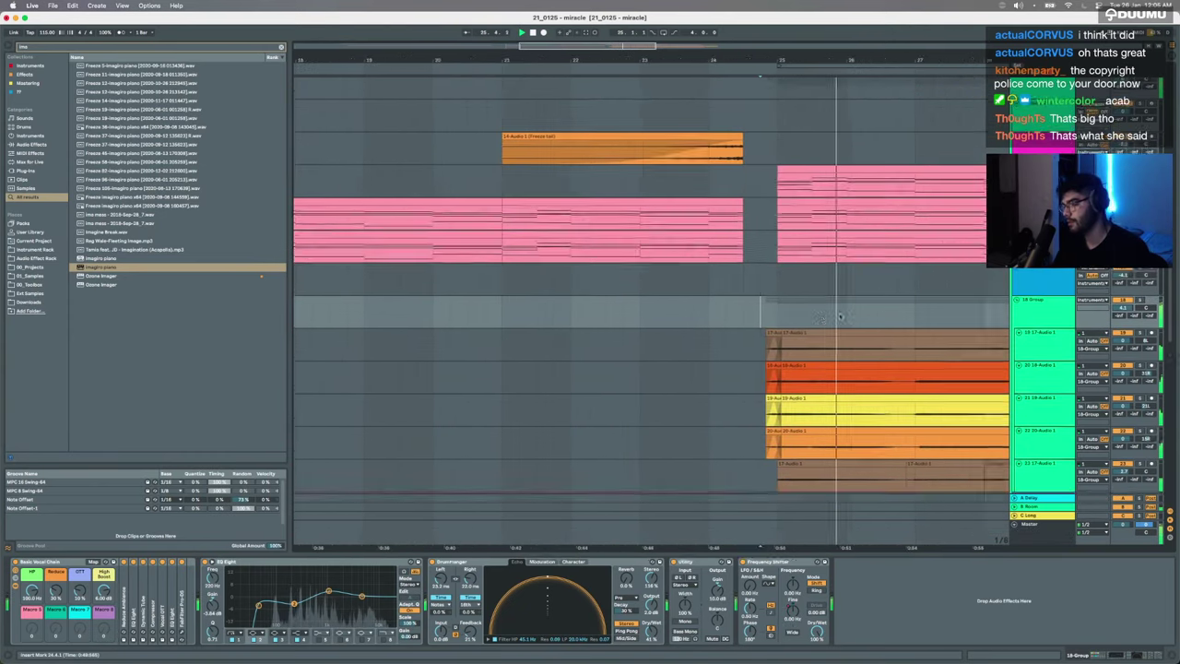
{"action": "scroll", "coordinate": [838, 316], "scroll_direction": "right", "scroll_amount": 5}
{"action": "scroll", "coordinate": [839, 316], "scroll_direction": "down", "scroll_amount": 4}
{"action": "scroll", "coordinate": [839, 317], "scroll_direction": "right", "scroll_amount": 3}
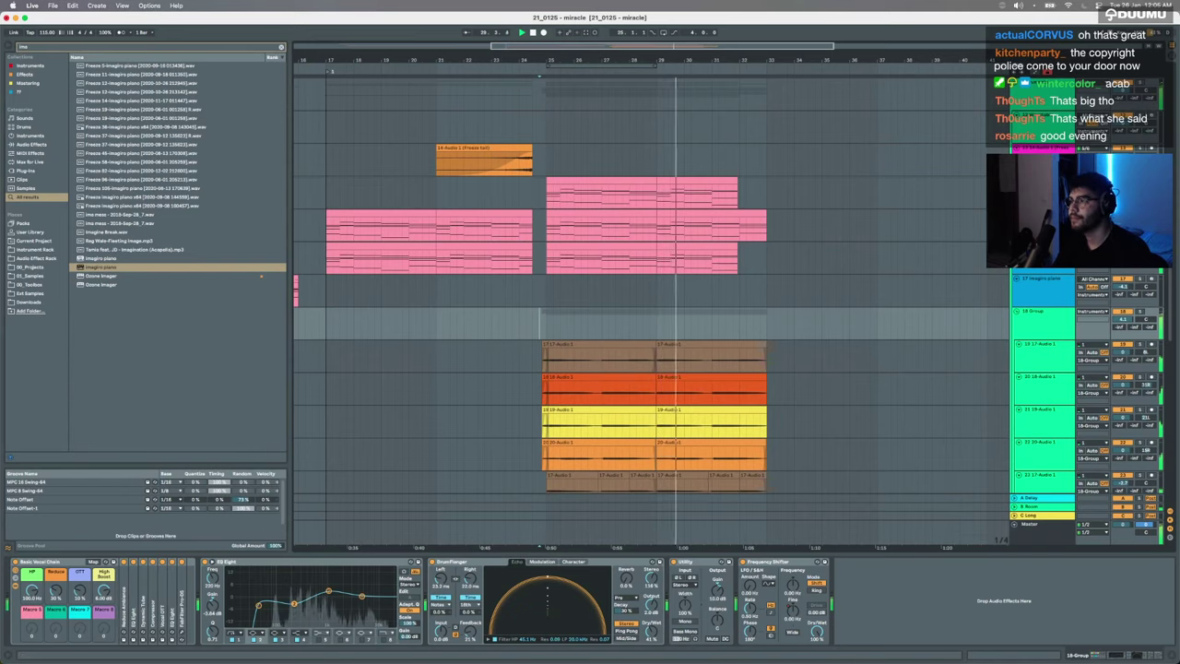
{"action": "key", "text": "minus"}
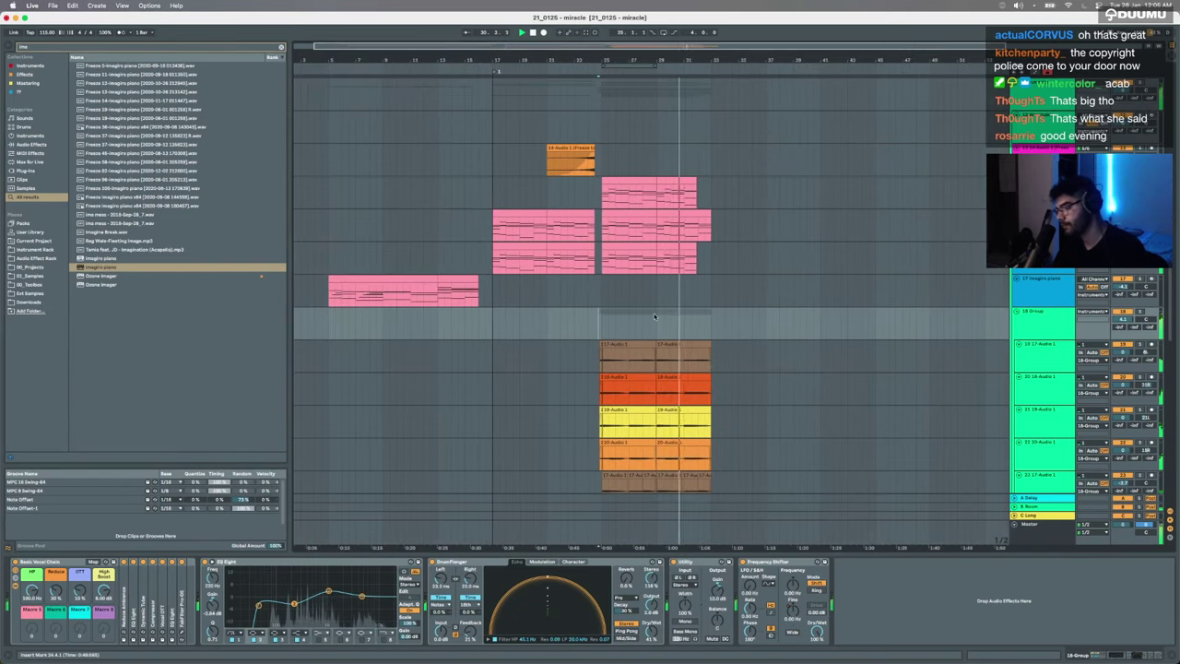
{"action": "scroll", "coordinate": [654, 316], "scroll_direction": "right", "scroll_amount": 1}
{"action": "key", "text": "space"}
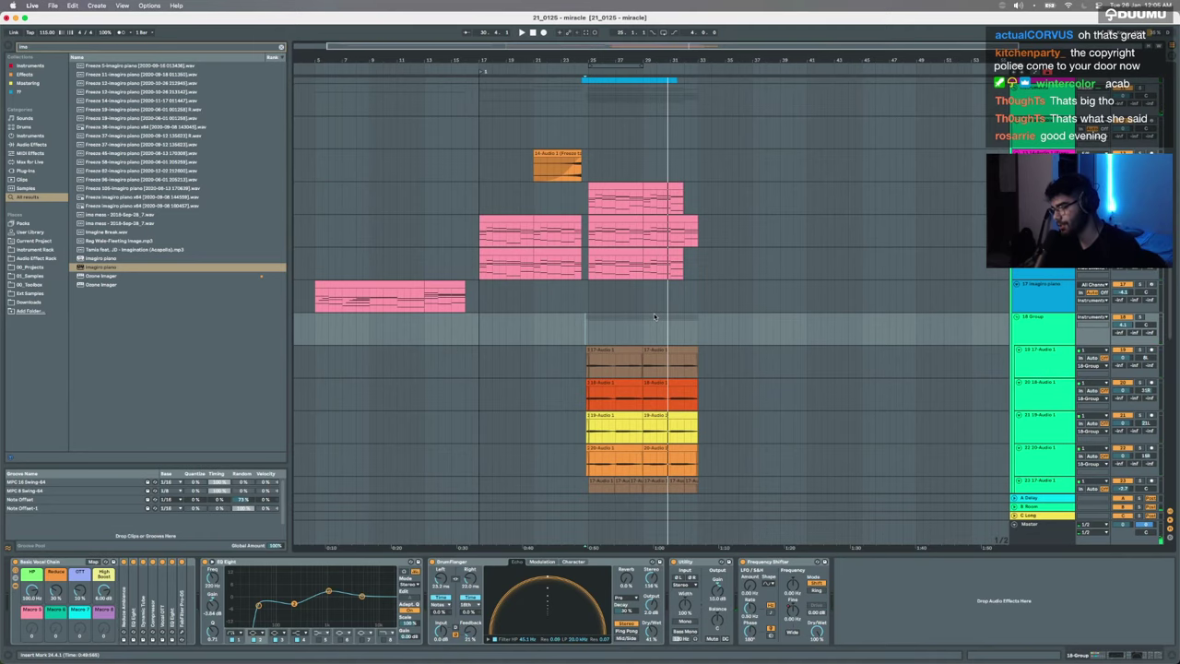
Step: Save the miracle project
{"action": "scroll", "coordinate": [733, 309], "scroll_direction": "down", "scroll_amount": 2}
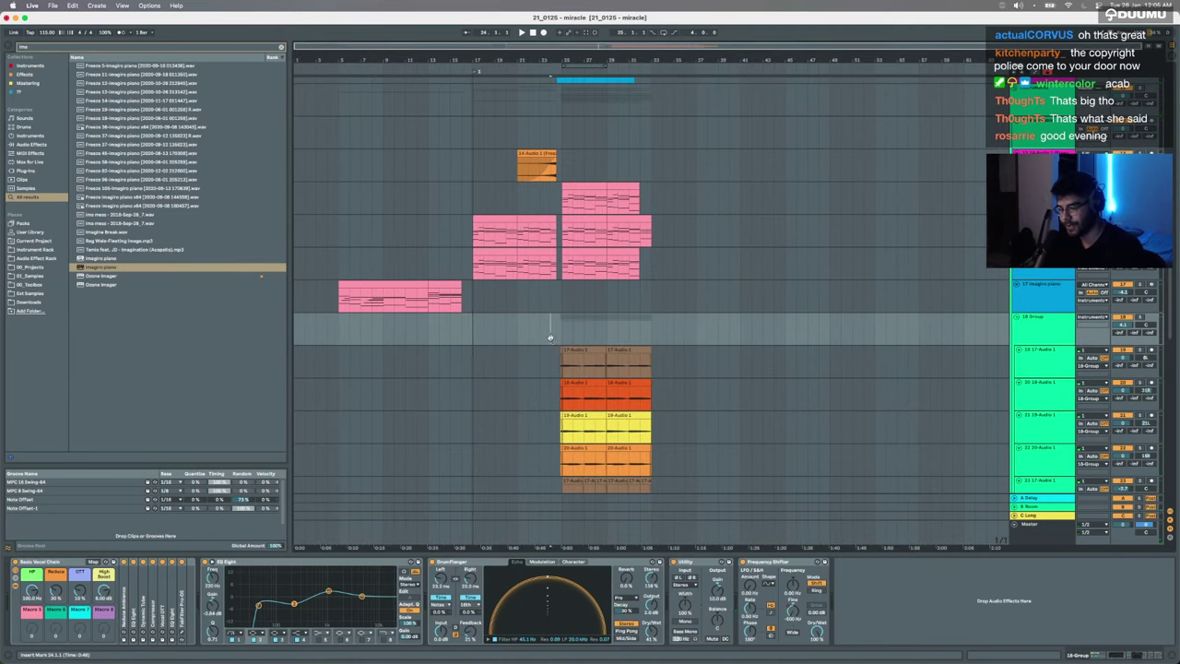
{"action": "key", "text": "super+s"}
{"action": "key", "text": "Return"}
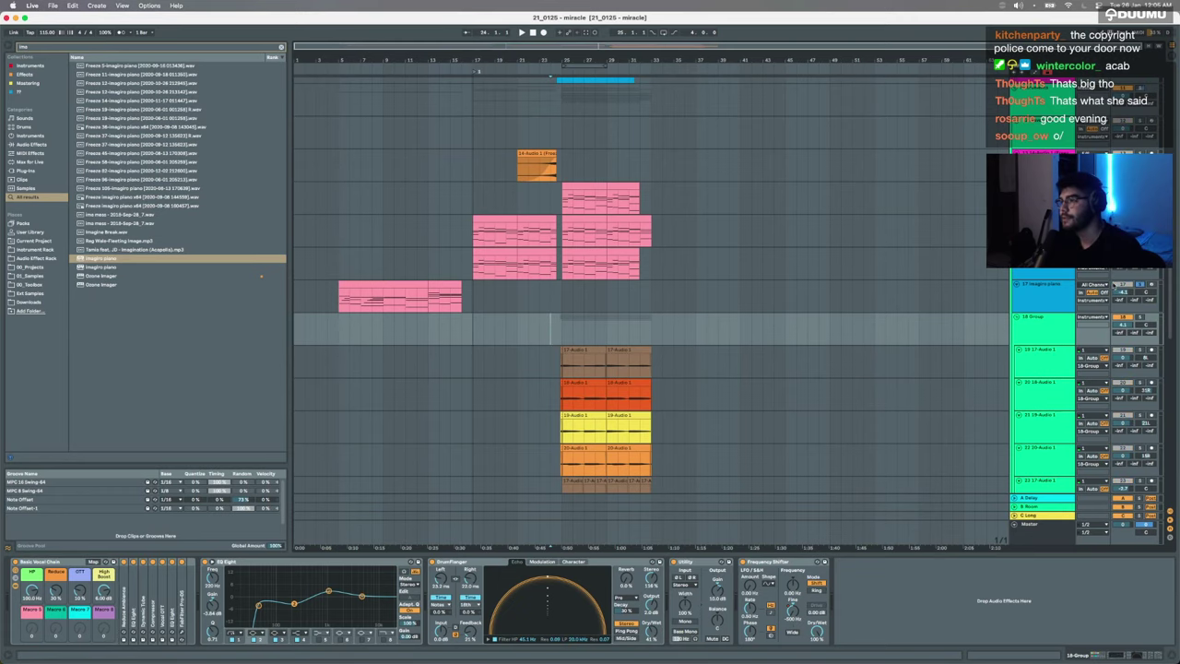
Step: Play the intro imagiro piano clip from bar 5 and inspect the AIR Reverb settings on its track
{"action": "left_click", "coordinate": [370, 291]}
{"action": "key", "text": "space"}
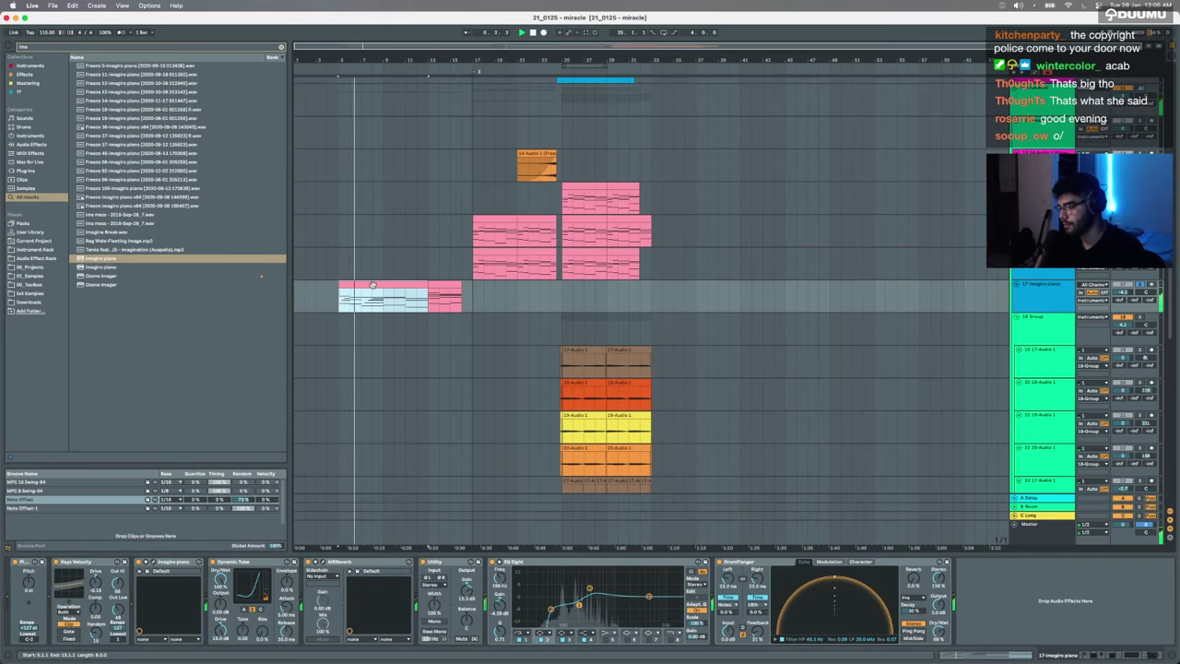
{"action": "double_click", "coordinate": [372, 286]}
{"action": "key", "text": "shift+Tab"}
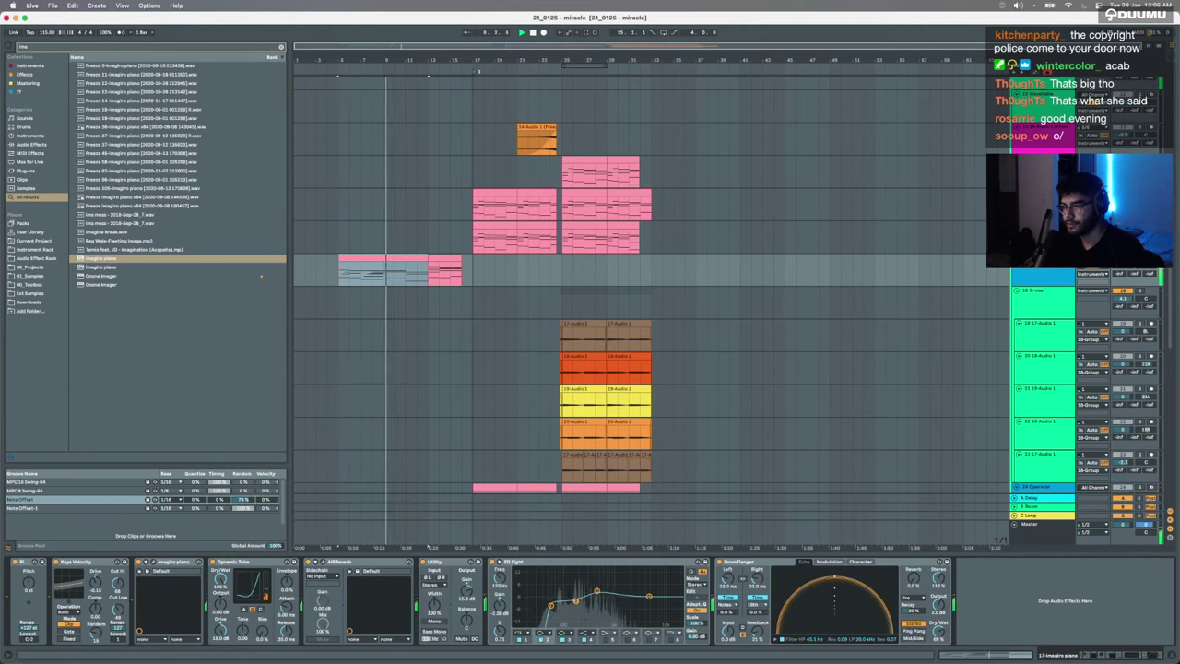
{"action": "left_click", "coordinate": [321, 571]}
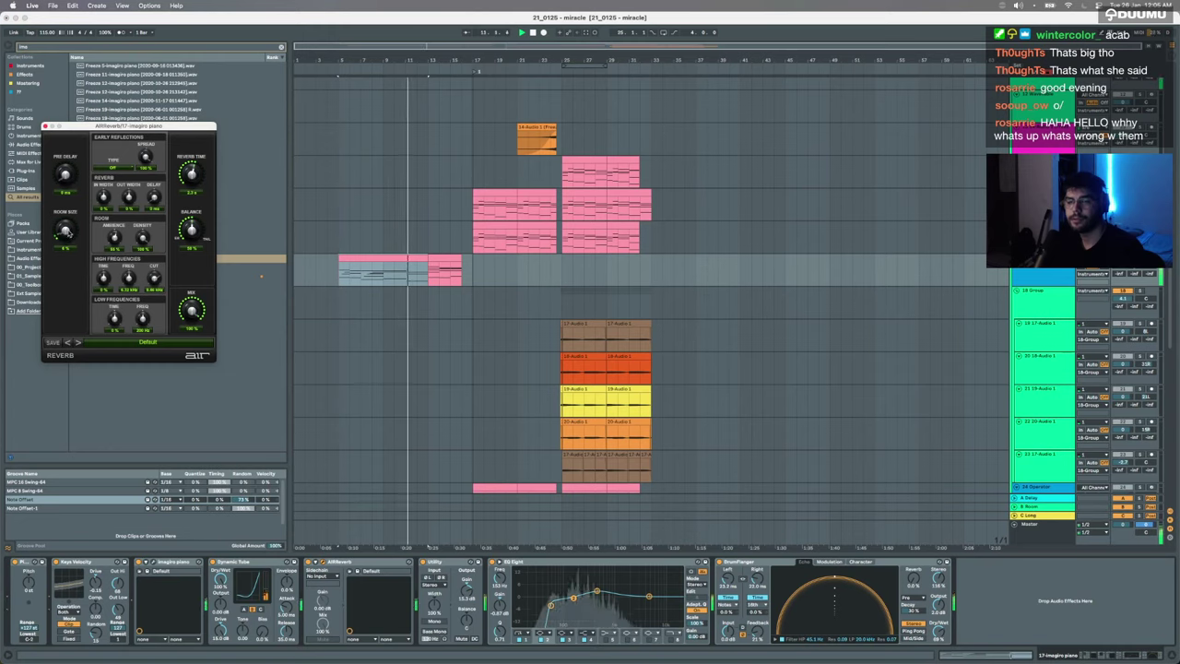
{"action": "left_click", "coordinate": [45, 126]}
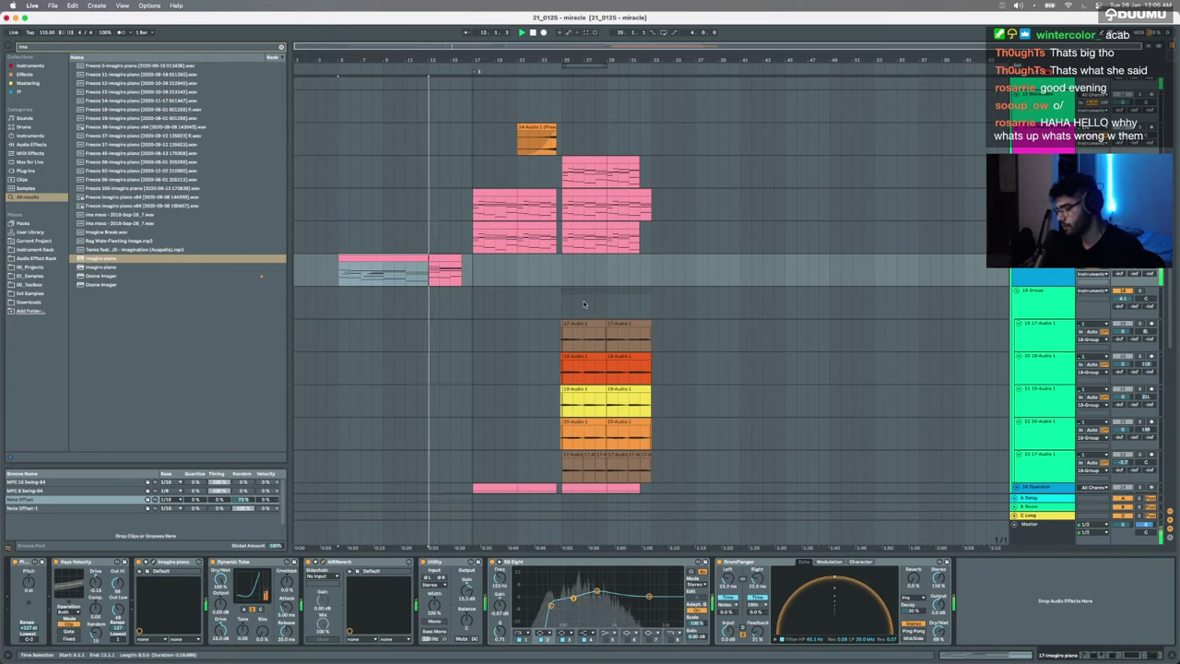
{"action": "key", "text": "space"}
Step: Join the split 17-Audio 1 pieces on track 23 into two clips covering bars 25 to 29 and 29 to 33
{"action": "scroll", "coordinate": [869, 332], "scroll_direction": "down", "scroll_amount": 3}
{"action": "scroll", "coordinate": [630, 305], "scroll_direction": "up", "scroll_amount": 5}
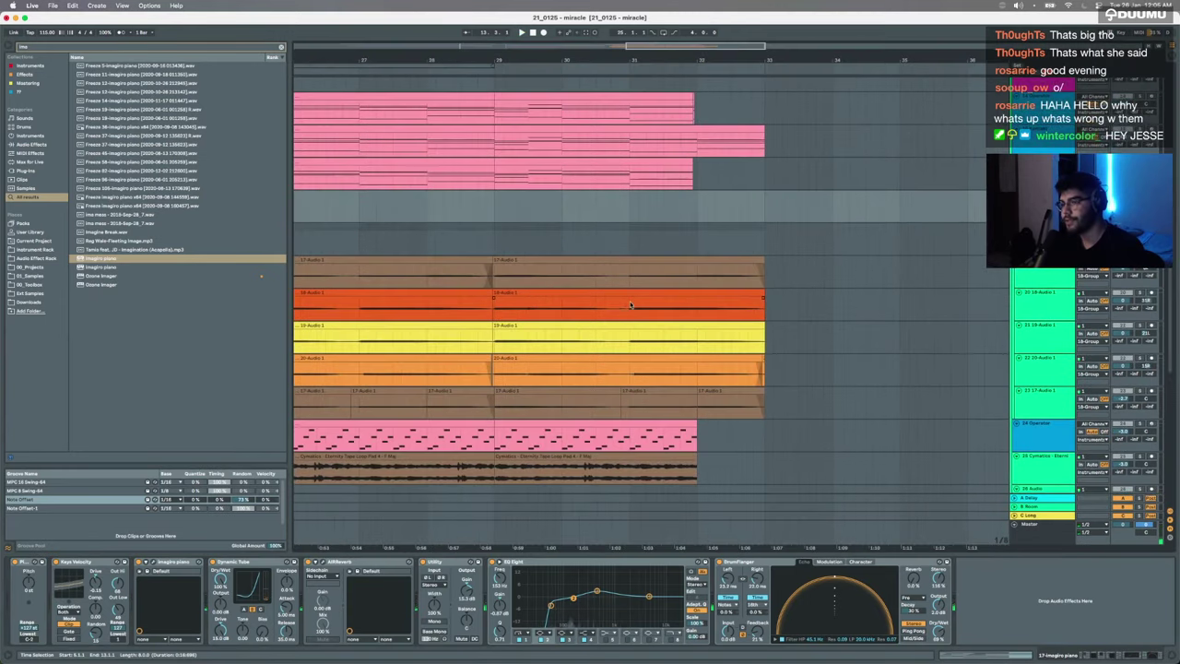
{"action": "left_click_drag", "start_coordinate": [406, 230], "coordinate": [562, 308]}
{"action": "scroll", "coordinate": [496, 396], "scroll_direction": "up", "scroll_amount": 3}
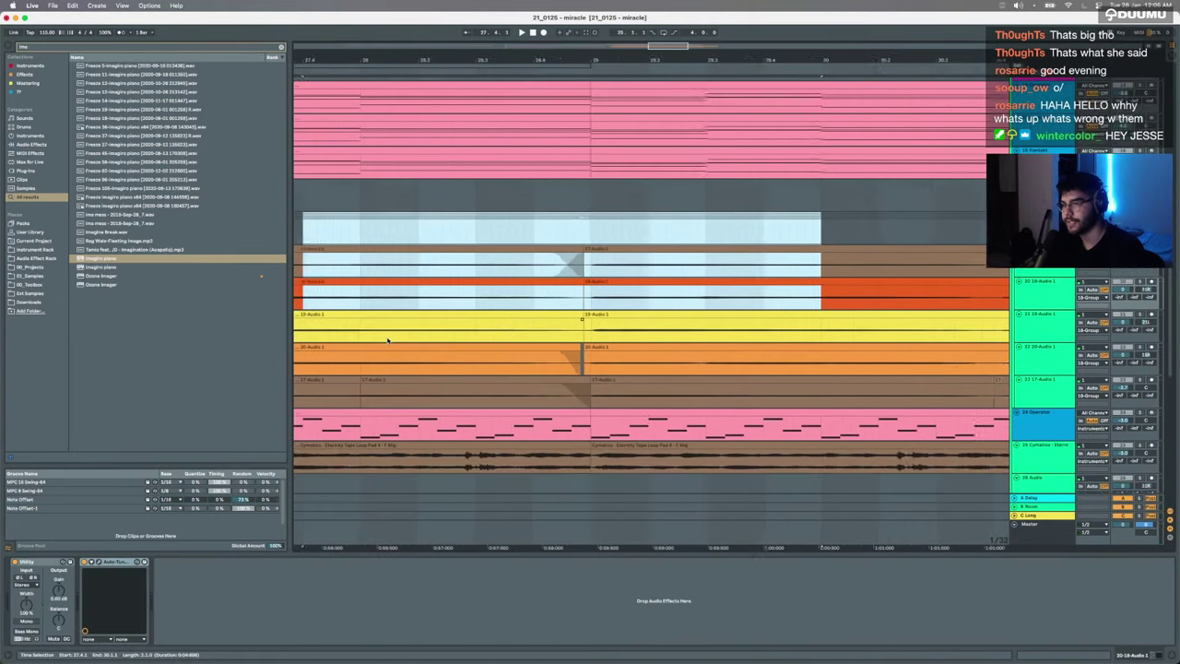
{"action": "left_click_drag", "start_coordinate": [378, 378], "coordinate": [498, 378]}
{"action": "scroll", "coordinate": [475, 379], "scroll_direction": "down", "scroll_amount": 5}
{"action": "scroll", "coordinate": [460, 379], "scroll_direction": "left", "scroll_amount": 1}
{"action": "left_click", "coordinate": [543, 382]}
{"action": "scroll", "coordinate": [499, 378], "scroll_direction": "up", "scroll_amount": 5}
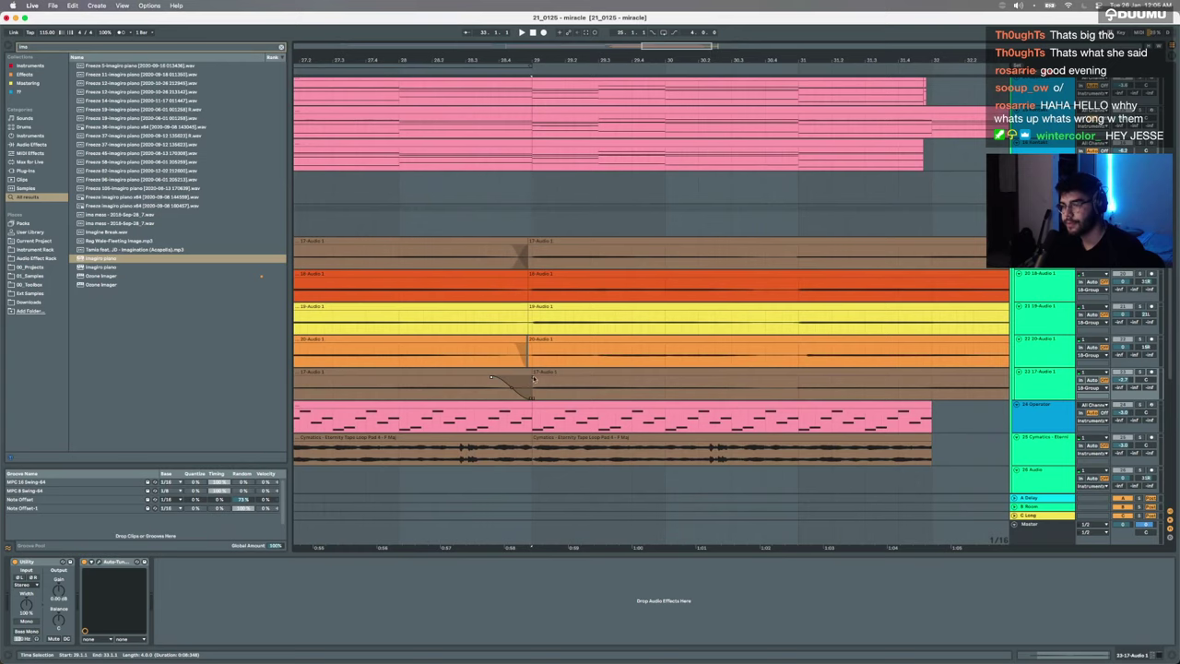
{"action": "scroll", "coordinate": [518, 379], "scroll_direction": "down", "scroll_amount": 10}
{"action": "scroll", "coordinate": [556, 374], "scroll_direction": "up", "scroll_amount": 5}
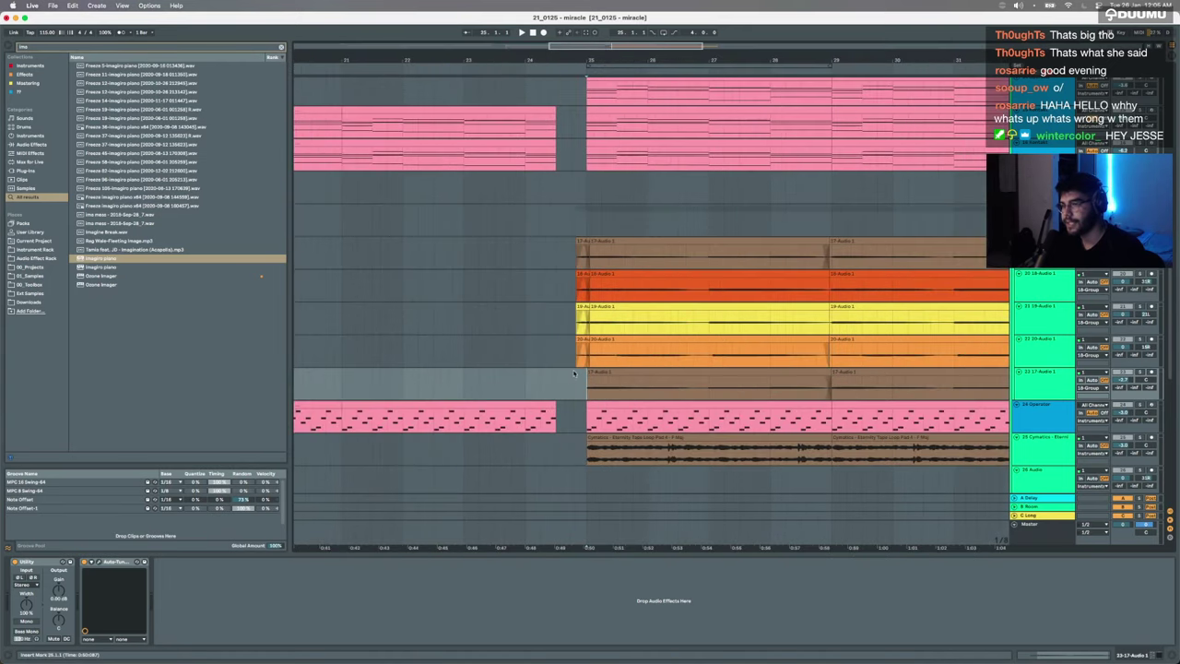
{"action": "left_click", "coordinate": [592, 374]}
{"action": "left_click", "coordinate": [588, 379]}
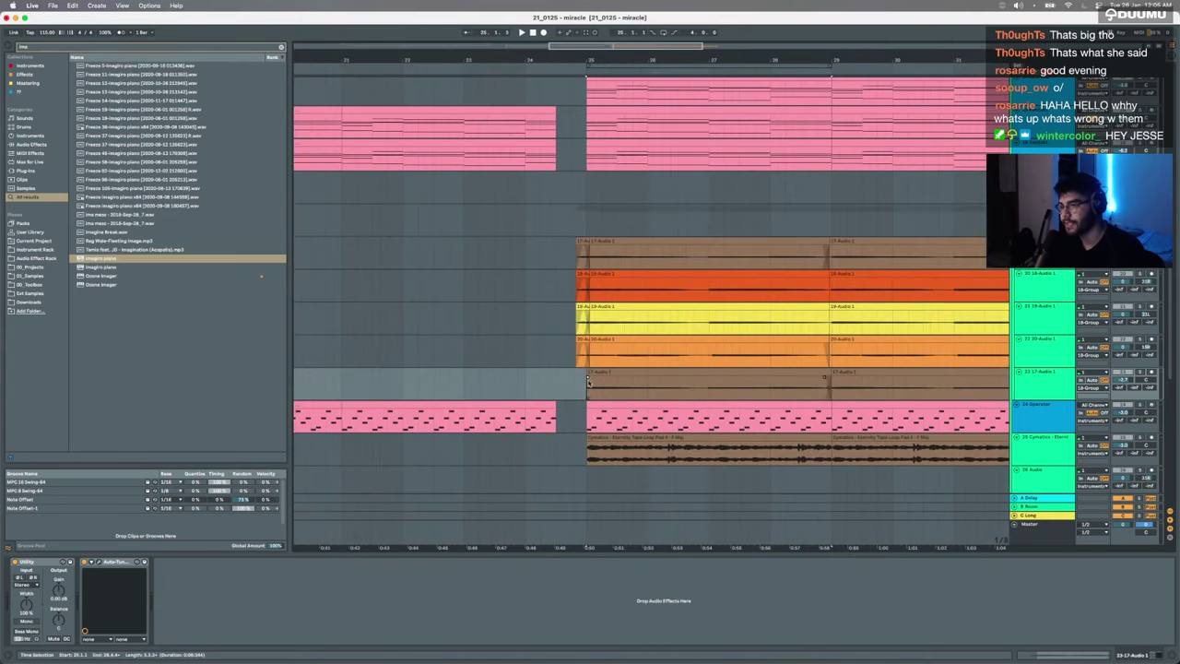
{"action": "left_click", "coordinate": [607, 373]}
{"action": "scroll", "coordinate": [607, 373], "scroll_direction": "down", "scroll_amount": 5}
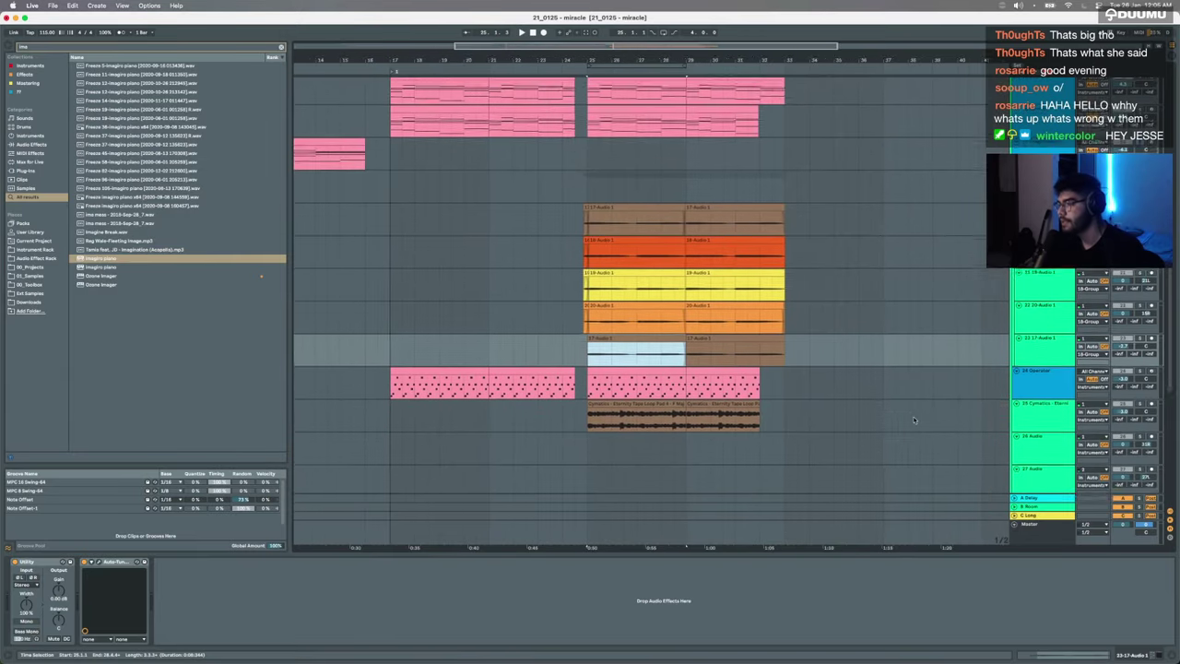
Step: Raise the 24-Operator track's volume while listening to it soloed from bar 25, and return it to the full mix
{"action": "key", "text": "space"}
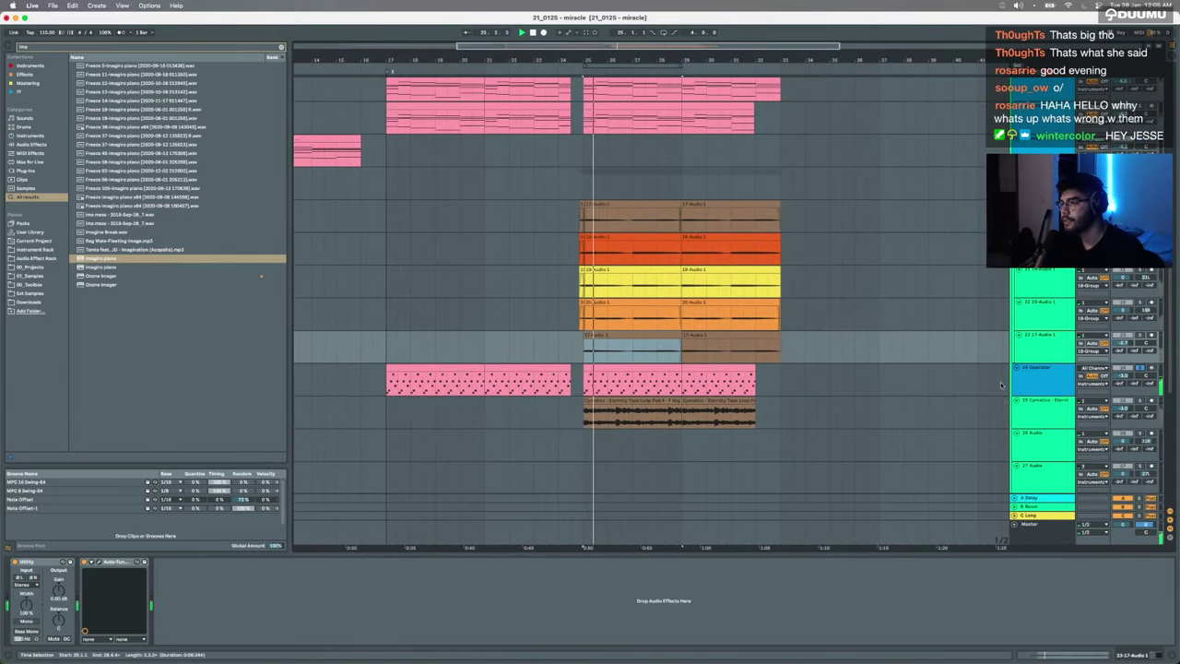
{"action": "left_click", "coordinate": [1037, 376]}
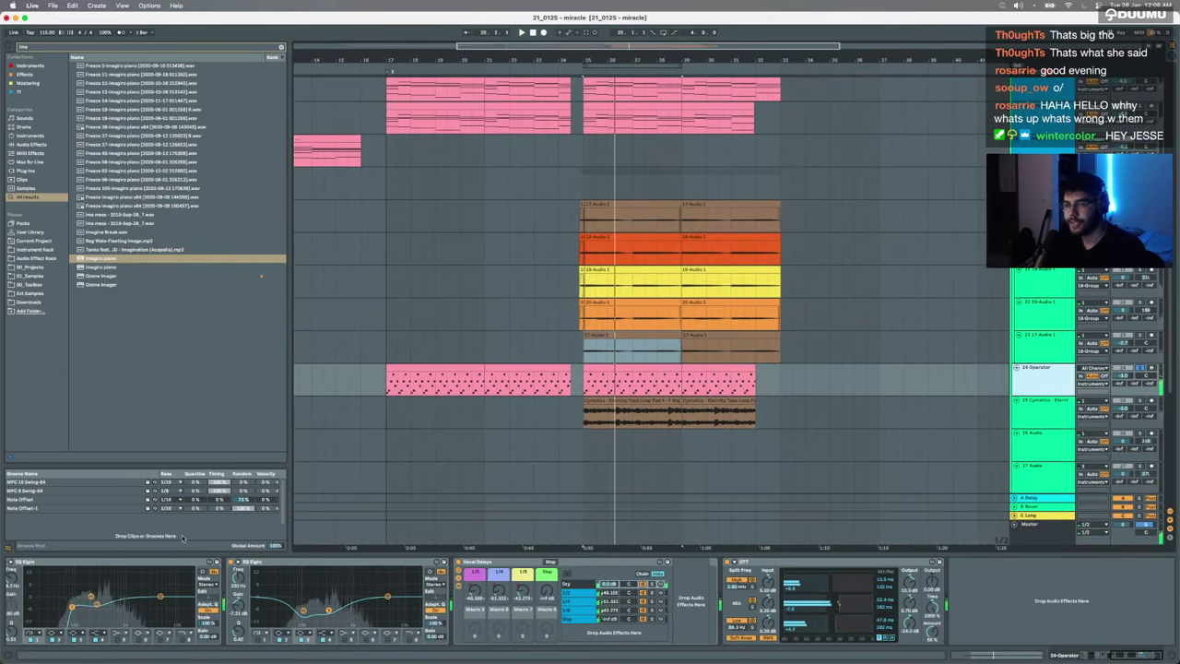
{"action": "scroll", "coordinate": [111, 603], "scroll_direction": "left", "scroll_amount": 10}
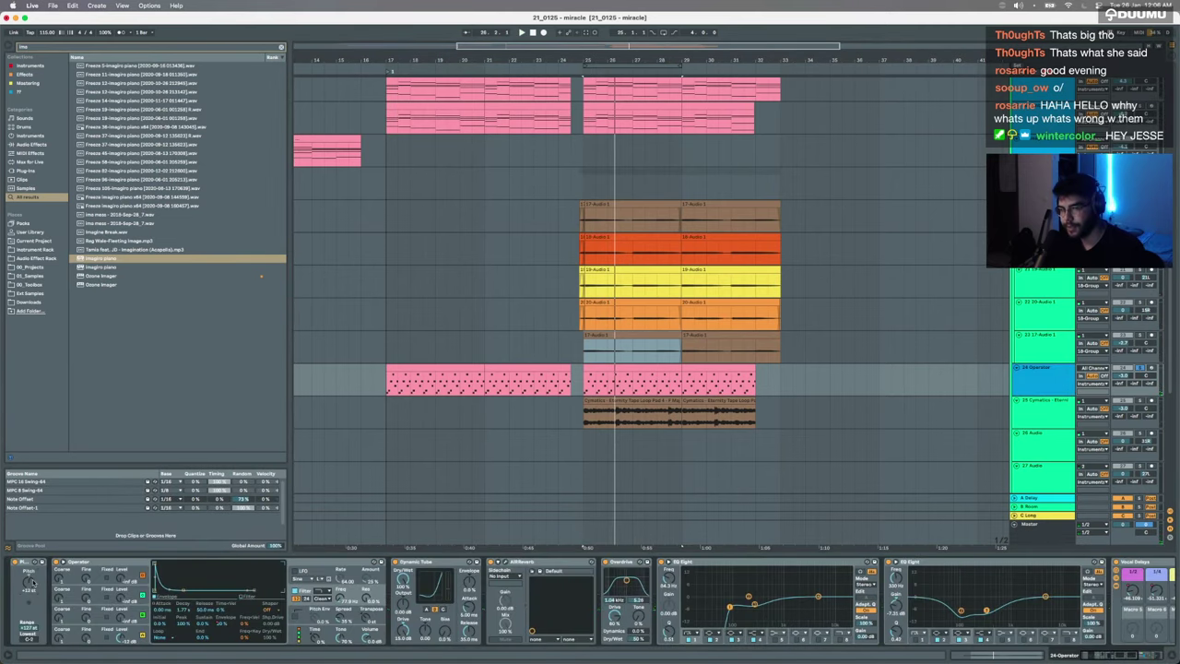
{"action": "key", "text": "space"}
{"action": "left_click_drag", "start_coordinate": [1122, 375], "coordinate": [1121, 363]}
{"action": "key", "text": "s"}
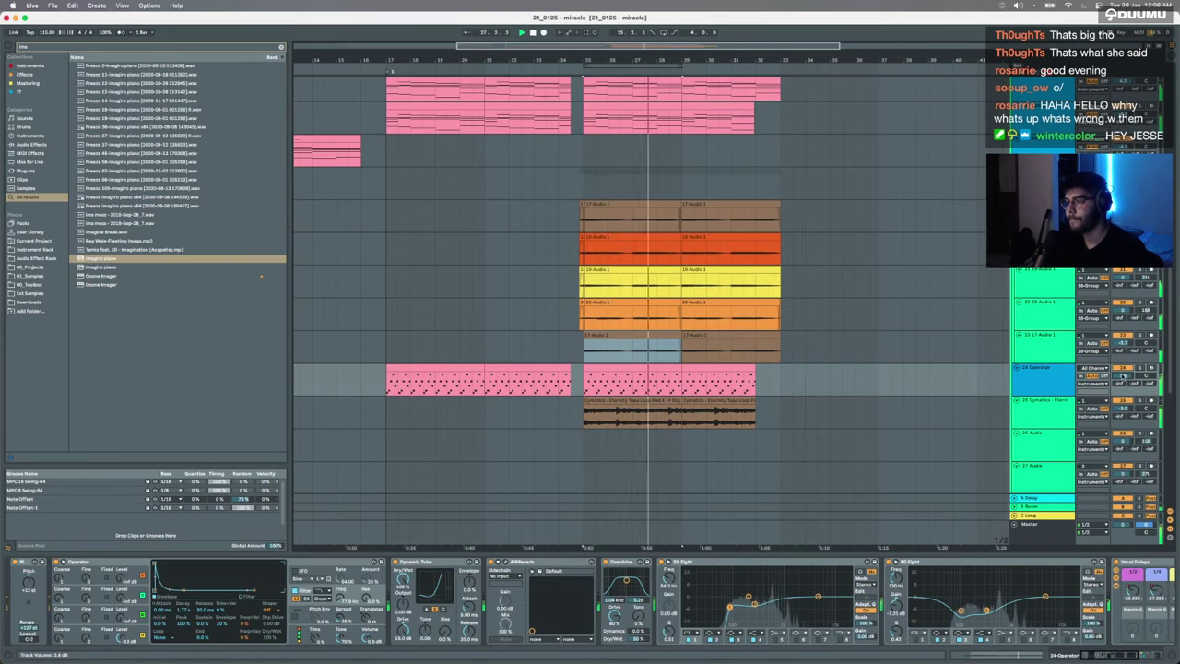
Step: Listen to the full mix through the ending and select the closing clips of 16-Kontakt and 14-Operator to compare where they stop
{"action": "scroll", "coordinate": [751, 361], "scroll_direction": "down", "scroll_amount": 5}
{"action": "scroll", "coordinate": [751, 361], "scroll_direction": "up", "scroll_amount": 3}
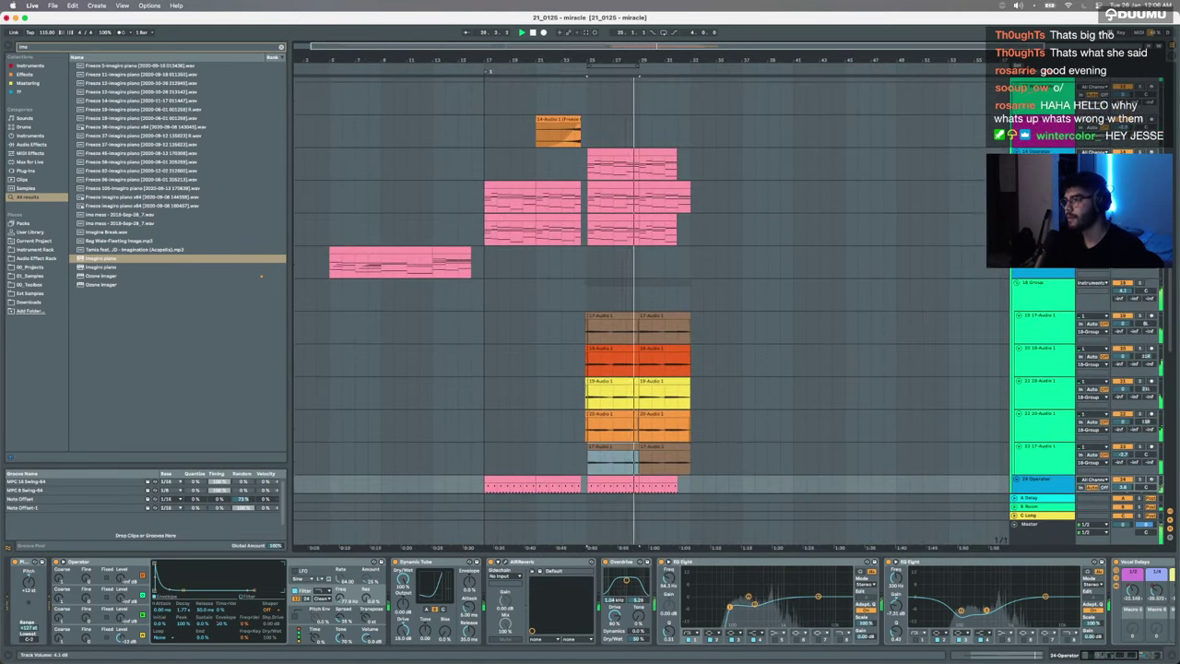
{"action": "scroll", "coordinate": [711, 293], "scroll_direction": "up", "scroll_amount": 4}
{"action": "scroll", "coordinate": [712, 293], "scroll_direction": "up", "scroll_amount": 6}
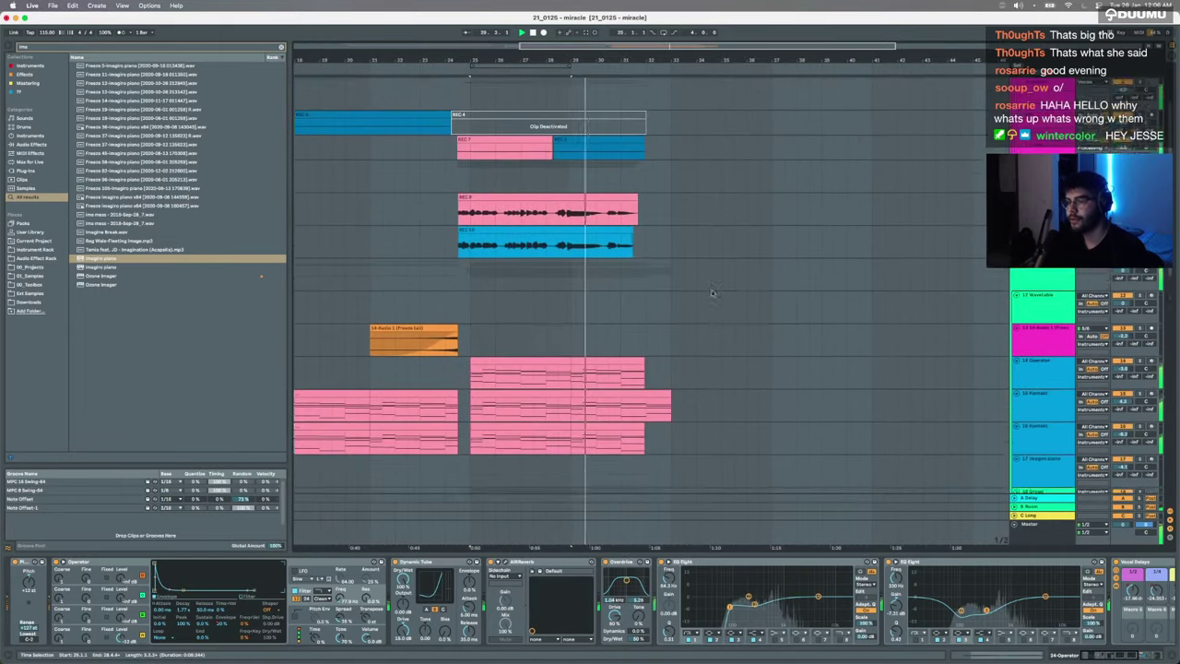
{"action": "scroll", "coordinate": [659, 380], "scroll_direction": "up", "scroll_amount": 6}
{"action": "left_click", "coordinate": [600, 475]}
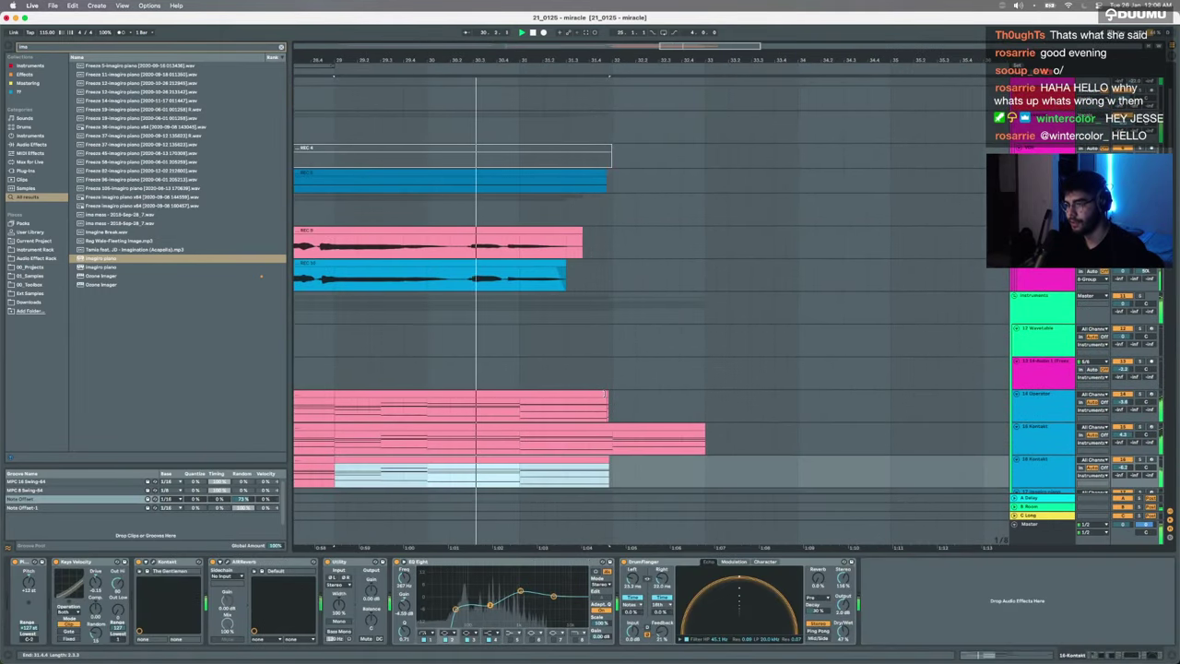
{"action": "left_click", "coordinate": [608, 400]}
{"action": "scroll", "coordinate": [609, 396], "scroll_direction": "down", "scroll_amount": 3}
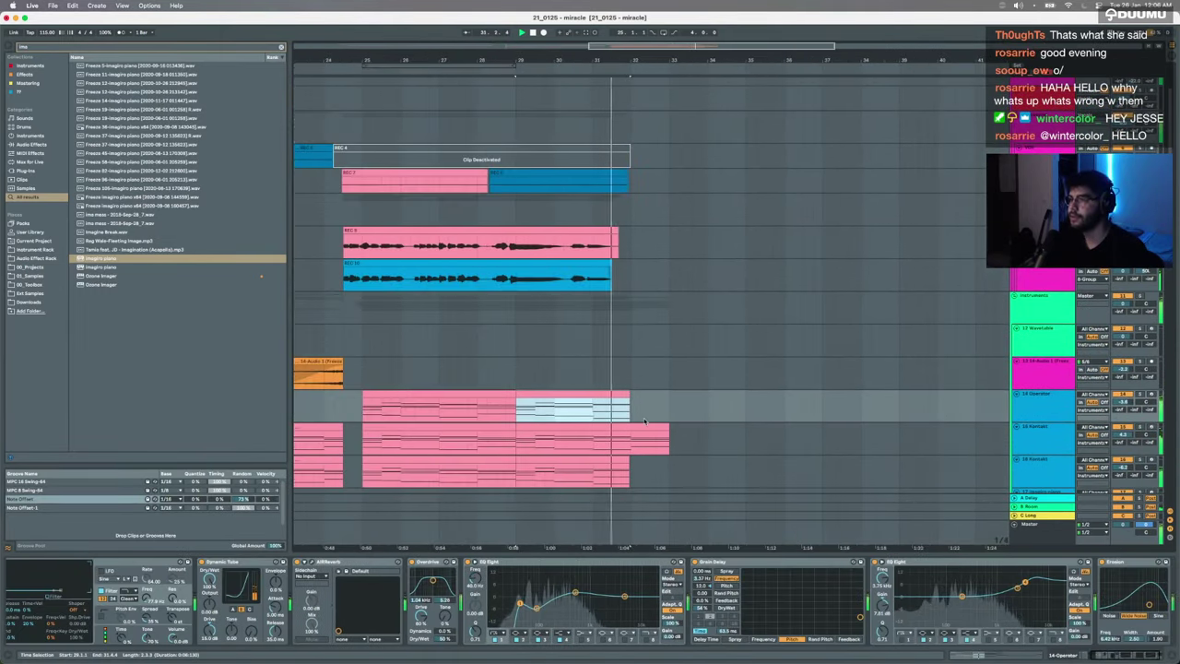
{"action": "scroll", "coordinate": [644, 421], "scroll_direction": "down", "scroll_amount": 13}
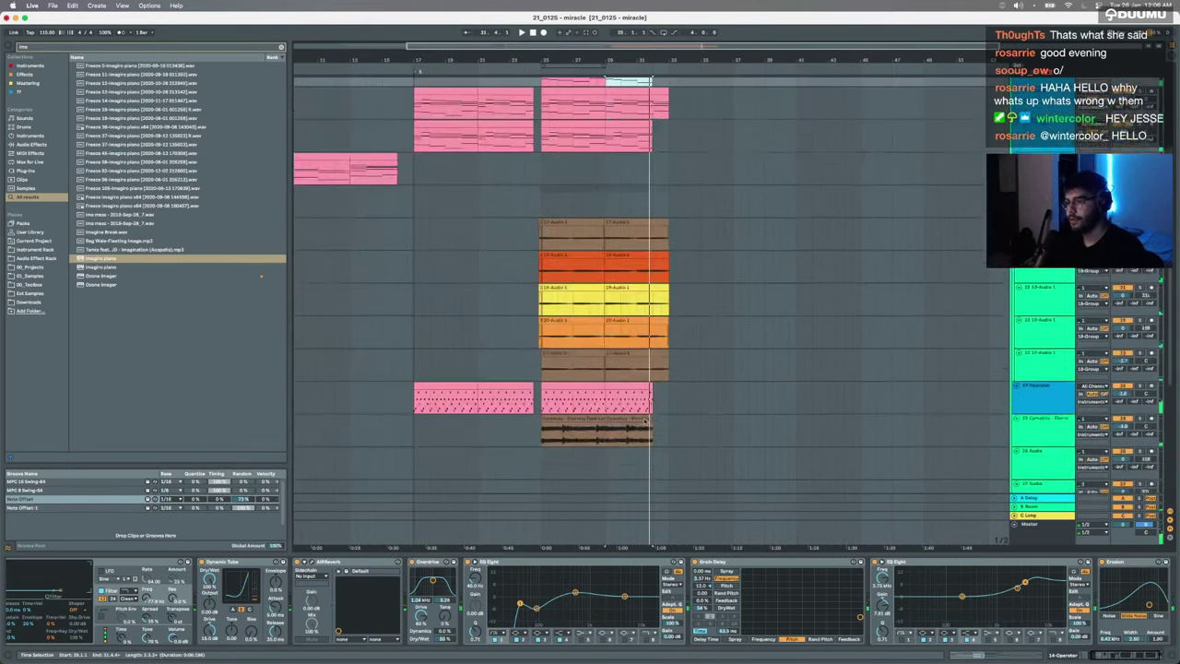
{"action": "scroll", "coordinate": [644, 421], "scroll_direction": "up", "scroll_amount": 10}
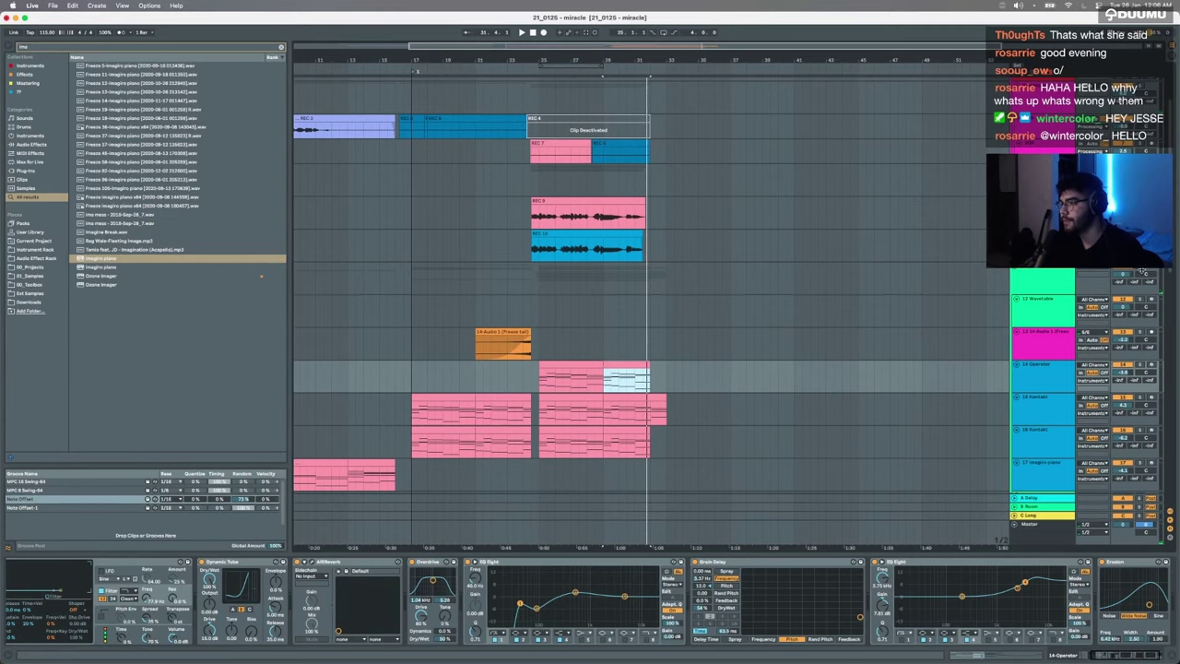
Step: Replay the section from bar 29 to check how the vocals, instruments and layered audio clips finish together
{"action": "key", "text": "space"}
{"action": "scroll", "coordinate": [617, 327], "scroll_direction": "up", "scroll_amount": 5}
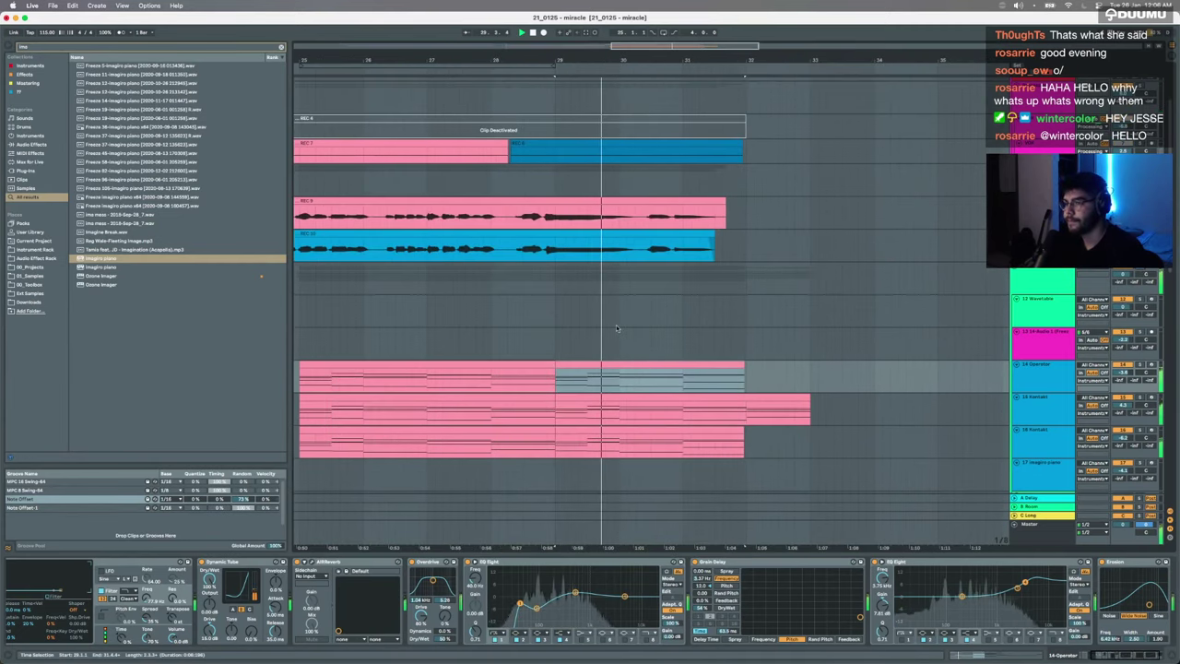
{"action": "scroll", "coordinate": [617, 328], "scroll_direction": "down", "scroll_amount": 4}
{"action": "scroll", "coordinate": [616, 328], "scroll_direction": "down", "scroll_amount": 2}
{"action": "scroll", "coordinate": [617, 328], "scroll_direction": "up", "scroll_amount": 5}
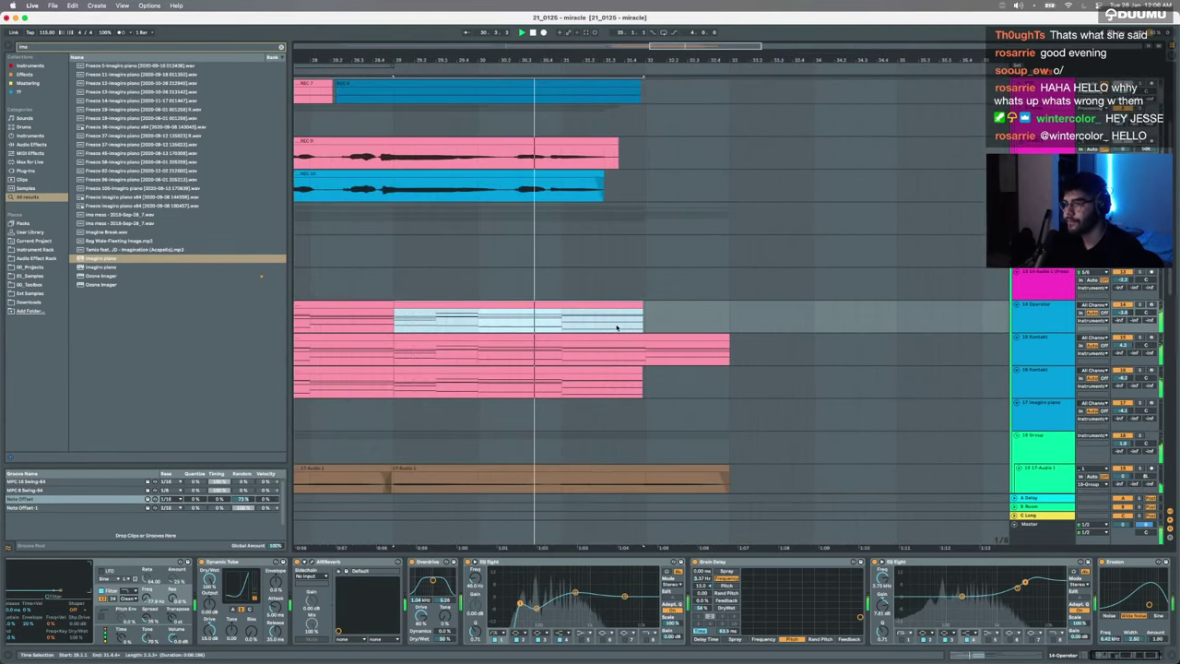
{"action": "scroll", "coordinate": [616, 327], "scroll_direction": "down", "scroll_amount": 5}
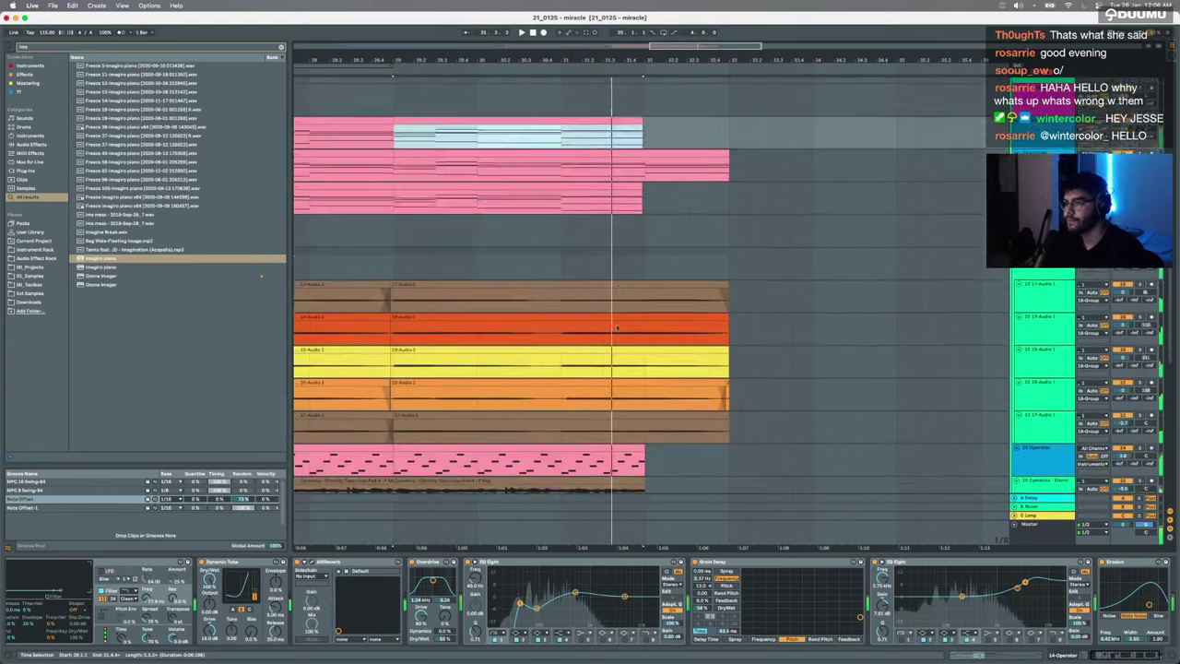
{"action": "scroll", "coordinate": [963, 426], "scroll_direction": "down", "scroll_amount": 3}
{"action": "scroll", "coordinate": [934, 434], "scroll_direction": "up", "scroll_amount": 4}
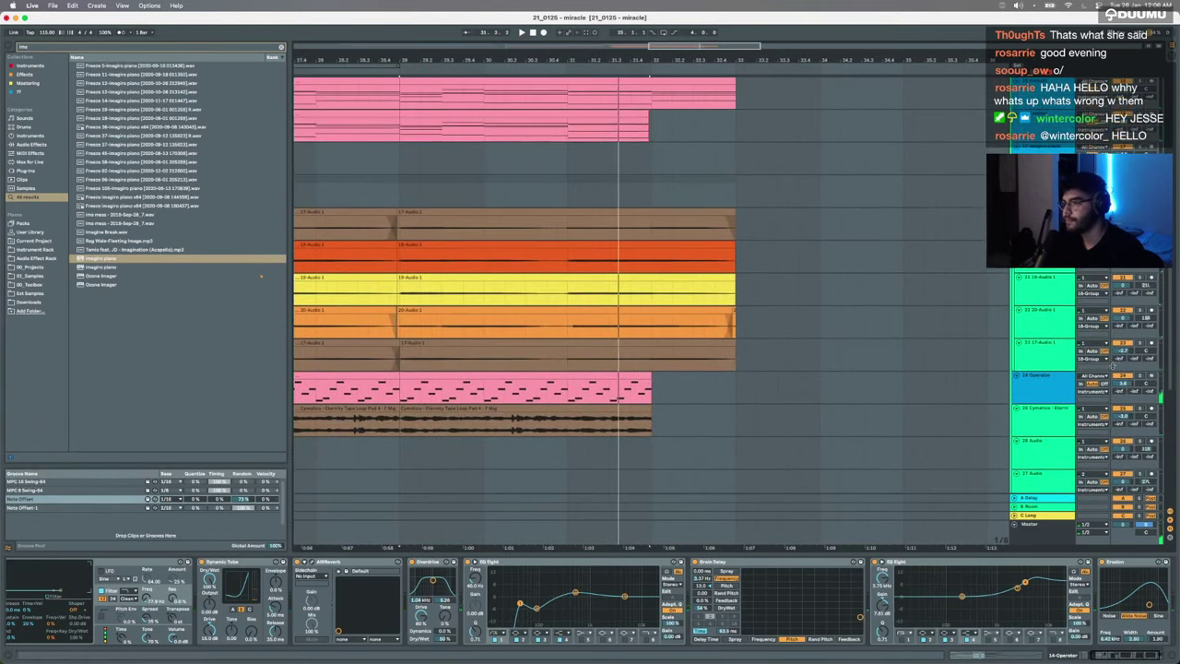
Step: Listen to the final chord from bar 31 on track 23 17-Audio 1 alone and on the 14-Operator track alone
{"action": "left_click", "coordinate": [566, 360]}
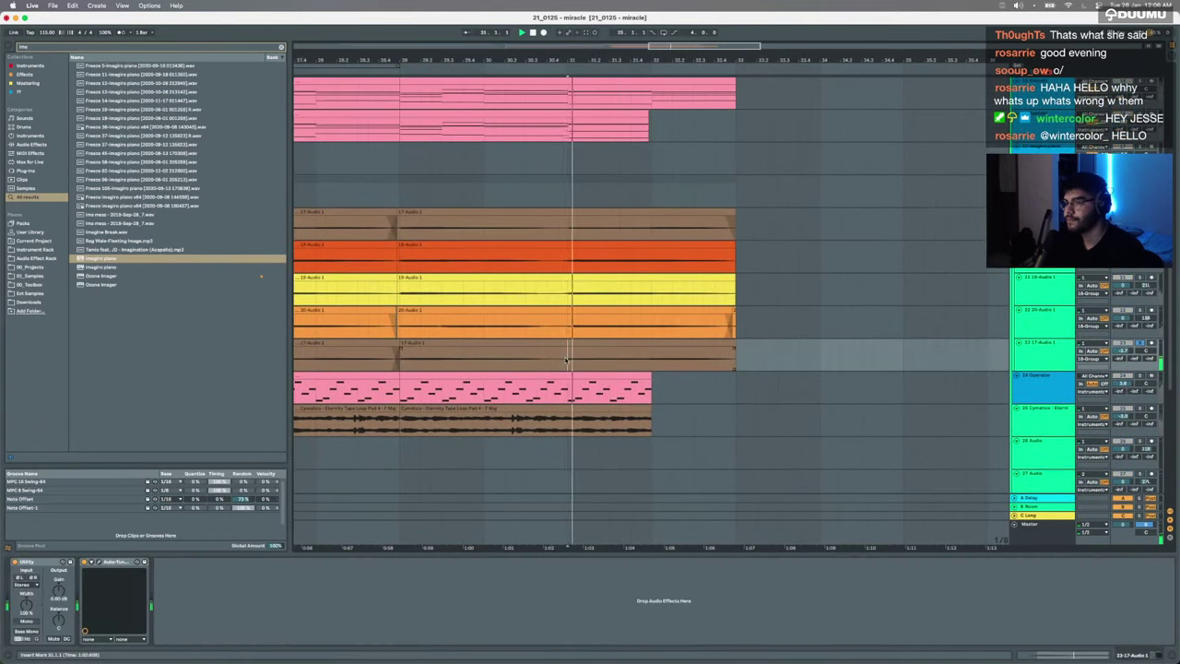
{"action": "scroll", "coordinate": [667, 266], "scroll_direction": "up", "scroll_amount": 4}
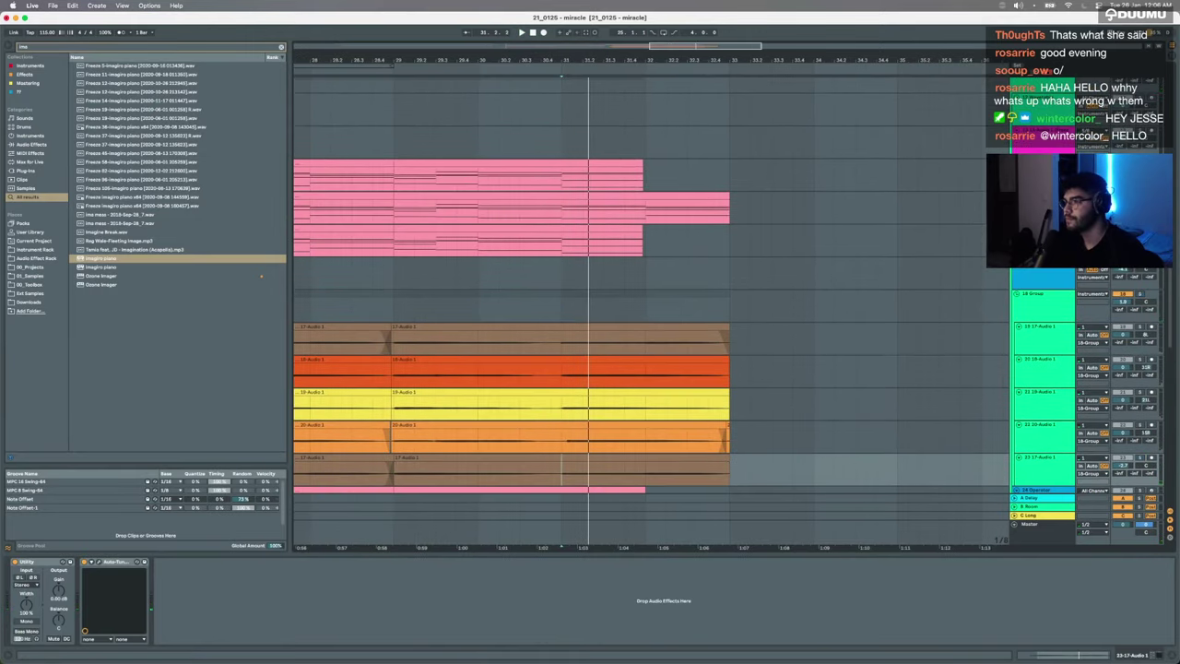
{"action": "key", "text": "space"}
{"action": "left_click", "coordinate": [1042, 164]}
{"action": "key", "text": "space"}
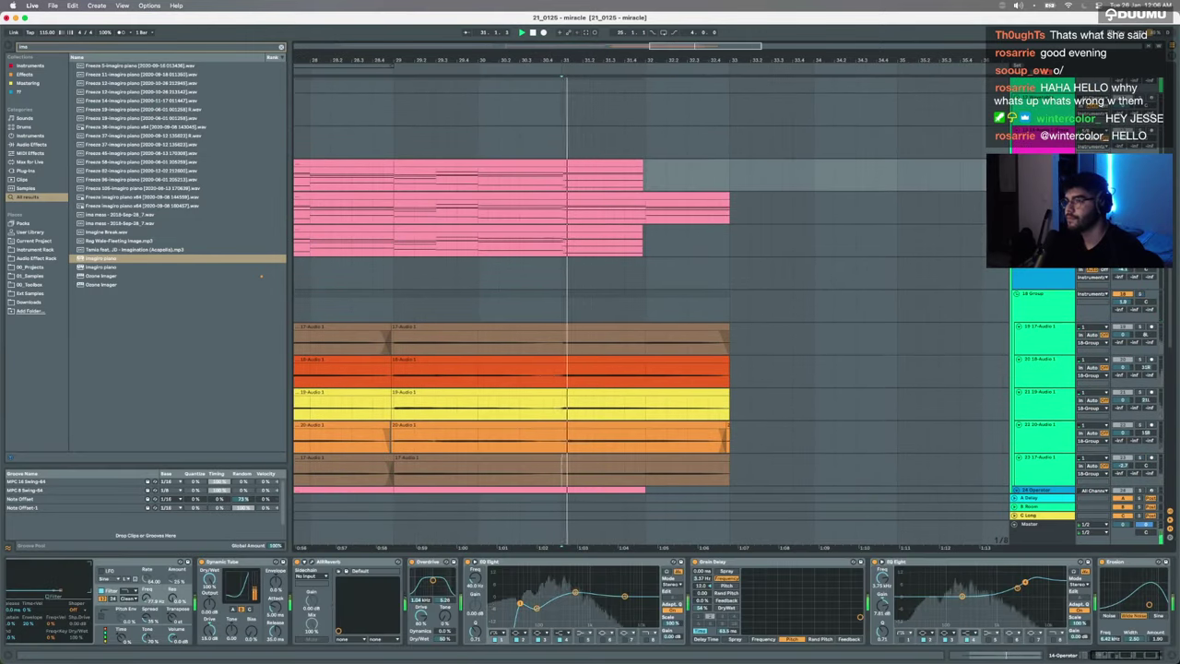
{"action": "key", "text": "space"}
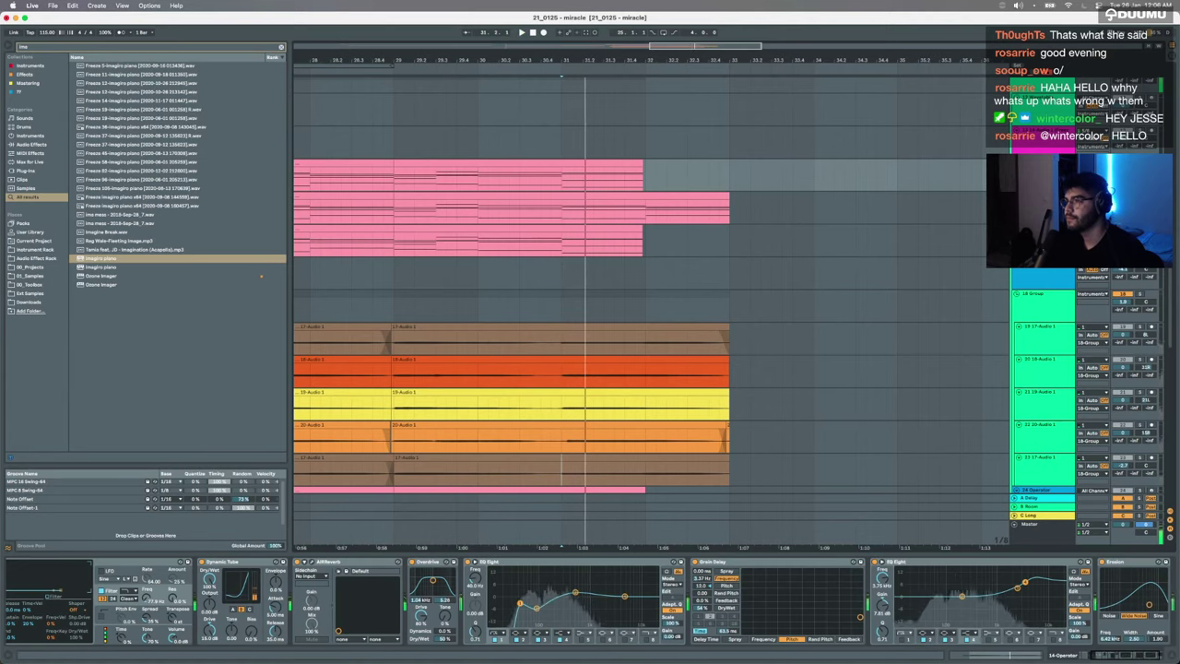
Step: Extend the closing 14-Operator and 16-Kontakt clips to bar 33 to match the end of the 15-Kontakt clip
{"action": "scroll", "coordinate": [730, 226], "scroll_direction": "down", "scroll_amount": 3}
{"action": "left_click", "coordinate": [614, 198]}
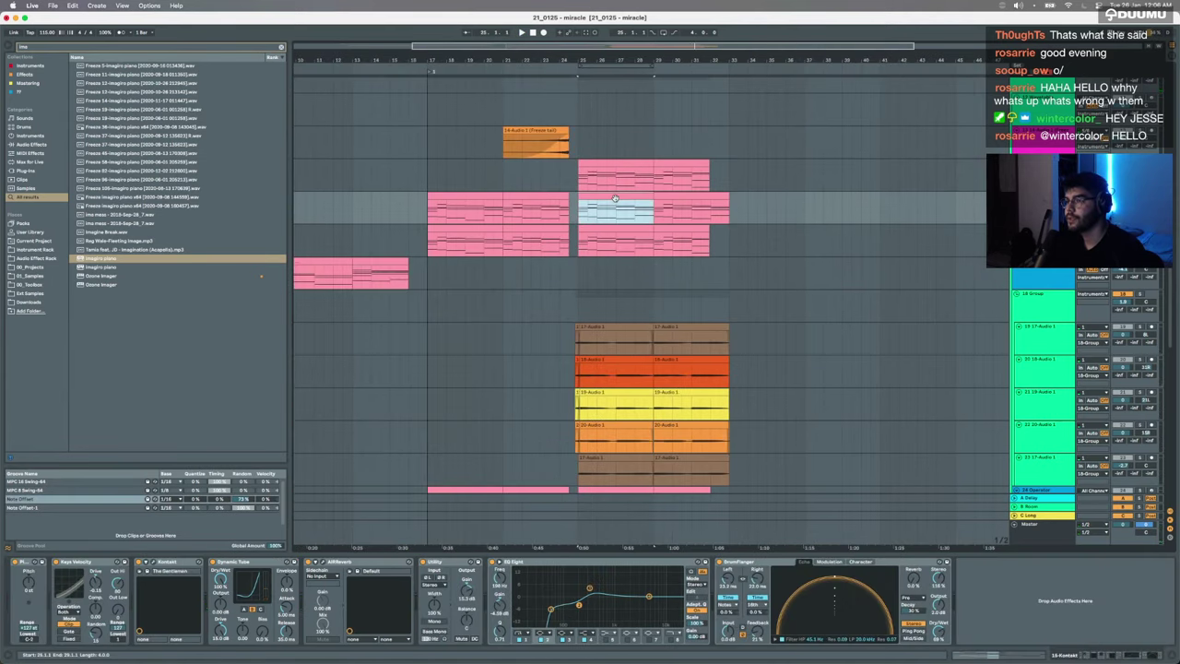
{"action": "mouse_move", "coordinate": [704, 195]}
{"action": "left_mouse_down"}
{"action": "mouse_move", "coordinate": [704, 165]}
{"action": "mouse_move", "coordinate": [703, 228]}
{"action": "mouse_move", "coordinate": [704, 216]}
{"action": "left_mouse_up"}
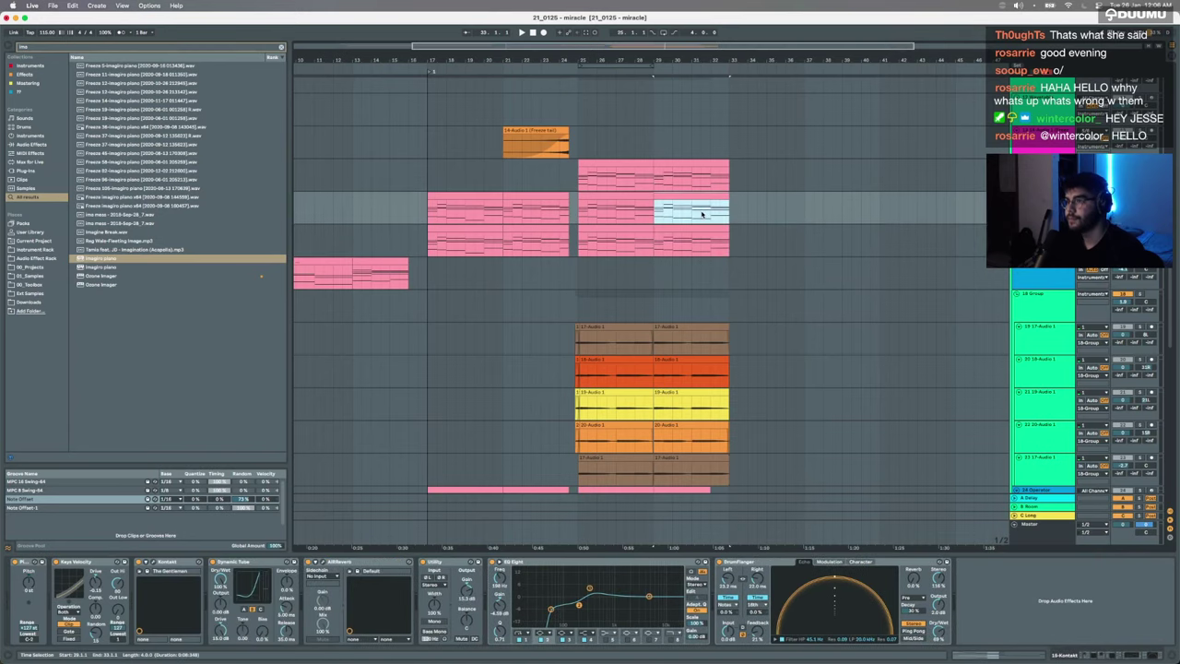
Step: Move the Operator track below the first Kontakt track and delete the final bar of the Operator and second Kontakt clips
{"action": "scroll", "coordinate": [708, 214], "scroll_direction": "up", "scroll_amount": 5}
{"action": "left_click_drag", "start_coordinate": [796, 174], "coordinate": [704, 183]}
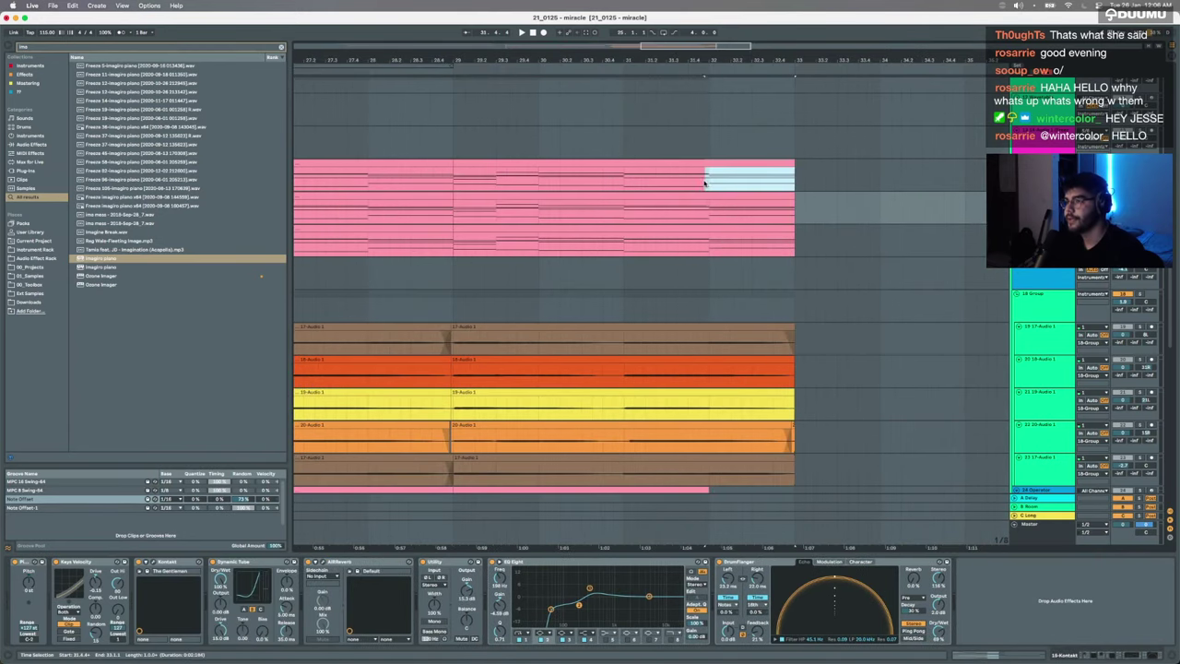
{"action": "key", "text": "Up"}
{"action": "left_click_drag", "start_coordinate": [1042, 165], "coordinate": [1042, 222]}
{"action": "left_click_drag", "start_coordinate": [804, 235], "coordinate": [706, 218]}
{"action": "key", "text": "x"}
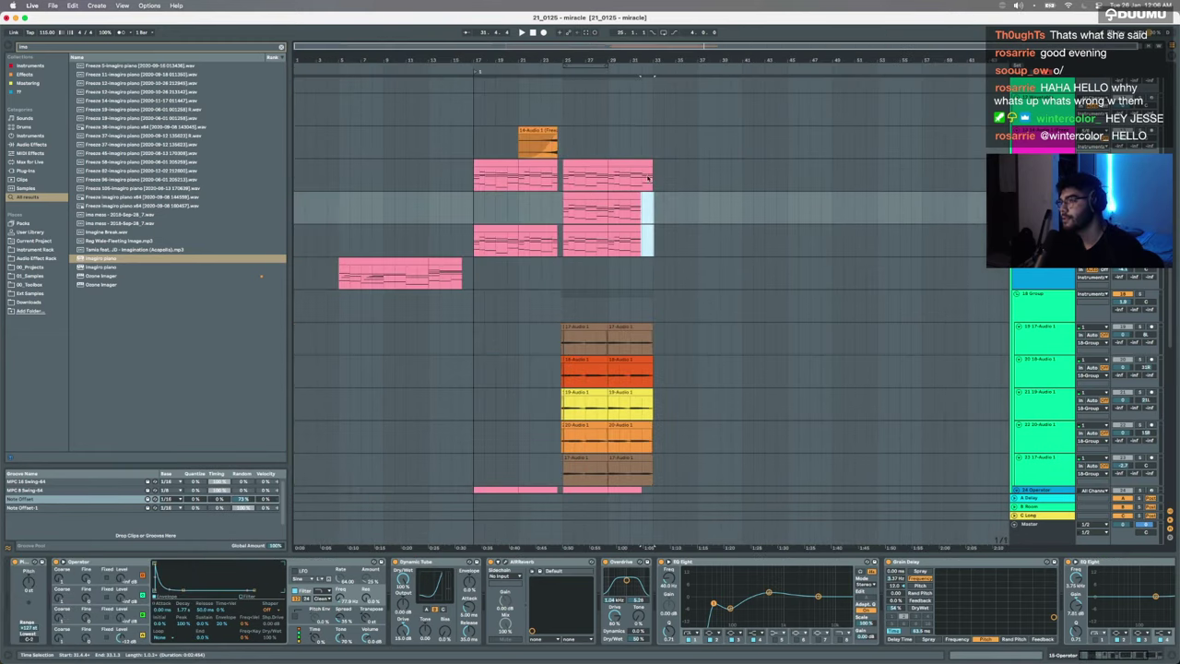
Step: Play the arrangement from bar 29 to hear the trimmed ending where only the first Kontakt and layered clips ring out
{"action": "left_click", "coordinate": [596, 143]}
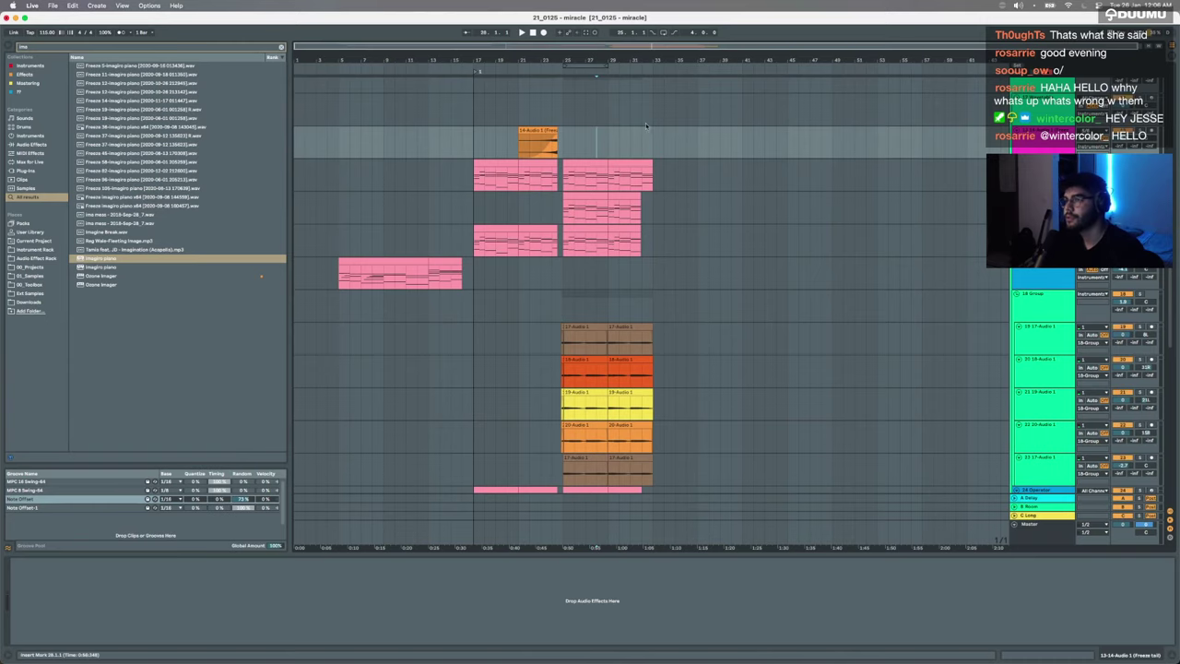
{"action": "left_click", "coordinate": [607, 147]}
{"action": "key", "text": "space"}
{"action": "scroll", "coordinate": [650, 164], "scroll_direction": "up", "scroll_amount": 5}
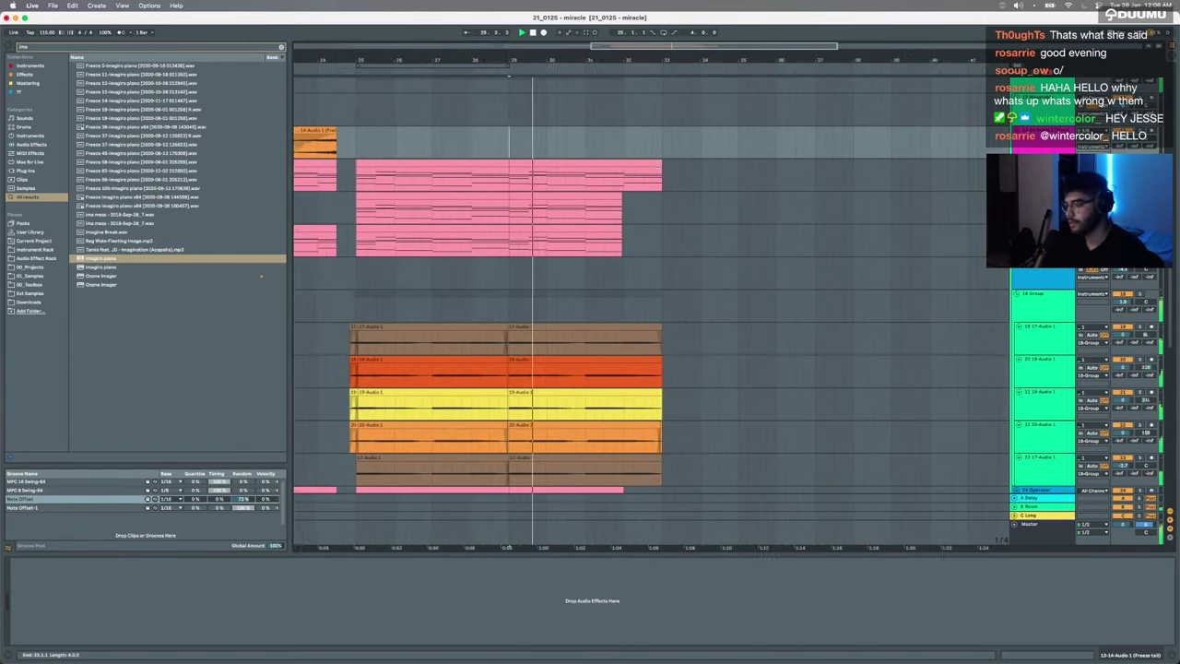
{"action": "scroll", "coordinate": [659, 164], "scroll_direction": "right", "scroll_amount": 3}
{"action": "scroll", "coordinate": [659, 164], "scroll_direction": "up", "scroll_amount": 2}
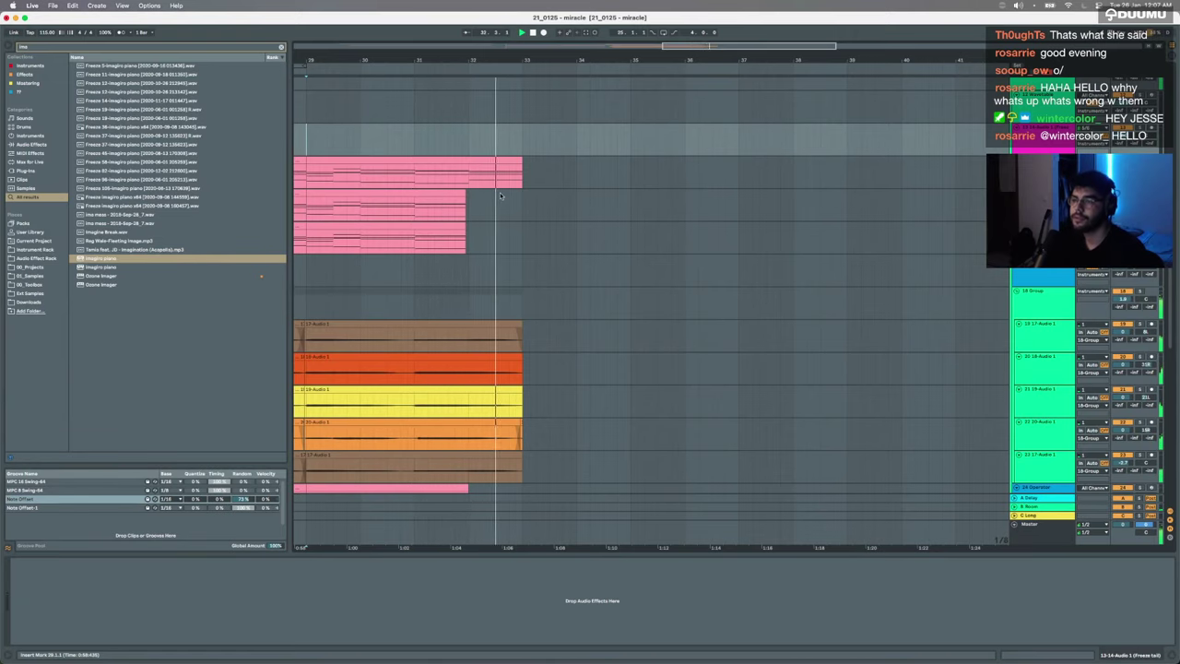
Step: Listen to the ending ring out past bar 33 and stop playback
{"action": "scroll", "coordinate": [500, 195], "scroll_direction": "down", "scroll_amount": 6}
{"action": "scroll", "coordinate": [501, 195], "scroll_direction": "left", "scroll_amount": 3}
{"action": "scroll", "coordinate": [661, 319], "scroll_direction": "up", "scroll_amount": 6}
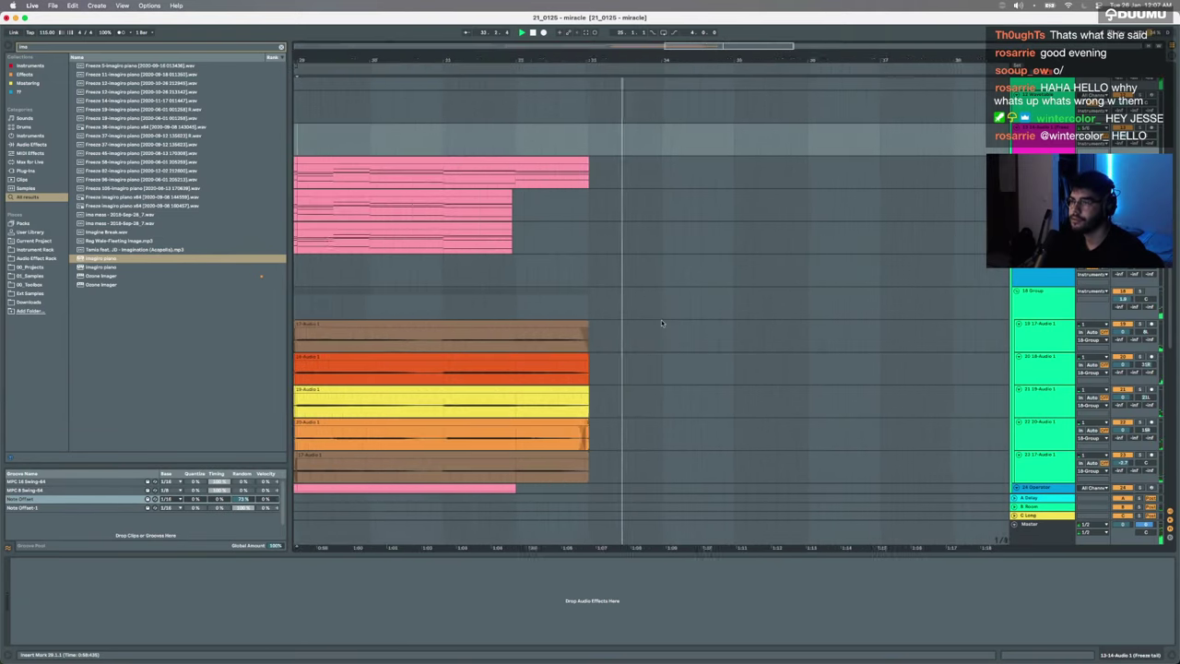
{"action": "key", "text": "space"}
{"action": "left_click", "coordinate": [580, 163], "text": "shift"}
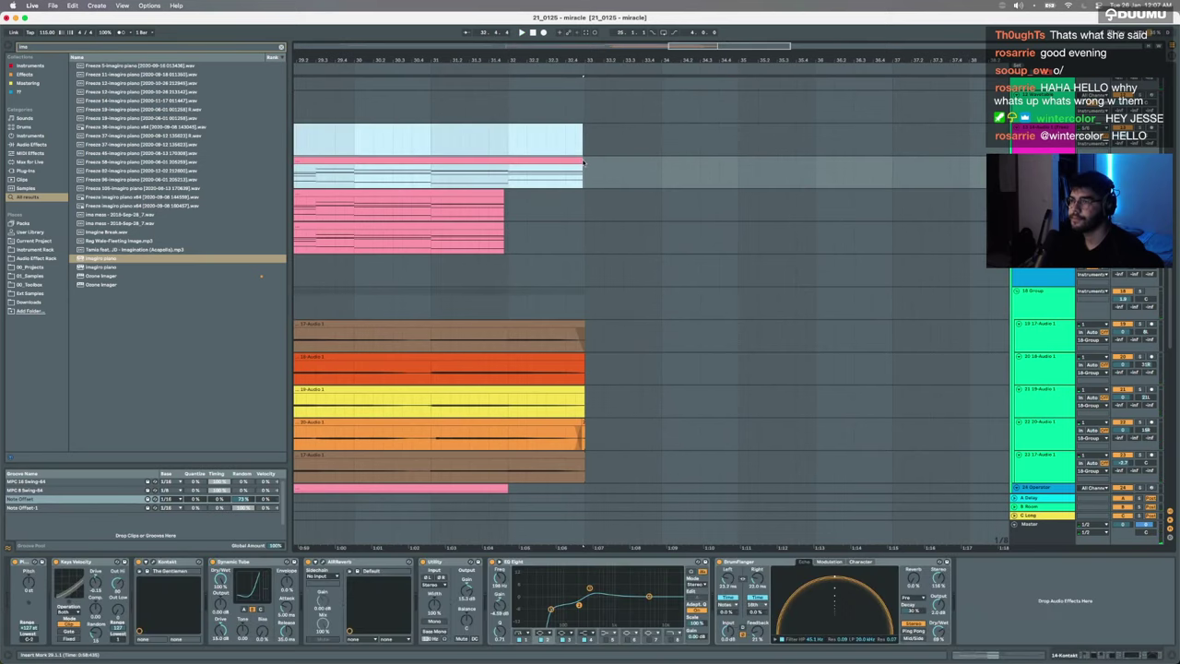
Step: Play the arrangement from the start of the first vocal clip to hear it over the imagiro piano intro
{"action": "key", "text": "minus"}
{"action": "key", "text": "minus"}
{"action": "key", "text": "minus"}
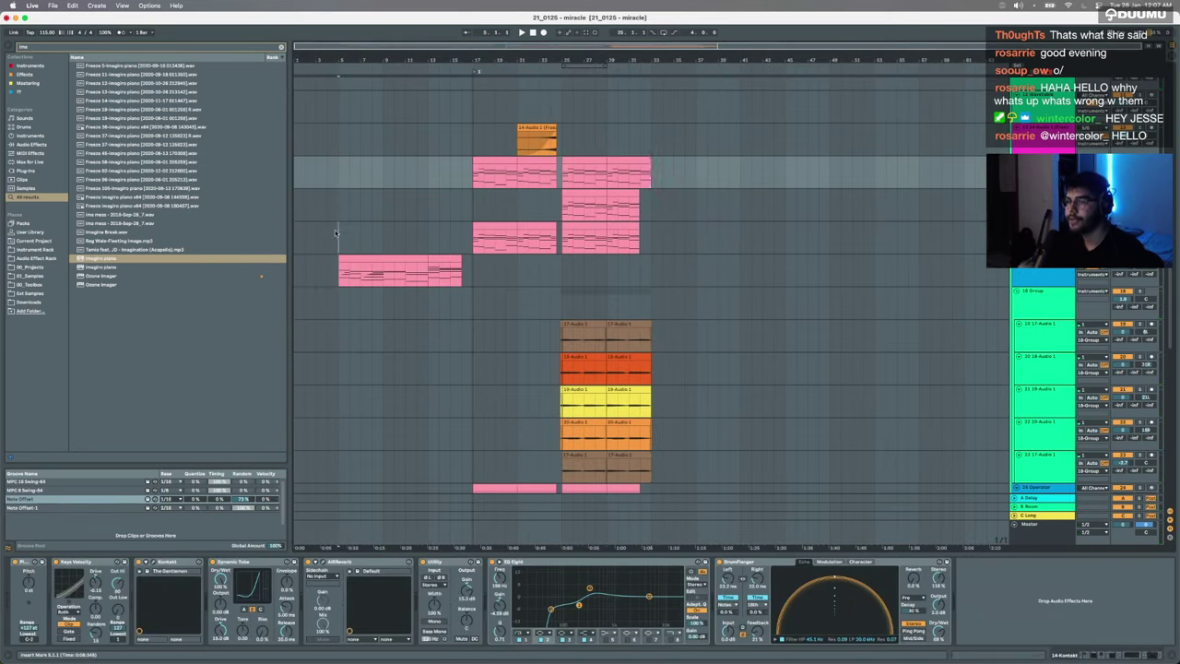
{"action": "left_click", "coordinate": [338, 232]}
{"action": "scroll", "coordinate": [336, 232], "scroll_direction": "up", "scroll_amount": 5}
{"action": "key", "text": "plus"}
{"action": "key", "text": "plus"}
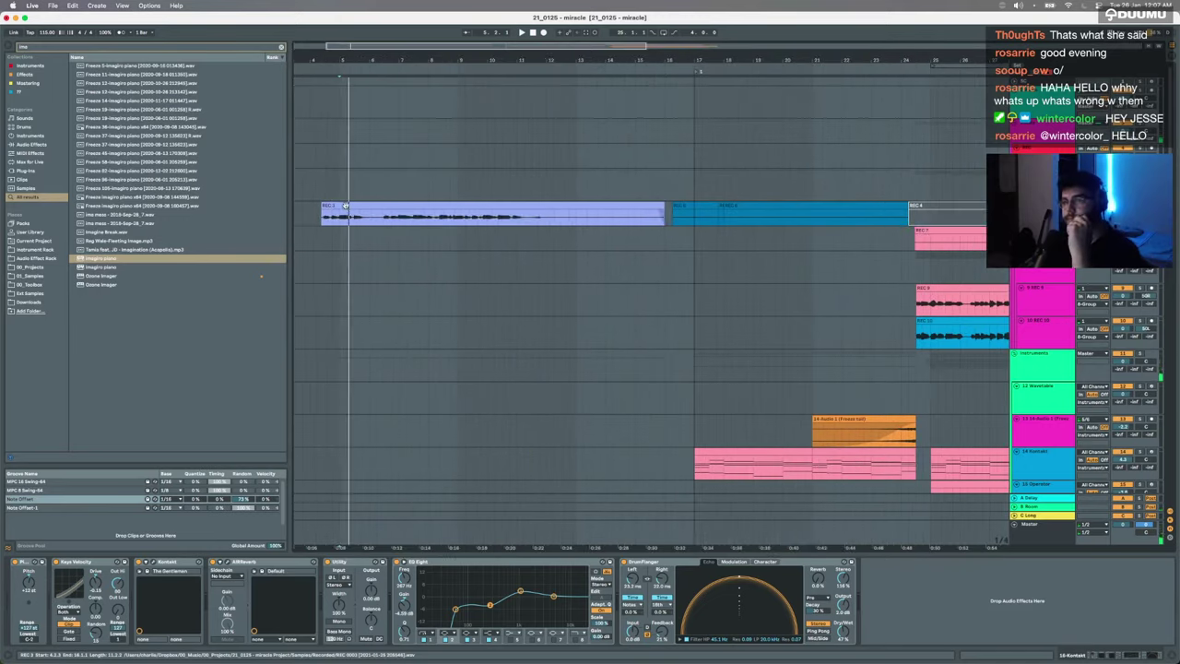
{"action": "left_click", "coordinate": [371, 208]}
{"action": "key", "text": "space"}
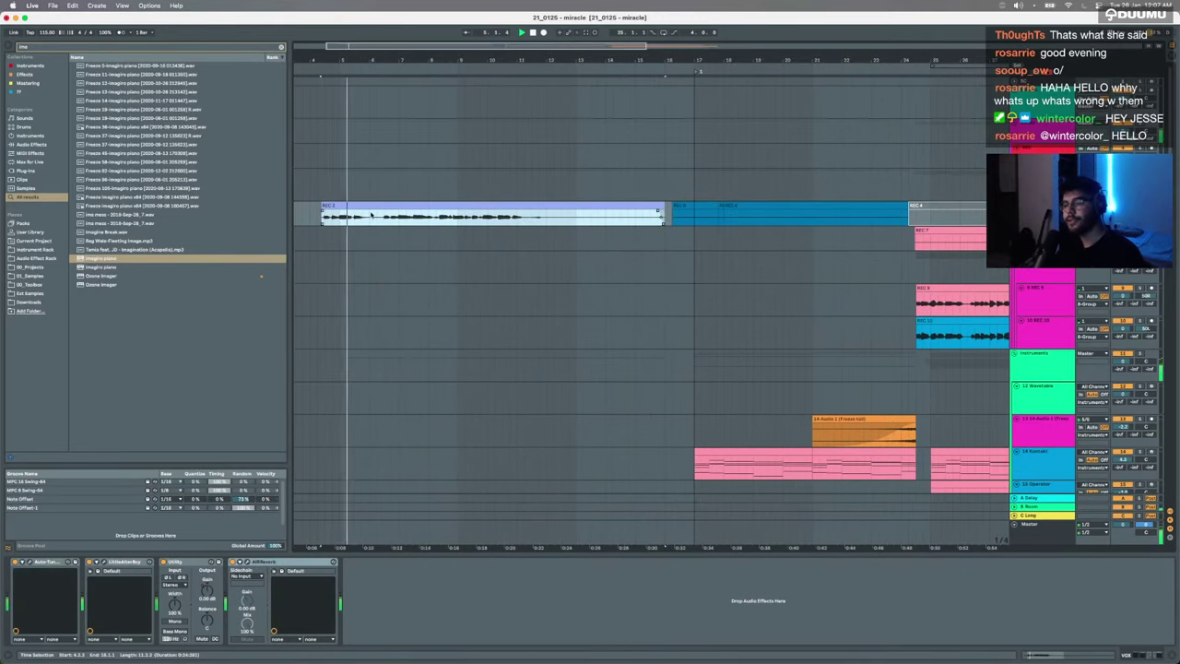
Step: Inspect the imagiro piano plug-in's settings on the 17-imagiro piano track during playback and close its window
{"action": "scroll", "coordinate": [464, 332], "scroll_direction": "down", "scroll_amount": 5}
{"action": "left_click", "coordinate": [1040, 272]}
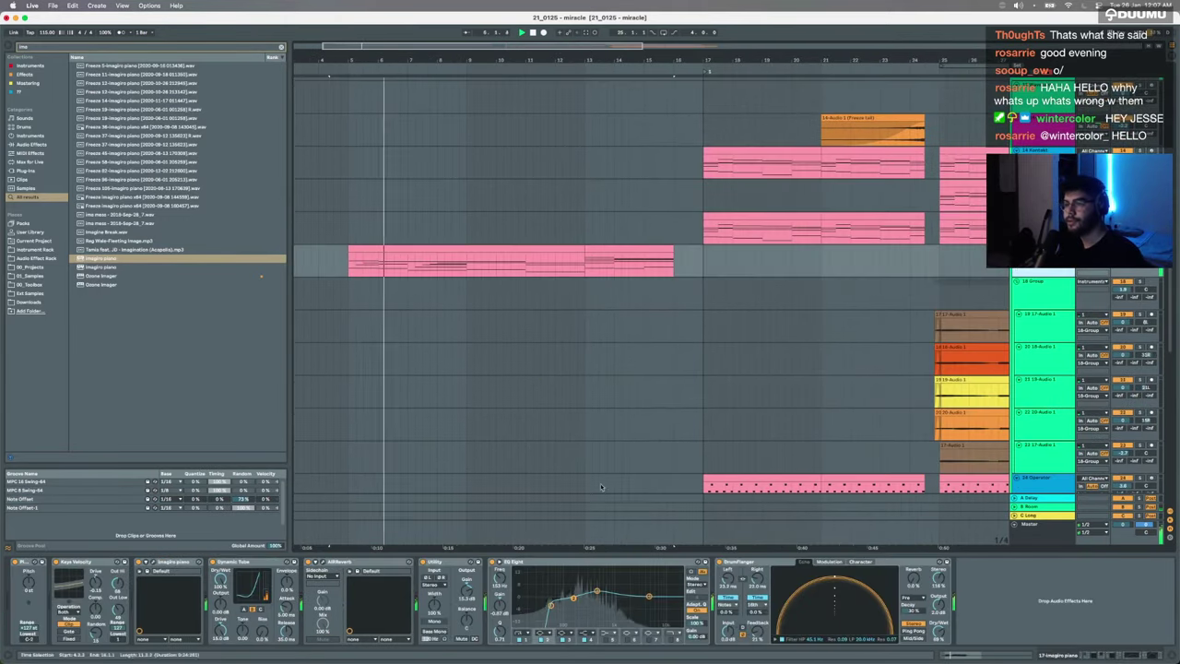
{"action": "left_click", "coordinate": [147, 562]}
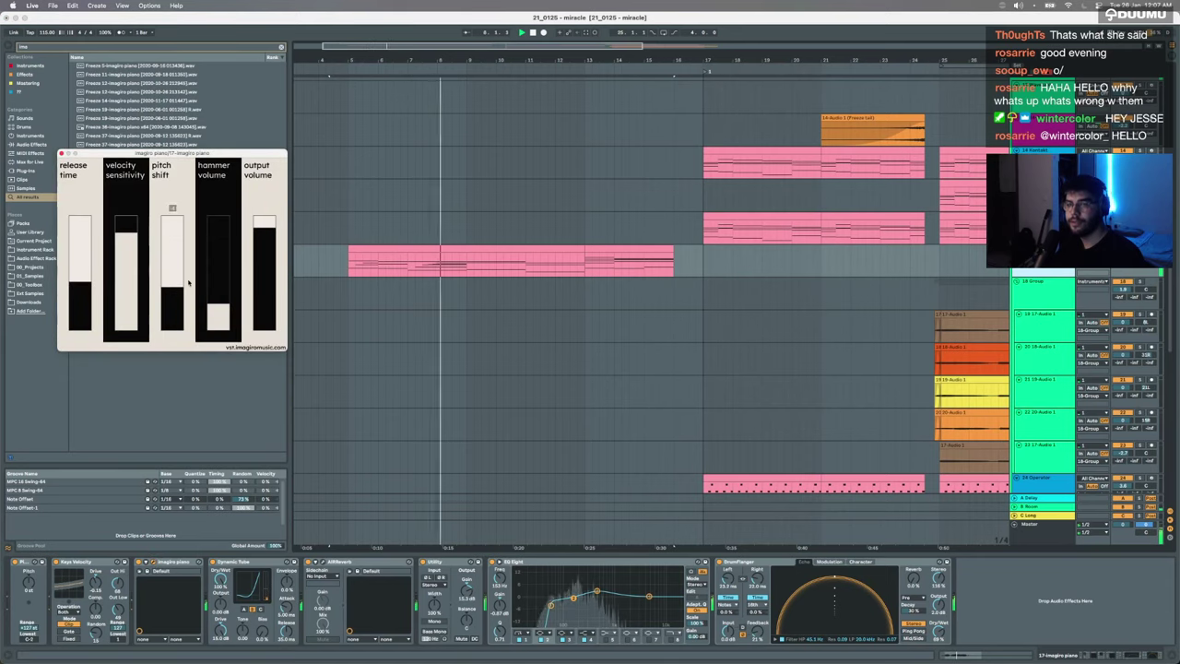
{"action": "left_click", "coordinate": [62, 153]}
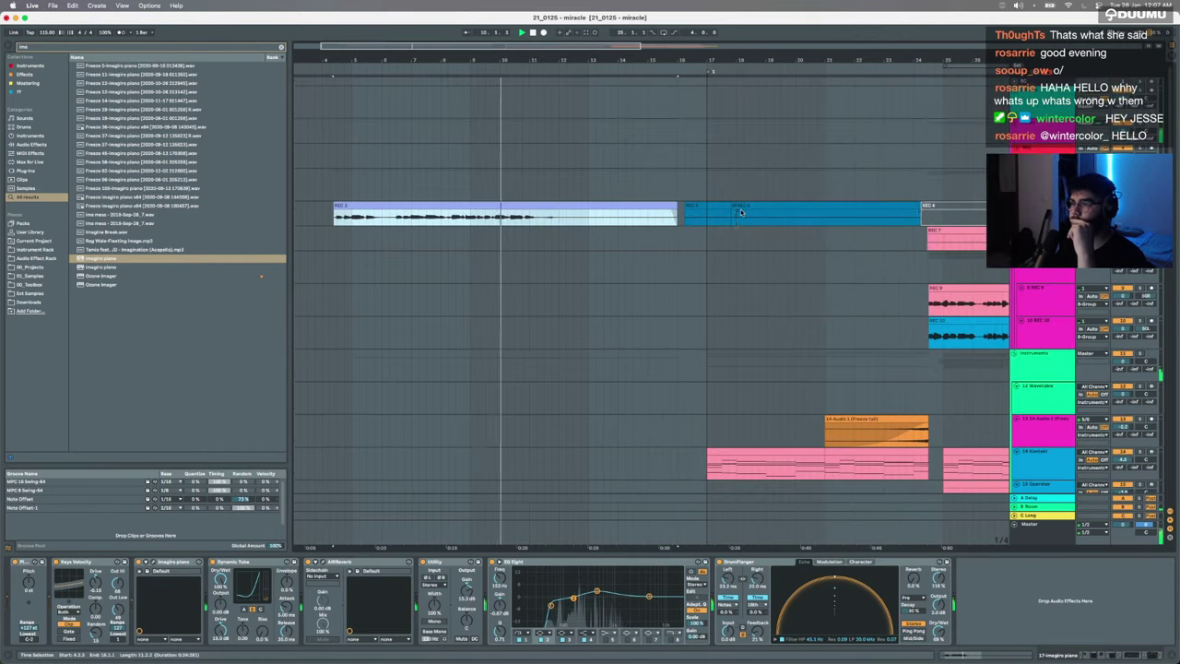
Step: Follow the intro playback up to bar 16, comparing where the vocal and imagiro piano clips end
{"action": "scroll", "coordinate": [645, 304], "scroll_direction": "up", "scroll_amount": 5}
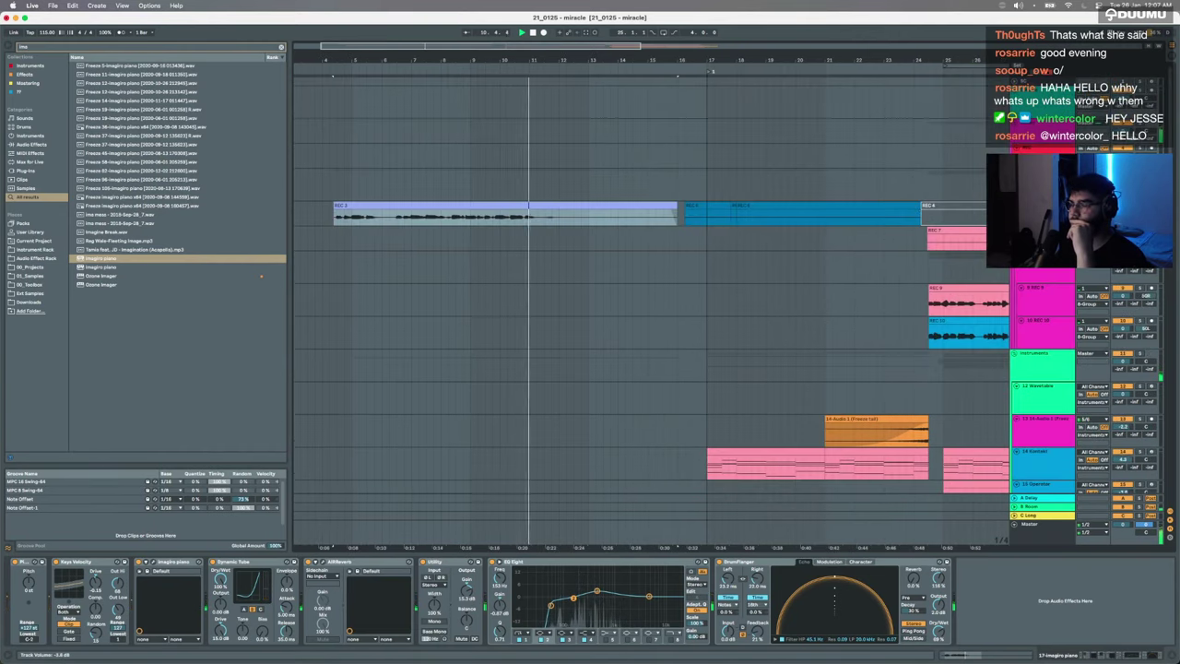
{"action": "scroll", "coordinate": [702, 231], "scroll_direction": "up", "scroll_amount": 4}
{"action": "scroll", "coordinate": [702, 230], "scroll_direction": "right", "scroll_amount": 2}
{"action": "scroll", "coordinate": [703, 231], "scroll_direction": "down", "scroll_amount": 3}
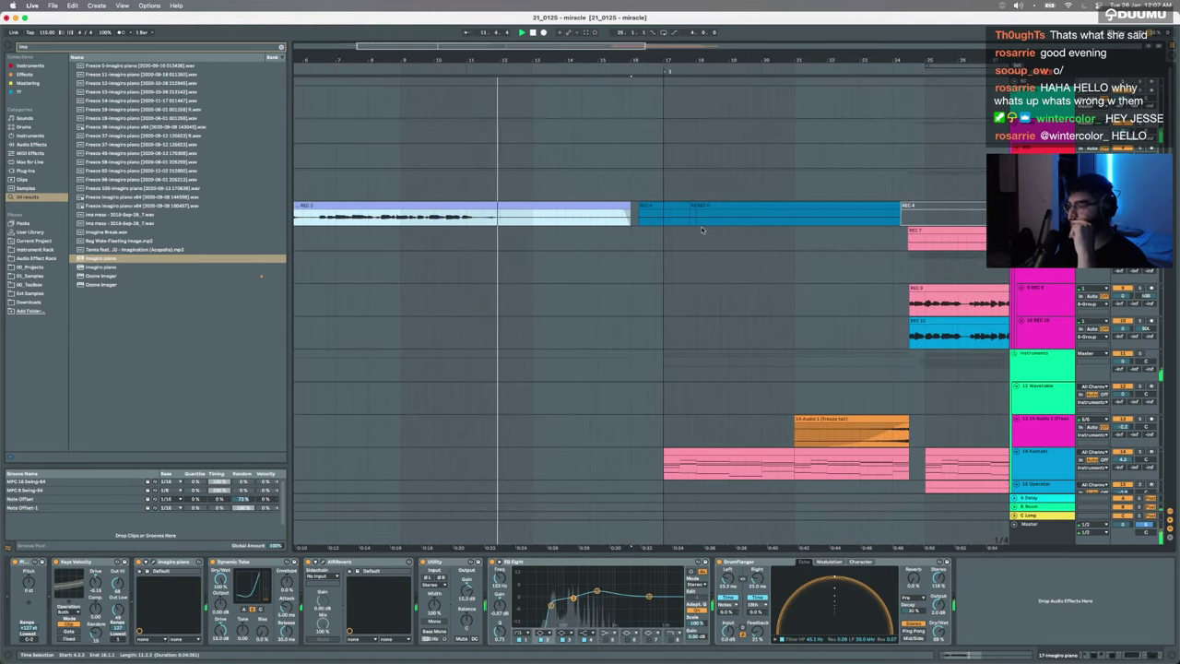
{"action": "scroll", "coordinate": [701, 230], "scroll_direction": "right", "scroll_amount": 1}
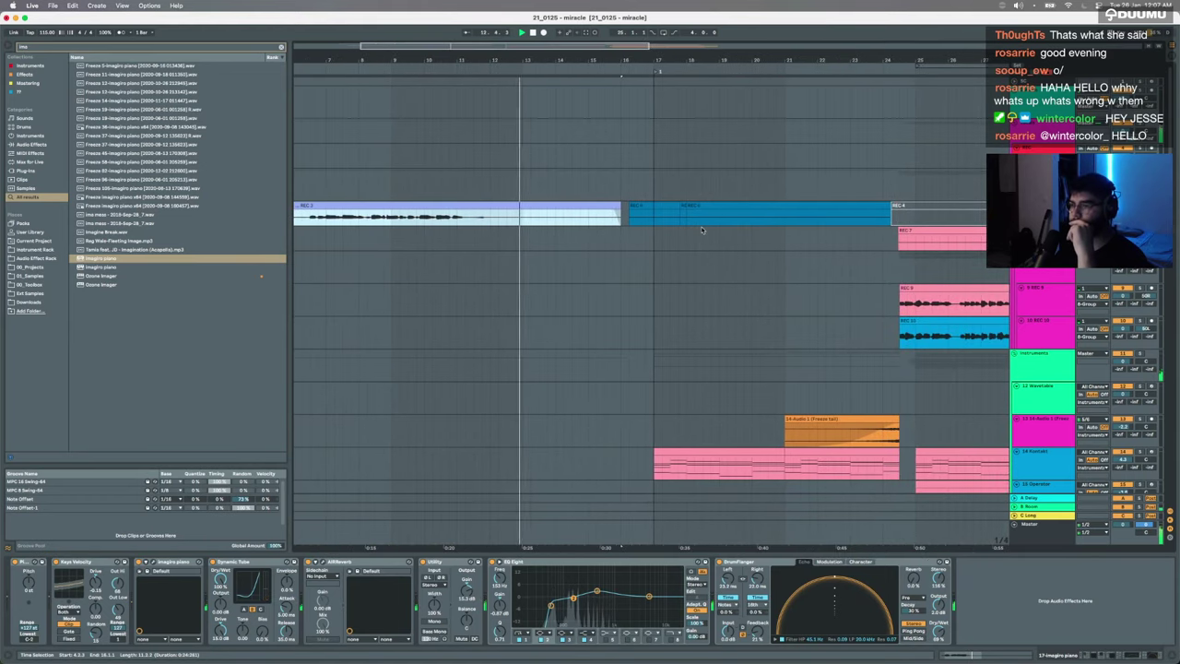
{"action": "scroll", "coordinate": [700, 230], "scroll_direction": "down", "scroll_amount": 5}
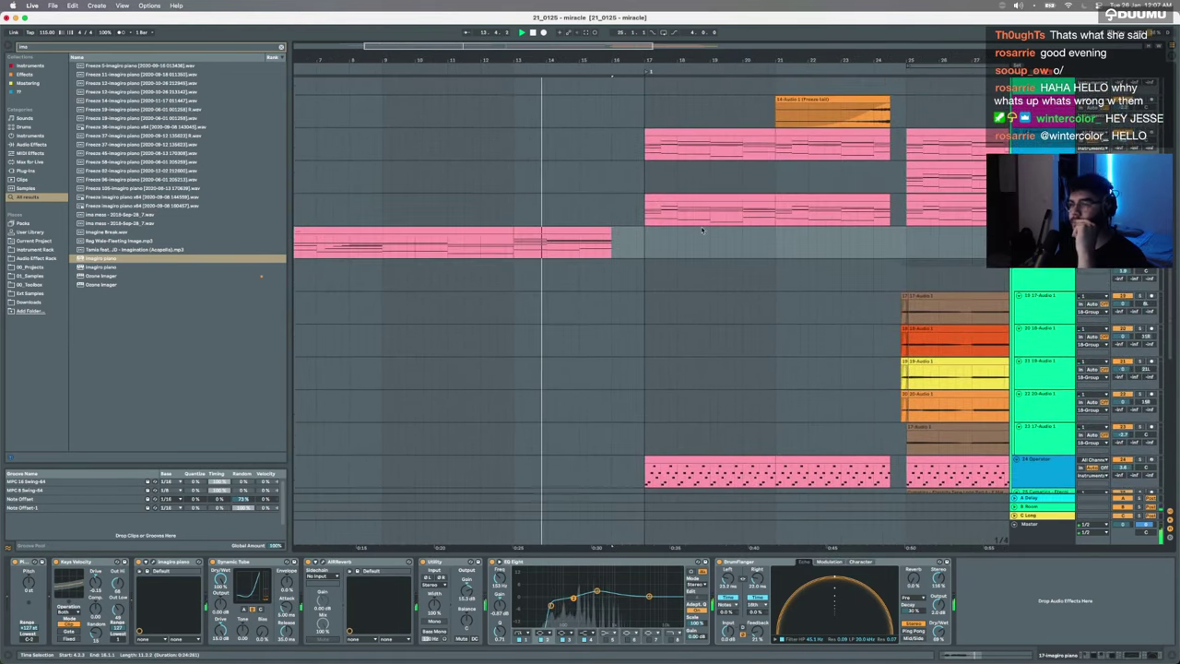
{"action": "scroll", "coordinate": [701, 229], "scroll_direction": "up", "scroll_amount": 5}
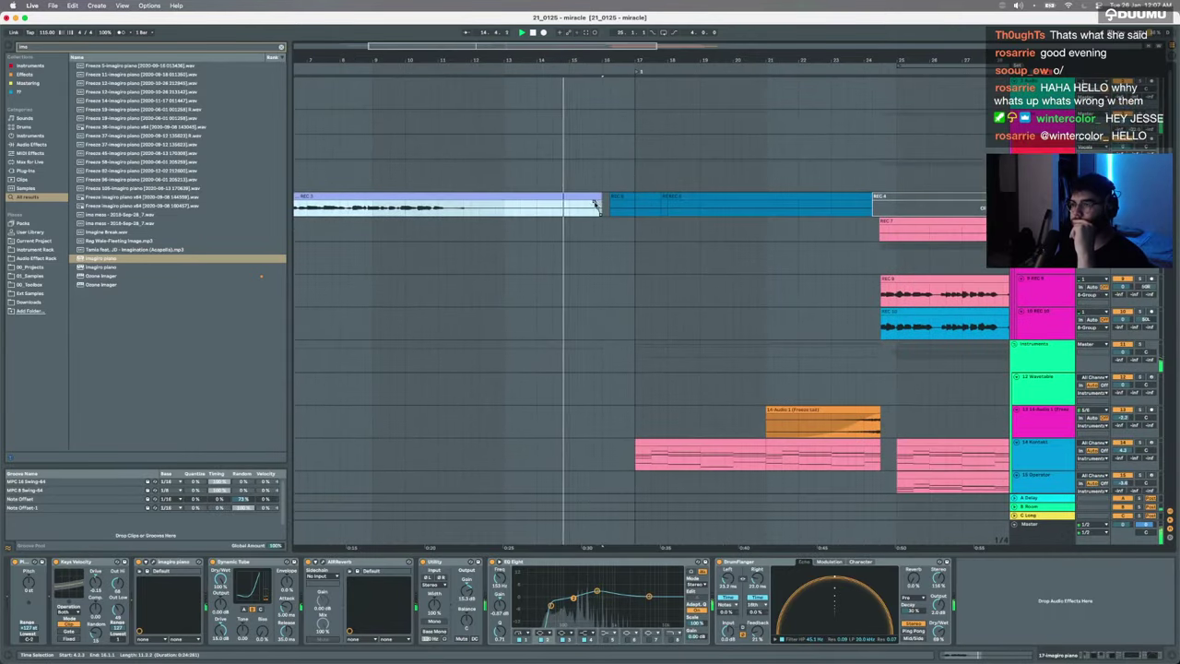
Step: Trim the start of the vocal clip just before bar 17 to 16.2.3
{"action": "left_click", "coordinate": [608, 199]}
{"action": "left_click_drag", "start_coordinate": [610, 197], "coordinate": [632, 196]}
{"action": "scroll", "coordinate": [611, 196], "scroll_direction": "up", "scroll_amount": 5}
{"action": "double_click", "coordinate": [632, 196]}
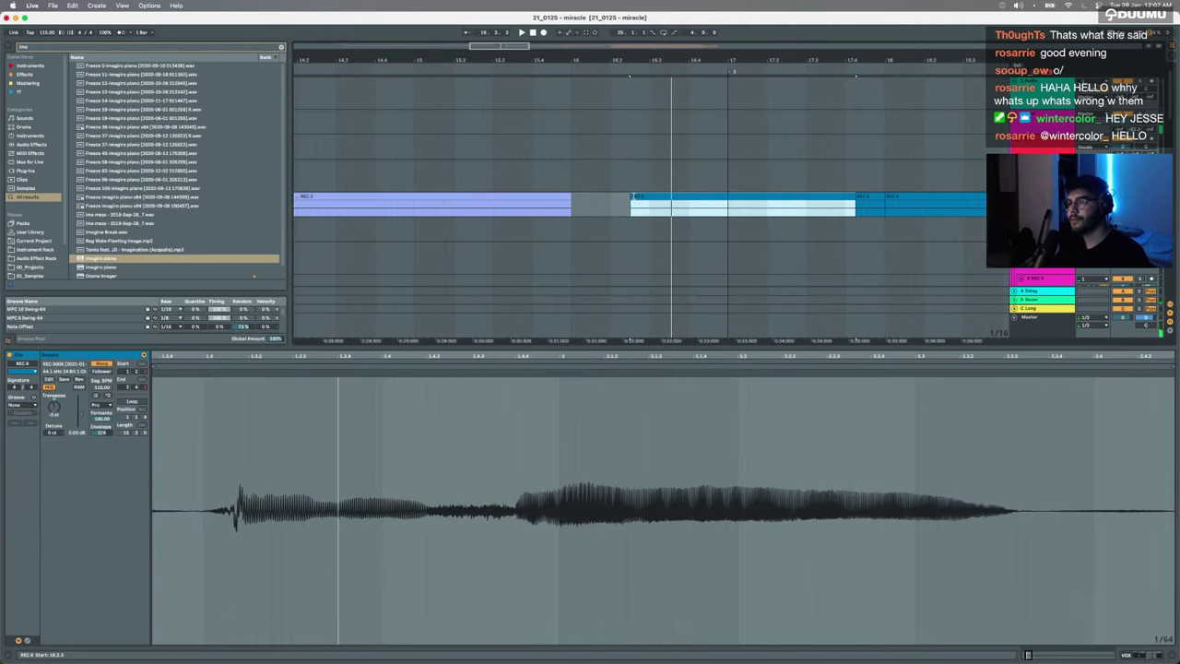
Step: Stop playback and move the Utility to the end of the 17-imagiro piano track's device chain
{"action": "key", "text": "space"}
{"action": "scroll", "coordinate": [618, 216], "scroll_direction": "down", "scroll_amount": 10}
{"action": "left_click", "coordinate": [580, 221]}
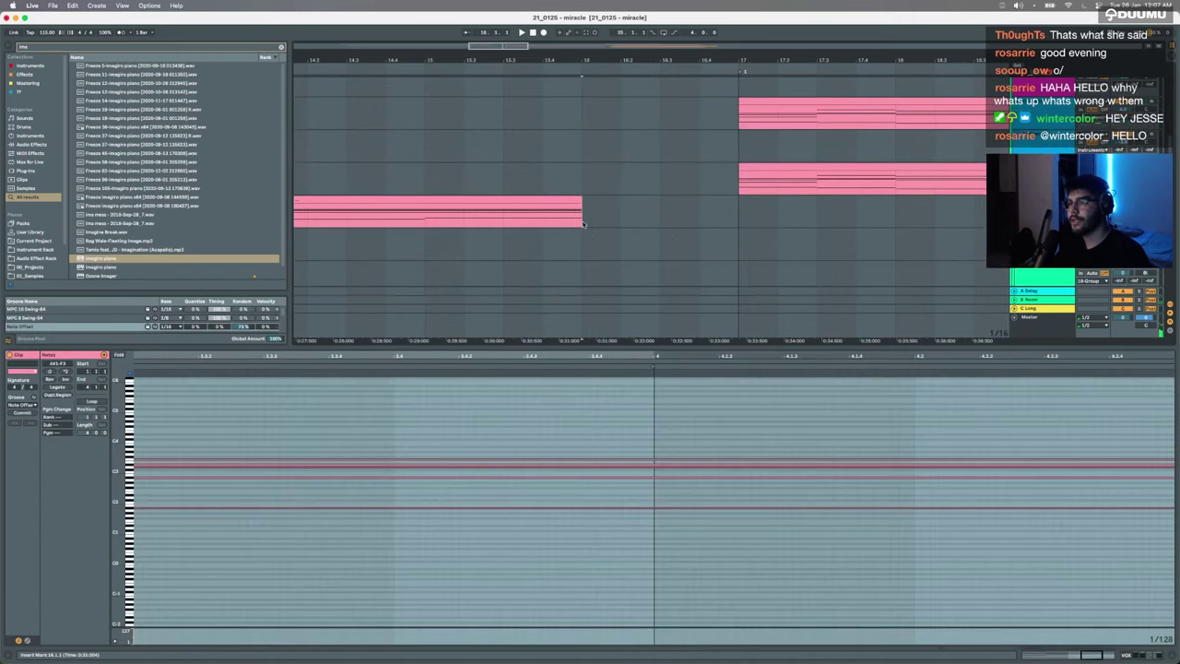
{"action": "left_click", "coordinate": [1095, 654]}
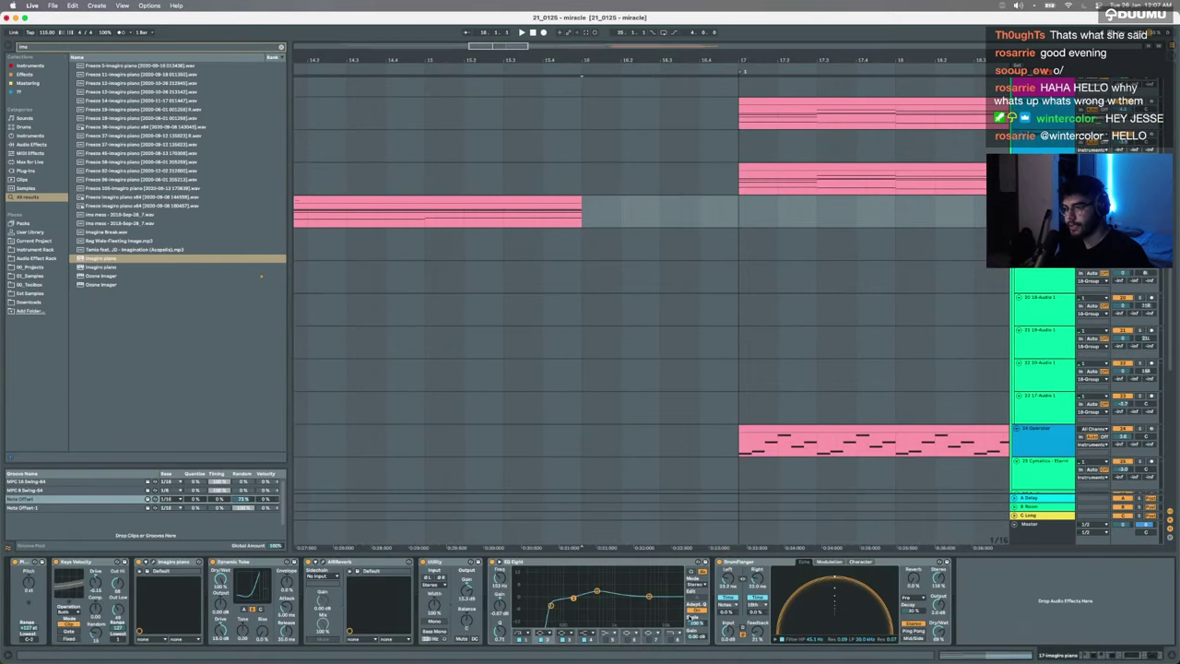
{"action": "left_click_drag", "start_coordinate": [435, 561], "coordinate": [990, 632]}
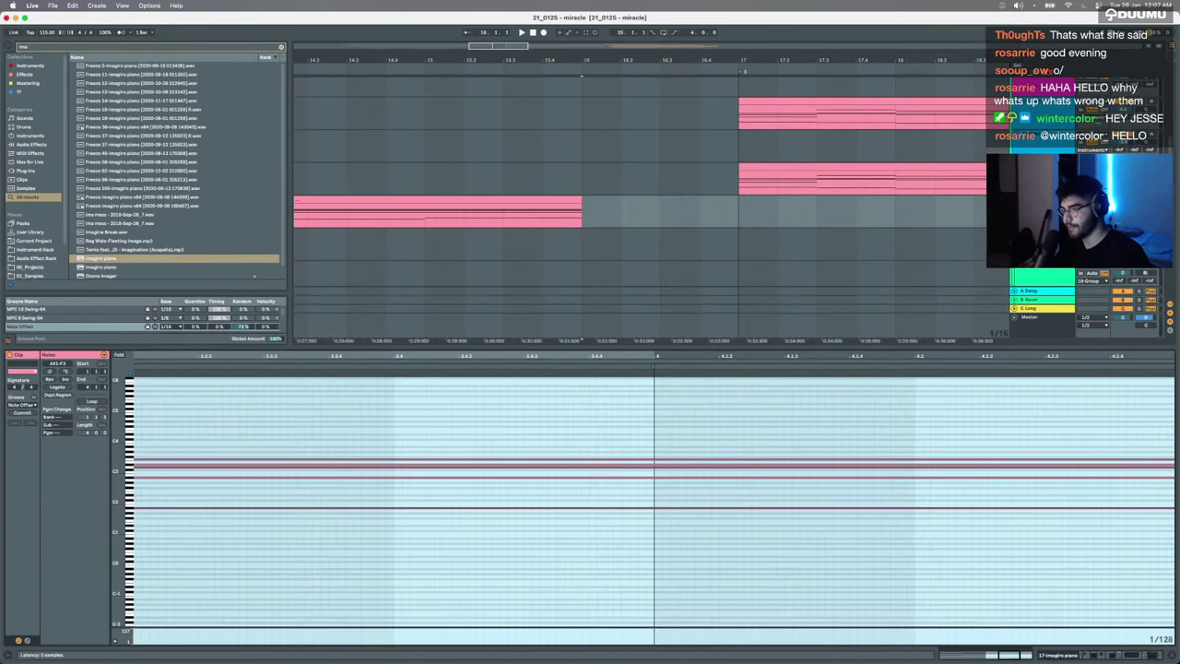
{"action": "key", "text": "shift+Tab"}
{"action": "left_click_drag", "start_coordinate": [1049, 629], "coordinate": [1028, 615]}
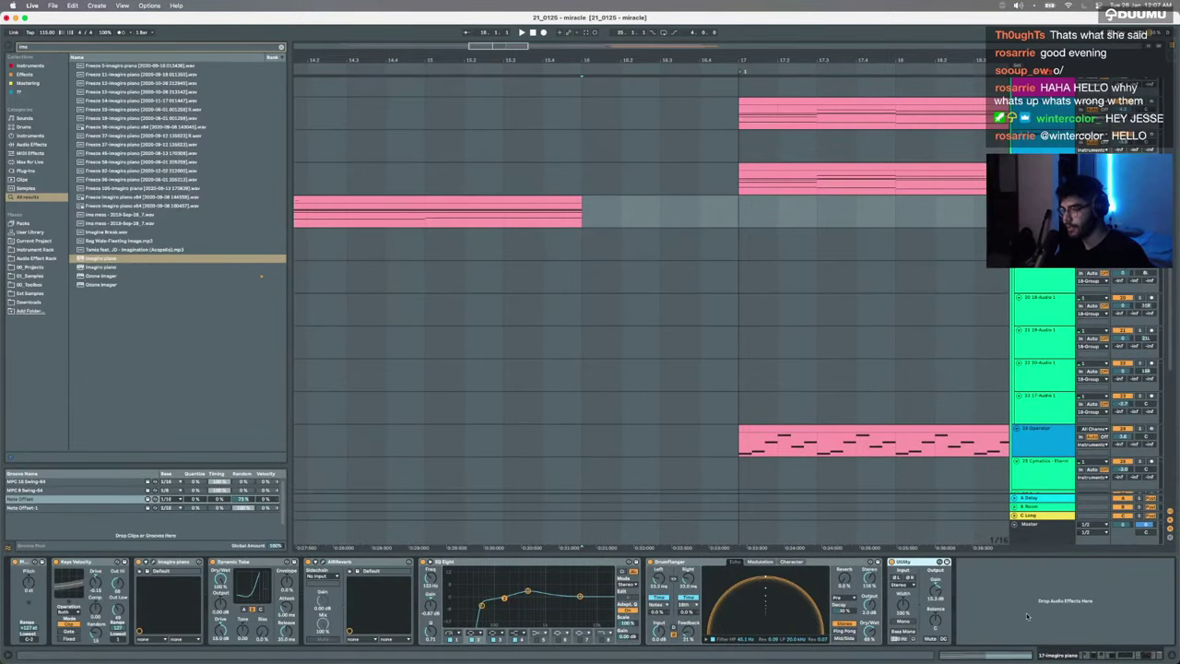
Step: Check the imagiro piano track's automation after bar 16, hide automation again and play from bar 14
{"action": "key", "text": "a"}
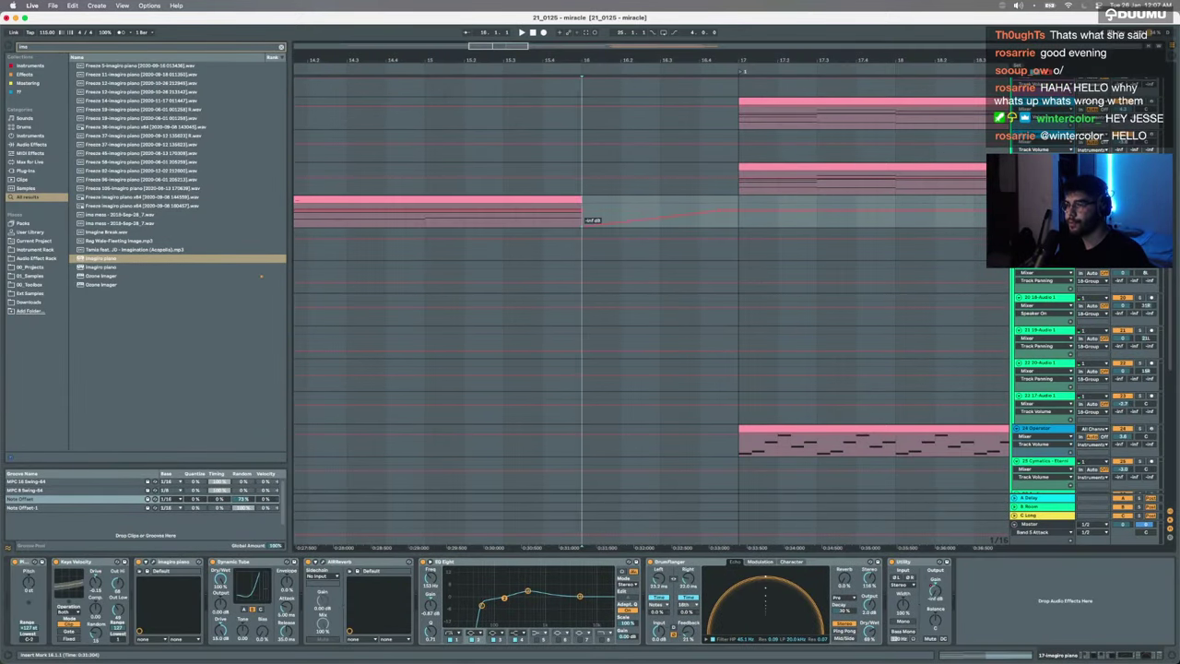
{"action": "scroll", "coordinate": [660, 228], "scroll_direction": "down", "scroll_amount": 10}
{"action": "key", "text": "a"}
{"action": "left_click", "coordinate": [586, 218]}
{"action": "key", "text": "space"}
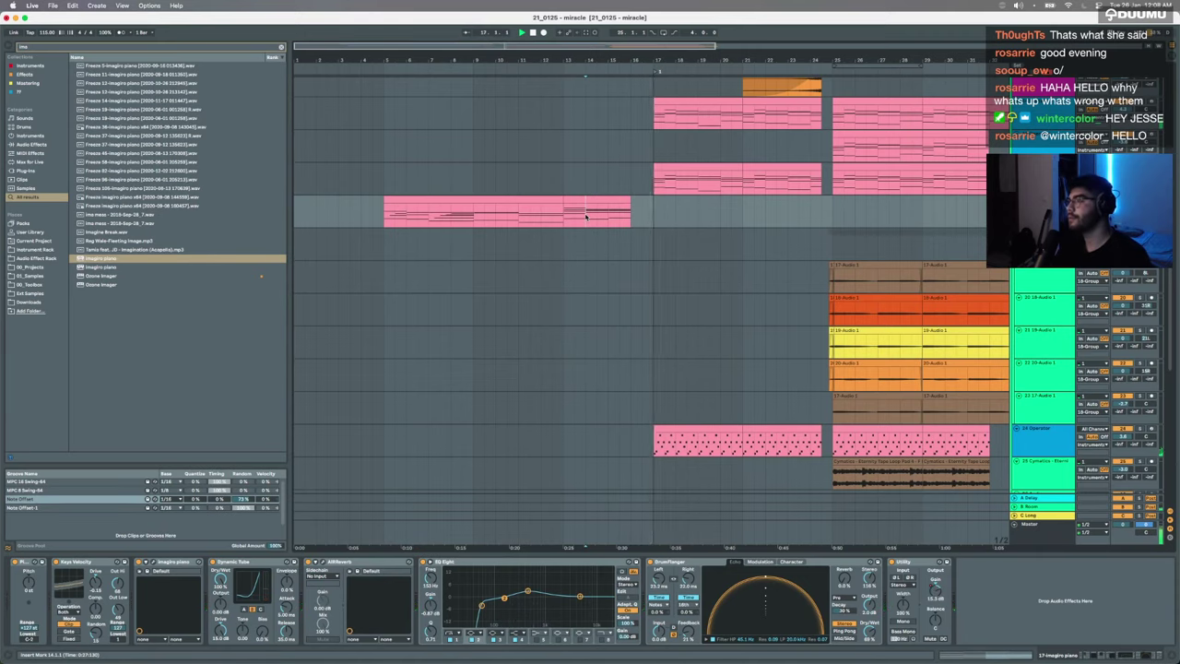
{"action": "scroll", "coordinate": [586, 216], "scroll_direction": "up", "scroll_amount": 2}
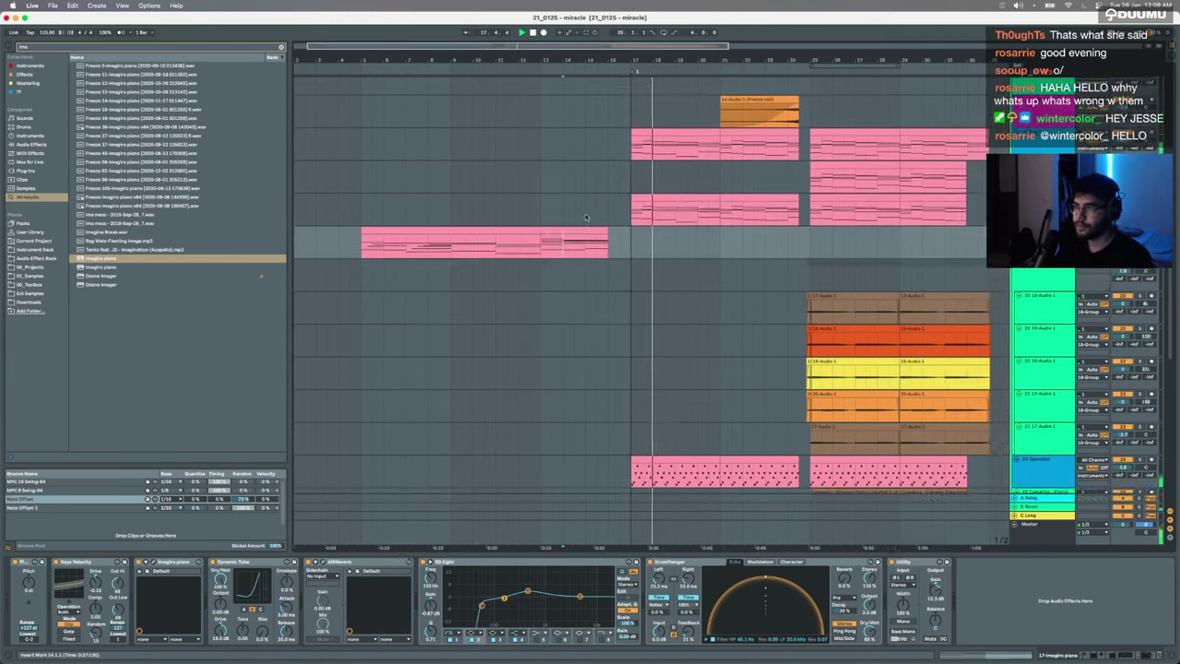
{"action": "scroll", "coordinate": [585, 217], "scroll_direction": "up", "scroll_amount": 4}
Step: Recolour both Kontakt tracks, the 15-Operator track and the 17-imagiro piano track in the instrument group's green
{"action": "left_click", "coordinate": [1039, 281]}
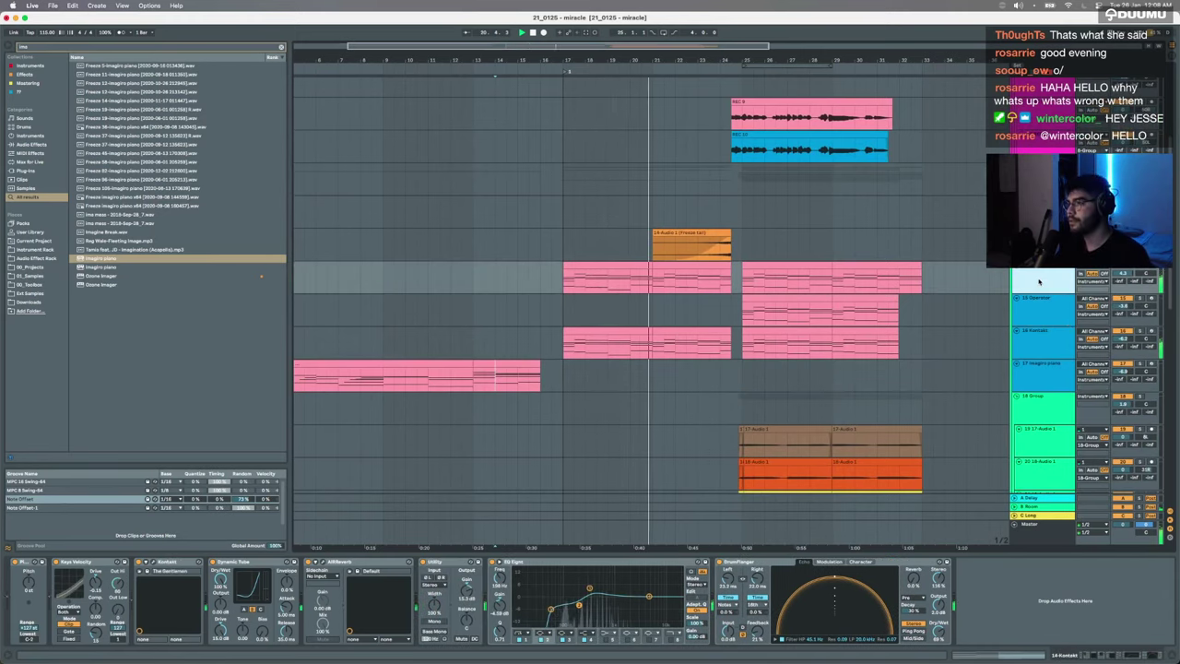
{"action": "left_click", "coordinate": [1038, 372]}
{"action": "right_click", "coordinate": [1038, 371]}
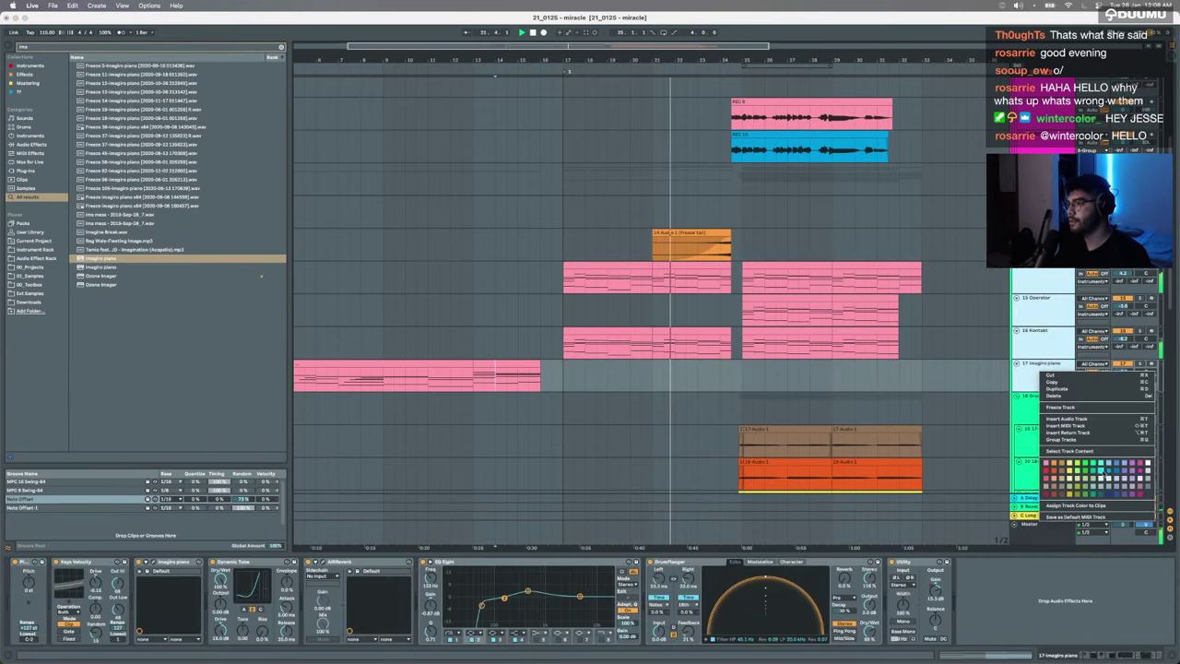
{"action": "key", "text": "Escape"}
Step: Rename the first Kontakt track "piano", the 15-Operator track "synth" and the second Kontakt track "org"
{"action": "left_click", "coordinate": [1051, 333]}
{"action": "left_click", "coordinate": [1048, 309]}
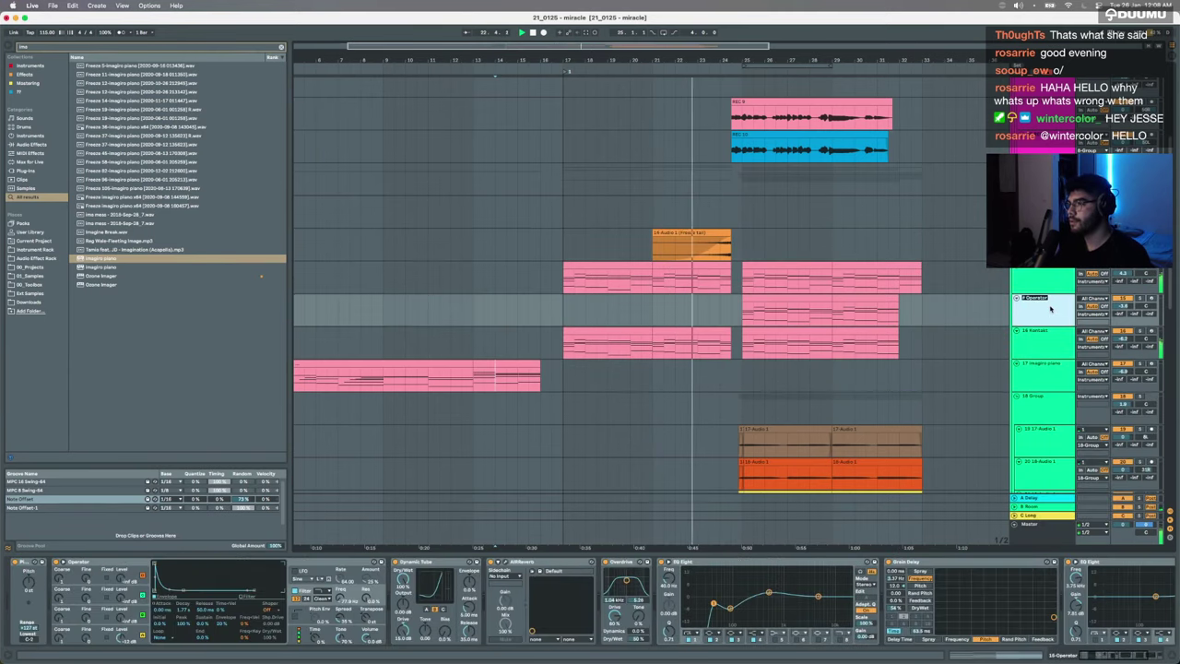
{"action": "left_click", "coordinate": [1037, 370]}
{"action": "left_click", "coordinate": [1034, 346]}
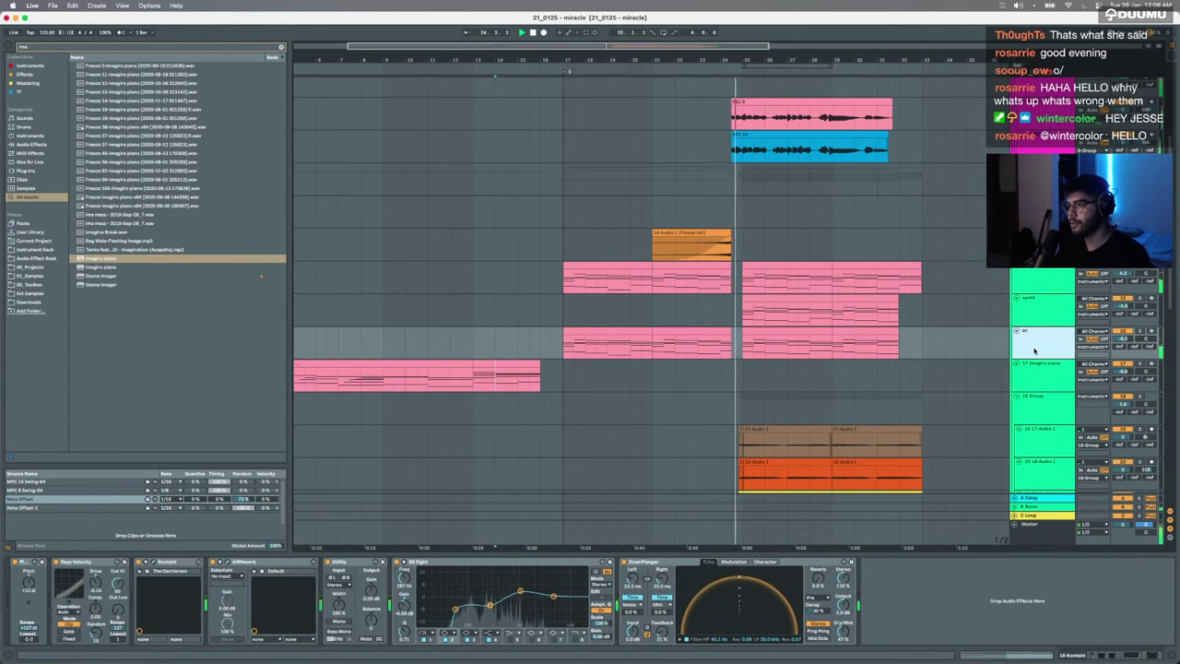
Step: Search the browser for "pro-q" and insert FabFilter Pro-Q 3 on the Master track ahead of FabFilter Pro-MB
{"action": "scroll", "coordinate": [788, 297], "scroll_direction": "up", "scroll_amount": 5}
{"action": "scroll", "coordinate": [788, 298], "scroll_direction": "down", "scroll_amount": 5}
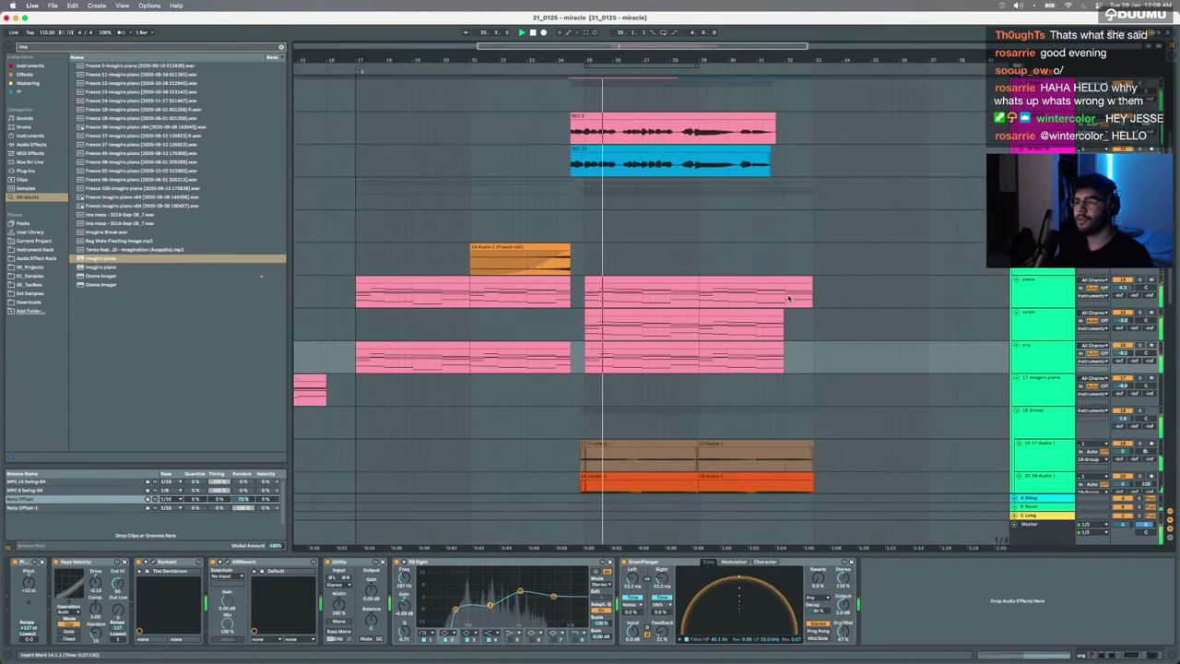
{"action": "scroll", "coordinate": [923, 407], "scroll_direction": "down", "scroll_amount": 4}
{"action": "scroll", "coordinate": [923, 407], "scroll_direction": "down", "scroll_amount": 6}
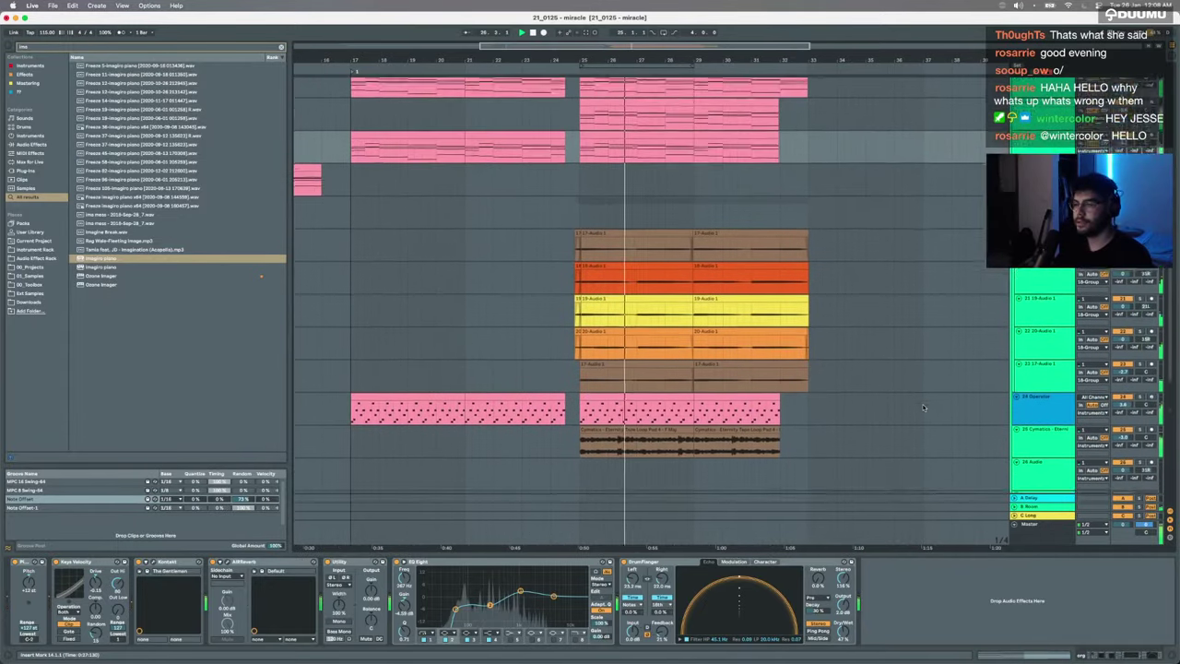
{"action": "scroll", "coordinate": [922, 407], "scroll_direction": "down", "scroll_amount": 4}
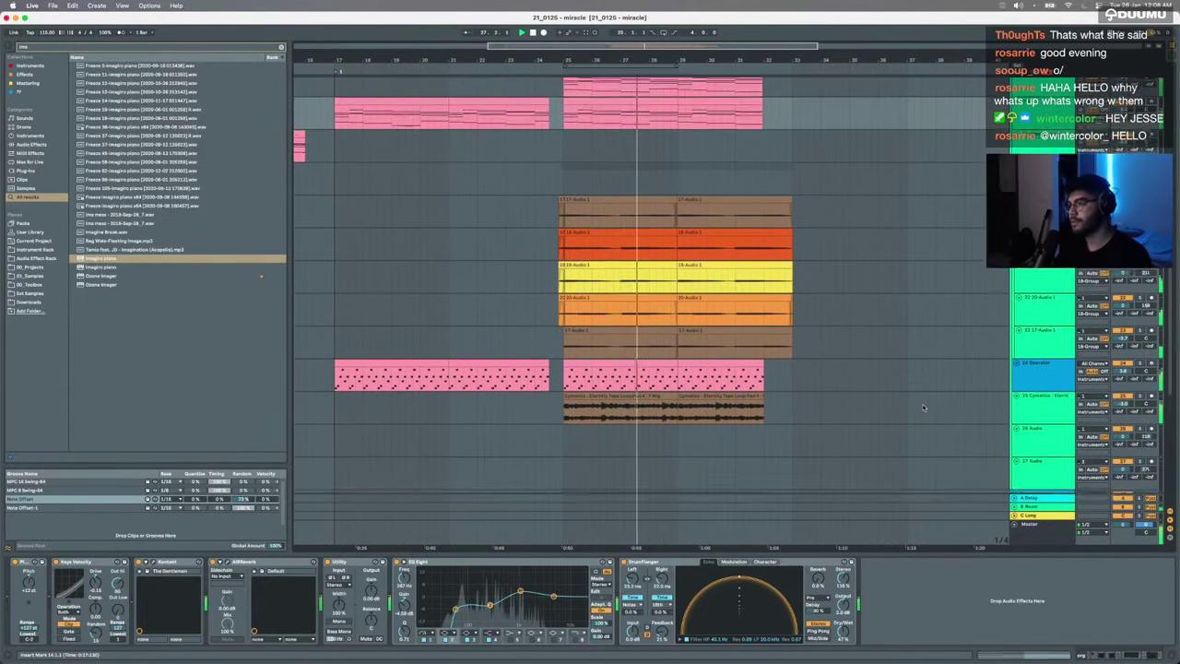
{"action": "left_click", "coordinate": [1036, 523]}
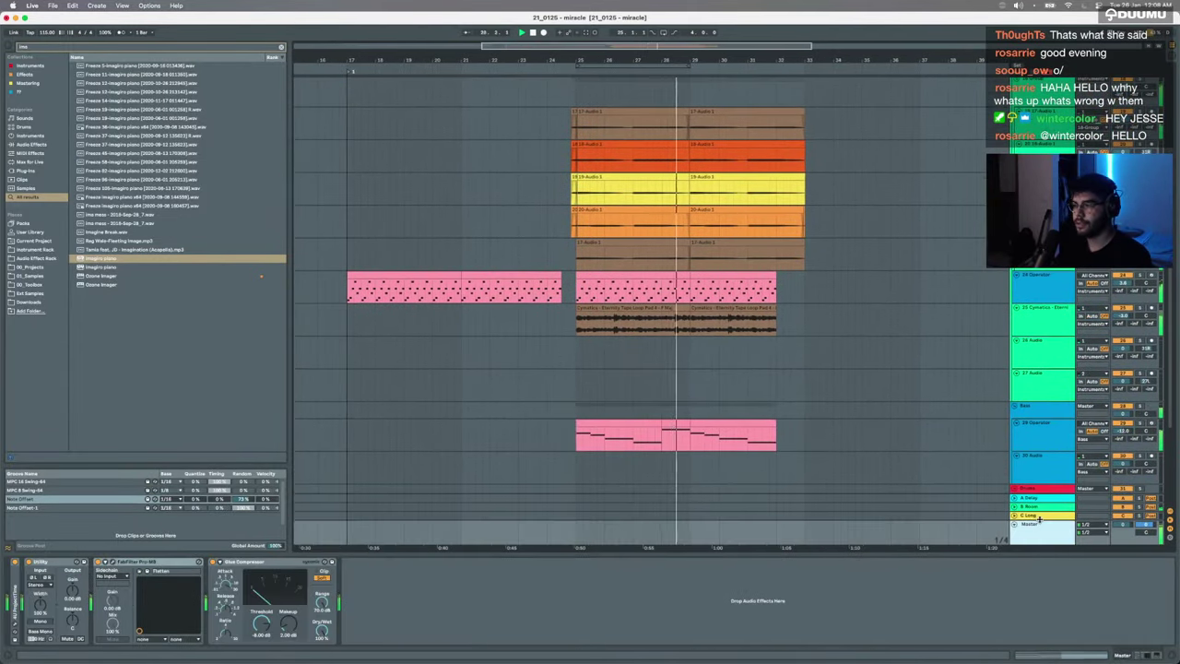
{"action": "type", "text": "pro-q"}
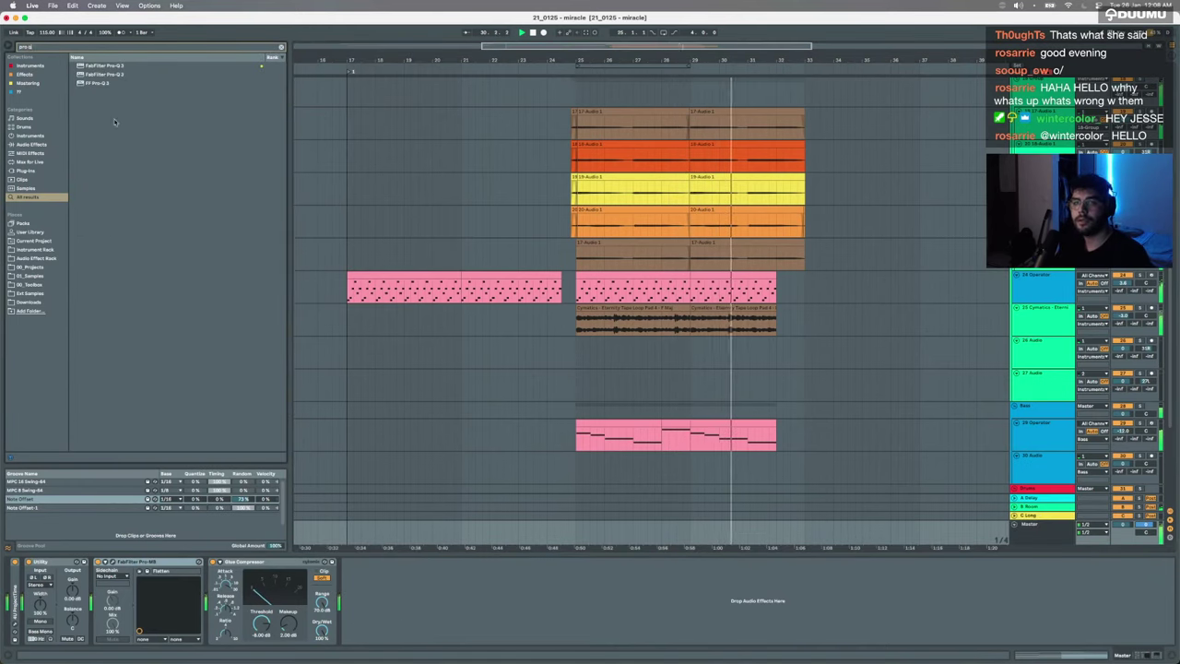
{"action": "key", "text": "Down"}
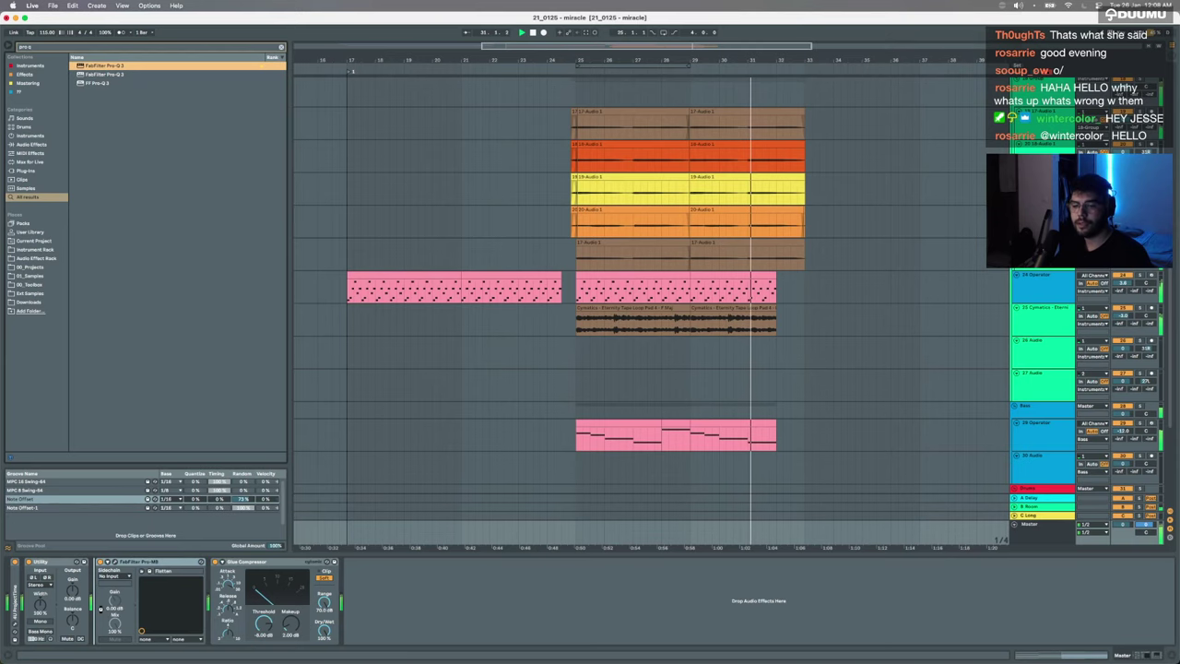
{"action": "key", "text": "Return"}
Step: Add a low cut near 20 Hz and bell cuts of about 2 dB near 68 Hz and 3 dB near 670 Hz to the master Pro-Q 3
{"action": "left_click_drag", "start_coordinate": [231, 261], "coordinate": [160, 268]}
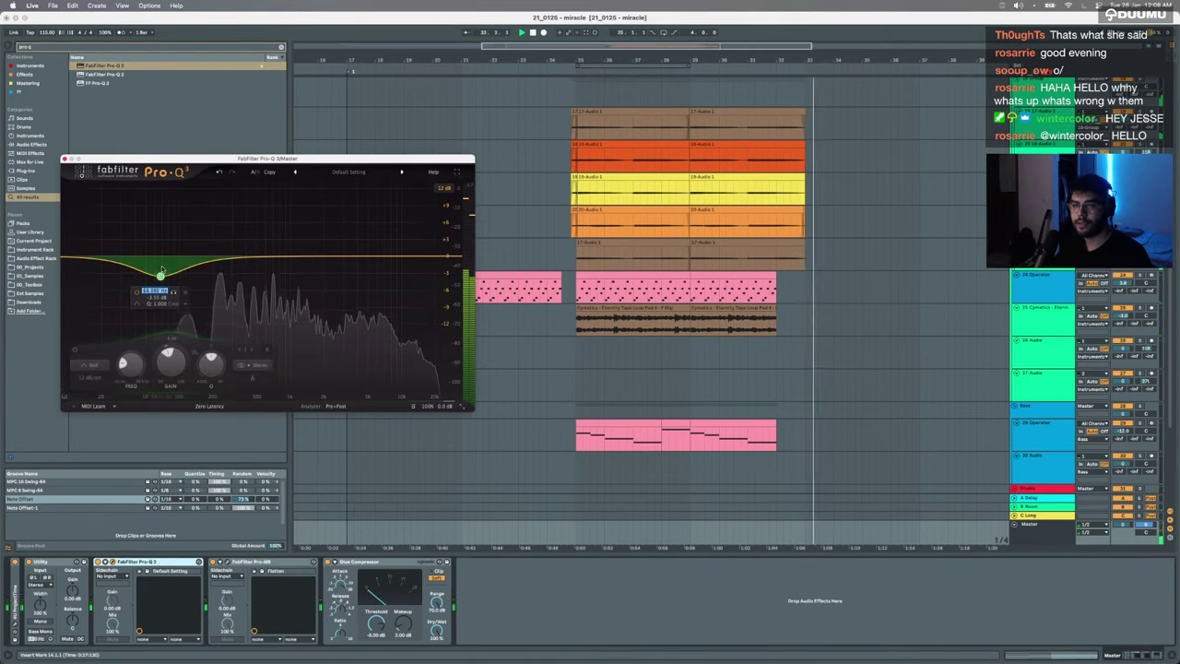
{"action": "left_click_drag", "start_coordinate": [84, 261], "coordinate": [101, 258]}
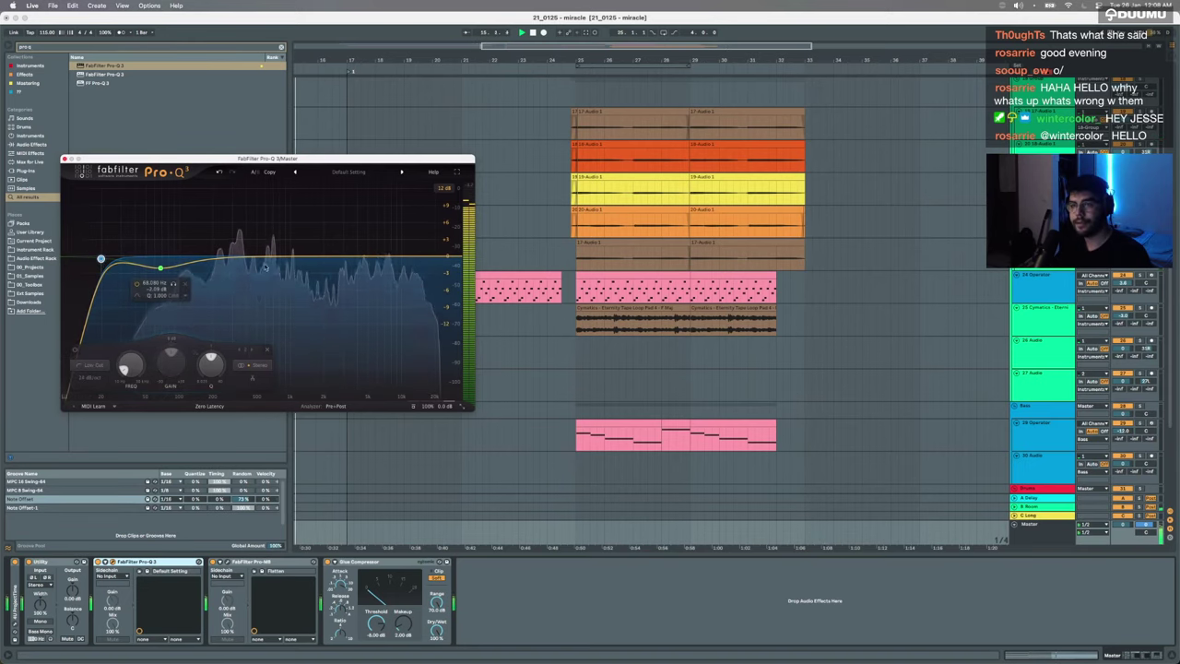
{"action": "left_click_drag", "start_coordinate": [264, 258], "coordinate": [271, 274]}
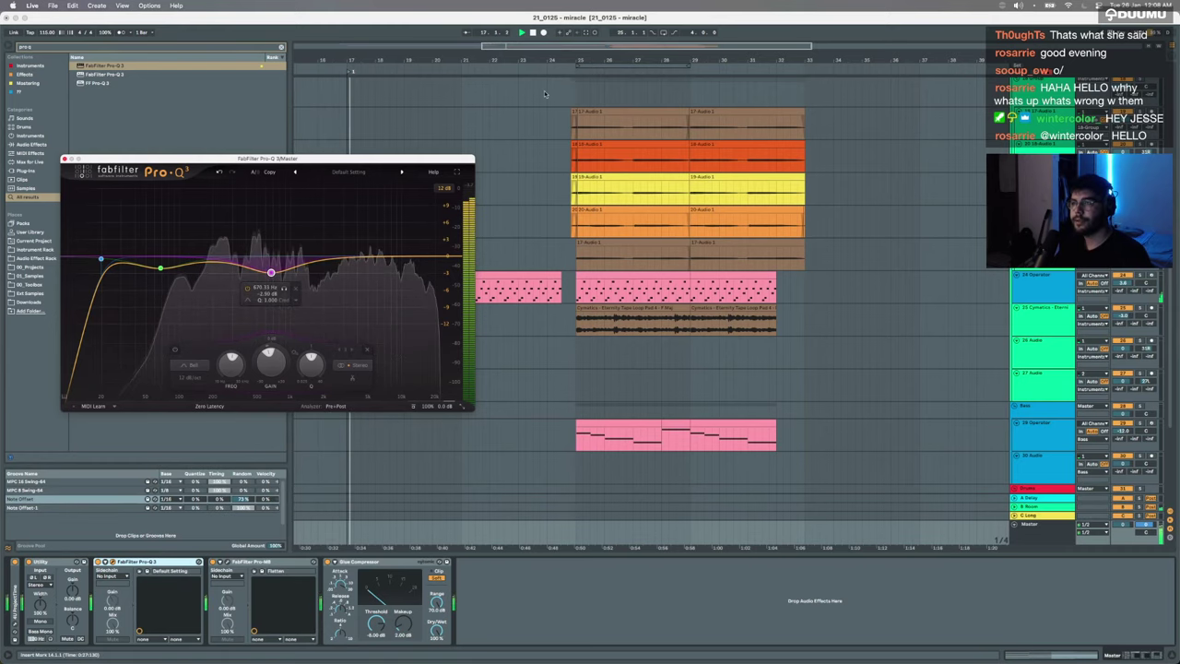
Step: Play from 24.3.1 to hear the full section through the master EQ
{"action": "left_click", "coordinate": [553, 435]}
{"action": "left_click", "coordinate": [566, 533]}
{"action": "key", "text": "space"}
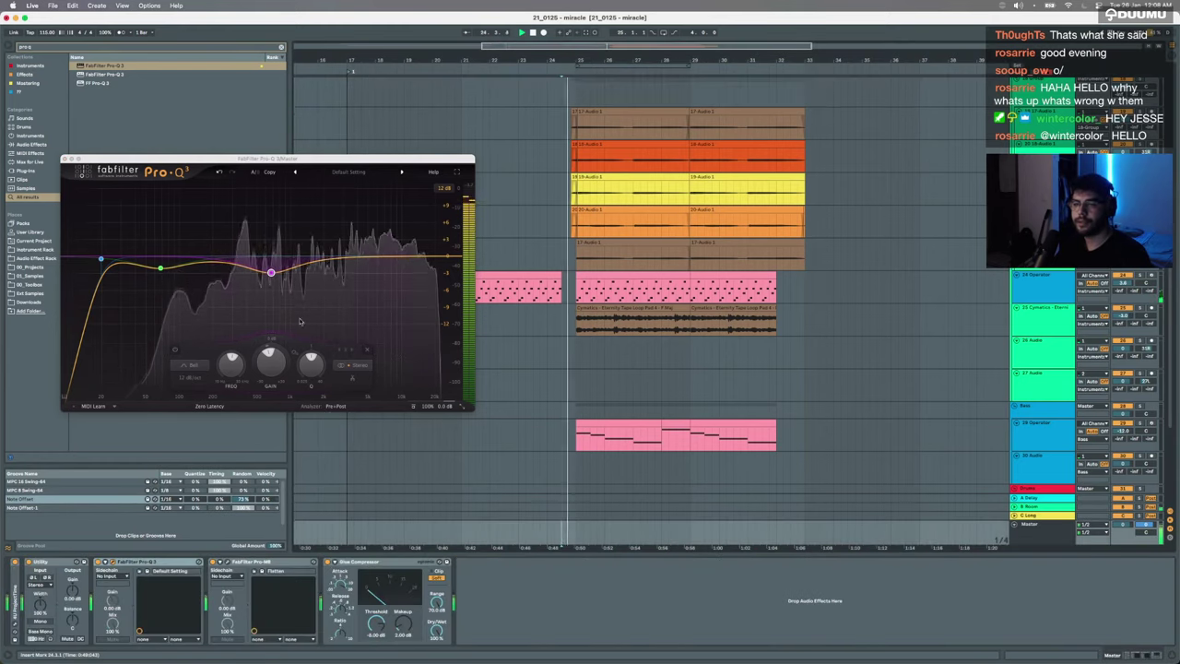
Step: Move the master Pro-Q 3's 670 Hz bell cut to about 385 Hz and add a bell cut of about 1.8 dB near 3.9 kHz
{"action": "mouse_move", "coordinate": [270, 273]}
{"action": "left_mouse_down"}
{"action": "mouse_move", "coordinate": [249, 273]}
{"action": "mouse_move", "coordinate": [255, 292]}
{"action": "left_mouse_up"}
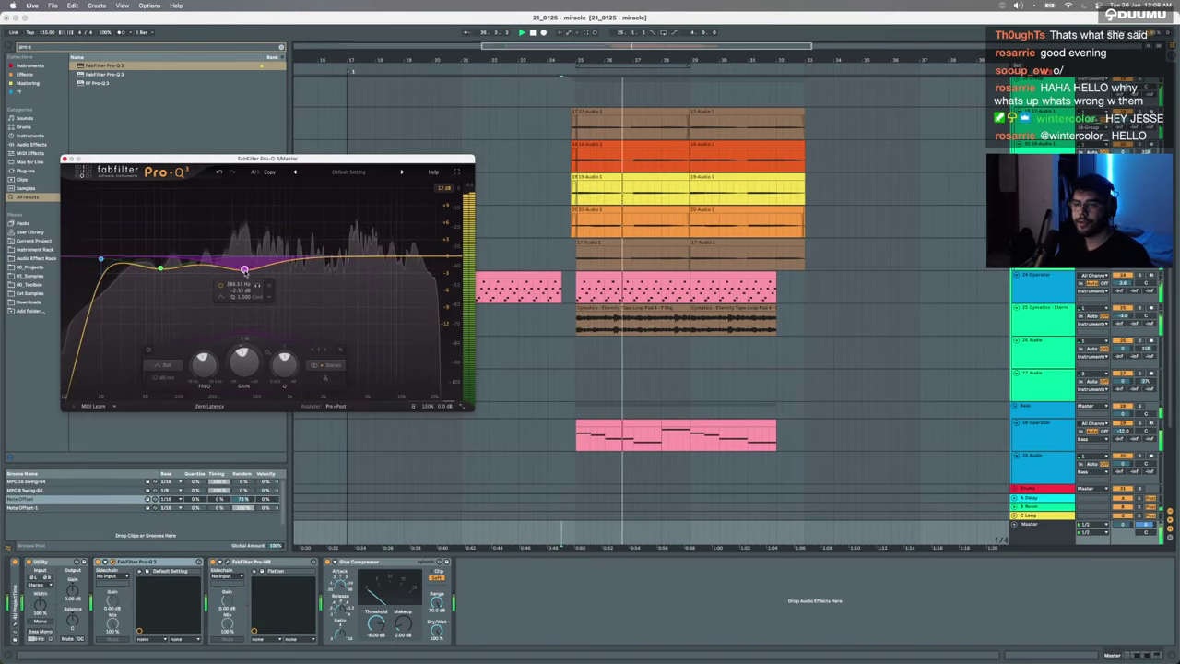
{"action": "left_click", "coordinate": [353, 272]}
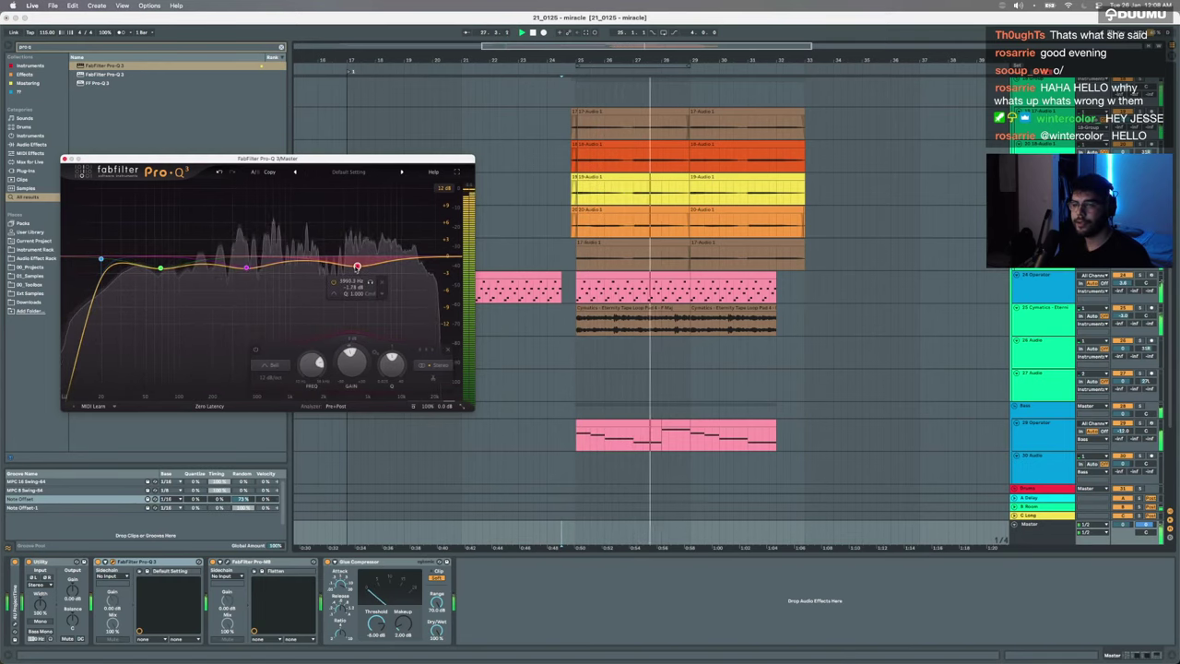
{"action": "left_click", "coordinate": [64, 160]}
Step: Solo the 18 Group track and play it from the start of its audio clips
{"action": "scroll", "coordinate": [424, 251], "scroll_direction": "up", "scroll_amount": 3}
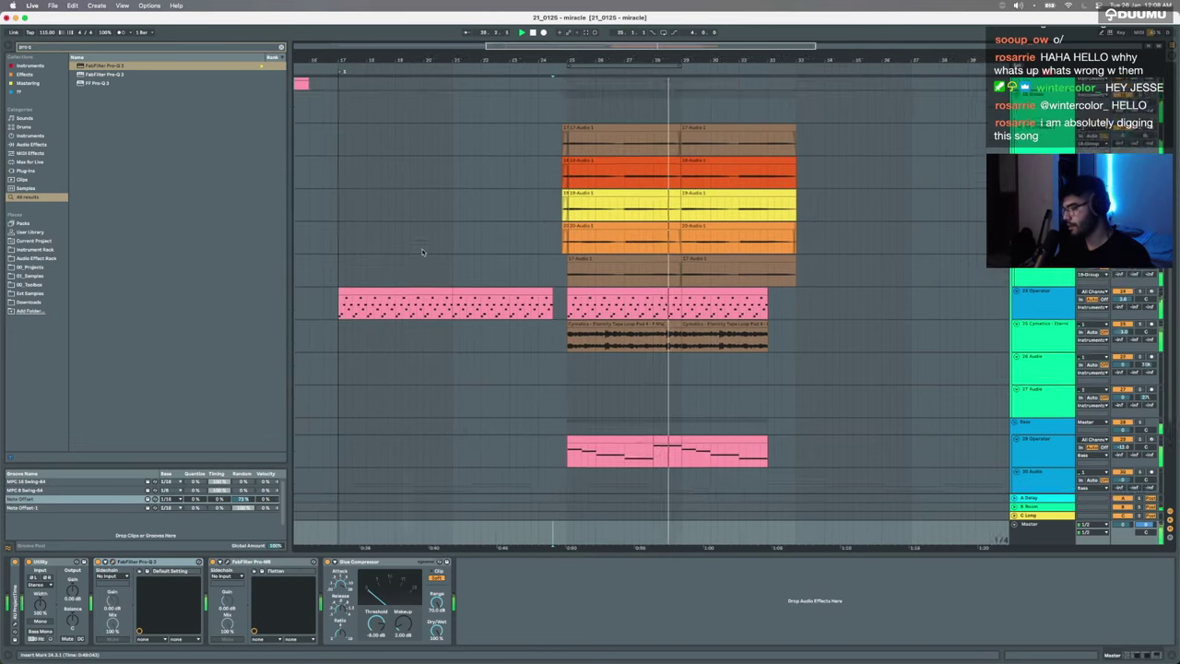
{"action": "scroll", "coordinate": [452, 268], "scroll_direction": "right", "scroll_amount": 2}
{"action": "scroll", "coordinate": [481, 286], "scroll_direction": "up", "scroll_amount": 3}
{"action": "scroll", "coordinate": [483, 287], "scroll_direction": "right", "scroll_amount": 2}
{"action": "scroll", "coordinate": [484, 287], "scroll_direction": "down", "scroll_amount": 3}
{"action": "scroll", "coordinate": [484, 288], "scroll_direction": "up", "scroll_amount": 4}
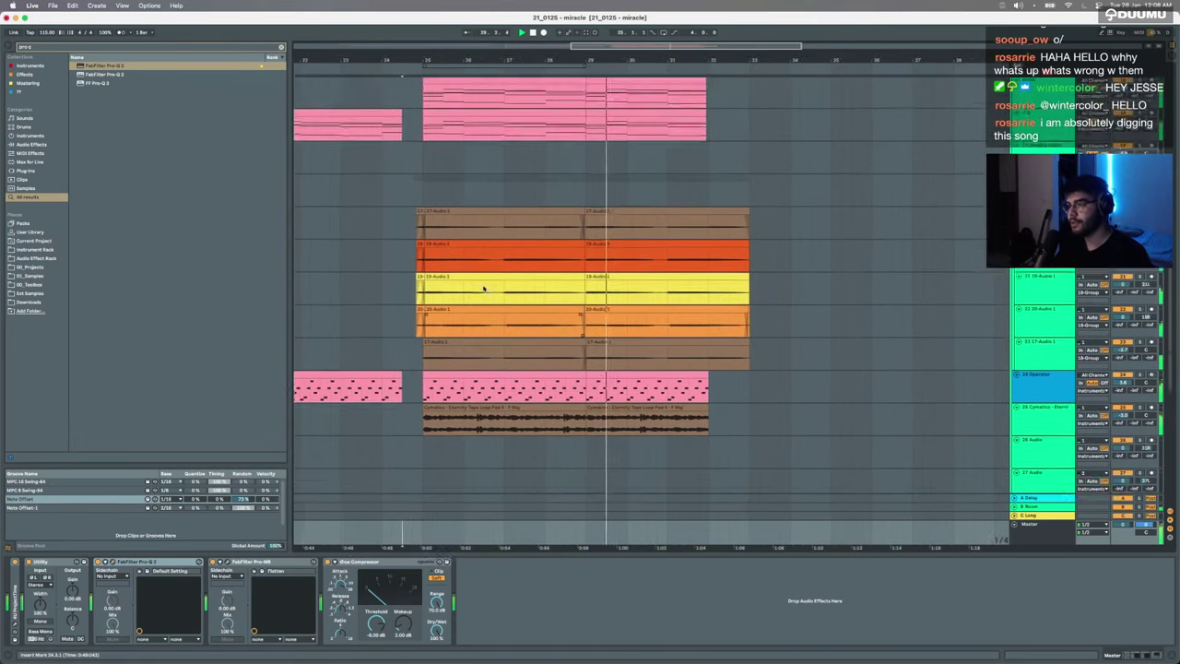
{"action": "key", "text": "space"}
{"action": "left_click", "coordinate": [1019, 313]}
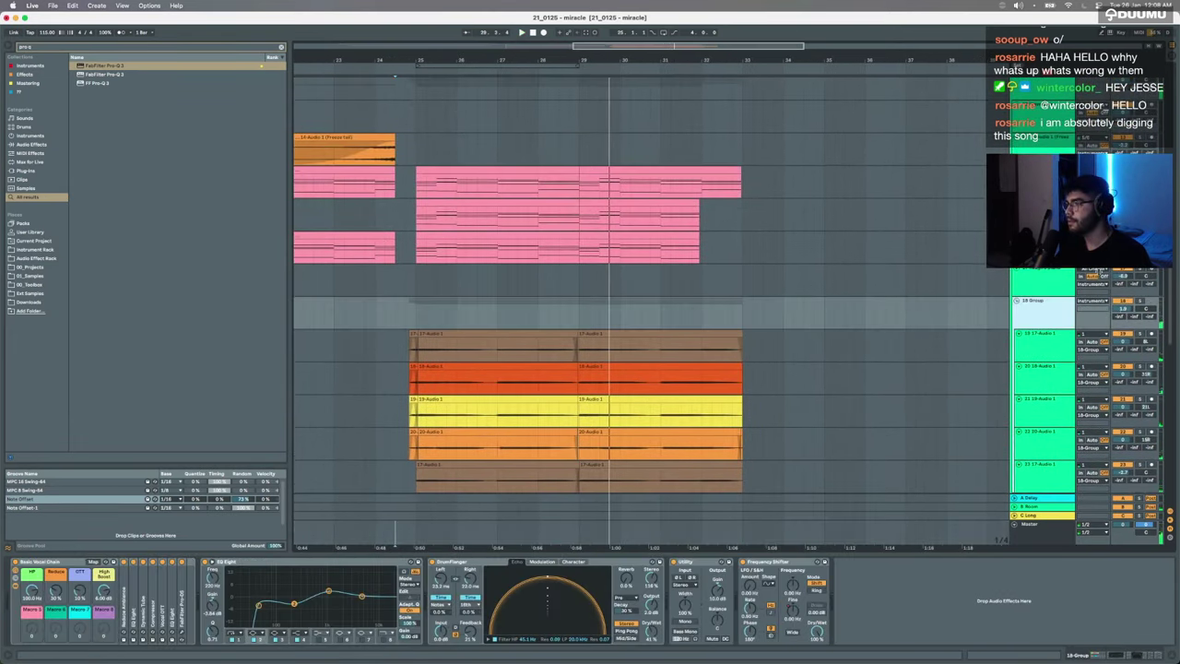
{"action": "key", "text": "space"}
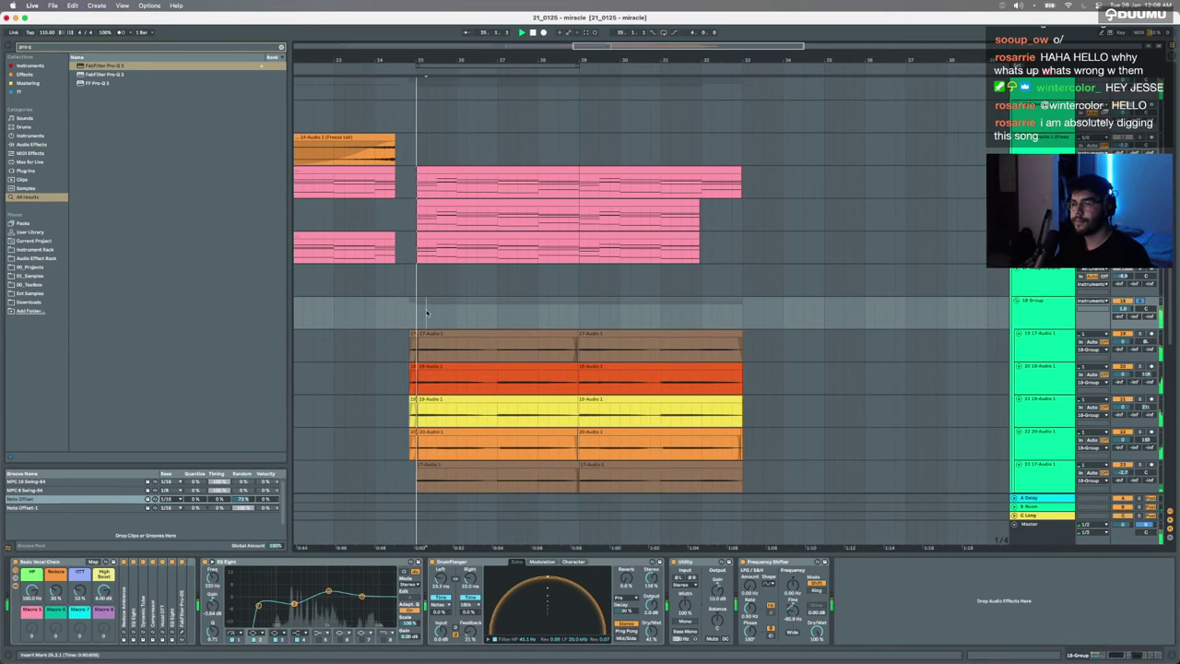
{"action": "key", "text": "super+f"}
{"action": "type", "text": "eq"}
{"action": "key", "text": "Return"}
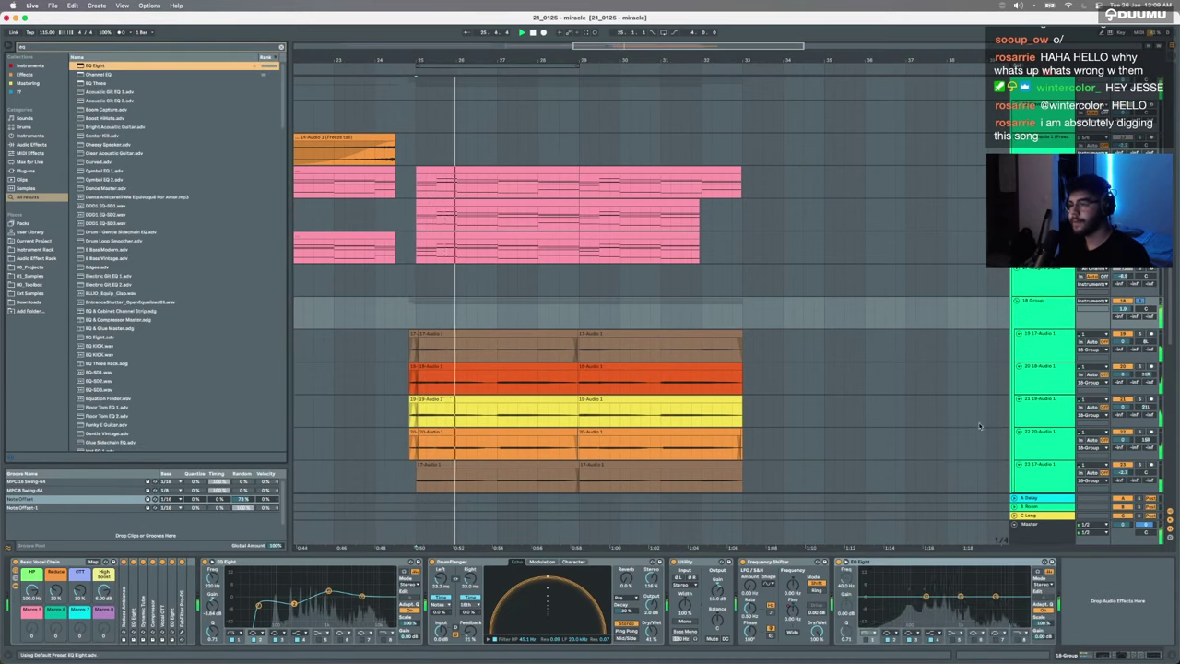
{"action": "left_click_drag", "start_coordinate": [996, 595], "coordinate": [996, 575]}
Step: Switch to Spotify, open Madeon's album Good Faith and listen to the track Miracle as a reference, then pause it
{"action": "mouse_move", "coordinate": [522, 645]}
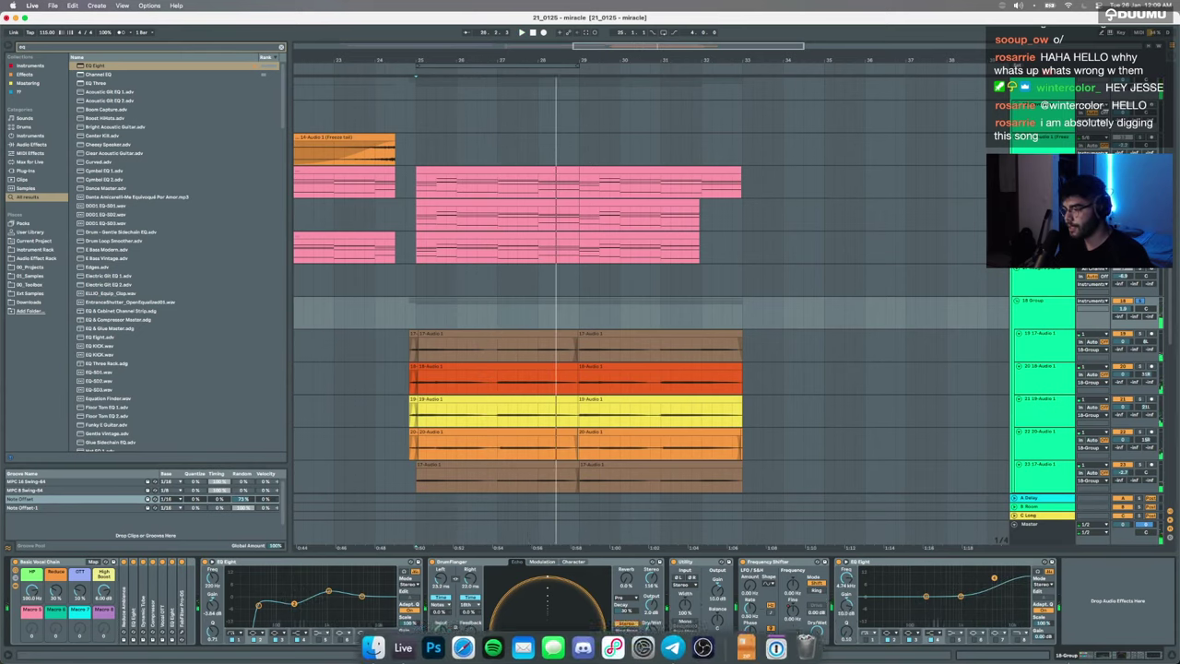
{"action": "left_click", "coordinate": [450, 642]}
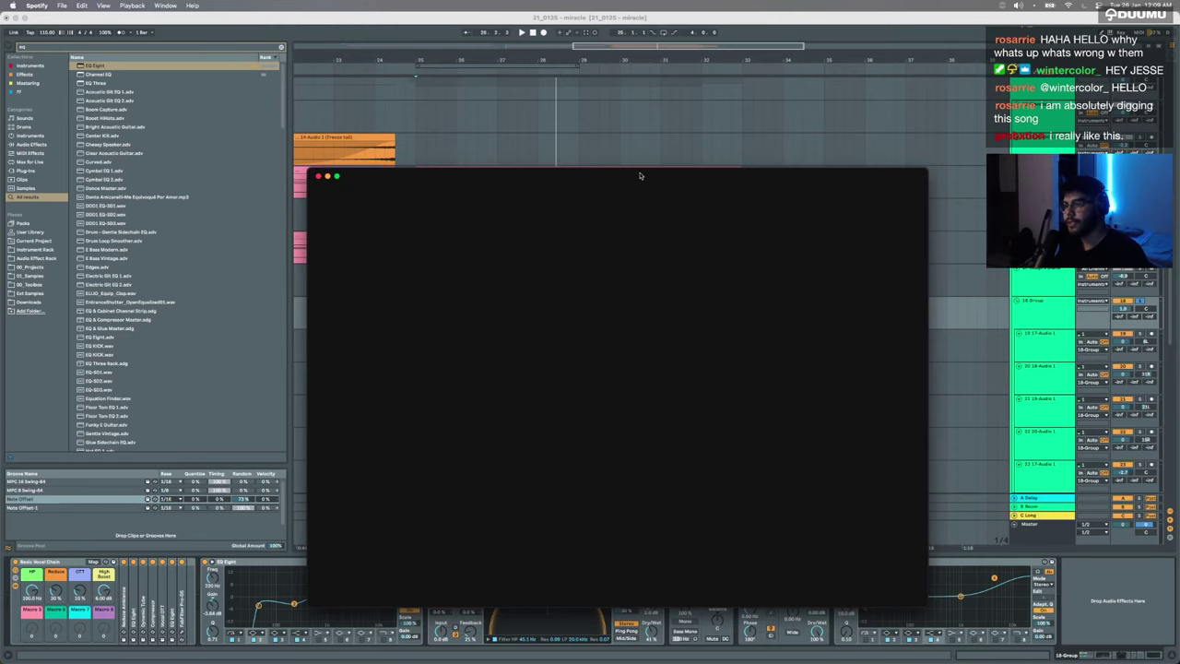
{"action": "left_click_drag", "start_coordinate": [639, 175], "coordinate": [661, 174]}
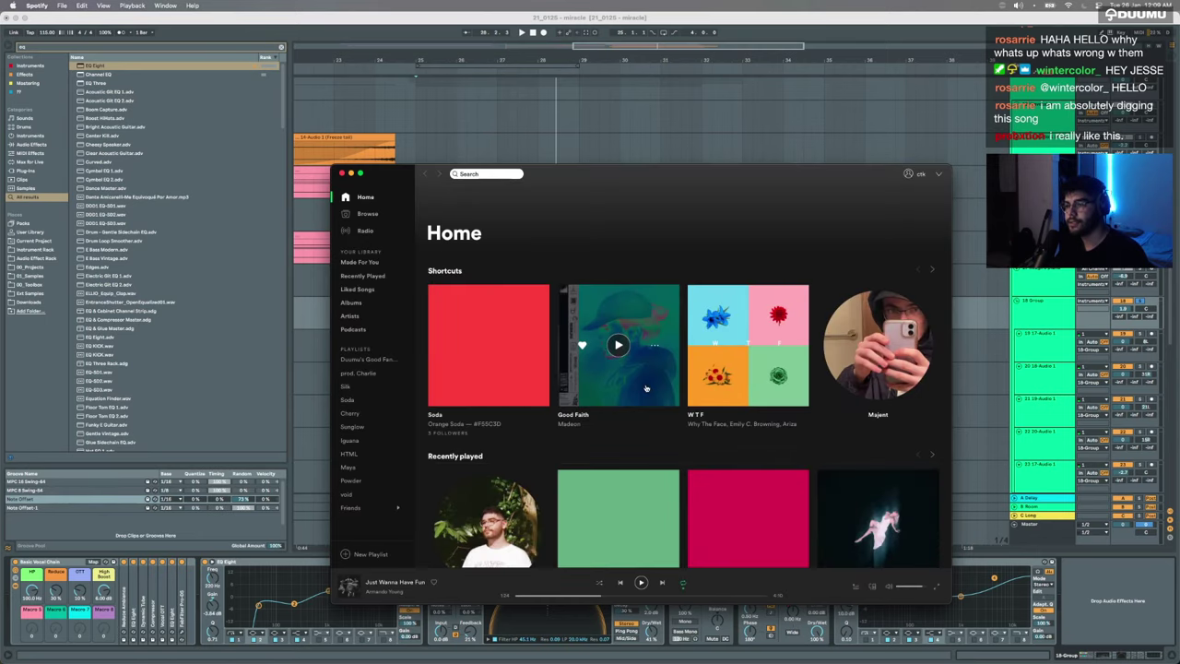
{"action": "left_click", "coordinate": [646, 388]}
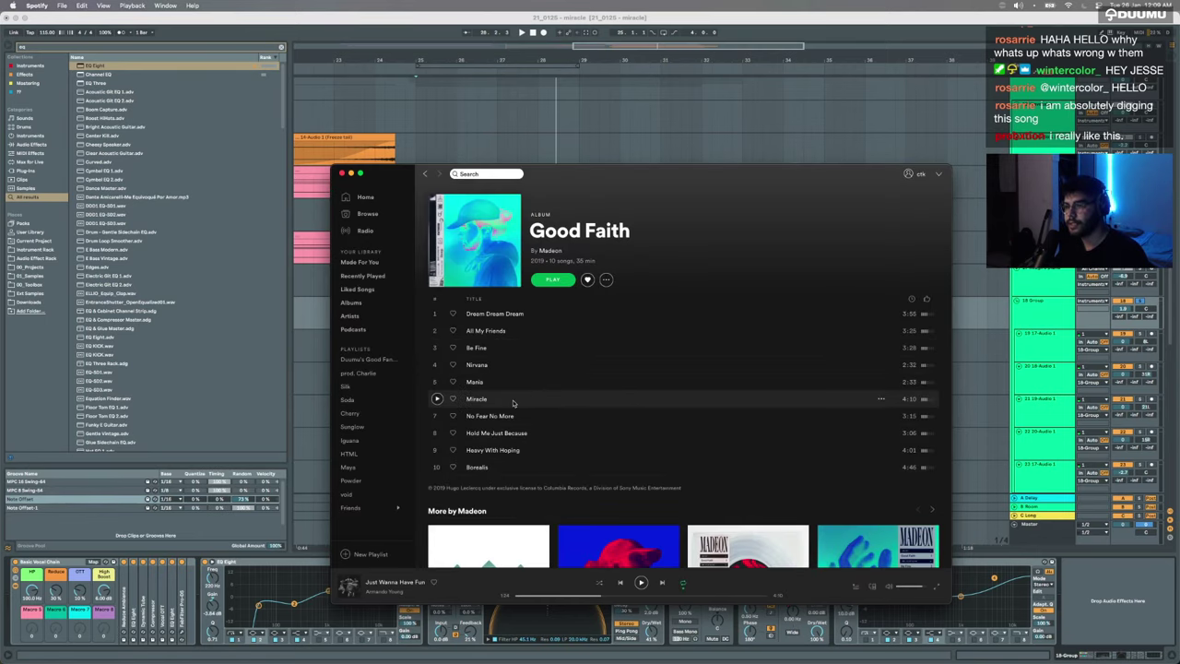
{"action": "double_click", "coordinate": [513, 403]}
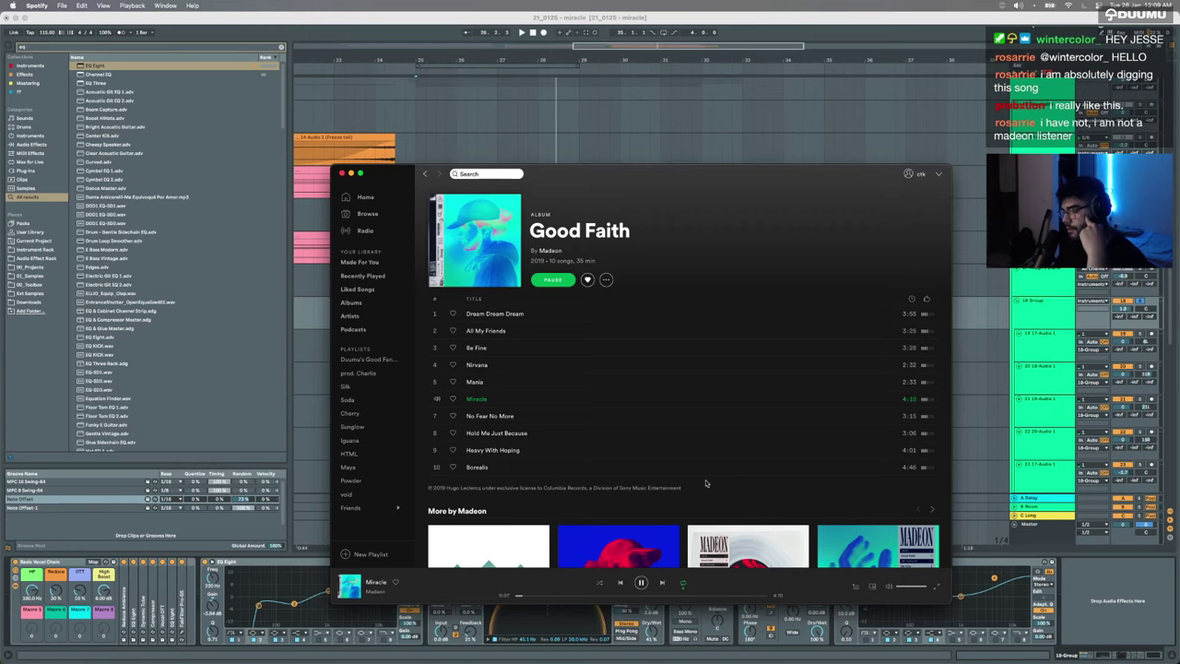
{"action": "left_click_drag", "start_coordinate": [624, 173], "coordinate": [736, 107]}
{"action": "scroll", "coordinate": [365, 342], "scroll_direction": "left", "scroll_amount": 5}
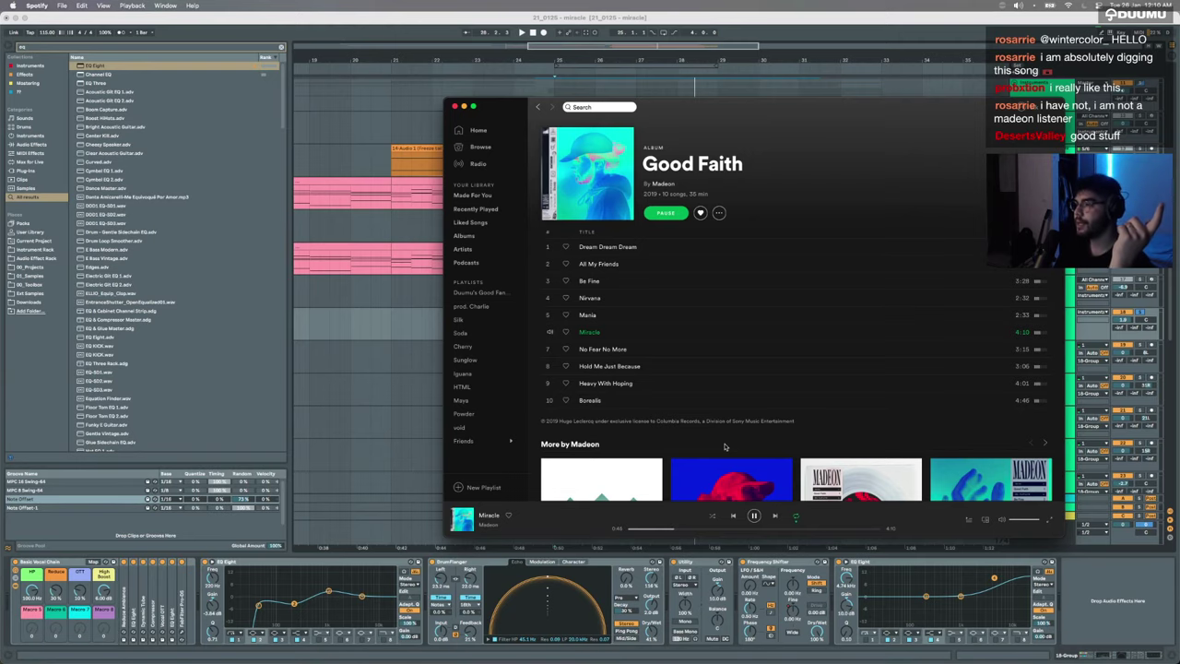
{"action": "key", "text": "space"}
Step: Return to the Ableton Live arrangement and hide the Spotify window
{"action": "left_click", "coordinate": [396, 341]}
{"action": "scroll", "coordinate": [396, 341], "scroll_direction": "down", "scroll_amount": 5}
{"action": "scroll", "coordinate": [396, 340], "scroll_direction": "up", "scroll_amount": 3}
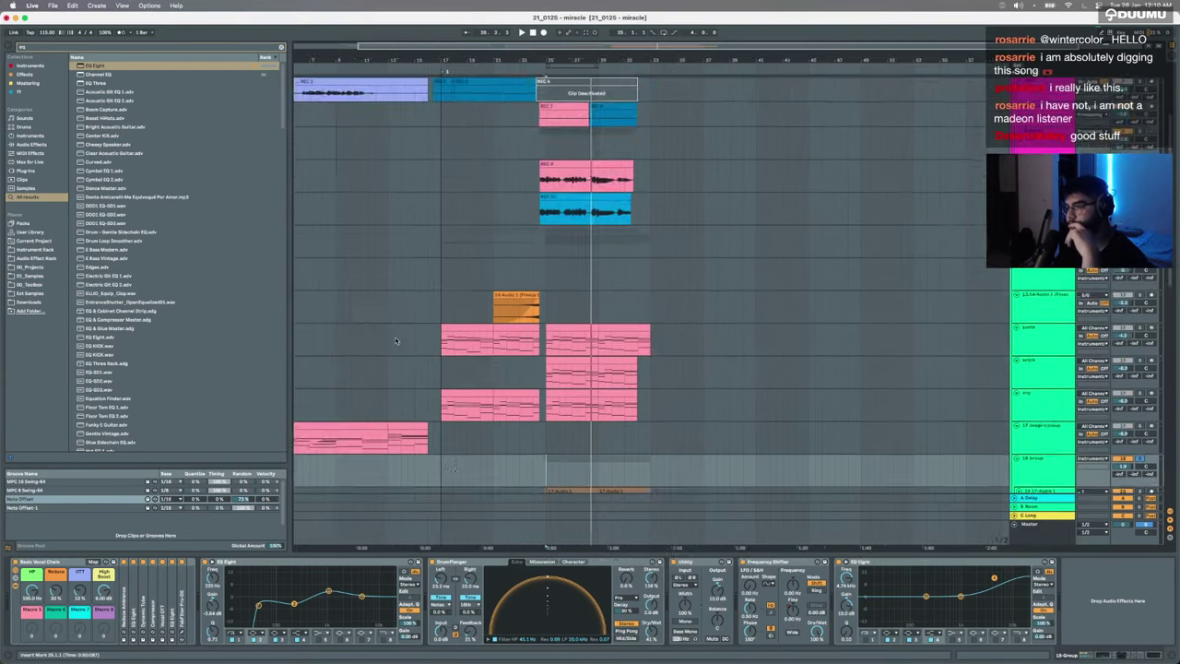
{"action": "scroll", "coordinate": [397, 341], "scroll_direction": "up", "scroll_amount": 3}
{"action": "scroll", "coordinate": [396, 341], "scroll_direction": "down", "scroll_amount": 3}
{"action": "key", "text": "ctrl+Up"}
{"action": "left_click", "coordinate": [869, 283]}
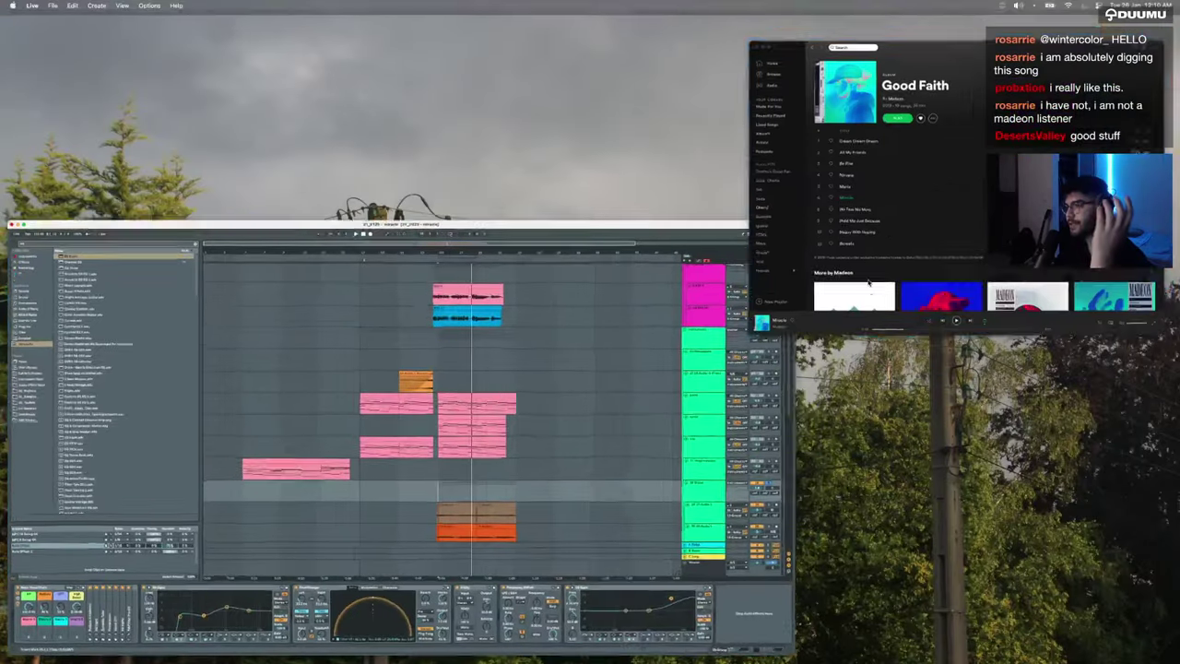
{"action": "left_click", "coordinate": [868, 283]}
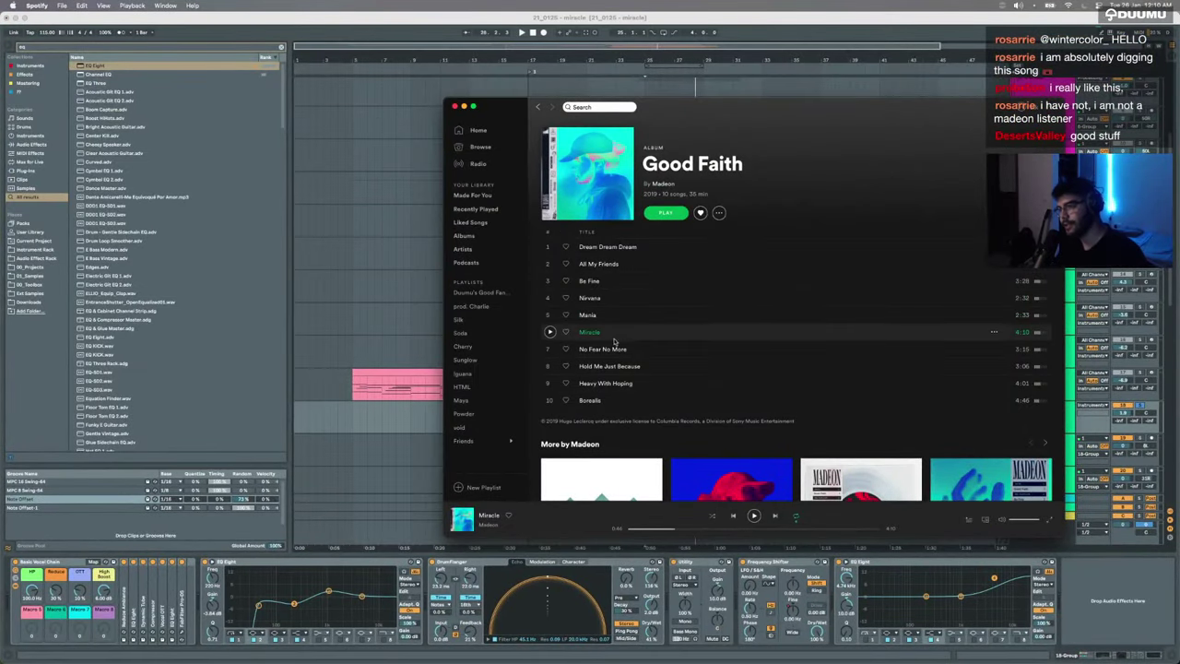
{"action": "key", "text": "super+h"}
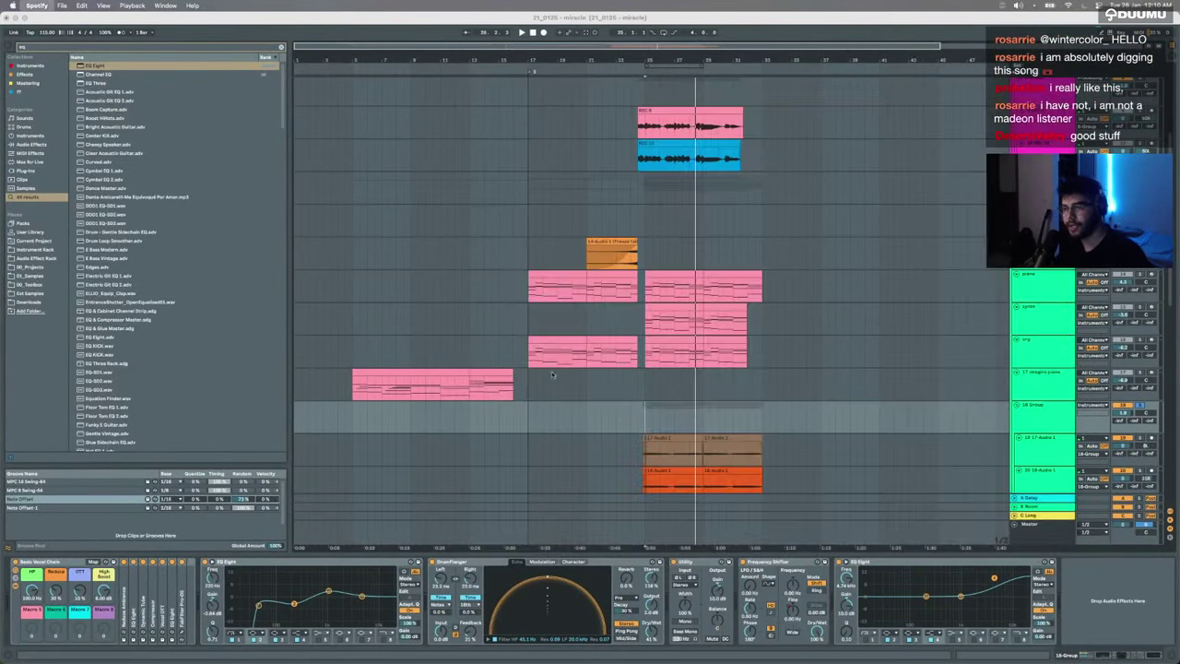
Step: Select the first MIDI clip on the 17-imagiro piano track and search the browser for "rhodes" sounds
{"action": "left_click", "coordinate": [355, 345]}
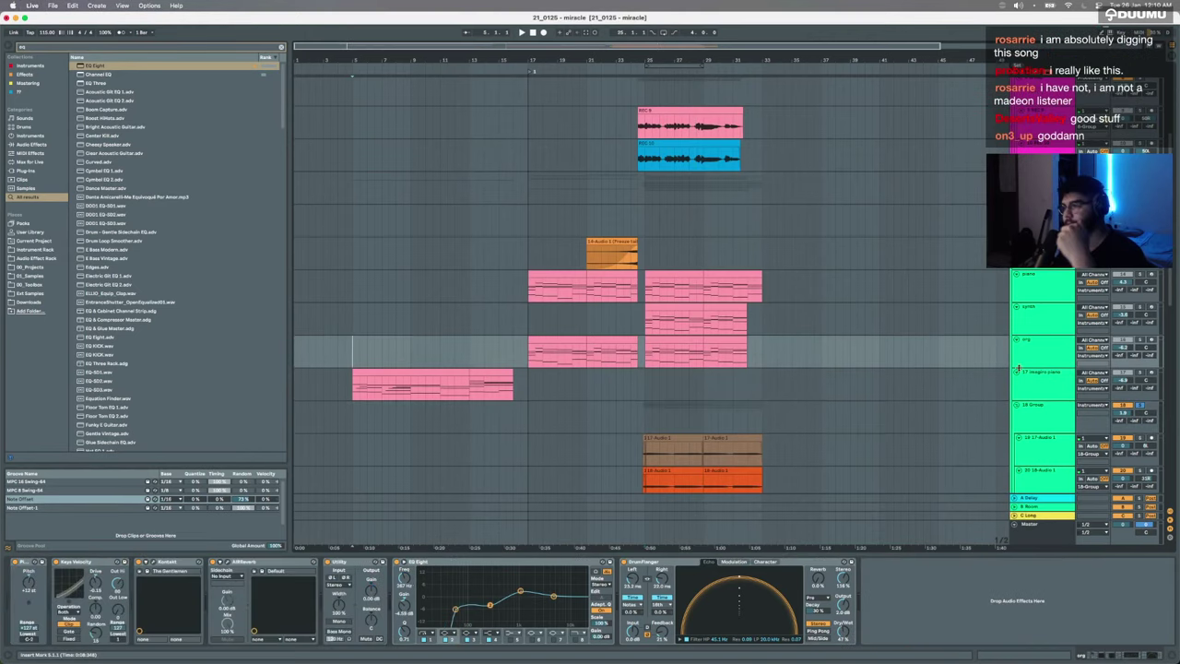
{"action": "left_click", "coordinate": [408, 375]}
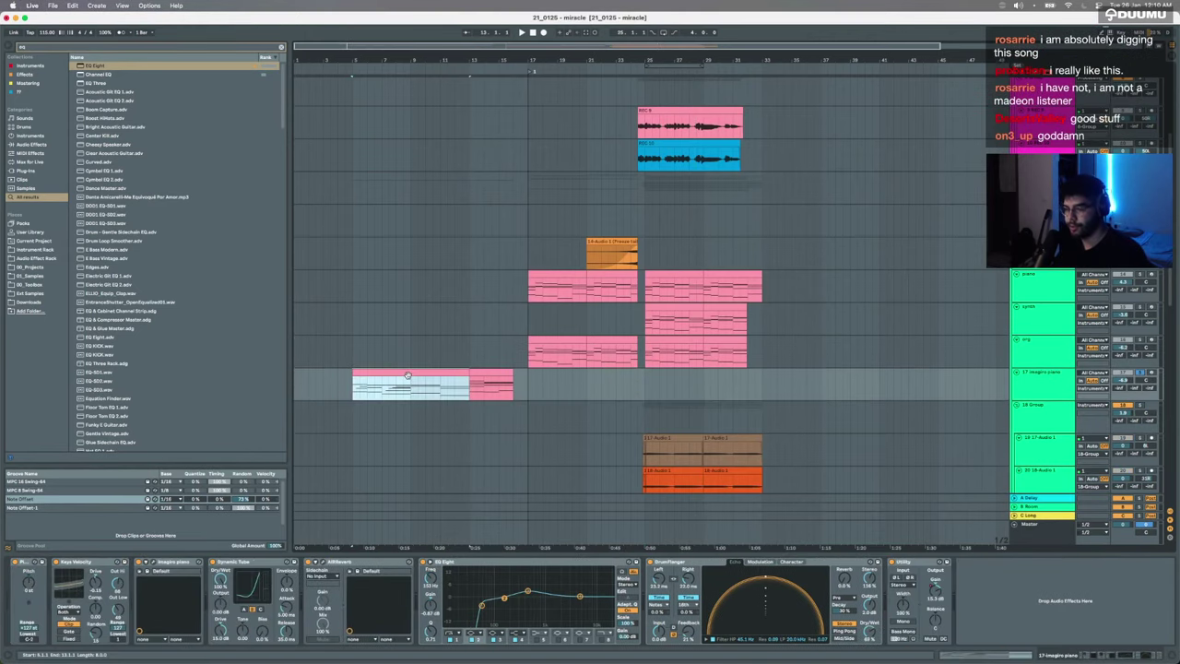
{"action": "key", "text": "super+f"}
{"action": "type", "text": "rhodes"}
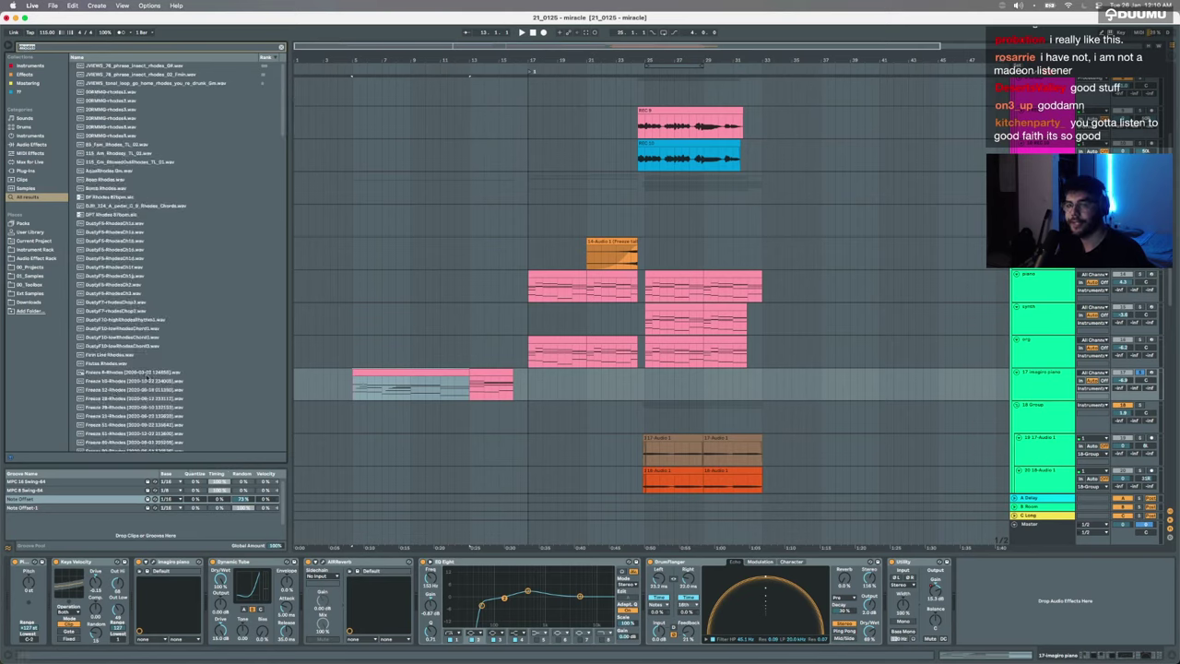
{"action": "right_click", "coordinate": [150, 373]}
{"action": "left_click", "coordinate": [143, 305]}
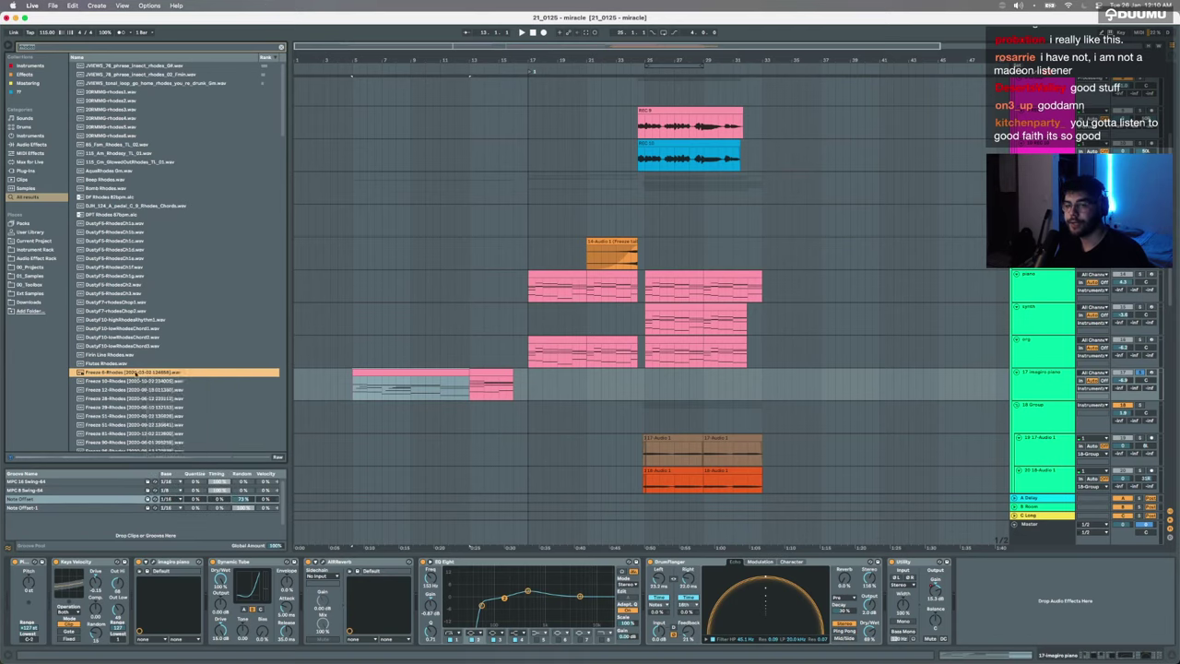
{"action": "scroll", "coordinate": [144, 305], "scroll_direction": "down", "scroll_amount": 20}
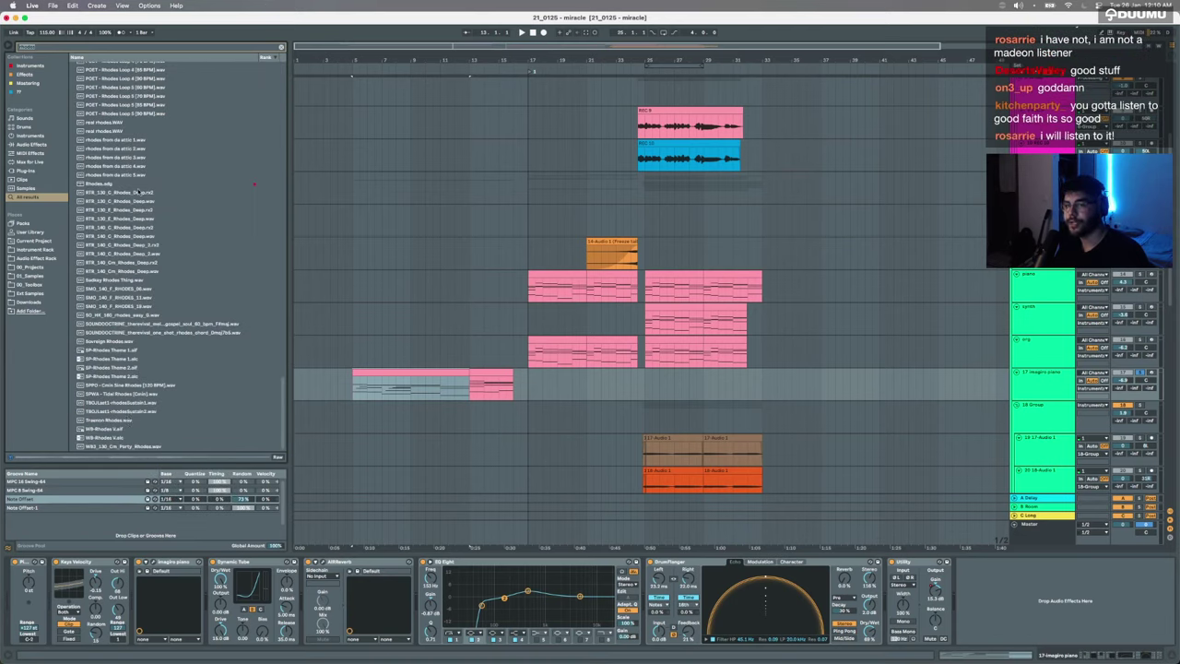
{"action": "left_click", "coordinate": [146, 185]}
Step: Clear the browser search and load the VST instrument Analog Lab 4 onto the 17-imagiro piano track
{"action": "left_click", "coordinate": [281, 48]}
{"action": "left_click", "coordinate": [31, 180]}
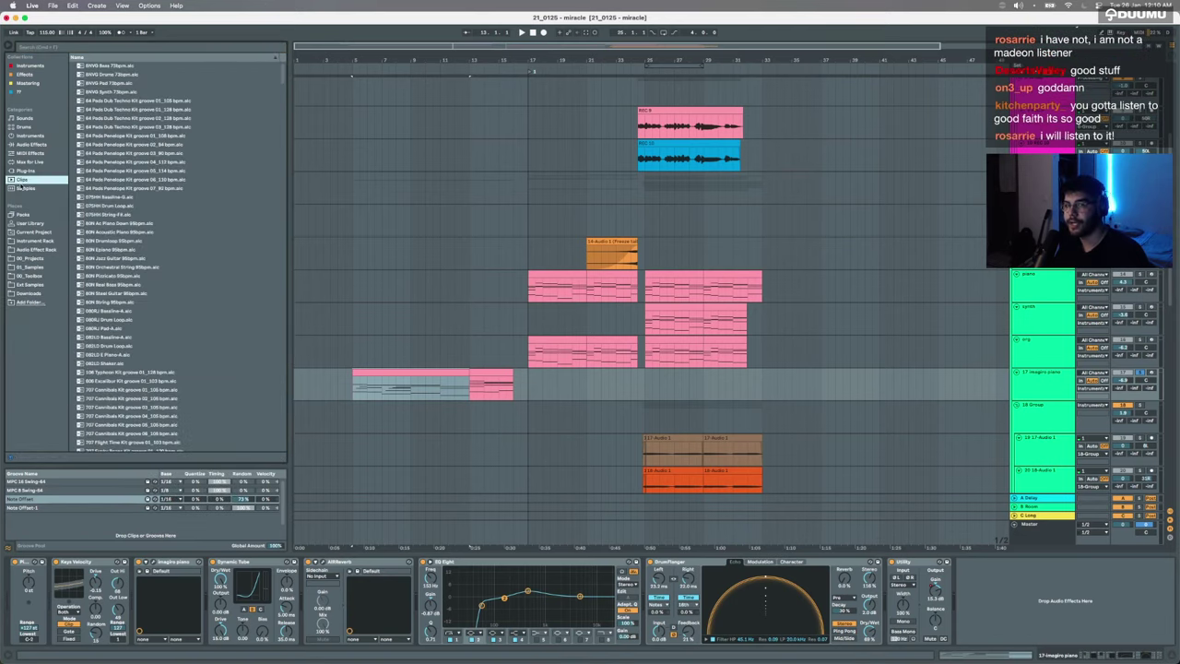
{"action": "left_click", "coordinate": [32, 163]}
{"action": "left_click", "coordinate": [38, 171]}
{"action": "left_click", "coordinate": [81, 74]}
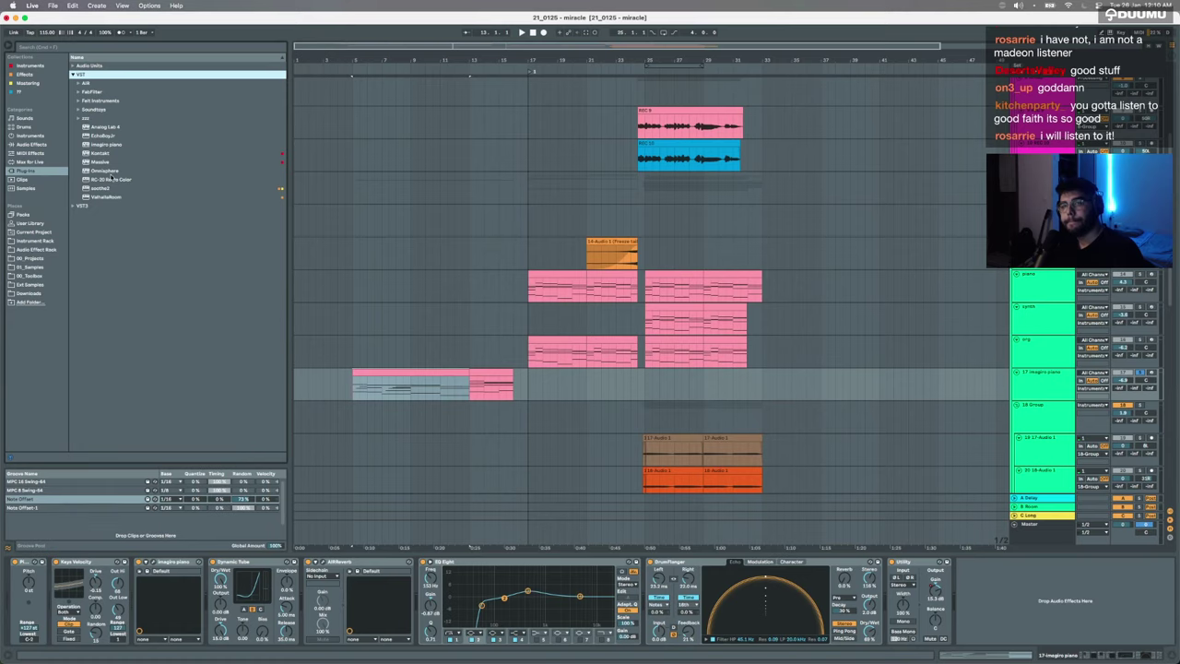
{"action": "left_click", "coordinate": [104, 126]}
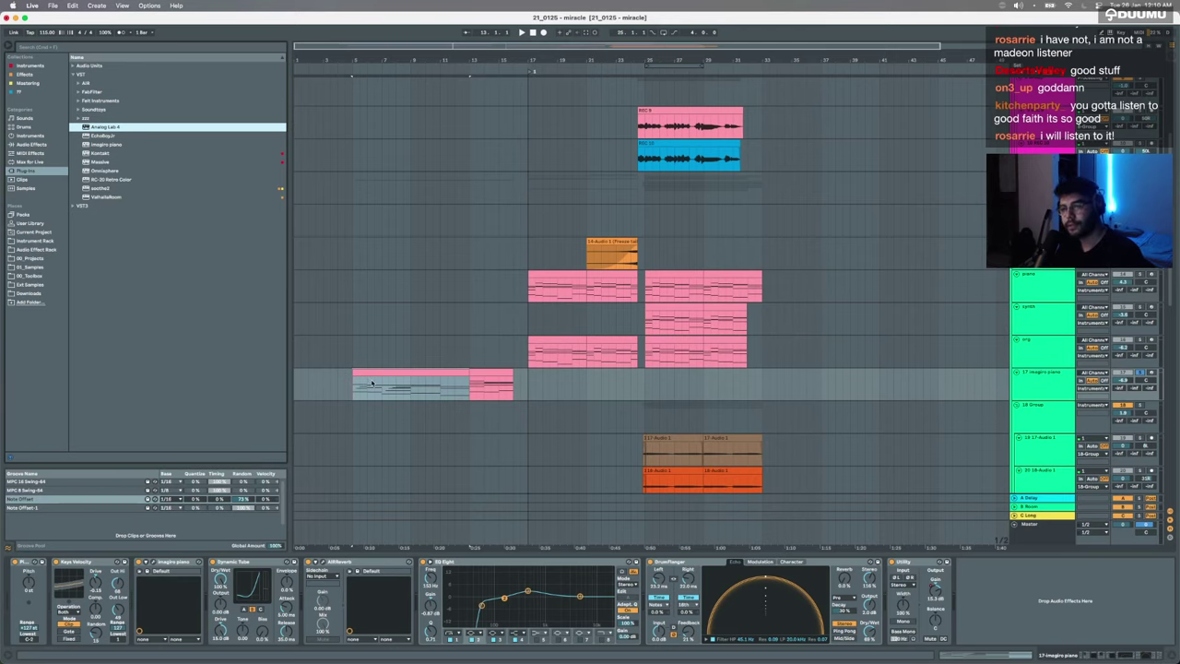
{"action": "key", "text": "Return"}
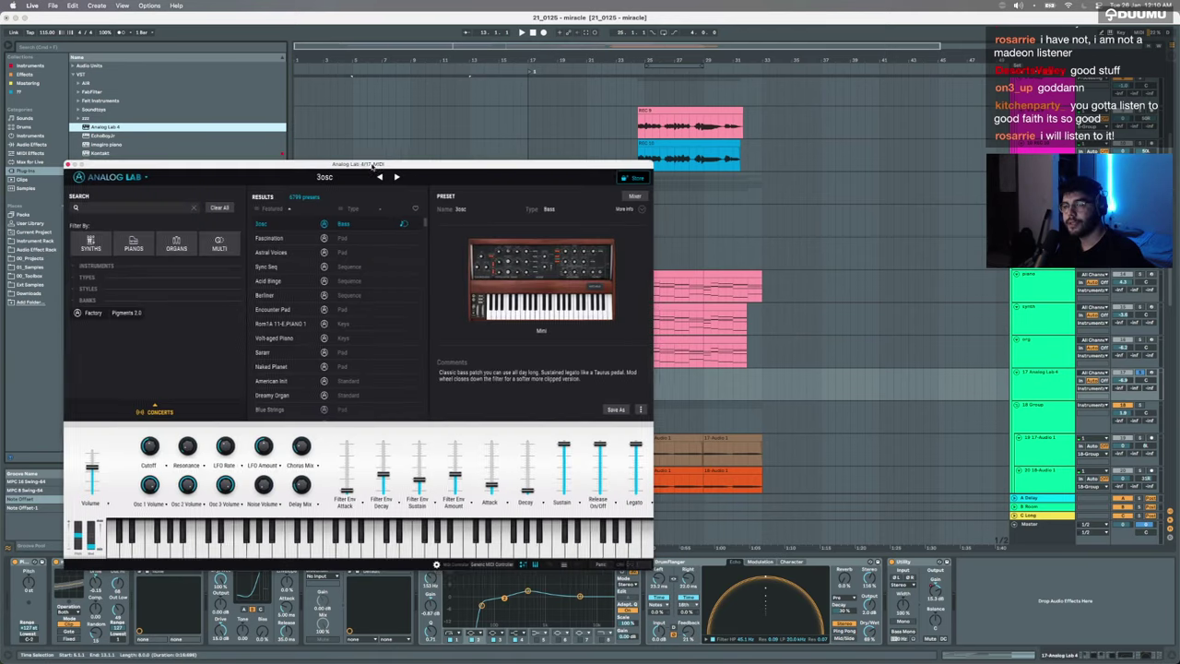
Step: Filter Analog Lab's presets to Suitcase pianos, load 11 CC and audition Arp Me
{"action": "left_click_drag", "start_coordinate": [373, 165], "coordinate": [503, 163]}
{"action": "left_click", "coordinate": [263, 238]}
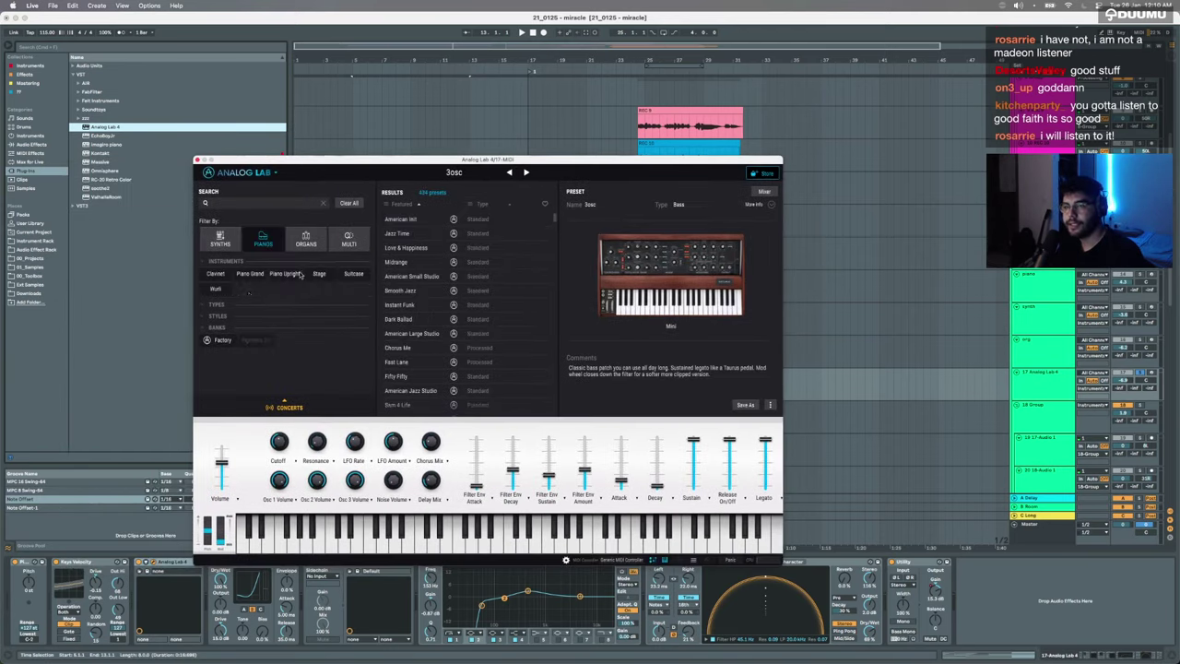
{"action": "left_click", "coordinate": [353, 274]}
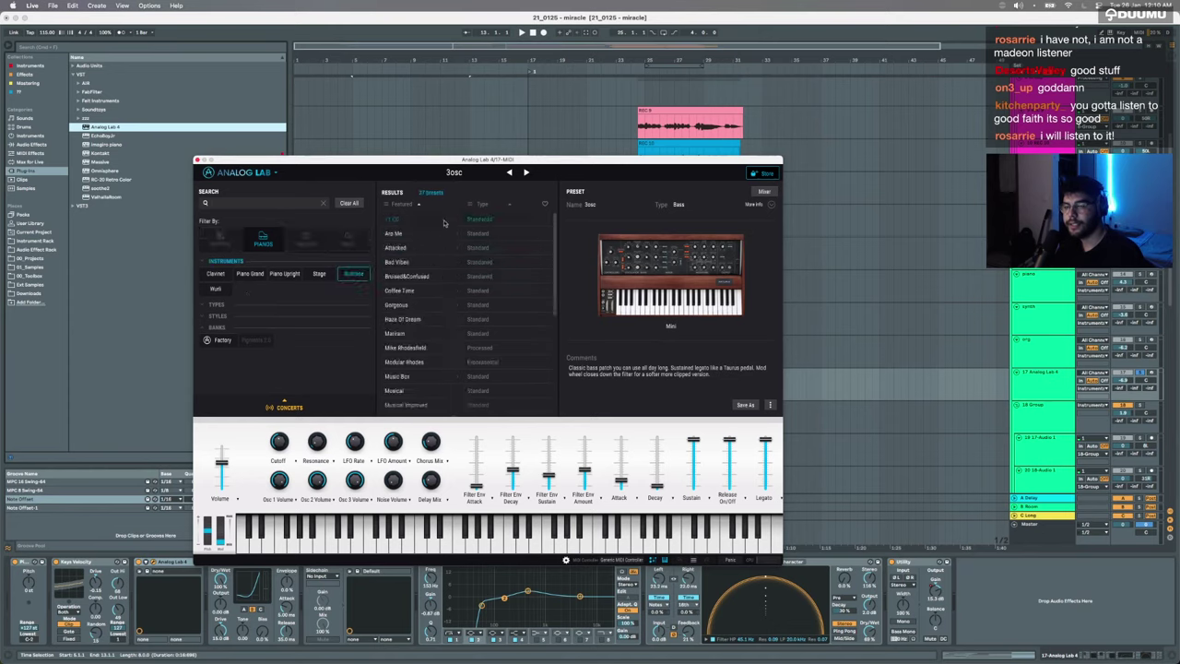
{"action": "left_click", "coordinate": [396, 220]}
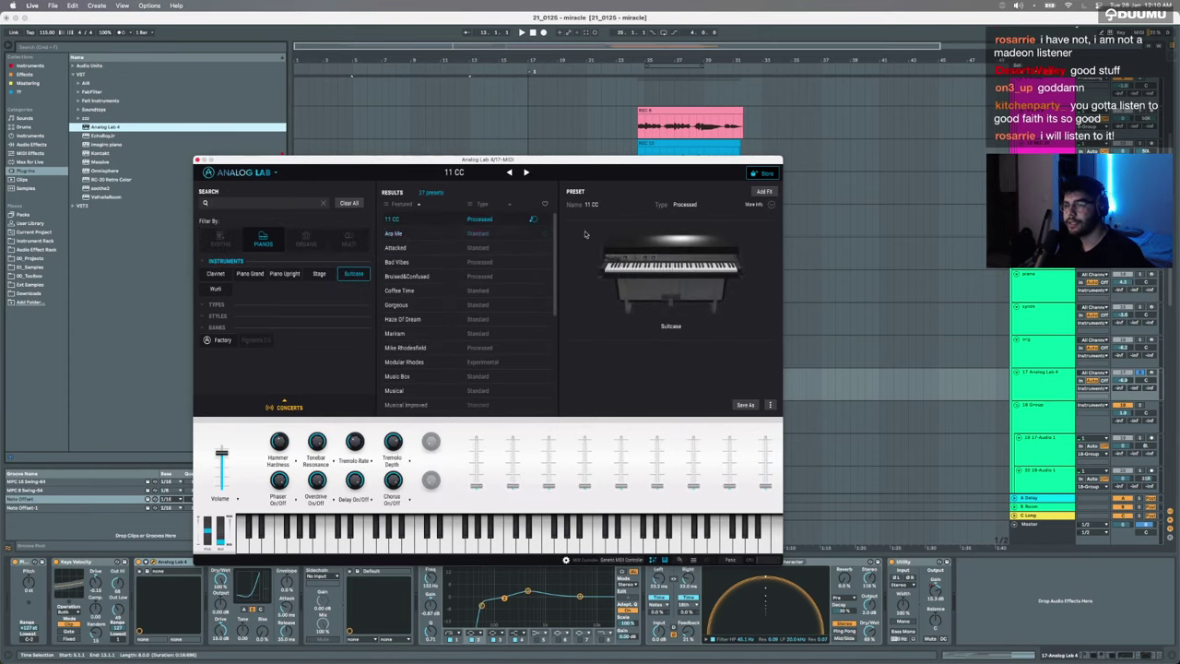
{"action": "key", "text": "Down"}
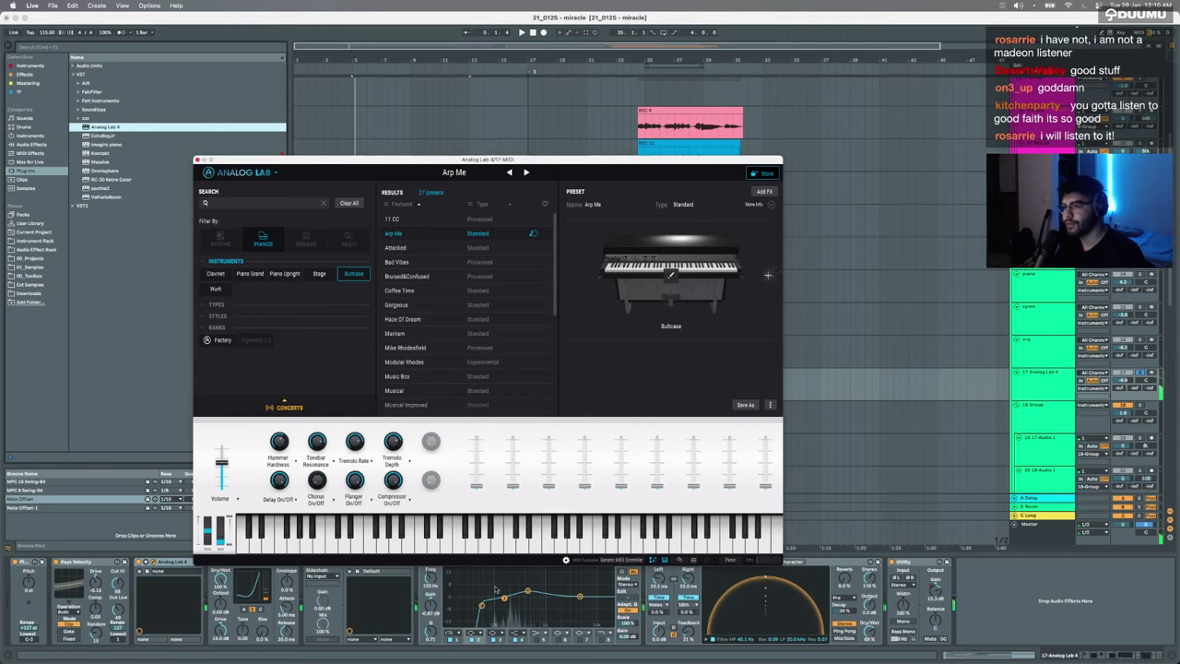
Step: Deactivate the Dynamic Tube, reverb, EQ Eight and DrumFlanger effects that follow Analog Lab 4 in the track's chain
{"action": "left_click_drag", "start_coordinate": [553, 160], "coordinate": [559, 83]}
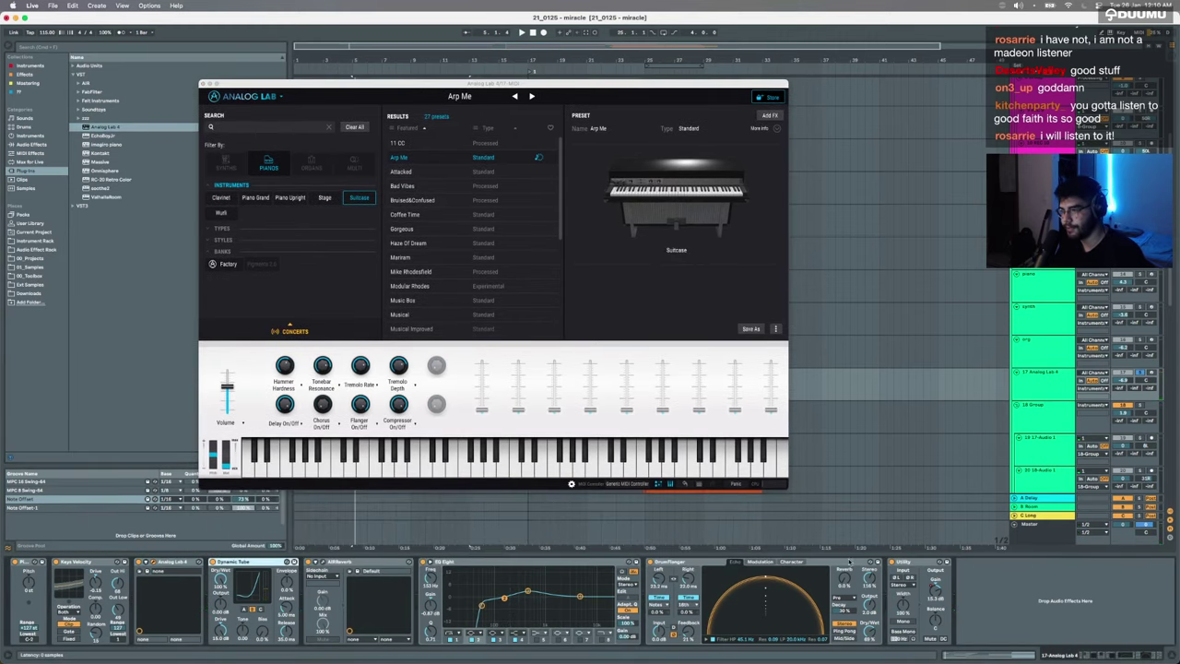
{"action": "left_click", "coordinate": [320, 528]}
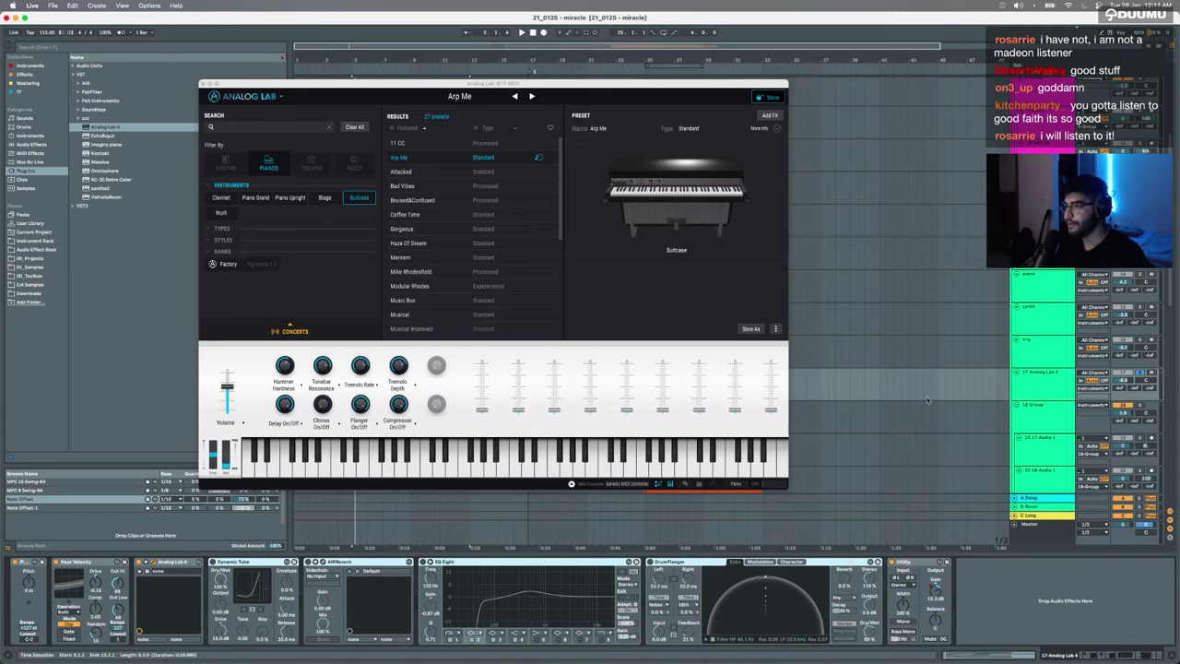
Step: Try the Attacked preset, then load Coffee Time in Analog Lab and play the selected clip with it
{"action": "left_click", "coordinate": [406, 171]}
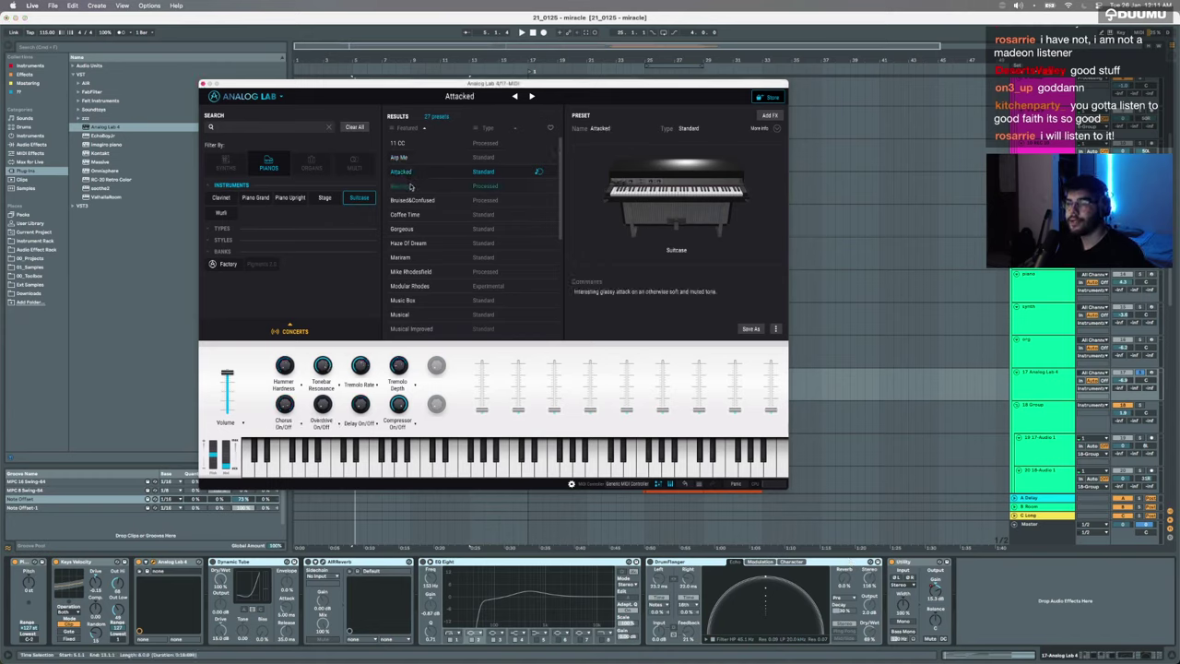
{"action": "left_click", "coordinate": [414, 212]}
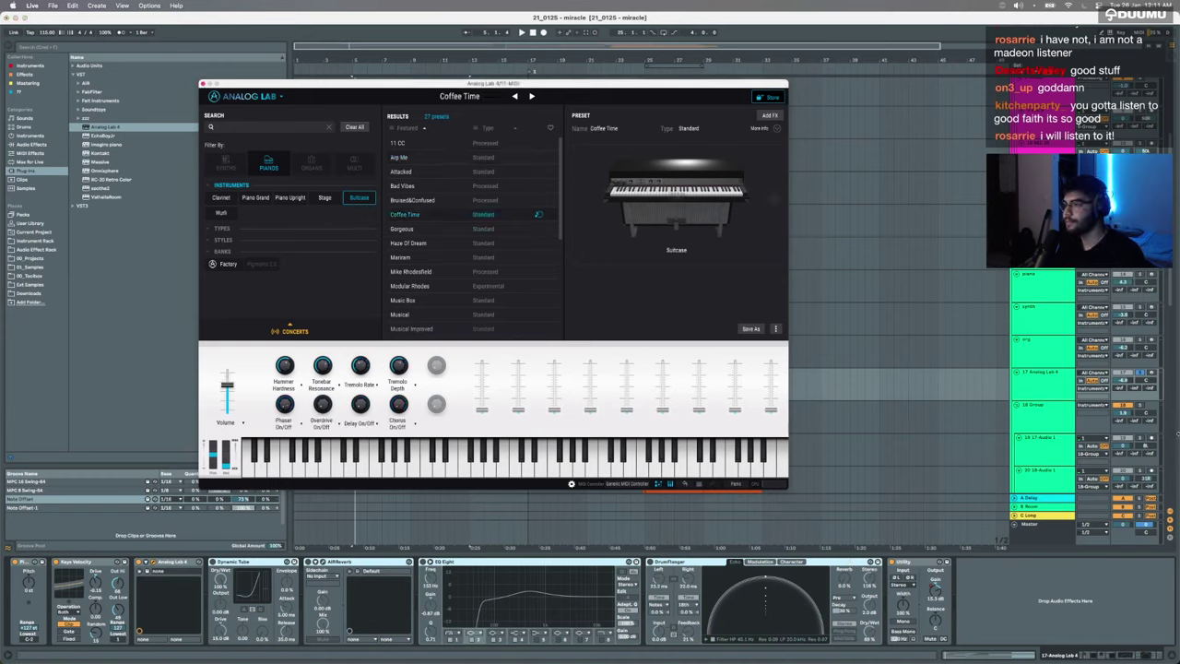
{"action": "mouse_move", "coordinate": [1131, 399]}
{"action": "left_mouse_down"}
{"action": "mouse_move", "coordinate": [1131, 431]}
{"action": "mouse_move", "coordinate": [1123, 396]}
{"action": "left_mouse_up"}
{"action": "key", "text": "space"}
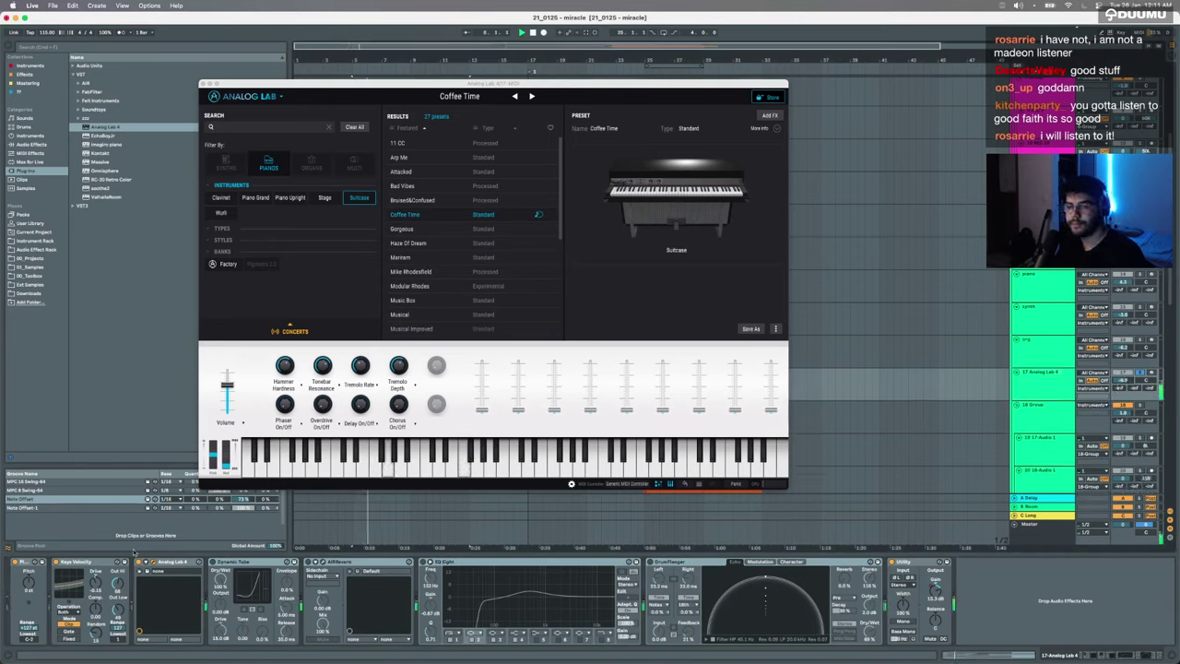
Step: Reactivate the reverb, EQ Eight and DrumFlanger behind Analog Lab 4, and compare playback with Dynamic Tube on and off
{"action": "key", "text": "space"}
{"action": "key", "text": "space"}
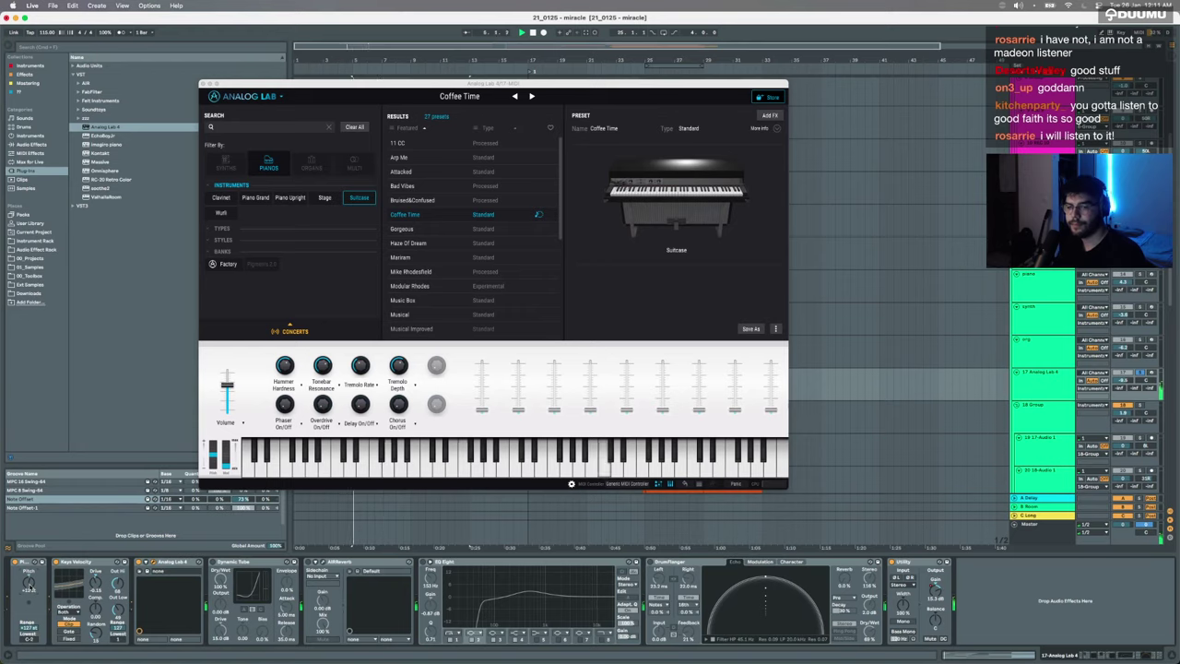
{"action": "left_click", "coordinate": [238, 561]}
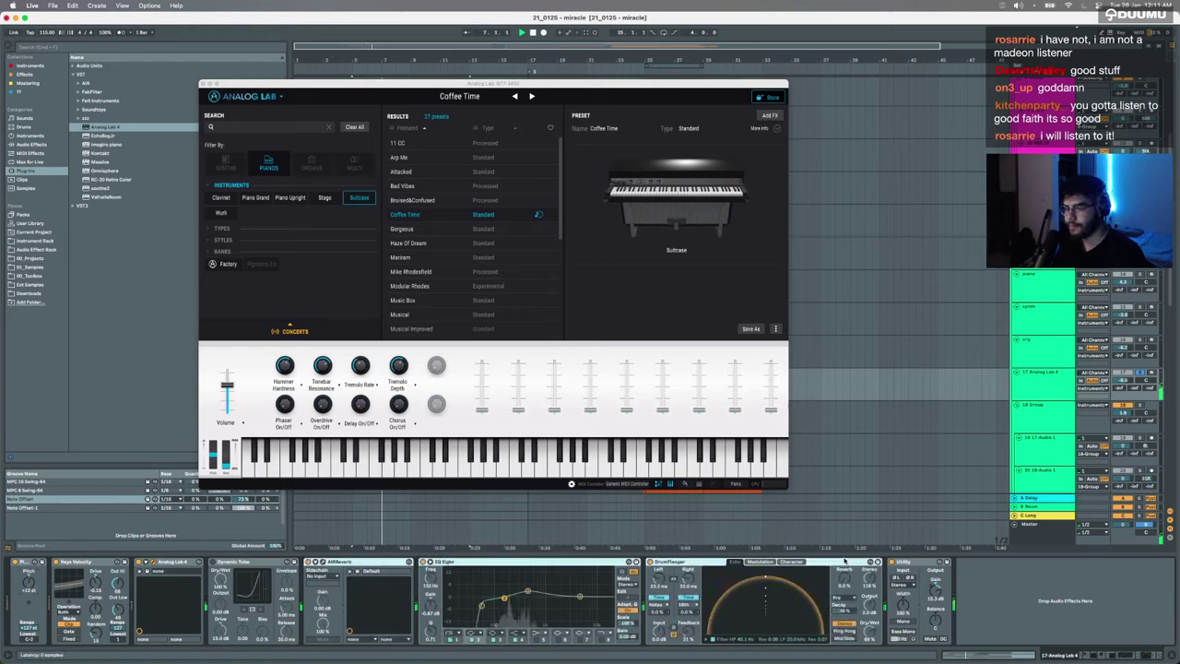
{"action": "left_click", "coordinate": [213, 562]}
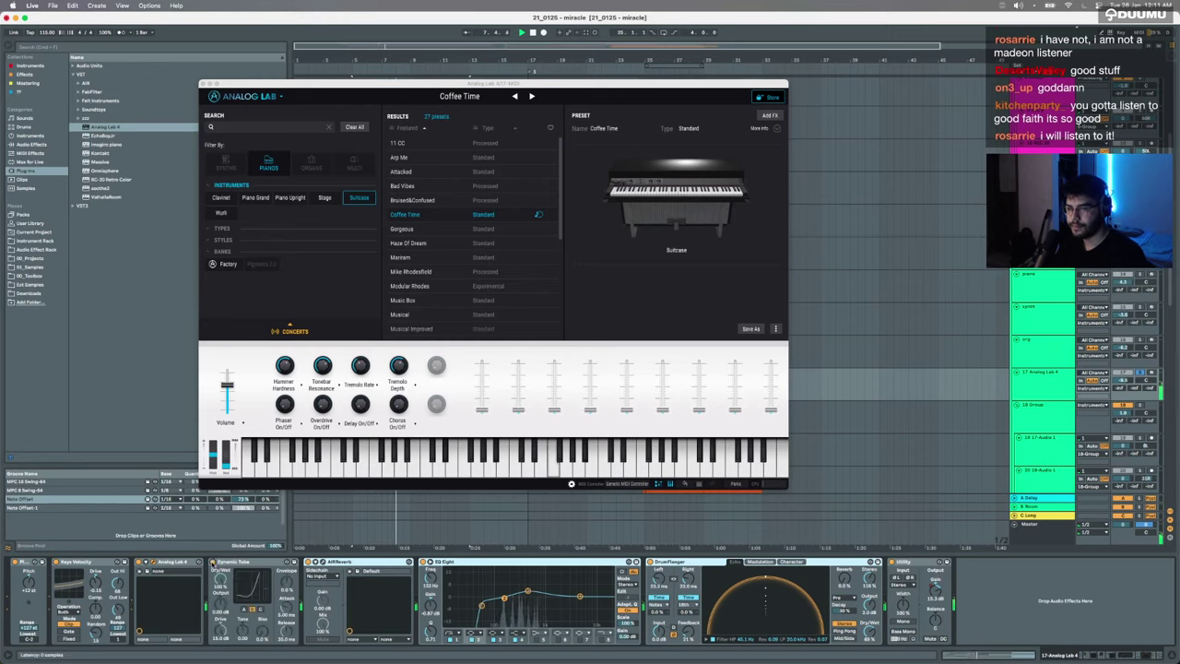
{"action": "key", "text": "space"}
{"action": "key", "text": "space"}
{"action": "left_click", "coordinate": [223, 563]}
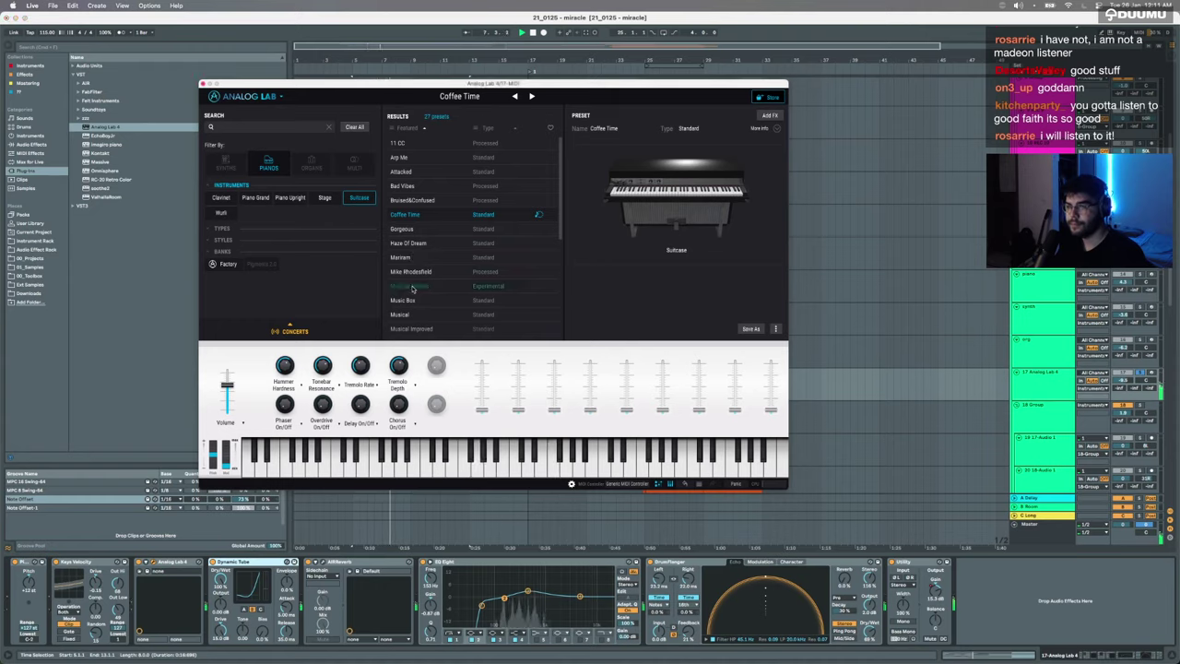
Step: Audition the Modular Rhodes, Music Box and Musical presets in Analog Lab, toggling Dynamic Tube for comparison
{"action": "left_click", "coordinate": [410, 287]}
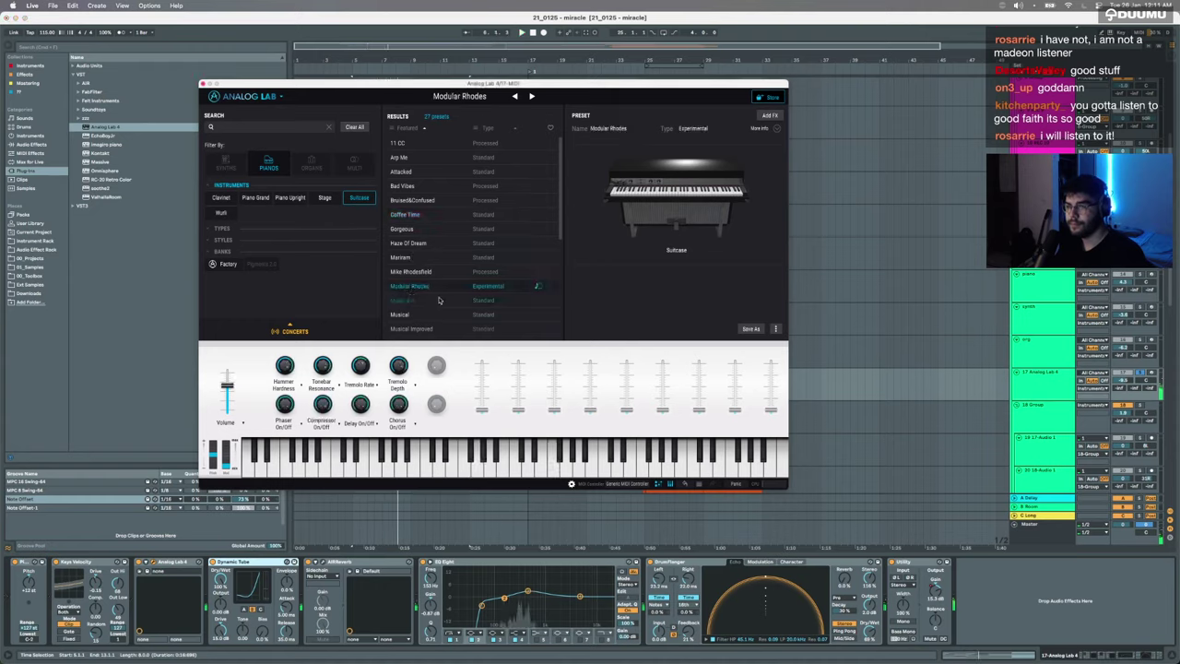
{"action": "left_click", "coordinate": [440, 300]}
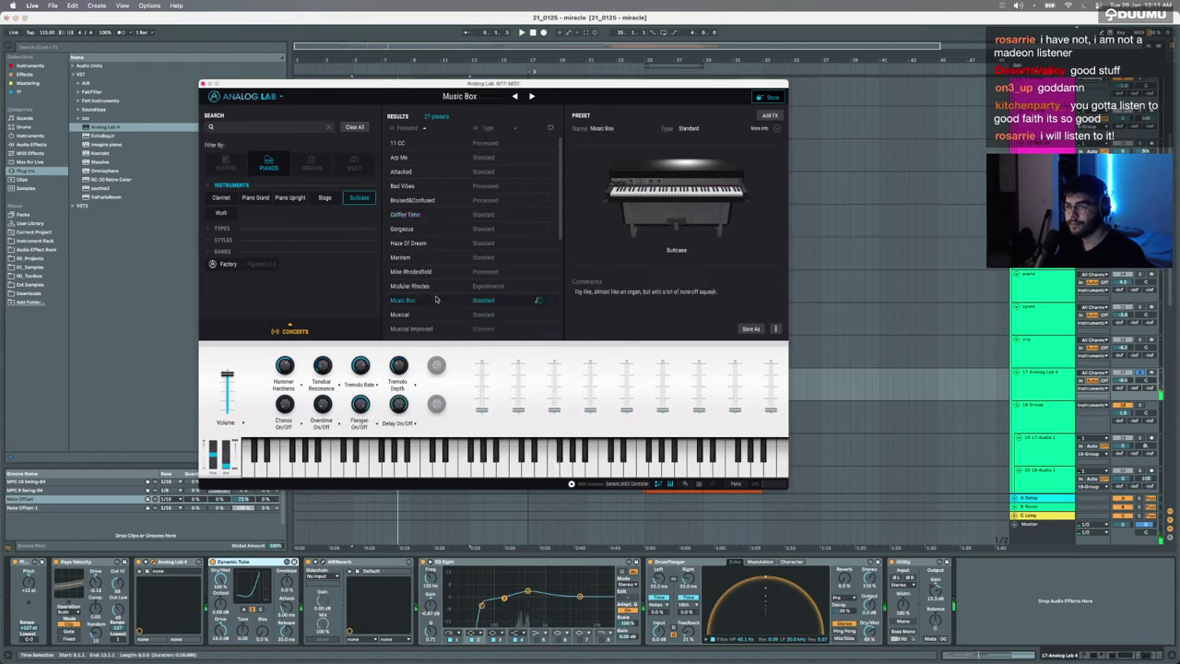
{"action": "left_click", "coordinate": [413, 315]}
{"action": "scroll", "coordinate": [413, 316], "scroll_direction": "down", "scroll_amount": 2}
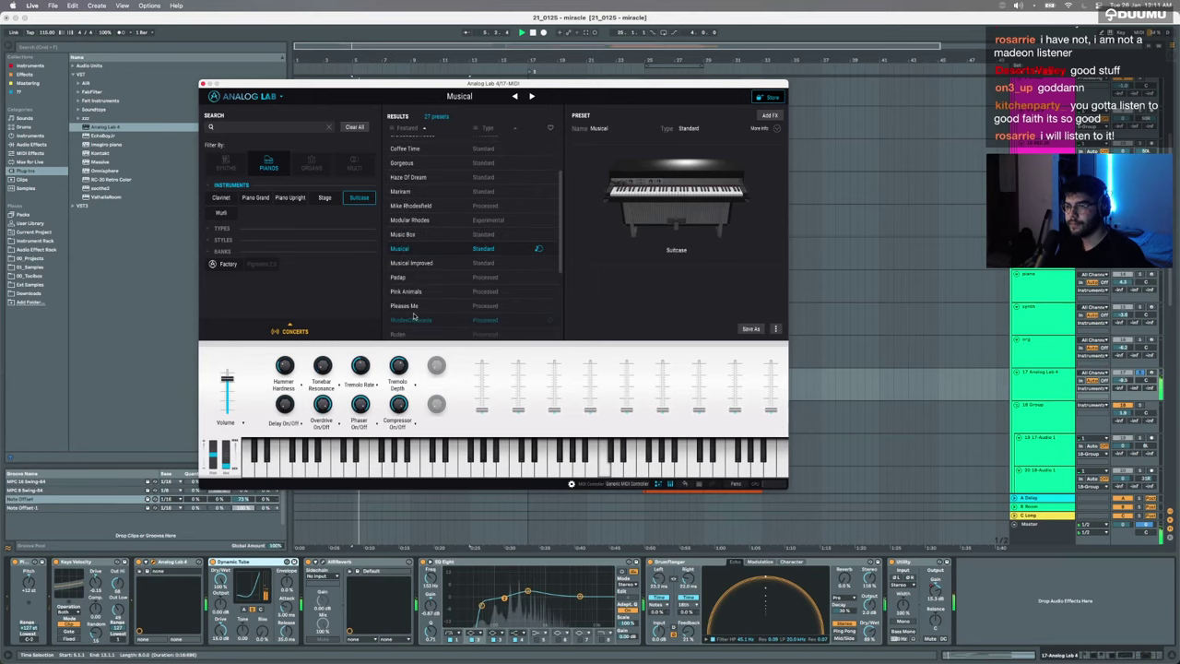
{"action": "left_click", "coordinate": [212, 562]}
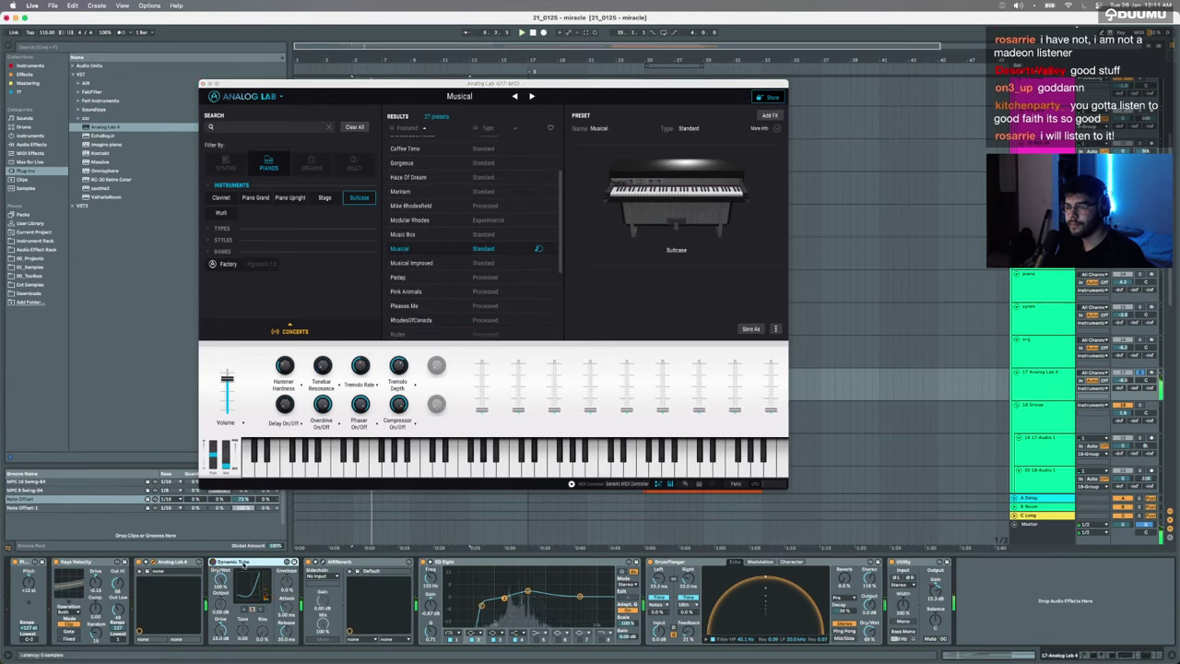
Step: Load the Suitcase Basic preset in Analog Lab
{"action": "scroll", "coordinate": [450, 256], "scroll_direction": "down", "scroll_amount": 1}
{"action": "scroll", "coordinate": [424, 298], "scroll_direction": "down", "scroll_amount": 3}
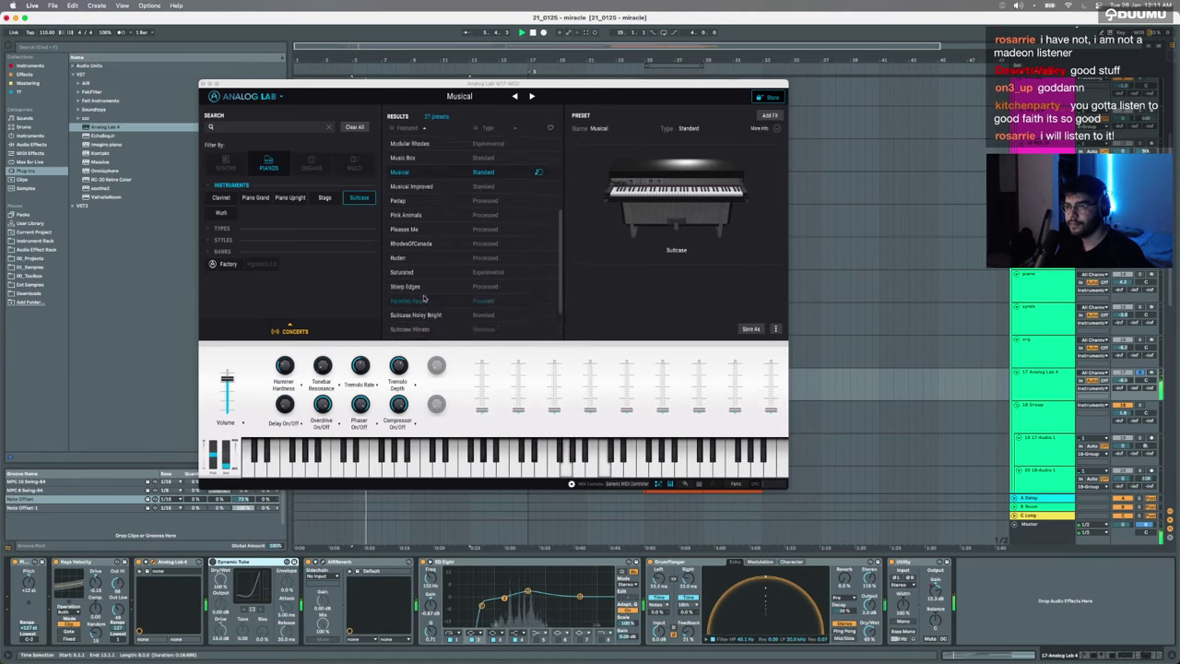
{"action": "left_click", "coordinate": [422, 260]}
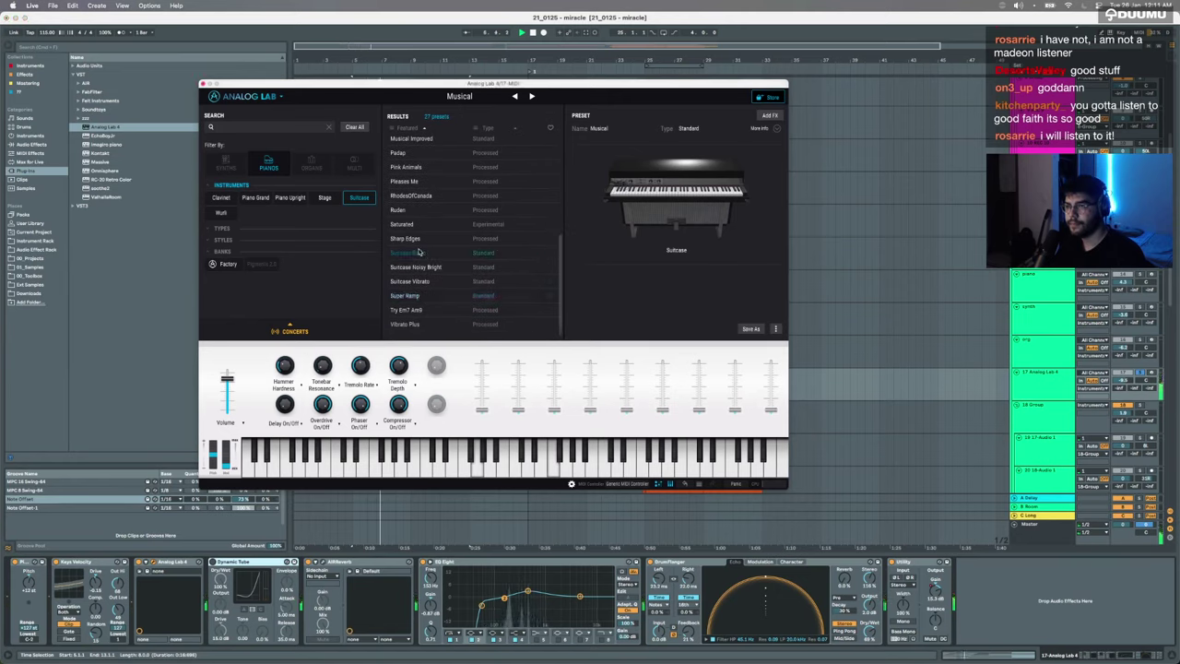
{"action": "left_click", "coordinate": [421, 252]}
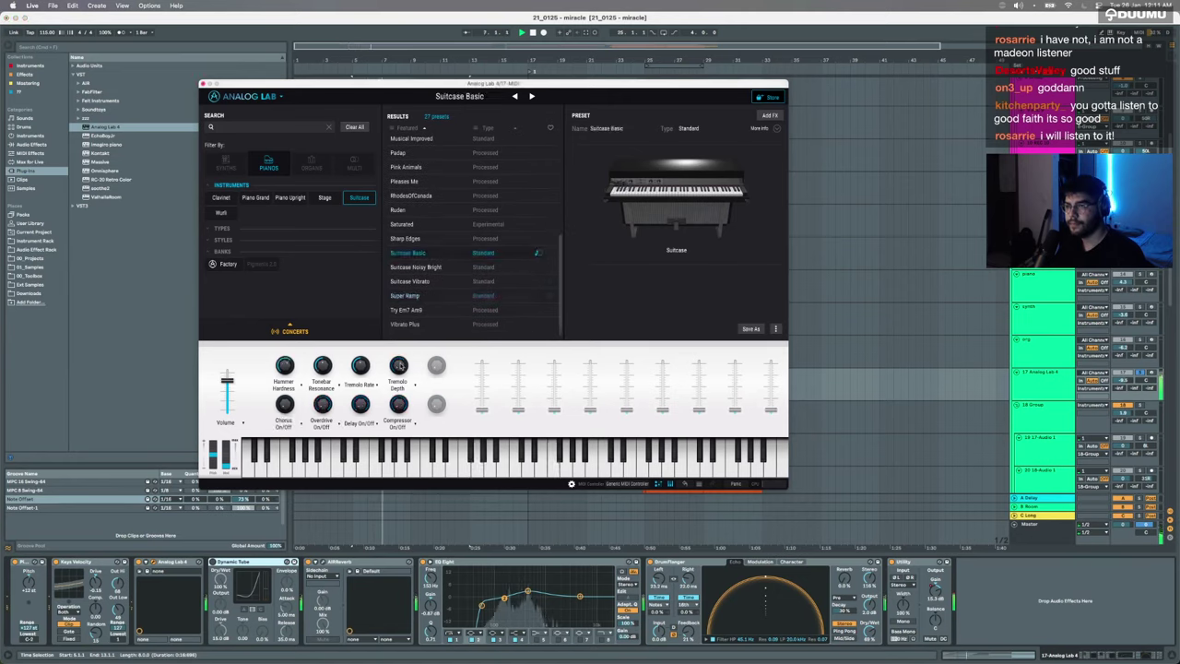
Step: Delete Dynamic Tube from the Analog Lab 4 track's device chain and close the Analog Lab window
{"action": "left_click", "coordinate": [212, 562]}
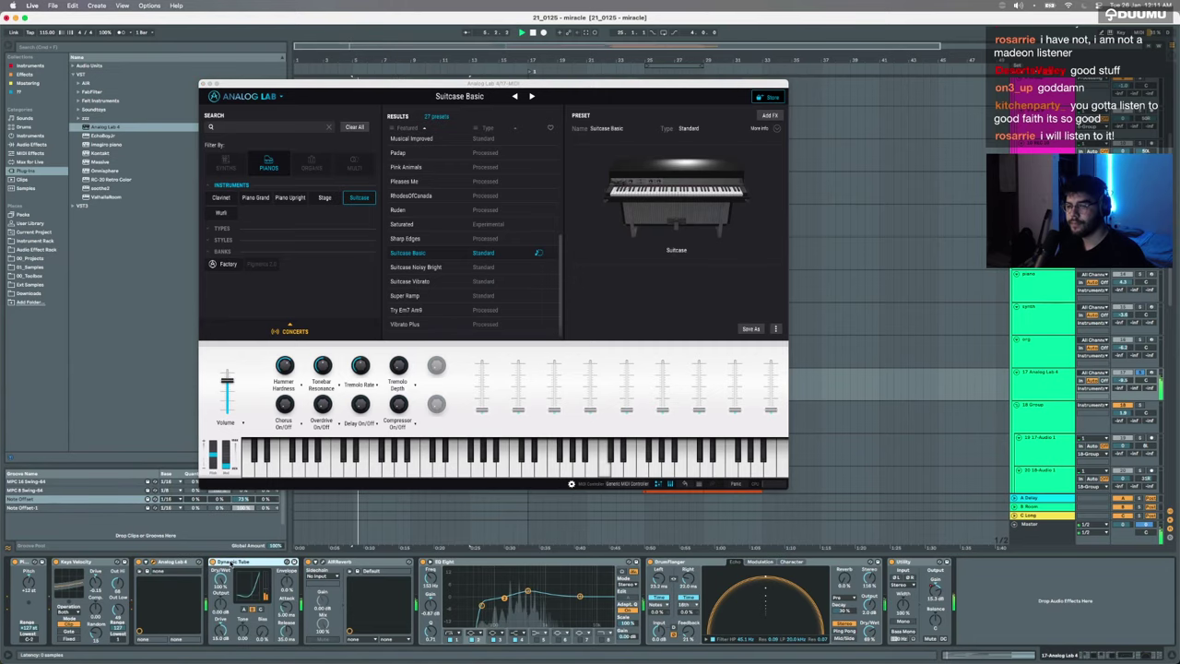
{"action": "key", "text": "Delete"}
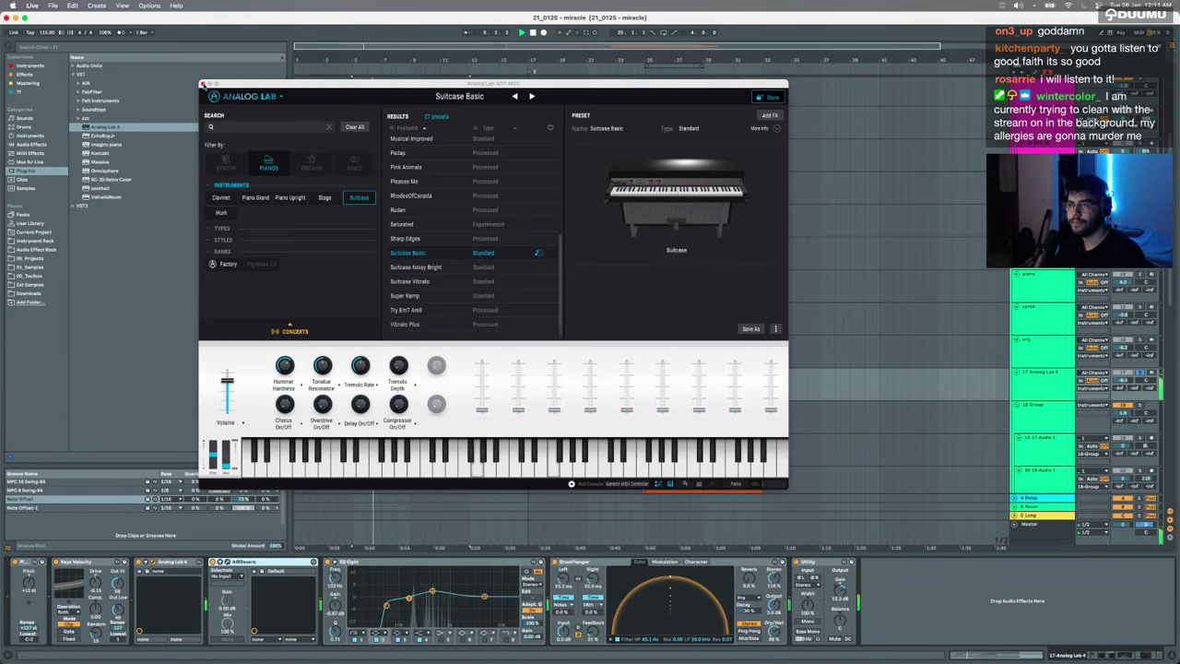
{"action": "left_click", "coordinate": [203, 83]}
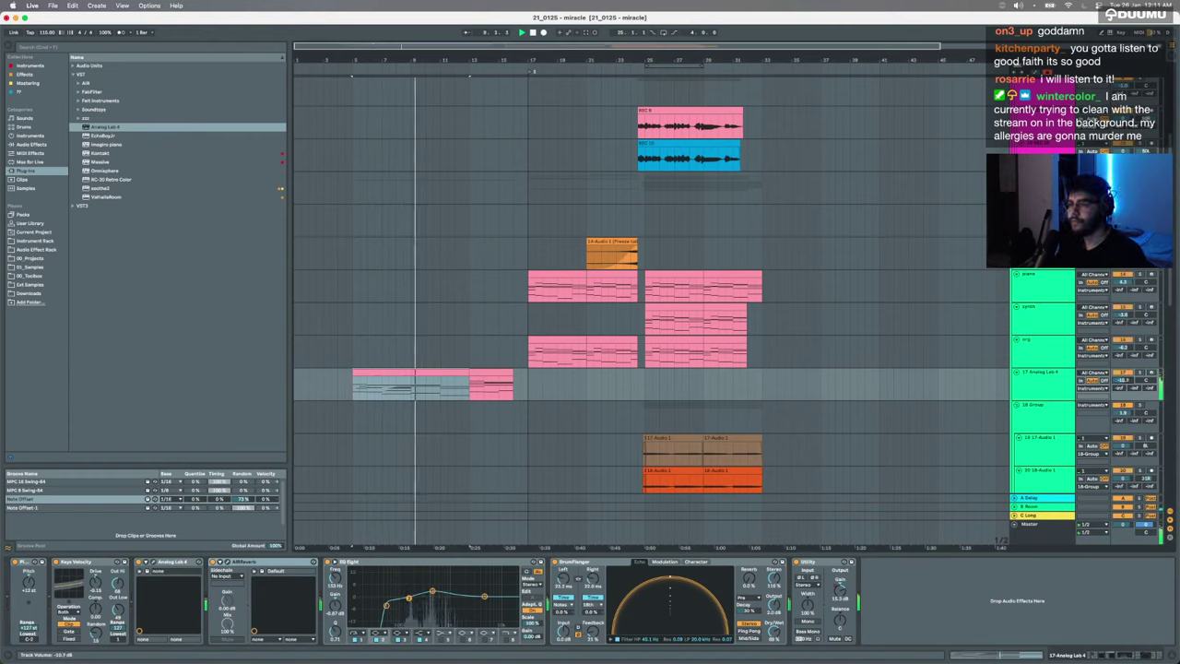
Step: Open the second intro clip on the Analog Lab 4 track and transpose all its notes down an octave
{"action": "left_click", "coordinate": [415, 372]}
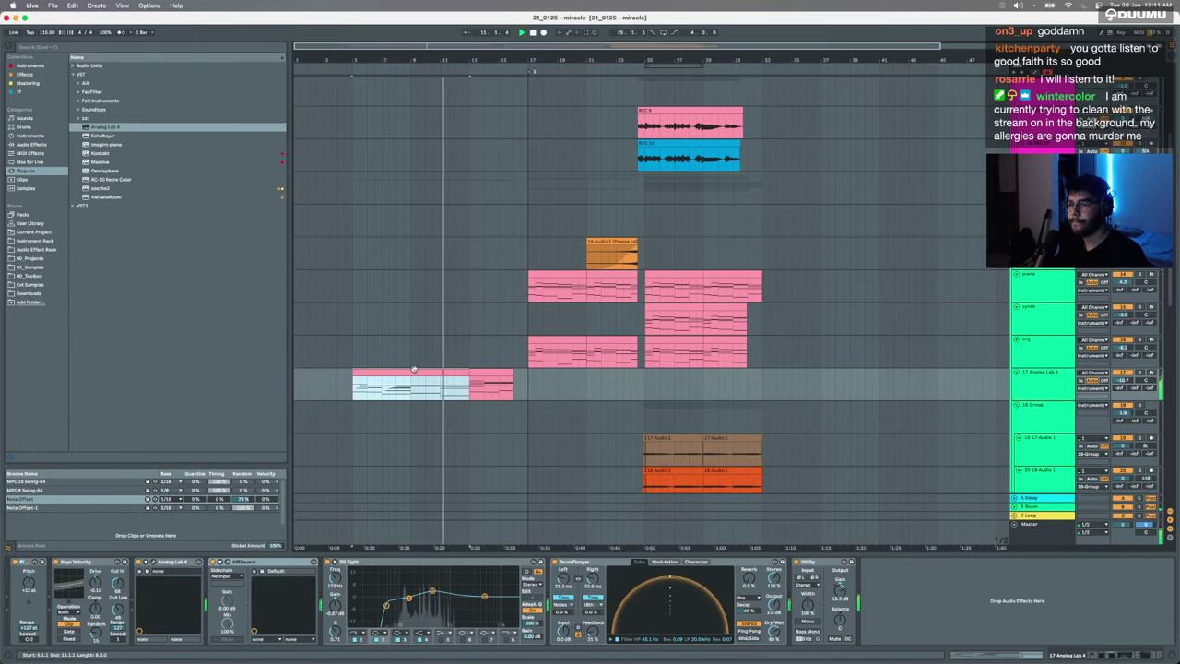
{"action": "scroll", "coordinate": [475, 386], "scroll_direction": "up", "scroll_amount": 3}
{"action": "double_click", "coordinate": [476, 385]}
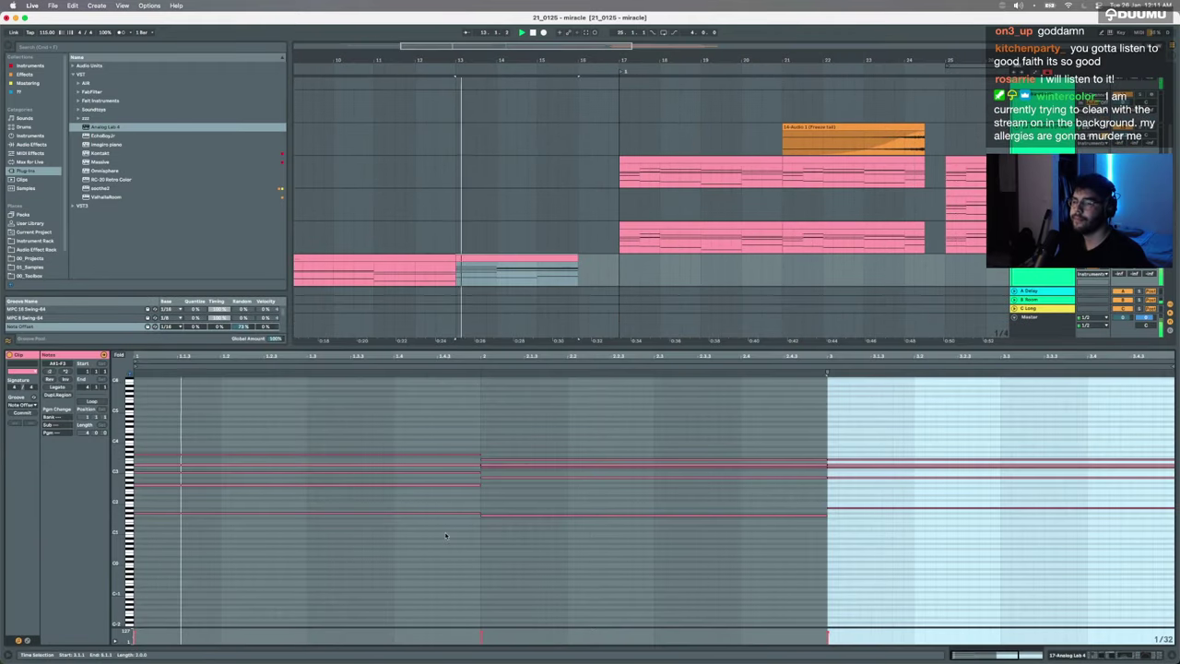
{"action": "key", "text": "space"}
{"action": "key", "text": "super+a"}
{"action": "key", "text": "shift+Down"}
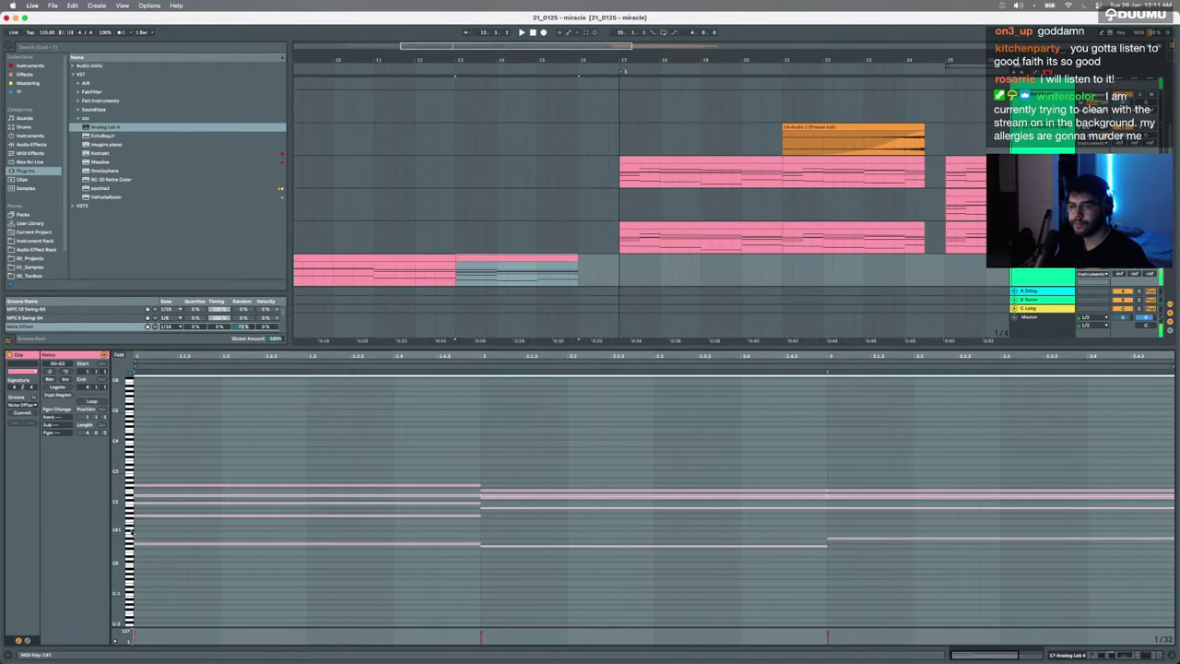
Step: Raise the second-lowest note of each chord in the clip by an octave and play the result
{"action": "left_click", "coordinate": [129, 516]}
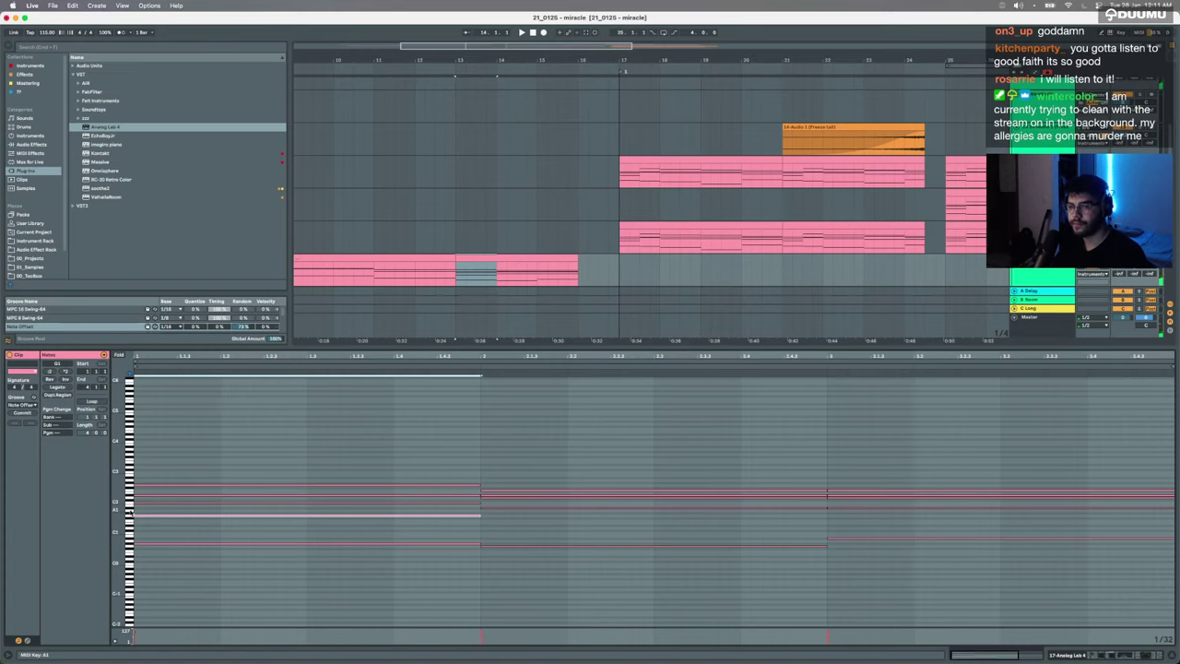
{"action": "left_click", "coordinate": [130, 508], "text": "shift"}
{"action": "key", "text": "shift+Up"}
{"action": "key", "text": "space"}
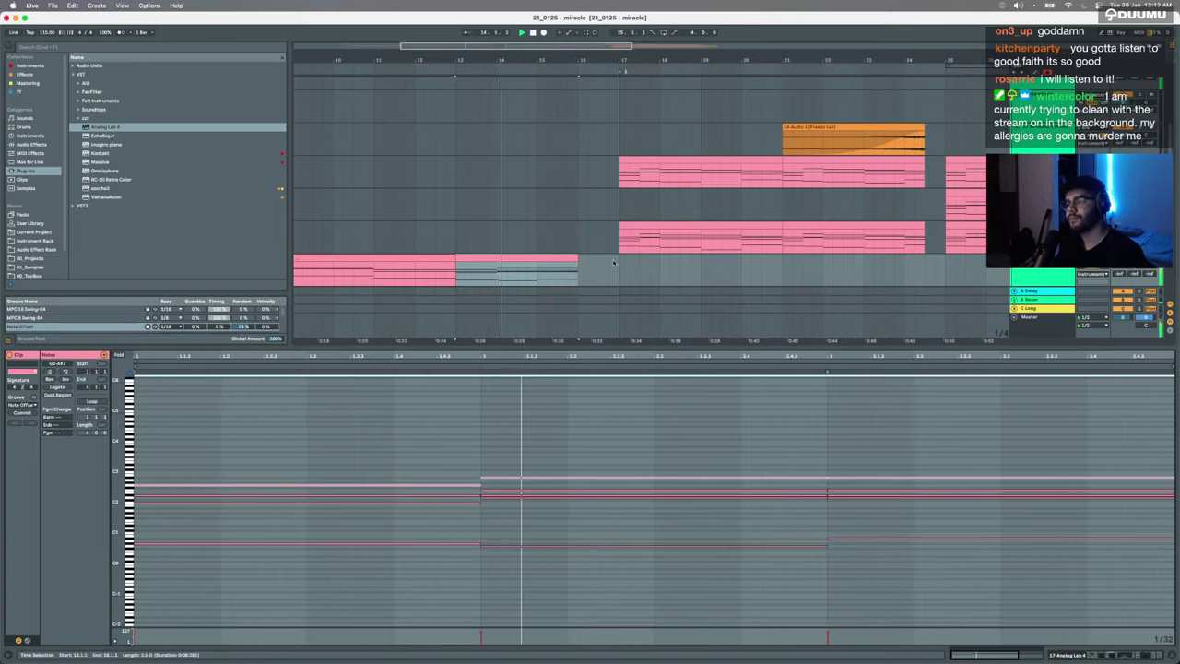
Step: Listen to the transition out of the intro while checking the device chains of the Analog Lab 4, piano and Instruments group tracks
{"action": "scroll", "coordinate": [613, 263], "scroll_direction": "down", "scroll_amount": 5}
{"action": "left_click", "coordinate": [1074, 655]}
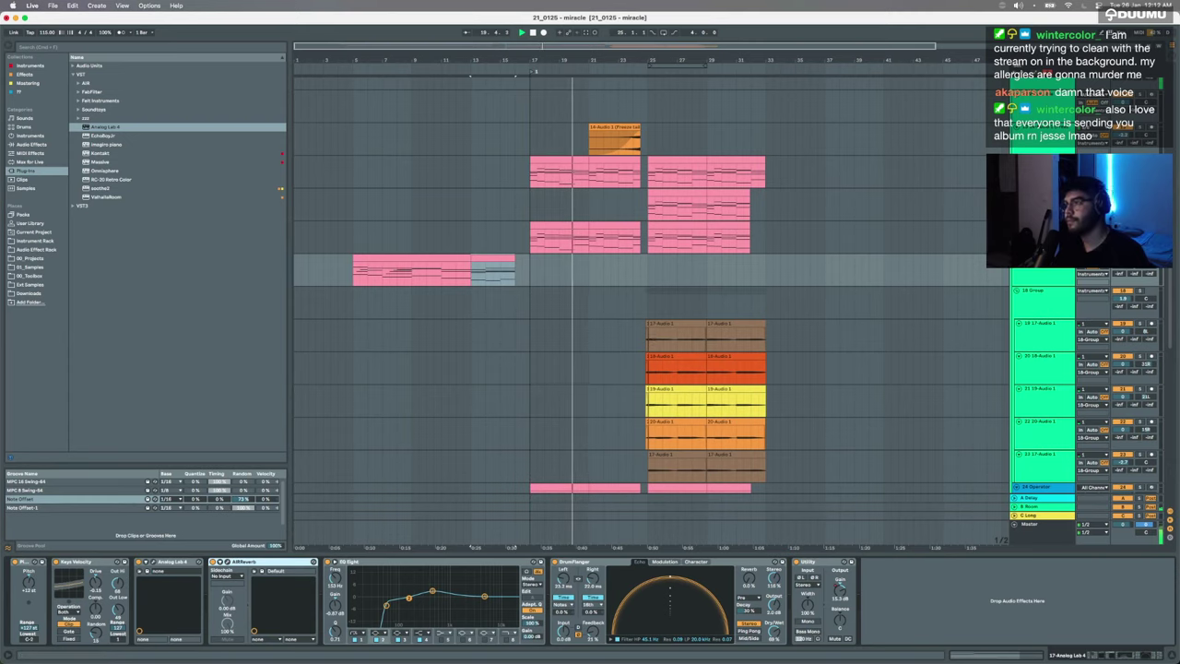
{"action": "left_click", "coordinate": [1041, 162]}
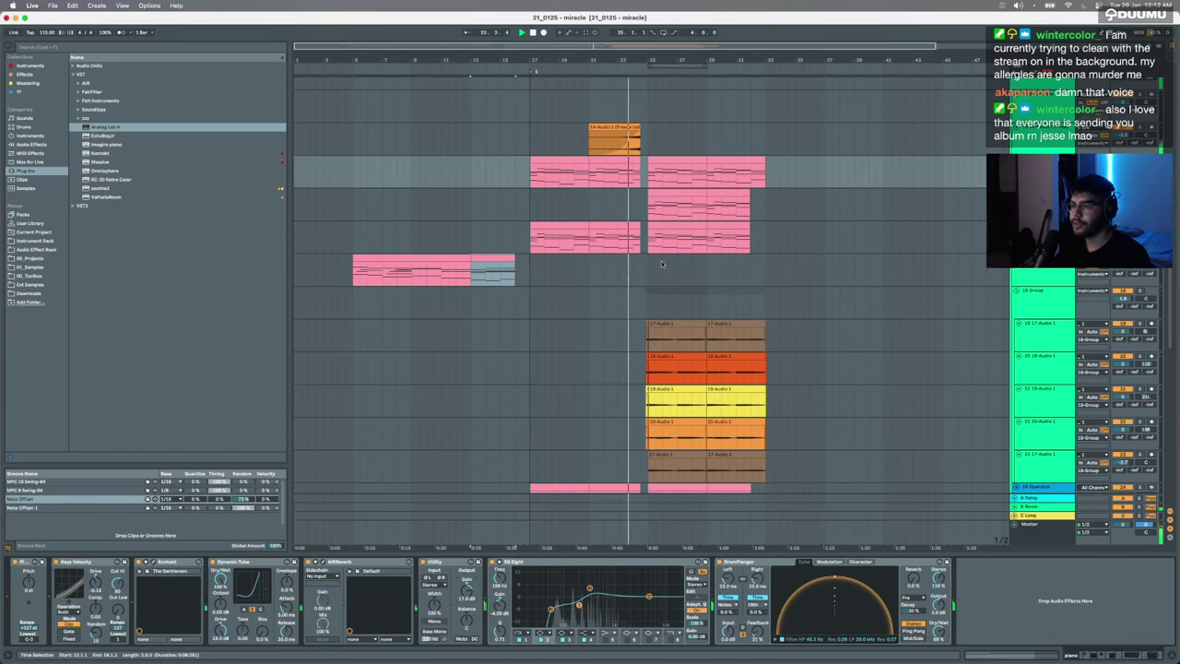
{"action": "scroll", "coordinate": [662, 263], "scroll_direction": "up", "scroll_amount": 5}
{"action": "scroll", "coordinate": [662, 264], "scroll_direction": "right", "scroll_amount": 2}
{"action": "scroll", "coordinate": [662, 264], "scroll_direction": "up", "scroll_amount": 4}
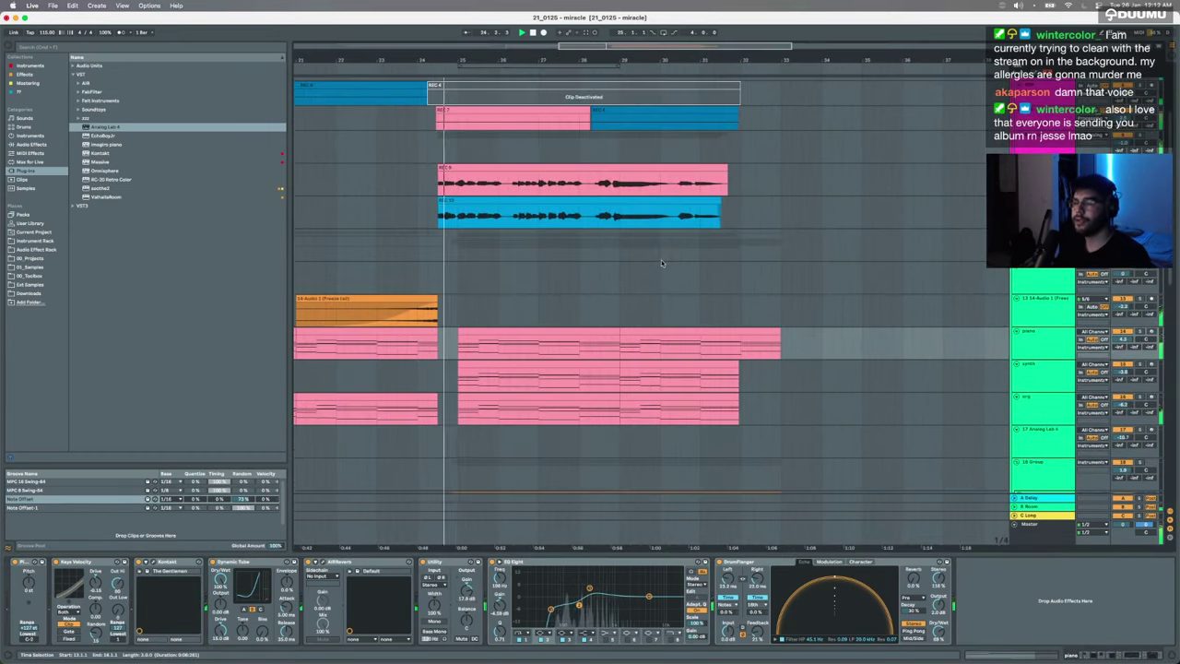
{"action": "left_click", "coordinate": [459, 246]}
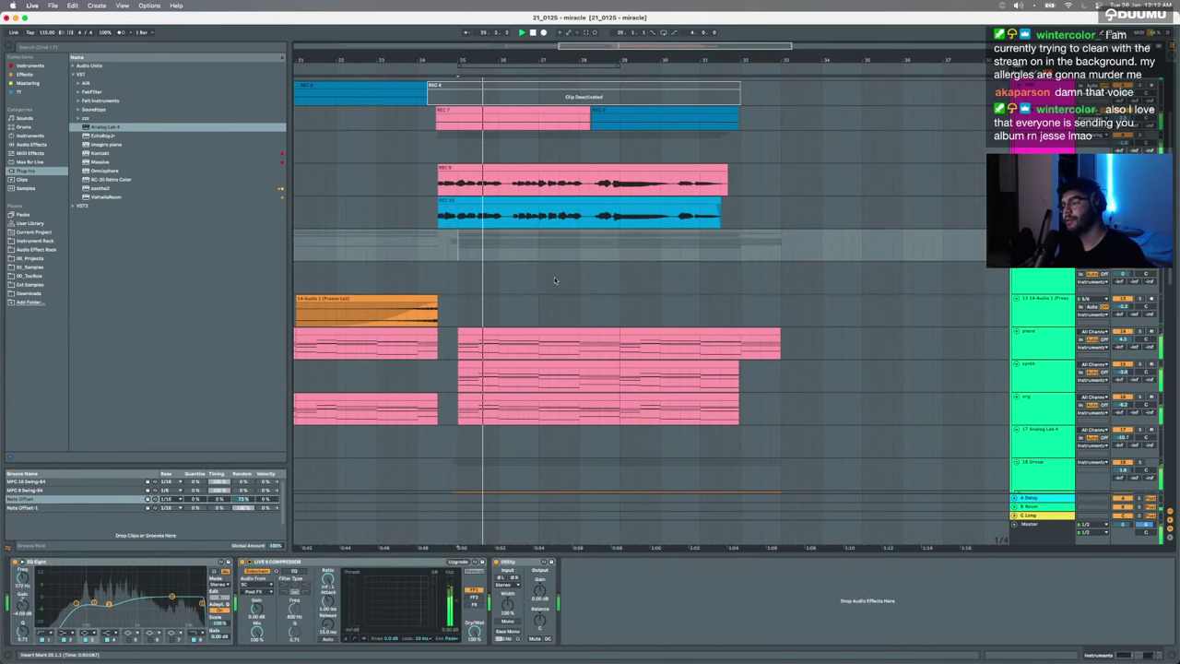
Step: Follow playback through the main section to its end, examining how the vocal and instrument clips line up
{"action": "scroll", "coordinate": [554, 280], "scroll_direction": "up", "scroll_amount": 3}
{"action": "scroll", "coordinate": [554, 280], "scroll_direction": "down", "scroll_amount": 4}
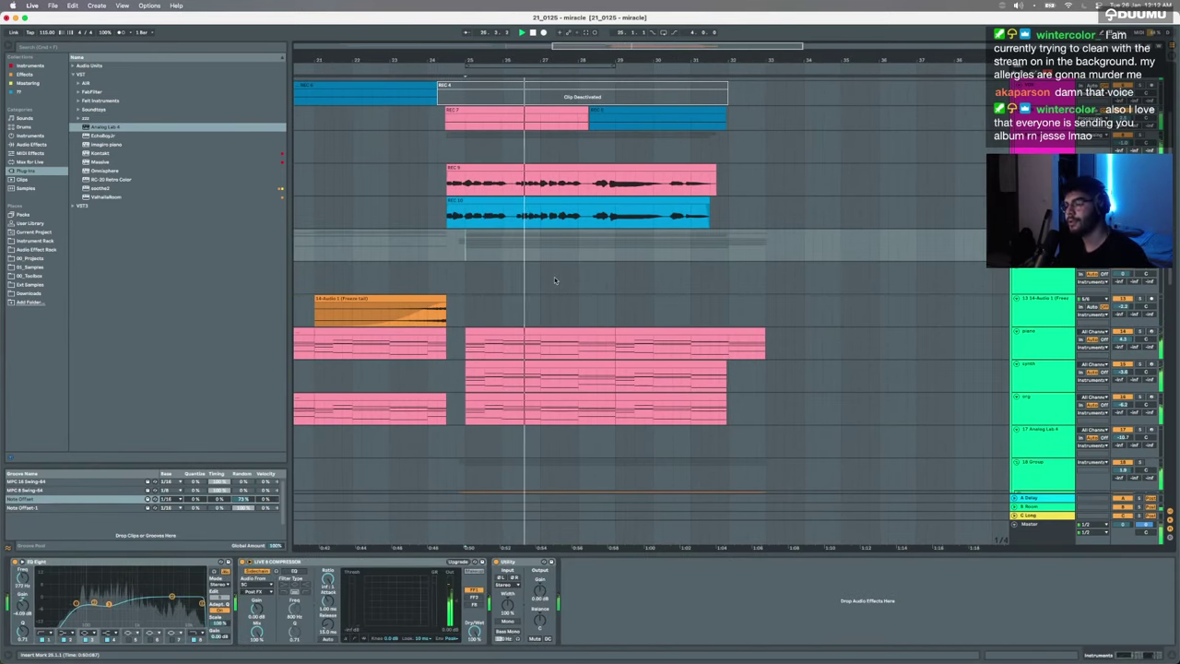
{"action": "scroll", "coordinate": [553, 280], "scroll_direction": "up", "scroll_amount": 1}
{"action": "scroll", "coordinate": [554, 280], "scroll_direction": "left", "scroll_amount": 1}
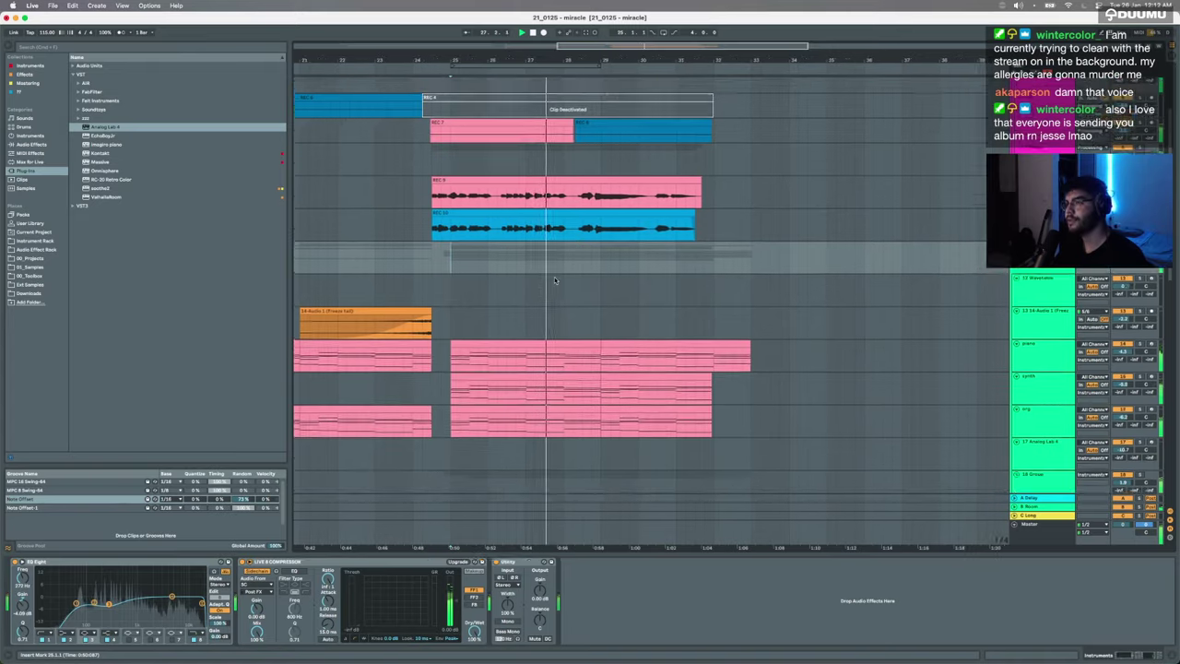
{"action": "scroll", "coordinate": [554, 280], "scroll_direction": "up", "scroll_amount": 2}
{"action": "scroll", "coordinate": [554, 281], "scroll_direction": "up", "scroll_amount": 2}
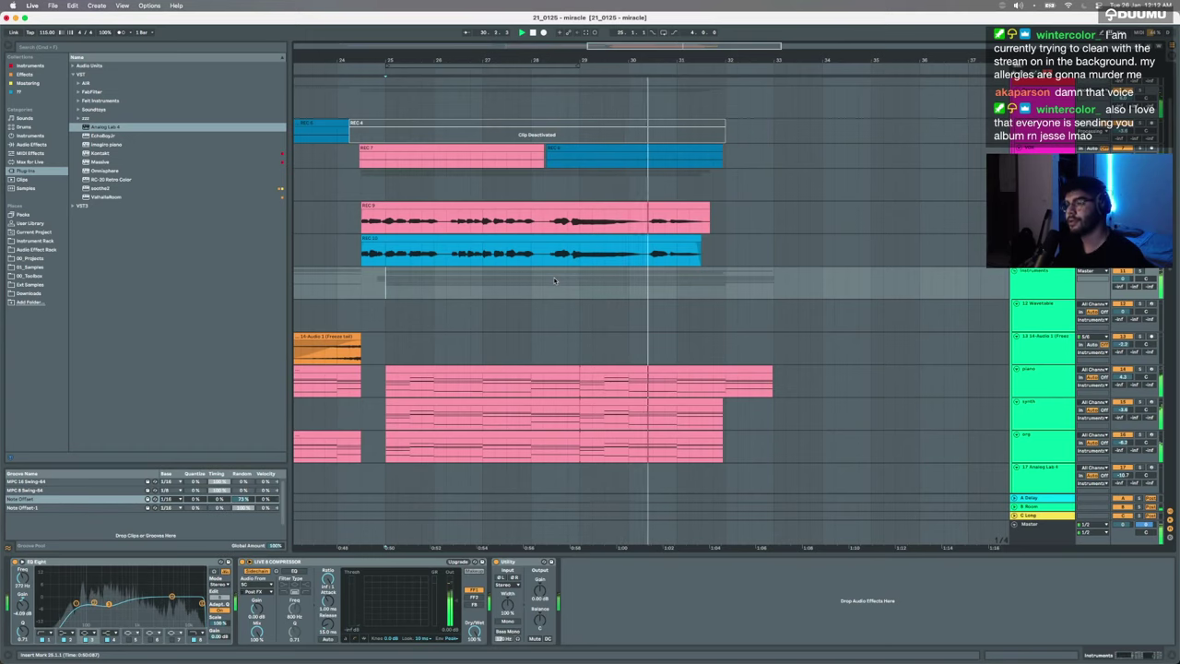
{"action": "scroll", "coordinate": [554, 281], "scroll_direction": "right", "scroll_amount": 4}
{"action": "scroll", "coordinate": [554, 280], "scroll_direction": "down", "scroll_amount": 5}
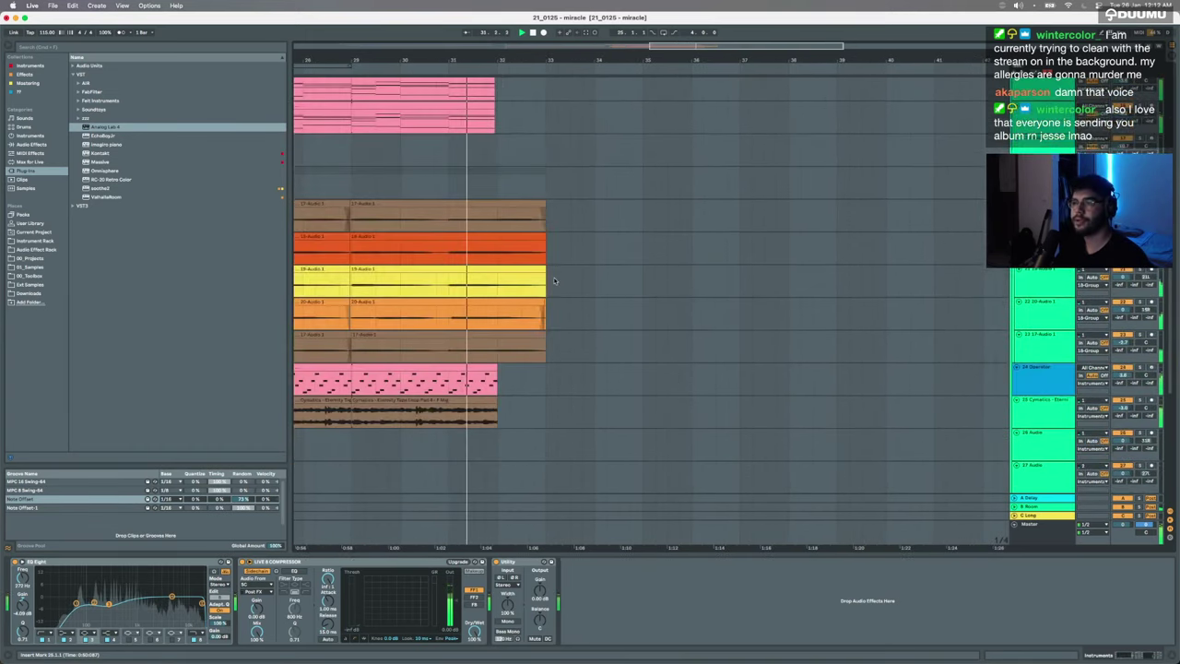
Step: Try cutting the 18 Group's audio clips from bar 32 onward, undo the cut, and play from bar 32
{"action": "left_click_drag", "start_coordinate": [498, 182], "coordinate": [569, 184]}
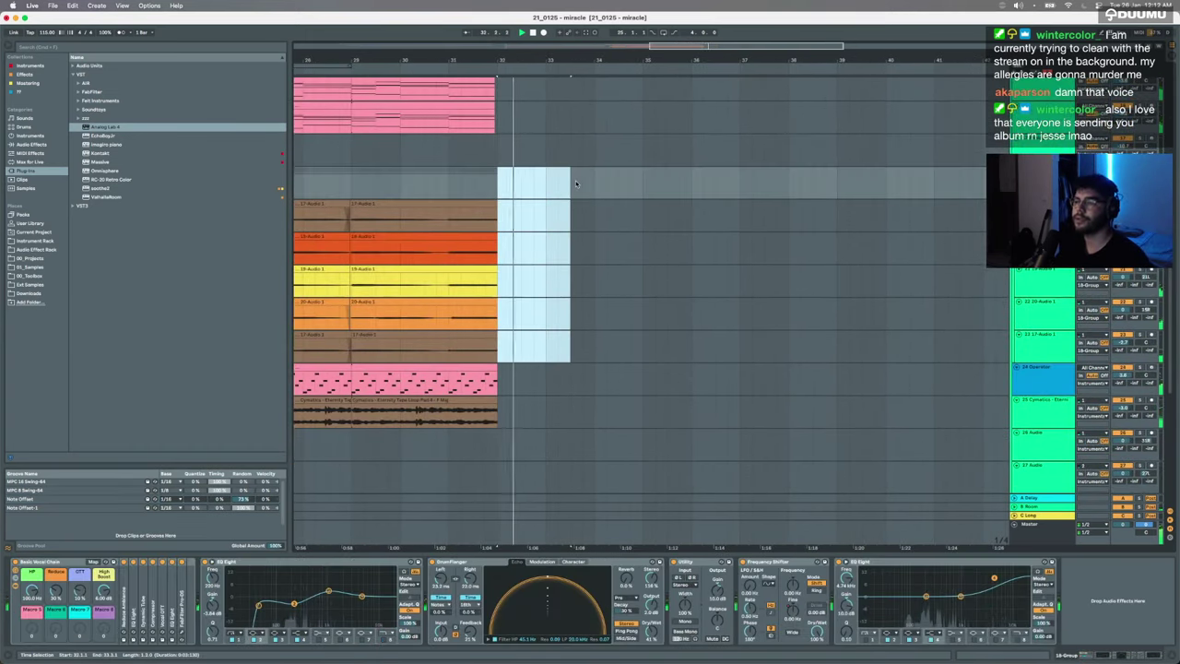
{"action": "key", "text": "super+z"}
{"action": "left_click", "coordinate": [502, 187]}
{"action": "key", "text": "space"}
{"action": "key", "text": "space"}
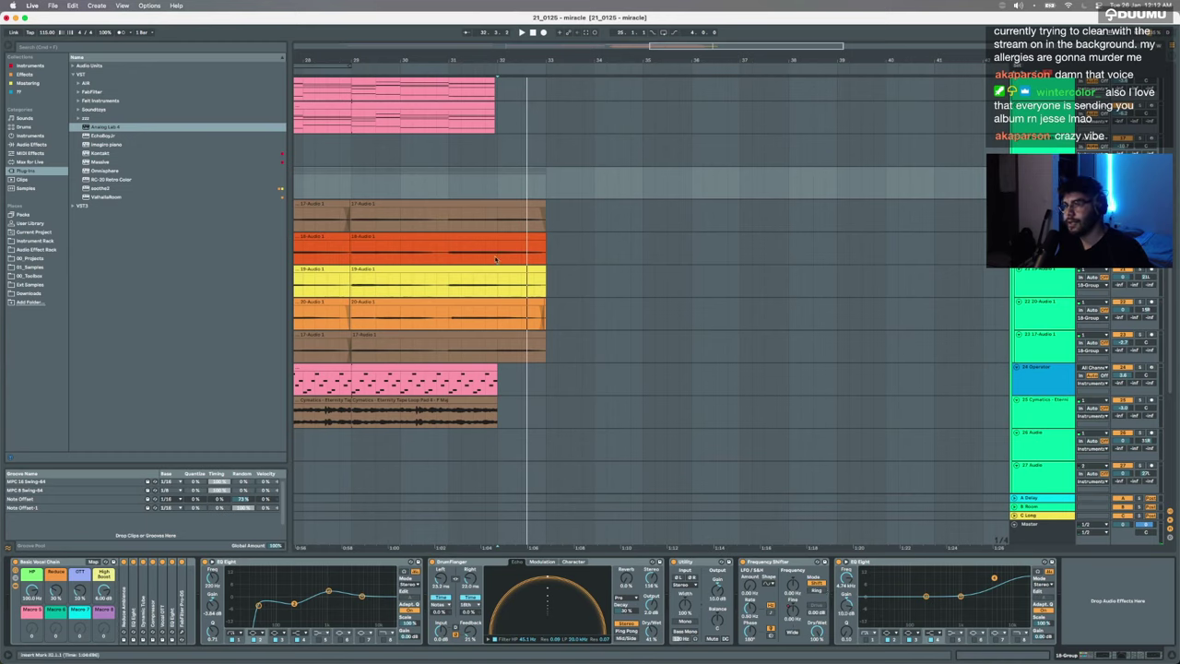
Step: Examine the 18 Group's automation near the section's end while playing from bar 30.4, and return to the clip view
{"action": "key", "text": "a"}
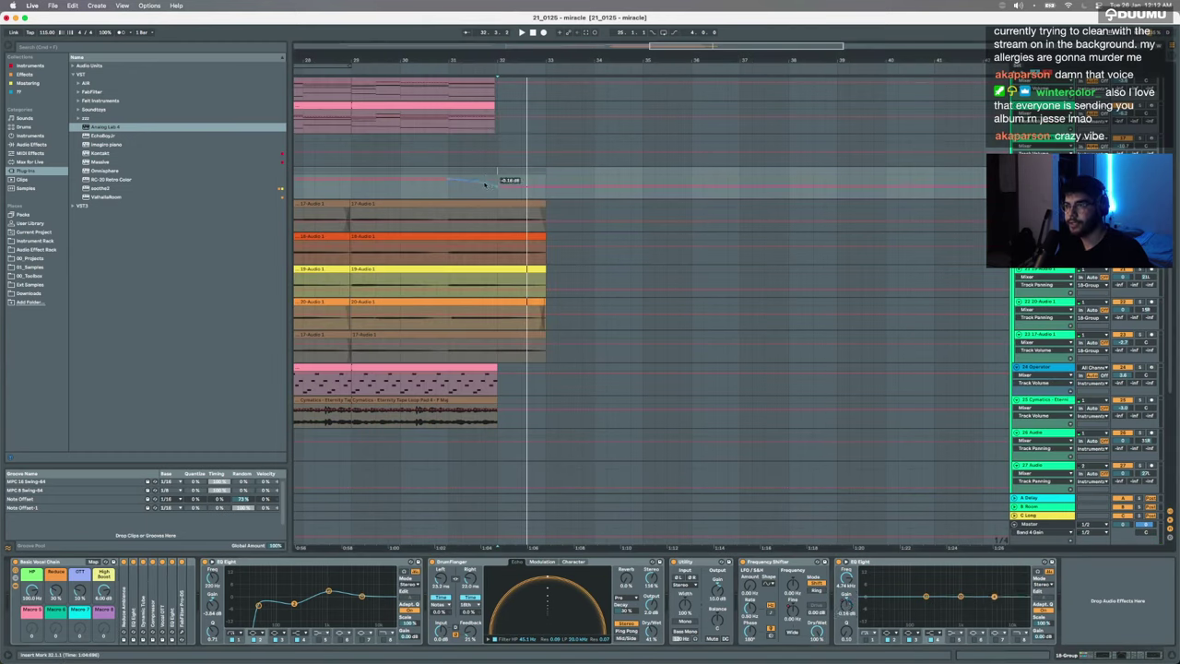
{"action": "left_click", "coordinate": [426, 203]}
{"action": "key", "text": "space"}
{"action": "left_click", "coordinate": [439, 184]}
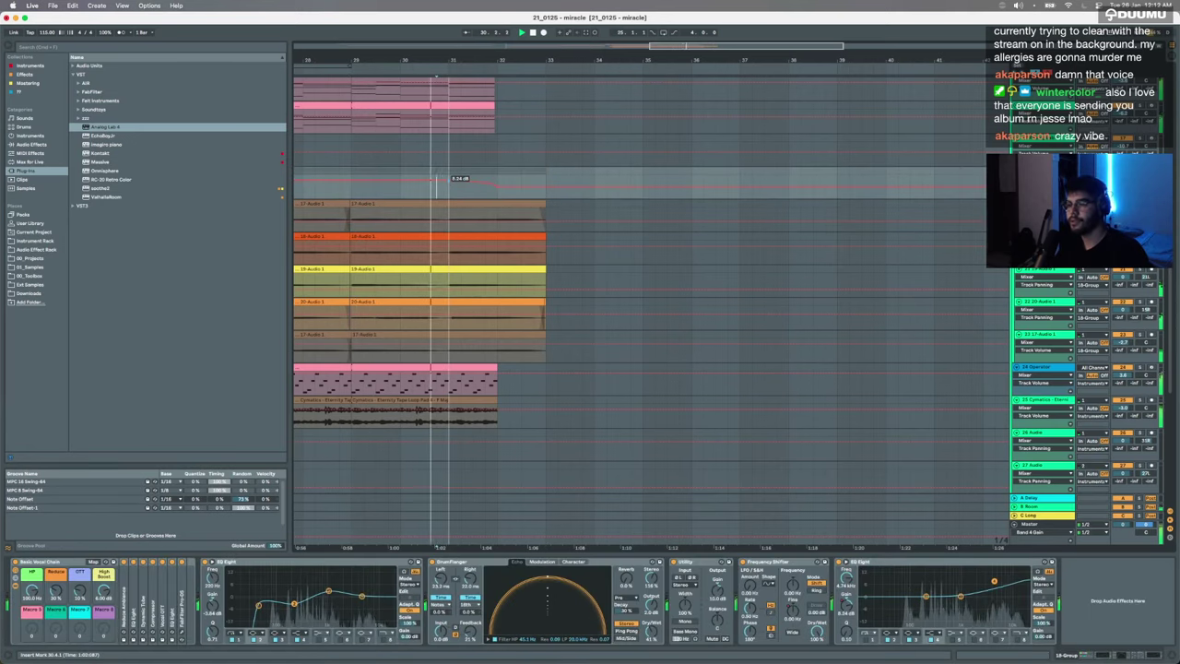
{"action": "key", "text": "a"}
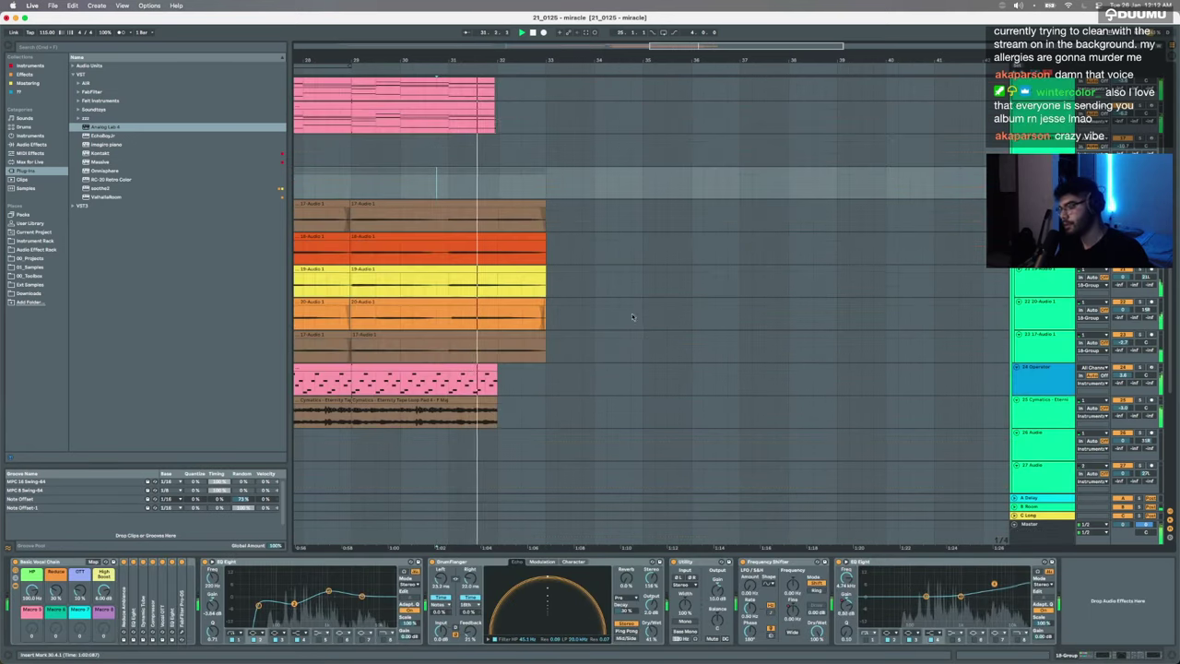
Step: Extend the ends of the last 17-Audio 1 and 18-Audio 1 clips on the 18 Group's first two tracks to bar 33
{"action": "scroll", "coordinate": [544, 259], "scroll_direction": "down", "scroll_amount": 2}
{"action": "left_click", "coordinate": [545, 258]}
{"action": "key", "text": "space"}
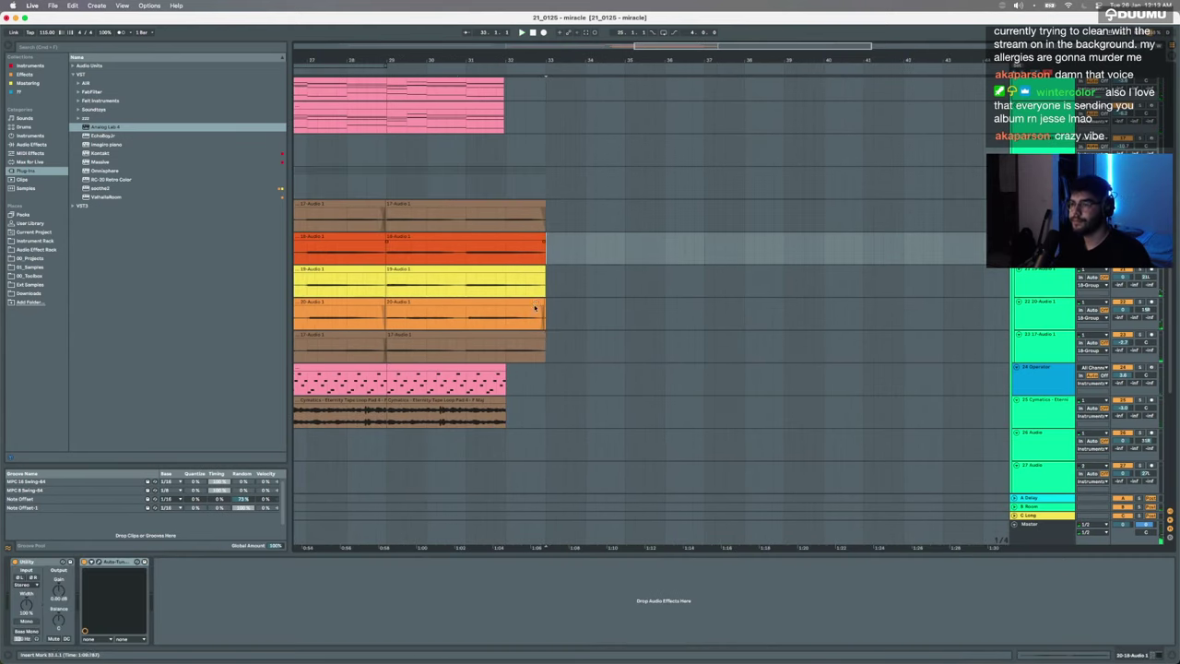
{"action": "left_click_drag", "start_coordinate": [535, 306], "coordinate": [385, 314]}
{"action": "left_click", "coordinate": [543, 313]}
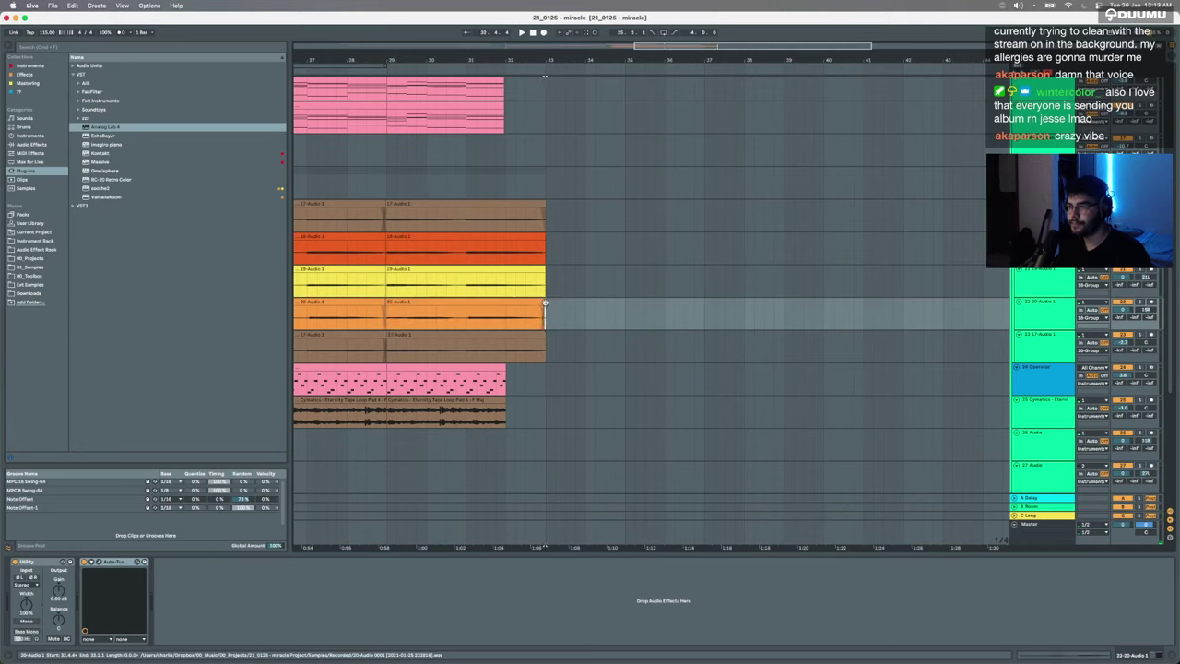
{"action": "left_click", "coordinate": [543, 268]}
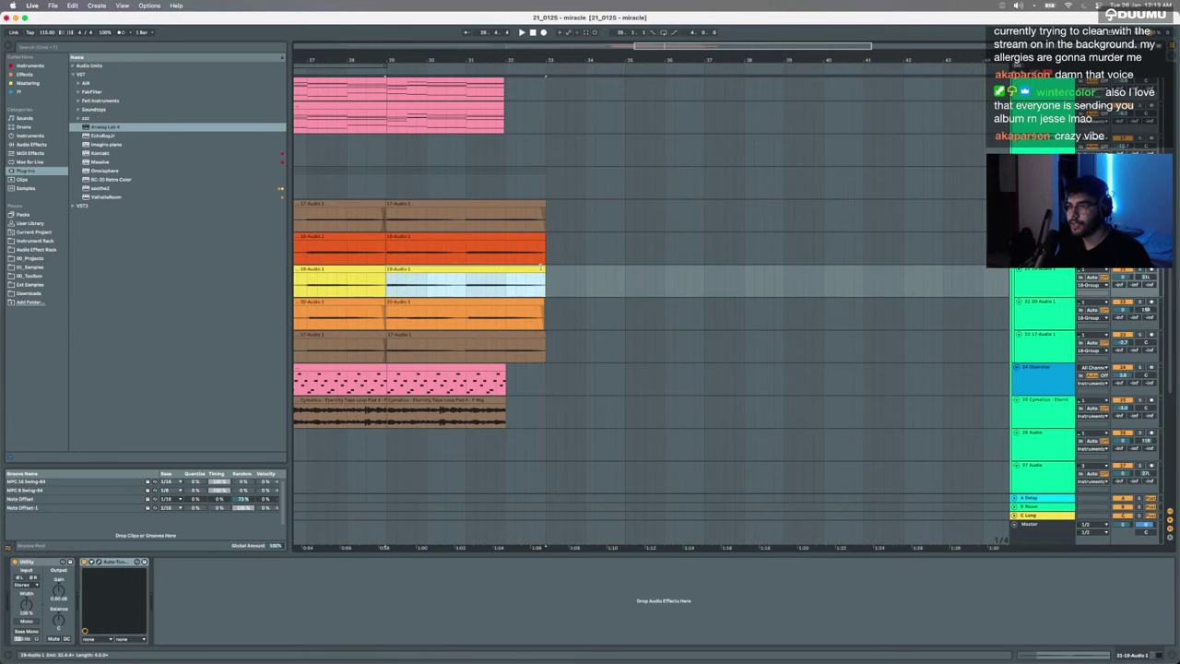
{"action": "mouse_move", "coordinate": [544, 242]}
{"action": "left_mouse_down"}
{"action": "mouse_move", "coordinate": [595, 213]}
{"action": "mouse_move", "coordinate": [573, 244]}
{"action": "mouse_move", "coordinate": [551, 242]}
{"action": "left_mouse_up"}
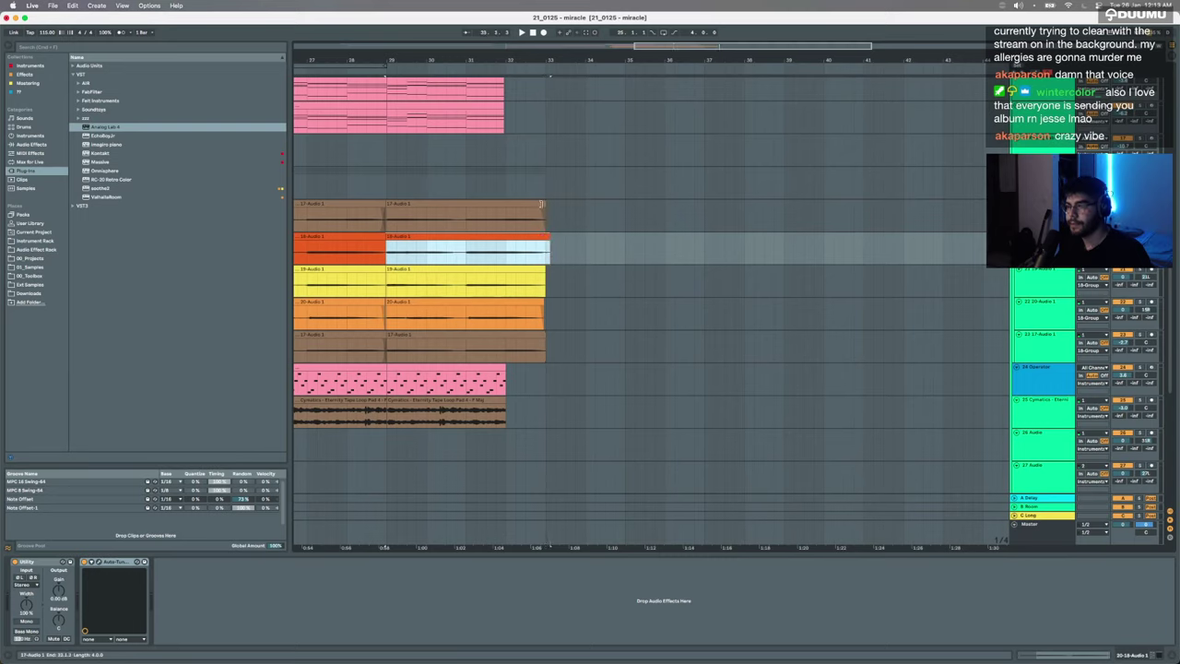
{"action": "left_click", "coordinate": [541, 204]}
Step: Trim the last clip on the lowest 17-Audio 1 track to the end of the instrument clips and play the ending
{"action": "left_click_drag", "start_coordinate": [544, 343], "coordinate": [505, 343]}
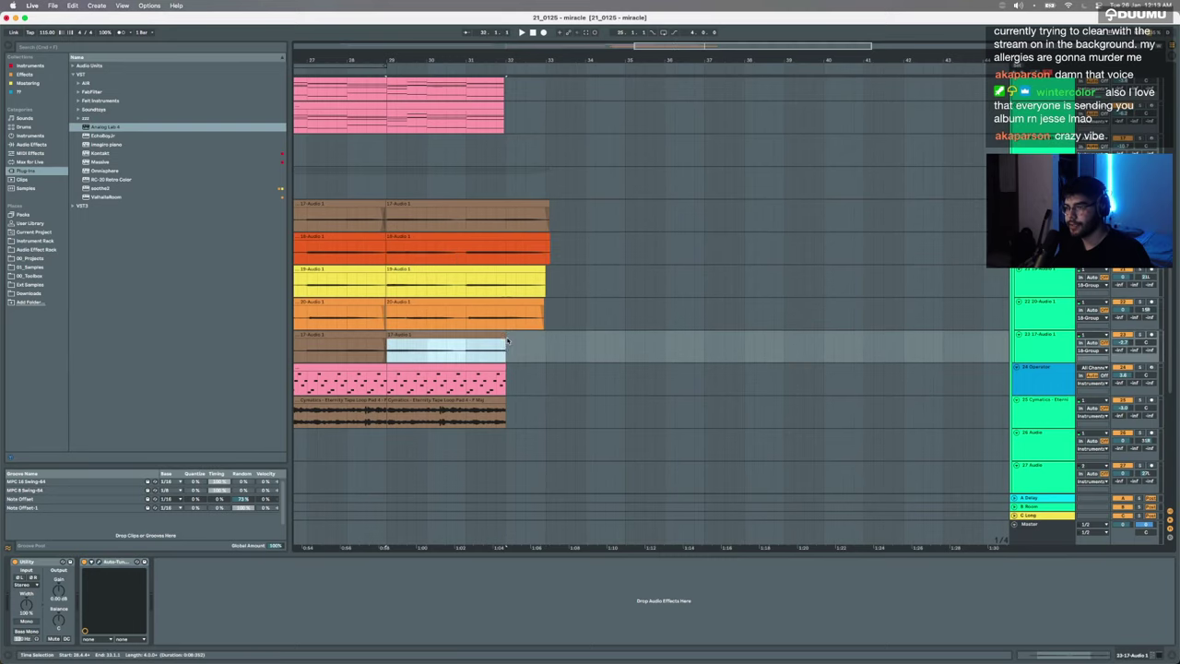
{"action": "left_click", "coordinate": [504, 344]}
{"action": "key", "text": "space"}
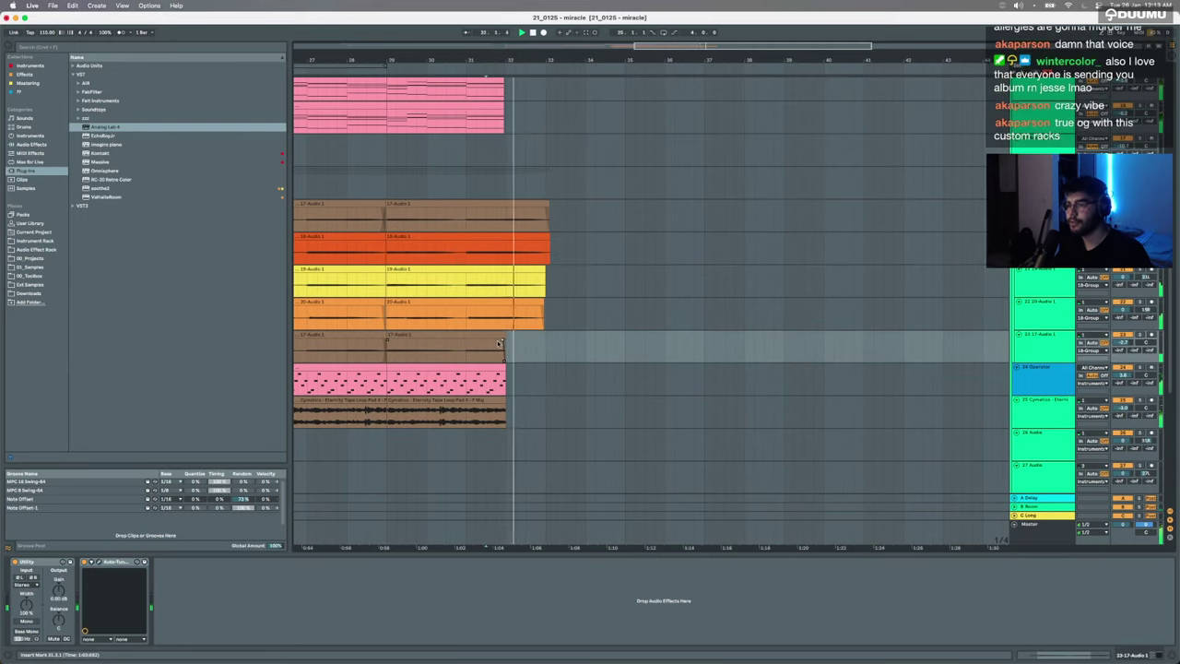
{"action": "scroll", "coordinate": [537, 343], "scroll_direction": "down", "scroll_amount": 5}
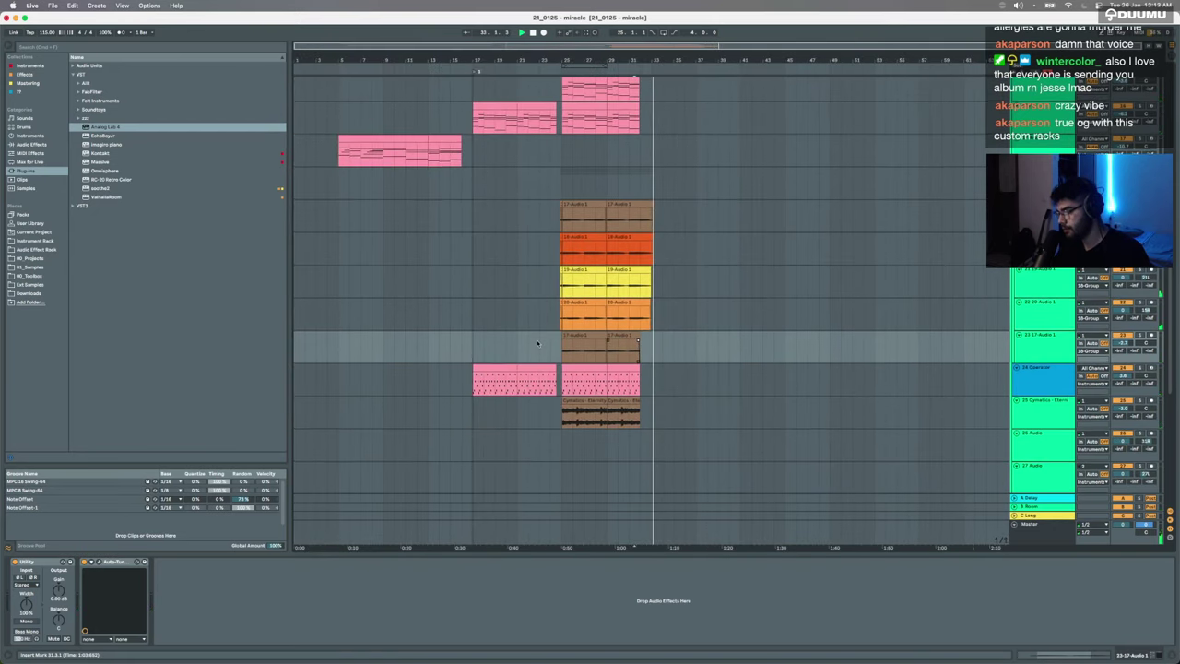
{"action": "scroll", "coordinate": [537, 342], "scroll_direction": "up", "scroll_amount": 8}
{"action": "key", "text": "space"}
{"action": "scroll", "coordinate": [538, 341], "scroll_direction": "up", "scroll_amount": 1}
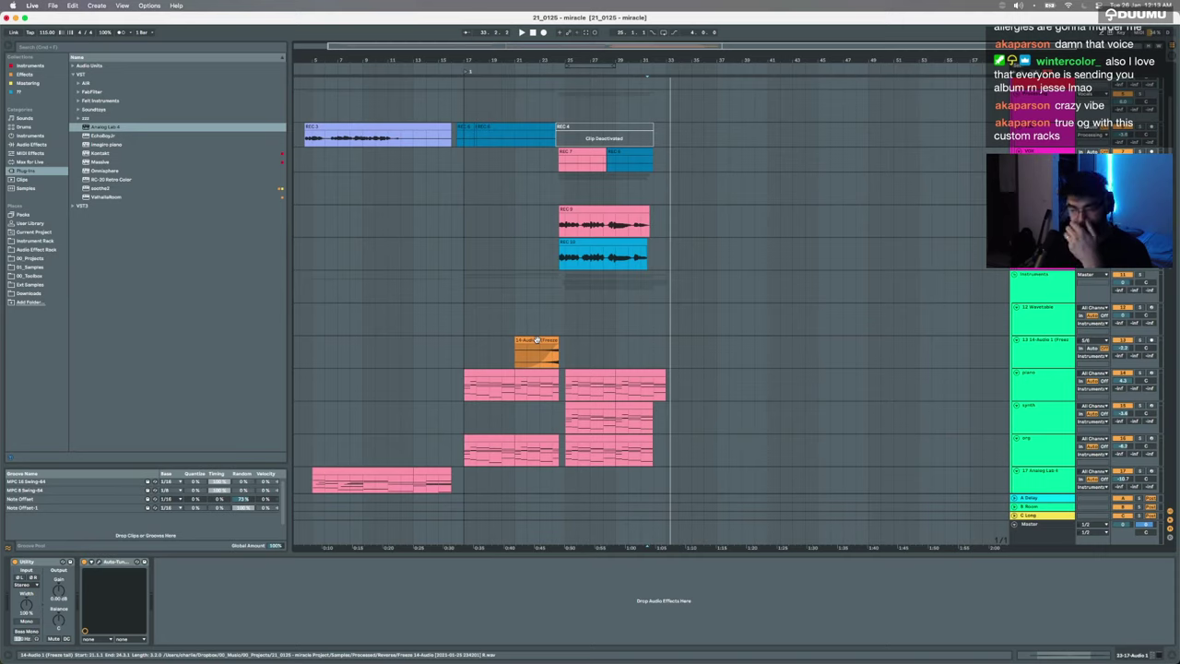
{"action": "left_click", "coordinate": [565, 323]}
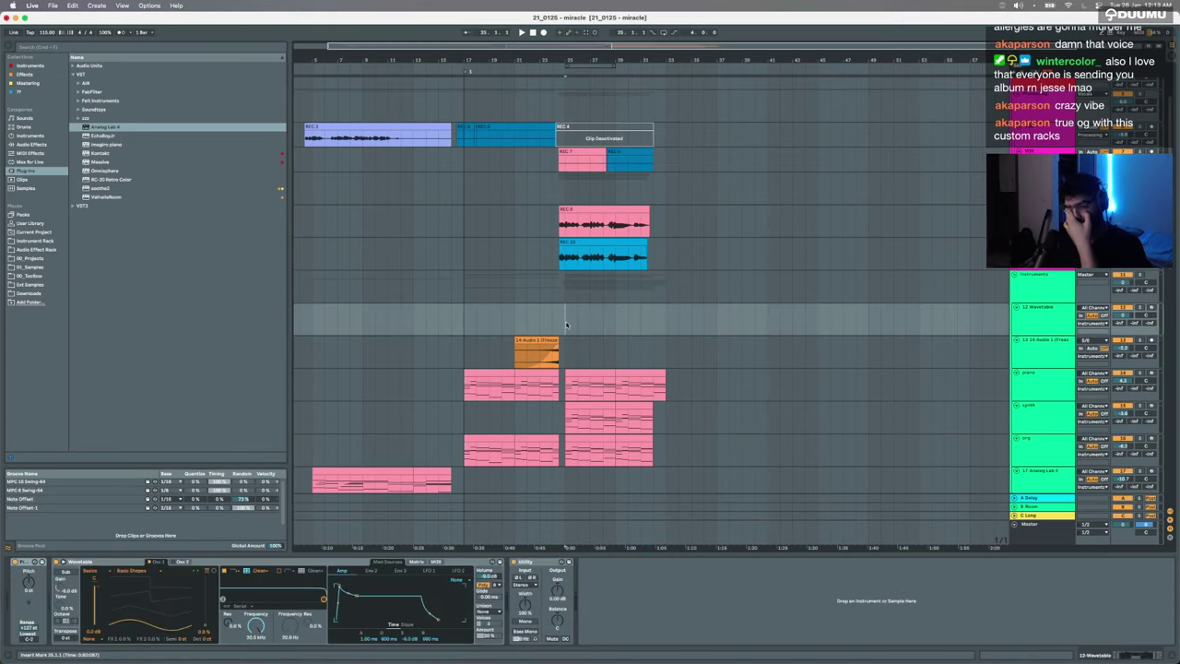
{"action": "left_click", "coordinate": [566, 346]}
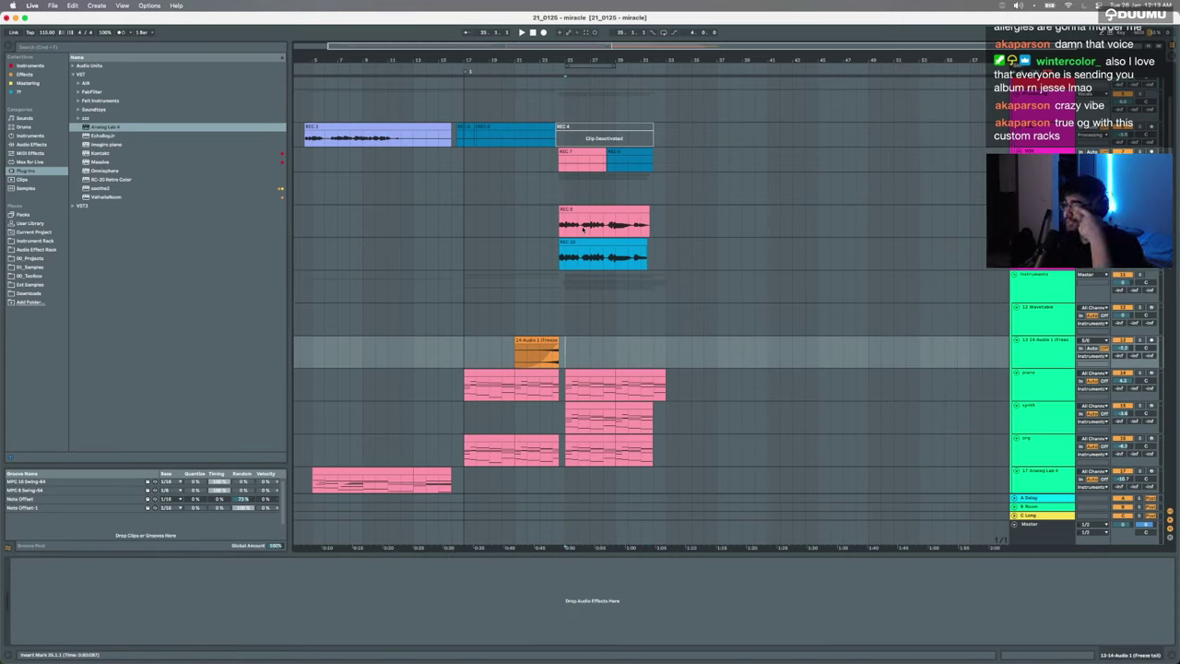
{"action": "left_click", "coordinate": [573, 186]}
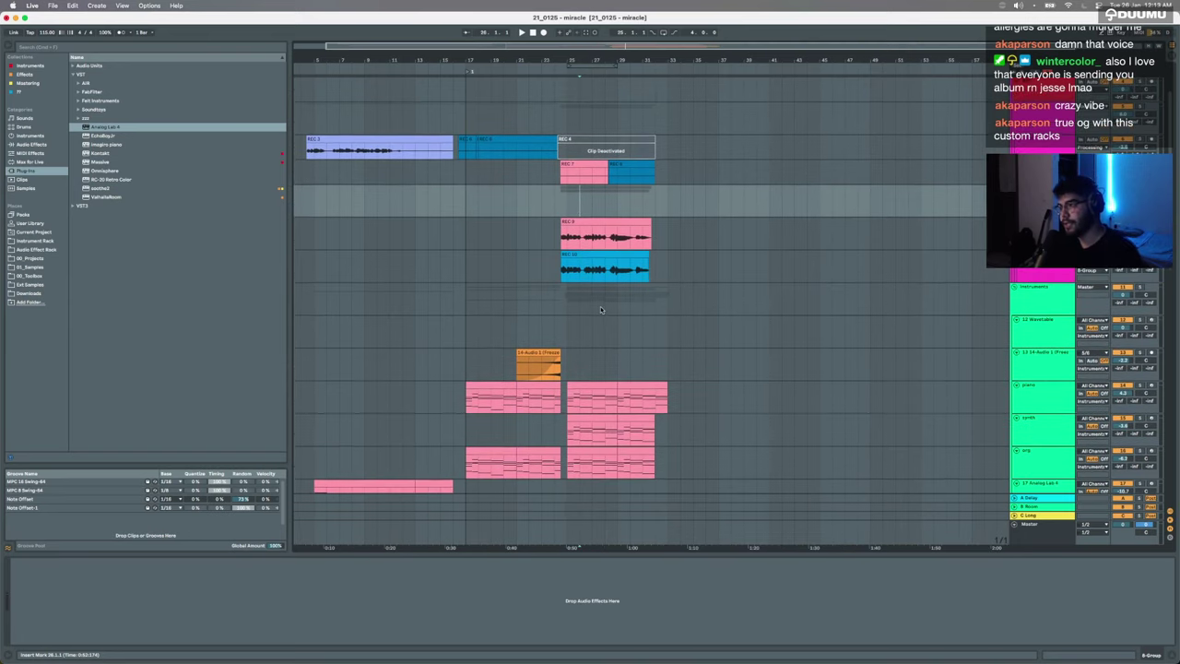
Step: Duplicate the intro's Analog Lab 4 track and loop playback over the soloed copy's first clip
{"action": "scroll", "coordinate": [507, 341], "scroll_direction": "down", "scroll_amount": 5}
{"action": "left_click", "coordinate": [374, 394]}
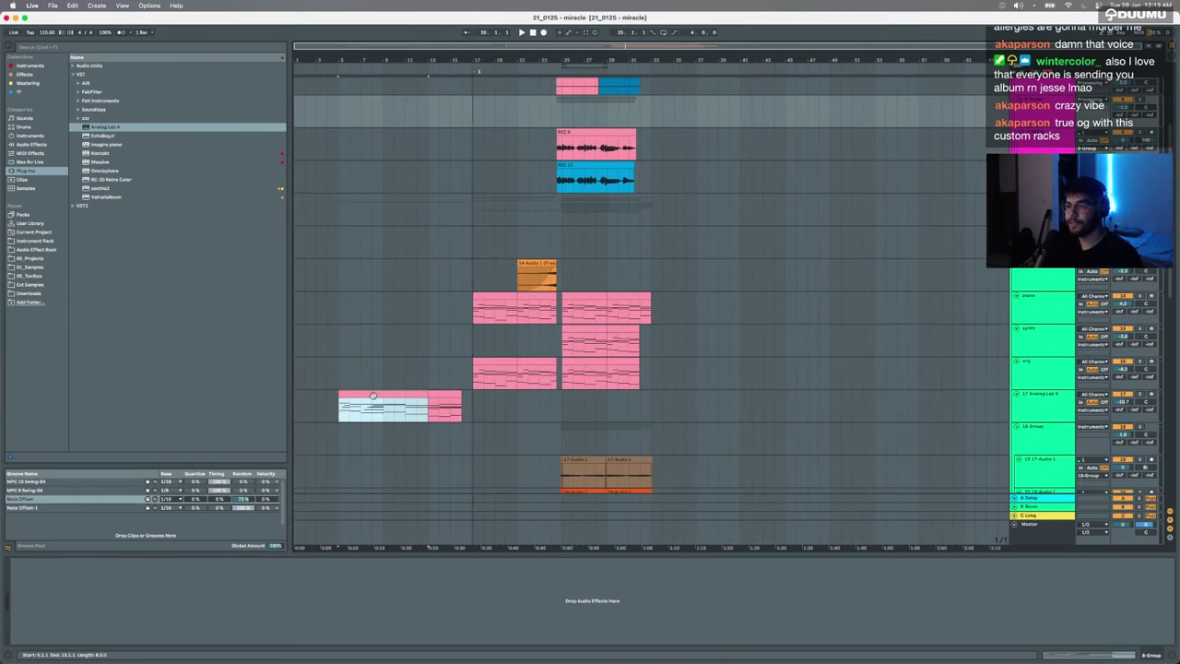
{"action": "left_click", "coordinate": [1033, 399]}
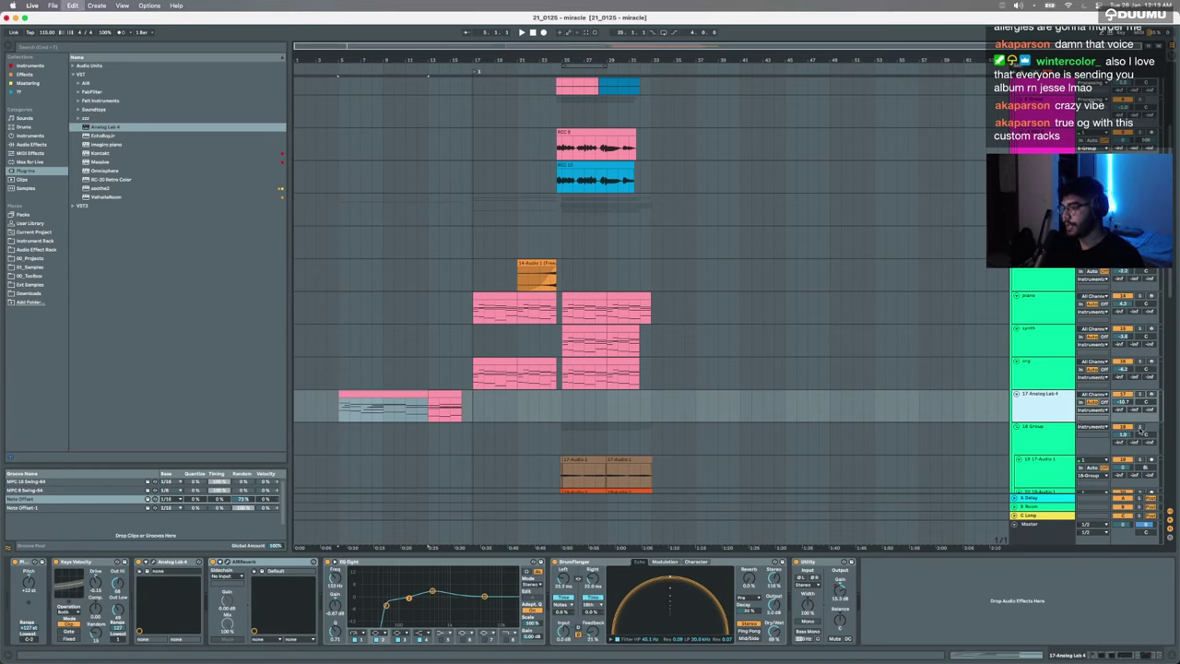
{"action": "key", "text": "super+d"}
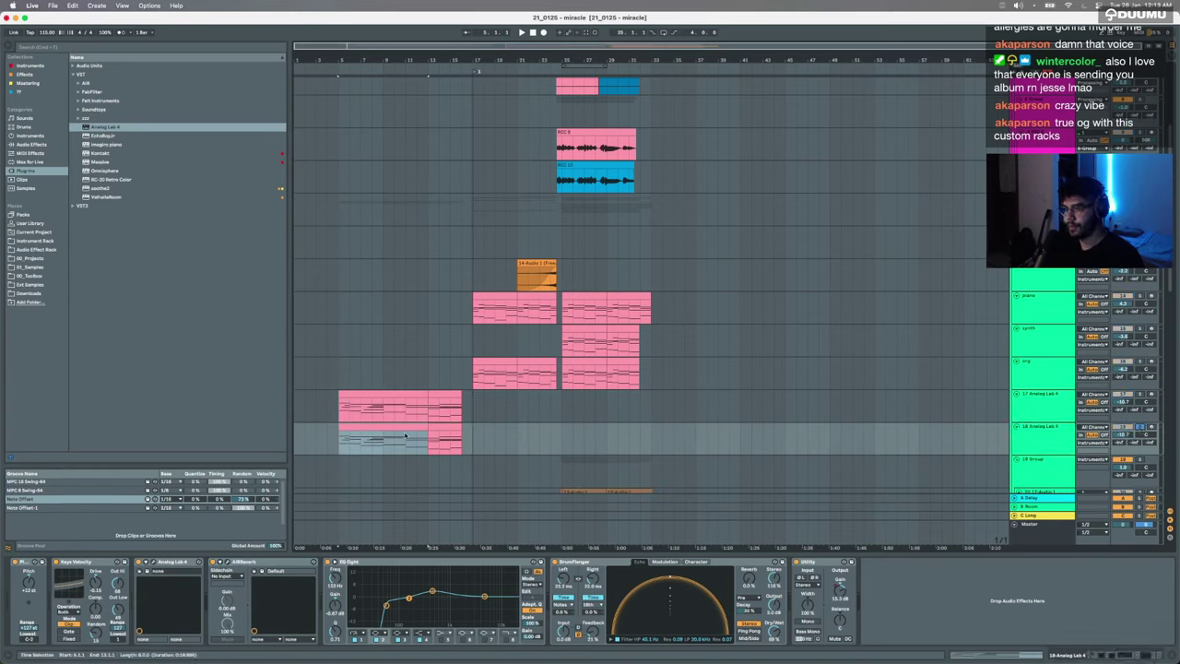
{"action": "left_click", "coordinate": [405, 434]}
{"action": "key", "text": "super+l"}
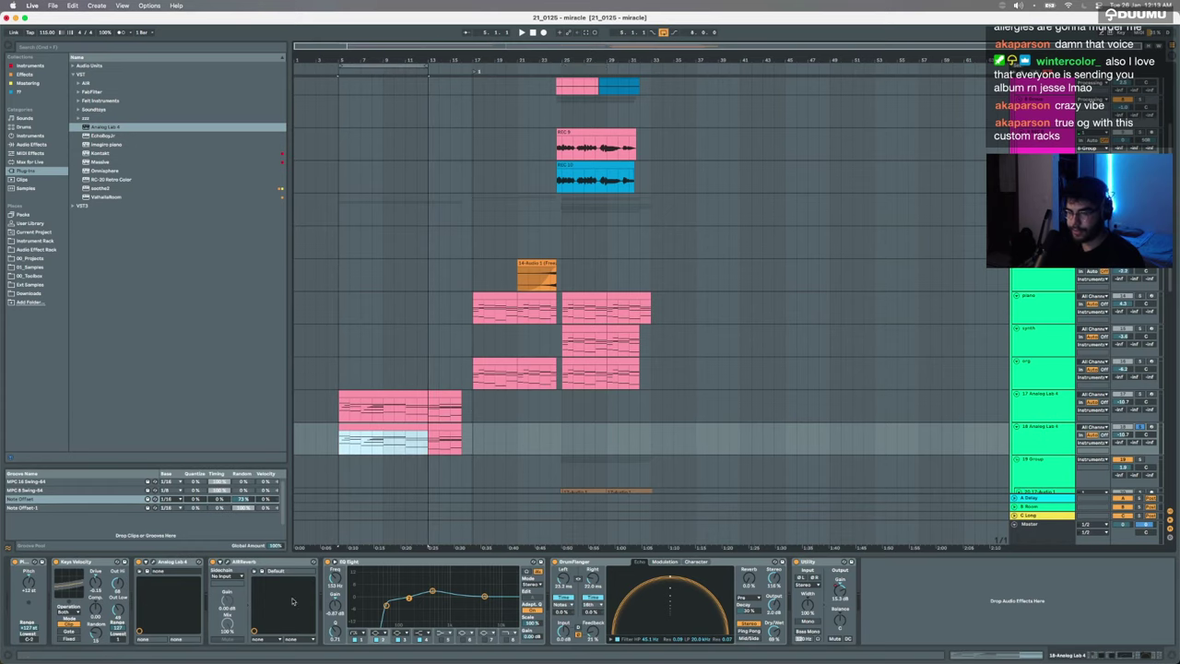
Step: Remove EQ Eight from the duplicated Analog Lab 4 track and lower the track's volume
{"action": "left_click", "coordinate": [391, 561]}
{"action": "key", "text": "Delete"}
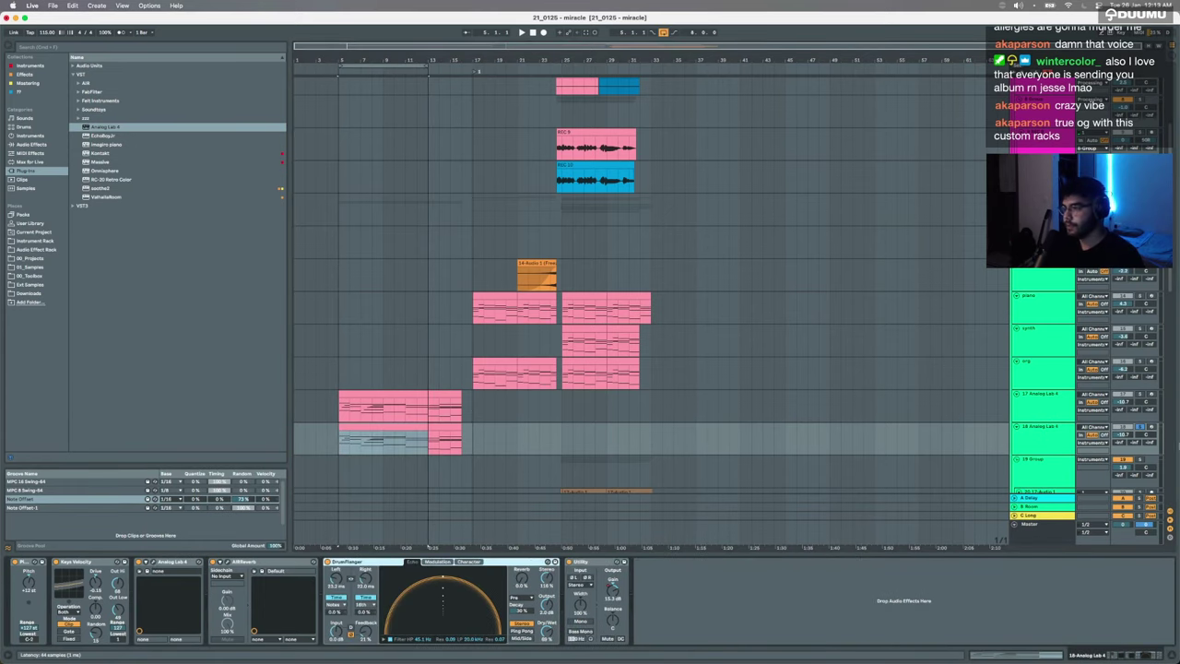
{"action": "left_click_drag", "start_coordinate": [1123, 435], "coordinate": [1123, 440]}
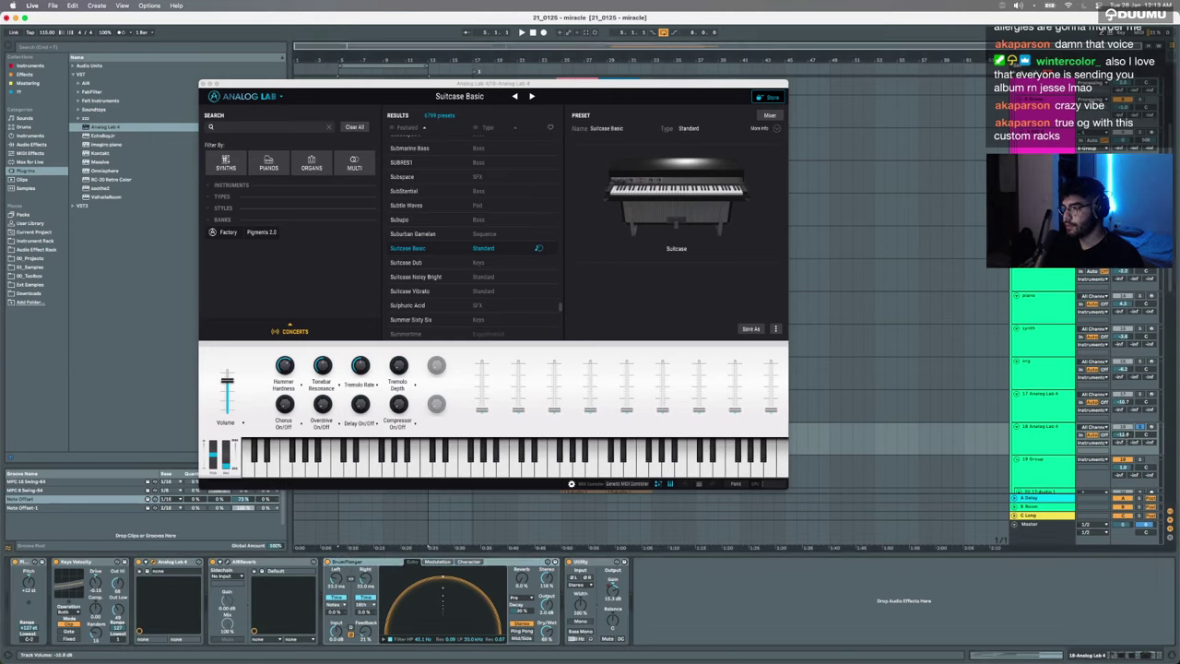
Step: Filter the copied track's Analog Lab presets to CS-80 synths and load the Sweep VCA pad
{"action": "left_click", "coordinate": [227, 166]}
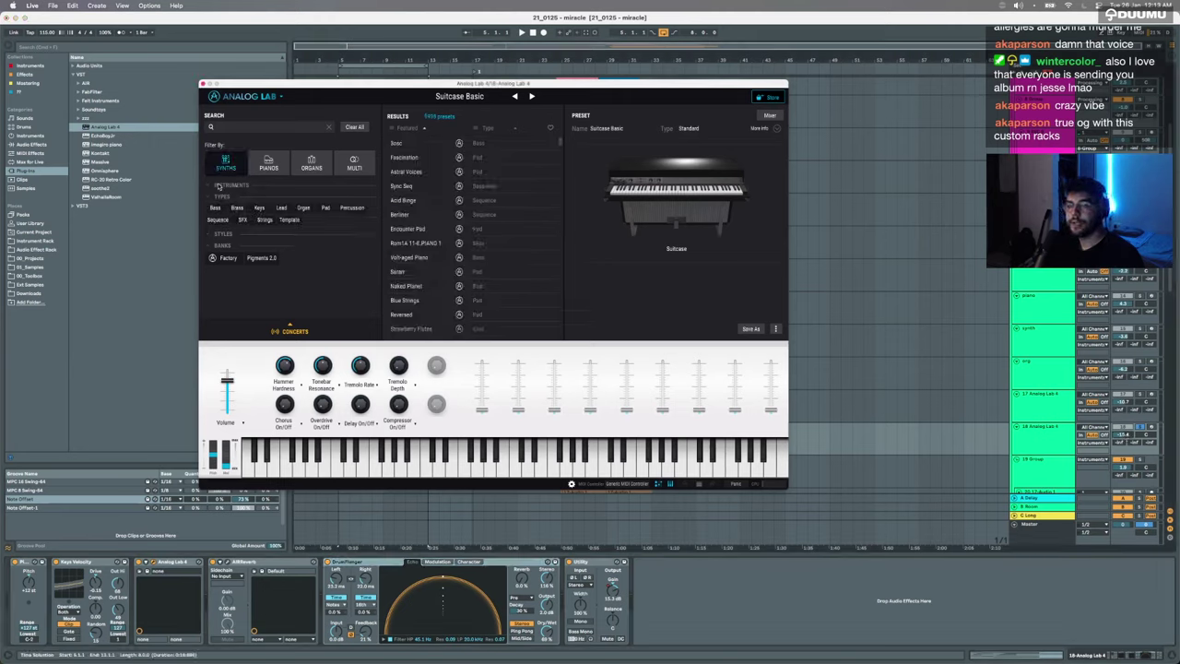
{"action": "left_click", "coordinate": [218, 186]}
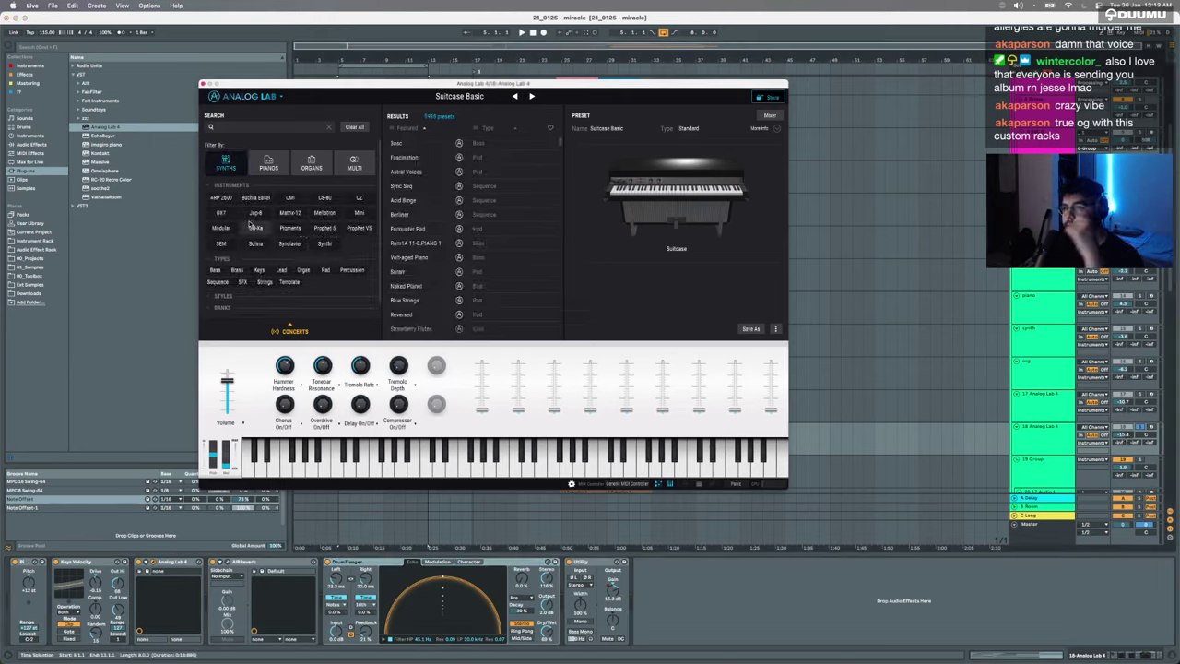
{"action": "left_click", "coordinate": [326, 198]}
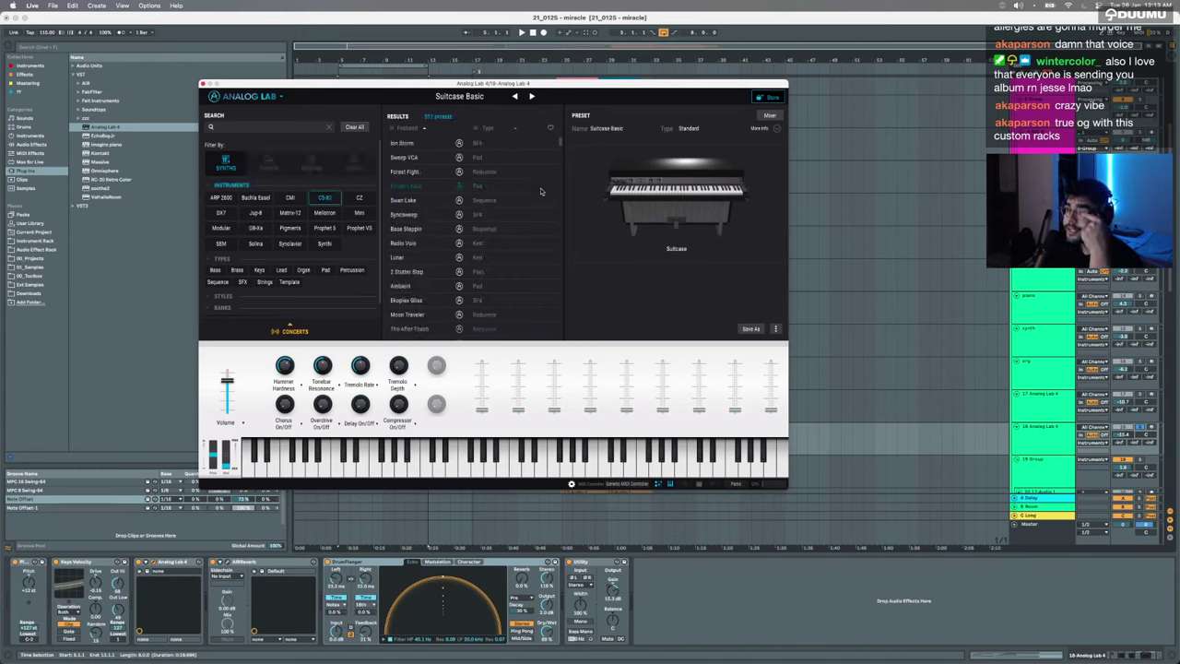
{"action": "left_click", "coordinate": [413, 160]}
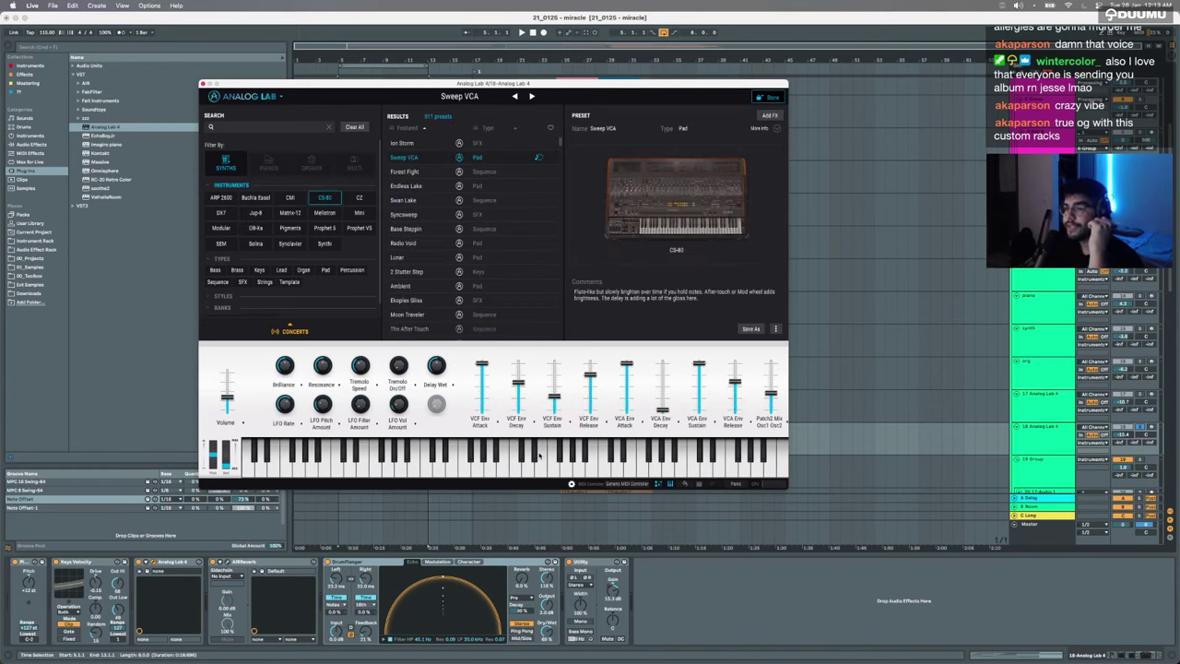
Step: Raise Sweep VCA's Osc1 Osc2 mix to nearly maximum, lower its VCF and VCA envelope attacks, and close the instrument
{"action": "left_click_drag", "start_coordinate": [772, 394], "coordinate": [772, 364]}
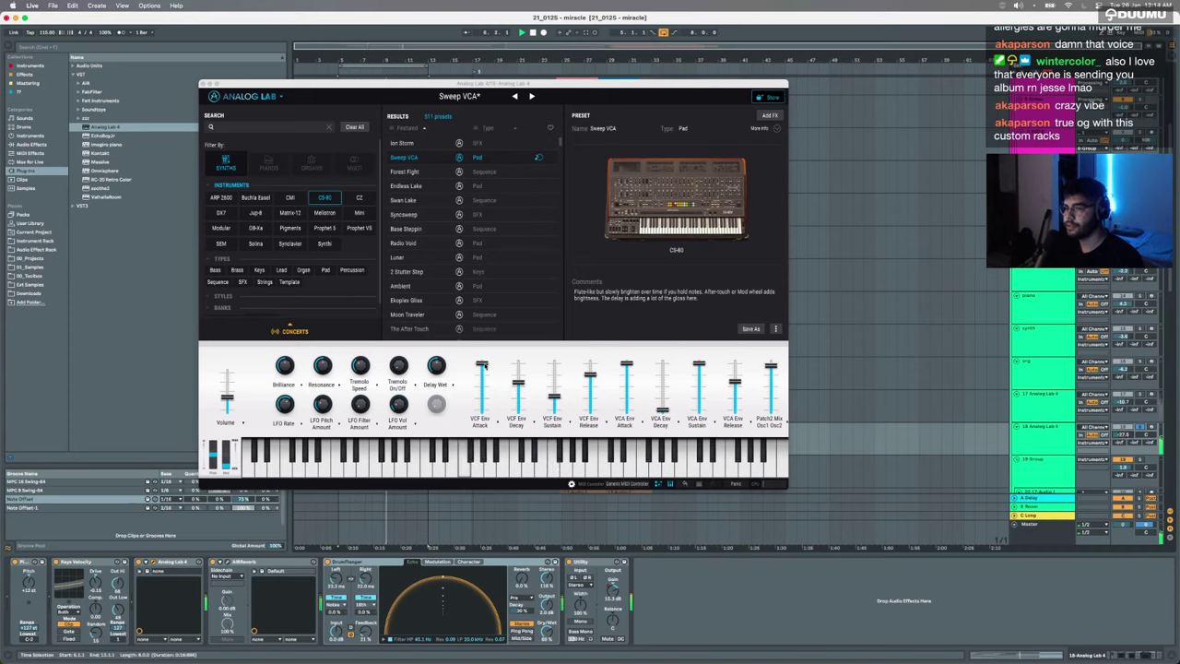
{"action": "left_click_drag", "start_coordinate": [483, 365], "coordinate": [483, 372]}
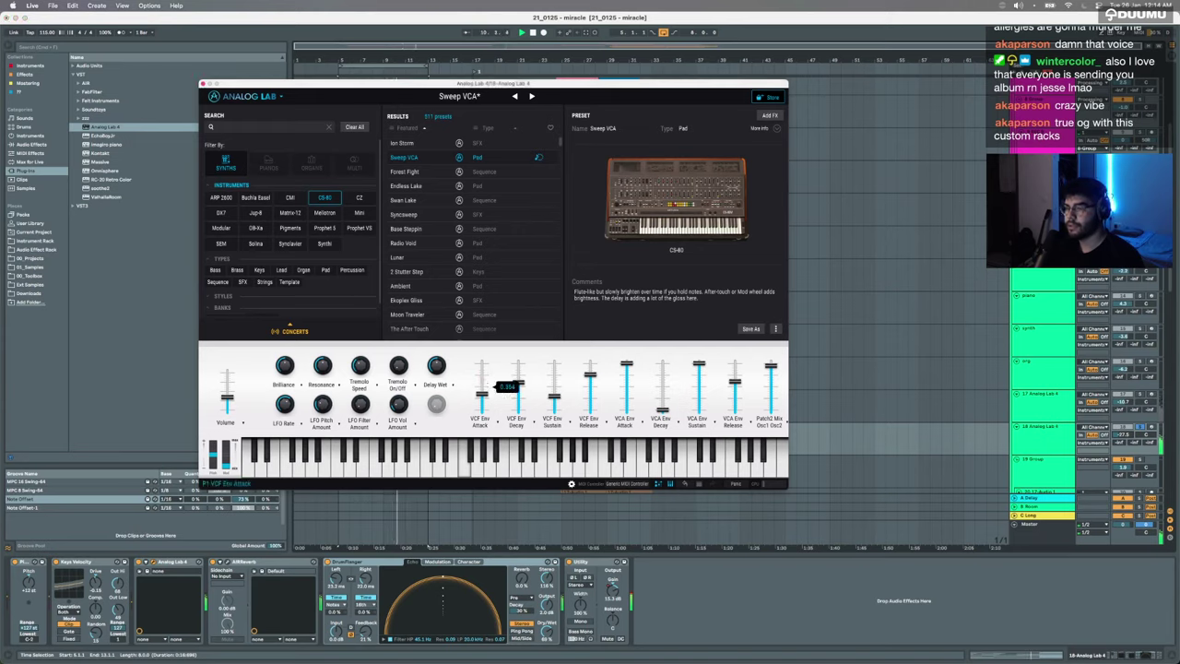
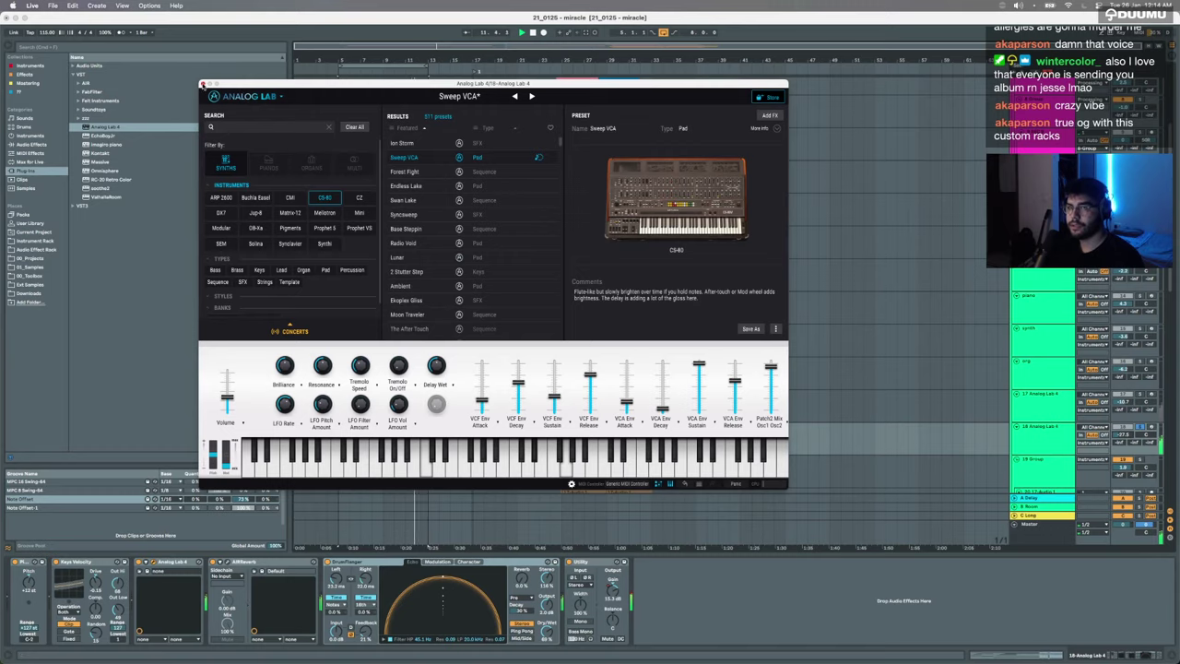
{"action": "left_click", "coordinate": [203, 84]}
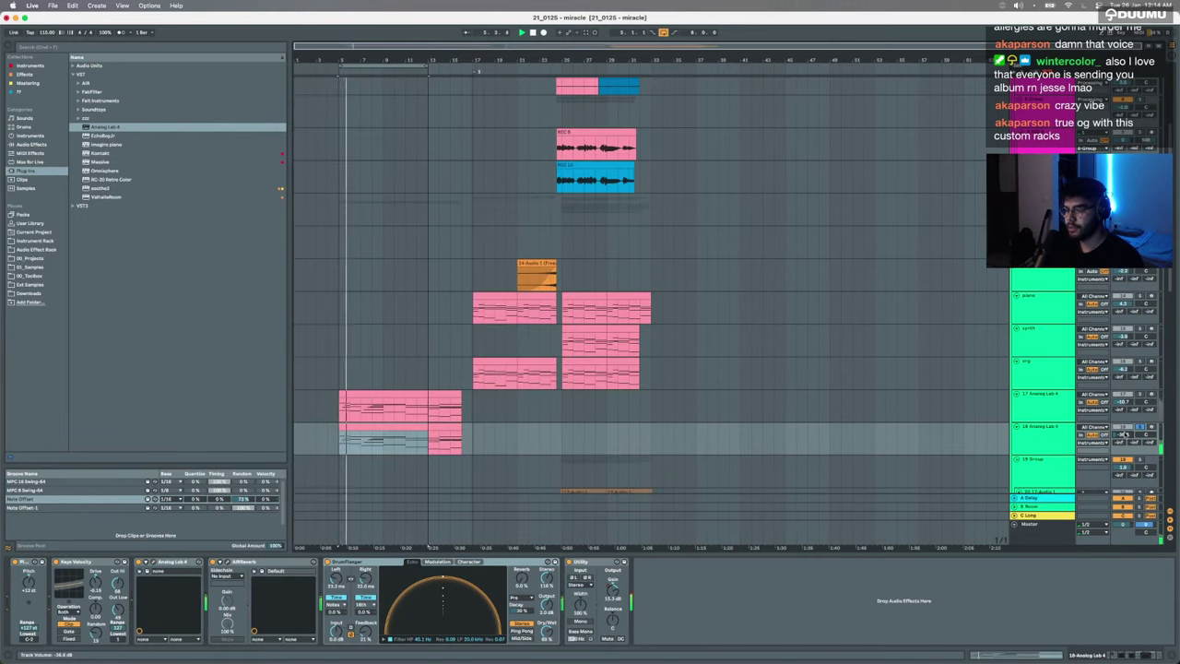
Step: Increase the room size of AIR Reverb on the duplicated Analog Lab 4 track
{"action": "left_click", "coordinate": [227, 561]}
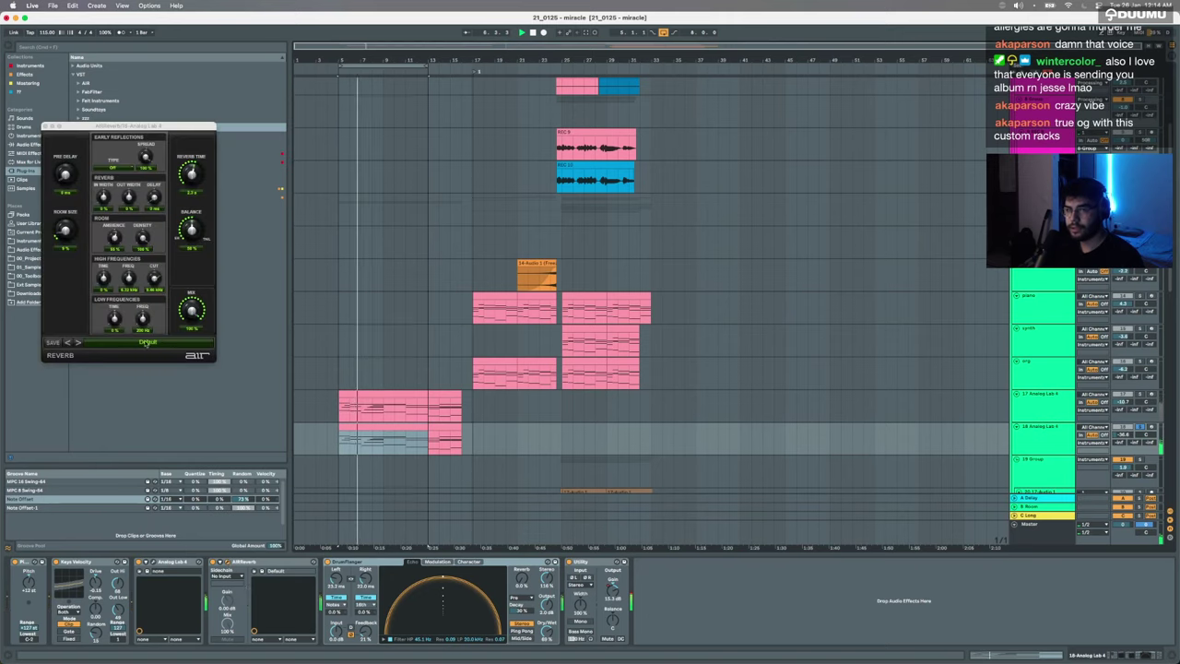
{"action": "left_click", "coordinate": [25, 223]}
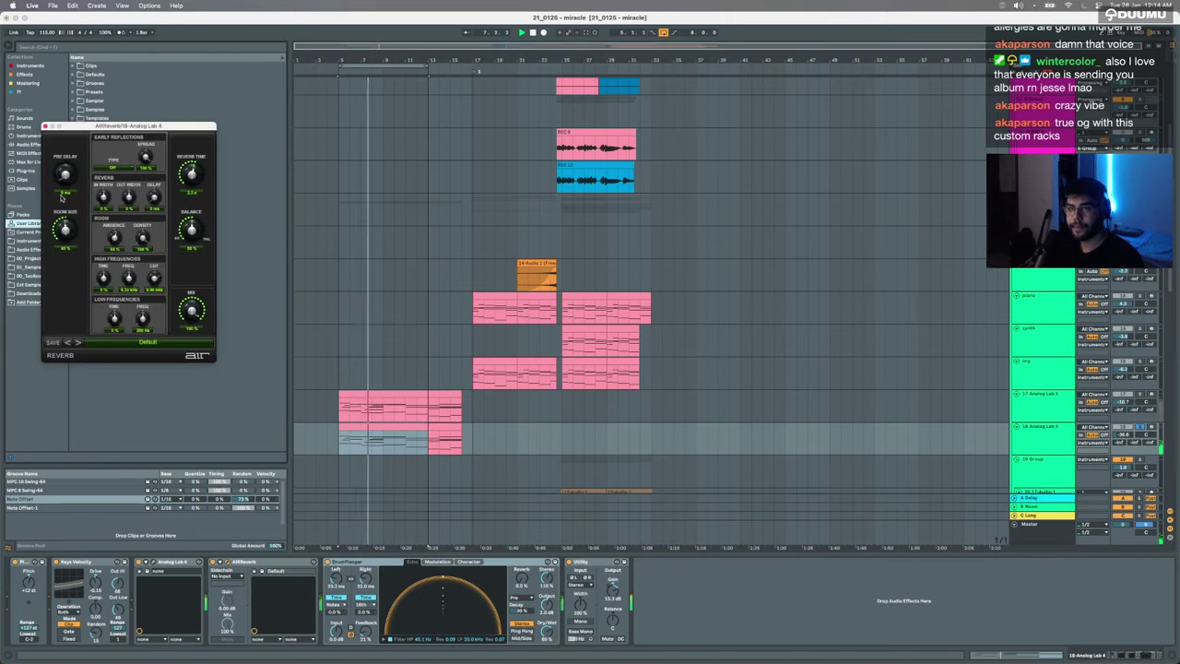
{"action": "left_click", "coordinate": [47, 126]}
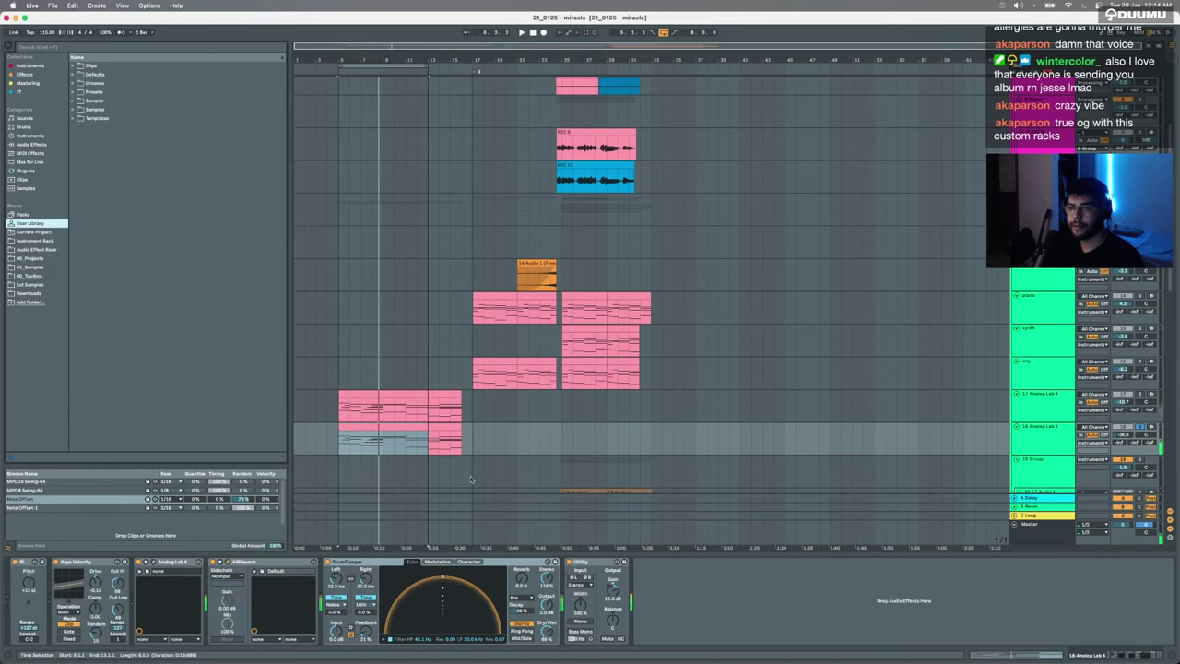
Step: Insert the Lowpass filter preset between Analog Lab 4 and AIR Reverb with a band-pass shape, and set the reverb's room size to 100 %
{"action": "key", "text": "super+f"}
{"action": "type", "text": "low"}
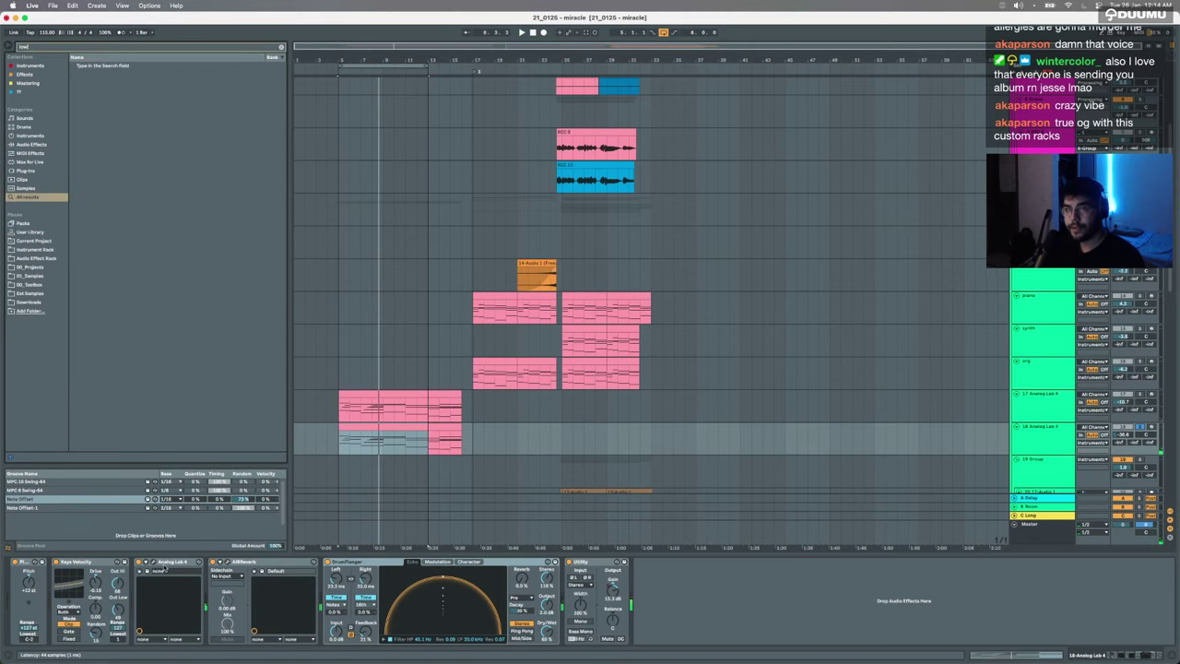
{"action": "key", "text": "Down"}
{"action": "key", "text": "Return"}
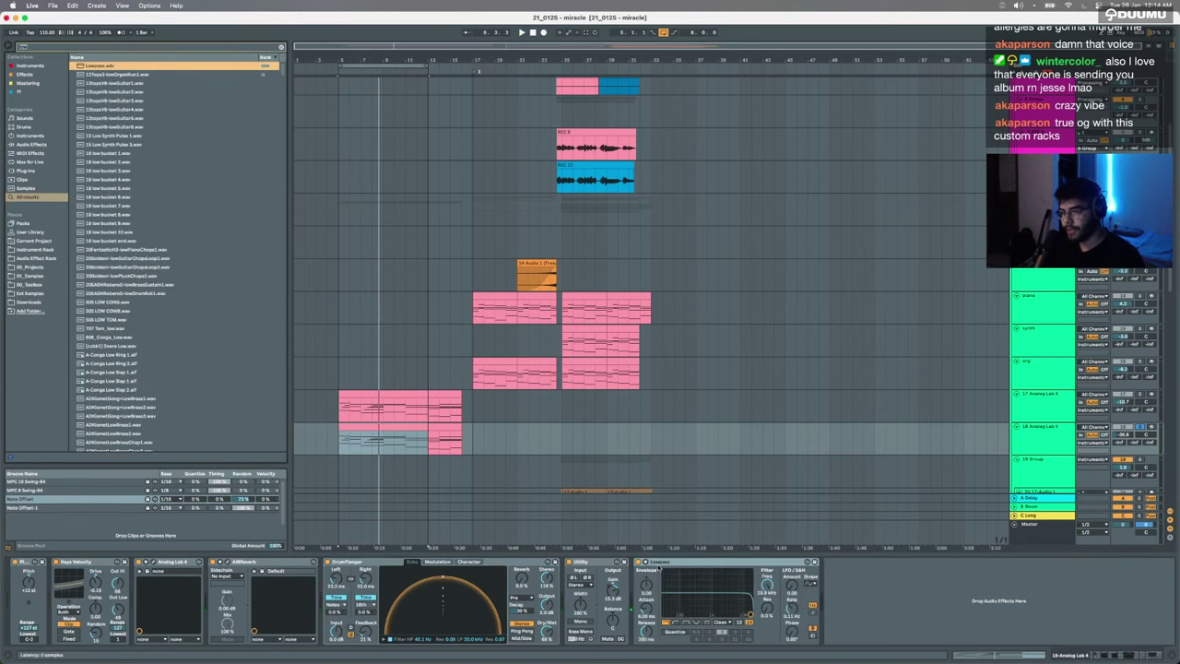
{"action": "left_click_drag", "start_coordinate": [660, 561], "coordinate": [211, 564]}
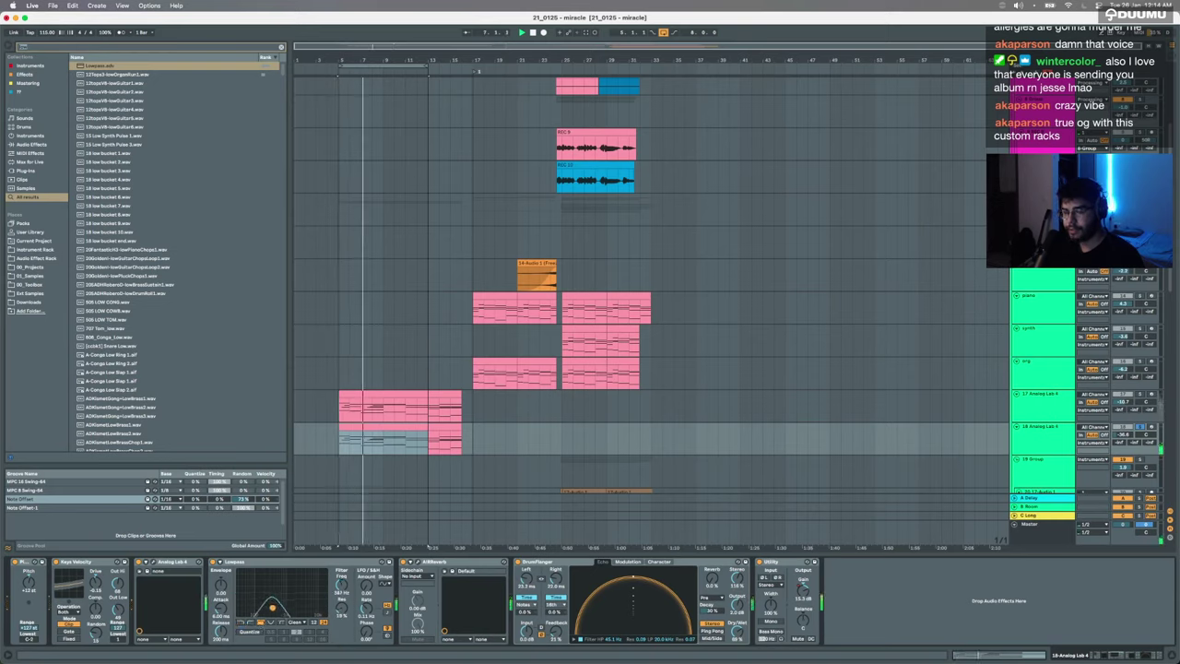
{"action": "left_click", "coordinate": [417, 561]}
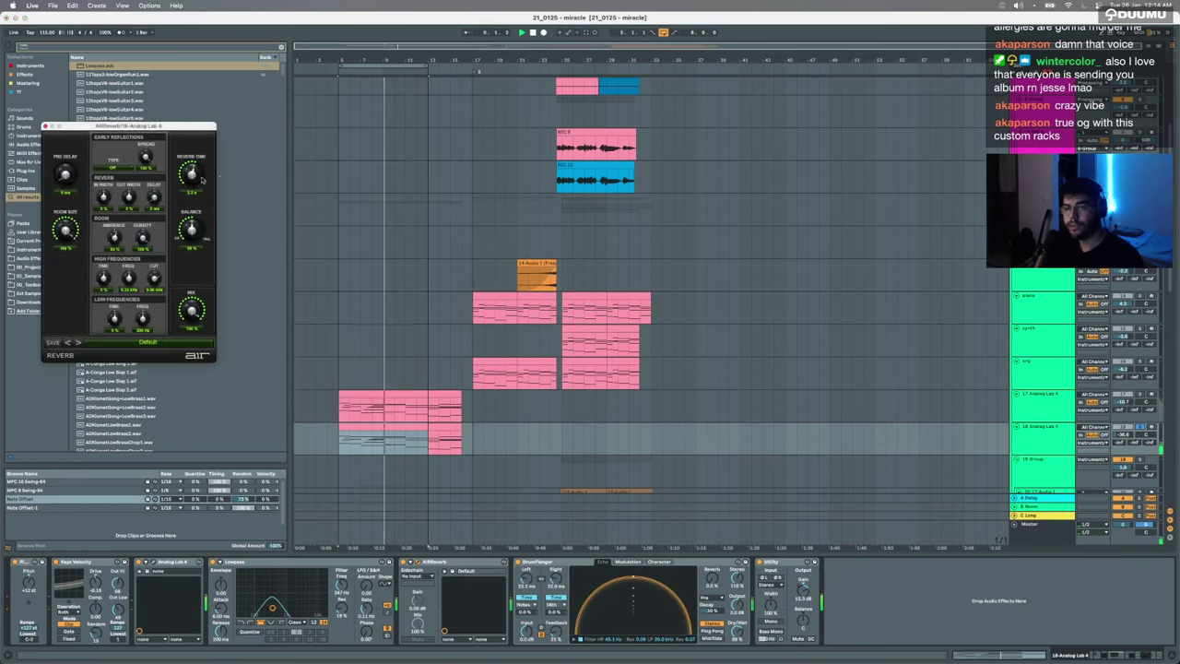
{"action": "left_click", "coordinate": [46, 127]}
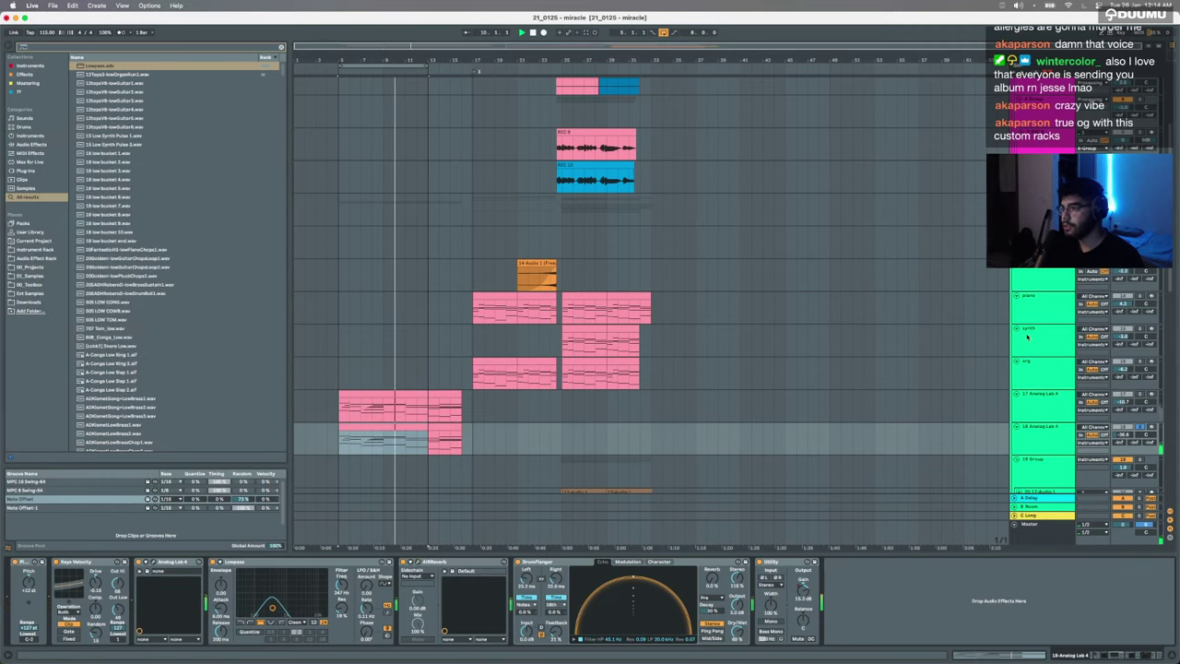
Step: Delete the lowest bass notes from the first intro clip on the duplicated Analog Lab 4 track
{"action": "double_click", "coordinate": [374, 425]}
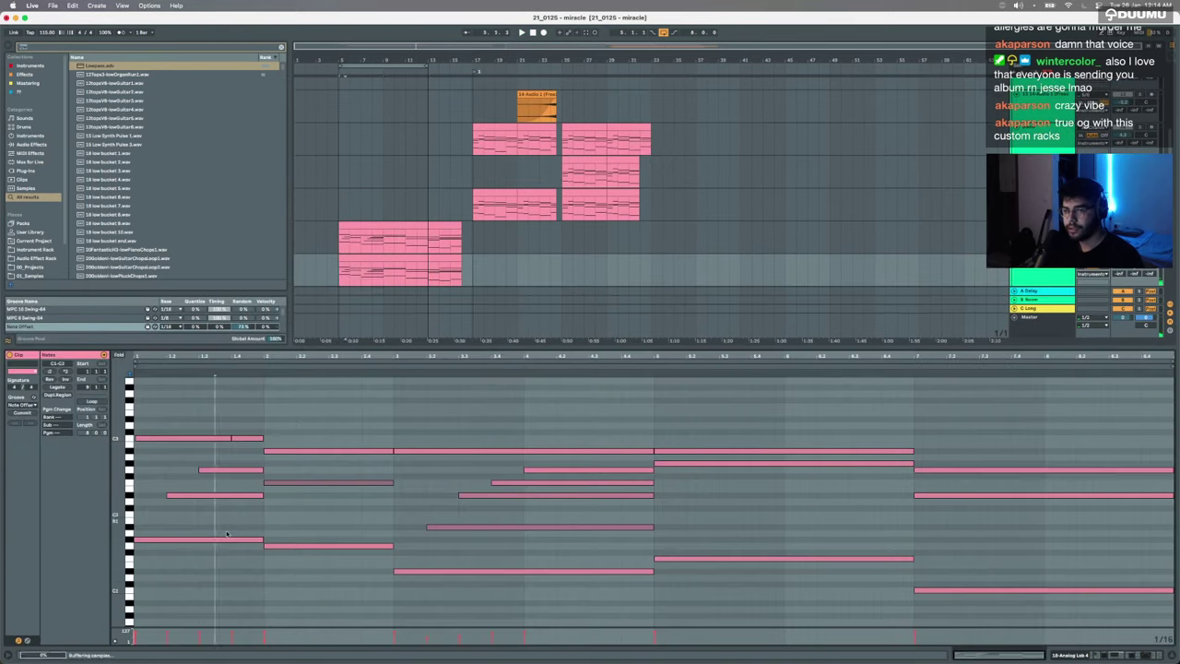
{"action": "left_click_drag", "start_coordinate": [766, 533], "coordinate": [1014, 606]}
{"action": "key", "text": "Delete"}
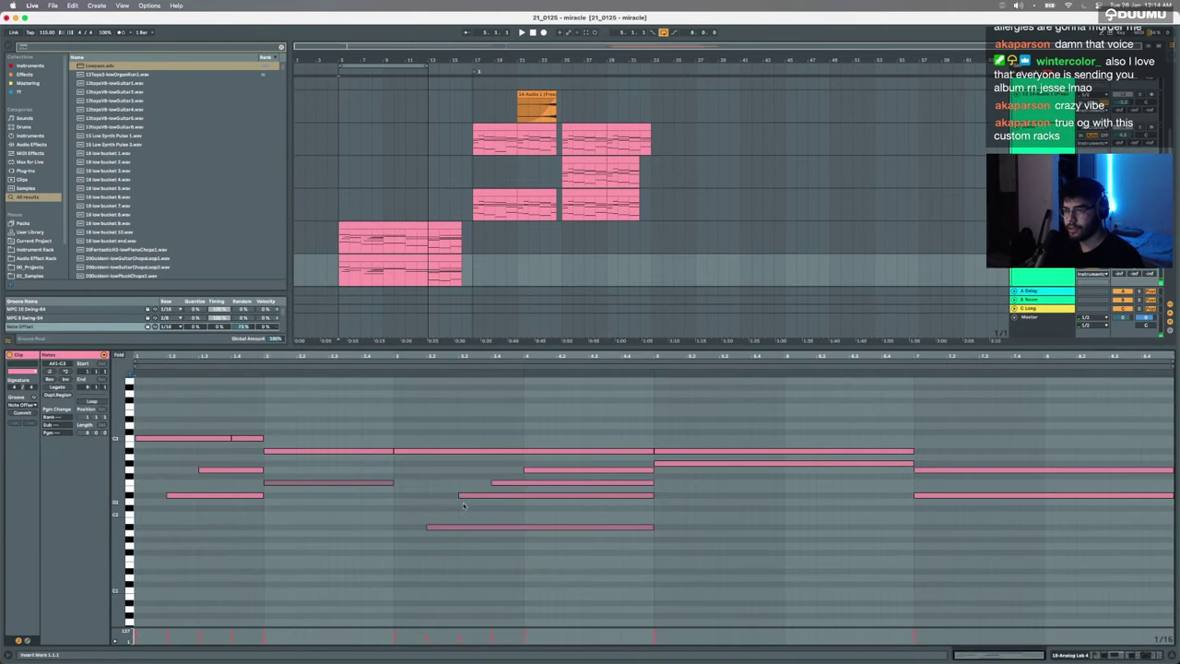
Step: Delete the two lower notes starting midway through bar 3 of the first intro clip on the duplicated Analog Lab 4 track, and play it back
{"action": "left_click", "coordinate": [462, 498]}
{"action": "key", "text": "Delete"}
{"action": "left_click", "coordinate": [495, 484]}
{"action": "key", "text": "Delete"}
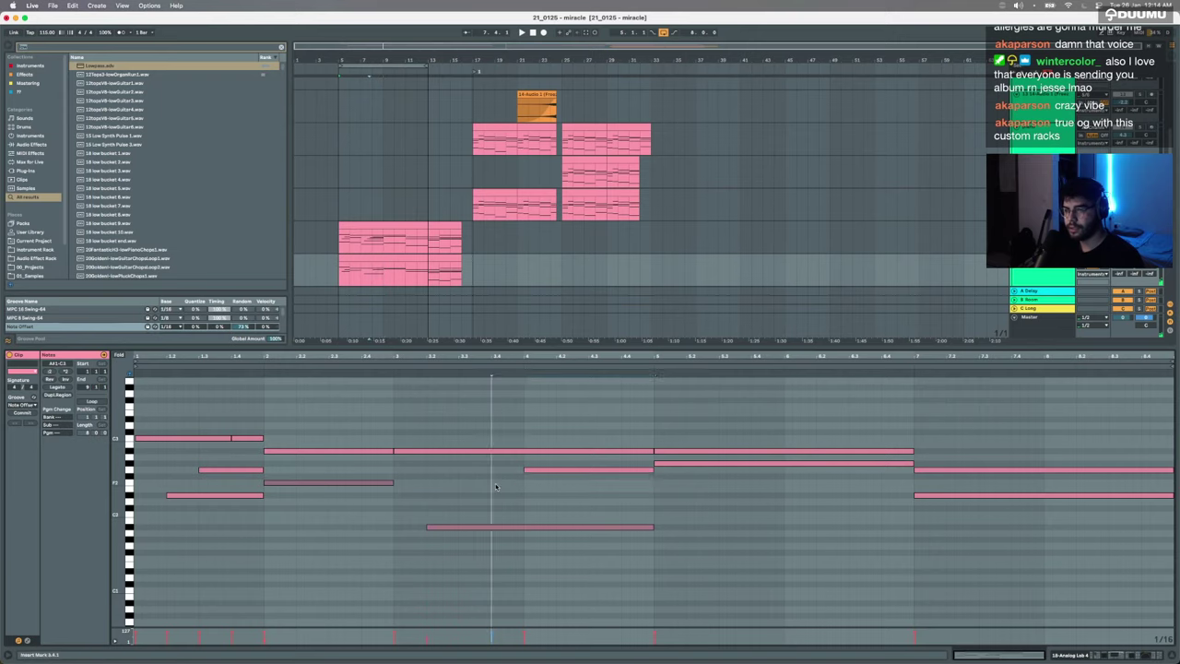
{"action": "key", "text": "space"}
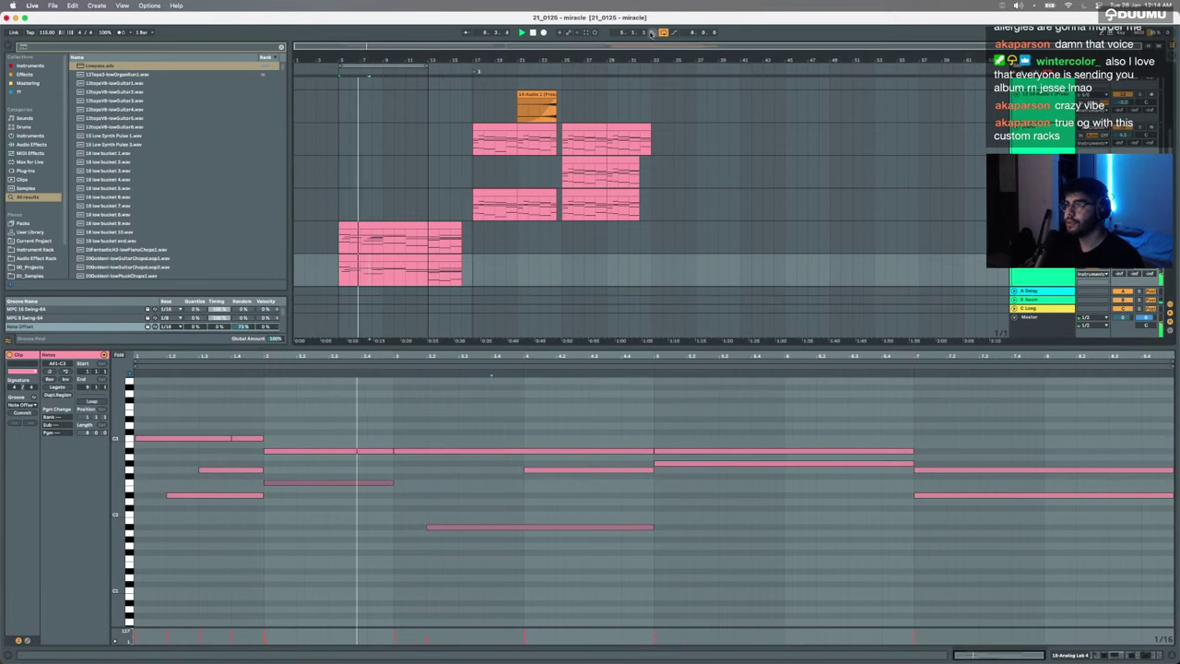
{"action": "scroll", "coordinate": [402, 246], "scroll_direction": "up", "scroll_amount": 5}
{"action": "scroll", "coordinate": [403, 246], "scroll_direction": "left", "scroll_amount": 3}
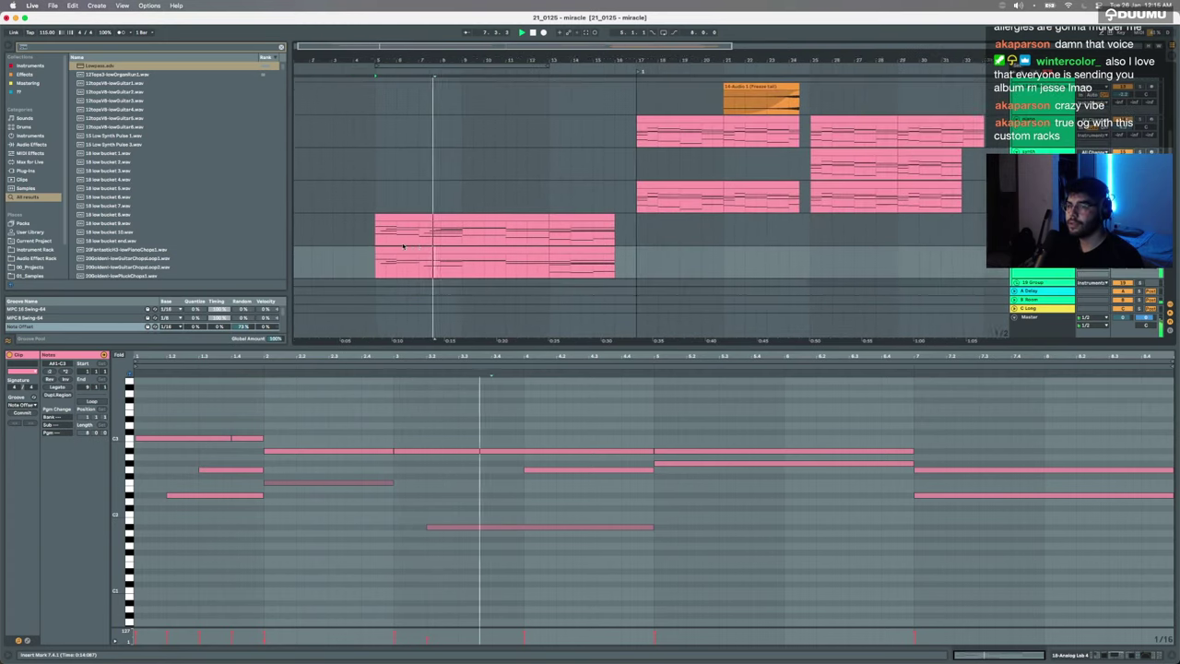
{"action": "scroll", "coordinate": [402, 246], "scroll_direction": "down", "scroll_amount": 1}
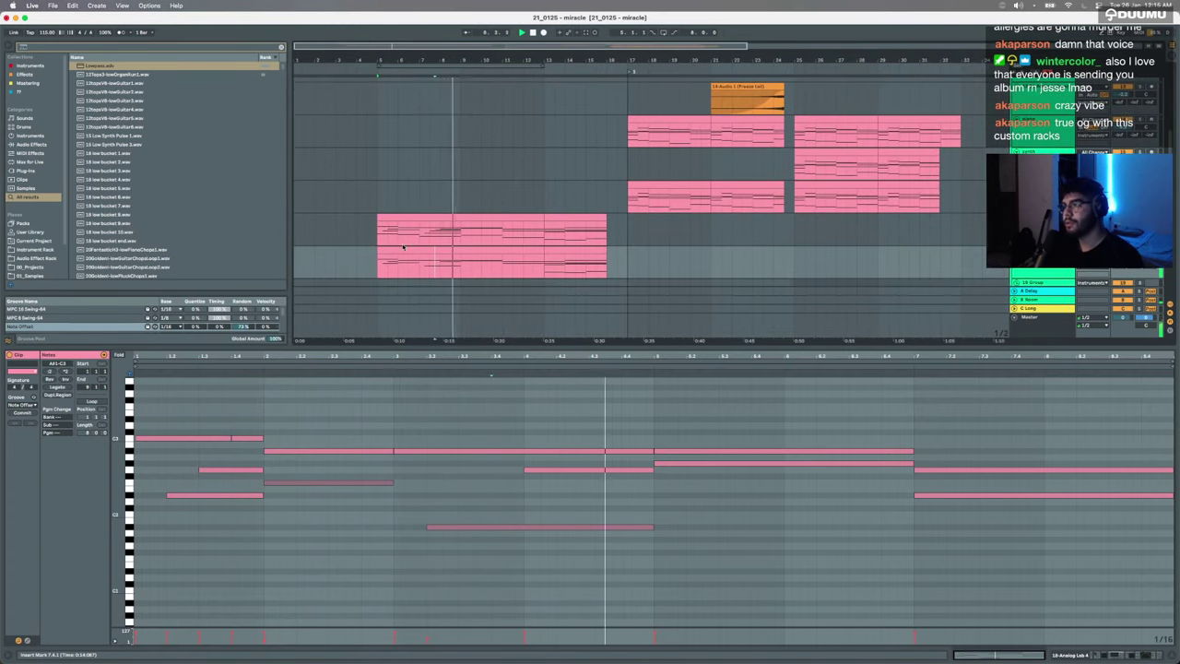
Step: Delete the second intro clip, starting at bar 13, from the duplicated Analog Lab 4 track
{"action": "left_click", "coordinate": [1034, 222]}
{"action": "left_click", "coordinate": [1077, 655]}
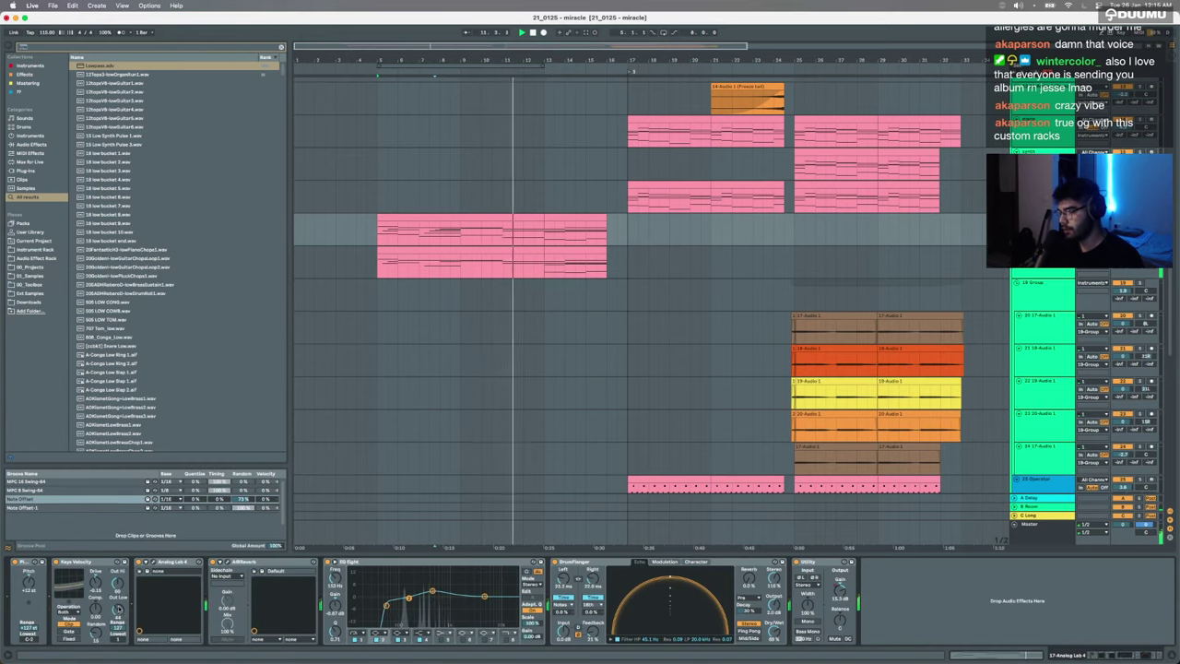
{"action": "scroll", "coordinate": [545, 241], "scroll_direction": "up", "scroll_amount": 4}
{"action": "left_click", "coordinate": [557, 250]}
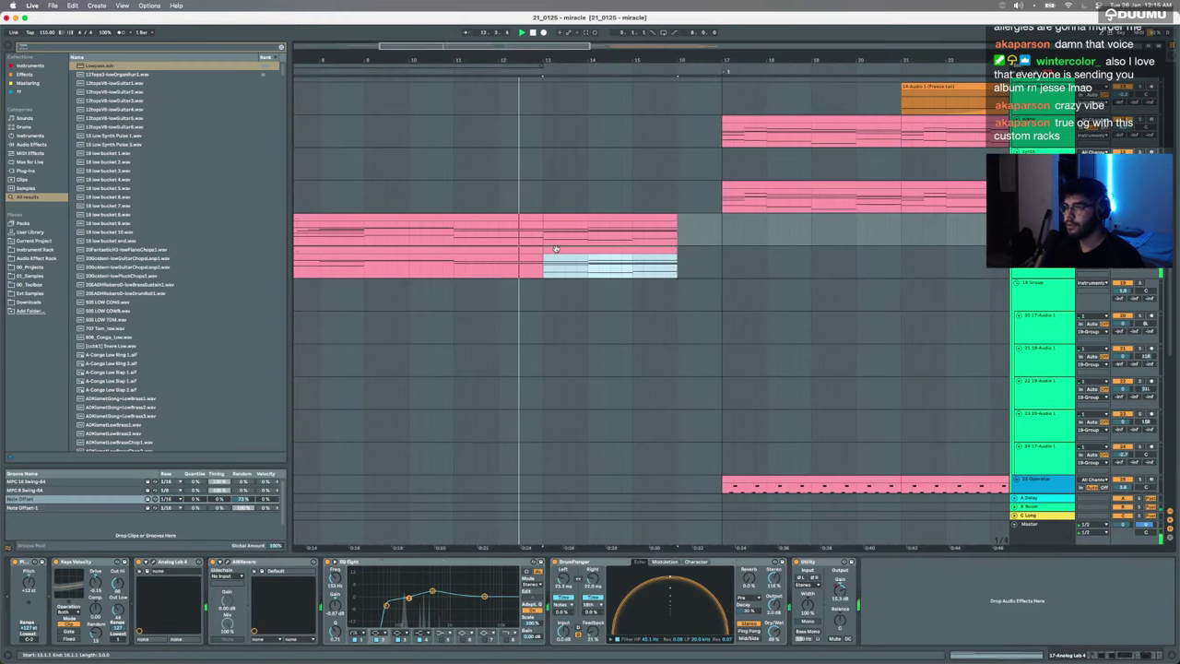
{"action": "key", "text": "Delete"}
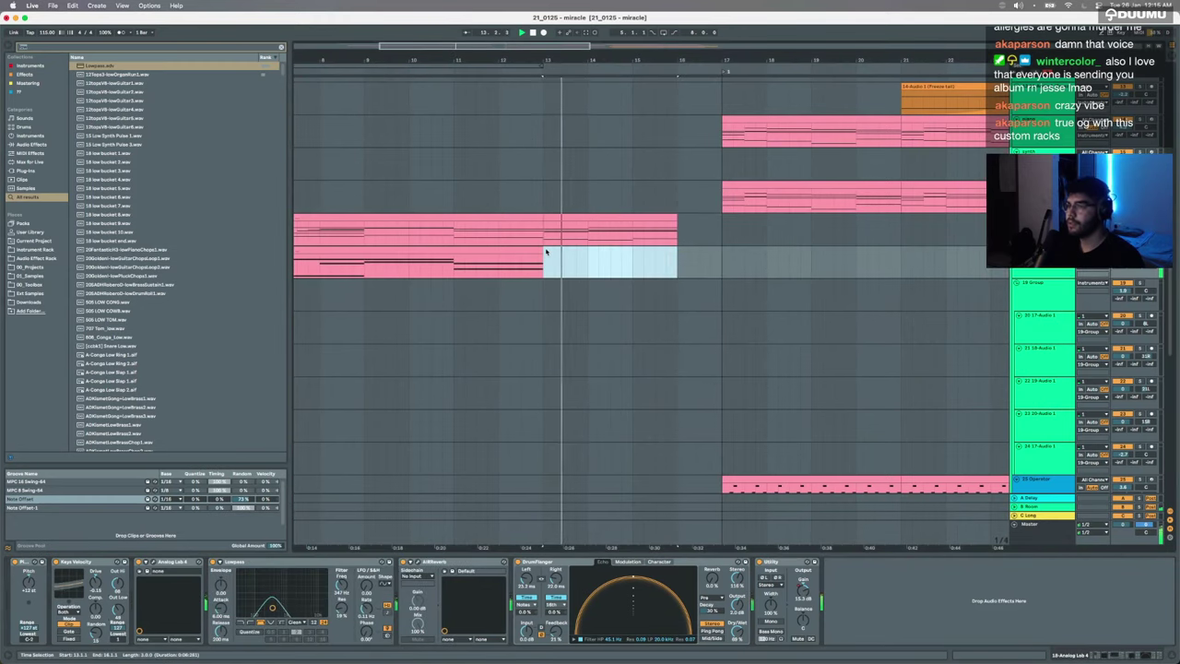
{"action": "scroll", "coordinate": [547, 252], "scroll_direction": "down", "scroll_amount": 5}
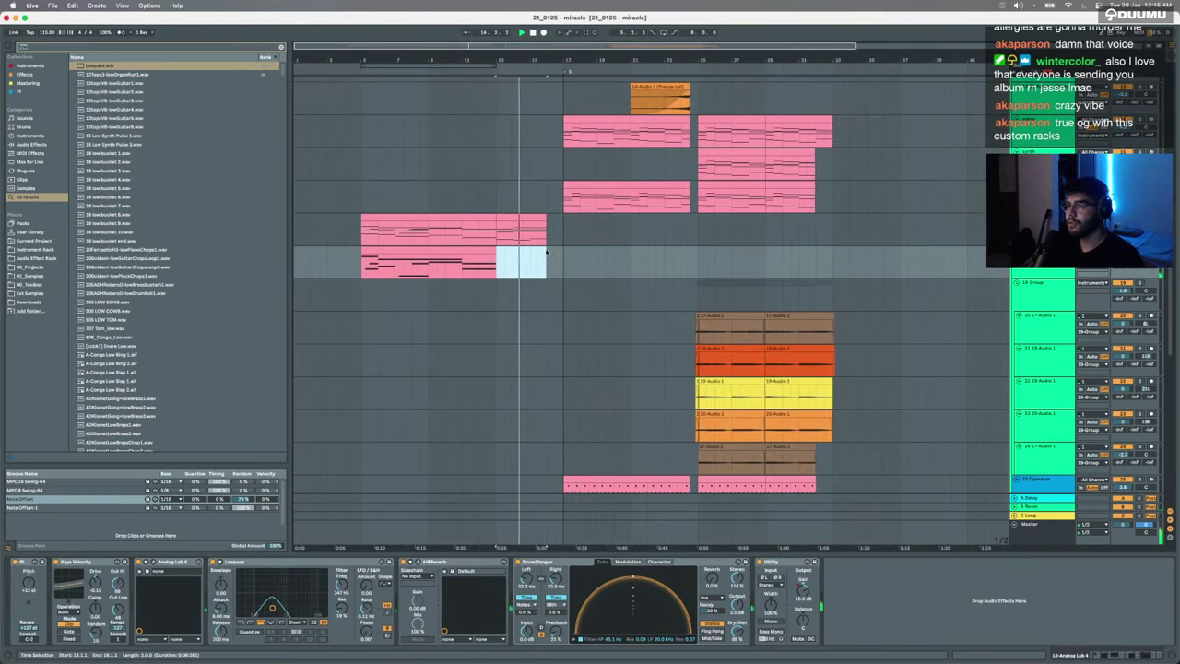
Step: Group AIR Reverb, EQ Eight and DrumFlanger on the original Analog Lab 4 track into an audio effect rack
{"action": "left_click", "coordinate": [507, 253]}
{"action": "left_click", "coordinate": [512, 218]}
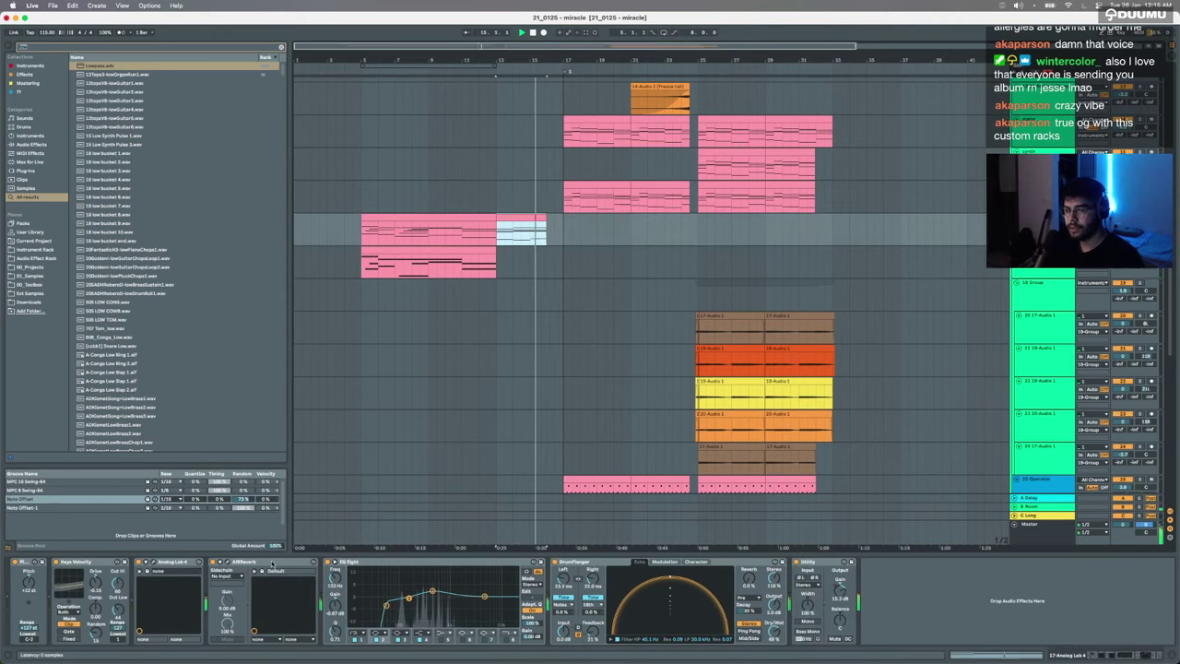
{"action": "left_click", "coordinate": [592, 549]}
{"action": "key", "text": "space"}
{"action": "left_click", "coordinate": [567, 562], "text": "shift"}
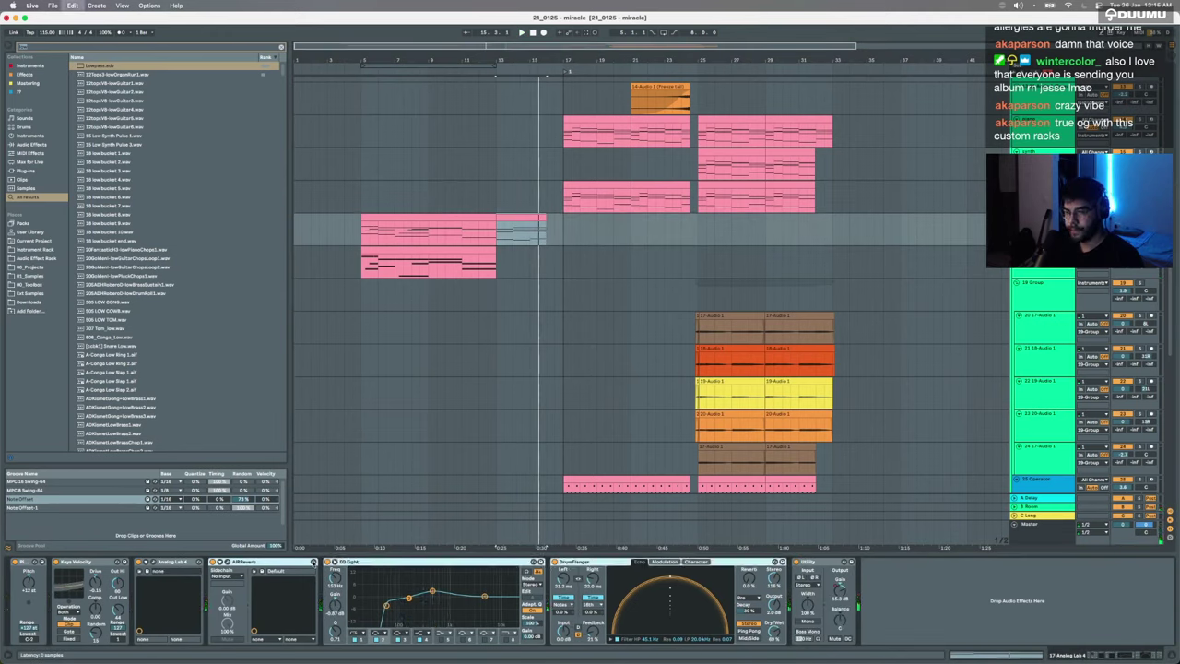
{"action": "key", "text": "super+g"}
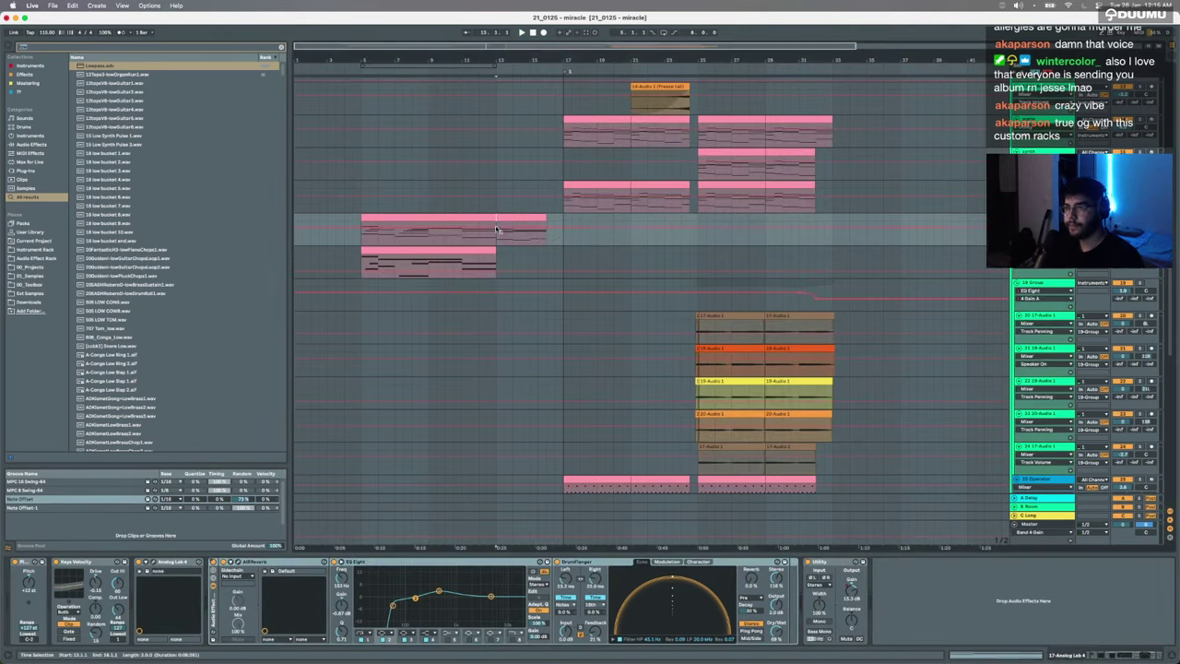
Step: Play the intro's ending from bar 12 and deactivate the grouped effects on the original Analog Lab 4 track
{"action": "left_click", "coordinate": [476, 242]}
{"action": "key", "text": "plus"}
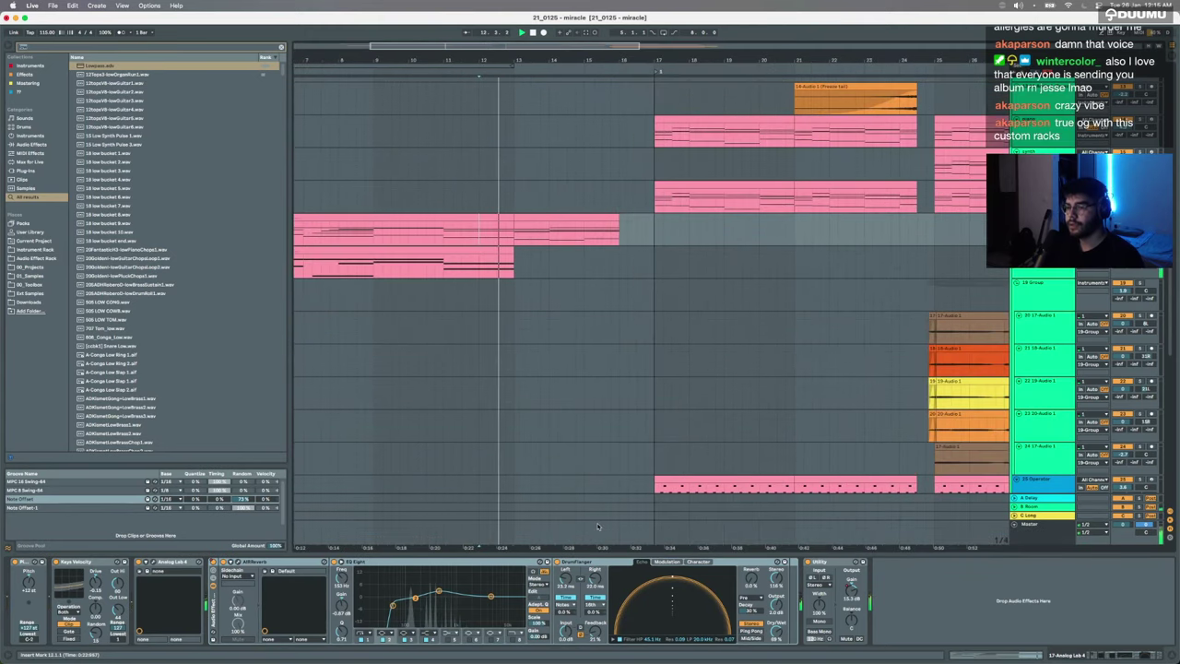
{"action": "left_click", "coordinate": [574, 563], "text": "shift"}
{"action": "key", "text": "0"}
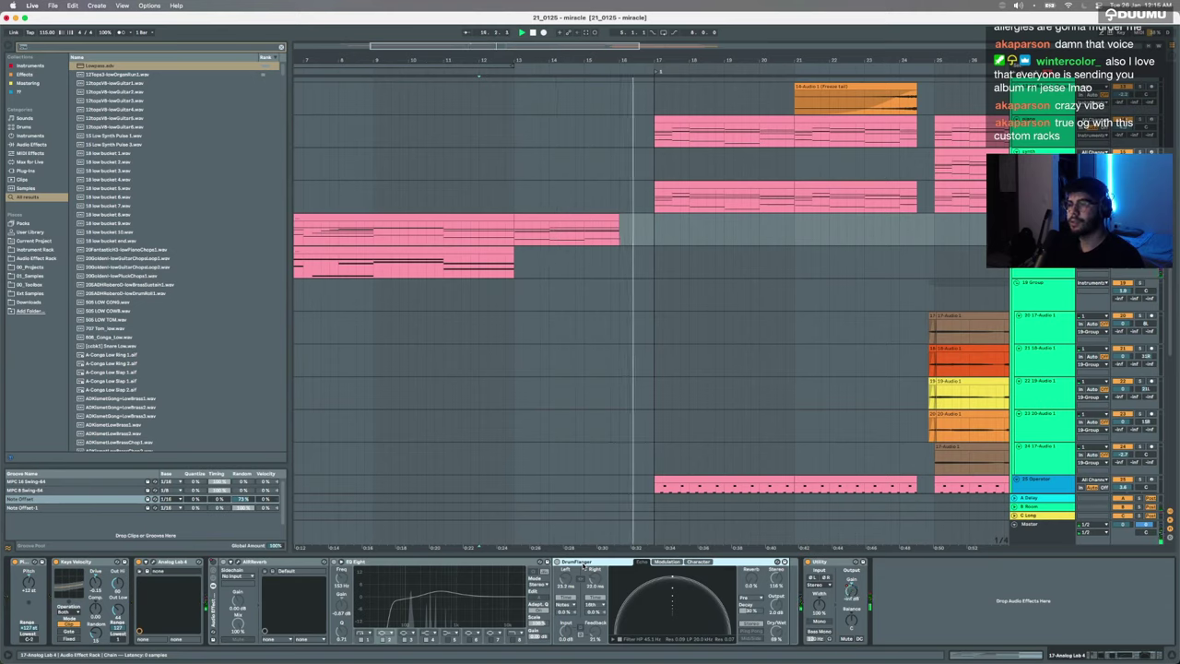
{"action": "key", "text": "space"}
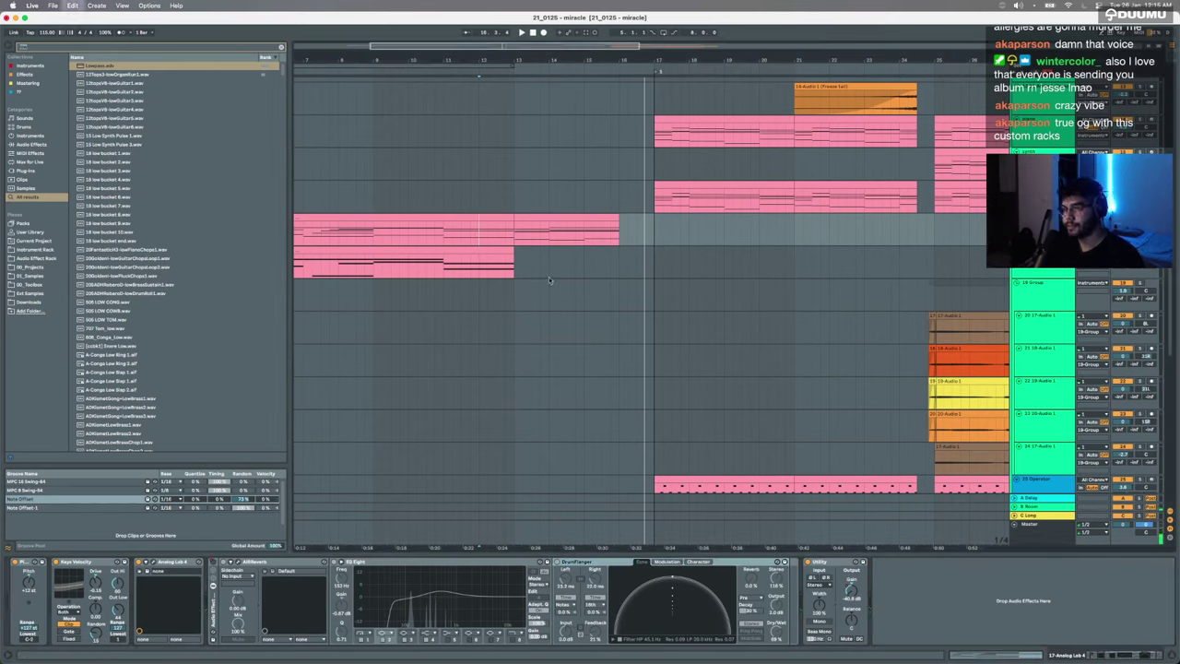
Step: Duplicate the original Analog Lab 4 track and delete the first intro clip from the copy, keeping the one at bar 13
{"action": "key", "text": "super+d"}
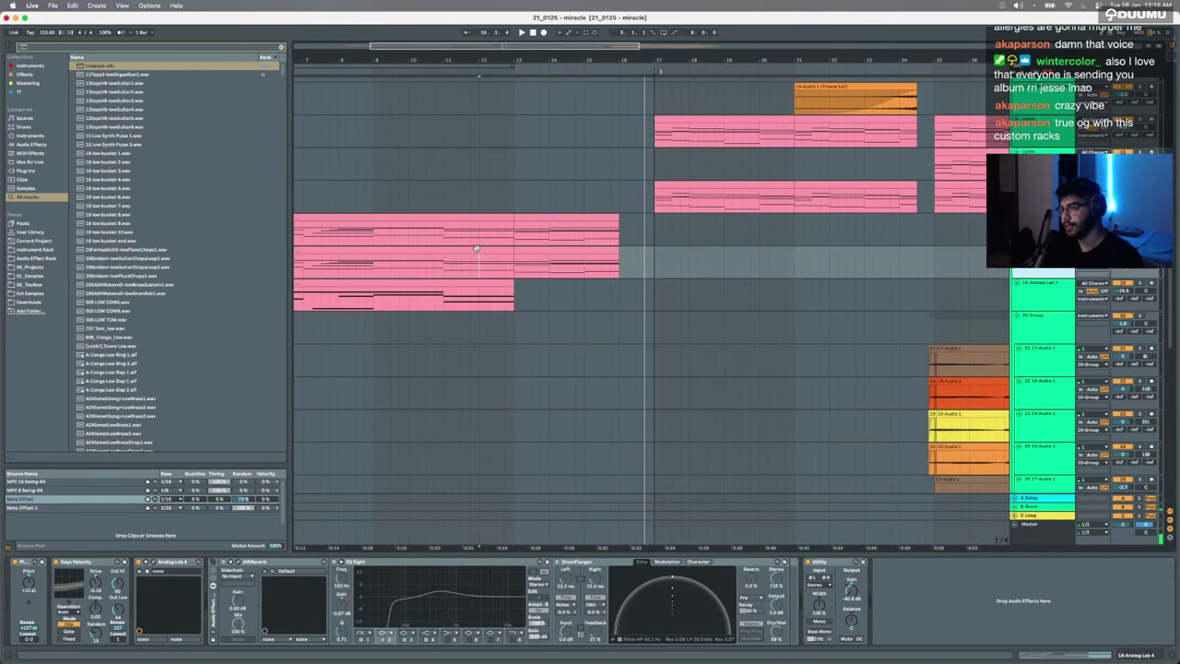
{"action": "left_click", "coordinate": [476, 249]}
{"action": "key", "text": "Delete"}
{"action": "left_click", "coordinate": [525, 247]}
{"action": "key", "text": "super+c"}
Step: Search the browser for "omnisp" and load Omnisphere onto the new track copy in place of Analog Lab 4
{"action": "key", "text": "super+f"}
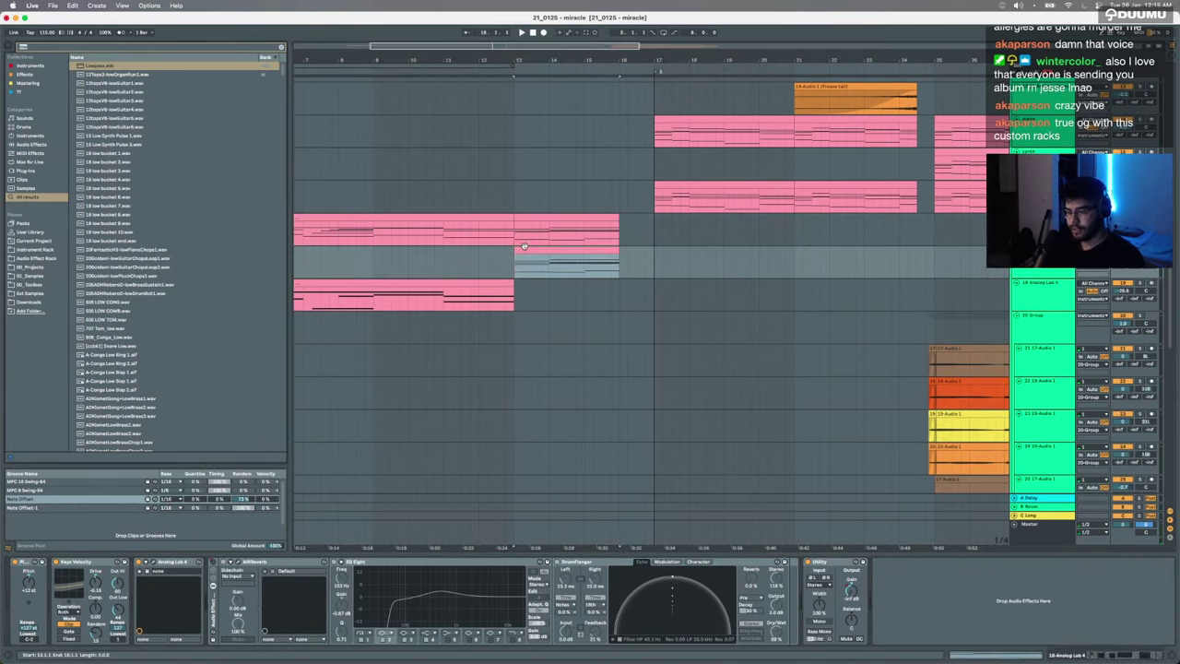
{"action": "type", "text": "omnisp"}
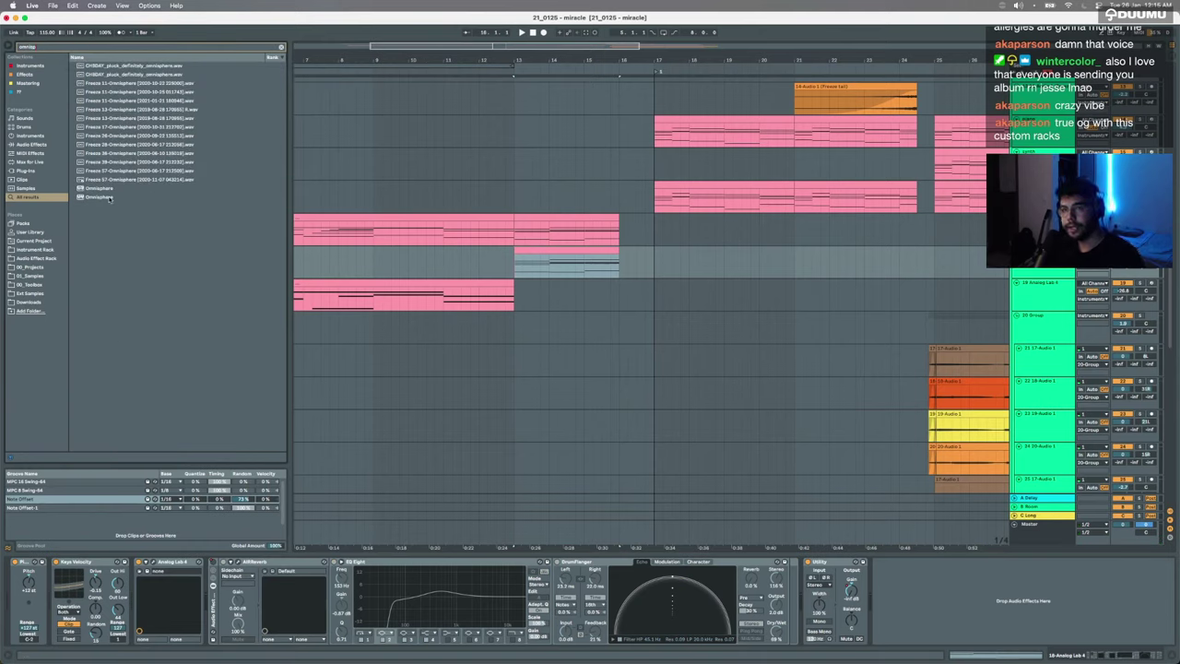
{"action": "left_click", "coordinate": [107, 197]}
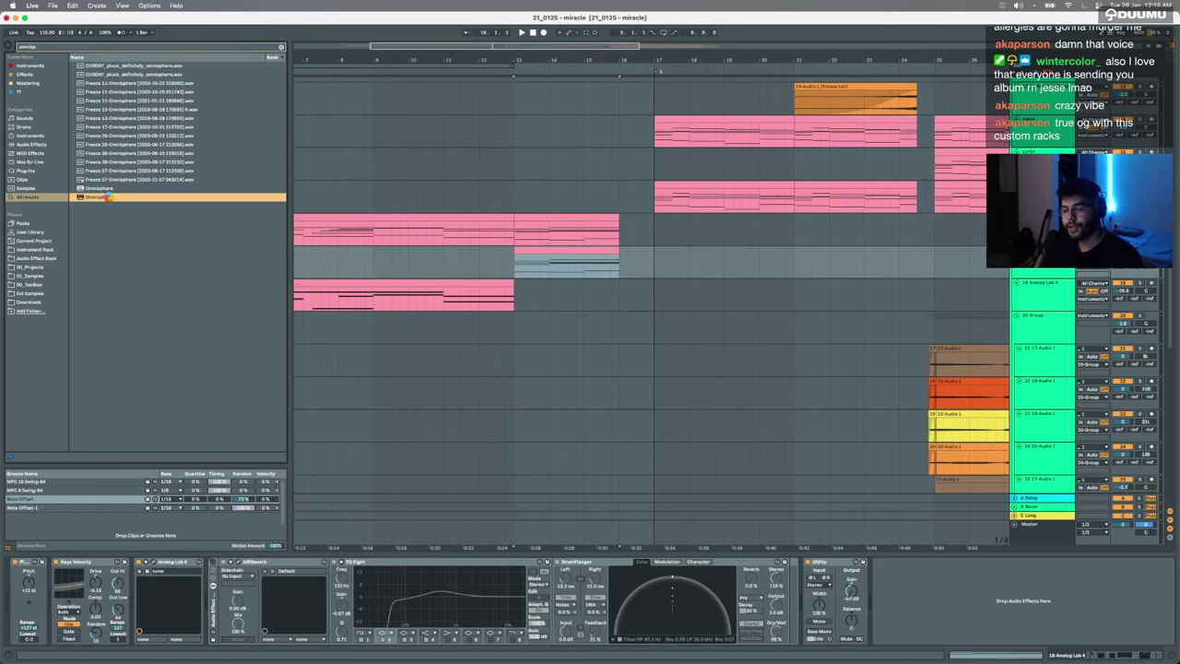
{"action": "double_click", "coordinate": [108, 197]}
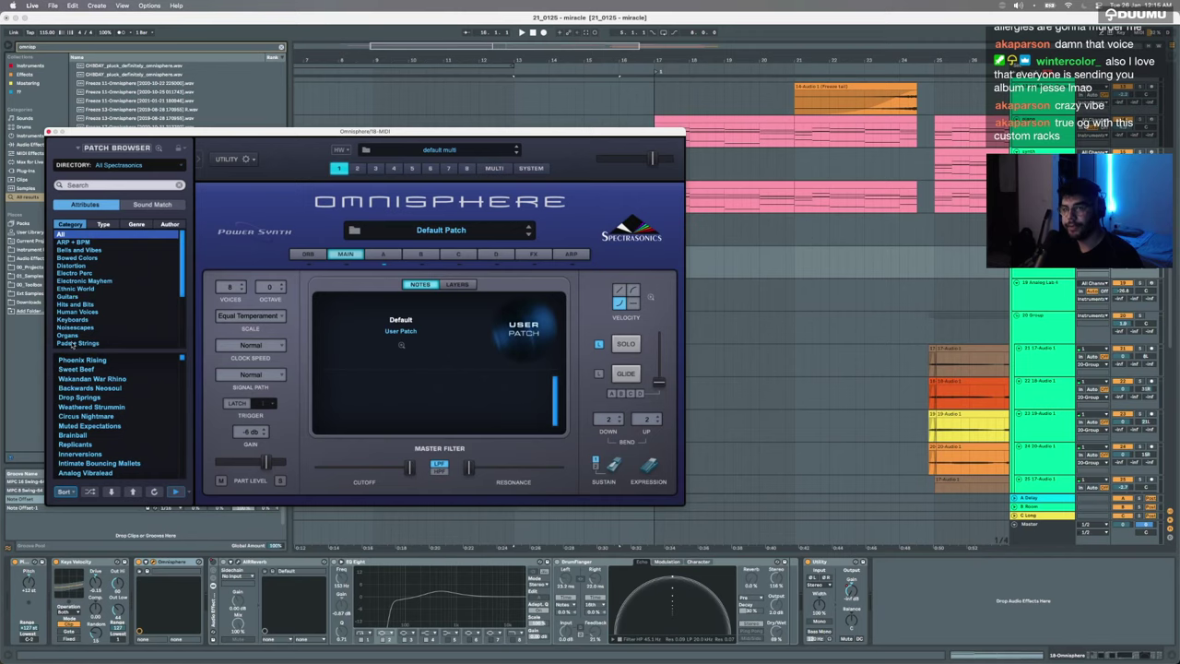
Step: Load the Hollywood Studio String Section patch from Omnisphere's Acoustic Strings type, and close the instrument
{"action": "left_click", "coordinate": [106, 224]}
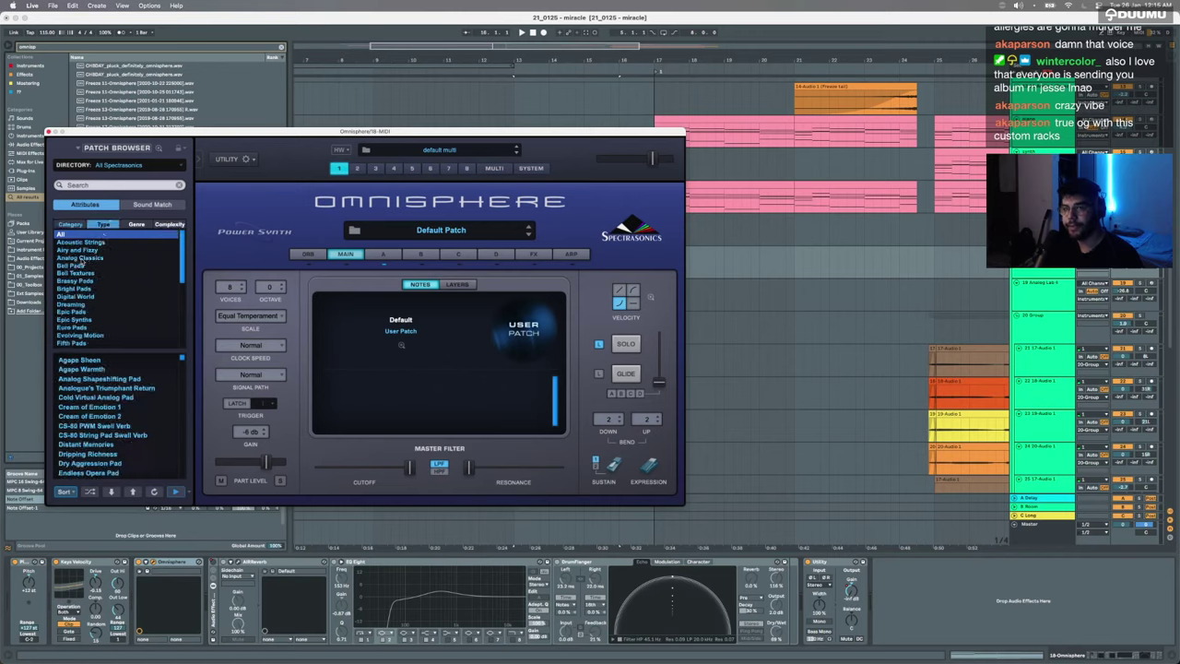
{"action": "left_click", "coordinate": [82, 242]}
{"action": "scroll", "coordinate": [101, 445], "scroll_direction": "down", "scroll_amount": 3}
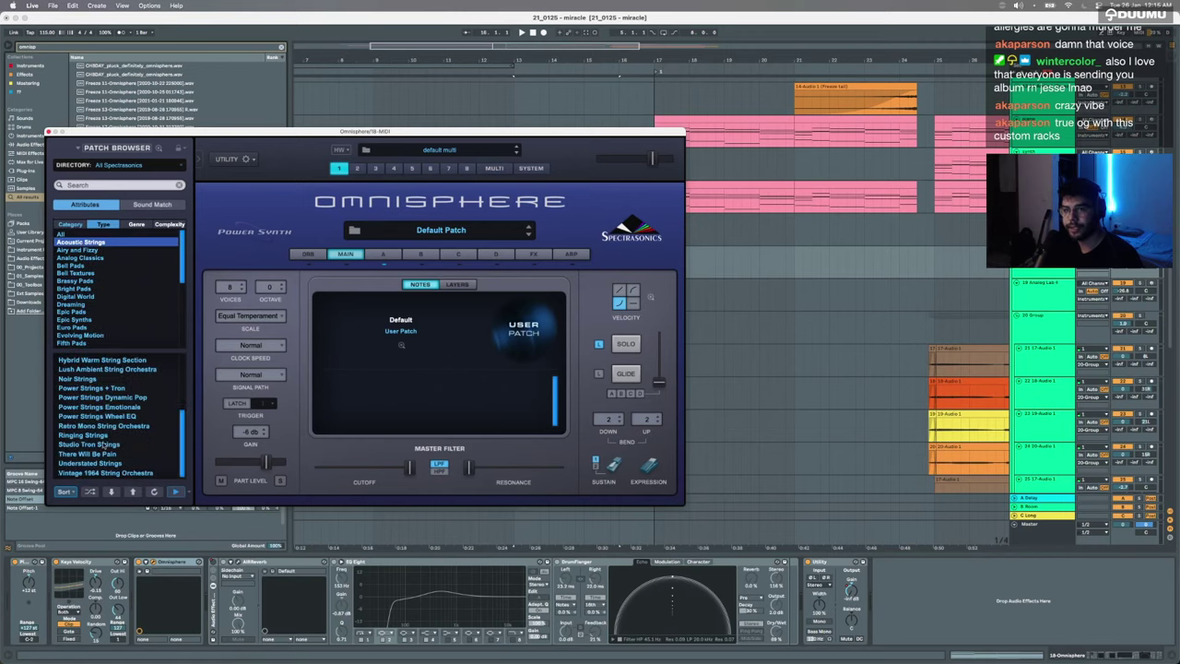
{"action": "scroll", "coordinate": [108, 381], "scroll_direction": "up", "scroll_amount": 2}
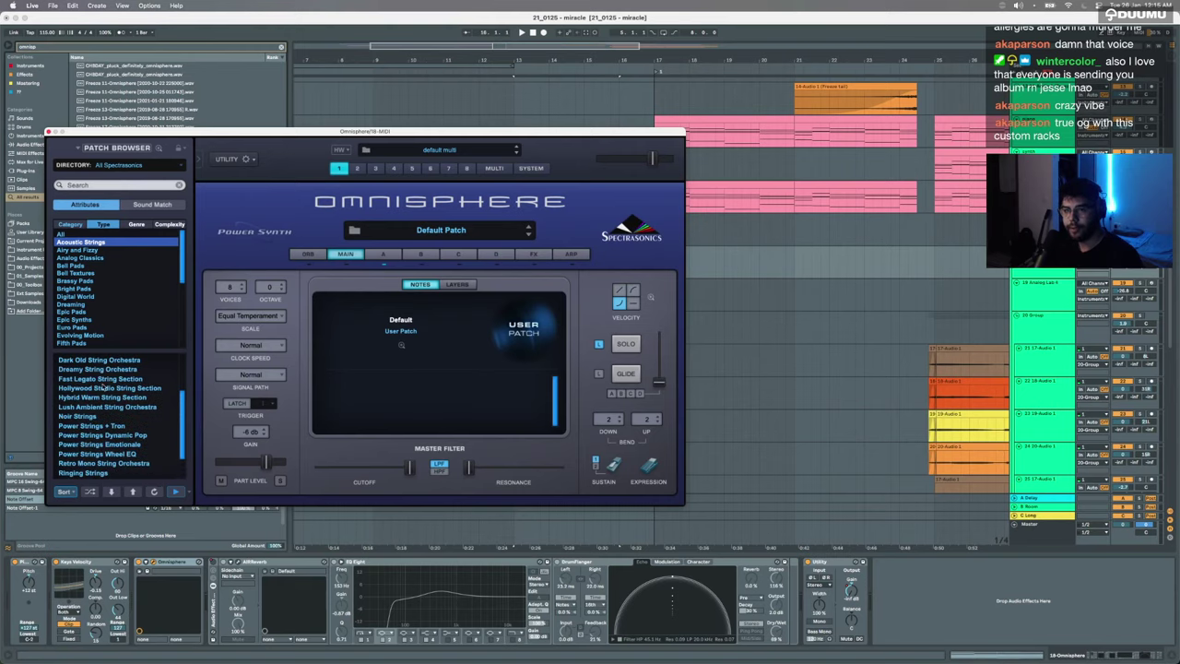
{"action": "left_click", "coordinate": [104, 397]}
{"action": "left_click", "coordinate": [100, 388]}
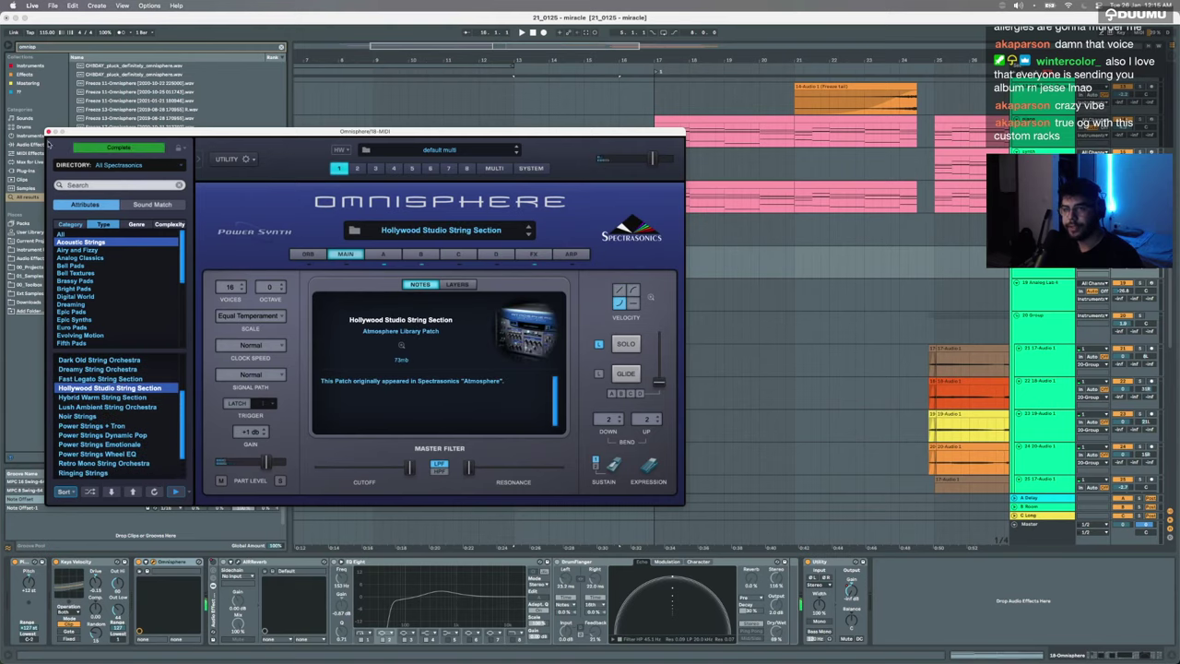
{"action": "left_click", "coordinate": [48, 133]}
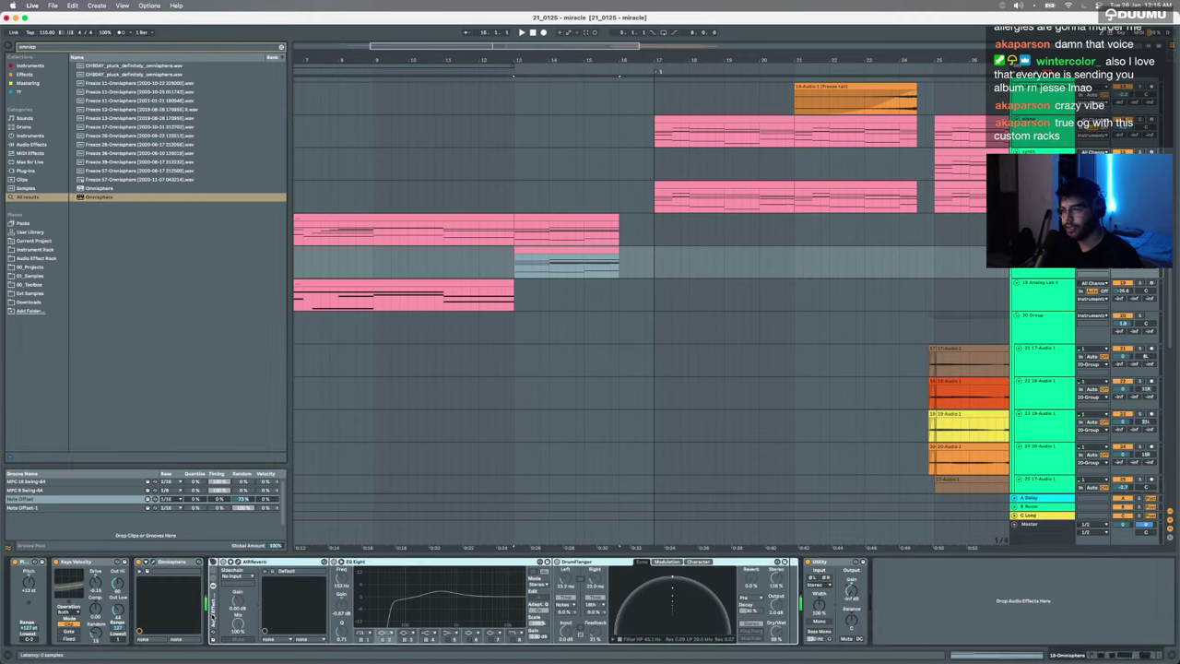
Step: Remove the audio effect rack from the Omnisphere track and reshape its Utility gain automation around the string clip
{"action": "key", "text": "Delete"}
{"action": "key", "text": "a"}
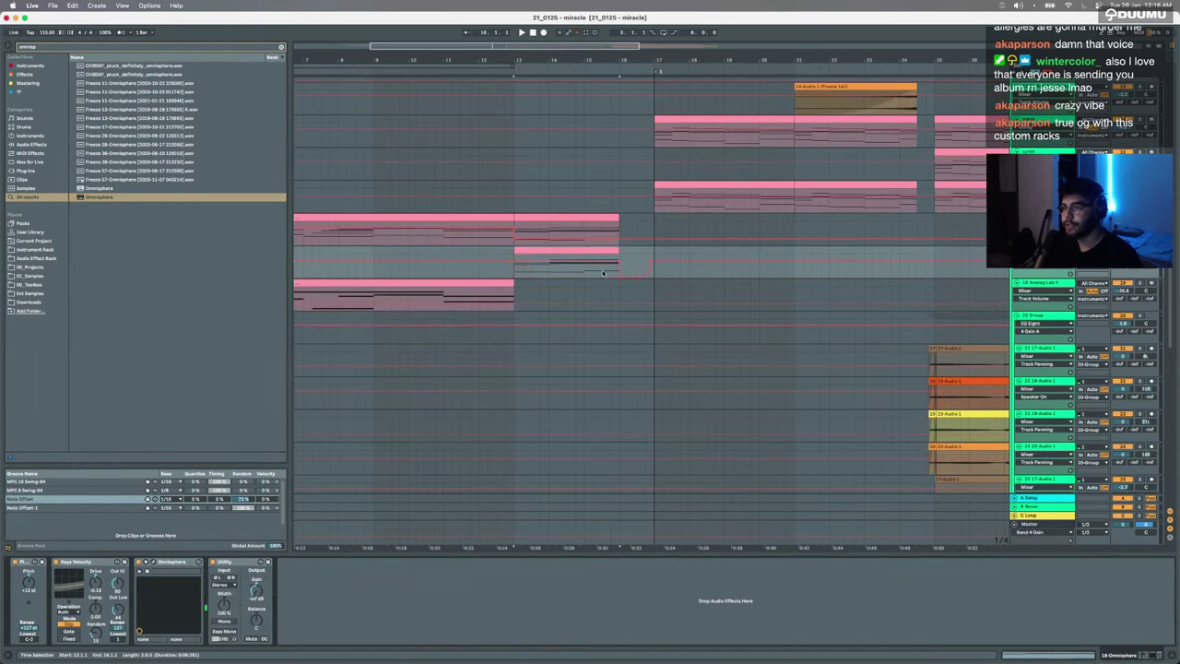
{"action": "left_click_drag", "start_coordinate": [602, 268], "coordinate": [668, 268]}
{"action": "left_click", "coordinate": [521, 261]}
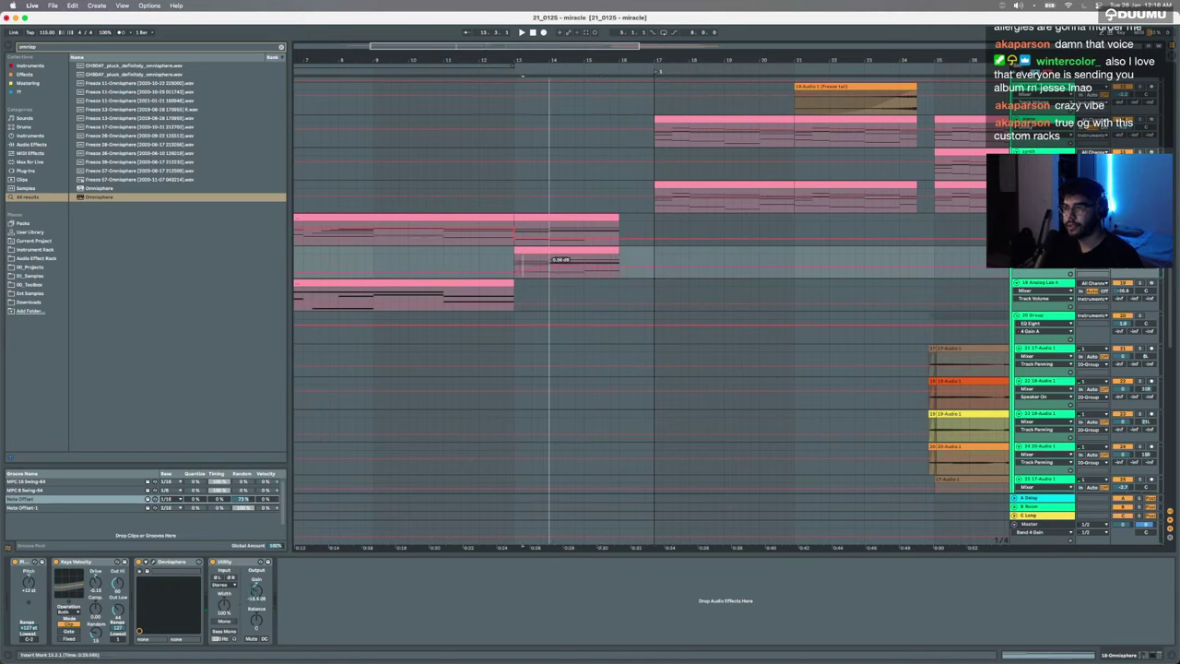
{"action": "left_click", "coordinate": [517, 264]}
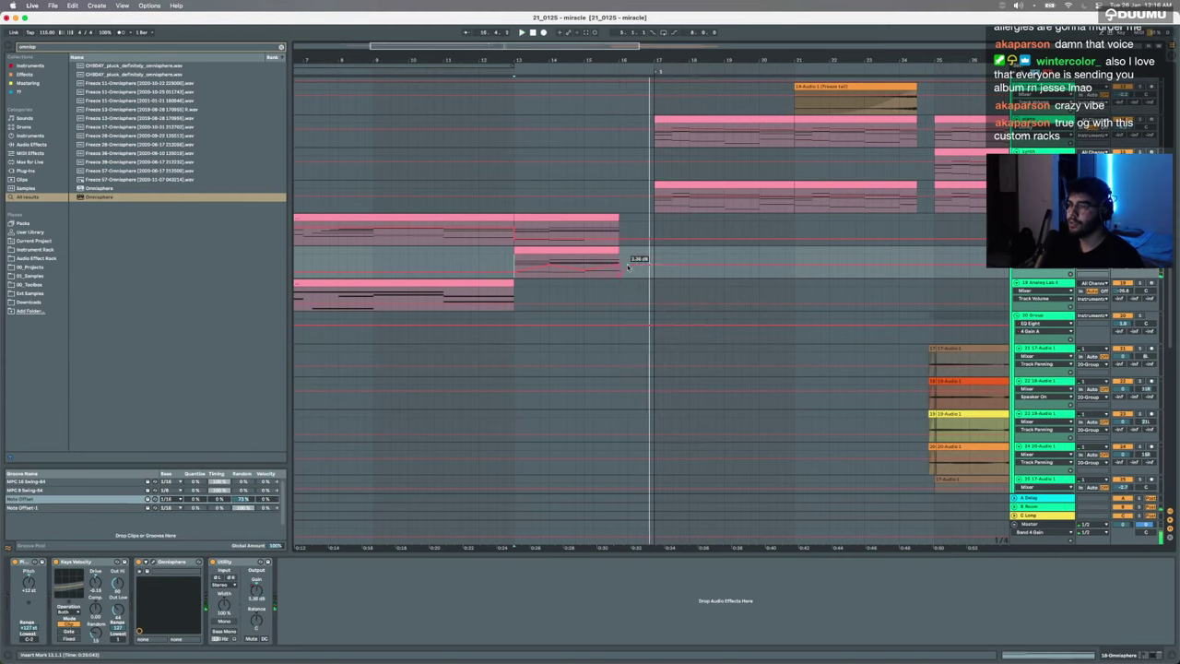
Step: Adjust the Omnisphere track's Utility gain automation near the end of the string clip, and replay the clip from its start
{"action": "left_click", "coordinate": [589, 252]}
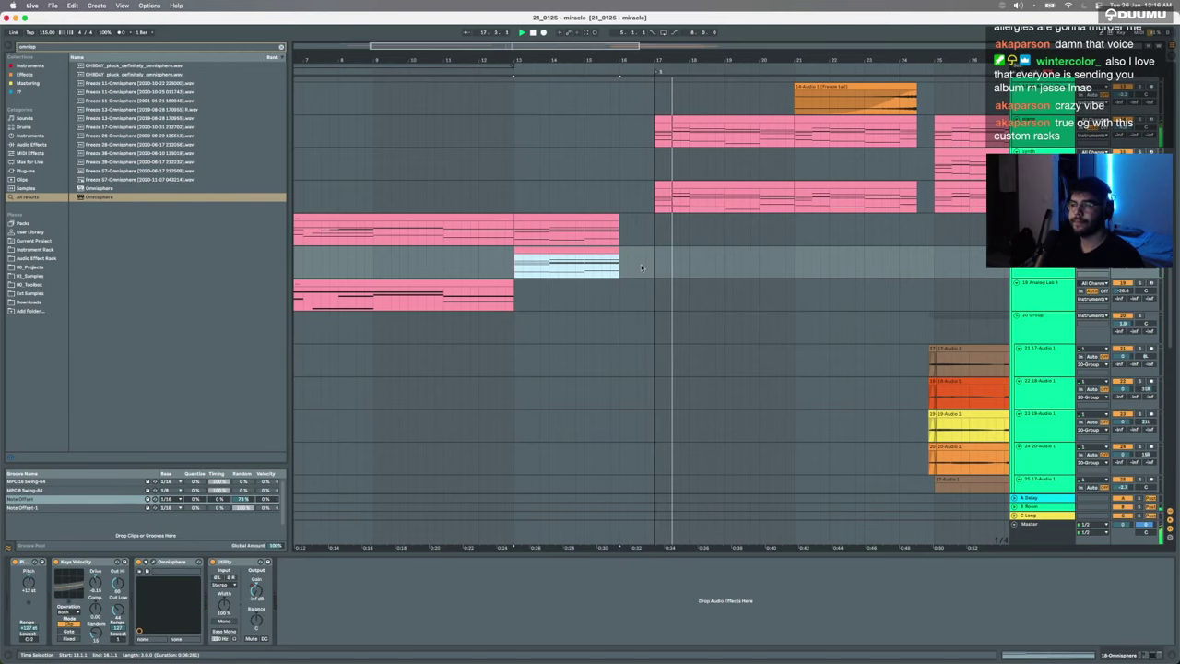
{"action": "scroll", "coordinate": [641, 268], "scroll_direction": "right", "scroll_amount": 3}
{"action": "scroll", "coordinate": [641, 269], "scroll_direction": "up", "scroll_amount": 2}
{"action": "scroll", "coordinate": [641, 270], "scroll_direction": "down", "scroll_amount": 2}
{"action": "left_click", "coordinate": [640, 268]}
{"action": "key", "text": "a"}
{"action": "key", "text": "space"}
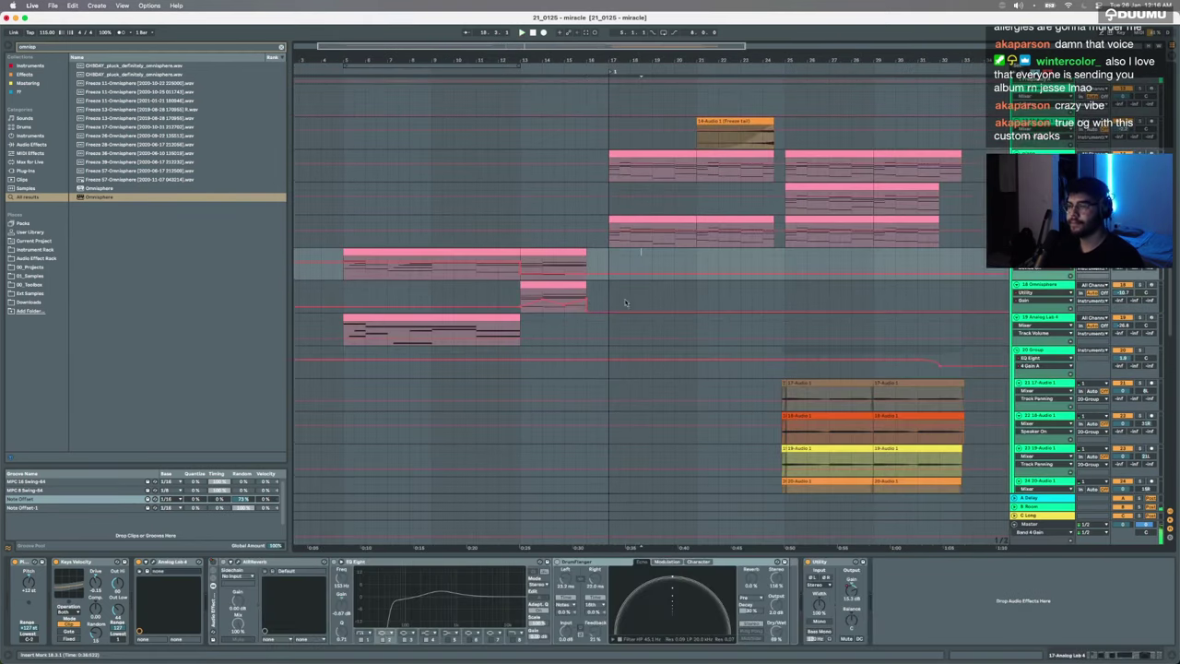
{"action": "left_click", "coordinate": [584, 305]}
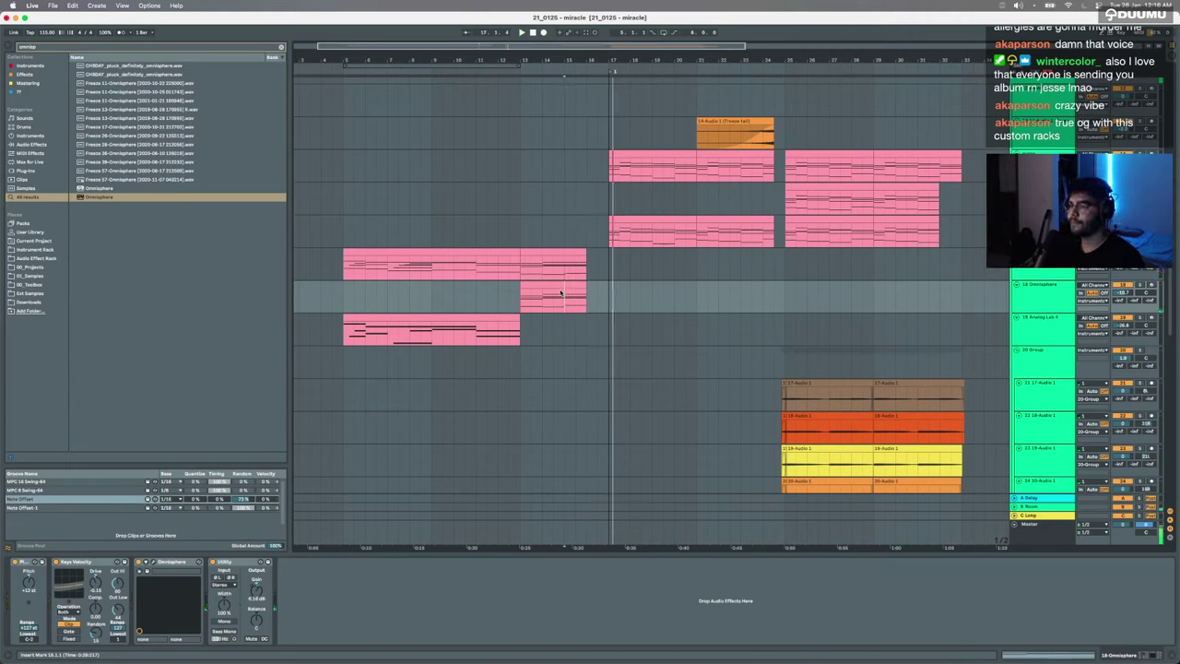
{"action": "left_click", "coordinate": [533, 285]}
{"action": "key", "text": "space"}
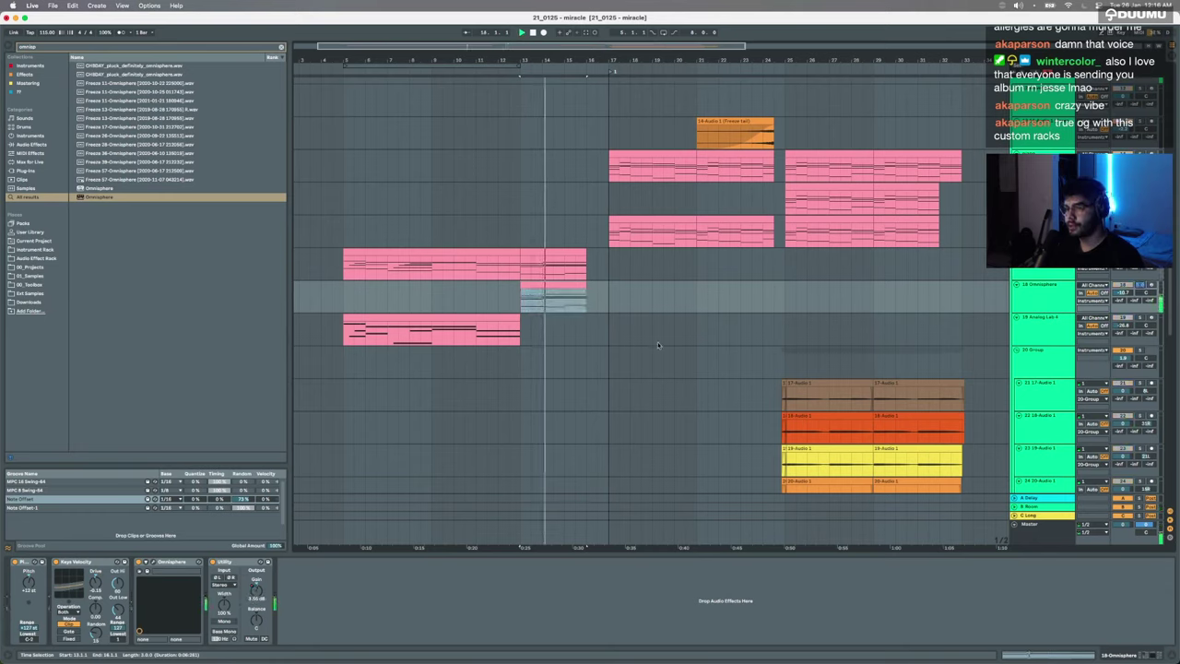
Step: Refine the Utility gain curve within the Omnisphere string clip around bar 15, and play it back
{"action": "key", "text": "a"}
{"action": "left_click", "coordinate": [554, 327]}
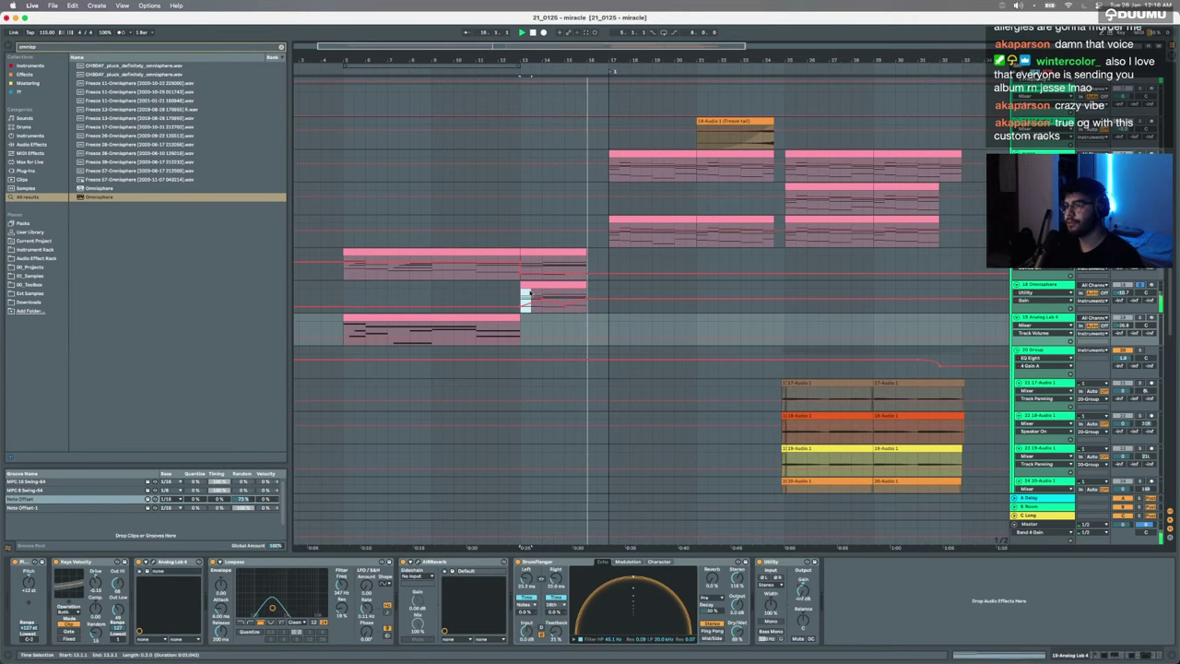
{"action": "left_click", "coordinate": [564, 297]}
{"action": "left_click", "coordinate": [564, 295]}
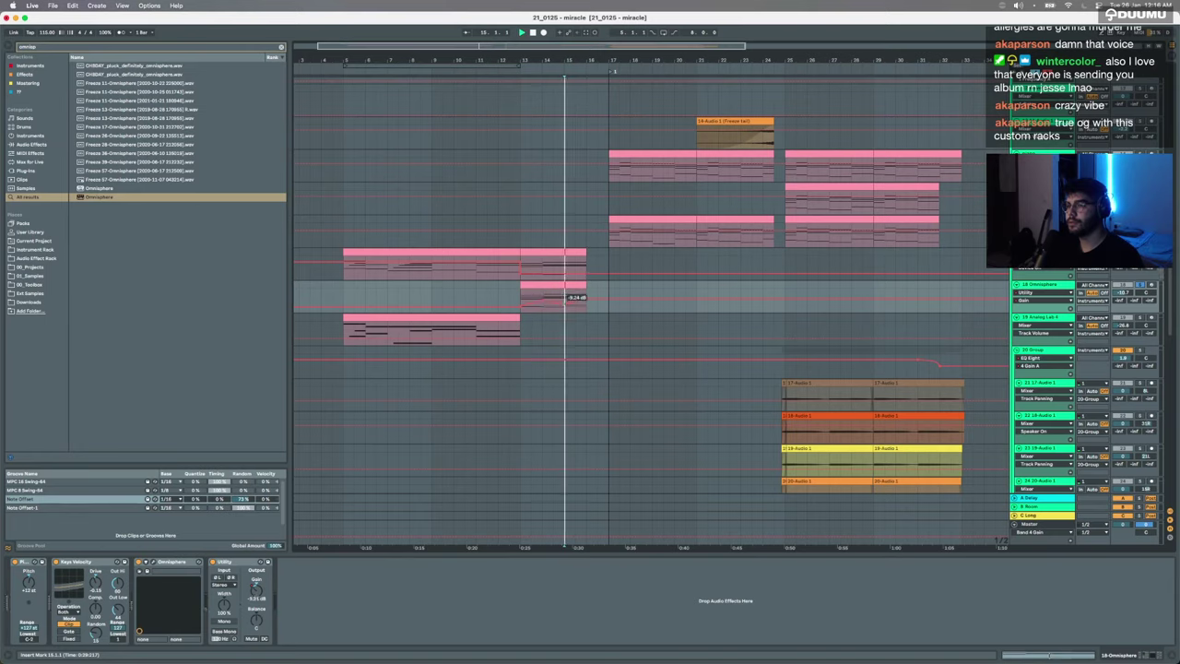
{"action": "left_click", "coordinate": [522, 295]}
{"action": "key", "text": "space"}
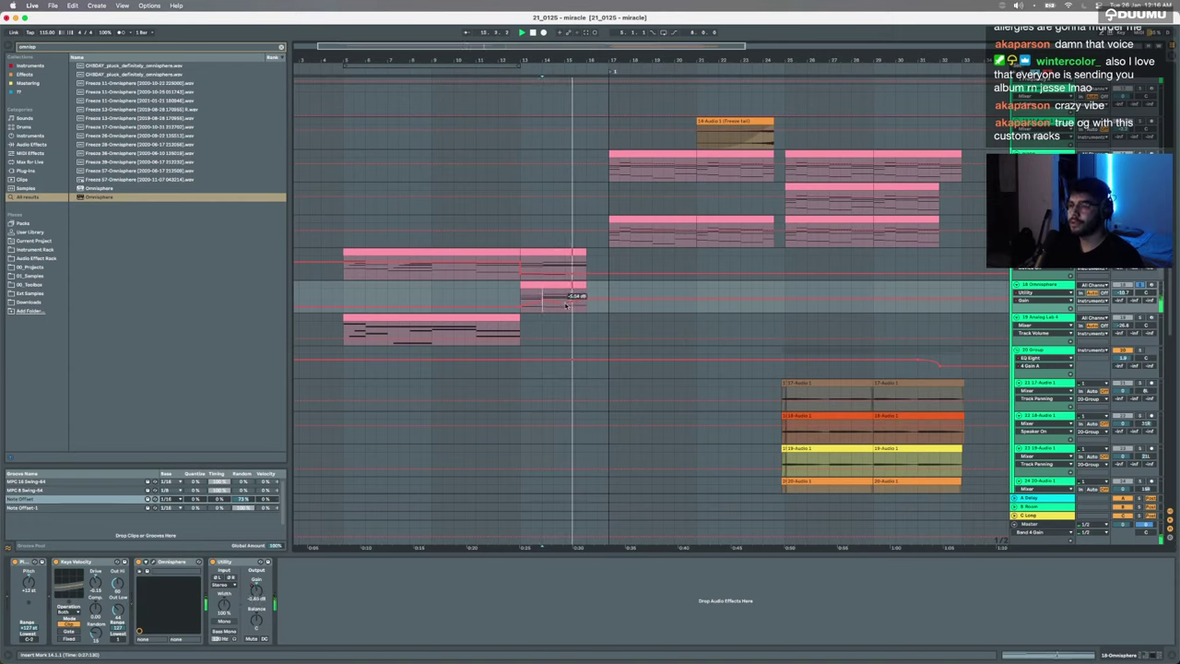
{"action": "key", "text": "a"}
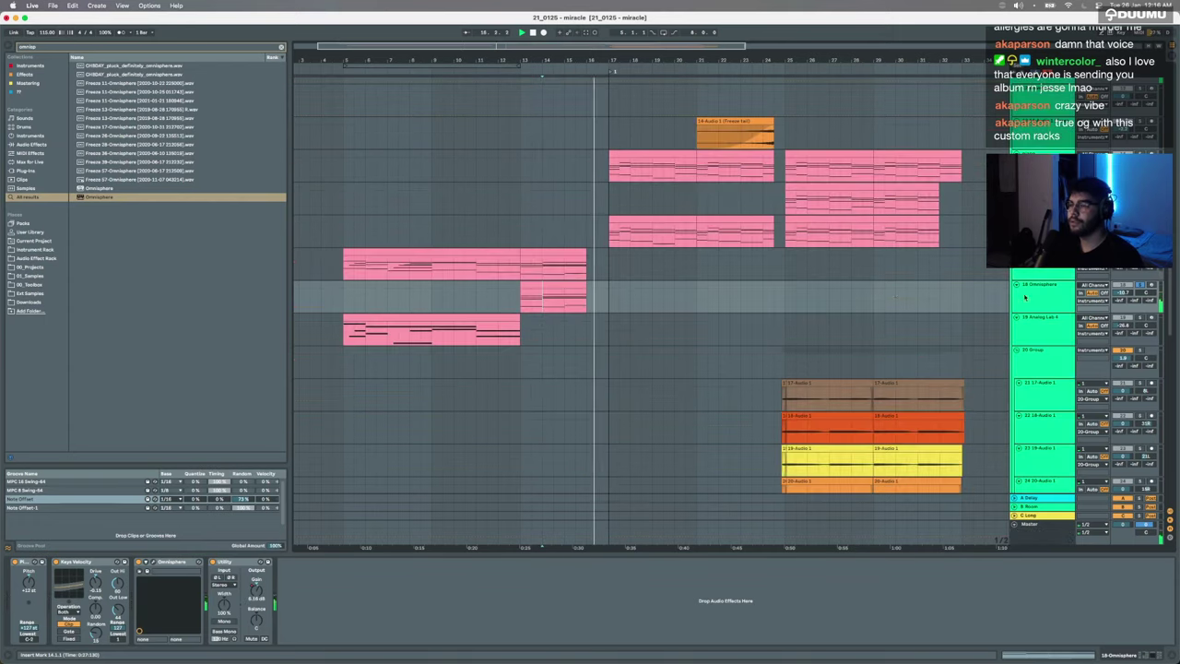
Step: Extend the lower Analog Lab pad clip to bar 16 and lengthen its final notes to fill the added bars
{"action": "left_click", "coordinate": [1041, 303]}
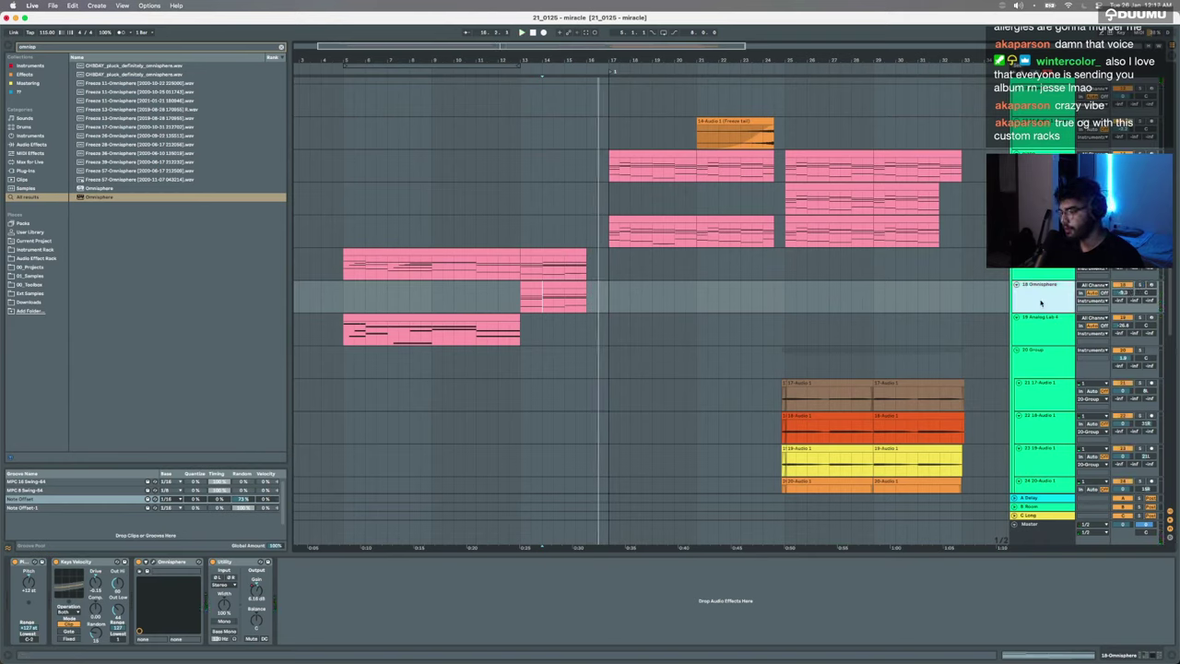
{"action": "left_click", "coordinate": [503, 317]}
{"action": "key", "text": "space"}
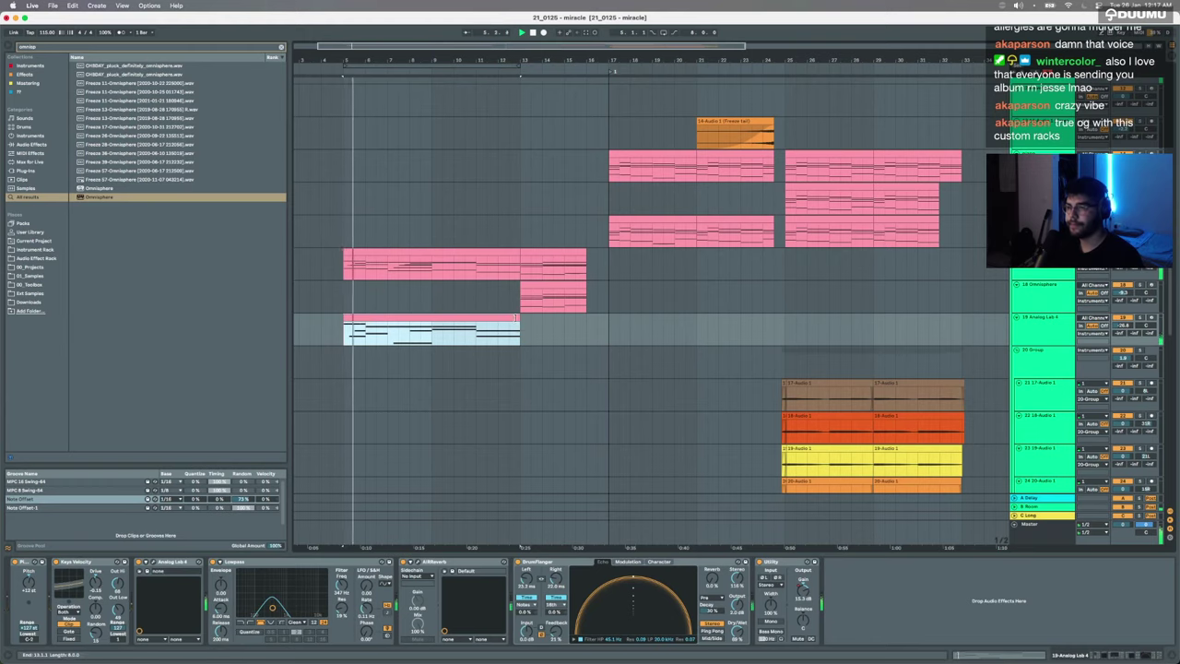
{"action": "left_click_drag", "start_coordinate": [518, 318], "coordinate": [587, 317]}
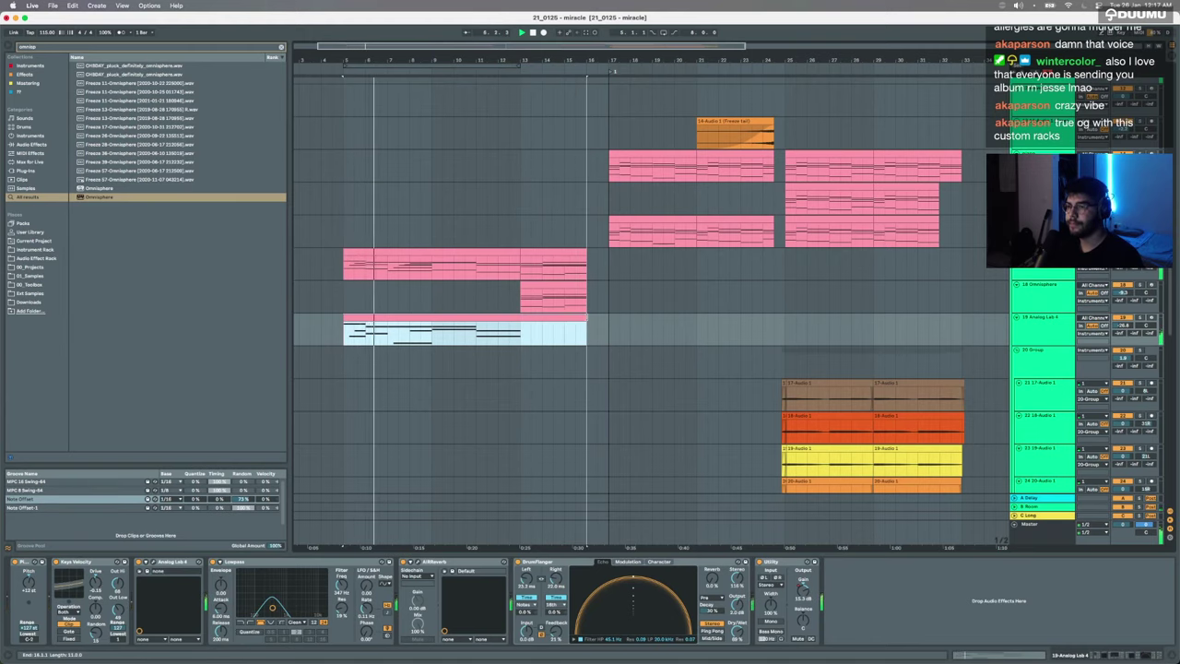
{"action": "double_click", "coordinate": [566, 317]}
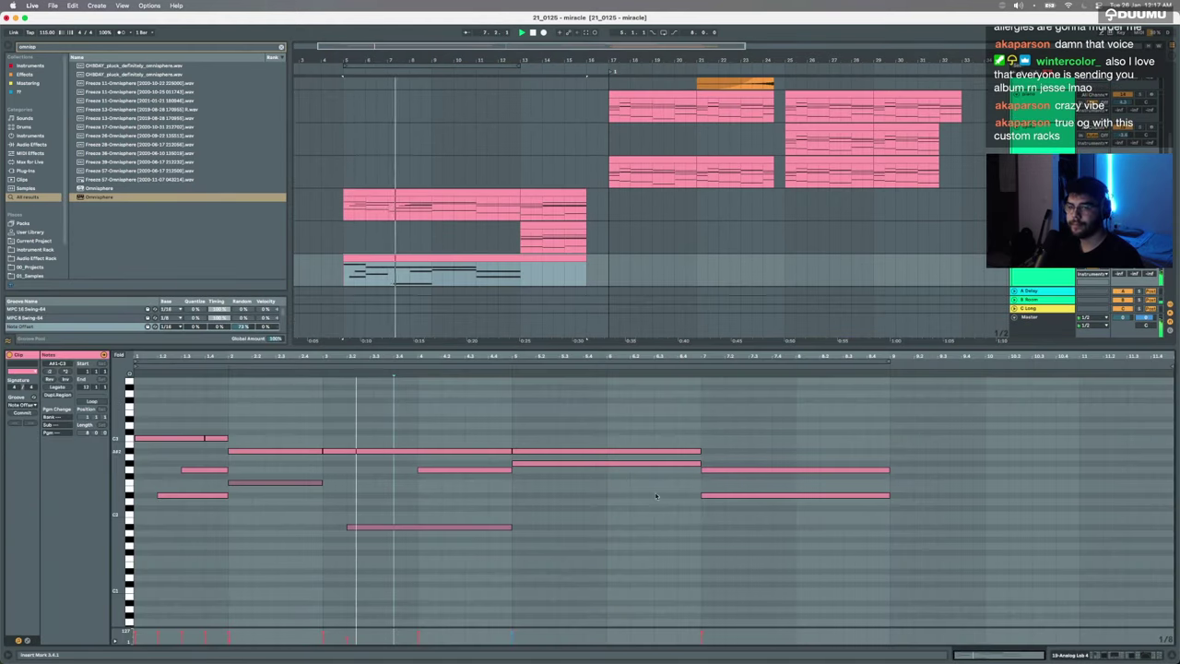
{"action": "left_click_drag", "start_coordinate": [820, 514], "coordinate": [1177, 471]}
{"action": "key", "text": "shift+Tab"}
{"action": "key", "text": "minus"}
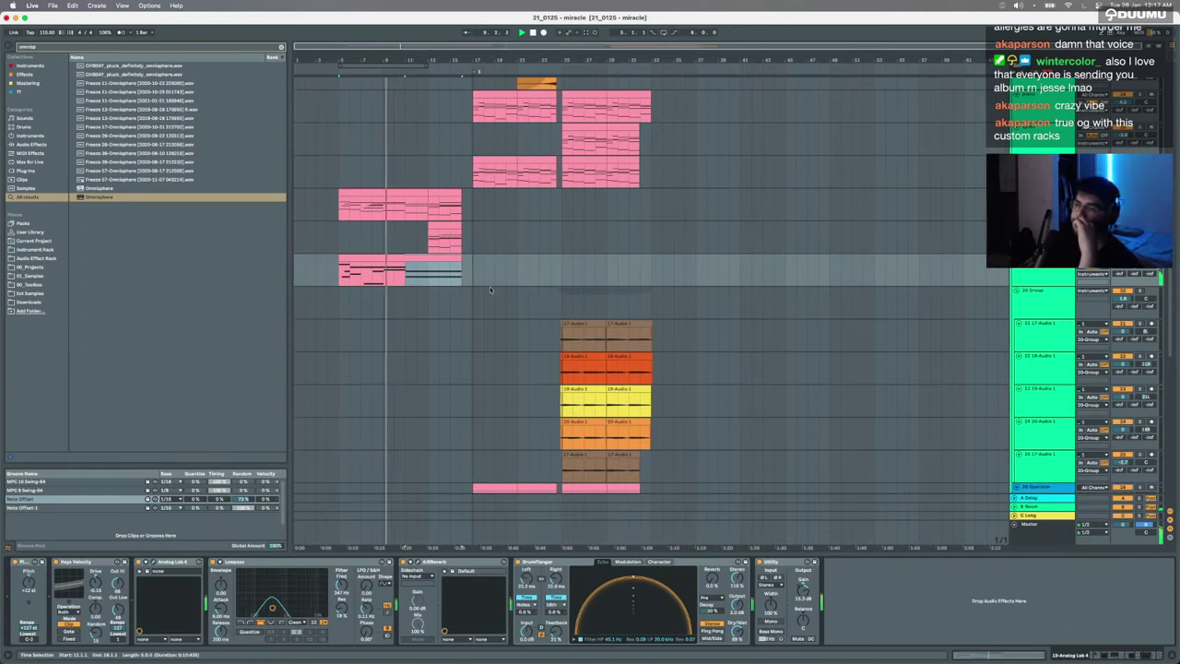
{"action": "key", "text": "plus"}
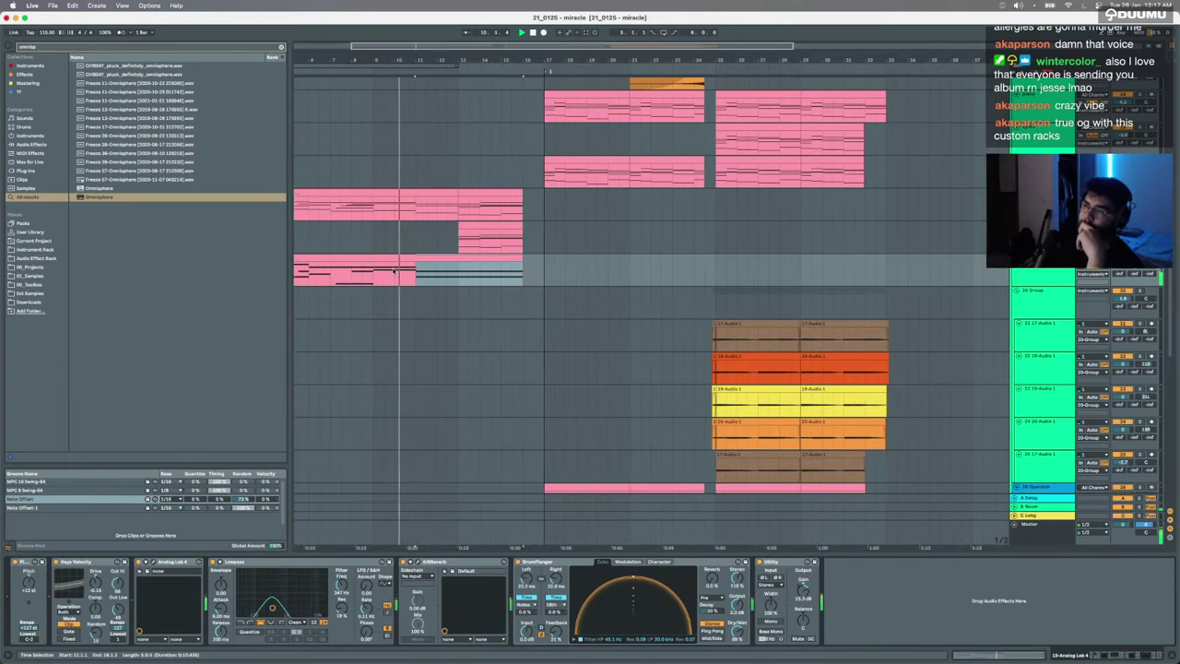
Step: Play from the extended intro pad into the main section and review the arrangement across the vocal, instrument and group tracks
{"action": "left_click", "coordinate": [397, 260], "text": "shift"}
{"action": "scroll", "coordinate": [452, 262], "scroll_direction": "down", "scroll_amount": 4}
{"action": "scroll", "coordinate": [455, 260], "scroll_direction": "up", "scroll_amount": 4}
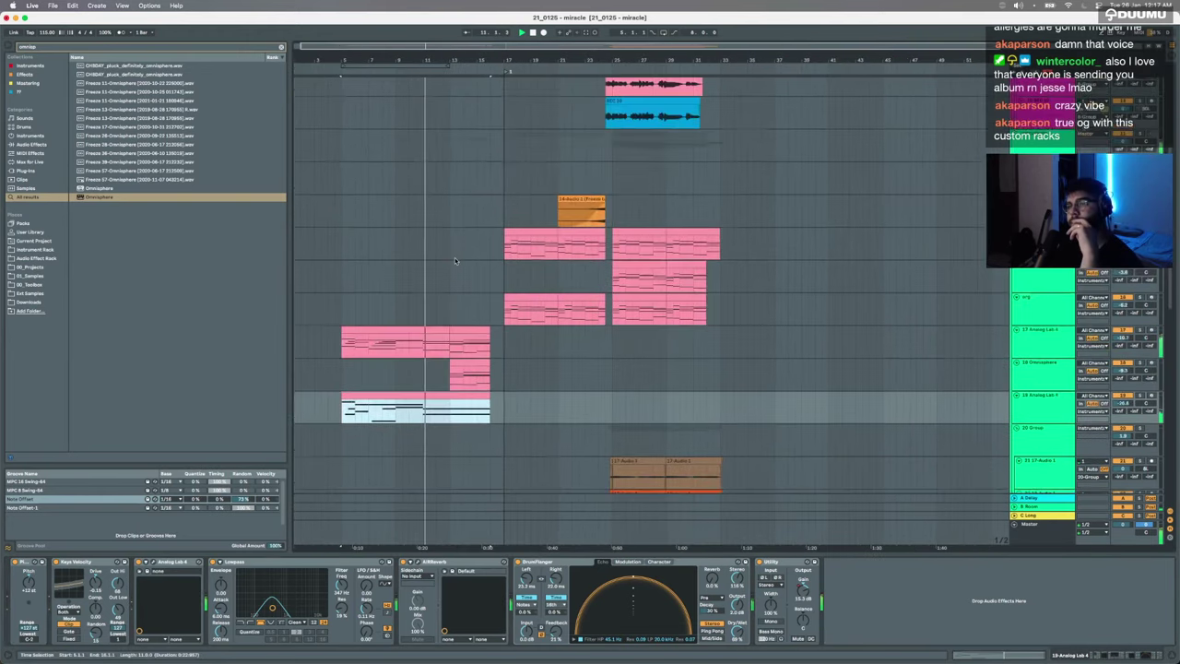
{"action": "scroll", "coordinate": [455, 256], "scroll_direction": "up", "scroll_amount": 5}
{"action": "scroll", "coordinate": [455, 253], "scroll_direction": "up", "scroll_amount": 3}
{"action": "scroll", "coordinate": [455, 253], "scroll_direction": "down", "scroll_amount": 10}
{"action": "scroll", "coordinate": [456, 248], "scroll_direction": "up", "scroll_amount": 2}
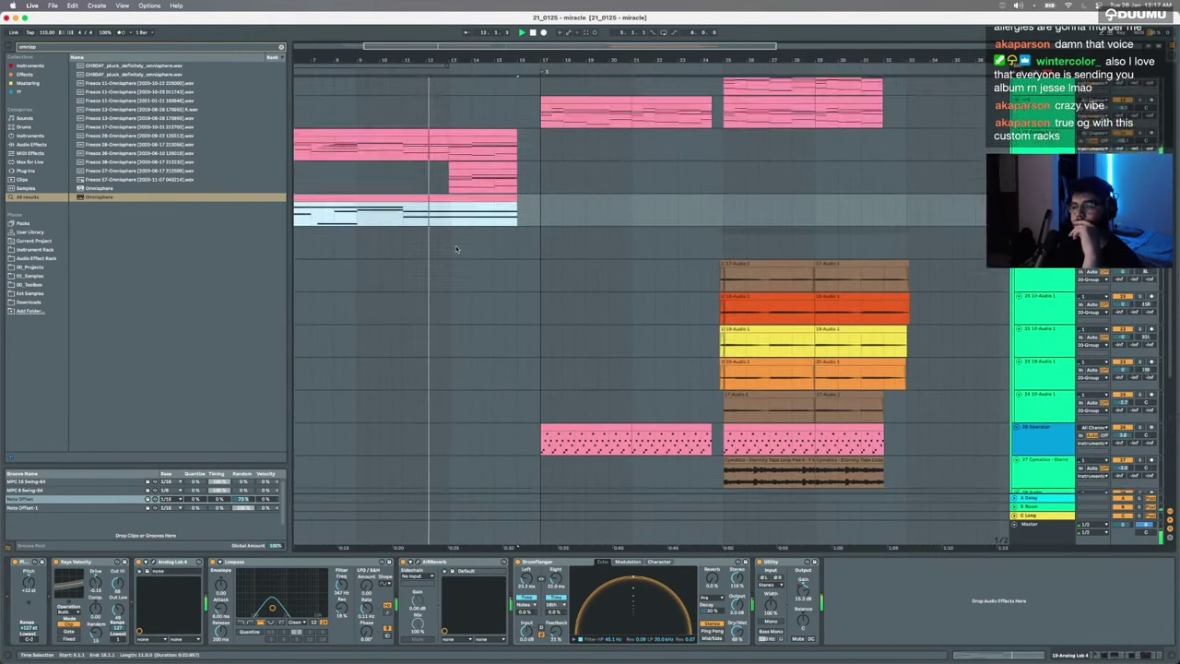
{"action": "scroll", "coordinate": [456, 248], "scroll_direction": "up", "scroll_amount": 5}
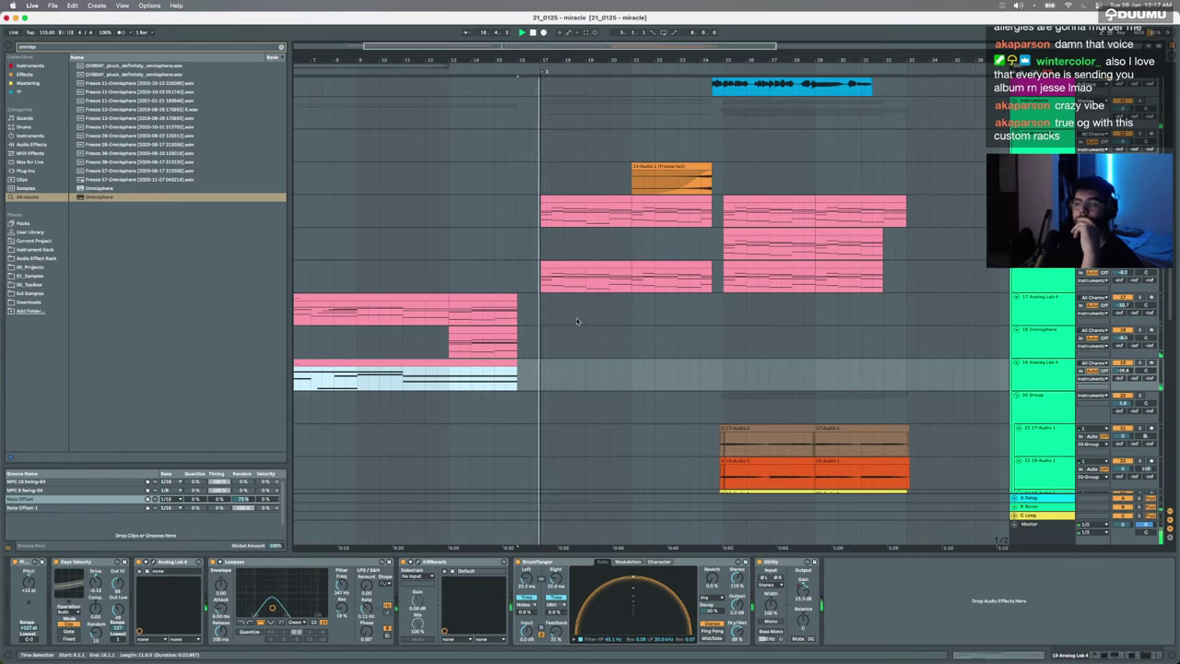
{"action": "key", "text": "minus"}
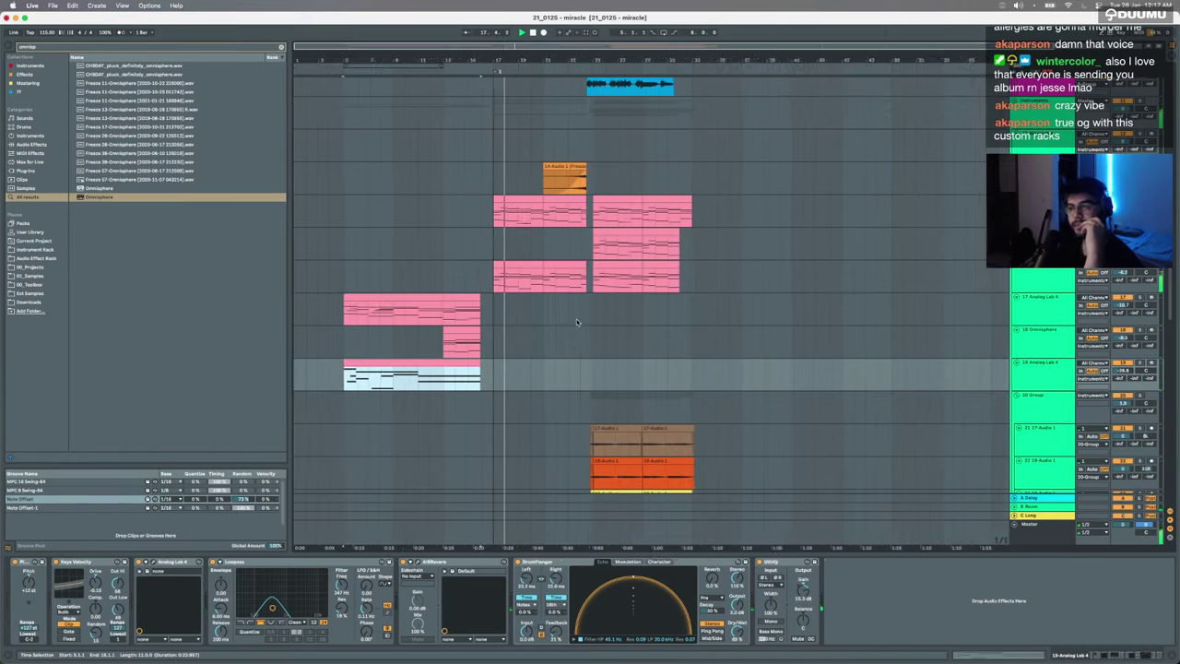
{"action": "scroll", "coordinate": [576, 318], "scroll_direction": "up", "scroll_amount": 4}
{"action": "scroll", "coordinate": [490, 336], "scroll_direction": "down", "scroll_amount": 5}
{"action": "left_click", "coordinate": [490, 338]}
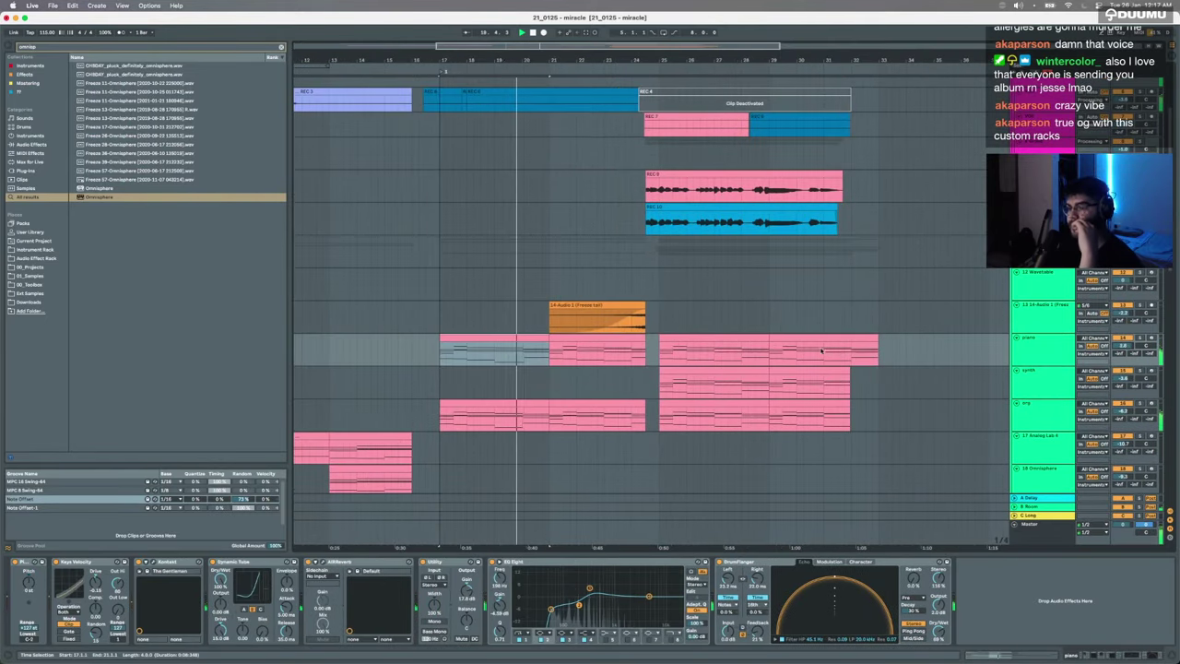
{"action": "left_click", "coordinate": [1031, 248]}
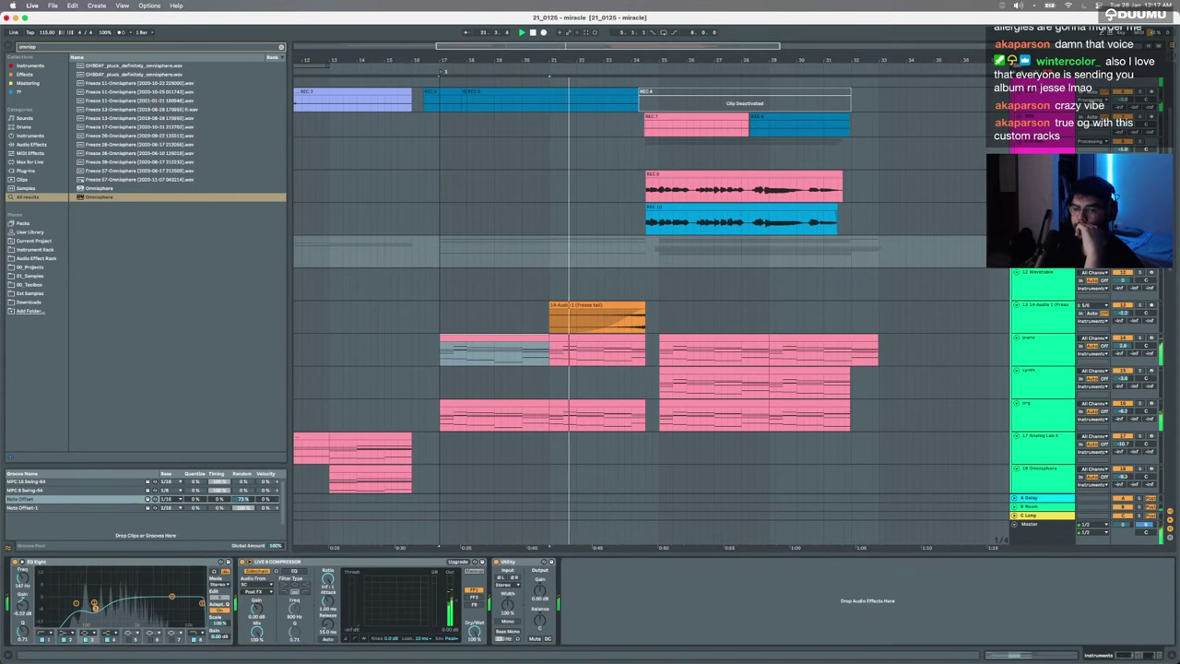
{"action": "scroll", "coordinate": [721, 316], "scroll_direction": "up", "scroll_amount": 5}
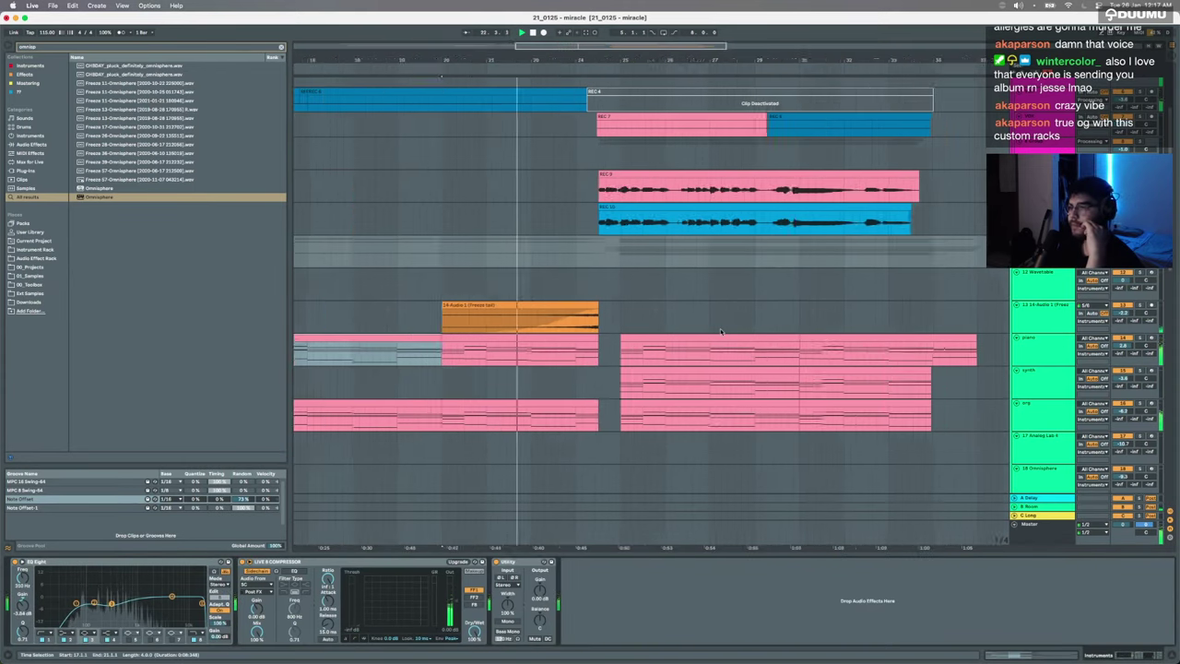
{"action": "scroll", "coordinate": [722, 316], "scroll_direction": "down", "scroll_amount": 3}
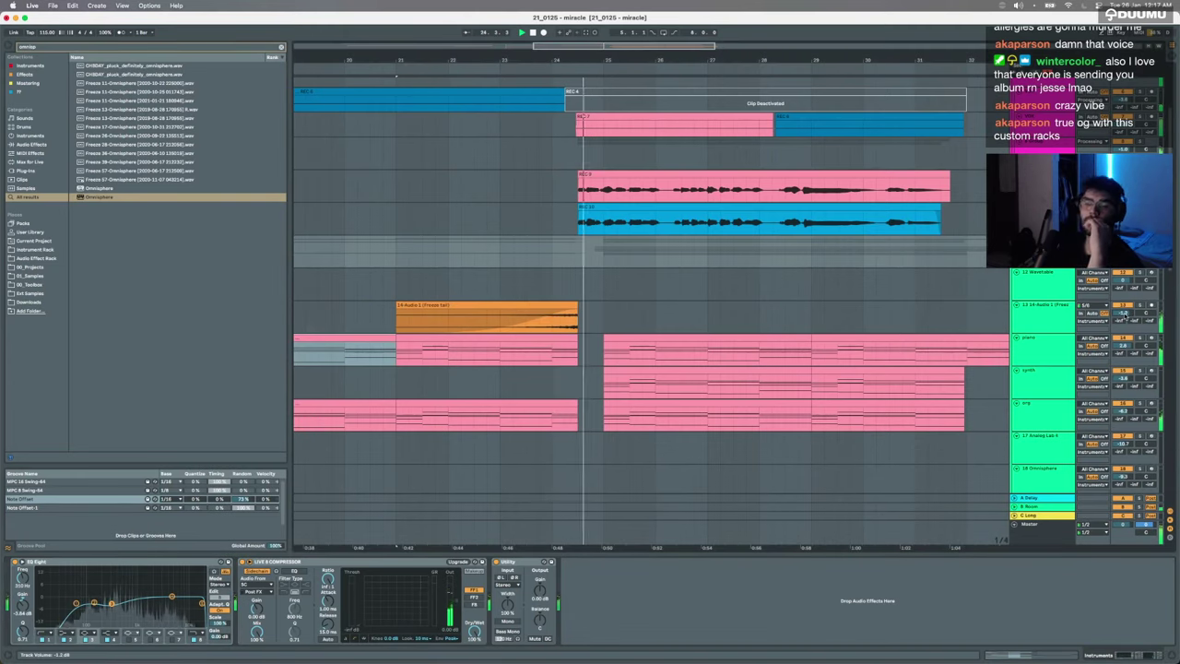
{"action": "scroll", "coordinate": [662, 328], "scroll_direction": "down", "scroll_amount": 5}
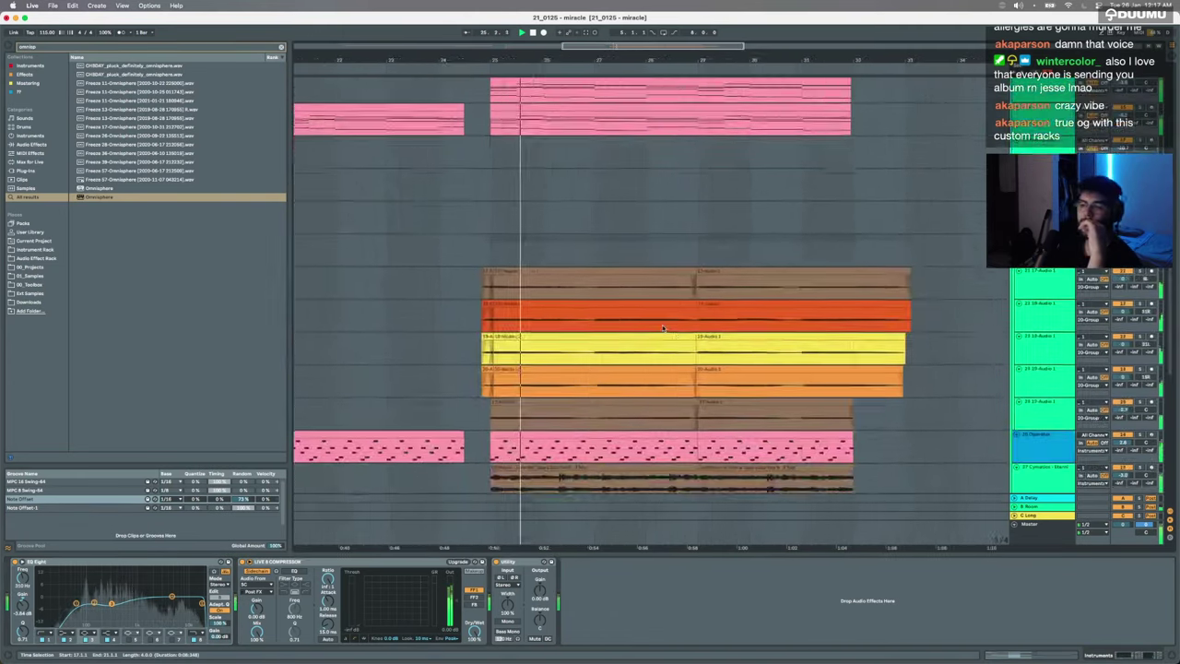
{"action": "scroll", "coordinate": [588, 315], "scroll_direction": "down", "scroll_amount": 6}
{"action": "scroll", "coordinate": [552, 315], "scroll_direction": "down", "scroll_amount": 2}
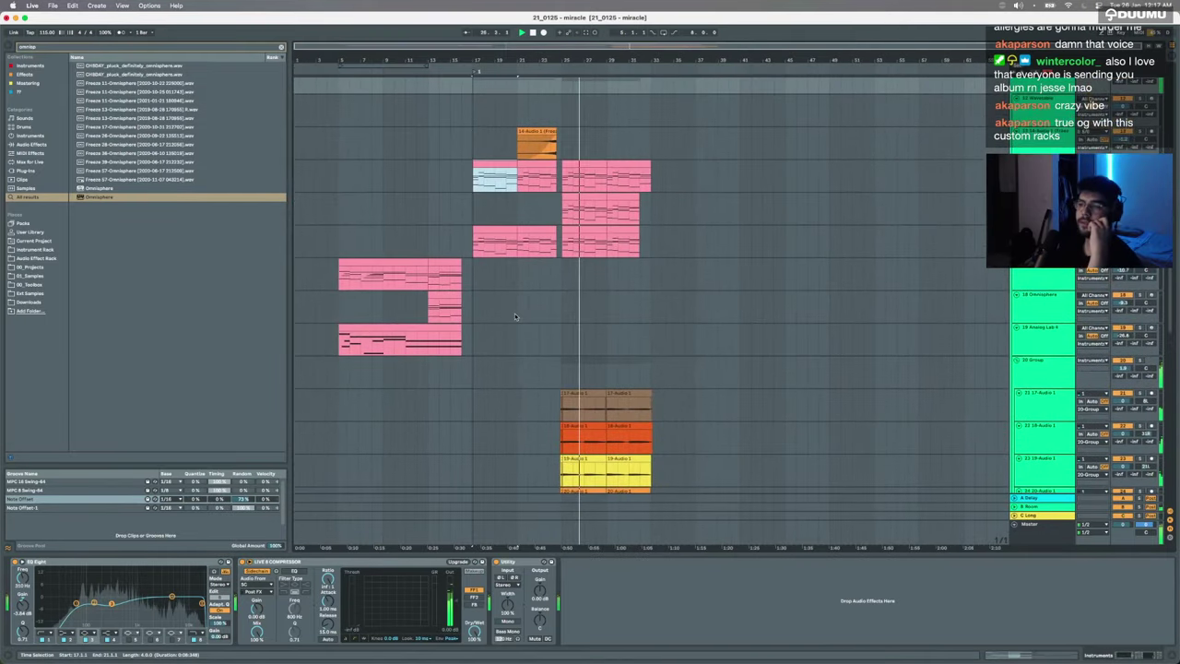
{"action": "scroll", "coordinate": [557, 324], "scroll_direction": "up", "scroll_amount": 3}
{"action": "scroll", "coordinate": [558, 325], "scroll_direction": "up", "scroll_amount": 3}
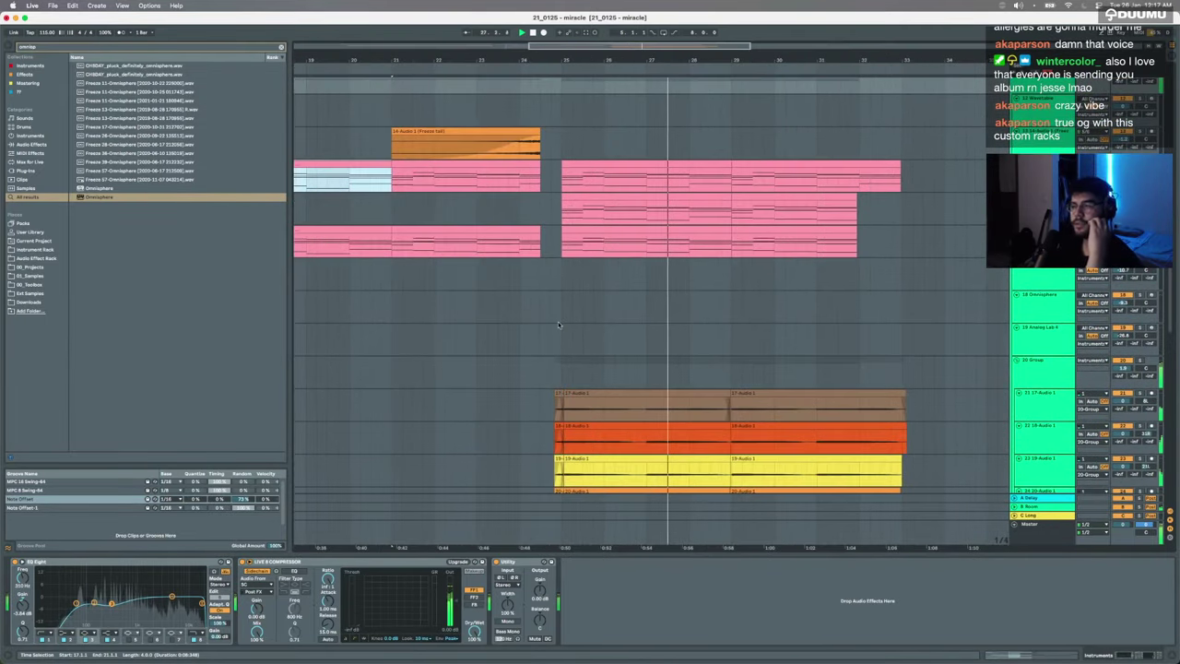
{"action": "scroll", "coordinate": [557, 325], "scroll_direction": "down", "scroll_amount": 3}
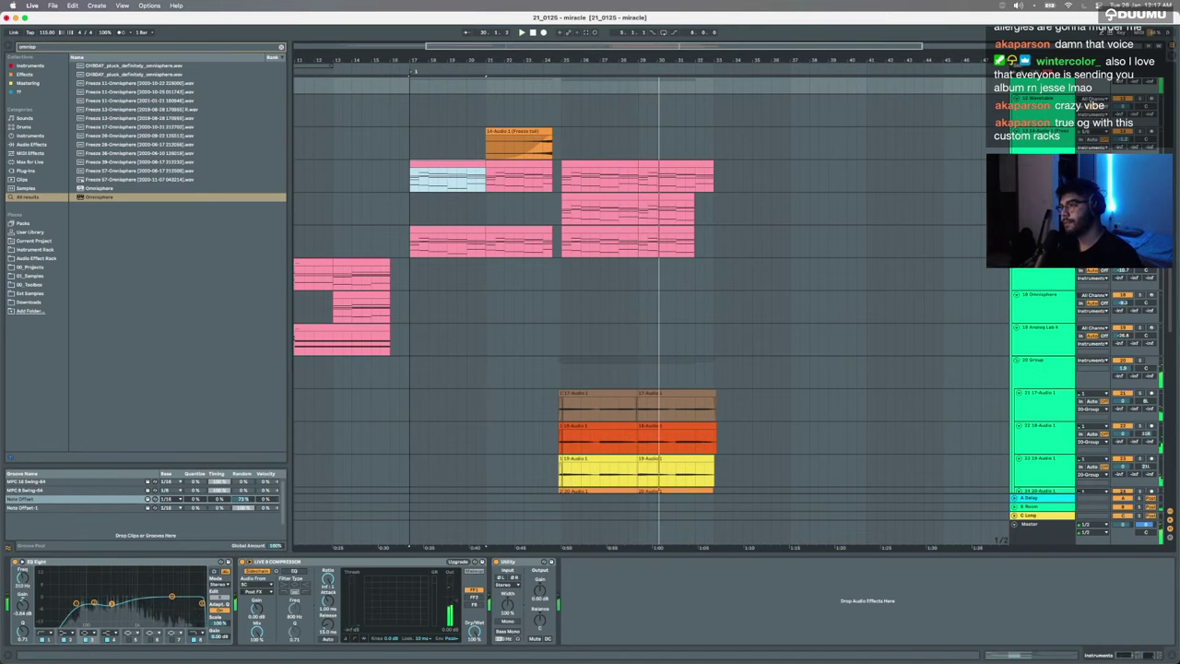
Step: Insert an audio track below the org track and add a 2020 Pad_D sample found by searching for "pad d"
{"action": "left_click", "coordinate": [1042, 232]}
{"action": "left_click", "coordinate": [559, 294]}
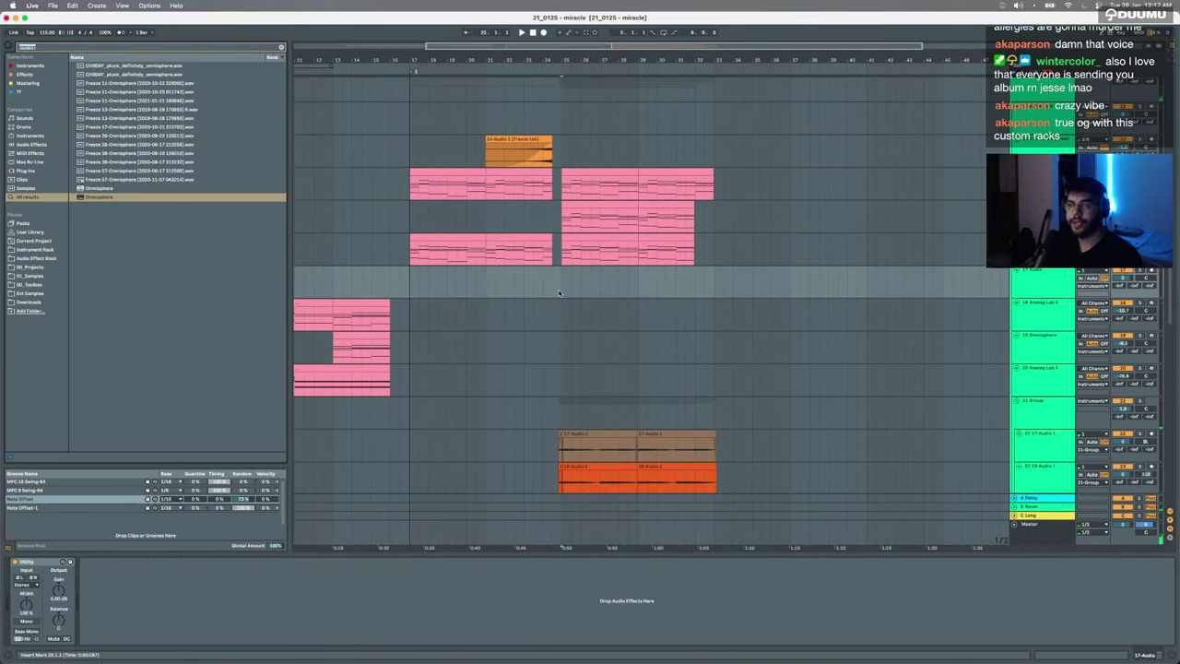
{"action": "type", "text": "pad d"}
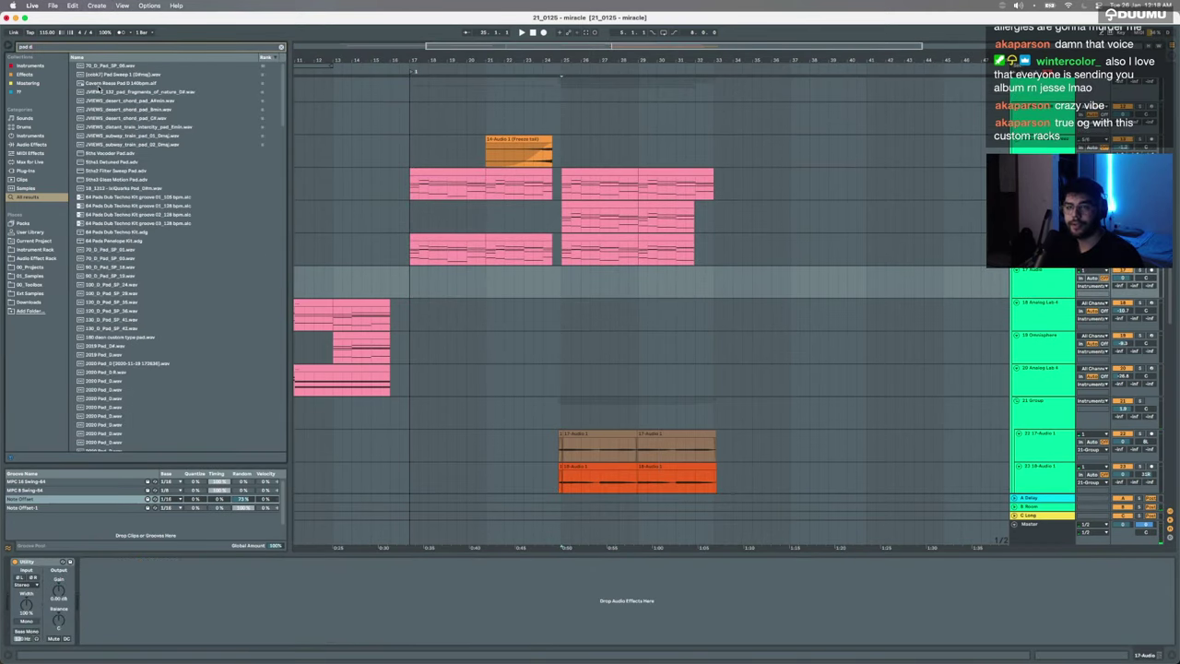
{"action": "left_click_drag", "start_coordinate": [108, 392], "coordinate": [557, 279]}
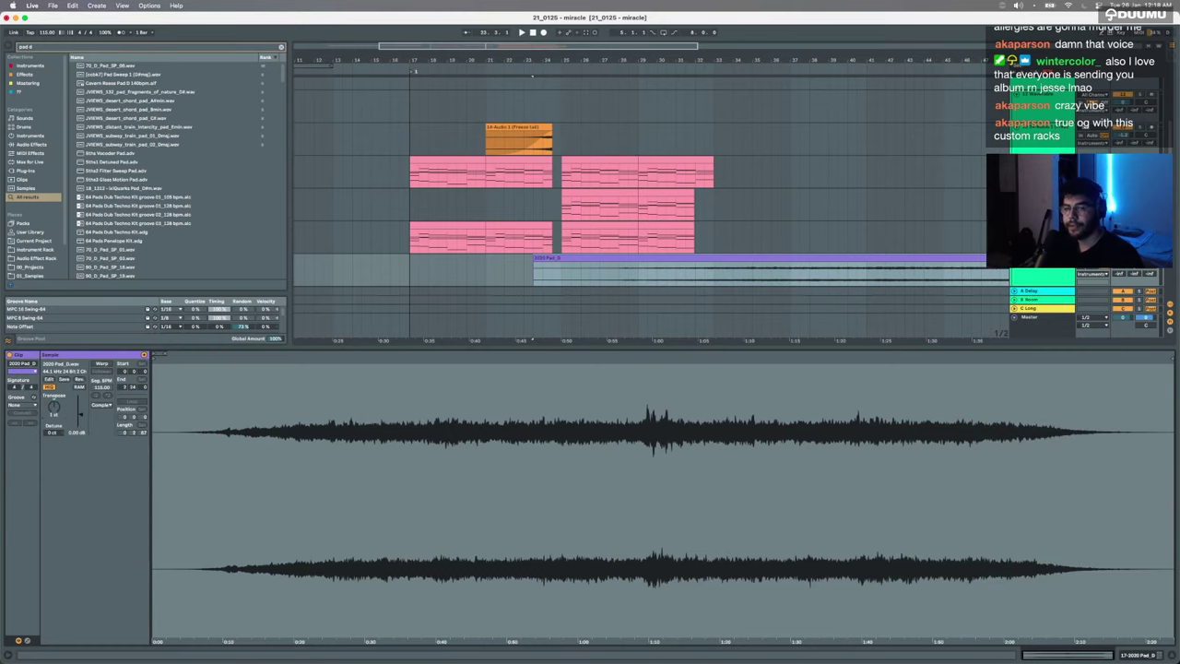
Step: Lower the pad clip's gain to about -3.8 dB, trim its start to bar 25, and play it
{"action": "left_click_drag", "start_coordinate": [80, 414], "coordinate": [80, 416]}
{"action": "left_click_drag", "start_coordinate": [534, 258], "coordinate": [592, 267]}
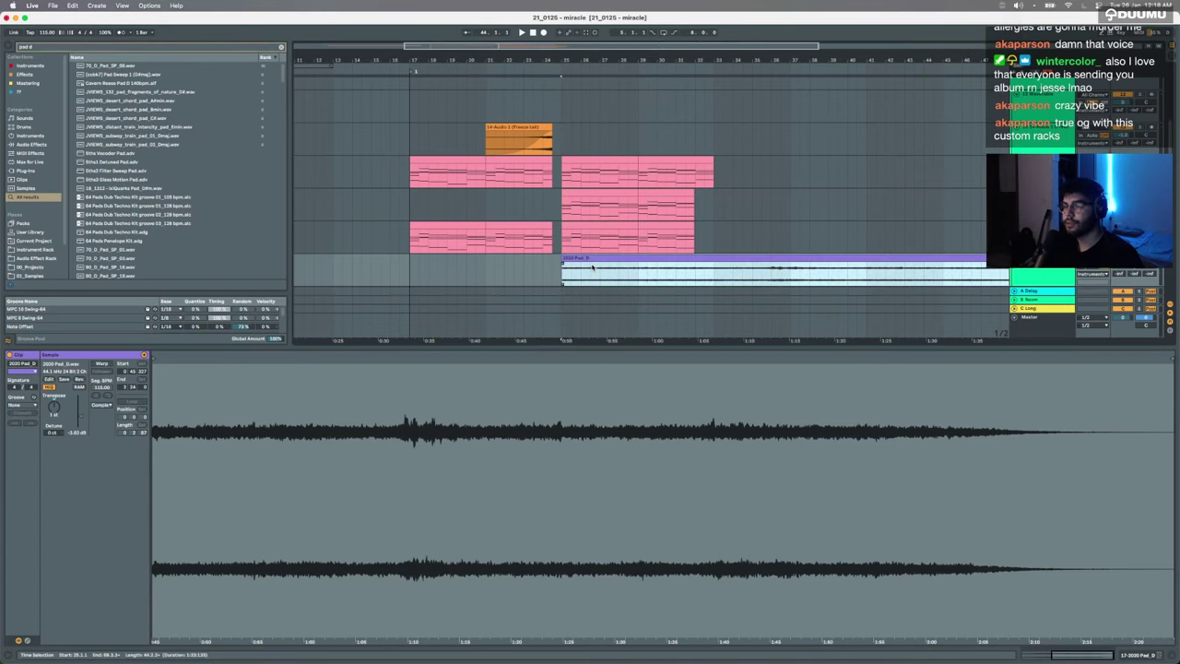
{"action": "left_click", "coordinate": [563, 273]}
{"action": "key", "text": "space"}
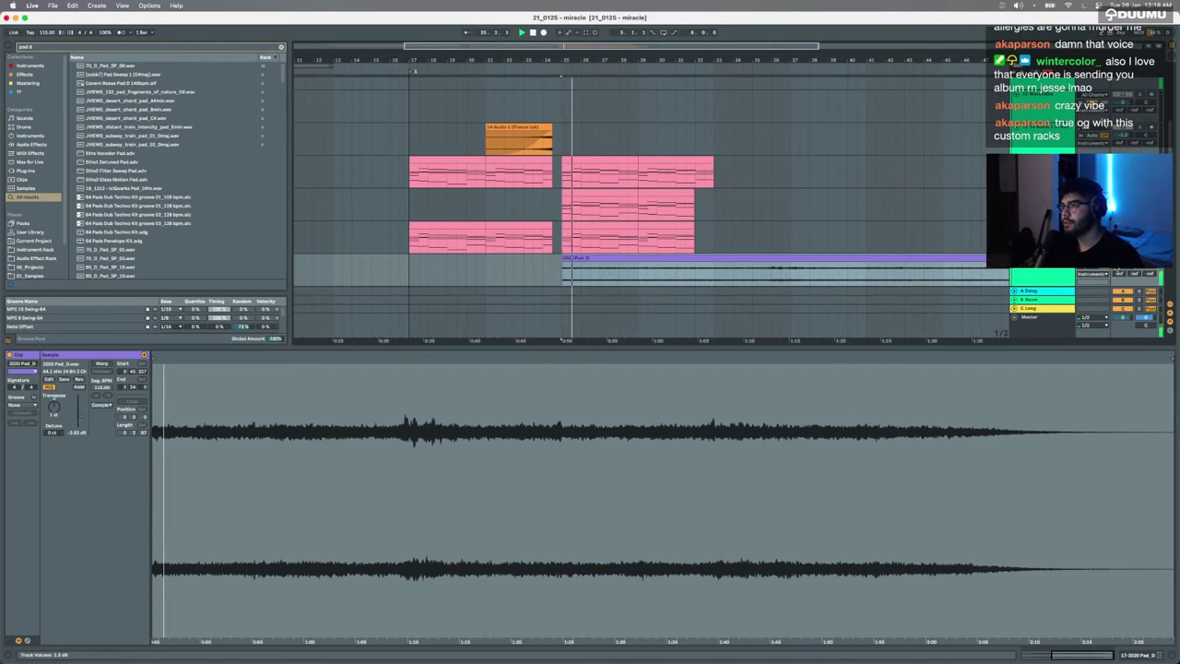
Step: Split the 2020 Pad_D clip around bar 38, move the later part to start at 24.4.1, and audition it
{"action": "left_click", "coordinate": [806, 260]}
{"action": "left_click", "coordinate": [809, 271]}
{"action": "key", "text": "super+e"}
{"action": "left_click", "coordinate": [825, 258]}
{"action": "key", "text": "space"}
{"action": "key", "text": "space"}
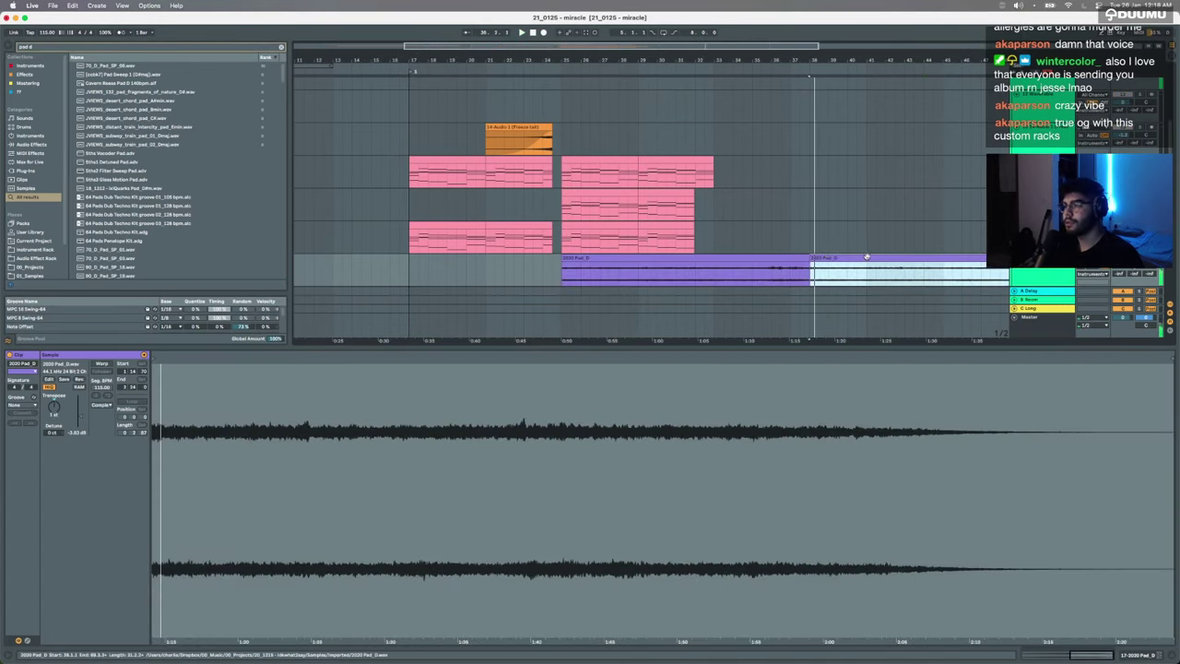
{"action": "left_click_drag", "start_coordinate": [866, 258], "coordinate": [577, 265]}
{"action": "key", "text": "space"}
{"action": "scroll", "coordinate": [592, 264], "scroll_direction": "up", "scroll_amount": 5}
{"action": "key", "text": "space"}
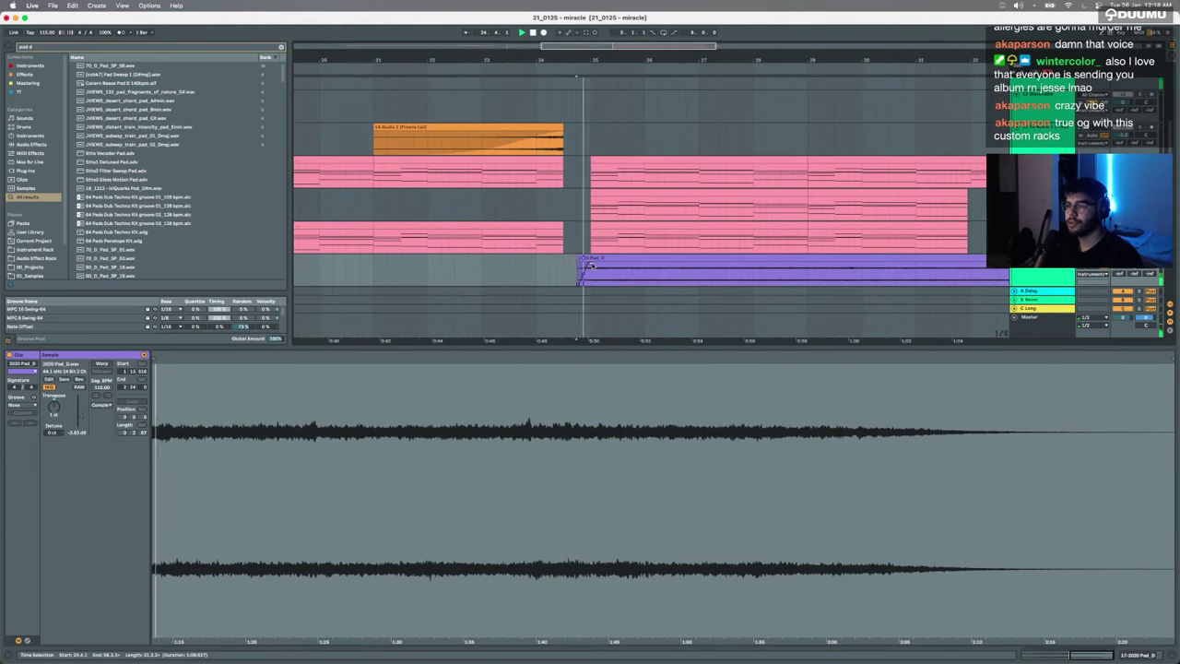
Step: Trim the start of the pad clip slightly closer to bar 25
{"action": "scroll", "coordinate": [592, 230], "scroll_direction": "down", "scroll_amount": 6}
{"action": "scroll", "coordinate": [593, 184], "scroll_direction": "up", "scroll_amount": 2}
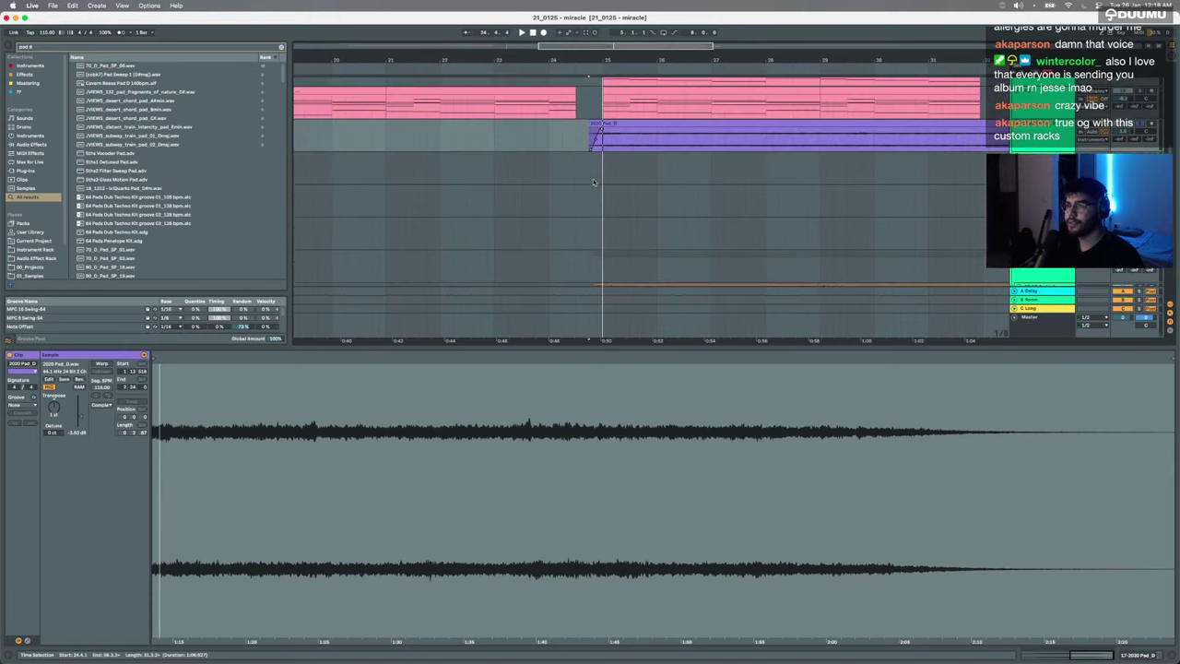
{"action": "left_click_drag", "start_coordinate": [595, 132], "coordinate": [598, 135]}
Step: Copy the Frequency Shifter from the 21-Group track and paste it after the Utility on the pad track
{"action": "left_click", "coordinate": [598, 259]}
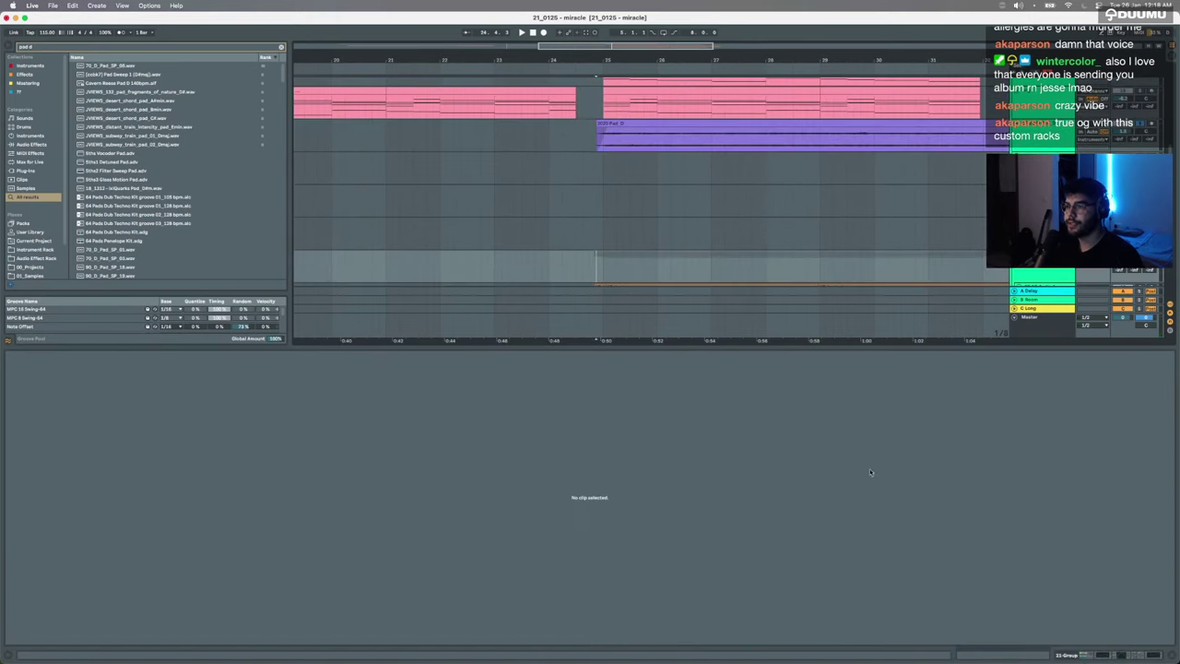
{"action": "left_click", "coordinate": [1083, 653]}
{"action": "scroll", "coordinate": [633, 267], "scroll_direction": "up", "scroll_amount": 4}
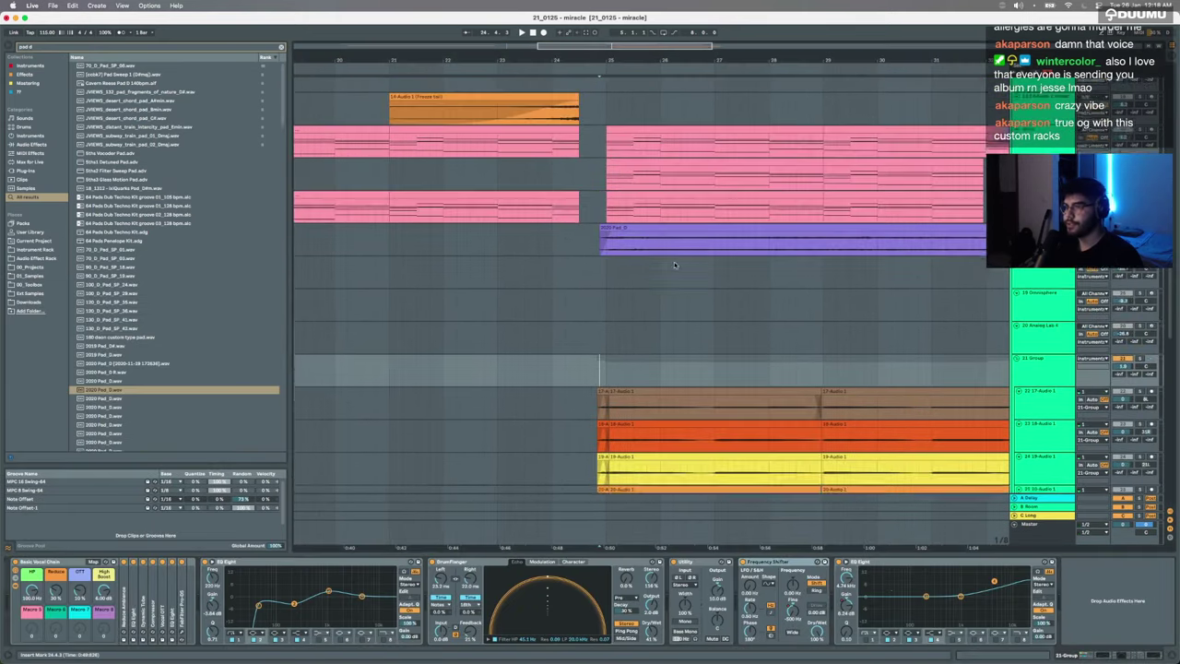
{"action": "left_click", "coordinate": [633, 264]}
{"action": "left_click", "coordinate": [633, 276]}
{"action": "left_click", "coordinate": [632, 267]}
{"action": "left_click", "coordinate": [537, 566]}
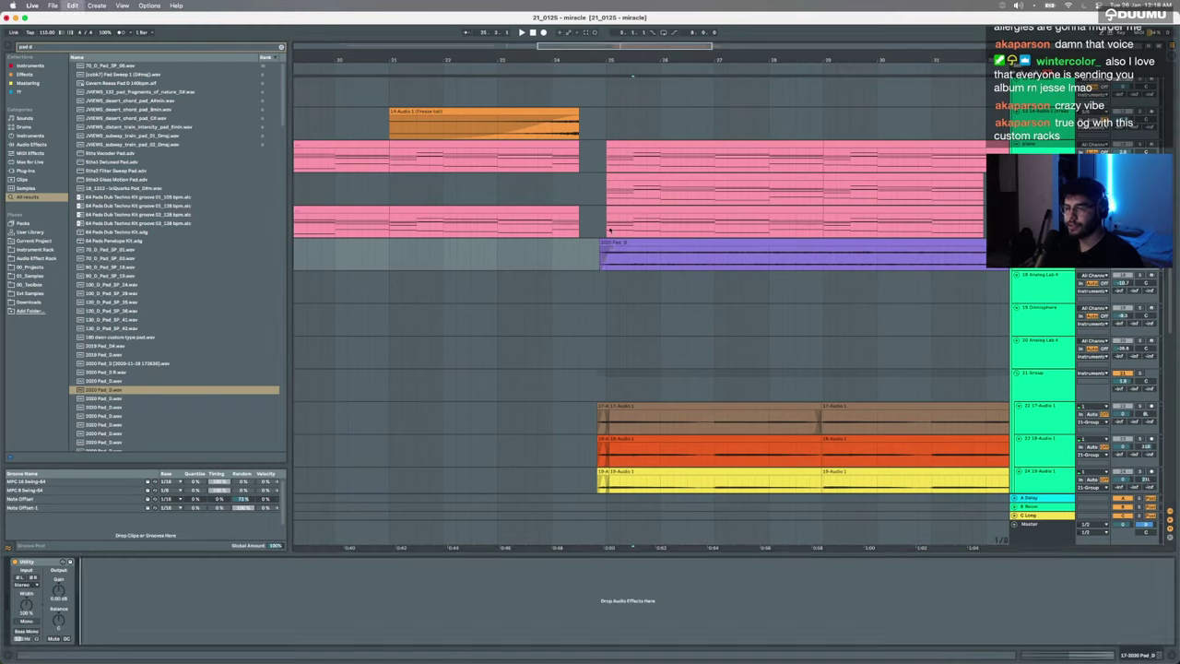
{"action": "key", "text": "super+v"}
Step: Audition the pad in solo, lower its Frequency Shifter's fine frequency, and play it back in the full mix
{"action": "left_click", "coordinate": [614, 243]}
{"action": "key", "text": "space"}
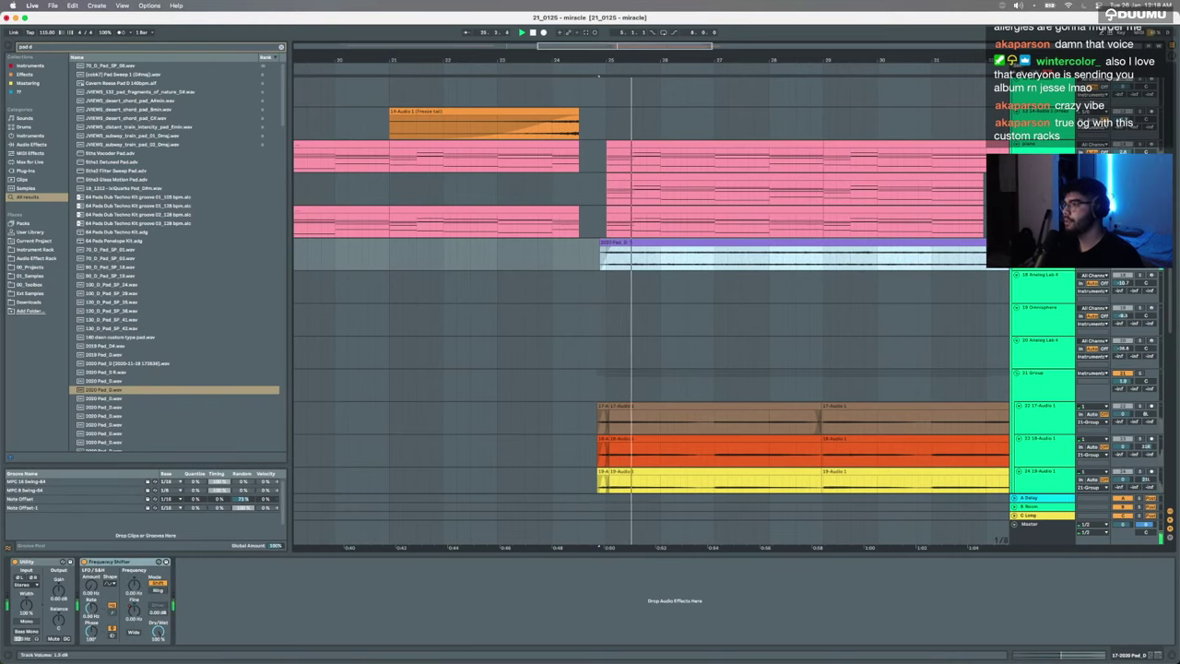
{"action": "left_click", "coordinate": [1121, 250]}
{"action": "key", "text": "space"}
{"action": "key", "text": "s"}
{"action": "key", "text": "space"}
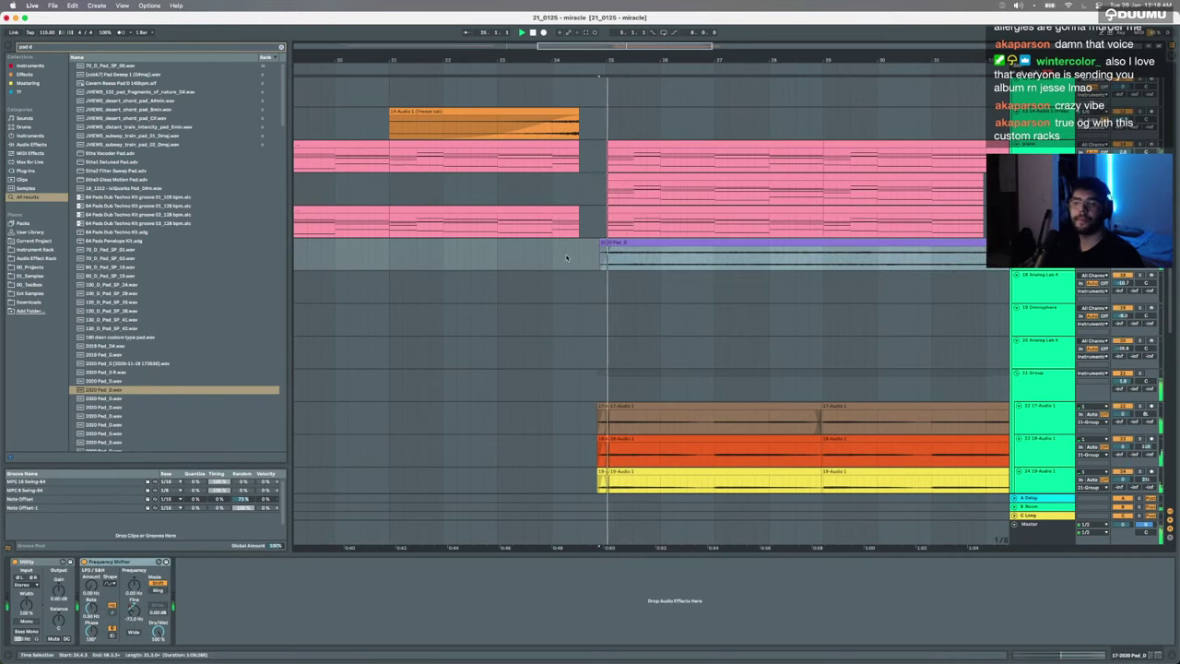
Step: Add an EQ Eight to the pad track, boost its midrange, and listen to the pad in the mix
{"action": "left_click", "coordinate": [780, 259]}
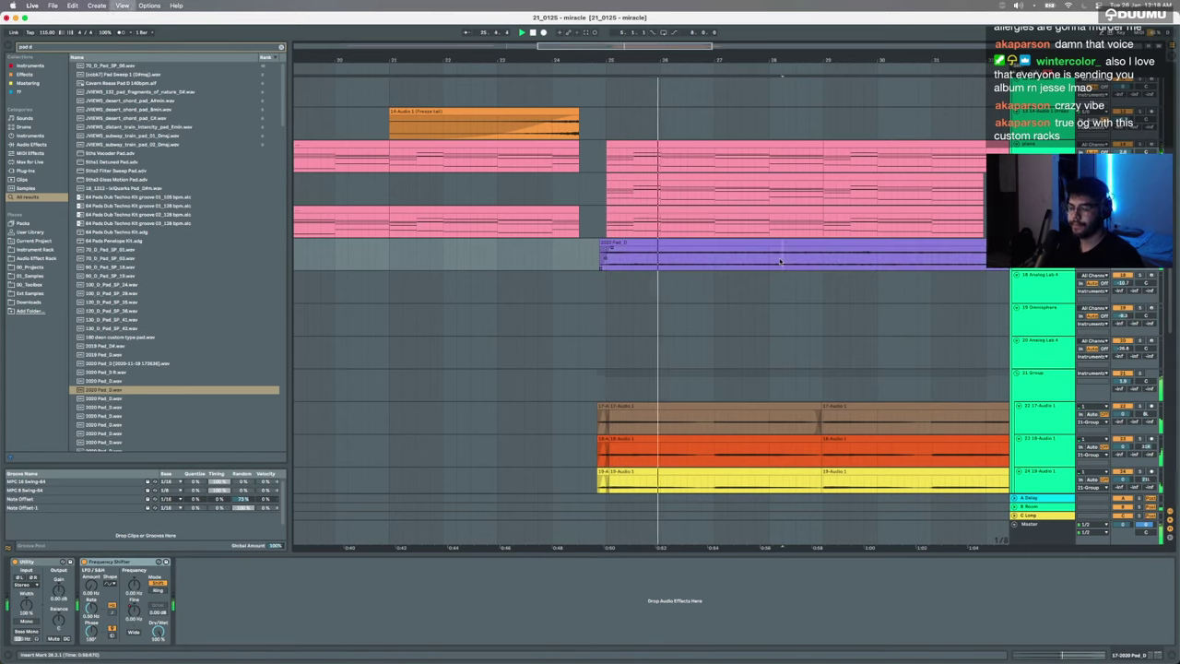
{"action": "key", "text": "super+f"}
{"action": "type", "text": "eq"}
{"action": "key", "text": "Return"}
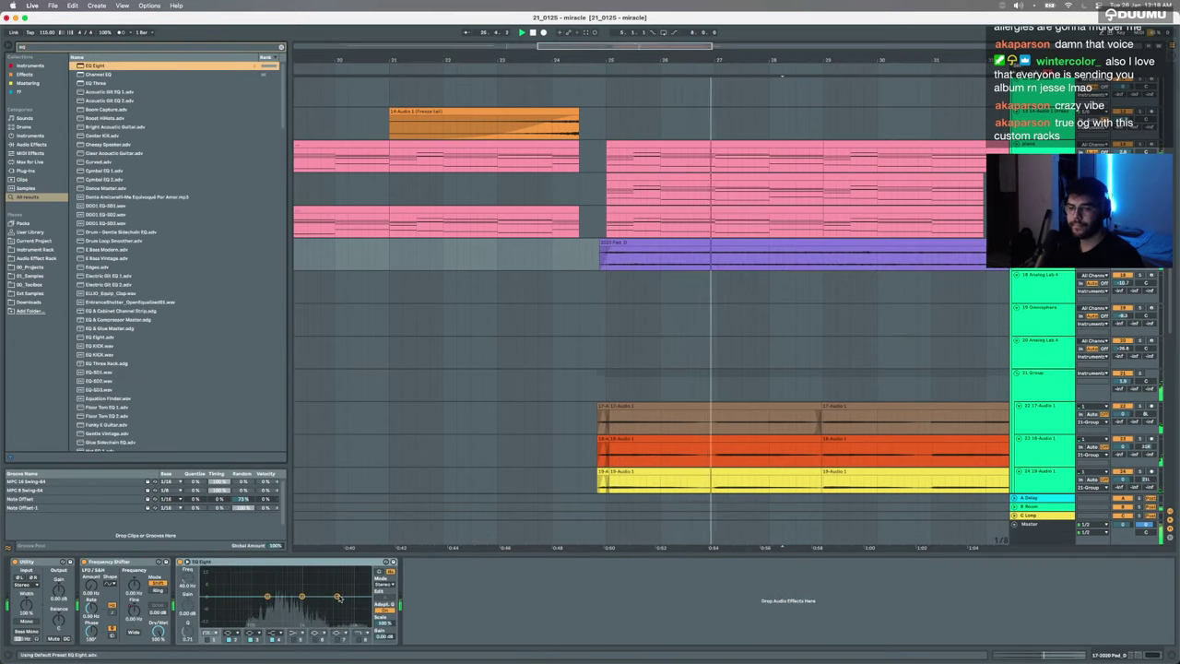
{"action": "left_click_drag", "start_coordinate": [302, 597], "coordinate": [301, 585]}
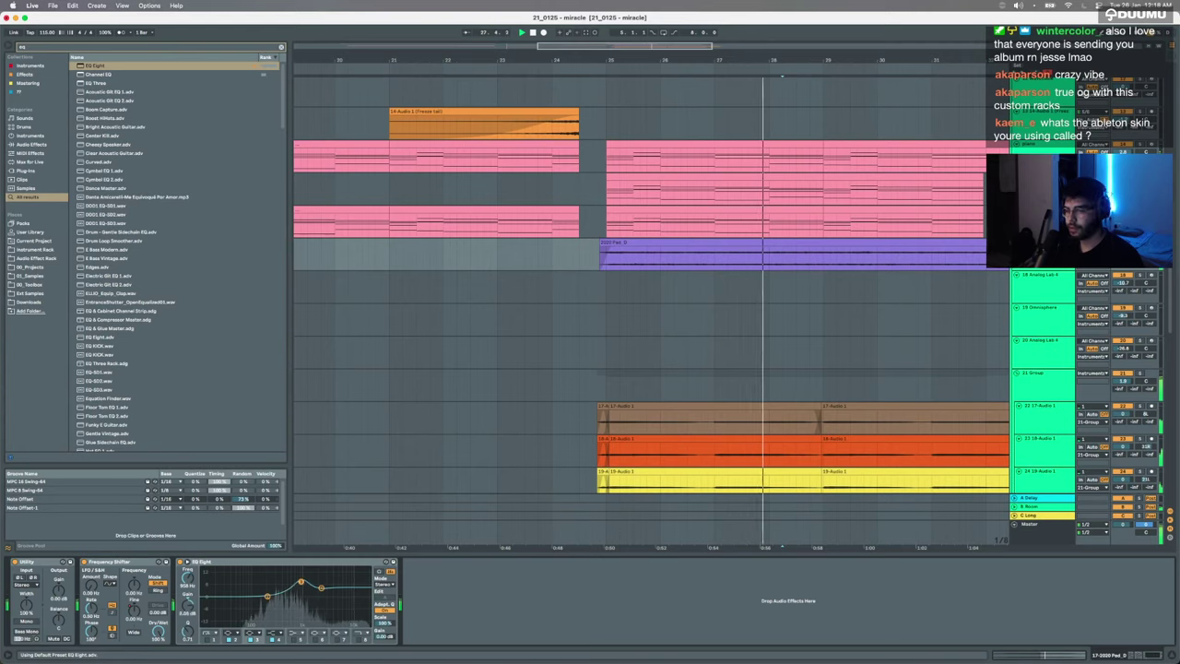
{"action": "scroll", "coordinate": [724, 262], "scroll_direction": "down", "scroll_amount": 3}
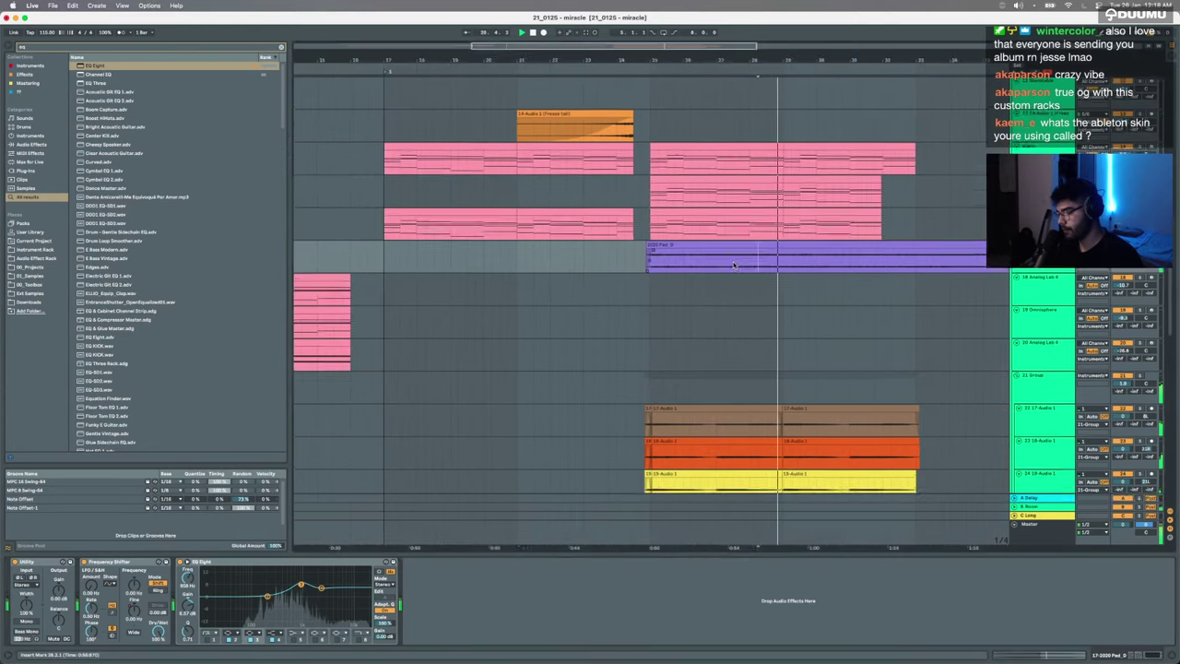
{"action": "scroll", "coordinate": [732, 261], "scroll_direction": "right", "scroll_amount": 4}
{"action": "scroll", "coordinate": [734, 266], "scroll_direction": "left", "scroll_amount": 1}
{"action": "scroll", "coordinate": [734, 266], "scroll_direction": "up", "scroll_amount": 1}
{"action": "key", "text": "space"}
Step: Check the theme and color settings in the Look/Feel preferences, close them, and return to the intro clips in the arrangement
{"action": "left_click", "coordinate": [759, 363]}
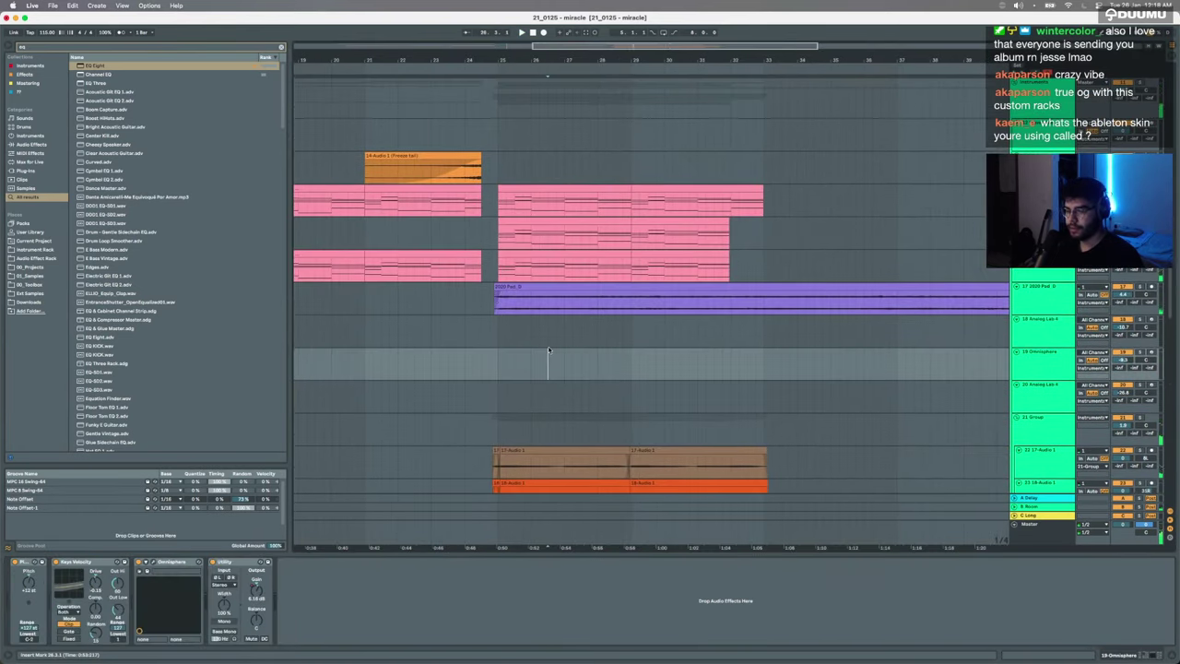
{"action": "key", "text": "super+comma"}
{"action": "left_click", "coordinate": [506, 222]}
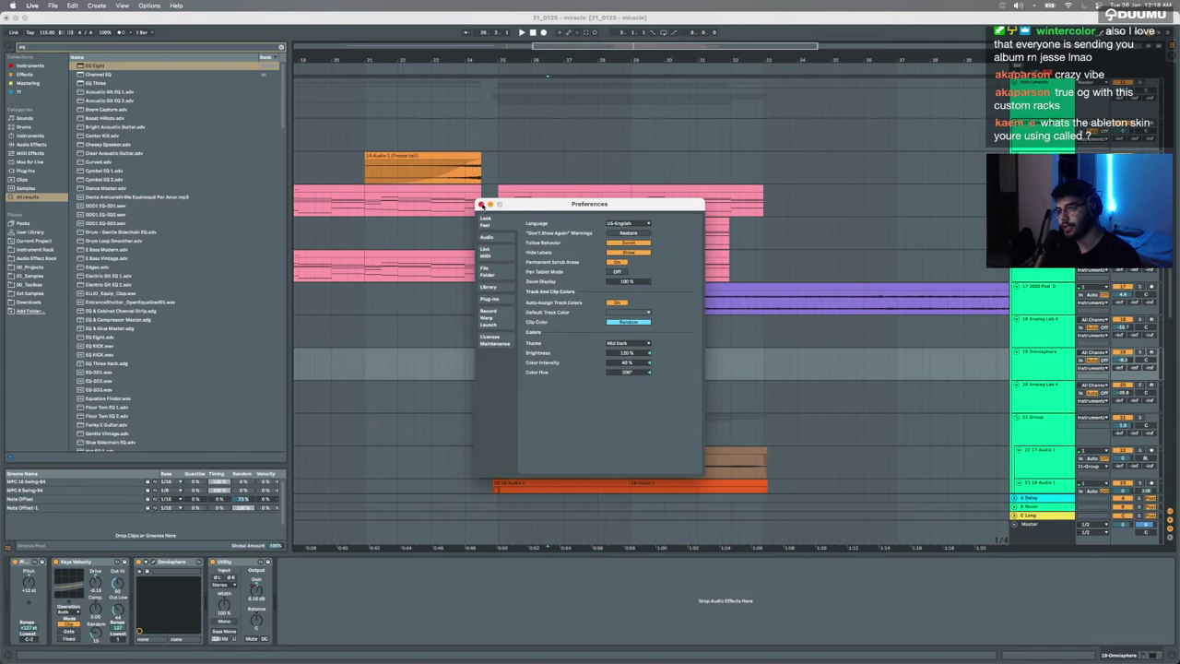
{"action": "left_click", "coordinate": [480, 204]}
{"action": "left_click", "coordinate": [425, 350]}
{"action": "key", "text": "minus"}
{"action": "scroll", "coordinate": [435, 355], "scroll_direction": "left", "scroll_amount": 5}
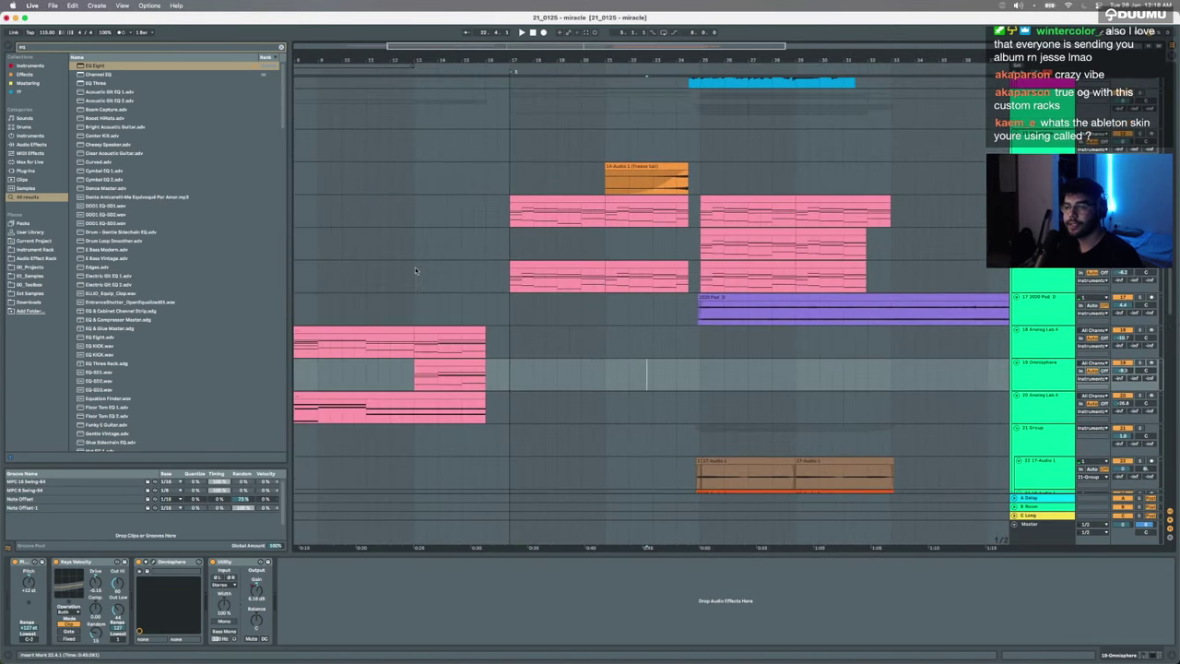
Step: Extend the beginning of the earliest vocal clip back to bar 4
{"action": "scroll", "coordinate": [376, 334], "scroll_direction": "left", "scroll_amount": 4}
{"action": "left_click", "coordinate": [374, 340]}
{"action": "scroll", "coordinate": [370, 341], "scroll_direction": "up", "scroll_amount": 5}
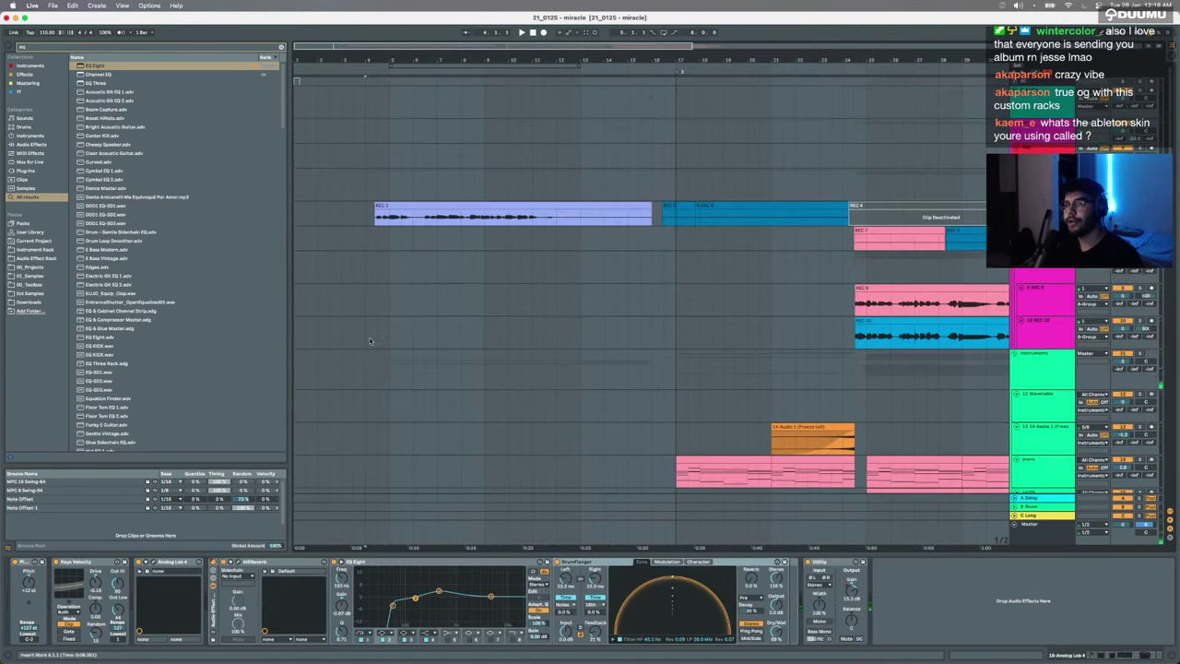
{"action": "left_click", "coordinate": [373, 242]}
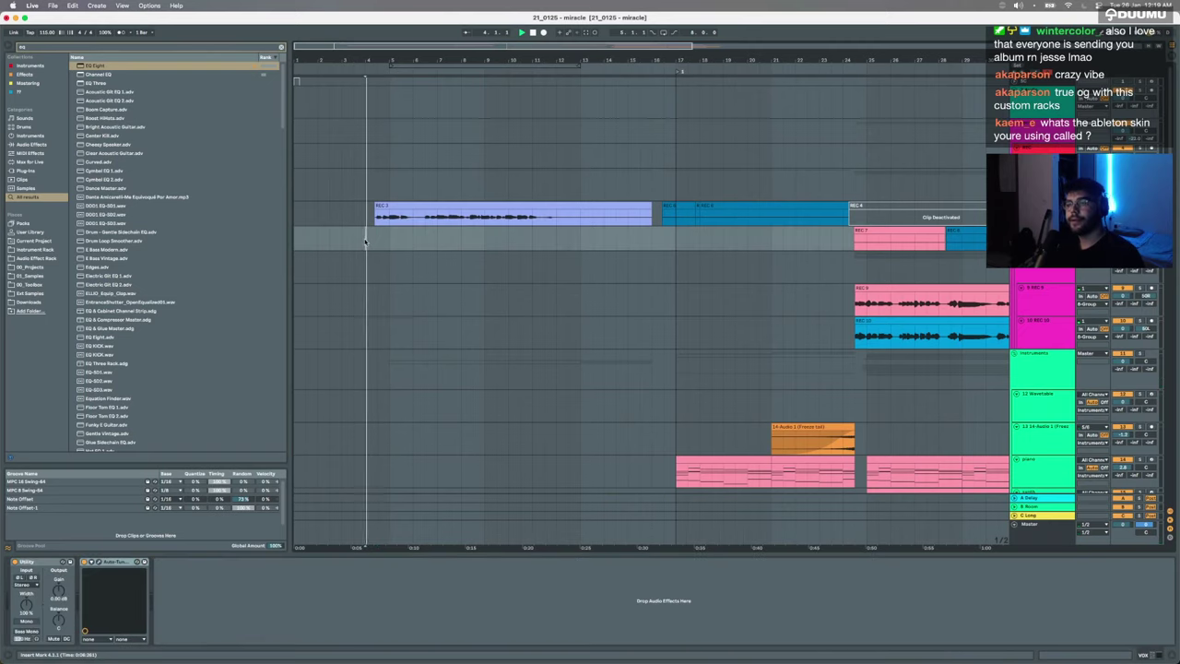
{"action": "left_click", "coordinate": [371, 232]}
{"action": "left_click", "coordinate": [369, 208]}
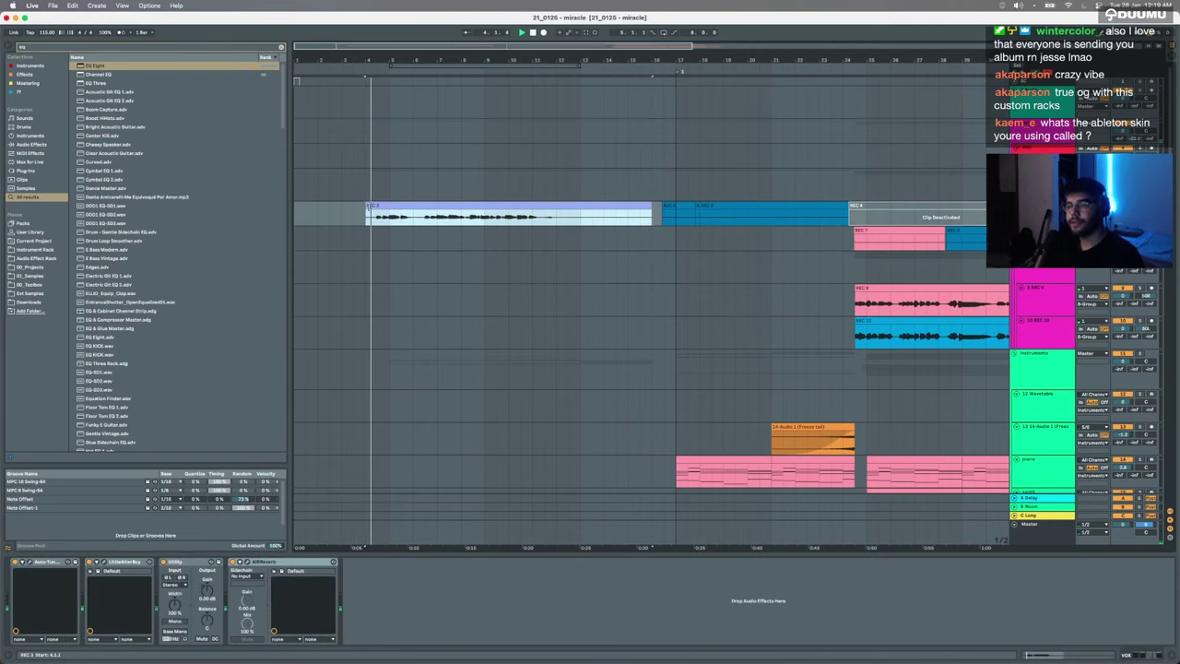
Step: Move the org track above the synth track while the intro plays
{"action": "key", "text": "minus"}
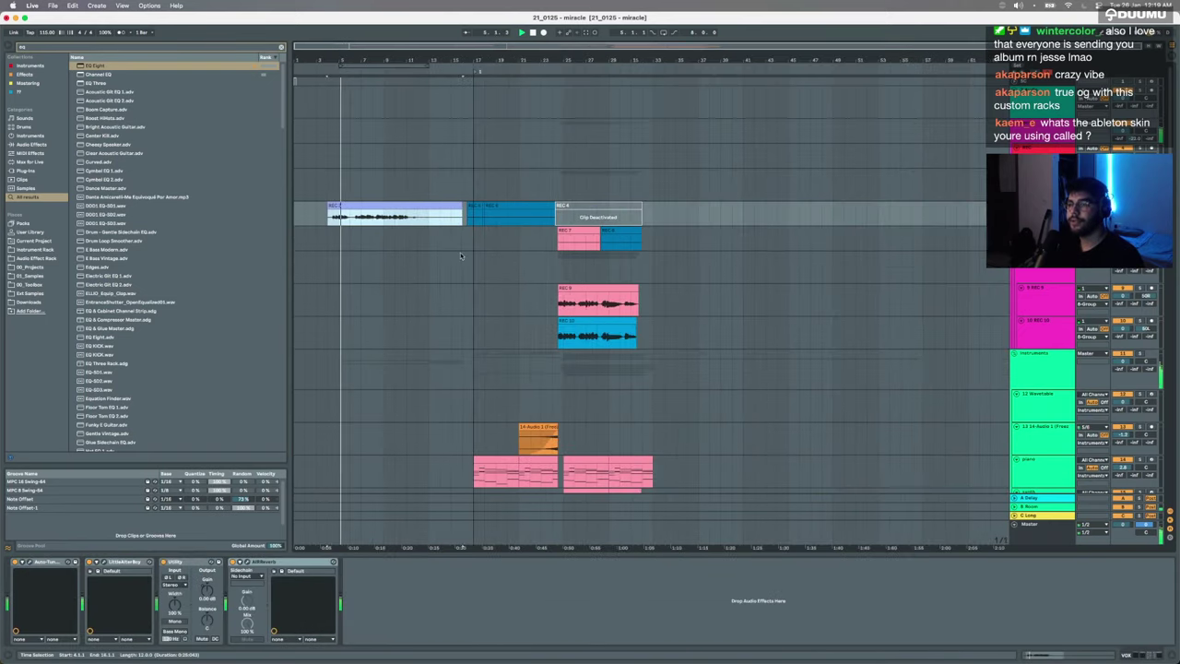
{"action": "scroll", "coordinate": [377, 355], "scroll_direction": "down", "scroll_amount": 5}
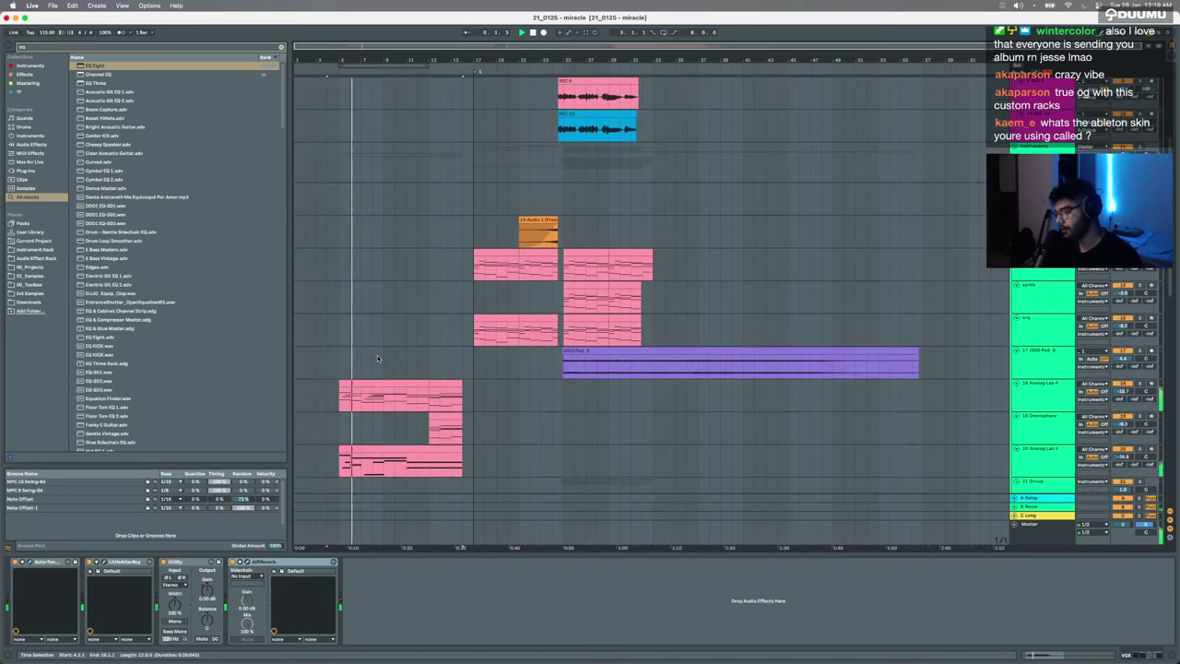
{"action": "scroll", "coordinate": [376, 355], "scroll_direction": "down", "scroll_amount": 4}
{"action": "scroll", "coordinate": [446, 378], "scroll_direction": "up", "scroll_amount": 3}
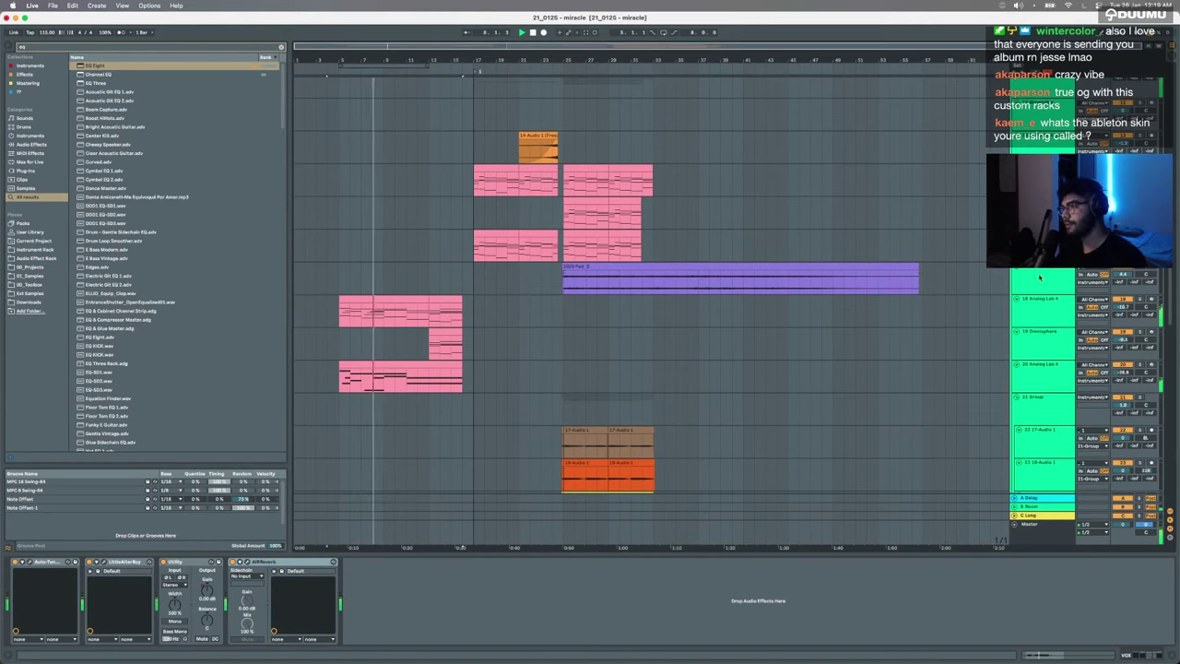
{"action": "left_click", "coordinate": [1038, 244]}
{"action": "left_click_drag", "start_coordinate": [1039, 244], "coordinate": [1039, 197]}
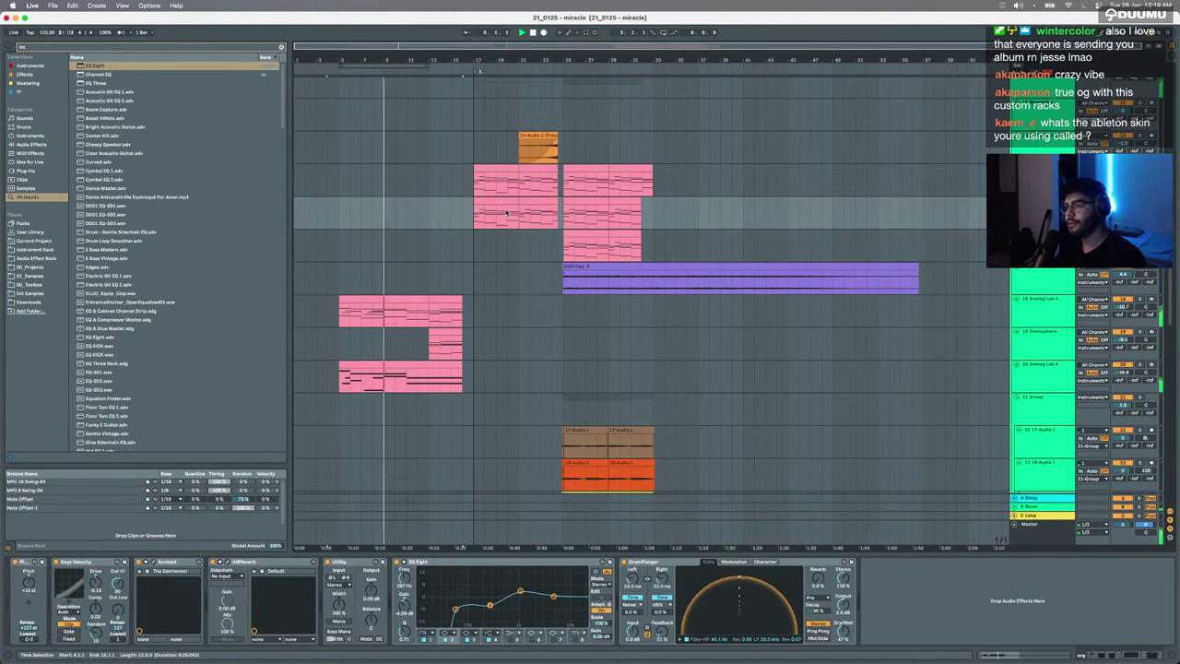
Step: Copy the Omnisphere MIDI clip at bars 13 to 16 up onto the piano track at the same position
{"action": "scroll", "coordinate": [506, 213], "scroll_direction": "up", "scroll_amount": 4}
{"action": "scroll", "coordinate": [506, 213], "scroll_direction": "up", "scroll_amount": 4}
{"action": "scroll", "coordinate": [505, 212], "scroll_direction": "down", "scroll_amount": 8}
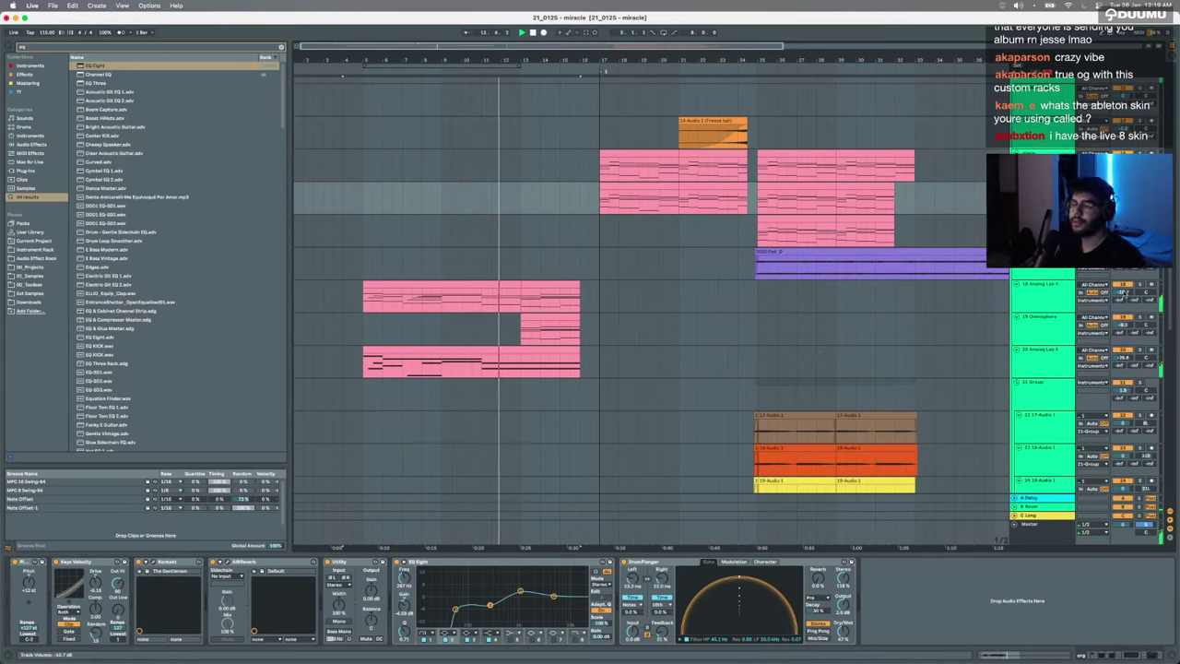
{"action": "left_click", "coordinate": [551, 285]}
{"action": "left_click_drag", "start_coordinate": [551, 285], "coordinate": [550, 175]}
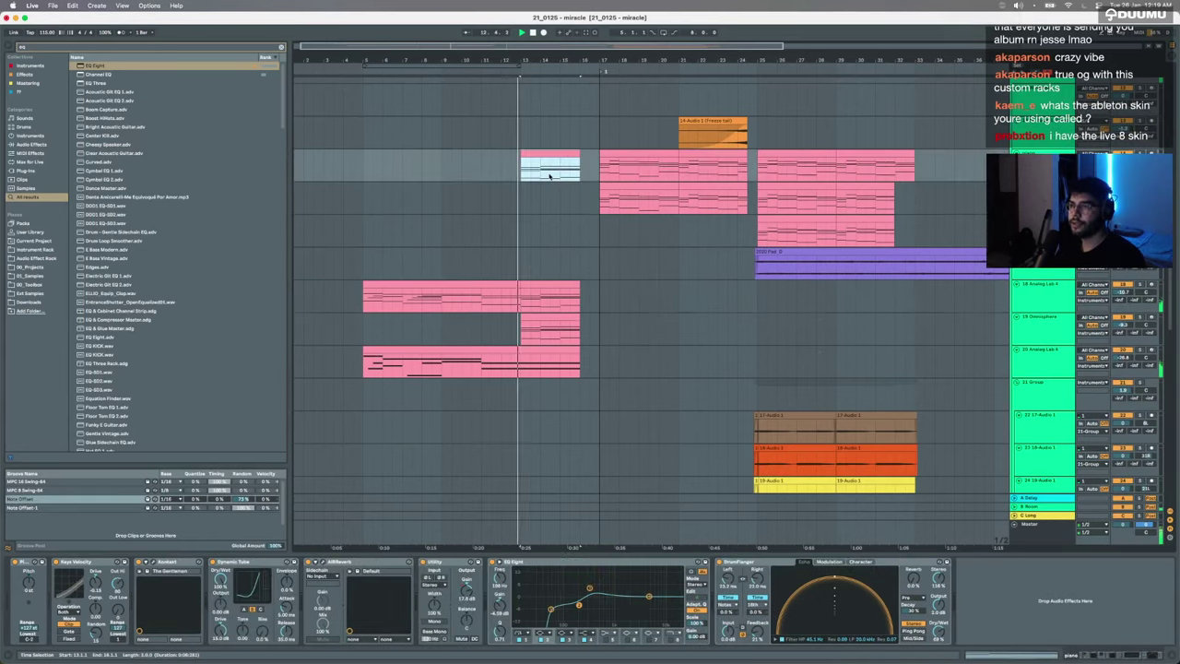
Step: Inspect the notes of the copied piano clip, play from just before it, and hide the clip editor
{"action": "double_click", "coordinate": [548, 158]}
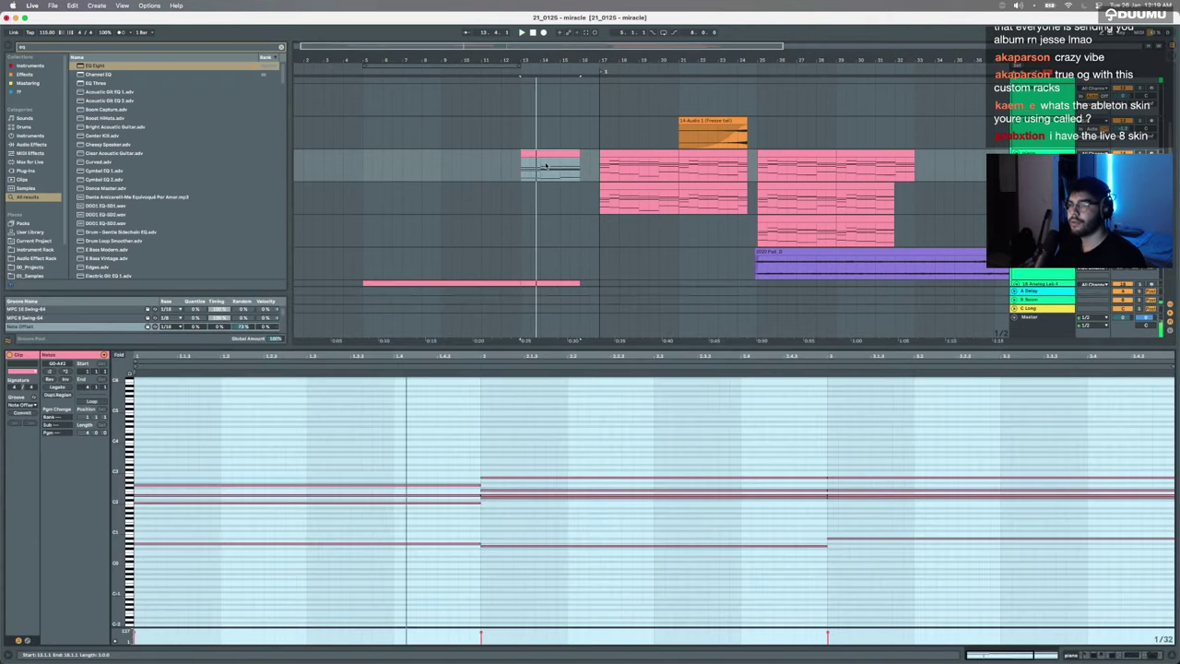
{"action": "left_click", "coordinate": [512, 170]}
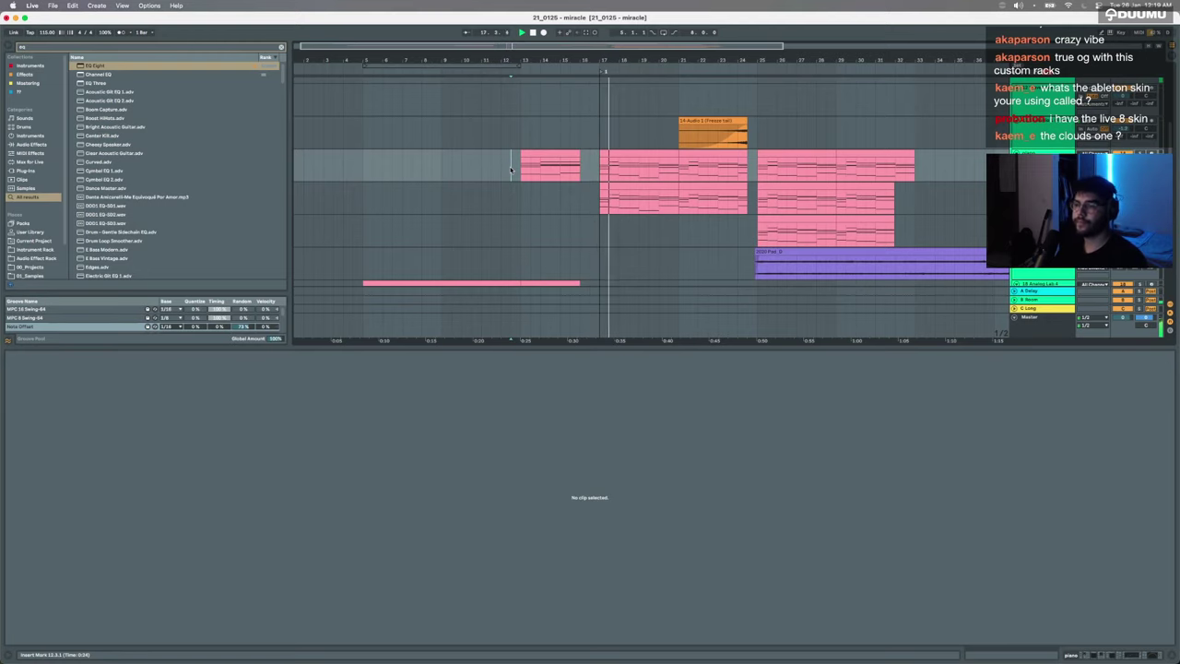
{"action": "key", "text": "super+alt+l"}
Step: Copy the two synth clips starting at bar 25 down onto the Omnisphere track at the same position
{"action": "scroll", "coordinate": [681, 250], "scroll_direction": "right", "scroll_amount": 4}
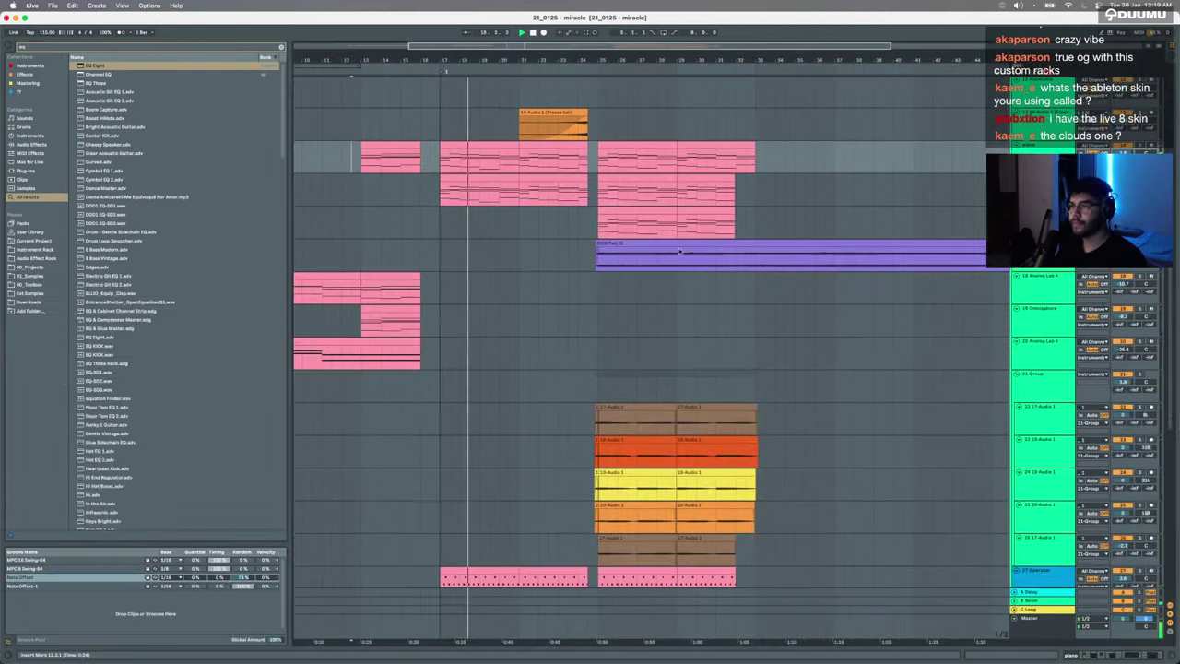
{"action": "left_click", "coordinate": [638, 207]}
{"action": "left_click", "coordinate": [638, 209]}
{"action": "left_click", "coordinate": [696, 210], "text": "shift"}
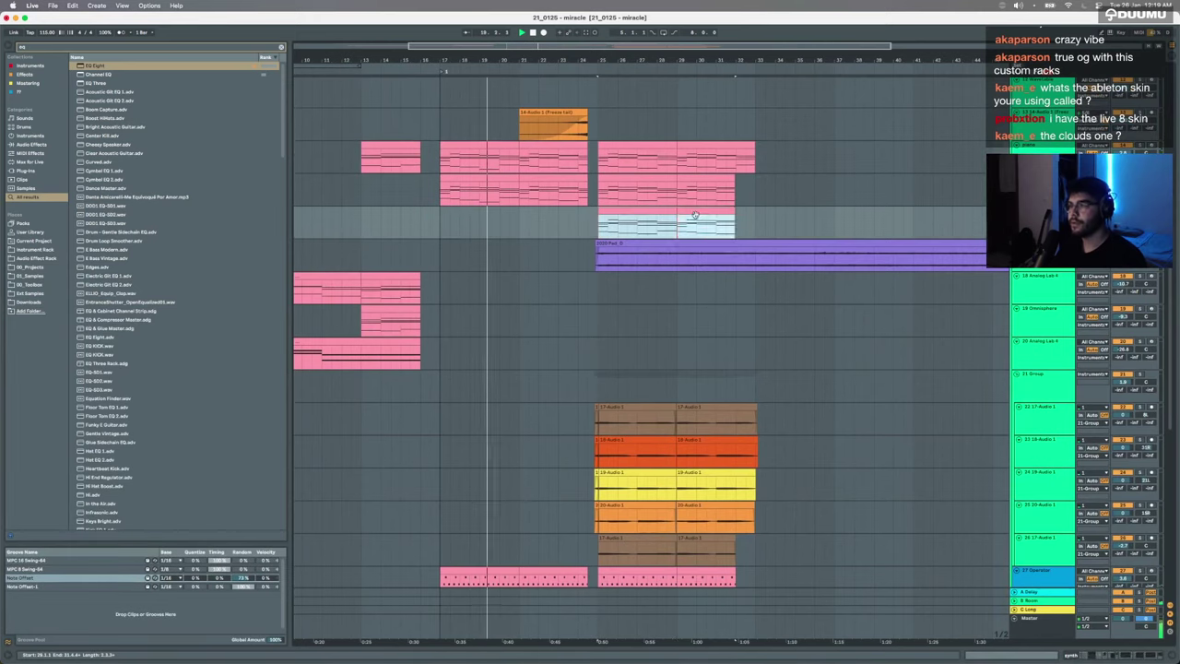
{"action": "left_click_drag", "start_coordinate": [695, 211], "coordinate": [696, 316]}
{"action": "left_click", "coordinate": [635, 310]}
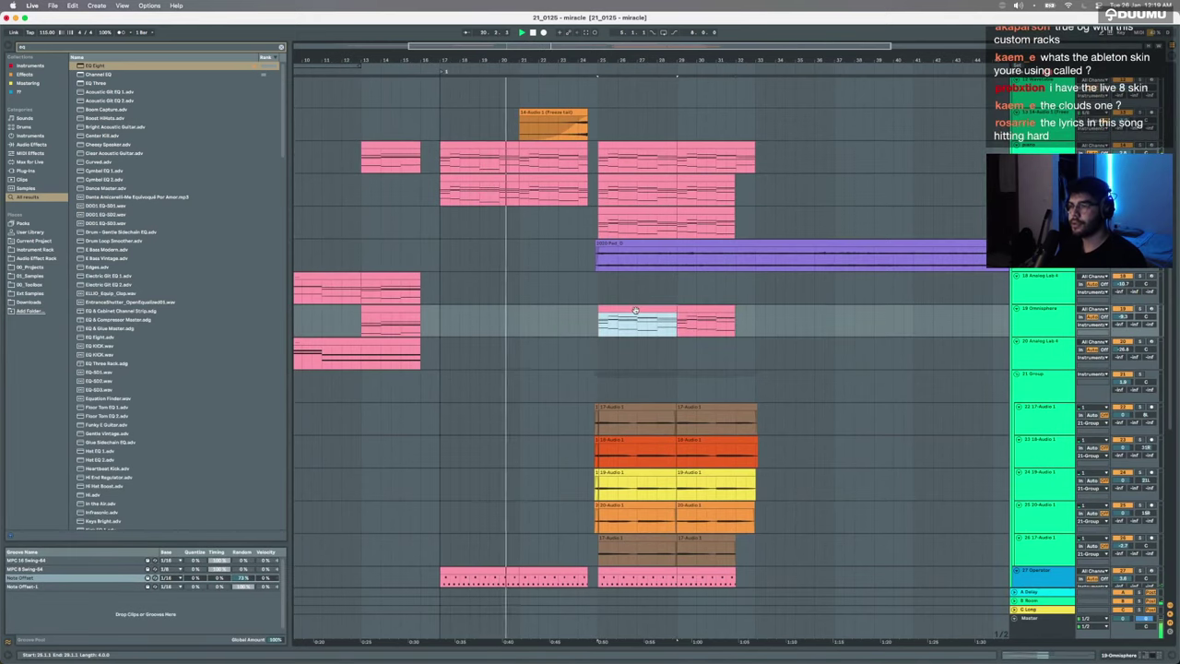
Step: Solo the Omnisphere track during playback and display its Utility Gain automation
{"action": "key", "text": "space"}
{"action": "key", "text": "s"}
{"action": "key", "text": "space"}
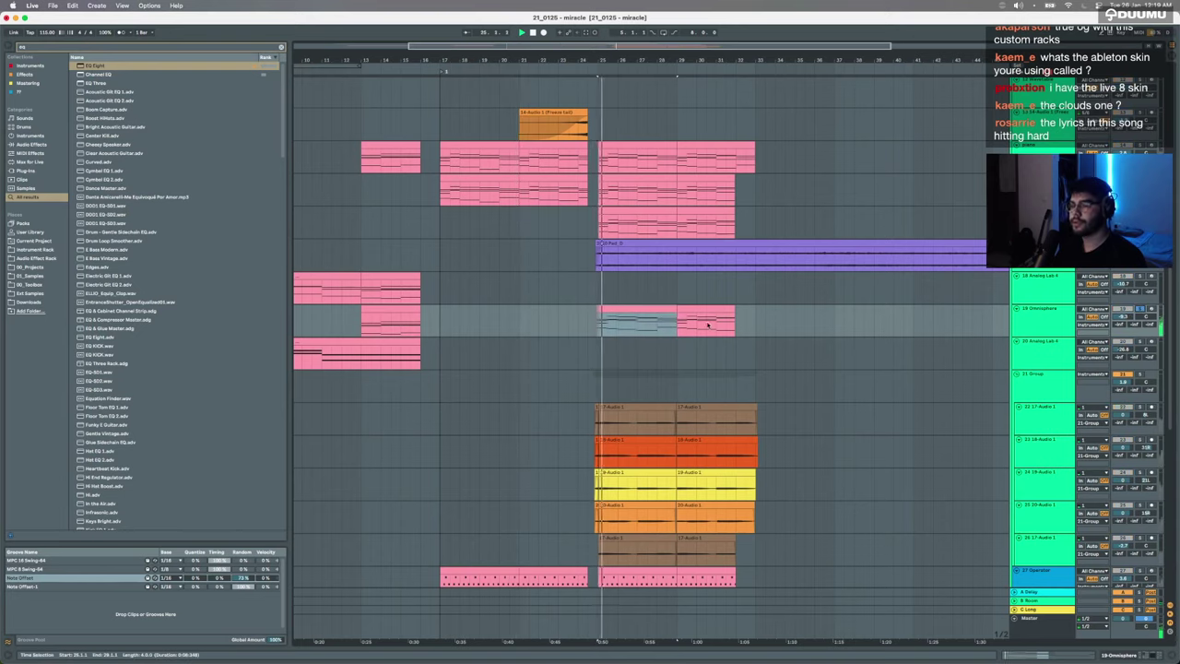
{"action": "key", "text": "a"}
{"action": "left_click", "coordinate": [1041, 316]}
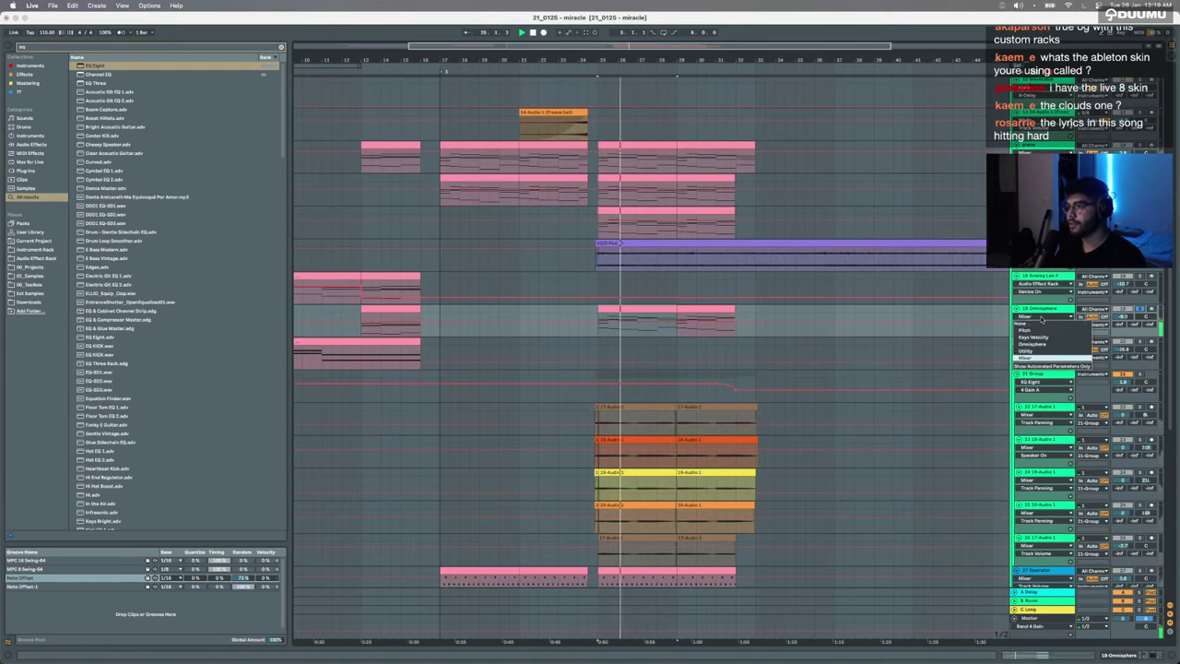
{"action": "left_click", "coordinate": [1023, 351]}
Step: Shape a varying Utility Gain automation curve over the Omnisphere part from bar 25 to bar 29 while listening
{"action": "scroll", "coordinate": [706, 336], "scroll_direction": "up", "scroll_amount": 5}
{"action": "key", "text": "space"}
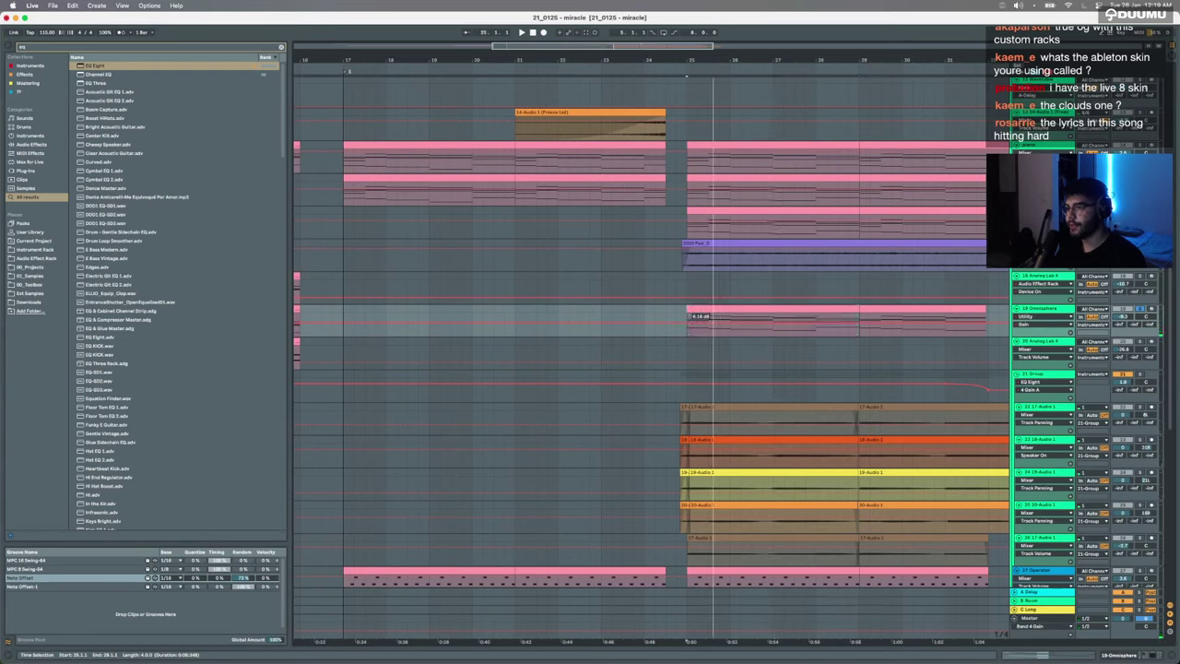
{"action": "left_click", "coordinate": [685, 330]}
{"action": "key", "text": "space"}
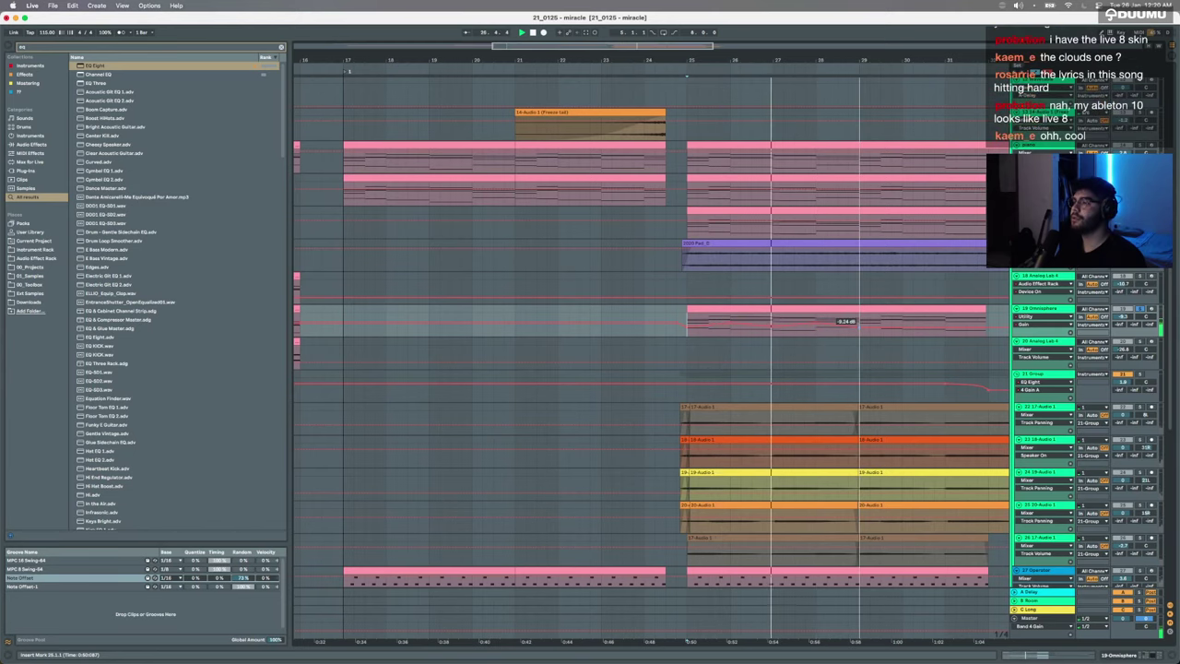
Step: Duplicate the gain automation of bars 25 to 29 over the following four bars and hide the automation lanes
{"action": "left_click_drag", "start_coordinate": [858, 322], "coordinate": [689, 320]}
{"action": "key", "text": "space"}
{"action": "key", "text": "space"}
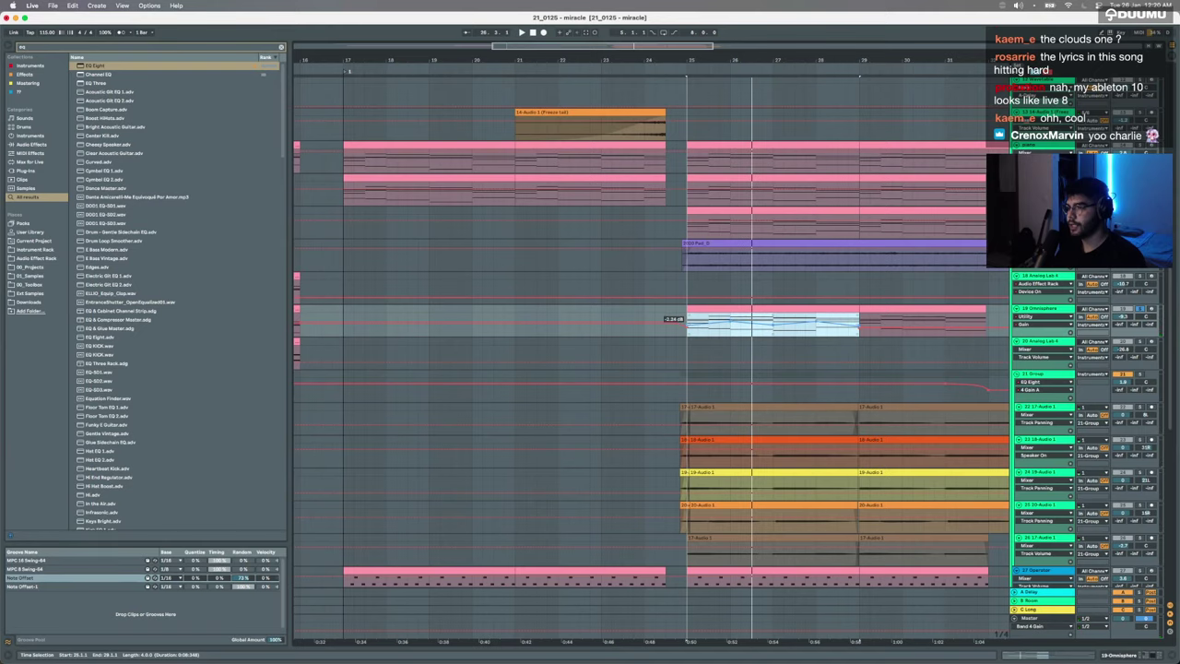
{"action": "key", "text": "space"}
{"action": "key", "text": "super+d"}
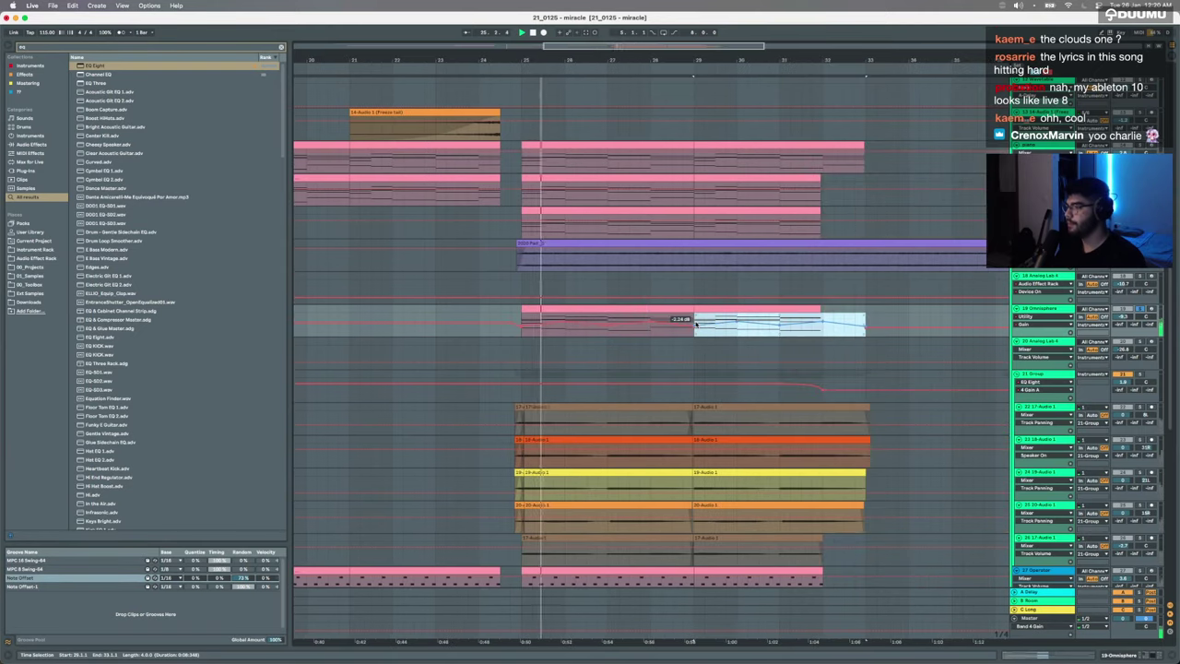
{"action": "left_click", "coordinate": [833, 329]}
{"action": "left_click_drag", "start_coordinate": [855, 323], "coordinate": [875, 324]}
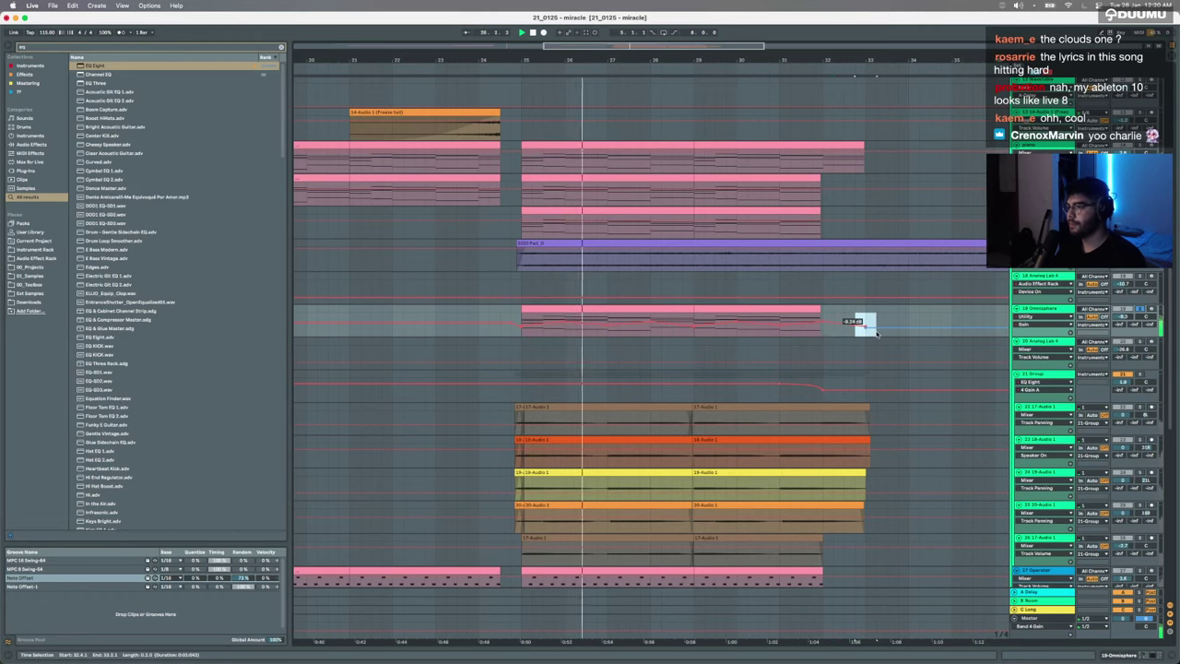
{"action": "key", "text": "a"}
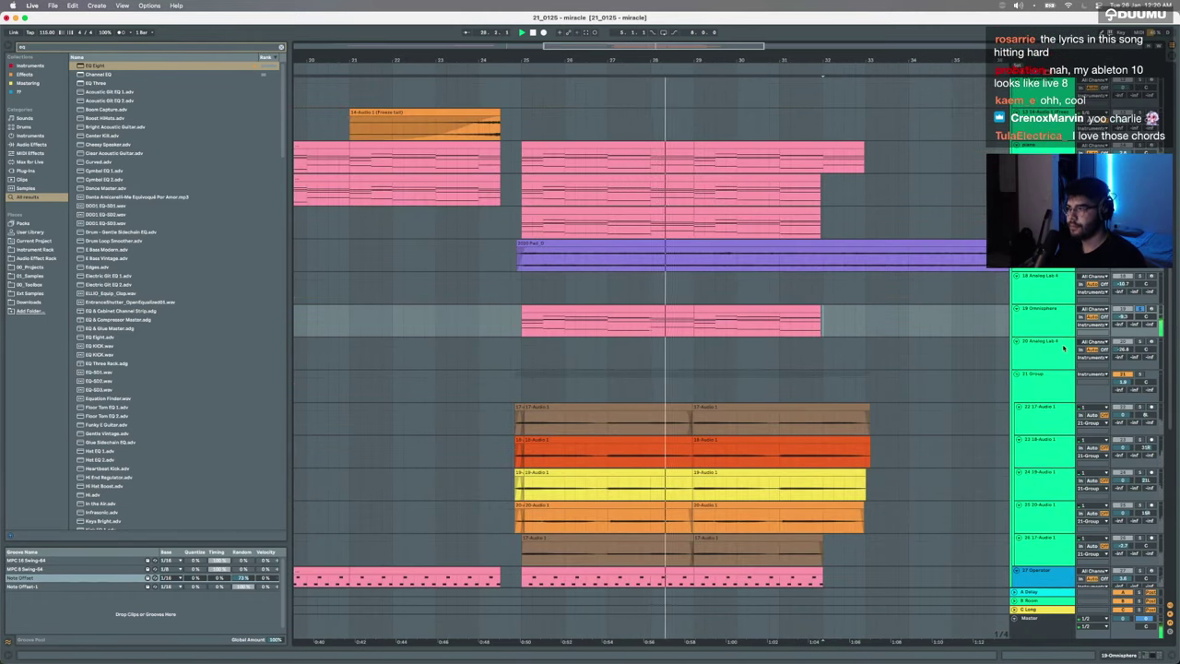
Step: Unsolo the Omnisphere track and lower its track volume while playing the section from bar 24
{"action": "left_click", "coordinate": [471, 313]}
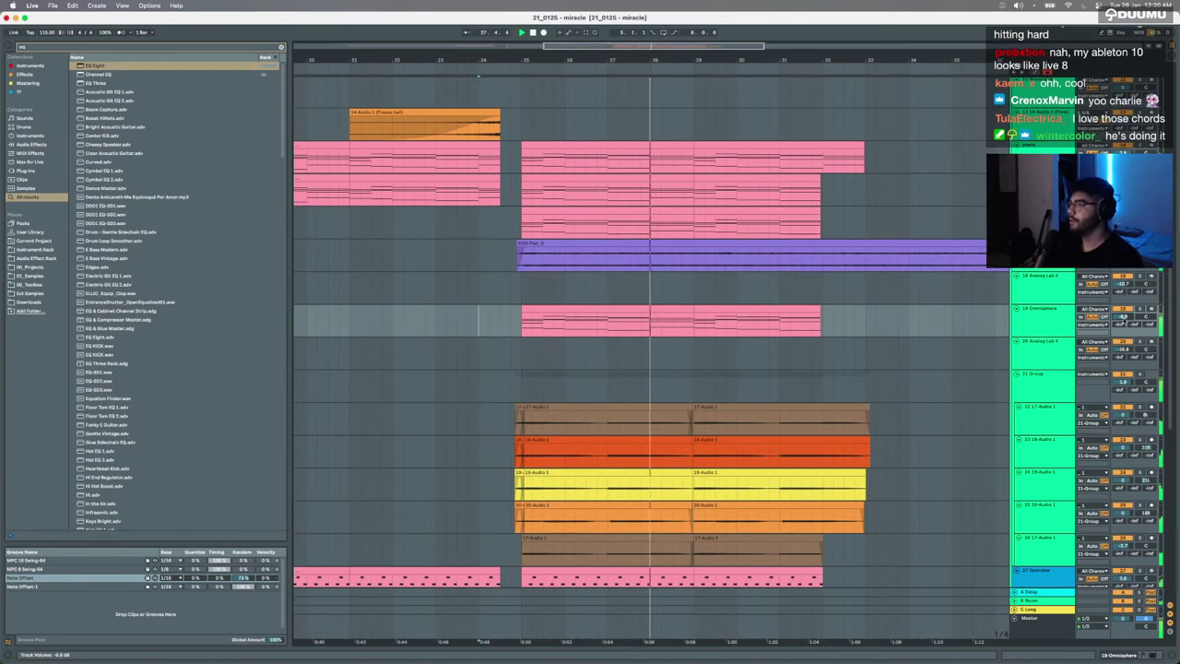
{"action": "scroll", "coordinate": [747, 328], "scroll_direction": "down", "scroll_amount": 2}
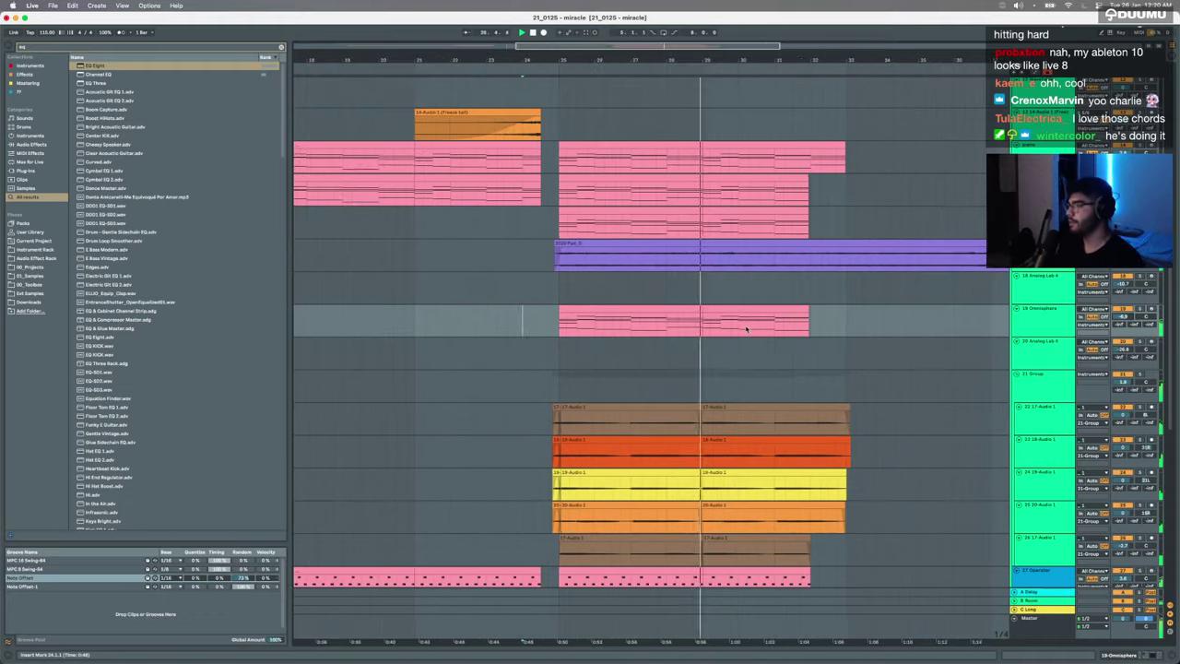
{"action": "scroll", "coordinate": [746, 328], "scroll_direction": "right", "scroll_amount": 4}
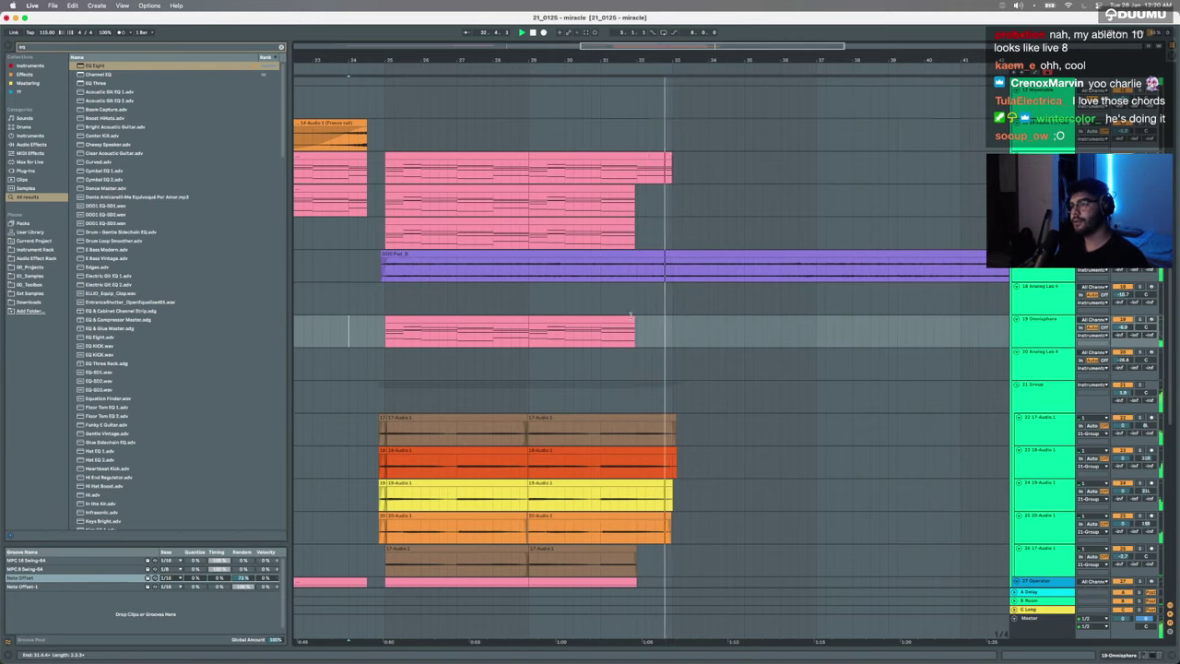
Step: Split the 2020 Pad clip at bar 32, where the synth clips end, and delete the remainder
{"action": "scroll", "coordinate": [686, 330], "scroll_direction": "down", "scroll_amount": 3}
{"action": "left_click", "coordinate": [653, 273]}
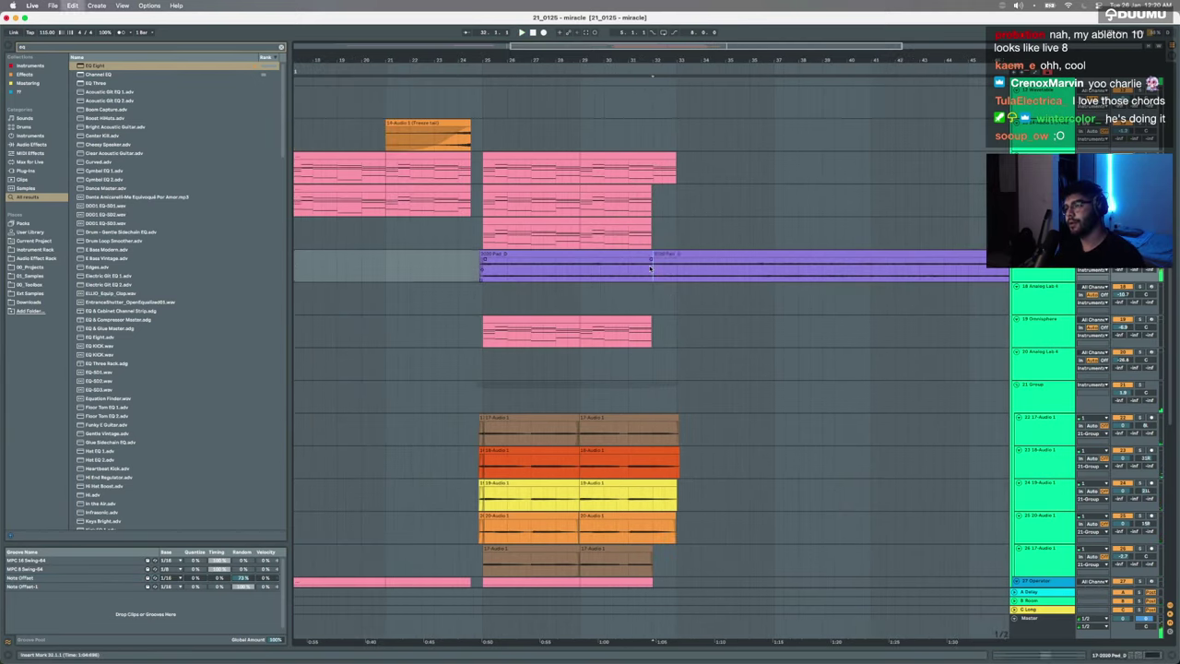
{"action": "key", "text": "super+e"}
{"action": "left_click", "coordinate": [666, 254]}
{"action": "key", "text": "Delete"}
Step: Play the end of the section from bar 31 to check the shortened pad
{"action": "left_click", "coordinate": [631, 268]}
{"action": "key", "text": "space"}
{"action": "scroll", "coordinate": [664, 278], "scroll_direction": "up", "scroll_amount": 3}
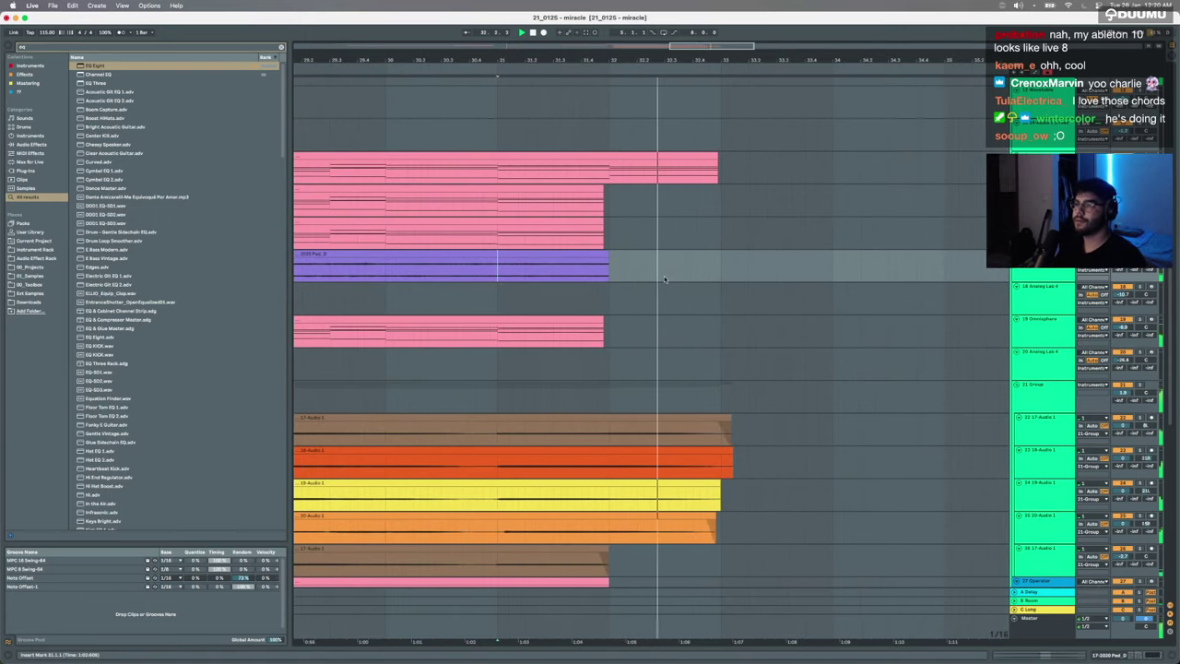
{"action": "scroll", "coordinate": [663, 278], "scroll_direction": "down", "scroll_amount": 3}
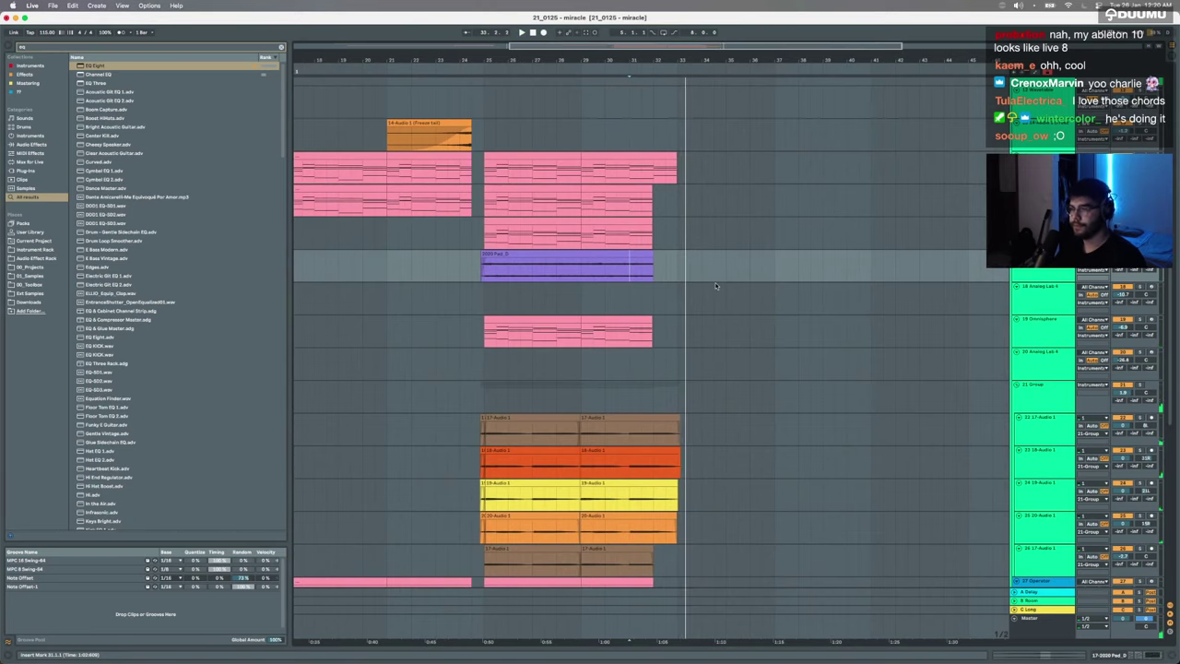
Step: Set the loop to the empty bars 33 to 41 after the REC 9 clip
{"action": "scroll", "coordinate": [715, 286], "scroll_direction": "down", "scroll_amount": 3}
{"action": "scroll", "coordinate": [715, 286], "scroll_direction": "up", "scroll_amount": 10}
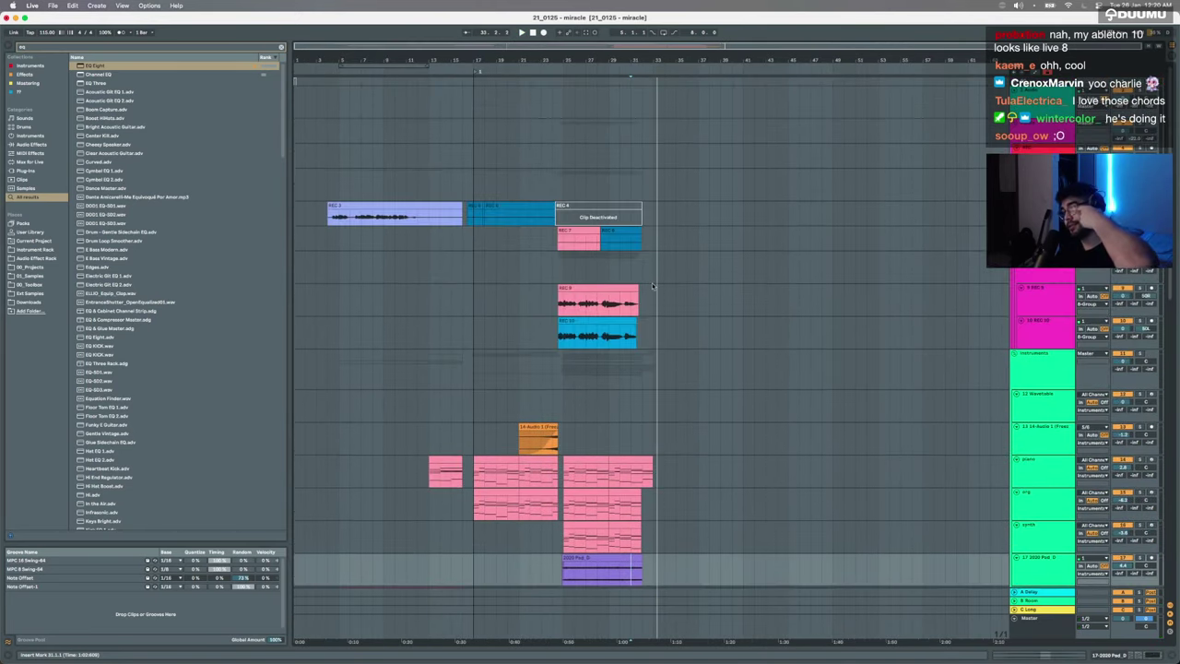
{"action": "left_click", "coordinate": [651, 302]}
{"action": "left_click_drag", "start_coordinate": [653, 311], "coordinate": [772, 312]}
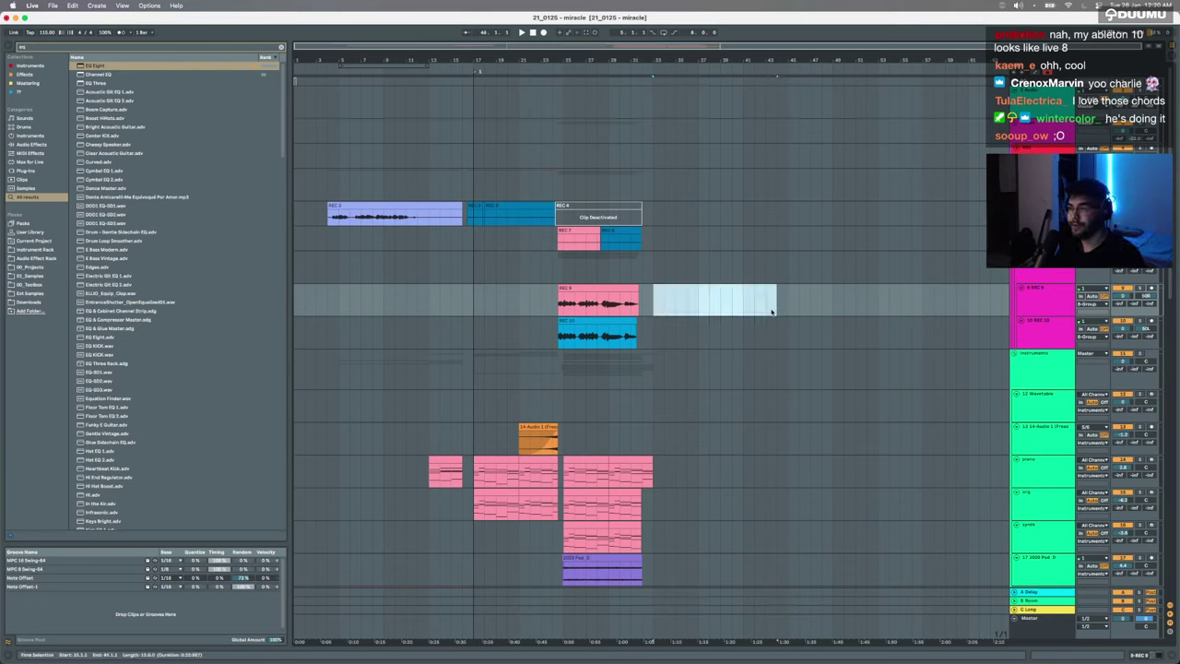
{"action": "key", "text": "super+l"}
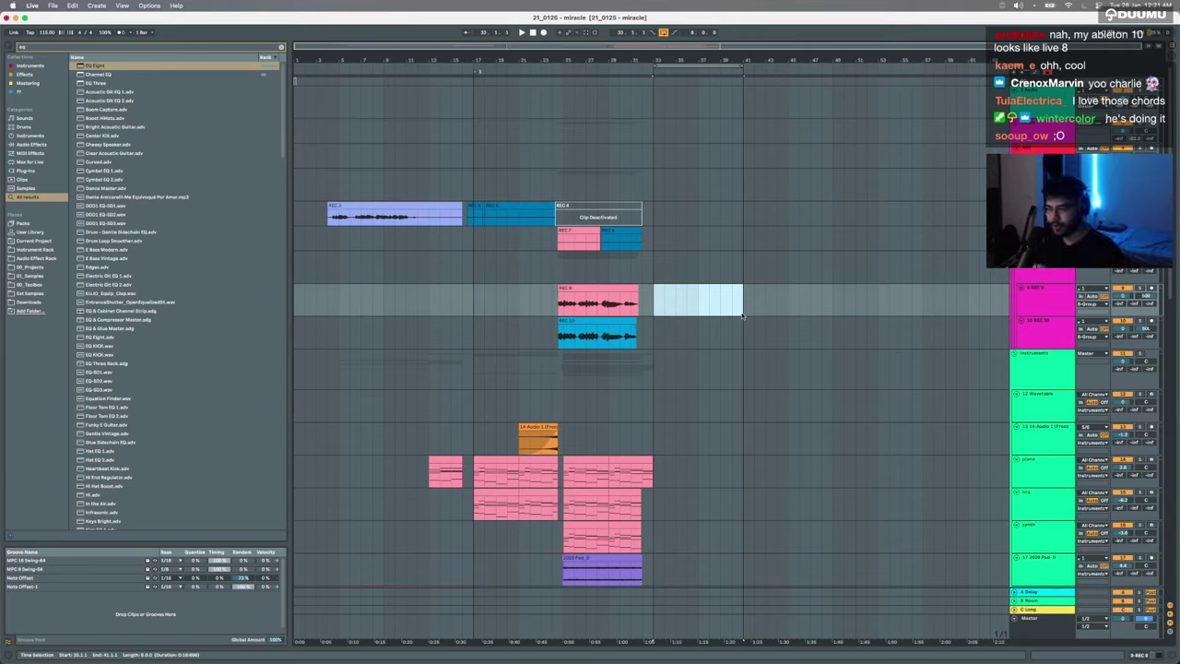
Step: Check the earliest vocal clip, play the looped section, and look over the lower instrument, bass and drum tracks
{"action": "left_click", "coordinate": [395, 214]}
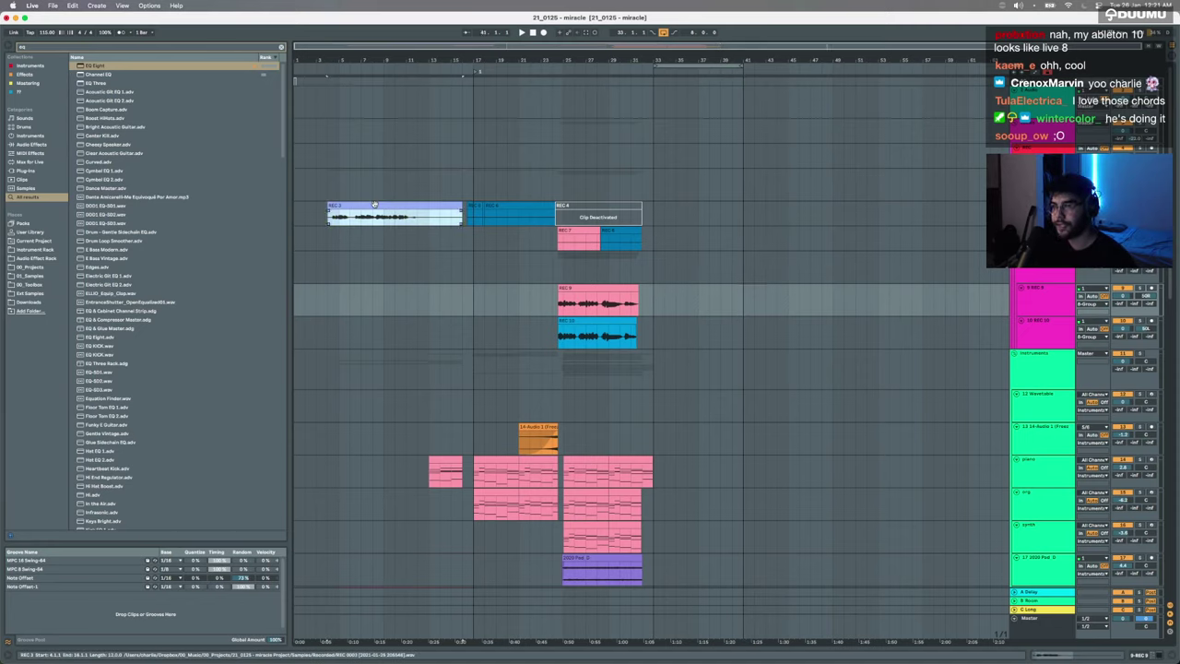
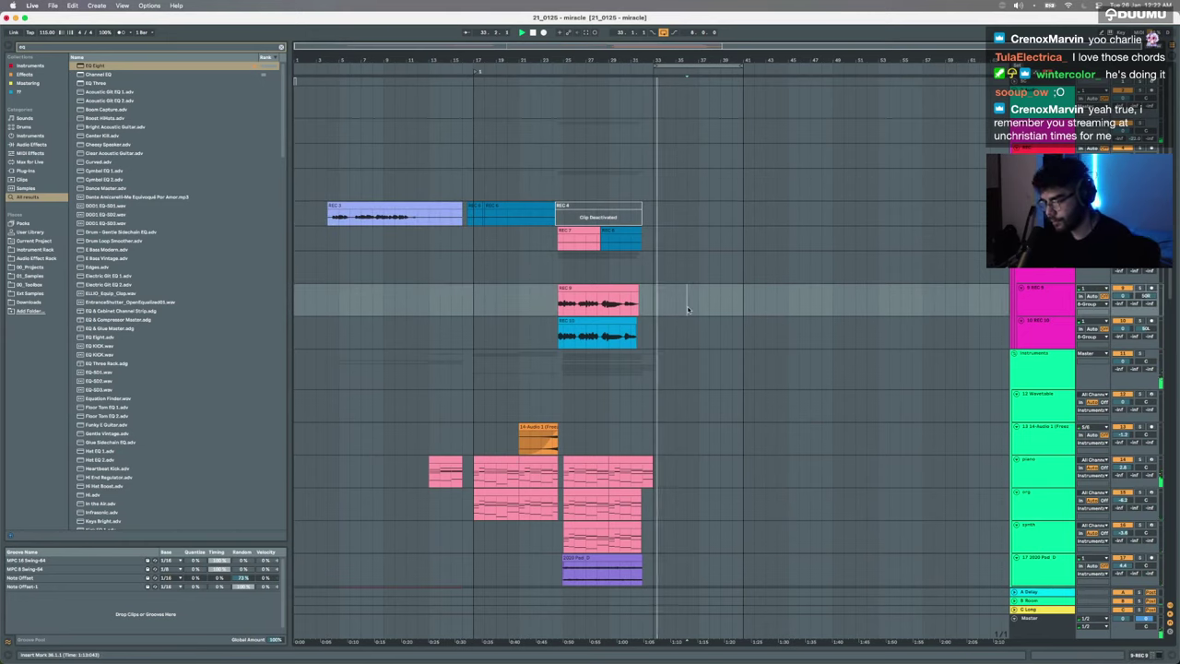
{"action": "key", "text": "space"}
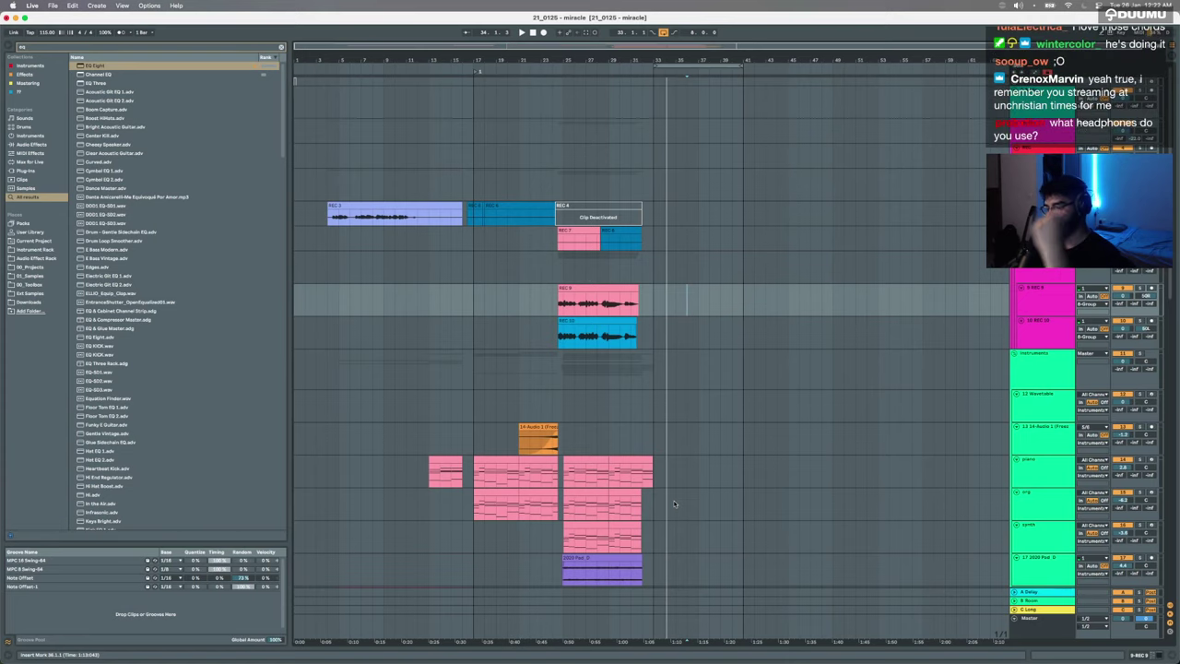
{"action": "scroll", "coordinate": [673, 503], "scroll_direction": "down", "scroll_amount": 10}
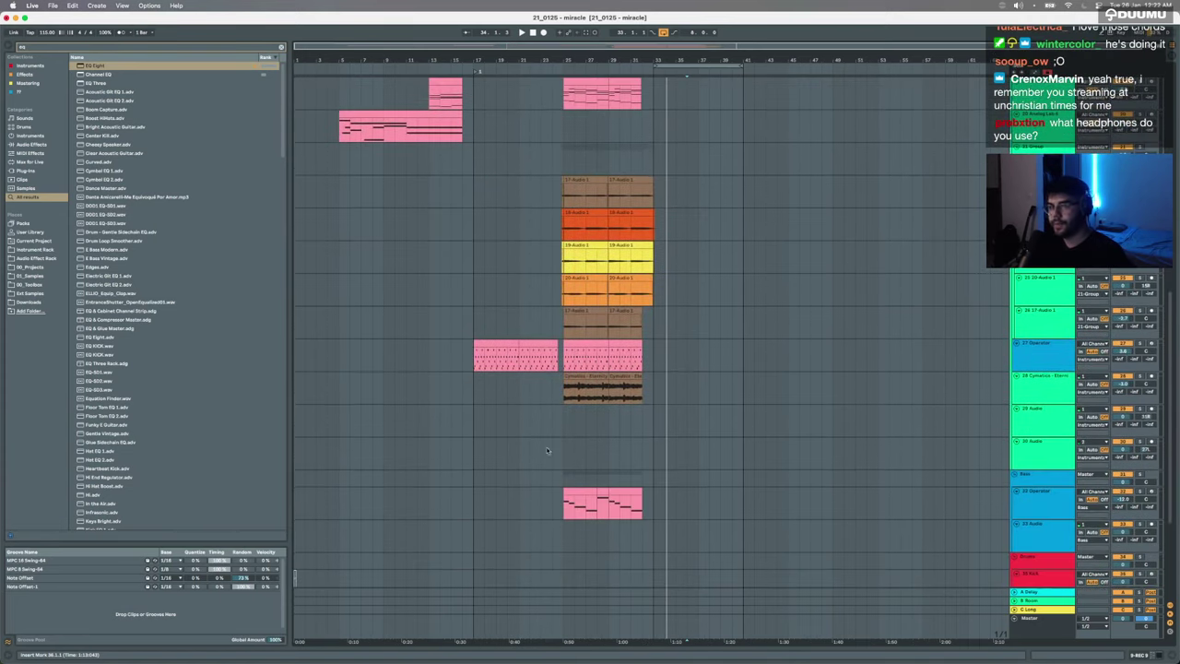
Step: Clear the browser search and look through the 00_Projects, Ext Samples and 00_Toolbox folders for an earlier project
{"action": "left_click", "coordinate": [28, 266]}
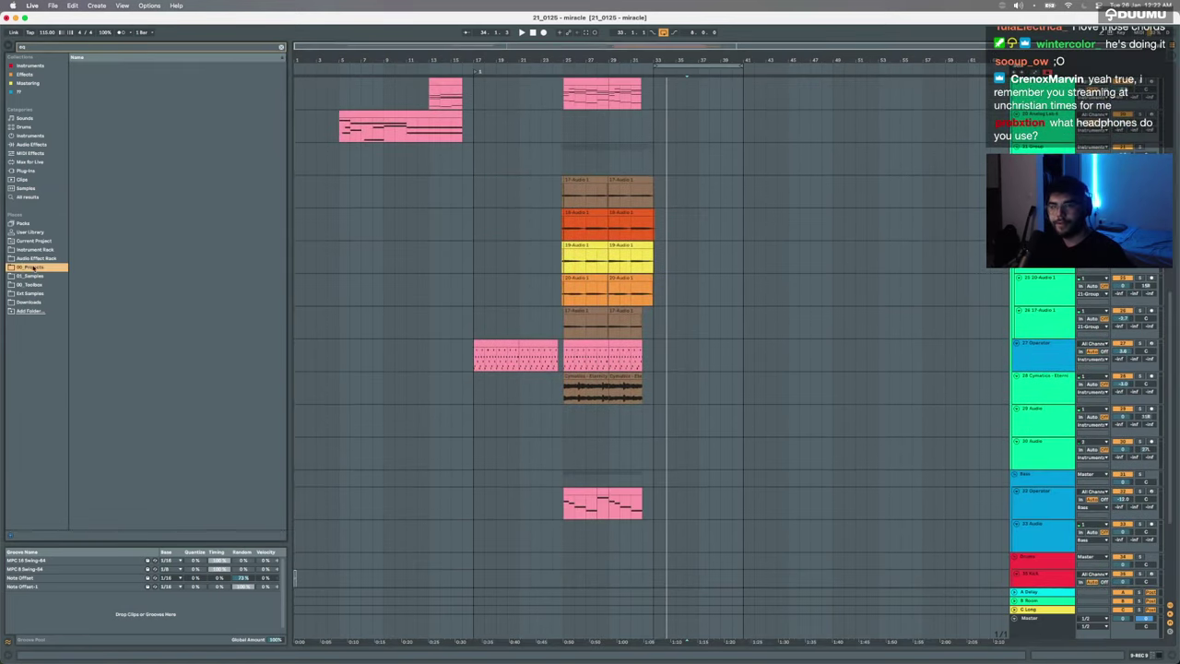
{"action": "left_click", "coordinate": [282, 47]}
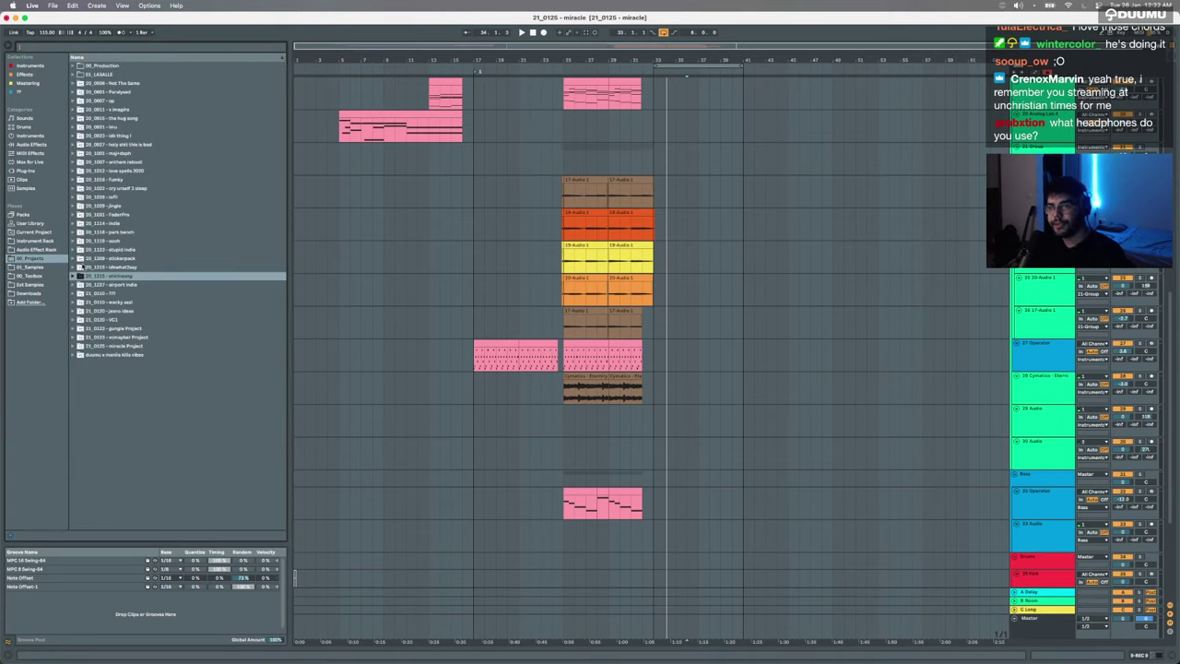
{"action": "left_click", "coordinate": [73, 65]}
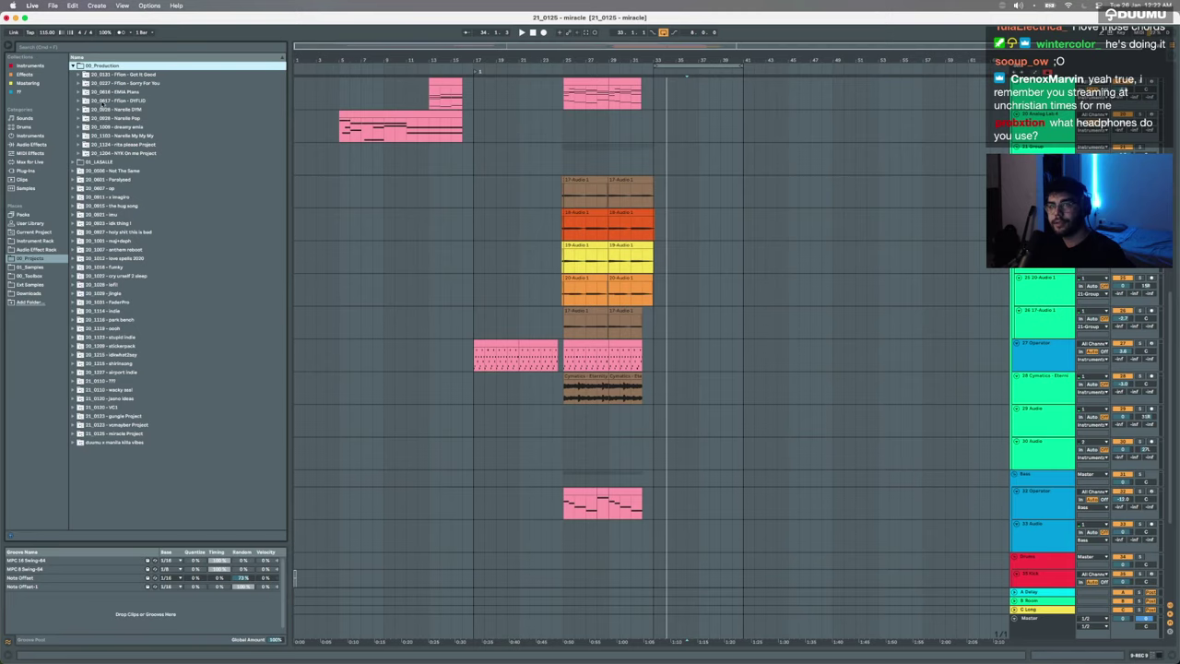
{"action": "left_click", "coordinate": [31, 284]}
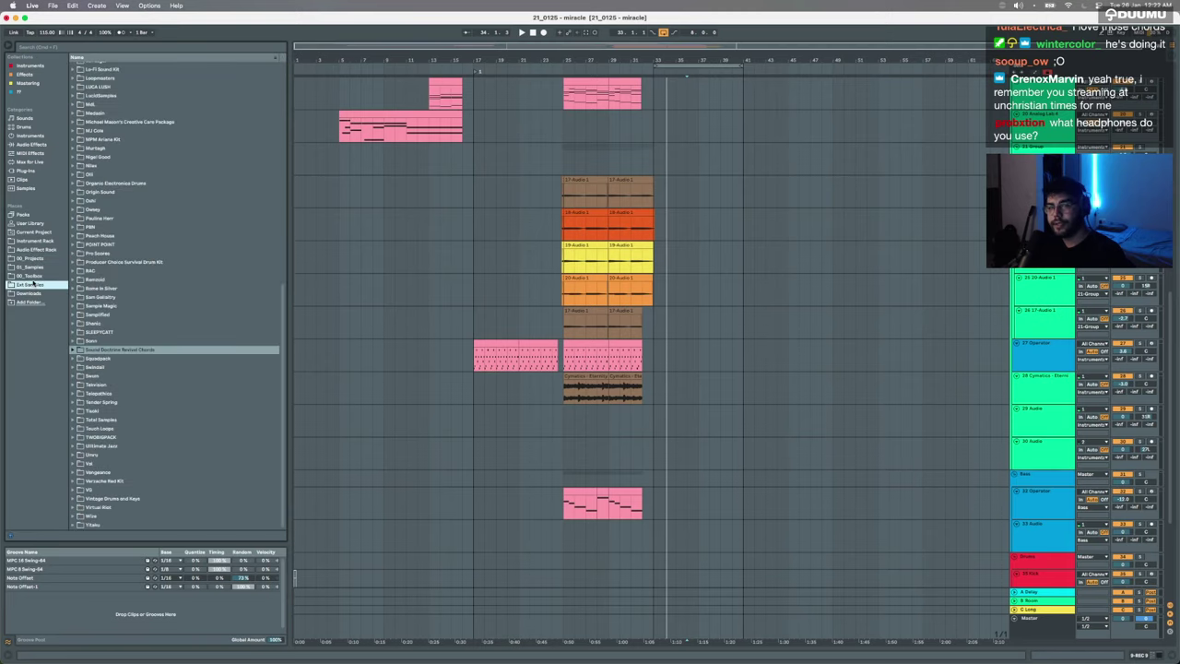
{"action": "left_click", "coordinate": [32, 276]}
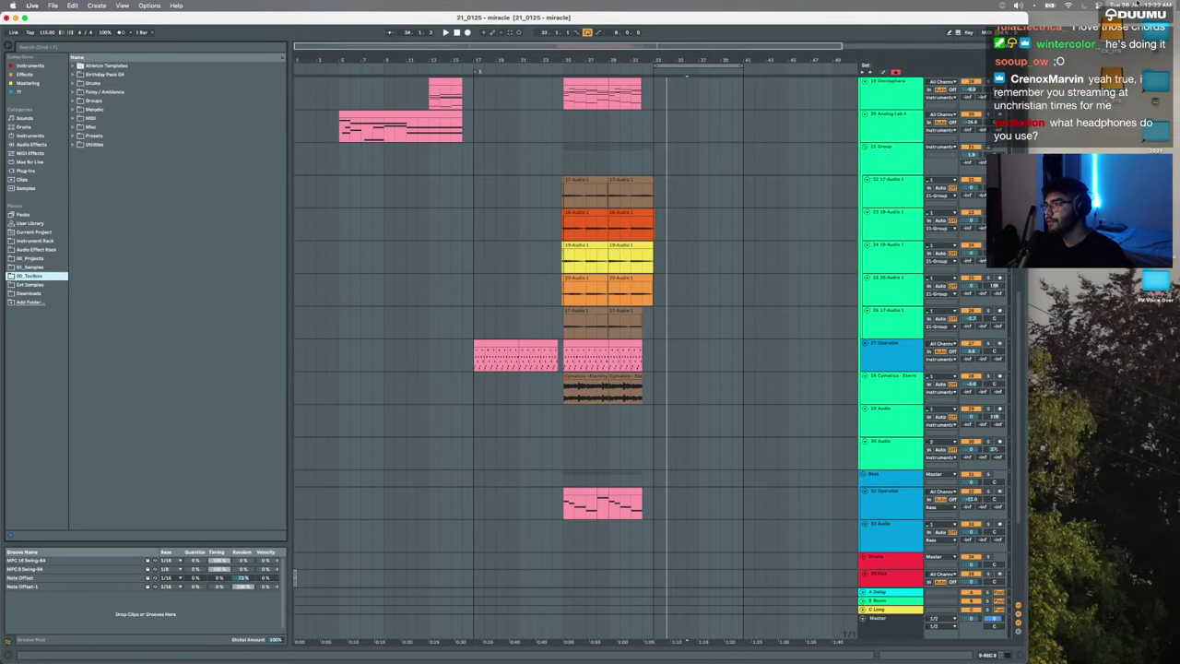
Step: Switch to Finder and inspect the 21_0112 - I Believe In Us folder under 00_Music/00_Production on the CK_1TB drive
{"action": "left_click", "coordinate": [1137, 4]}
{"action": "left_click", "coordinate": [1137, 4]}
{"action": "double_click", "coordinate": [1112, 33]}
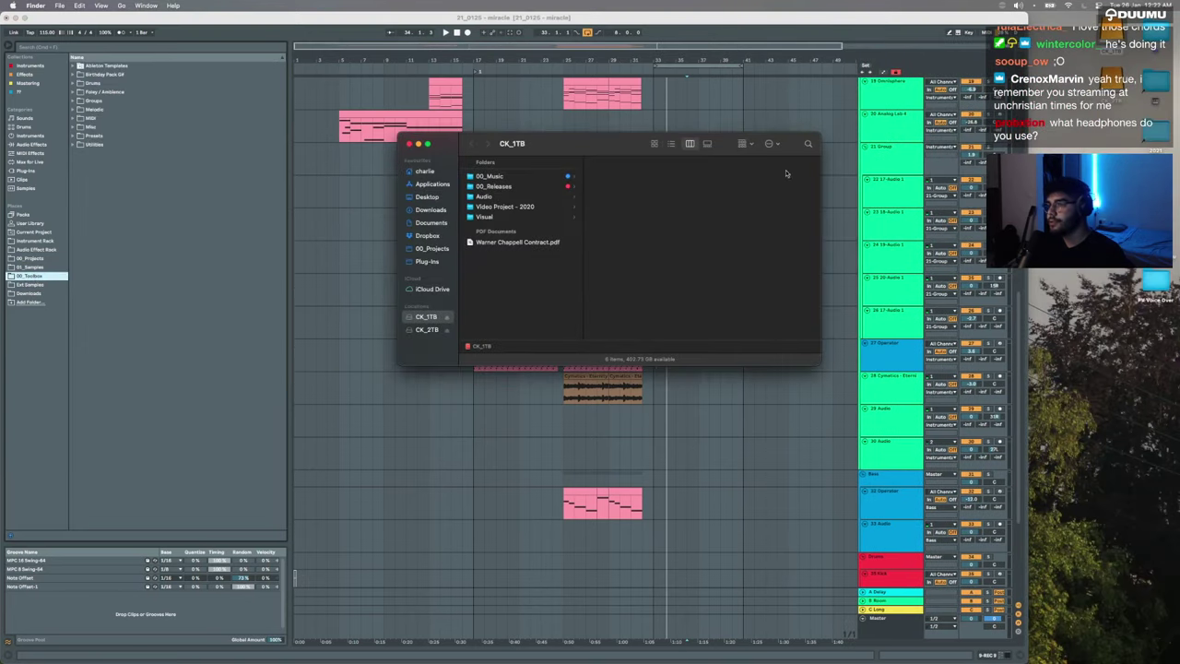
{"action": "left_click", "coordinate": [489, 176]}
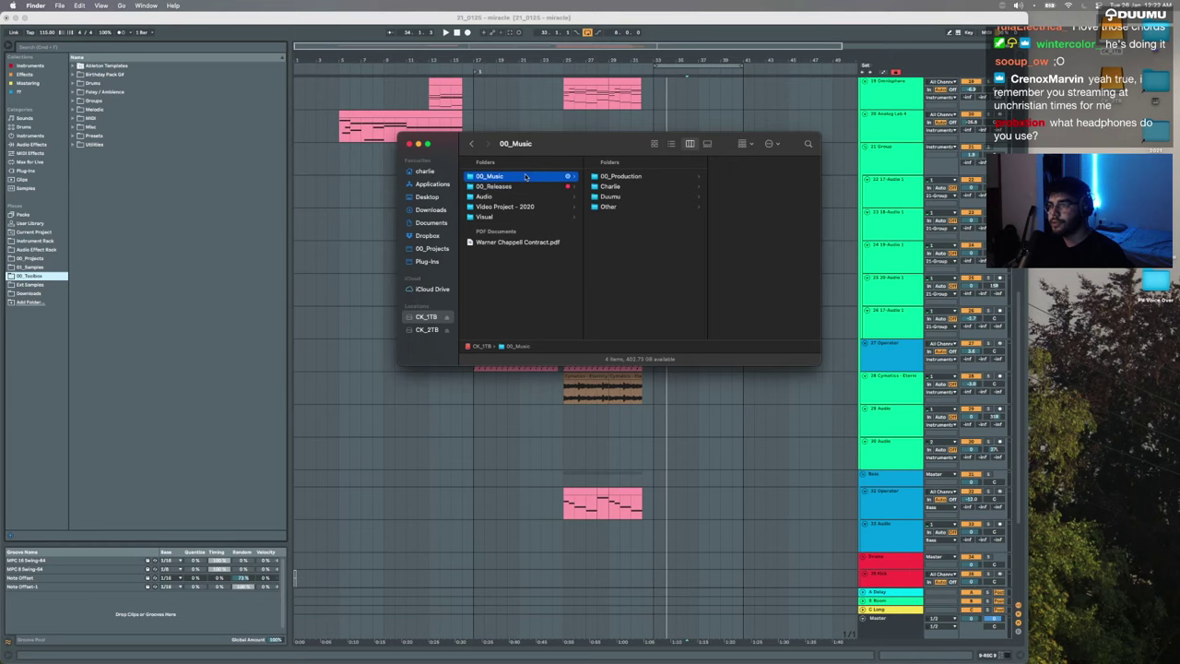
{"action": "left_click", "coordinate": [636, 177]}
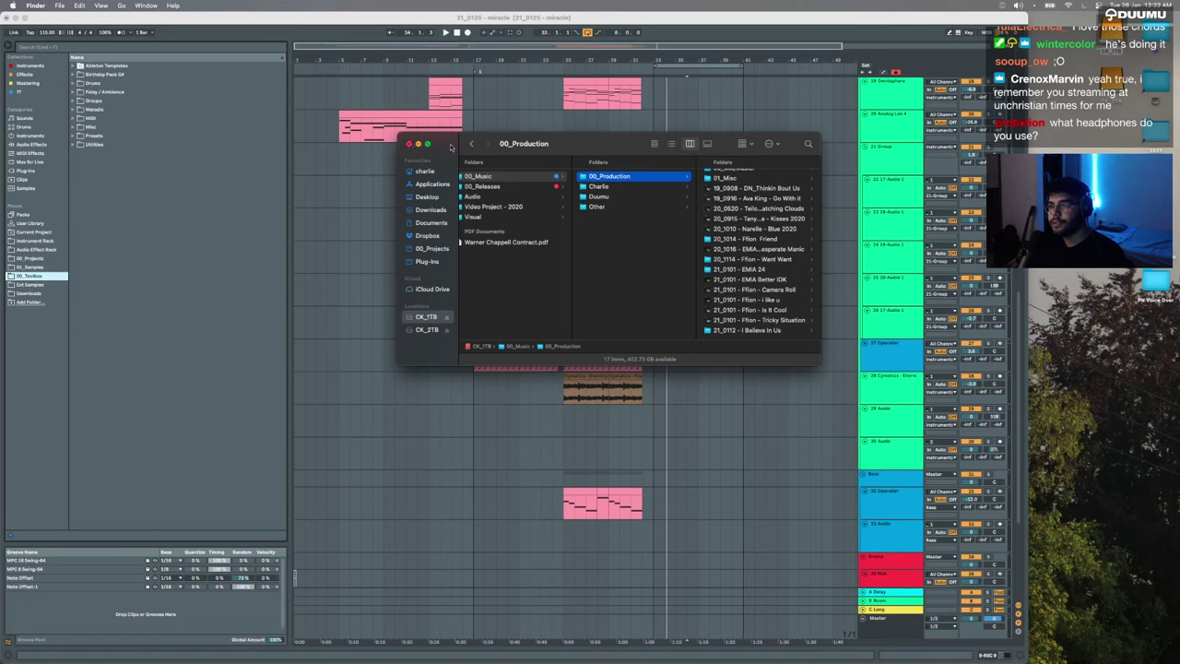
{"action": "left_click", "coordinate": [723, 330]}
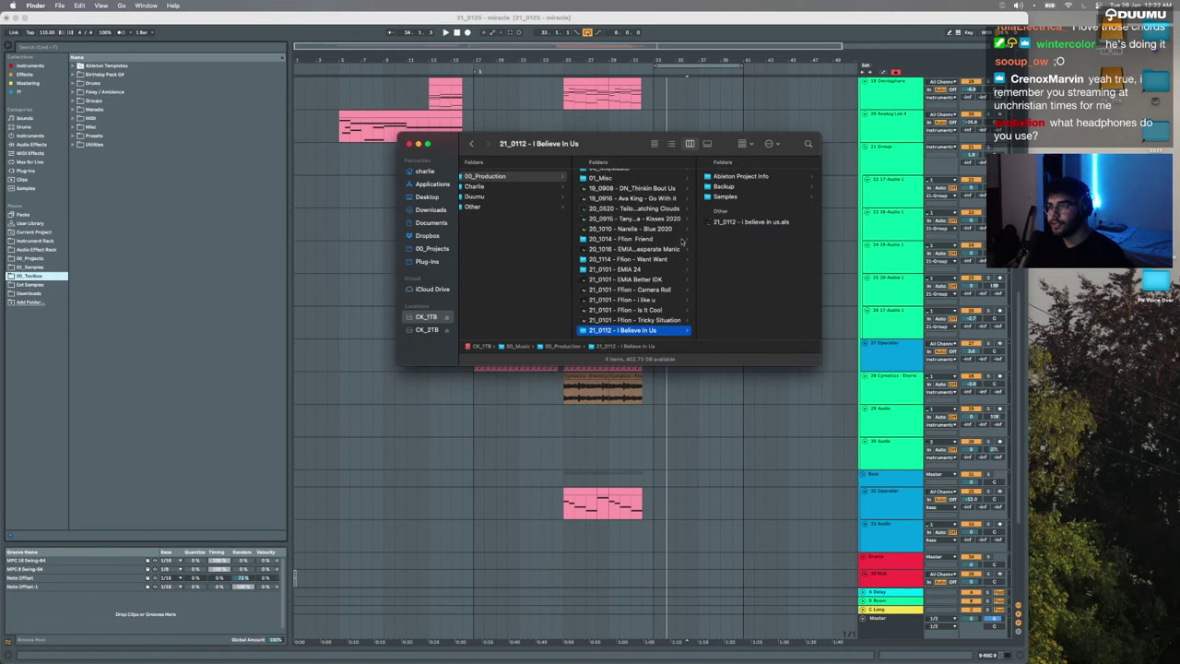
{"action": "left_click", "coordinate": [409, 144]}
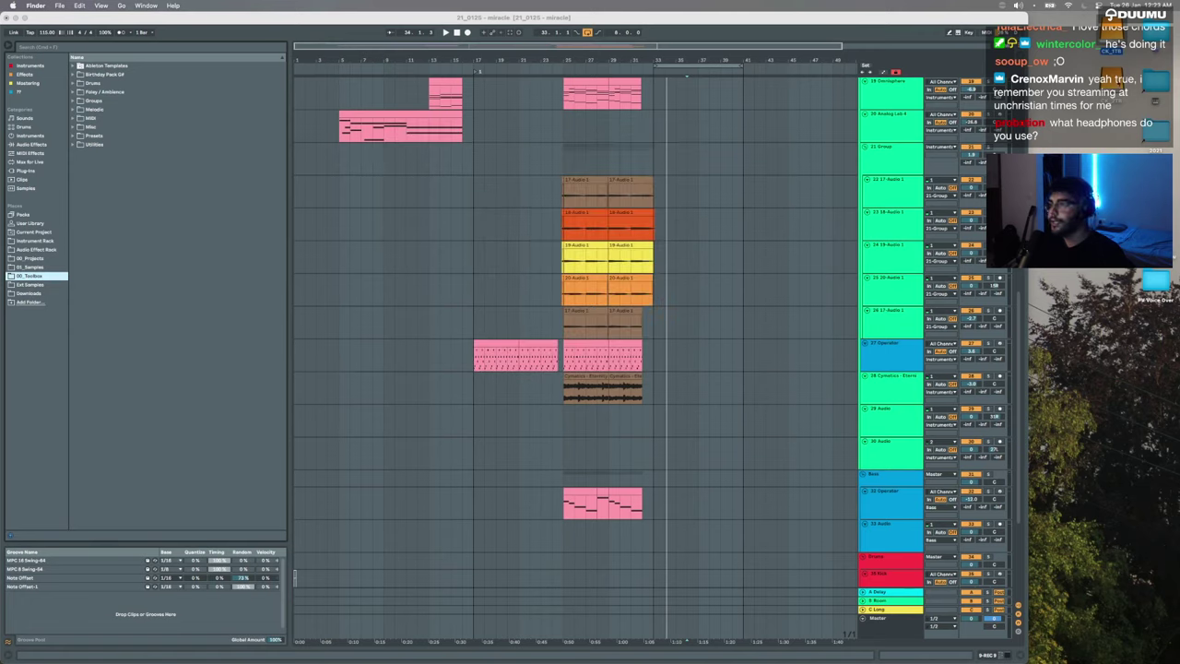
Step: Copy the 21_0112 - I Believe In Us project folder from 00_Production on CK_1TB to the desktop, and return to Live with its window widened
{"action": "double_click", "coordinate": [1111, 37]}
{"action": "left_click", "coordinate": [505, 186]}
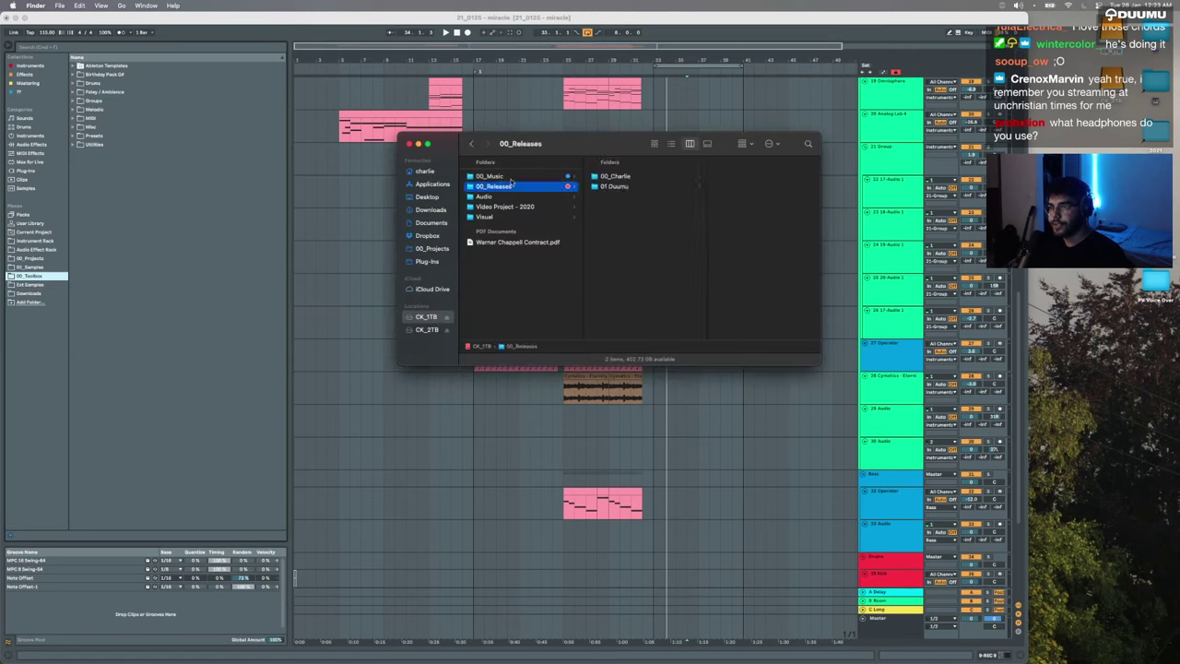
{"action": "left_click", "coordinate": [529, 176]}
{"action": "left_click", "coordinate": [624, 176]}
{"action": "left_click", "coordinate": [601, 176]}
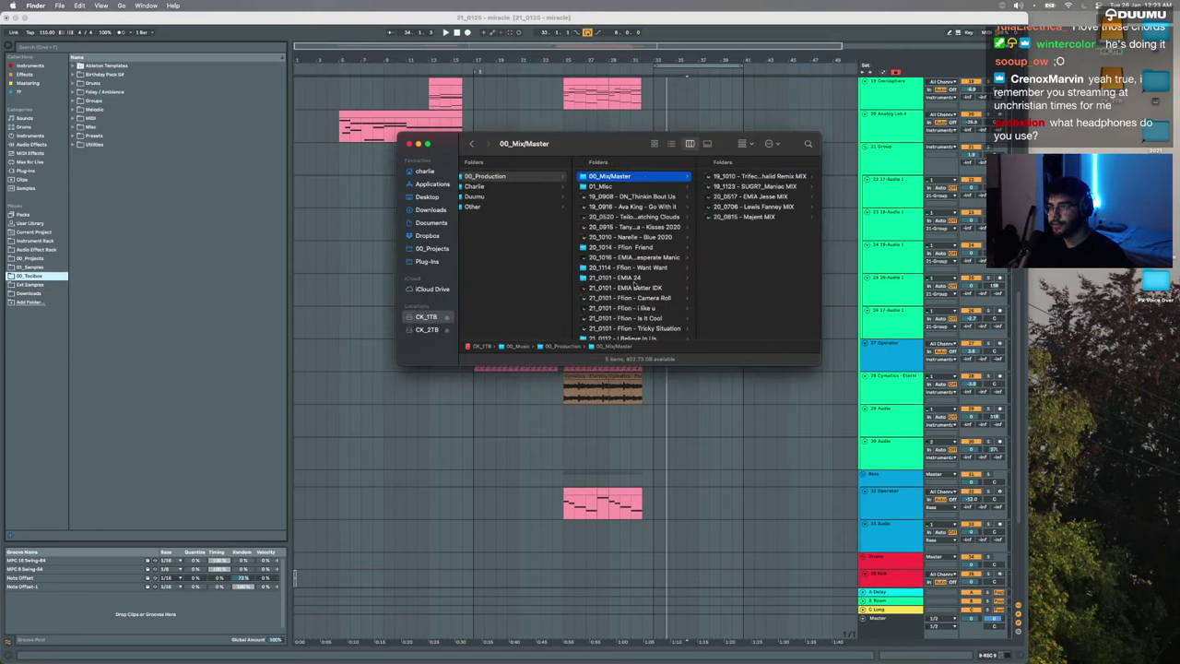
{"action": "scroll", "coordinate": [634, 287], "scroll_direction": "down", "scroll_amount": 1}
{"action": "left_click_drag", "start_coordinate": [627, 332], "coordinate": [1154, 329]}
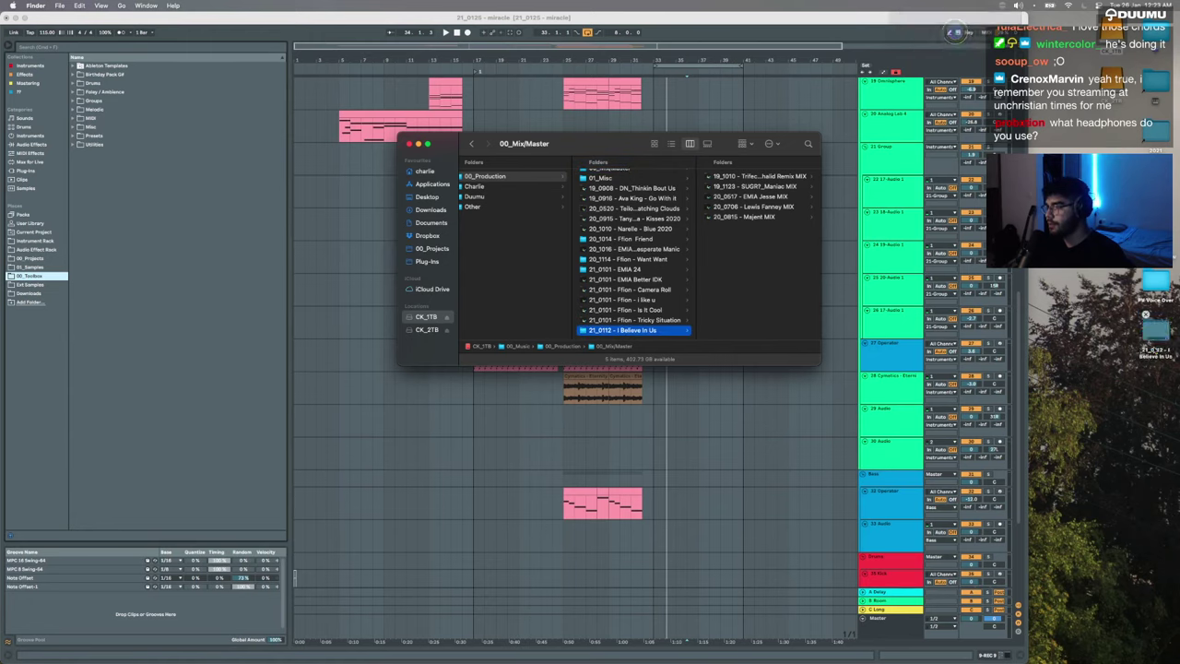
{"action": "left_click", "coordinate": [408, 145]}
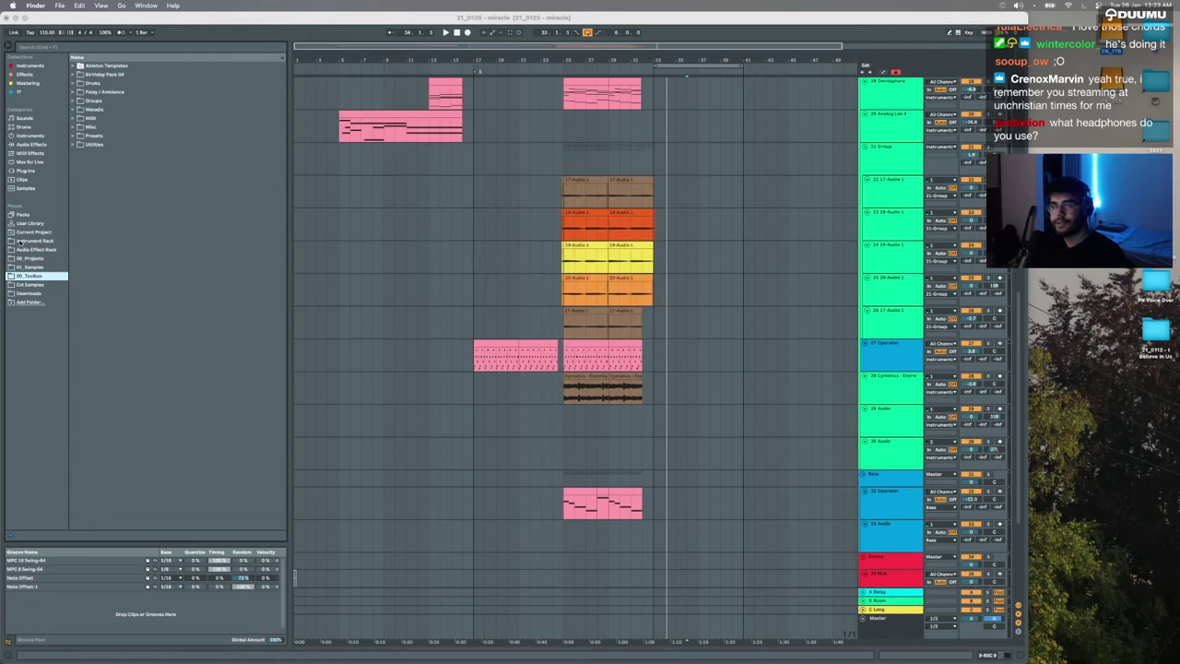
{"action": "left_click", "coordinate": [174, 257]}
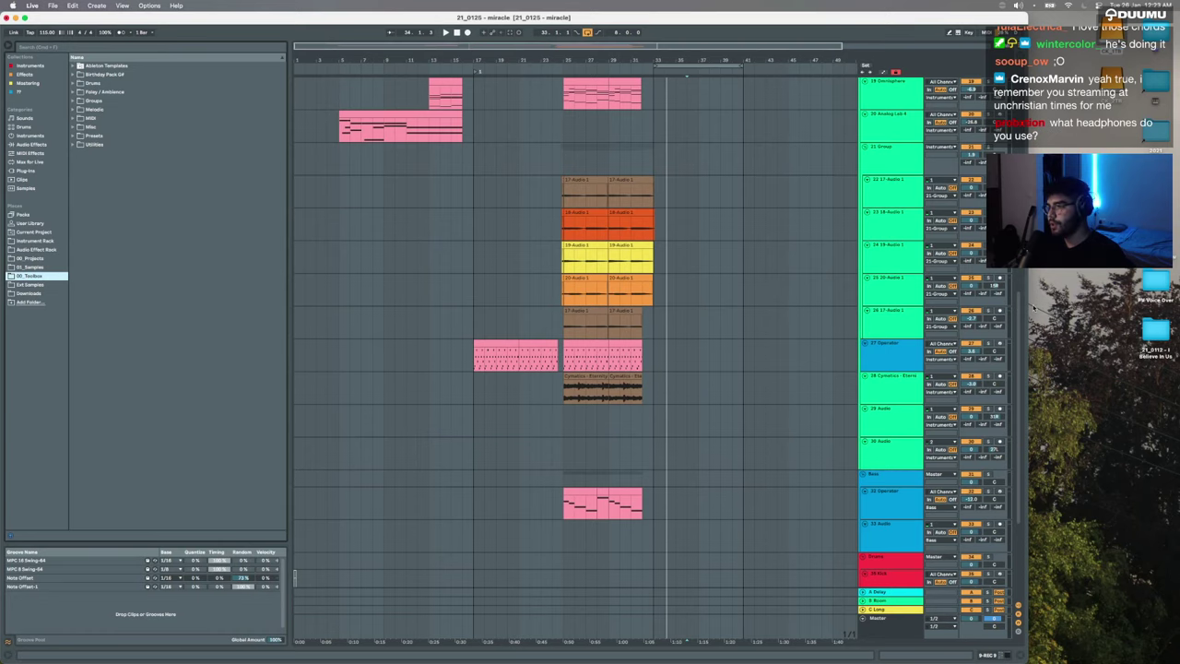
{"action": "left_click_drag", "start_coordinate": [1029, 305], "coordinate": [1177, 298]}
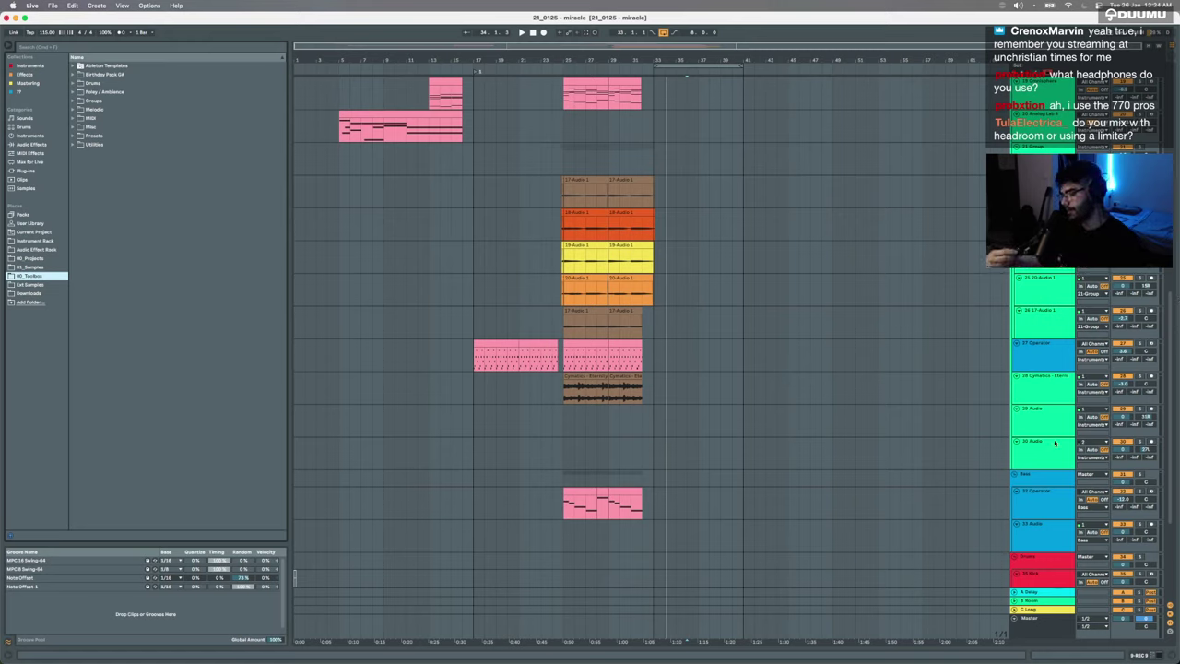
Step: Display the Master track's device chain to check its processing
{"action": "scroll", "coordinate": [1054, 444], "scroll_direction": "up", "scroll_amount": 5}
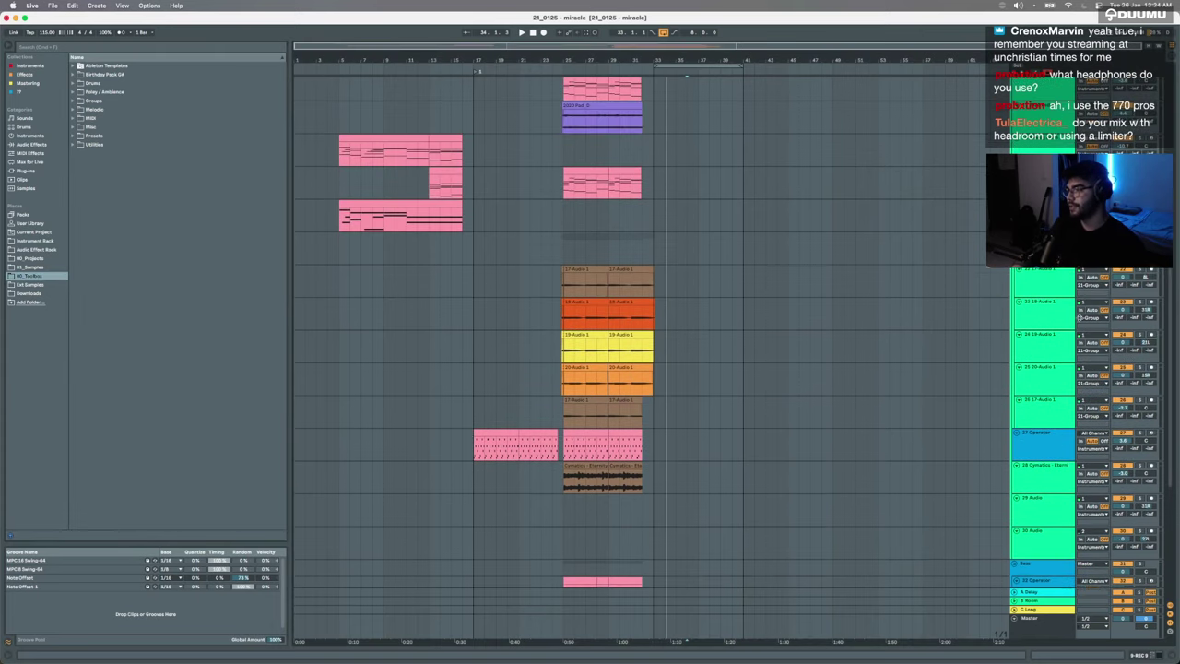
{"action": "scroll", "coordinate": [687, 299], "scroll_direction": "up", "scroll_amount": 5}
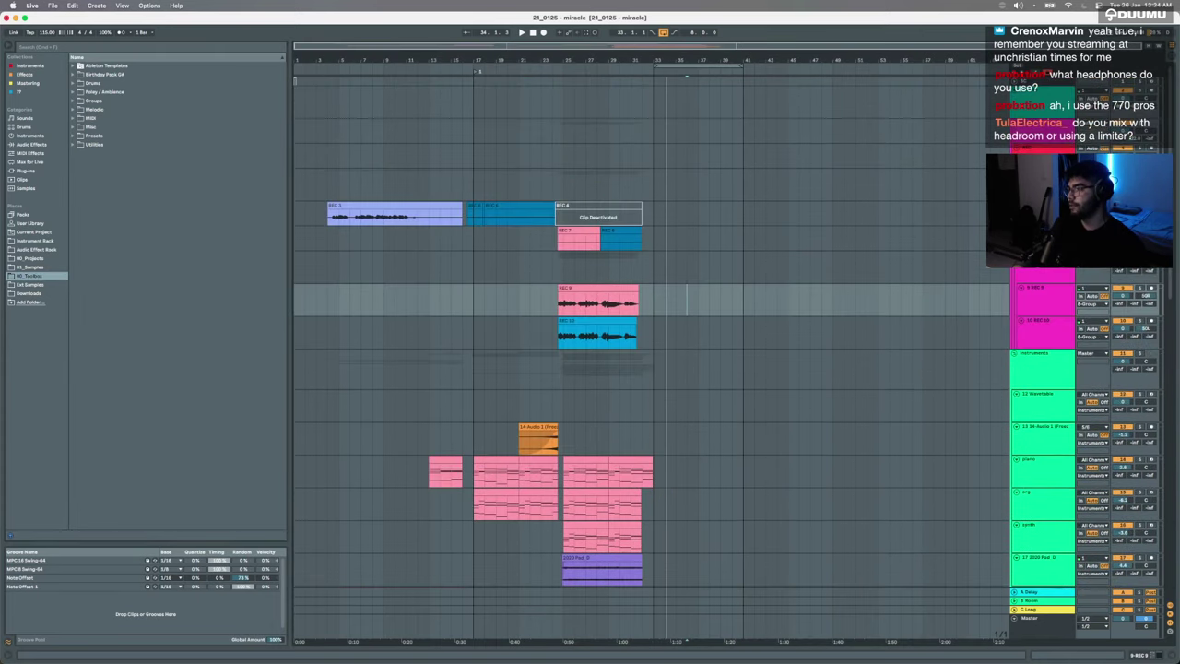
{"action": "left_click", "coordinate": [1047, 619]}
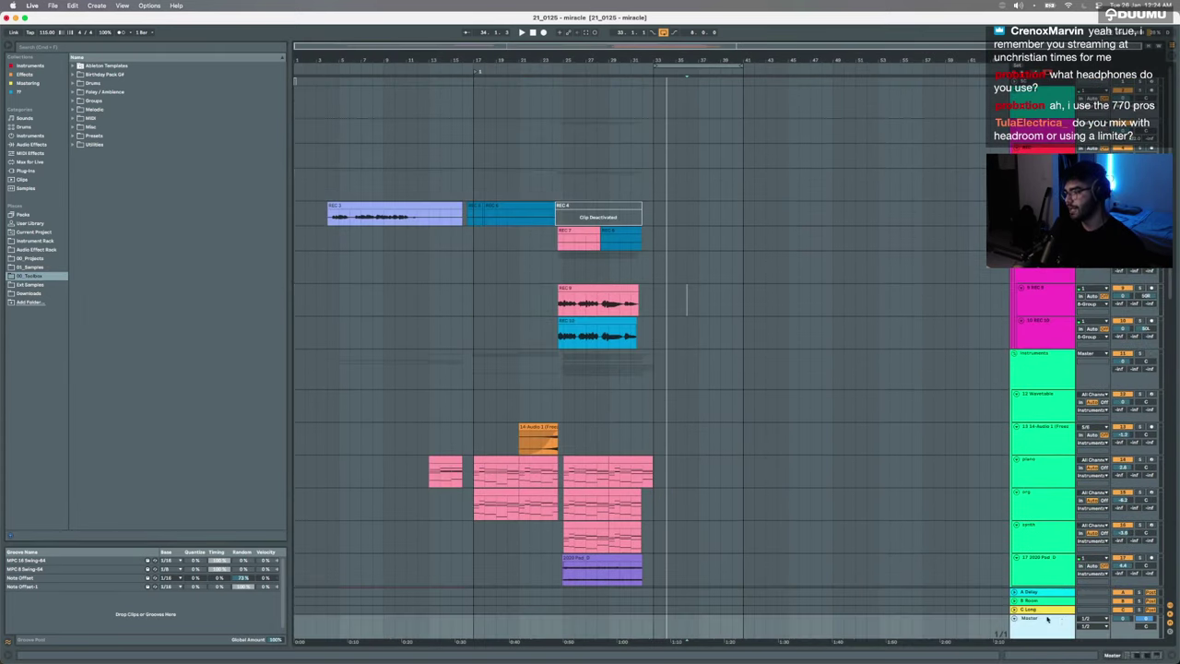
{"action": "double_click", "coordinate": [1047, 619]}
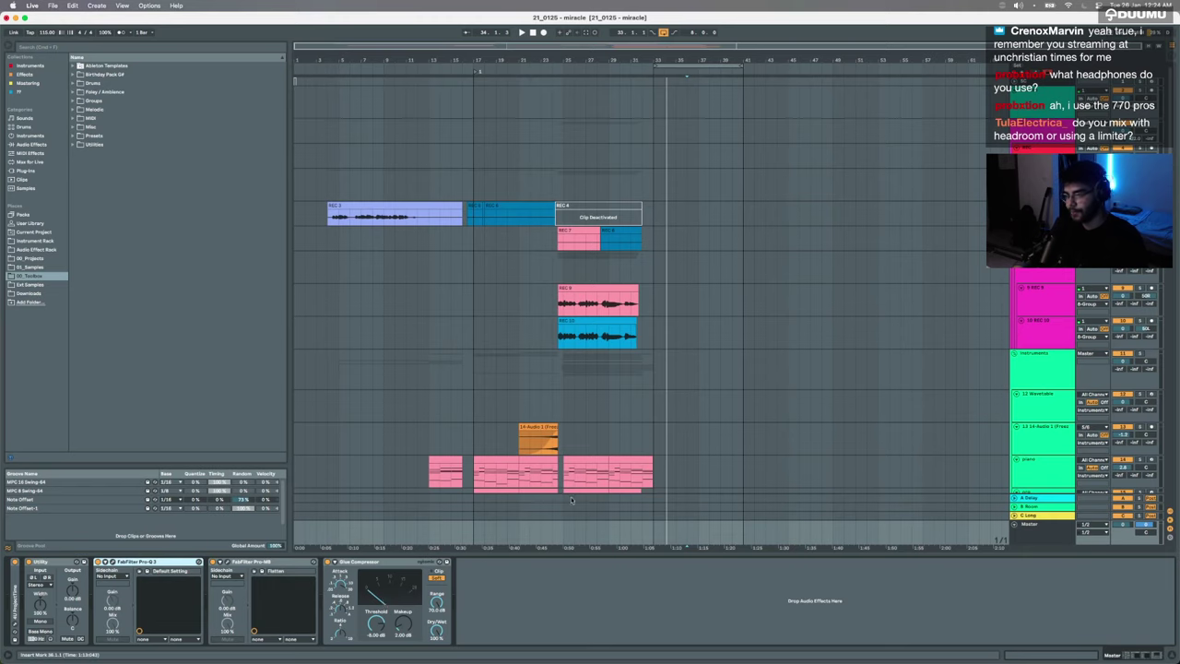
Step: Examine the piano and synth tracks' device chains and look over the instrument clips around the empty section
{"action": "left_click", "coordinate": [528, 477]}
{"action": "left_click", "coordinate": [491, 459]}
{"action": "left_click", "coordinate": [441, 458]}
{"action": "scroll", "coordinate": [440, 454], "scroll_direction": "up", "scroll_amount": 4}
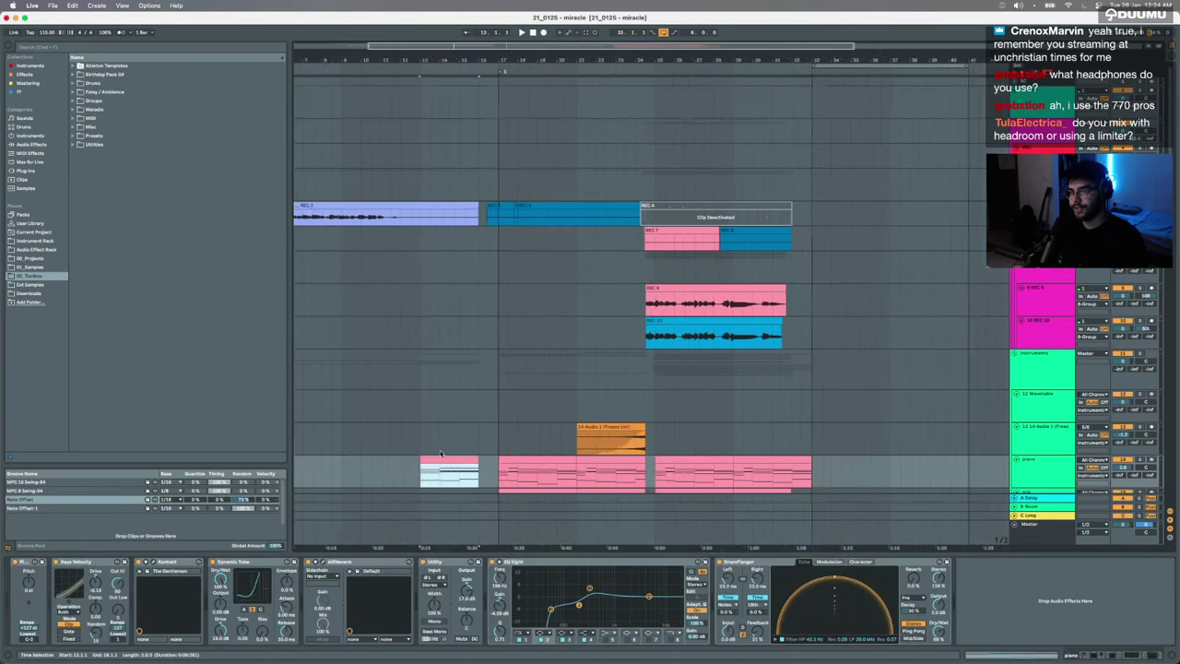
{"action": "scroll", "coordinate": [440, 453], "scroll_direction": "down", "scroll_amount": 3}
{"action": "scroll", "coordinate": [440, 453], "scroll_direction": "left", "scroll_amount": 3}
{"action": "left_click", "coordinate": [440, 452]}
{"action": "scroll", "coordinate": [441, 453], "scroll_direction": "right", "scroll_amount": 7}
{"action": "scroll", "coordinate": [441, 453], "scroll_direction": "down", "scroll_amount": 3}
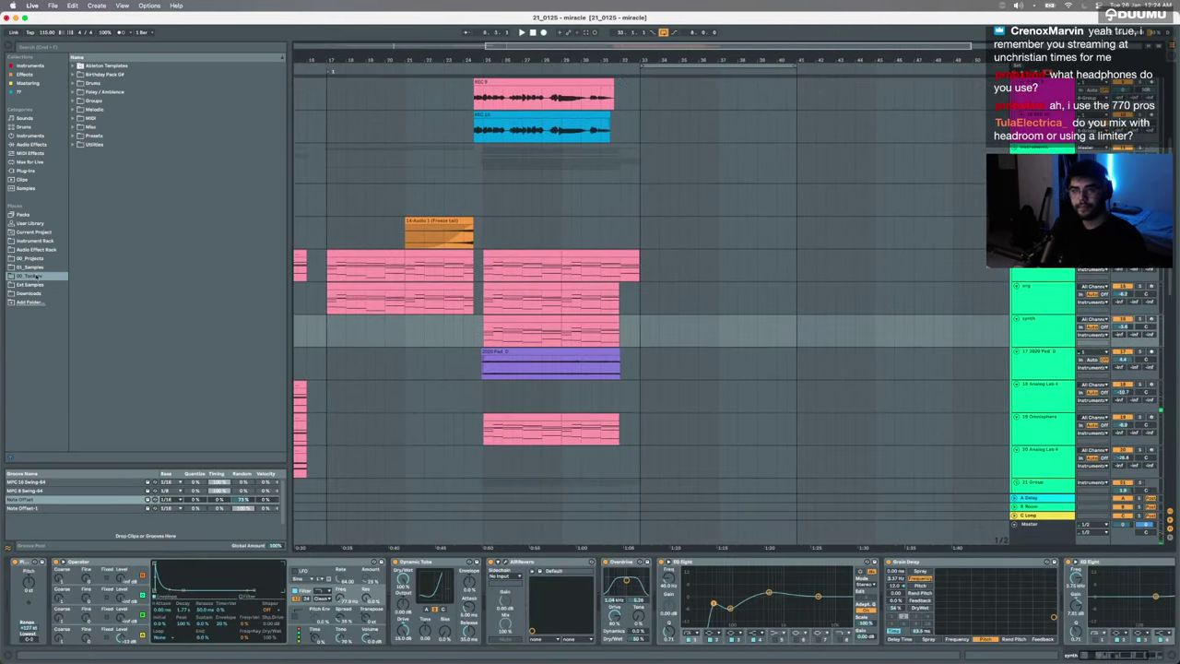
Step: Add the Desktop folder to the browser's places and show its contents
{"action": "left_click", "coordinate": [29, 259]}
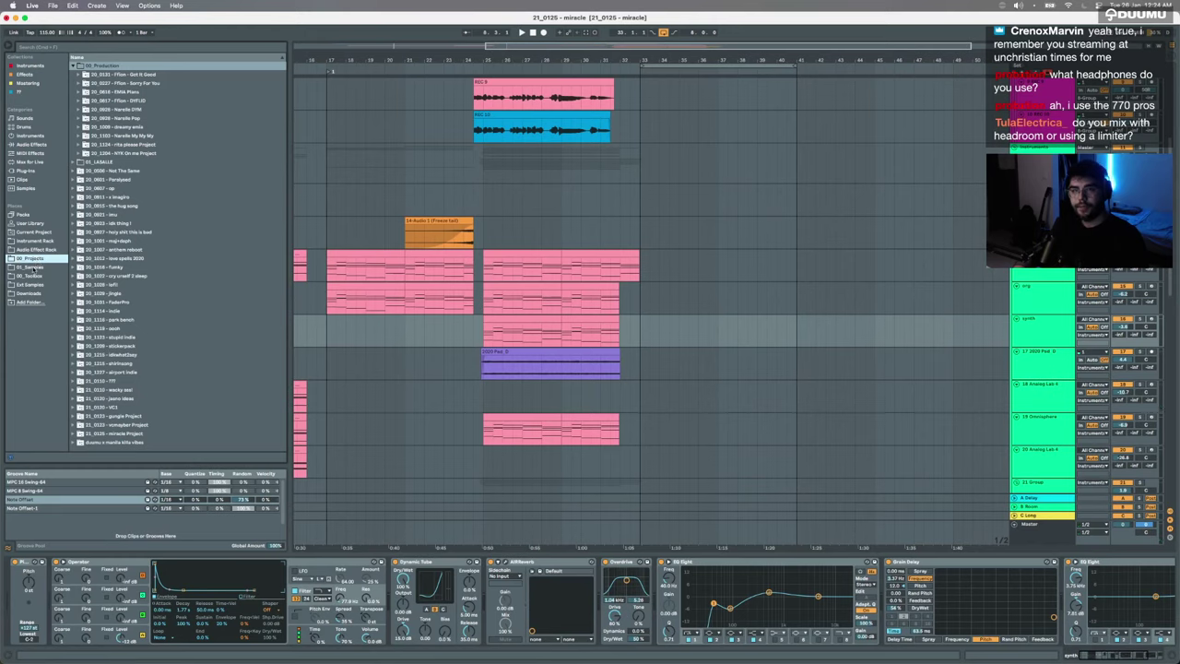
{"action": "left_click", "coordinate": [27, 294]}
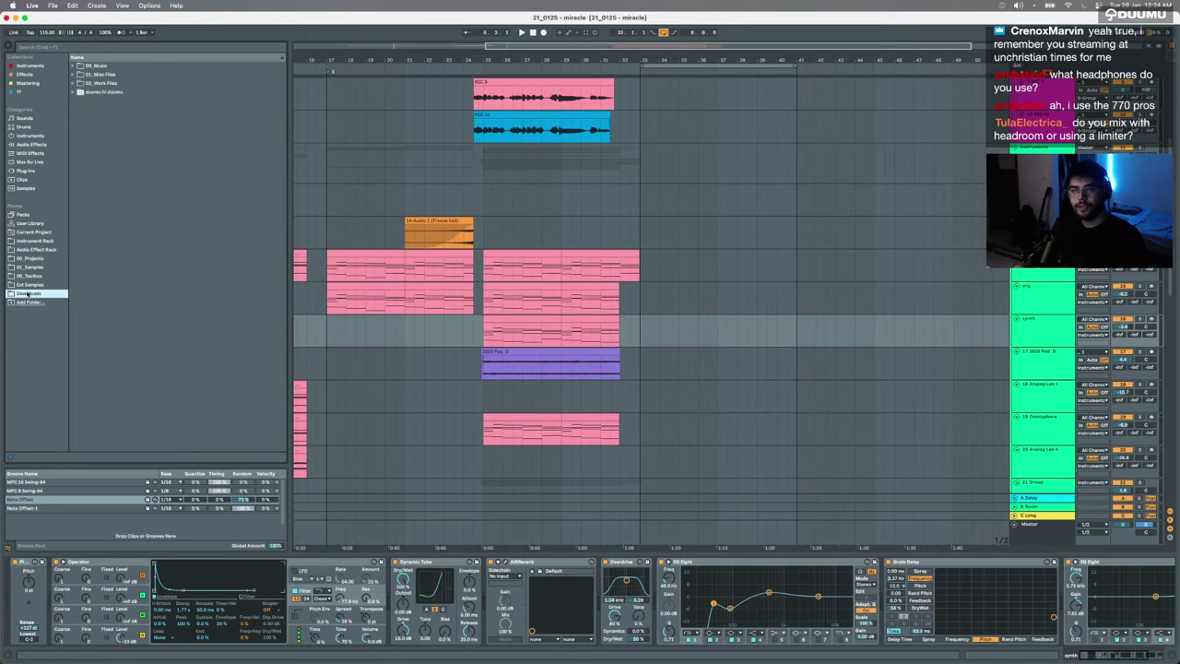
{"action": "left_click", "coordinate": [30, 302]}
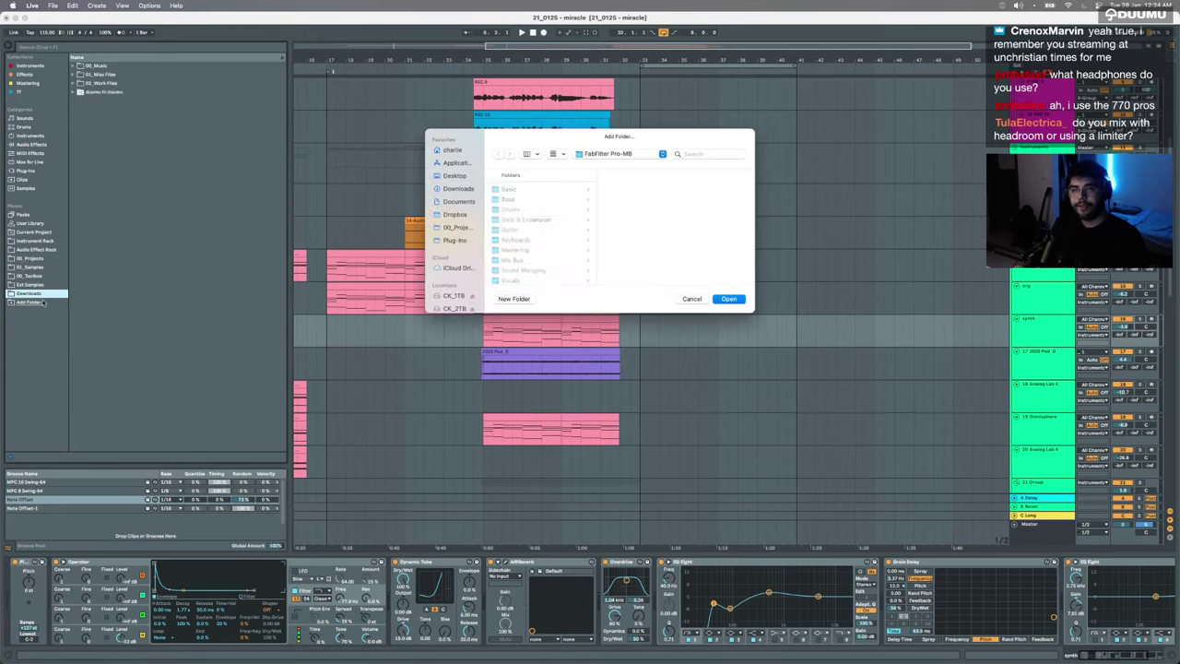
{"action": "left_click", "coordinate": [454, 175]}
{"action": "left_click", "coordinate": [714, 296]}
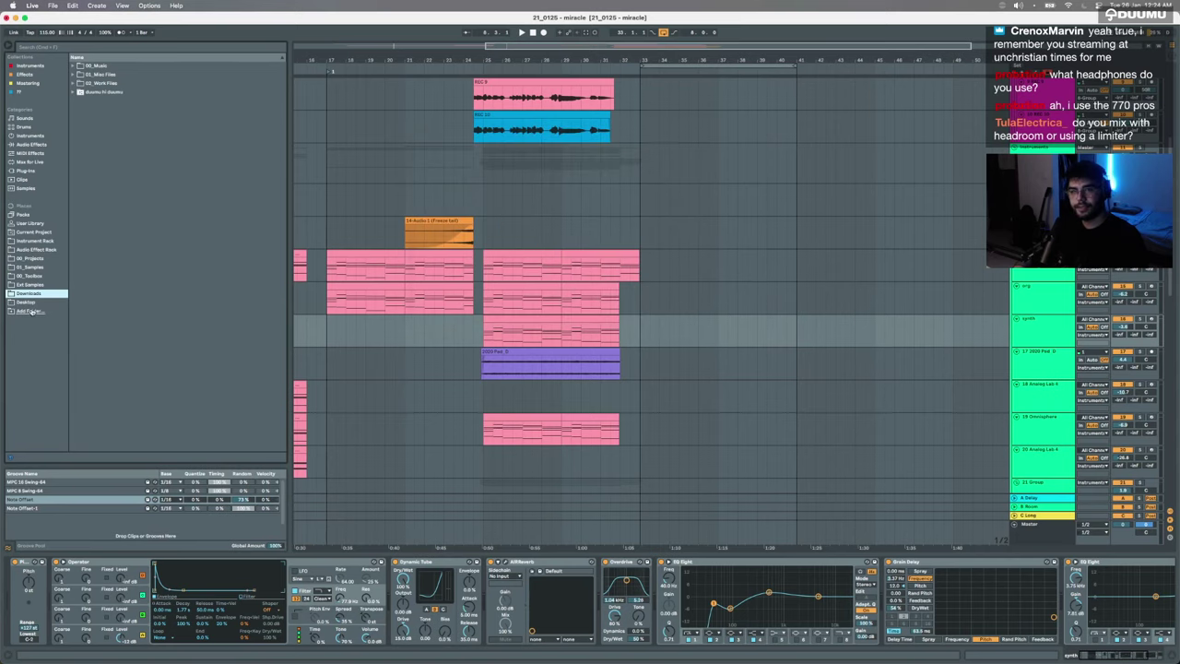
{"action": "left_click", "coordinate": [30, 302]}
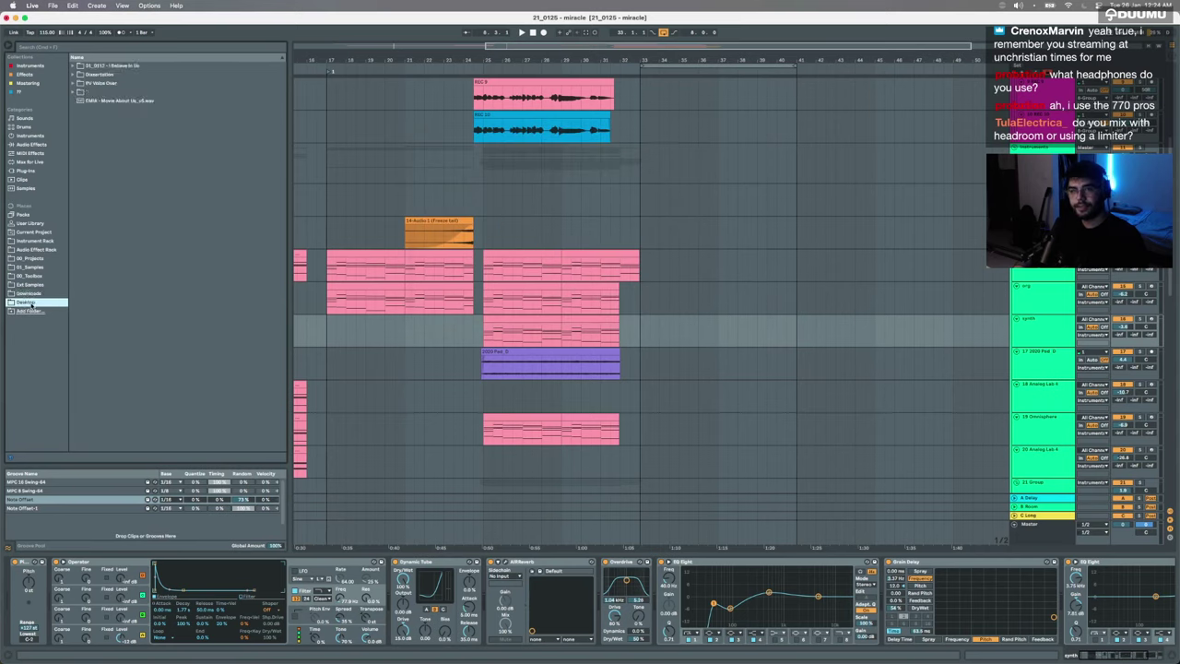
Step: Expand the 21_0112 - I believe in us.als set in the browser down to the tracks in its Drums group
{"action": "left_click", "coordinate": [74, 66]}
{"action": "left_click", "coordinate": [79, 83]}
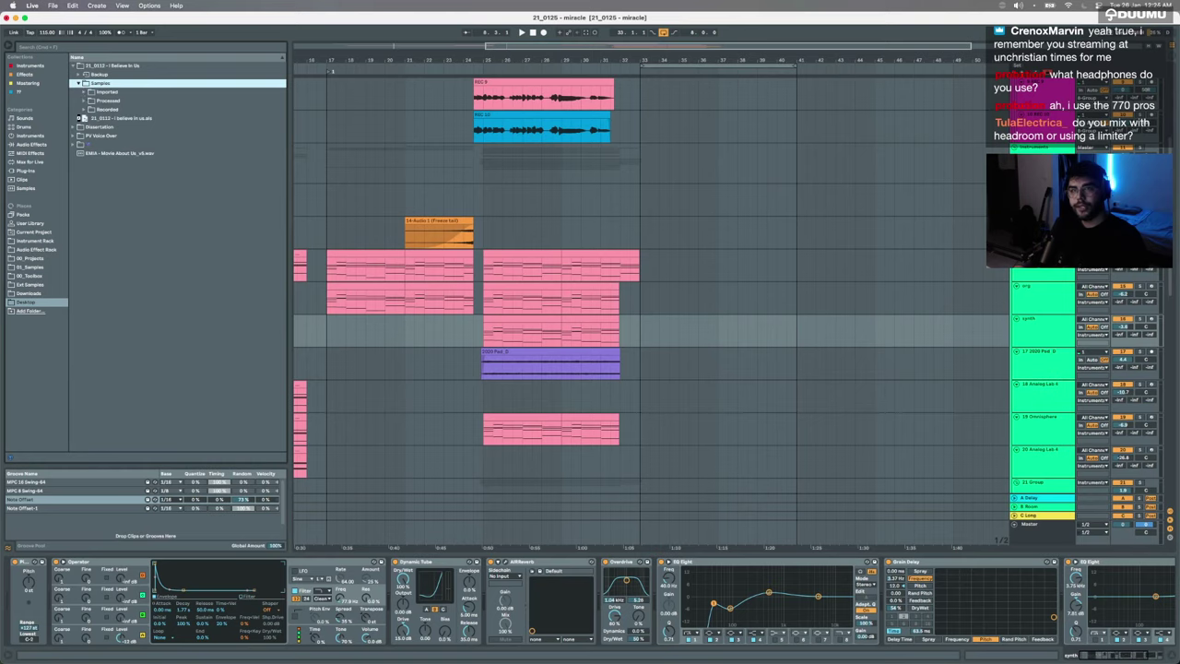
{"action": "left_click", "coordinate": [79, 118]}
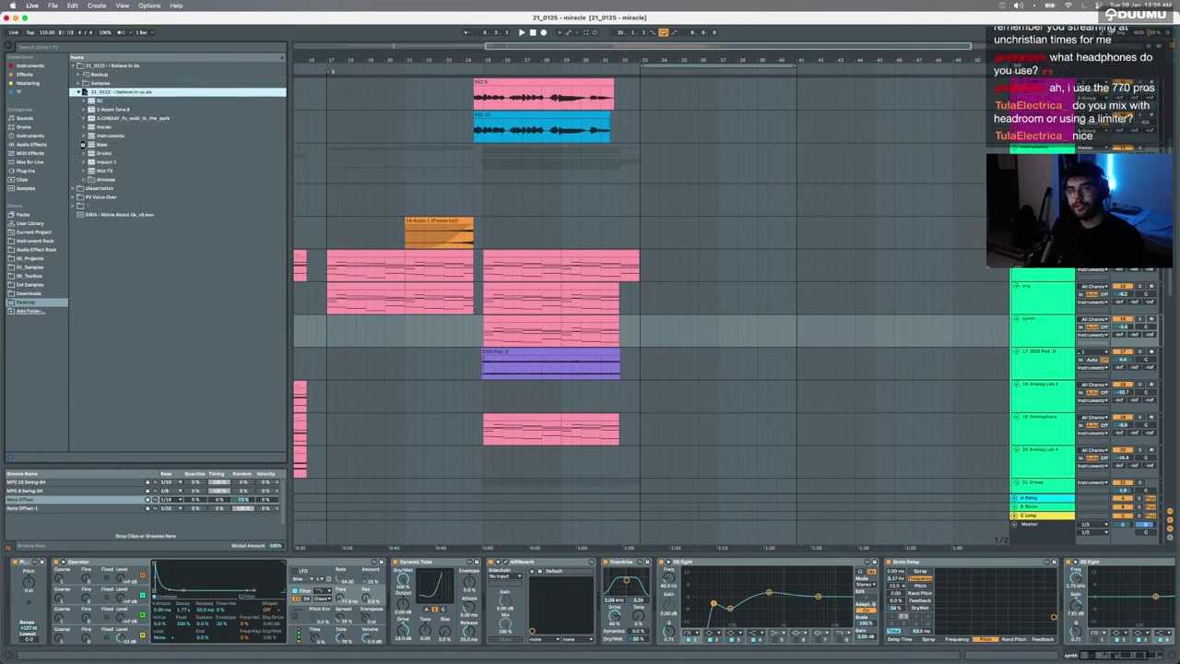
{"action": "left_click", "coordinate": [83, 152]}
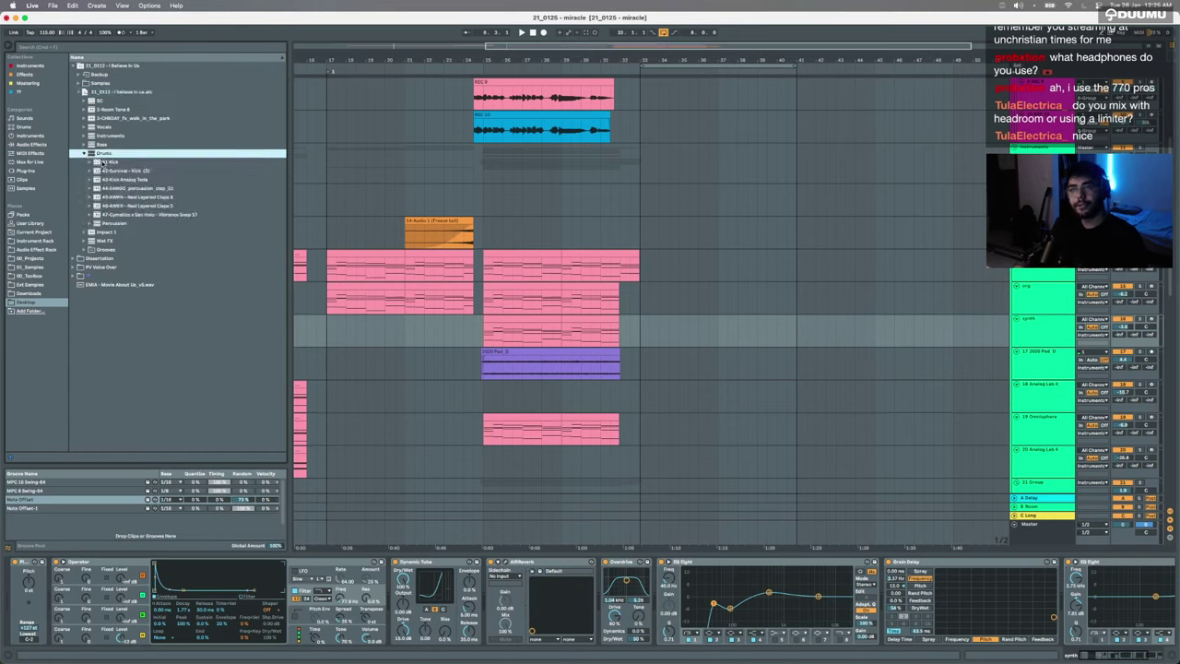
Step: Import the 41 Kick track from the 21_0112 set into the Drums group, directly below the existing kick track
{"action": "key", "text": "Down"}
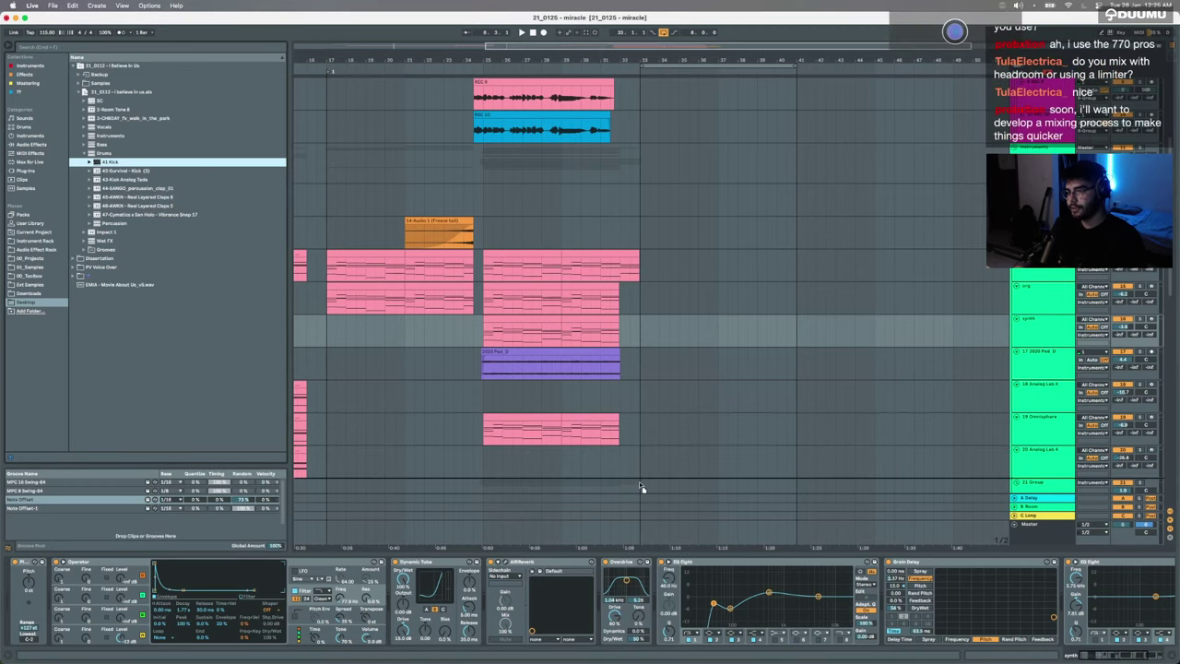
{"action": "scroll", "coordinate": [1034, 507], "scroll_direction": "down", "scroll_amount": 1}
{"action": "scroll", "coordinate": [1034, 507], "scroll_direction": "down", "scroll_amount": 8}
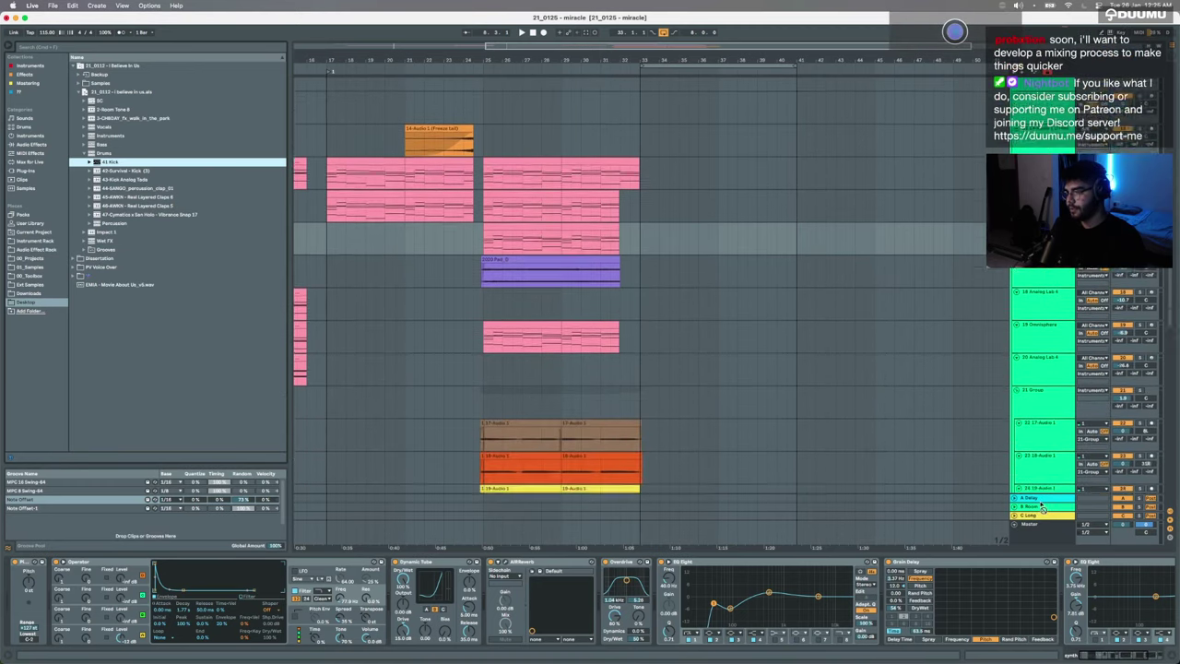
{"action": "scroll", "coordinate": [1043, 507], "scroll_direction": "down", "scroll_amount": 10}
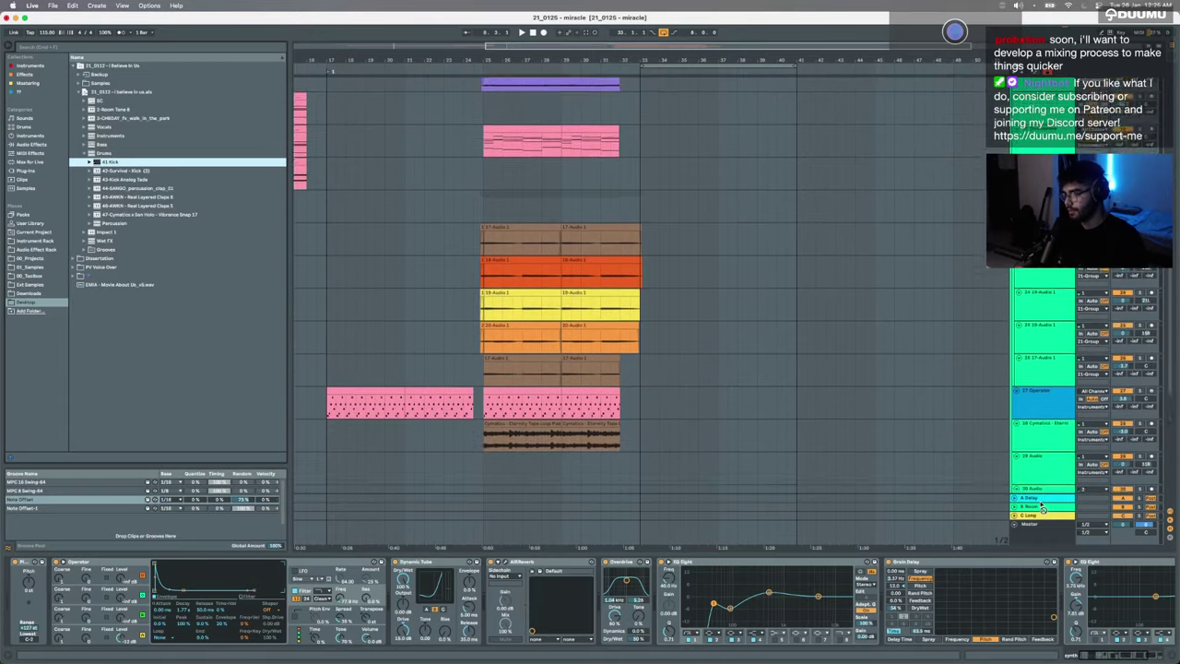
{"action": "scroll", "coordinate": [1042, 507], "scroll_direction": "down", "scroll_amount": 5}
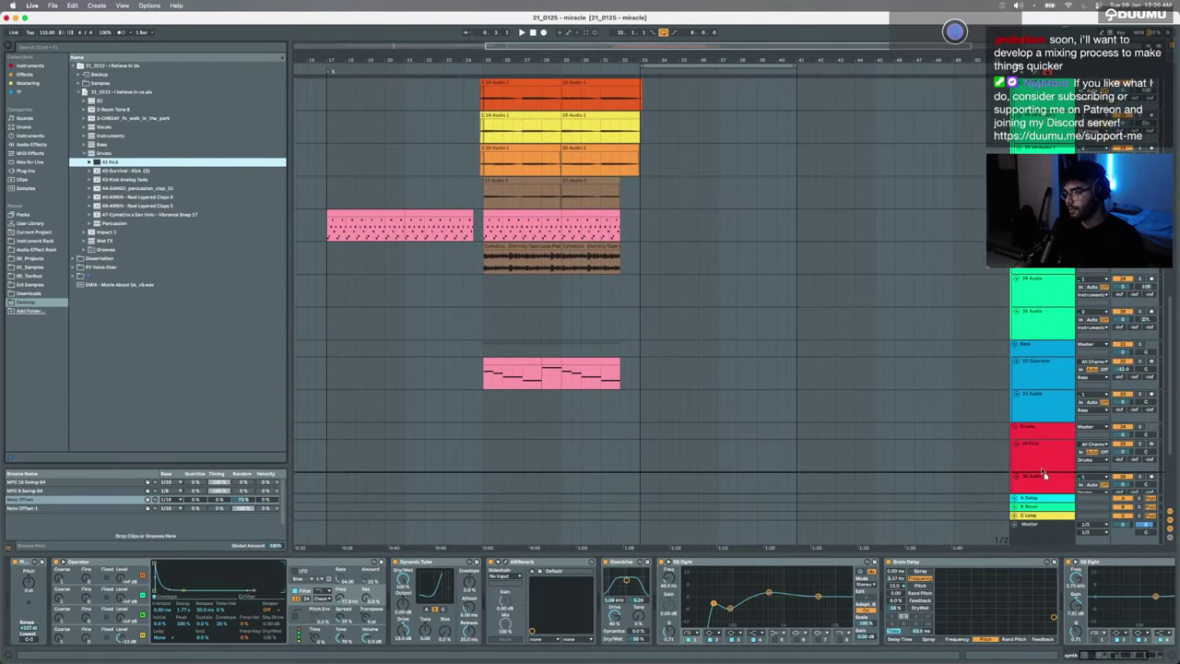
{"action": "left_click_drag", "start_coordinate": [782, 463], "coordinate": [776, 462]}
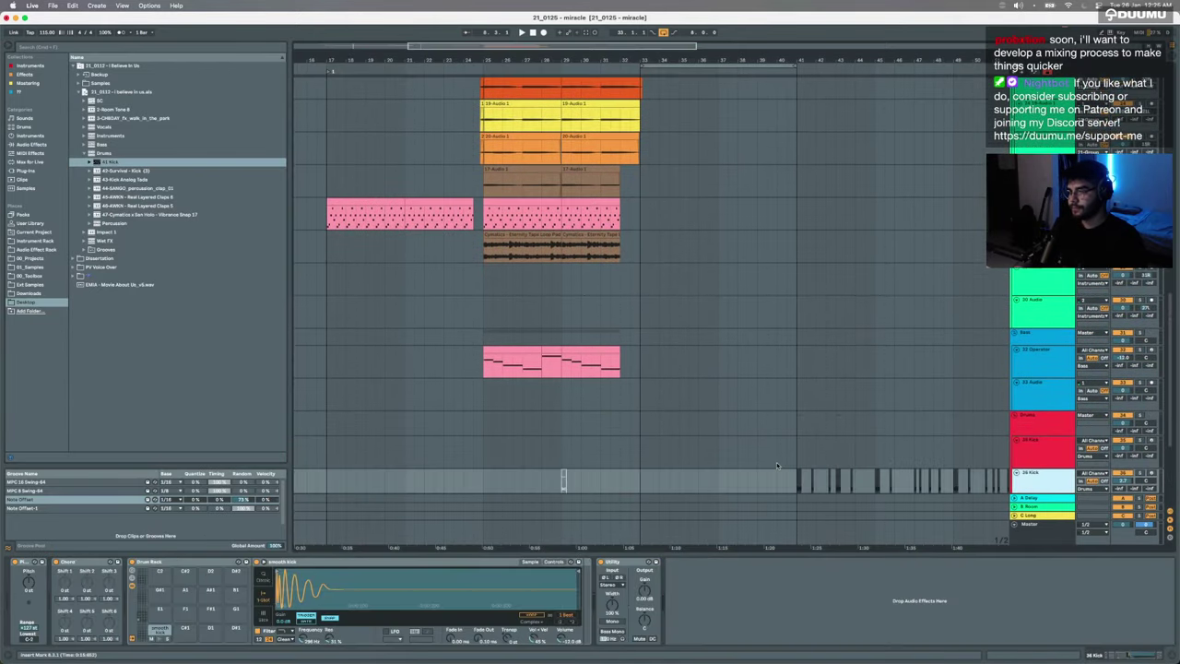
Step: Remove the imported kick clips beyond bar 41, place a copy of the first kick at bar 33, and play it back
{"action": "scroll", "coordinate": [776, 462], "scroll_direction": "down", "scroll_amount": 4}
{"action": "scroll", "coordinate": [617, 472], "scroll_direction": "up", "scroll_amount": 3}
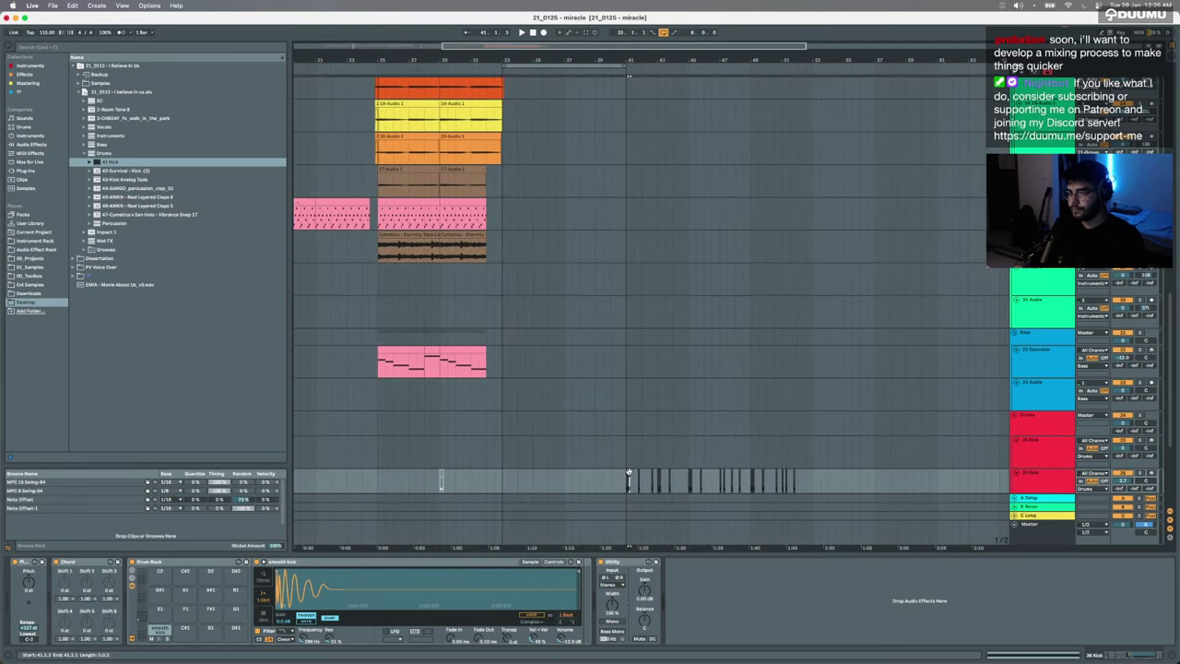
{"action": "left_click", "coordinate": [848, 472], "text": "shift"}
{"action": "left_click_drag", "start_coordinate": [629, 485], "coordinate": [641, 482]}
{"action": "left_click", "coordinate": [504, 478]}
{"action": "key", "text": "super+v"}
{"action": "key", "text": "space"}
{"action": "scroll", "coordinate": [505, 478], "scroll_direction": "up", "scroll_amount": 3}
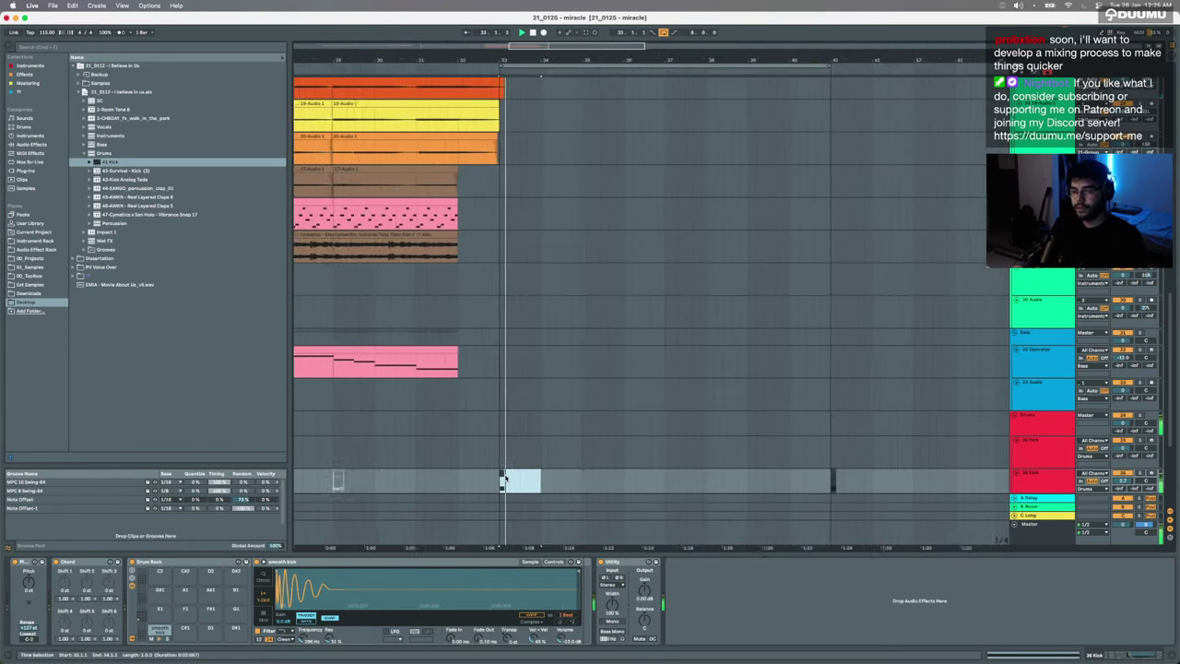
{"action": "key", "text": "space"}
{"action": "scroll", "coordinate": [505, 478], "scroll_direction": "down", "scroll_amount": 3}
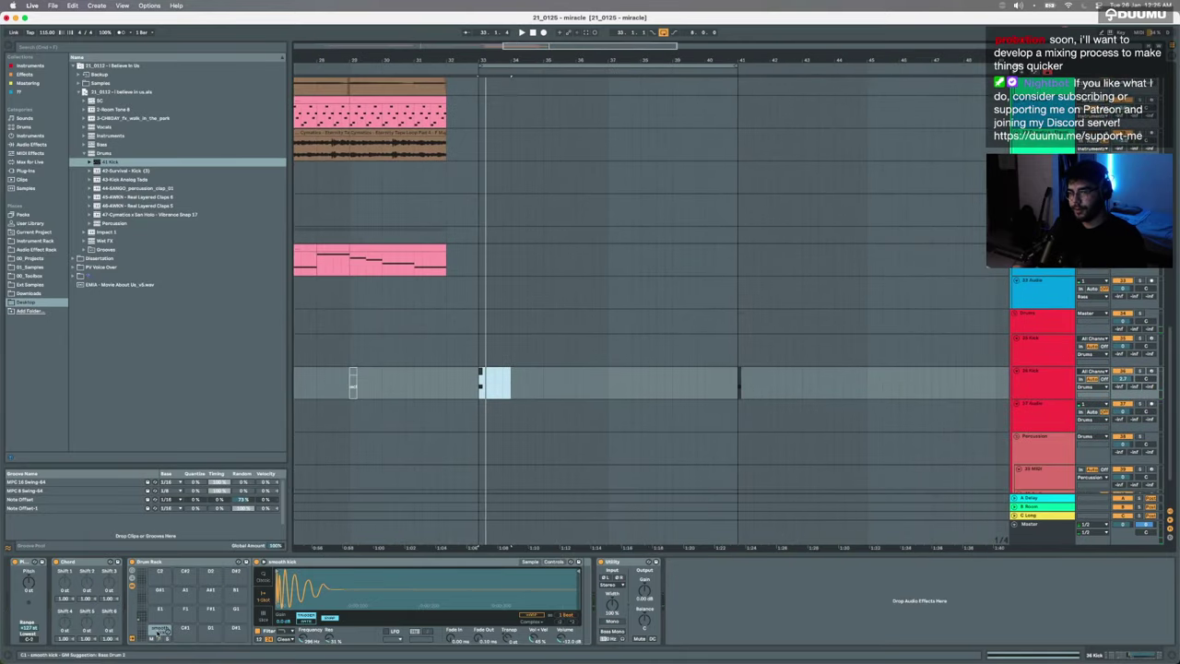
Step: Delete the old kick track above the imported Kick track in the Drums group
{"action": "scroll", "coordinate": [621, 518], "scroll_direction": "down", "scroll_amount": 1}
{"action": "scroll", "coordinate": [621, 518], "scroll_direction": "down", "scroll_amount": 1}
{"action": "left_click", "coordinate": [1040, 328]}
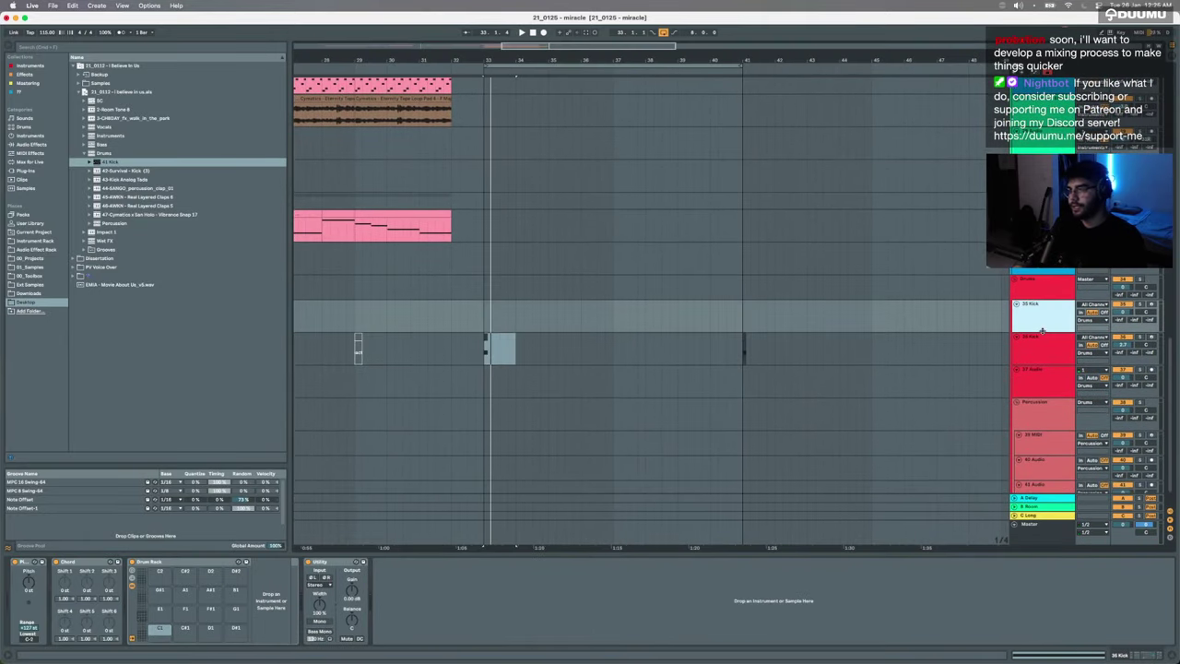
{"action": "key", "text": "Delete"}
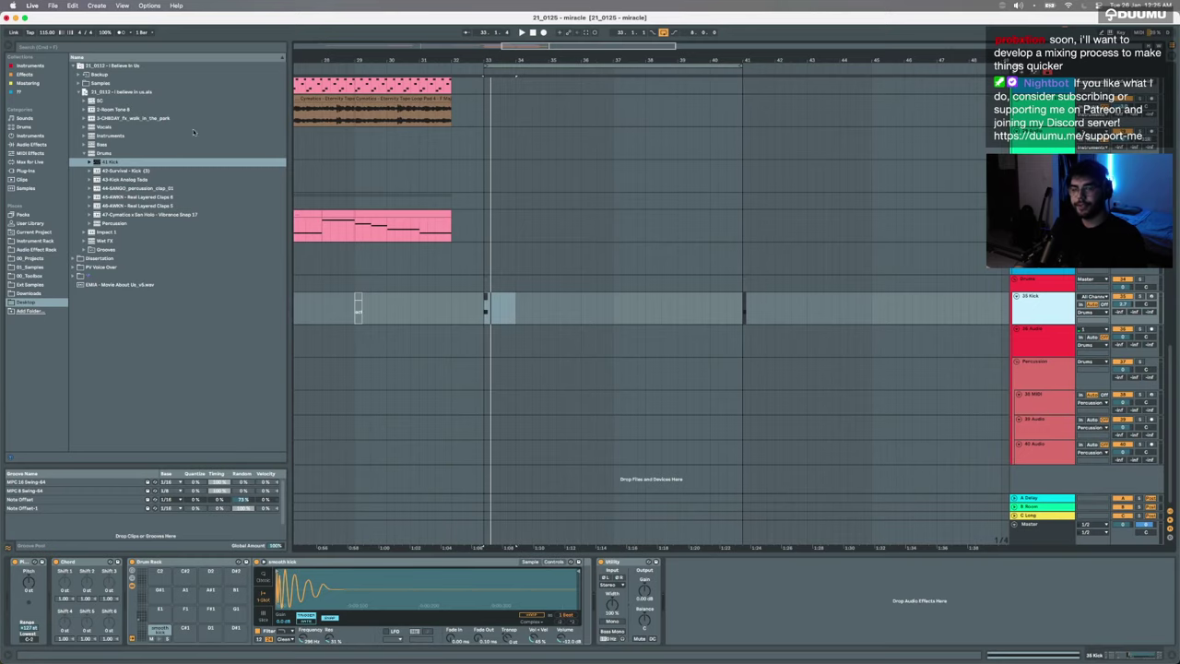
Step: Collapse the Drums group, the set and the 21_0112 project folder in the browser
{"action": "left_click", "coordinate": [84, 153]}
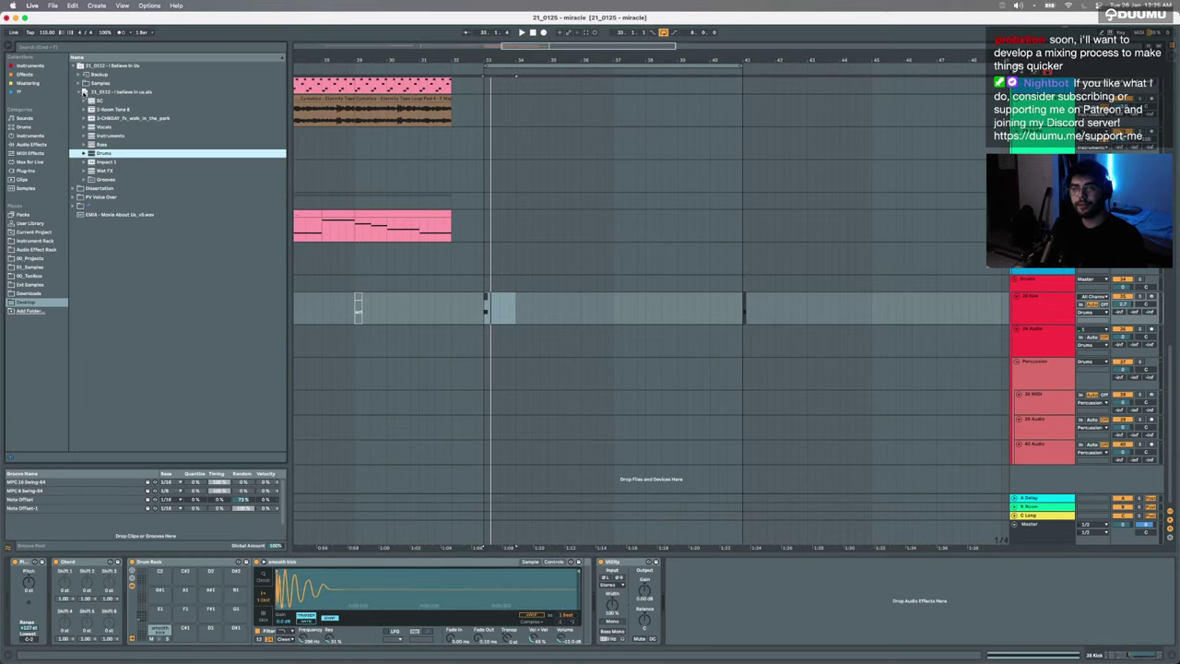
{"action": "left_click", "coordinate": [84, 92]}
{"action": "left_click", "coordinate": [76, 65]}
Step: Play the arrangement from bar 31 to hear how the kick enters at bar 33
{"action": "left_click", "coordinate": [420, 339]}
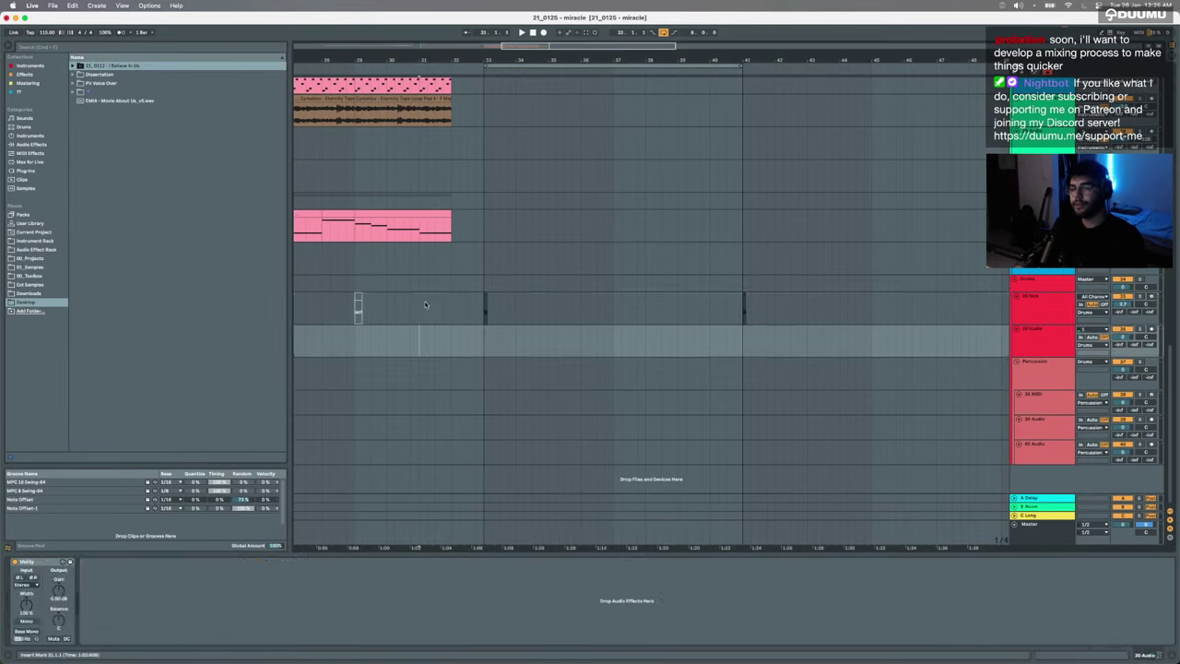
{"action": "left_click", "coordinate": [424, 305]}
{"action": "key", "text": "space"}
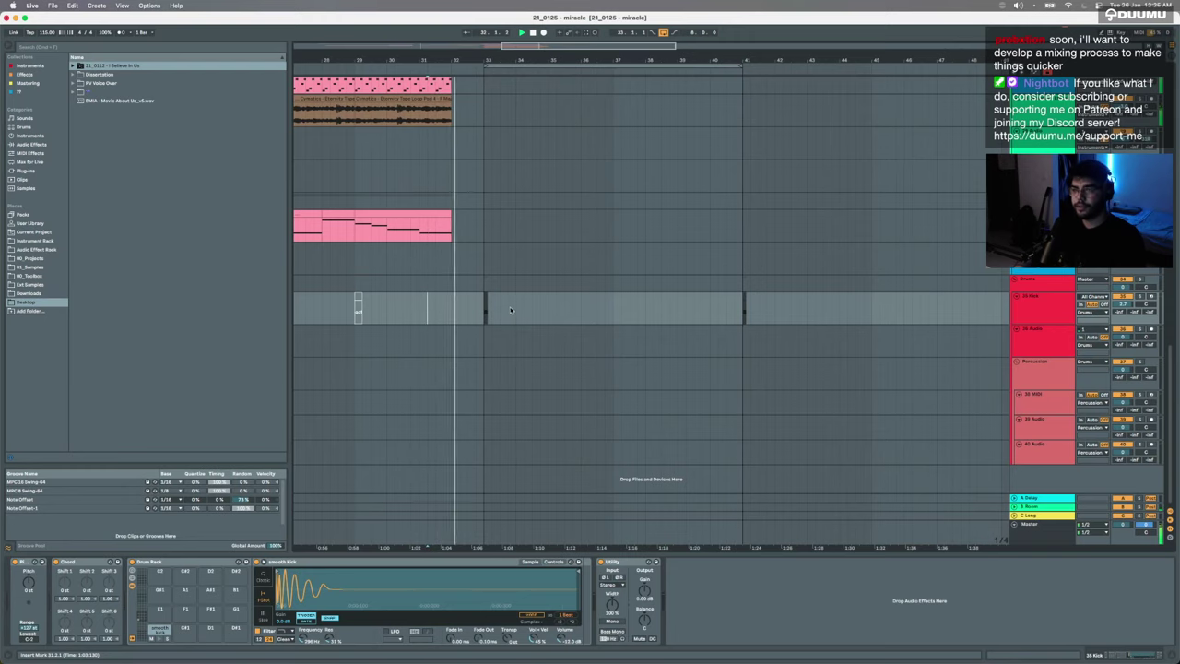
{"action": "scroll", "coordinate": [510, 310], "scroll_direction": "down", "scroll_amount": 5}
{"action": "scroll", "coordinate": [510, 314], "scroll_direction": "up", "scroll_amount": 1}
{"action": "scroll", "coordinate": [508, 312], "scroll_direction": "up", "scroll_amount": 1}
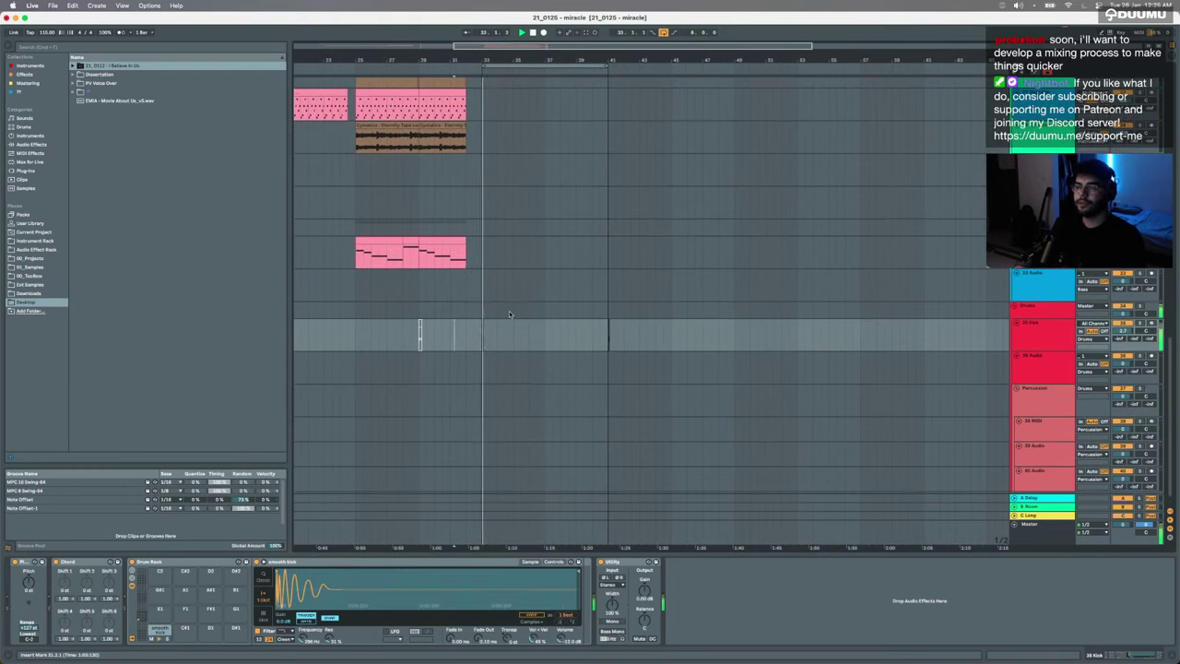
{"action": "key", "text": "space"}
Step: Duplicate the Operator bass clip from bars 29–33 to bar 33 and extend the copy to bar 37
{"action": "left_click", "coordinate": [481, 327]}
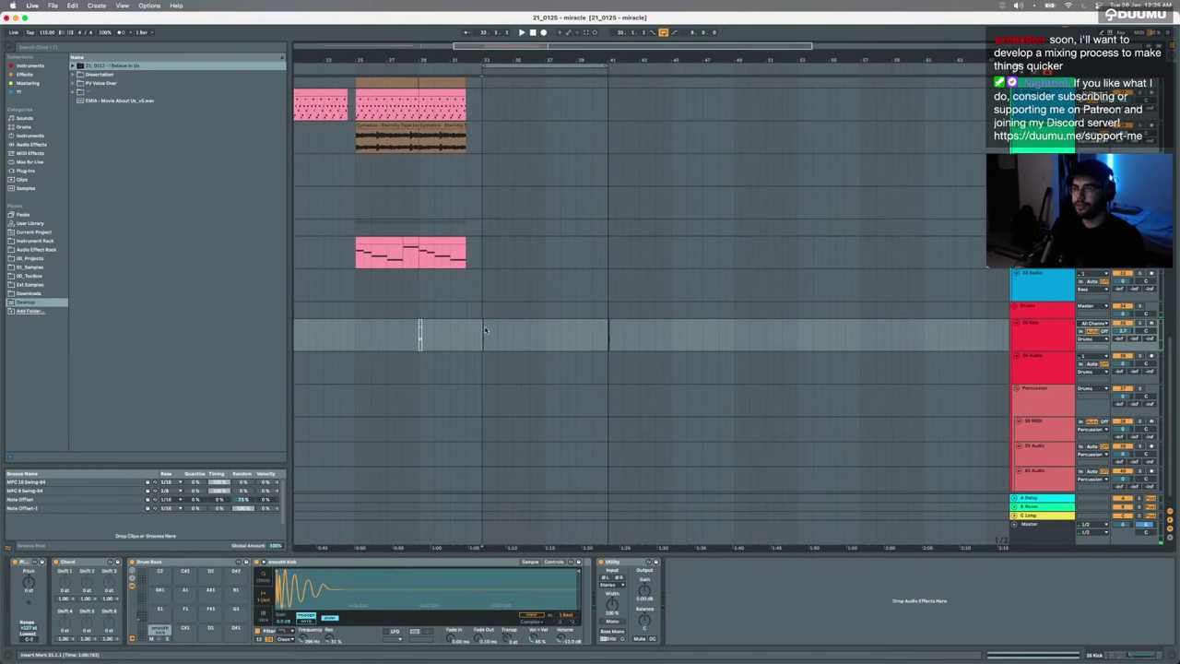
{"action": "scroll", "coordinate": [485, 330], "scroll_direction": "up", "scroll_amount": 1}
{"action": "left_click", "coordinate": [456, 241]}
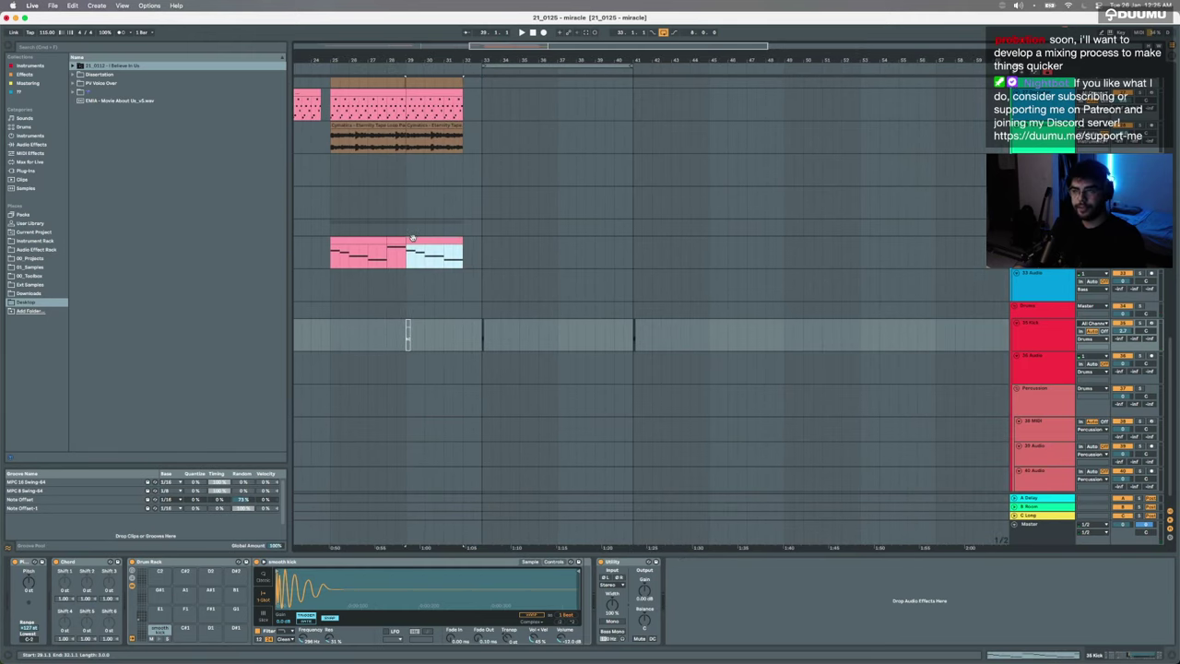
{"action": "left_click", "coordinate": [484, 258], "text": "shift"}
{"action": "key", "text": "super+d"}
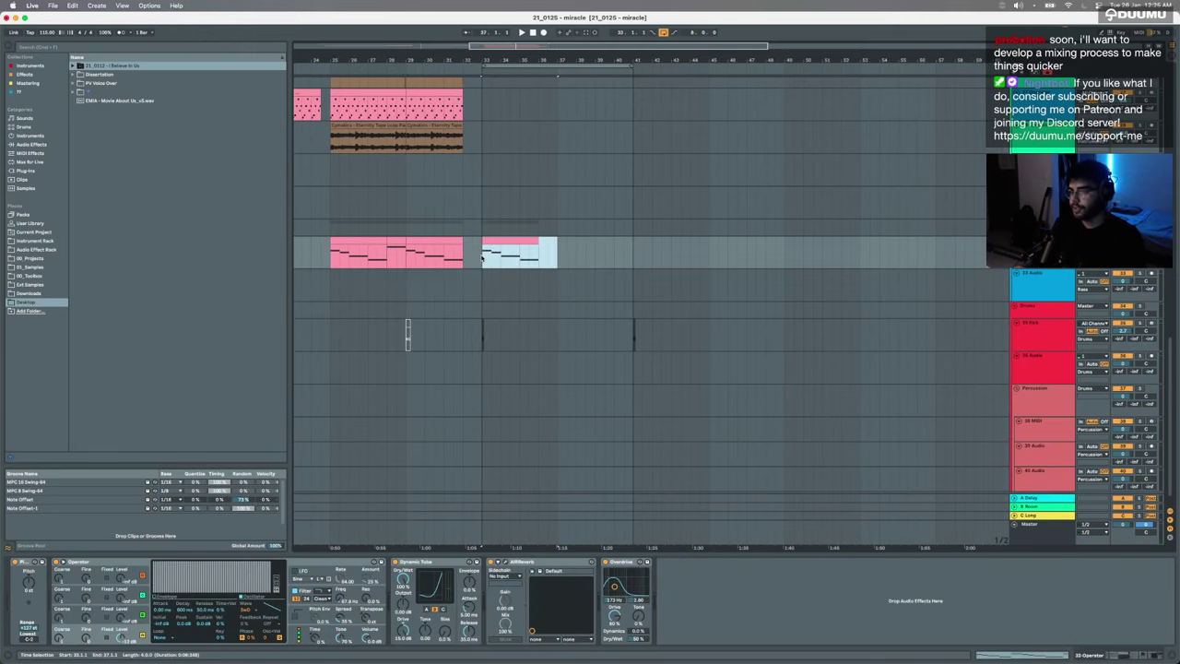
{"action": "scroll", "coordinate": [496, 261], "scroll_direction": "up", "scroll_amount": 1}
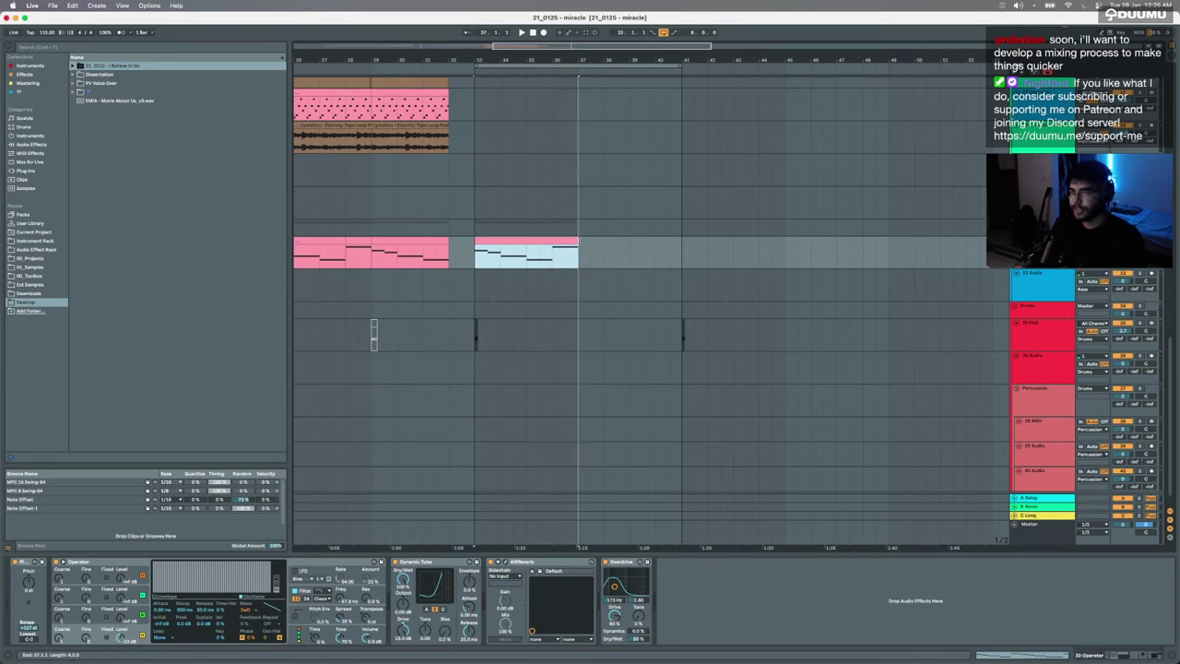
Step: Repeat the kick every half bar from bar 33 through the start of bar 34, deleting the extra hit at 34.3
{"action": "scroll", "coordinate": [474, 334], "scroll_direction": "up", "scroll_amount": 5}
{"action": "left_click", "coordinate": [518, 339], "text": "shift"}
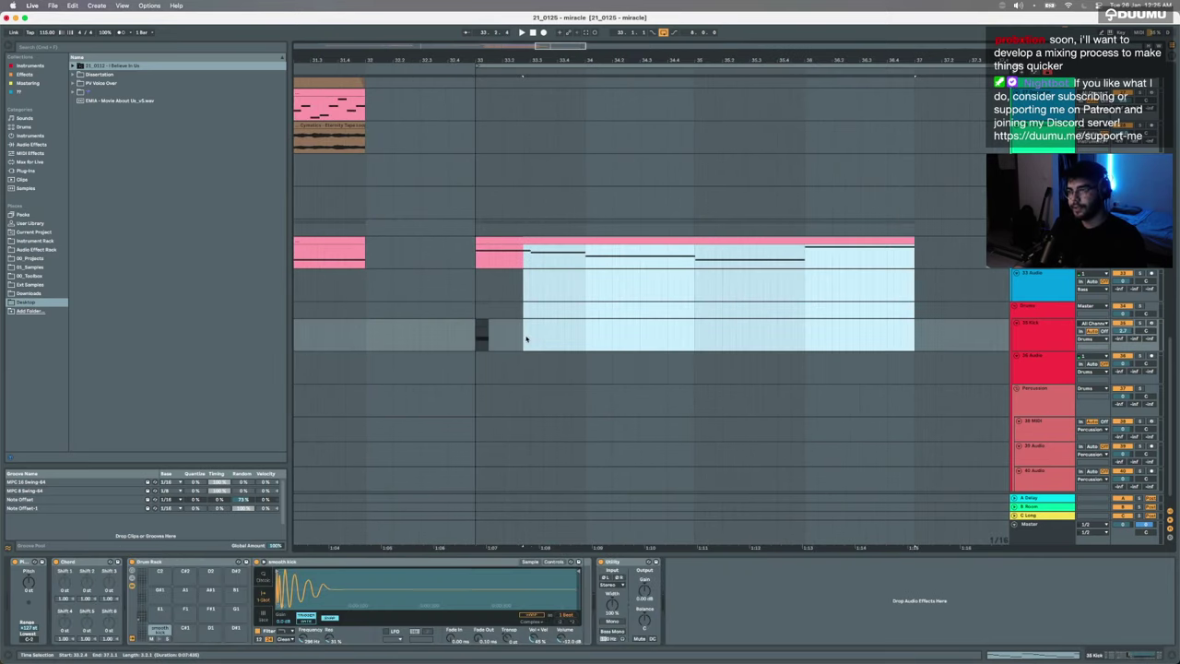
{"action": "left_click_drag", "start_coordinate": [531, 339], "coordinate": [487, 338]}
{"action": "key", "text": "space"}
{"action": "key", "text": "super+d"}
{"action": "key", "text": "super+d"}
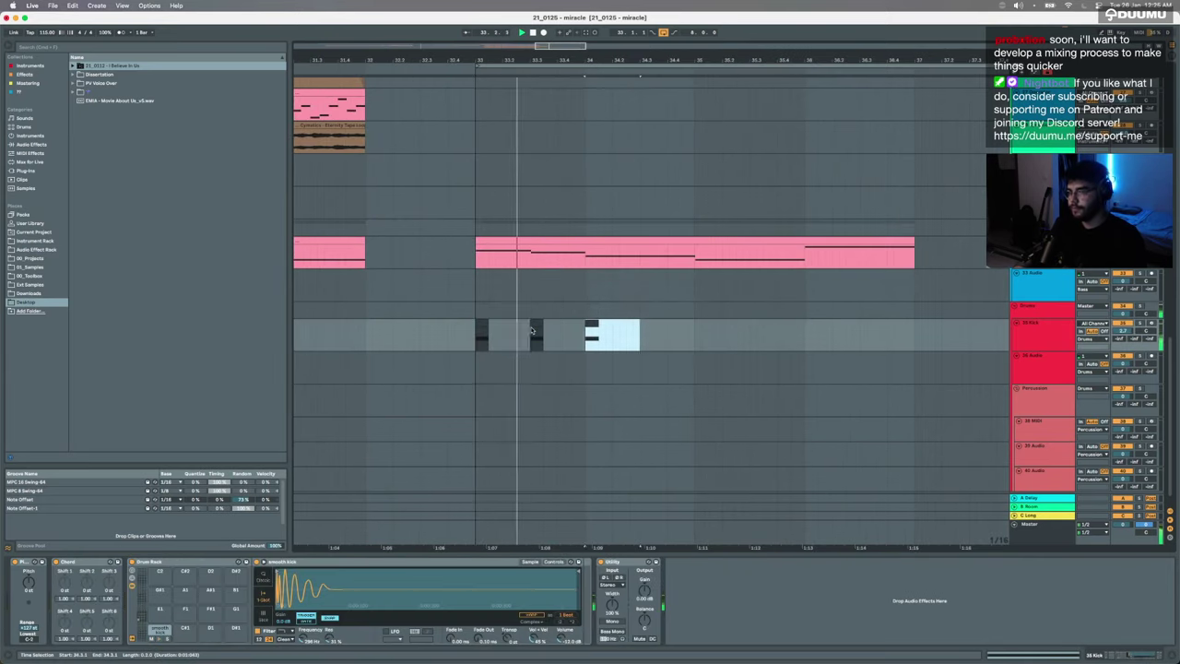
{"action": "key", "text": "super+d"}
{"action": "left_click", "coordinate": [647, 323]}
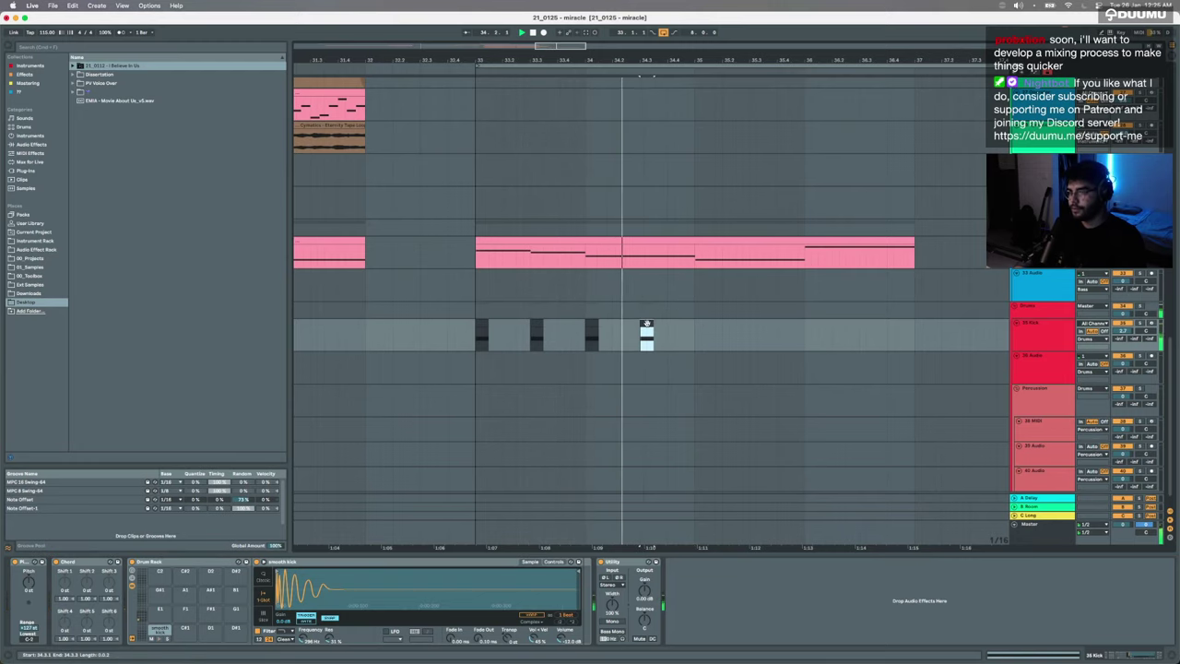
{"action": "key", "text": "Delete"}
Step: Repeat the bar 34 kick once per bar through bar 36, and duplicate the four-bar bass and kick section to bar 37
{"action": "left_click_drag", "start_coordinate": [694, 331], "coordinate": [584, 333]}
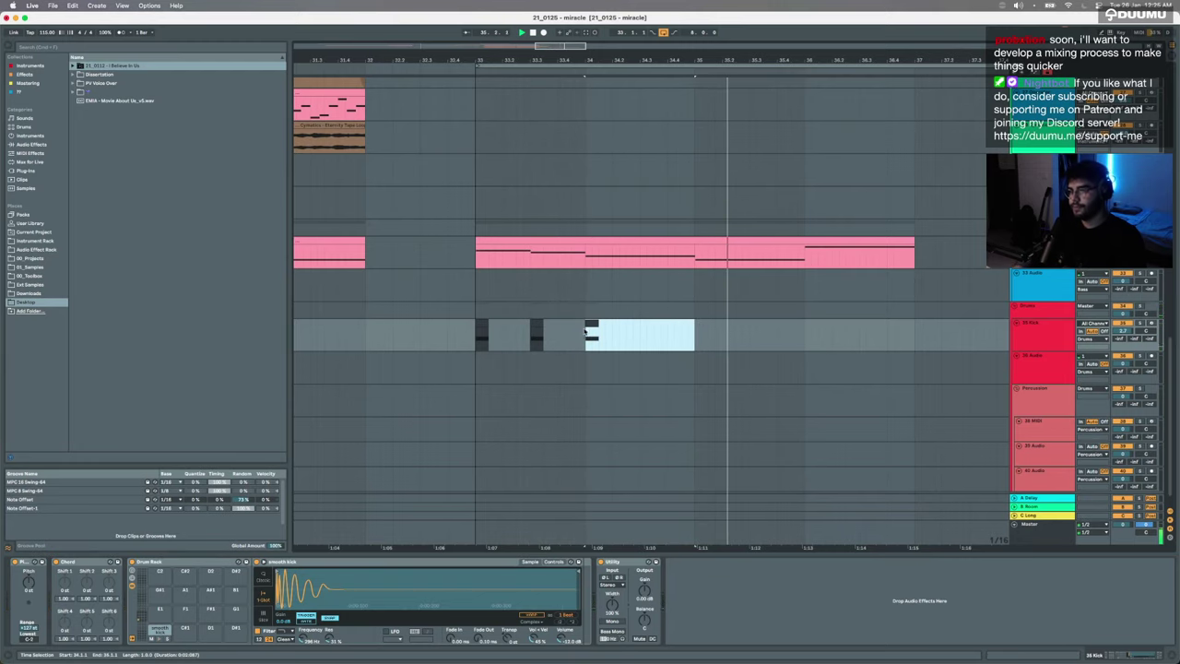
{"action": "key", "text": "super+d"}
{"action": "scroll", "coordinate": [765, 308], "scroll_direction": "down", "scroll_amount": 3}
{"action": "key", "text": "super+d"}
{"action": "left_click_drag", "start_coordinate": [820, 337], "coordinate": [667, 311]}
{"action": "key", "text": "super+d"}
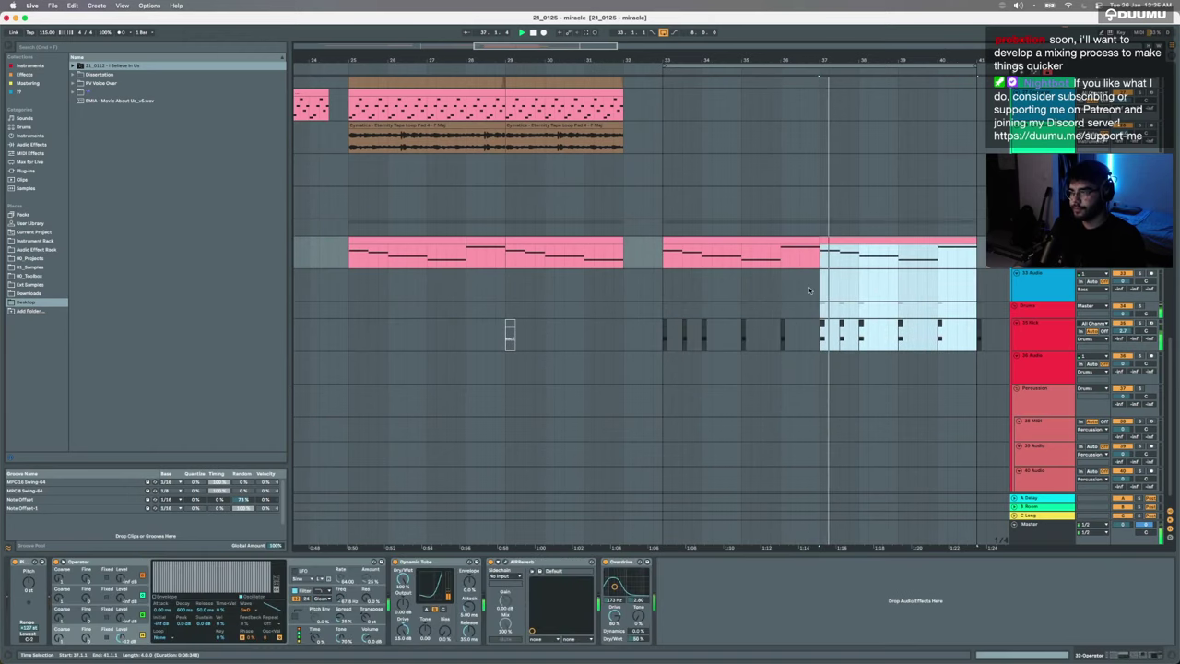
Step: Listen to the new bass and kick section from bar 37 and look over the instrument tracks above it
{"action": "left_click", "coordinate": [829, 336]}
{"action": "scroll", "coordinate": [833, 336], "scroll_direction": "right", "scroll_amount": 2}
{"action": "scroll", "coordinate": [834, 336], "scroll_direction": "up", "scroll_amount": 2}
{"action": "key", "text": "space"}
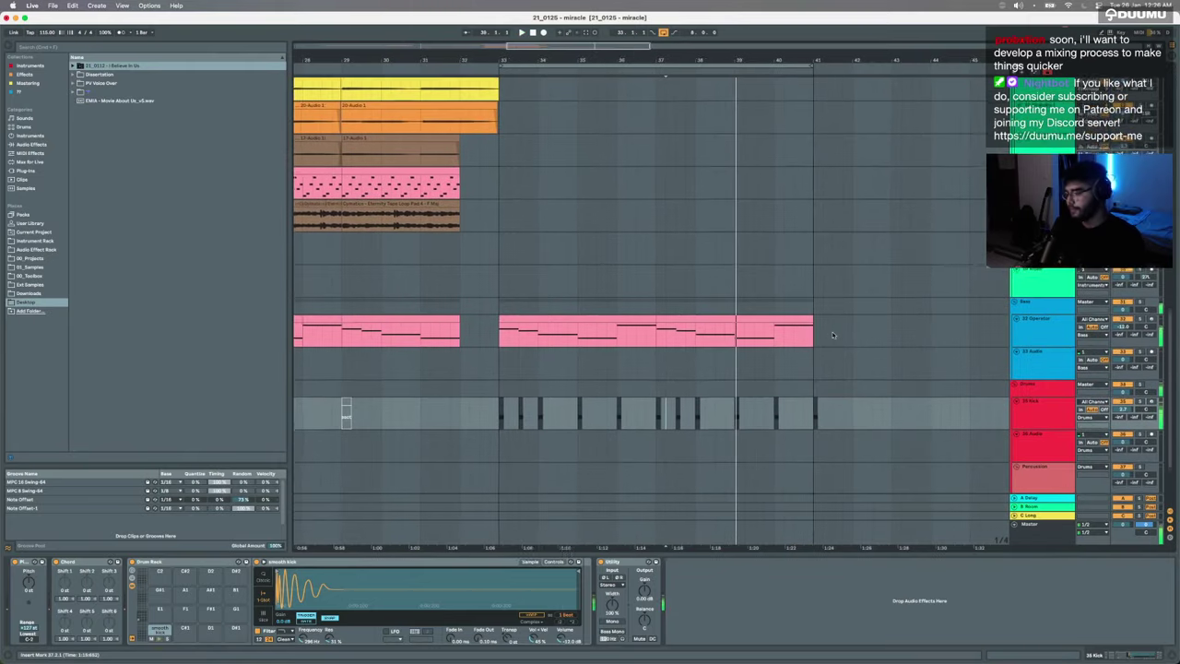
{"action": "scroll", "coordinate": [669, 457], "scroll_direction": "down", "scroll_amount": 3}
{"action": "scroll", "coordinate": [670, 457], "scroll_direction": "up", "scroll_amount": 5}
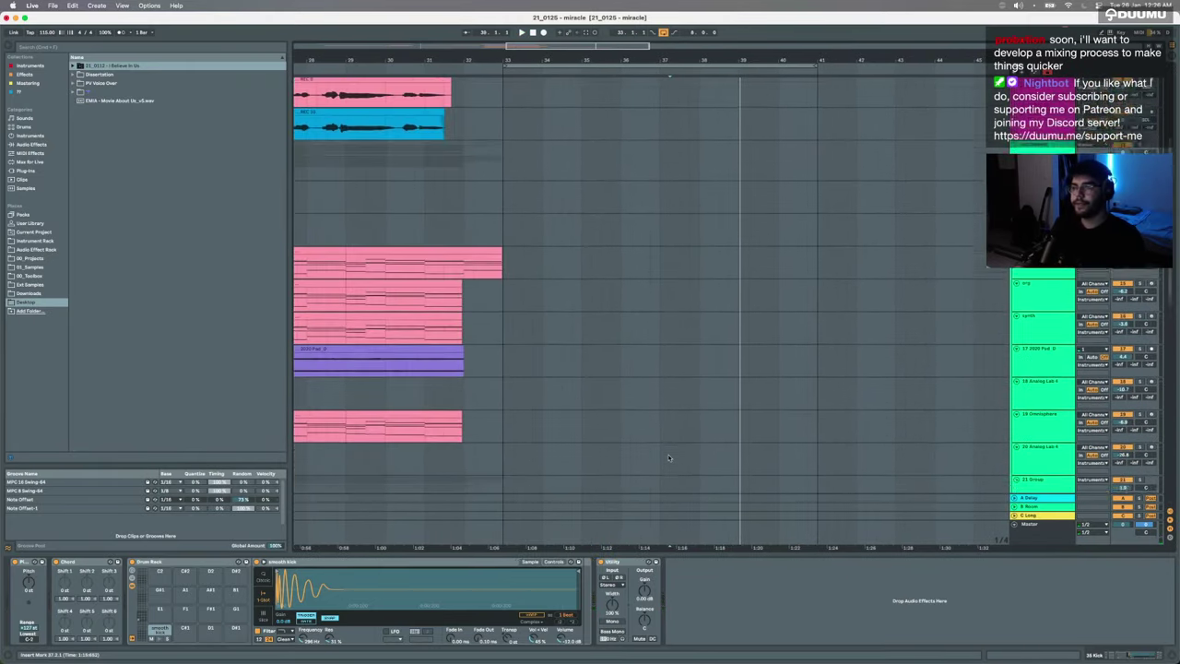
{"action": "scroll", "coordinate": [669, 457], "scroll_direction": "down", "scroll_amount": 5}
{"action": "scroll", "coordinate": [669, 458], "scroll_direction": "up", "scroll_amount": 3}
{"action": "scroll", "coordinate": [669, 457], "scroll_direction": "up", "scroll_amount": 1}
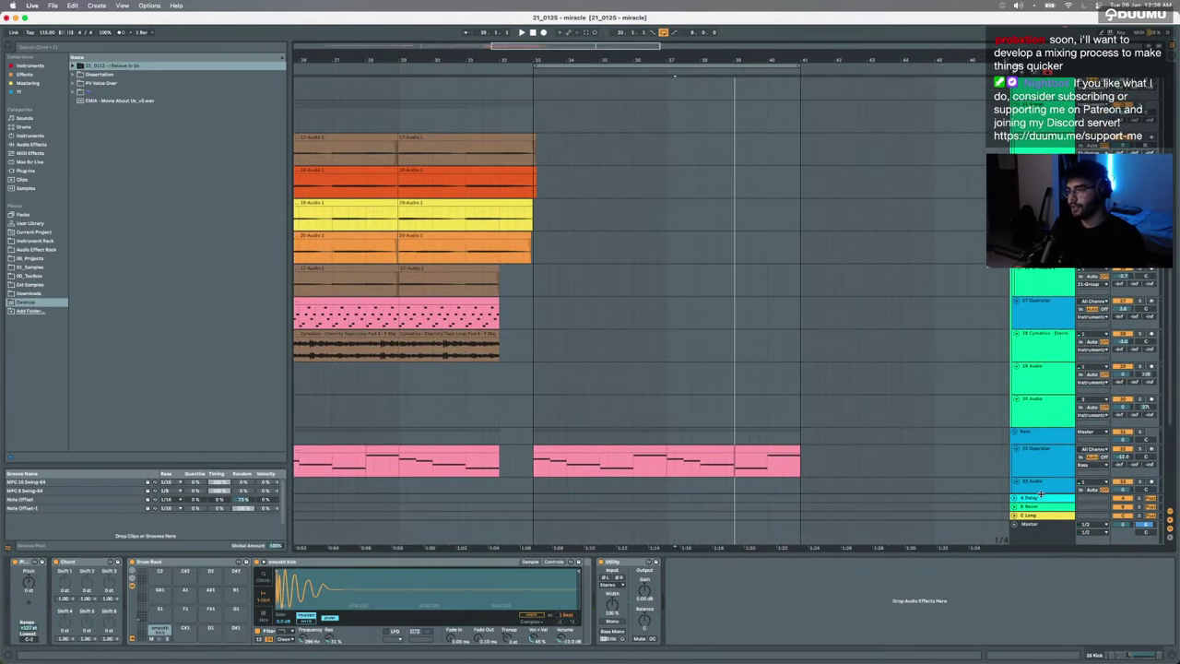
Step: Duplicate the Operator bass track, clearing the clips before bar 33 from the copy and those from bar 33 on from the original
{"action": "left_click", "coordinate": [1035, 461]}
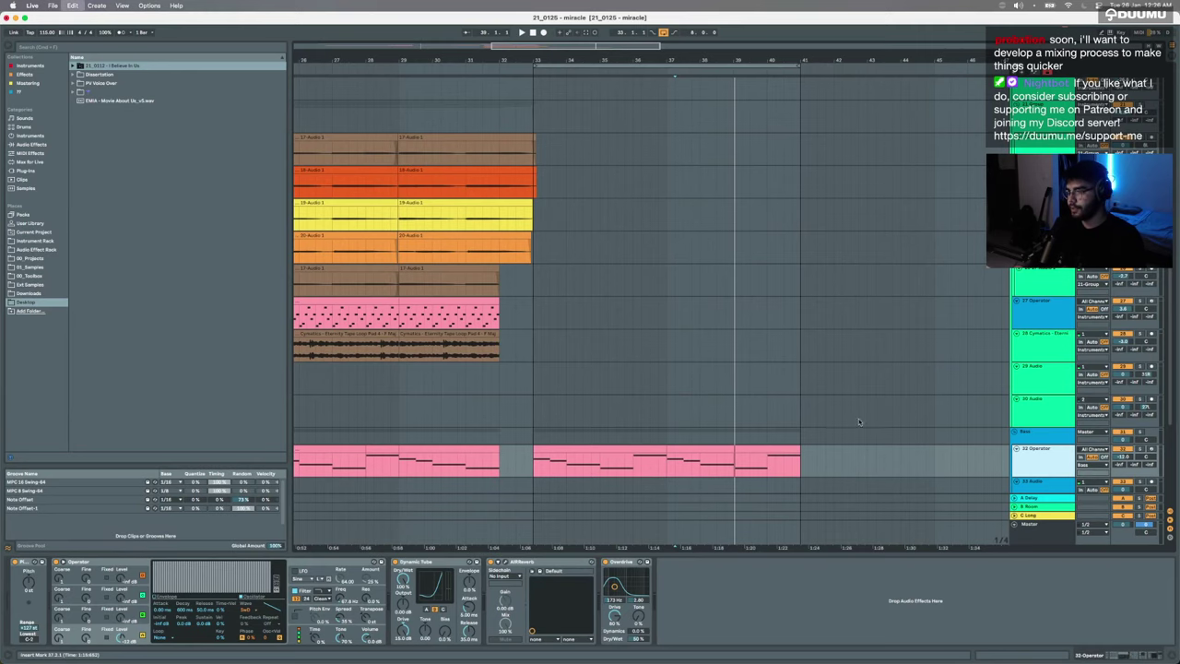
{"action": "key", "text": "super+d"}
{"action": "scroll", "coordinate": [470, 470], "scroll_direction": "down", "scroll_amount": 3}
{"action": "left_click_drag", "start_coordinate": [500, 479], "coordinate": [301, 477]}
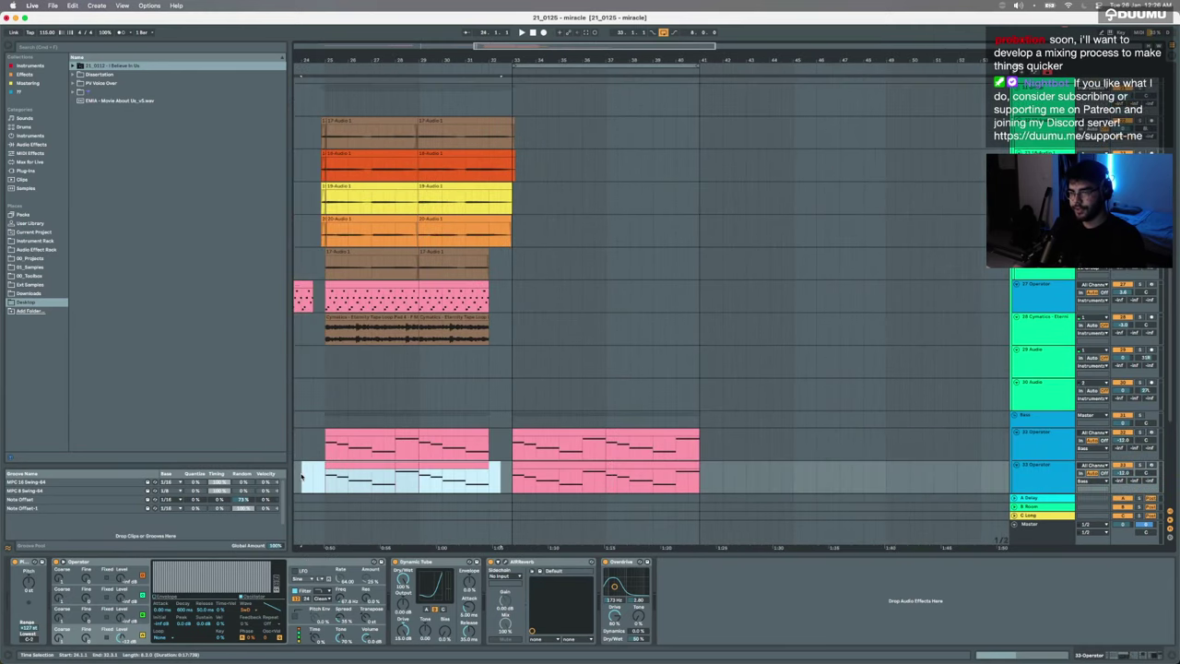
{"action": "key", "text": "Delete"}
{"action": "left_click_drag", "start_coordinate": [500, 445], "coordinate": [783, 443]}
{"action": "key", "text": "Delete"}
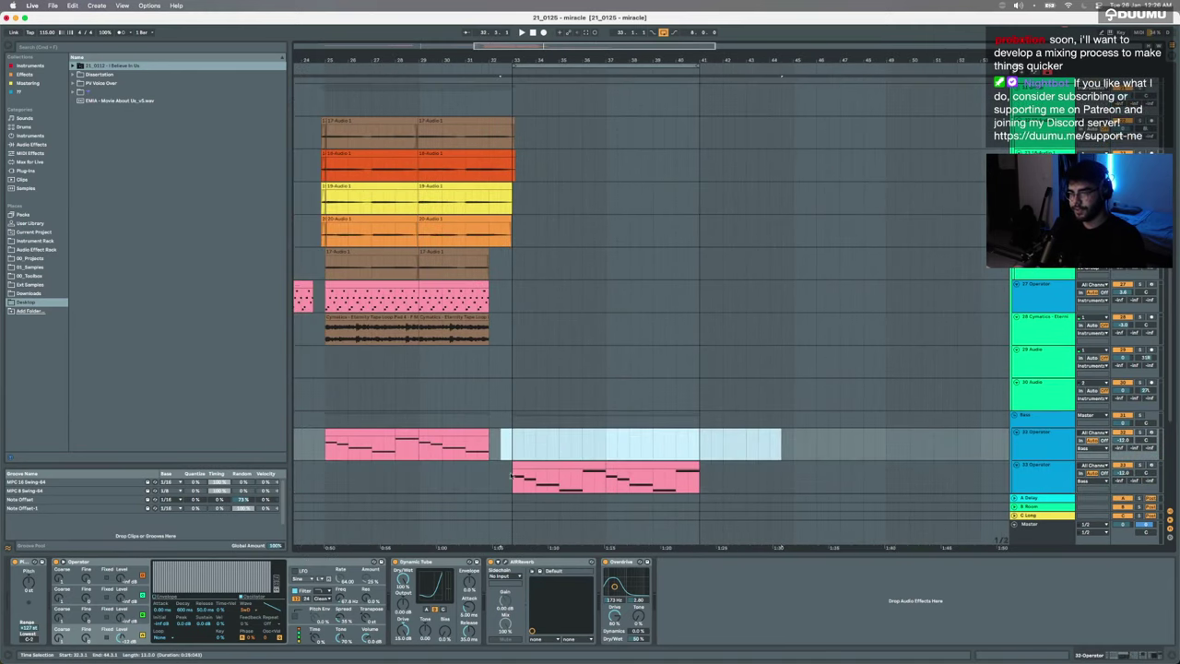
Step: On the duplicated bass track, set the Overdrive frequency to 50 Hz with bandwidth 0.50 and lower the AIRReverb mix while auditioning
{"action": "left_click_drag", "start_coordinate": [511, 476], "coordinate": [520, 465]}
{"action": "left_click", "coordinate": [490, 562]}
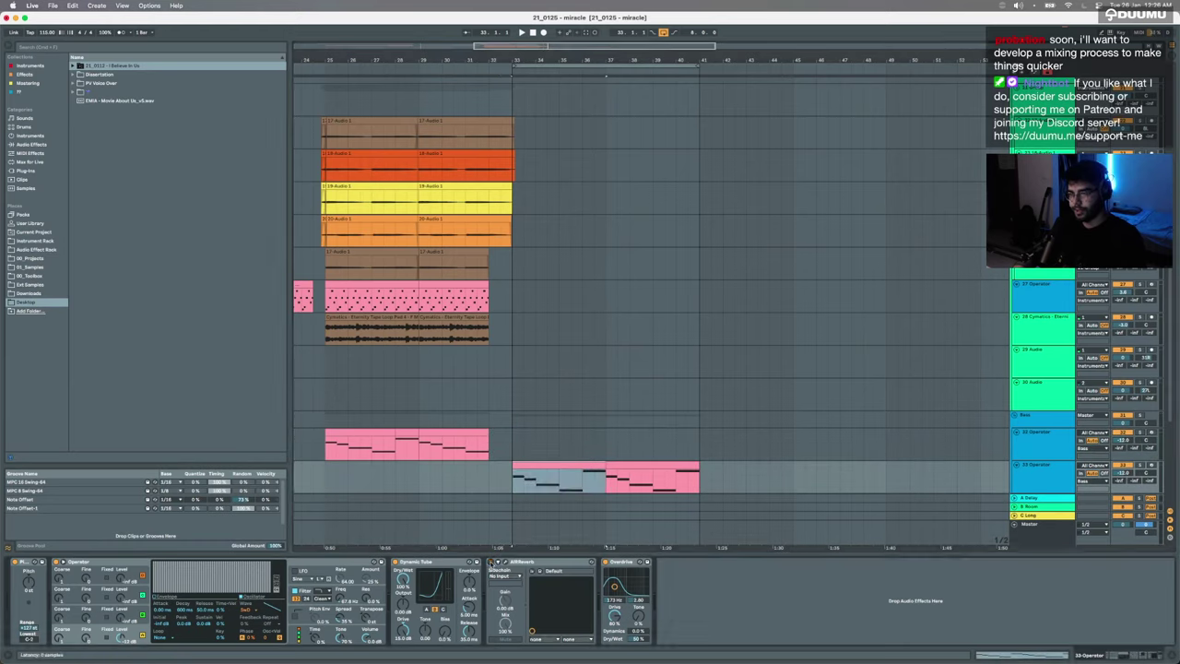
{"action": "key", "text": "space"}
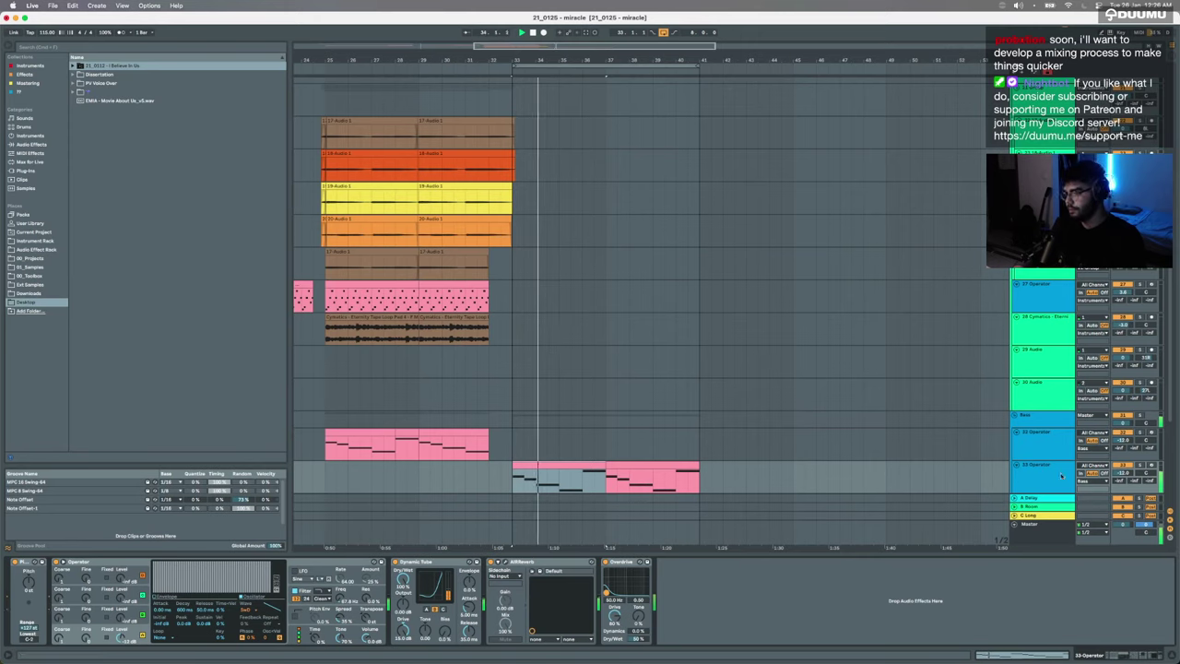
{"action": "left_click", "coordinate": [504, 563]}
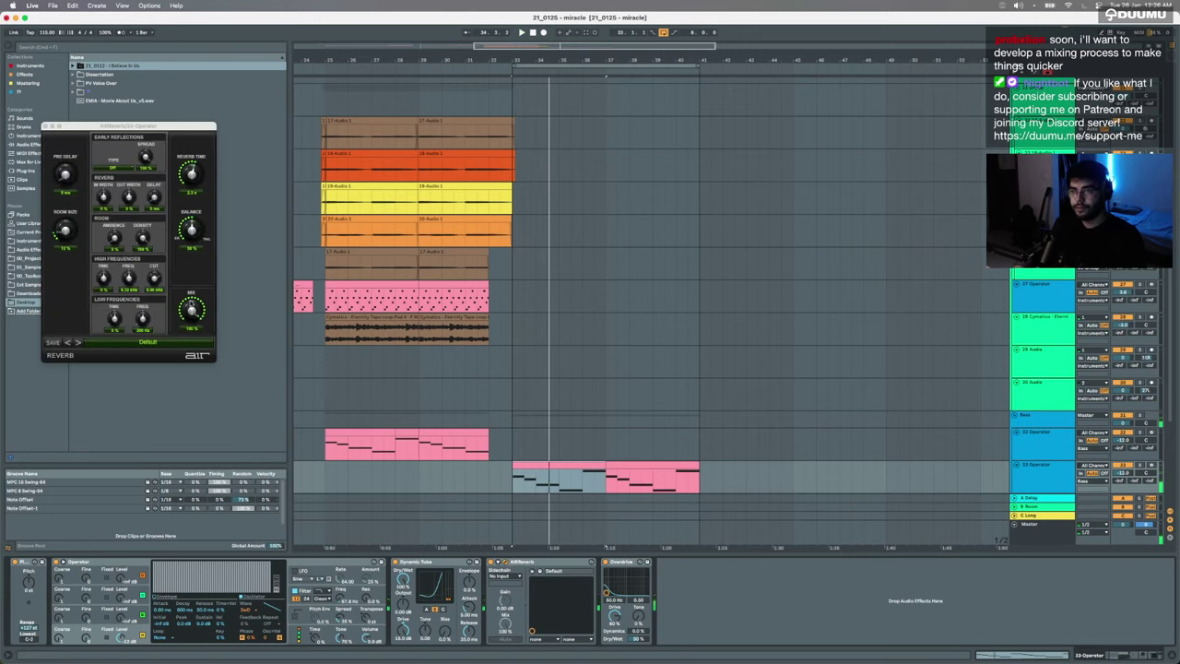
{"action": "key", "text": "space"}
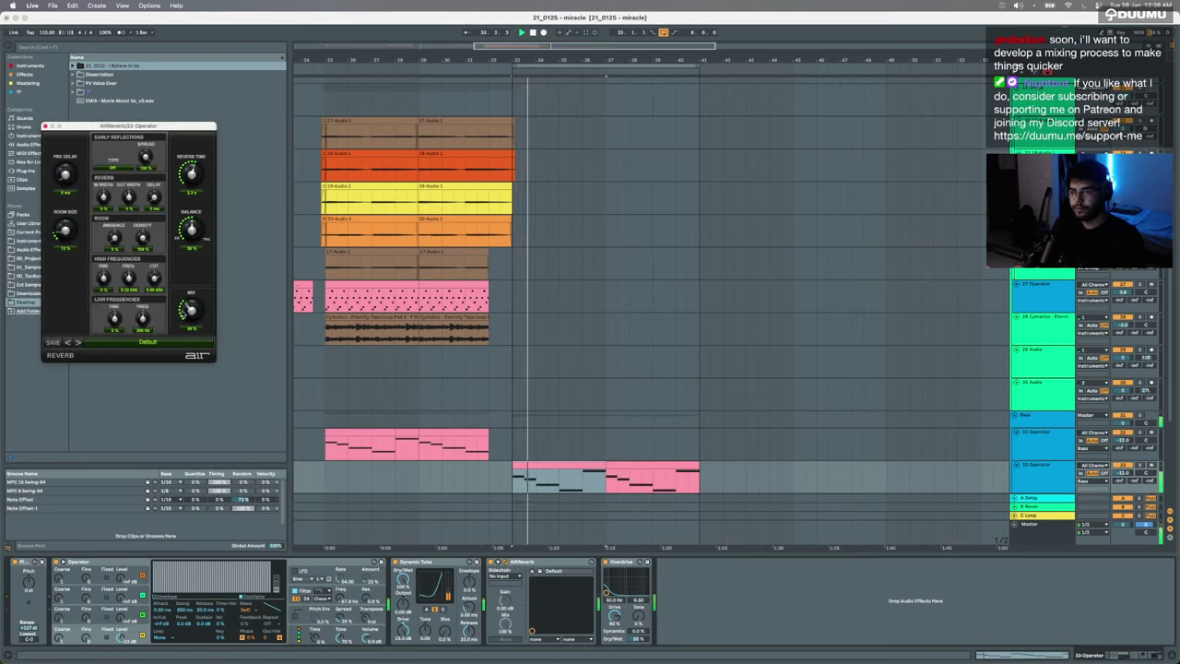
{"action": "left_click", "coordinate": [45, 126]}
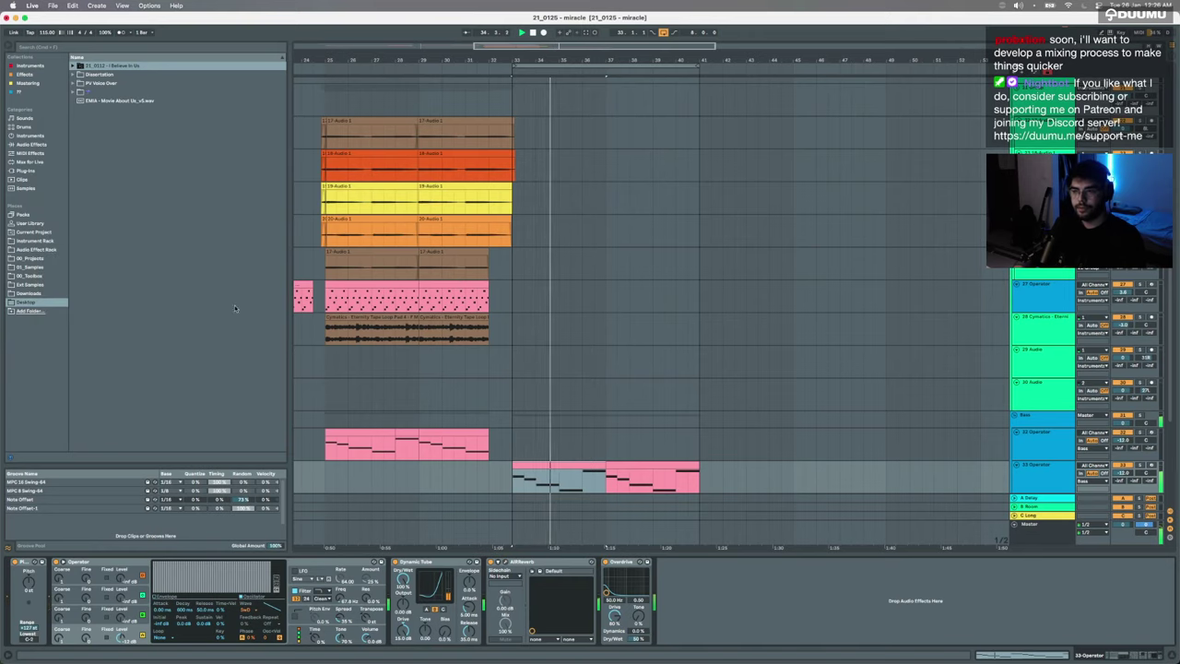
Step: Audition the duplicated bass with its Overdrive toggled and adjust the Overdrive's Drive amount
{"action": "key", "text": "space"}
{"action": "key", "text": "space"}
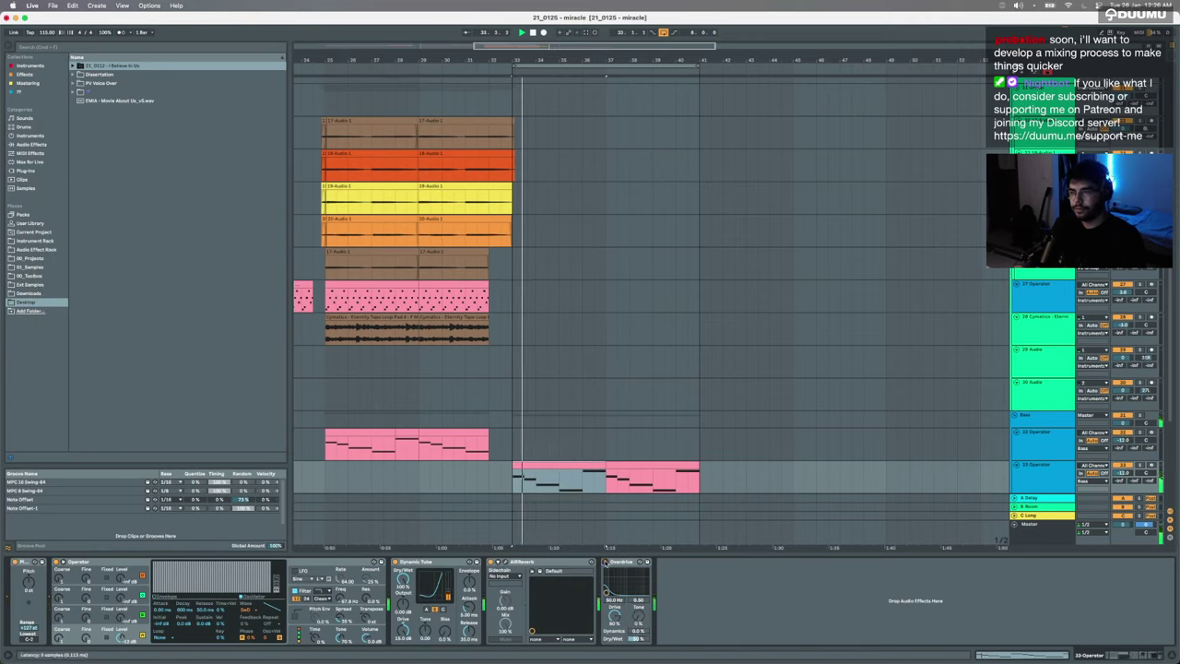
{"action": "left_click", "coordinate": [605, 563]}
{"action": "key", "text": "space"}
{"action": "key", "text": "space"}
{"action": "left_click_drag", "start_coordinate": [614, 616], "coordinate": [614, 631]}
{"action": "key", "text": "space"}
{"action": "key", "text": "space"}
Step: Copy the kick clips from bars 33–41 into the SC track at bar 33
{"action": "scroll", "coordinate": [550, 420], "scroll_direction": "down", "scroll_amount": 5}
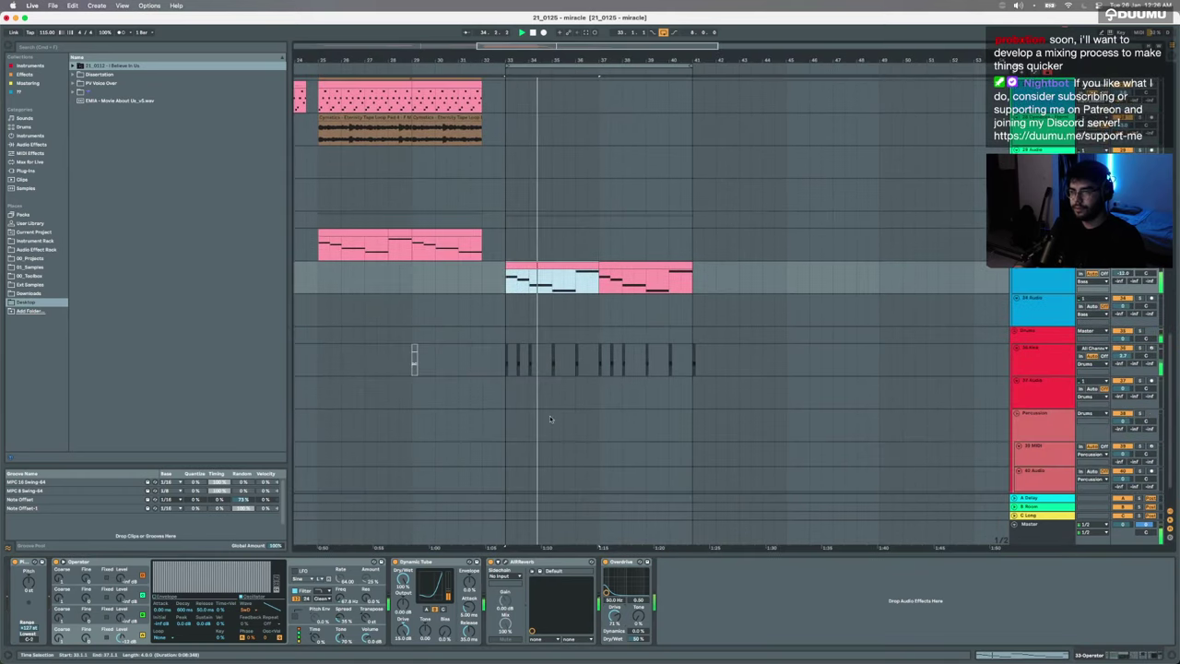
{"action": "left_click_drag", "start_coordinate": [506, 368], "coordinate": [693, 365]}
{"action": "scroll", "coordinate": [693, 365], "scroll_direction": "up", "scroll_amount": 10}
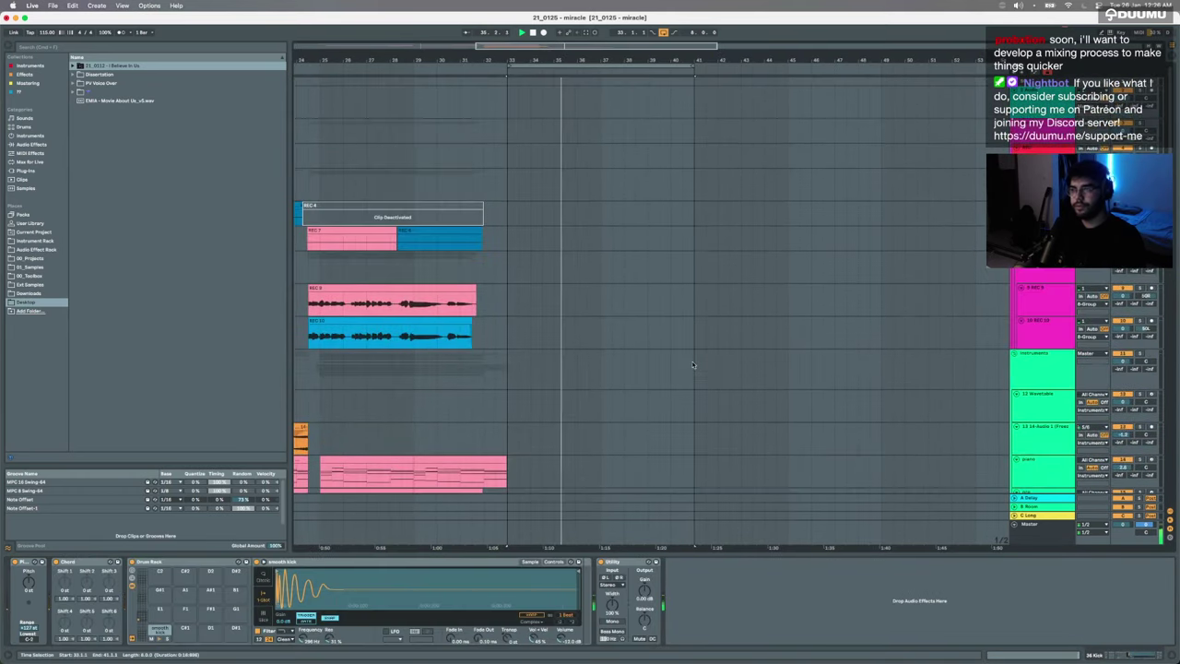
{"action": "left_click", "coordinate": [511, 85]}
{"action": "key", "text": "super+v"}
Step: Duplicate the Operator track that sits above the Cymatics tape loop track in the Instruments group
{"action": "scroll", "coordinate": [573, 139], "scroll_direction": "up", "scroll_amount": 3}
{"action": "scroll", "coordinate": [575, 139], "scroll_direction": "down", "scroll_amount": 5}
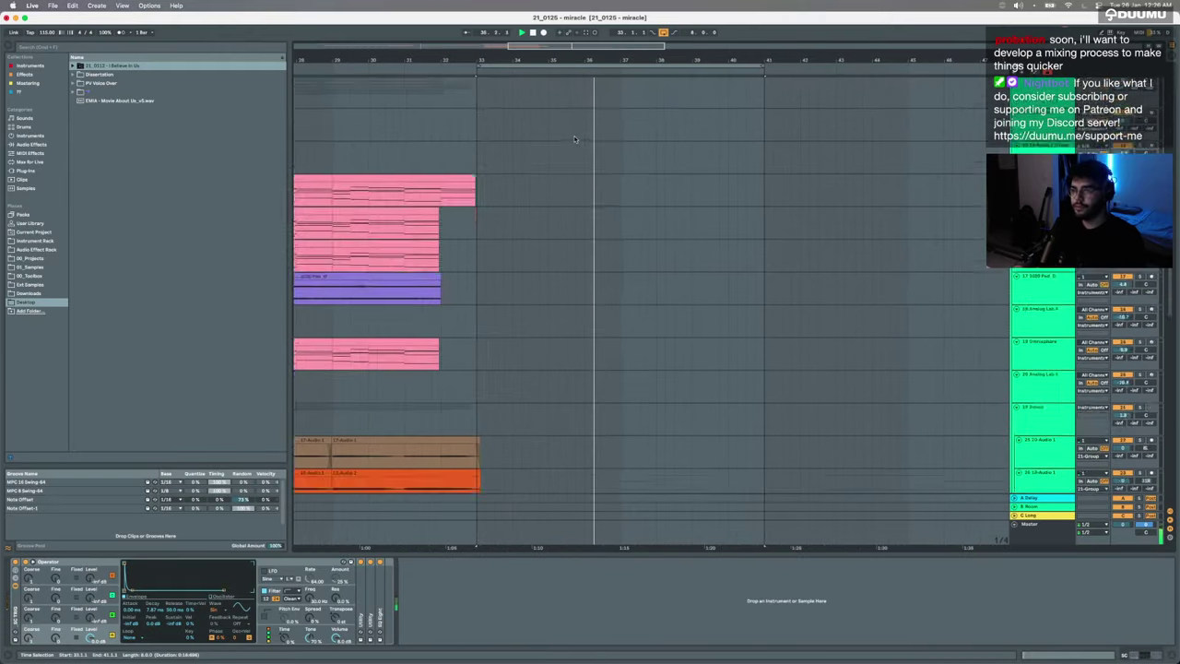
{"action": "scroll", "coordinate": [575, 139], "scroll_direction": "down", "scroll_amount": 8}
{"action": "scroll", "coordinate": [574, 147], "scroll_direction": "down", "scroll_amount": 3}
{"action": "left_click", "coordinate": [1043, 205]}
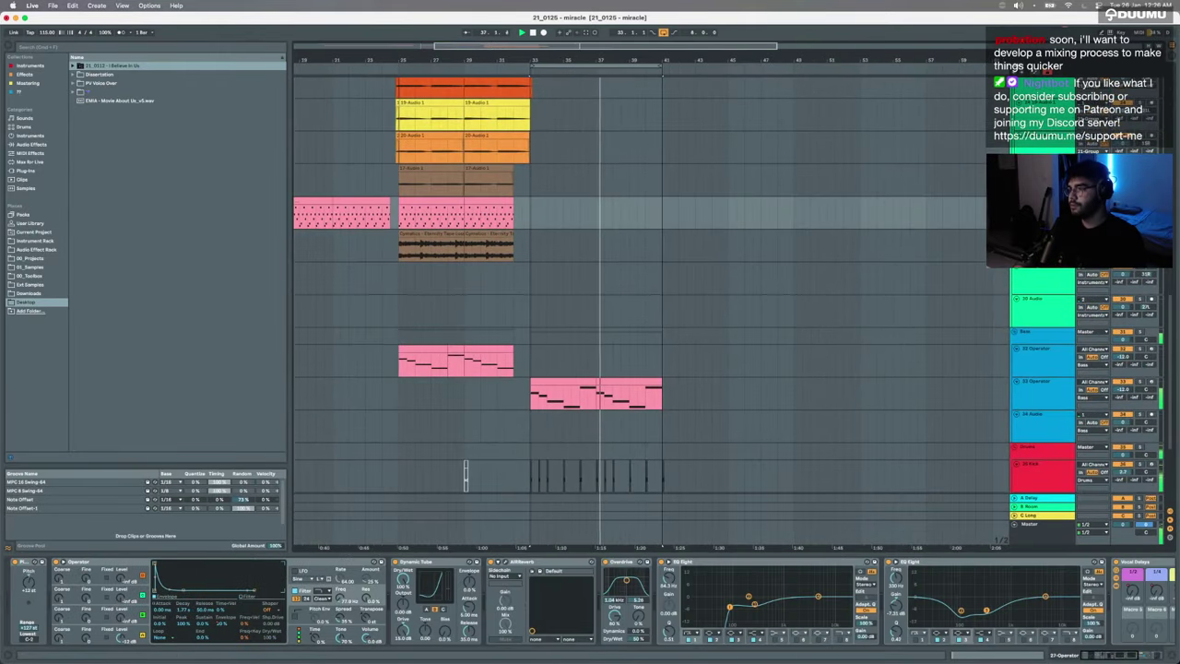
{"action": "key", "text": "super+d"}
{"action": "key", "text": "super+v"}
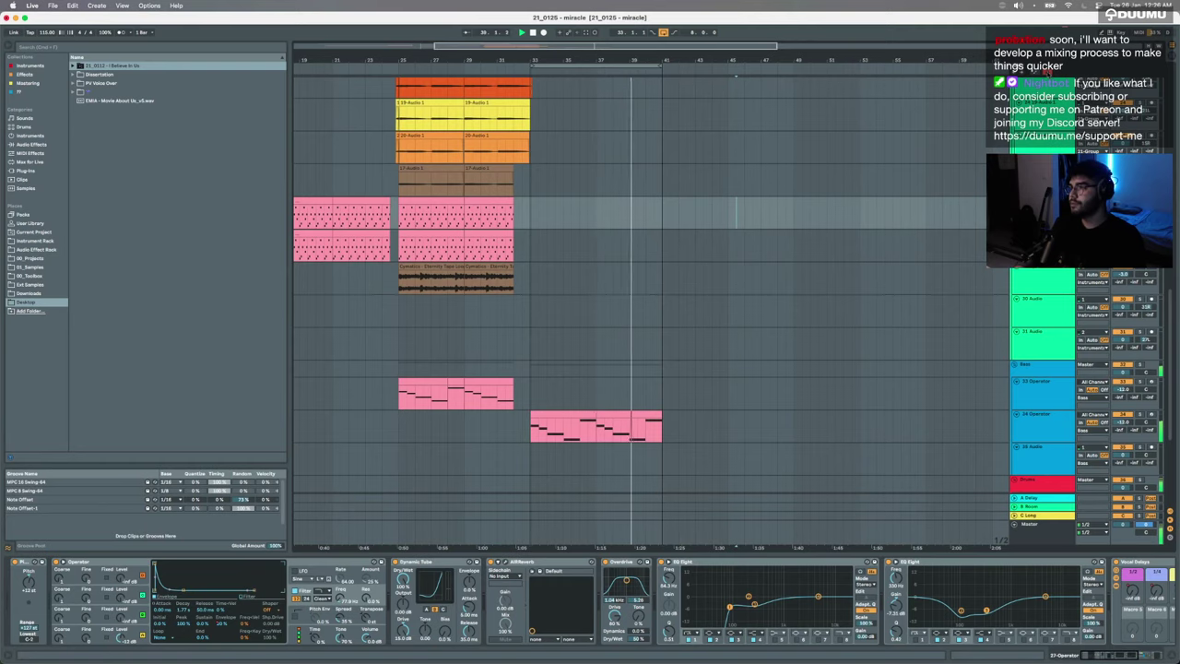
Step: On the duplicated Operator track in the Instruments group, move one clip to bar 33 and delete all earlier clips
{"action": "scroll", "coordinate": [577, 240], "scroll_direction": "down", "scroll_amount": 5}
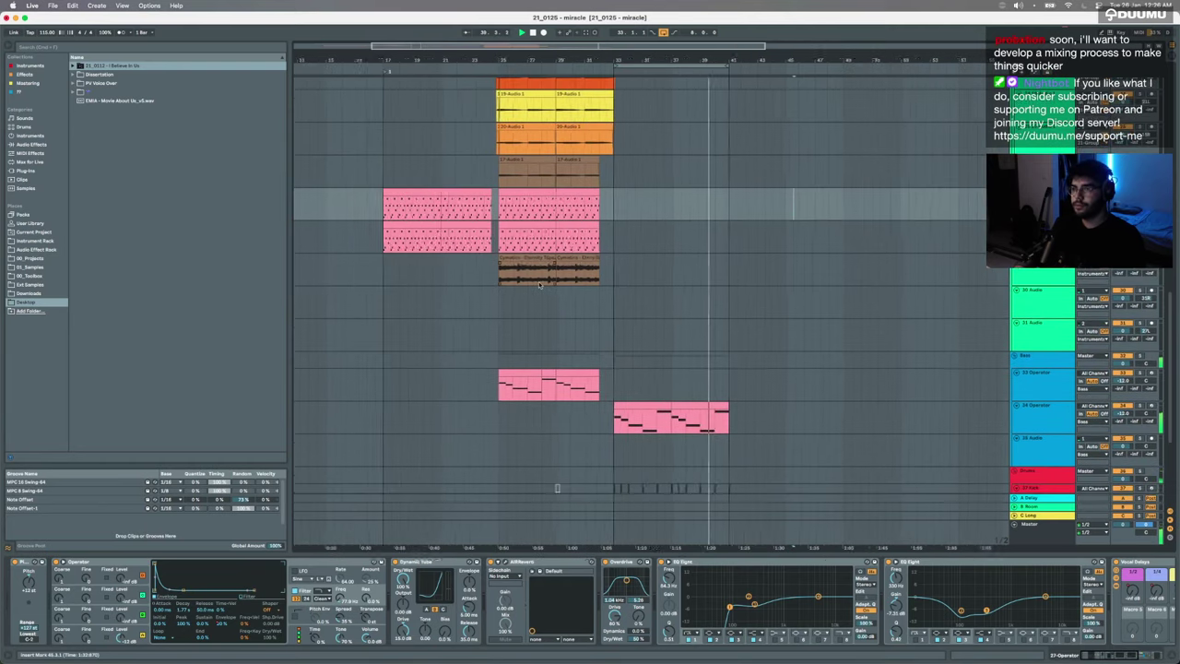
{"action": "left_click", "coordinate": [539, 225]}
{"action": "key", "text": "super+x"}
{"action": "left_click", "coordinate": [584, 239]}
{"action": "key", "text": "super+v"}
{"action": "left_click_drag", "start_coordinate": [584, 239], "coordinate": [356, 240]}
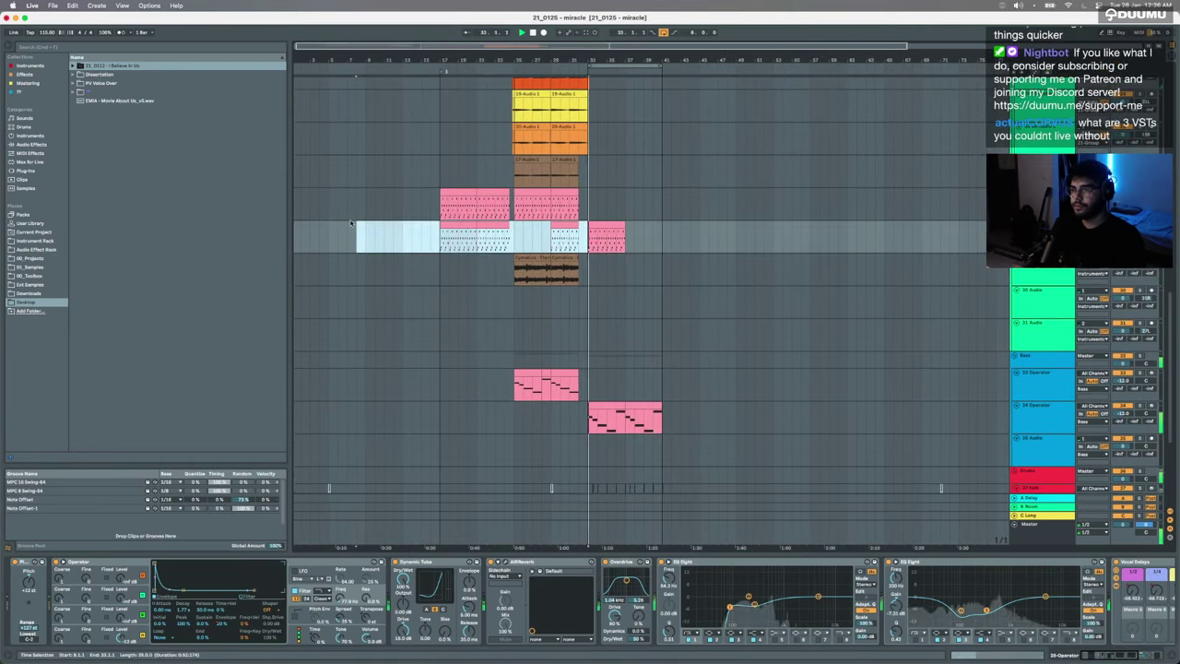
{"action": "key", "text": "Delete"}
Step: Transpose all notes of the bar 33 clip down an octave and duplicate the clip to fill bars 33–41
{"action": "double_click", "coordinate": [610, 227]}
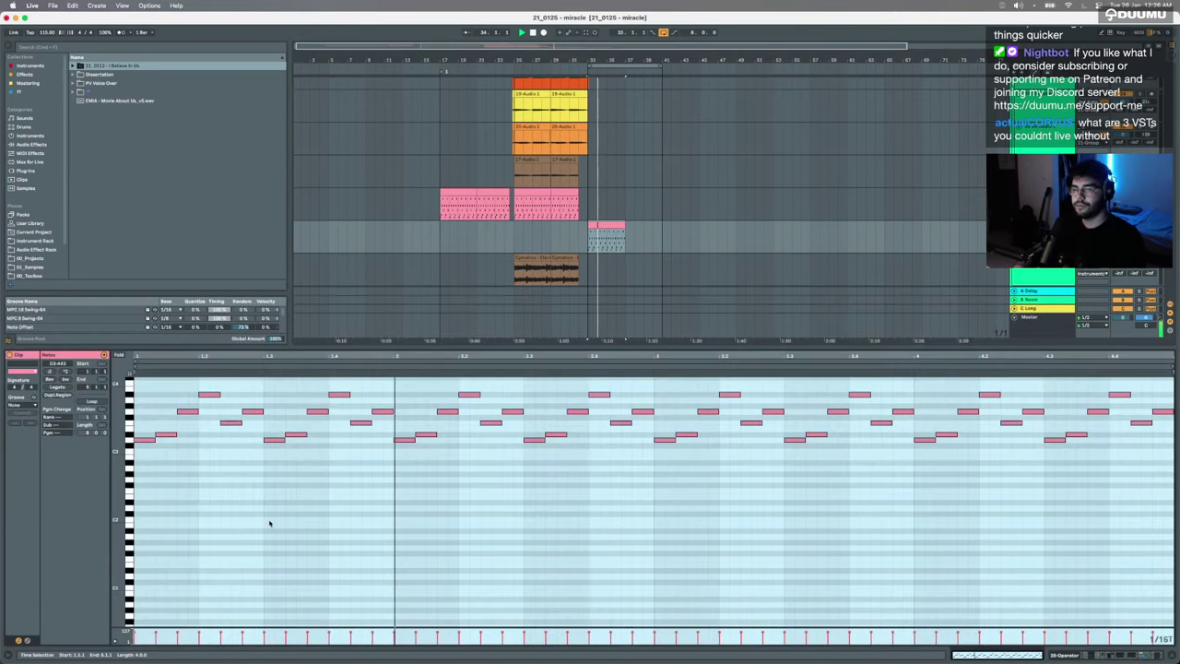
{"action": "left_click", "coordinate": [268, 522]}
{"action": "key", "text": "super+a"}
{"action": "key", "text": "shift+Down"}
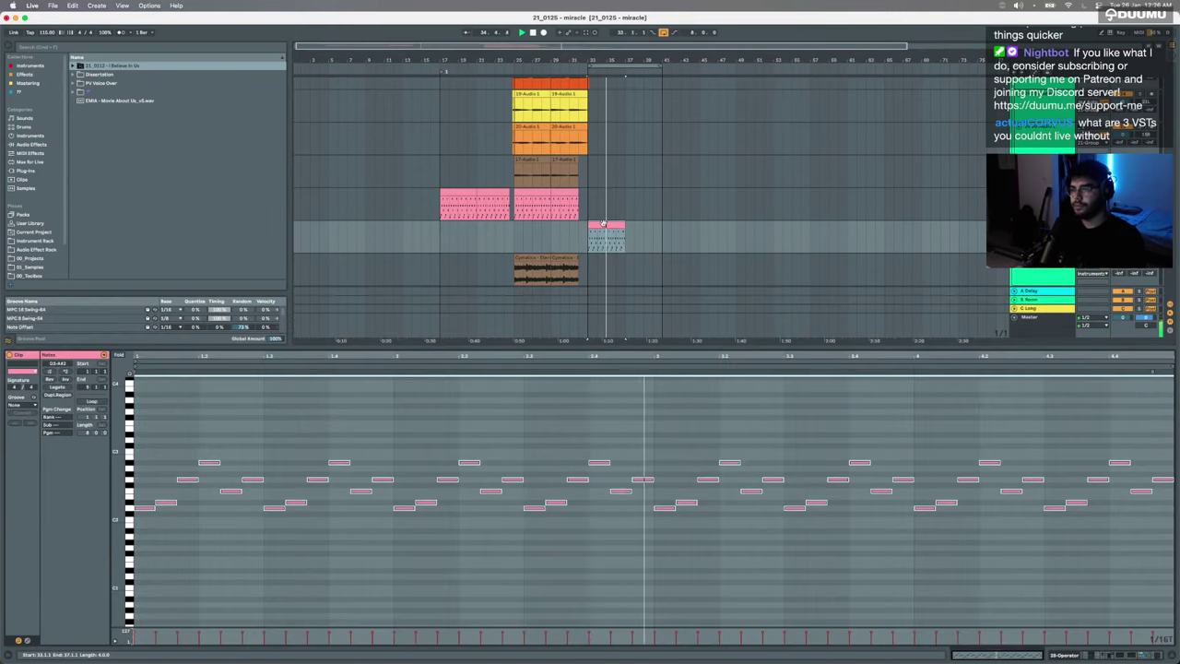
{"action": "left_click", "coordinate": [609, 225]}
{"action": "key", "text": "super+d"}
Step: Delete both EQ Eights, the Vocal Delays rack and OTT from the duplicated track's chain, keeping everything through the Overdrive
{"action": "left_click", "coordinate": [1060, 655]}
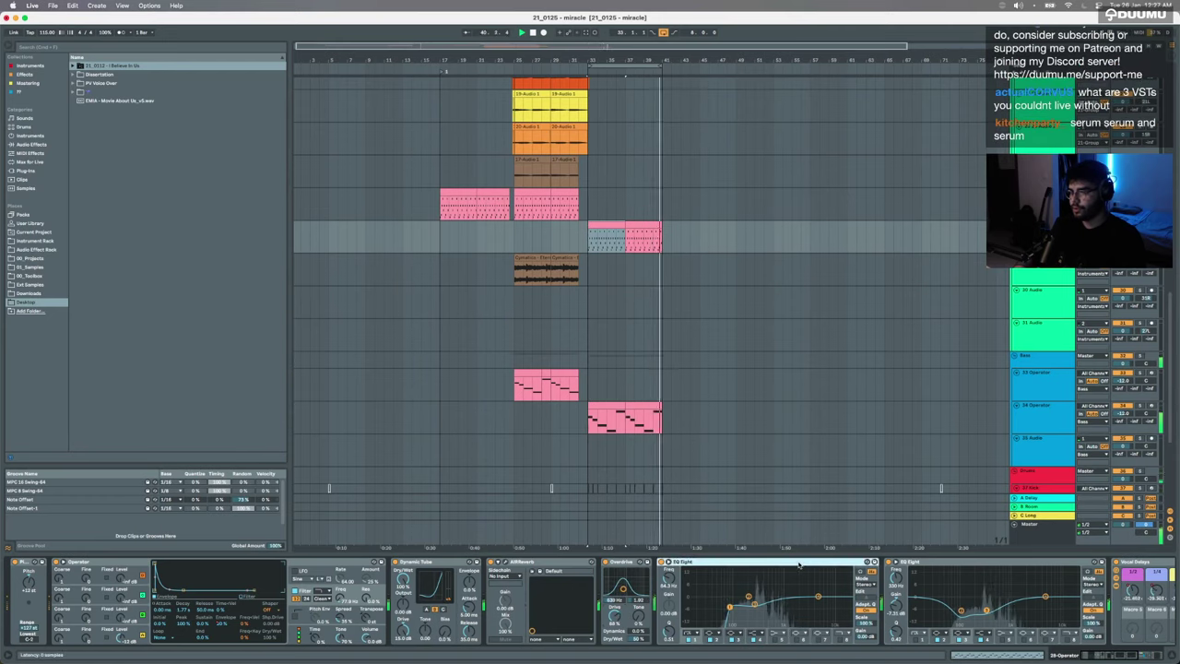
{"action": "scroll", "coordinate": [799, 589], "scroll_direction": "right", "scroll_amount": 5}
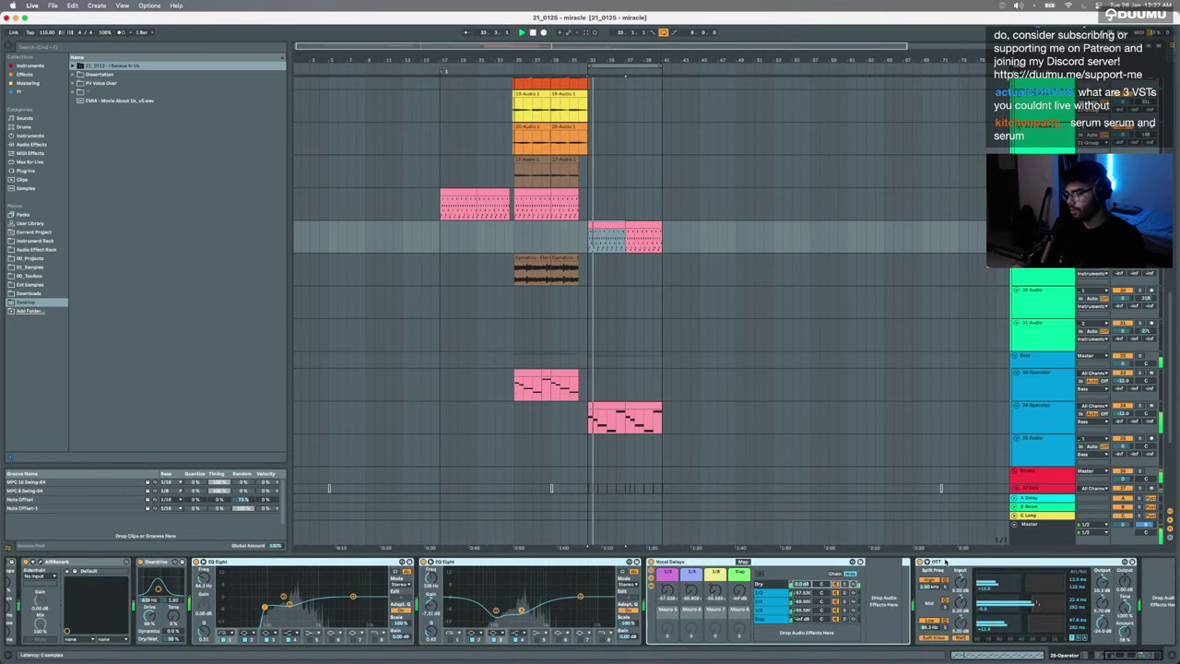
{"action": "key", "text": "Delete"}
{"action": "scroll", "coordinate": [661, 625], "scroll_direction": "left", "scroll_amount": 5}
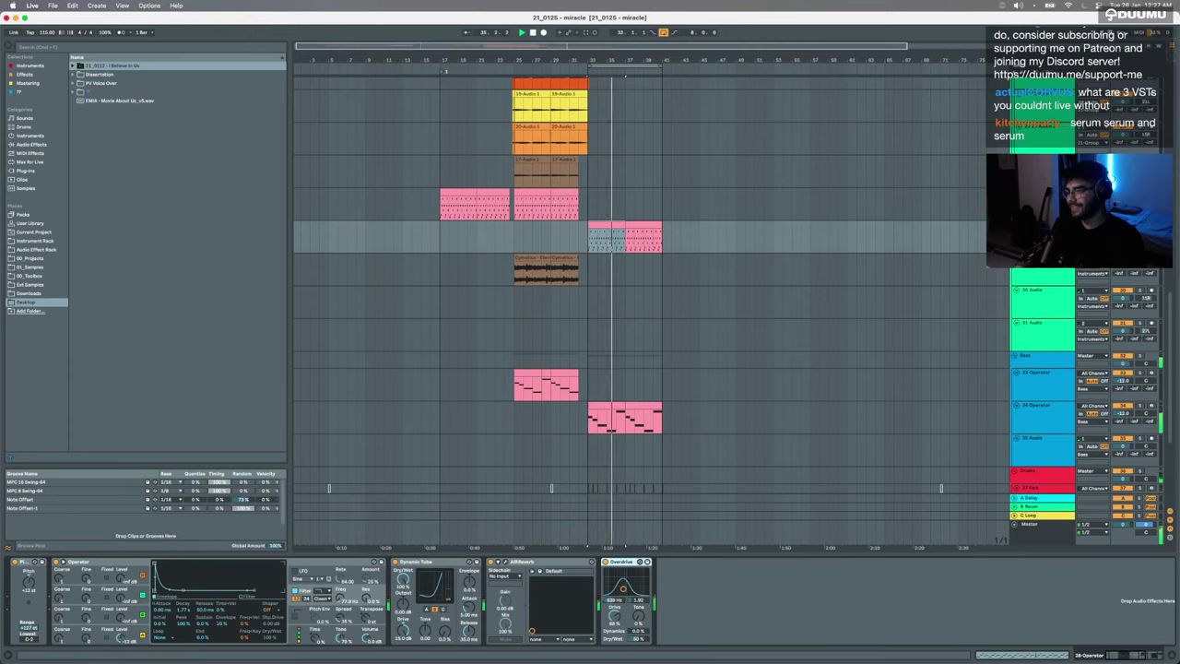
Step: Add an EQ Eight after the Overdrive, shape its mid bands with a dip and a boost, and enable the first band
{"action": "key", "text": "ctrl+f"}
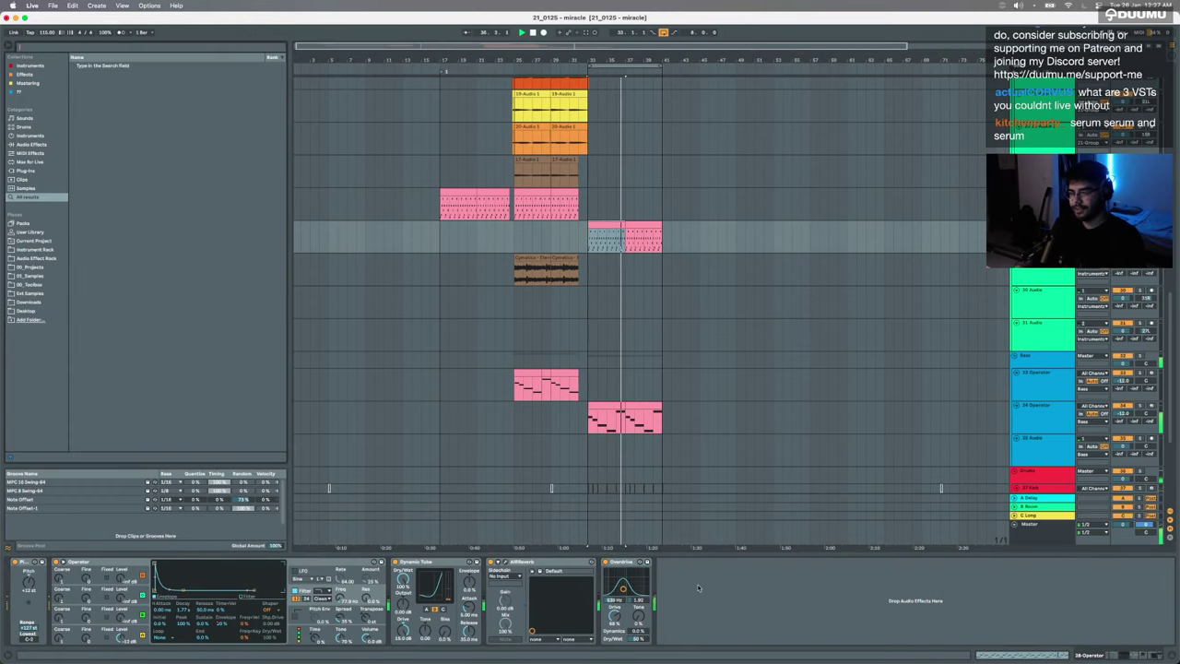
{"action": "type", "text": "eq"}
{"action": "key", "text": "Down"}
{"action": "key", "text": "Return"}
{"action": "left_click_drag", "start_coordinate": [783, 595], "coordinate": [758, 607]}
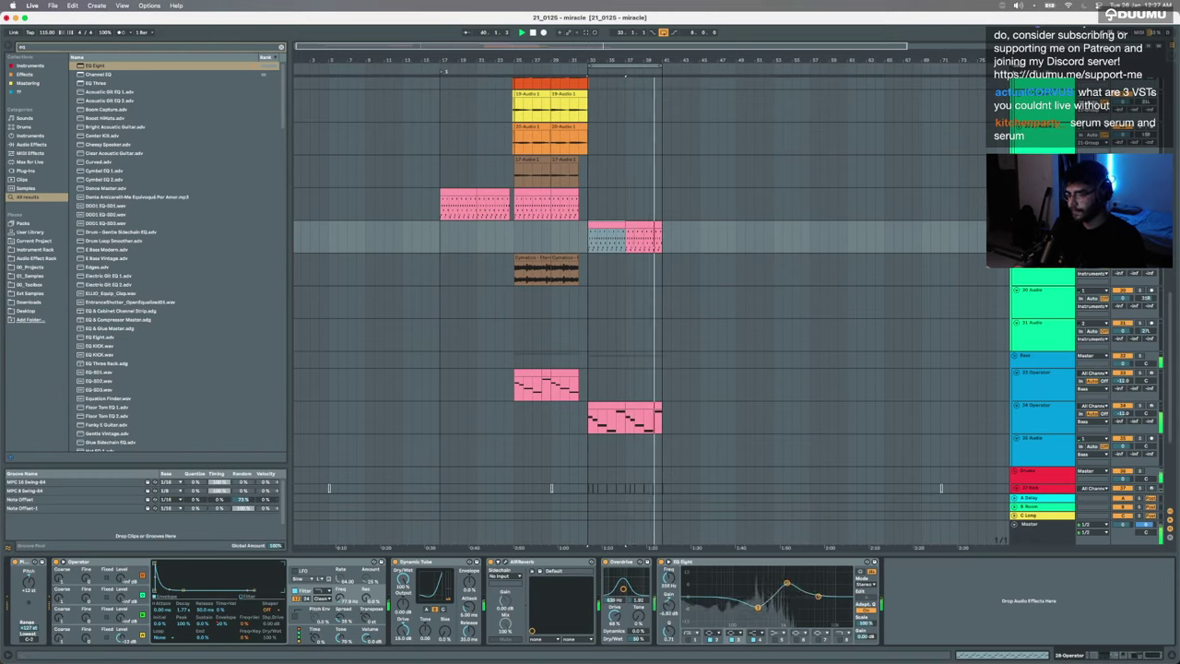
{"action": "left_click", "coordinate": [688, 639]}
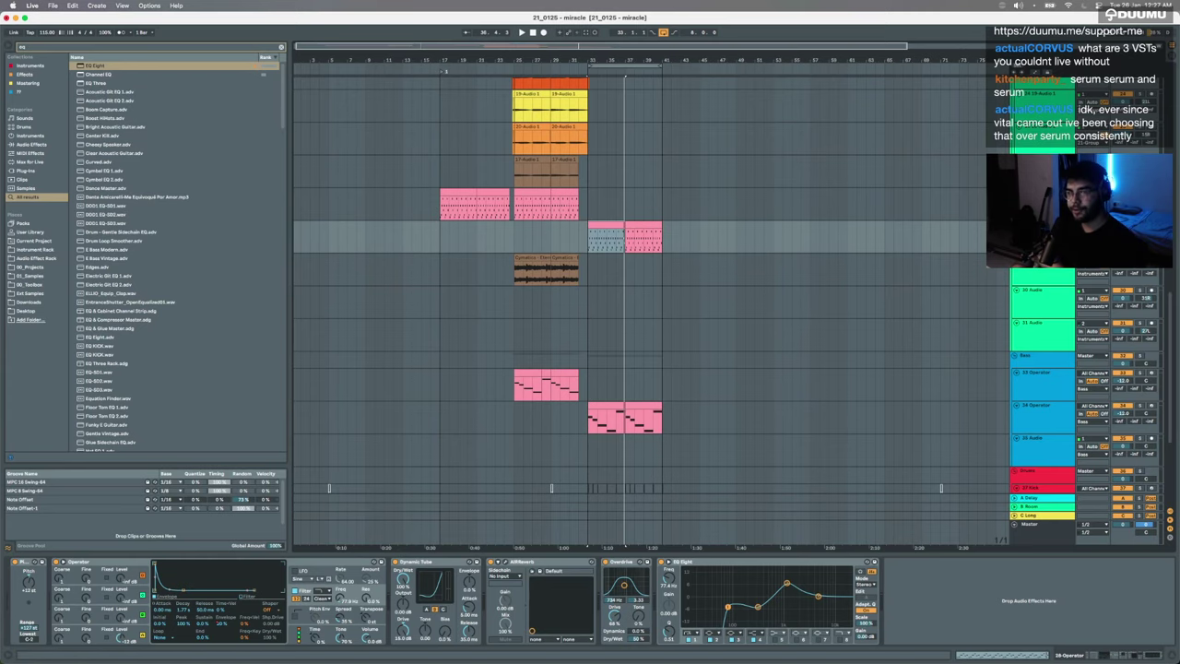
Step: Examine the Master track's device chain and the installed FabFilter, Felt Instruments and Soundtoys VST plug-ins
{"action": "left_click", "coordinate": [1045, 536]}
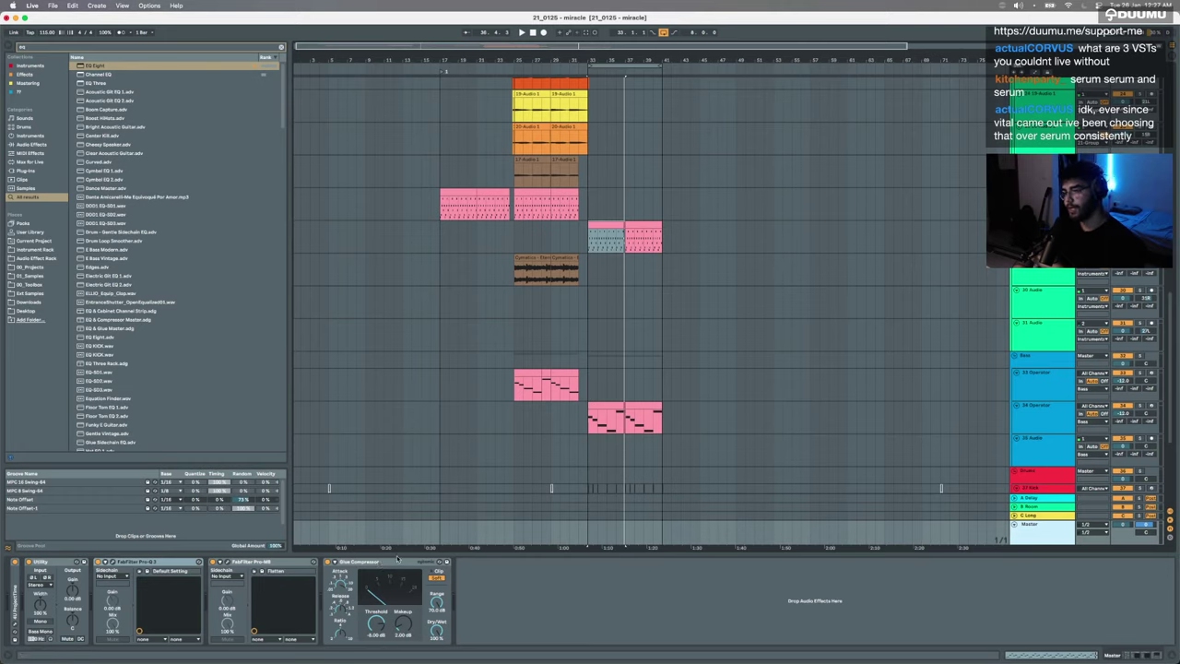
{"action": "left_click", "coordinate": [28, 172]}
{"action": "left_click", "coordinate": [281, 47]}
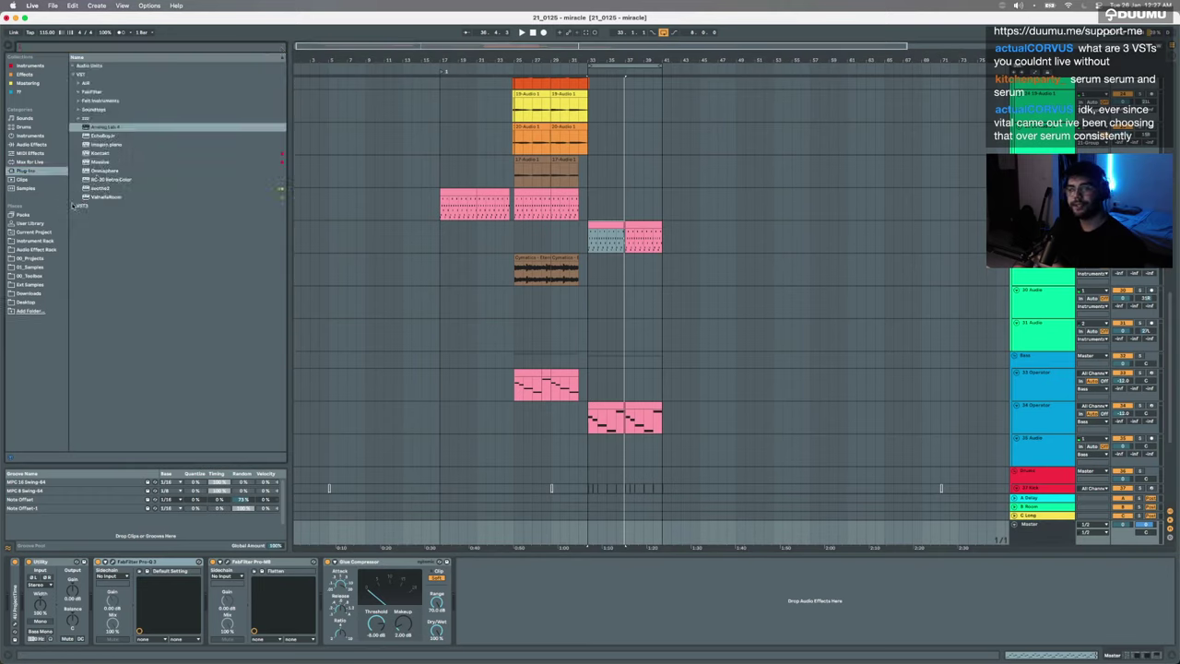
{"action": "left_click", "coordinate": [79, 92]}
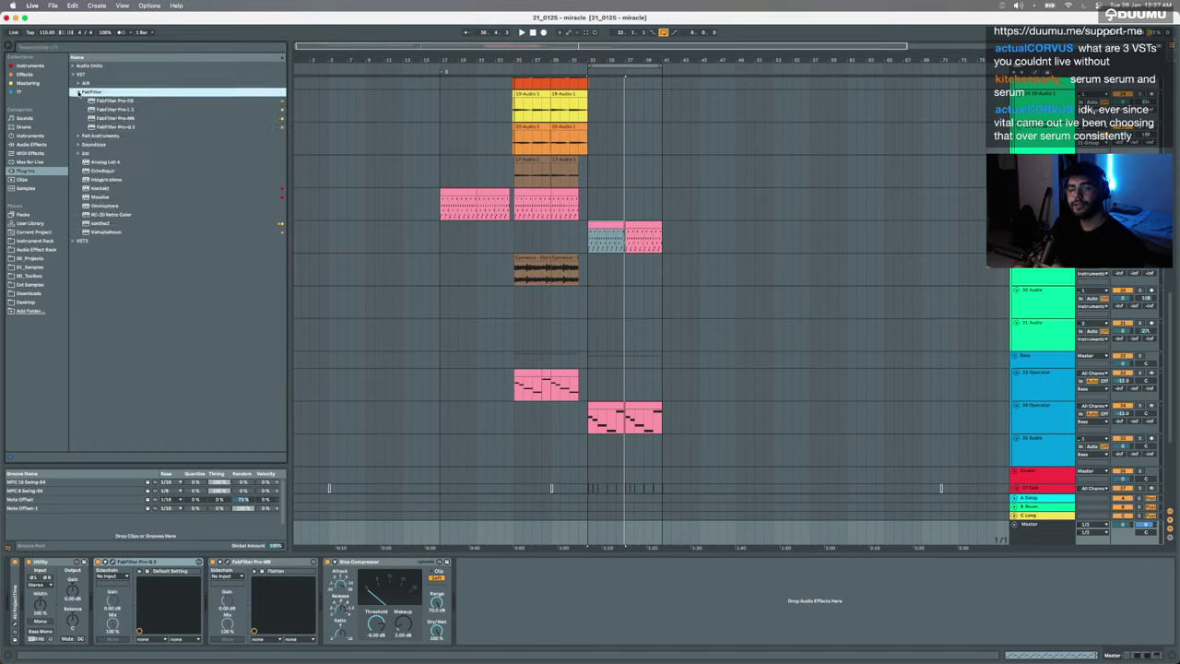
{"action": "left_click", "coordinate": [78, 92]}
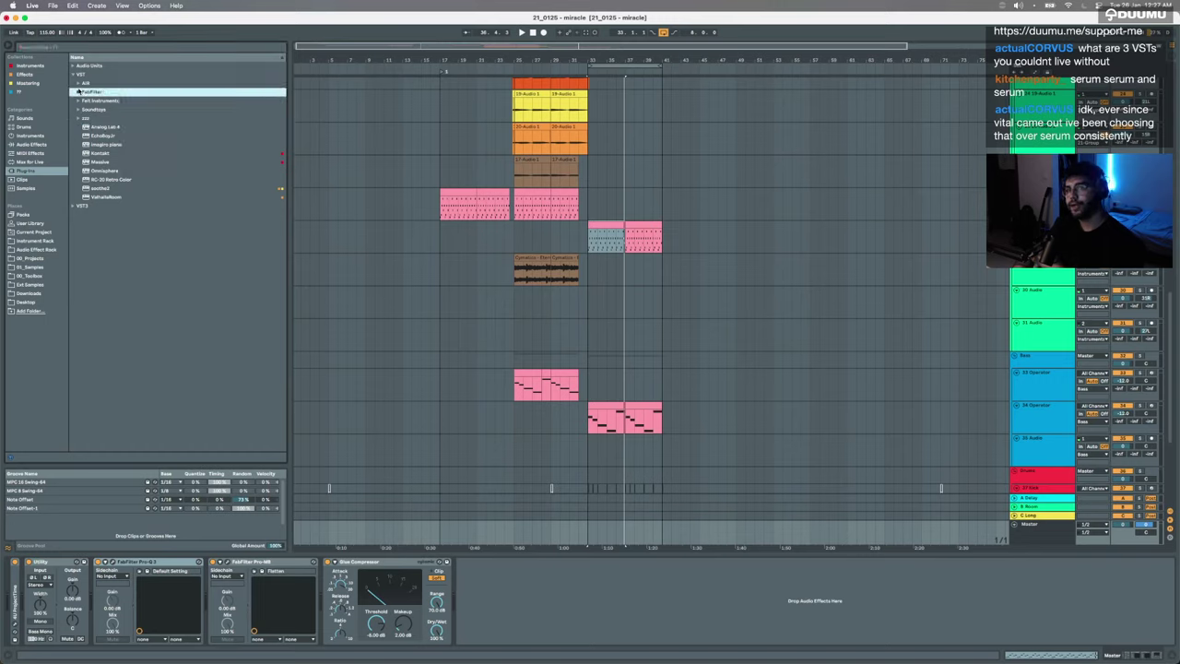
{"action": "left_click", "coordinate": [78, 100]}
{"action": "left_click", "coordinate": [79, 101]}
{"action": "left_click", "coordinate": [78, 101]}
{"action": "left_click", "coordinate": [79, 102]}
{"action": "left_click", "coordinate": [77, 110]}
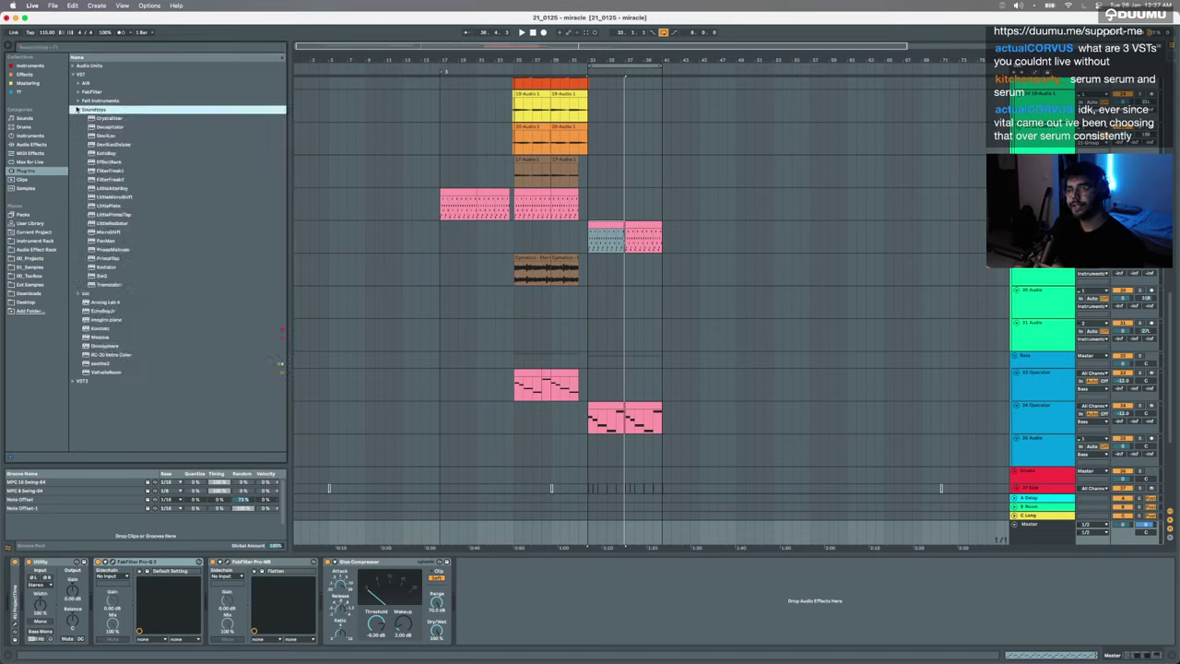
{"action": "left_click", "coordinate": [77, 110]}
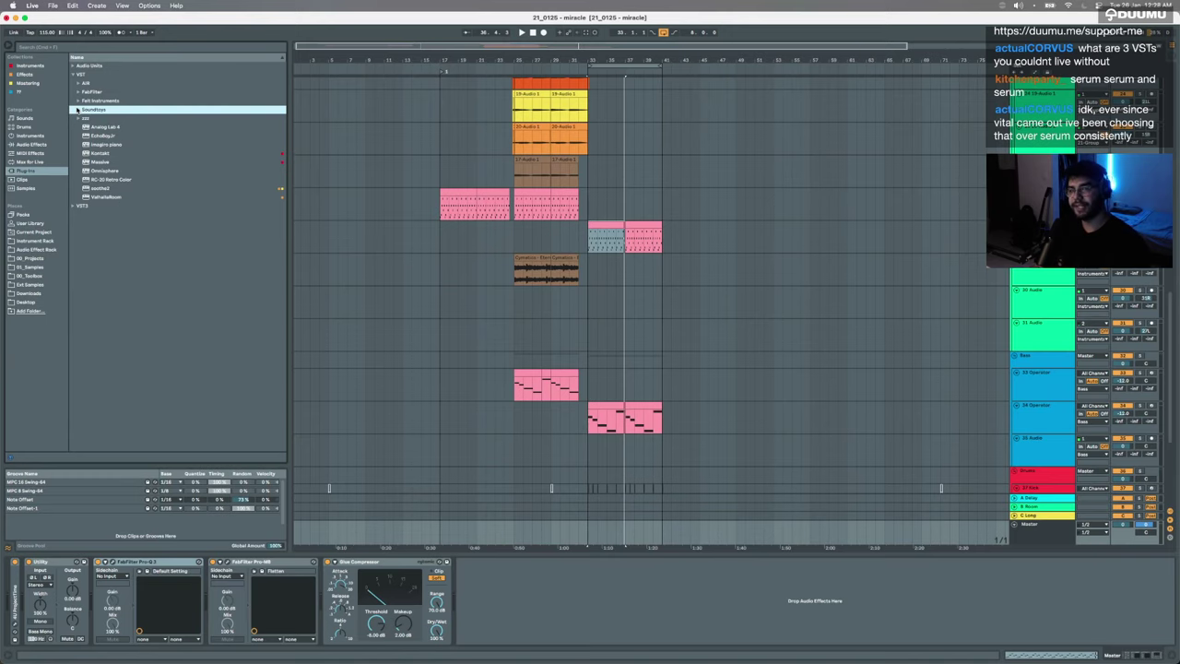
Step: Examine the AIR plug-ins and the Effects and Mastering collections, ending back in the plug-in list
{"action": "key", "text": "ctrl+Up"}
{"action": "left_click", "coordinate": [160, 197]}
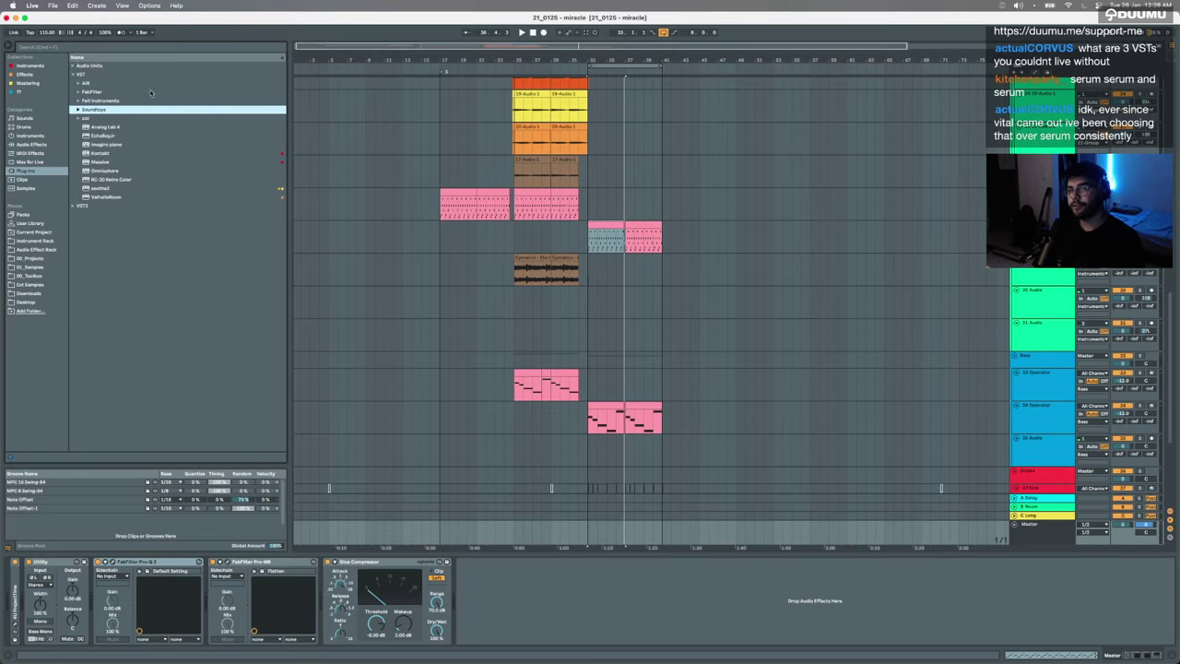
{"action": "left_click", "coordinate": [78, 117]}
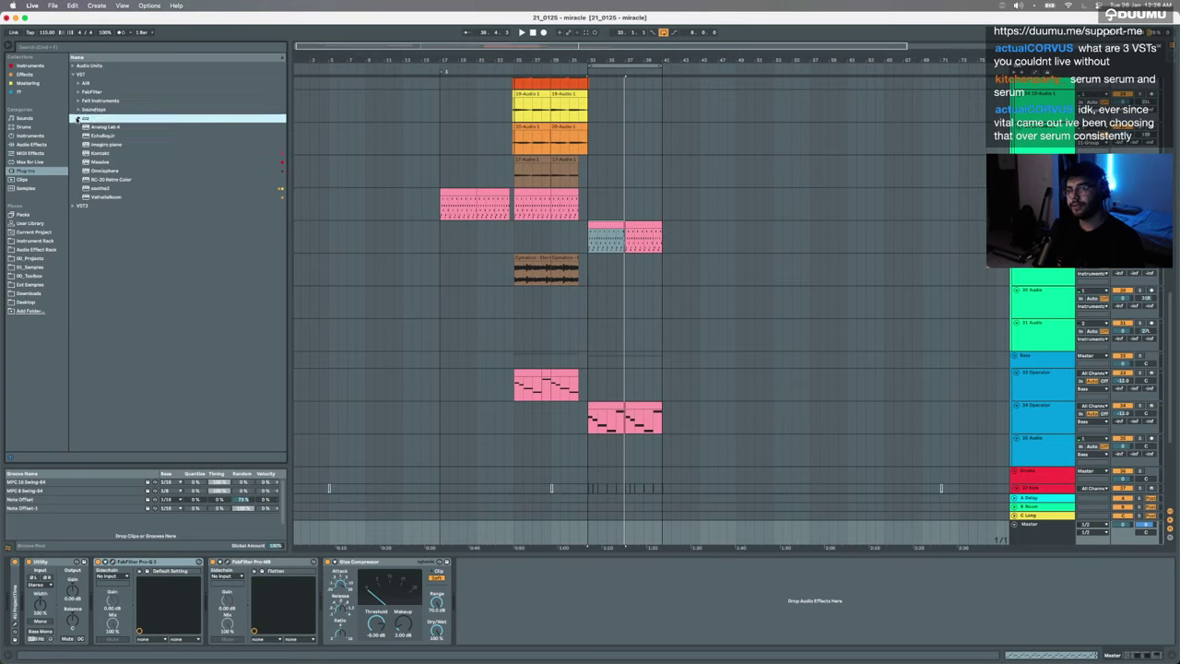
{"action": "left_click", "coordinate": [77, 83]}
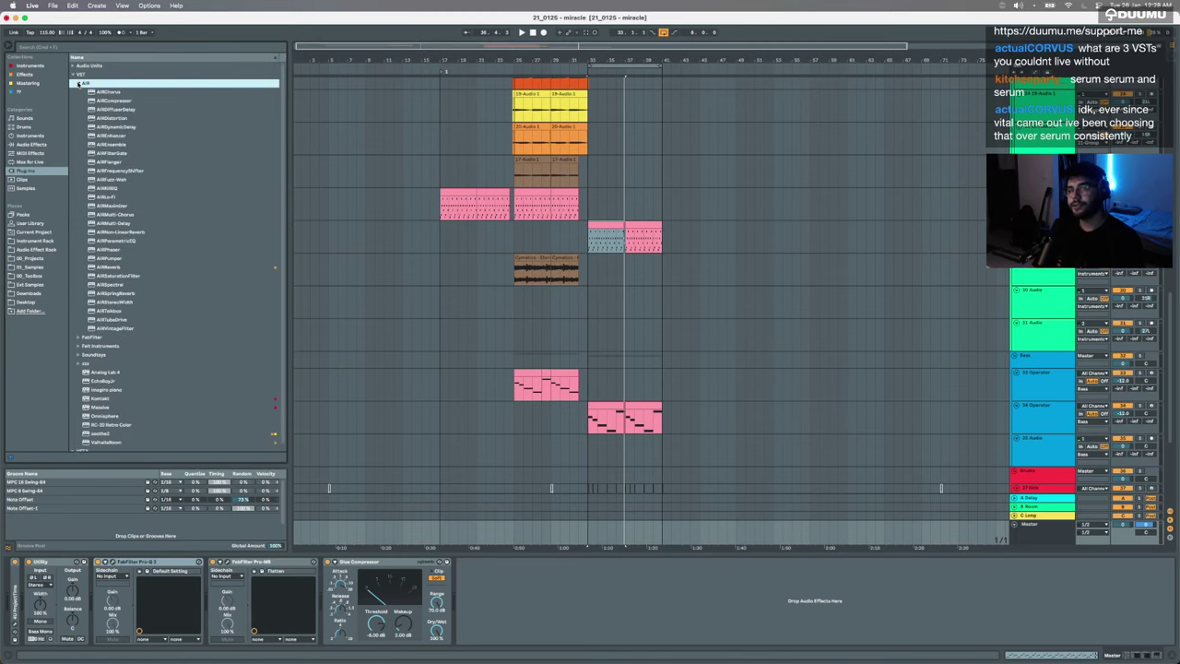
{"action": "left_click", "coordinate": [78, 83]}
{"action": "left_click", "coordinate": [51, 73]}
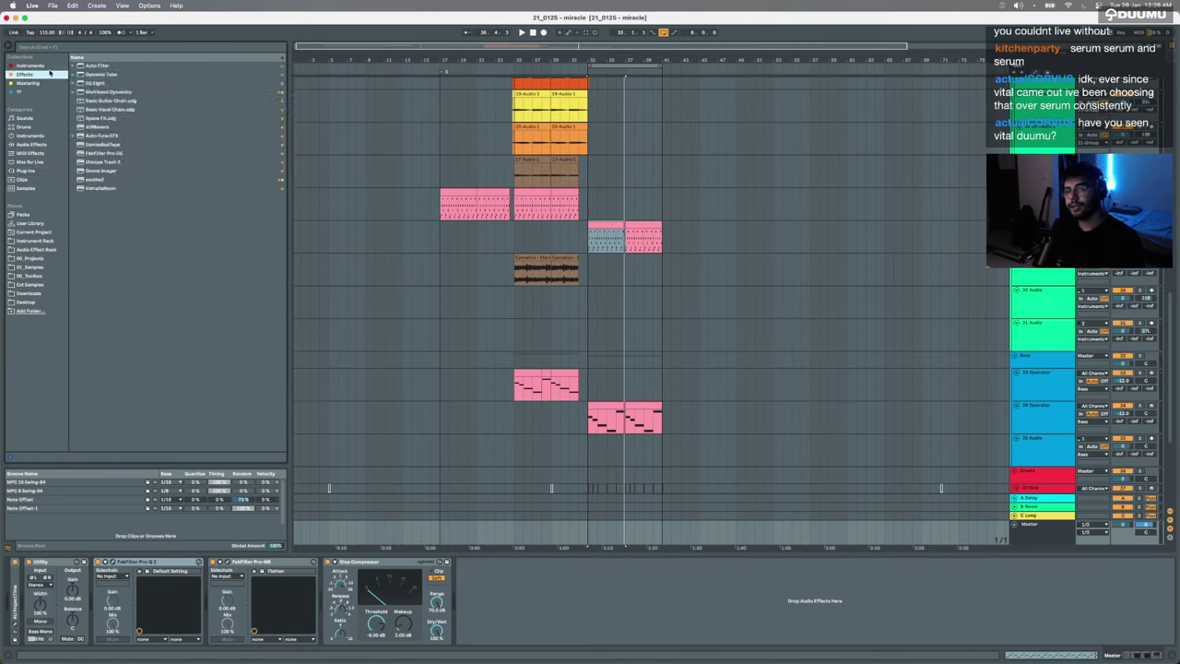
{"action": "left_click", "coordinate": [49, 82]}
{"action": "left_click", "coordinate": [49, 76]}
{"action": "left_click", "coordinate": [48, 85]}
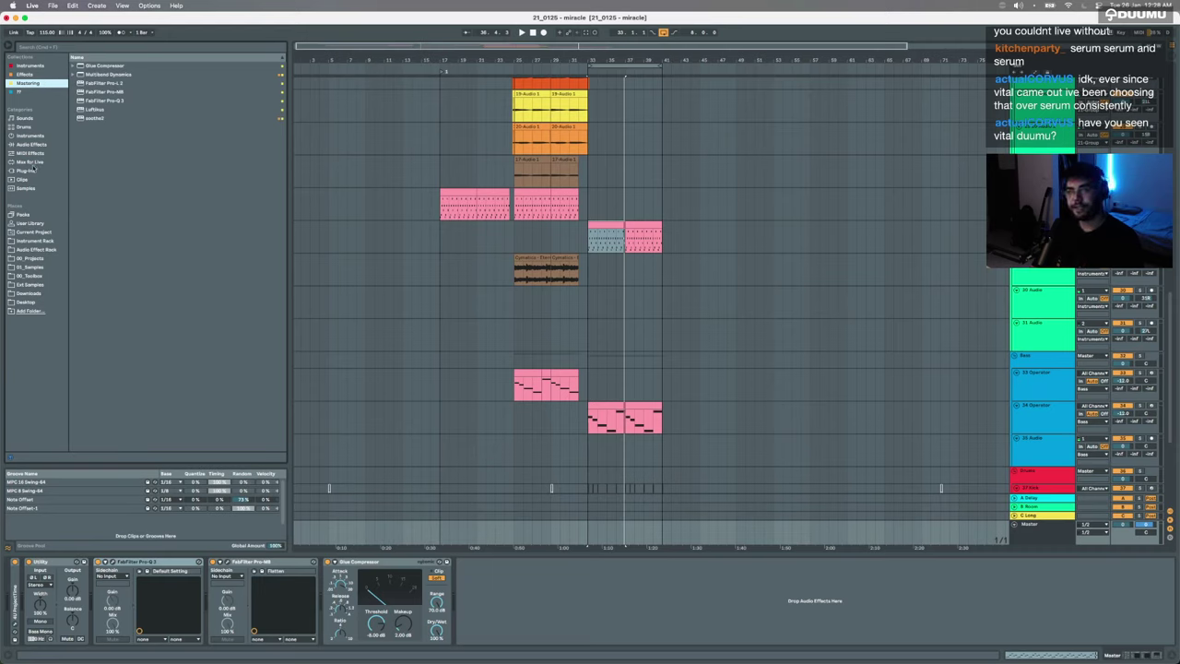
{"action": "left_click", "coordinate": [32, 74]}
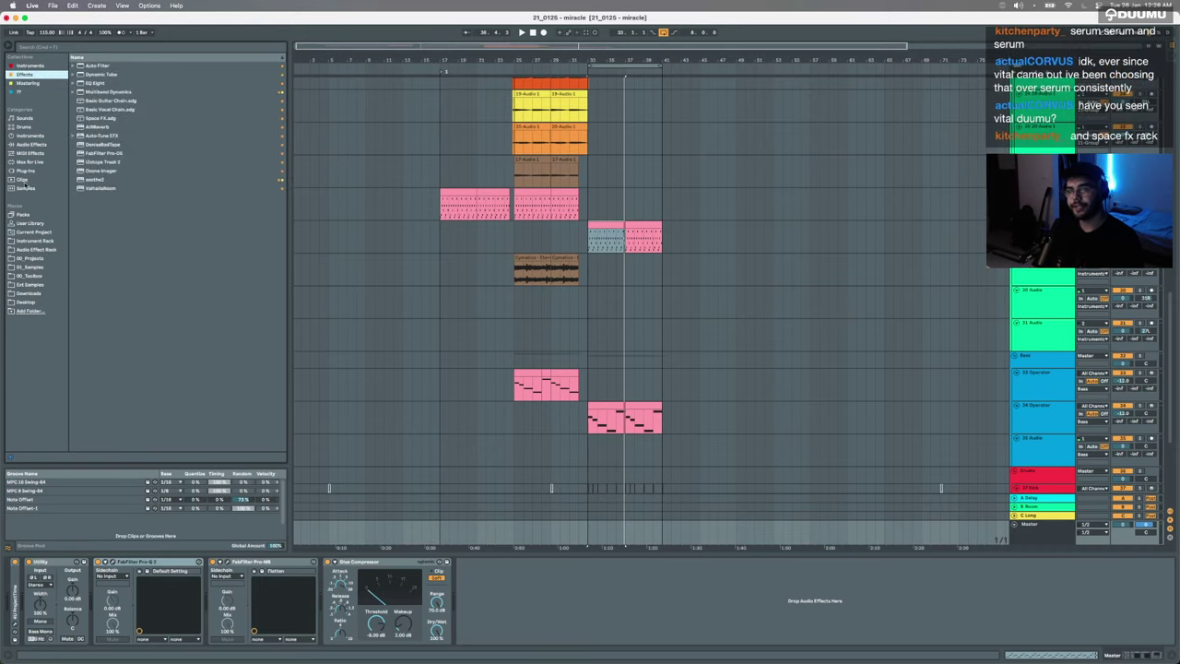
{"action": "left_click", "coordinate": [26, 171]}
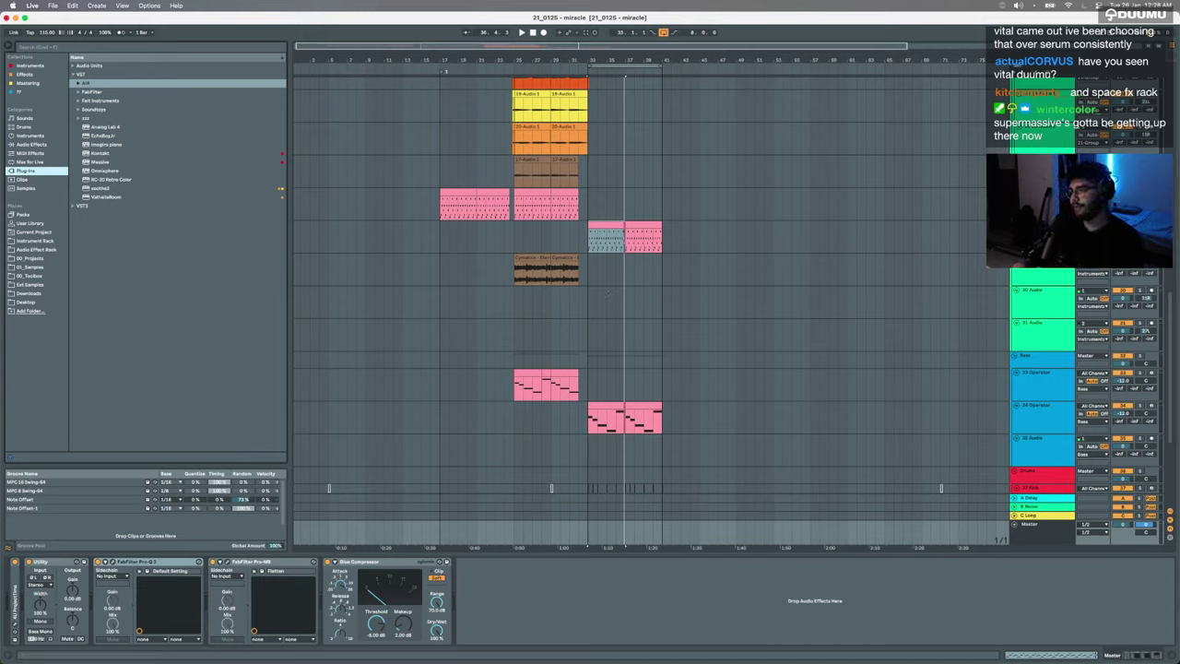
Step: Audition the bar 33 clip, find the Jasno plug-in in the browser and replace the track's Operator with it
{"action": "left_click", "coordinate": [606, 227]}
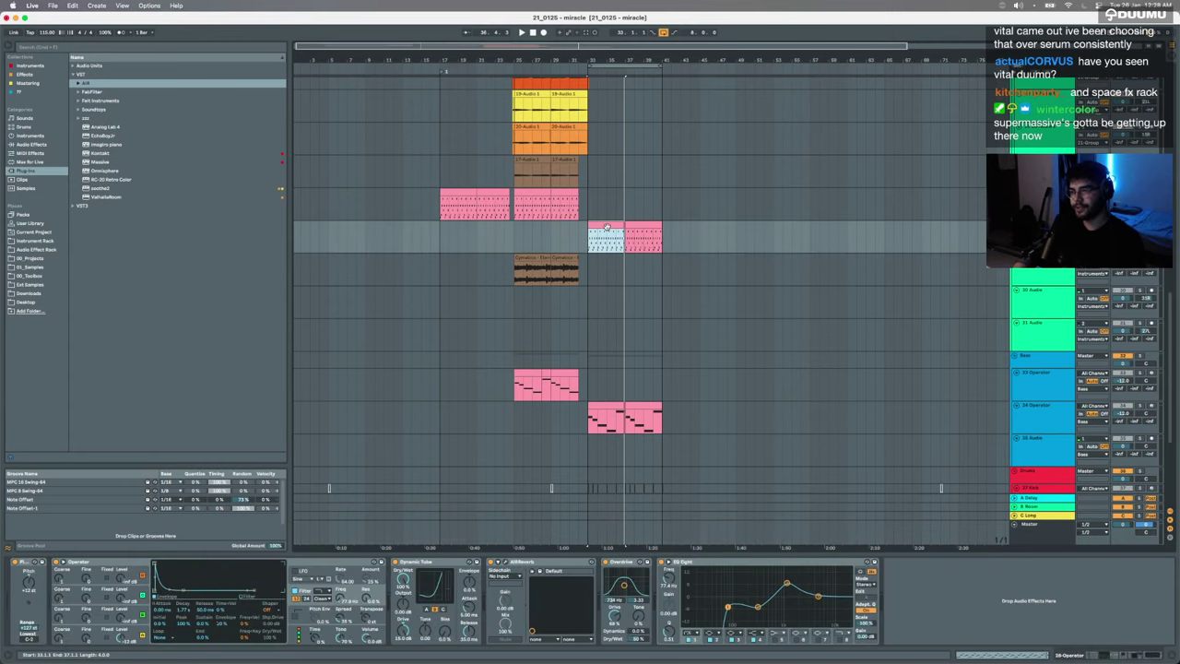
{"action": "key", "text": "space"}
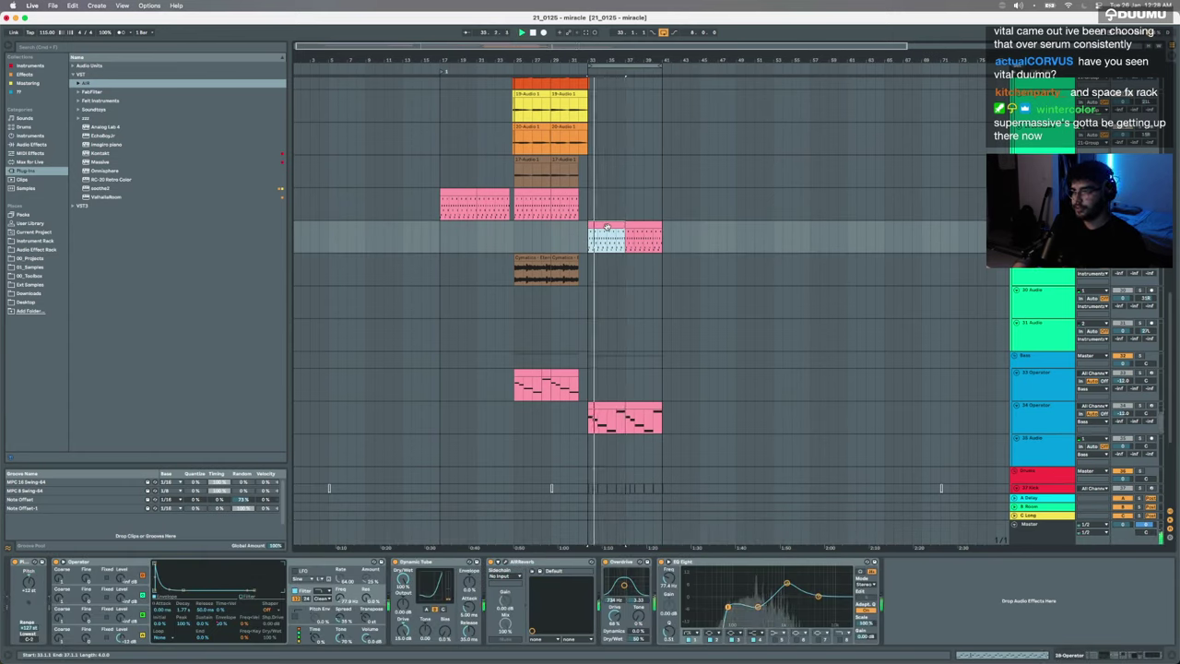
{"action": "key", "text": "space"}
{"action": "key", "text": "super+f"}
{"action": "type", "text": "jasmo"}
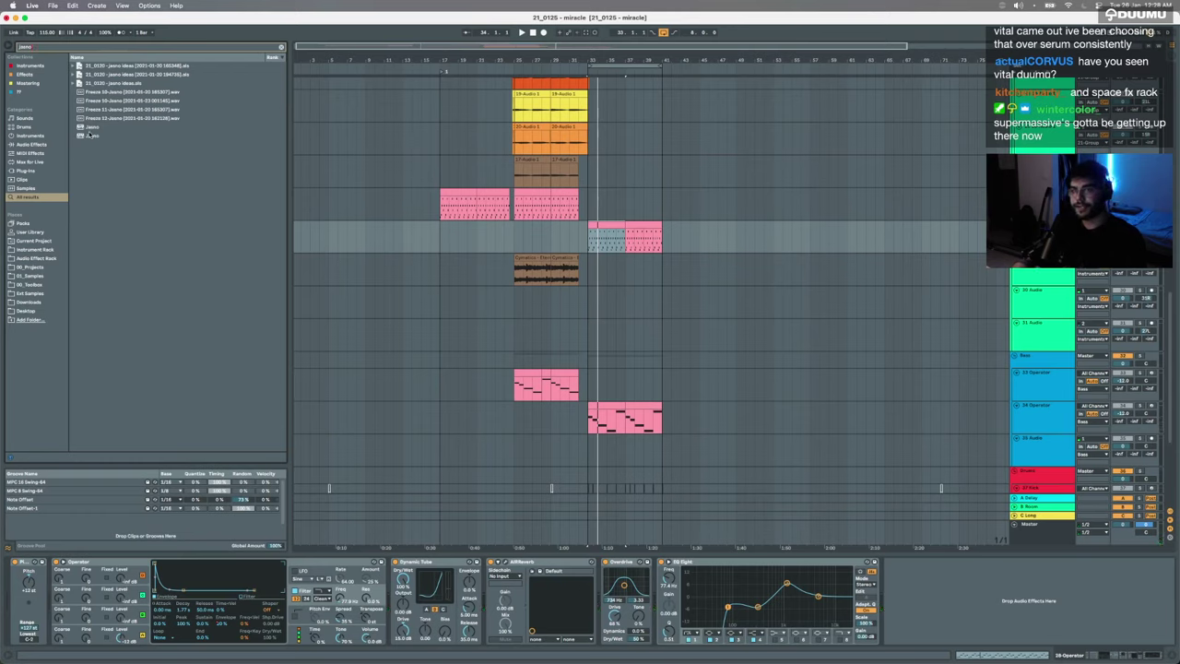
{"action": "left_click", "coordinate": [88, 135]}
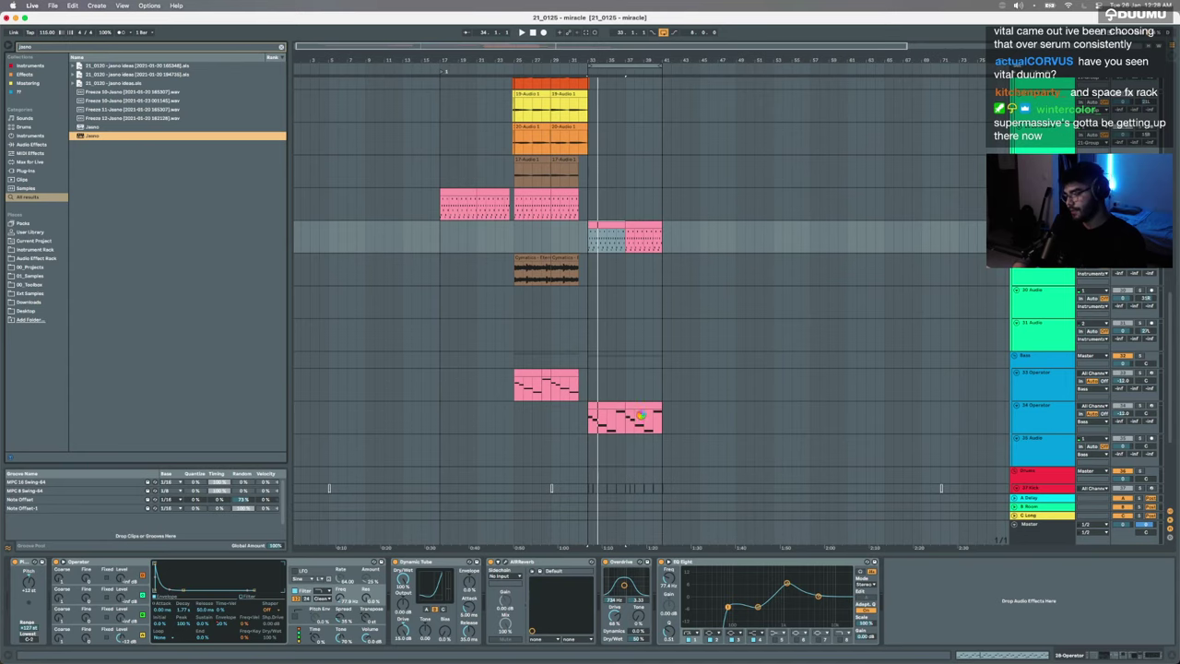
{"action": "key", "text": "Return"}
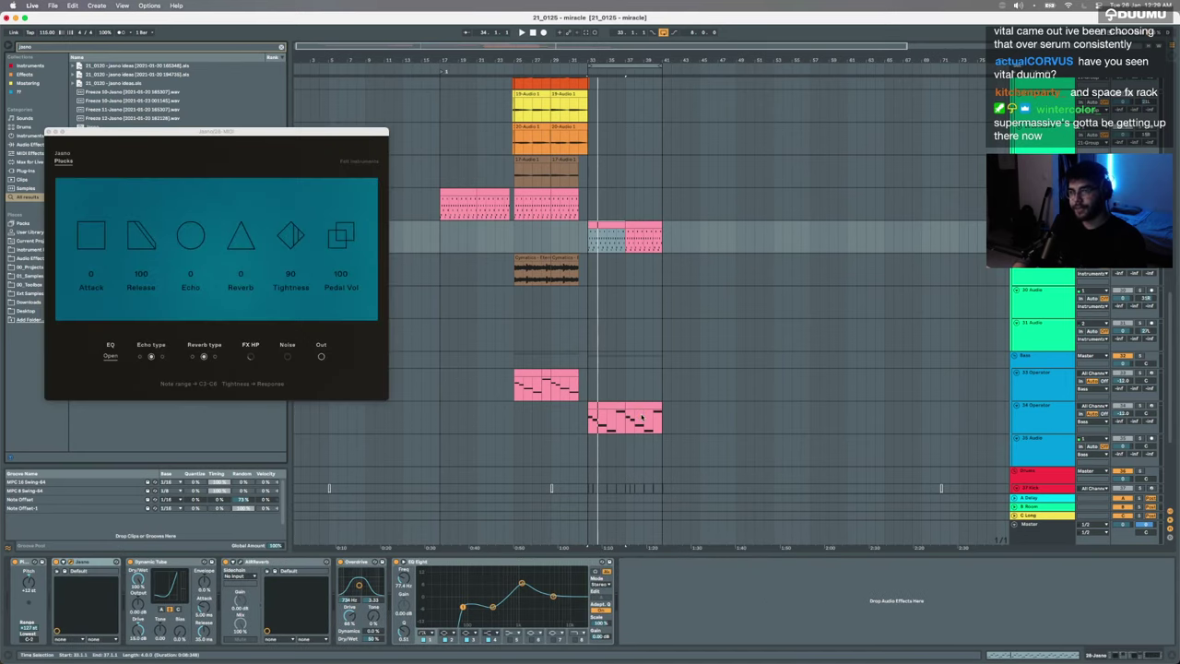
Step: Set Jasno's release to 97 and the Pitch device to +24 st during playback, and close the plug-in window
{"action": "left_click_drag", "start_coordinate": [166, 131], "coordinate": [243, 177]}
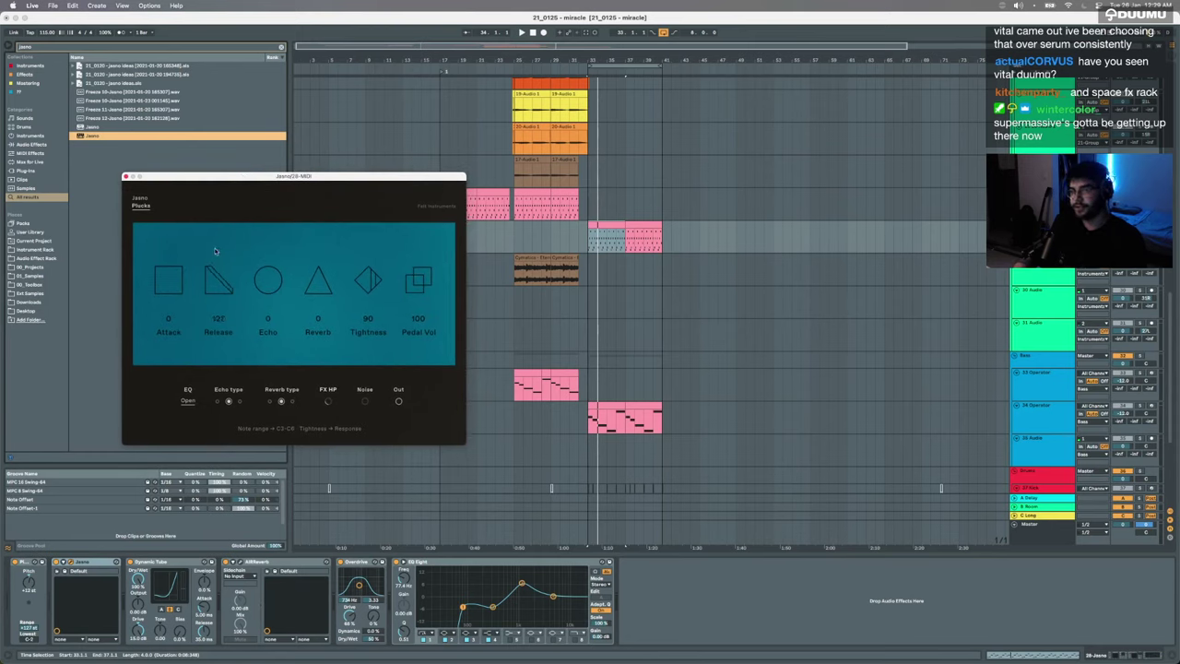
{"action": "key", "text": "space"}
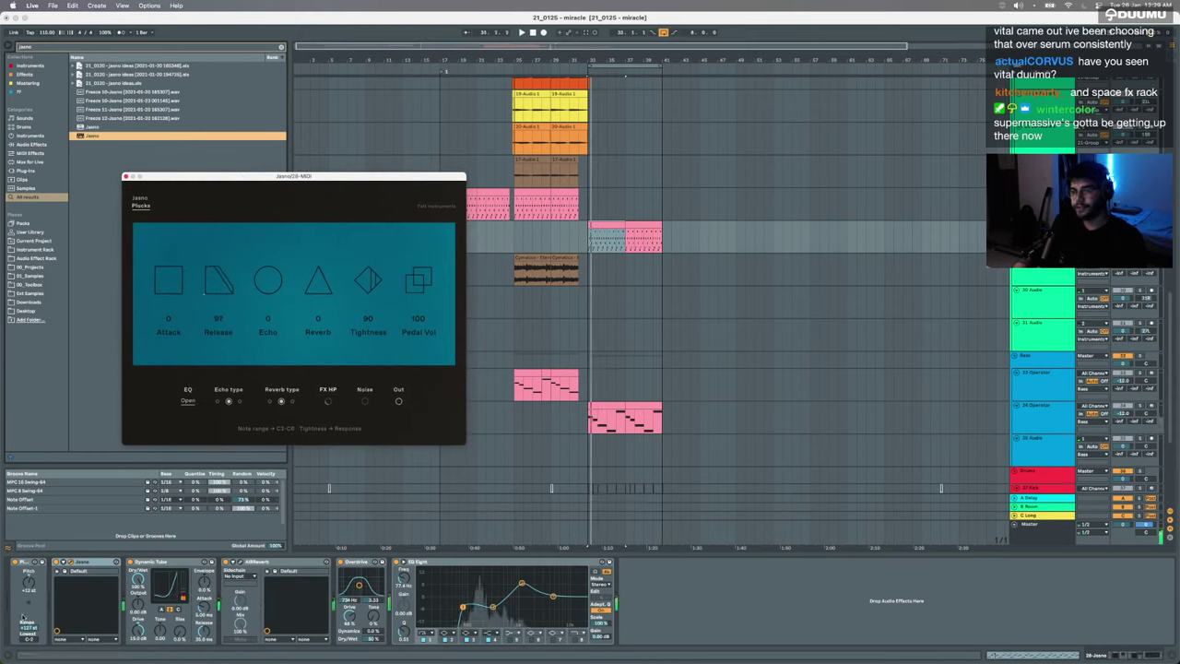
{"action": "left_click", "coordinate": [29, 584]}
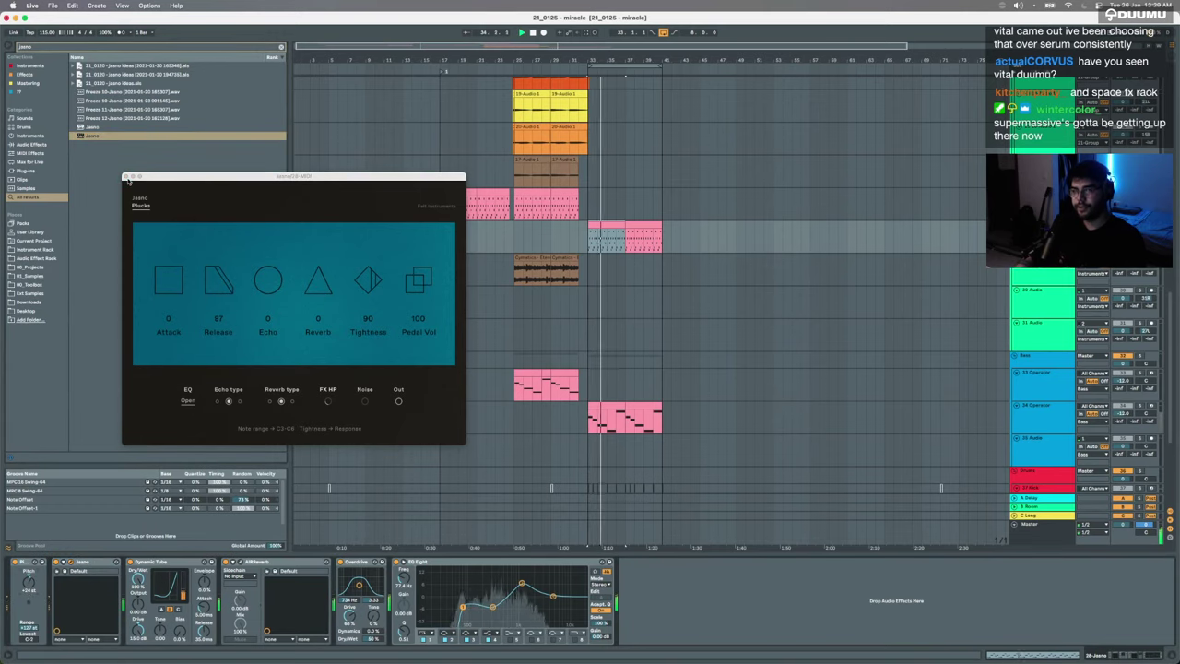
{"action": "left_click", "coordinate": [127, 176]}
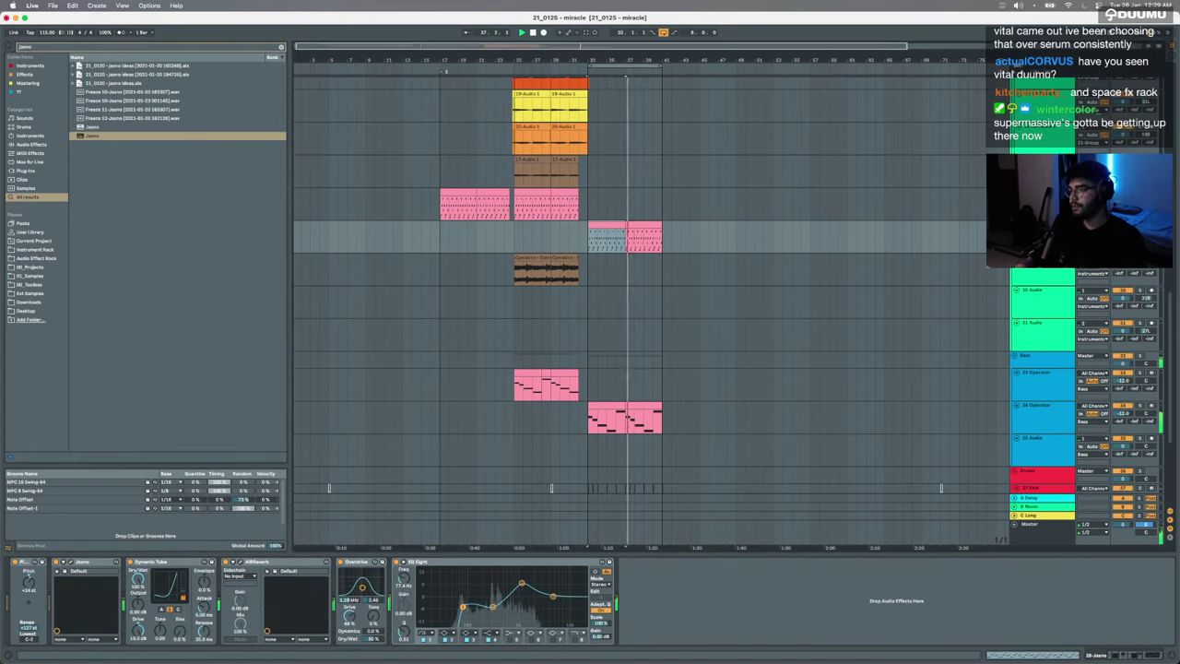
Step: Lower the volume of the bass Operator track whose clips start at bar 33 while auditioning
{"action": "scroll", "coordinate": [619, 246], "scroll_direction": "up", "scroll_amount": 5}
{"action": "key", "text": "minus"}
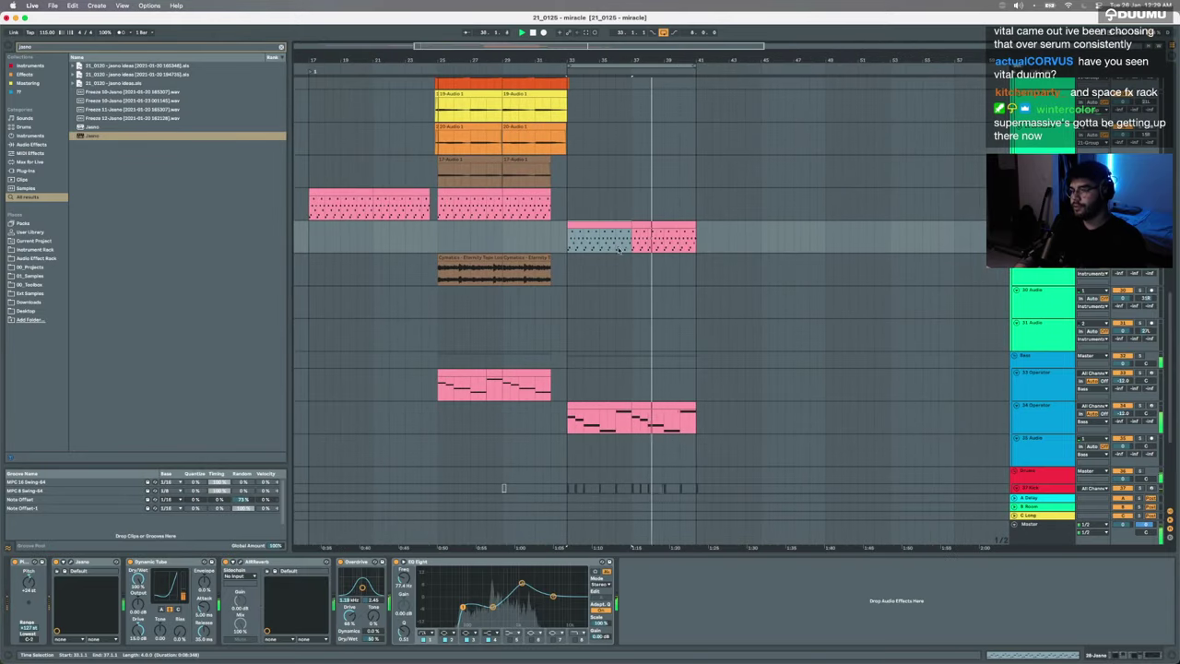
{"action": "left_click", "coordinate": [608, 414]}
{"action": "scroll", "coordinate": [609, 410], "scroll_direction": "down", "scroll_amount": 5}
{"action": "scroll", "coordinate": [627, 369], "scroll_direction": "up", "scroll_amount": 3}
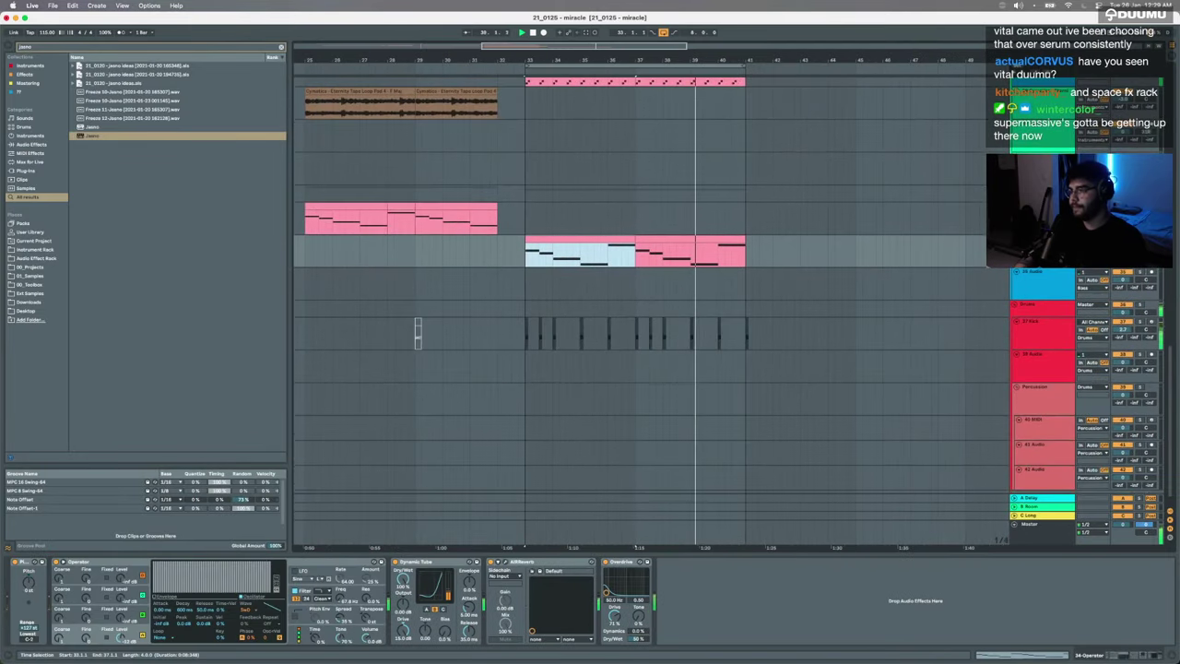
{"action": "left_click_drag", "start_coordinate": [1122, 247], "coordinate": [1121, 253]}
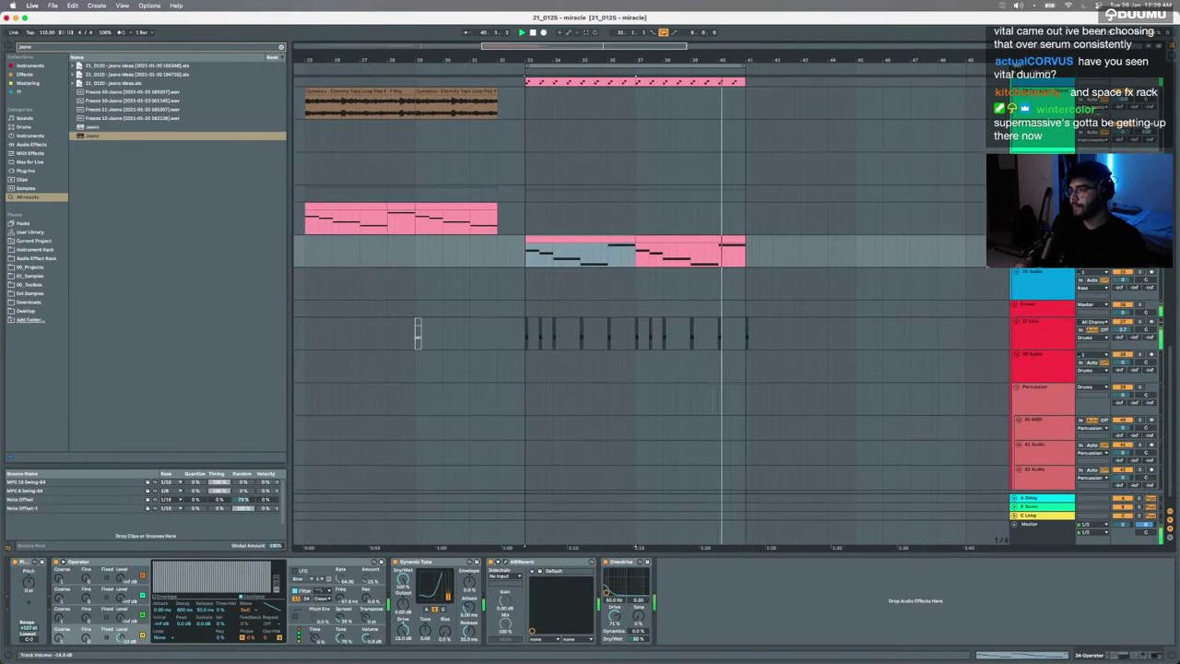
Step: Clear the browser search and set the insert marker at bar 33 on the first empty audio track of the Percussion group
{"action": "scroll", "coordinate": [722, 453], "scroll_direction": "down", "scroll_amount": 1}
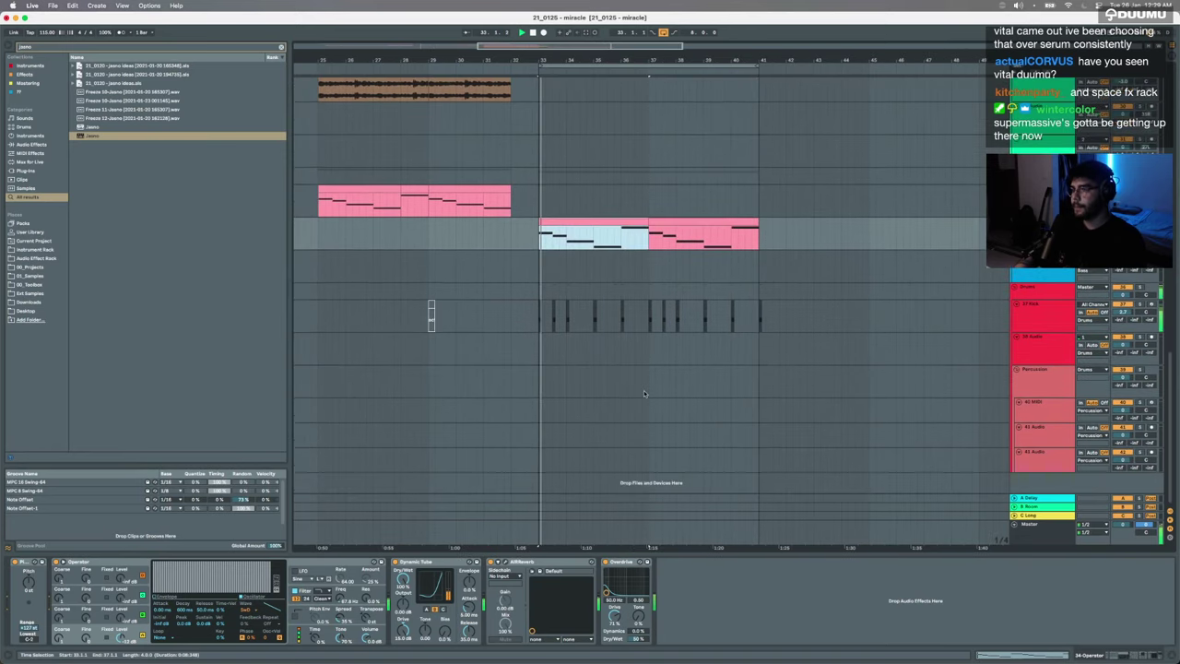
{"action": "left_click", "coordinate": [281, 46]}
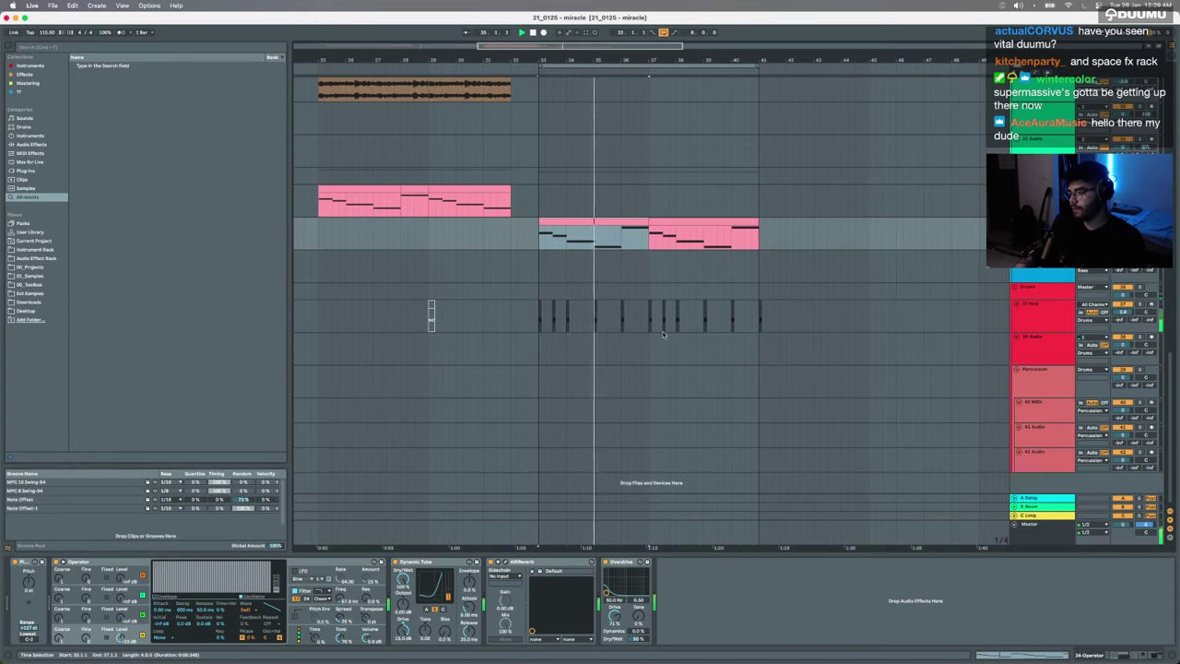
{"action": "left_click", "coordinate": [630, 352]}
{"action": "left_click", "coordinate": [555, 405]}
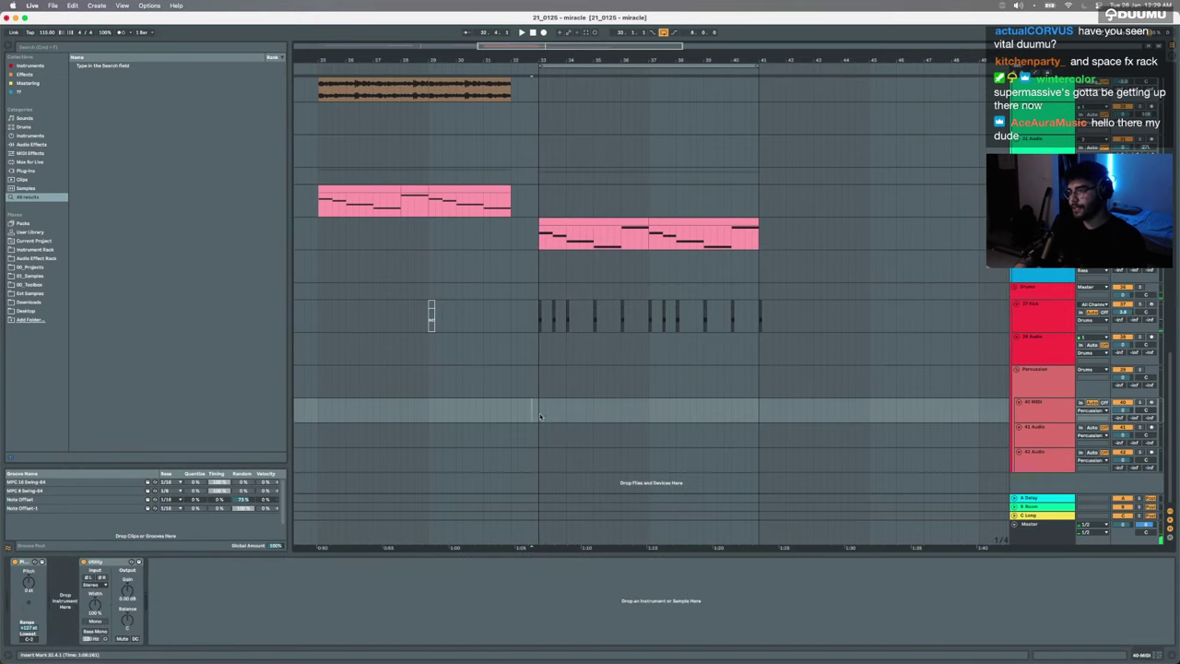
{"action": "left_click", "coordinate": [530, 431]}
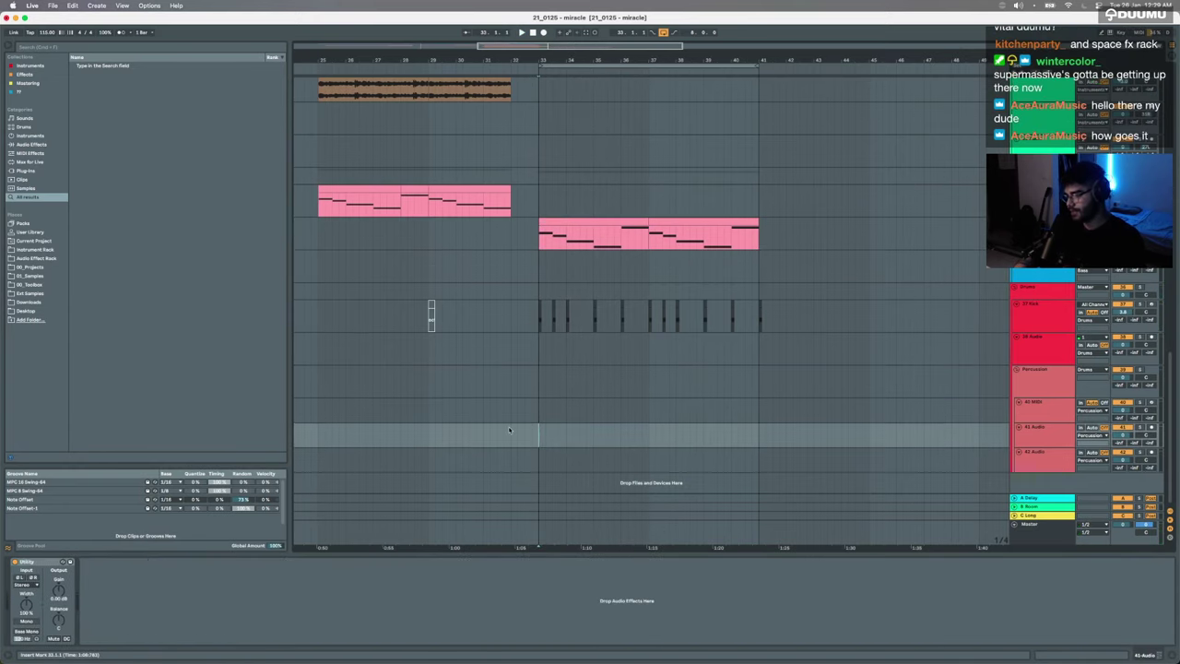
Step: Check the Audio Effect Rack and 00_Projects folders in the browser, ending at the top of the 01_Samples folder
{"action": "left_click", "coordinate": [26, 293]}
{"action": "left_click", "coordinate": [27, 267]}
{"action": "left_click", "coordinate": [30, 251]}
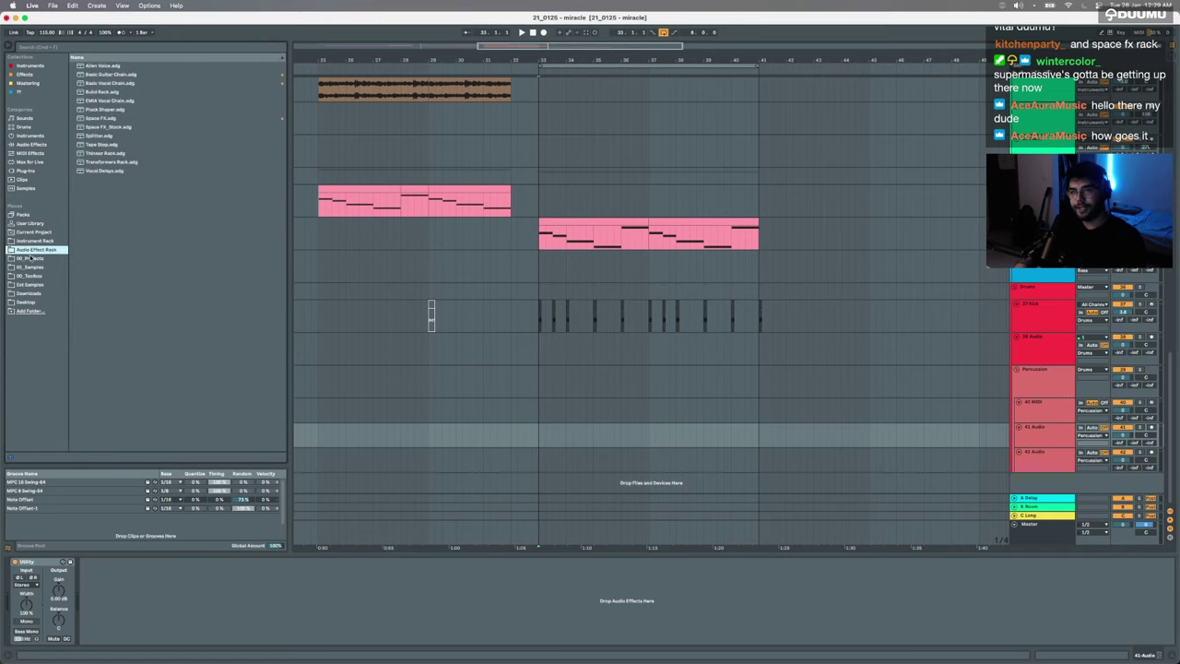
{"action": "left_click", "coordinate": [31, 258]}
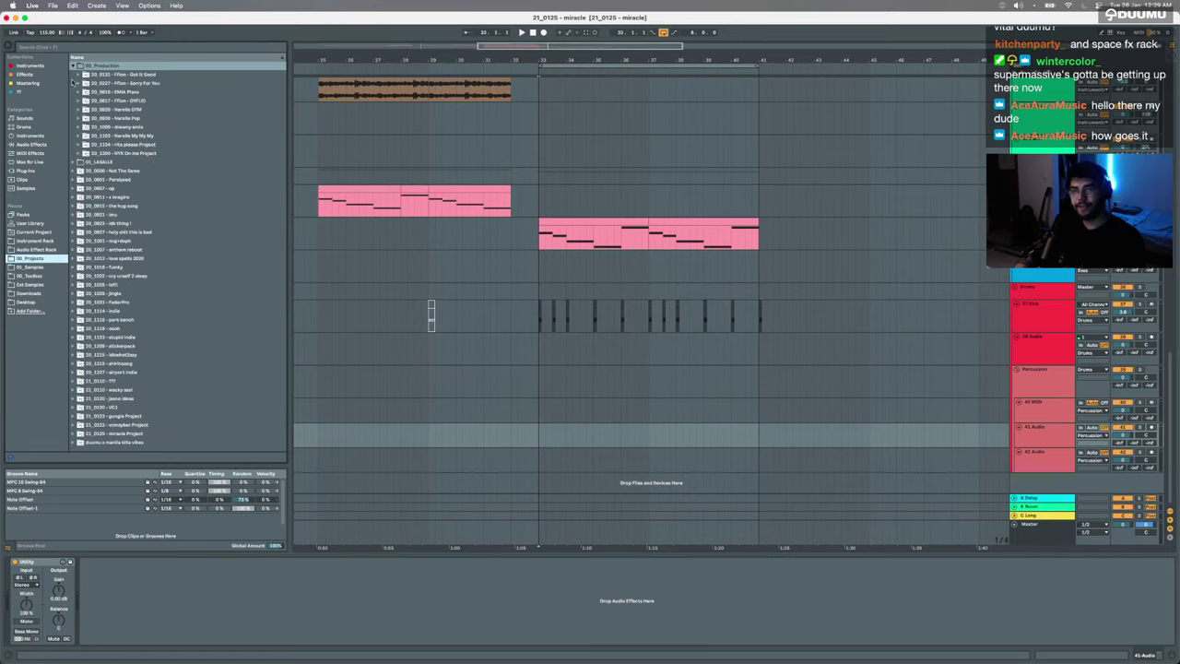
{"action": "left_click", "coordinate": [73, 67]}
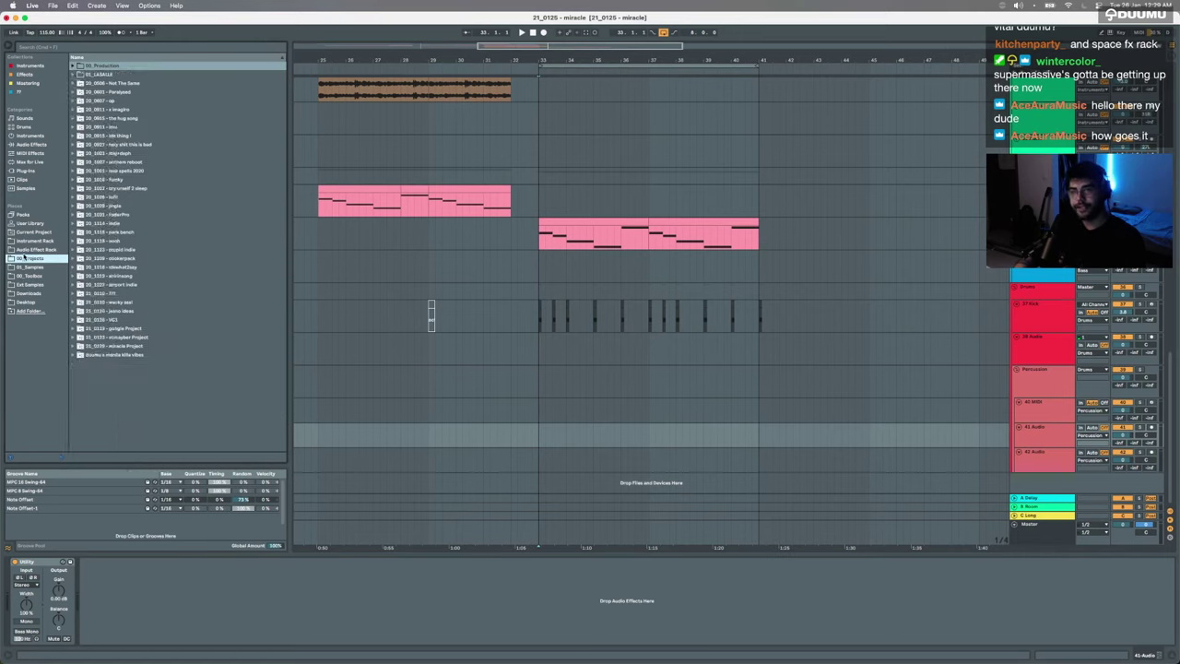
{"action": "left_click", "coordinate": [26, 266]}
{"action": "scroll", "coordinate": [103, 341], "scroll_direction": "up", "scroll_amount": 10}
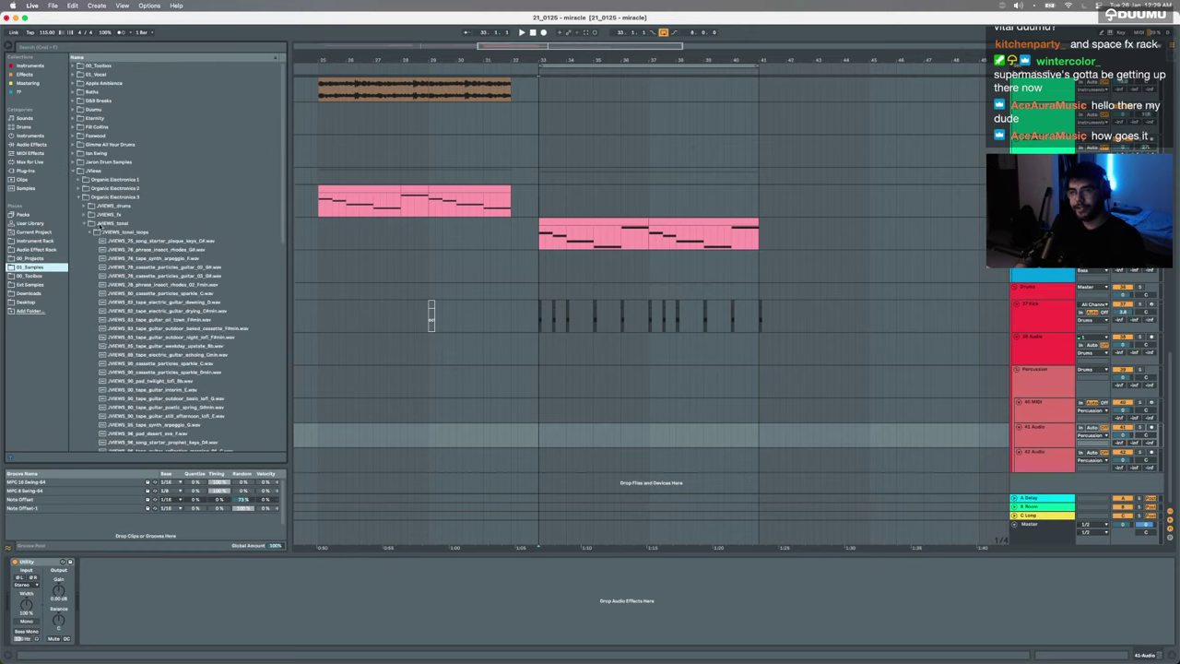
Step: Within Organic Electronics 3, open the JVIEWS_organic_loops folder of the drum loops and preview its first raw_guitar_drumming loop
{"action": "left_click", "coordinate": [90, 232]}
{"action": "left_click", "coordinate": [85, 224]}
{"action": "left_click", "coordinate": [85, 215]}
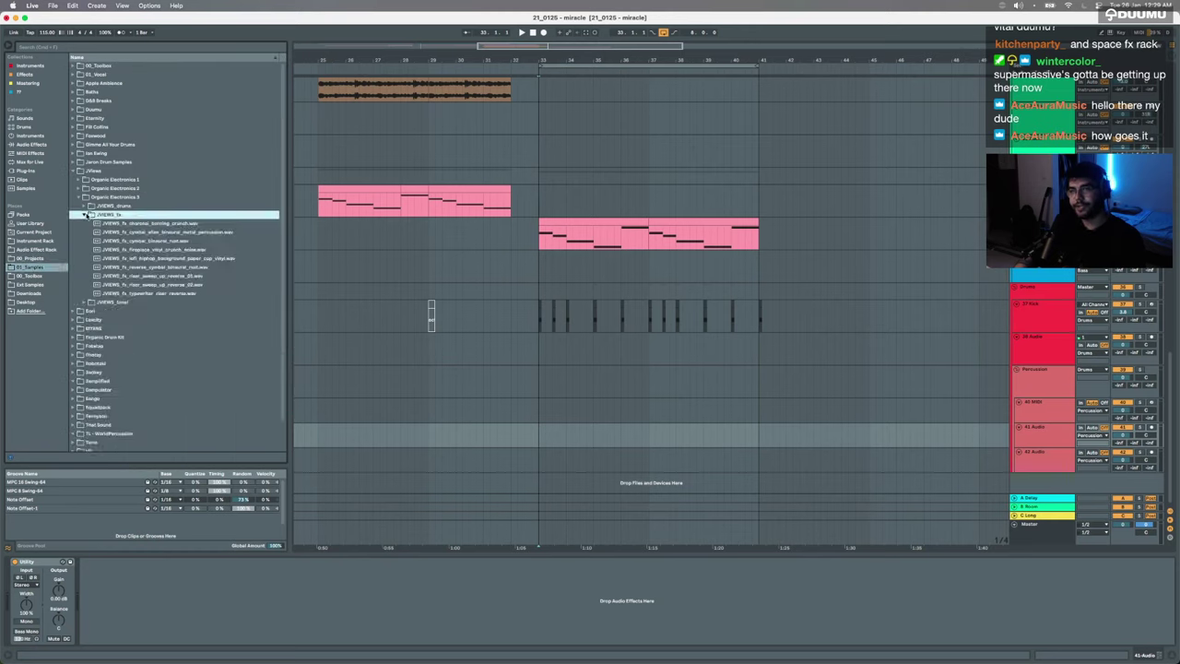
{"action": "left_click", "coordinate": [85, 205]}
{"action": "left_click", "coordinate": [86, 215]}
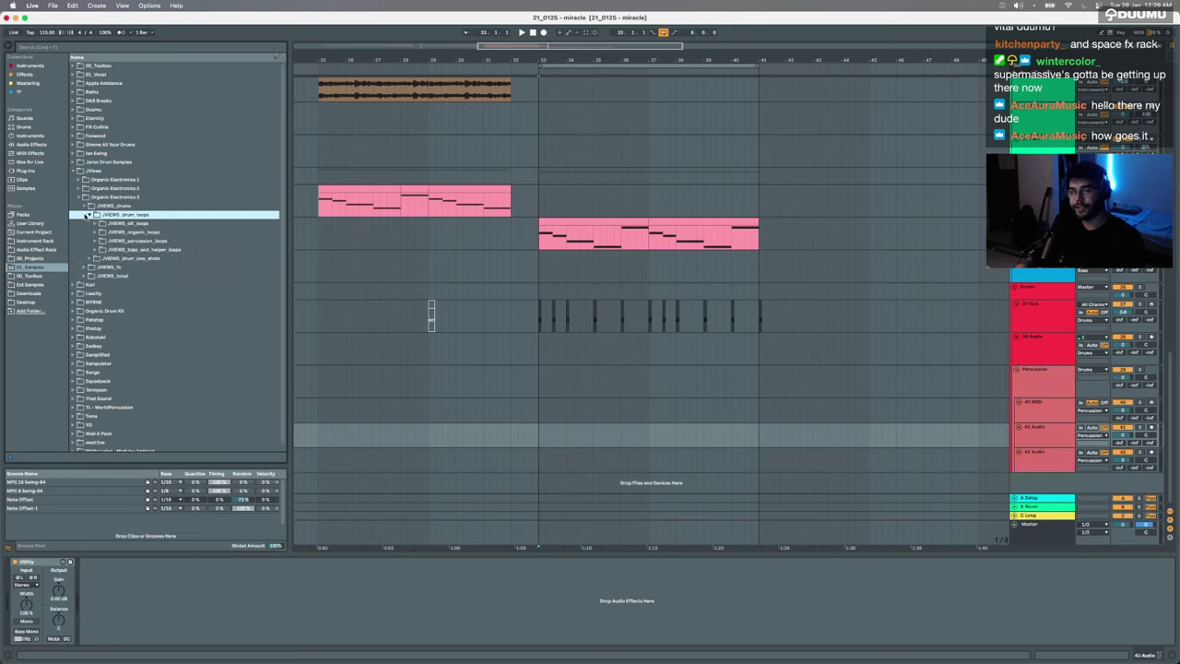
{"action": "left_click", "coordinate": [90, 216]}
{"action": "left_click", "coordinate": [89, 216]}
{"action": "left_click", "coordinate": [95, 232]}
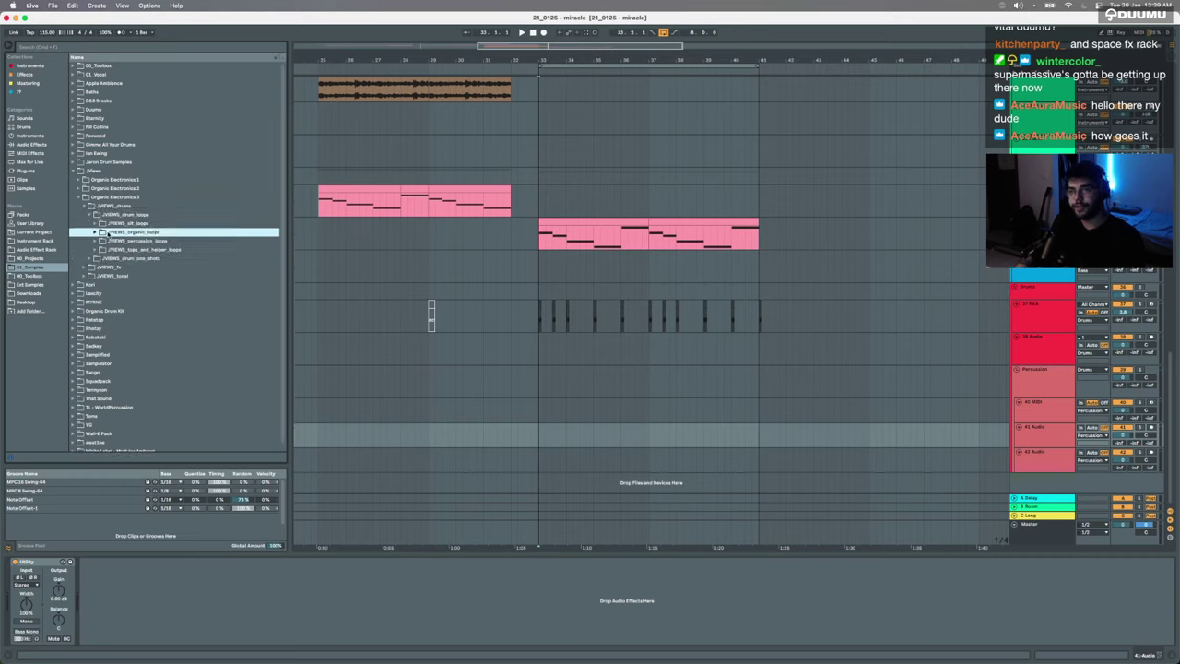
{"action": "key", "text": "Down"}
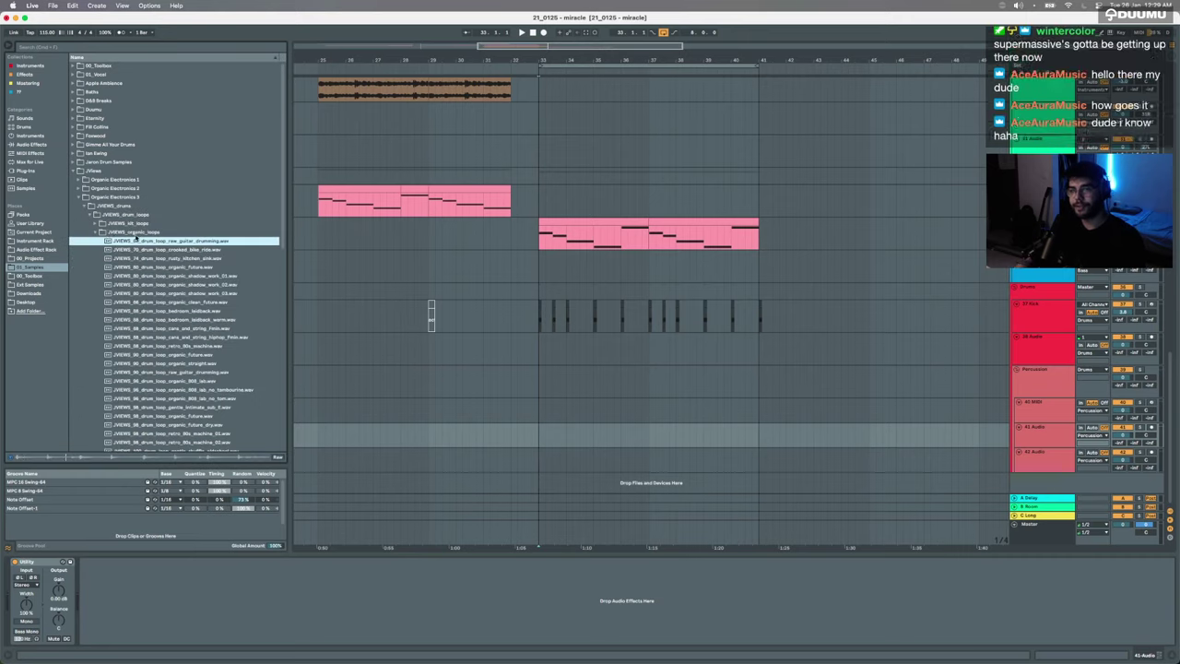
Step: Place the raw_guitar_drumming loop at bar 33 on the first audio track of the Percussion group, and duplicate it to bar 41 during playback
{"action": "left_click_drag", "start_coordinate": [143, 242], "coordinate": [544, 435]}
{"action": "key", "text": "space"}
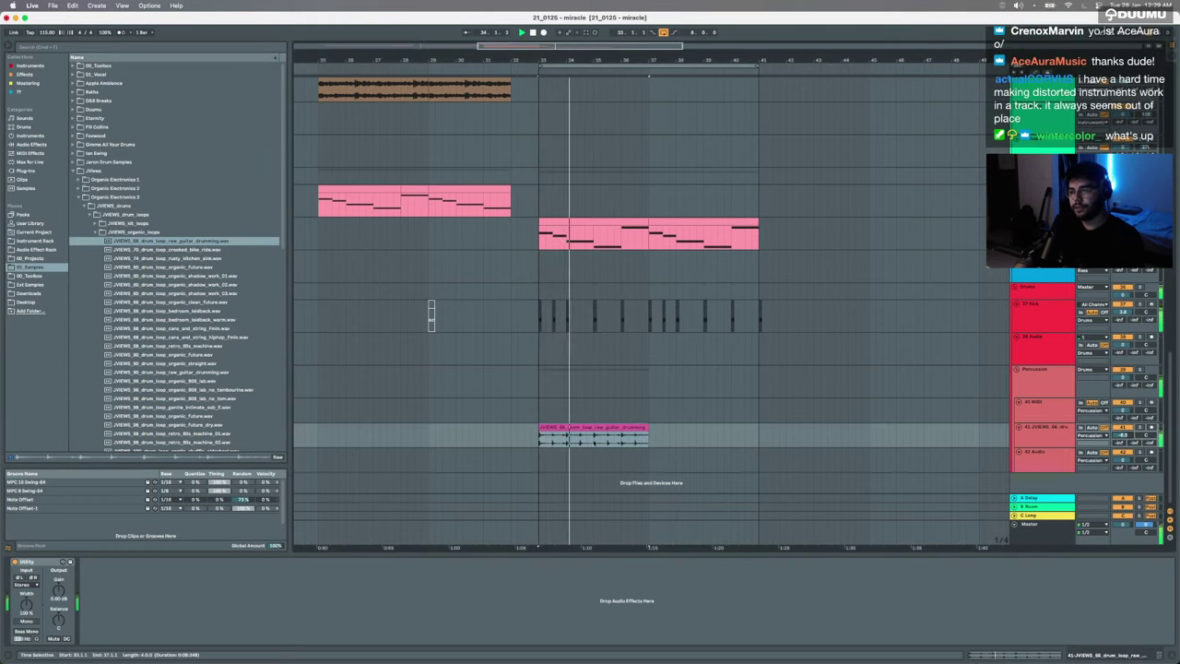
{"action": "left_click", "coordinate": [589, 430]}
{"action": "key", "text": "super+d"}
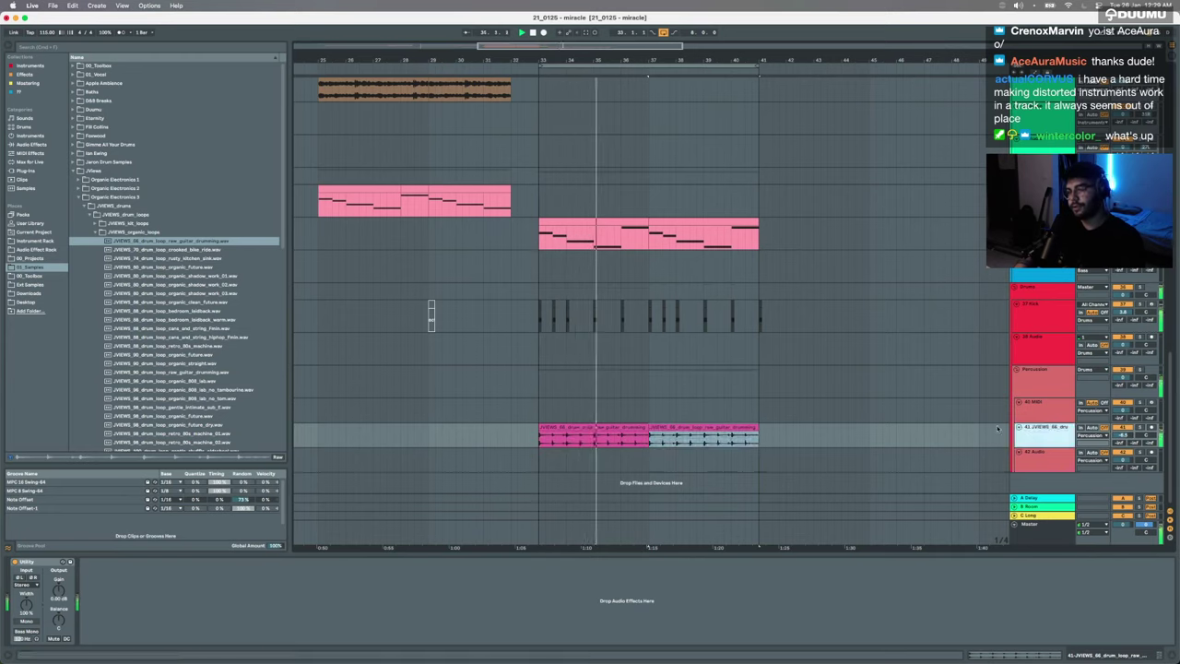
Step: Audition further loops in JVIEWS_organic_loops, from organic_shadow_work_01 down to JVIEWS_110_drum_loop_organic_808
{"action": "left_click", "coordinate": [167, 277]}
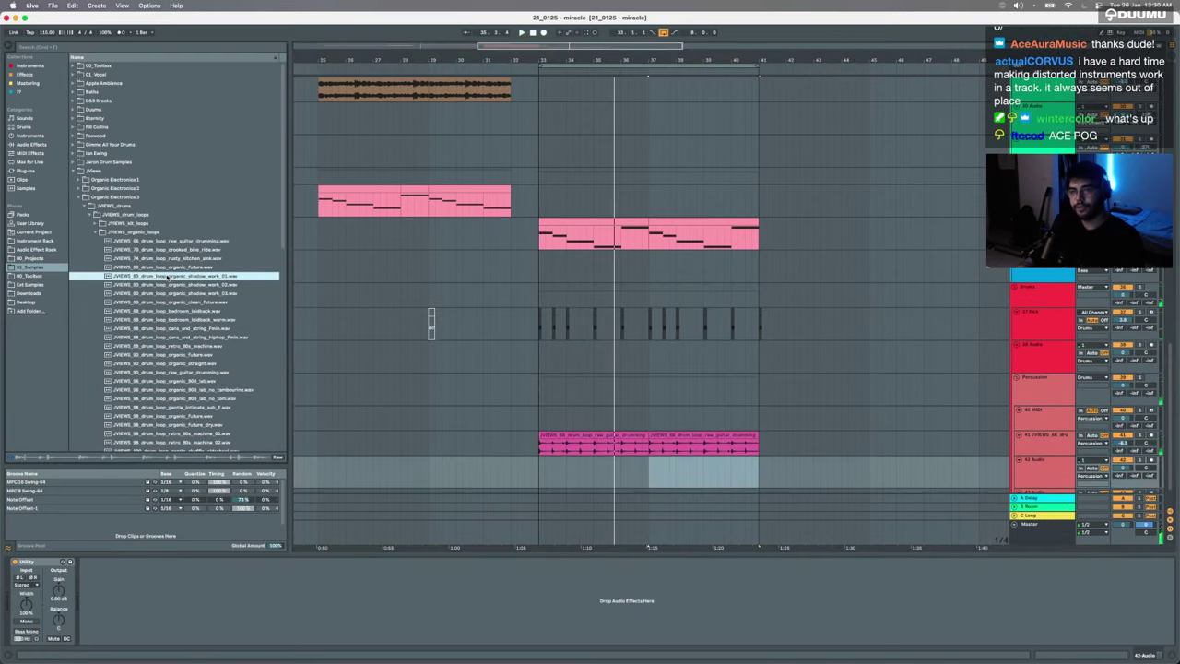
{"action": "key", "text": "Down"}
{"action": "key", "text": "Down"}
{"action": "key", "text": "Down"}
{"action": "key", "text": "Down"}
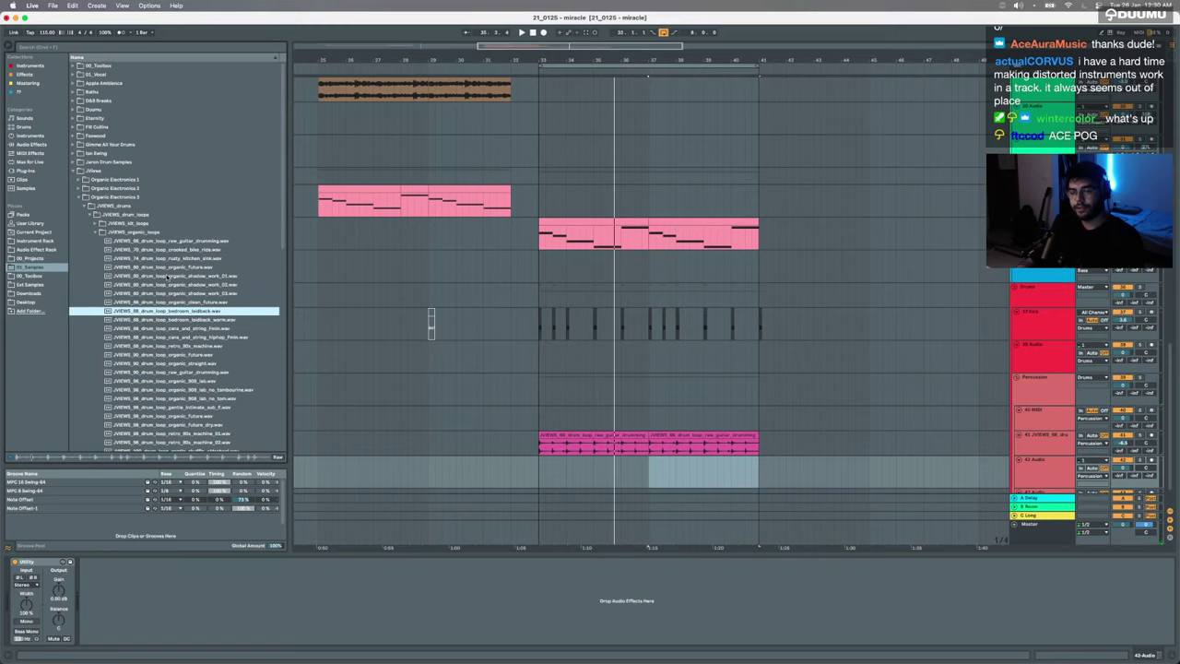
{"action": "key", "text": "Down"}
{"action": "key", "text": "Down"}
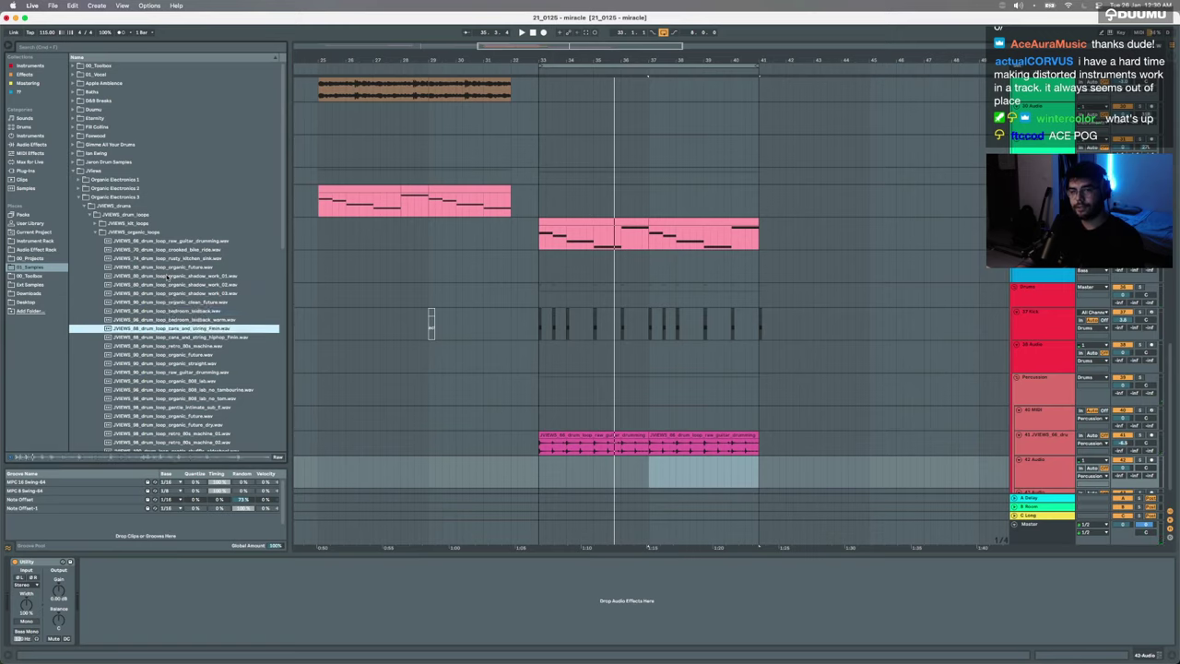
{"action": "key", "text": "Down"}
{"action": "key", "text": "Down"}
{"action": "key", "text": "Down"}
{"action": "key", "text": "Down"}
{"action": "key", "text": "Down"}
{"action": "scroll", "coordinate": [168, 275], "scroll_direction": "down", "scroll_amount": 3}
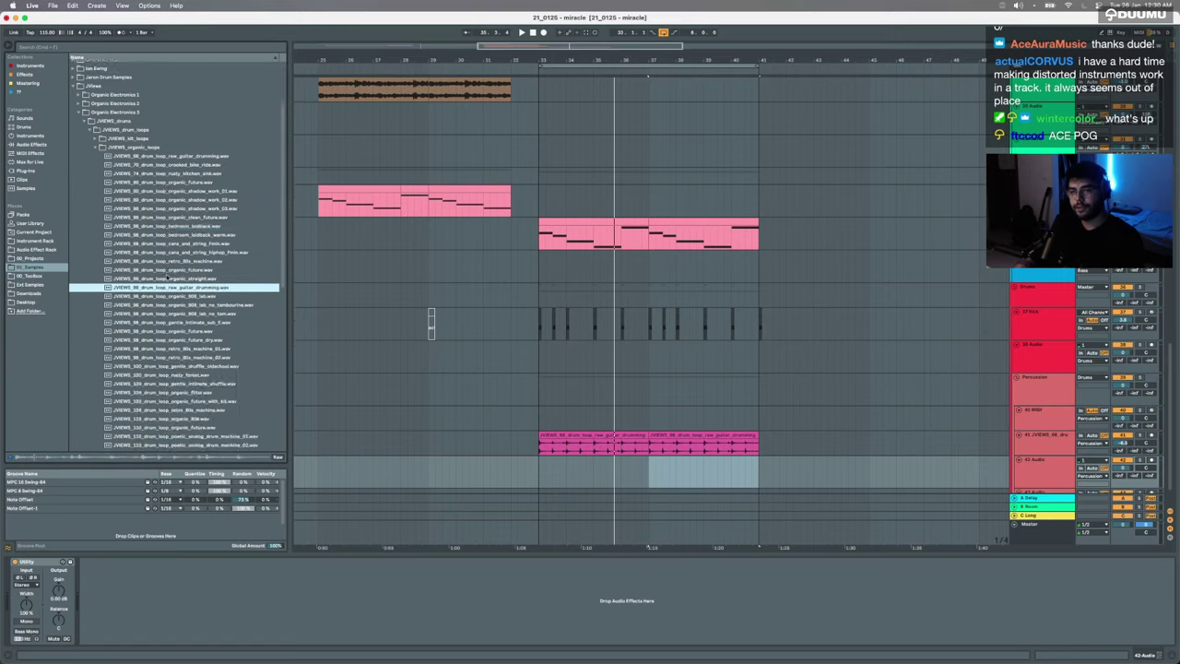
{"action": "scroll", "coordinate": [184, 295], "scroll_direction": "down", "scroll_amount": 4}
{"action": "left_click", "coordinate": [206, 308]}
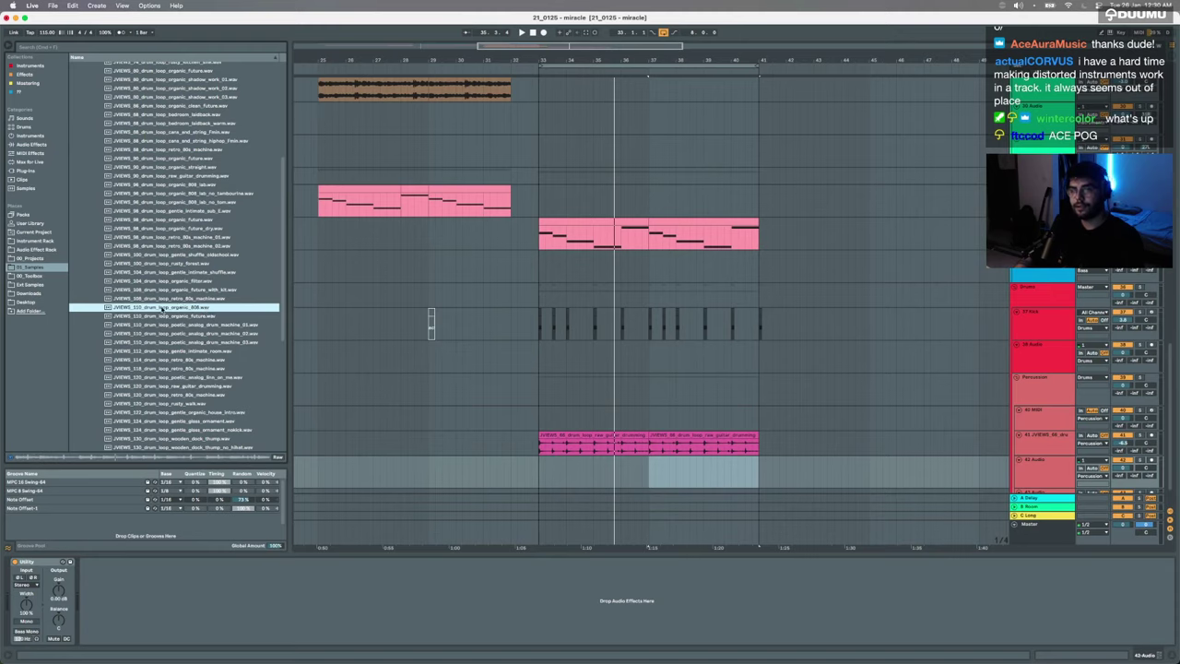
Step: Try the JVIEWS_110_drum_loop_organic_808 loop at bar 33 below the guitar drumming loop, audition it soloed and delete it
{"action": "left_click_drag", "start_coordinate": [161, 310], "coordinate": [542, 475]}
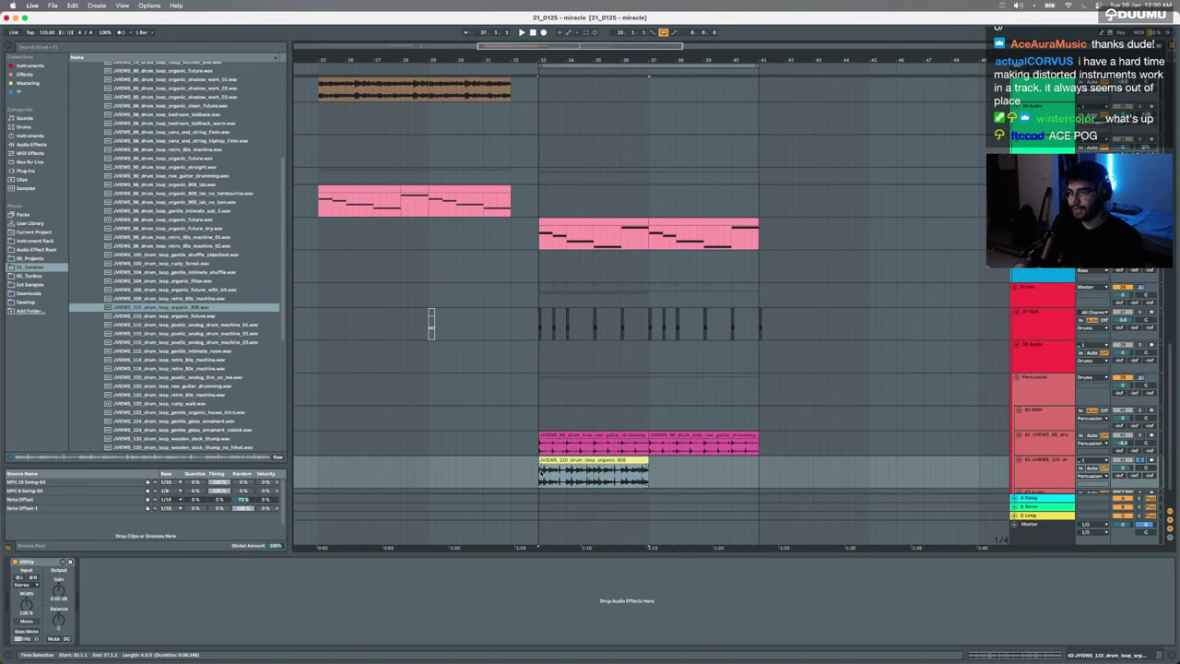
{"action": "scroll", "coordinate": [541, 473], "scroll_direction": "up", "scroll_amount": 10}
{"action": "scroll", "coordinate": [619, 477], "scroll_direction": "right", "scroll_amount": 4}
{"action": "scroll", "coordinate": [618, 477], "scroll_direction": "down", "scroll_amount": 1}
{"action": "key", "text": "space"}
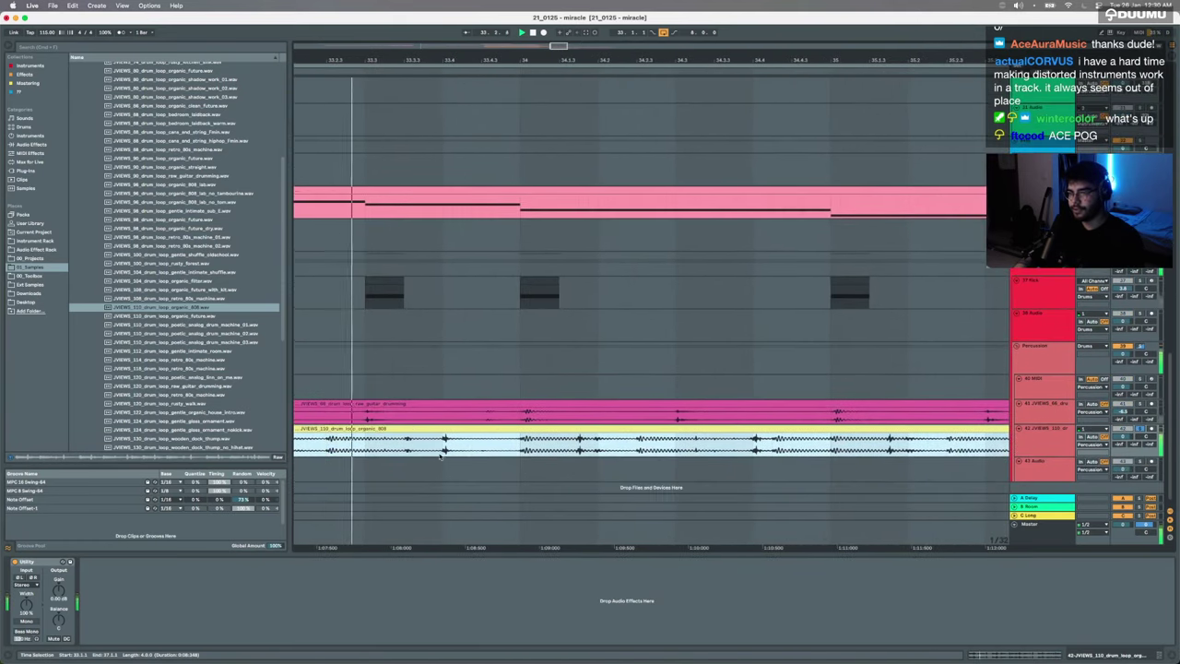
{"action": "left_click", "coordinate": [441, 451]}
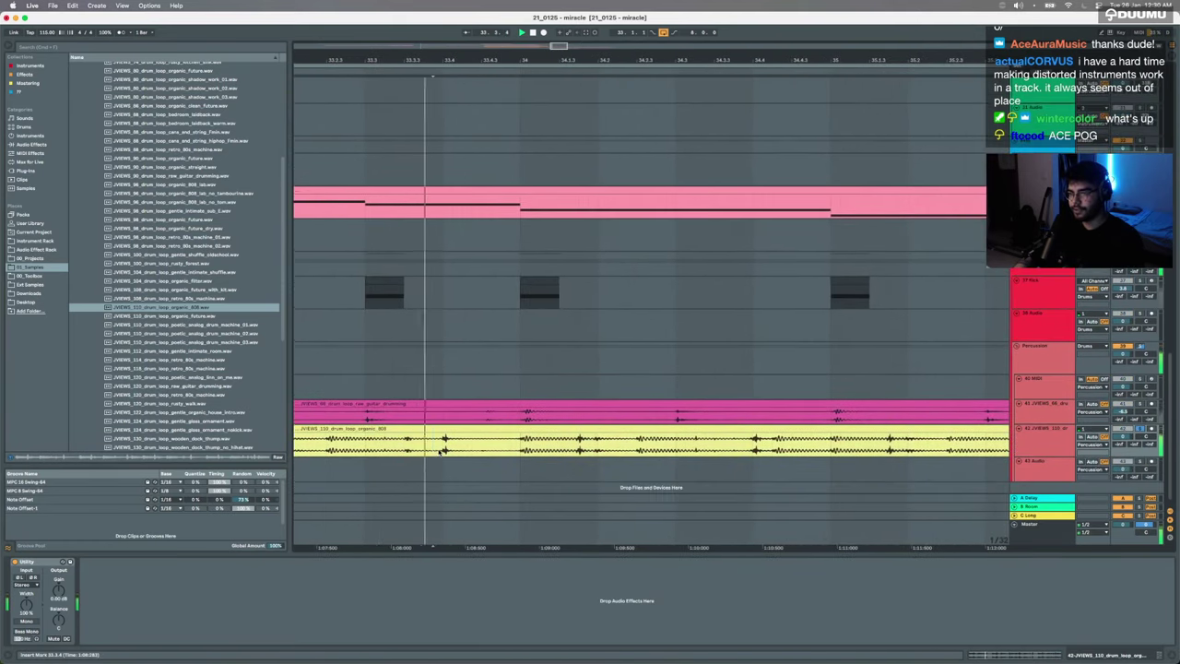
{"action": "left_click", "coordinate": [503, 440]}
{"action": "key", "text": "super+e"}
{"action": "key", "text": "Delete"}
Step: Open the JVIEWS_claps folder in the drum one-shots of Organic Electronics 3
{"action": "scroll", "coordinate": [143, 219], "scroll_direction": "up", "scroll_amount": 7}
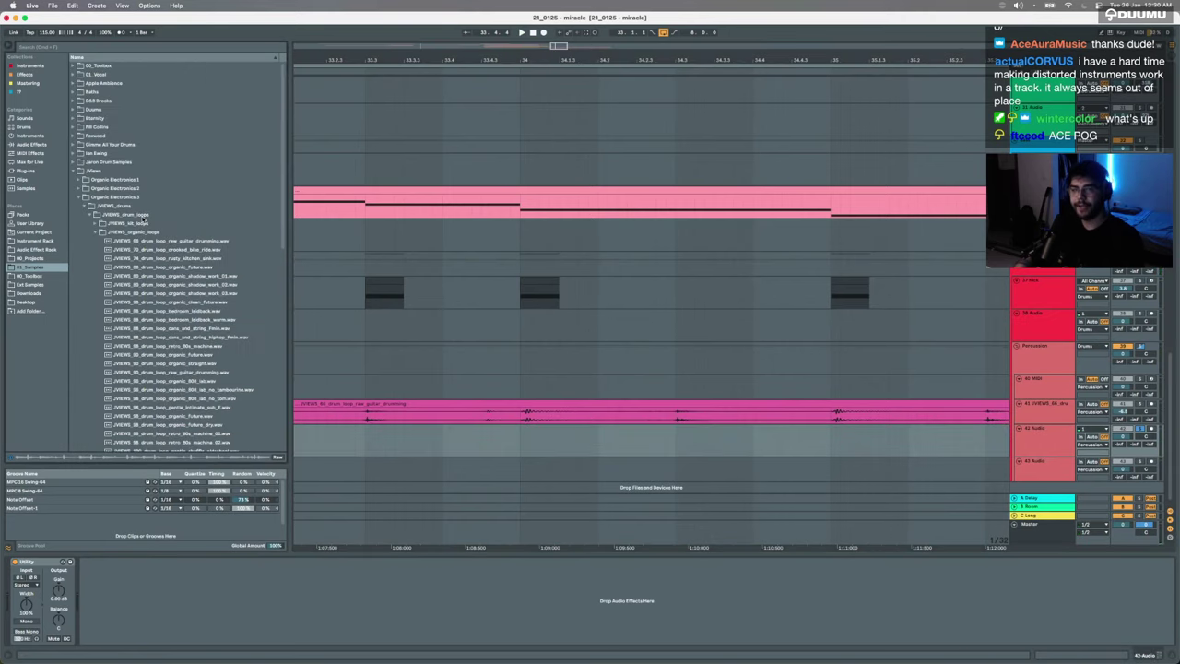
{"action": "left_click", "coordinate": [96, 224]}
{"action": "left_click", "coordinate": [97, 224]}
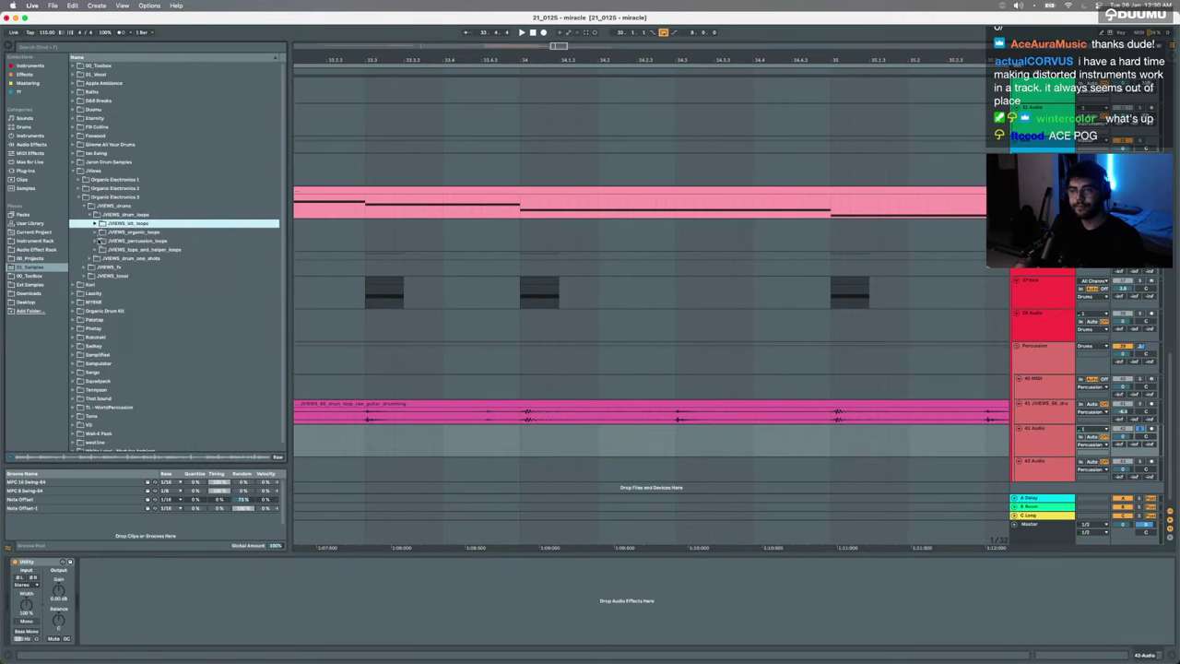
{"action": "left_click", "coordinate": [89, 214]}
{"action": "left_click", "coordinate": [89, 223]}
{"action": "left_click", "coordinate": [96, 232]}
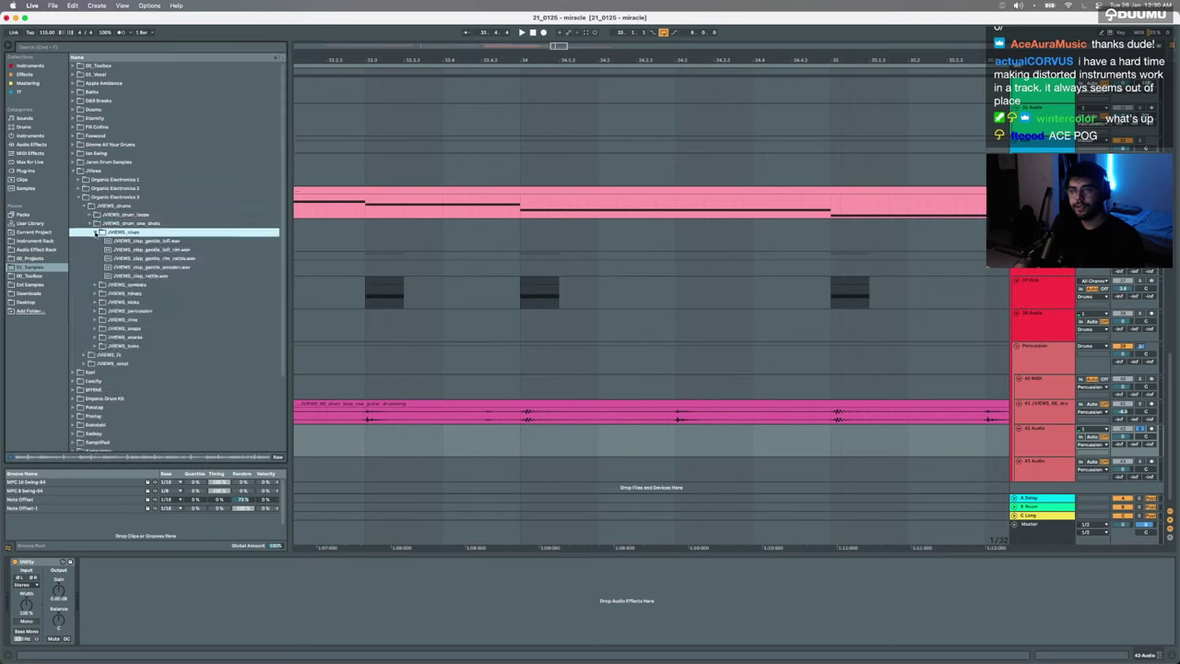
Step: Audition the clap samples against each other and choose JVIEWS_clap_gentle_rim_rattle.wav
{"action": "left_click", "coordinate": [101, 242]}
{"action": "key", "text": "Down"}
{"action": "key", "text": "Down"}
{"action": "key", "text": "Down"}
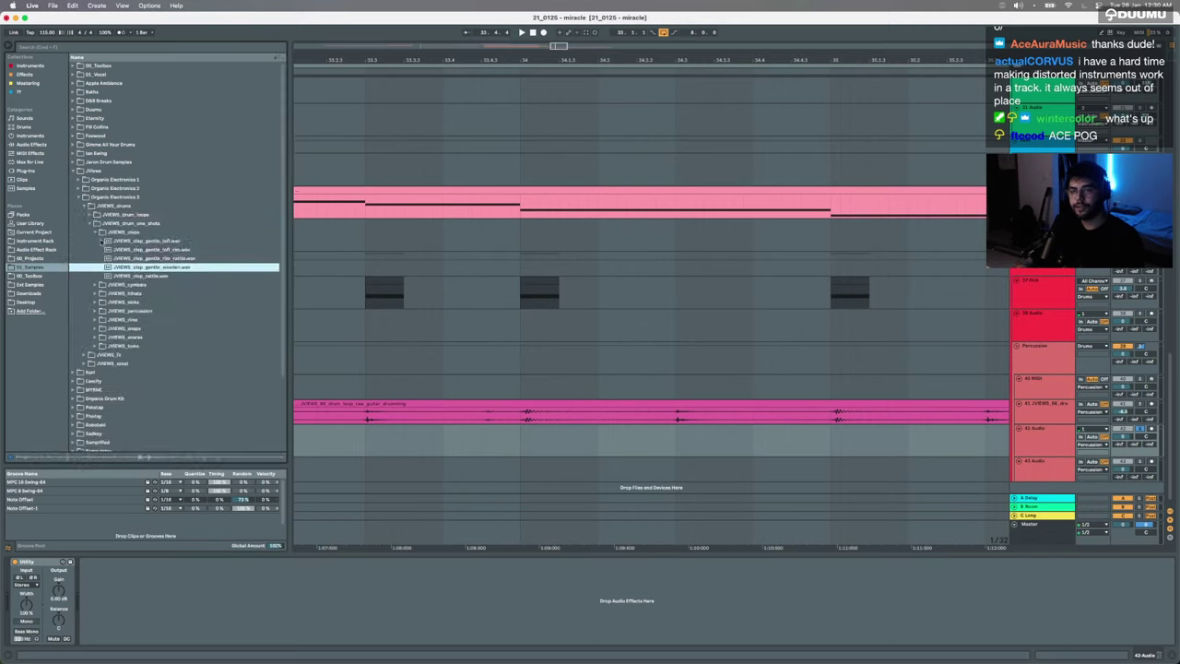
{"action": "key", "text": "Up"}
{"action": "key", "text": "Down"}
{"action": "key", "text": "Down"}
{"action": "key", "text": "Up"}
{"action": "key", "text": "Up"}
Step: Add the gentle_rim_rattle clap on the lowest Percussion audio track just before 34.3, lining its hit up with the beat, and audition it
{"action": "left_click", "coordinate": [369, 468]}
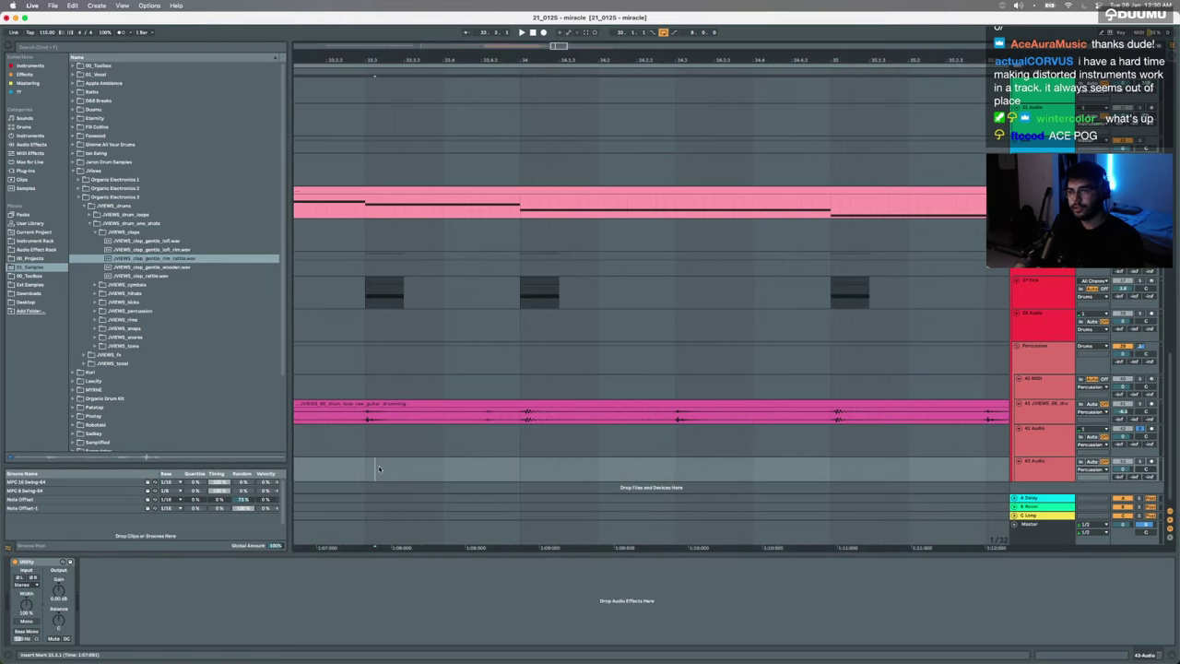
{"action": "scroll", "coordinate": [377, 469], "scroll_direction": "down", "scroll_amount": 5}
{"action": "scroll", "coordinate": [377, 469], "scroll_direction": "left", "scroll_amount": 2}
{"action": "left_click", "coordinate": [518, 454]}
{"action": "key", "text": "super+v"}
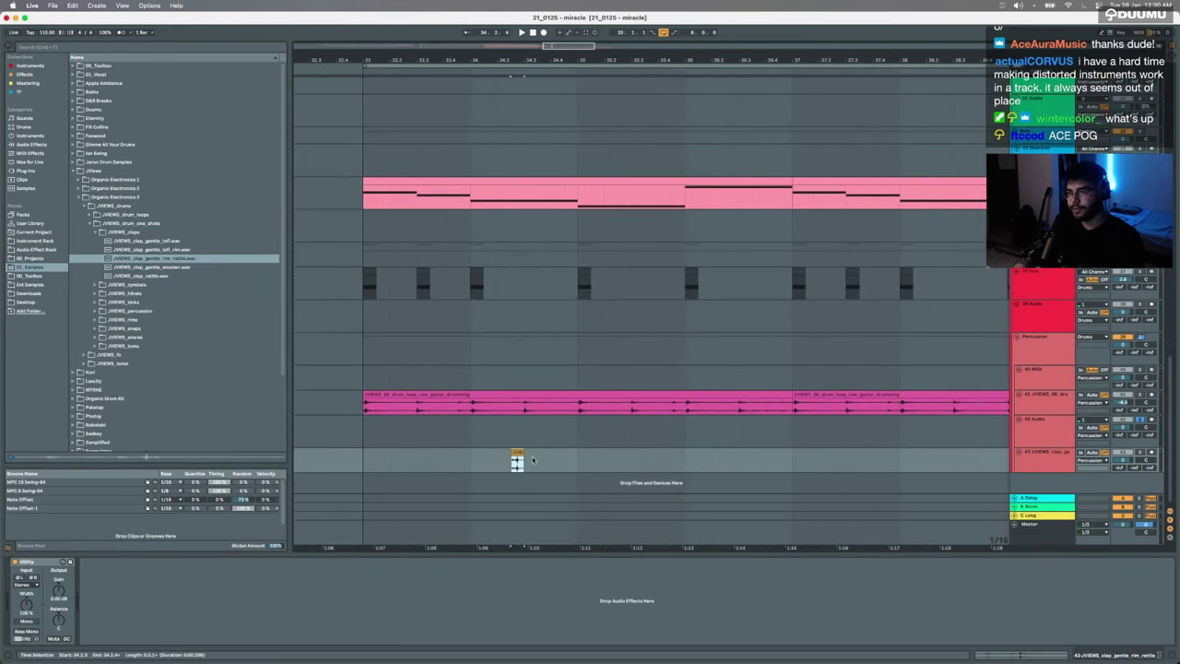
{"action": "scroll", "coordinate": [532, 458], "scroll_direction": "up", "scroll_amount": 5}
{"action": "left_click_drag", "start_coordinate": [460, 452], "coordinate": [498, 454]}
{"action": "key", "text": "Delete"}
{"action": "left_click", "coordinate": [442, 470]}
{"action": "key", "text": "space"}
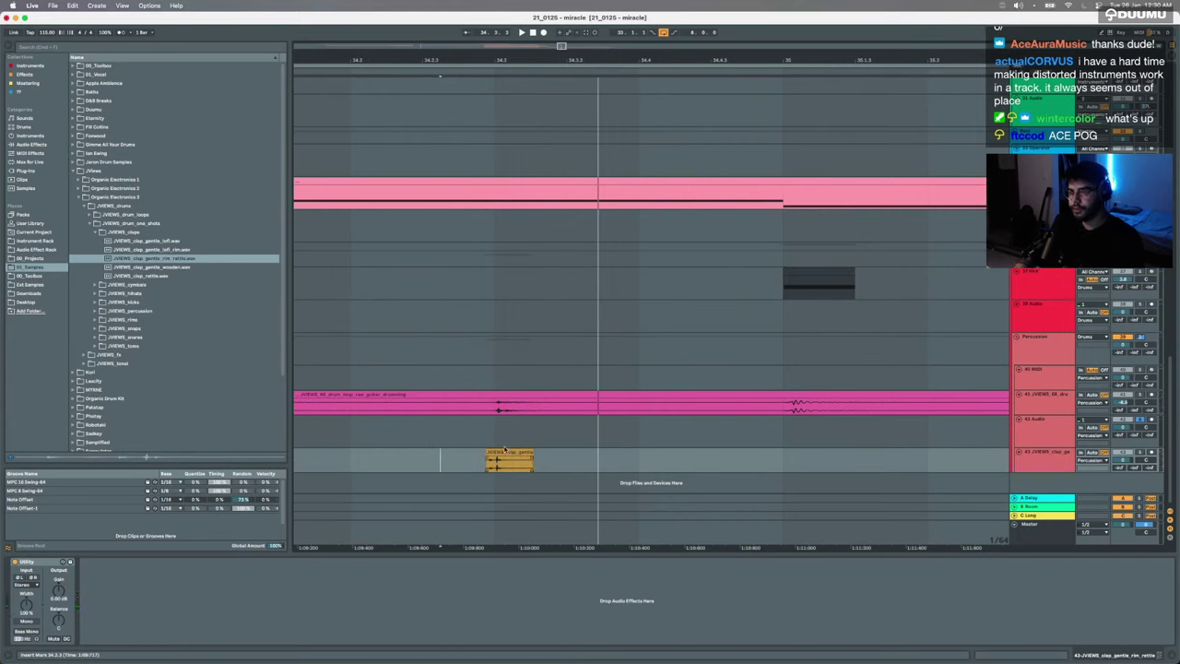
Step: Move the clap to the audio track beneath the kick and duplicate the bars 33 to 35 region through bar 39
{"action": "left_click_drag", "start_coordinate": [504, 449], "coordinate": [506, 310]}
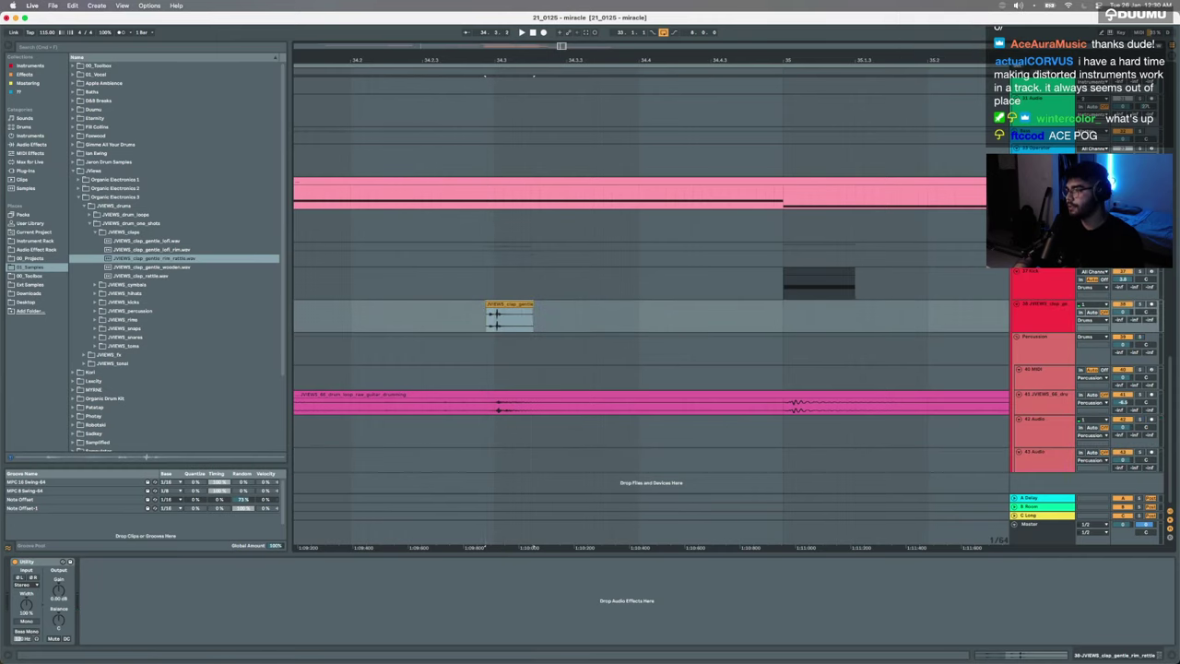
{"action": "scroll", "coordinate": [652, 279], "scroll_direction": "down", "scroll_amount": 5}
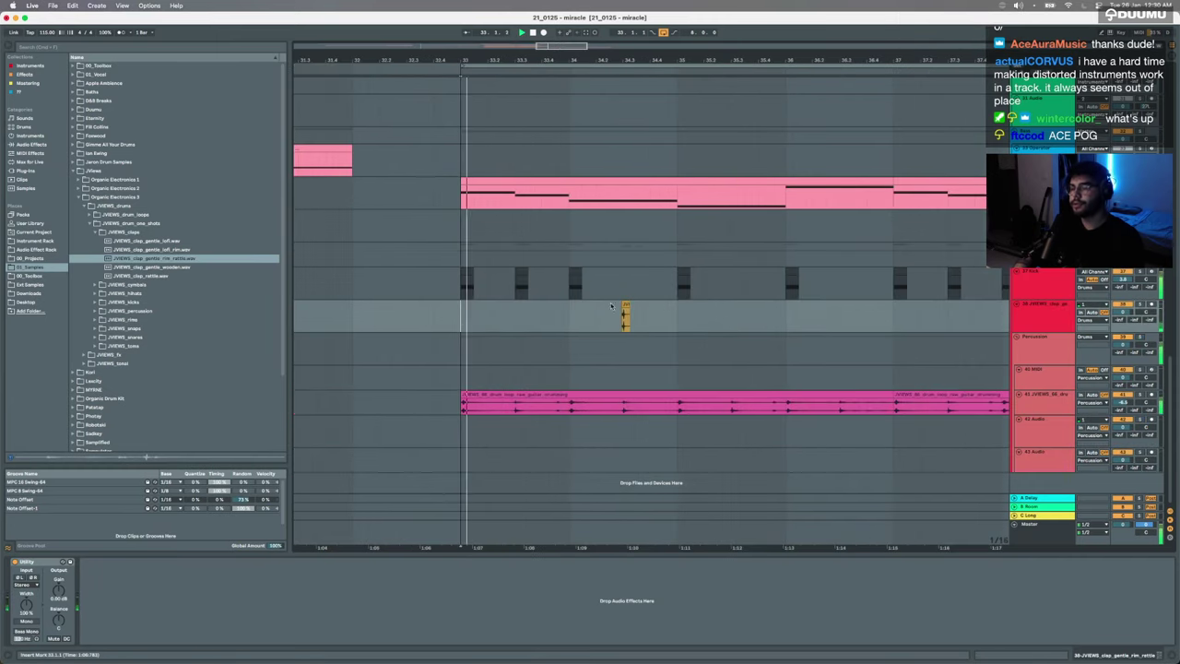
{"action": "left_click_drag", "start_coordinate": [461, 315], "coordinate": [677, 314]}
{"action": "key", "text": "super+d"}
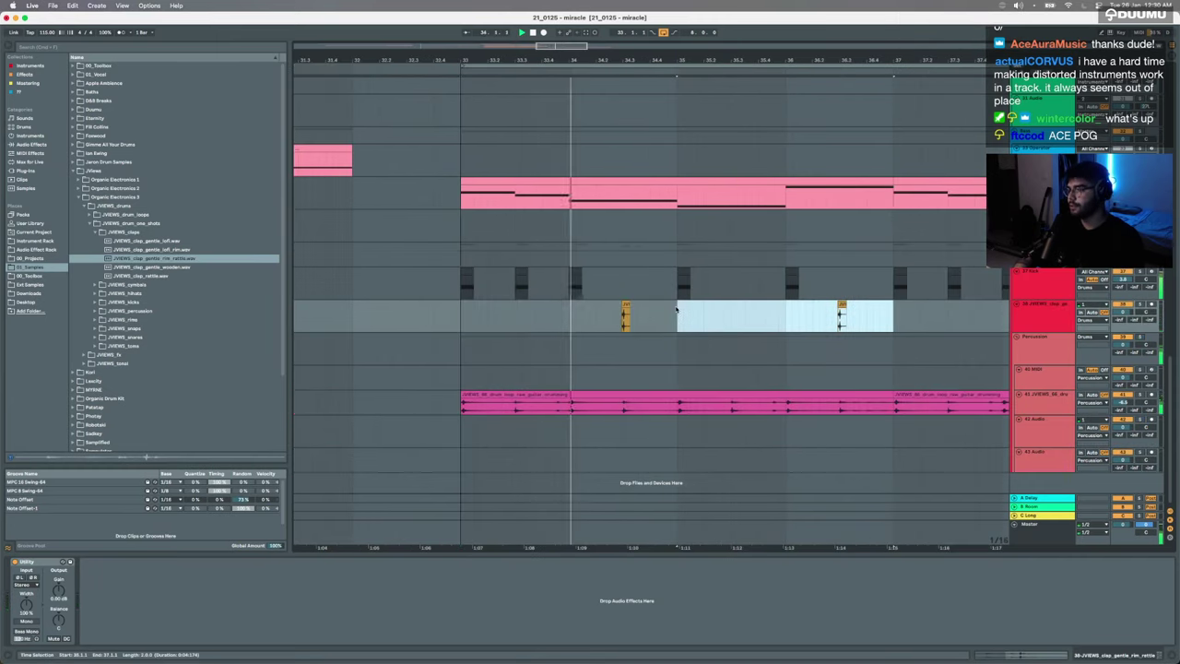
{"action": "scroll", "coordinate": [676, 310], "scroll_direction": "down", "scroll_amount": 4}
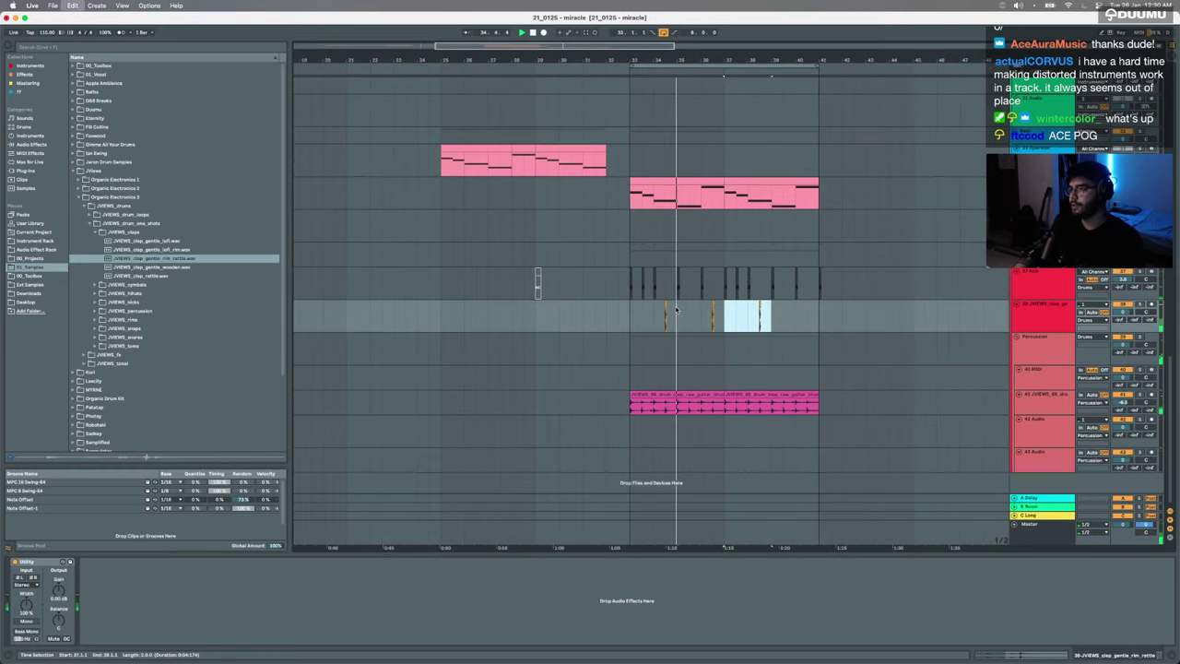
Step: Copy the bar 36 clap region into bar 35, and duplicate the clap pattern of bars 33 to 37 up to bar 41
{"action": "left_click_drag", "start_coordinate": [723, 319], "coordinate": [701, 319]}
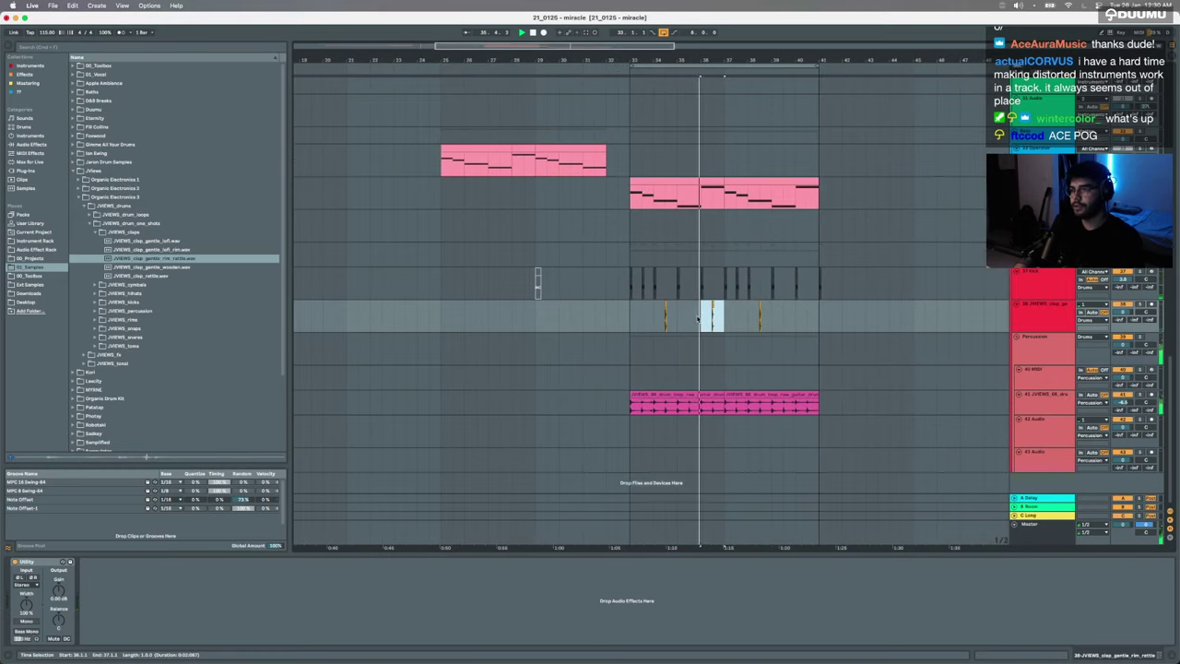
{"action": "key", "text": "super+c"}
{"action": "left_click", "coordinate": [679, 319]}
{"action": "key", "text": "super+v"}
{"action": "left_click_drag", "start_coordinate": [629, 318], "coordinate": [723, 318]}
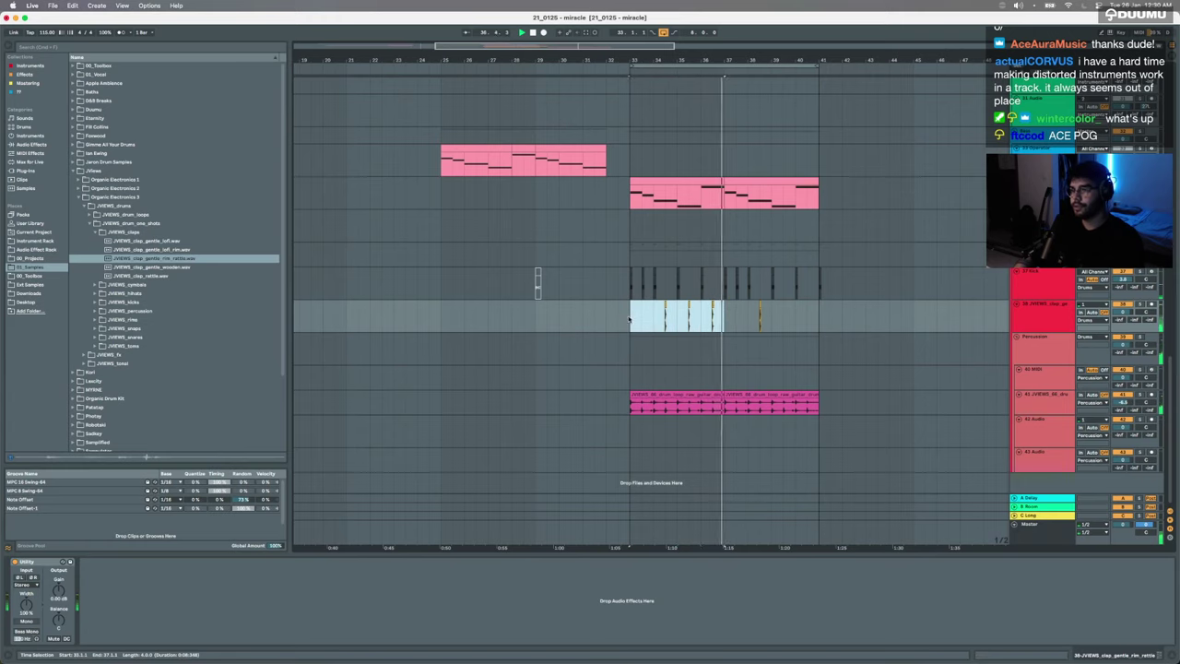
{"action": "key", "text": "super+d"}
Step: Reduce the height of the empty Percussion audio tracks and open the JVIEWS_tops_and_helper_loops folder in the drum loops
{"action": "left_click", "coordinate": [1034, 444]}
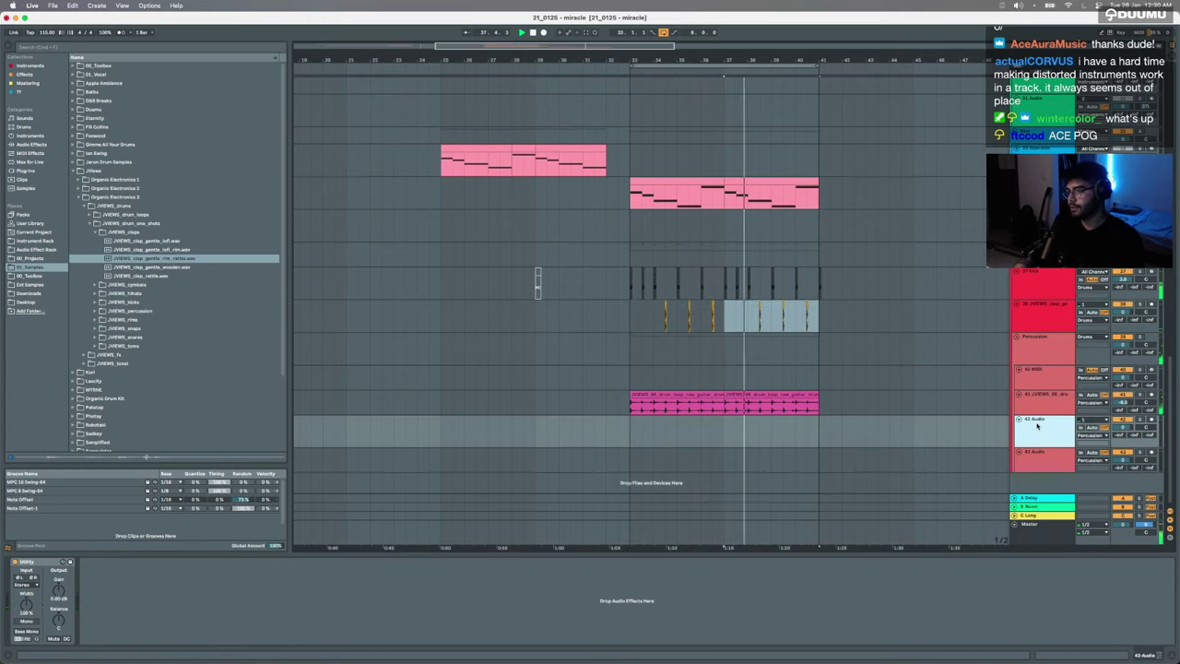
{"action": "left_click_drag", "start_coordinate": [1034, 446], "coordinate": [1034, 439]}
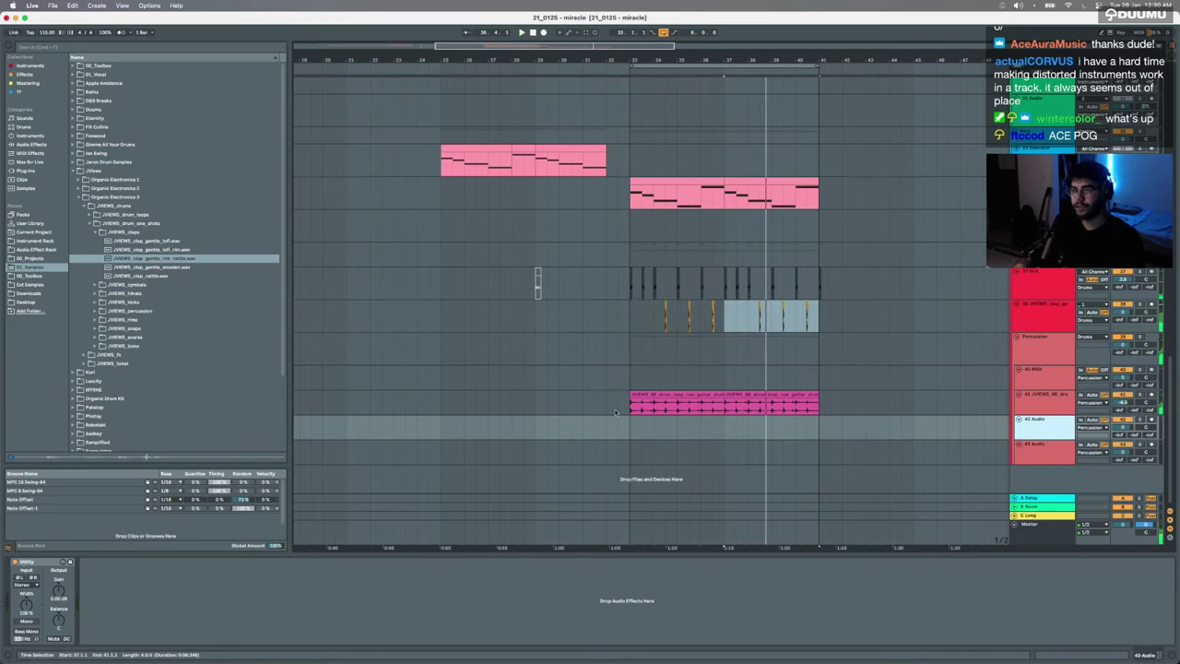
{"action": "left_click", "coordinate": [96, 223]}
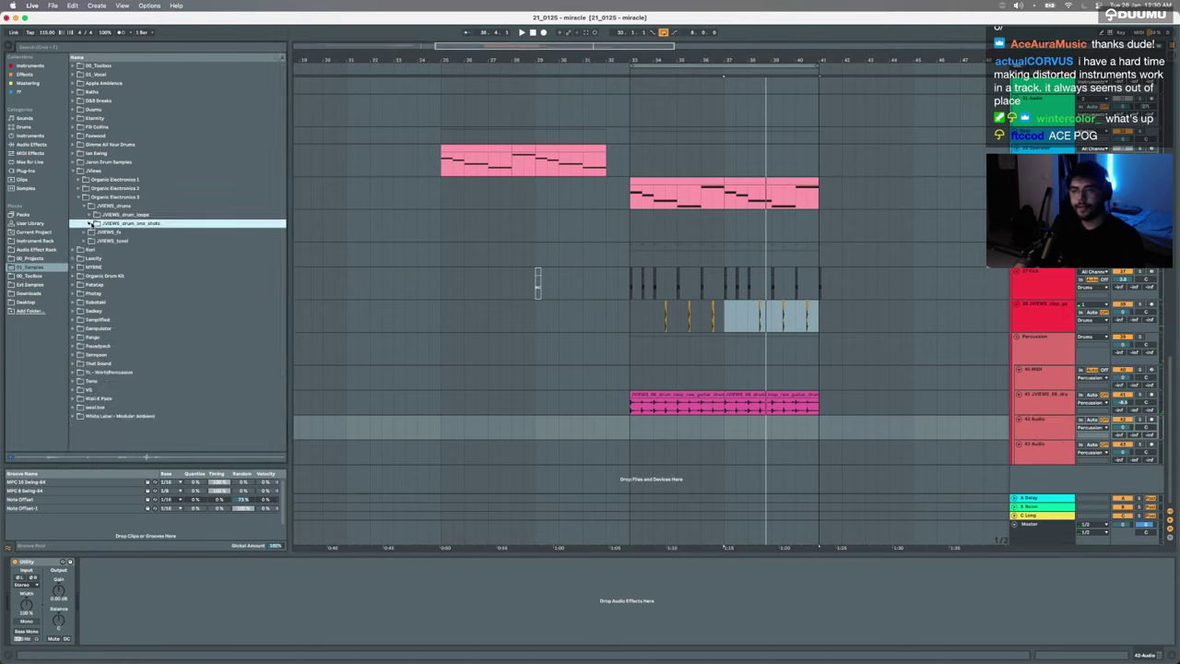
{"action": "left_click", "coordinate": [91, 214]}
{"action": "left_click", "coordinate": [97, 249]}
{"action": "left_click", "coordinate": [161, 276]}
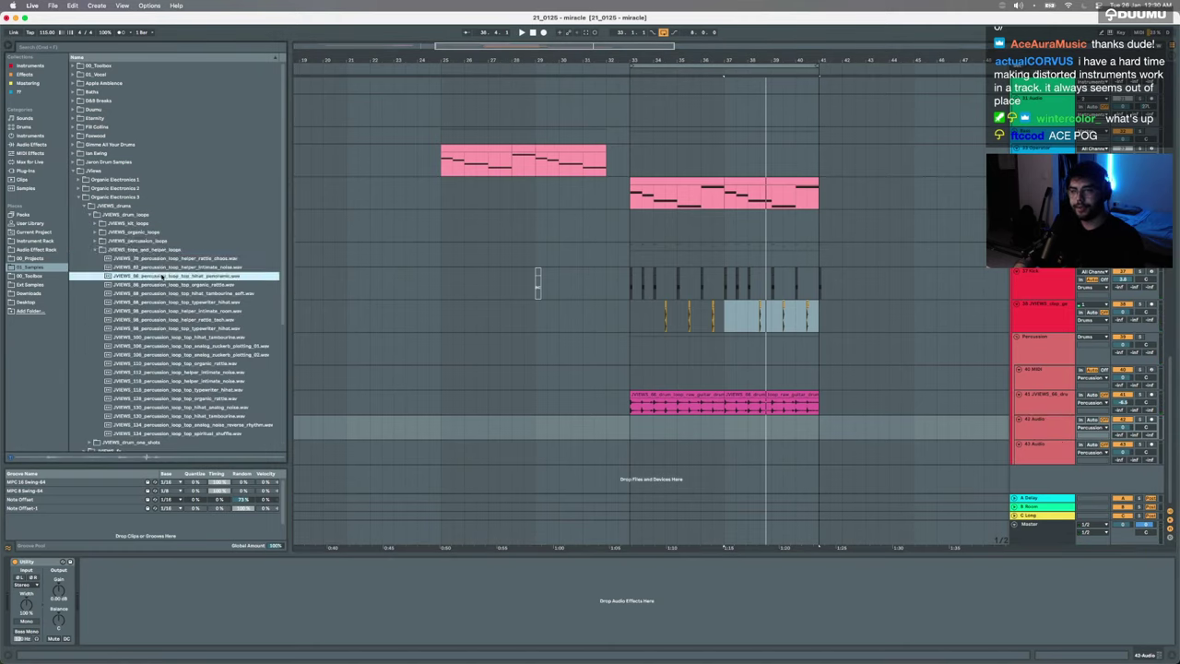
Step: Audition the top and helper percussion loops, from the 88 BPM organic rattle through the 134 BPM spiritual shuffle
{"action": "left_click", "coordinate": [173, 285]}
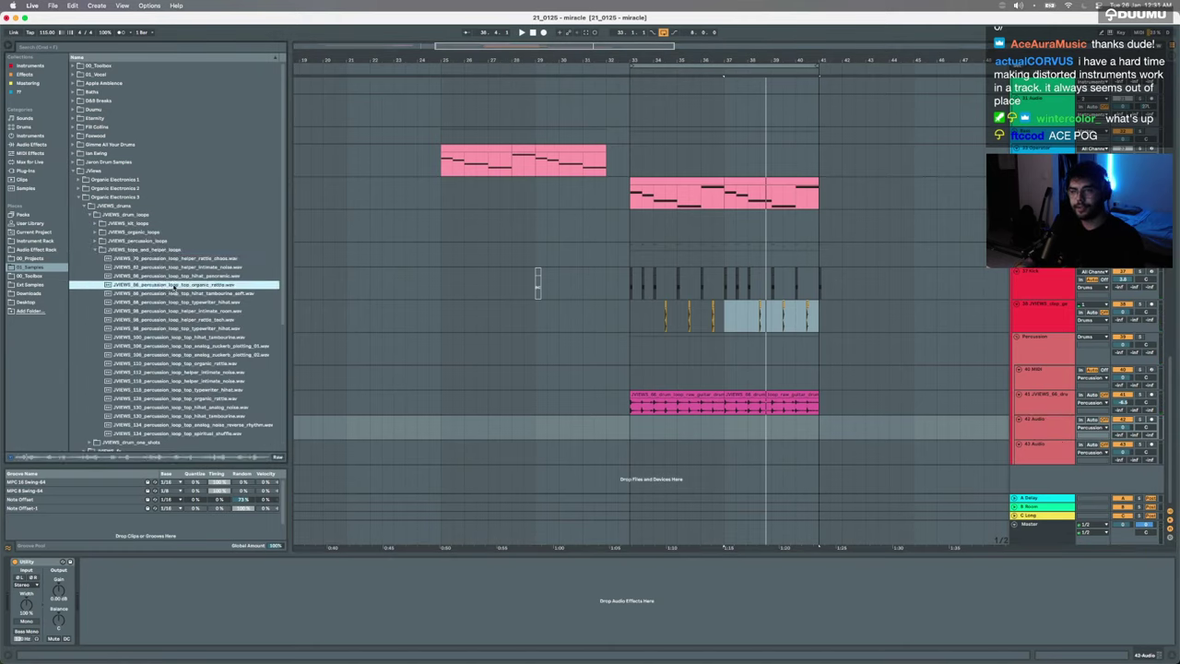
{"action": "key", "text": "Down"}
{"action": "key", "text": "Down"}
{"action": "key", "text": "Down"}
{"action": "key", "text": "Down"}
{"action": "key", "text": "Down"}
{"action": "key", "text": "Down"}
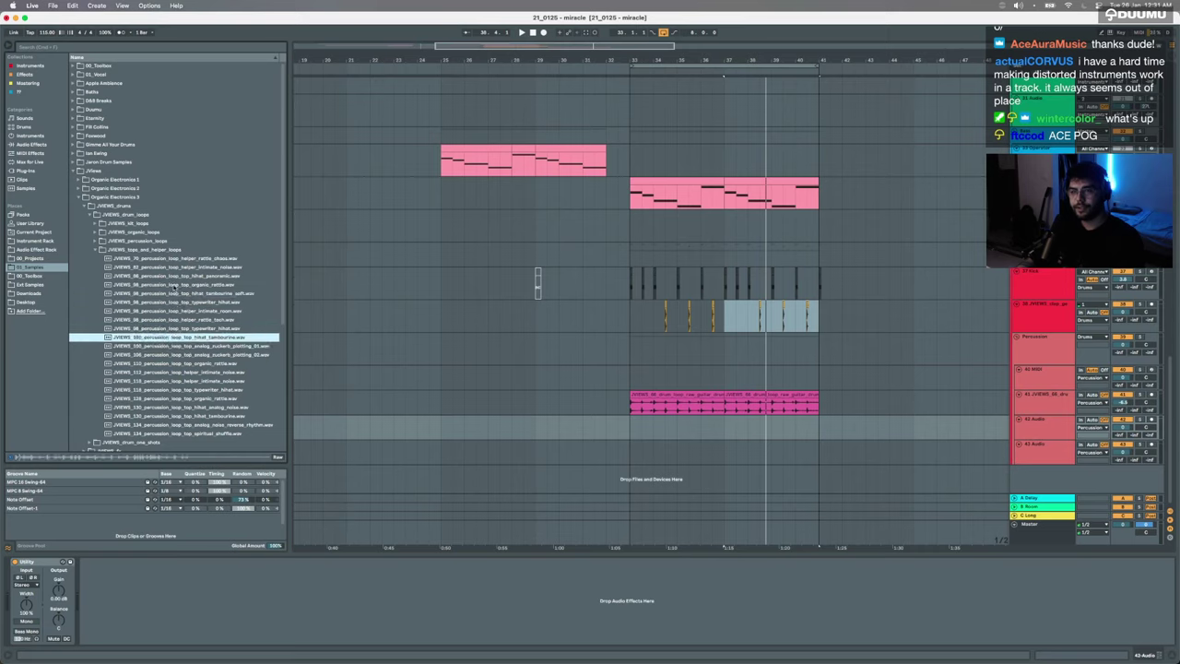
{"action": "key", "text": "Down"}
{"action": "key", "text": "Down"}
{"action": "key", "text": "Down"}
{"action": "key", "text": "Down"}
{"action": "key", "text": "Down"}
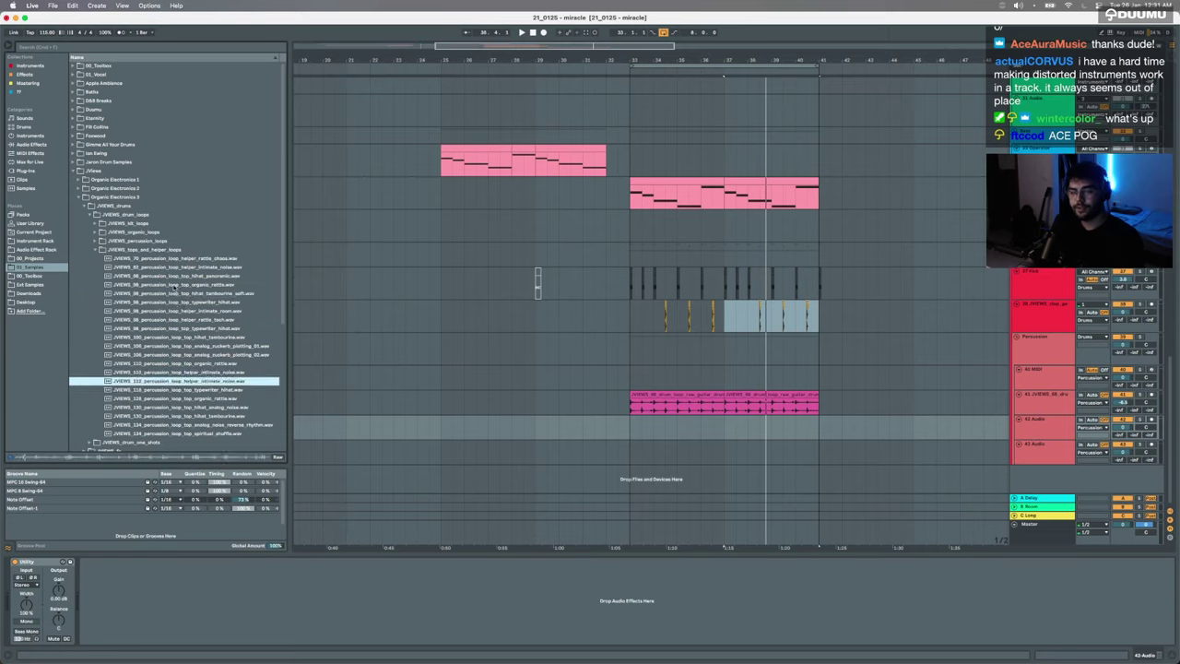
{"action": "key", "text": "Down"}
{"action": "key", "text": "Down"}
{"action": "key", "text": "Down"}
{"action": "key", "text": "Down"}
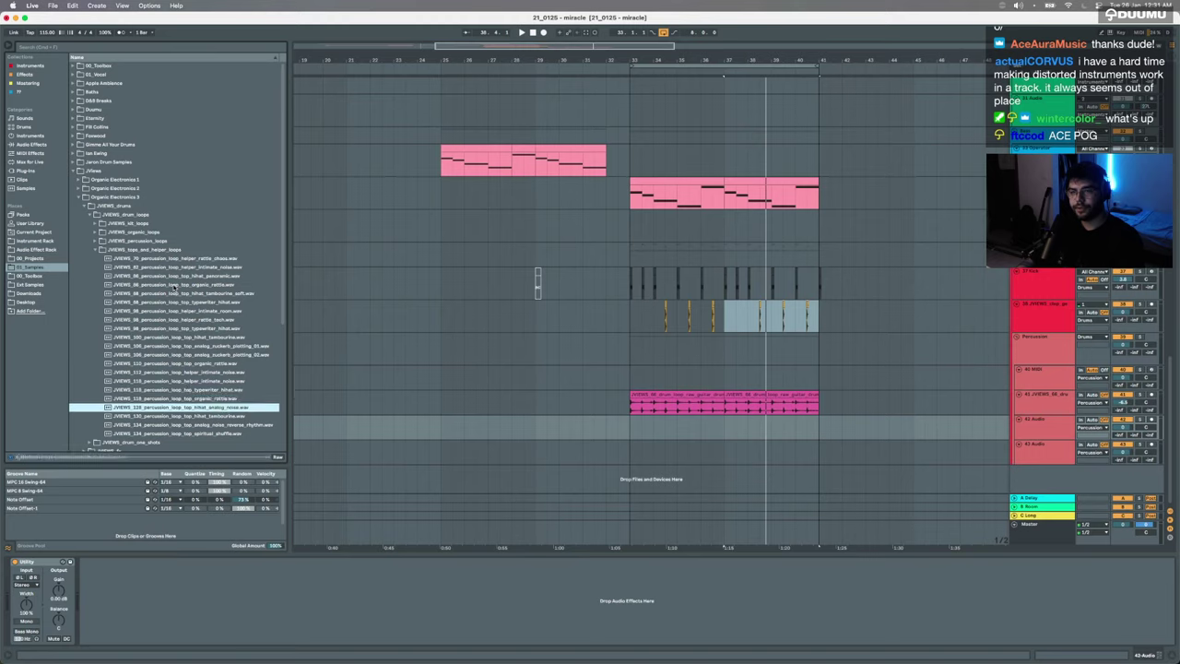
{"action": "key", "text": "Down"}
{"action": "key", "text": "Down"}
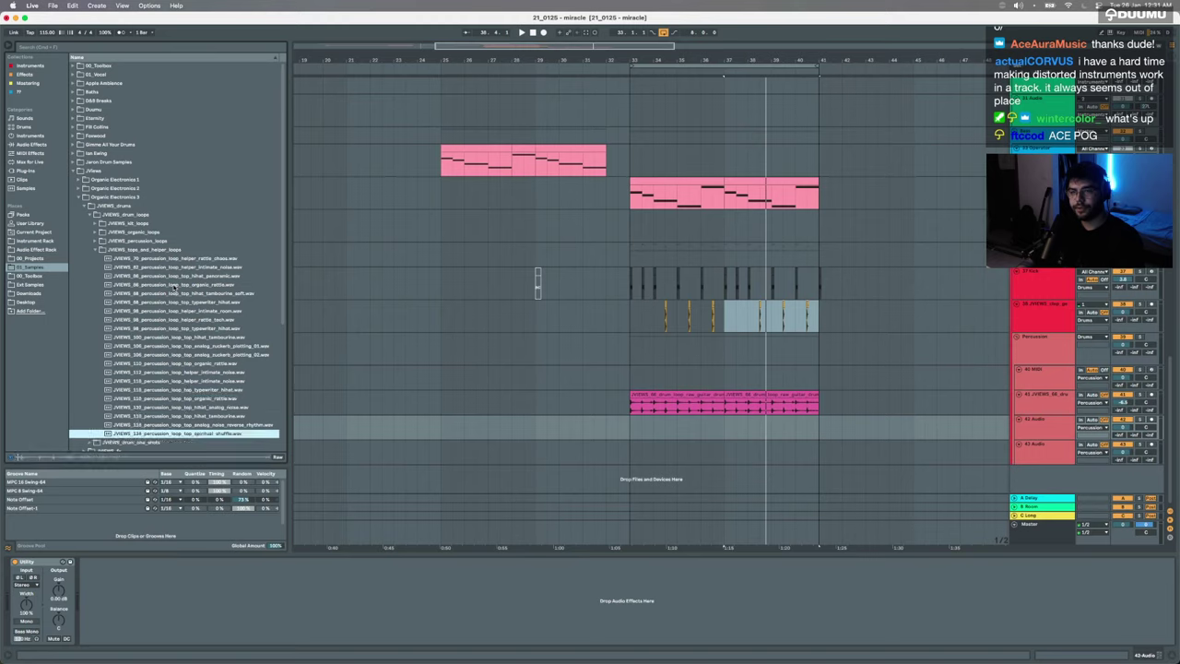
Step: Collapse the JViews sample folders and browse the Kit 2 samples of the Gimme All Your Drums pack
{"action": "key", "text": "Left"}
{"action": "key", "text": "Left"}
{"action": "key", "text": "Left"}
{"action": "key", "text": "Left"}
{"action": "key", "text": "Left"}
{"action": "key", "text": "Left"}
{"action": "key", "text": "Left"}
{"action": "key", "text": "Left"}
{"action": "key", "text": "Up"}
{"action": "key", "text": "Up"}
{"action": "key", "text": "Up"}
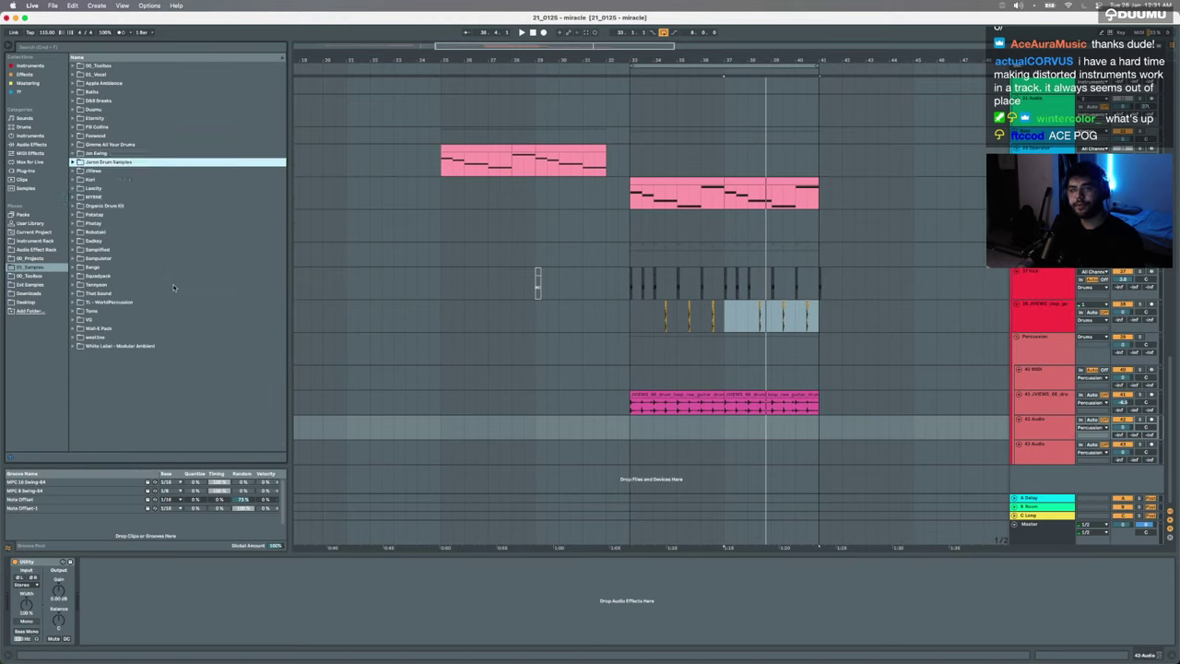
{"action": "key", "text": "Right"}
{"action": "key", "text": "Down"}
{"action": "key", "text": "Down"}
{"action": "key", "text": "Down"}
{"action": "key", "text": "Down"}
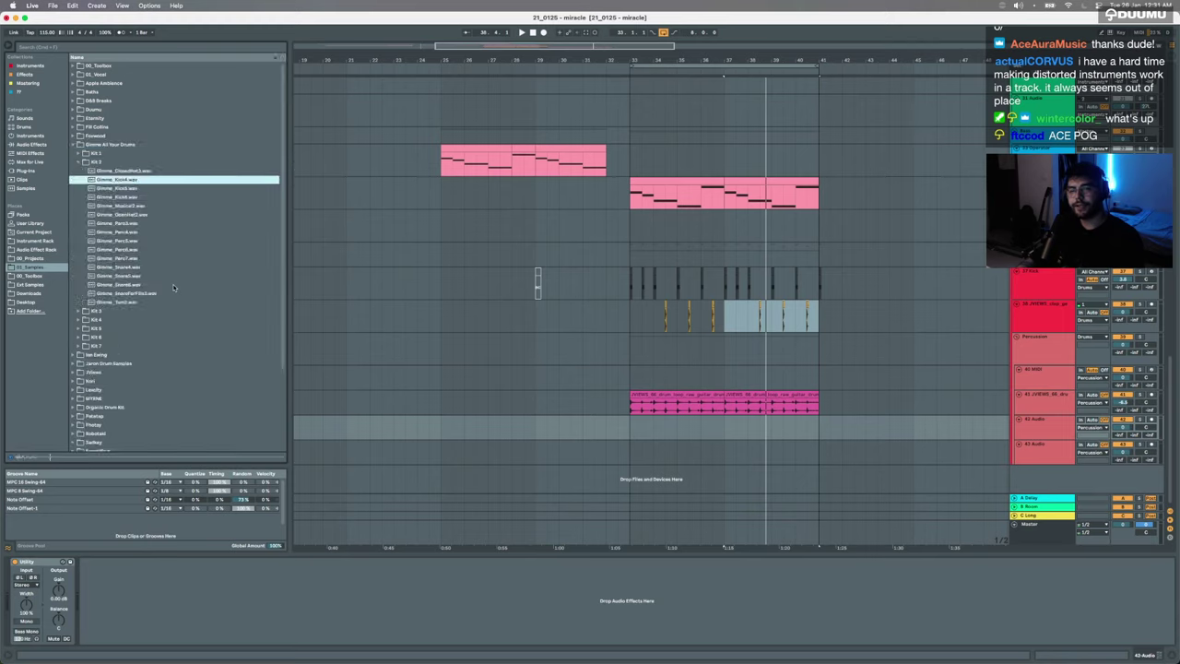
Step: Open Kit 1 of Gimme All Your Drums and choose the Gimme_ClosedHat2.wav sample
{"action": "key", "text": "Up"}
{"action": "key", "text": "Up"}
{"action": "key", "text": "Up"}
{"action": "key", "text": "Up"}
{"action": "key", "text": "Up"}
{"action": "key", "text": "Down"}
{"action": "key", "text": "Down"}
{"action": "key", "text": "Right"}
{"action": "key", "text": "Down"}
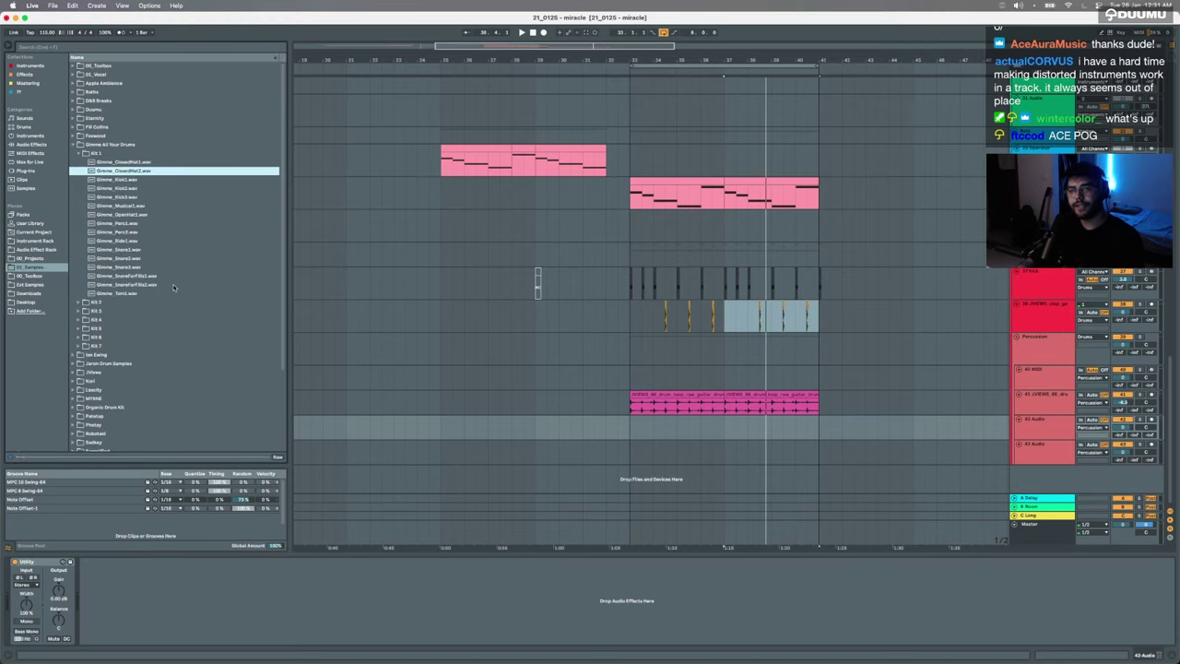
{"action": "key", "text": "Down"}
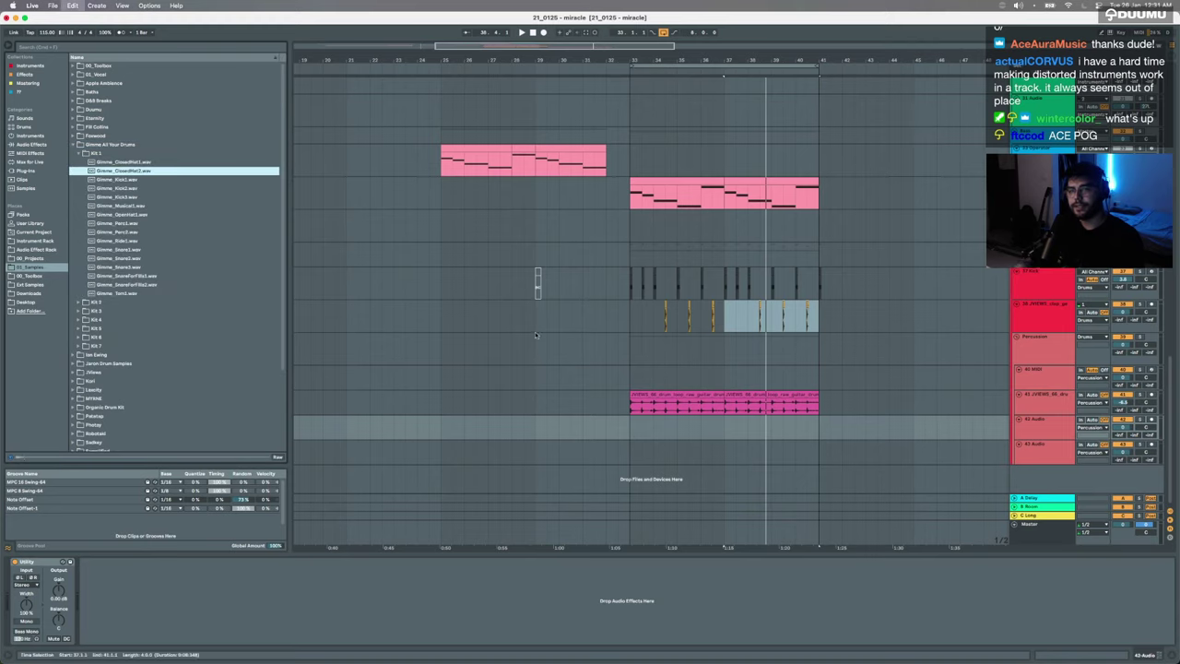
Step: Add the closed hat at bar 33 on the track below the percussion loop, lower its volume to about -11 dB and trim it to one beat
{"action": "key", "text": "Return"}
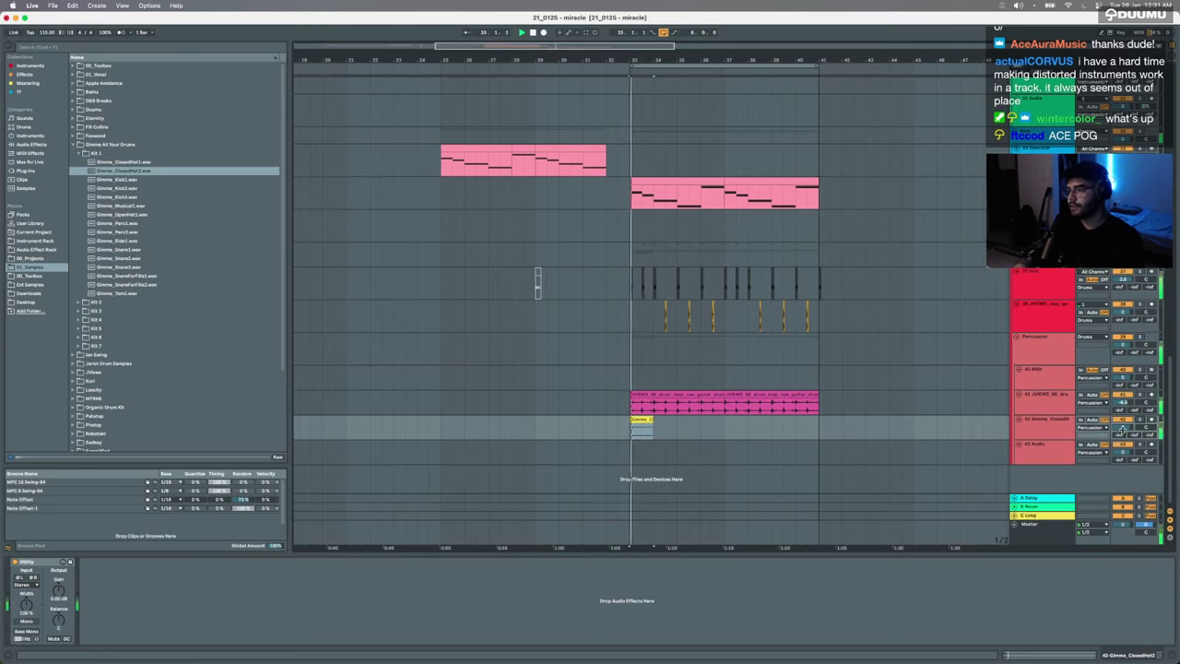
{"action": "left_click_drag", "start_coordinate": [1122, 426], "coordinate": [1121, 429]}
{"action": "key", "text": "space"}
{"action": "key", "text": "space"}
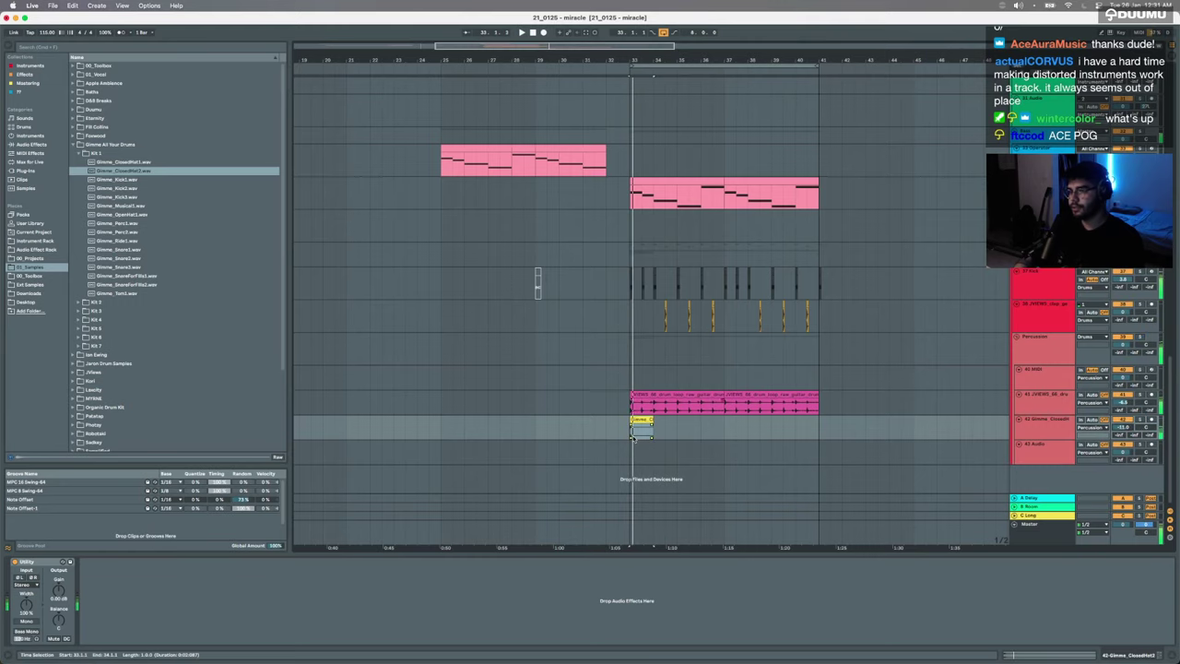
{"action": "scroll", "coordinate": [633, 438], "scroll_direction": "up", "scroll_amount": 5}
{"action": "left_click", "coordinate": [613, 435]}
{"action": "left_click_drag", "start_coordinate": [753, 420], "coordinate": [640, 420]}
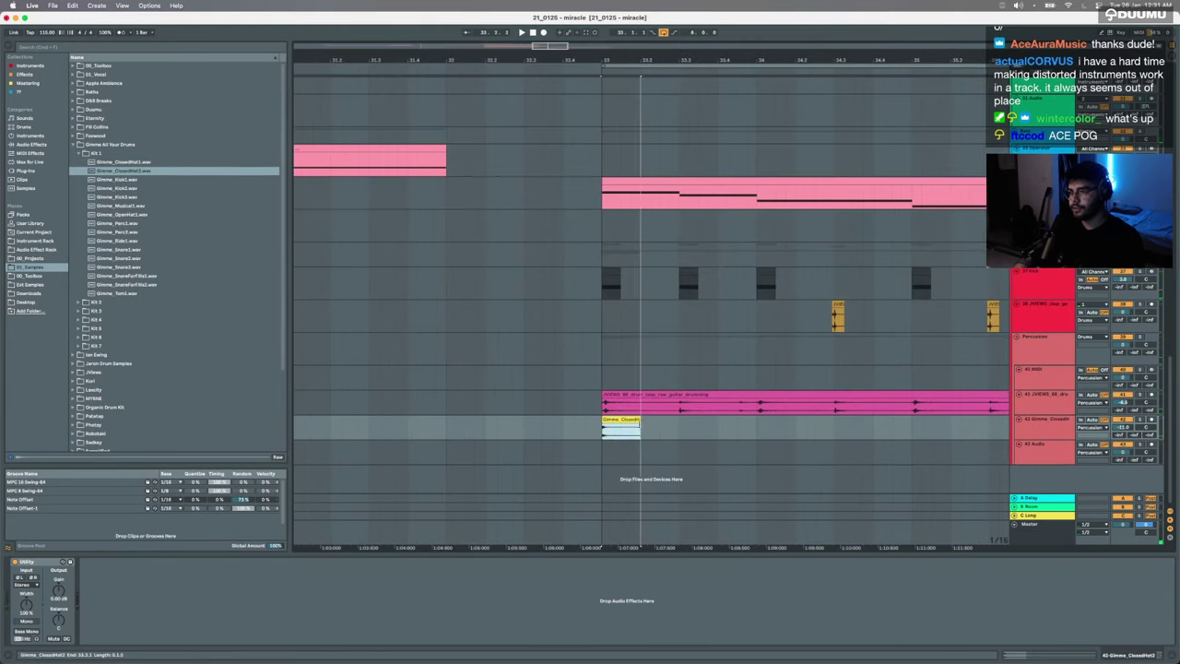
Step: Duplicate the one-beat closed hat repeatedly to fill bars 33 to 41 while the section plays
{"action": "key", "text": "space"}
{"action": "key", "text": "super+d"}
{"action": "key", "text": "super+d"}
{"action": "key", "text": "super+d"}
{"action": "key", "text": "super+d"}
{"action": "scroll", "coordinate": [707, 406], "scroll_direction": "down", "scroll_amount": 5}
{"action": "key", "text": "super+d"}
{"action": "key", "text": "super+d"}
{"action": "key", "text": "super+d"}
{"action": "key", "text": "super+d"}
{"action": "key", "text": "super+d"}
{"action": "key", "text": "super+d"}
{"action": "key", "text": "super+d"}
{"action": "key", "text": "super+d"}
{"action": "key", "text": "super+d"}
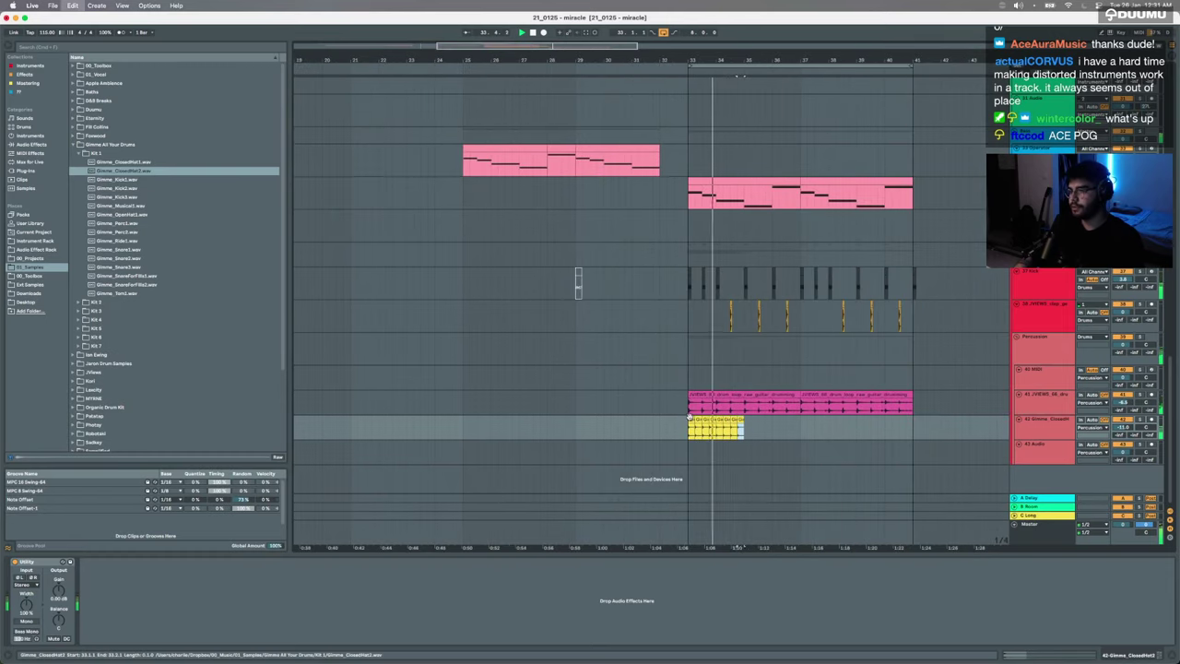
{"action": "key", "text": "super+d"}
{"action": "key", "text": "super+d"}
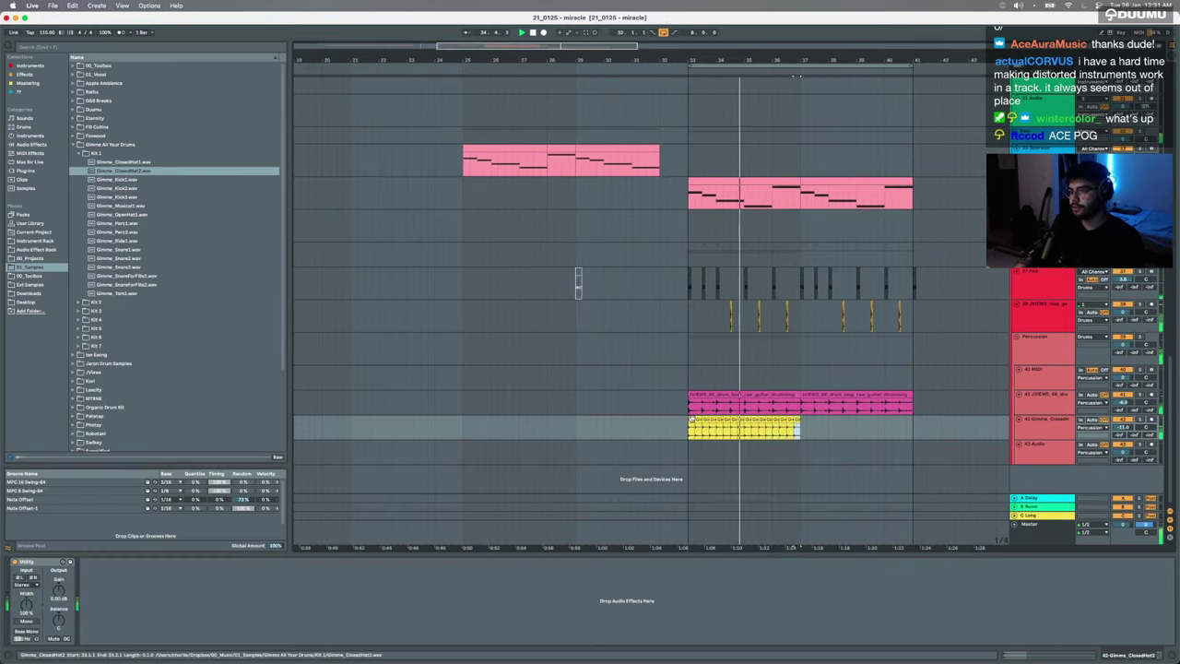
{"action": "left_click", "coordinate": [692, 419], "text": "shift"}
{"action": "key", "text": "super+d"}
Step: Shift all the closed hat clips slightly behind the beat and set their track volume to -17 dB
{"action": "left_click", "coordinate": [691, 420], "text": "shift"}
{"action": "scroll", "coordinate": [691, 419], "scroll_direction": "up", "scroll_amount": 10}
{"action": "left_click", "coordinate": [1118, 435]}
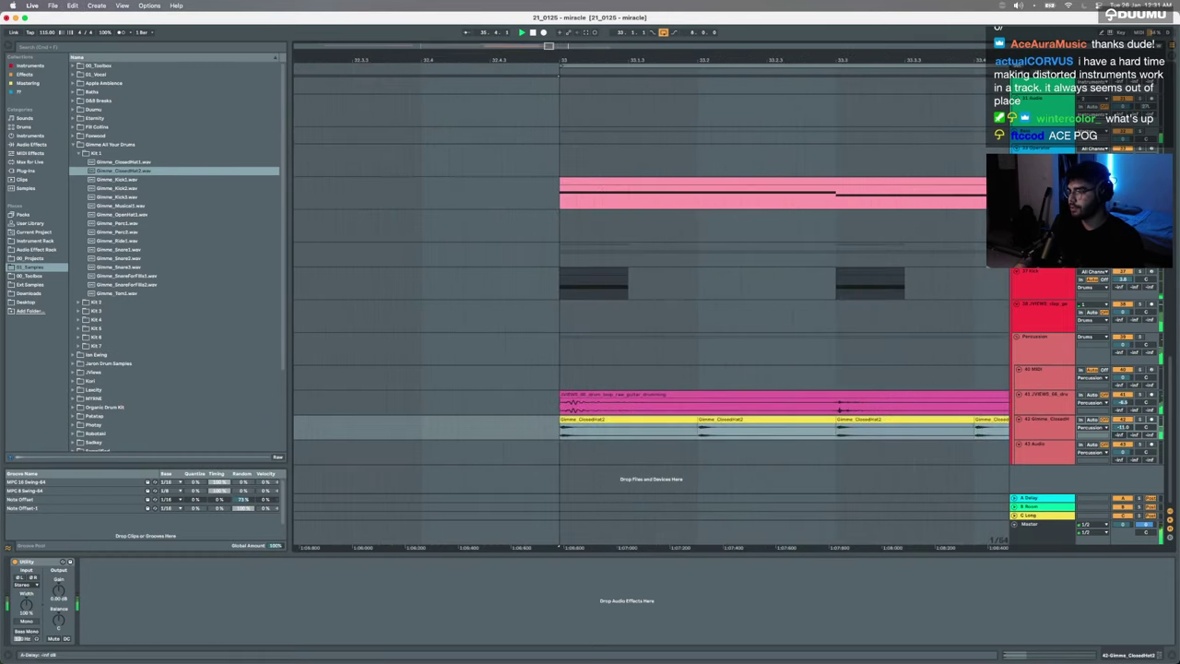
{"action": "left_click_drag", "start_coordinate": [908, 420], "coordinate": [914, 421]}
{"action": "scroll", "coordinate": [747, 396], "scroll_direction": "down", "scroll_amount": 5}
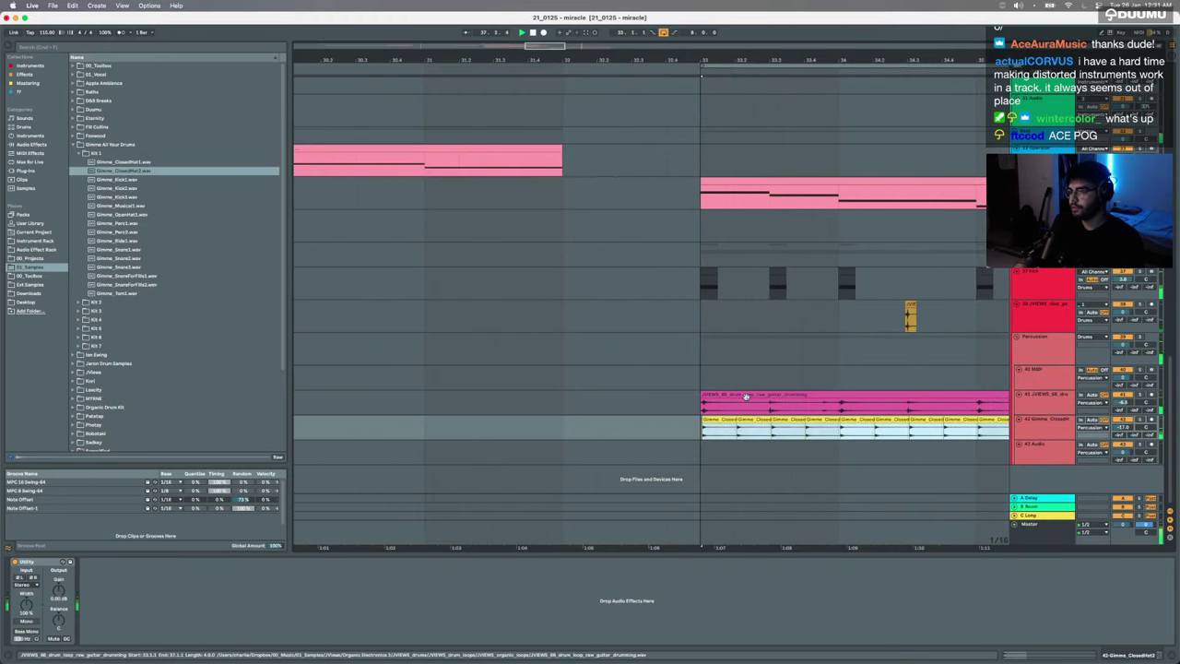
{"action": "scroll", "coordinate": [811, 435], "scroll_direction": "up", "scroll_amount": 6}
{"action": "left_click_drag", "start_coordinate": [798, 421], "coordinate": [800, 425]}
{"action": "left_click", "coordinate": [798, 420]}
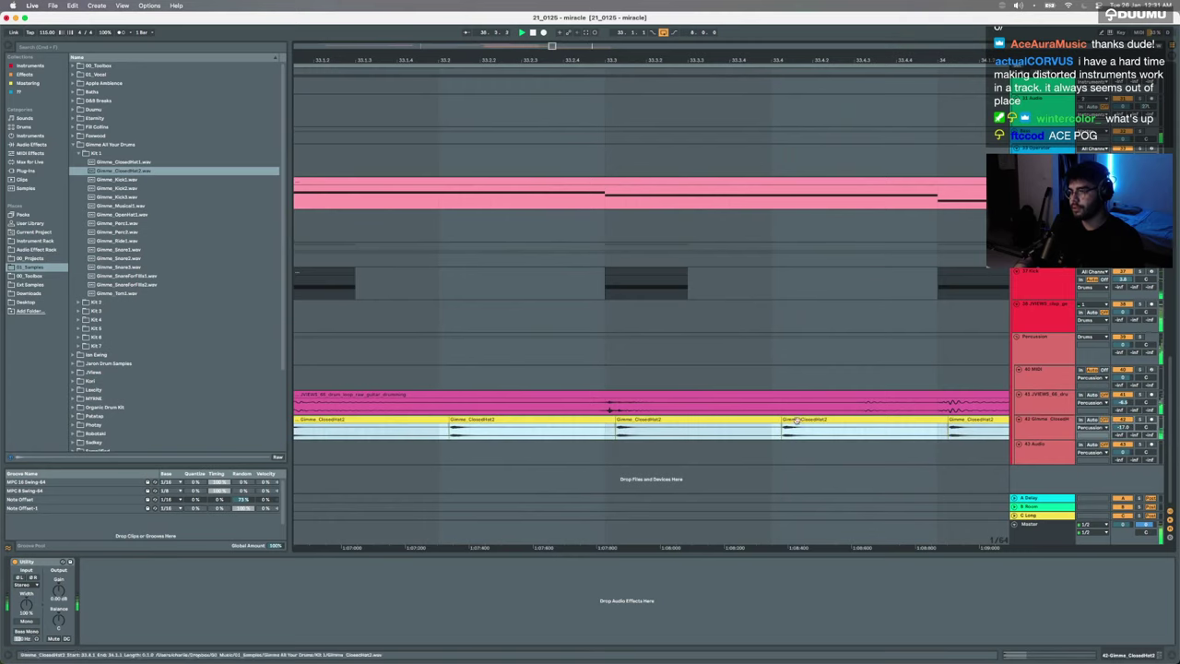
Step: Lower the closed hat track's volume further and listen to it against the drums and bass
{"action": "left_click", "coordinate": [1118, 419]}
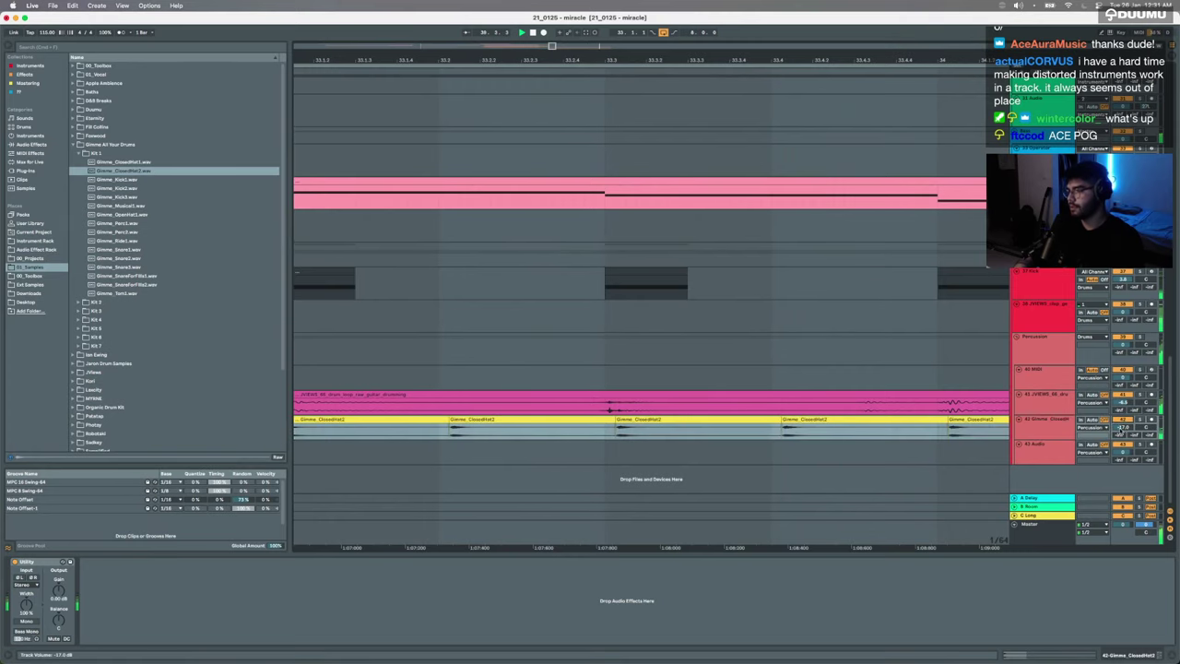
{"action": "scroll", "coordinate": [726, 392], "scroll_direction": "down", "scroll_amount": 4}
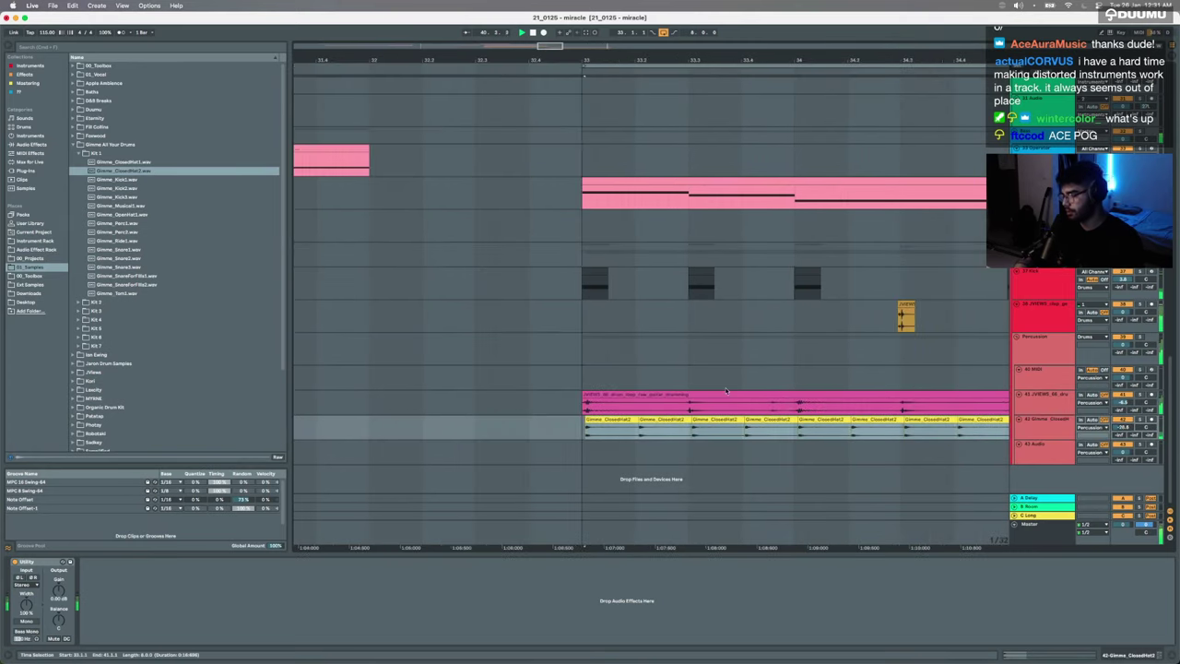
{"action": "scroll", "coordinate": [725, 392], "scroll_direction": "down", "scroll_amount": 5}
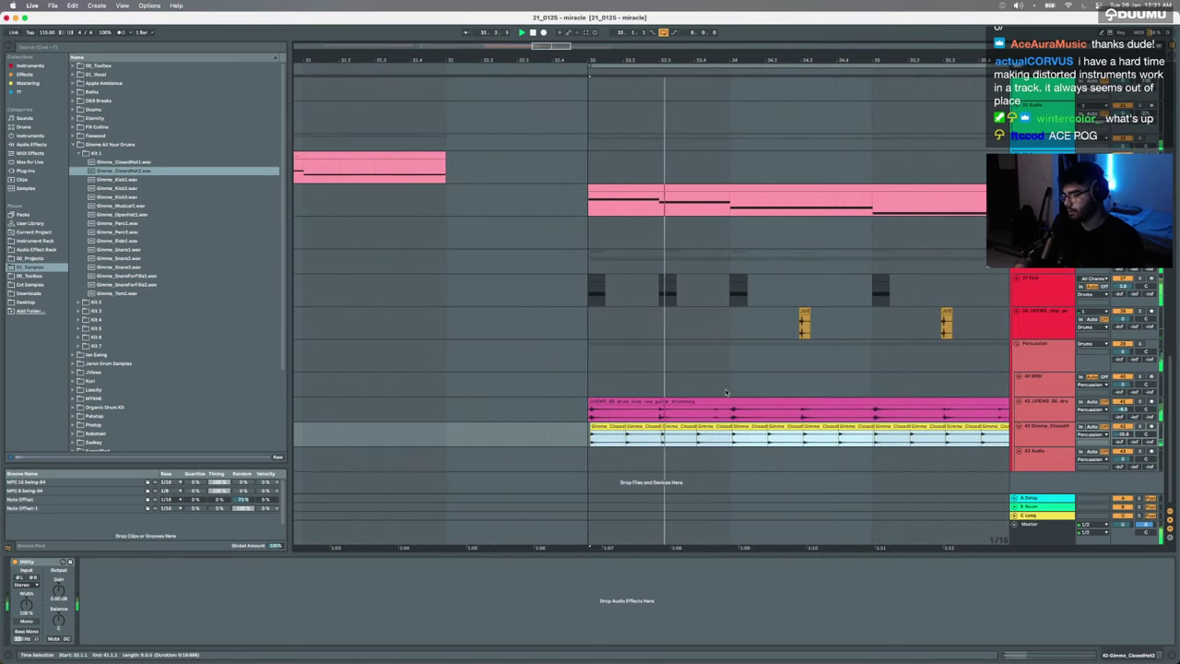
{"action": "scroll", "coordinate": [725, 395], "scroll_direction": "down", "scroll_amount": 5}
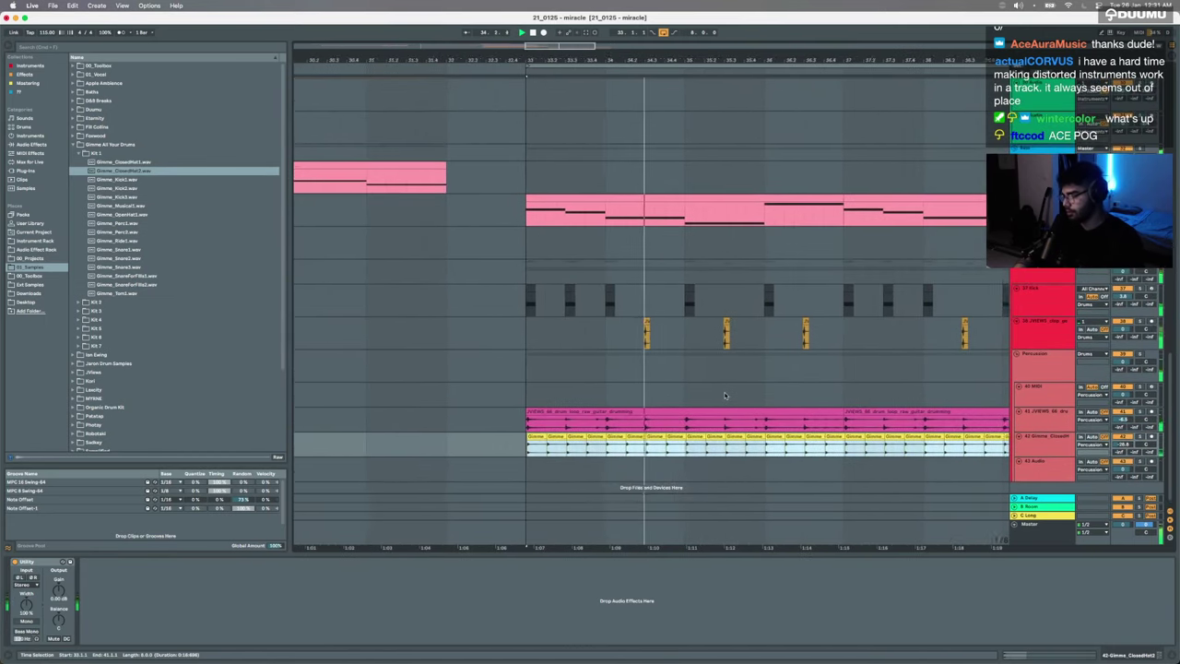
{"action": "scroll", "coordinate": [725, 394], "scroll_direction": "down", "scroll_amount": 3}
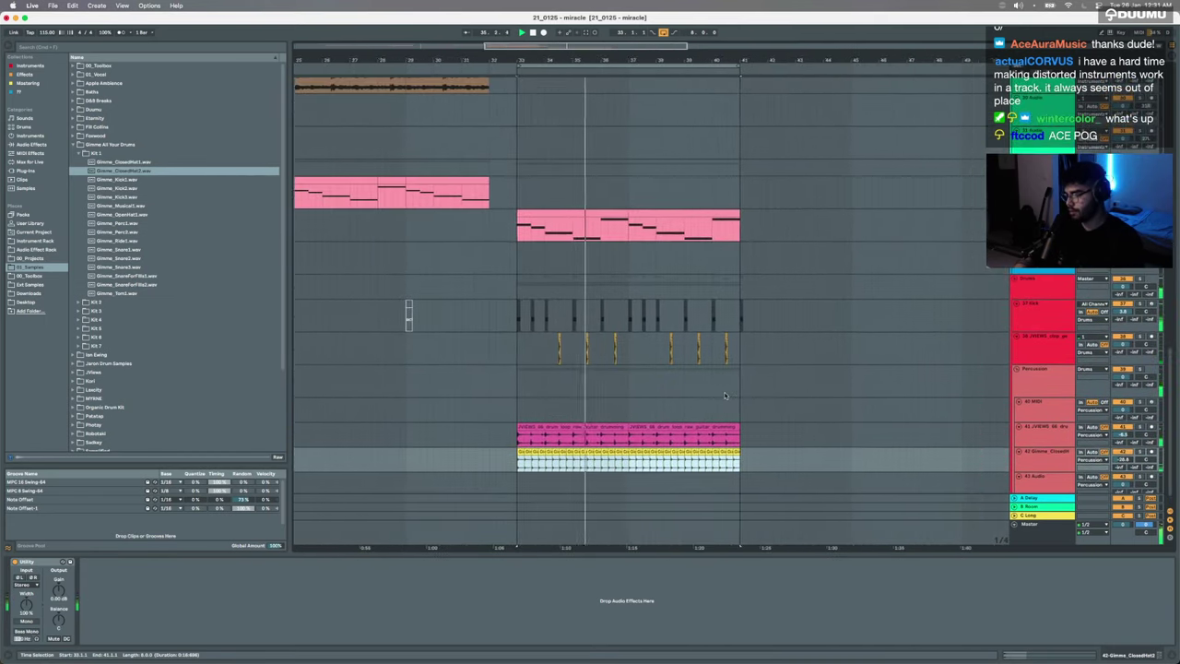
{"action": "left_click_drag", "start_coordinate": [698, 412], "coordinate": [723, 412]}
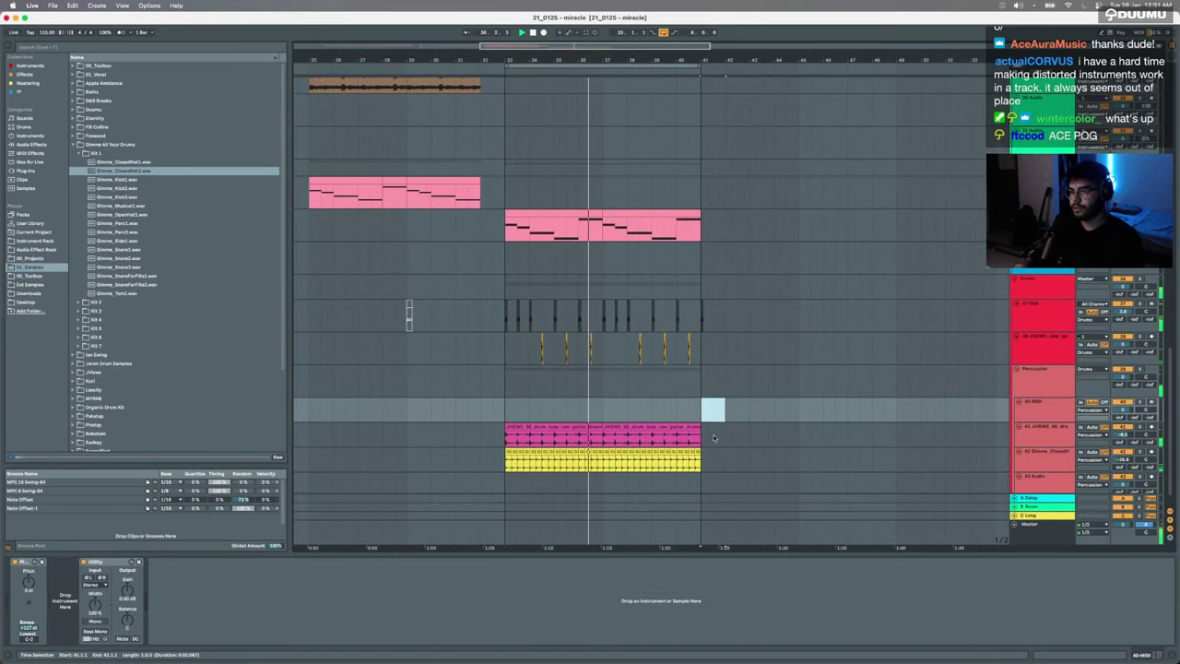
{"action": "scroll", "coordinate": [713, 438], "scroll_direction": "down", "scroll_amount": 2}
{"action": "scroll", "coordinate": [713, 437], "scroll_direction": "left", "scroll_amount": 2}
Step: Automate the makeup gain of the master's Glue Compressor so that it drops at bar 33
{"action": "left_click", "coordinate": [1038, 262]}
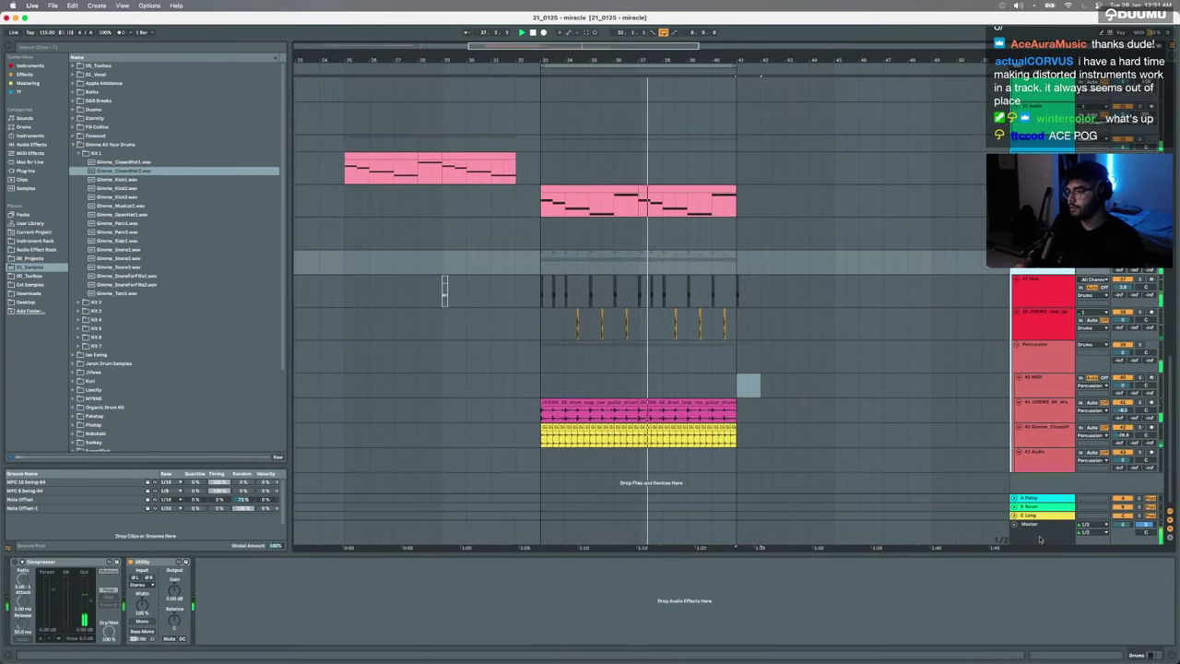
{"action": "left_click", "coordinate": [1040, 540]}
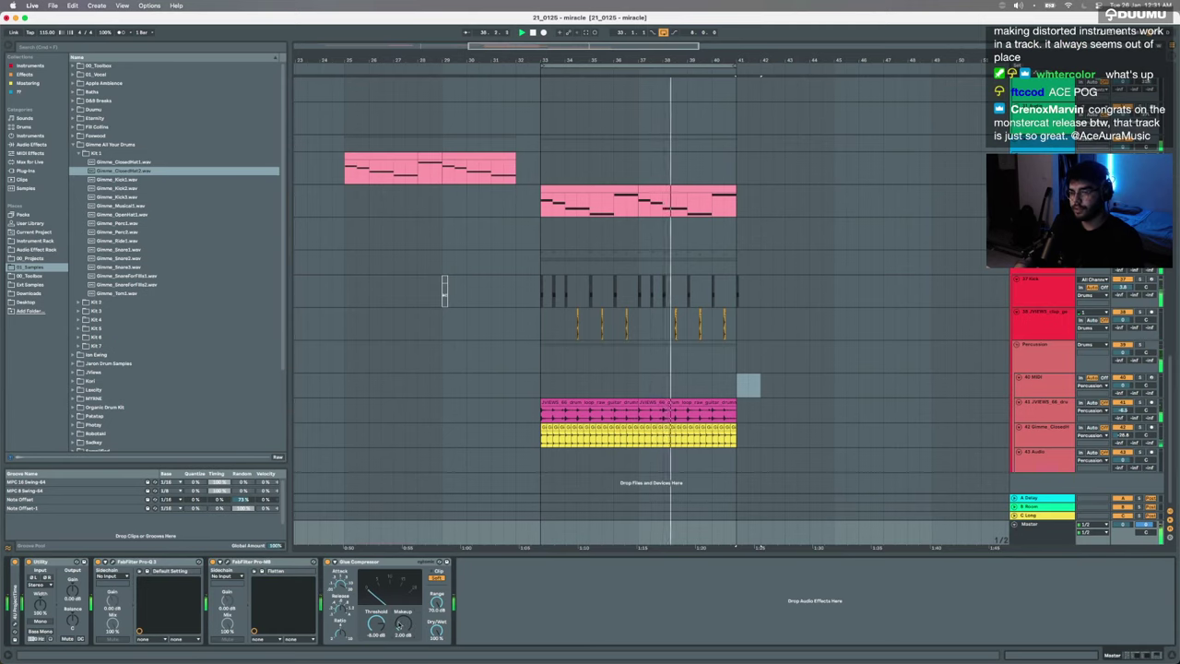
{"action": "key", "text": "a"}
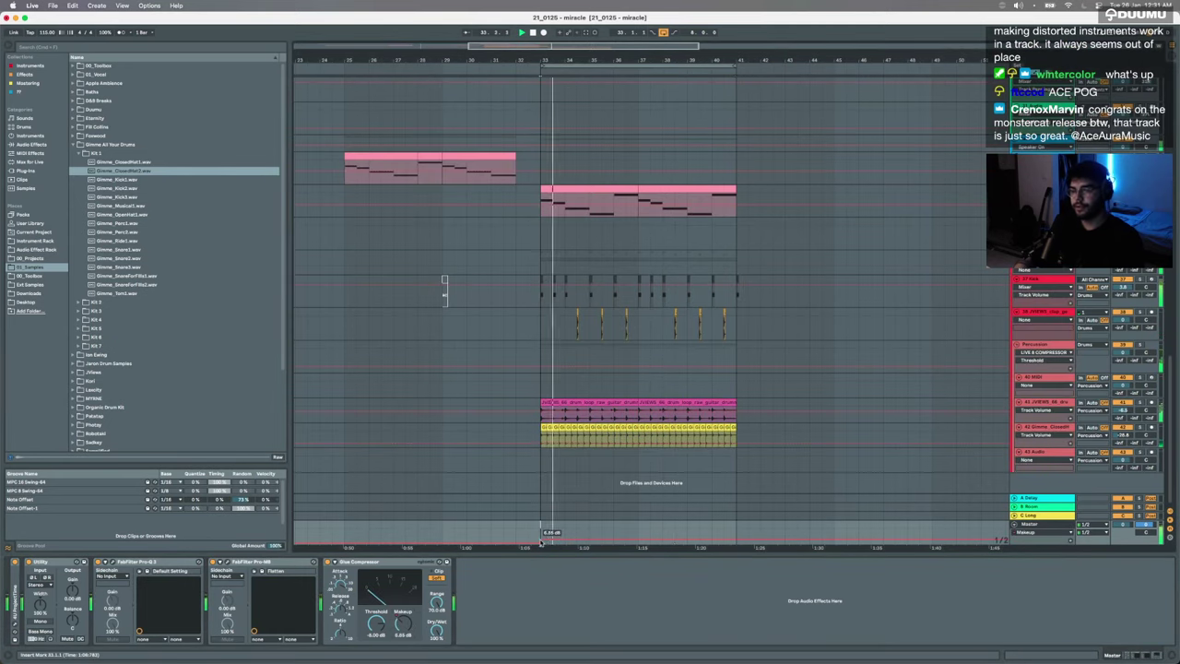
Step: Play the arrangement from 30.3.1 to check the level change into bar 33, and hide the automation lanes
{"action": "left_click", "coordinate": [480, 536]}
{"action": "key", "text": "space"}
{"action": "key", "text": "space"}
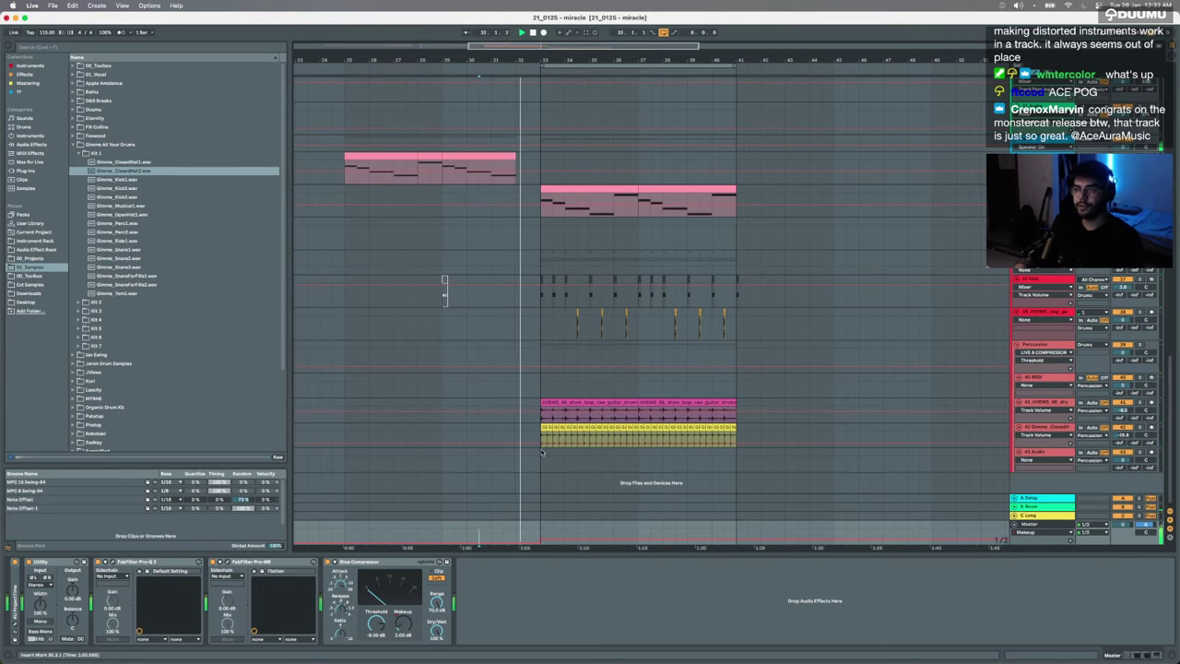
{"action": "scroll", "coordinate": [542, 450], "scroll_direction": "up", "scroll_amount": 3}
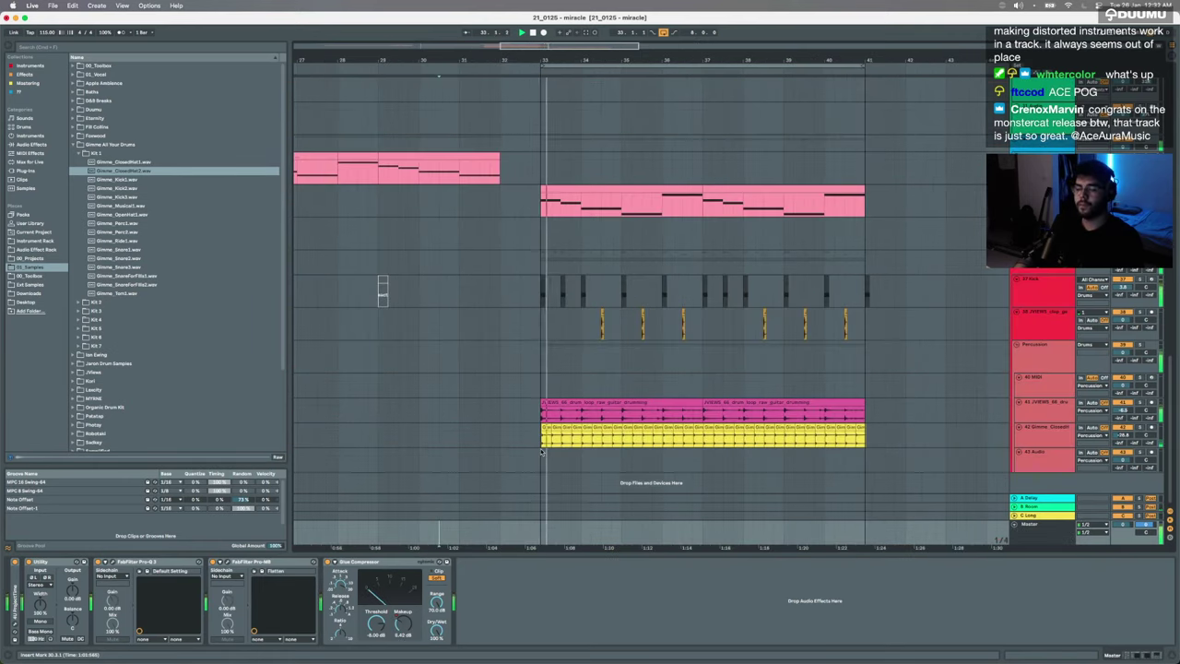
{"action": "scroll", "coordinate": [541, 451], "scroll_direction": "up", "scroll_amount": 10}
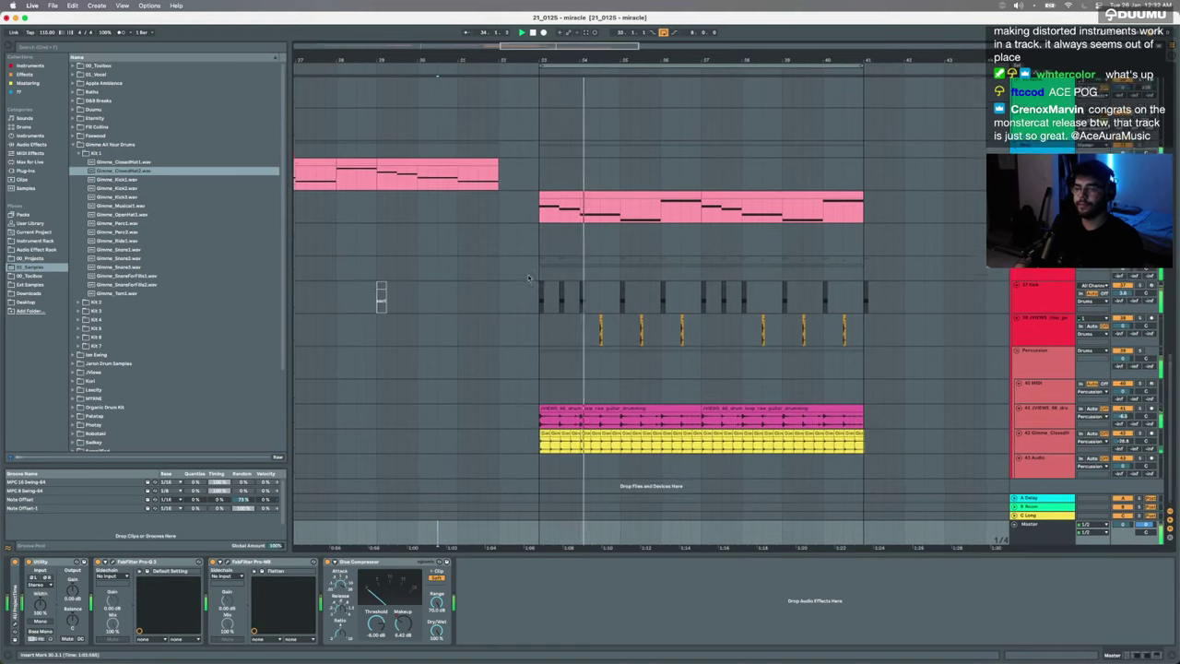
Step: Try to delete the end of the piano clip between bars 32 and 33, and undo the deletion
{"action": "left_click_drag", "start_coordinate": [500, 288], "coordinate": [592, 286]}
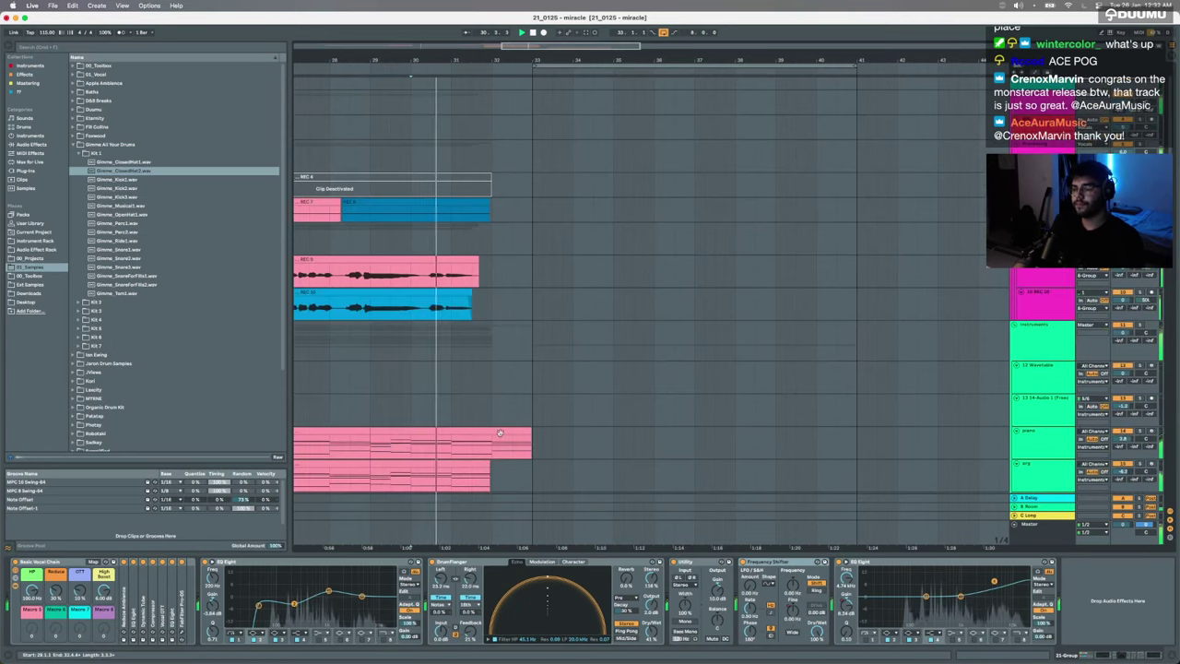
{"action": "left_click_drag", "start_coordinate": [491, 446], "coordinate": [540, 446]}
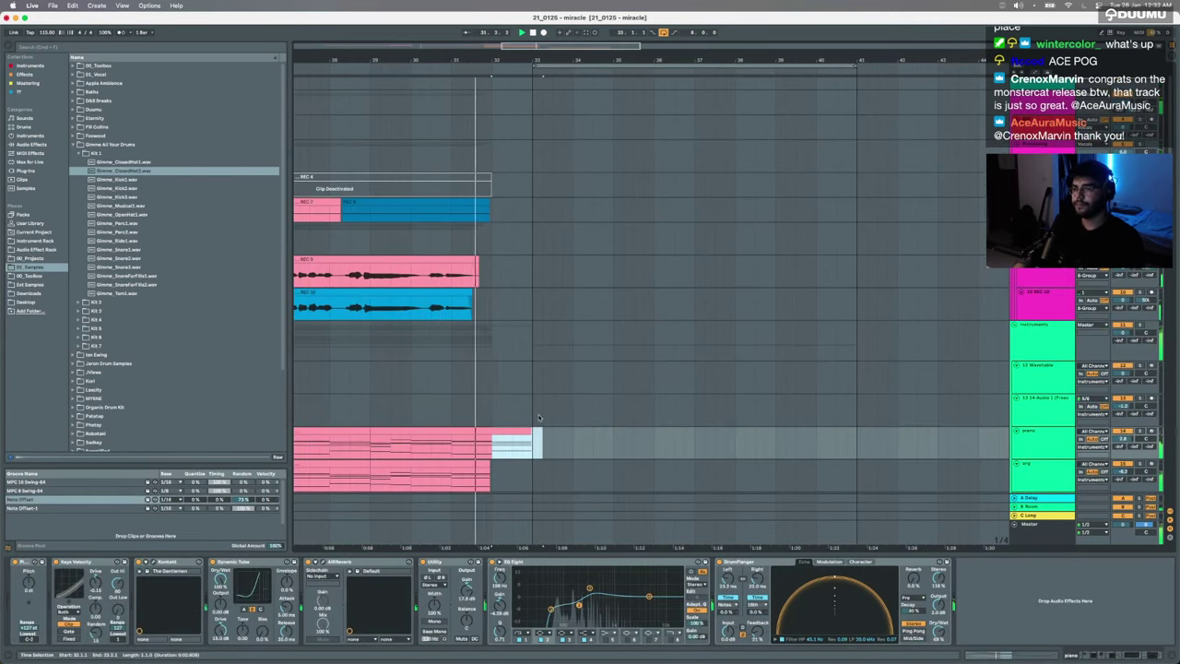
{"action": "key", "text": "Delete"}
{"action": "scroll", "coordinate": [533, 409], "scroll_direction": "down", "scroll_amount": 3}
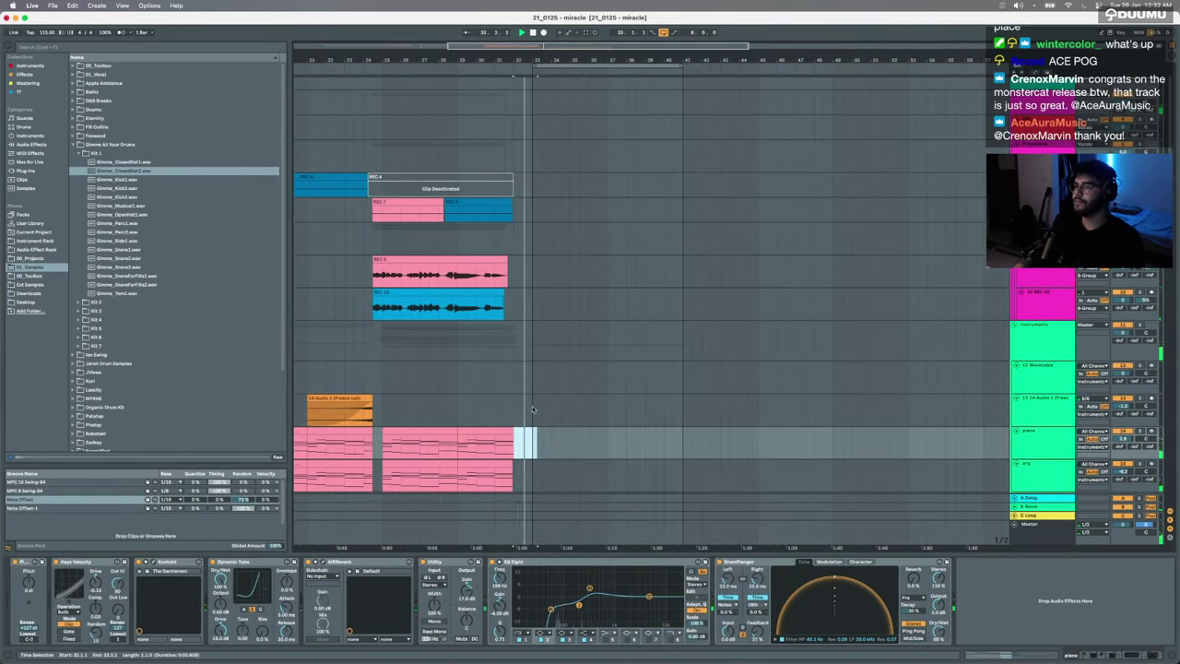
{"action": "key", "text": "super+z"}
{"action": "left_click", "coordinate": [504, 401]}
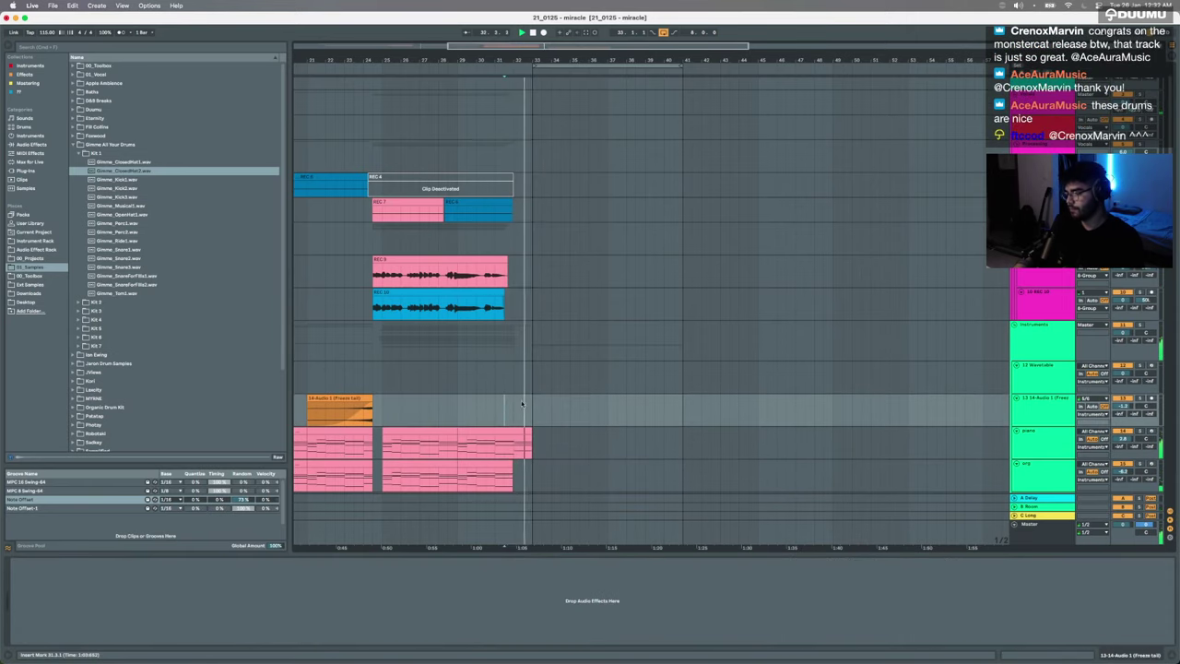
Step: Listen to the section from bar 33 while looking over its melodic, bass, drum and percussion tracks
{"action": "scroll", "coordinate": [537, 405], "scroll_direction": "down", "scroll_amount": 5}
{"action": "scroll", "coordinate": [538, 403], "scroll_direction": "up", "scroll_amount": 5}
{"action": "scroll", "coordinate": [536, 402], "scroll_direction": "down", "scroll_amount": 8}
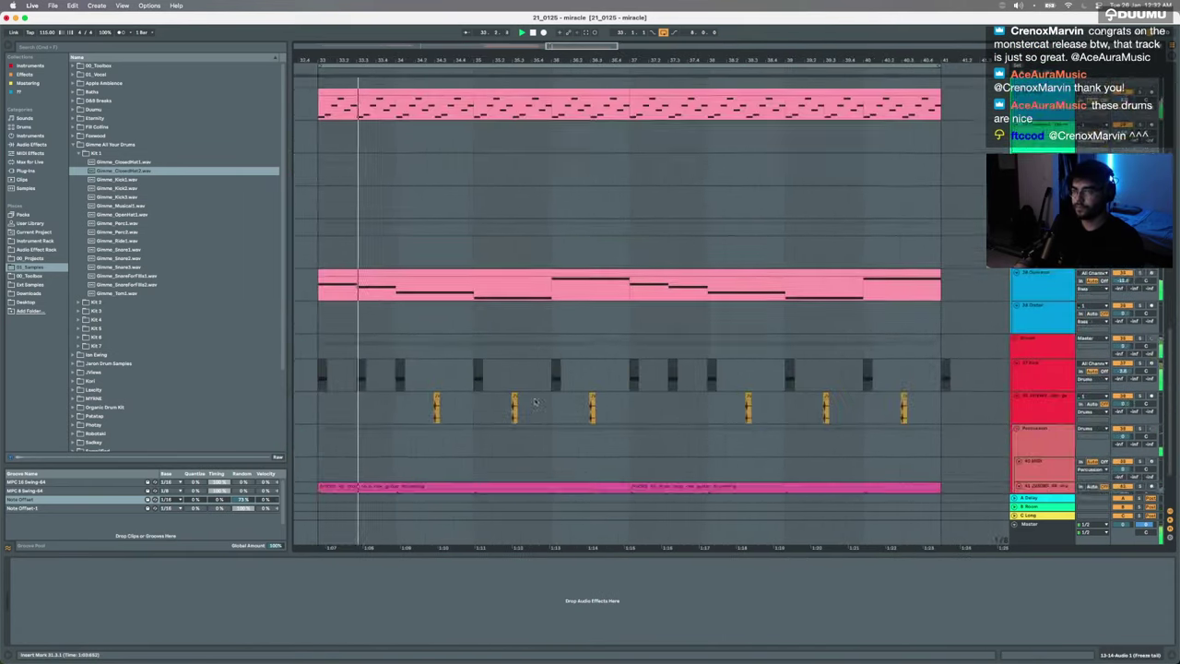
{"action": "scroll", "coordinate": [533, 401], "scroll_direction": "down", "scroll_amount": 3}
{"action": "scroll", "coordinate": [533, 400], "scroll_direction": "down", "scroll_amount": 4}
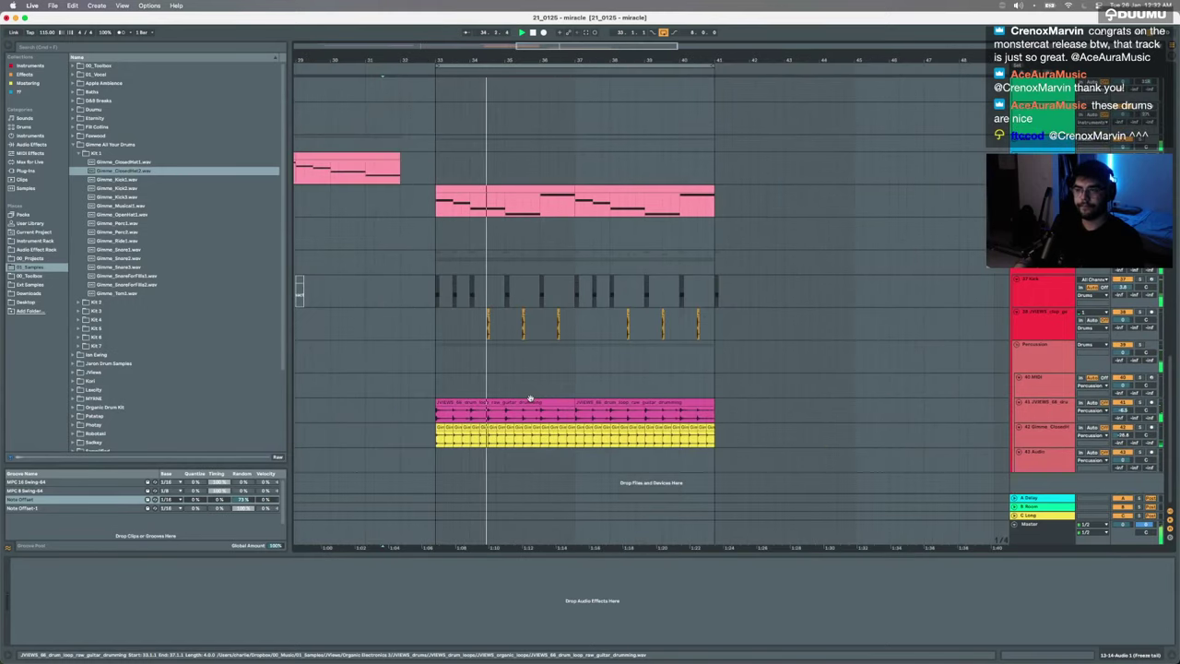
{"action": "scroll", "coordinate": [530, 398], "scroll_direction": "up", "scroll_amount": 5}
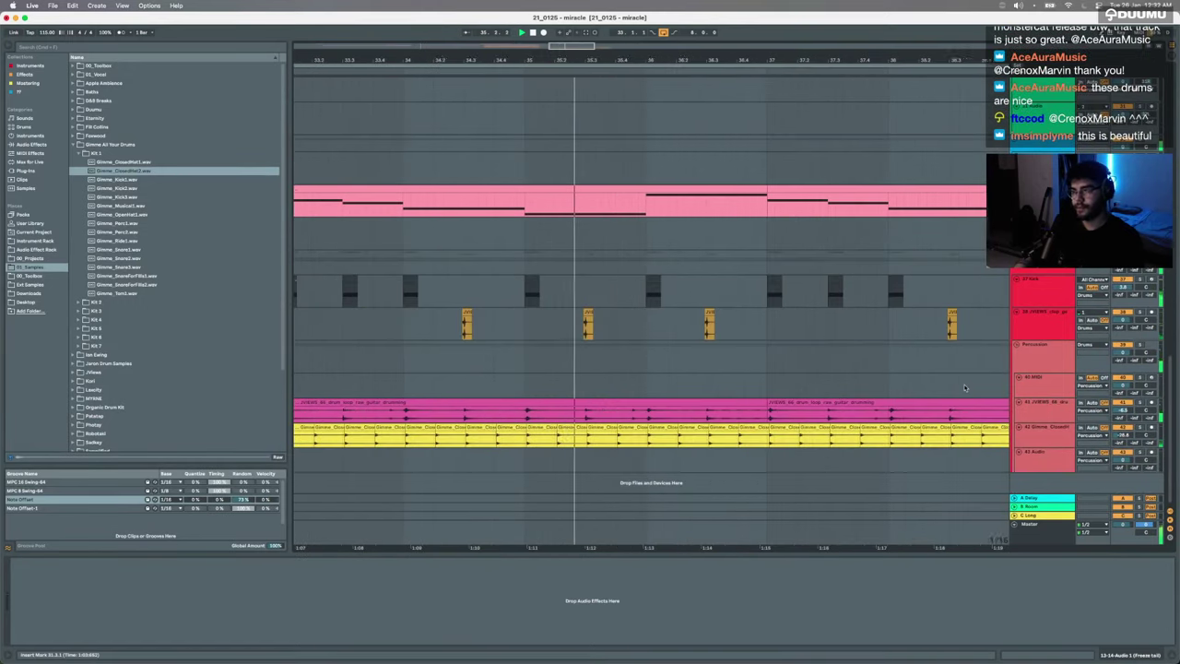
{"action": "scroll", "coordinate": [965, 387], "scroll_direction": "down", "scroll_amount": 3}
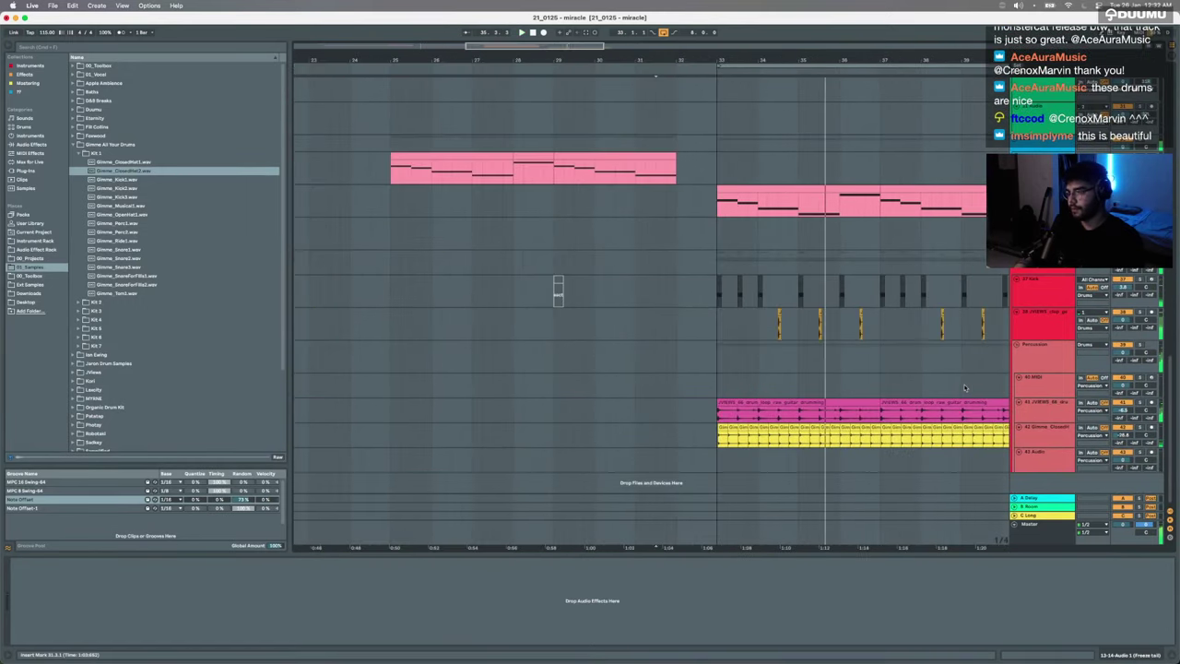
Step: Open the IAN_EWING_snares folder among the drum one-shots of the Ian Ewing sample pack
{"action": "left_click", "coordinate": [73, 145]}
{"action": "left_click", "coordinate": [74, 161]}
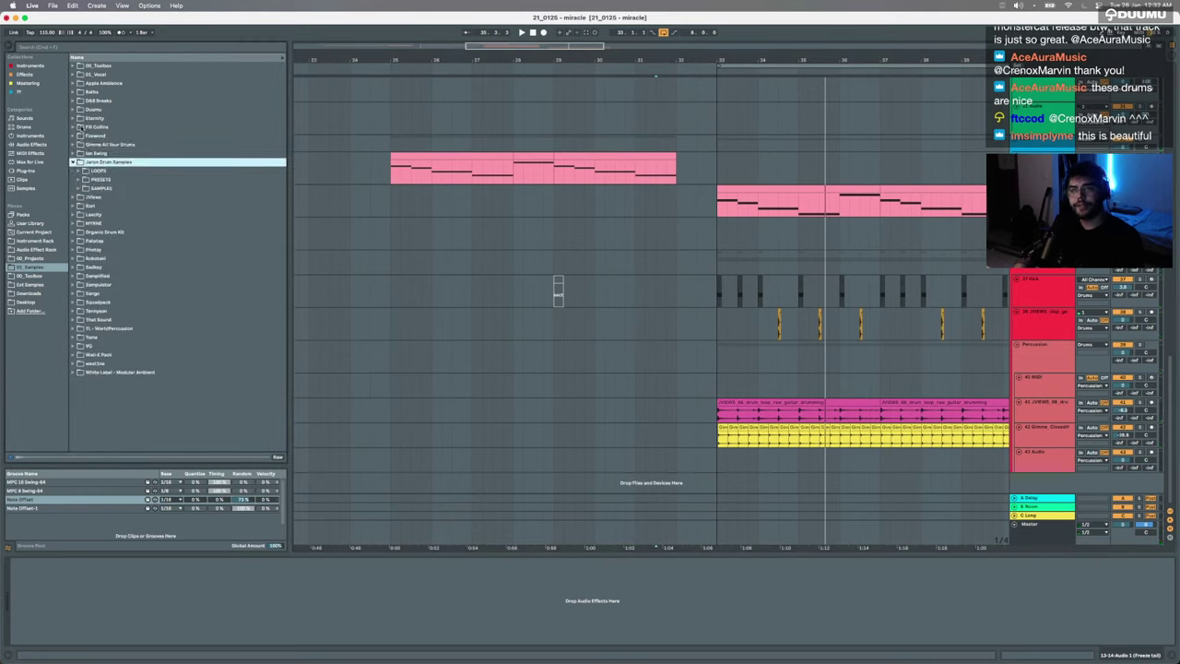
{"action": "left_click", "coordinate": [74, 153]}
{"action": "left_click", "coordinate": [85, 162]}
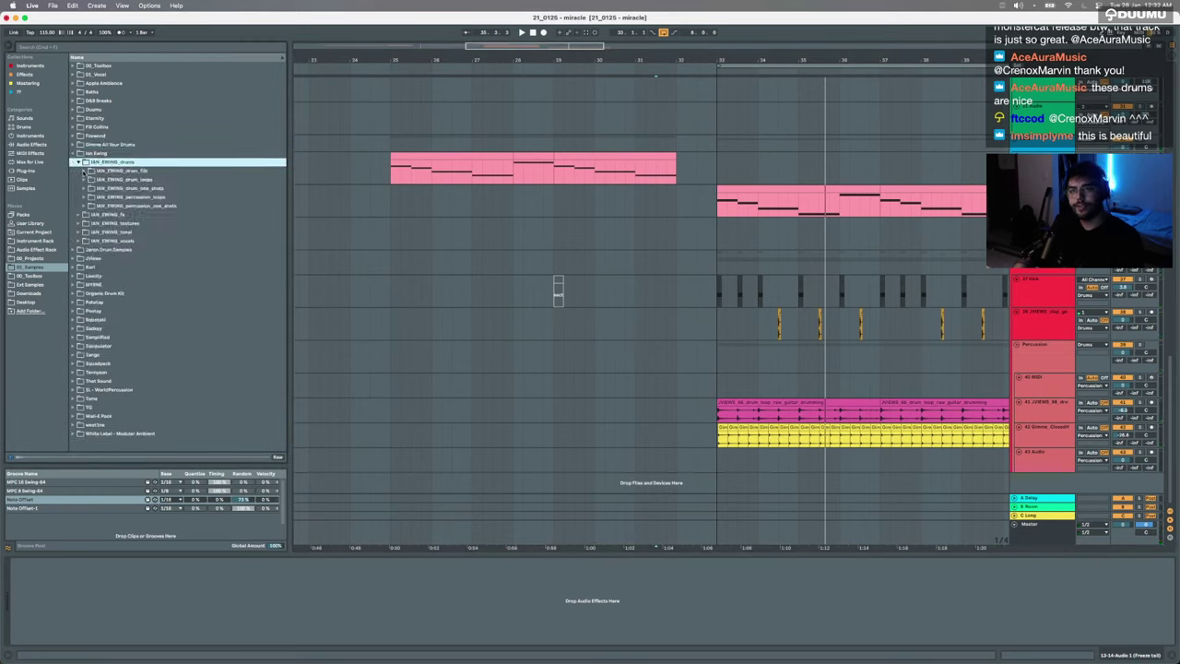
{"action": "left_click", "coordinate": [99, 172]}
{"action": "key", "text": "Down"}
{"action": "key", "text": "Down"}
{"action": "key", "text": "Right"}
{"action": "key", "text": "Down"}
{"action": "key", "text": "Down"}
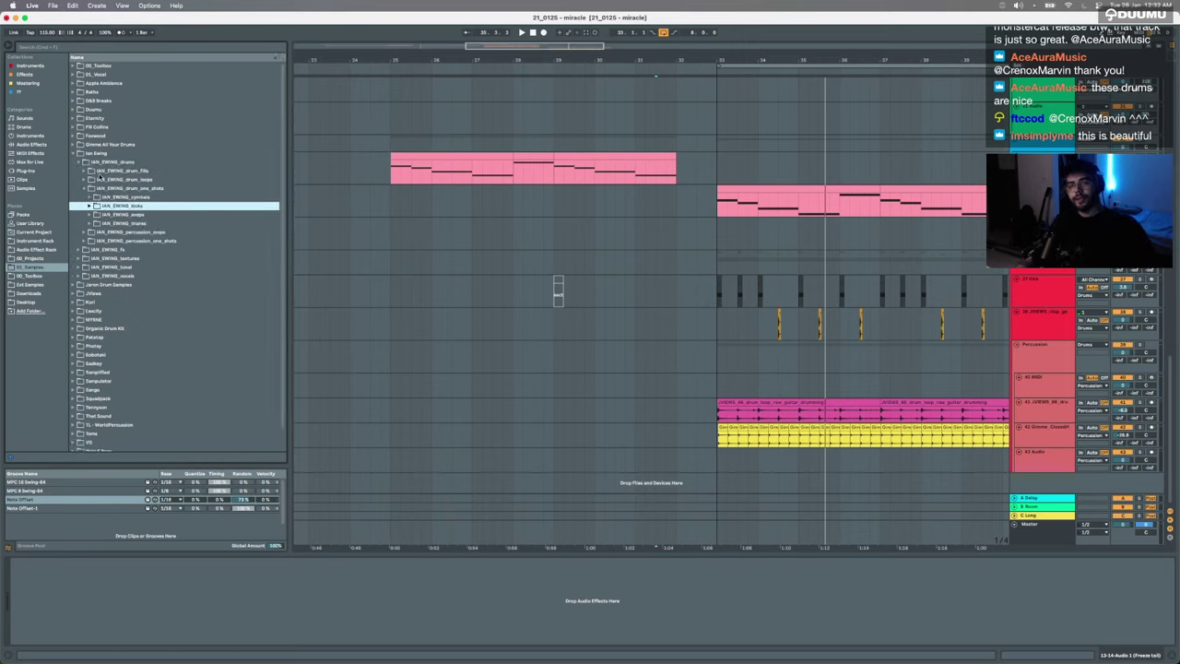
{"action": "key", "text": "Down"}
{"action": "key", "text": "Down"}
{"action": "key", "text": "Right"}
Step: Preview the first snare one-shots in the folder and select the layered_with_chopper sample
{"action": "key", "text": "Down"}
{"action": "key", "text": "Down"}
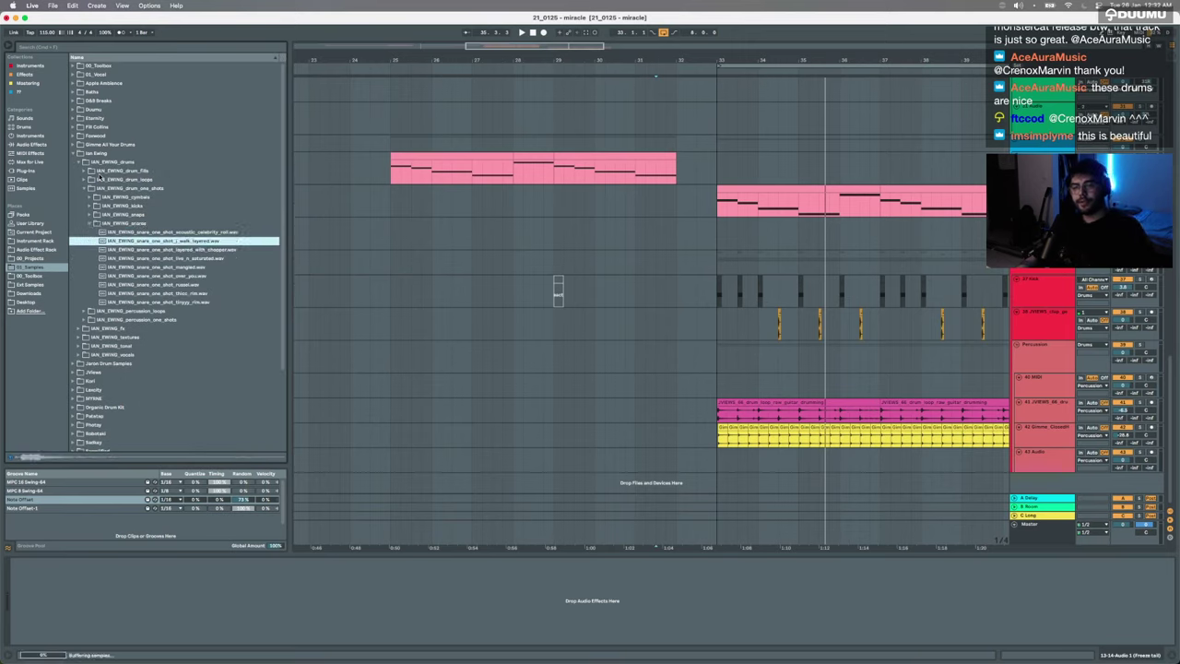
{"action": "key", "text": "Down"}
{"action": "key", "text": "Down"}
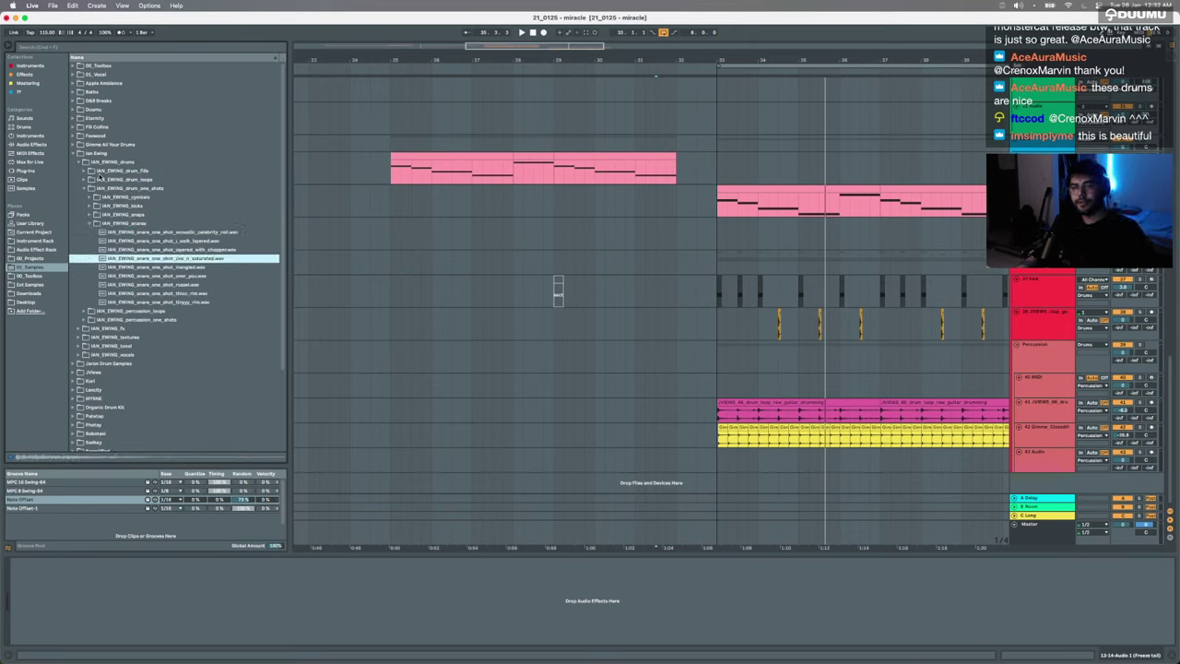
{"action": "key", "text": "Up"}
Step: Insert an audio track below the clap track and place the layered_with_chopper snare on it at 33.3.1
{"action": "left_click", "coordinate": [1024, 336]}
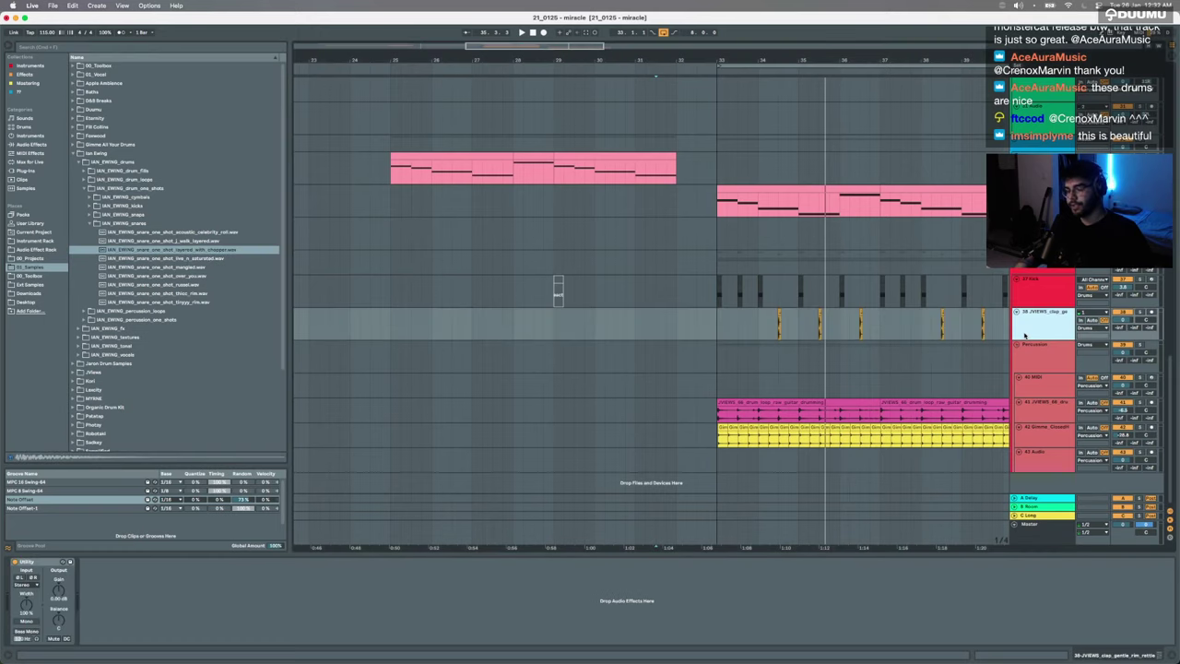
{"action": "key", "text": "super+t"}
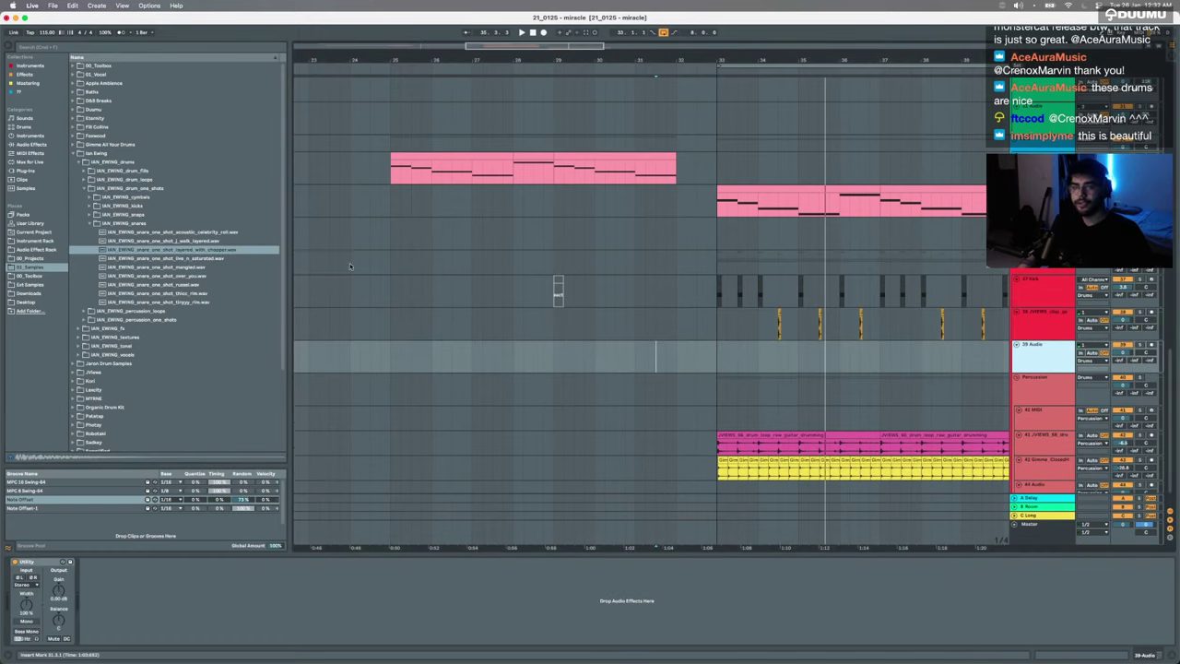
{"action": "left_click_drag", "start_coordinate": [184, 252], "coordinate": [725, 415]}
{"action": "left_click_drag", "start_coordinate": [734, 372], "coordinate": [736, 367]}
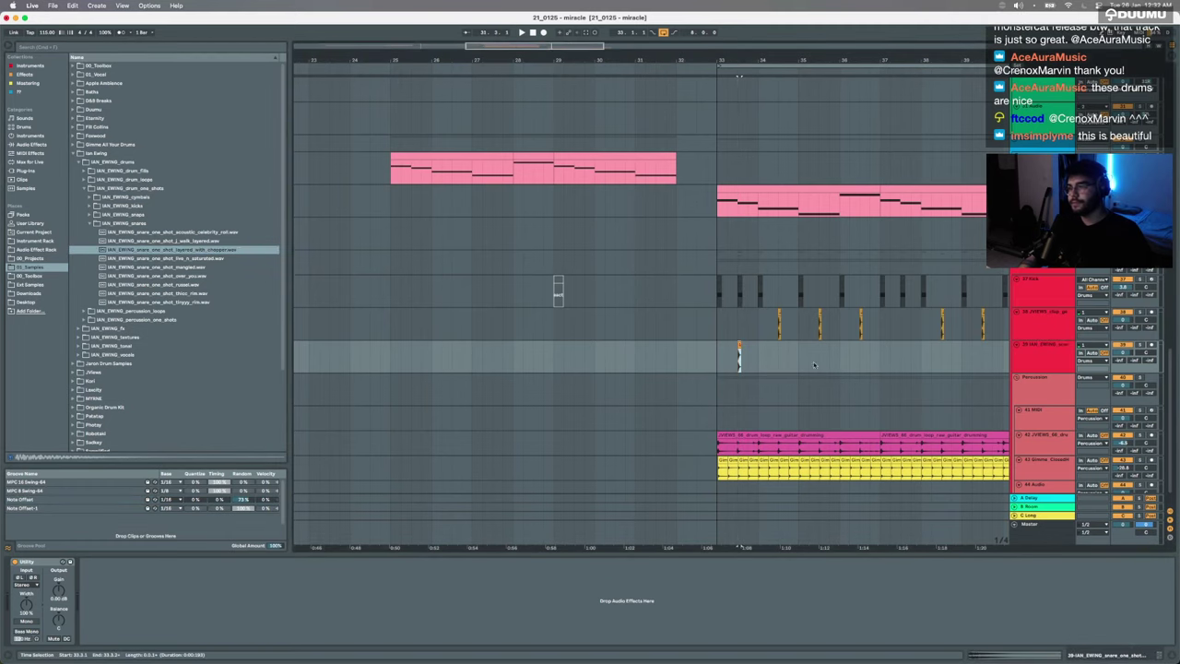
Step: Place the acoustic_celebrity_roll snare sample at 34.2.1 on the snare track and trim its silent start
{"action": "left_click", "coordinate": [193, 233]}
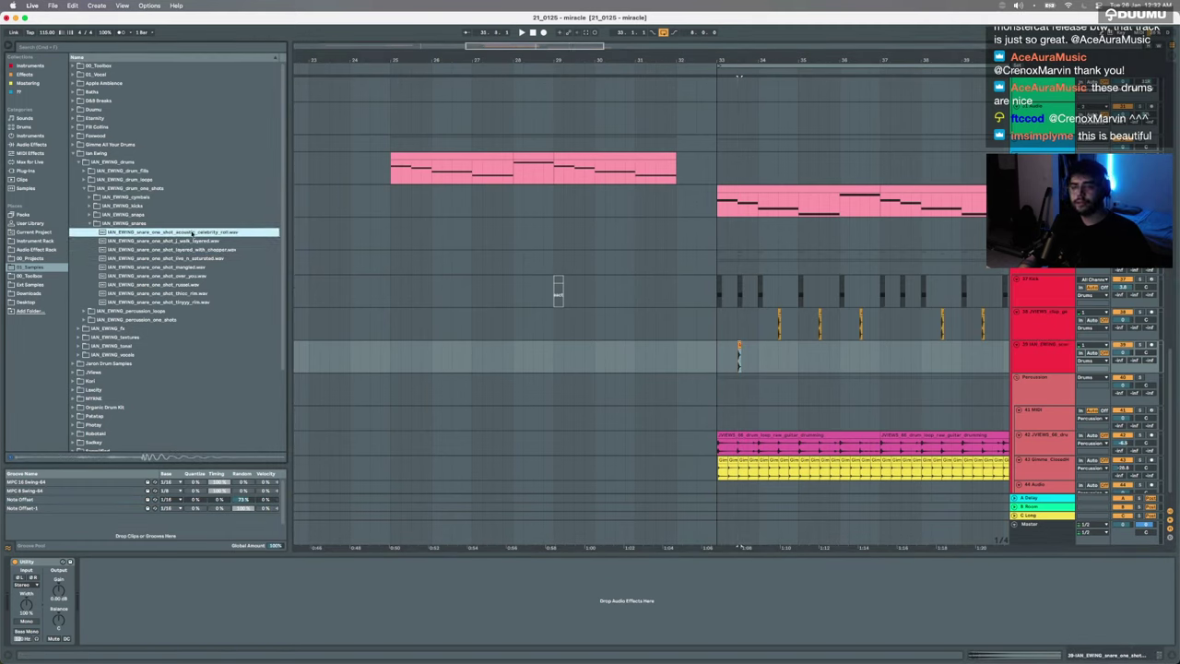
{"action": "left_click_drag", "start_coordinate": [192, 233], "coordinate": [770, 357]}
{"action": "scroll", "coordinate": [769, 358], "scroll_direction": "up", "scroll_amount": 5}
{"action": "scroll", "coordinate": [795, 360], "scroll_direction": "up", "scroll_amount": 3}
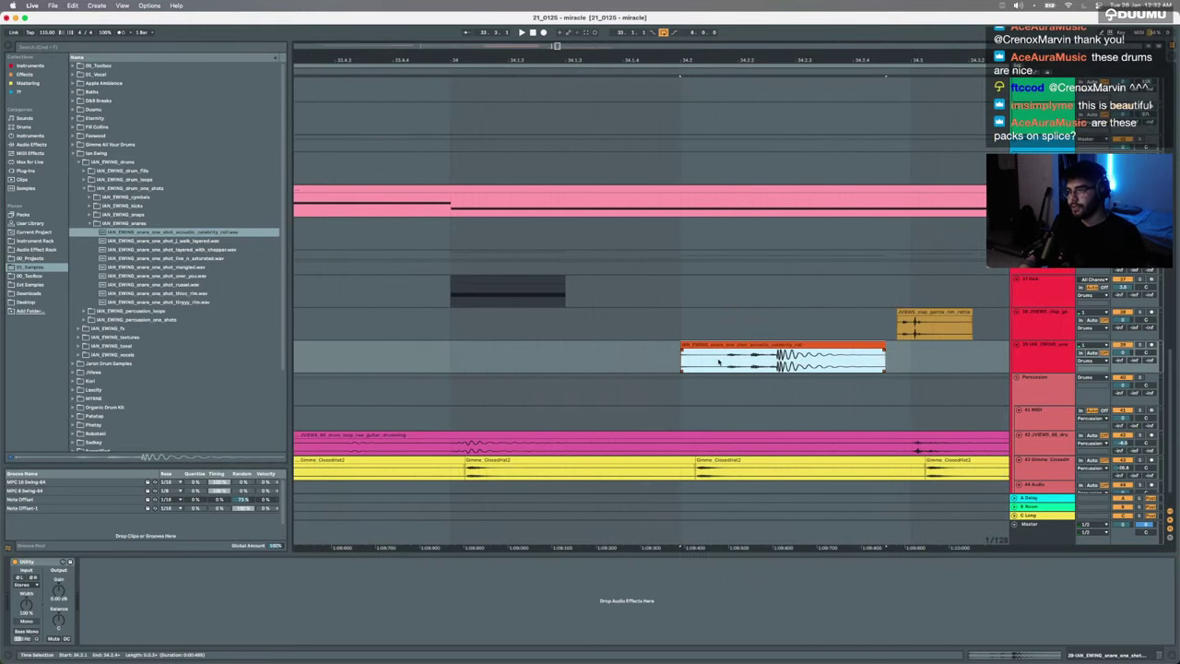
{"action": "left_click", "coordinate": [726, 360]}
{"action": "scroll", "coordinate": [726, 361], "scroll_direction": "up", "scroll_amount": 3}
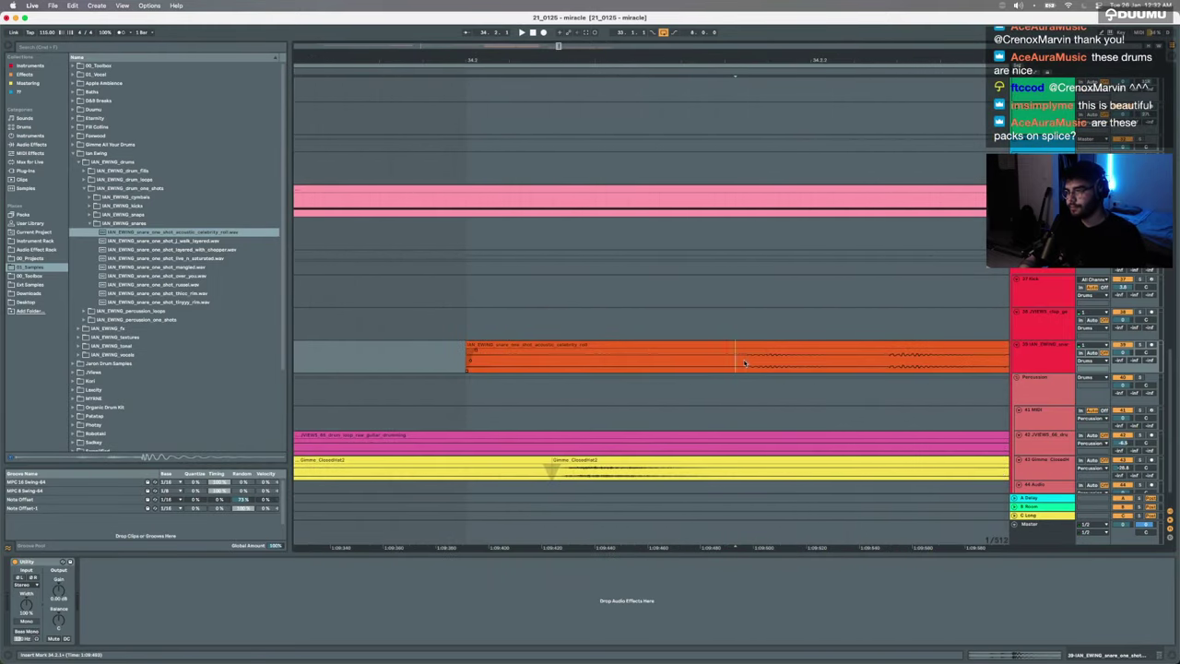
{"action": "left_click_drag", "start_coordinate": [744, 363], "coordinate": [466, 359]}
{"action": "scroll", "coordinate": [725, 356], "scroll_direction": "down", "scroll_amount": 6}
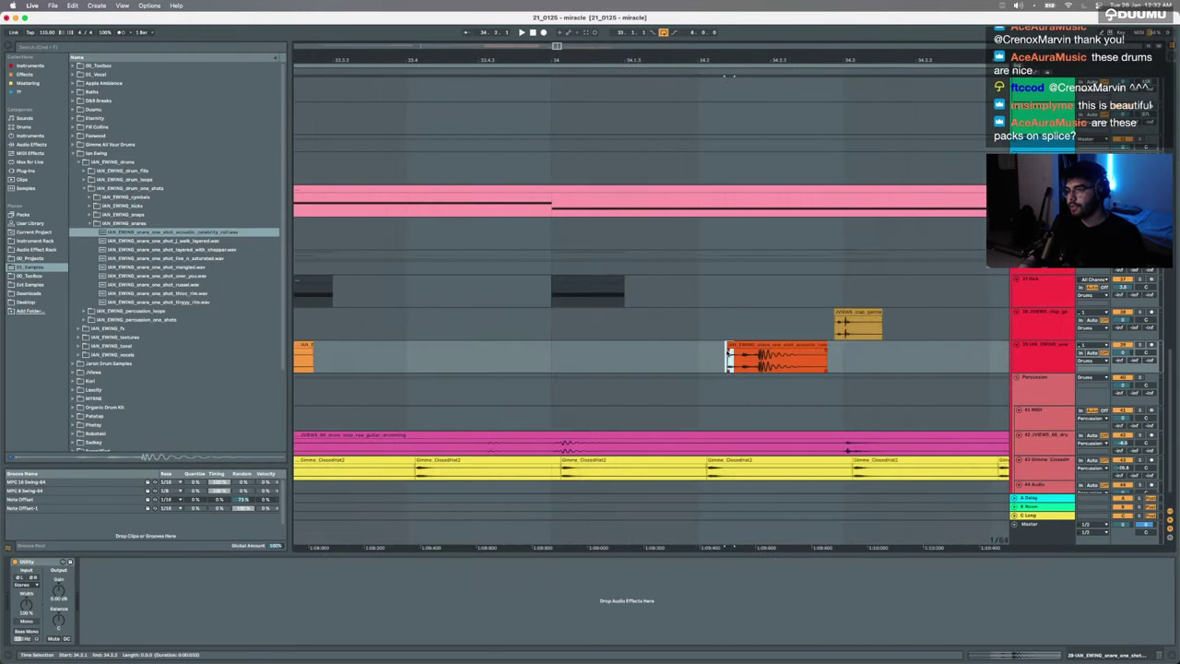
Step: Cut the roll sample off just before its main hit, listen to it, and remove the clip from the snare track
{"action": "scroll", "coordinate": [758, 355], "scroll_direction": "up", "scroll_amount": 4}
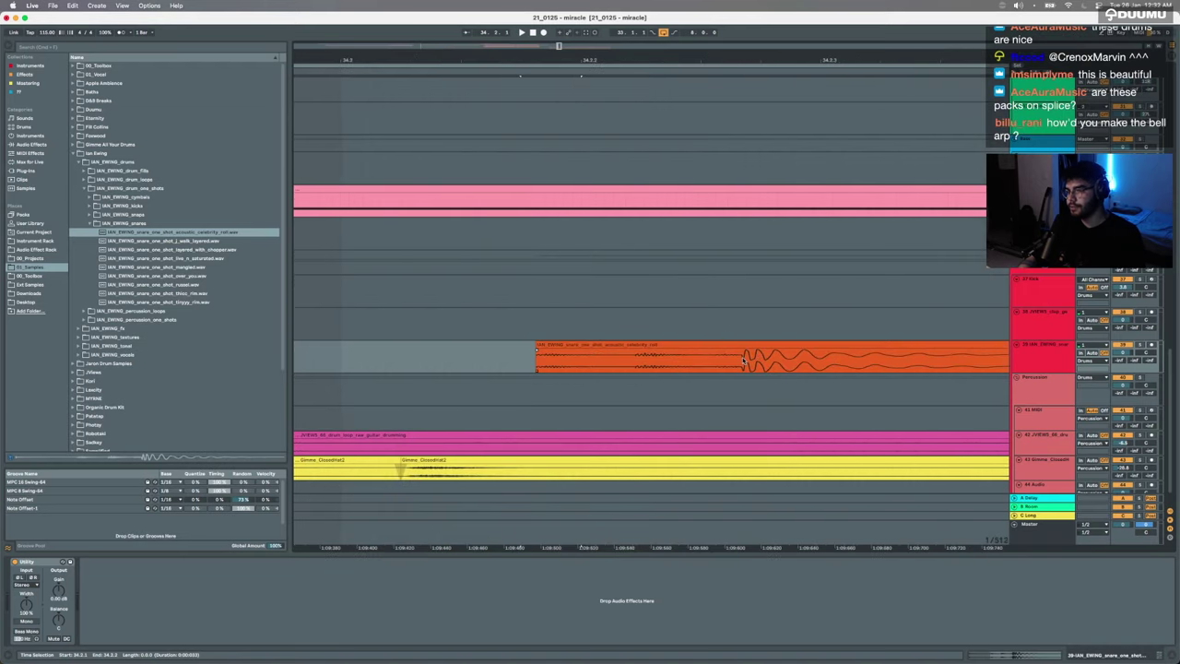
{"action": "left_click", "coordinate": [740, 356]}
{"action": "key", "text": "Delete"}
{"action": "left_click", "coordinate": [690, 342]}
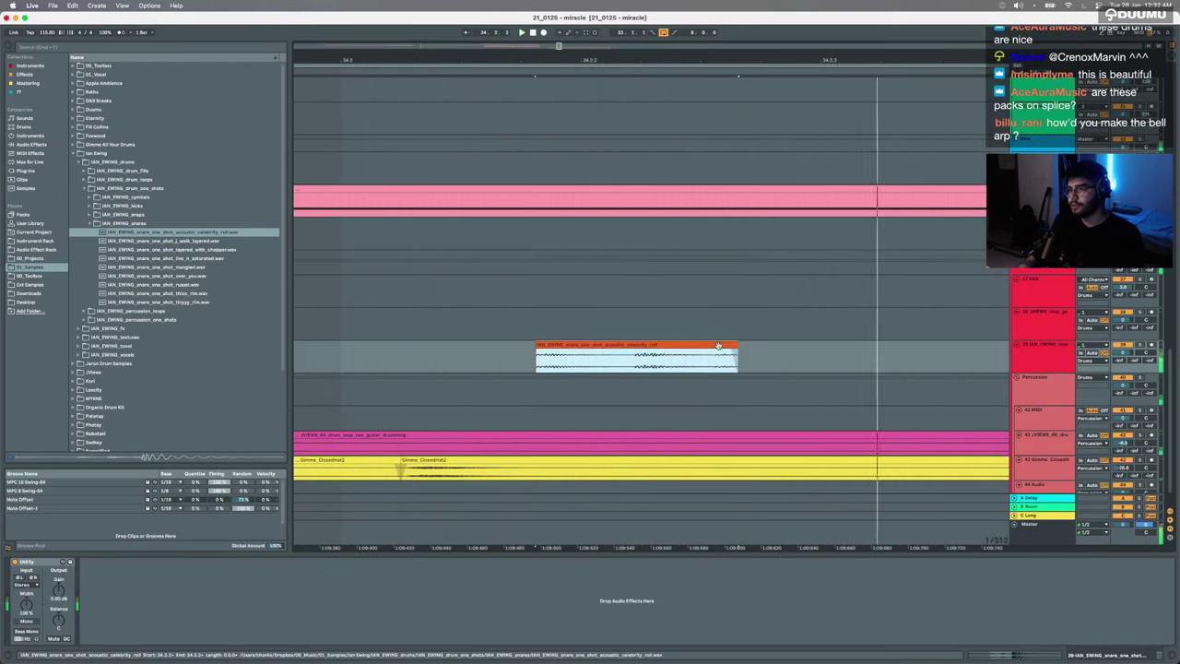
{"action": "scroll", "coordinate": [689, 343], "scroll_direction": "down", "scroll_amount": 5}
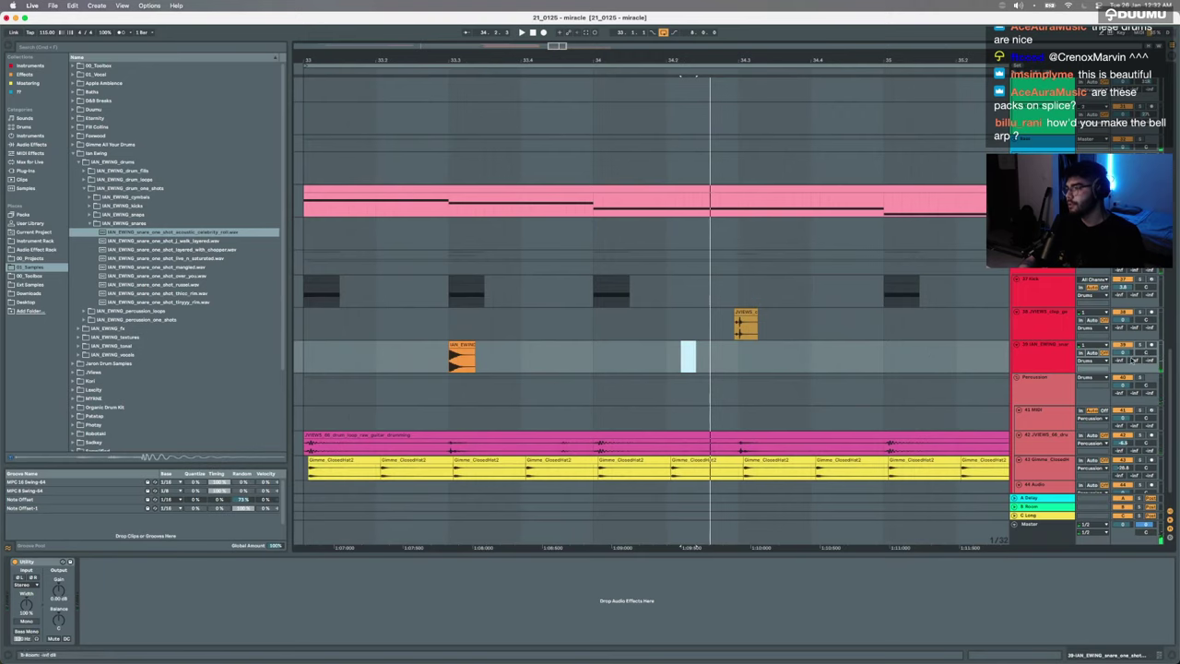
{"action": "scroll", "coordinate": [677, 380], "scroll_direction": "down", "scroll_amount": 2}
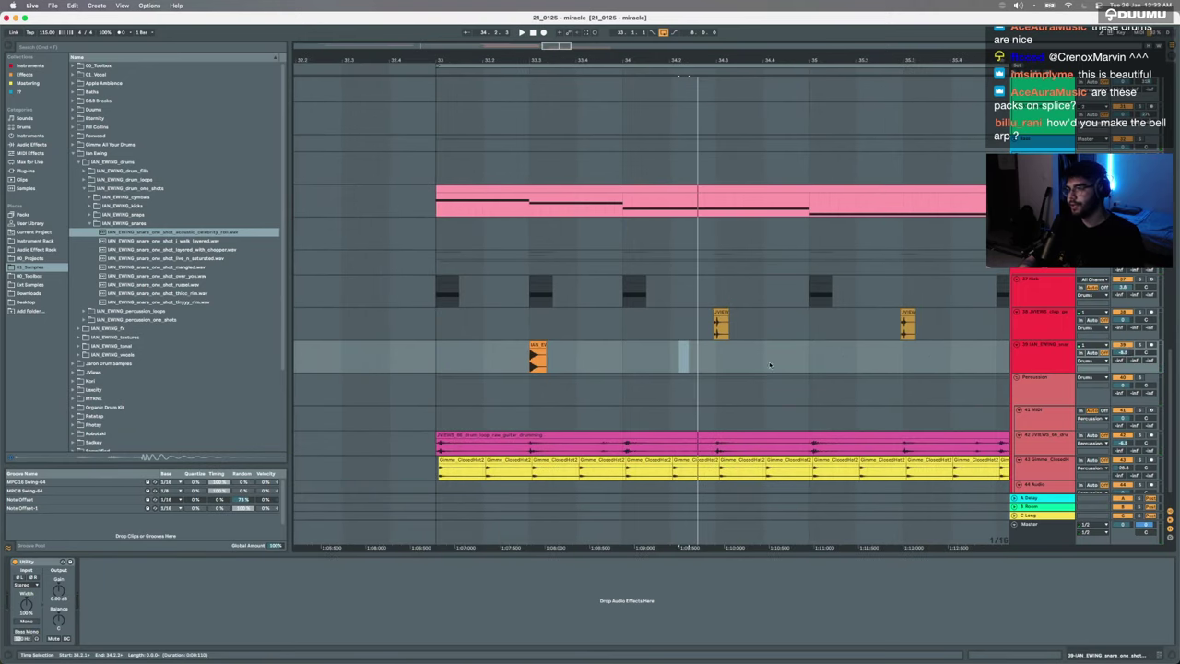
Step: Set the arrangement to the Narrow adaptive triplet grid and play the snare hit in context from bar 33
{"action": "left_click", "coordinate": [544, 345]}
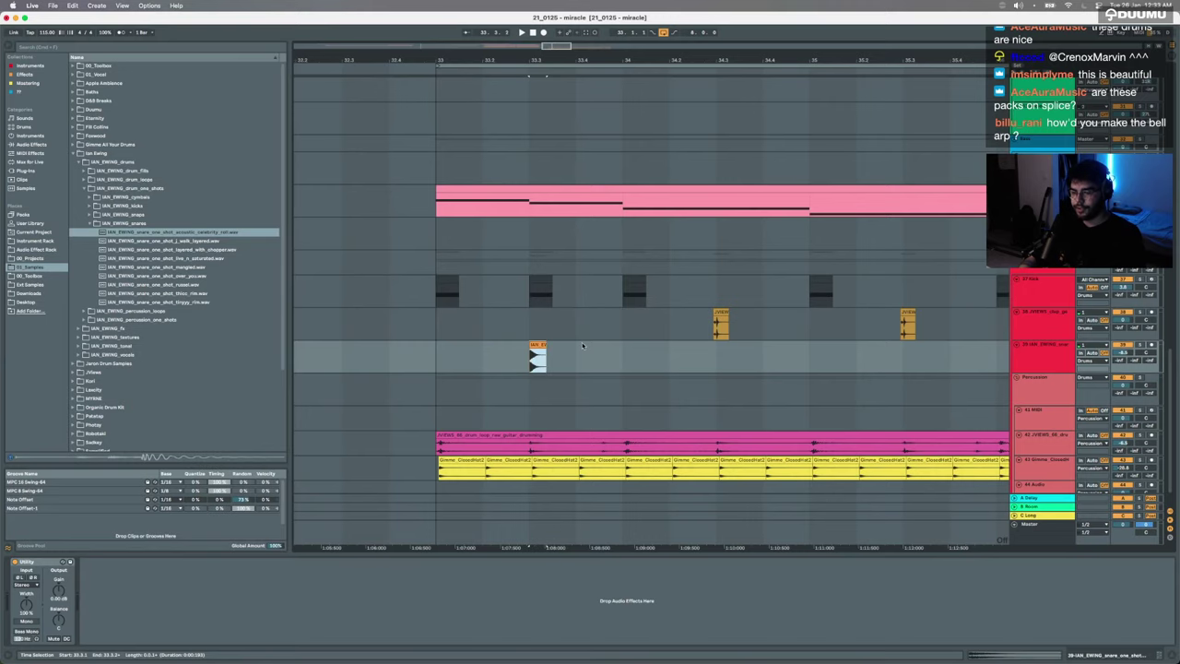
{"action": "scroll", "coordinate": [542, 354], "scroll_direction": "down", "scroll_amount": 4}
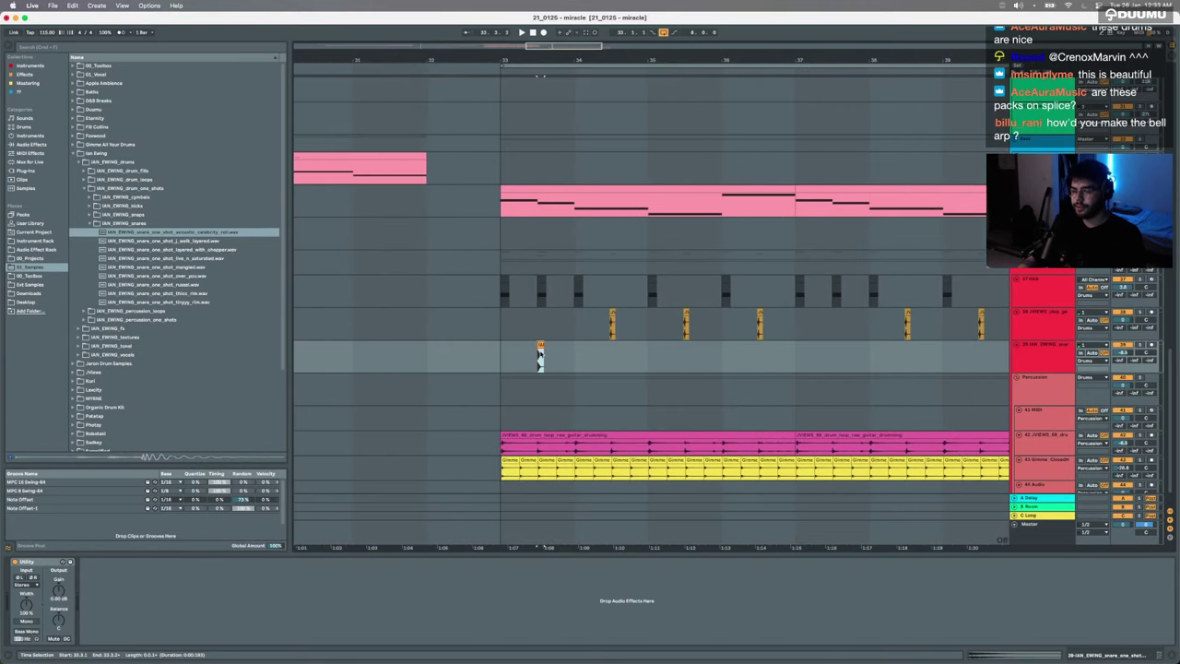
{"action": "right_click", "coordinate": [495, 359]}
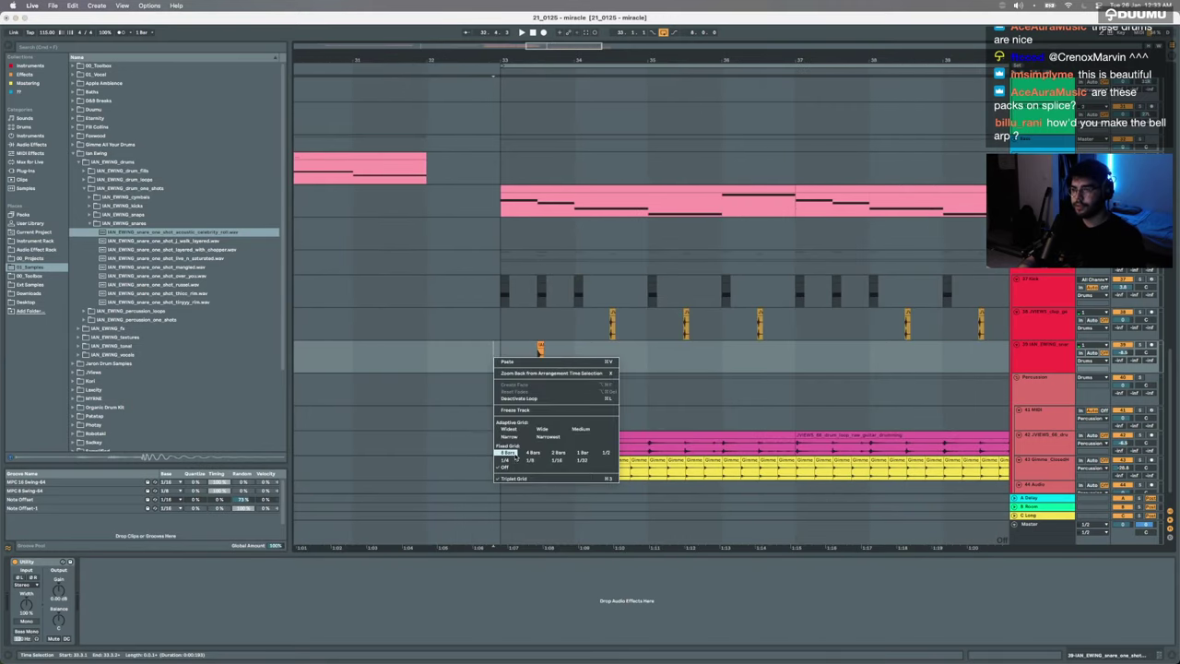
{"action": "left_click", "coordinate": [513, 438]}
{"action": "left_click", "coordinate": [526, 361]}
{"action": "scroll", "coordinate": [525, 361], "scroll_direction": "up", "scroll_amount": 4}
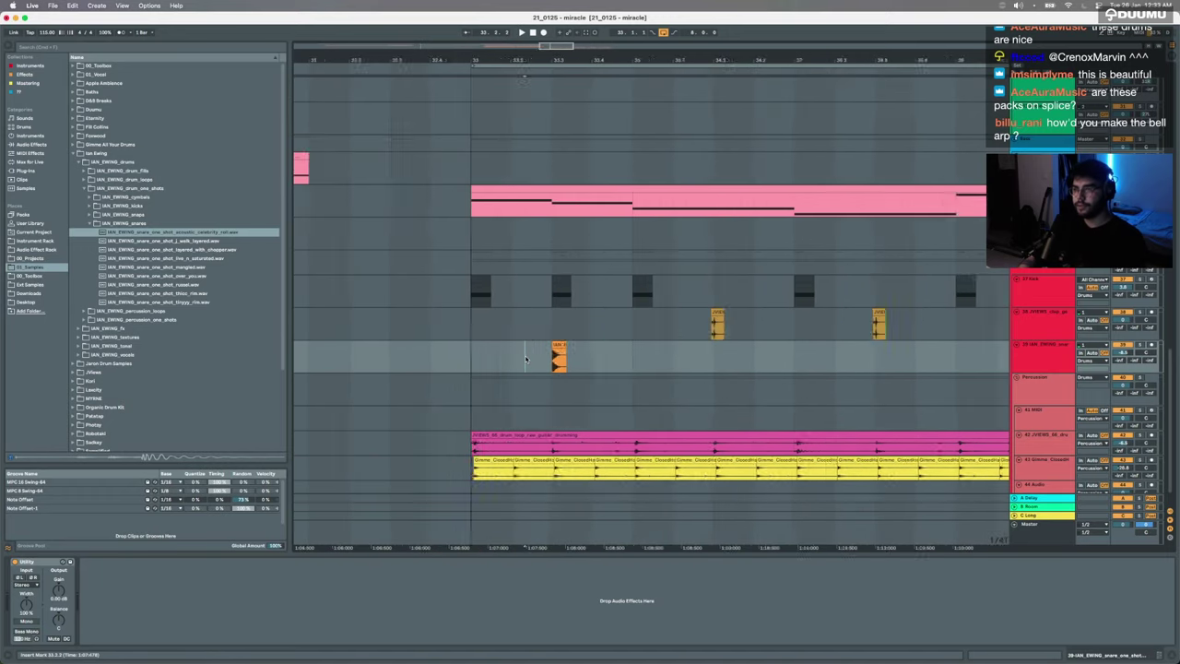
{"action": "left_click", "coordinate": [416, 361]}
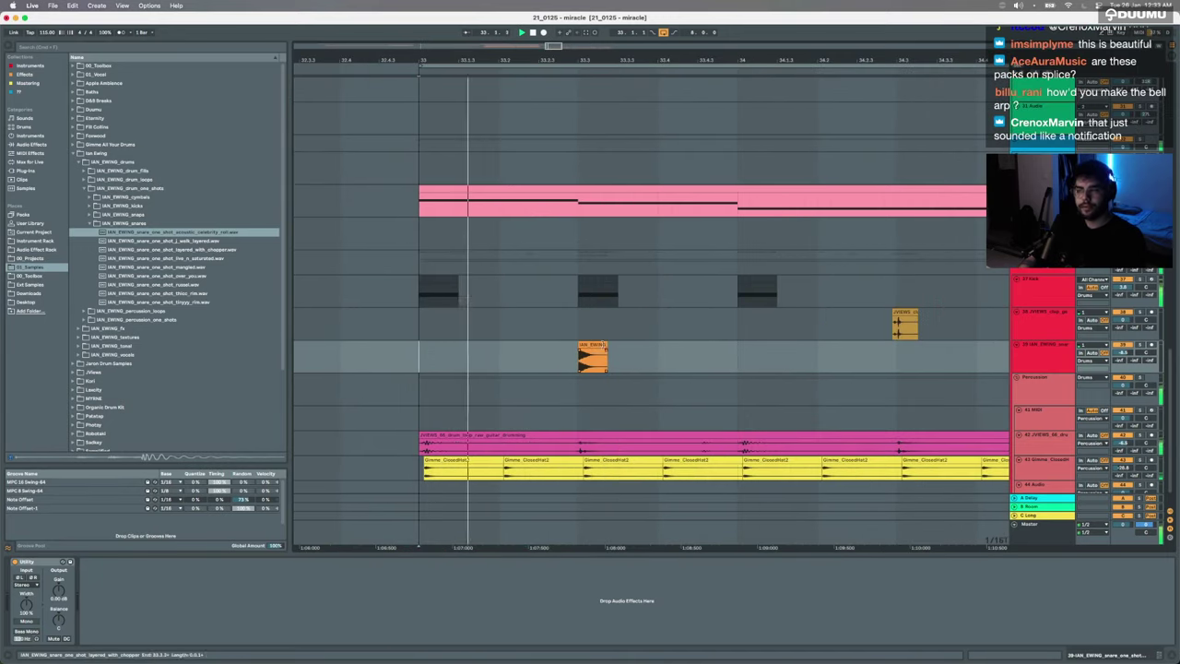
Step: Move the snare clip to 33.2.1, duplicate it twice as triplets up to 33.3.1, and lower the snare track's volume
{"action": "left_click_drag", "start_coordinate": [605, 356], "coordinate": [530, 352]}
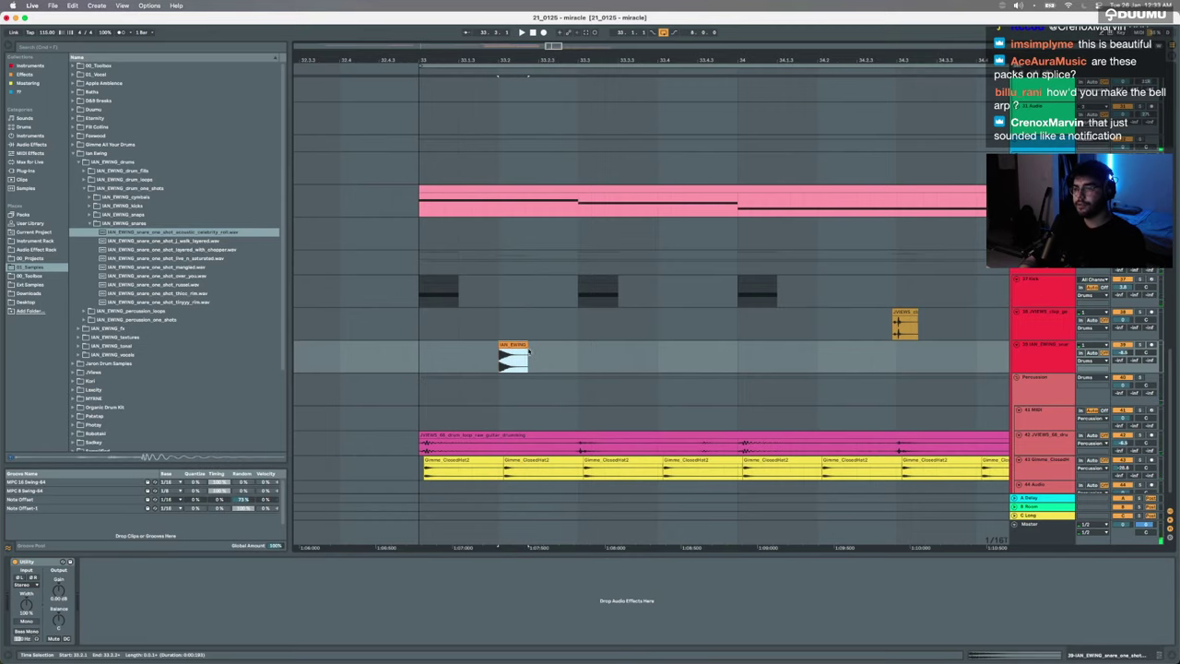
{"action": "key", "text": "super+d"}
{"action": "key", "text": "super+d"}
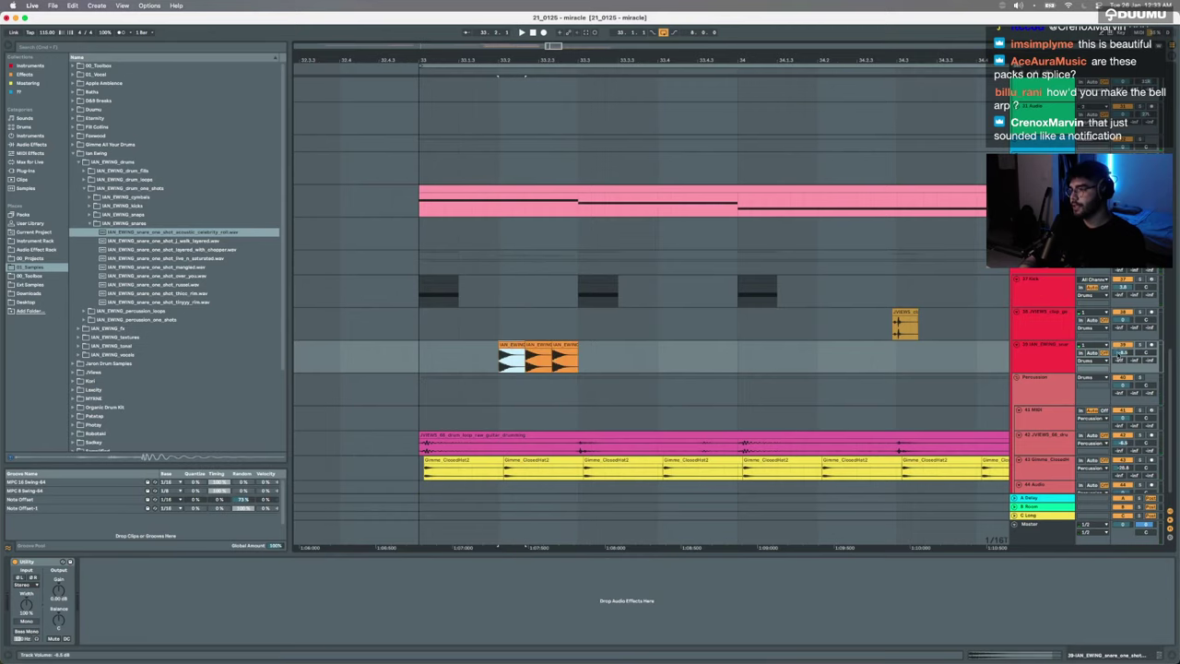
{"action": "key", "text": "space"}
{"action": "key", "text": "space"}
Step: Lower the clip gain of the second and third triplet snare hits to -4.50 dB and play from bar 33
{"action": "left_click", "coordinate": [538, 345]}
{"action": "double_click", "coordinate": [563, 344], "text": "shift"}
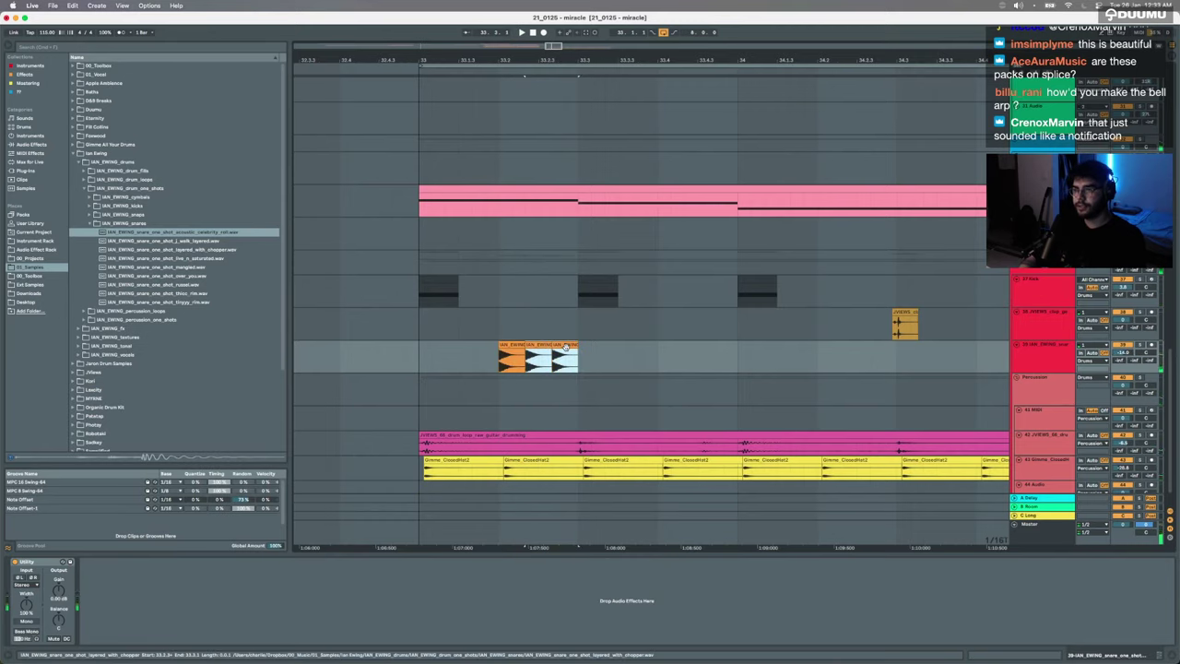
{"action": "scroll", "coordinate": [415, 269], "scroll_direction": "down", "scroll_amount": 3}
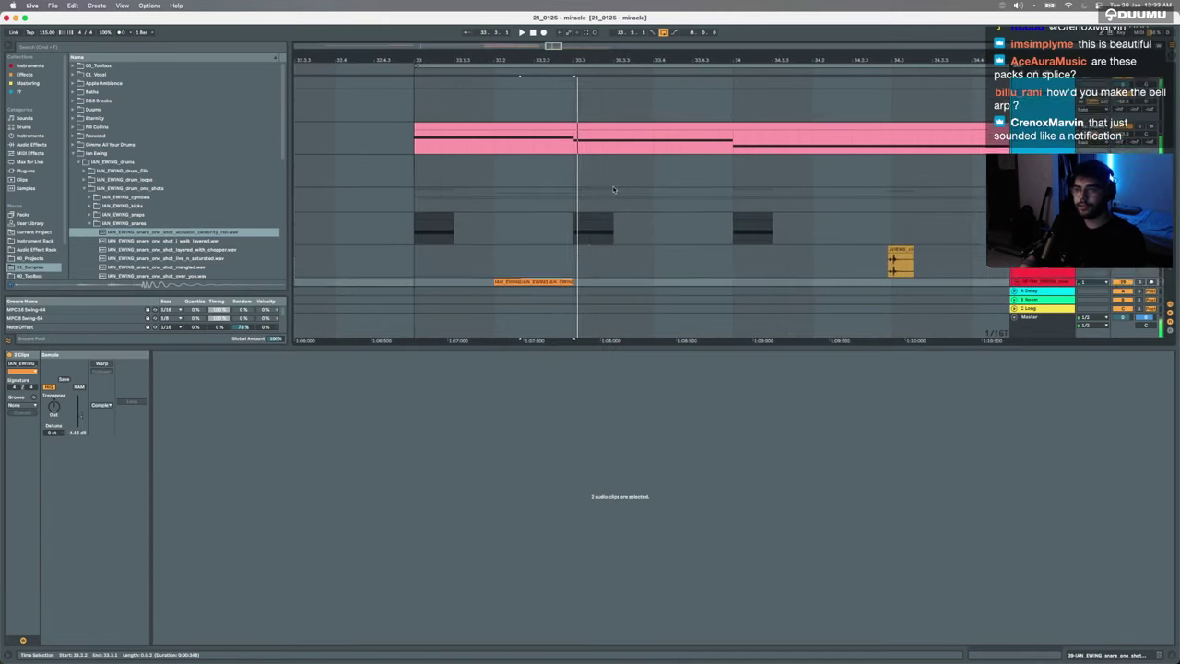
{"action": "left_click", "coordinate": [415, 269]}
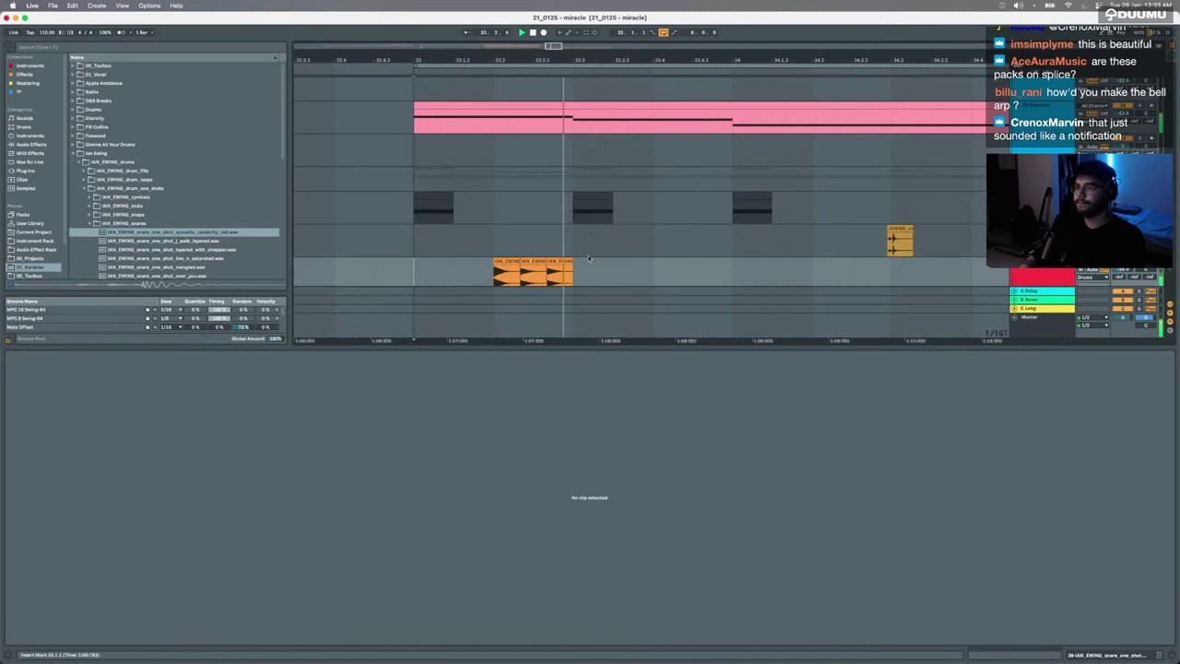
Step: Copy the opening transient of the first triplet snare hit, place it twice in succession leading into 33.2.1, and play the result
{"action": "left_click", "coordinate": [496, 262]}
{"action": "scroll", "coordinate": [496, 261], "scroll_direction": "up", "scroll_amount": 5}
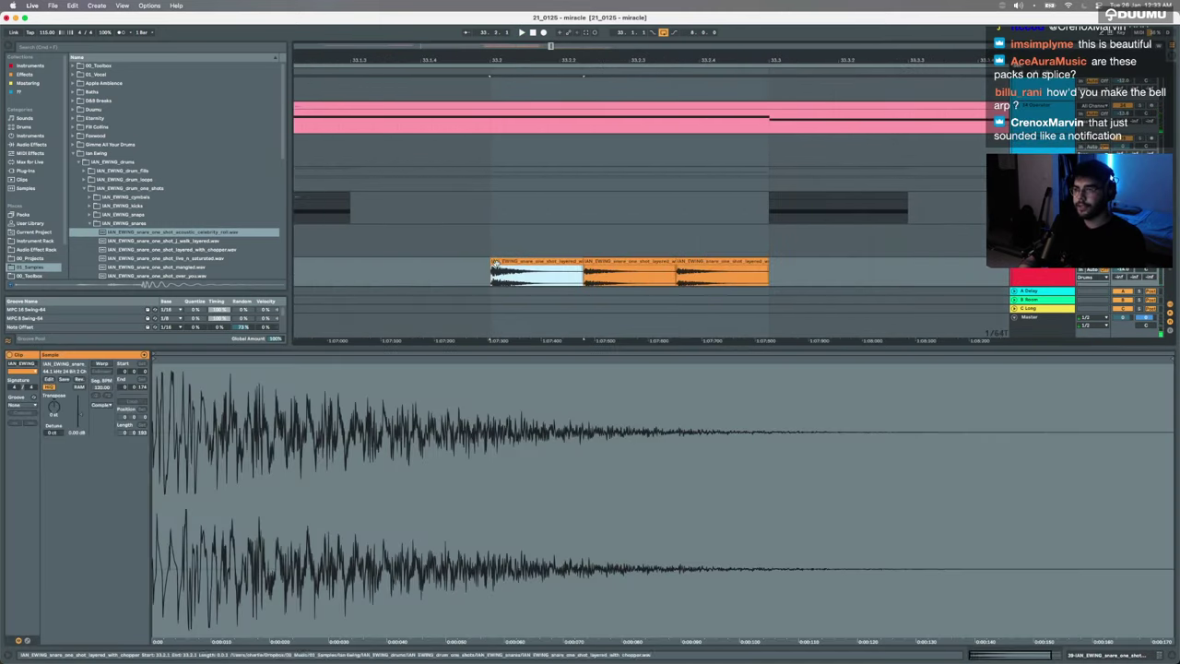
{"action": "left_click", "coordinate": [496, 267]}
{"action": "scroll", "coordinate": [473, 269], "scroll_direction": "down", "scroll_amount": 2}
{"action": "left_click_drag", "start_coordinate": [485, 243], "coordinate": [503, 242]}
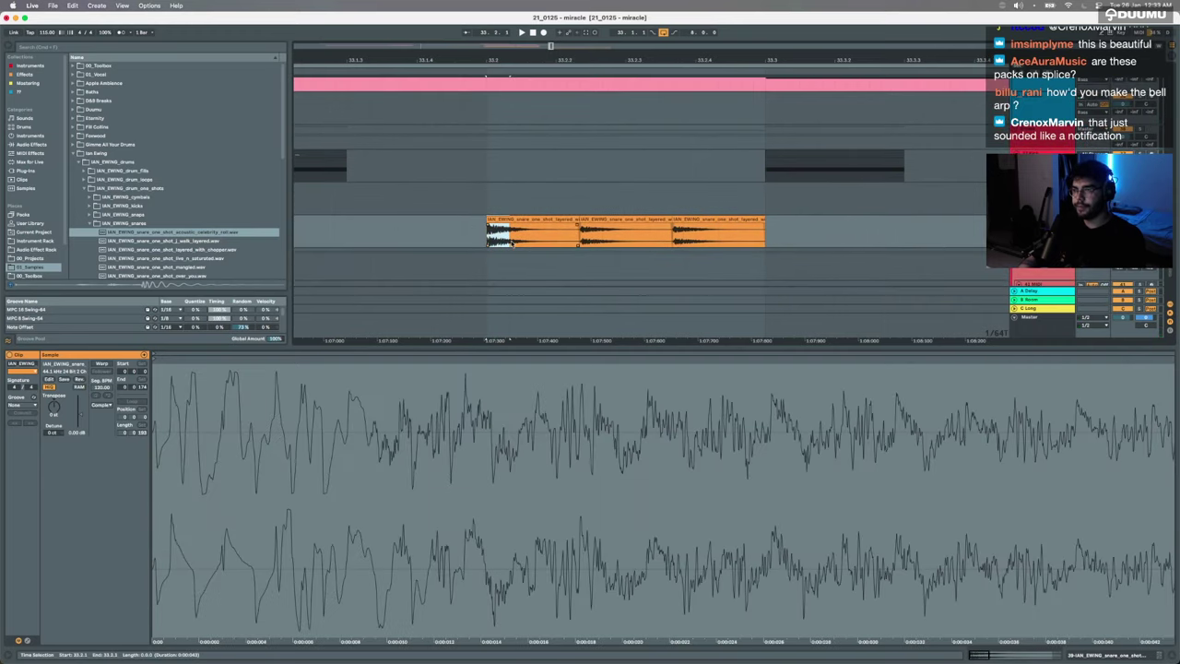
{"action": "key", "text": "super+c"}
{"action": "left_click", "coordinate": [441, 241]}
{"action": "key", "text": "super+v"}
{"action": "key", "text": "super+d"}
{"action": "left_click", "coordinate": [430, 237]}
{"action": "key", "text": "space"}
{"action": "key", "text": "space"}
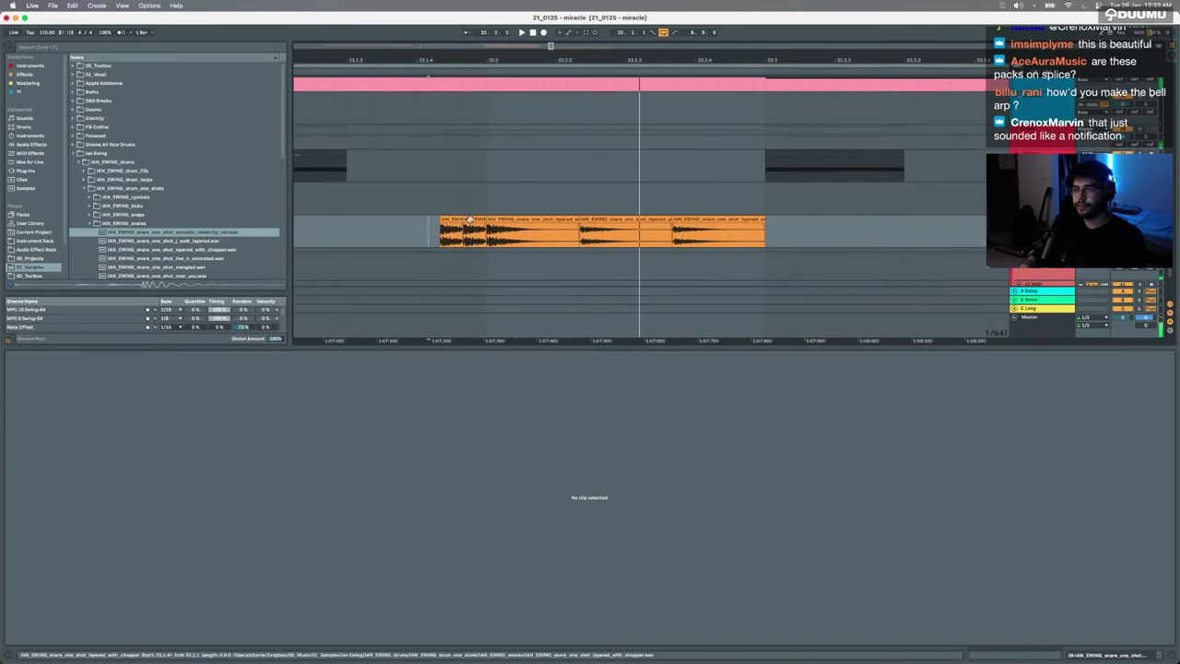
Step: Lower the clip gain of the two short lead-in snare hits and play them in context
{"action": "left_click", "coordinate": [451, 220]}
{"action": "left_click", "coordinate": [474, 220], "text": "shift"}
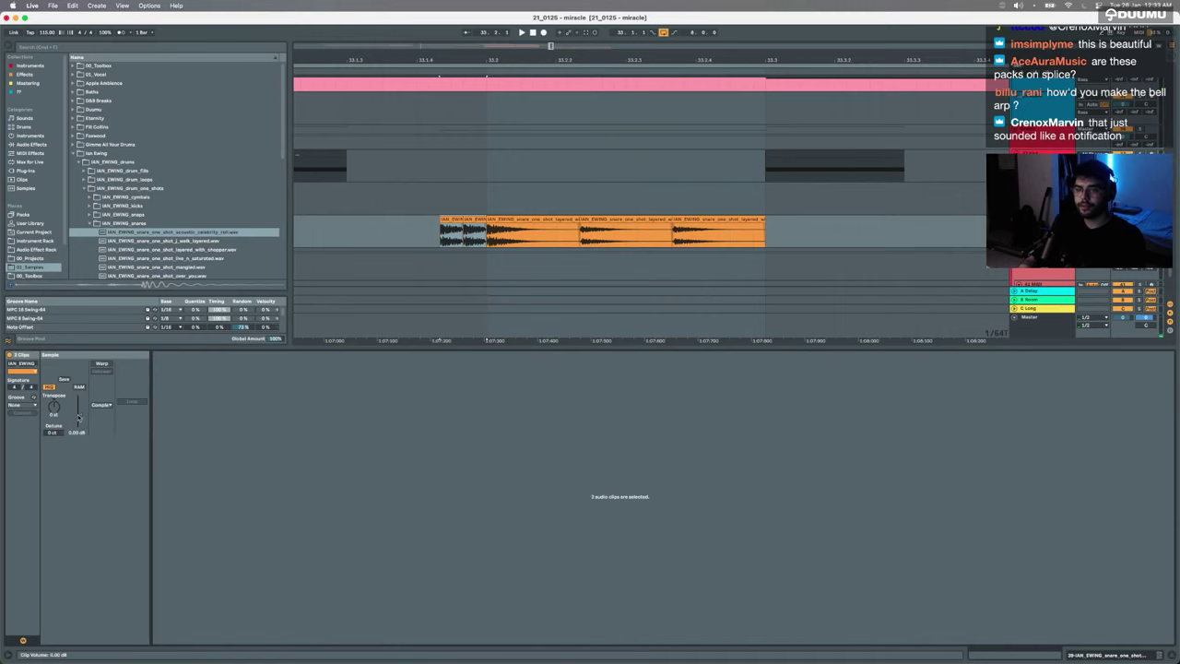
{"action": "left_click", "coordinate": [458, 234]}
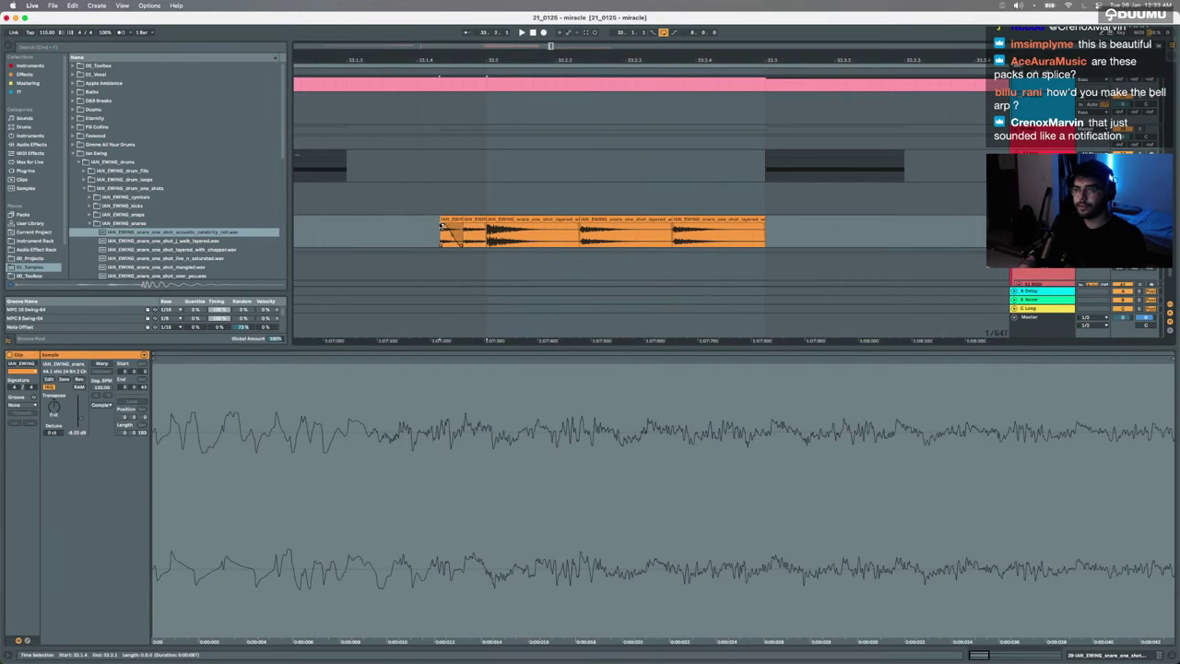
{"action": "key", "text": "space"}
{"action": "scroll", "coordinate": [493, 220], "scroll_direction": "down", "scroll_amount": 4}
{"action": "key", "text": "space"}
Step: Try moving the first short snare hit earlier than 33.1.4, away from the second one
{"action": "left_click", "coordinate": [478, 220]}
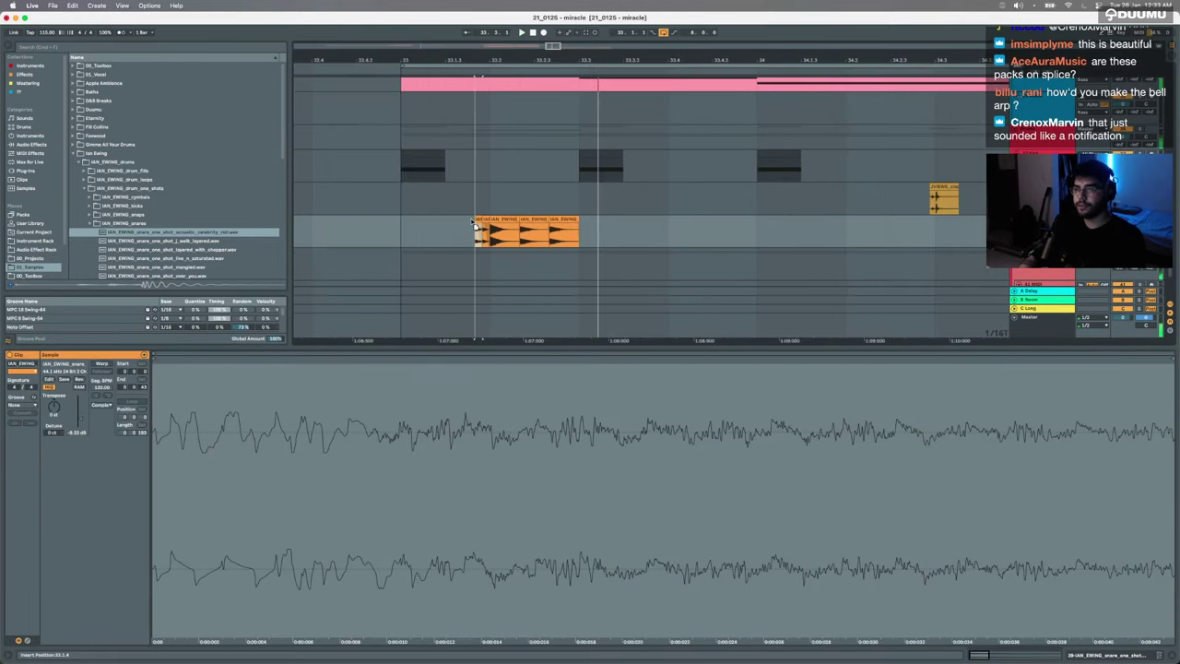
{"action": "left_click_drag", "start_coordinate": [478, 221], "coordinate": [463, 224]}
{"action": "left_click", "coordinate": [463, 226]}
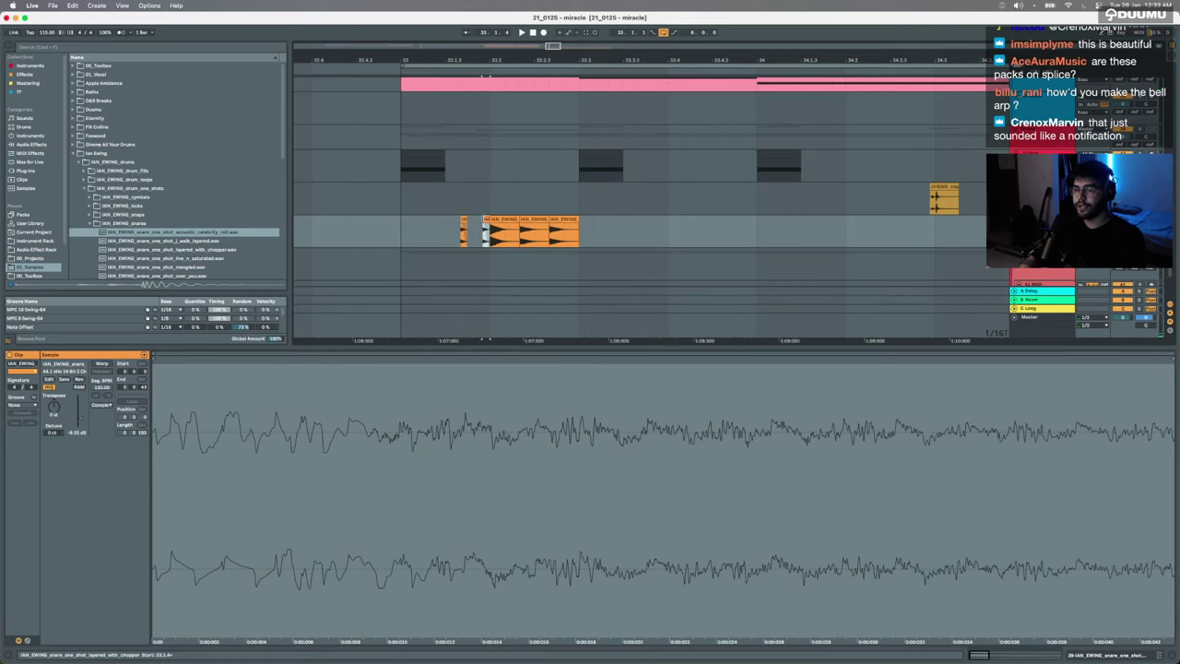
{"action": "key", "text": "plus"}
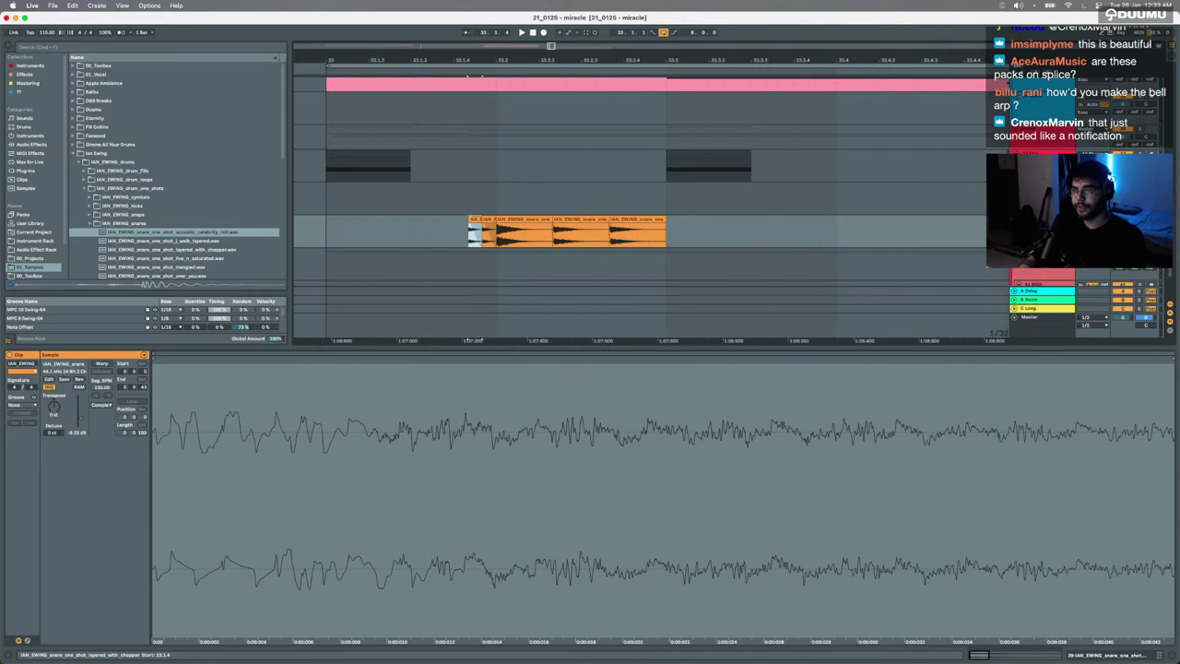
{"action": "key", "text": "r"}
{"action": "key", "text": "super+z"}
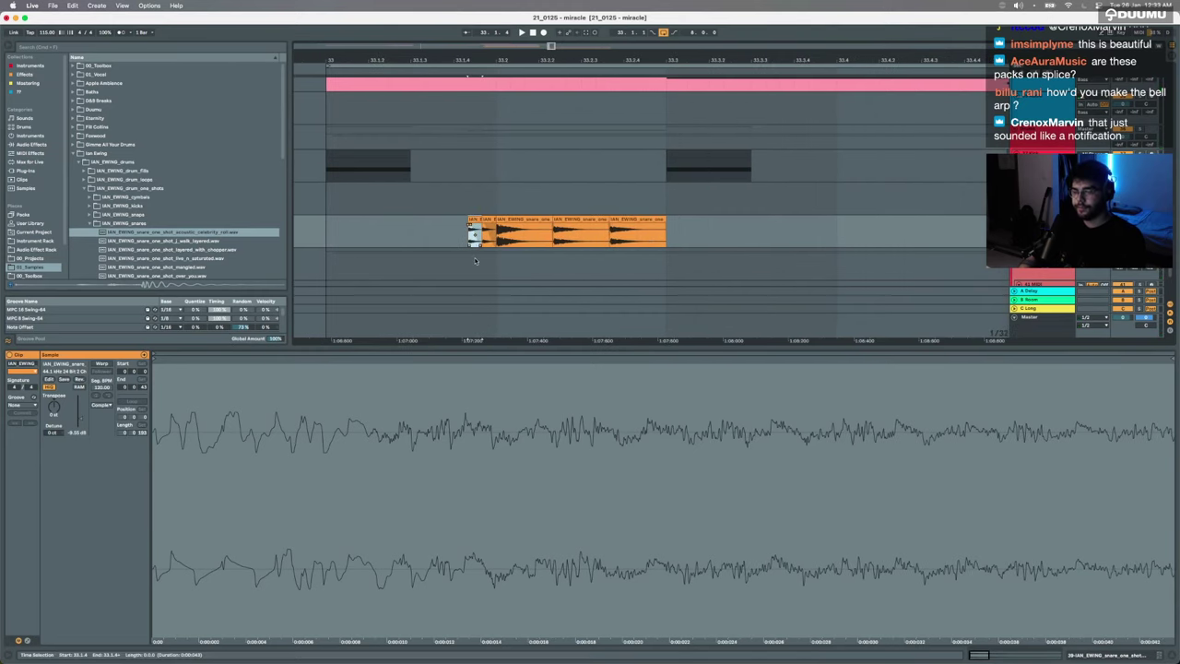
Step: Space out the two short snare hits ahead of 33.2.1, extend the first one slightly, and play from bar 33
{"action": "key", "text": "plus"}
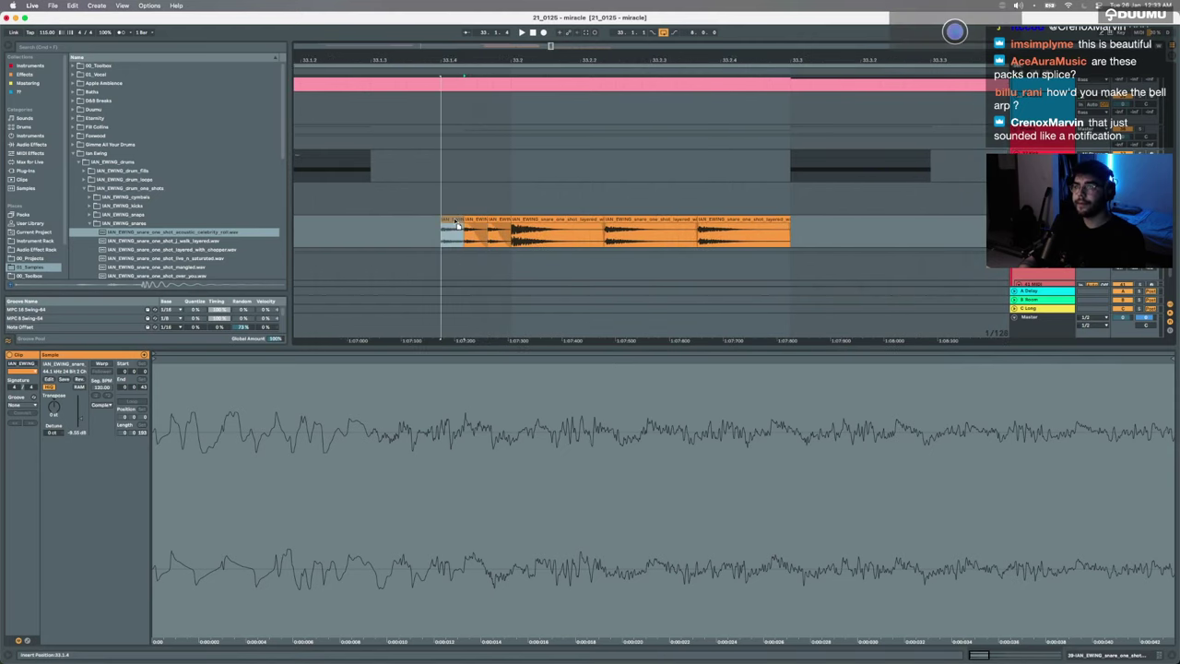
{"action": "left_click_drag", "start_coordinate": [457, 224], "coordinate": [484, 224]}
{"action": "left_click", "coordinate": [496, 223]}
{"action": "left_click", "coordinate": [449, 220]}
{"action": "key", "text": "space"}
{"action": "scroll", "coordinate": [523, 222], "scroll_direction": "down", "scroll_amount": 3}
{"action": "key", "text": "space"}
{"action": "left_click", "coordinate": [436, 234]}
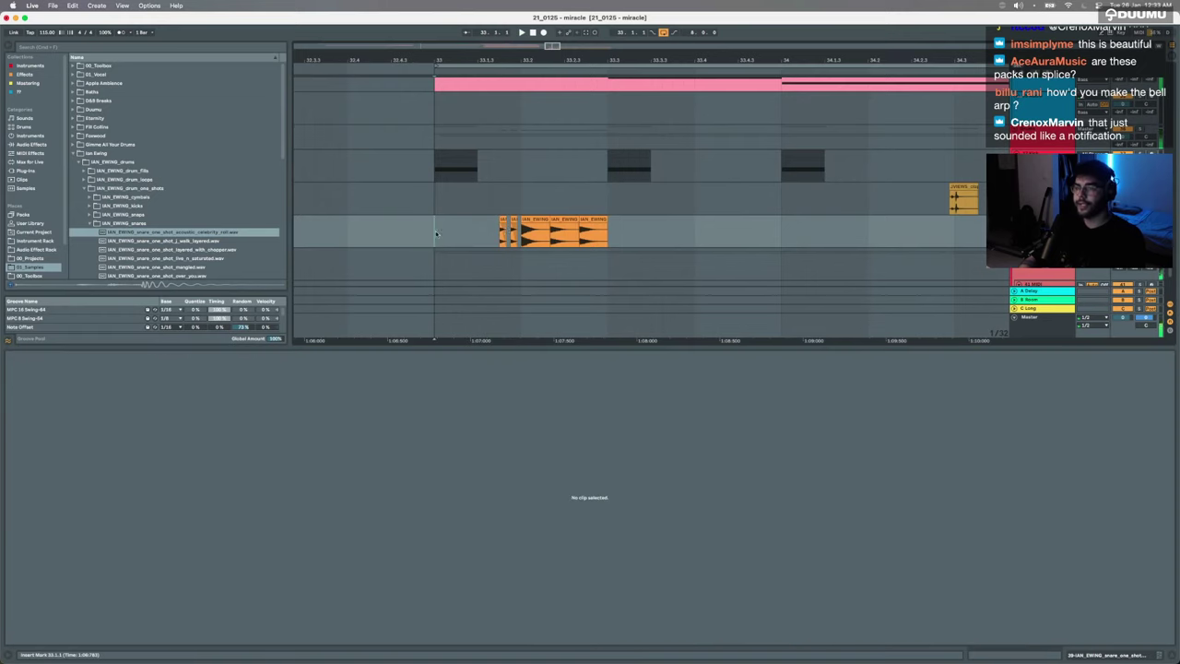
{"action": "left_click", "coordinate": [504, 227]}
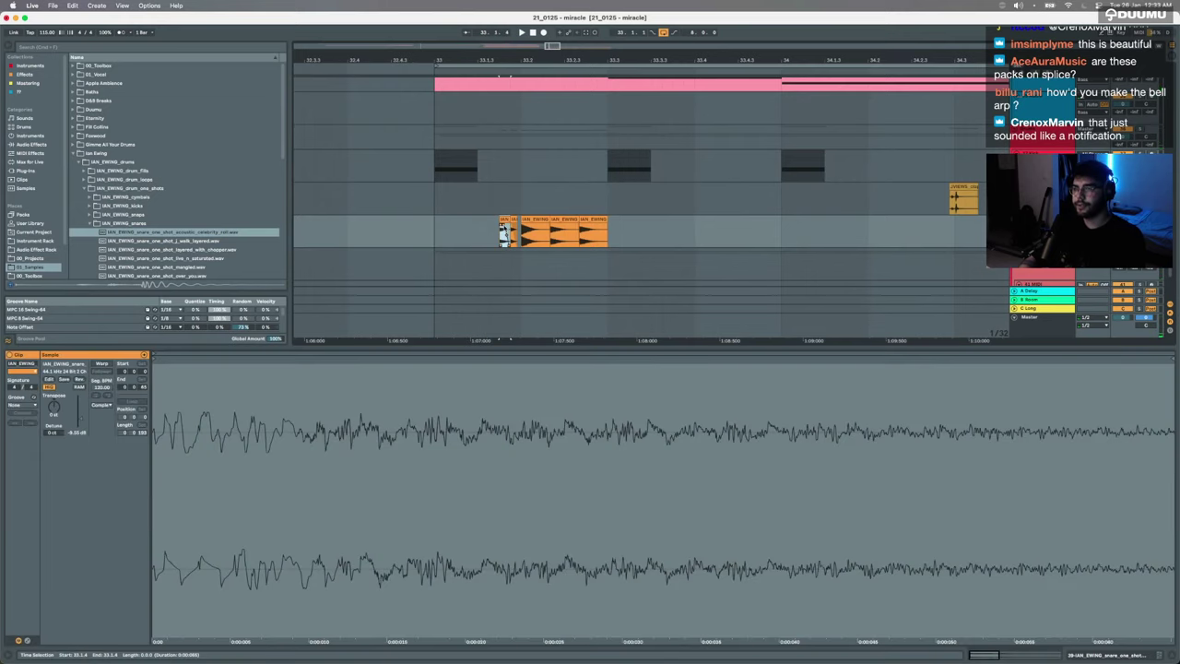
{"action": "key", "text": "minus"}
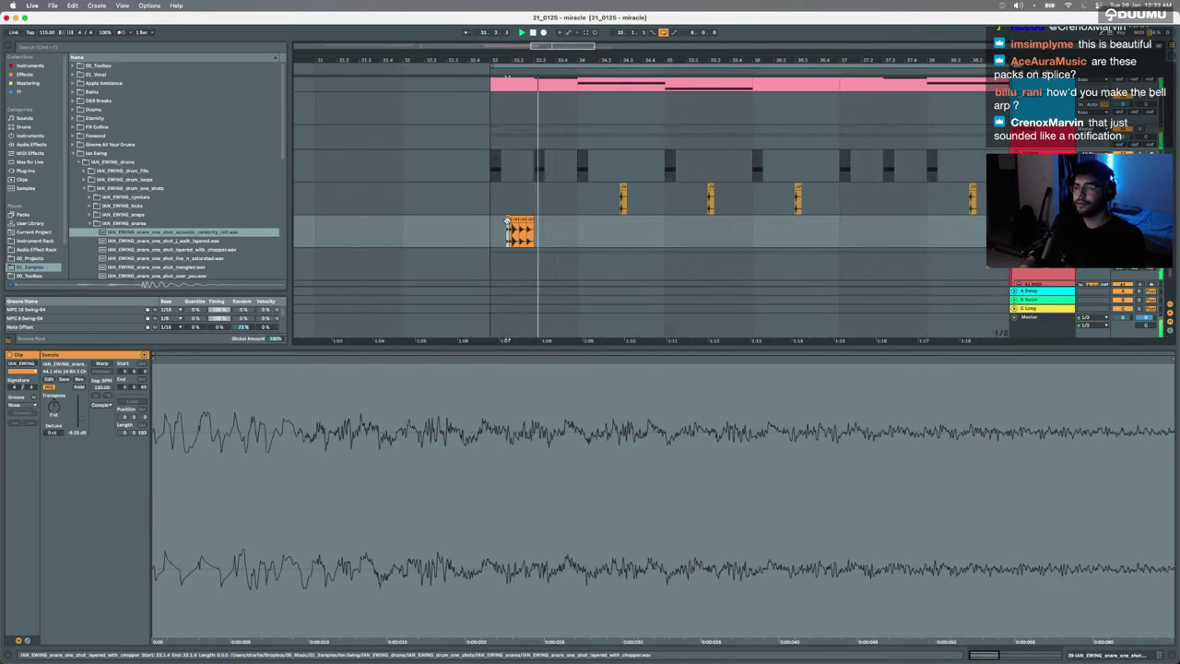
Step: Duplicate the snare track's range from 33.1.1 to 33.3.1 twice
{"action": "left_click", "coordinate": [489, 236]}
{"action": "left_click", "coordinate": [536, 236], "text": "shift"}
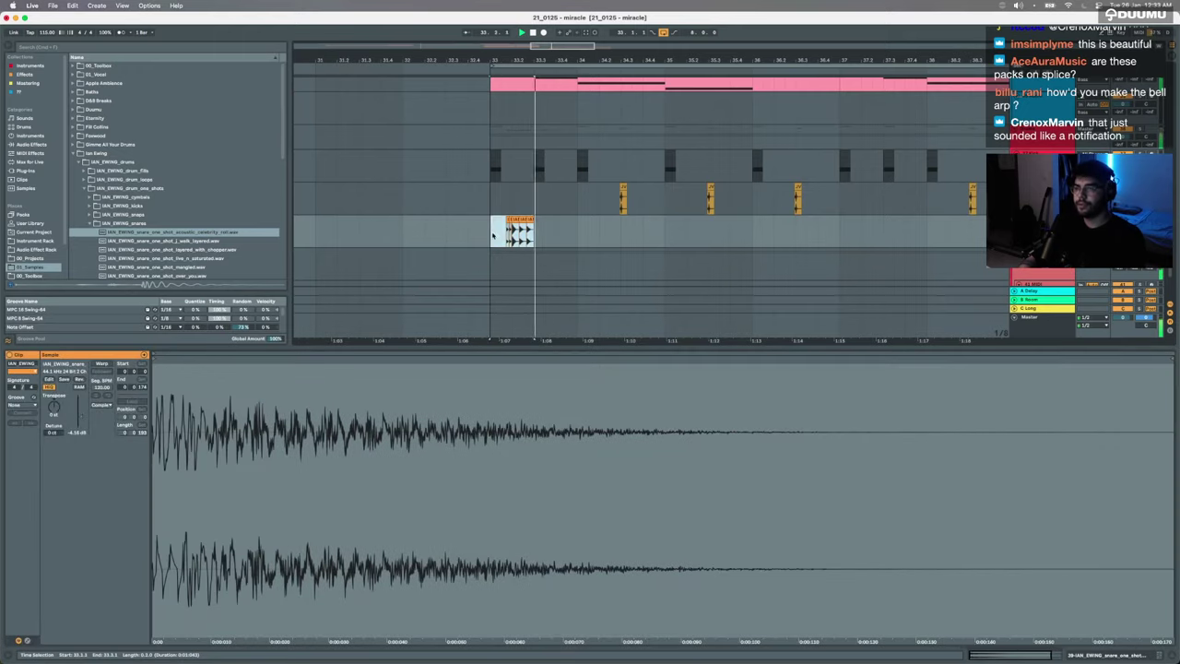
{"action": "key", "text": "ctrl+d"}
{"action": "key", "text": "ctrl+d"}
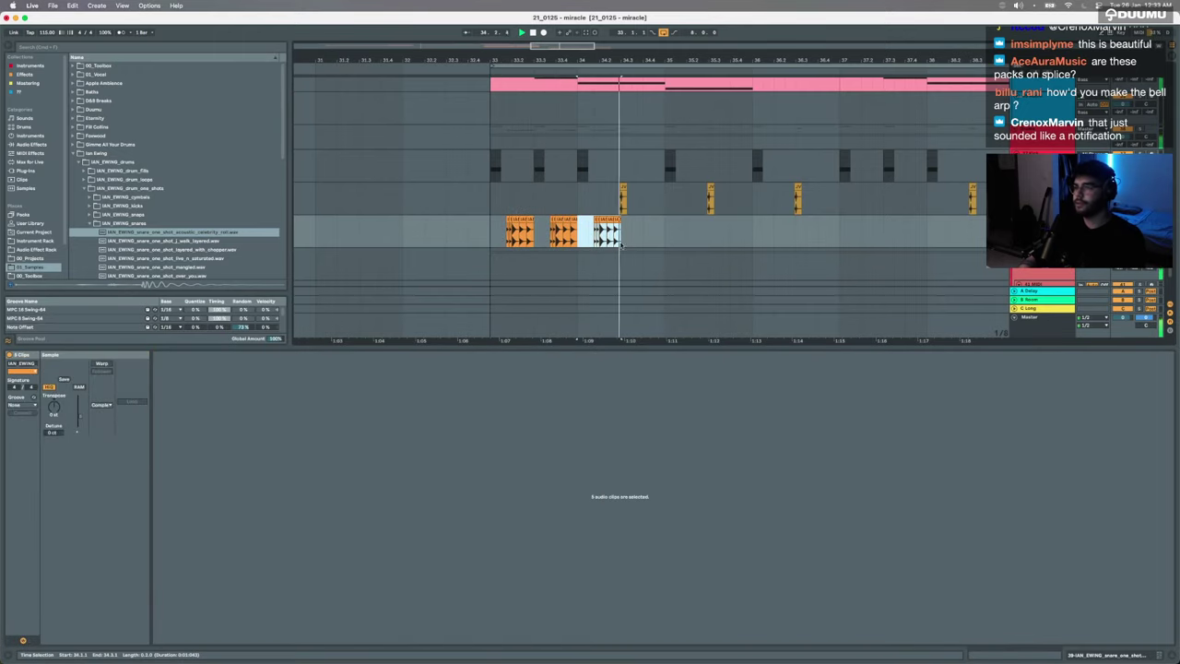
Step: Add EQ Eight to the snare track and shape it with a high-frequency cut and a midrange boost while listening
{"action": "key", "text": "minus"}
{"action": "left_click_drag", "start_coordinate": [644, 232], "coordinate": [561, 233]}
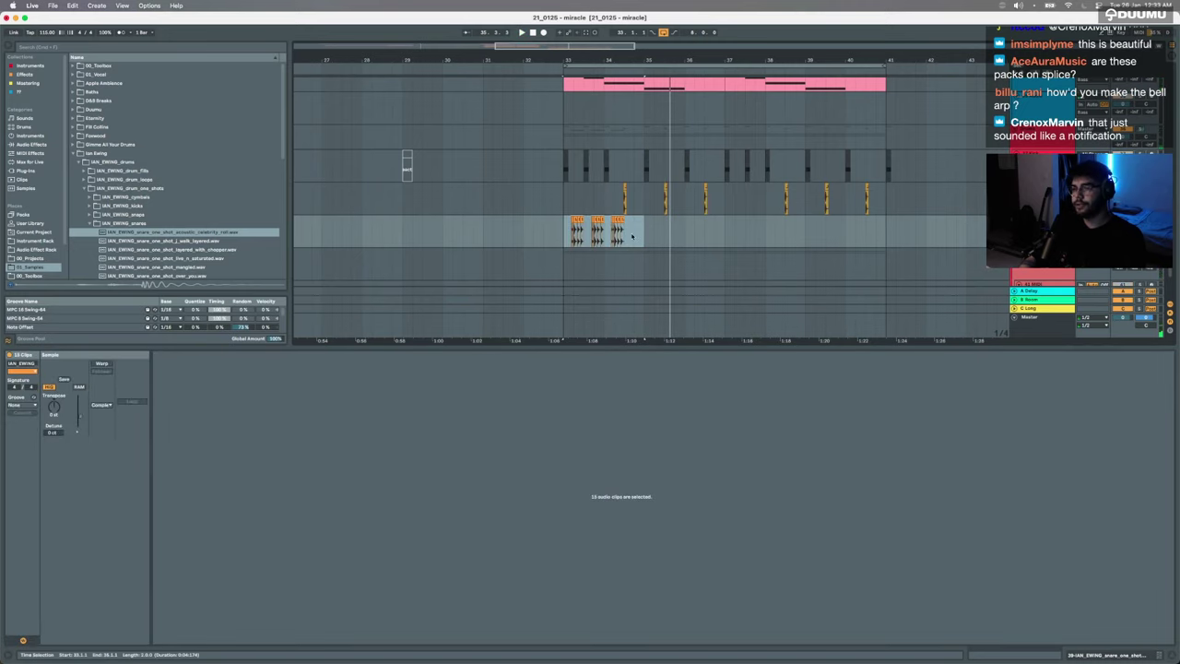
{"action": "key", "text": "z"}
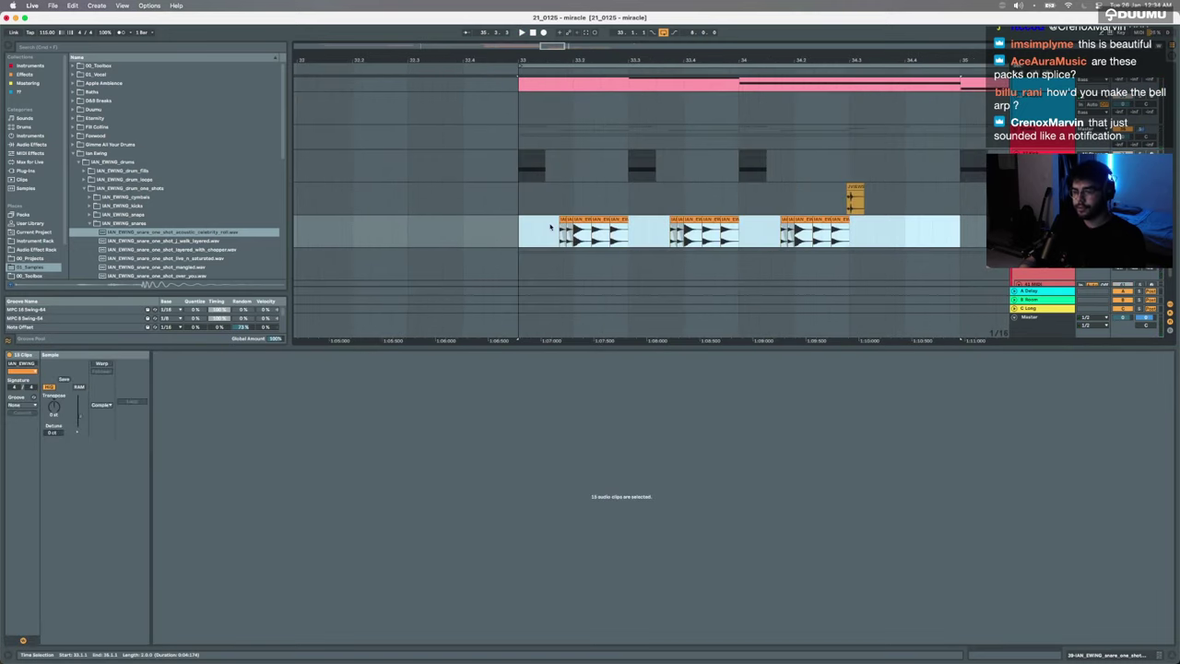
{"action": "key", "text": "super+f"}
{"action": "type", "text": "eq"}
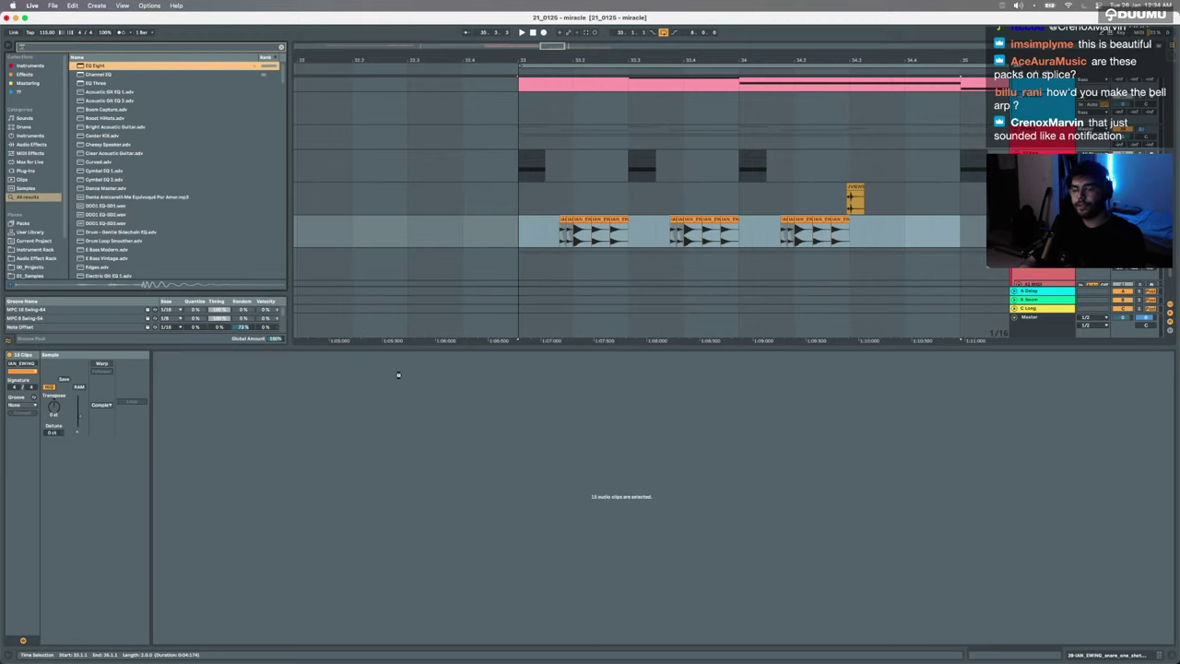
{"action": "key", "text": "Return"}
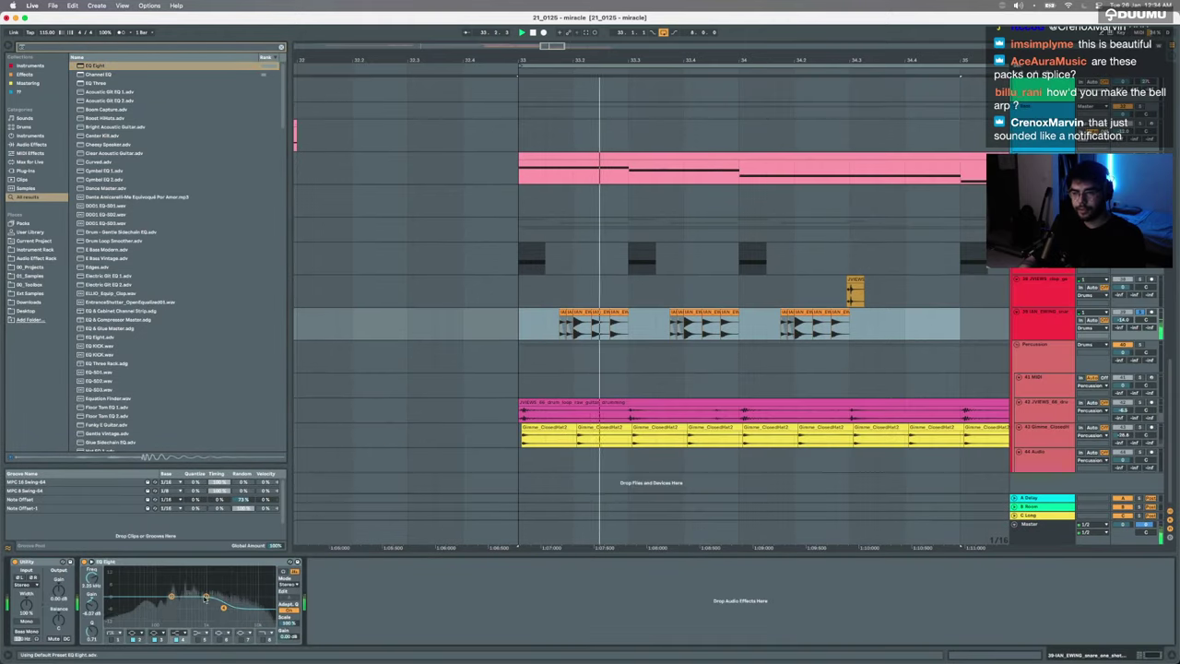
{"action": "key", "text": "space"}
{"action": "mouse_move", "coordinate": [205, 597]}
{"action": "left_mouse_down"}
{"action": "mouse_move", "coordinate": [189, 588]}
{"action": "mouse_move", "coordinate": [216, 610]}
{"action": "left_mouse_up"}
{"action": "key", "text": "space"}
{"action": "key", "text": "space"}
Step: Unsolo the snare track, set its volume to -17.1 dB, raise its Room send, and listen in context
{"action": "left_click", "coordinate": [1139, 312]}
{"action": "left_click_drag", "start_coordinate": [1123, 319], "coordinate": [1123, 324]}
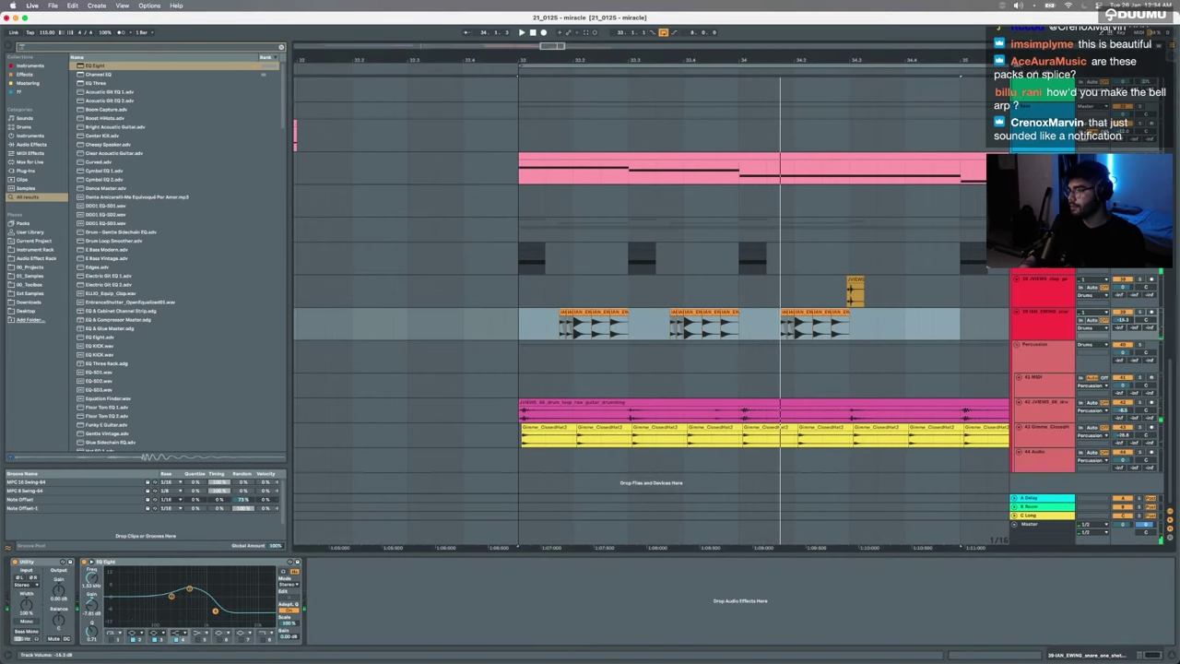
{"action": "key", "text": "space"}
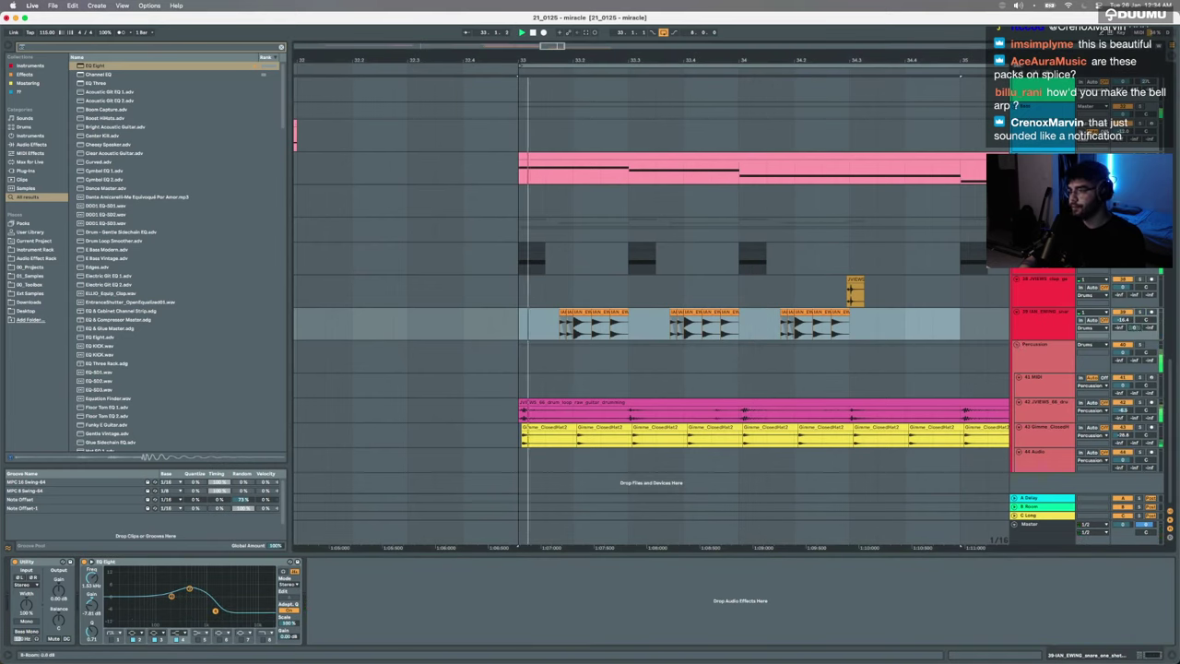
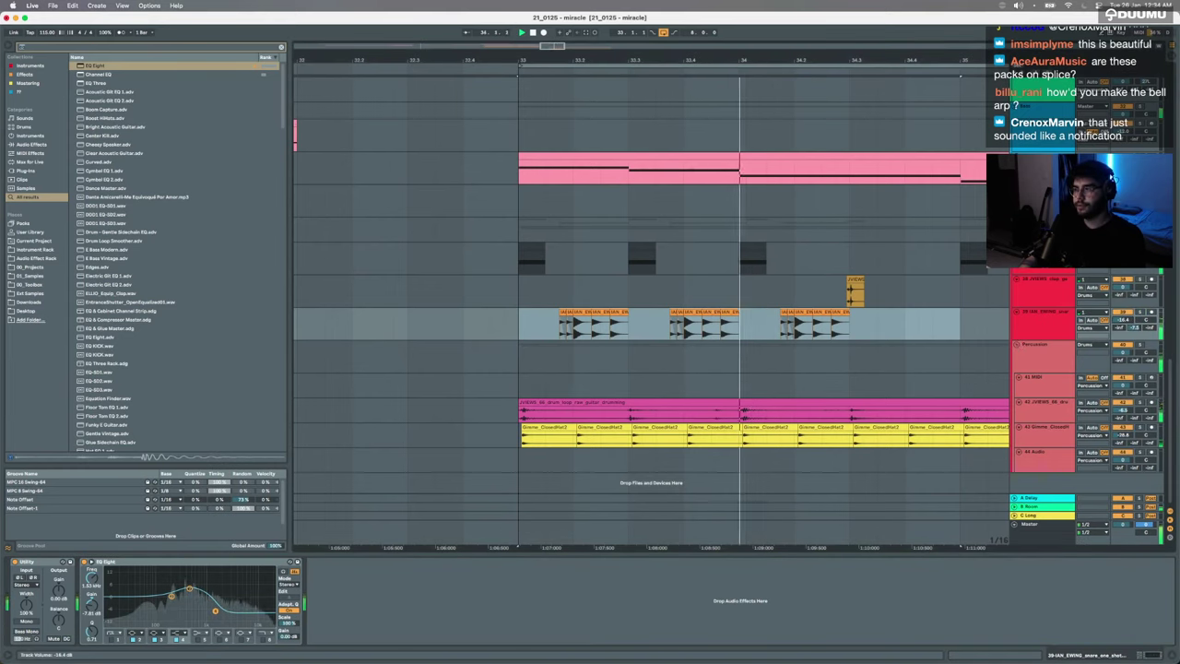
{"action": "scroll", "coordinate": [819, 312], "scroll_direction": "down", "scroll_amount": 5}
{"action": "key", "text": "space"}
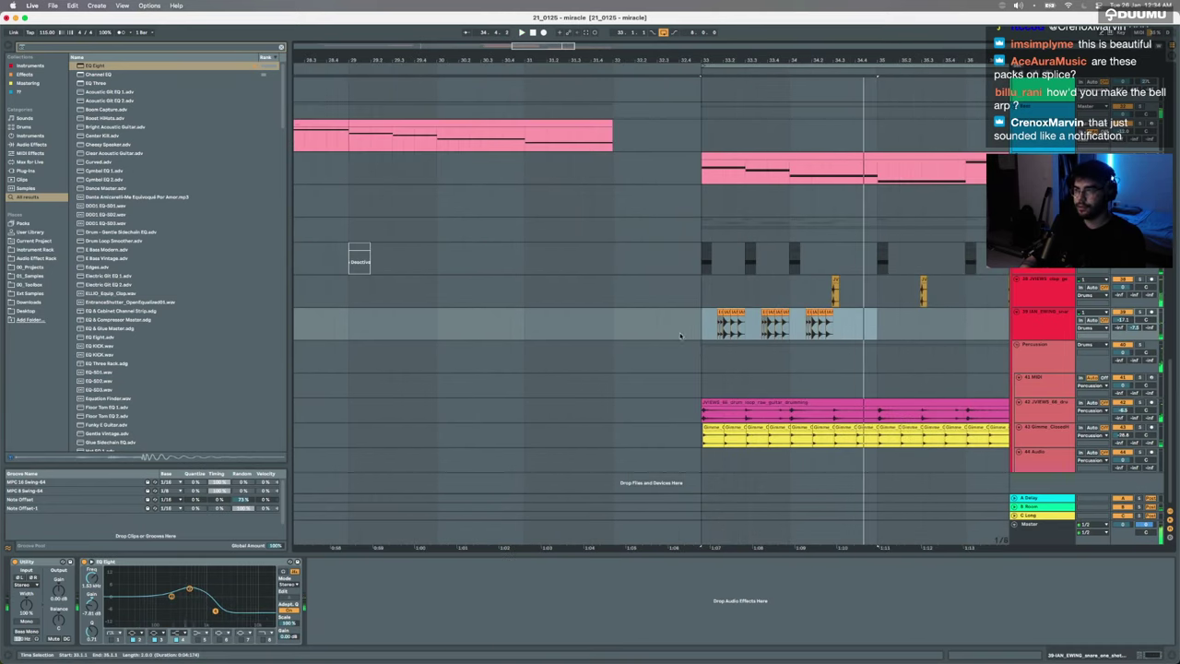
Step: Delete the short lead-in hits before the first and third snare groups and play from bar 33
{"action": "left_click", "coordinate": [701, 334]}
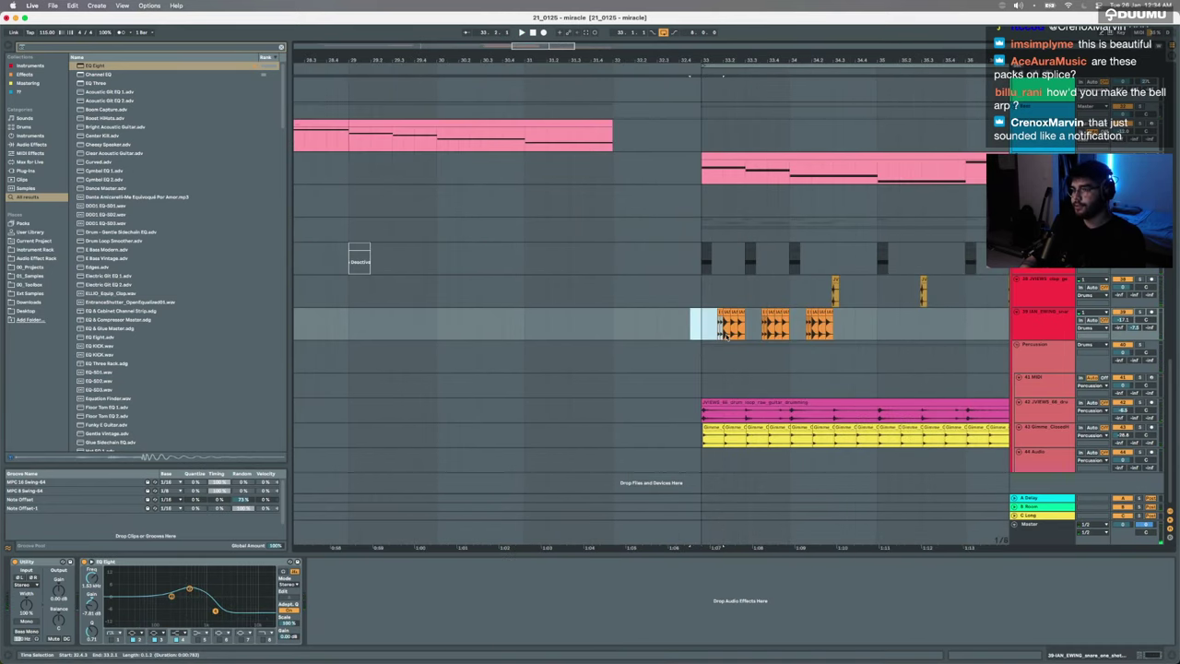
{"action": "left_click", "coordinate": [804, 322]}
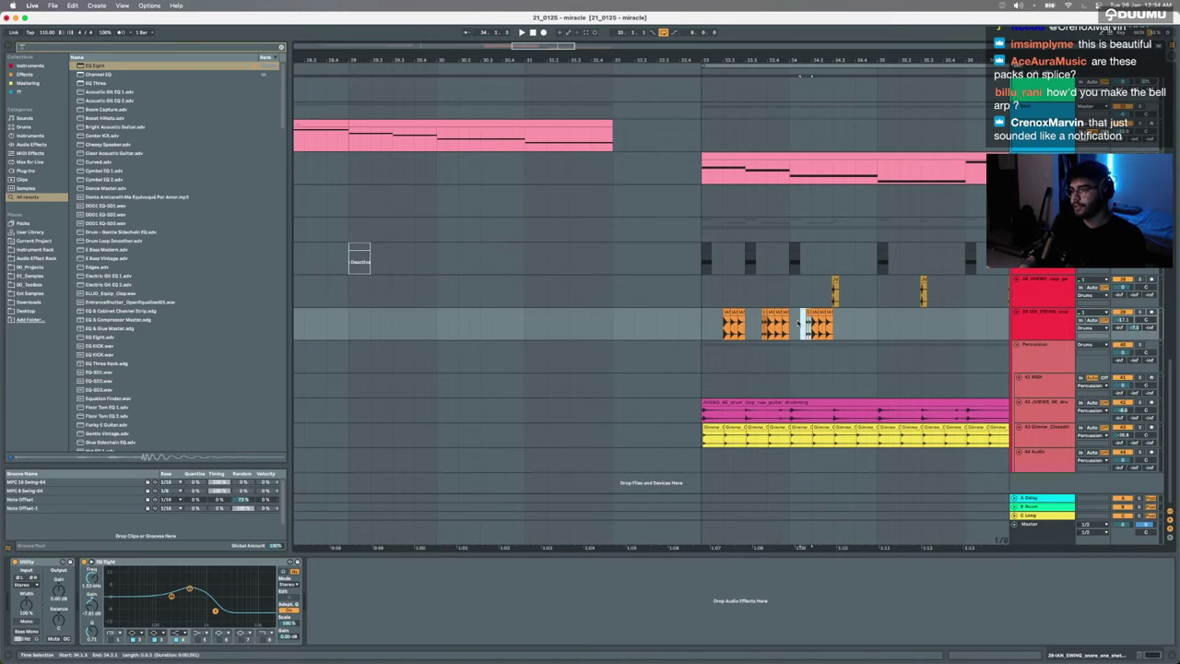
{"action": "left_click", "coordinate": [712, 333]}
{"action": "key", "text": "space"}
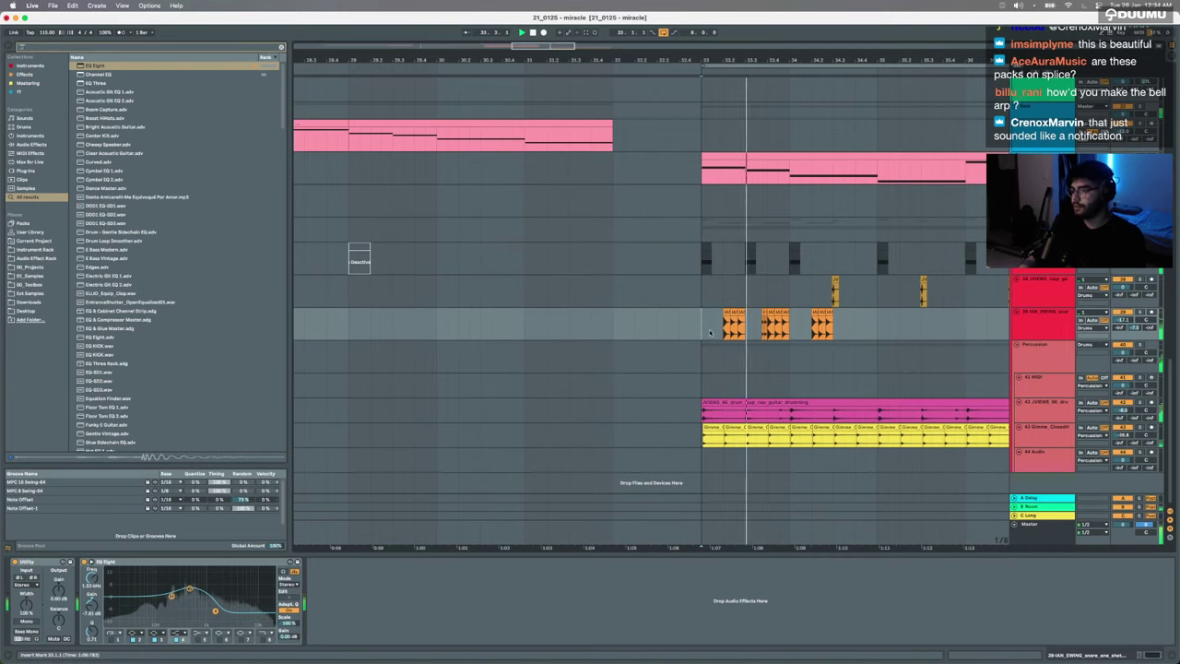
Step: Delete the middle hit of the third snare group and play from 34.1.1
{"action": "scroll", "coordinate": [820, 314], "scroll_direction": "up", "scroll_amount": 2}
{"action": "left_click", "coordinate": [821, 315]}
{"action": "key", "text": "Delete"}
{"action": "left_click", "coordinate": [774, 323]}
{"action": "key", "text": "space"}
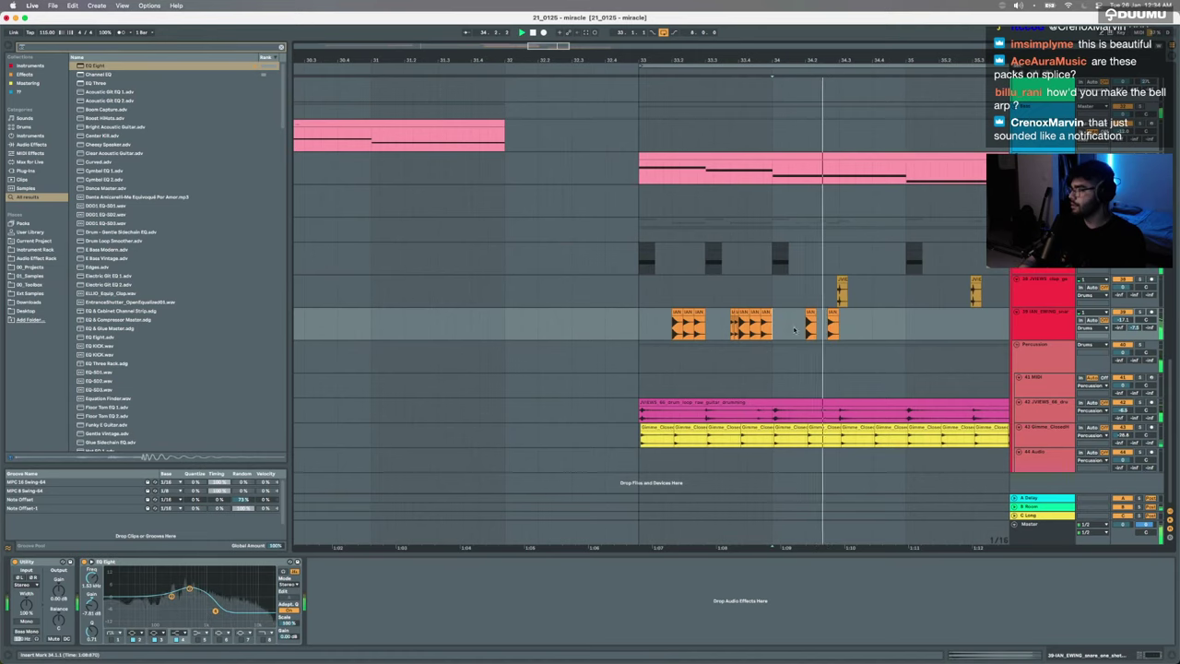
Step: Duplicate the snare track's four-bar range starting at bar 33 into bars 37 to 41
{"action": "scroll", "coordinate": [844, 323], "scroll_direction": "down", "scroll_amount": 3}
{"action": "left_click_drag", "start_coordinate": [863, 325], "coordinate": [943, 329]}
{"action": "key", "text": "super+d"}
{"action": "key", "text": "super+z"}
{"action": "key", "text": "ctrl+d"}
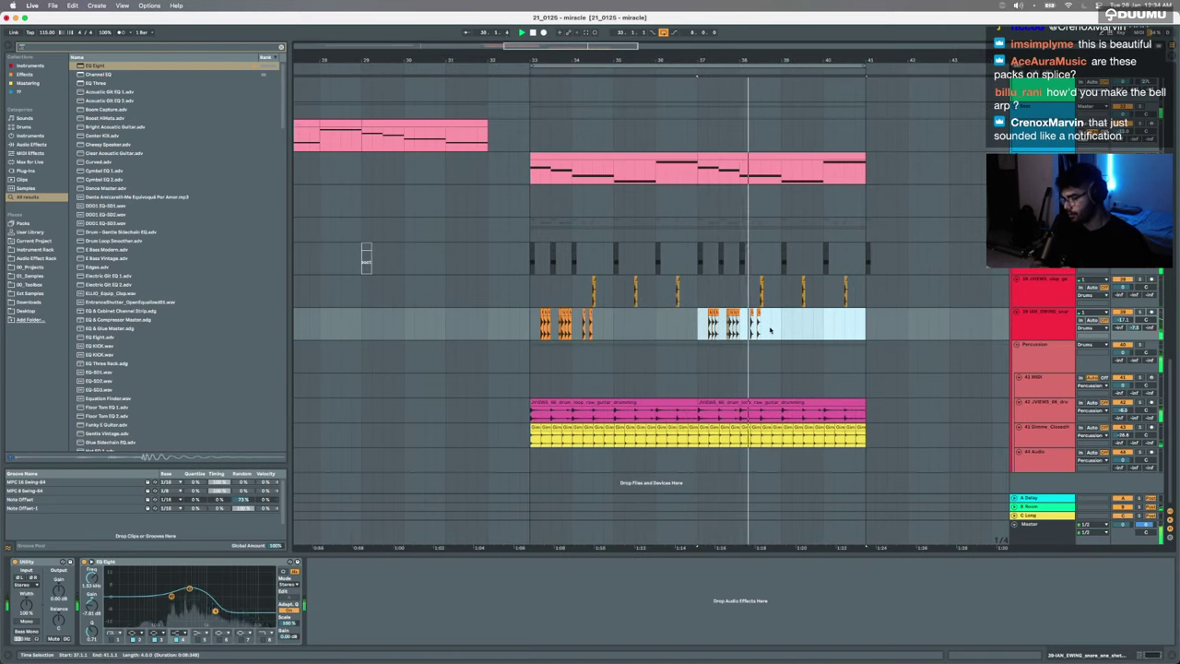
Step: Examine the bell arp's Jasno track: its pluck instrument settings, reverb and EQ Eight in the device chain
{"action": "scroll", "coordinate": [630, 348], "scroll_direction": "up", "scroll_amount": 10}
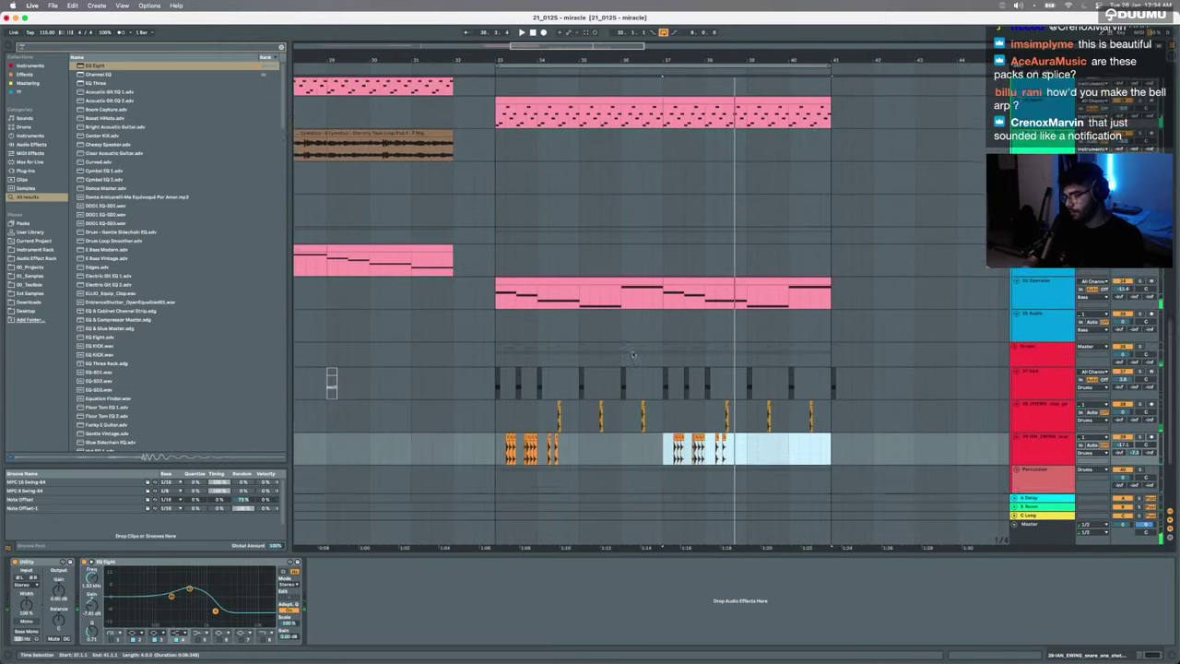
{"action": "scroll", "coordinate": [631, 348], "scroll_direction": "up", "scroll_amount": 2}
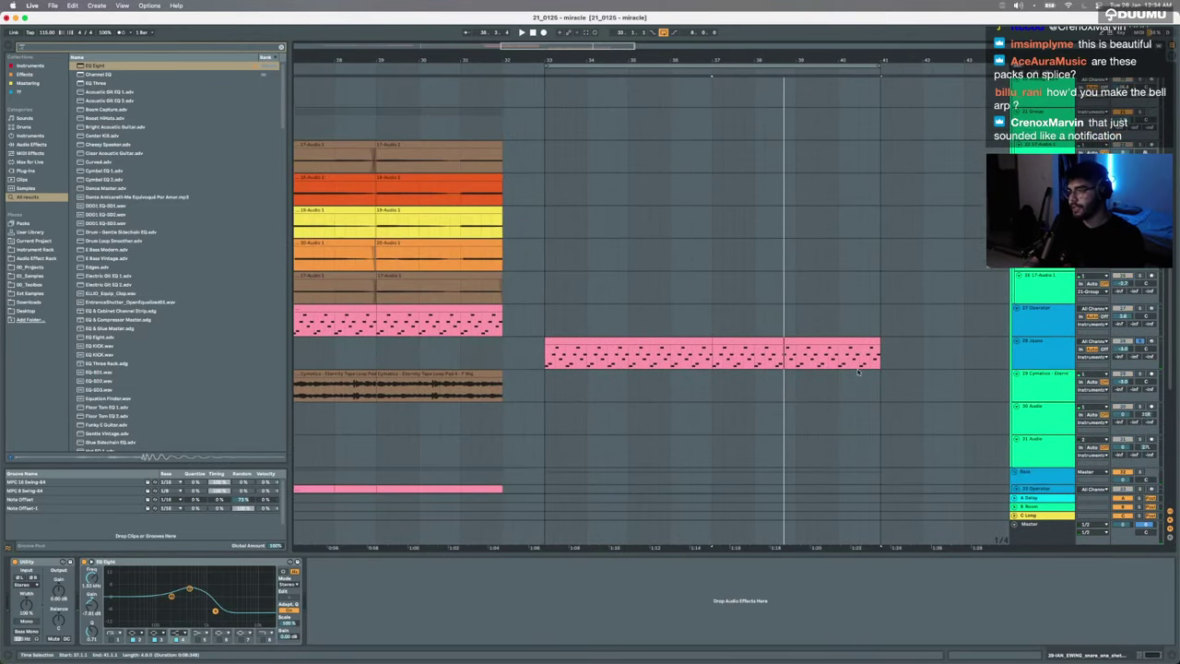
{"action": "left_click", "coordinate": [607, 342]}
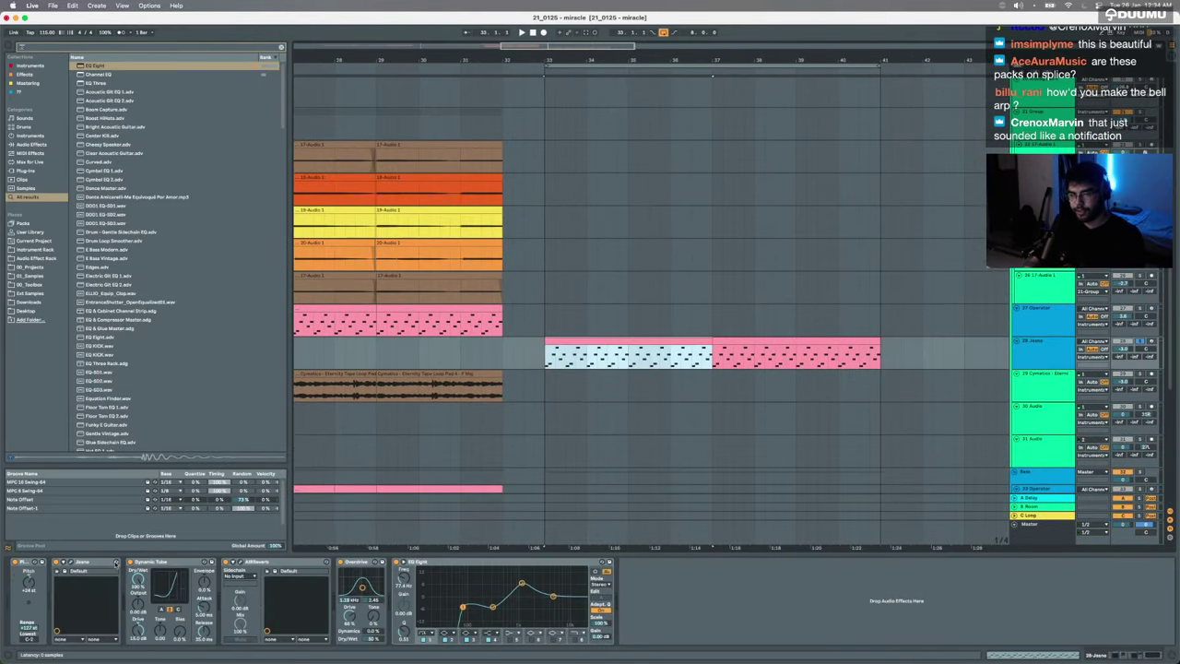
{"action": "left_click", "coordinate": [67, 562]}
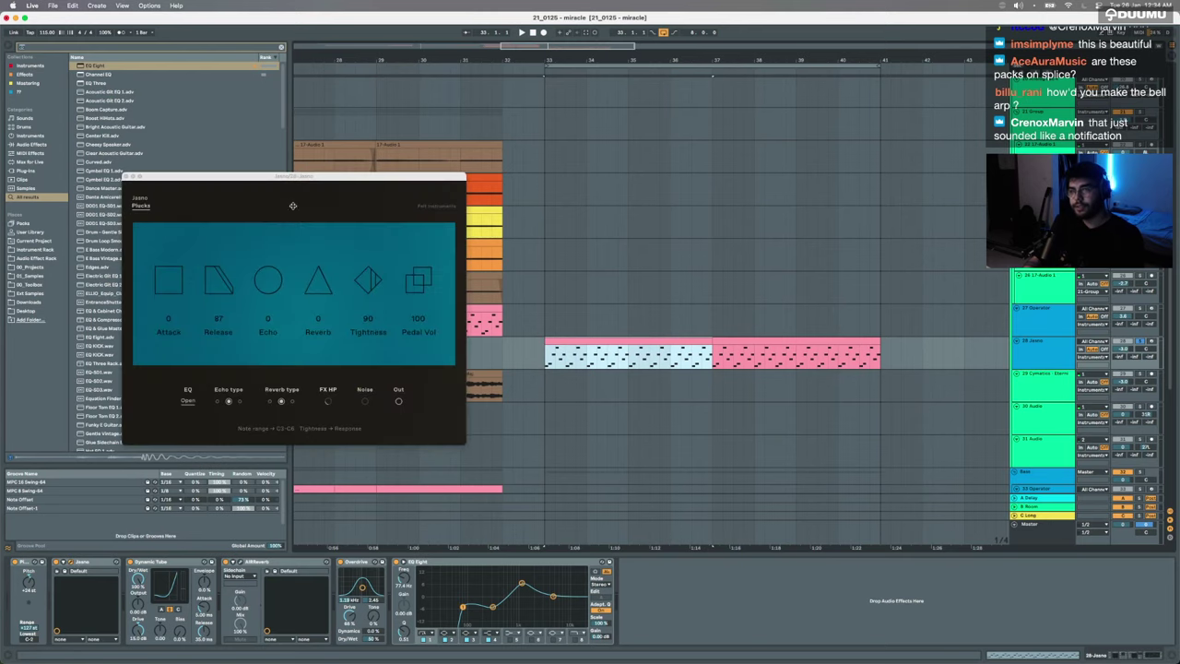
{"action": "left_click_drag", "start_coordinate": [262, 178], "coordinate": [365, 273]}
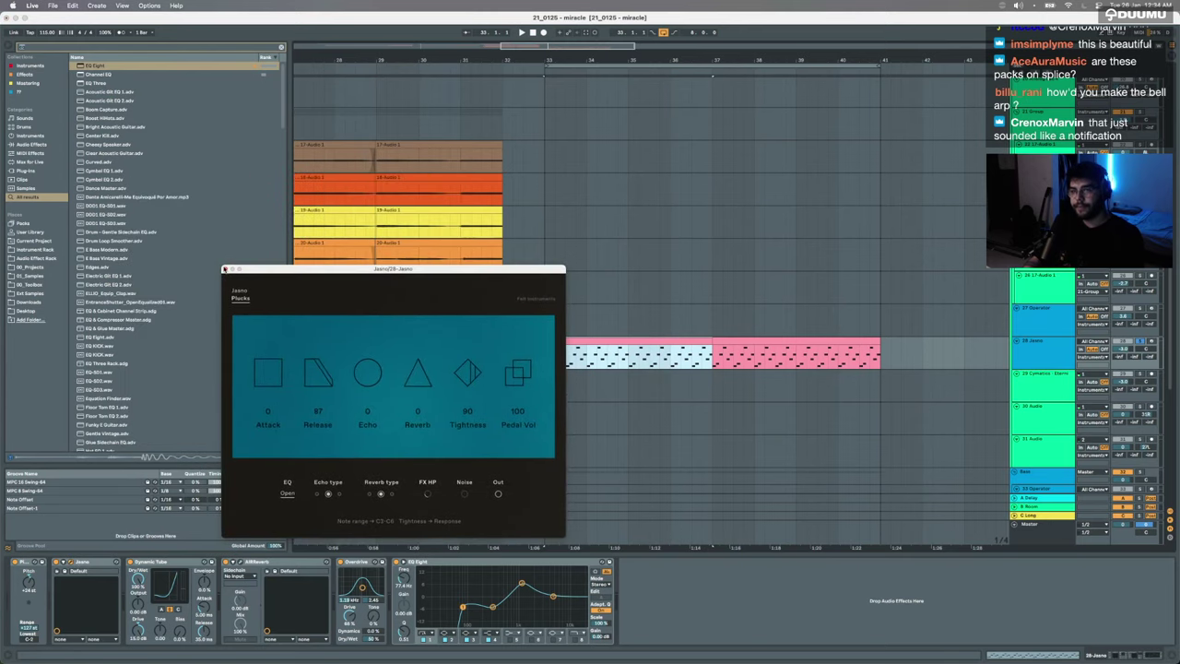
{"action": "left_click", "coordinate": [225, 269]}
{"action": "left_click", "coordinate": [261, 562]}
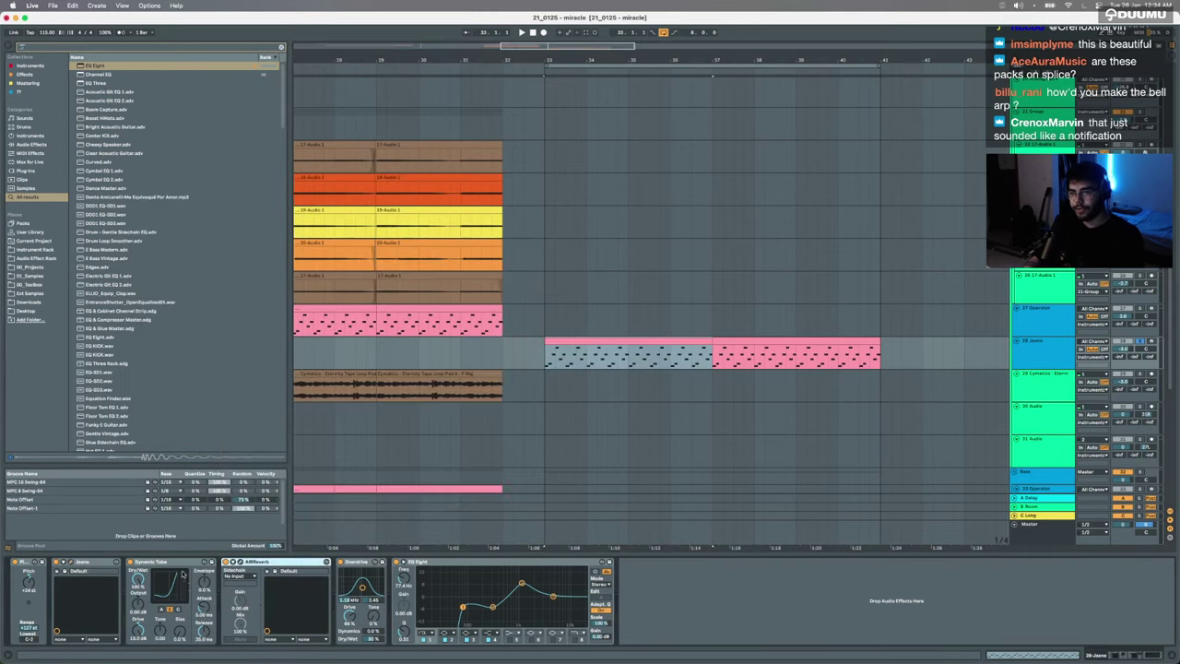
{"action": "left_click", "coordinate": [432, 564]}
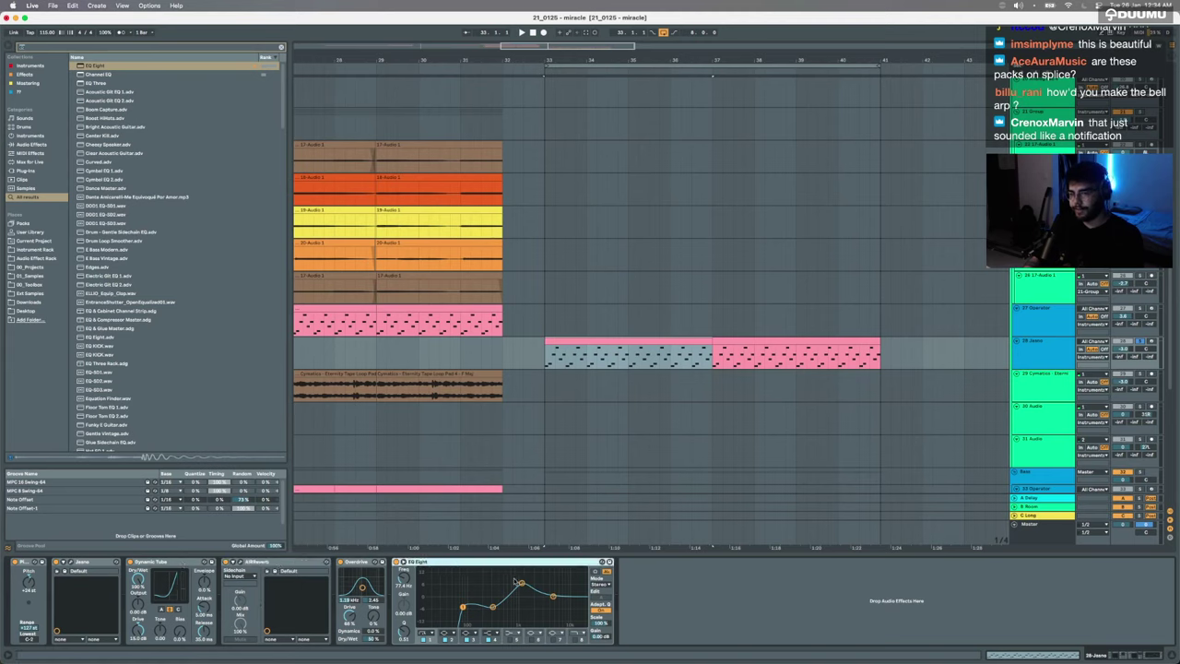
Step: Add a second EQ Eight to the Jasno track, dipping its low mids and slightly lifting the band above during playback
{"action": "key", "text": "space"}
{"action": "key", "text": "super+f"}
{"action": "type", "text": "eq"}
{"action": "key", "text": "Down"}
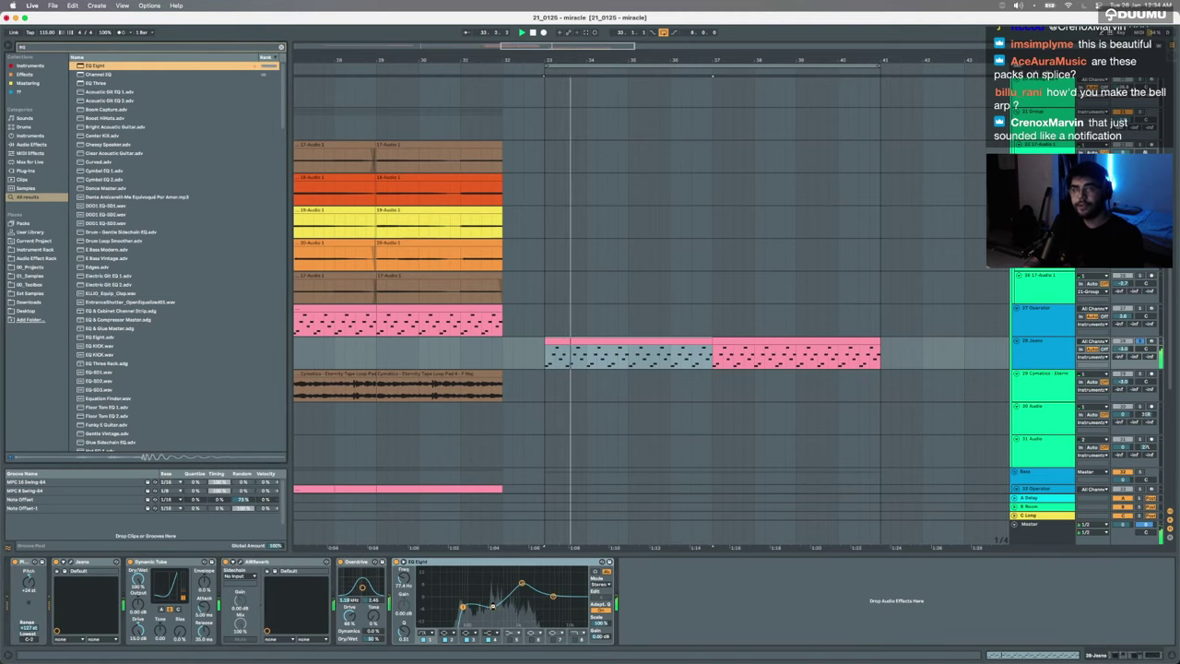
{"action": "key", "text": "Return"}
{"action": "left_click", "coordinate": [711, 596]}
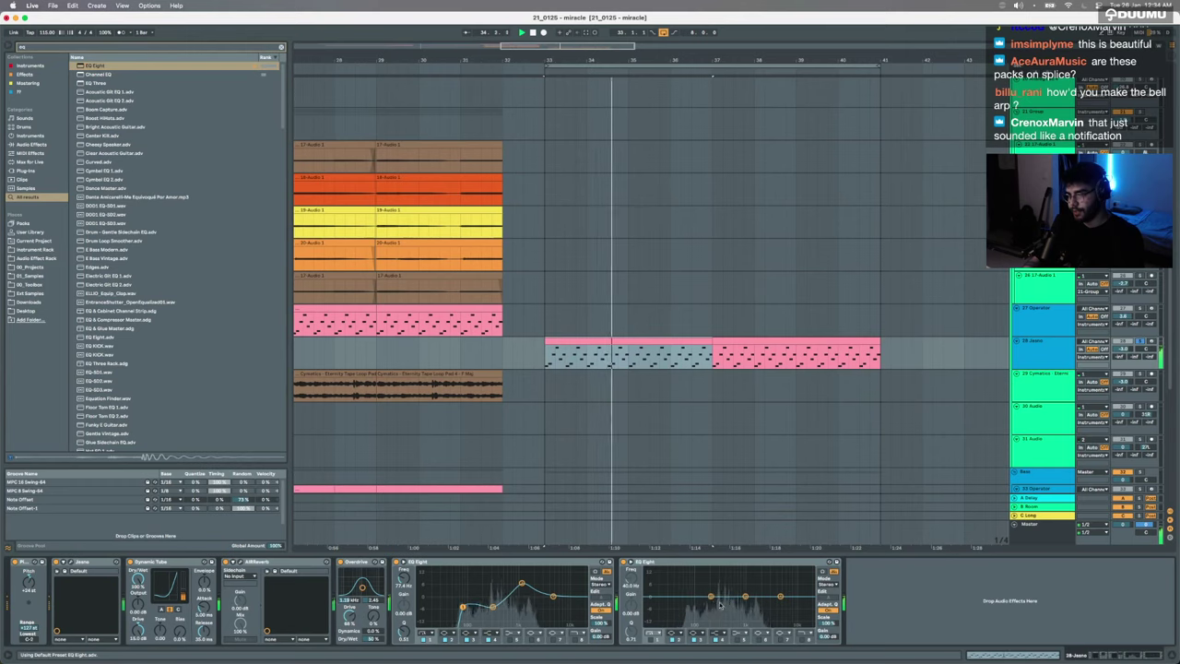
{"action": "mouse_move", "coordinate": [710, 596]}
{"action": "left_mouse_down"}
{"action": "mouse_move", "coordinate": [725, 608]}
{"action": "mouse_move", "coordinate": [773, 584]}
{"action": "mouse_move", "coordinate": [728, 607]}
{"action": "mouse_move", "coordinate": [747, 609]}
{"action": "mouse_move", "coordinate": [722, 604]}
{"action": "left_mouse_up"}
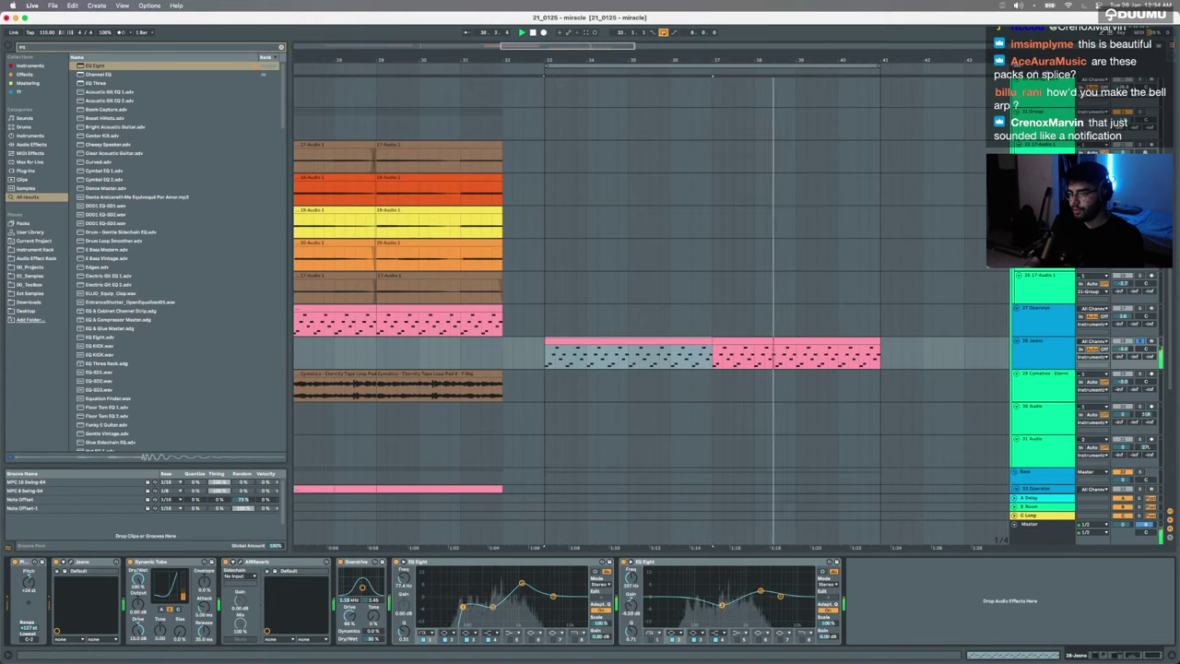
{"action": "key", "text": "space"}
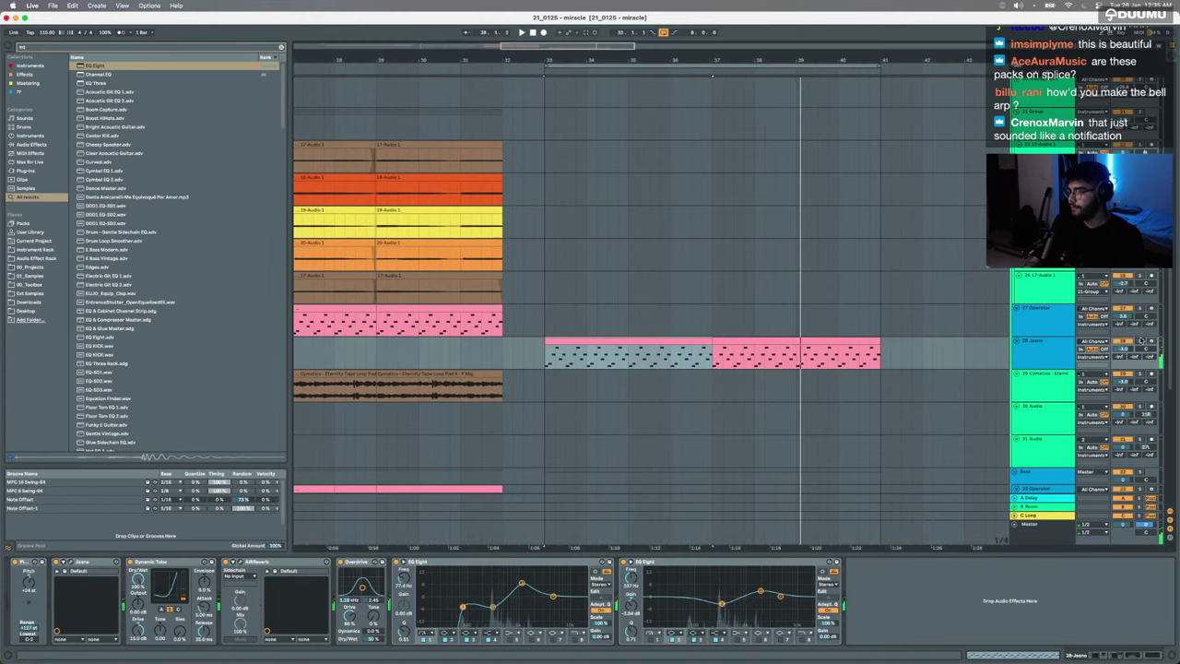
Step: Play the arrangement from the opening vocal clip at bar 4
{"action": "left_click", "coordinate": [448, 347]}
{"action": "key", "text": "space"}
{"action": "scroll", "coordinate": [447, 348], "scroll_direction": "down", "scroll_amount": 10}
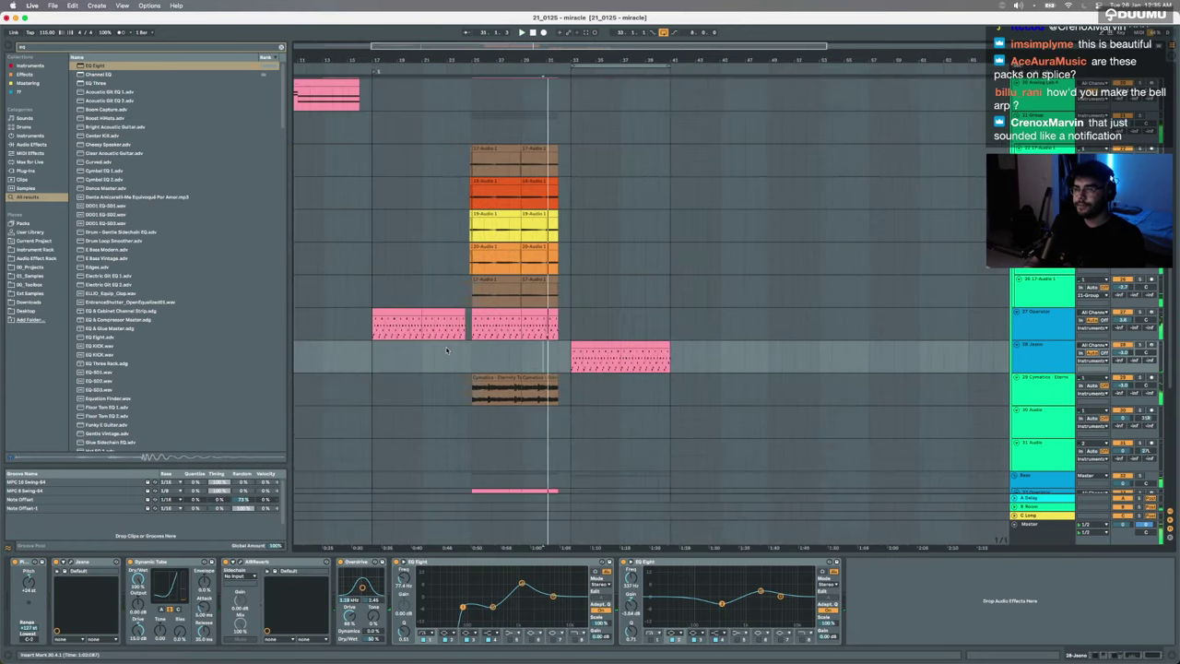
{"action": "scroll", "coordinate": [307, 160], "scroll_direction": "up", "scroll_amount": 10}
{"action": "scroll", "coordinate": [307, 159], "scroll_direction": "up", "scroll_amount": 5}
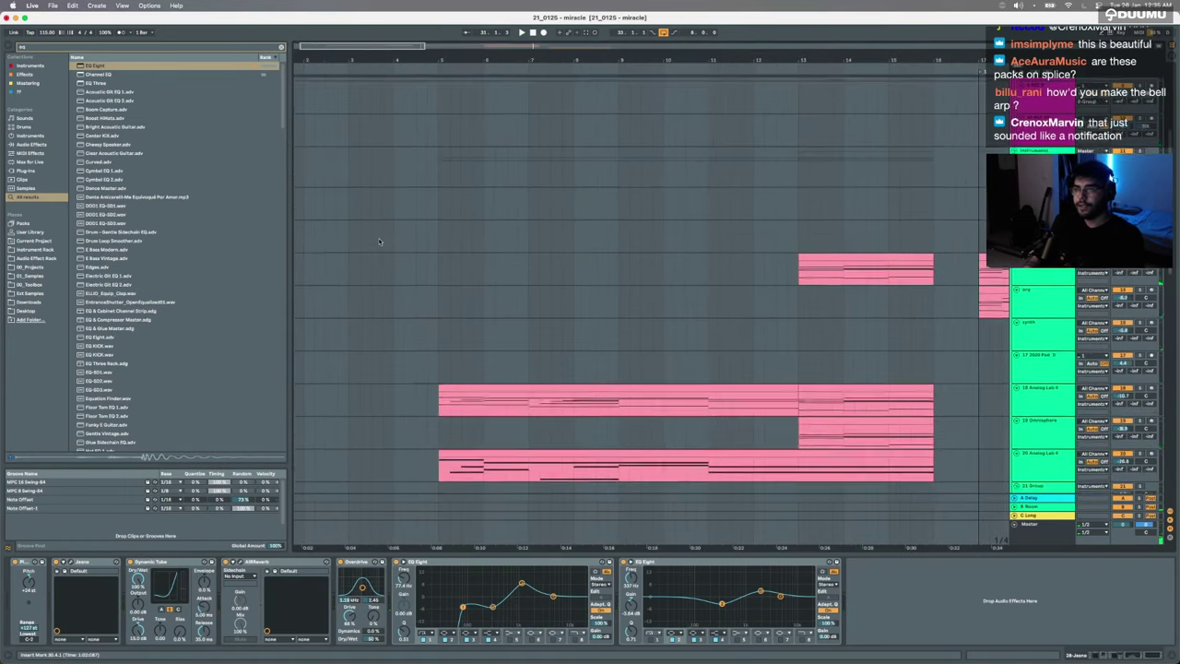
{"action": "scroll", "coordinate": [307, 160], "scroll_direction": "up", "scroll_amount": 10}
{"action": "left_click", "coordinate": [423, 203]}
{"action": "key", "text": "space"}
Step: Trim the end of the piano track's last clip back to bar 32
{"action": "scroll", "coordinate": [423, 204], "scroll_direction": "down", "scroll_amount": 3}
{"action": "scroll", "coordinate": [423, 204], "scroll_direction": "down", "scroll_amount": 5}
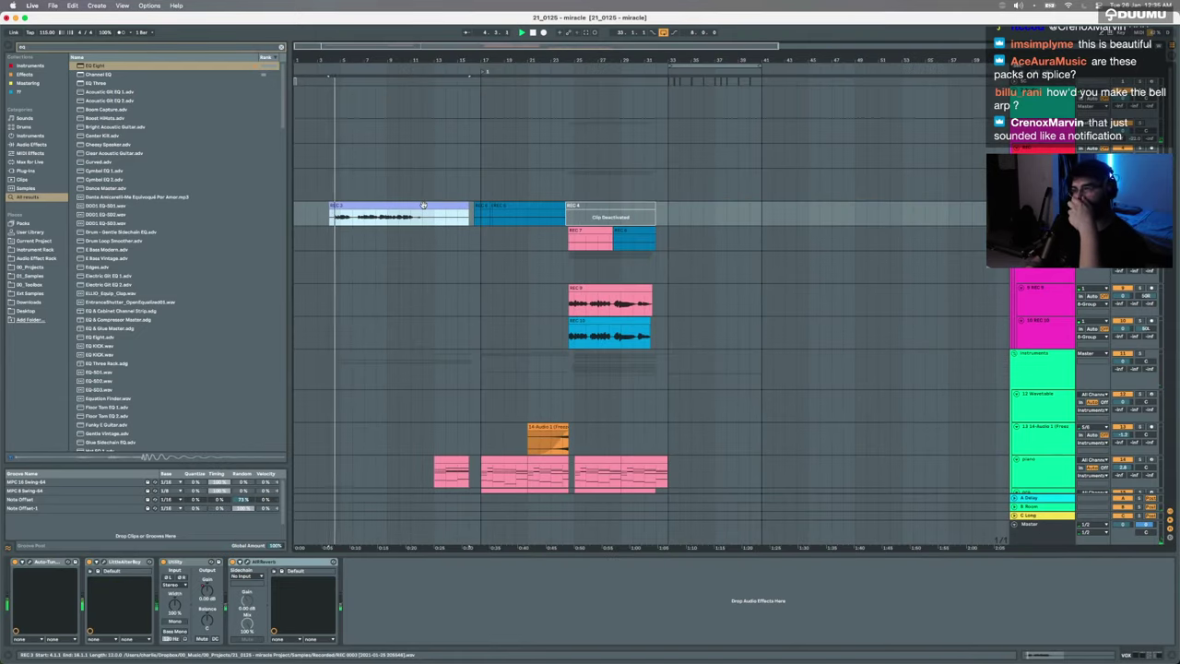
{"action": "scroll", "coordinate": [649, 304], "scroll_direction": "down", "scroll_amount": 10}
{"action": "scroll", "coordinate": [649, 304], "scroll_direction": "up", "scroll_amount": 10}
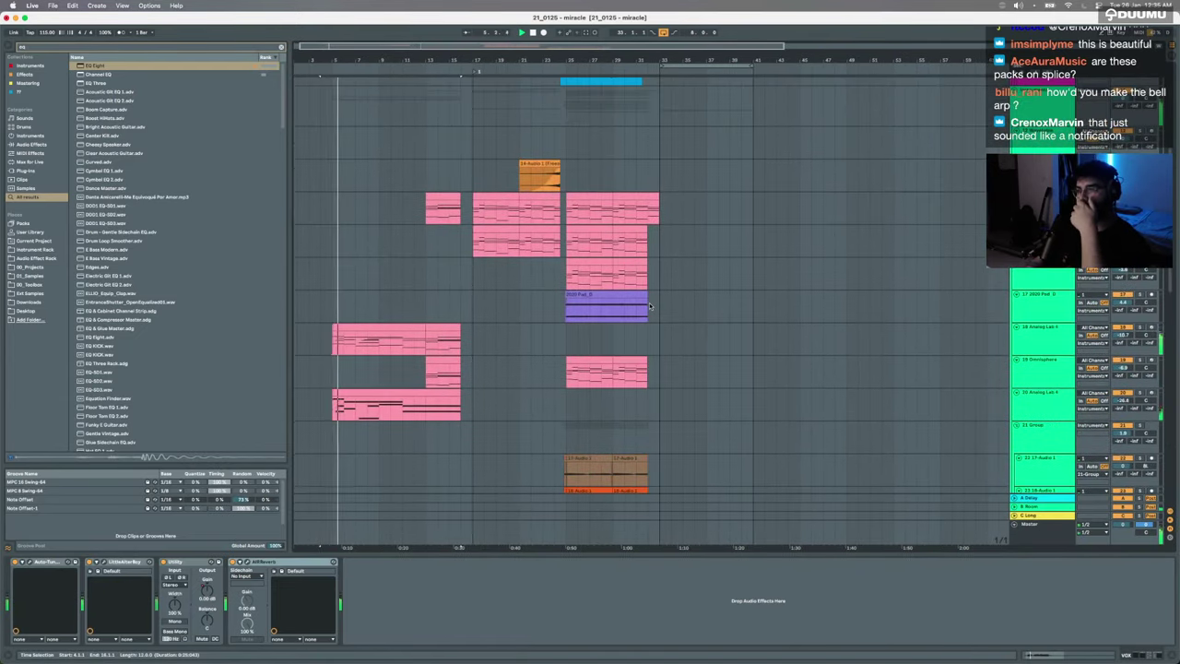
{"action": "scroll", "coordinate": [652, 293], "scroll_direction": "up", "scroll_amount": 5}
{"action": "scroll", "coordinate": [649, 293], "scroll_direction": "down", "scroll_amount": 3}
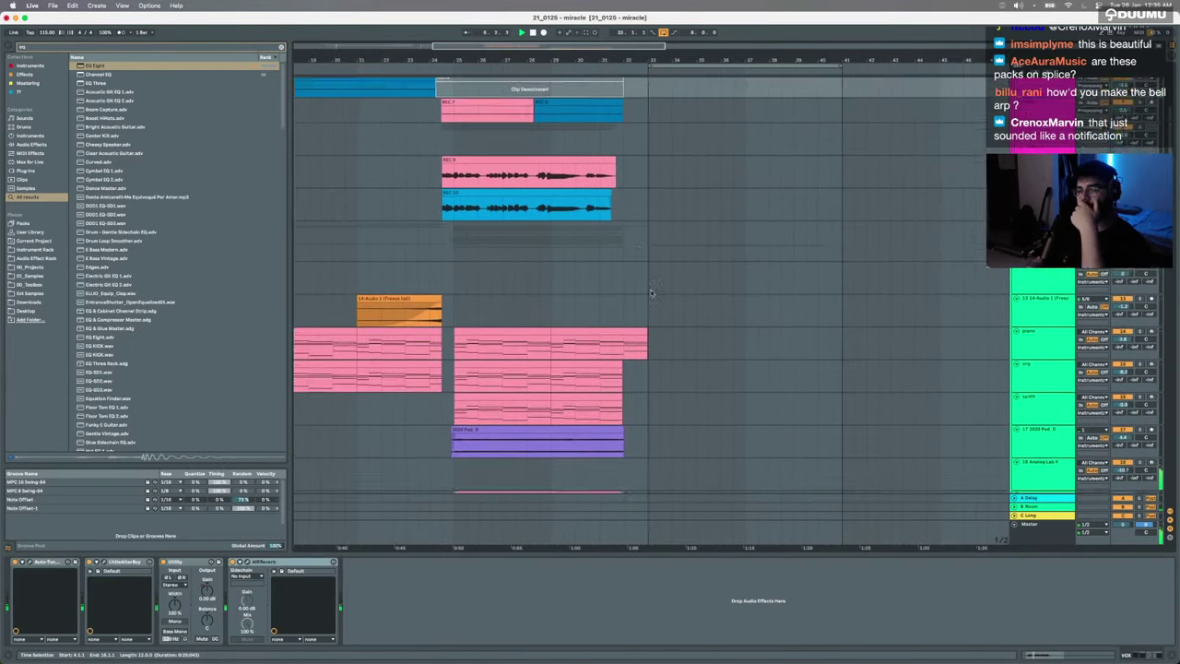
{"action": "scroll", "coordinate": [650, 293], "scroll_direction": "up", "scroll_amount": 2}
{"action": "left_click_drag", "start_coordinate": [571, 318], "coordinate": [674, 307]}
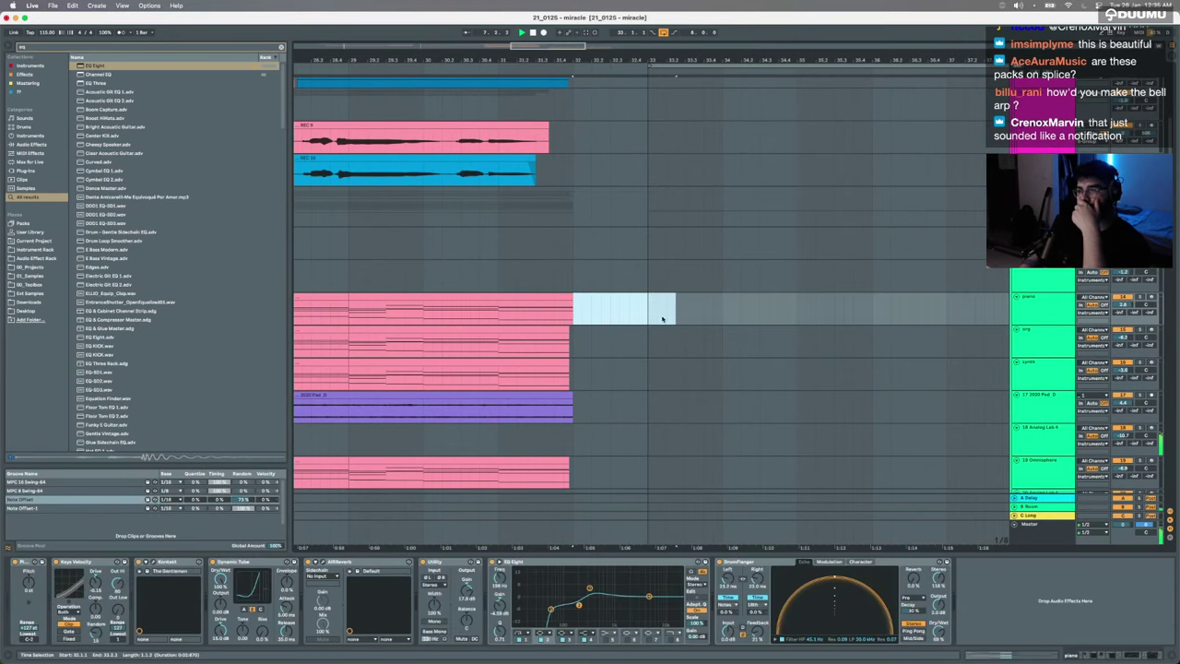
{"action": "left_click", "coordinate": [569, 297]}
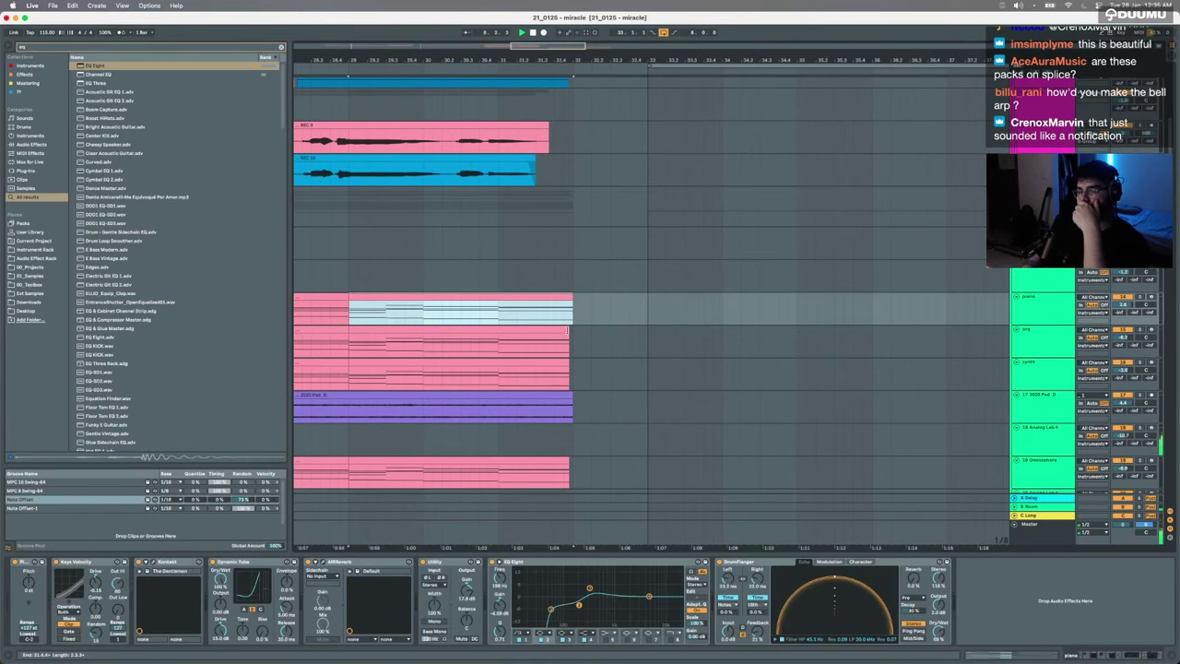
Step: Extend the last clips of the upper four stacked vocal audio tracks past bar 32 and trim them to about 32.3
{"action": "left_click", "coordinate": [566, 330]}
{"action": "scroll", "coordinate": [569, 339], "scroll_direction": "down", "scroll_amount": 6}
{"action": "left_click", "coordinate": [569, 352]}
{"action": "left_click", "coordinate": [568, 382]}
{"action": "left_click", "coordinate": [563, 410]}
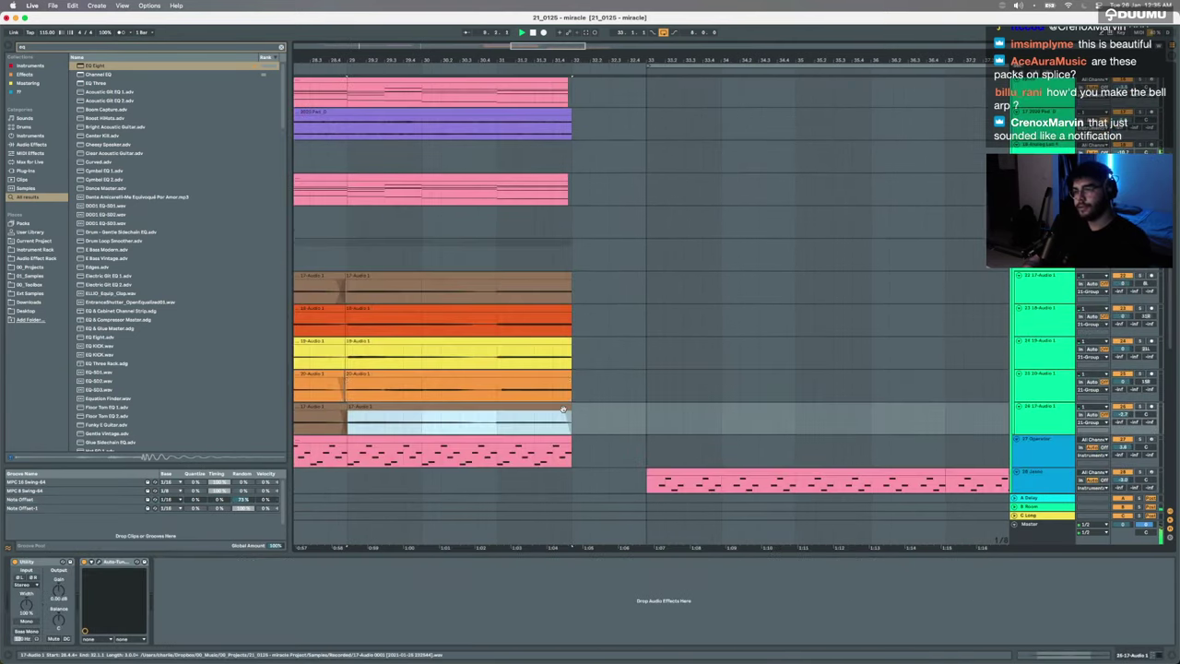
{"action": "left_click", "coordinate": [564, 375]}
{"action": "left_click", "coordinate": [563, 277], "text": "shift"}
{"action": "left_click_drag", "start_coordinate": [570, 275], "coordinate": [650, 272]}
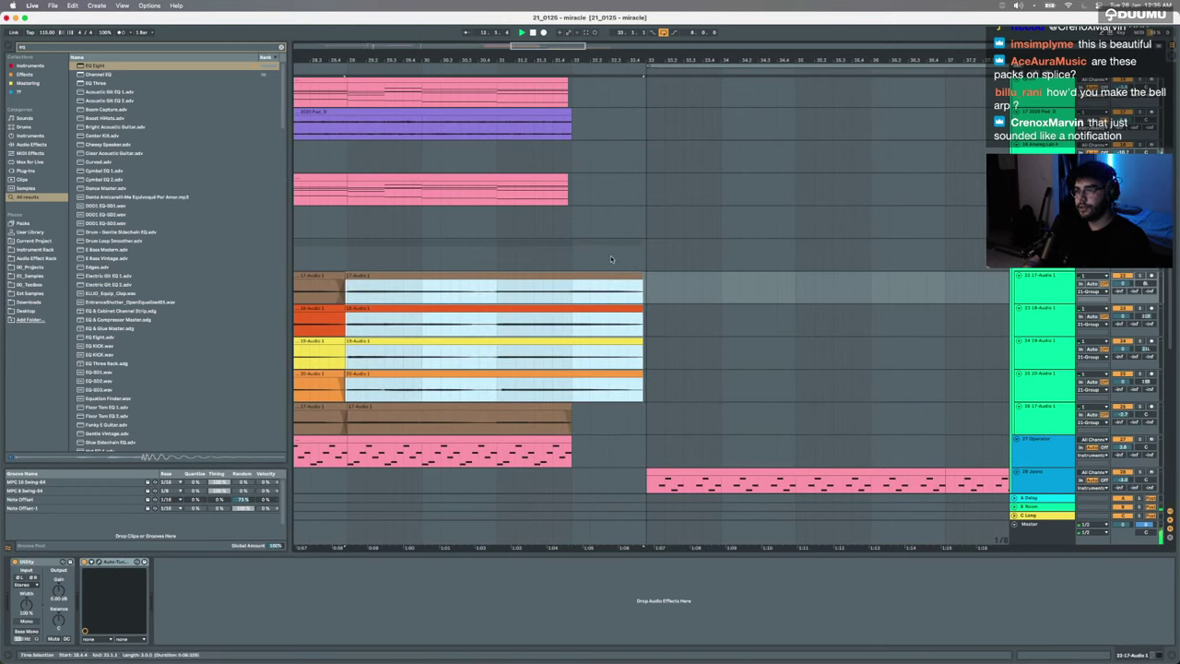
{"action": "left_click_drag", "start_coordinate": [610, 259], "coordinate": [662, 259]}
{"action": "key", "text": "Delete"}
{"action": "left_click", "coordinate": [574, 253]}
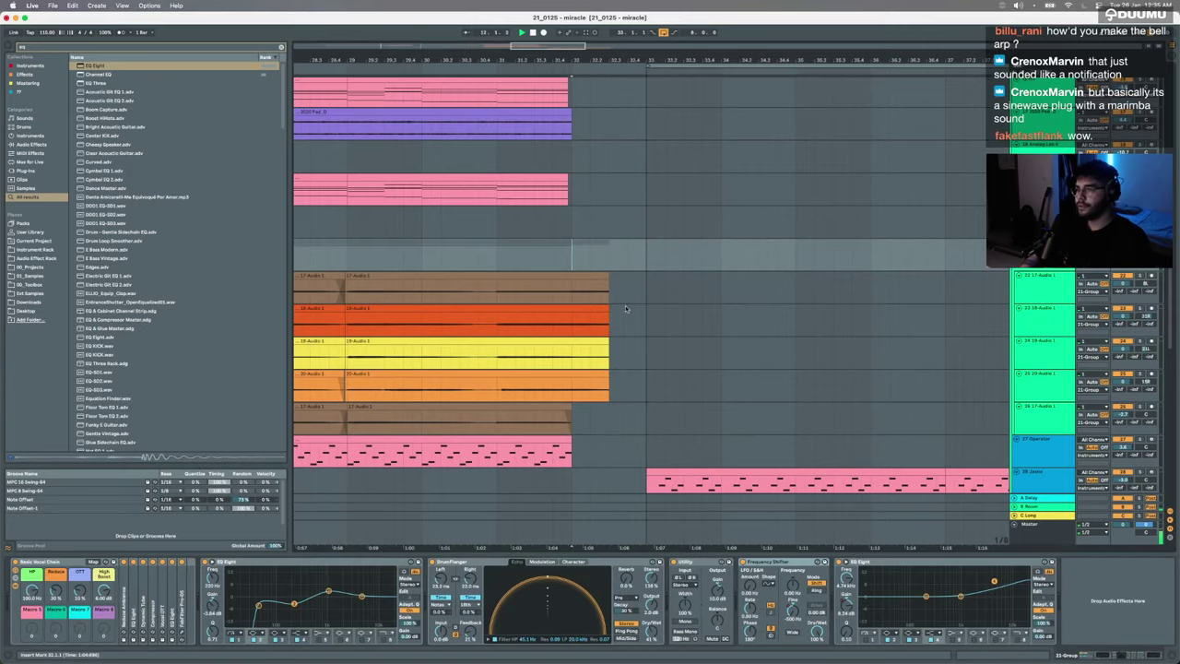
Step: Add a new audio track below the drum group
{"action": "scroll", "coordinate": [625, 309], "scroll_direction": "down", "scroll_amount": 10}
{"action": "scroll", "coordinate": [625, 309], "scroll_direction": "down", "scroll_amount": 3}
{"action": "scroll", "coordinate": [625, 309], "scroll_direction": "up", "scroll_amount": 8}
{"action": "scroll", "coordinate": [626, 309], "scroll_direction": "down", "scroll_amount": 2}
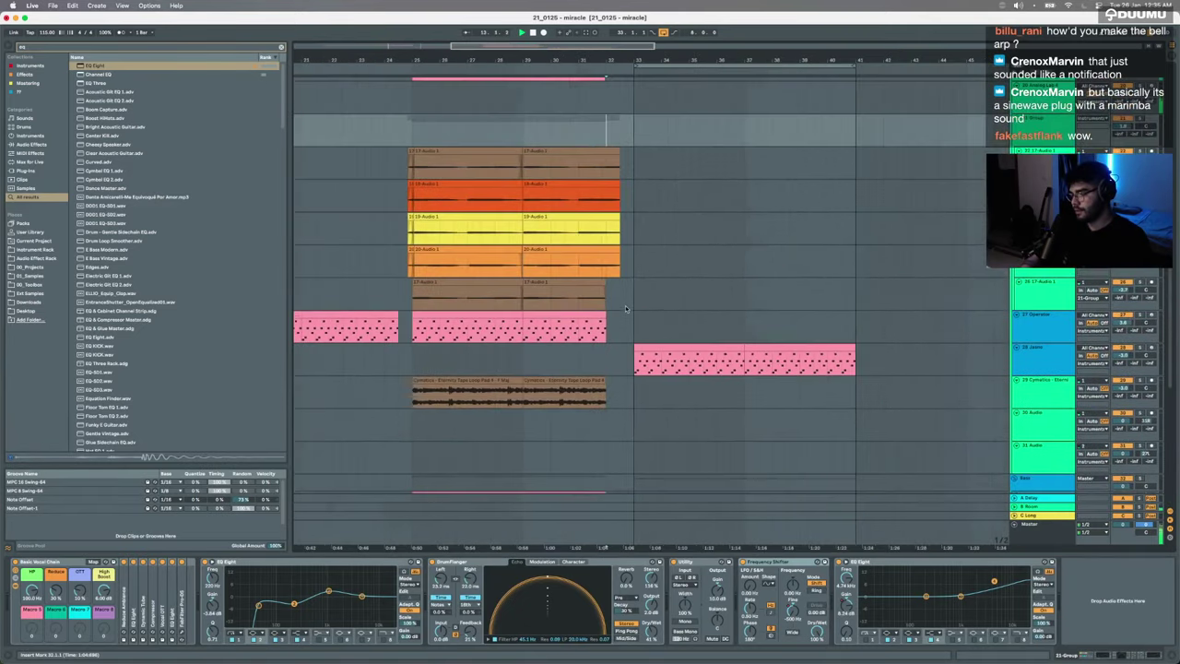
{"action": "scroll", "coordinate": [625, 309], "scroll_direction": "up", "scroll_amount": 10}
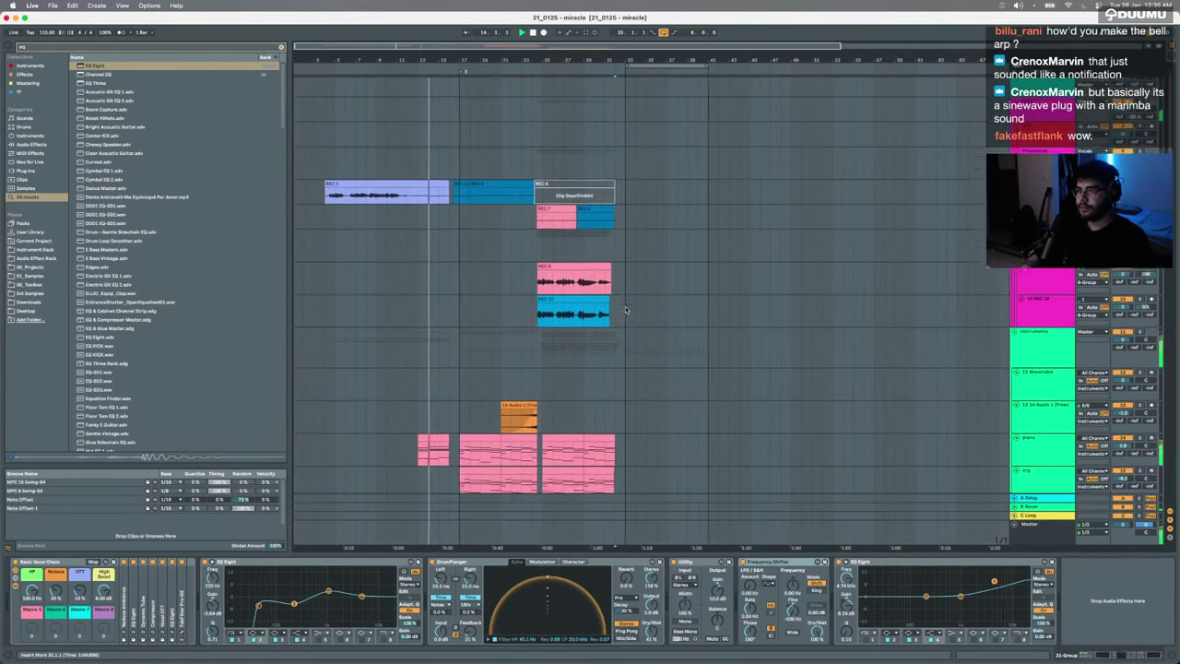
{"action": "scroll", "coordinate": [625, 309], "scroll_direction": "up", "scroll_amount": 5}
{"action": "scroll", "coordinate": [626, 295], "scroll_direction": "down", "scroll_amount": 5}
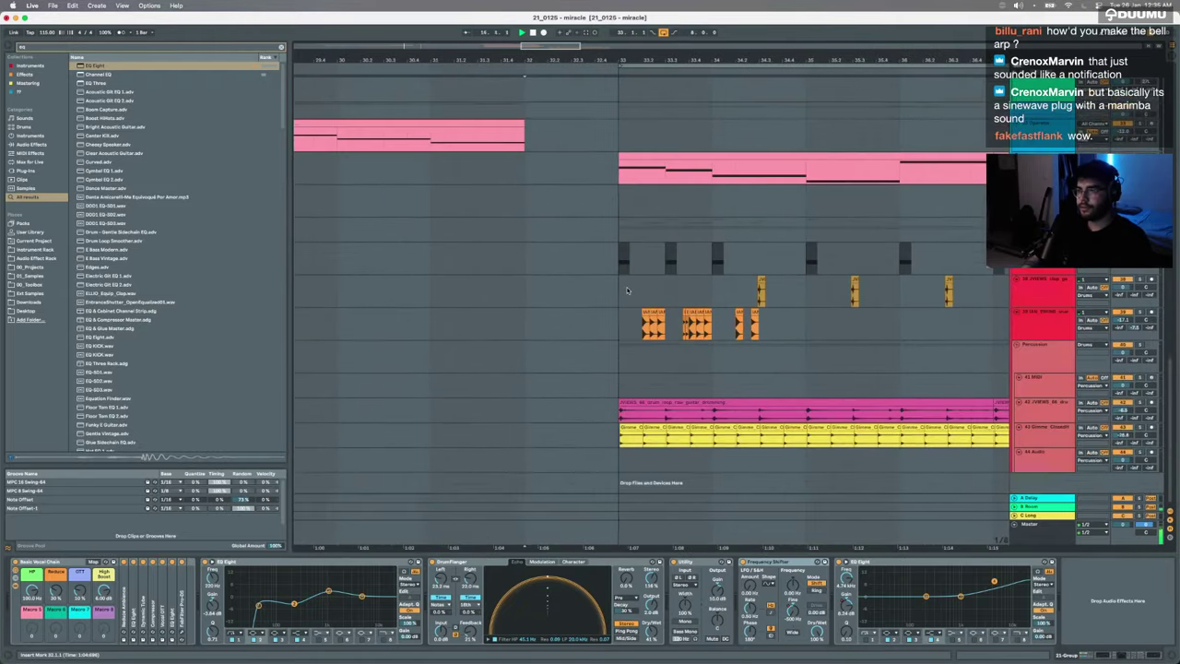
{"action": "scroll", "coordinate": [628, 291], "scroll_direction": "up", "scroll_amount": 4}
{"action": "scroll", "coordinate": [628, 290], "scroll_direction": "down", "scroll_amount": 5}
{"action": "scroll", "coordinate": [645, 295], "scroll_direction": "left", "scroll_amount": 3}
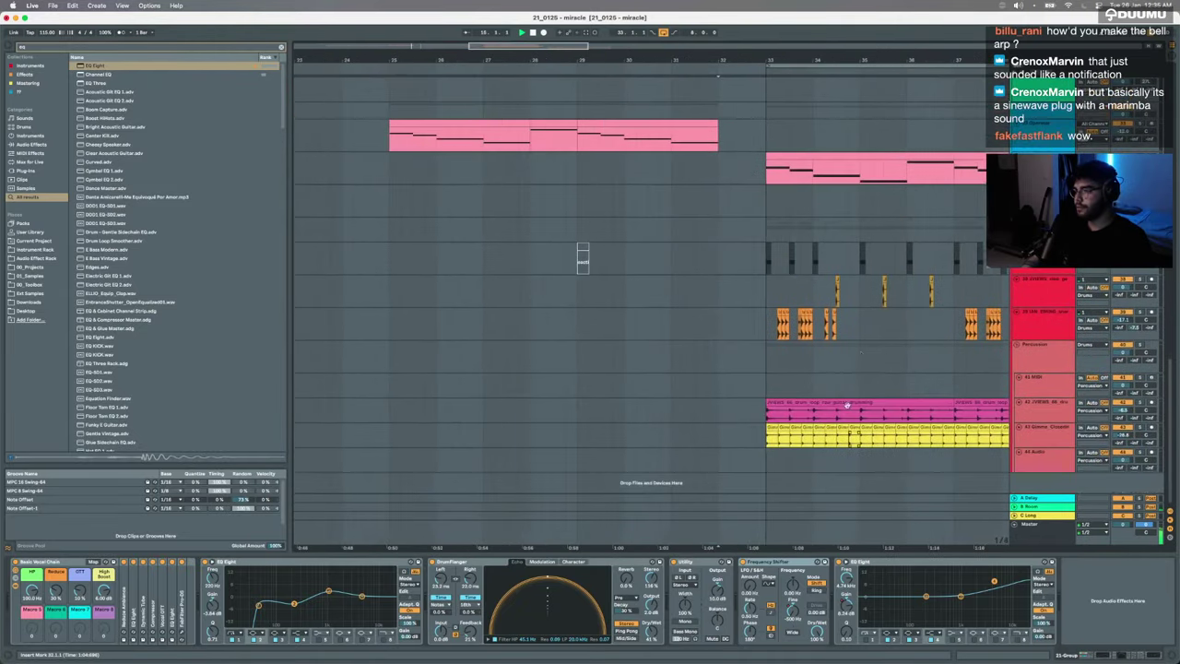
{"action": "left_click", "coordinate": [1041, 230]}
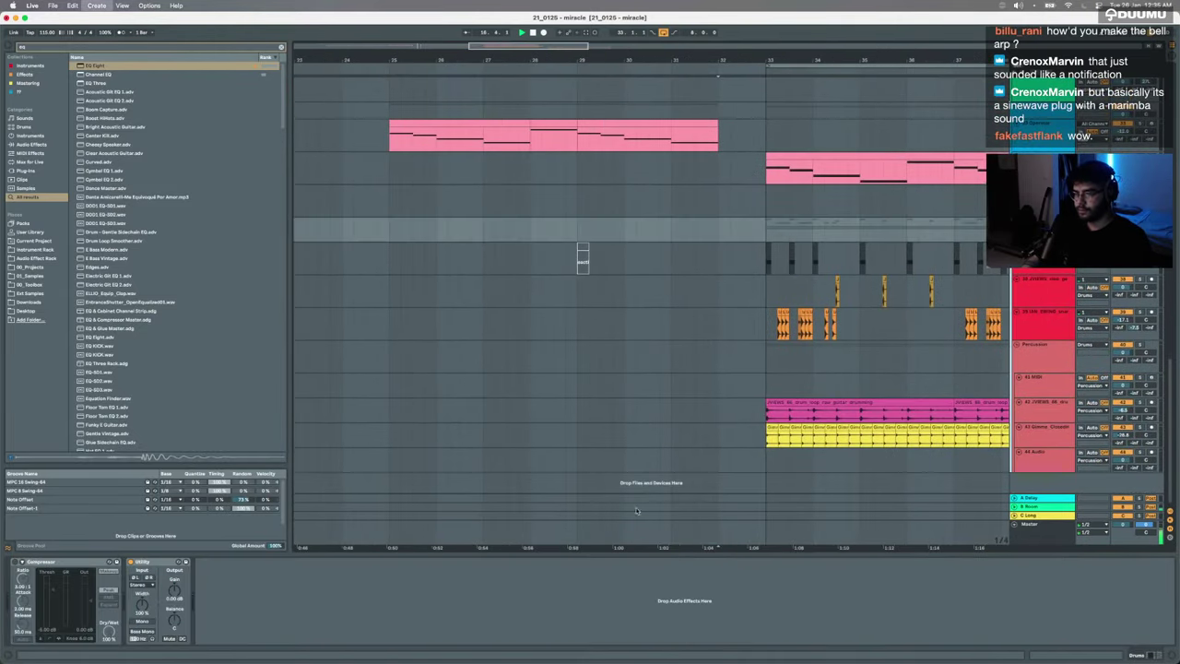
{"action": "key", "text": "super+t"}
{"action": "left_click", "coordinate": [684, 486]}
Step: Search the sample library for "impact 02" and place the KUURO - Impact 02 R sample on the new track from 29.2
{"action": "key", "text": "super+f"}
{"action": "type", "text": "im"}
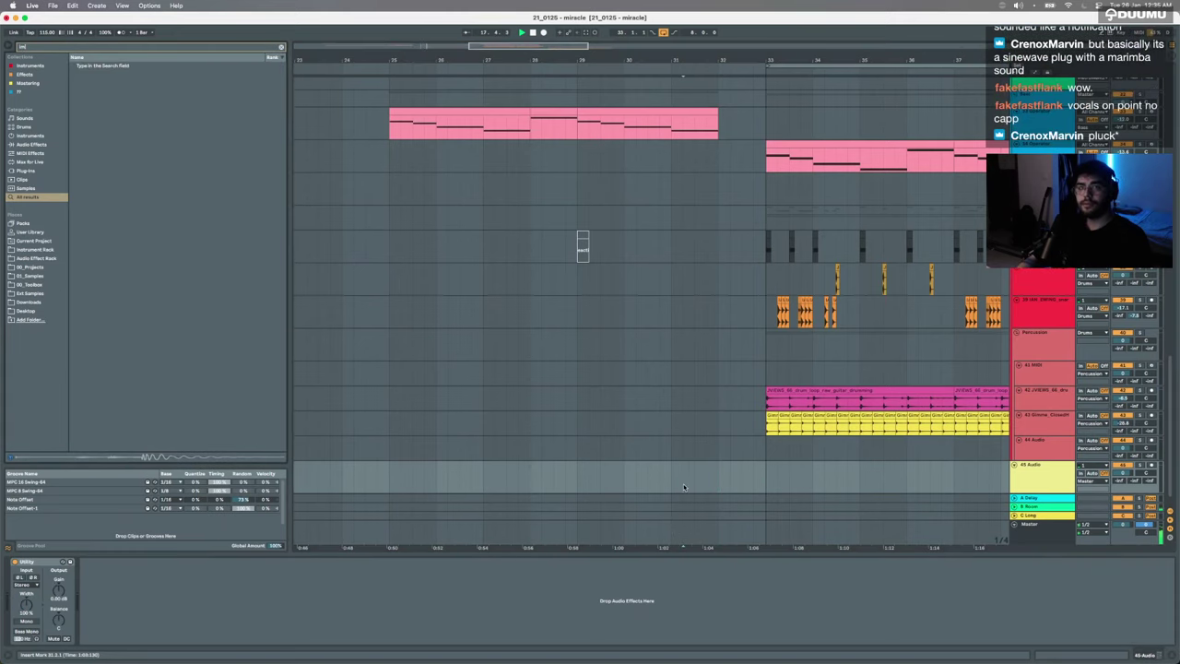
{"action": "type", "text": "pact"}
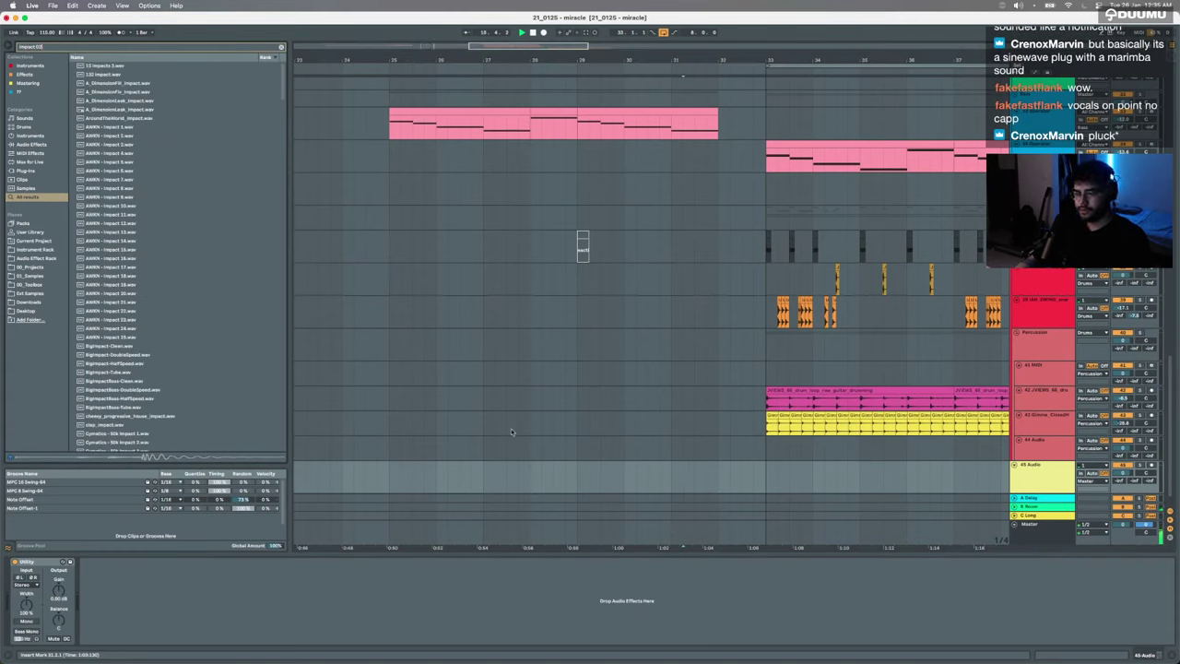
{"action": "type", "text": " 02"}
{"action": "left_click_drag", "start_coordinate": [125, 92], "coordinate": [599, 481]}
Step: Add the Lowpass filter preset to the impact track
{"action": "key", "text": "super+f"}
{"action": "type", "text": "low"}
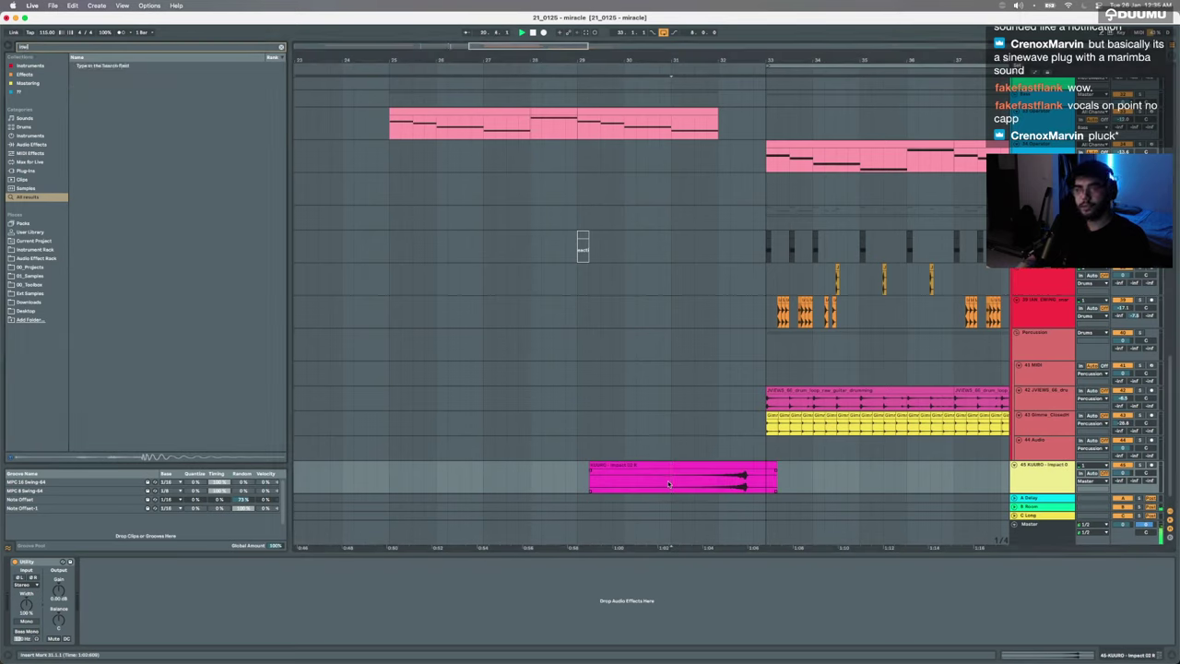
{"action": "key", "text": "Down"}
{"action": "key", "text": "Return"}
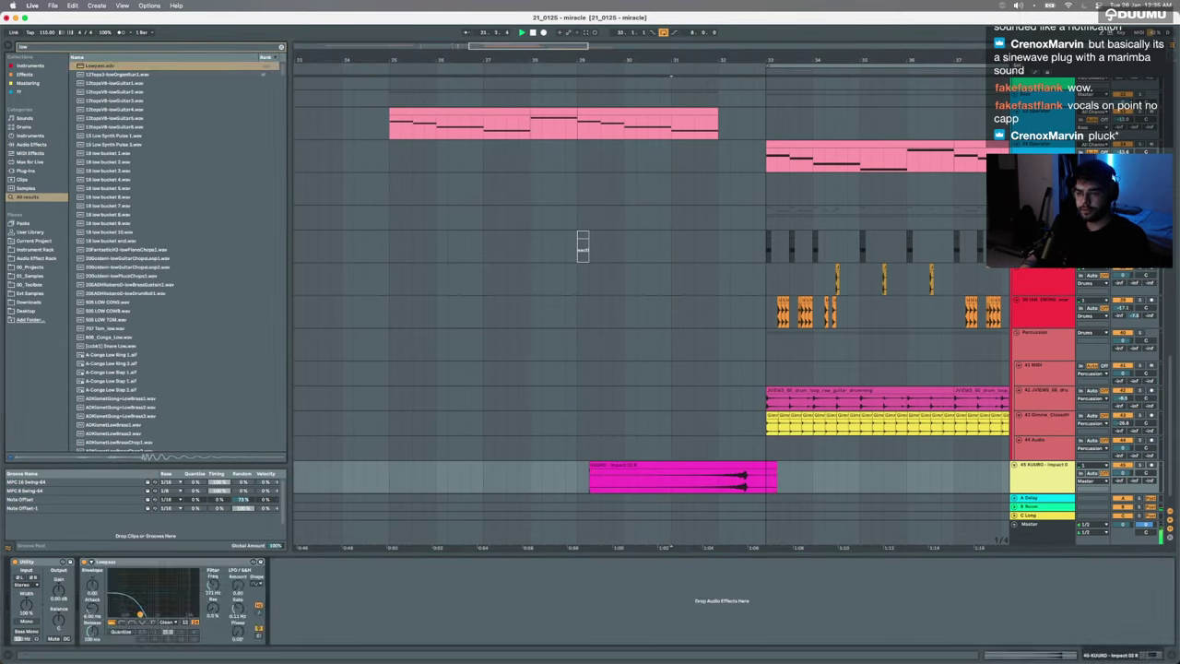
Step: Add an EQ Eight to the impact track and boost its low end with a low shelf at about 77 Hz
{"action": "key", "text": "super+f"}
{"action": "type", "text": "eq"}
{"action": "key", "text": "Down"}
{"action": "key", "text": "Return"}
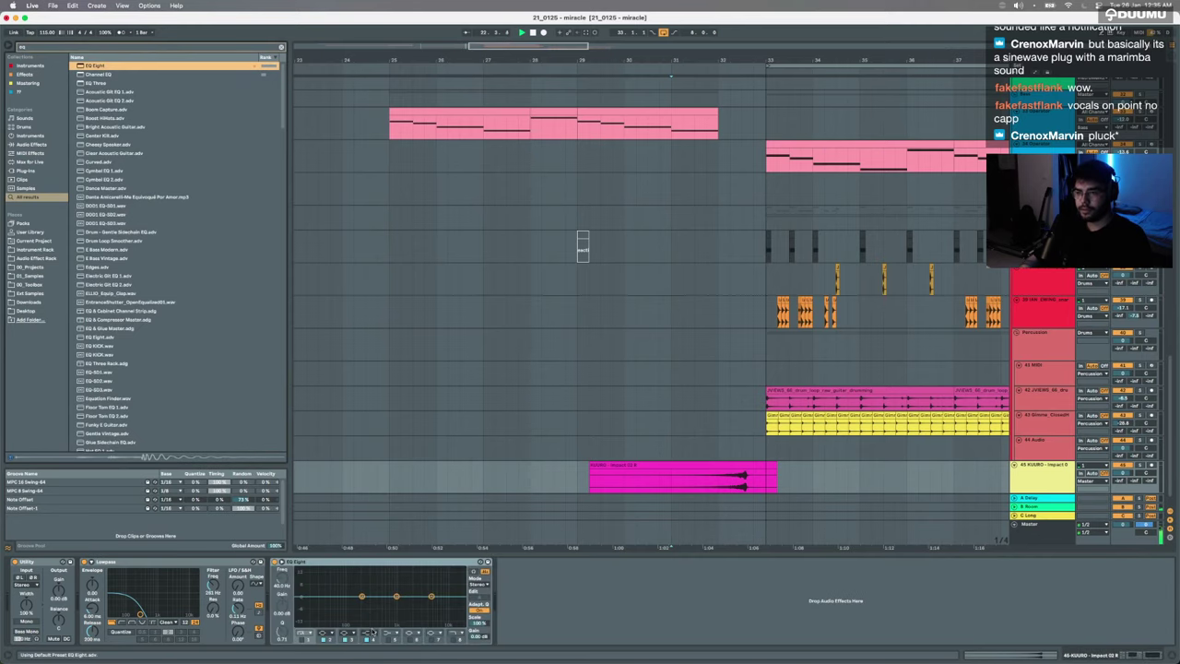
{"action": "left_click", "coordinate": [389, 640]}
{"action": "left_click_drag", "start_coordinate": [344, 597], "coordinate": [342, 586]}
Step: Split the reversed impact clip at 32.3 and delete the tail after it
{"action": "scroll", "coordinate": [730, 477], "scroll_direction": "up", "scroll_amount": 5}
{"action": "left_click", "coordinate": [764, 475]}
{"action": "key", "text": "super+e"}
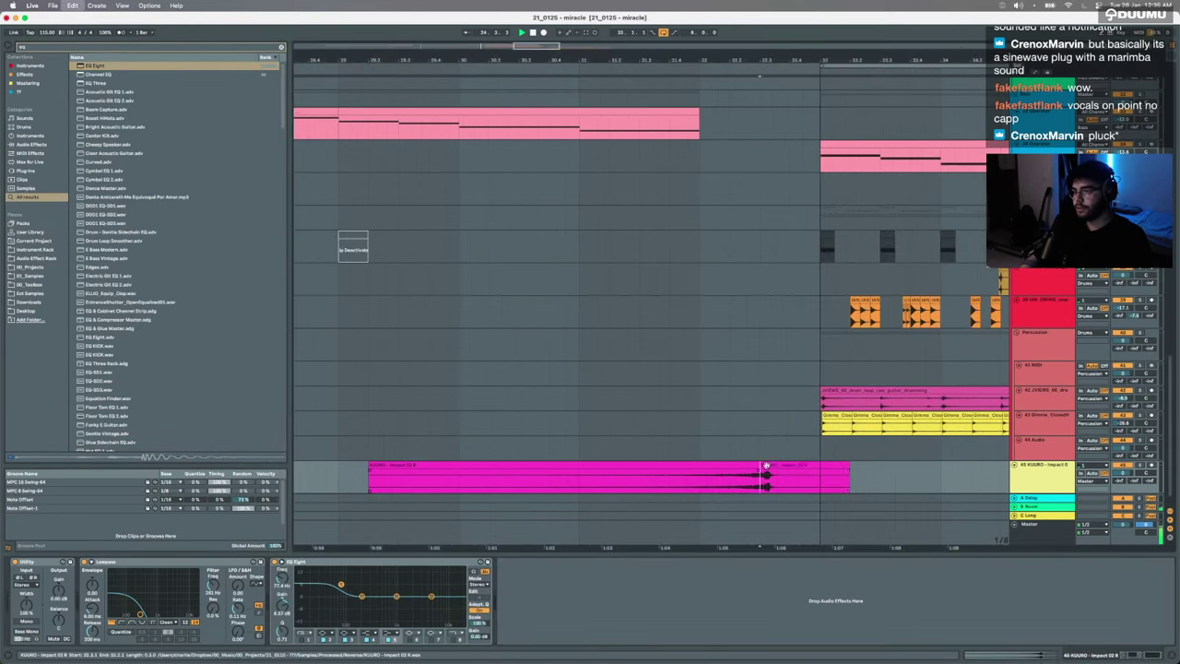
{"action": "left_click", "coordinate": [767, 467]}
{"action": "key", "text": "Delete"}
Step: Split the impact clip shortly before bar 32 and delete its long opening part
{"action": "left_click", "coordinate": [729, 465]}
{"action": "scroll", "coordinate": [742, 414], "scroll_direction": "up", "scroll_amount": 10}
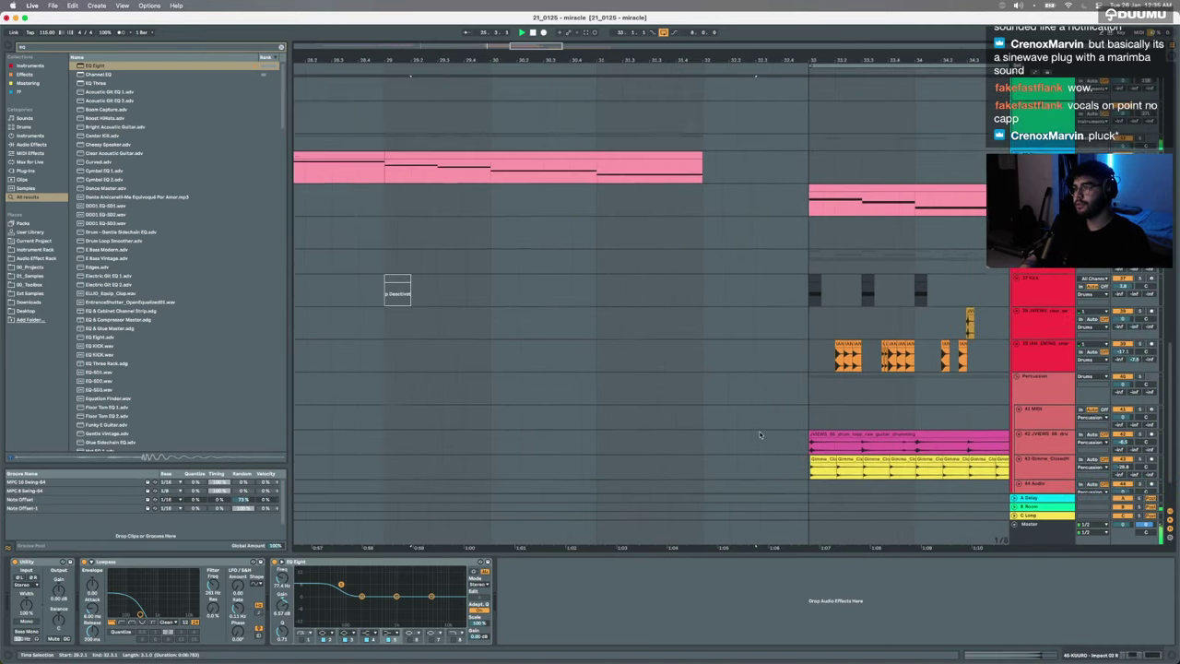
{"action": "scroll", "coordinate": [748, 380], "scroll_direction": "down", "scroll_amount": 10}
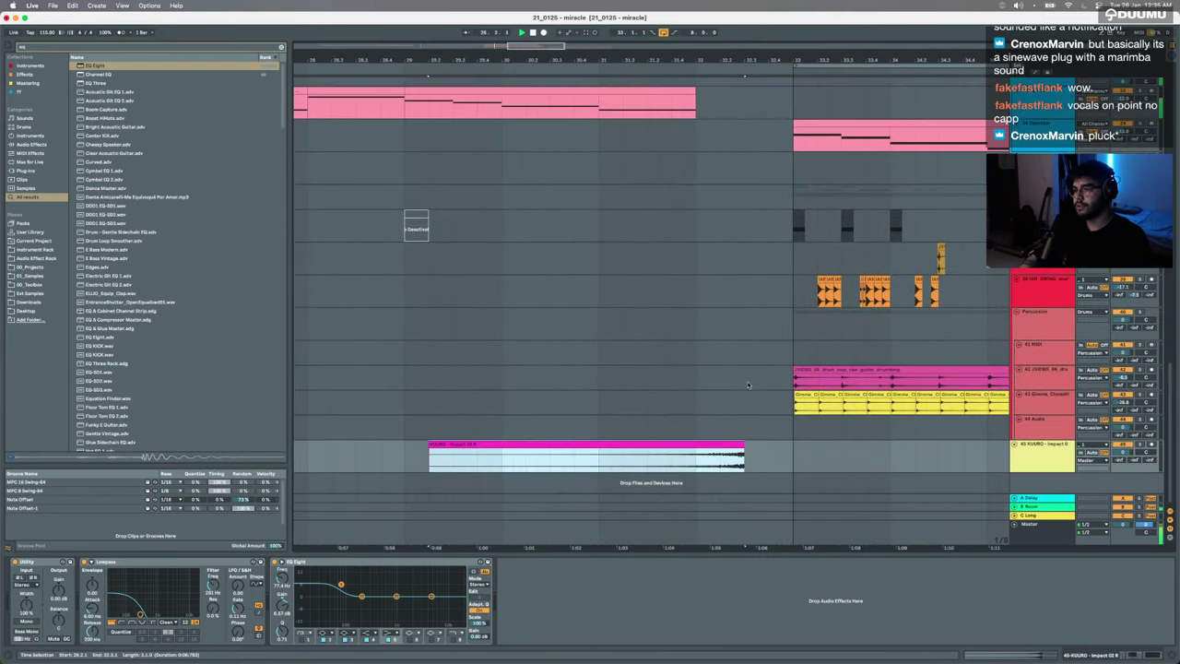
{"action": "left_click", "coordinate": [657, 461]}
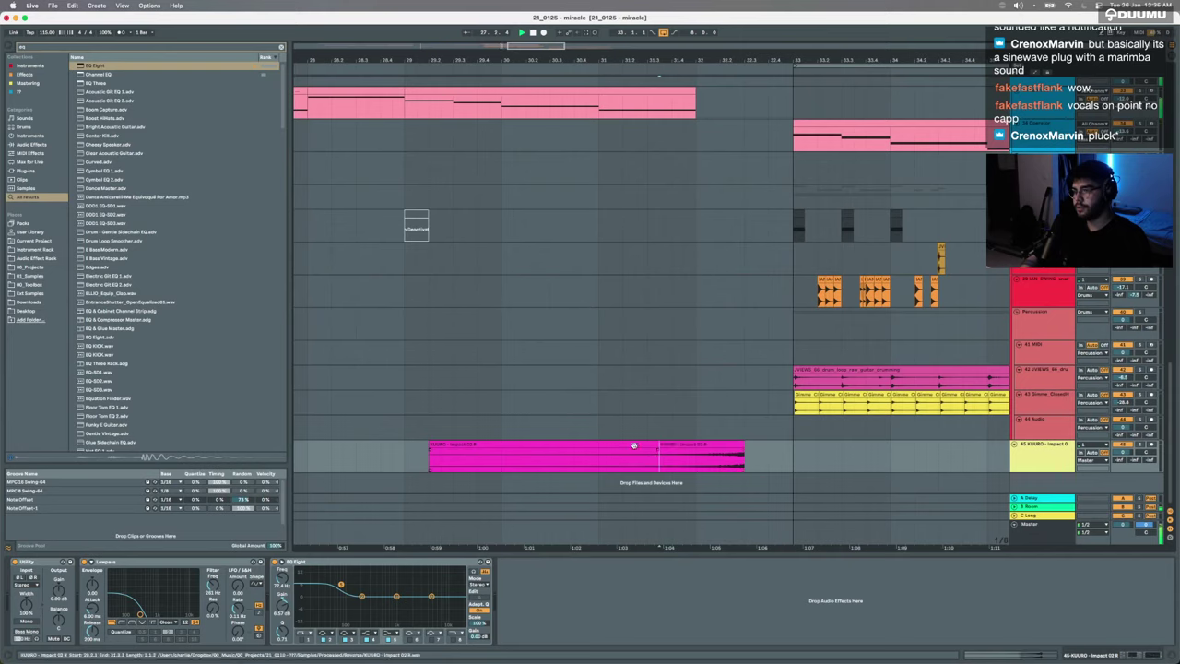
{"action": "left_click", "coordinate": [633, 446]}
{"action": "key", "text": "Delete"}
Step: Give the impact clip a long fade-in reaching nearly to its end and extend its start back to 31.3
{"action": "left_click", "coordinate": [683, 452]}
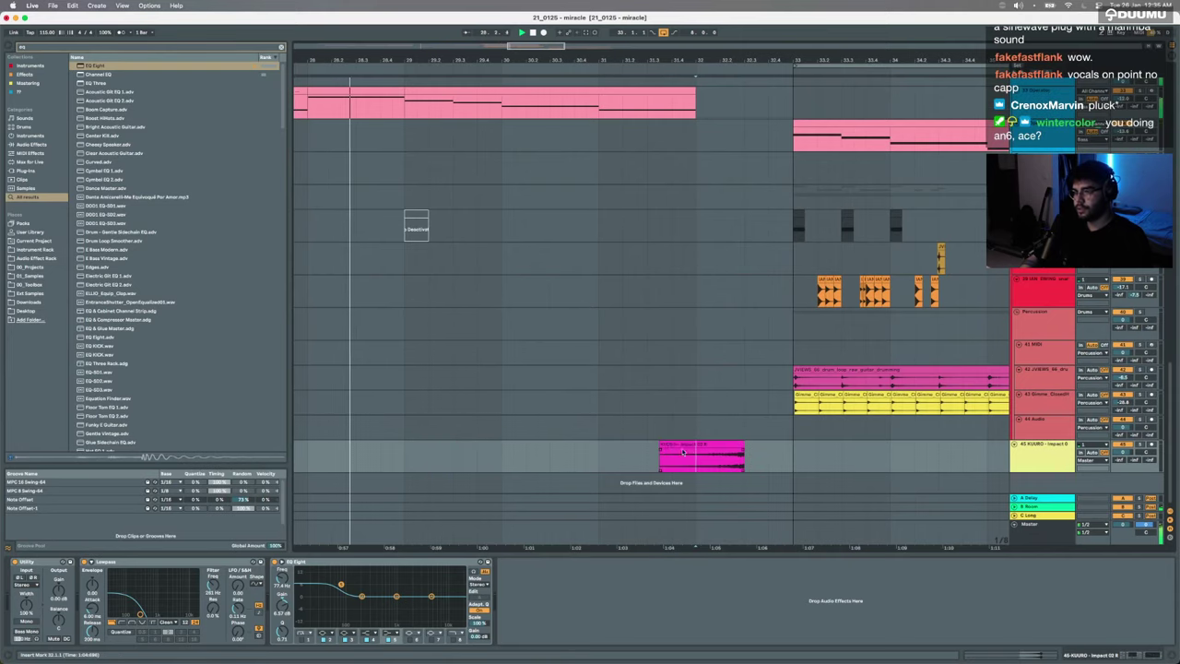
{"action": "left_click", "coordinate": [696, 446]}
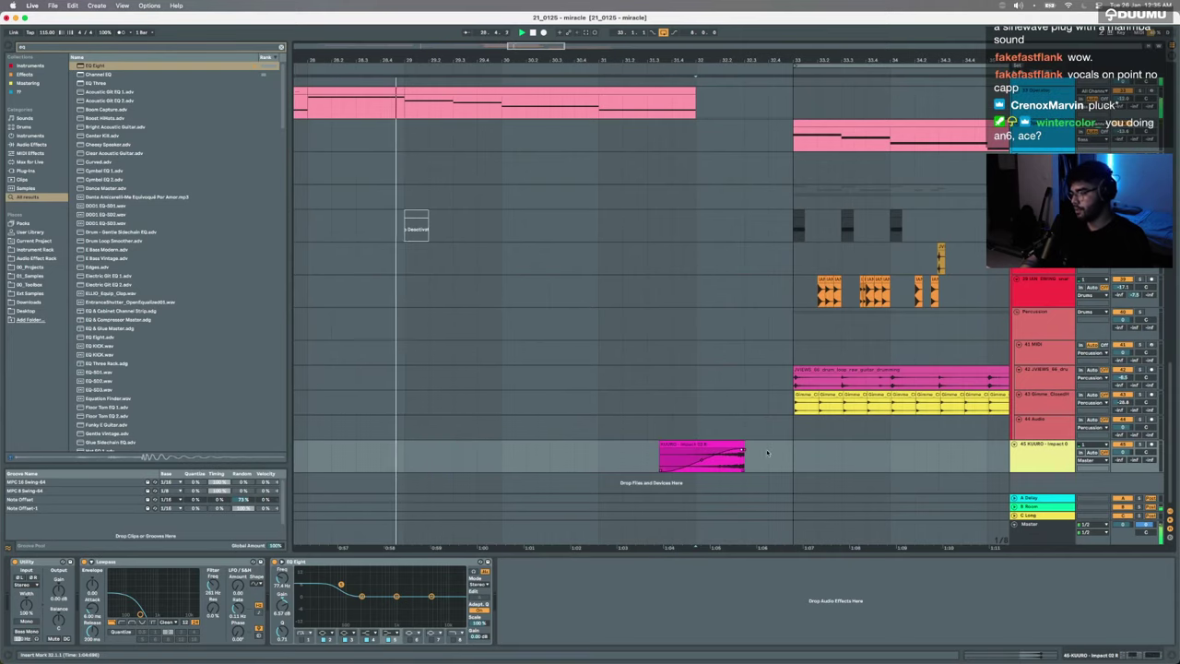
{"action": "left_click", "coordinate": [712, 446]}
{"action": "left_click_drag", "start_coordinate": [660, 446], "coordinate": [648, 446]}
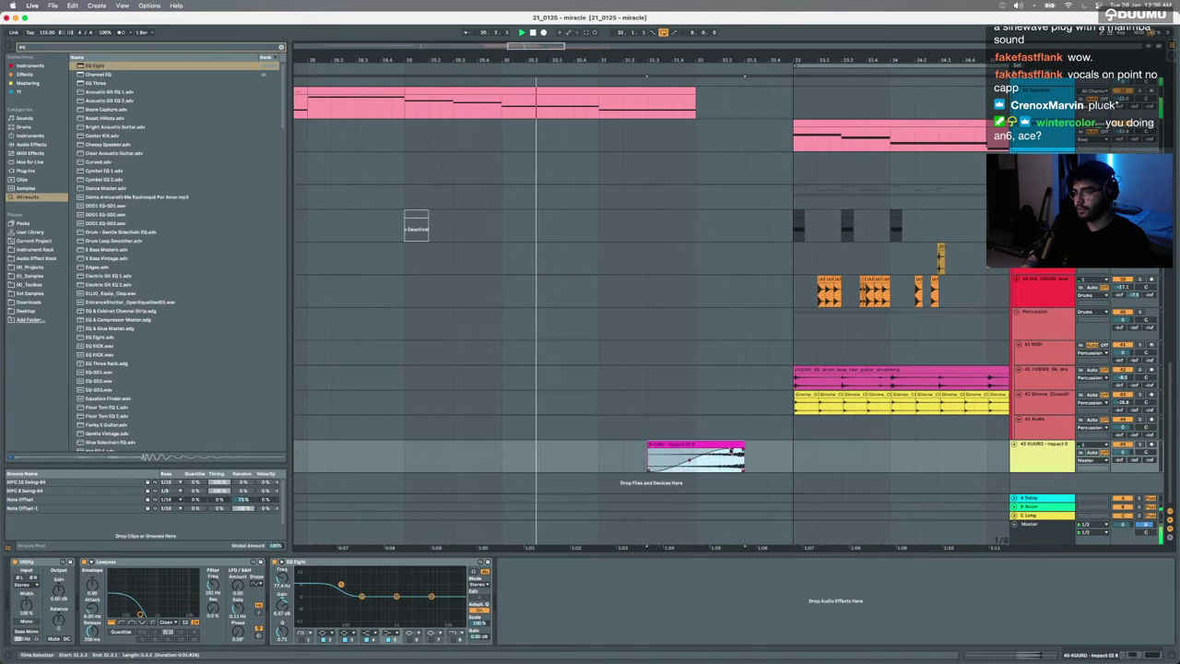
{"action": "left_click_drag", "start_coordinate": [731, 450], "coordinate": [738, 450]}
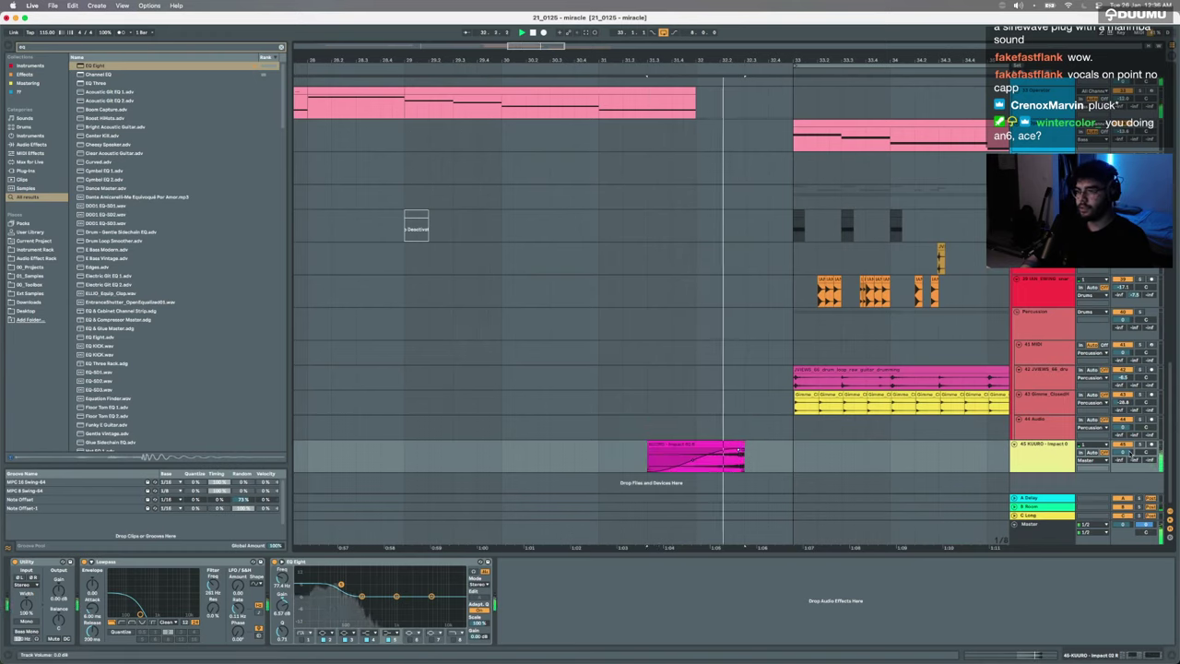
Step: Inspect the automation of the vocal Processing track around bar 32 and play the transition into bar 33 from bar 31
{"action": "scroll", "coordinate": [876, 402], "scroll_direction": "up", "scroll_amount": 3}
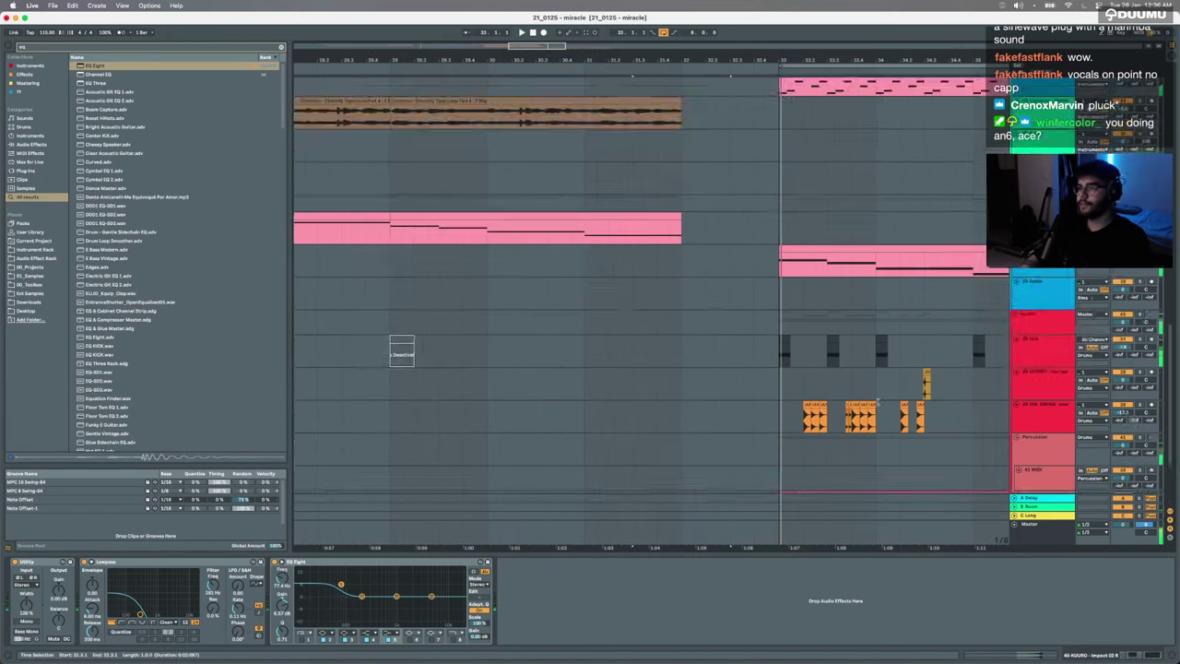
{"action": "scroll", "coordinate": [877, 403], "scroll_direction": "up", "scroll_amount": 10}
{"action": "scroll", "coordinate": [751, 396], "scroll_direction": "down", "scroll_amount": 4}
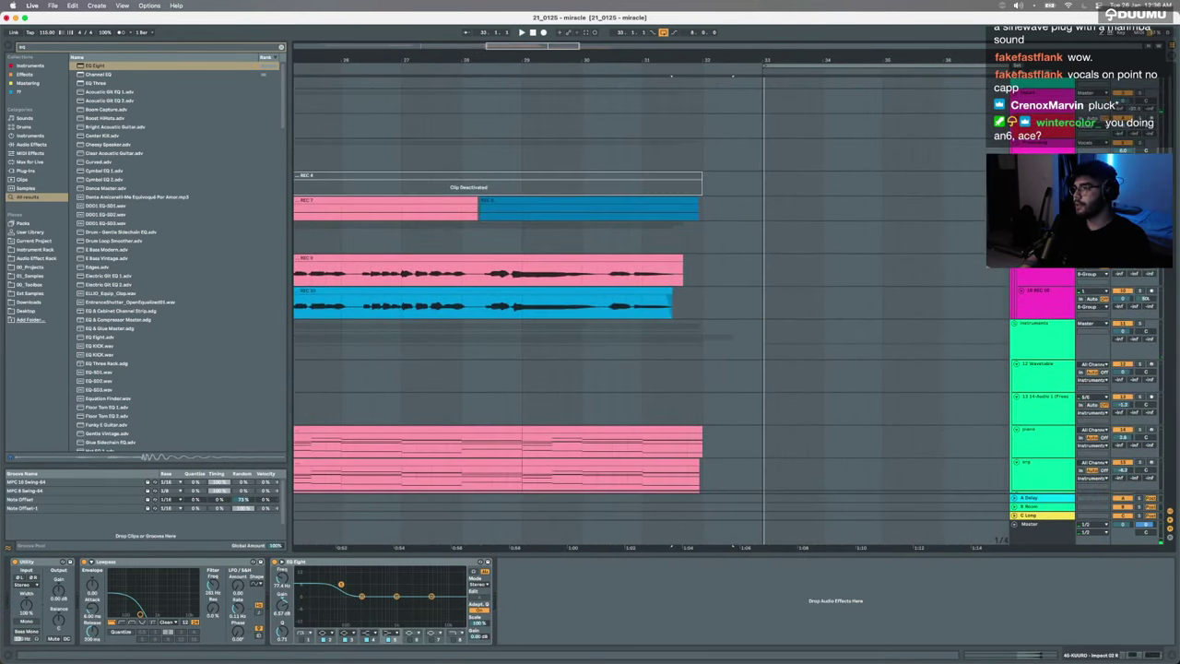
{"action": "left_click", "coordinate": [1036, 149]}
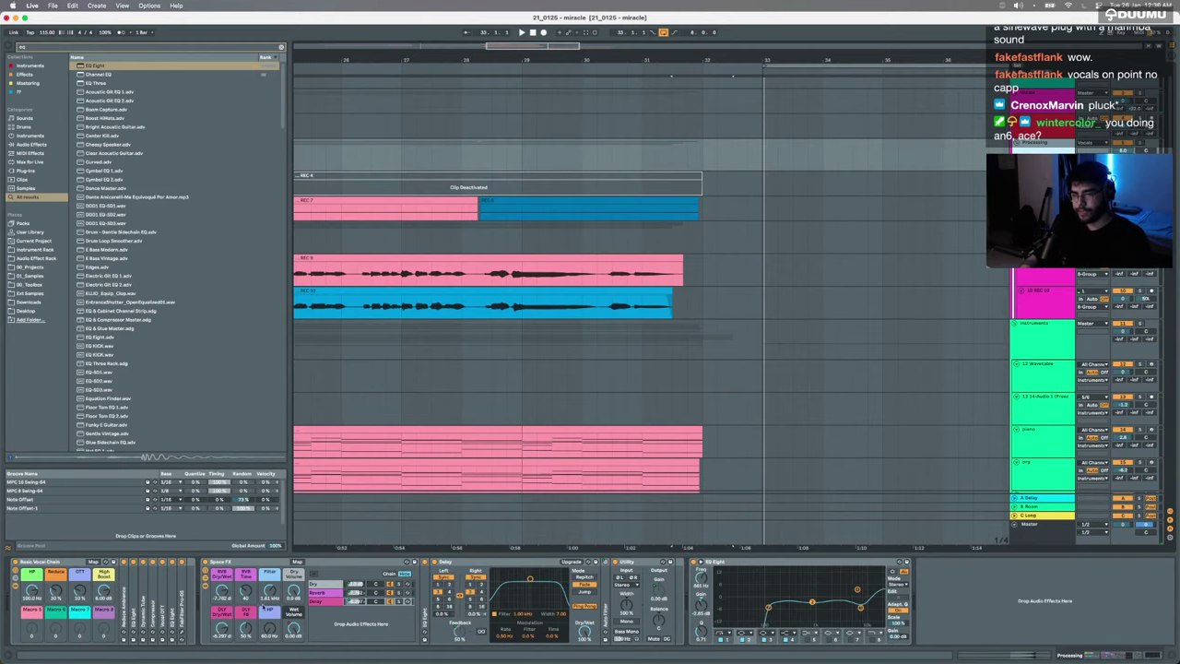
{"action": "key", "text": "a"}
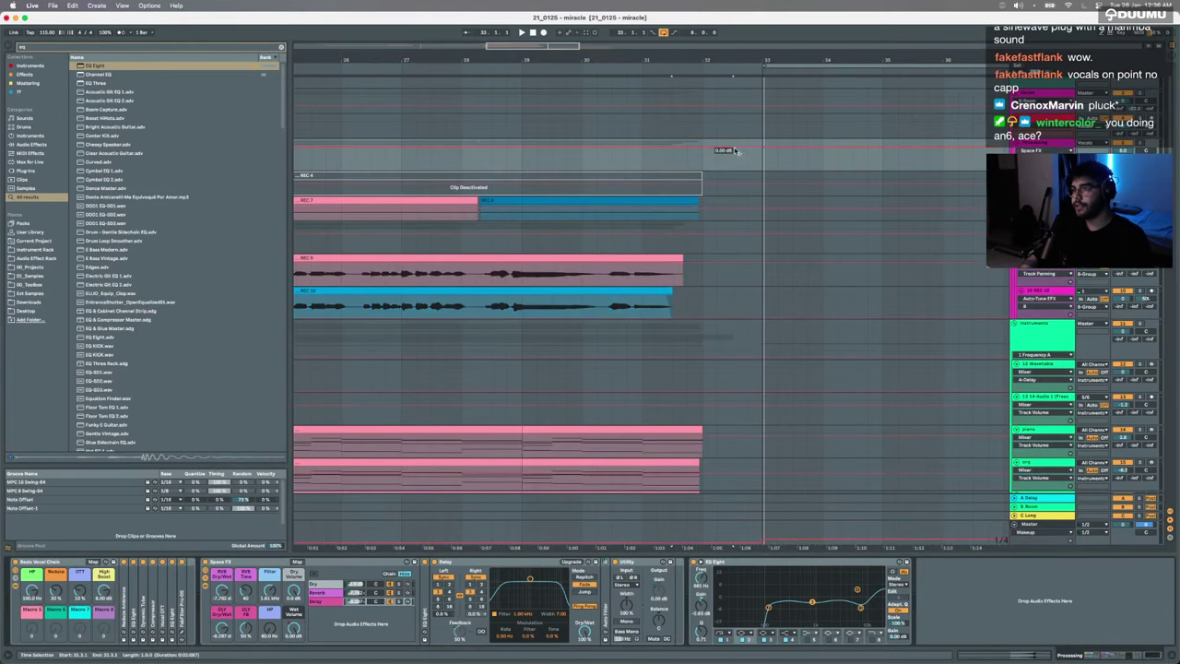
{"action": "key", "text": "a"}
{"action": "left_click", "coordinate": [657, 157]}
{"action": "key", "text": "space"}
{"action": "scroll", "coordinate": [735, 200], "scroll_direction": "down", "scroll_amount": 3}
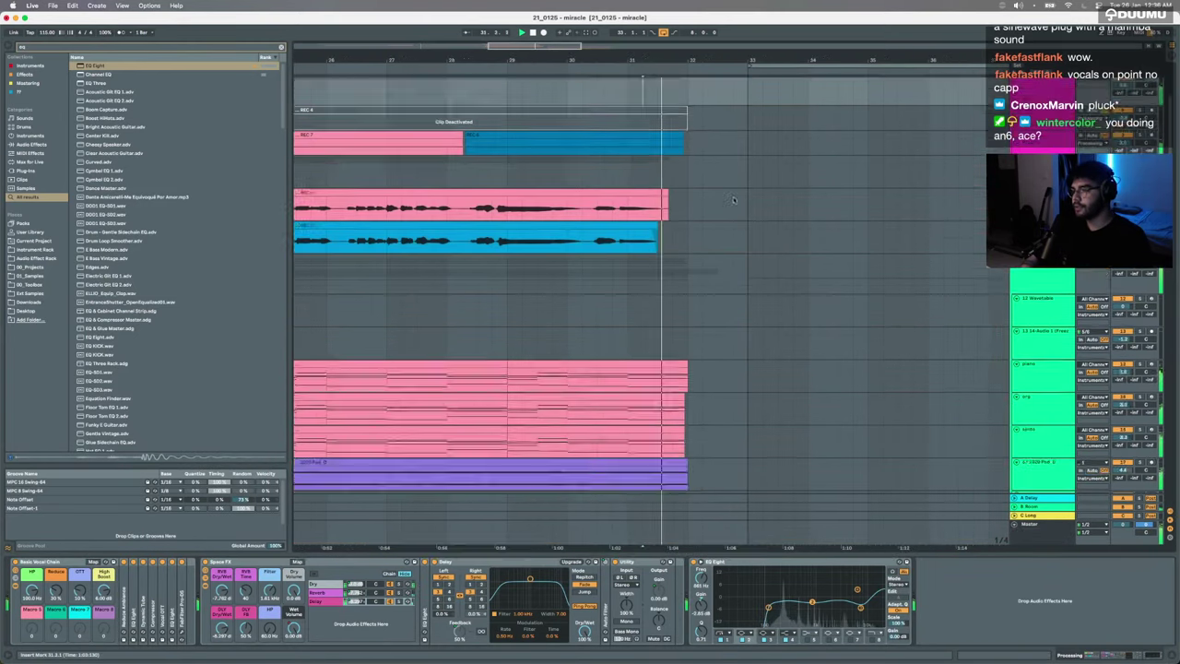
{"action": "scroll", "coordinate": [735, 211], "scroll_direction": "up", "scroll_amount": 6}
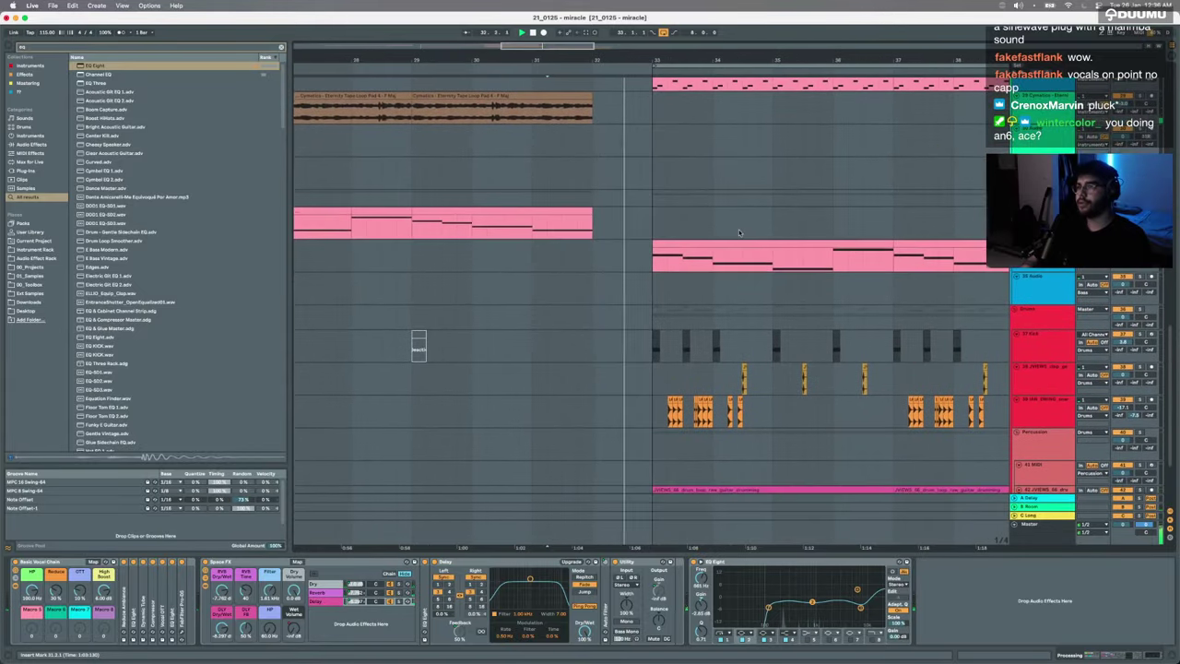
{"action": "scroll", "coordinate": [658, 223], "scroll_direction": "up", "scroll_amount": 8}
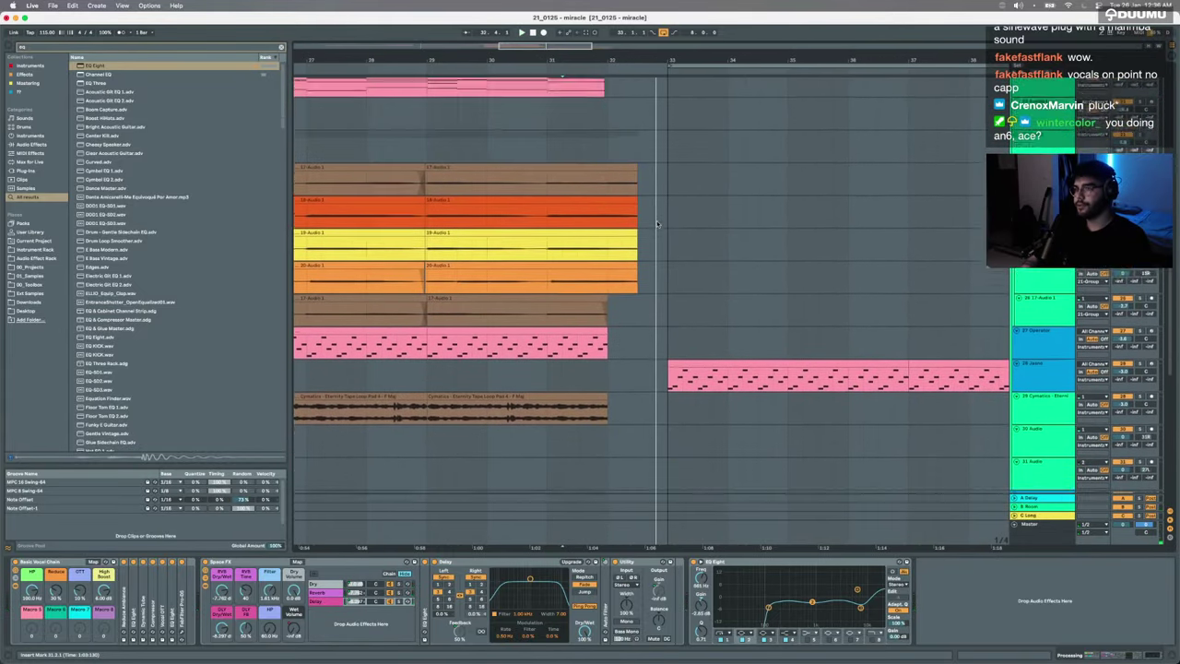
Step: Automate the Omnisphere track's Utility gain to drop to its minimum at 32.3 and play back the transition
{"action": "left_click", "coordinate": [1041, 240]}
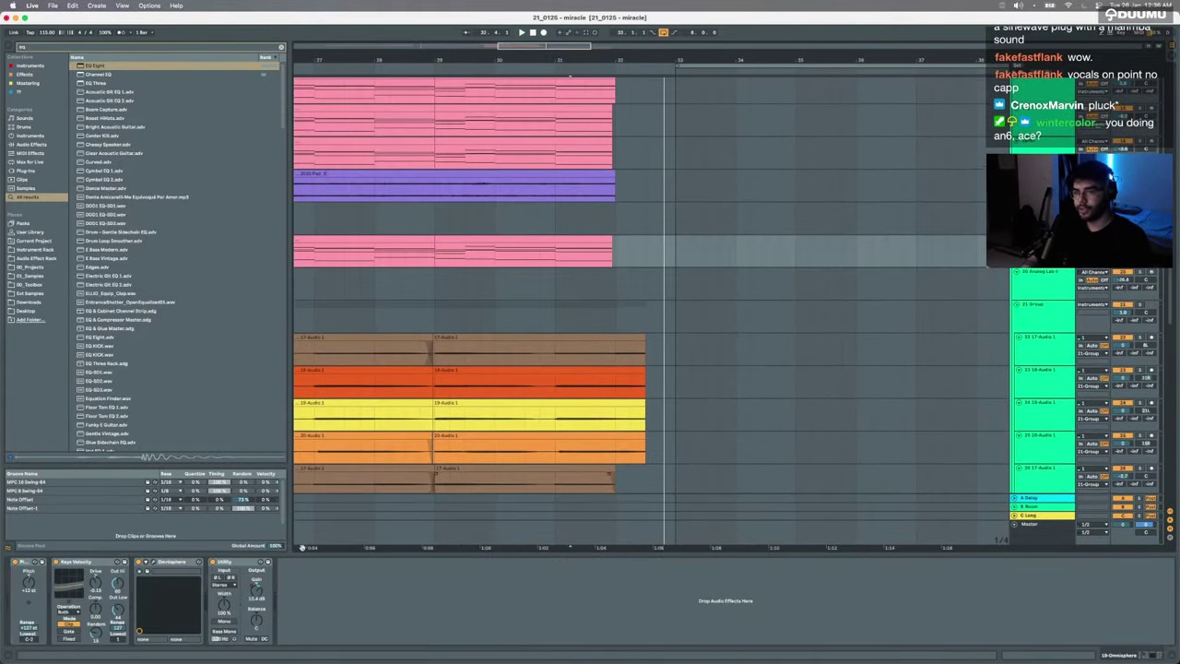
{"action": "key", "text": "a"}
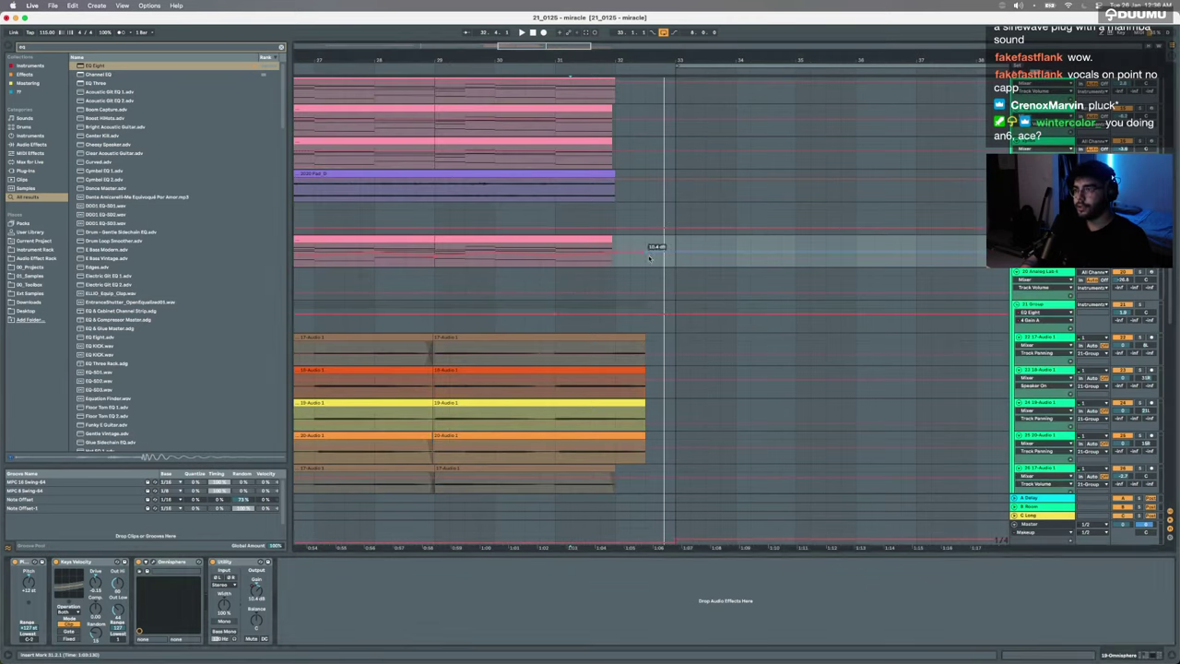
{"action": "key", "text": "a"}
{"action": "left_click", "coordinate": [604, 278]}
{"action": "key", "text": "space"}
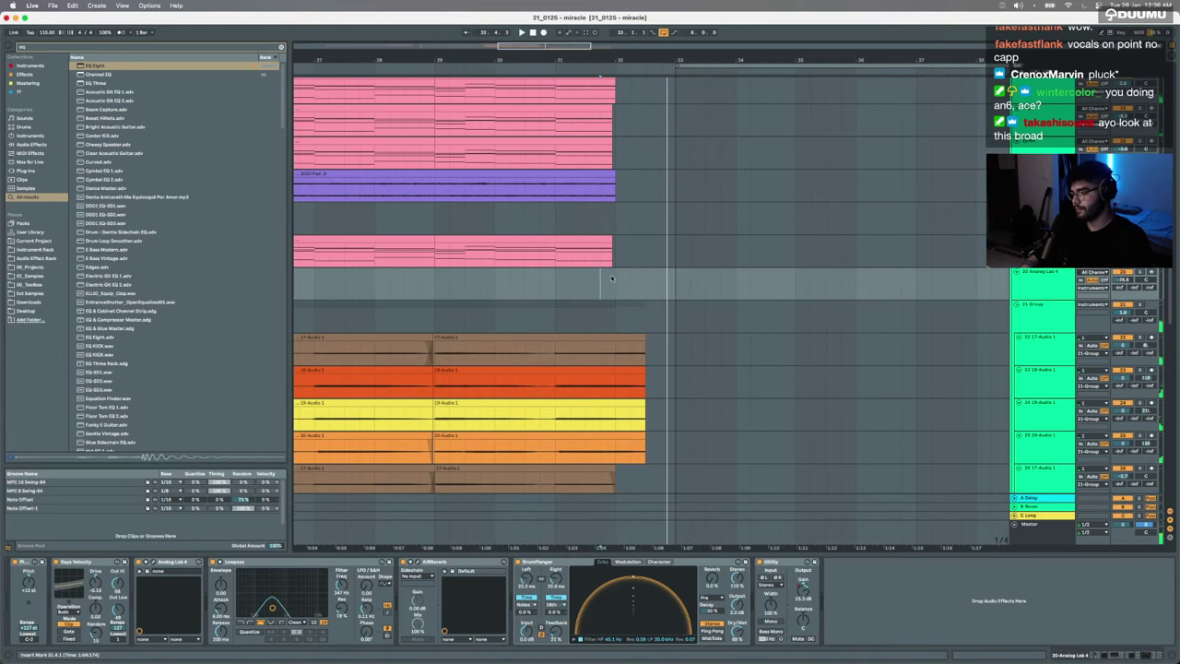
Step: Try to automate the gain of the piano track's existing Utility down to silence at 32.3
{"action": "key", "text": "a"}
{"action": "scroll", "coordinate": [627, 284], "scroll_direction": "up", "scroll_amount": 5}
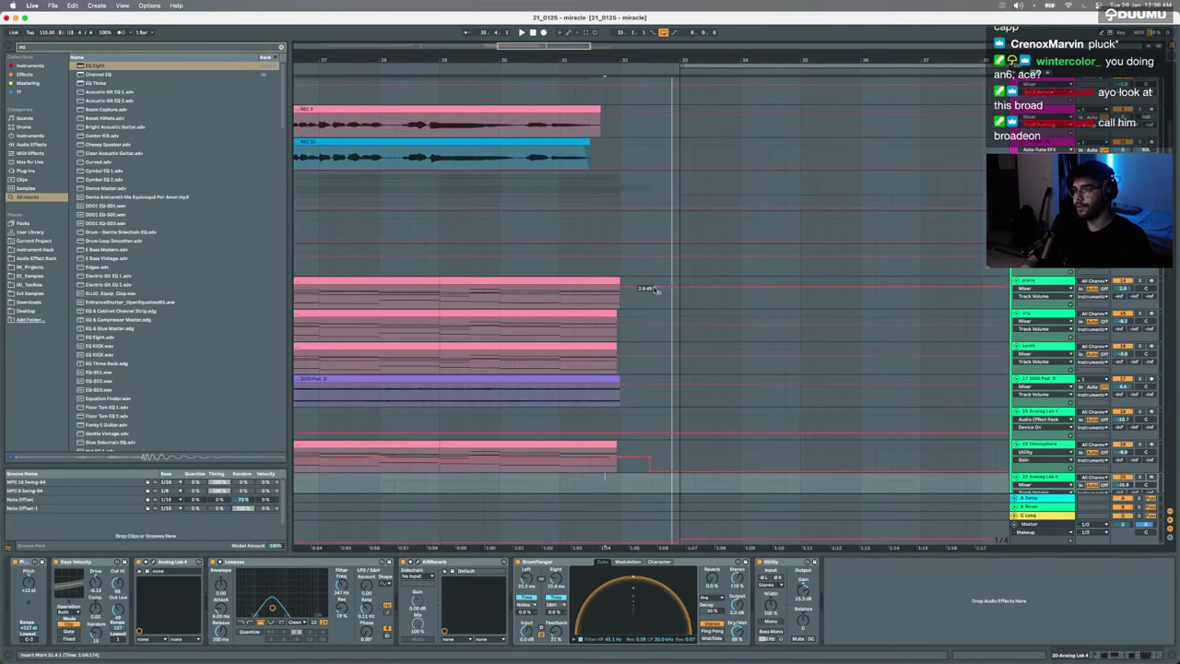
{"action": "left_click", "coordinate": [652, 299]}
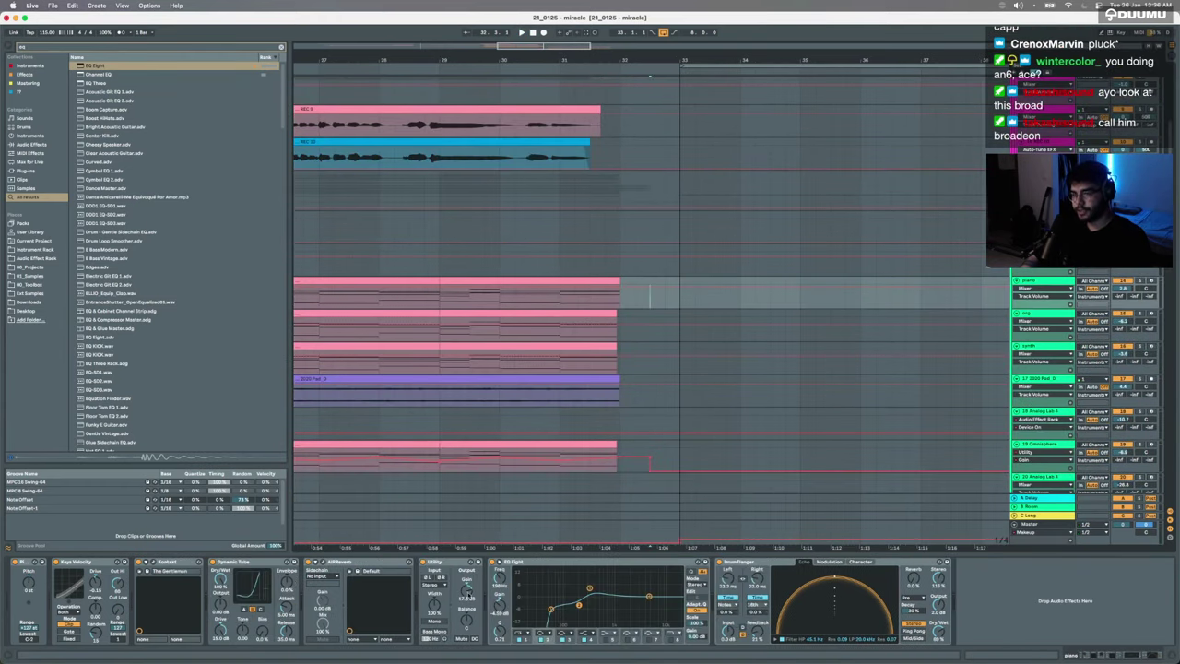
{"action": "left_click", "coordinate": [468, 593]}
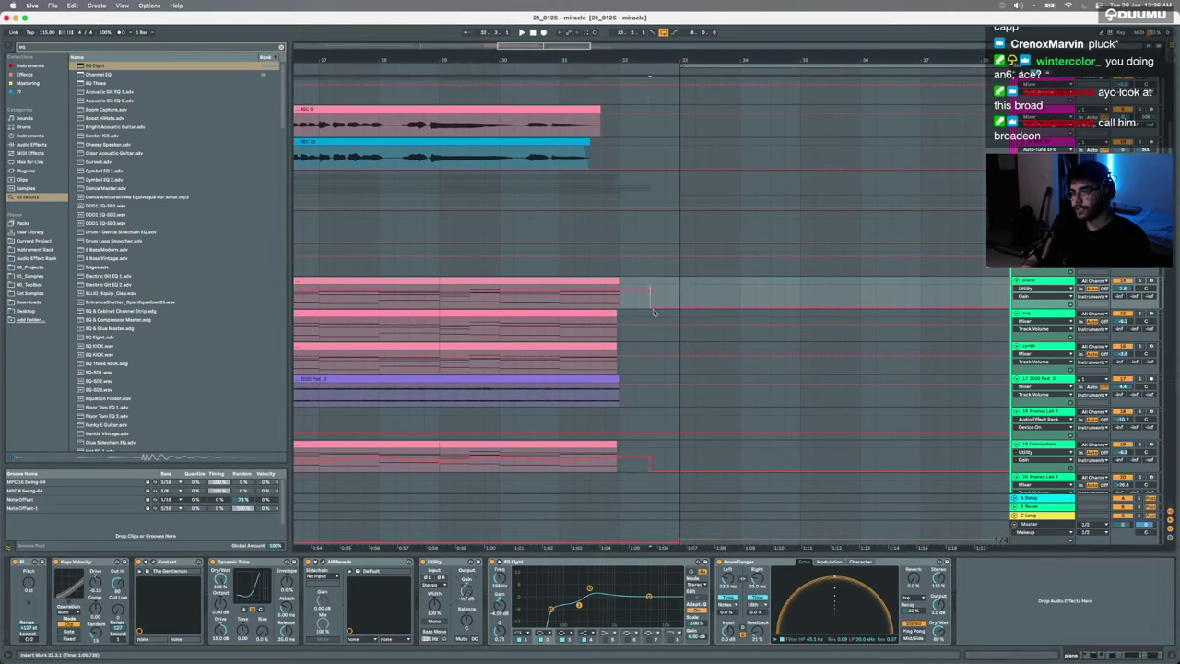
{"action": "left_click", "coordinate": [449, 562]}
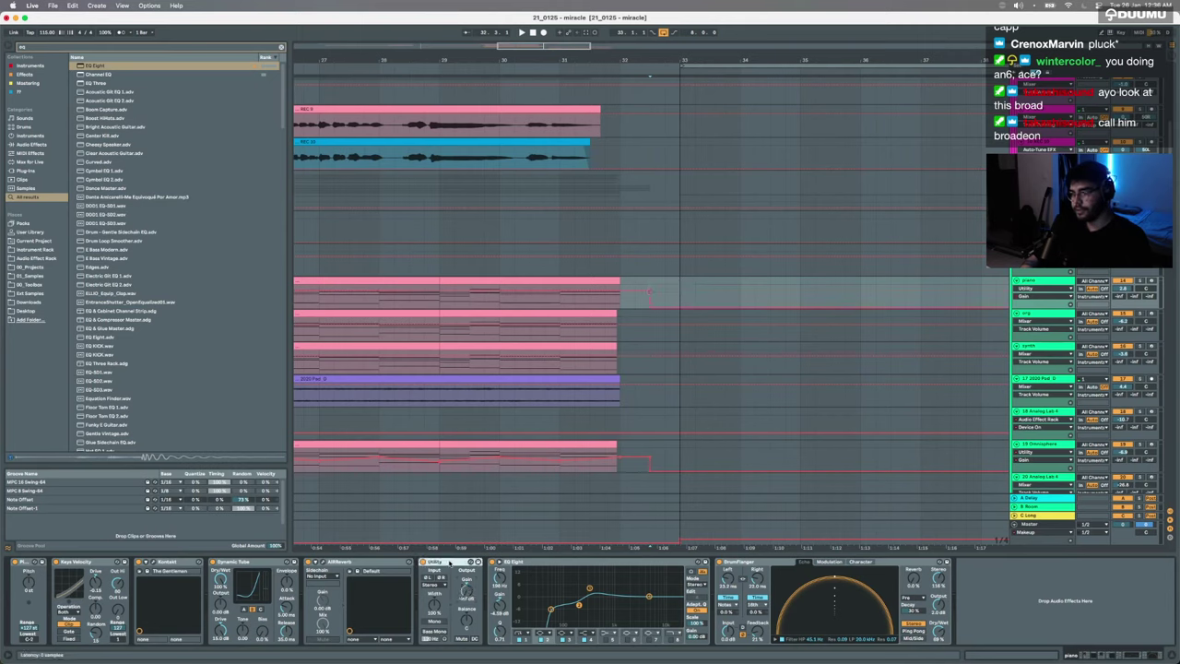
{"action": "left_click", "coordinate": [635, 300]}
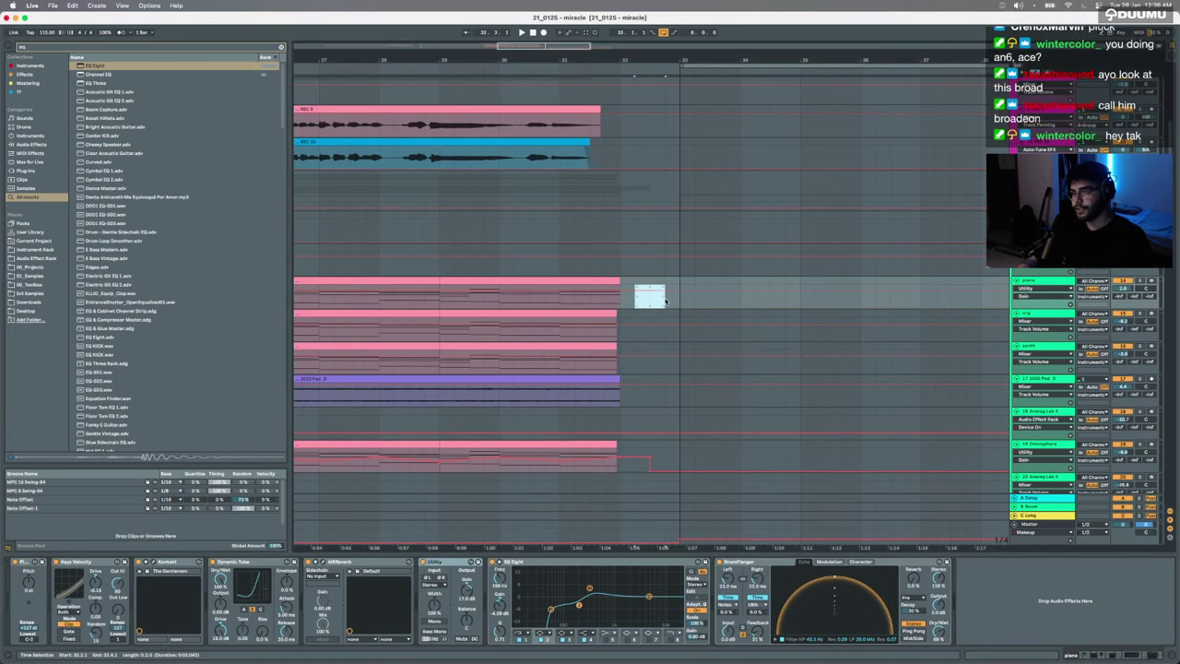
Step: Add a second Utility at the end of the piano track's device chain and automate its gain to drop to silence at 32.3
{"action": "key", "text": "super+f"}
{"action": "type", "text": "ut"}
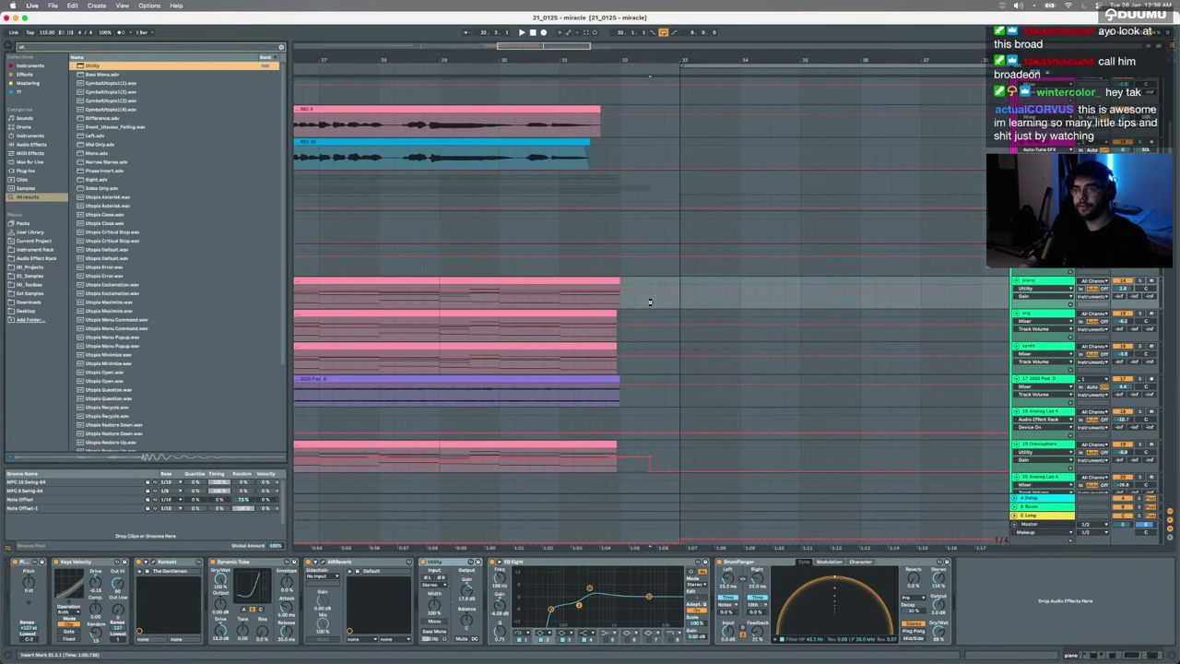
{"action": "key", "text": "Return"}
{"action": "left_click", "coordinate": [686, 347]}
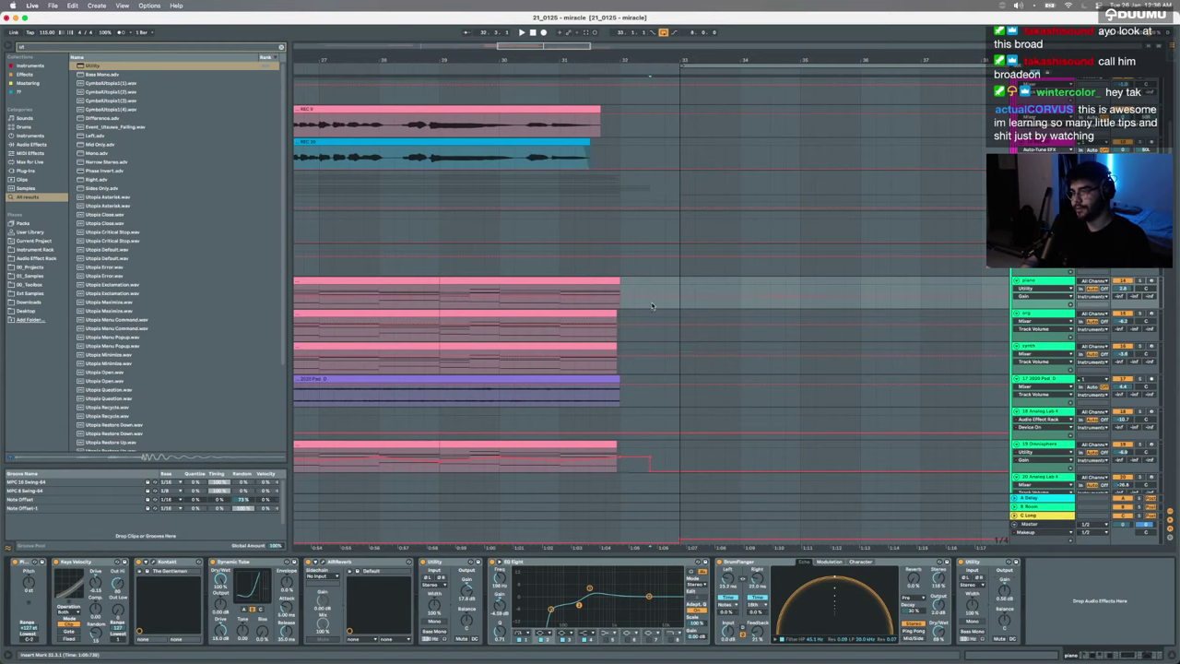
{"action": "scroll", "coordinate": [721, 322], "scroll_direction": "down", "scroll_amount": 5}
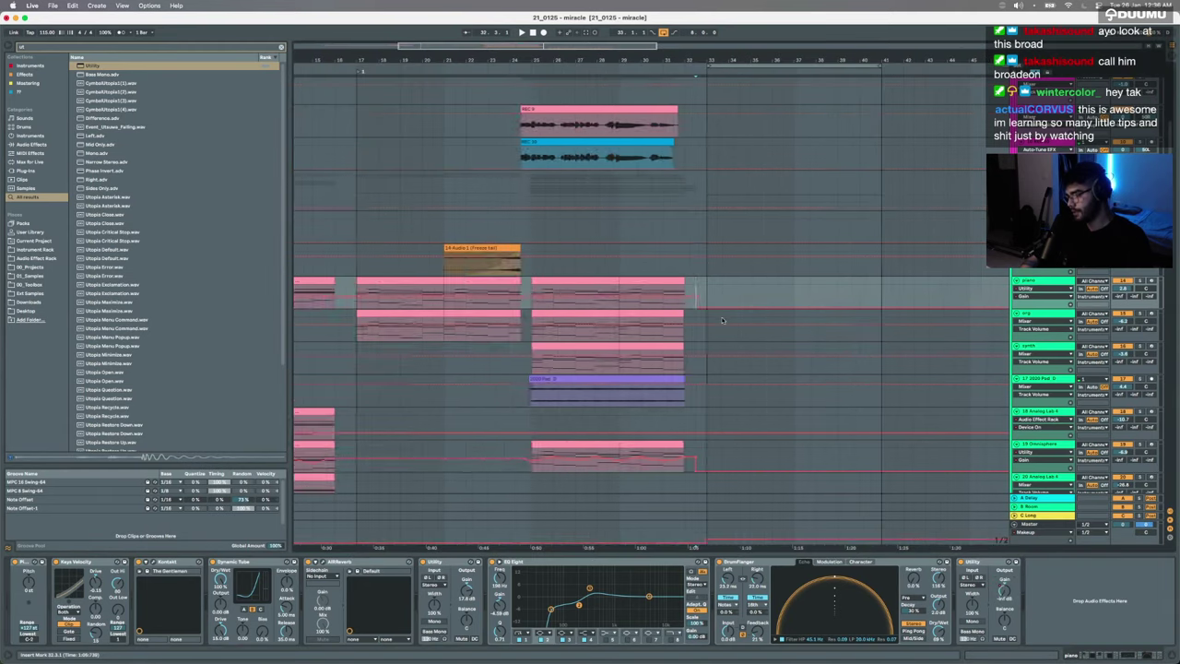
{"action": "key", "text": "a"}
Step: Play the arrangement from the start of the REC 3 vocal clip at bar 4 and hide the device view
{"action": "scroll", "coordinate": [722, 321], "scroll_direction": "left", "scroll_amount": 1}
{"action": "scroll", "coordinate": [721, 321], "scroll_direction": "down", "scroll_amount": 4}
{"action": "scroll", "coordinate": [721, 320], "scroll_direction": "up", "scroll_amount": 1}
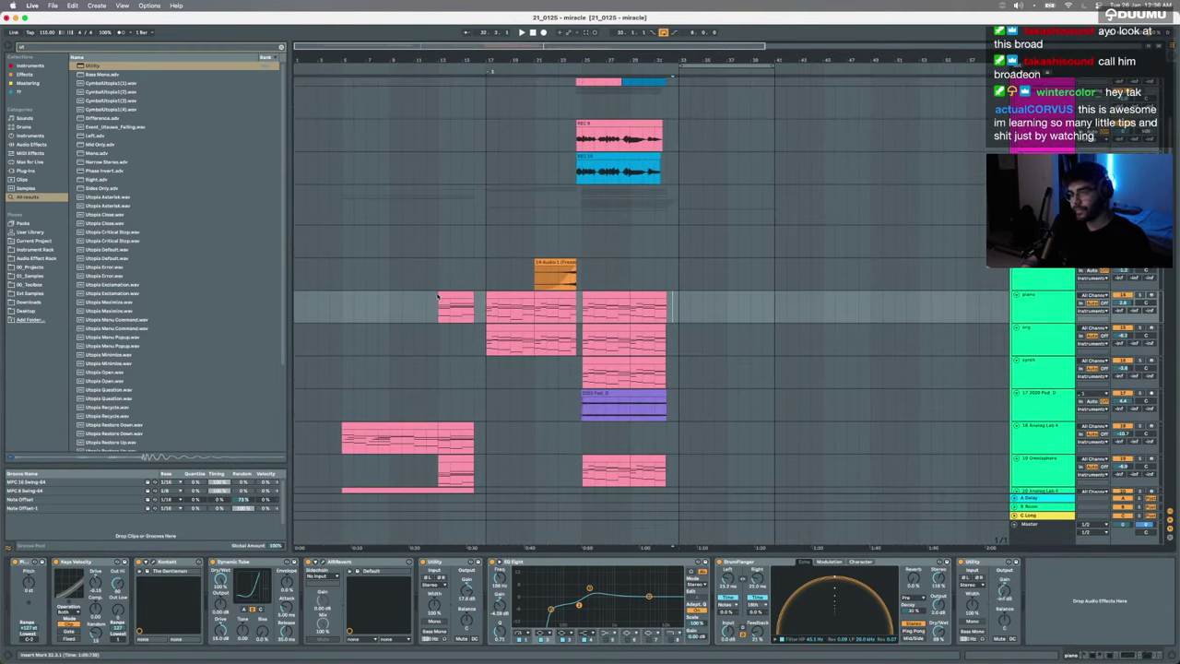
{"action": "scroll", "coordinate": [384, 365], "scroll_direction": "up", "scroll_amount": 4}
{"action": "scroll", "coordinate": [353, 323], "scroll_direction": "up", "scroll_amount": 5}
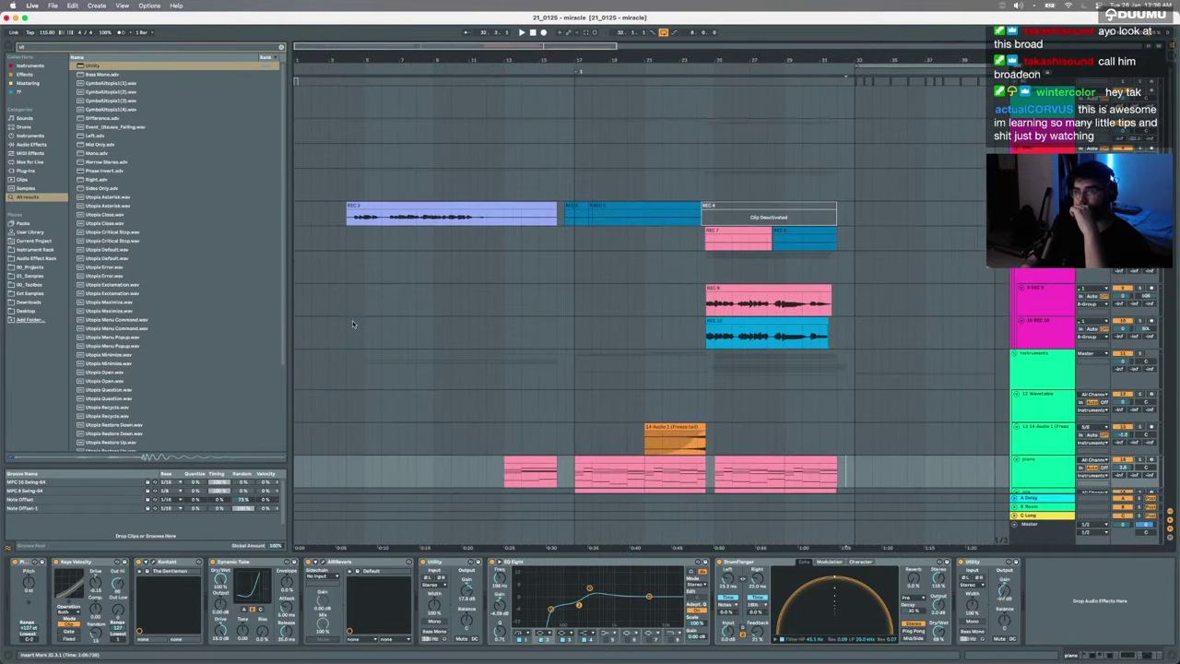
{"action": "left_click", "coordinate": [370, 204]}
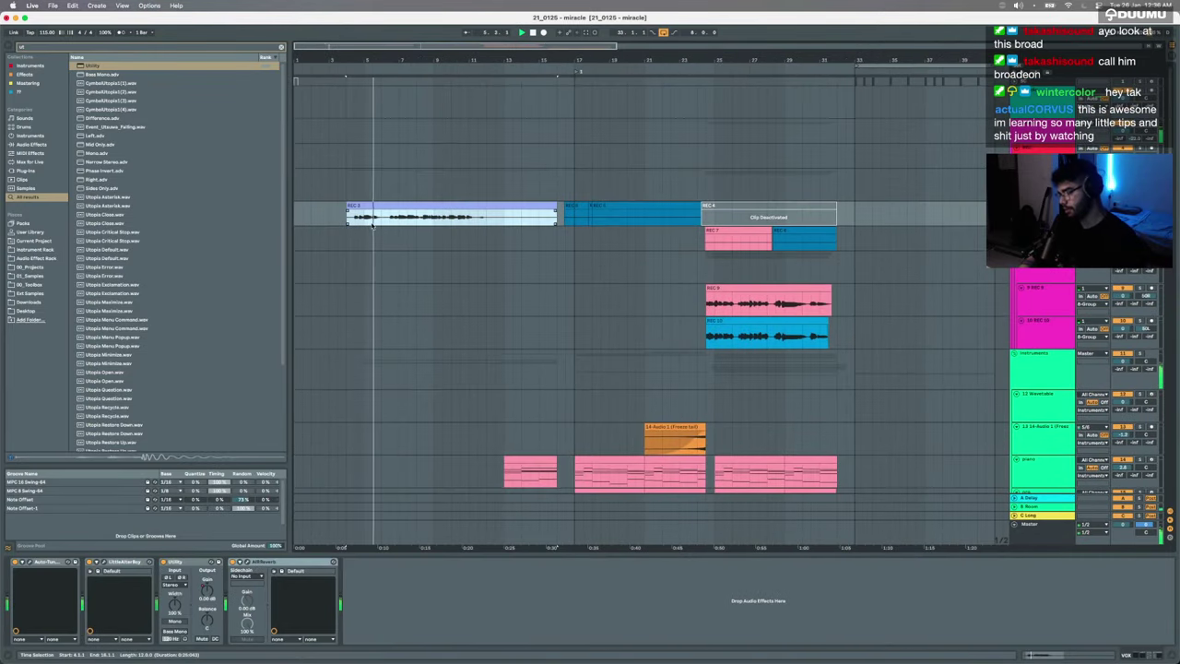
{"action": "scroll", "coordinate": [377, 297], "scroll_direction": "right", "scroll_amount": 1}
{"action": "scroll", "coordinate": [495, 479], "scroll_direction": "down", "scroll_amount": 10}
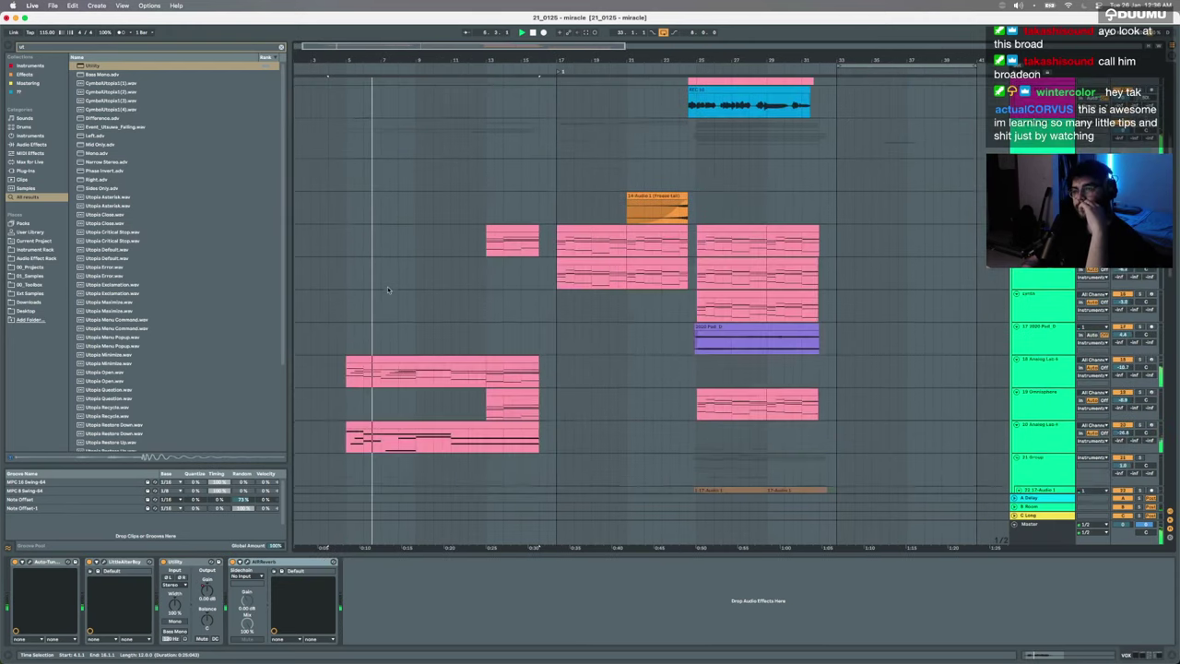
{"action": "key", "text": "super+alt+l"}
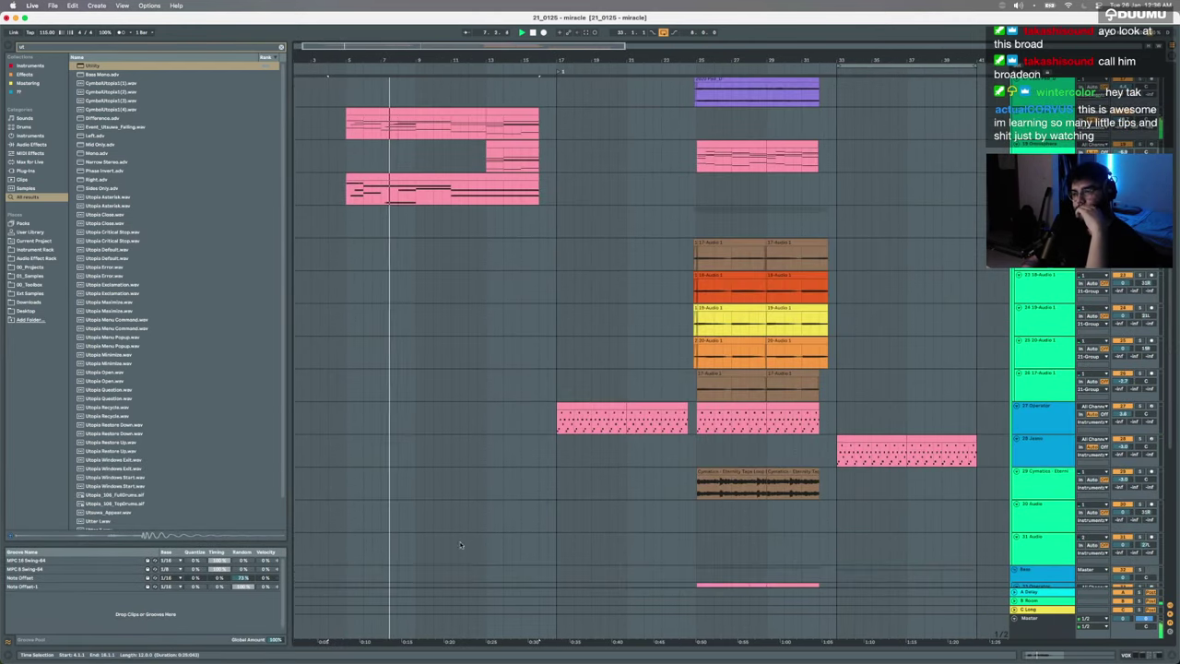
Step: Review the vocal, instrument and bass tracks across the arrangement during playback from the intro through the section before bar 33
{"action": "scroll", "coordinate": [461, 364], "scroll_direction": "up", "scroll_amount": 10}
{"action": "scroll", "coordinate": [461, 363], "scroll_direction": "right", "scroll_amount": 2}
{"action": "scroll", "coordinate": [460, 363], "scroll_direction": "down", "scroll_amount": 10}
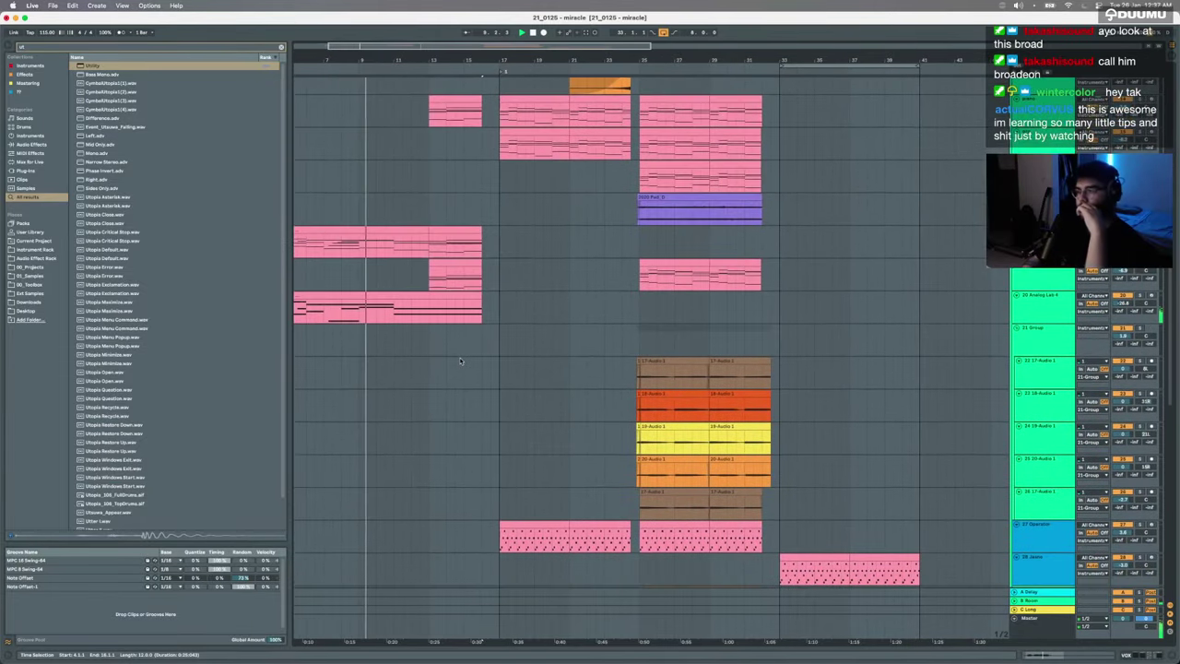
{"action": "scroll", "coordinate": [460, 361], "scroll_direction": "up", "scroll_amount": 10}
{"action": "scroll", "coordinate": [460, 360], "scroll_direction": "up", "scroll_amount": 3}
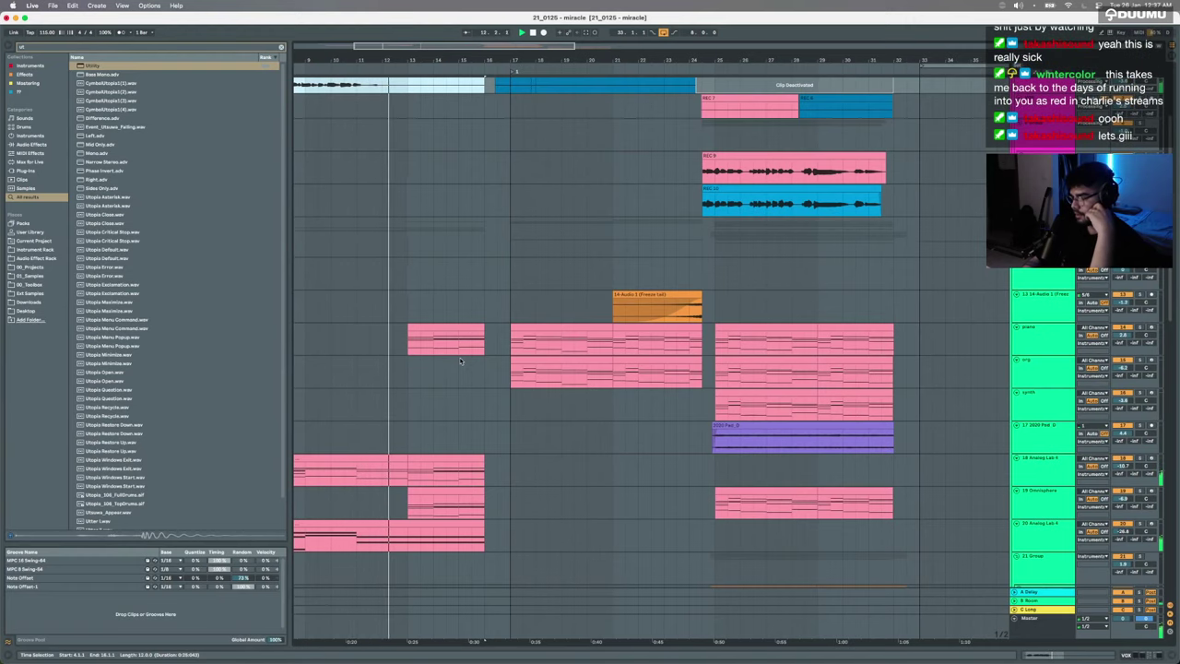
{"action": "scroll", "coordinate": [460, 361], "scroll_direction": "up", "scroll_amount": 3}
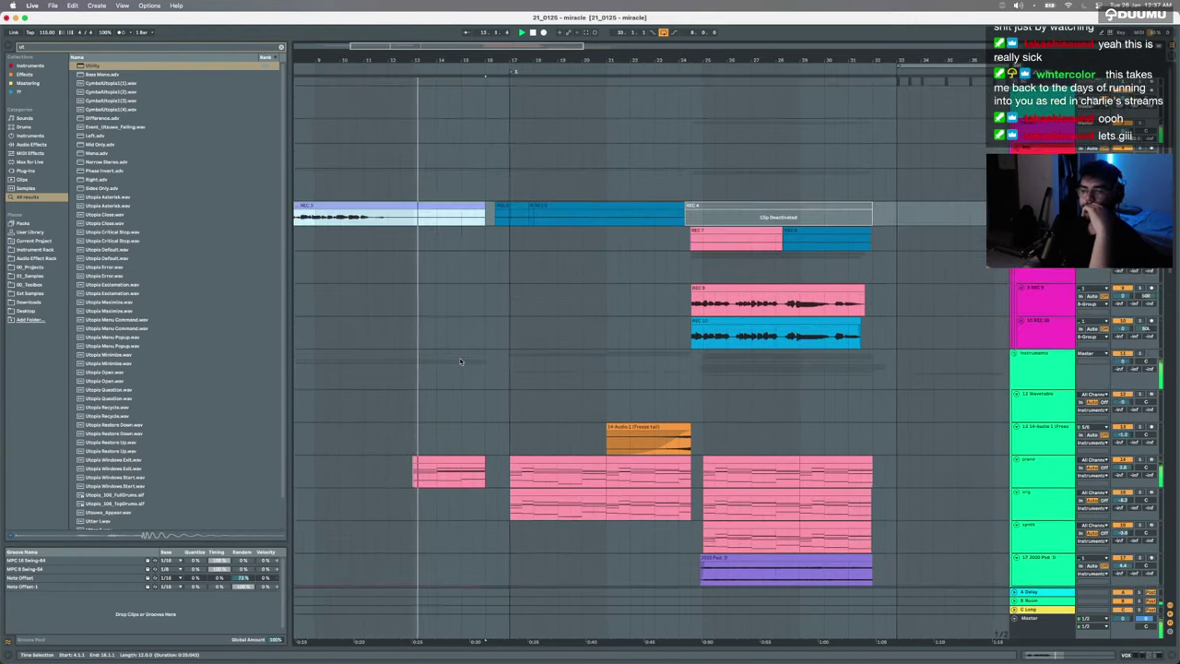
{"action": "scroll", "coordinate": [460, 360], "scroll_direction": "up", "scroll_amount": 2}
{"action": "scroll", "coordinate": [460, 361], "scroll_direction": "down", "scroll_amount": 5}
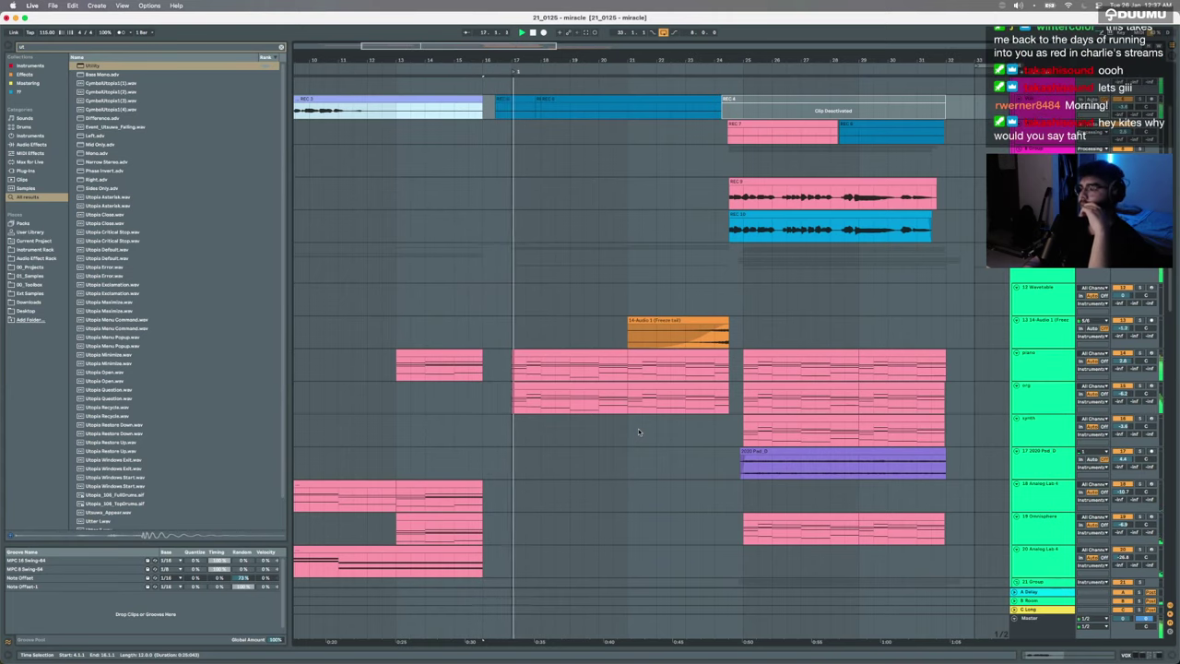
{"action": "scroll", "coordinate": [638, 432], "scroll_direction": "down", "scroll_amount": 3}
{"action": "scroll", "coordinate": [638, 431], "scroll_direction": "right", "scroll_amount": 3}
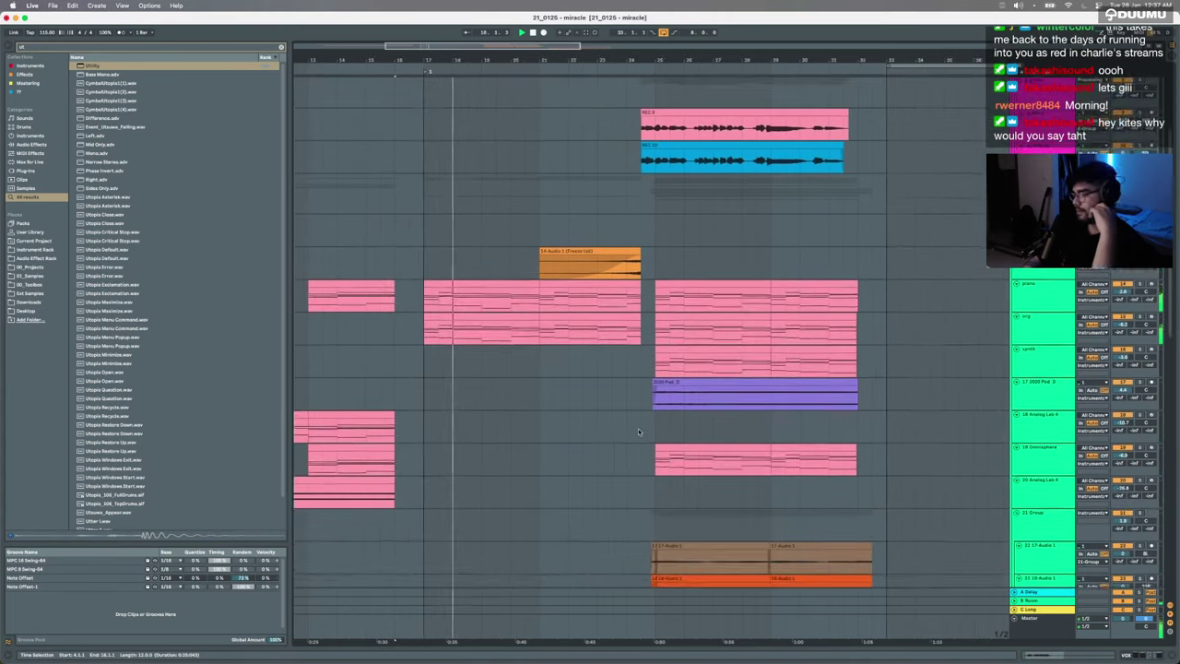
{"action": "scroll", "coordinate": [638, 430], "scroll_direction": "down", "scroll_amount": 5}
{"action": "scroll", "coordinate": [638, 428], "scroll_direction": "down", "scroll_amount": 5}
{"action": "scroll", "coordinate": [638, 428], "scroll_direction": "right", "scroll_amount": 2}
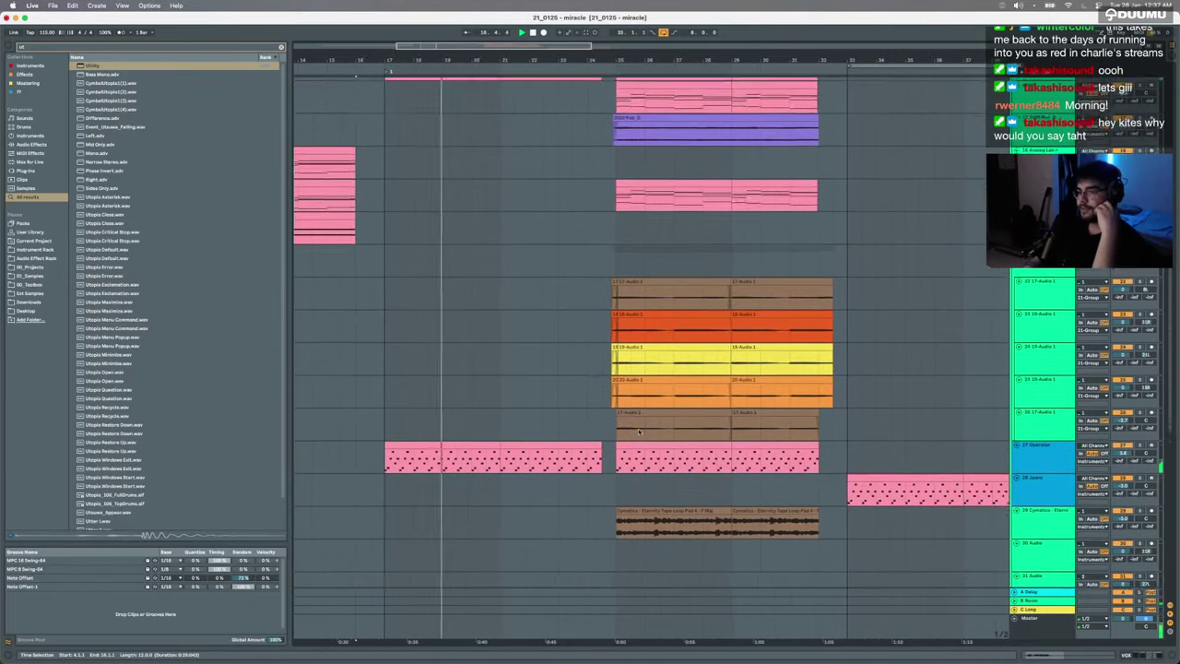
{"action": "scroll", "coordinate": [638, 431], "scroll_direction": "down", "scroll_amount": 1}
{"action": "scroll", "coordinate": [638, 431], "scroll_direction": "right", "scroll_amount": 1}
{"action": "scroll", "coordinate": [637, 432], "scroll_direction": "up", "scroll_amount": 2}
{"action": "scroll", "coordinate": [638, 431], "scroll_direction": "right", "scroll_amount": 2}
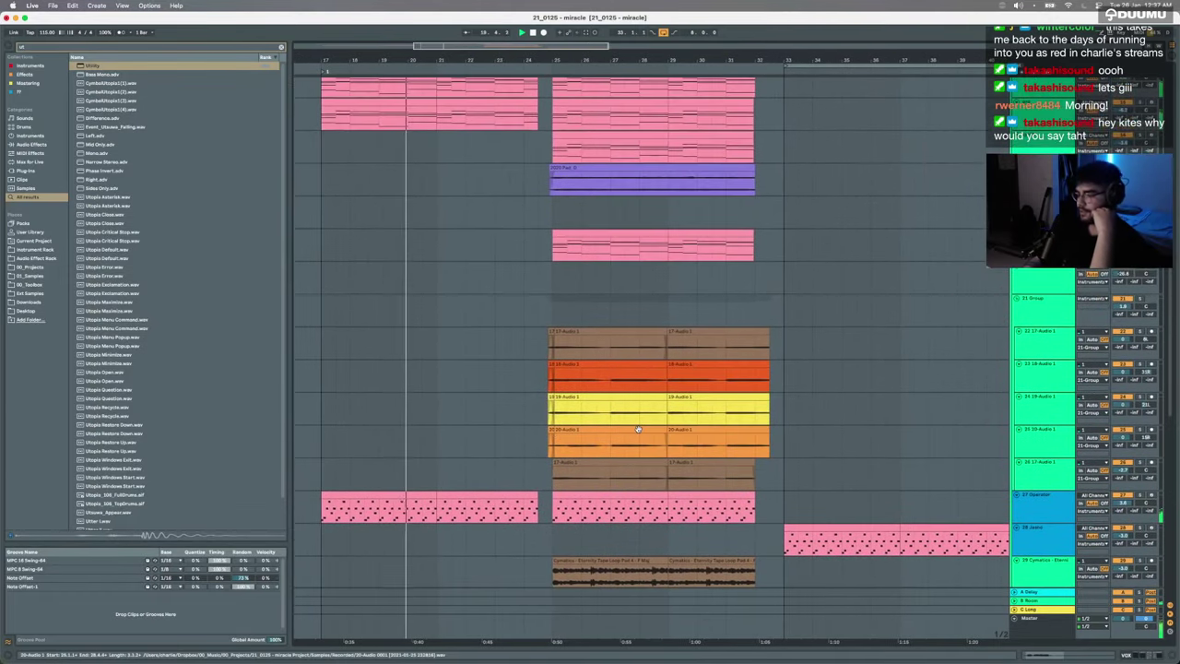
{"action": "scroll", "coordinate": [580, 390], "scroll_direction": "down", "scroll_amount": 3}
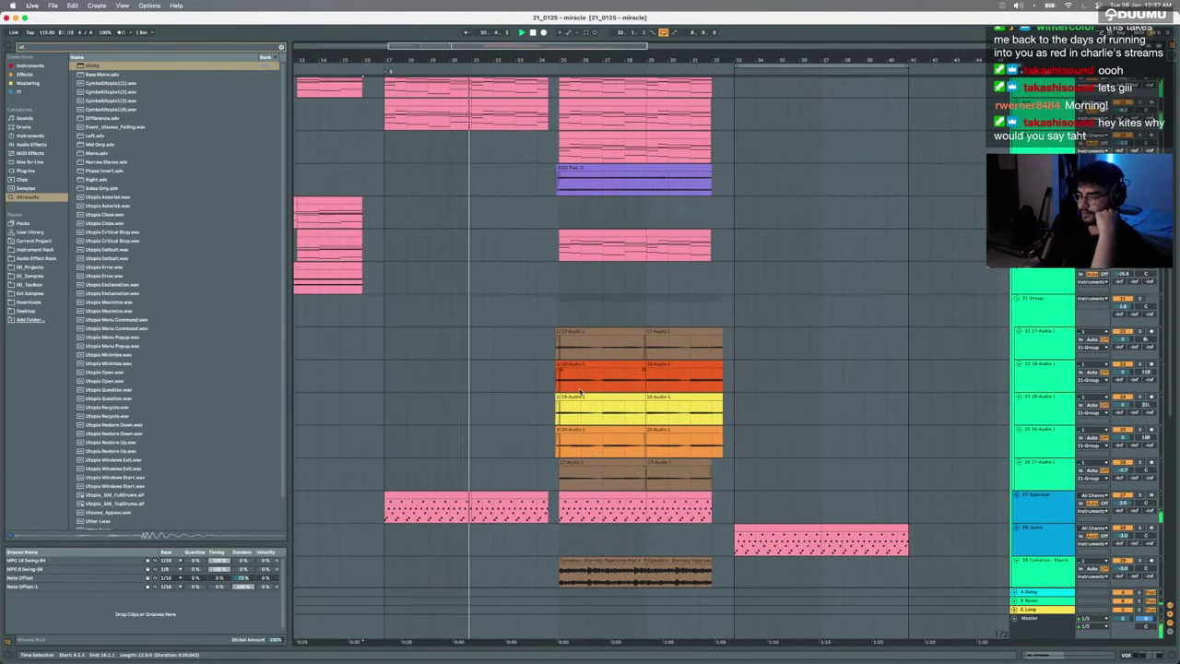
{"action": "scroll", "coordinate": [580, 392], "scroll_direction": "up", "scroll_amount": 3}
{"action": "scroll", "coordinate": [580, 391], "scroll_direction": "up", "scroll_amount": 2}
{"action": "scroll", "coordinate": [580, 390], "scroll_direction": "left", "scroll_amount": 2}
{"action": "scroll", "coordinate": [578, 389], "scroll_direction": "up", "scroll_amount": 4}
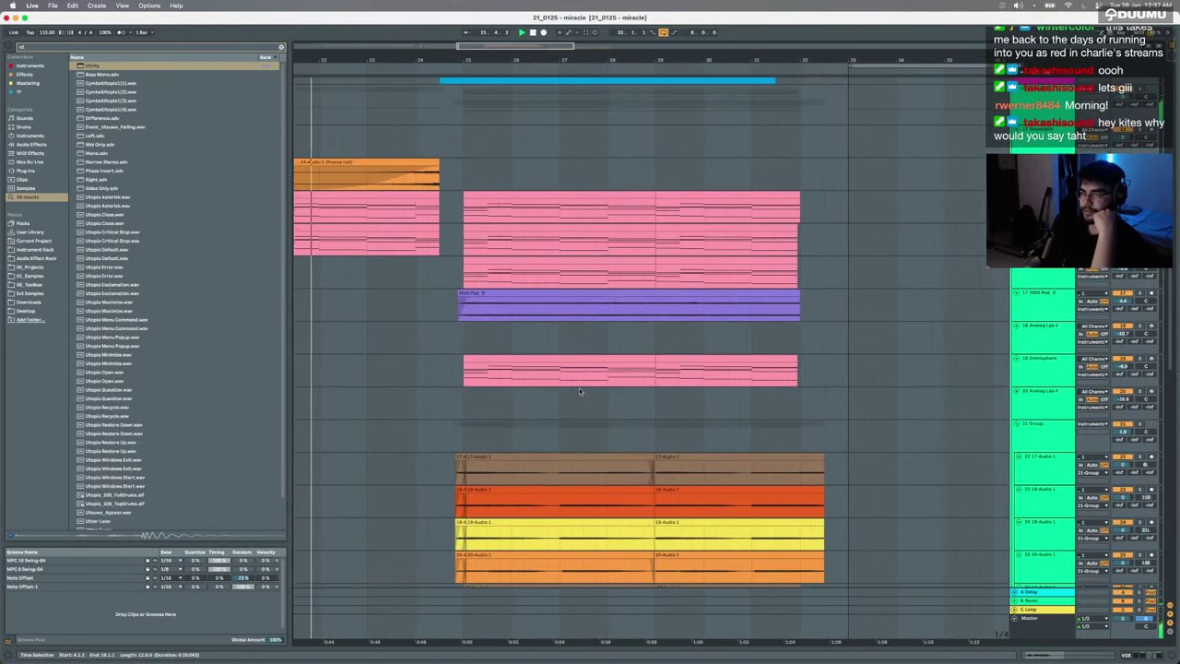
{"action": "scroll", "coordinate": [579, 390], "scroll_direction": "up", "scroll_amount": 2}
{"action": "scroll", "coordinate": [580, 393], "scroll_direction": "down", "scroll_amount": 2}
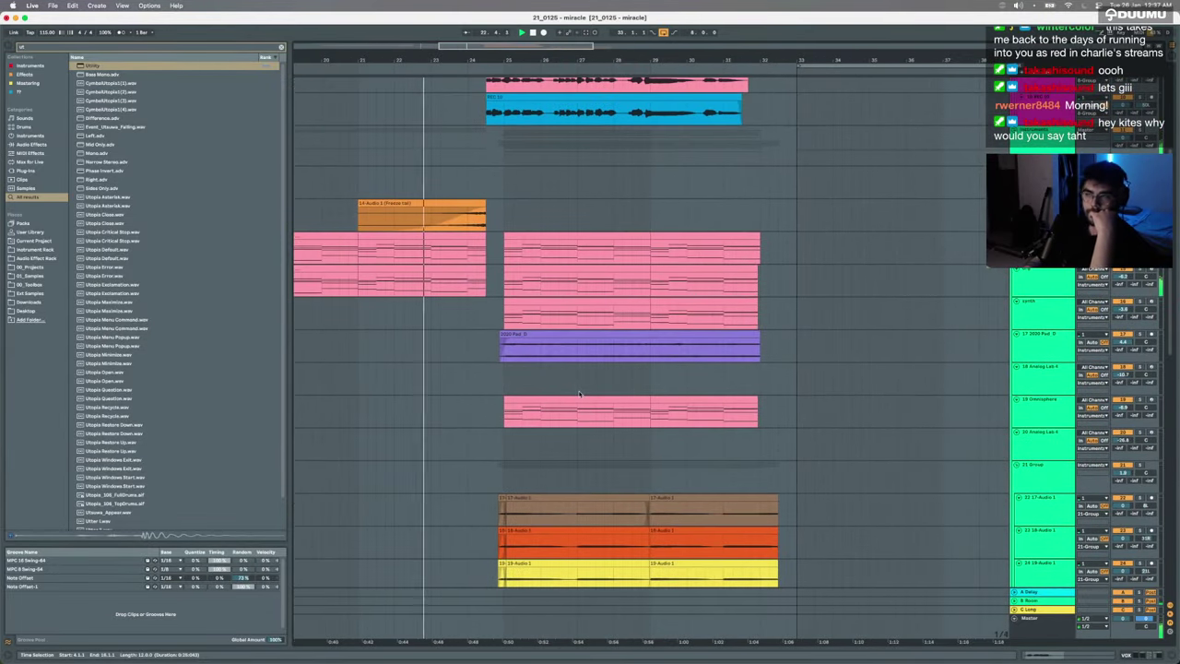
{"action": "scroll", "coordinate": [579, 393], "scroll_direction": "up", "scroll_amount": 3}
{"action": "scroll", "coordinate": [579, 393], "scroll_direction": "right", "scroll_amount": 2}
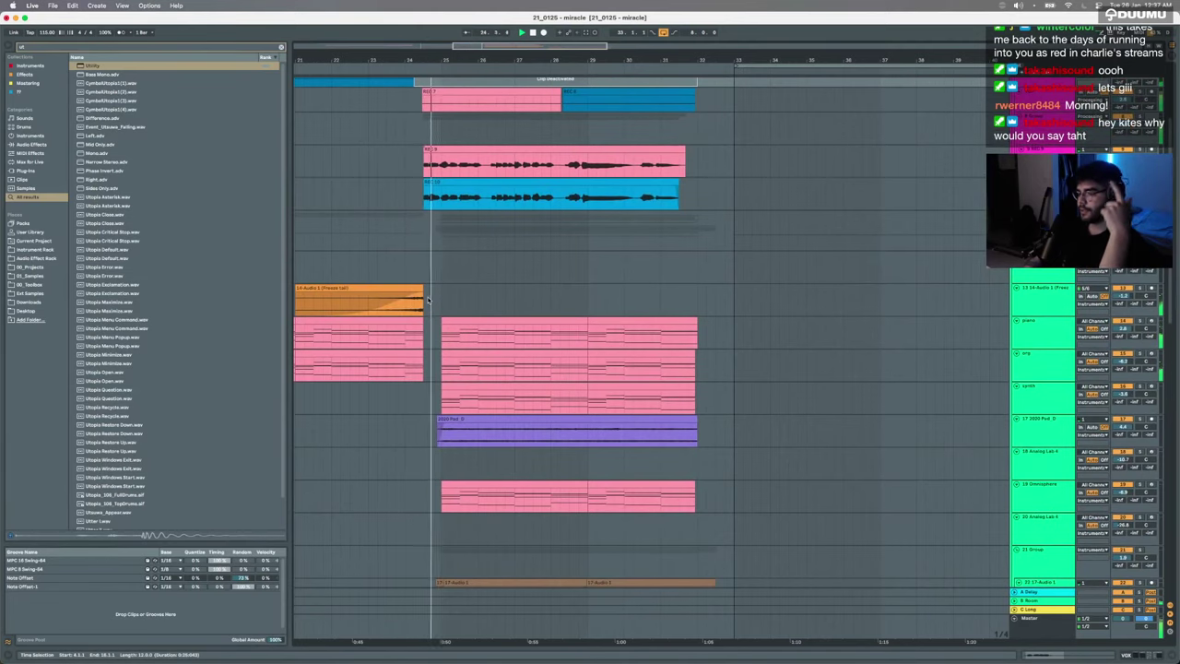
{"action": "scroll", "coordinate": [428, 300], "scroll_direction": "down", "scroll_amount": 5}
{"action": "scroll", "coordinate": [429, 299], "scroll_direction": "right", "scroll_amount": 2}
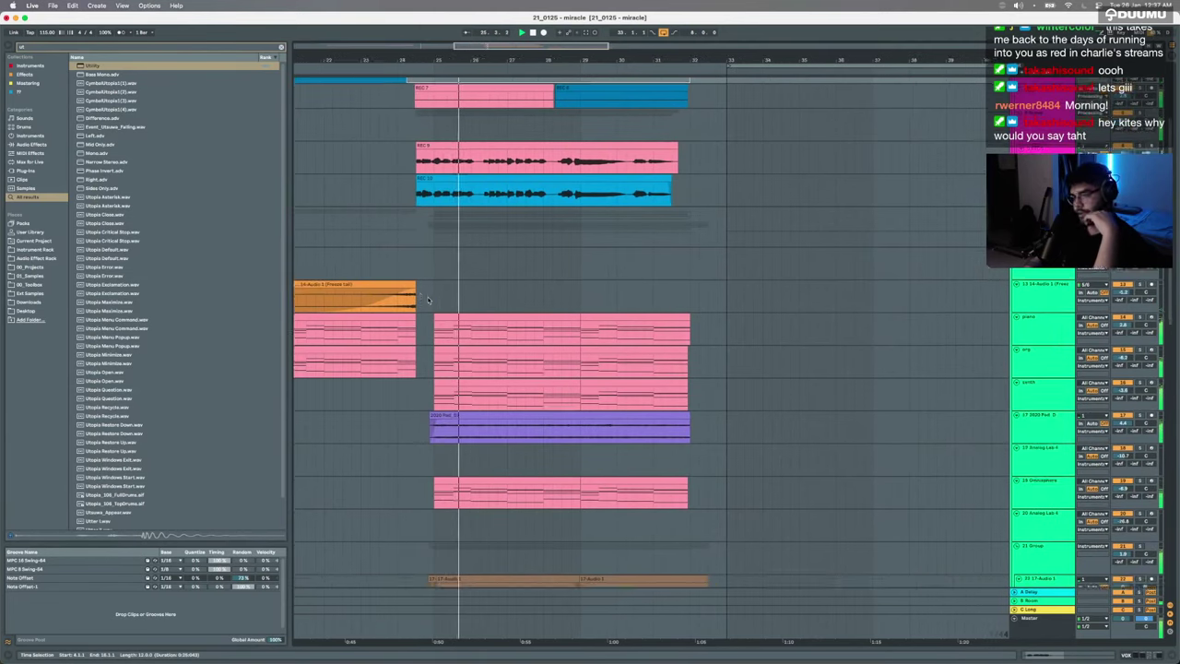
{"action": "scroll", "coordinate": [429, 300], "scroll_direction": "up", "scroll_amount": 3}
{"action": "scroll", "coordinate": [428, 299], "scroll_direction": "right", "scroll_amount": 2}
{"action": "scroll", "coordinate": [429, 299], "scroll_direction": "up", "scroll_amount": 1}
{"action": "scroll", "coordinate": [429, 299], "scroll_direction": "down", "scroll_amount": 3}
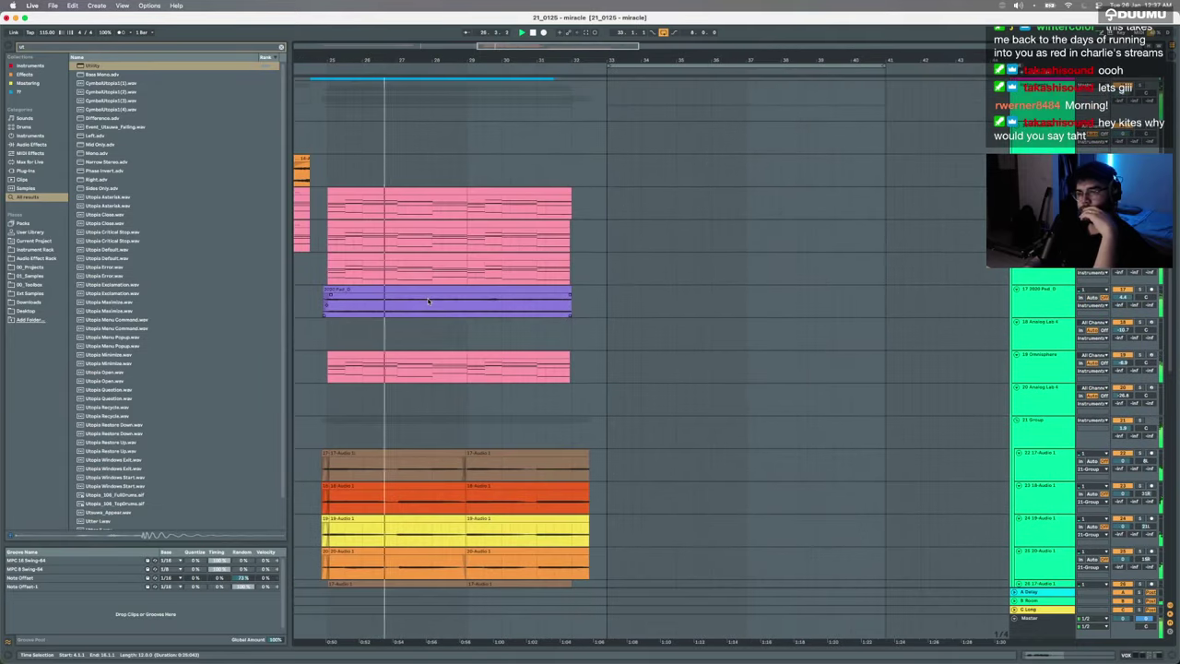
Step: Insert an audio track below the kick track, search the samples for "kick" and place SPPO - Peak Kick 15.wav just before bar 33
{"action": "scroll", "coordinate": [579, 336], "scroll_direction": "down", "scroll_amount": 10}
{"action": "scroll", "coordinate": [579, 336], "scroll_direction": "up", "scroll_amount": 3}
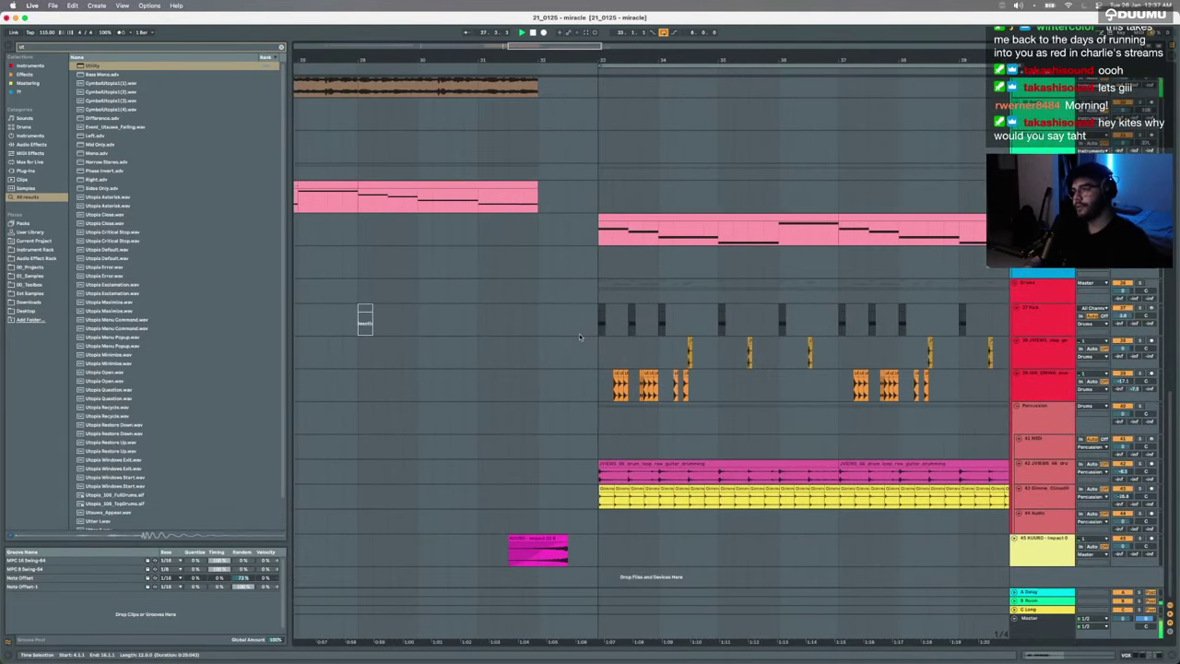
{"action": "left_click", "coordinate": [568, 329]}
{"action": "key", "text": "super+t"}
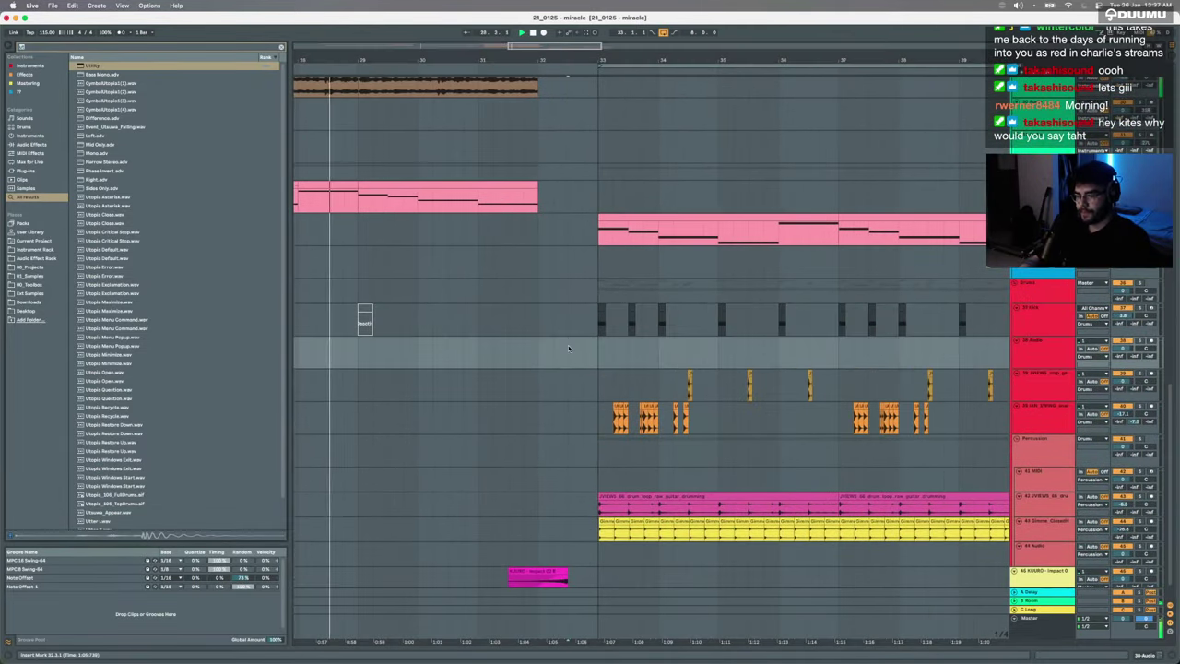
{"action": "key", "text": "super+f"}
{"action": "type", "text": "kick"}
{"action": "left_click", "coordinate": [110, 294]}
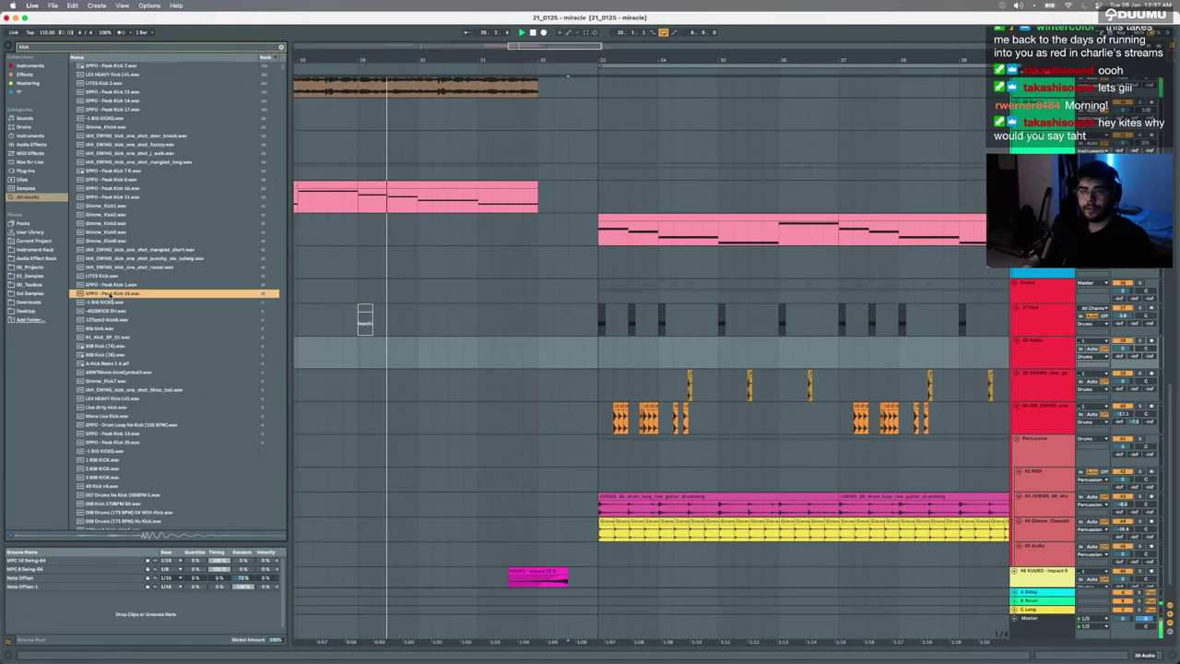
{"action": "left_click_drag", "start_coordinate": [110, 294], "coordinate": [627, 350]}
{"action": "scroll", "coordinate": [601, 355], "scroll_direction": "up", "scroll_amount": 8}
{"action": "scroll", "coordinate": [581, 350], "scroll_direction": "up", "scroll_amount": 5}
{"action": "key", "text": "a"}
{"action": "scroll", "coordinate": [629, 351], "scroll_direction": "down", "scroll_amount": 5}
{"action": "scroll", "coordinate": [626, 350], "scroll_direction": "down", "scroll_amount": 5}
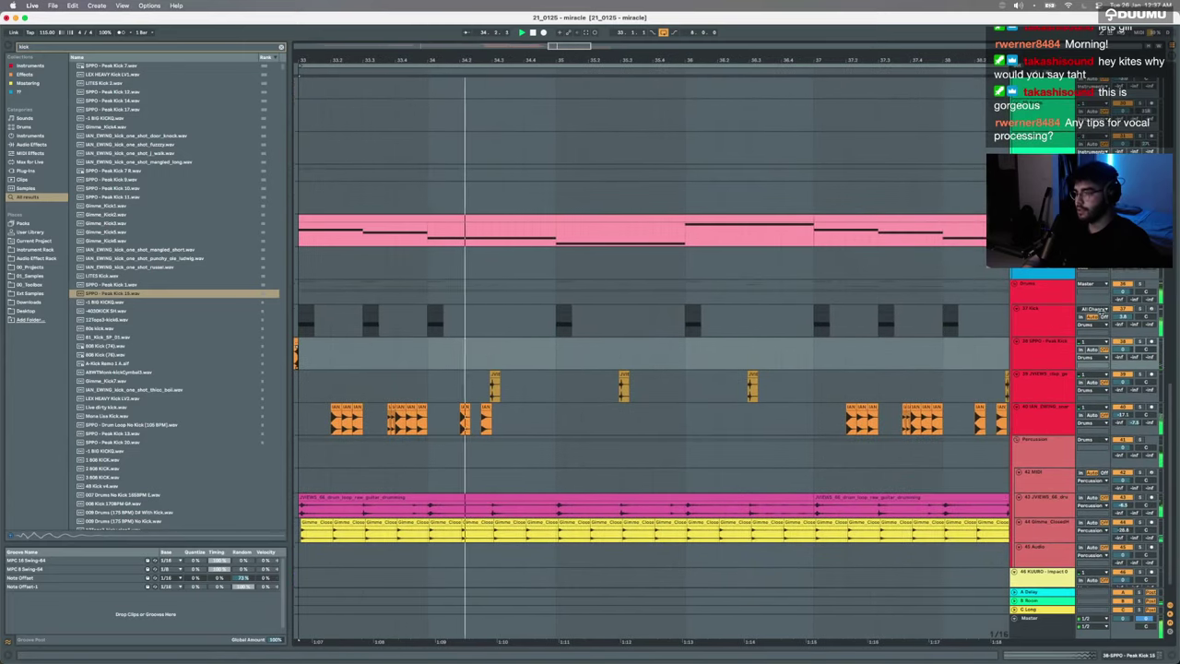
Step: Select the pink MIDI arpeggio track that starts at bar 33 and show its device chain
{"action": "scroll", "coordinate": [766, 315], "scroll_direction": "down", "scroll_amount": 4}
{"action": "scroll", "coordinate": [713, 365], "scroll_direction": "down", "scroll_amount": 10}
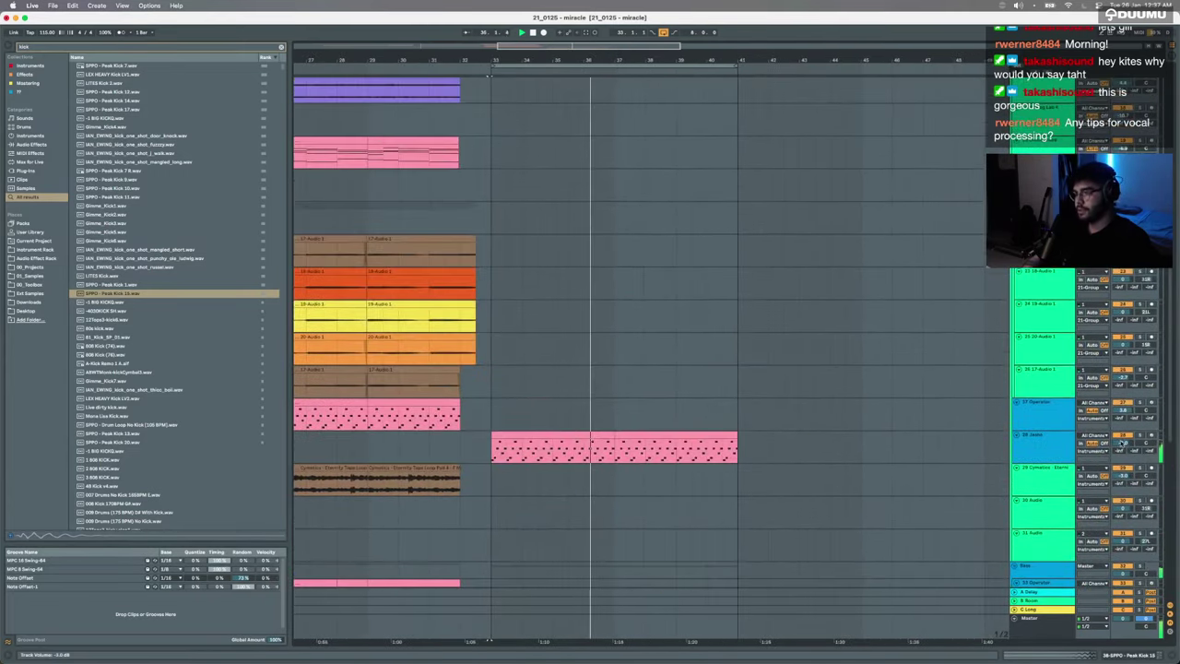
{"action": "left_click", "coordinate": [1047, 447]}
{"action": "left_click", "coordinate": [1103, 656]}
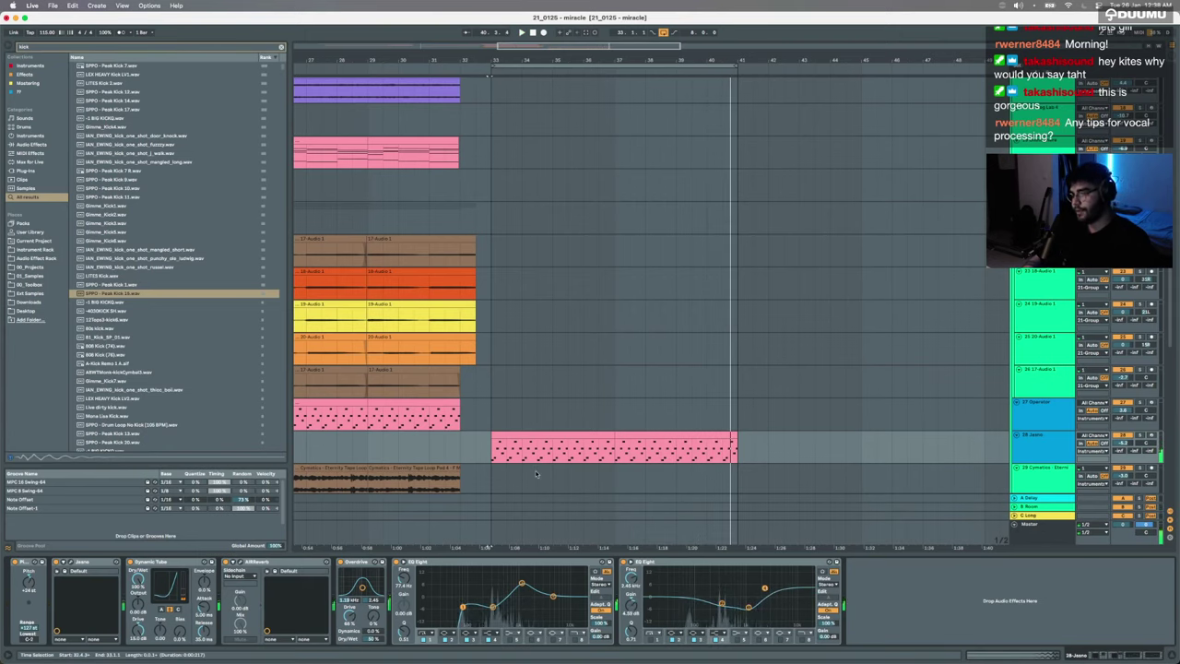
Step: Select the master track at bar 33, play from there and check the drum tracks with the added kick
{"action": "left_click", "coordinate": [489, 525]}
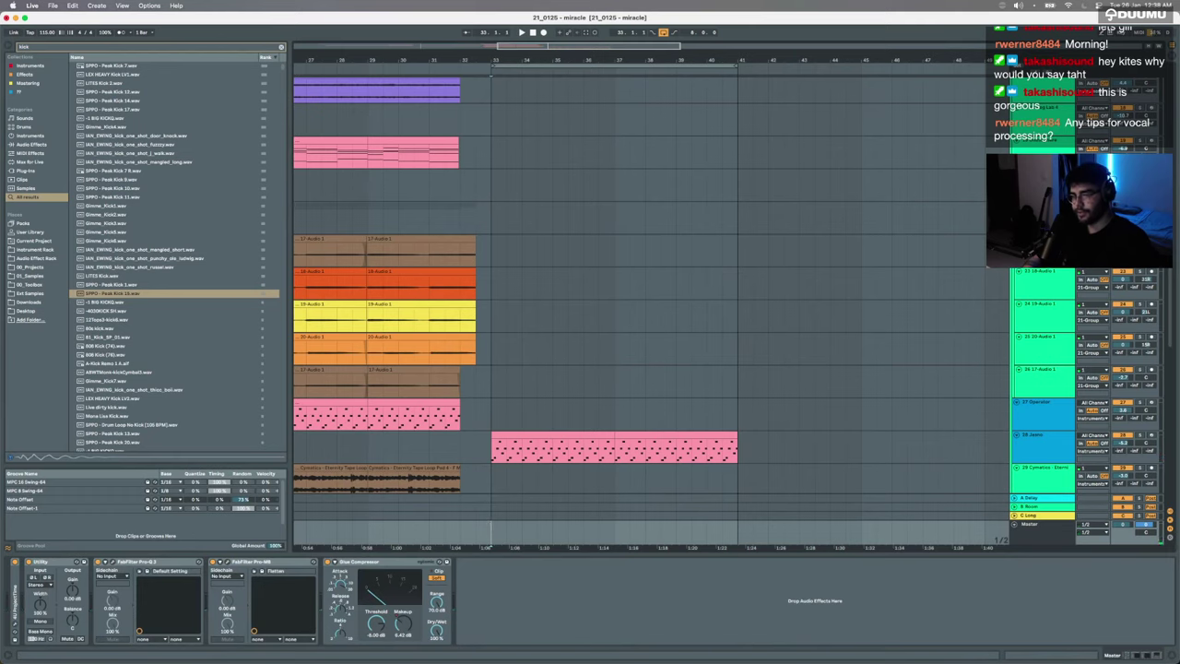
{"action": "key", "text": "a"}
{"action": "key", "text": "space"}
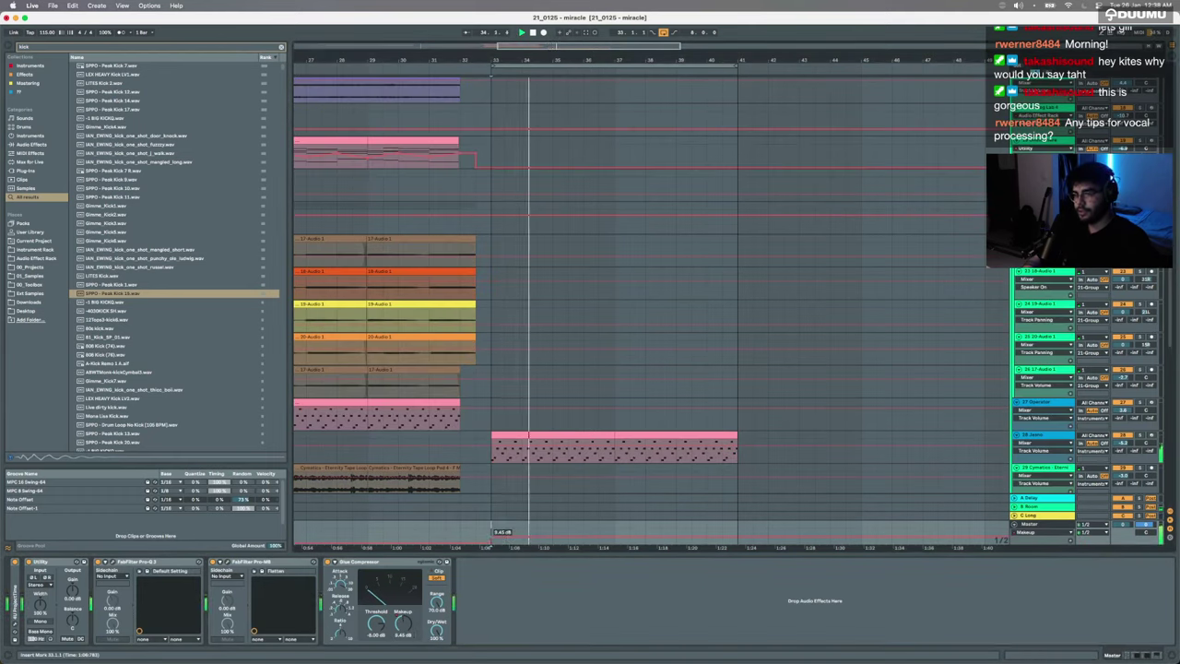
{"action": "key", "text": "a"}
{"action": "scroll", "coordinate": [496, 498], "scroll_direction": "down", "scroll_amount": 5}
{"action": "scroll", "coordinate": [497, 497], "scroll_direction": "down", "scroll_amount": 3}
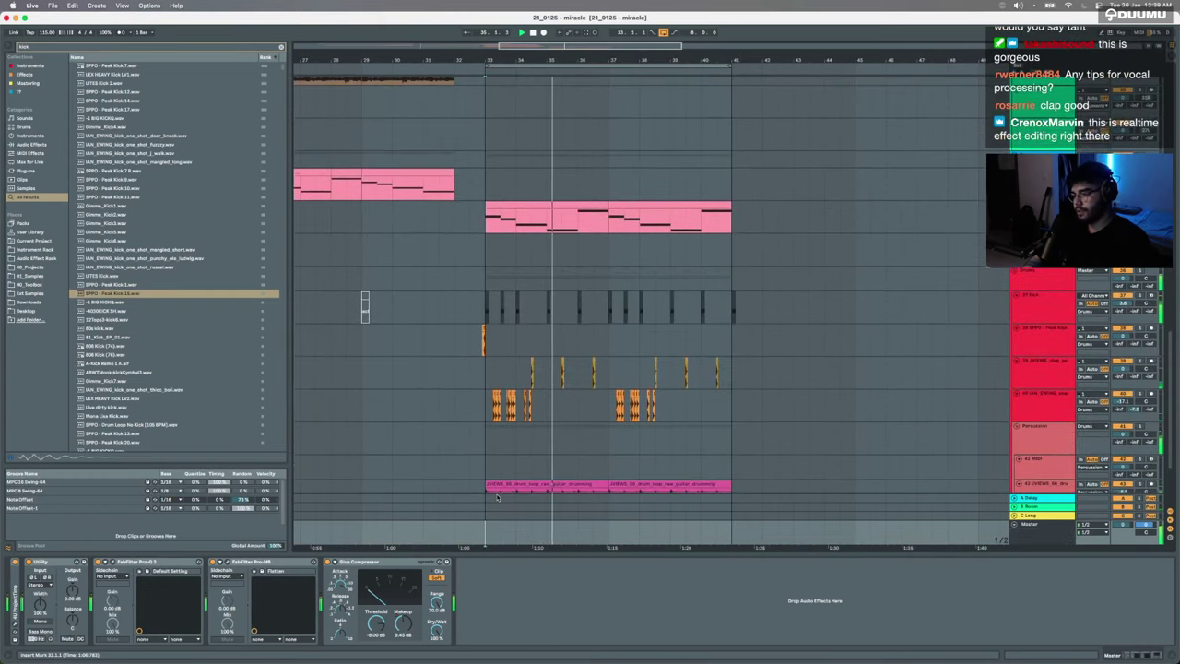
{"action": "scroll", "coordinate": [515, 433], "scroll_direction": "up", "scroll_amount": 5}
{"action": "scroll", "coordinate": [515, 433], "scroll_direction": "down", "scroll_amount": 2}
{"action": "scroll", "coordinate": [515, 433], "scroll_direction": "down", "scroll_amount": 1}
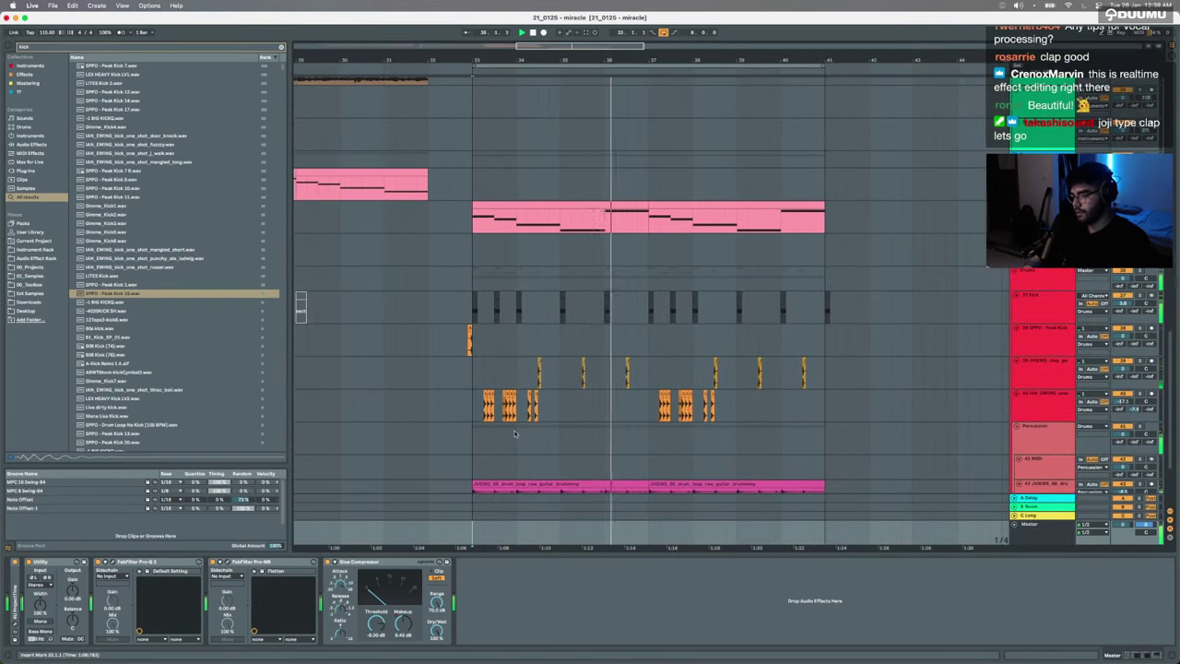
{"action": "scroll", "coordinate": [516, 434], "scroll_direction": "right", "scroll_amount": 1}
{"action": "scroll", "coordinate": [516, 433], "scroll_direction": "up", "scroll_amount": 1}
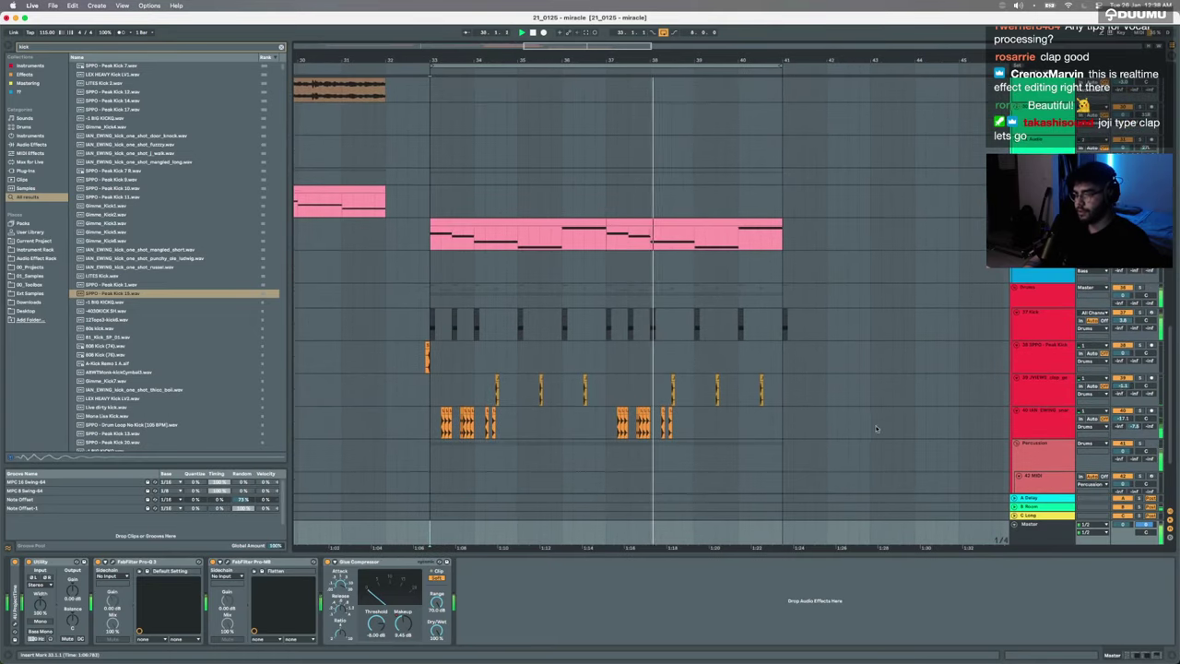
Step: Select the IAN_EWING snare track, clear the sample search and open the IAN_EWING_drum_loops folder within 01_Samples
{"action": "left_click", "coordinate": [1023, 422]}
{"action": "scroll", "coordinate": [1023, 422], "scroll_direction": "down", "scroll_amount": 4}
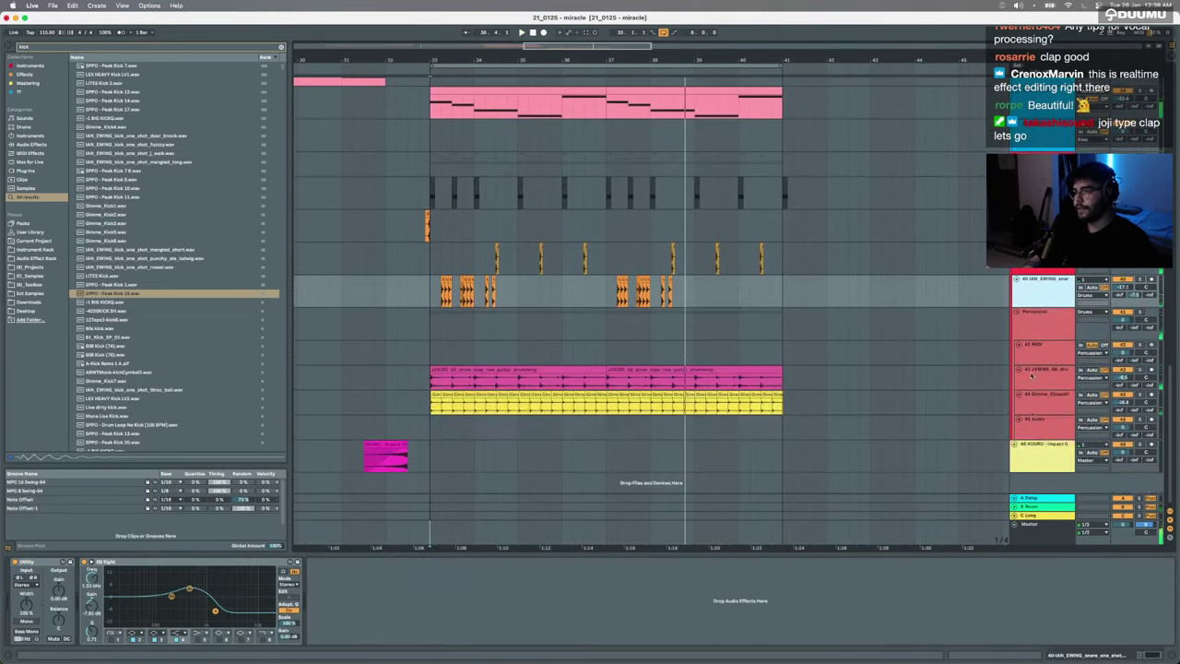
{"action": "left_click", "coordinate": [28, 268]}
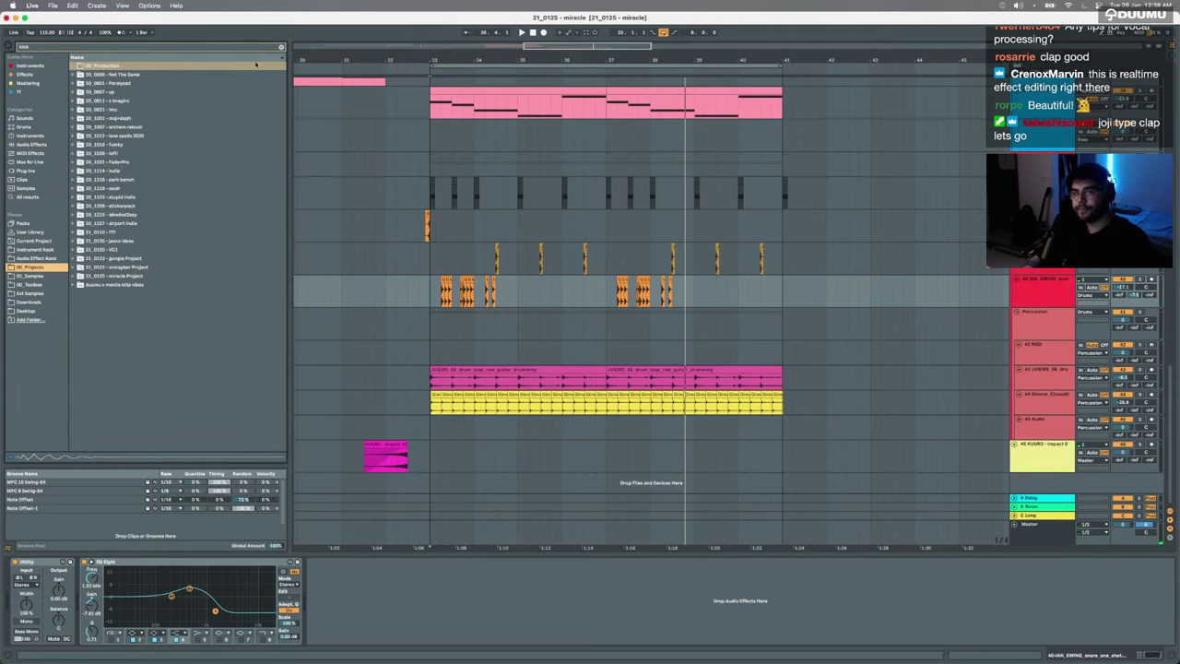
{"action": "left_click", "coordinate": [280, 47]}
{"action": "left_click", "coordinate": [38, 249]}
{"action": "left_click", "coordinate": [39, 258]}
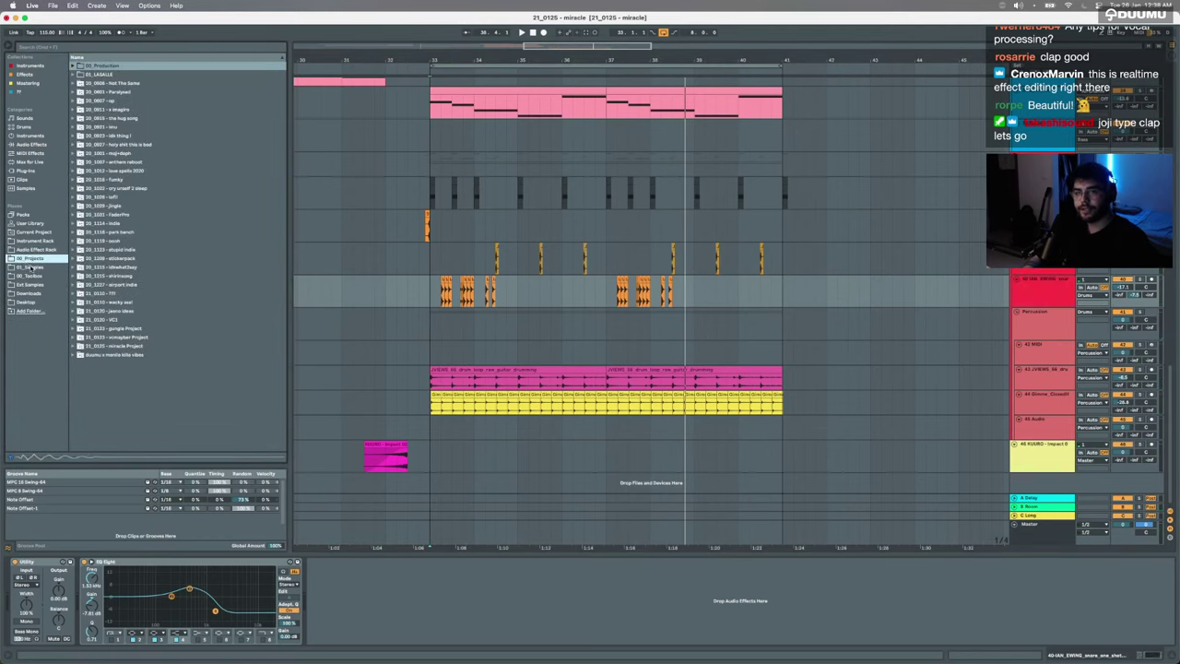
{"action": "left_click", "coordinate": [39, 268]}
{"action": "left_click", "coordinate": [91, 223]}
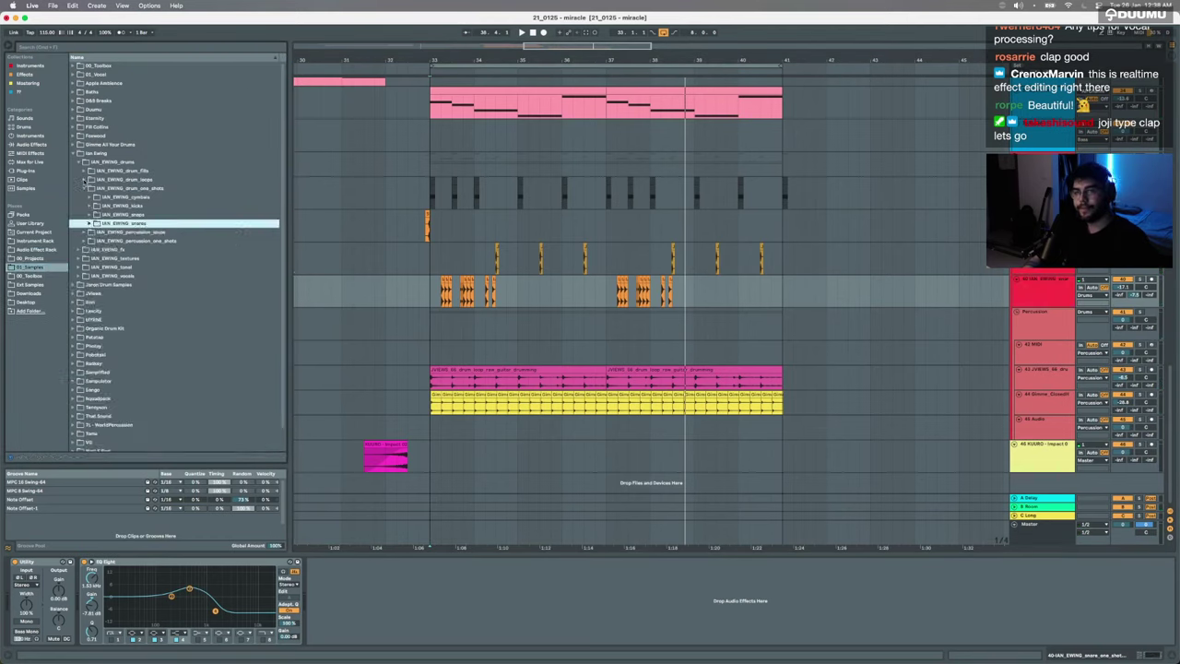
{"action": "left_click", "coordinate": [85, 179]}
Step: Audition loops in the IAN_EWING_drum_loops folder, from the acoustic loops to the taylor_full loop
{"action": "key", "text": "Down"}
{"action": "key", "text": "Down"}
{"action": "key", "text": "Down"}
{"action": "key", "text": "Down"}
{"action": "key", "text": "Down"}
{"action": "key", "text": "Down"}
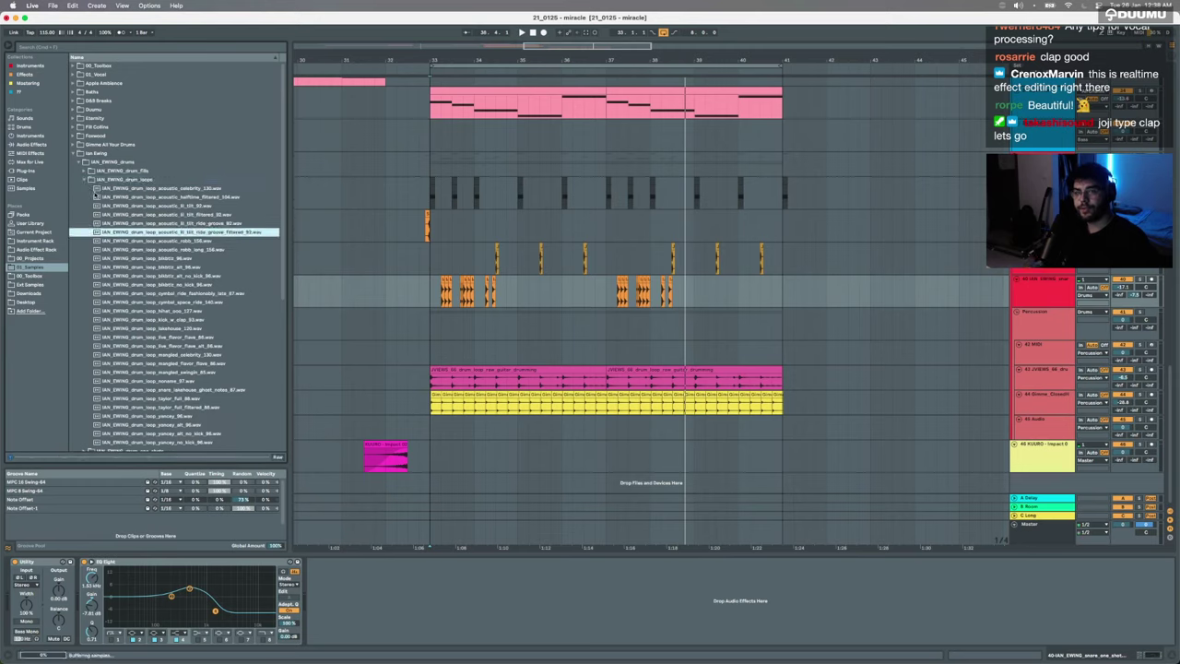
{"action": "key", "text": "Up"}
{"action": "key", "text": "Up"}
{"action": "key", "text": "Up"}
{"action": "key", "text": "Down"}
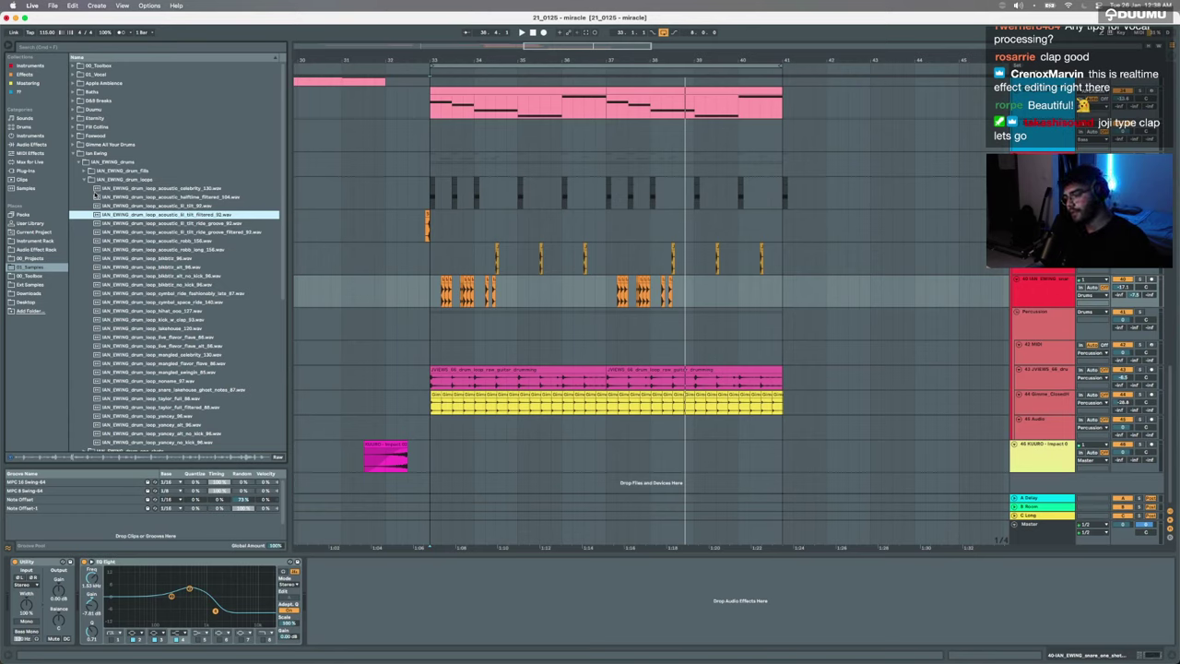
{"action": "left_click", "coordinate": [142, 243]}
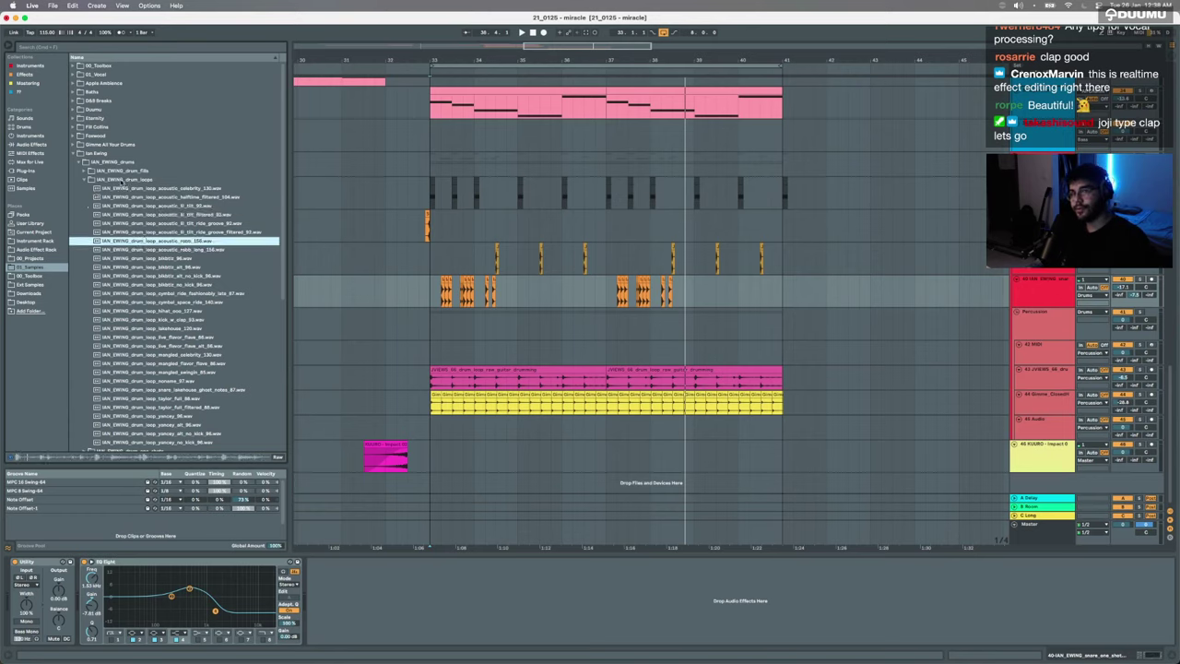
{"action": "key", "text": "Left"}
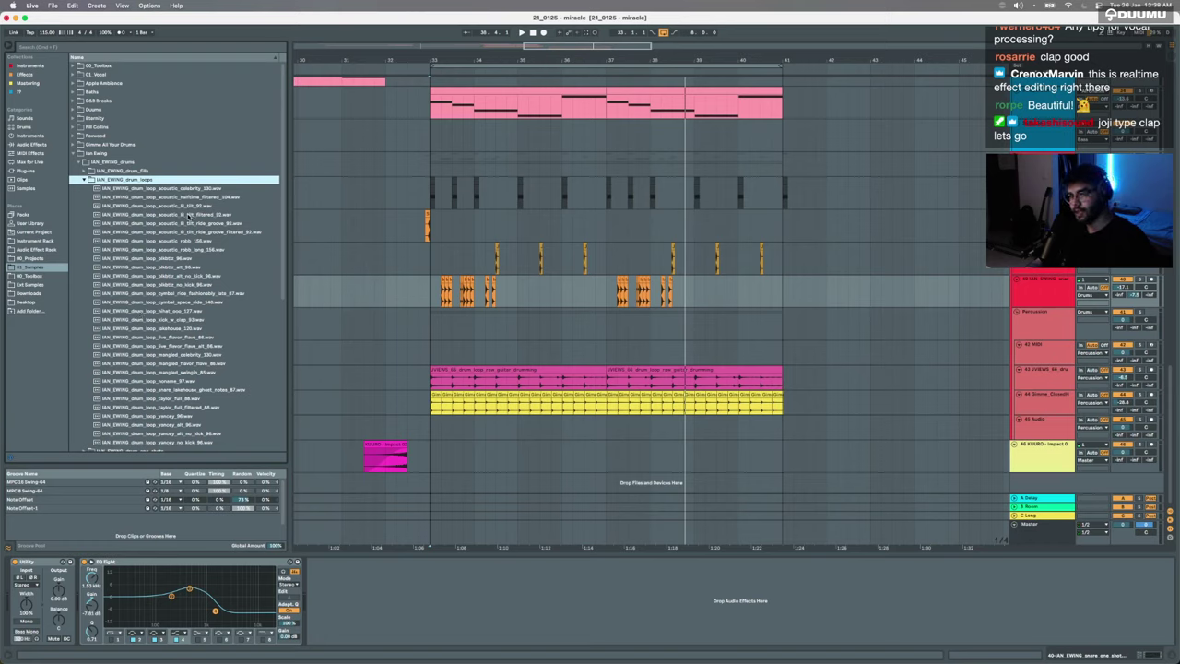
{"action": "left_click", "coordinate": [171, 381]}
{"action": "key", "text": "Down"}
{"action": "key", "text": "Down"}
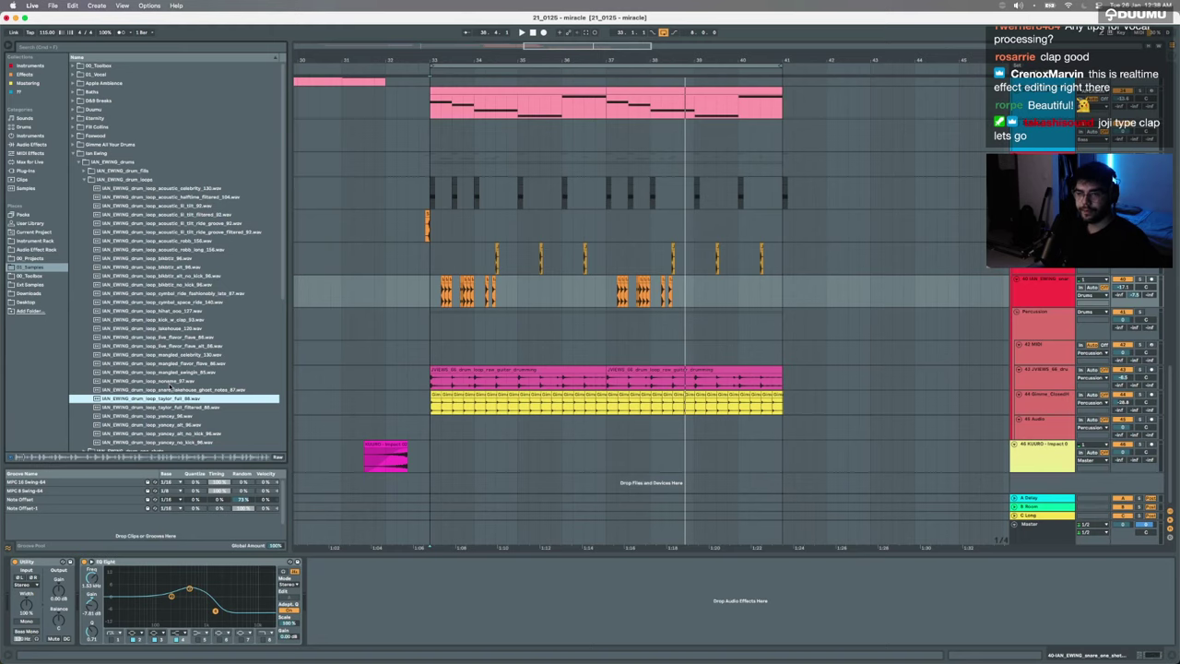
Step: Open the IAN_EWING_percussion_loops folder and audition loops from bedroom_tambor to fashionably_late_87
{"action": "scroll", "coordinate": [171, 388], "scroll_direction": "down", "scroll_amount": 3}
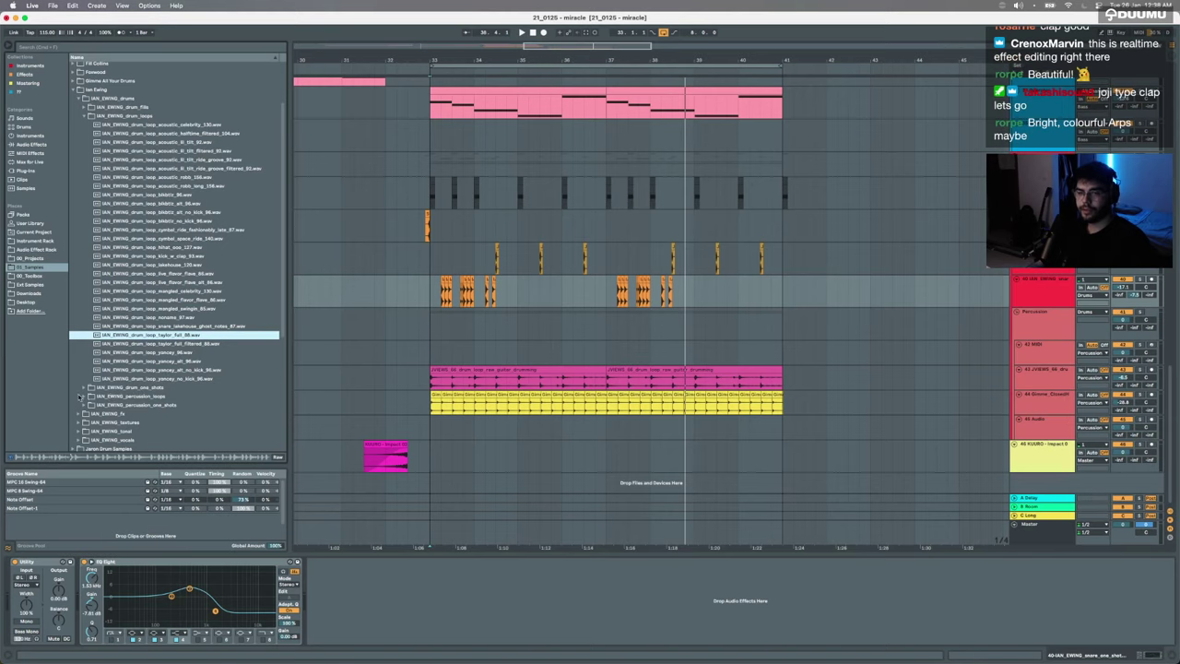
{"action": "left_click", "coordinate": [80, 397]}
{"action": "left_click", "coordinate": [80, 396]}
{"action": "left_click", "coordinate": [183, 224]}
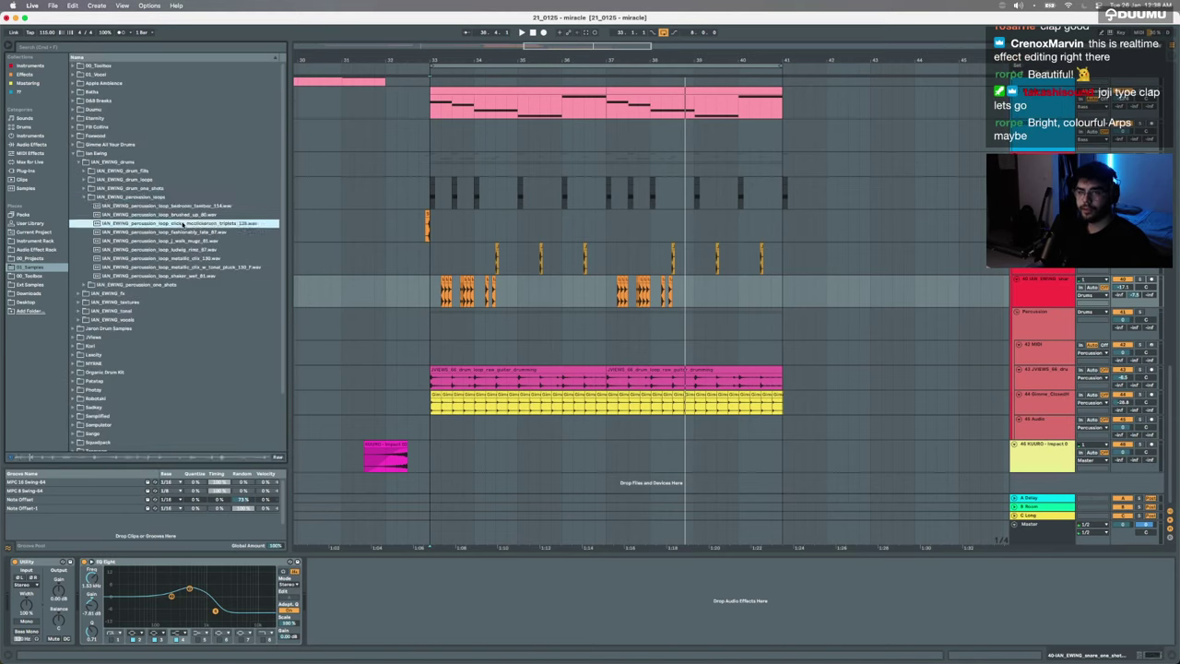
{"action": "key", "text": "Up"}
{"action": "key", "text": "Up"}
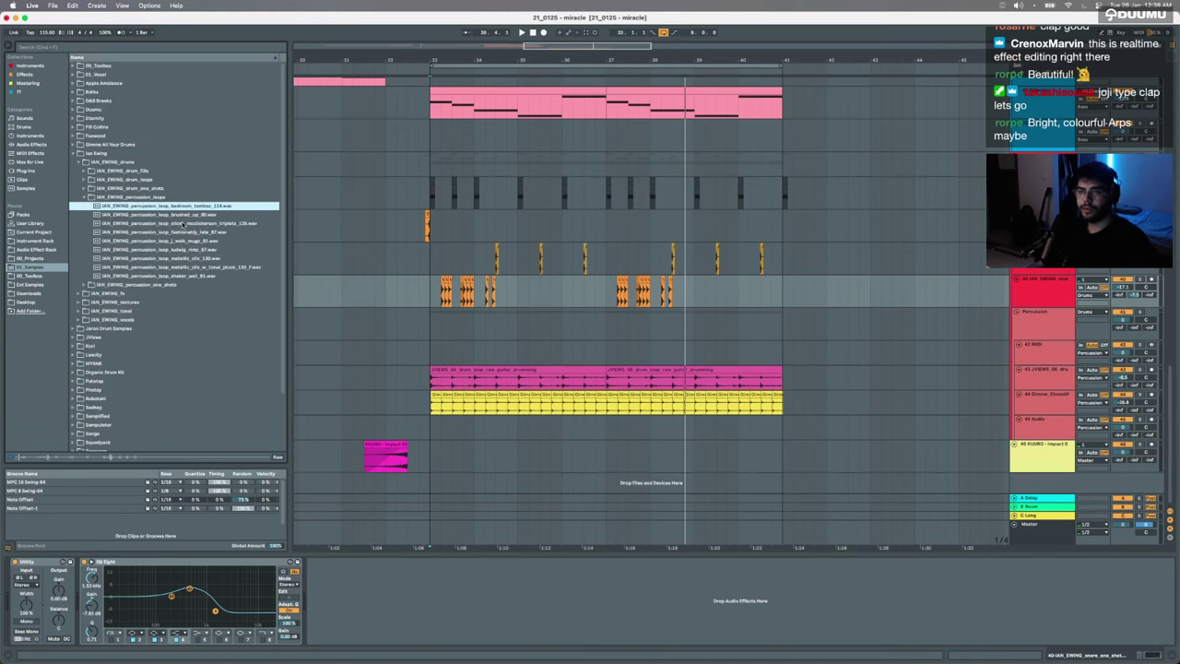
{"action": "key", "text": "Down"}
{"action": "key", "text": "Down"}
{"action": "key", "text": "Down"}
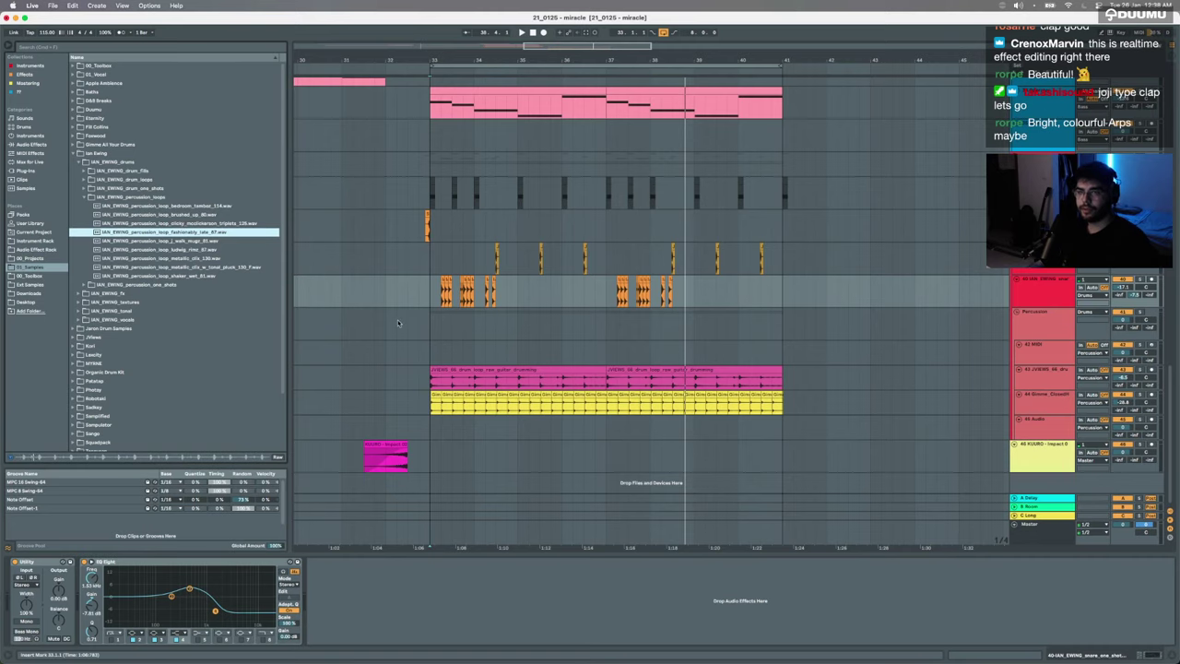
Step: Try the fashionably_late_87 percussion loop at bar 33 on the empty percussion audio track at a lower track volume, and remove the clip
{"action": "scroll", "coordinate": [399, 323], "scroll_direction": "left", "scroll_amount": 1}
{"action": "left_click_drag", "start_coordinate": [504, 461], "coordinate": [452, 421]}
{"action": "key", "text": "space"}
{"action": "scroll", "coordinate": [451, 420], "scroll_direction": "up", "scroll_amount": 3}
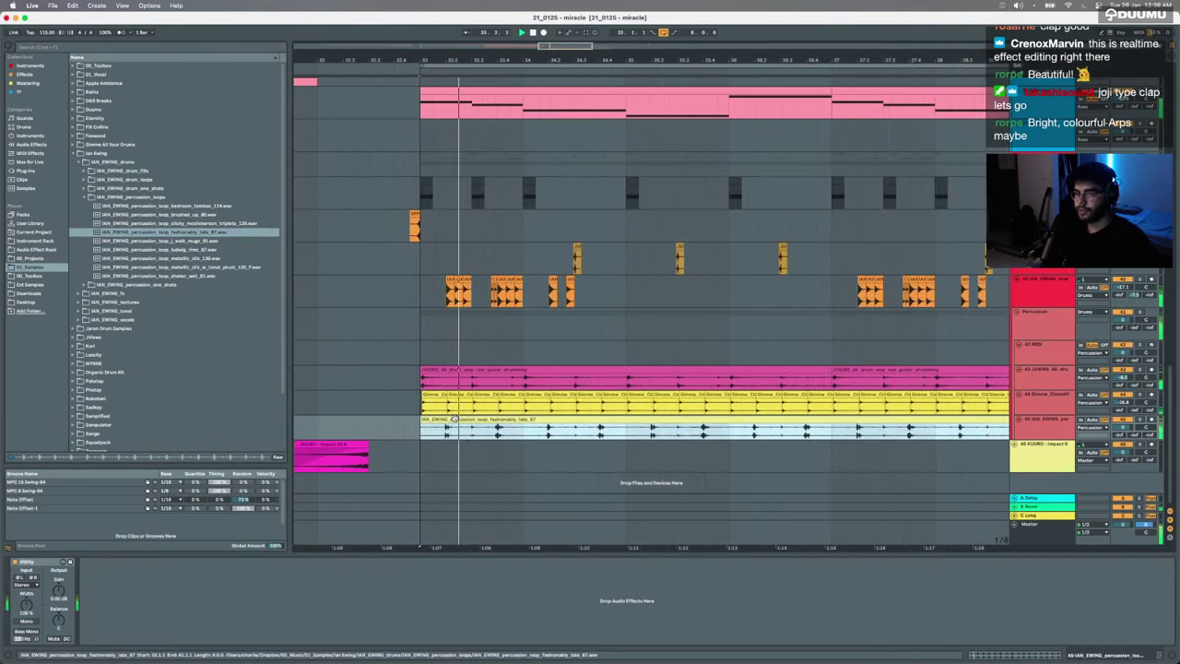
{"action": "left_click_drag", "start_coordinate": [1121, 427], "coordinate": [1122, 435]}
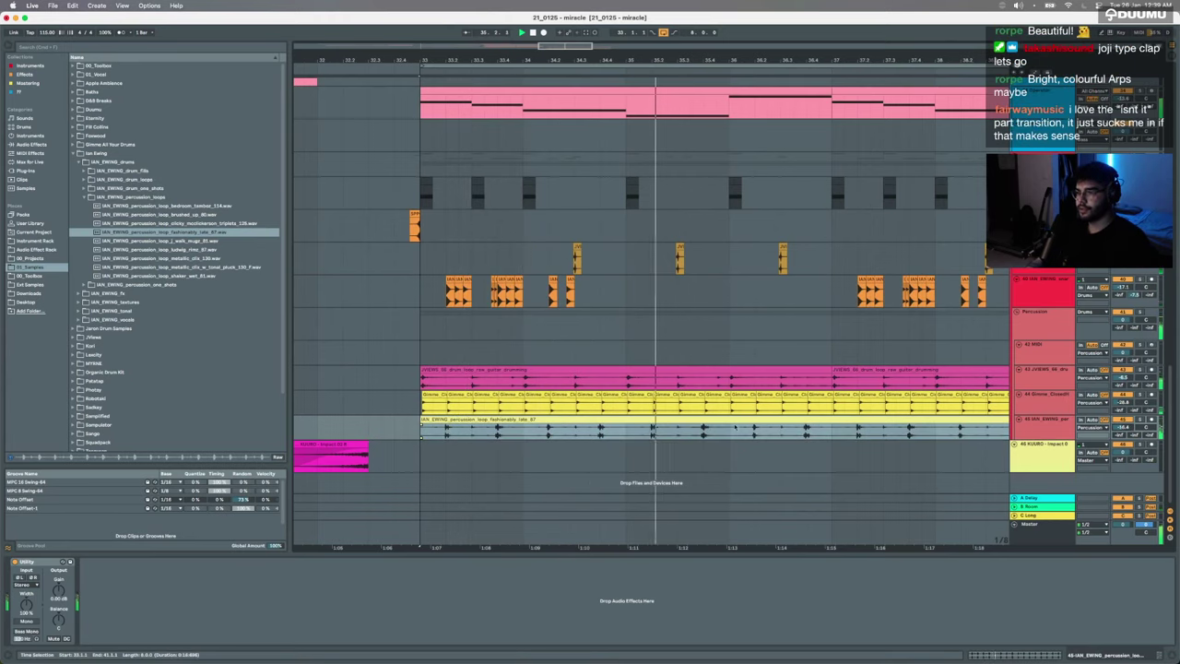
{"action": "left_click", "coordinate": [721, 421]}
{"action": "key", "text": "Delete"}
Step: Close the percussion loops folder, reopen IAN_EWING_drum_loops and audition three of its 96 BPM loops
{"action": "left_click", "coordinate": [89, 204]}
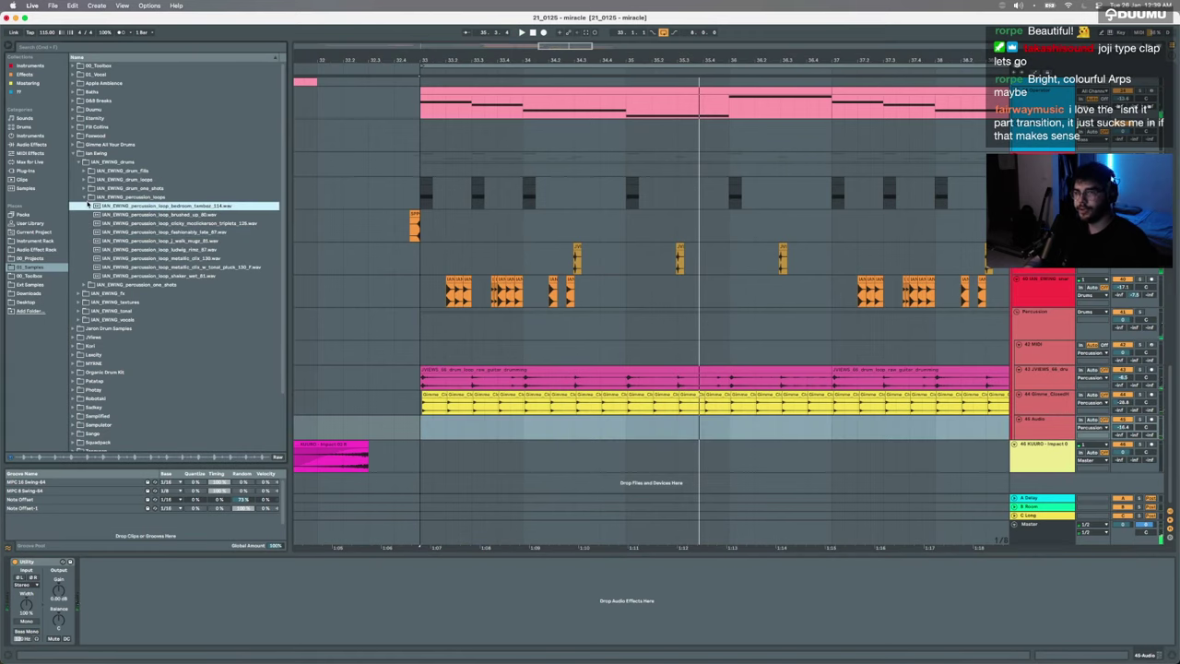
{"action": "left_click", "coordinate": [85, 198]}
{"action": "left_click", "coordinate": [84, 189]}
{"action": "left_click", "coordinate": [84, 181]}
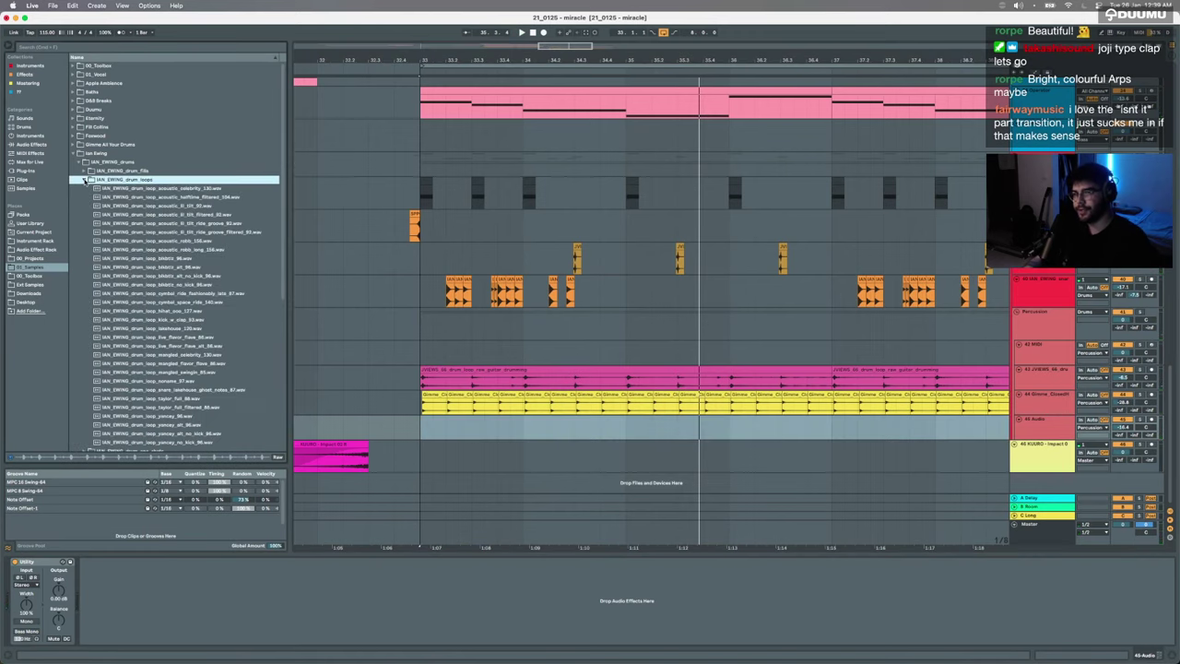
{"action": "left_click", "coordinate": [134, 259]}
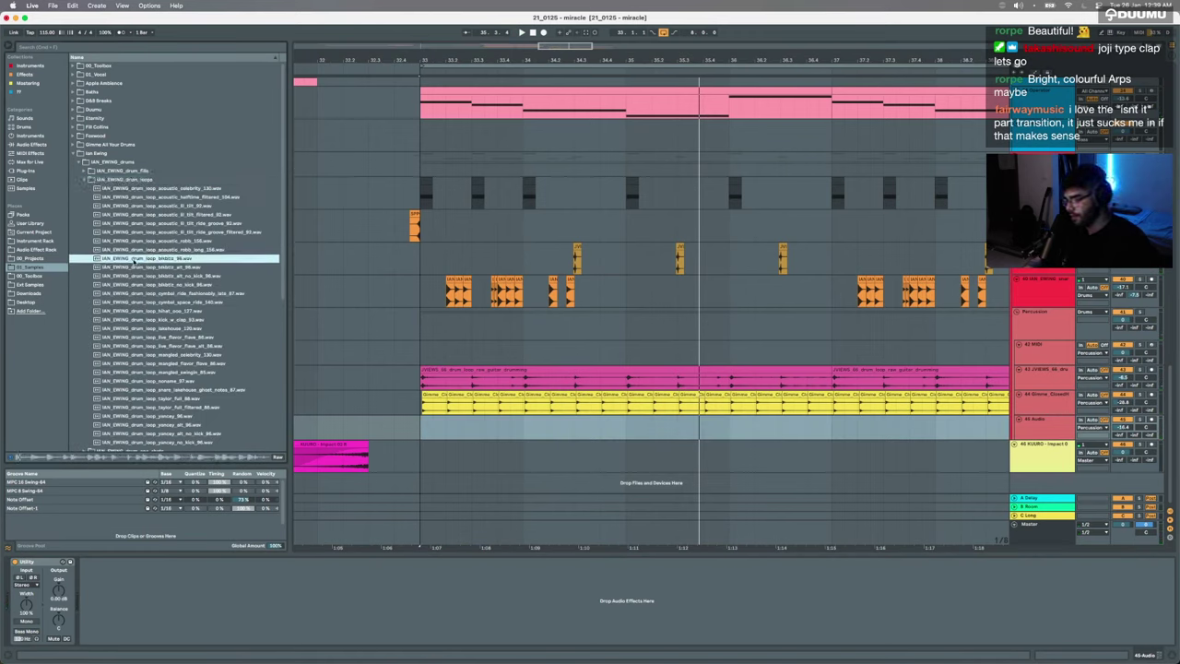
{"action": "key", "text": "Down"}
{"action": "key", "text": "Down"}
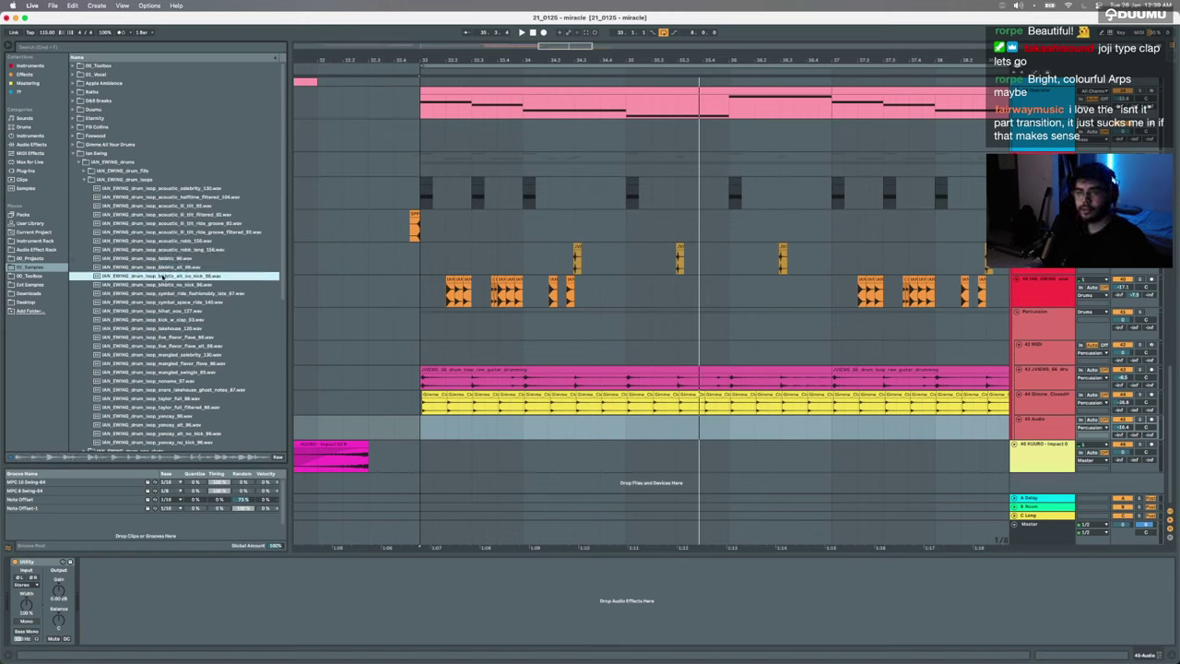
Step: Audition the yancey no-kick loops and place yancey_alt_no_kick_96 at bar 33 on the empty percussion audio track
{"action": "scroll", "coordinate": [162, 383], "scroll_direction": "down", "scroll_amount": 3}
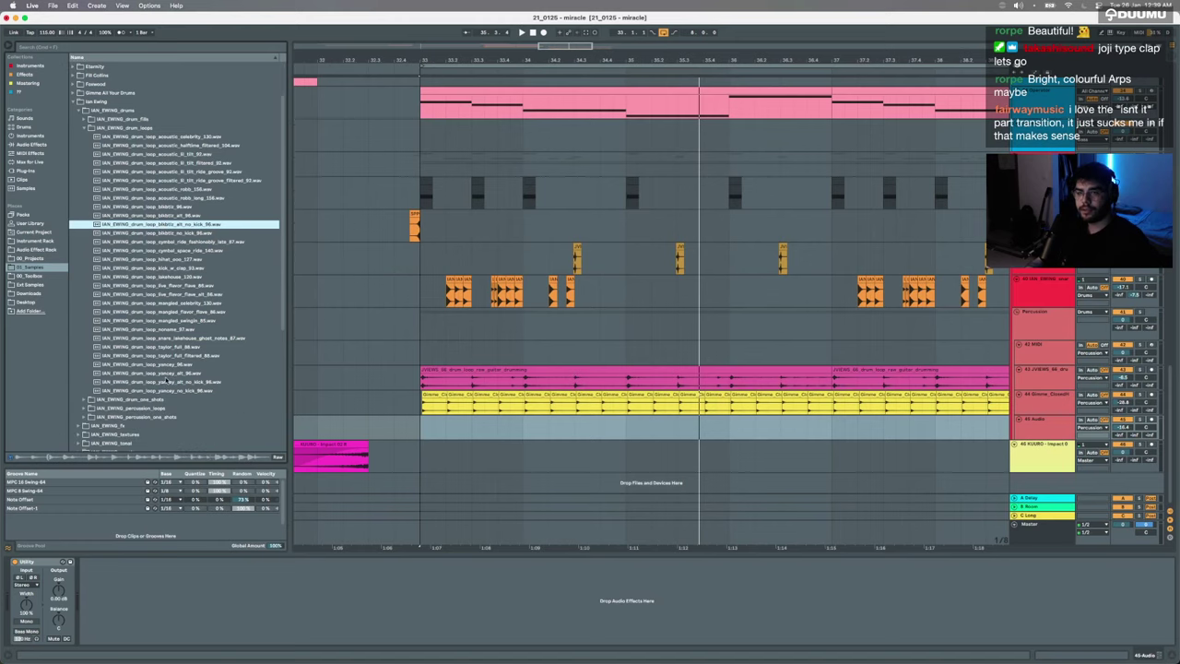
{"action": "left_click", "coordinate": [164, 390]}
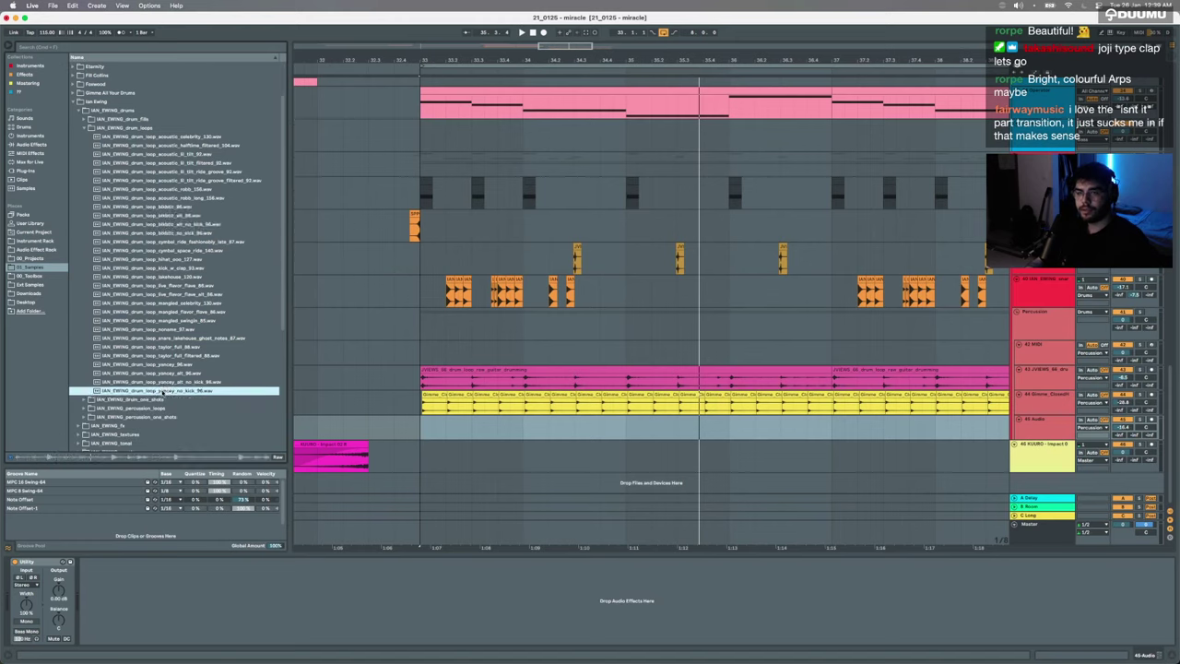
{"action": "left_click", "coordinate": [153, 382]}
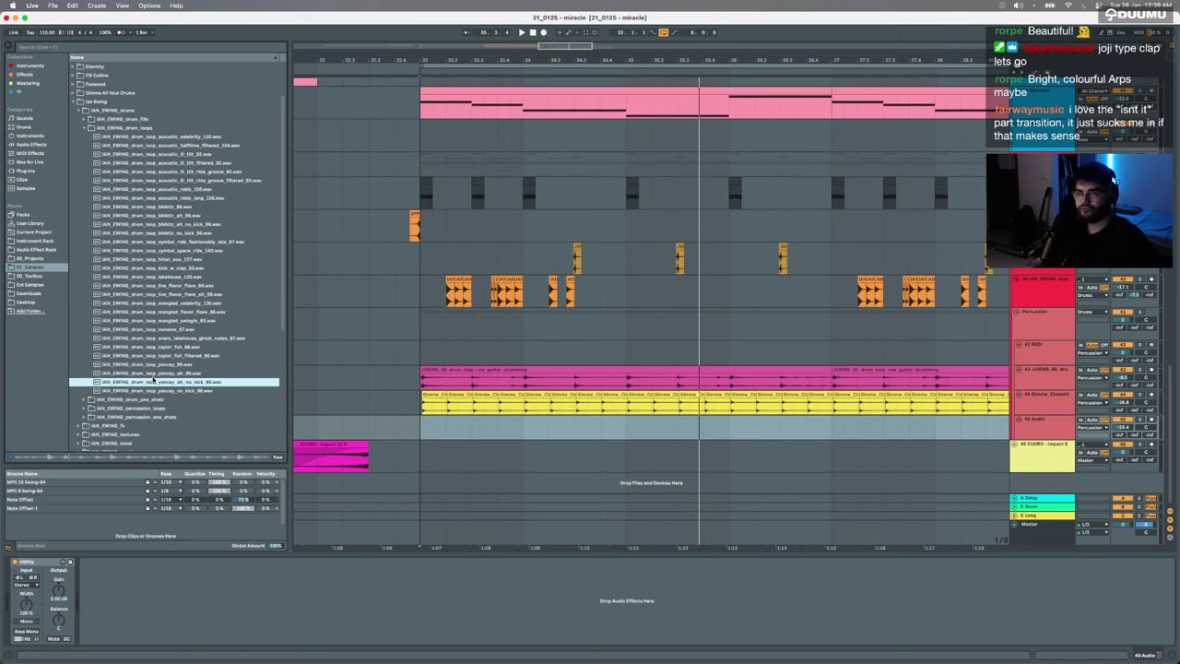
{"action": "left_click_drag", "start_coordinate": [153, 382], "coordinate": [623, 426]}
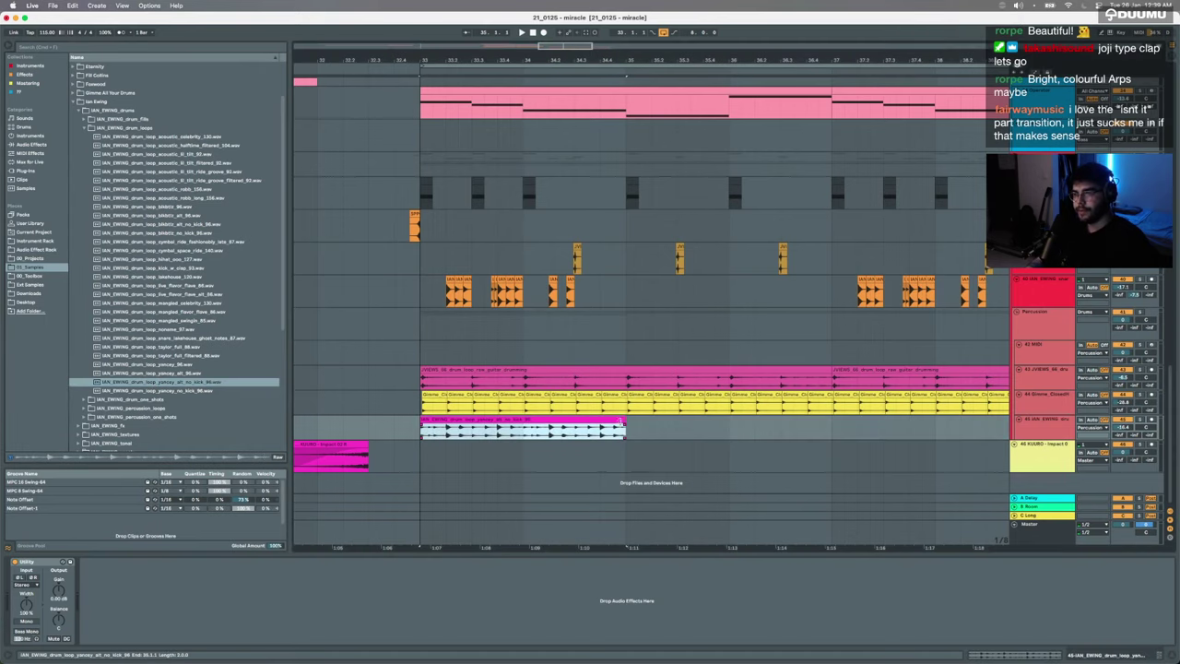
Step: Stretch the yancey_alt_no_kick clip to four bars, ending at bar 37, and set its warp mode to Re-Pitch
{"action": "double_click", "coordinate": [622, 422]}
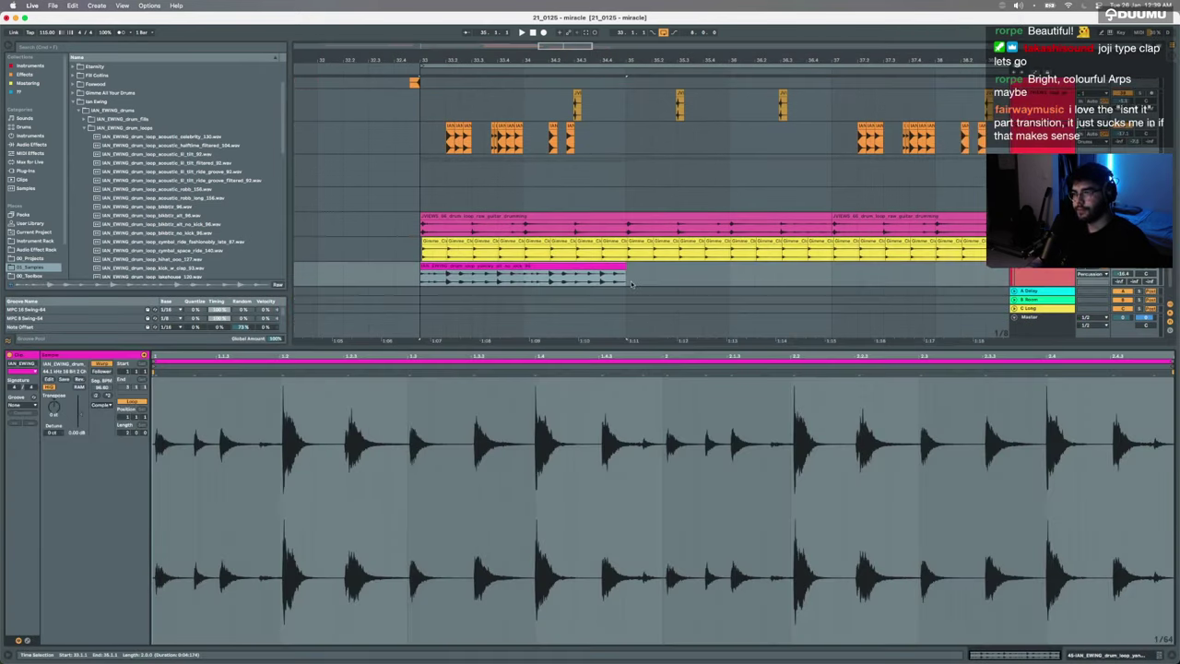
{"action": "left_click_drag", "start_coordinate": [627, 277], "coordinate": [831, 256]}
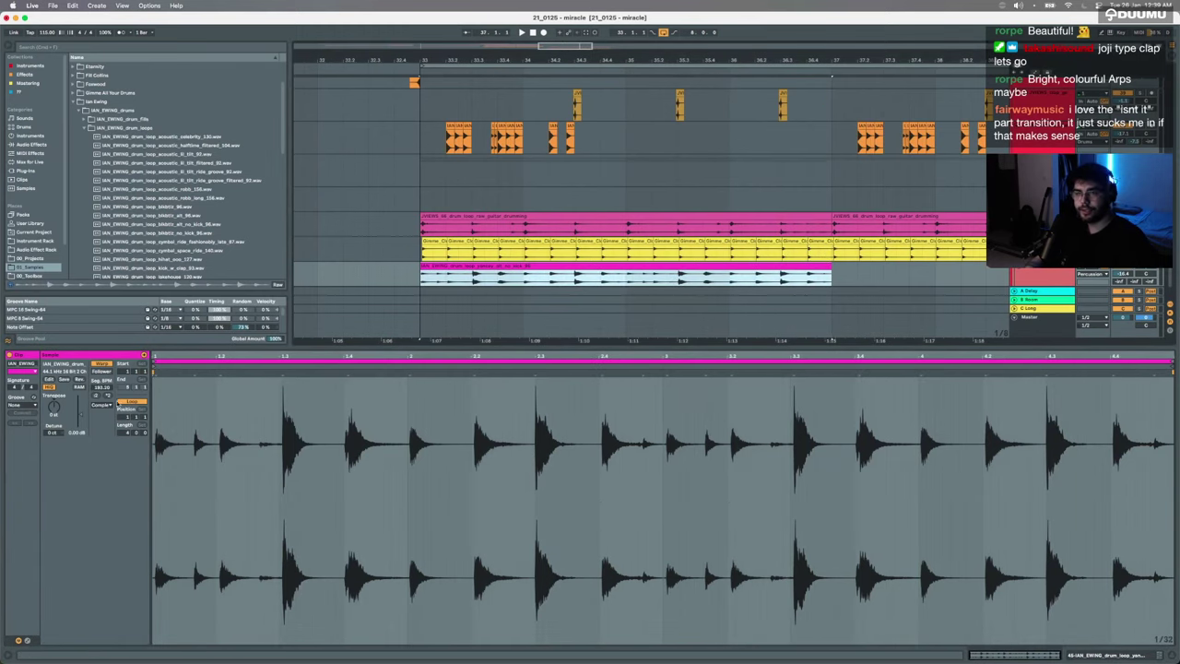
{"action": "left_click", "coordinate": [100, 405]}
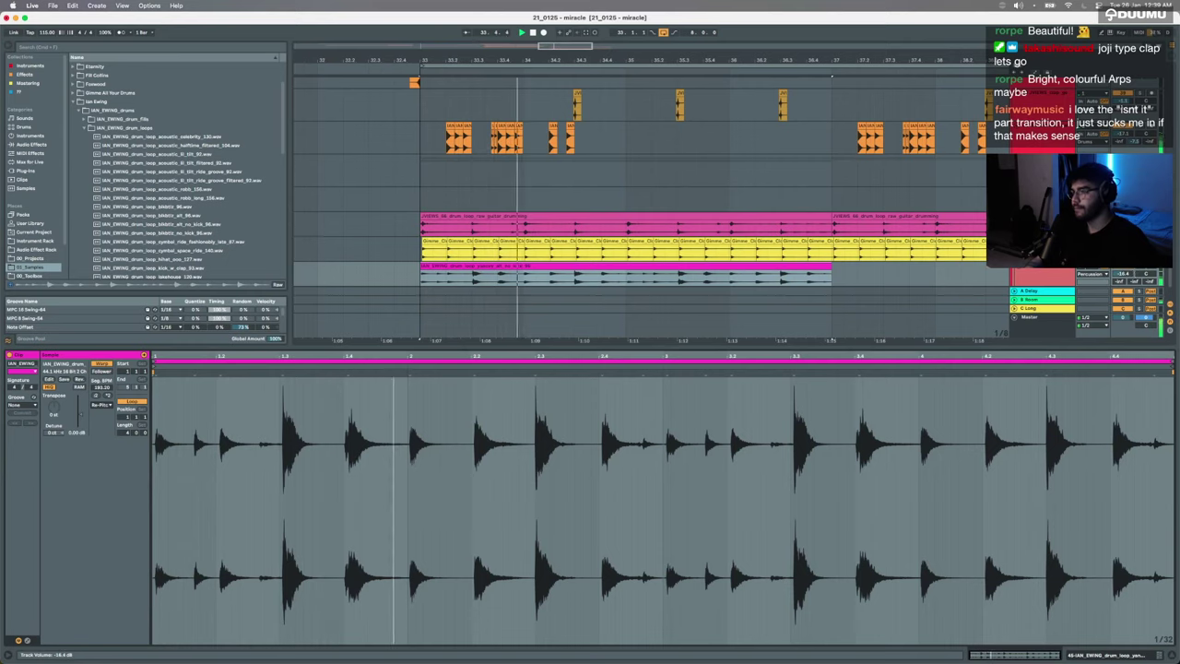
Step: Raise the yancey loop track's volume slightly during playback and select its clip
{"action": "left_click_drag", "start_coordinate": [1134, 273], "coordinate": [1134, 267]}
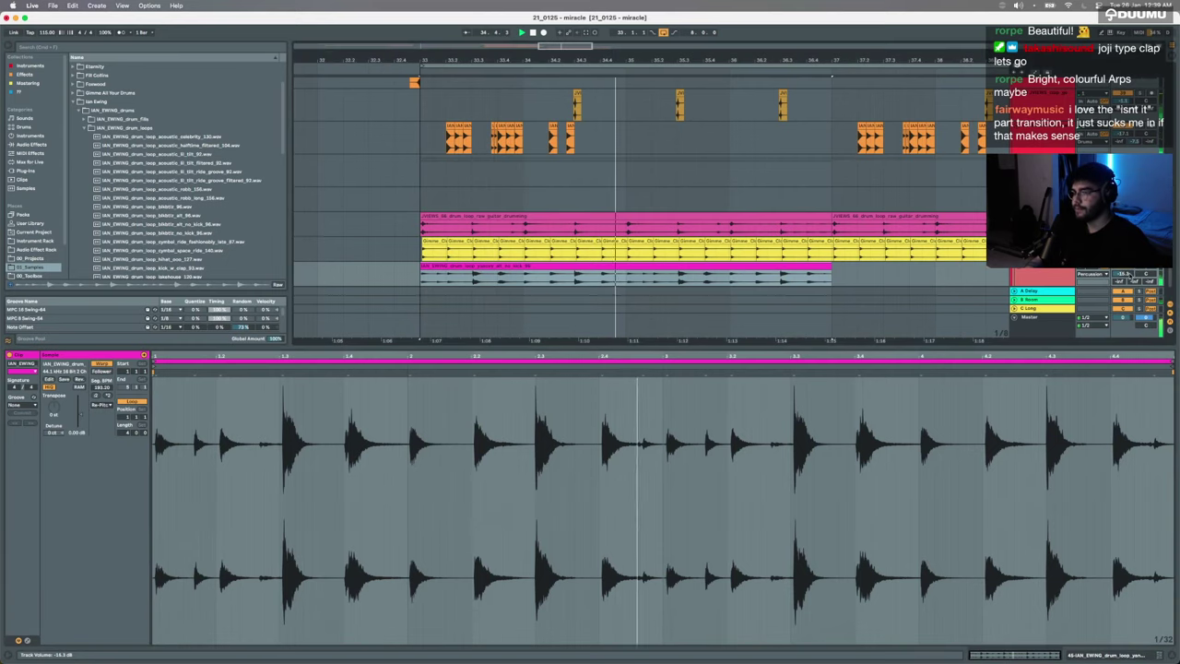
{"action": "left_click", "coordinate": [705, 267]}
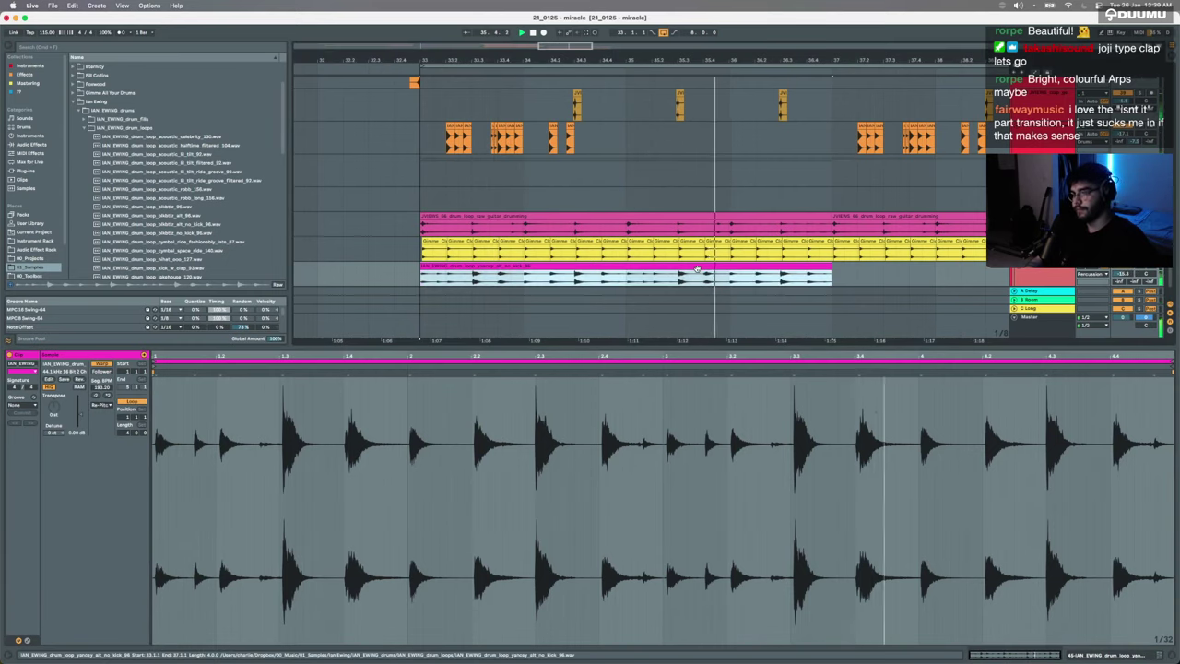
Step: Hide the clip detail view and duplicate the yancey_alt_no_kick drum loop to fill bars 37 to 41
{"action": "scroll", "coordinate": [698, 265], "scroll_direction": "right", "scroll_amount": 1}
{"action": "scroll", "coordinate": [696, 265], "scroll_direction": "down", "scroll_amount": 3}
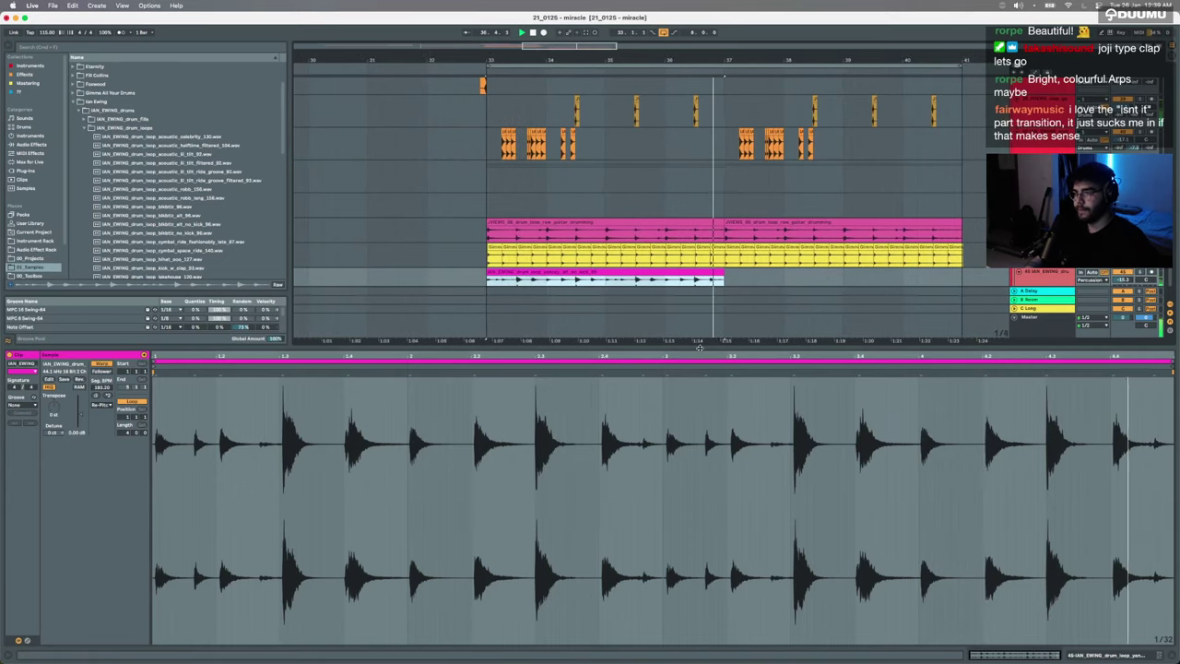
{"action": "key", "text": "super+alt+l"}
{"action": "key", "text": "super+d"}
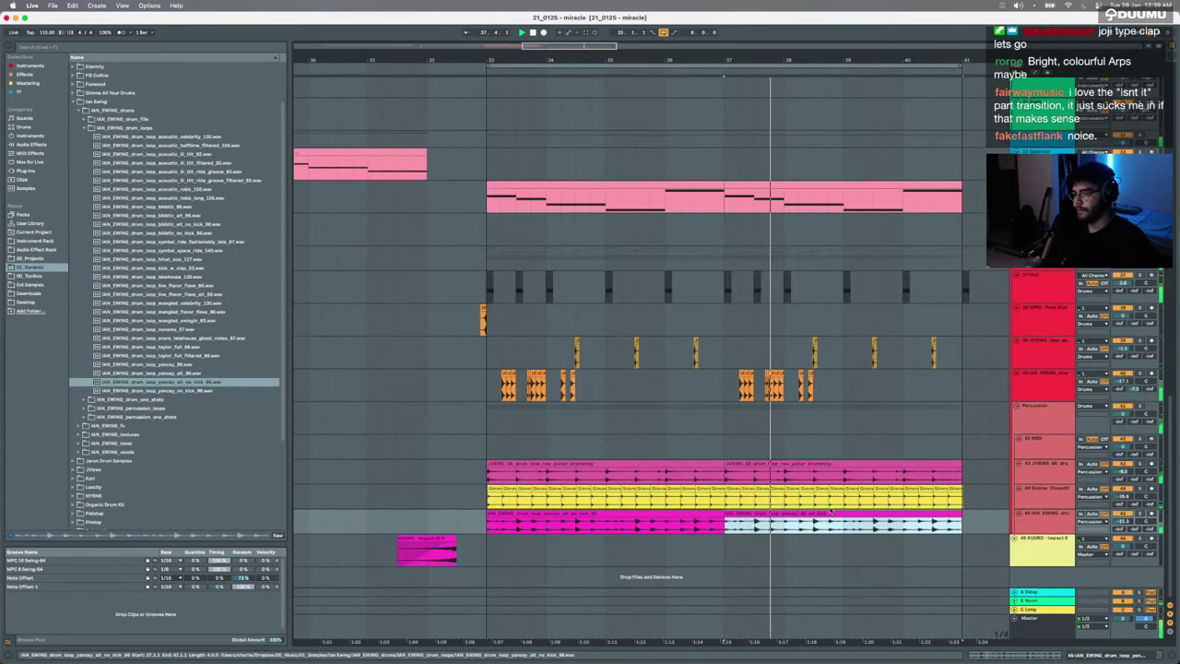
{"action": "left_click", "coordinate": [1124, 380]}
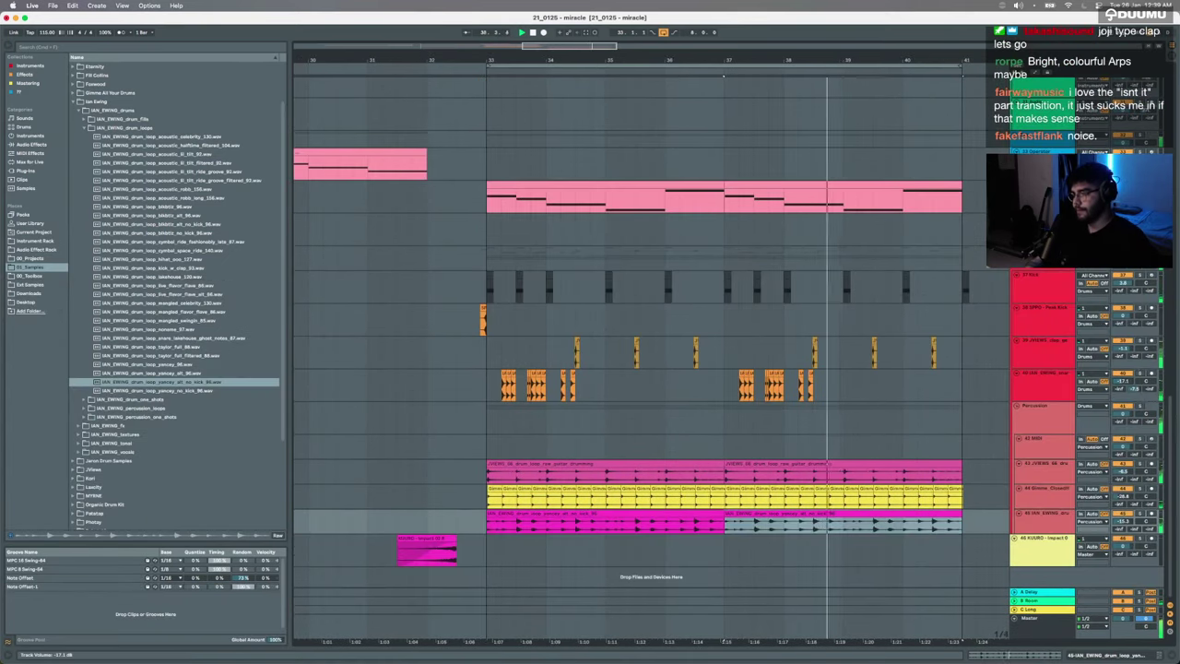
{"action": "scroll", "coordinate": [783, 385], "scroll_direction": "down", "scroll_amount": 5}
{"action": "key", "text": "space"}
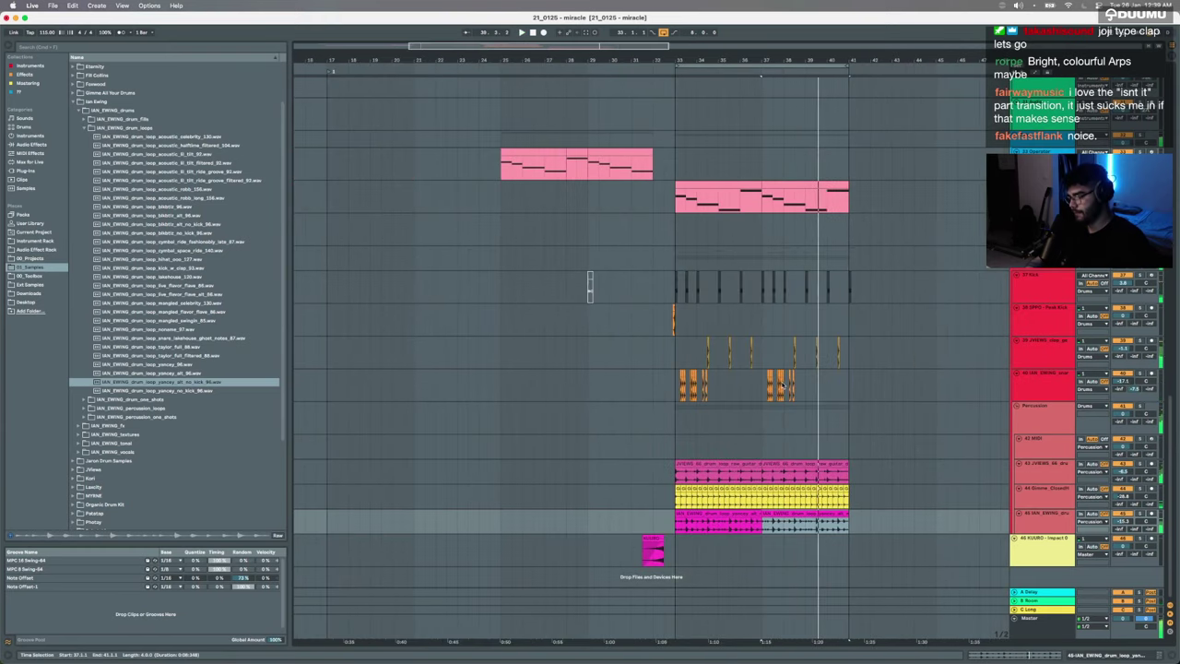
Step: Play the arrangement from bar 24 to listen to the transition into the section at bar 25
{"action": "scroll", "coordinate": [783, 385], "scroll_direction": "up", "scroll_amount": 2}
{"action": "scroll", "coordinate": [782, 385], "scroll_direction": "down", "scroll_amount": 1}
{"action": "scroll", "coordinate": [780, 390], "scroll_direction": "up", "scroll_amount": 1}
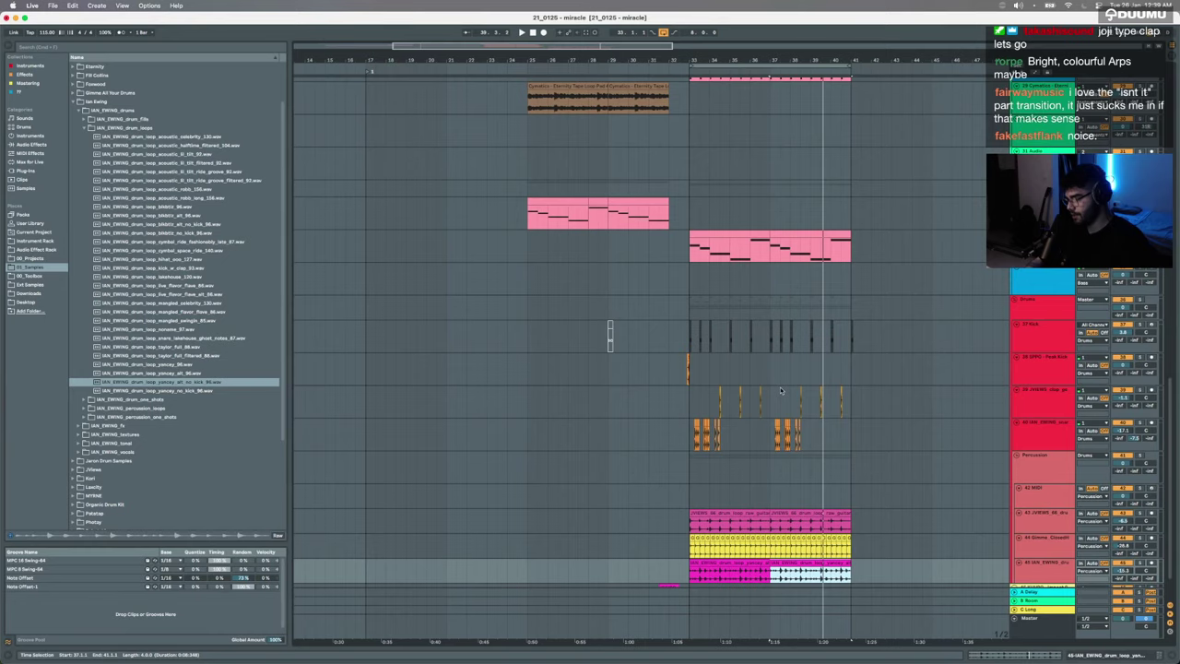
{"action": "scroll", "coordinate": [780, 390], "scroll_direction": "up", "scroll_amount": 10}
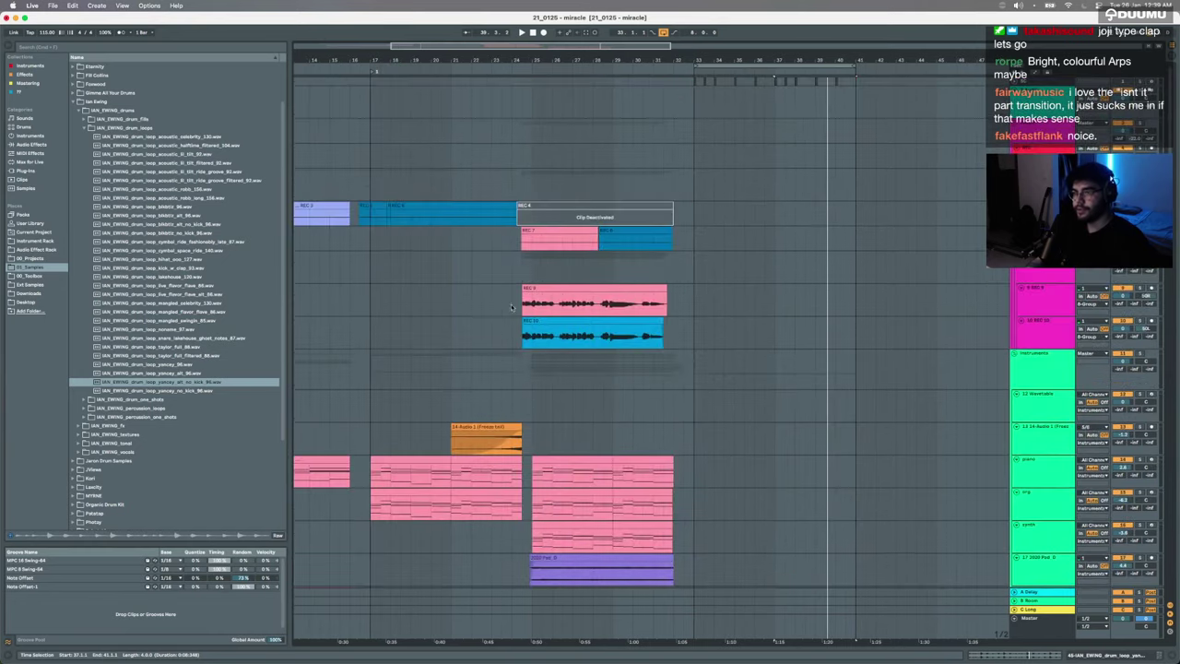
{"action": "left_click", "coordinate": [519, 364]}
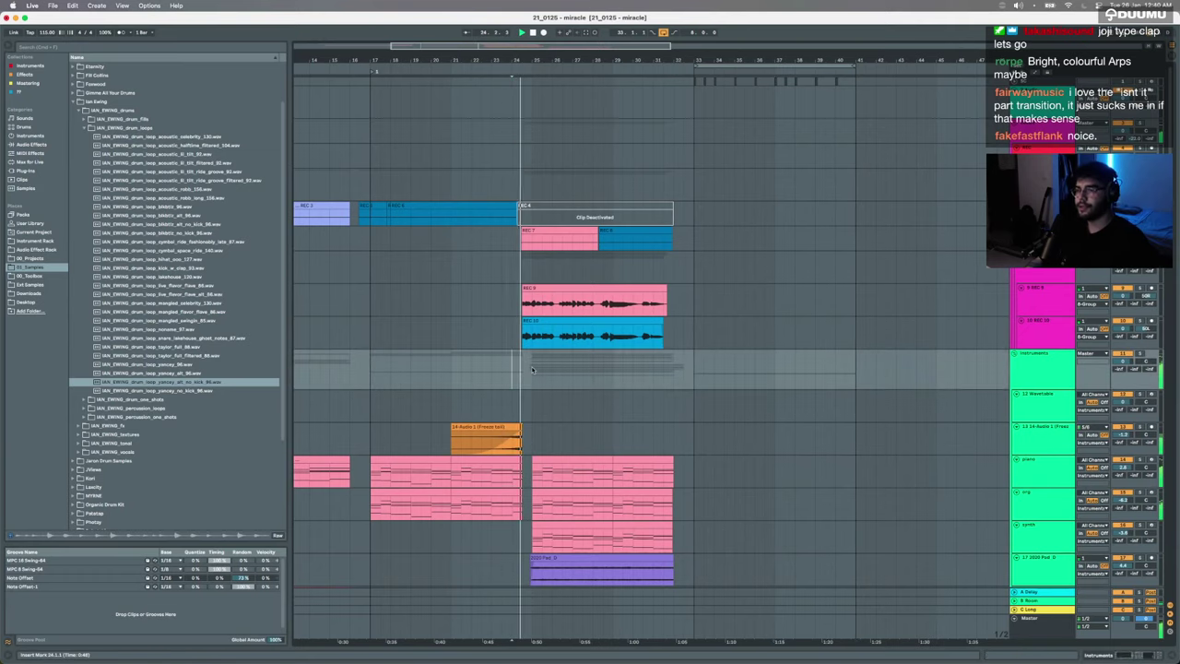
{"action": "scroll", "coordinate": [532, 368], "scroll_direction": "up", "scroll_amount": 4}
{"action": "scroll", "coordinate": [532, 369], "scroll_direction": "down", "scroll_amount": 4}
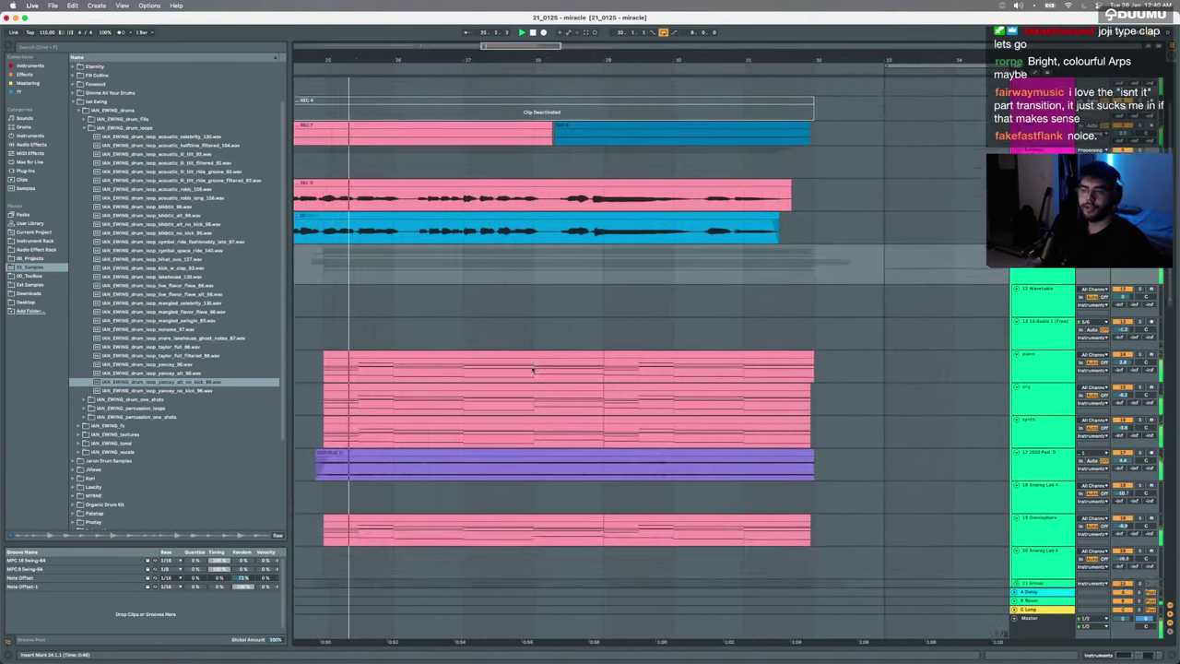
{"action": "scroll", "coordinate": [532, 371], "scroll_direction": "left", "scroll_amount": 5}
{"action": "scroll", "coordinate": [532, 371], "scroll_direction": "up", "scroll_amount": 5}
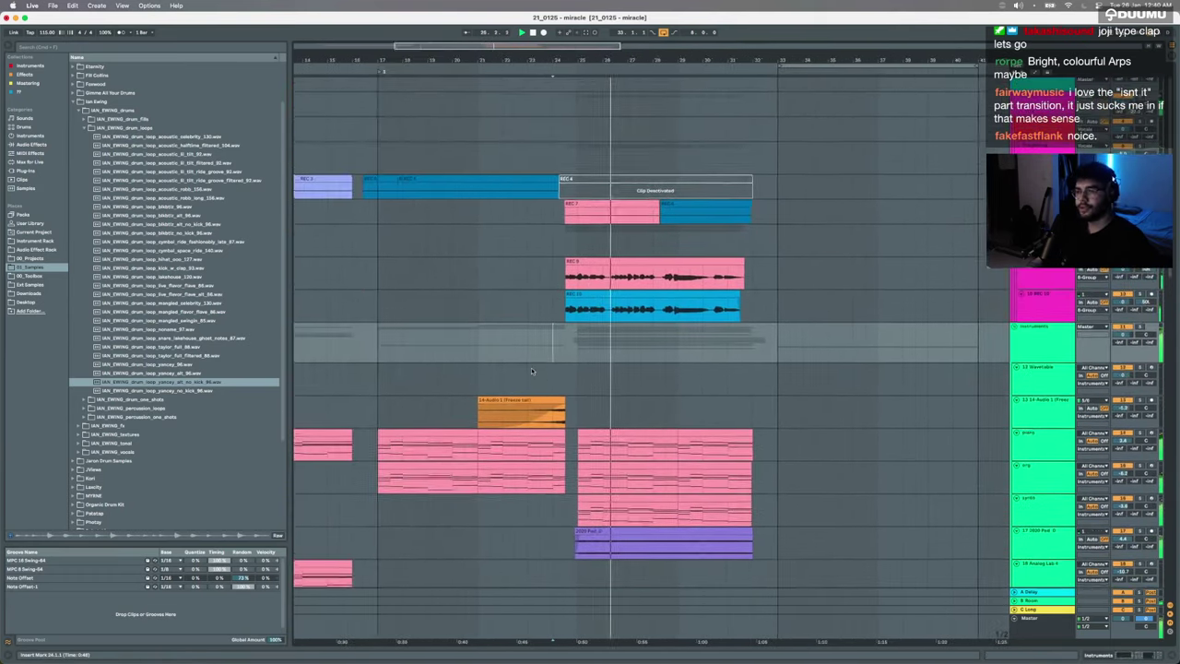
{"action": "scroll", "coordinate": [636, 359], "scroll_direction": "up", "scroll_amount": 1}
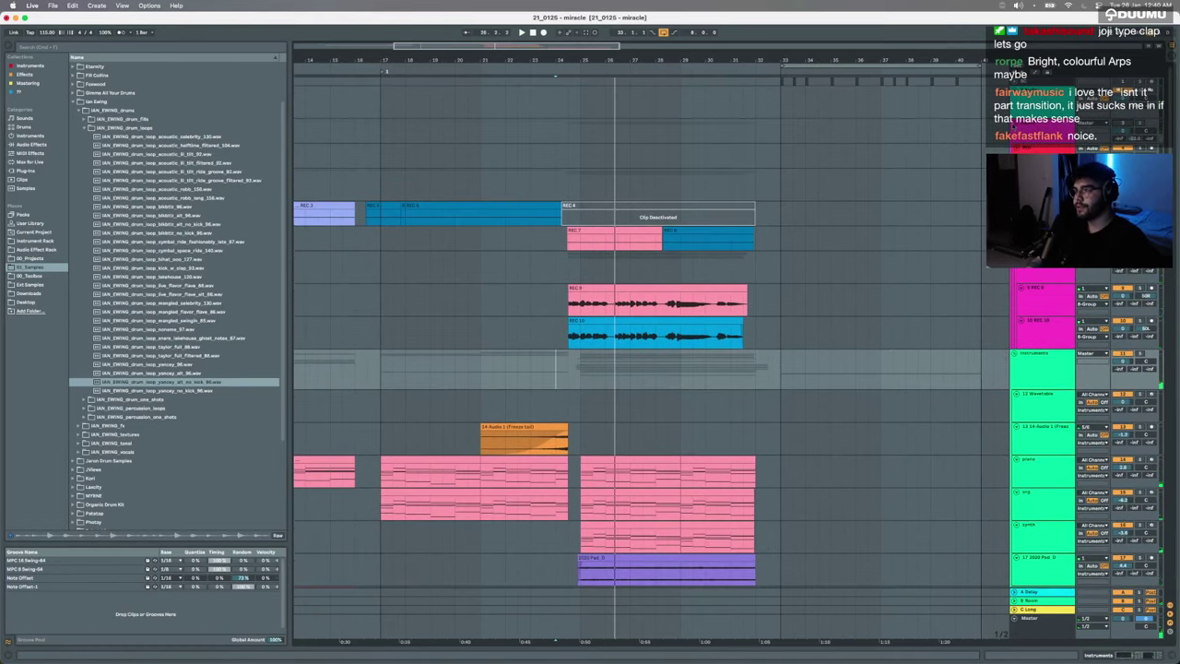
Step: Play from bar 23 through the section starting at bar 25 while reviewing its instrument tracks
{"action": "scroll", "coordinate": [551, 149], "scroll_direction": "down", "scroll_amount": 5}
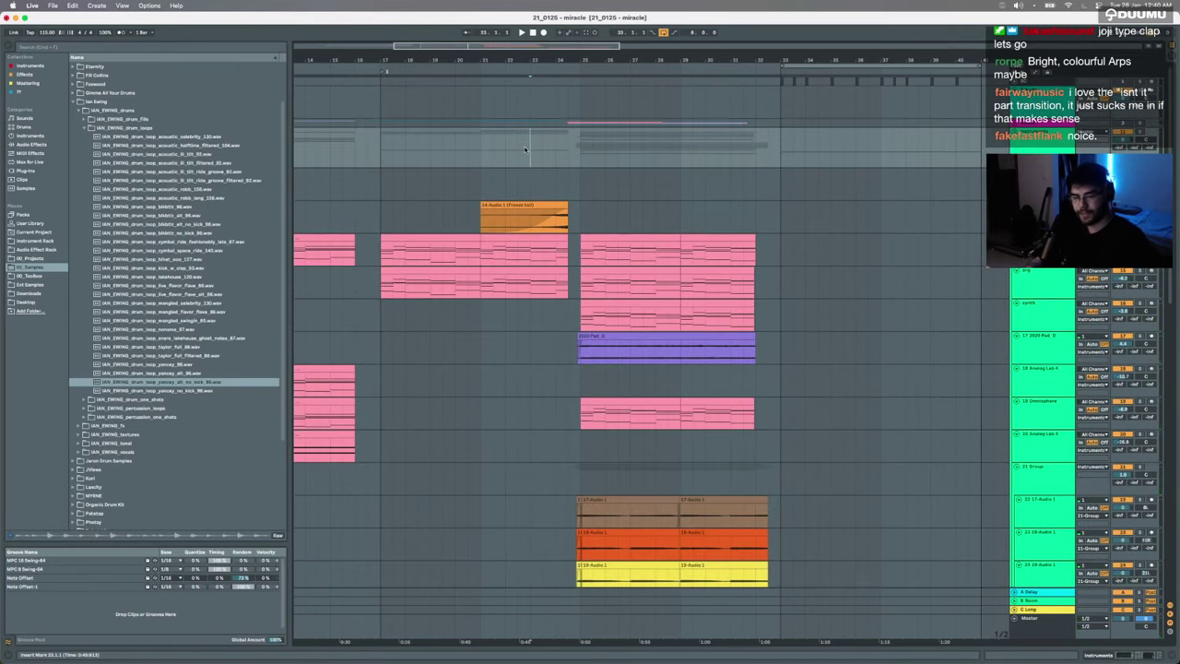
{"action": "scroll", "coordinate": [526, 146], "scroll_direction": "up", "scroll_amount": 3}
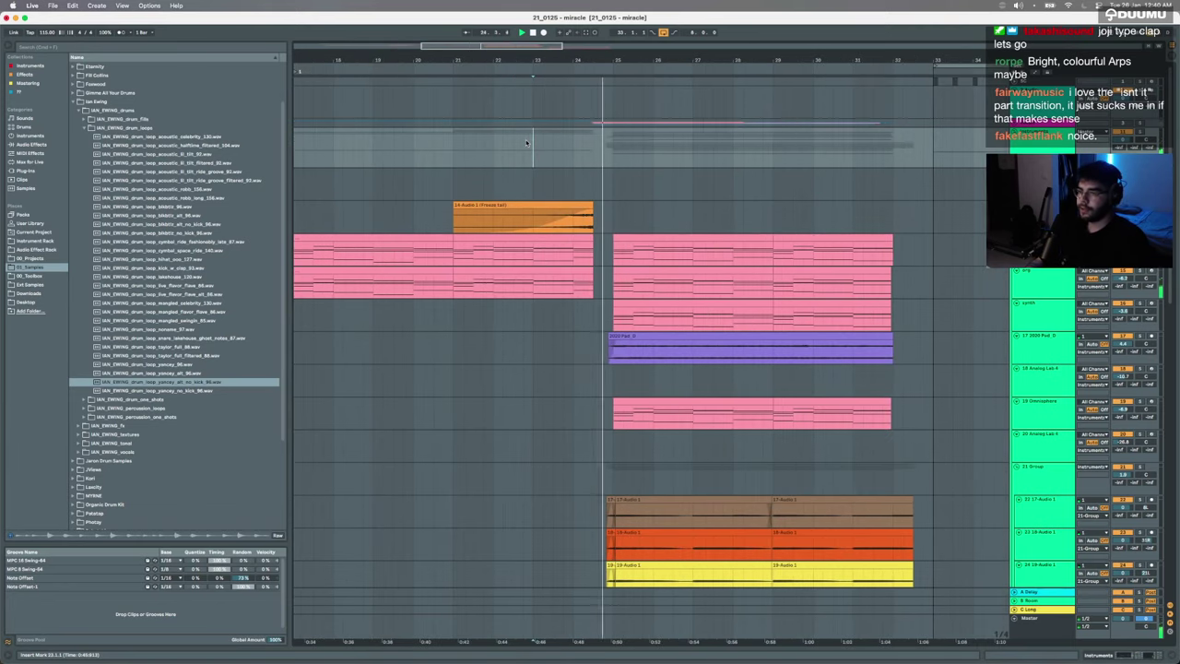
{"action": "scroll", "coordinate": [598, 268], "scroll_direction": "down", "scroll_amount": 5}
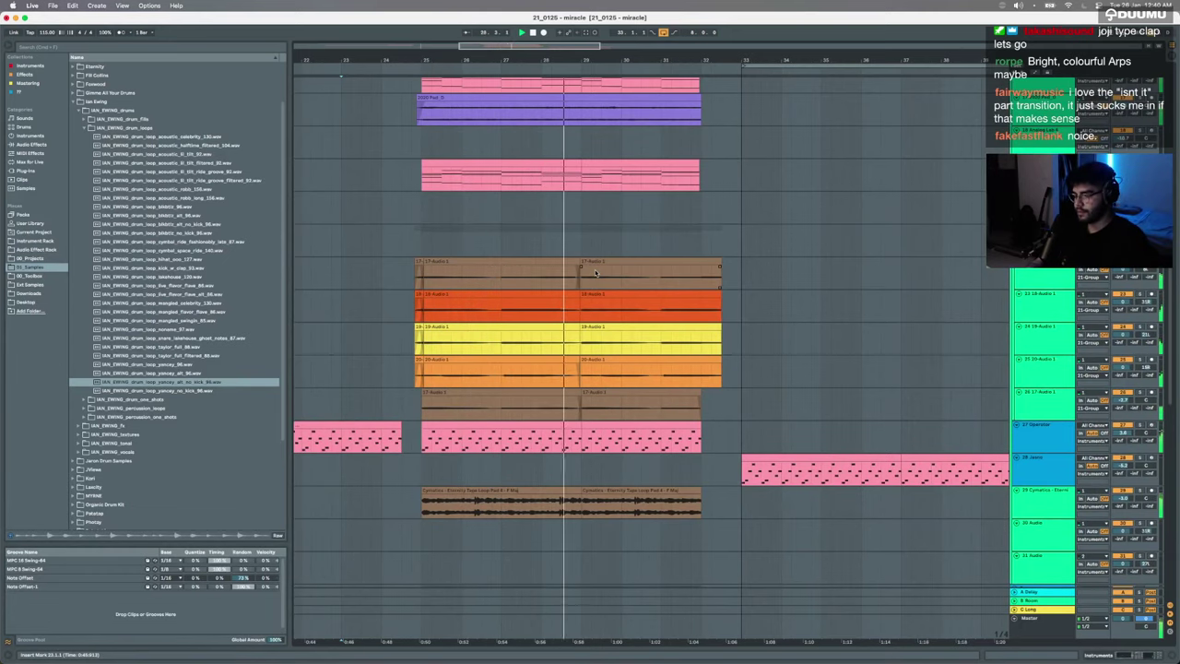
{"action": "scroll", "coordinate": [594, 271], "scroll_direction": "right", "scroll_amount": 1}
{"action": "scroll", "coordinate": [594, 271], "scroll_direction": "up", "scroll_amount": 1}
{"action": "scroll", "coordinate": [594, 271], "scroll_direction": "right", "scroll_amount": 2}
{"action": "scroll", "coordinate": [594, 271], "scroll_direction": "up", "scroll_amount": 1}
{"action": "scroll", "coordinate": [595, 273], "scroll_direction": "down", "scroll_amount": 3}
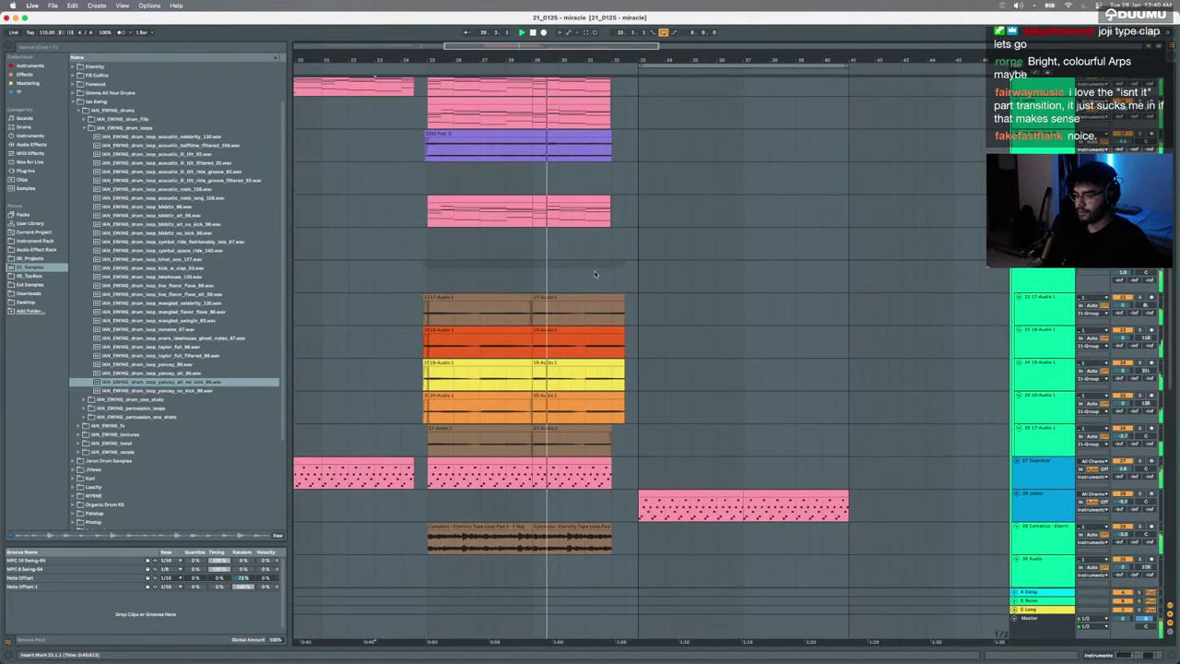
{"action": "scroll", "coordinate": [594, 274], "scroll_direction": "up", "scroll_amount": 3}
{"action": "scroll", "coordinate": [594, 274], "scroll_direction": "up", "scroll_amount": 5}
{"action": "scroll", "coordinate": [595, 270], "scroll_direction": "up", "scroll_amount": 3}
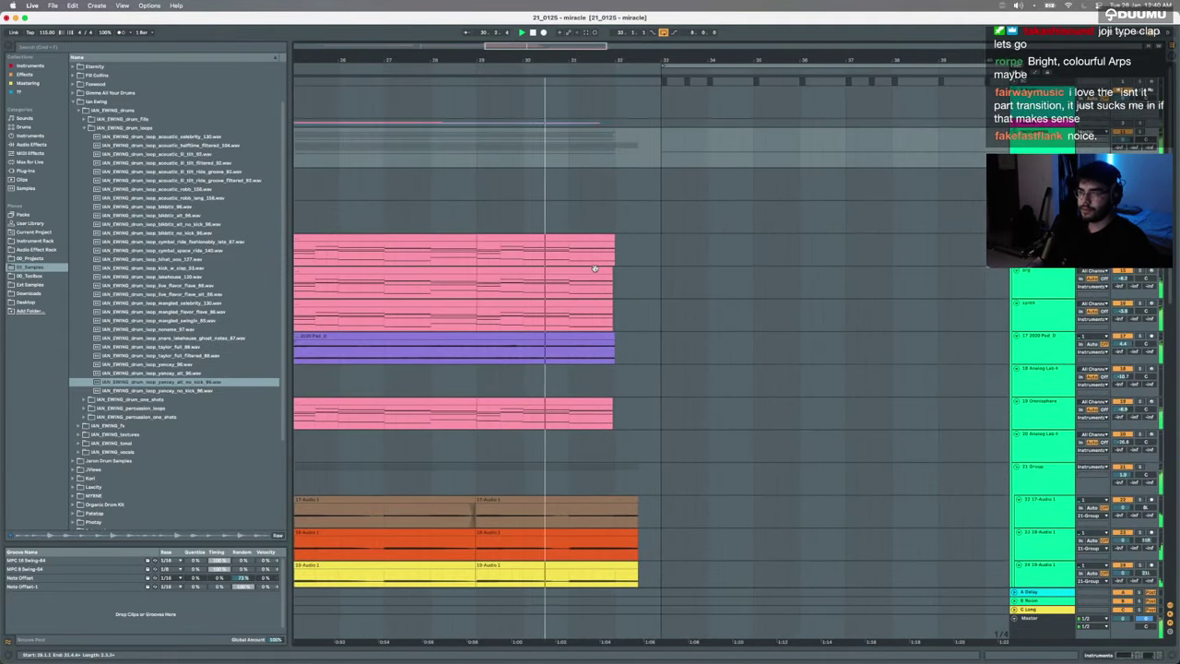
{"action": "key", "text": "space"}
Step: Select bars 25 to 29 on the piano track and play that section
{"action": "scroll", "coordinate": [594, 269], "scroll_direction": "down", "scroll_amount": 4}
{"action": "scroll", "coordinate": [594, 280], "scroll_direction": "left", "scroll_amount": 3}
{"action": "left_click", "coordinate": [1048, 254]}
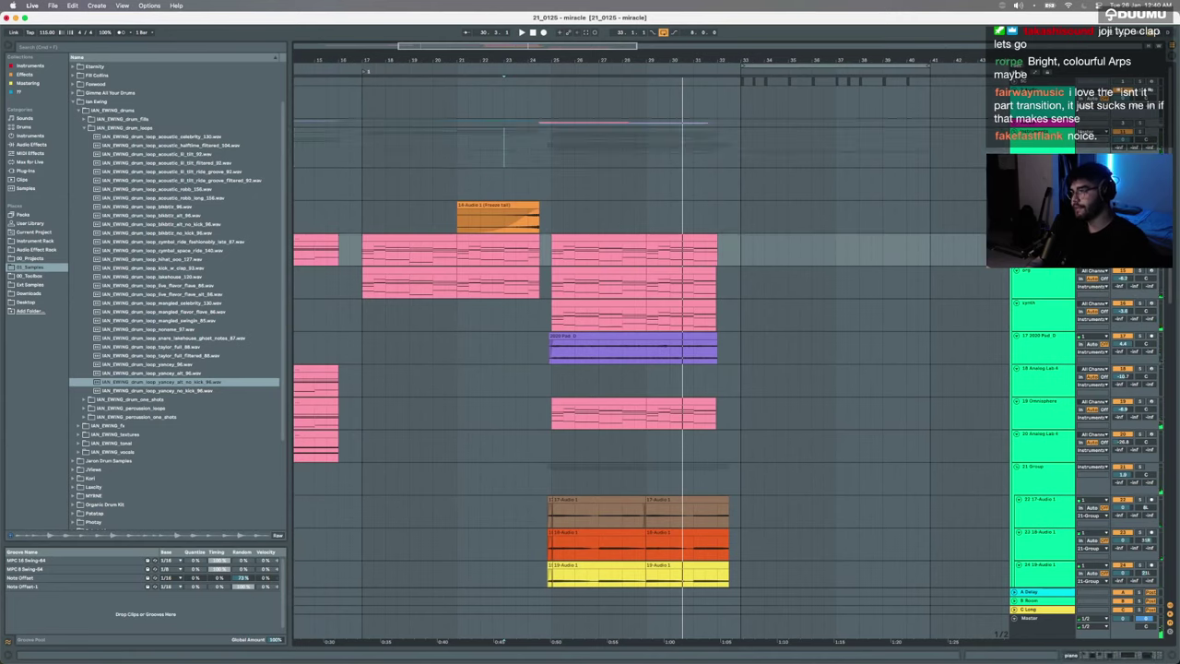
{"action": "left_click_drag", "start_coordinate": [553, 250], "coordinate": [647, 252]}
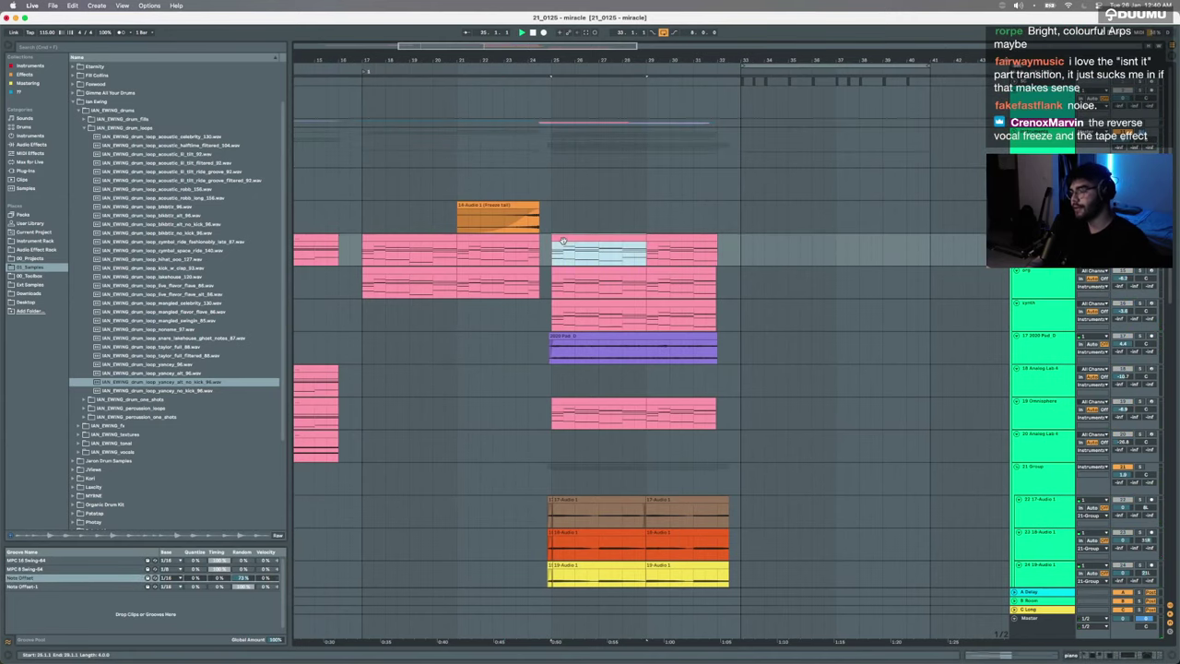
{"action": "key", "text": "space"}
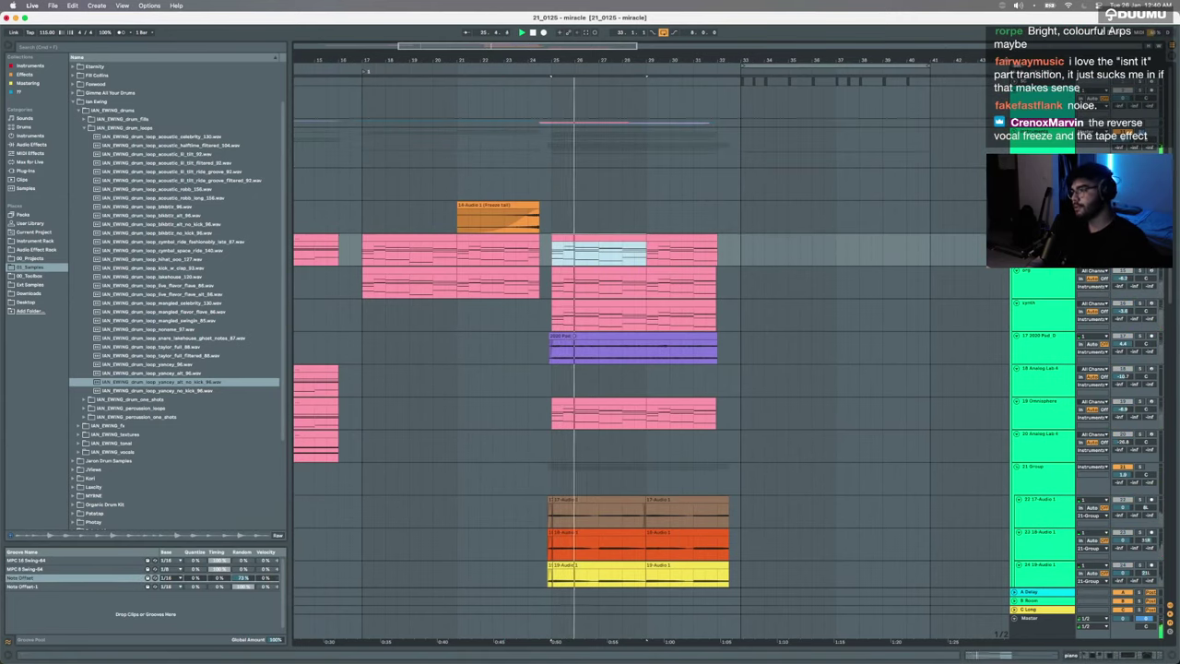
{"action": "key", "text": "space"}
Step: Solo the org, synth, 2020 Pad and Omnisphere tracks one after another and listen to each part
{"action": "left_click", "coordinate": [1140, 270]}
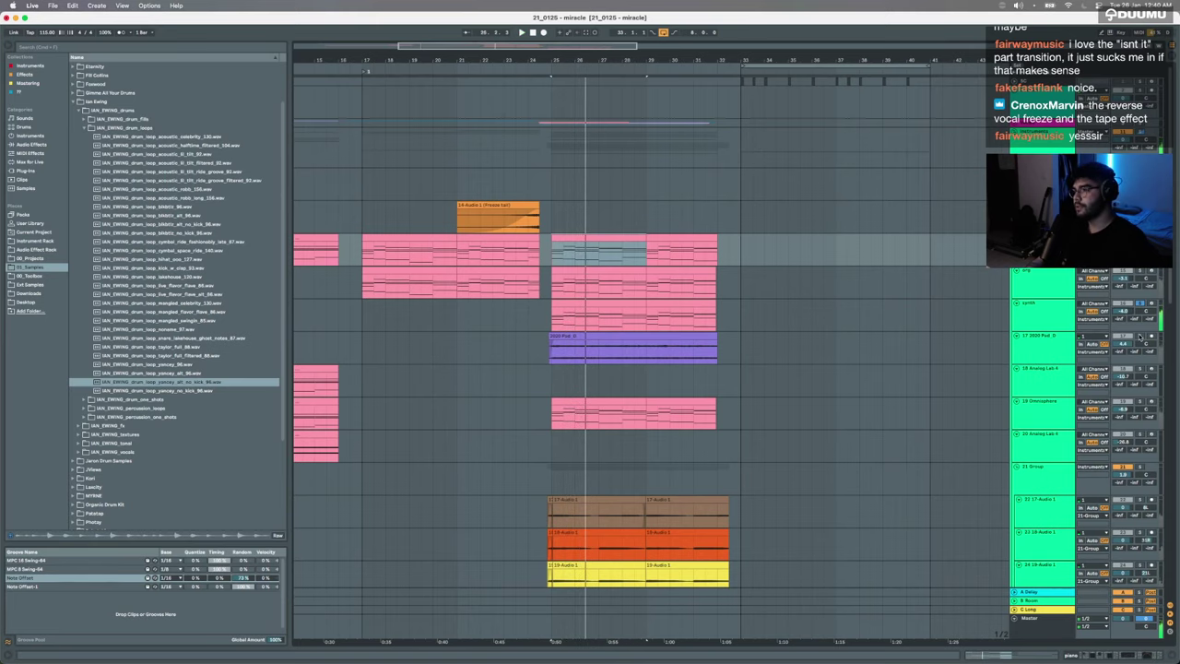
{"action": "key", "text": "space"}
{"action": "scroll", "coordinate": [818, 362], "scroll_direction": "down", "scroll_amount": 3}
{"action": "scroll", "coordinate": [817, 362], "scroll_direction": "up", "scroll_amount": 3}
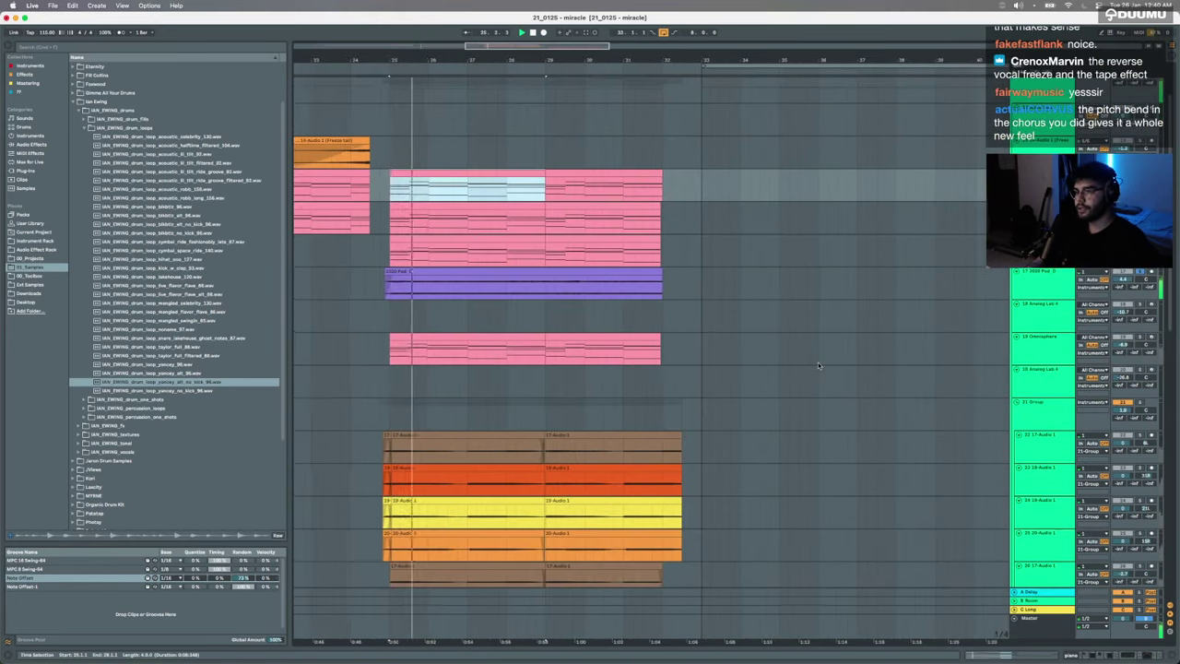
{"action": "left_click", "coordinate": [1140, 338]}
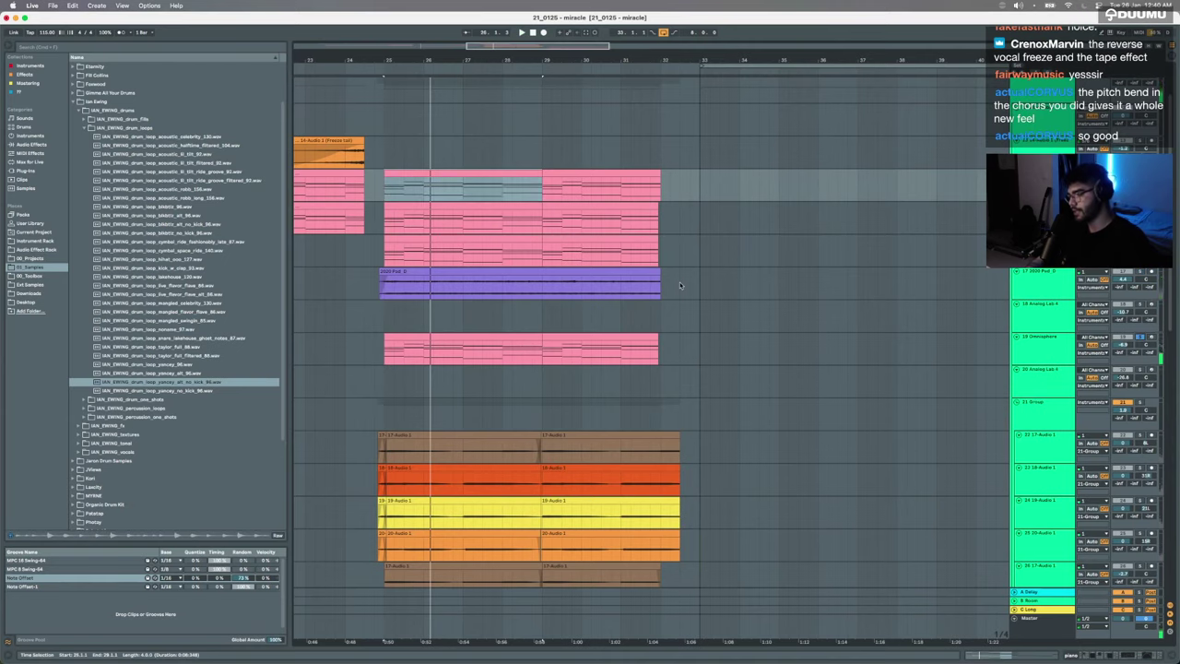
{"action": "key", "text": "space"}
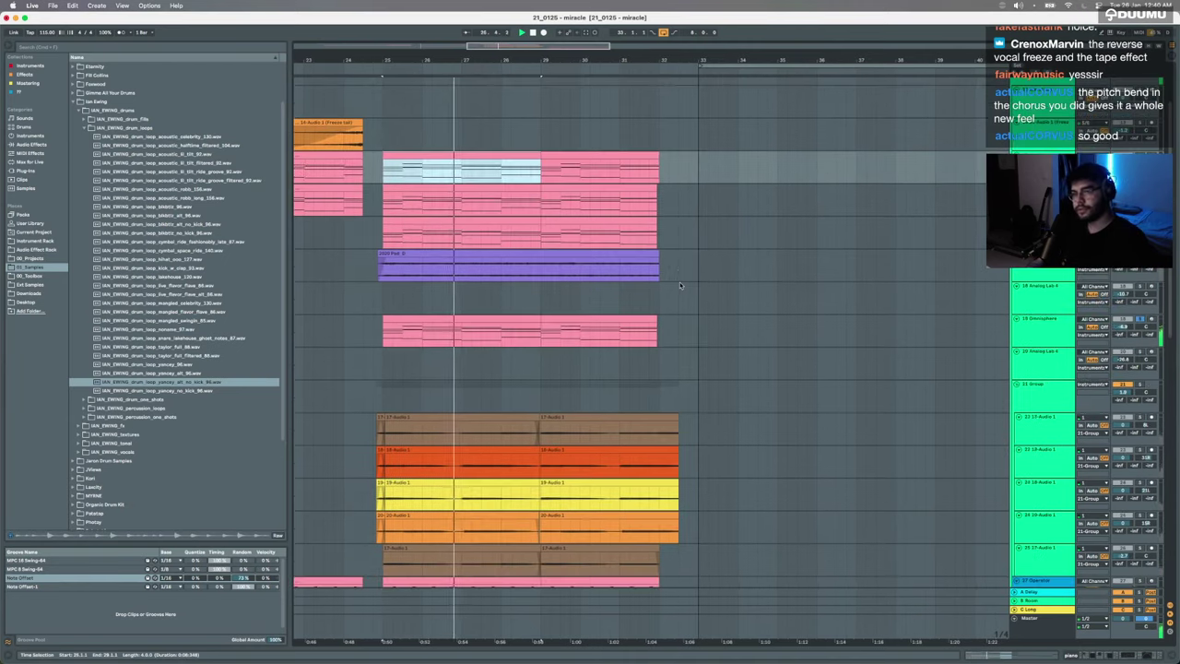
Step: Solo the 21-Group track and play its layered audio clips from bar 25
{"action": "scroll", "coordinate": [679, 285], "scroll_direction": "down", "scroll_amount": 5}
{"action": "left_click", "coordinate": [1140, 297]}
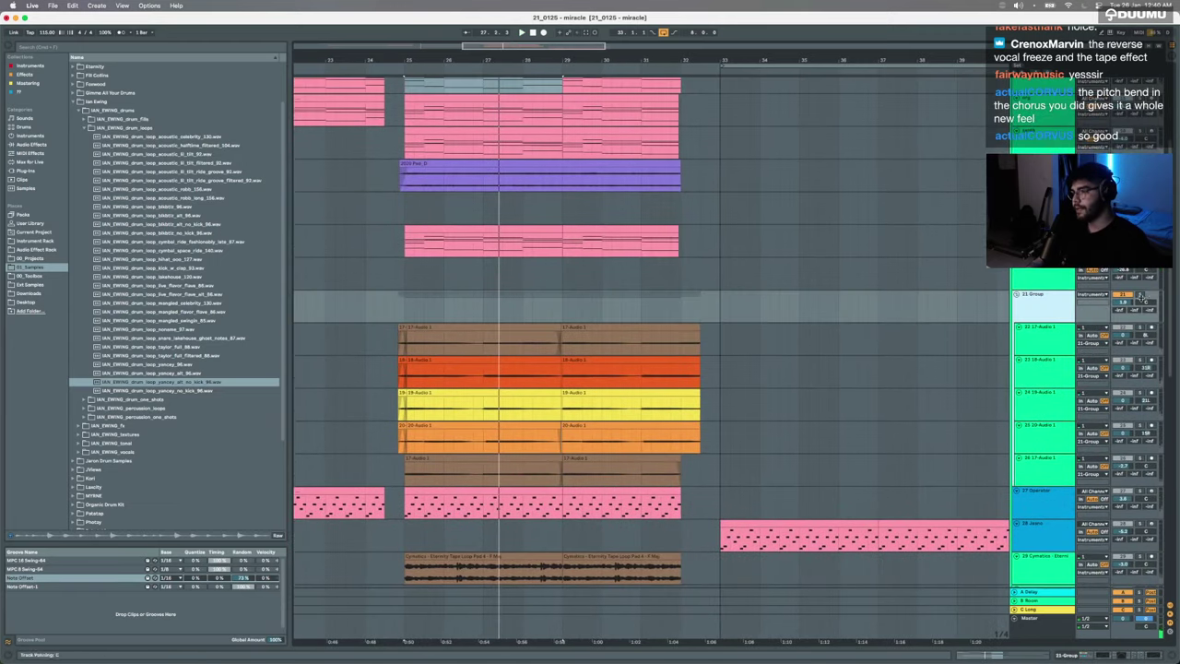
{"action": "left_click", "coordinate": [1143, 296]}
{"action": "left_click", "coordinate": [406, 318]}
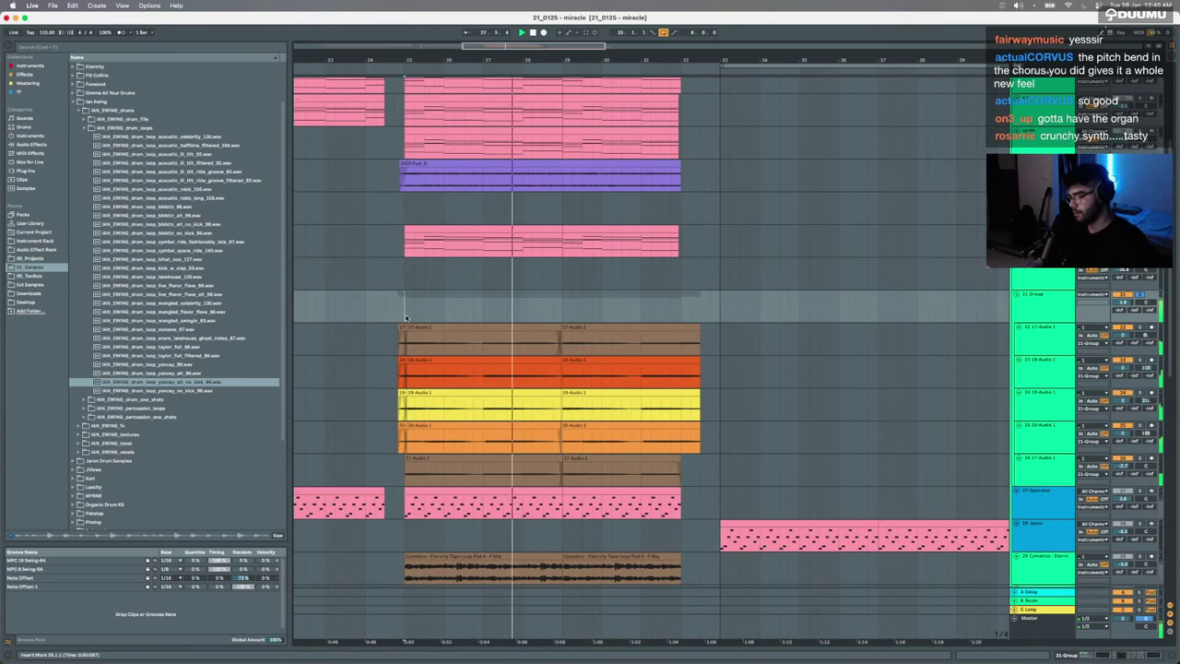
{"action": "scroll", "coordinate": [405, 318], "scroll_direction": "down", "scroll_amount": 2}
{"action": "scroll", "coordinate": [406, 315], "scroll_direction": "down", "scroll_amount": 5}
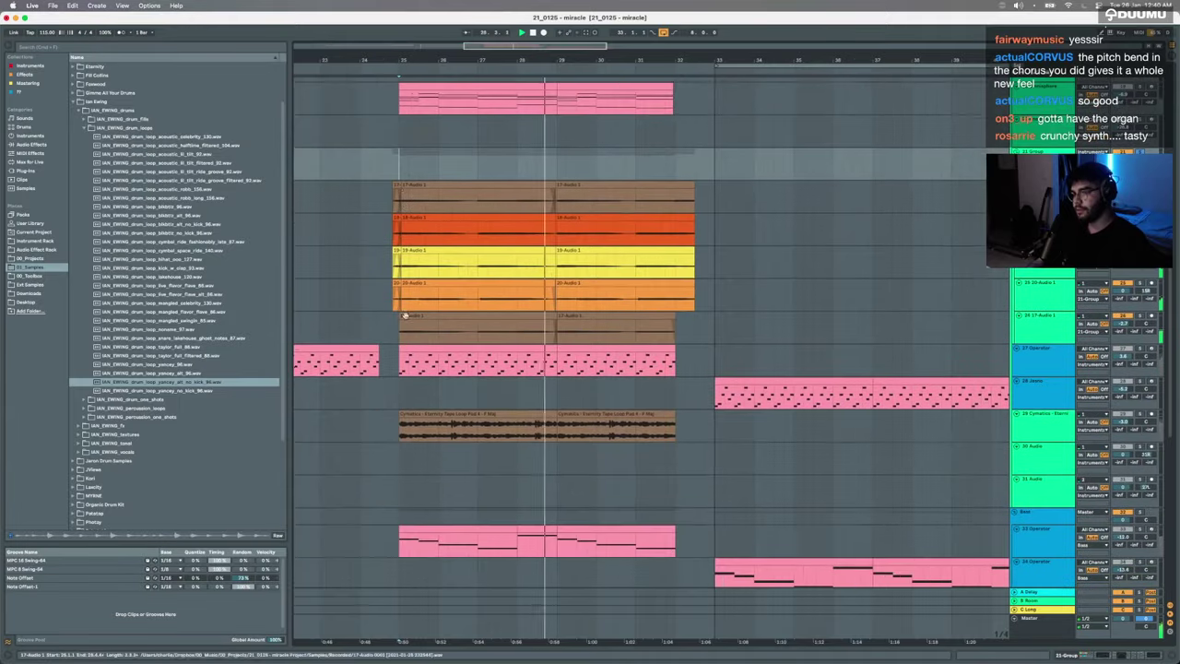
{"action": "scroll", "coordinate": [405, 315], "scroll_direction": "down", "scroll_amount": 3}
{"action": "scroll", "coordinate": [582, 318], "scroll_direction": "up", "scroll_amount": 3}
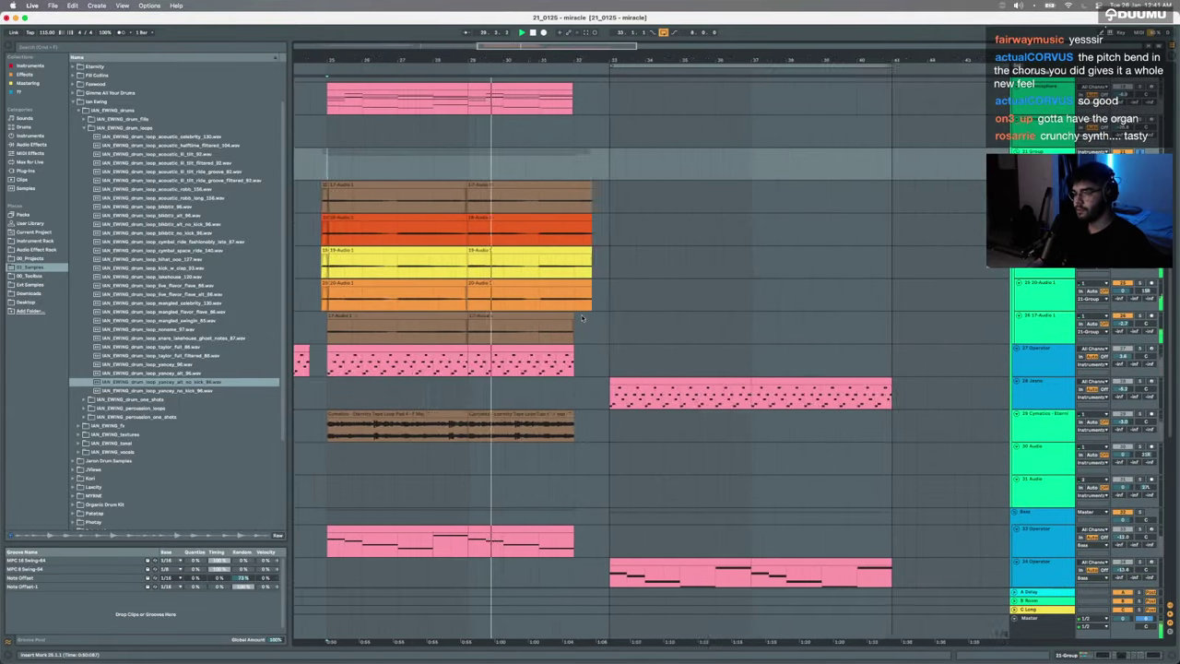
{"action": "scroll", "coordinate": [582, 318], "scroll_direction": "down", "scroll_amount": 4}
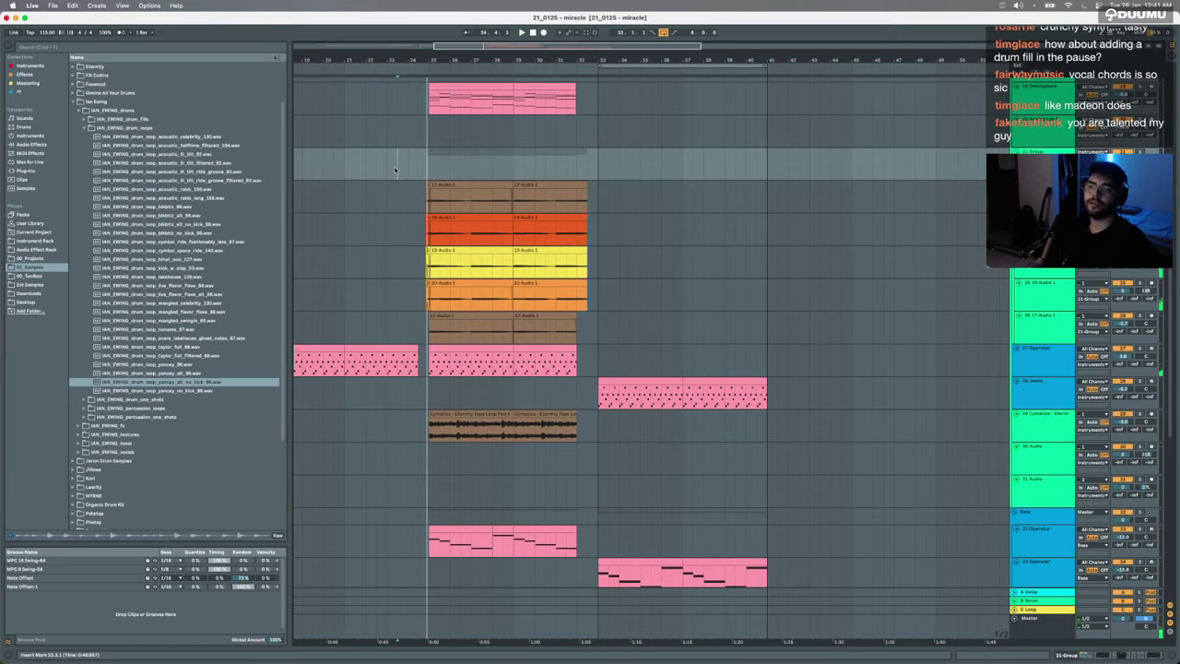
Step: Copy the short snare one-shot pattern from bar 33 and paste it at 24.3.1 as a fill in the pause
{"action": "scroll", "coordinate": [444, 313], "scroll_direction": "down", "scroll_amount": 8}
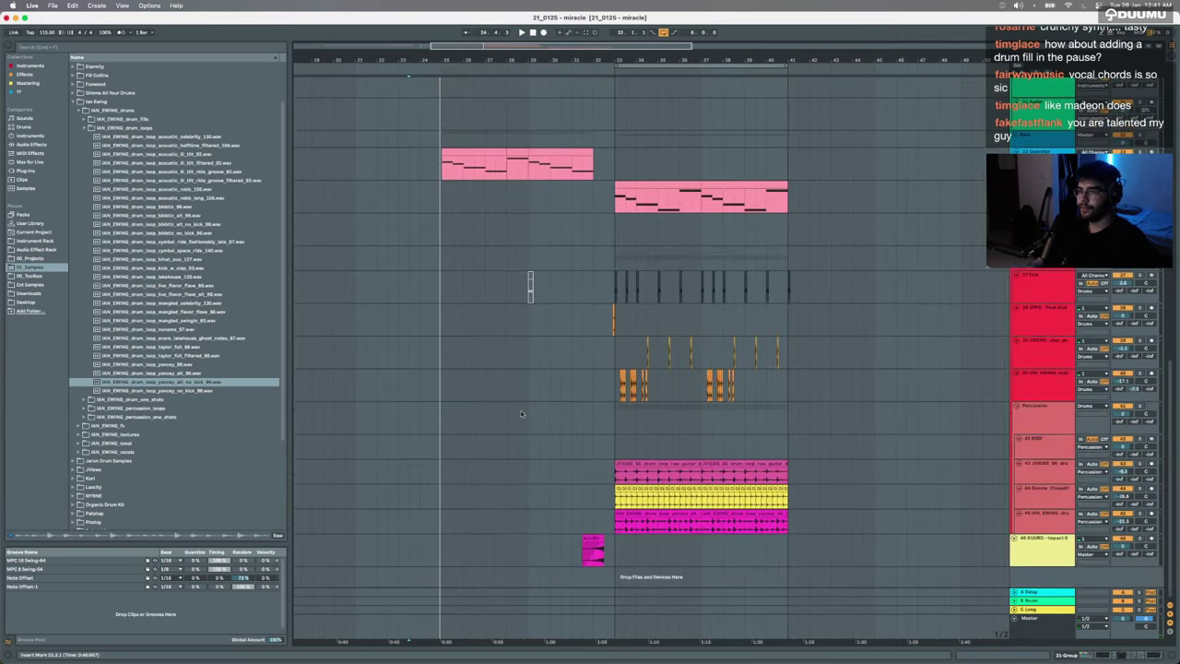
{"action": "scroll", "coordinate": [490, 370], "scroll_direction": "left", "scroll_amount": 2}
{"action": "scroll", "coordinate": [491, 369], "scroll_direction": "up", "scroll_amount": 4}
{"action": "scroll", "coordinate": [866, 415], "scroll_direction": "right", "scroll_amount": 2}
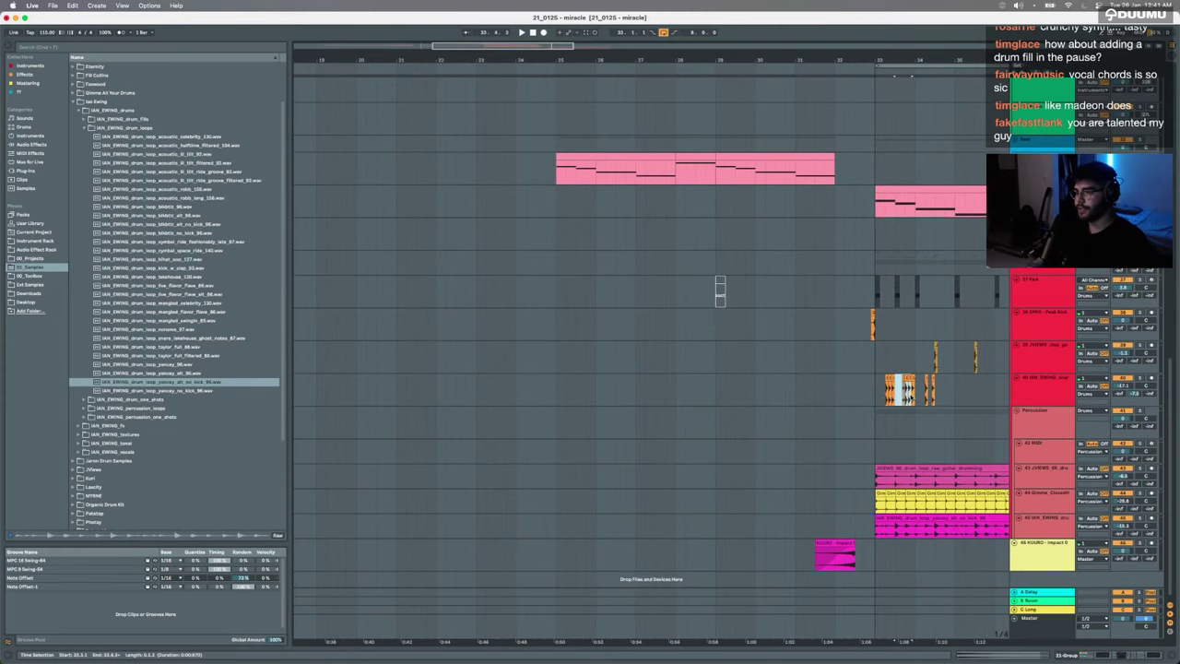
{"action": "left_click", "coordinate": [886, 397]}
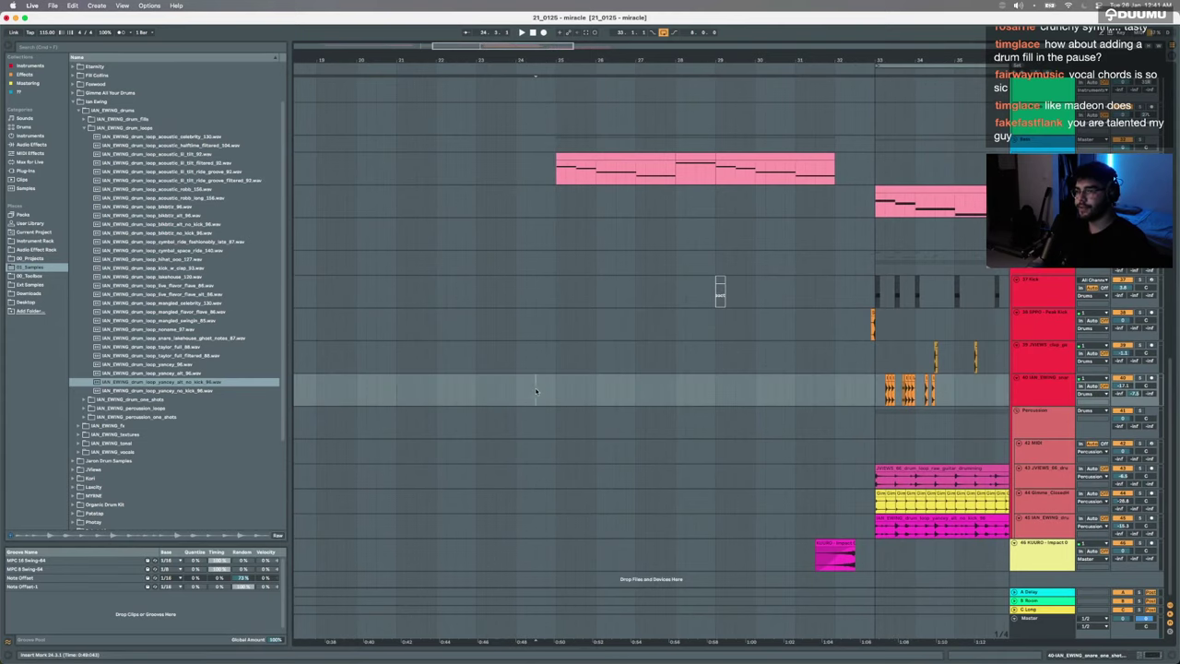
{"action": "key", "text": "super+v"}
{"action": "scroll", "coordinate": [544, 405], "scroll_direction": "up", "scroll_amount": 1}
{"action": "right_click", "coordinate": [1037, 337]}
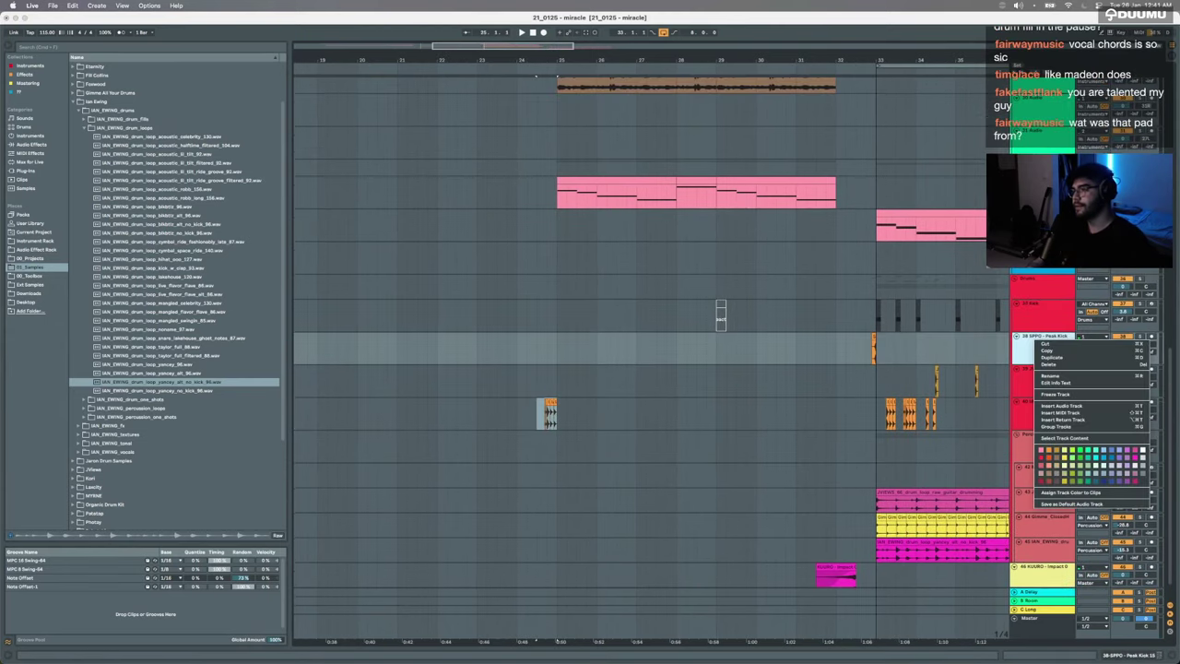
{"action": "key", "text": "Escape"}
{"action": "right_click", "coordinate": [858, 308]}
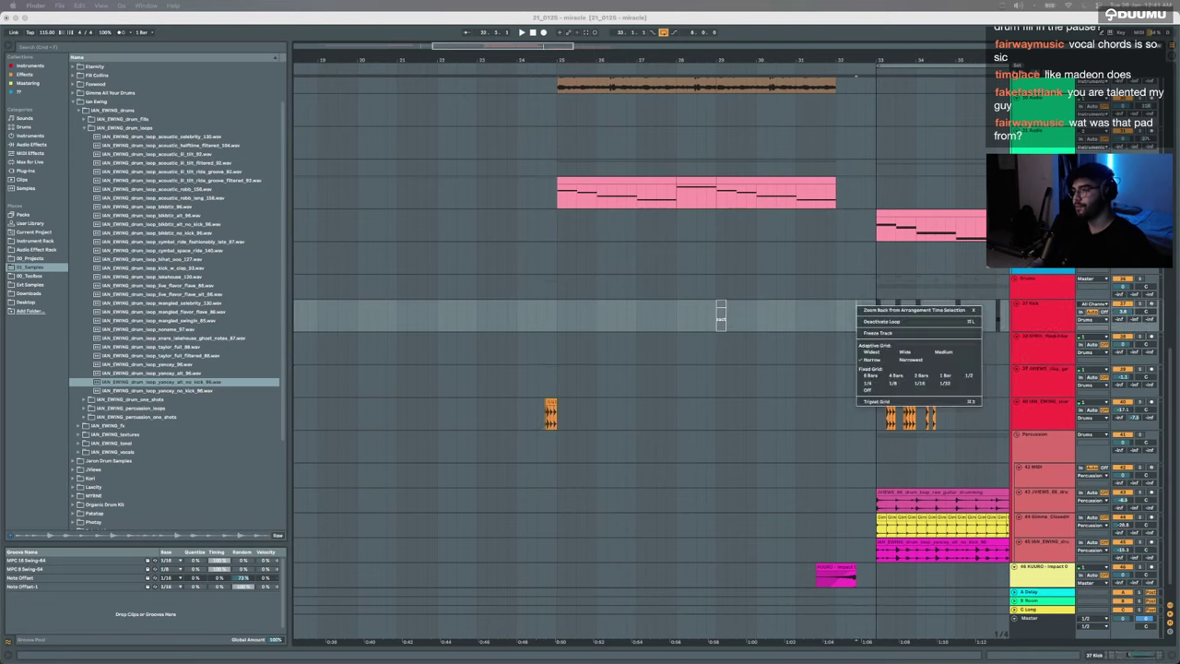
{"action": "left_click", "coordinate": [773, 587]}
{"action": "left_click", "coordinate": [727, 526]}
Step: Play the arrangement from 22.3.1 to hear the snare fill leading into bar 25
{"action": "scroll", "coordinate": [693, 294], "scroll_direction": "up", "scroll_amount": 8}
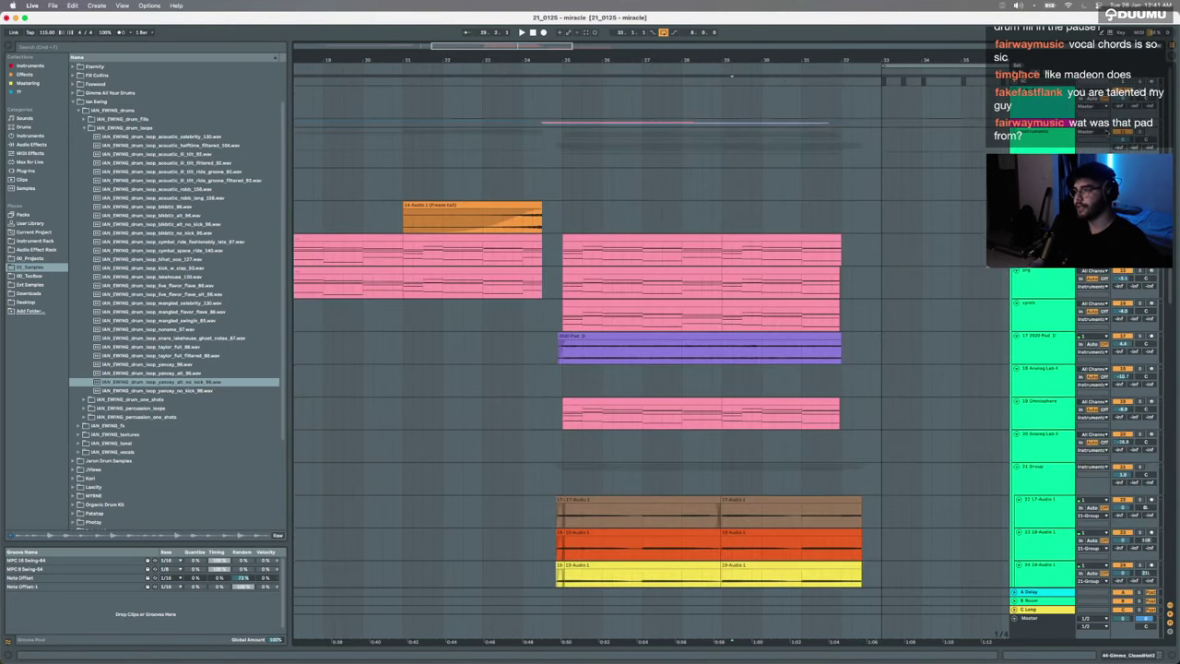
{"action": "left_click", "coordinate": [463, 150]}
{"action": "key", "text": "space"}
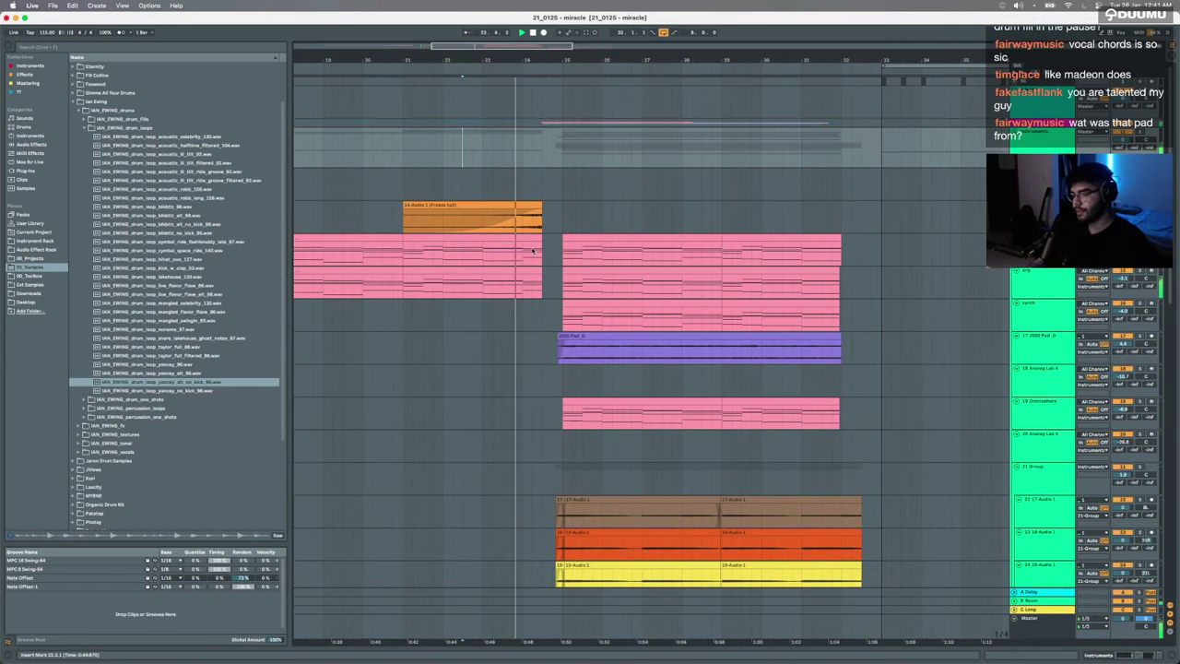
{"action": "scroll", "coordinate": [531, 249], "scroll_direction": "up", "scroll_amount": 3}
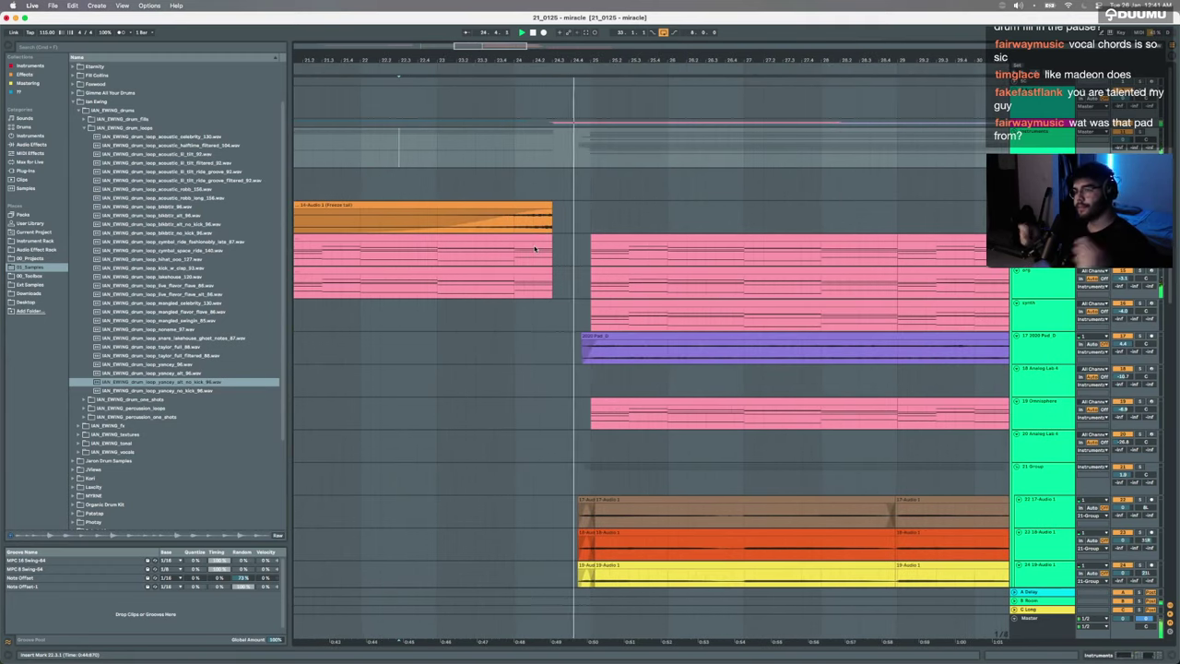
Step: Delete the short snare fill from the pause before bar 25
{"action": "scroll", "coordinate": [544, 275], "scroll_direction": "down", "scroll_amount": 5}
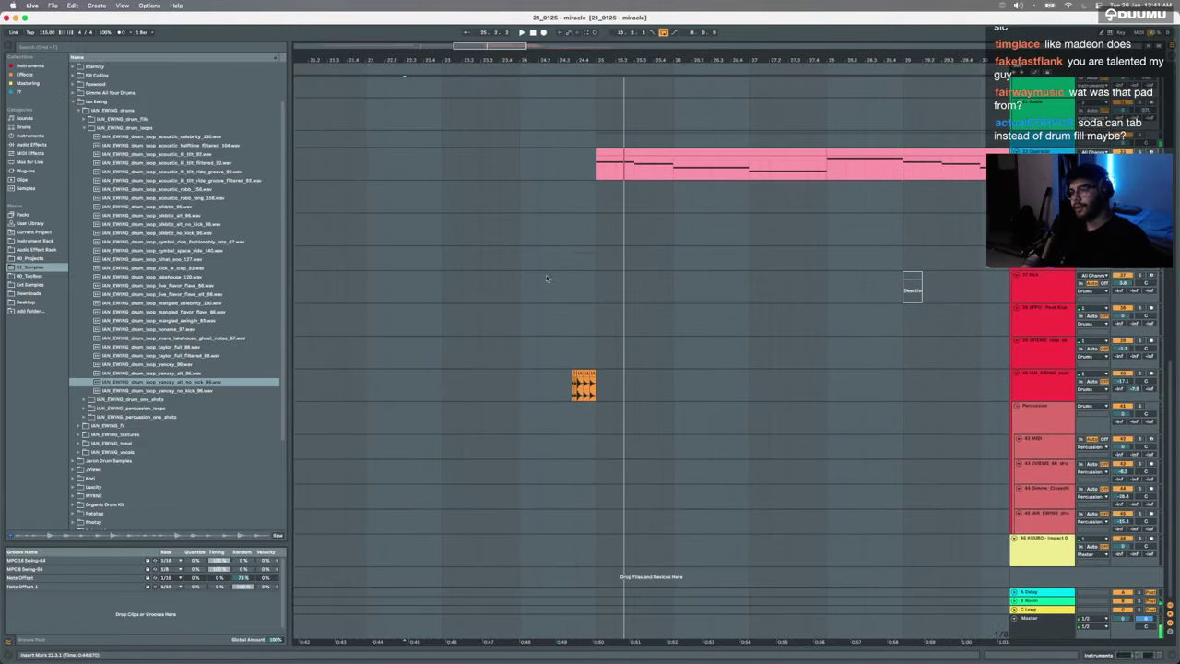
{"action": "left_click", "coordinate": [653, 398], "text": "shift"}
{"action": "scroll", "coordinate": [652, 403], "scroll_direction": "down", "scroll_amount": 3}
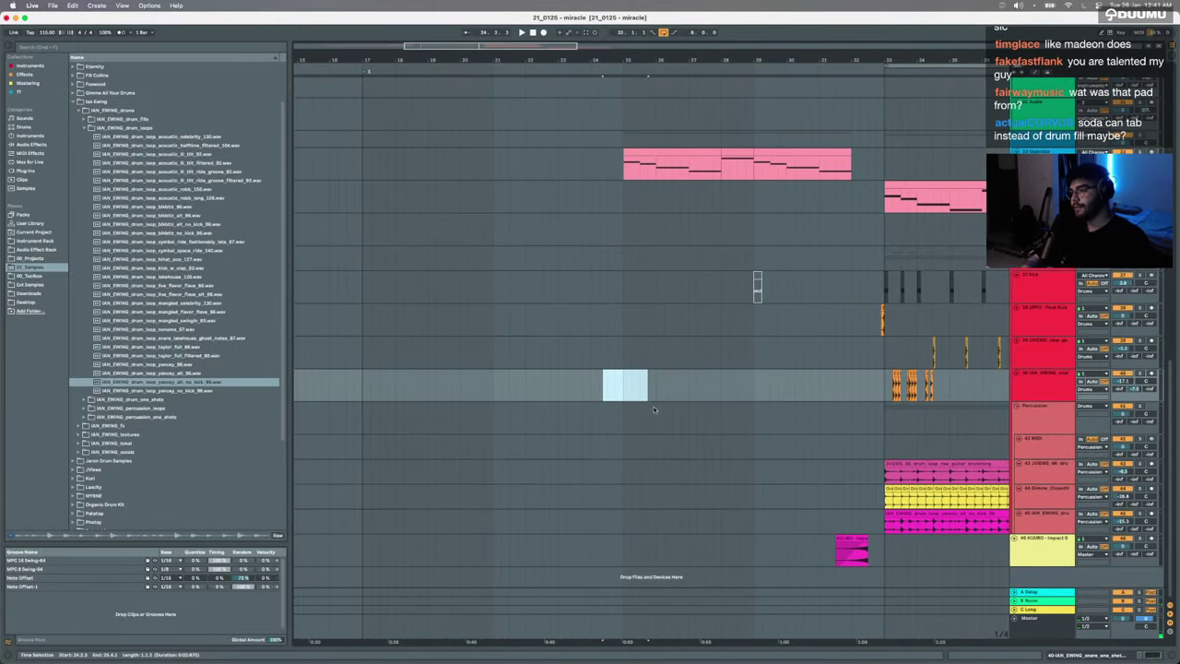
Step: Copy the KUURO impact clip from before bar 33 to 24.2.2, with its hit at bar 25, and extend it to four bars
{"action": "left_click_drag", "start_coordinate": [842, 539], "coordinate": [639, 537]}
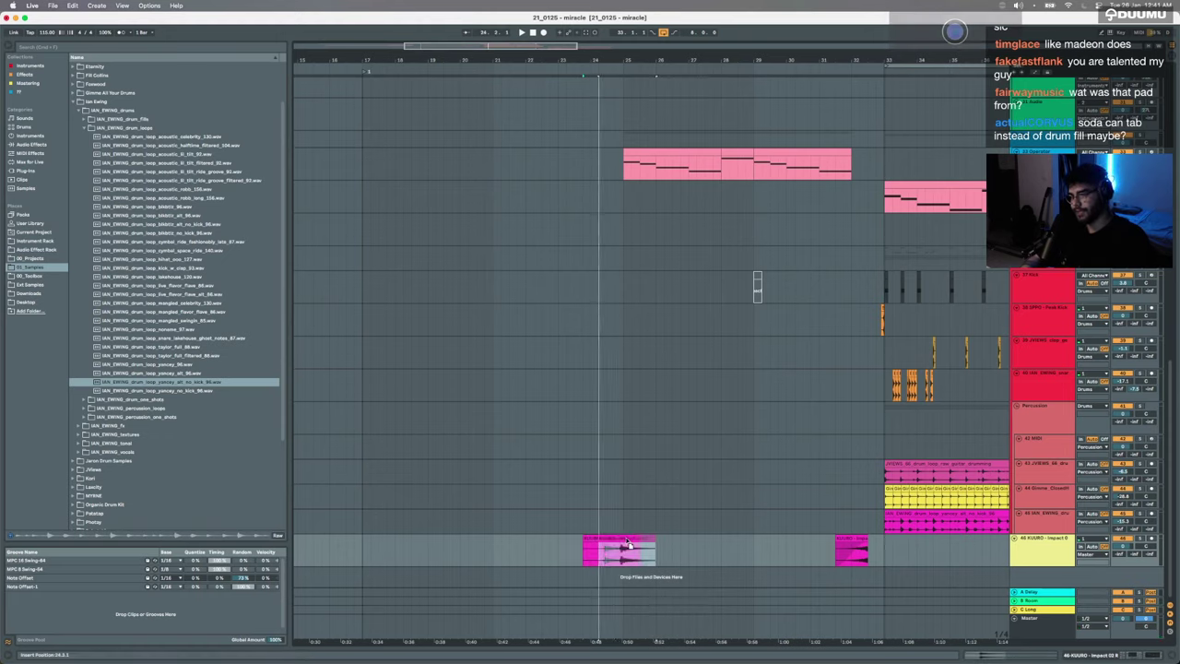
{"action": "left_click_drag", "start_coordinate": [605, 538], "coordinate": [882, 543]}
{"action": "scroll", "coordinate": [624, 539], "scroll_direction": "up", "scroll_amount": 8}
{"action": "scroll", "coordinate": [631, 537], "scroll_direction": "down", "scroll_amount": 5}
{"action": "key", "text": "space"}
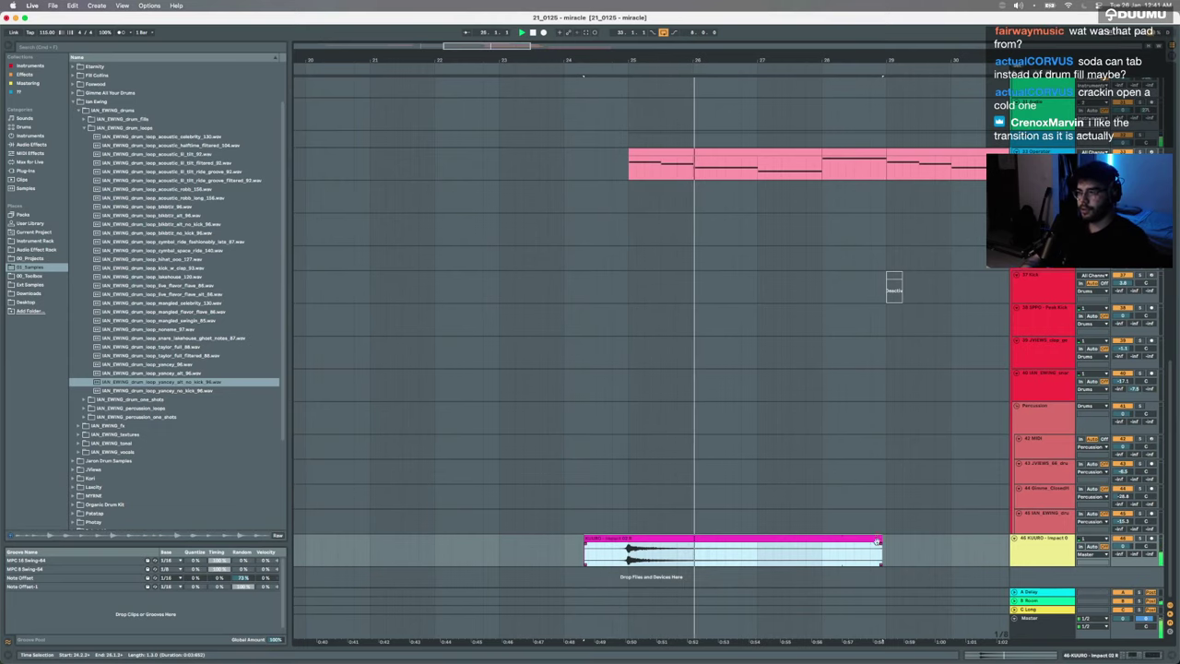
{"action": "left_click_drag", "start_coordinate": [880, 539], "coordinate": [843, 538]}
Step: Solo the KUURO impact track and play the copied clip around its hit at bar 25
{"action": "key", "text": "space"}
{"action": "left_click", "coordinate": [1138, 538]}
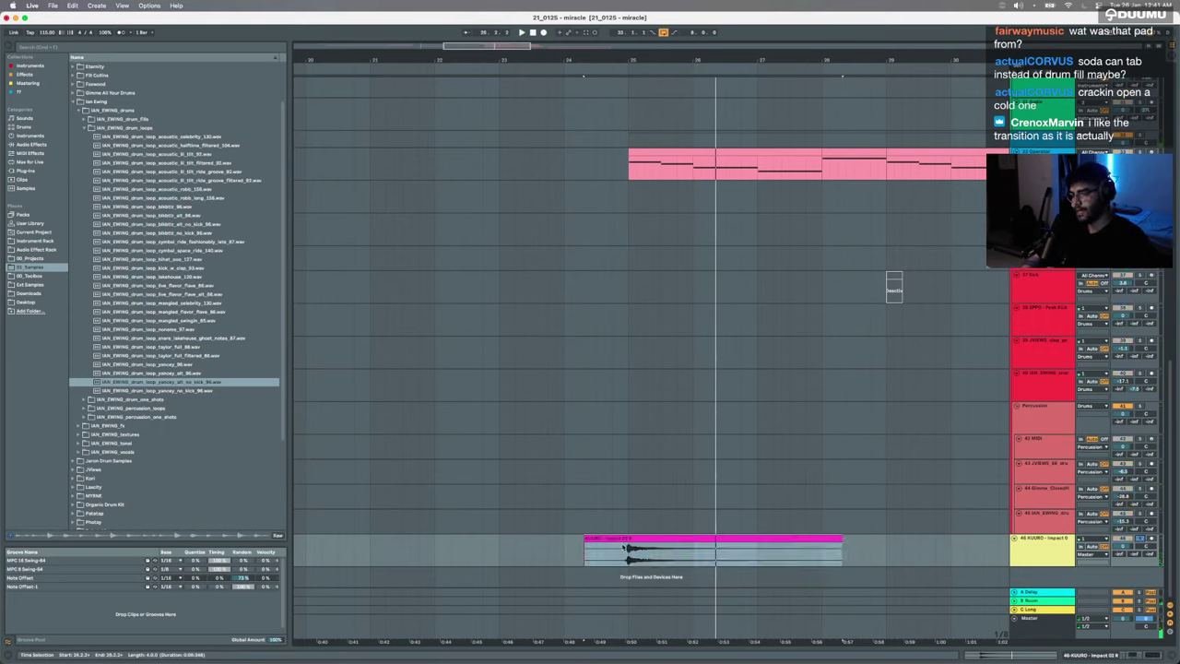
{"action": "left_click", "coordinate": [627, 549]}
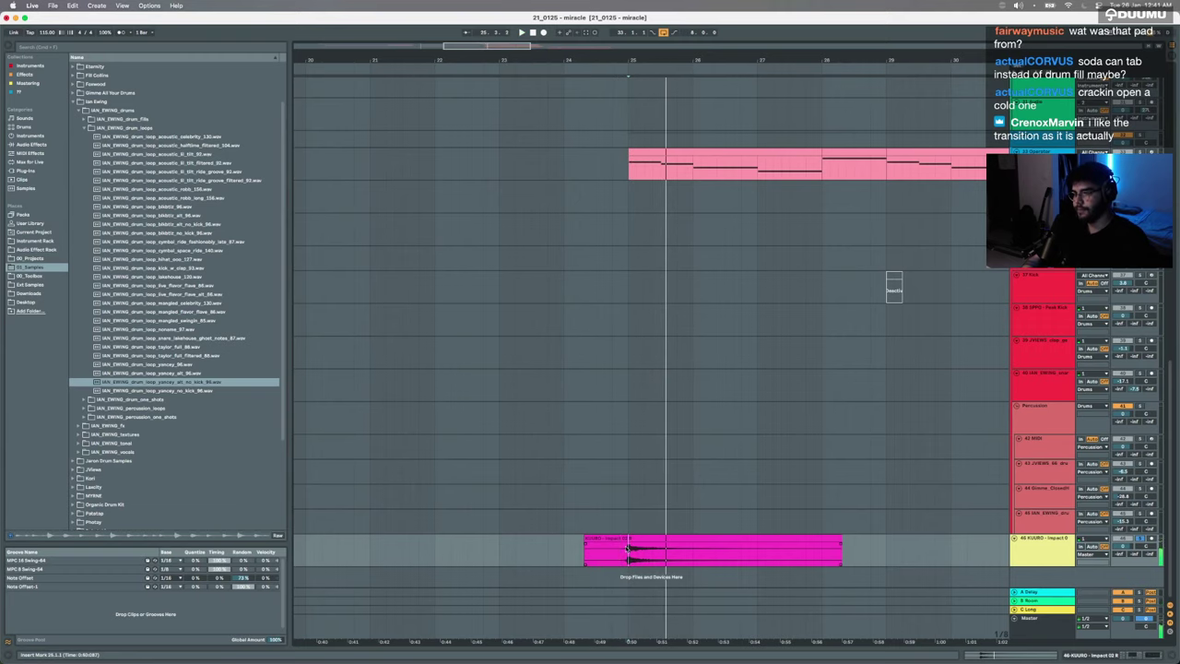
{"action": "scroll", "coordinate": [628, 549], "scroll_direction": "up", "scroll_amount": 5}
{"action": "left_click", "coordinate": [632, 540]}
{"action": "key", "text": "space"}
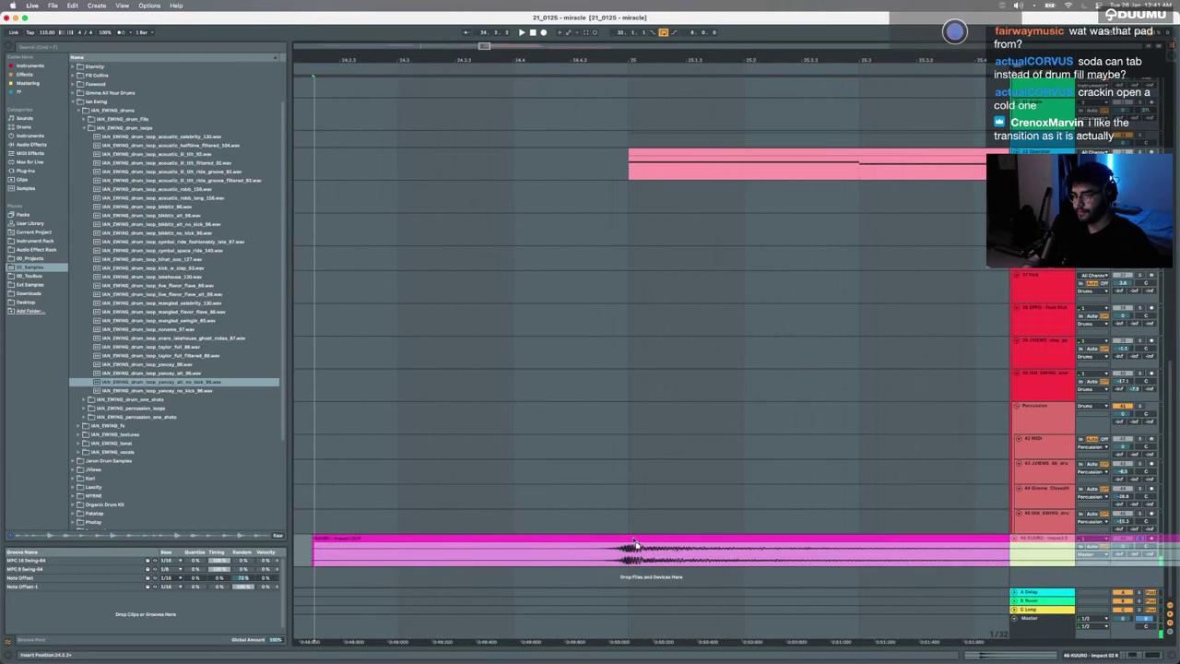
{"action": "left_click", "coordinate": [634, 543]}
{"action": "key", "text": "space"}
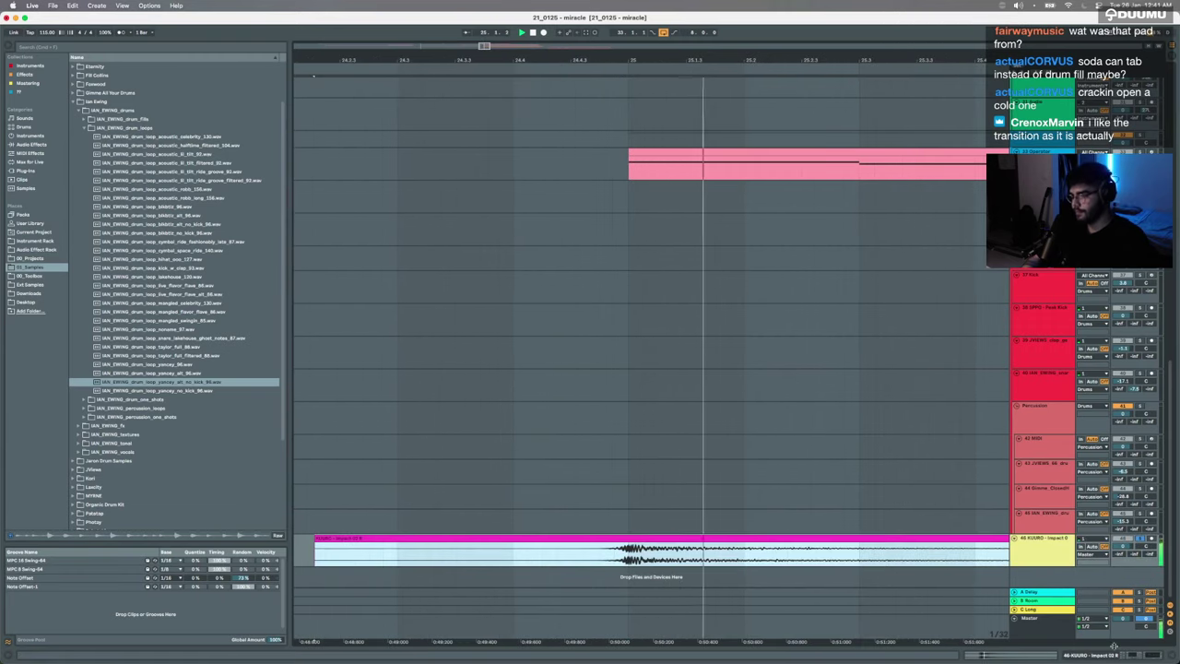
Step: Raise the Lowpass filter frequency on the KUURO impact track using its automation lane
{"action": "left_click", "coordinate": [1113, 654]}
{"action": "key", "text": "space"}
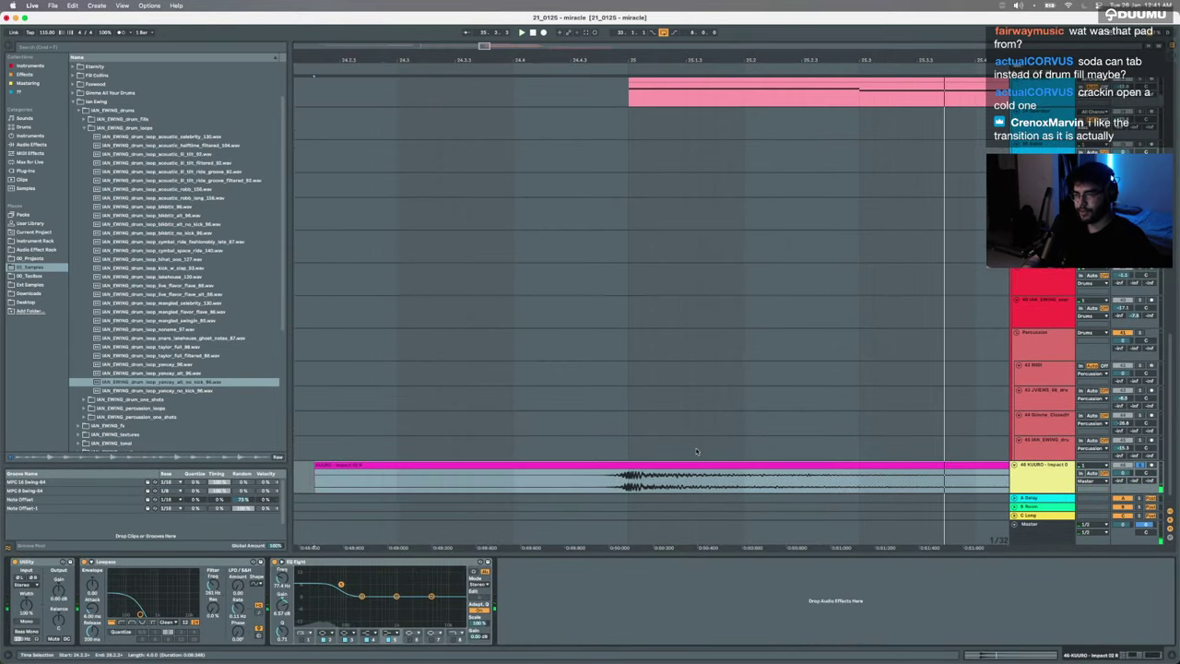
{"action": "scroll", "coordinate": [709, 453], "scroll_direction": "down", "scroll_amount": 3, "text": "super"}
{"action": "key", "text": "a"}
{"action": "left_click", "coordinate": [970, 486]}
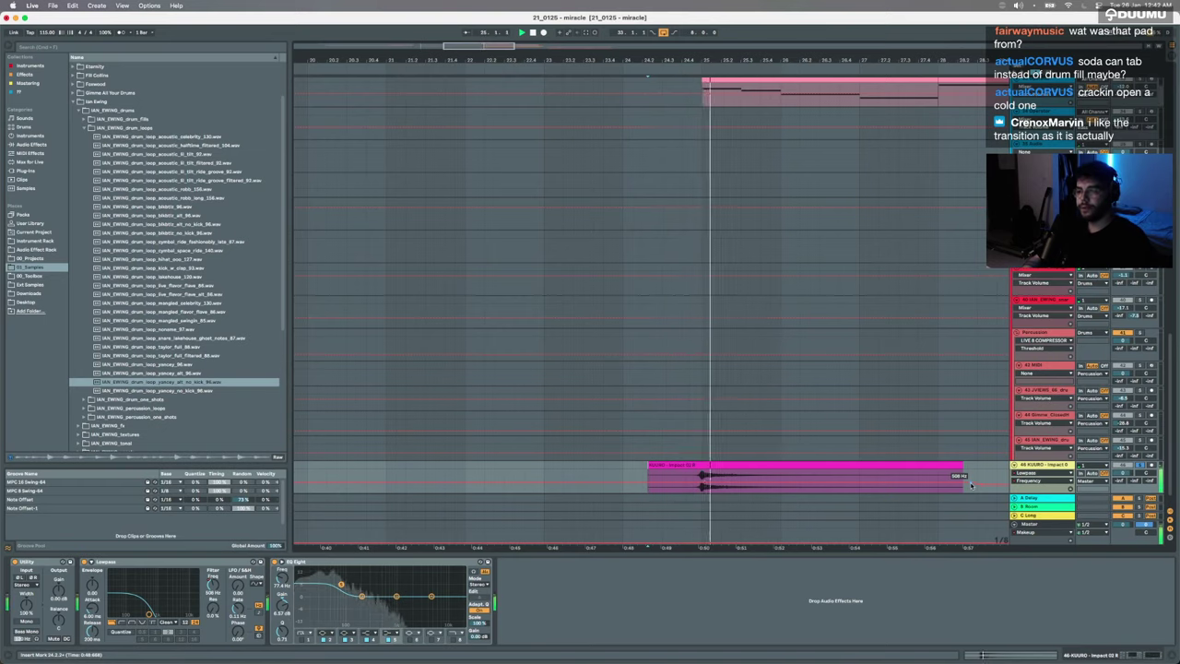
Step: Turn off the impact track's solo and play the arrangement from 22.1.3 to hear the impact in the mix
{"action": "key", "text": "a"}
{"action": "key", "text": "space"}
{"action": "left_click", "coordinate": [1141, 458]}
{"action": "left_click", "coordinate": [476, 431]}
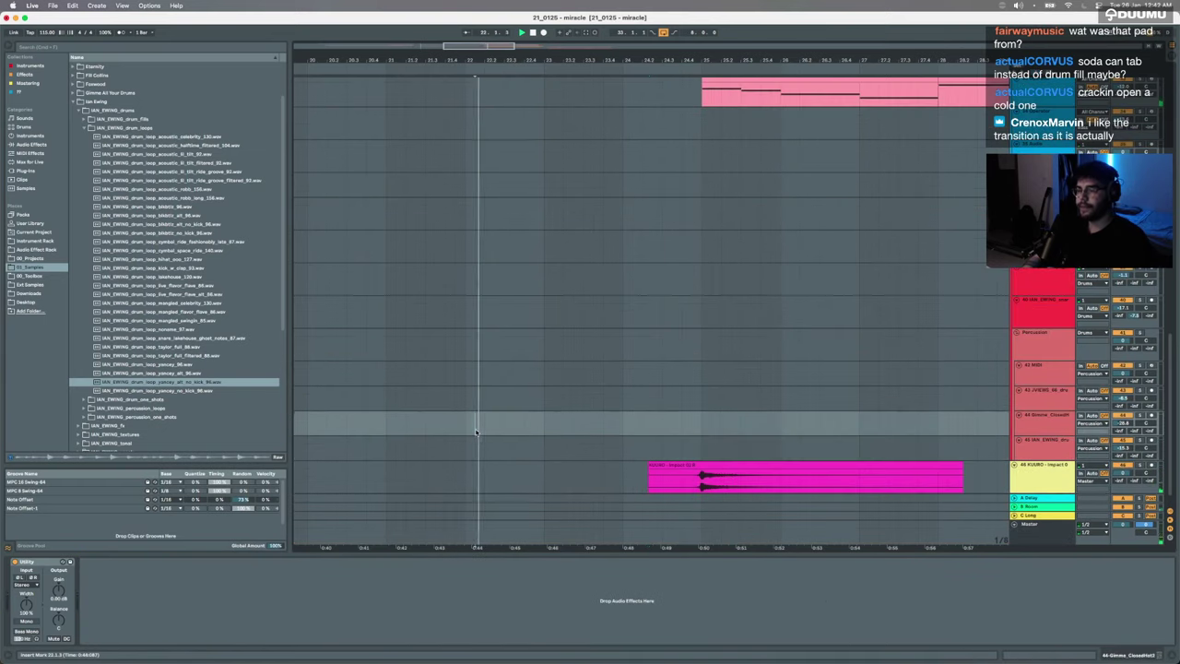
{"action": "scroll", "coordinate": [630, 391], "scroll_direction": "right", "scroll_amount": 4}
{"action": "scroll", "coordinate": [630, 392], "scroll_direction": "down", "scroll_amount": 5}
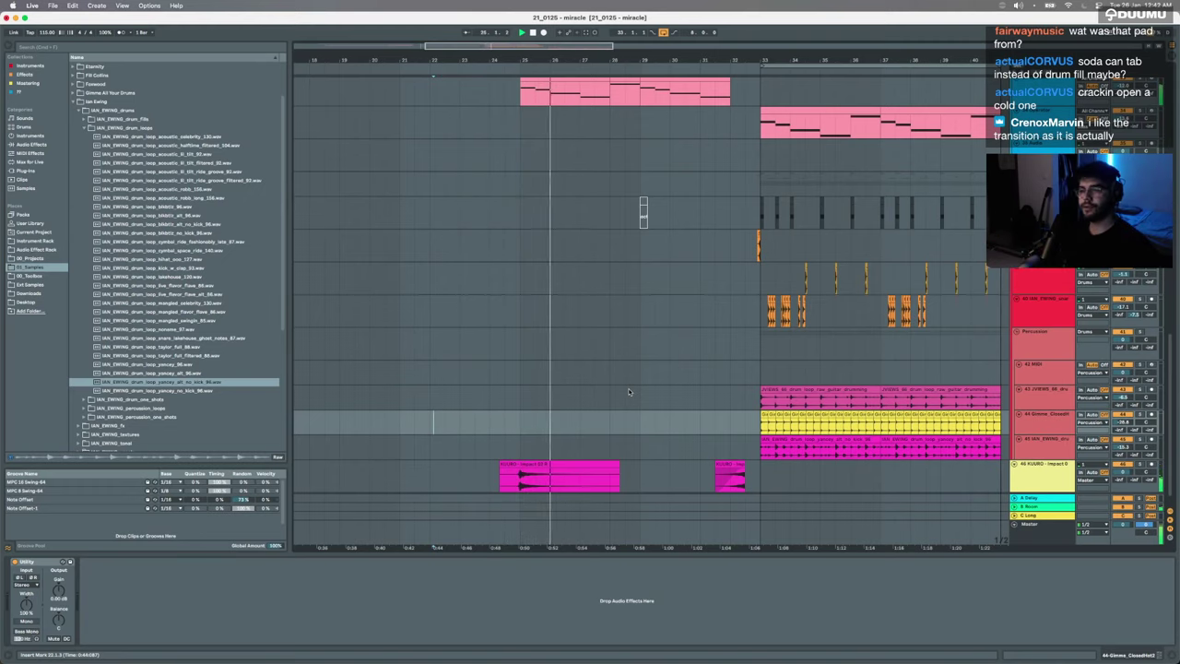
Step: Keep listening past bar 33 while reviewing the instrument, bass and drum tracks across the transition
{"action": "key", "text": "minus"}
{"action": "scroll", "coordinate": [629, 392], "scroll_direction": "down", "scroll_amount": 2}
{"action": "scroll", "coordinate": [629, 391], "scroll_direction": "right", "scroll_amount": 1}
{"action": "scroll", "coordinate": [630, 391], "scroll_direction": "up", "scroll_amount": 1}
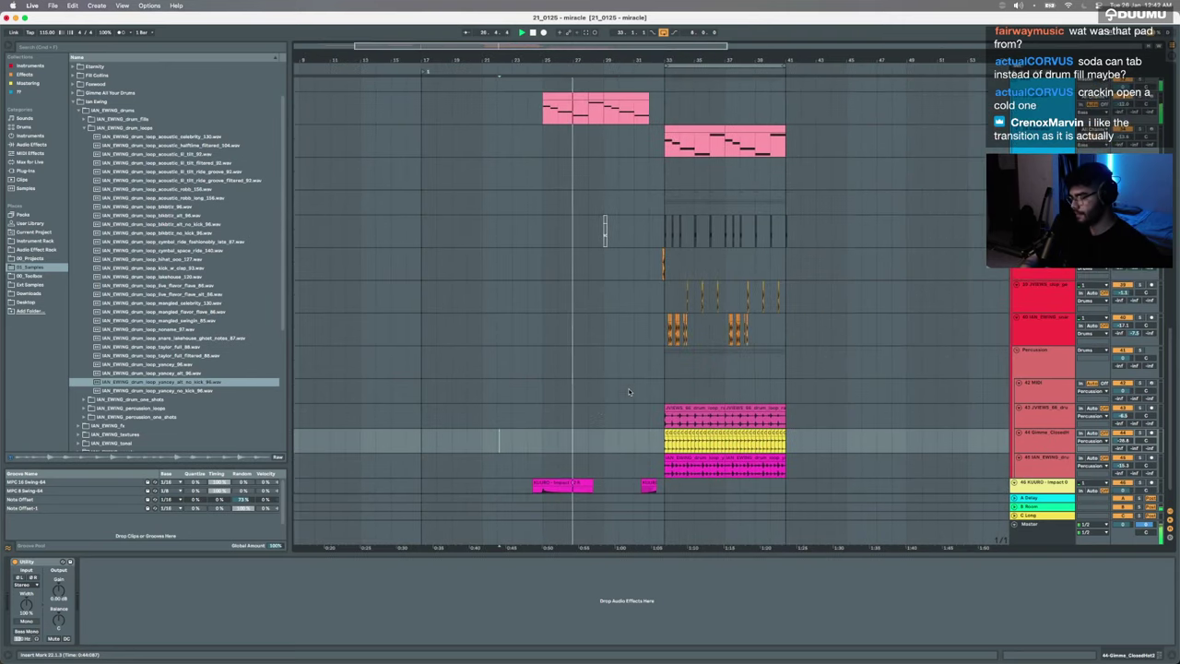
{"action": "scroll", "coordinate": [629, 391], "scroll_direction": "up", "scroll_amount": 5}
{"action": "scroll", "coordinate": [628, 392], "scroll_direction": "right", "scroll_amount": 3}
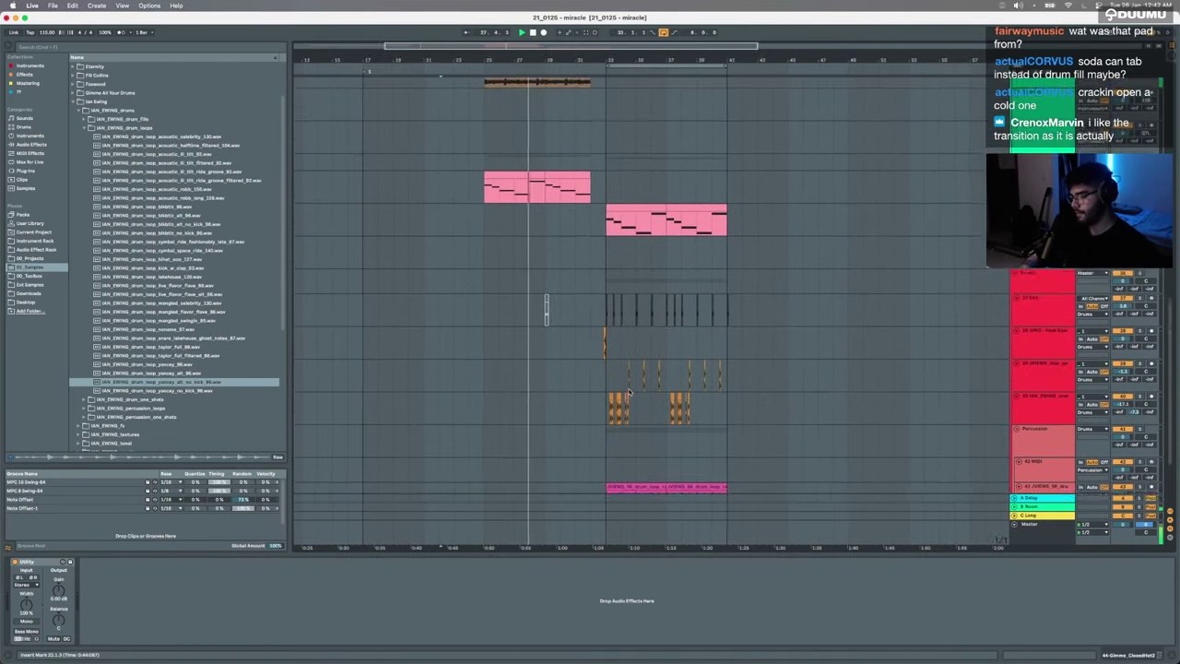
{"action": "scroll", "coordinate": [629, 393], "scroll_direction": "up", "scroll_amount": 1}
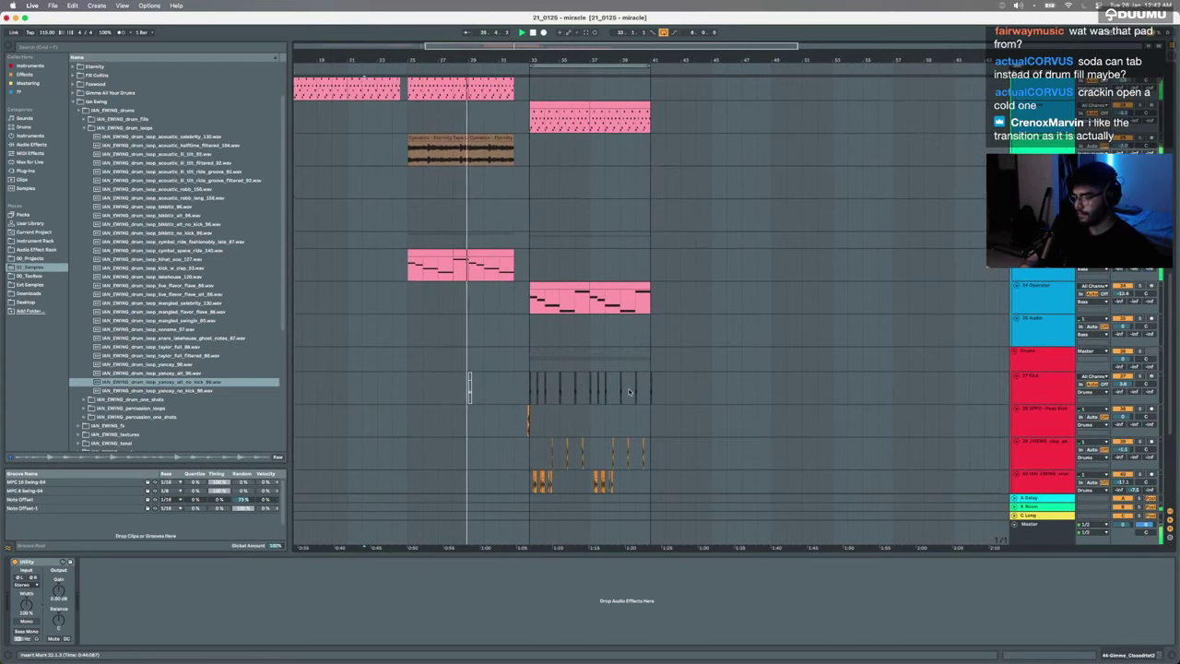
{"action": "scroll", "coordinate": [629, 391], "scroll_direction": "up", "scroll_amount": 5}
{"action": "scroll", "coordinate": [629, 392], "scroll_direction": "right", "scroll_amount": 2}
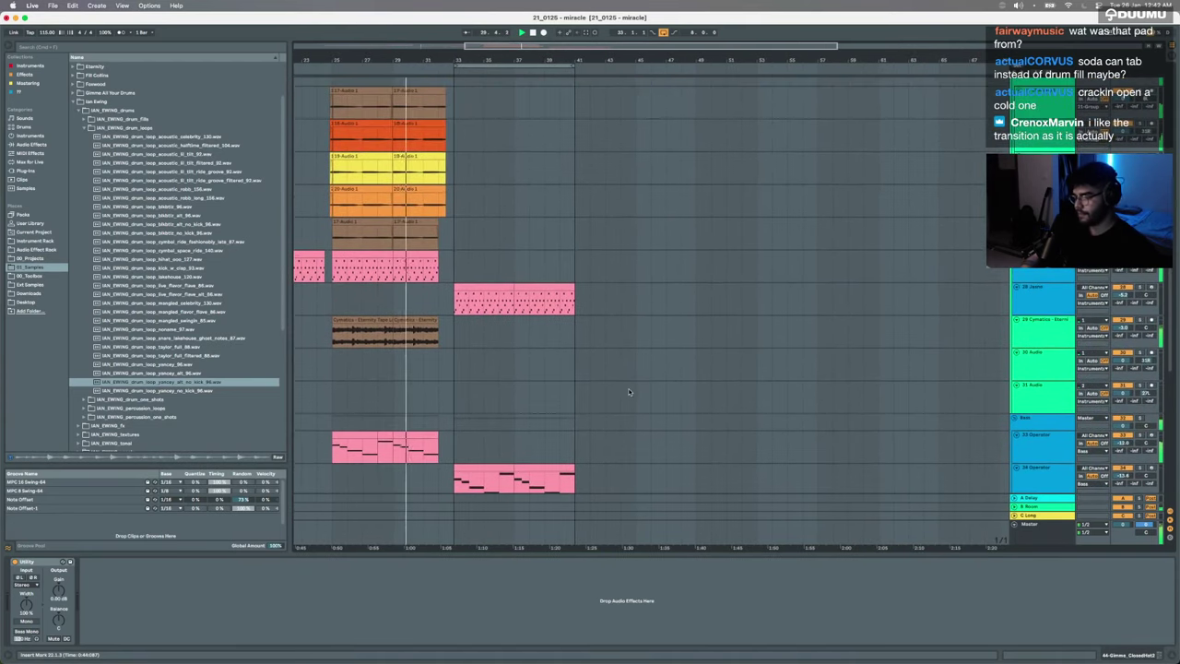
{"action": "scroll", "coordinate": [630, 389], "scroll_direction": "up", "scroll_amount": 3}
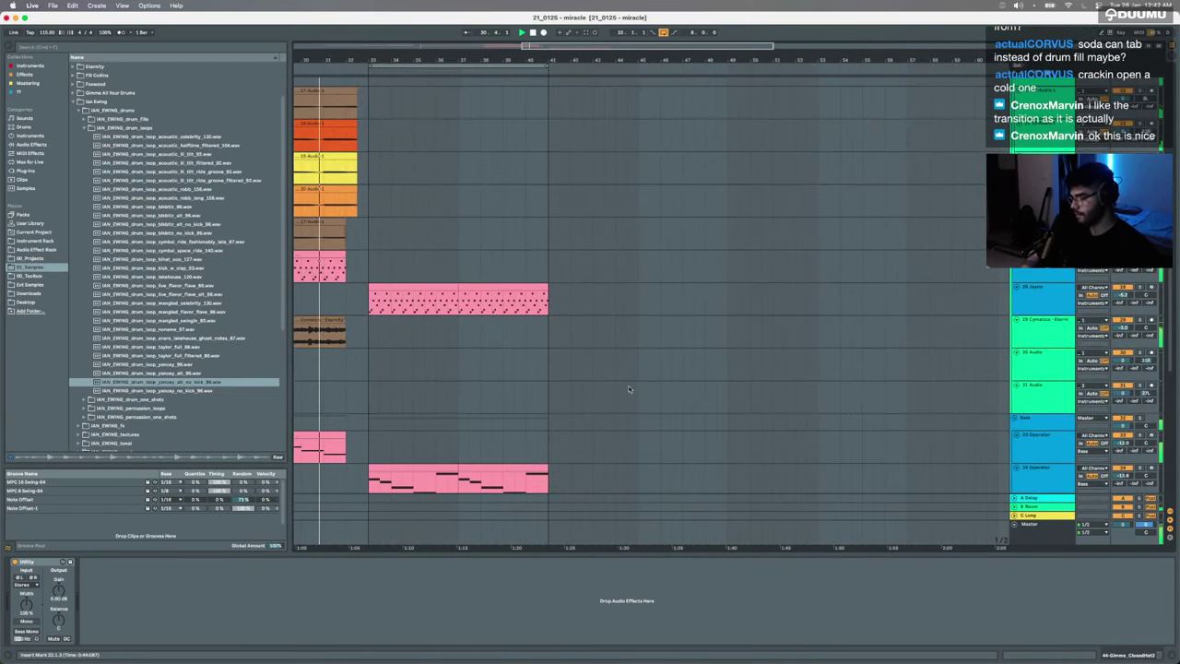
{"action": "scroll", "coordinate": [629, 389], "scroll_direction": "up", "scroll_amount": 4}
{"action": "scroll", "coordinate": [354, 348], "scroll_direction": "up", "scroll_amount": 4}
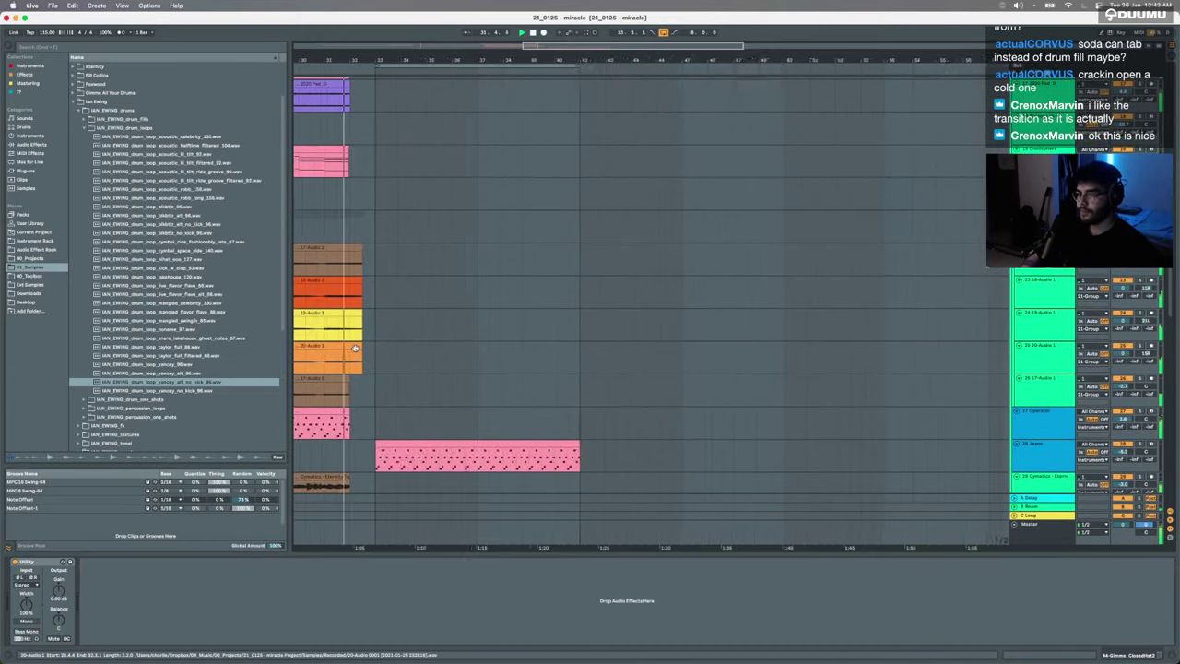
{"action": "scroll", "coordinate": [354, 347], "scroll_direction": "down", "scroll_amount": 7}
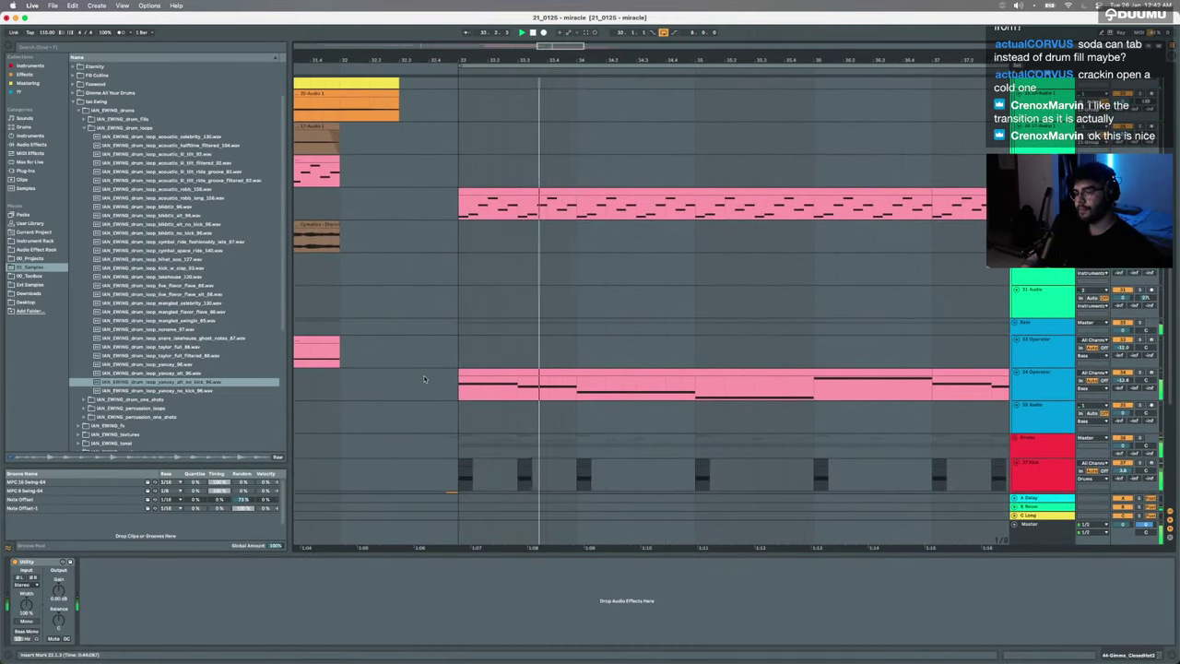
{"action": "scroll", "coordinate": [425, 378], "scroll_direction": "down", "scroll_amount": 8}
{"action": "scroll", "coordinate": [425, 379], "scroll_direction": "up", "scroll_amount": 2}
{"action": "scroll", "coordinate": [425, 379], "scroll_direction": "down", "scroll_amount": 3}
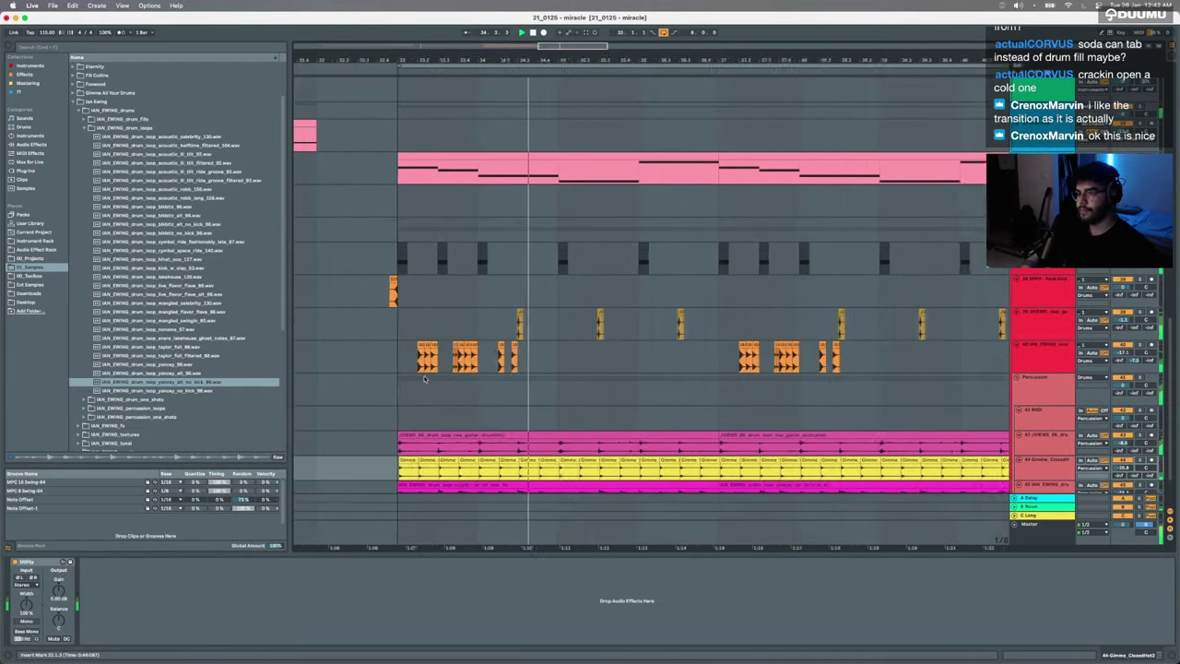
Step: Delete the IAN_EWING snare one-shot track and play from 31.3.1 to hear the section without it
{"action": "left_click", "coordinate": [1040, 345]}
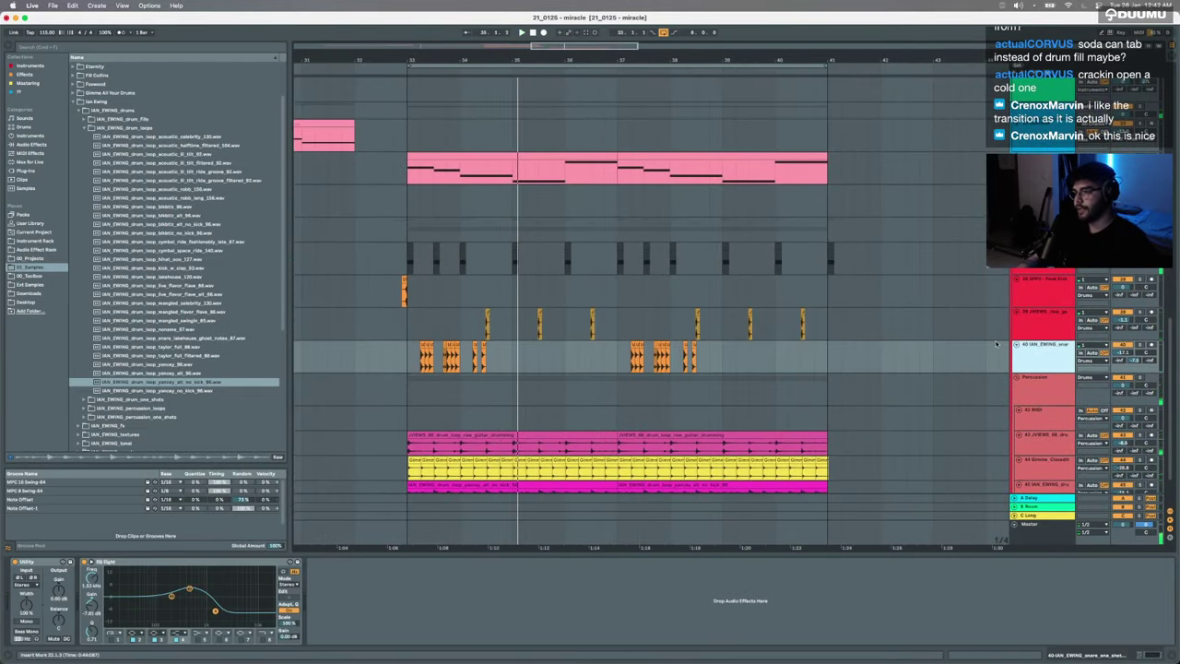
{"action": "key", "text": "Delete"}
{"action": "left_click", "coordinate": [333, 353]}
{"action": "key", "text": "space"}
{"action": "scroll", "coordinate": [437, 399], "scroll_direction": "up", "scroll_amount": 4}
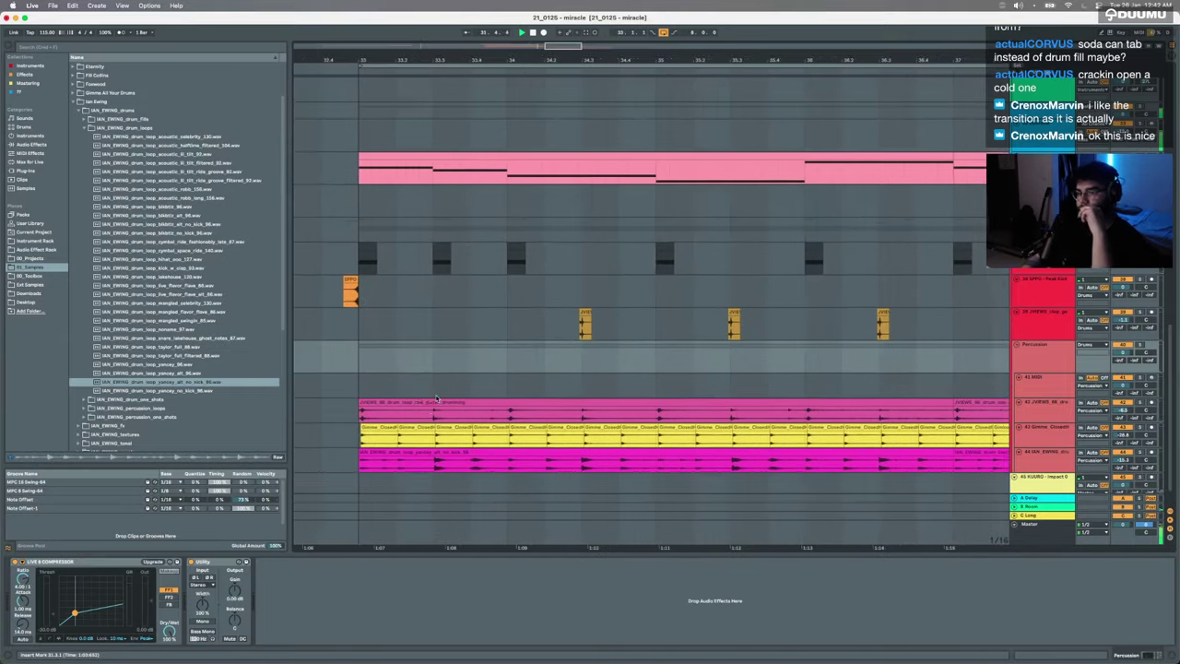
{"action": "scroll", "coordinate": [436, 399], "scroll_direction": "down", "scroll_amount": 4}
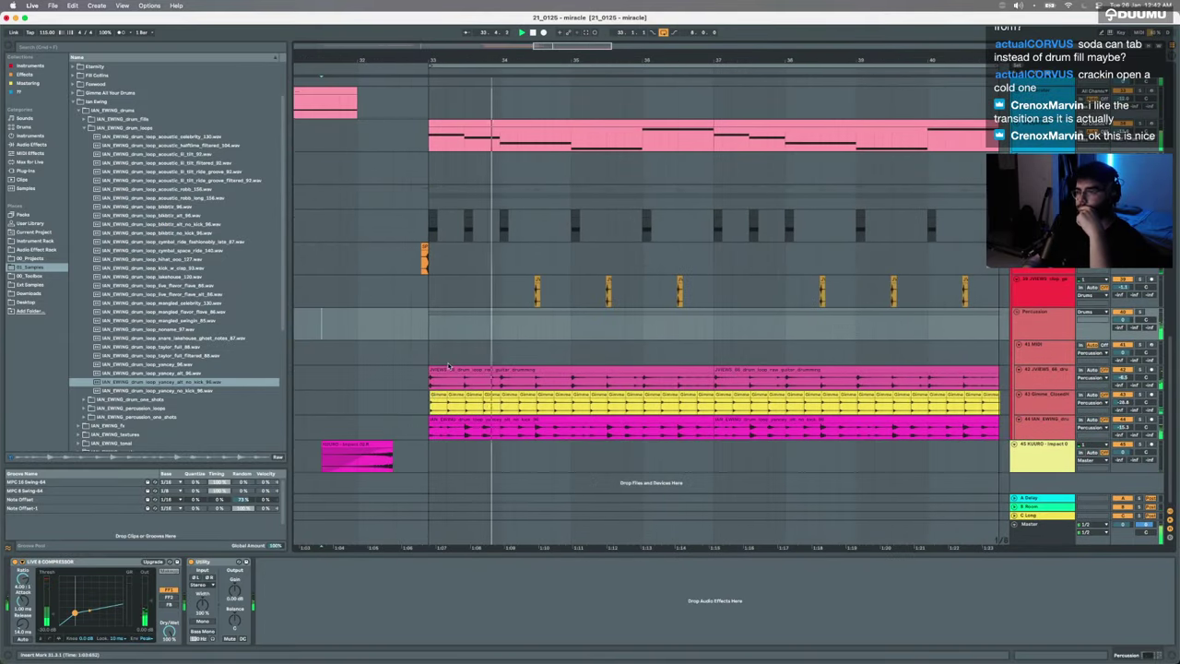
Step: Isolate the opening half bar of the IAN_EWING no-kick loop at bar 33 and duplicate it twice, up to 34.3.1
{"action": "scroll", "coordinate": [449, 369], "scroll_direction": "up", "scroll_amount": 3}
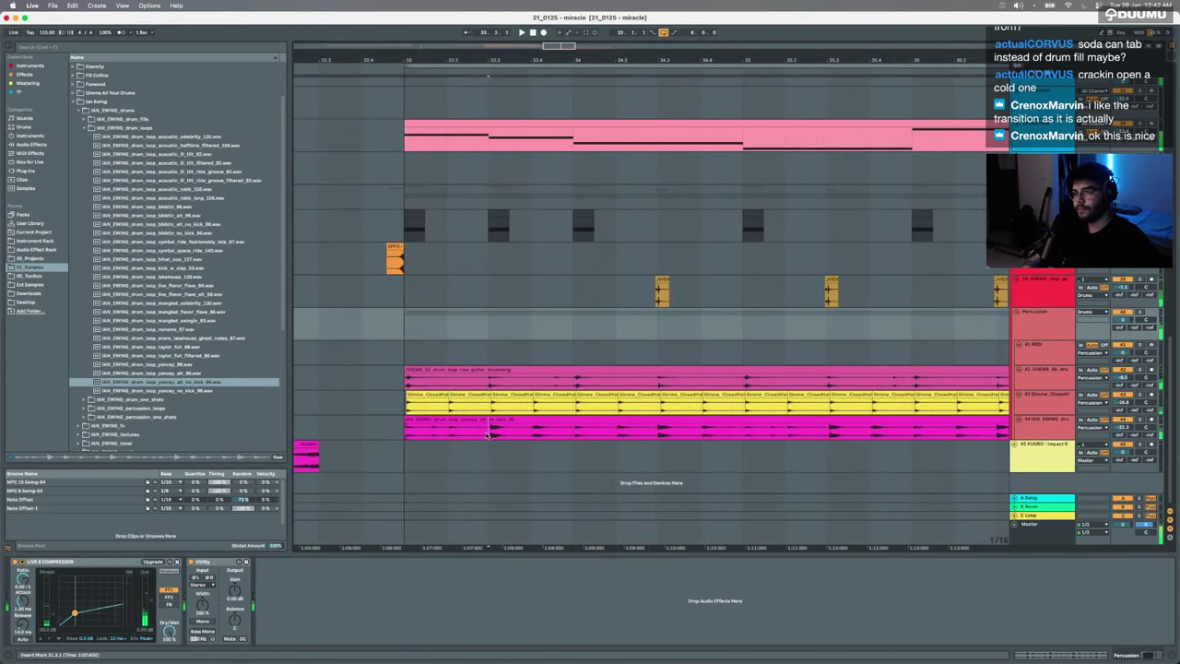
{"action": "key", "text": "Delete"}
{"action": "left_click", "coordinate": [440, 419]}
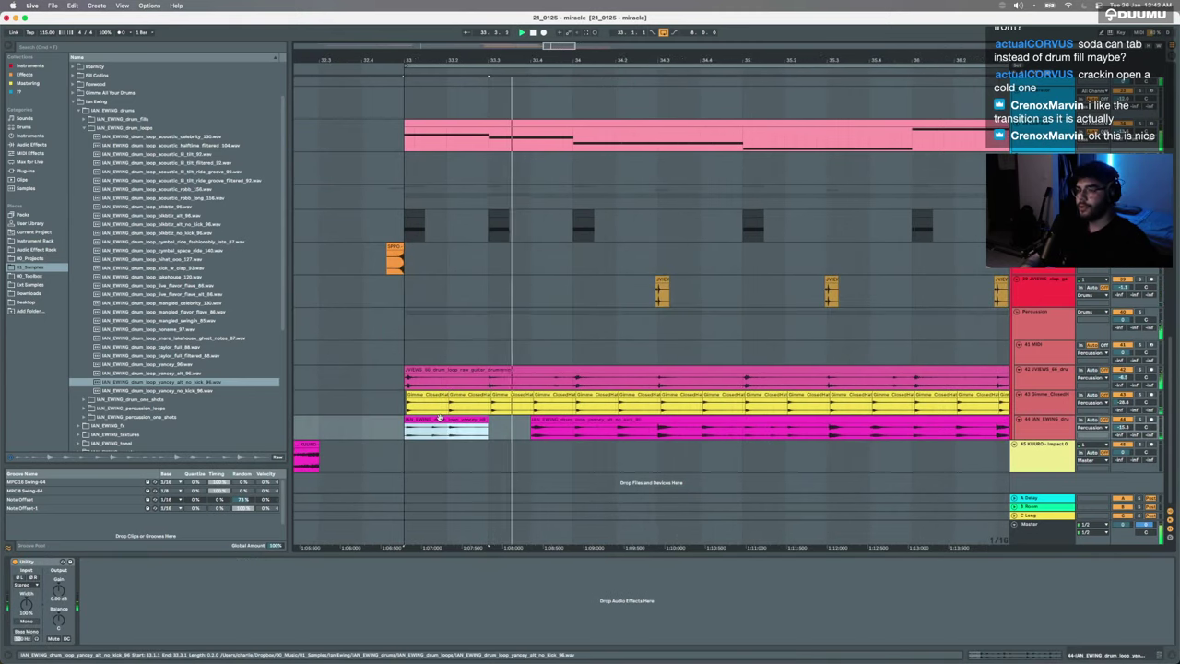
{"action": "key", "text": "super+d"}
{"action": "key", "text": "super+d"}
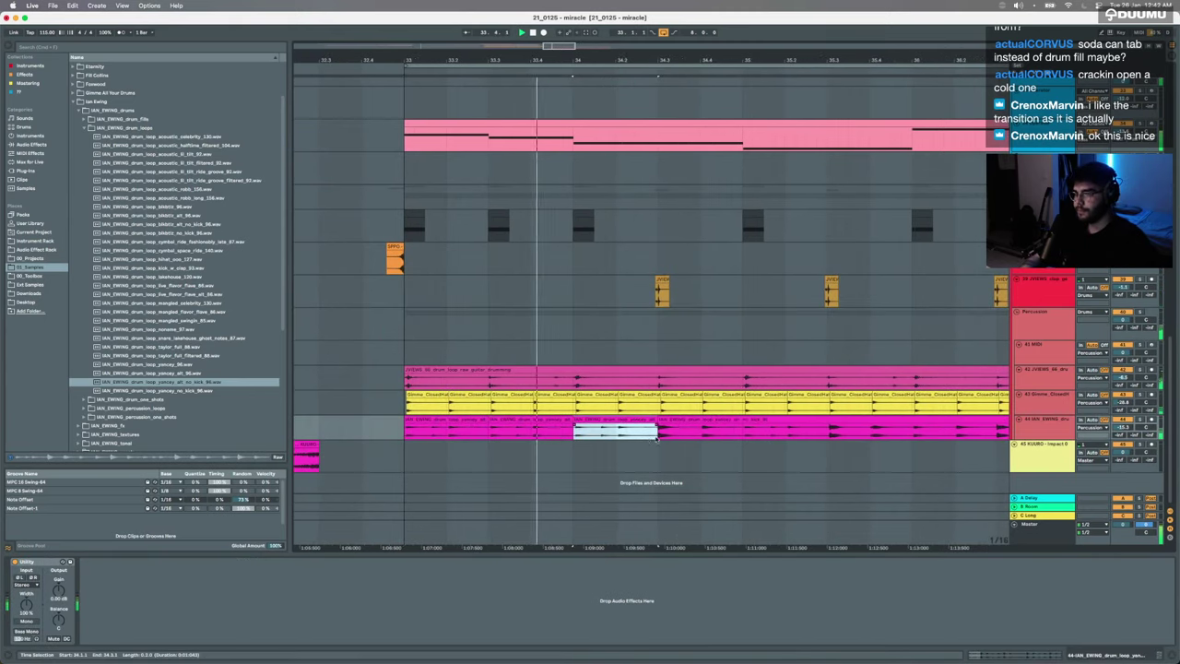
Step: Extend the last half-bar copy into bar 36 and duplicate the four-bar percussion pattern from bar 33 to bar 37
{"action": "left_click", "coordinate": [653, 421]}
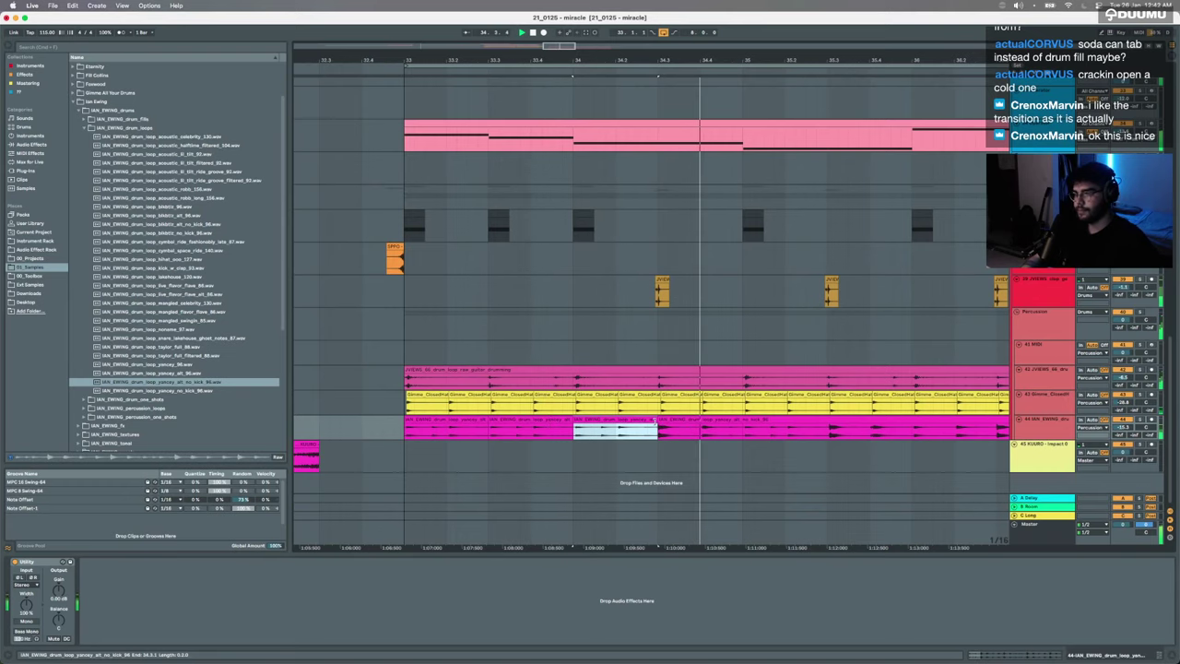
{"action": "left_click_drag", "start_coordinate": [654, 421], "coordinate": [981, 421]}
{"action": "scroll", "coordinate": [983, 420], "scroll_direction": "down", "scroll_amount": 4}
{"action": "scroll", "coordinate": [934, 418], "scroll_direction": "right", "scroll_amount": 2}
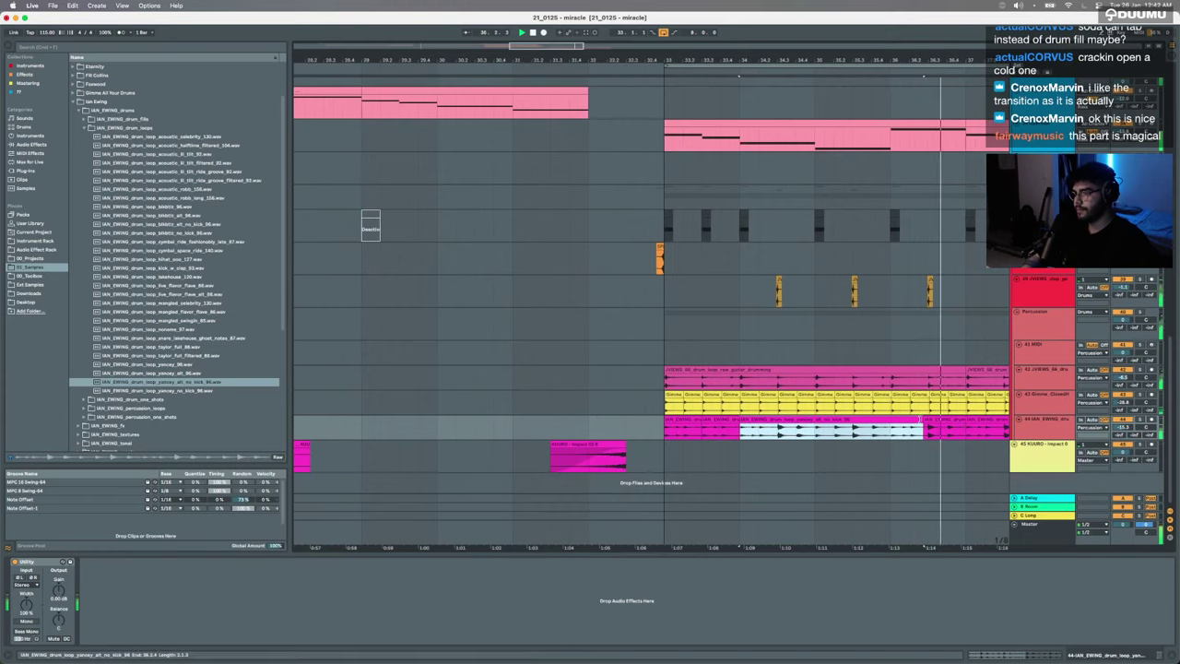
{"action": "left_click", "coordinate": [938, 418]}
{"action": "left_click", "coordinate": [683, 420], "text": "shift"}
{"action": "key", "text": "super+d"}
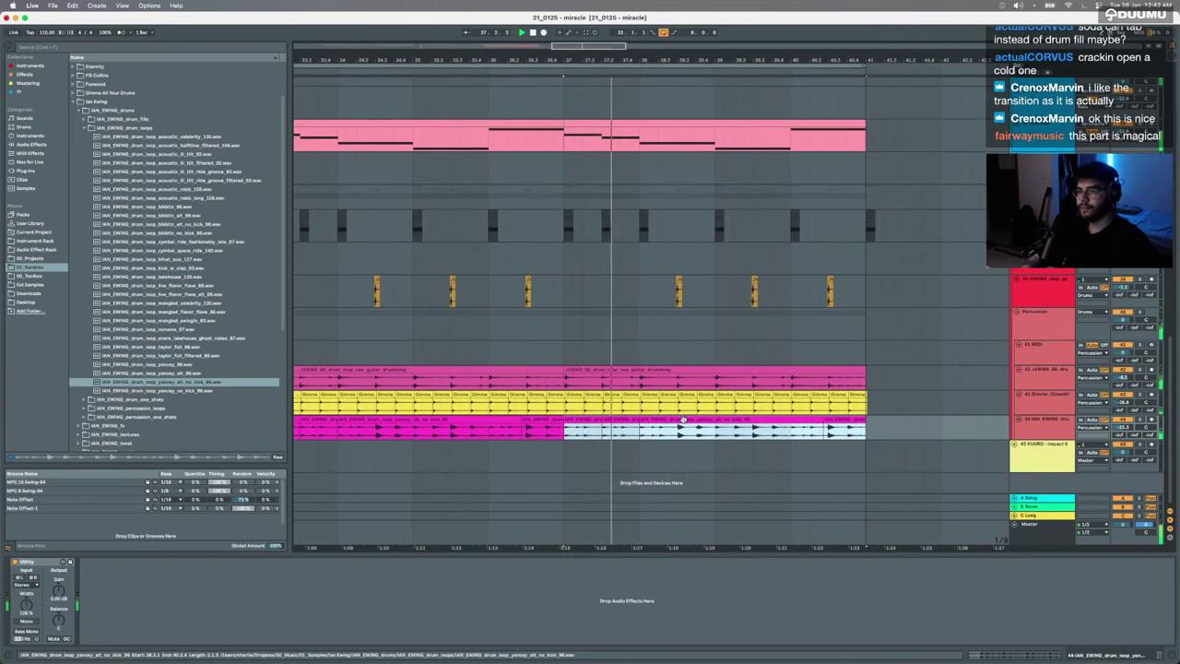
Step: Try repeating the opening half bar of the JVIEWS raw guitar drumming loop at bar 33
{"action": "scroll", "coordinate": [682, 421], "scroll_direction": "down", "scroll_amount": 3}
{"action": "scroll", "coordinate": [656, 429], "scroll_direction": "up", "scroll_amount": 2}
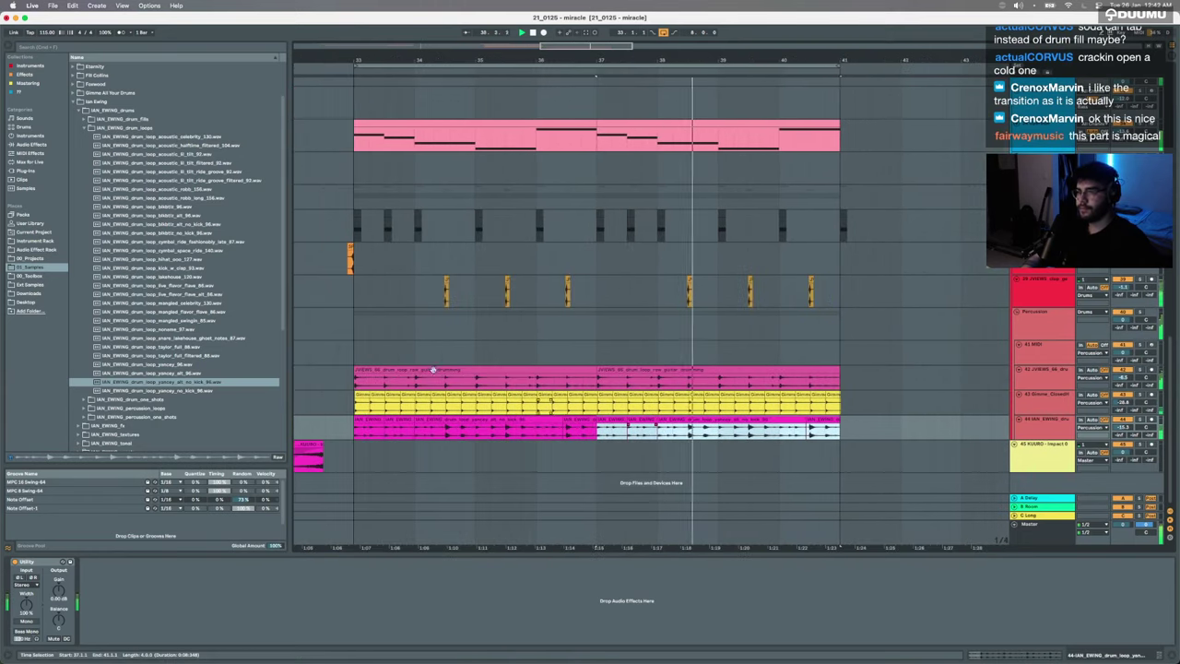
{"action": "left_click_drag", "start_coordinate": [355, 381], "coordinate": [385, 384]}
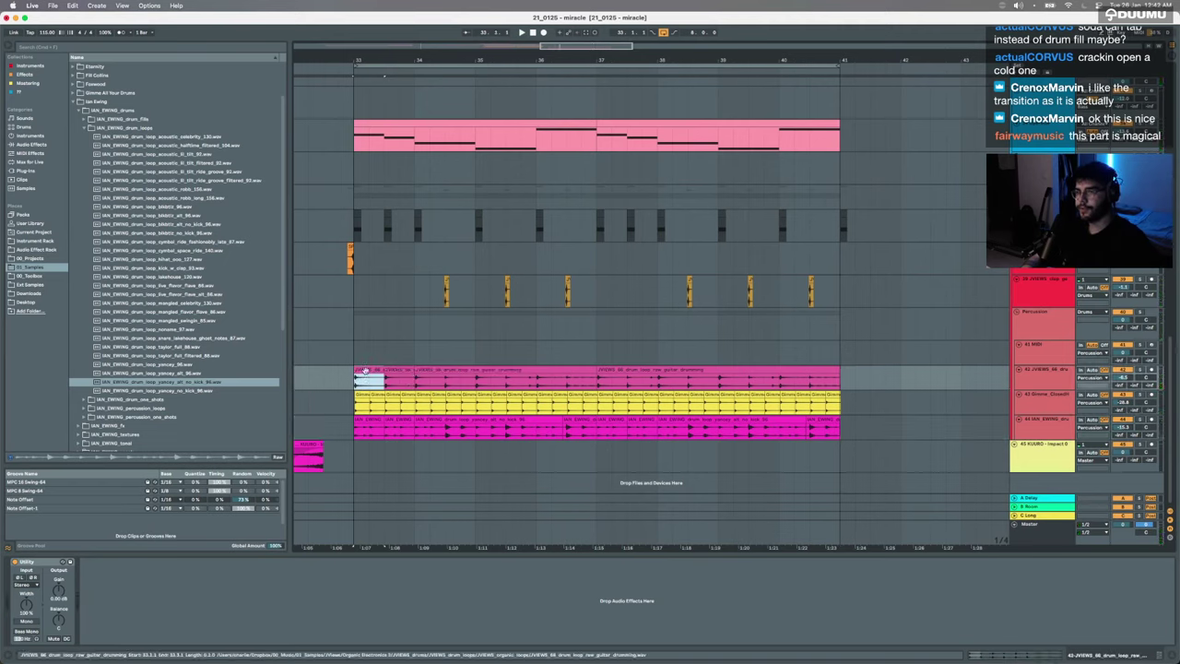
{"action": "key", "text": "space"}
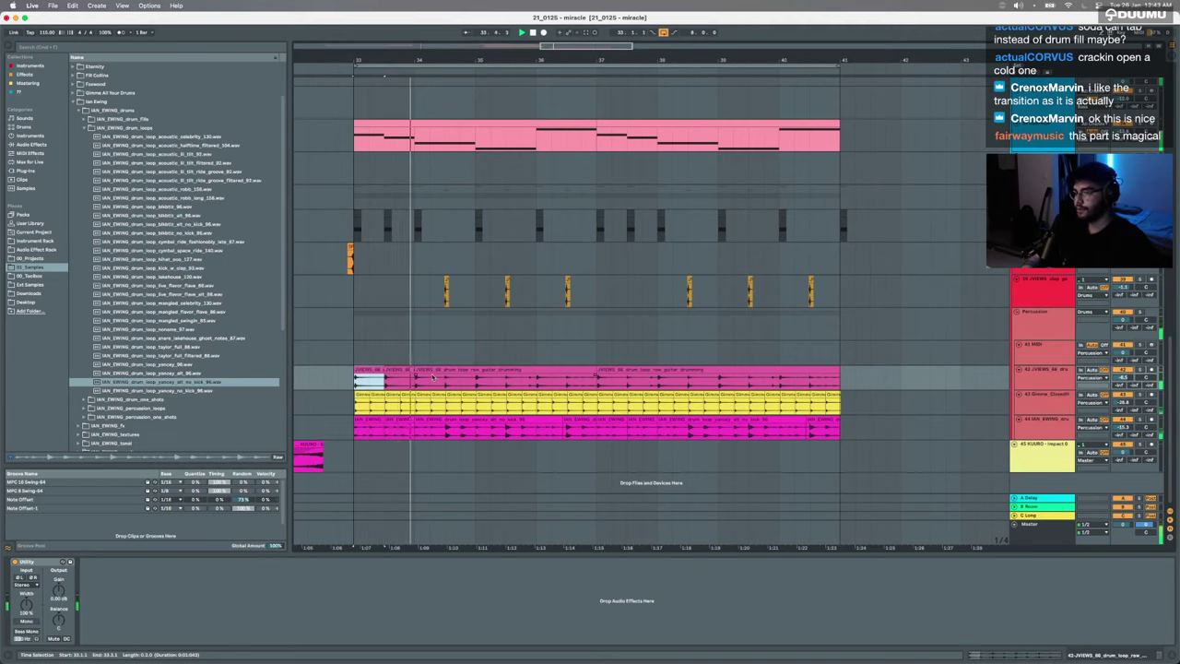
{"action": "left_click", "coordinate": [359, 369]}
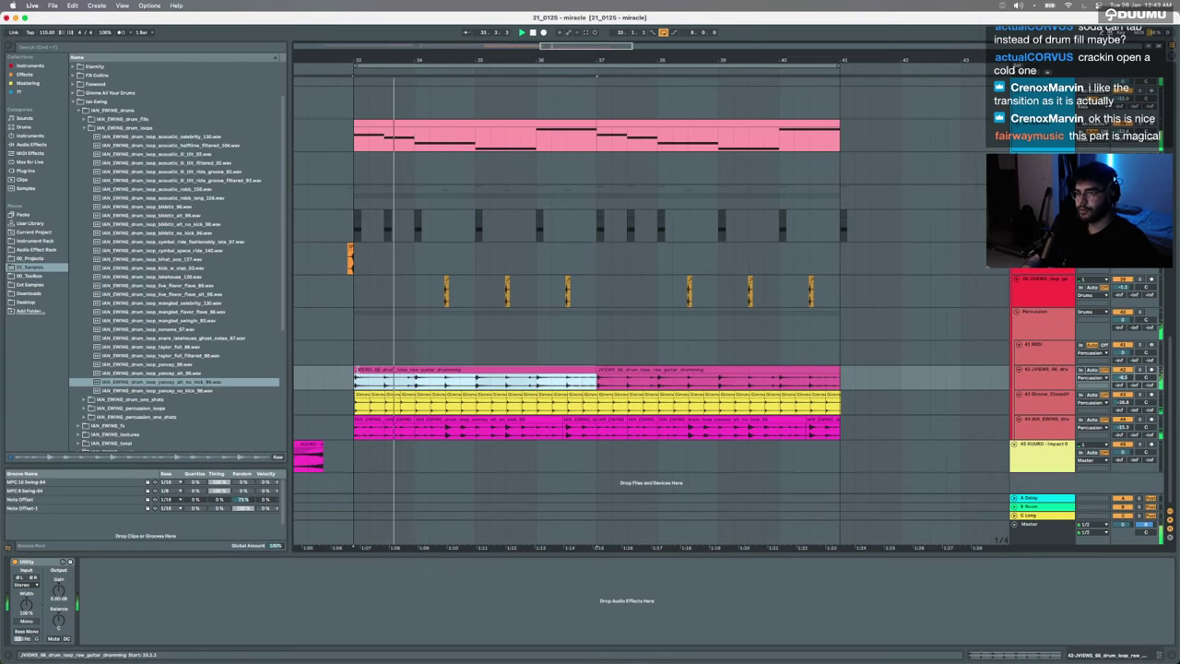
Step: Examine the Peak Kick hit leading into bar 33 and the automation lanes around it
{"action": "scroll", "coordinate": [366, 370], "scroll_direction": "down", "scroll_amount": 5}
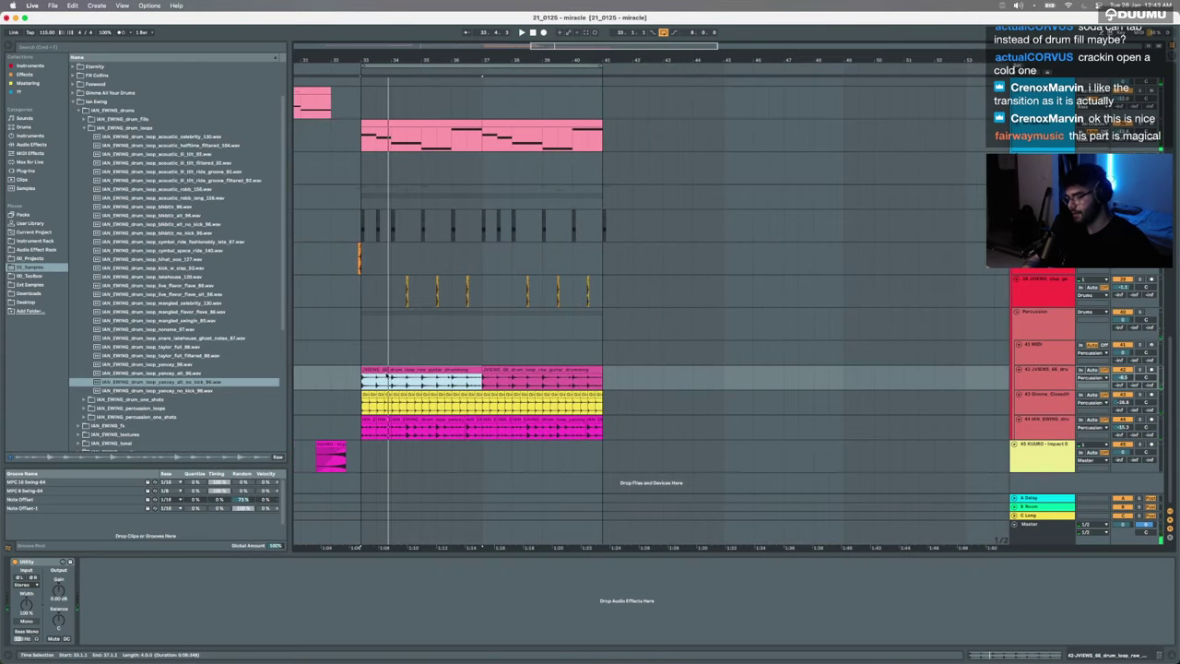
{"action": "scroll", "coordinate": [380, 372], "scroll_direction": "up", "scroll_amount": 3}
{"action": "scroll", "coordinate": [382, 373], "scroll_direction": "left", "scroll_amount": 2}
{"action": "scroll", "coordinate": [386, 374], "scroll_direction": "up", "scroll_amount": 4}
{"action": "scroll", "coordinate": [443, 371], "scroll_direction": "up", "scroll_amount": 4}
{"action": "left_click", "coordinate": [422, 361]}
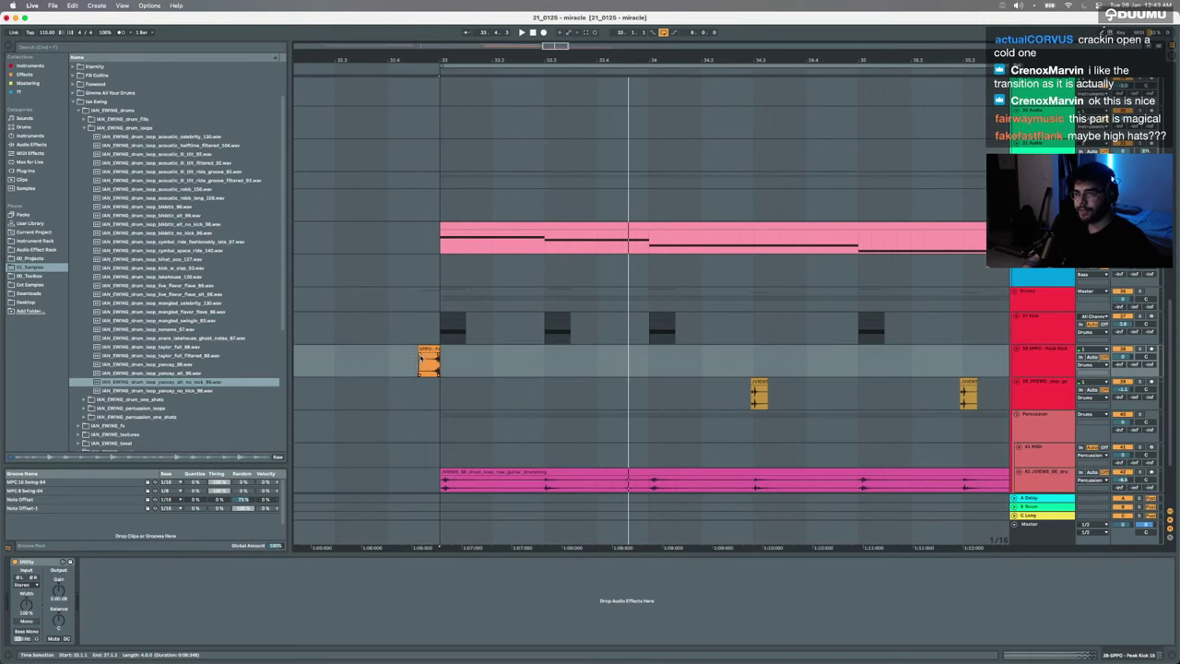
{"action": "scroll", "coordinate": [426, 359], "scroll_direction": "down", "scroll_amount": 5}
{"action": "key", "text": "a"}
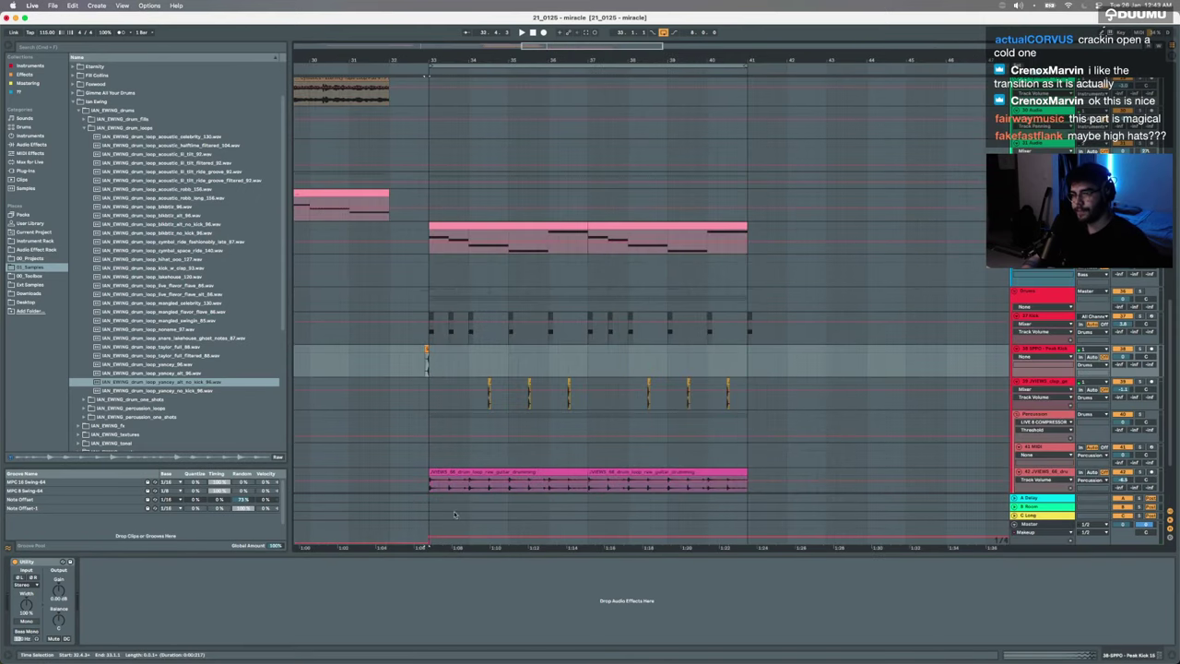
{"action": "key", "text": "a"}
Step: Add the OTT_30 preset to the Master chain and place it directly after Utility
{"action": "left_click", "coordinate": [1034, 525]}
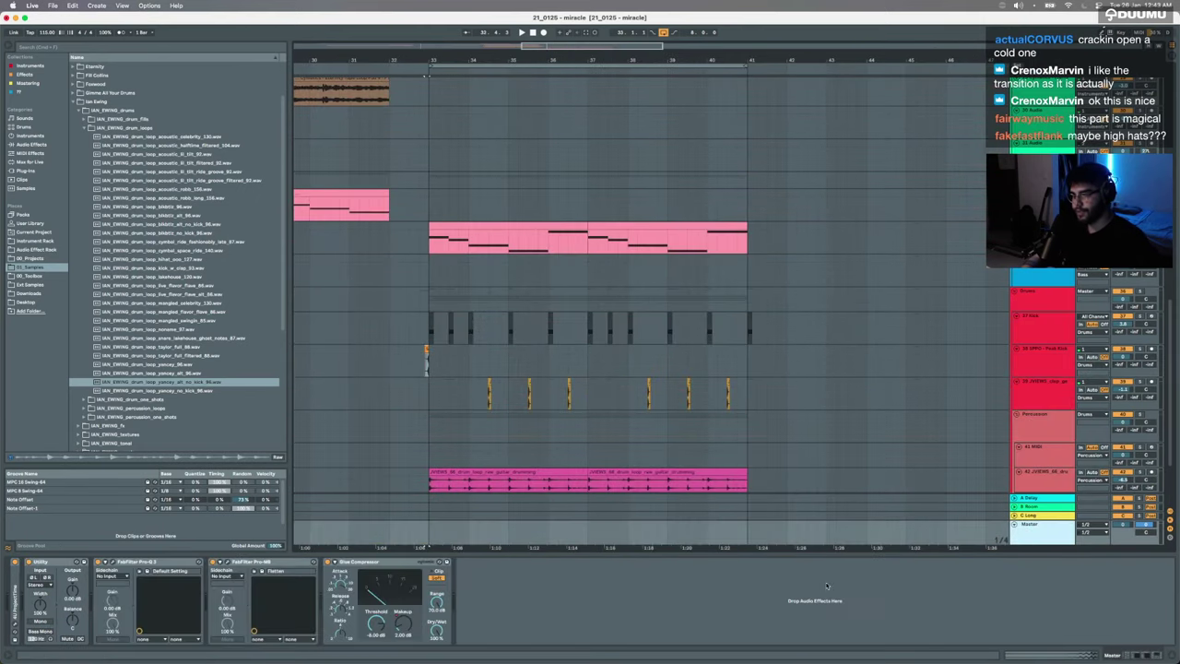
{"action": "key", "text": "super+f"}
{"action": "type", "text": "ott"}
{"action": "key", "text": "Down"}
{"action": "key", "text": "Down"}
{"action": "key", "text": "Down"}
{"action": "key", "text": "Up"}
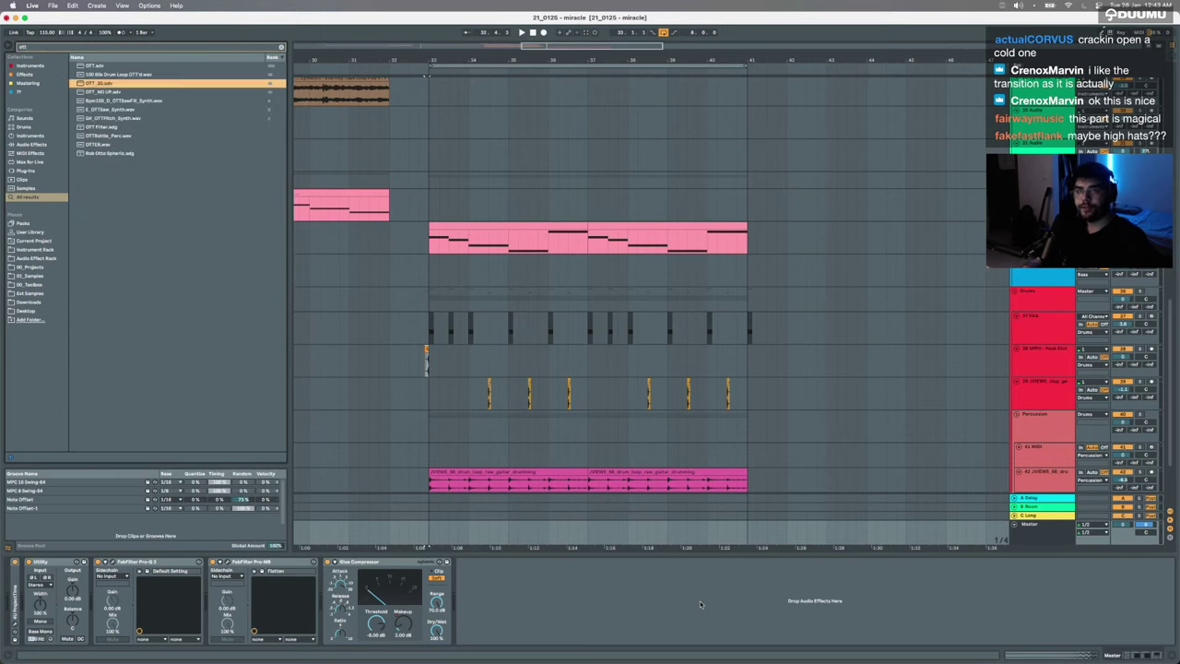
{"action": "key", "text": "Return"}
{"action": "left_click_drag", "start_coordinate": [484, 562], "coordinate": [131, 577]}
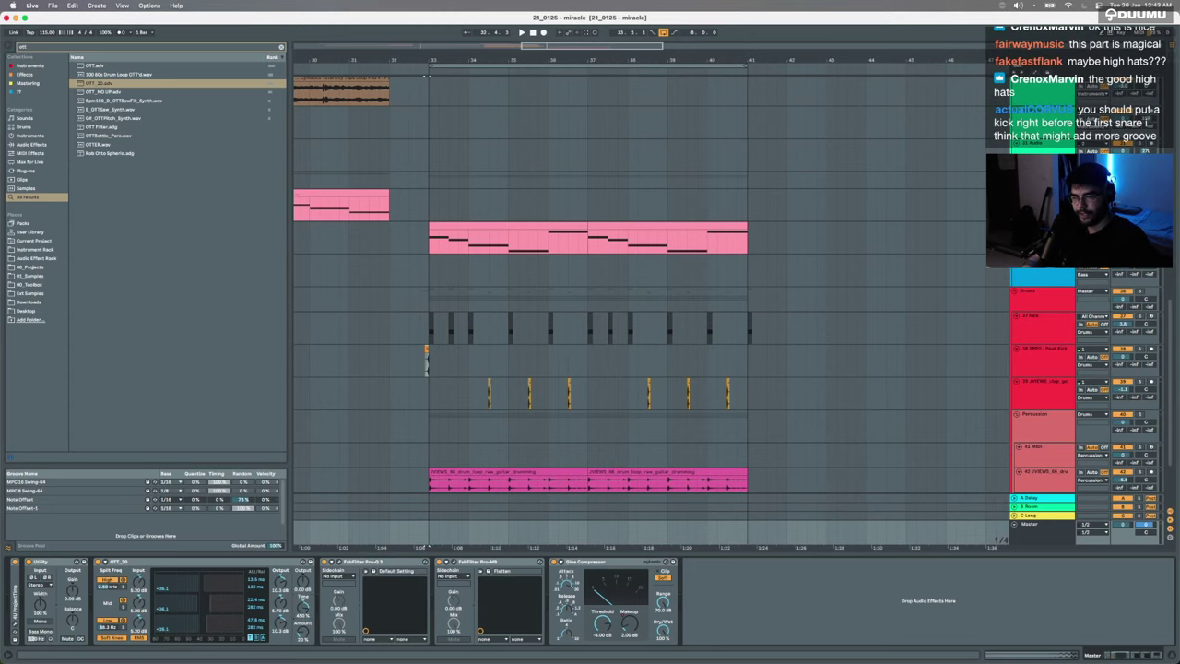
Step: Automate the OTT device's on/off state on the Master so that it switches on at bar 33
{"action": "left_click", "coordinate": [429, 533]}
{"action": "key", "text": "a"}
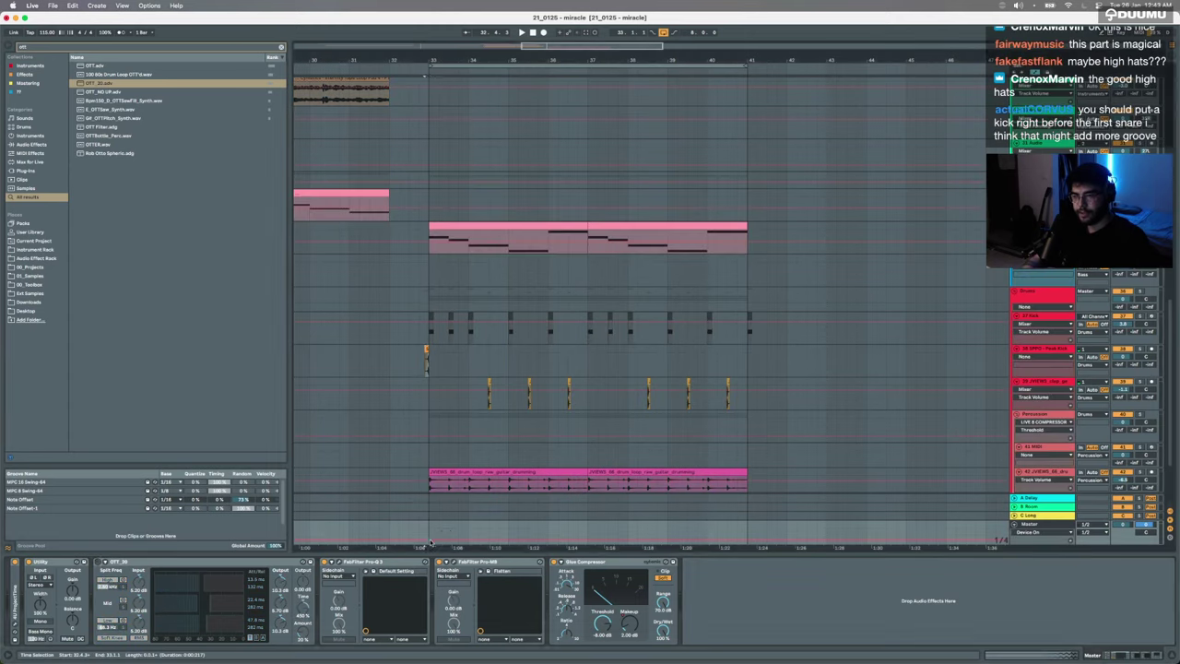
{"action": "key", "text": "a"}
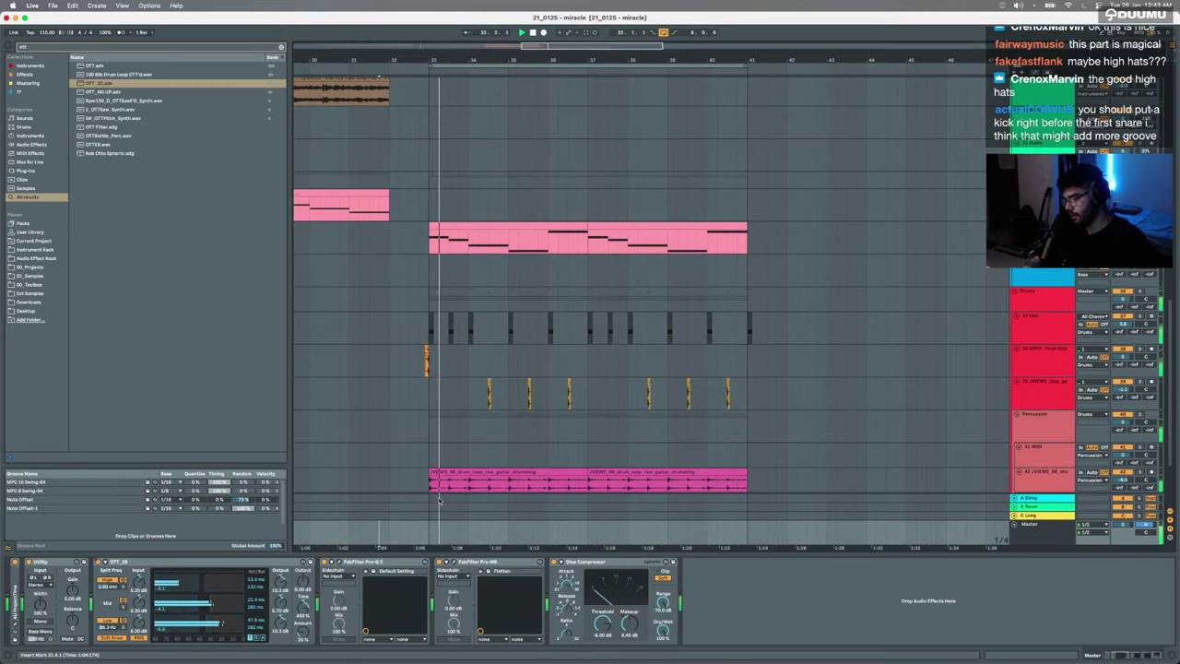
Step: Copy the bar 34 kick to 34.2.3, just before the first snare
{"action": "scroll", "coordinate": [502, 370], "scroll_direction": "up", "scroll_amount": 3}
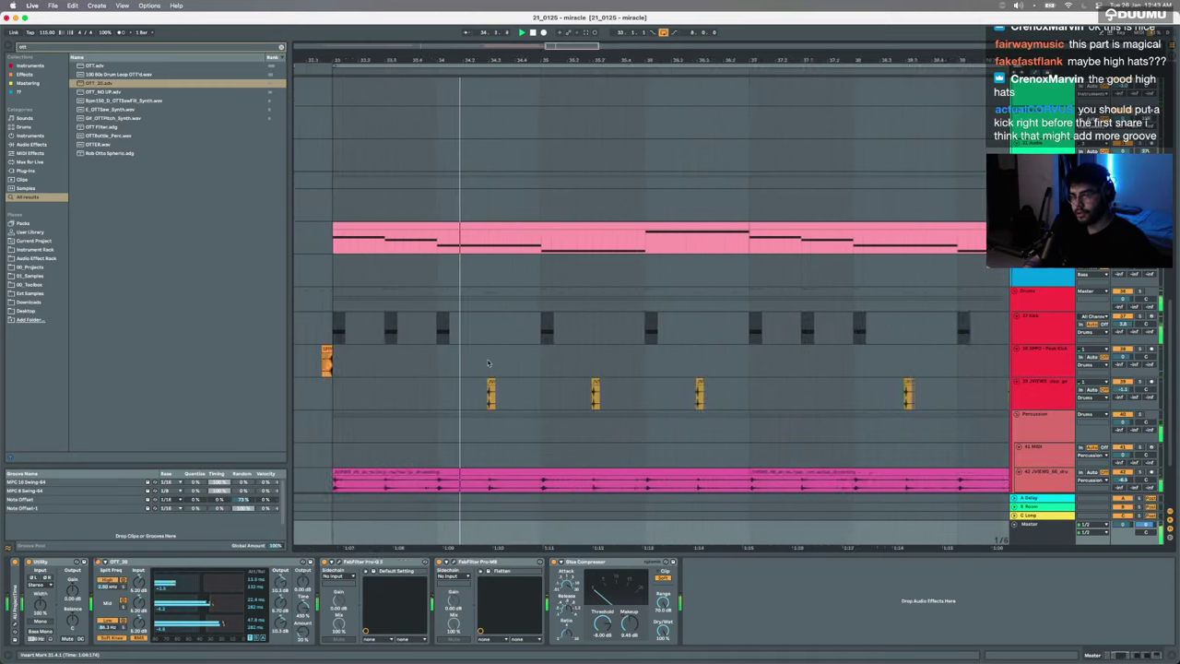
{"action": "left_click", "coordinate": [418, 331]}
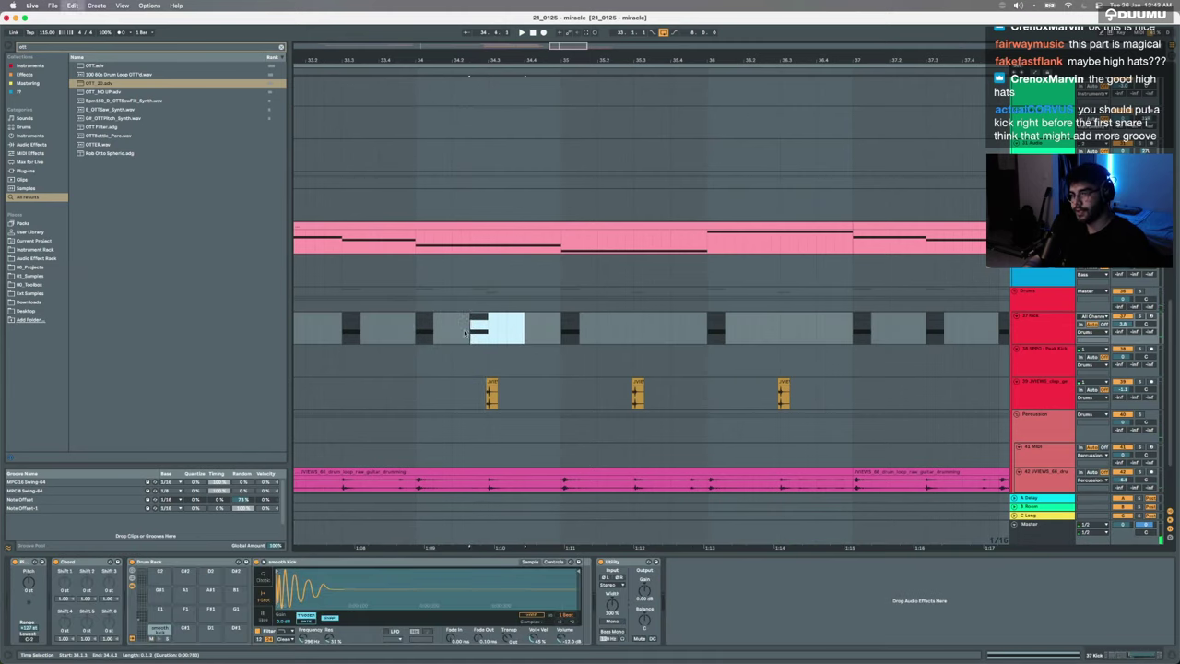
{"action": "key", "text": "space"}
{"action": "scroll", "coordinate": [484, 332], "scroll_direction": "up", "scroll_amount": 3}
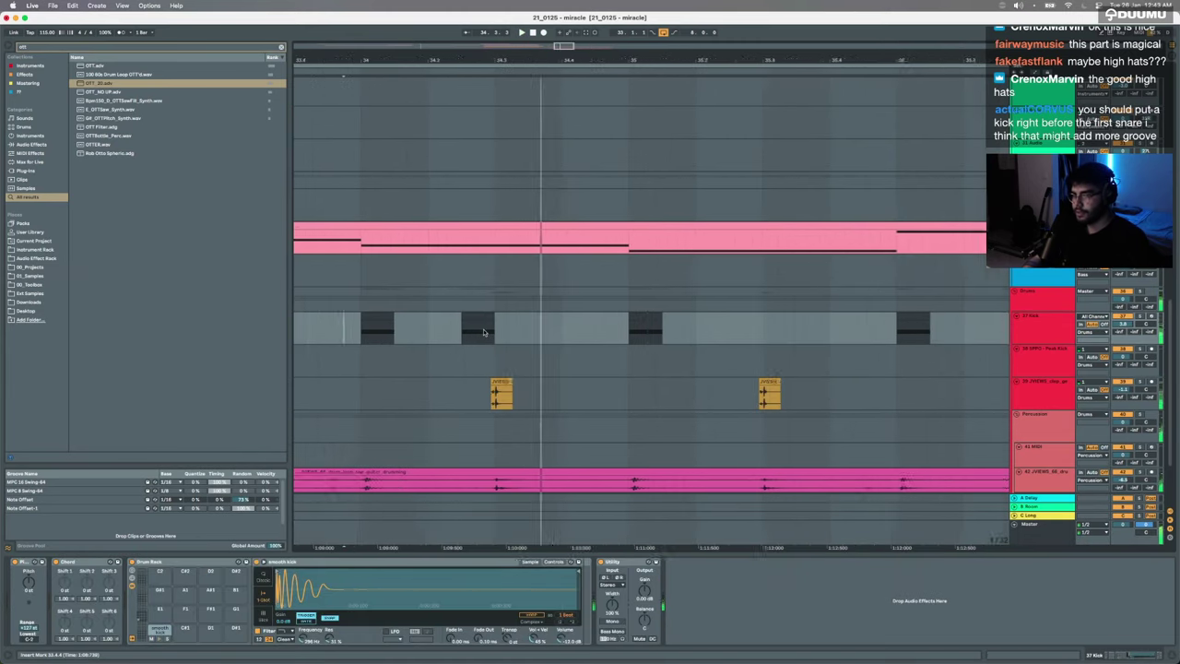
{"action": "scroll", "coordinate": [468, 332], "scroll_direction": "down", "scroll_amount": 5}
{"action": "scroll", "coordinate": [467, 330], "scroll_direction": "up", "scroll_amount": 3}
{"action": "scroll", "coordinate": [467, 331], "scroll_direction": "up", "scroll_amount": 1}
{"action": "left_click", "coordinate": [467, 331]}
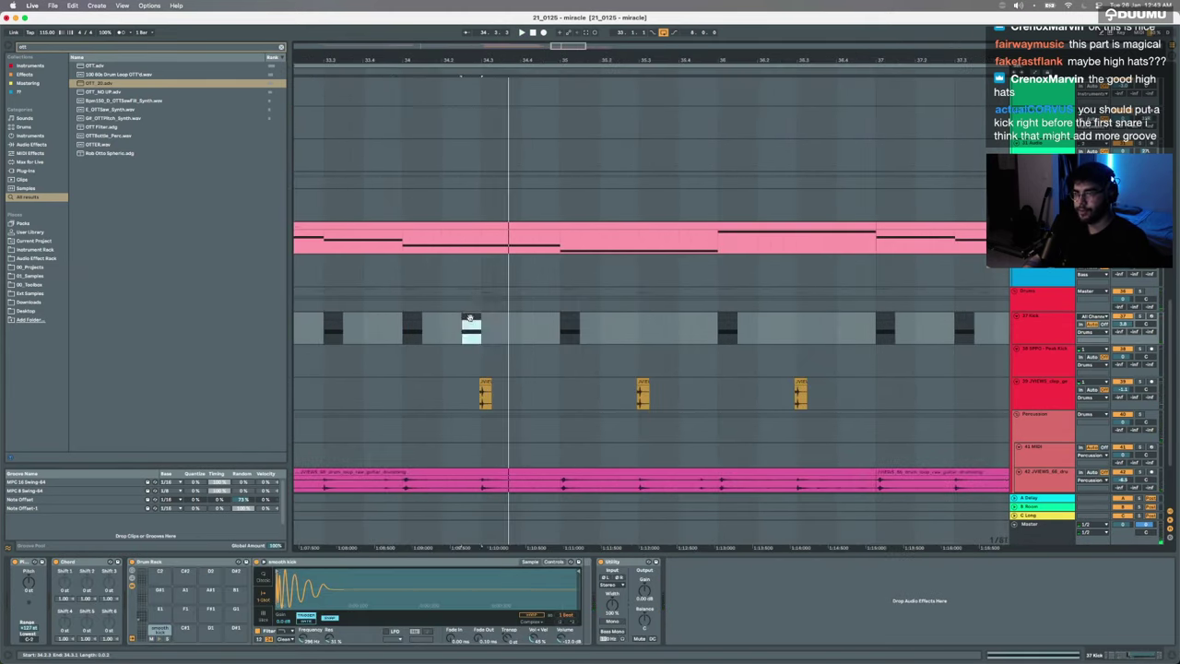
Step: Shift the added kick slightly later so it sits closer to the snare at 34.3.1
{"action": "scroll", "coordinate": [472, 324], "scroll_direction": "down", "scroll_amount": 8}
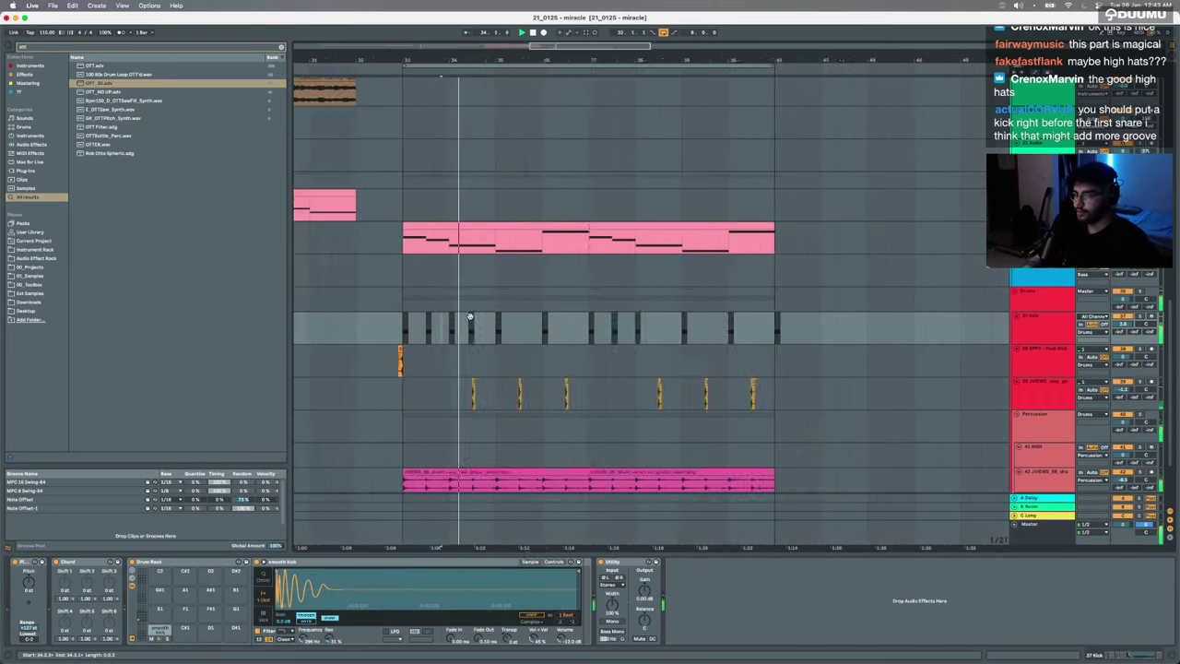
{"action": "scroll", "coordinate": [472, 323], "scroll_direction": "up", "scroll_amount": 5}
{"action": "left_click", "coordinate": [464, 325]}
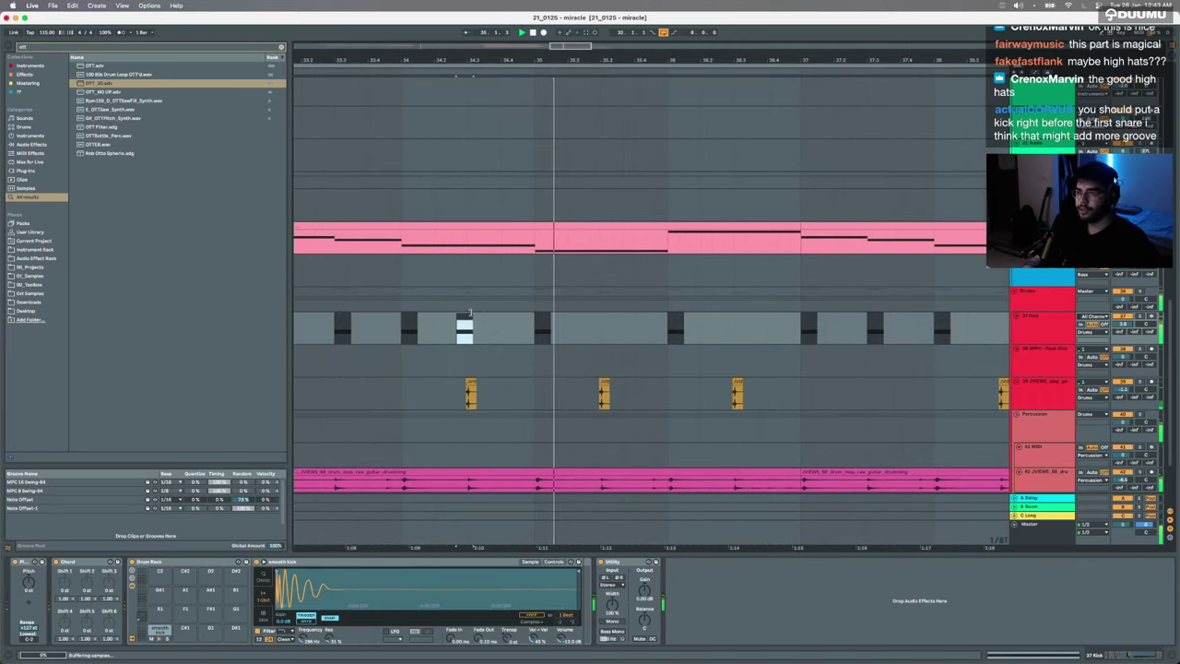
Step: Duplicate the four-bar kick pattern from bar 33 to bar 37
{"action": "scroll", "coordinate": [465, 318], "scroll_direction": "down", "scroll_amount": 3}
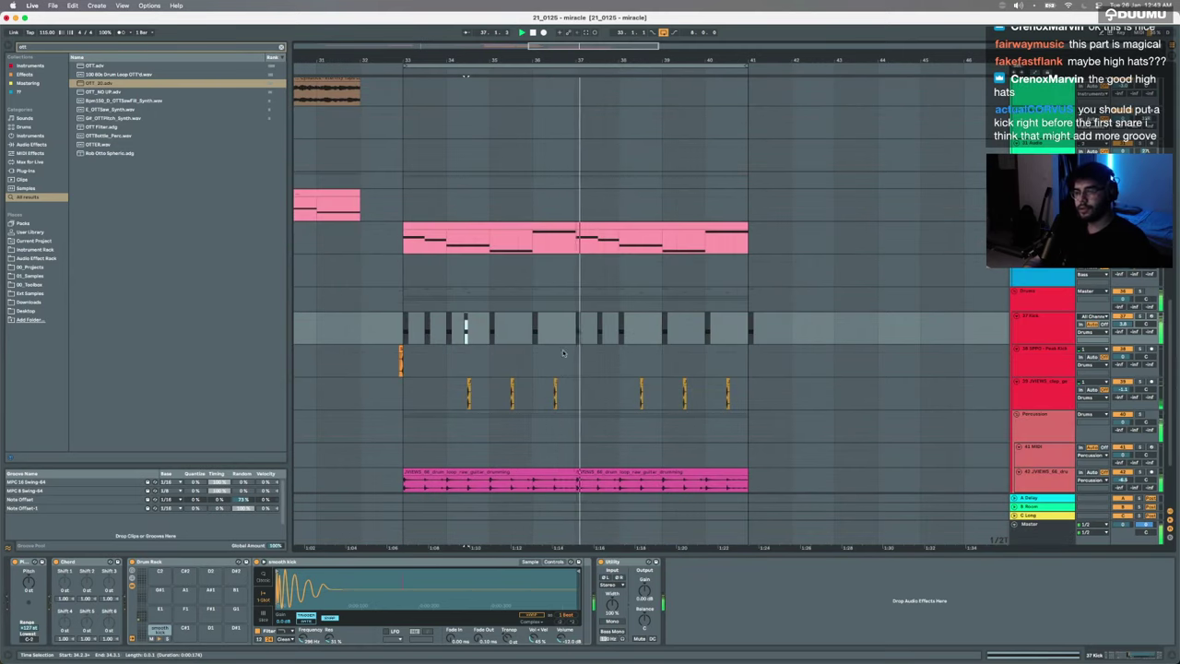
{"action": "mouse_move", "coordinate": [575, 336]}
{"action": "left_mouse_down"}
{"action": "mouse_move", "coordinate": [395, 334]}
{"action": "mouse_move", "coordinate": [579, 336]}
{"action": "left_mouse_up"}
{"action": "left_click", "coordinate": [408, 334]}
{"action": "key", "text": "ctrl+d"}
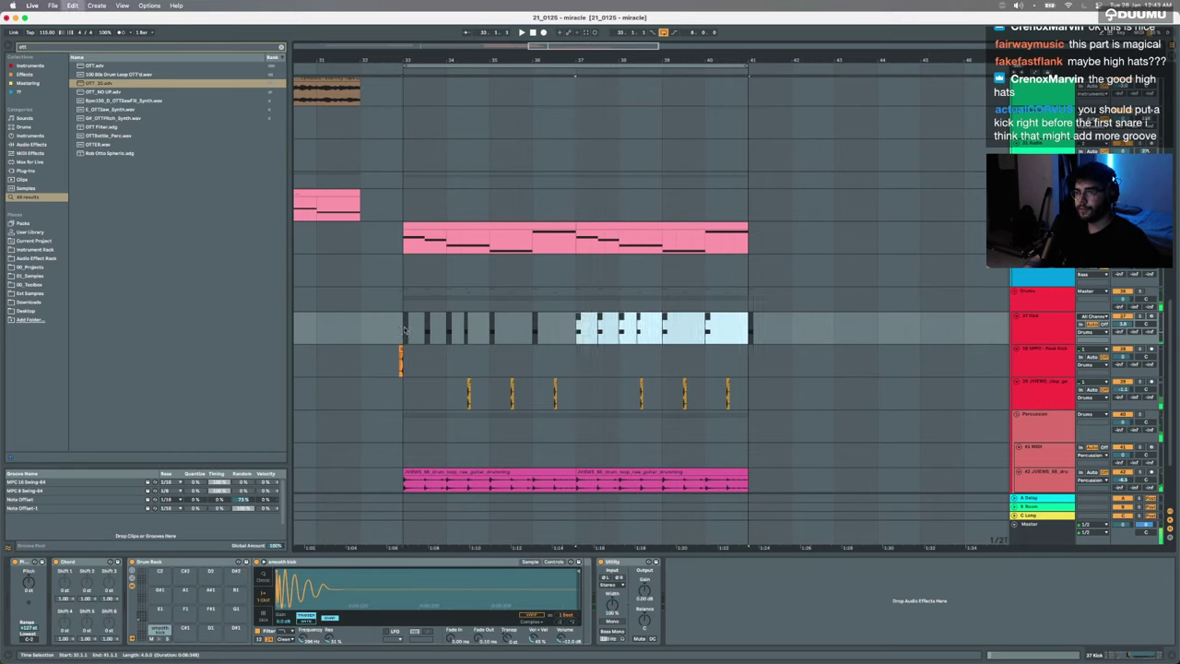
Step: Listen to the section from 32.1.1 and remove the extra kick before the first snare in bar 34
{"action": "left_click", "coordinate": [366, 326]}
{"action": "scroll", "coordinate": [367, 326], "scroll_direction": "up", "scroll_amount": 5}
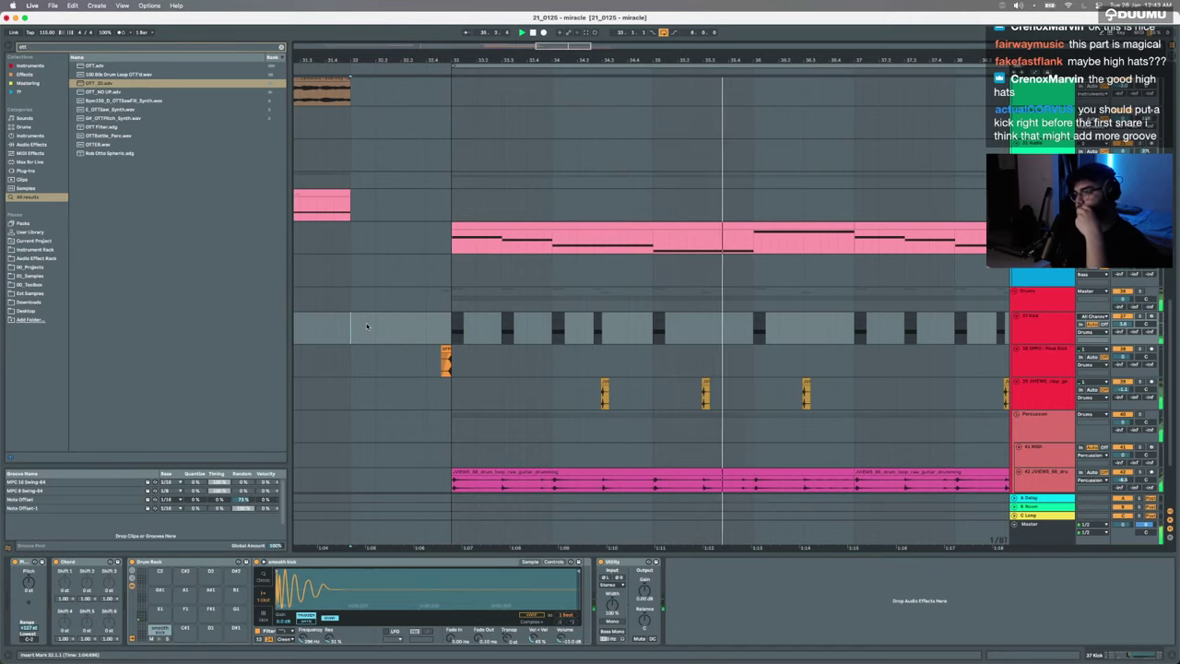
{"action": "scroll", "coordinate": [362, 329], "scroll_direction": "down", "scroll_amount": 1}
{"action": "scroll", "coordinate": [387, 321], "scroll_direction": "down", "scroll_amount": 2}
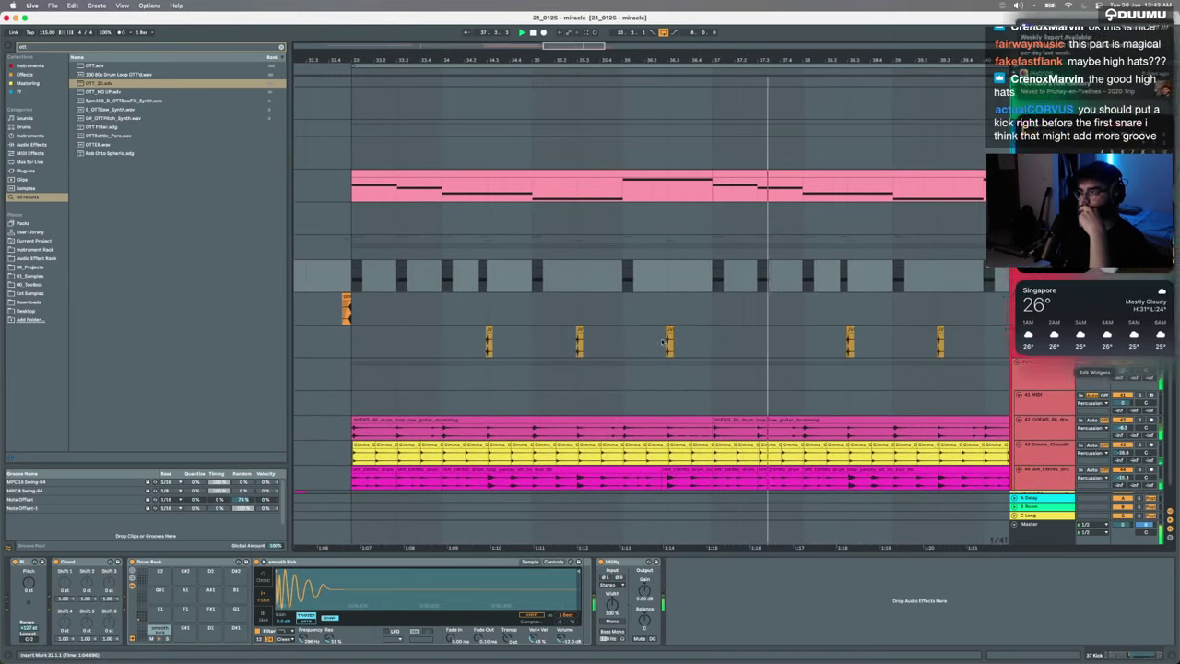
{"action": "scroll", "coordinate": [764, 310], "scroll_direction": "down", "scroll_amount": 3}
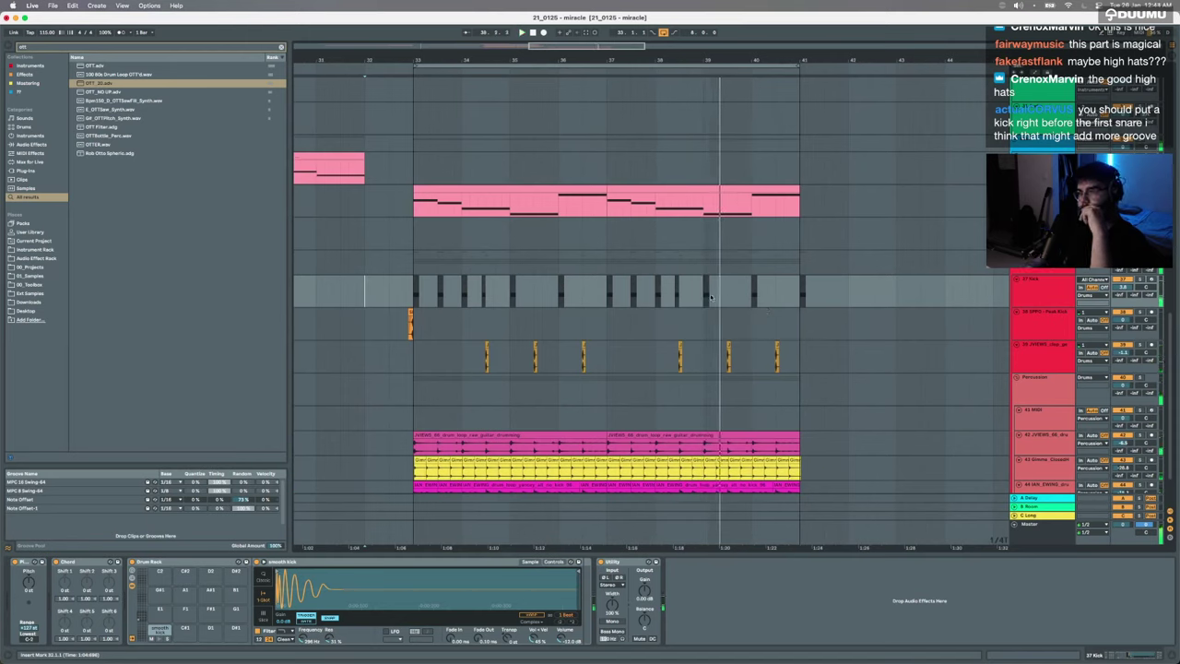
{"action": "left_click_drag", "start_coordinate": [498, 297], "coordinate": [480, 296]}
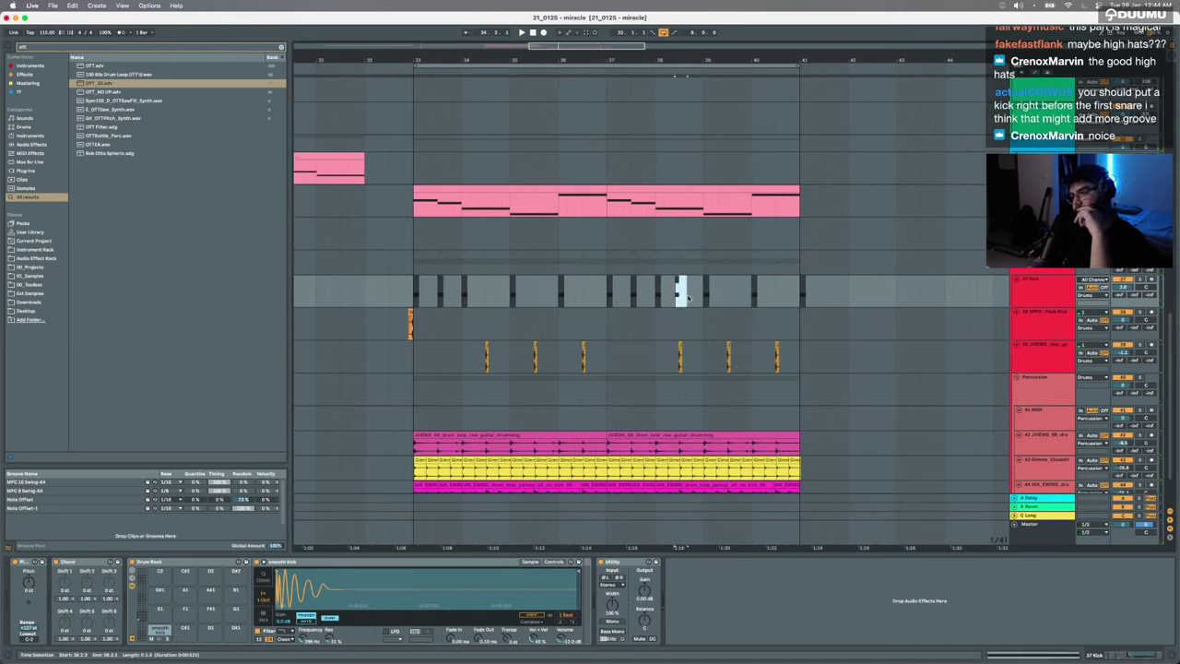
Step: Copy a four-bar piece of the Cymatics Eternity Tape Loop clip to bar 33 on the same track
{"action": "scroll", "coordinate": [374, 291], "scroll_direction": "up", "scroll_amount": 5}
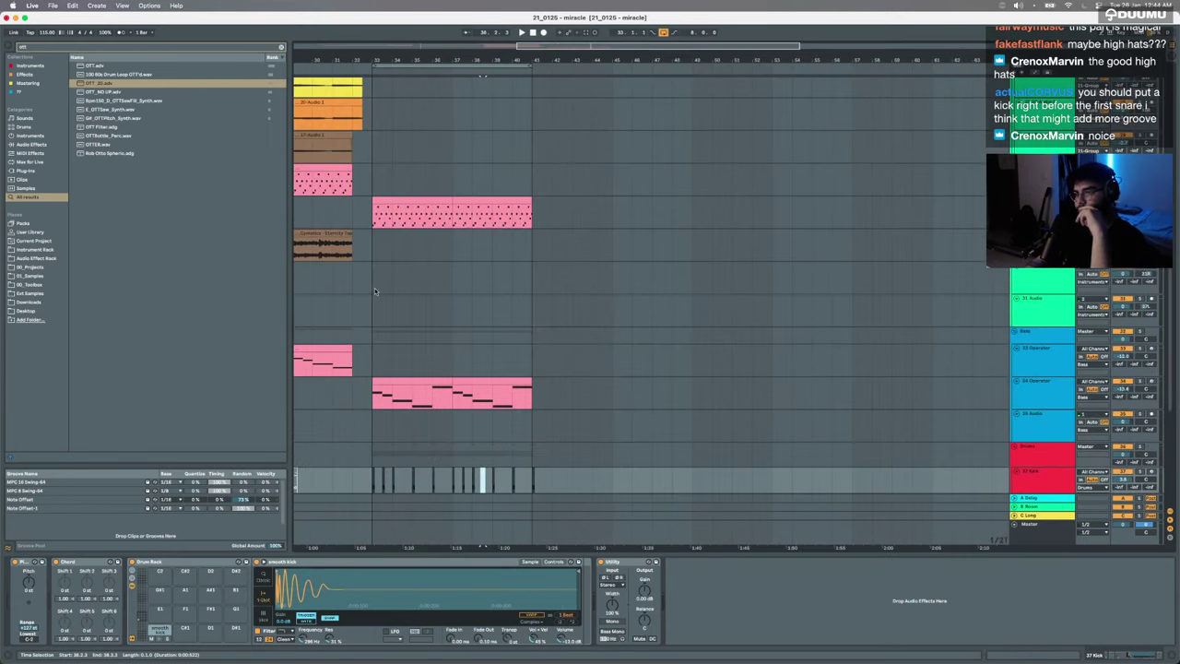
{"action": "scroll", "coordinate": [398, 330], "scroll_direction": "down", "scroll_amount": 3}
{"action": "scroll", "coordinate": [398, 329], "scroll_direction": "up", "scroll_amount": 3}
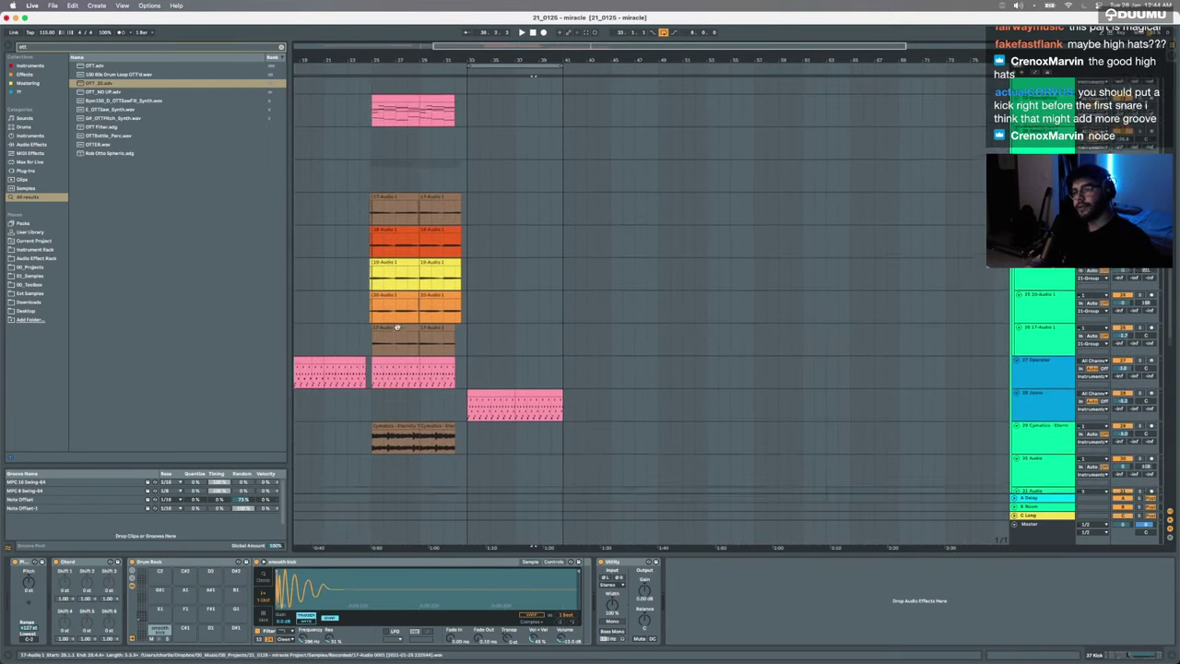
{"action": "scroll", "coordinate": [398, 330], "scroll_direction": "down", "scroll_amount": 3}
{"action": "left_click", "coordinate": [402, 361]}
{"action": "left_click", "coordinate": [1031, 376]}
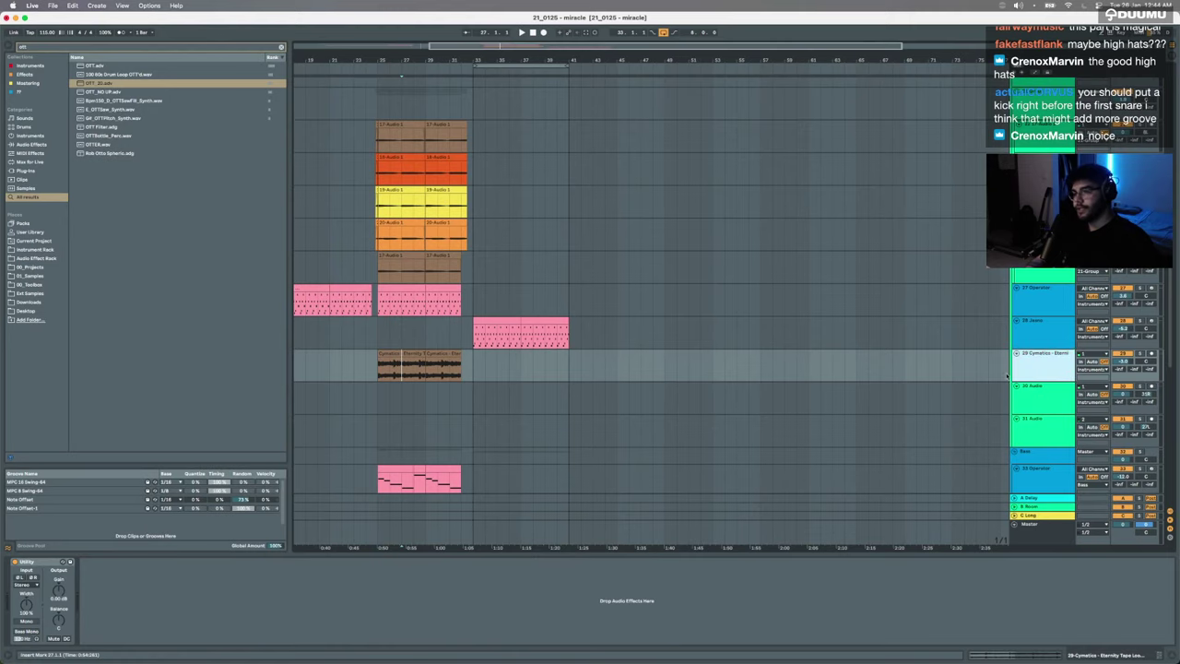
{"action": "left_click_drag", "start_coordinate": [398, 353], "coordinate": [496, 354]}
{"action": "left_click", "coordinate": [498, 363]}
{"action": "left_click", "coordinate": [500, 347]}
{"action": "left_click", "coordinate": [499, 360]}
Step: Add Auto Filter to the Cymatics Eternity track as a band-pass and play the section from bar 33
{"action": "key", "text": "super+f"}
{"action": "key", "text": "ctrl+f"}
{"action": "type", "text": "auto"}
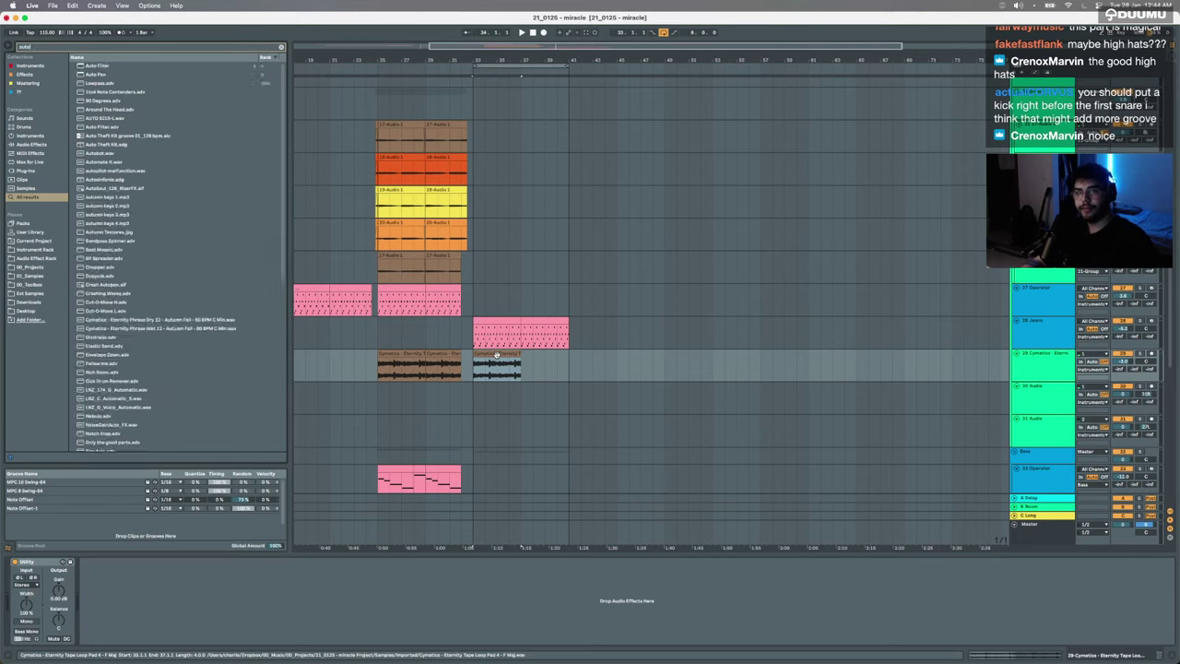
{"action": "key", "text": "Down"}
{"action": "key", "text": "Return"}
{"action": "key", "text": "space"}
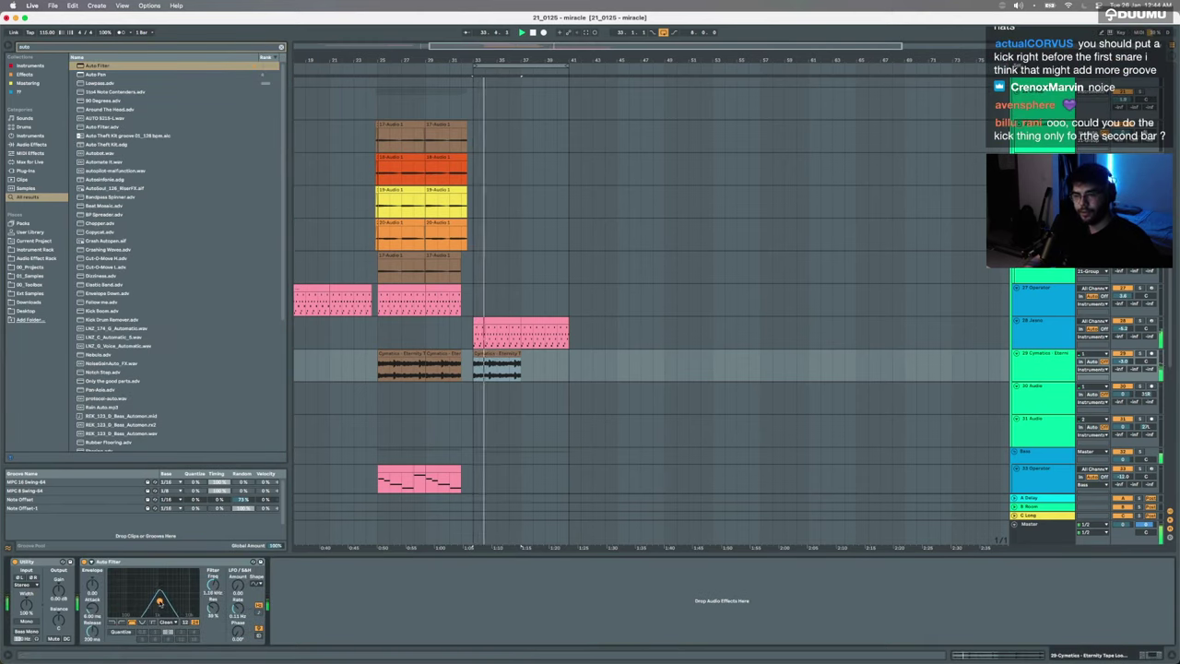
Step: Automate the Auto Filter's on/off state on the Cymatics Eternity track for the section starting at bar 33
{"action": "scroll", "coordinate": [548, 392], "scroll_direction": "up", "scroll_amount": 3}
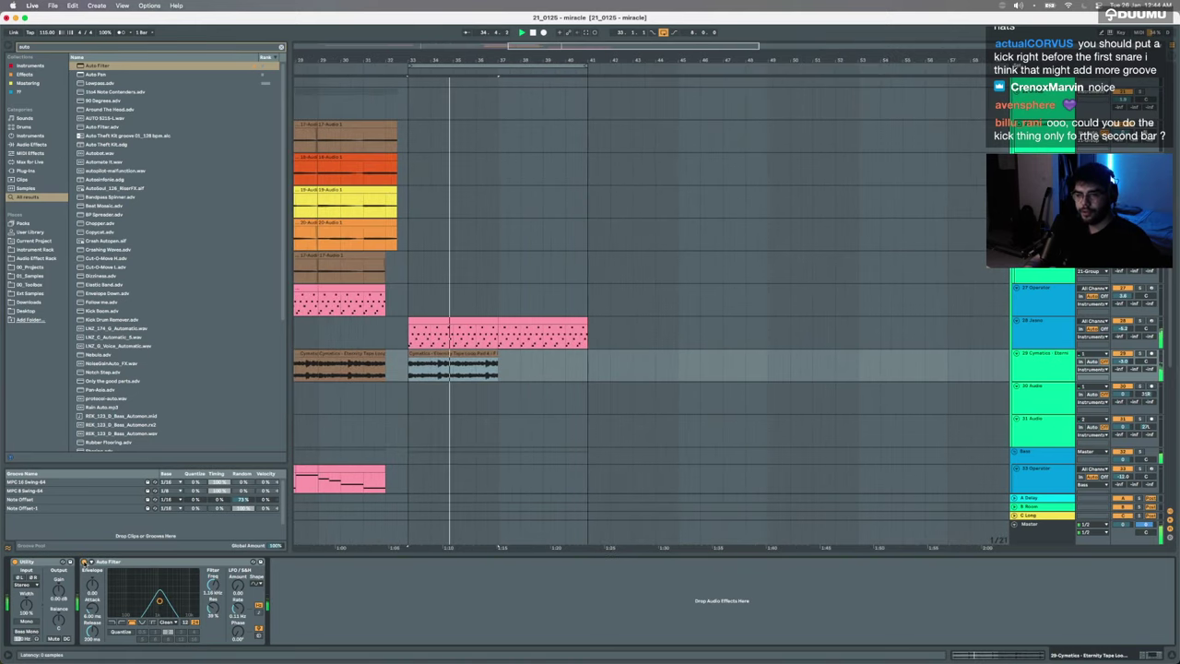
{"action": "key", "text": "a"}
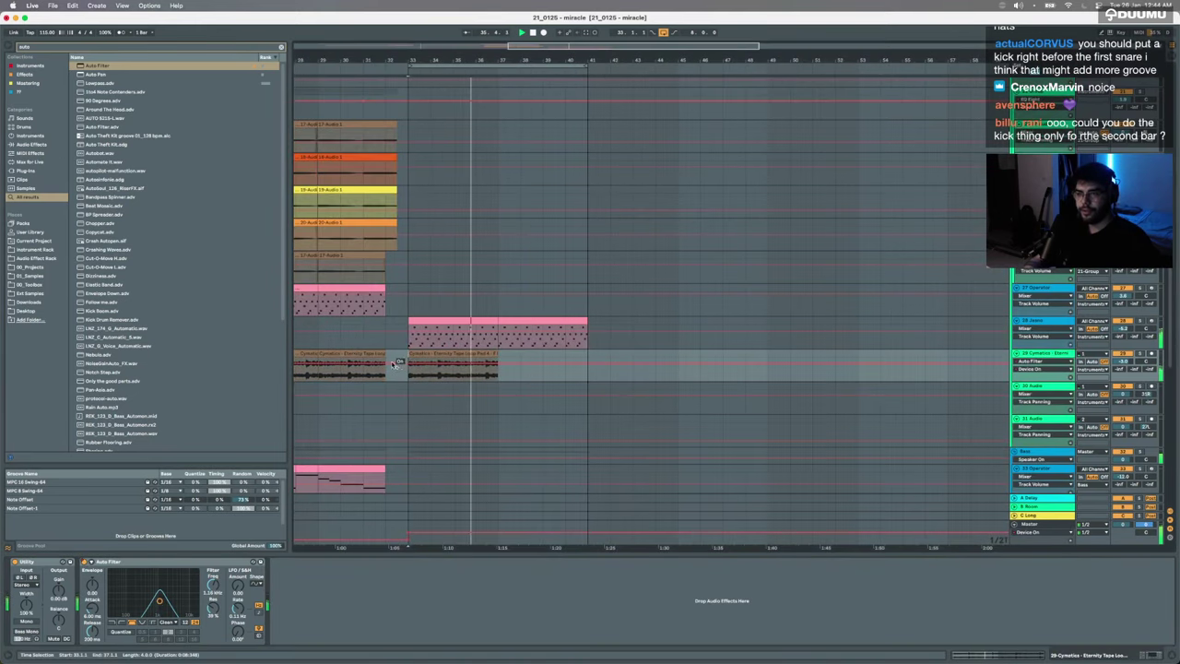
{"action": "key", "text": "a"}
Step: Duplicate the Cymatics tape loop clip from bar 33 to bar 37 and check the sample settings of both clips
{"action": "key", "text": "super+d"}
{"action": "key", "text": "z"}
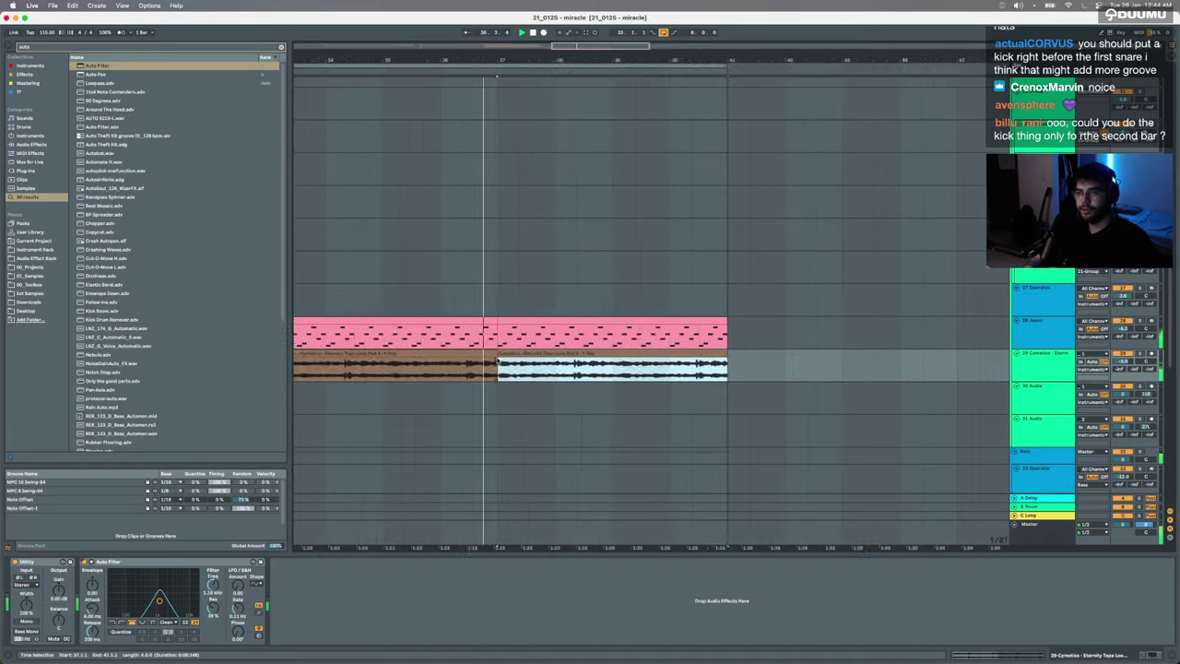
{"action": "key", "text": "x"}
{"action": "double_click", "coordinate": [477, 355], "text": "shift"}
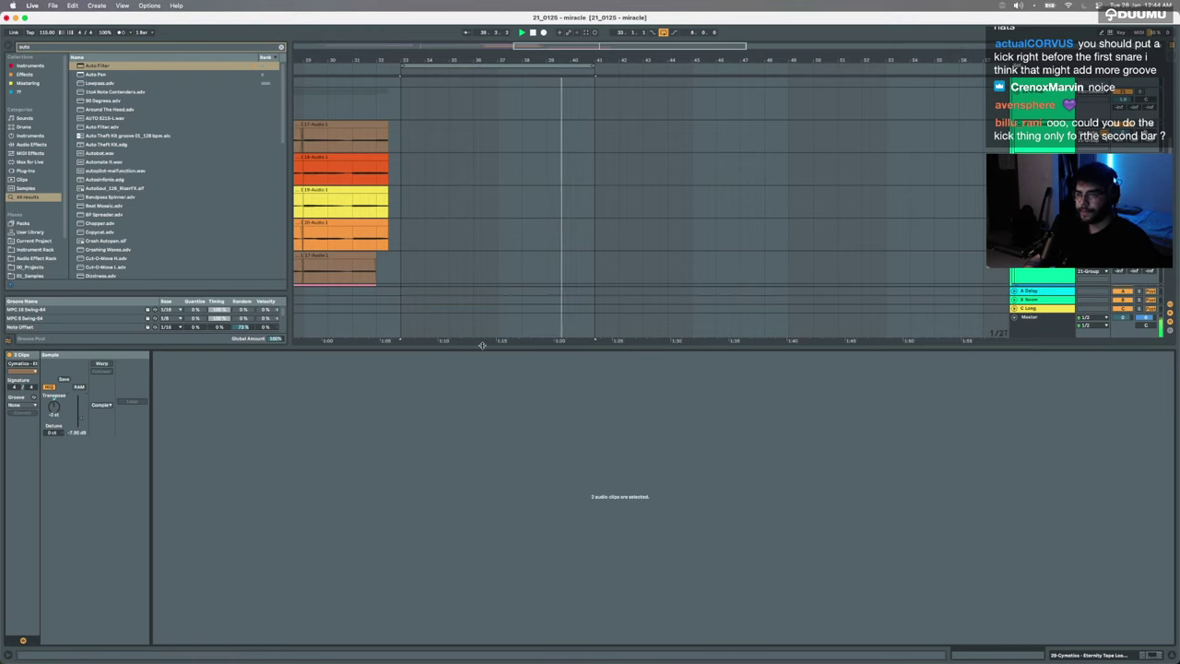
{"action": "key", "text": "alt+super+l"}
Step: Select the parts from bar 33 to the section's end, from the Cymatics loop down to the percussion loops
{"action": "scroll", "coordinate": [482, 346], "scroll_direction": "down", "scroll_amount": 5}
{"action": "left_click", "coordinate": [462, 320]}
{"action": "scroll", "coordinate": [465, 324], "scroll_direction": "down", "scroll_amount": 6}
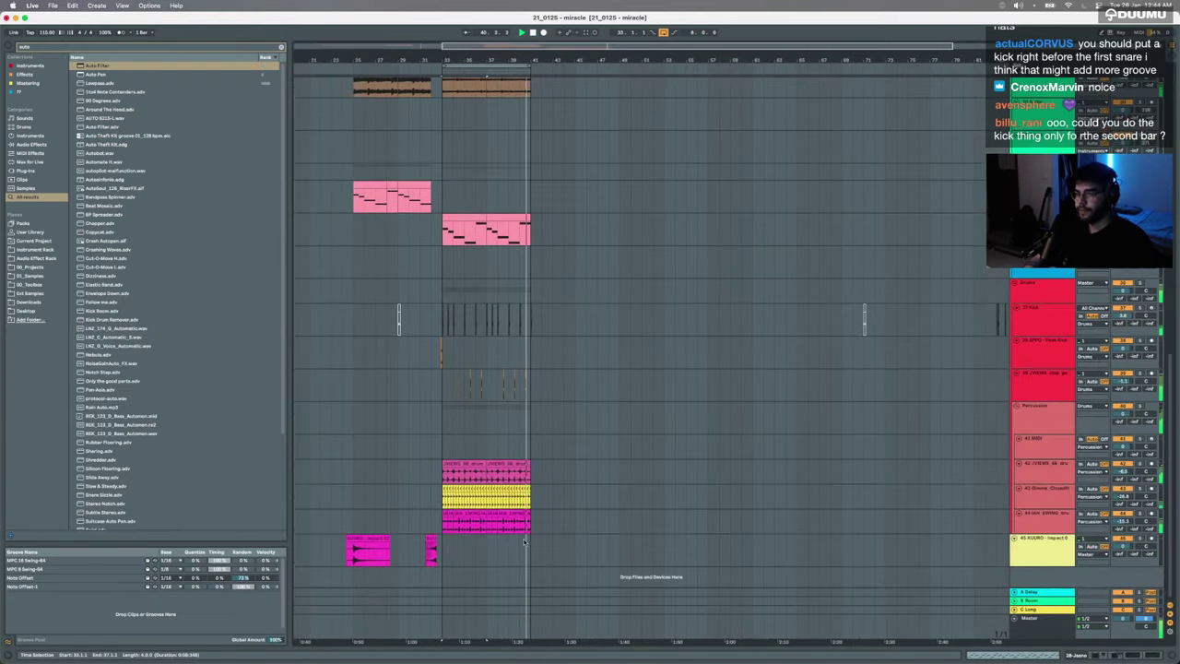
{"action": "left_click_drag", "start_coordinate": [529, 527], "coordinate": [443, 91]}
{"action": "scroll", "coordinate": [561, 426], "scroll_direction": "up", "scroll_amount": 1}
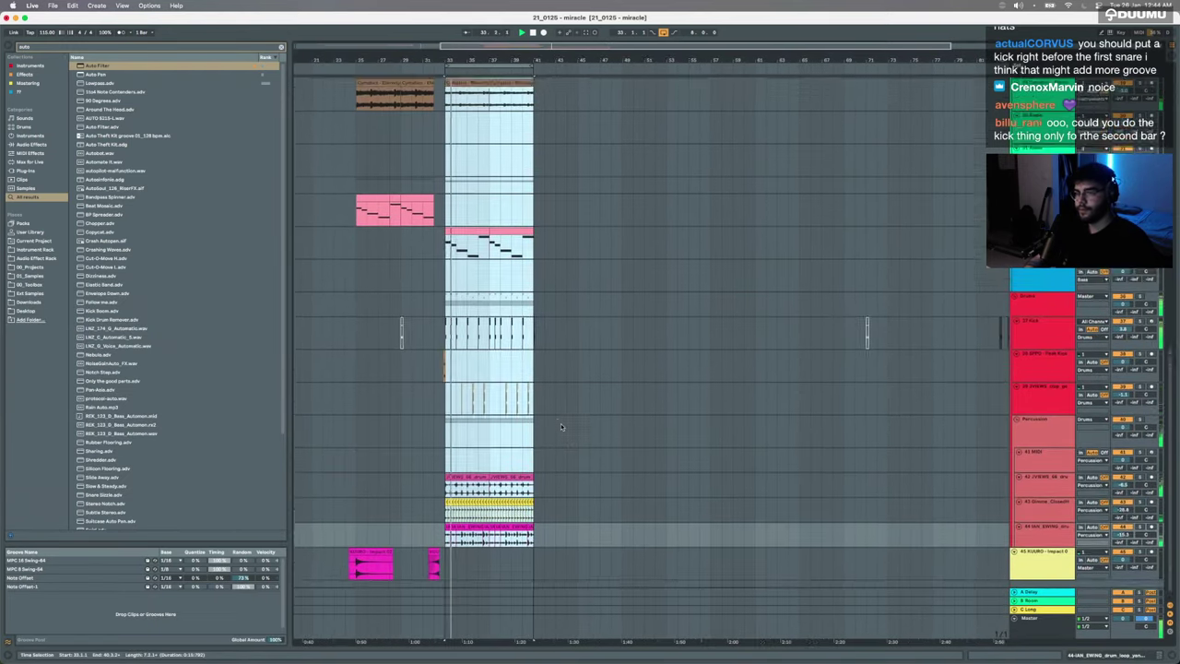
Step: Place the REC 3 vocal clip at 32.1.1, running 12 bars to 44.1.1
{"action": "scroll", "coordinate": [561, 426], "scroll_direction": "up", "scroll_amount": 8}
{"action": "scroll", "coordinate": [560, 423], "scroll_direction": "left", "scroll_amount": 4}
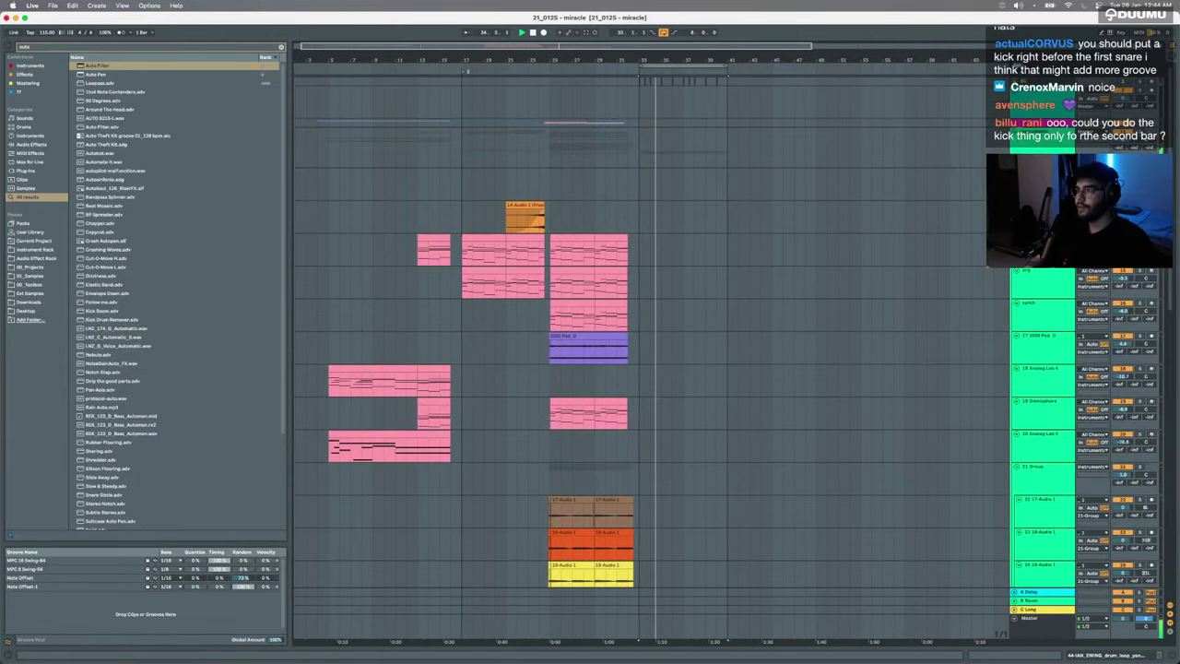
{"action": "scroll", "coordinate": [561, 423], "scroll_direction": "up", "scroll_amount": 6}
{"action": "key", "text": "space"}
{"action": "scroll", "coordinate": [356, 205], "scroll_direction": "down", "scroll_amount": 2}
{"action": "left_click_drag", "start_coordinate": [354, 204], "coordinate": [599, 219]}
{"action": "scroll", "coordinate": [598, 207], "scroll_direction": "up", "scroll_amount": 3}
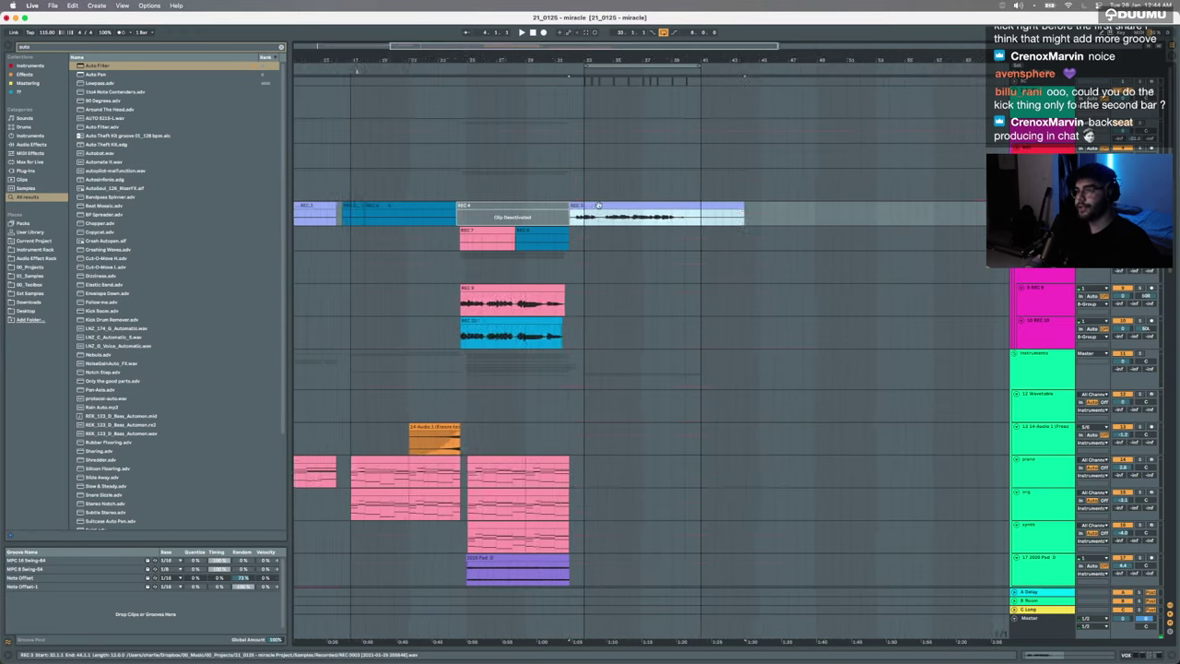
Step: Play from 32.1.1 to hear the REC 3 vocal over the section starting at bar 33
{"action": "key", "text": "a"}
{"action": "key", "text": "a"}
{"action": "key", "text": "space"}
{"action": "scroll", "coordinate": [597, 206], "scroll_direction": "up", "scroll_amount": 3}
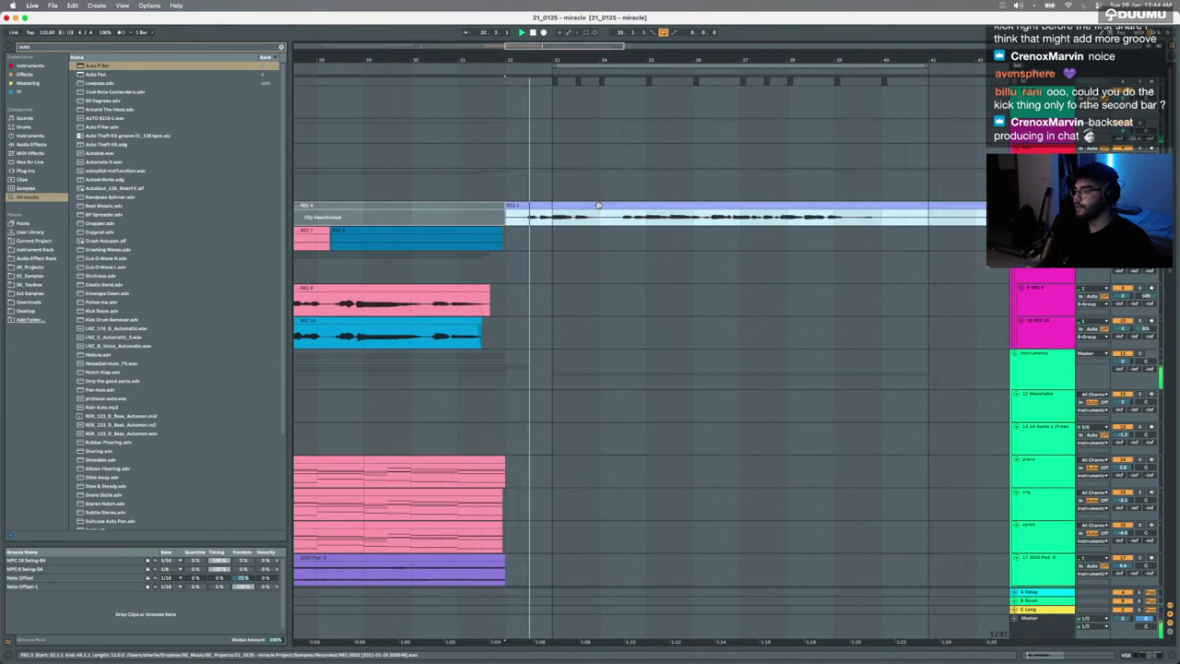
{"action": "scroll", "coordinate": [586, 268], "scroll_direction": "down", "scroll_amount": 3}
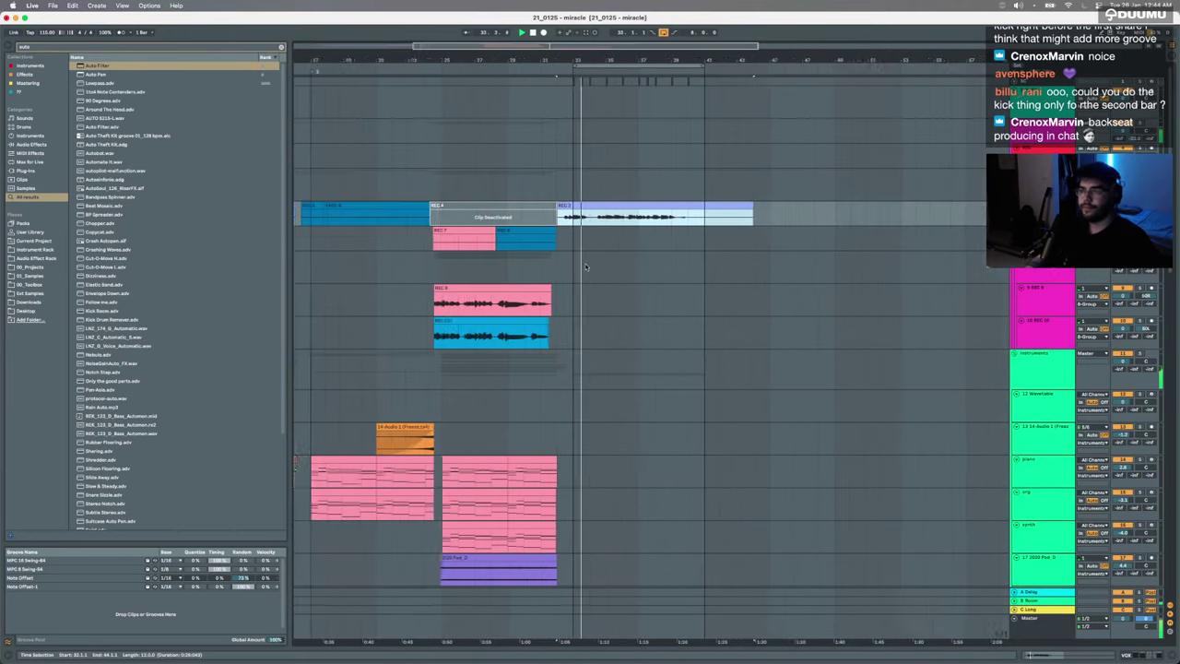
Step: Remove the REC 3 vocal clip from the section starting at bar 33
{"action": "scroll", "coordinate": [585, 267], "scroll_direction": "right", "scroll_amount": 1}
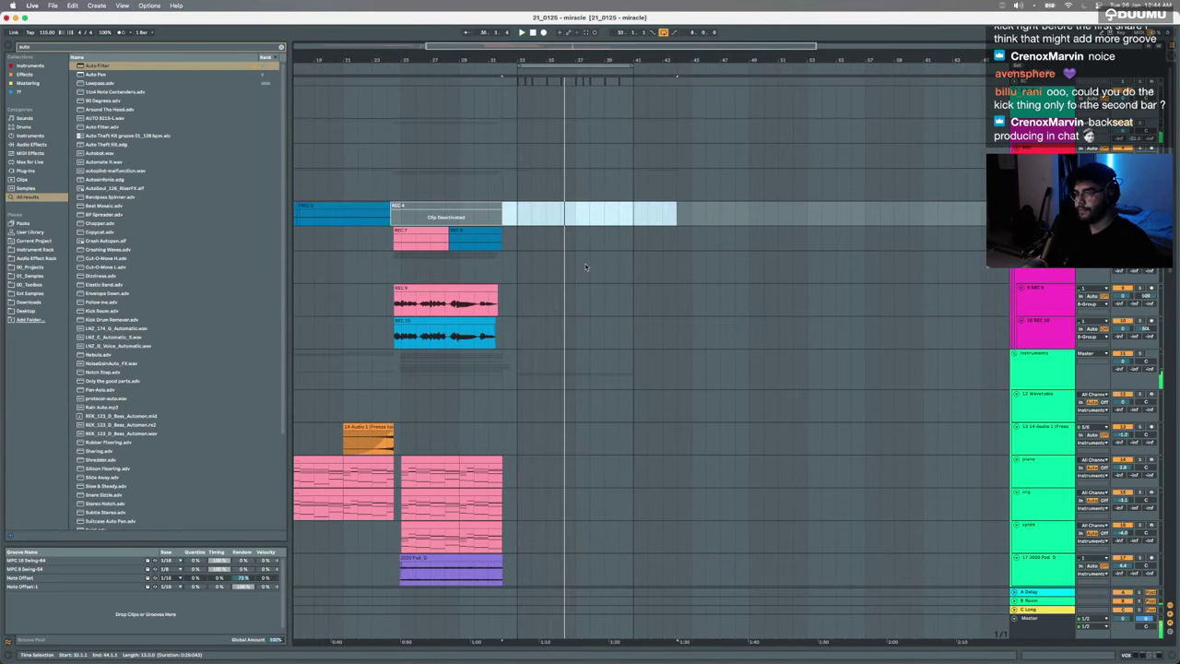
{"action": "scroll", "coordinate": [585, 267], "scroll_direction": "down", "scroll_amount": 3}
{"action": "scroll", "coordinate": [529, 315], "scroll_direction": "up", "scroll_amount": 5}
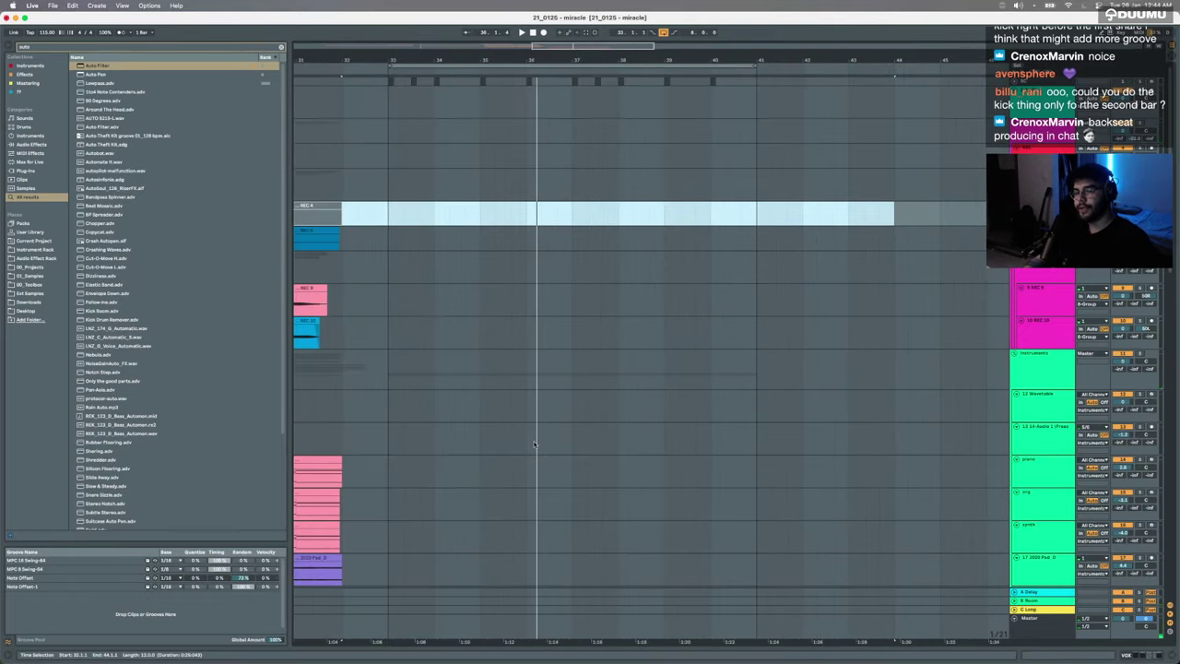
{"action": "scroll", "coordinate": [534, 445], "scroll_direction": "down", "scroll_amount": 4}
{"action": "scroll", "coordinate": [533, 445], "scroll_direction": "down", "scroll_amount": 3}
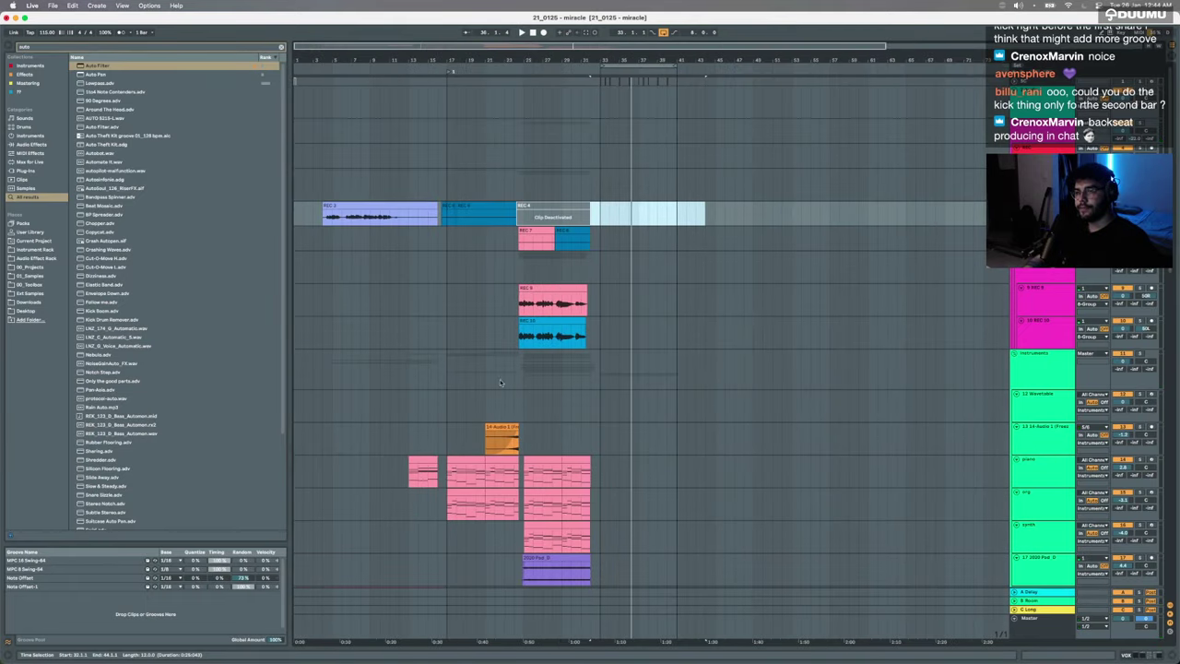
Step: Play the song from 22.1.1 and review the instrument, bass, drum and impact tracks leading into bar 33
{"action": "left_click", "coordinate": [495, 379]}
{"action": "key", "text": "space"}
{"action": "scroll", "coordinate": [495, 379], "scroll_direction": "up", "scroll_amount": 5}
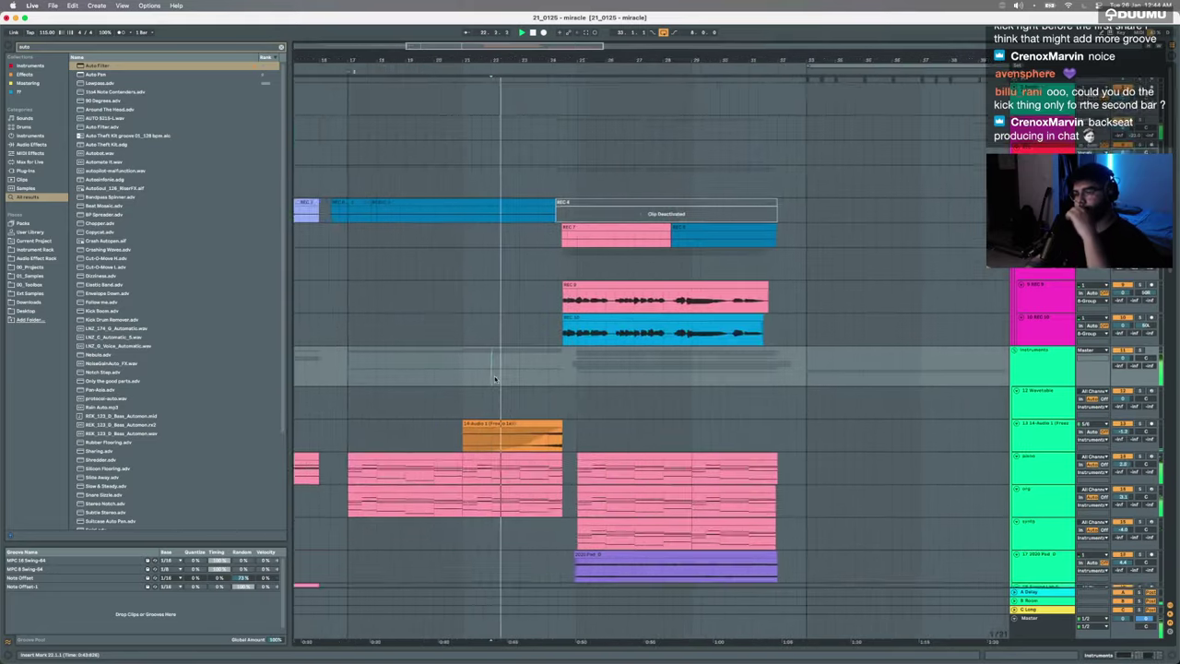
{"action": "scroll", "coordinate": [495, 380], "scroll_direction": "down", "scroll_amount": 8}
{"action": "scroll", "coordinate": [494, 380], "scroll_direction": "right", "scroll_amount": 4}
{"action": "scroll", "coordinate": [495, 380], "scroll_direction": "down", "scroll_amount": 3}
{"action": "scroll", "coordinate": [495, 379], "scroll_direction": "up", "scroll_amount": 5}
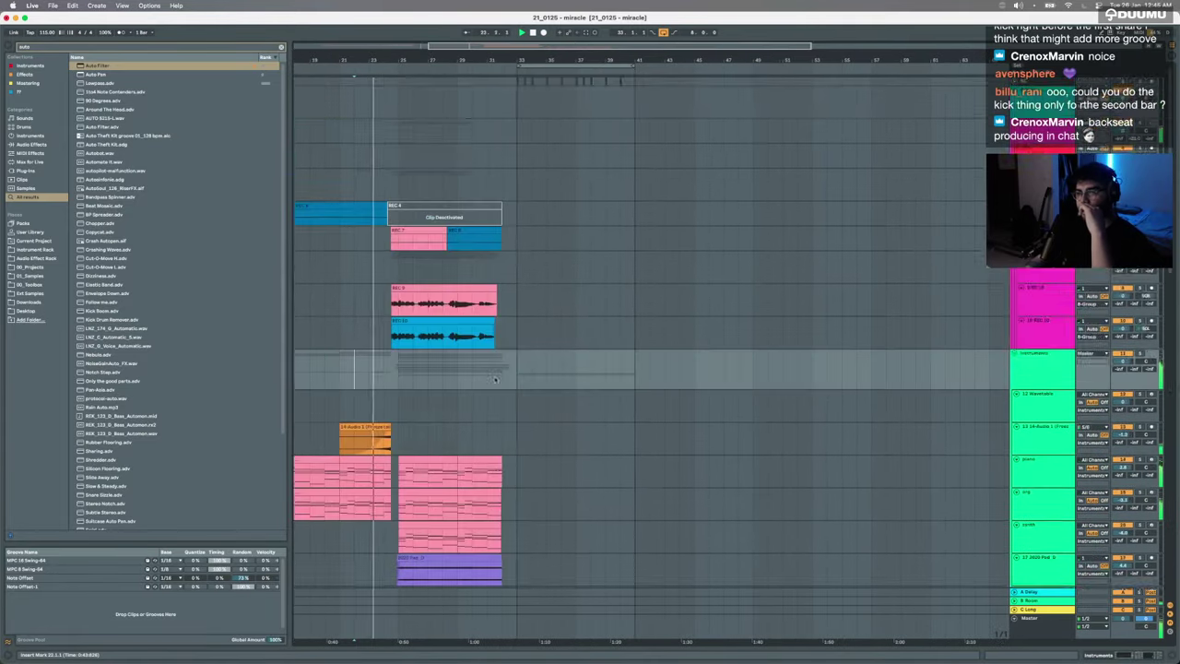
{"action": "scroll", "coordinate": [494, 378], "scroll_direction": "down", "scroll_amount": 4}
{"action": "scroll", "coordinate": [494, 378], "scroll_direction": "up", "scroll_amount": 2}
{"action": "scroll", "coordinate": [494, 378], "scroll_direction": "down", "scroll_amount": 1}
{"action": "scroll", "coordinate": [626, 372], "scroll_direction": "down", "scroll_amount": 2}
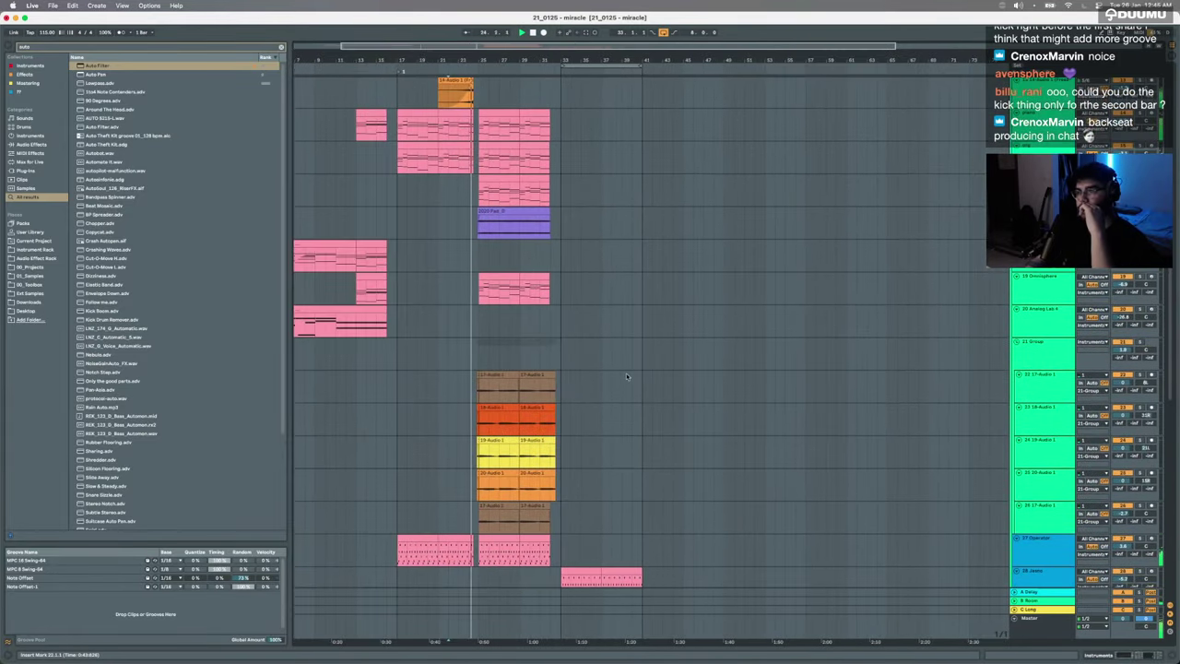
{"action": "scroll", "coordinate": [509, 313], "scroll_direction": "up", "scroll_amount": 4}
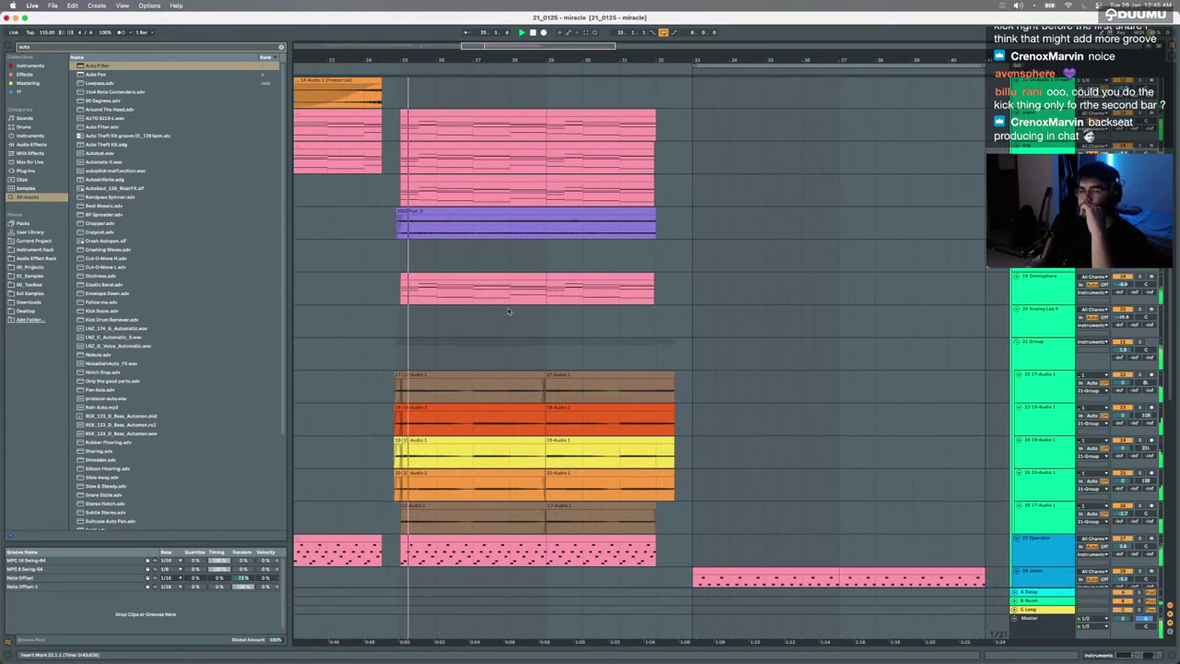
{"action": "scroll", "coordinate": [506, 310], "scroll_direction": "down", "scroll_amount": 5}
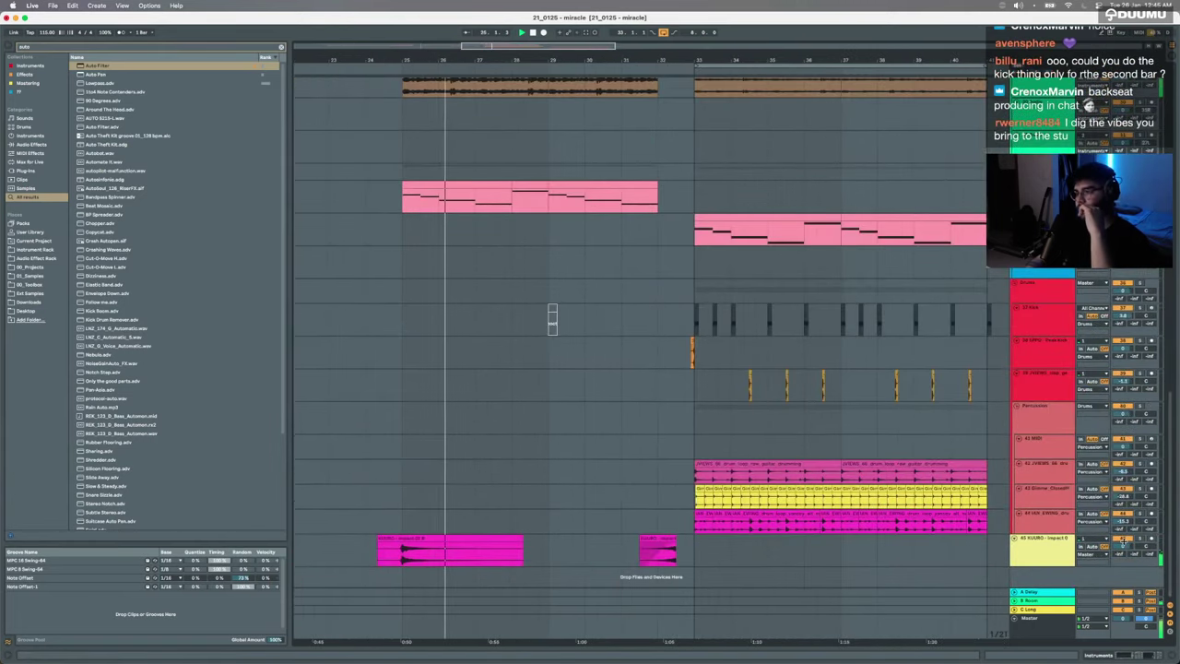
Step: Lower the gain of the first KUURO impact clip to -4.65 dB and listen through the transition into bar 33
{"action": "double_click", "coordinate": [392, 549]}
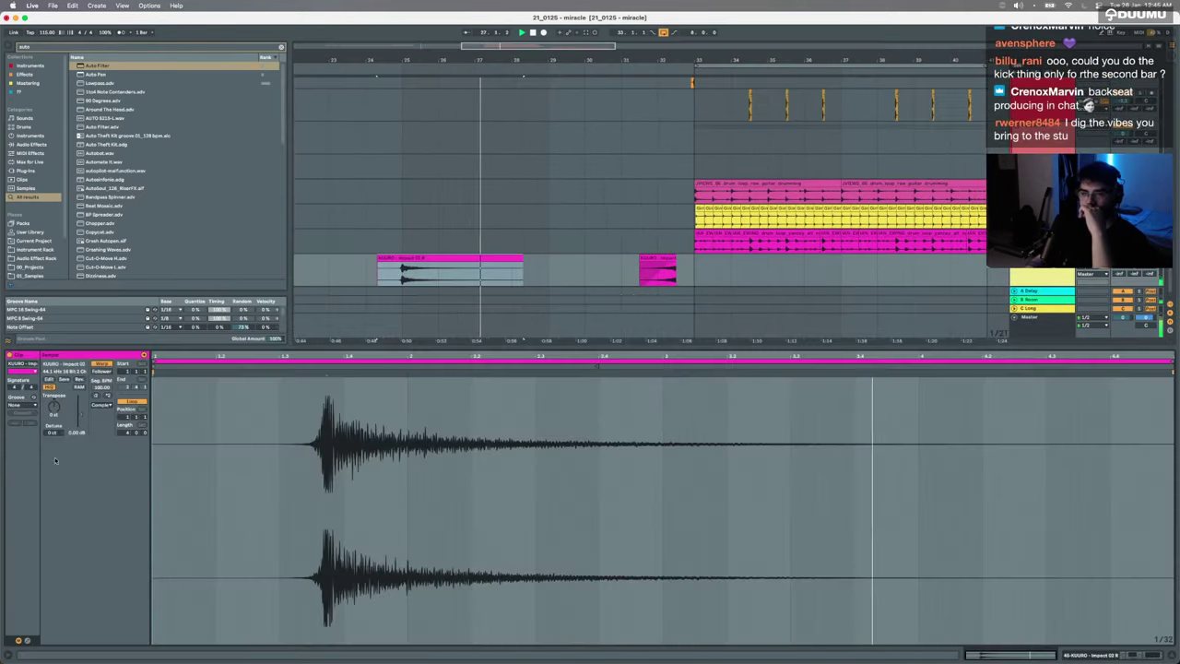
{"action": "left_click_drag", "start_coordinate": [80, 414], "coordinate": [80, 417]}
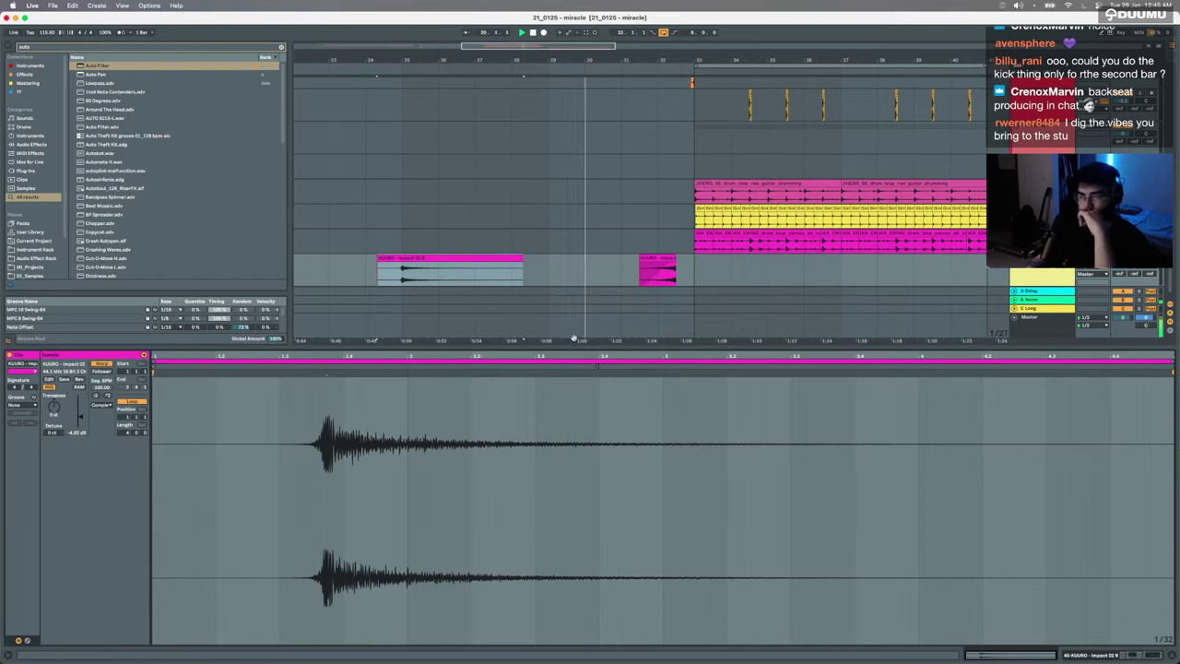
{"action": "key", "text": "alt+super+l"}
{"action": "scroll", "coordinate": [574, 350], "scroll_direction": "right", "scroll_amount": 4}
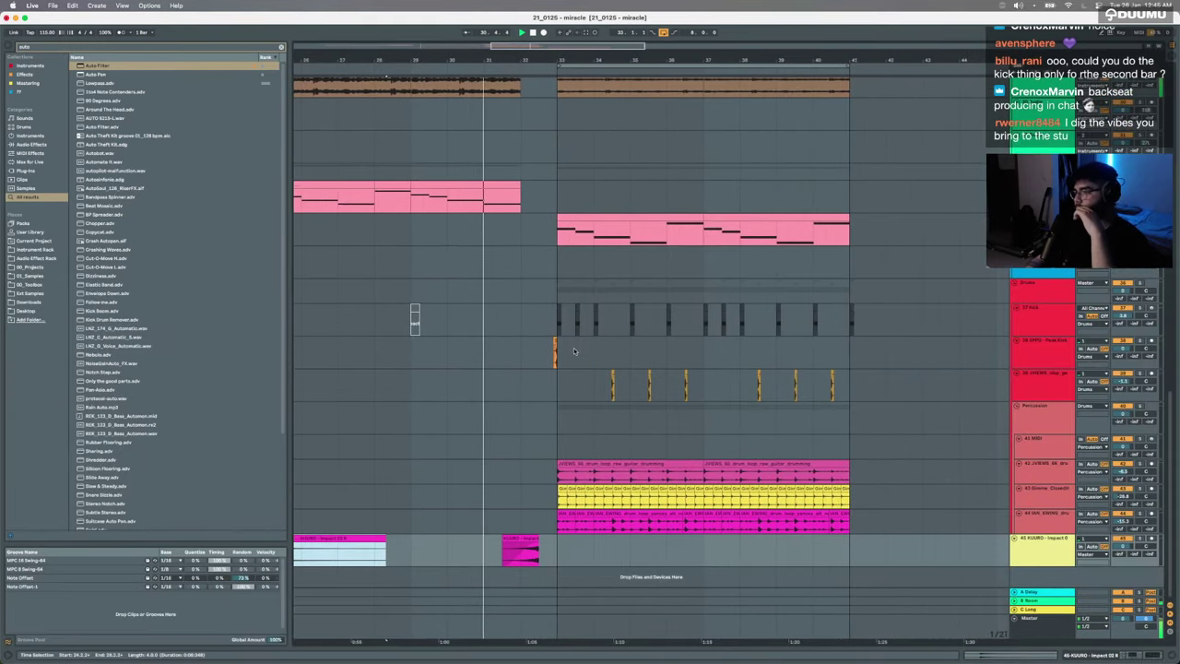
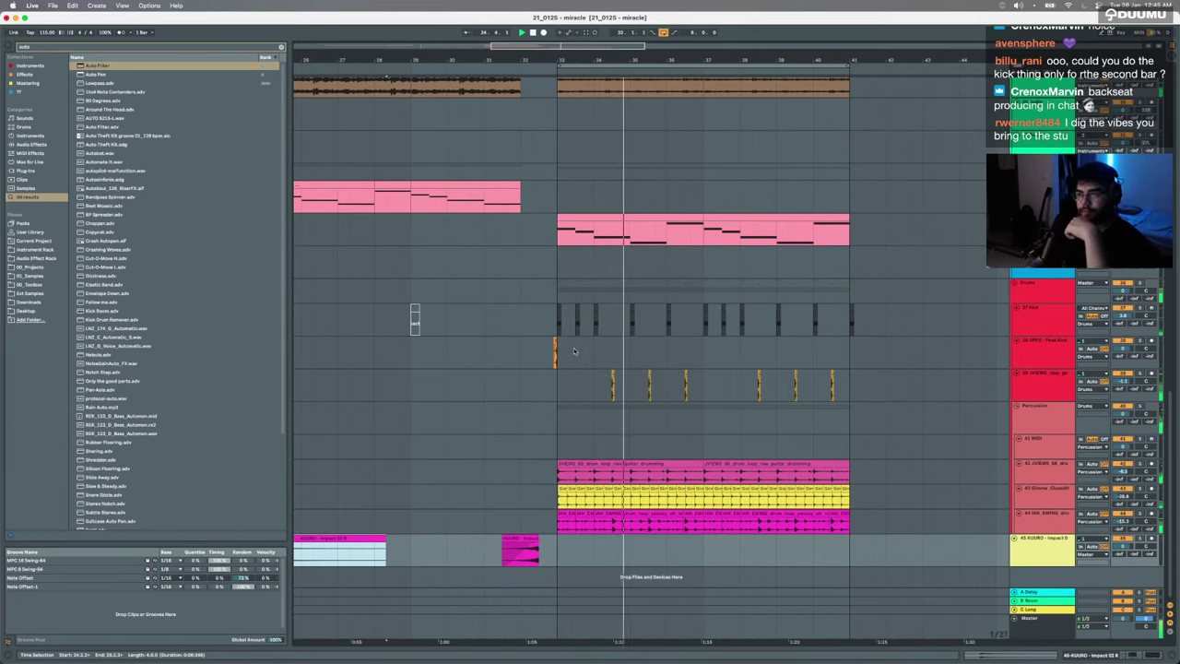
Step: Select bars 33 to 41 from the percussion loops up through all upper tracks and duplicate the section to bar 41
{"action": "left_click", "coordinate": [563, 522]}
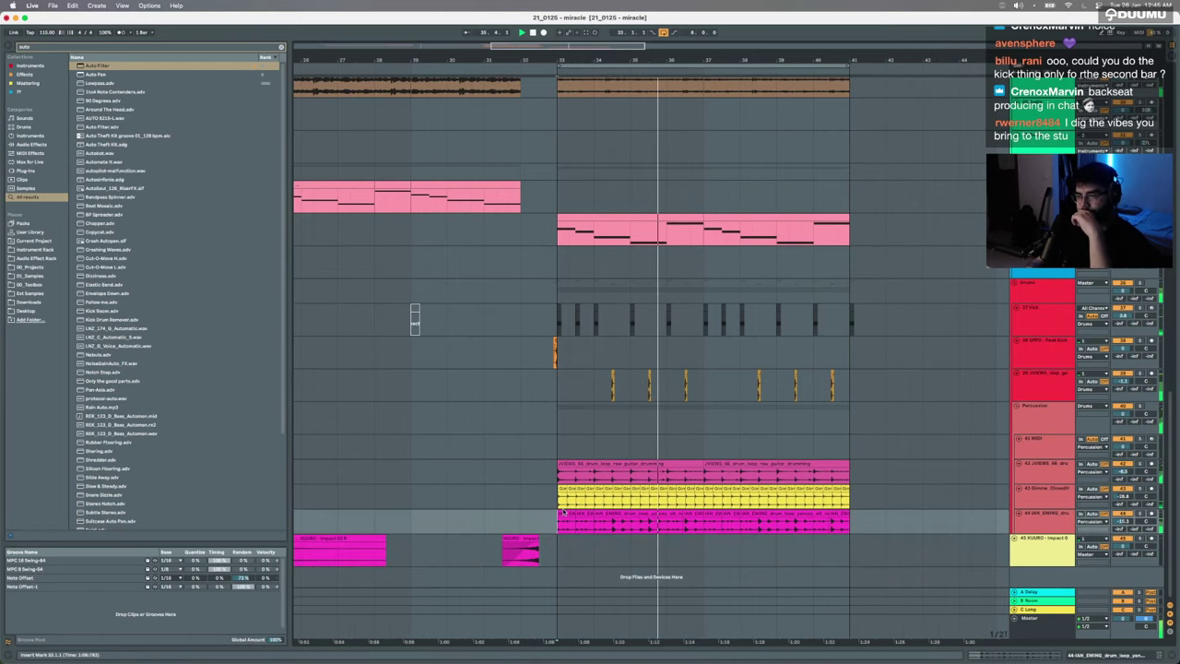
{"action": "scroll", "coordinate": [563, 511], "scroll_direction": "up", "scroll_amount": 4}
{"action": "scroll", "coordinate": [563, 511], "scroll_direction": "up", "scroll_amount": 4}
{"action": "scroll", "coordinate": [563, 511], "scroll_direction": "down", "scroll_amount": 5}
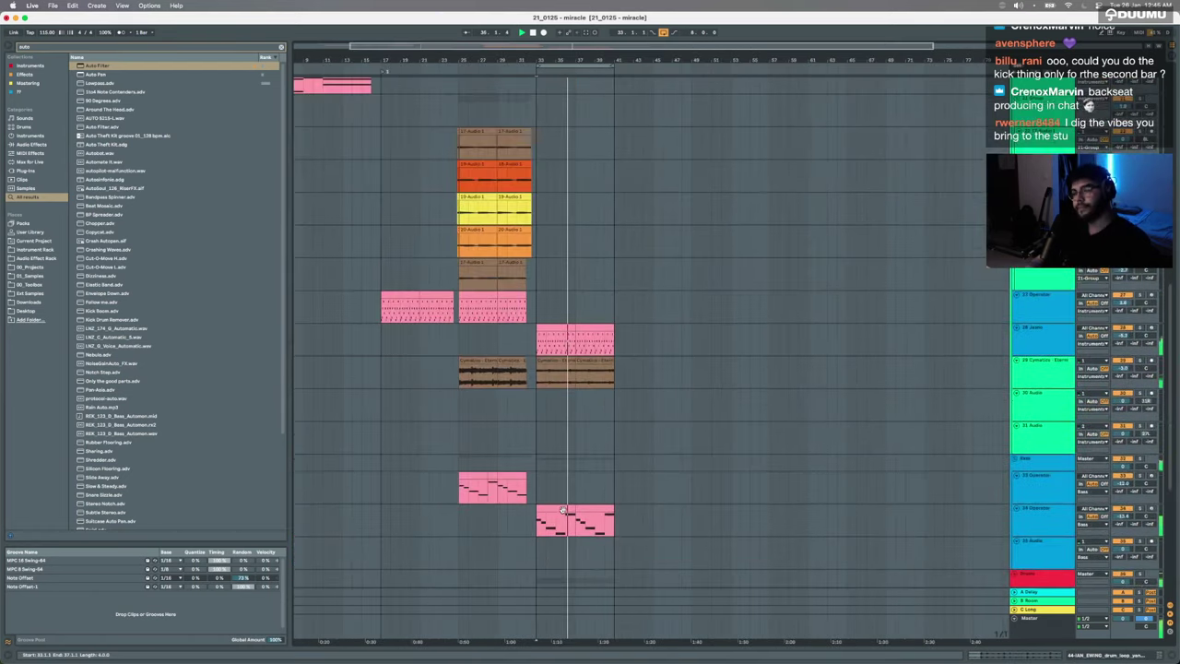
{"action": "left_click", "coordinate": [606, 330], "text": "shift"}
{"action": "scroll", "coordinate": [605, 322], "scroll_direction": "up", "scroll_amount": 10}
{"action": "left_click", "coordinate": [603, 81], "text": "shift"}
{"action": "key", "text": "super+d"}
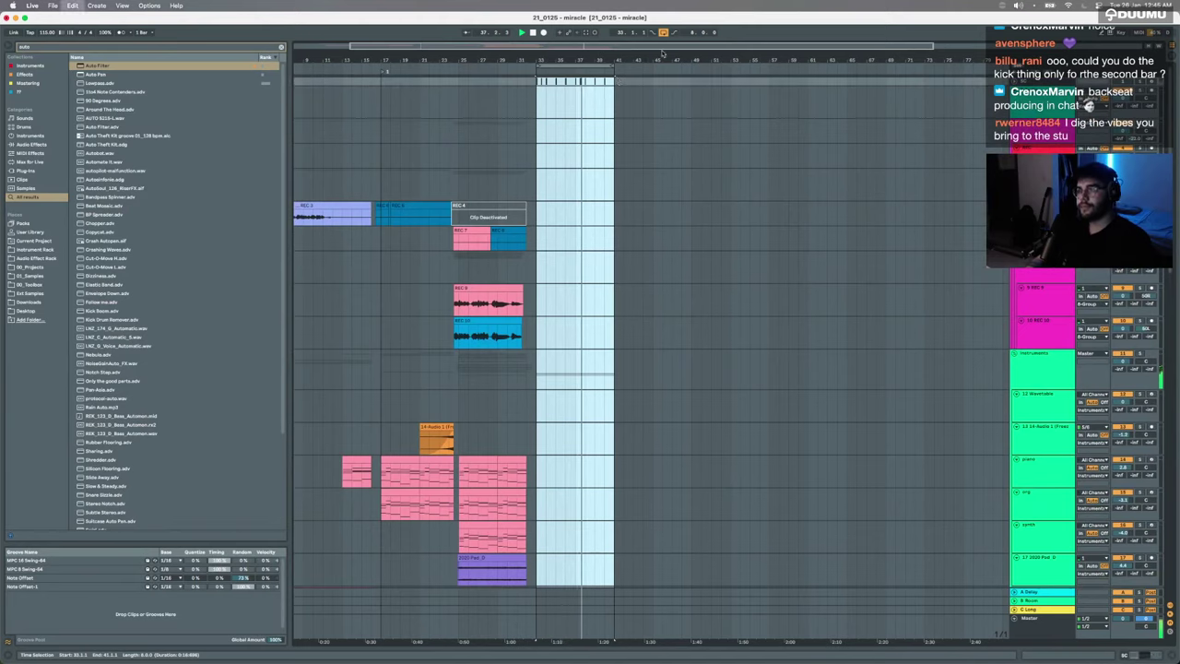
{"action": "key", "text": "ctrl+d"}
Step: Solo the JVIEWS raw guitar drumming loop and enlarge its track around bar 41
{"action": "scroll", "coordinate": [616, 242], "scroll_direction": "up", "scroll_amount": 3, "text": "ctrl"}
{"action": "scroll", "coordinate": [616, 242], "scroll_direction": "down", "scroll_amount": 5}
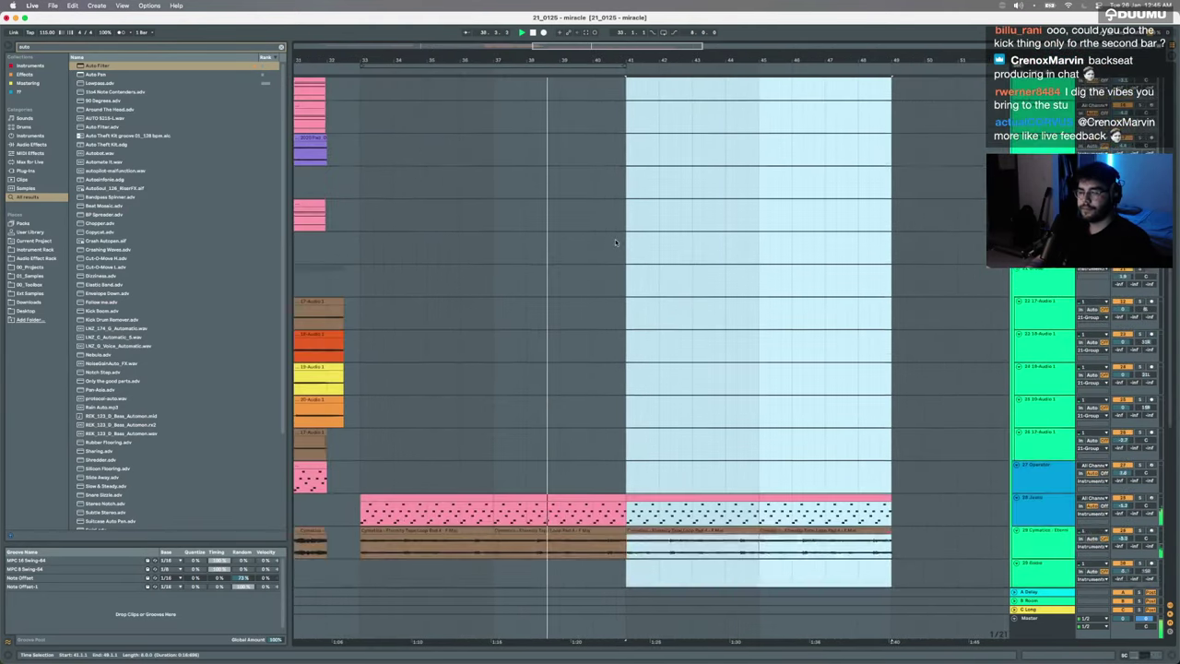
{"action": "scroll", "coordinate": [616, 243], "scroll_direction": "down", "scroll_amount": 10}
{"action": "scroll", "coordinate": [618, 276], "scroll_direction": "up", "scroll_amount": 4}
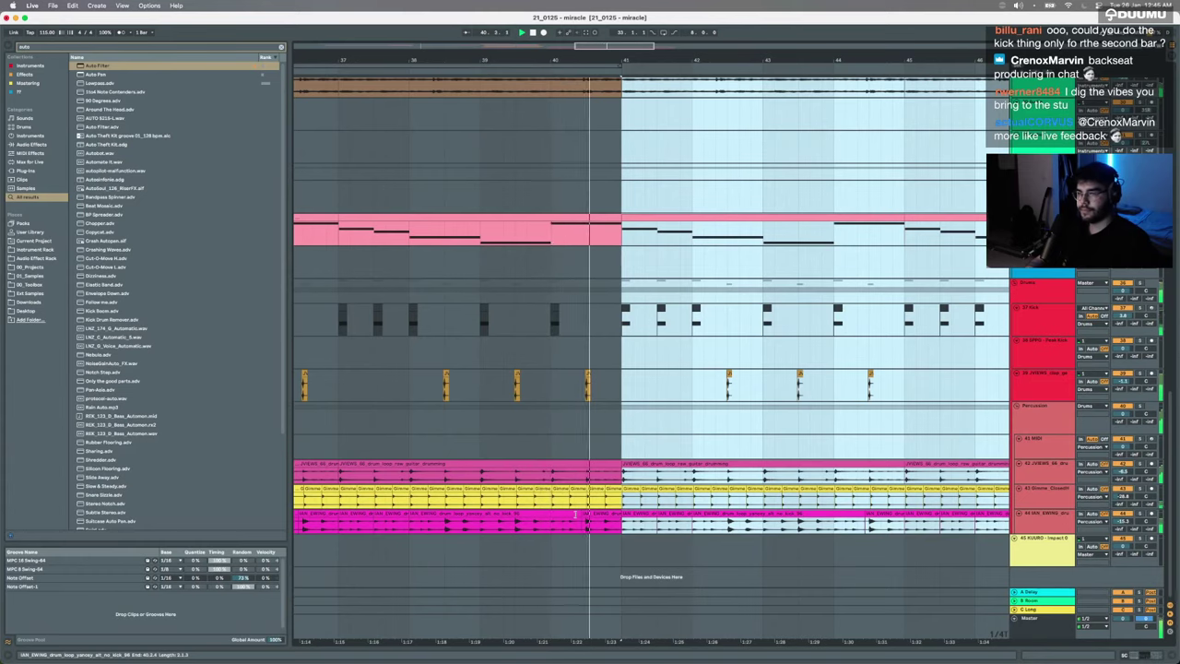
{"action": "left_click", "coordinate": [585, 472]}
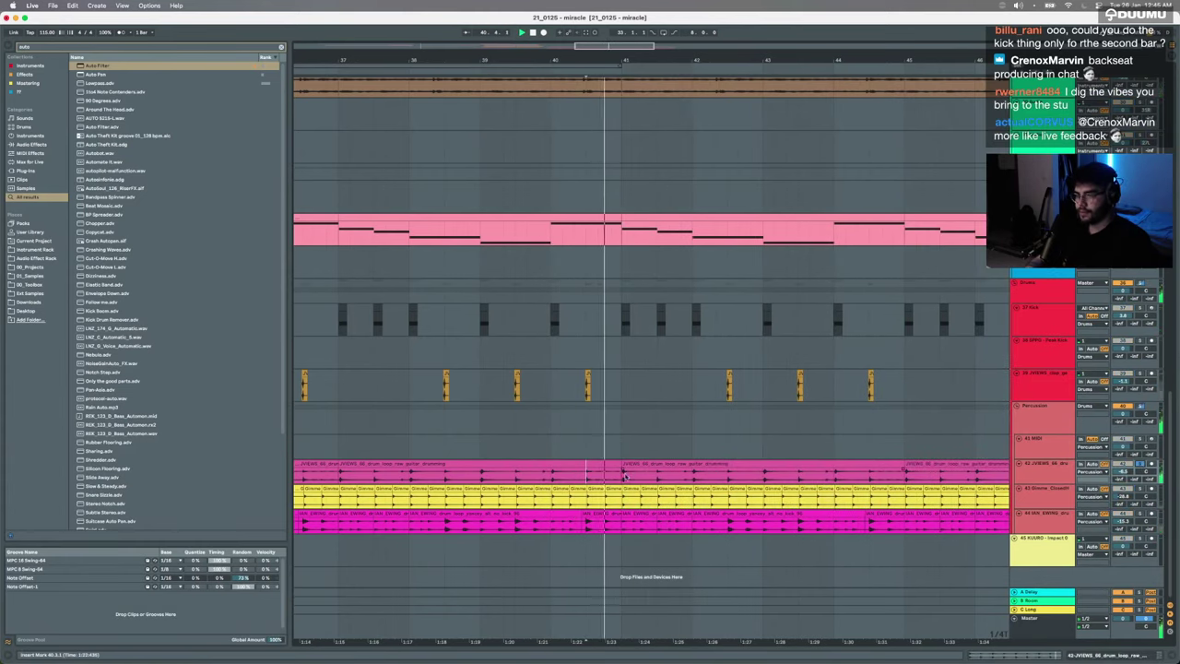
{"action": "scroll", "coordinate": [608, 480], "scroll_direction": "up", "scroll_amount": 5}
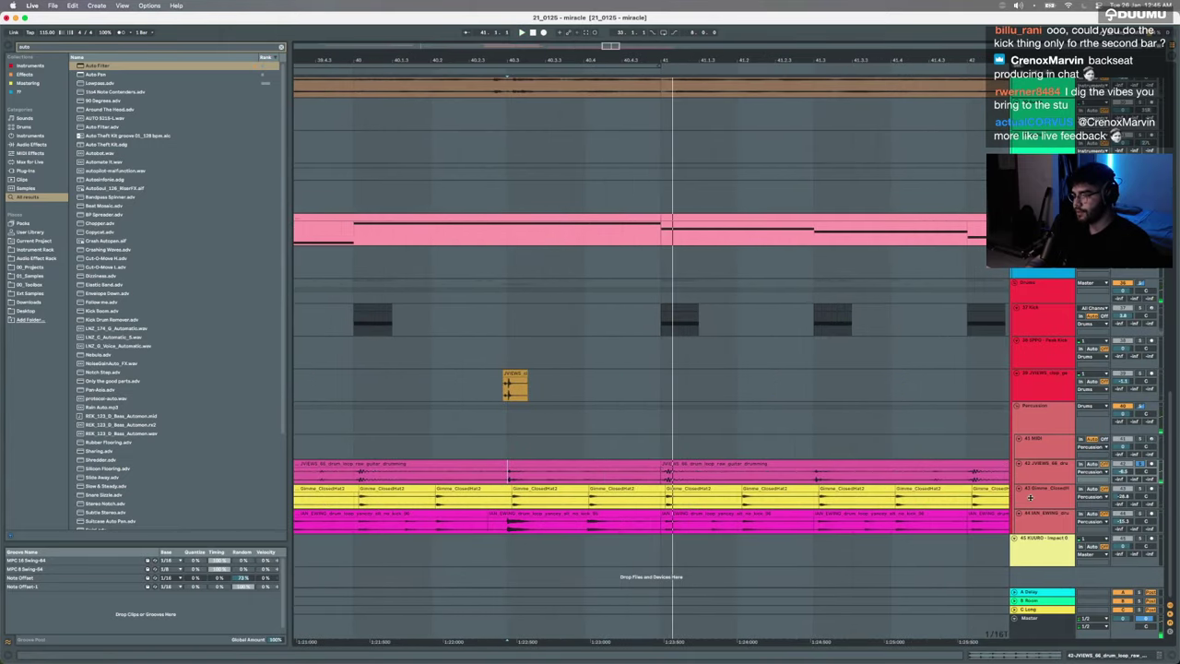
{"action": "left_click_drag", "start_coordinate": [1029, 487], "coordinate": [1030, 557]}
Step: Split the JVIEWS drum loop at 40.3.3, 40.4.1 and 40.4.3
{"action": "left_click_drag", "start_coordinate": [543, 512], "coordinate": [586, 508]}
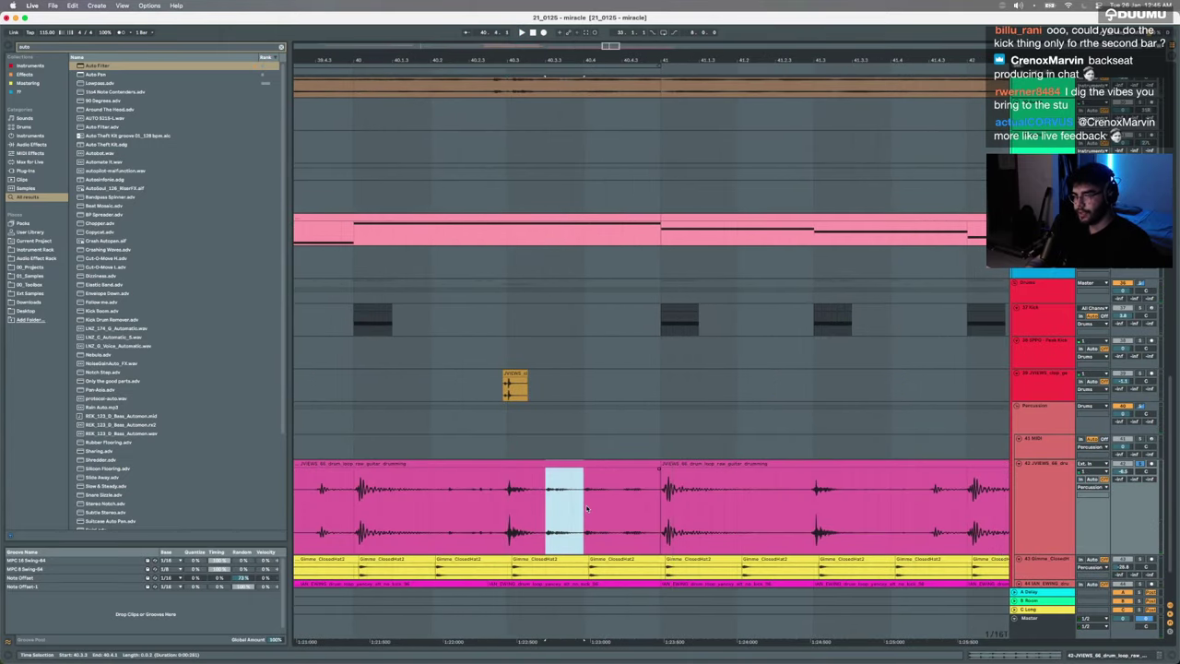
{"action": "left_click", "coordinate": [624, 504]}
{"action": "key", "text": "minus"}
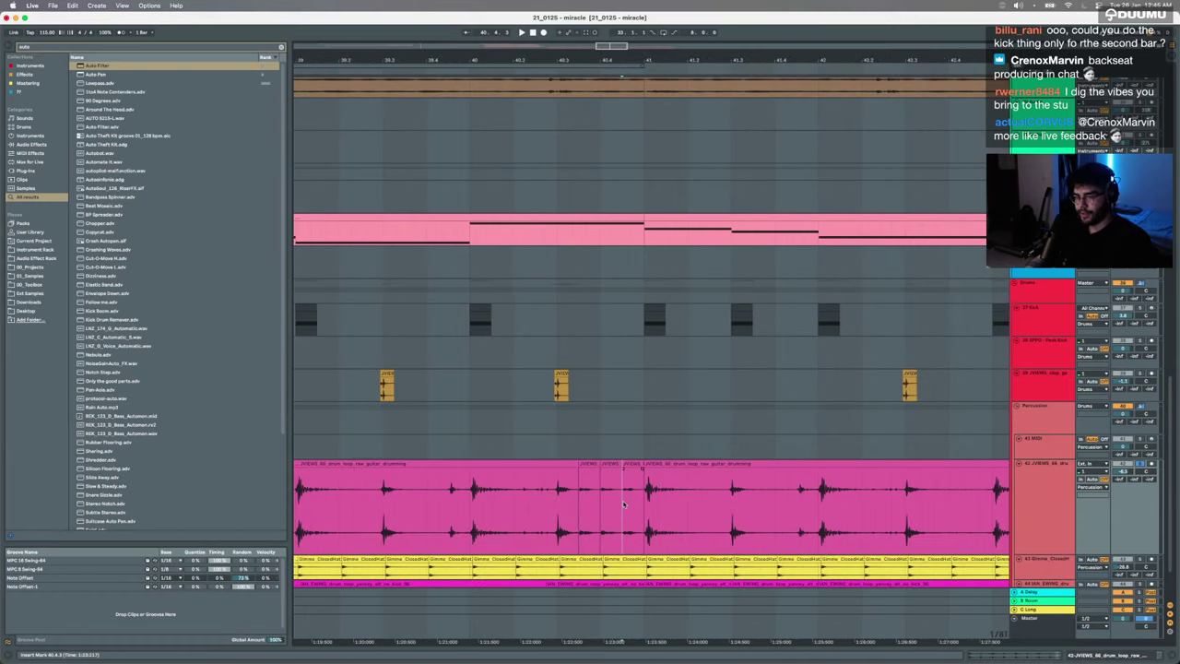
Step: Select the drum loop slice at 40.3.3 and play the end of bar 40 to check the splits
{"action": "left_click", "coordinate": [587, 464]}
{"action": "scroll", "coordinate": [587, 463], "scroll_direction": "up", "scroll_amount": 5}
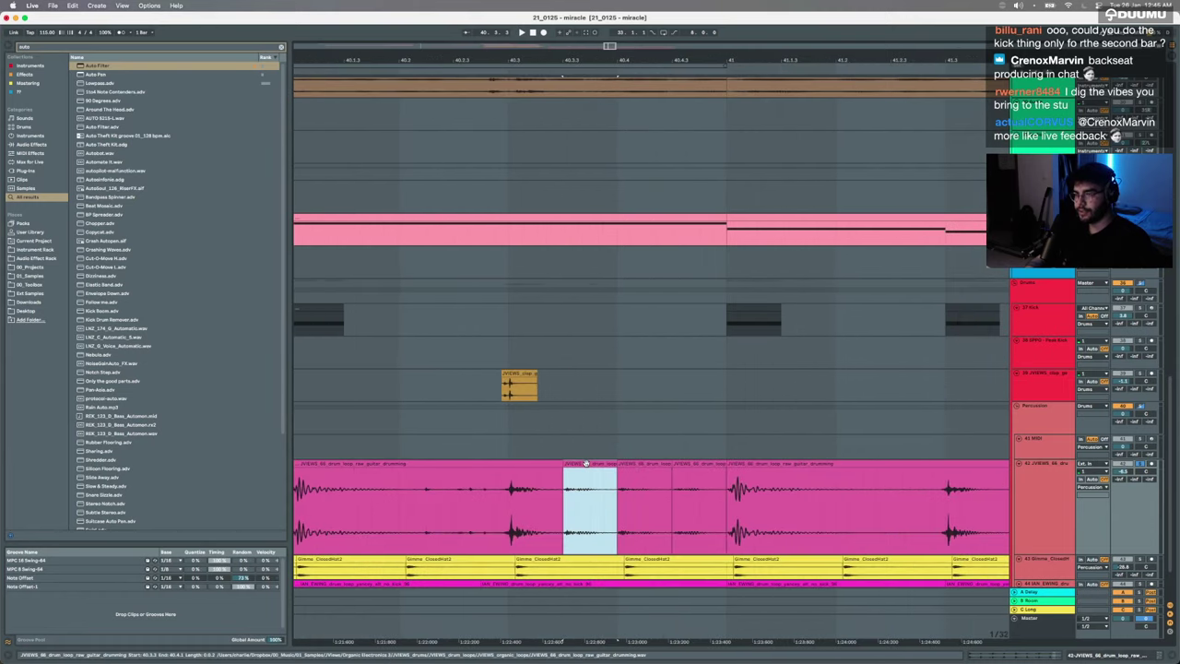
{"action": "right_click", "coordinate": [575, 495]}
{"action": "left_click", "coordinate": [601, 492]}
{"action": "scroll", "coordinate": [599, 492], "scroll_direction": "down", "scroll_amount": 4}
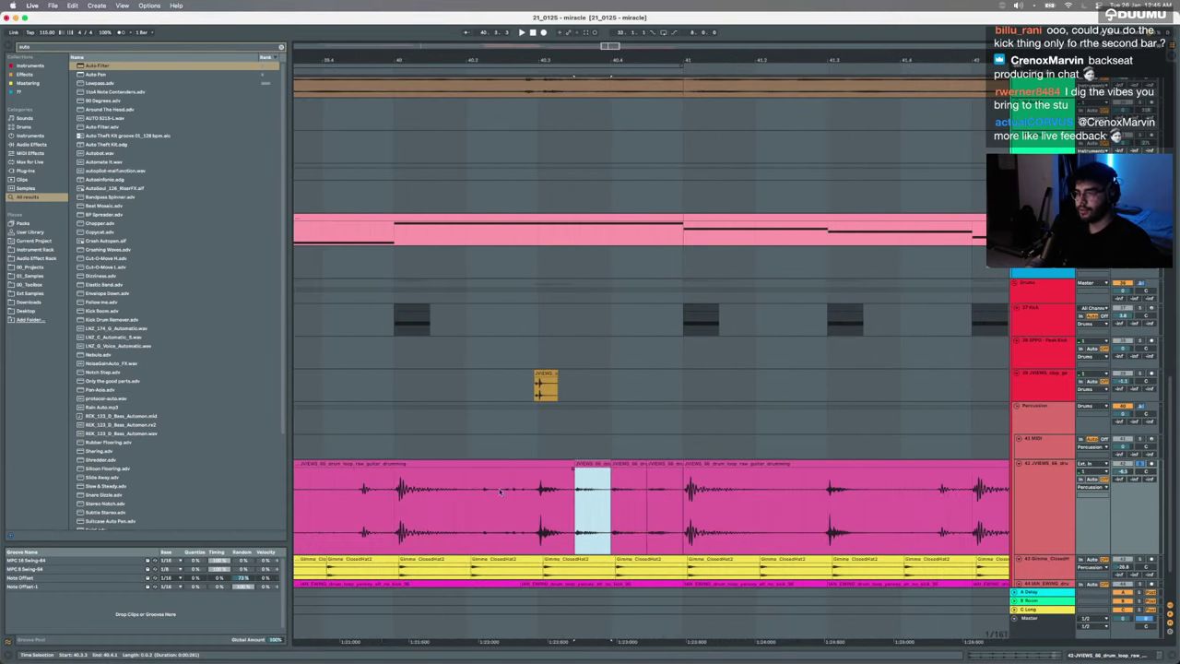
{"action": "left_click", "coordinate": [481, 493]}
{"action": "key", "text": "space"}
{"action": "key", "text": "space"}
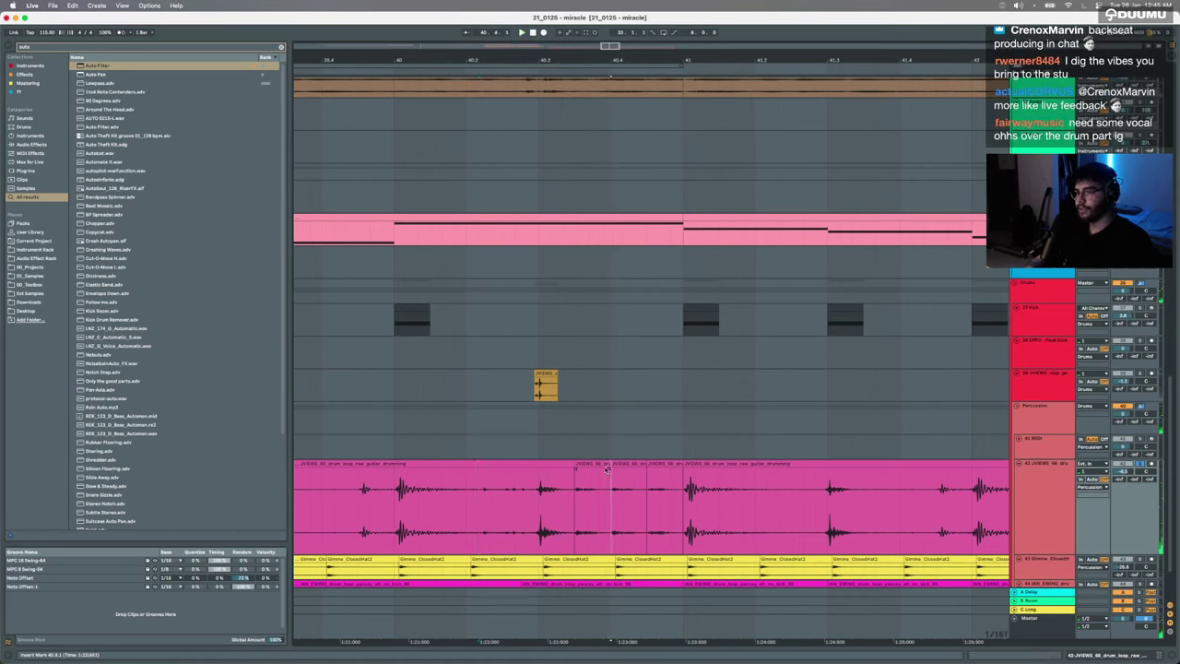
Step: Trim the start of the drum loop slice at 40.3.3 to leave a short gap, and audition it
{"action": "left_click_drag", "start_coordinate": [610, 503], "coordinate": [576, 503]}
{"action": "left_click_drag", "start_coordinate": [587, 464], "coordinate": [588, 470]}
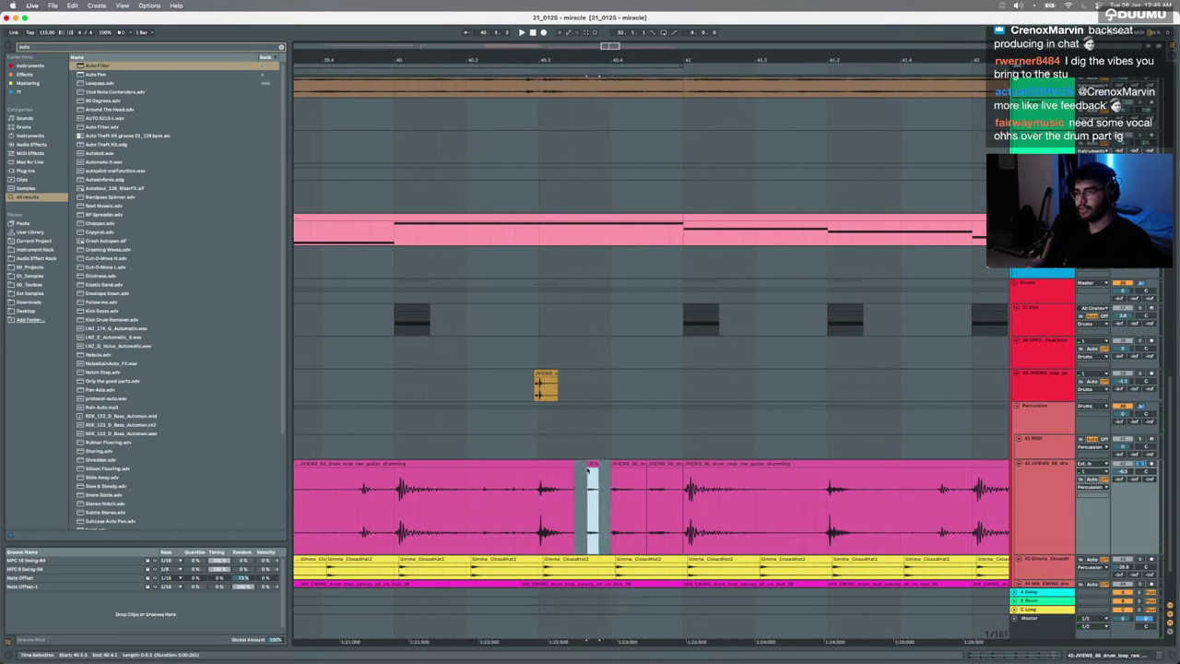
{"action": "key", "text": "super+z"}
{"action": "left_click", "coordinate": [527, 474]}
{"action": "key", "text": "space"}
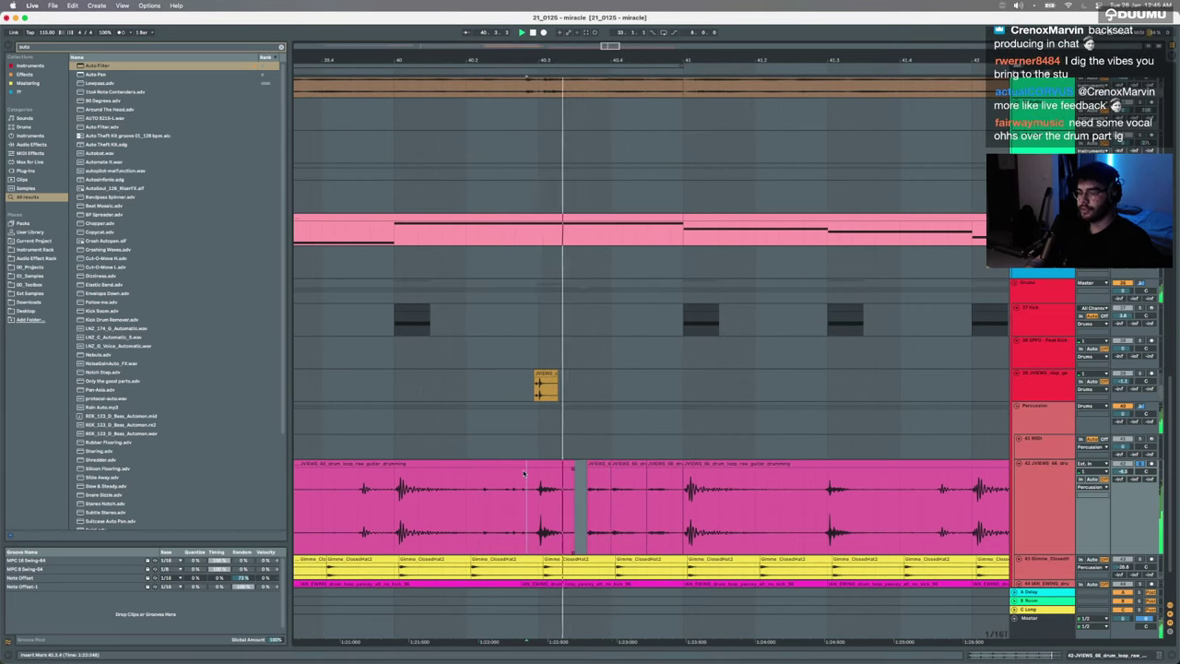
{"action": "key", "text": "space"}
{"action": "scroll", "coordinate": [654, 459], "scroll_direction": "down", "scroll_amount": 1}
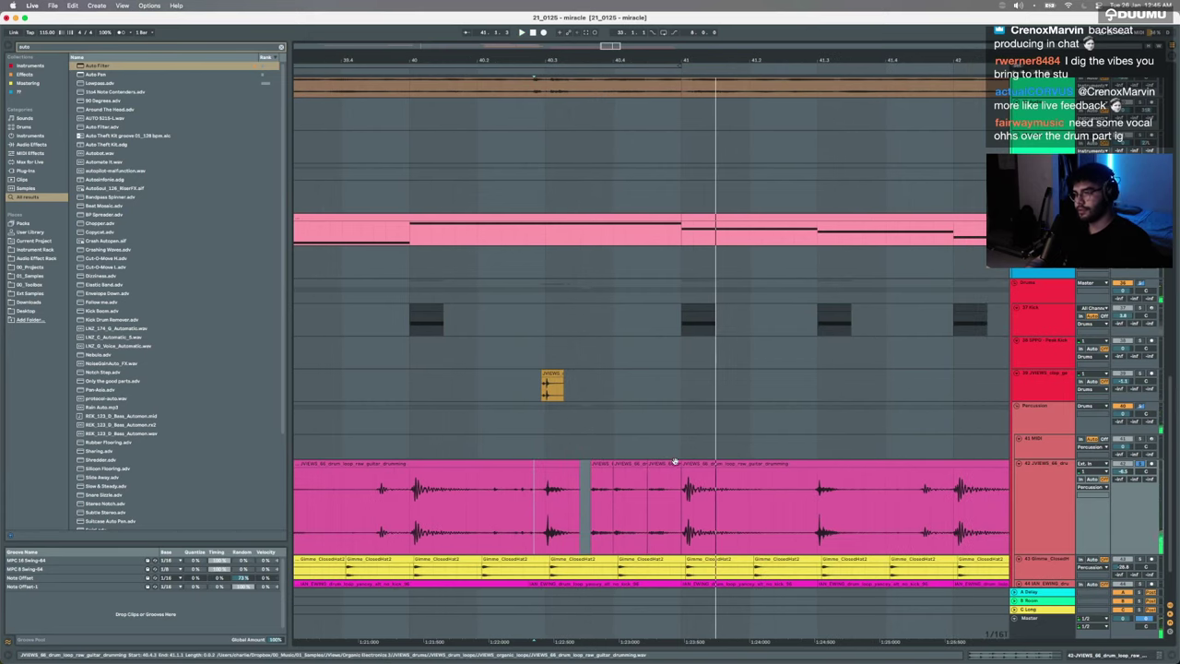
Step: Trim the start of the slice at 40.4.3, then audition bar 40 with the drum loop soloed and unsoloed
{"action": "left_click_drag", "start_coordinate": [679, 463], "coordinate": [675, 465]}
{"action": "left_click", "coordinate": [488, 481]}
{"action": "key", "text": "space"}
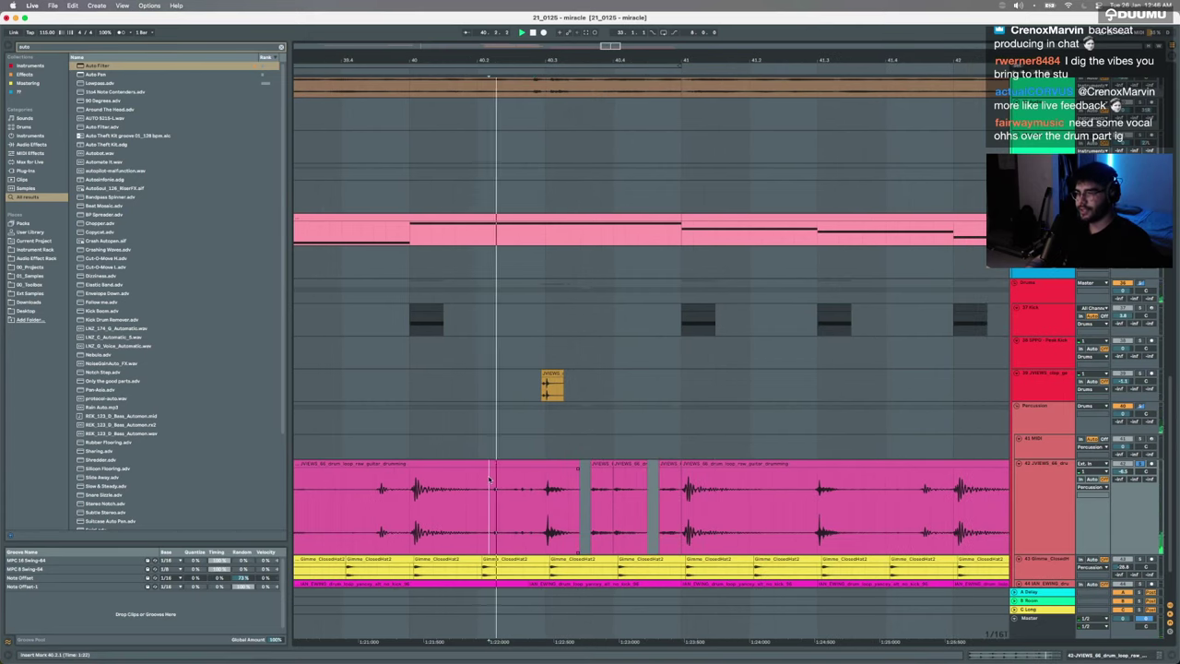
{"action": "key", "text": "space"}
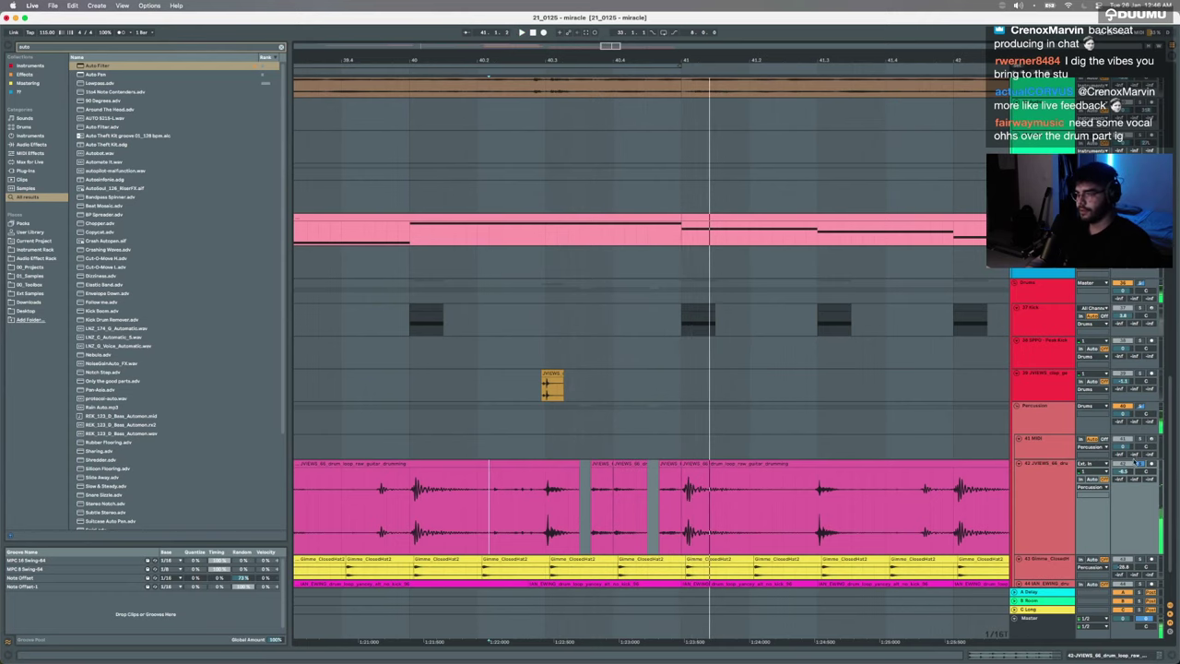
{"action": "key", "text": "space"}
{"action": "key", "text": "space"}
{"action": "key", "text": "space"}
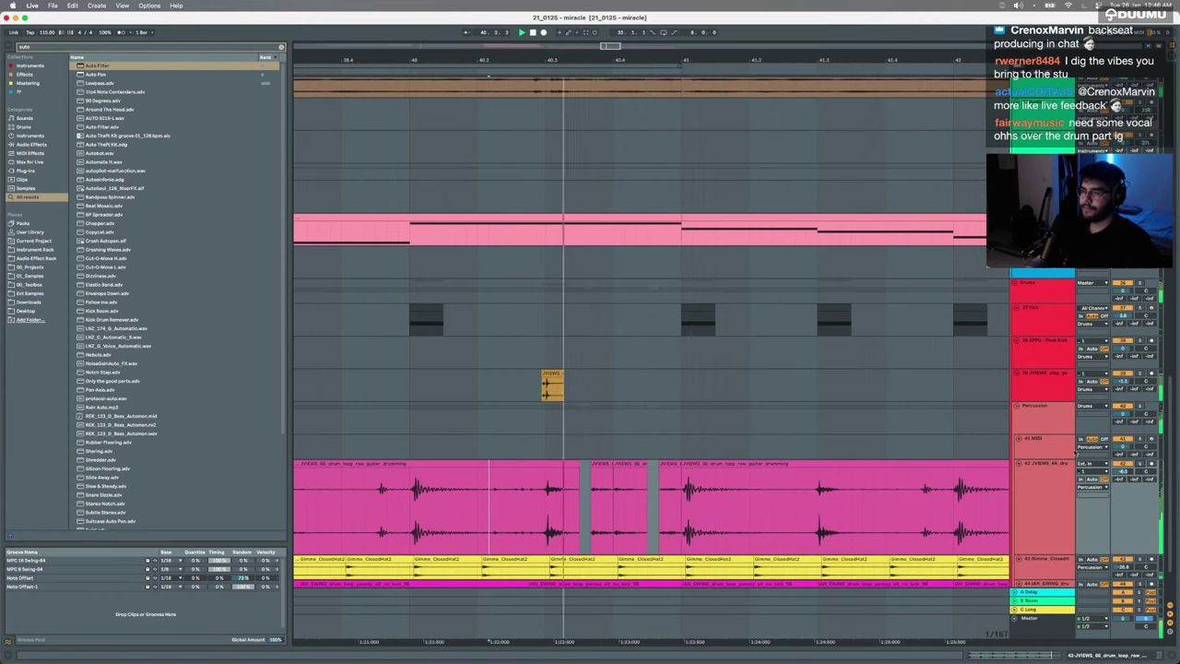
{"action": "scroll", "coordinate": [725, 457], "scroll_direction": "down", "scroll_amount": 5}
{"action": "key", "text": "space"}
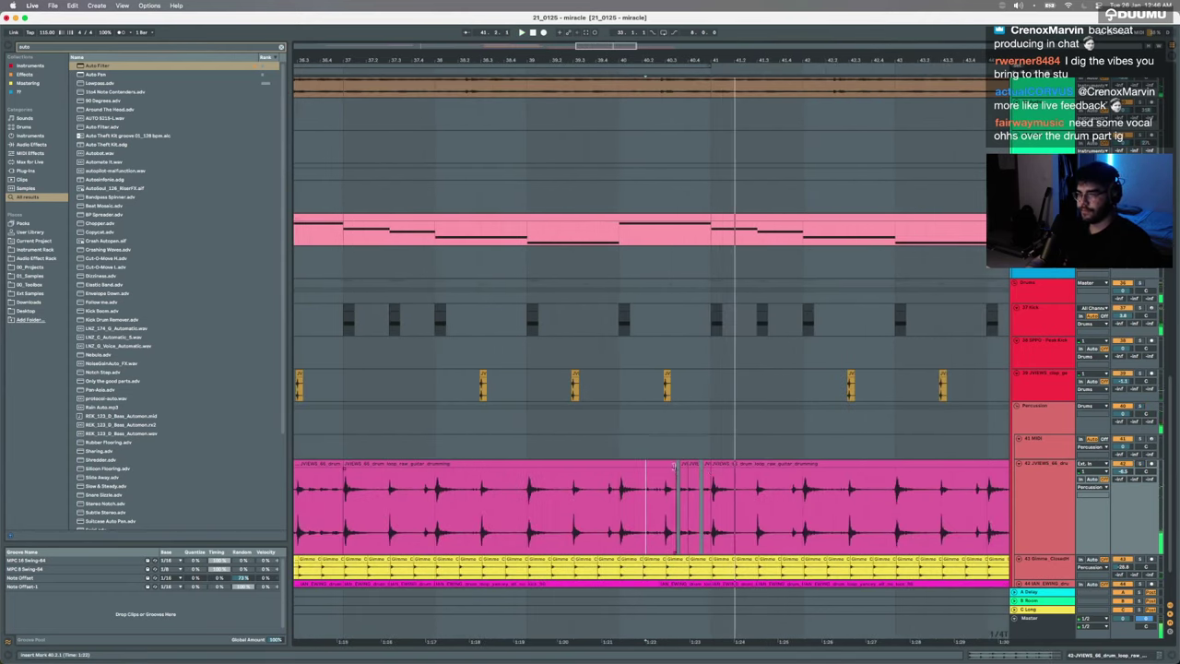
Step: Restore the continuous JVIEWS drum loop up to bar 41 and split it at 40.3.1
{"action": "left_click_drag", "start_coordinate": [674, 466], "coordinate": [711, 470]}
{"action": "left_click", "coordinate": [668, 502]}
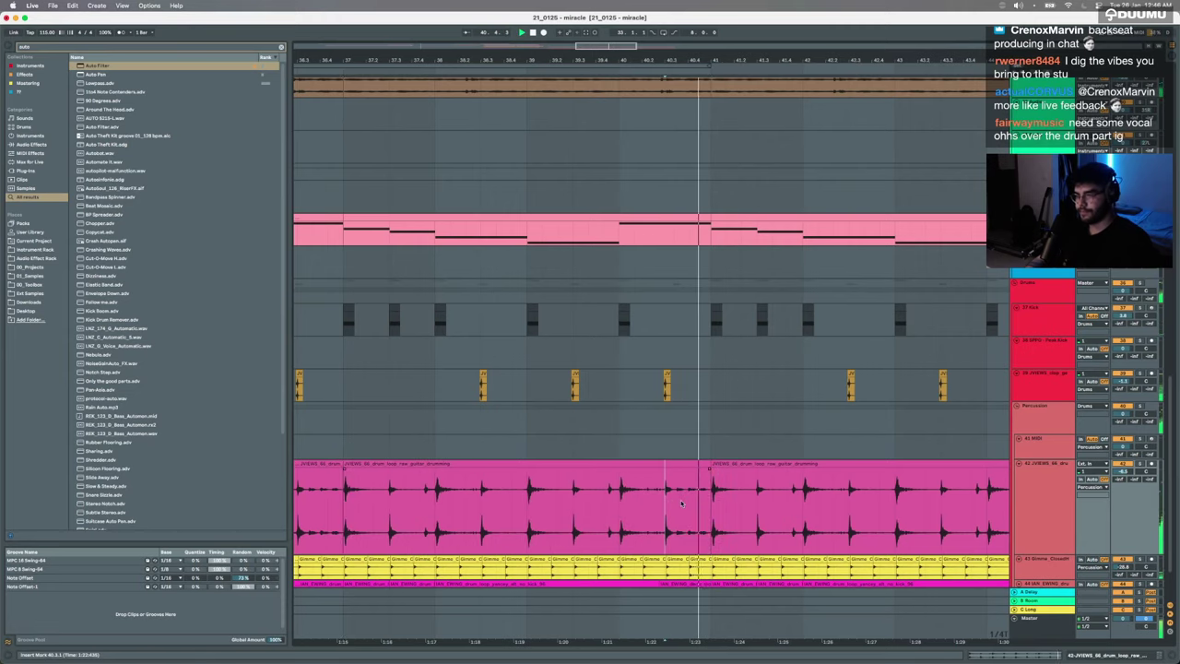
{"action": "scroll", "coordinate": [681, 503], "scroll_direction": "up", "scroll_amount": 3}
Step: Set warp markers on the hits of the drum loop slice at 40.3.1, shift its last two hits slightly later, and audition it
{"action": "double_click", "coordinate": [650, 464]}
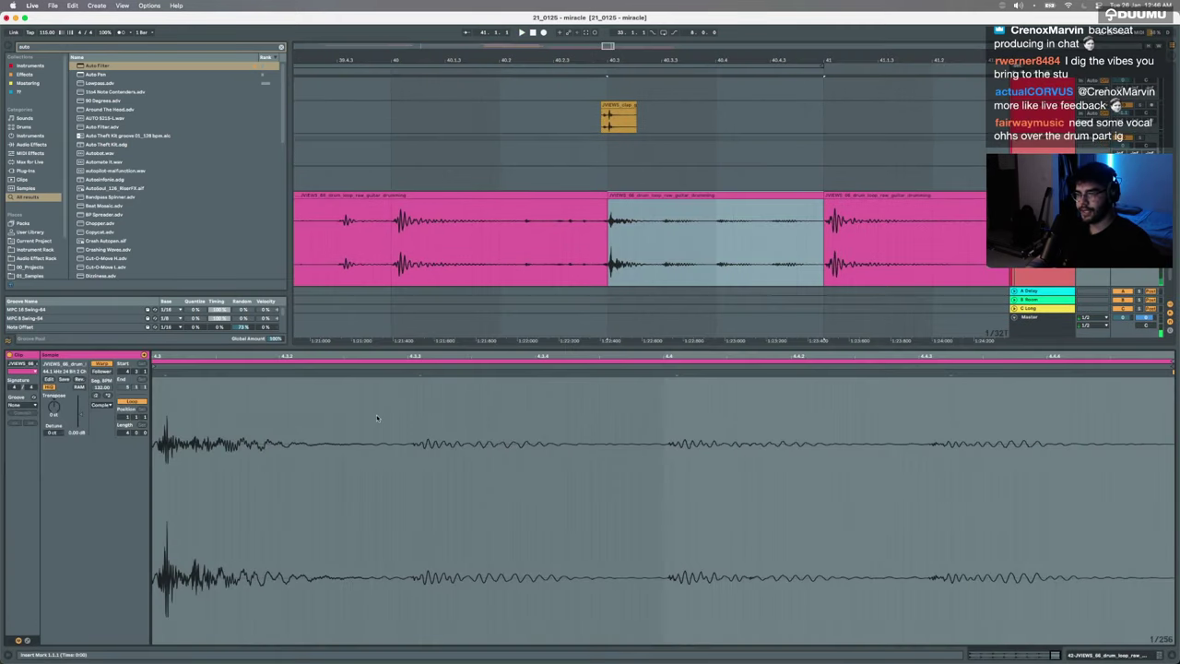
{"action": "scroll", "coordinate": [377, 419], "scroll_direction": "down", "scroll_amount": 4}
{"action": "left_click", "coordinate": [918, 371]}
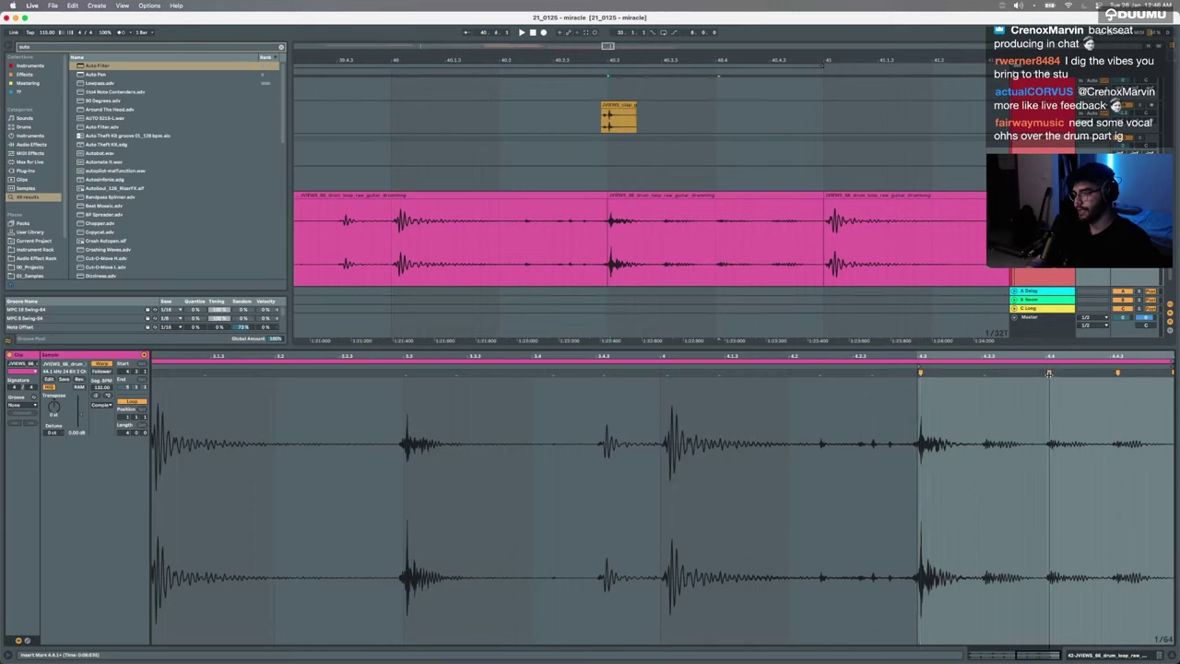
{"action": "double_click", "coordinate": [1048, 373]}
{"action": "left_click", "coordinate": [1053, 371]}
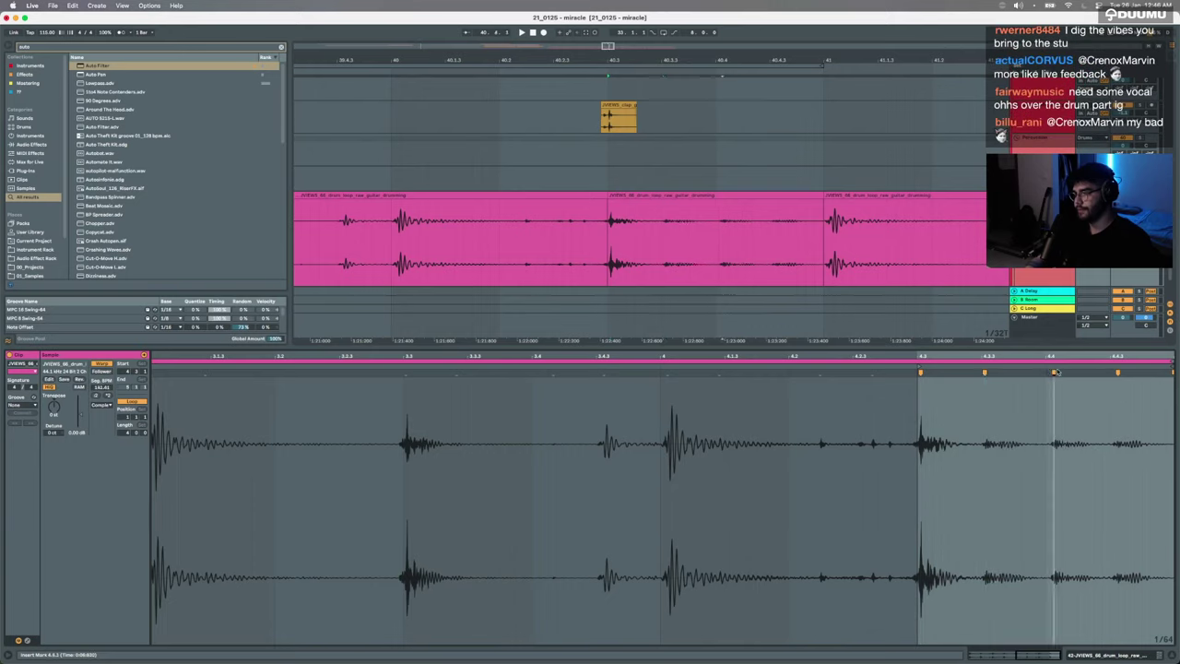
{"action": "key", "text": "space"}
{"action": "left_click_drag", "start_coordinate": [1054, 372], "coordinate": [1062, 373]}
{"action": "key", "text": "space"}
{"action": "key", "text": "space"}
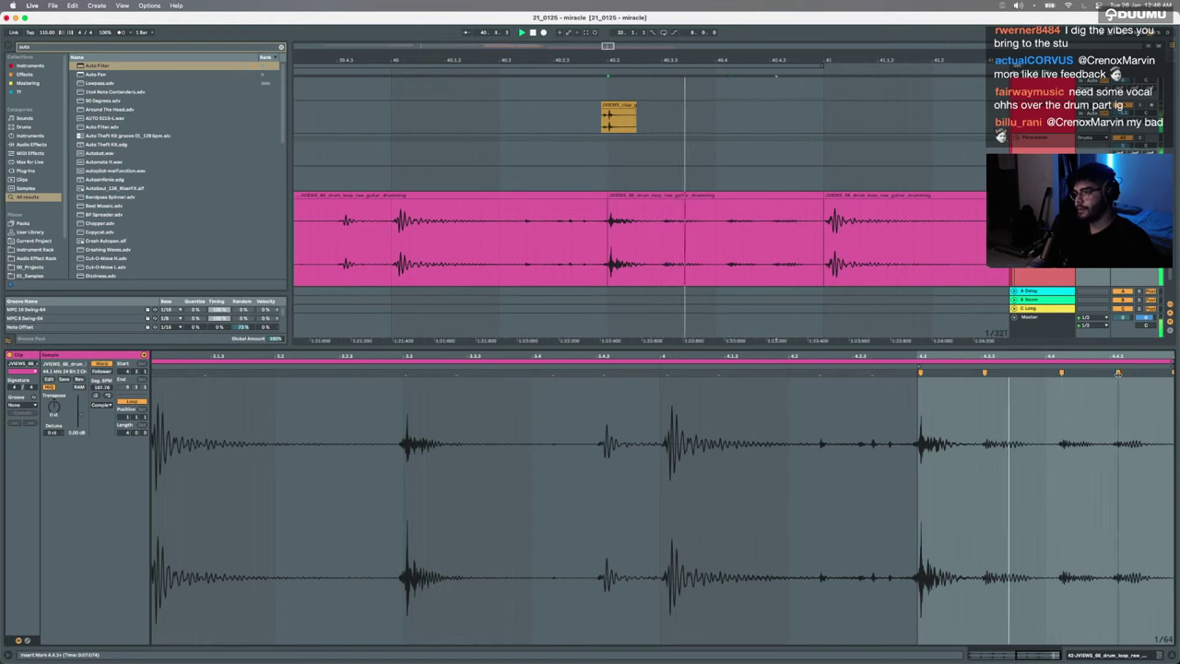
{"action": "scroll", "coordinate": [748, 194], "scroll_direction": "down", "scroll_amount": 10}
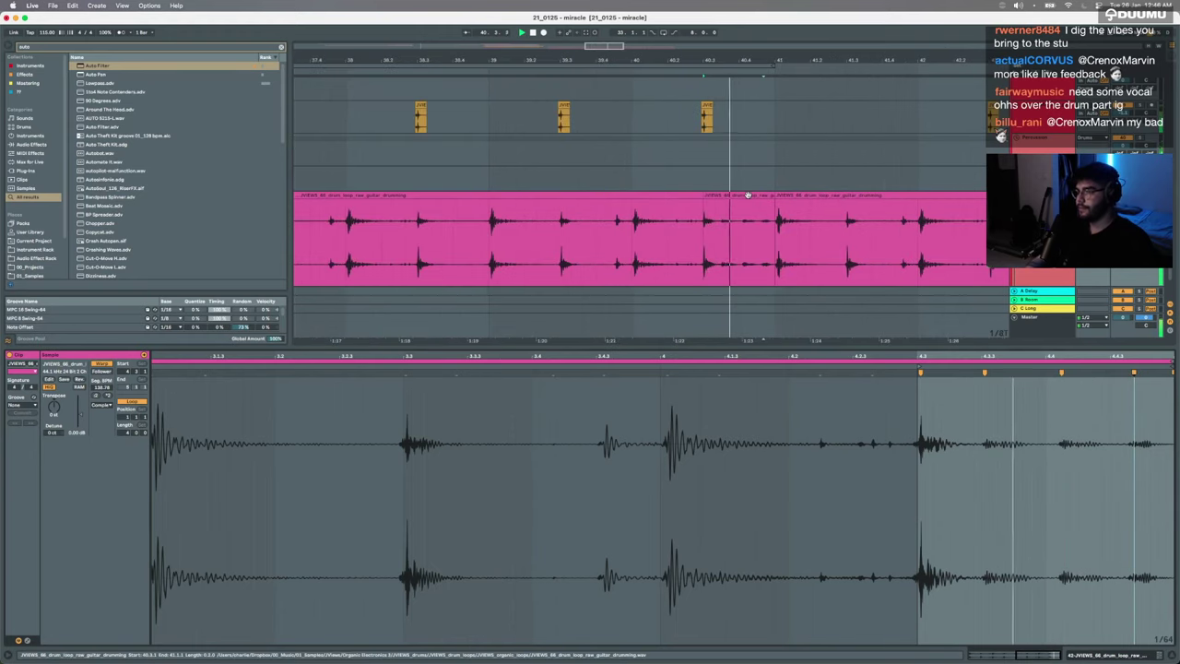
Step: Copy the warped drum loop slice from 40.3.1 to 36.3.1, replacing the loop up to bar 37
{"action": "left_click", "coordinate": [748, 194]}
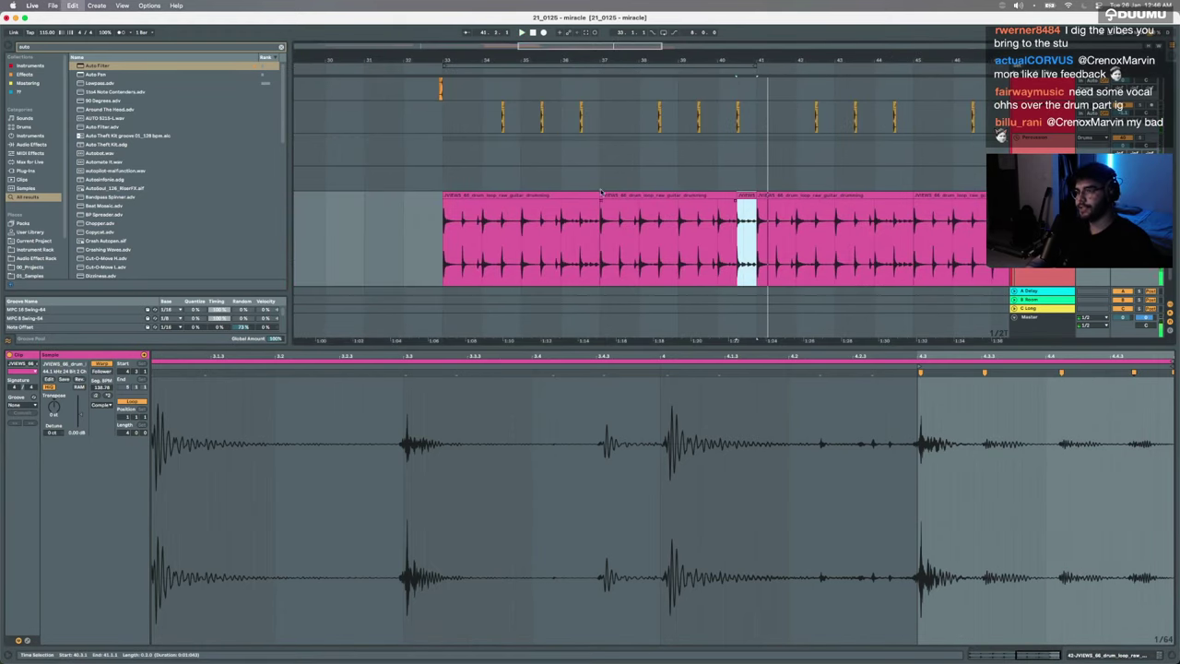
{"action": "left_click", "coordinate": [601, 239]}
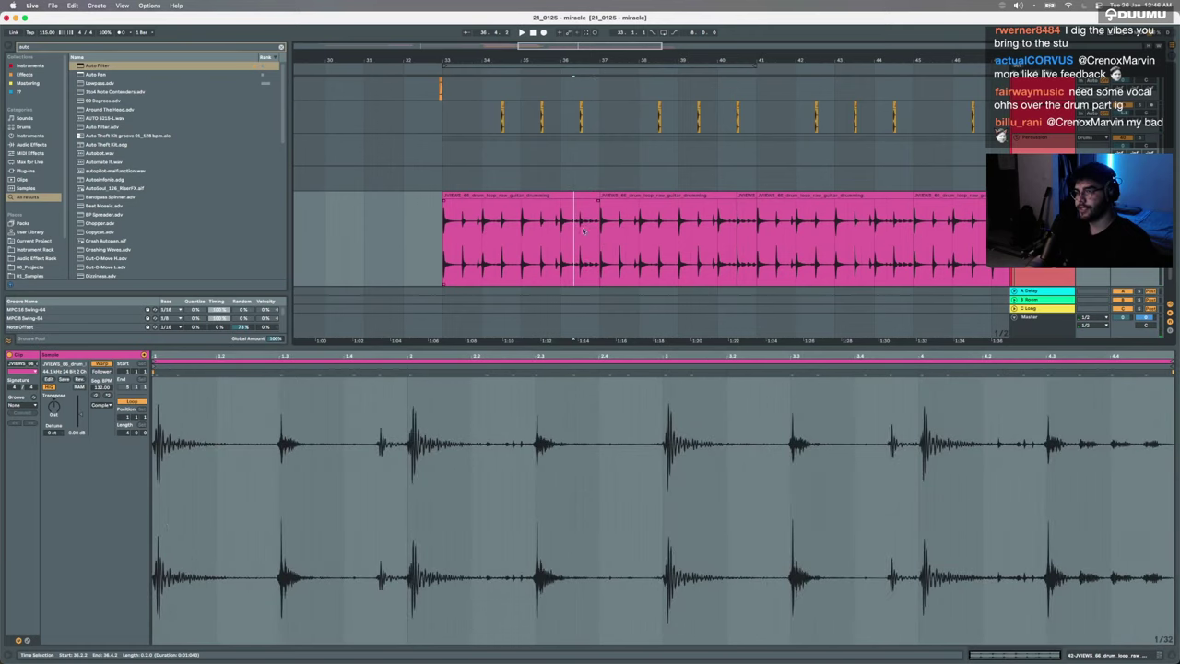
{"action": "left_click", "coordinate": [583, 230]}
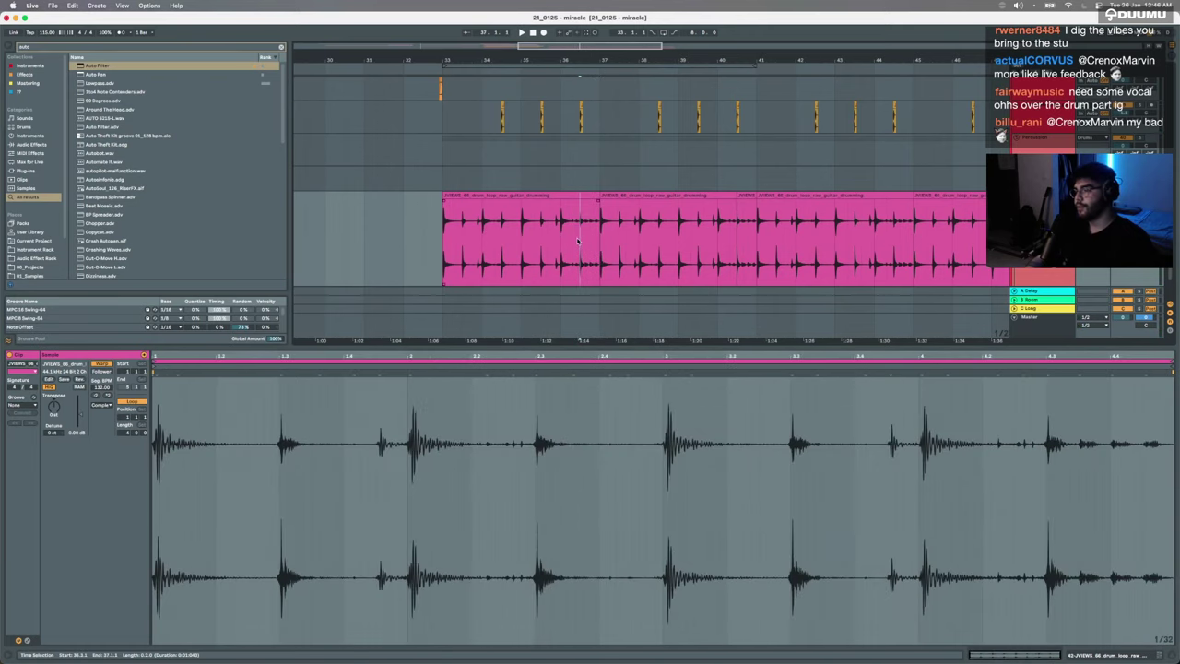
{"action": "left_click", "coordinate": [738, 206]}
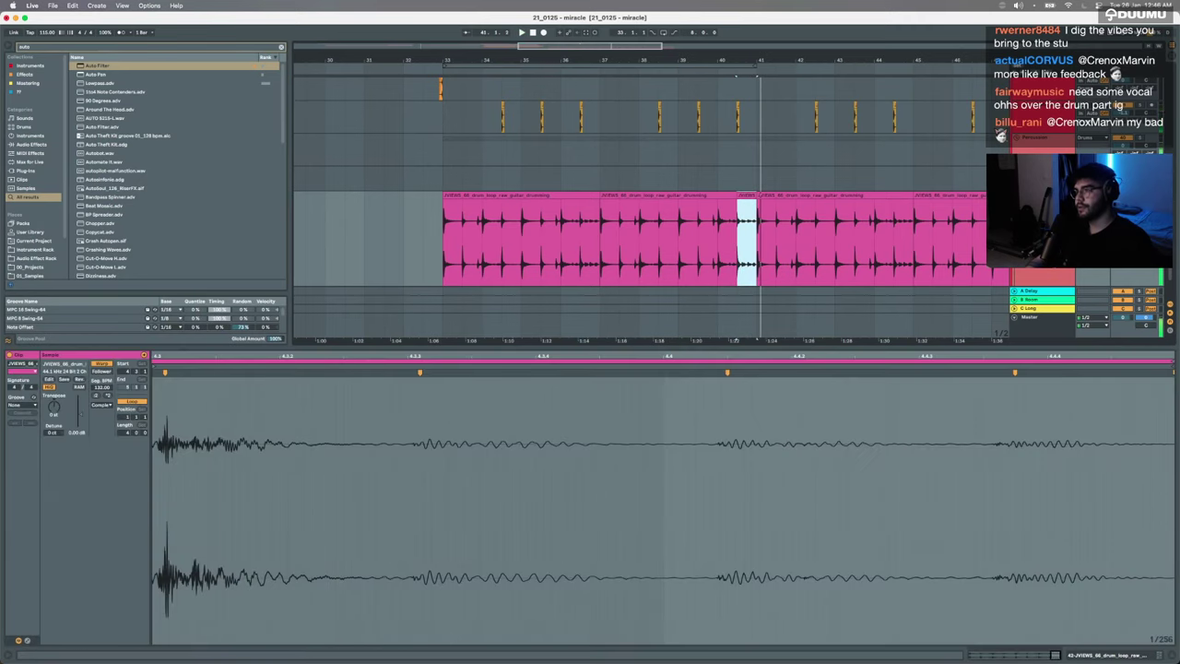
{"action": "key", "text": "super+z"}
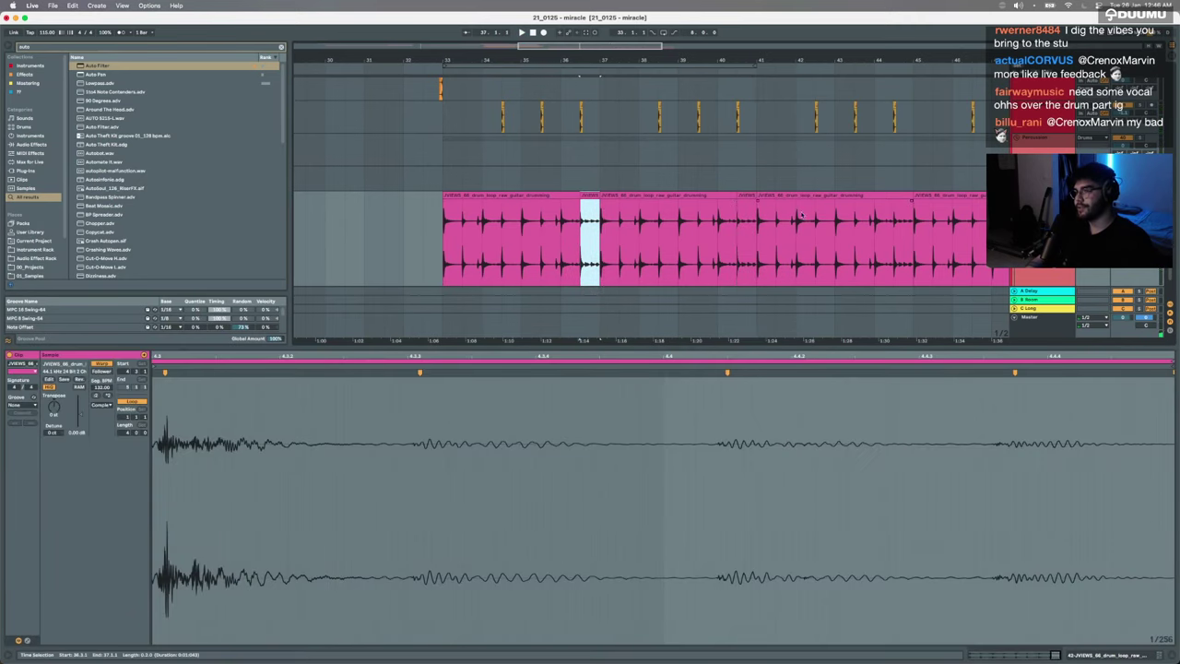
Step: Duplicate the edited drum loop clips of bars 33 to 41 so the copy starts at bar 41
{"action": "left_click", "coordinate": [741, 195]}
{"action": "left_click", "coordinate": [520, 195], "text": "shift"}
{"action": "key", "text": "super+d"}
{"action": "scroll", "coordinate": [518, 200], "scroll_direction": "down", "scroll_amount": 5}
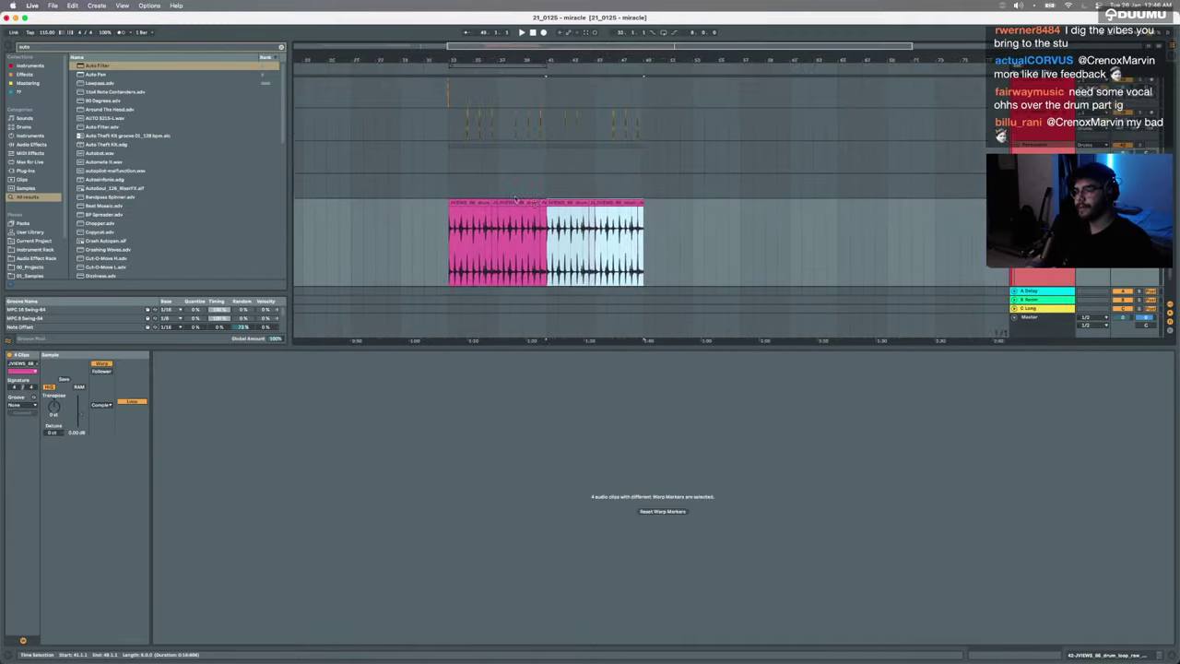
Step: Play from bar 29 and examine how the arrangement moves into the section at bar 33
{"action": "scroll", "coordinate": [517, 200], "scroll_direction": "down", "scroll_amount": 4}
{"action": "left_click", "coordinate": [481, 202]}
{"action": "key", "text": "space"}
{"action": "scroll", "coordinate": [479, 202], "scroll_direction": "up", "scroll_amount": 8}
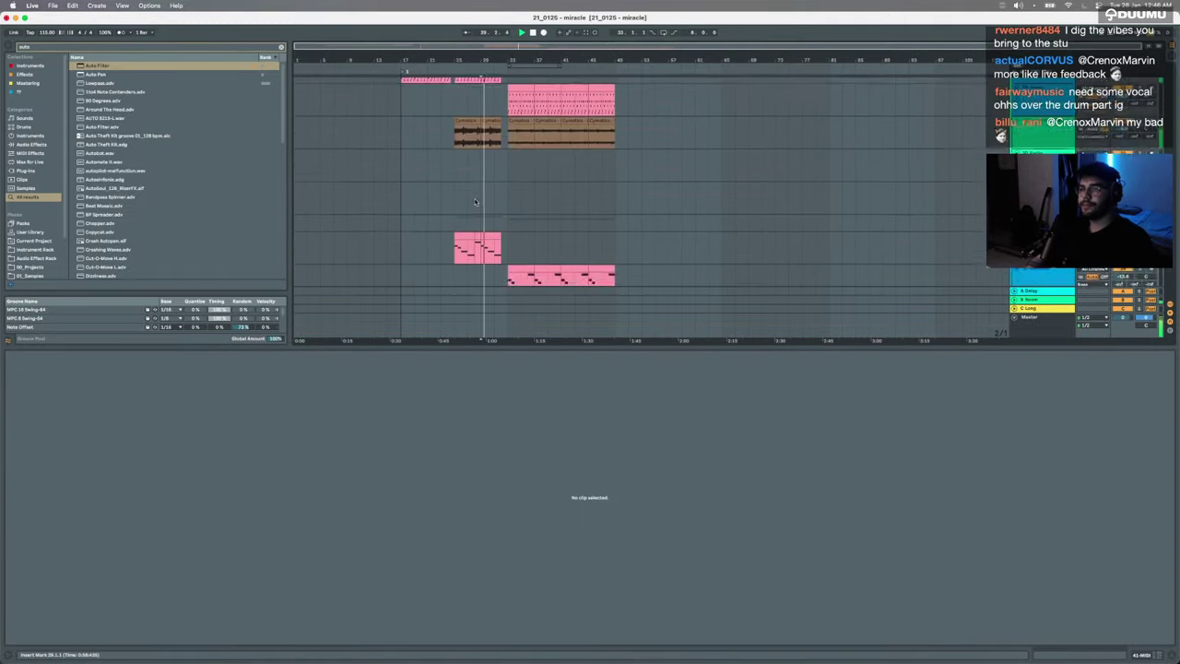
{"action": "scroll", "coordinate": [476, 202], "scroll_direction": "up", "scroll_amount": 1}
{"action": "key", "text": "super+alt+l"}
{"action": "scroll", "coordinate": [483, 348], "scroll_direction": "up", "scroll_amount": 7}
{"action": "scroll", "coordinate": [483, 347], "scroll_direction": "up", "scroll_amount": 4}
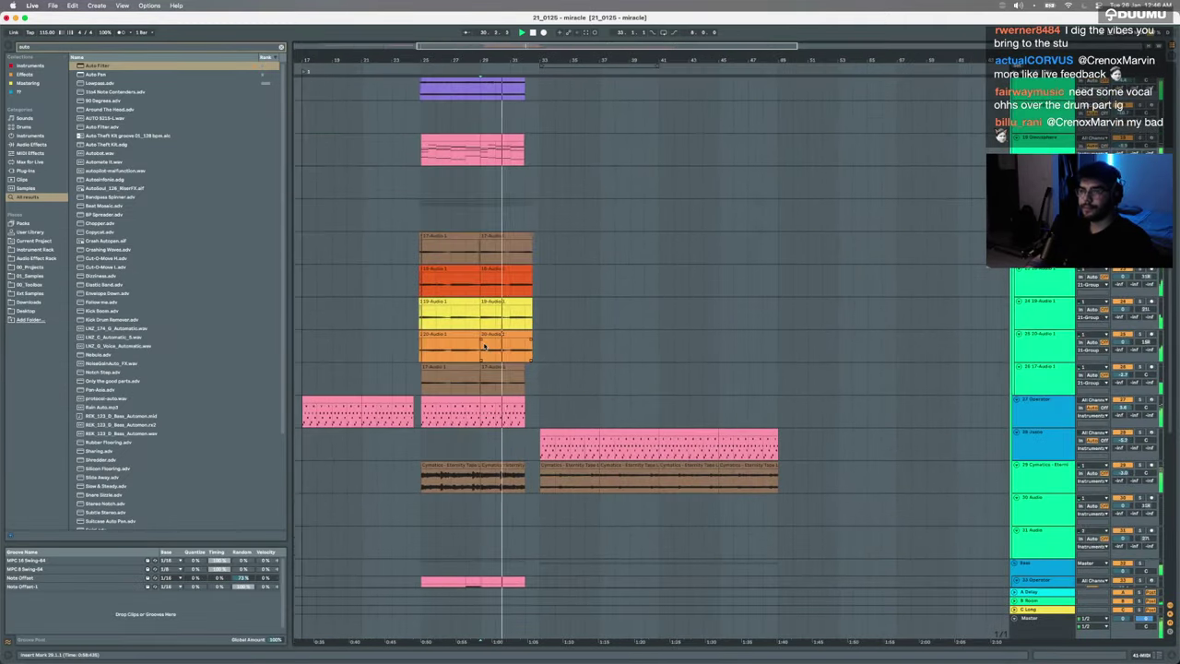
{"action": "scroll", "coordinate": [550, 465], "scroll_direction": "up", "scroll_amount": 6}
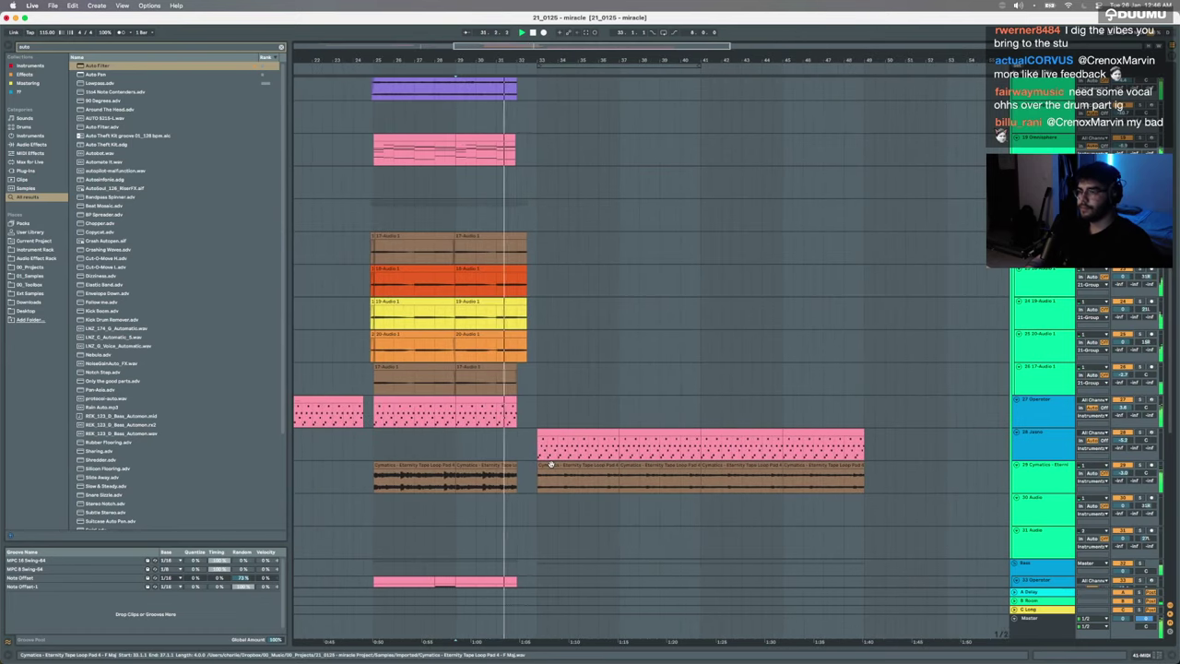
{"action": "scroll", "coordinate": [551, 464], "scroll_direction": "down", "scroll_amount": 4}
{"action": "scroll", "coordinate": [550, 464], "scroll_direction": "down", "scroll_amount": 5}
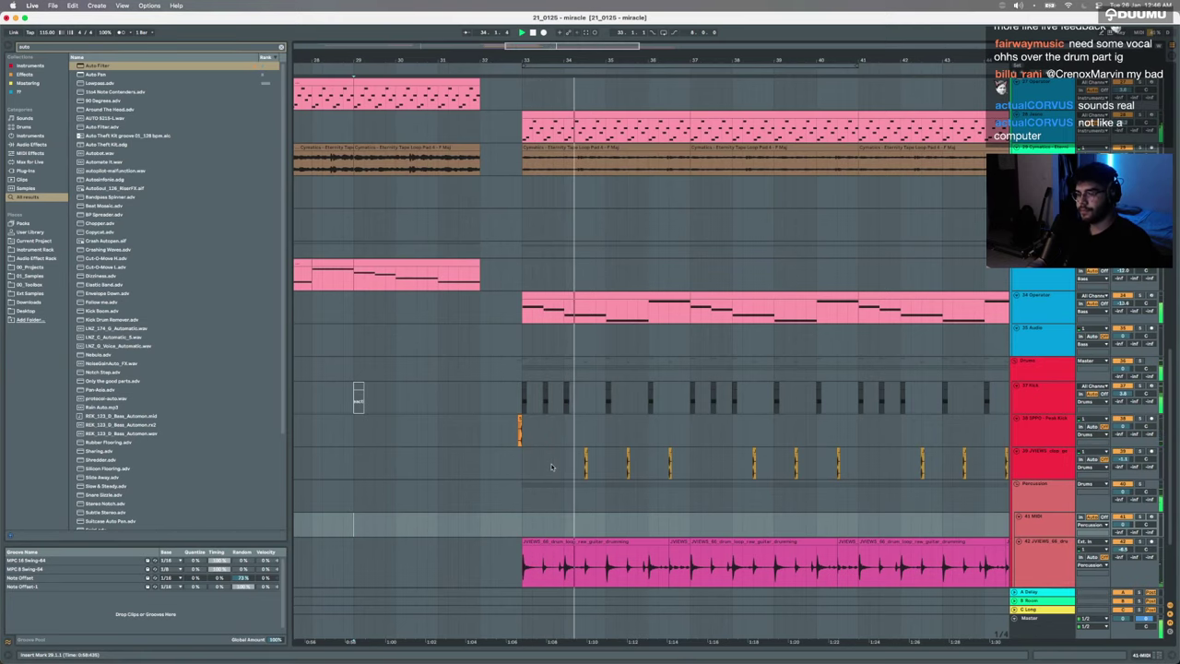
{"action": "scroll", "coordinate": [551, 467], "scroll_direction": "up", "scroll_amount": 3}
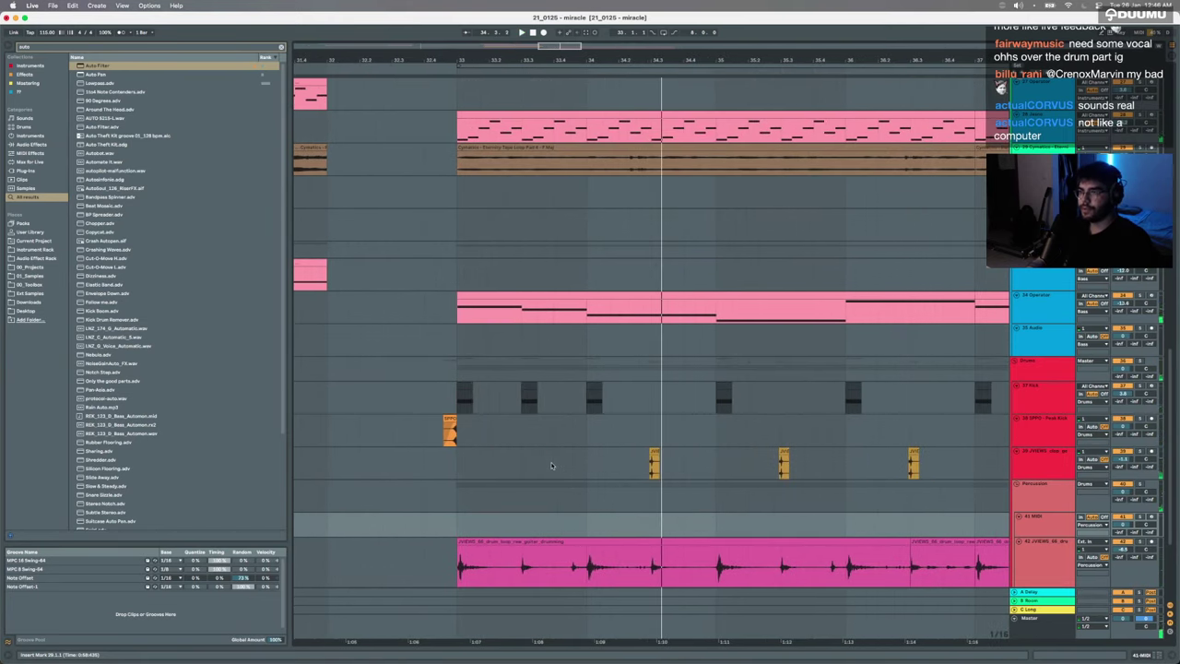
Step: Delete the bass from 33.3.1 to 35.1.1 and the synth melody from 34.3.1 to 35.1.1
{"action": "mouse_move", "coordinate": [457, 293]}
{"action": "left_mouse_down"}
{"action": "mouse_move", "coordinate": [652, 296]}
{"action": "mouse_move", "coordinate": [458, 291]}
{"action": "left_mouse_up"}
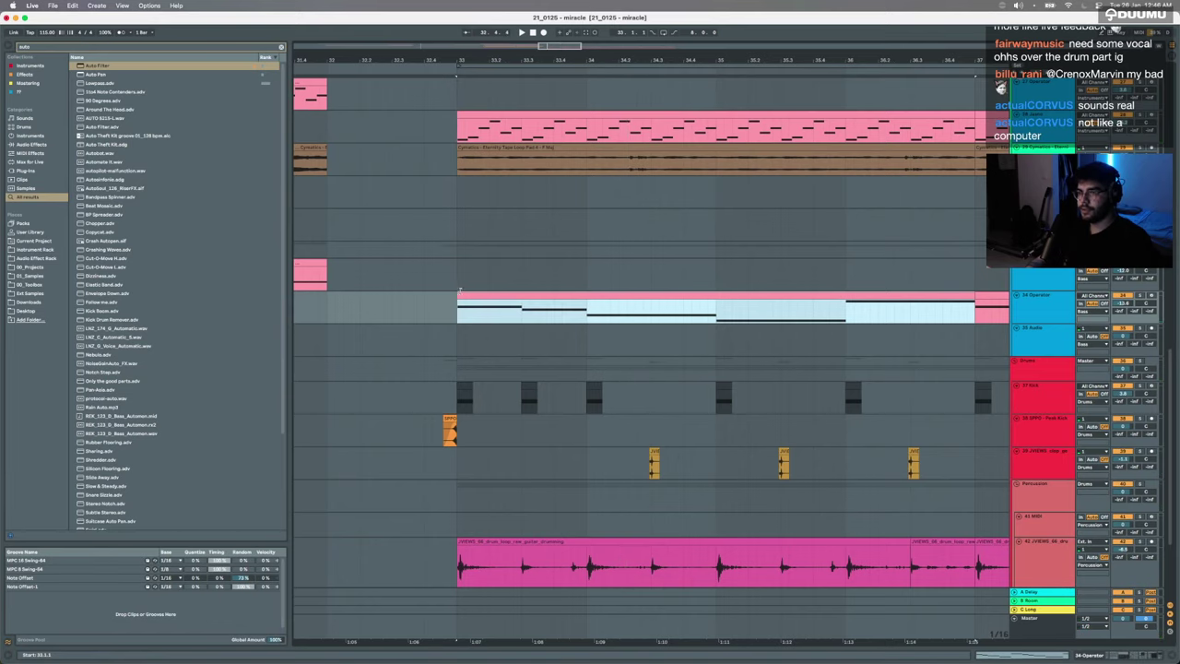
{"action": "left_click_drag", "start_coordinate": [527, 323], "coordinate": [616, 318]}
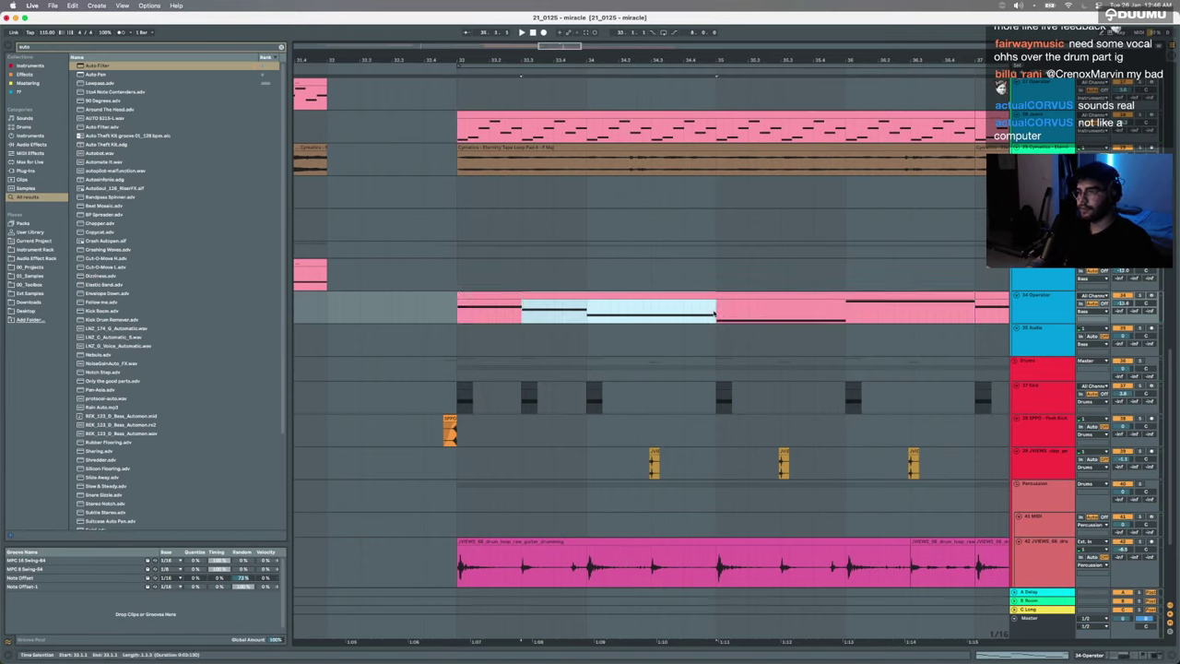
{"action": "key", "text": "Delete"}
{"action": "scroll", "coordinate": [645, 259], "scroll_direction": "up", "scroll_amount": 3}
{"action": "left_click_drag", "start_coordinate": [630, 218], "coordinate": [691, 215]}
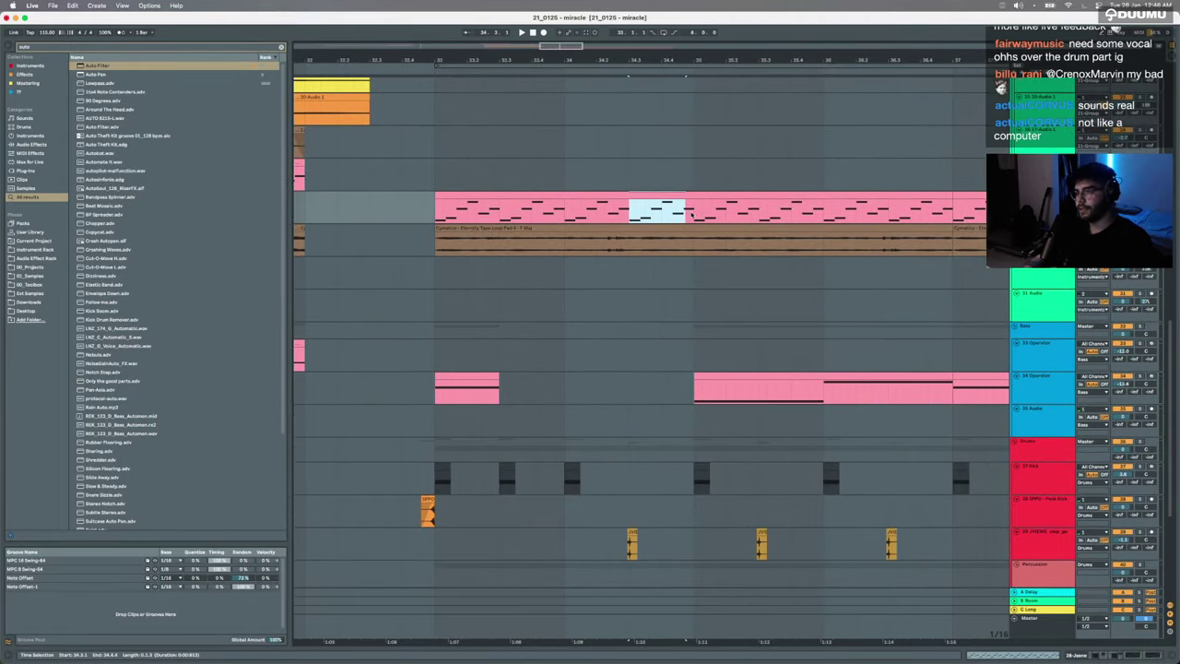
{"action": "key", "text": "Delete"}
Step: Cut a gap in the Eternity Tape Loop Pad at 34.3.1 and fill the run-up to bar 35 with short repeated slices
{"action": "left_click", "coordinate": [625, 242]}
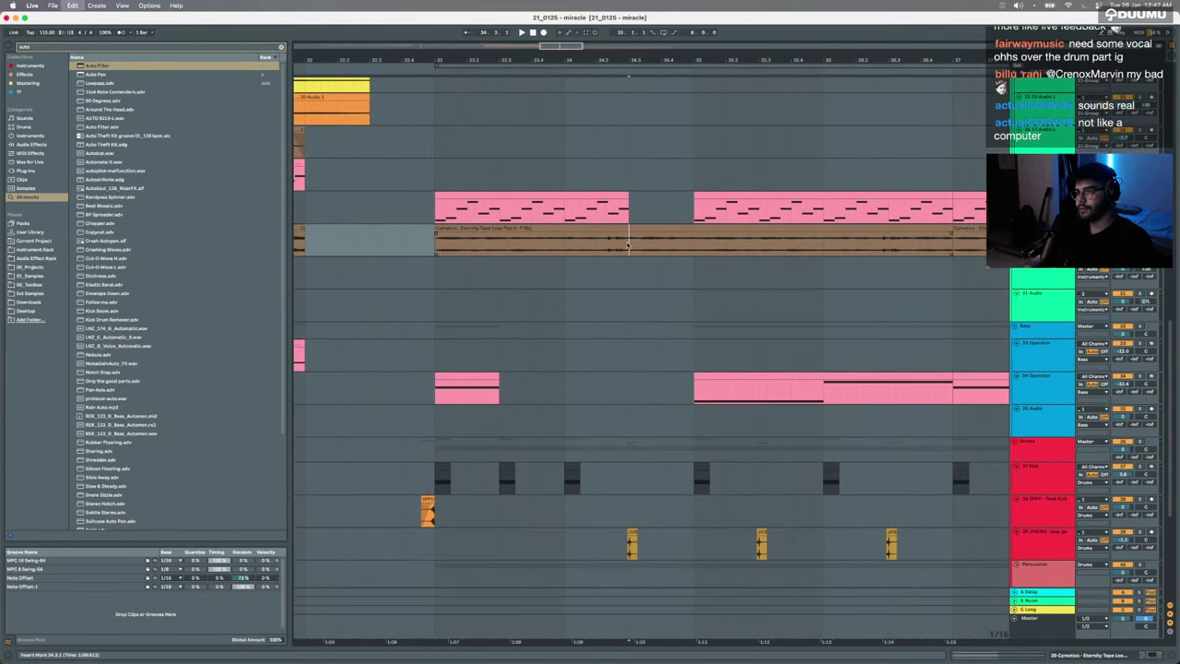
{"action": "left_click_drag", "start_coordinate": [631, 235], "coordinate": [651, 242]}
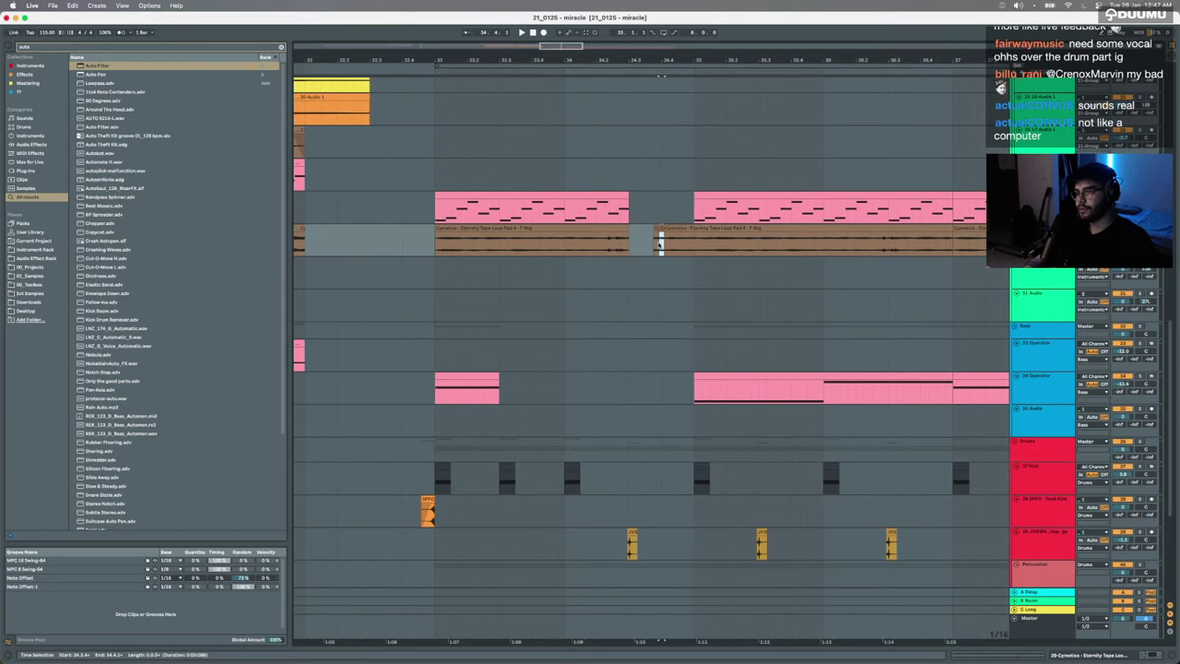
{"action": "left_click", "coordinate": [696, 242]}
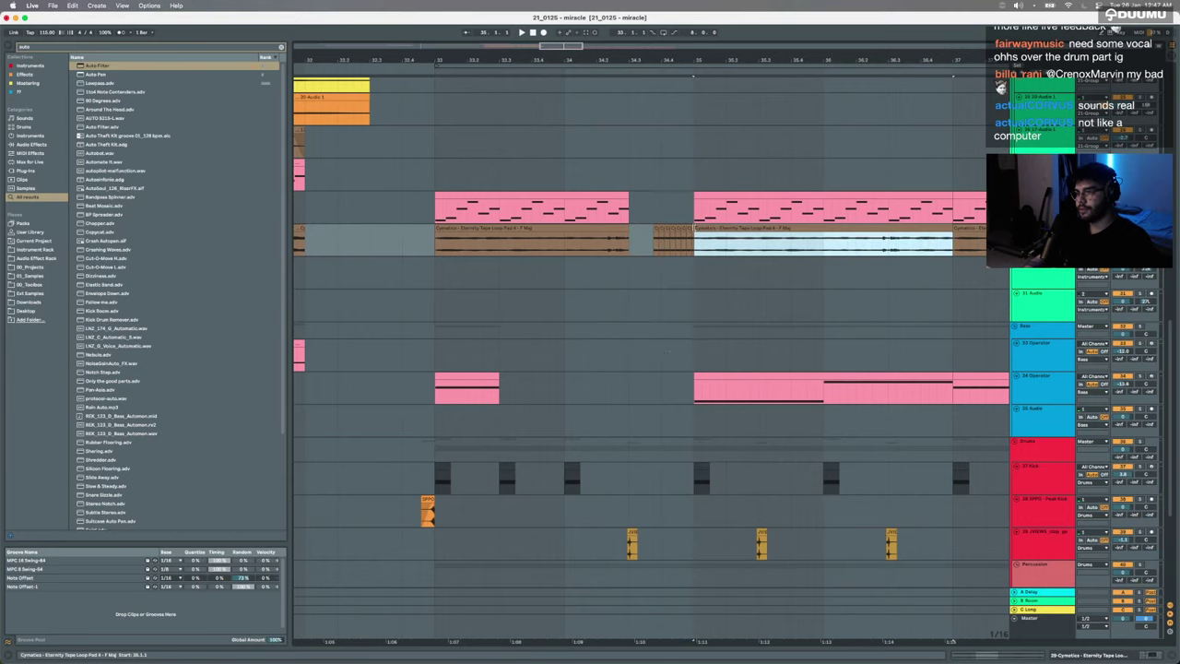
Step: Copy the reversed Peak Kick clip so it leads into bar 35, and delete the percussion group from 34.3.1 to 35.1.1
{"action": "scroll", "coordinate": [420, 340], "scroll_direction": "down", "scroll_amount": 5}
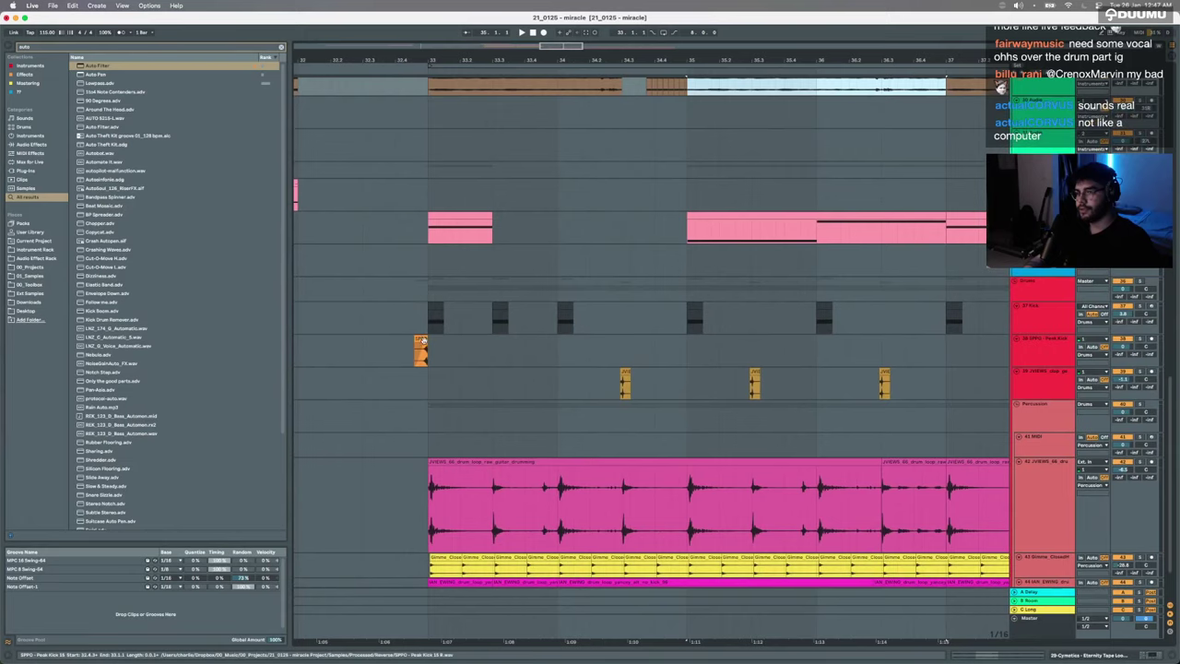
{"action": "left_click_drag", "start_coordinate": [420, 340], "coordinate": [685, 342]}
{"action": "left_click", "coordinate": [625, 433]}
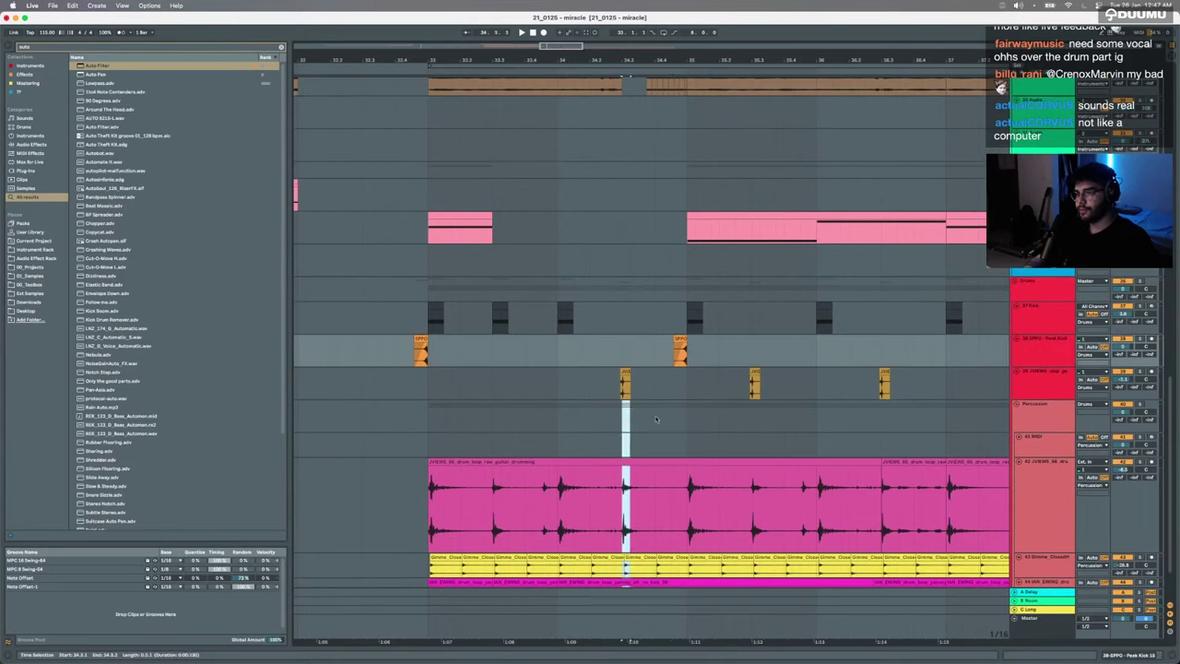
{"action": "left_click_drag", "start_coordinate": [655, 419], "coordinate": [687, 422]}
{"action": "key", "text": "Delete"}
Step: Find the Tape Stop rack and add it to the Operator bass track that plays from bar 33
{"action": "scroll", "coordinate": [582, 462], "scroll_direction": "down", "scroll_amount": 3}
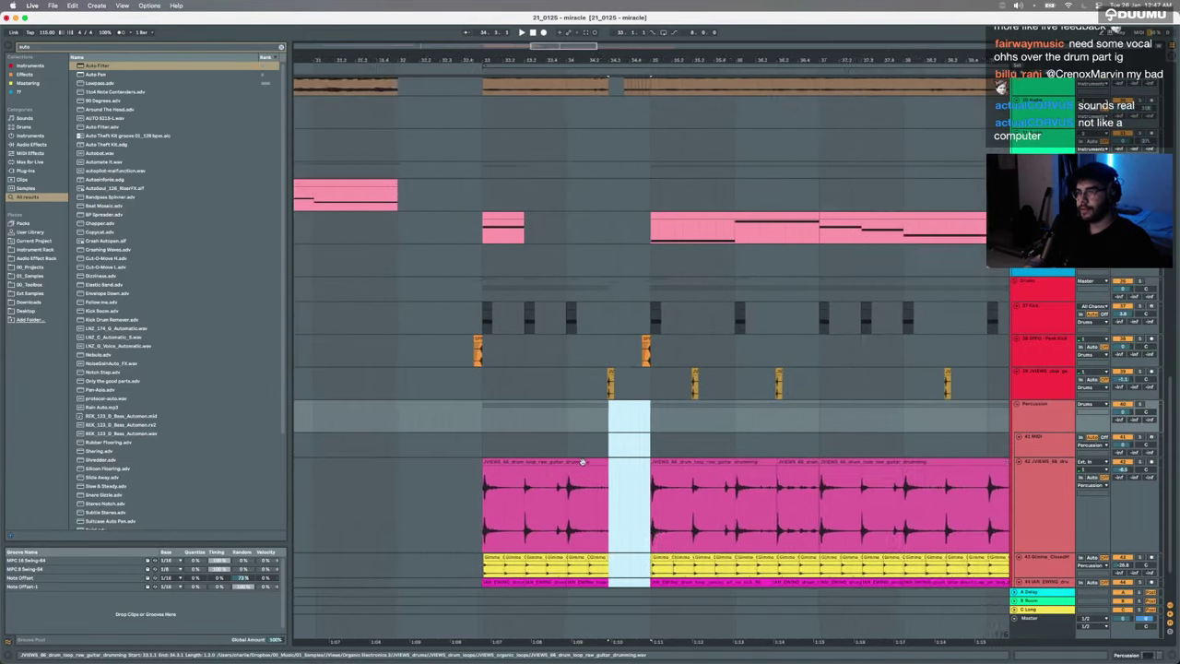
{"action": "scroll", "coordinate": [583, 462], "scroll_direction": "up", "scroll_amount": 10}
{"action": "scroll", "coordinate": [553, 463], "scroll_direction": "down", "scroll_amount": 3}
{"action": "left_click", "coordinate": [464, 470]}
{"action": "key", "text": "super+f"}
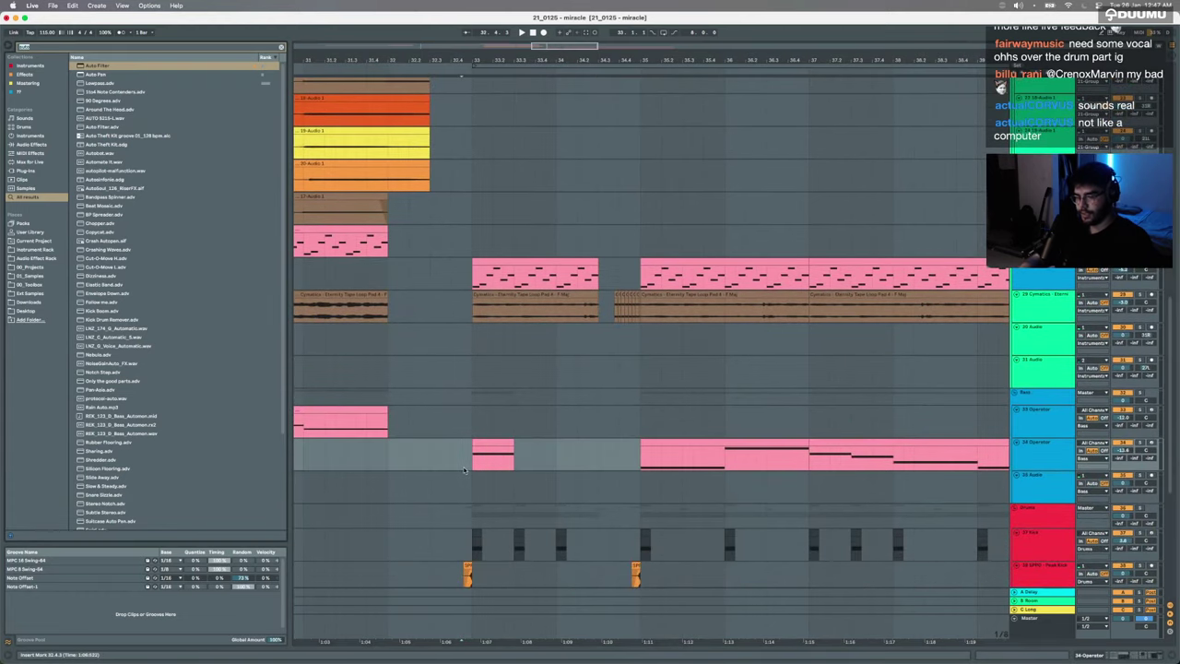
{"action": "type", "text": "tape"}
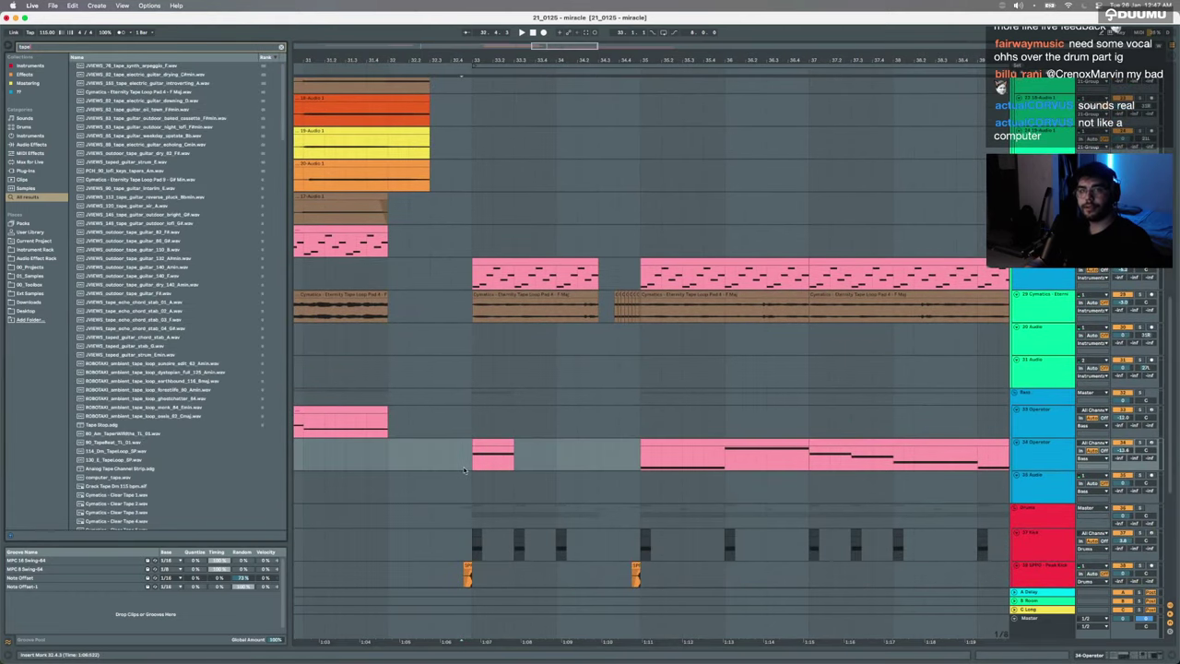
{"action": "type", "text": " sto"}
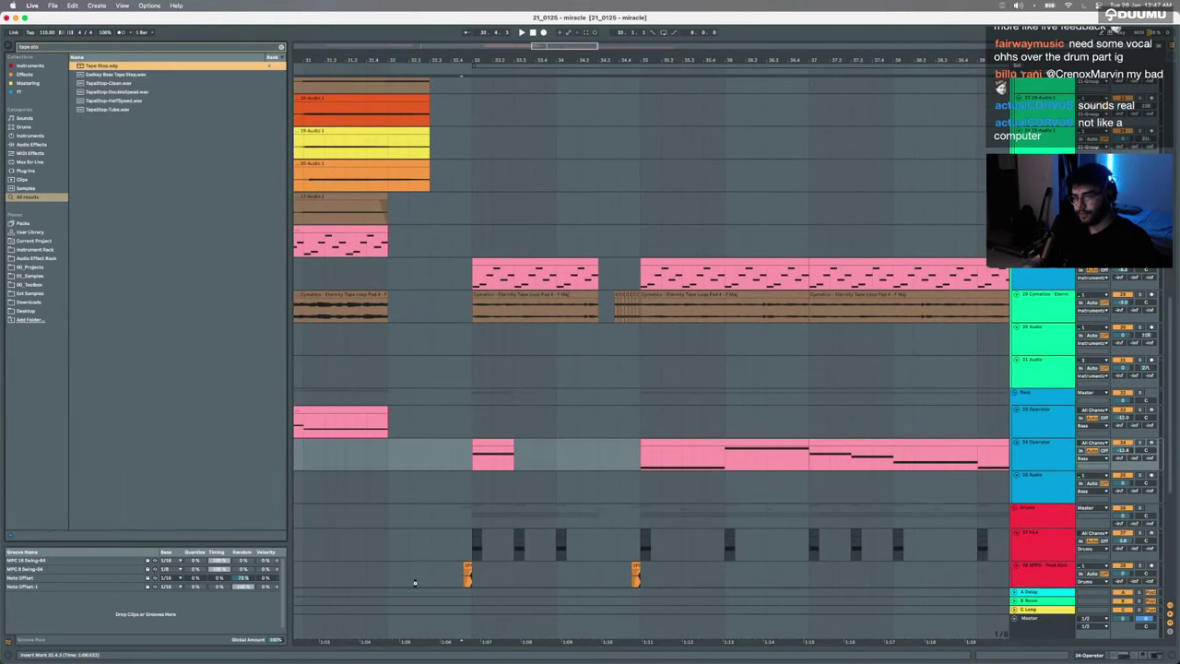
{"action": "key", "text": "Return"}
Step: Automate Tape Stop's Stop! macro on the bass track to rise around 33.3.1, where the short bass clip ends, and audition the break
{"action": "left_click", "coordinate": [689, 584]}
{"action": "key", "text": "a"}
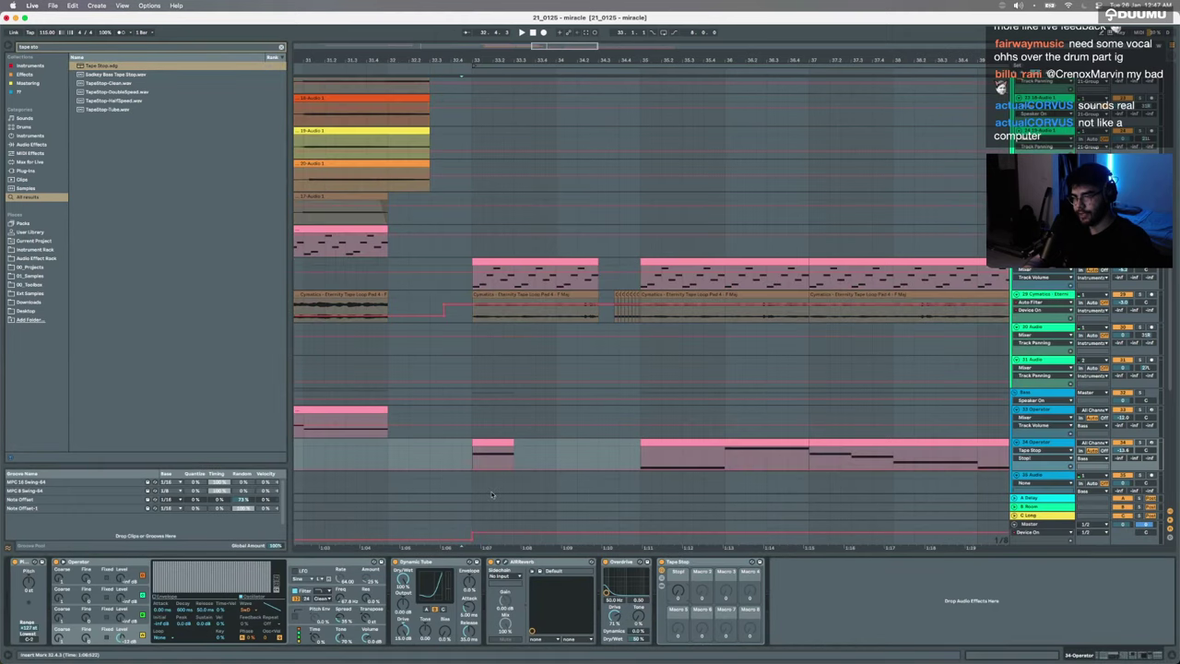
{"action": "left_click", "coordinate": [498, 465]}
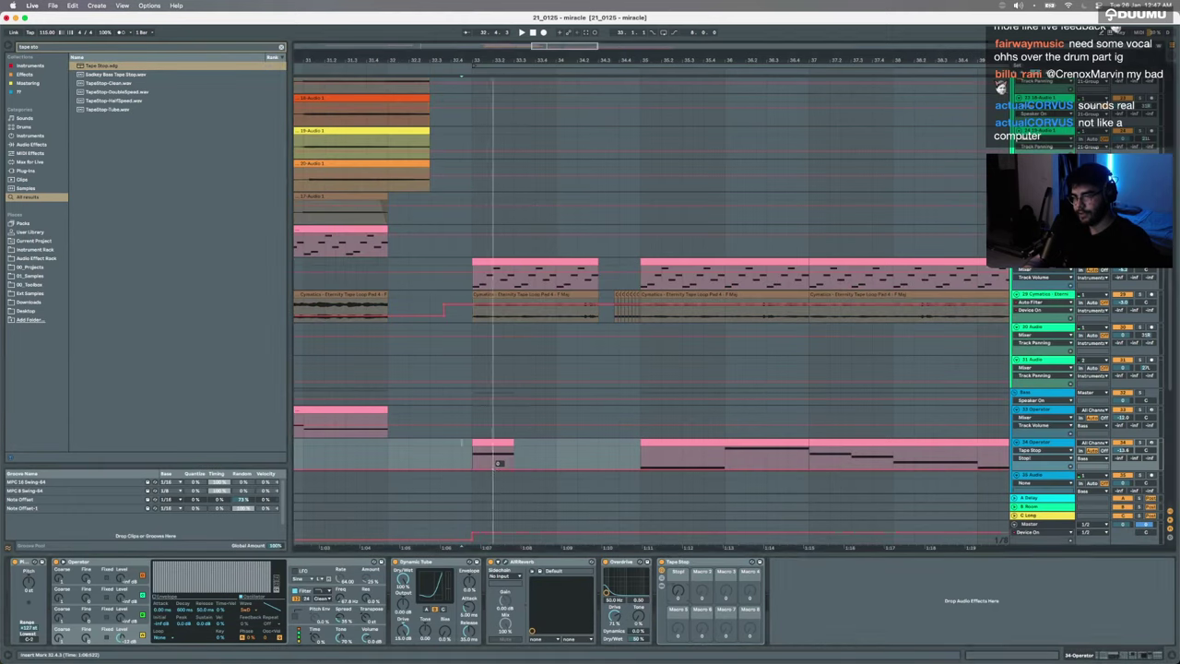
{"action": "left_click_drag", "start_coordinate": [524, 447], "coordinate": [518, 476]}
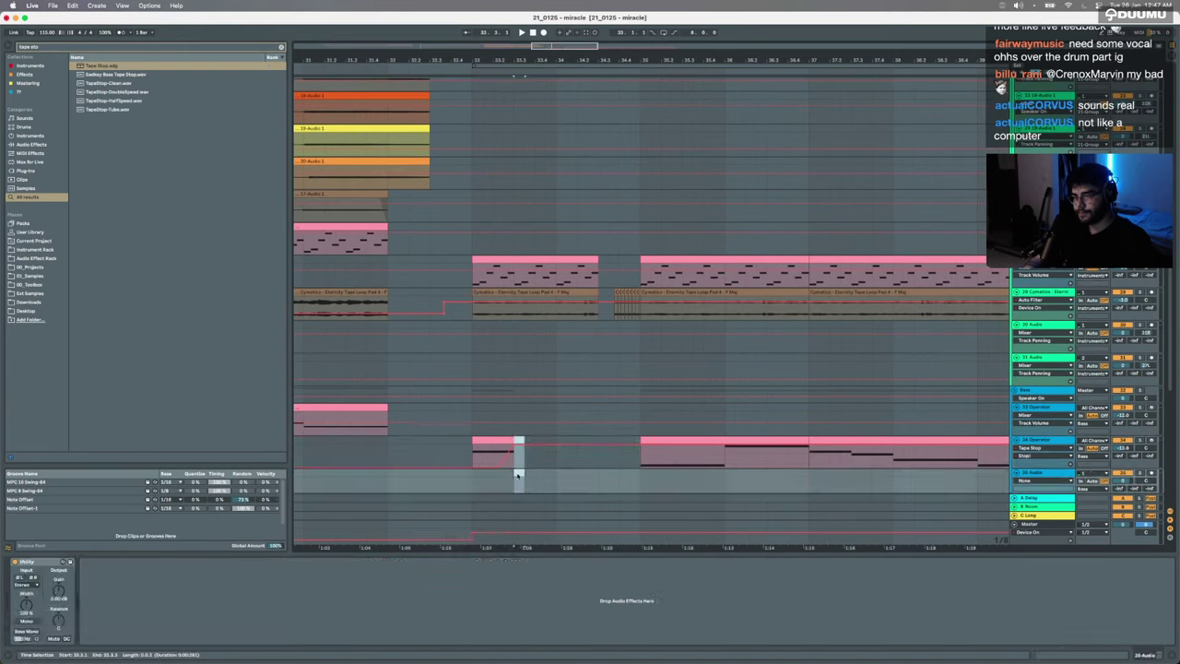
{"action": "left_click", "coordinate": [518, 461]}
{"action": "left_click", "coordinate": [518, 461]}
{"action": "key", "text": "a"}
{"action": "key", "text": "space"}
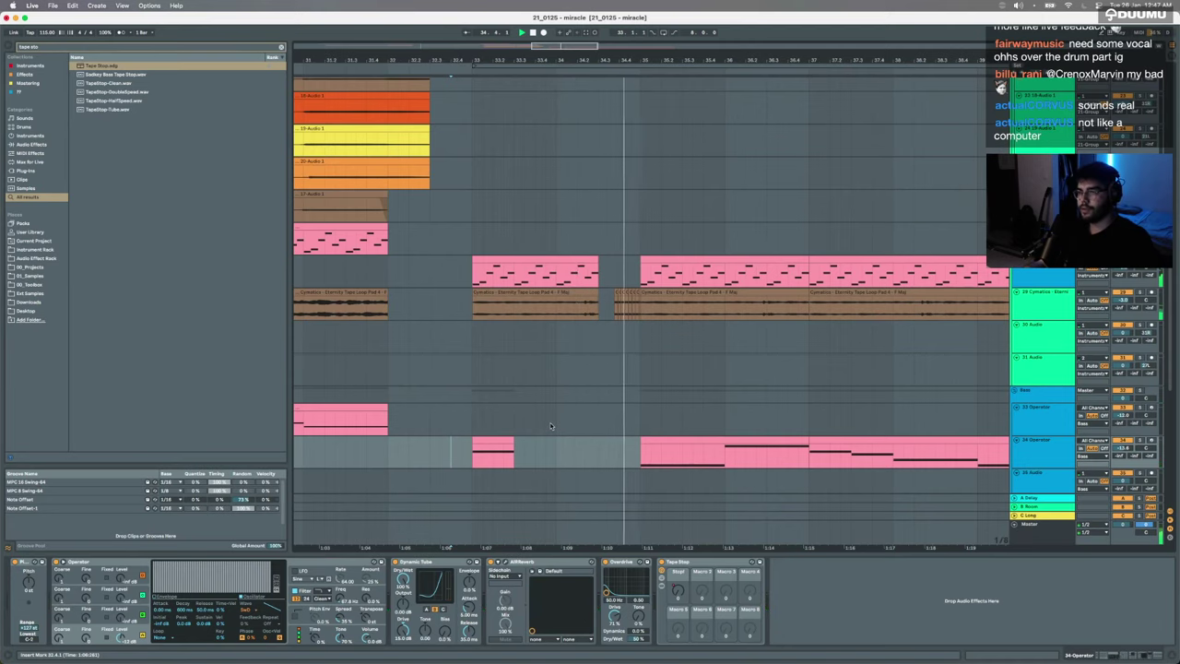
{"action": "scroll", "coordinate": [552, 426], "scroll_direction": "down", "scroll_amount": 4}
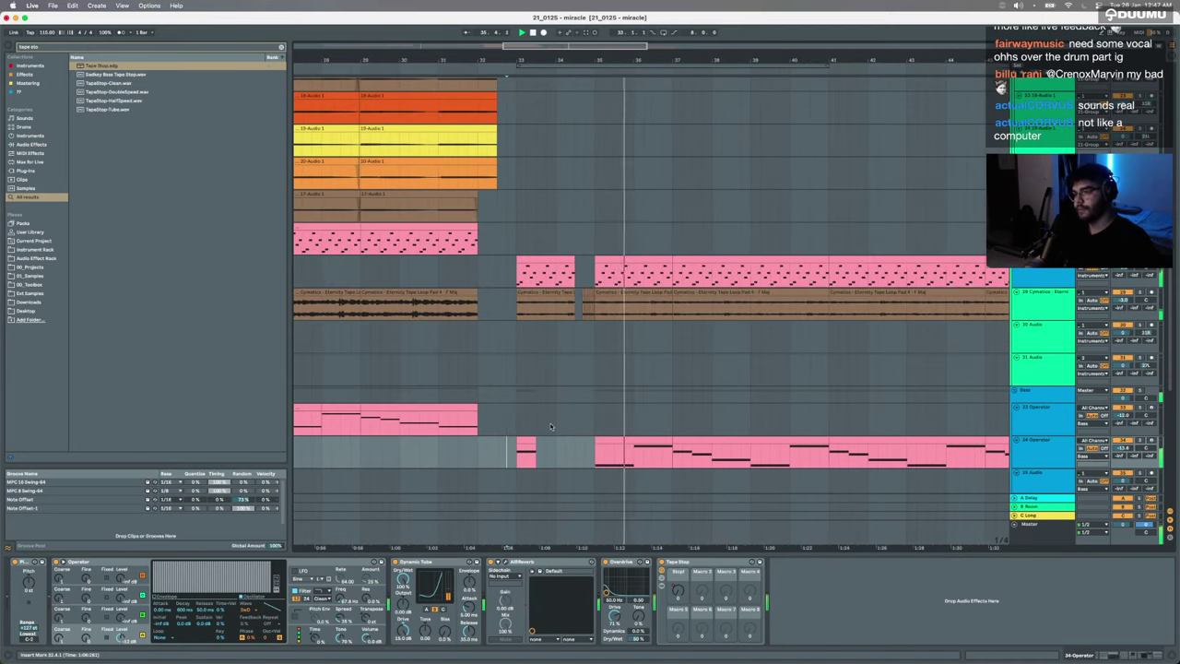
{"action": "scroll", "coordinate": [550, 426], "scroll_direction": "up", "scroll_amount": 3}
{"action": "scroll", "coordinate": [551, 426], "scroll_direction": "down", "scroll_amount": 1}
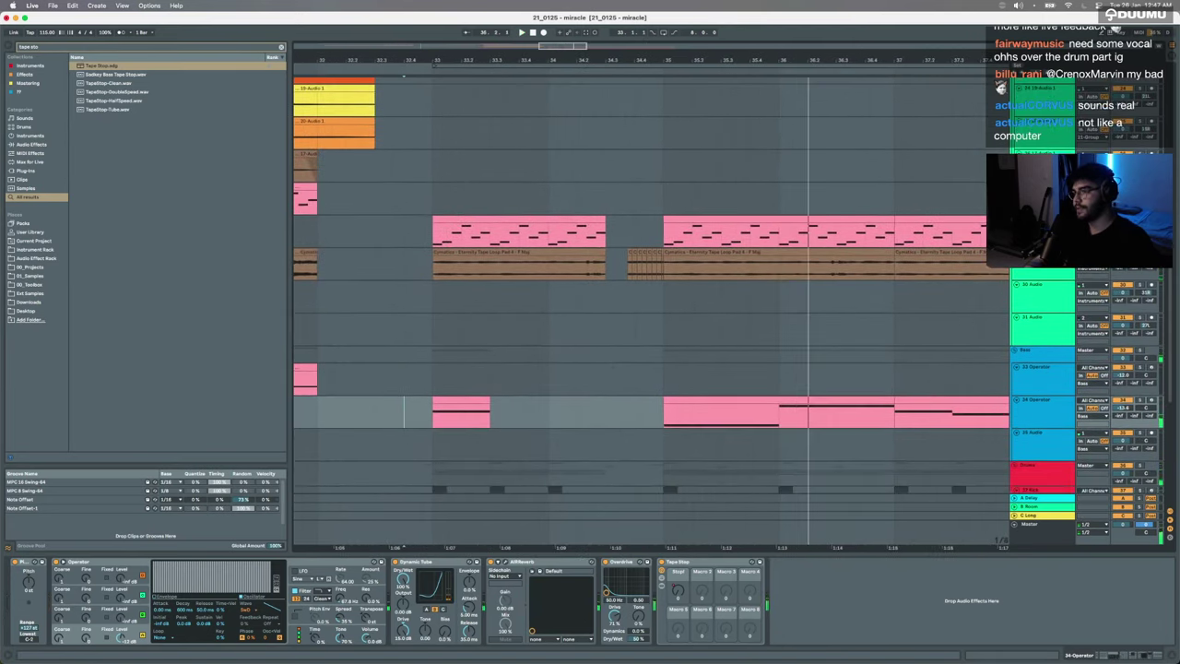
Step: Add Utility to the MIDI melody track above the Eternity Tape Loop Pad and show its gain automation
{"action": "left_click", "coordinate": [1039, 223]}
{"action": "key", "text": "super+f"}
{"action": "type", "text": "ut"}
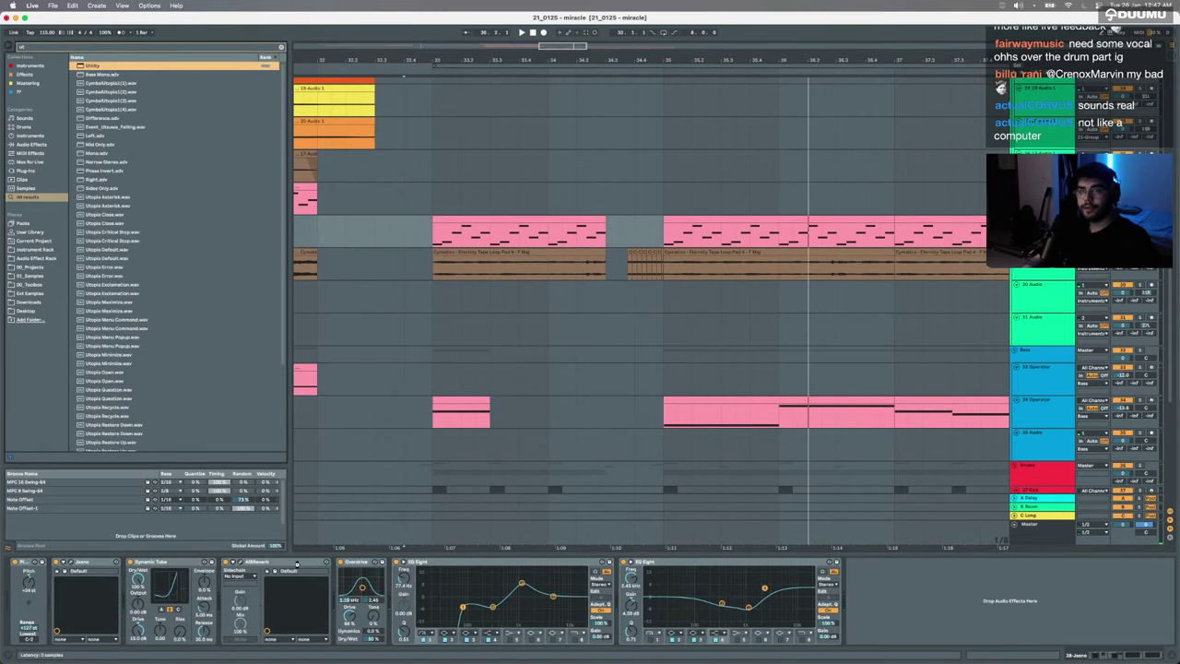
{"action": "key", "text": "Return"}
{"action": "left_click", "coordinate": [890, 594]}
{"action": "key", "text": "a"}
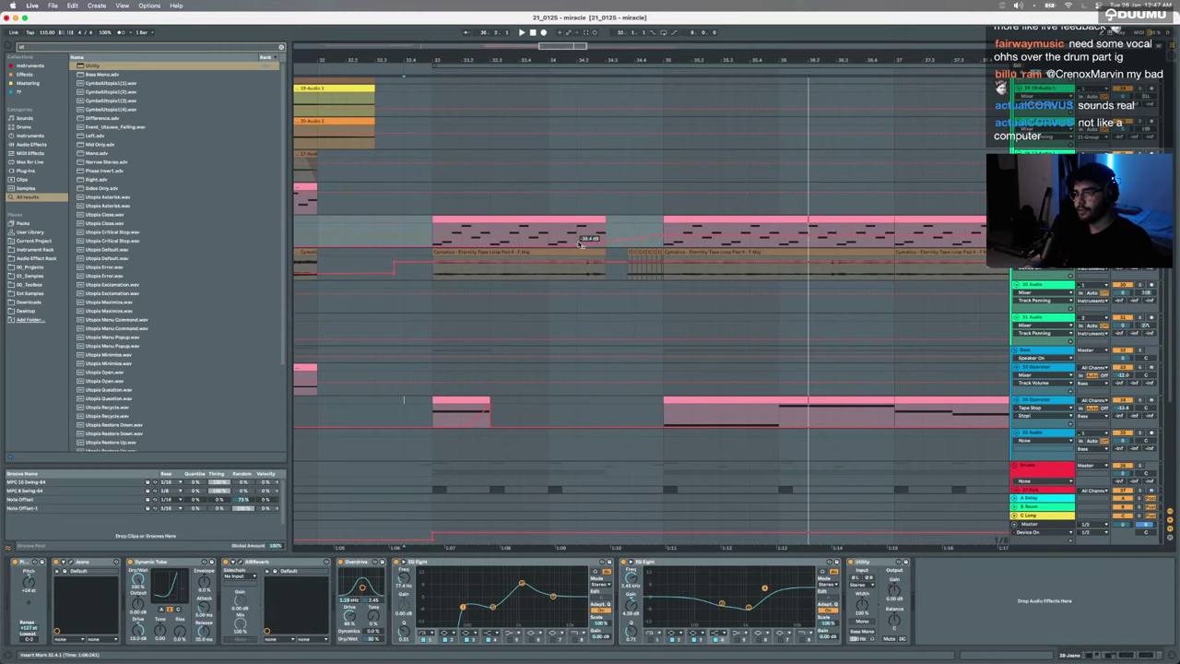
{"action": "key", "text": "a"}
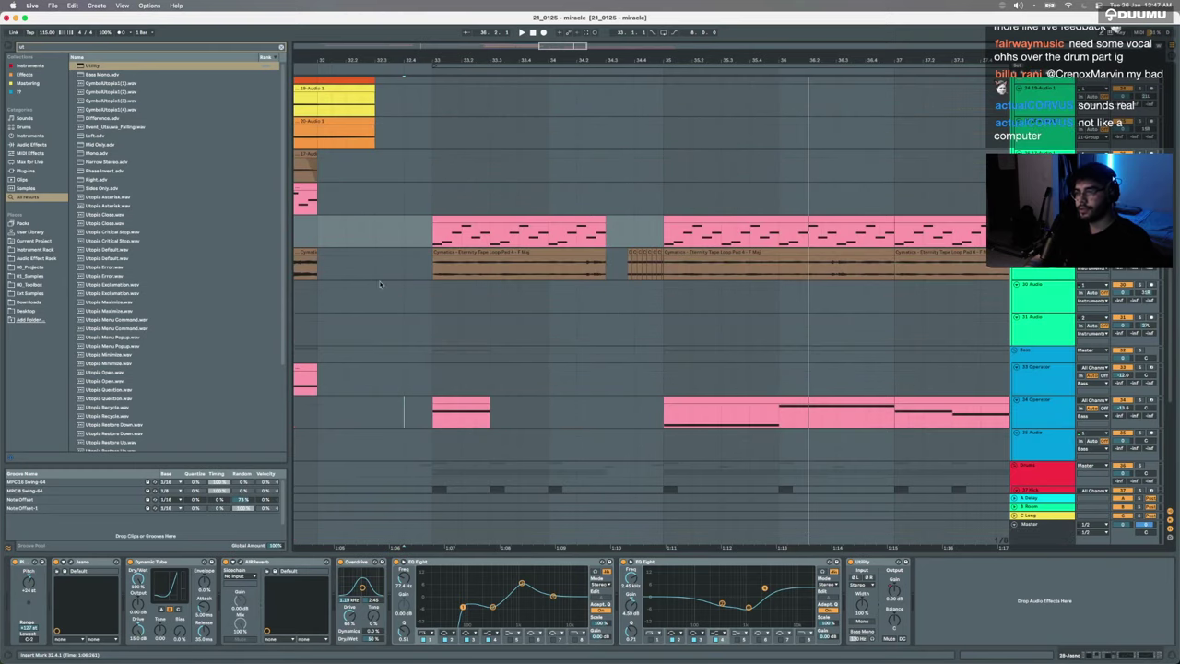
Step: Audition the break, then shorten the bass clip at bar 33 so it ends at about 33.2.3
{"action": "left_click", "coordinate": [383, 289]}
{"action": "key", "text": "space"}
{"action": "scroll", "coordinate": [435, 297], "scroll_direction": "down", "scroll_amount": 8}
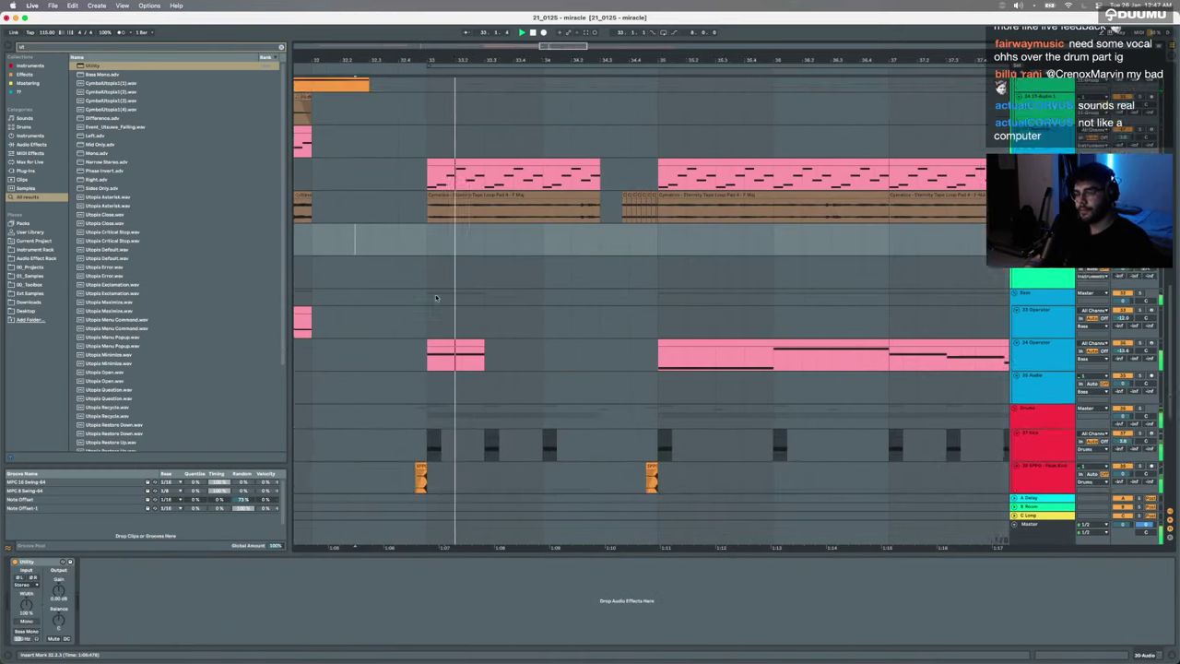
{"action": "left_click", "coordinate": [458, 217]}
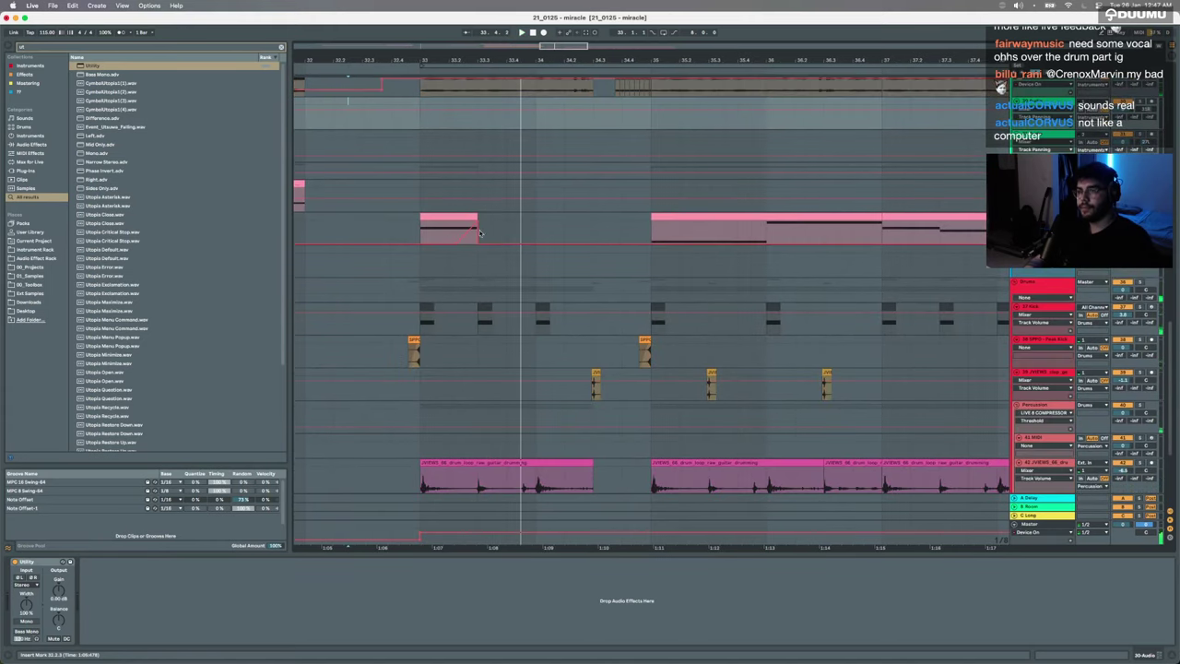
{"action": "key", "text": "a"}
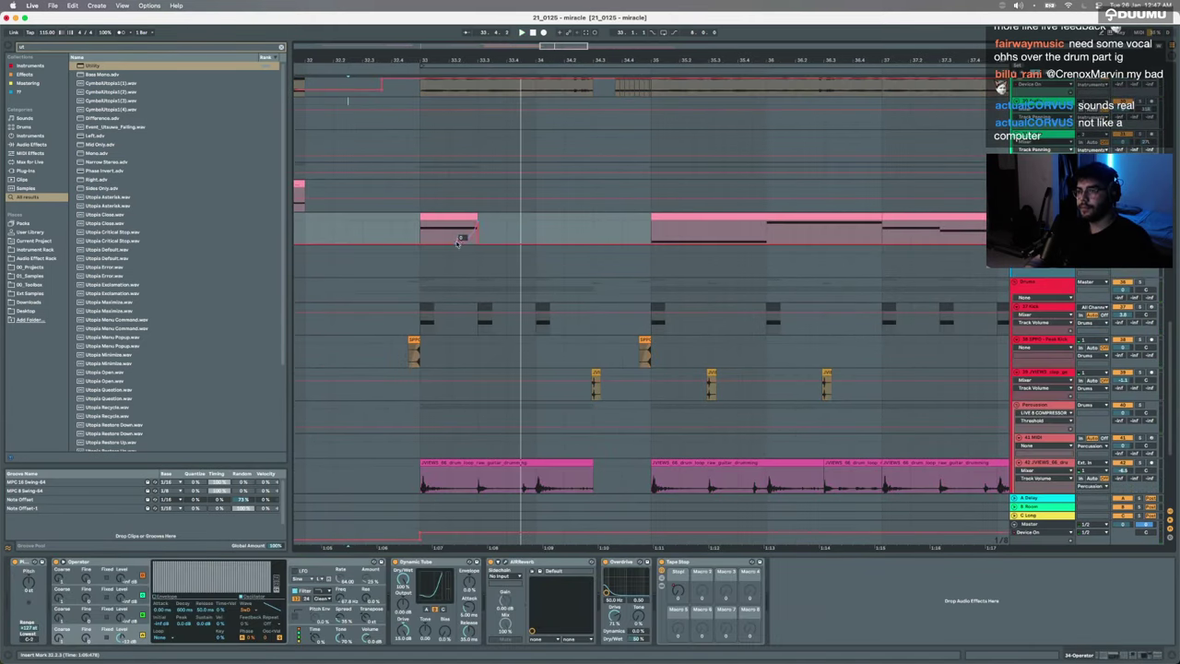
{"action": "key", "text": "a"}
{"action": "left_click_drag", "start_coordinate": [433, 231], "coordinate": [453, 226]}
{"action": "left_click", "coordinate": [422, 229]}
{"action": "key", "text": "space"}
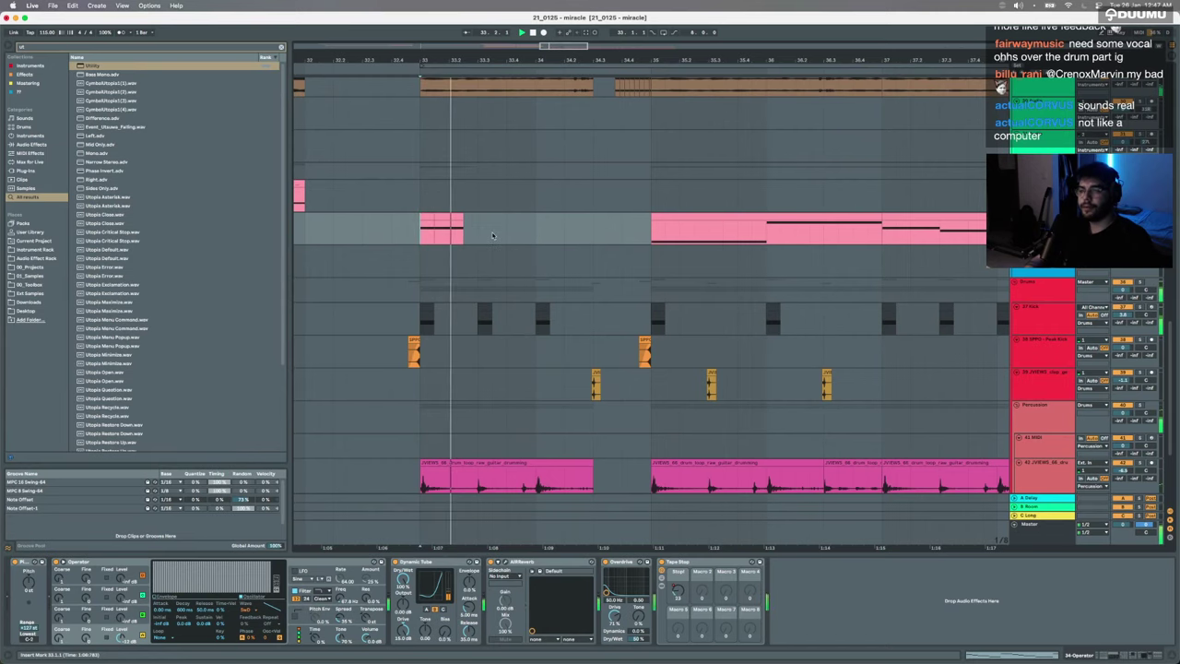
Step: Reshape the bass track's Stop! automation to rise from about 33.1.3 to the shortened clip's end, and audition it
{"action": "key", "text": "a"}
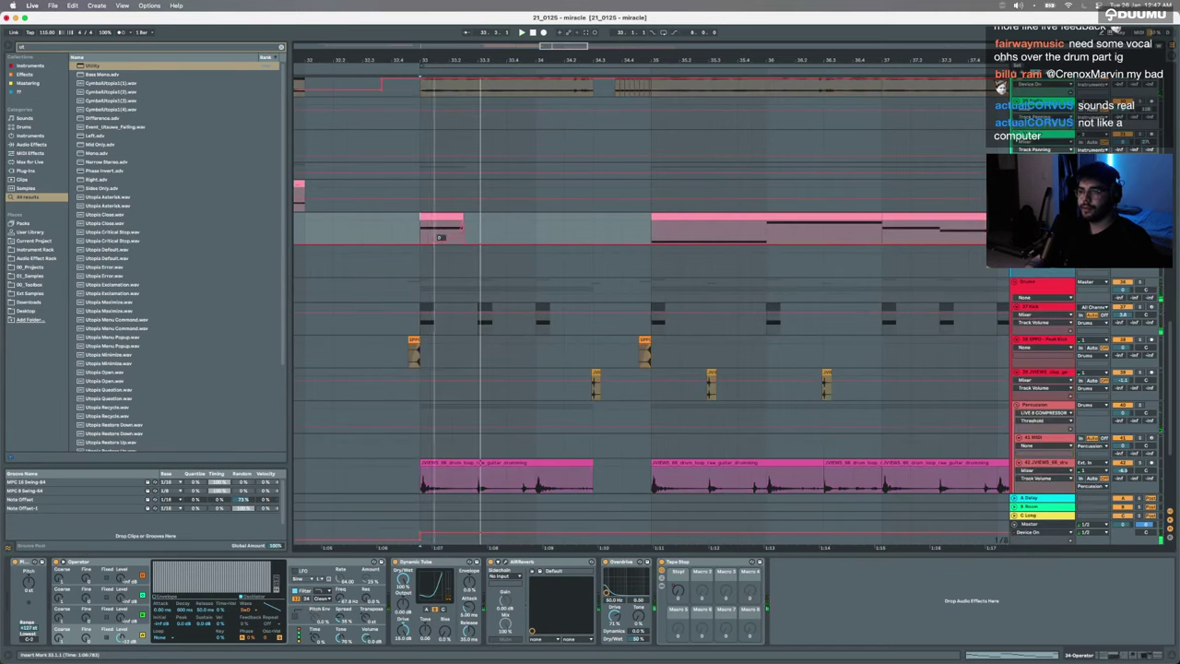
{"action": "key", "text": "space"}
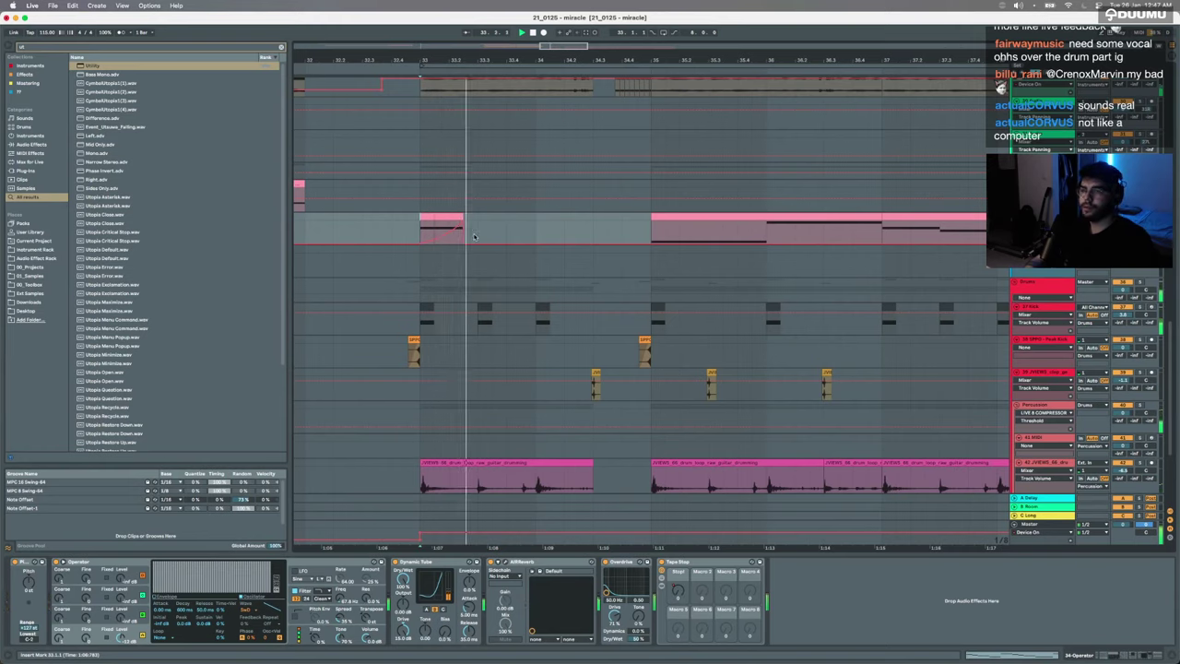
{"action": "key", "text": "a"}
{"action": "key", "text": "a"}
{"action": "key", "text": "space"}
{"action": "key", "text": "a"}
{"action": "scroll", "coordinate": [465, 265], "scroll_direction": "down", "scroll_amount": 4}
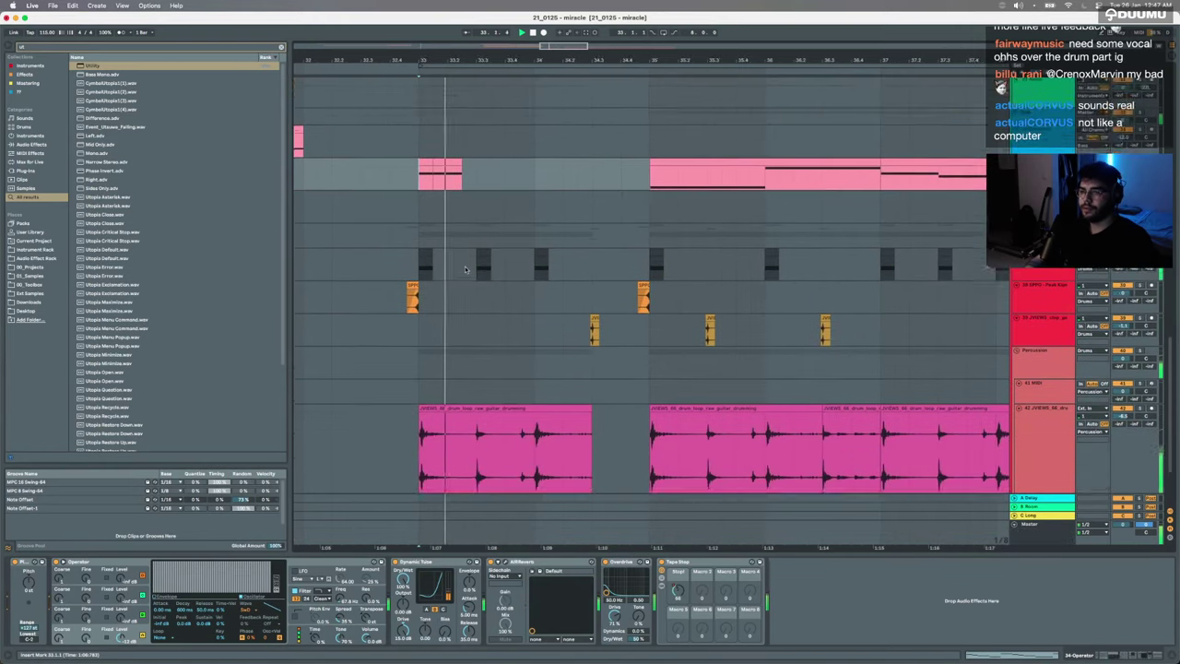
{"action": "scroll", "coordinate": [465, 282], "scroll_direction": "up", "scroll_amount": 1}
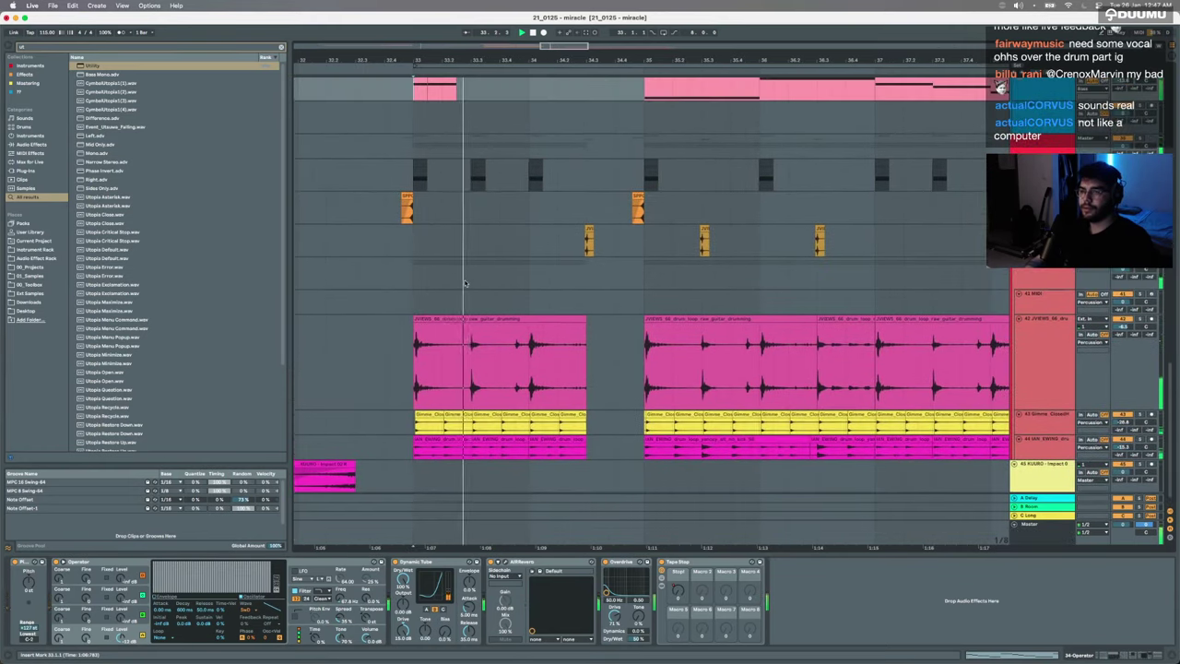
{"action": "scroll", "coordinate": [466, 283], "scroll_direction": "up", "scroll_amount": 3}
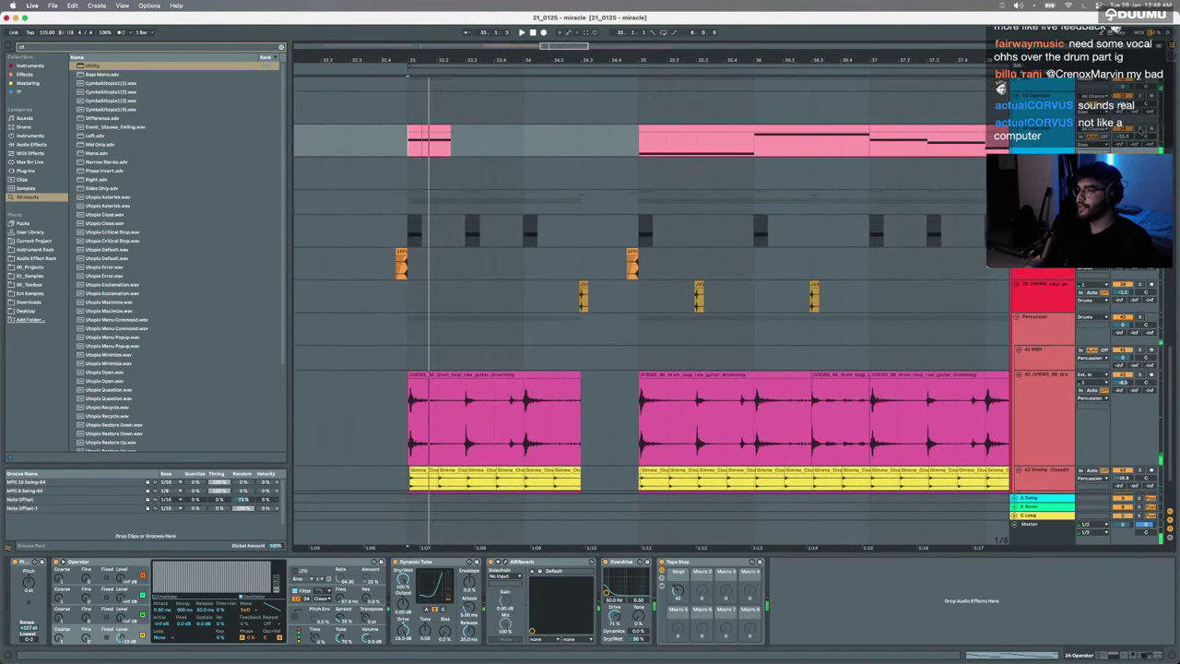
Step: Solo the bass track to hear the tape stop, and extend the Stop! automation's fall past the clip to about 33.3.1
{"action": "left_click", "coordinate": [1140, 130]}
{"action": "key", "text": "space"}
{"action": "key", "text": "space"}
{"action": "key", "text": "space"}
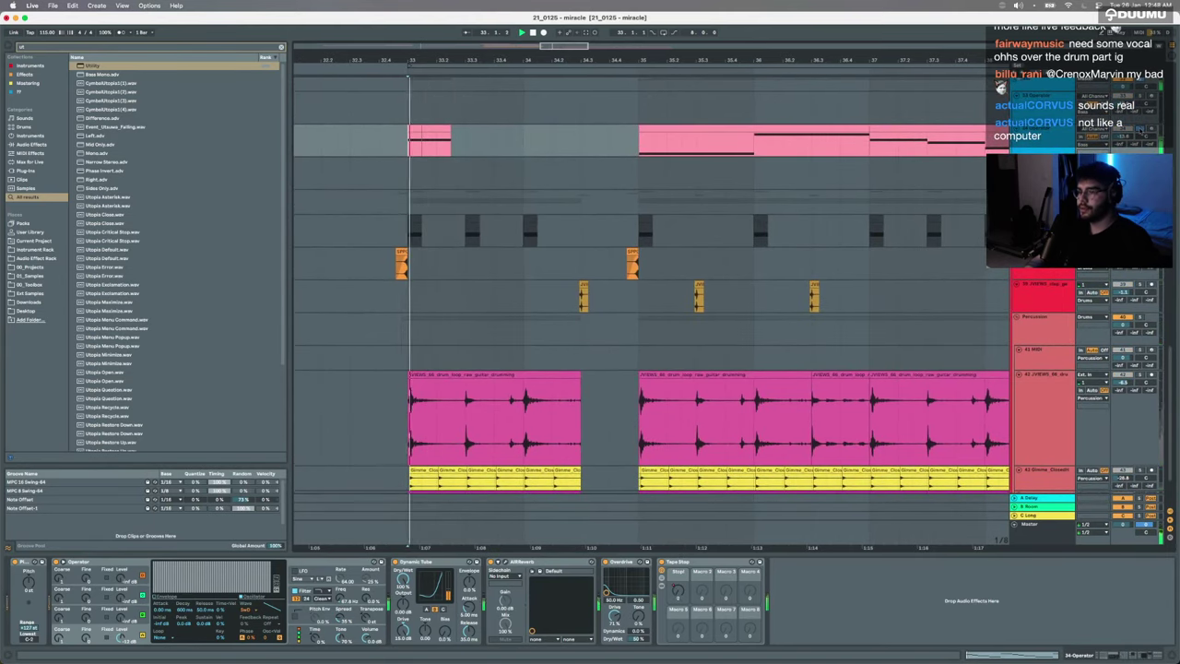
{"action": "key", "text": "a"}
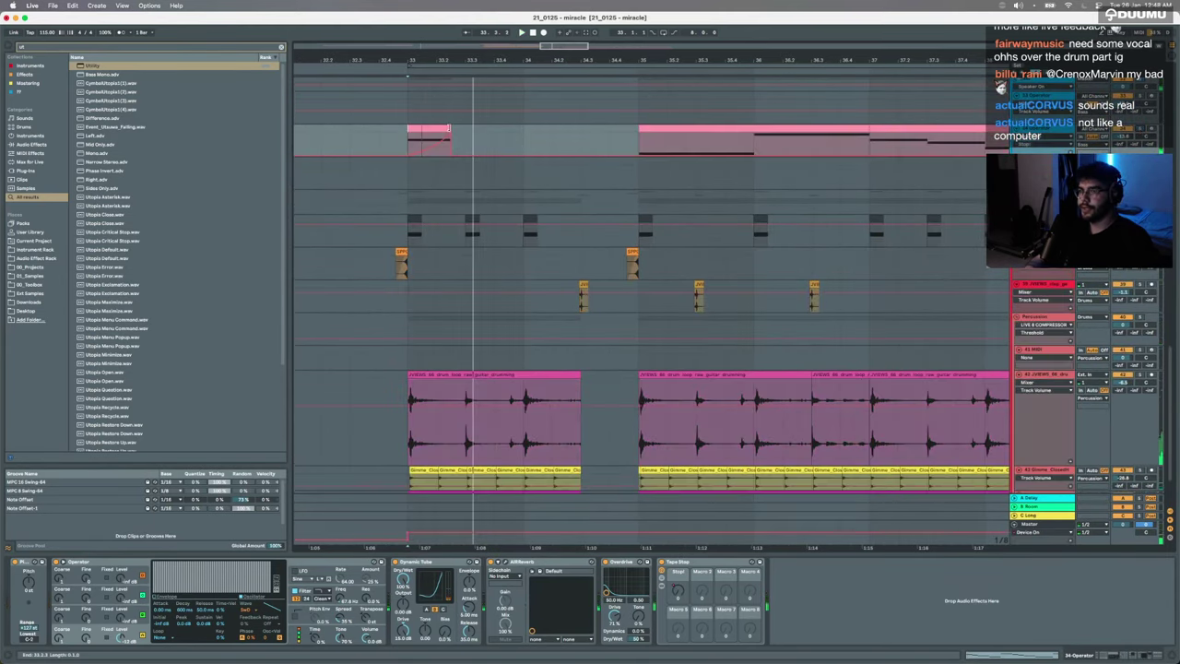
{"action": "key", "text": "space"}
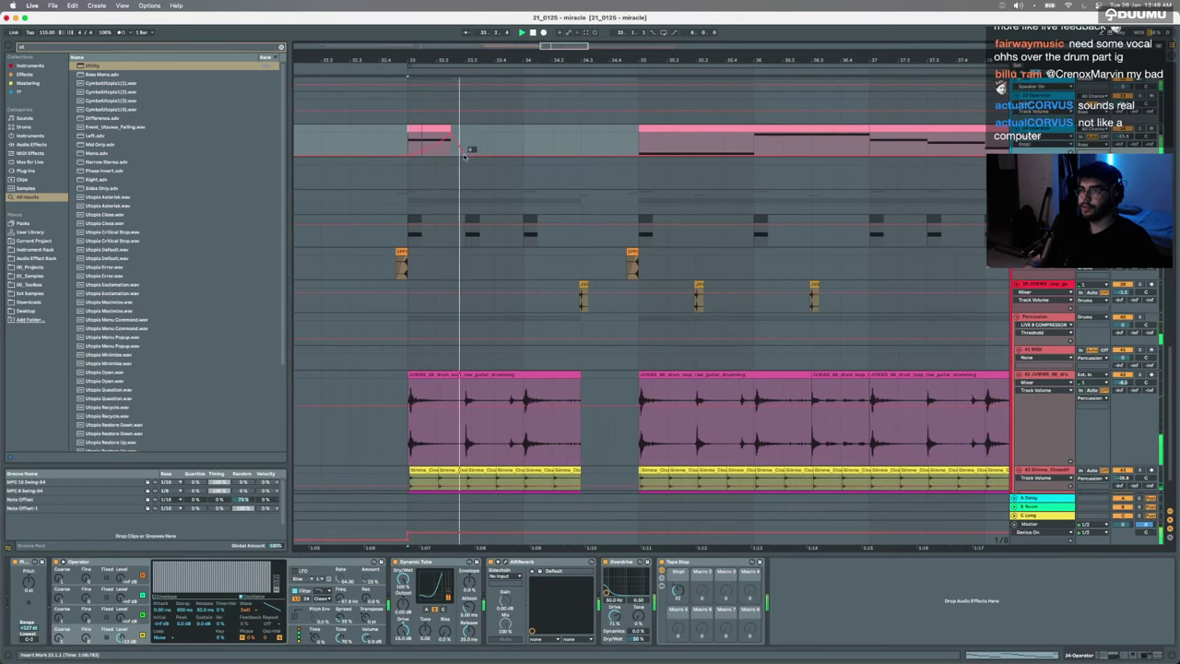
{"action": "key", "text": "a"}
Step: Delete the kick clips at 33.3.1 and 34.1.1 and audition from 32.3.1
{"action": "left_click", "coordinate": [501, 226]}
{"action": "key", "text": "space"}
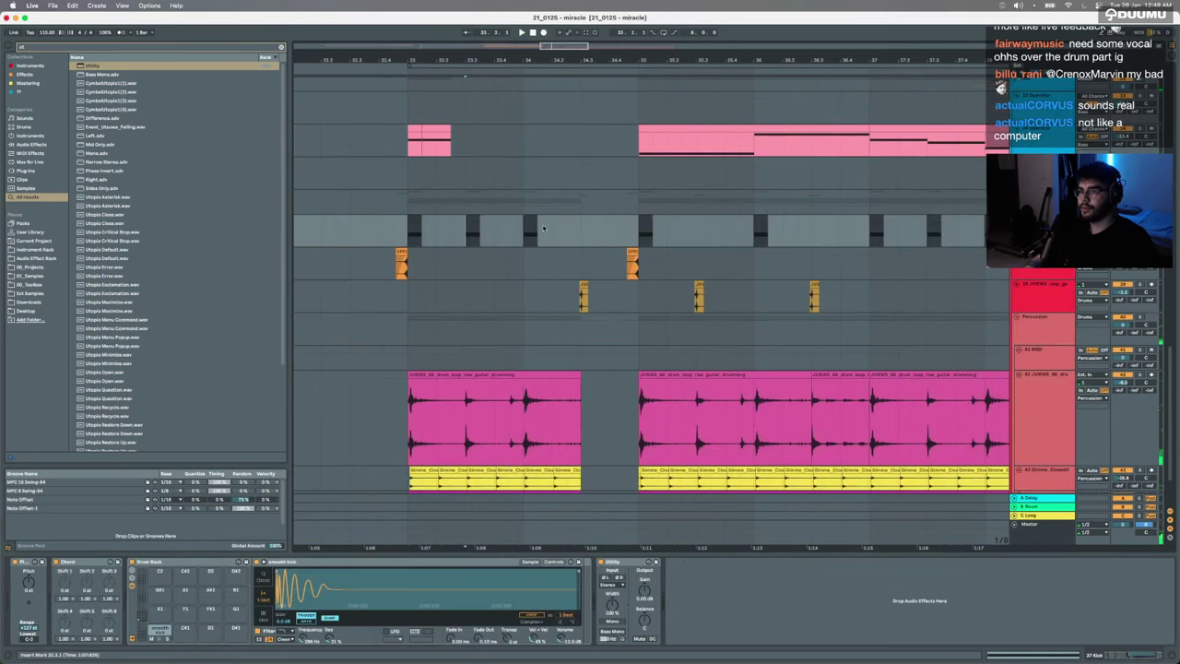
{"action": "left_click_drag", "start_coordinate": [542, 228], "coordinate": [465, 229]}
{"action": "left_click", "coordinate": [348, 261]}
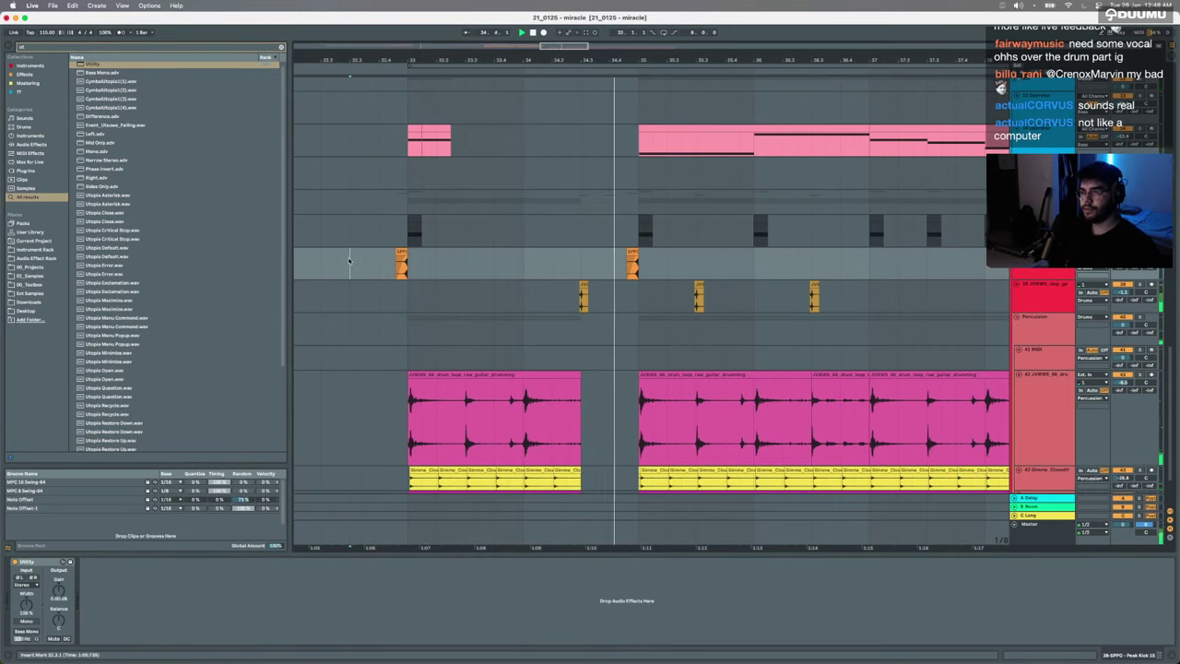
Step: Play the arrangement from bar 28 and review the tracks leading into the break before bar 35
{"action": "scroll", "coordinate": [349, 260], "scroll_direction": "up", "scroll_amount": 10}
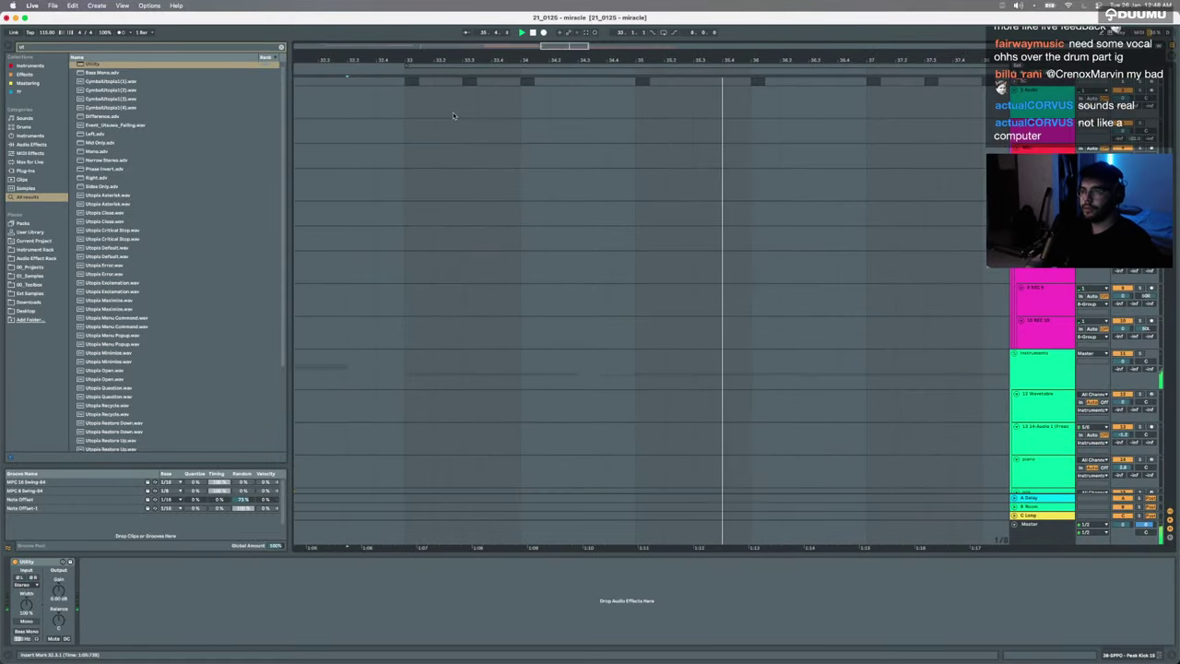
{"action": "key", "text": "space"}
{"action": "left_click_drag", "start_coordinate": [462, 92], "coordinate": [579, 93]}
{"action": "scroll", "coordinate": [571, 90], "scroll_direction": "down", "scroll_amount": 5}
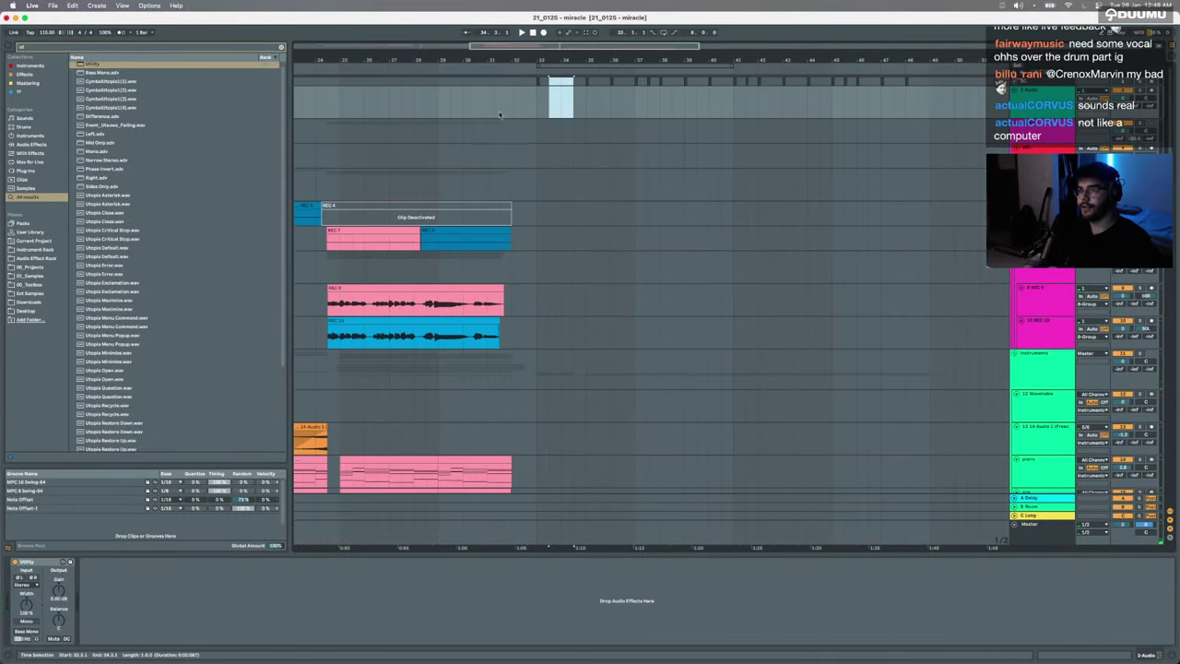
{"action": "scroll", "coordinate": [473, 258], "scroll_direction": "up", "scroll_amount": 5}
{"action": "scroll", "coordinate": [474, 267], "scroll_direction": "down", "scroll_amount": 10}
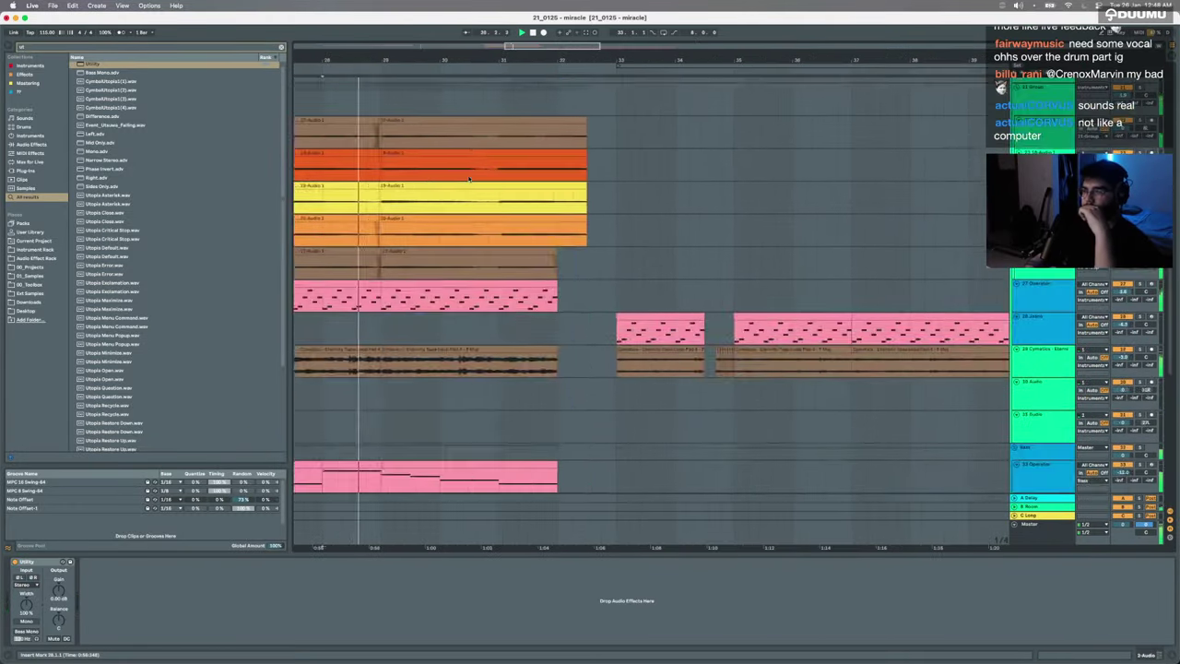
{"action": "scroll", "coordinate": [479, 277], "scroll_direction": "down", "scroll_amount": 5}
{"action": "scroll", "coordinate": [555, 284], "scroll_direction": "up", "scroll_amount": 5}
{"action": "scroll", "coordinate": [557, 284], "scroll_direction": "down", "scroll_amount": 6}
{"action": "scroll", "coordinate": [600, 300], "scroll_direction": "up", "scroll_amount": 9}
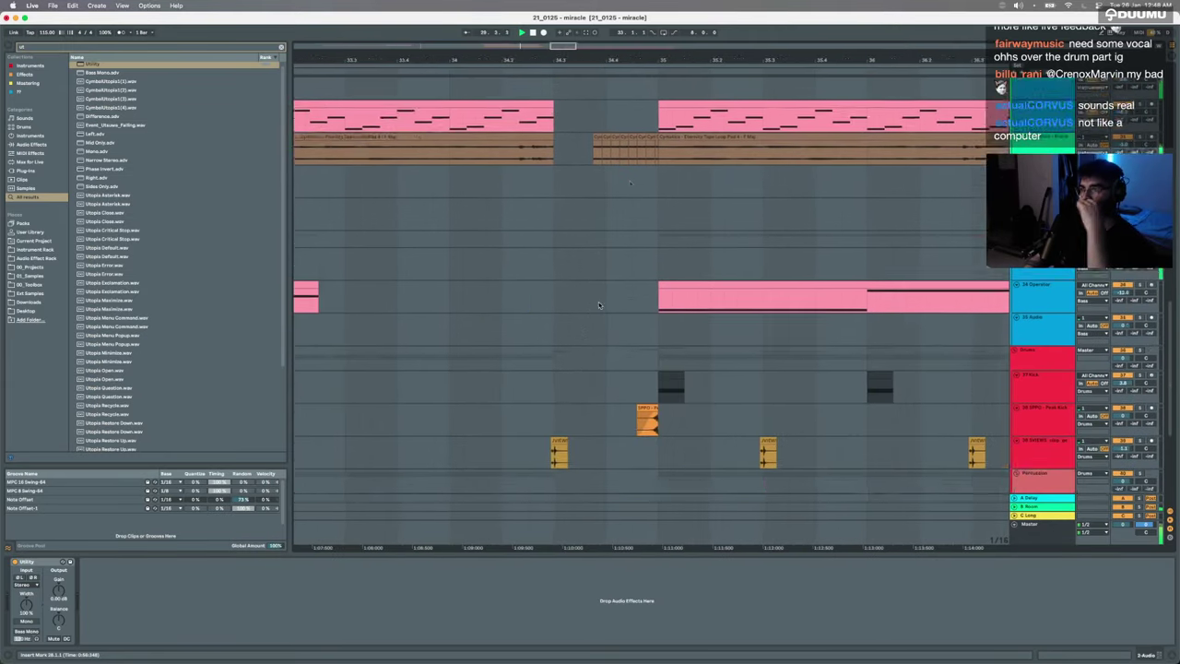
Step: Repeat a shorter Eternity Tape Loop Pad slice up to bar 35 and extend the following pad clip back to 35.1.1
{"action": "left_click", "coordinate": [568, 251]}
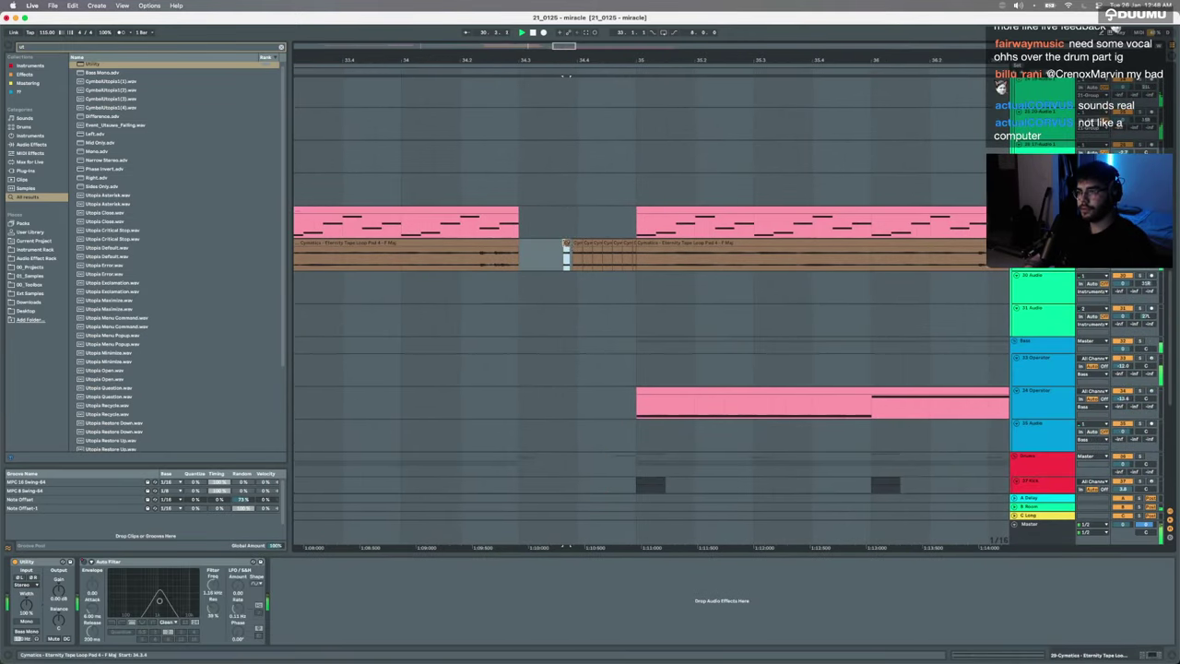
{"action": "key", "text": "super+d"}
{"action": "key", "text": "super+d"}
{"action": "key", "text": "super+d"}
{"action": "key", "text": "super+d"}
{"action": "key", "text": "super+d"}
{"action": "key", "text": "super+d"}
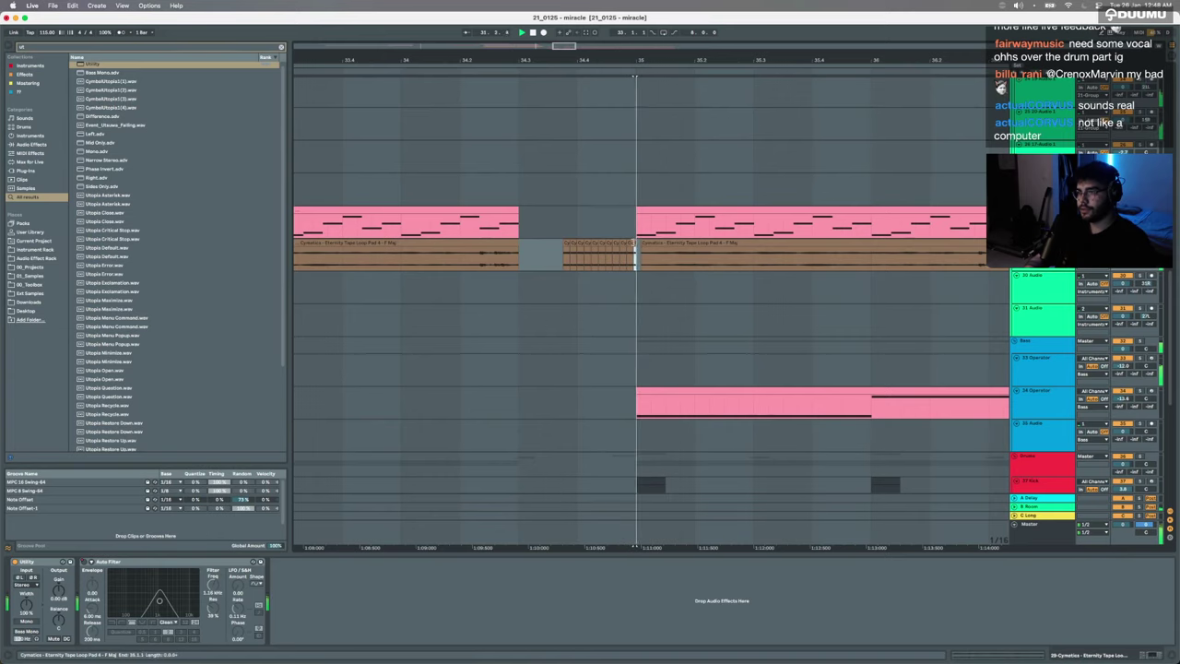
{"action": "left_click_drag", "start_coordinate": [643, 243], "coordinate": [636, 243]}
{"action": "scroll", "coordinate": [635, 245], "scroll_direction": "down", "scroll_amount": 5}
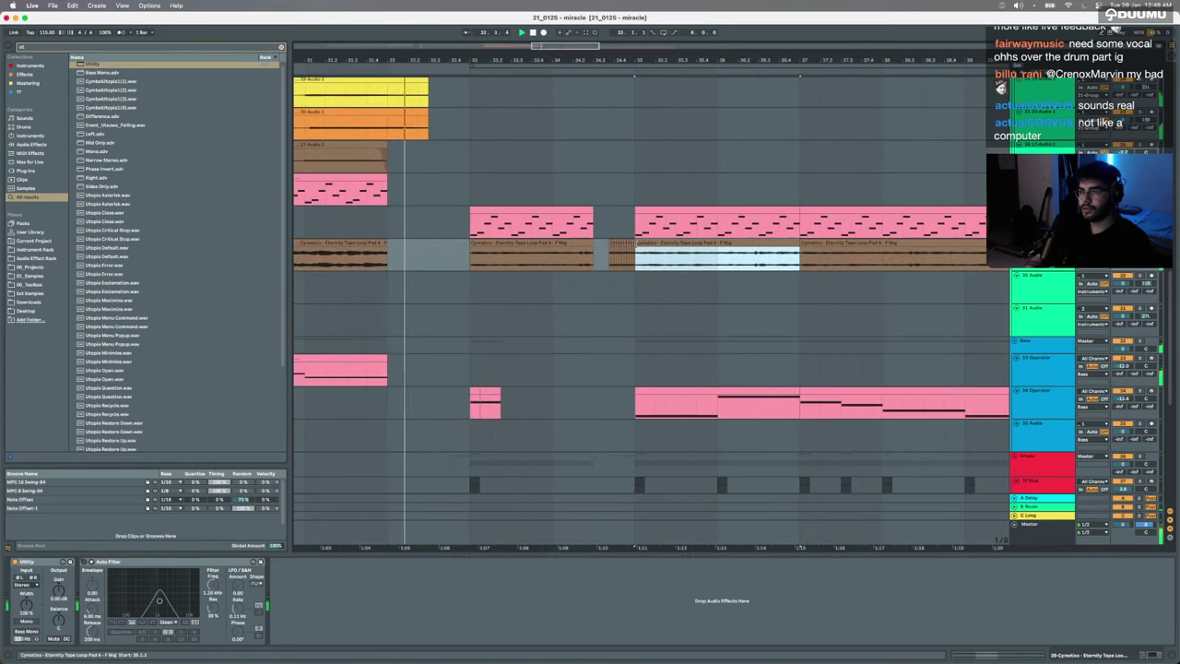
Step: Delete the beginning of the repeated pad slices before bar 35 and audition the break into bar 37
{"action": "left_click", "coordinate": [611, 254]}
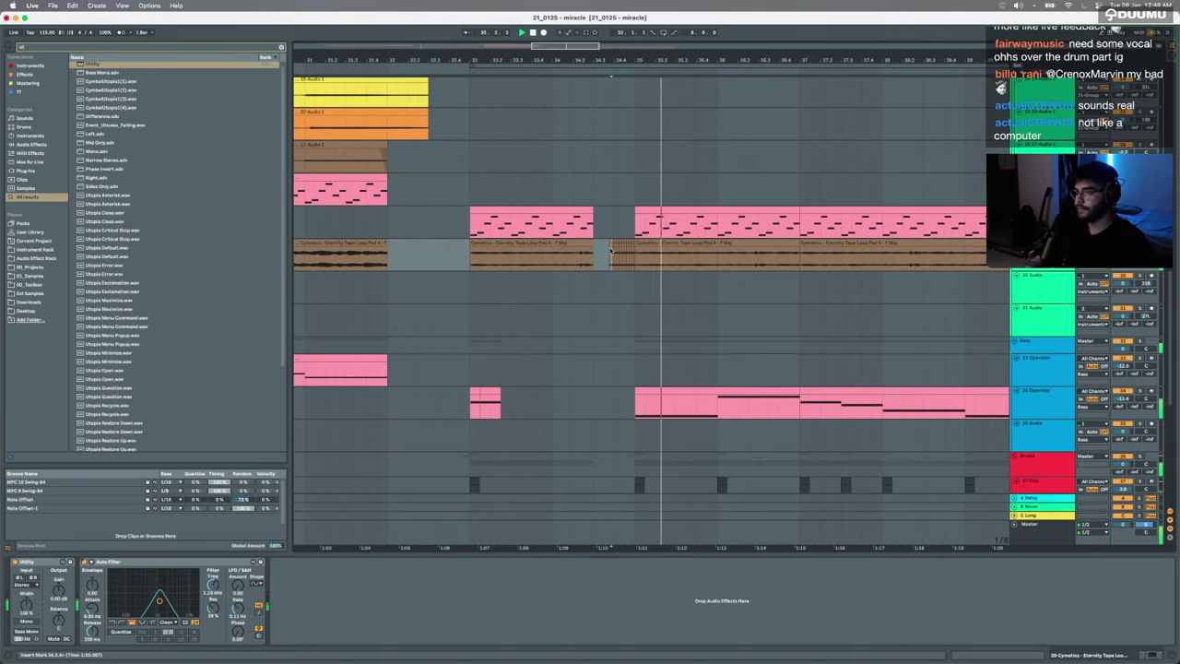
{"action": "left_click_drag", "start_coordinate": [602, 258], "coordinate": [614, 258]}
{"action": "key", "text": "Delete"}
{"action": "key", "text": "space"}
{"action": "left_click", "coordinate": [581, 270]}
{"action": "key", "text": "space"}
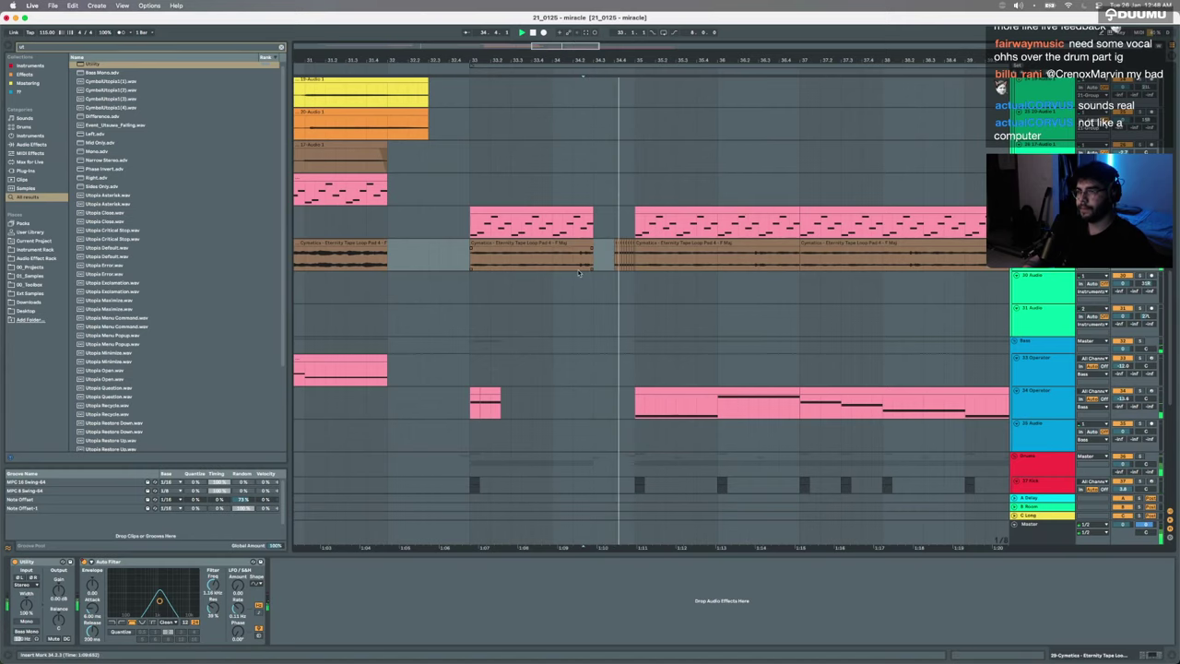
{"action": "scroll", "coordinate": [579, 272], "scroll_direction": "down", "scroll_amount": 2}
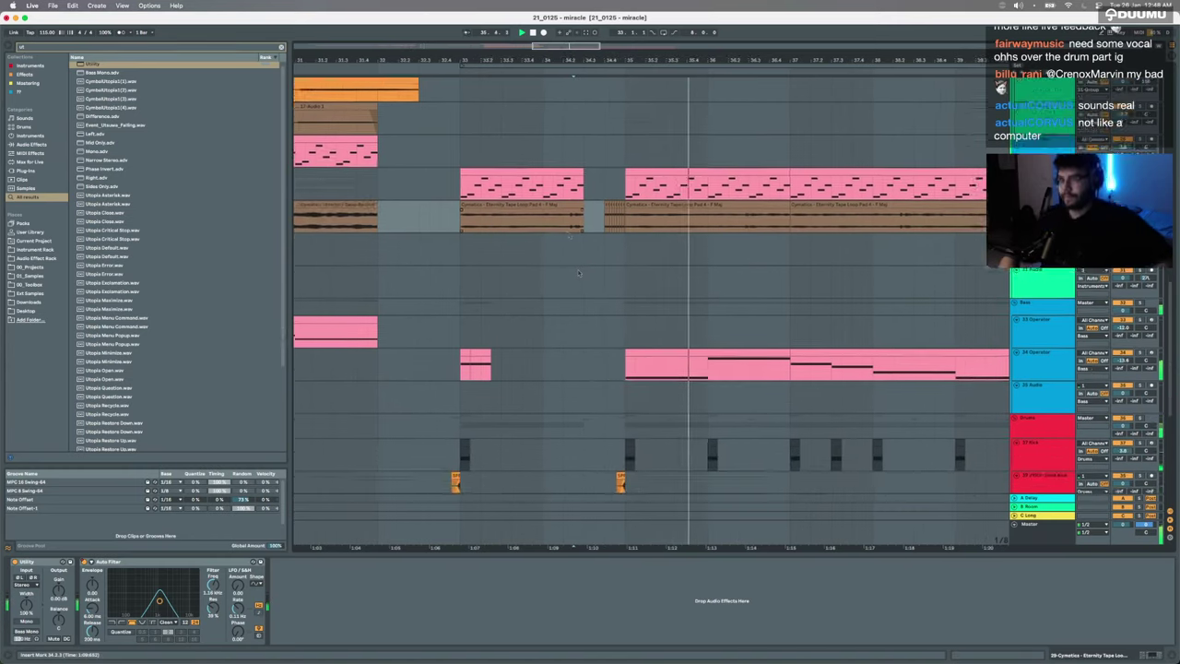
{"action": "scroll", "coordinate": [578, 272], "scroll_direction": "down", "scroll_amount": 10}
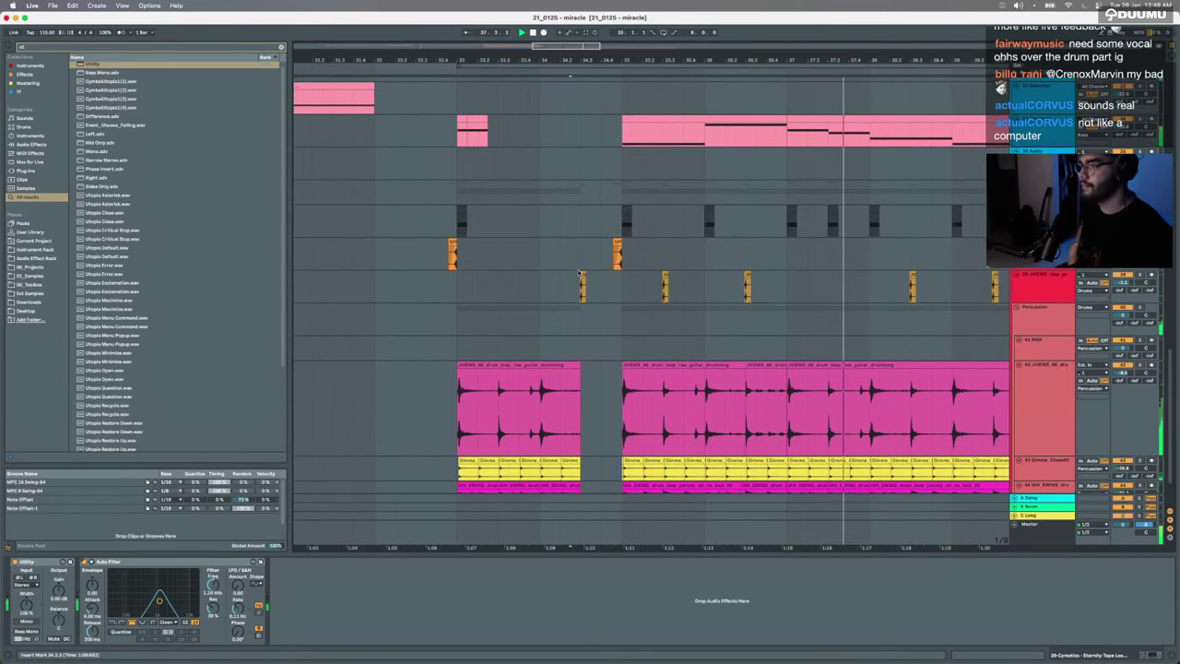
{"action": "key", "text": "space"}
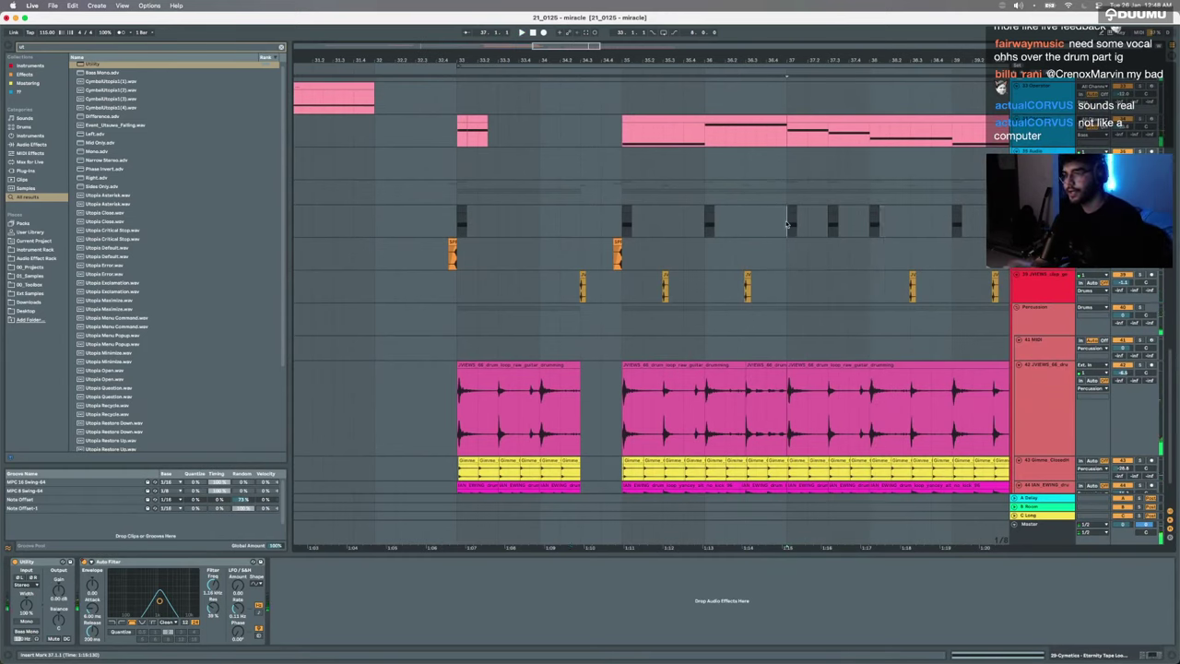
Step: Copy the kick from 37.1.1 to make a short pickup kick just before 37.3.1
{"action": "left_click", "coordinate": [787, 224]}
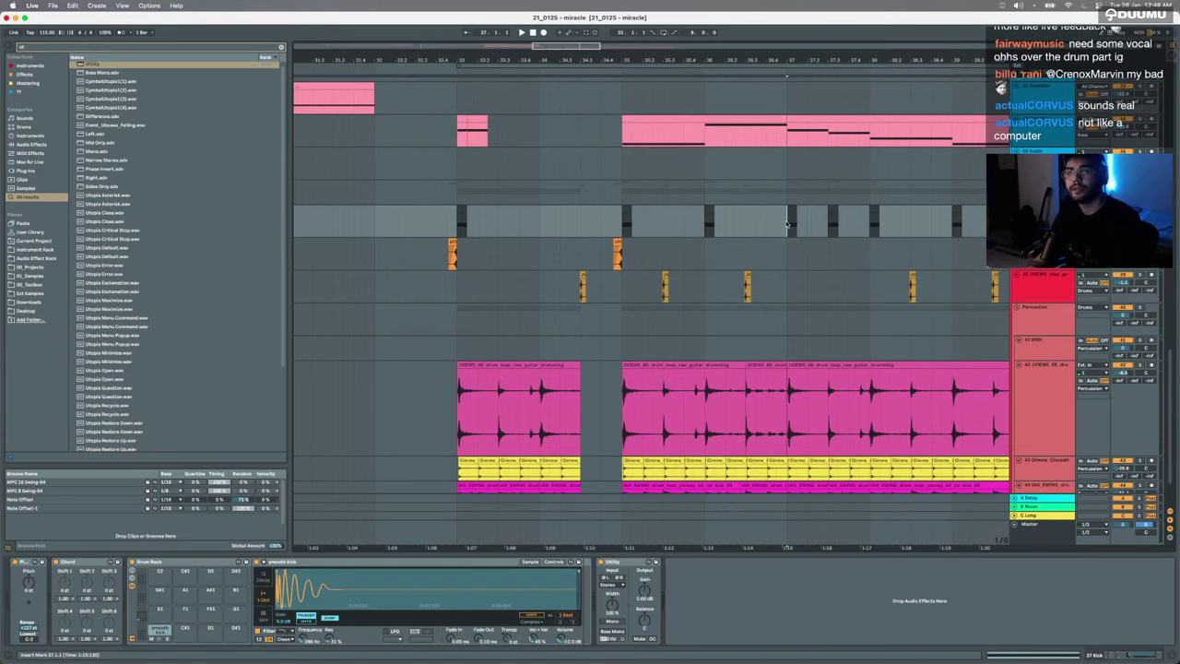
{"action": "right_click", "coordinate": [775, 233]}
{"action": "left_click", "coordinate": [756, 254]}
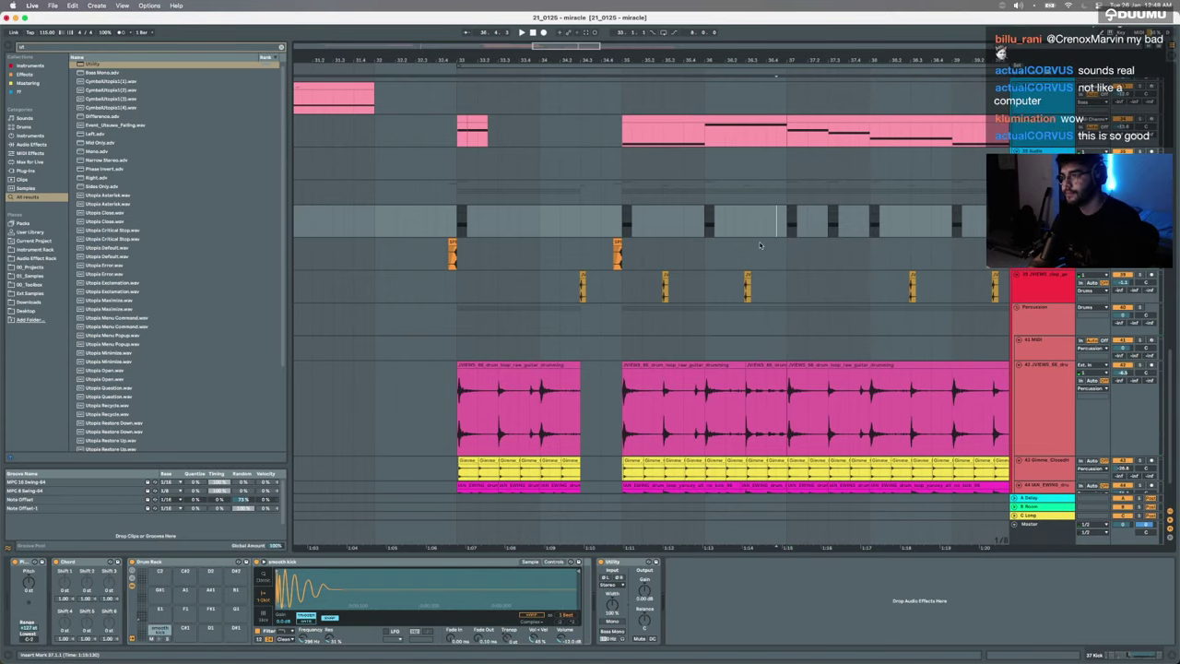
{"action": "left_click", "coordinate": [759, 244]}
{"action": "scroll", "coordinate": [814, 239], "scroll_direction": "right", "scroll_amount": 3}
{"action": "left_click_drag", "start_coordinate": [761, 226], "coordinate": [811, 230]}
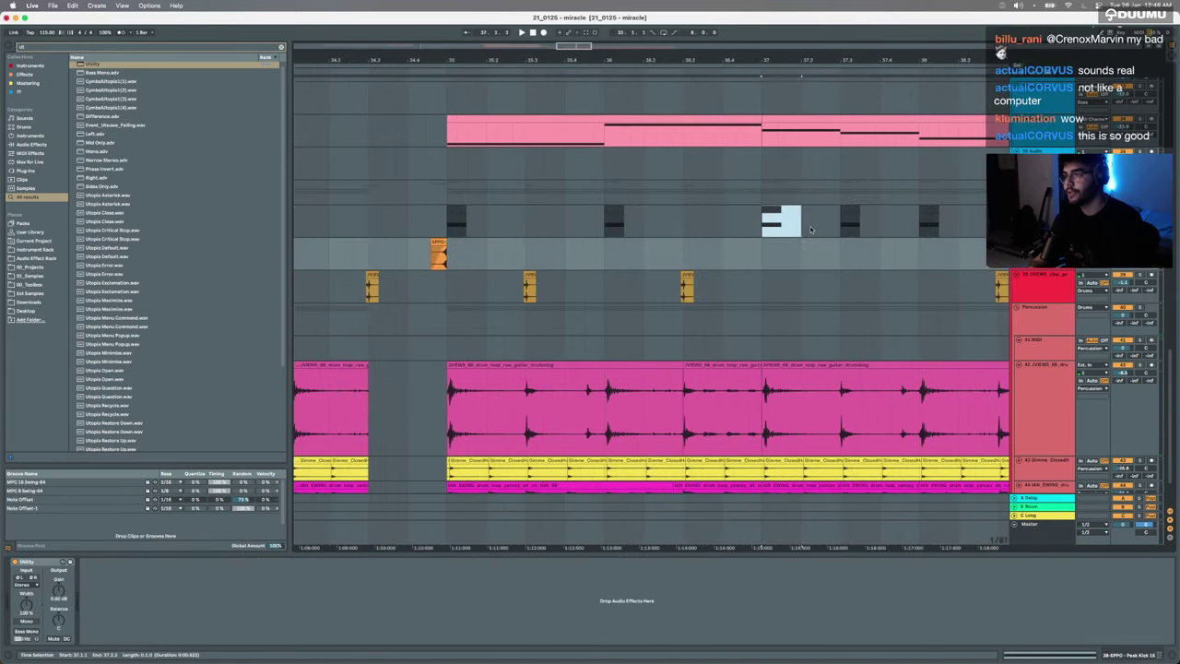
{"action": "left_click", "coordinate": [850, 221]}
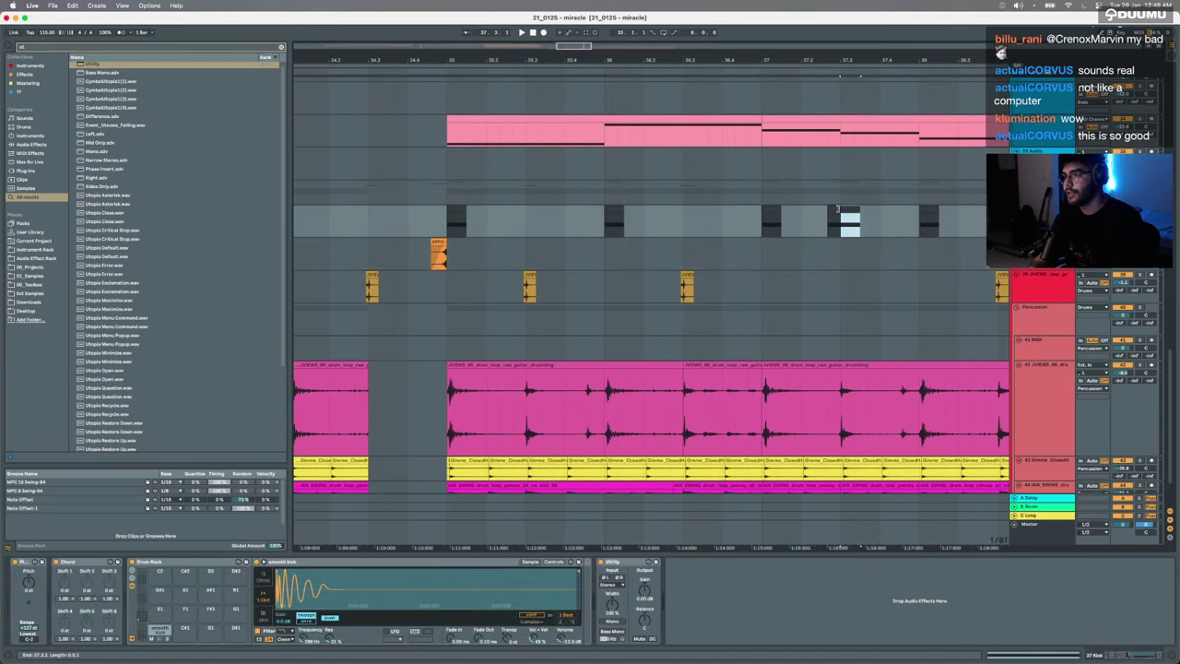
Step: Lower the pickup kick note's velocity to 48 and audition from just before bar 37
{"action": "double_click", "coordinate": [837, 210]}
{"action": "left_click_drag", "start_coordinate": [150, 632], "coordinate": [150, 640]}
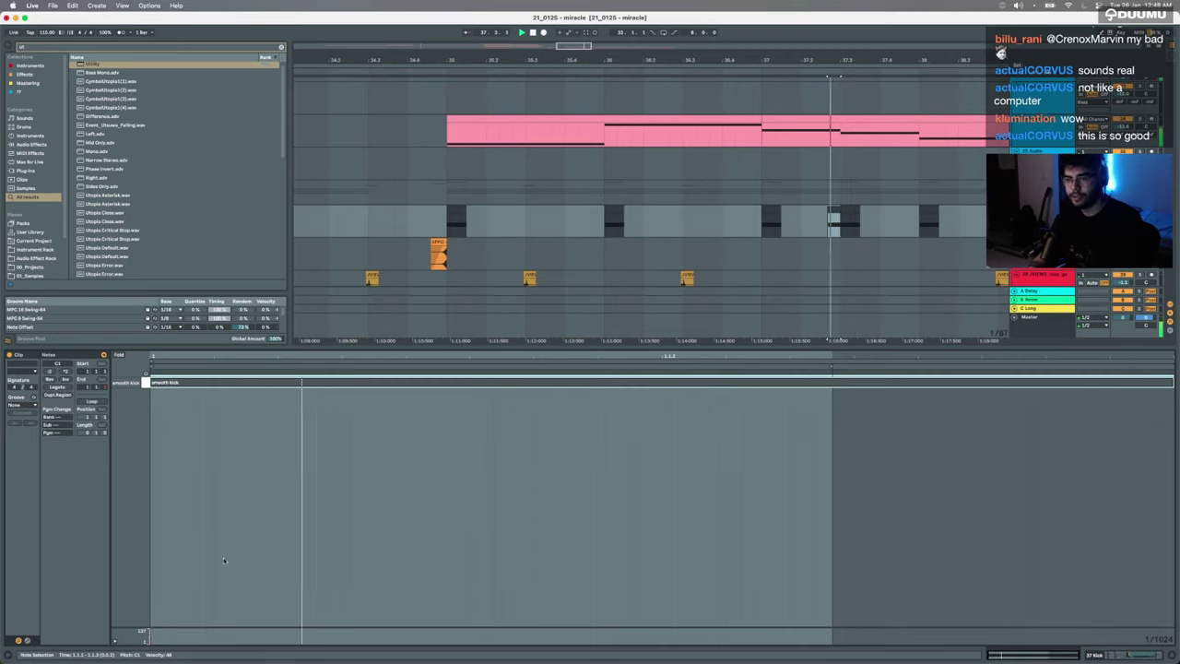
{"action": "left_click", "coordinate": [739, 224]}
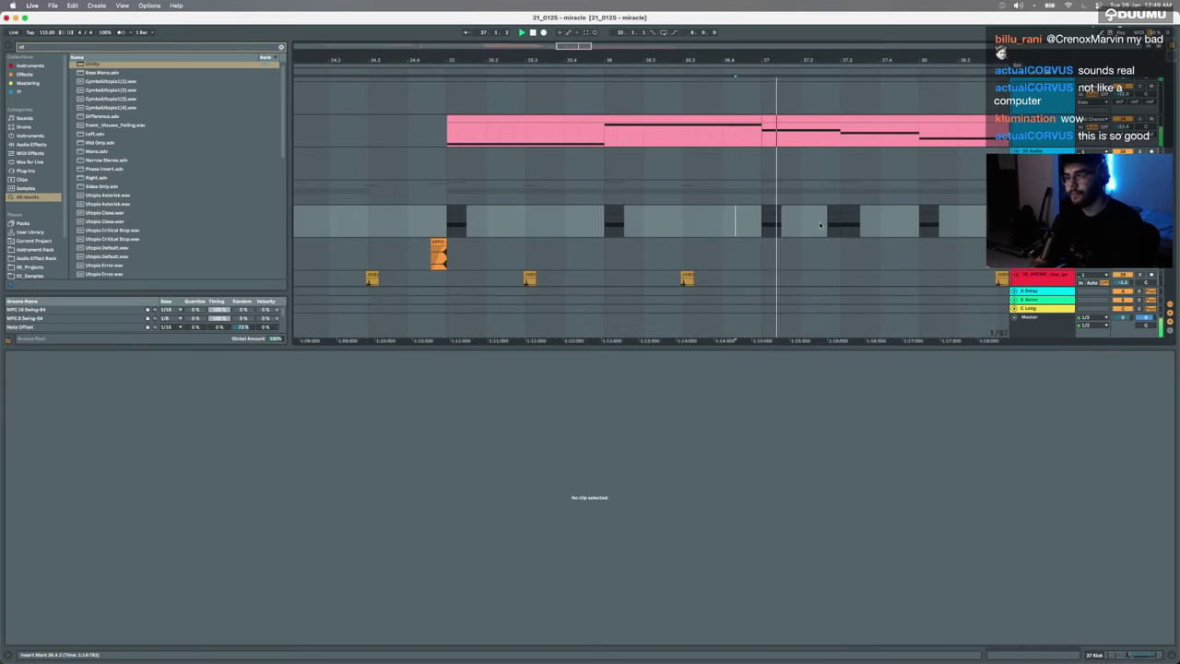
Step: Lower the velocity of the pickup kick before 37.3.1 further and repeat the pickup just before 38.1.1
{"action": "left_click", "coordinate": [776, 210]}
{"action": "left_click", "coordinate": [833, 205], "text": "shift"}
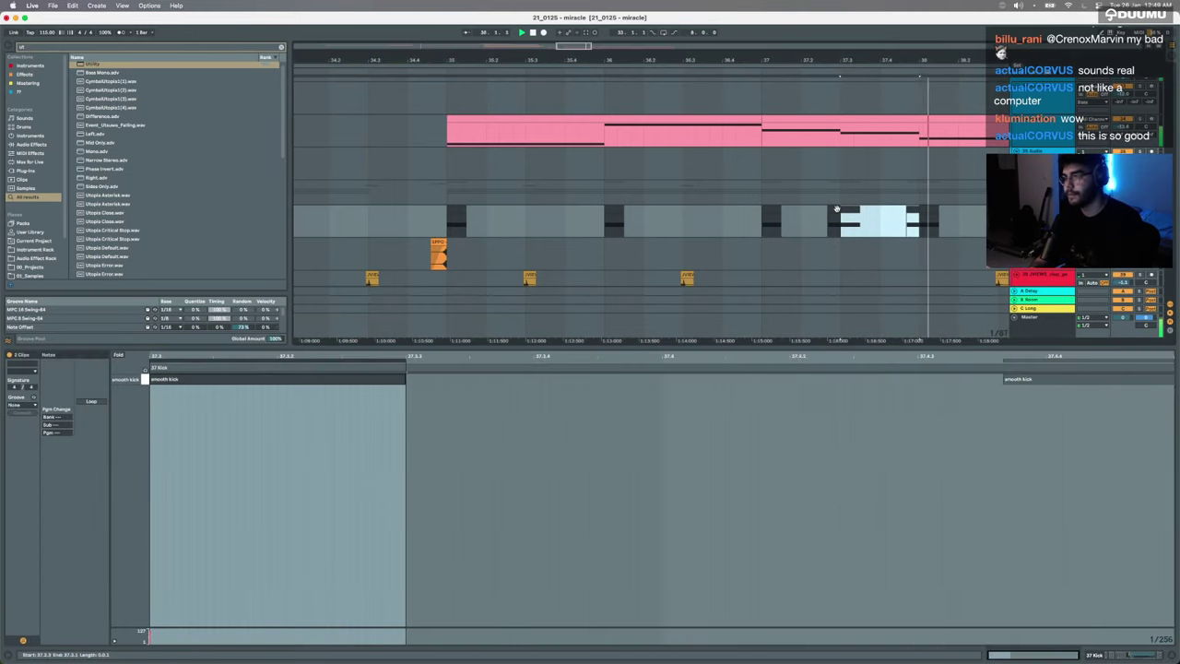
{"action": "left_click", "coordinate": [835, 211]}
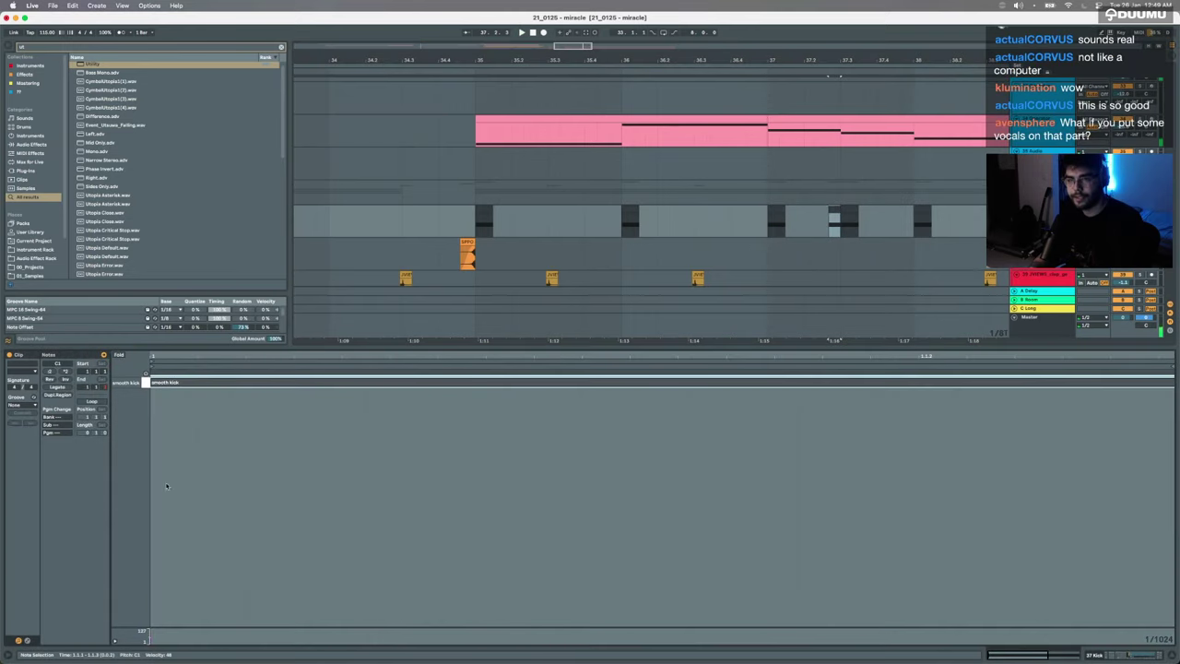
{"action": "key", "text": "space"}
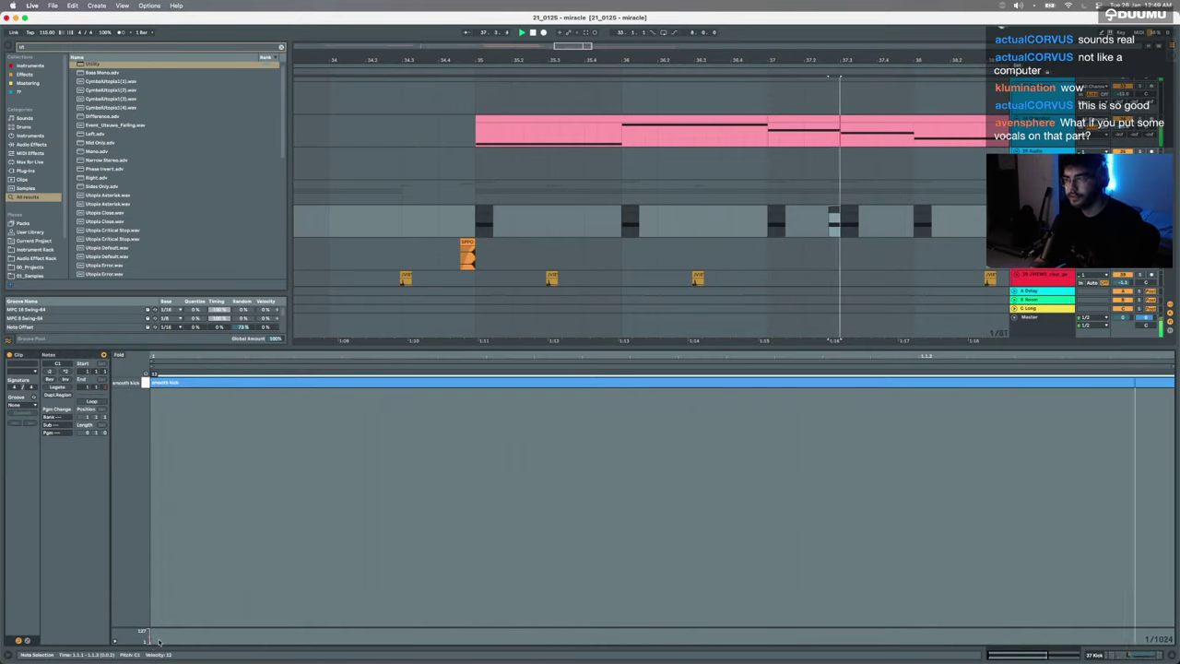
{"action": "left_click", "coordinate": [762, 230]}
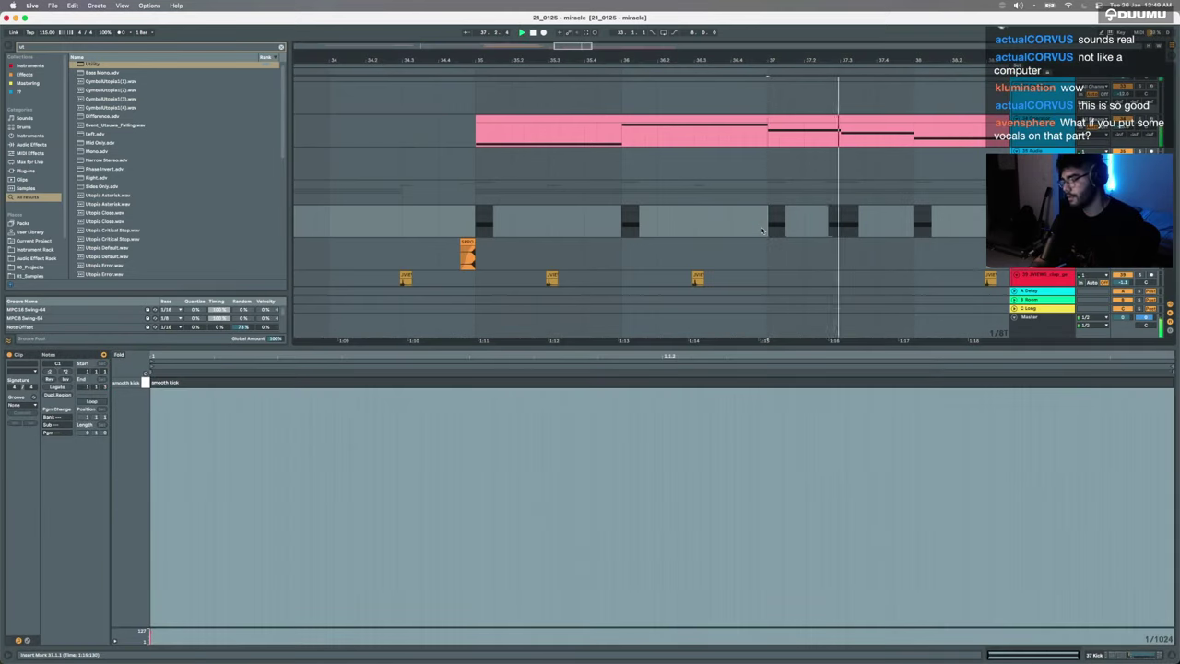
{"action": "left_click", "coordinate": [834, 217]}
{"action": "scroll", "coordinate": [834, 213], "scroll_direction": "down", "scroll_amount": 5}
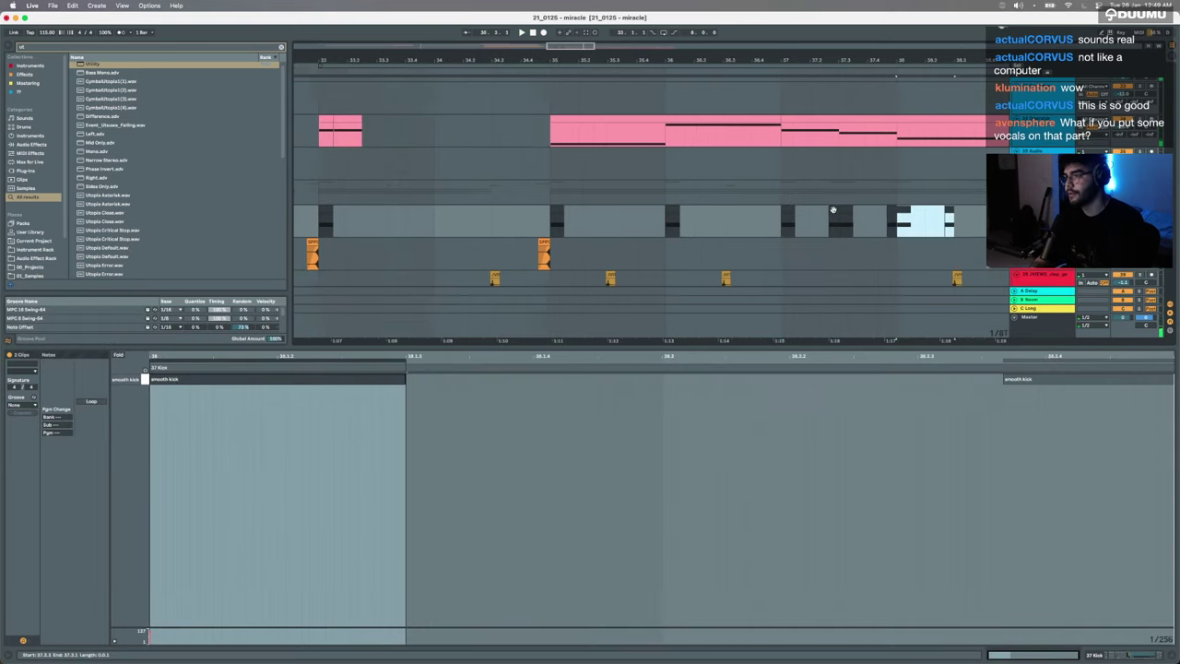
Step: Try to duplicate the kick pattern from 37.1.1 to 41.1.1 into the following four bars
{"action": "left_click", "coordinate": [793, 215]}
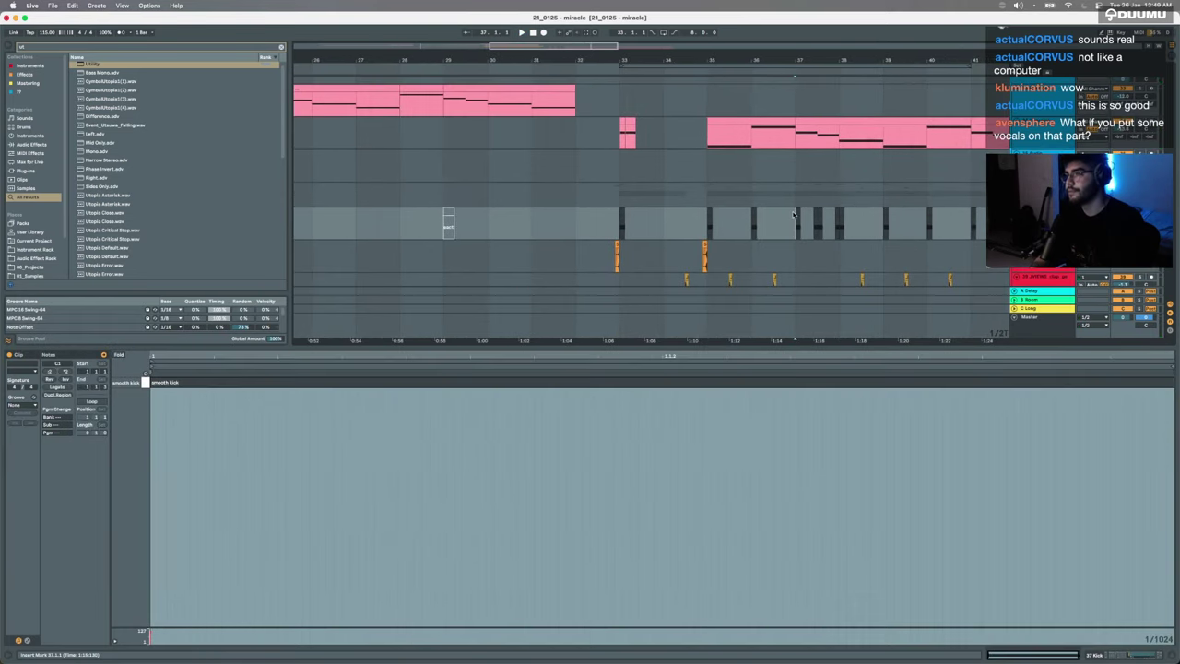
{"action": "scroll", "coordinate": [834, 227], "scroll_direction": "down", "scroll_amount": 3}
{"action": "scroll", "coordinate": [834, 227], "scroll_direction": "right", "scroll_amount": 4}
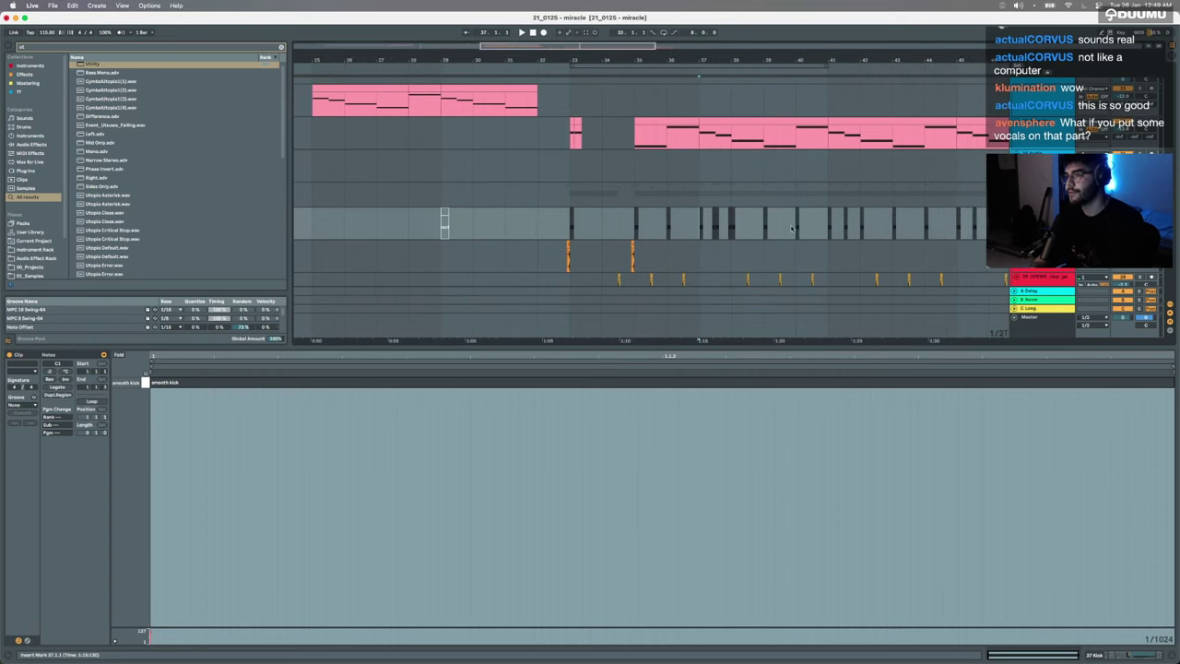
{"action": "left_click", "coordinate": [830, 228], "text": "shift"}
{"action": "key", "text": "super+d"}
{"action": "left_click_drag", "start_coordinate": [830, 228], "coordinate": [698, 229]}
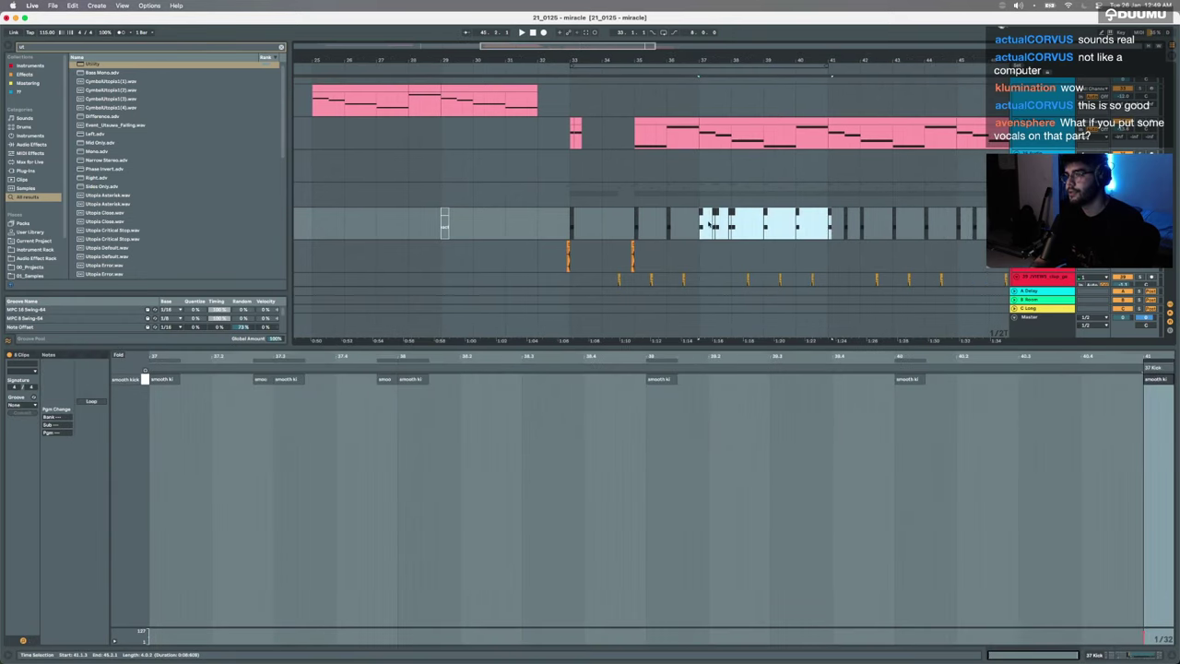
Step: Copy the short pickup kick to just before 40.1.1 and just before 40.2.1 during playback
{"action": "left_click", "coordinate": [711, 225]}
{"action": "key", "text": "space"}
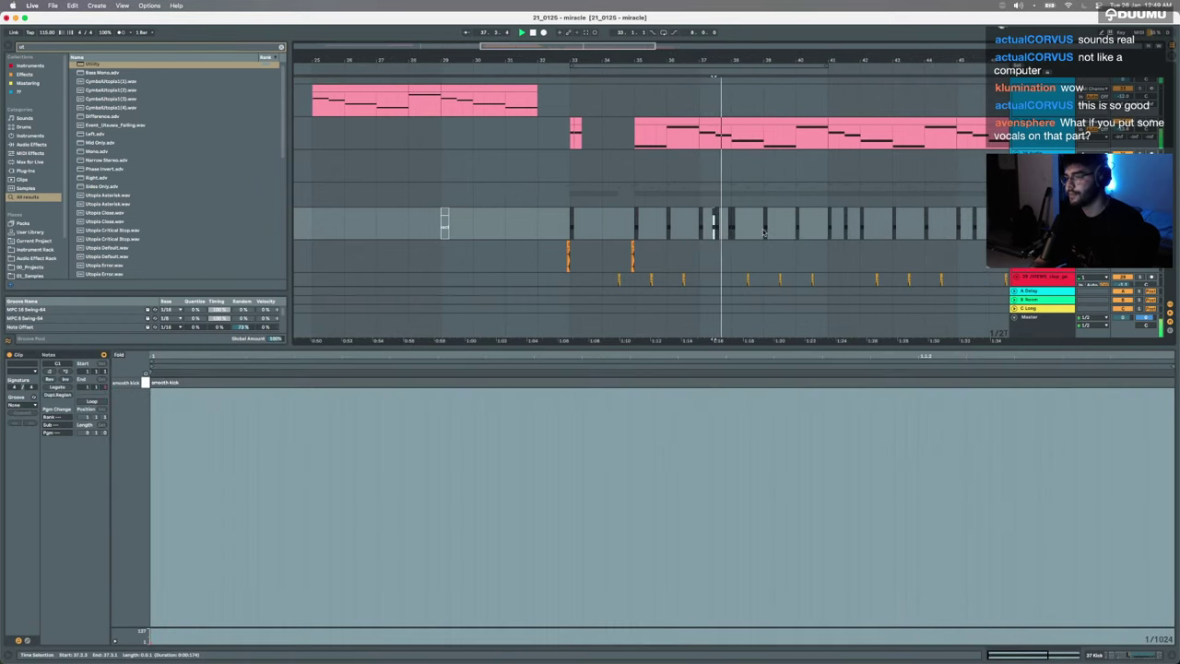
{"action": "scroll", "coordinate": [763, 232], "scroll_direction": "up", "scroll_amount": 5}
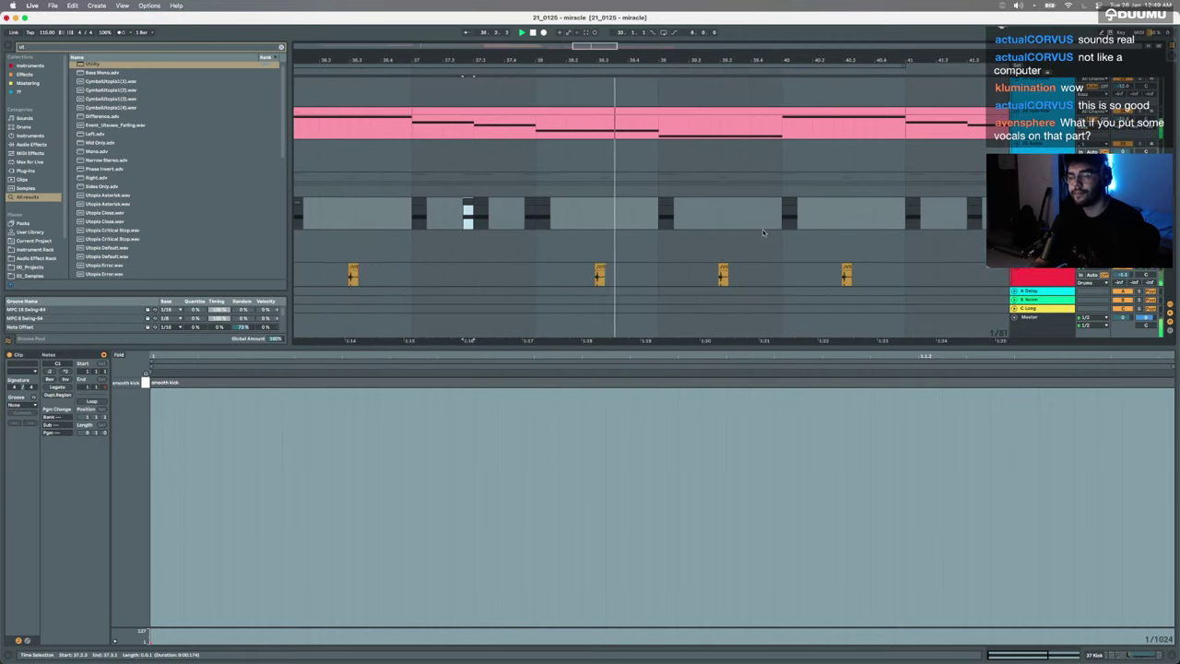
{"action": "scroll", "coordinate": [779, 234], "scroll_direction": "down", "scroll_amount": 3}
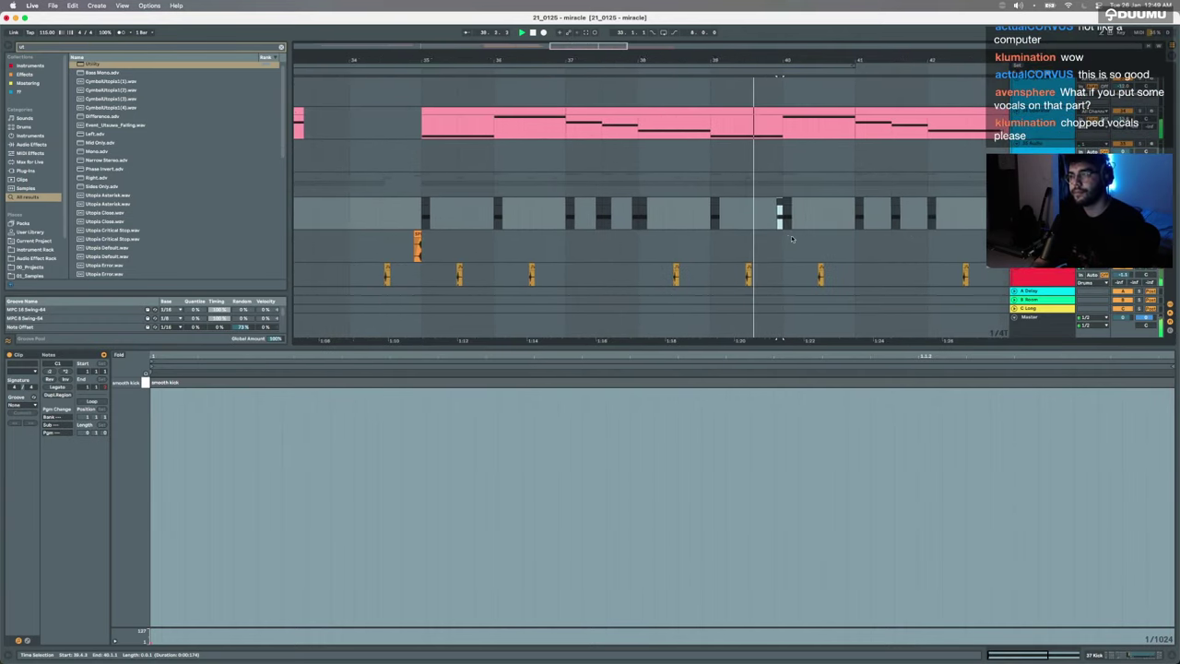
{"action": "left_click", "coordinate": [753, 199]}
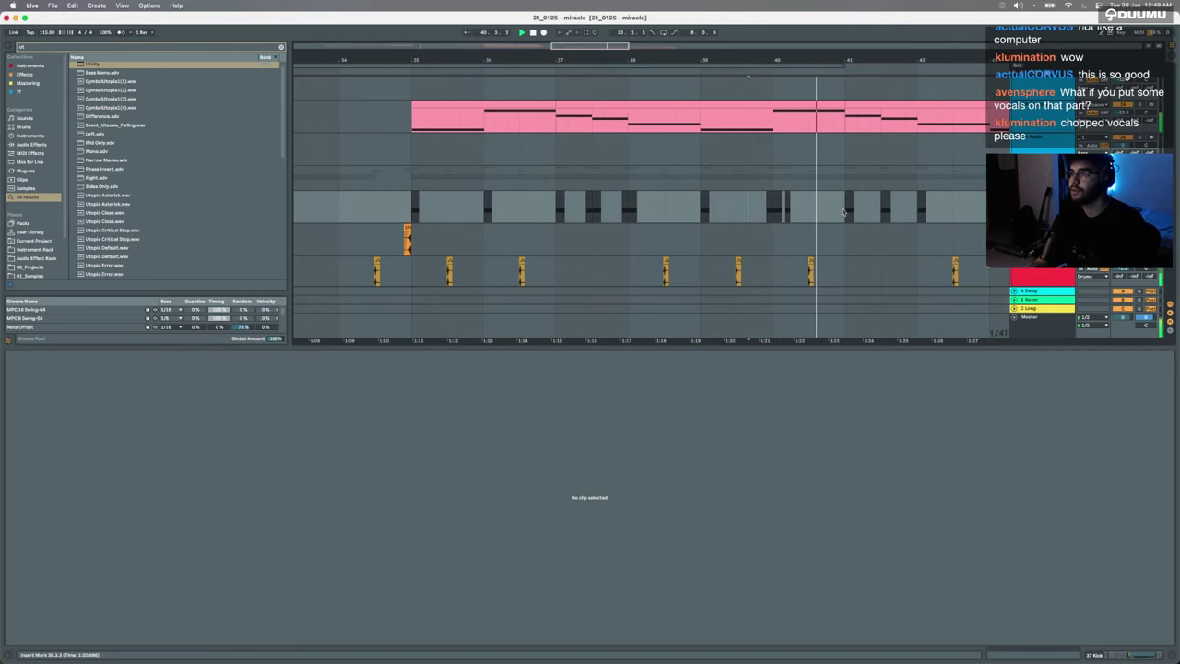
Step: Duplicate the four bars of kicks starting at 37.1.1, then undo that duplication
{"action": "left_click_drag", "start_coordinate": [843, 212], "coordinate": [559, 212]}
{"action": "key", "text": "super+d"}
{"action": "scroll", "coordinate": [718, 228], "scroll_direction": "down", "scroll_amount": 4}
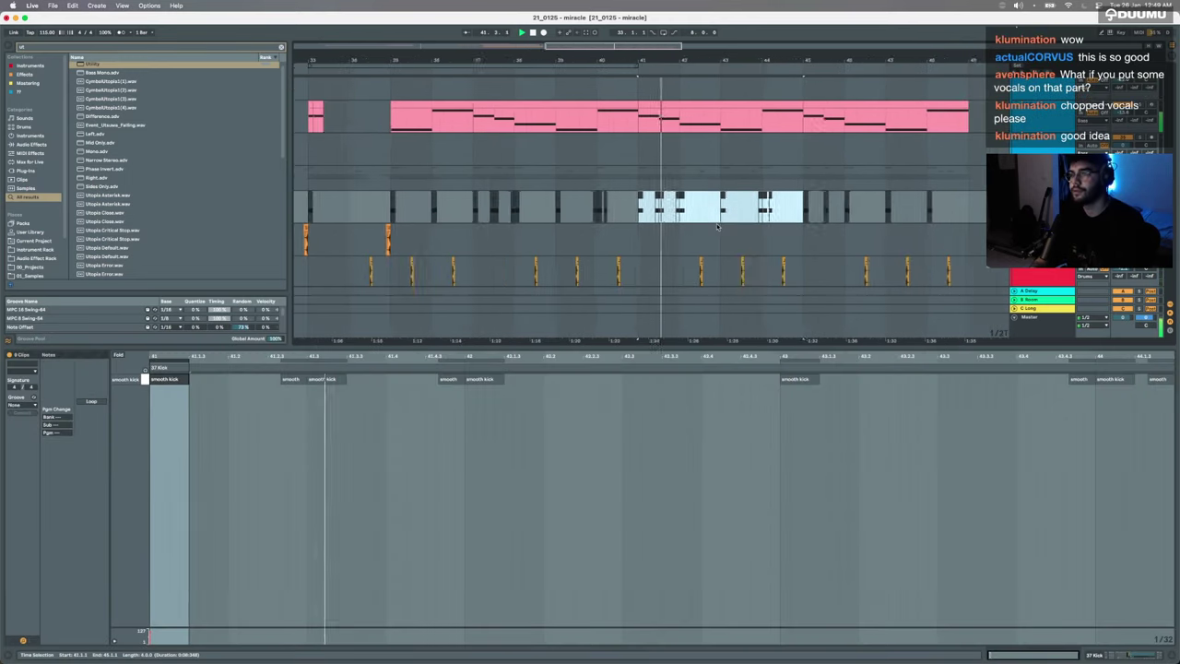
{"action": "scroll", "coordinate": [717, 227], "scroll_direction": "down", "scroll_amount": 2}
{"action": "key", "text": "super+z"}
{"action": "scroll", "coordinate": [717, 226], "scroll_direction": "down", "scroll_amount": 3}
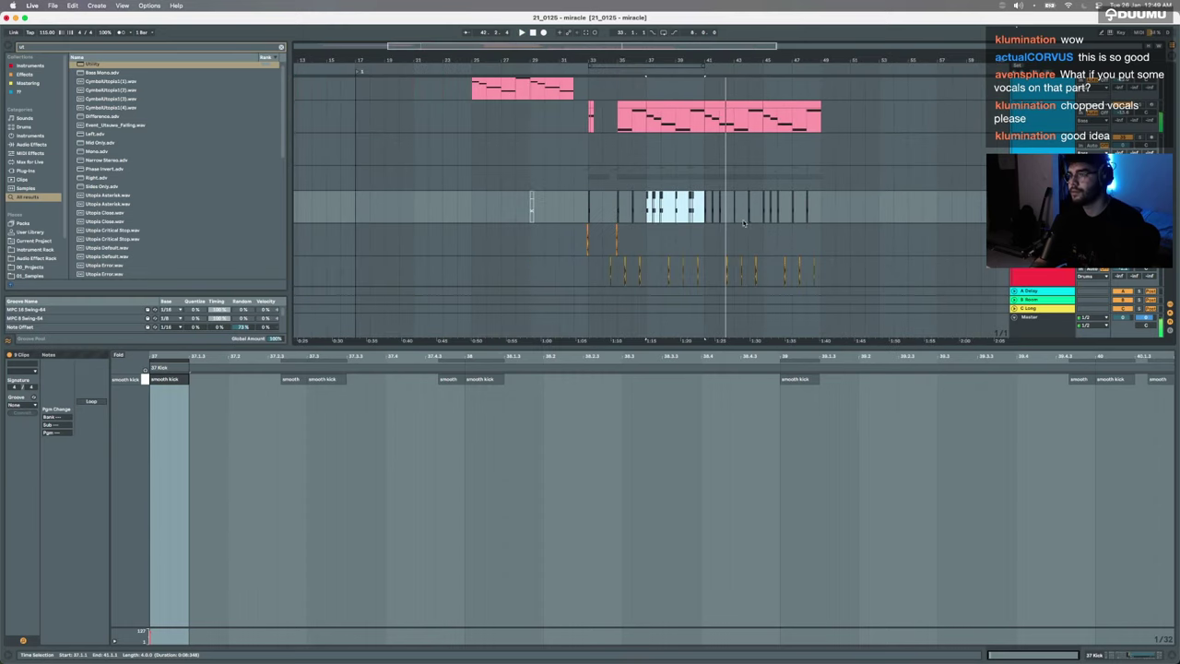
Step: Duplicate the eight bars of kick clips from 33.1.1 to 41.1.1 so they fill 41.1.1 to 49.1.1
{"action": "left_click_drag", "start_coordinate": [760, 211], "coordinate": [600, 210]}
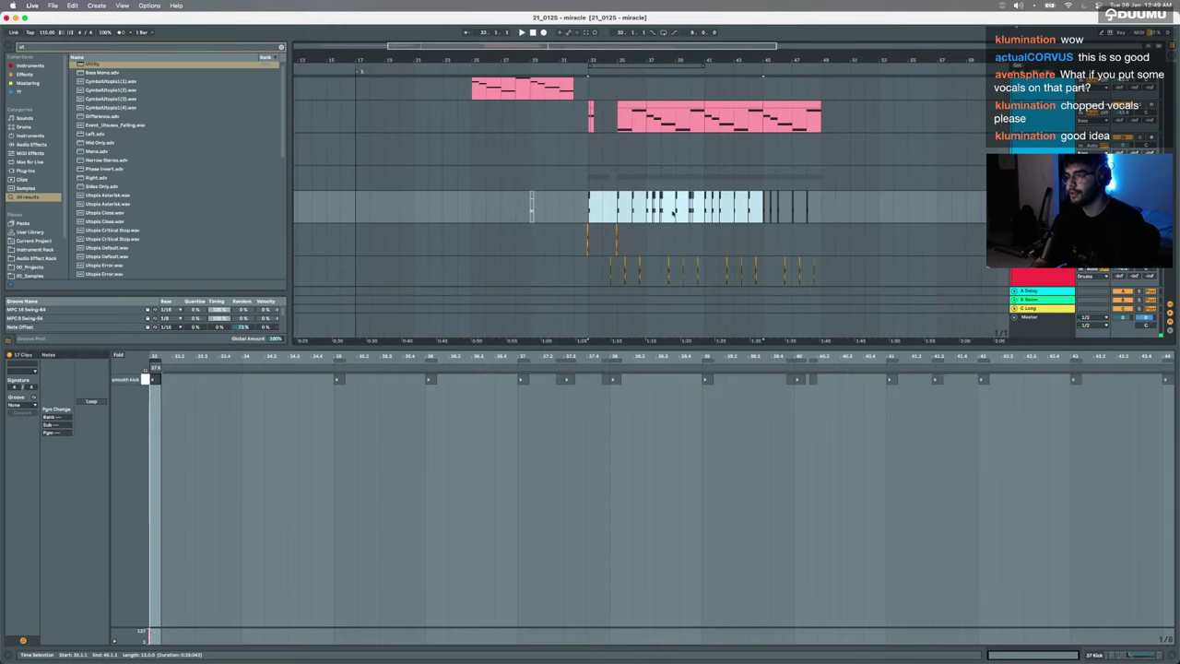
{"action": "left_click_drag", "start_coordinate": [708, 211], "coordinate": [594, 212]}
{"action": "key", "text": "super+d"}
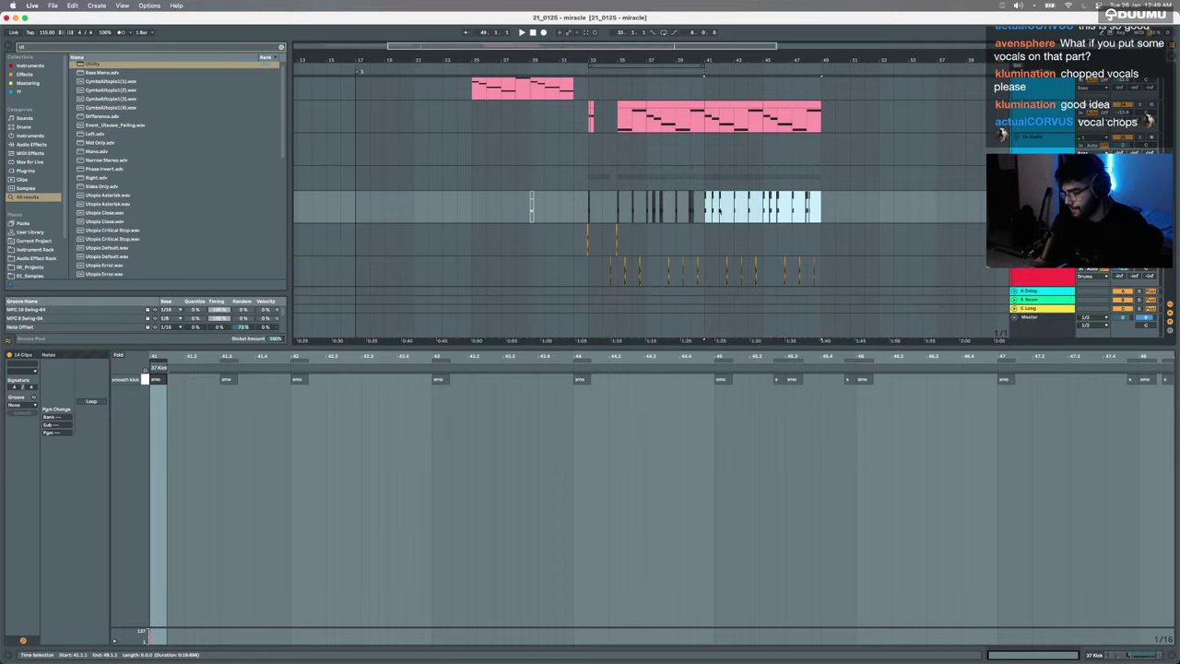
Step: Hide the clip detail view and play the arrangement from the opening vocal clip at 4.1.1
{"action": "key", "text": "alt+super+l"}
{"action": "scroll", "coordinate": [628, 350], "scroll_direction": "down", "scroll_amount": 5}
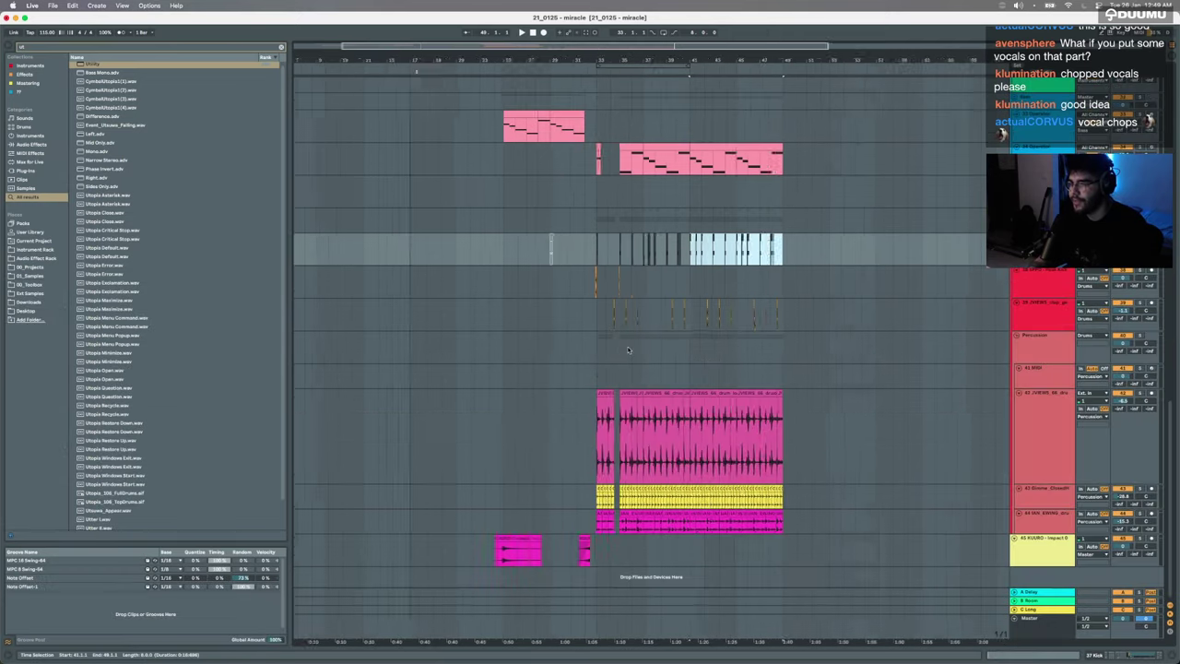
{"action": "scroll", "coordinate": [628, 350], "scroll_direction": "up", "scroll_amount": 2}
{"action": "scroll", "coordinate": [628, 350], "scroll_direction": "down", "scroll_amount": 2}
{"action": "scroll", "coordinate": [629, 350], "scroll_direction": "up", "scroll_amount": 10}
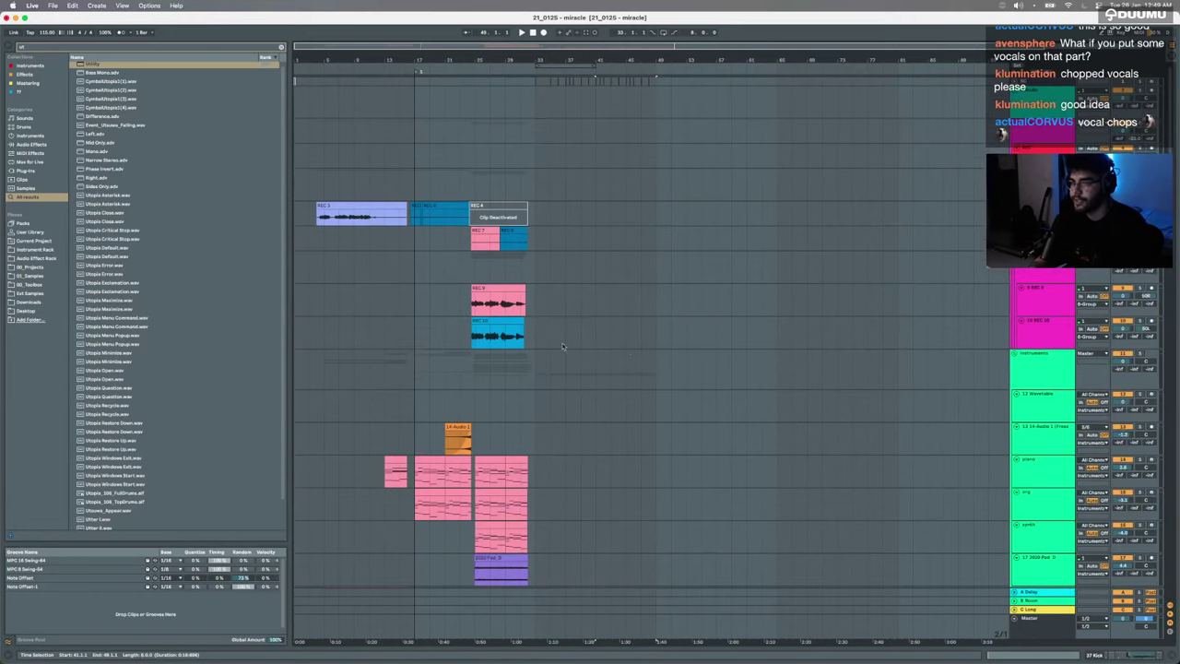
{"action": "left_click", "coordinate": [529, 336]}
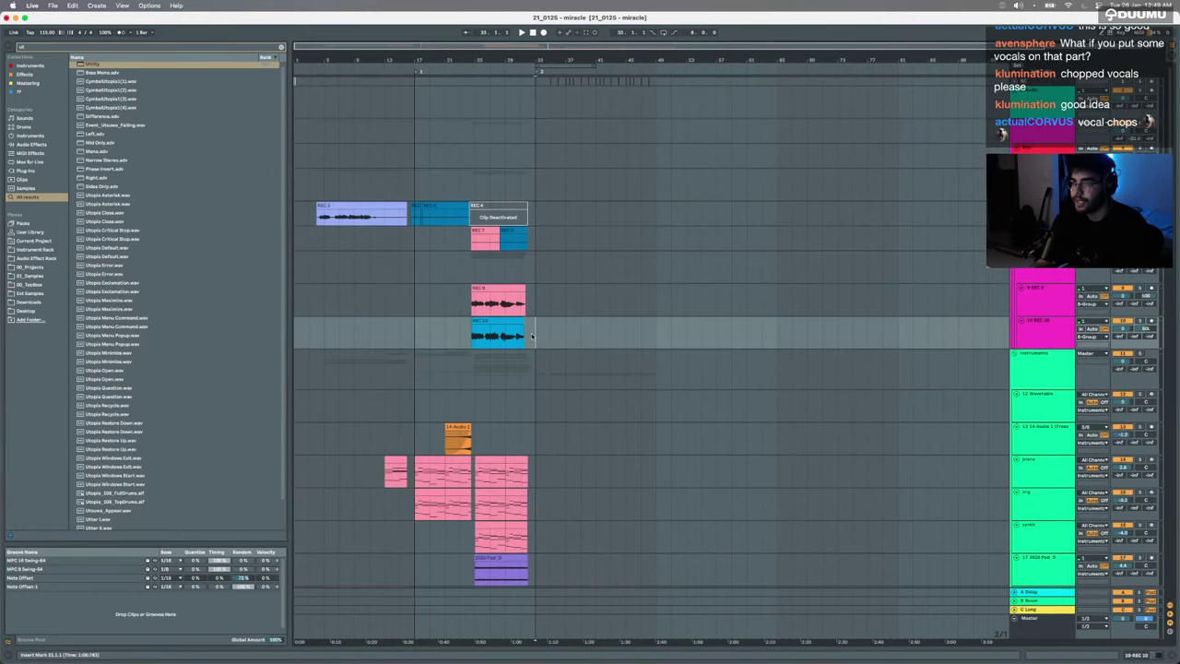
{"action": "scroll", "coordinate": [533, 333], "scroll_direction": "up", "scroll_amount": 1}
{"action": "scroll", "coordinate": [534, 334], "scroll_direction": "left", "scroll_amount": 2}
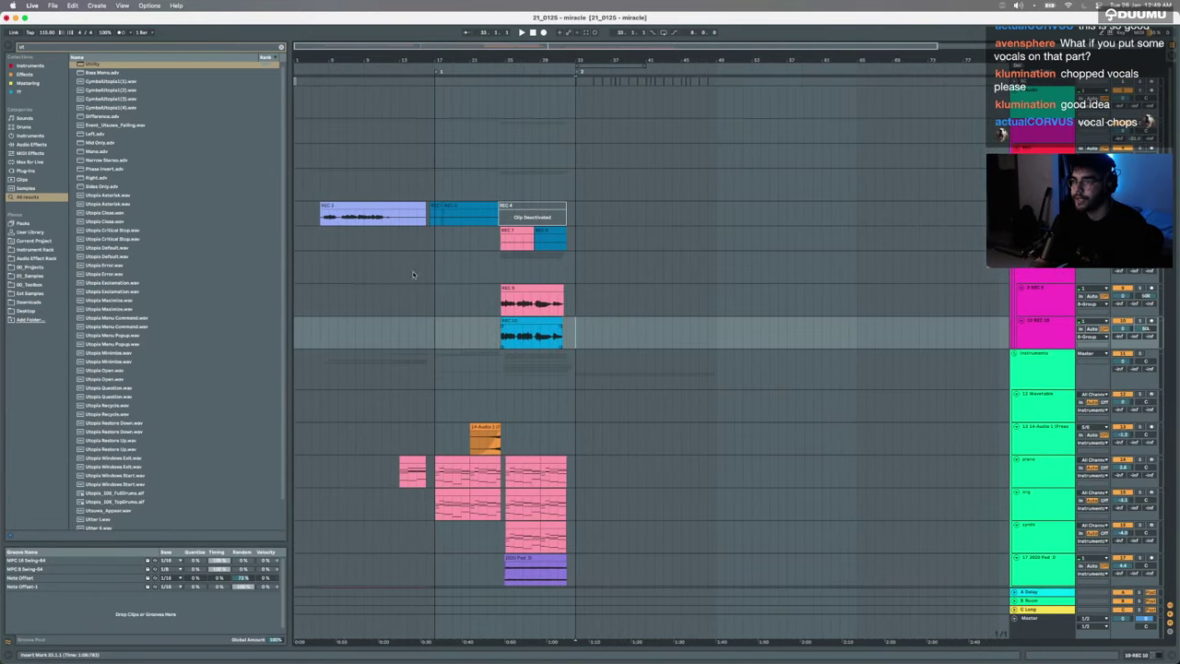
{"action": "left_click", "coordinate": [336, 205]}
{"action": "key", "text": "space"}
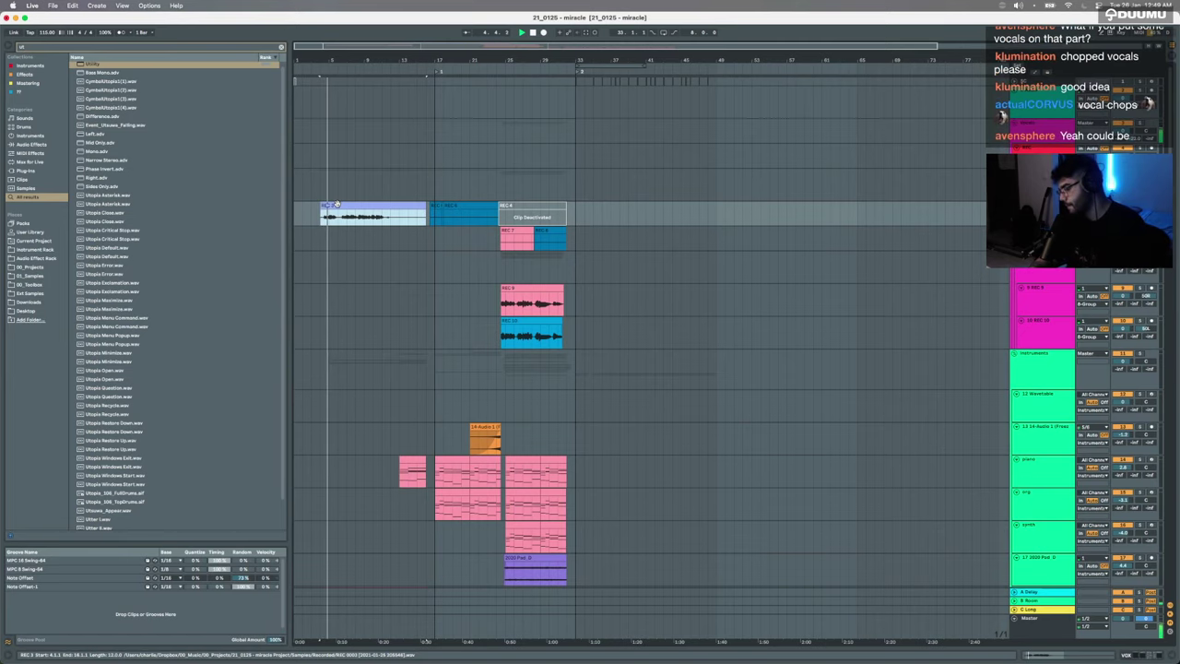
Step: Delete the stray drum clips well past the end of the section and those between bars 1 and 31
{"action": "scroll", "coordinate": [442, 240], "scroll_direction": "down", "scroll_amount": 10}
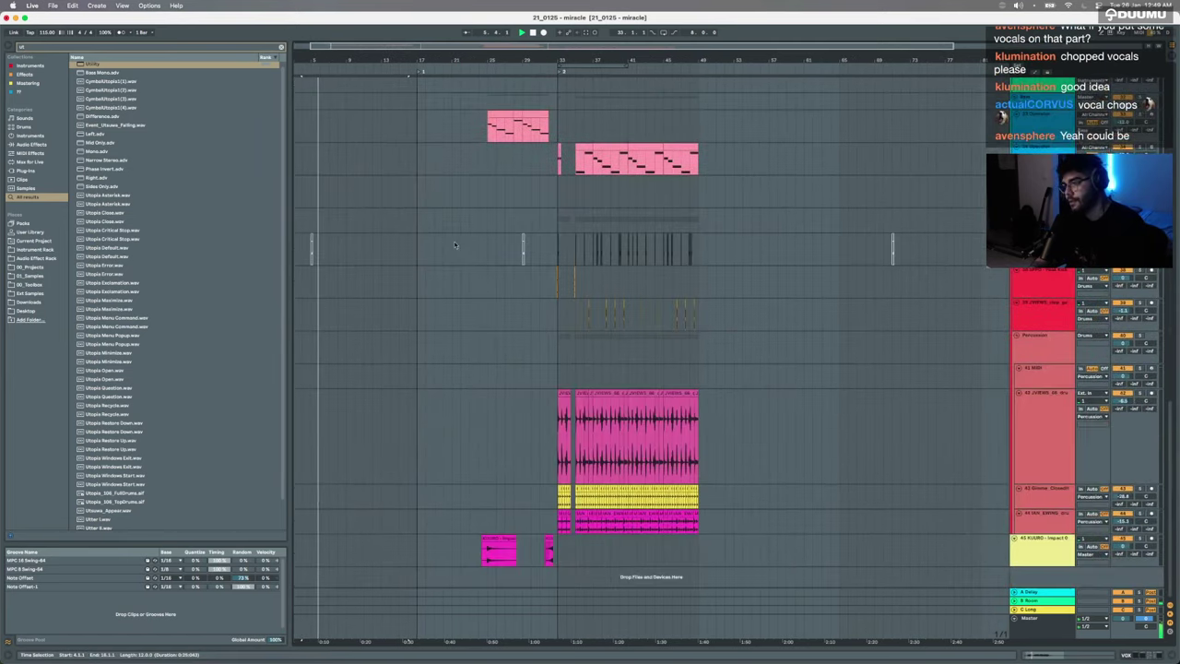
{"action": "key", "text": "minus"}
{"action": "left_click", "coordinate": [723, 238]}
{"action": "left_click_drag", "start_coordinate": [710, 221], "coordinate": [1097, 275]}
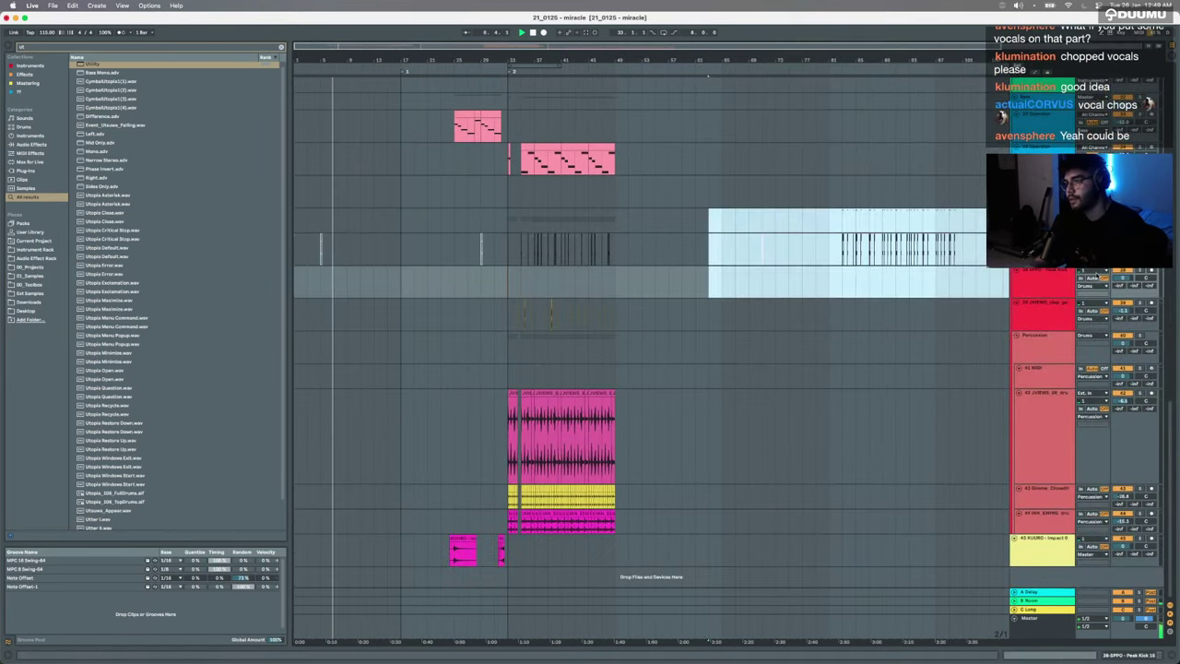
{"action": "left_click_drag", "start_coordinate": [494, 214], "coordinate": [297, 325]}
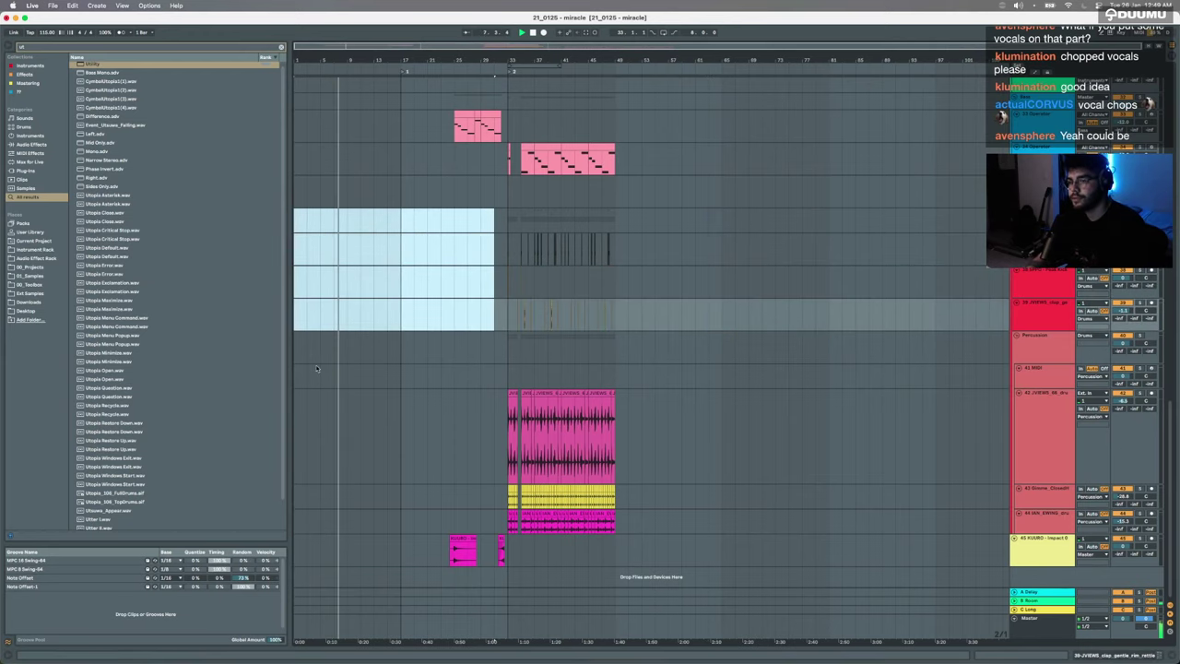
Step: Recolour all clips on the piano, org and synth tracks light blue
{"action": "scroll", "coordinate": [317, 368], "scroll_direction": "up", "scroll_amount": 6}
{"action": "scroll", "coordinate": [585, 356], "scroll_direction": "down", "scroll_amount": 5}
{"action": "scroll", "coordinate": [585, 357], "scroll_direction": "up", "scroll_amount": 1}
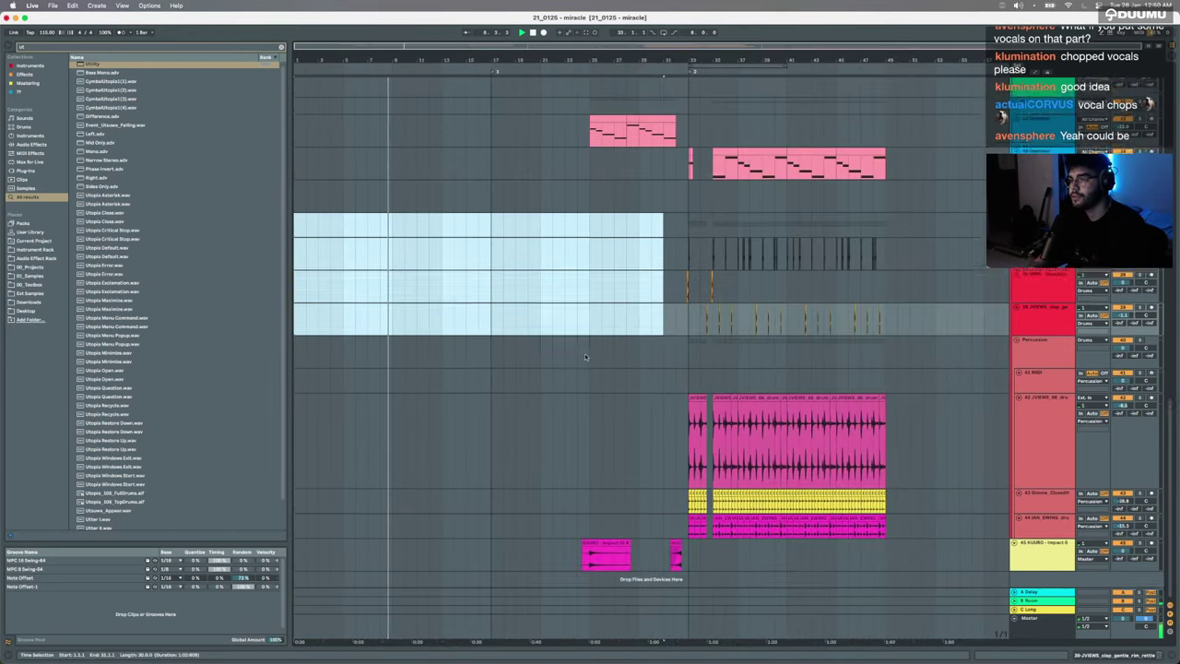
{"action": "scroll", "coordinate": [585, 357], "scroll_direction": "down", "scroll_amount": 10}
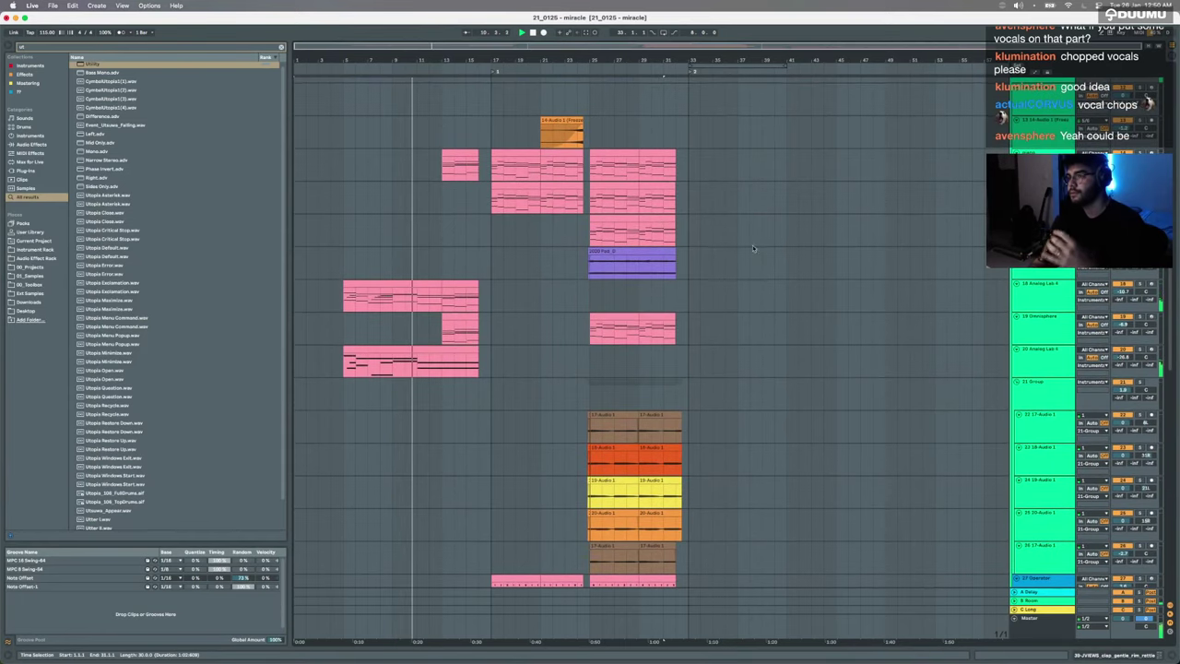
{"action": "scroll", "coordinate": [728, 281], "scroll_direction": "up", "scroll_amount": 3}
{"action": "left_click_drag", "start_coordinate": [714, 281], "coordinate": [445, 205]}
{"action": "right_click", "coordinate": [445, 205]}
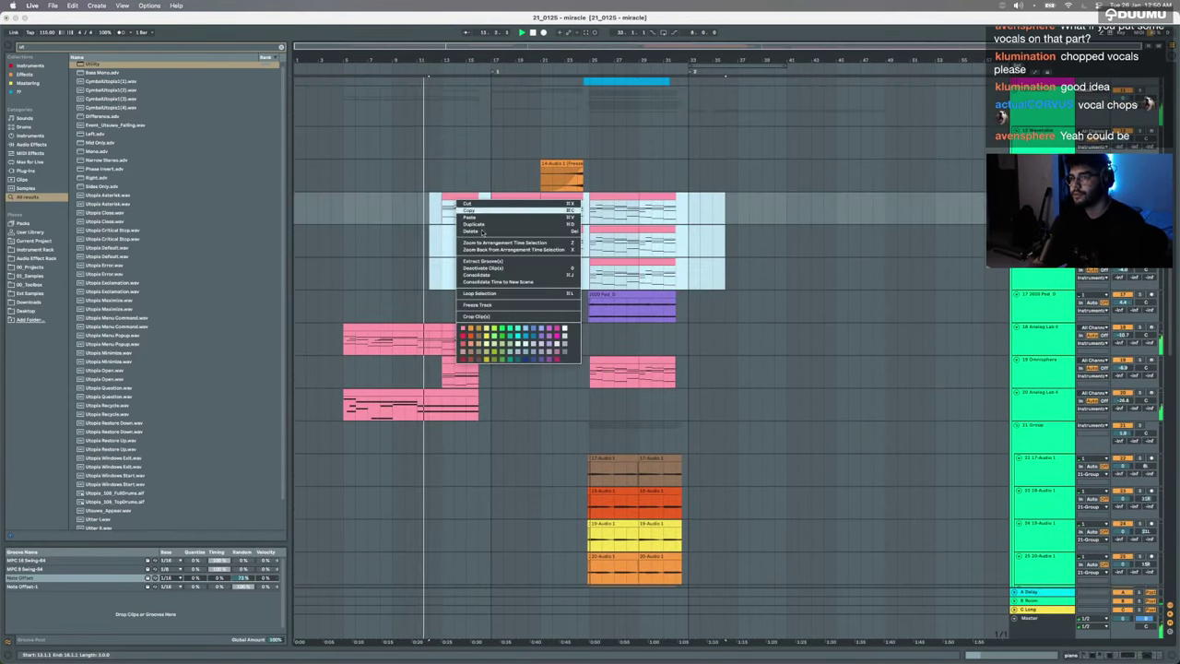
{"action": "left_click", "coordinate": [523, 331]}
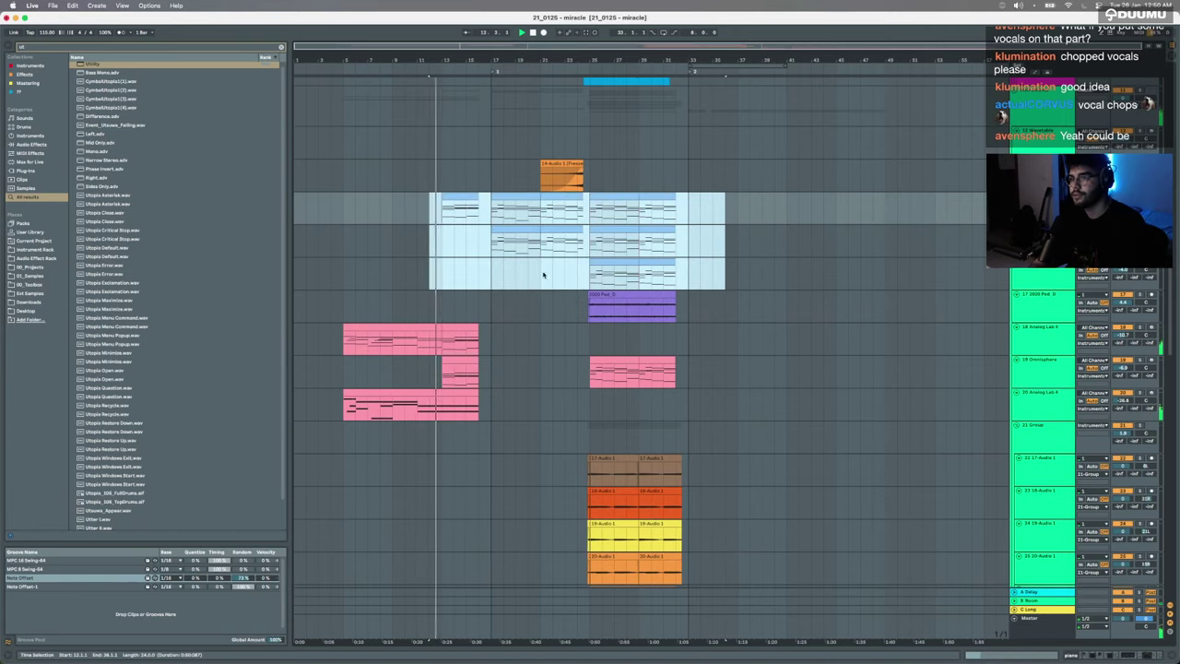
Step: Recolour the clips on the org track yellow
{"action": "left_click_drag", "start_coordinate": [441, 244], "coordinate": [723, 243]}
{"action": "right_click", "coordinate": [666, 237]}
{"action": "right_click", "coordinate": [621, 262]}
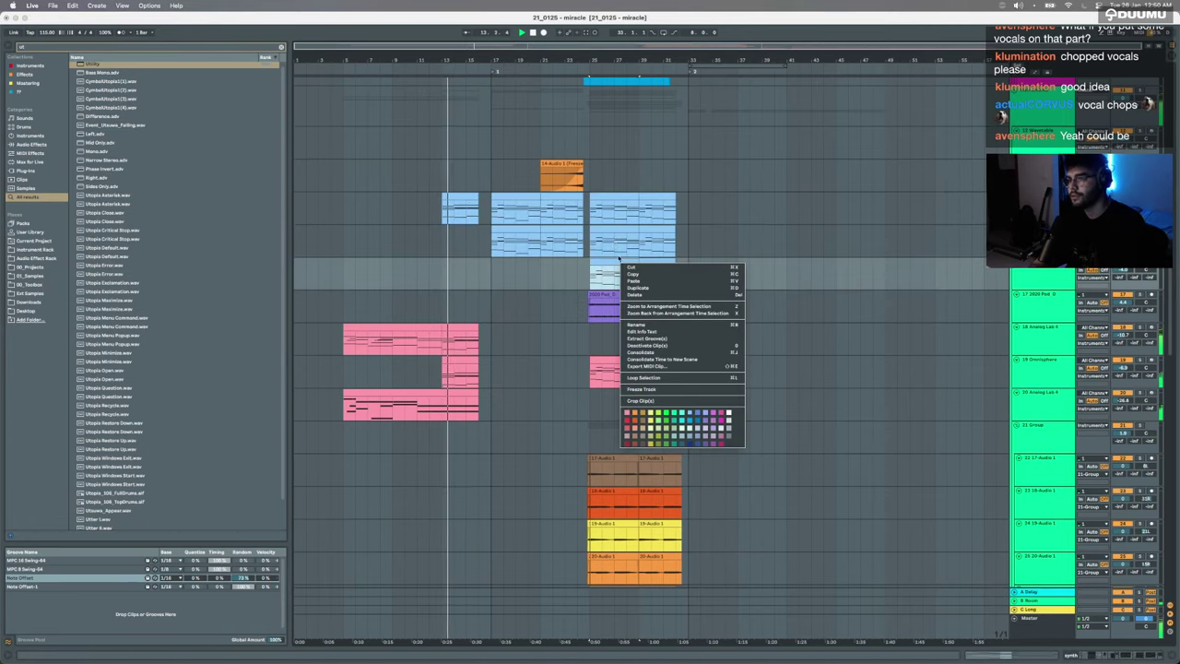
{"action": "key", "text": "Escape"}
{"action": "left_click_drag", "start_coordinate": [467, 242], "coordinate": [715, 243]}
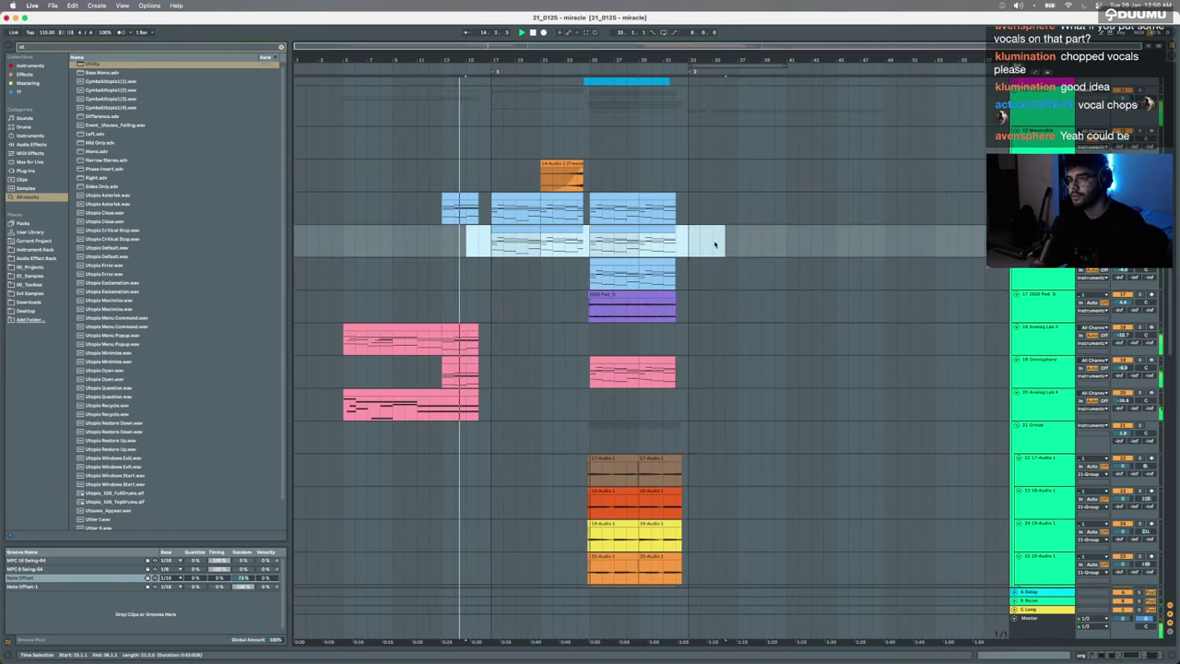
{"action": "right_click", "coordinate": [552, 233]}
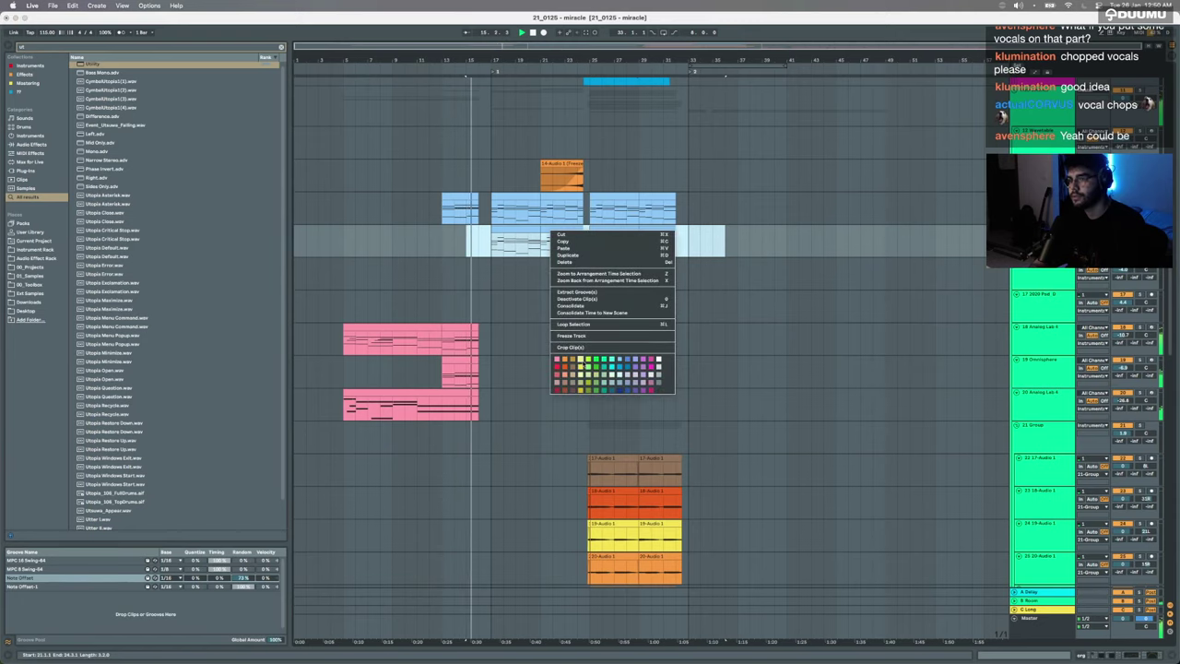
{"action": "key", "text": "Escape"}
{"action": "left_click", "coordinate": [544, 297]}
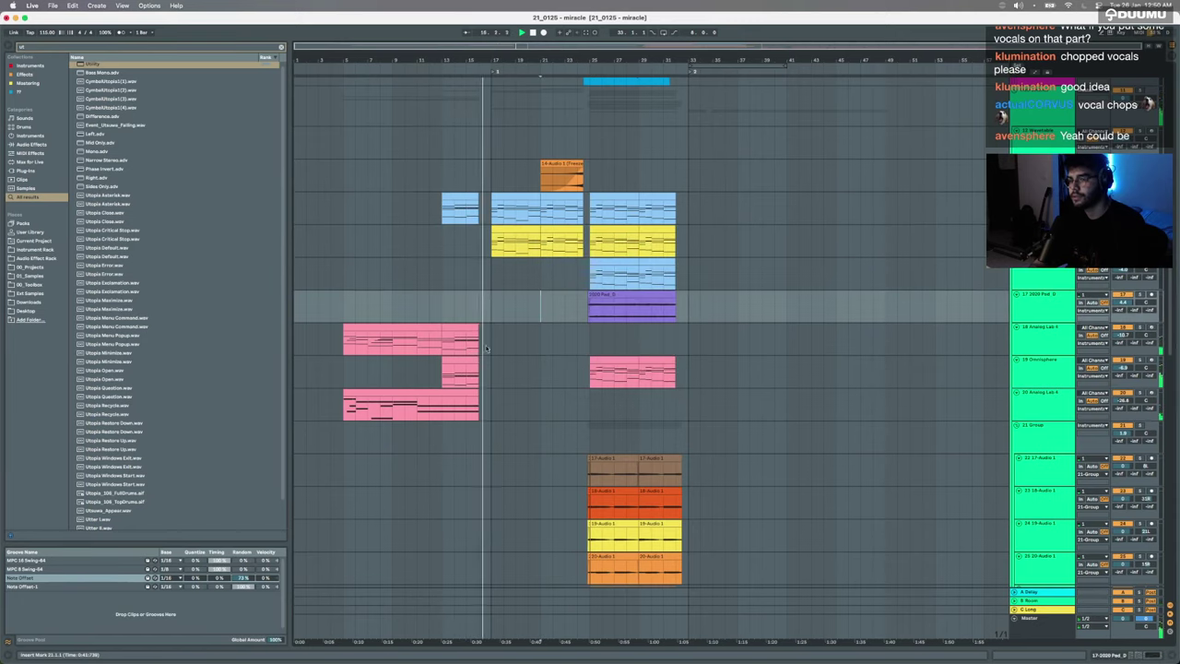
{"action": "scroll", "coordinate": [493, 337], "scroll_direction": "up", "scroll_amount": 5}
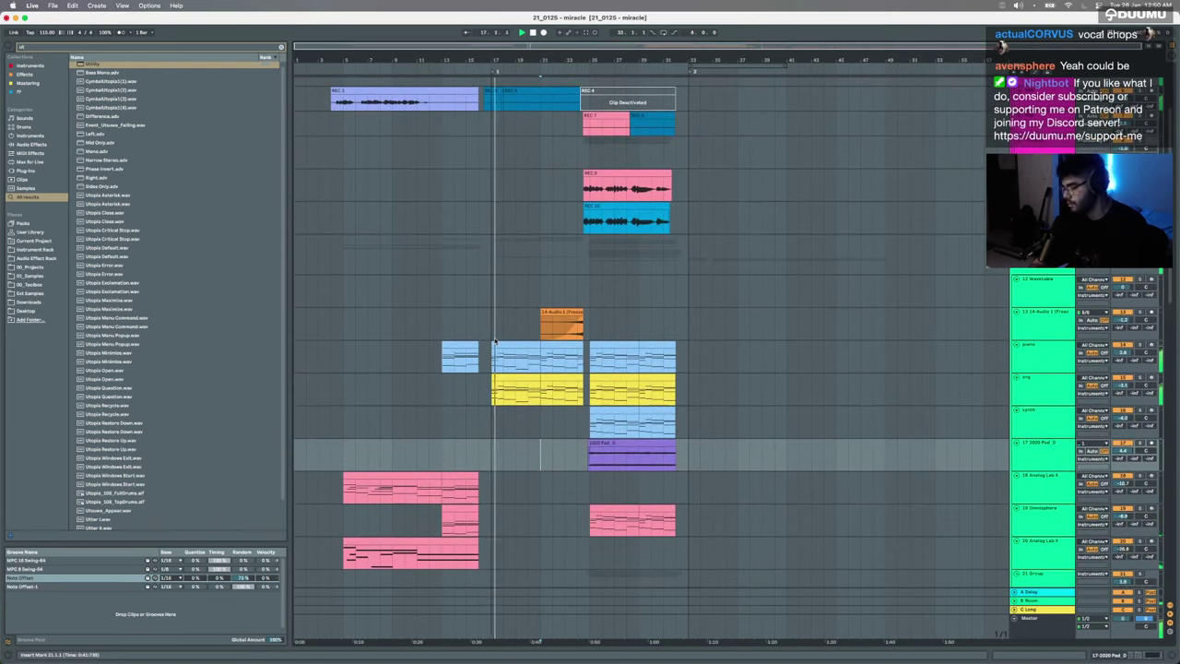
{"action": "scroll", "coordinate": [494, 339], "scroll_direction": "up", "scroll_amount": 5}
{"action": "scroll", "coordinate": [494, 338], "scroll_direction": "right", "scroll_amount": 4}
{"action": "scroll", "coordinate": [494, 338], "scroll_direction": "down", "scroll_amount": 3}
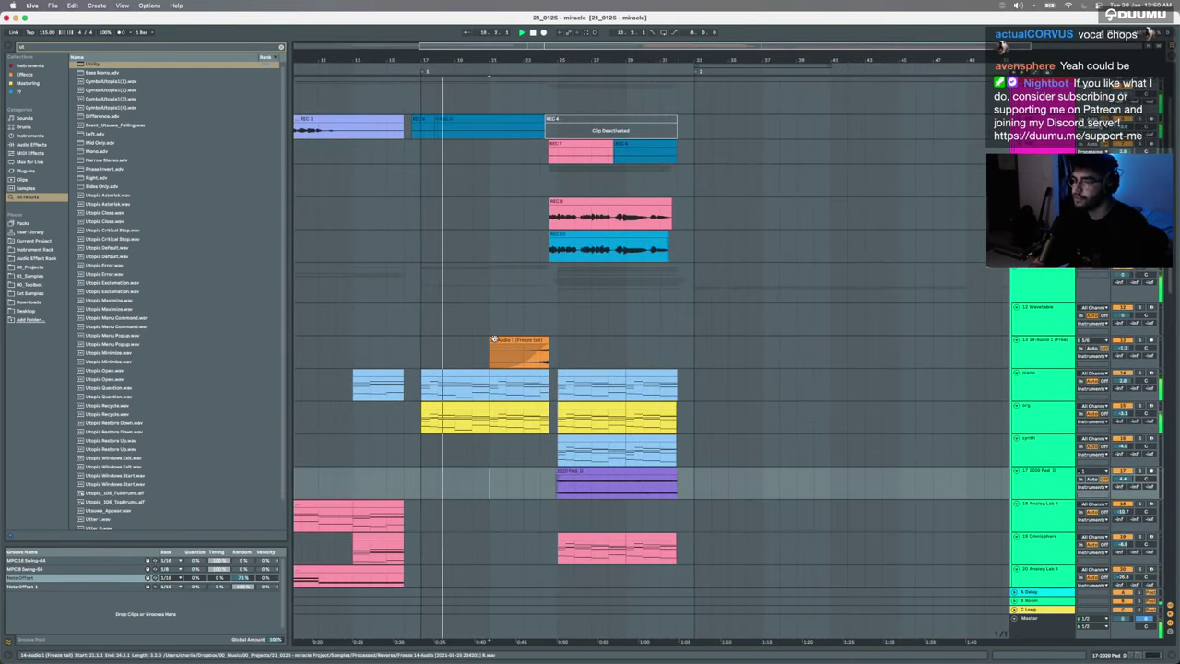
{"action": "scroll", "coordinate": [494, 341], "scroll_direction": "down", "scroll_amount": 10}
{"action": "scroll", "coordinate": [494, 341], "scroll_direction": "up", "scroll_amount": 10}
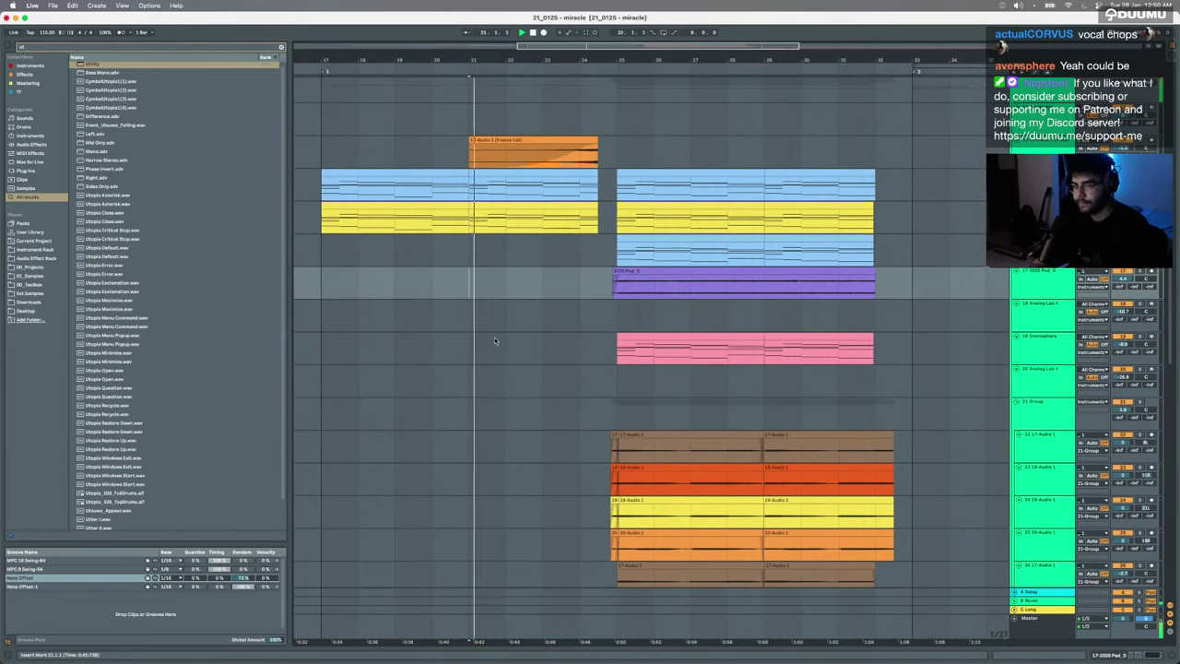
Step: Recolour the pink MIDI clips on track 28 in the section from bar 33 light blue
{"action": "scroll", "coordinate": [494, 339], "scroll_direction": "down", "scroll_amount": 10}
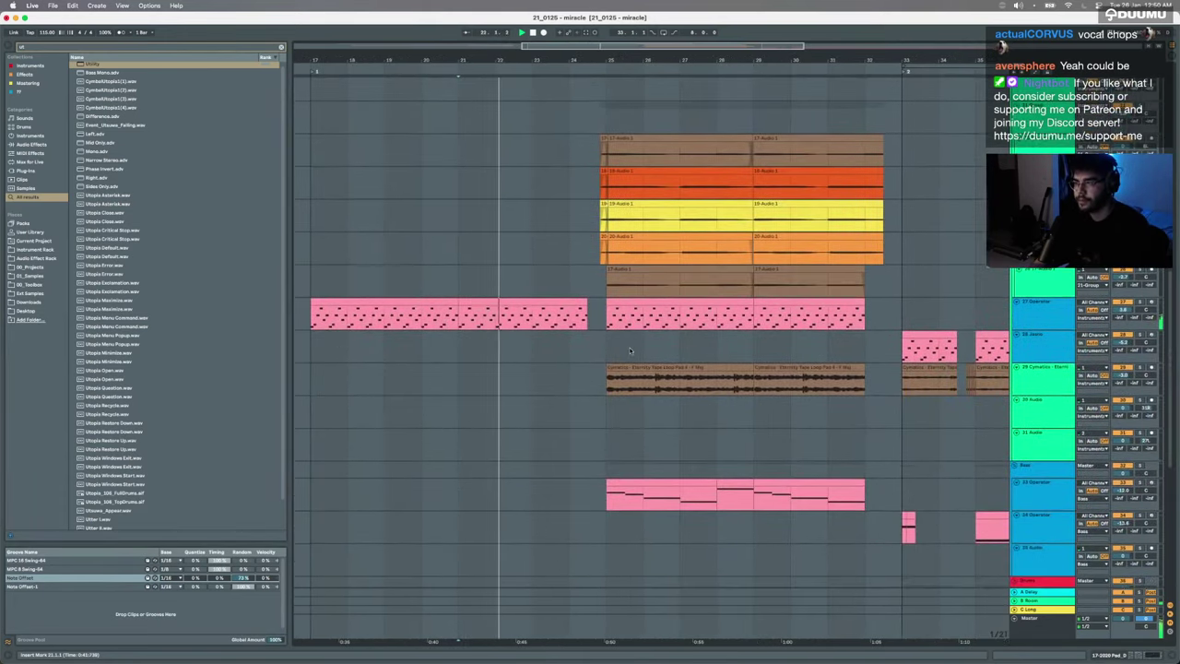
{"action": "scroll", "coordinate": [630, 350], "scroll_direction": "down", "scroll_amount": 5}
{"action": "scroll", "coordinate": [763, 385], "scroll_direction": "right", "scroll_amount": 5}
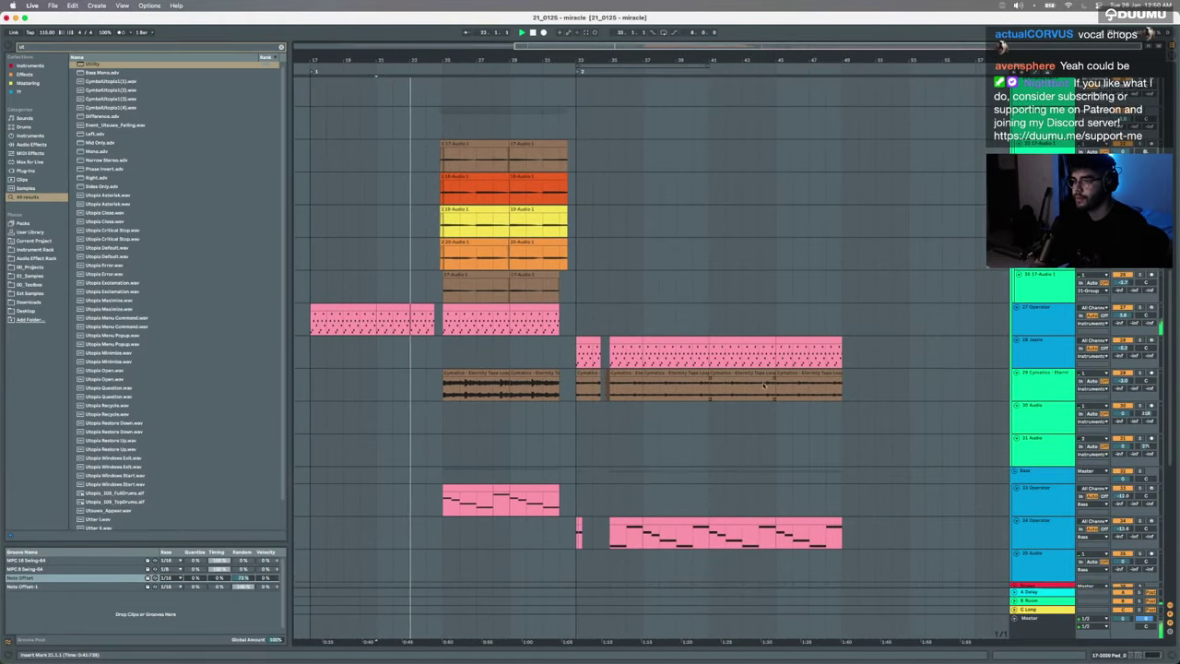
{"action": "left_click_drag", "start_coordinate": [558, 351], "coordinate": [809, 350]}
{"action": "right_click", "coordinate": [810, 348]}
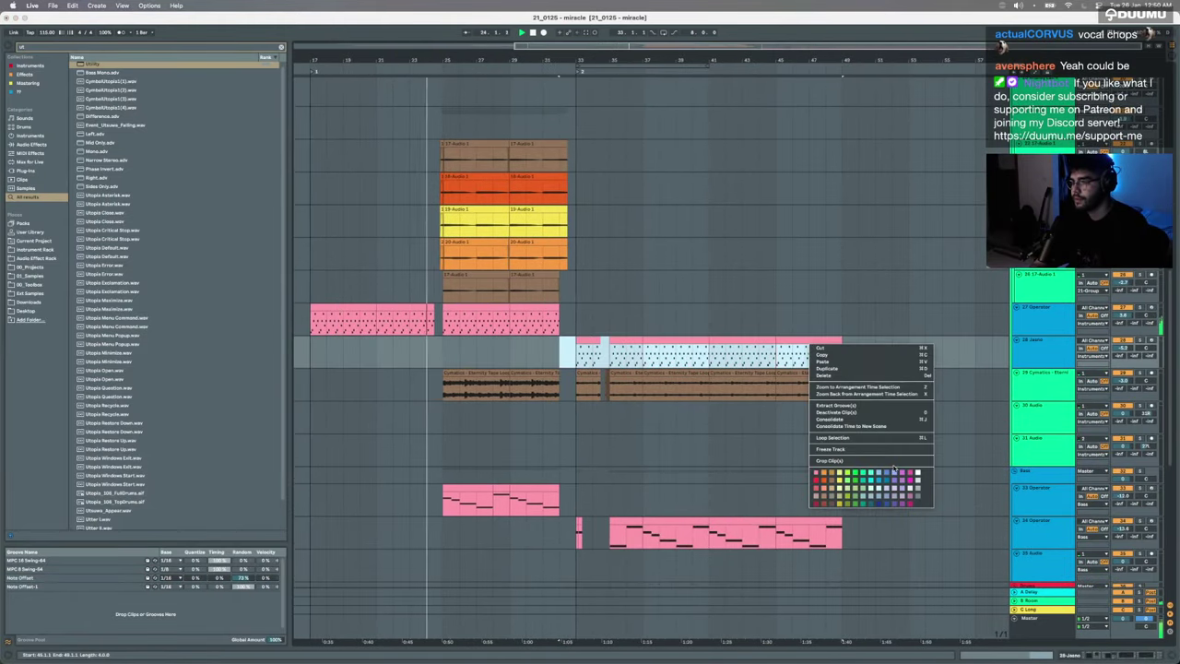
{"action": "left_click", "coordinate": [893, 471]}
{"action": "left_click", "coordinate": [858, 357]}
{"action": "scroll", "coordinate": [881, 343], "scroll_direction": "up", "scroll_amount": 1}
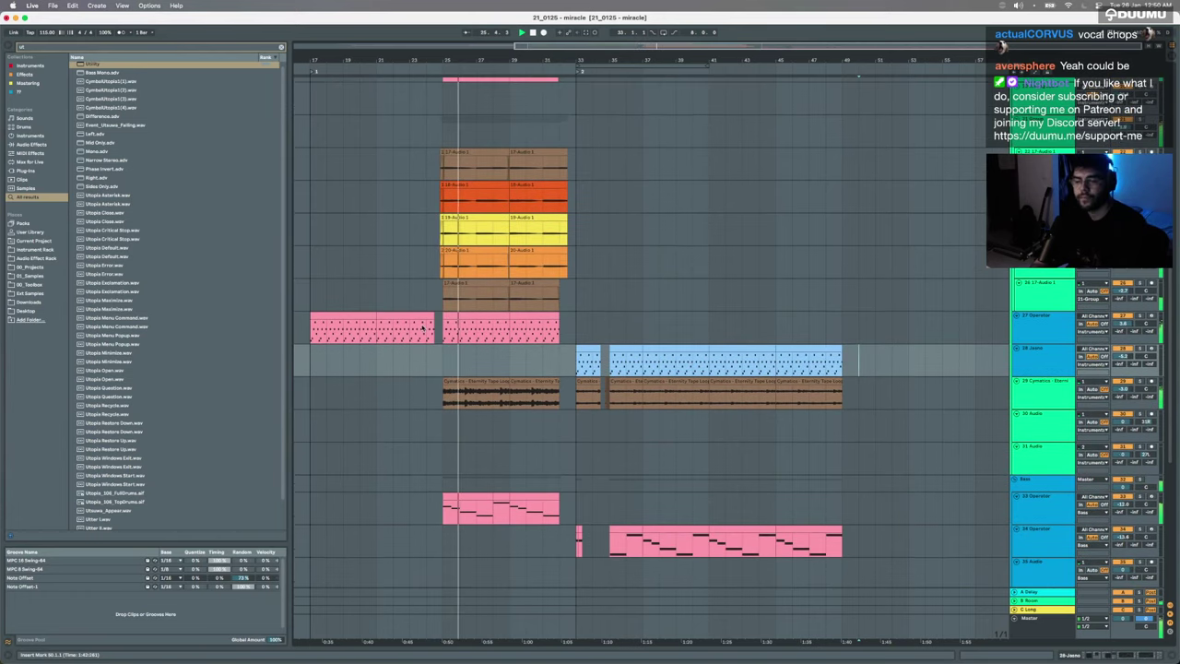
Step: Review the melodic, bass and drum tracks while the arrangement plays from bar 25 into the section at bar 33
{"action": "scroll", "coordinate": [422, 327], "scroll_direction": "up", "scroll_amount": 5}
{"action": "scroll", "coordinate": [422, 327], "scroll_direction": "up", "scroll_amount": 5}
{"action": "scroll", "coordinate": [422, 326], "scroll_direction": "right", "scroll_amount": 2}
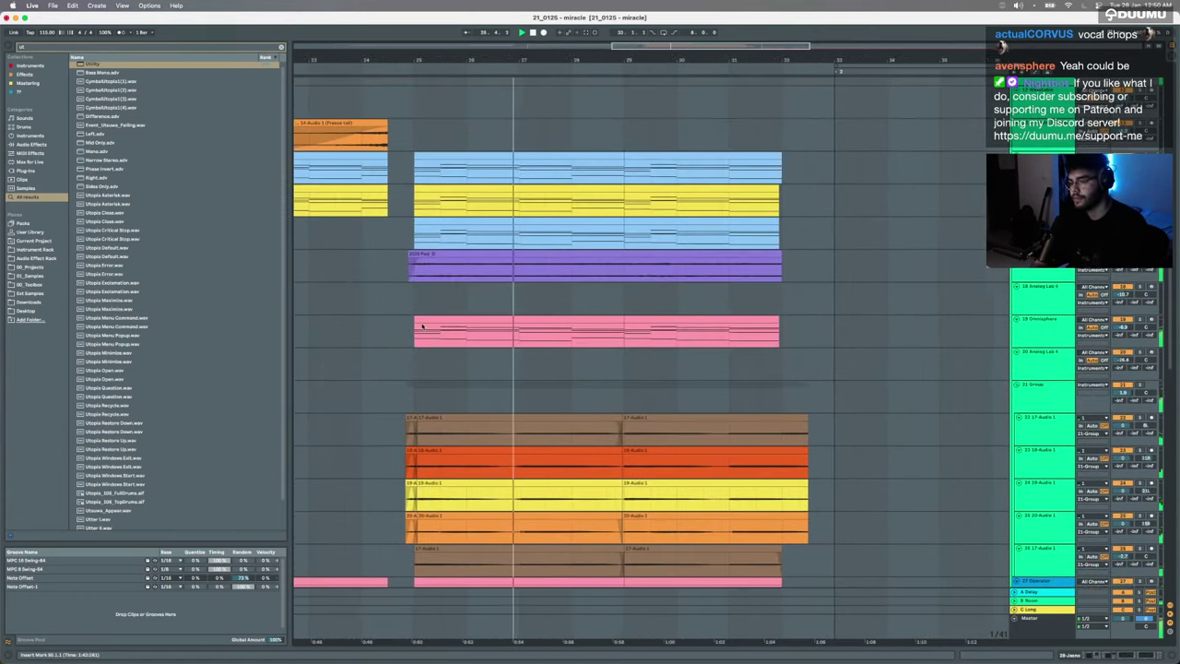
{"action": "scroll", "coordinate": [422, 326], "scroll_direction": "right", "scroll_amount": 1}
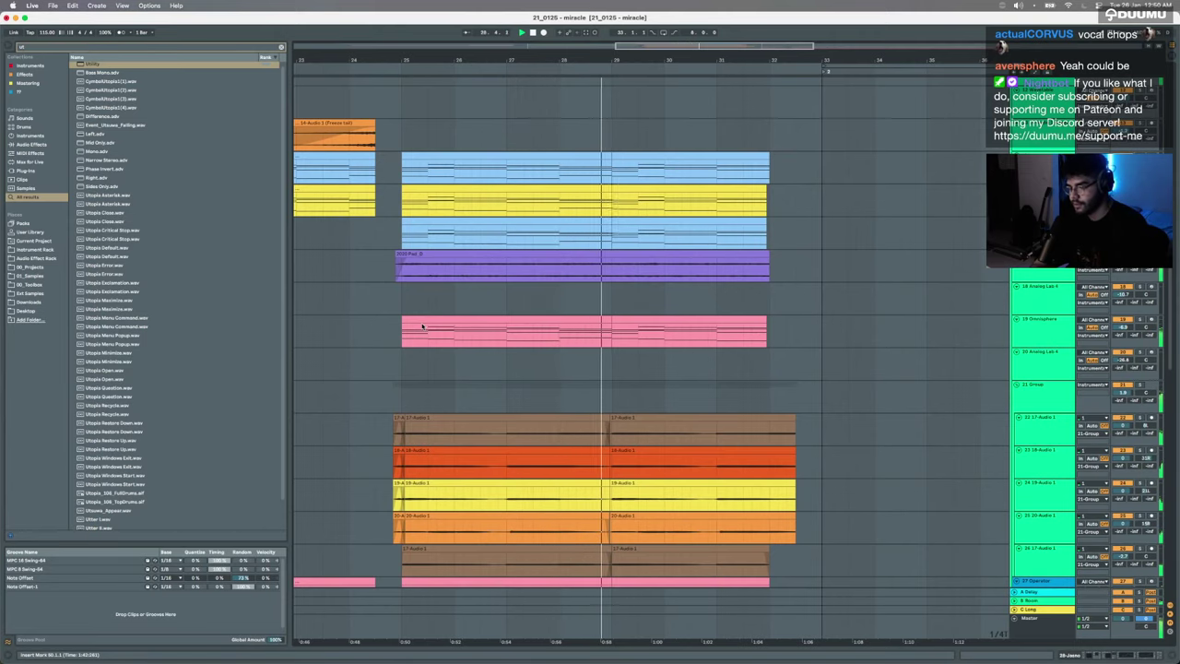
{"action": "scroll", "coordinate": [422, 325], "scroll_direction": "right", "scroll_amount": 4}
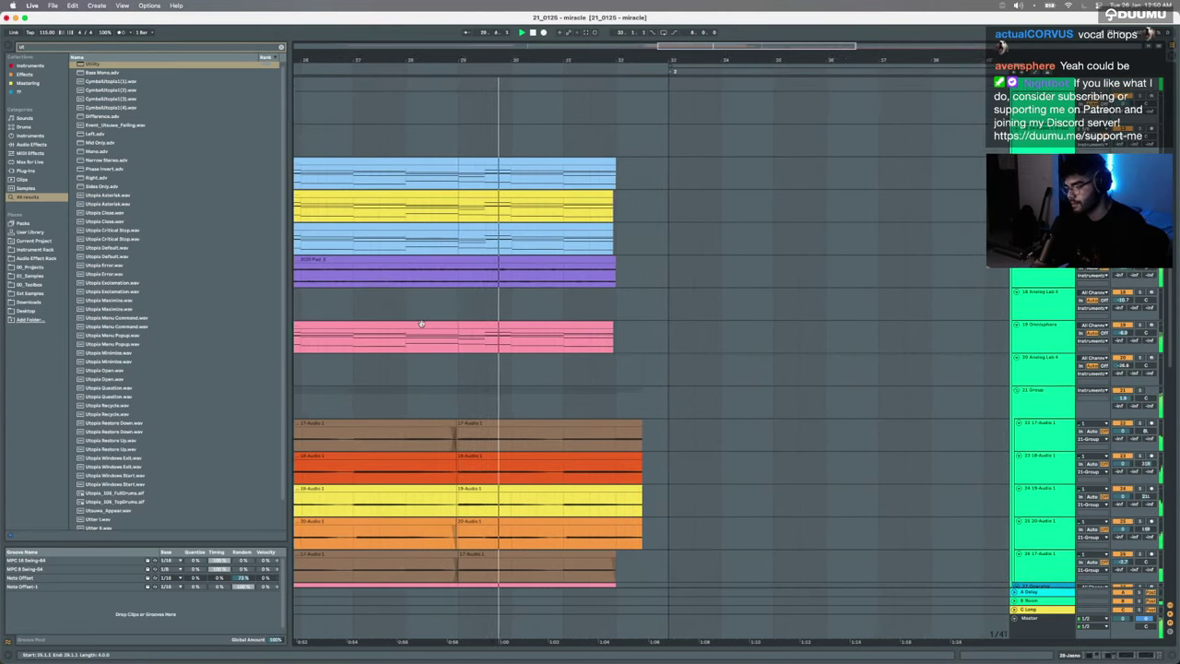
{"action": "scroll", "coordinate": [422, 324], "scroll_direction": "down", "scroll_amount": 4}
{"action": "scroll", "coordinate": [421, 323], "scroll_direction": "up", "scroll_amount": 4}
{"action": "scroll", "coordinate": [421, 323], "scroll_direction": "right", "scroll_amount": 2}
{"action": "scroll", "coordinate": [421, 323], "scroll_direction": "up", "scroll_amount": 1}
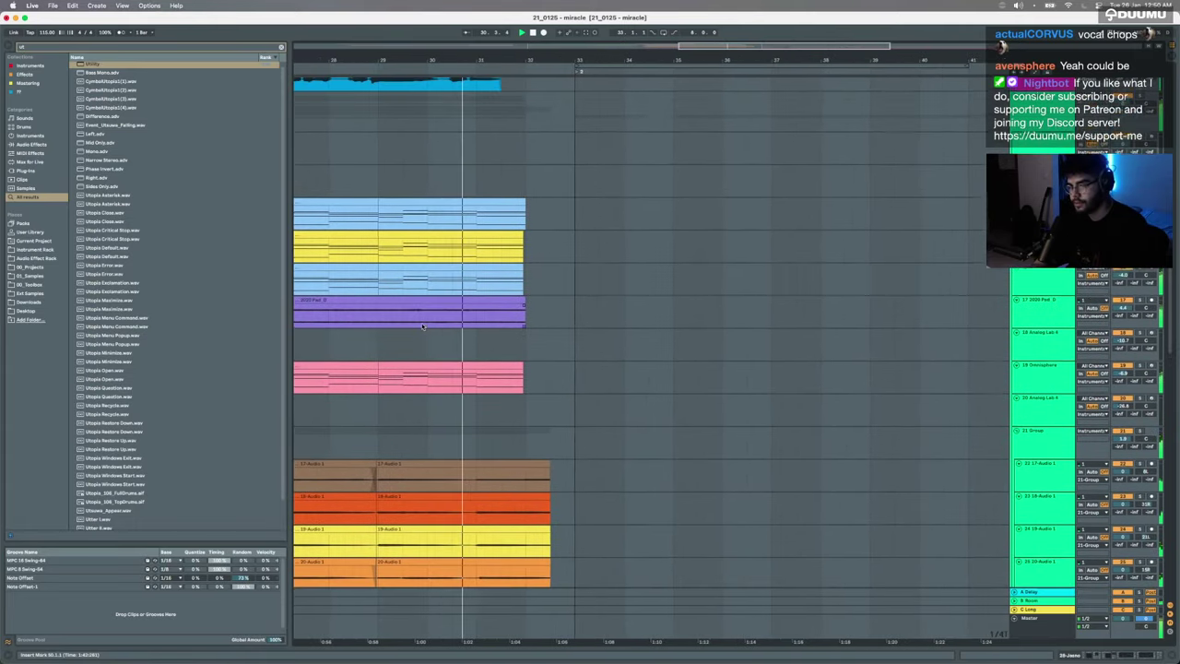
{"action": "scroll", "coordinate": [424, 326], "scroll_direction": "up", "scroll_amount": 3}
{"action": "scroll", "coordinate": [507, 342], "scroll_direction": "up", "scroll_amount": 3}
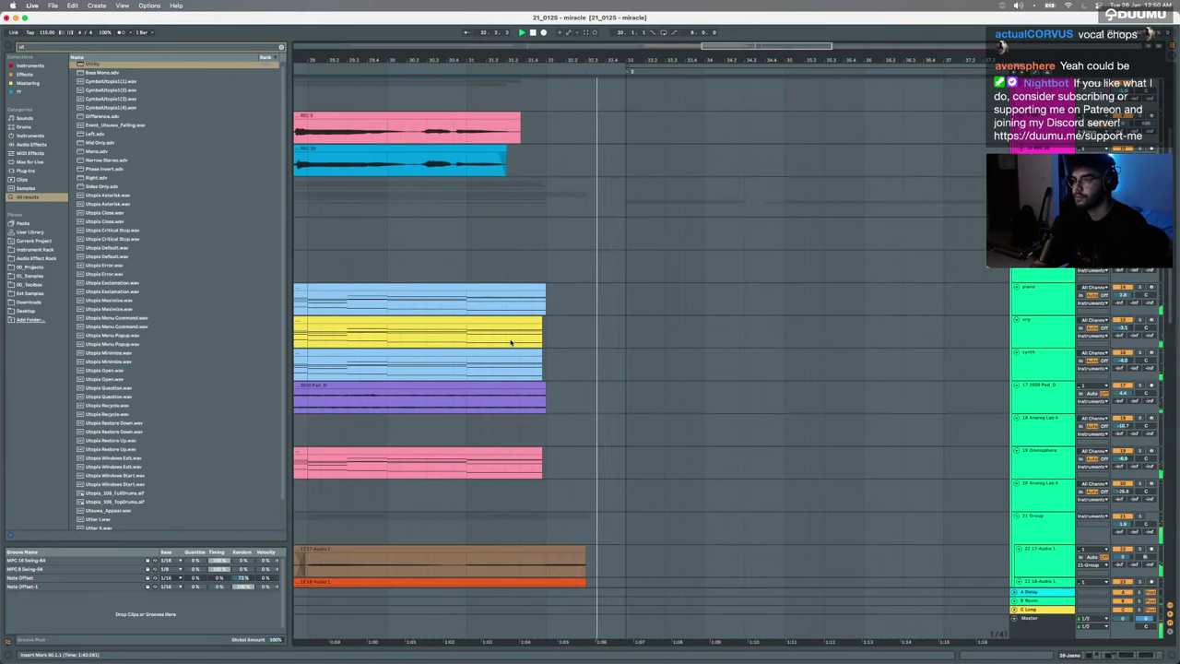
{"action": "scroll", "coordinate": [509, 341], "scroll_direction": "down", "scroll_amount": 5}
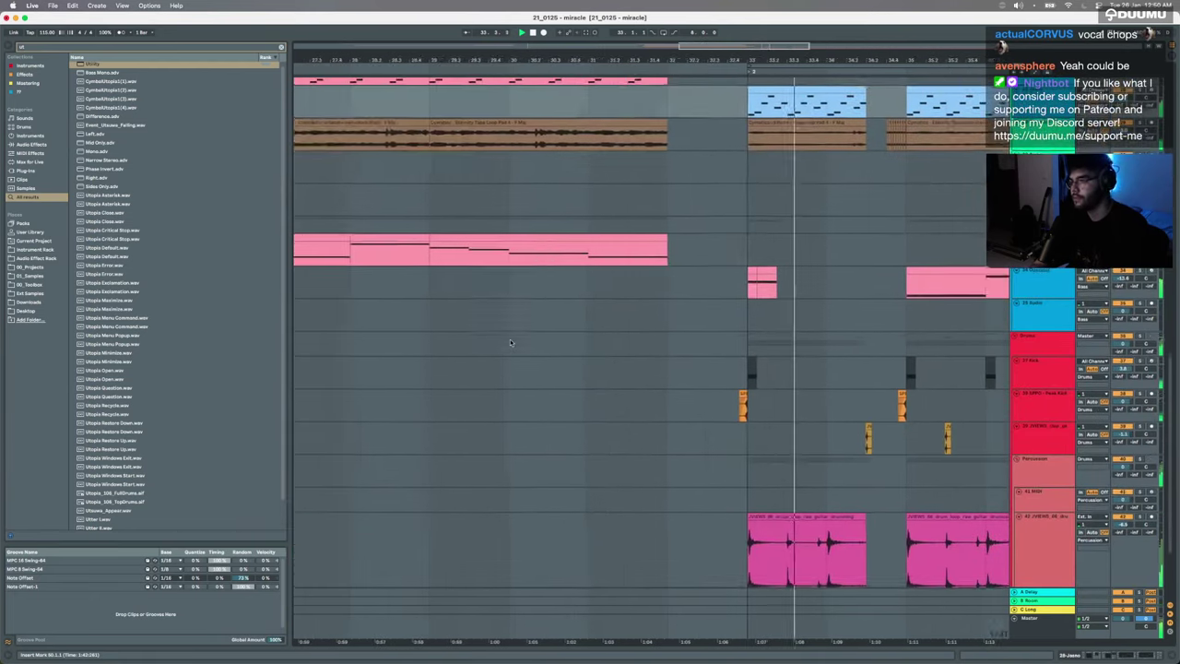
{"action": "scroll", "coordinate": [509, 342], "scroll_direction": "right", "scroll_amount": 5}
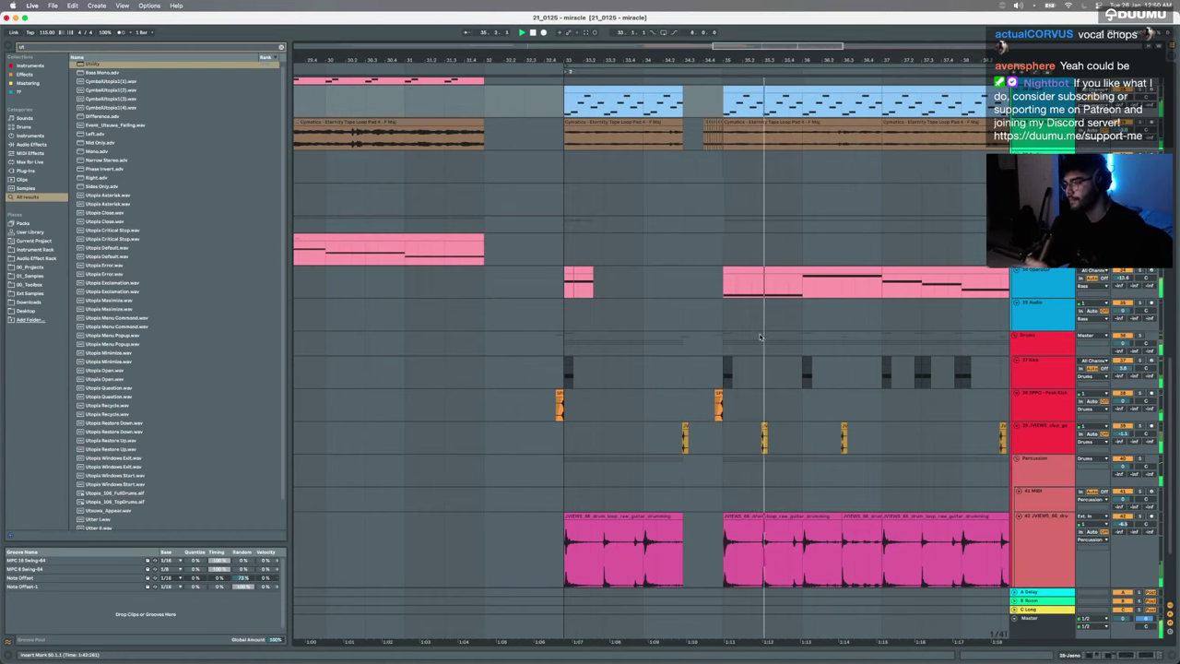
{"action": "scroll", "coordinate": [712, 356], "scroll_direction": "up", "scroll_amount": 1}
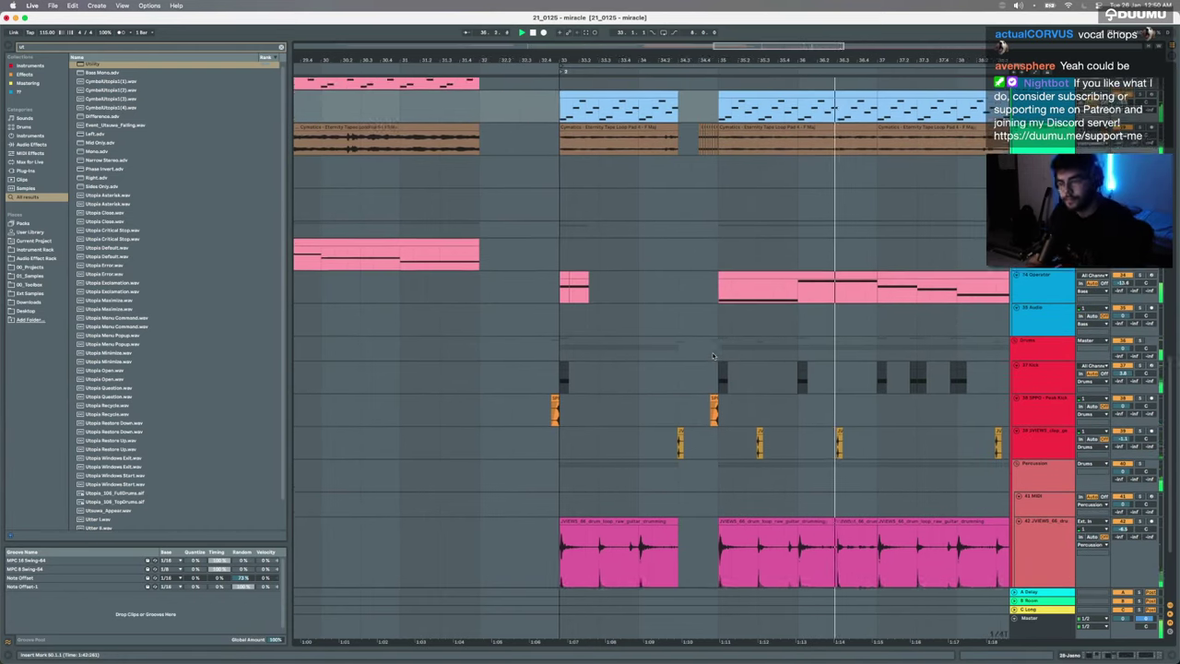
{"action": "scroll", "coordinate": [713, 355], "scroll_direction": "down", "scroll_amount": 3}
{"action": "scroll", "coordinate": [712, 355], "scroll_direction": "right", "scroll_amount": 3}
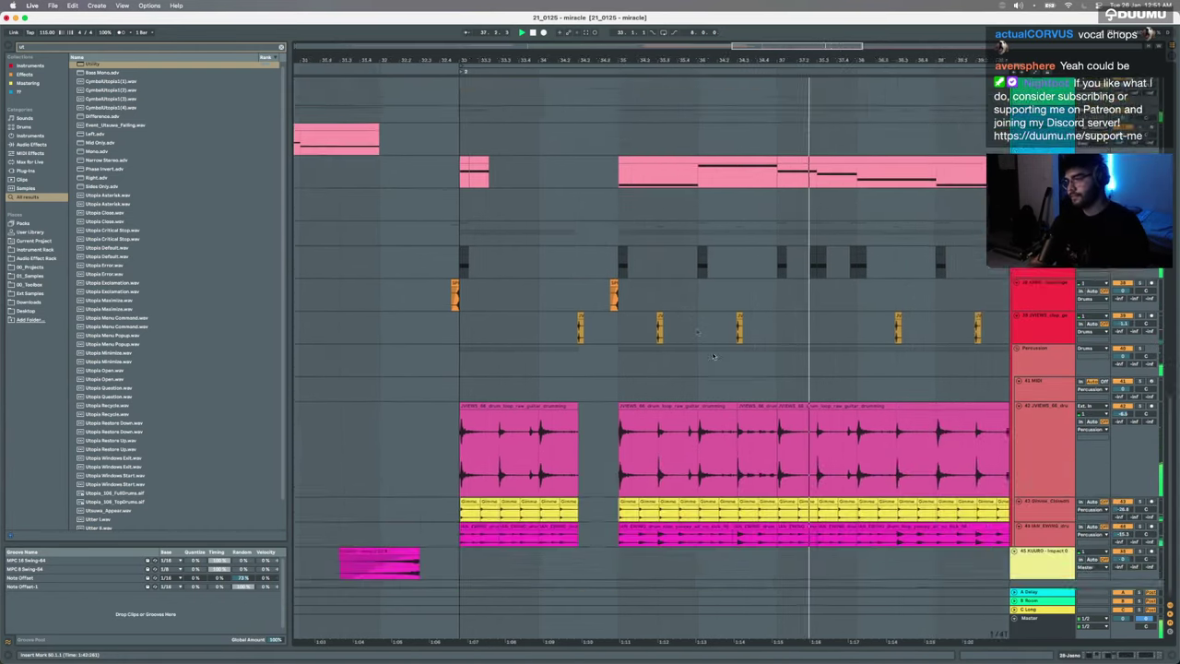
{"action": "scroll", "coordinate": [712, 355], "scroll_direction": "down", "scroll_amount": 1}
{"action": "scroll", "coordinate": [713, 355], "scroll_direction": "right", "scroll_amount": 3}
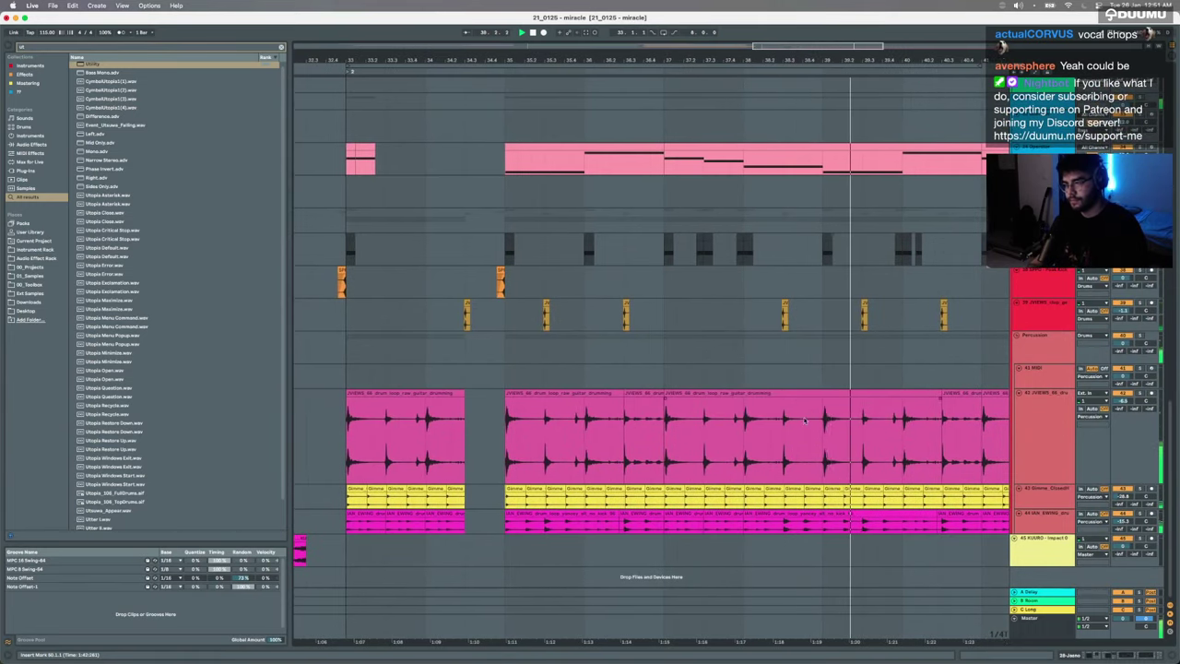
{"action": "scroll", "coordinate": [803, 419], "scroll_direction": "down", "scroll_amount": 5}
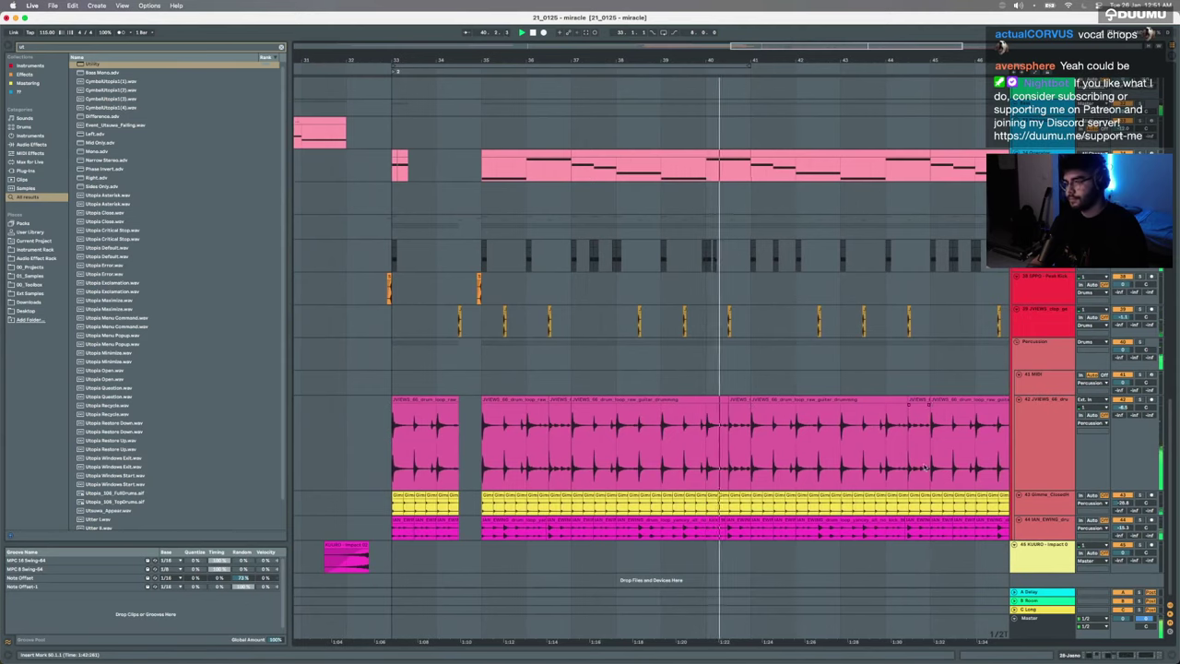
Step: Set the JVIEWS guitar-drumming loop track's volume to about -8.1 dB and the lower magenta drum loop track's to about -17.7 dB
{"action": "left_click", "coordinate": [1123, 403]}
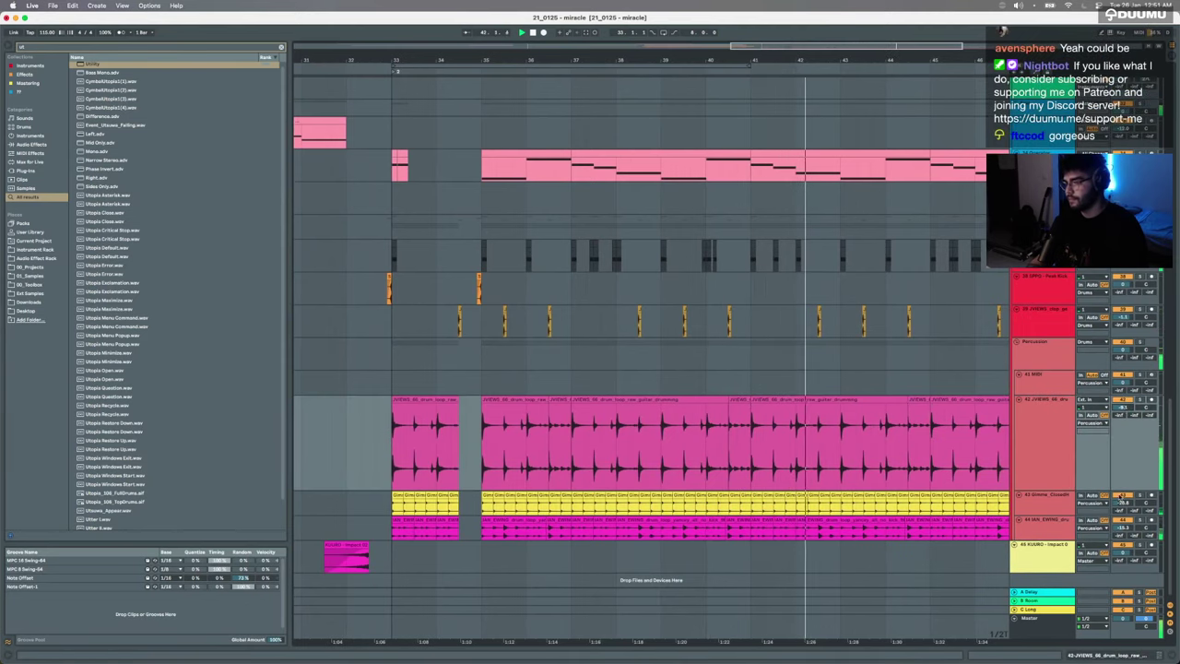
{"action": "left_click_drag", "start_coordinate": [1124, 529], "coordinate": [1124, 540]}
{"action": "scroll", "coordinate": [837, 504], "scroll_direction": "down", "scroll_amount": 1}
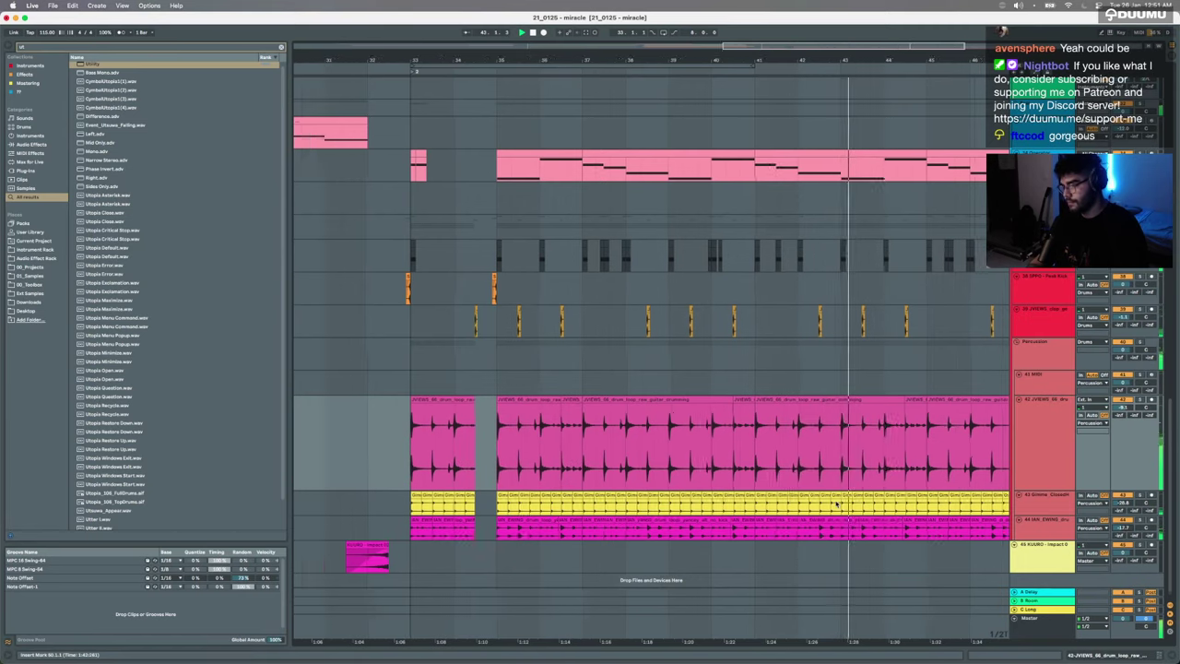
Step: Duplicate the Operator bass track that plays from bar 33 and clear the copy's clips before bar 41
{"action": "scroll", "coordinate": [837, 504], "scroll_direction": "right", "scroll_amount": 4}
{"action": "scroll", "coordinate": [837, 504], "scroll_direction": "up", "scroll_amount": 1}
{"action": "scroll", "coordinate": [837, 505], "scroll_direction": "down", "scroll_amount": 4}
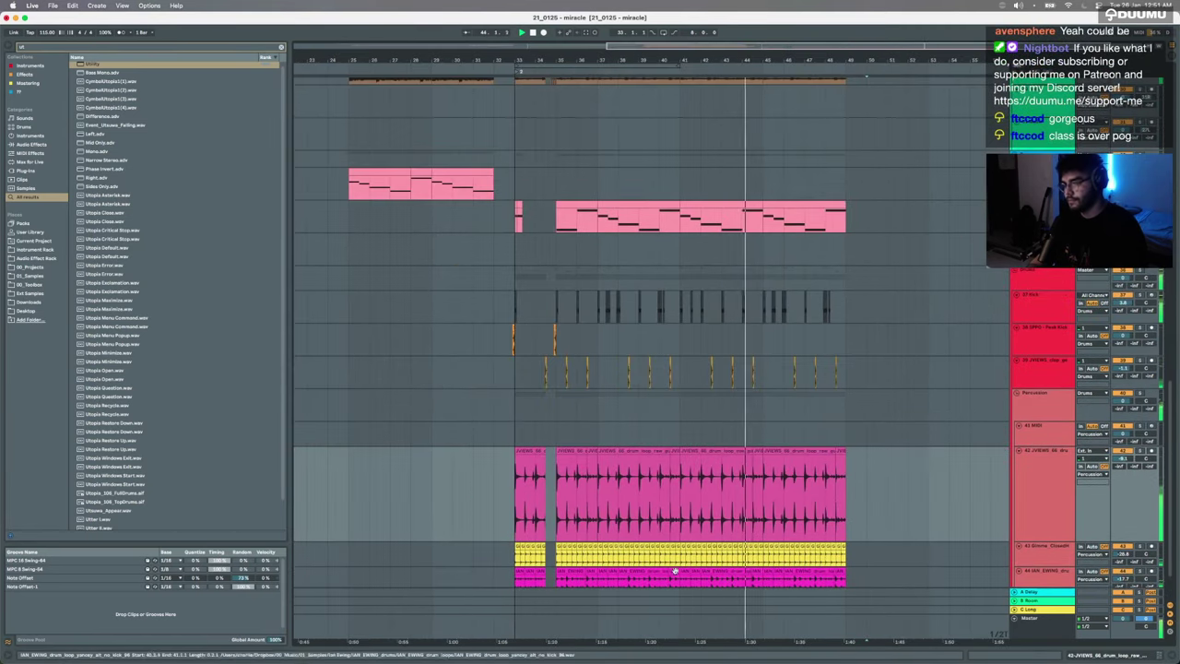
{"action": "left_click", "coordinate": [684, 571]}
{"action": "scroll", "coordinate": [684, 415], "scroll_direction": "up", "scroll_amount": 2}
{"action": "scroll", "coordinate": [684, 415], "scroll_direction": "right", "scroll_amount": 1}
{"action": "key", "text": "space"}
{"action": "left_click", "coordinate": [1042, 218]}
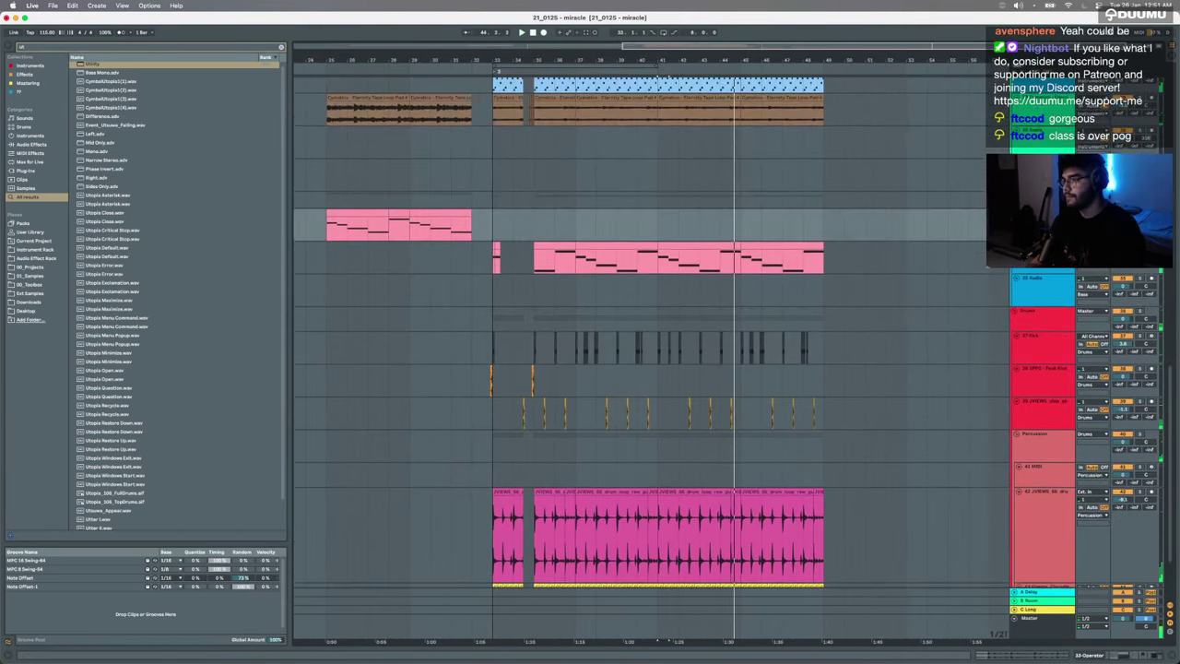
{"action": "key", "text": "Down"}
{"action": "key", "text": "super+d"}
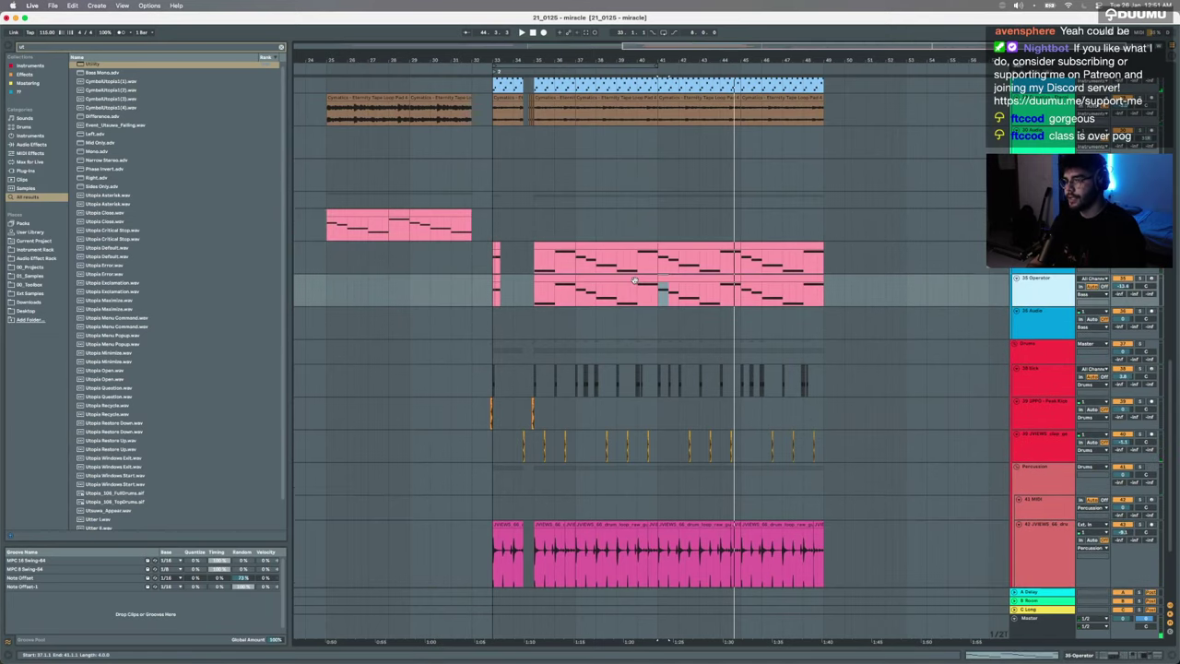
{"action": "left_click_drag", "start_coordinate": [657, 289], "coordinate": [468, 296]}
{"action": "left_click", "coordinate": [697, 291]}
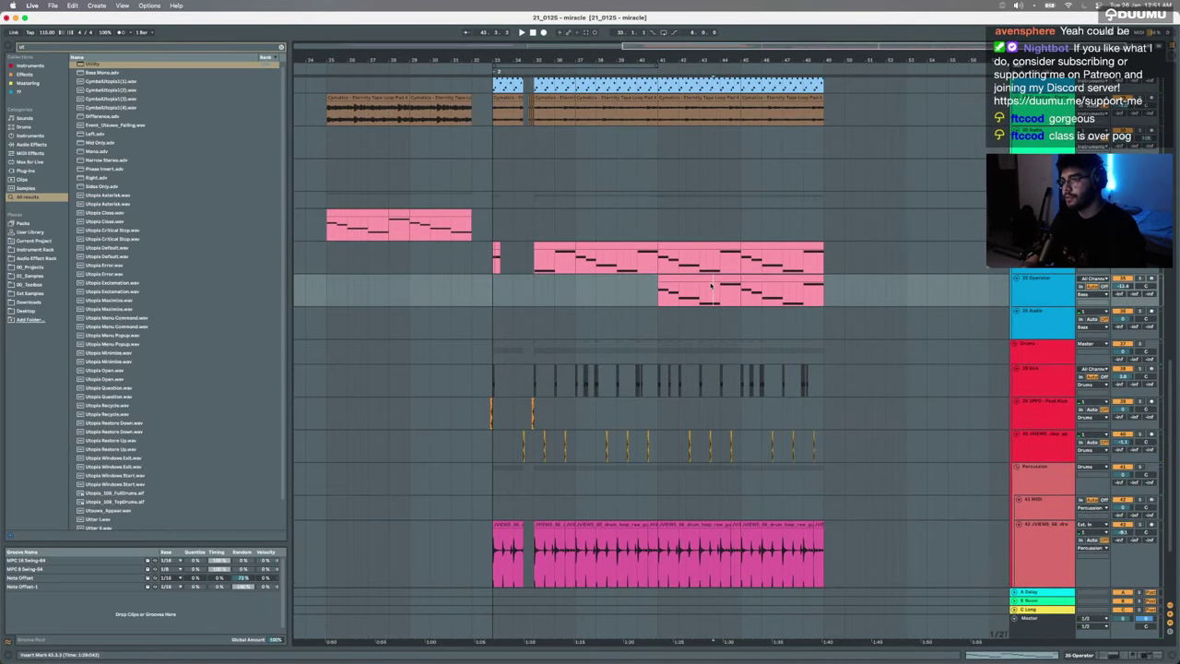
Step: Transpose all notes in the copied bass clip at bar 41 up by an octave and seven semitones, and play it
{"action": "double_click", "coordinate": [696, 276]}
{"action": "key", "text": "super+a"}
{"action": "key", "text": "shift+Up"}
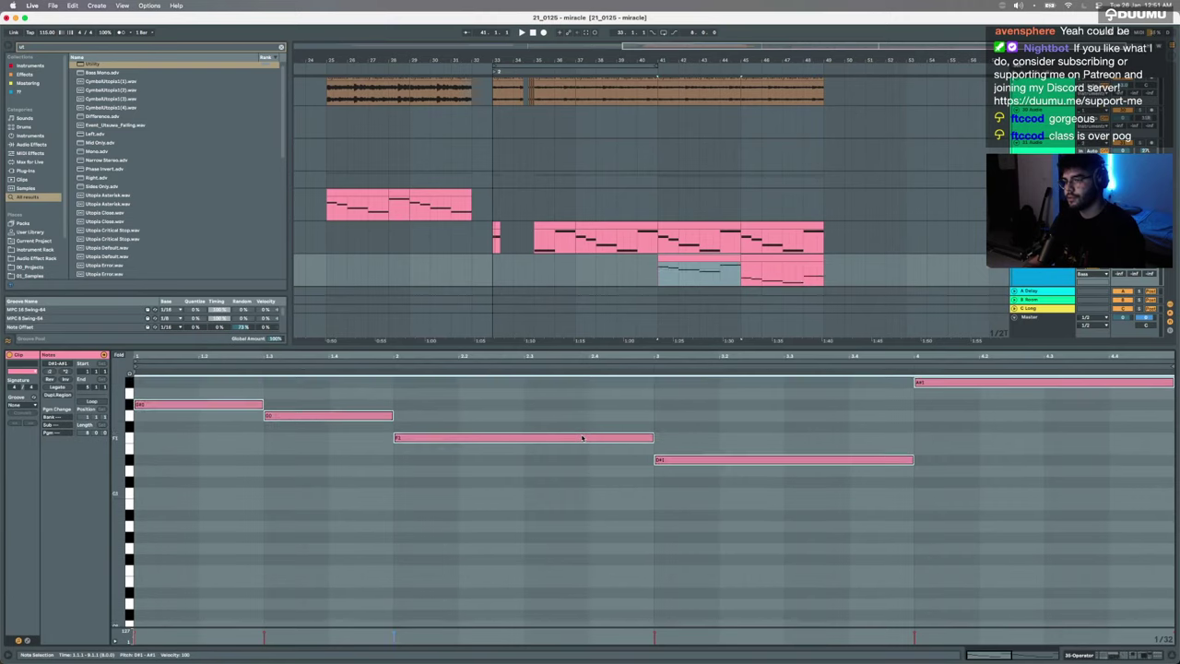
{"action": "key", "text": "Up"}
{"action": "key", "text": "Up"}
{"action": "key", "text": "Up"}
{"action": "key", "text": "Up"}
{"action": "key", "text": "Up"}
{"action": "key", "text": "Up"}
{"action": "key", "text": "Up"}
{"action": "key", "text": "space"}
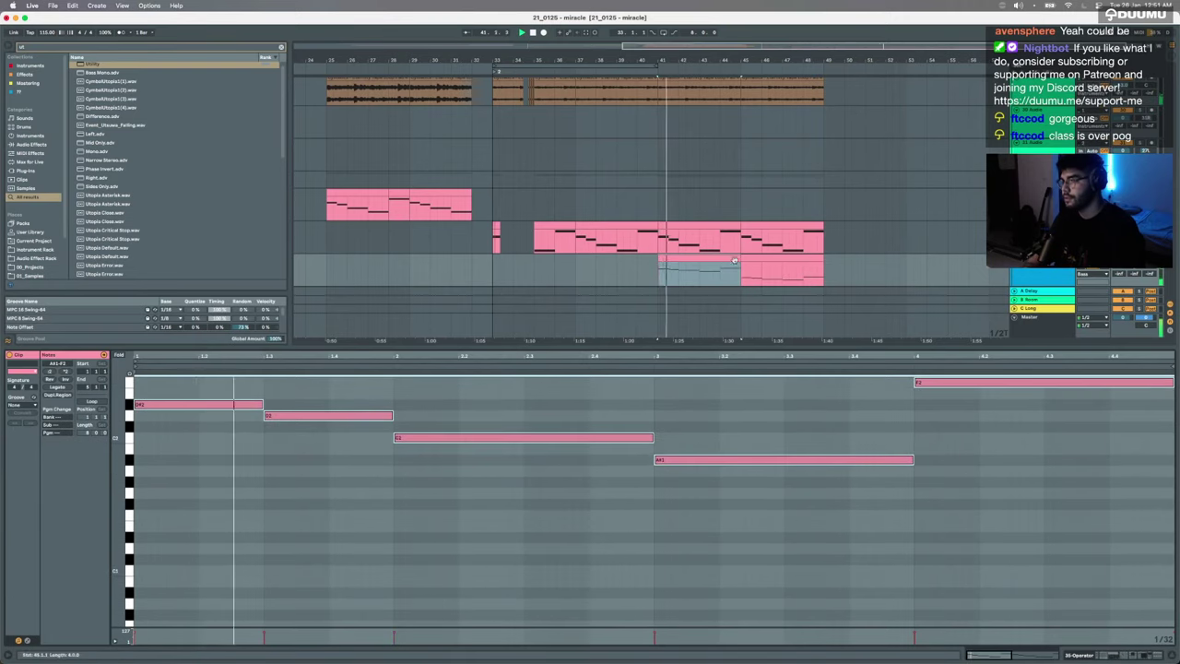
Step: Try the notes of the bar 41 clip another octave higher during playback, and move them back down an octave
{"action": "left_click", "coordinate": [701, 258]}
{"action": "key", "text": "space"}
{"action": "left_click", "coordinate": [690, 409]}
{"action": "key", "text": "super+a"}
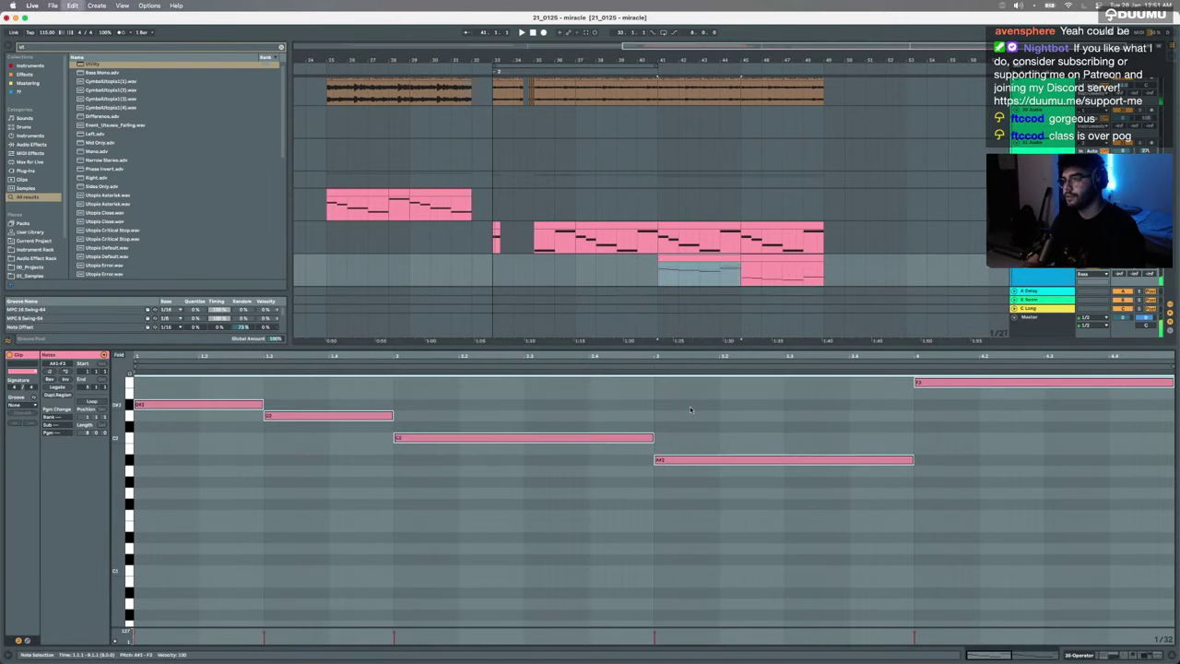
{"action": "key", "text": "space"}
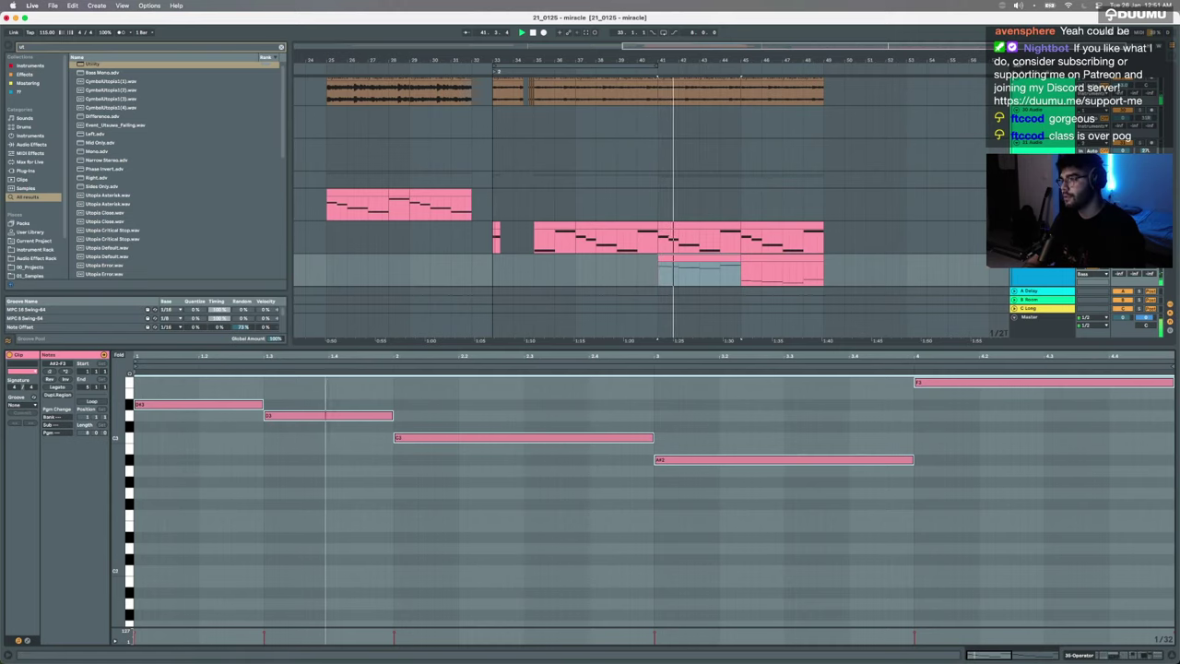
{"action": "key", "text": "space"}
{"action": "key", "text": "space"}
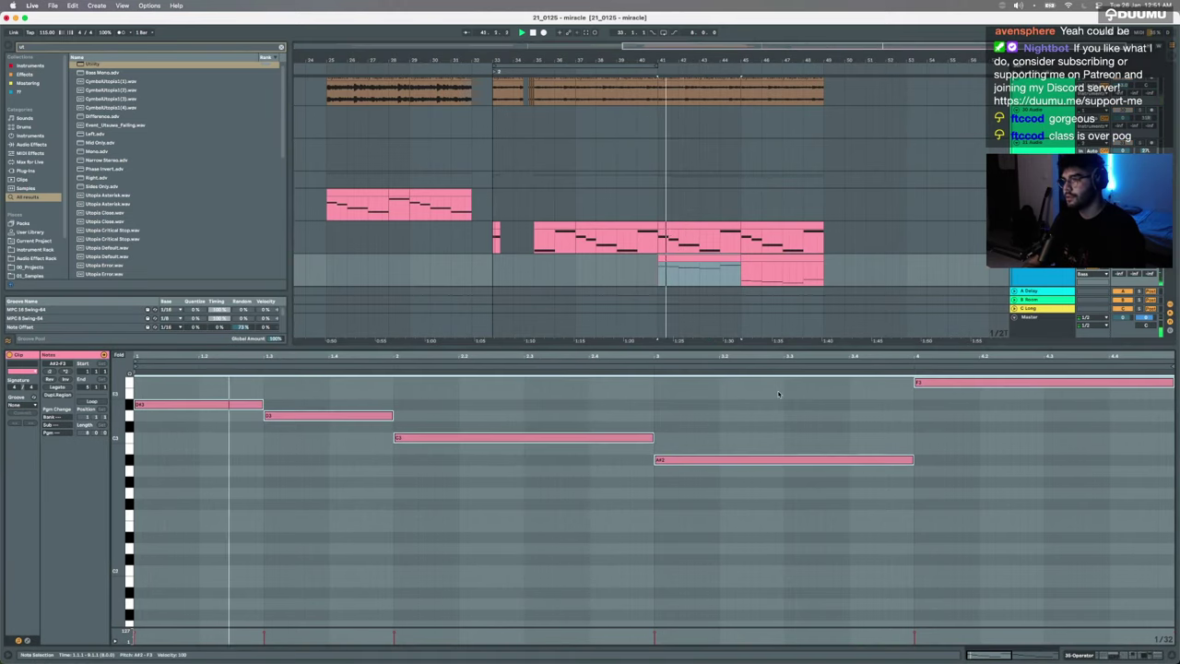
{"action": "key", "text": "space"}
{"action": "key", "text": "shift+Down"}
{"action": "key", "text": "space"}
Step: Duplicate the transposed clip from bar 41 to bar 45 and show the copied Operator track's devices
{"action": "left_click", "coordinate": [693, 259]}
{"action": "key", "text": "super+d"}
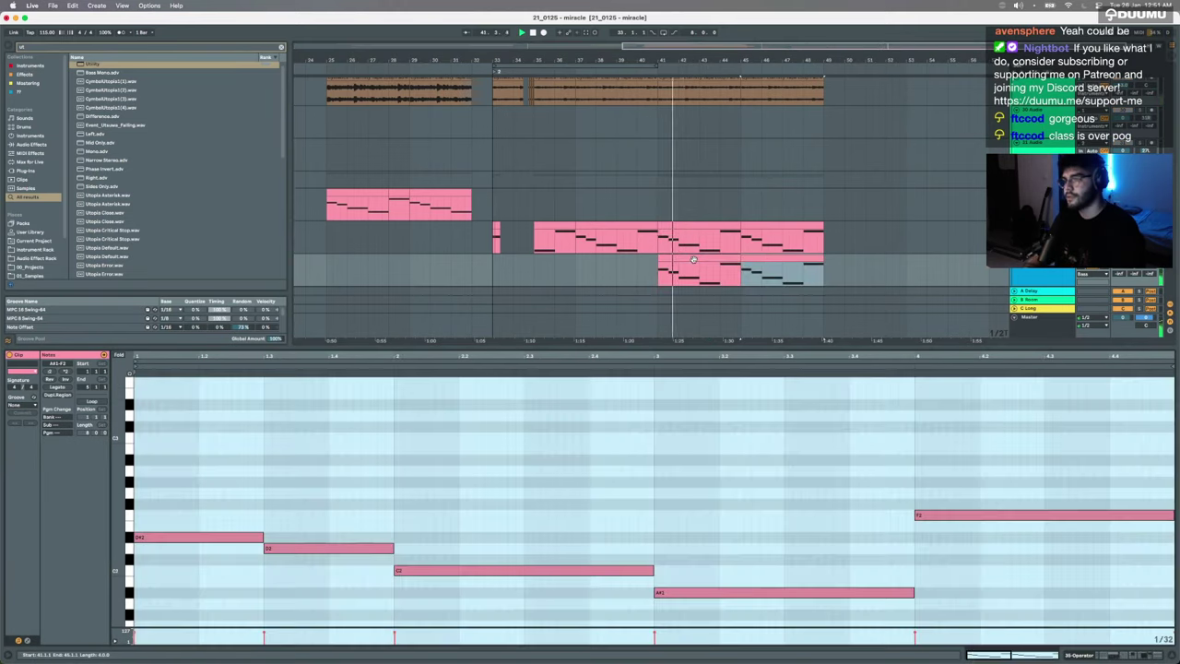
{"action": "left_click", "coordinate": [1088, 654]}
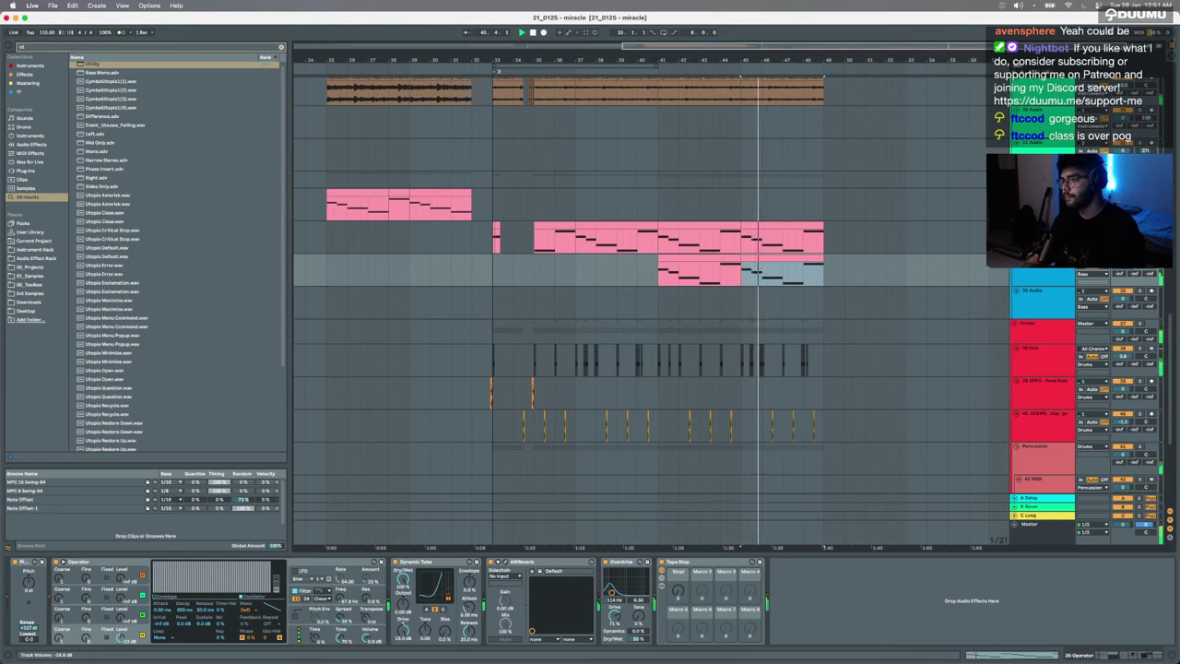
Step: Set the copied Operator track's volume to about -16.6 dB while replaying its clips from bar 41
{"action": "left_click", "coordinate": [807, 259]}
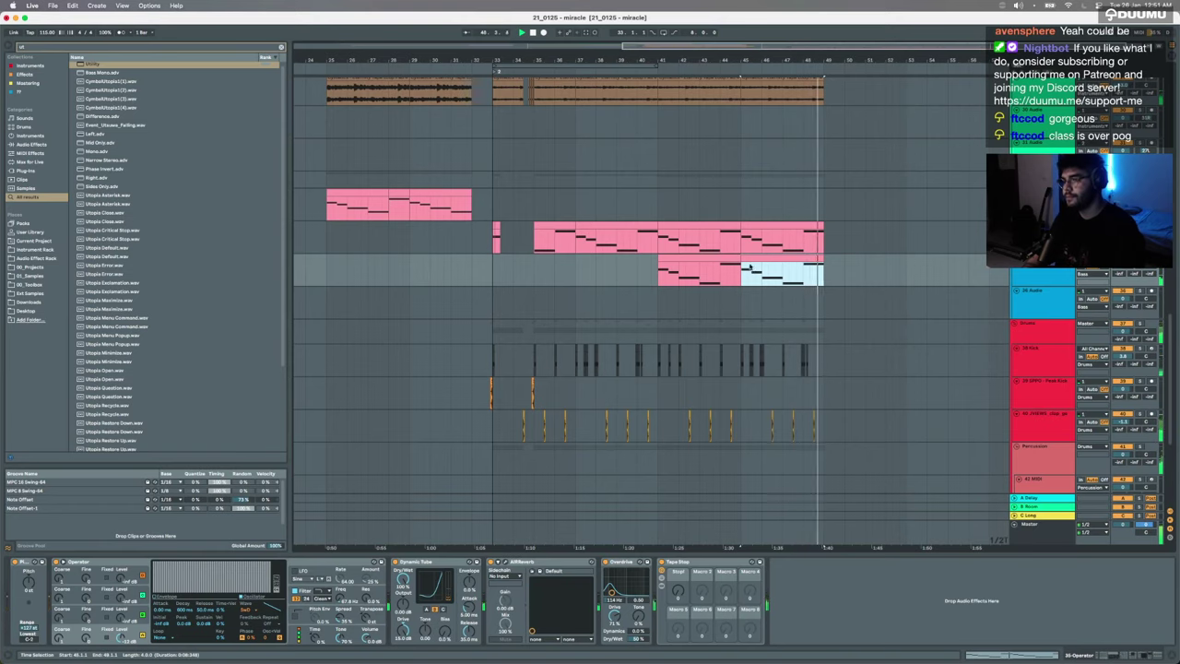
{"action": "left_click", "coordinate": [704, 259]}
{"action": "key", "text": "space"}
{"action": "key", "text": "space"}
{"action": "left_click", "coordinate": [1123, 267]}
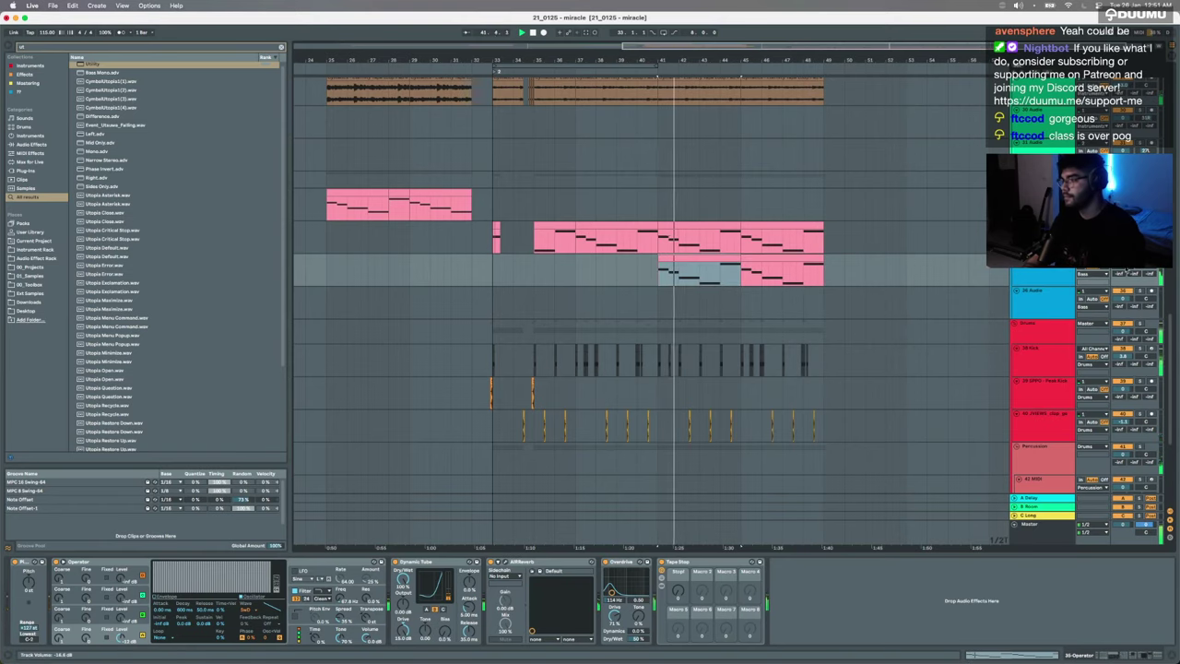
{"action": "key", "text": "space"}
{"action": "key", "text": "space"}
{"action": "key", "text": "space"}
Step: Try to shorten the opening D#2 note in the bar 41 clip and add three short higher notes after it
{"action": "double_click", "coordinate": [704, 259]}
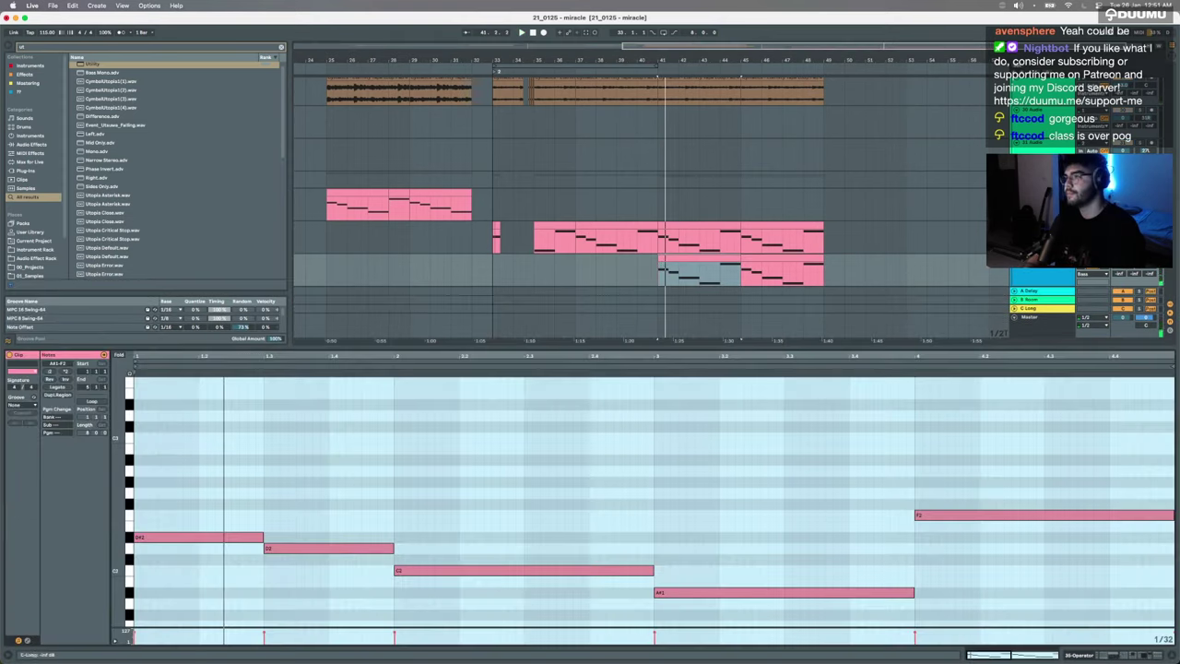
{"action": "key", "text": "space"}
{"action": "left_click", "coordinate": [255, 538]}
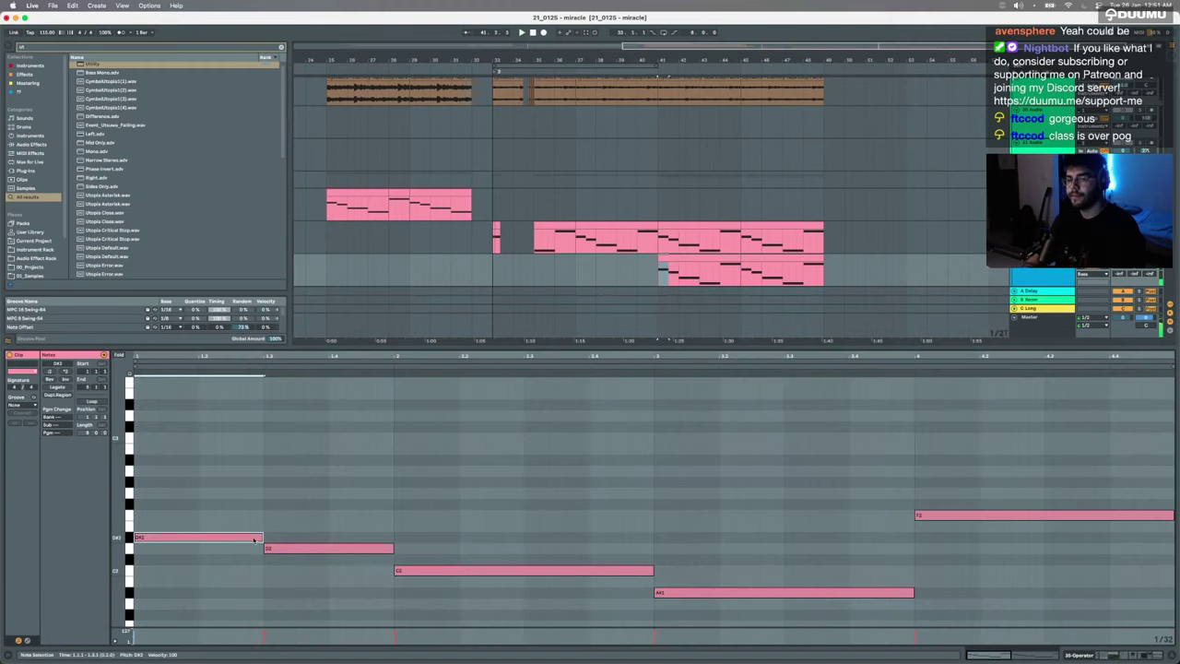
{"action": "key", "text": "super+a"}
{"action": "key", "text": "super+d"}
{"action": "left_click", "coordinate": [267, 534]}
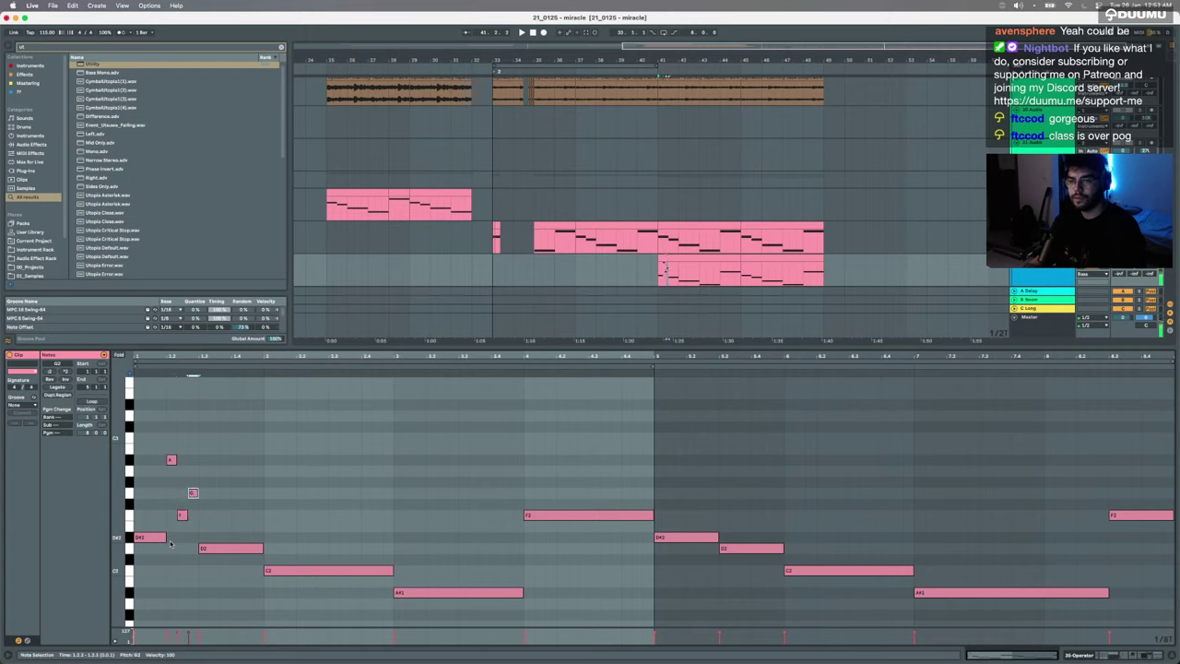
{"action": "key", "text": "space"}
{"action": "key", "text": "space"}
{"action": "left_click", "coordinate": [234, 550]}
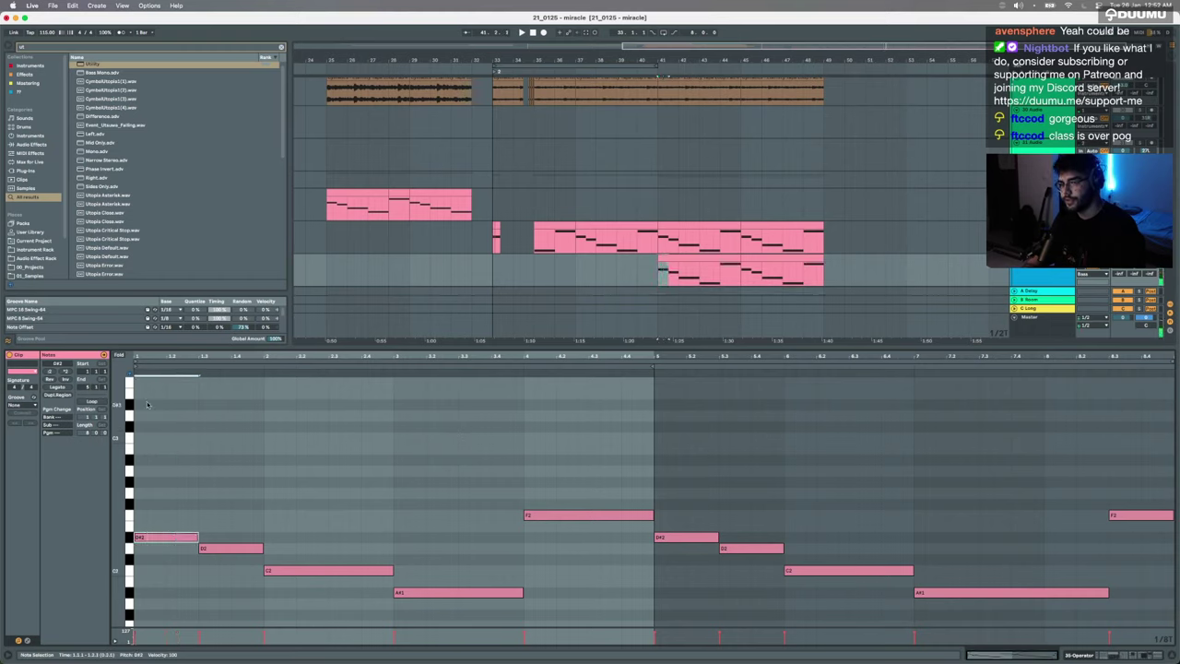
{"action": "key", "text": "space"}
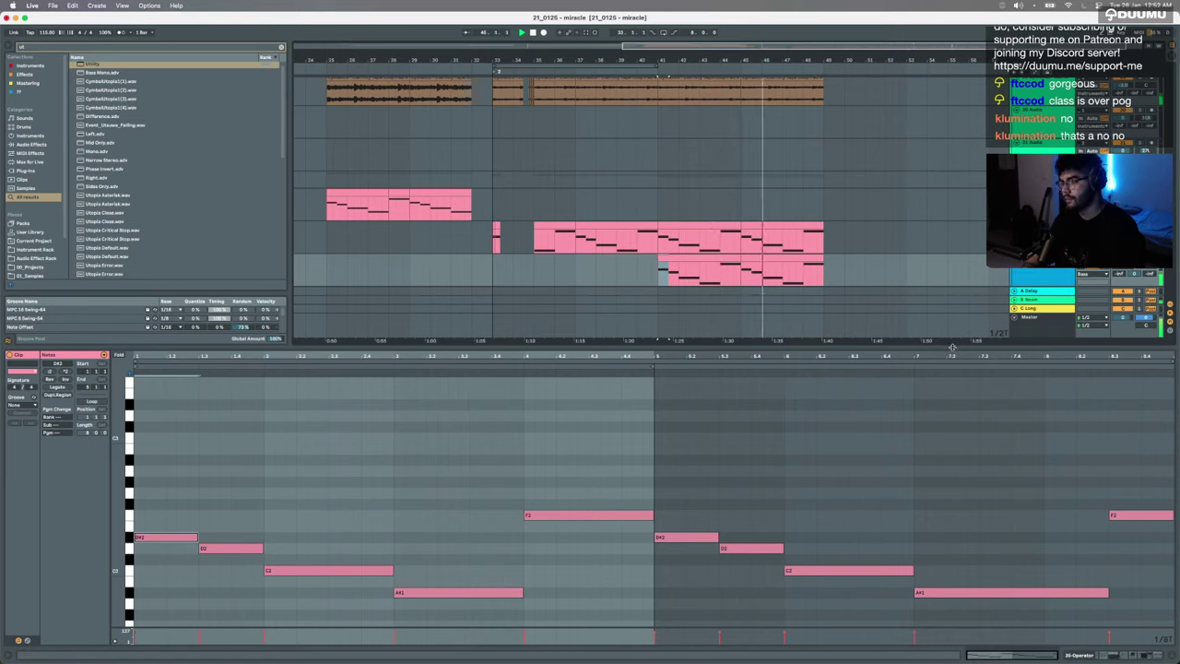
Step: Delete the copied Operator track and clear the clips from bar 41 onward on the remaining tracks
{"action": "key", "text": "super+alt+l"}
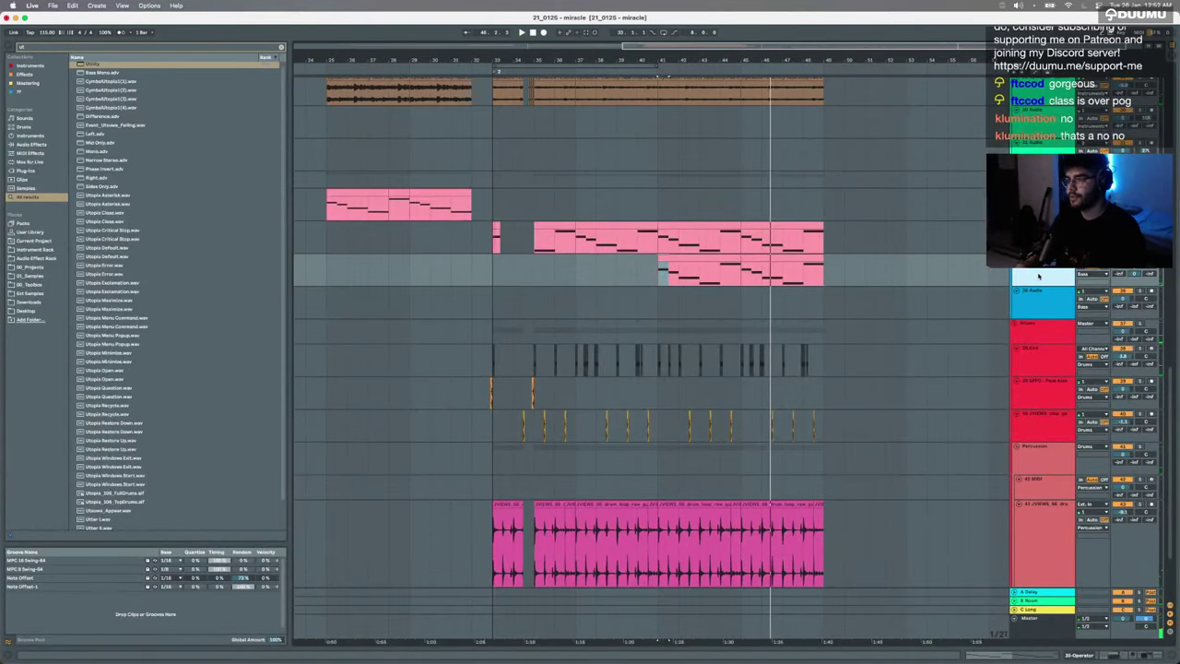
{"action": "key", "text": "Delete"}
{"action": "left_click", "coordinate": [692, 224]}
{"action": "scroll", "coordinate": [694, 227], "scroll_direction": "up", "scroll_amount": 10}
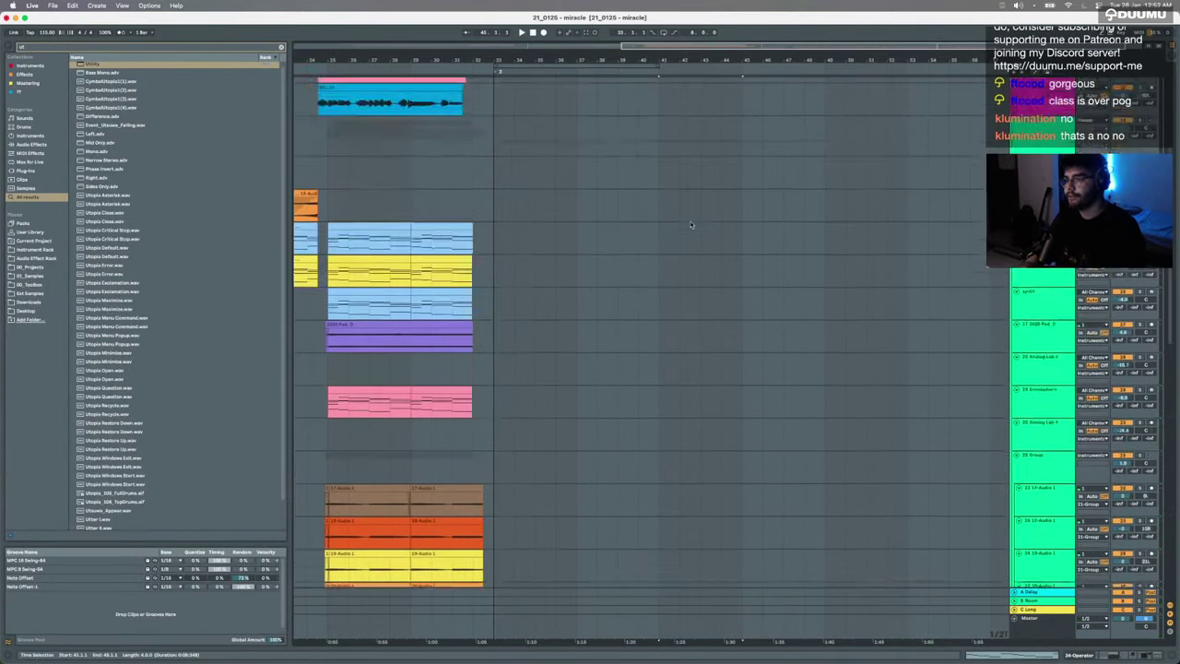
{"action": "scroll", "coordinate": [696, 443], "scroll_direction": "down", "scroll_amount": 3}
{"action": "left_click", "coordinate": [687, 504]}
{"action": "scroll", "coordinate": [693, 505], "scroll_direction": "down", "scroll_amount": 10}
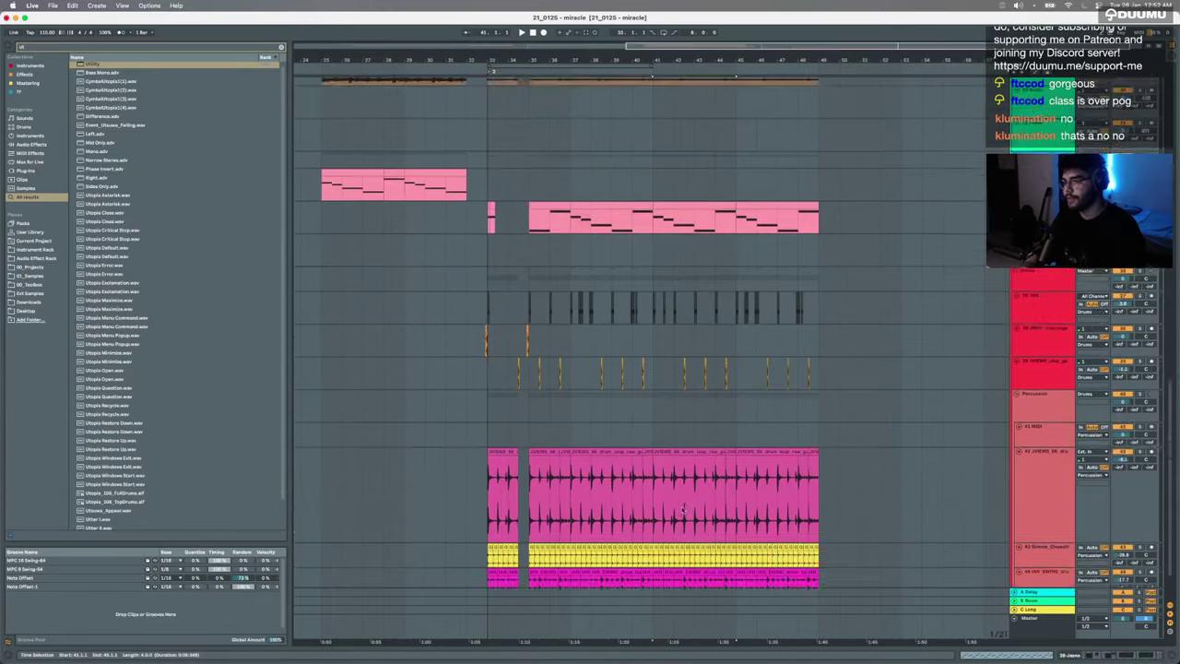
{"action": "left_click", "coordinate": [913, 542], "text": "shift"}
{"action": "key", "text": "Delete"}
Step: Save the current set with the section ending at bar 41
{"action": "key", "text": "minus"}
{"action": "left_click", "coordinate": [577, 360]}
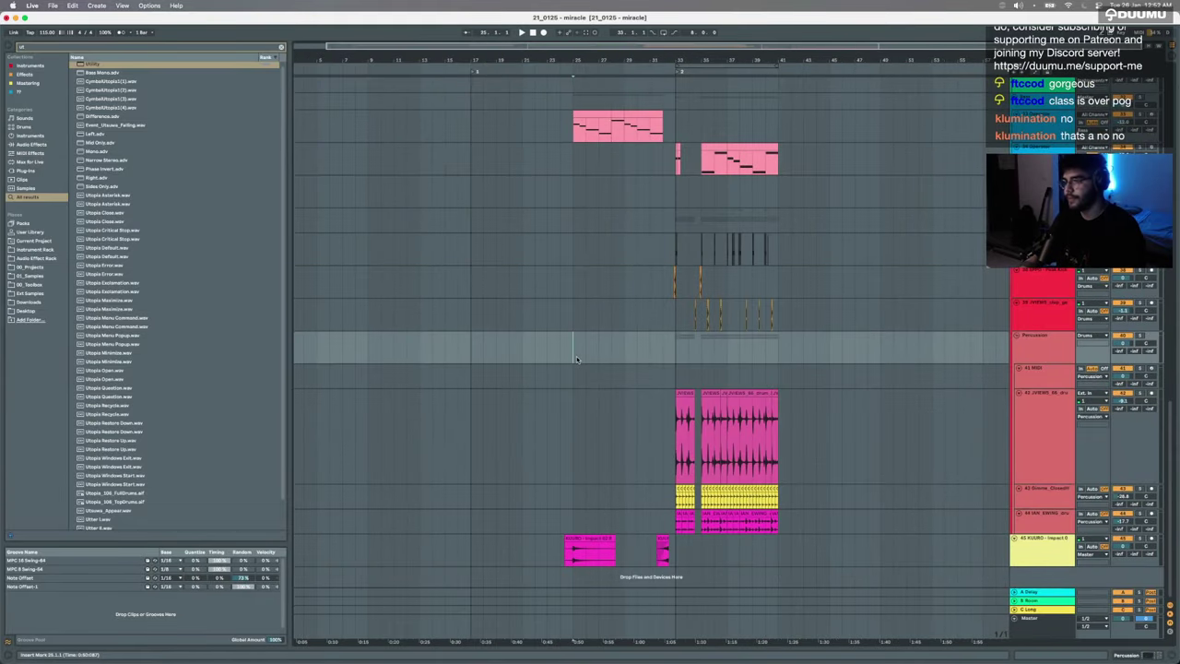
{"action": "key", "text": "super+s"}
{"action": "key", "text": "Return"}
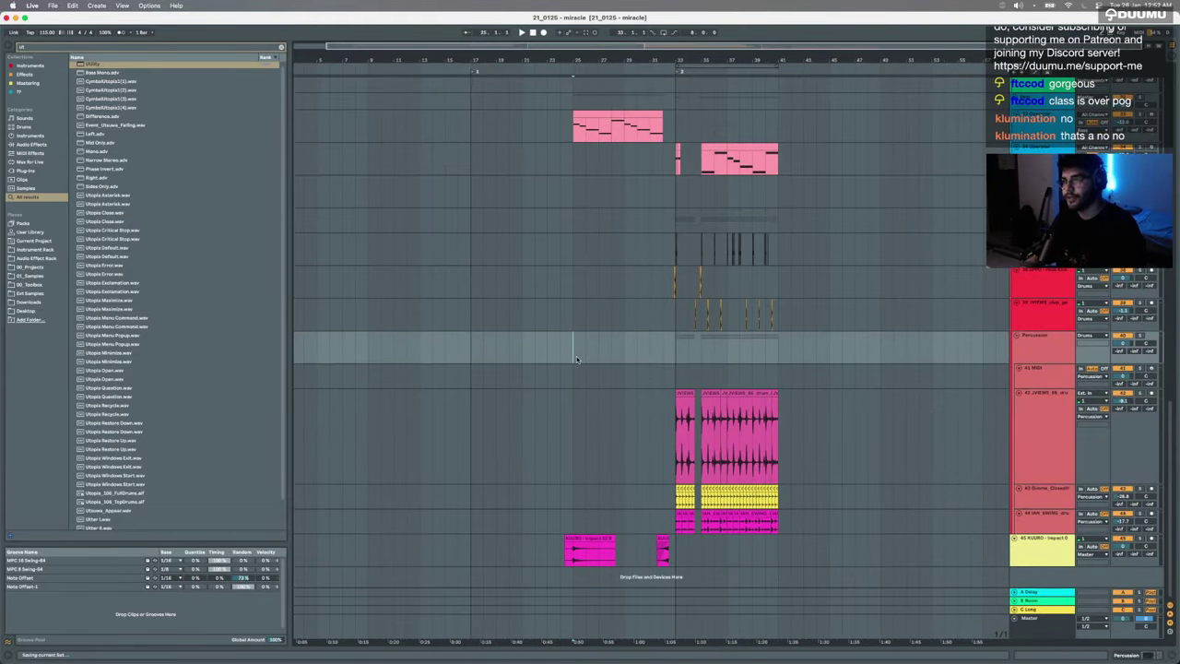
Step: Play the song from the opening REC 2 vocal clip and examine the instrument clips of the intro
{"action": "scroll", "coordinate": [576, 355], "scroll_direction": "up", "scroll_amount": 10}
{"action": "left_click", "coordinate": [383, 204]}
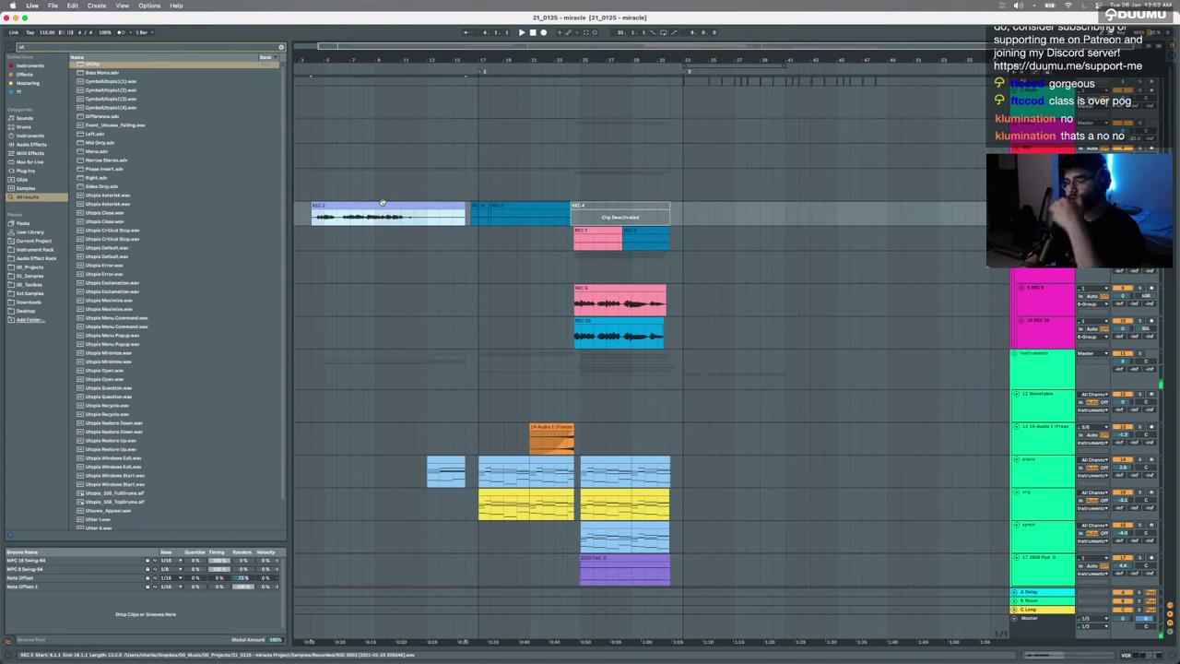
{"action": "key", "text": "space"}
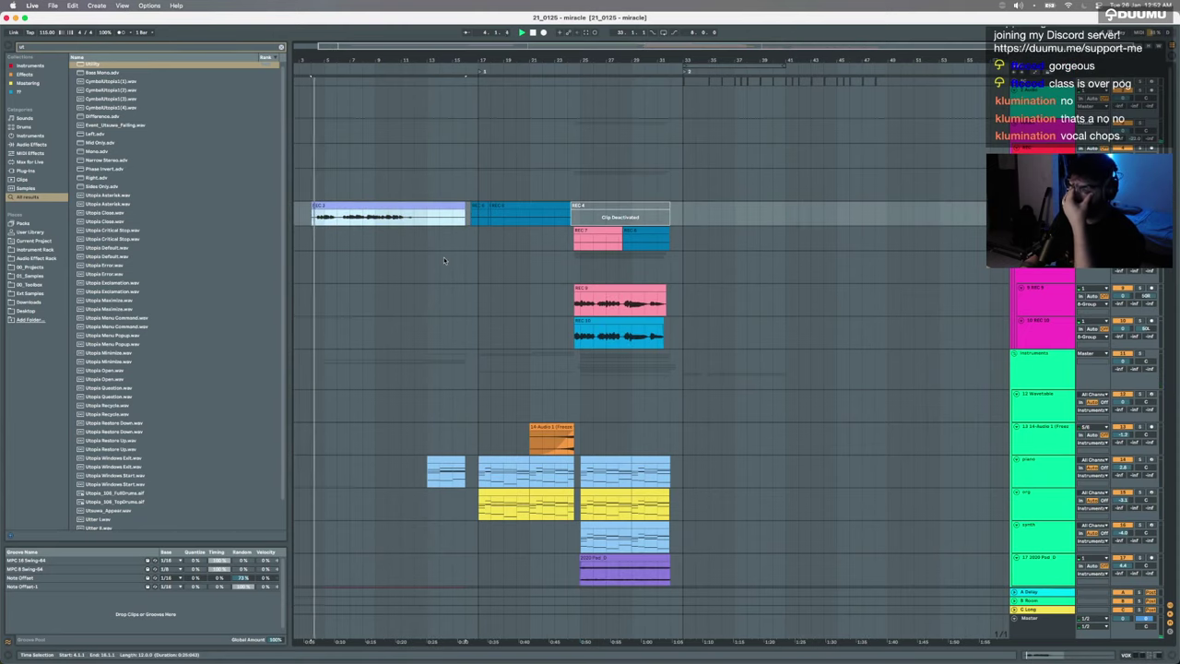
{"action": "scroll", "coordinate": [444, 256], "scroll_direction": "down", "scroll_amount": 5}
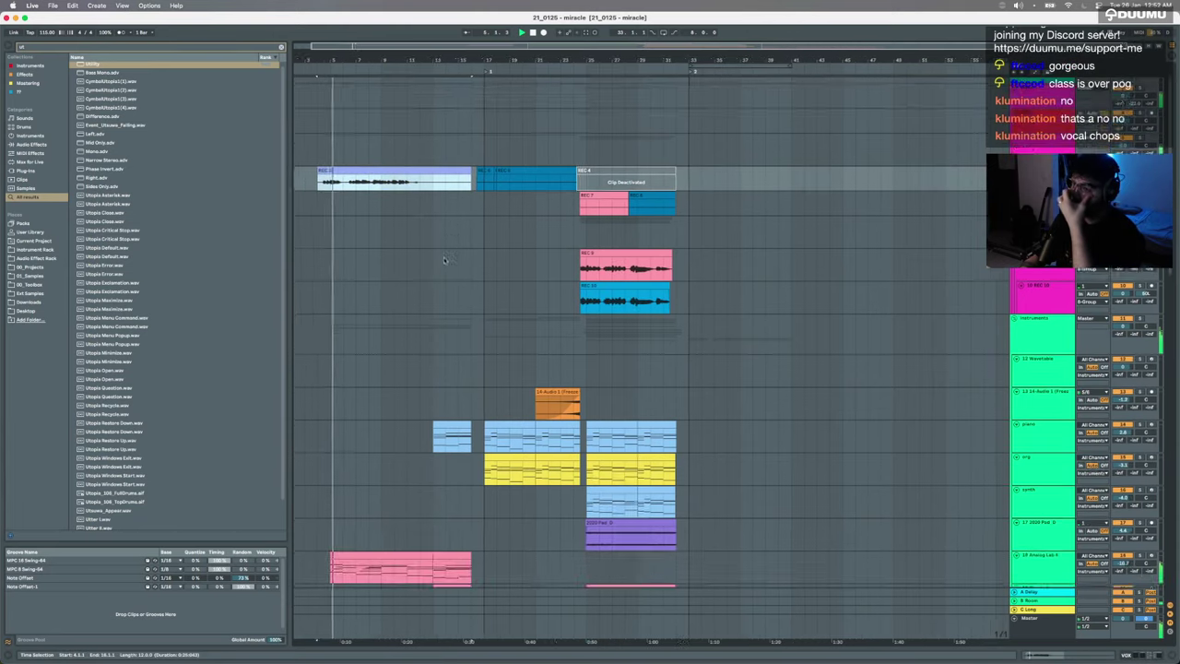
{"action": "scroll", "coordinate": [445, 250], "scroll_direction": "down", "scroll_amount": 1}
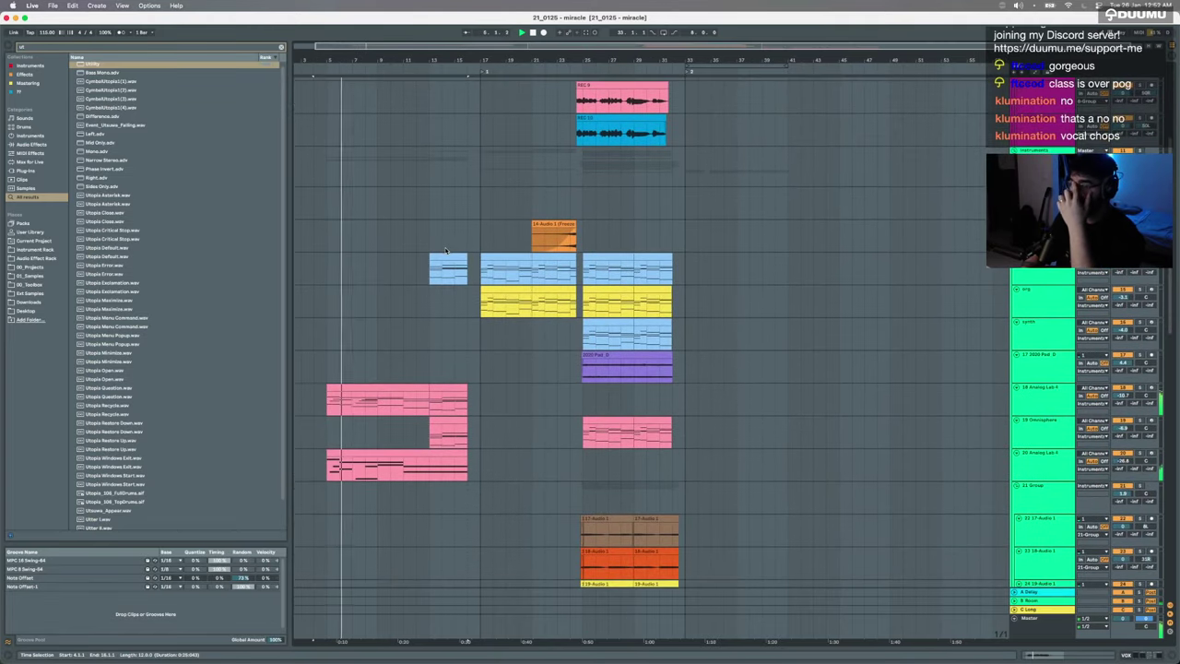
{"action": "scroll", "coordinate": [445, 249], "scroll_direction": "up", "scroll_amount": 3}
{"action": "scroll", "coordinate": [445, 250], "scroll_direction": "down", "scroll_amount": 5}
{"action": "scroll", "coordinate": [445, 250], "scroll_direction": "down", "scroll_amount": 3}
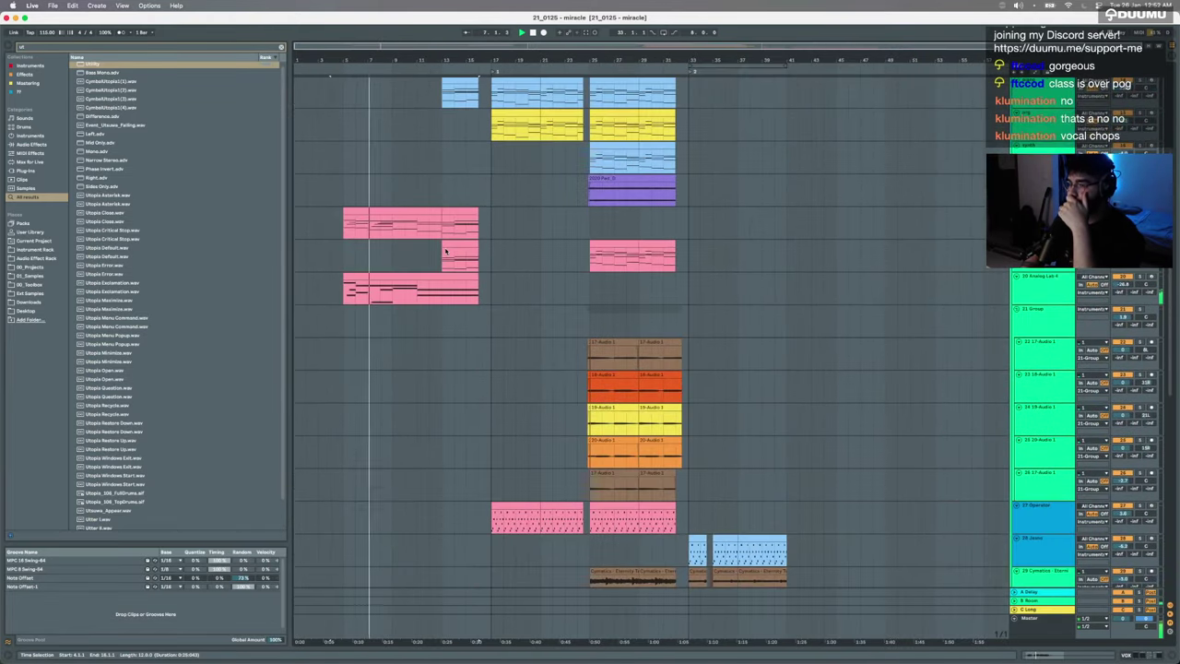
{"action": "scroll", "coordinate": [446, 250], "scroll_direction": "up", "scroll_amount": 1}
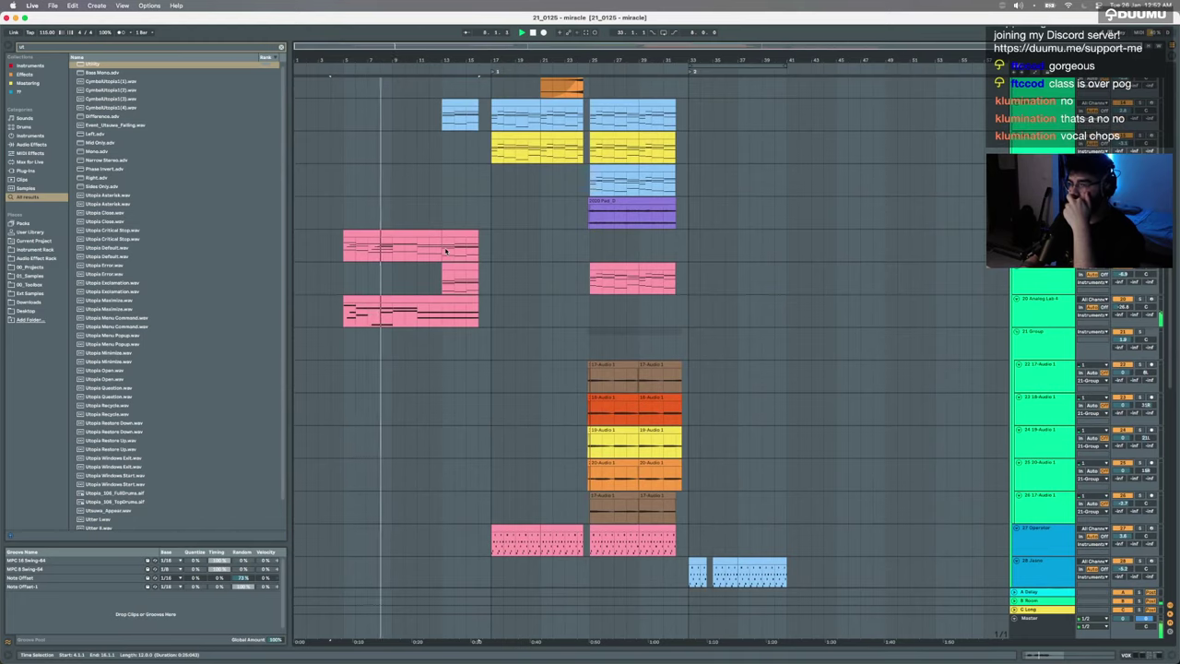
Step: Copy the intro clip of the Analog Lab 4 track to bar 33 and trim its end to bar 41
{"action": "left_click", "coordinate": [397, 296]}
{"action": "key", "text": "super+c"}
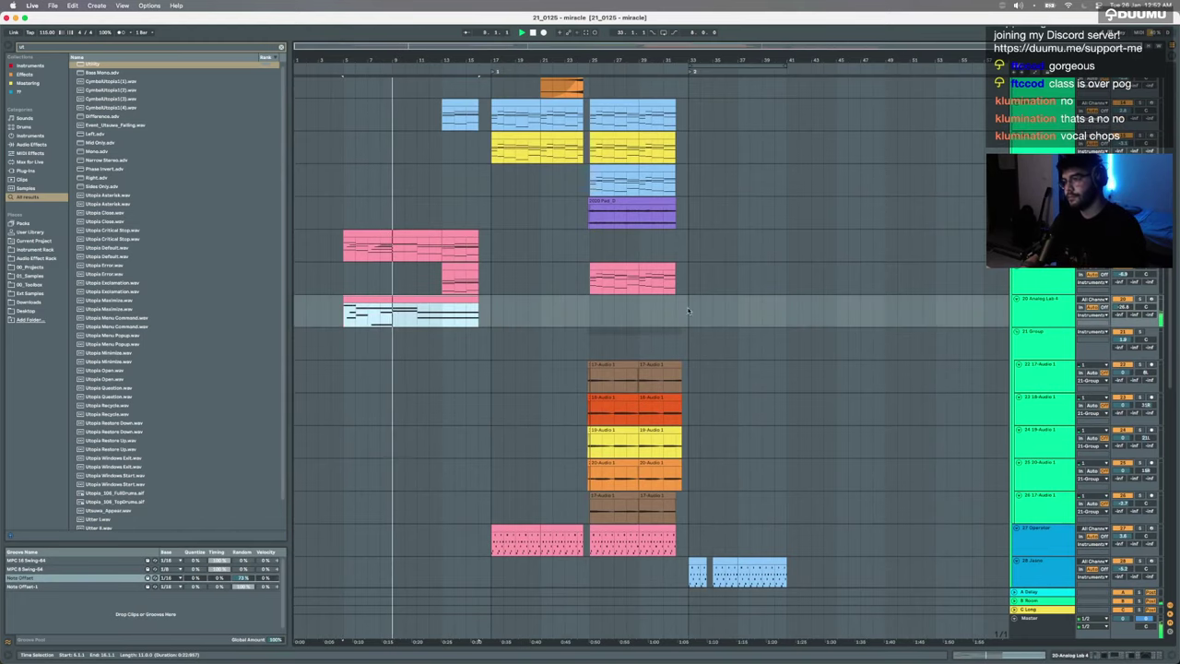
{"action": "left_click", "coordinate": [689, 309]}
{"action": "key", "text": "super+v"}
{"action": "left_click_drag", "start_coordinate": [823, 304], "coordinate": [791, 305]}
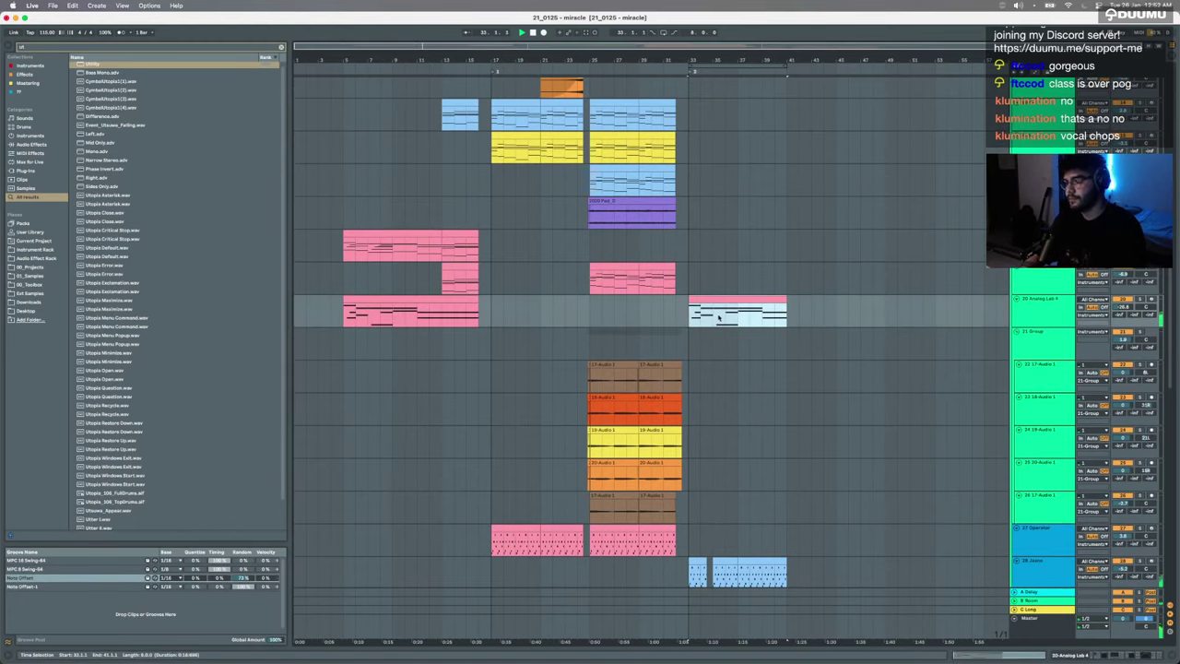
{"action": "scroll", "coordinate": [745, 316], "scroll_direction": "up", "scroll_amount": 5}
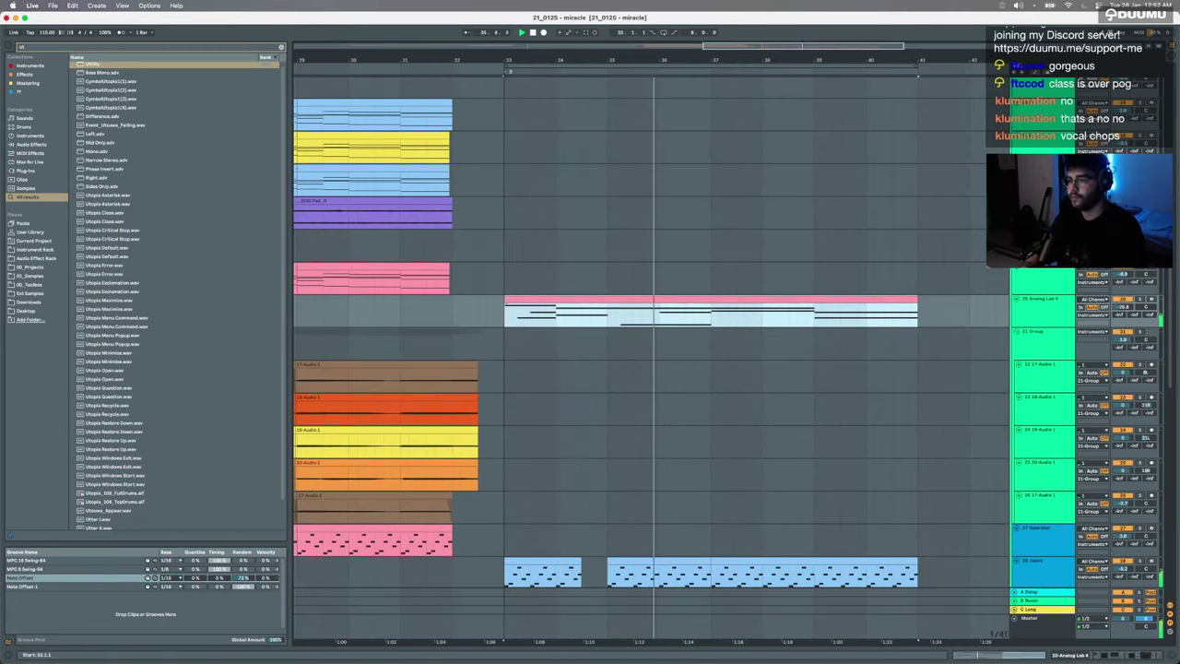
Step: Solo the Analog Lab 4 track, and reduce its material at bar 33 to a four-bar clip opened for note editing
{"action": "left_click", "coordinate": [1139, 299]}
{"action": "left_click", "coordinate": [580, 318]}
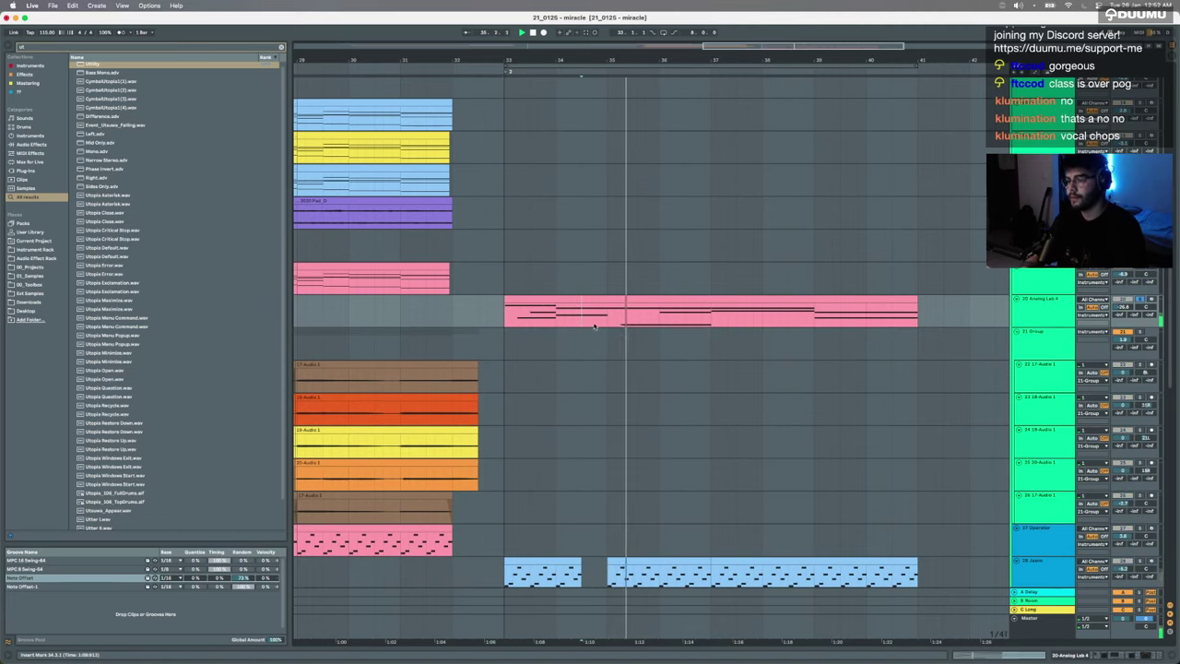
{"action": "key", "text": "space"}
{"action": "left_click", "coordinate": [577, 300]}
{"action": "key", "text": "Delete"}
{"action": "key", "text": "x"}
{"action": "left_click_drag", "start_coordinate": [618, 265], "coordinate": [722, 298]}
{"action": "double_click", "coordinate": [723, 298]}
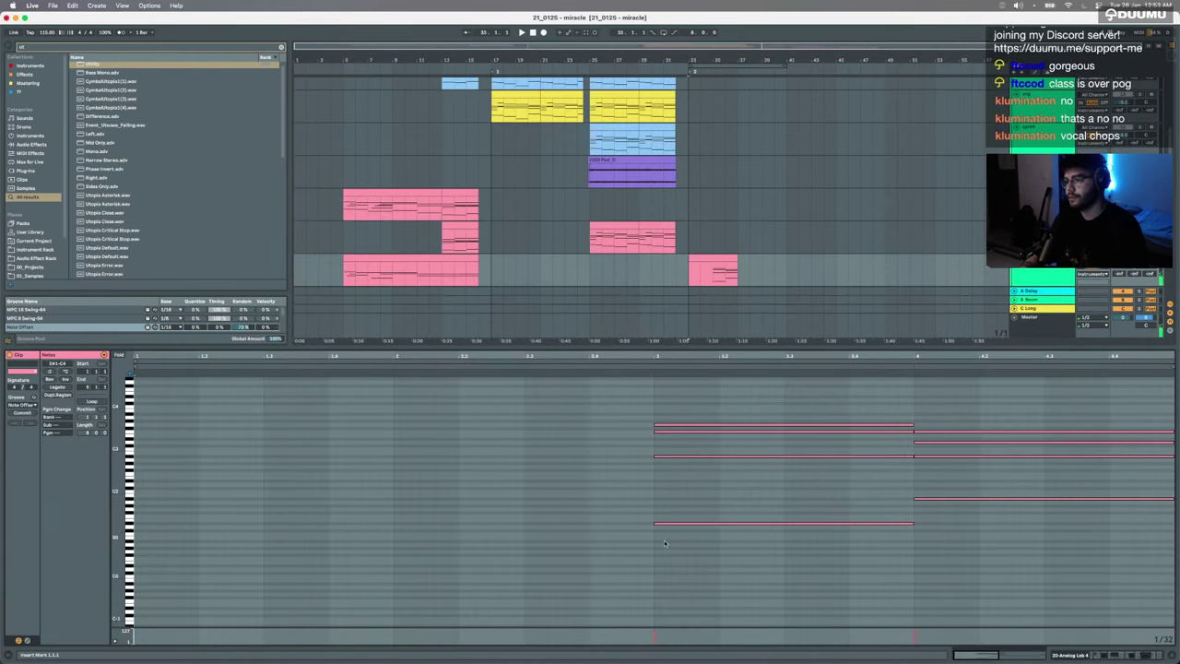
Step: Move the chord in bar 3 of the clip one bar earlier to bar 2
{"action": "left_click_drag", "start_coordinate": [723, 569], "coordinate": [709, 381]}
{"action": "left_click_drag", "start_coordinate": [954, 538], "coordinate": [956, 389]}
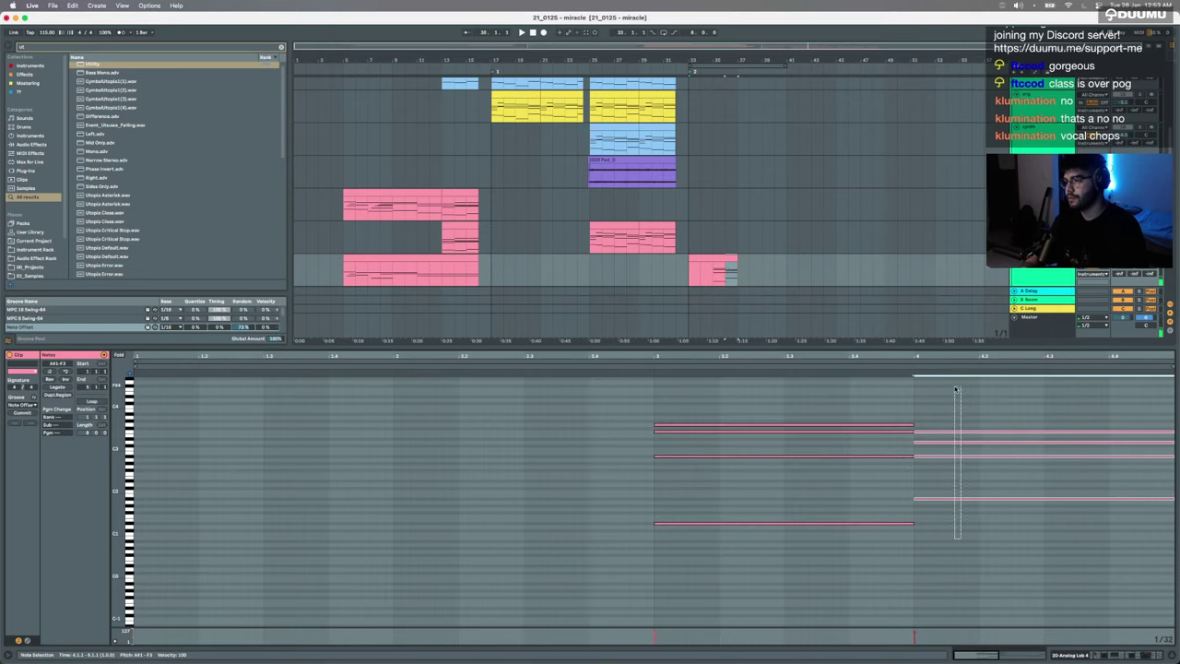
{"action": "key", "text": "Delete"}
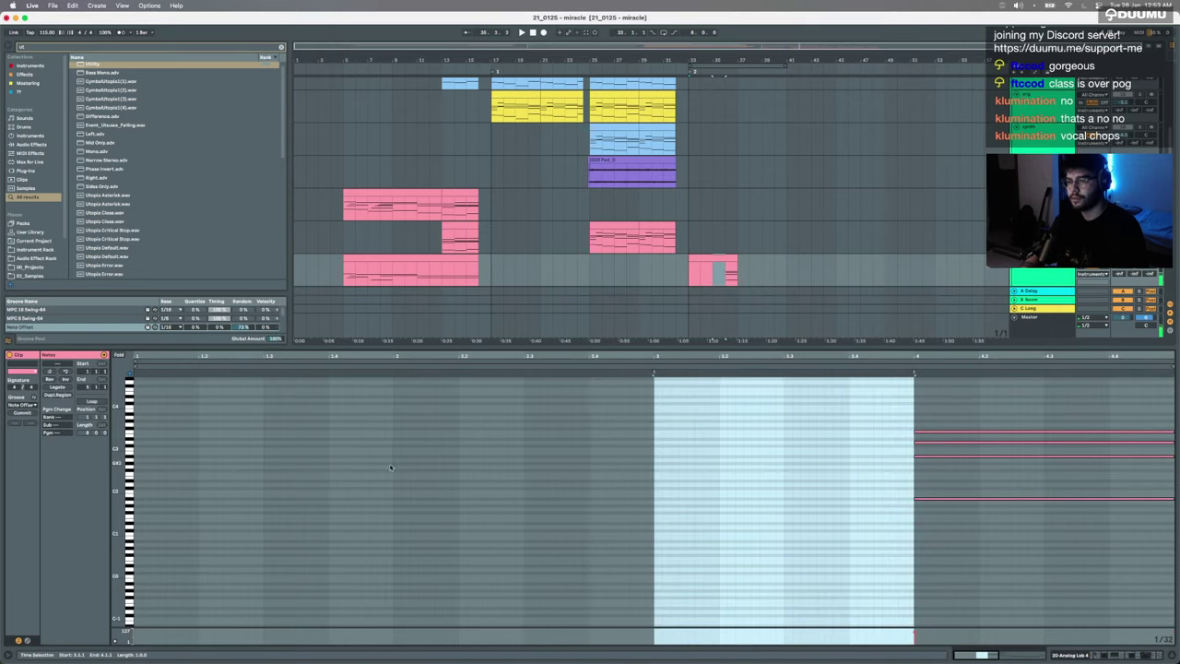
{"action": "left_click", "coordinate": [392, 468]}
{"action": "key", "text": "cmd+v"}
Step: Delete the top G3 note of the bar 2 chord and move its other two upper notes to D#3 and G#2
{"action": "left_click", "coordinate": [466, 428]}
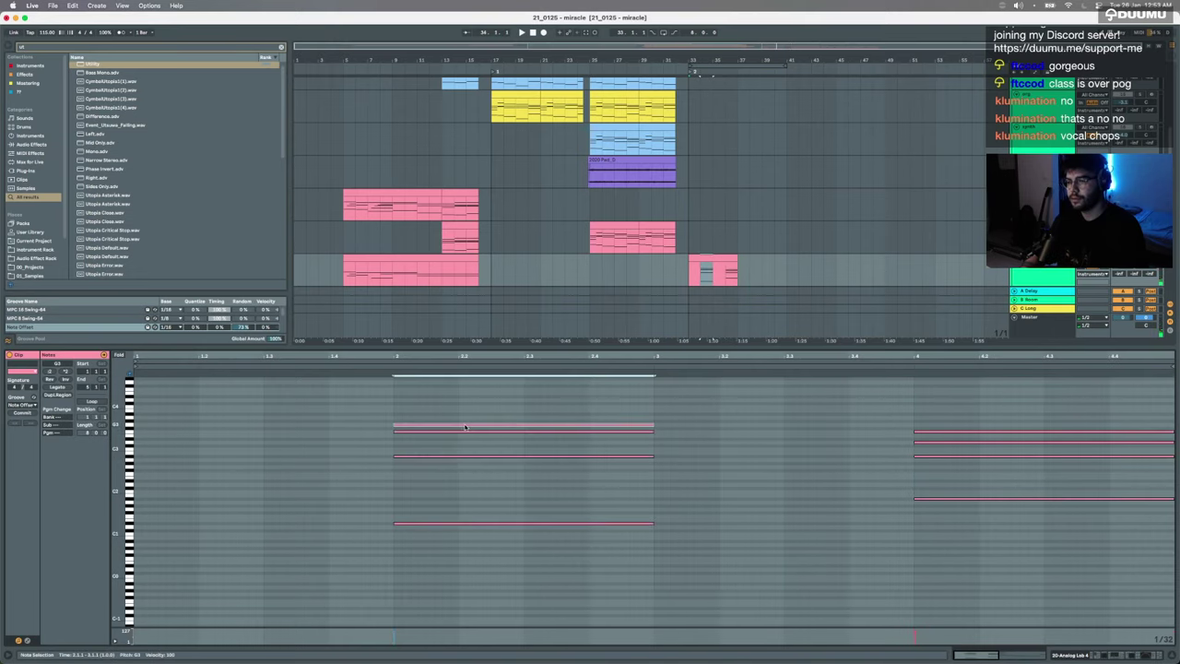
{"action": "key", "text": "Delete"}
{"action": "left_click", "coordinate": [460, 431]}
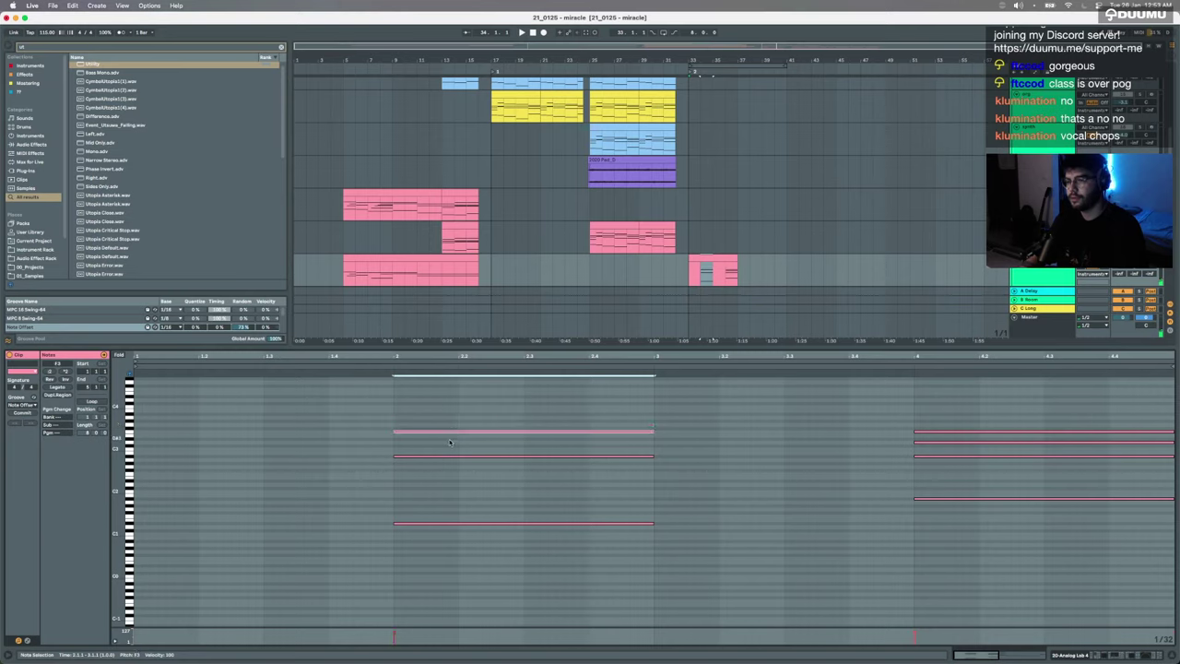
{"action": "left_click", "coordinate": [444, 455]}
{"action": "left_click", "coordinate": [452, 439]}
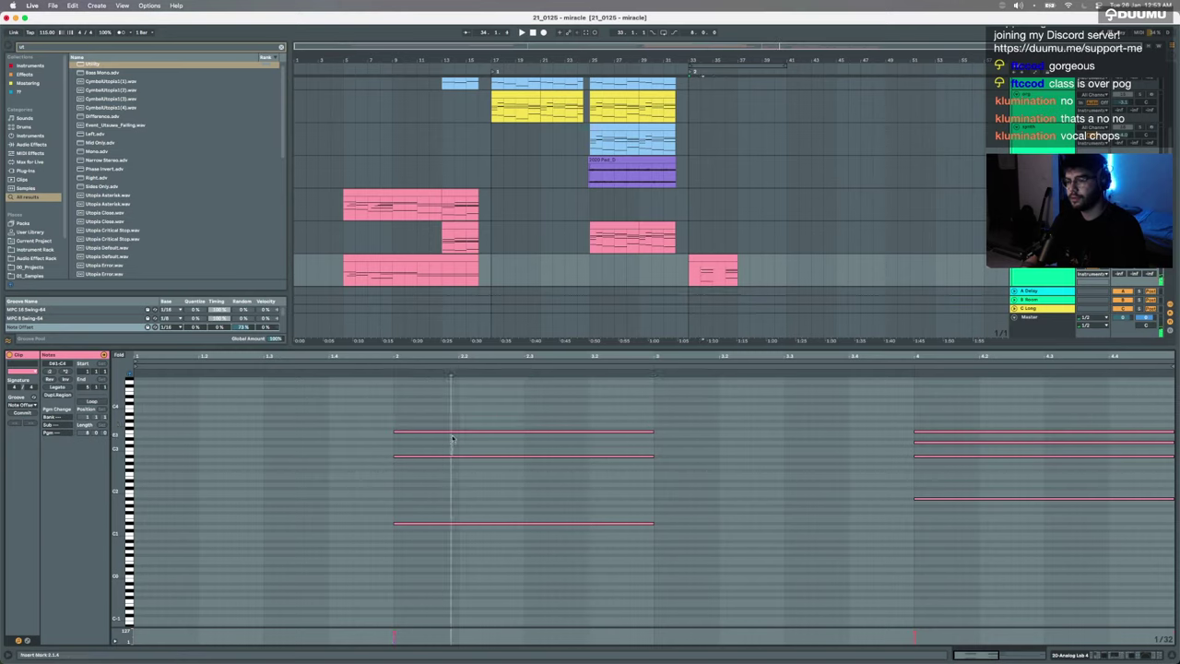
{"action": "left_click_drag", "start_coordinate": [452, 455], "coordinate": [454, 451]}
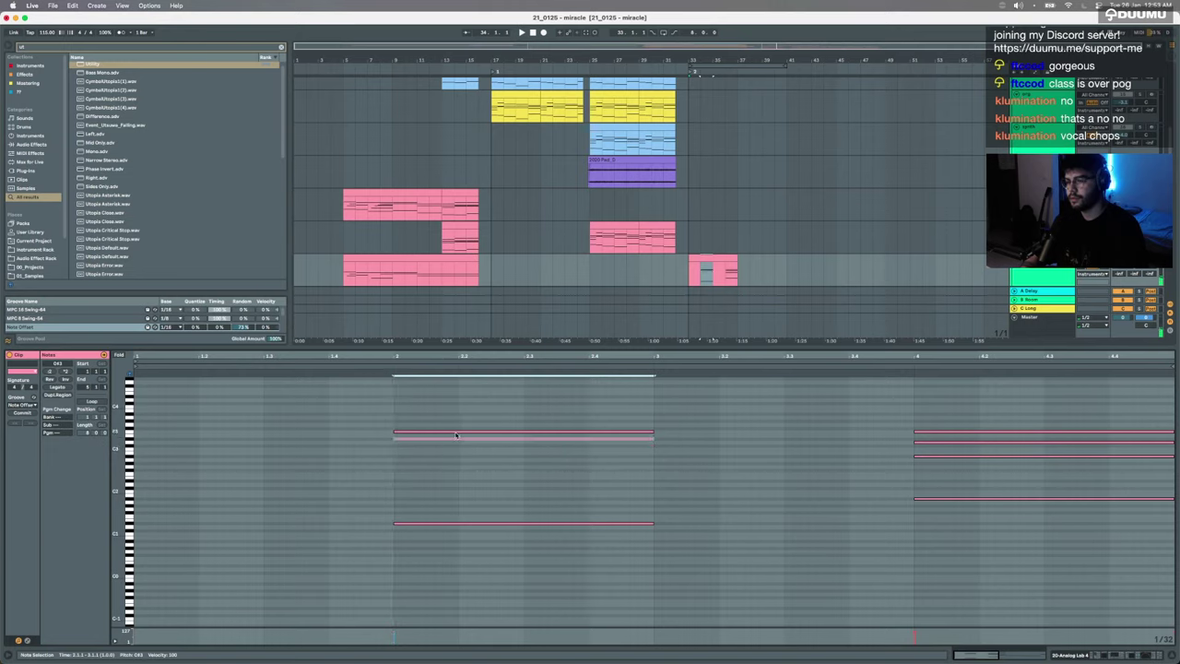
{"action": "left_click_drag", "start_coordinate": [455, 434], "coordinate": [456, 464]}
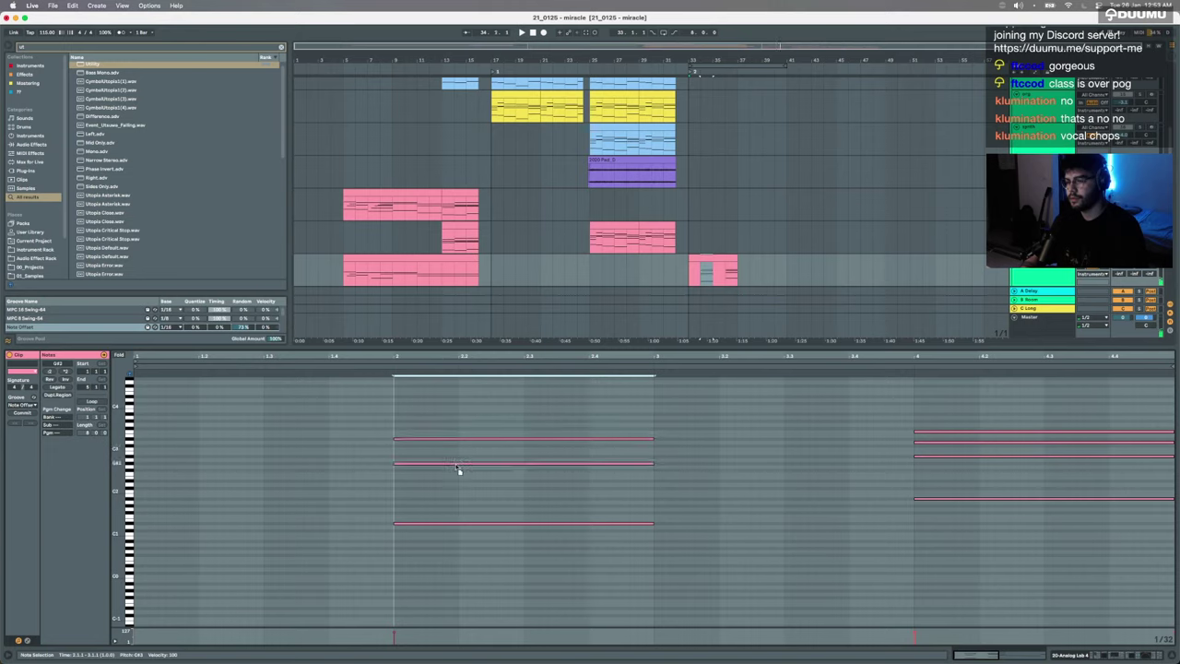
Step: Remove the top F3 note from the chord in bar 4 of the clip
{"action": "left_click_drag", "start_coordinate": [462, 561], "coordinate": [464, 359]}
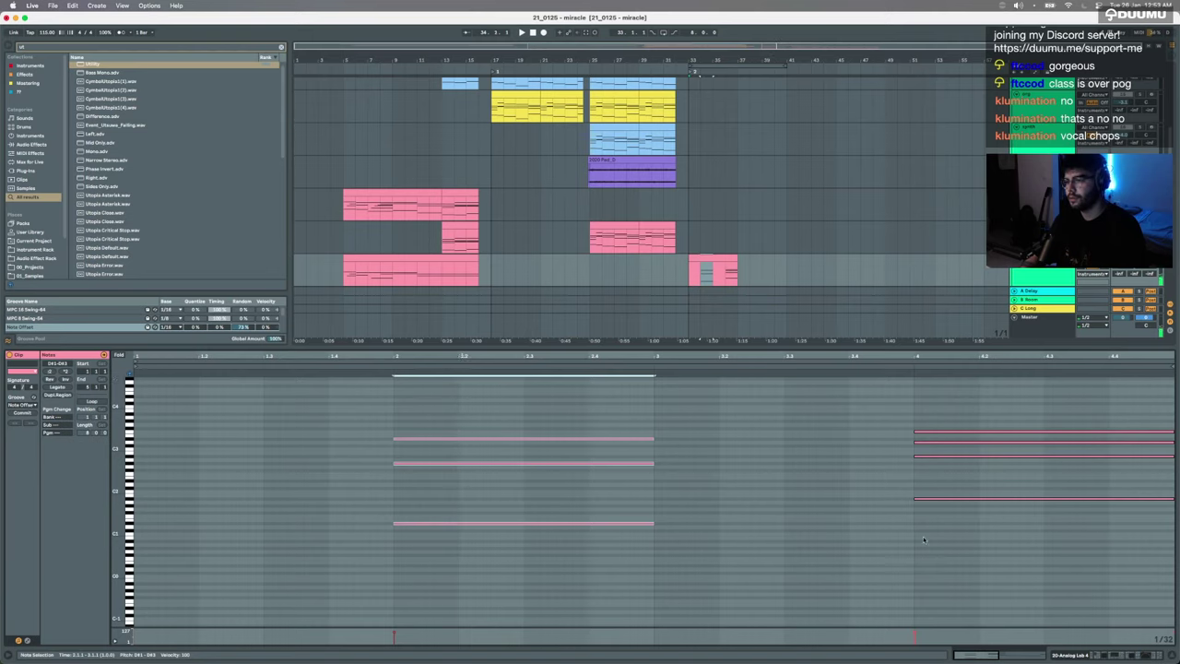
{"action": "left_click_drag", "start_coordinate": [944, 544], "coordinate": [945, 394]}
{"action": "left_click_drag", "start_coordinate": [934, 506], "coordinate": [935, 457]}
{"action": "left_click", "coordinate": [933, 445]}
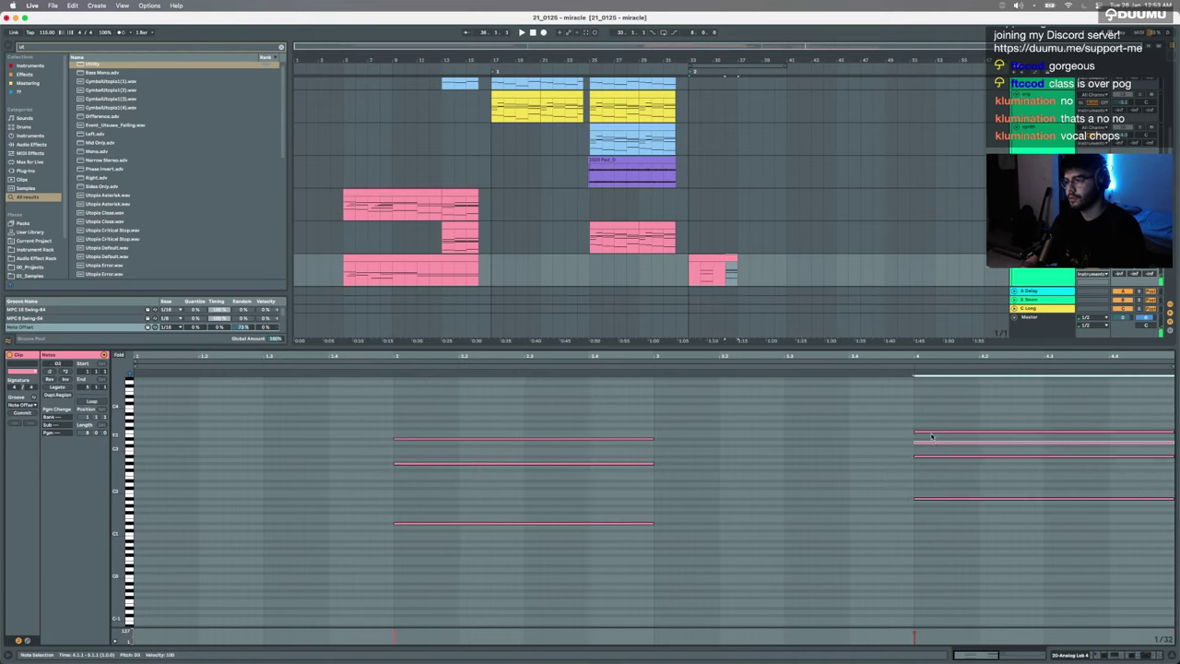
{"action": "left_click", "coordinate": [929, 435]}
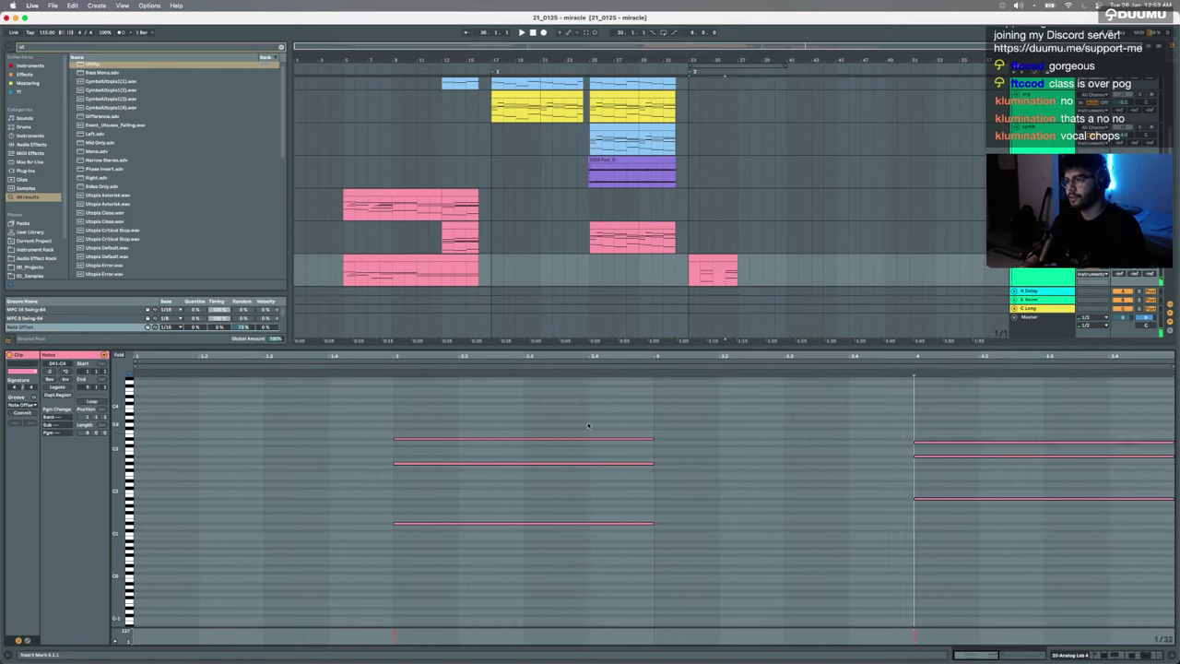
Step: Try cutting the bar 2 chord and pasting it at the clip's start, and undo back through the latest edits
{"action": "left_click_drag", "start_coordinate": [573, 419], "coordinate": [539, 639]}
{"action": "key", "text": "Delete"}
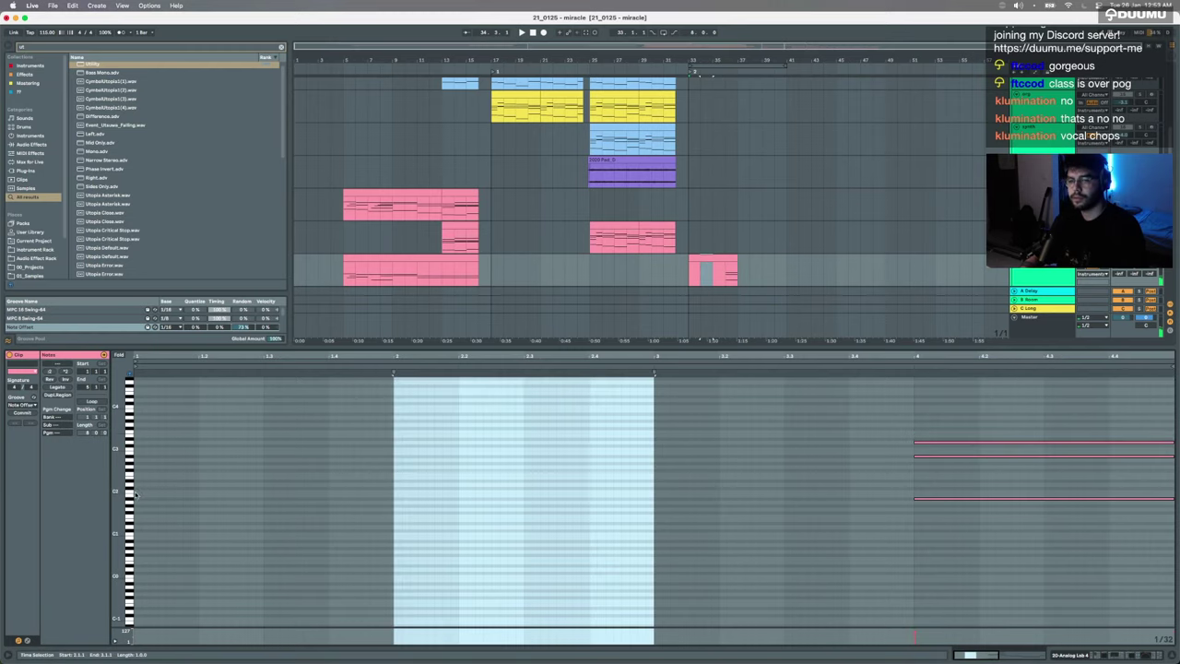
{"action": "left_click", "coordinate": [135, 495]}
{"action": "key", "text": "super+v"}
{"action": "key", "text": "super+z"}
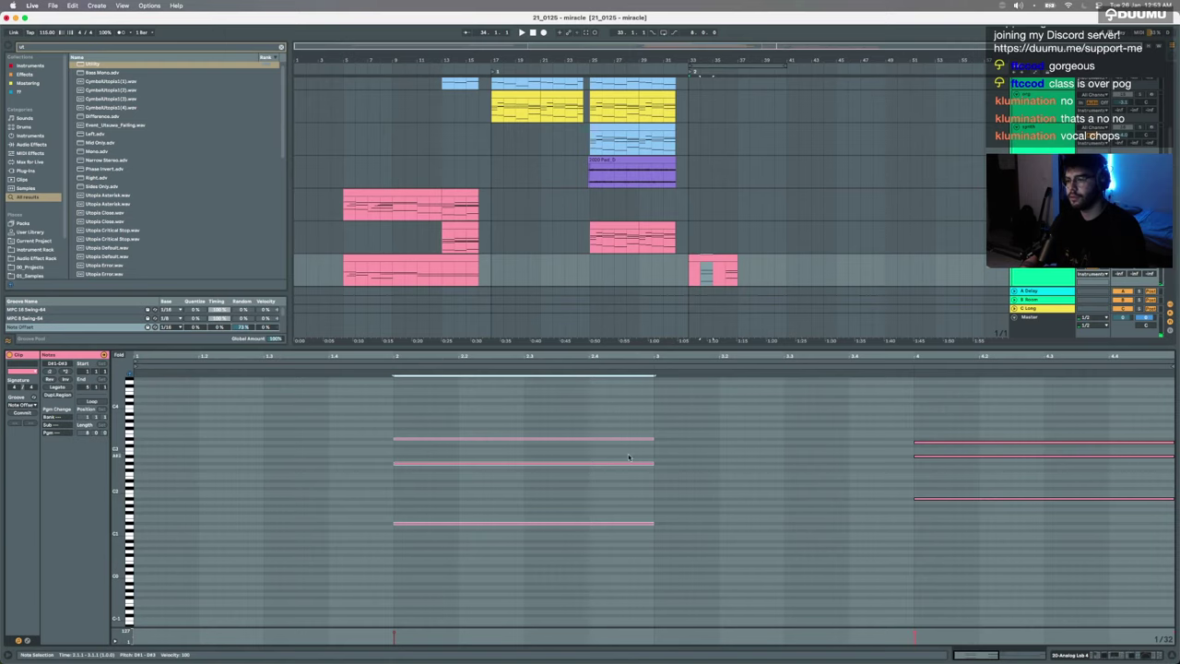
{"action": "key", "text": "super+z"}
Step: Move the revoiced chord back to bar 3 and delete the top F3 note from the bar 4 chord again
{"action": "left_click_drag", "start_coordinate": [658, 427], "coordinate": [612, 541]}
{"action": "key", "text": "super+x"}
{"action": "left_click", "coordinate": [658, 439]}
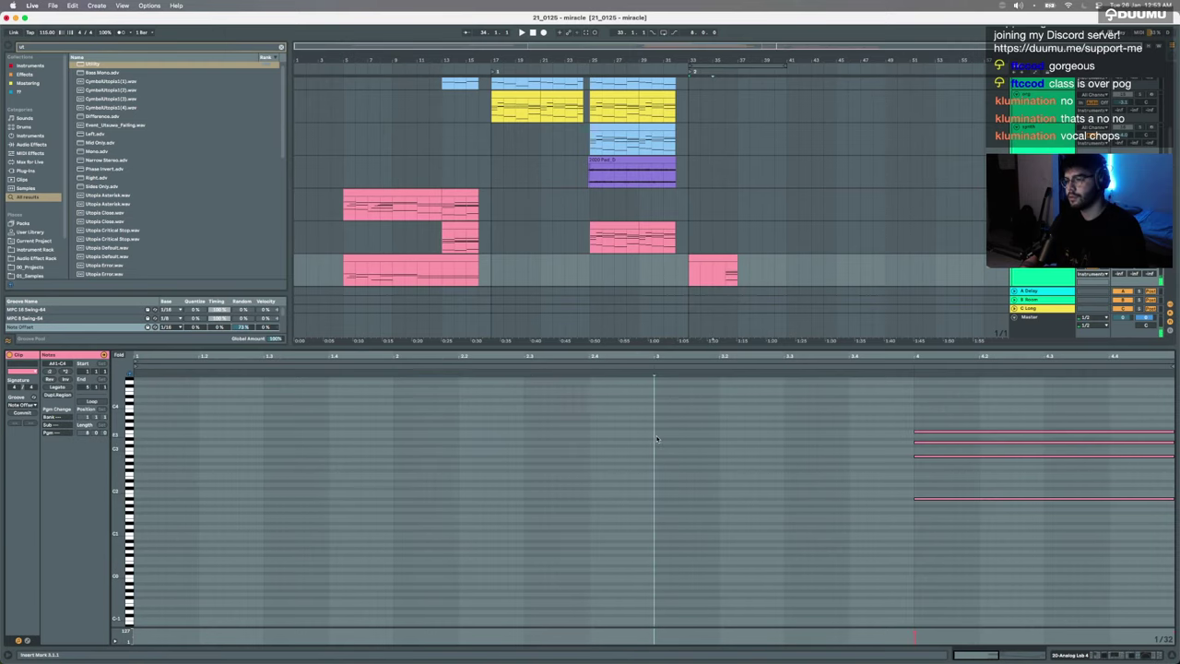
{"action": "key", "text": "super+v"}
{"action": "left_click", "coordinate": [931, 439]}
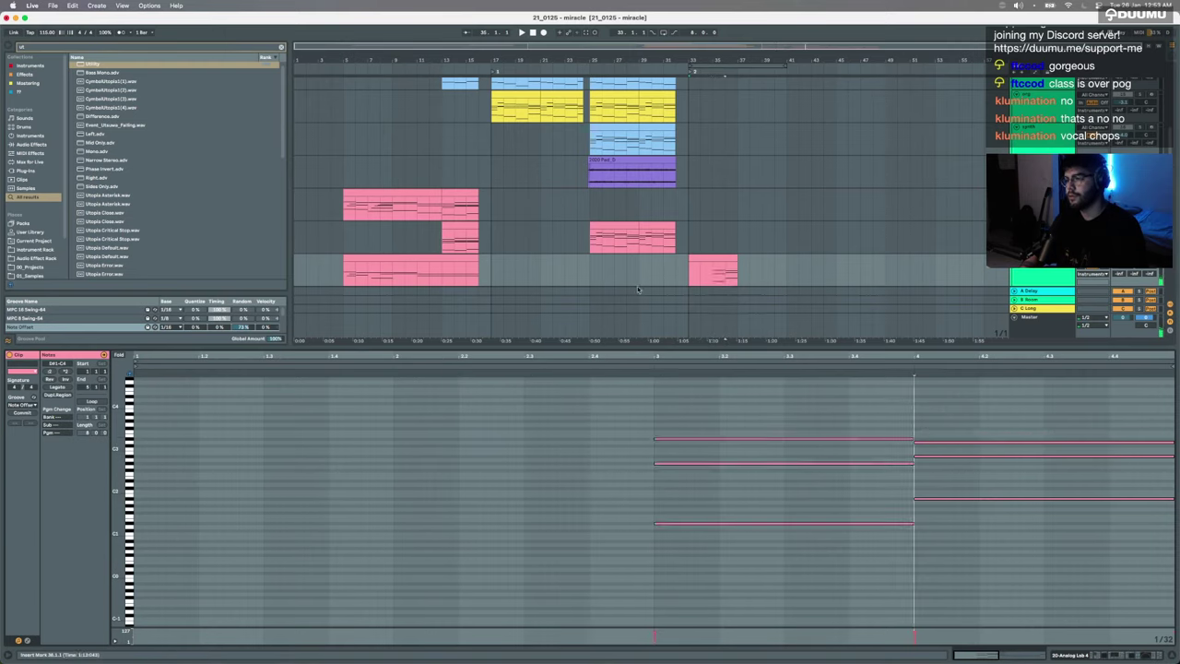
Step: Play the edited four-bar Analog Lab 4 clip from bar 33
{"action": "left_click", "coordinate": [696, 259]}
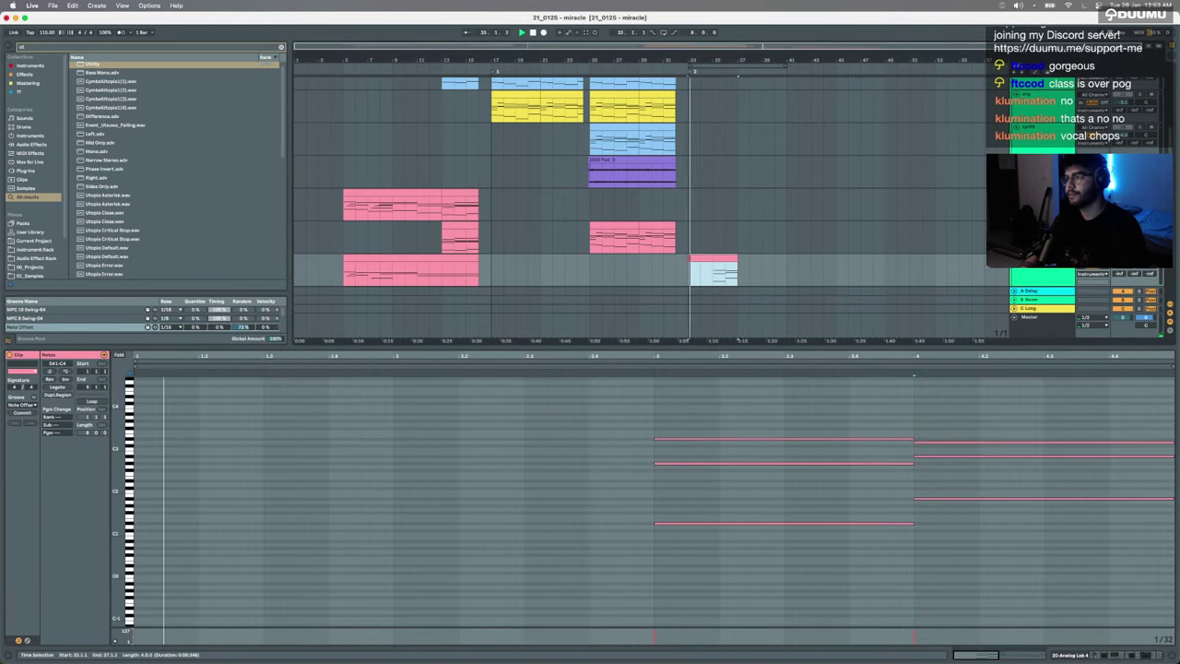
{"action": "key", "text": "z"}
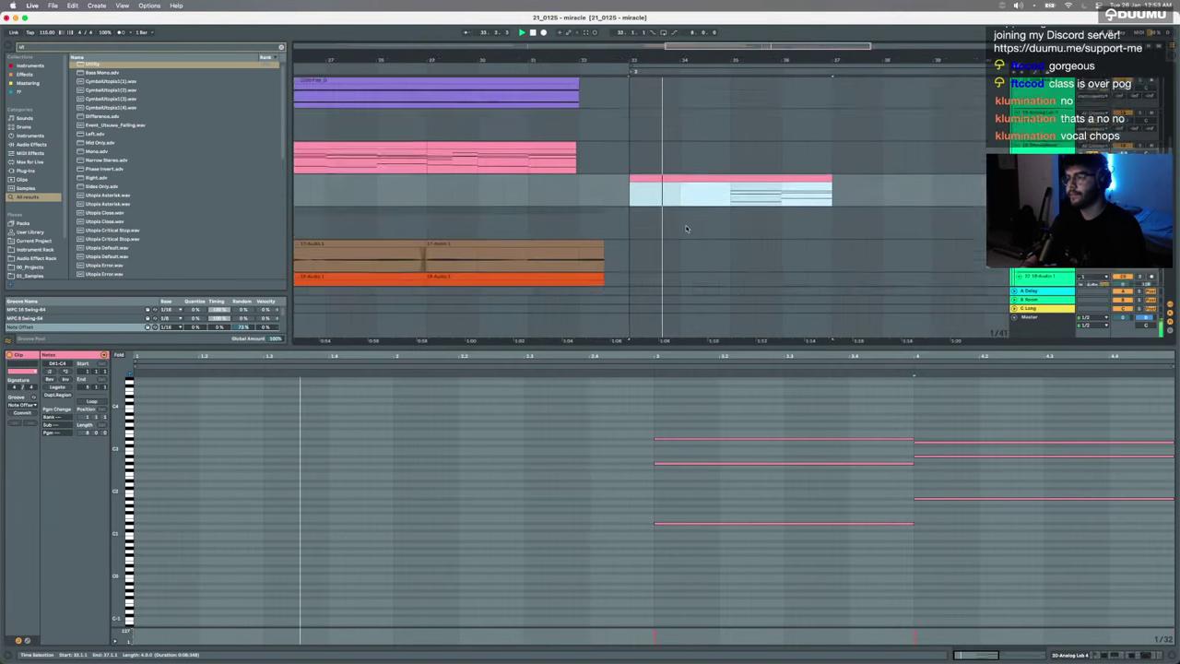
{"action": "scroll", "coordinate": [686, 229], "scroll_direction": "up", "scroll_amount": 6}
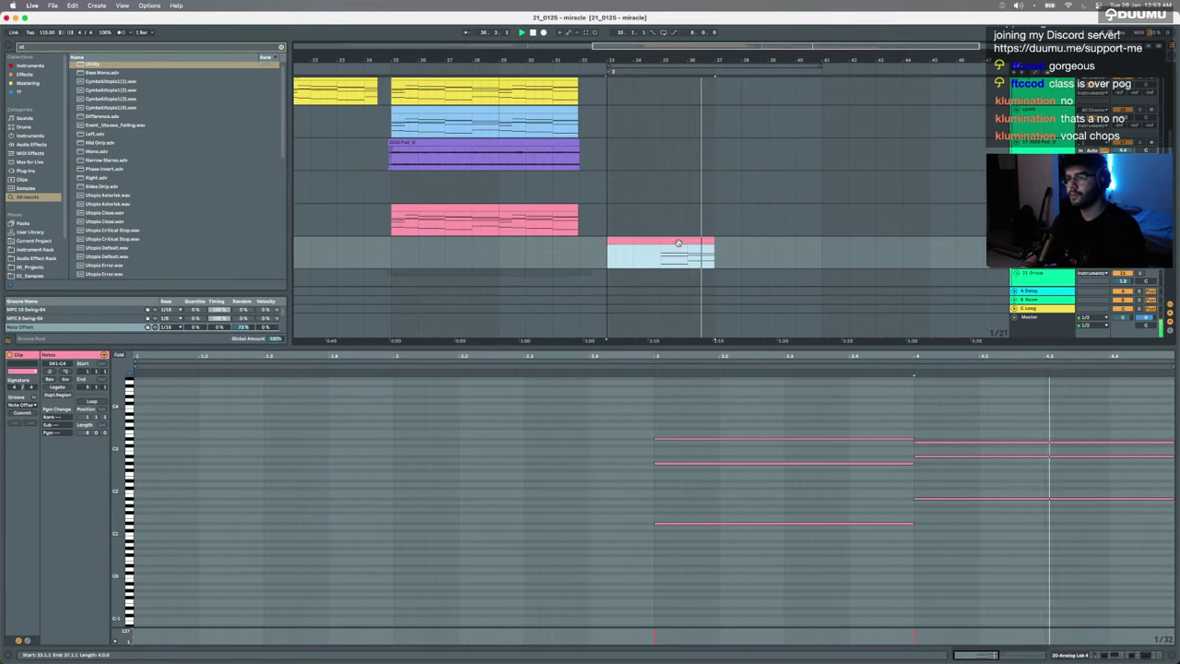
Step: Delete the four-bar Analog Lab 4 clip at bar 33 and close the note editor
{"action": "left_click", "coordinate": [771, 250]}
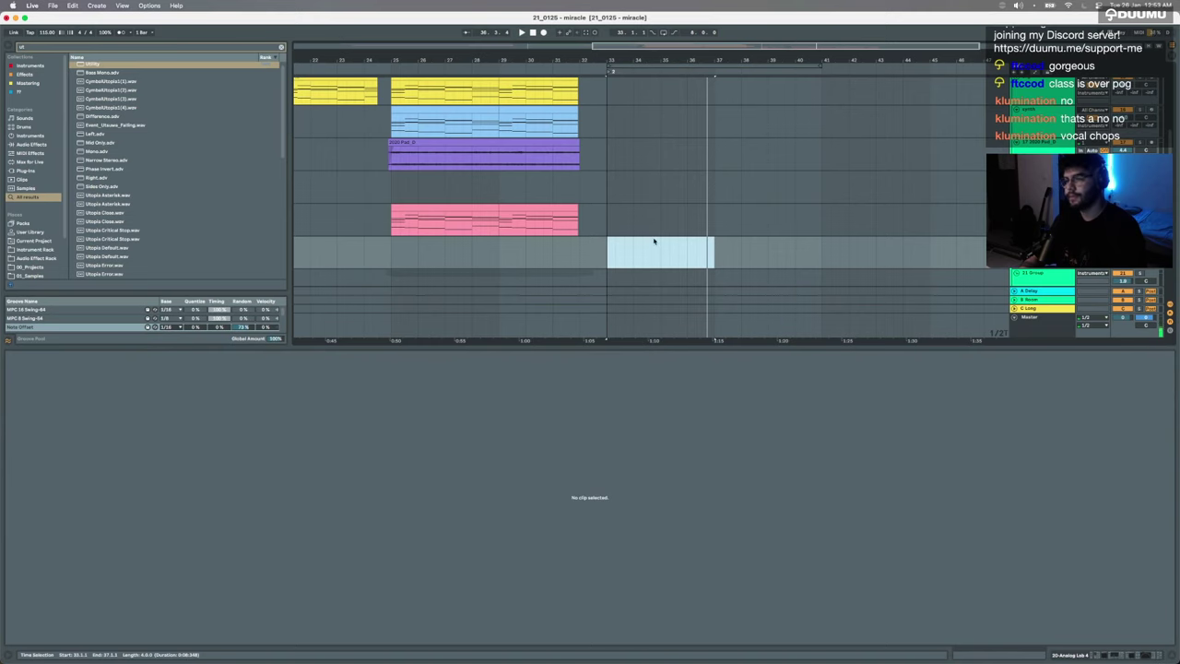
{"action": "scroll", "coordinate": [654, 240], "scroll_direction": "down", "scroll_amount": 5}
{"action": "key", "text": "super+alt+l"}
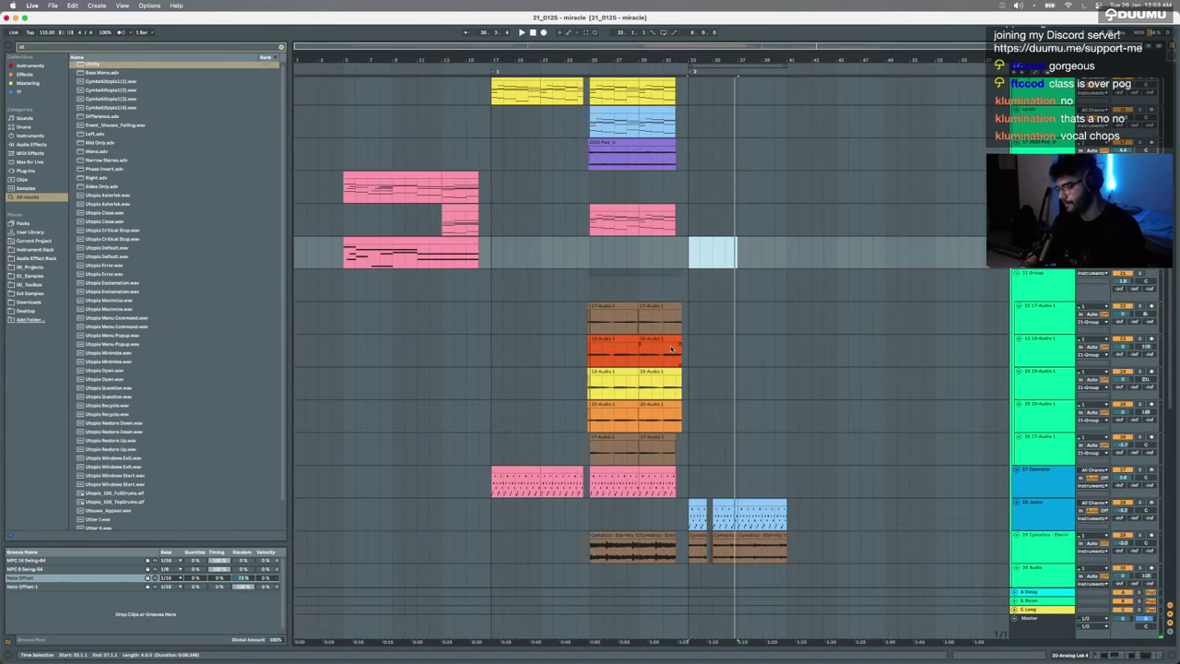
Step: Play the arrangement from bar 24 and review the vocal, piano, org, synth and pad tracks
{"action": "left_click", "coordinate": [673, 274]}
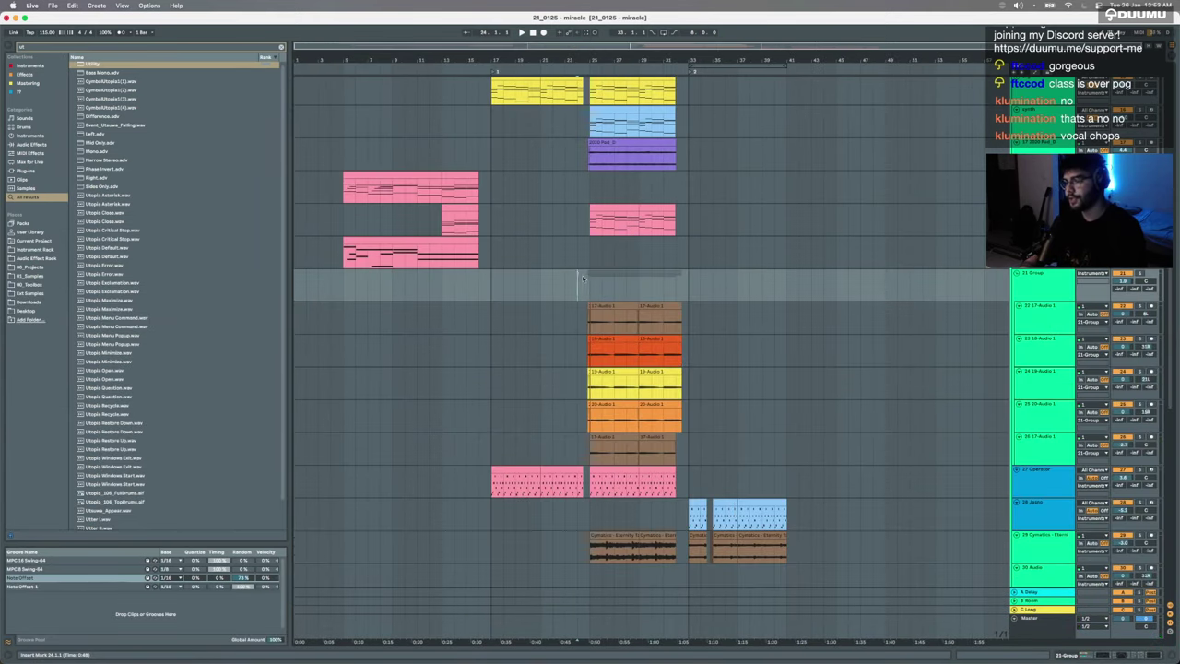
{"action": "key", "text": "space"}
{"action": "scroll", "coordinate": [583, 278], "scroll_direction": "up", "scroll_amount": 5}
{"action": "scroll", "coordinate": [582, 284], "scroll_direction": "up", "scroll_amount": 3}
{"action": "scroll", "coordinate": [581, 284], "scroll_direction": "right", "scroll_amount": 3}
{"action": "scroll", "coordinate": [579, 286], "scroll_direction": "down", "scroll_amount": 3}
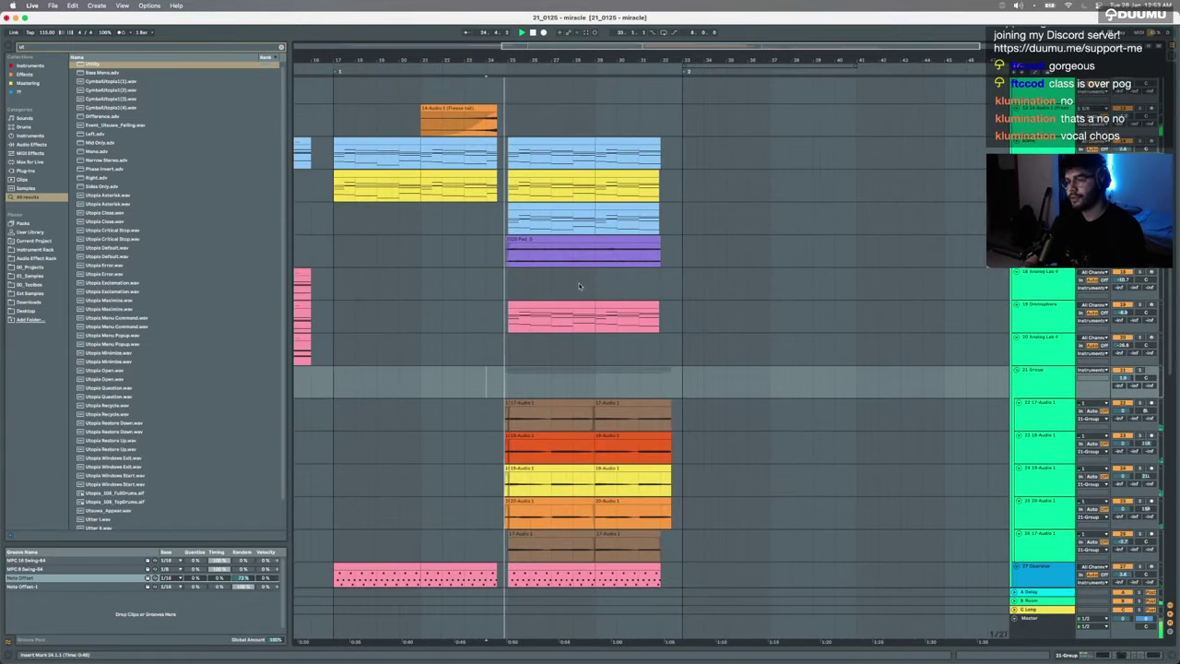
{"action": "scroll", "coordinate": [597, 340], "scroll_direction": "up", "scroll_amount": 5}
{"action": "scroll", "coordinate": [597, 341], "scroll_direction": "up", "scroll_amount": 3}
{"action": "scroll", "coordinate": [598, 344], "scroll_direction": "down", "scroll_amount": 5}
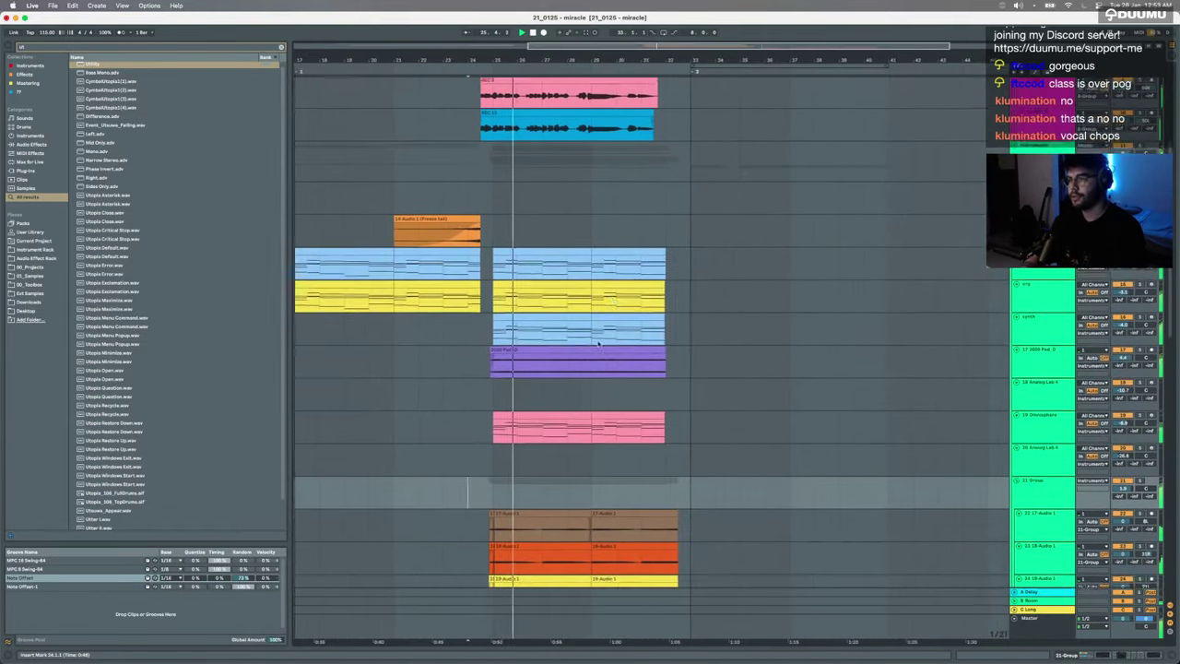
{"action": "scroll", "coordinate": [598, 344], "scroll_direction": "up", "scroll_amount": 5}
{"action": "scroll", "coordinate": [598, 344], "scroll_direction": "down", "scroll_amount": 5}
{"action": "scroll", "coordinate": [599, 342], "scroll_direction": "up", "scroll_amount": 3}
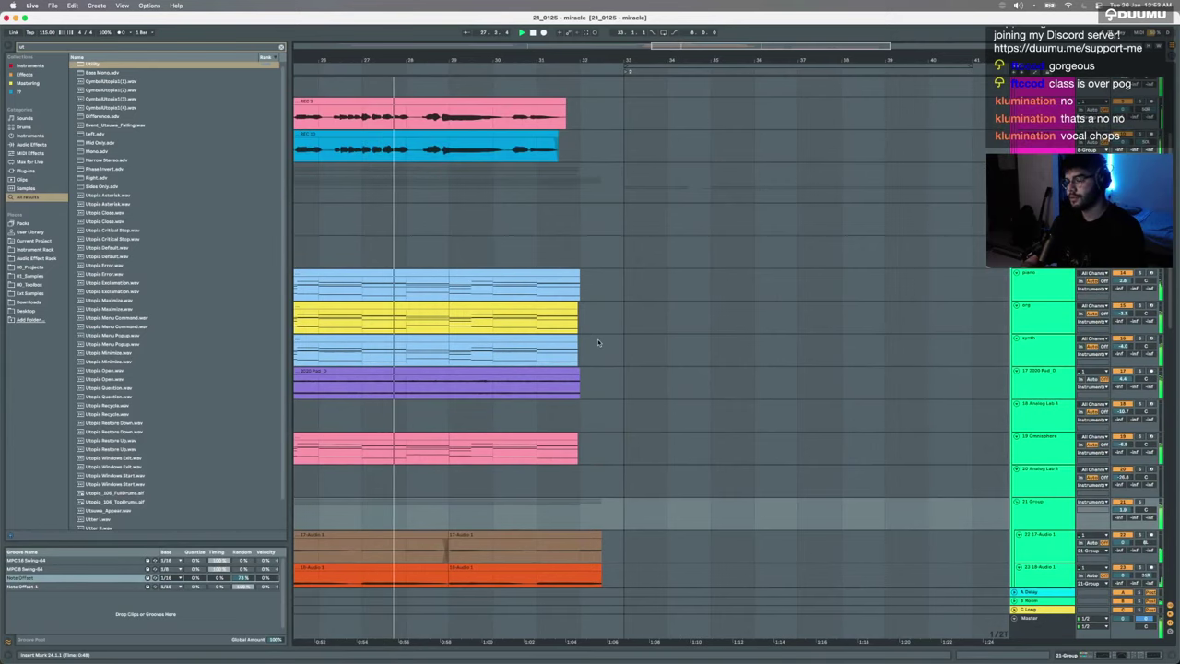
Step: Extend the ends of the org and synth clips slightly towards bar 32 and play on into the section at bar 33
{"action": "key", "text": "plus"}
{"action": "left_click", "coordinate": [517, 333]}
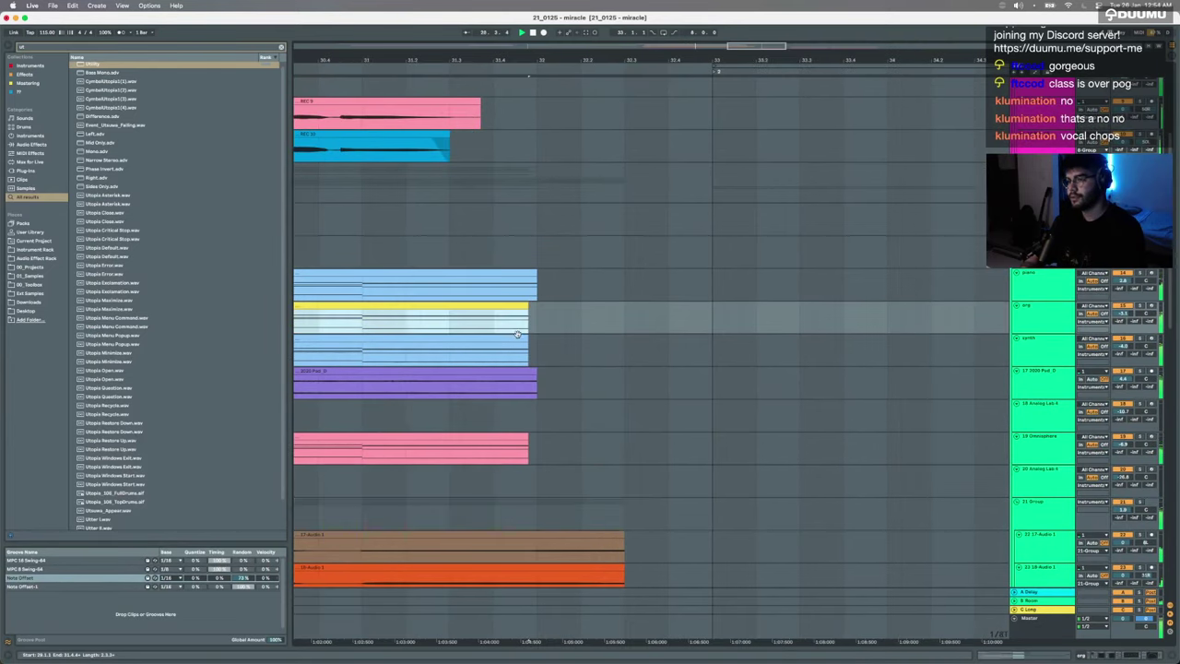
{"action": "left_click", "coordinate": [527, 338]}
{"action": "left_click_drag", "start_coordinate": [527, 338], "coordinate": [534, 339]}
{"action": "scroll", "coordinate": [576, 325], "scroll_direction": "down", "scroll_amount": 6}
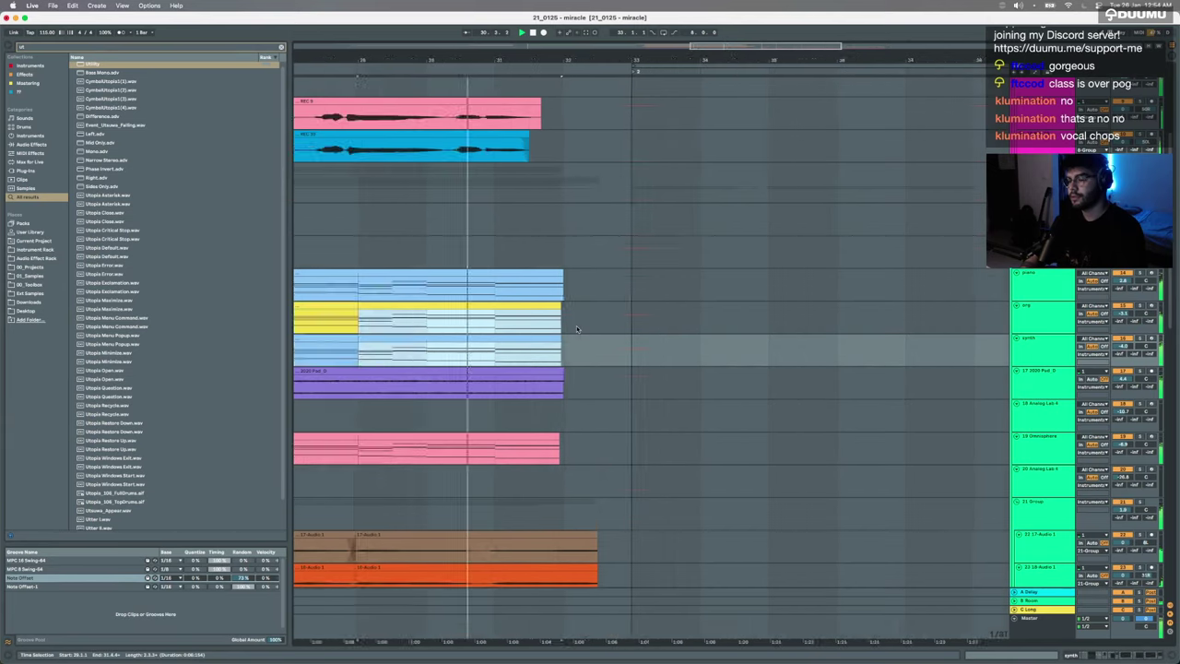
{"action": "scroll", "coordinate": [596, 352], "scroll_direction": "up", "scroll_amount": 3}
{"action": "scroll", "coordinate": [598, 355], "scroll_direction": "down", "scroll_amount": 4}
{"action": "scroll", "coordinate": [598, 355], "scroll_direction": "down", "scroll_amount": 10}
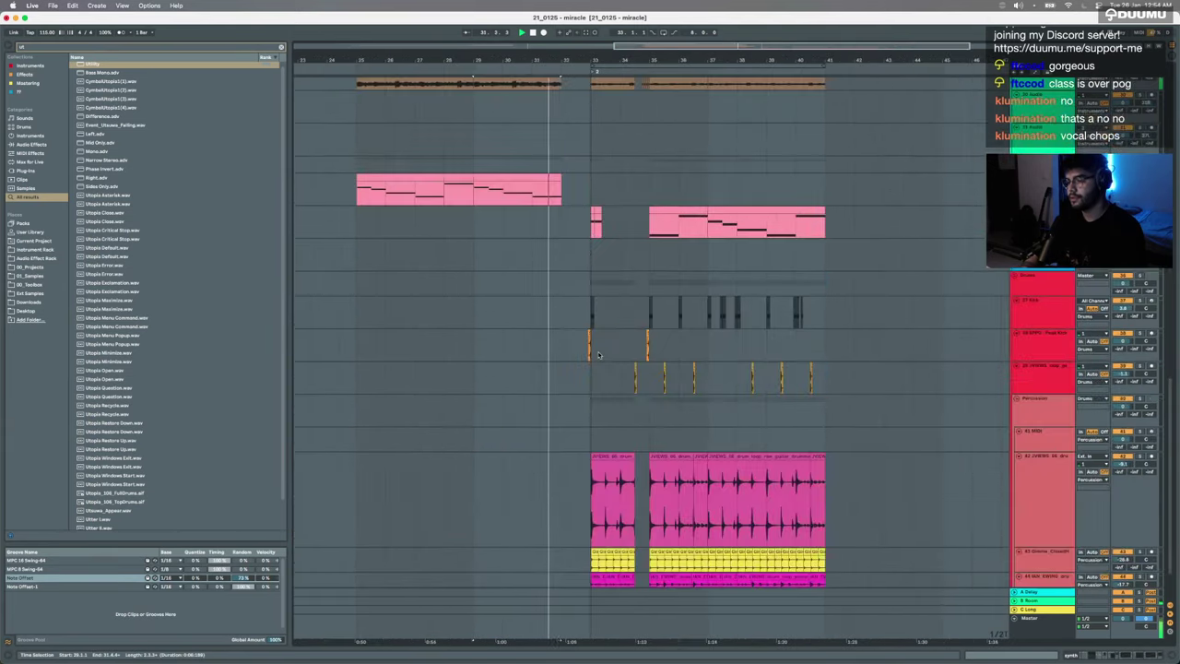
{"action": "scroll", "coordinate": [646, 342], "scroll_direction": "up", "scroll_amount": 3}
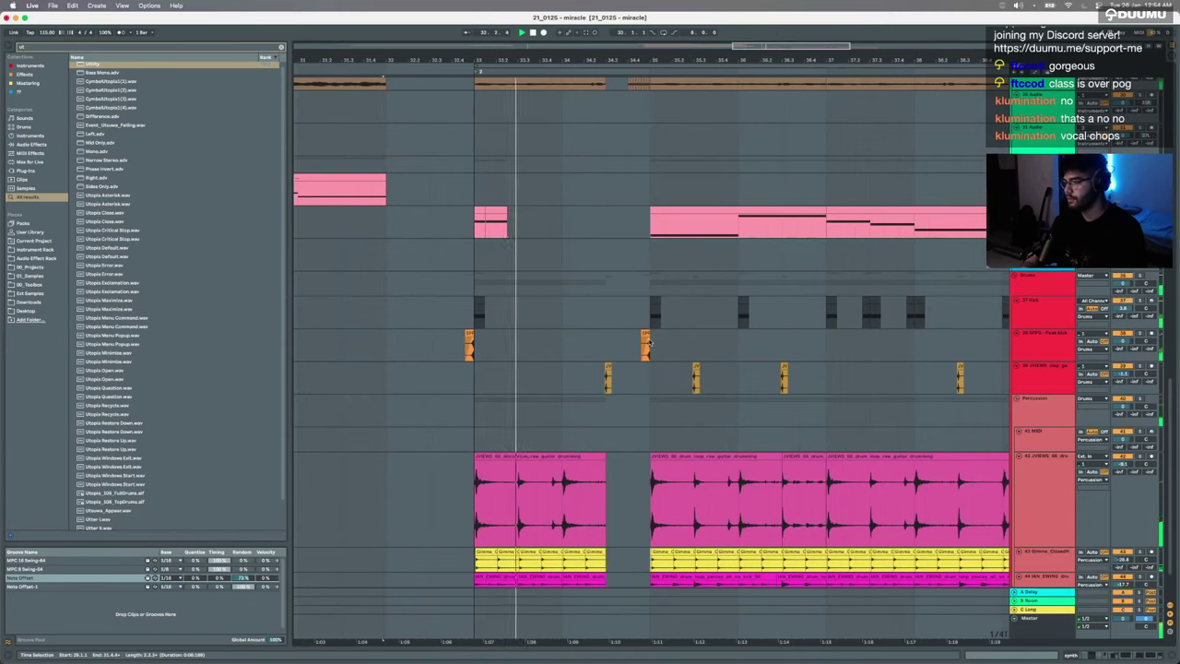
{"action": "key", "text": "space"}
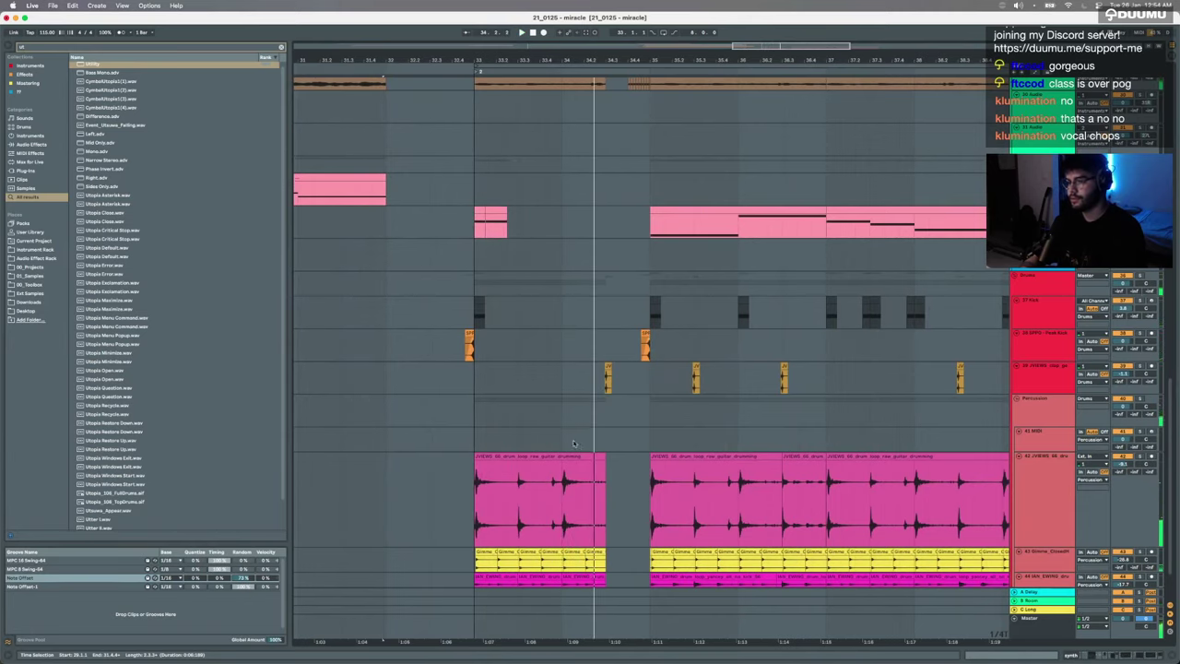
Step: Add warp markers around the soft hit late in beat 1.4 of the bar 33 drum loop, shift it slightly later and play the result
{"action": "double_click", "coordinate": [553, 456]}
{"action": "left_click", "coordinate": [621, 476]}
{"action": "key", "text": "minus"}
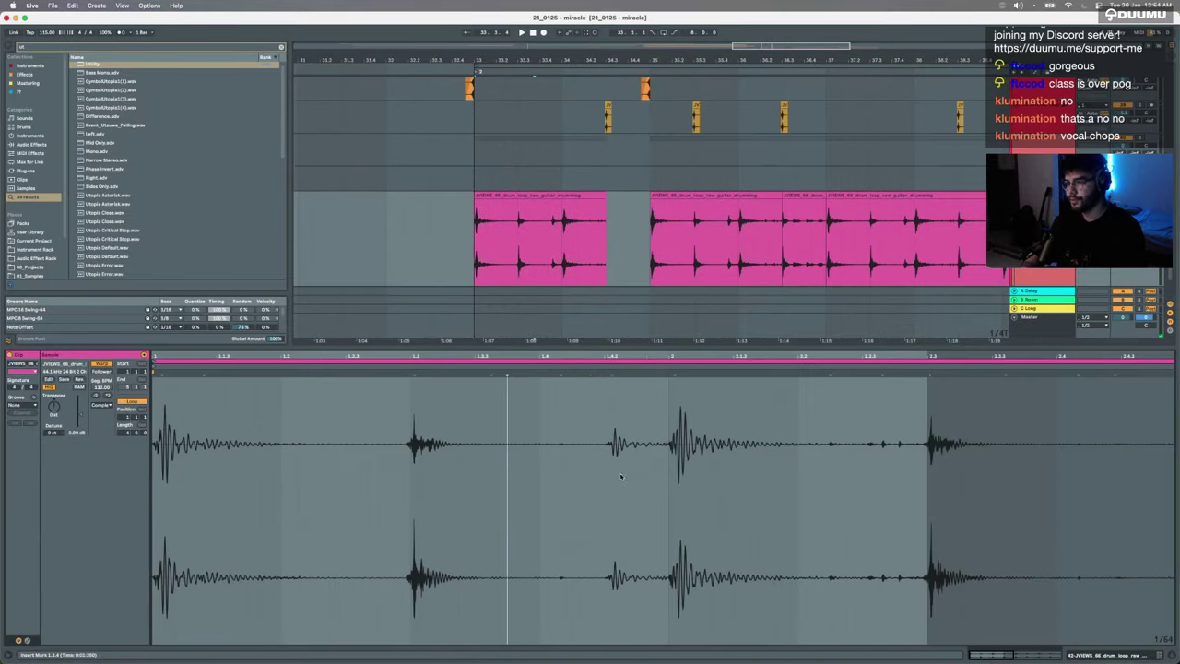
{"action": "right_click", "coordinate": [556, 465]}
{"action": "left_click", "coordinate": [596, 463]}
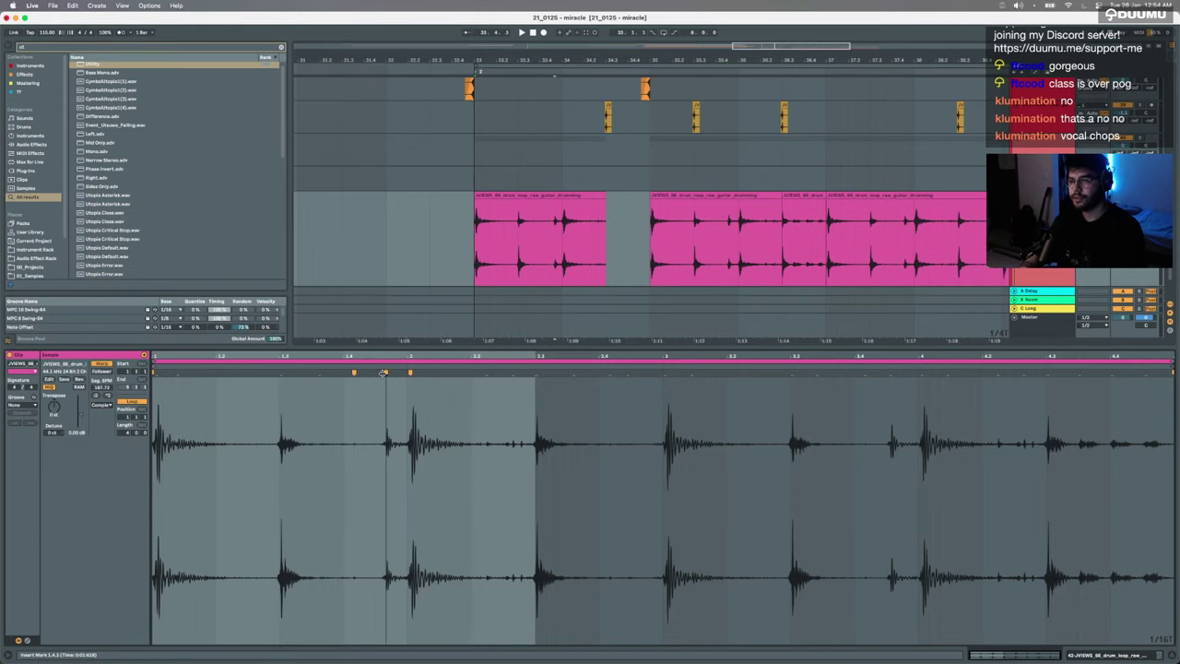
{"action": "left_click", "coordinate": [549, 196]}
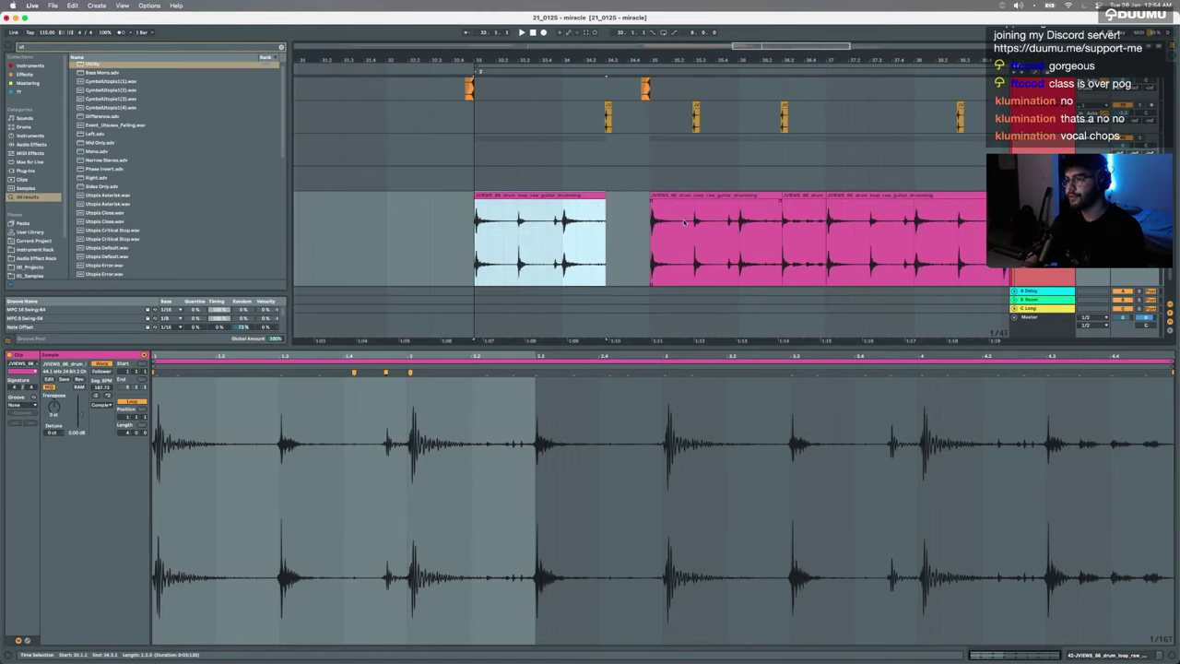
{"action": "scroll", "coordinate": [715, 215], "scroll_direction": "down", "scroll_amount": 2}
{"action": "key", "text": "space"}
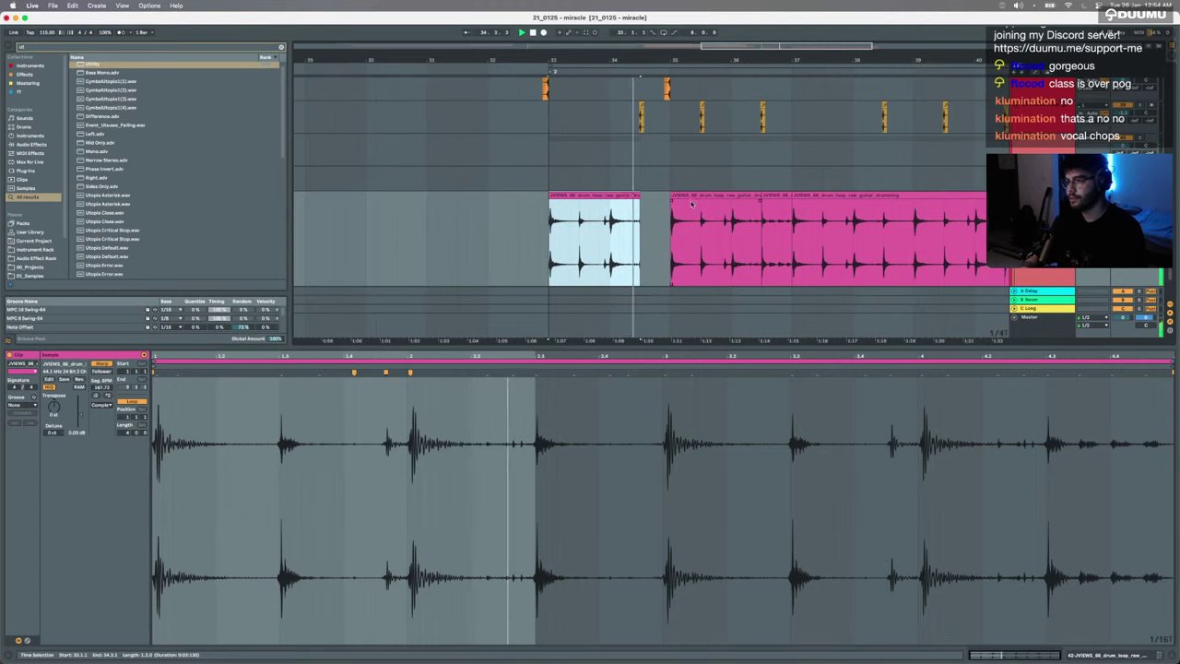
Step: Copy the slice with the retimed soft hit from bar 33 into the same place in bar 35's drum loop and adjust its clip edge
{"action": "left_click_drag", "start_coordinate": [611, 236], "coordinate": [594, 238]}
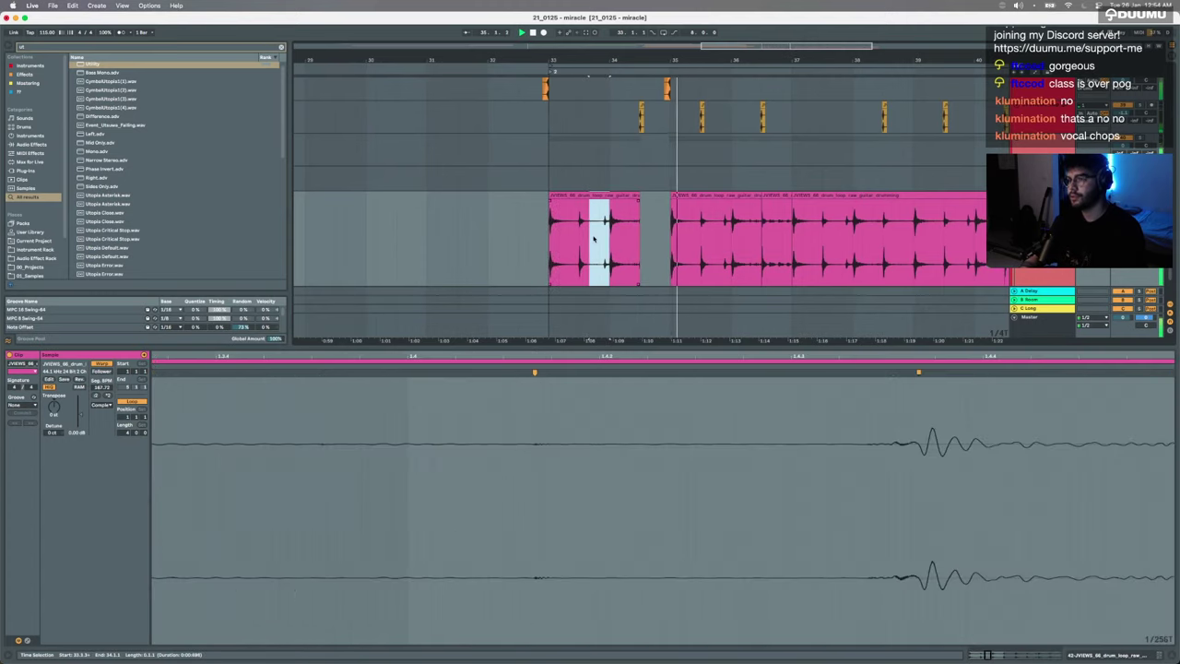
{"action": "left_click", "coordinate": [710, 226]}
{"action": "key", "text": "super+v"}
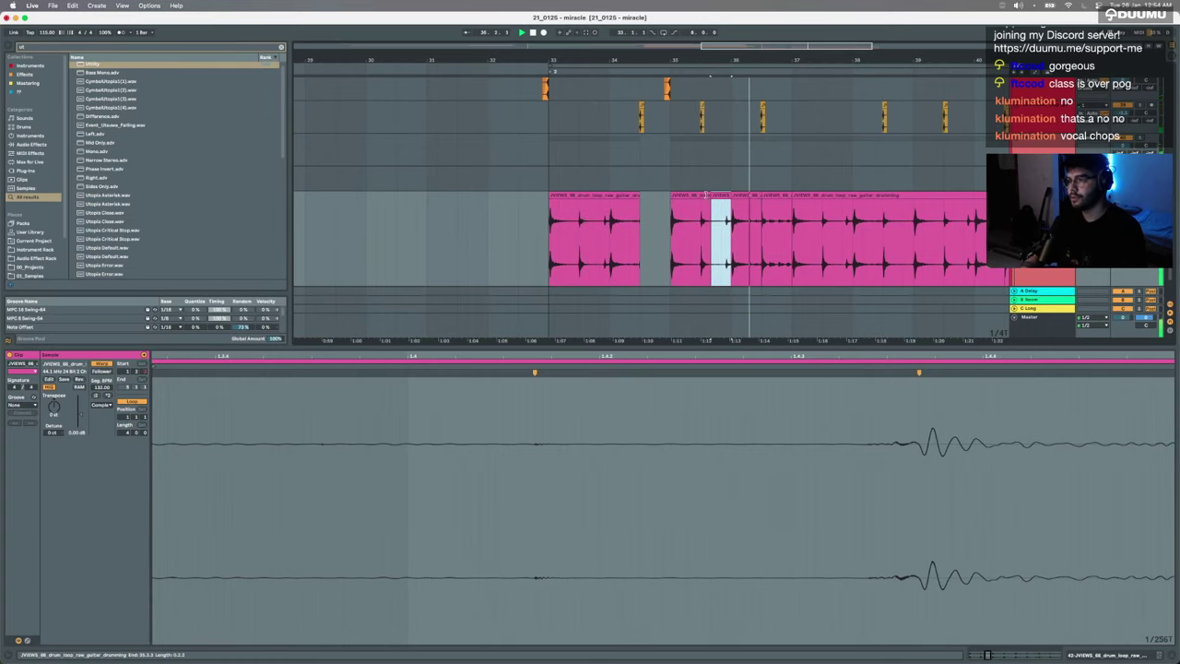
{"action": "left_click_drag", "start_coordinate": [707, 194], "coordinate": [718, 195]}
{"action": "left_click", "coordinate": [766, 195]}
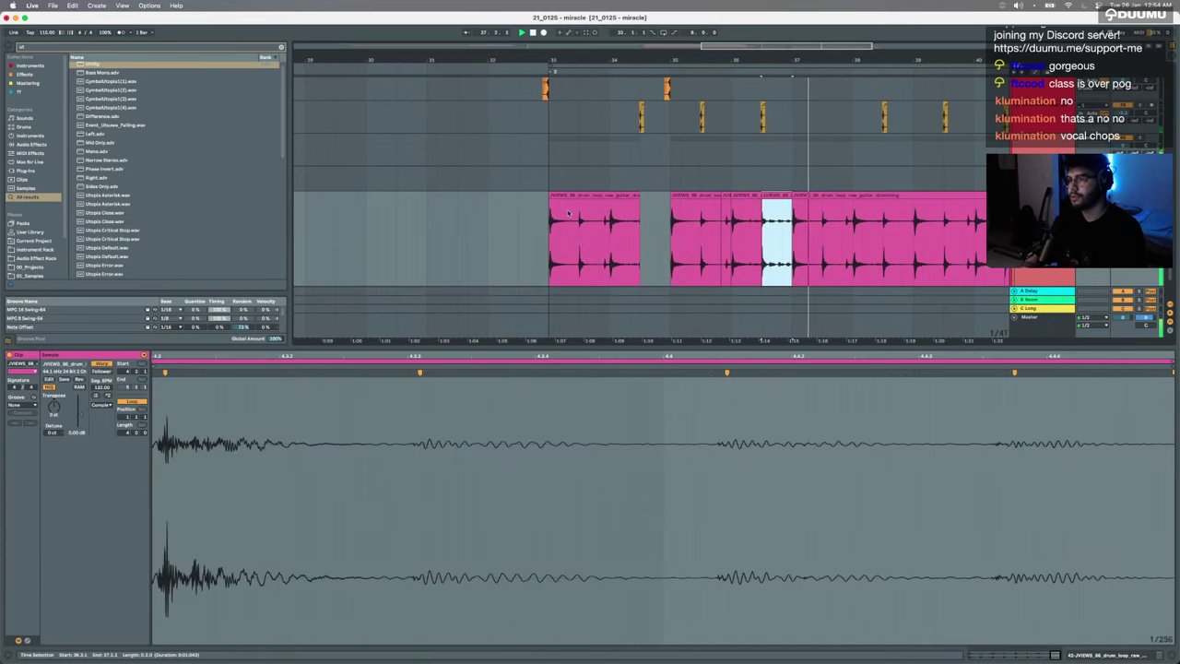
Step: Duplicate the four-bar raw guitar drumming loop pattern from bars 33–37 onto bars 37–41 and close the clip view
{"action": "left_click", "coordinate": [556, 195], "text": "shift"}
{"action": "key", "text": "super+d"}
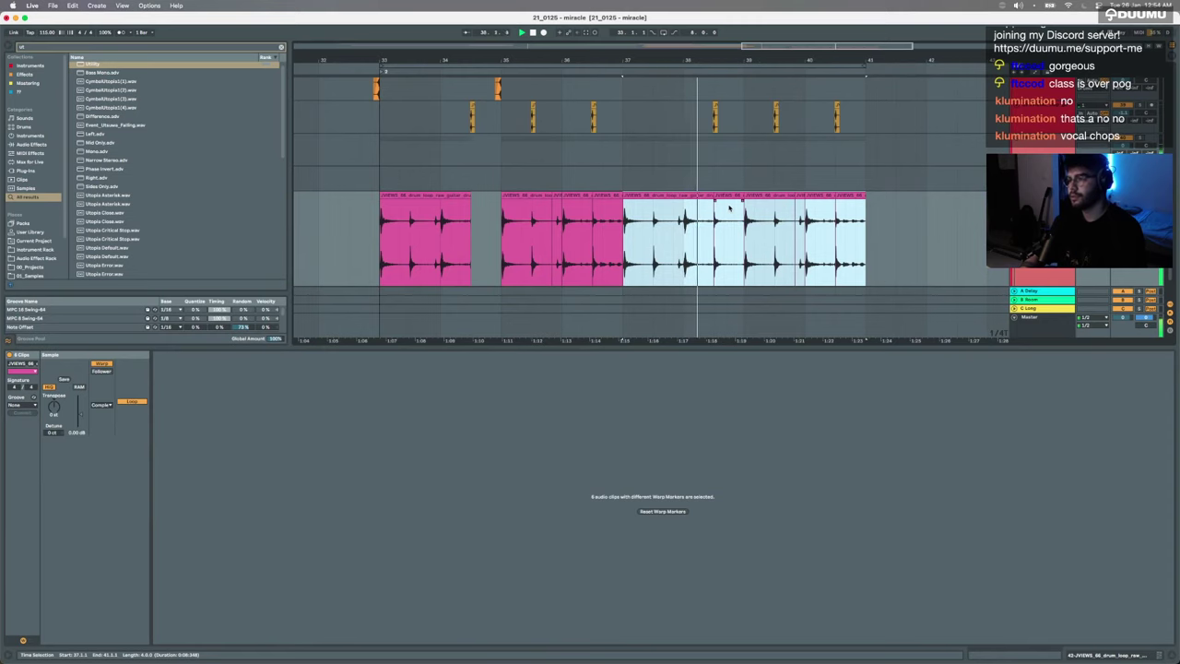
{"action": "scroll", "coordinate": [729, 208], "scroll_direction": "down", "scroll_amount": 3}
{"action": "key", "text": "super+alt+l"}
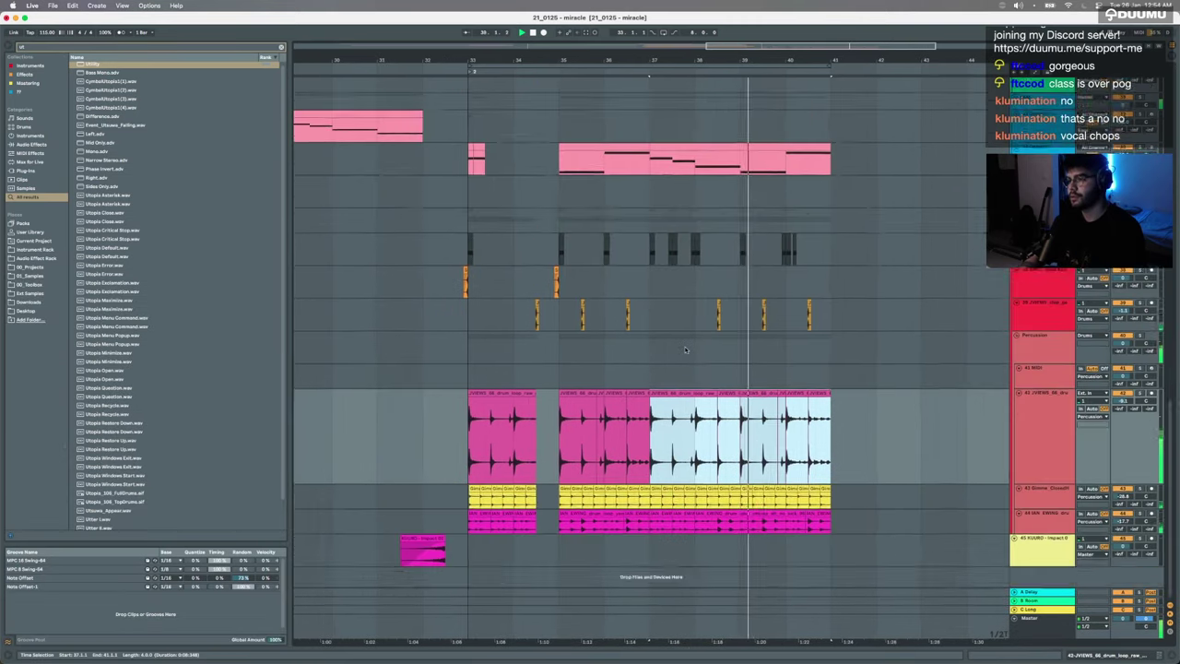
Step: Play the section from bar 33 and open the blue arpeggio clip spanning bars 37 to 41 for note editing
{"action": "scroll", "coordinate": [645, 321], "scroll_direction": "up", "scroll_amount": 8}
{"action": "left_click", "coordinate": [484, 308]}
{"action": "key", "text": "space"}
{"action": "key", "text": "space"}
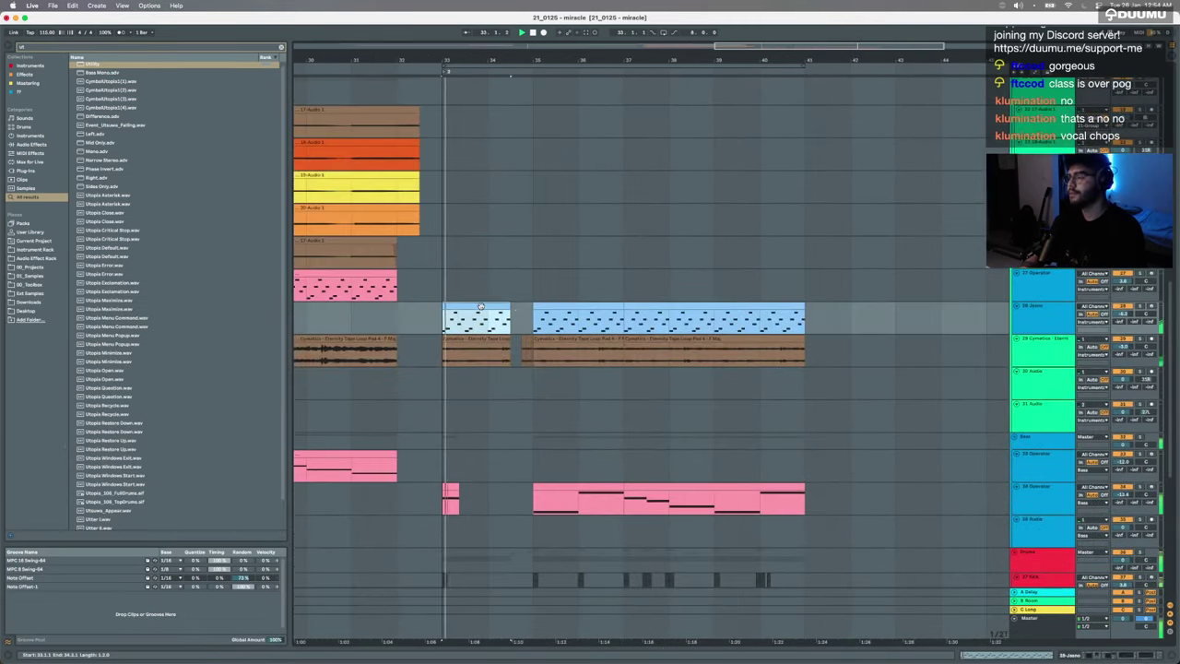
{"action": "left_click", "coordinate": [647, 306]}
{"action": "double_click", "coordinate": [647, 305]}
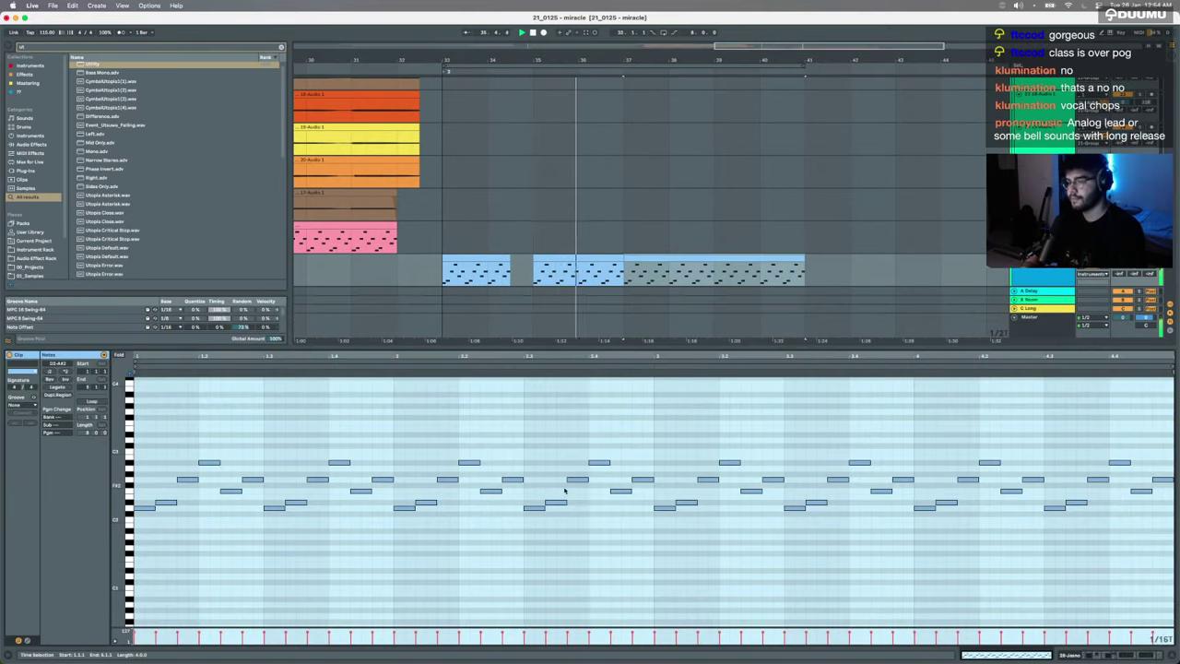
{"action": "left_click", "coordinate": [369, 539]}
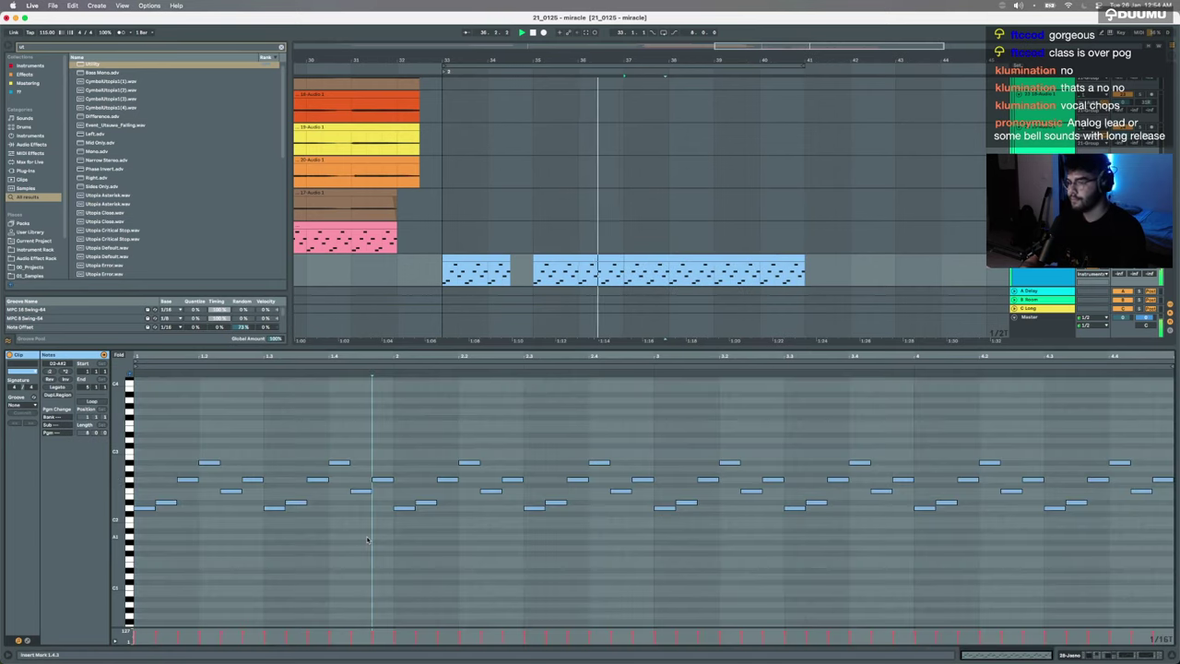
{"action": "key", "text": "space"}
Step: Raise the arpeggio note just before beat 1.4 to C3 and replace the notes from beat 2.3 with D#3, D3, A#2, C3 and A#2
{"action": "left_click", "coordinate": [296, 501]}
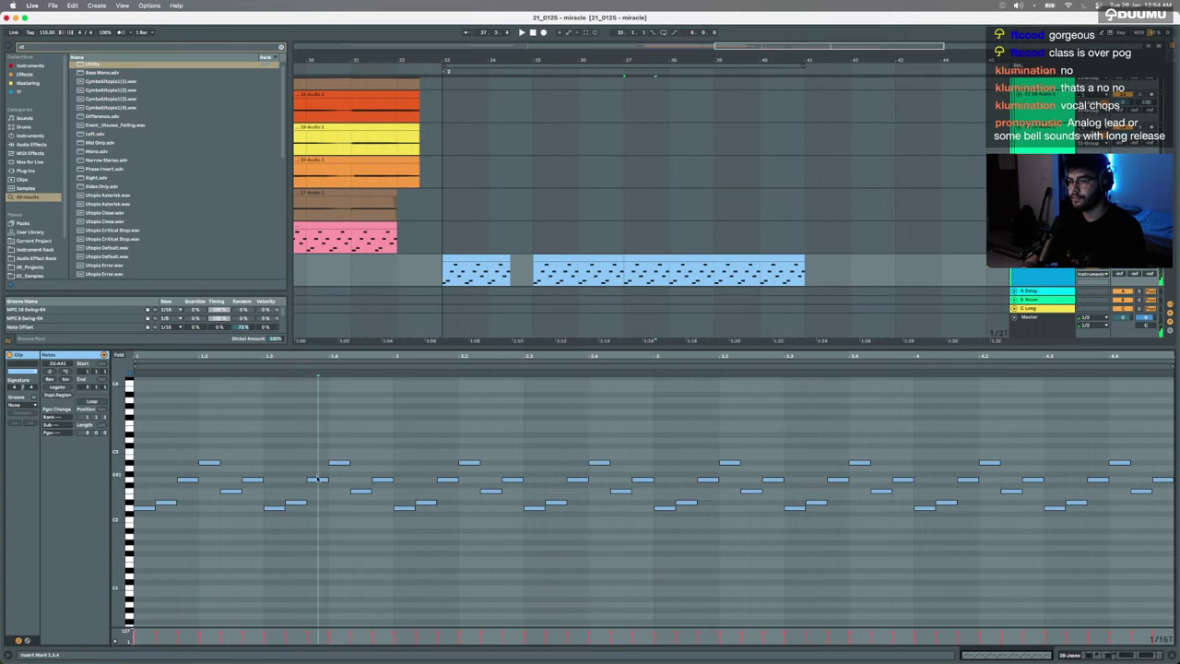
{"action": "left_click_drag", "start_coordinate": [320, 463], "coordinate": [320, 452]}
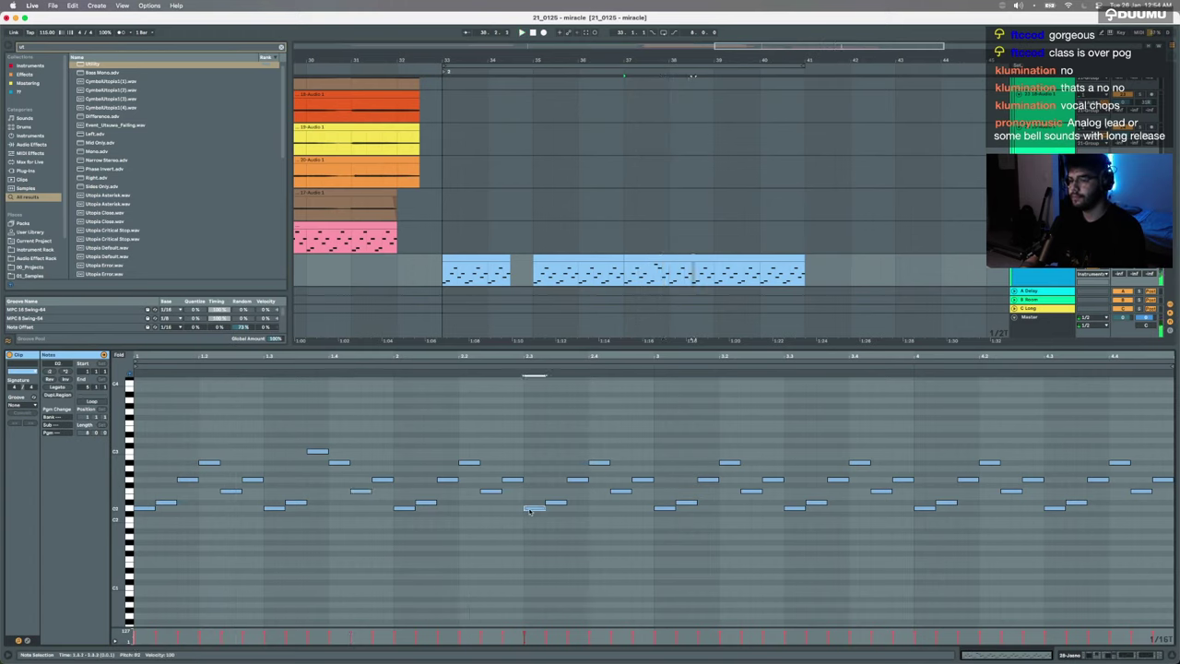
{"action": "left_click_drag", "start_coordinate": [532, 445], "coordinate": [532, 441]}
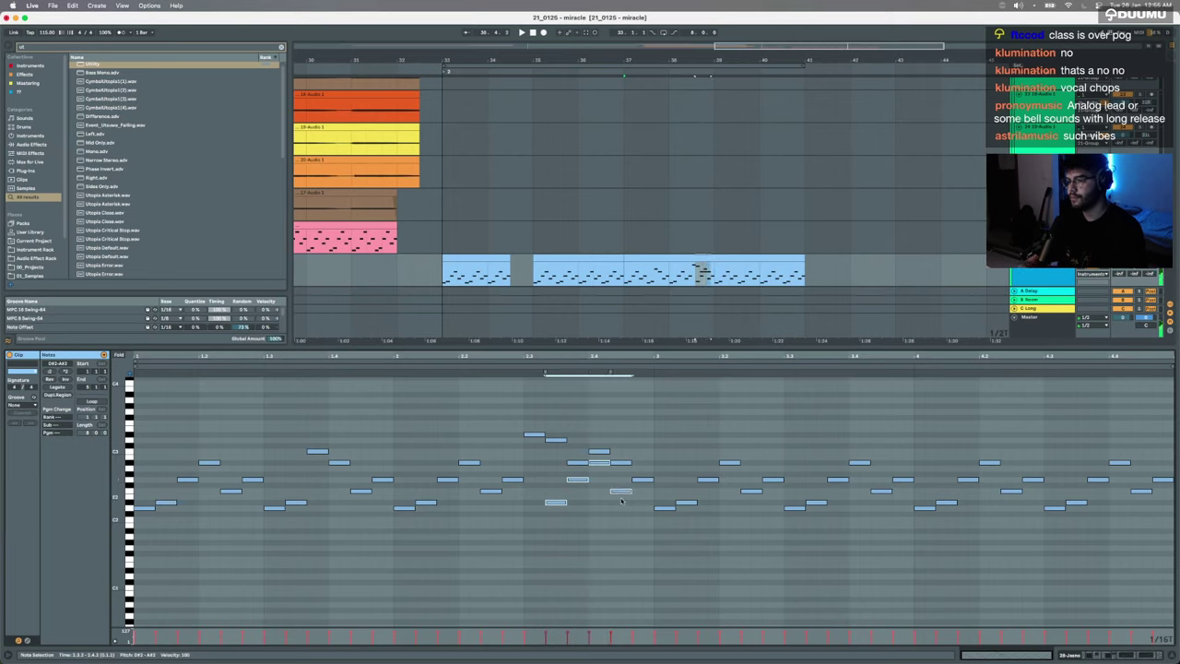
{"action": "key", "text": "Delete"}
{"action": "key", "text": "space"}
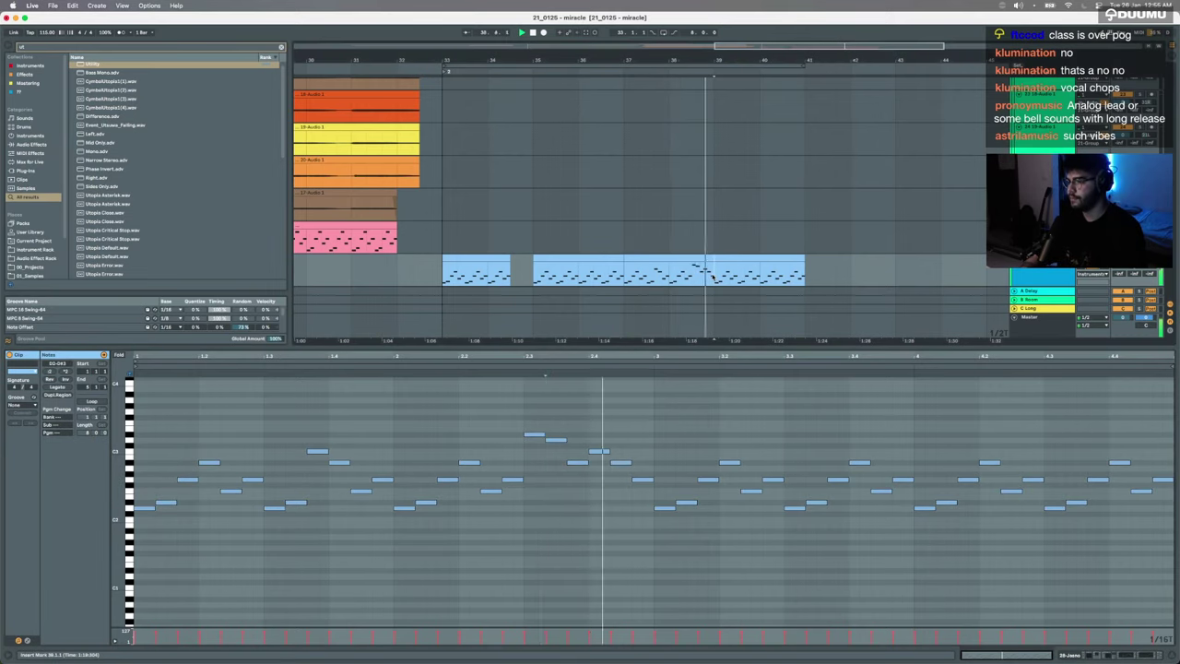
{"action": "key", "text": "space"}
Step: Set the last three arpeggio notes of the clip's second bar to G2, C3 and F2, auditioning the phrase in between
{"action": "left_click", "coordinate": [531, 437]}
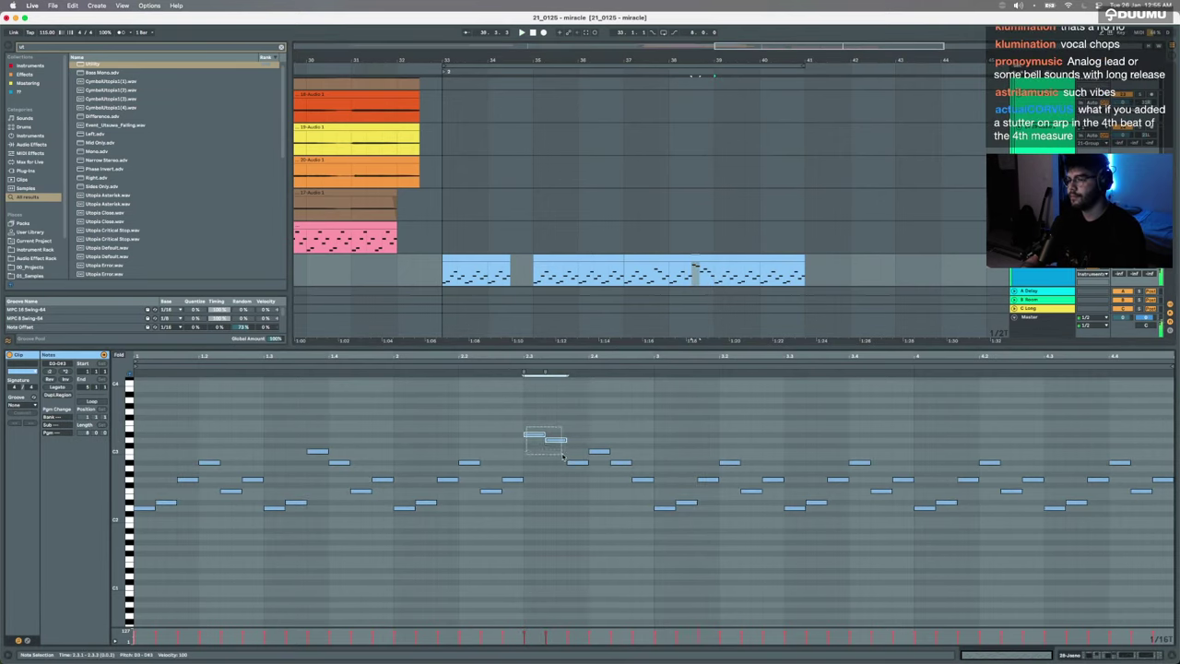
{"action": "left_click_drag", "start_coordinate": [595, 451], "coordinate": [598, 481]}
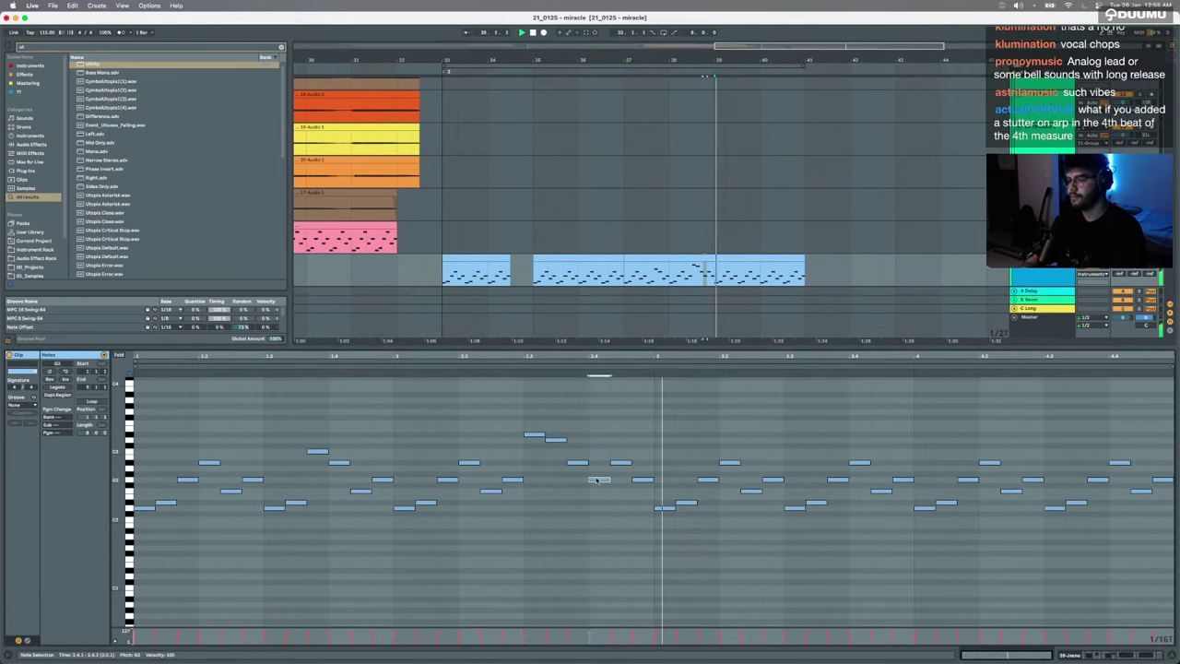
{"action": "left_click", "coordinate": [668, 274]}
{"action": "key", "text": "space"}
{"action": "key", "text": "space"}
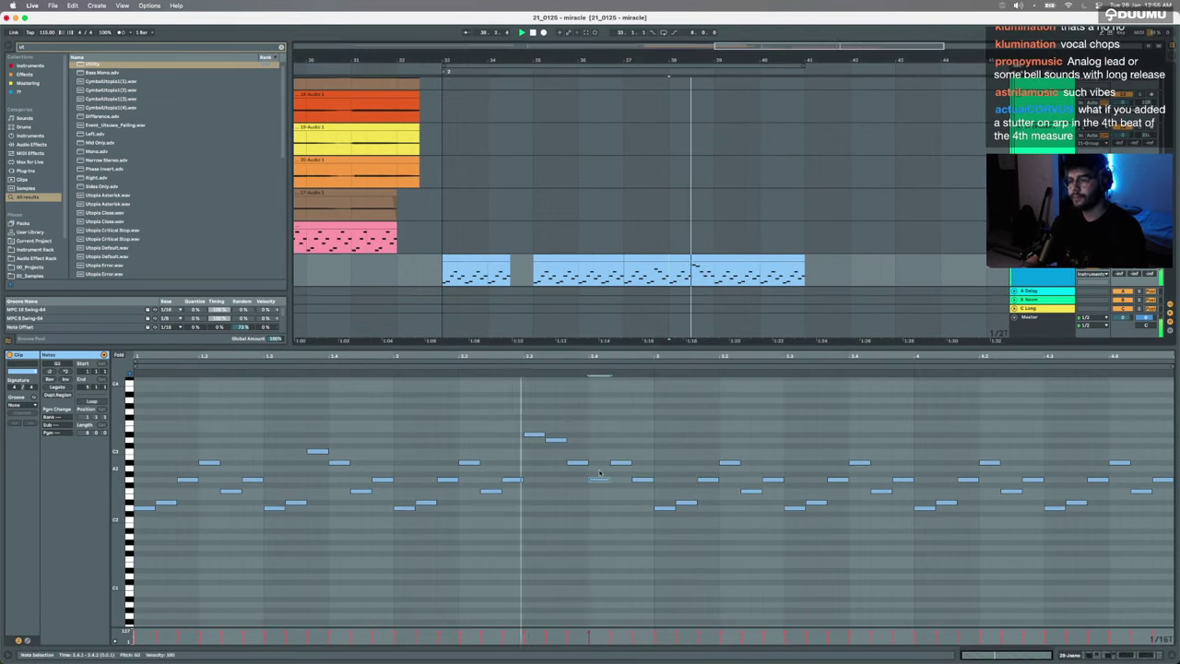
{"action": "left_click", "coordinate": [577, 463]}
{"action": "key", "text": "space"}
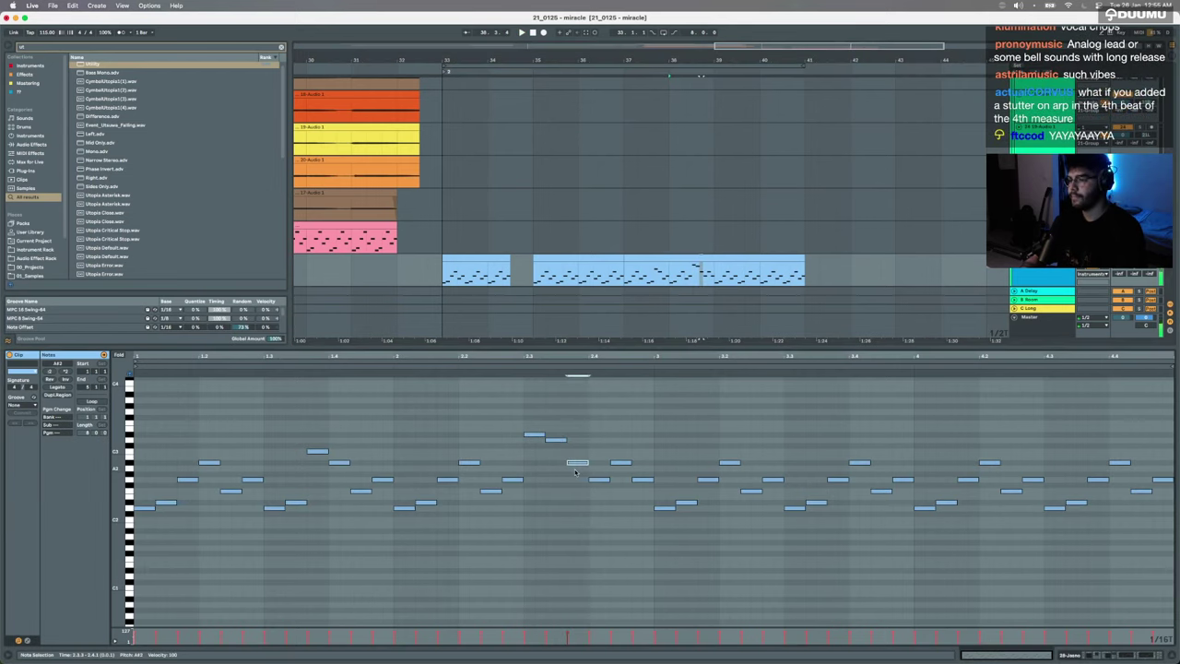
{"action": "left_click_drag", "start_coordinate": [623, 469], "coordinate": [624, 456]}
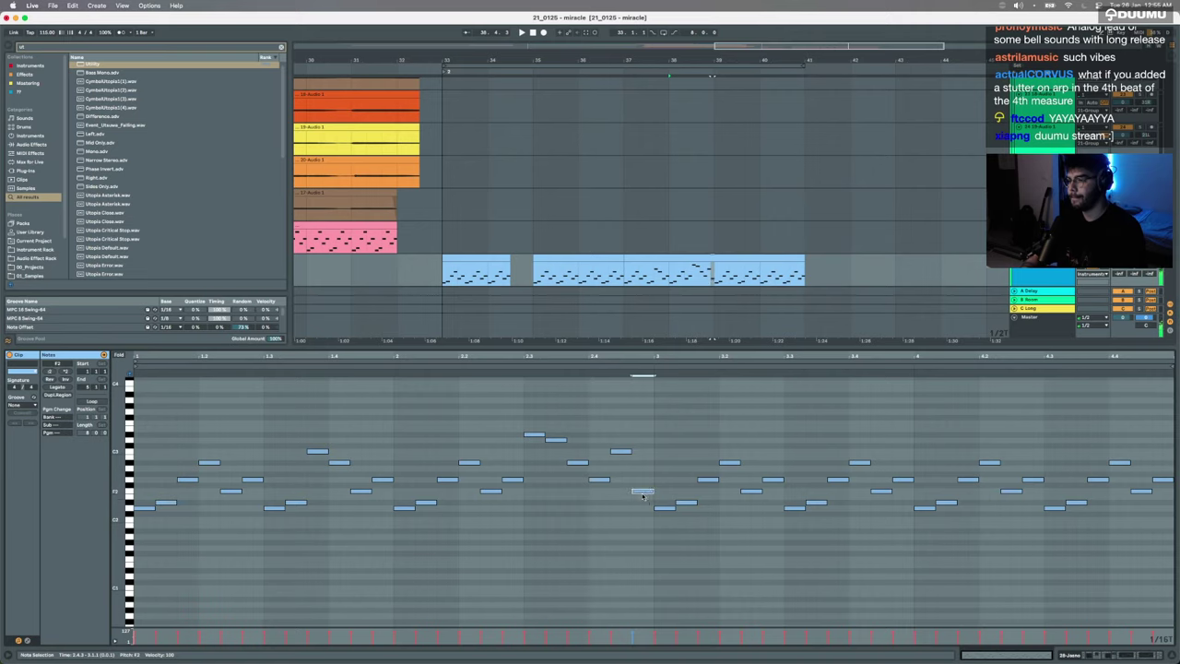
Step: Duplicate the edited two-bar arpeggio phrase from bars 37–39 onto bars 39–41 and play it
{"action": "left_click", "coordinate": [714, 279]}
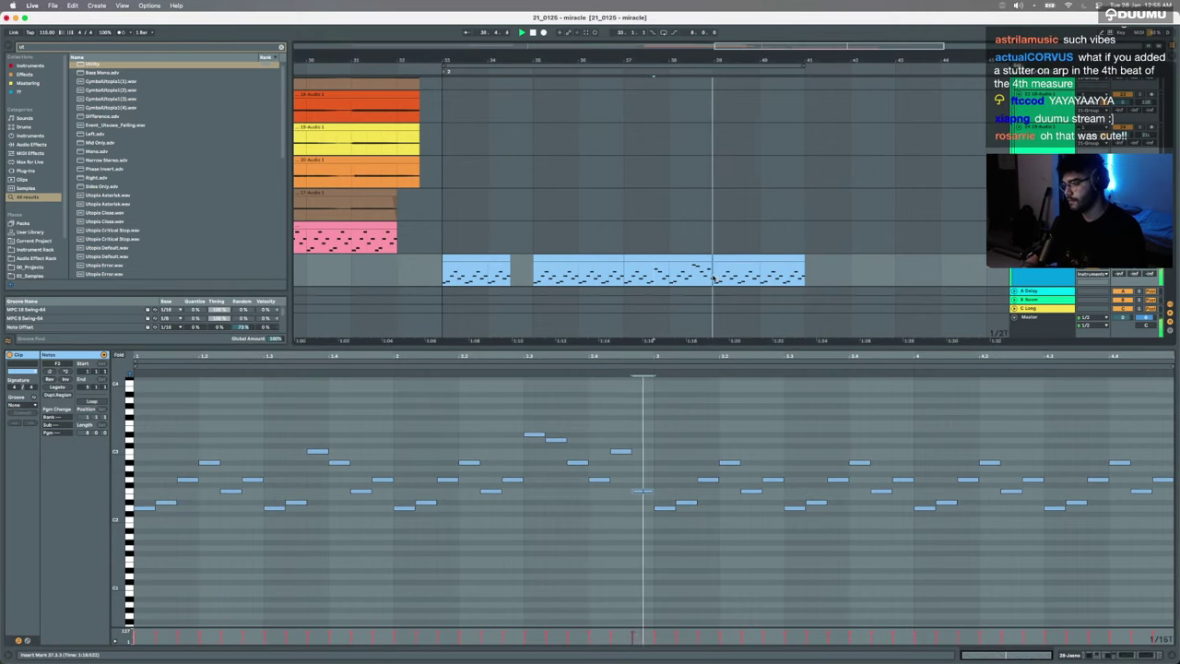
{"action": "left_click_drag", "start_coordinate": [712, 278], "coordinate": [624, 277]}
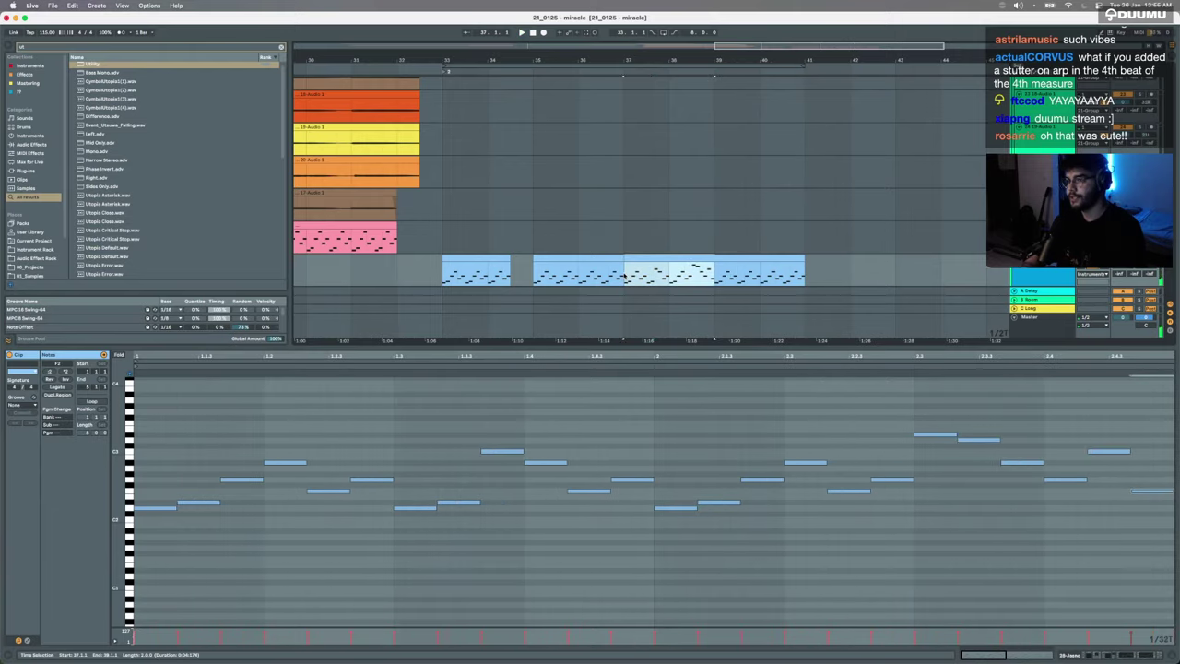
{"action": "key", "text": "space"}
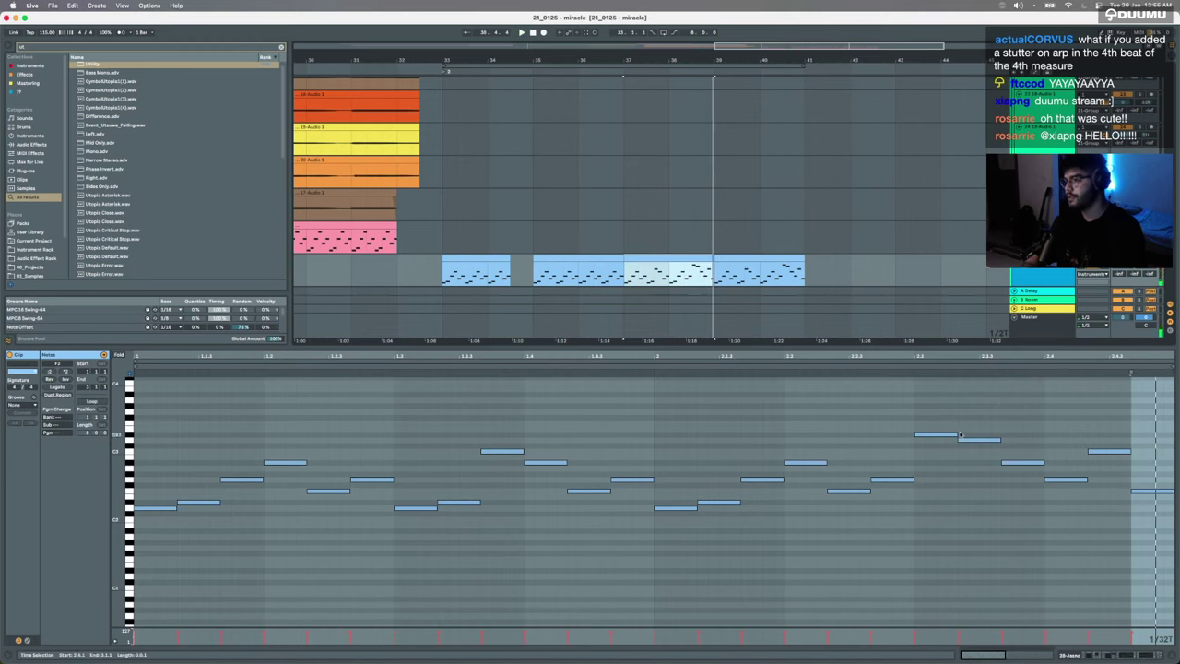
Step: In the bars 37–39 arpeggio clip, lower the second-to-last note to A#2 and raise the note at 2.3.3 to C3
{"action": "key", "text": "space"}
{"action": "left_click_drag", "start_coordinate": [937, 427], "coordinate": [979, 470]}
{"action": "left_click_drag", "start_coordinate": [1104, 451], "coordinate": [1102, 483]}
{"action": "left_click_drag", "start_coordinate": [1102, 481], "coordinate": [1100, 466]}
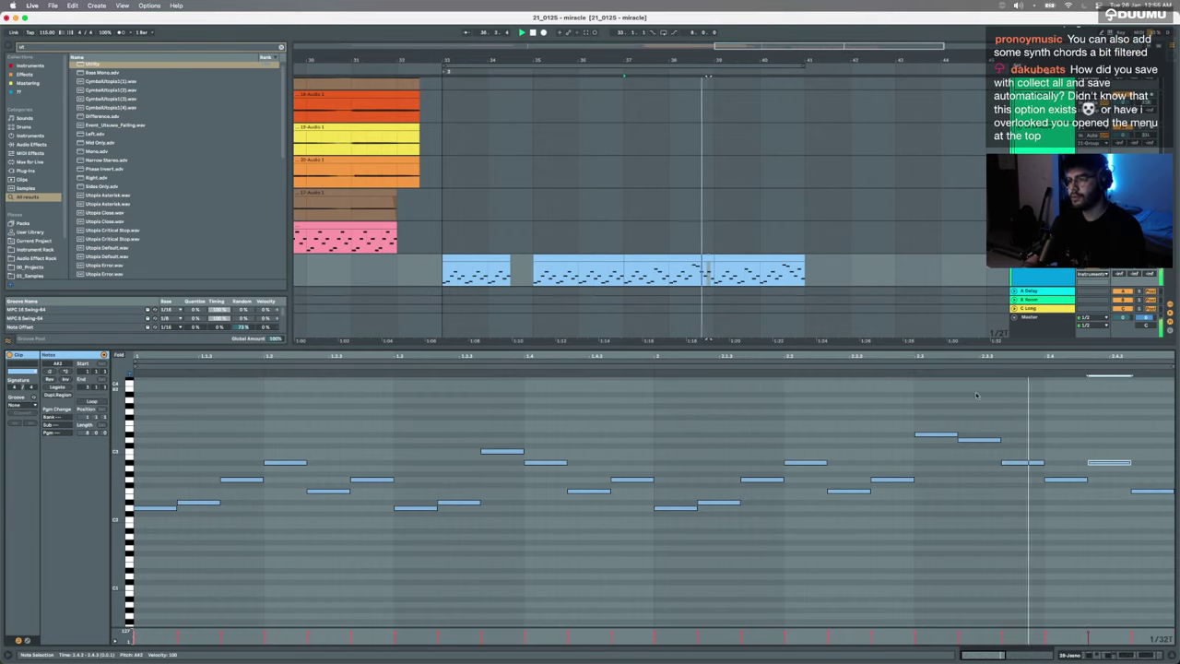
{"action": "double_click", "coordinate": [1014, 451]}
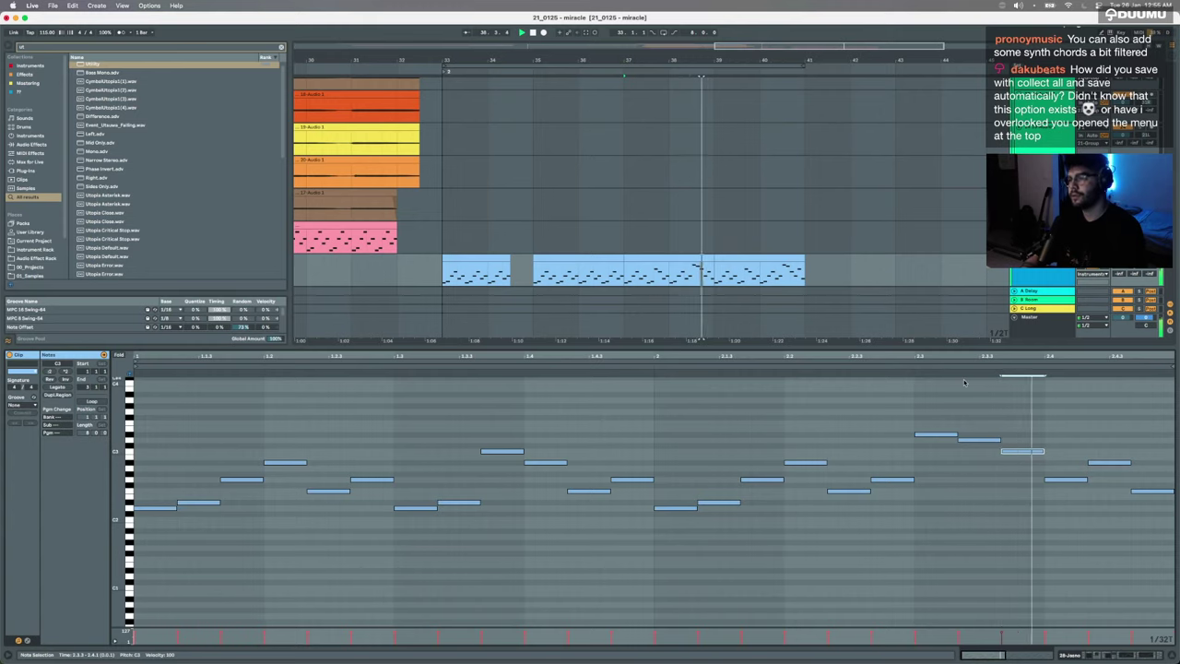
Step: Lower the selected note after D3 to A#2 and set the phrase's last two notes to F2 and G2
{"action": "key", "text": "Down"}
{"action": "key", "text": "Down"}
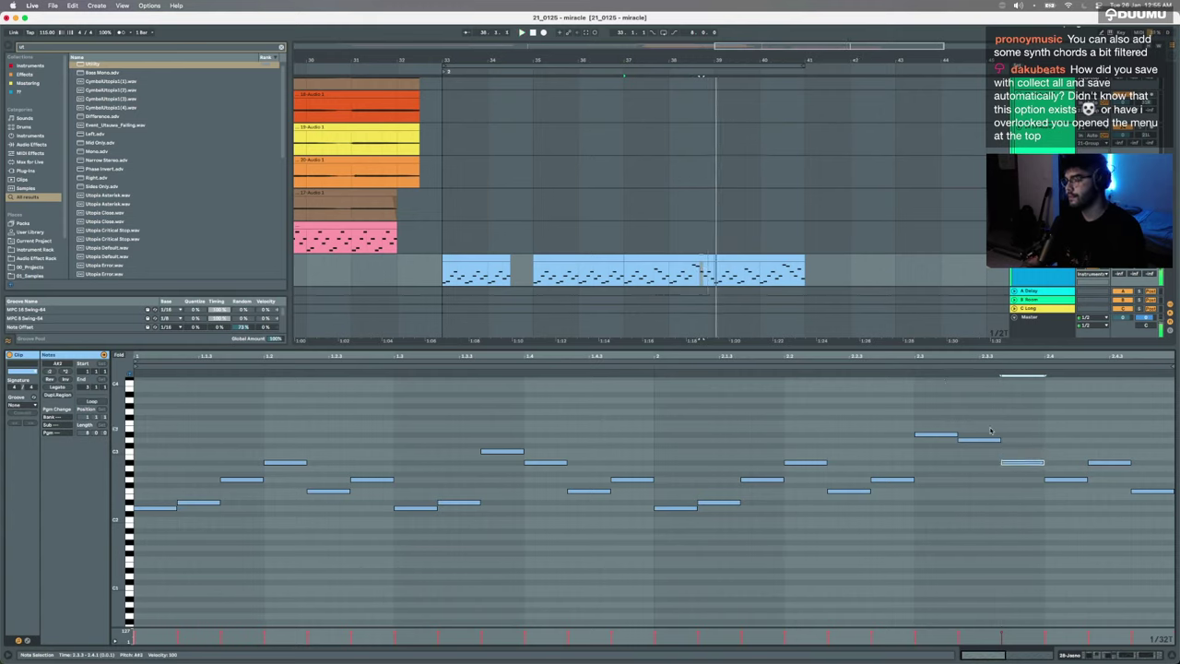
{"action": "left_click", "coordinate": [1054, 479]}
{"action": "left_click_drag", "start_coordinate": [1091, 463], "coordinate": [1148, 481]}
{"action": "key", "text": "space"}
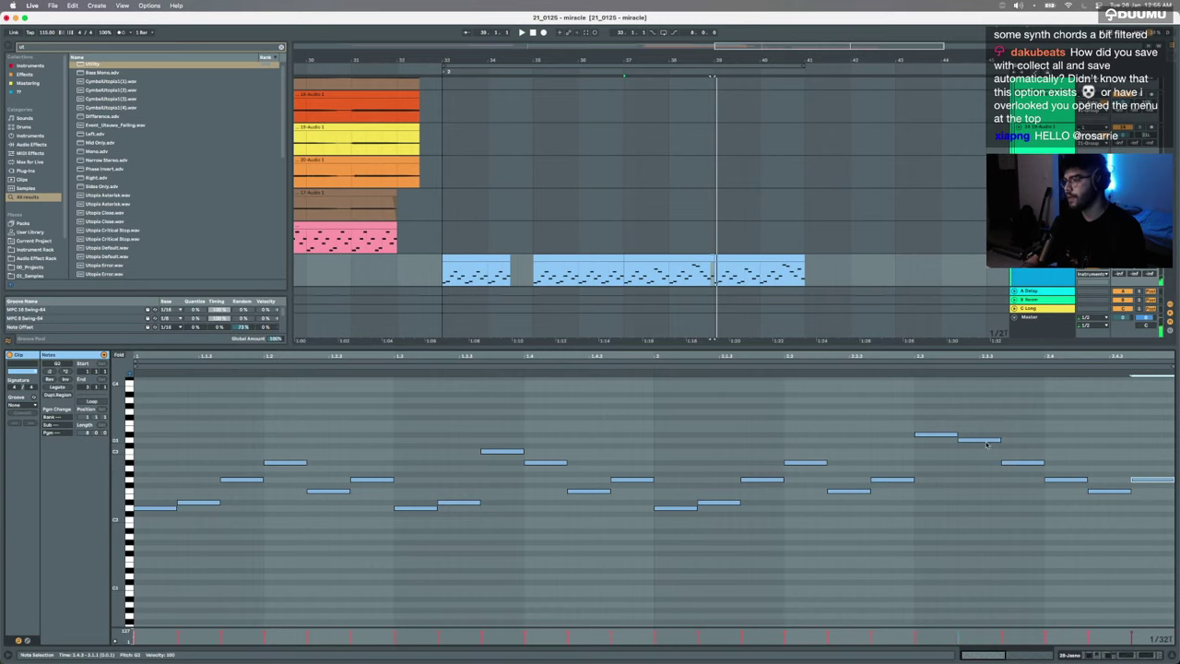
Step: Try C3 and F2 as the last two notes of the bars 37–39 arpeggio clip and audition the phrase ending
{"action": "left_click_drag", "start_coordinate": [1155, 442], "coordinate": [777, 467]}
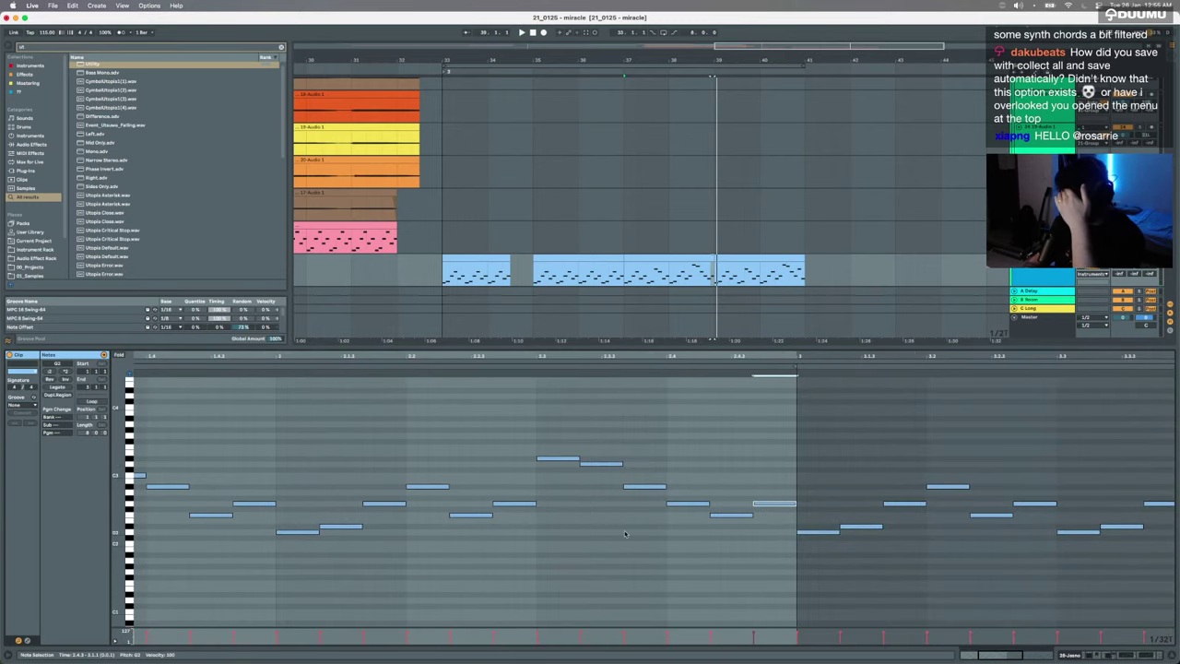
{"action": "left_click", "coordinate": [558, 458]}
{"action": "mouse_move", "coordinate": [559, 478]}
{"action": "left_mouse_down"}
{"action": "mouse_move", "coordinate": [697, 504]}
{"action": "mouse_move", "coordinate": [698, 490]}
{"action": "mouse_move", "coordinate": [695, 506]}
{"action": "left_mouse_up"}
{"action": "left_click", "coordinate": [676, 498]}
{"action": "left_click", "coordinate": [691, 263]}
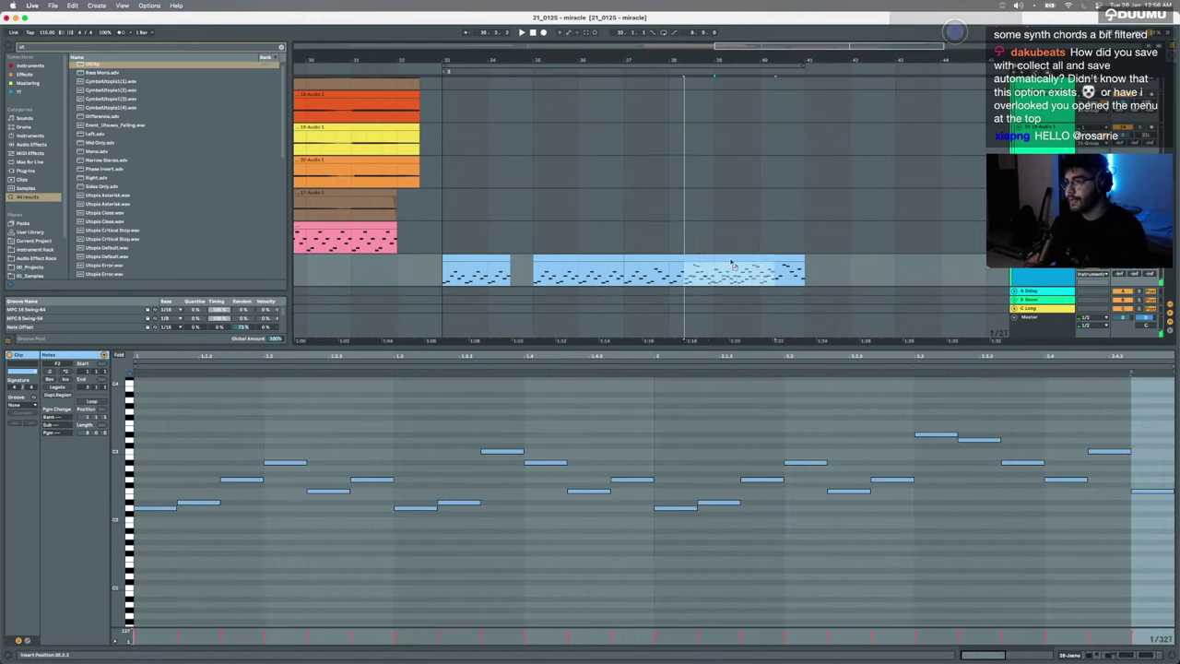
{"action": "left_click", "coordinate": [687, 276]}
{"action": "key", "text": "space"}
{"action": "key", "text": "space"}
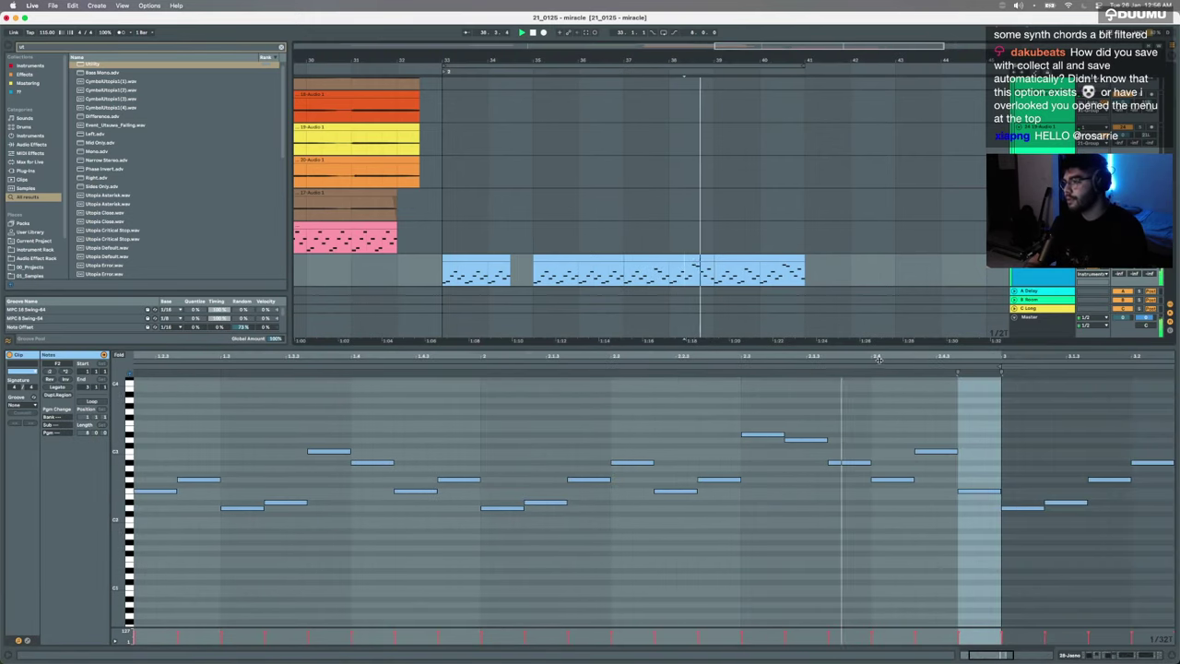
{"action": "key", "text": "space"}
Step: Set the last two notes of the bars 37–39 arpeggio clip to F2 and G2, and play it from bar 38
{"action": "left_click_drag", "start_coordinate": [759, 418], "coordinate": [885, 496]}
{"action": "left_click", "coordinate": [928, 451]}
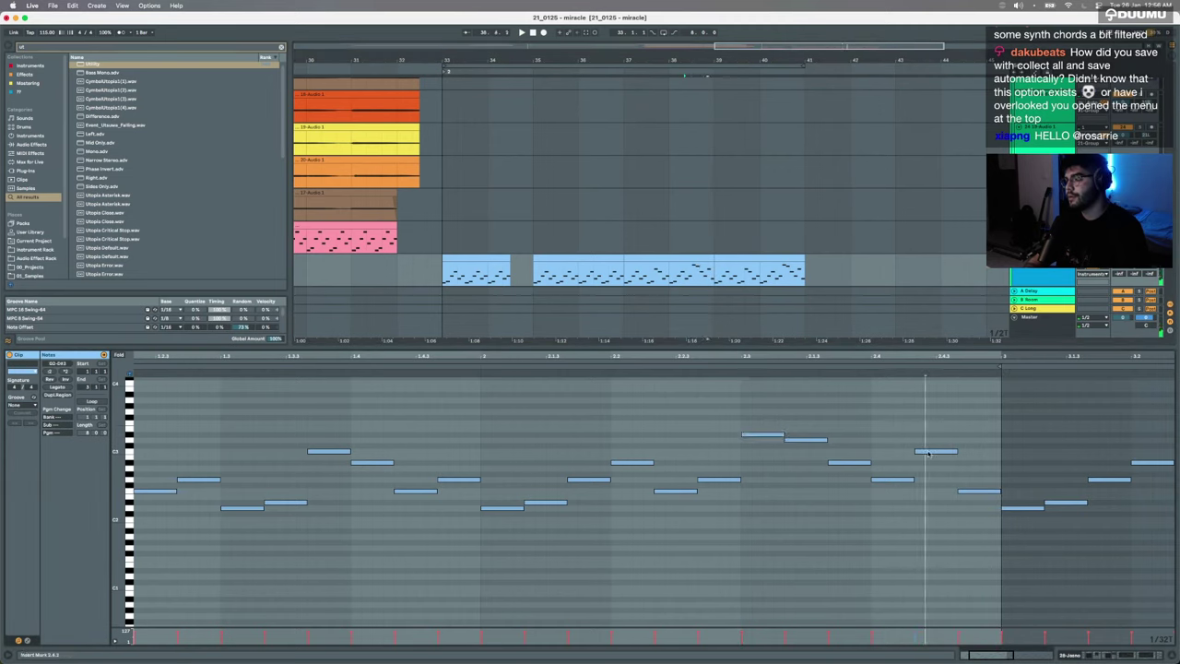
{"action": "left_click_drag", "start_coordinate": [928, 451], "coordinate": [971, 480]}
{"action": "left_click", "coordinate": [705, 358]}
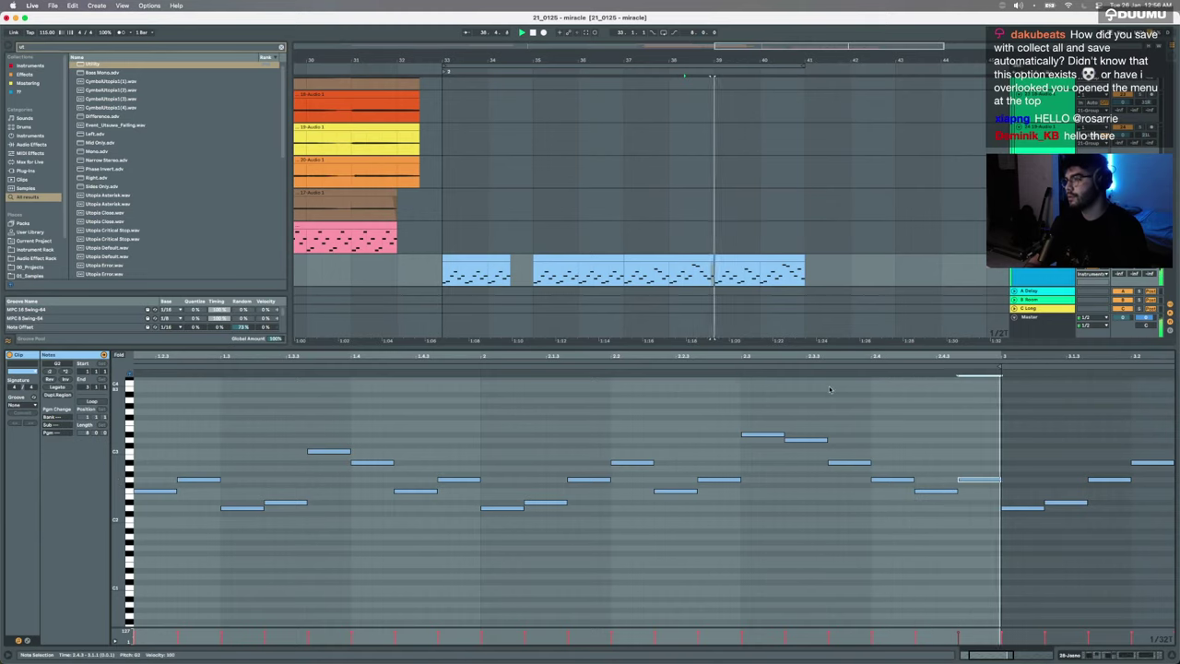
{"action": "left_click", "coordinate": [679, 250]}
{"action": "left_click", "coordinate": [679, 257]}
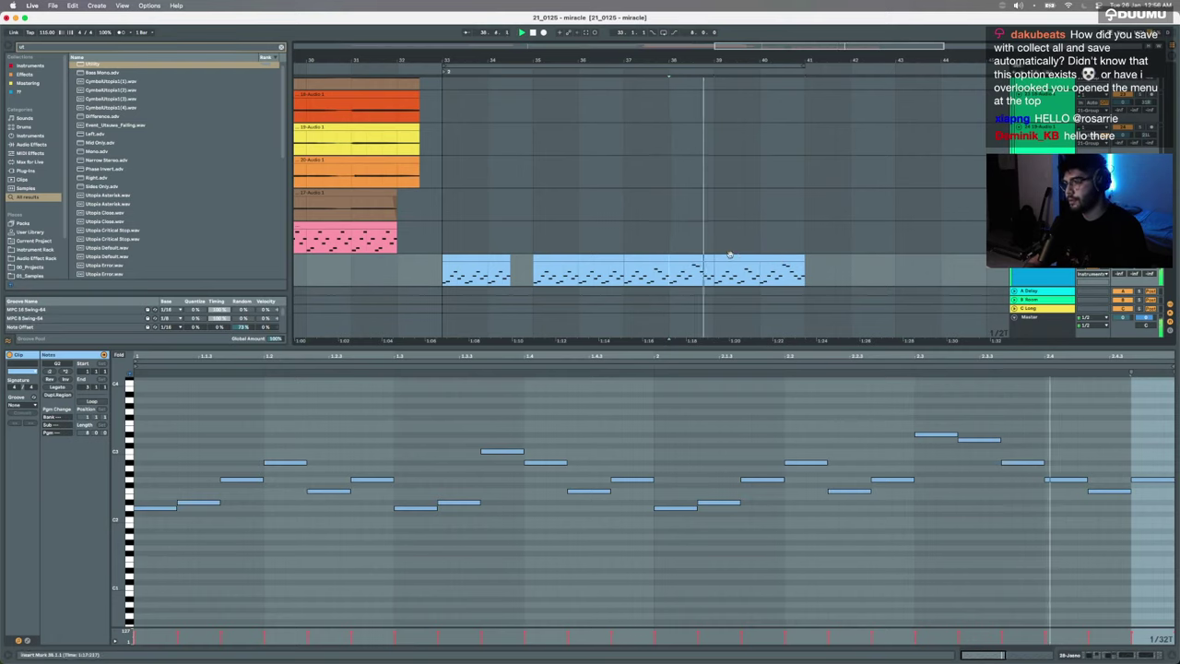
Step: Select the bars 39–41 arpeggio clip, raise its first note to A#2 and audition it with the bars before it
{"action": "left_click", "coordinate": [729, 257]}
{"action": "key", "text": "space"}
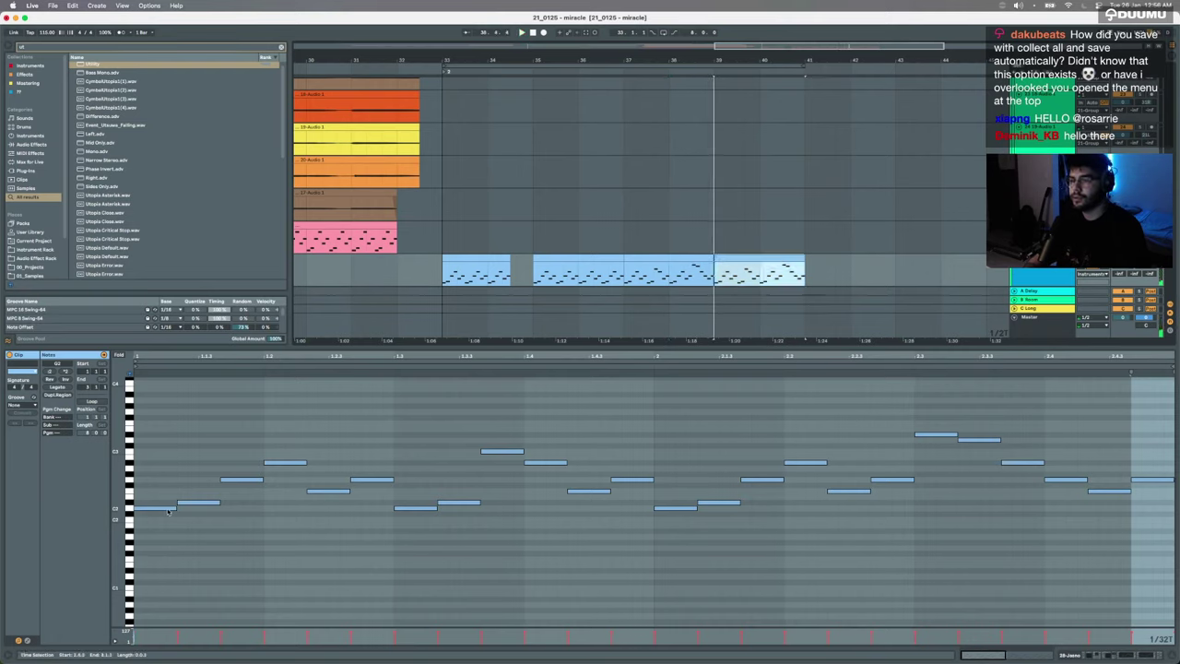
{"action": "left_click_drag", "start_coordinate": [169, 511], "coordinate": [170, 471]}
{"action": "key", "text": "space"}
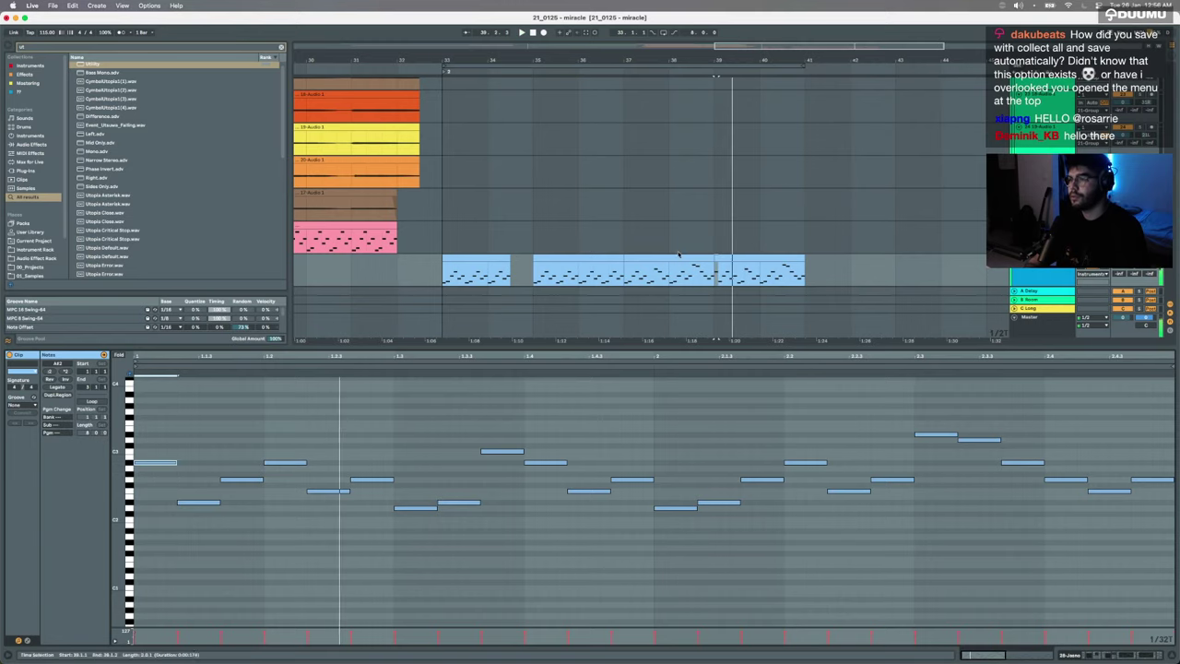
{"action": "left_click", "coordinate": [657, 265]}
{"action": "left_click", "coordinate": [642, 257]}
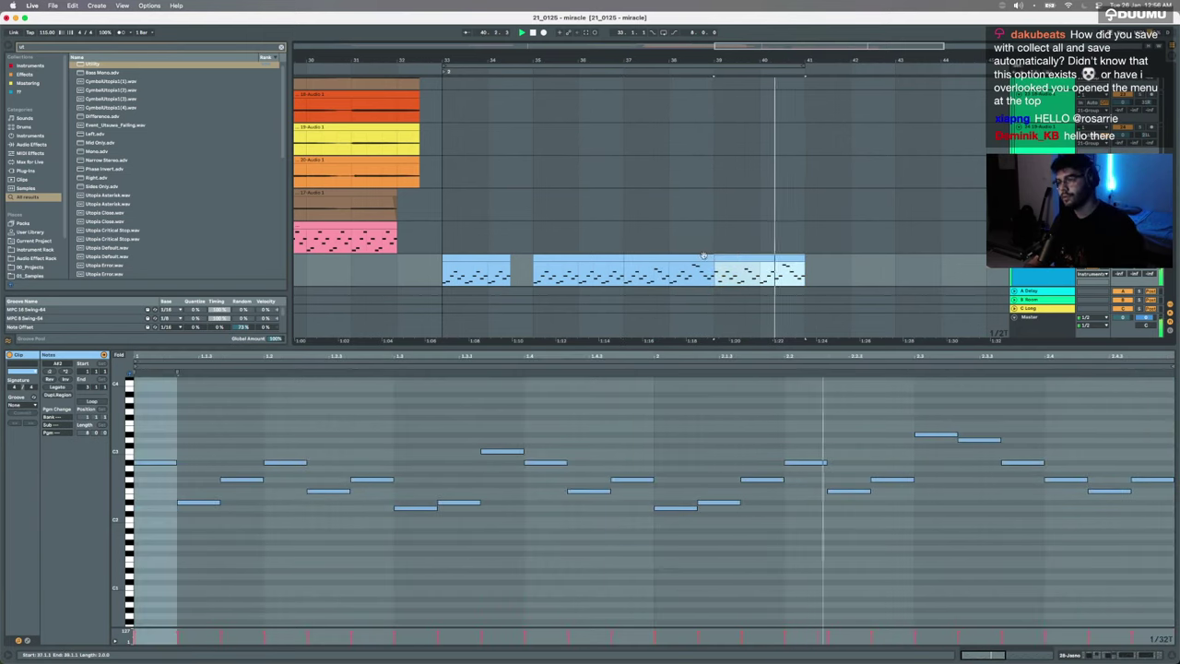
Step: Consolidate the arpeggio clips from bar 37 to bar 41 into one four-bar clip and play it
{"action": "left_click", "coordinate": [686, 258], "text": "shift"}
{"action": "key", "text": "super+j"}
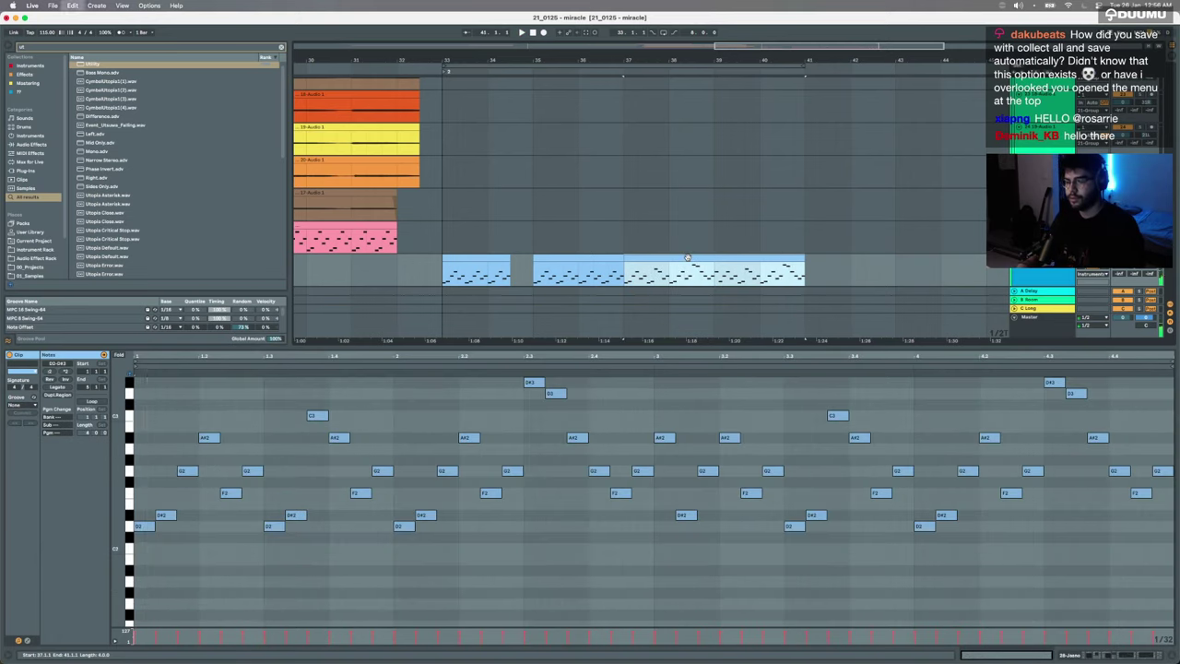
{"action": "key", "text": "space"}
Step: Replace the arpeggio in bars 39–41 with a copy of the bars 35–37 clip during playback
{"action": "left_click", "coordinate": [595, 258]}
{"action": "key", "text": "super+c"}
{"action": "key", "text": "Right"}
{"action": "key", "text": "Right"}
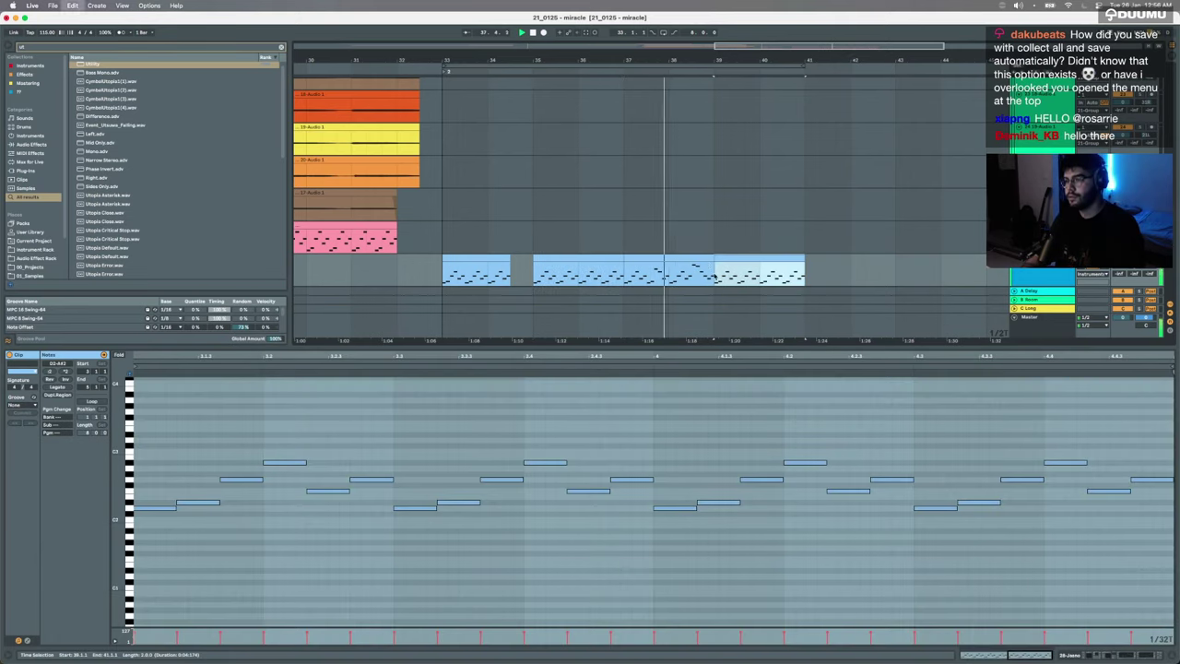
{"action": "key", "text": "Left"}
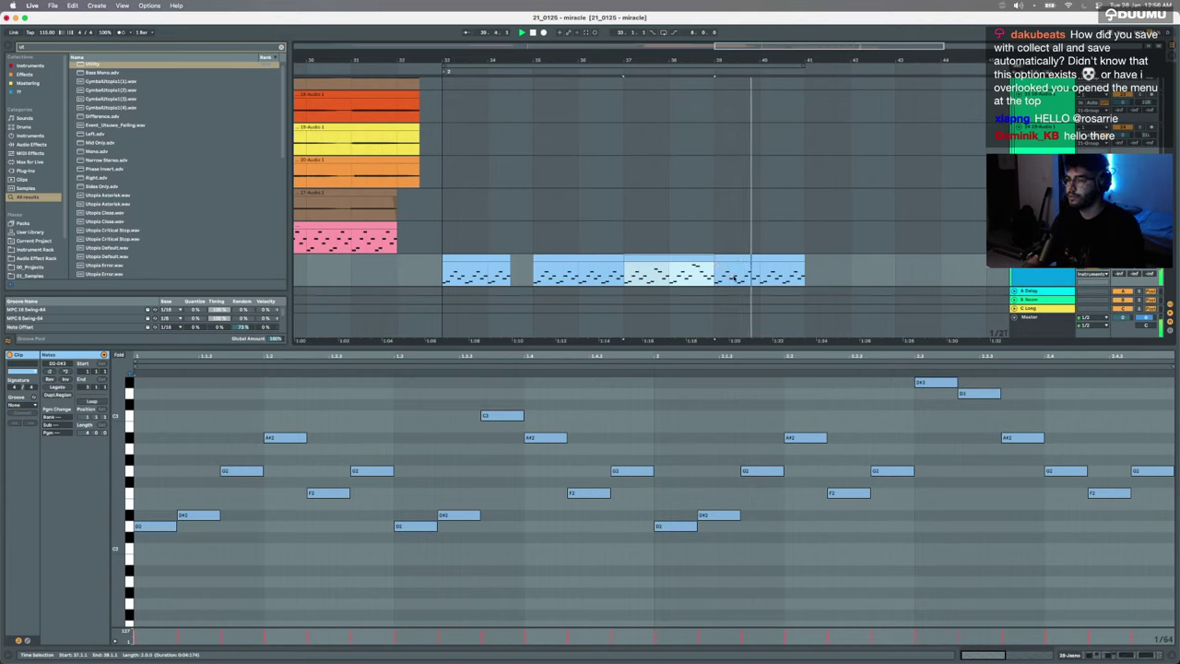
Step: Stop playback and save the set with Collect All and Save, copying all used media files into the project
{"action": "key", "text": "space"}
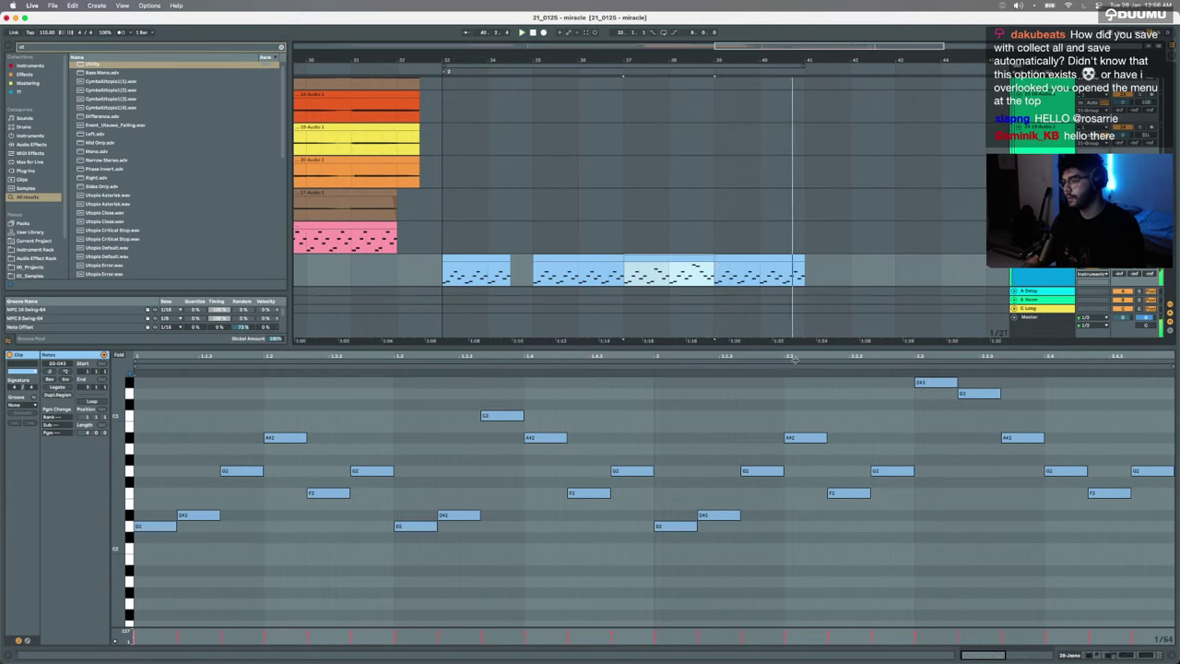
{"action": "key", "text": "super+s"}
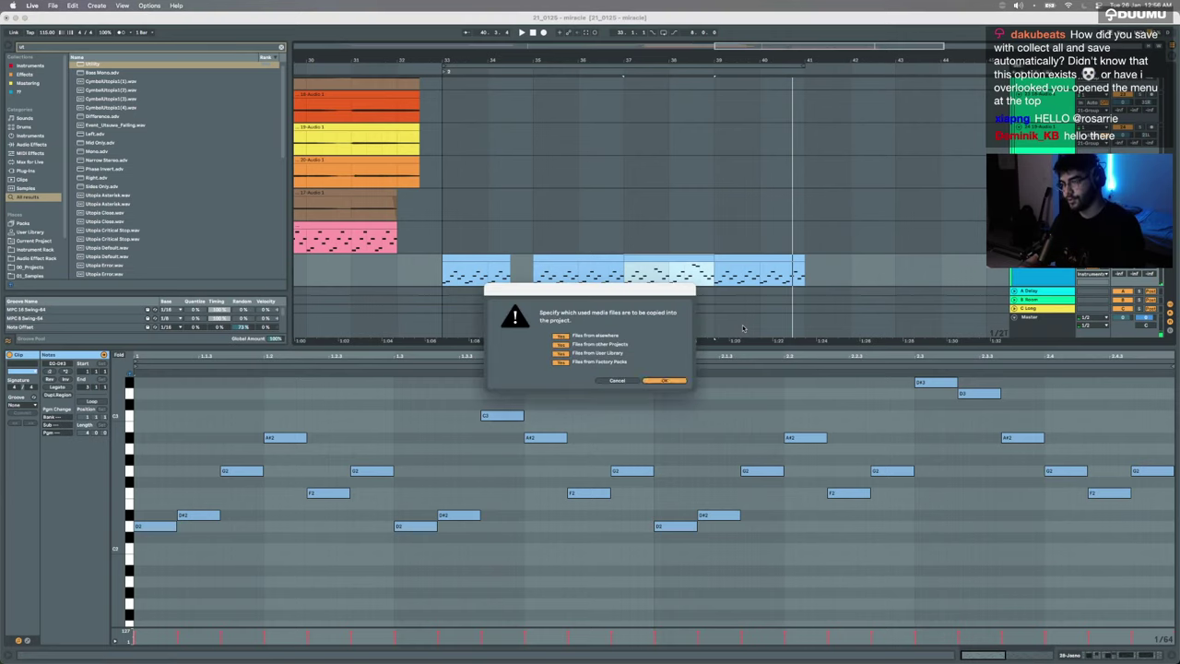
{"action": "key", "text": "Return"}
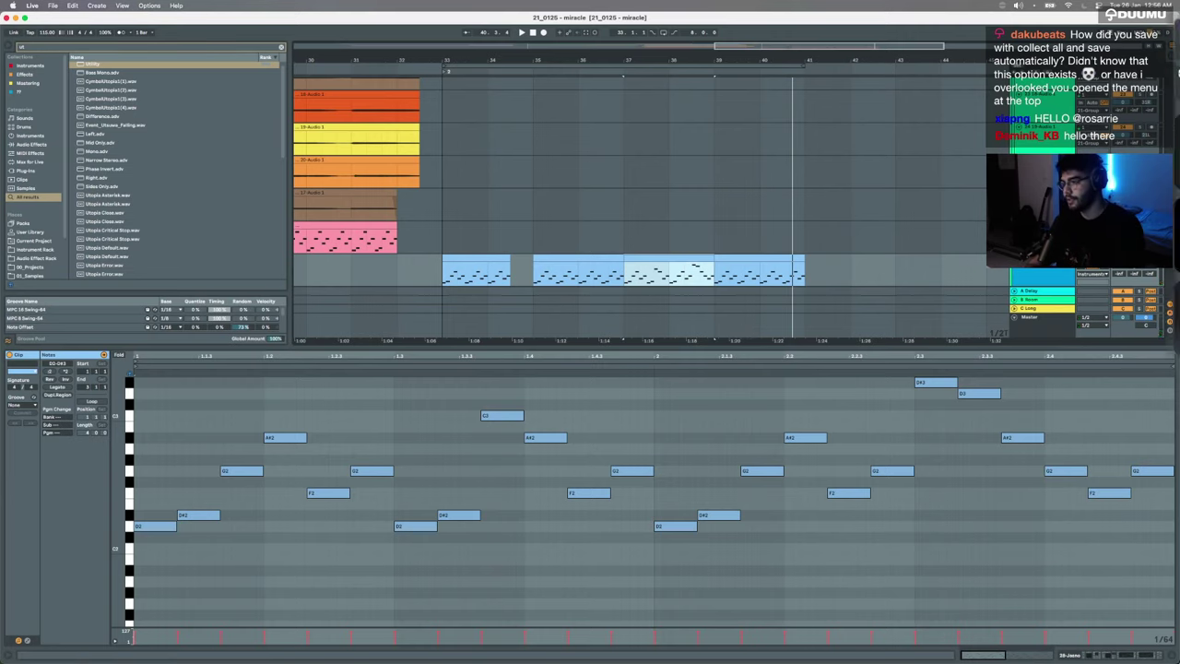
Step: Open the keyboard app shortcuts in System Preferences and select the Ableton Live 10 Suite entry
{"action": "mouse_move", "coordinate": [723, 661]}
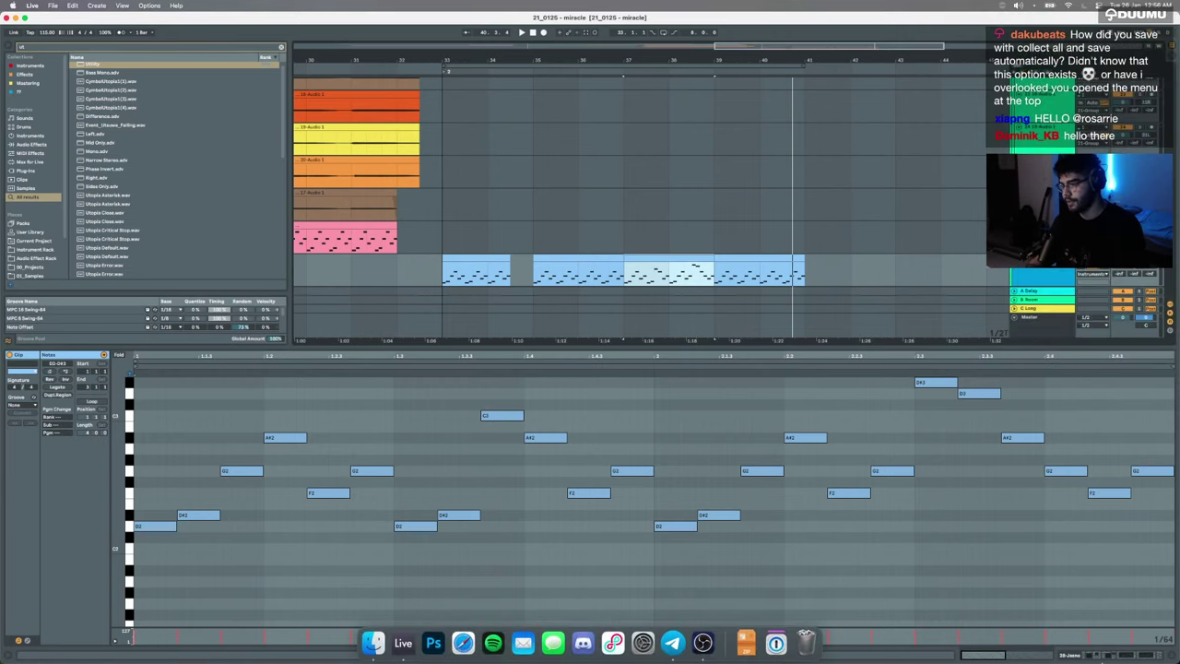
{"action": "left_click", "coordinate": [652, 648]}
{"action": "left_click", "coordinate": [652, 647]}
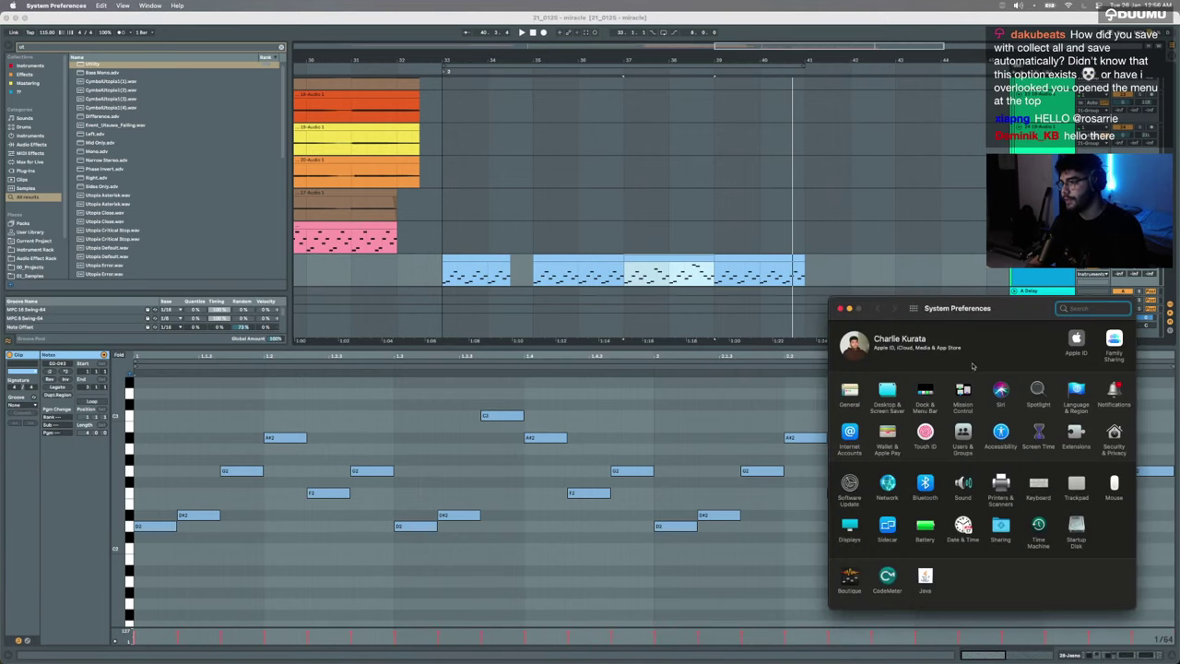
{"action": "left_click", "coordinate": [1038, 483]}
{"action": "left_click", "coordinate": [969, 336]}
{"action": "left_click", "coordinate": [880, 425]}
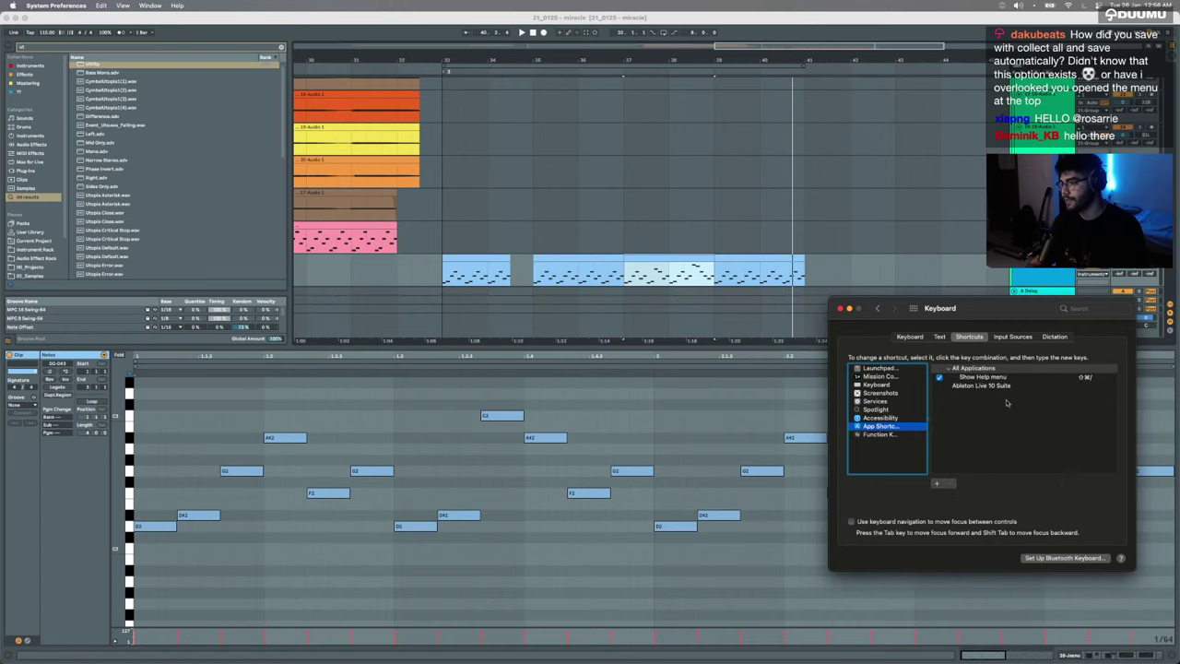
{"action": "left_click", "coordinate": [991, 386]}
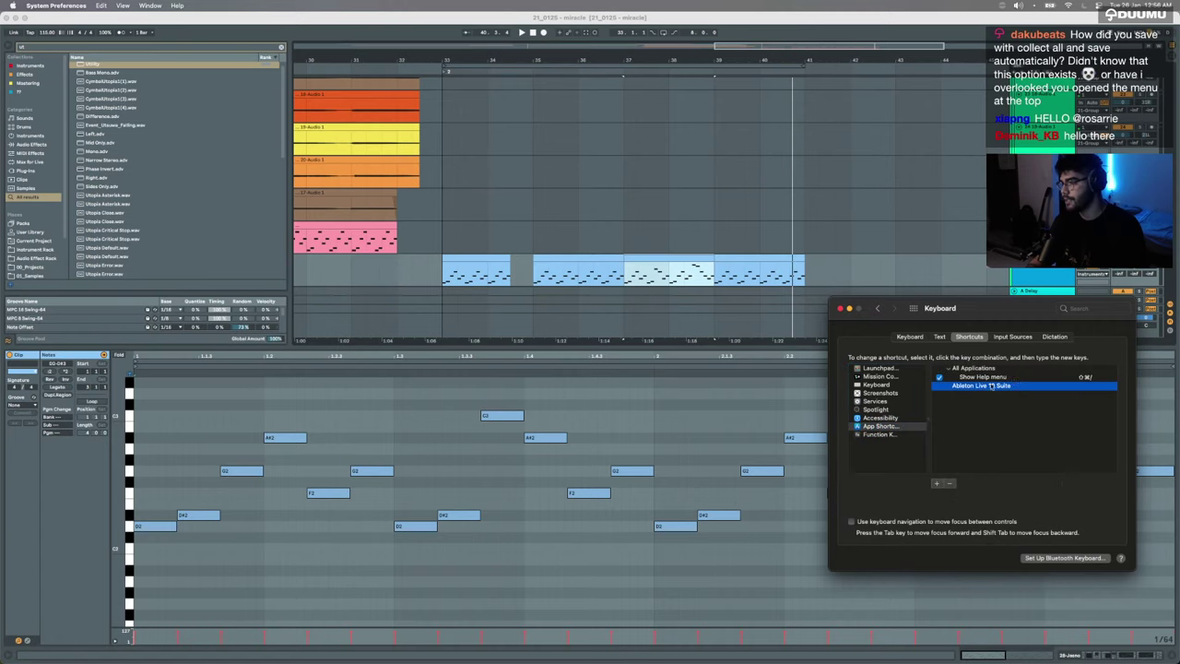
Step: Look up the Collect All and Save command and its shortcut in Live, and quit System Preferences
{"action": "left_click", "coordinate": [11, 34]}
{"action": "left_click", "coordinate": [52, 5]}
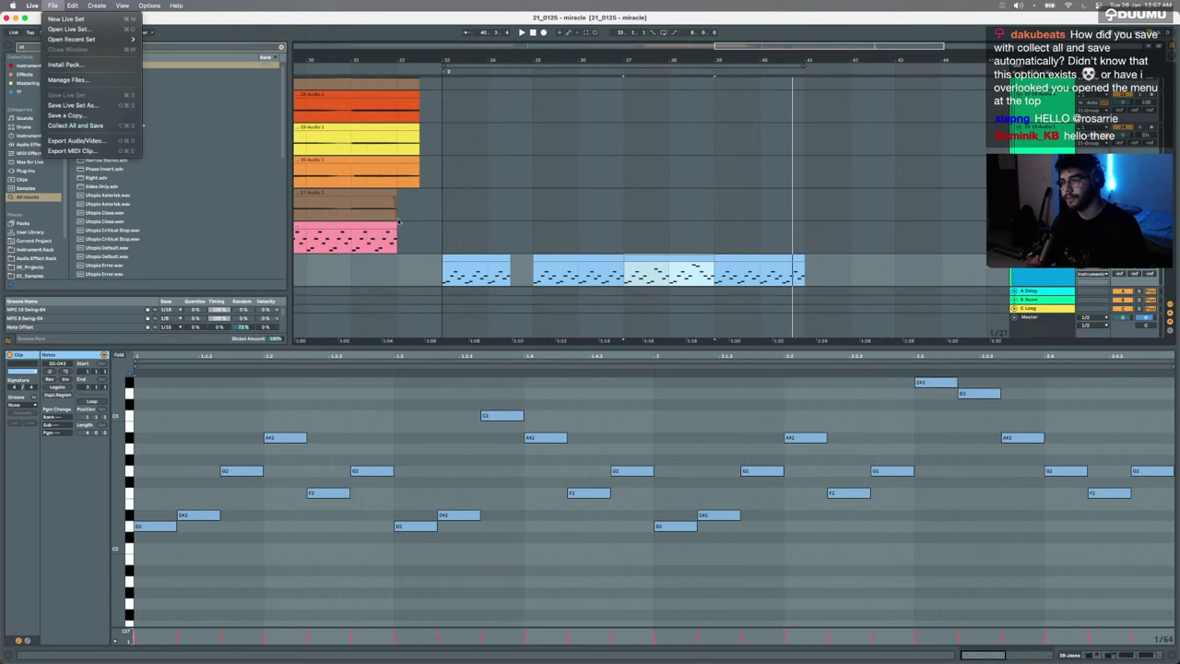
{"action": "left_click", "coordinate": [486, 244]}
{"action": "key", "text": "ctrl+Up"}
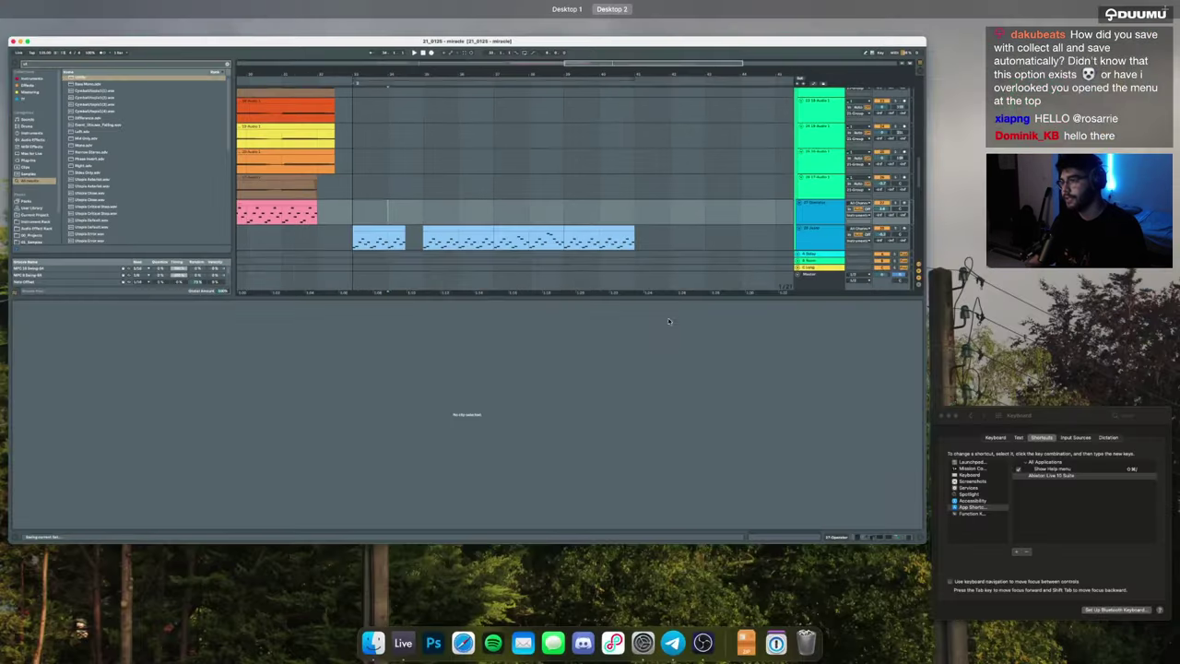
{"action": "left_click", "coordinate": [962, 445]}
{"action": "key", "text": "super+q"}
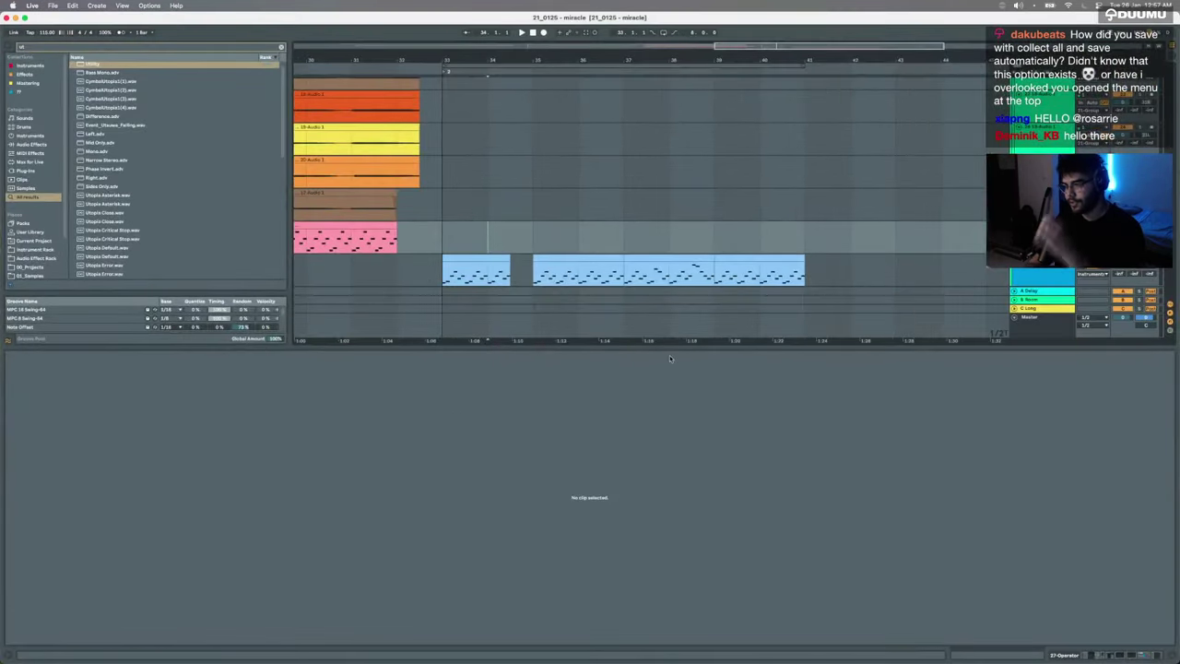
Step: Hide the clip detail view to give the arrangement tracks more room
{"action": "key", "text": "super+alt+l"}
{"action": "scroll", "coordinate": [576, 281], "scroll_direction": "down", "scroll_amount": 3}
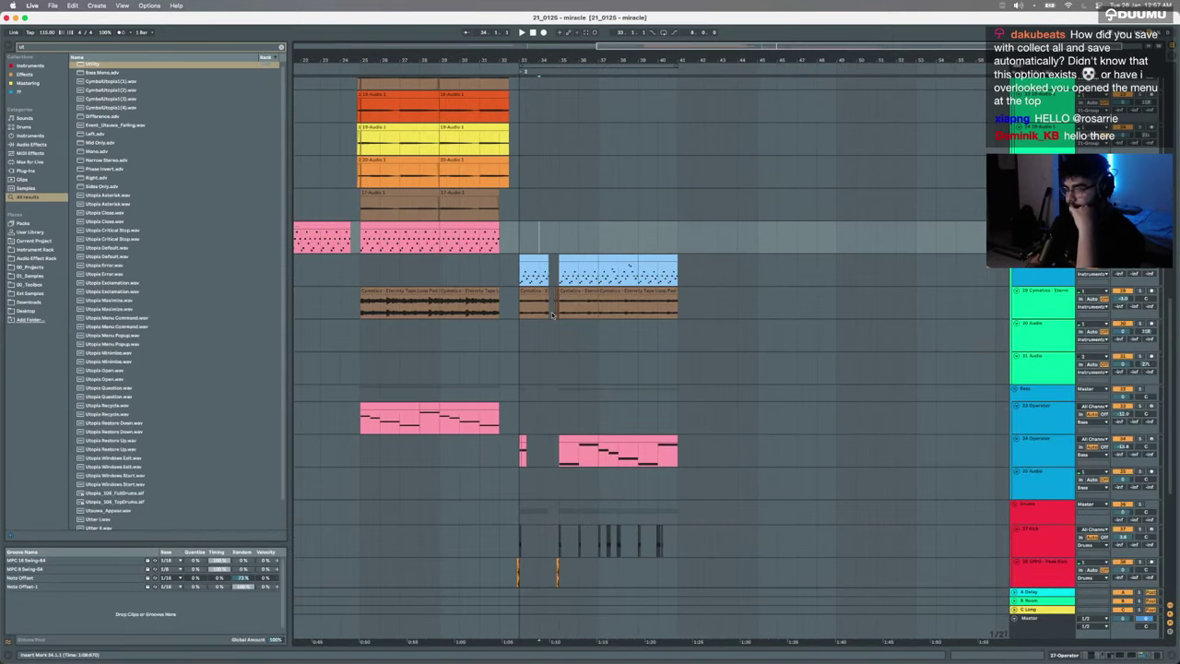
{"action": "scroll", "coordinate": [552, 314], "scroll_direction": "up", "scroll_amount": 5}
{"action": "scroll", "coordinate": [552, 315], "scroll_direction": "down", "scroll_amount": 3}
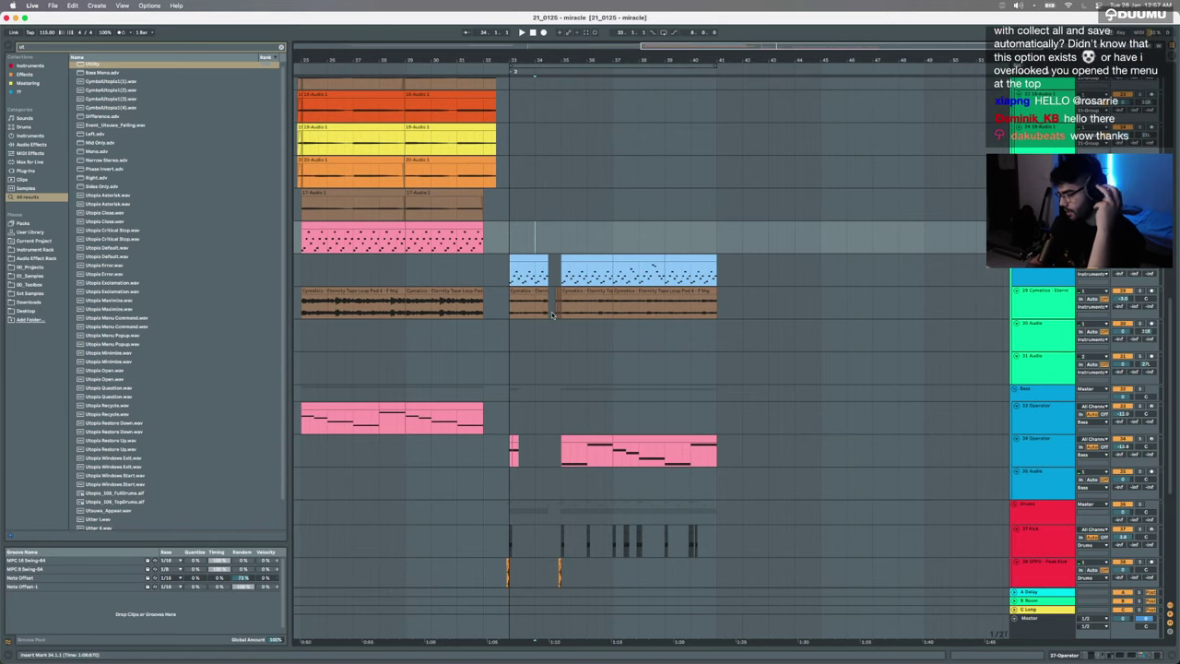
{"action": "scroll", "coordinate": [552, 315], "scroll_direction": "up", "scroll_amount": 5}
{"action": "scroll", "coordinate": [552, 329], "scroll_direction": "left", "scroll_amount": 5}
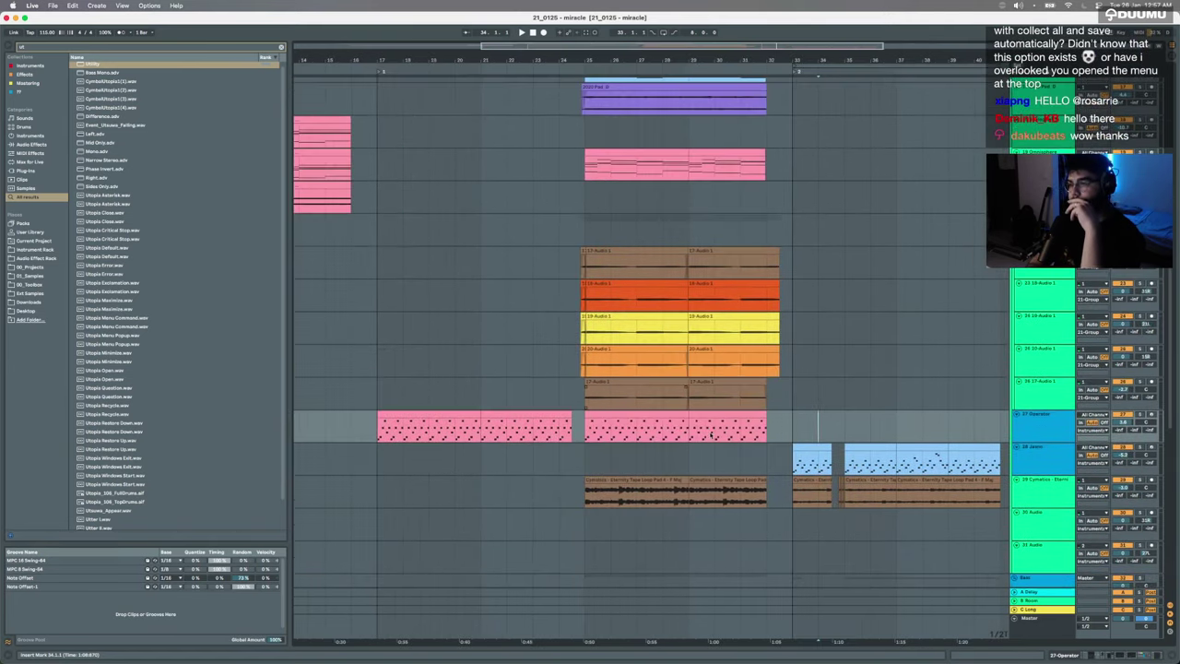
Step: Play the arrangement from bar 31 through bar 41, reviewing the arpeggio, pad, bass and drum tracks of the new section
{"action": "left_click", "coordinate": [750, 464]}
{"action": "key", "text": "space"}
{"action": "scroll", "coordinate": [646, 433], "scroll_direction": "right", "scroll_amount": 5}
{"action": "scroll", "coordinate": [621, 431], "scroll_direction": "up", "scroll_amount": 3}
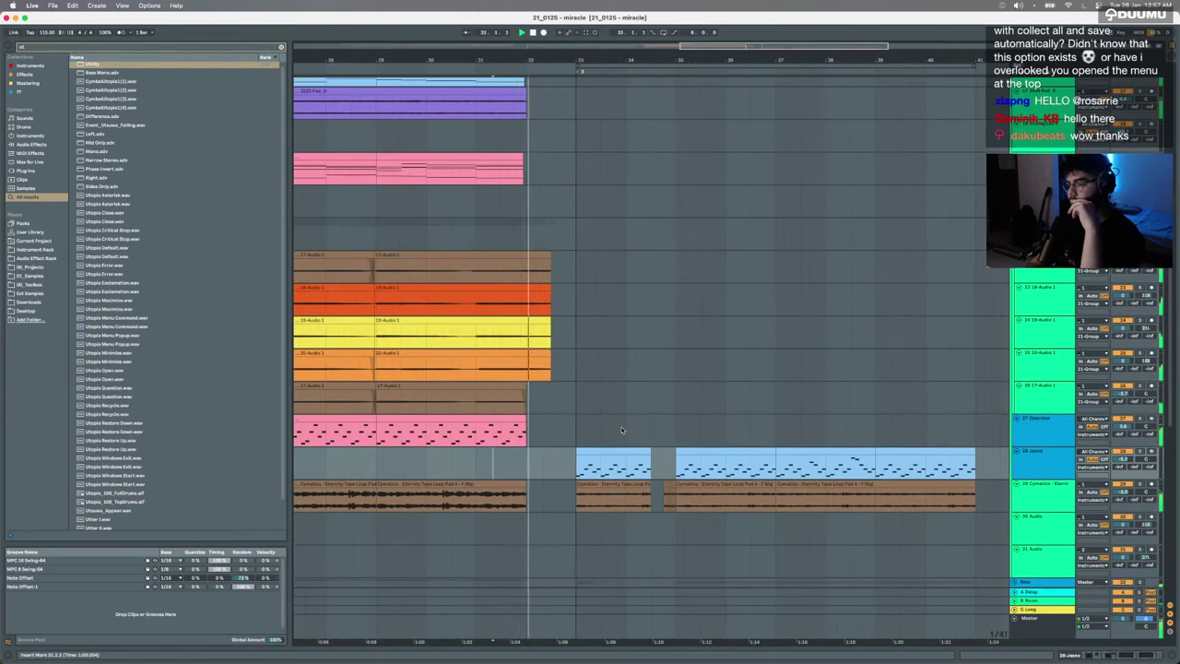
{"action": "scroll", "coordinate": [621, 430], "scroll_direction": "down", "scroll_amount": 1}
{"action": "scroll", "coordinate": [621, 430], "scroll_direction": "right", "scroll_amount": 2}
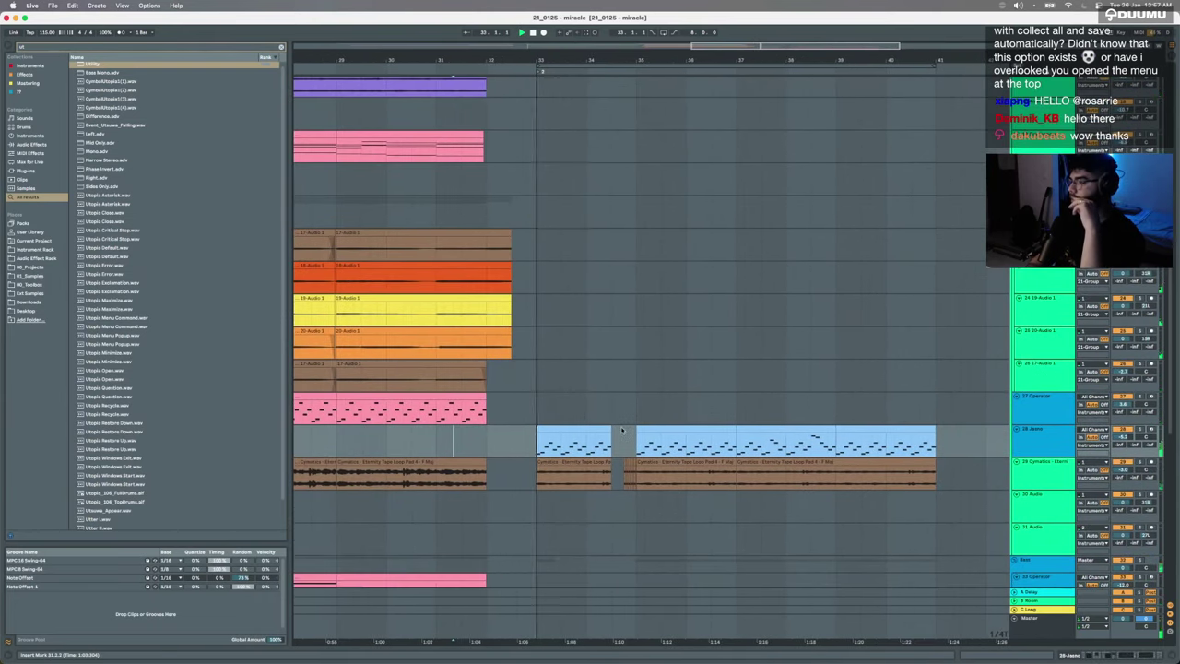
{"action": "scroll", "coordinate": [621, 430], "scroll_direction": "down", "scroll_amount": 10}
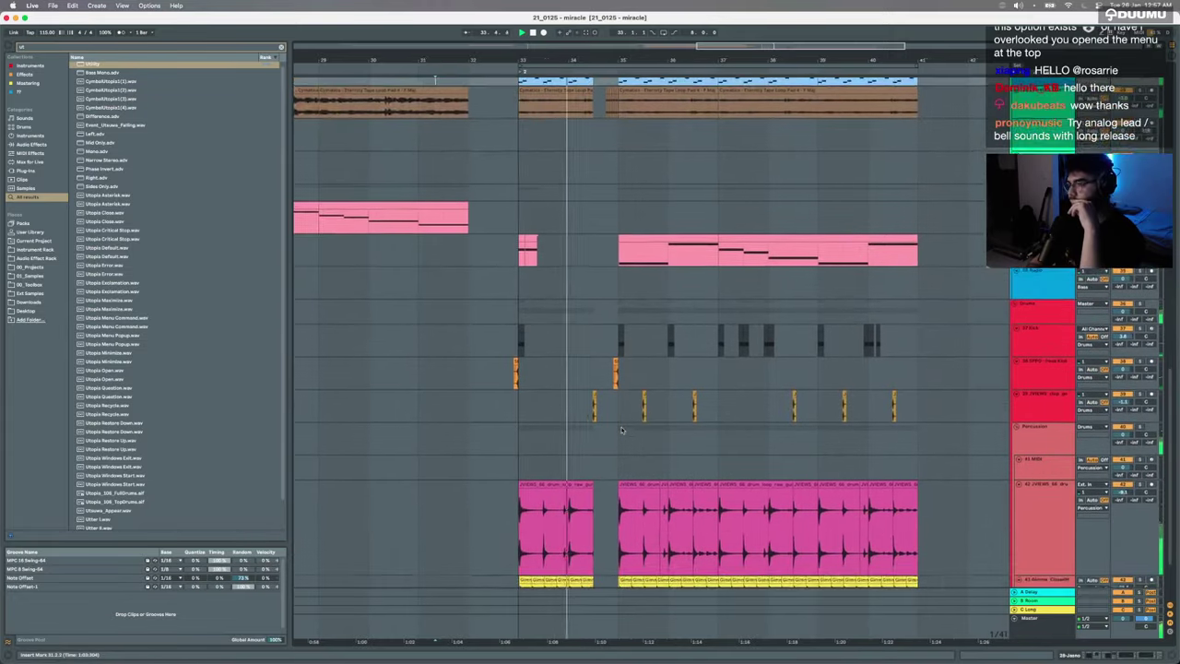
{"action": "scroll", "coordinate": [621, 430], "scroll_direction": "up", "scroll_amount": 1}
{"action": "scroll", "coordinate": [621, 429], "scroll_direction": "right", "scroll_amount": 2}
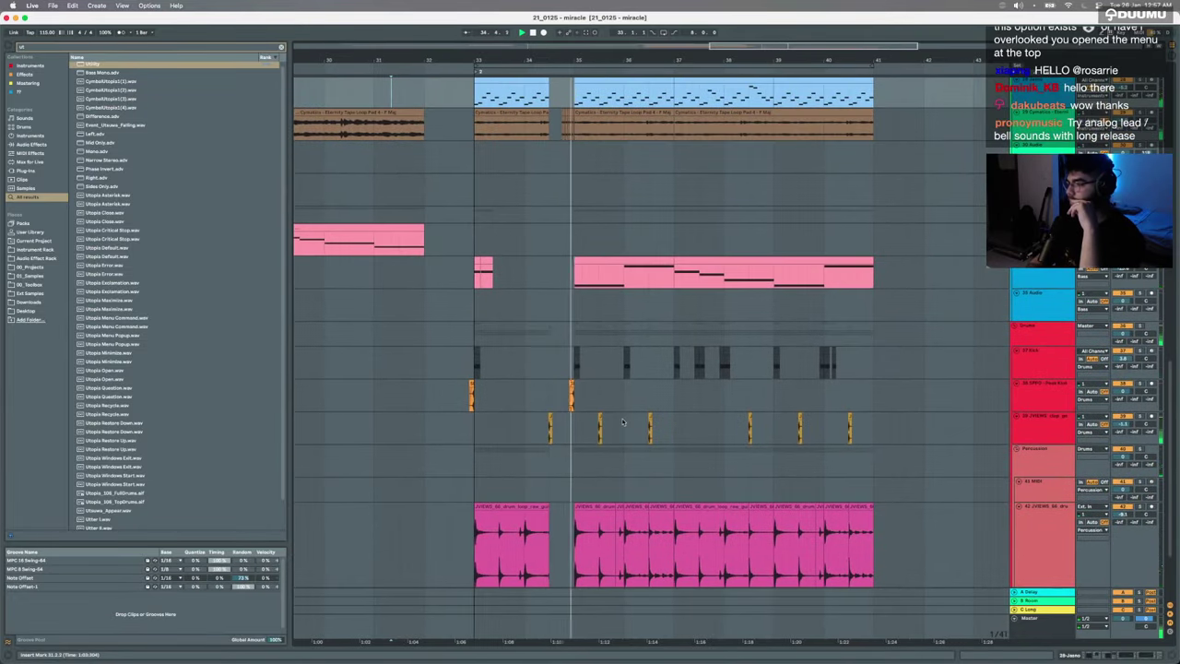
{"action": "scroll", "coordinate": [622, 422], "scroll_direction": "up", "scroll_amount": 3}
{"action": "scroll", "coordinate": [622, 422], "scroll_direction": "right", "scroll_amount": 2}
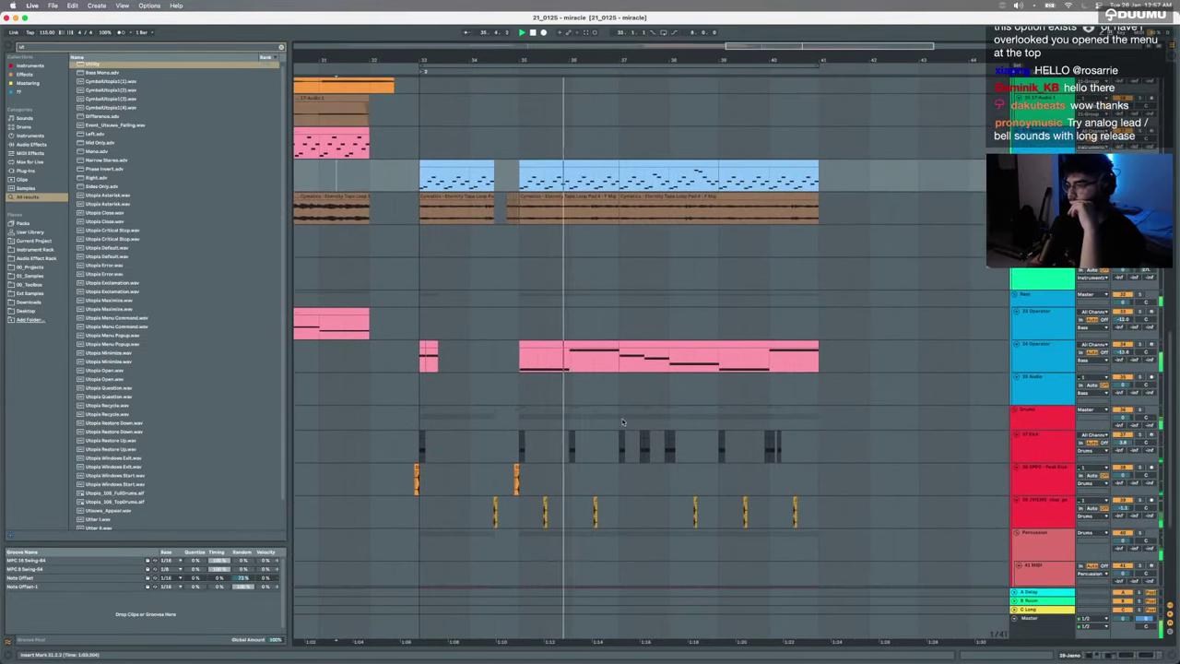
{"action": "scroll", "coordinate": [622, 422], "scroll_direction": "right", "scroll_amount": 2}
{"action": "scroll", "coordinate": [622, 422], "scroll_direction": "up", "scroll_amount": 2}
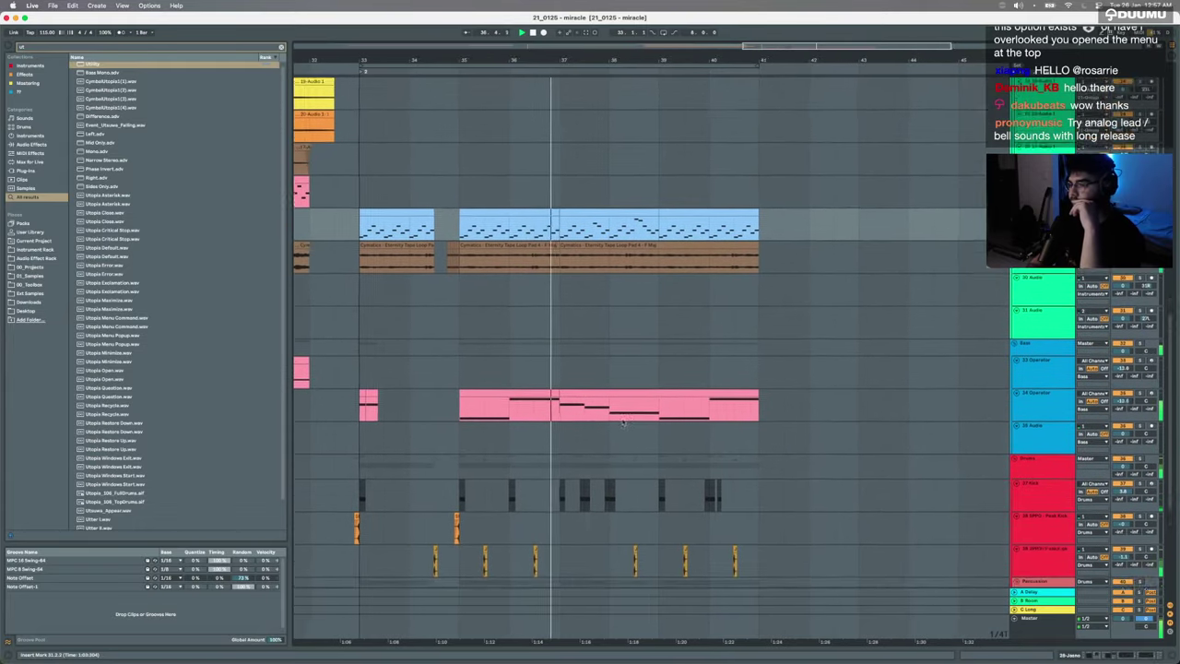
{"action": "scroll", "coordinate": [622, 422], "scroll_direction": "up", "scroll_amount": 1}
{"action": "scroll", "coordinate": [622, 422], "scroll_direction": "right", "scroll_amount": 1}
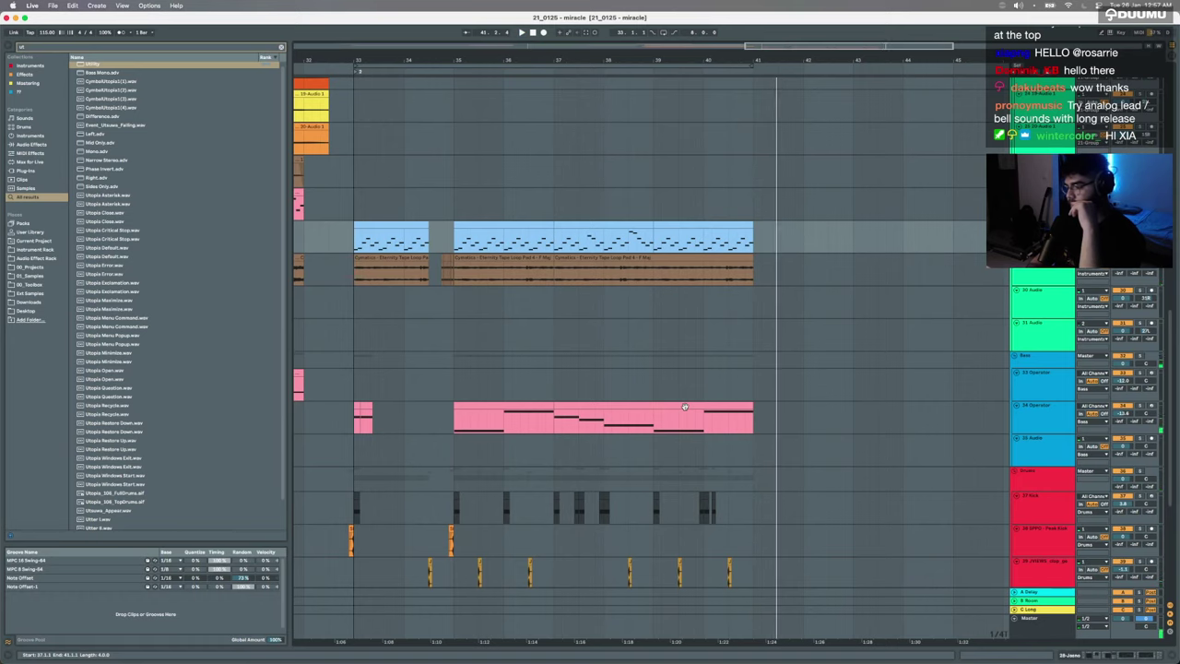
{"action": "scroll", "coordinate": [684, 410], "scroll_direction": "down", "scroll_amount": 3}
{"action": "key", "text": "space"}
Step: Clear the selection of bars 33–41 and save the set with all media files collected into the project
{"action": "left_click_drag", "start_coordinate": [550, 240], "coordinate": [536, 277]}
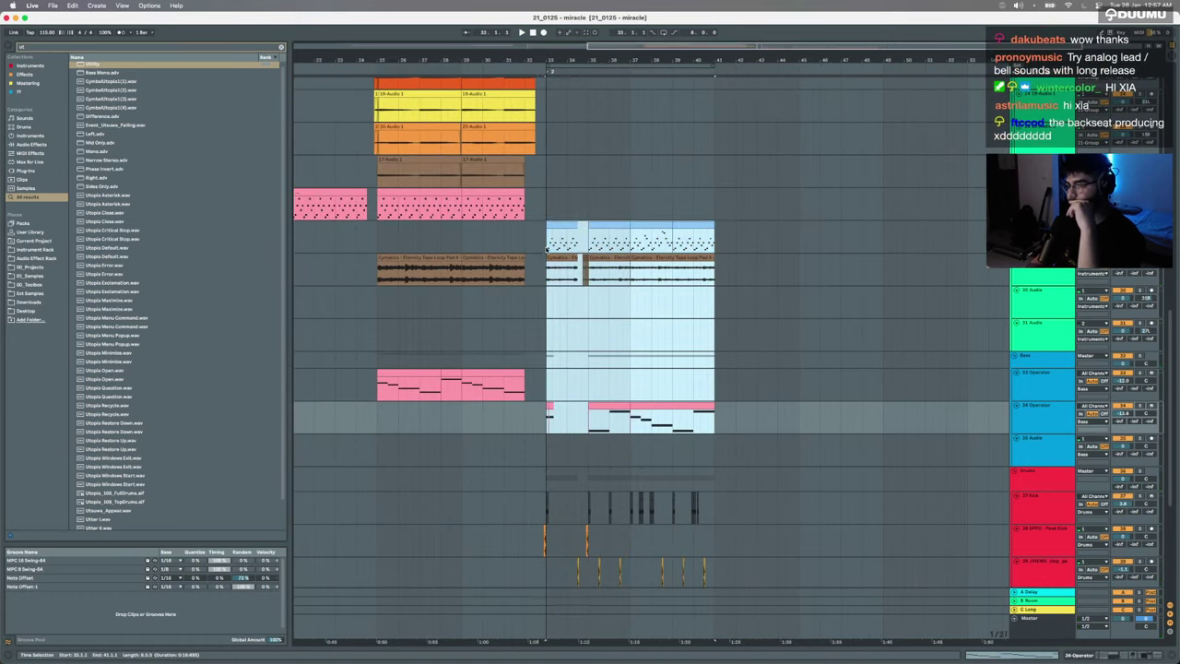
{"action": "left_click", "coordinate": [544, 246]}
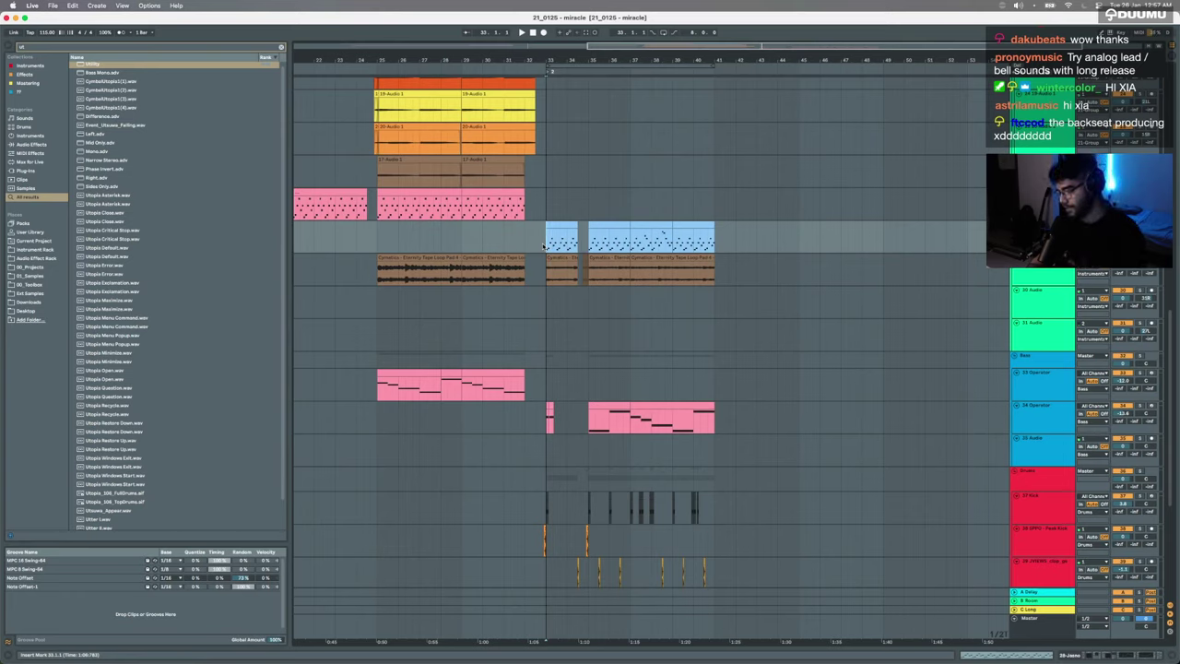
{"action": "key", "text": "super+s"}
{"action": "key", "text": "Return"}
Step: Examine the vocal recordings and instrument clips in the earlier part of the arrangement, from bar 4 to bar 32
{"action": "left_click_drag", "start_coordinate": [547, 313], "coordinate": [715, 360]}
{"action": "left_click", "coordinate": [714, 360]}
{"action": "scroll", "coordinate": [712, 359], "scroll_direction": "down", "scroll_amount": 4}
{"action": "scroll", "coordinate": [712, 359], "scroll_direction": "up", "scroll_amount": 1}
{"action": "scroll", "coordinate": [711, 360], "scroll_direction": "up", "scroll_amount": 10}
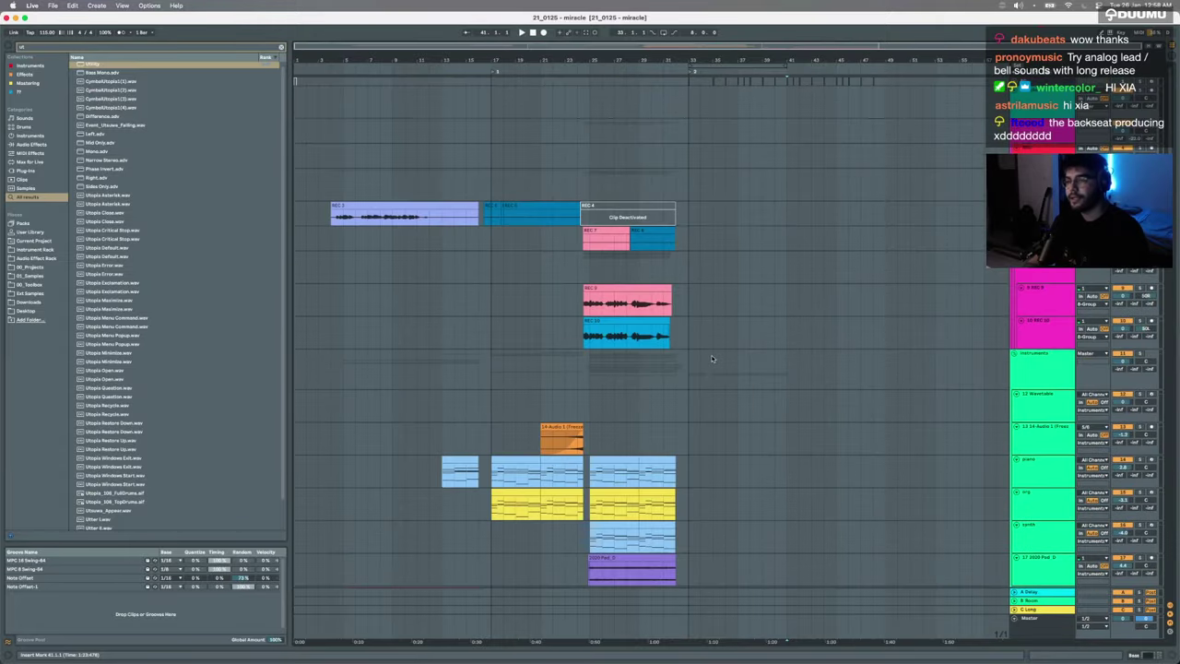
{"action": "left_click", "coordinate": [430, 205]}
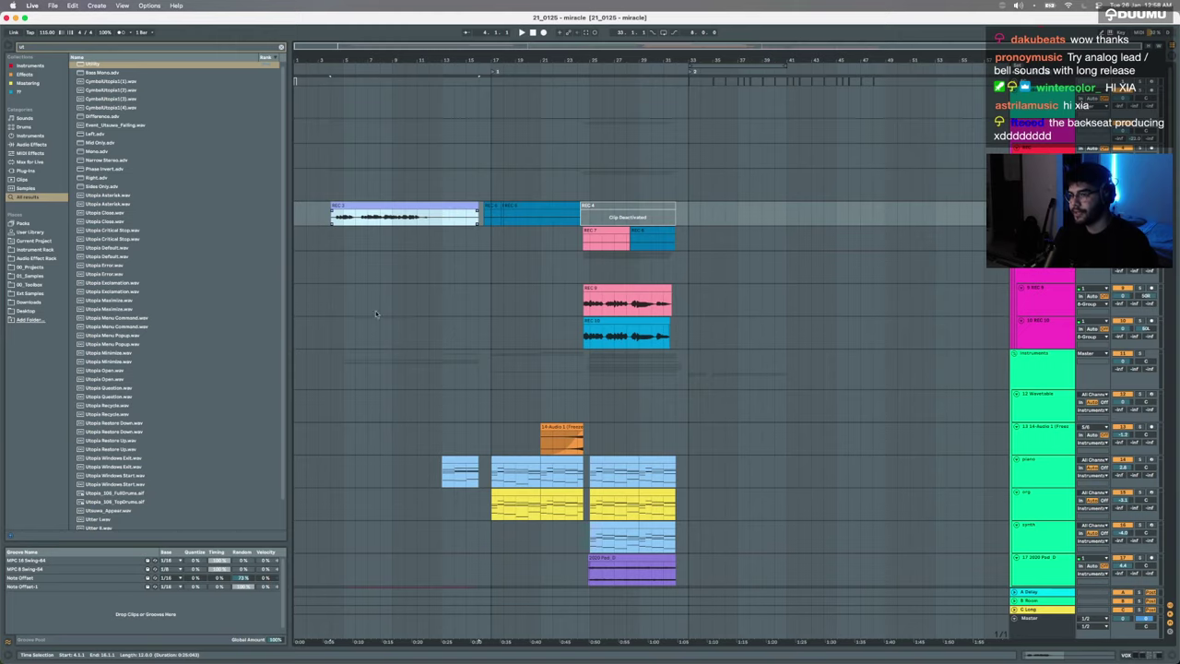
{"action": "scroll", "coordinate": [375, 314], "scroll_direction": "down", "scroll_amount": 5}
{"action": "left_click_drag", "start_coordinate": [336, 223], "coordinate": [458, 252]}
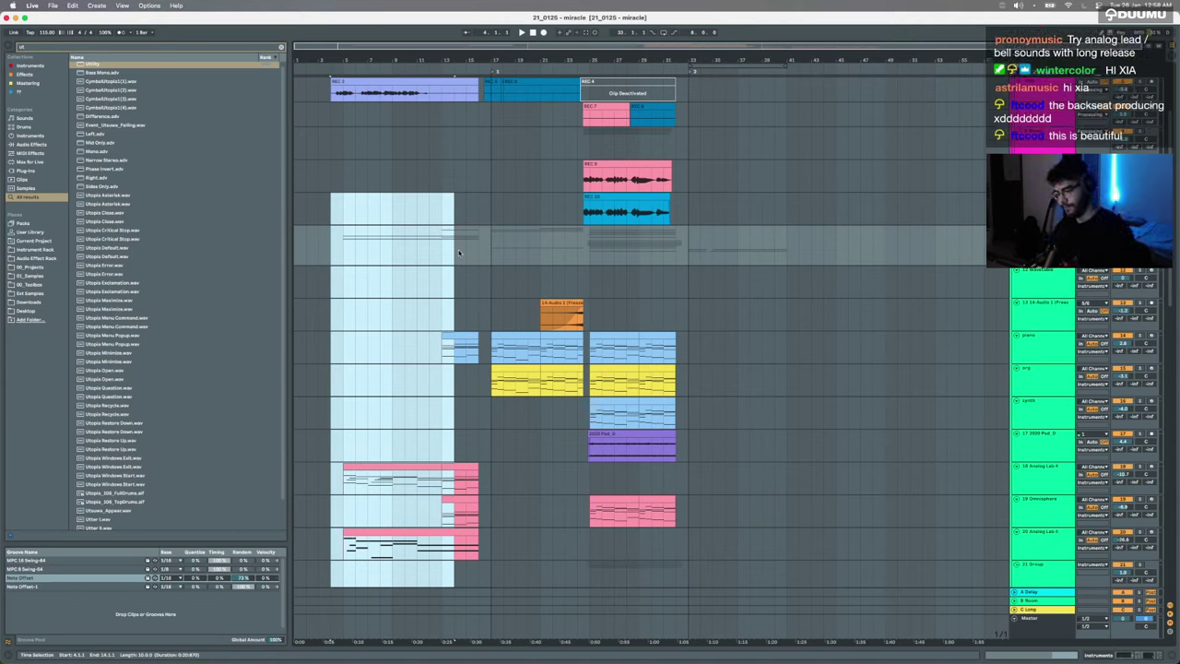
Step: Deselect the bars 4–14 range on the instrument tracks and run Collect All and Save again
{"action": "left_click", "coordinate": [417, 252]}
{"action": "key", "text": "super+s"}
{"action": "key", "text": "Return"}
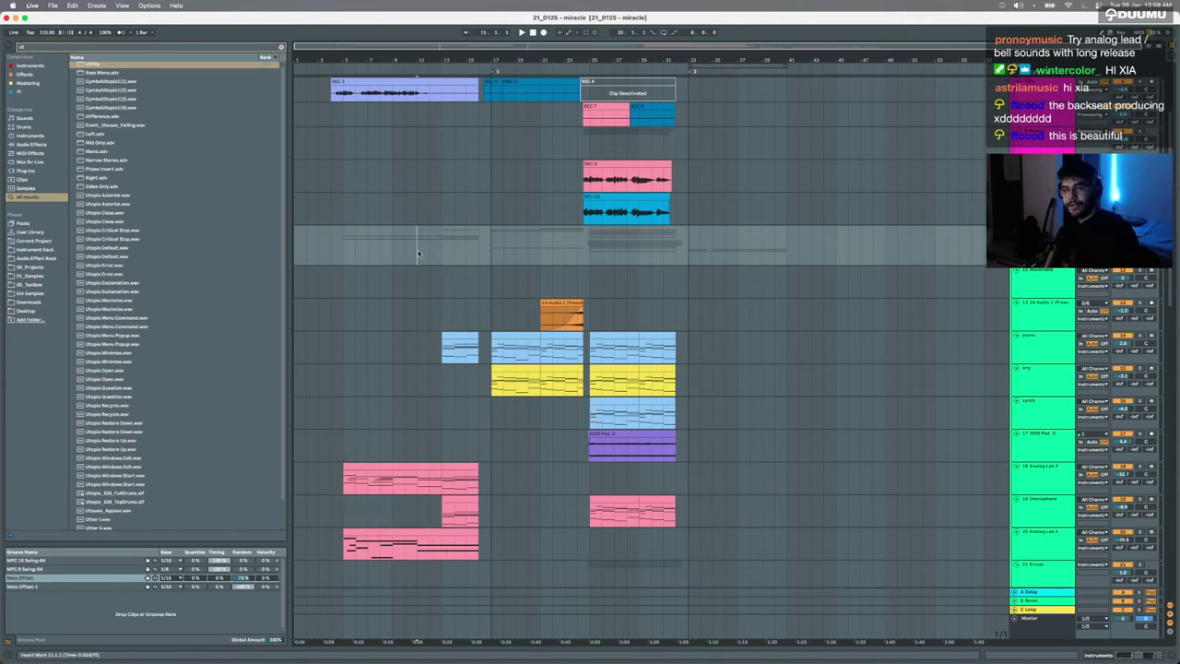